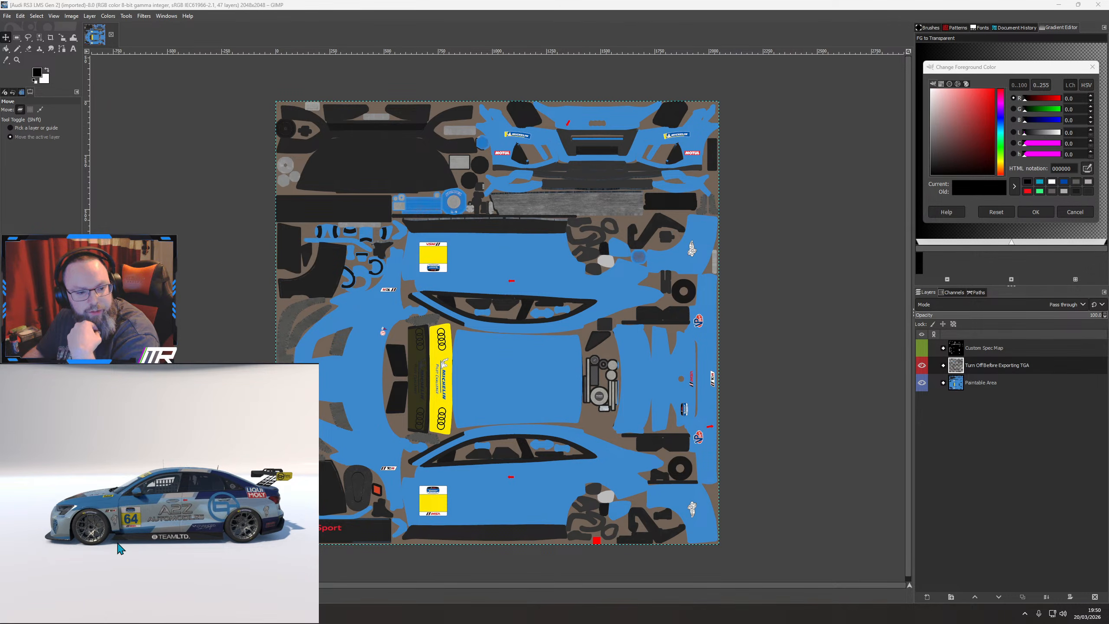
Expand the Paintable Area group and move Car_decal out above it
{"action": "left_click_drag", "start_coordinate": [251, 519], "coordinate": [226, 509]}
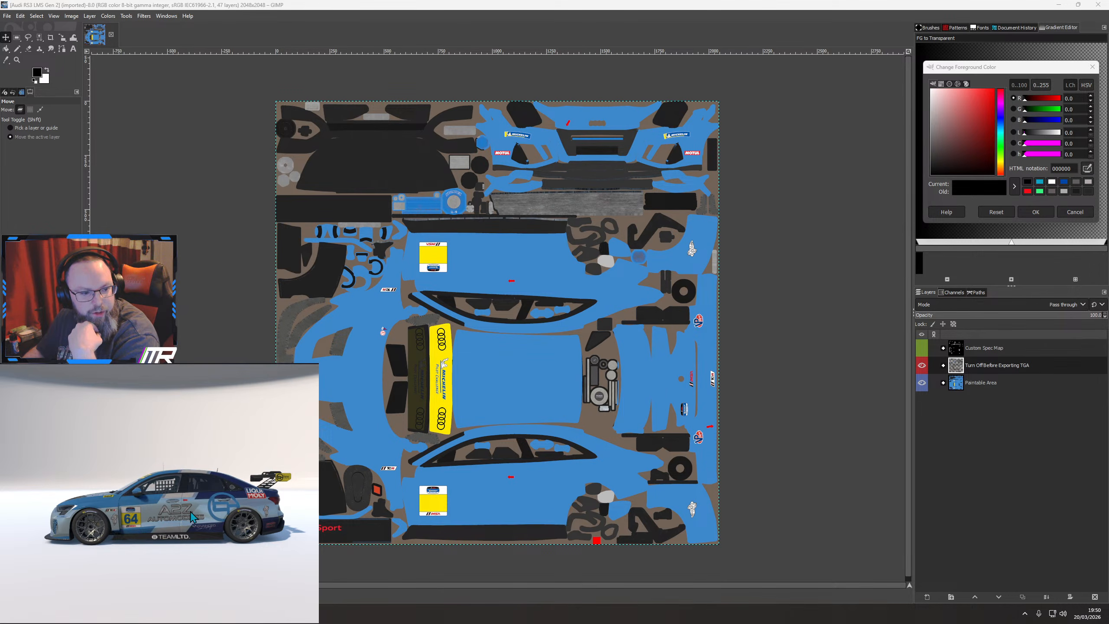
{"action": "mouse_move", "coordinate": [178, 517]}
{"action": "left_mouse_down"}
{"action": "mouse_move", "coordinate": [198, 550]}
{"action": "mouse_move", "coordinate": [227, 544]}
{"action": "mouse_move", "coordinate": [131, 574]}
{"action": "mouse_move", "coordinate": [124, 563]}
{"action": "mouse_move", "coordinate": [159, 576]}
{"action": "mouse_move", "coordinate": [129, 558]}
{"action": "mouse_move", "coordinate": [112, 520]}
{"action": "mouse_move", "coordinate": [171, 517]}
{"action": "mouse_move", "coordinate": [171, 508]}
{"action": "left_mouse_up"}
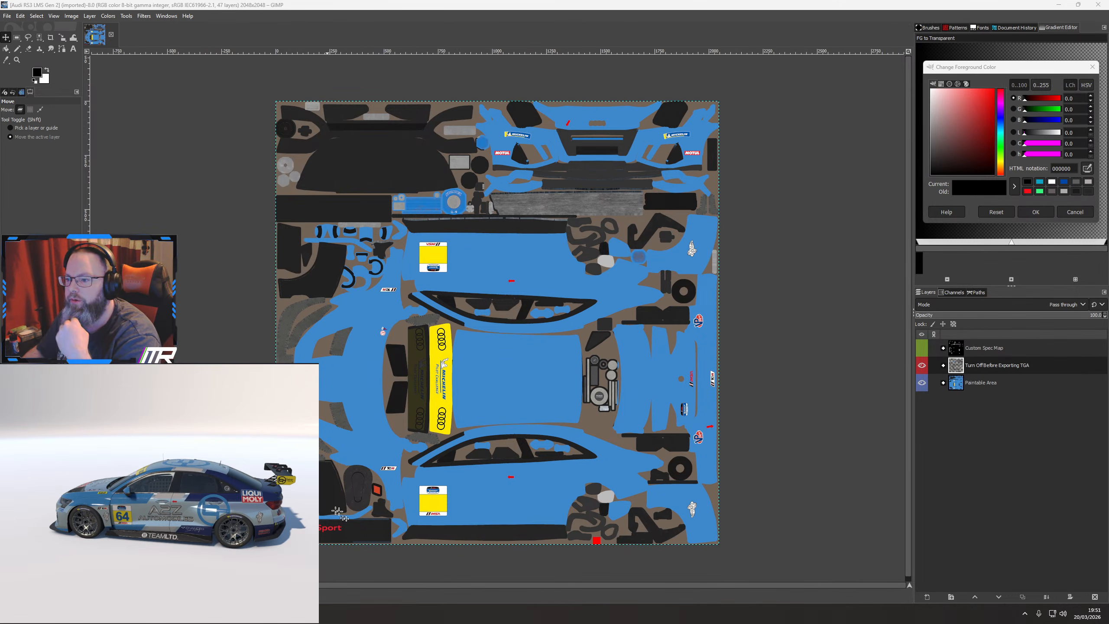
{"action": "left_click_drag", "start_coordinate": [544, 416], "coordinate": [644, 416]}
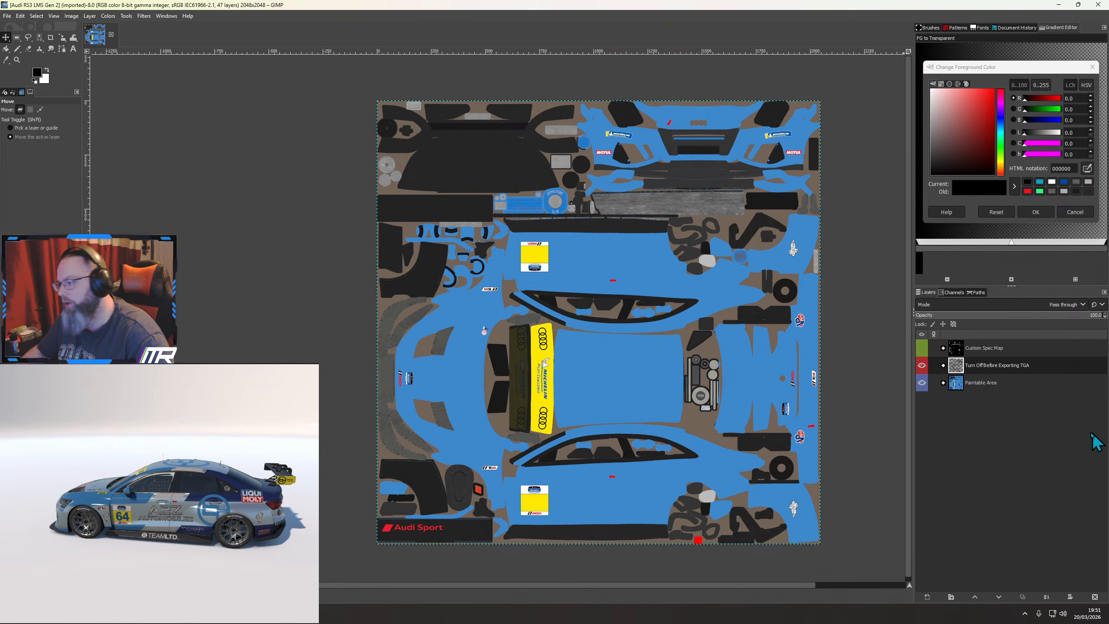
{"action": "left_click", "coordinate": [943, 383]}
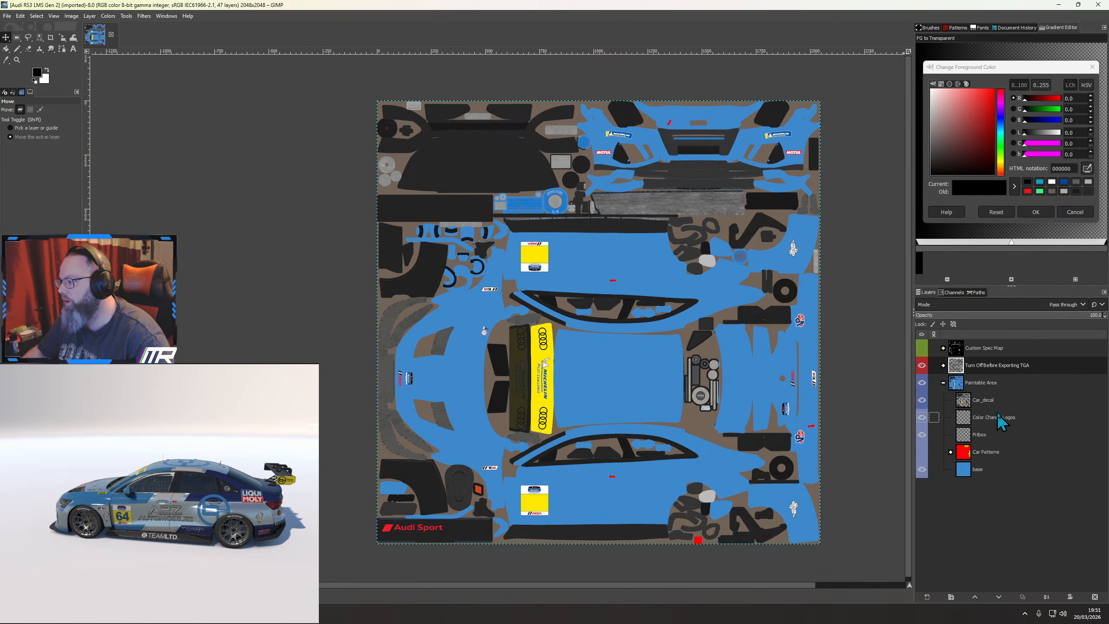
{"action": "left_click_drag", "start_coordinate": [985, 399], "coordinate": [991, 379]}
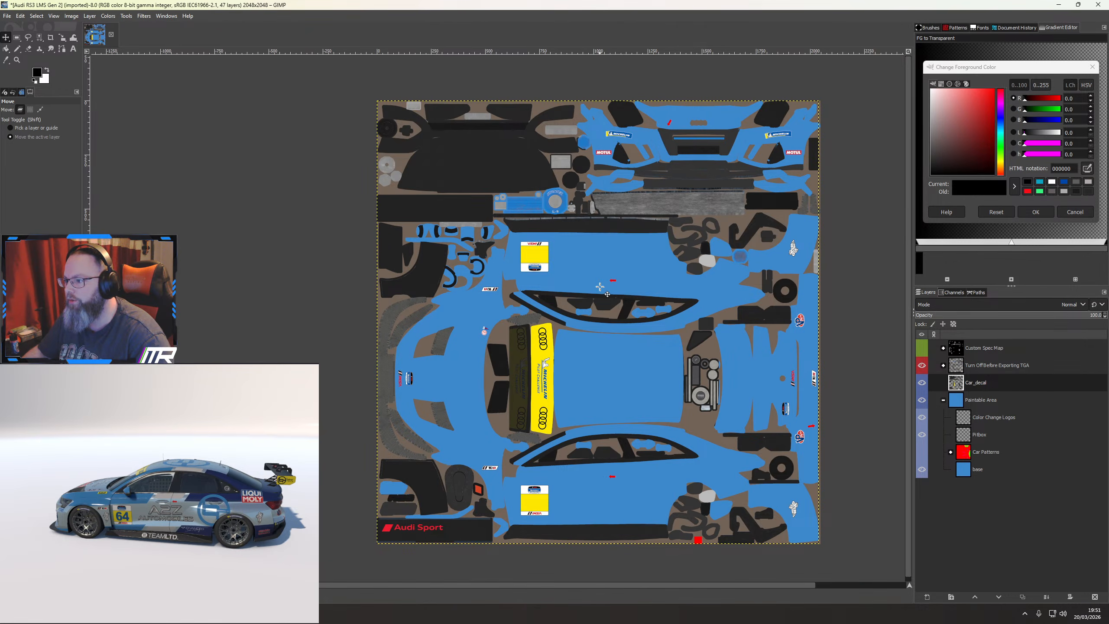
Move Color Change Logos and Pitbox out of Paintable Area, then collapse and hide that group
{"action": "left_click", "coordinate": [922, 418]}
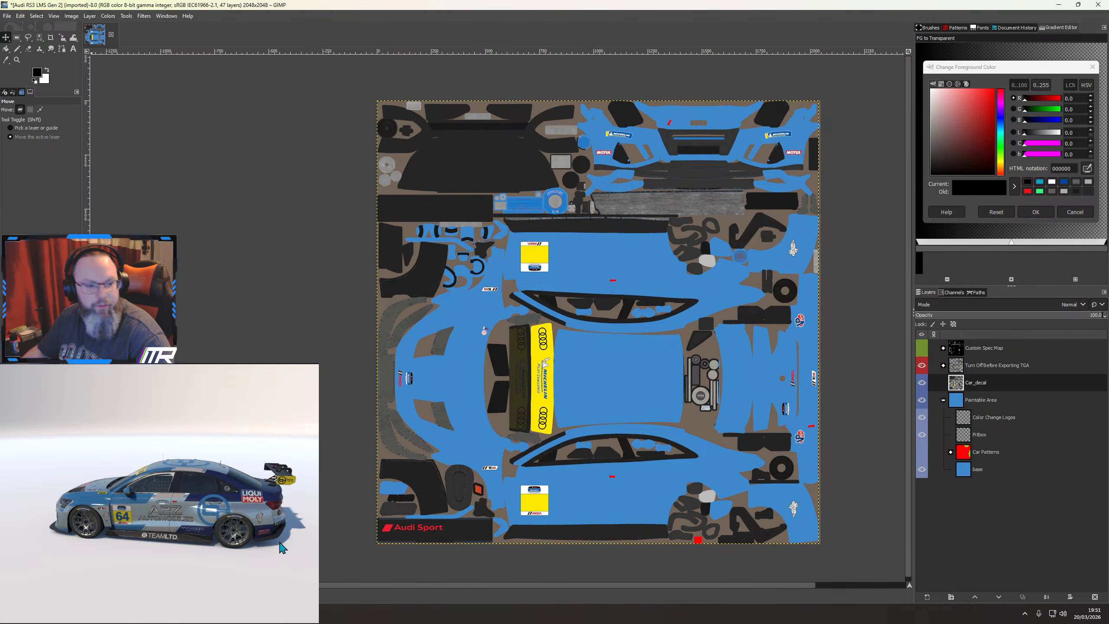
{"action": "left_click_drag", "start_coordinate": [177, 491], "coordinate": [221, 508]}
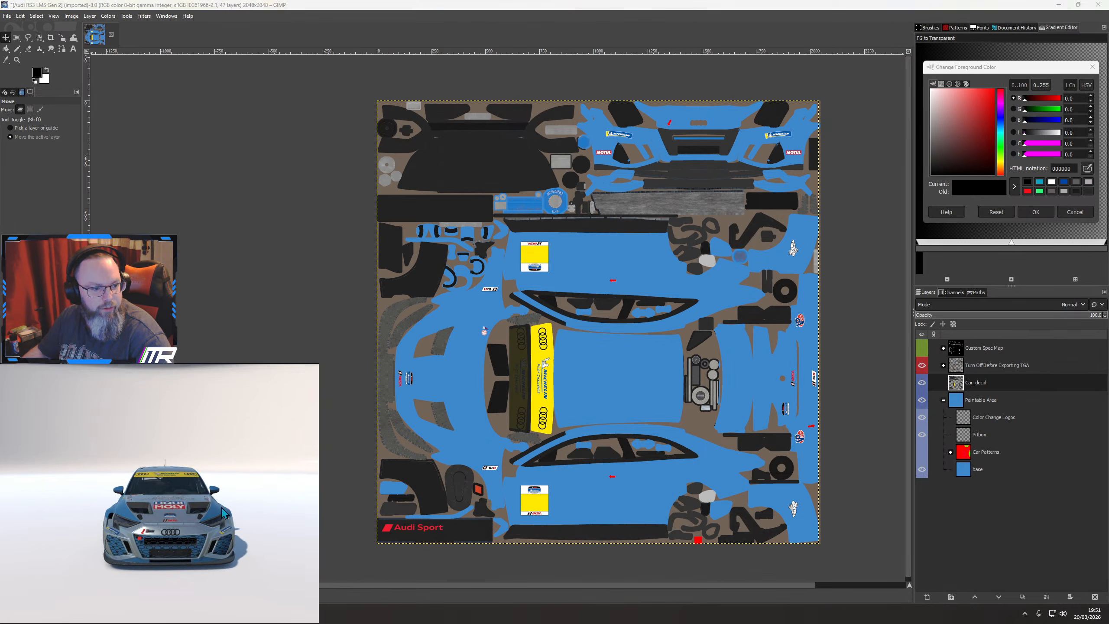
{"action": "mouse_move", "coordinate": [144, 540]}
{"action": "left_mouse_down"}
{"action": "mouse_move", "coordinate": [198, 526]}
{"action": "mouse_move", "coordinate": [166, 519]}
{"action": "mouse_move", "coordinate": [186, 512]}
{"action": "left_mouse_up"}
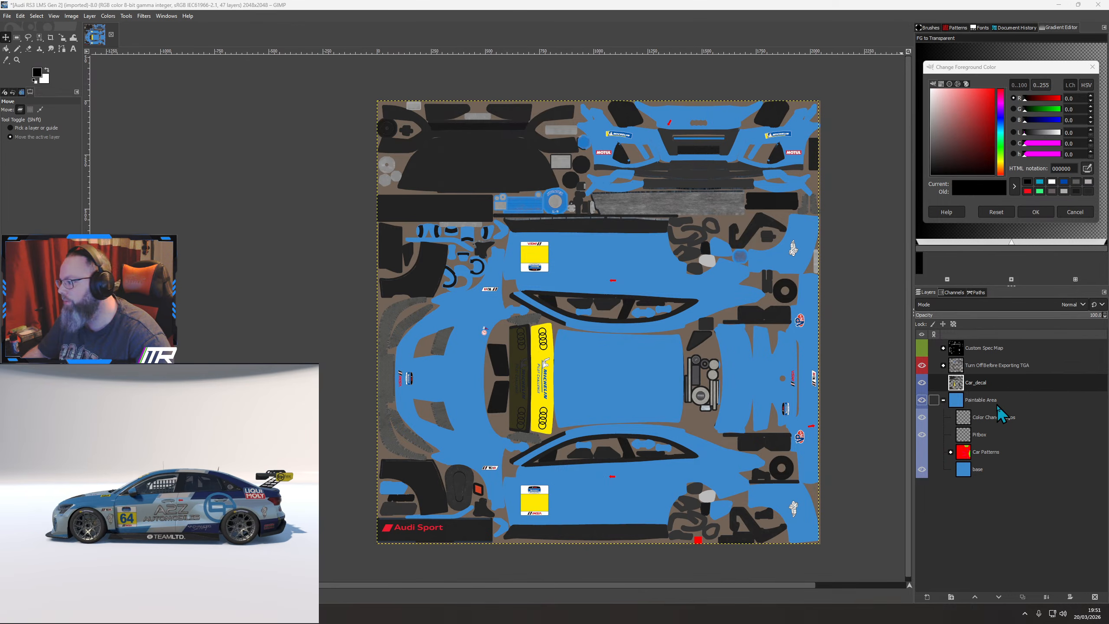
{"action": "left_click_drag", "start_coordinate": [1000, 415], "coordinate": [997, 395]}
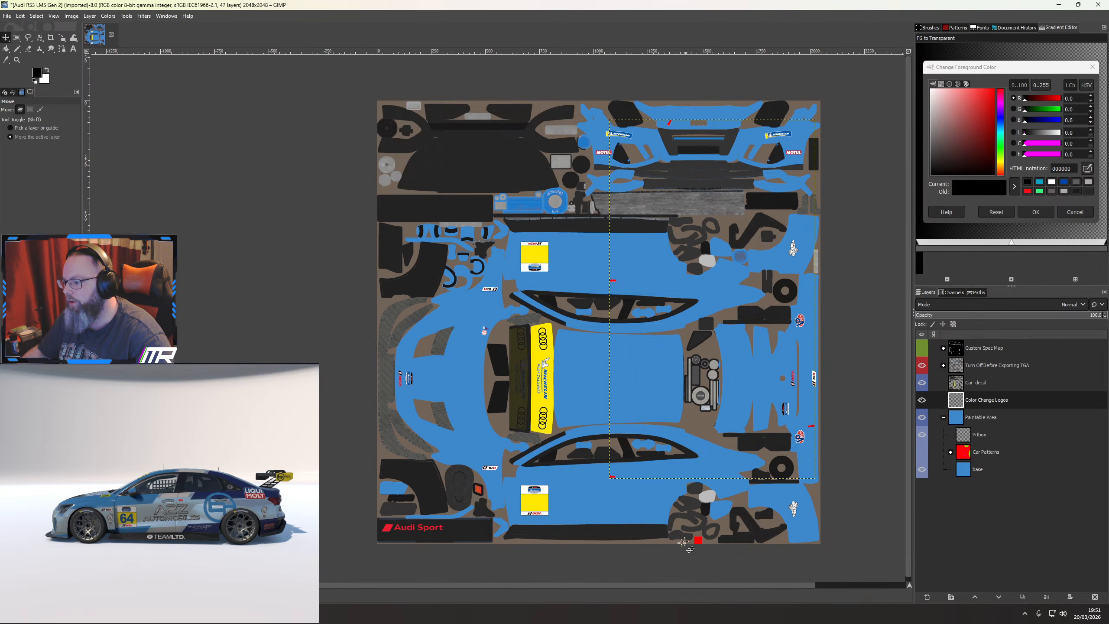
{"action": "left_click_drag", "start_coordinate": [981, 434], "coordinate": [979, 416]}
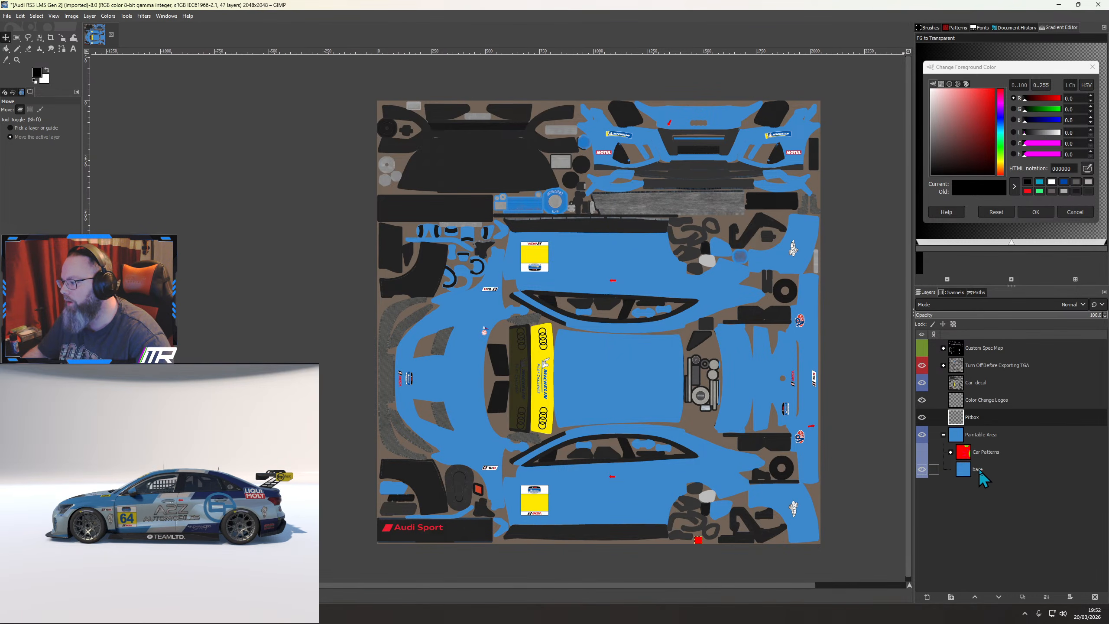
{"action": "left_click", "coordinate": [944, 435]}
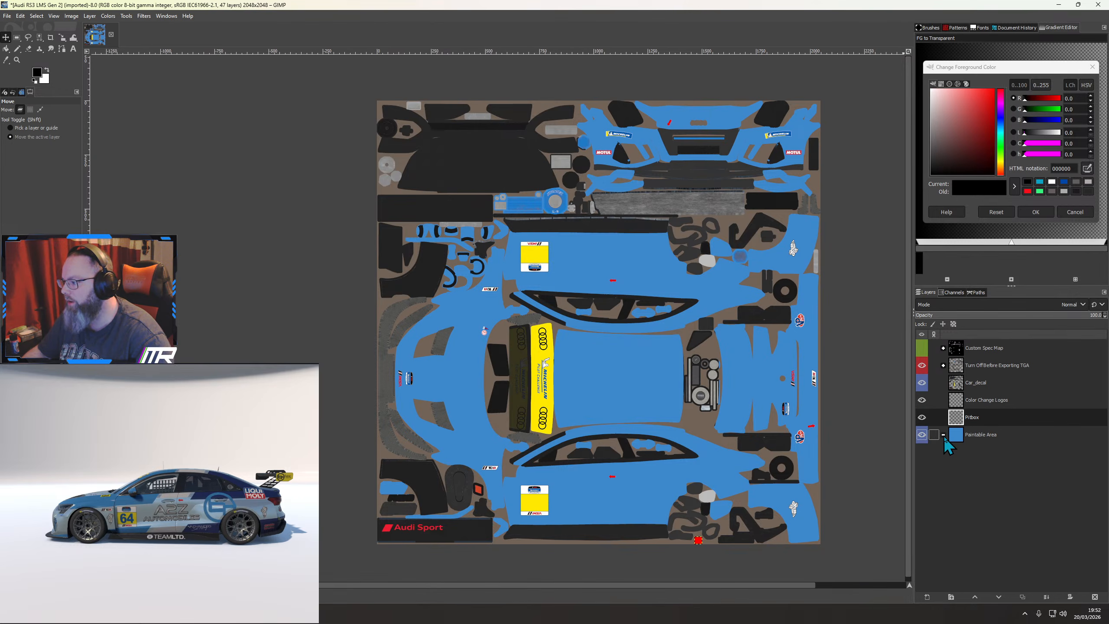
{"action": "left_click", "coordinate": [922, 434]}
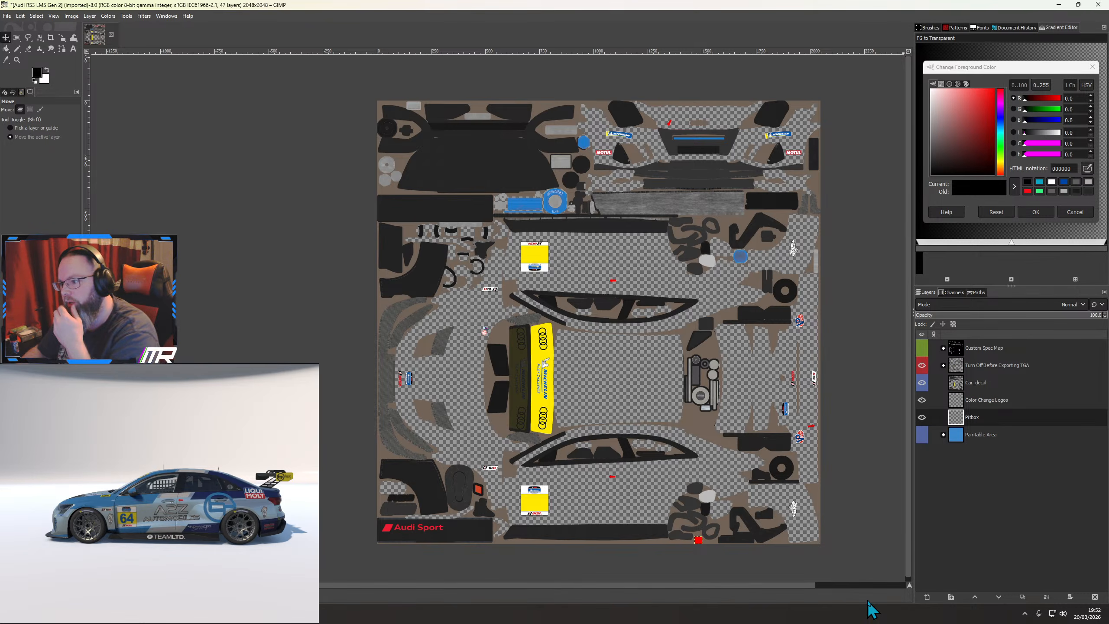
Add a new layer group above Car_decal named 'Mandatory'
{"action": "left_click", "coordinate": [975, 382]}
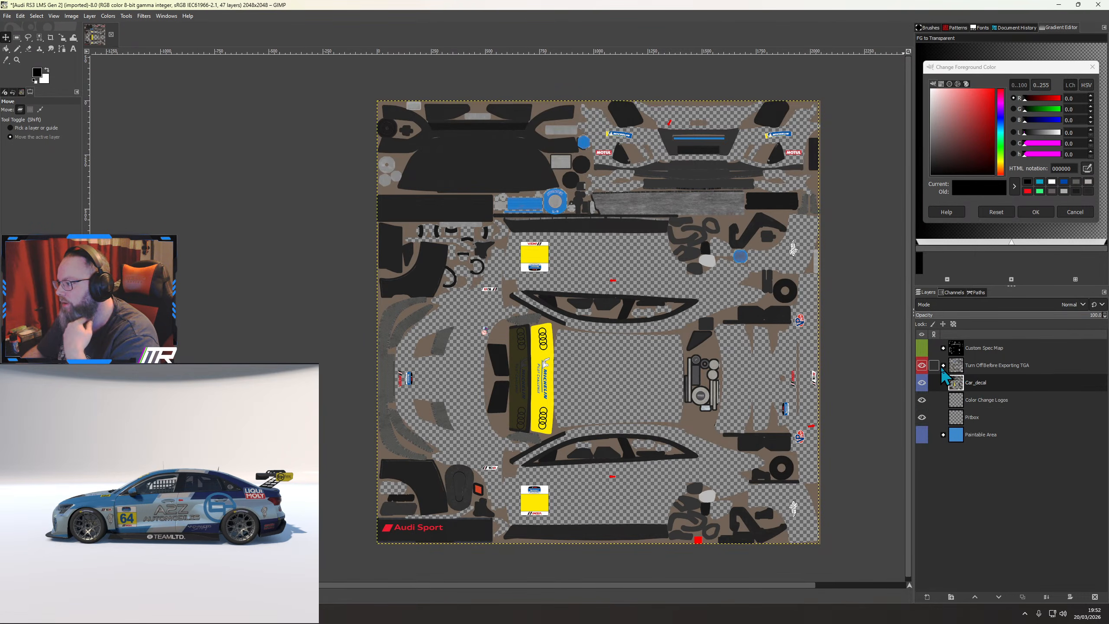
{"action": "left_click", "coordinate": [951, 597]}
{"action": "double_click", "coordinate": [979, 383]}
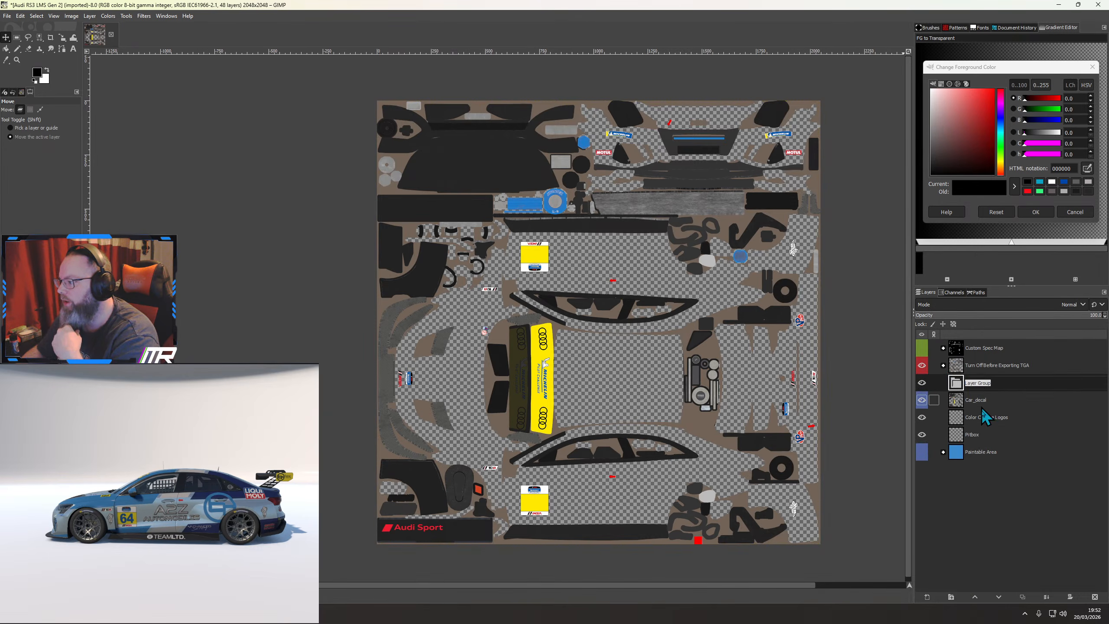
{"action": "type", "text": "Man"}
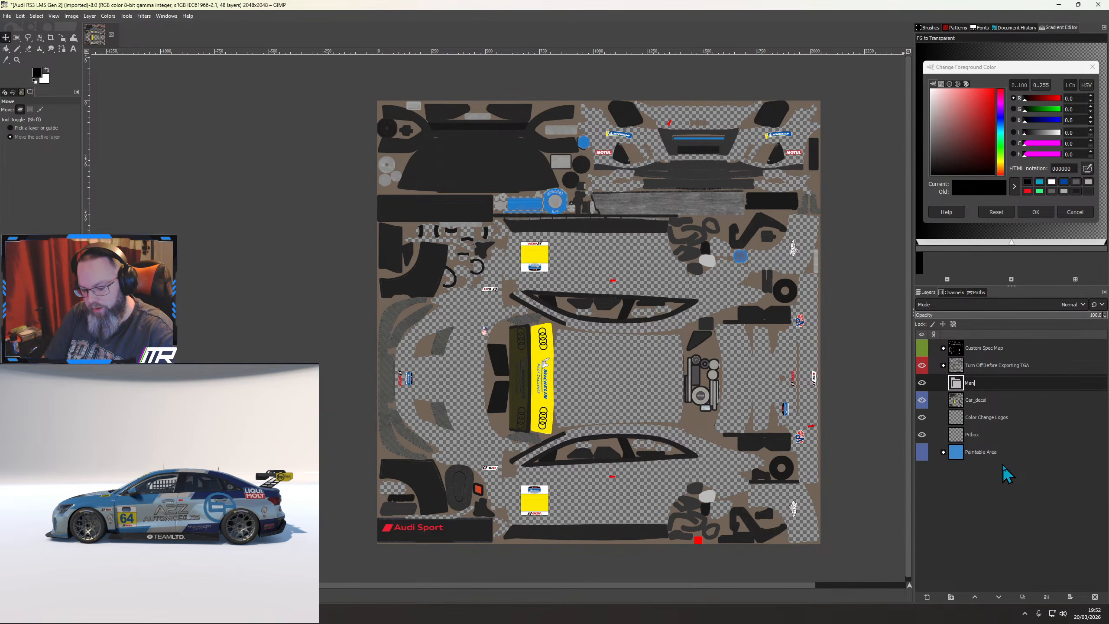
{"action": "type", "text": "datory"}
{"action": "key", "text": "Return"}
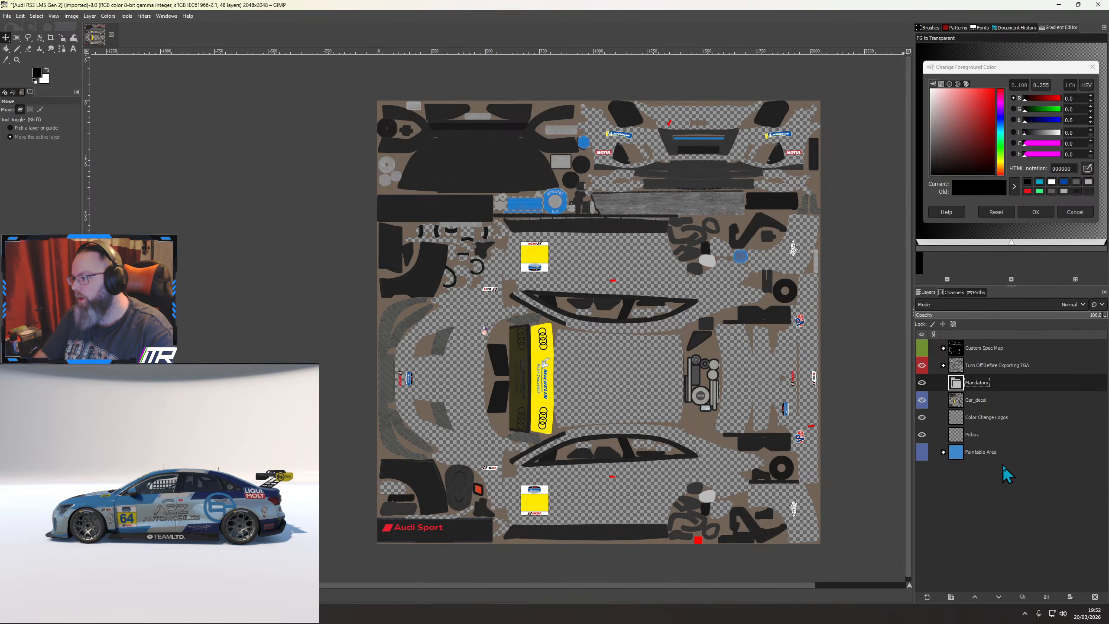
Put Car_decal, Color Change Logos and Pitbox into the Mandatory group and compare it toggled on and off
{"action": "left_click_drag", "start_coordinate": [974, 410], "coordinate": [979, 390]}
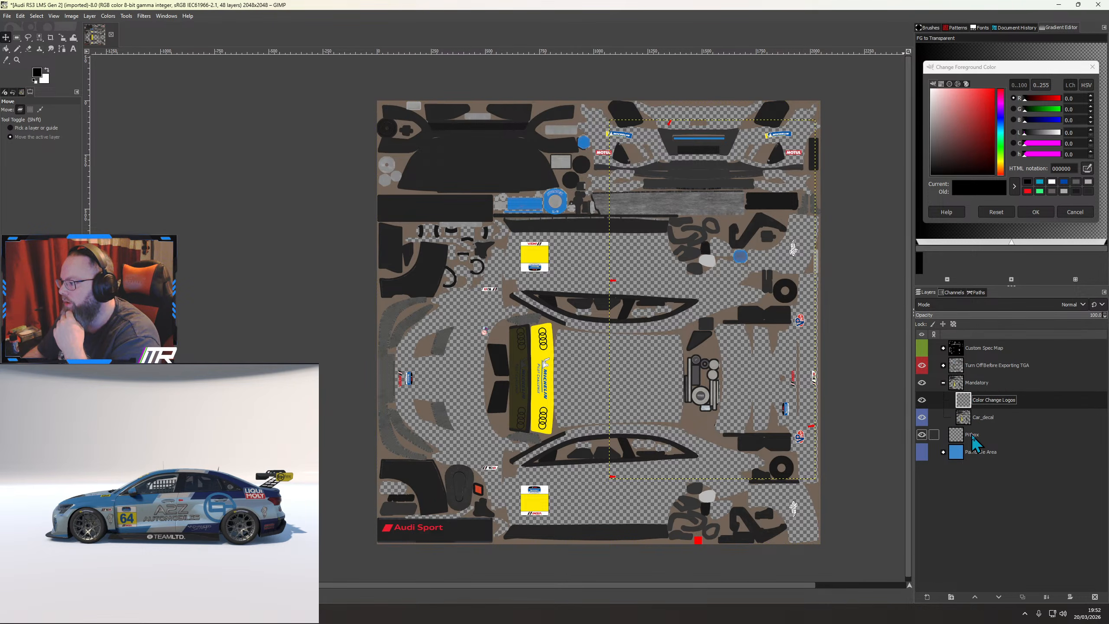
{"action": "left_click_drag", "start_coordinate": [978, 435], "coordinate": [984, 395]}
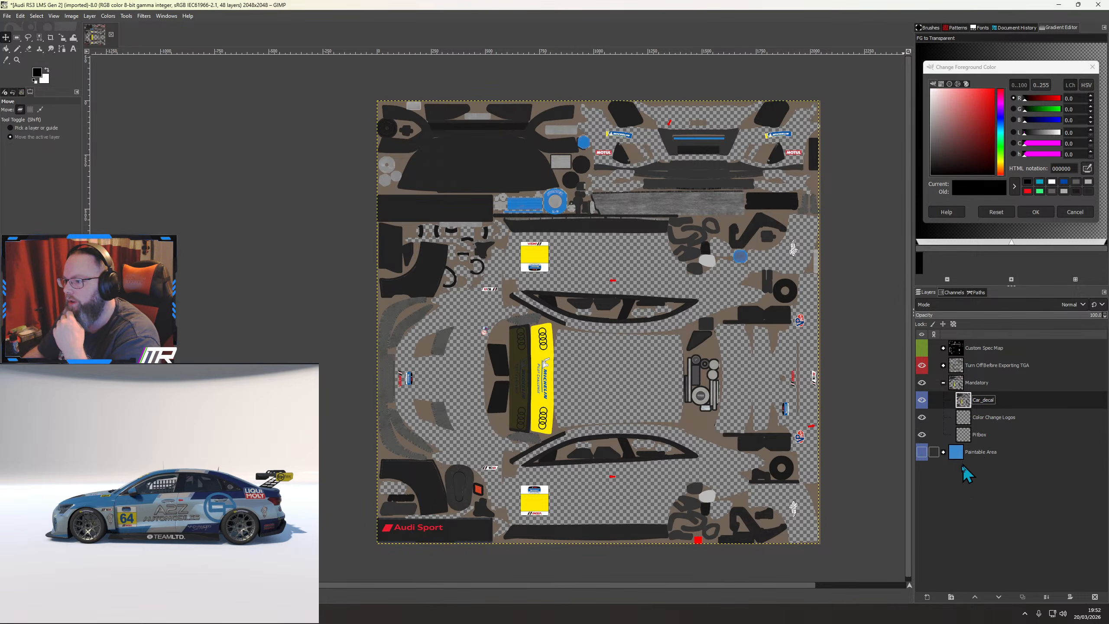
{"action": "left_click", "coordinate": [943, 382]}
{"action": "left_click", "coordinate": [922, 382]}
{"action": "left_click", "coordinate": [922, 383]}
{"action": "left_click", "coordinate": [922, 382]}
{"action": "left_click", "coordinate": [922, 383]}
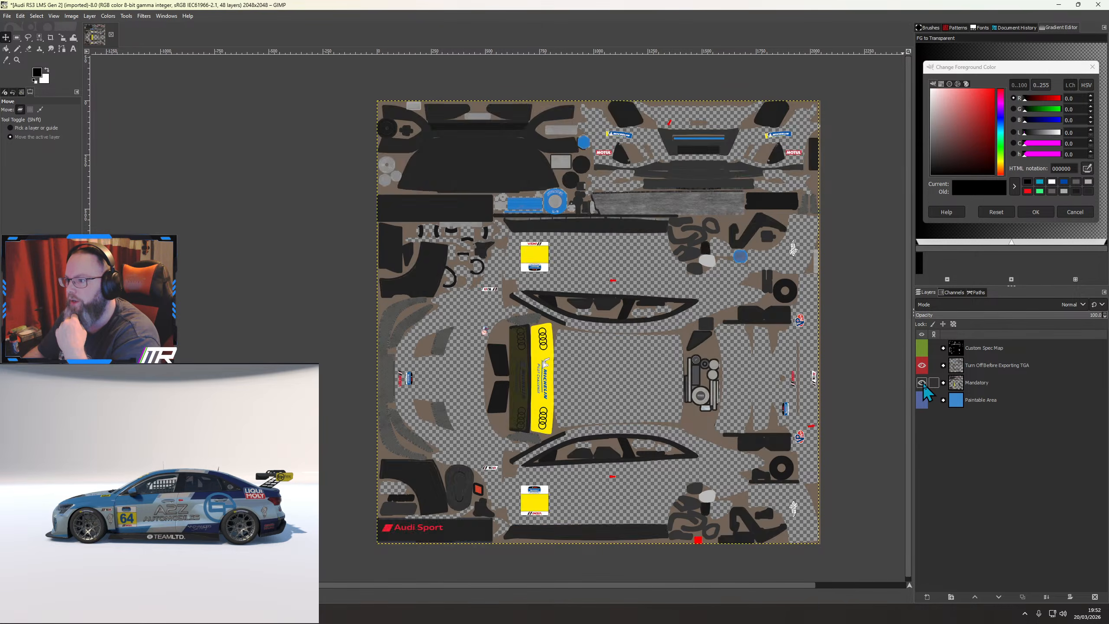
{"action": "left_click", "coordinate": [922, 382]}
{"action": "left_click", "coordinate": [922, 382]}
{"action": "left_click", "coordinate": [922, 383]}
{"action": "left_click", "coordinate": [922, 383]}
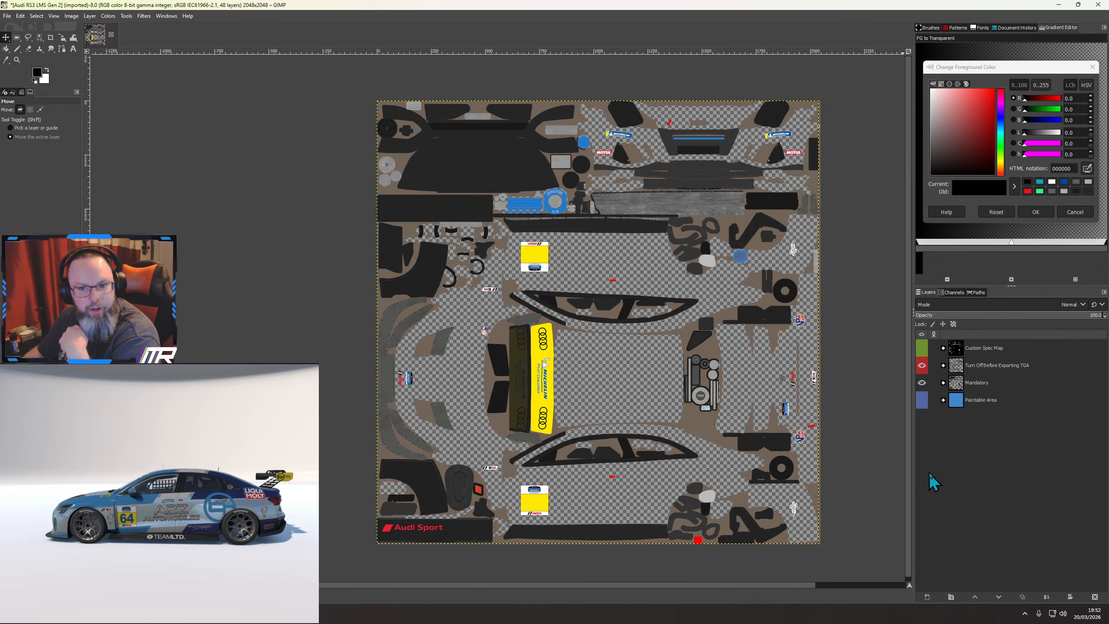
Move the Car Mandatory layer into the Mandatory group and turn on the Wire overlay
{"action": "left_click", "coordinate": [943, 365]}
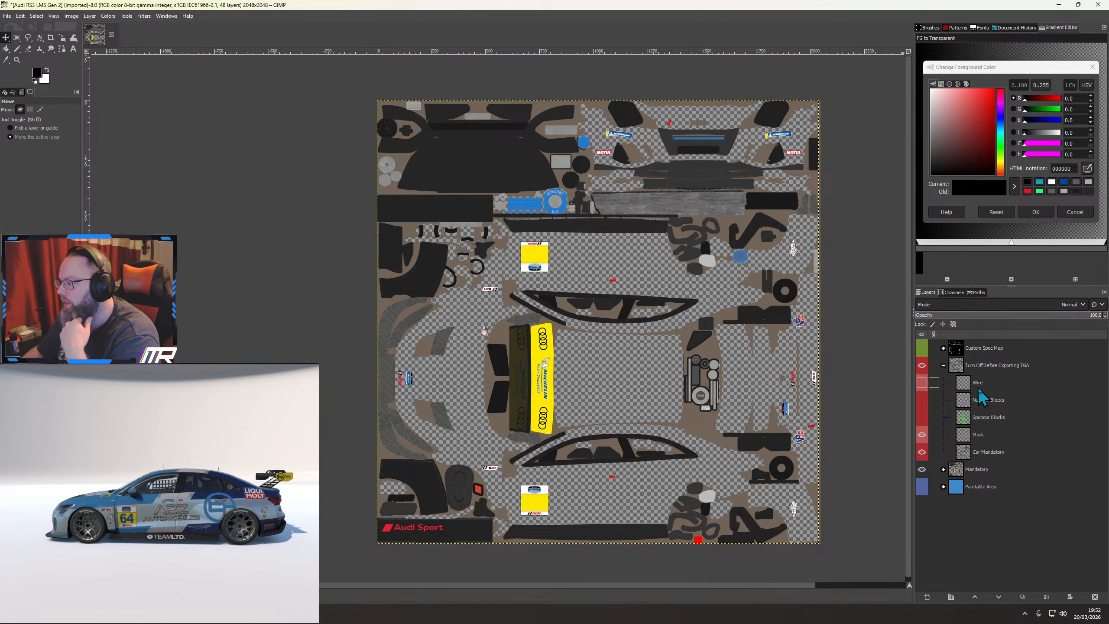
{"action": "left_click", "coordinate": [982, 453]}
{"action": "left_click", "coordinate": [922, 453]}
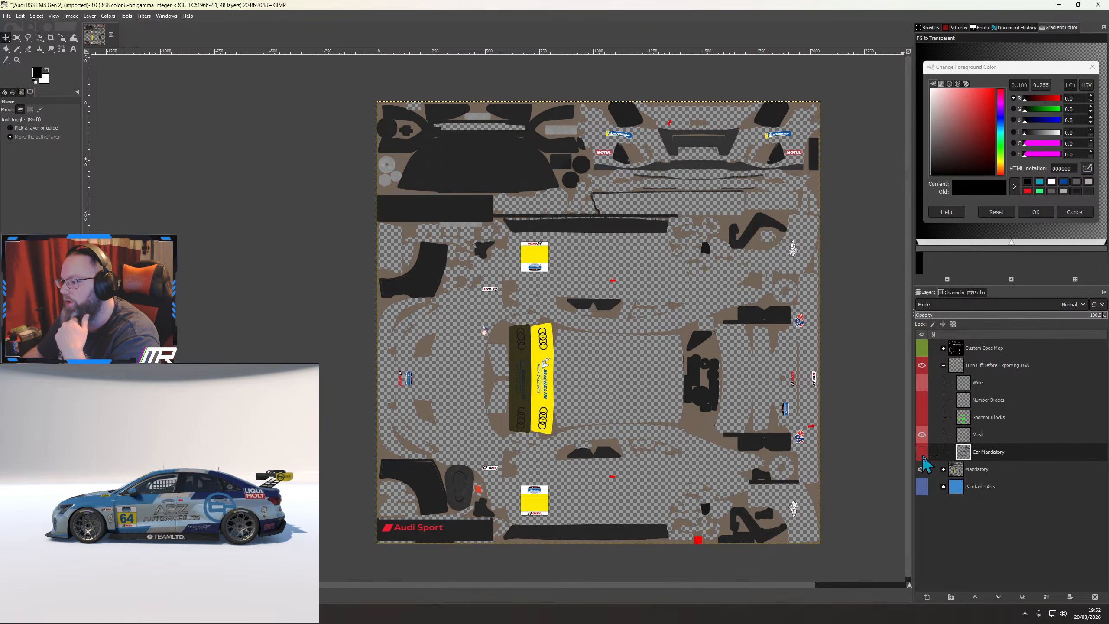
{"action": "left_click", "coordinate": [922, 452]}
{"action": "mouse_move", "coordinate": [980, 455]}
{"action": "left_mouse_down"}
{"action": "mouse_move", "coordinate": [981, 474]}
{"action": "mouse_move", "coordinate": [973, 455]}
{"action": "left_mouse_up"}
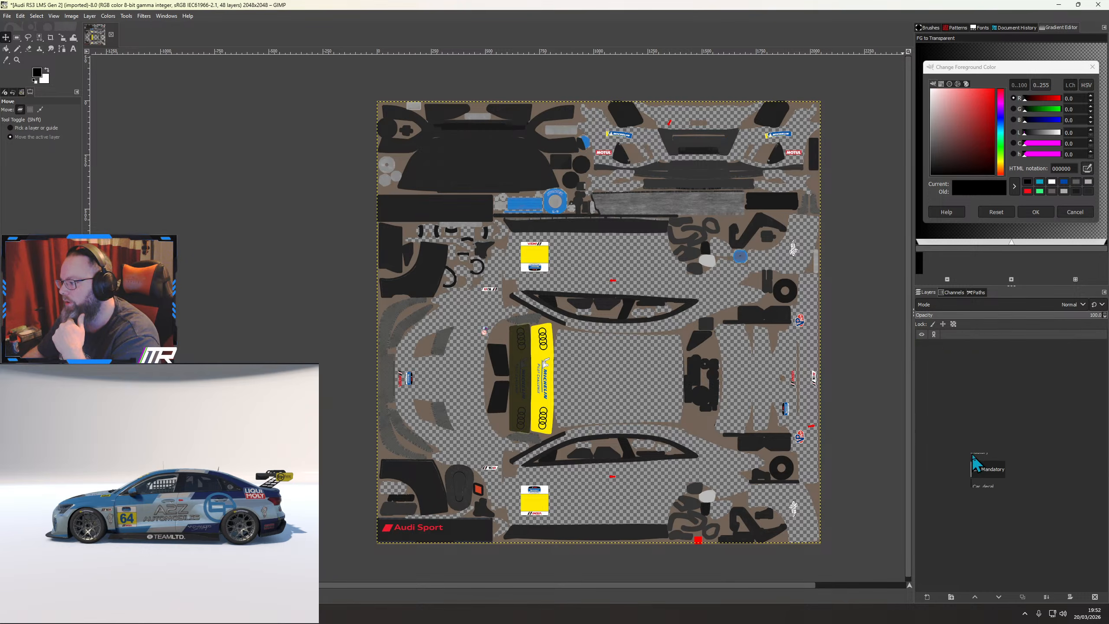
{"action": "left_click", "coordinate": [922, 452]}
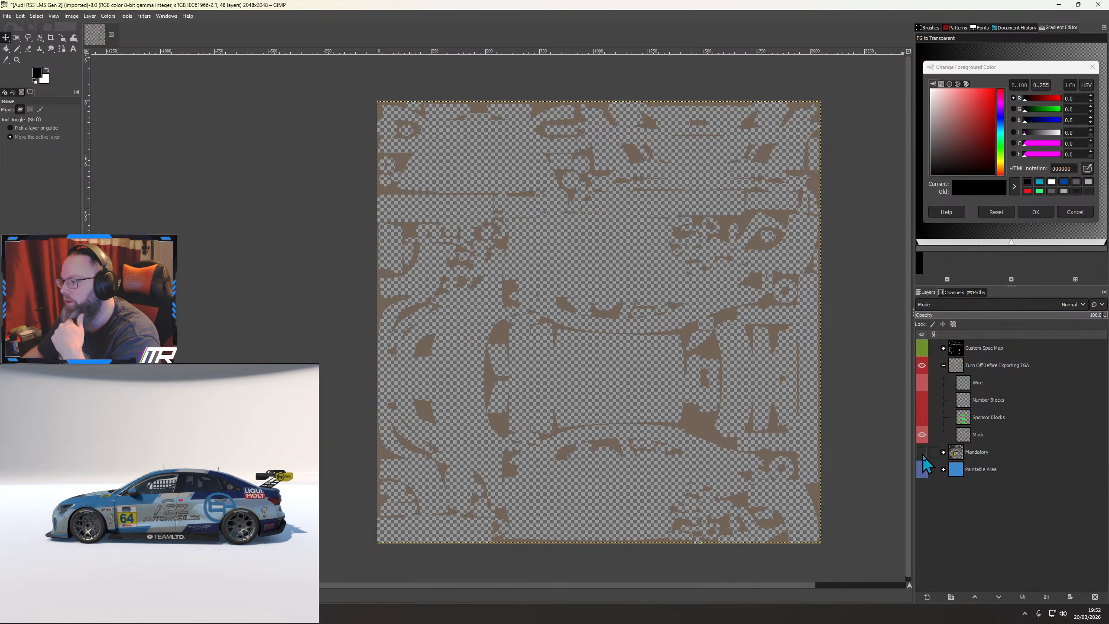
{"action": "left_click", "coordinate": [922, 452]}
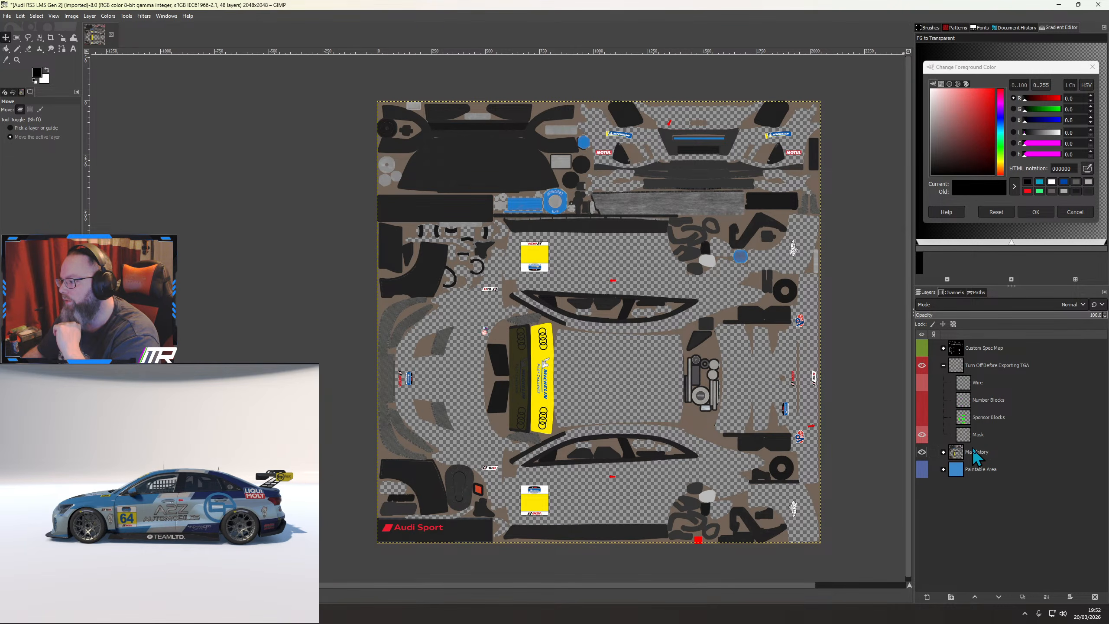
{"action": "left_click", "coordinate": [922, 383]}
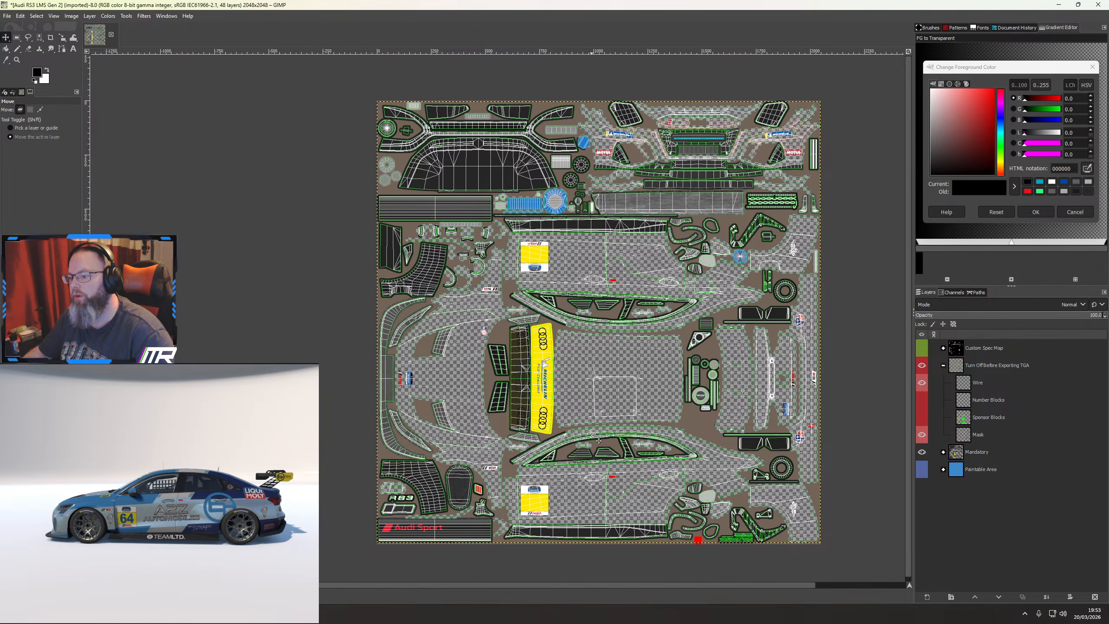
{"action": "scroll", "coordinate": [599, 440], "scroll_direction": "up", "scroll_amount": 2}
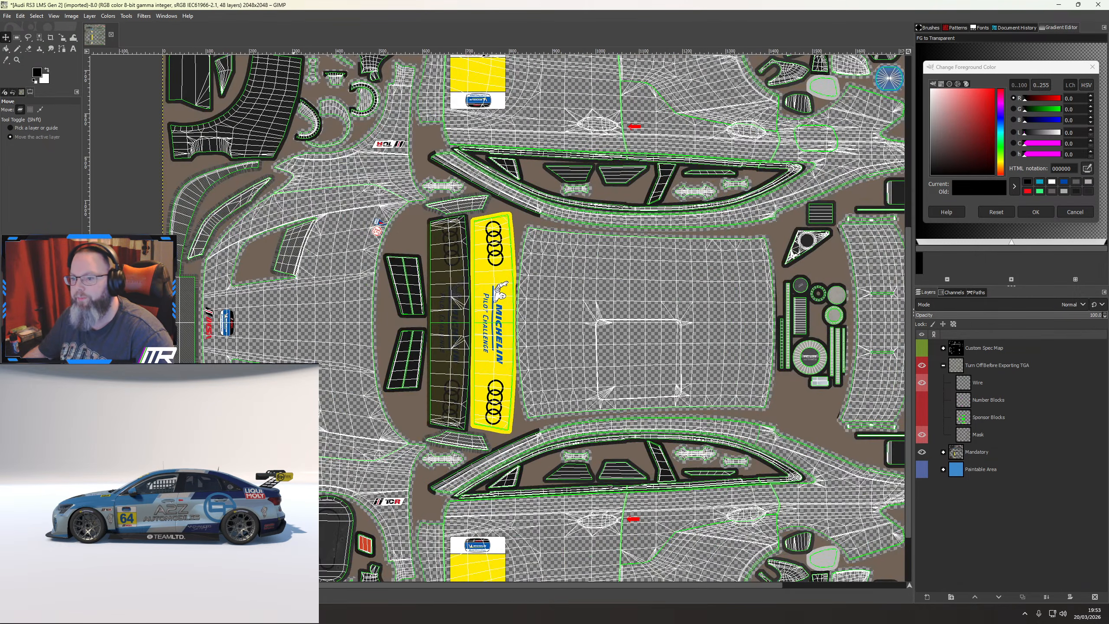
{"action": "scroll", "coordinate": [327, 310], "scroll_direction": "down", "scroll_amount": 1}
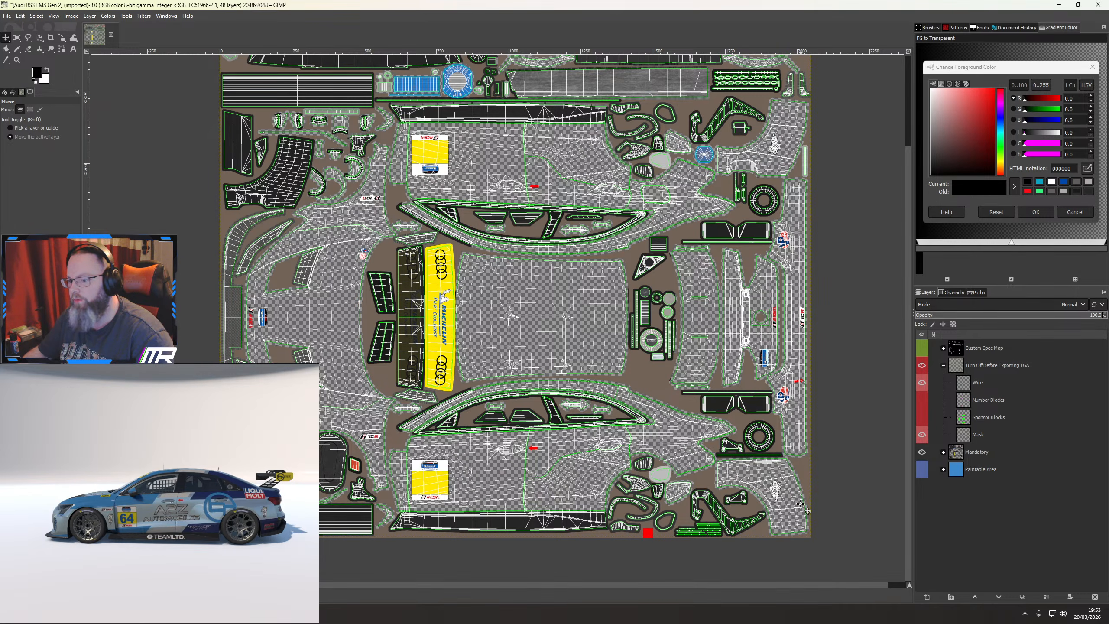
{"action": "scroll", "coordinate": [456, 316], "scroll_direction": "up", "scroll_amount": 3}
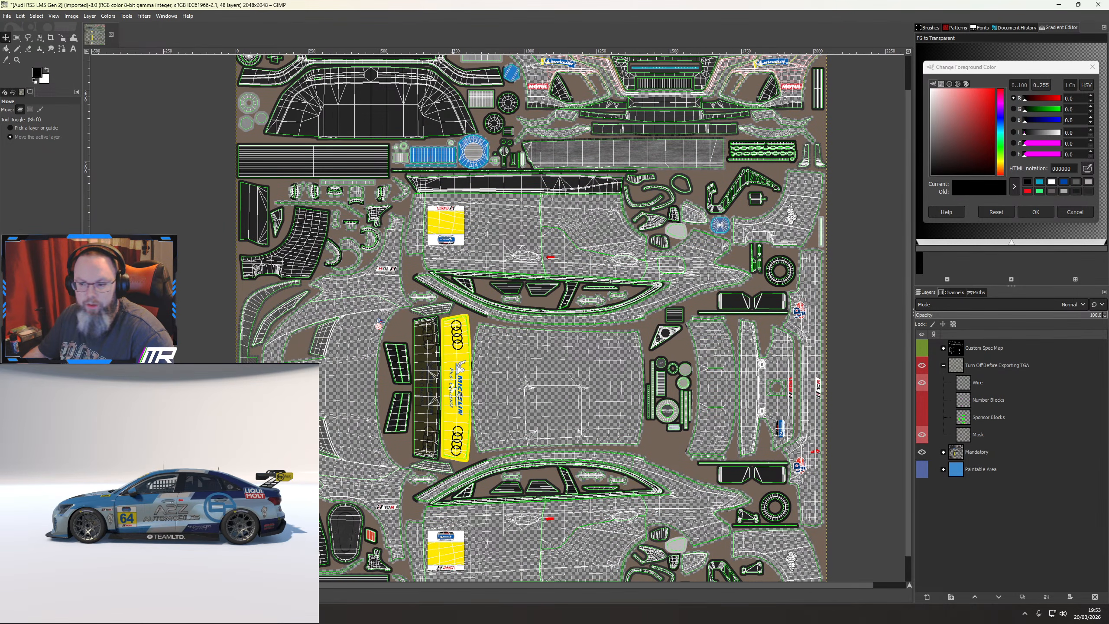
{"action": "scroll", "coordinate": [382, 230], "scroll_direction": "up", "scroll_amount": 5}
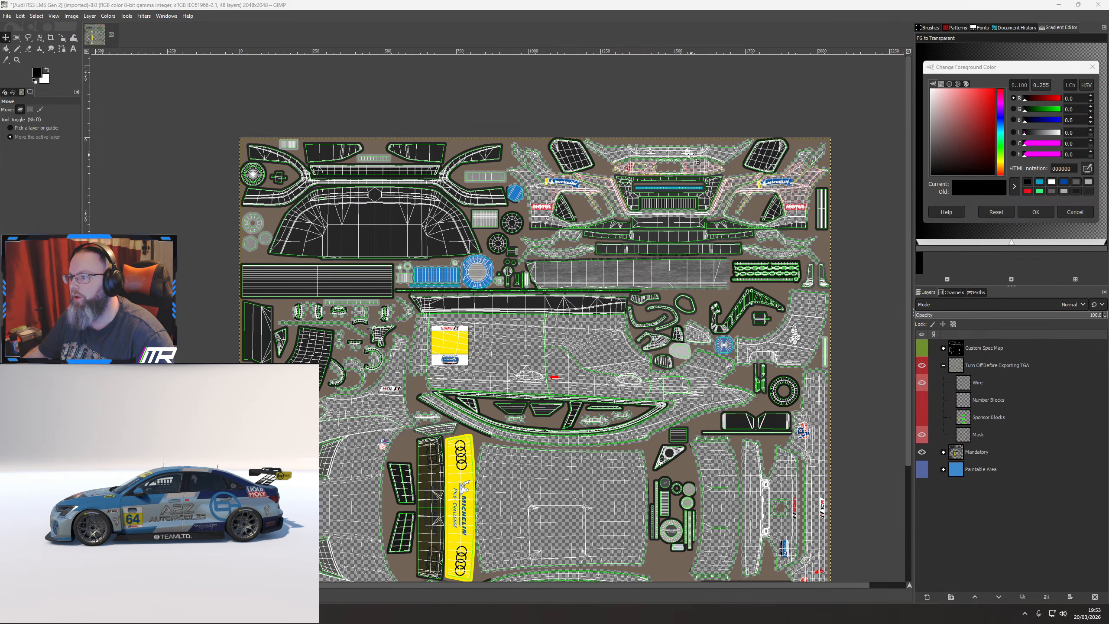
{"action": "scroll", "coordinate": [653, 253], "scroll_direction": "down", "scroll_amount": 5}
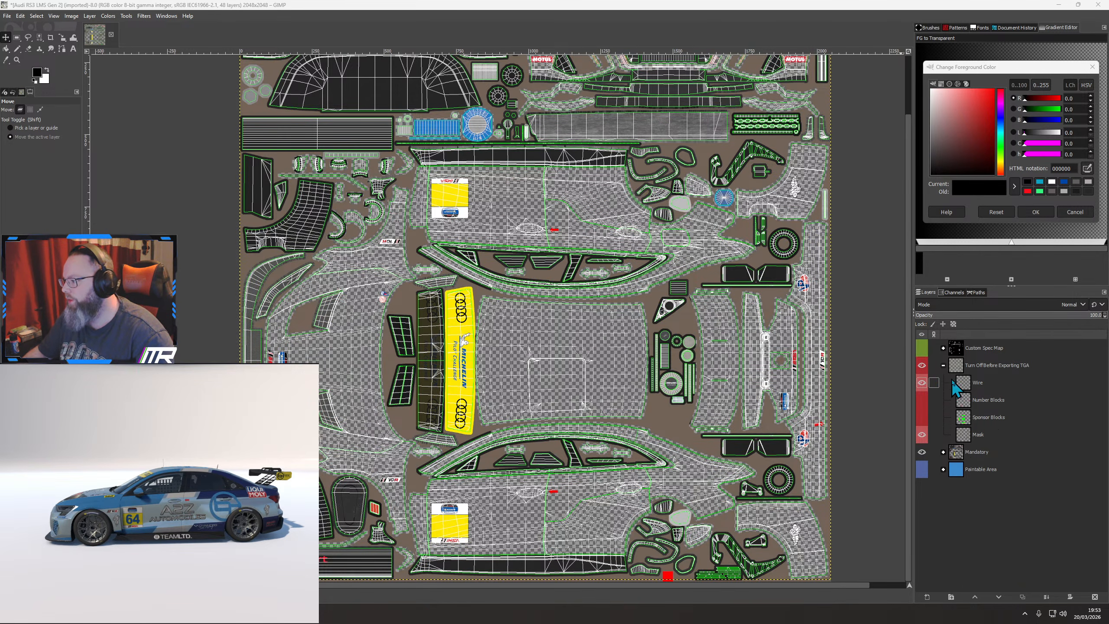
Create a 'declas' layer group above Paintable Area containing a new empty base #1 layer
{"action": "left_click", "coordinate": [943, 365]}
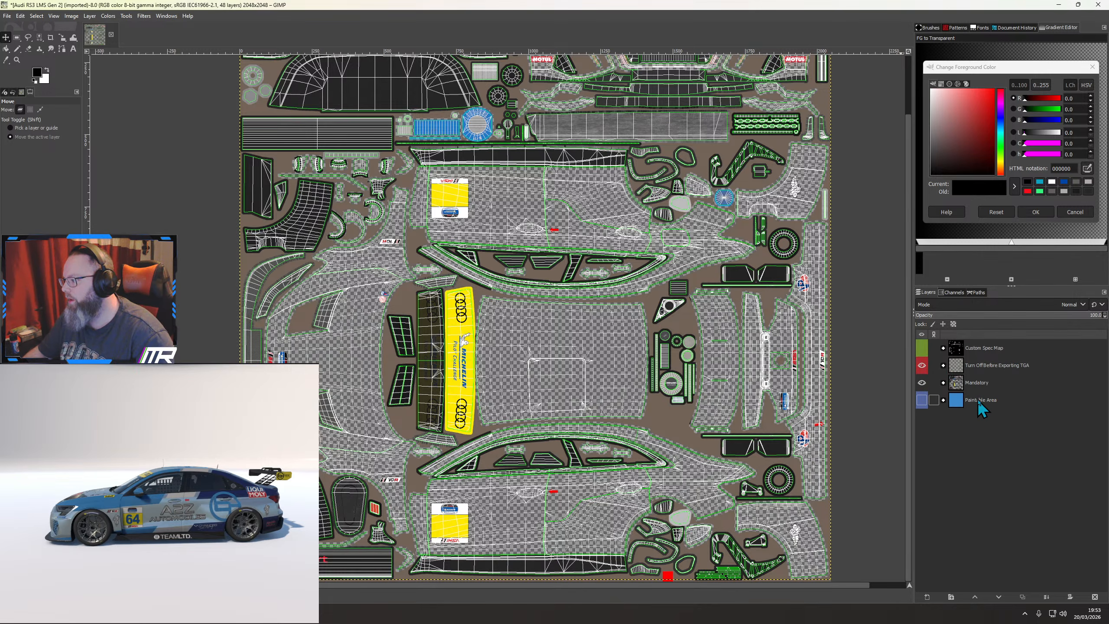
{"action": "left_click", "coordinate": [952, 596]}
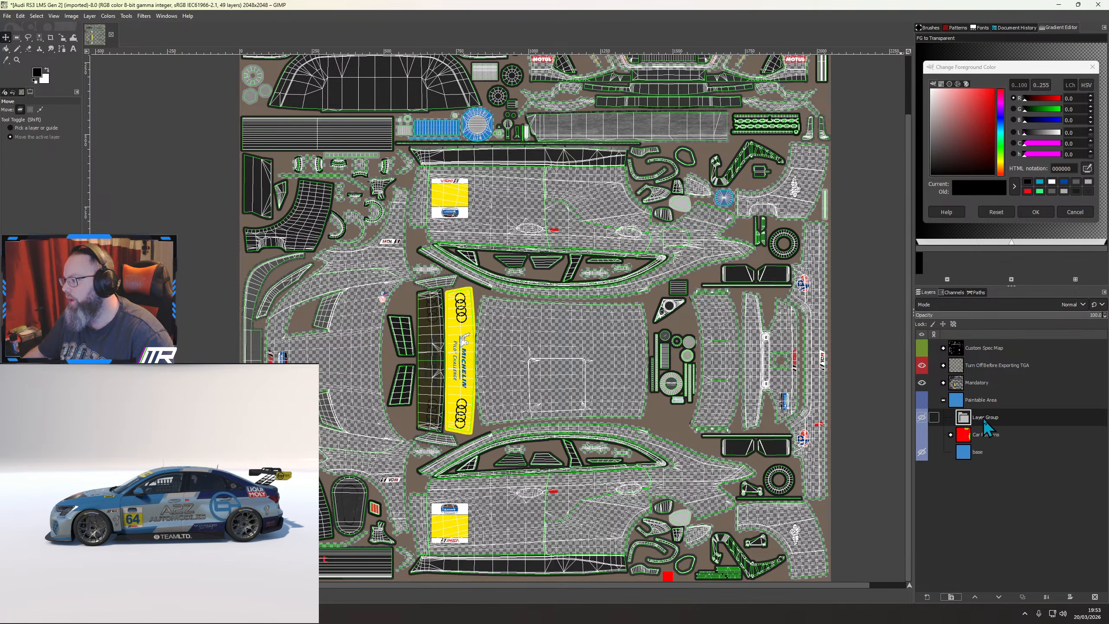
{"action": "left_click_drag", "start_coordinate": [984, 419], "coordinate": [996, 401]}
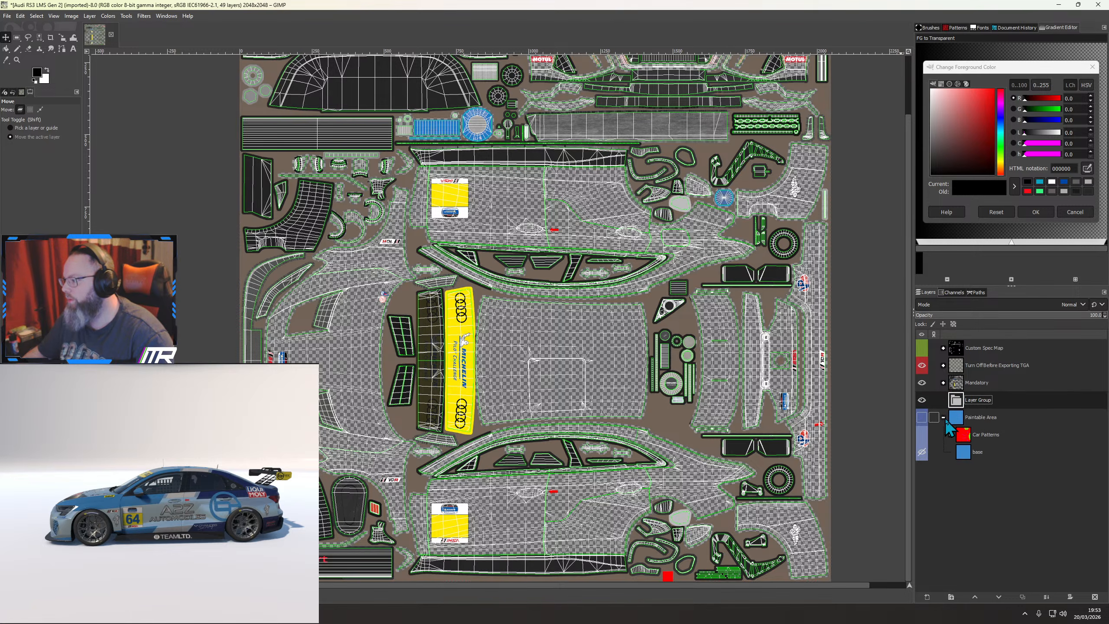
{"action": "left_click", "coordinate": [943, 417]}
{"action": "double_click", "coordinate": [978, 399]}
{"action": "type", "text": "de"}
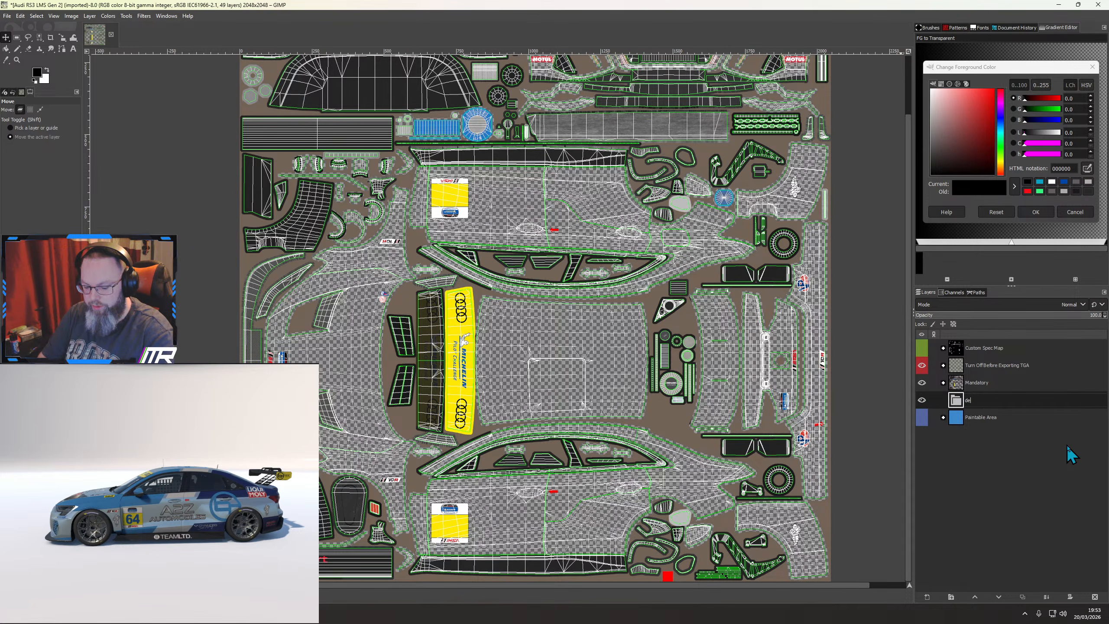
{"action": "type", "text": "clas"}
{"action": "key", "text": "Return"}
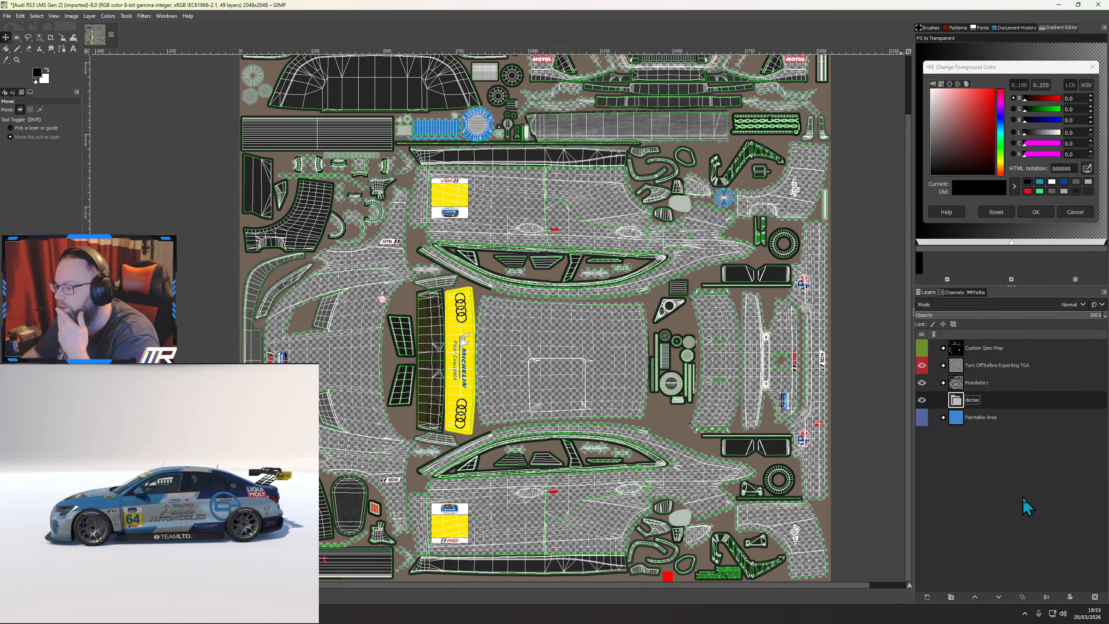
{"action": "left_click", "coordinate": [927, 596]}
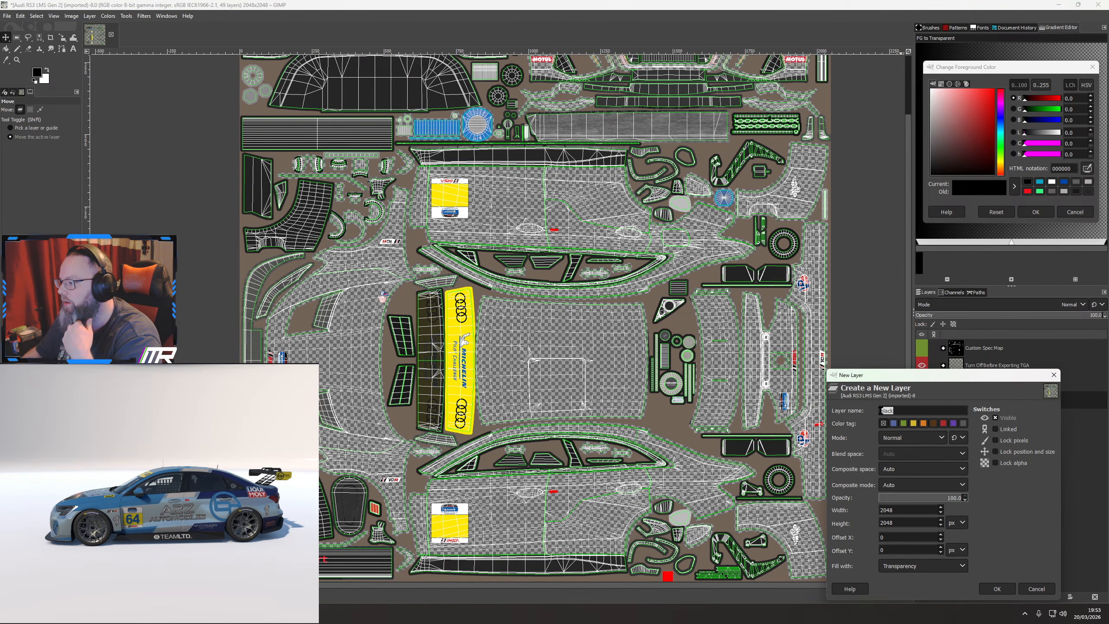
{"action": "key", "text": "Return"}
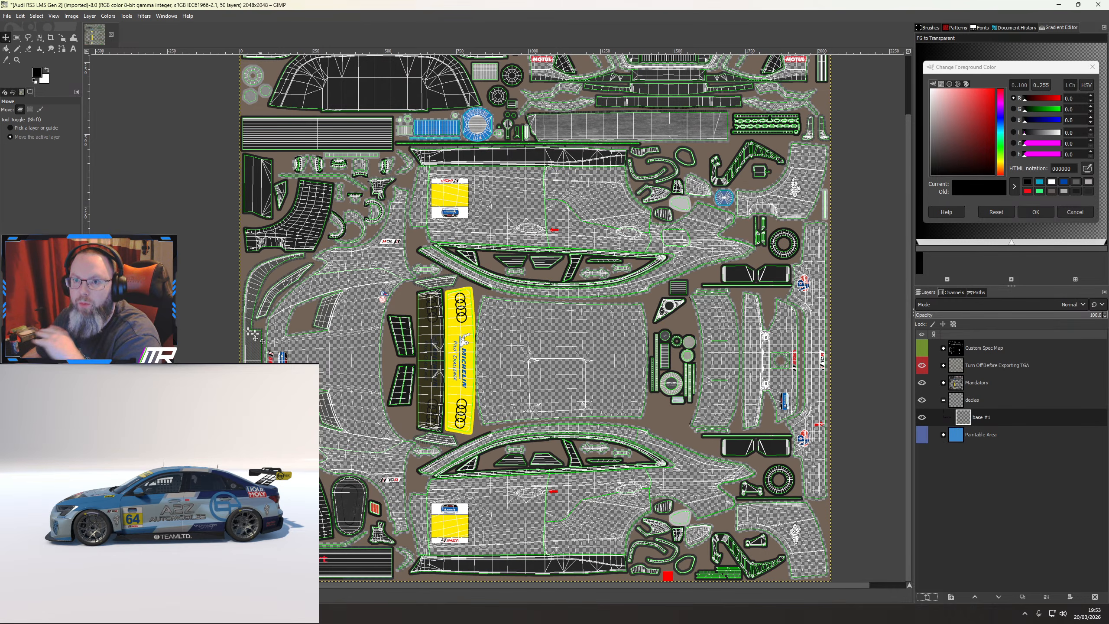
Bucket-fill base #1 with cyan 0ea3c3 and hide the Turn Off Before Exporting TGA overlay group
{"action": "left_click", "coordinate": [1041, 182]}
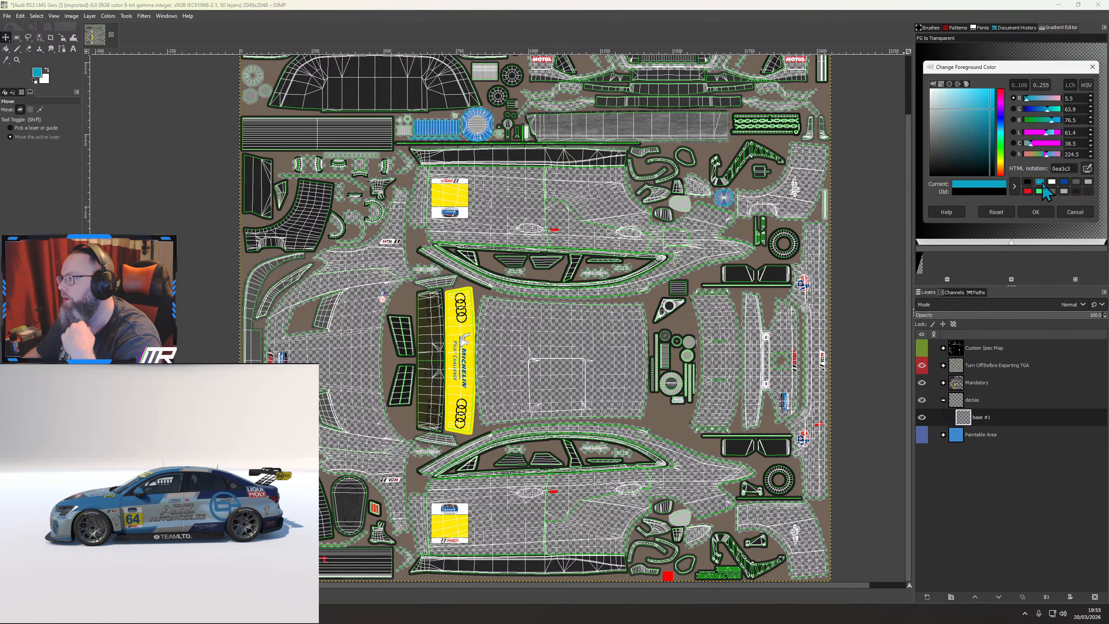
{"action": "left_click", "coordinate": [6, 49]}
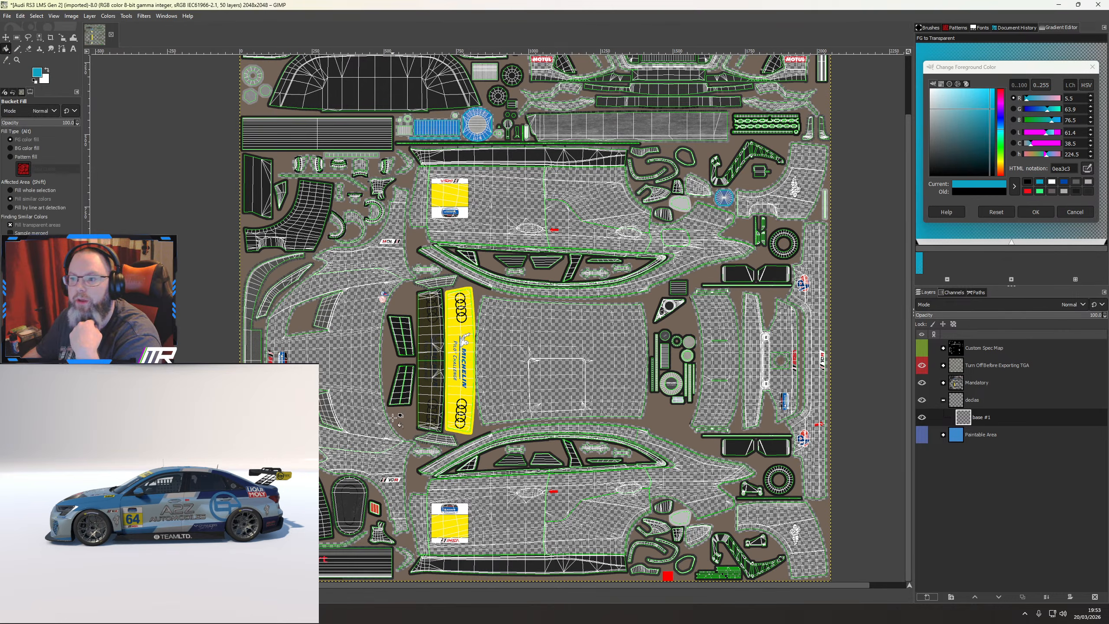
{"action": "left_click", "coordinate": [359, 402]}
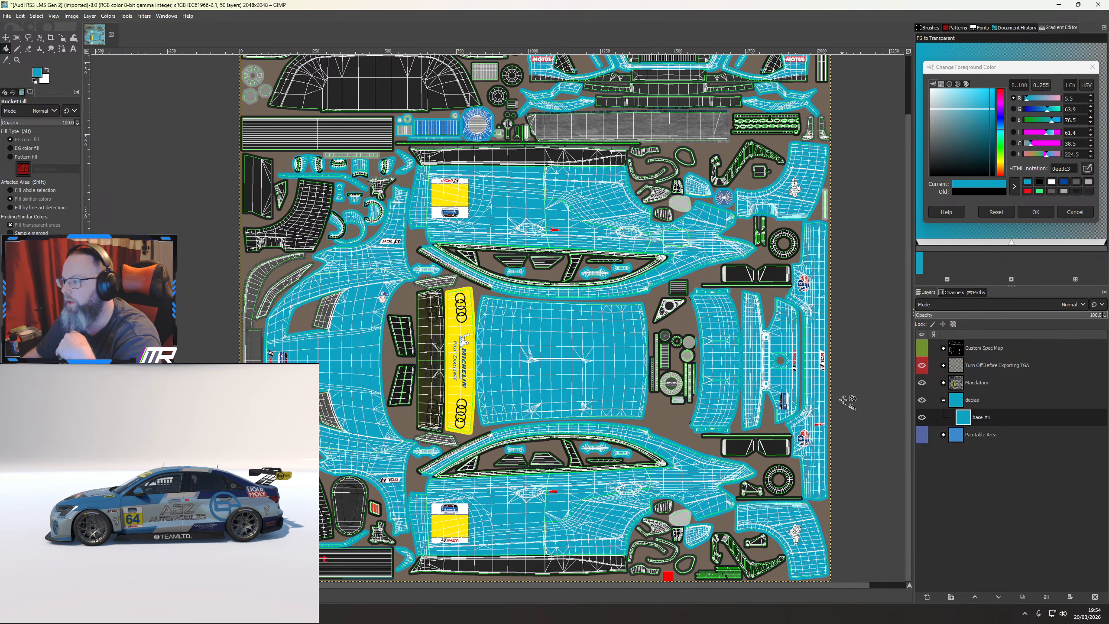
{"action": "left_click", "coordinate": [922, 365]}
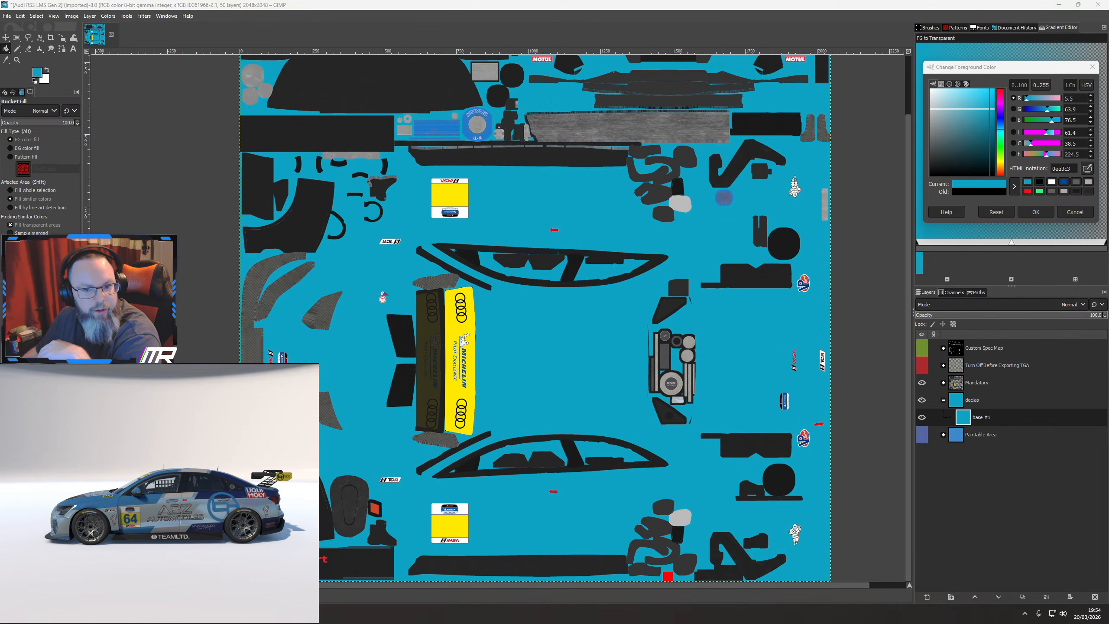
{"action": "left_click", "coordinate": [8, 15]}
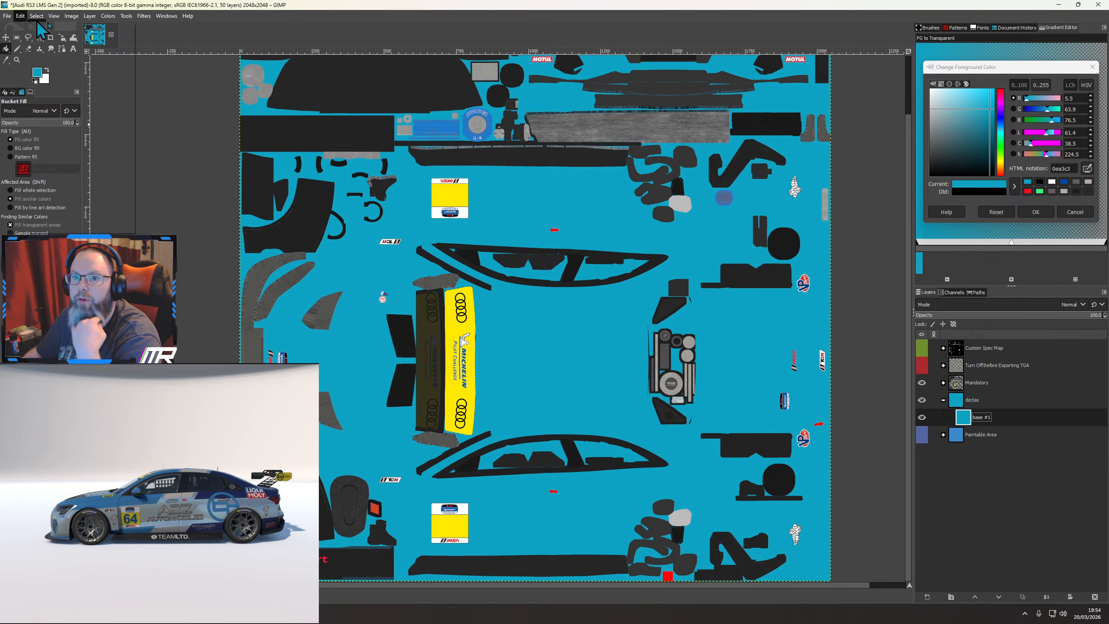
Export the sheet to Documents/iRacing/paint/audirs3lmsgen2 as car_ plus the account number, in .tga format
{"action": "left_click", "coordinate": [26, 161]}
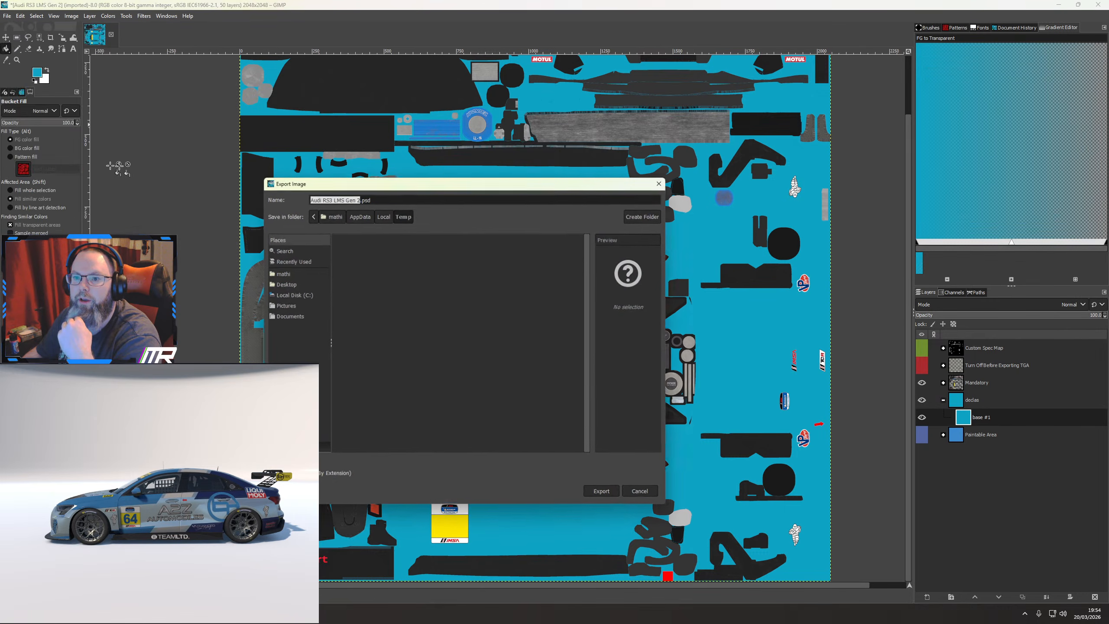
{"action": "left_click", "coordinate": [287, 316]}
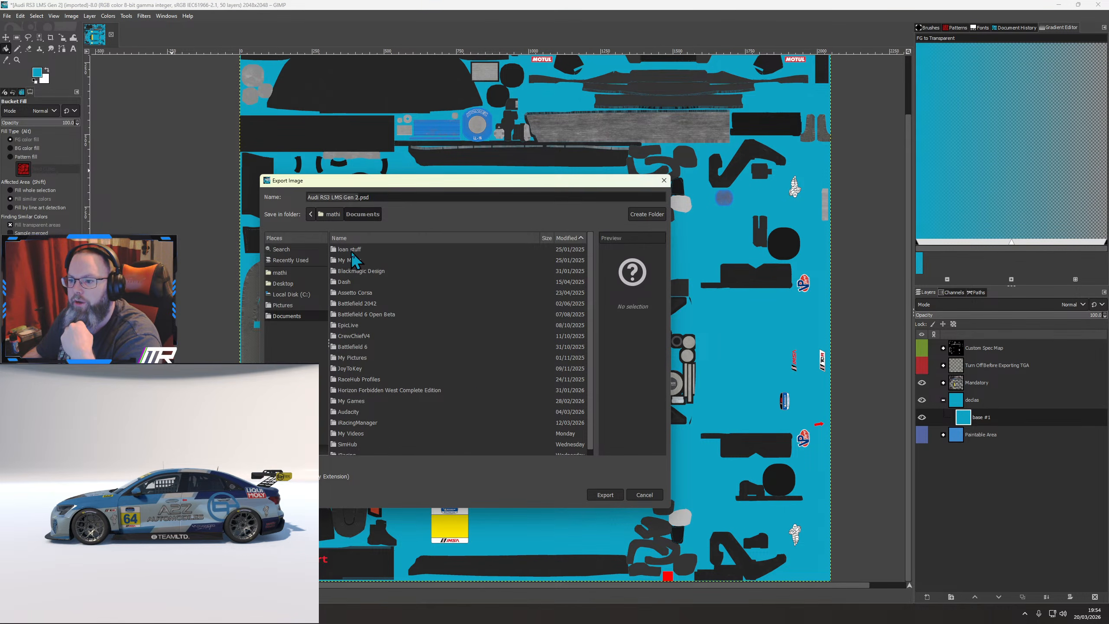
{"action": "left_click", "coordinate": [406, 247]}
{"action": "left_click", "coordinate": [405, 240]}
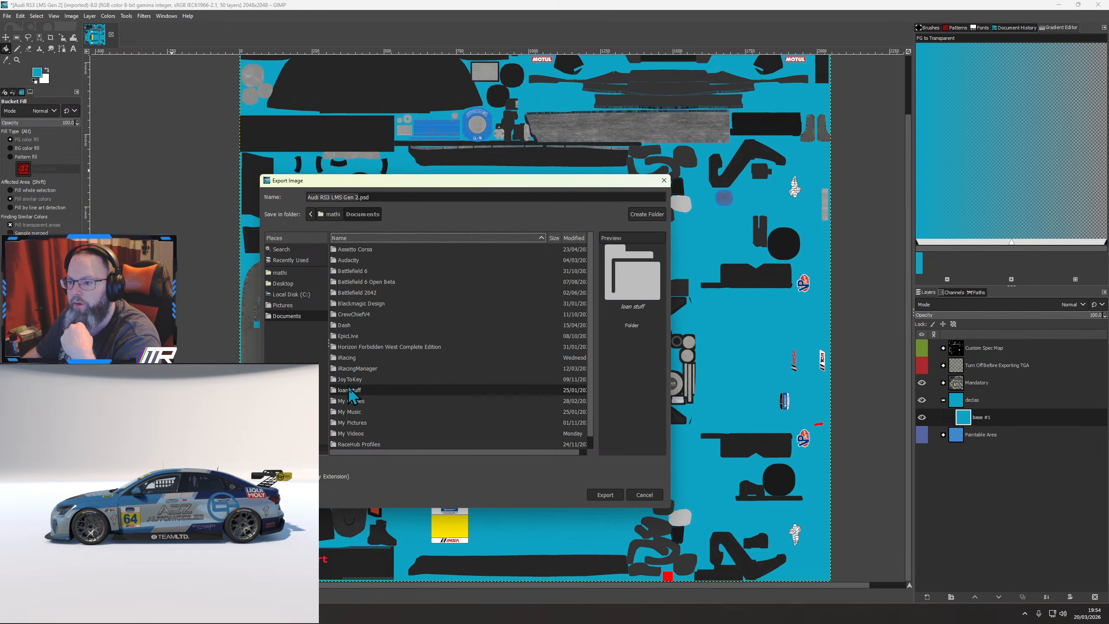
{"action": "double_click", "coordinate": [348, 358]}
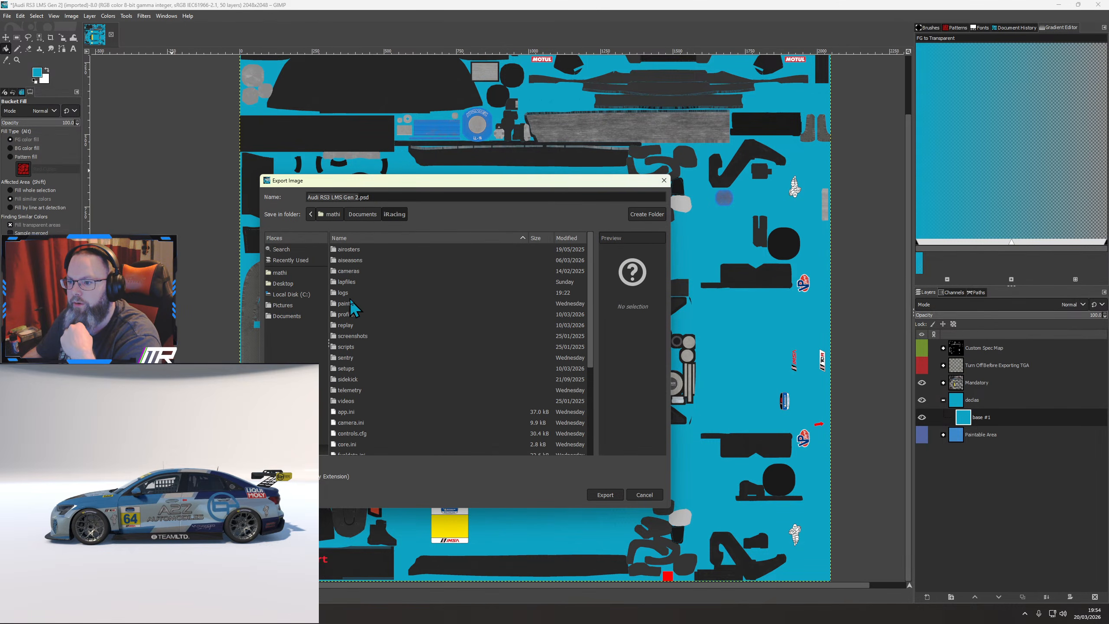
{"action": "double_click", "coordinate": [347, 304]}
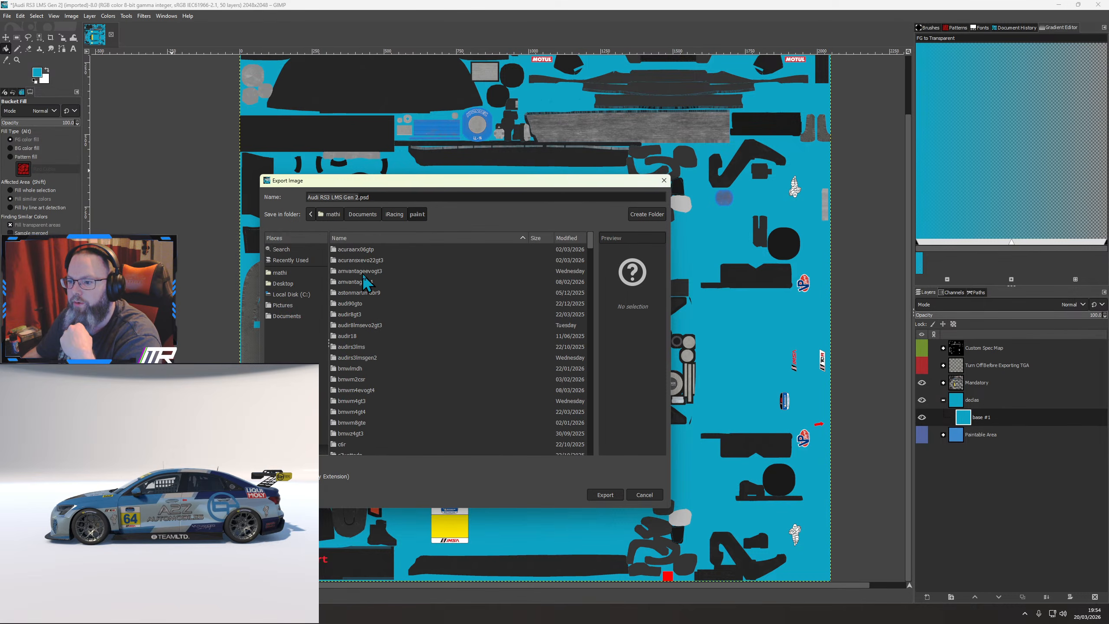
{"action": "scroll", "coordinate": [365, 284], "scroll_direction": "down", "scroll_amount": 1}
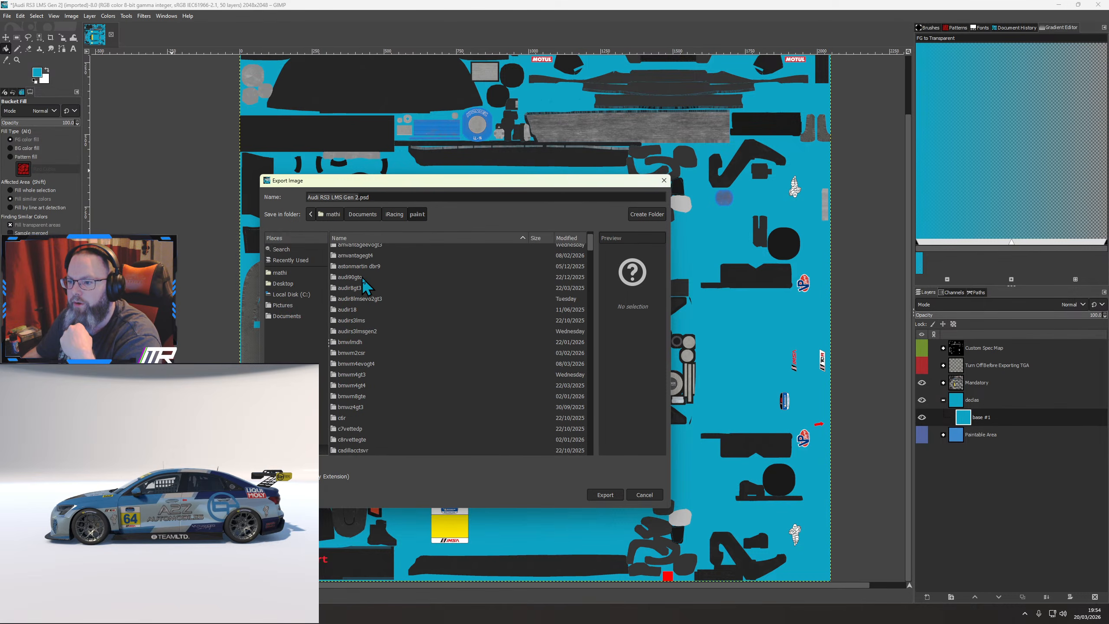
{"action": "double_click", "coordinate": [362, 331]}
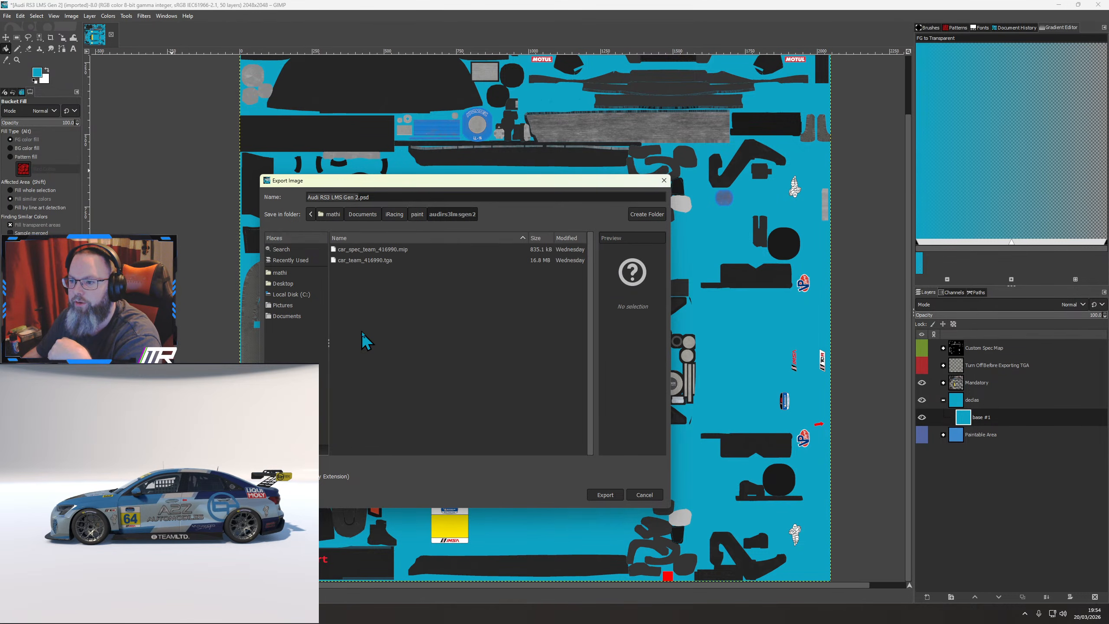
{"action": "left_click_drag", "start_coordinate": [375, 197], "coordinate": [294, 199]}
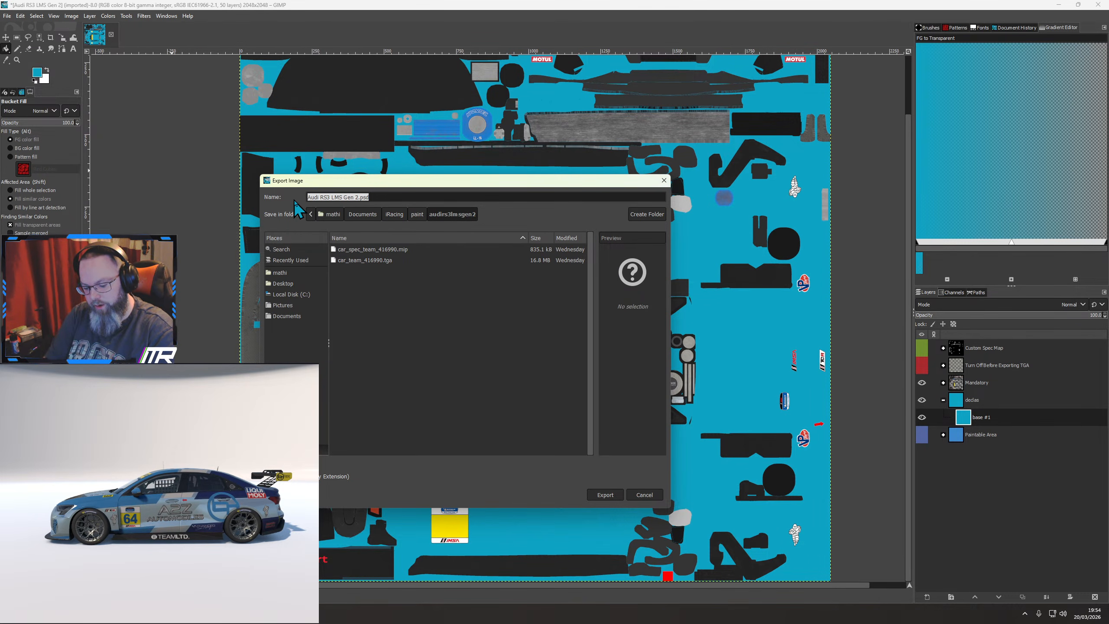
{"action": "type", "text": "car_"}
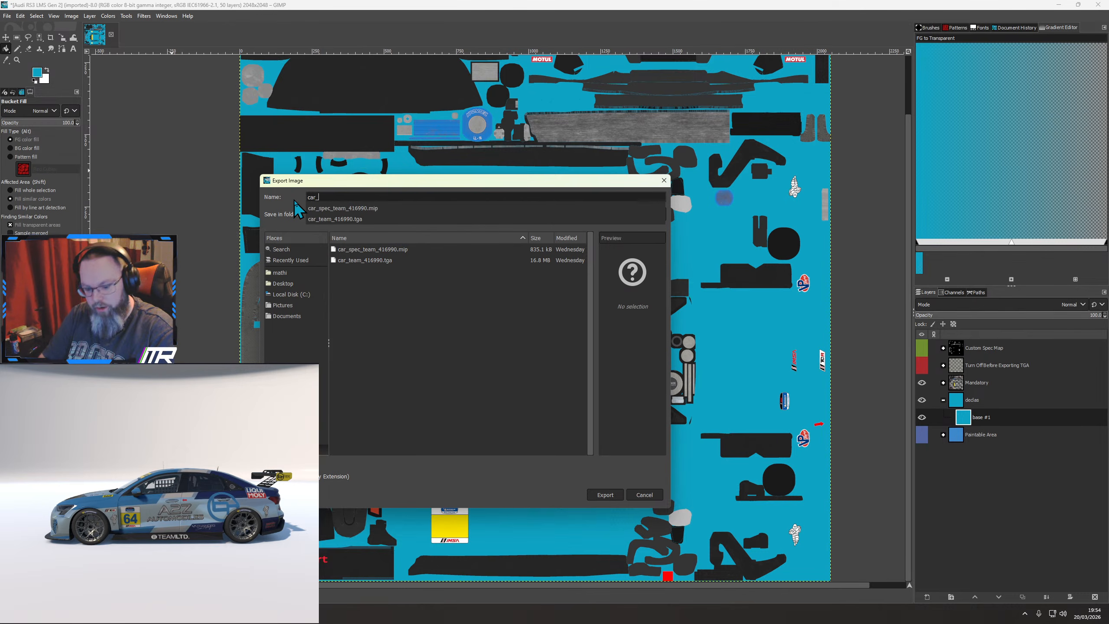
{"action": "type", "text": "870227"}
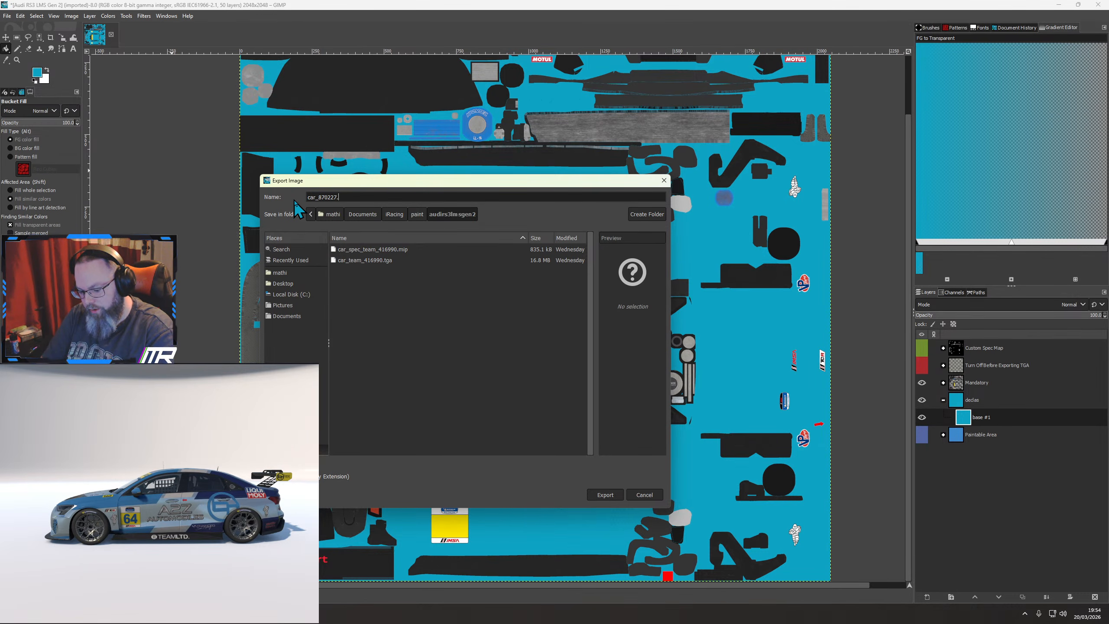
{"action": "type", "text": ".tga"}
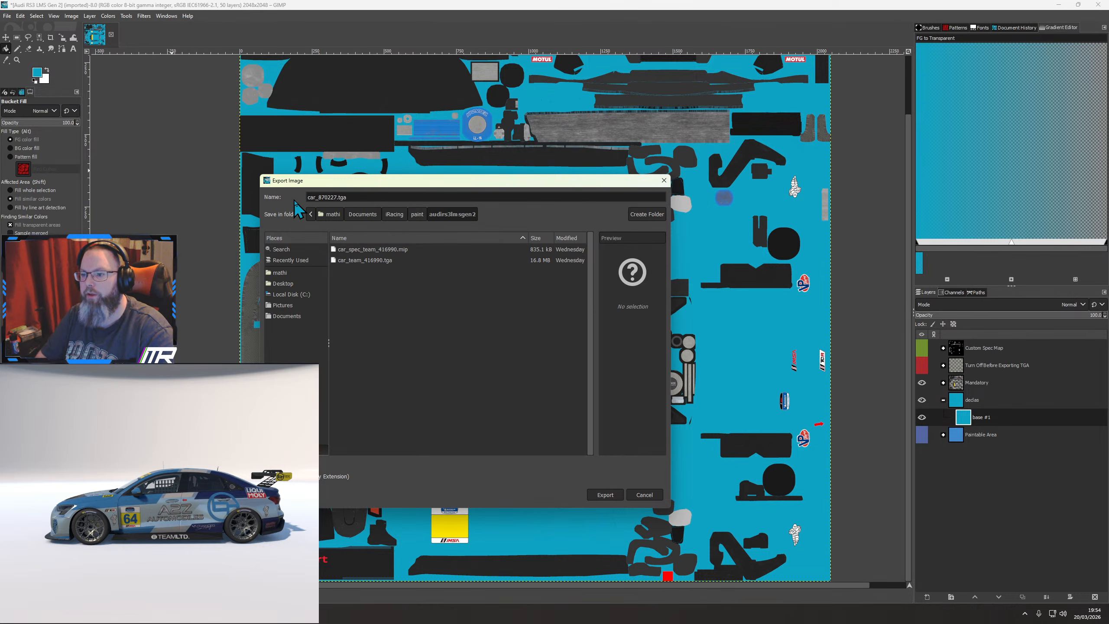
{"action": "key", "text": "Return"}
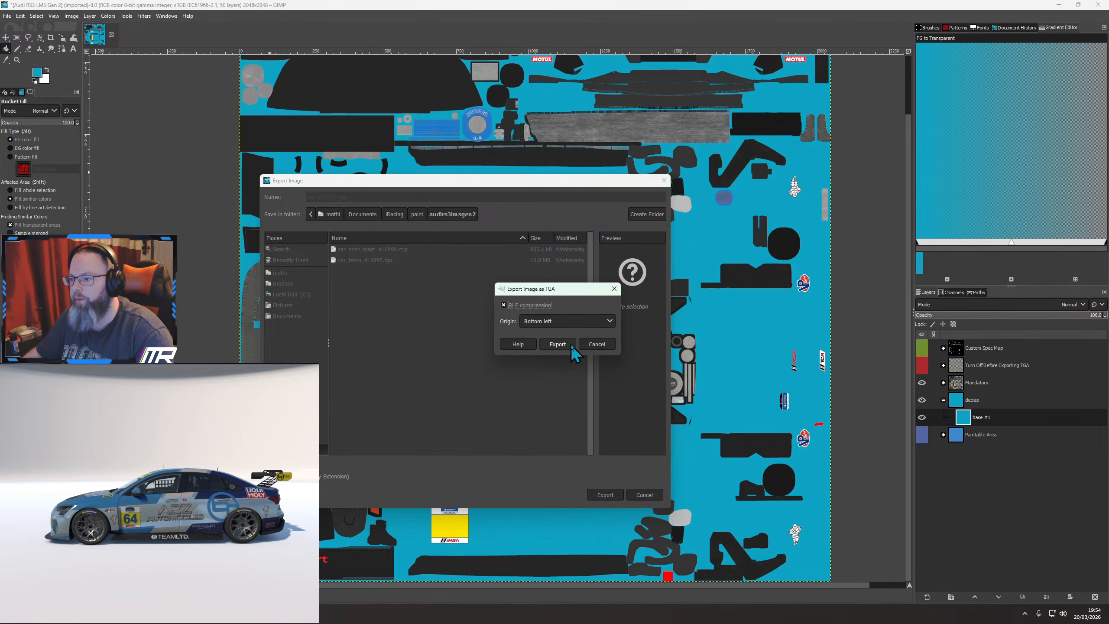
{"action": "left_click", "coordinate": [570, 344]}
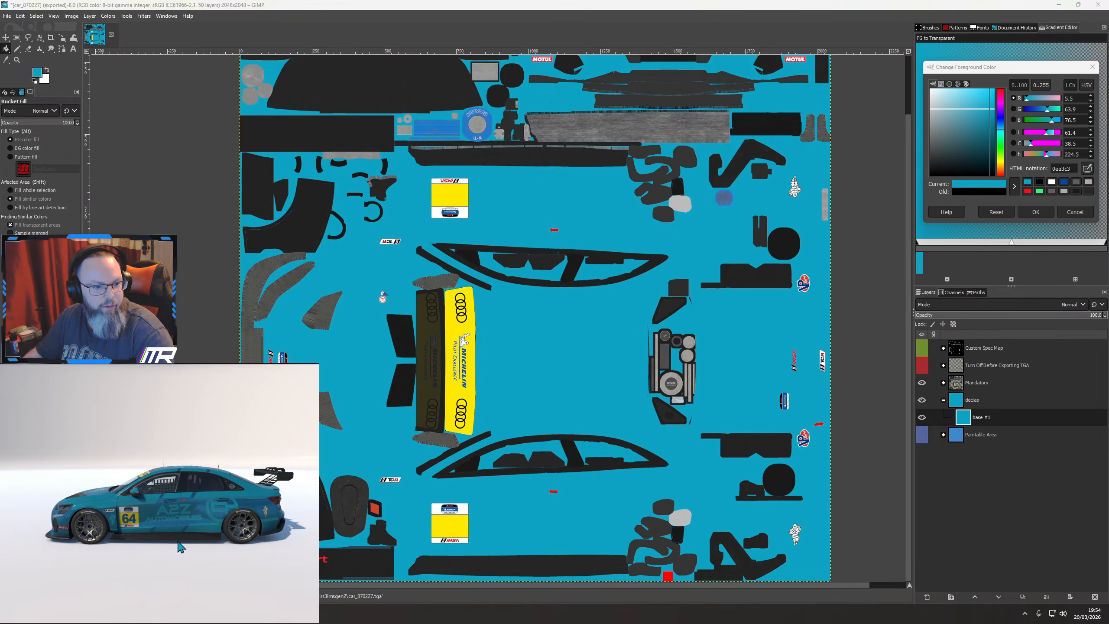
{"action": "left_click_drag", "start_coordinate": [205, 537], "coordinate": [210, 481]}
{"action": "left_click_drag", "start_coordinate": [174, 539], "coordinate": [146, 528]}
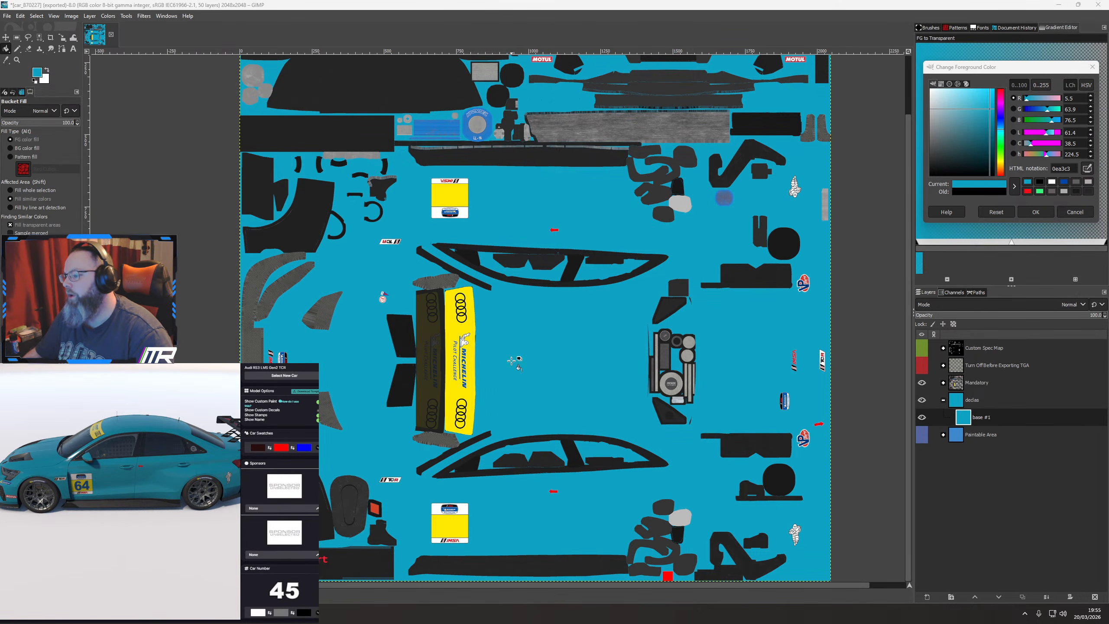
Show the UV wireframe overlay and add a new empty layer named 'side white'
{"action": "left_click", "coordinate": [922, 365]}
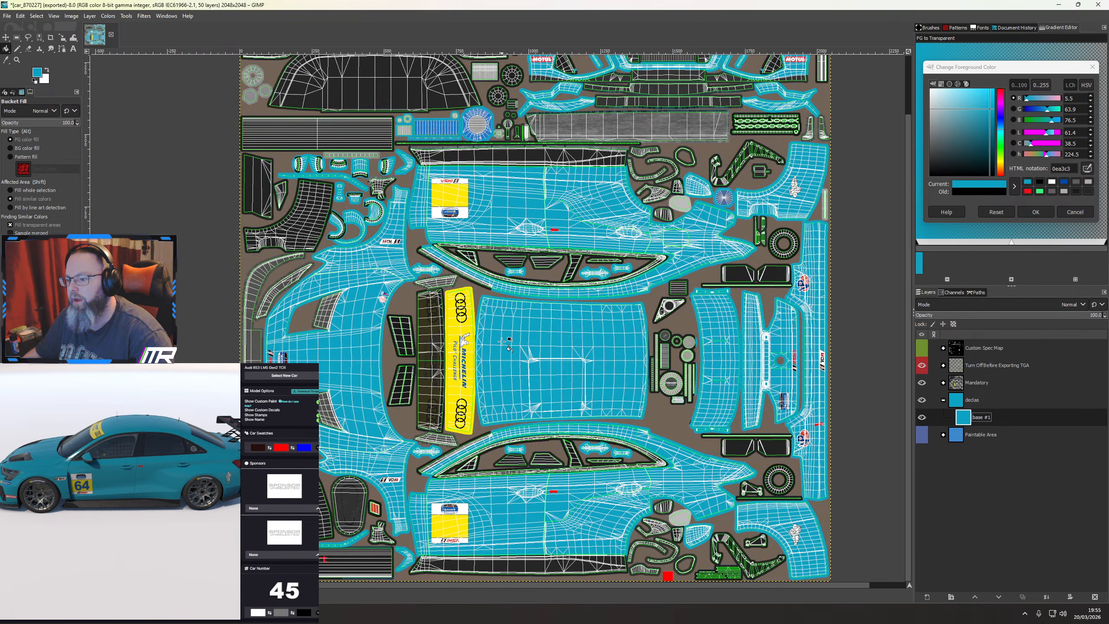
{"action": "left_click_drag", "start_coordinate": [163, 513], "coordinate": [133, 468]}
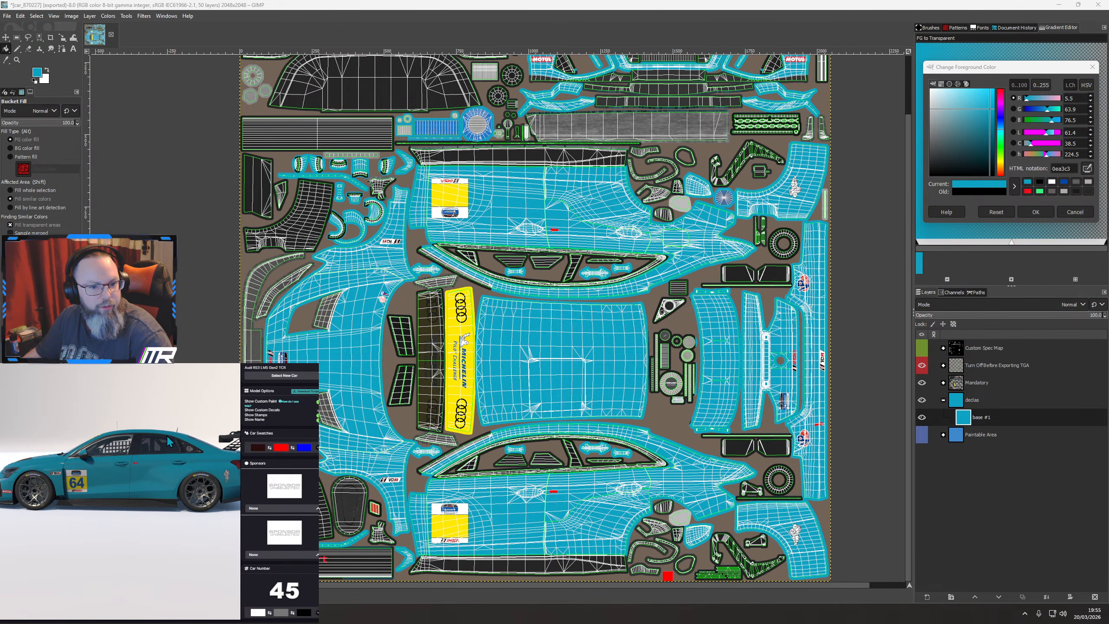
{"action": "left_click", "coordinate": [928, 596]}
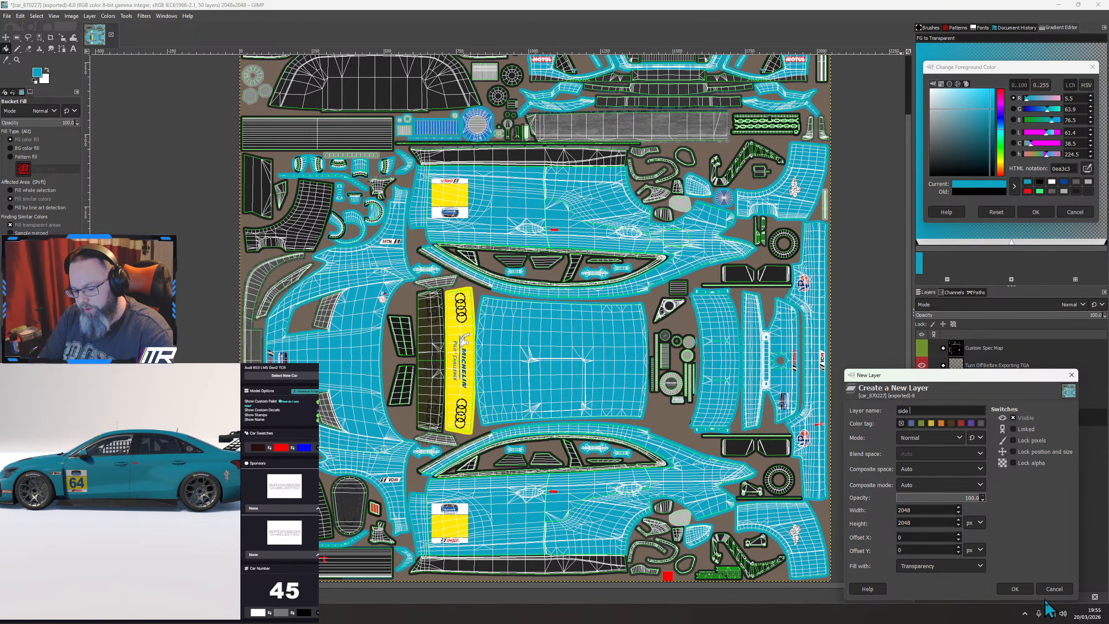
{"action": "type", "text": "side white"}
{"action": "key", "text": "Return"}
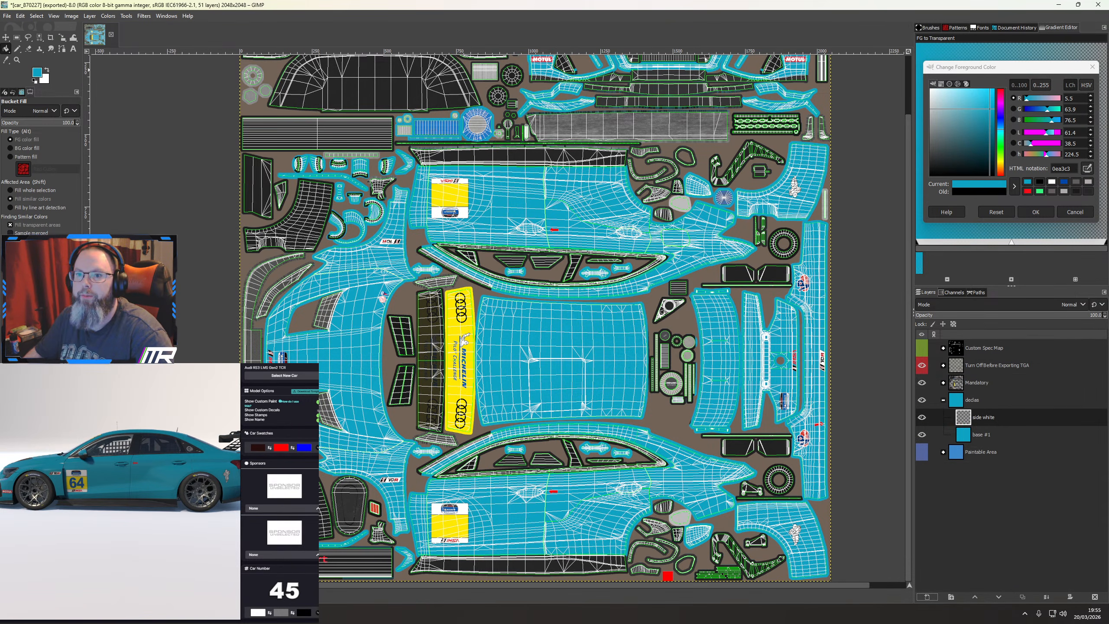
{"action": "left_click", "coordinate": [62, 49]}
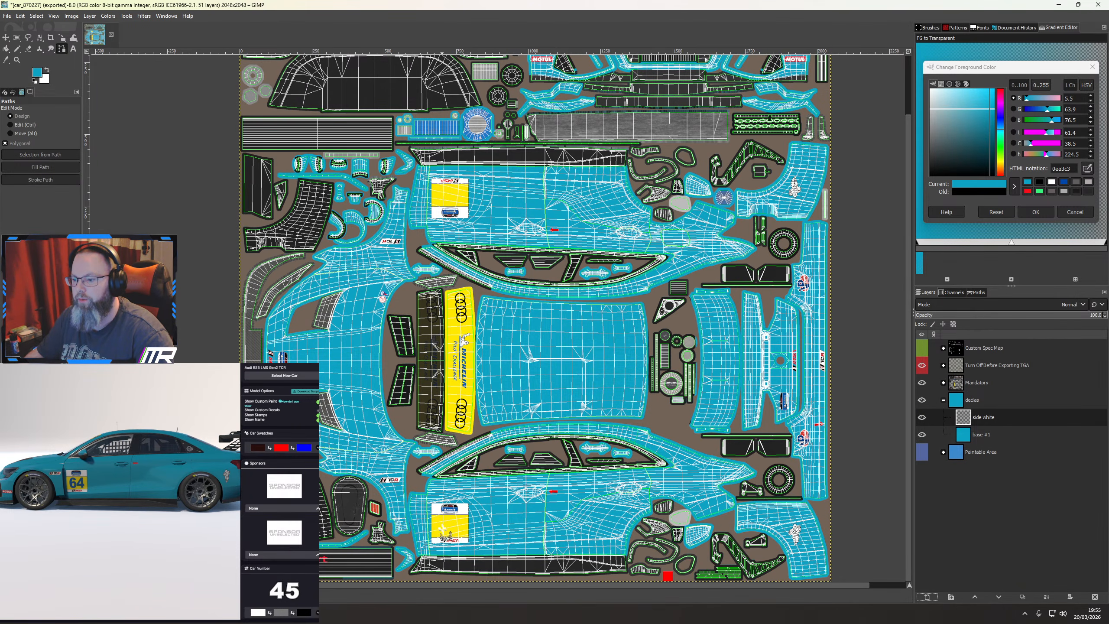
Start the polygonal stripe outline on the lower side panel, undoing two misplaced anchors
{"action": "left_click", "coordinate": [435, 551]}
{"action": "left_click", "coordinate": [487, 516]}
{"action": "left_click", "coordinate": [580, 499]}
{"action": "left_click", "coordinate": [658, 482]}
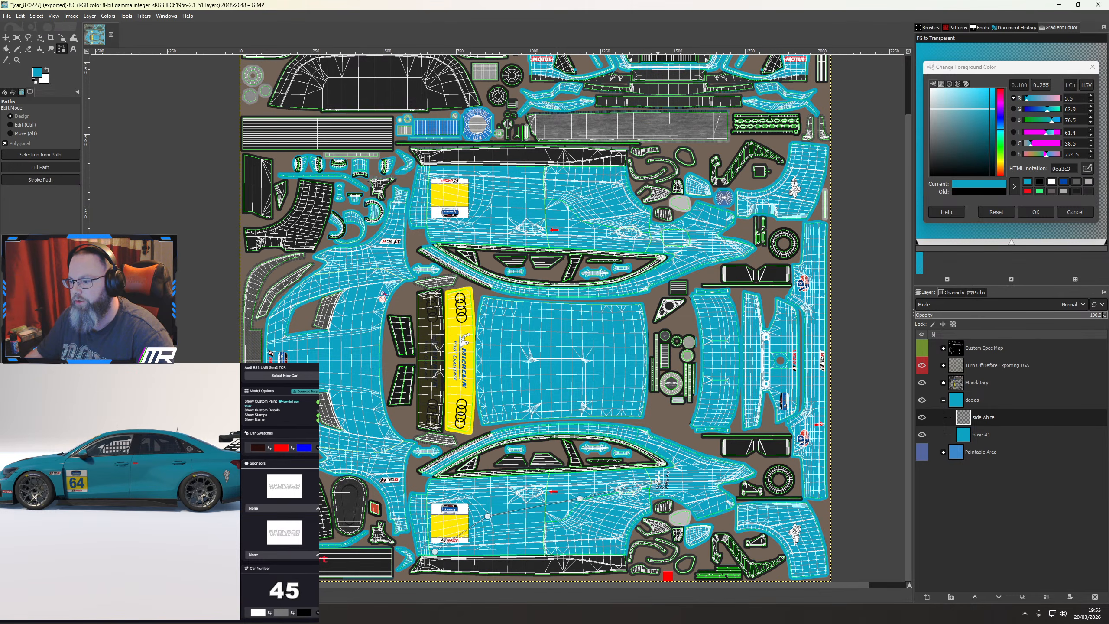
{"action": "left_click", "coordinate": [658, 403]}
{"action": "key", "text": "ctrl+z"}
{"action": "key", "text": "ctrl+z"}
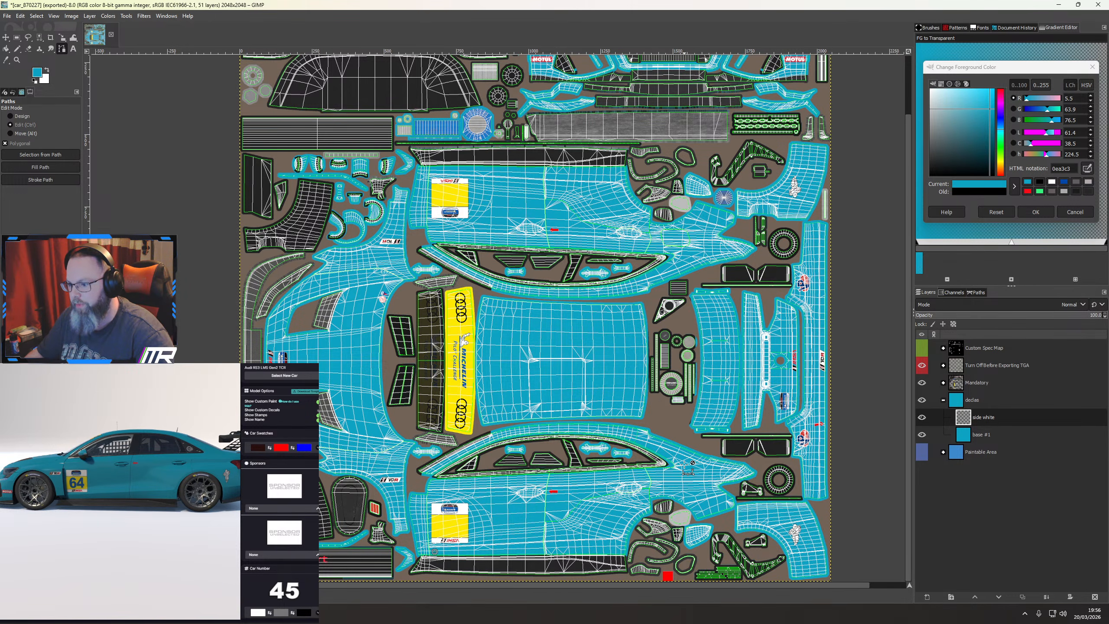
{"action": "scroll", "coordinate": [464, 503], "scroll_direction": "up", "scroll_amount": 3}
{"action": "left_click_drag", "start_coordinate": [469, 527], "coordinate": [518, 292]}
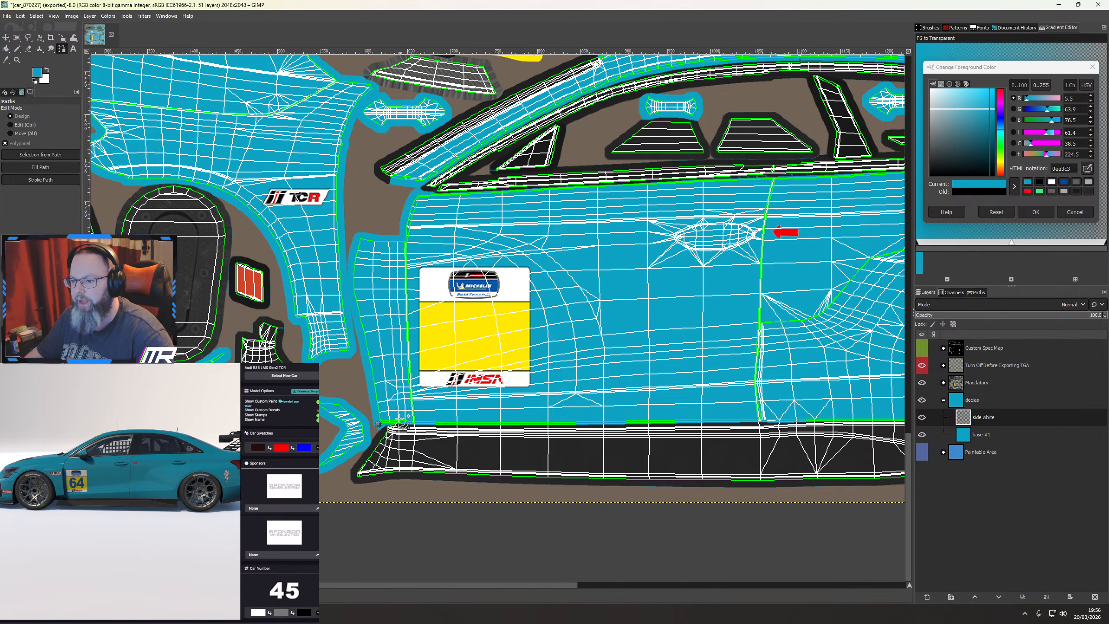
{"action": "scroll", "coordinate": [378, 425], "scroll_direction": "up", "scroll_amount": 4}
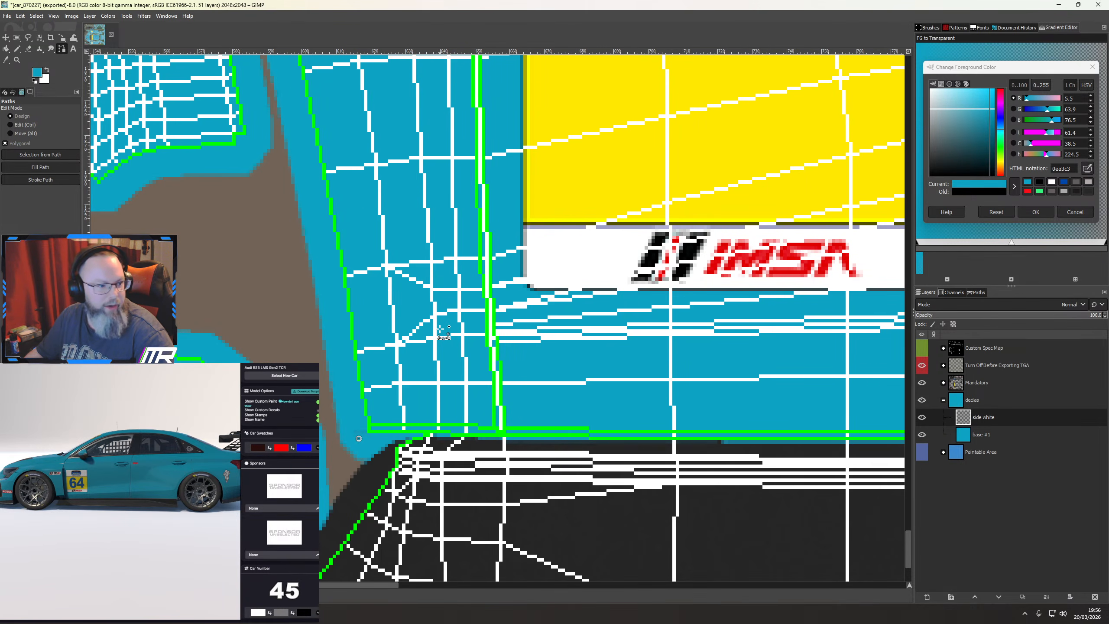
{"action": "scroll", "coordinate": [540, 400], "scroll_direction": "down", "scroll_amount": 2}
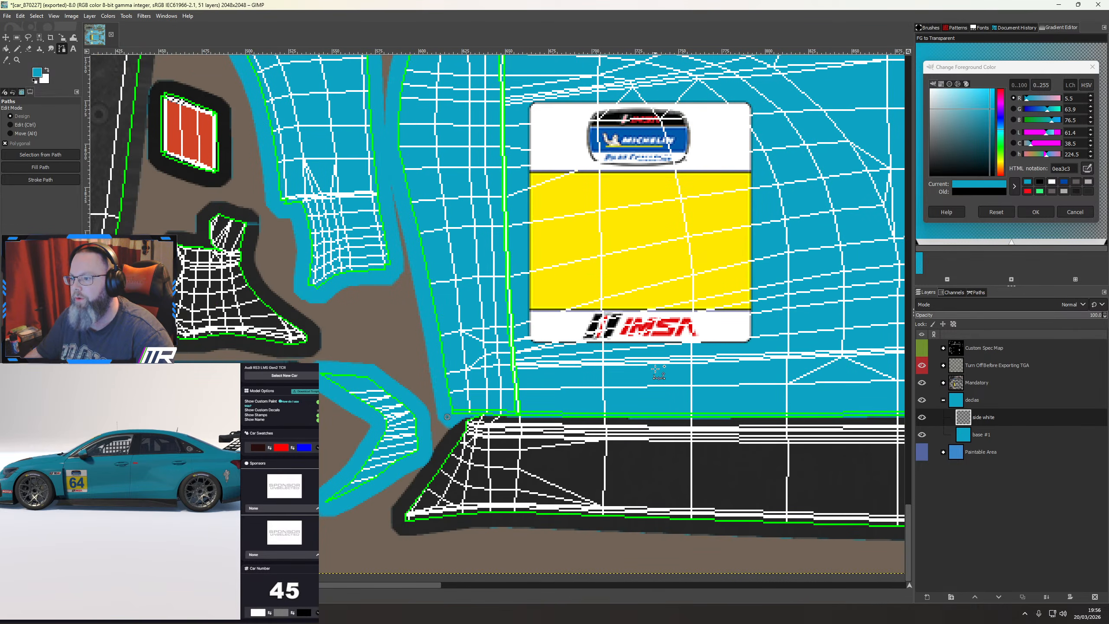
{"action": "left_click_drag", "start_coordinate": [655, 369], "coordinate": [426, 485]}
{"action": "scroll", "coordinate": [640, 354], "scroll_direction": "down", "scroll_amount": 1}
{"action": "left_click_drag", "start_coordinate": [754, 345], "coordinate": [470, 428]}
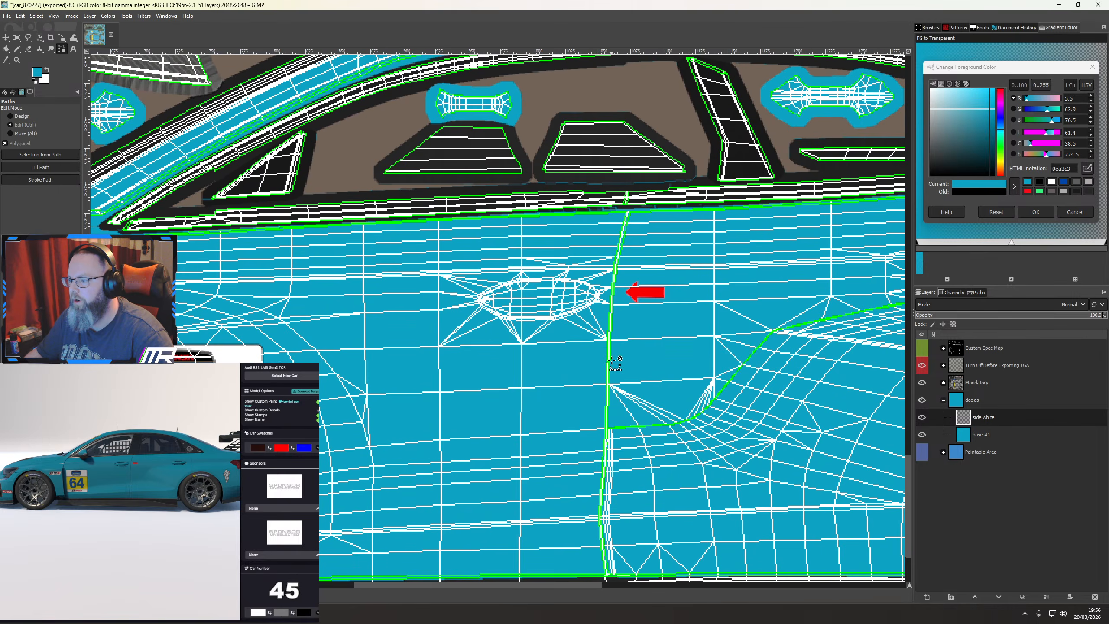
{"action": "scroll", "coordinate": [613, 363], "scroll_direction": "down", "scroll_amount": 1}
{"action": "left_click_drag", "start_coordinate": [733, 397], "coordinate": [599, 392]}
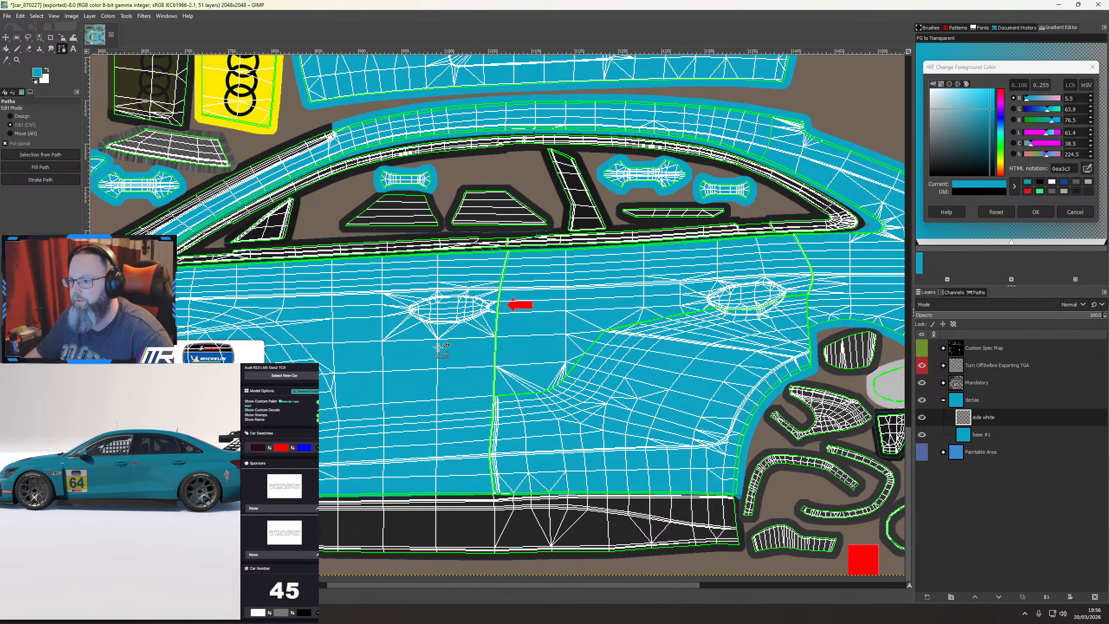
{"action": "scroll", "coordinate": [438, 348], "scroll_direction": "up", "scroll_amount": 2}
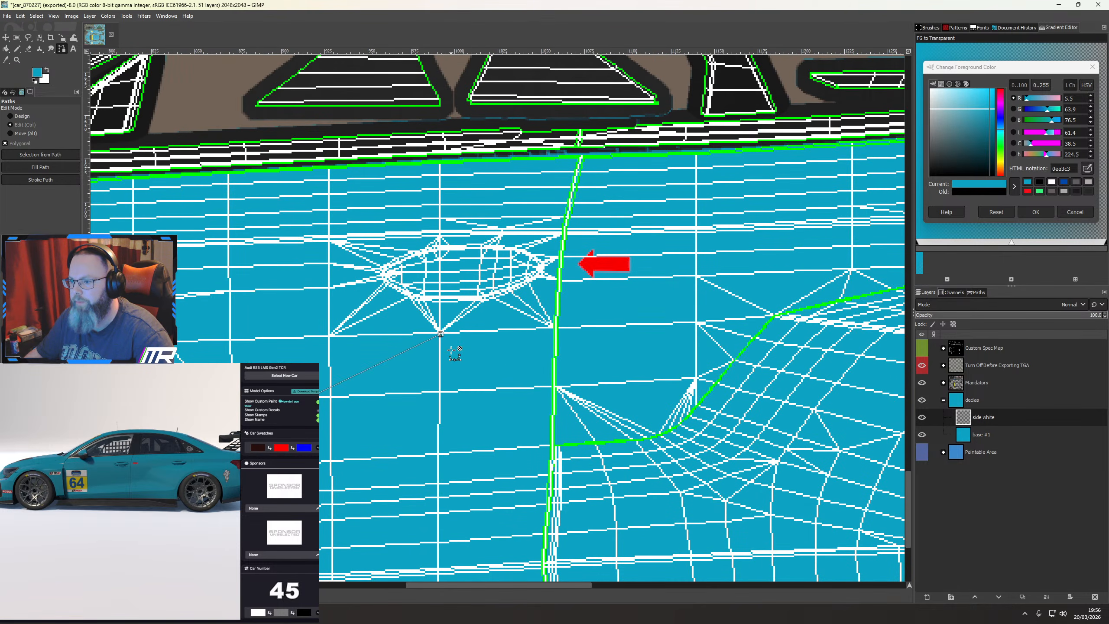
{"action": "scroll", "coordinate": [440, 335], "scroll_direction": "up", "scroll_amount": 4}
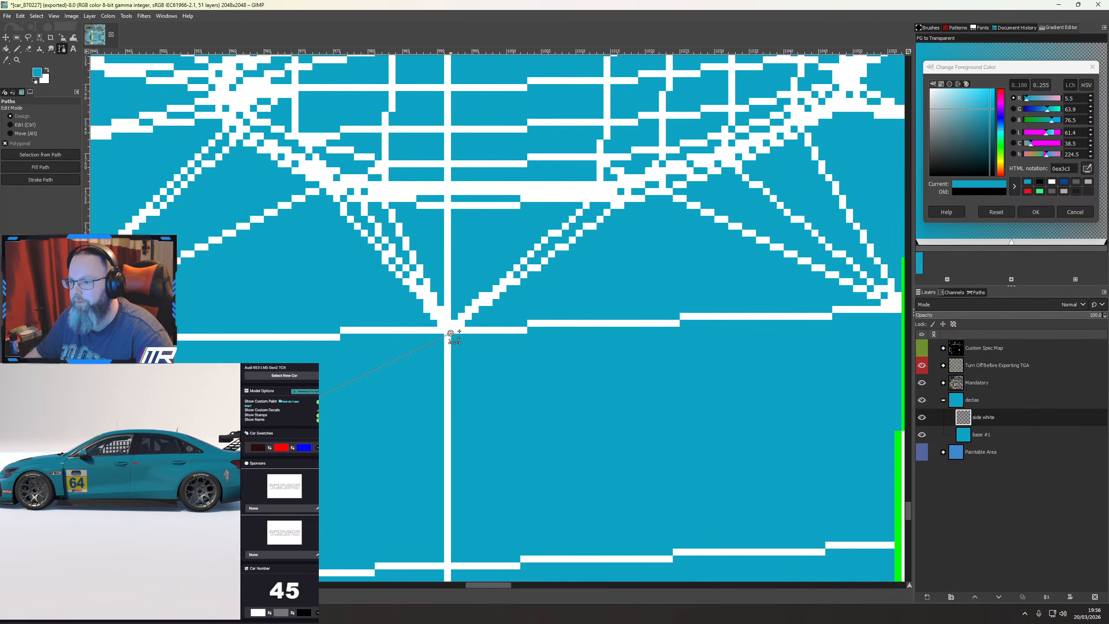
{"action": "scroll", "coordinate": [546, 345], "scroll_direction": "down", "scroll_amount": 4}
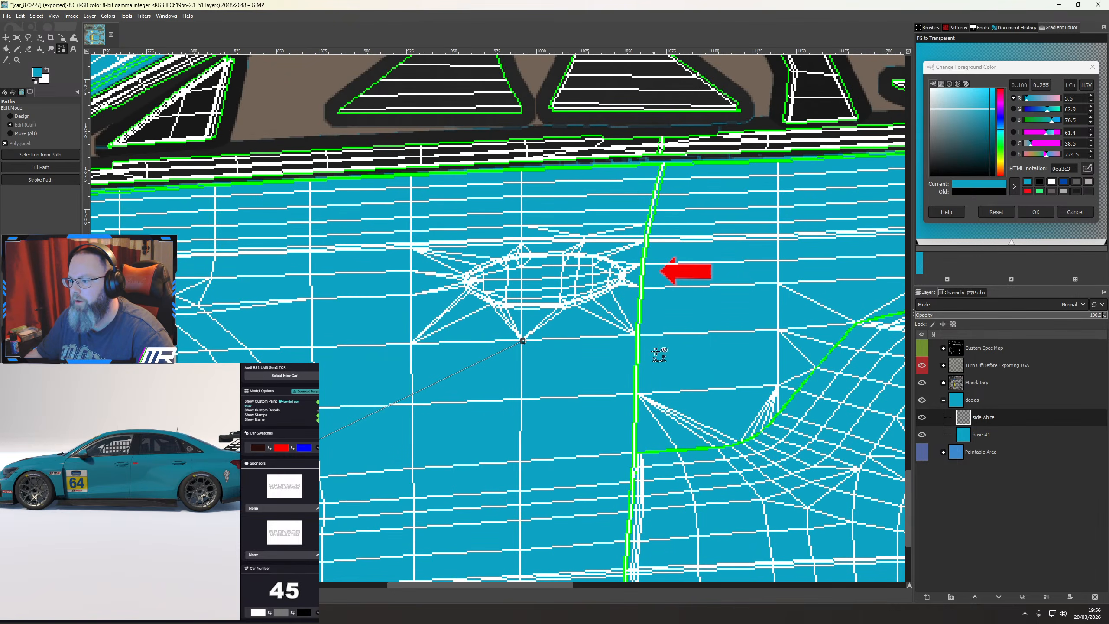
{"action": "left_click_drag", "start_coordinate": [654, 349], "coordinate": [472, 367]}
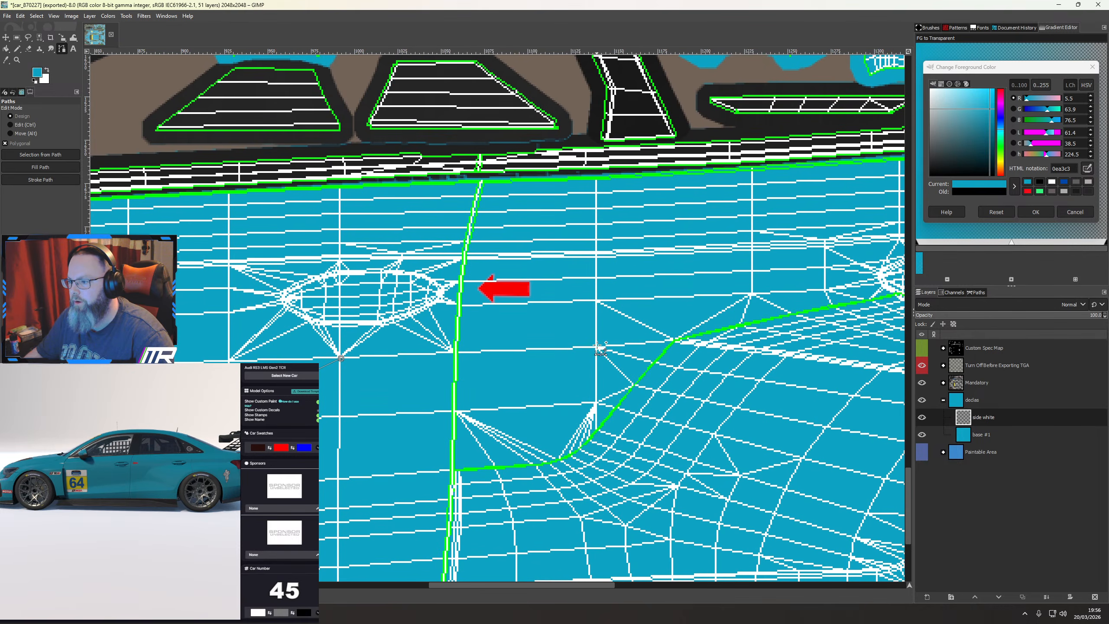
{"action": "scroll", "coordinate": [648, 340], "scroll_direction": "down", "scroll_amount": 2}
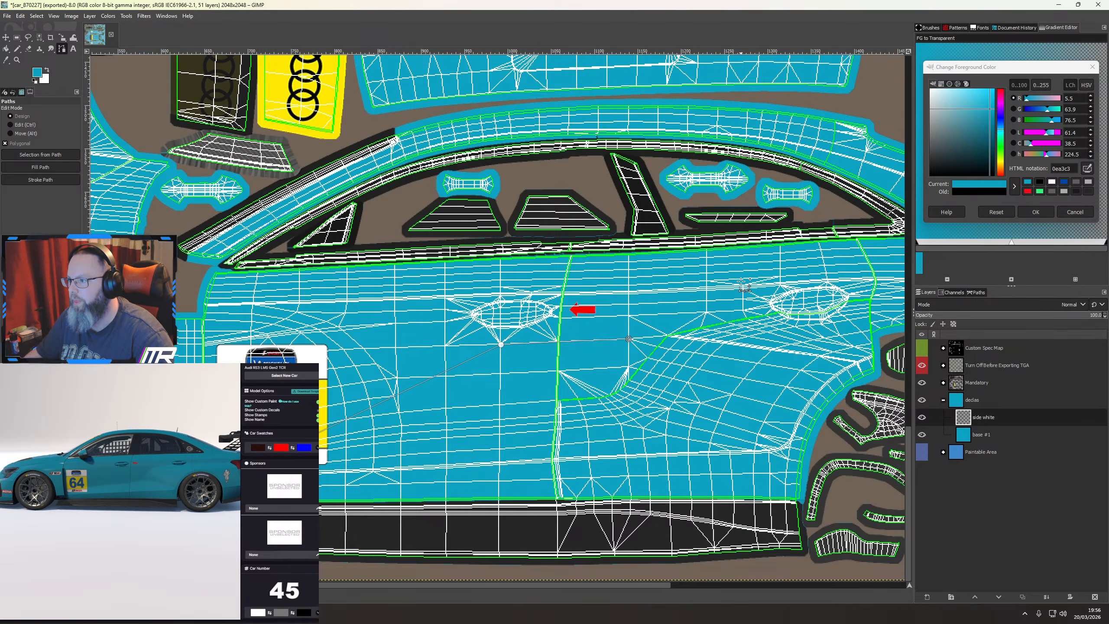
{"action": "left_click_drag", "start_coordinate": [744, 287], "coordinate": [558, 372]}
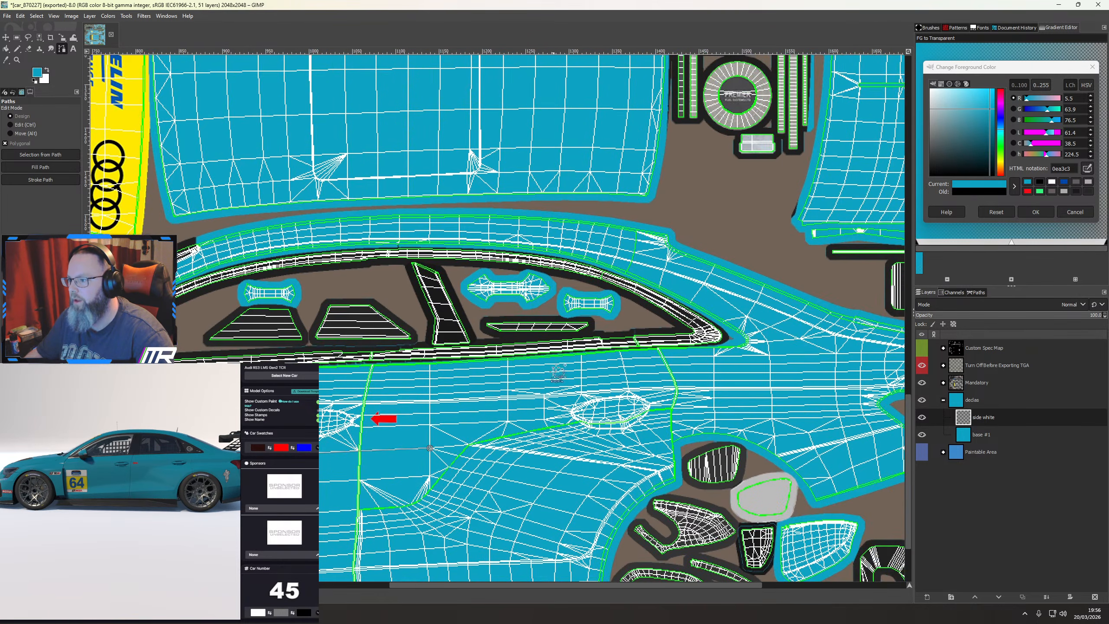
Extend the stripe outline along the roofline
{"action": "left_click", "coordinate": [617, 212]}
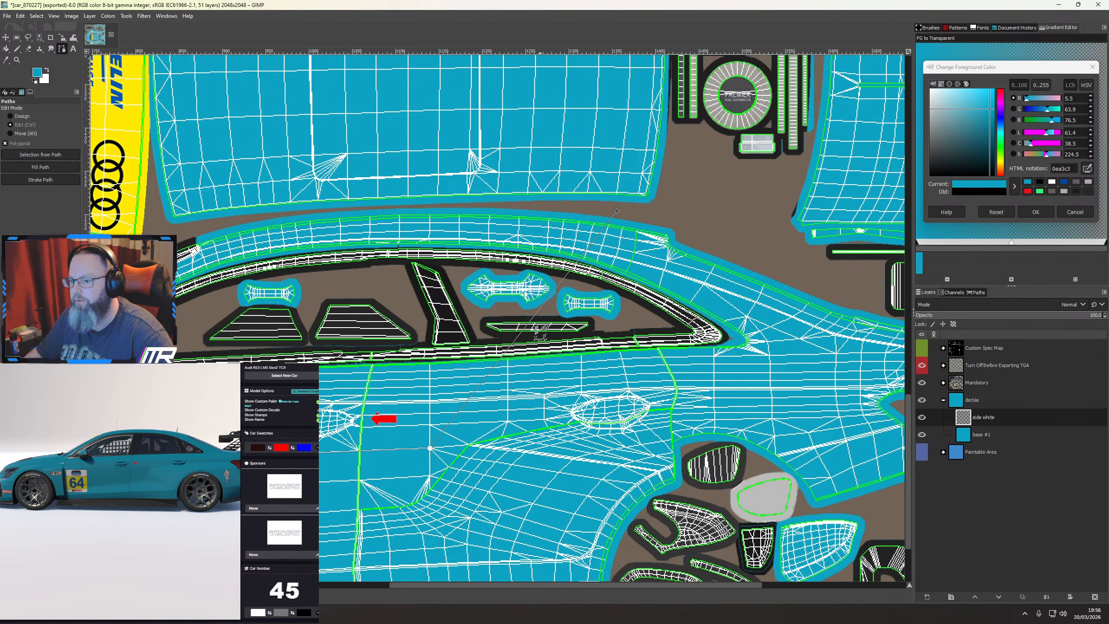
{"action": "scroll", "coordinate": [676, 211], "scroll_direction": "down", "scroll_amount": 1}
{"action": "scroll", "coordinate": [676, 211], "scroll_direction": "up", "scroll_amount": 1}
{"action": "left_click", "coordinate": [670, 218]}
{"action": "left_click", "coordinate": [746, 262]}
{"action": "left_click", "coordinate": [812, 291]}
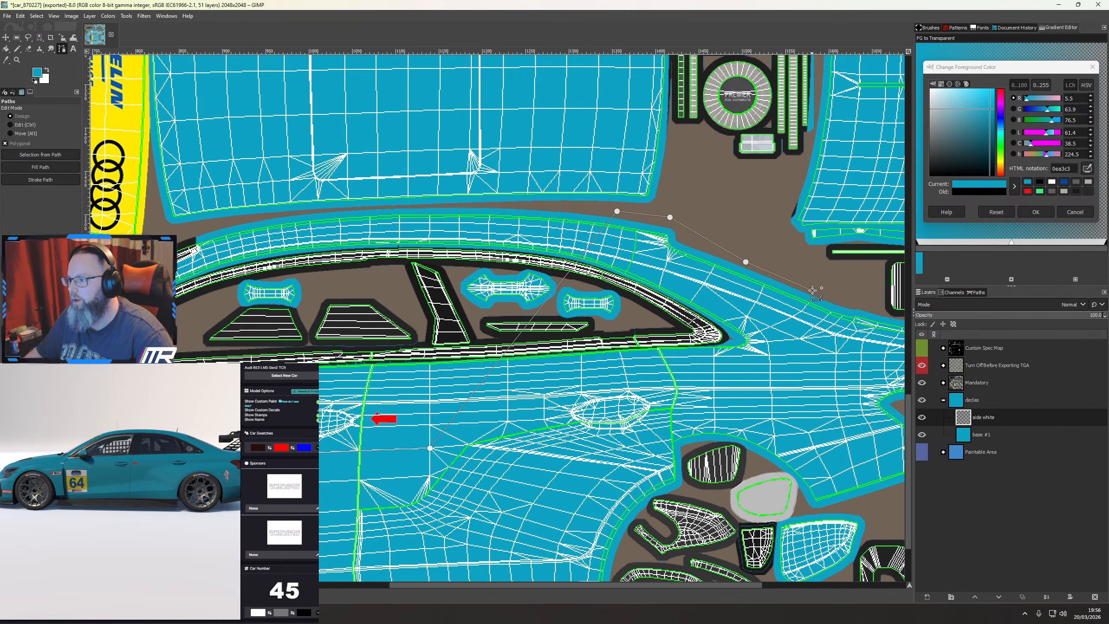
Trace the outline around the rear quarter panel tip, down the rear edge and around the rear wheel arch
{"action": "left_click_drag", "start_coordinate": [836, 308], "coordinate": [566, 227]}
{"action": "left_click", "coordinate": [607, 236]}
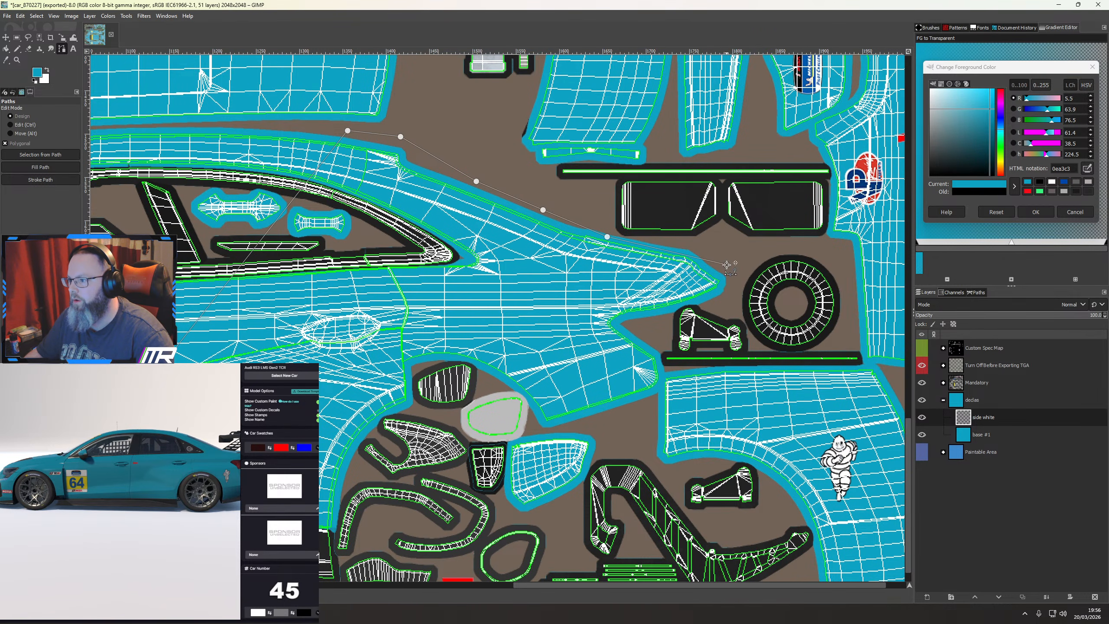
{"action": "left_click", "coordinate": [722, 289]}
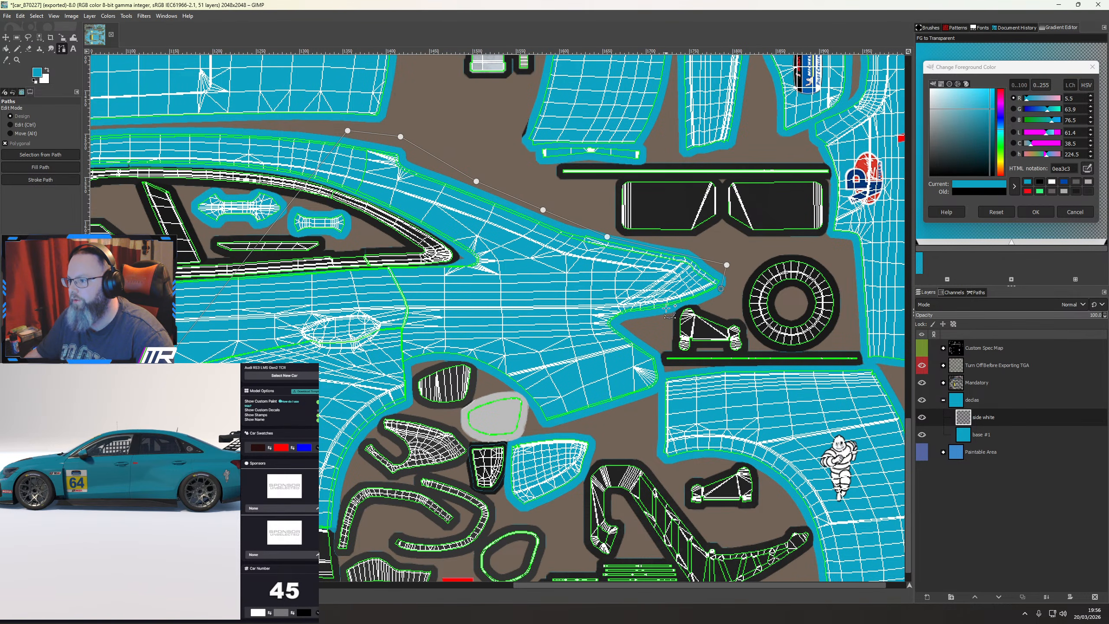
{"action": "left_click", "coordinate": [629, 323]}
{"action": "left_click", "coordinate": [660, 361]}
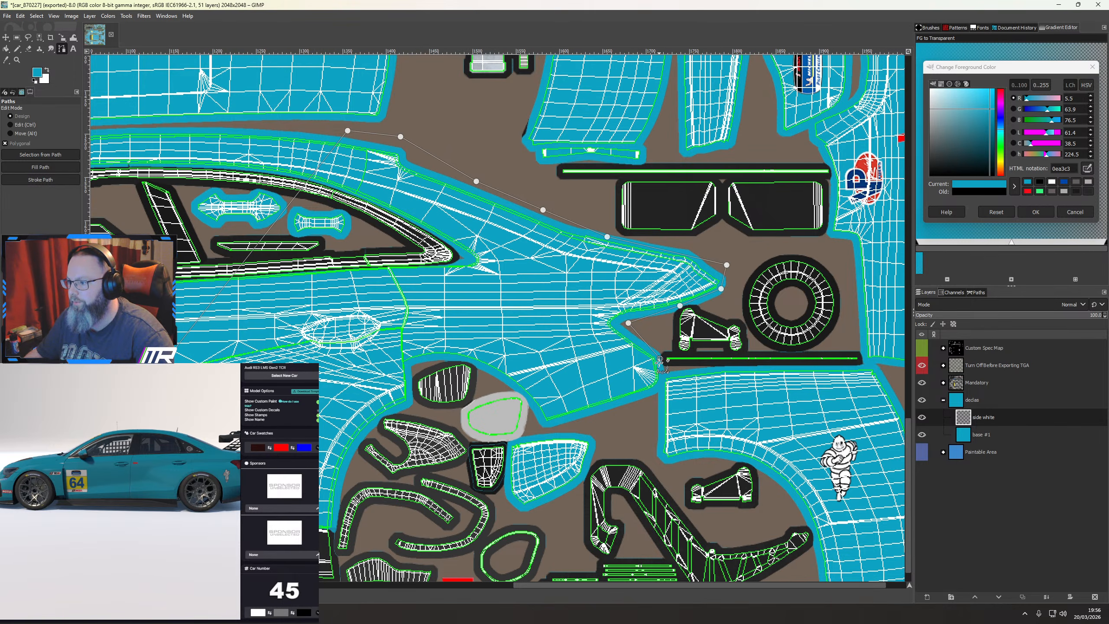
{"action": "left_click", "coordinate": [661, 391]}
{"action": "left_click", "coordinate": [619, 414]}
{"action": "left_click", "coordinate": [542, 427]}
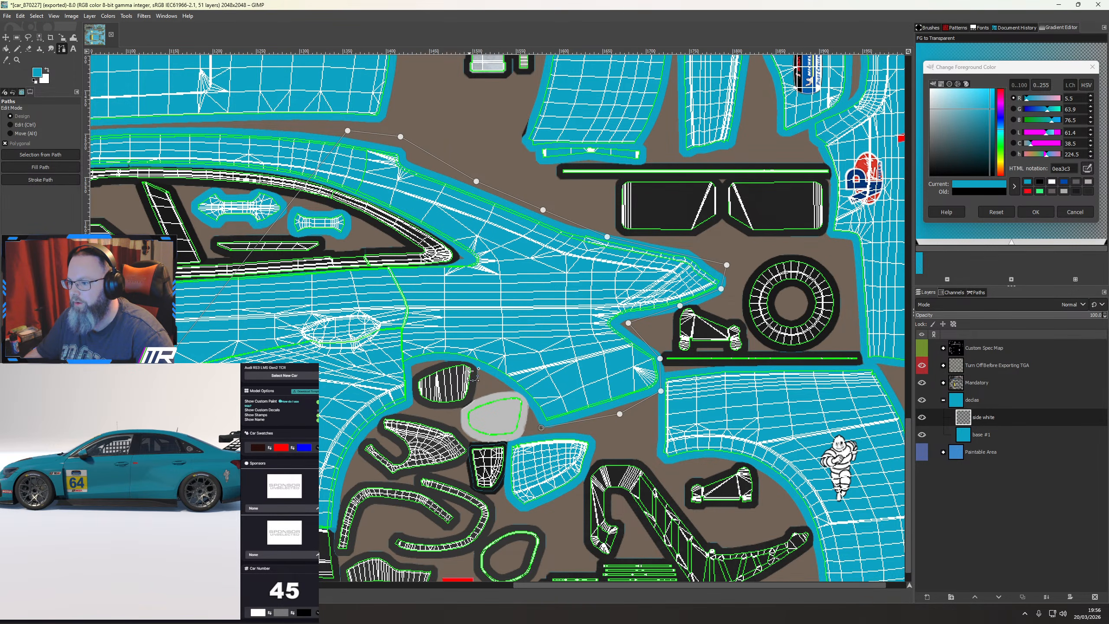
{"action": "left_click", "coordinate": [469, 371]}
{"action": "left_click", "coordinate": [418, 369]}
{"action": "left_click", "coordinate": [409, 413]}
{"action": "left_click", "coordinate": [350, 459]}
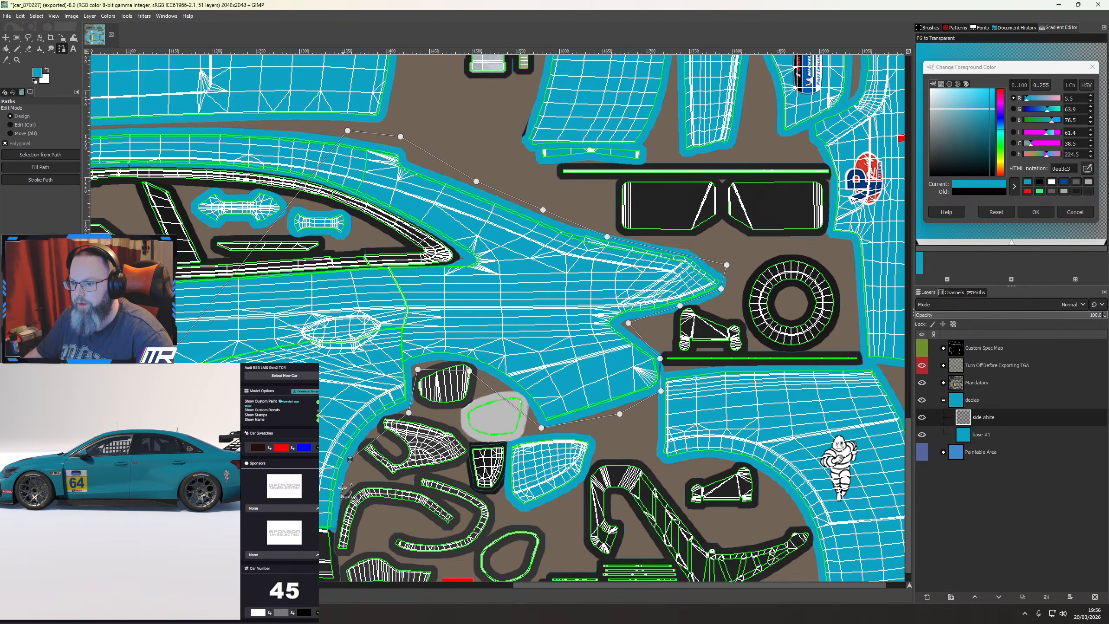
{"action": "left_click", "coordinate": [337, 537]}
Run the outline along the bottom edge and bring it back near the front of the side
{"action": "left_click_drag", "start_coordinate": [337, 536], "coordinate": [439, 371]}
{"action": "left_click", "coordinate": [424, 409]}
{"action": "left_click", "coordinate": [248, 428]}
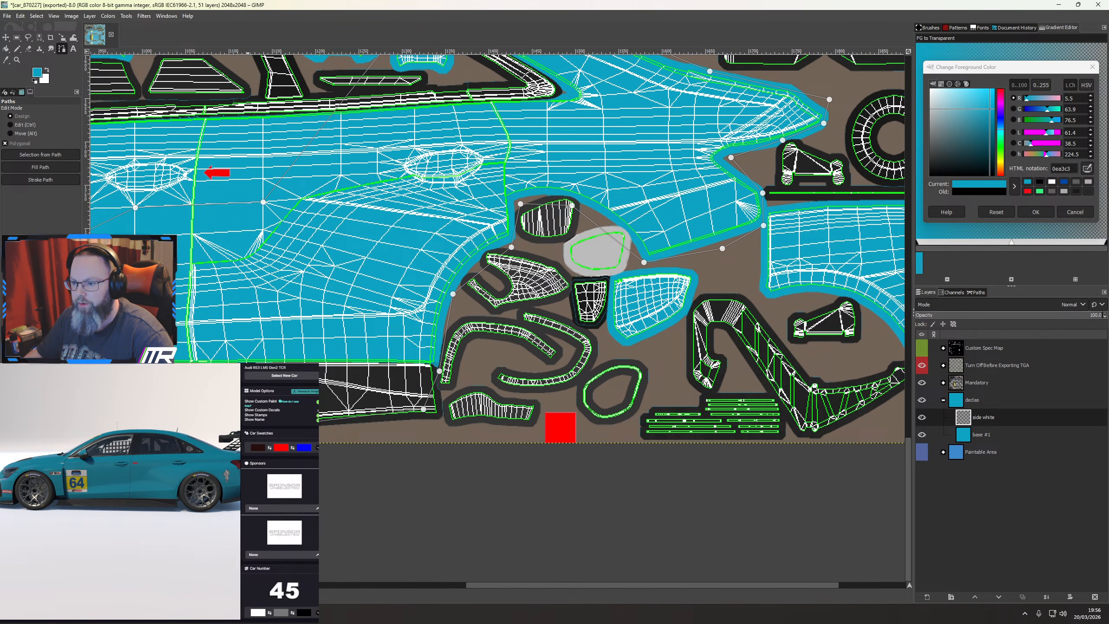
{"action": "left_click_drag", "start_coordinate": [166, 426], "coordinate": [747, 460]}
{"action": "left_click", "coordinate": [720, 459]}
{"action": "left_click", "coordinate": [475, 454]}
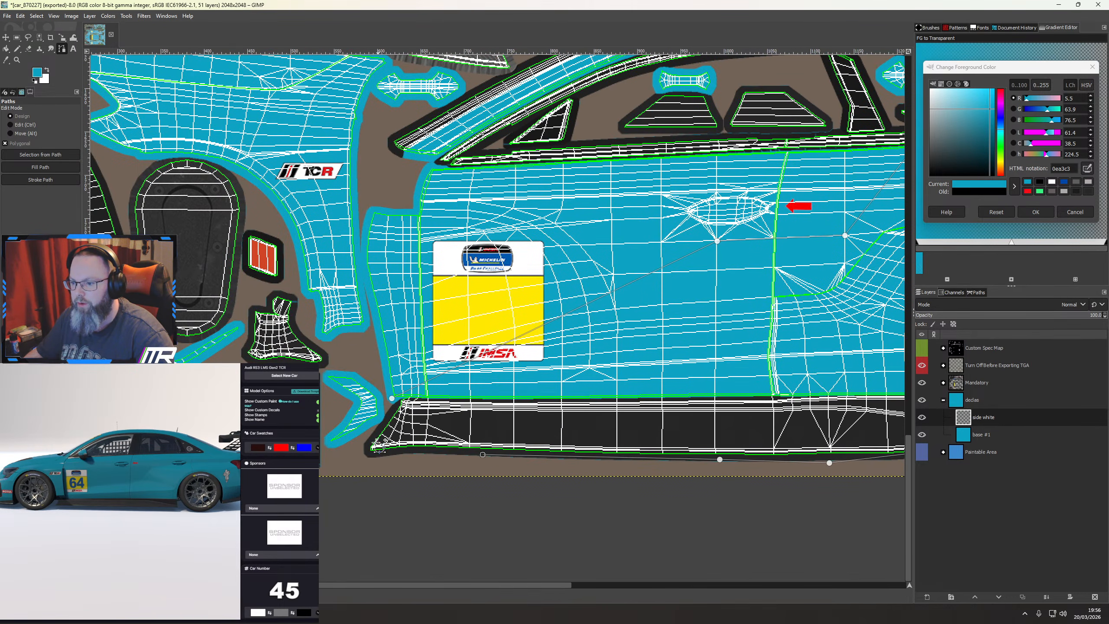
{"action": "left_click", "coordinate": [369, 440]}
{"action": "left_click", "coordinate": [392, 412]}
{"action": "left_click", "coordinate": [391, 399]}
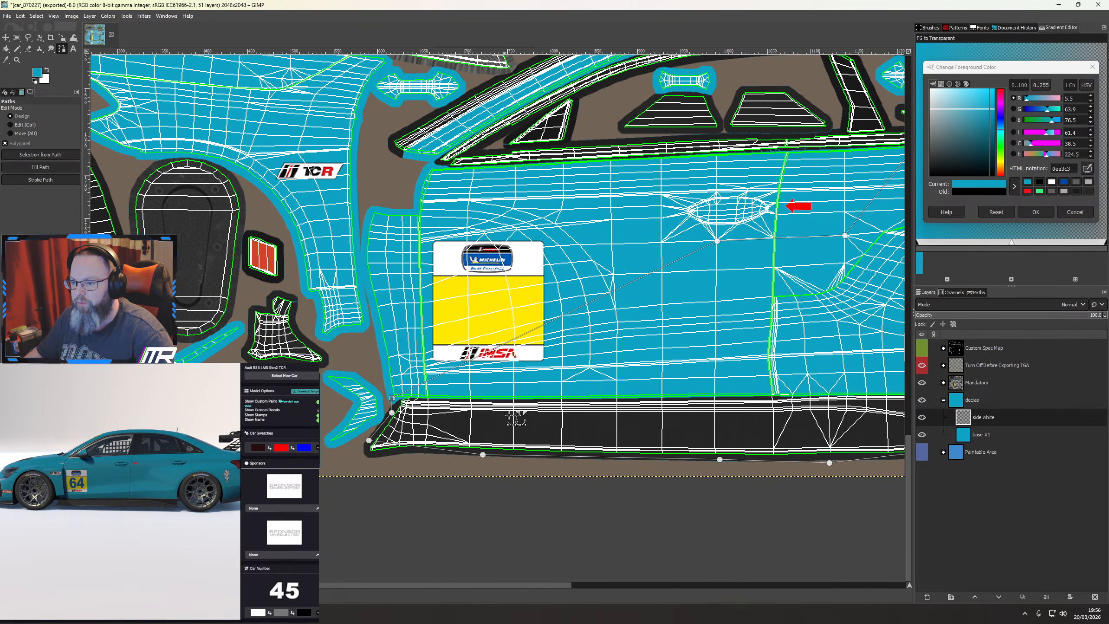
Join the two sill anchors to close the stripe path
{"action": "right_click", "coordinate": [627, 354]}
{"action": "mouse_move", "coordinate": [664, 378]}
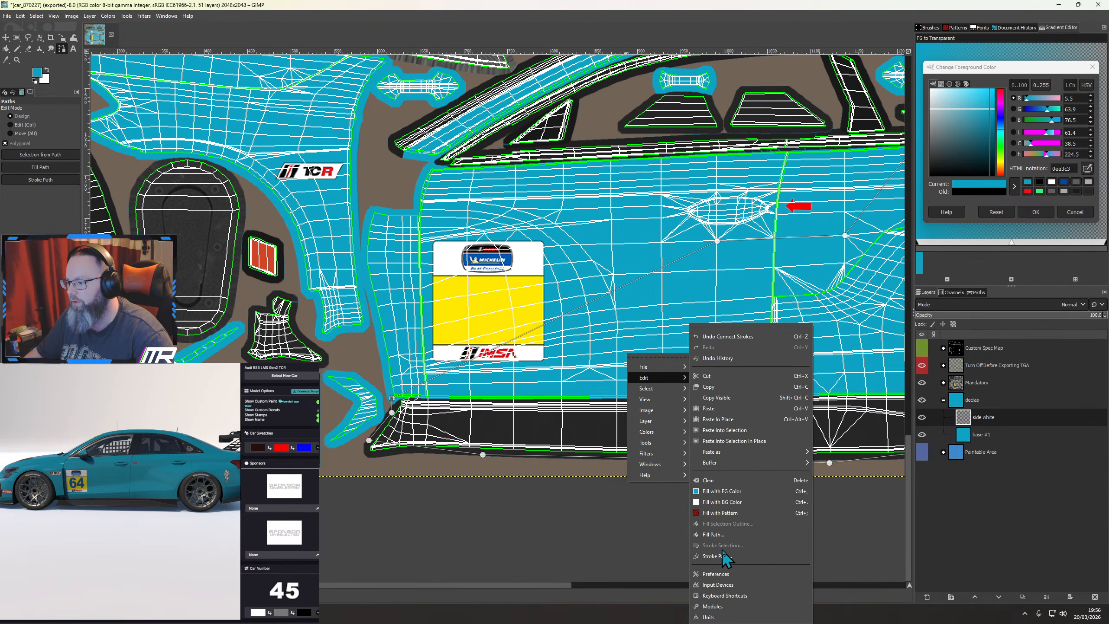
{"action": "left_click", "coordinate": [541, 372]}
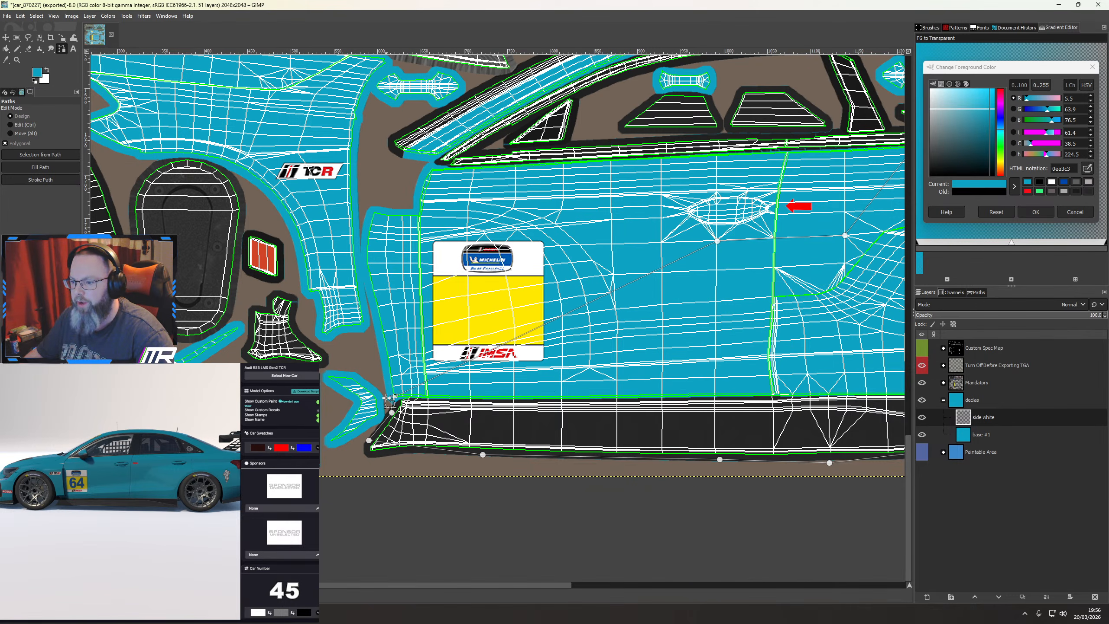
{"action": "left_click", "coordinate": [392, 413]}
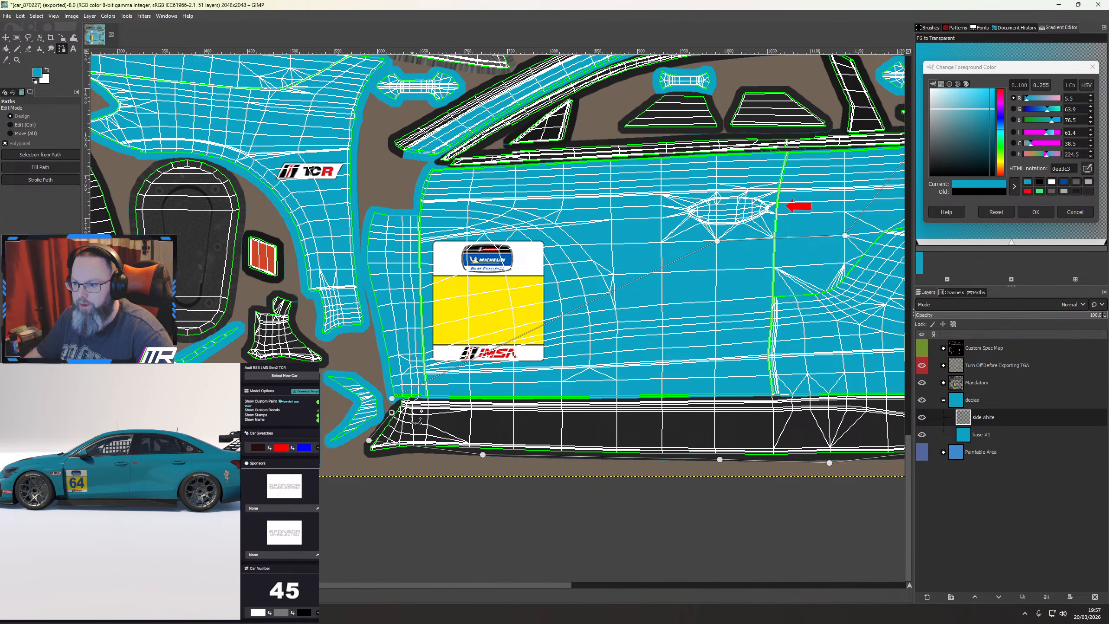
{"action": "left_click", "coordinate": [392, 398], "text": "ctrl"}
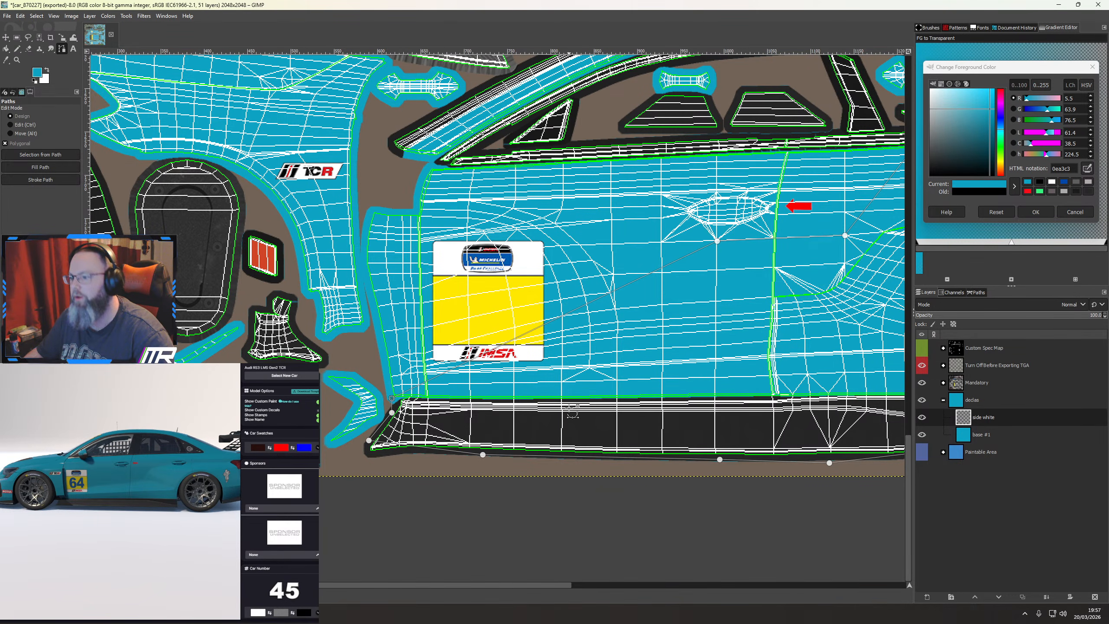
{"action": "left_click_drag", "start_coordinate": [735, 343], "coordinate": [554, 359]}
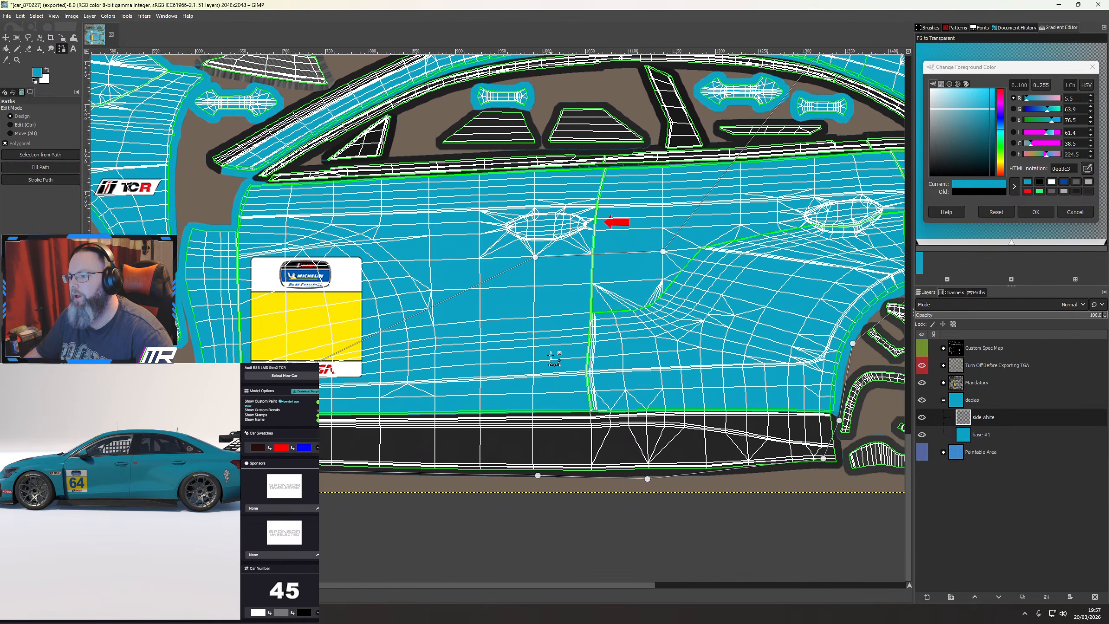
Fill the stripe path with white on the side white layer
{"action": "right_click", "coordinate": [567, 329]}
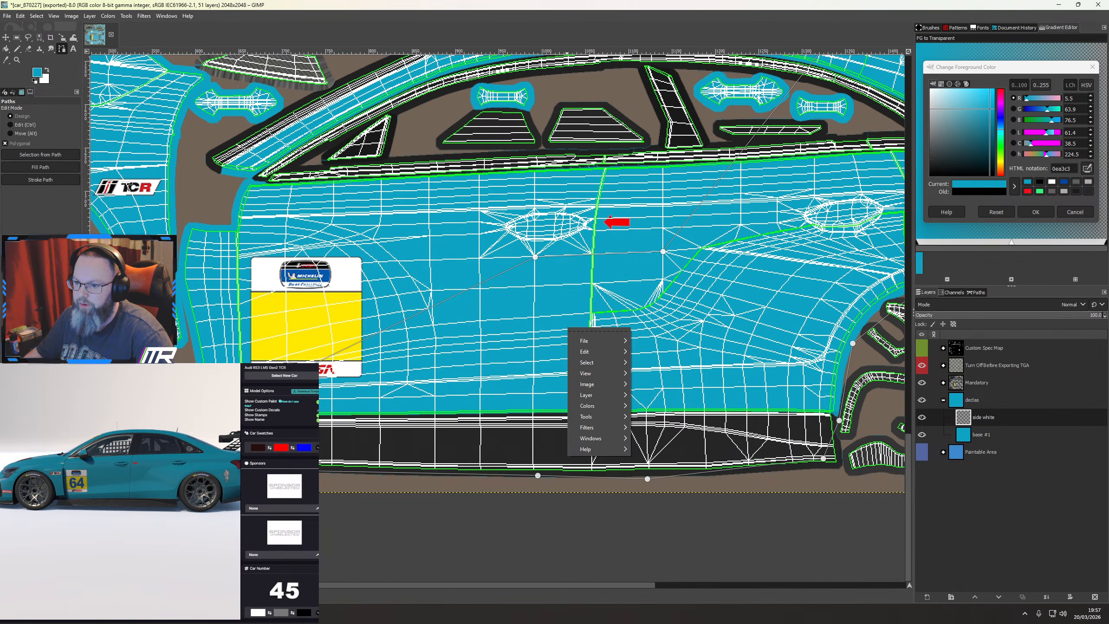
{"action": "mouse_move", "coordinate": [595, 350]}
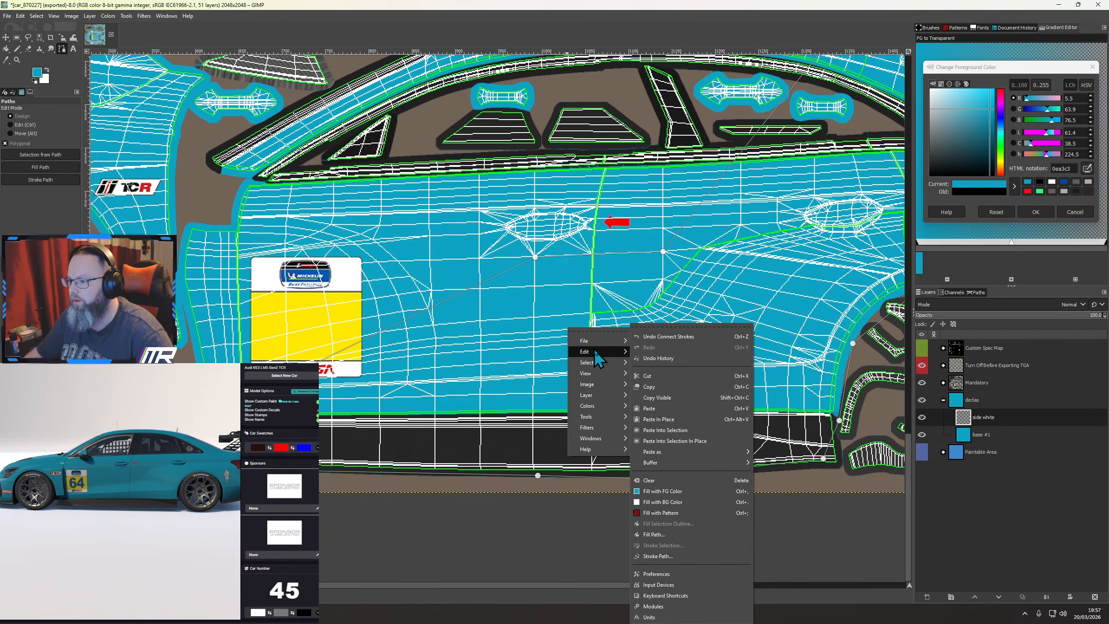
{"action": "left_click", "coordinate": [670, 533]}
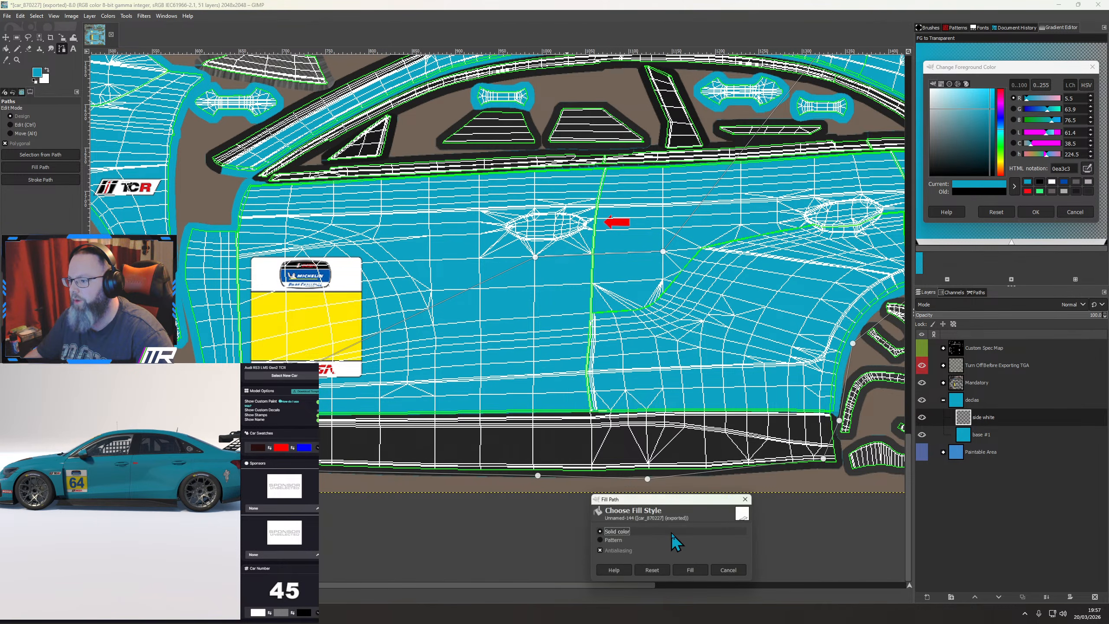
{"action": "left_click", "coordinate": [1051, 181]}
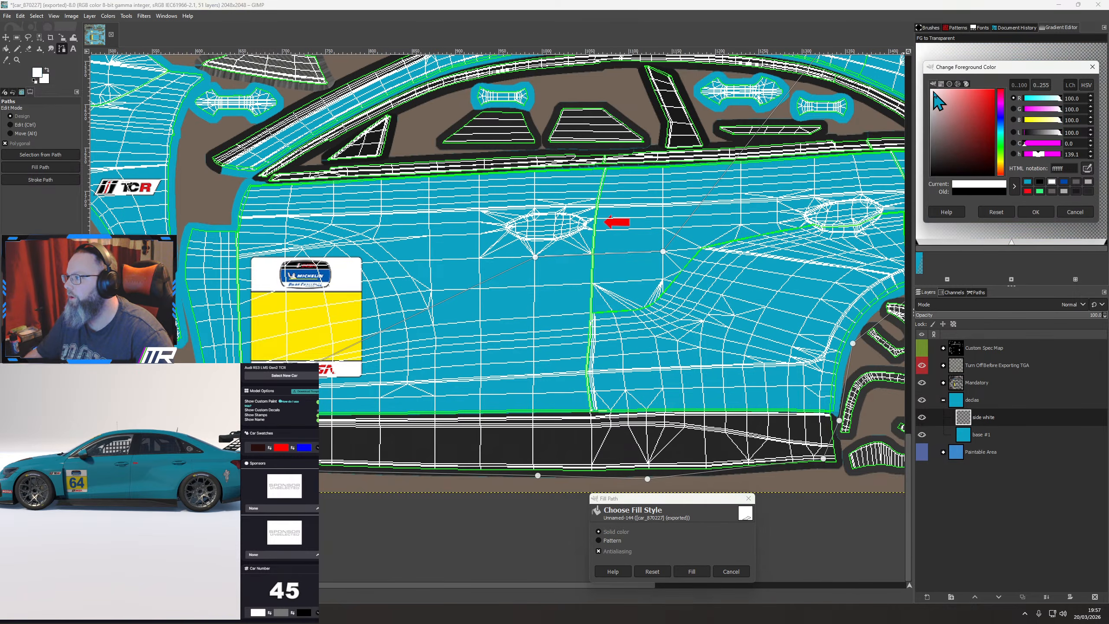
{"action": "left_click", "coordinate": [694, 571]}
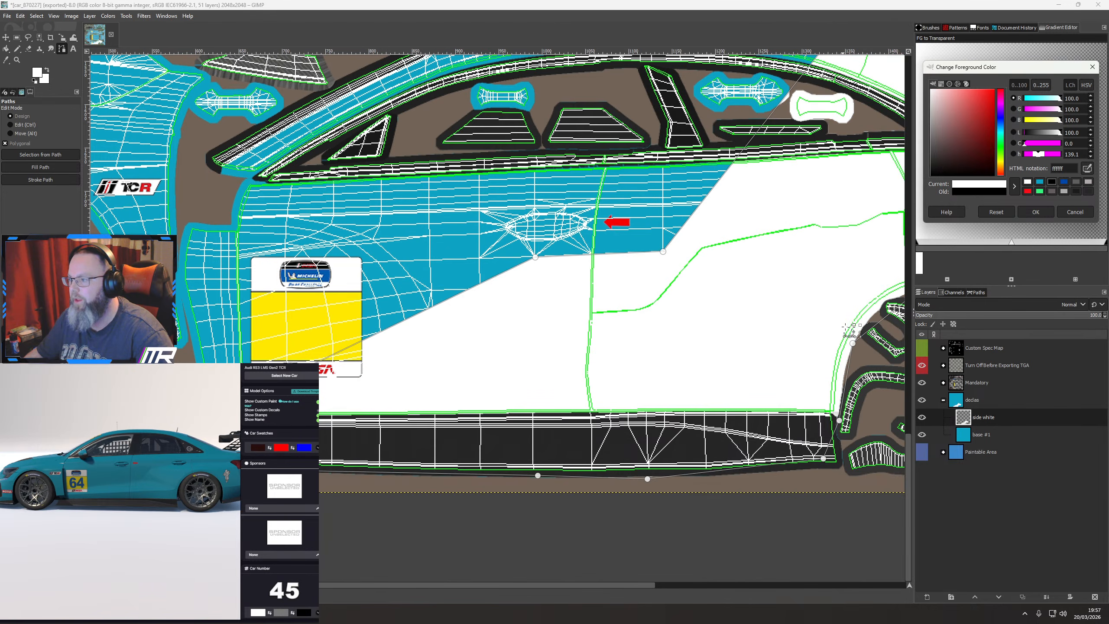
Hide the wireframe layer and re-export the livery as TGA to check the stripe on the preview
{"action": "left_click", "coordinate": [922, 366]}
{"action": "key", "text": "ctrl+e"}
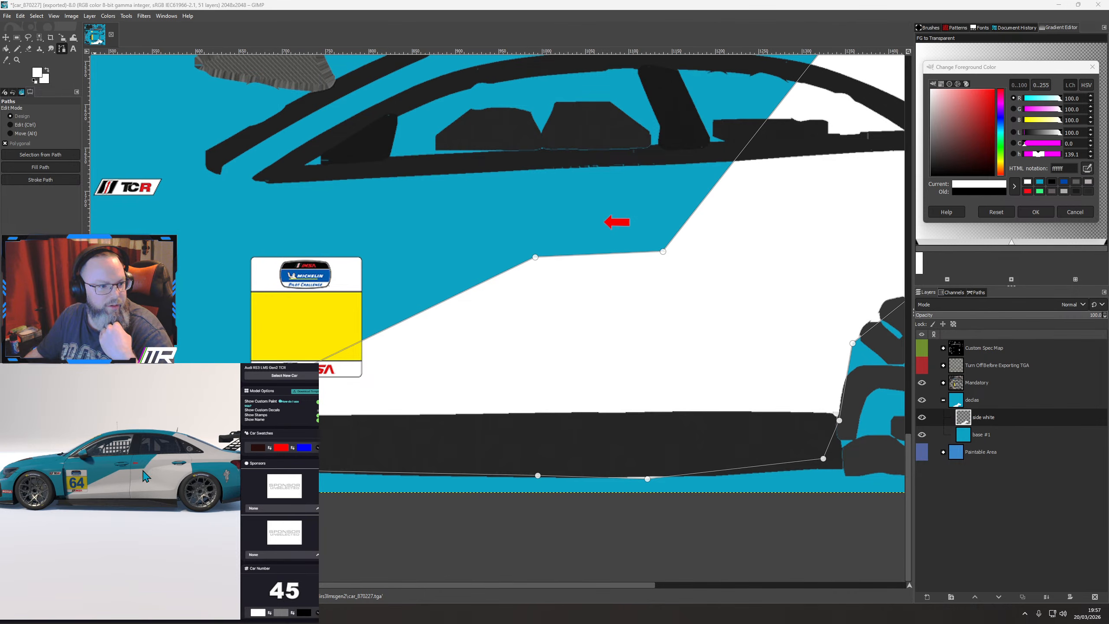
{"action": "left_click_drag", "start_coordinate": [139, 482], "coordinate": [123, 471]}
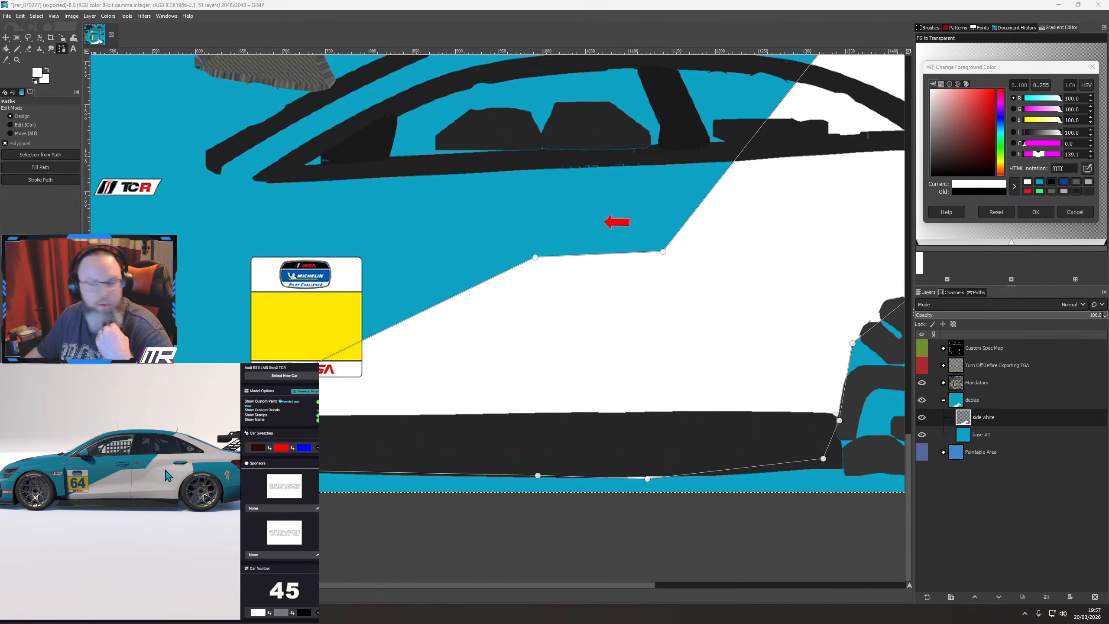
Undo the white stripe fill and hide the wireframe template layer
{"action": "left_click", "coordinate": [669, 3]}
{"action": "key", "text": "ctrl+z"}
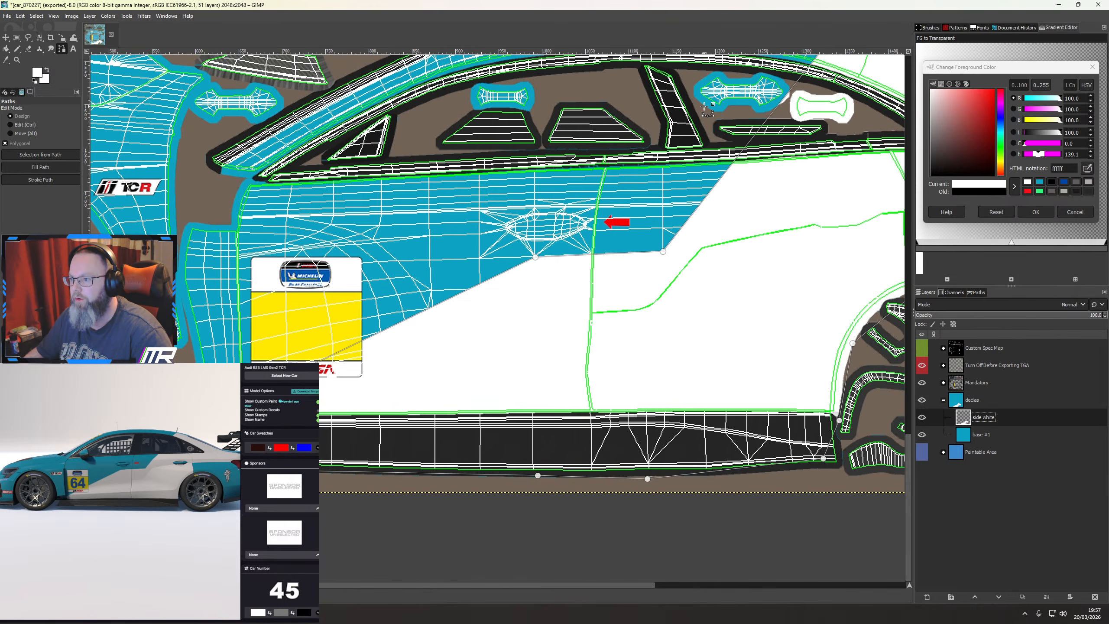
{"action": "key", "text": "ctrl+z"}
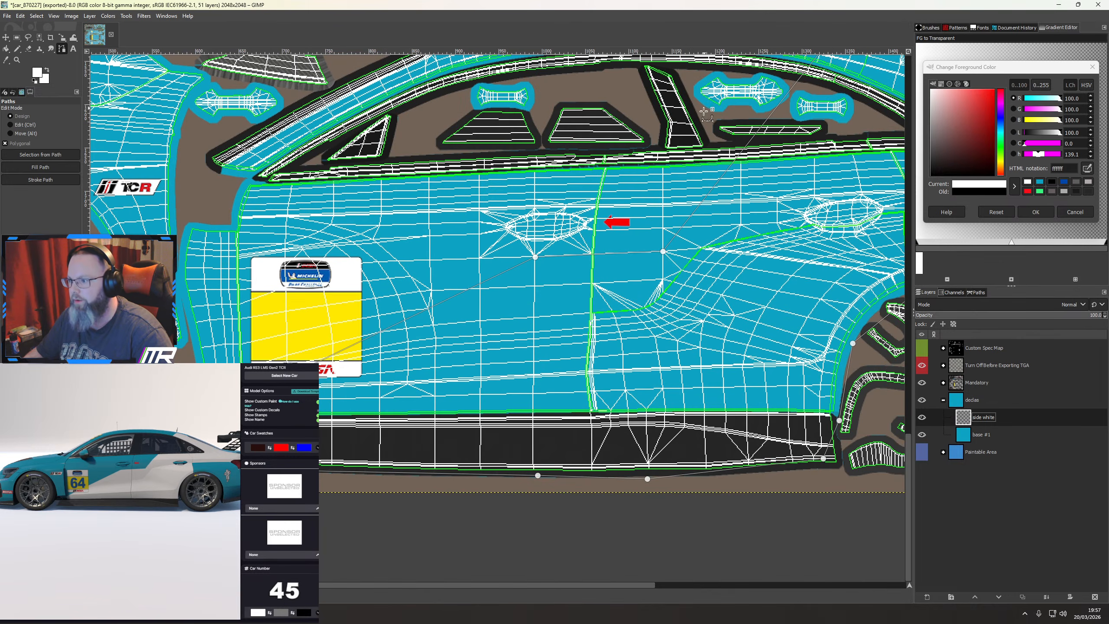
{"action": "left_click", "coordinate": [922, 366]}
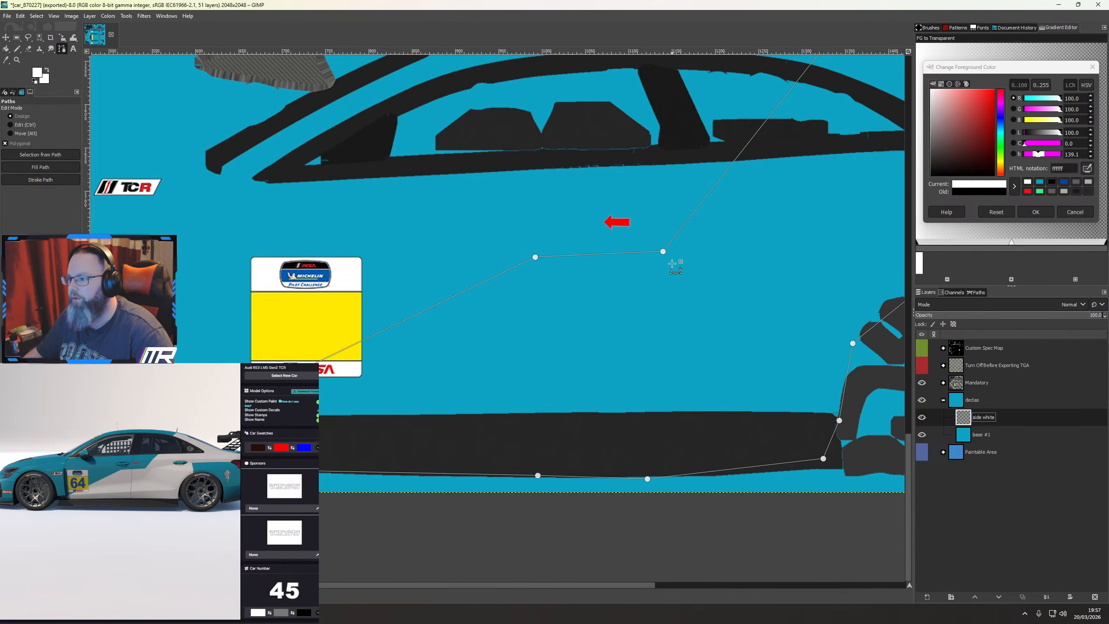
Drag the stripe path's corners on the door and up toward the roof
{"action": "left_click_drag", "start_coordinate": [663, 252], "coordinate": [664, 254]}
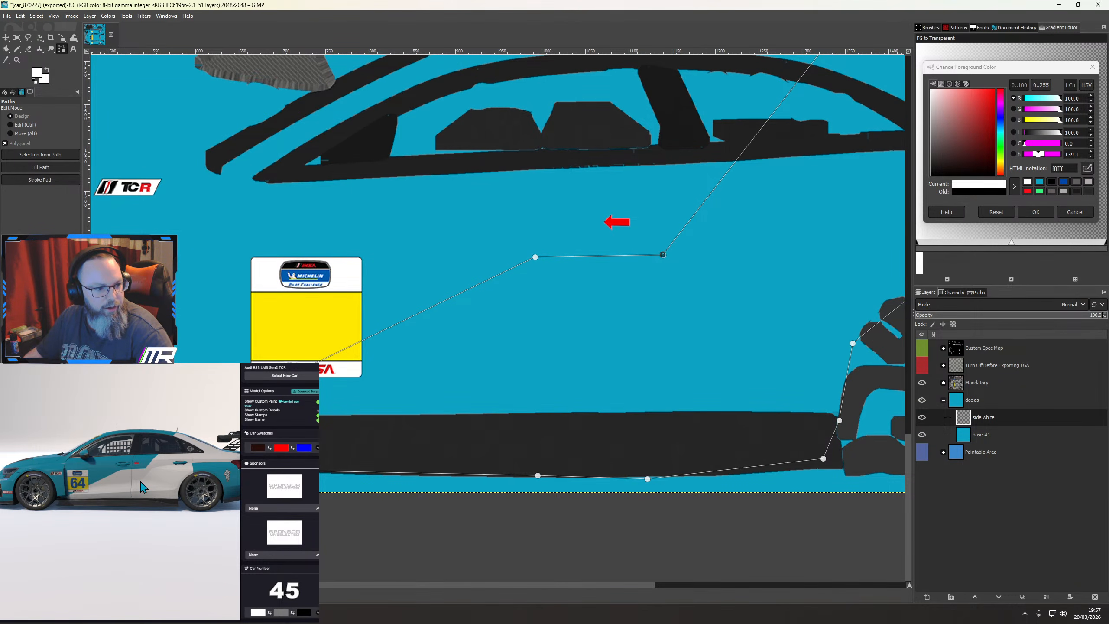
{"action": "left_click_drag", "start_coordinate": [151, 459], "coordinate": [148, 438]}
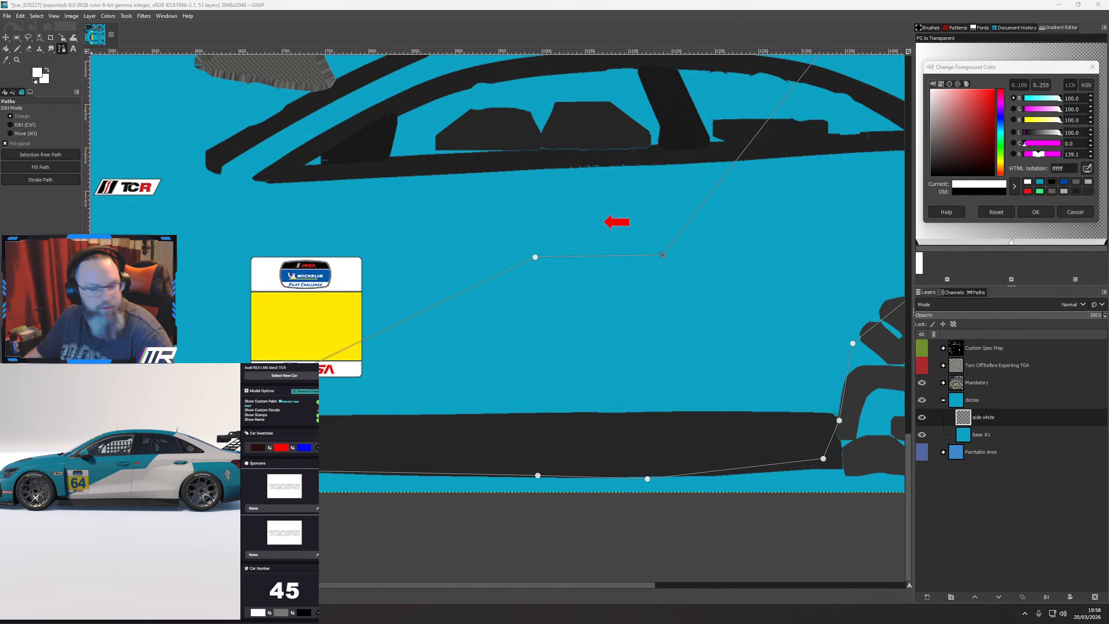
{"action": "left_click", "coordinate": [922, 365]}
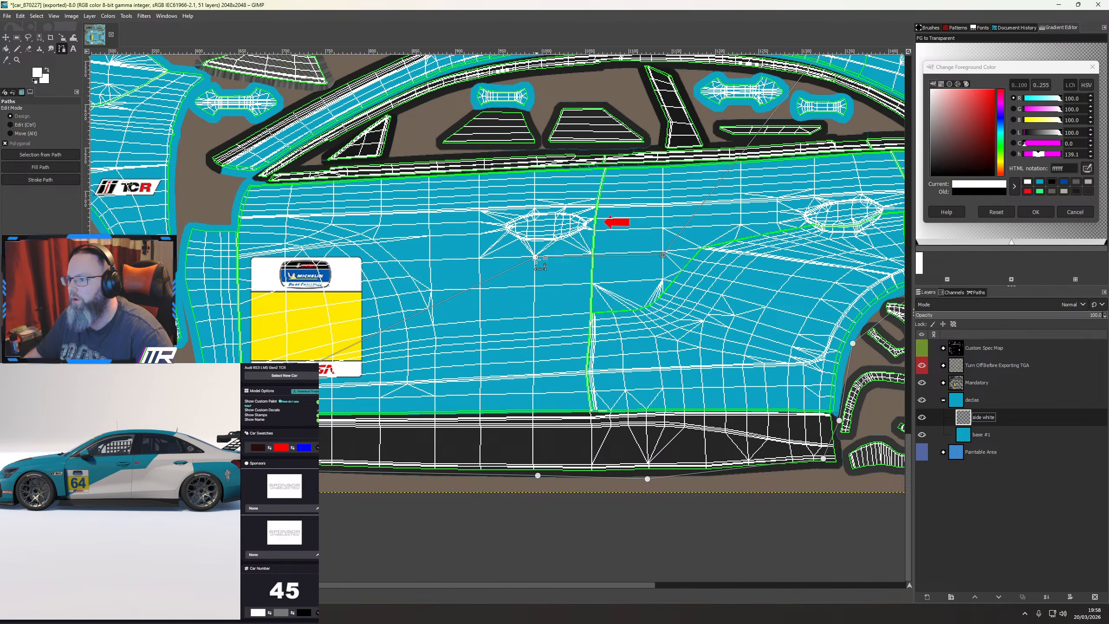
{"action": "scroll", "coordinate": [540, 262], "scroll_direction": "up", "scroll_amount": 2}
{"action": "left_click_drag", "start_coordinate": [554, 242], "coordinate": [570, 224]}
{"action": "left_click_drag", "start_coordinate": [805, 259], "coordinate": [650, 260]}
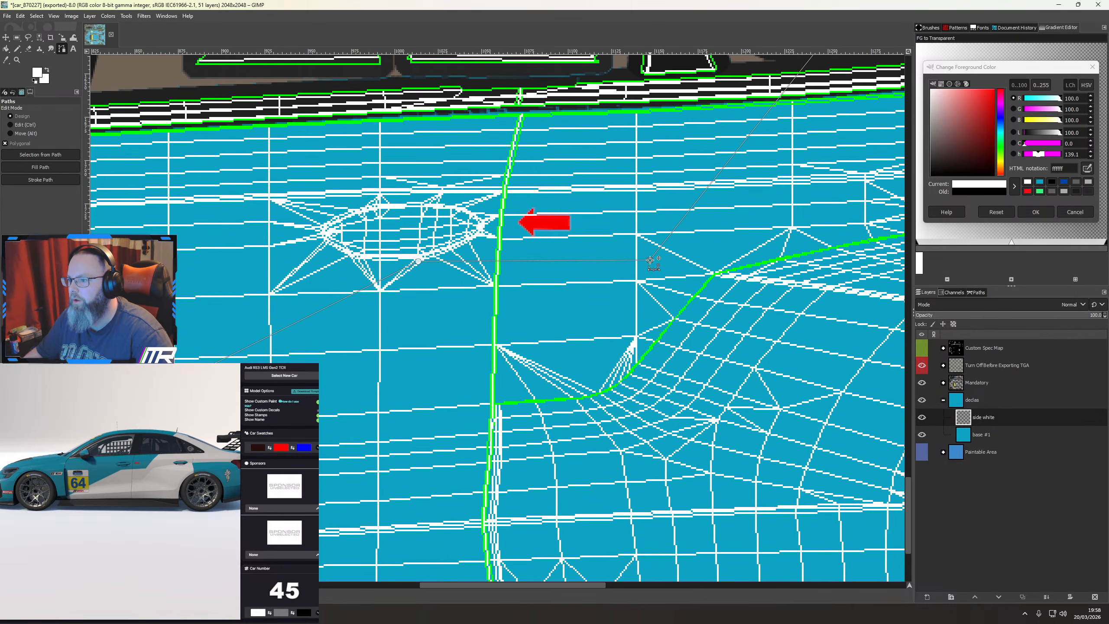
{"action": "scroll", "coordinate": [756, 272], "scroll_direction": "down", "scroll_amount": 1}
{"action": "left_click_drag", "start_coordinate": [830, 88], "coordinate": [599, 290]}
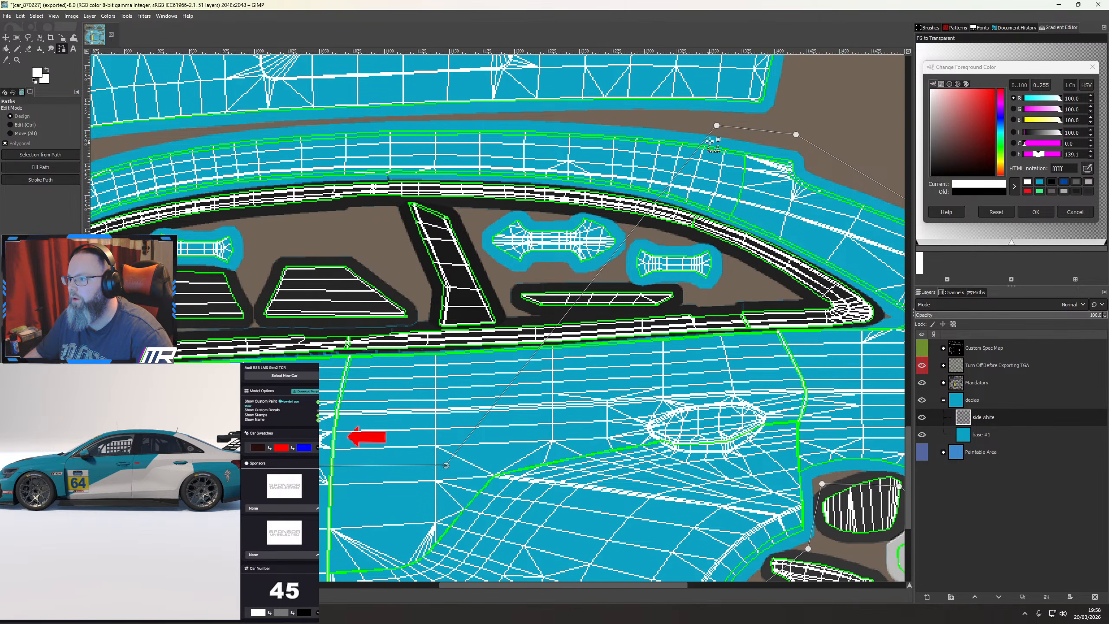
{"action": "left_click_drag", "start_coordinate": [717, 127], "coordinate": [675, 124]}
Fill the reshaped stripe path with white on the side white layer
{"action": "left_click", "coordinate": [922, 366]}
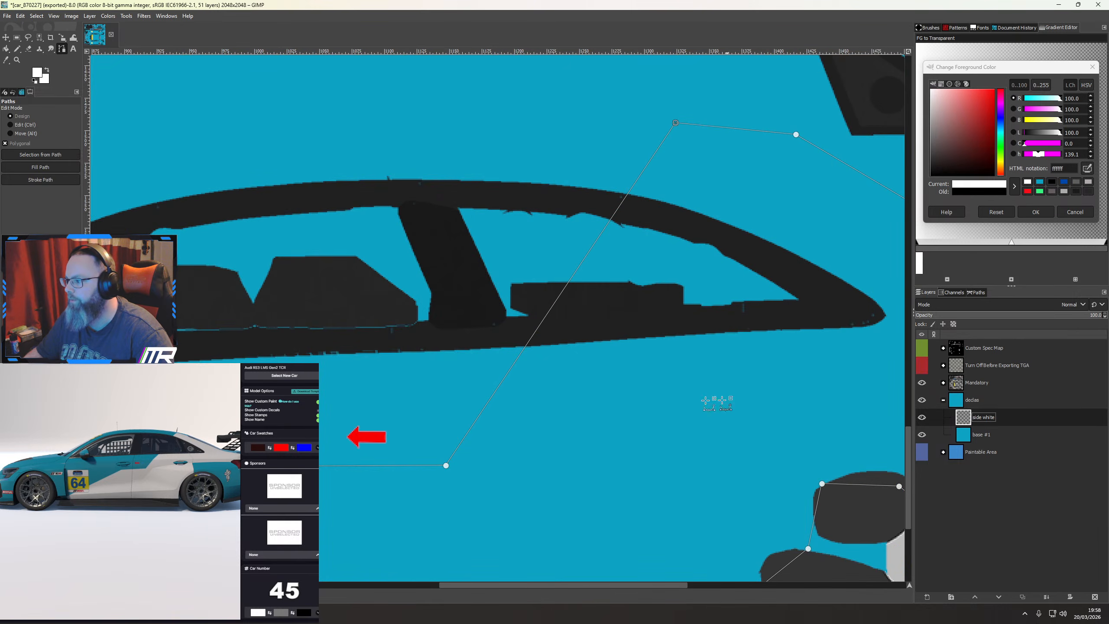
{"action": "right_click", "coordinate": [554, 397]}
{"action": "mouse_move", "coordinate": [577, 418]}
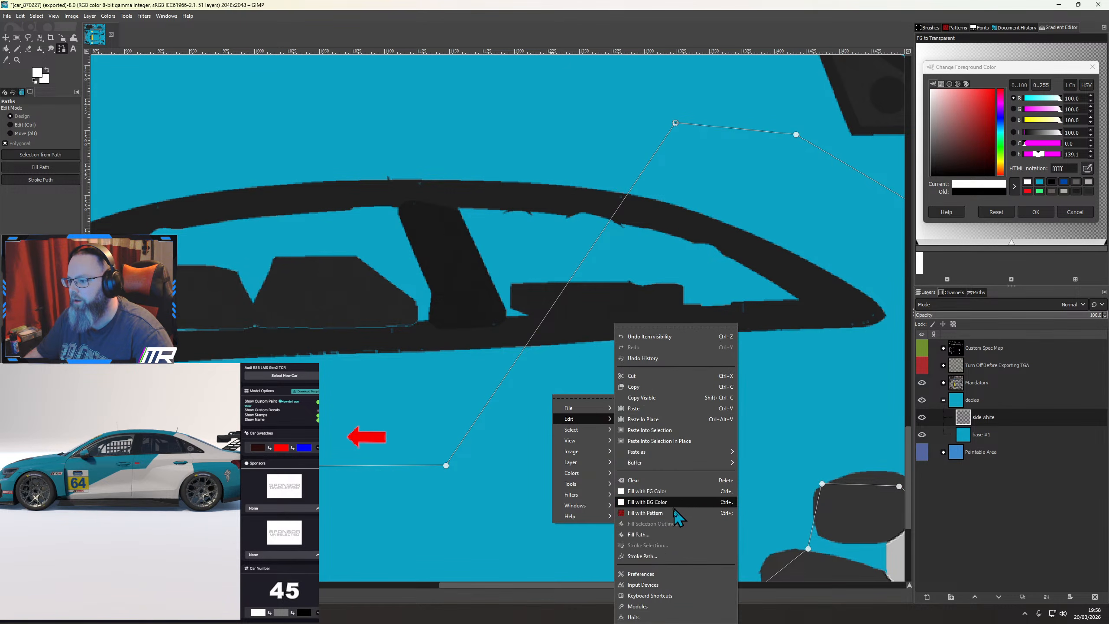
{"action": "left_click", "coordinate": [660, 534]}
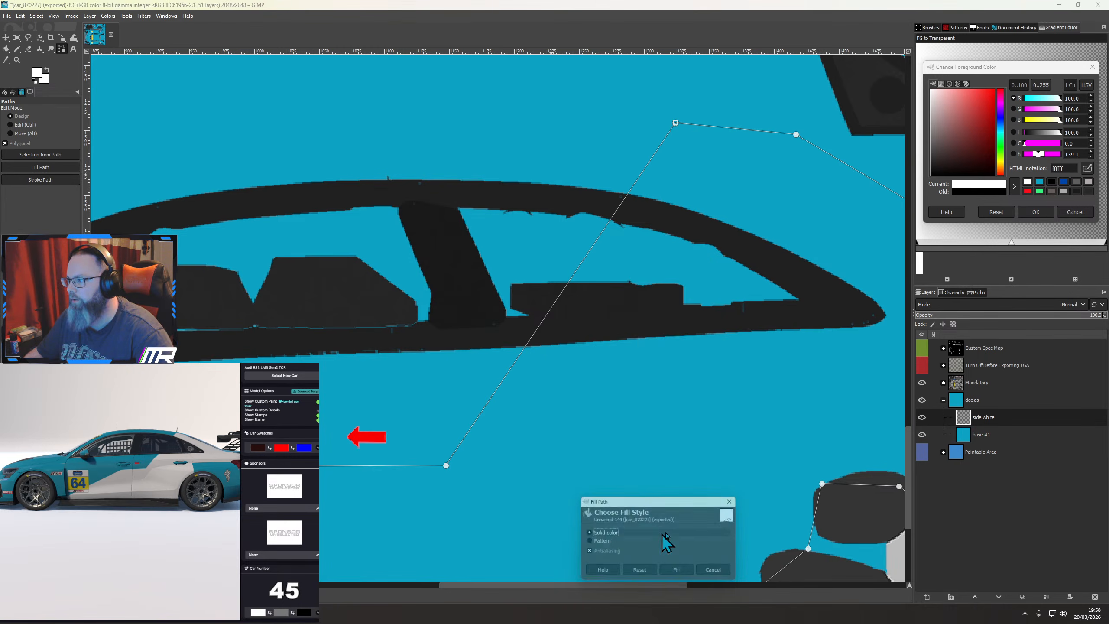
{"action": "left_click", "coordinate": [679, 573]}
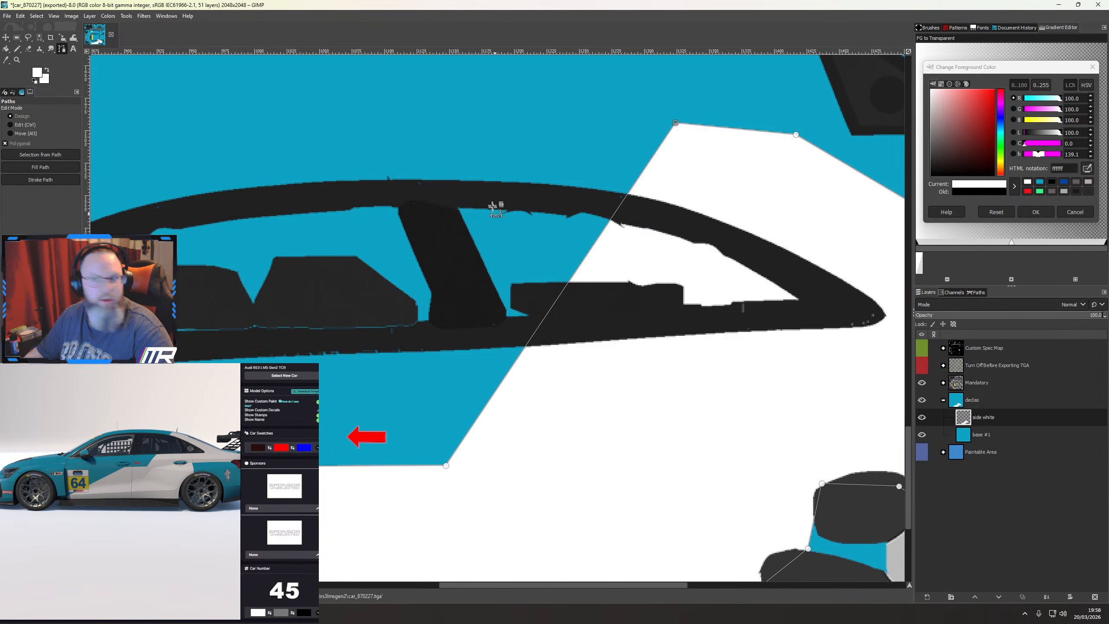
Re-export the livery to preview the stripe on the car, then undo the fill
{"action": "key", "text": "ctrl"}
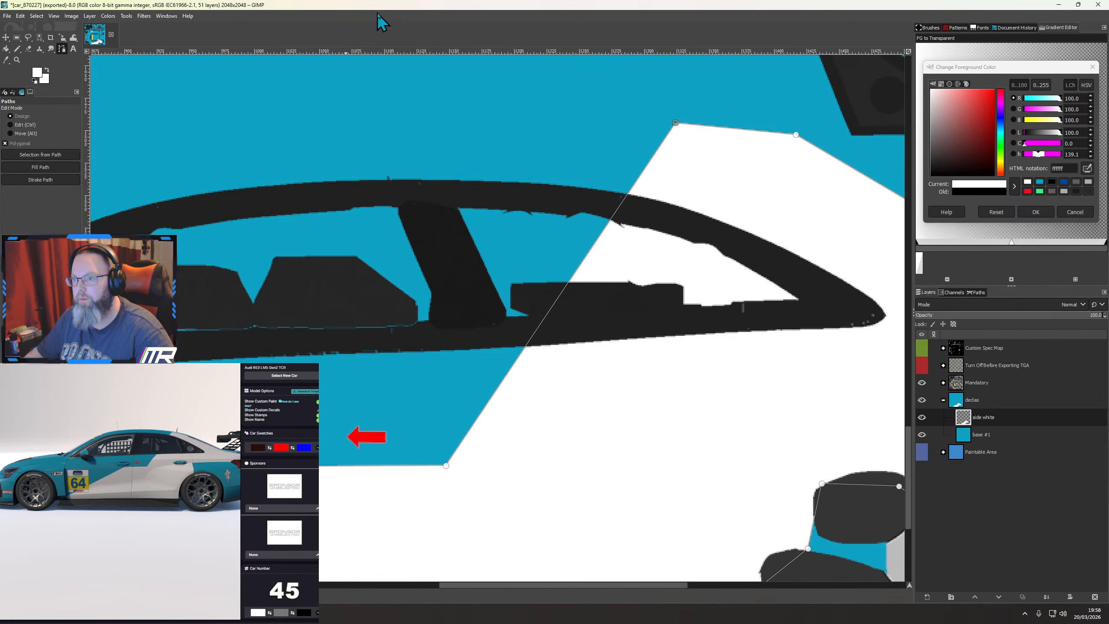
{"action": "key", "text": "ctrl+z"}
{"action": "left_click_drag", "start_coordinate": [291, 393], "coordinate": [430, 289]}
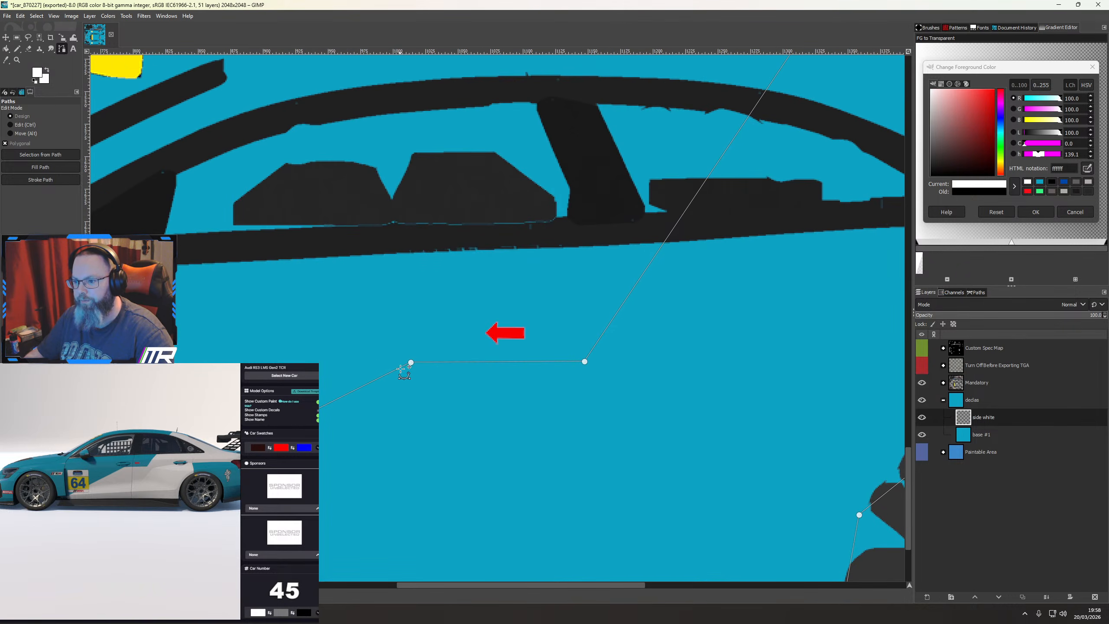
Slide the door stripe corners left and up against the wireframe
{"action": "left_click", "coordinate": [922, 365]}
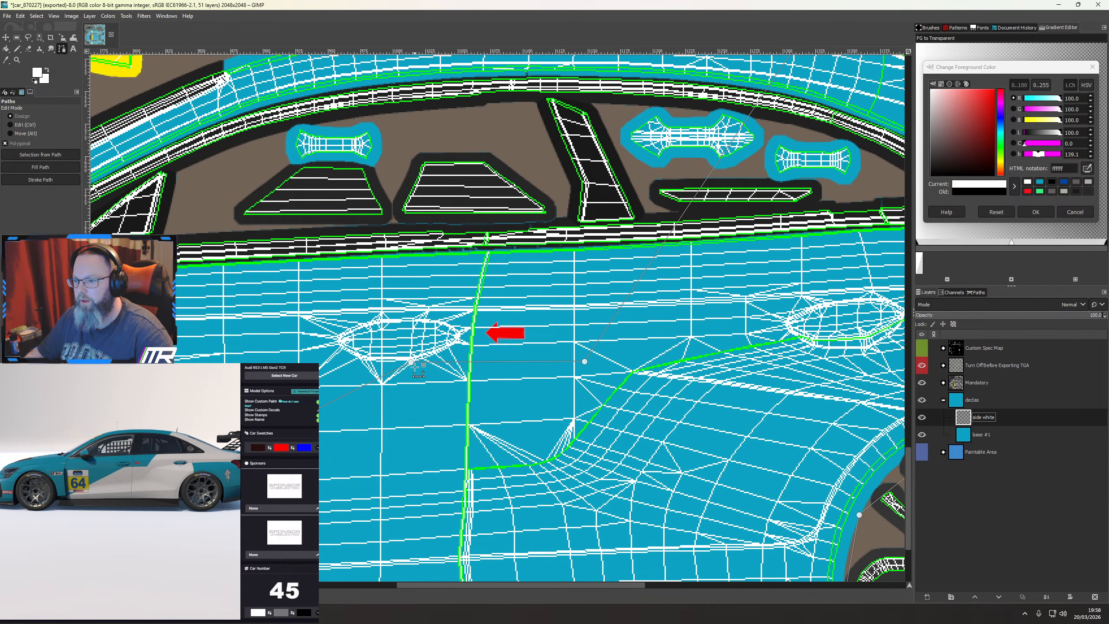
{"action": "left_click_drag", "start_coordinate": [411, 362], "coordinate": [306, 362]}
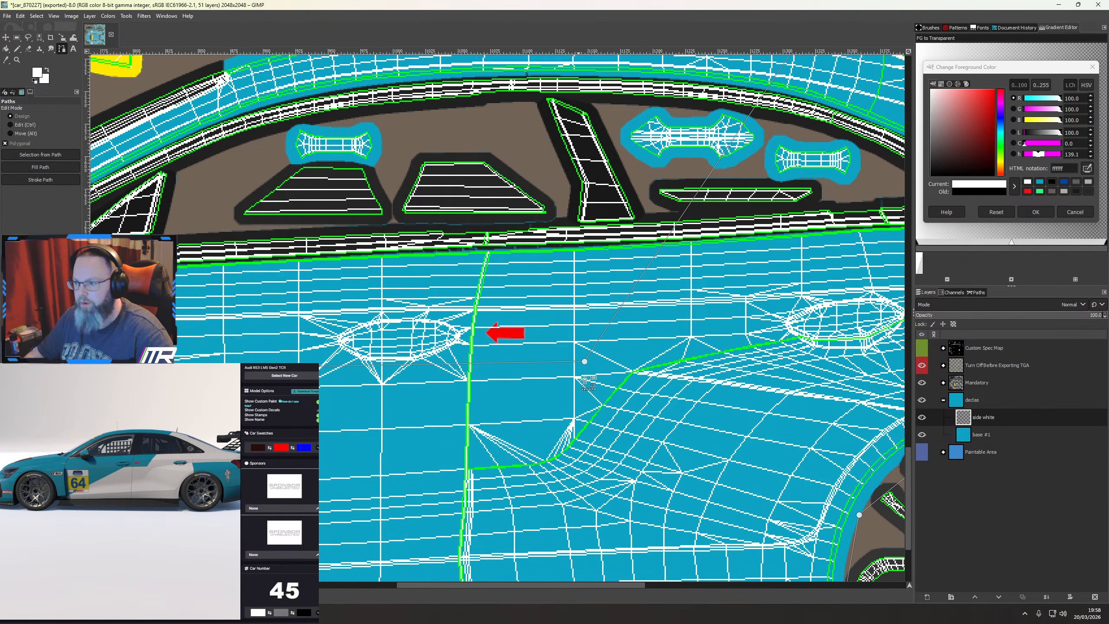
{"action": "left_click_drag", "start_coordinate": [585, 362], "coordinate": [573, 357]}
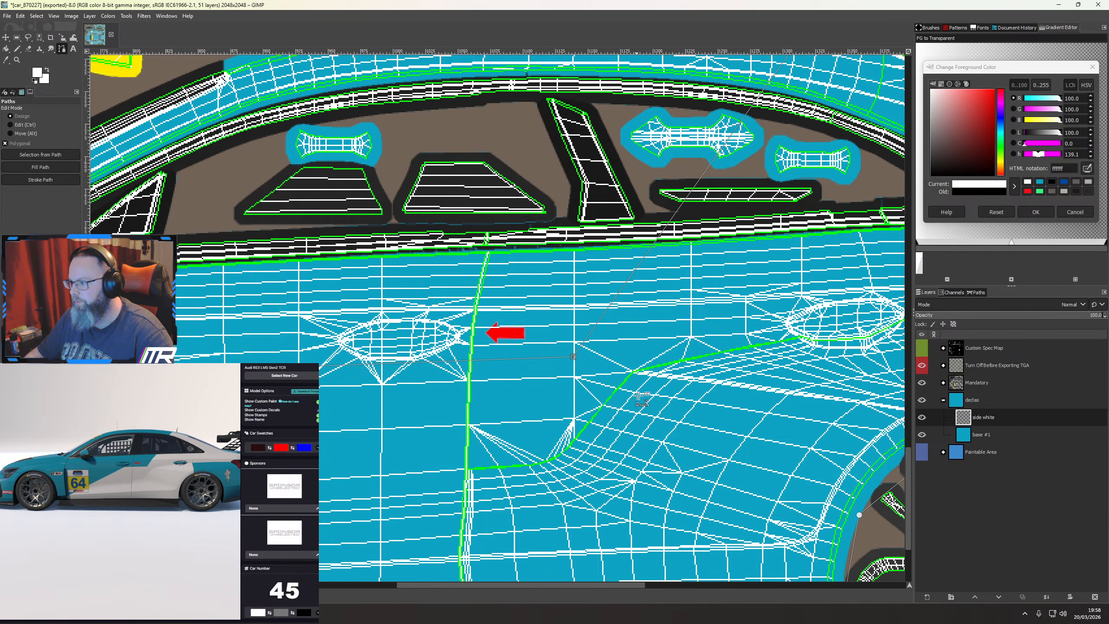
Fill the stripe outline with white and re-export to the TGA file with Ctrl+E
{"action": "left_click", "coordinate": [922, 365]}
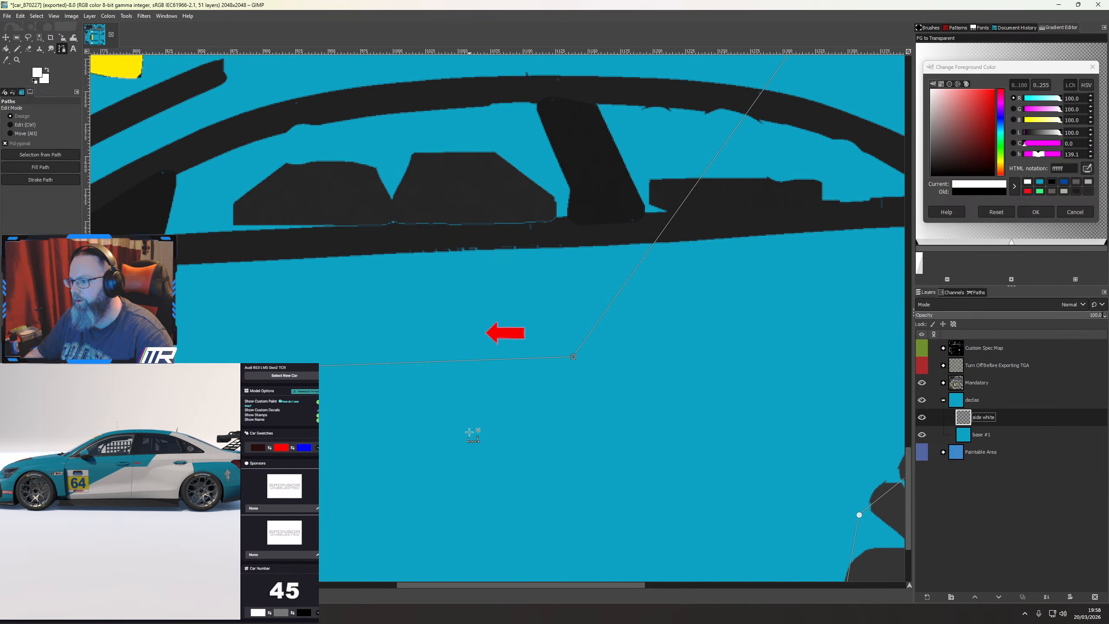
{"action": "right_click", "coordinate": [501, 433]}
{"action": "mouse_move", "coordinate": [531, 458]}
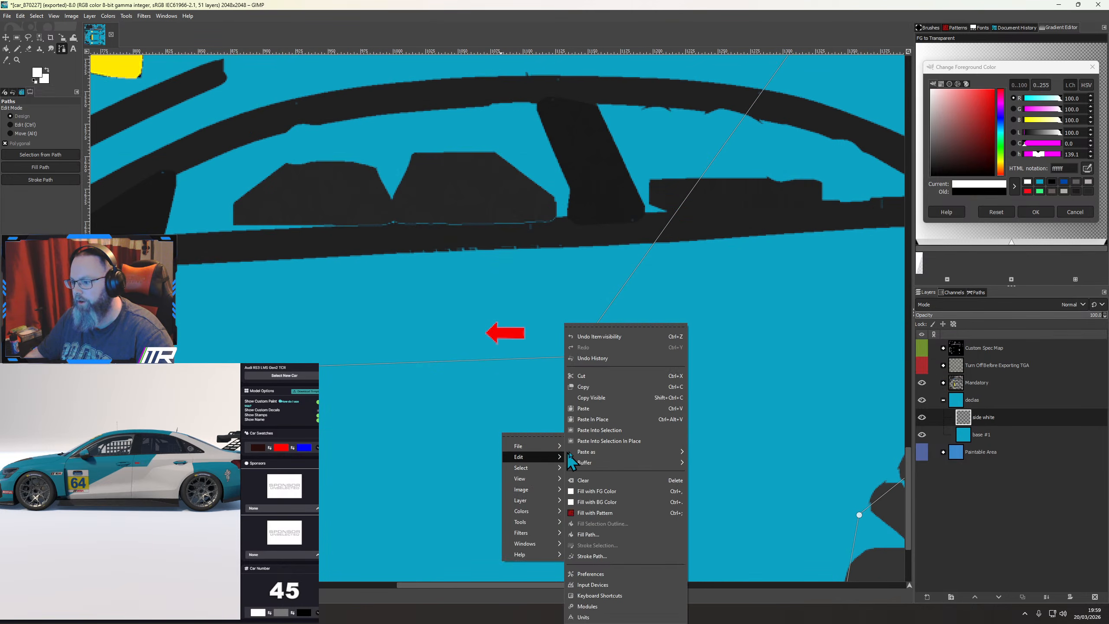
{"action": "left_click", "coordinate": [628, 533]}
{"action": "left_click", "coordinate": [641, 572]}
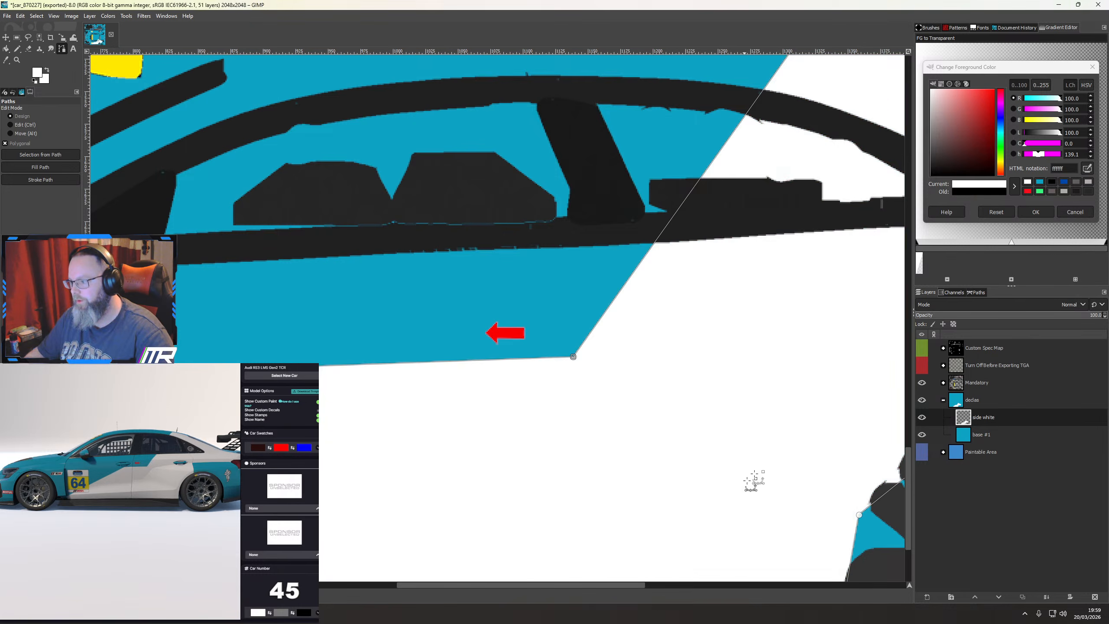
{"action": "key", "text": "ctrl+e"}
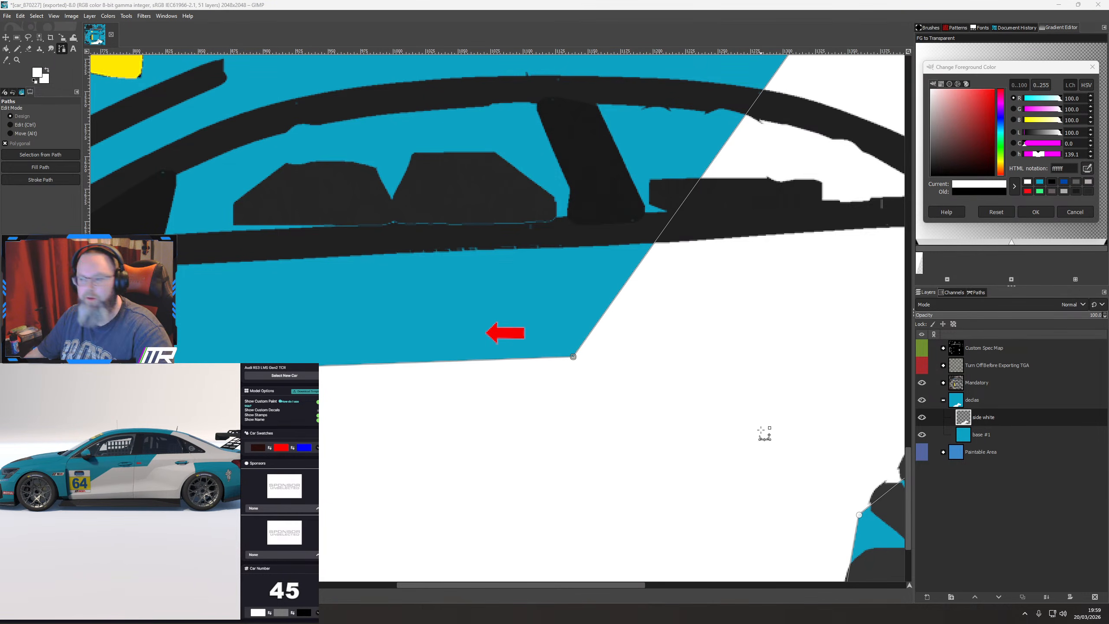
Move the stripe's bottom and top corner points further left, checking against the wireframe
{"action": "left_click", "coordinate": [922, 365]}
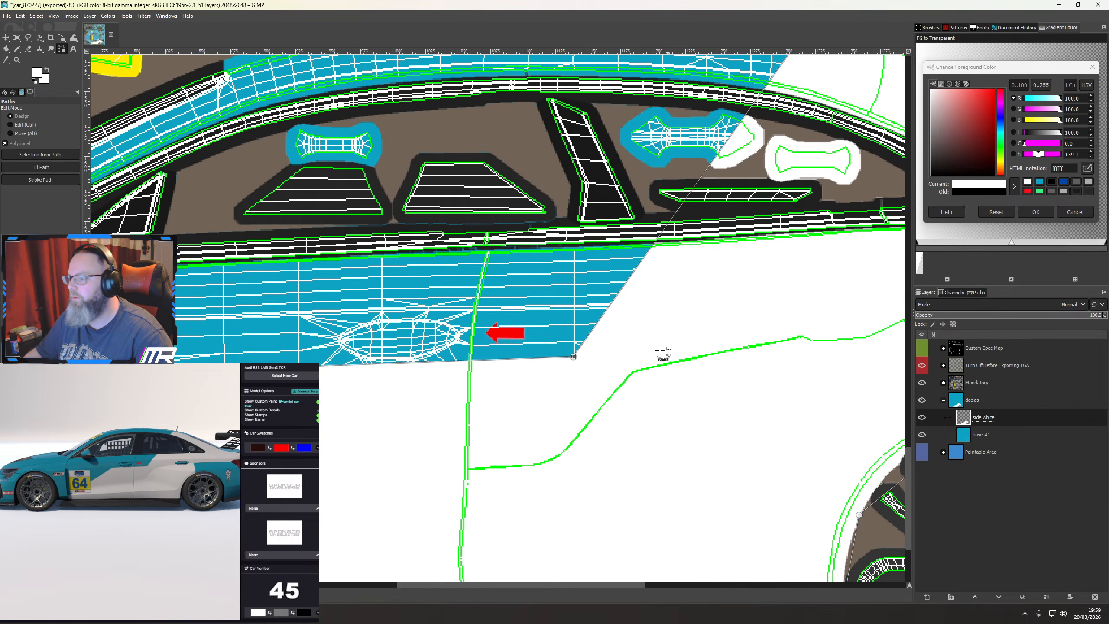
{"action": "left_click_drag", "start_coordinate": [573, 357], "coordinate": [505, 359]}
{"action": "key", "text": "ctrl+z"}
{"action": "key", "text": "ctrl+z"}
{"action": "key", "text": "ctrl+z"}
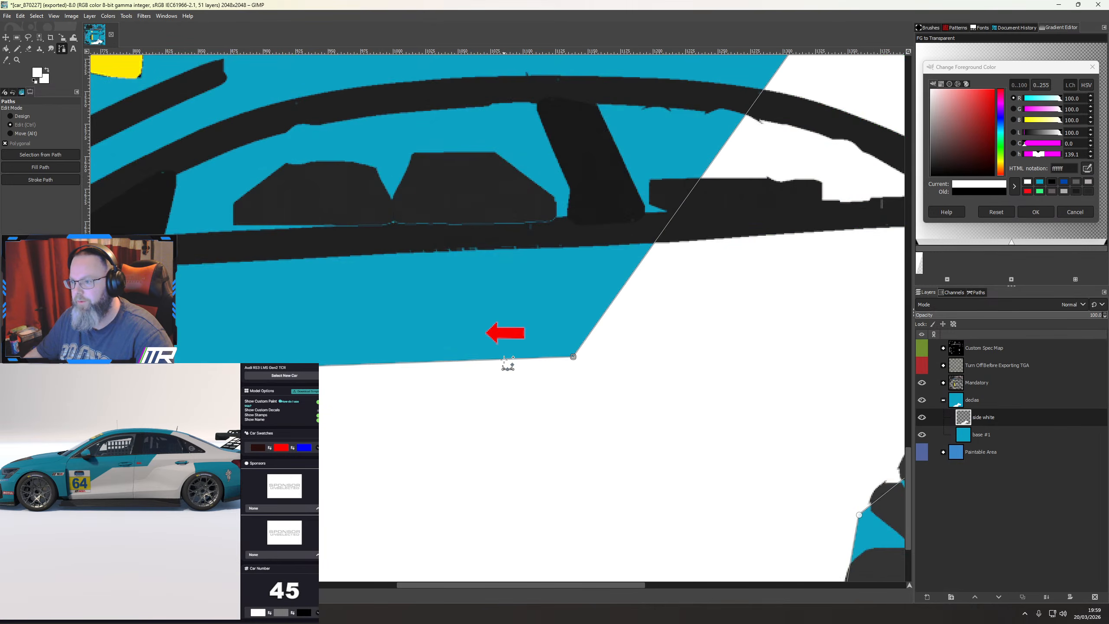
{"action": "left_click_drag", "start_coordinate": [573, 357], "coordinate": [483, 361]}
{"action": "scroll", "coordinate": [580, 335], "scroll_direction": "up", "scroll_amount": 5}
{"action": "scroll", "coordinate": [568, 437], "scroll_direction": "right", "scroll_amount": 3}
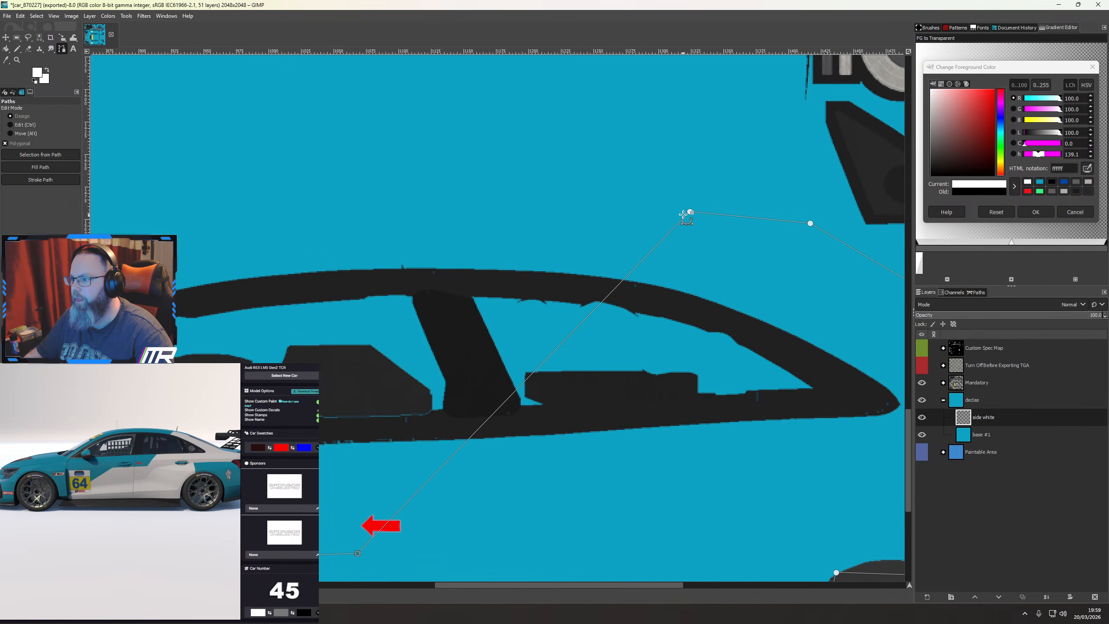
{"action": "left_click_drag", "start_coordinate": [690, 211], "coordinate": [619, 205]}
{"action": "left_click", "coordinate": [922, 365]}
Fill the reshaped stripe white and inspect it from front and rear in the car preview
{"action": "left_click", "coordinate": [922, 366]}
{"action": "right_click", "coordinate": [610, 465]}
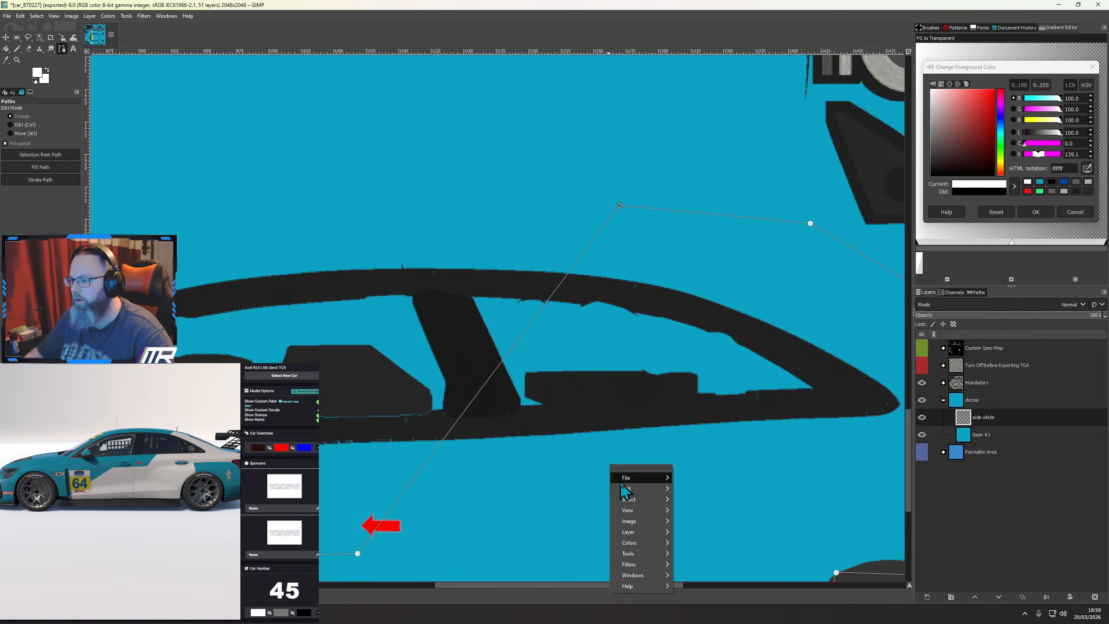
{"action": "mouse_move", "coordinate": [627, 491]}
{"action": "left_click", "coordinate": [719, 537]}
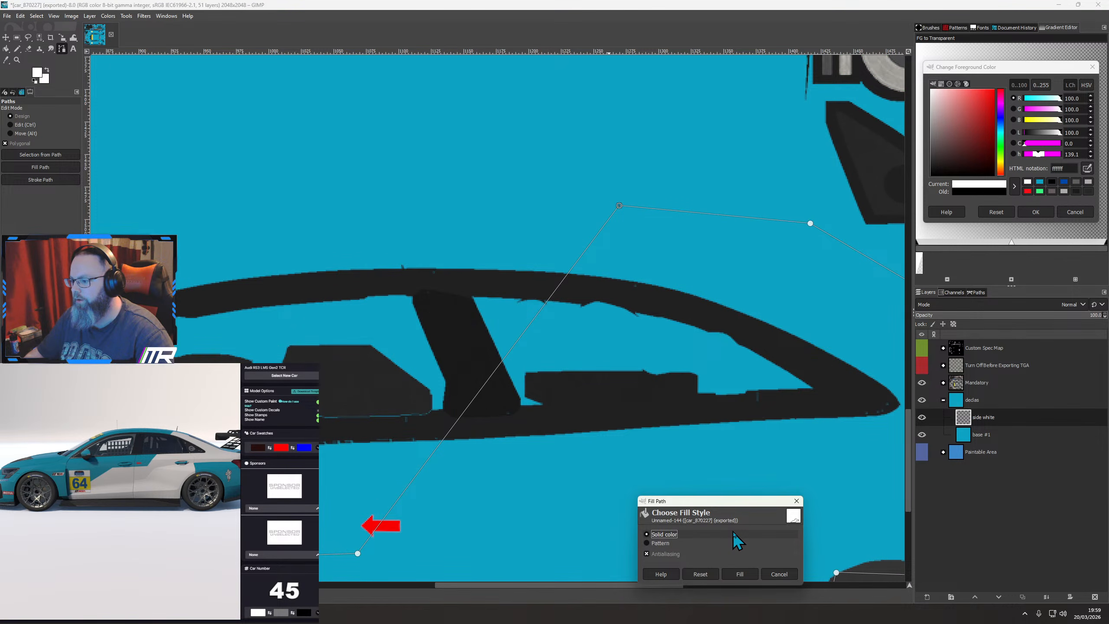
{"action": "left_click", "coordinate": [738, 573]}
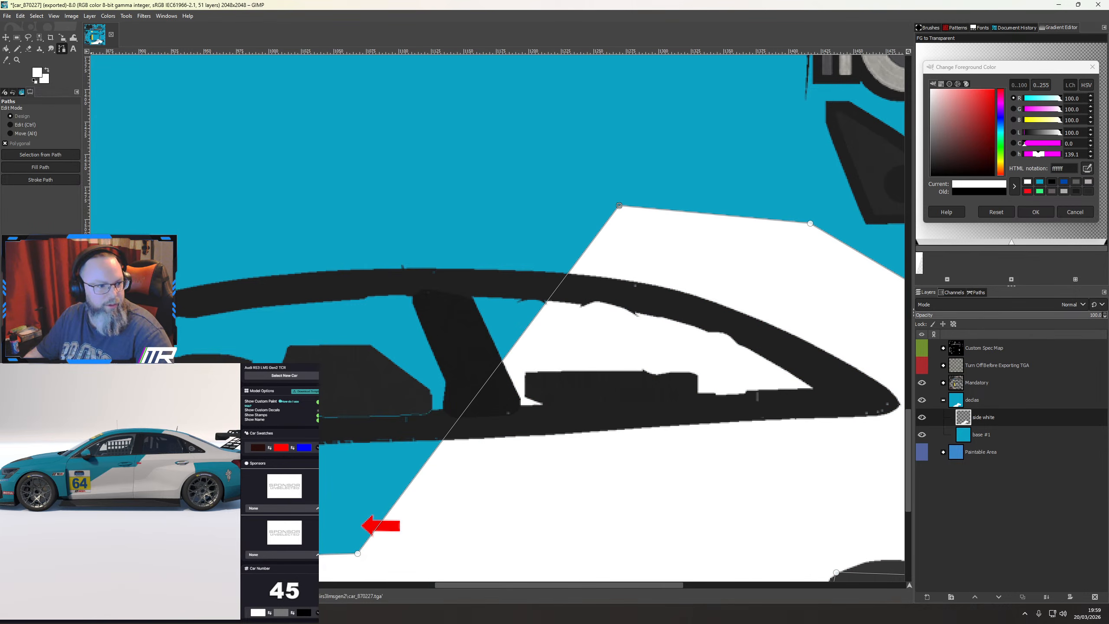
{"action": "left_click_drag", "start_coordinate": [158, 518], "coordinate": [152, 519]}
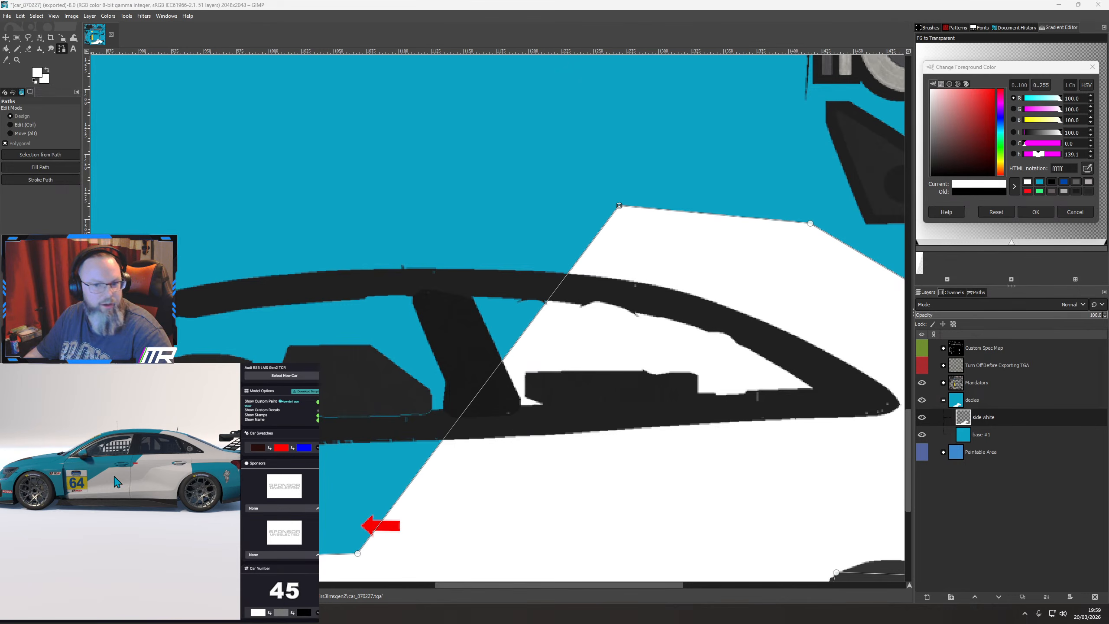
{"action": "mouse_move", "coordinate": [128, 491]}
{"action": "left_mouse_down"}
{"action": "mouse_move", "coordinate": [154, 502]}
{"action": "mouse_move", "coordinate": [131, 492]}
{"action": "left_mouse_up"}
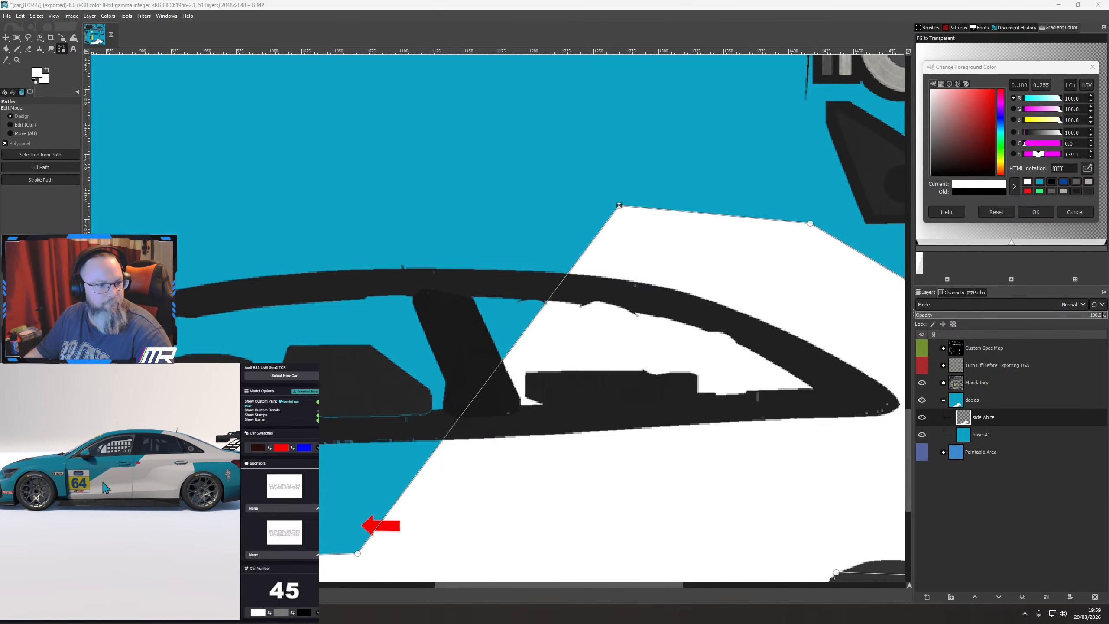
{"action": "mouse_move", "coordinate": [198, 476]}
{"action": "left_mouse_down"}
{"action": "mouse_move", "coordinate": [165, 482]}
{"action": "mouse_move", "coordinate": [201, 477]}
{"action": "left_mouse_up"}
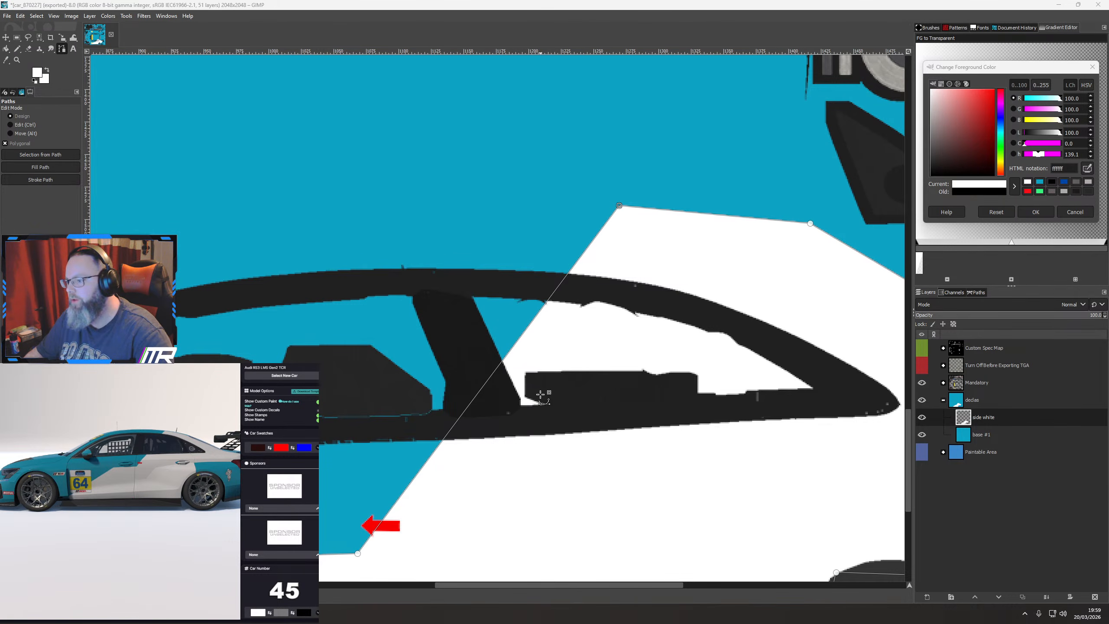
{"action": "scroll", "coordinate": [539, 388], "scroll_direction": "down", "scroll_amount": 2}
{"action": "left_click_drag", "start_coordinate": [540, 456], "coordinate": [564, 314]}
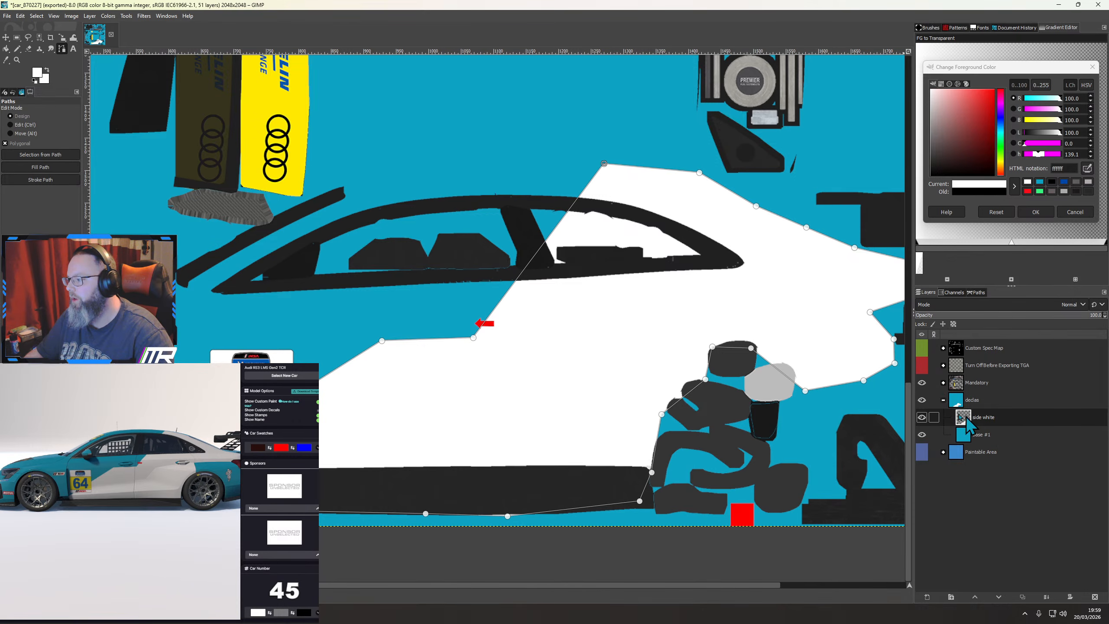
Show the Paths list, toggle the Unnamed path's outline off, and return to the Move tool
{"action": "left_click", "coordinate": [5, 38]}
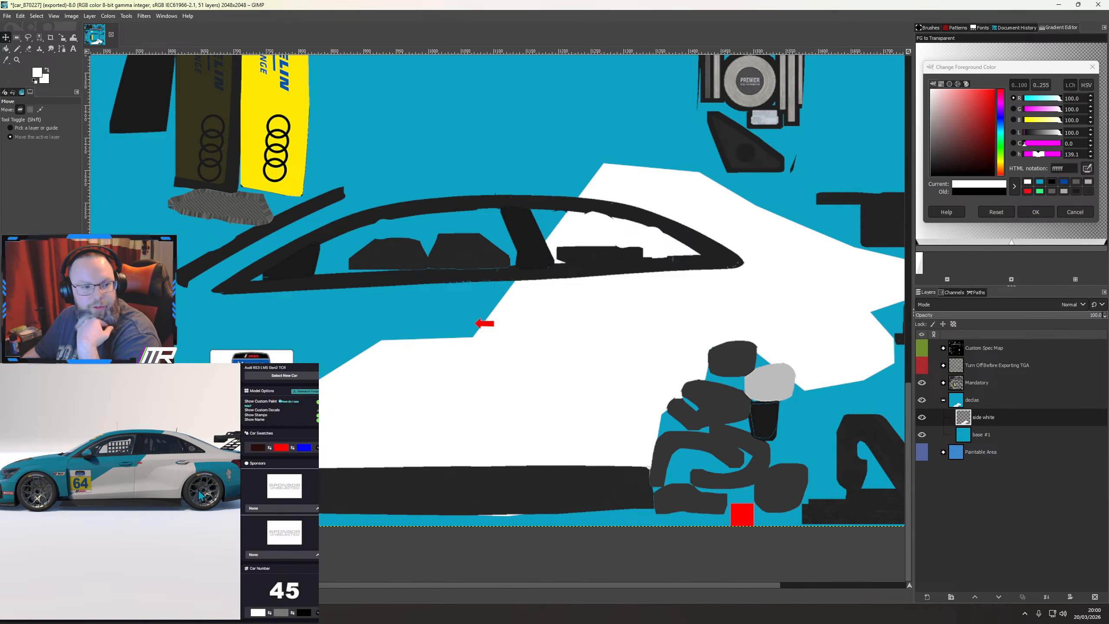
{"action": "left_click_drag", "start_coordinate": [178, 501], "coordinate": [168, 500]}
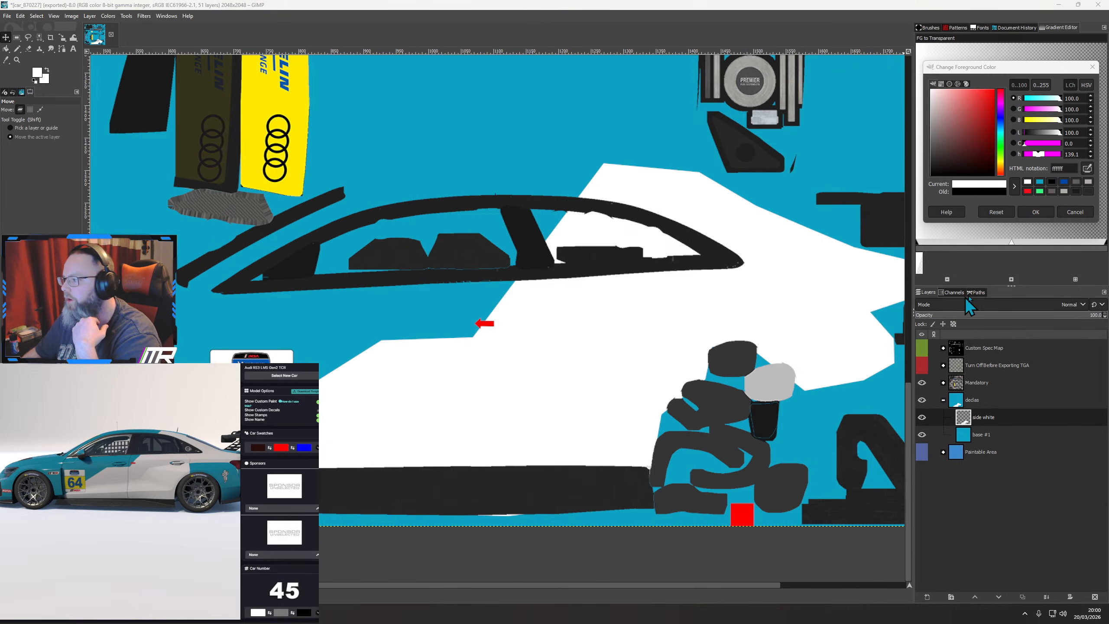
{"action": "left_click", "coordinate": [977, 292]}
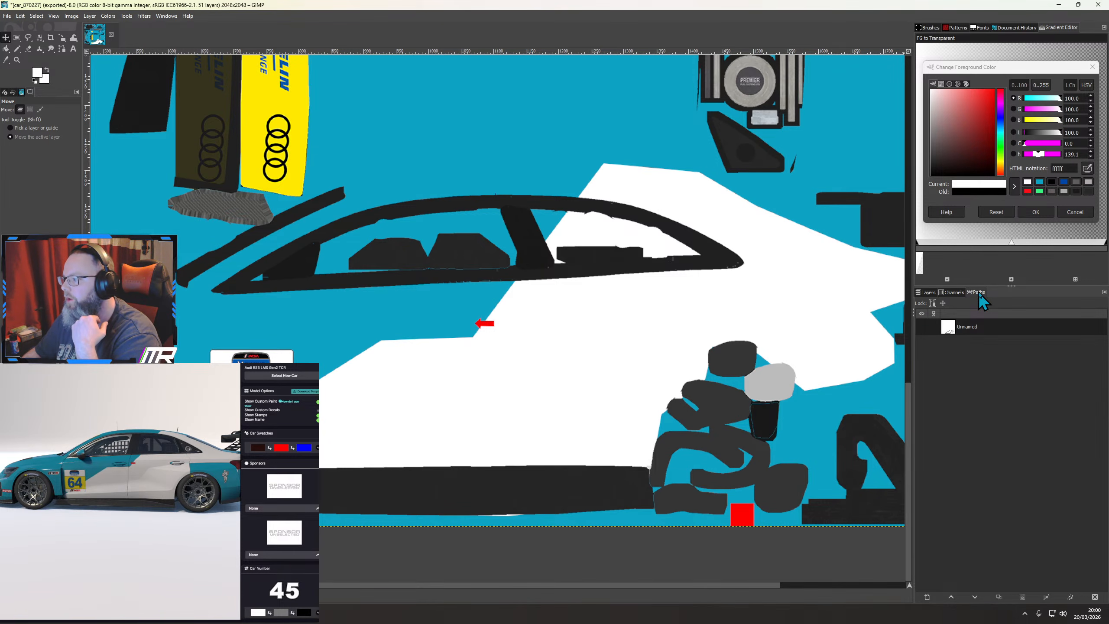
{"action": "left_click", "coordinate": [922, 327]}
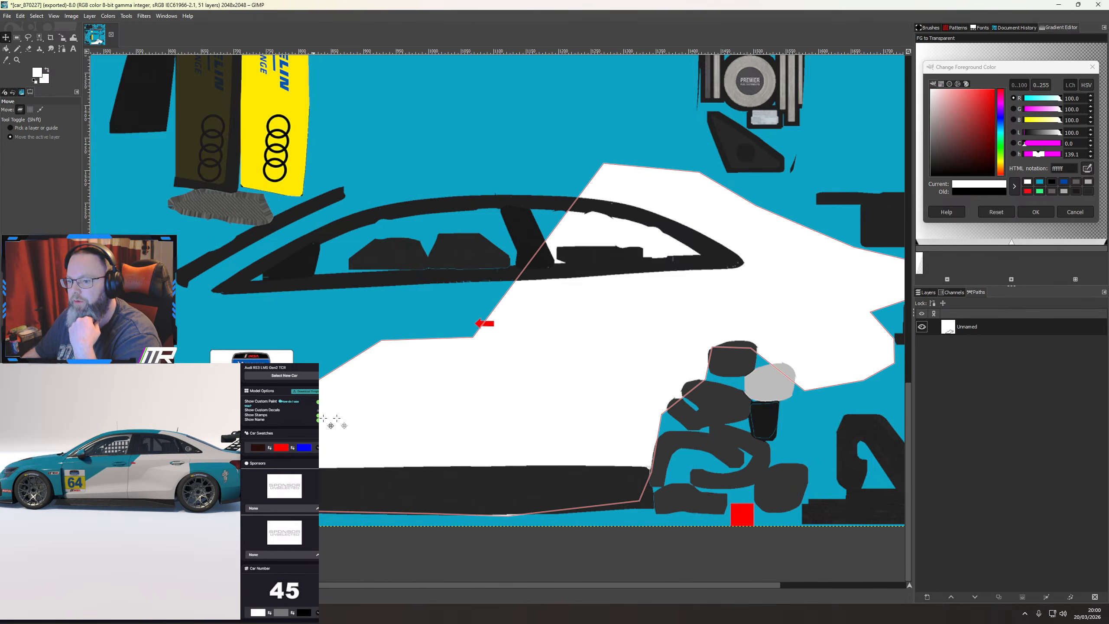
{"action": "left_click", "coordinate": [922, 327]}
{"action": "right_click", "coordinate": [973, 329]}
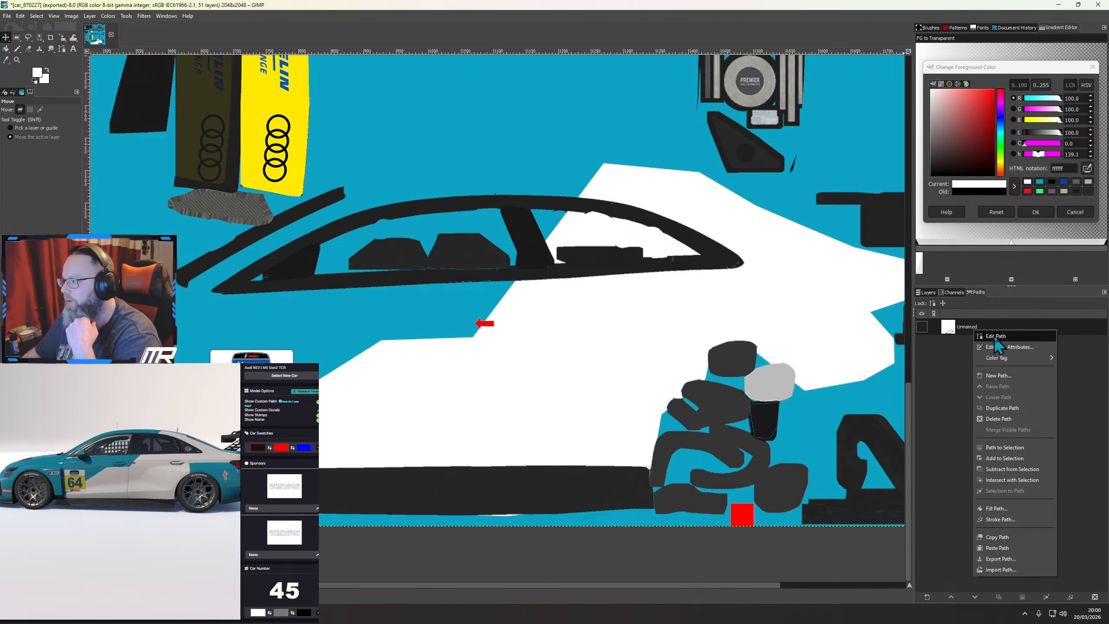
{"action": "left_click", "coordinate": [1000, 335]}
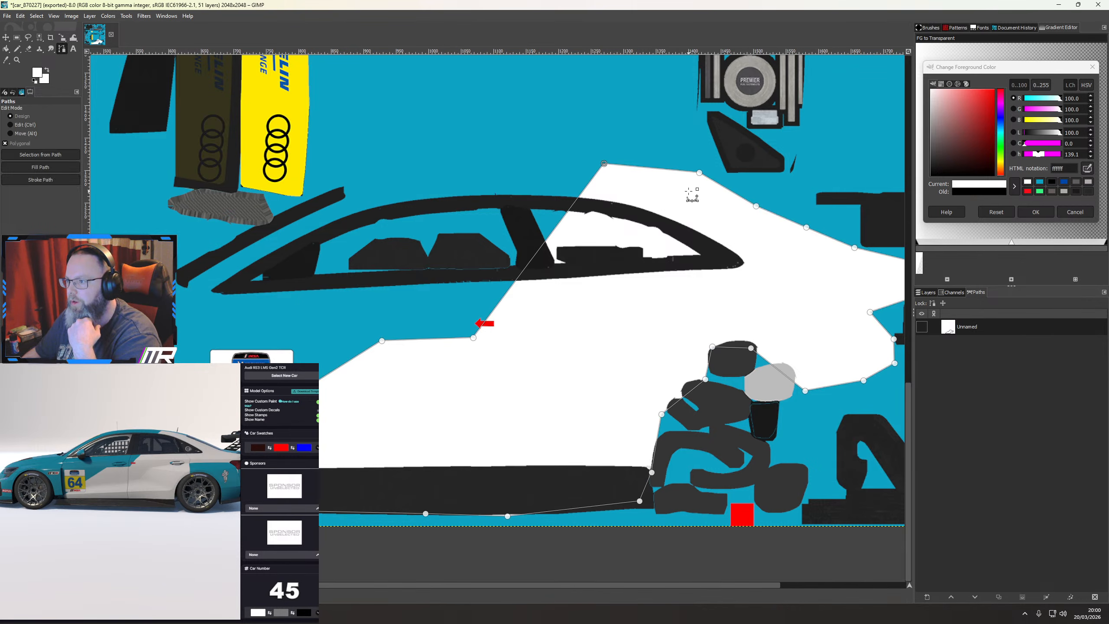
{"action": "left_click", "coordinate": [5, 37]}
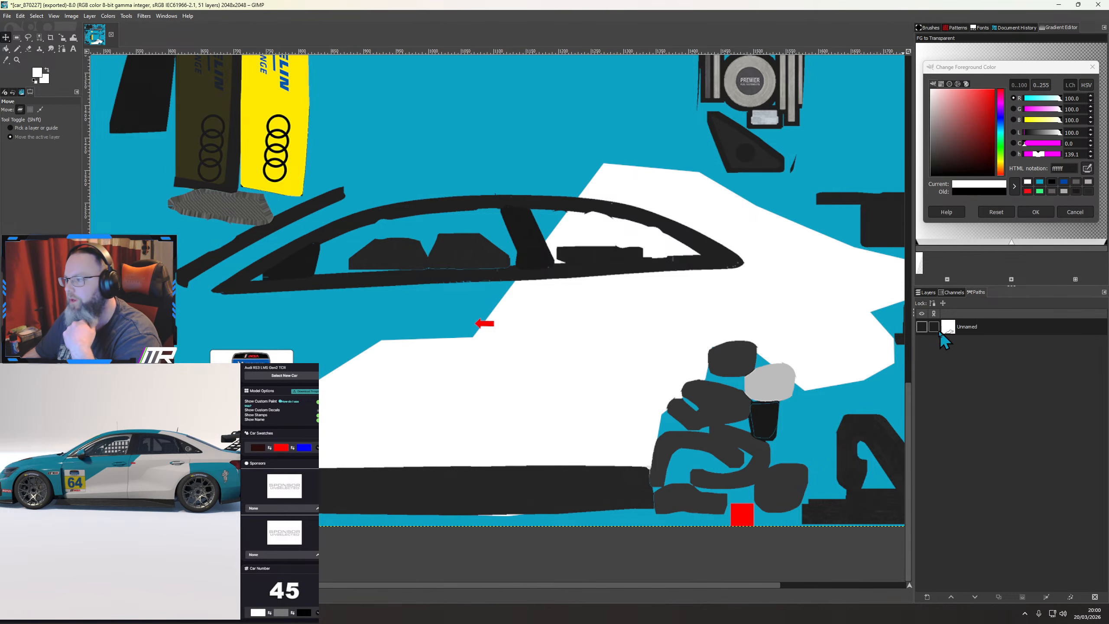
Add a new side black layer and set the painting colour to black
{"action": "left_click", "coordinate": [927, 292]}
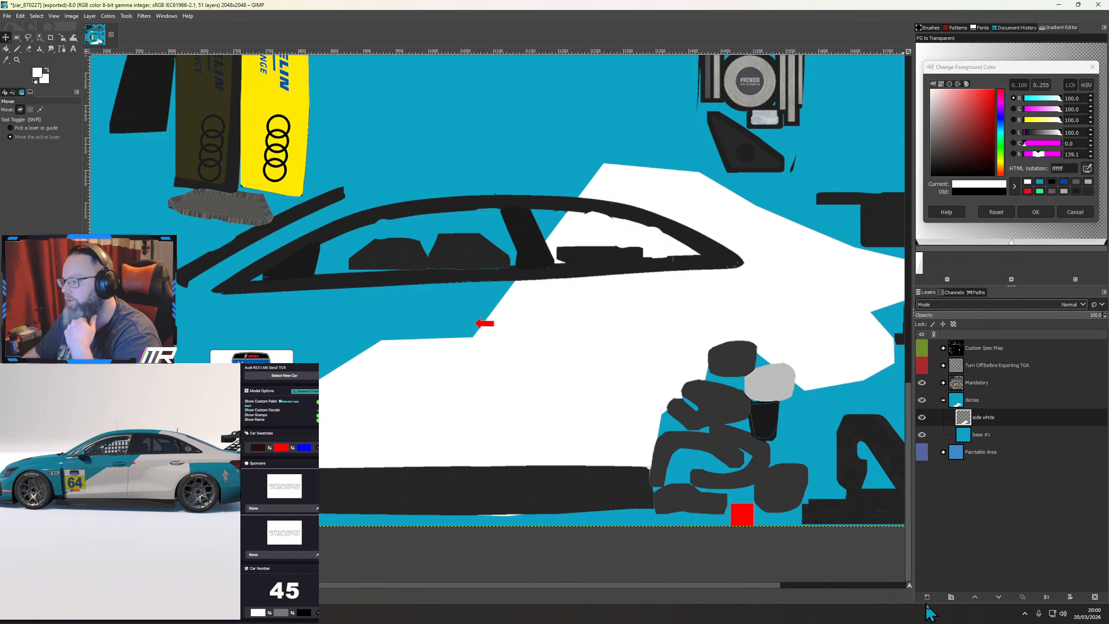
{"action": "left_click", "coordinate": [927, 597]}
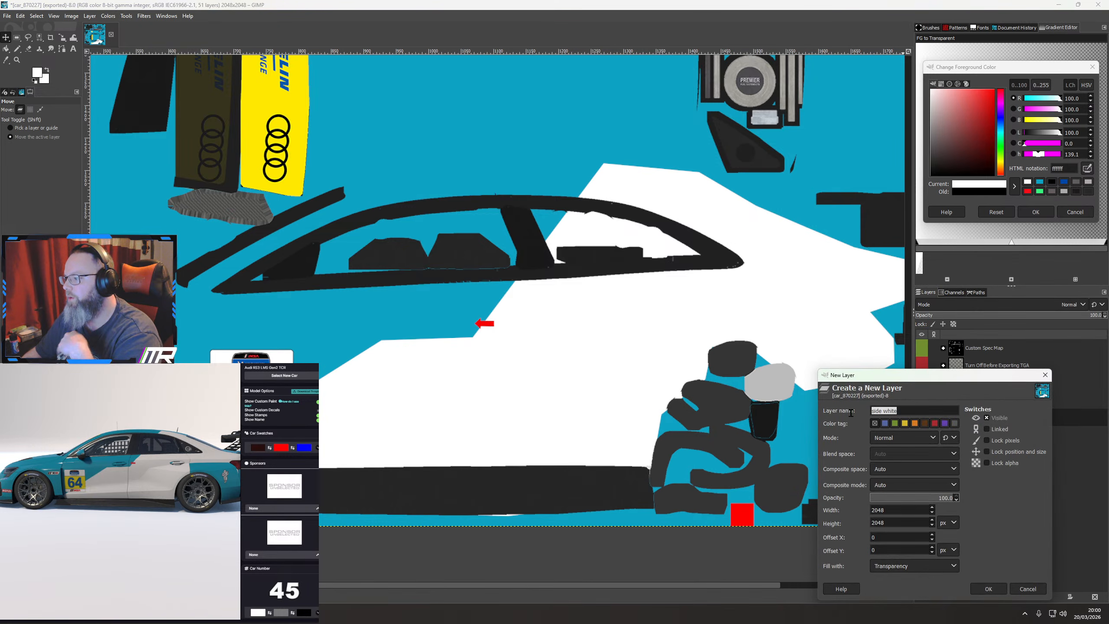
{"action": "type", "text": "s"}
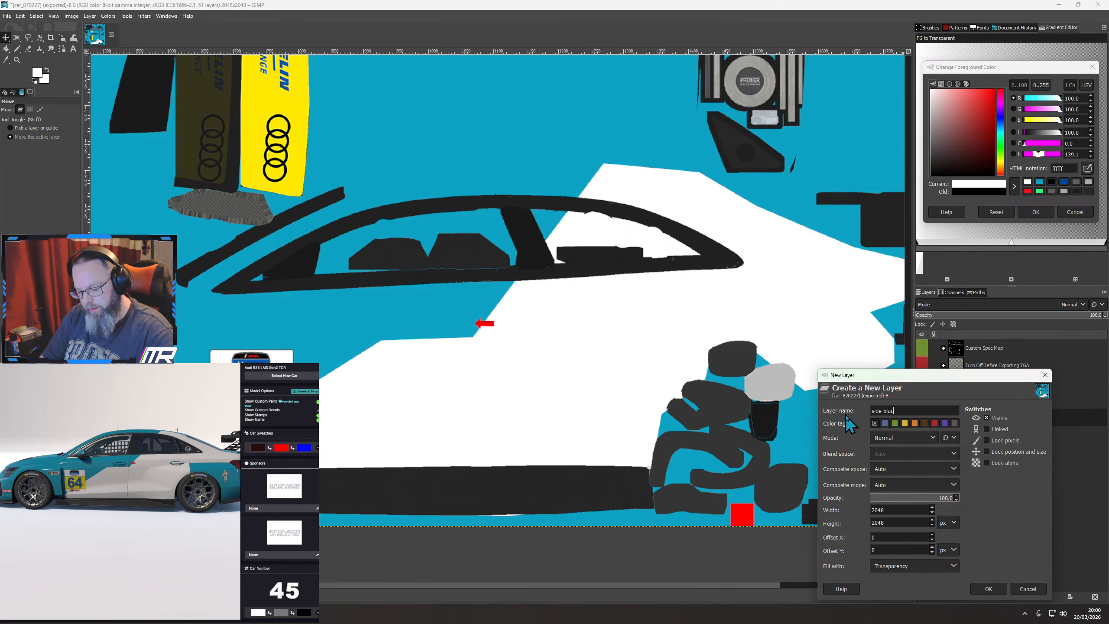
{"action": "key", "text": "Return"}
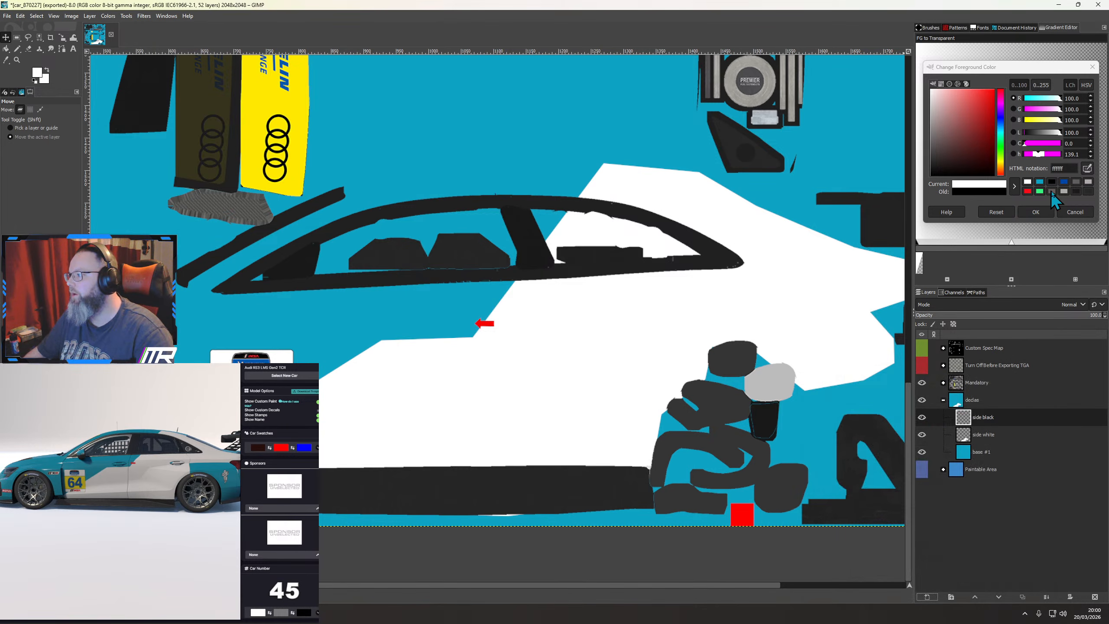
{"action": "left_click", "coordinate": [1053, 183]}
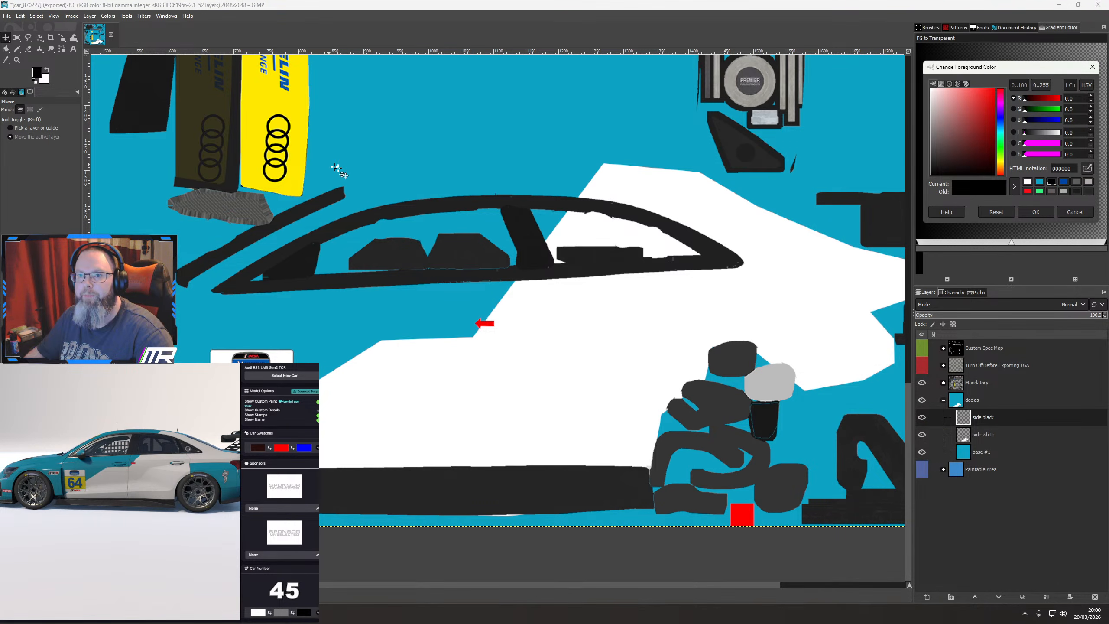
Duplicate the side white layer, delete the empty layer, and rename the copy 'side black'
{"action": "right_click", "coordinate": [982, 435]}
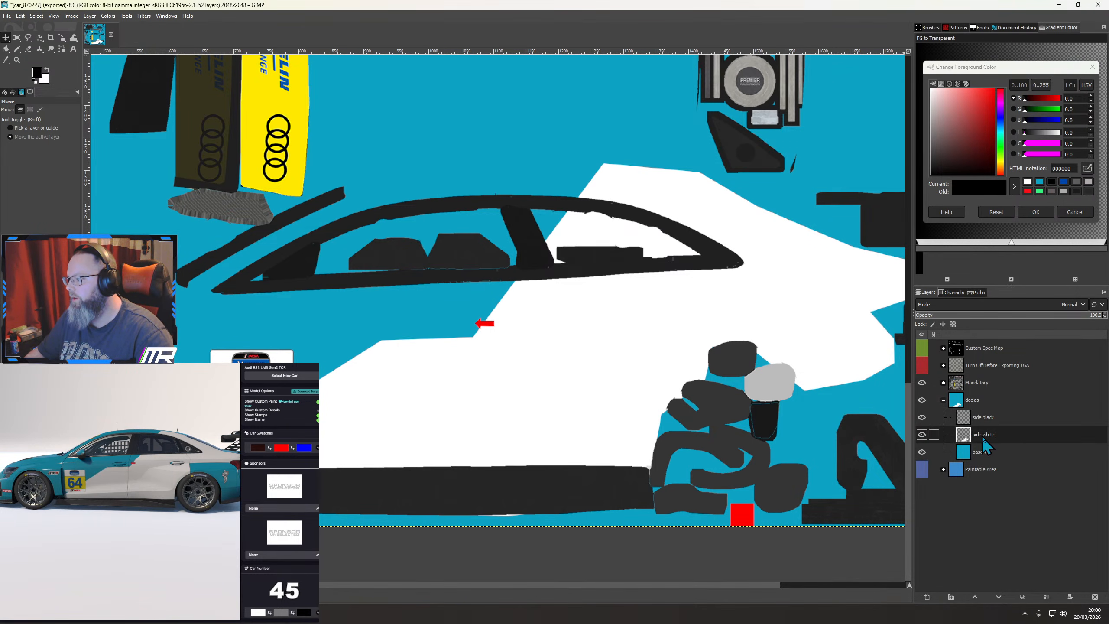
{"action": "left_click", "coordinate": [1013, 209]}
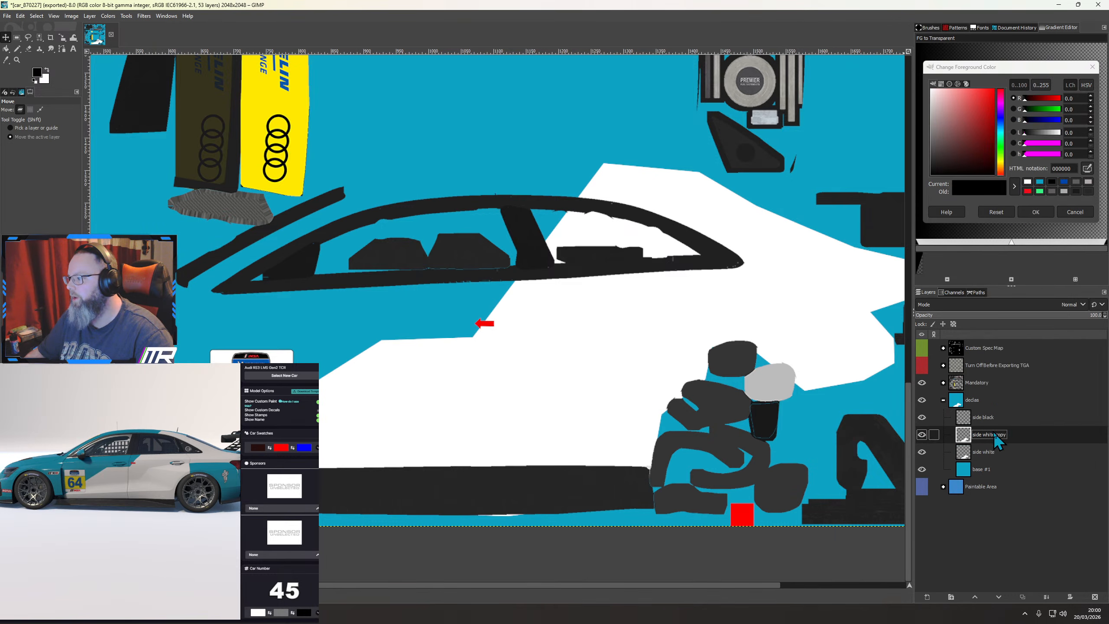
{"action": "right_click", "coordinate": [981, 418]}
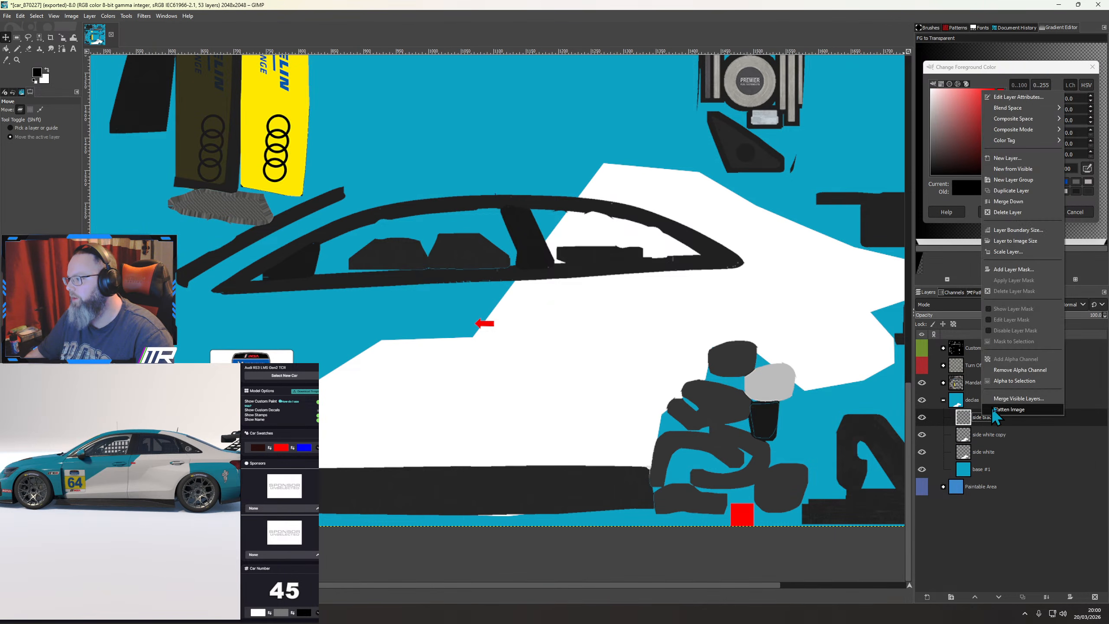
{"action": "left_click", "coordinate": [1013, 213]}
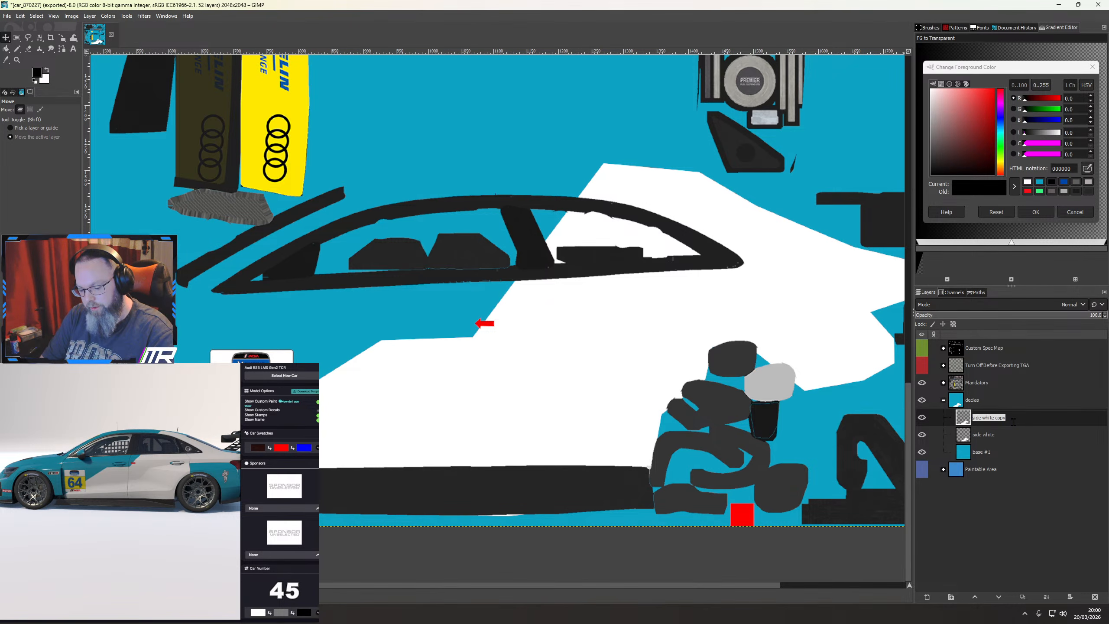
{"action": "type", "text": "side blac"}
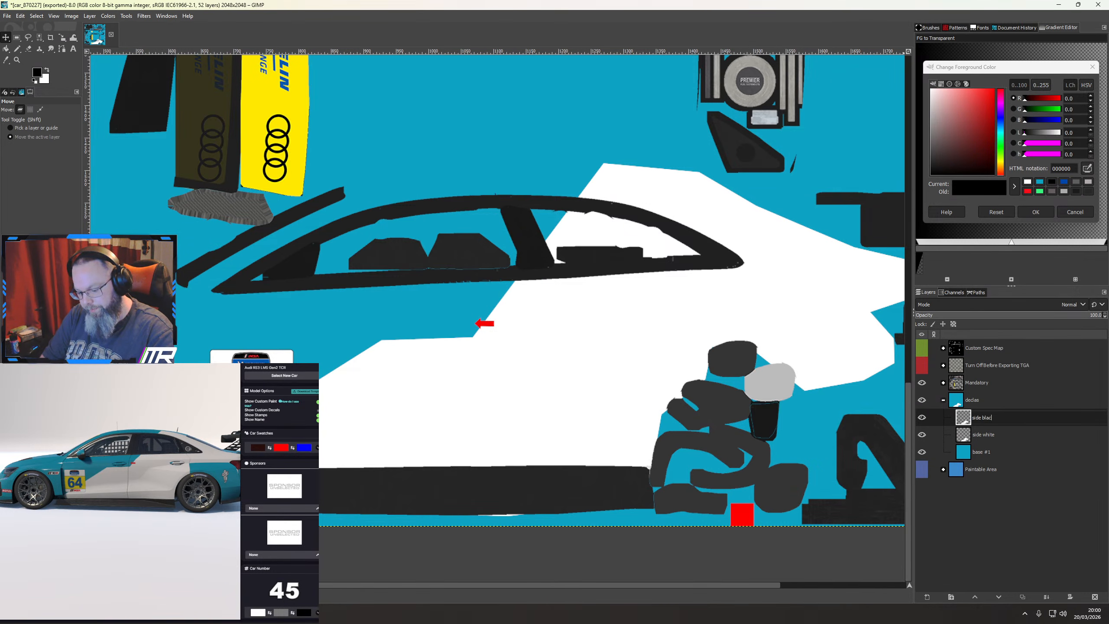
{"action": "type", "text": "k"}
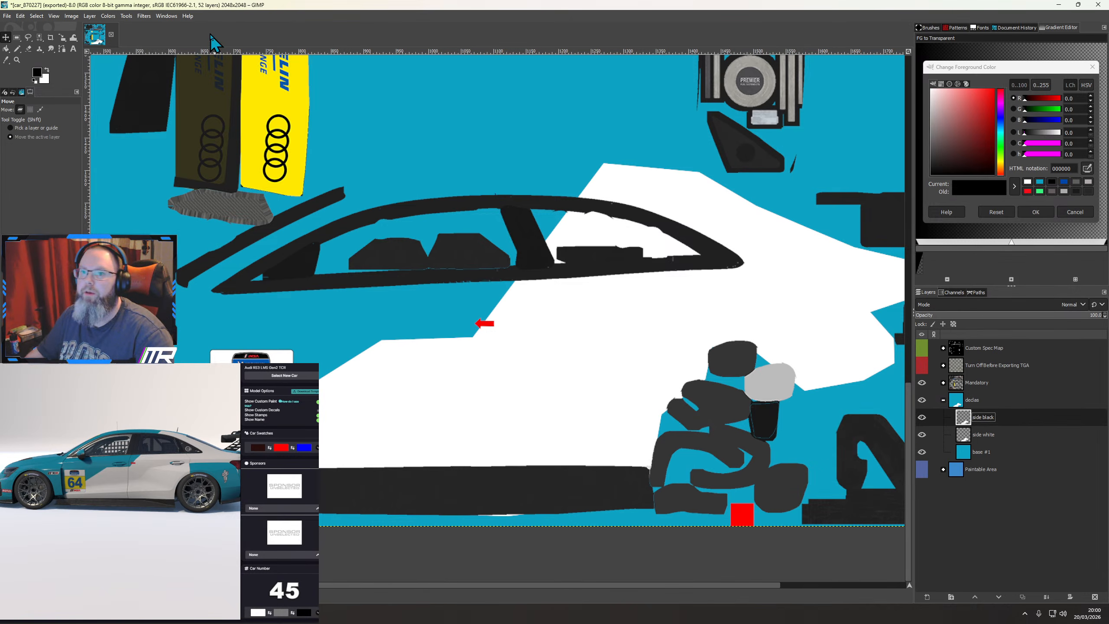
Darken the side black layer to solid black with Hue-Chroma Lightness at -100
{"action": "left_click", "coordinate": [108, 16]}
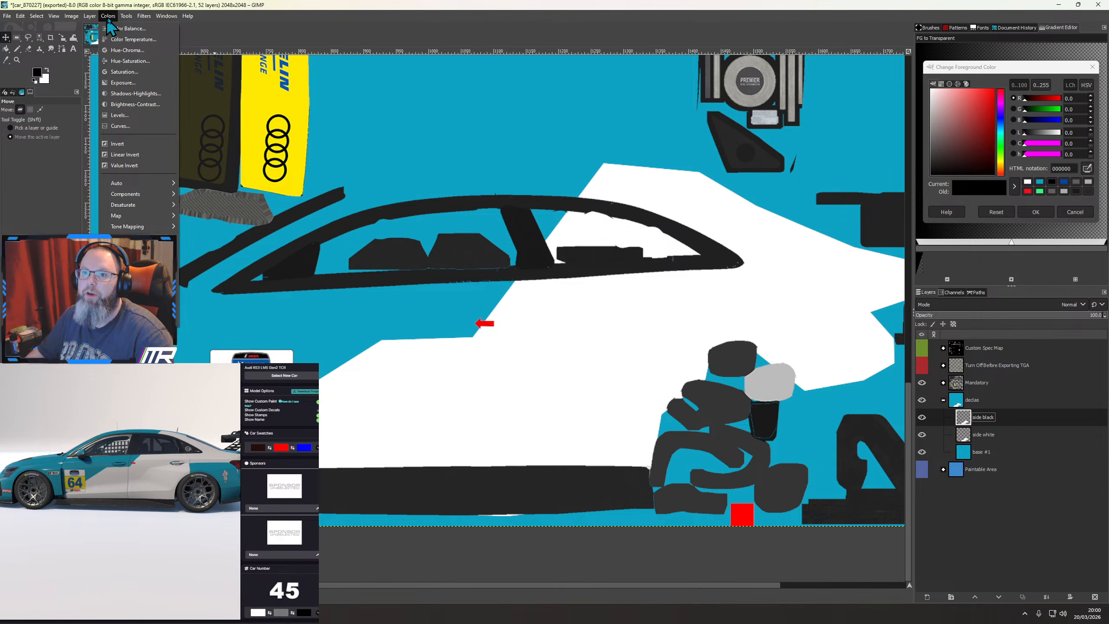
{"action": "left_click", "coordinate": [124, 50]}
{"action": "left_click_drag", "start_coordinate": [116, 80], "coordinate": [20, 72]}
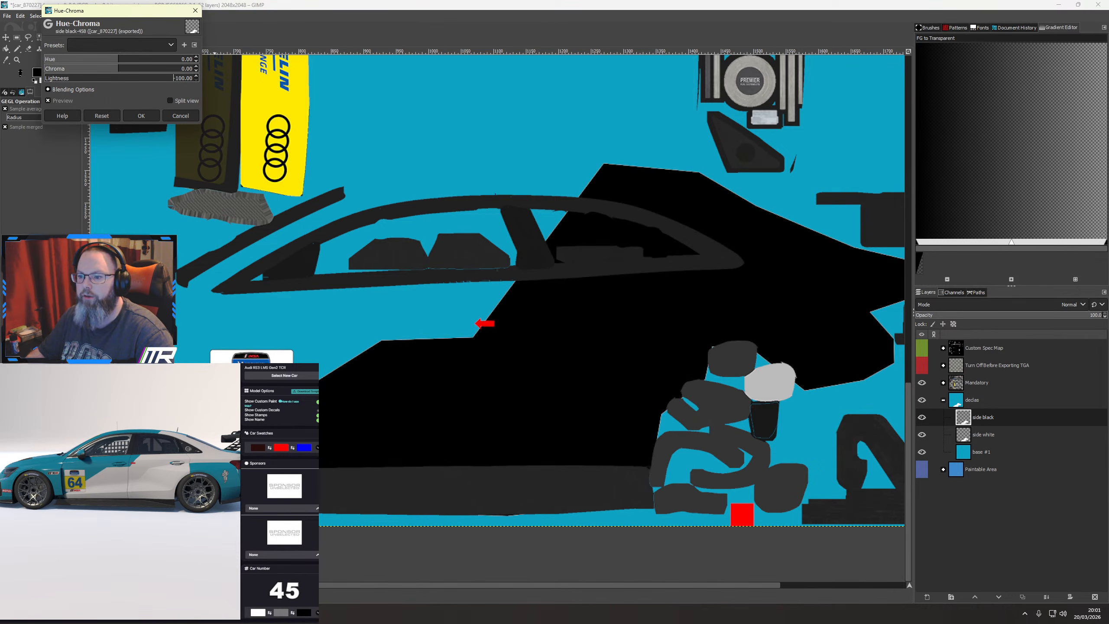
{"action": "left_click", "coordinate": [138, 114]}
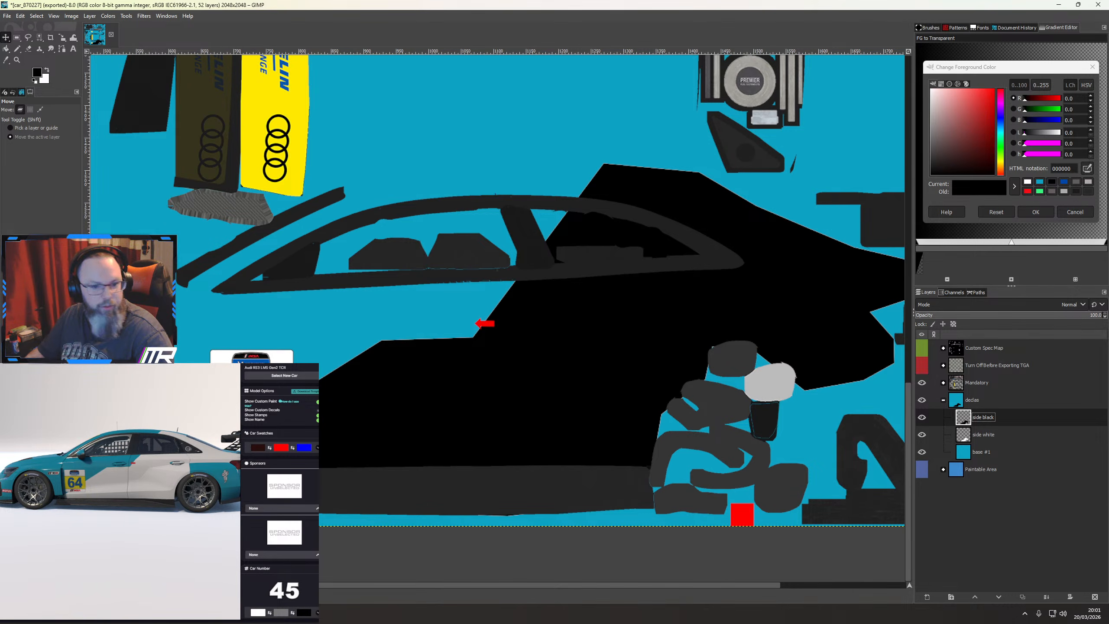
Shift the side black layer right to expose a white band along its front edge
{"action": "left_click", "coordinate": [459, 376]}
{"action": "key", "text": "shift"}
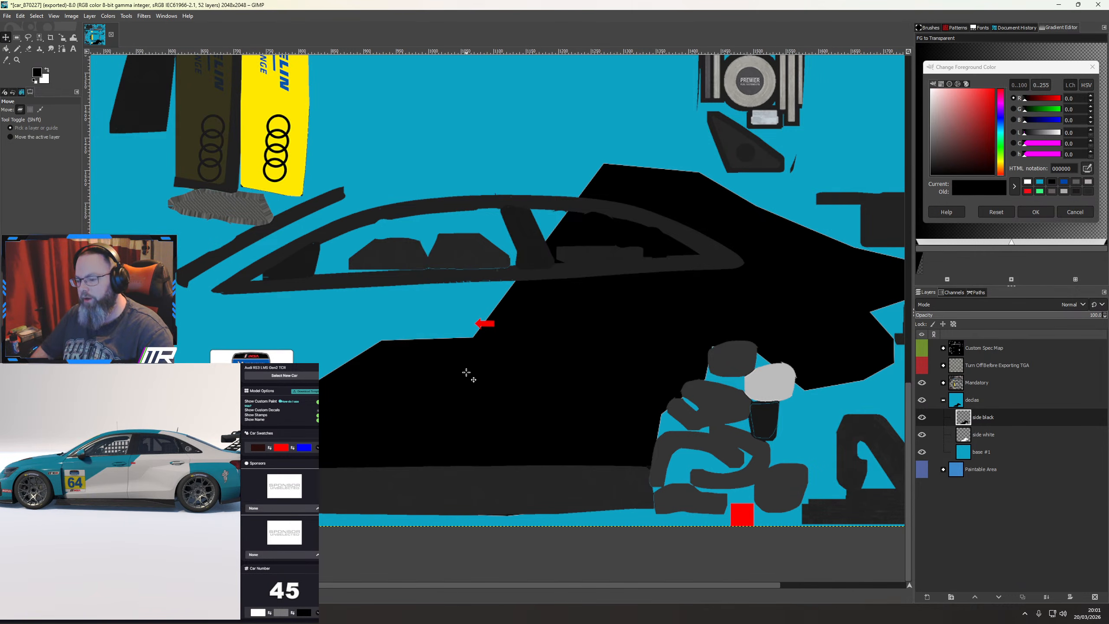
{"action": "key", "text": "Right"}
{"action": "key", "text": "Right"}
{"action": "key", "text": "Right"}
{"action": "key", "text": "Right"}
{"action": "key", "text": "Right"}
{"action": "key", "text": "Right"}
{"action": "key", "text": "Right"}
{"action": "key", "text": "Right"}
{"action": "key", "text": "Right"}
{"action": "key", "text": "Right"}
{"action": "key", "text": "Right"}
{"action": "key", "text": "Right"}
{"action": "key", "text": "Right"}
{"action": "key", "text": "Right"}
{"action": "key", "text": "Right"}
{"action": "key", "text": "Right"}
{"action": "key", "text": "Right"}
{"action": "key", "text": "Right"}
{"action": "key", "text": "Right"}
{"action": "key", "text": "Right"}
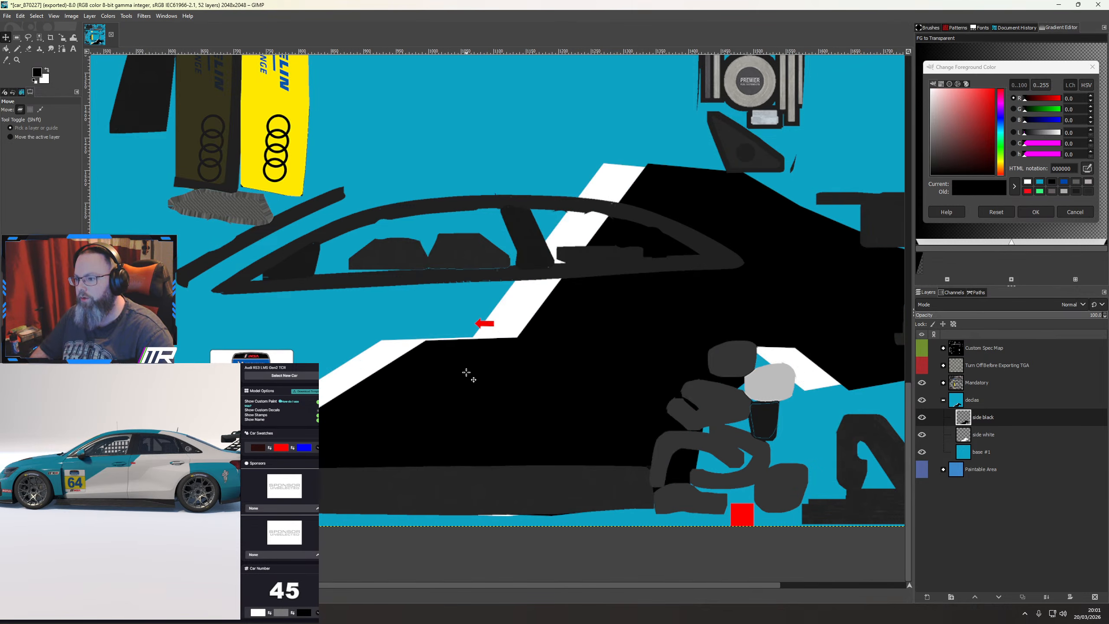
{"action": "key", "text": "Right"}
{"action": "key", "text": "Right"}
{"action": "key", "text": "Right"}
{"action": "key", "text": "Right"}
{"action": "key", "text": "Right"}
{"action": "key", "text": "Right"}
{"action": "key", "text": "Right"}
{"action": "key", "text": "Right"}
{"action": "key", "text": "Right"}
{"action": "key", "text": "Right"}
{"action": "key", "text": "Right"}
{"action": "key", "text": "Right"}
{"action": "key", "text": "Right"}
{"action": "key", "text": "Right"}
{"action": "key", "text": "Right"}
{"action": "key", "text": "Right"}
{"action": "key", "text": "Right"}
{"action": "key", "text": "Right"}
{"action": "key", "text": "Right"}
{"action": "key", "text": "Right"}
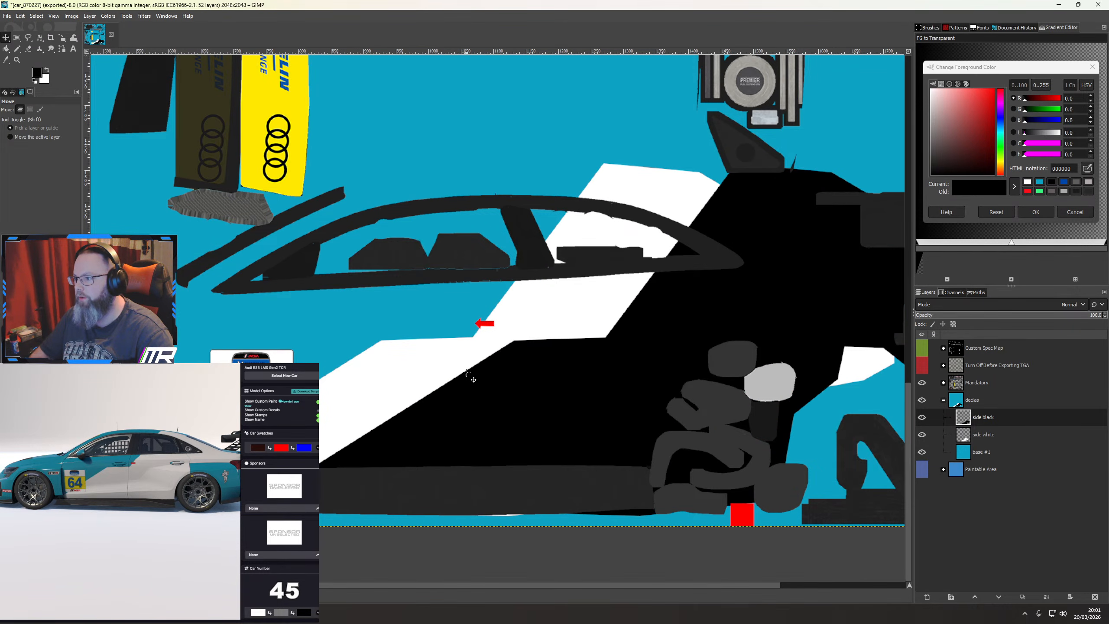
{"action": "left_click", "coordinate": [922, 365]}
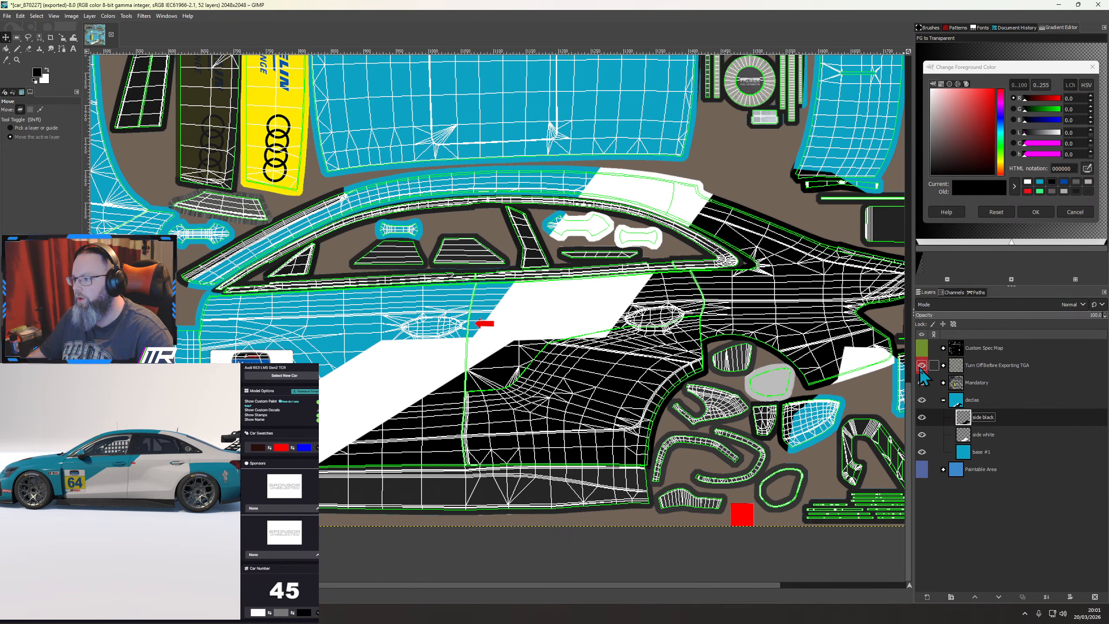
{"action": "left_click", "coordinate": [922, 365]}
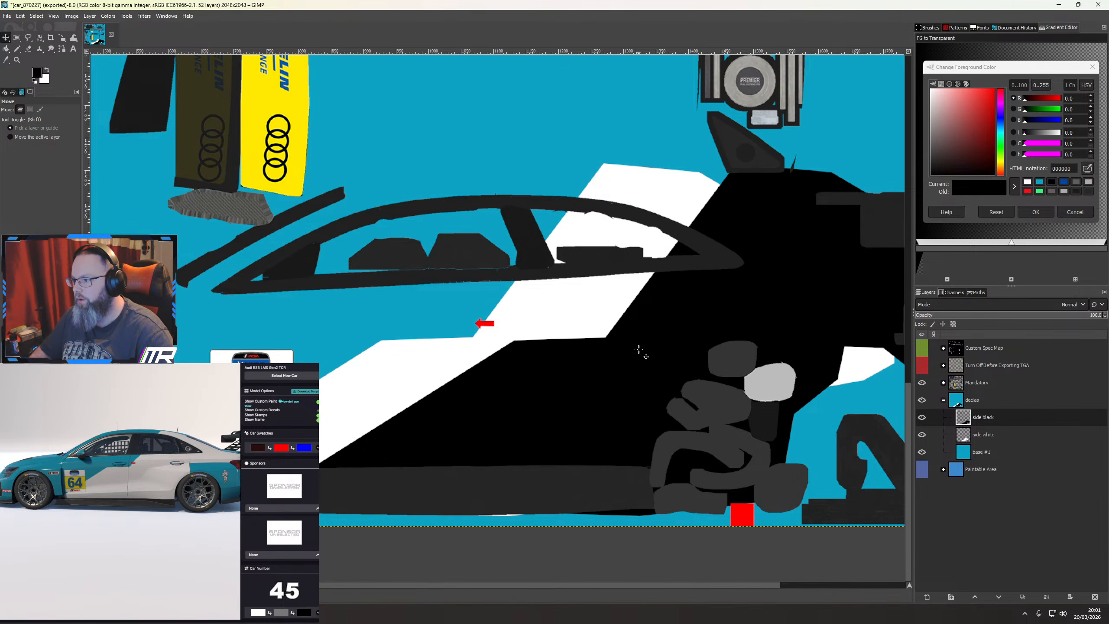
{"action": "key", "text": "Right"}
{"action": "key", "text": "Right"}
{"action": "key", "text": "Right"}
{"action": "key", "text": "Right"}
{"action": "key", "text": "Right"}
{"action": "key", "text": "Right"}
{"action": "key", "text": "Right"}
{"action": "key", "text": "Right"}
{"action": "key", "text": "Right"}
{"action": "key", "text": "Right"}
{"action": "key", "text": "Right"}
{"action": "key", "text": "Right"}
{"action": "key", "text": "Right"}
{"action": "key", "text": "Right"}
{"action": "key", "text": "Right"}
{"action": "key", "text": "Right"}
{"action": "key", "text": "Right"}
{"action": "key", "text": "Right"}
{"action": "key", "text": "Right"}
{"action": "key", "text": "Right"}
Fine-tune the black panel's offset left and right, re-exporting the TGA after each nudge
{"action": "key", "text": "shift+Left"}
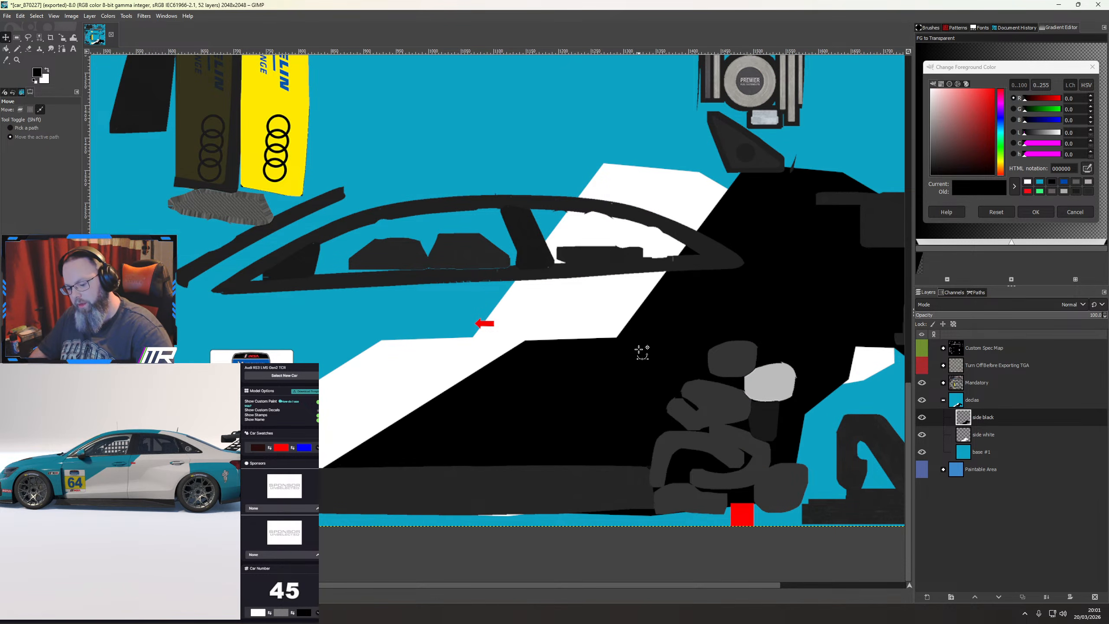
{"action": "key", "text": "ctrl+e"}
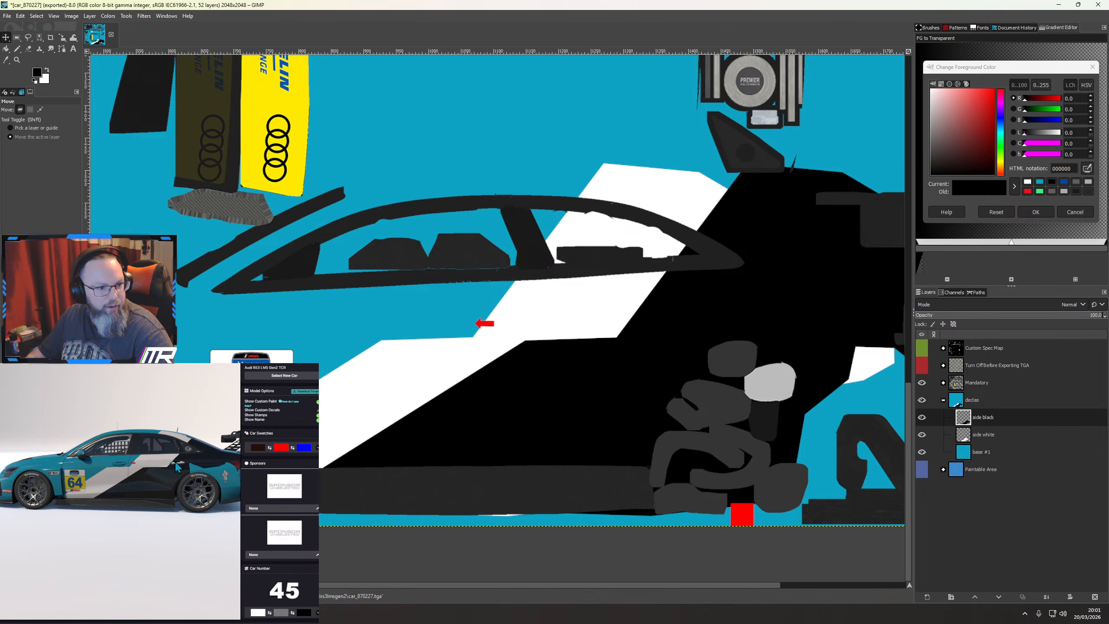
{"action": "key", "text": "shift+Right"}
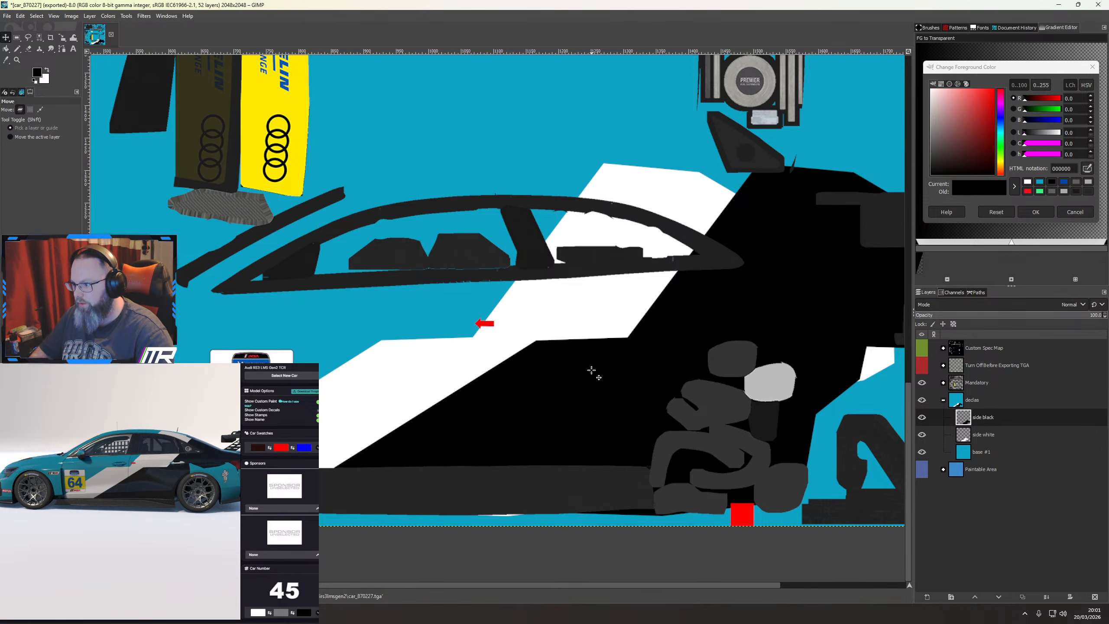
{"action": "key", "text": "ctrl+e"}
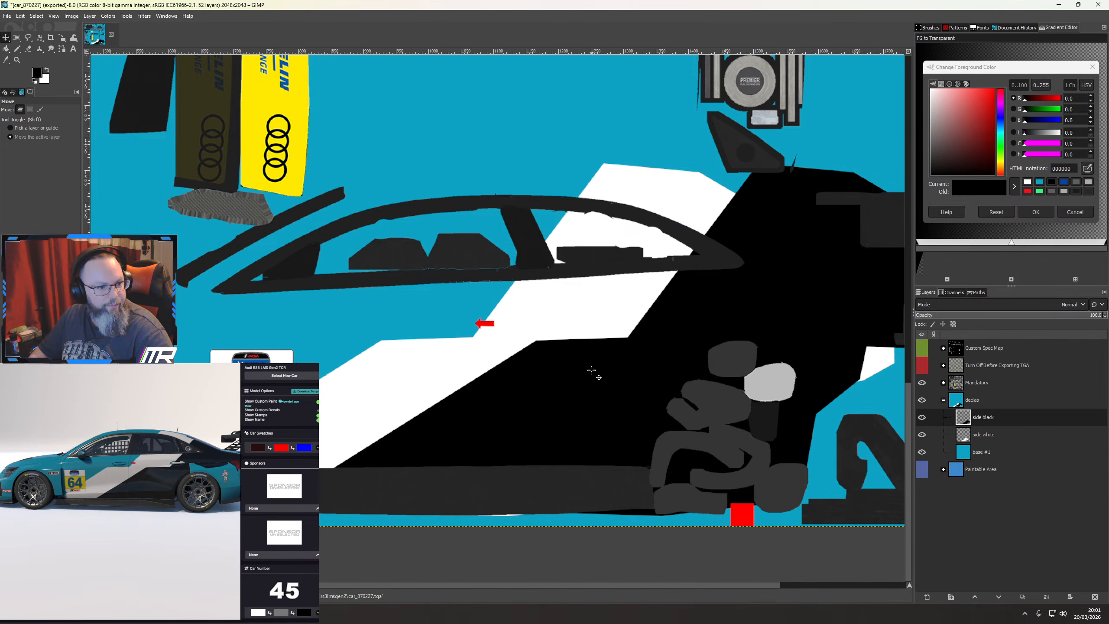
{"action": "key", "text": "shift+Left"}
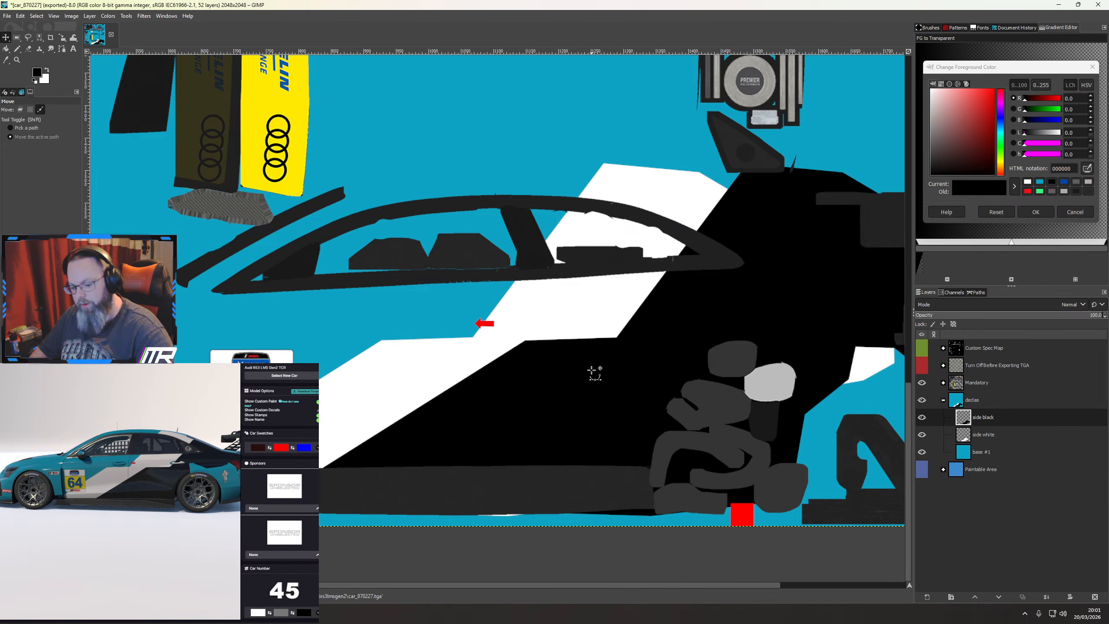
{"action": "key", "text": "ctrl+e"}
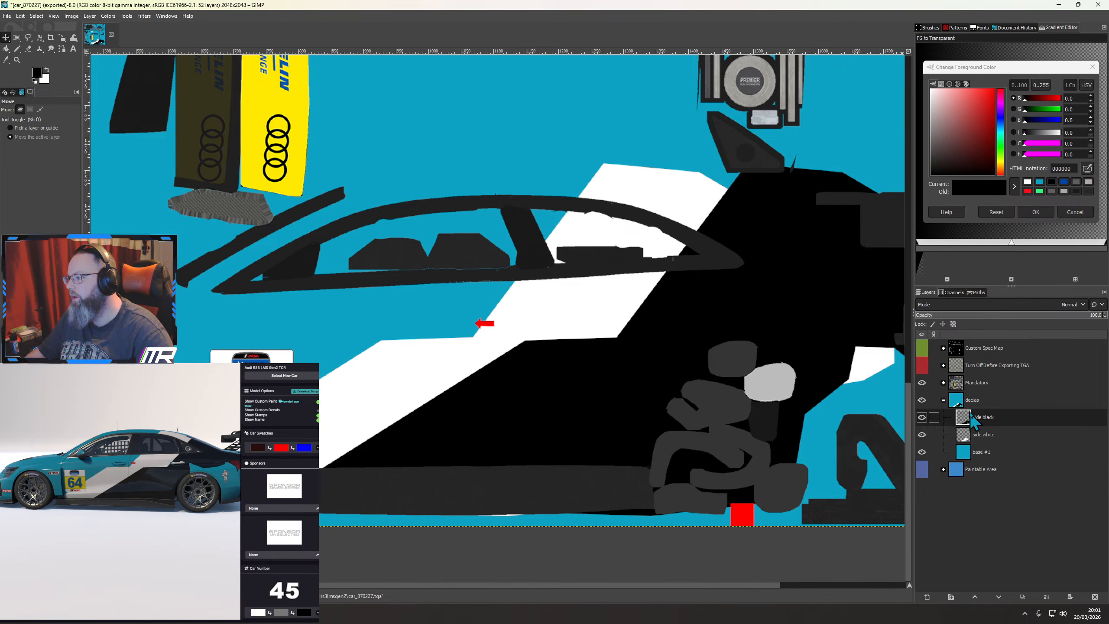
Create a new transparent layer named 'side black final' above side black
{"action": "left_click", "coordinate": [928, 597]}
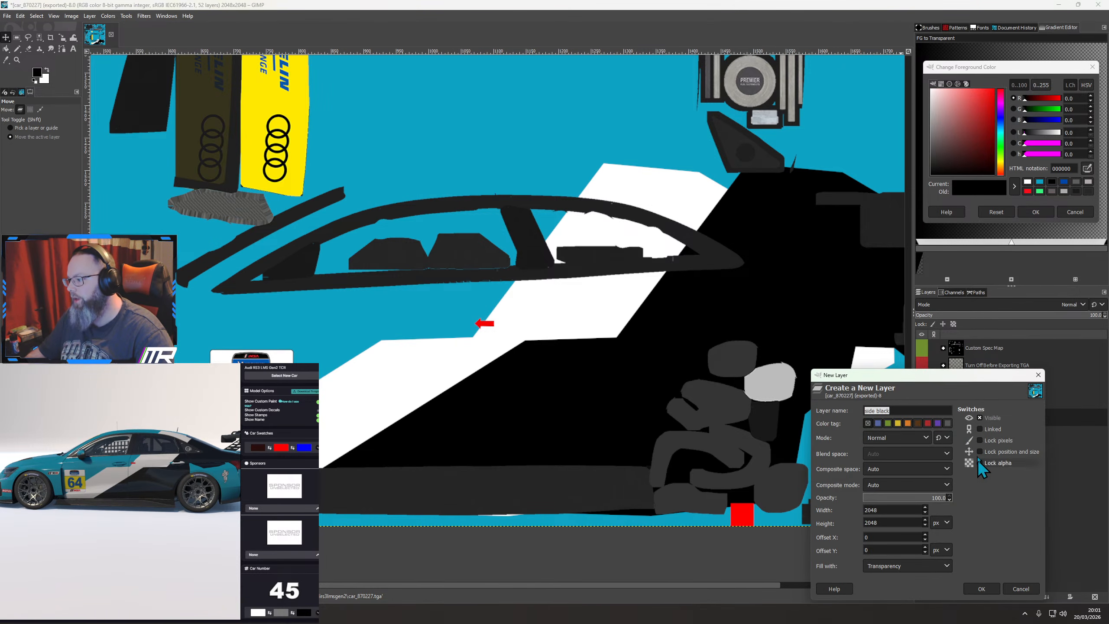
{"action": "left_click", "coordinate": [898, 409]}
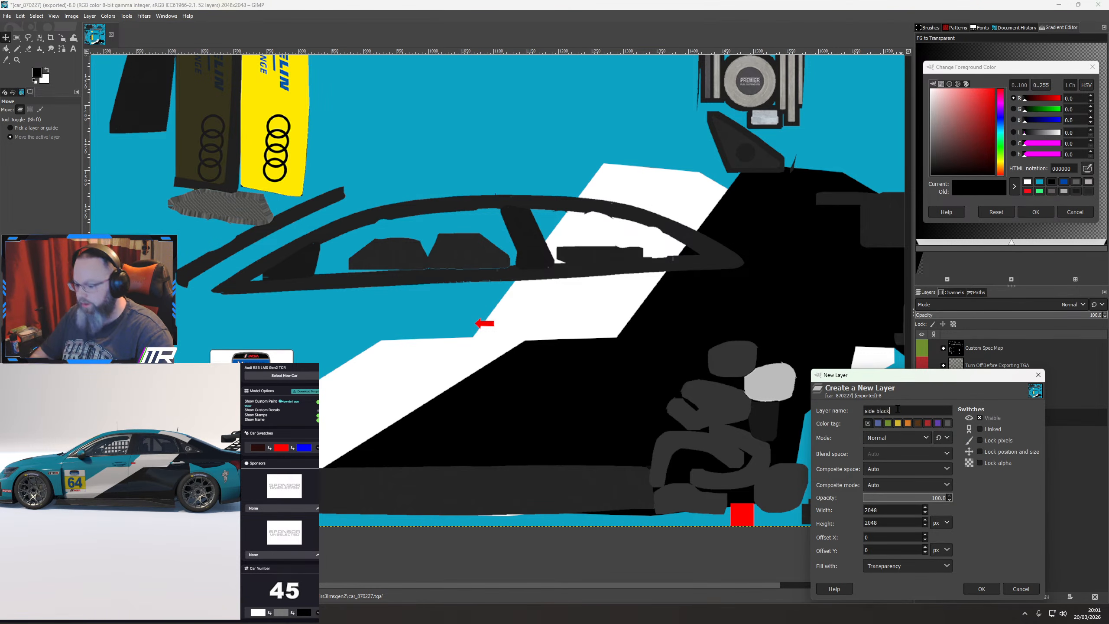
{"action": "key", "text": "Return"}
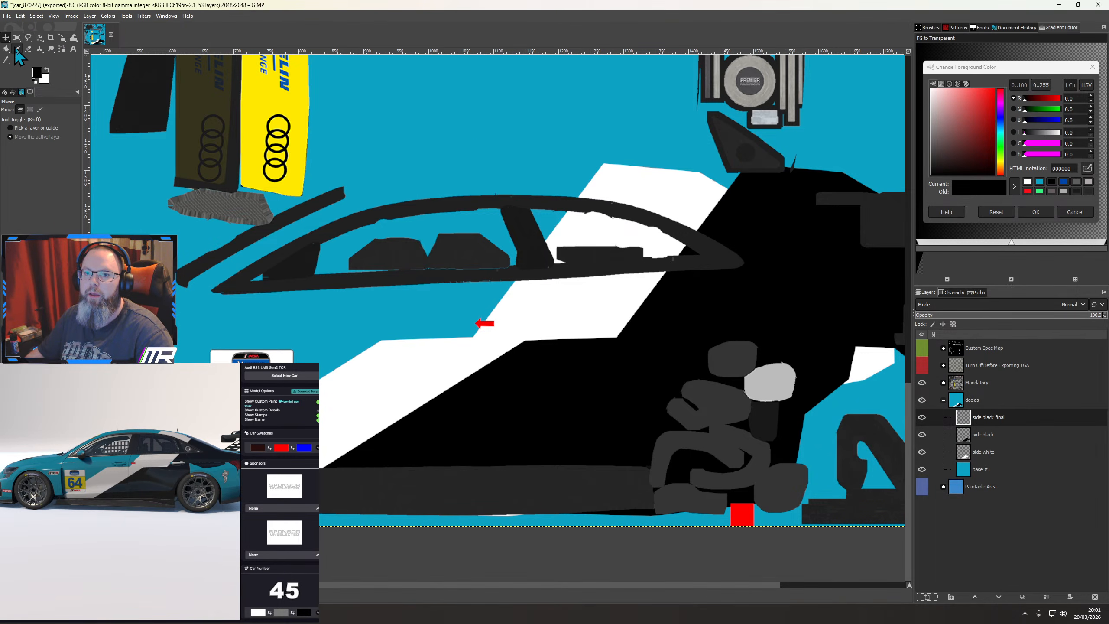
{"action": "left_click", "coordinate": [62, 48]}
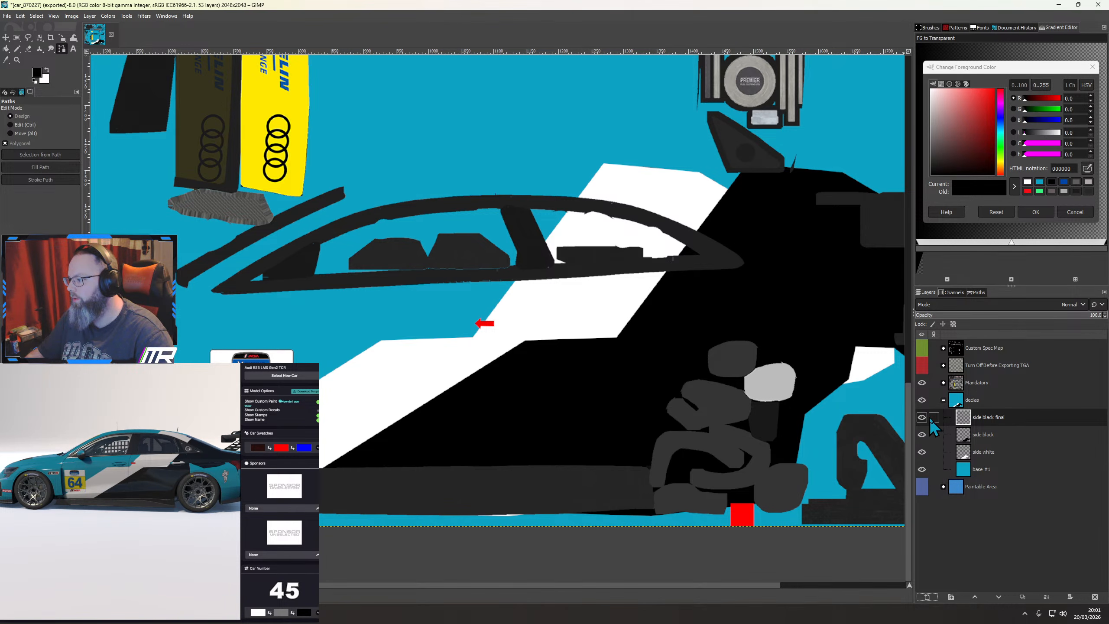
Show the wireframe template and place initial path points from the roof line down the body
{"action": "left_click", "coordinate": [922, 365]}
{"action": "left_click", "coordinate": [723, 195]}
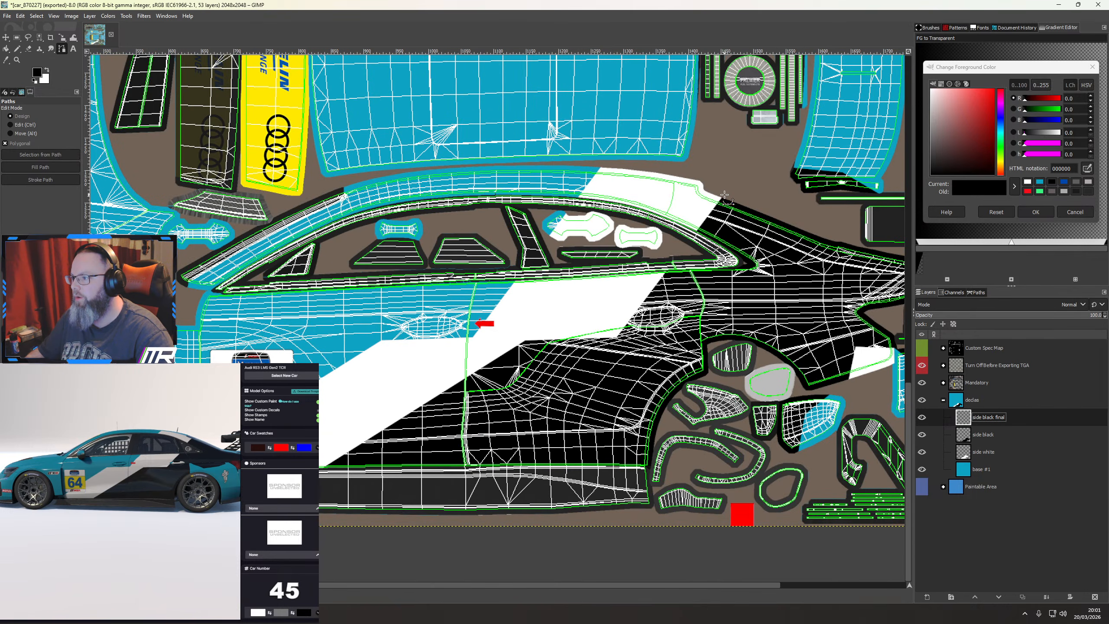
{"action": "left_click_drag", "start_coordinate": [523, 524], "coordinate": [487, 514]}
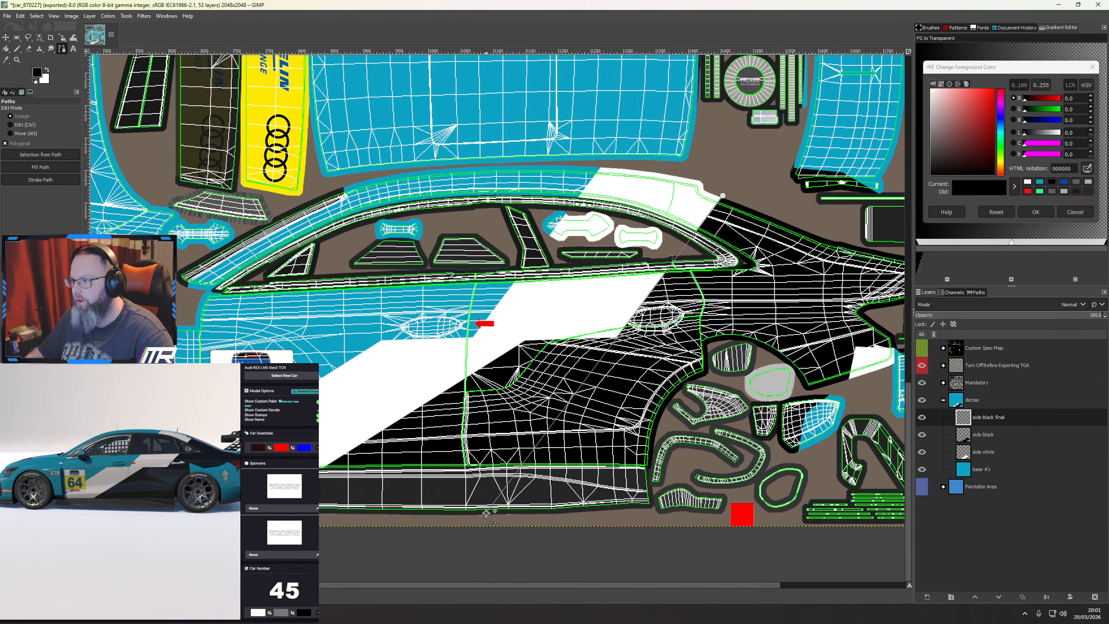
{"action": "scroll", "coordinate": [718, 217], "scroll_direction": "up", "scroll_amount": 4}
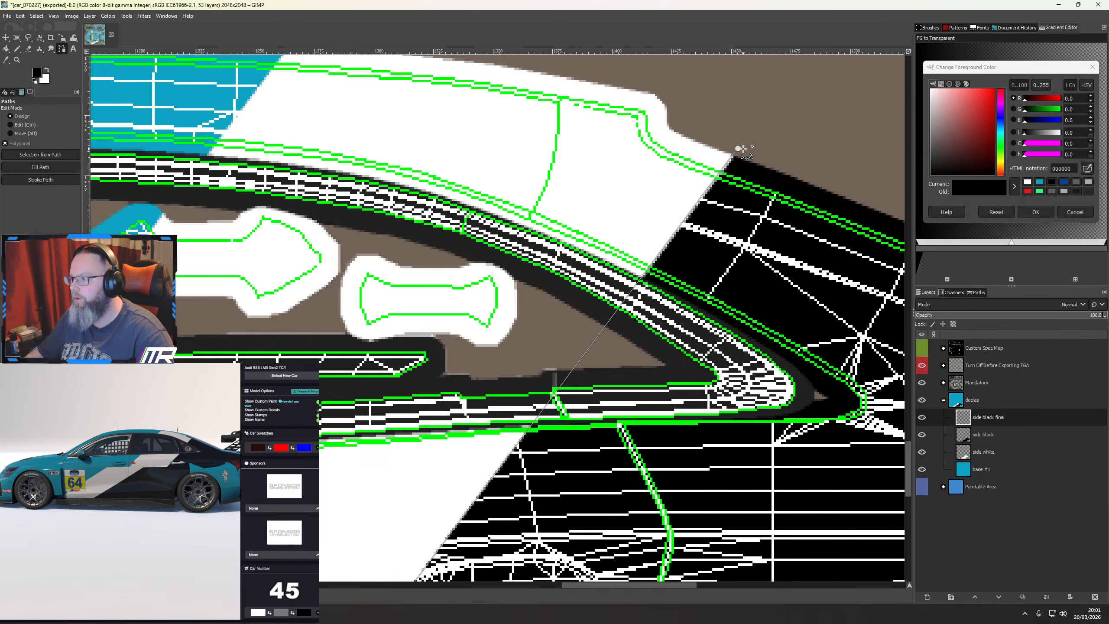
{"action": "left_click_drag", "start_coordinate": [738, 148], "coordinate": [740, 148]}
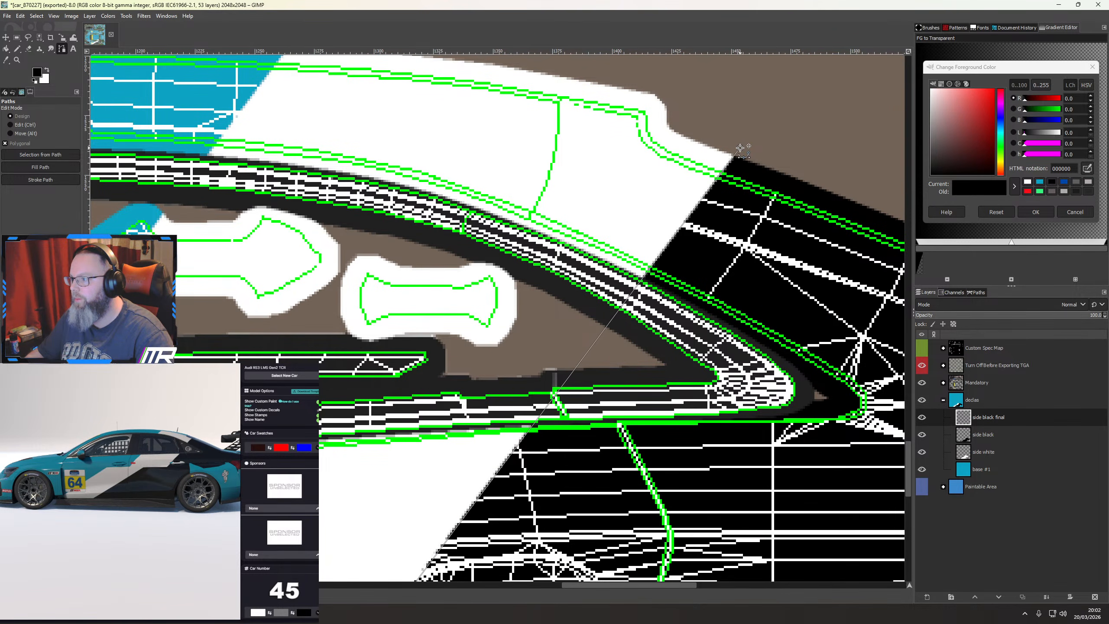
{"action": "scroll", "coordinate": [623, 316], "scroll_direction": "down", "scroll_amount": 1}
{"action": "left_click_drag", "start_coordinate": [508, 513], "coordinate": [674, 179]}
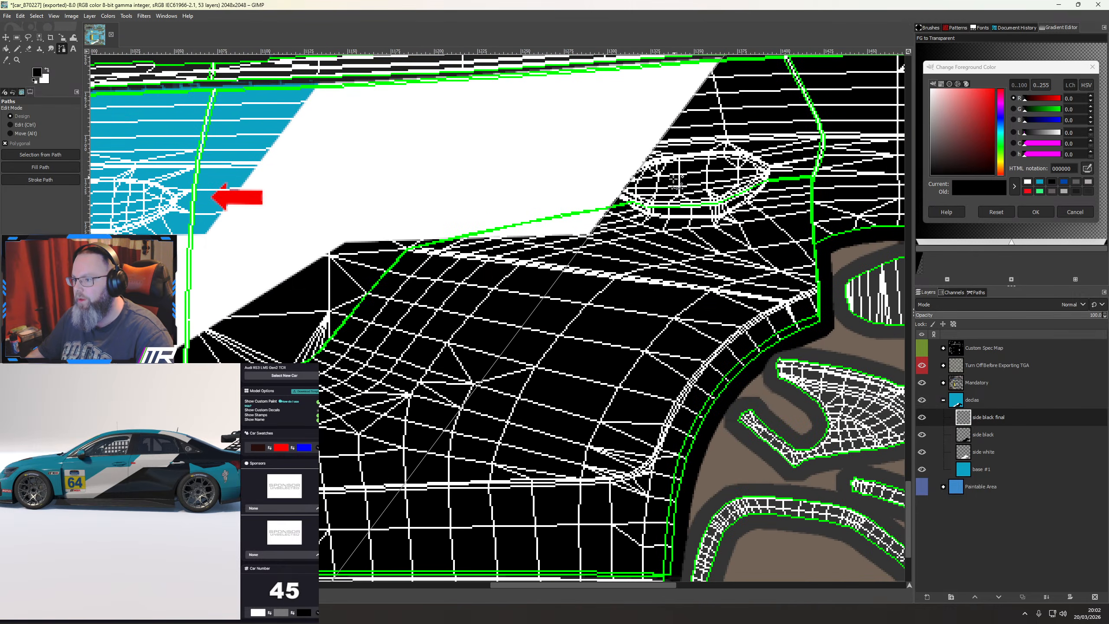
{"action": "left_click_drag", "start_coordinate": [380, 568], "coordinate": [421, 505]}
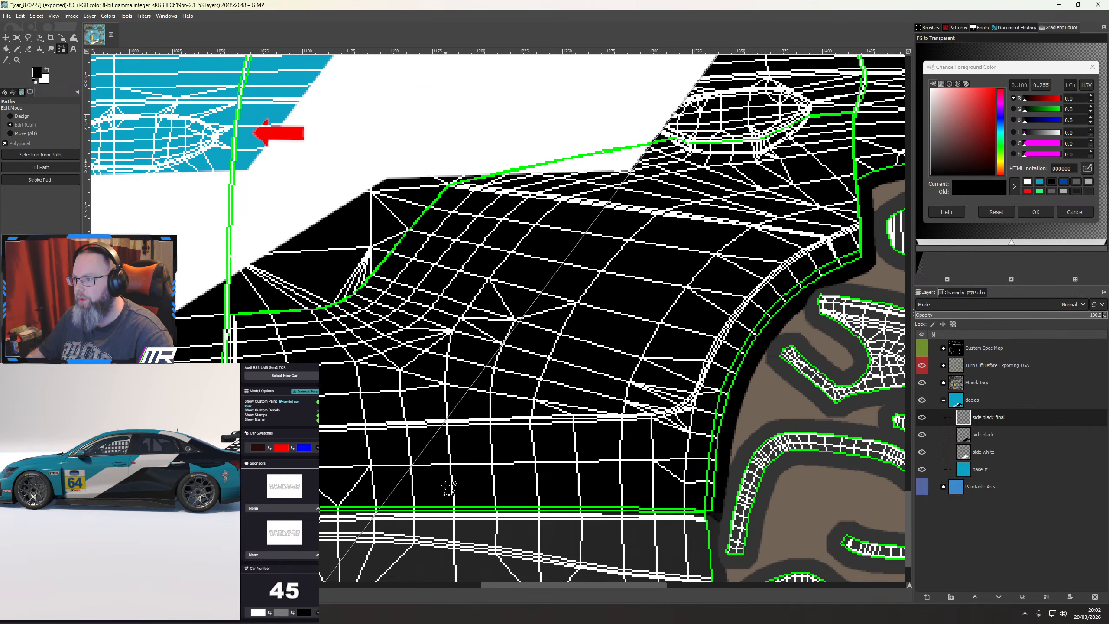
{"action": "scroll", "coordinate": [448, 486], "scroll_direction": "down", "scroll_amount": 1}
{"action": "left_click_drag", "start_coordinate": [464, 470], "coordinate": [509, 396]}
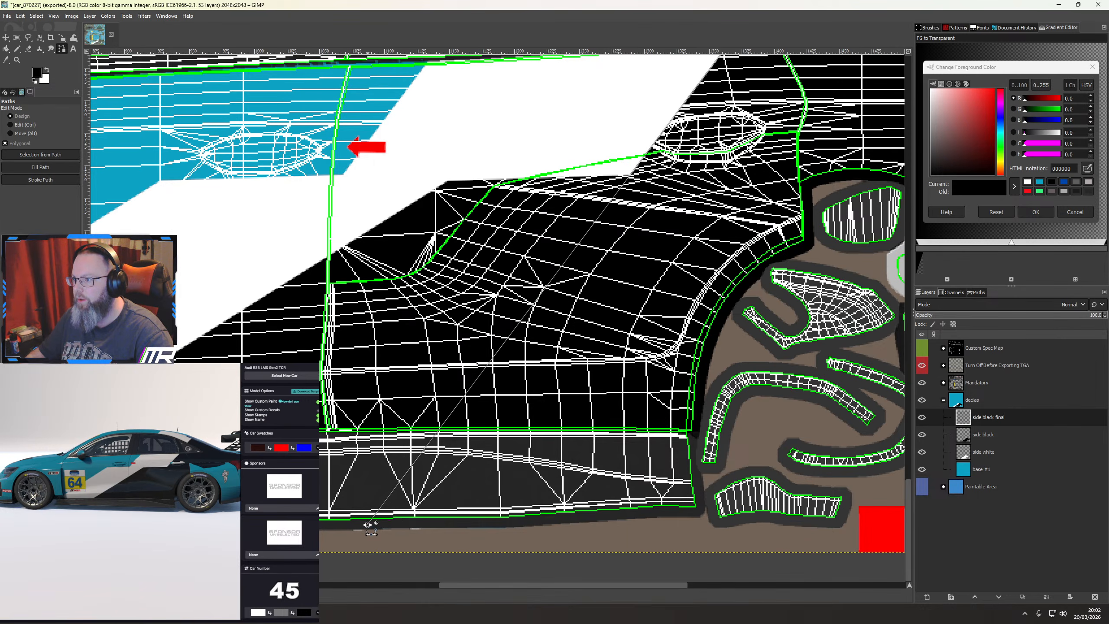
{"action": "left_click_drag", "start_coordinate": [734, 168], "coordinate": [515, 470]}
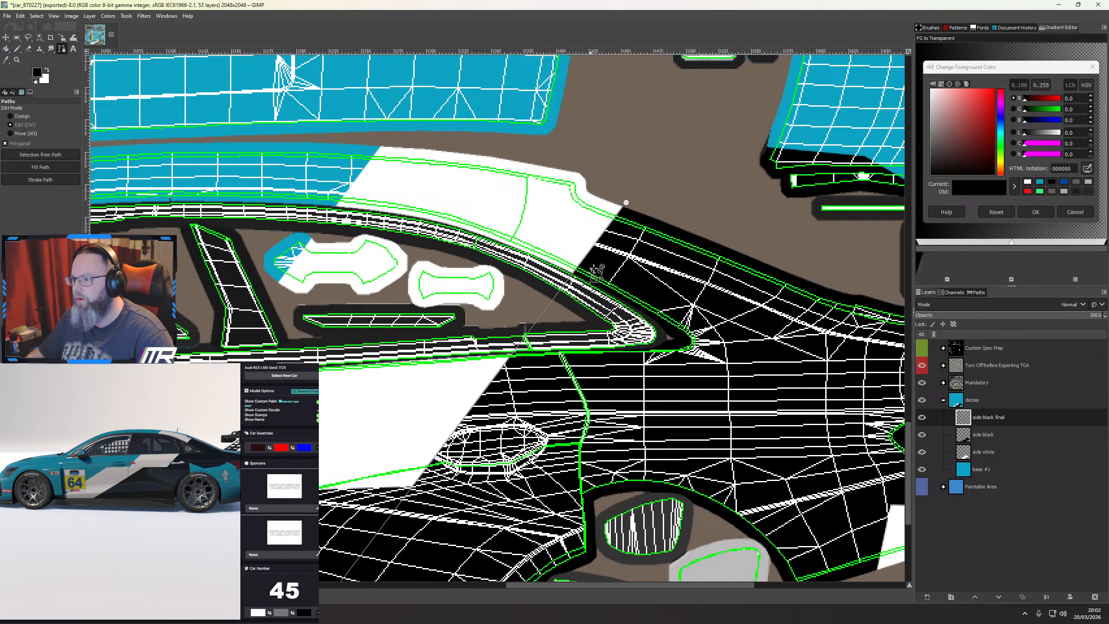
{"action": "scroll", "coordinate": [604, 243], "scroll_direction": "up", "scroll_amount": 2}
{"action": "scroll", "coordinate": [606, 245], "scroll_direction": "up", "scroll_amount": 1}
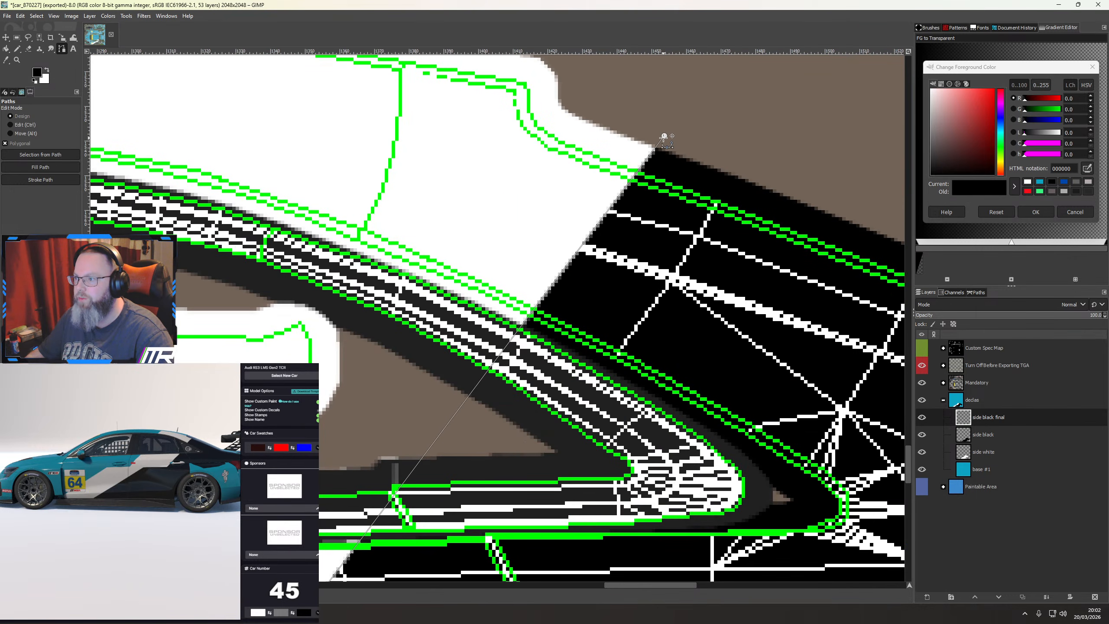
{"action": "scroll", "coordinate": [664, 140], "scroll_direction": "down", "scroll_amount": 3}
{"action": "scroll", "coordinate": [420, 457], "scroll_direction": "up", "scroll_amount": 2}
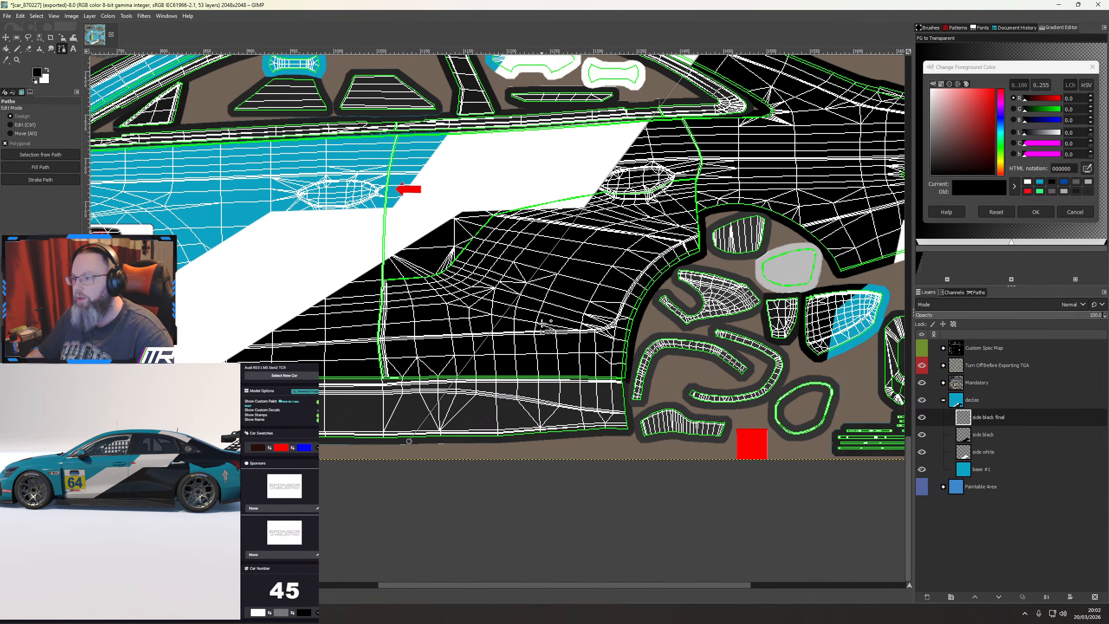
{"action": "left_click_drag", "start_coordinate": [549, 306], "coordinate": [476, 439]}
{"action": "scroll", "coordinate": [625, 205], "scroll_direction": "up", "scroll_amount": 2}
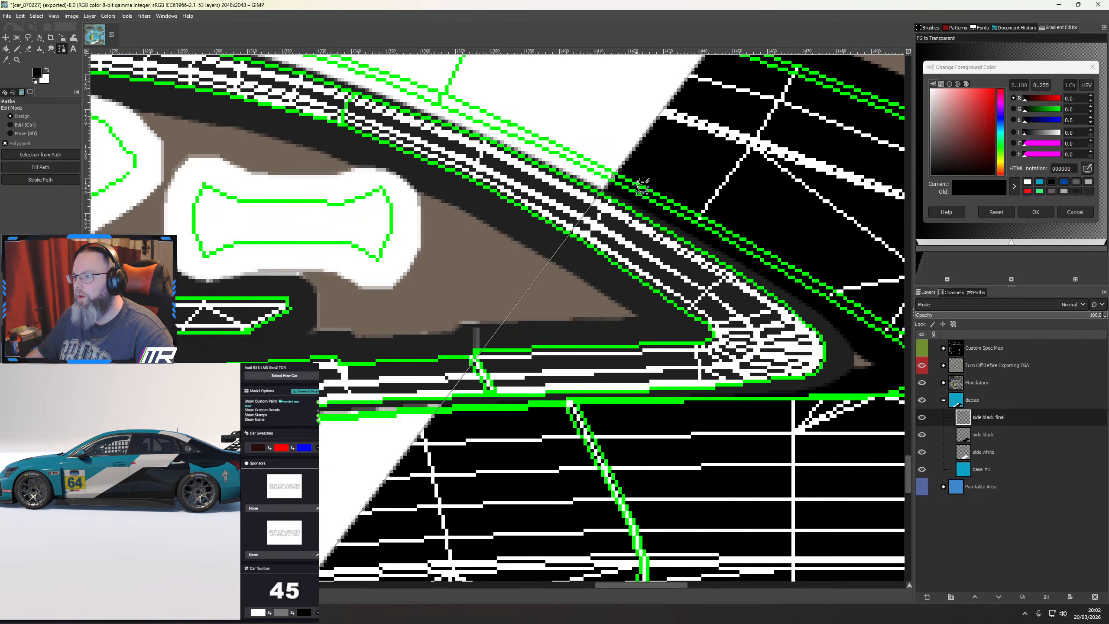
{"action": "scroll", "coordinate": [694, 172], "scroll_direction": "up", "scroll_amount": 4}
{"action": "scroll", "coordinate": [695, 172], "scroll_direction": "down", "scroll_amount": 3}
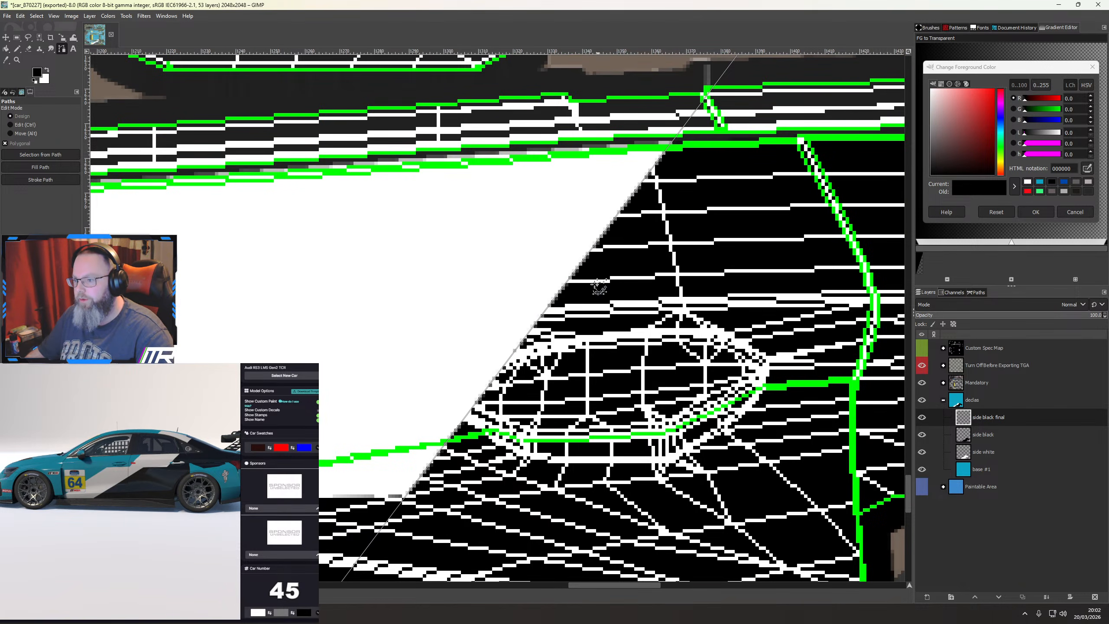
{"action": "scroll", "coordinate": [481, 415], "scroll_direction": "down", "scroll_amount": 4}
{"action": "scroll", "coordinate": [450, 472], "scroll_direction": "up", "scroll_amount": 3}
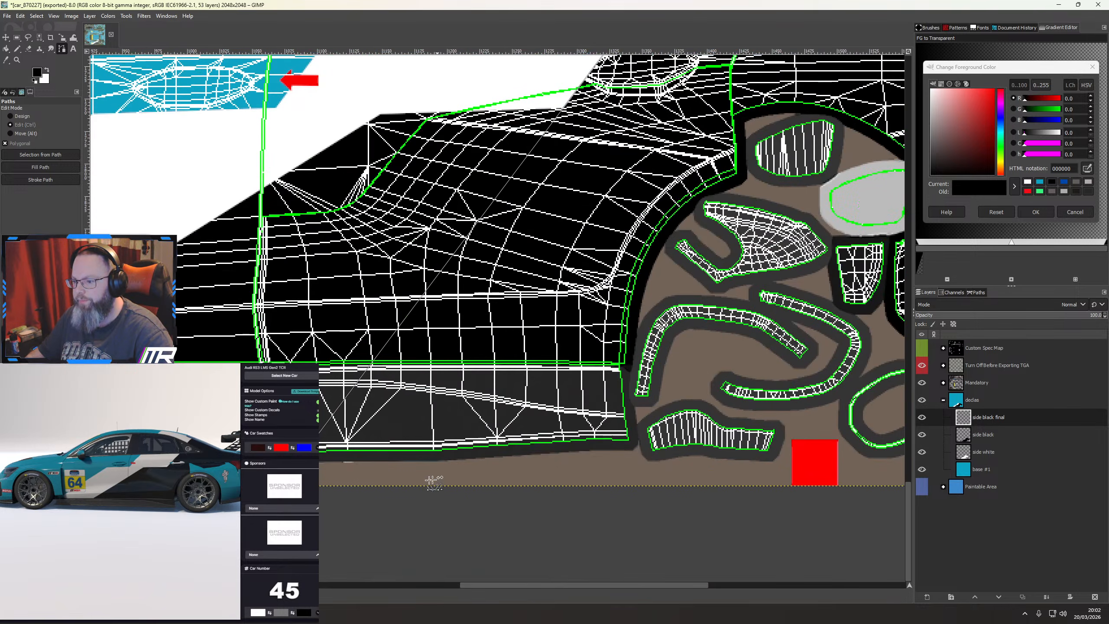
Trace the rear panel's bottom edge and up around the wheel arch with path anchors
{"action": "left_click", "coordinate": [451, 465]}
{"action": "left_click", "coordinate": [611, 453]}
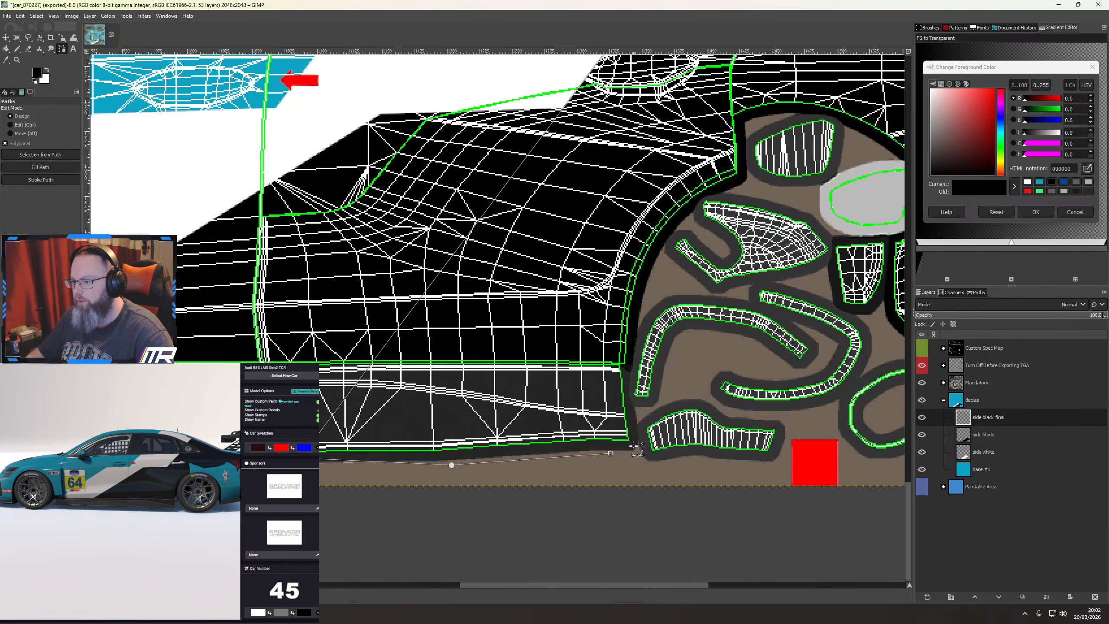
{"action": "left_click", "coordinate": [634, 446]}
{"action": "left_click", "coordinate": [629, 388]}
{"action": "left_click", "coordinate": [663, 253]}
{"action": "left_click", "coordinate": [743, 185]}
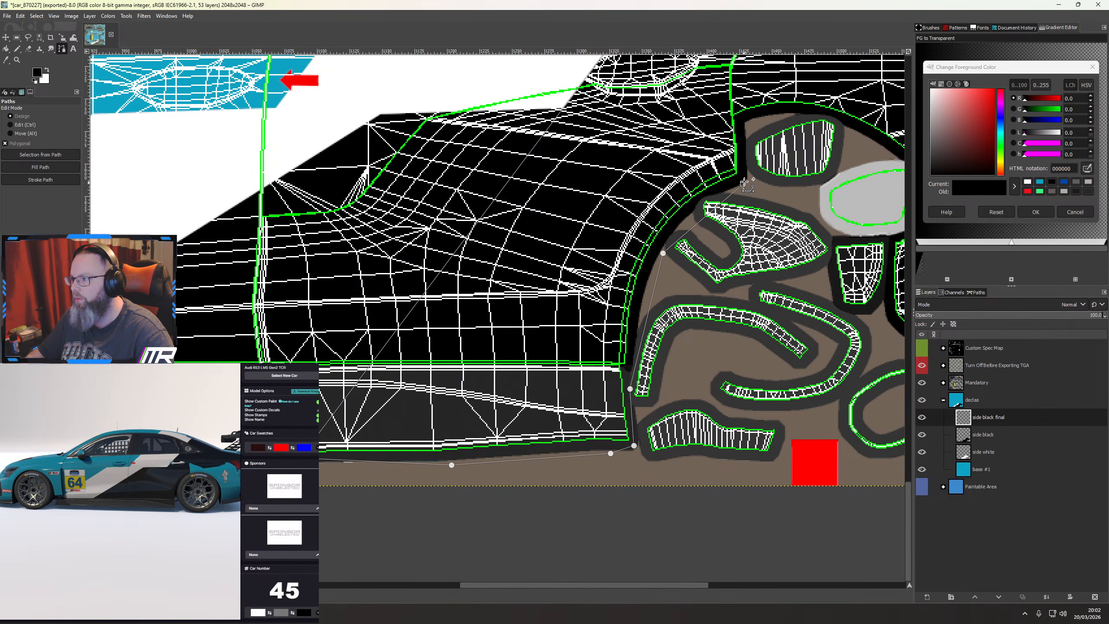
{"action": "left_click", "coordinate": [758, 120]}
{"action": "left_click", "coordinate": [847, 125]}
Continue the outline along the panel's upper edges and close the path at its first anchor
{"action": "scroll", "coordinate": [846, 131], "scroll_direction": "right", "scroll_amount": 6}
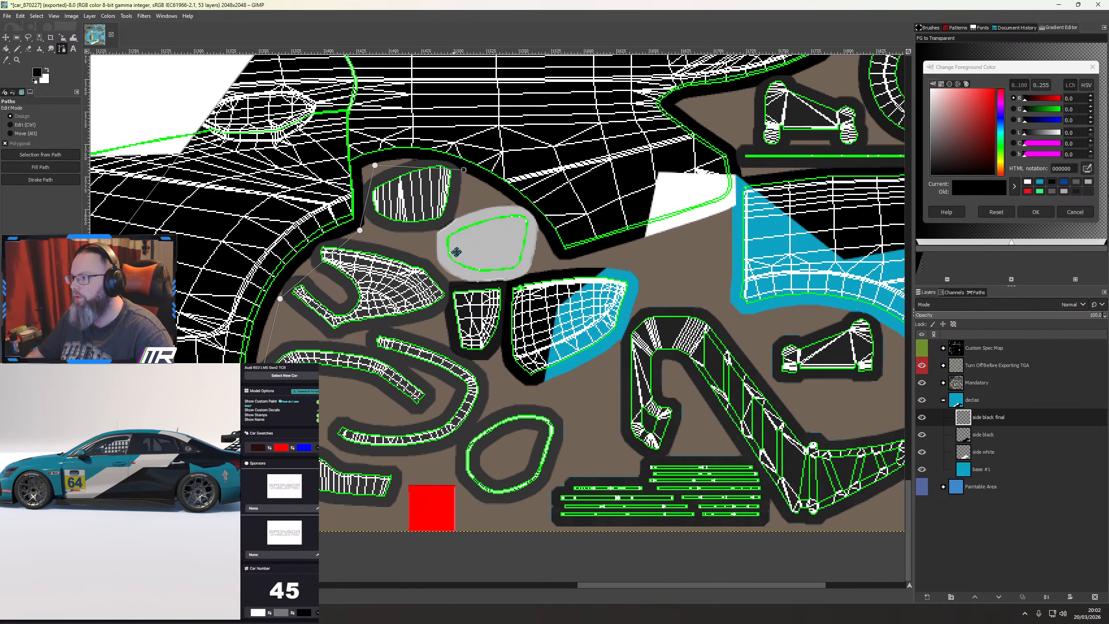
{"action": "left_click", "coordinate": [529, 249]}
{"action": "left_click", "coordinate": [593, 267]}
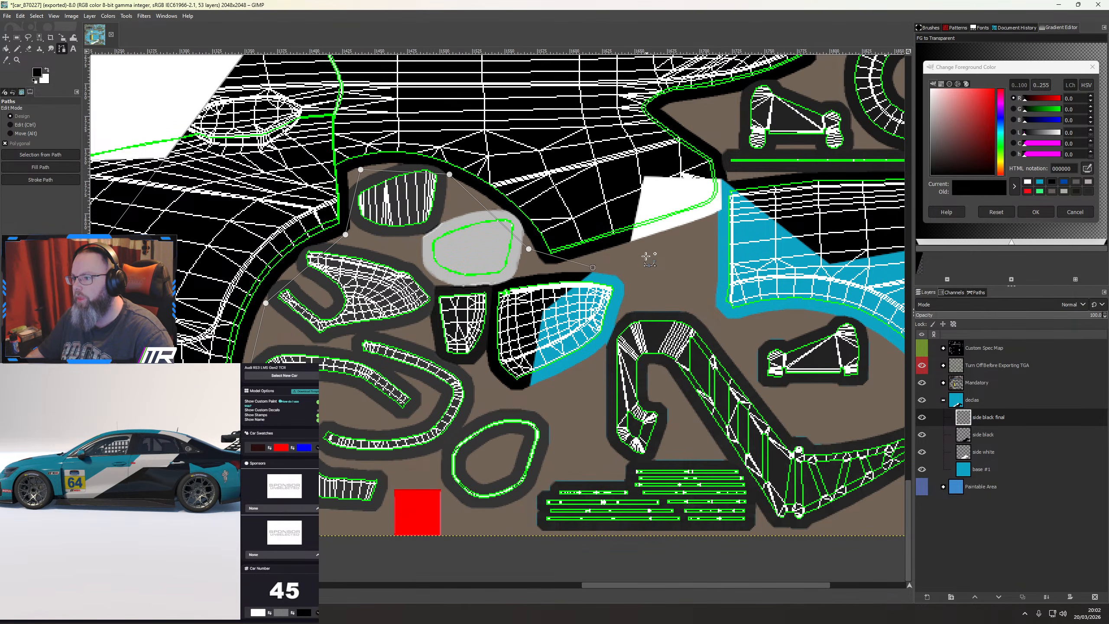
{"action": "left_click_drag", "start_coordinate": [593, 268], "coordinate": [554, 264]}
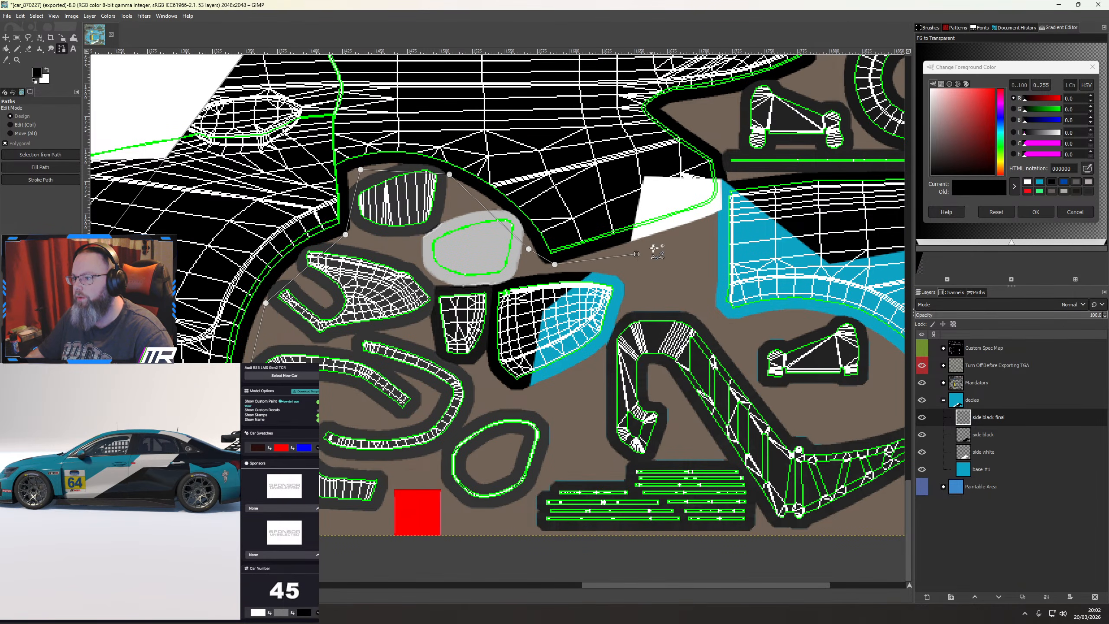
{"action": "left_click", "coordinate": [636, 253]}
{"action": "left_click", "coordinate": [729, 220]}
{"action": "left_click_drag", "start_coordinate": [729, 219], "coordinate": [717, 223]}
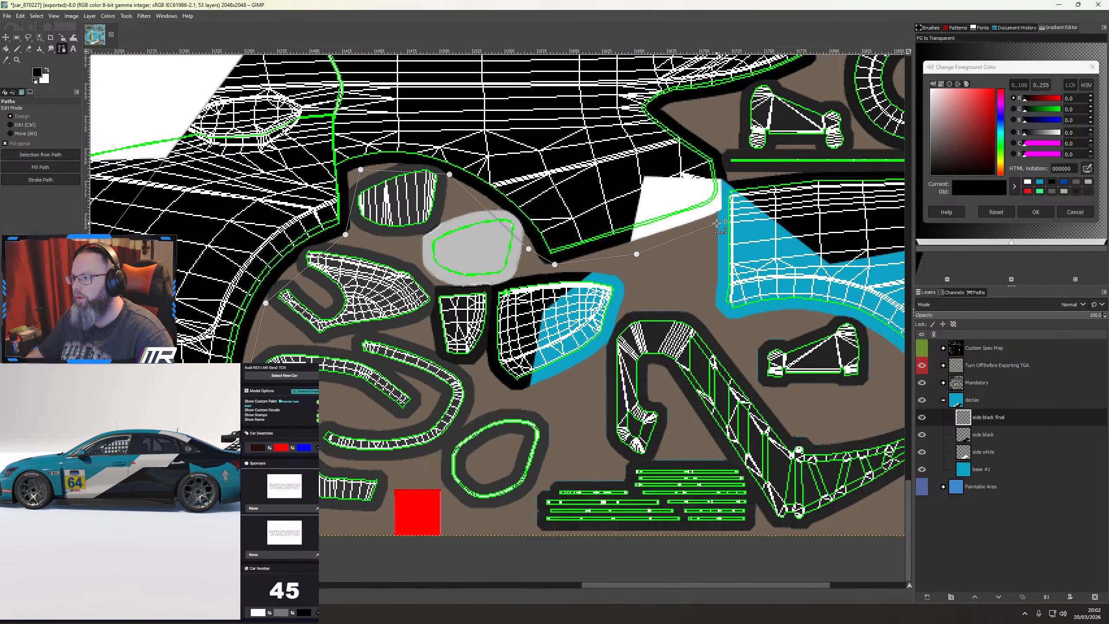
{"action": "left_click", "coordinate": [719, 200]}
{"action": "left_click", "coordinate": [722, 164]}
{"action": "left_click", "coordinate": [702, 126]}
{"action": "left_click_drag", "start_coordinate": [772, 82], "coordinate": [604, 289]}
{"action": "left_click", "coordinate": [617, 274]}
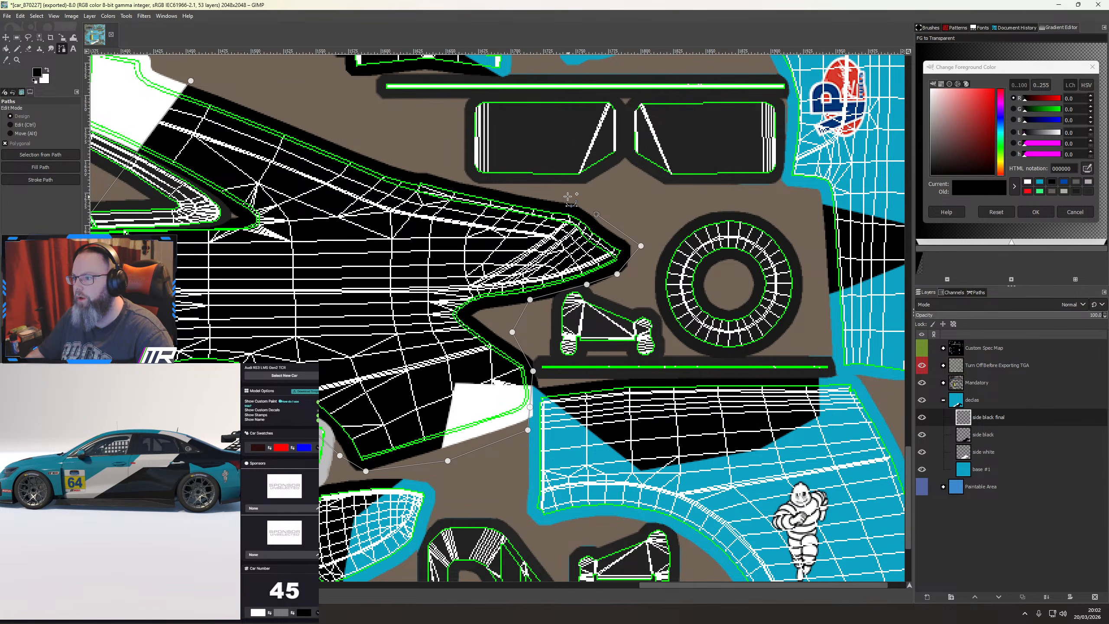
{"action": "left_click", "coordinate": [502, 188]}
{"action": "left_click", "coordinate": [449, 174]}
{"action": "left_click", "coordinate": [234, 97]}
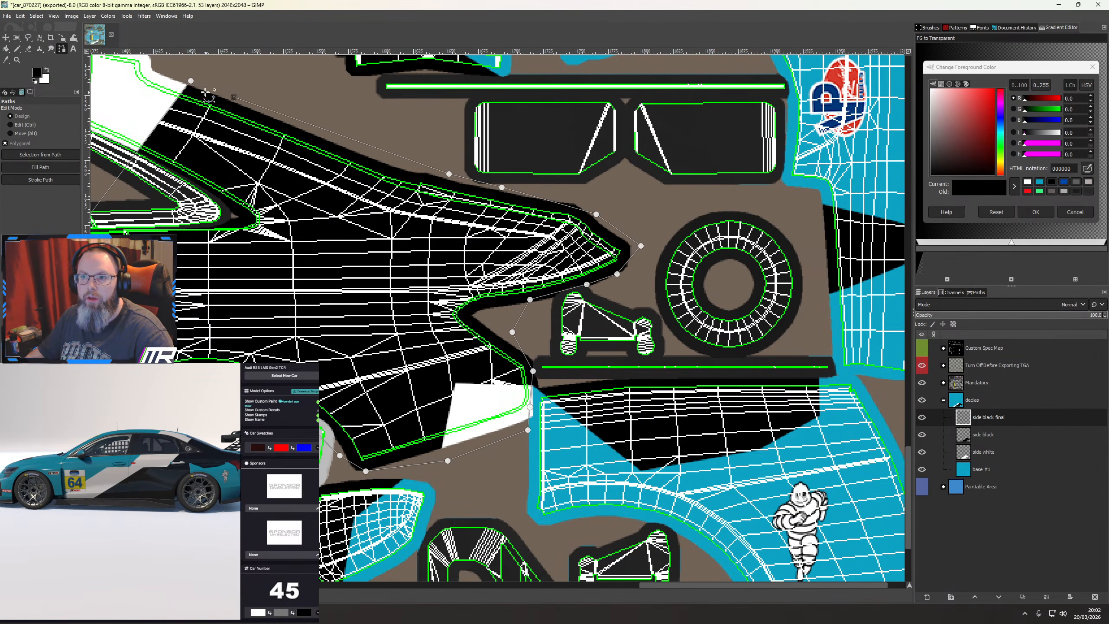
{"action": "key", "text": "ctrl"}
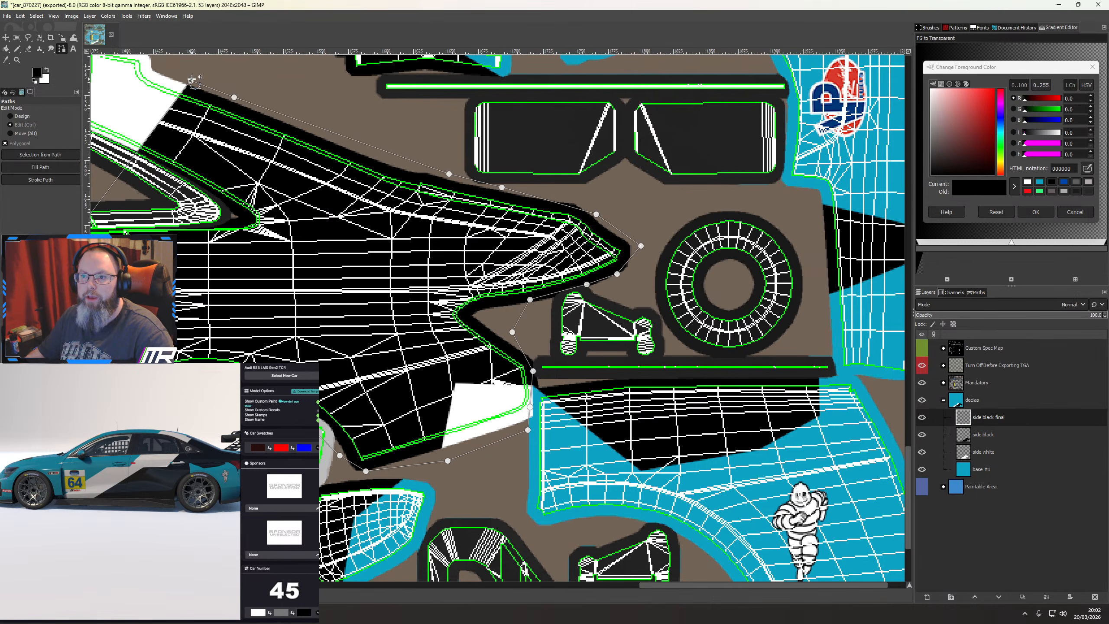
{"action": "left_click", "coordinate": [191, 81], "text": "ctrl"}
Fill the traced rear side section with black
{"action": "right_click", "coordinate": [272, 227]}
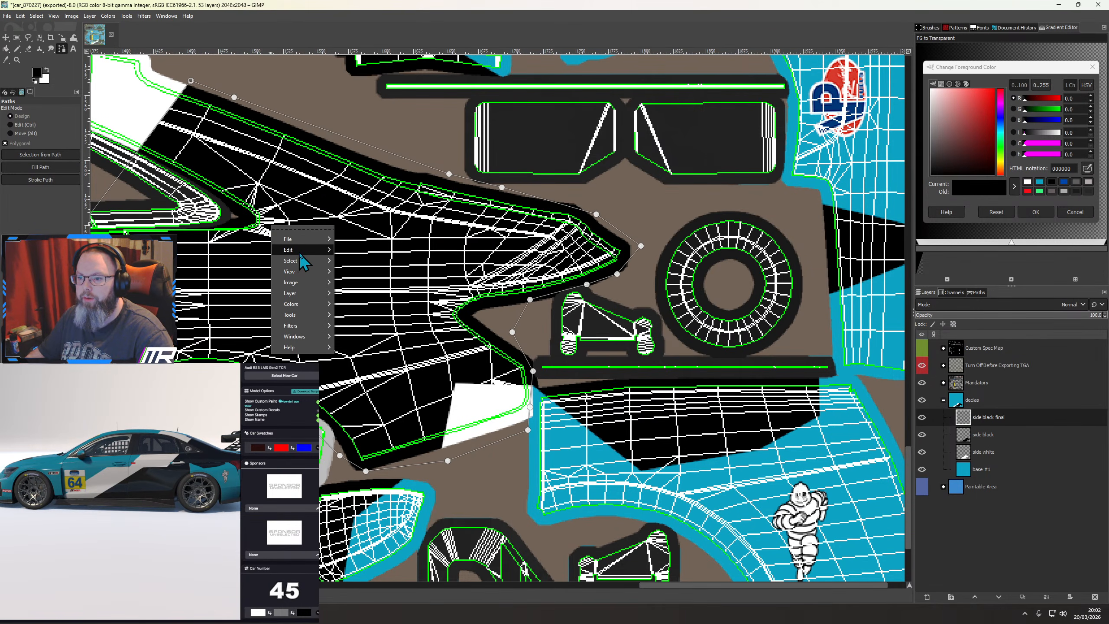
{"action": "mouse_move", "coordinate": [298, 251]}
{"action": "left_click", "coordinate": [357, 454]}
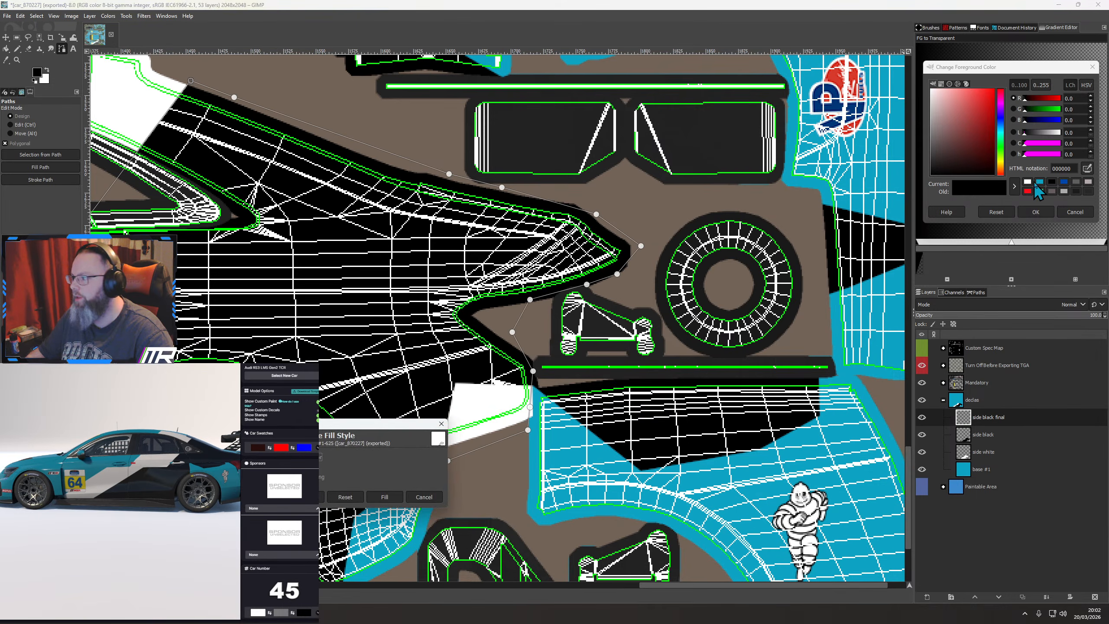
{"action": "left_click", "coordinate": [380, 497]}
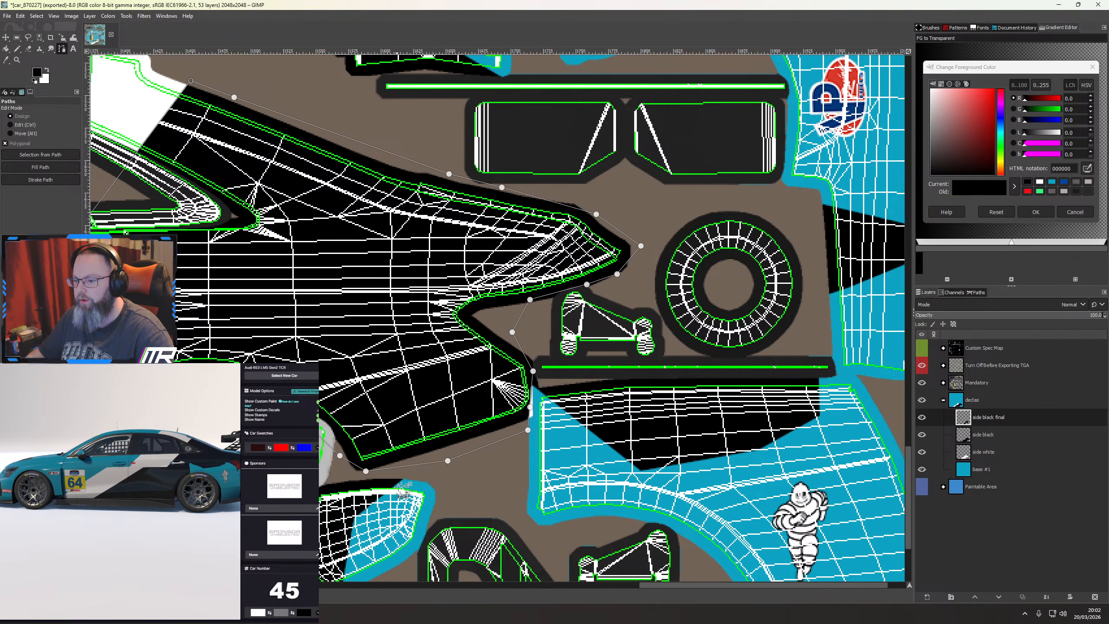
{"action": "left_click", "coordinate": [991, 438]}
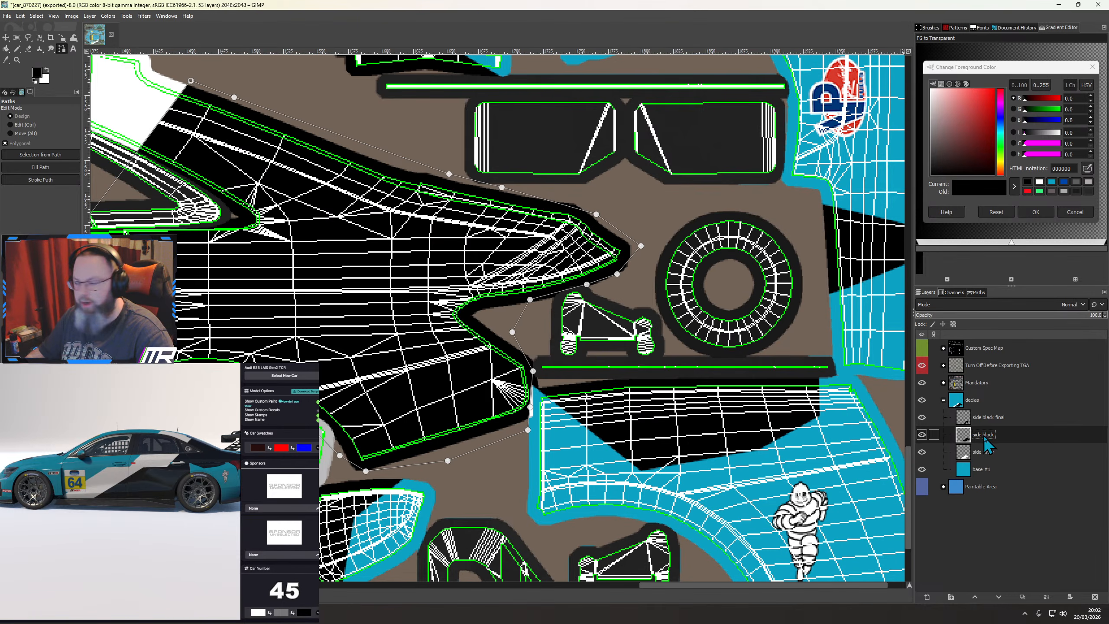
Delete the old intermediate side black layer
{"action": "right_click", "coordinate": [986, 439]}
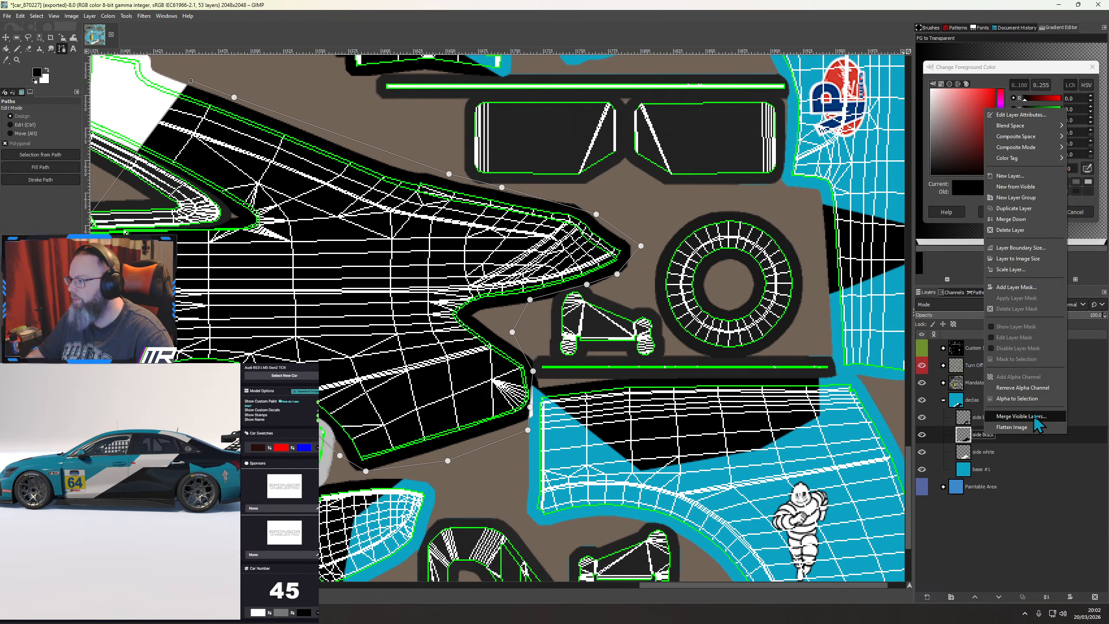
{"action": "left_click", "coordinate": [1020, 232]}
{"action": "scroll", "coordinate": [395, 258], "scroll_direction": "down", "scroll_amount": 3}
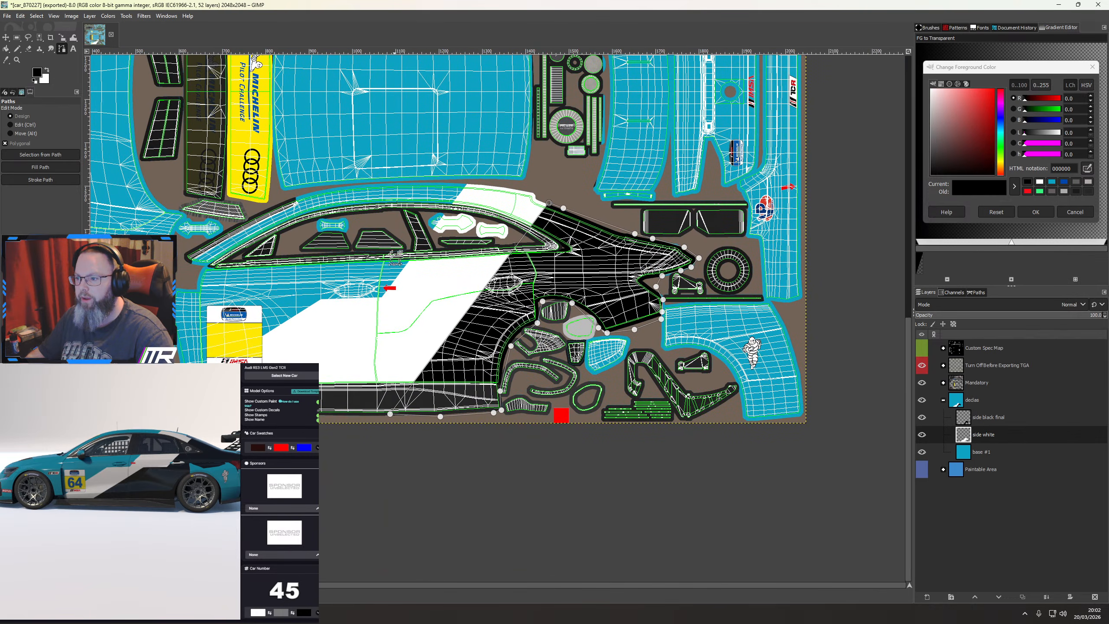
Export the livery to car_870227.tga with the wireframe layer hidden, then show it again
{"action": "left_click", "coordinate": [6, 37]}
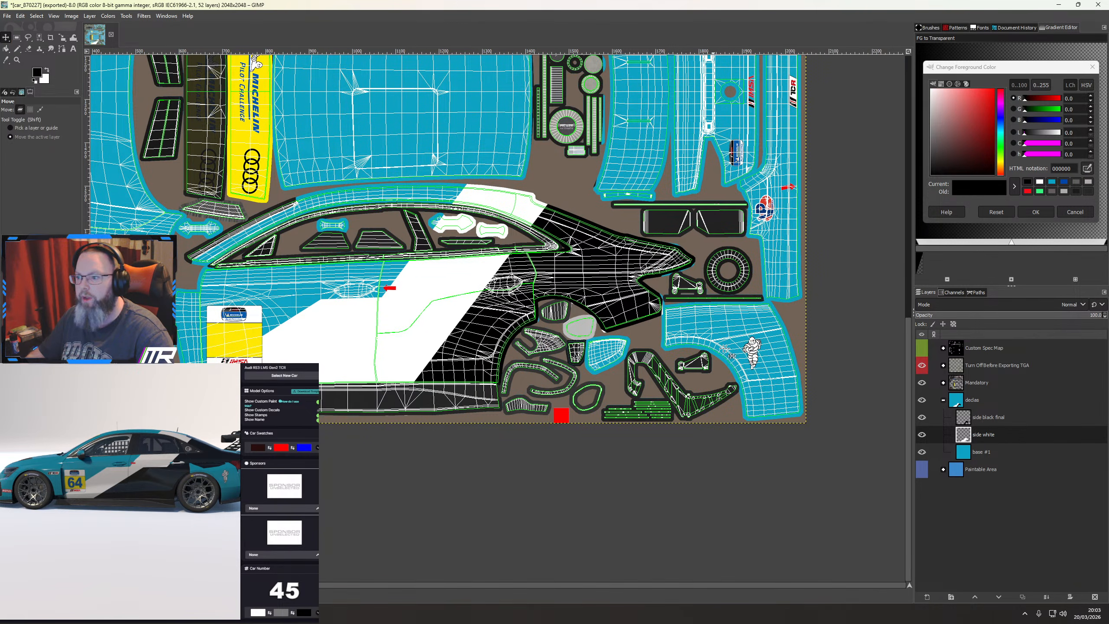
{"action": "left_click", "coordinate": [922, 365]}
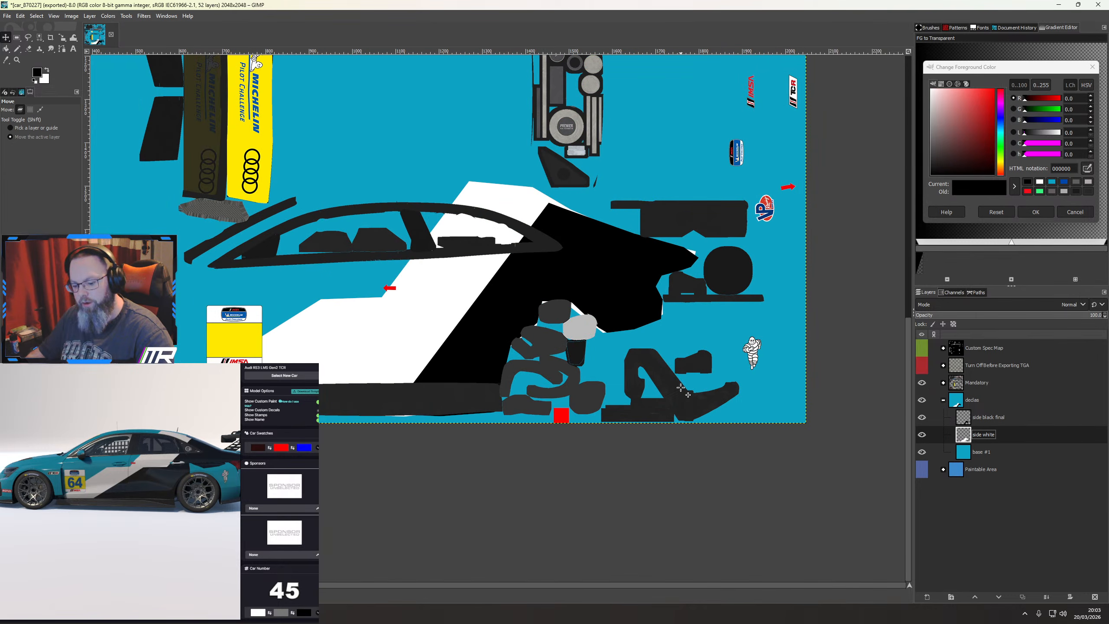
{"action": "key", "text": "ctrl+e"}
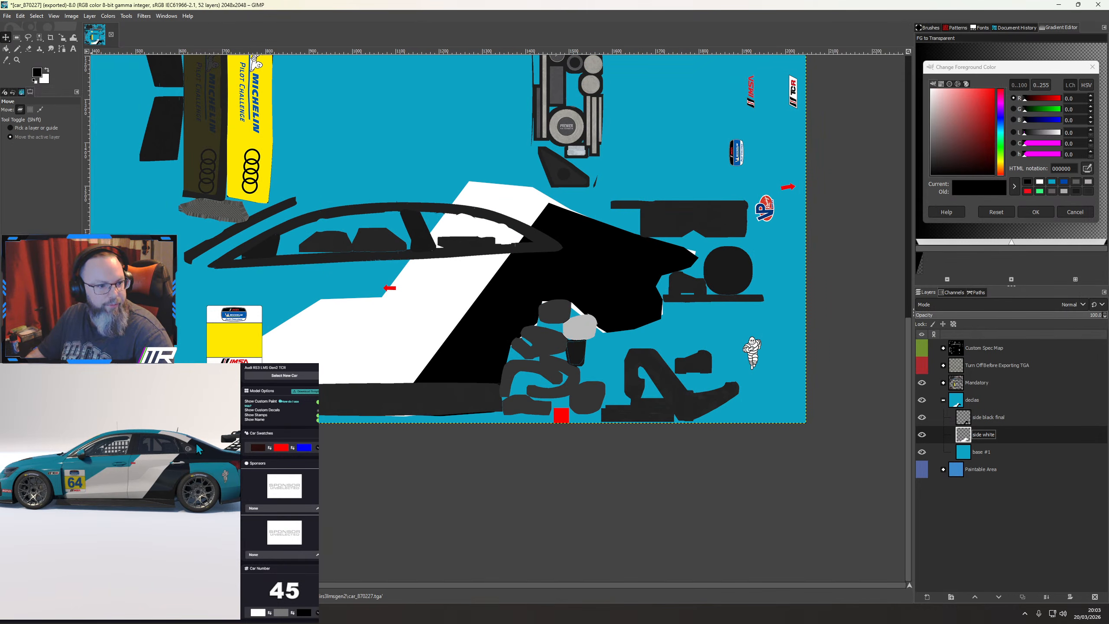
{"action": "scroll", "coordinate": [170, 467], "scroll_direction": "down", "scroll_amount": 3}
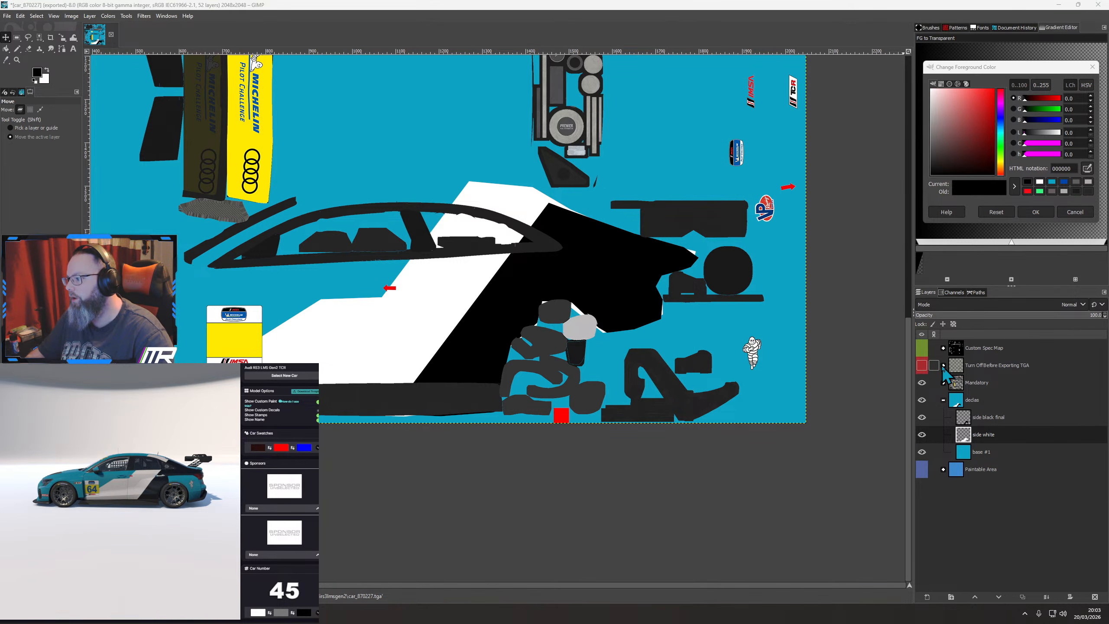
{"action": "left_click", "coordinate": [922, 365]}
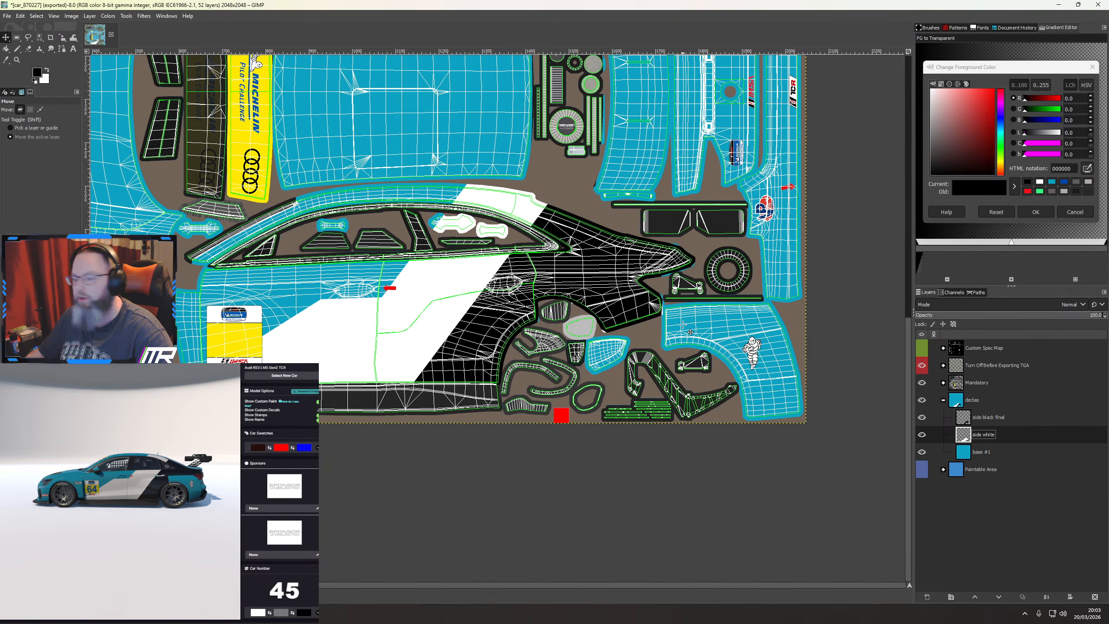
{"action": "scroll", "coordinate": [191, 492], "scroll_direction": "up", "scroll_amount": 5}
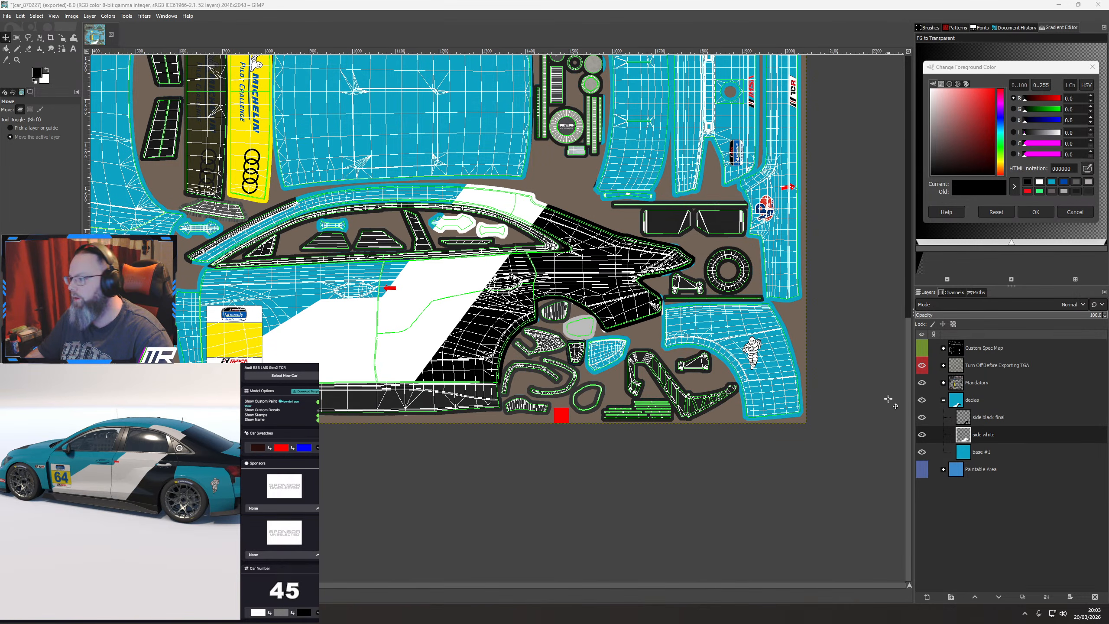
On side black final, try a size-56 black pencil stroke over the rear panel, then undo it
{"action": "left_click", "coordinate": [999, 418]}
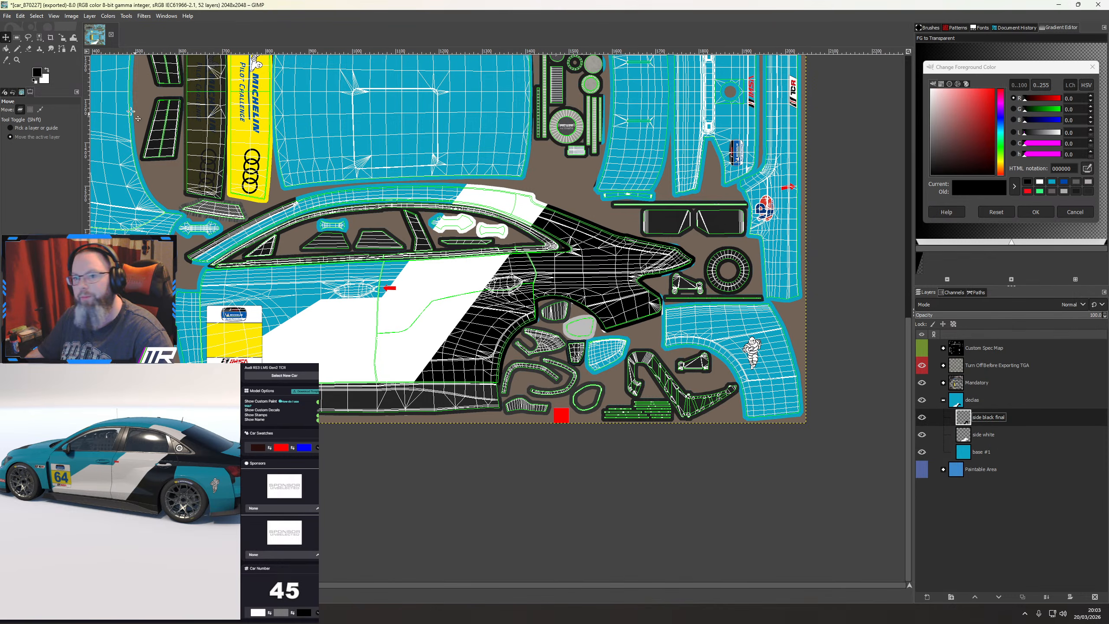
{"action": "left_click", "coordinate": [17, 48]}
{"action": "scroll", "coordinate": [718, 347], "scroll_direction": "up", "scroll_amount": 3}
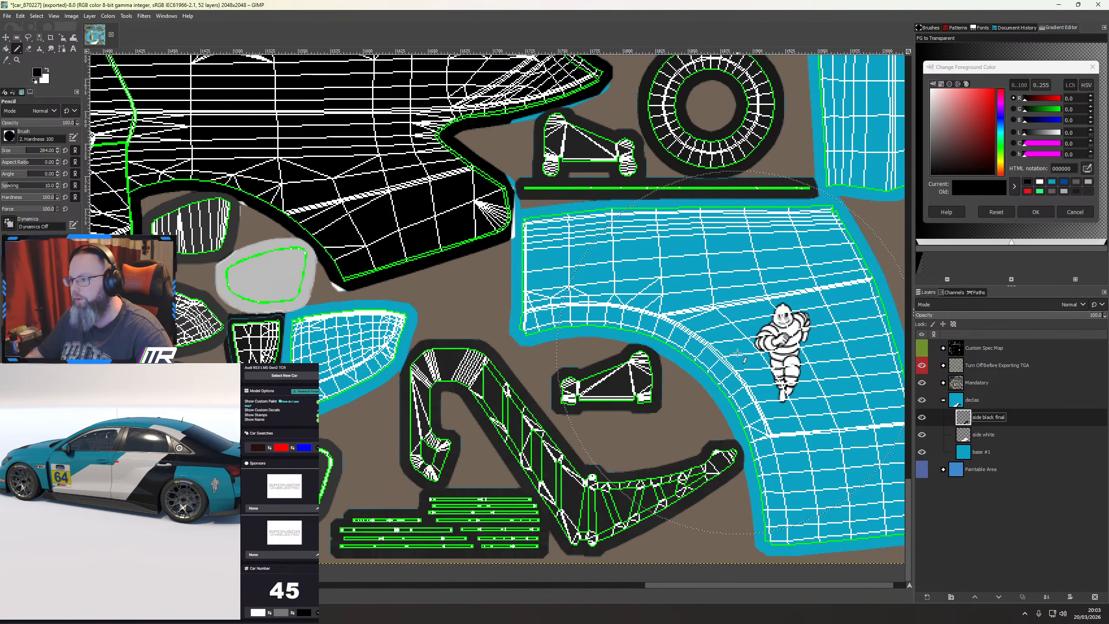
{"action": "left_click_drag", "start_coordinate": [20, 151], "coordinate": [10, 153]}
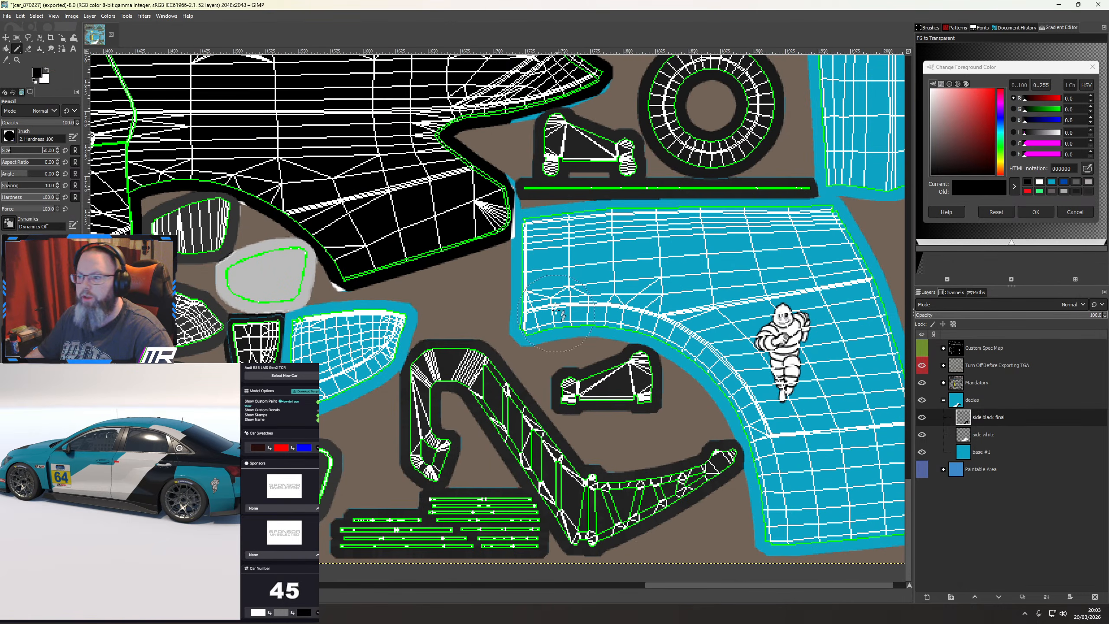
{"action": "mouse_move", "coordinate": [552, 244]}
{"action": "left_mouse_down"}
{"action": "mouse_move", "coordinate": [540, 308]}
{"action": "mouse_move", "coordinate": [635, 296]}
{"action": "mouse_move", "coordinate": [714, 331]}
{"action": "left_mouse_up"}
{"action": "key", "text": "ctrl+z"}
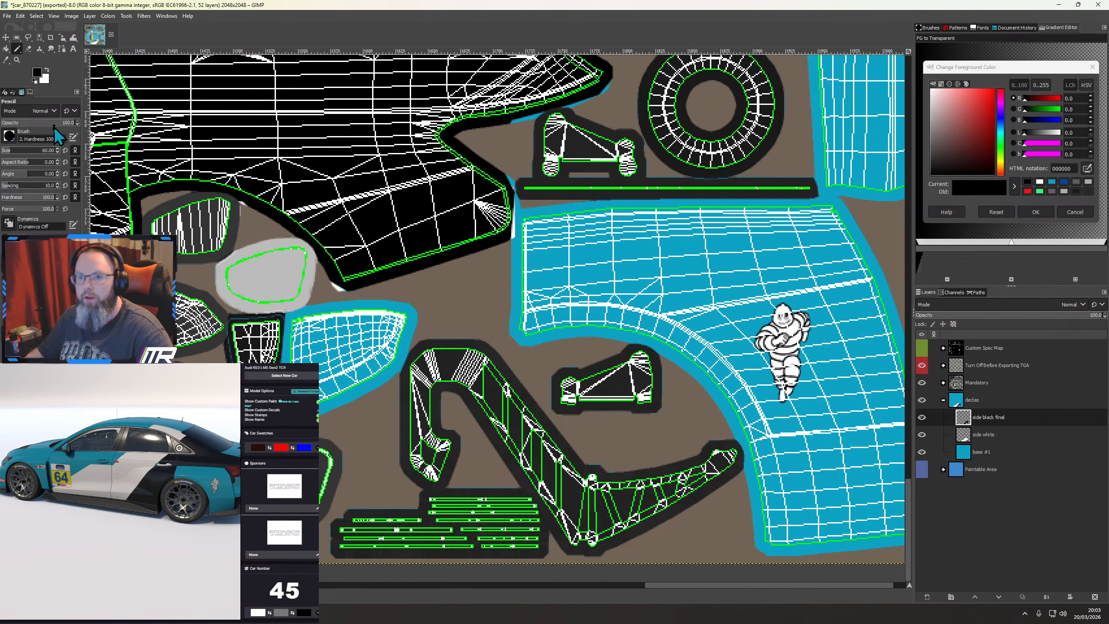
Start a path around the rear side panel, tracing its lower curved edge and bottom
{"action": "left_click", "coordinate": [61, 50]}
{"action": "left_click", "coordinate": [570, 205]}
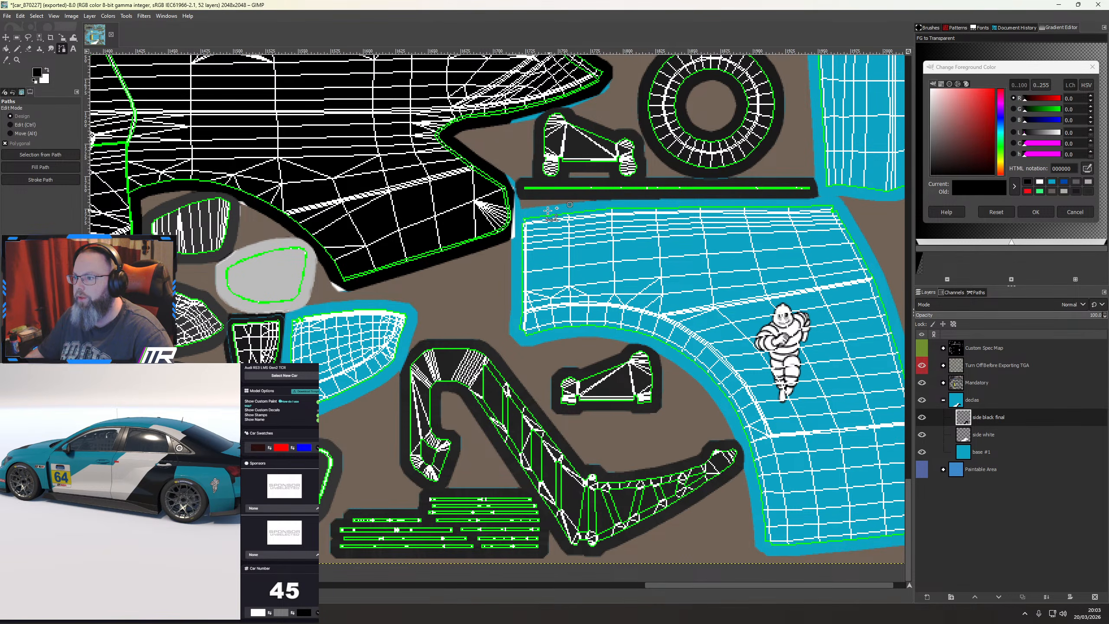
{"action": "left_click", "coordinate": [519, 214]}
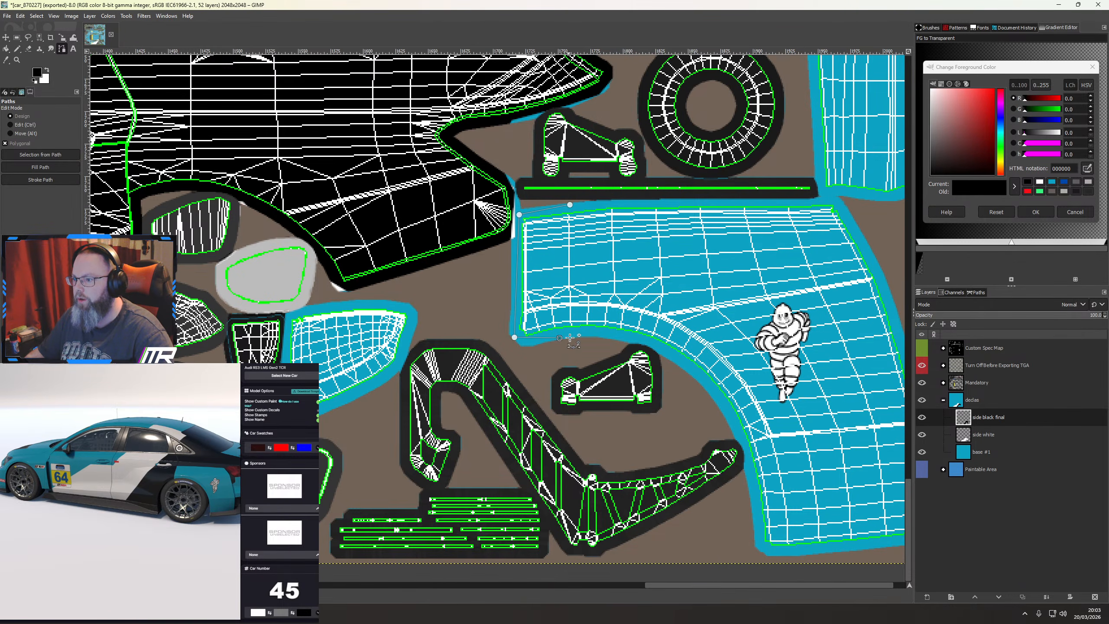
{"action": "left_click", "coordinate": [625, 335]}
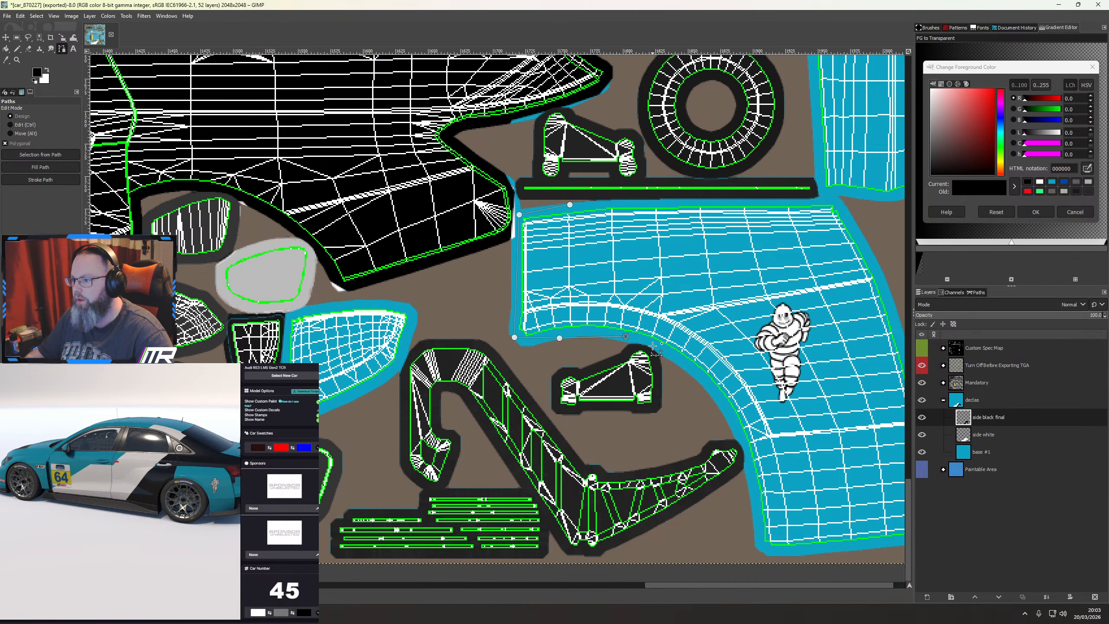
{"action": "left_click", "coordinate": [728, 415]}
{"action": "left_click", "coordinate": [748, 463]}
{"action": "left_click", "coordinate": [759, 551]}
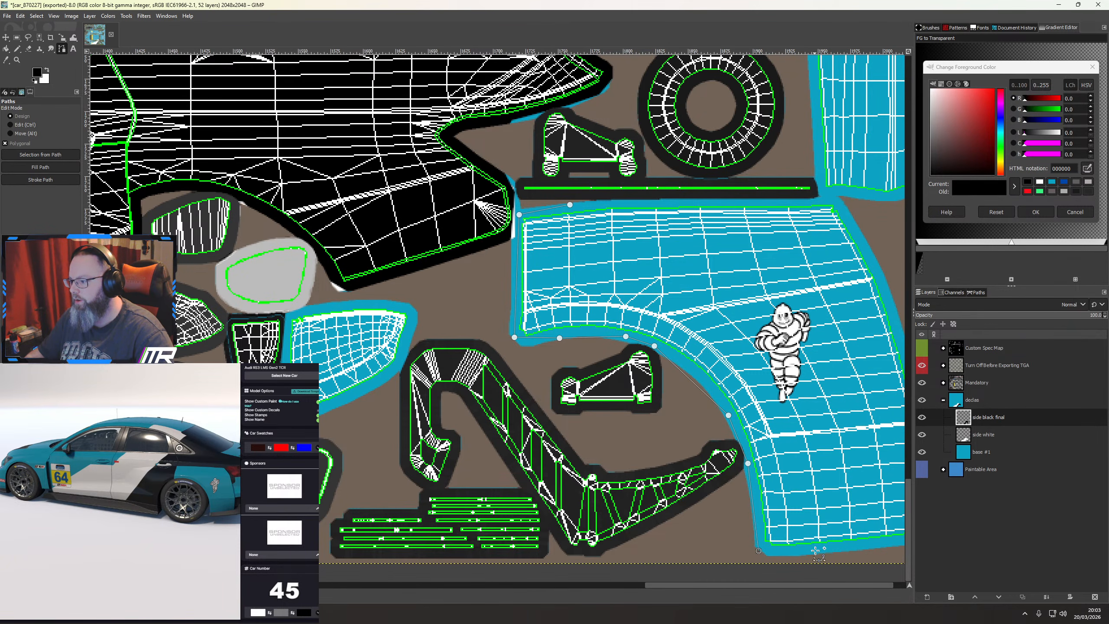
{"action": "left_click", "coordinate": [819, 555]}
Continue the path along the panel's bottom-right, right and top edges back toward the start
{"action": "scroll", "coordinate": [675, 562], "scroll_direction": "right", "scroll_amount": 5}
{"action": "left_click", "coordinate": [700, 519]}
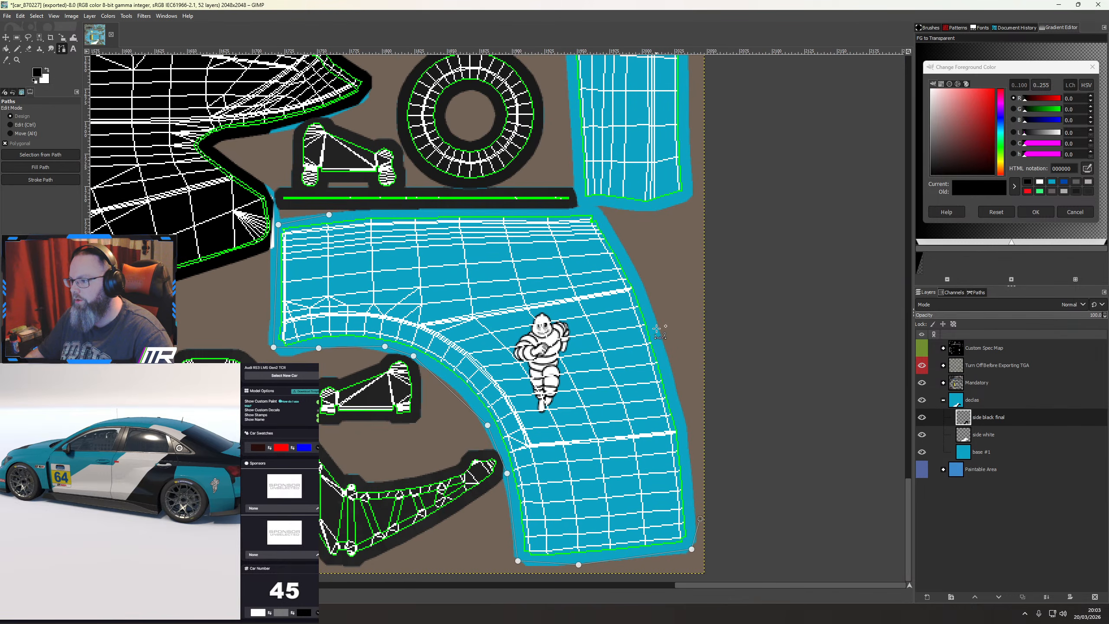
{"action": "left_click", "coordinate": [604, 220]}
{"action": "left_click", "coordinate": [595, 209]}
{"action": "left_click", "coordinate": [564, 212]}
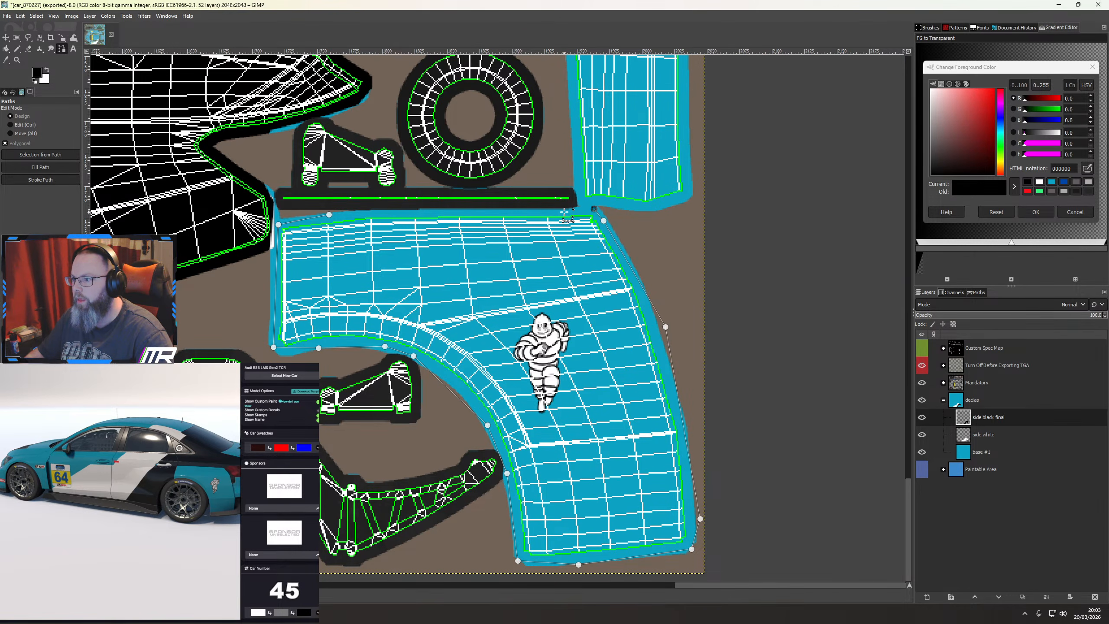
{"action": "left_click", "coordinate": [366, 212]}
Close the rear panel path and fill it with solid black
{"action": "key", "text": "ctrl"}
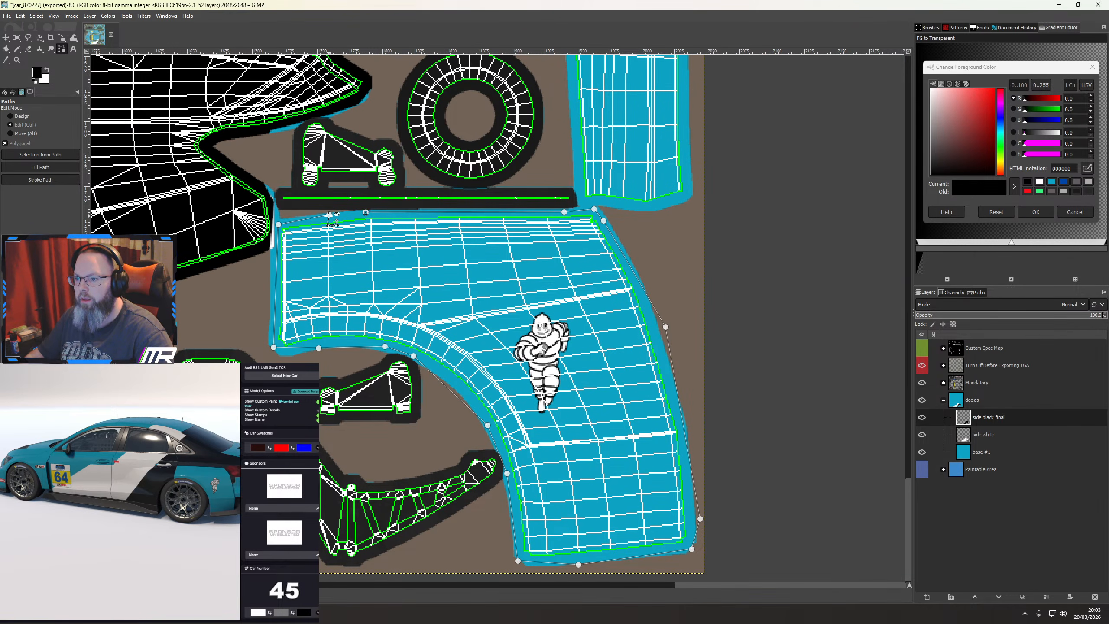
{"action": "left_click", "coordinate": [328, 214], "text": "ctrl"}
{"action": "right_click", "coordinate": [371, 261]}
{"action": "mouse_move", "coordinate": [403, 285]}
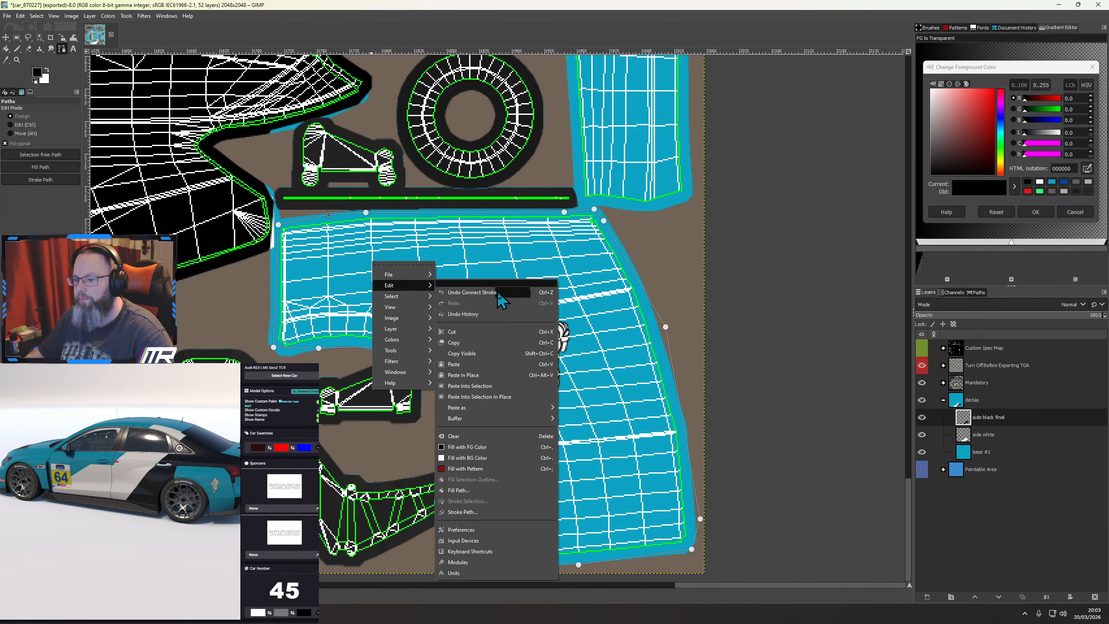
{"action": "left_click", "coordinate": [491, 489]}
{"action": "left_click", "coordinate": [509, 528]}
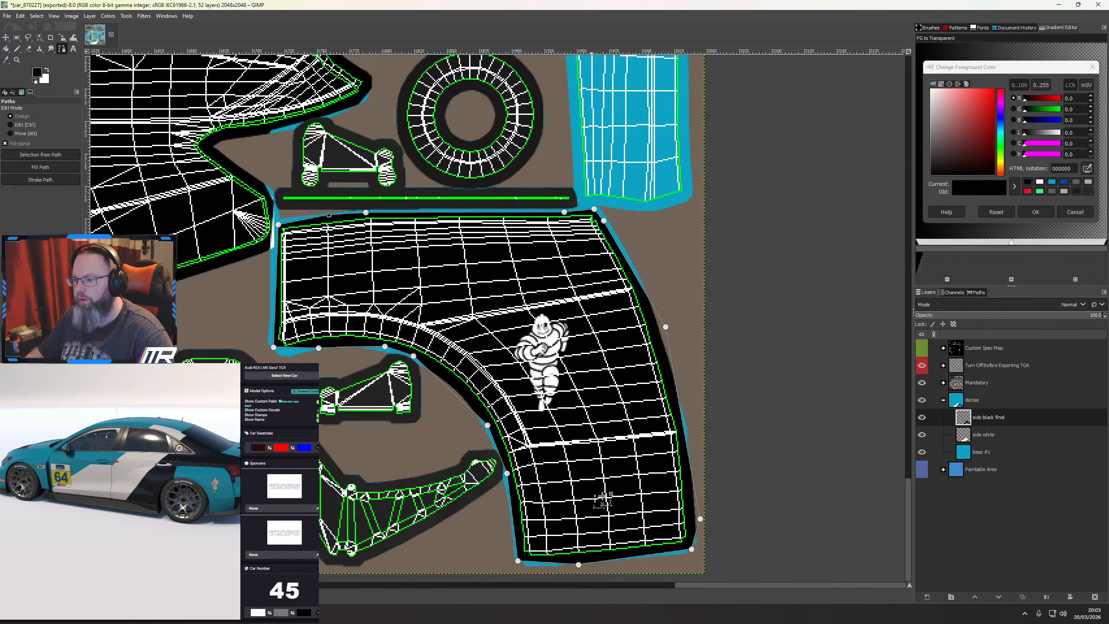
Compare the texture by toggling the UV wireframe and Mandatory decal layers, leaving the wireframe hidden
{"action": "left_click", "coordinate": [922, 368]}
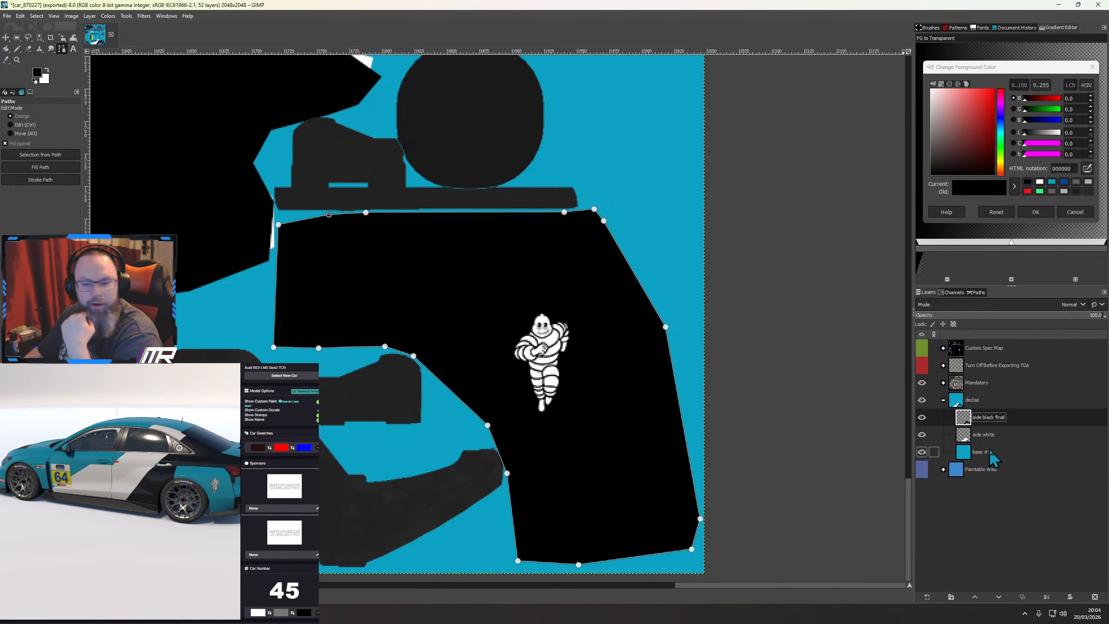
{"action": "left_click", "coordinate": [923, 383]}
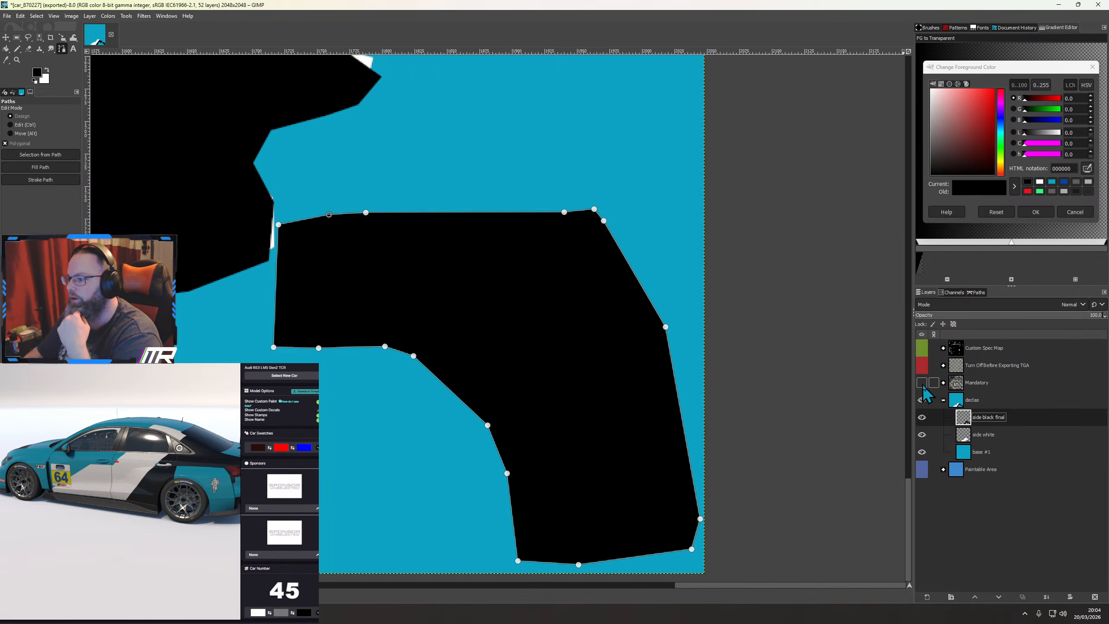
{"action": "left_click", "coordinate": [923, 384]}
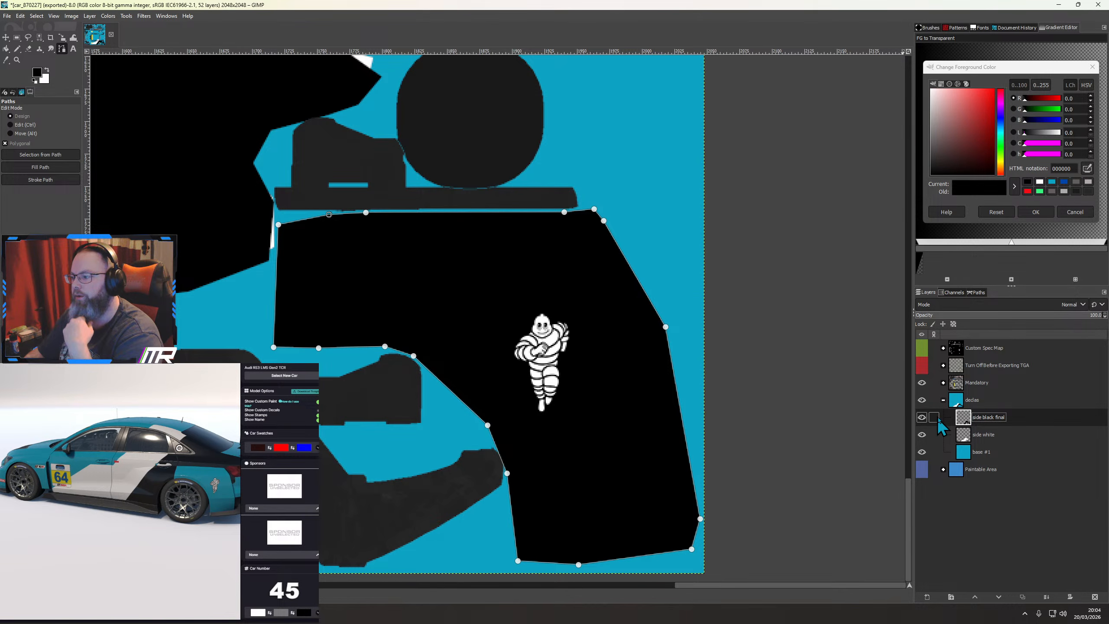
{"action": "left_click", "coordinate": [922, 366]}
{"action": "left_click", "coordinate": [922, 366]}
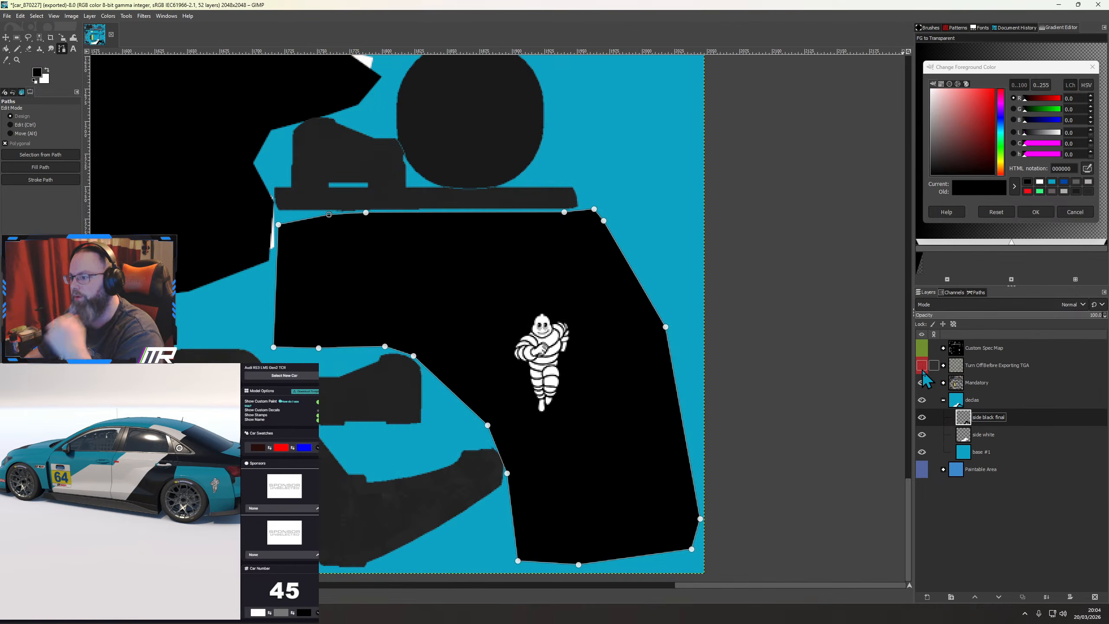
{"action": "left_click", "coordinate": [922, 382]}
{"action": "left_click", "coordinate": [922, 382]}
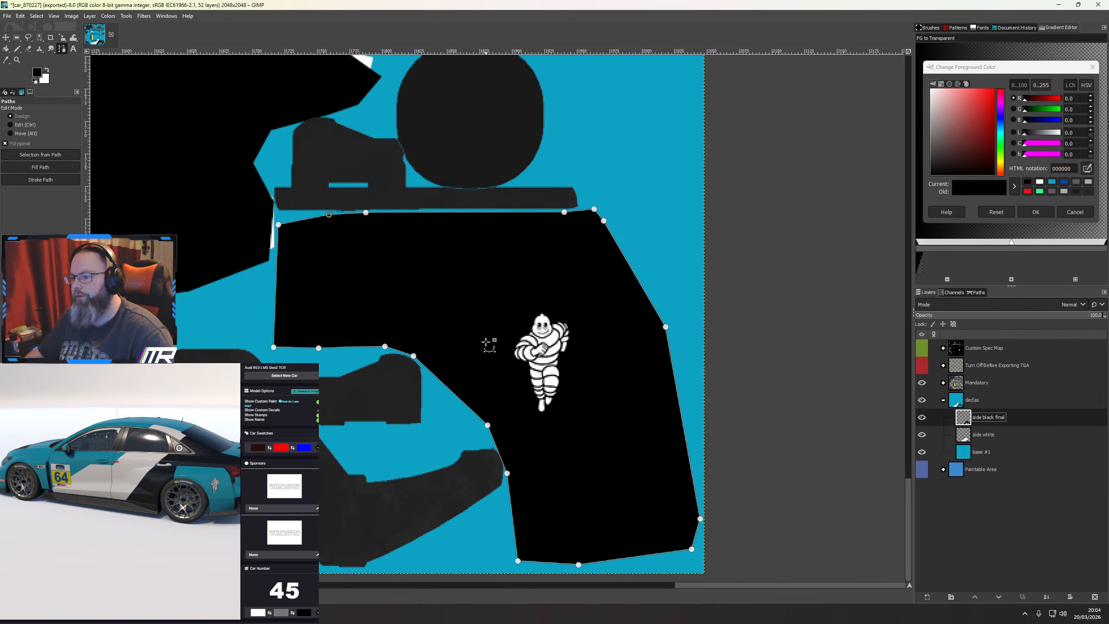
Re-export to car_870227.tga and rotate the car preview to a side view
{"action": "scroll", "coordinate": [489, 346], "scroll_direction": "down", "scroll_amount": 3}
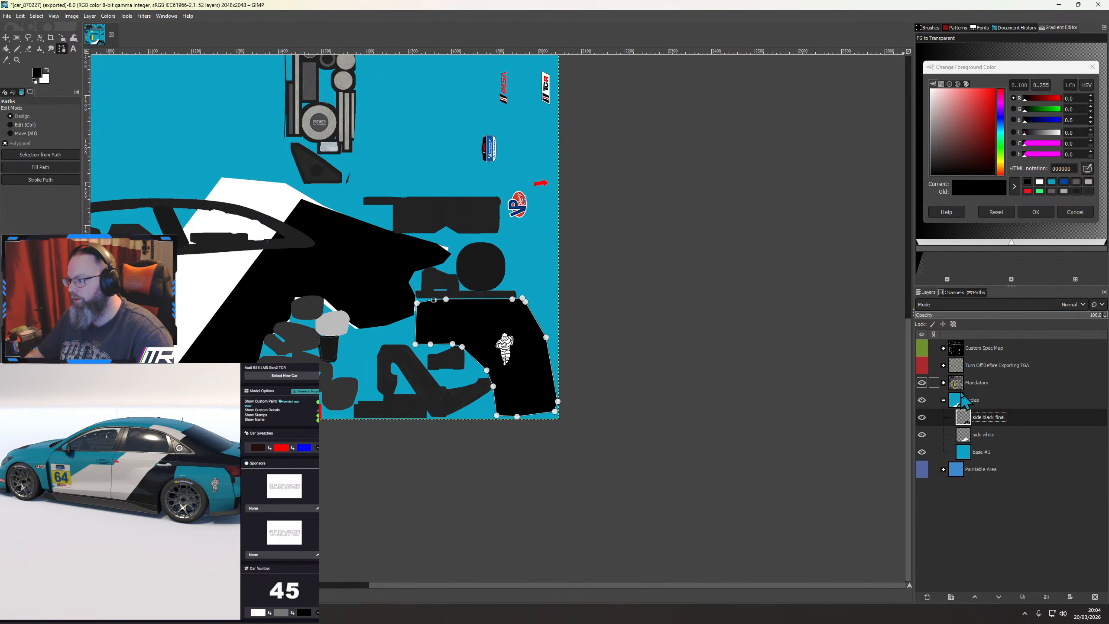
{"action": "key", "text": "ctrl+e"}
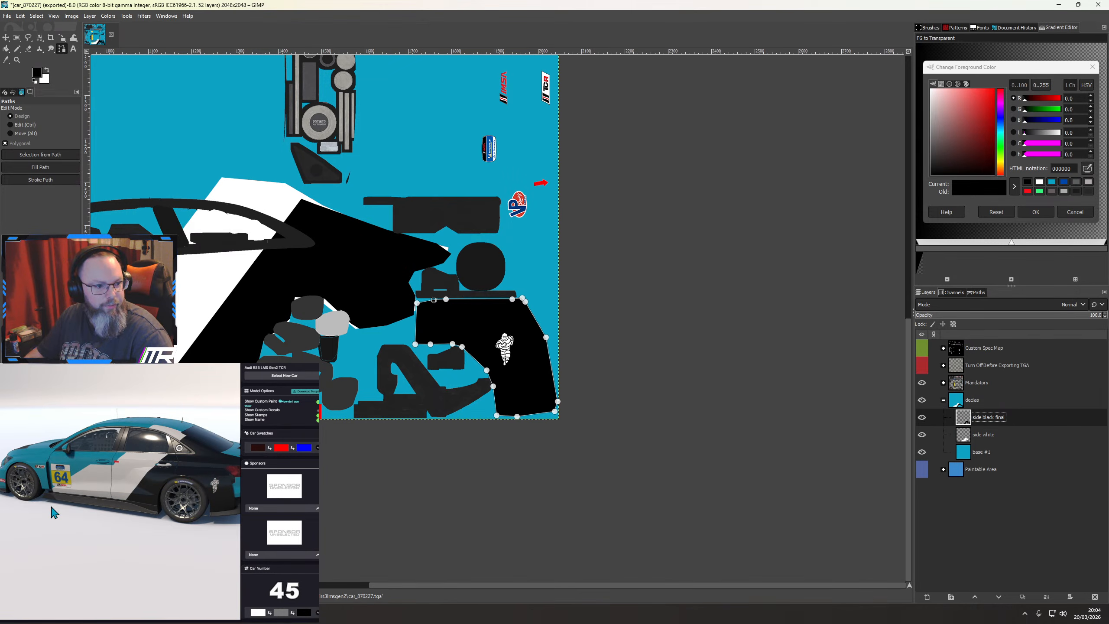
{"action": "left_click_drag", "start_coordinate": [54, 512], "coordinate": [79, 502]}
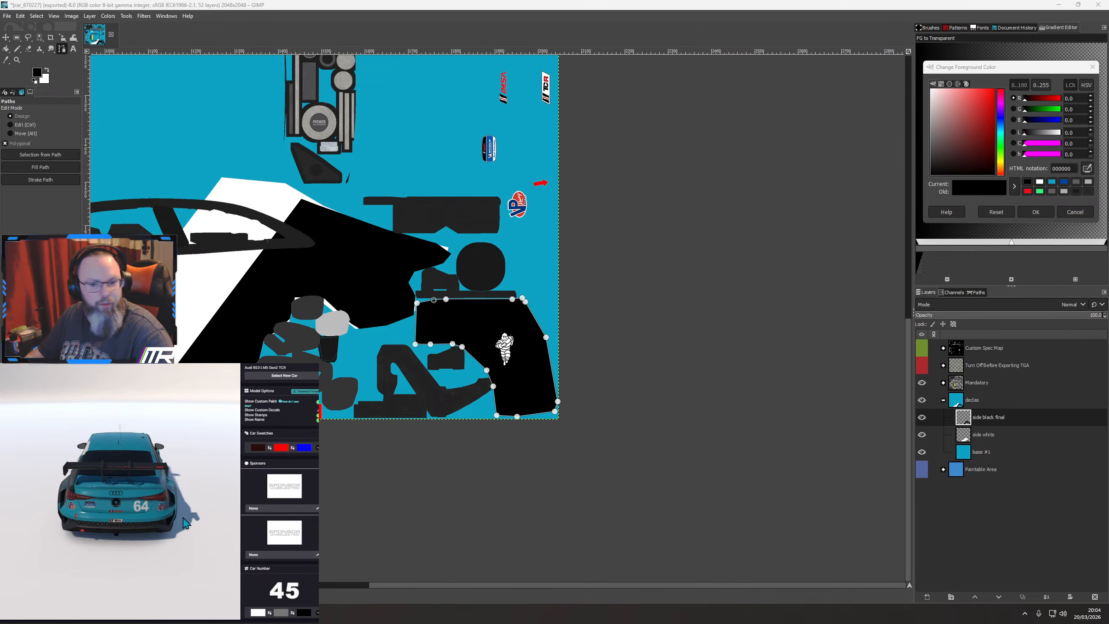
Show the wireframe, add an empty layer named 'rear ened', and orbit the preview to the rear
{"action": "left_click", "coordinate": [922, 365]}
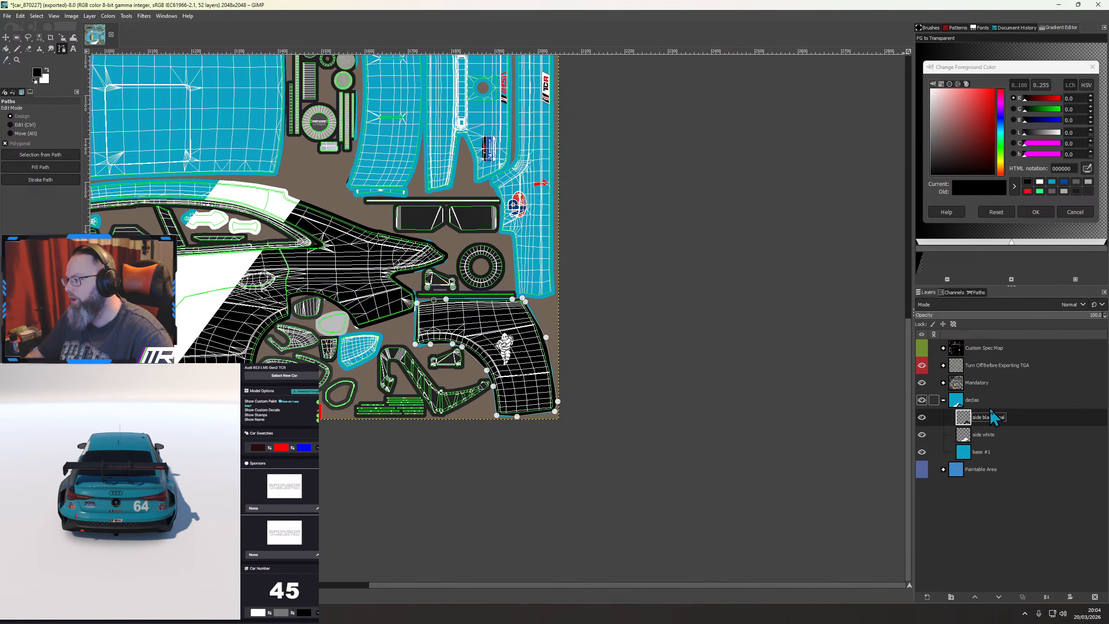
{"action": "left_click", "coordinate": [928, 598]}
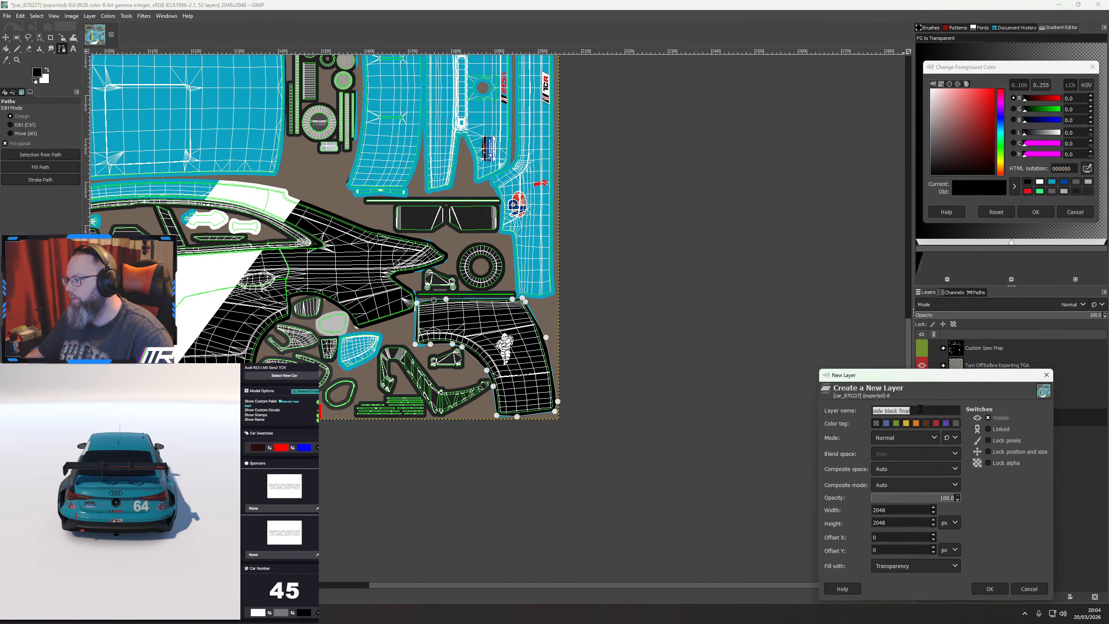
{"action": "type", "text": "rear ened"}
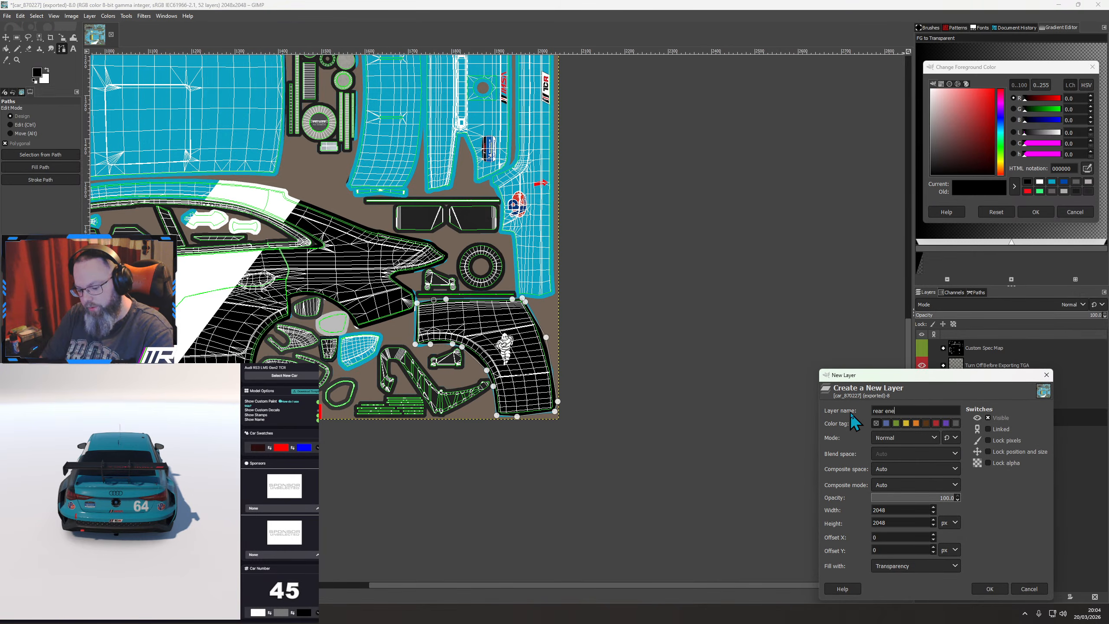
{"action": "key", "text": "Return"}
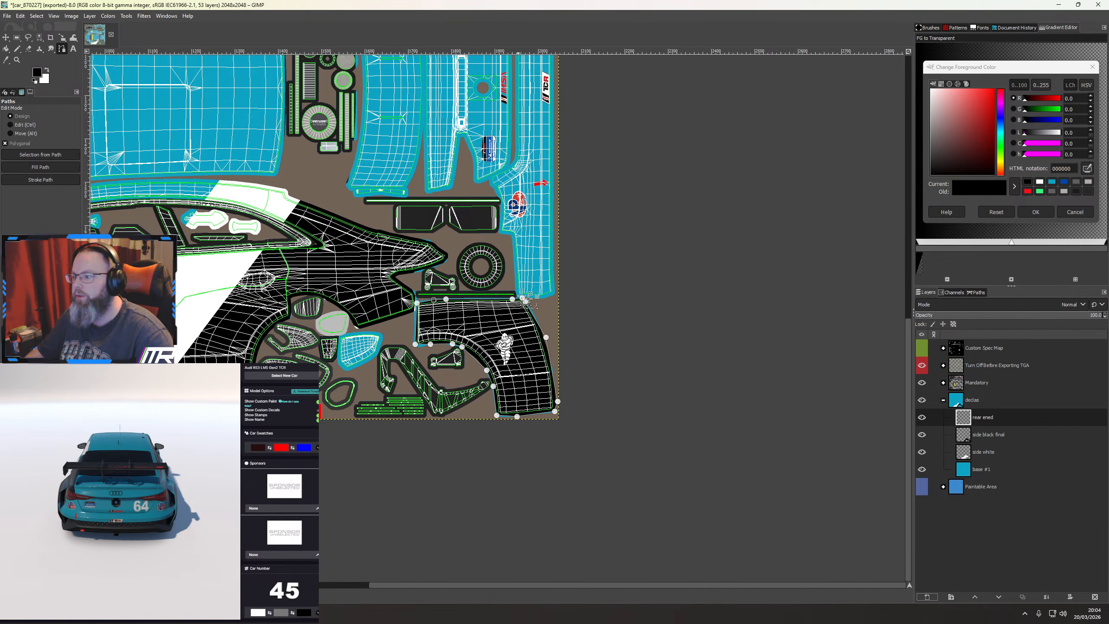
{"action": "scroll", "coordinate": [376, 386], "scroll_direction": "up", "scroll_amount": 5}
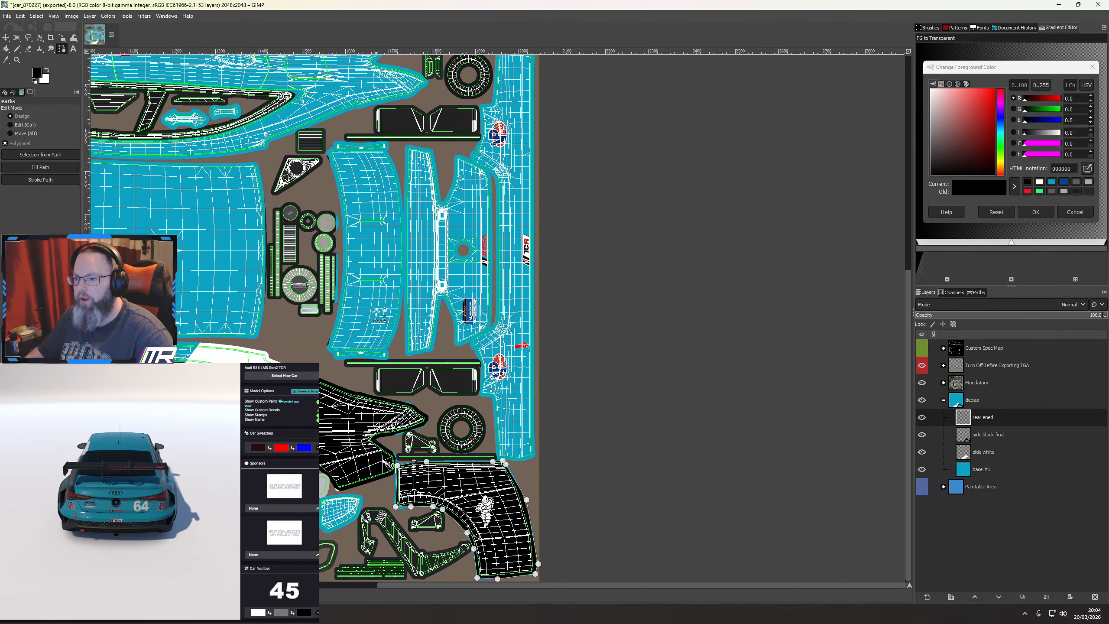
{"action": "scroll", "coordinate": [377, 386], "scroll_direction": "up", "scroll_amount": 1}
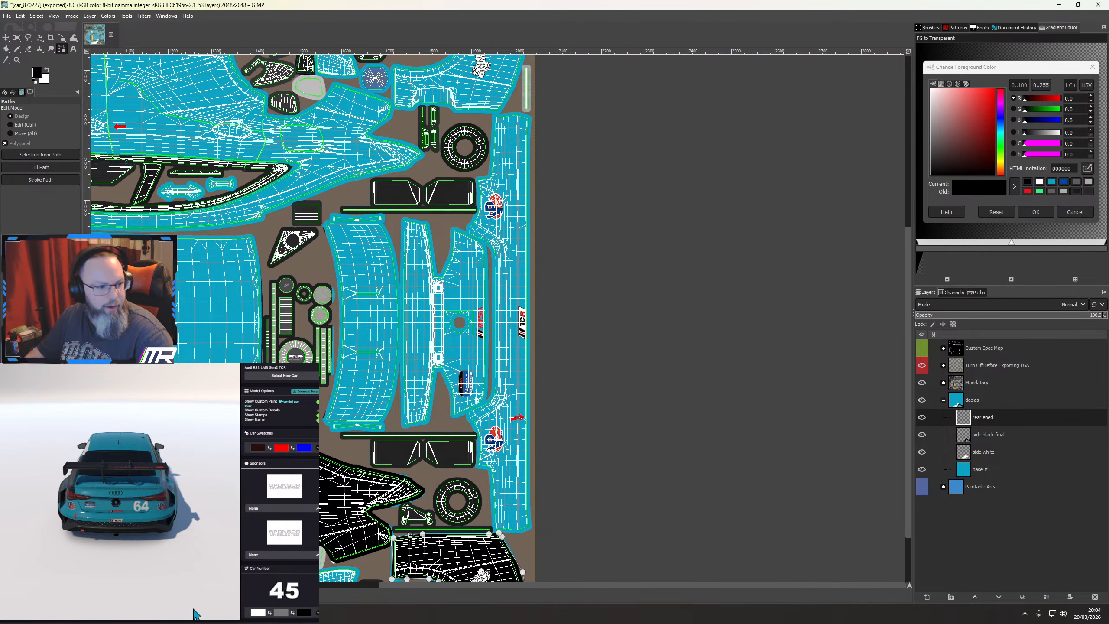
{"action": "left_click_drag", "start_coordinate": [103, 535], "coordinate": [114, 499]}
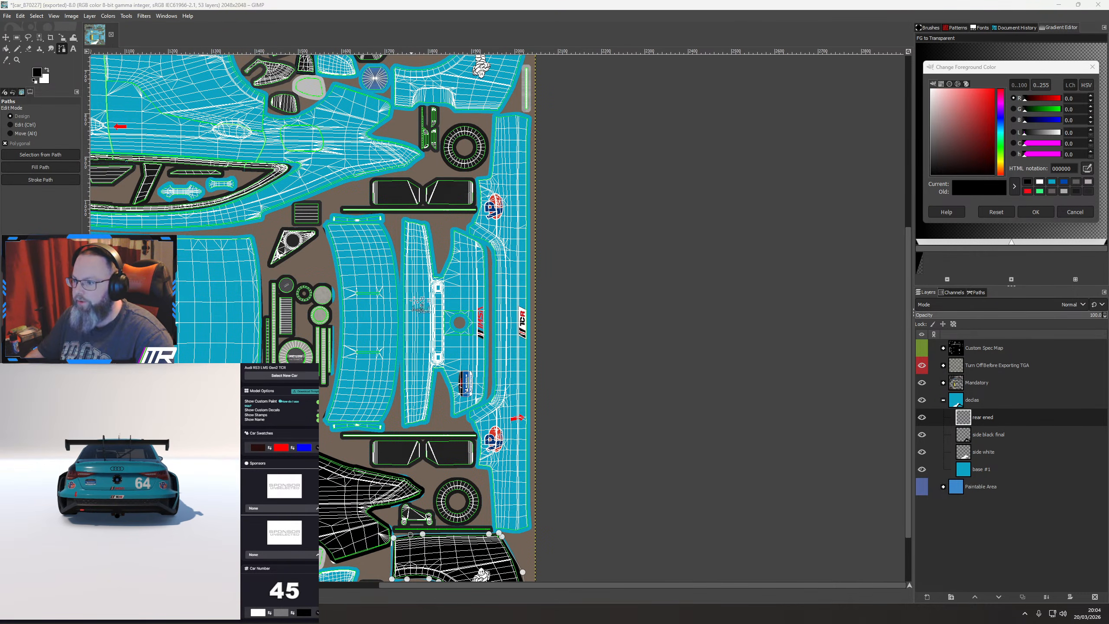
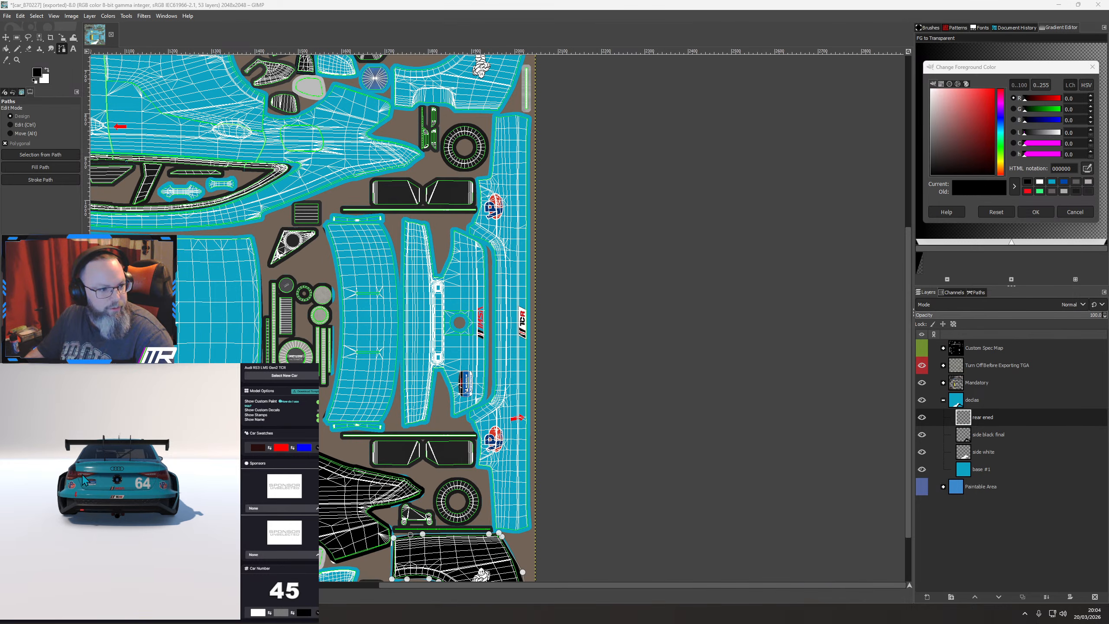
Orbit the preview, reselect the Paths tool and start the path at the bumper's lower corner
{"action": "left_click_drag", "start_coordinate": [112, 479], "coordinate": [111, 502]}
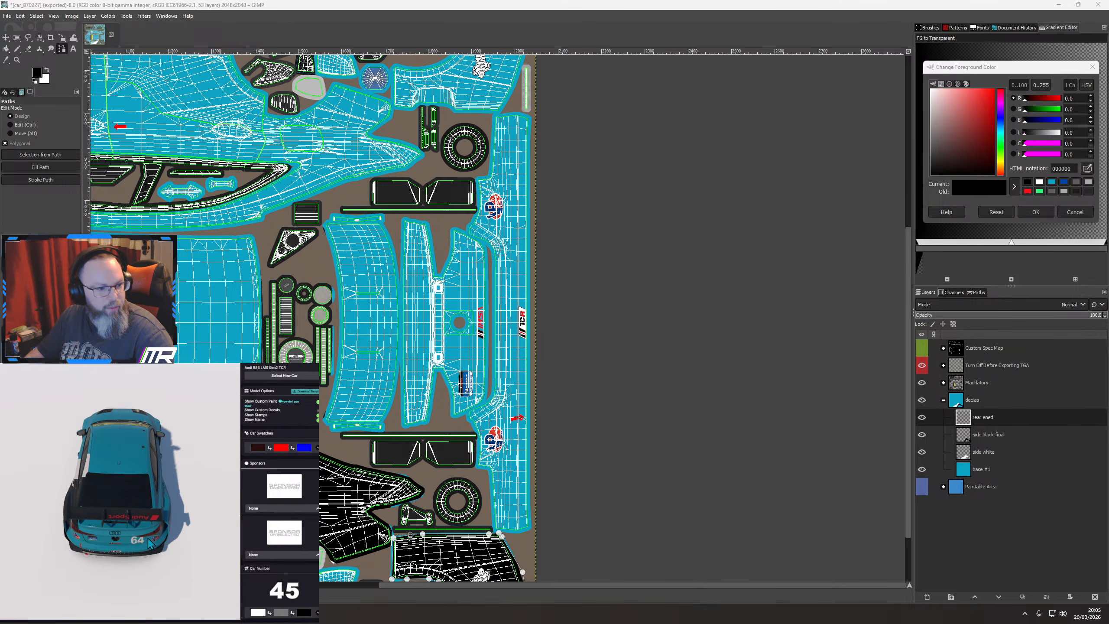
{"action": "left_click_drag", "start_coordinate": [151, 545], "coordinate": [108, 508]}
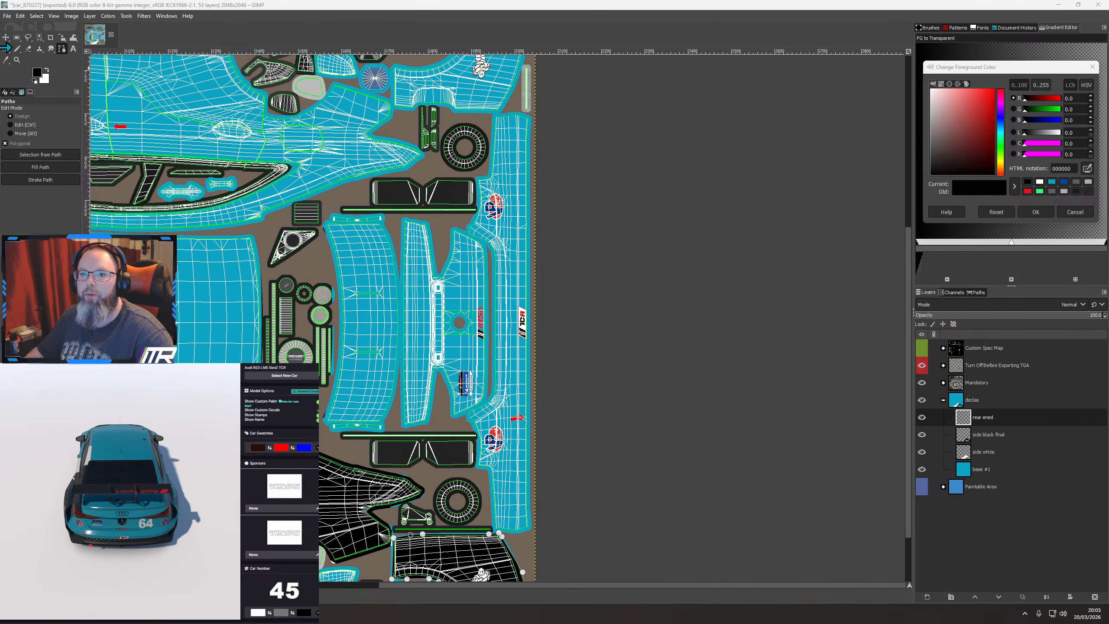
{"action": "left_click", "coordinate": [6, 39]}
{"action": "left_click", "coordinate": [62, 49]}
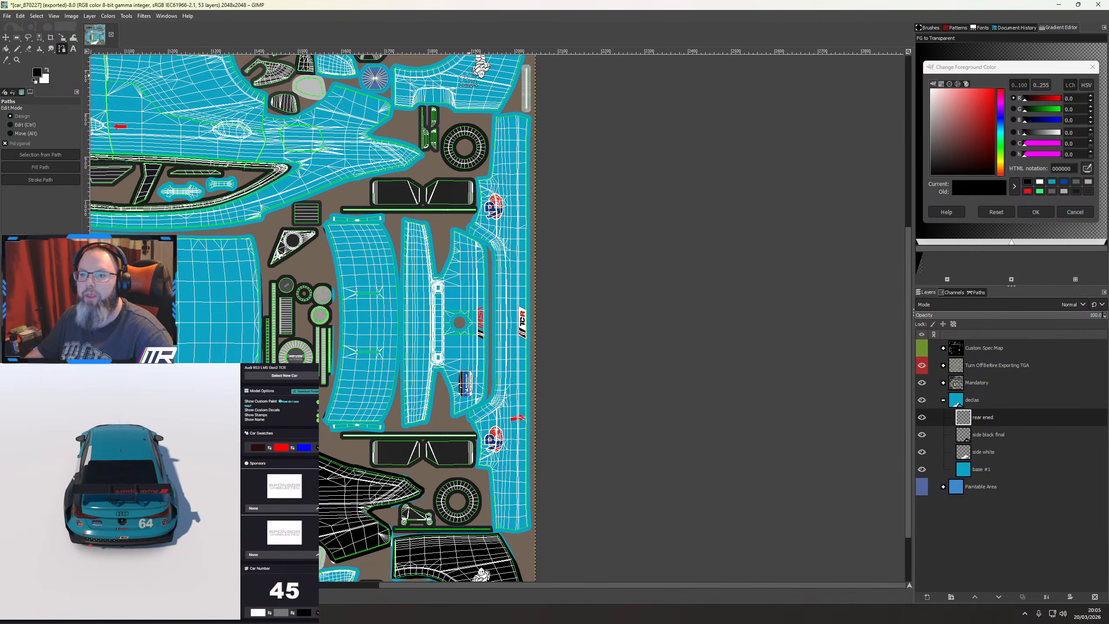
{"action": "scroll", "coordinate": [321, 247], "scroll_direction": "up", "scroll_amount": 3}
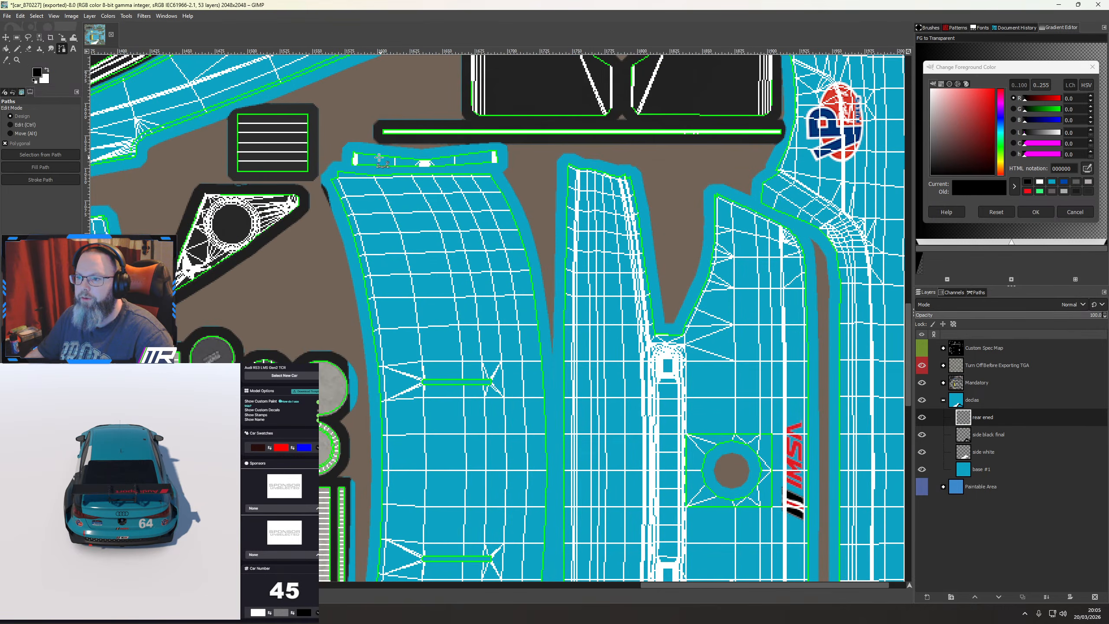
{"action": "left_click", "coordinate": [331, 218]}
{"action": "left_click", "coordinate": [324, 185]}
{"action": "left_click", "coordinate": [341, 165]}
{"action": "left_click", "coordinate": [350, 169]}
Trace the path along the upper panel edge and bumper top, then up the bumper edge
{"action": "scroll", "coordinate": [351, 169], "scroll_direction": "up", "scroll_amount": 3}
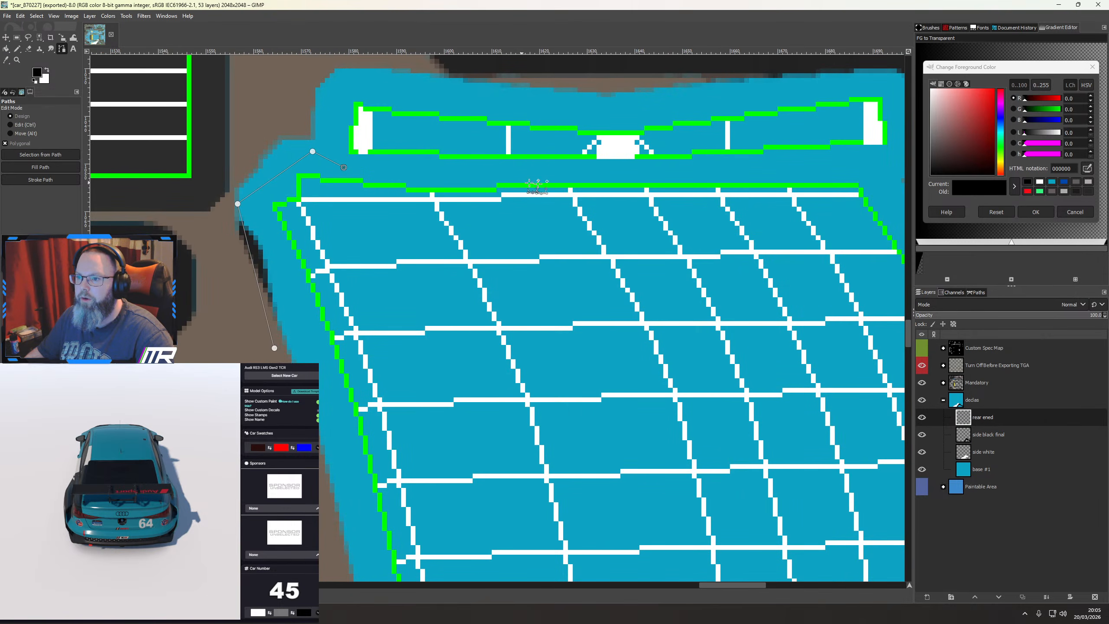
{"action": "left_click", "coordinate": [686, 172]}
{"action": "left_click", "coordinate": [894, 170]}
{"action": "scroll", "coordinate": [867, 190], "scroll_direction": "down", "scroll_amount": 2}
{"action": "left_click_drag", "start_coordinate": [867, 190], "coordinate": [380, 257]}
{"action": "left_click", "coordinate": [492, 231]}
{"action": "left_click", "coordinate": [690, 235]}
{"action": "scroll", "coordinate": [775, 246], "scroll_direction": "down", "scroll_amount": 2}
{"action": "left_click_drag", "start_coordinate": [780, 245], "coordinate": [533, 256]}
{"action": "left_click", "coordinate": [561, 254]}
{"action": "left_click", "coordinate": [589, 232]}
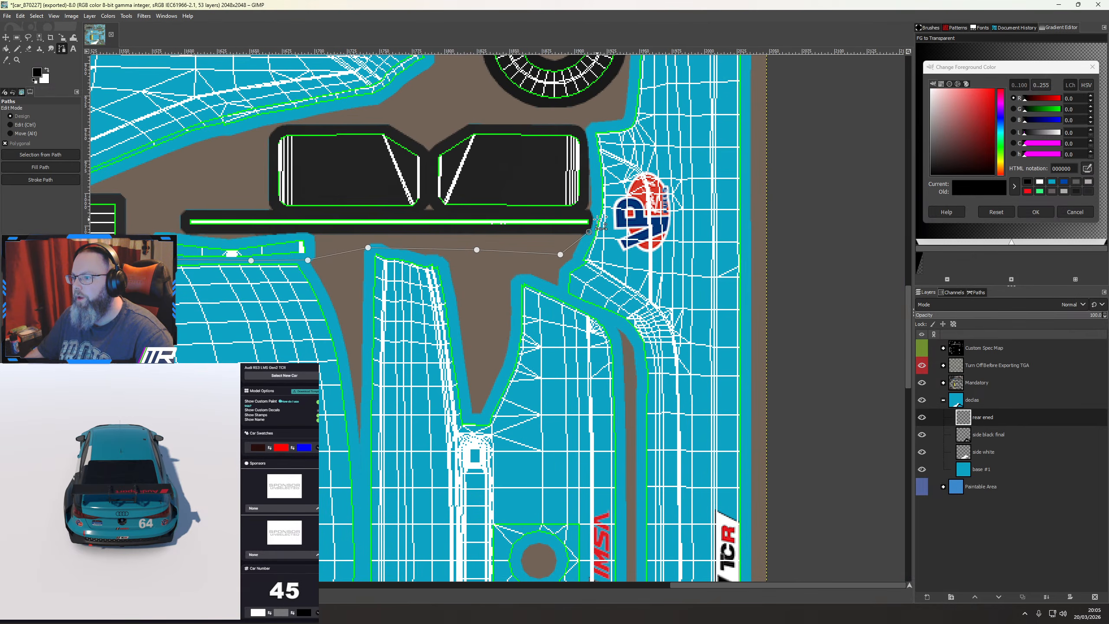
{"action": "left_click", "coordinate": [597, 218]}
{"action": "left_click", "coordinate": [591, 129]}
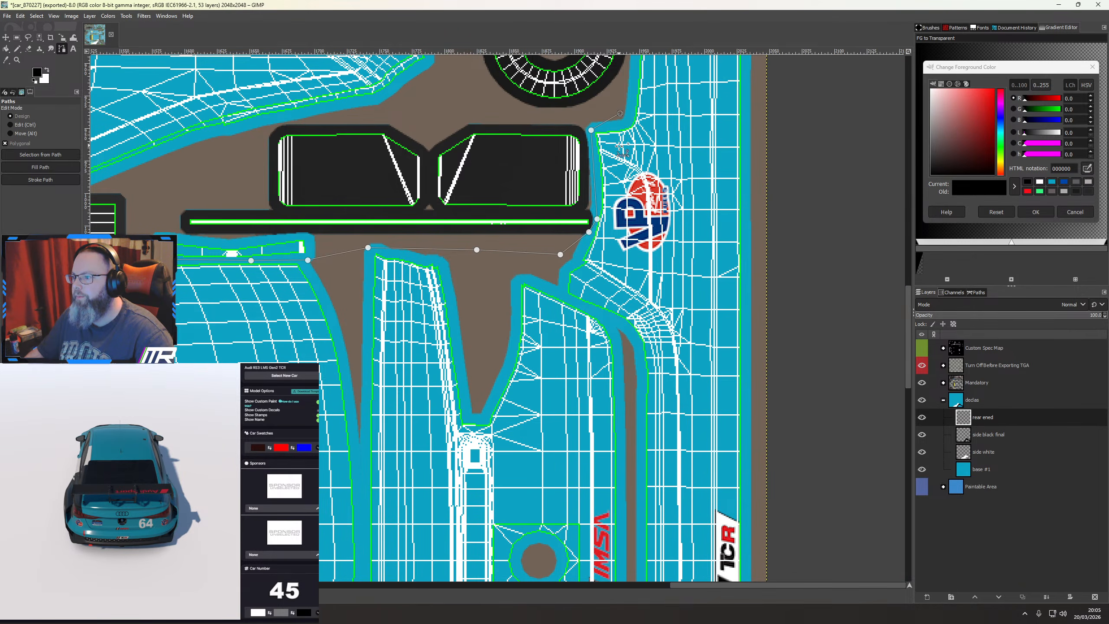
Continue the path up the panel to the strip's top corner and down its right edge
{"action": "scroll", "coordinate": [620, 149], "scroll_direction": "up", "scroll_amount": 4}
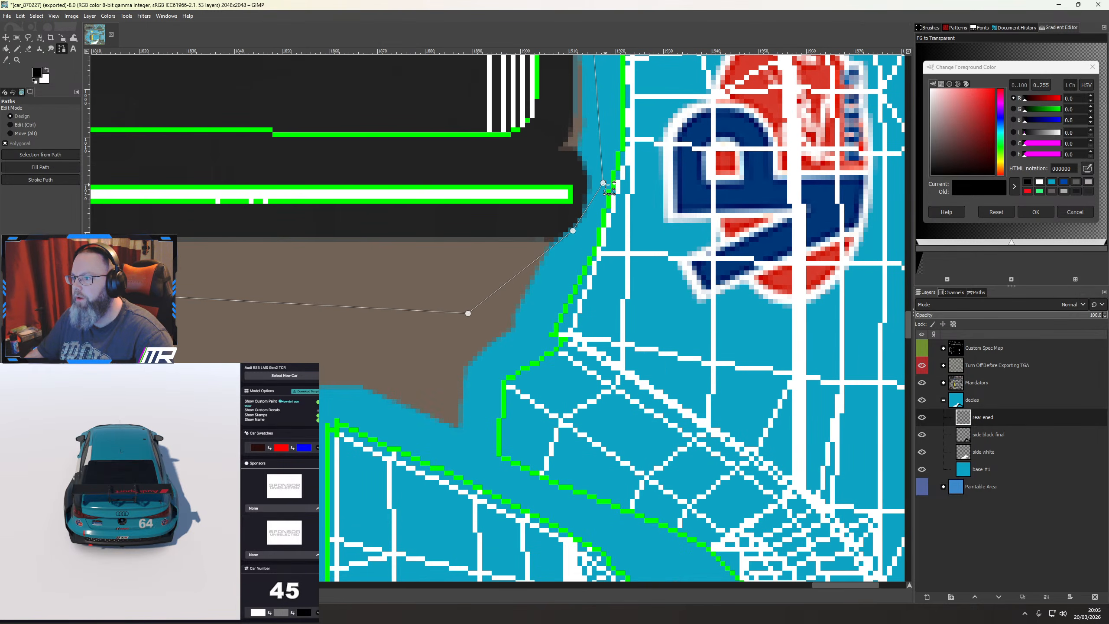
{"action": "scroll", "coordinate": [605, 184], "scroll_direction": "down", "scroll_amount": 3}
{"action": "left_click_drag", "start_coordinate": [619, 161], "coordinate": [498, 423]}
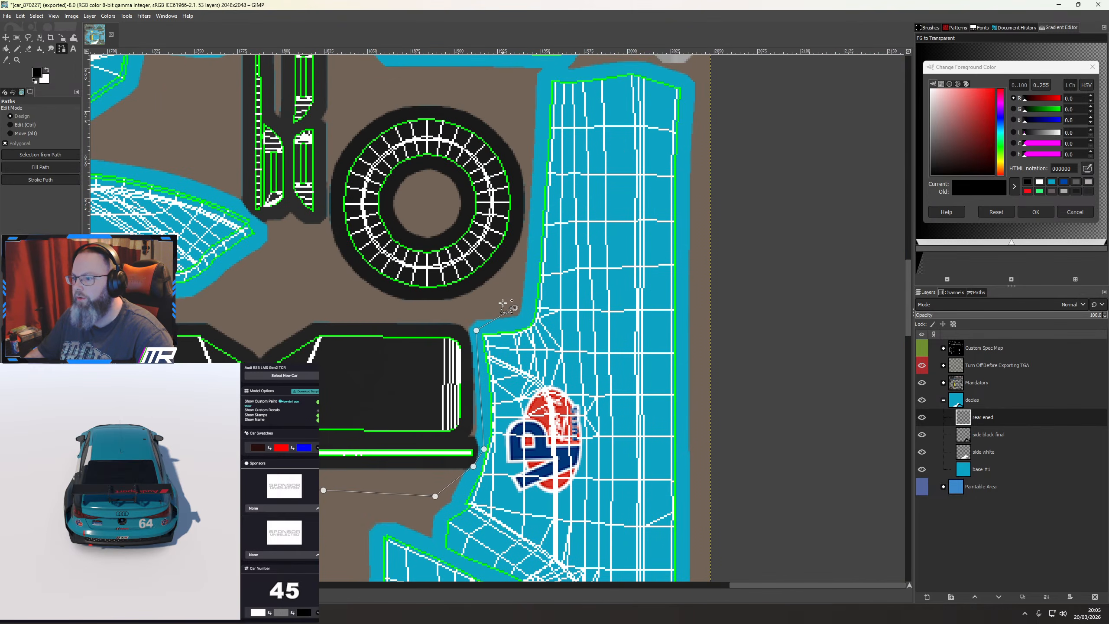
{"action": "left_click", "coordinate": [530, 232]}
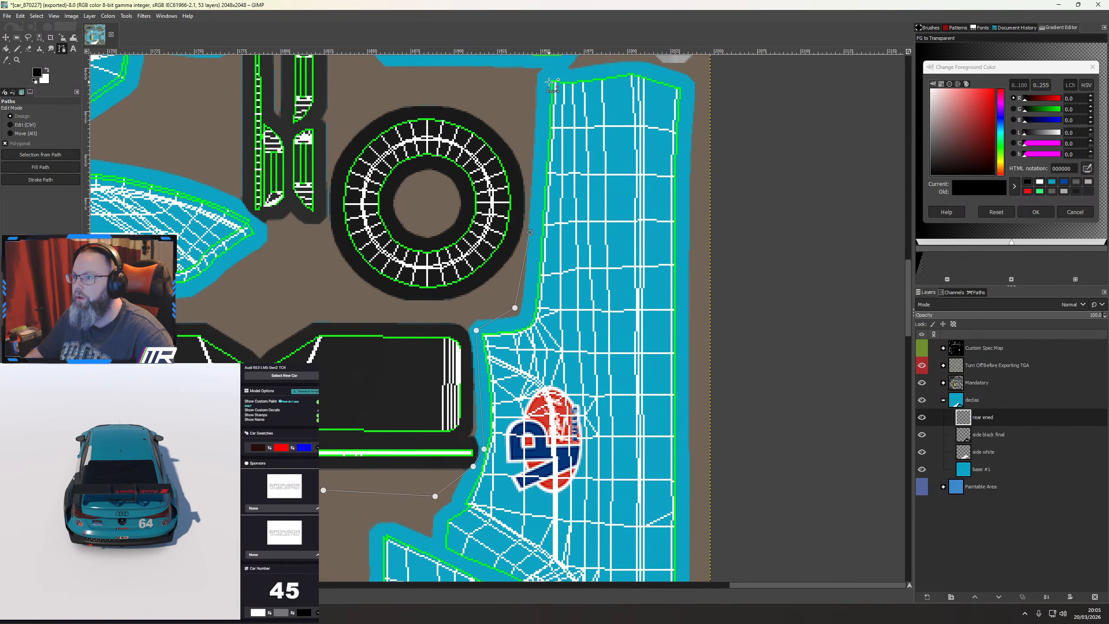
{"action": "scroll", "coordinate": [544, 76], "scroll_direction": "down", "scroll_amount": 2}
{"action": "left_click_drag", "start_coordinate": [544, 76], "coordinate": [506, 202]}
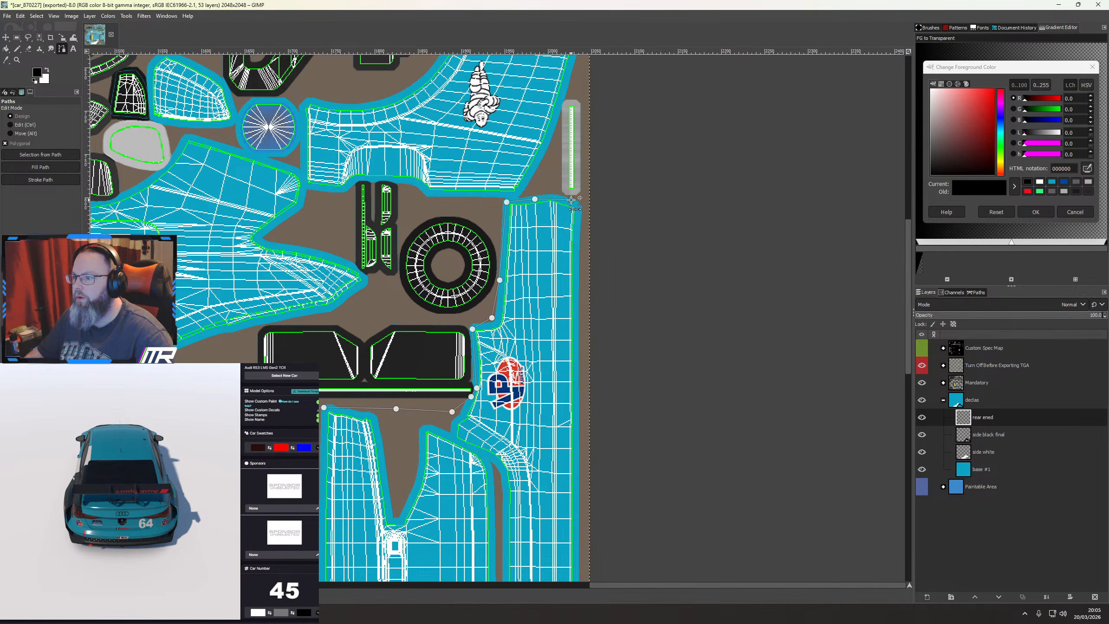
{"action": "left_click", "coordinate": [579, 279]}
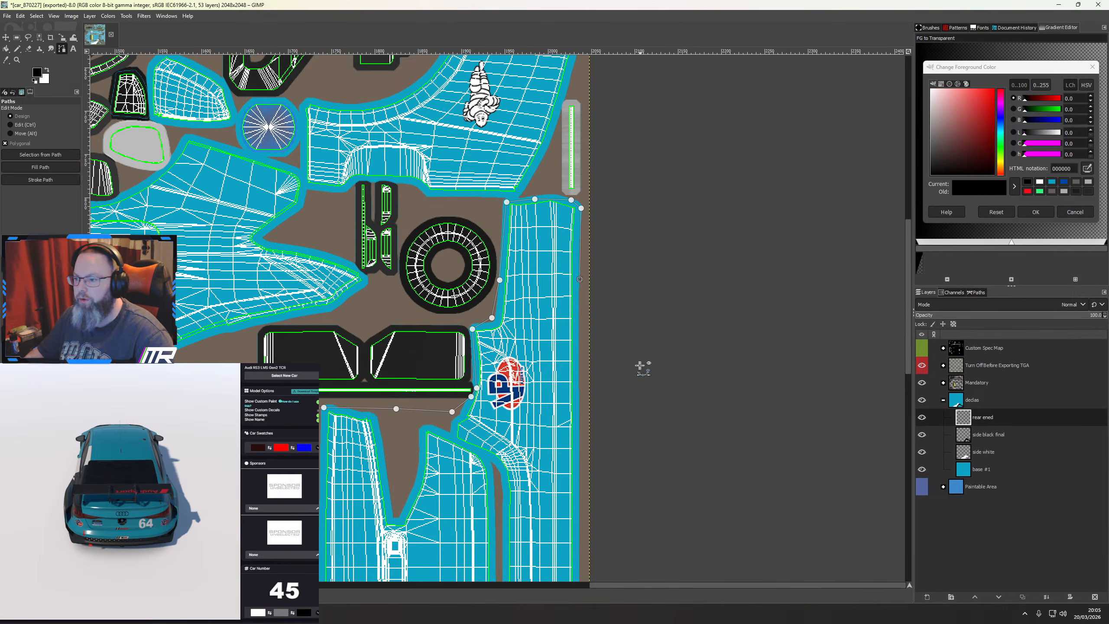
{"action": "left_click", "coordinate": [583, 391]}
{"action": "scroll", "coordinate": [583, 391], "scroll_direction": "down", "scroll_amount": 5}
{"action": "left_click", "coordinate": [583, 389]}
{"action": "scroll", "coordinate": [583, 390], "scroll_direction": "down", "scroll_amount": 5}
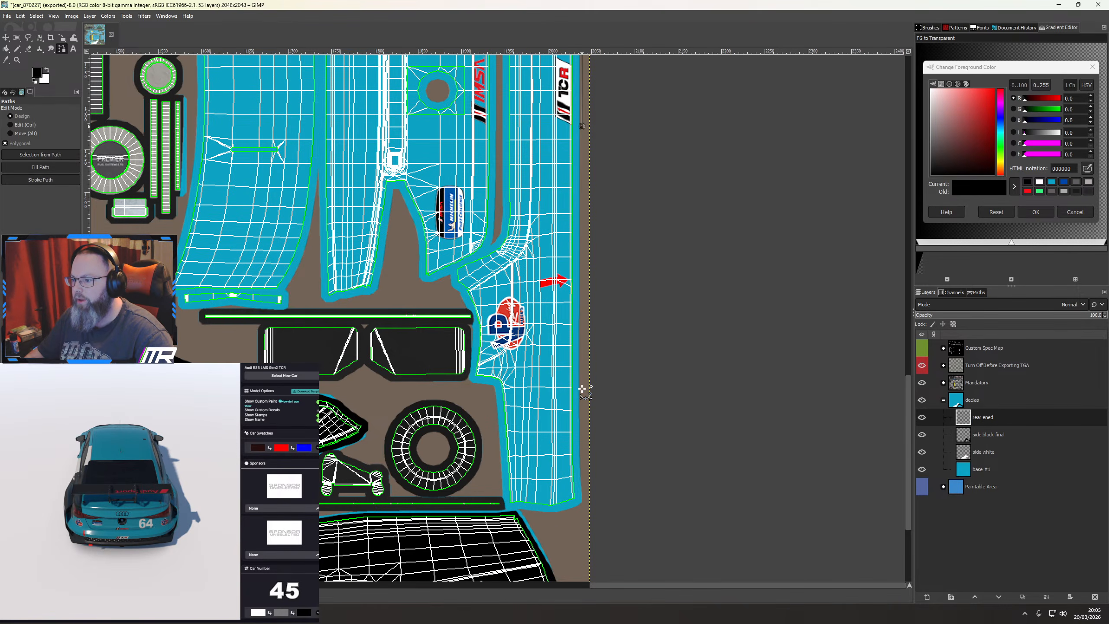
{"action": "left_click", "coordinate": [582, 388]}
{"action": "left_click", "coordinate": [583, 502]}
Trace the path along the strip's bottom and up its left edge toward the next panel
{"action": "left_click", "coordinate": [549, 511]}
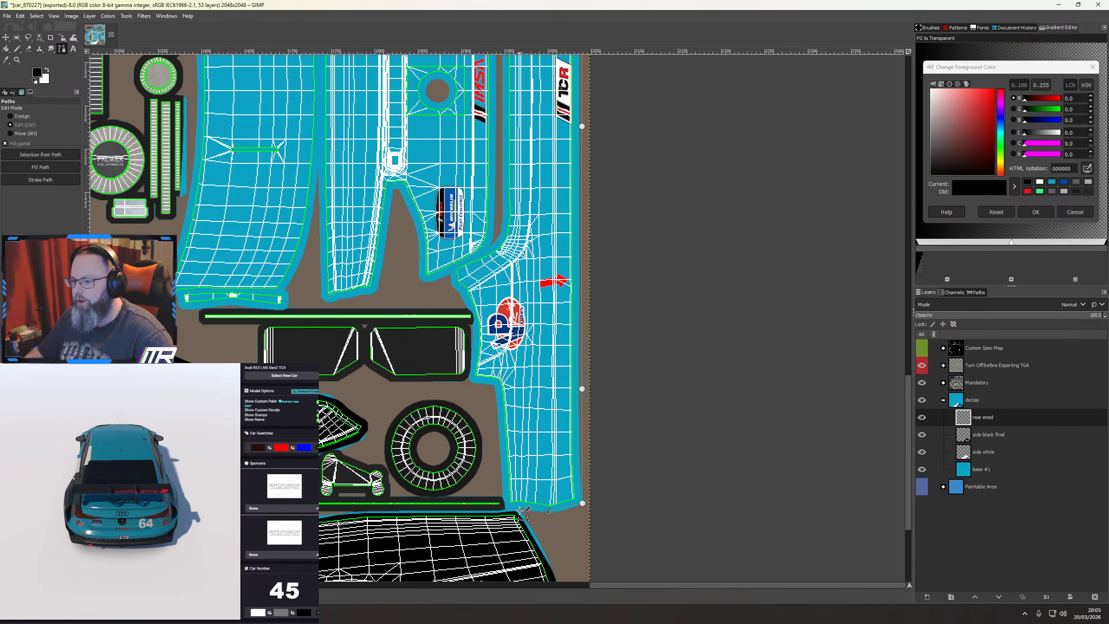
{"action": "left_click", "coordinate": [518, 508]}
{"action": "scroll", "coordinate": [517, 509], "scroll_direction": "up", "scroll_amount": 3}
{"action": "left_click", "coordinate": [491, 495]}
{"action": "left_click", "coordinate": [467, 303]}
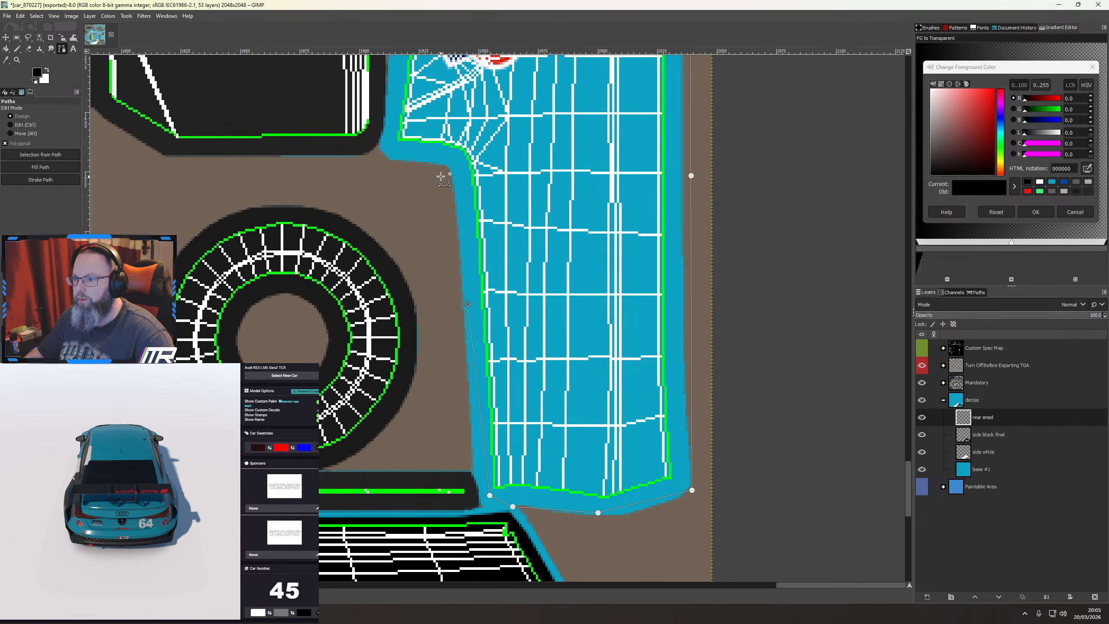
{"action": "left_click", "coordinate": [440, 167]}
{"action": "scroll", "coordinate": [427, 212], "scroll_direction": "down", "scroll_amount": 2}
{"action": "left_click_drag", "start_coordinate": [427, 212], "coordinate": [555, 413]}
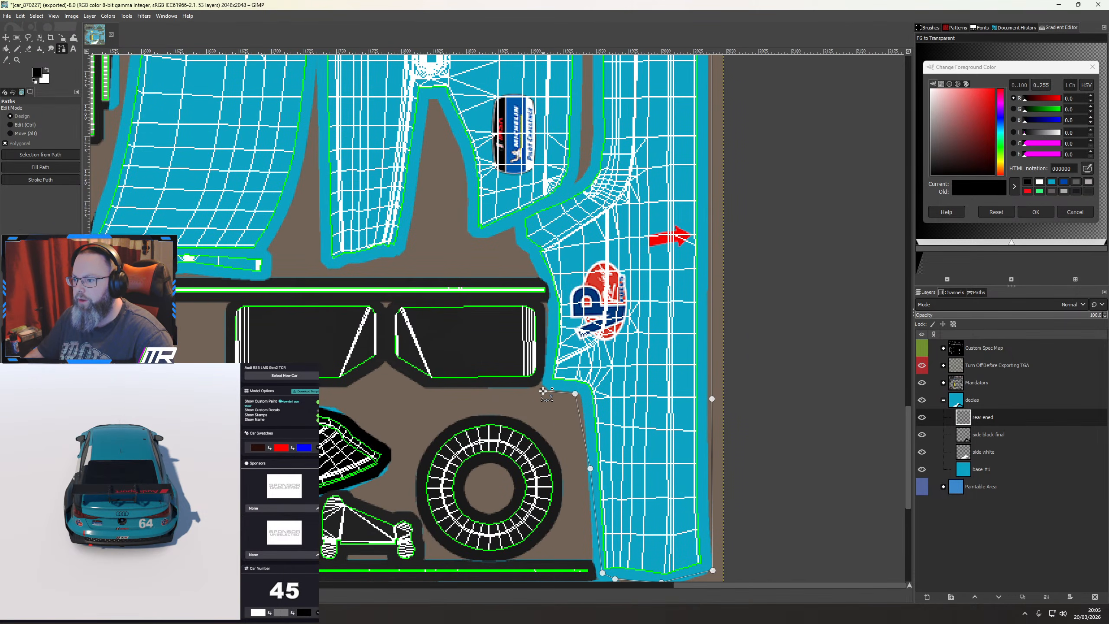
{"action": "left_click", "coordinate": [549, 331]}
{"action": "left_click", "coordinate": [552, 290]}
{"action": "left_click", "coordinate": [332, 266]}
Follow the lower panel edge and up the panel's left edge, adjusting misplaced anchors
{"action": "left_click_drag", "start_coordinate": [256, 256], "coordinate": [456, 264]}
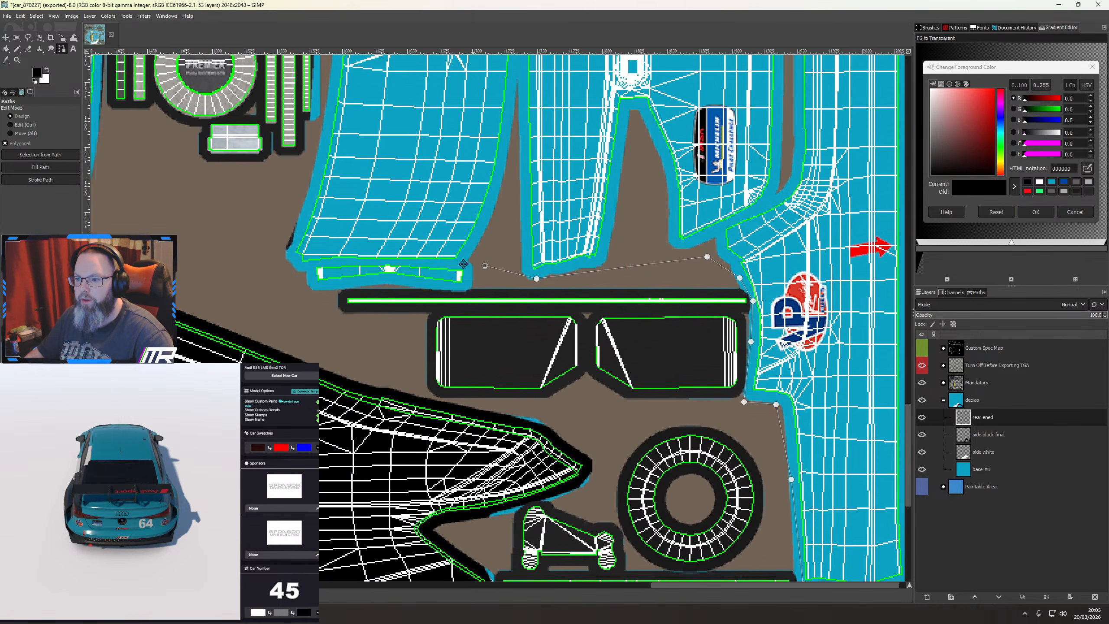
{"action": "scroll", "coordinate": [367, 259], "scroll_direction": "up", "scroll_amount": 3}
{"action": "left_click", "coordinate": [166, 269]}
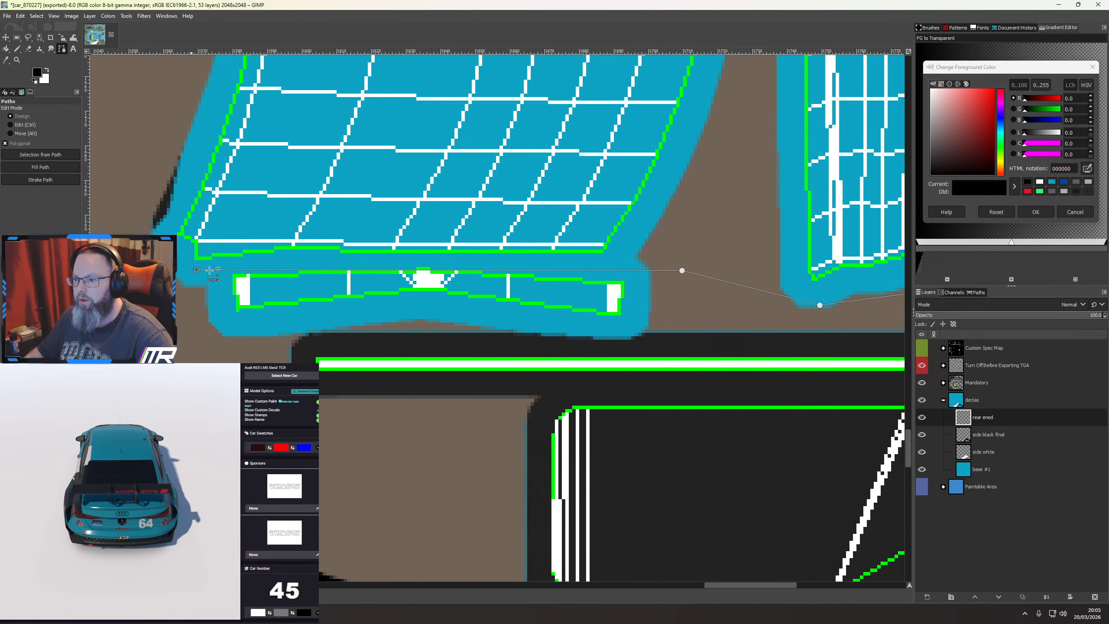
{"action": "left_click_drag", "start_coordinate": [196, 269], "coordinate": [440, 261]}
{"action": "left_click", "coordinate": [274, 262]}
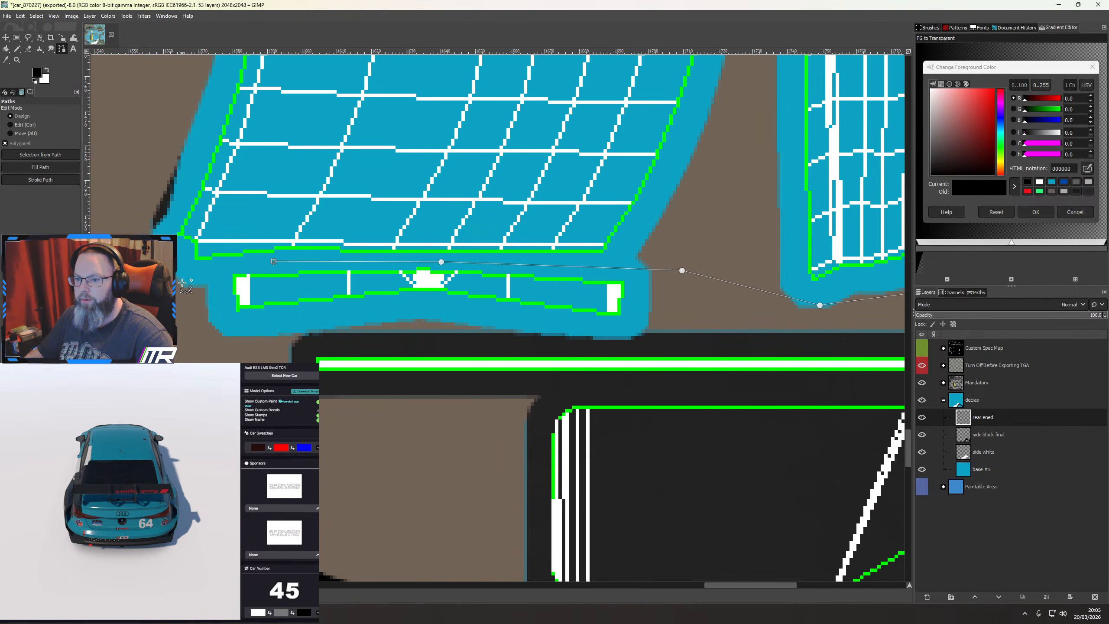
{"action": "left_click_drag", "start_coordinate": [143, 114], "coordinate": [326, 252]}
{"action": "left_click", "coordinate": [332, 238]}
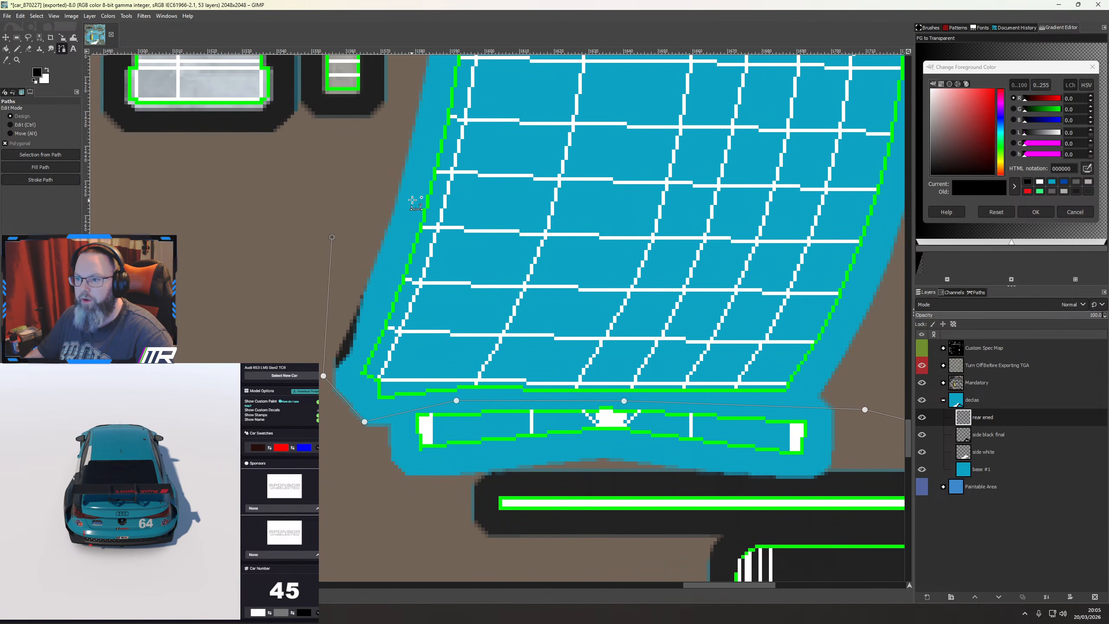
{"action": "left_click", "coordinate": [413, 165]}
{"action": "left_click", "coordinate": [469, 115]}
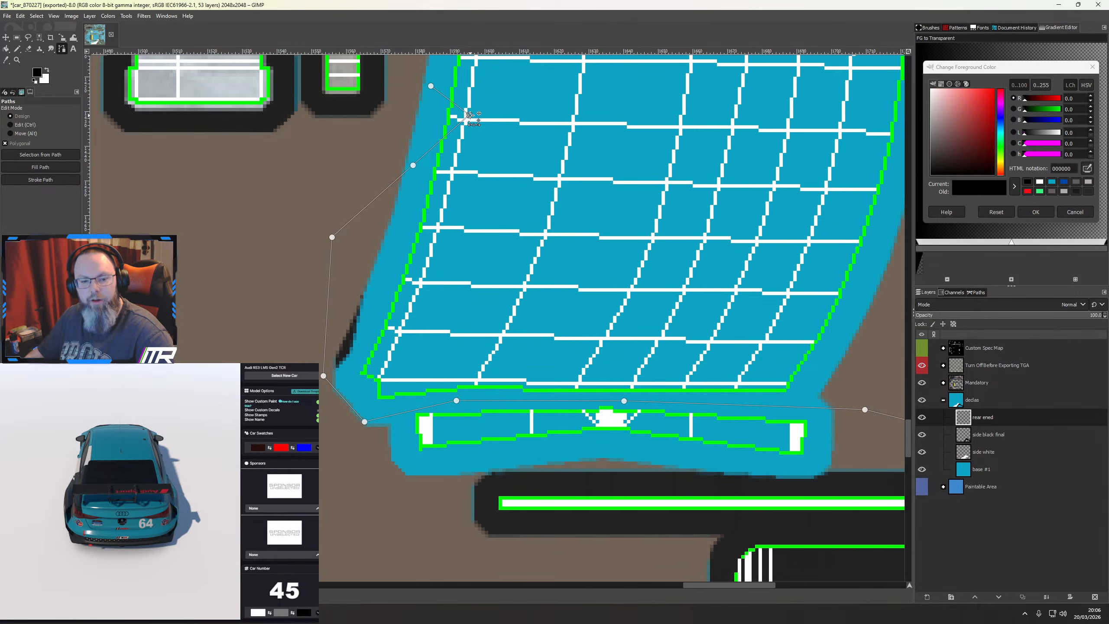
{"action": "left_click_drag", "start_coordinate": [470, 115], "coordinate": [419, 371]}
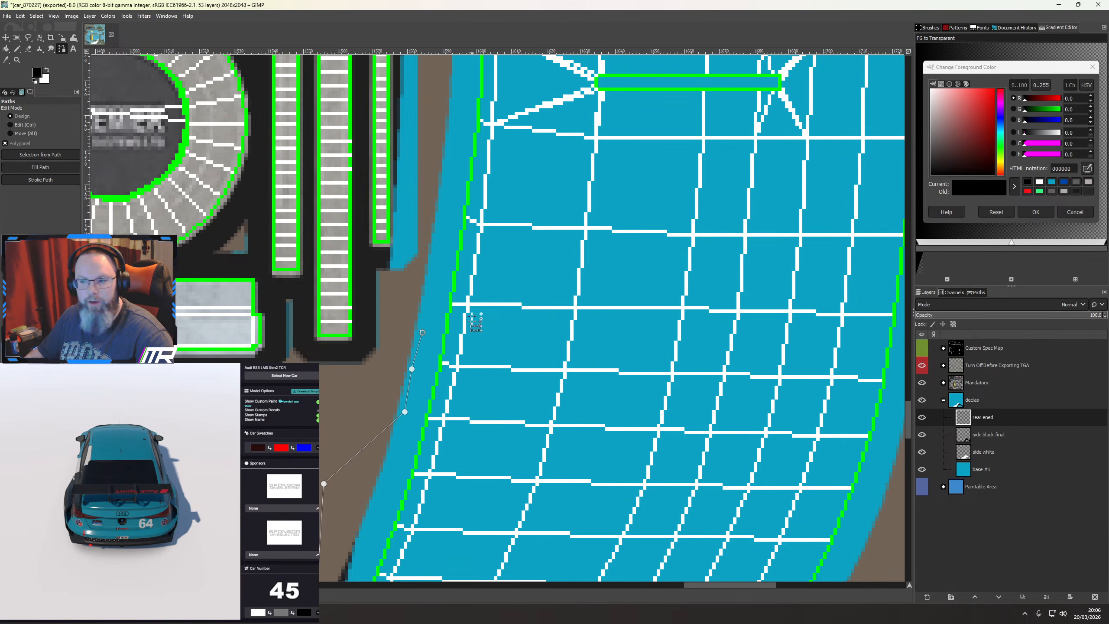
{"action": "left_click", "coordinate": [434, 269]}
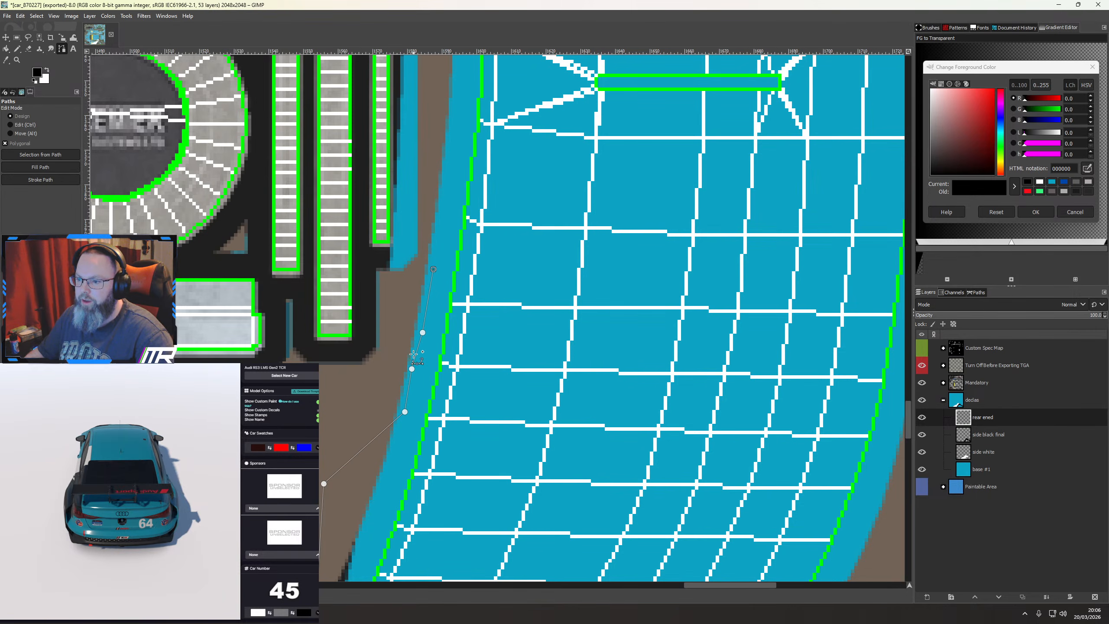
Finish the panel edge back to the start, Ctrl-close the path and zoom out
{"action": "scroll", "coordinate": [458, 267], "scroll_direction": "down", "scroll_amount": 1}
{"action": "left_click_drag", "start_coordinate": [469, 243], "coordinate": [465, 439]}
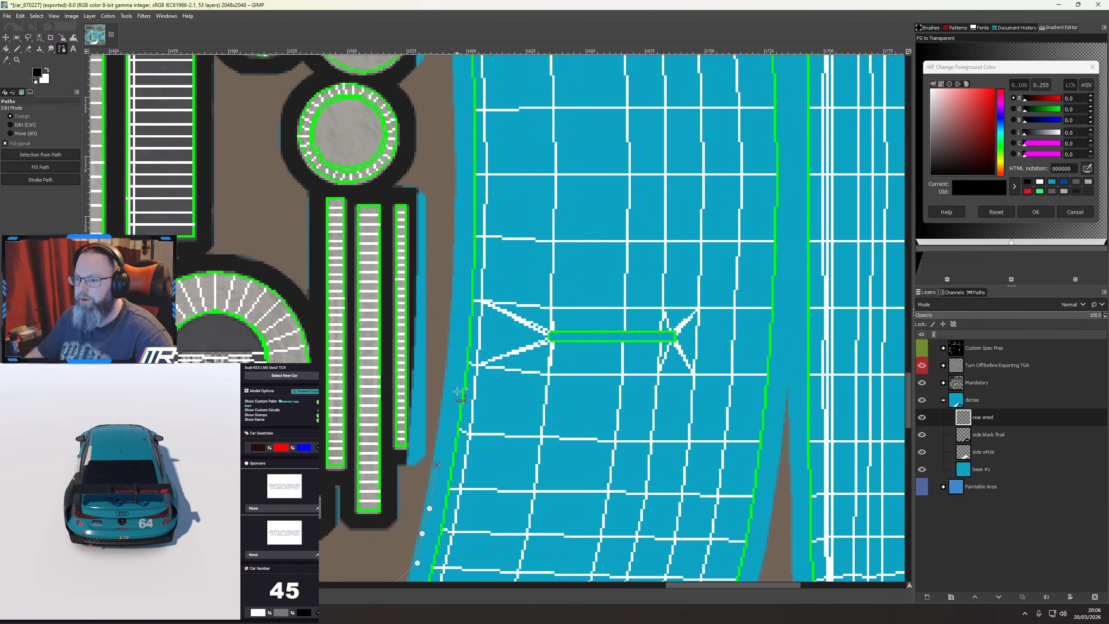
{"action": "left_click", "coordinate": [451, 386]}
{"action": "left_click_drag", "start_coordinate": [454, 120], "coordinate": [496, 469]}
{"action": "left_click", "coordinate": [492, 367]}
{"action": "left_click", "coordinate": [456, 225]}
{"action": "left_click_drag", "start_coordinate": [437, 176], "coordinate": [504, 386]}
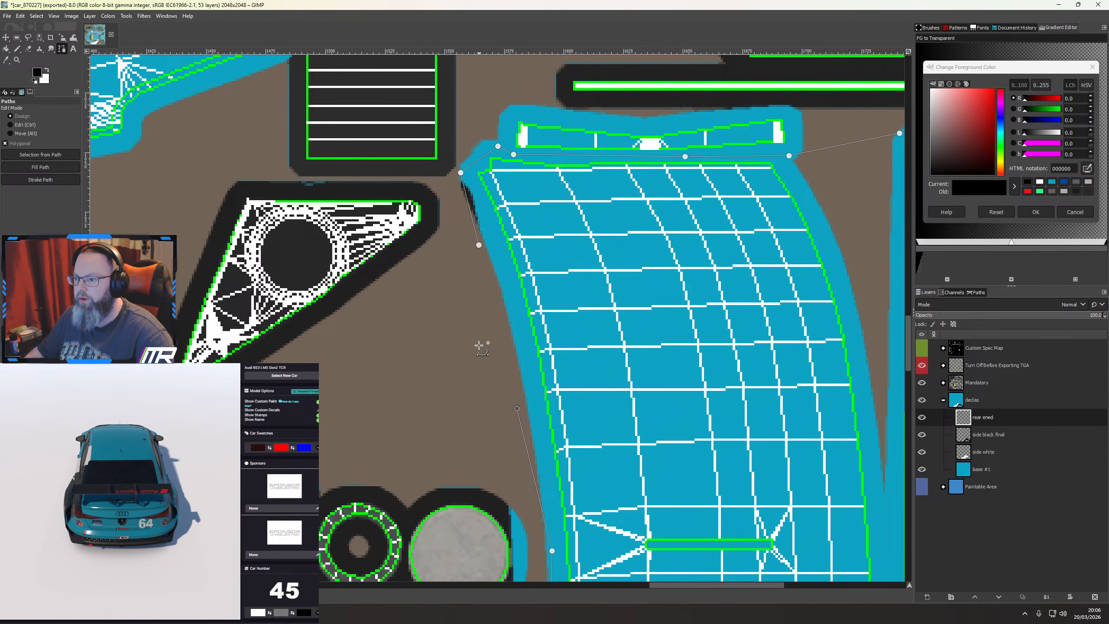
{"action": "left_click", "coordinate": [516, 409]}
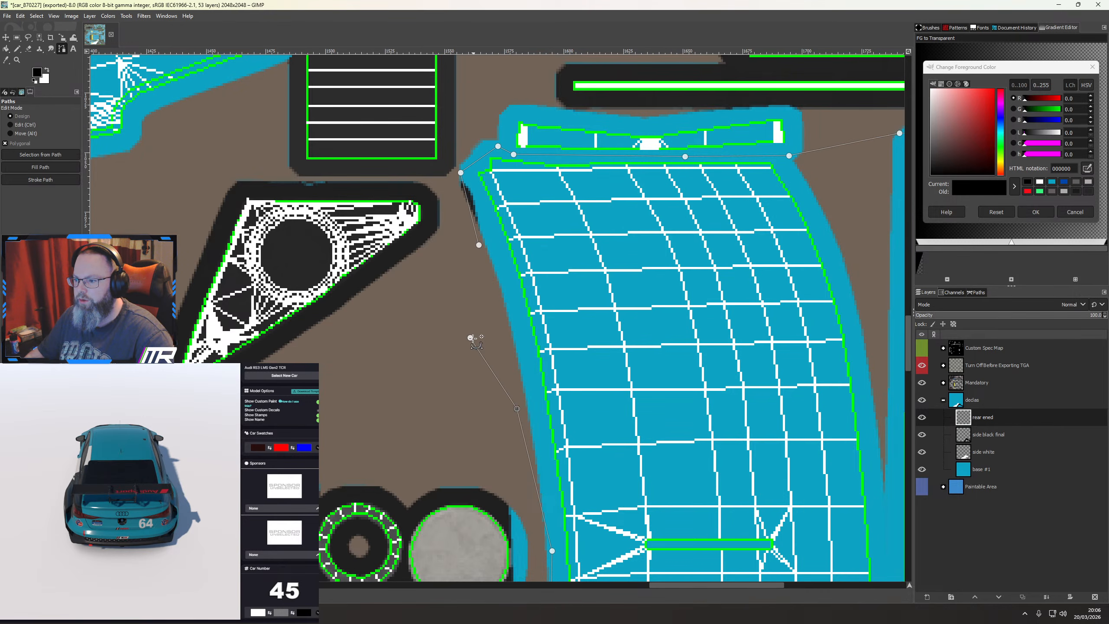
{"action": "key", "text": "ctrl"}
{"action": "scroll", "coordinate": [550, 330], "scroll_direction": "down", "scroll_amount": 2}
{"action": "left_click_drag", "start_coordinate": [692, 484], "coordinate": [523, 335]}
{"action": "scroll", "coordinate": [523, 335], "scroll_direction": "down", "scroll_amount": 3}
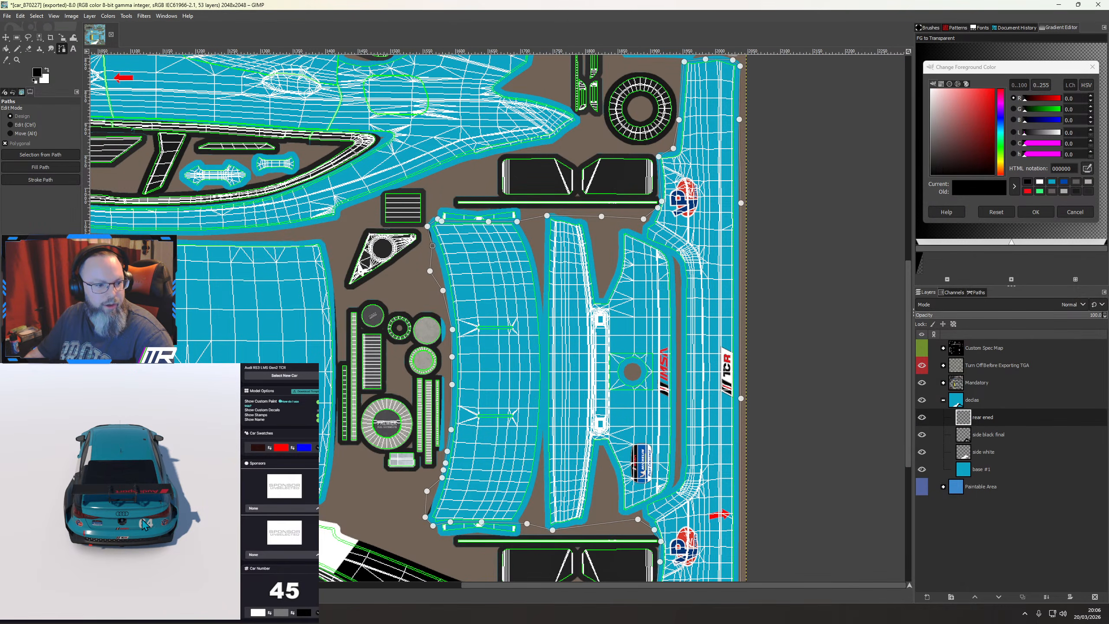
Fill the closed rear bumper path with solid black using Fill Path
{"action": "right_click", "coordinate": [560, 339]}
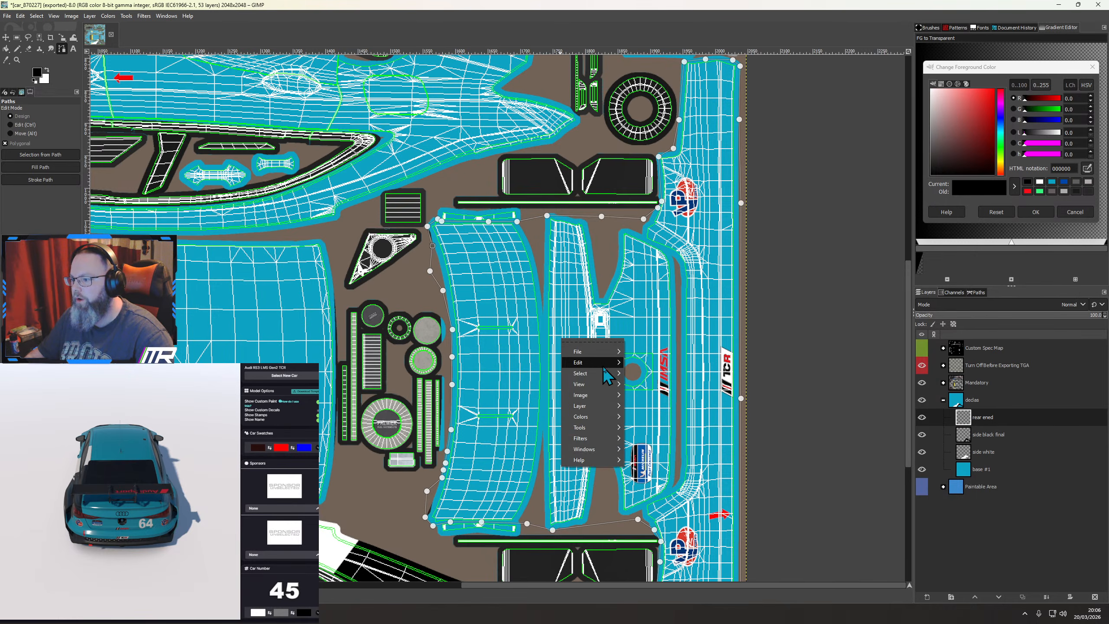
{"action": "mouse_move", "coordinate": [598, 373]}
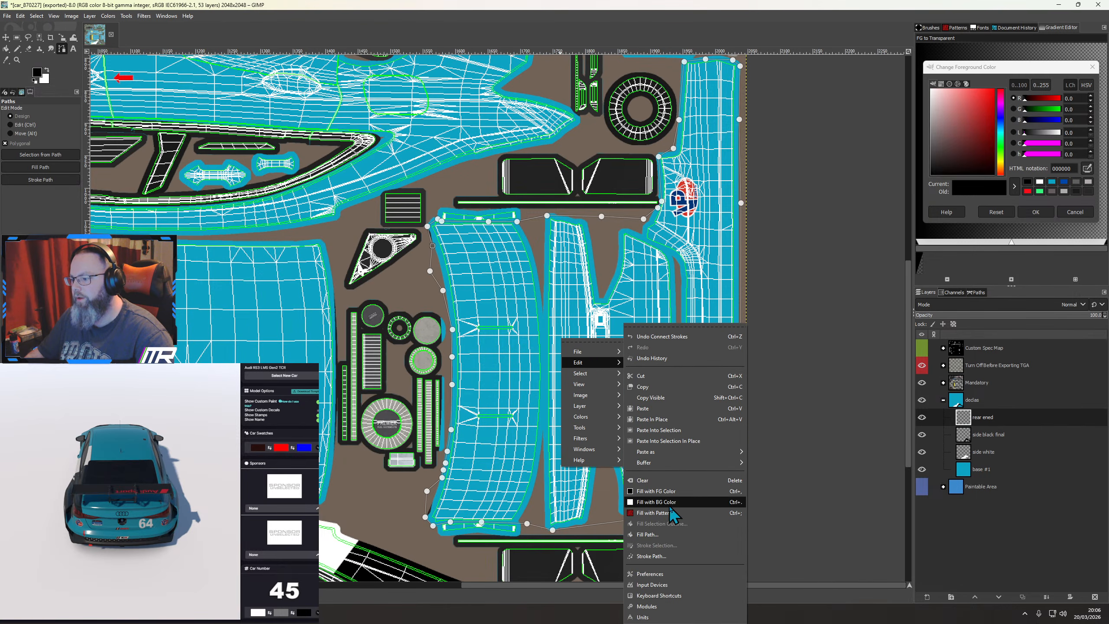
{"action": "left_click", "coordinate": [667, 534]}
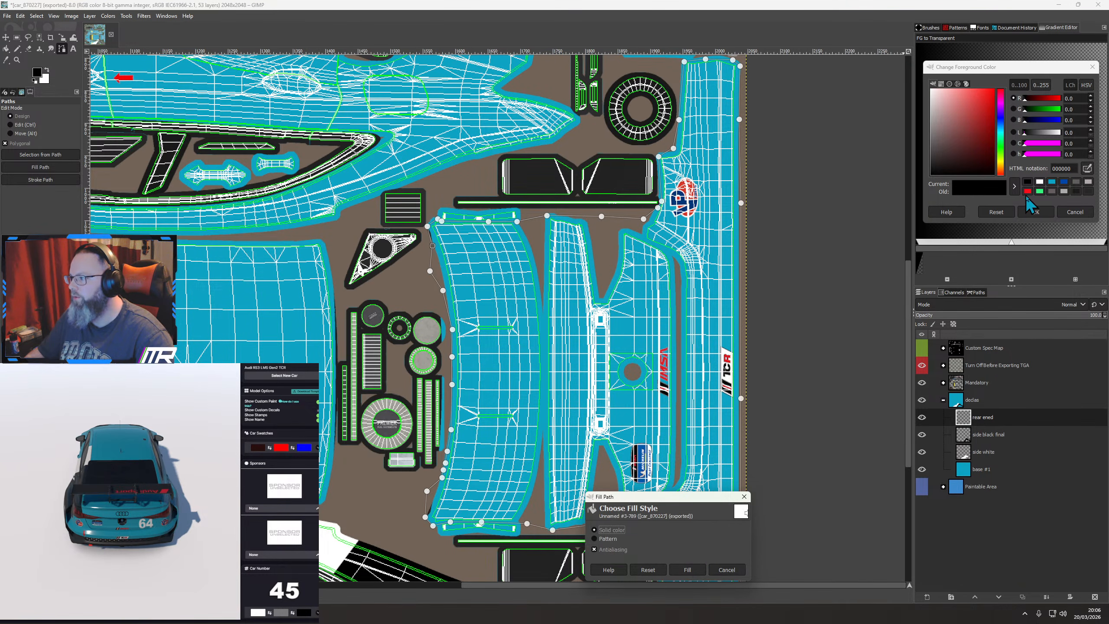
{"action": "left_click", "coordinate": [687, 570]}
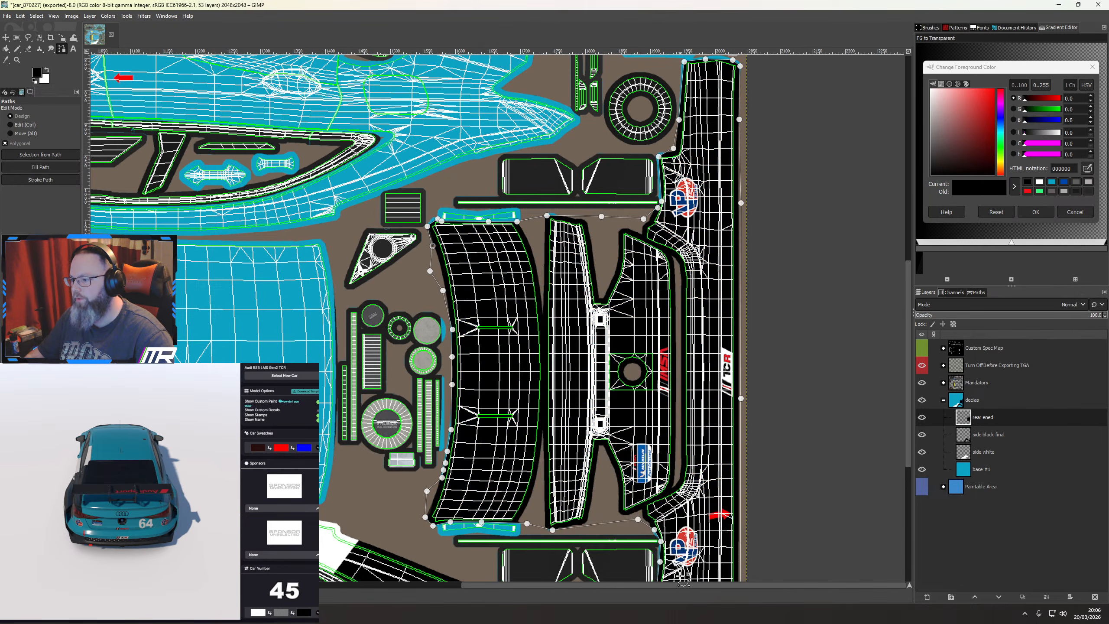
Export with the wireframe layer hidden, check the black rear in the preview, then show the wireframe again
{"action": "left_click", "coordinate": [922, 366]}
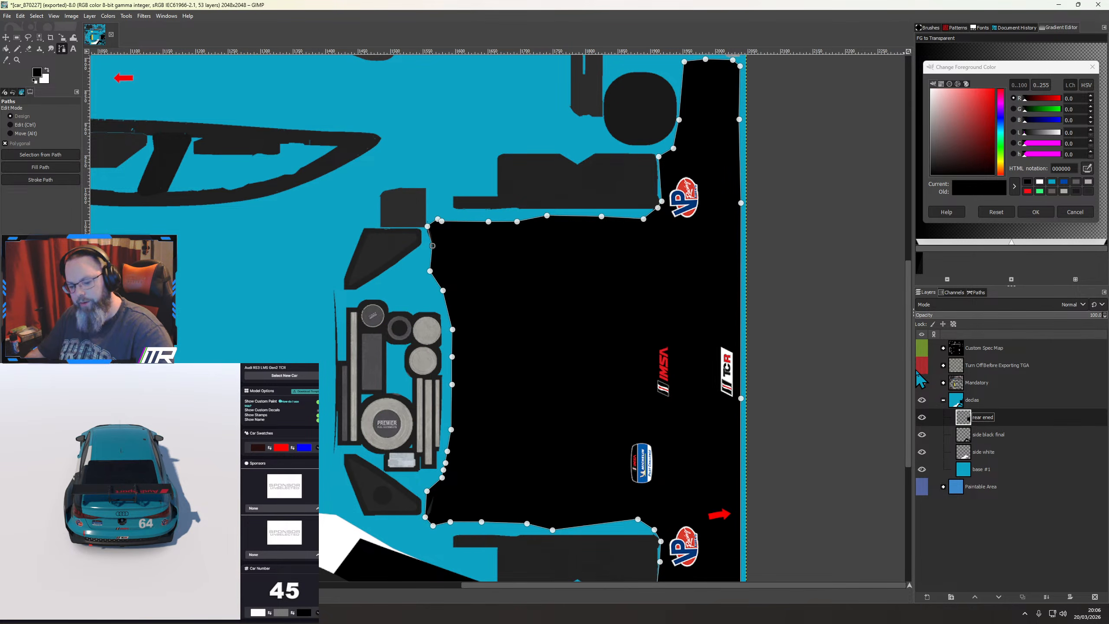
{"action": "key", "text": "ctrl+e"}
{"action": "mouse_move", "coordinate": [151, 526]}
{"action": "left_mouse_down"}
{"action": "mouse_move", "coordinate": [139, 504]}
{"action": "mouse_move", "coordinate": [116, 524]}
{"action": "mouse_move", "coordinate": [165, 522]}
{"action": "mouse_move", "coordinate": [154, 544]}
{"action": "mouse_move", "coordinate": [147, 526]}
{"action": "mouse_move", "coordinate": [172, 523]}
{"action": "left_mouse_up"}
{"action": "scroll", "coordinate": [155, 518], "scroll_direction": "up", "scroll_amount": 3}
{"action": "scroll", "coordinate": [159, 522], "scroll_direction": "up", "scroll_amount": 1}
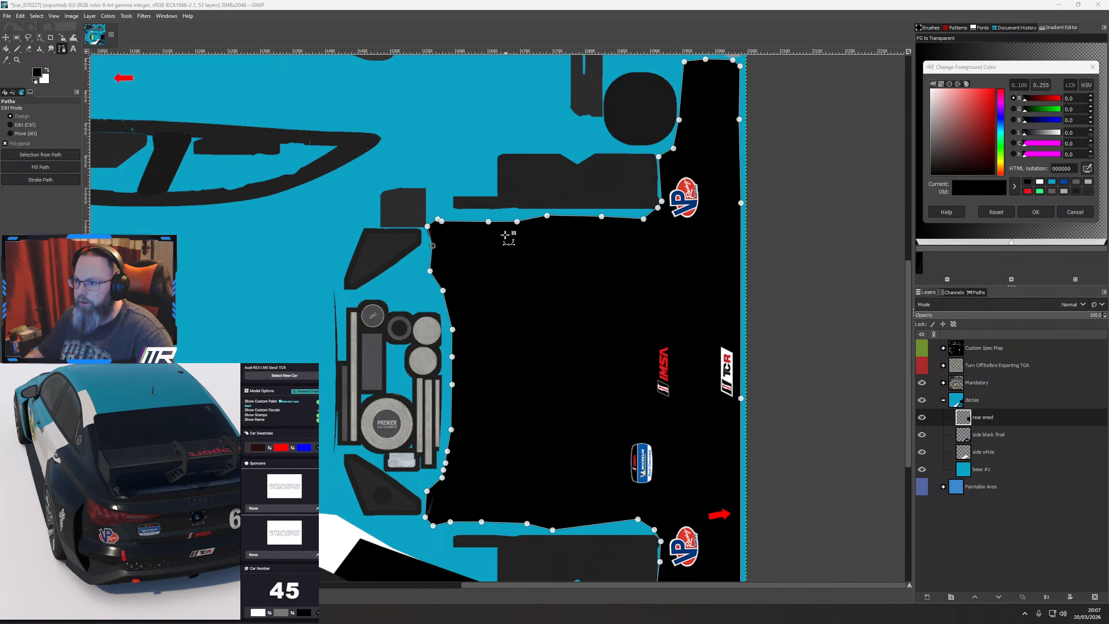
{"action": "left_click", "coordinate": [922, 365]}
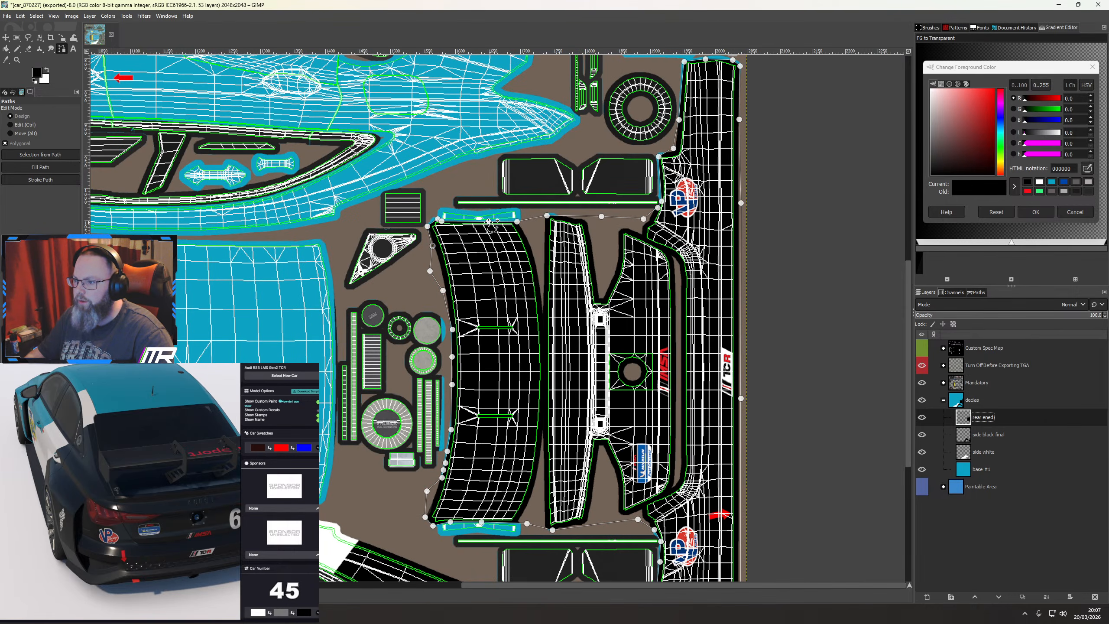
{"action": "left_click_drag", "start_coordinate": [103, 519], "coordinate": [142, 503]}
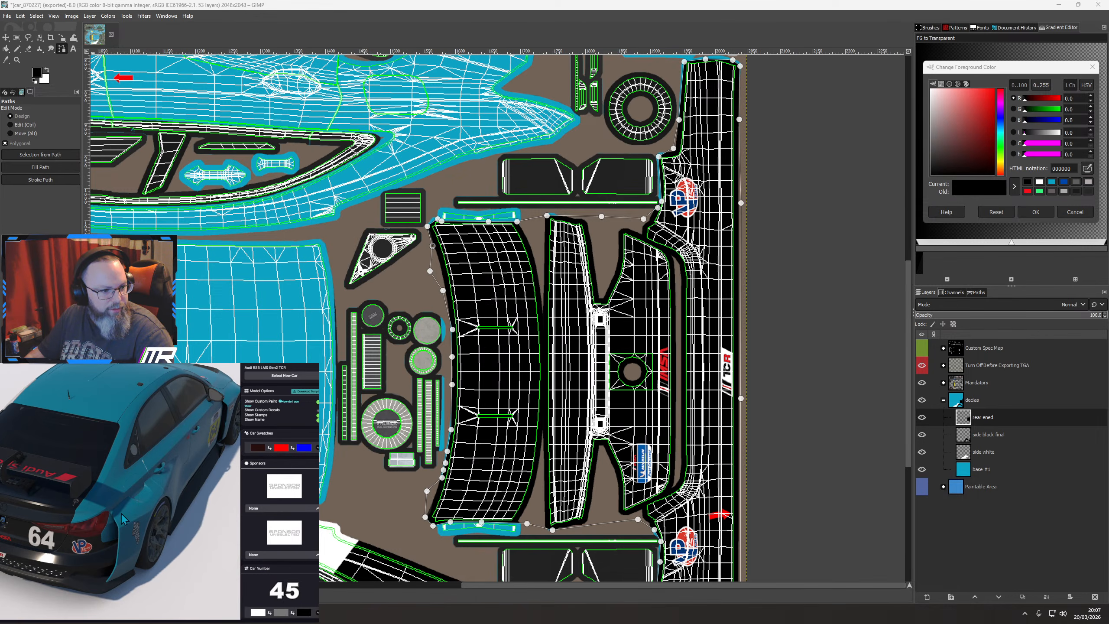
{"action": "mouse_move", "coordinate": [122, 519]}
{"action": "left_mouse_down"}
{"action": "mouse_move", "coordinate": [129, 499]}
{"action": "mouse_move", "coordinate": [158, 498]}
{"action": "mouse_move", "coordinate": [161, 509]}
{"action": "mouse_move", "coordinate": [128, 487]}
{"action": "mouse_move", "coordinate": [139, 510]}
{"action": "mouse_move", "coordinate": [173, 505]}
{"action": "mouse_move", "coordinate": [122, 501]}
{"action": "left_mouse_up"}
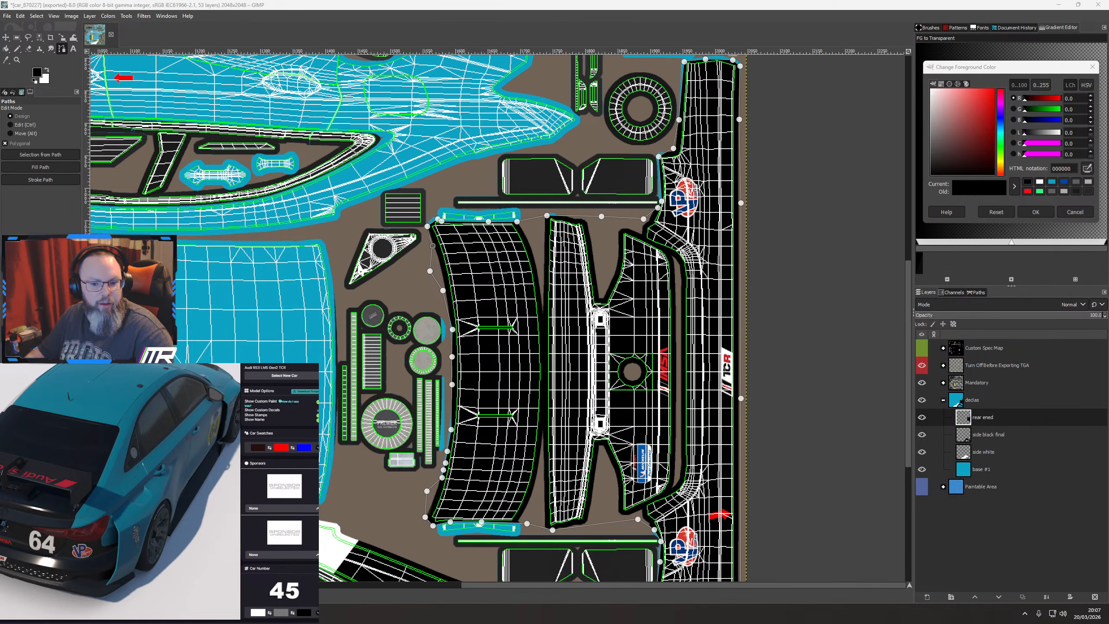
{"action": "left_click_drag", "start_coordinate": [108, 497], "coordinate": [163, 492]}
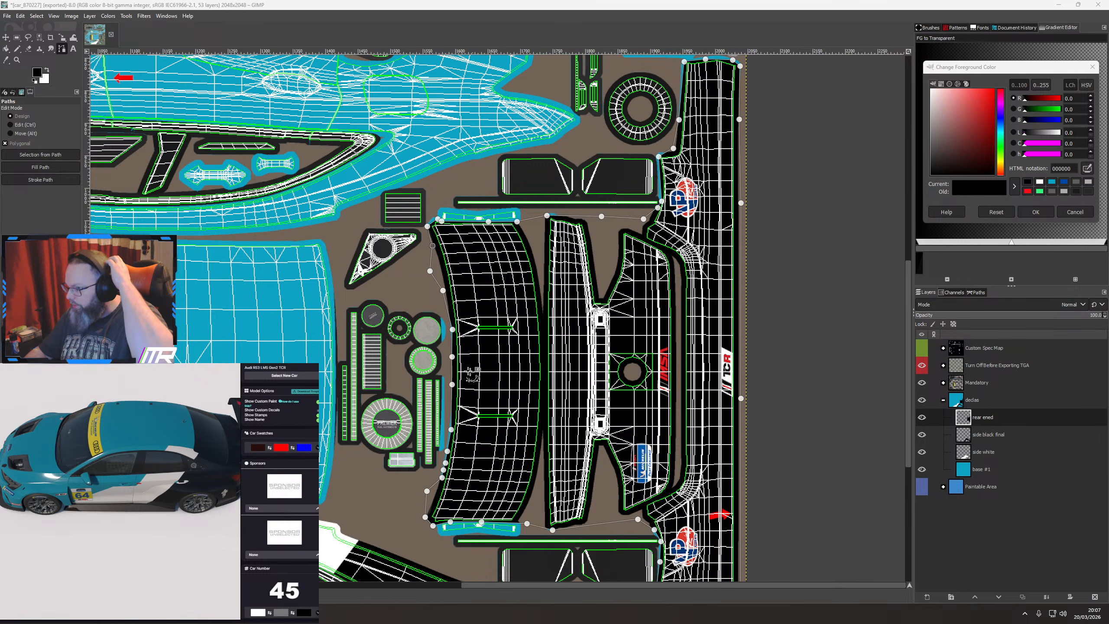
Erase the white stripe around the door decals on the side white layer
{"action": "left_click", "coordinate": [5, 37]}
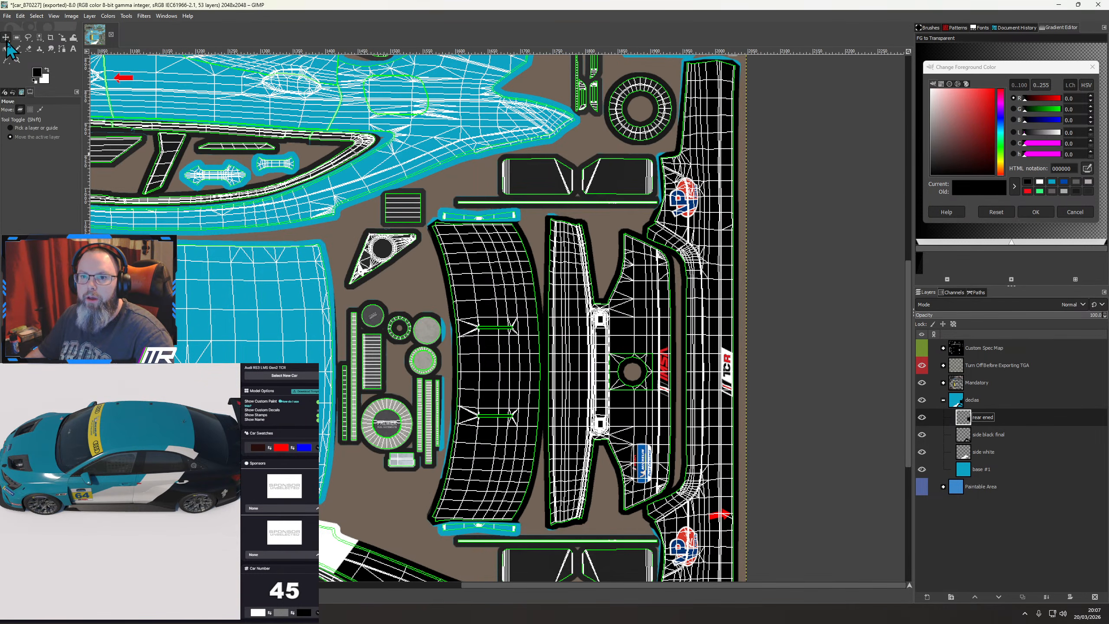
{"action": "mouse_move", "coordinate": [375, 268]}
{"action": "left_mouse_down"}
{"action": "mouse_move", "coordinate": [513, 339]}
{"action": "mouse_move", "coordinate": [623, 121]}
{"action": "left_mouse_up"}
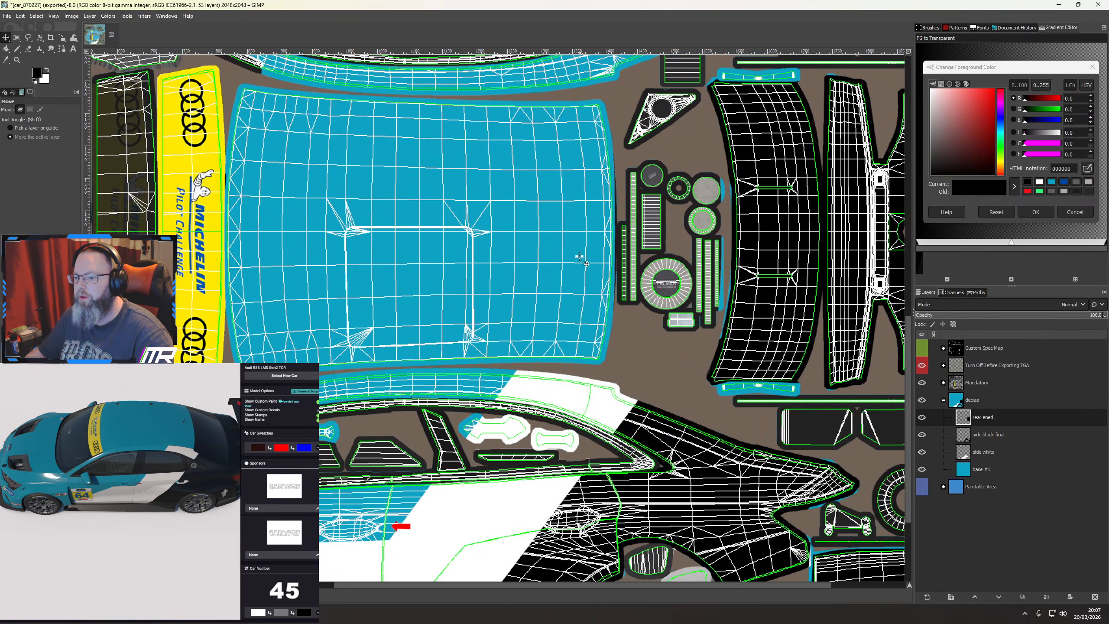
{"action": "left_click_drag", "start_coordinate": [543, 391], "coordinate": [543, 295]}
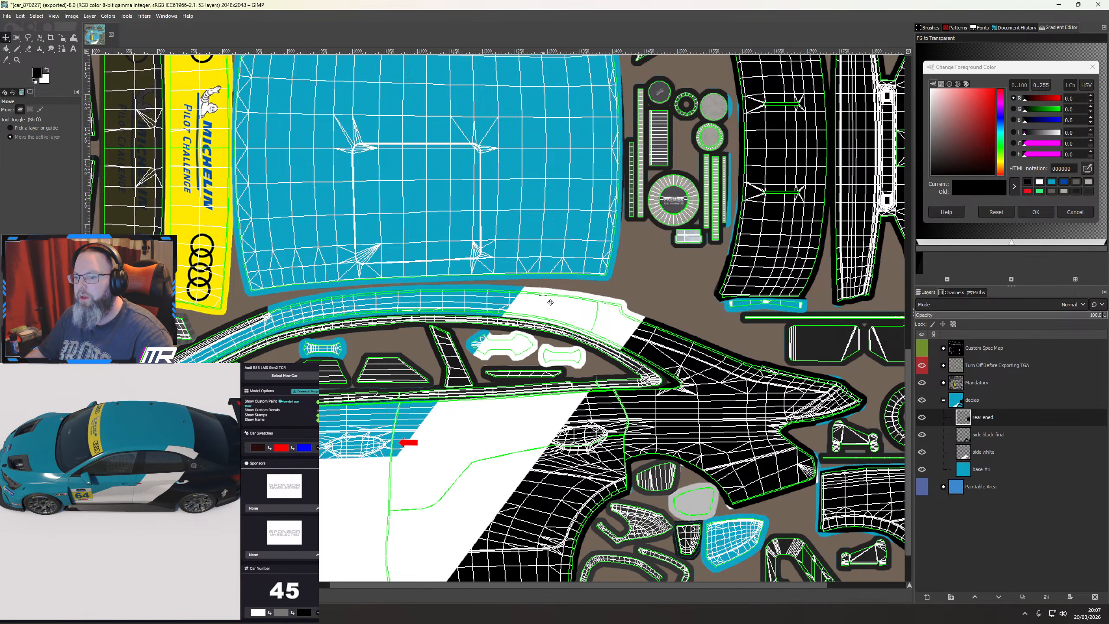
{"action": "left_click", "coordinate": [29, 48]}
{"action": "left_click", "coordinate": [983, 452]}
{"action": "scroll", "coordinate": [497, 370], "scroll_direction": "up", "scroll_amount": 3}
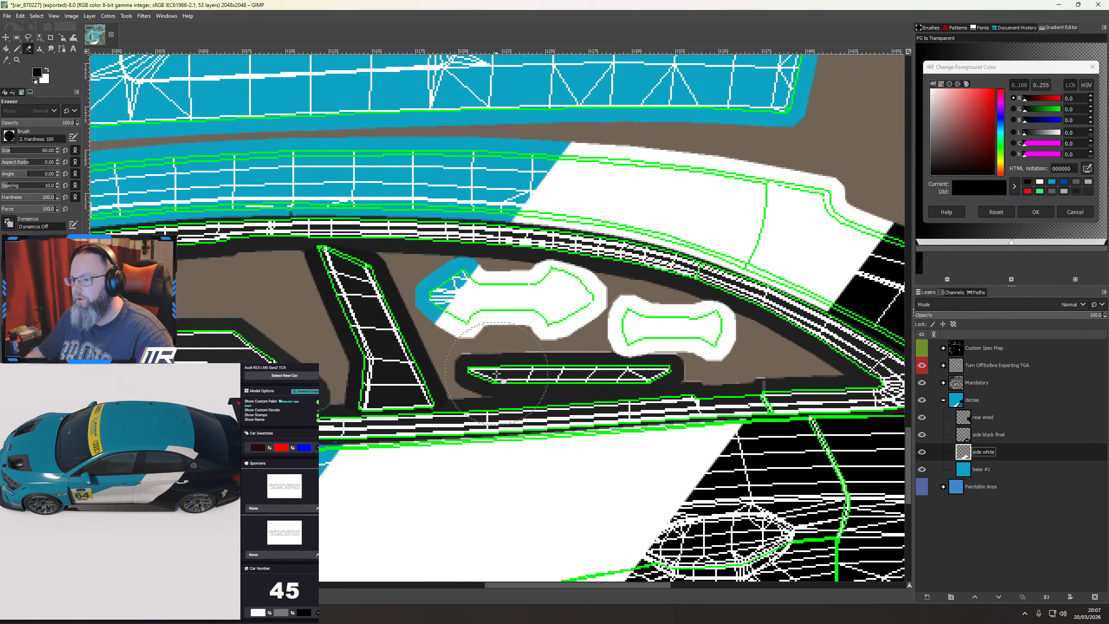
{"action": "mouse_move", "coordinate": [449, 306]}
{"action": "left_mouse_down"}
{"action": "mouse_move", "coordinate": [557, 316]}
{"action": "mouse_move", "coordinate": [550, 345]}
{"action": "mouse_move", "coordinate": [720, 326]}
{"action": "left_mouse_up"}
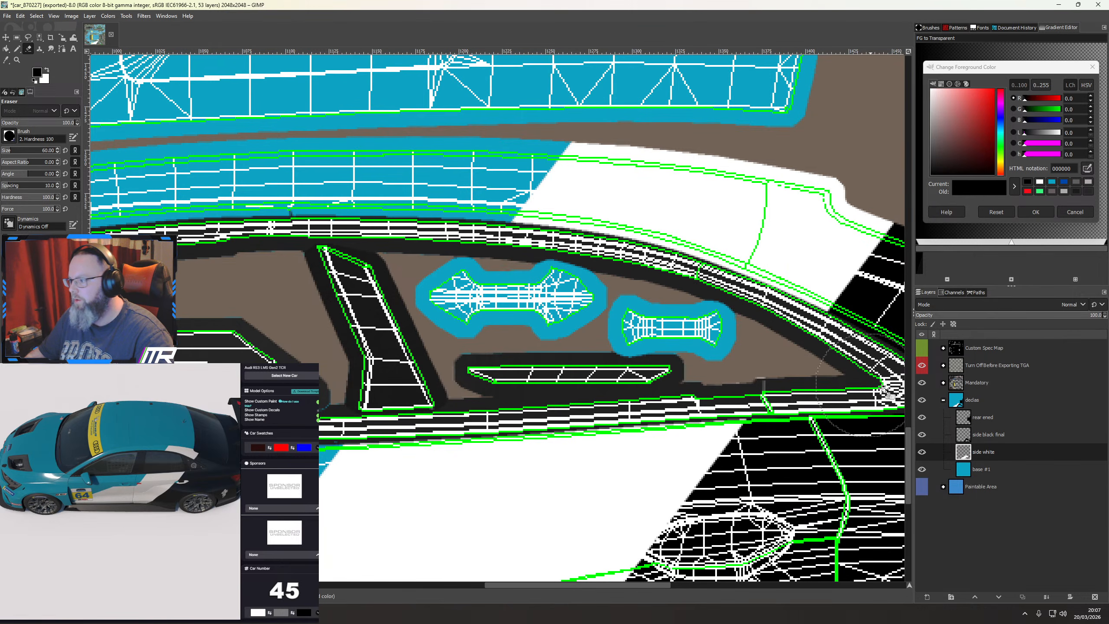
{"action": "left_click", "coordinate": [922, 434]}
{"action": "left_click", "coordinate": [922, 435]}
{"action": "left_click", "coordinate": [922, 434]}
{"action": "left_click", "coordinate": [922, 435]}
{"action": "key", "text": "minus"}
{"action": "key", "text": "minus"}
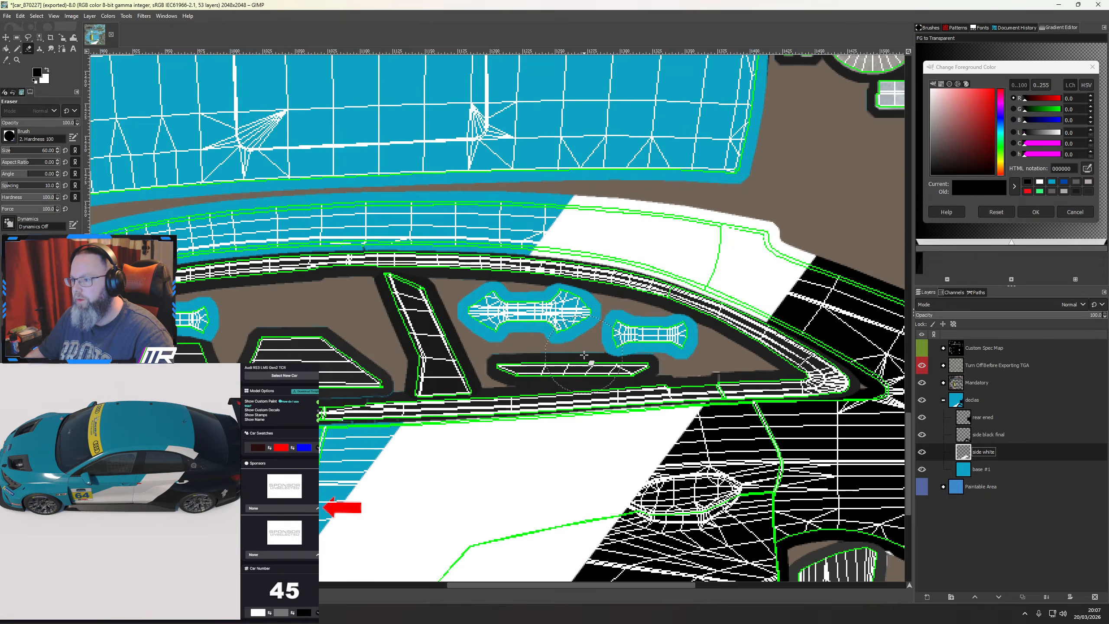
Re-export to car_870227.tga with the wireframe hidden, check the side view, then restore the wireframe
{"action": "left_click", "coordinate": [923, 366]}
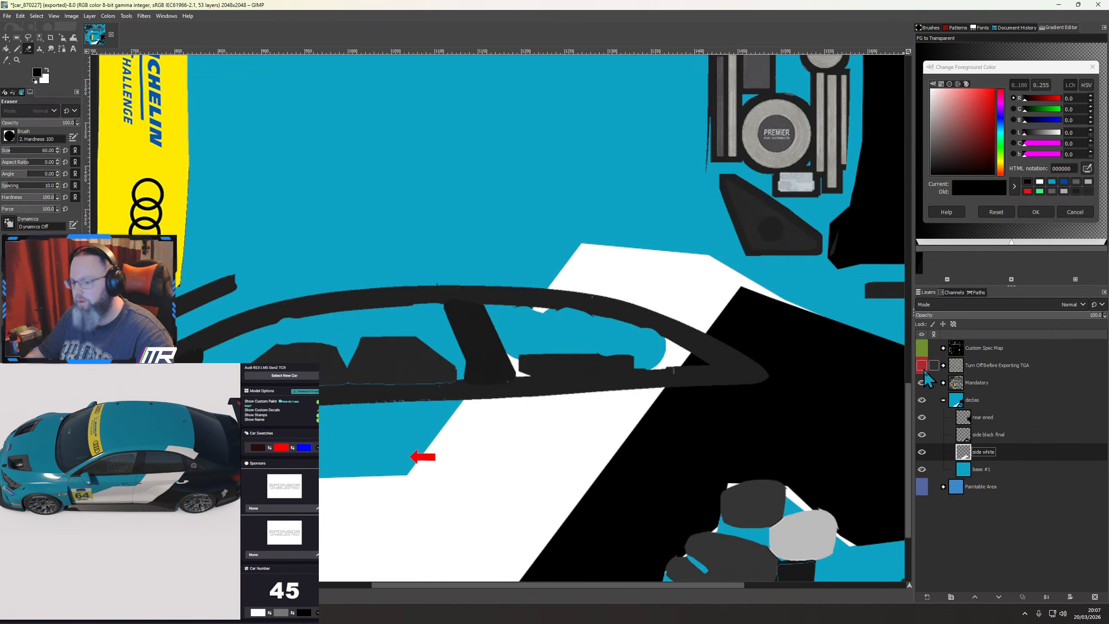
{"action": "key", "text": "ctrl+e"}
{"action": "left_click_drag", "start_coordinate": [147, 490], "coordinate": [190, 464]}
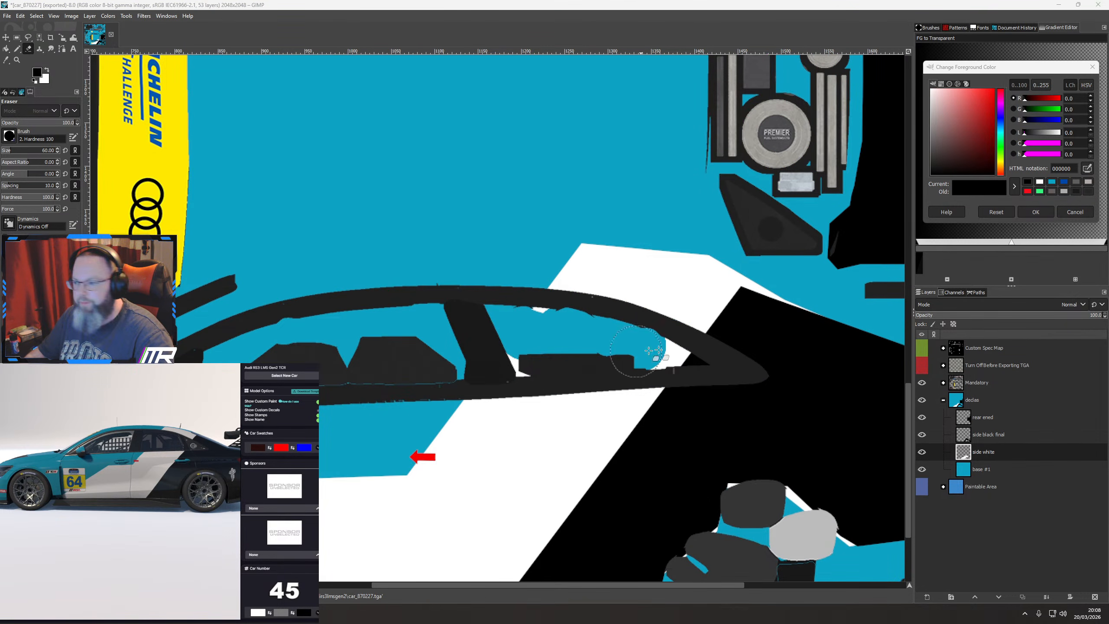
{"action": "left_click", "coordinate": [922, 365]}
{"action": "key", "text": "minus"}
{"action": "key", "text": "minus"}
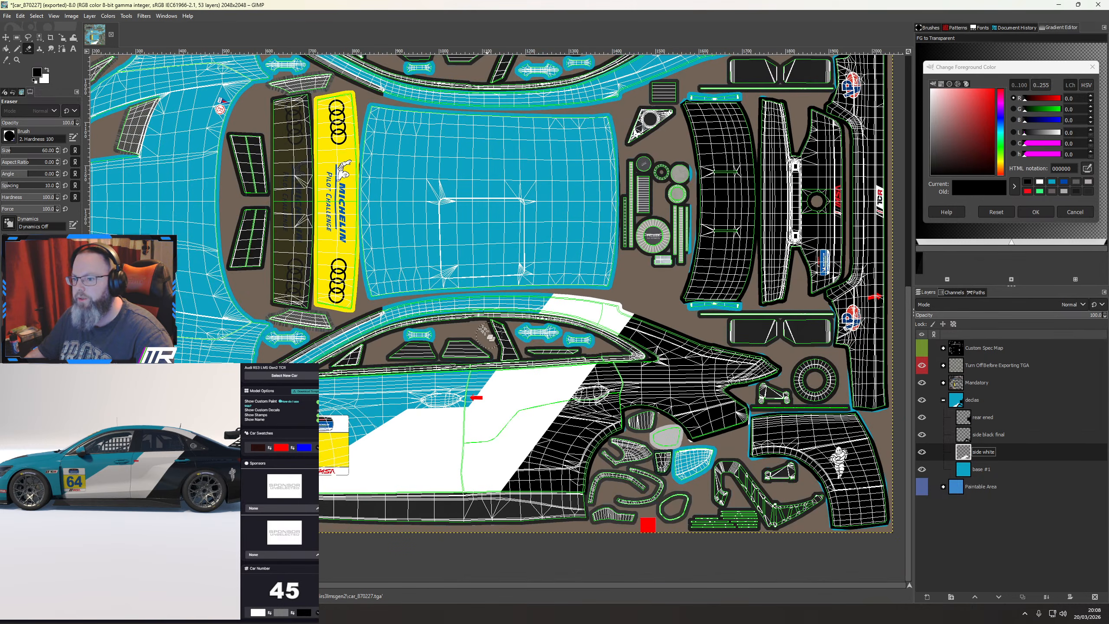
{"action": "scroll", "coordinate": [485, 330], "scroll_direction": "up", "scroll_amount": 5}
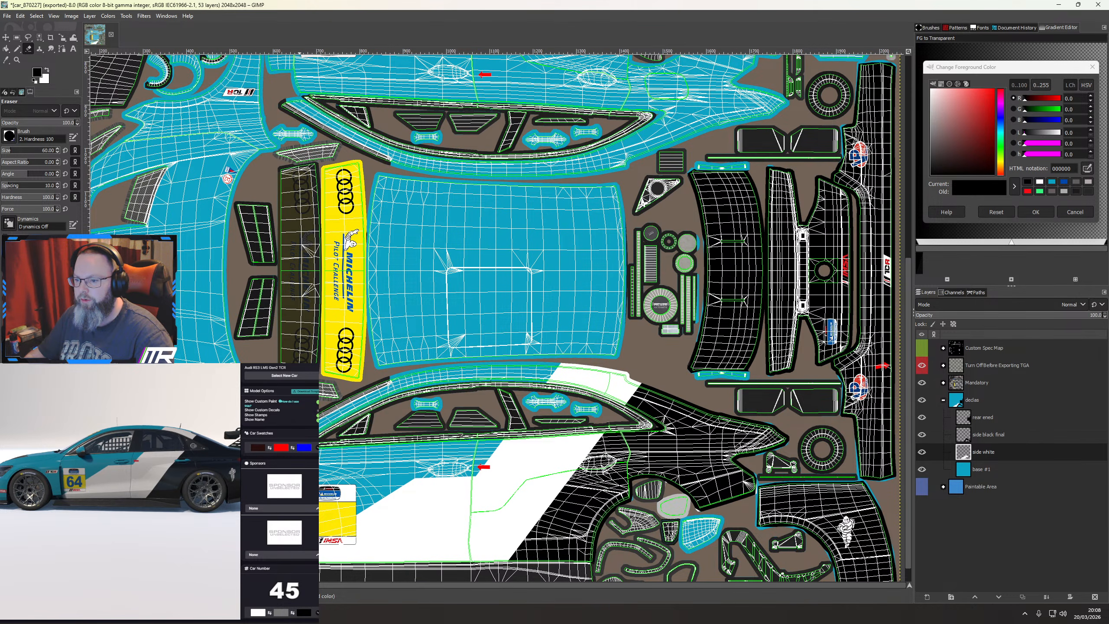
{"action": "key", "text": "n"}
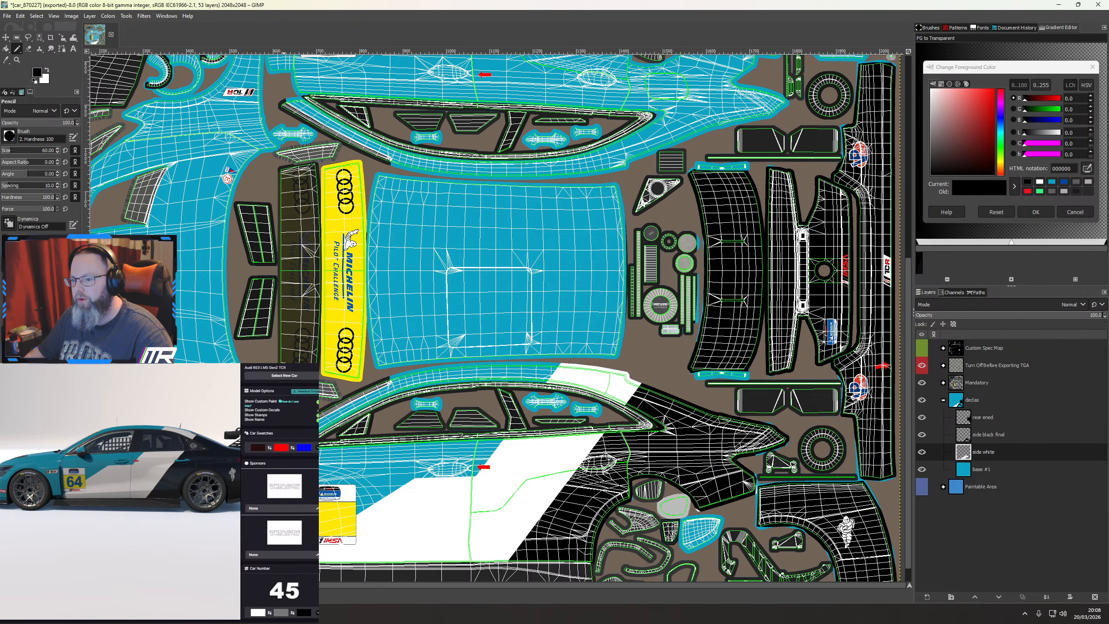
{"action": "left_click_drag", "start_coordinate": [531, 312], "coordinate": [538, 350]}
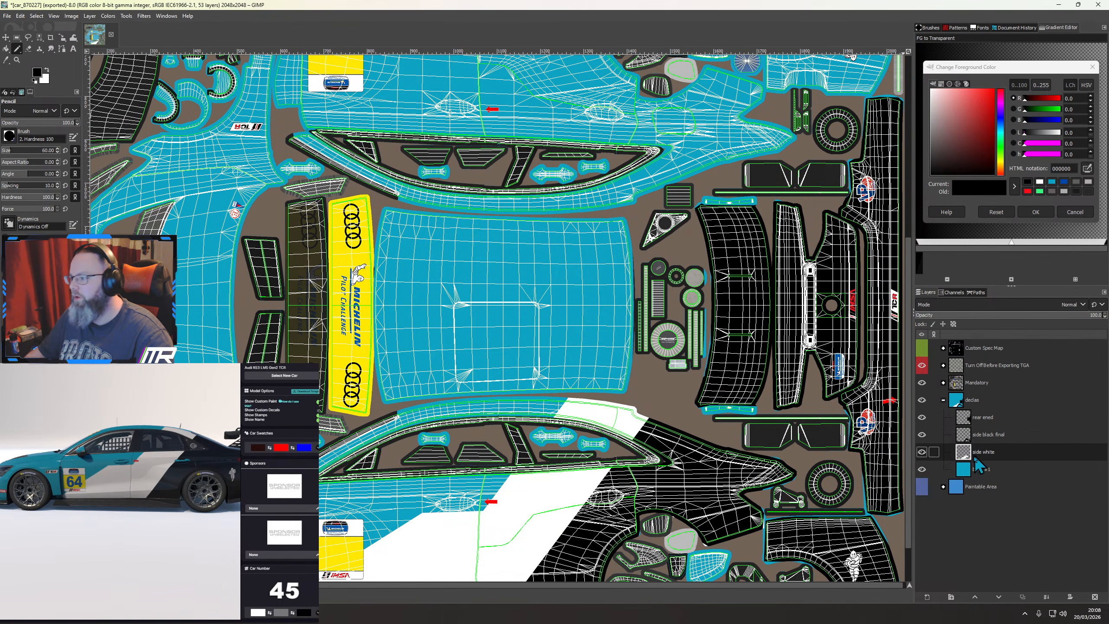
Add a new layer named 'roof' above the 'rear ened' layer
{"action": "left_click", "coordinate": [988, 418]}
{"action": "left_click", "coordinate": [928, 597]}
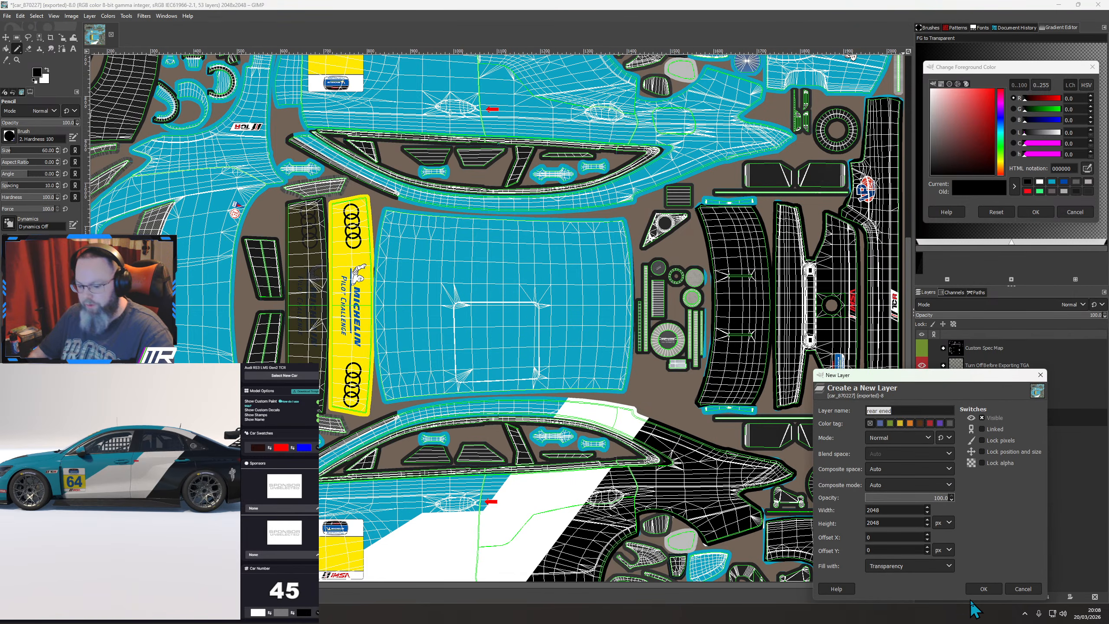
{"action": "type", "text": "roof"}
{"action": "key", "text": "Return"}
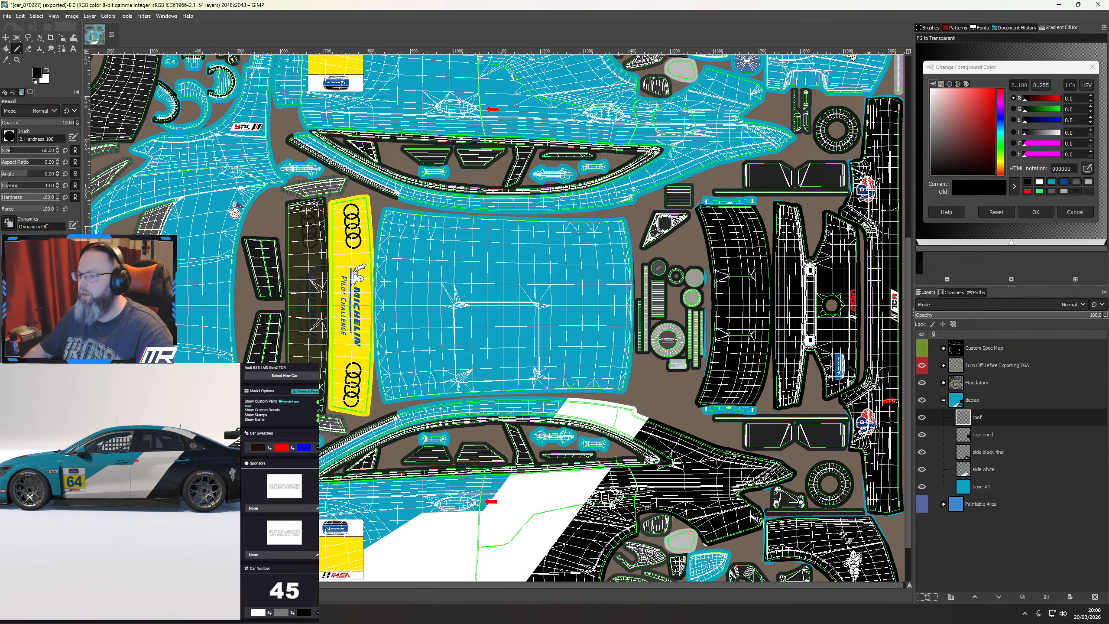
Start a roof outline path along its top edge and right side, undoing two misplaced anchors
{"action": "left_click", "coordinate": [62, 48]}
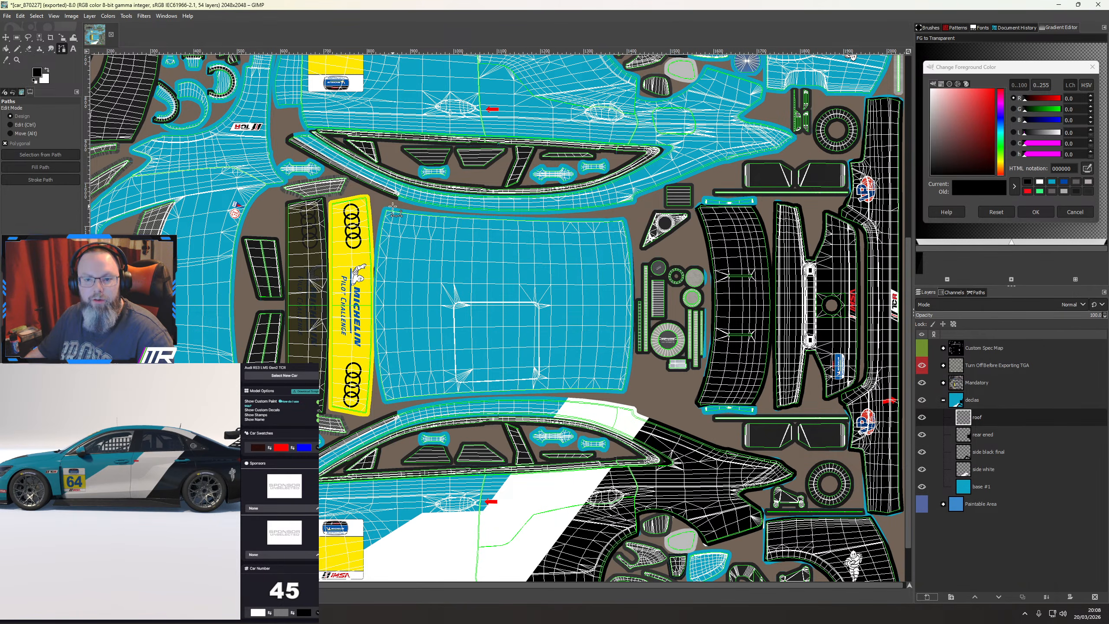
{"action": "scroll", "coordinate": [393, 206], "scroll_direction": "up", "scroll_amount": 3}
{"action": "left_click", "coordinate": [356, 195]}
{"action": "left_click", "coordinate": [616, 231]}
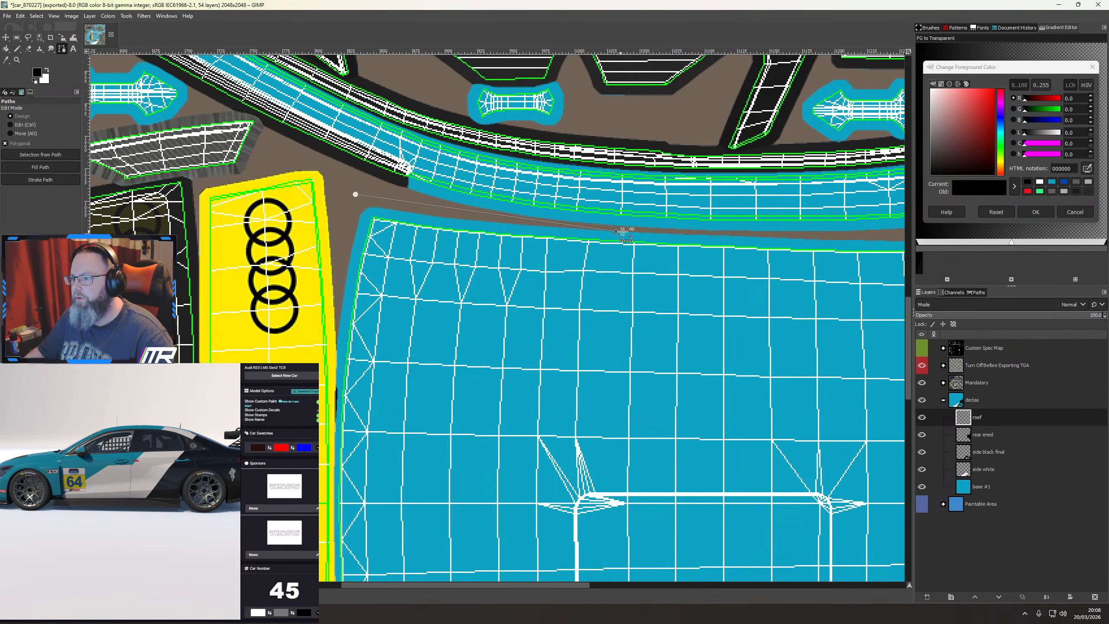
{"action": "left_click", "coordinate": [857, 237]}
{"action": "scroll", "coordinate": [857, 237], "scroll_direction": "right", "scroll_amount": 8}
{"action": "left_click", "coordinate": [497, 222]}
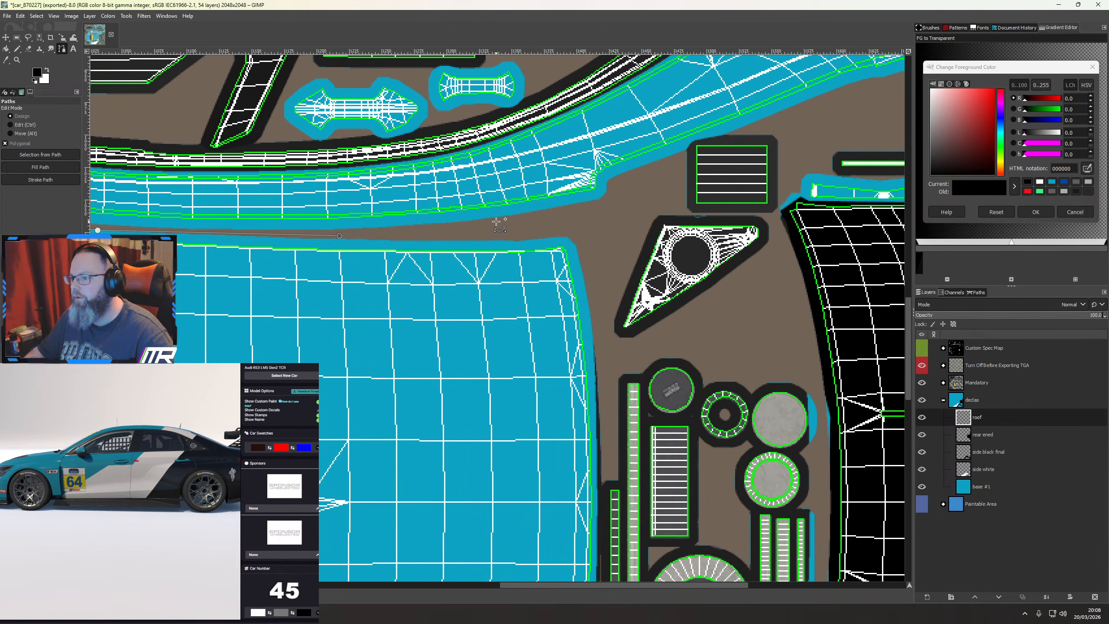
{"action": "left_click", "coordinate": [607, 402]}
{"action": "scroll", "coordinate": [607, 401], "scroll_direction": "down", "scroll_amount": 4}
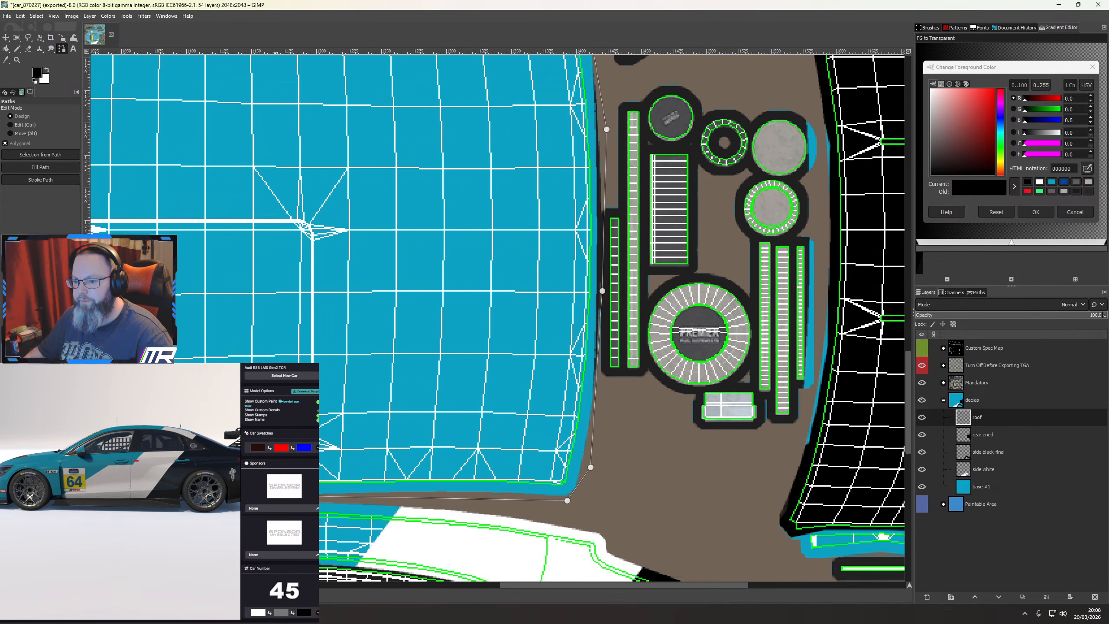
{"action": "scroll", "coordinate": [556, 497], "scroll_direction": "left", "scroll_amount": 9}
{"action": "left_click", "coordinate": [839, 474]}
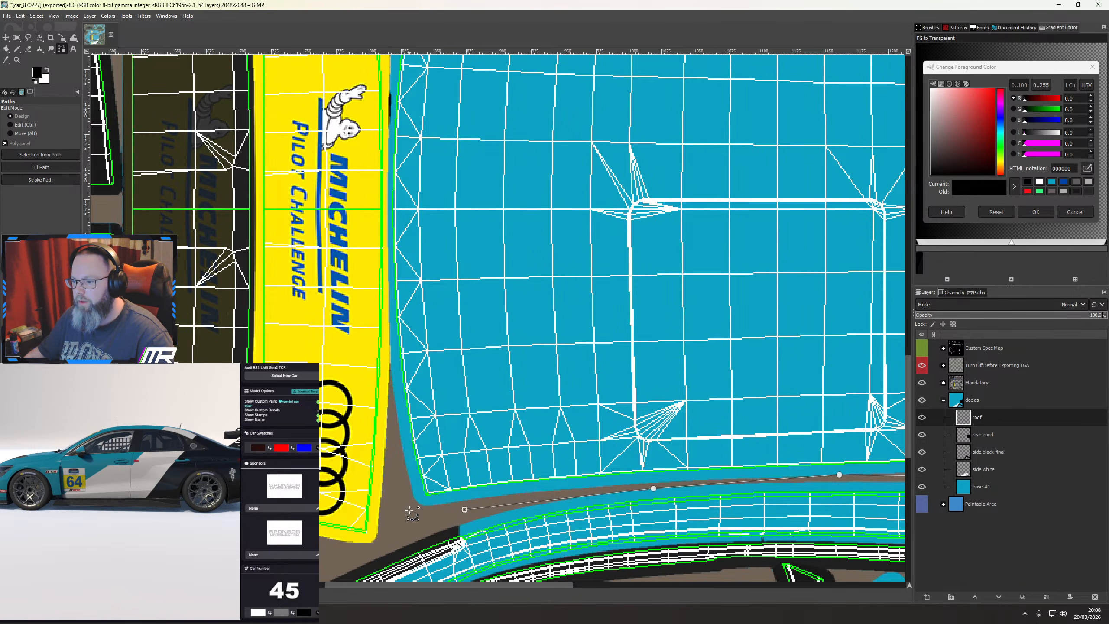
{"action": "left_click", "coordinate": [388, 398]}
{"action": "left_click", "coordinate": [386, 300]}
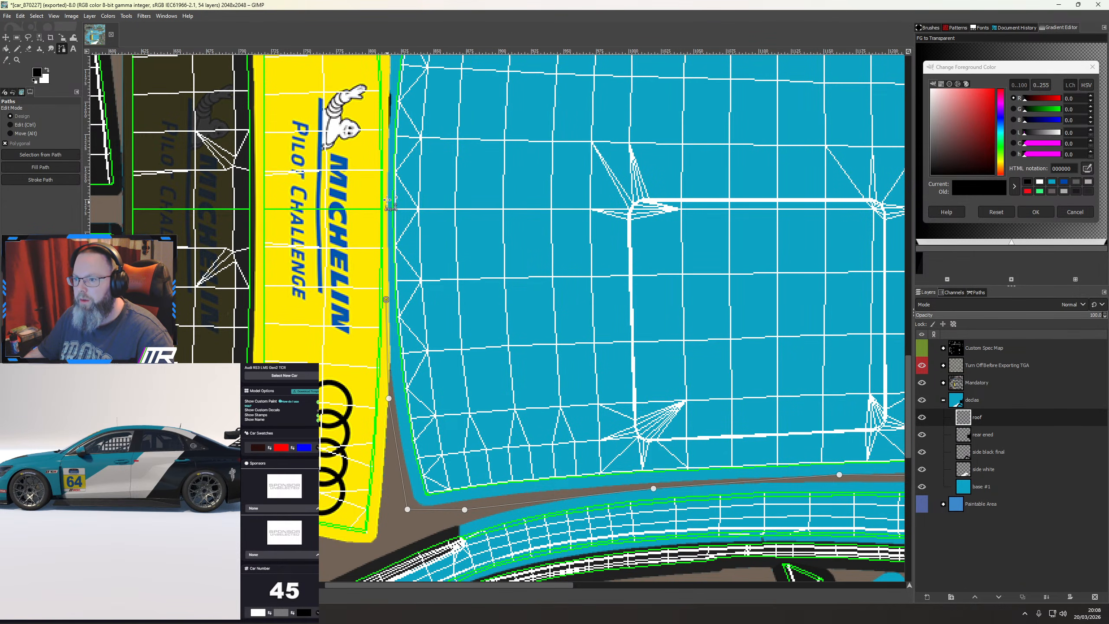
{"action": "key", "text": "ctrl+z"}
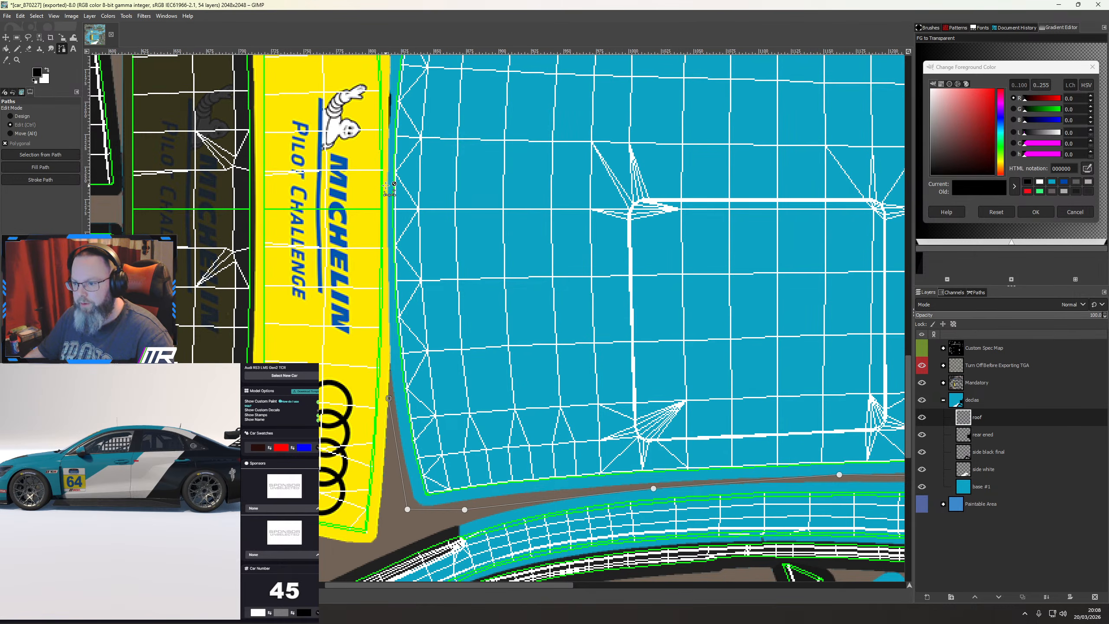
{"action": "key", "text": "ctrl+z"}
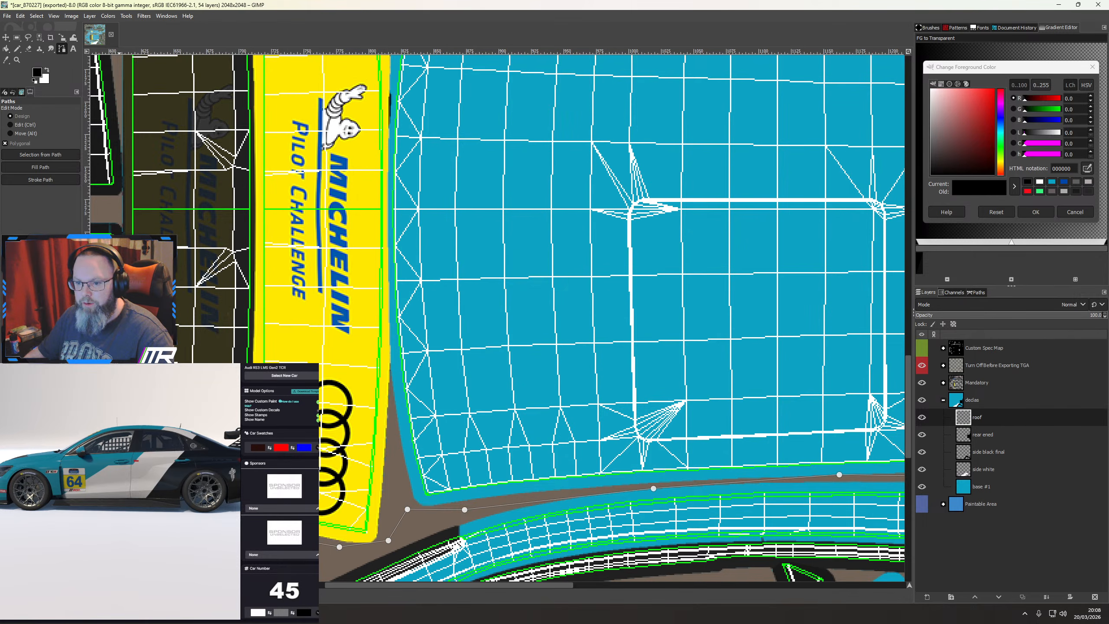
Complete the roof outline up the dark panel's edge and along the banner top to the start
{"action": "left_click_drag", "start_coordinate": [119, 306], "coordinate": [213, 498]}
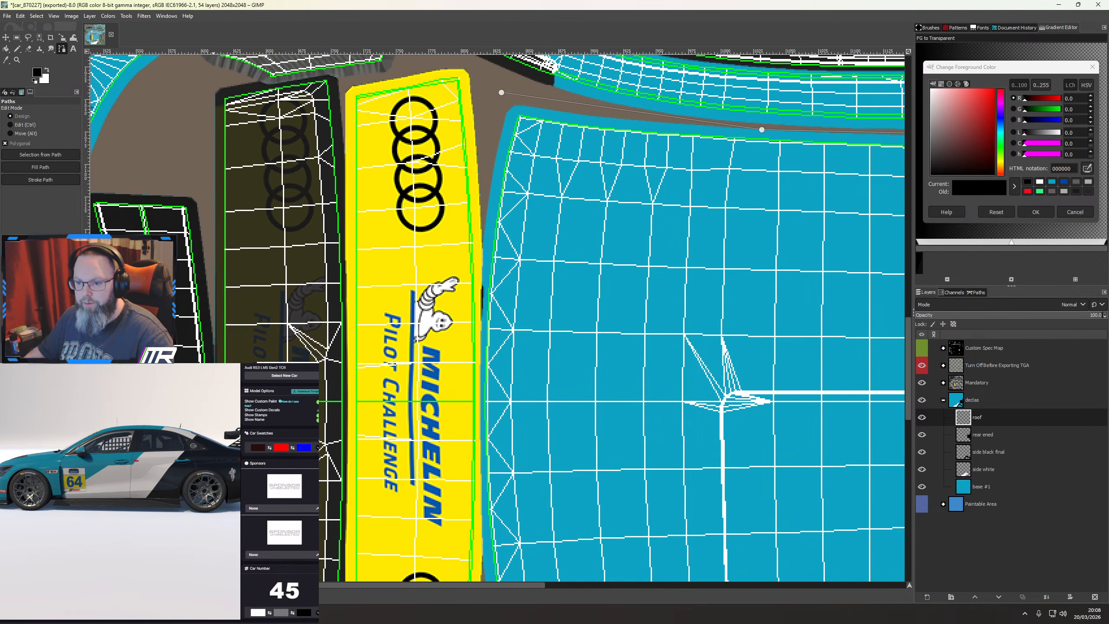
{"action": "left_click", "coordinate": [216, 299]}
{"action": "left_click", "coordinate": [215, 94]}
{"action": "left_click", "coordinate": [269, 84]}
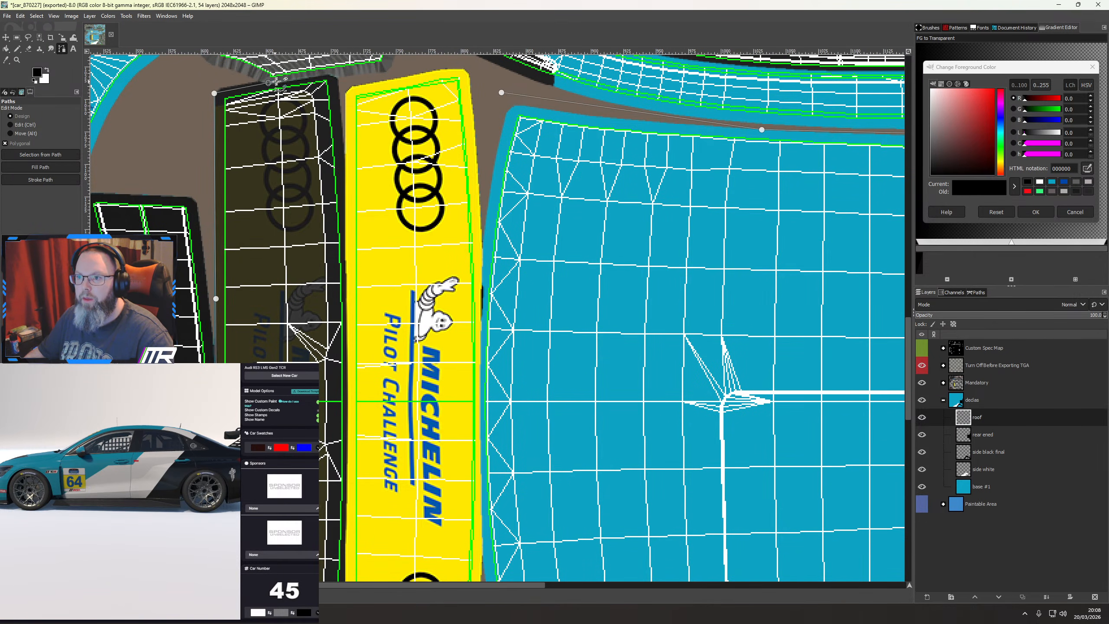
{"action": "left_click", "coordinate": [334, 72]}
{"action": "left_click", "coordinate": [418, 67]}
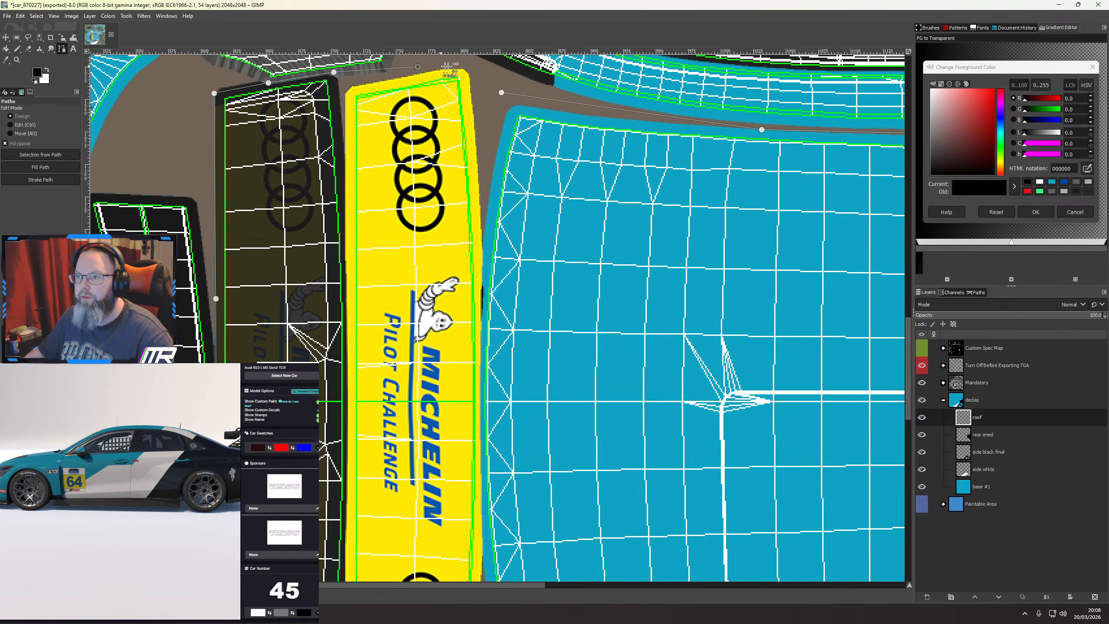
{"action": "left_click", "coordinate": [478, 65]}
Fill the roof path with solid black foreground colour
{"action": "right_click", "coordinate": [590, 219]}
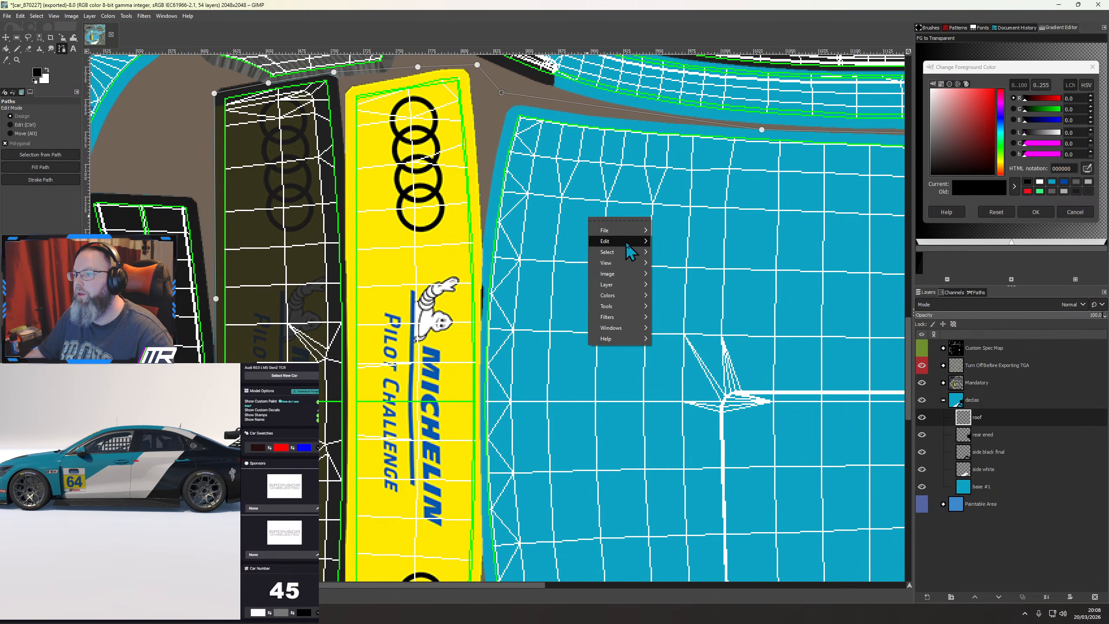
{"action": "mouse_move", "coordinate": [626, 242]}
{"action": "left_click", "coordinate": [684, 444]}
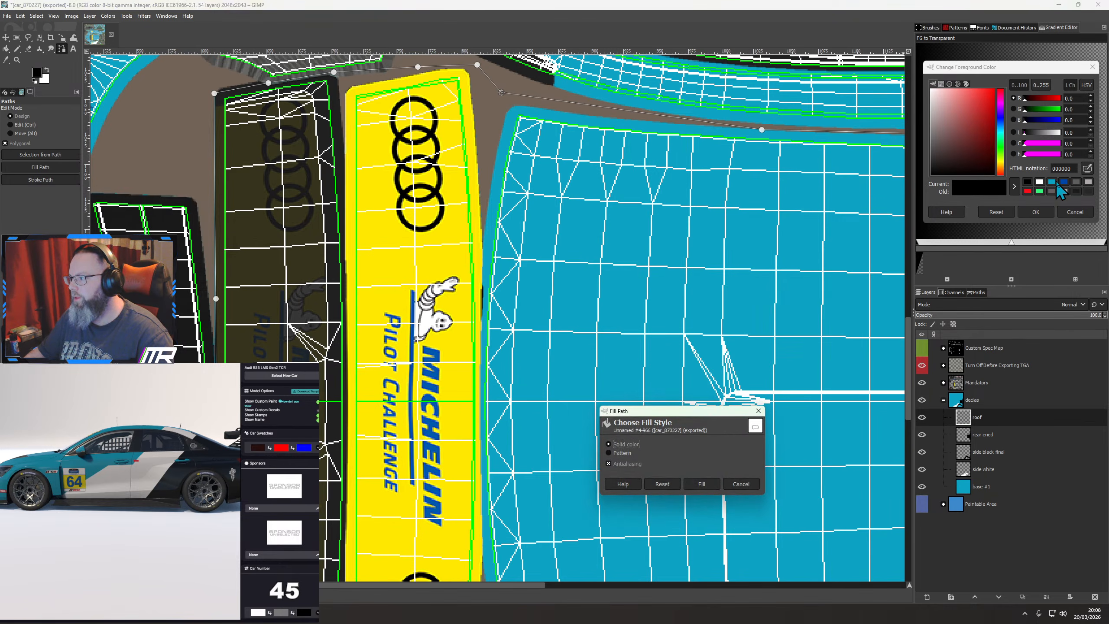
{"action": "left_click", "coordinate": [700, 484]}
{"action": "scroll", "coordinate": [640, 443], "scroll_direction": "down", "scroll_amount": 3}
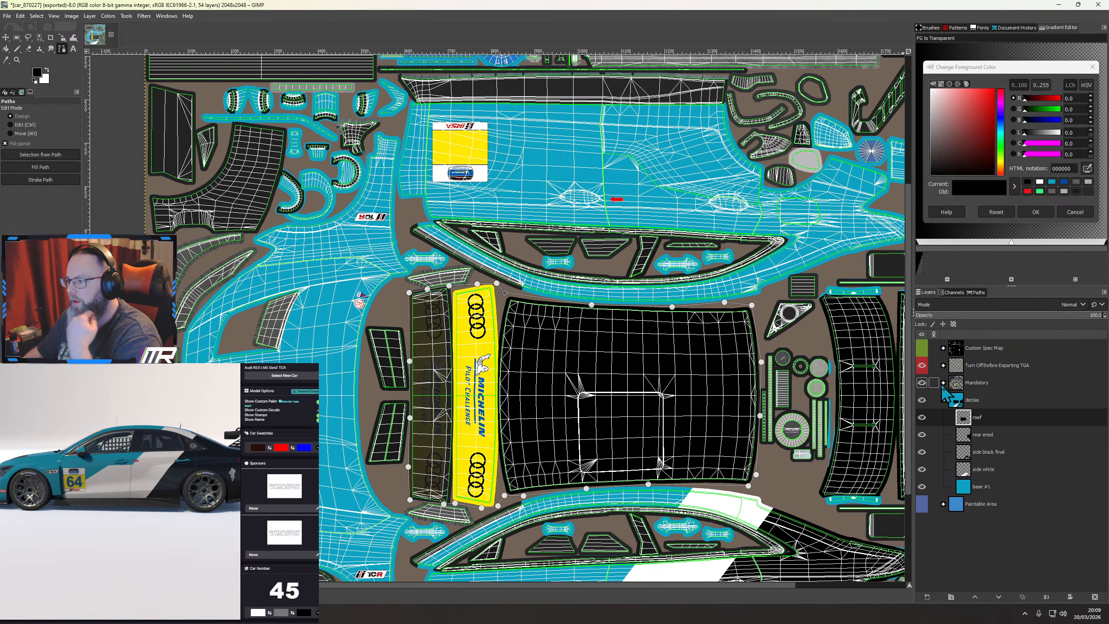
Expand the Mandatory group and make the Car_decal layer active
{"action": "left_click", "coordinate": [921, 382]}
{"action": "left_click", "coordinate": [921, 383]}
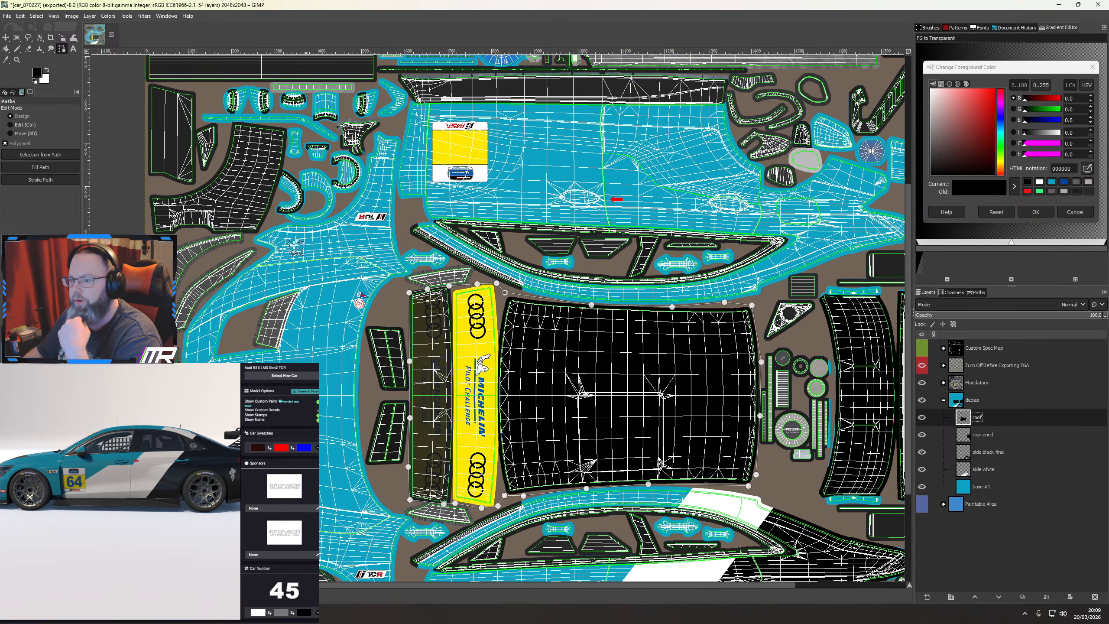
{"action": "left_click", "coordinate": [5, 38]}
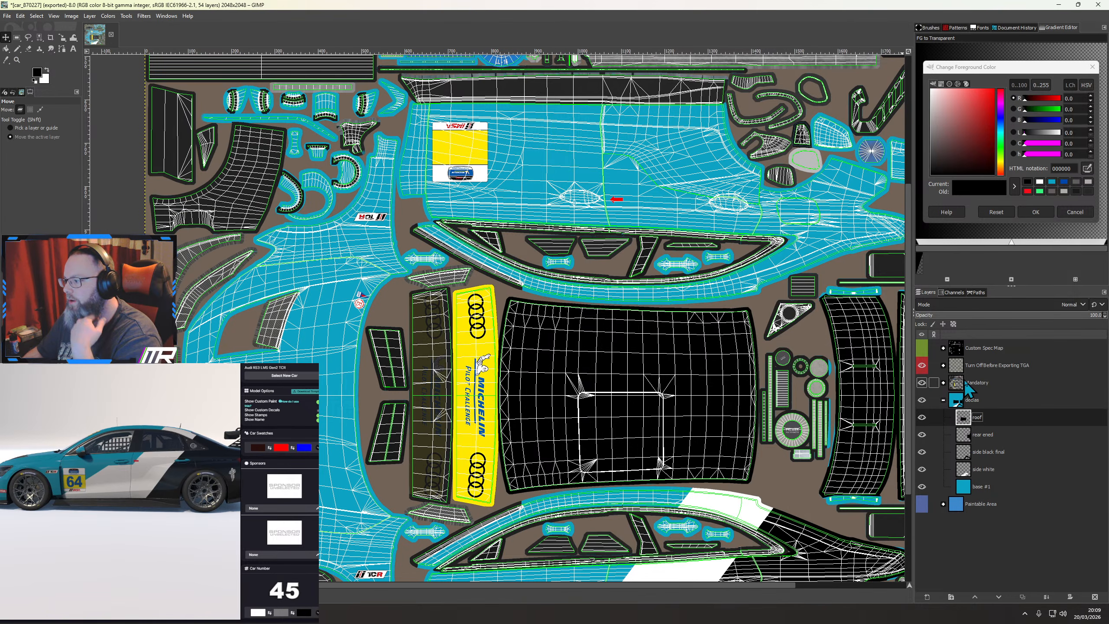
{"action": "left_click", "coordinate": [943, 382]}
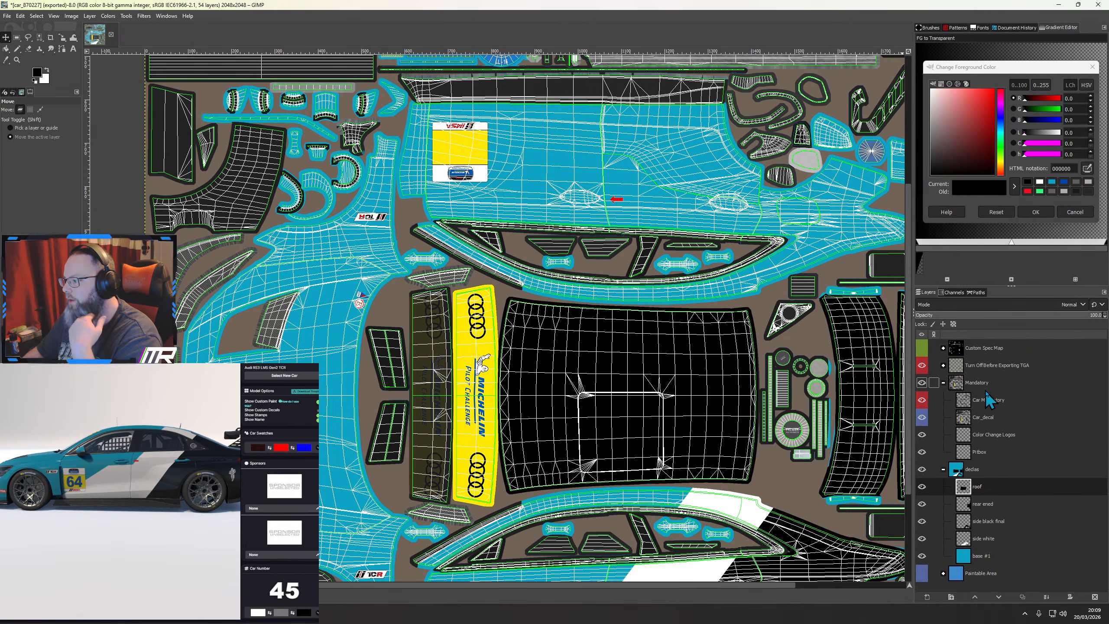
{"action": "left_click", "coordinate": [923, 418]}
{"action": "left_click", "coordinate": [922, 417]}
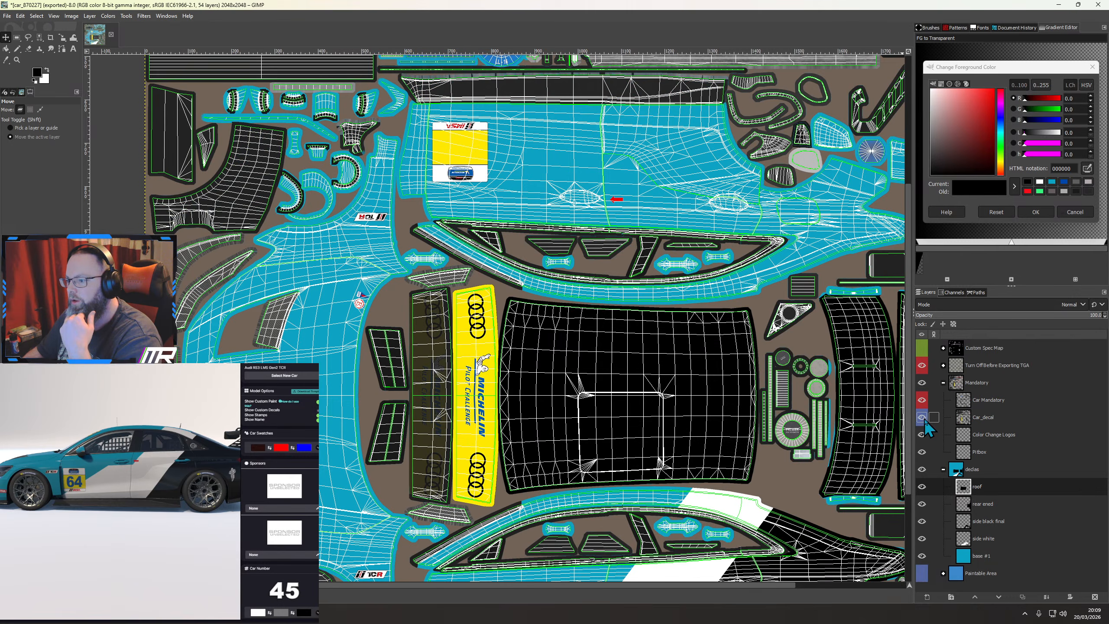
{"action": "left_click", "coordinate": [979, 417]}
Erase the yellow Audi and Michelin decal from both strips beside the roof
{"action": "left_click", "coordinate": [28, 49]}
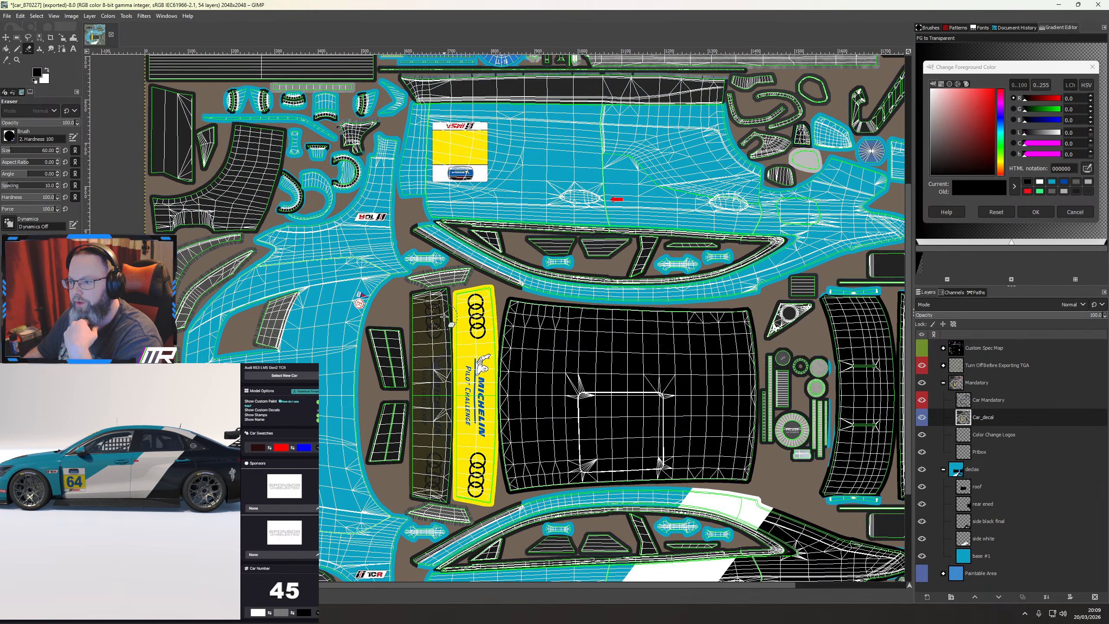
{"action": "mouse_move", "coordinate": [457, 300]}
{"action": "left_mouse_down"}
{"action": "mouse_move", "coordinate": [481, 295]}
{"action": "mouse_move", "coordinate": [497, 444]}
{"action": "mouse_move", "coordinate": [500, 320]}
{"action": "mouse_move", "coordinate": [498, 471]}
{"action": "mouse_move", "coordinate": [480, 497]}
{"action": "mouse_move", "coordinate": [460, 494]}
{"action": "mouse_move", "coordinate": [454, 323]}
{"action": "mouse_move", "coordinate": [466, 318]}
{"action": "mouse_move", "coordinate": [457, 463]}
{"action": "left_mouse_up"}
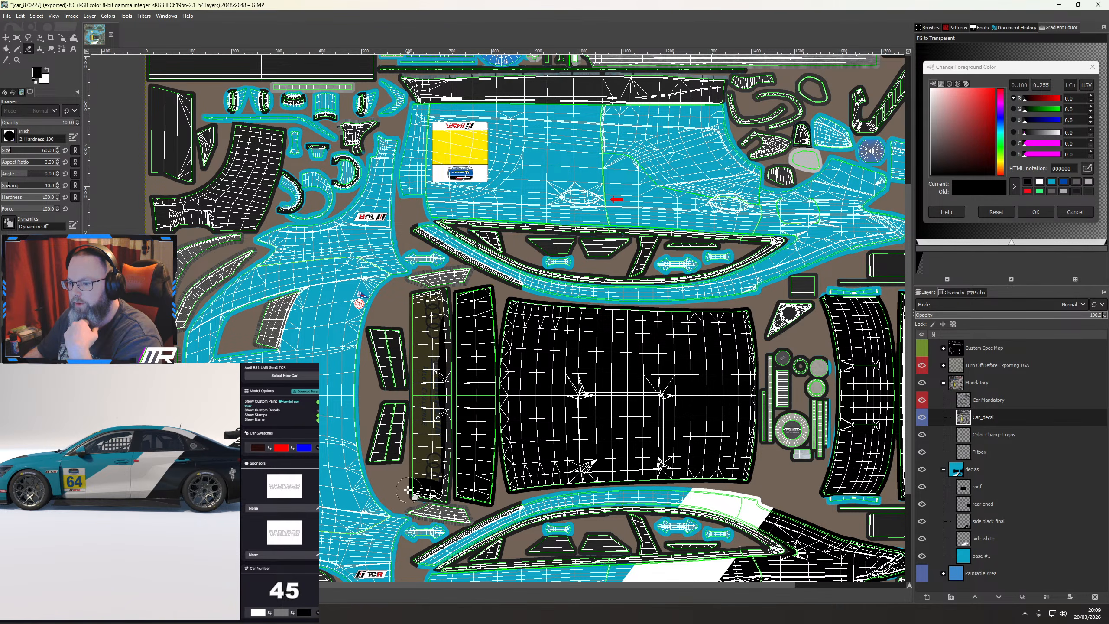
{"action": "mouse_move", "coordinate": [411, 396]}
{"action": "left_mouse_down"}
{"action": "mouse_move", "coordinate": [420, 301]}
{"action": "mouse_move", "coordinate": [432, 299]}
{"action": "mouse_move", "coordinate": [437, 454]}
{"action": "mouse_move", "coordinate": [429, 347]}
{"action": "left_mouse_up"}
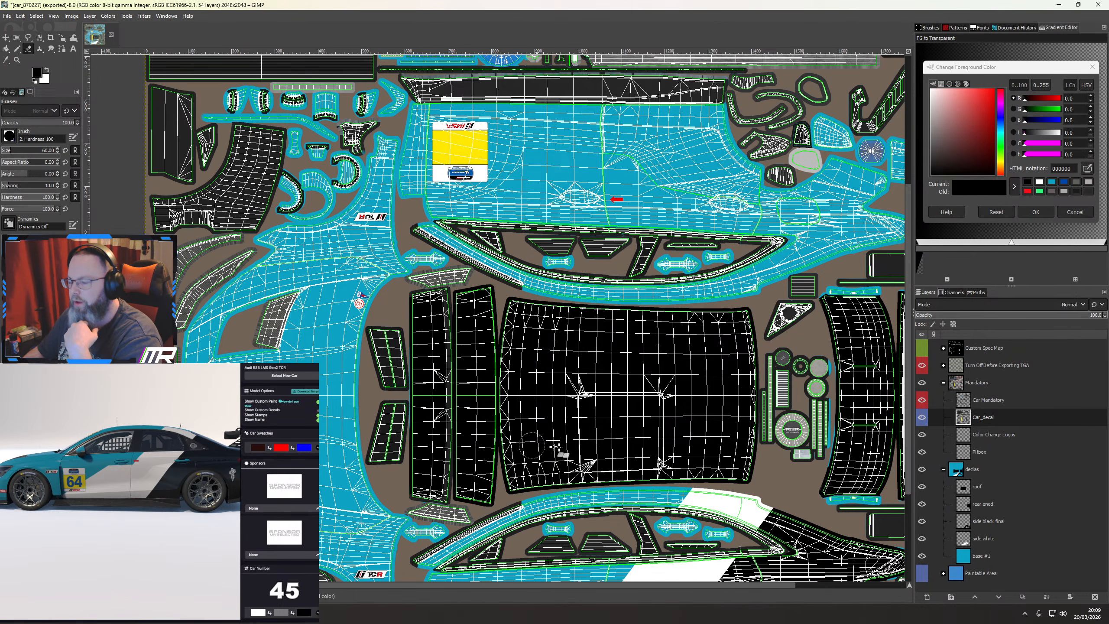
Export the livery with the wireframe hidden to check the black roof, then start a 'bonnet' layer
{"action": "left_click", "coordinate": [943, 383]}
{"action": "left_click", "coordinate": [922, 365]}
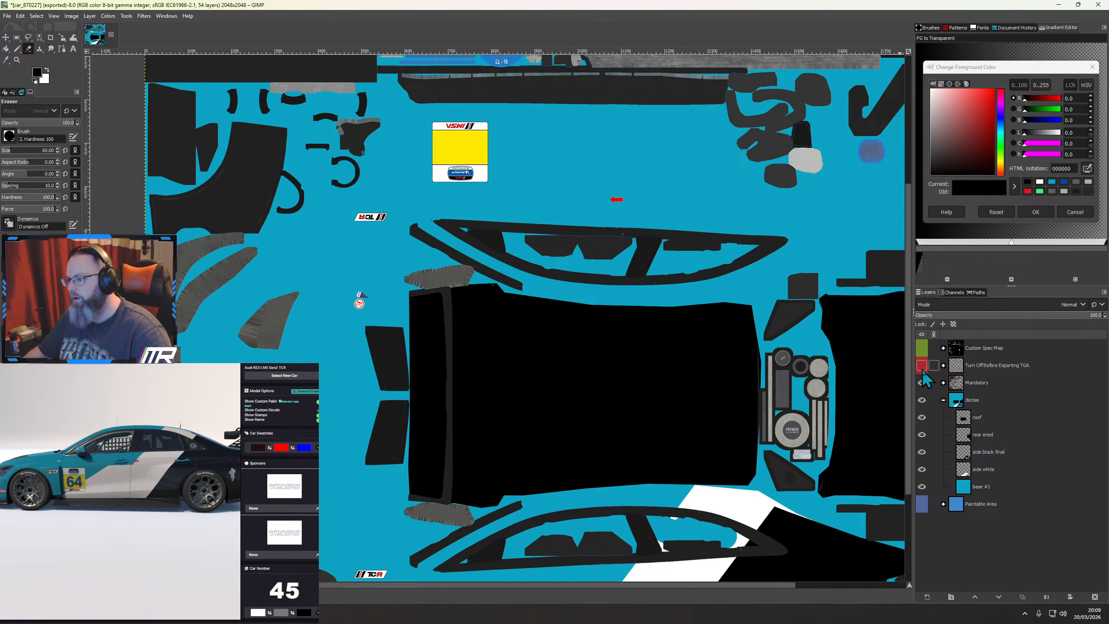
{"action": "key", "text": "ctrl+e"}
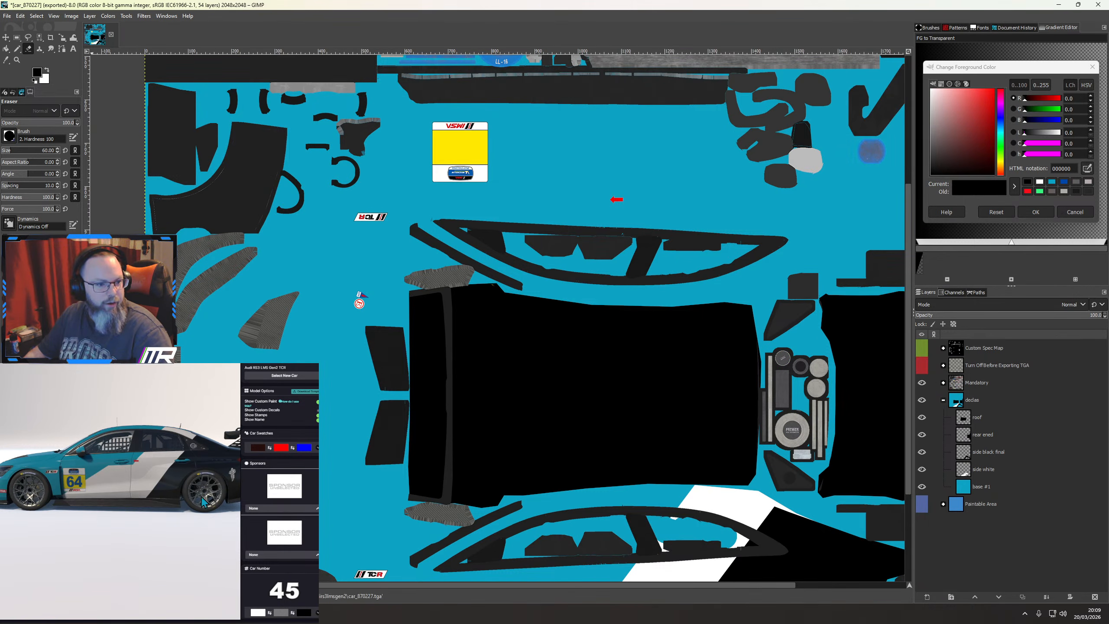
{"action": "left_click_drag", "start_coordinate": [202, 497], "coordinate": [117, 517]}
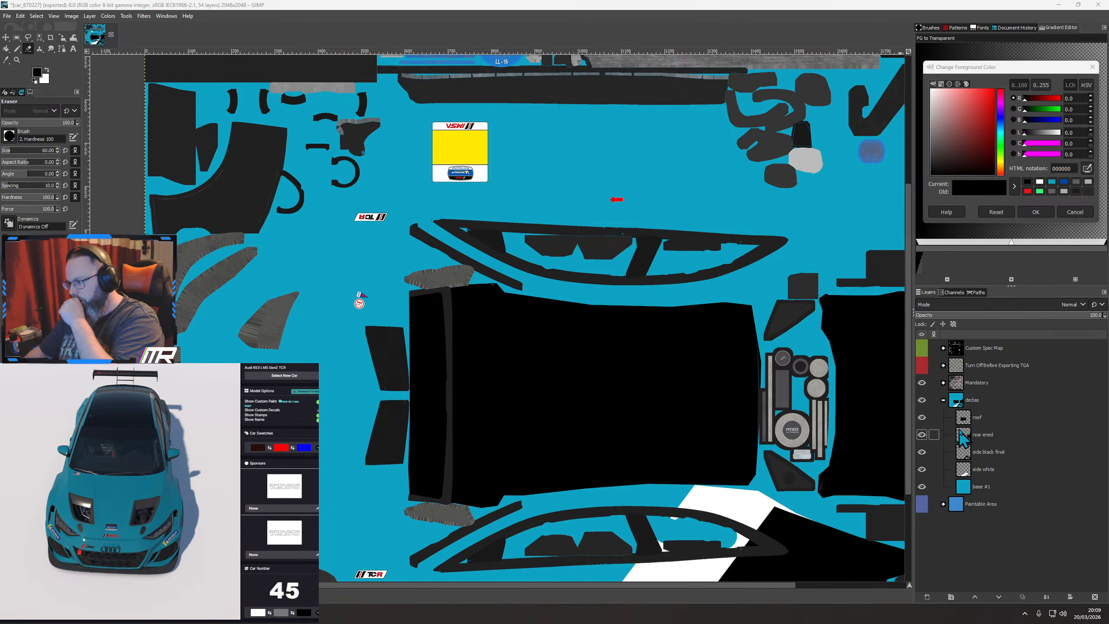
{"action": "left_click", "coordinate": [922, 364]}
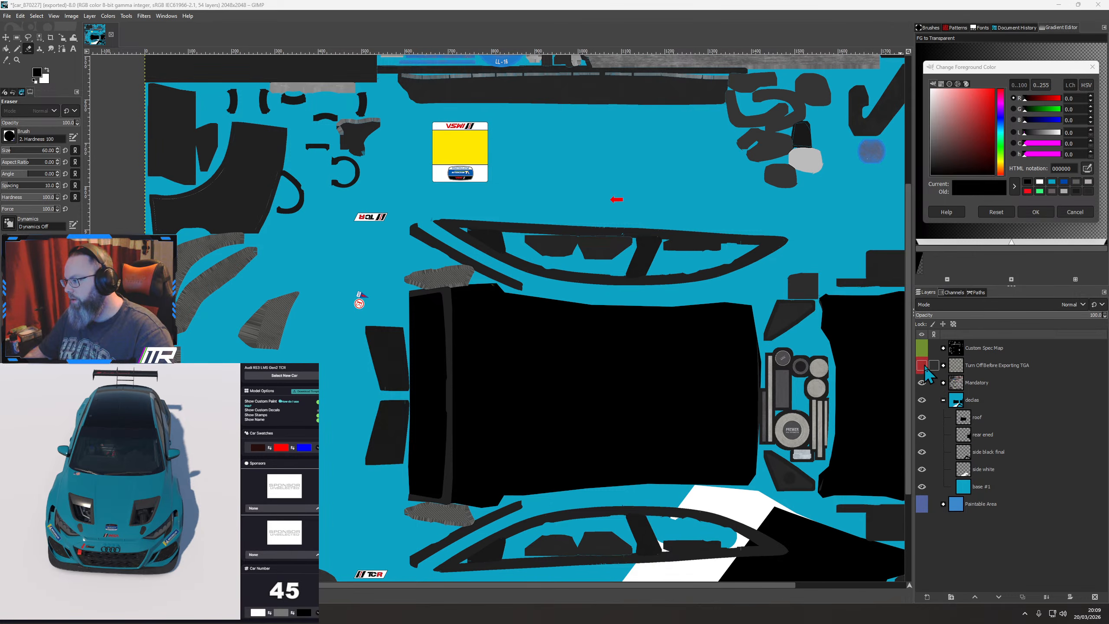
{"action": "left_click", "coordinate": [928, 596]}
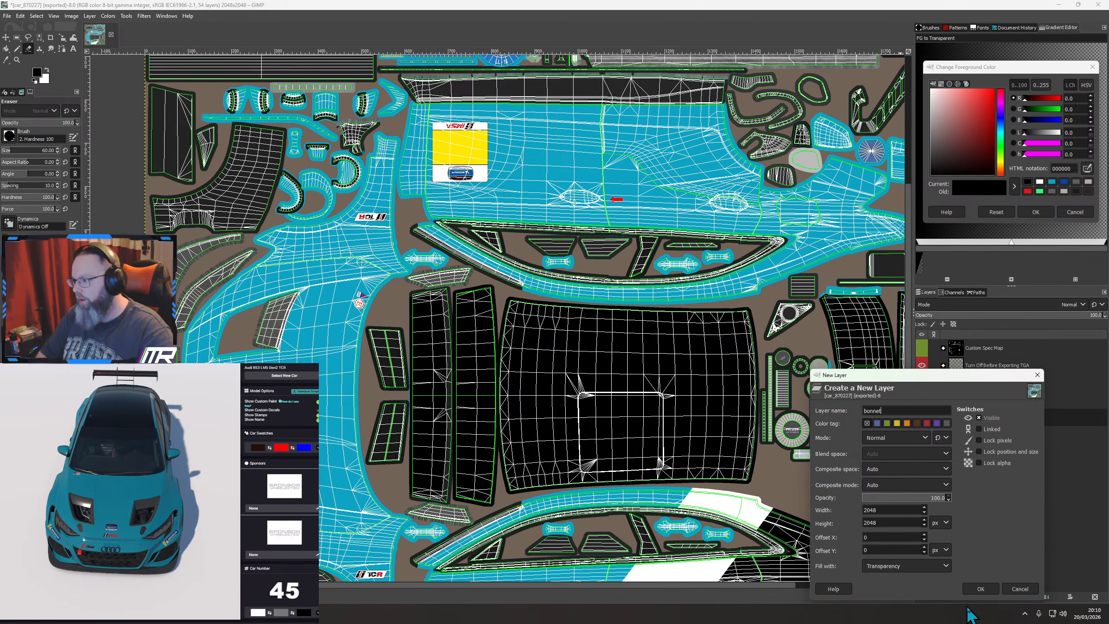
Confirm the bonnet layer and start a curved path along the bonnet's upper edge
{"action": "key", "text": "Return"}
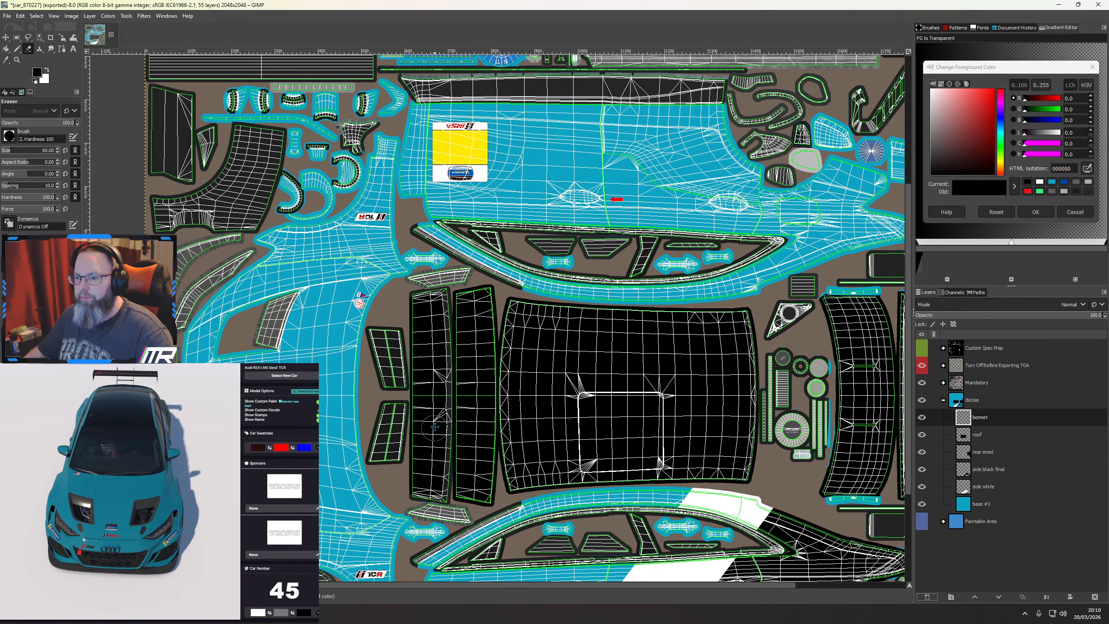
{"action": "left_click_drag", "start_coordinate": [434, 428], "coordinate": [638, 389]}
{"action": "scroll", "coordinate": [537, 419], "scroll_direction": "up", "scroll_amount": 1, "text": "ctrl"}
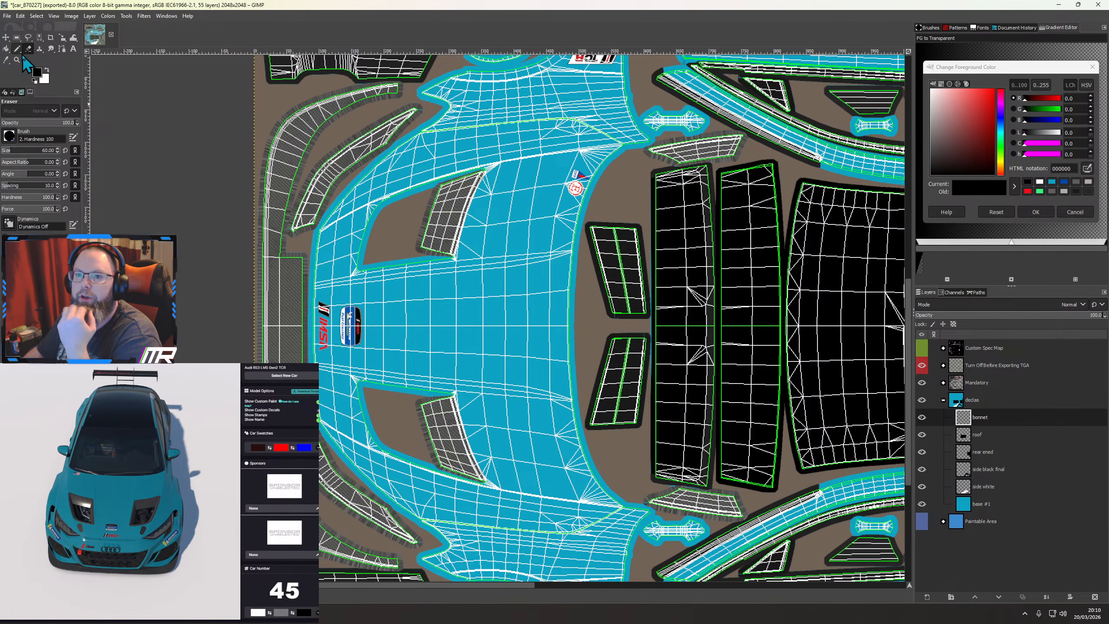
{"action": "left_click", "coordinate": [63, 49]}
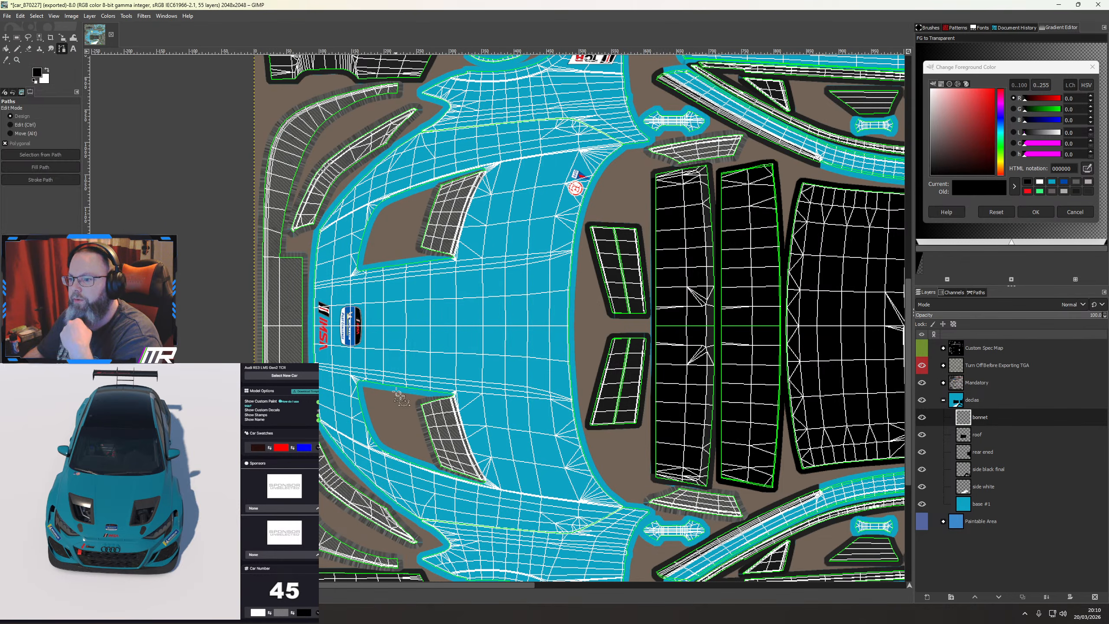
{"action": "left_click", "coordinate": [5, 143]}
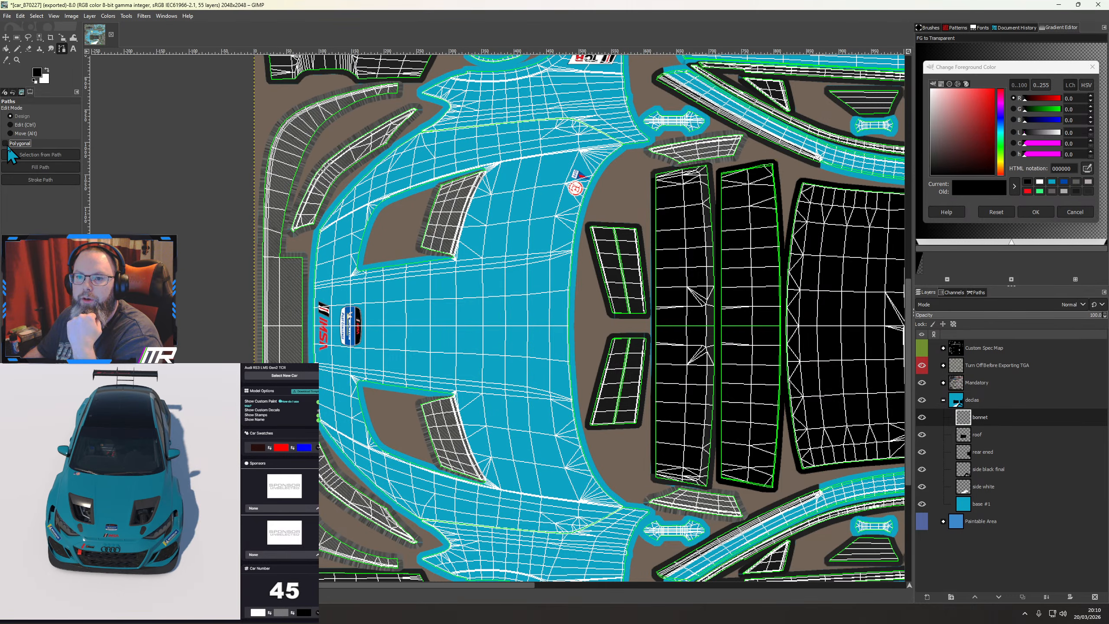
{"action": "left_click", "coordinate": [318, 232]}
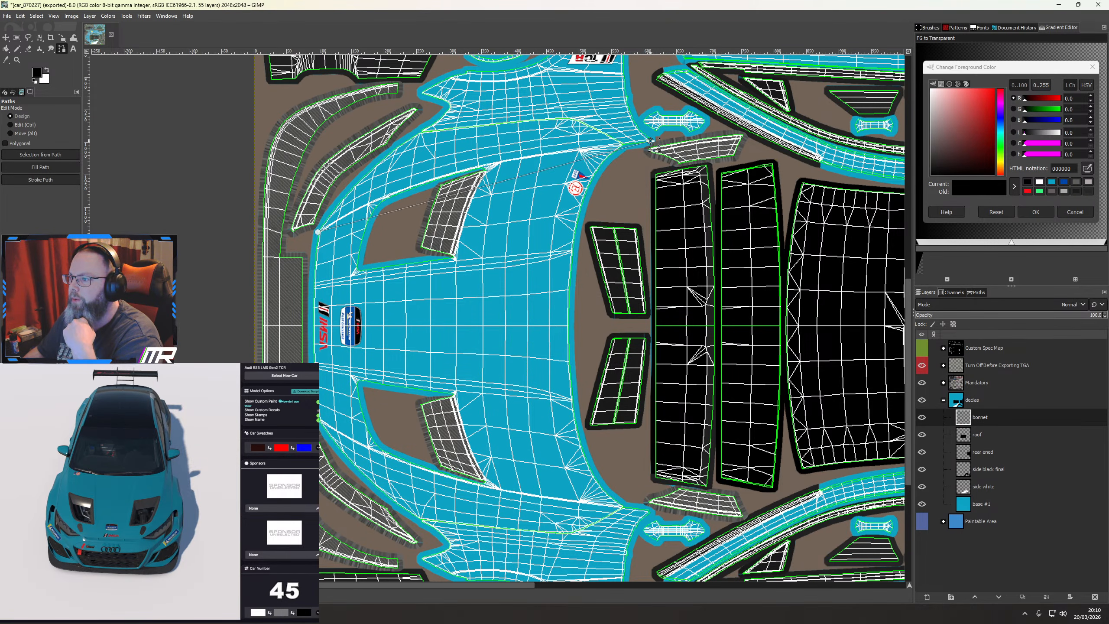
{"action": "left_click_drag", "start_coordinate": [651, 140], "coordinate": [357, 169]}
{"action": "left_click_drag", "start_coordinate": [361, 169], "coordinate": [395, 161]}
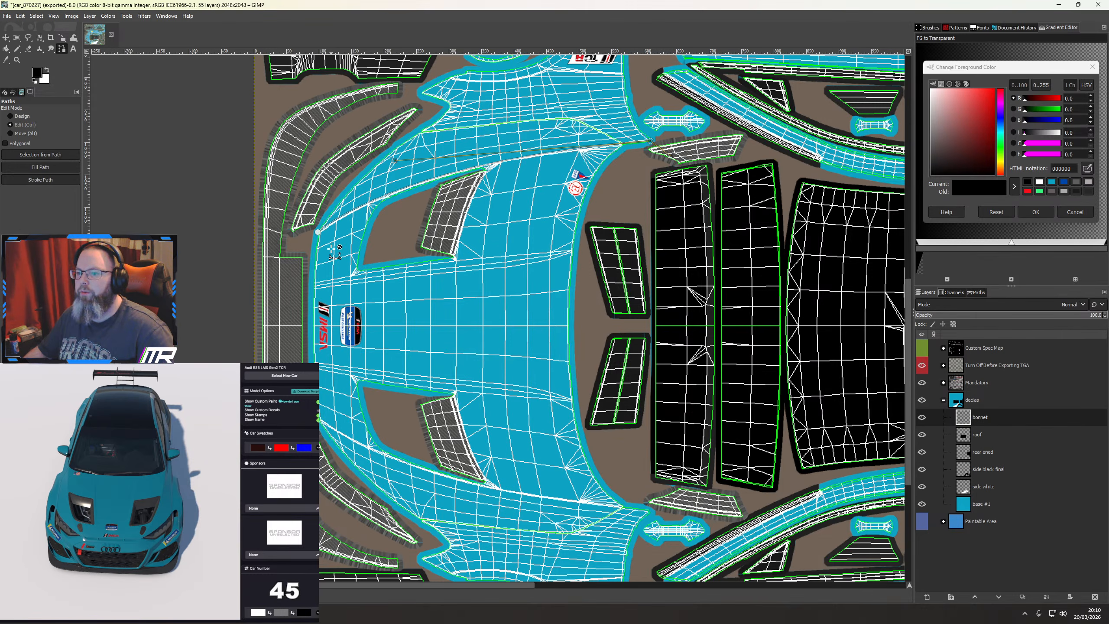
Tighten the first curve handle and add an anchor following the bonnet's left curve
{"action": "scroll", "coordinate": [334, 253], "scroll_direction": "up", "scroll_amount": 3, "text": "ctrl"}
{"action": "scroll", "coordinate": [332, 249], "scroll_direction": "up", "scroll_amount": 1, "text": "ctrl"}
{"action": "left_click_drag", "start_coordinate": [332, 250], "coordinate": [279, 366]}
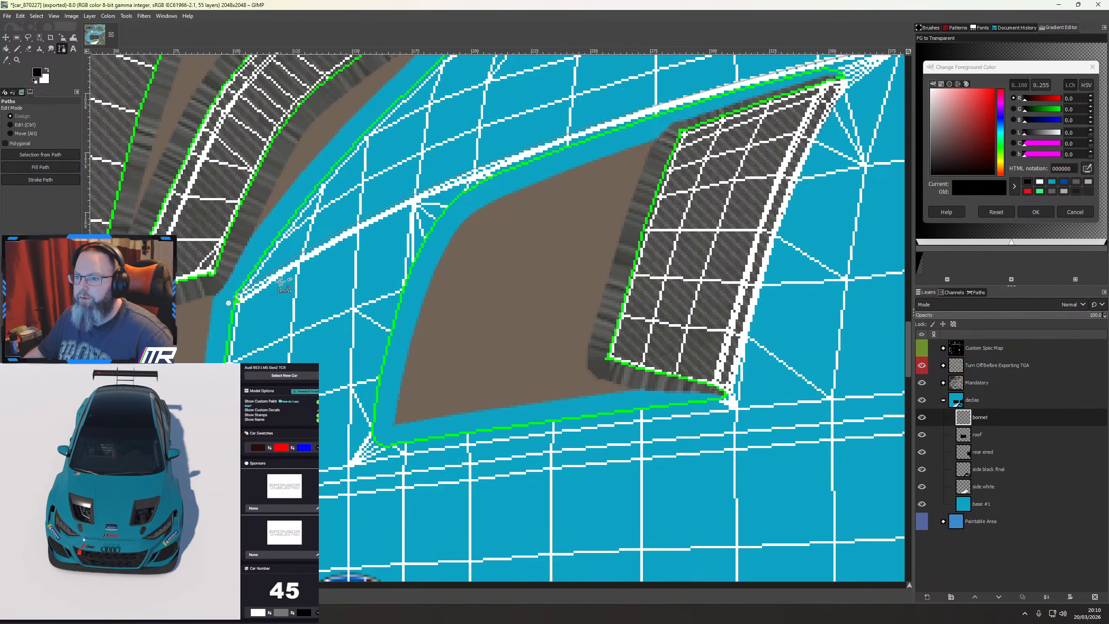
{"action": "left_click_drag", "start_coordinate": [603, 219], "coordinate": [188, 428]}
{"action": "left_click_drag", "start_coordinate": [786, 209], "coordinate": [456, 248]}
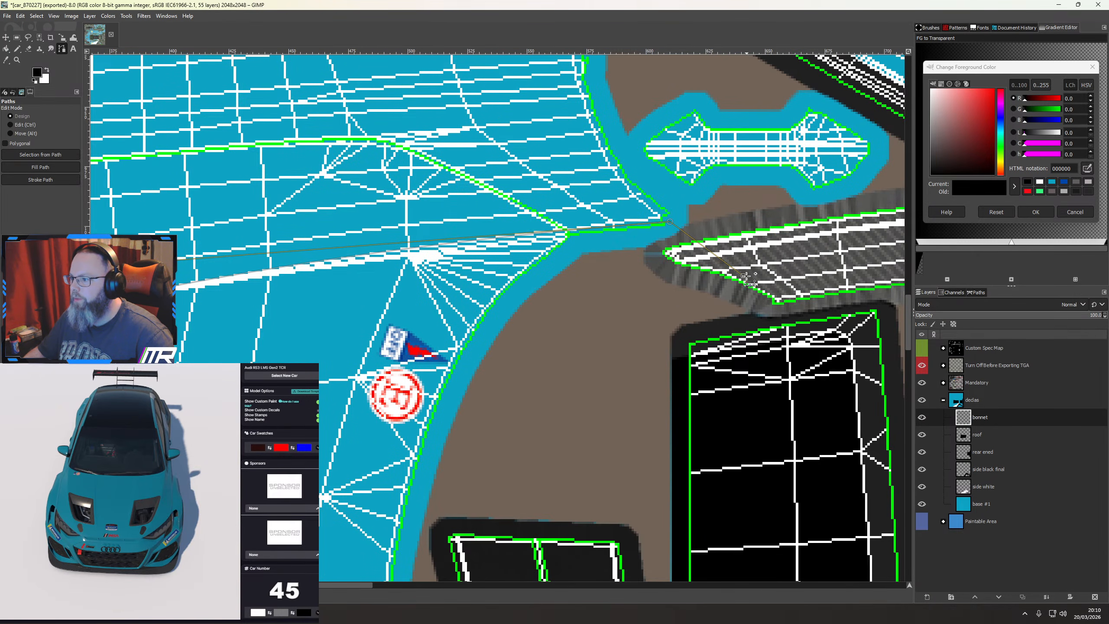
{"action": "left_click_drag", "start_coordinate": [743, 276], "coordinate": [678, 227]}
{"action": "scroll", "coordinate": [523, 304], "scroll_direction": "down", "scroll_amount": 2}
{"action": "left_click_drag", "start_coordinate": [393, 421], "coordinate": [801, 259]}
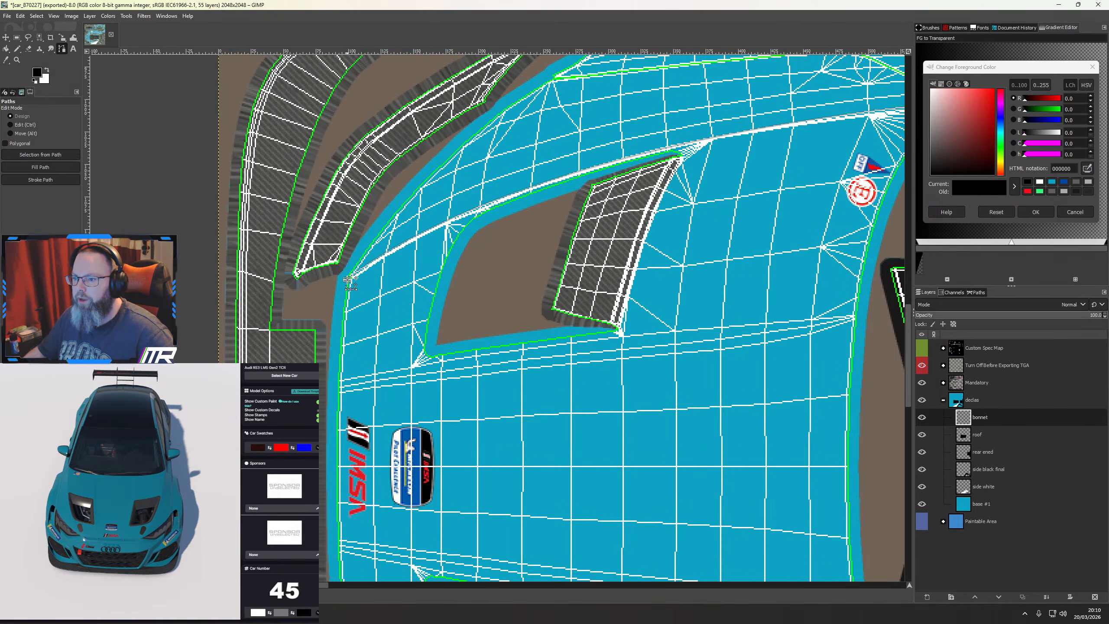
{"action": "scroll", "coordinate": [350, 286], "scroll_direction": "up", "scroll_amount": 2}
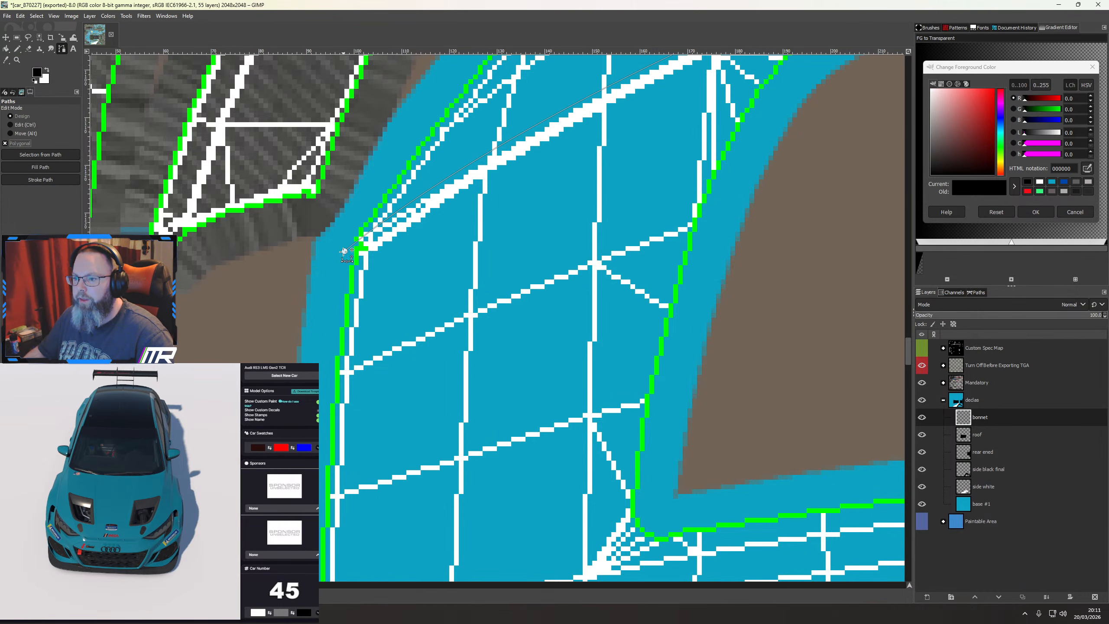
{"action": "left_click", "coordinate": [301, 332]}
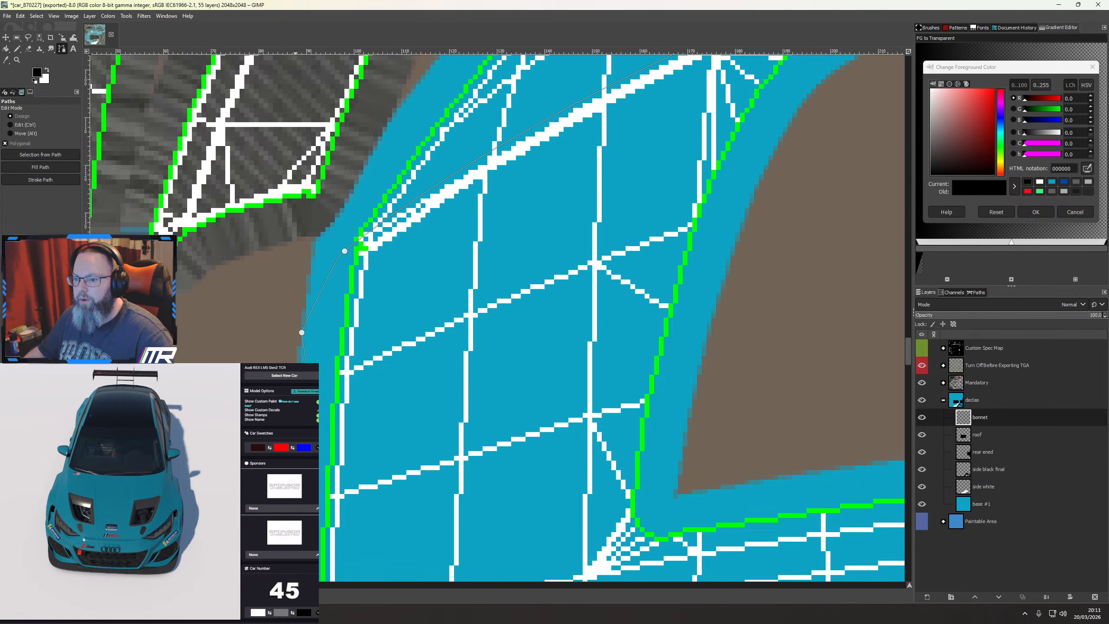
Nudge the path anchors onto the bonnet edge and lower the corner point onto the stripe edge
{"action": "scroll", "coordinate": [335, 492], "scroll_direction": "down", "scroll_amount": 5}
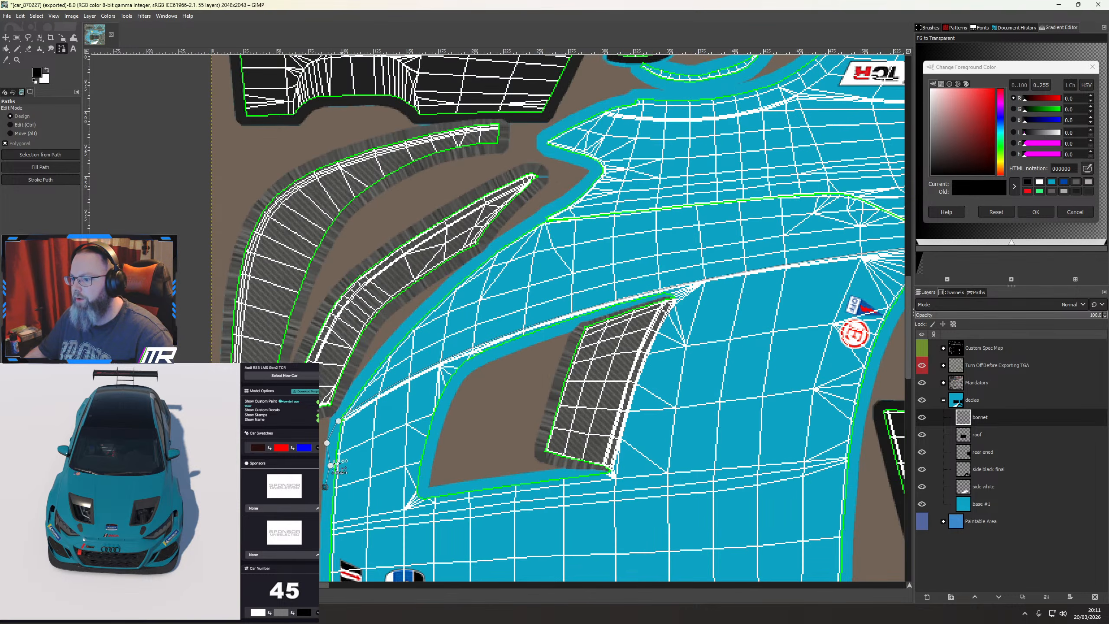
{"action": "left_click_drag", "start_coordinate": [336, 463], "coordinate": [403, 251]}
{"action": "scroll", "coordinate": [405, 394], "scroll_direction": "up", "scroll_amount": 4}
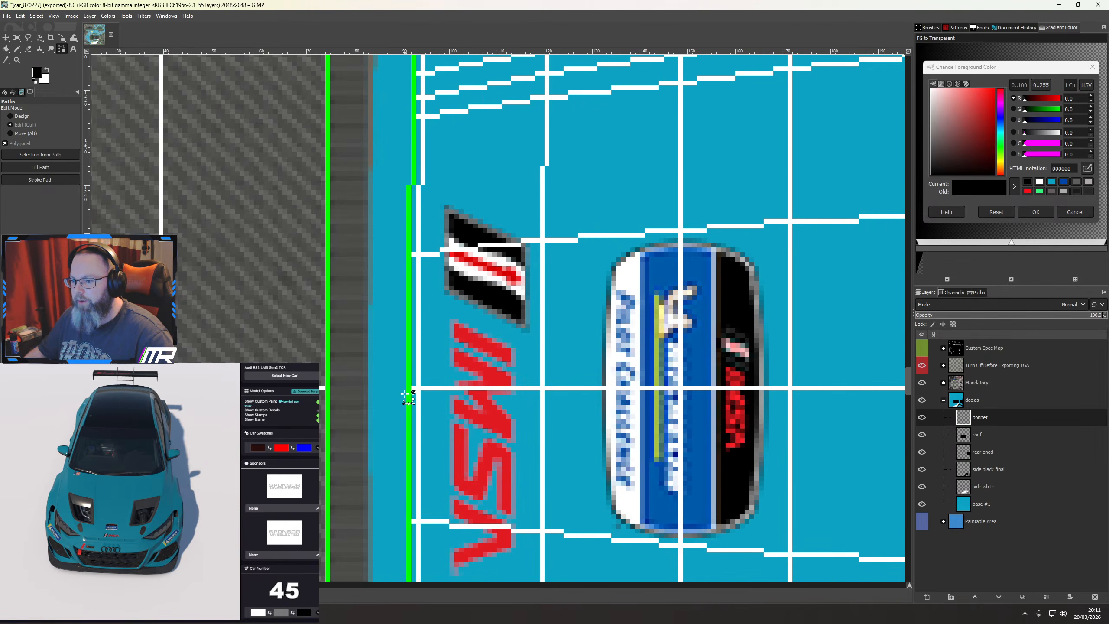
{"action": "scroll", "coordinate": [407, 395], "scroll_direction": "up", "scroll_amount": 2}
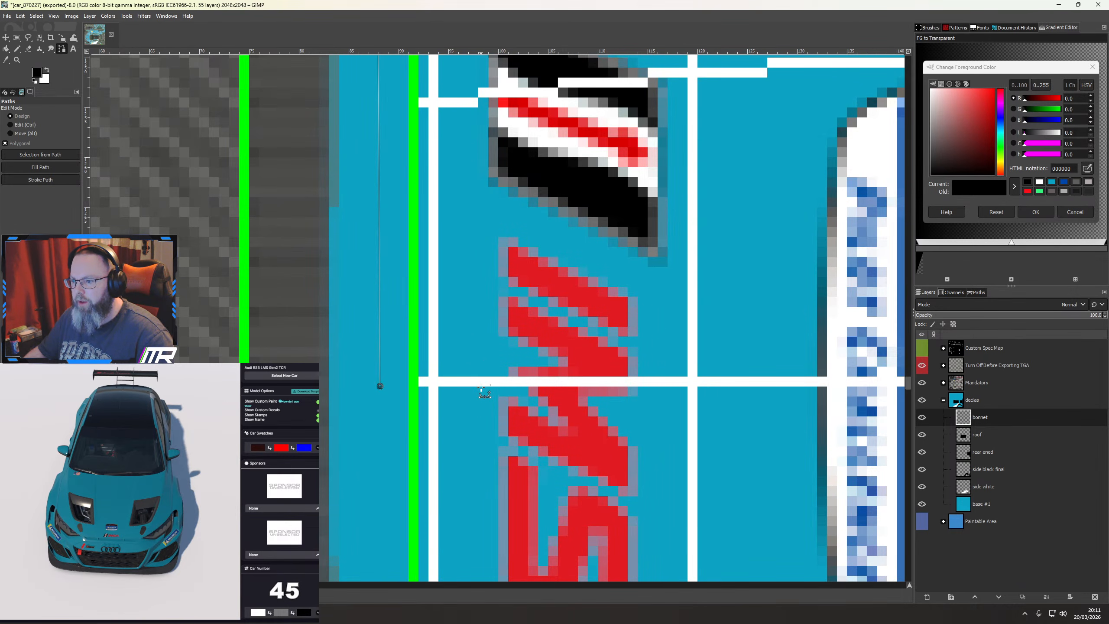
{"action": "scroll", "coordinate": [422, 394], "scroll_direction": "down", "scroll_amount": 4}
{"action": "scroll", "coordinate": [494, 389], "scroll_direction": "down", "scroll_amount": 2}
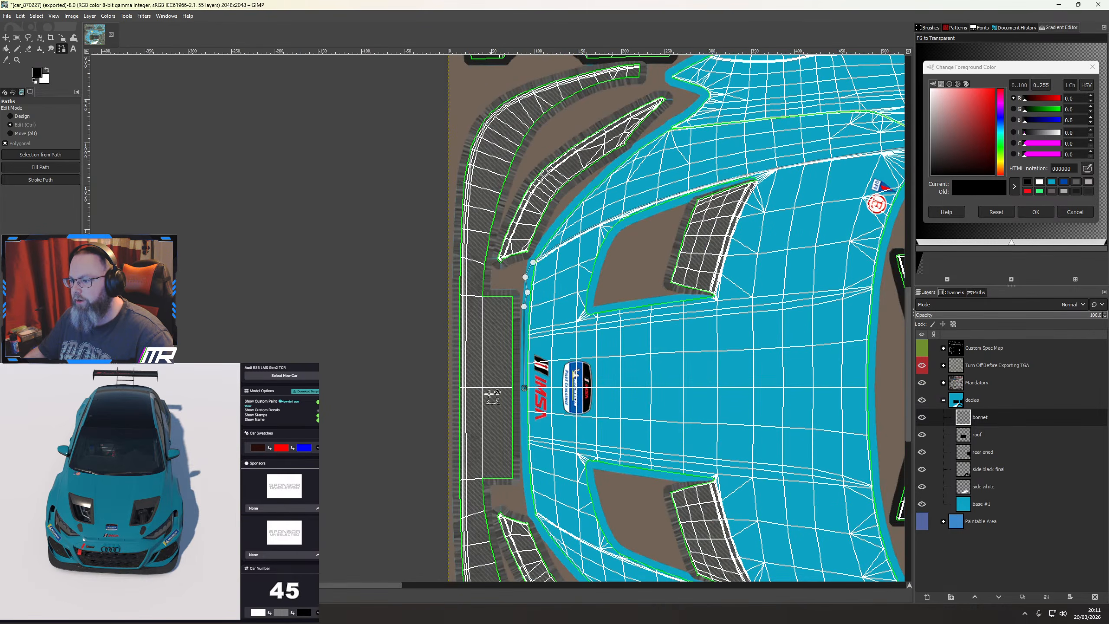
{"action": "left_click_drag", "start_coordinate": [895, 392], "coordinate": [379, 370]}
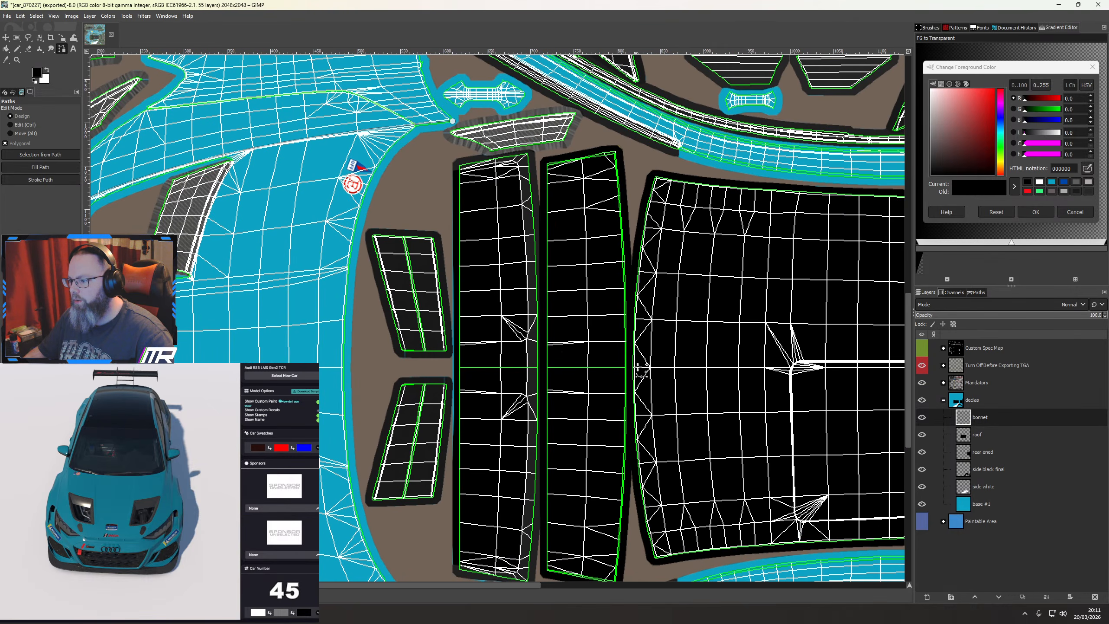
{"action": "left_click_drag", "start_coordinate": [834, 372], "coordinate": [604, 348]}
{"action": "left_click_drag", "start_coordinate": [230, 347], "coordinate": [605, 341]}
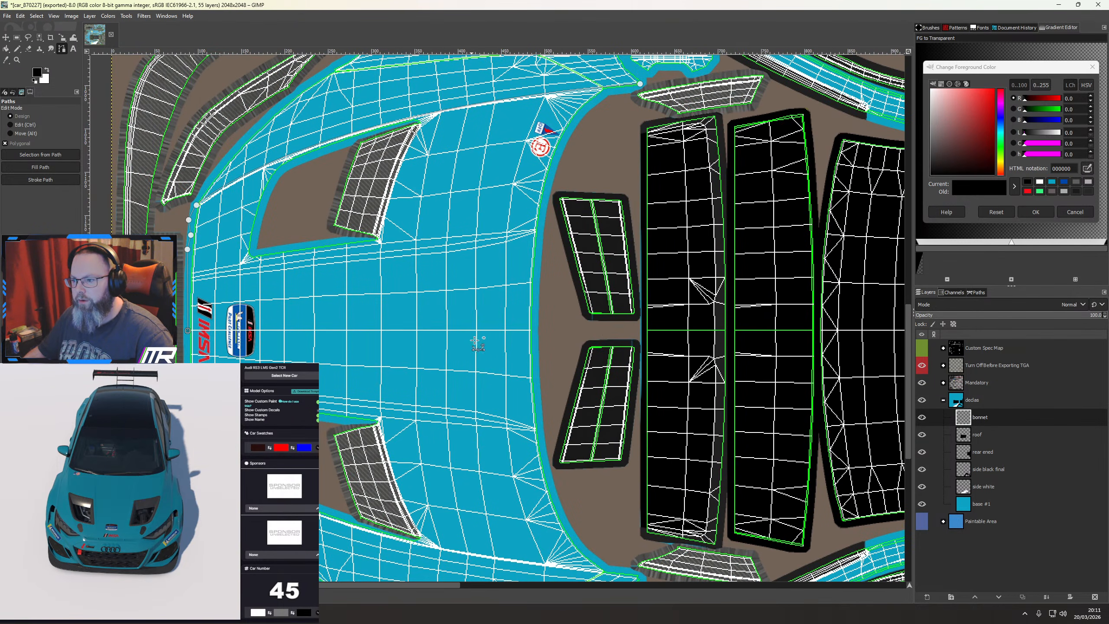
{"action": "scroll", "coordinate": [541, 345], "scroll_direction": "up", "scroll_amount": 6}
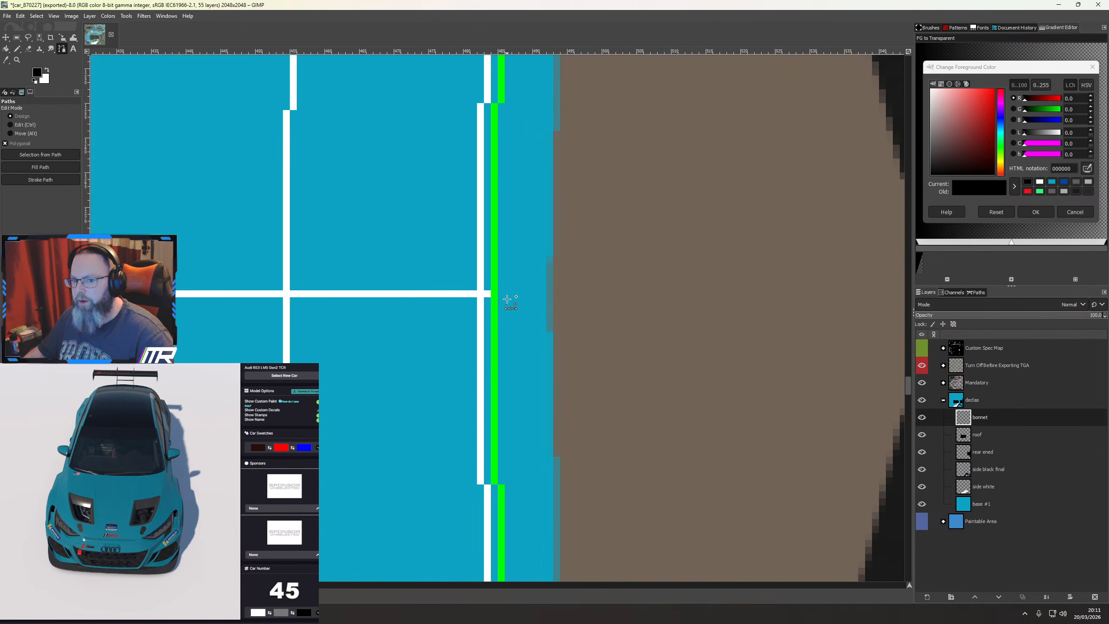
{"action": "scroll", "coordinate": [507, 299], "scroll_direction": "up", "scroll_amount": 3}
{"action": "left_click_drag", "start_coordinate": [508, 298], "coordinate": [509, 294]}
{"action": "scroll", "coordinate": [510, 297], "scroll_direction": "up", "scroll_amount": 3}
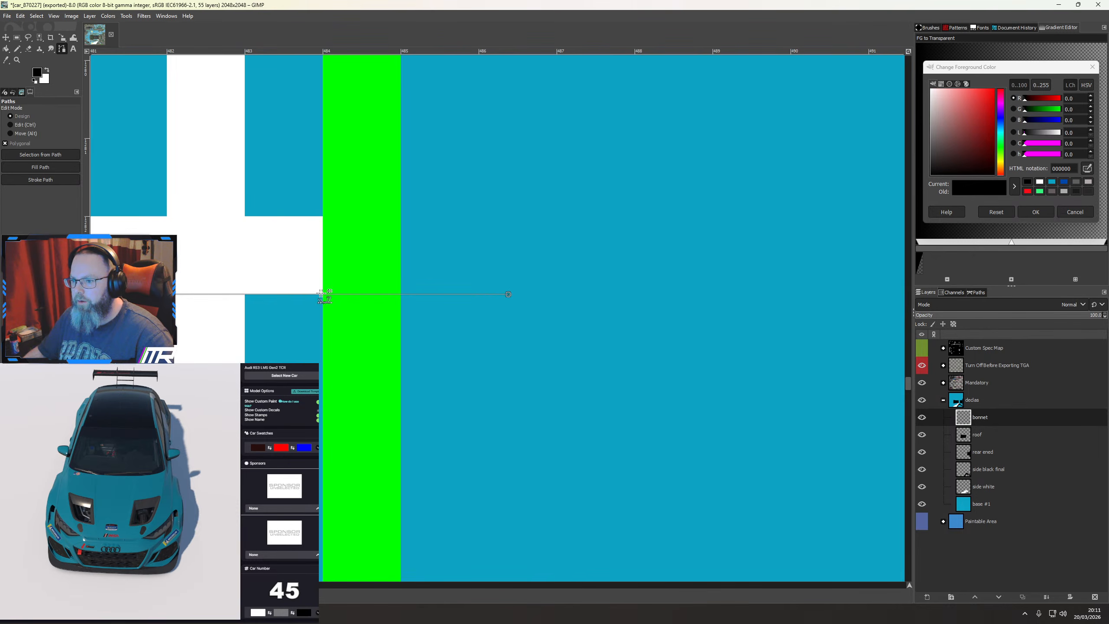
{"action": "scroll", "coordinate": [323, 297], "scroll_direction": "down", "scroll_amount": 3}
{"action": "scroll", "coordinate": [345, 302], "scroll_direction": "down", "scroll_amount": 2}
{"action": "scroll", "coordinate": [222, 325], "scroll_direction": "left", "scroll_amount": 10}
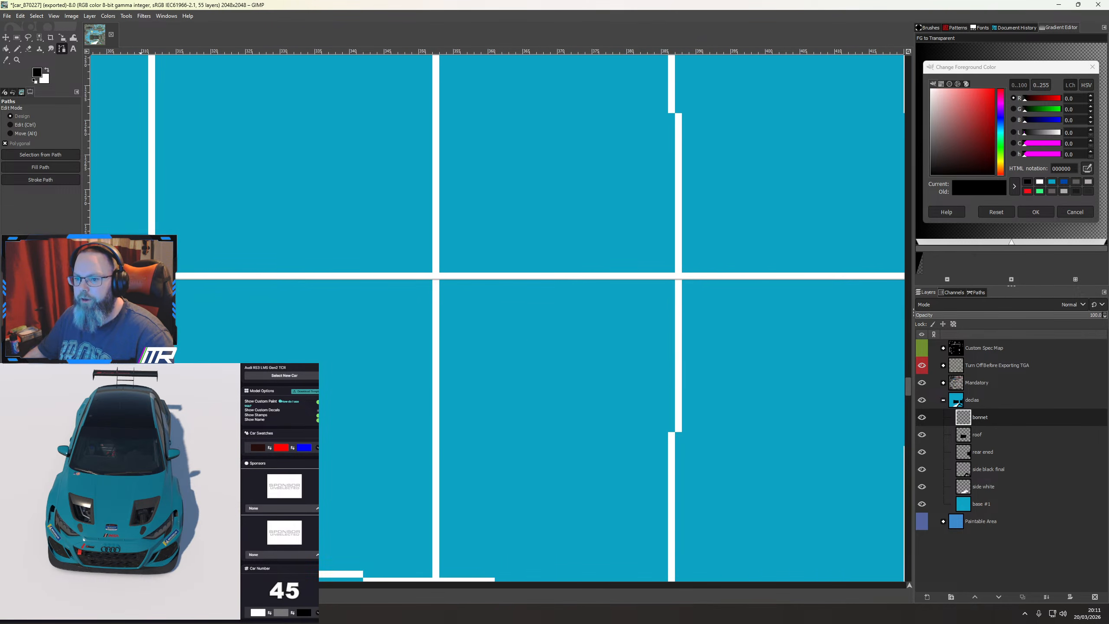
{"action": "scroll", "coordinate": [689, 365], "scroll_direction": "left", "scroll_amount": 5}
{"action": "scroll", "coordinate": [359, 337], "scroll_direction": "up", "scroll_amount": 6}
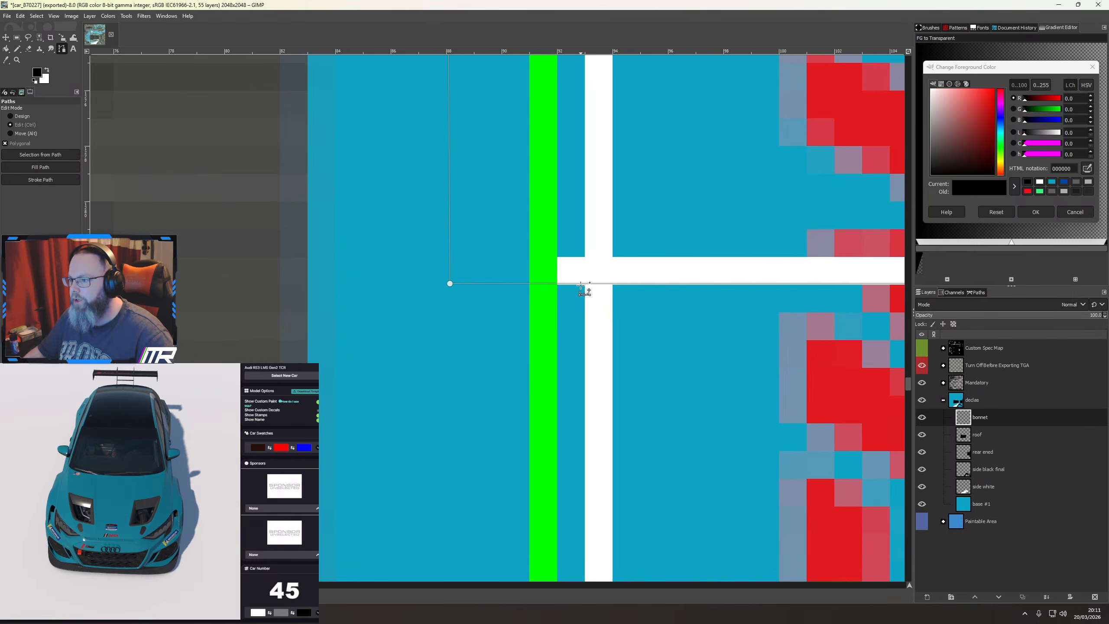
{"action": "scroll", "coordinate": [567, 291], "scroll_direction": "up", "scroll_amount": 3}
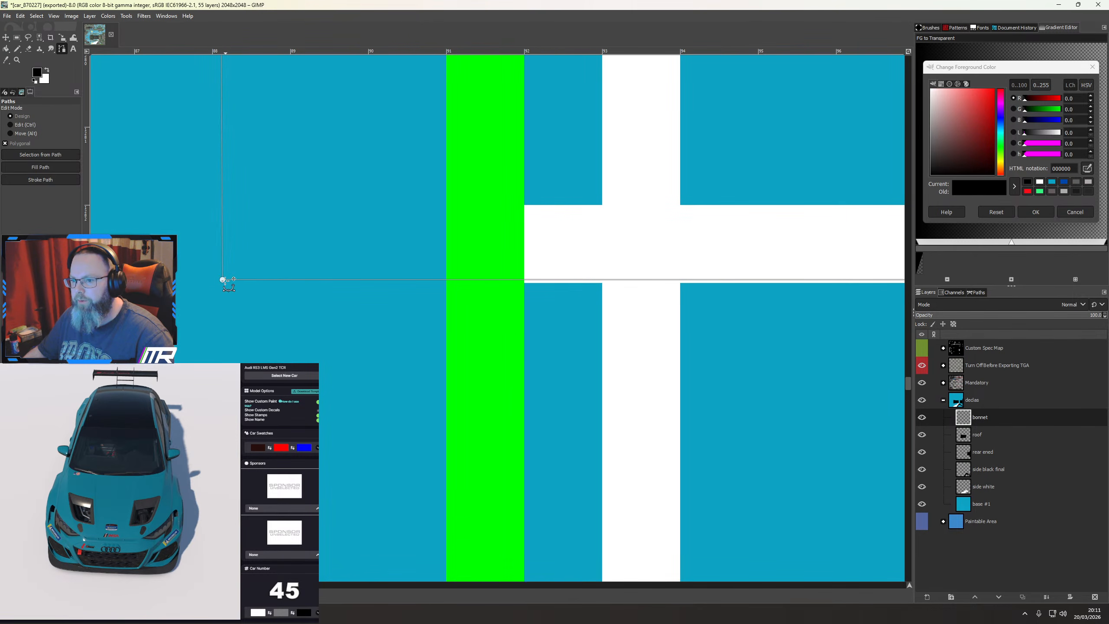
{"action": "left_click_drag", "start_coordinate": [221, 280], "coordinate": [222, 283]}
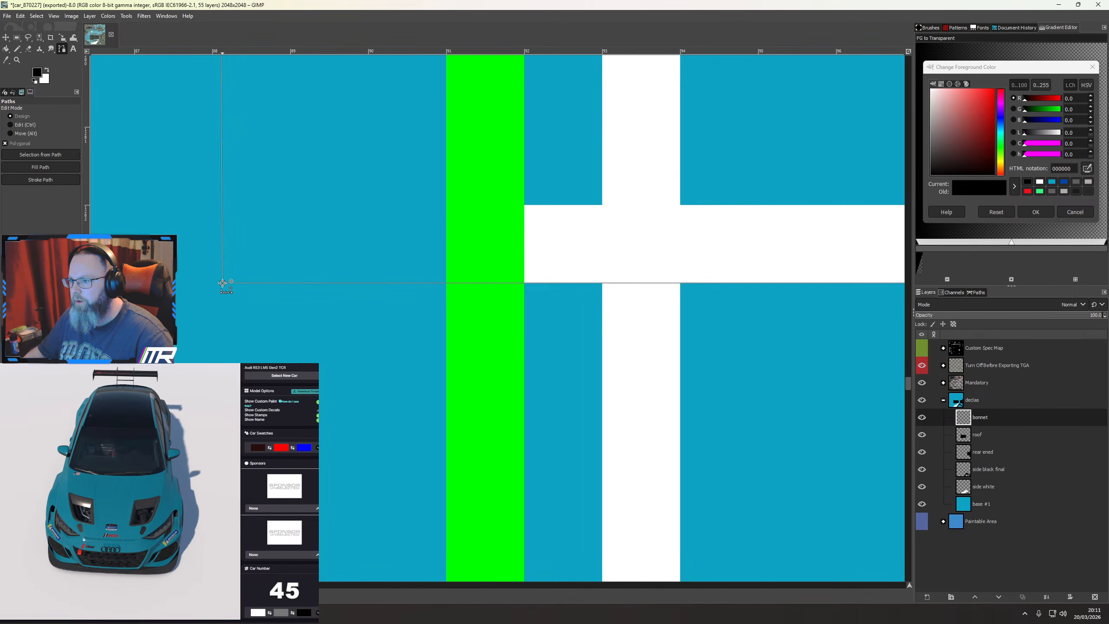
{"action": "scroll", "coordinate": [402, 315], "scroll_direction": "down", "scroll_amount": 10}
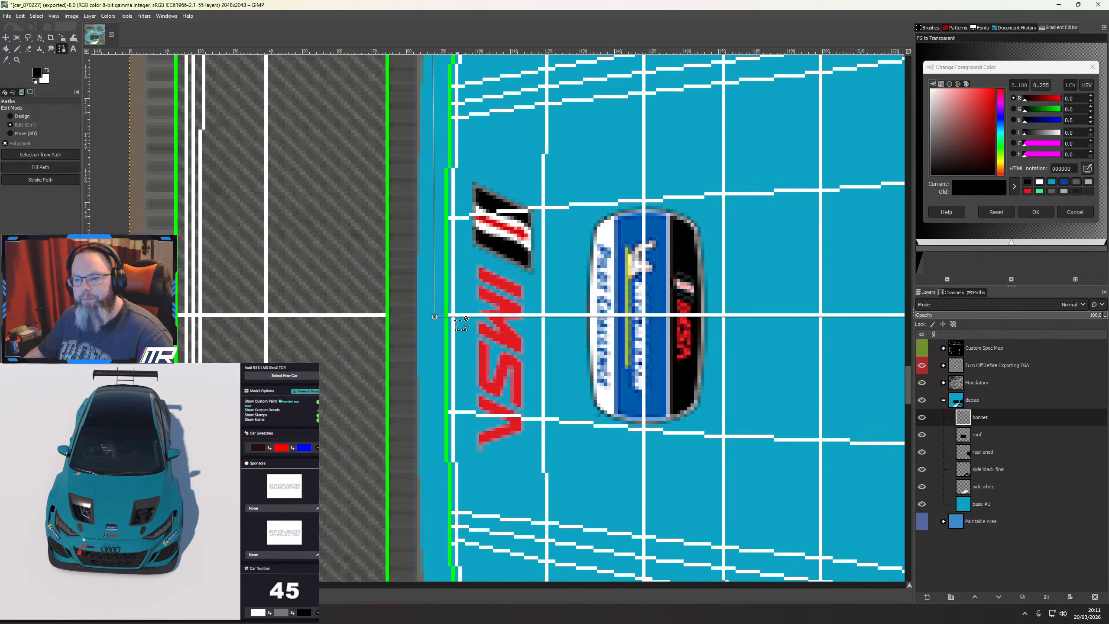
{"action": "scroll", "coordinate": [600, 339], "scroll_direction": "down", "scroll_amount": 2}
{"action": "scroll", "coordinate": [469, 349], "scroll_direction": "up", "scroll_amount": 6}
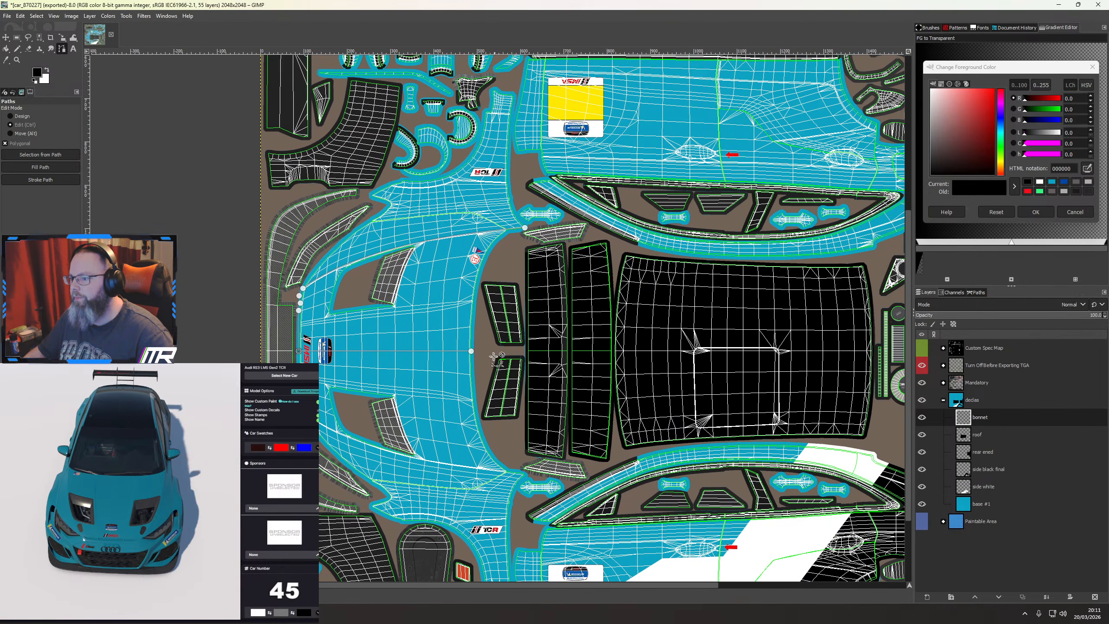
{"action": "scroll", "coordinate": [469, 349], "scroll_direction": "up", "scroll_amount": 3}
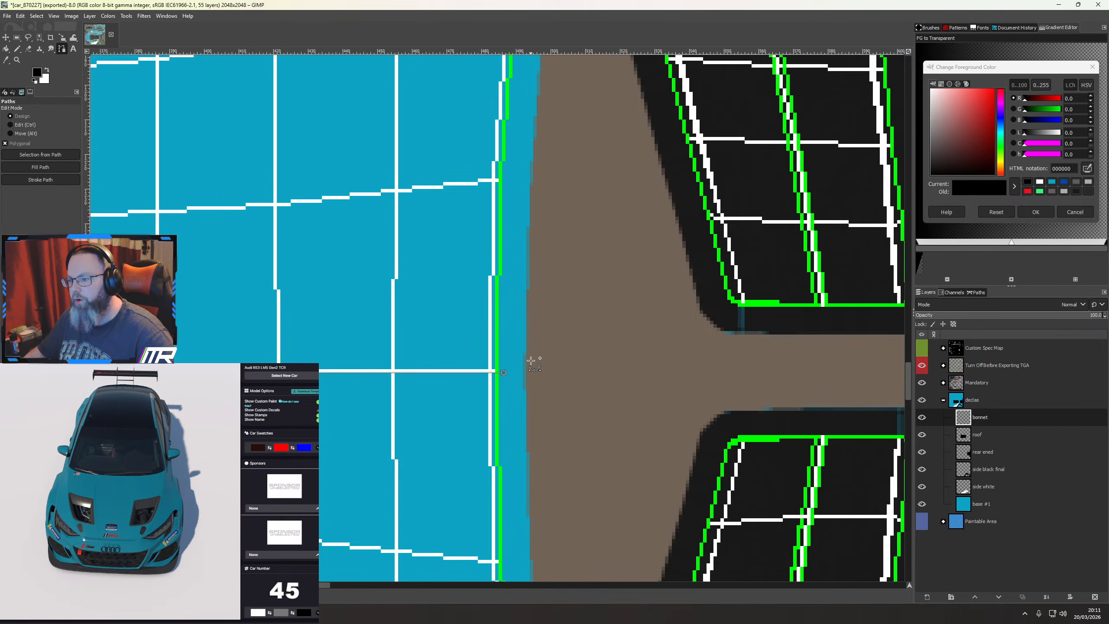
Add points along the remaining bonnet edge to its tip and close the path at the start
{"action": "left_click", "coordinate": [543, 281]}
{"action": "left_click", "coordinate": [551, 156]}
{"action": "left_click_drag", "start_coordinate": [545, 162], "coordinate": [518, 561]}
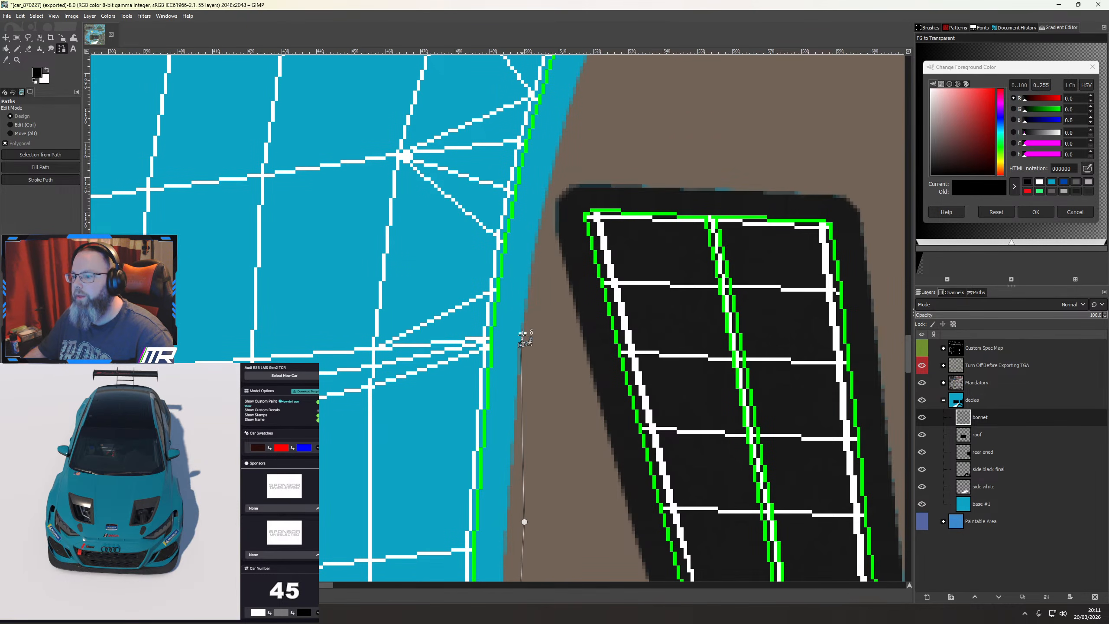
{"action": "left_click", "coordinate": [549, 196]}
{"action": "left_click_drag", "start_coordinate": [574, 149], "coordinate": [464, 422]}
{"action": "left_click", "coordinate": [544, 213]}
{"action": "left_click_drag", "start_coordinate": [597, 171], "coordinate": [479, 410]}
{"action": "left_click", "coordinate": [540, 321]}
{"action": "left_click", "coordinate": [624, 294]}
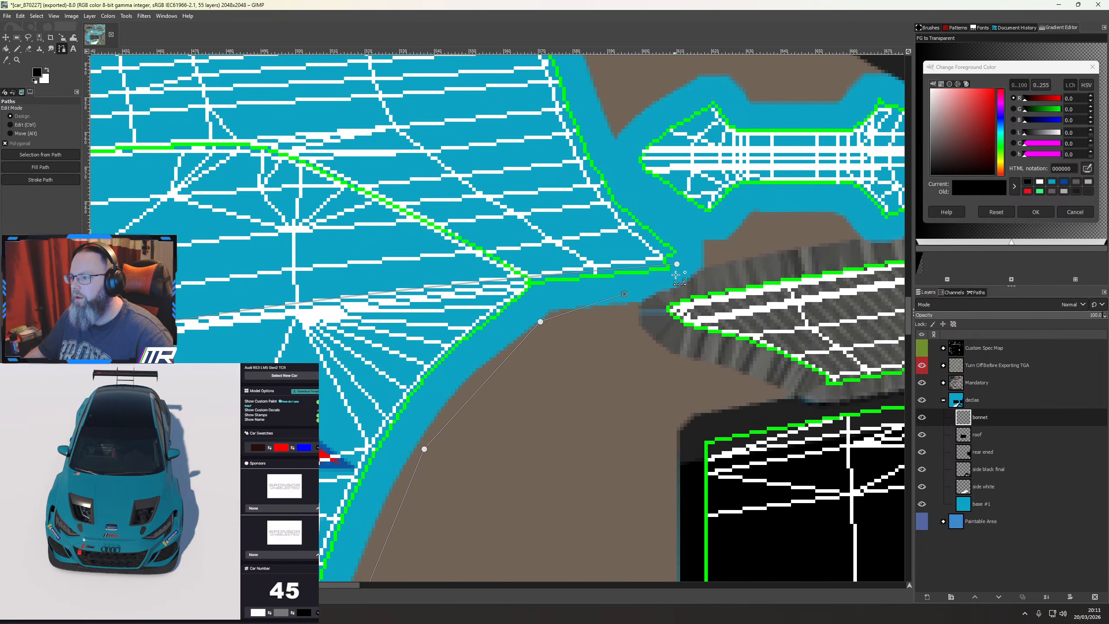
{"action": "left_click", "coordinate": [679, 275]}
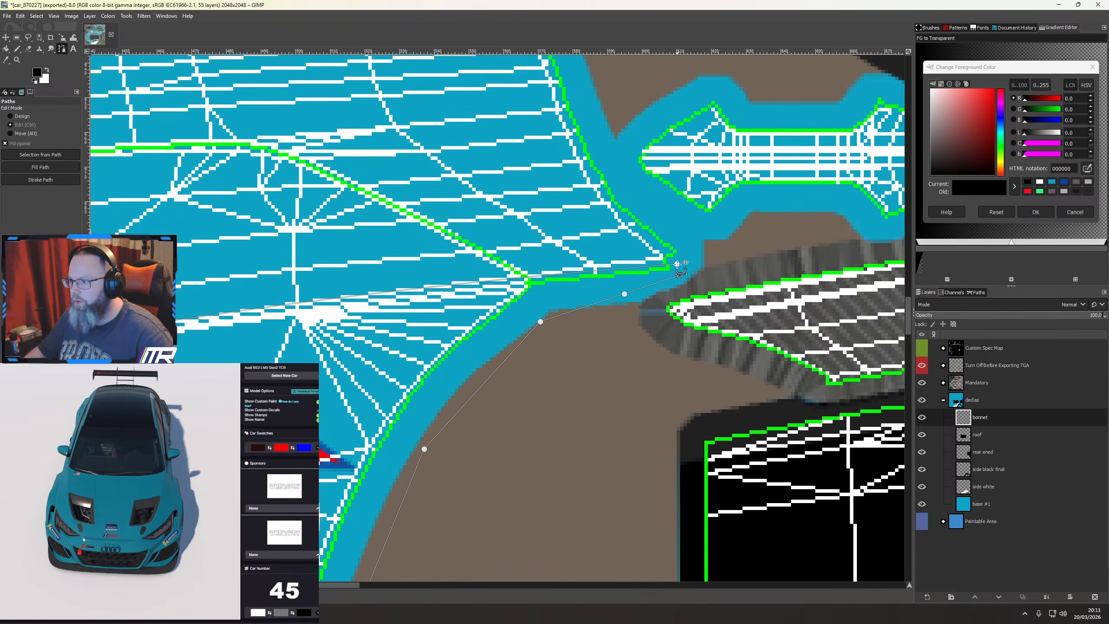
{"action": "left_click", "coordinate": [676, 264], "text": "ctrl"}
{"action": "scroll", "coordinate": [683, 274], "scroll_direction": "up", "scroll_amount": 4}
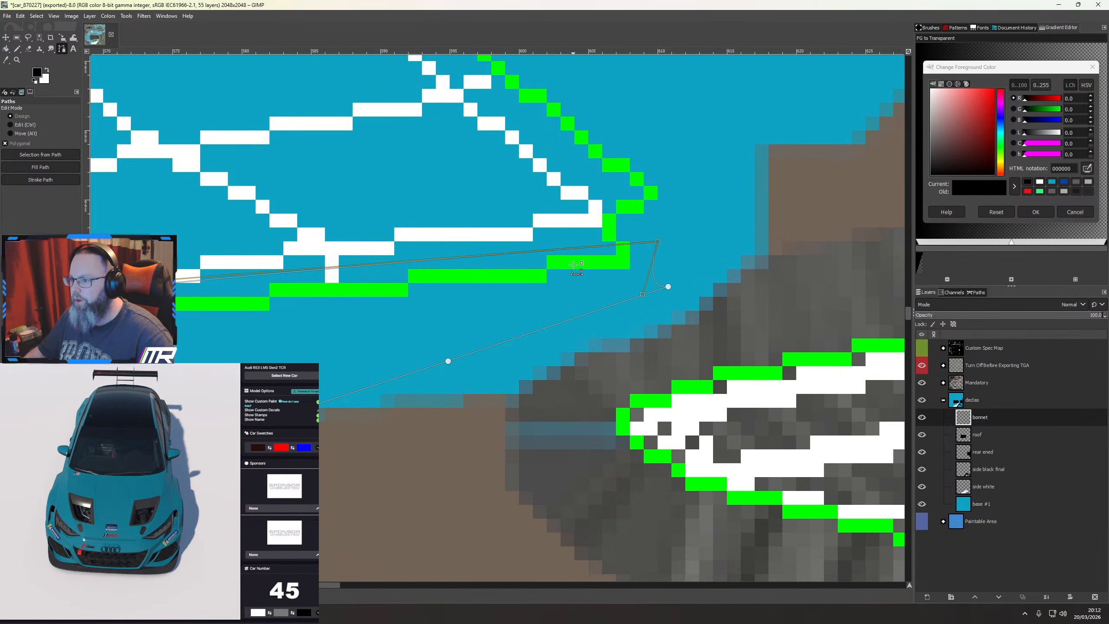
{"action": "scroll", "coordinate": [510, 331], "scroll_direction": "down", "scroll_amount": 7}
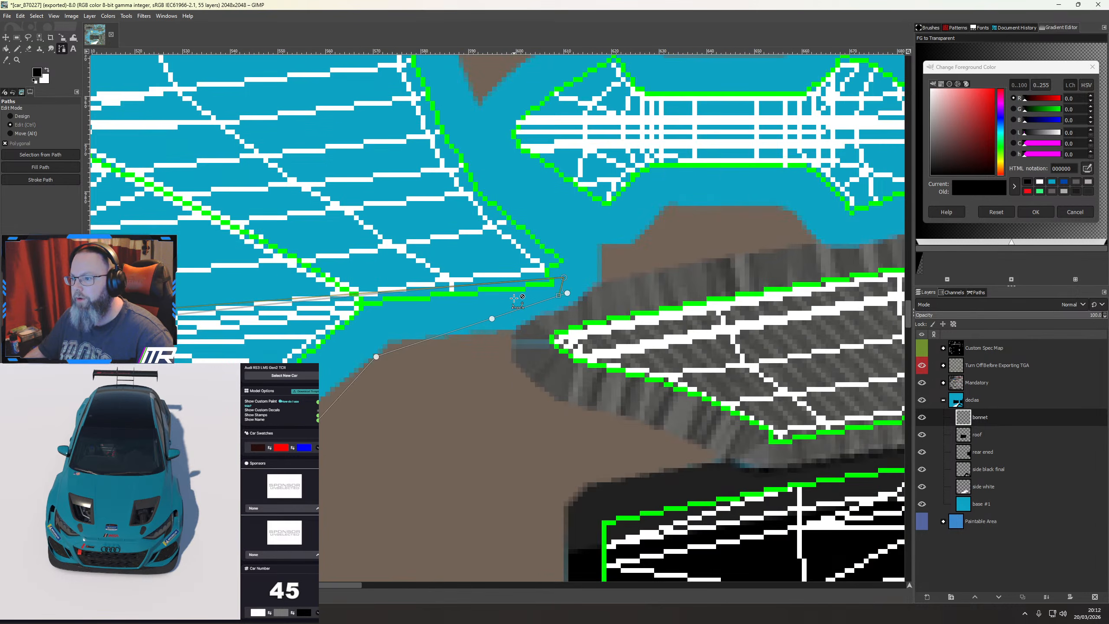
{"action": "scroll", "coordinate": [511, 331], "scroll_direction": "down", "scroll_amount": 3}
{"action": "scroll", "coordinate": [511, 331], "scroll_direction": "left", "scroll_amount": 3}
Fill the traced upper bonnet path with solid black
{"action": "right_click", "coordinate": [491, 317]}
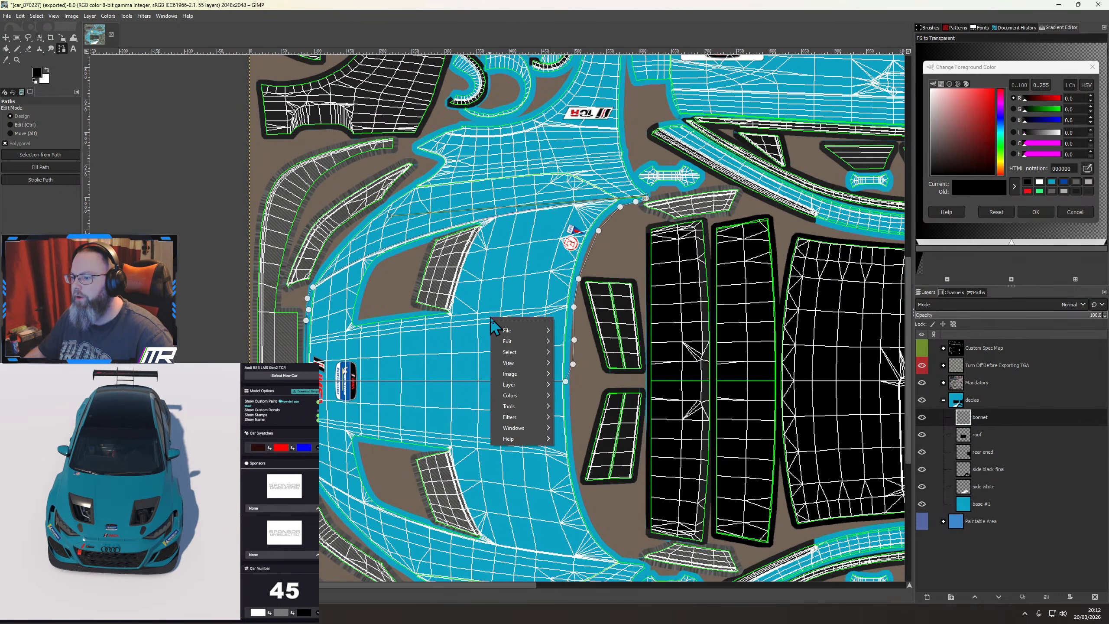
{"action": "mouse_move", "coordinate": [532, 342]}
{"action": "left_click", "coordinate": [582, 535]}
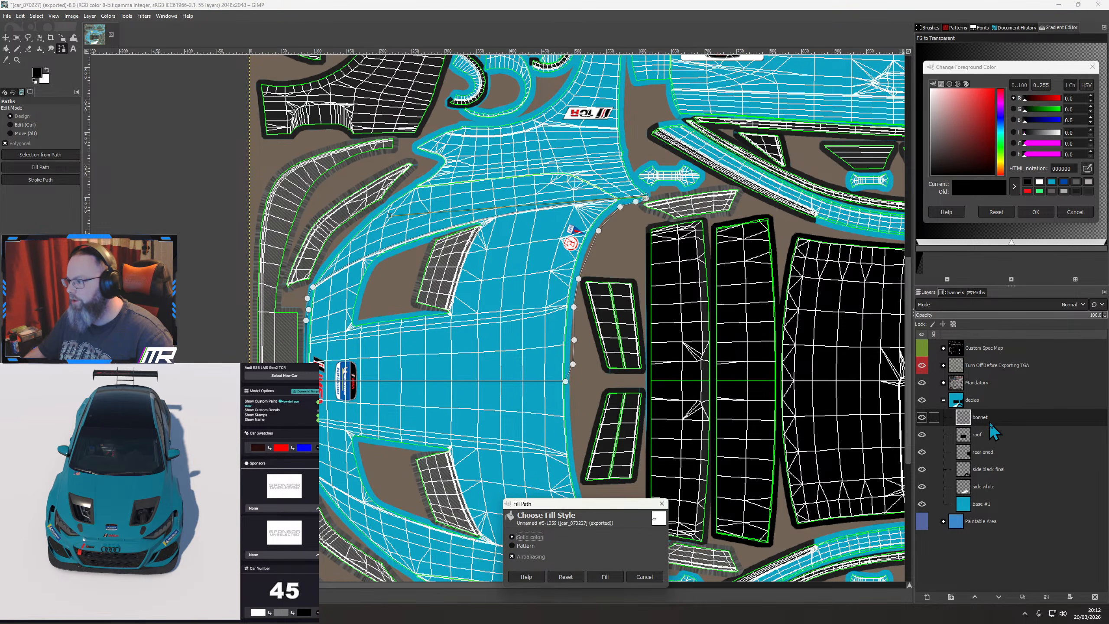
{"action": "left_click", "coordinate": [605, 577]}
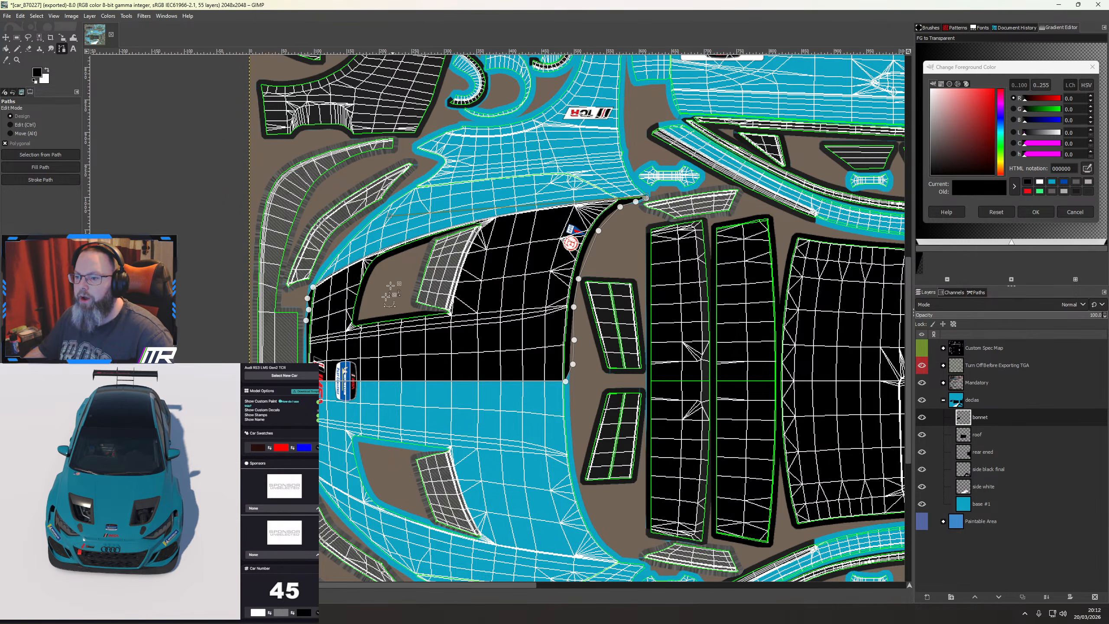
Switch to the Move tool and create a 'bonnet copy' duplicate of the bonnet layer
{"action": "left_click", "coordinate": [5, 37]}
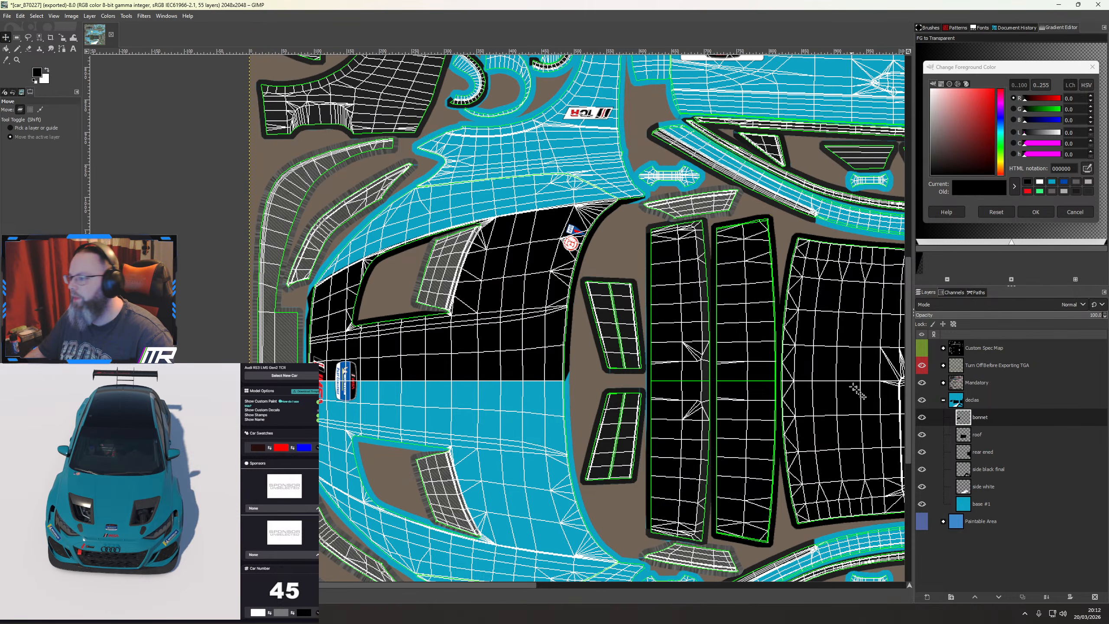
{"action": "right_click", "coordinate": [978, 431]}
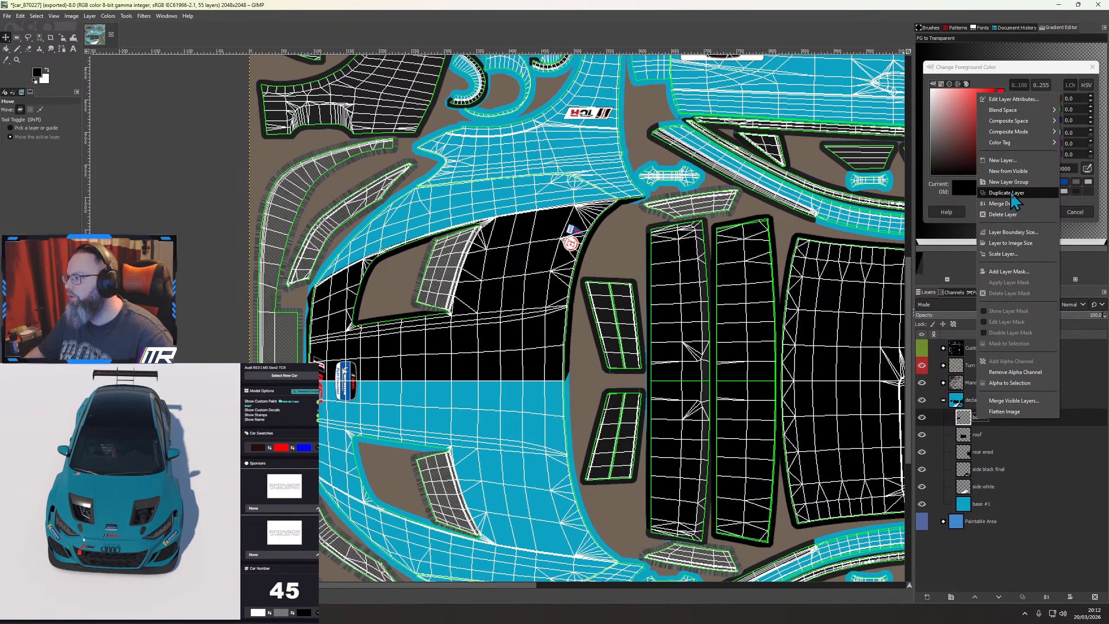
{"action": "left_click", "coordinate": [1011, 451]}
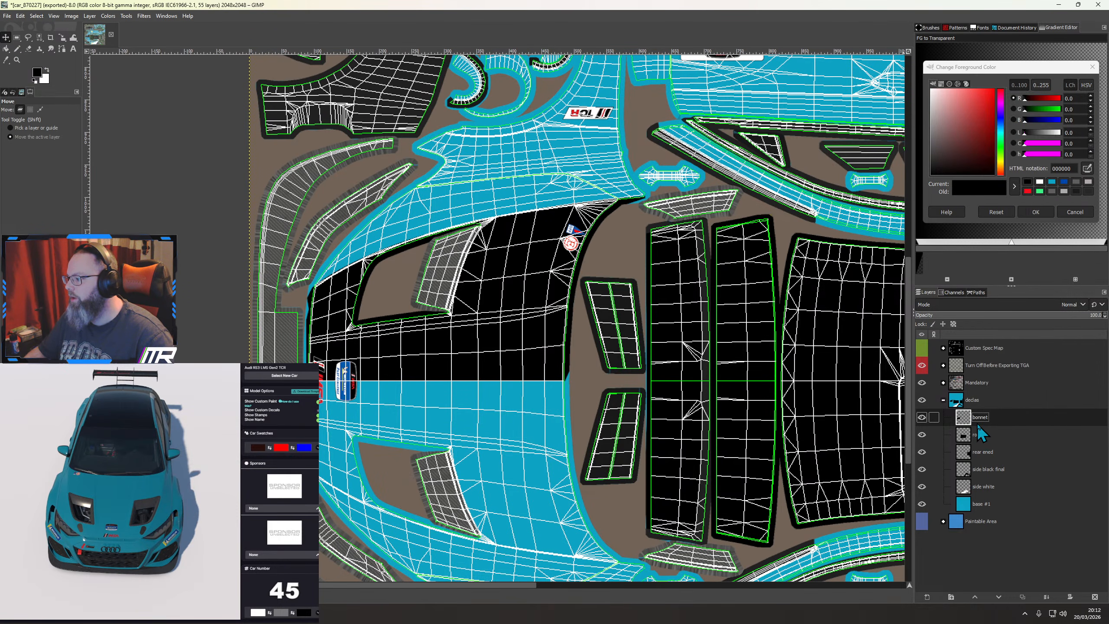
{"action": "right_click", "coordinate": [978, 420]}
{"action": "left_click", "coordinate": [1017, 185]}
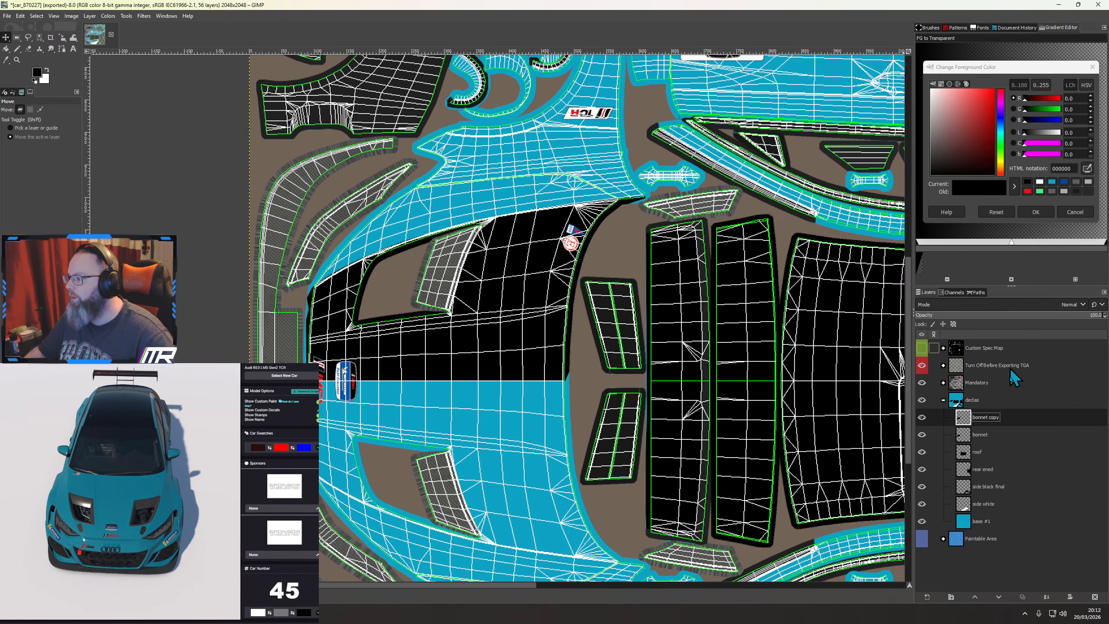
{"action": "right_click", "coordinate": [989, 417]}
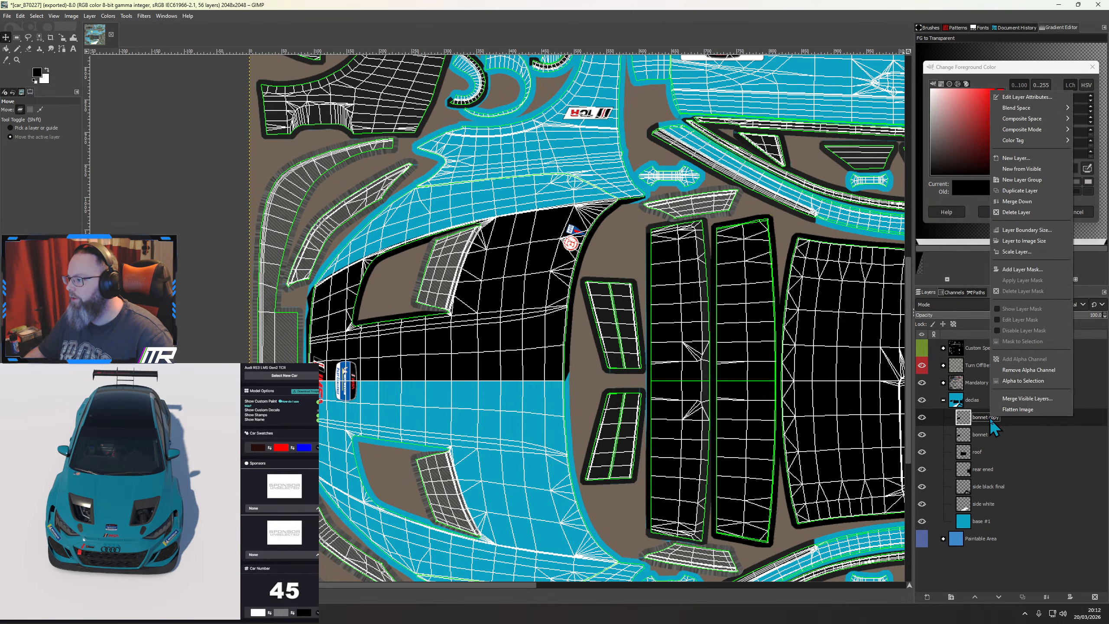
{"action": "left_click", "coordinate": [1026, 214]}
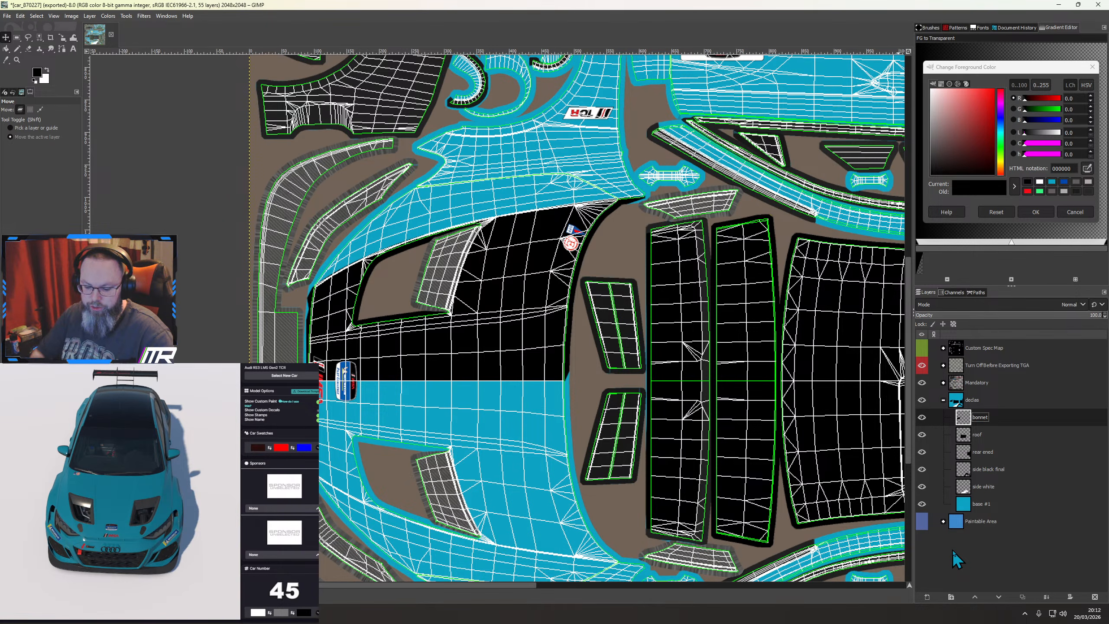
{"action": "key", "text": "shift+ctrl+d"}
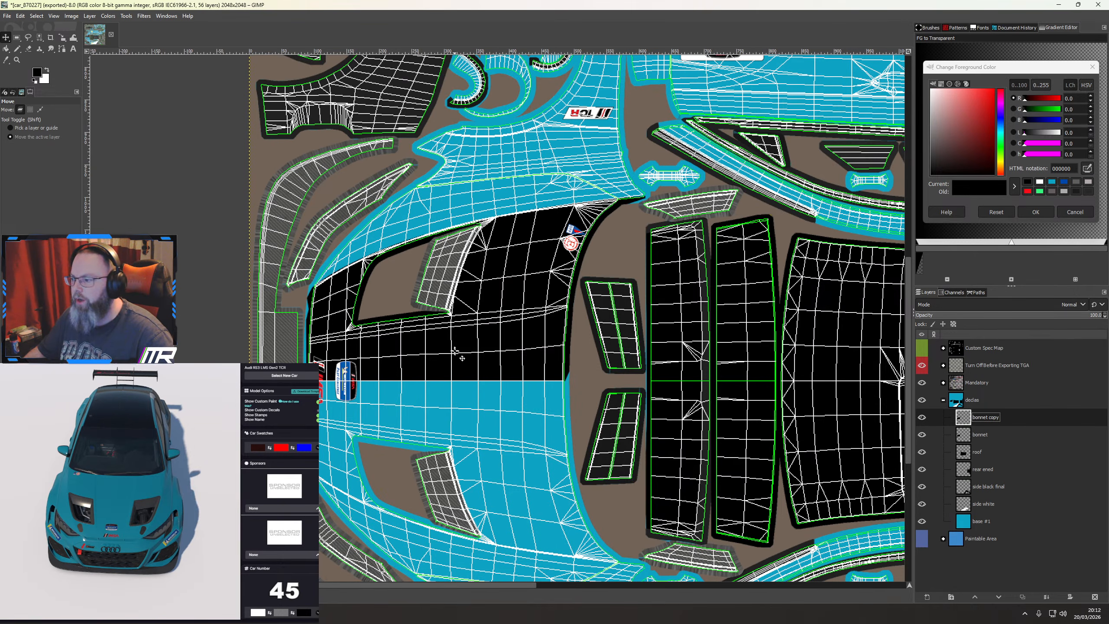
Flip the bonnet copy layer vertically
{"action": "right_click", "coordinate": [446, 354]}
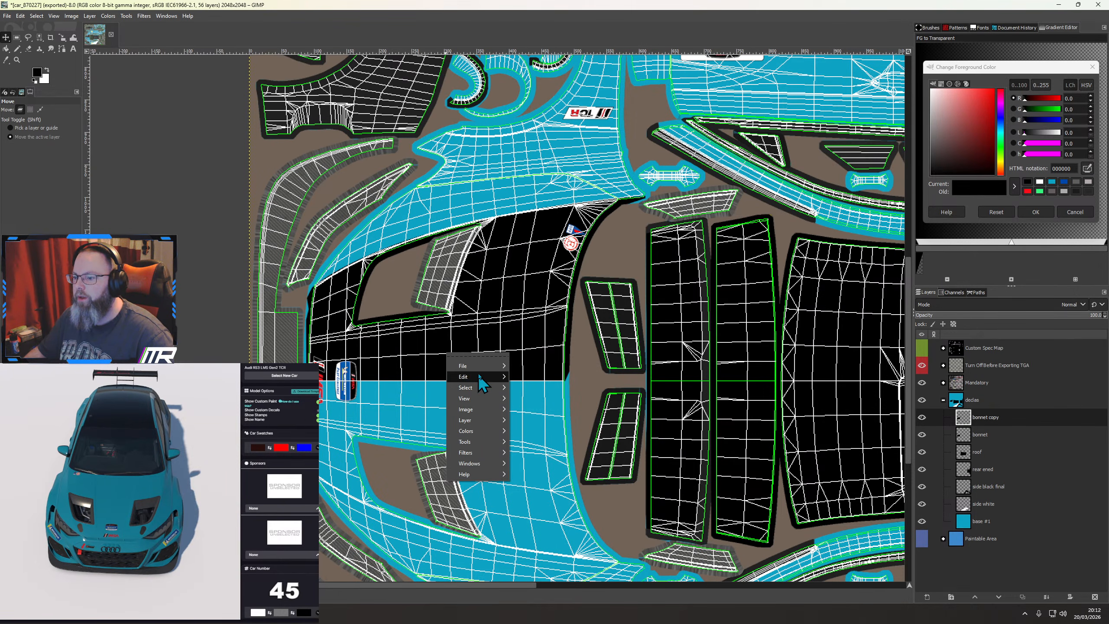
{"action": "right_click", "coordinate": [478, 337]}
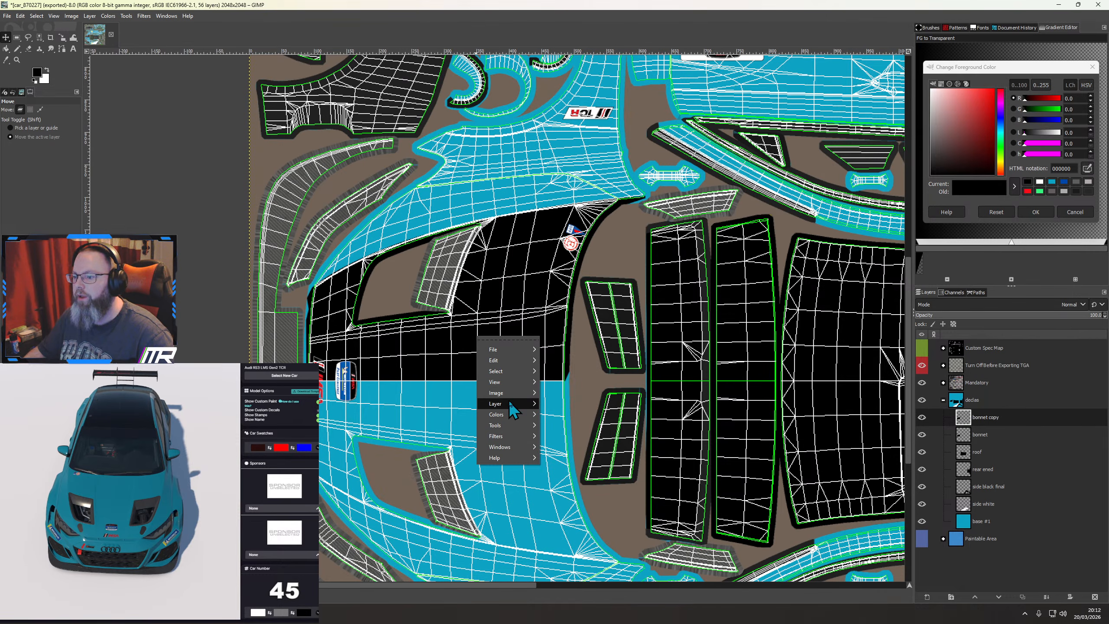
{"action": "mouse_move", "coordinate": [507, 403]}
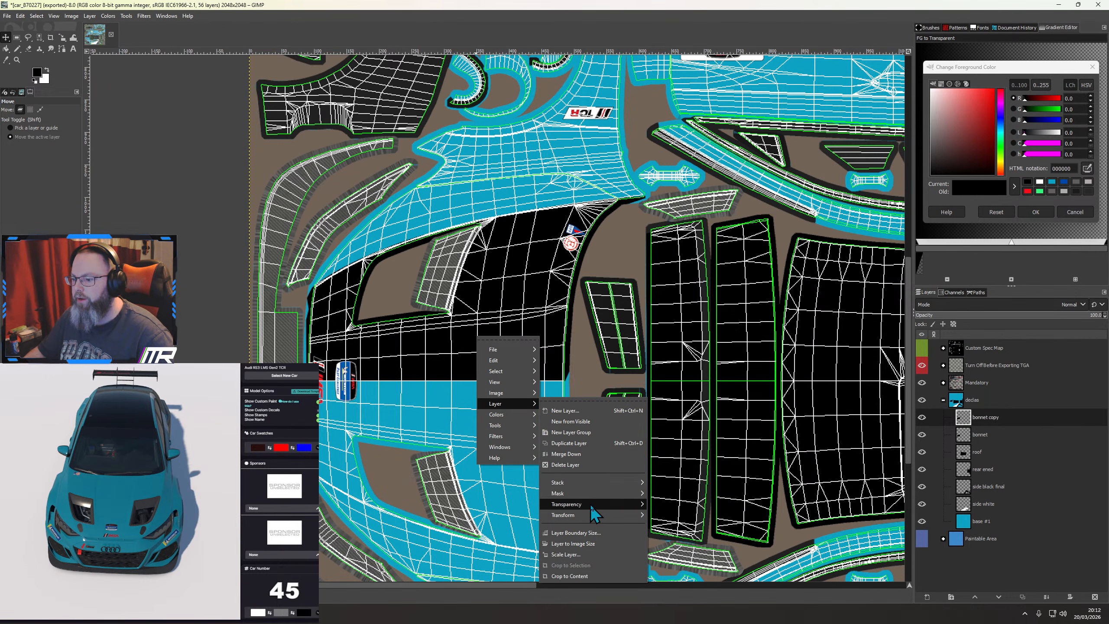
{"action": "mouse_move", "coordinate": [591, 512]}
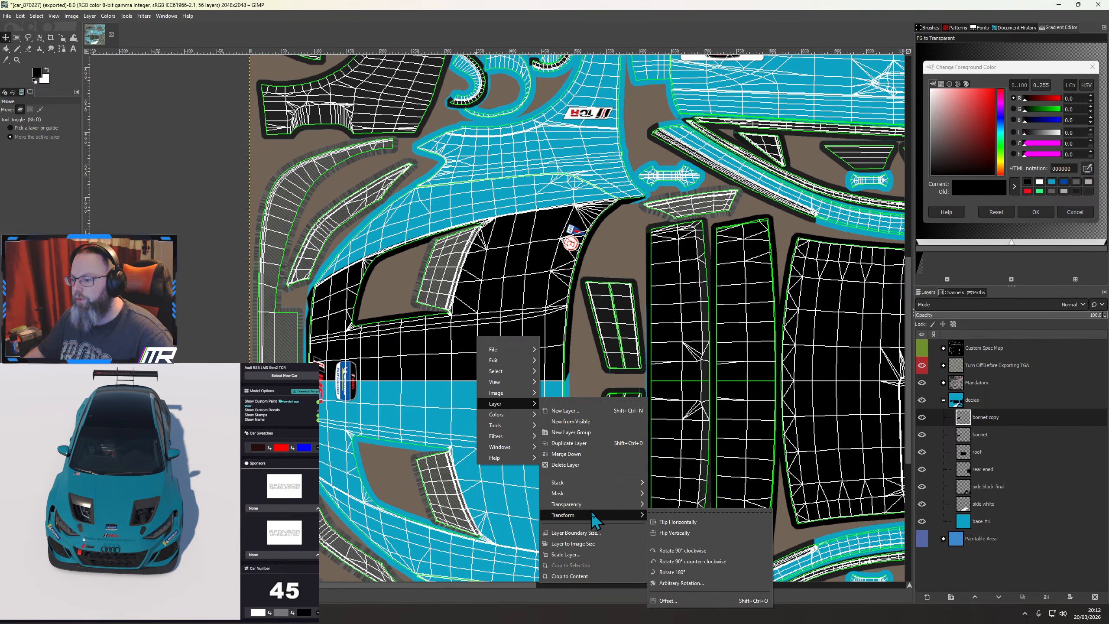
{"action": "left_click", "coordinate": [678, 533]}
{"action": "scroll", "coordinate": [513, 470], "scroll_direction": "down", "scroll_amount": 2}
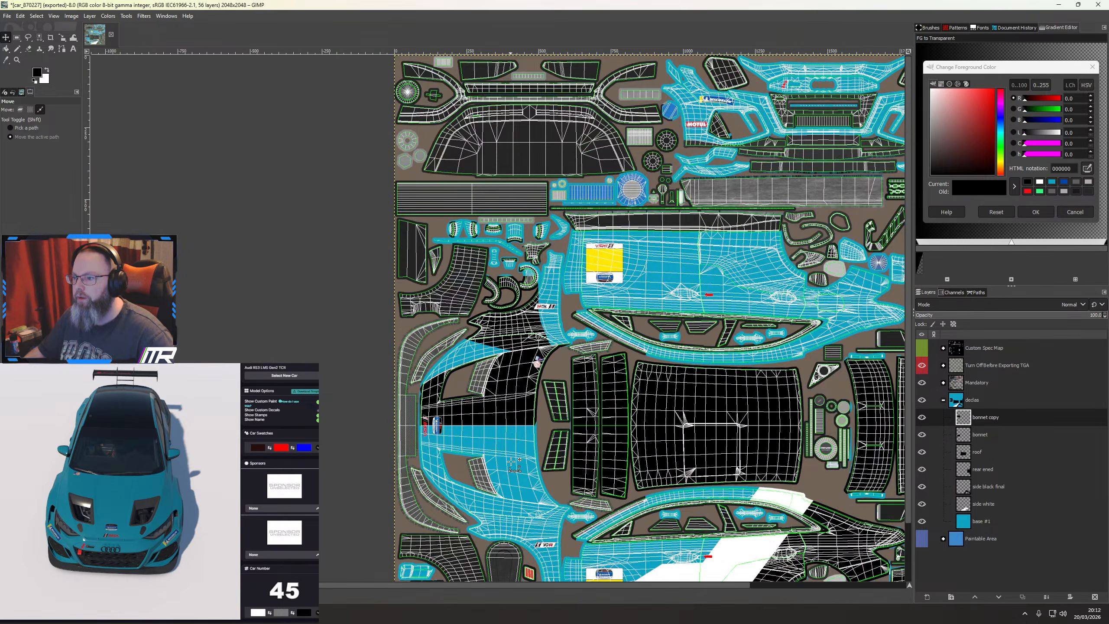
Nudge the bonnet copy with the arrow keys until it covers the lower bonnet without a cyan gap
{"action": "scroll", "coordinate": [514, 464], "scroll_direction": "up", "scroll_amount": 2}
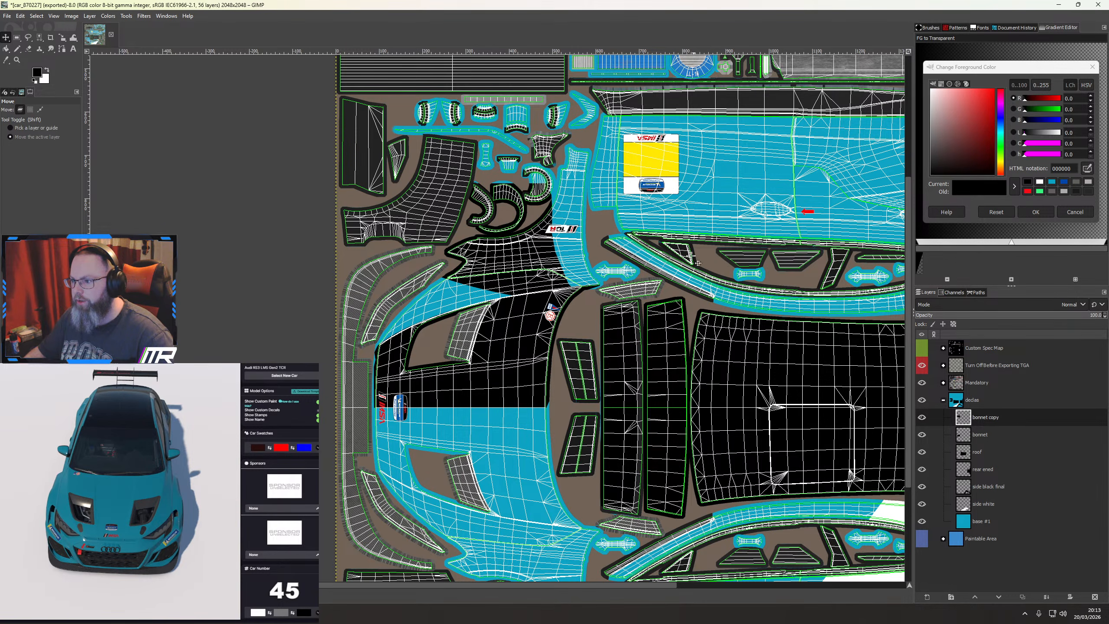
{"action": "key", "text": "shift+Down"}
{"action": "key", "text": "shift+Down"}
{"action": "key", "text": "shift+Down"}
{"action": "key", "text": "shift+Down"}
{"action": "key", "text": "shift+Down"}
{"action": "key", "text": "shift+Down"}
{"action": "key", "text": "shift+Down"}
{"action": "key", "text": "shift+Down"}
{"action": "key", "text": "shift+Down"}
{"action": "key", "text": "shift+Down"}
{"action": "key", "text": "shift+Down"}
{"action": "key", "text": "shift+Down"}
{"action": "key", "text": "shift+Down"}
{"action": "key", "text": "shift+Down"}
{"action": "key", "text": "shift+Down"}
{"action": "key", "text": "shift+Down"}
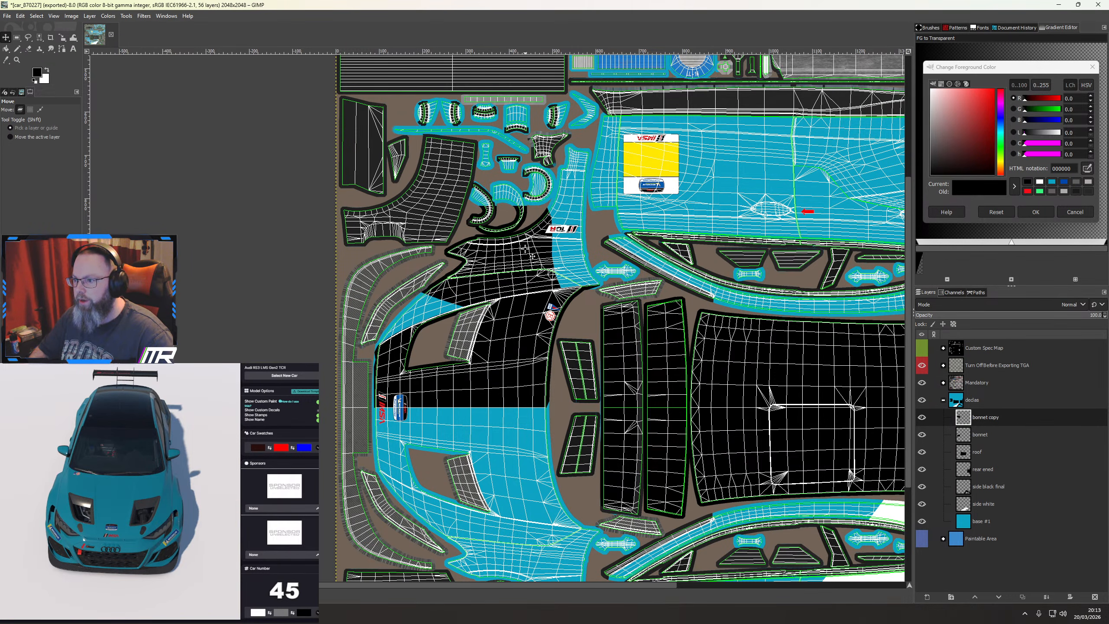
{"action": "key", "text": "shift+Down"}
{"action": "key", "text": "shift+Down"}
{"action": "key", "text": "shift+Down"}
{"action": "key", "text": "shift+Down"}
{"action": "key", "text": "shift+Down"}
{"action": "key", "text": "shift+Up"}
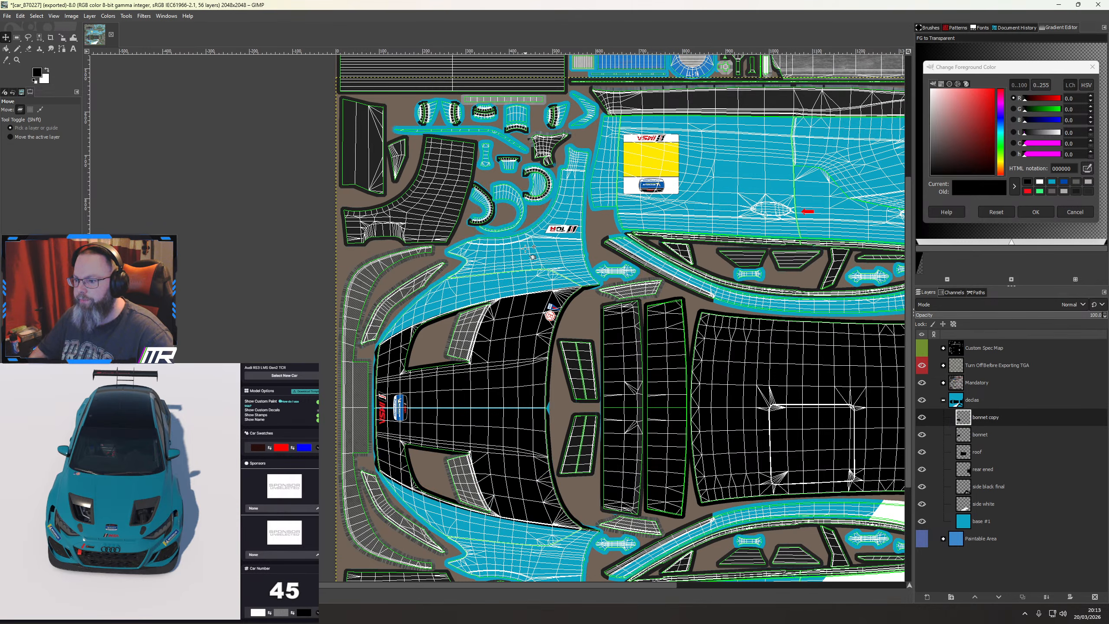
{"action": "key", "text": "shift+Down"}
{"action": "key", "text": "shift+Up"}
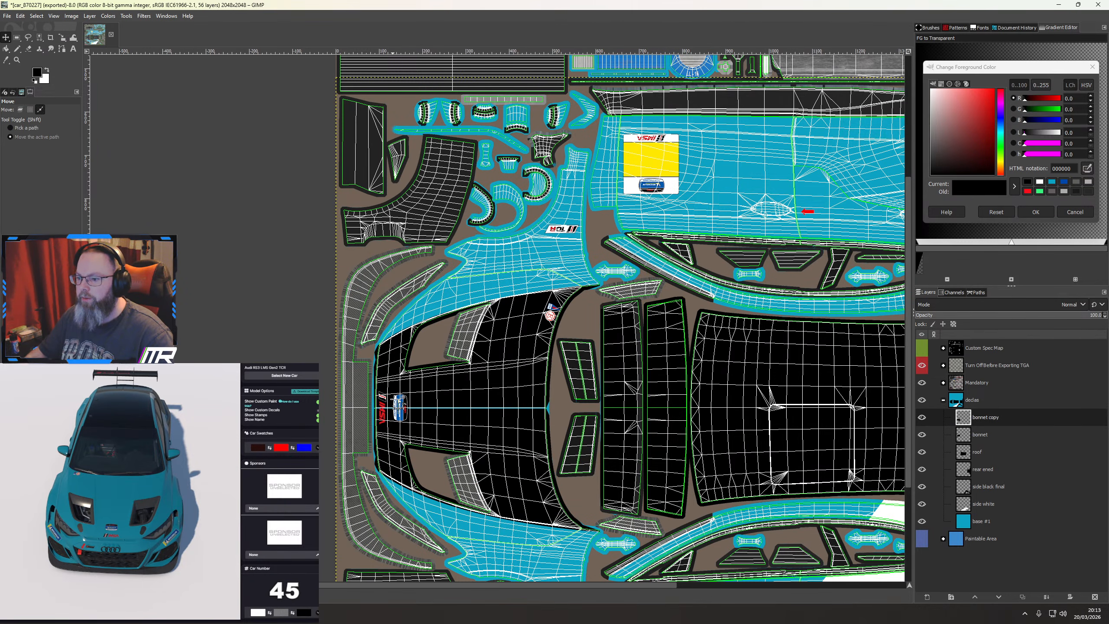
{"action": "scroll", "coordinate": [386, 415], "scroll_direction": "up", "scroll_amount": 4}
{"action": "scroll", "coordinate": [389, 418], "scroll_direction": "up", "scroll_amount": 2}
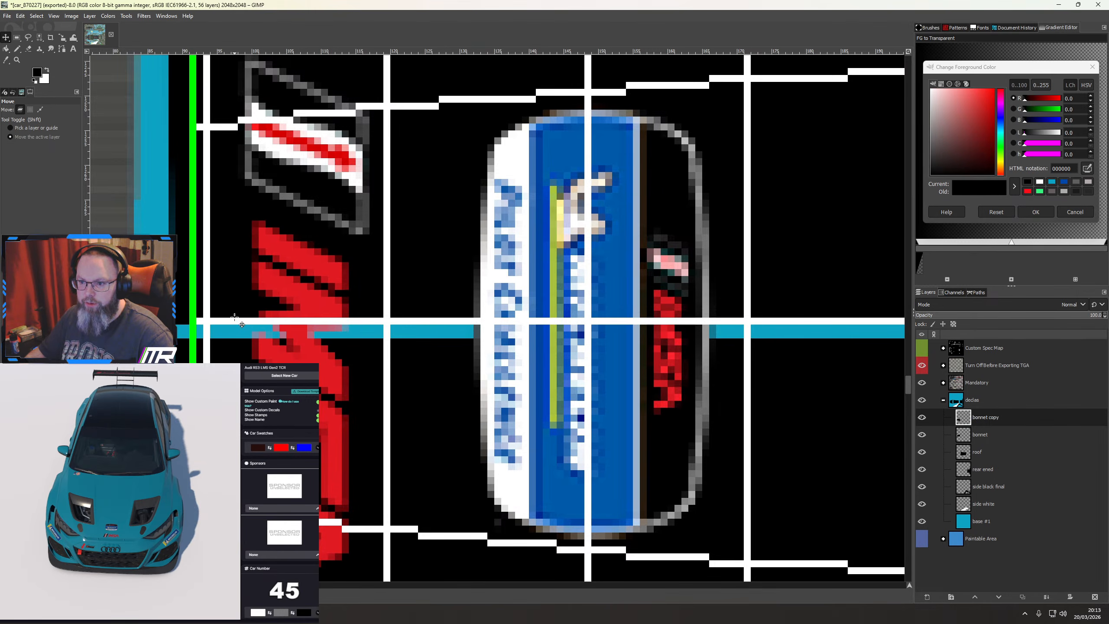
{"action": "key", "text": "Up"}
{"action": "key", "text": "Up"}
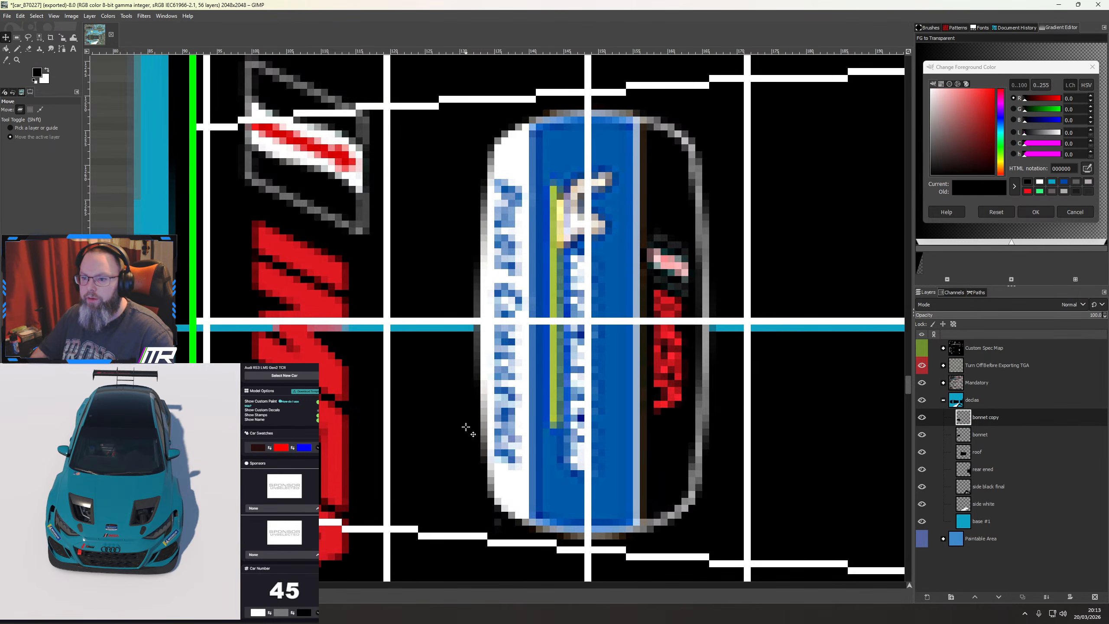
{"action": "scroll", "coordinate": [466, 427], "scroll_direction": "down", "scroll_amount": 5, "text": "ctrl"}
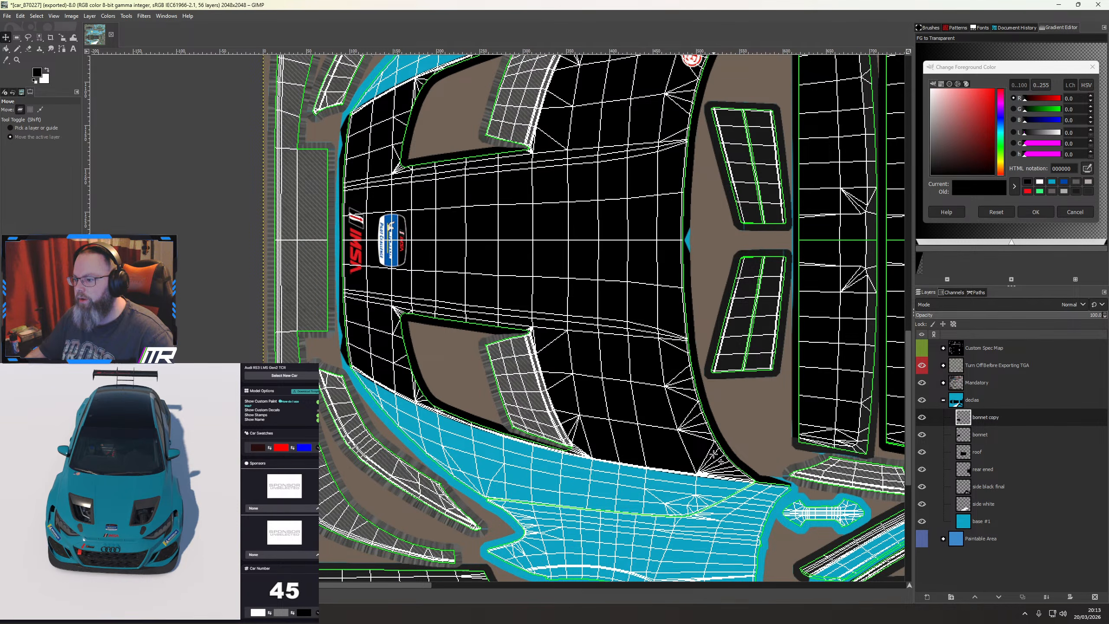
{"action": "scroll", "coordinate": [715, 456], "scroll_direction": "up", "scroll_amount": 3}
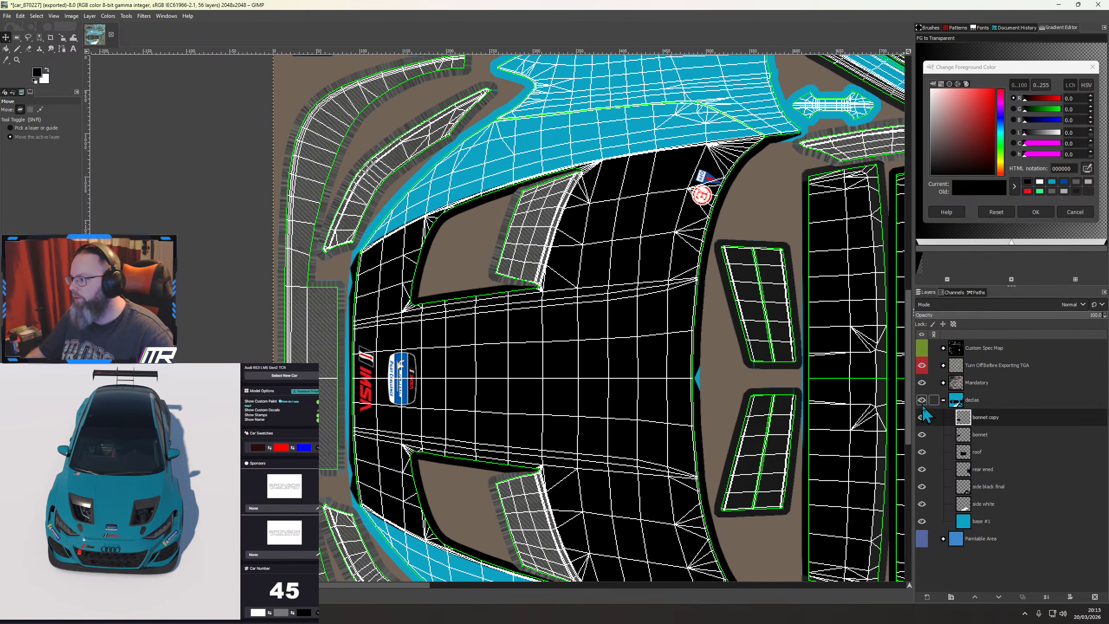
Export the TGA with the wireframe hidden, orbit the car preview to check the black bonnet, then restore the overlay
{"action": "left_click", "coordinate": [922, 365]}
{"action": "scroll", "coordinate": [894, 401], "scroll_direction": "down", "scroll_amount": 1, "text": "ctrl"}
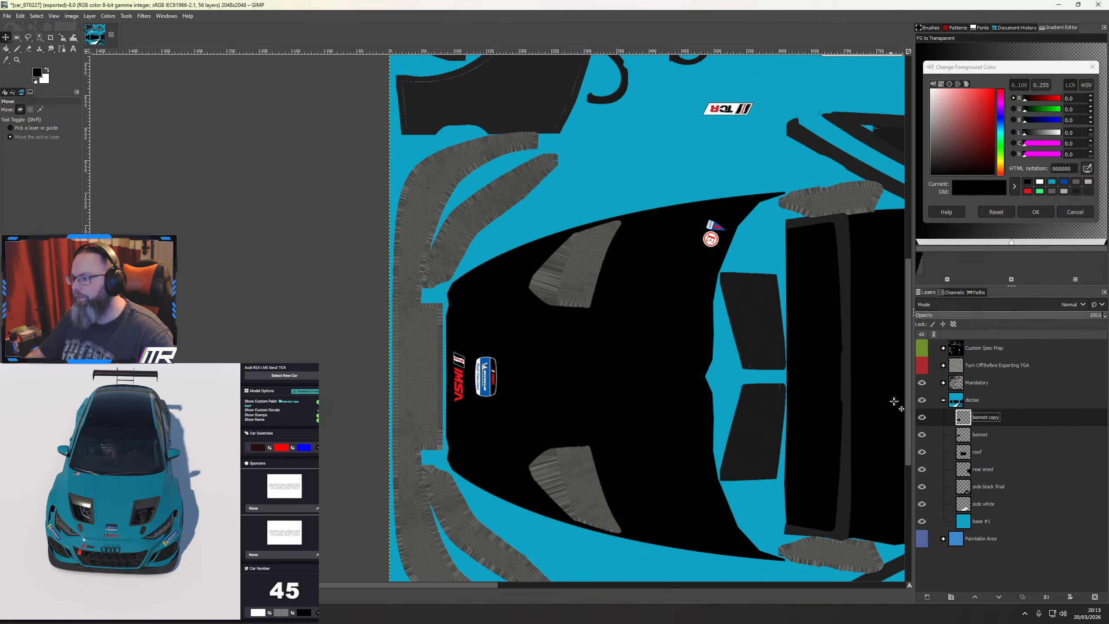
{"action": "key", "text": "ctrl+e"}
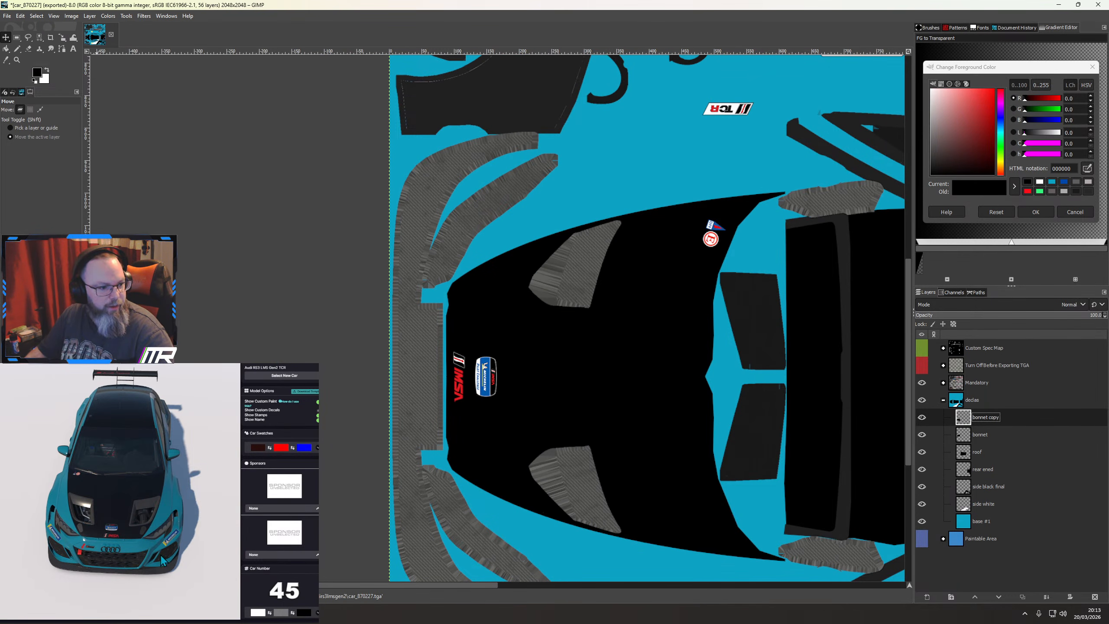
{"action": "left_click_drag", "start_coordinate": [161, 556], "coordinate": [166, 553]}
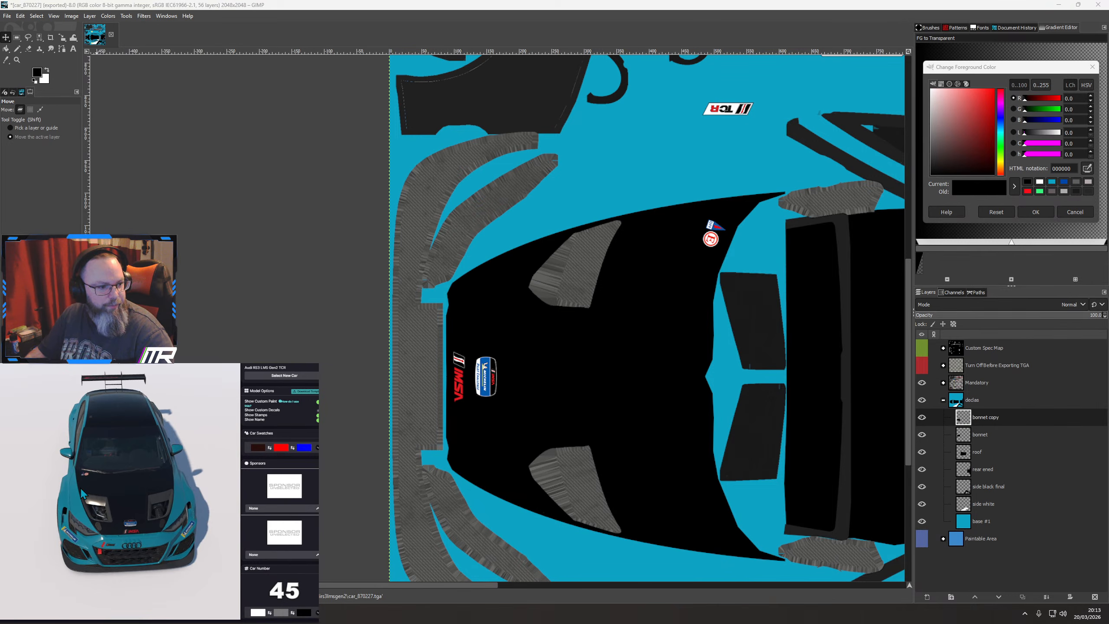
{"action": "scroll", "coordinate": [142, 528], "scroll_direction": "up", "scroll_amount": 4}
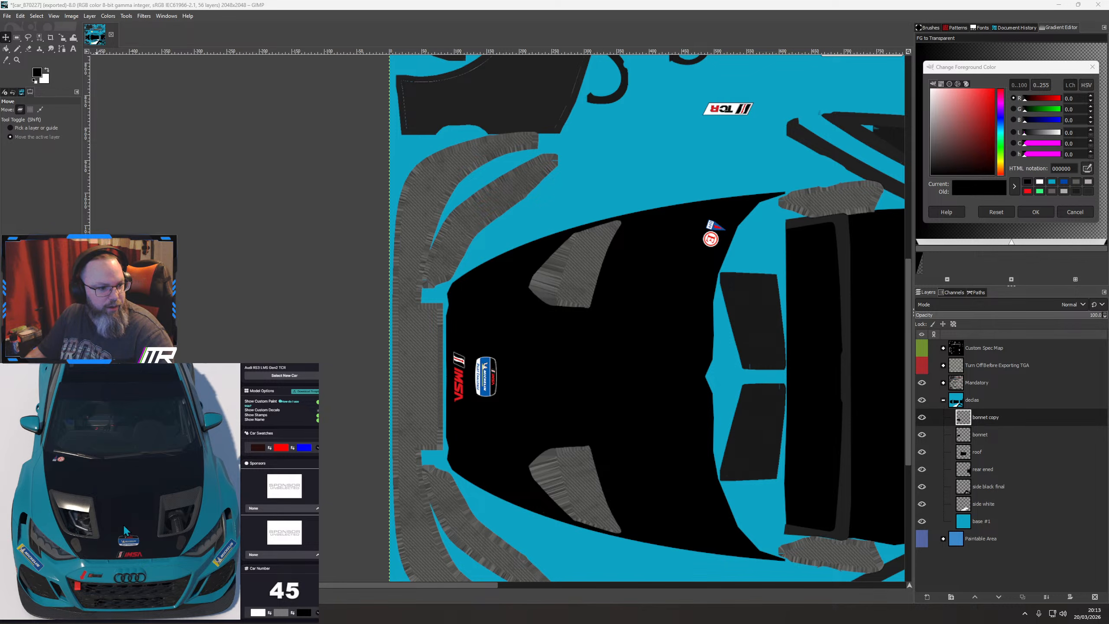
{"action": "left_click_drag", "start_coordinate": [203, 473], "coordinate": [55, 505]}
{"action": "scroll", "coordinate": [87, 484], "scroll_direction": "down", "scroll_amount": 5}
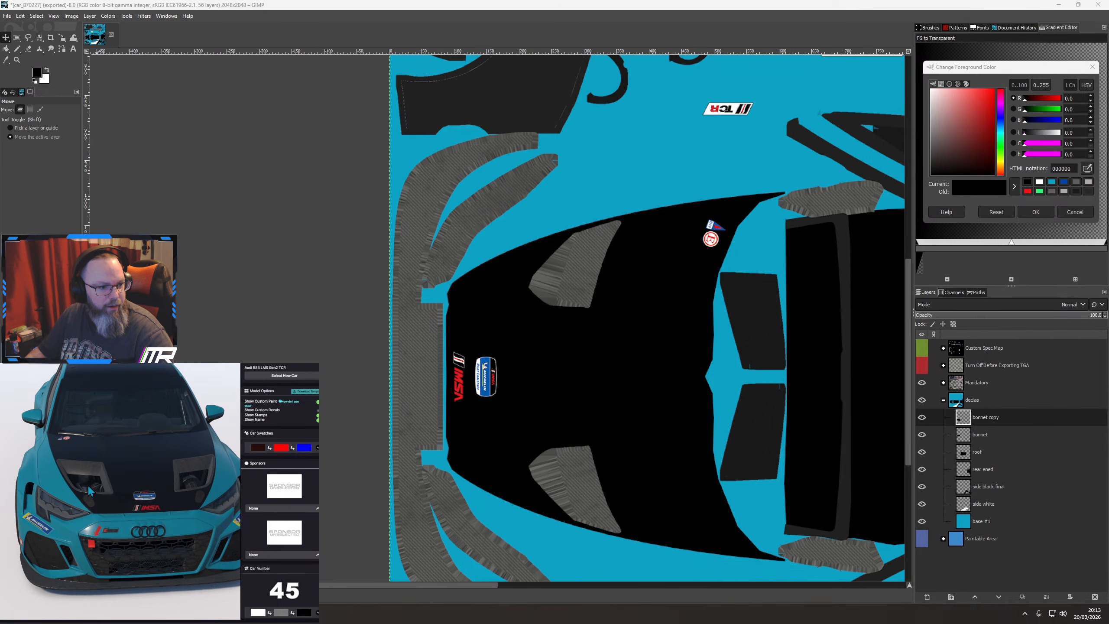
{"action": "scroll", "coordinate": [132, 513], "scroll_direction": "up", "scroll_amount": 5}
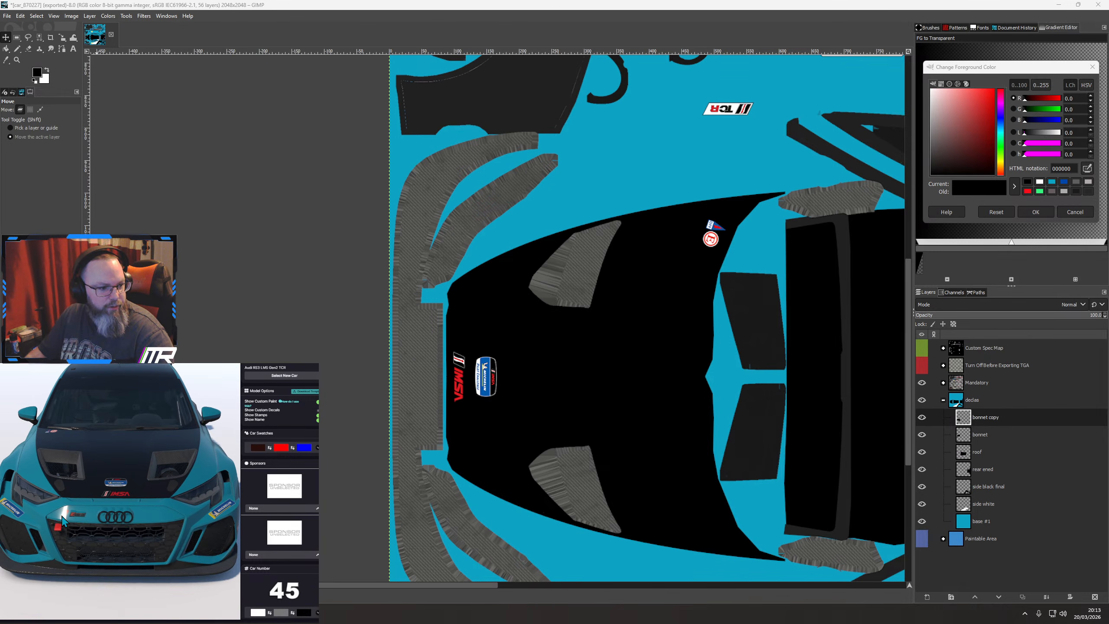
{"action": "left_click", "coordinate": [922, 365]}
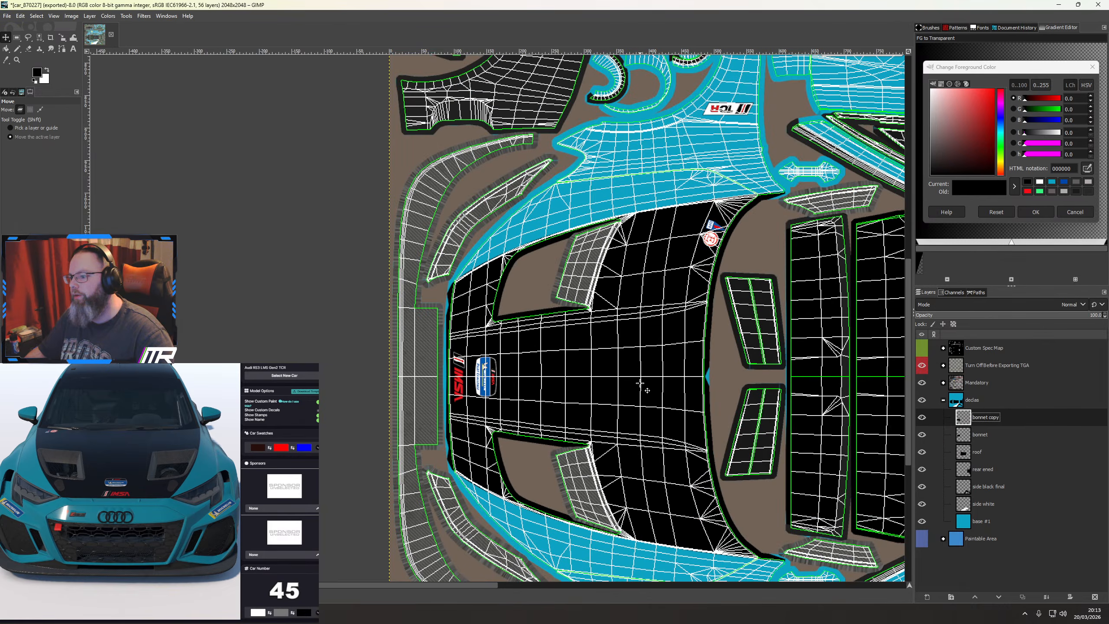
Merge the bonnet copy down into the bonnet layer
{"action": "scroll", "coordinate": [640, 384], "scroll_direction": "down", "scroll_amount": 3, "text": "ctrl"}
{"action": "scroll", "coordinate": [762, 333], "scroll_direction": "up", "scroll_amount": 5, "text": "ctrl"}
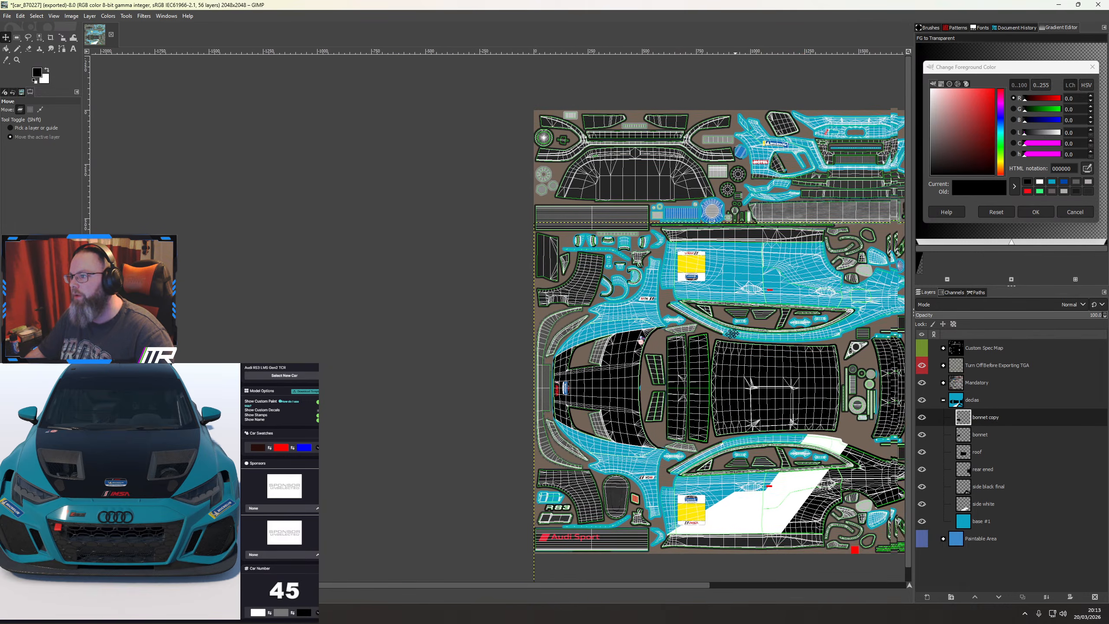
{"action": "scroll", "coordinate": [498, 284], "scroll_direction": "up", "scroll_amount": 2, "text": "ctrl"}
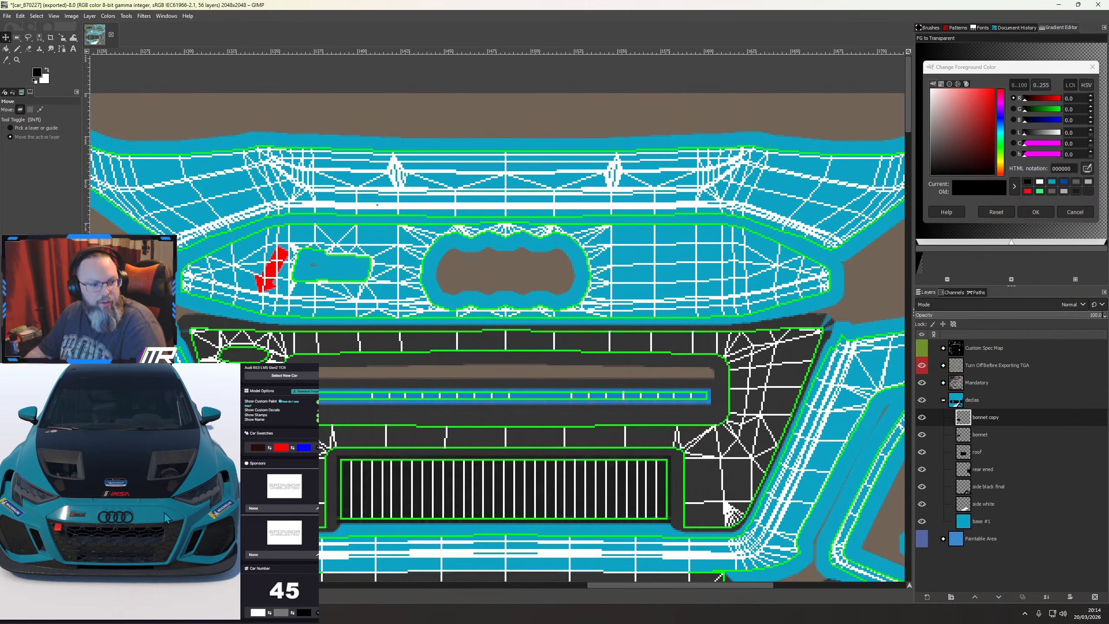
{"action": "right_click", "coordinate": [984, 420]}
{"action": "left_click", "coordinate": [1017, 201]}
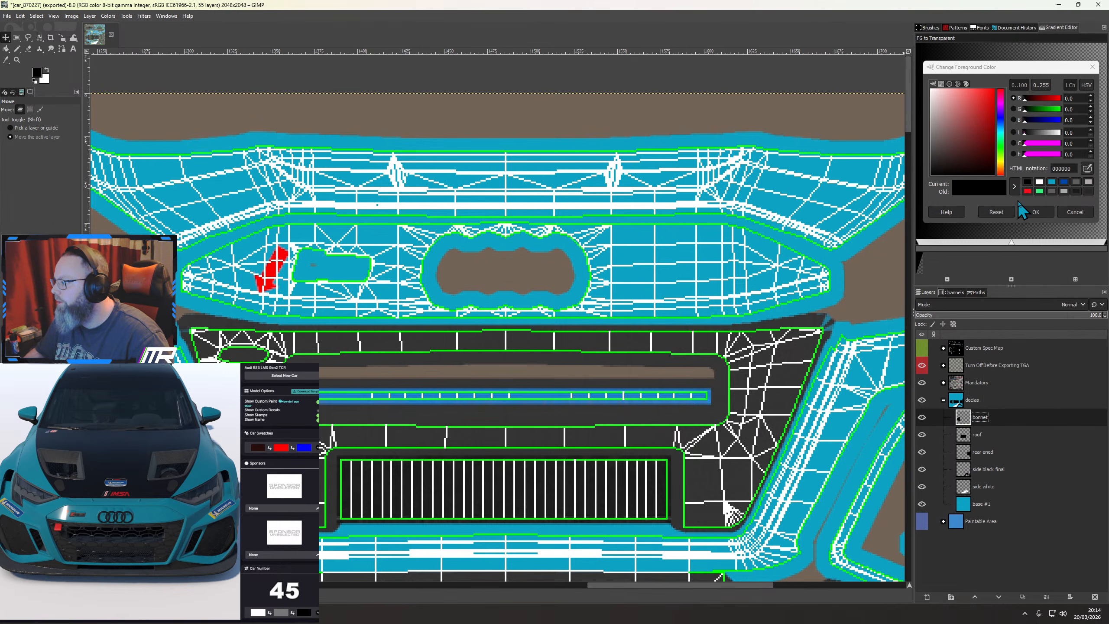
Add a new layer named 'font bumper'
{"action": "left_click", "coordinate": [928, 595]}
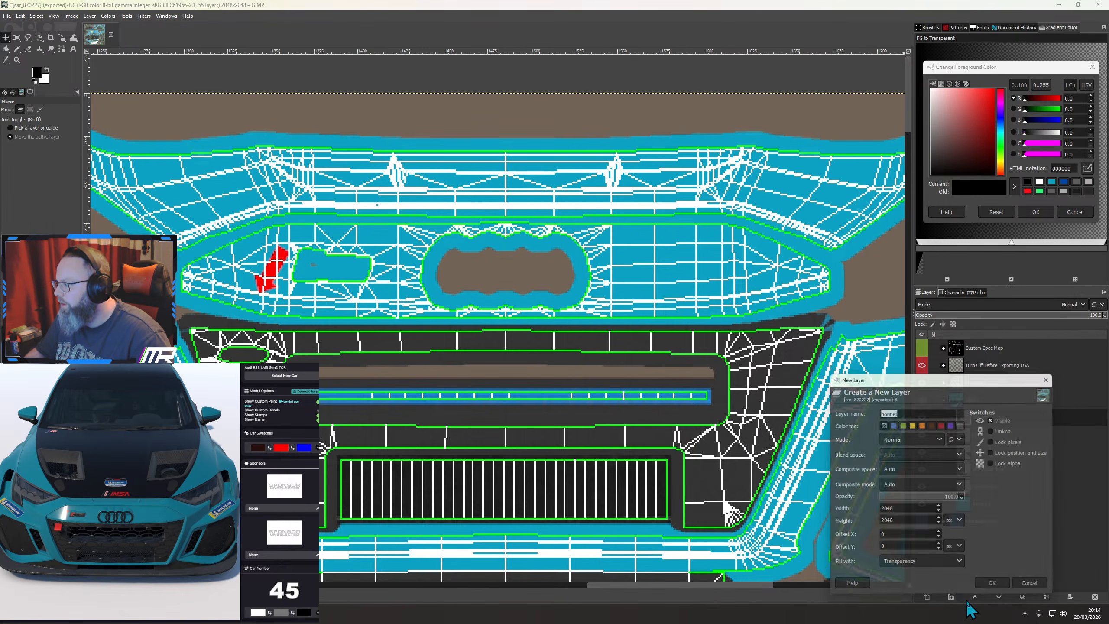
{"action": "type", "text": "f"}
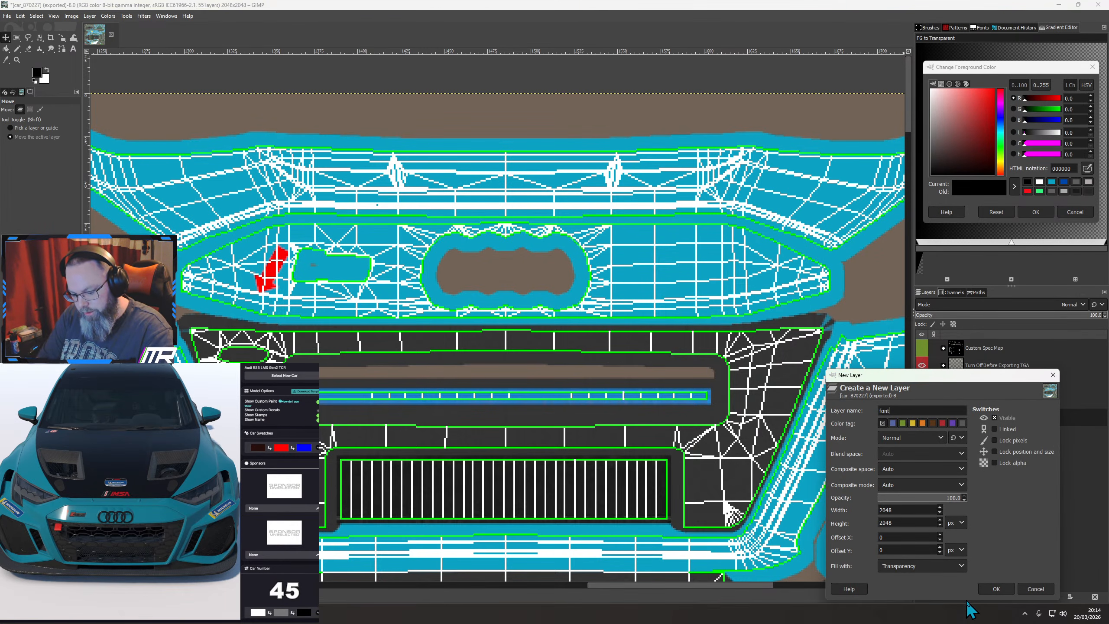
{"action": "type", "text": "ont bumper"}
{"action": "key", "text": "Return"}
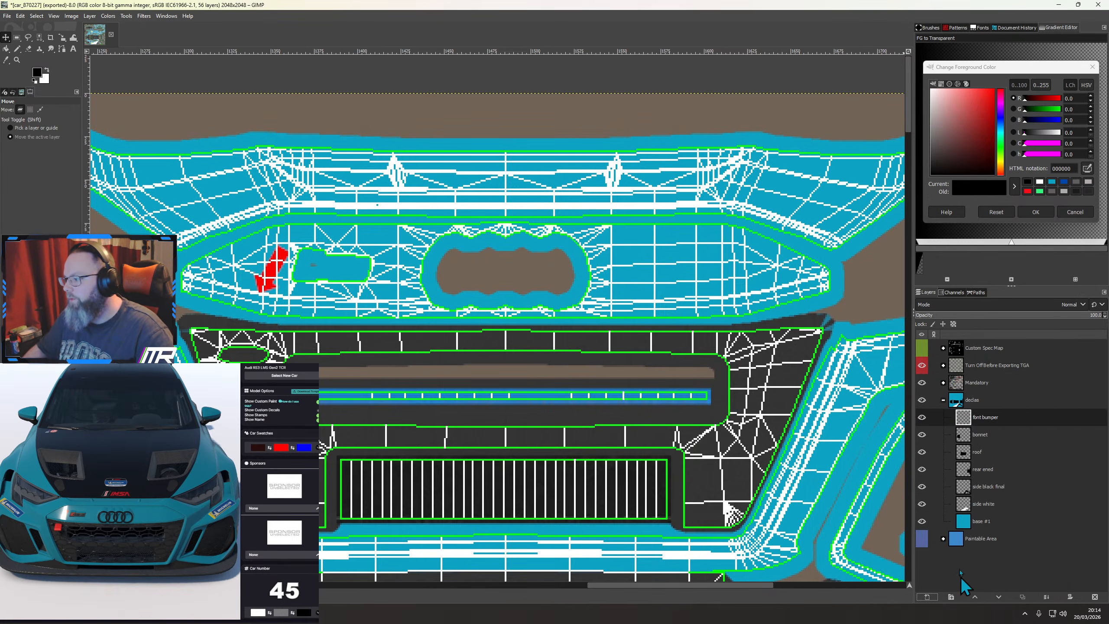
Trace a closed path around the front bumper's upper strip with the Paths tool
{"action": "left_click", "coordinate": [19, 49]}
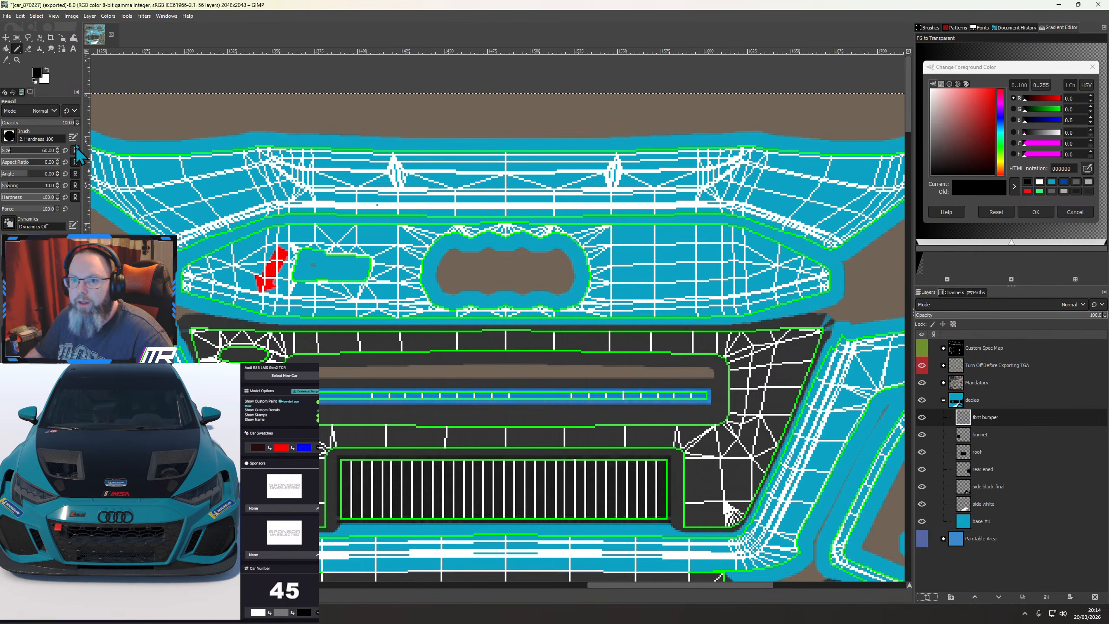
{"action": "left_click", "coordinate": [62, 49]}
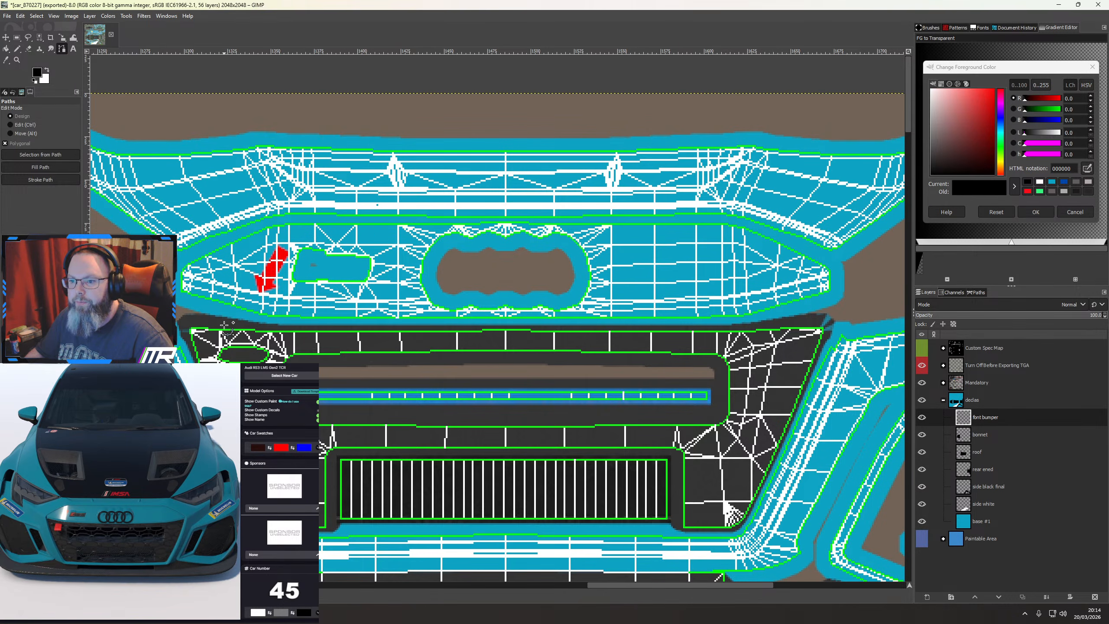
{"action": "left_click_drag", "start_coordinate": [201, 311], "coordinate": [227, 322]}
{"action": "left_click", "coordinate": [362, 324]}
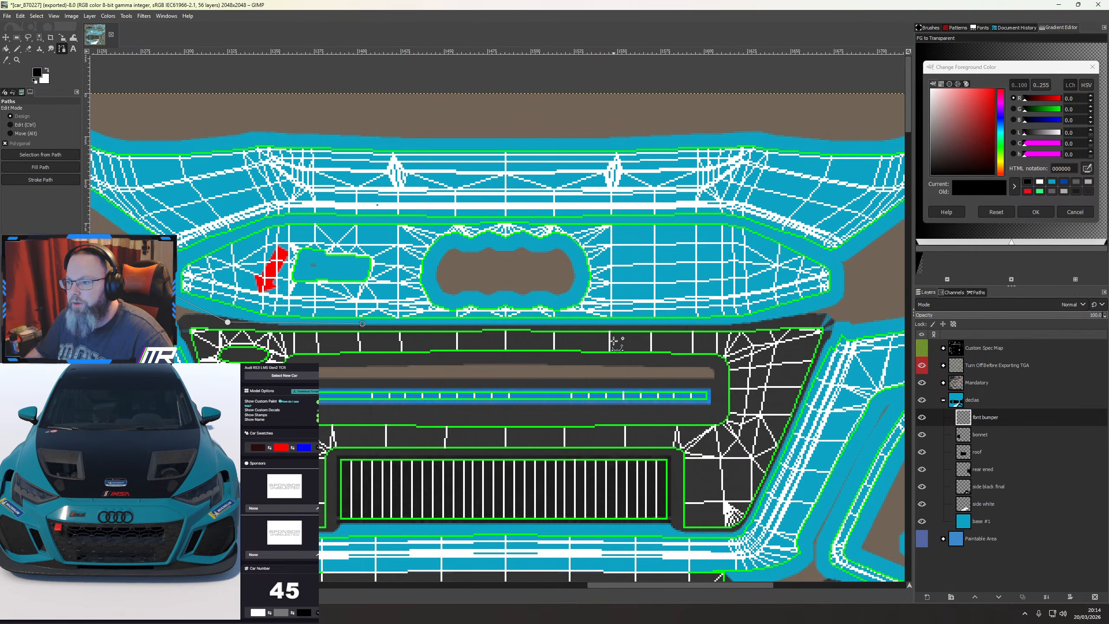
{"action": "left_click", "coordinate": [658, 325]}
{"action": "left_click", "coordinate": [807, 320]}
{"action": "left_click", "coordinate": [847, 296]}
{"action": "left_click", "coordinate": [841, 264]}
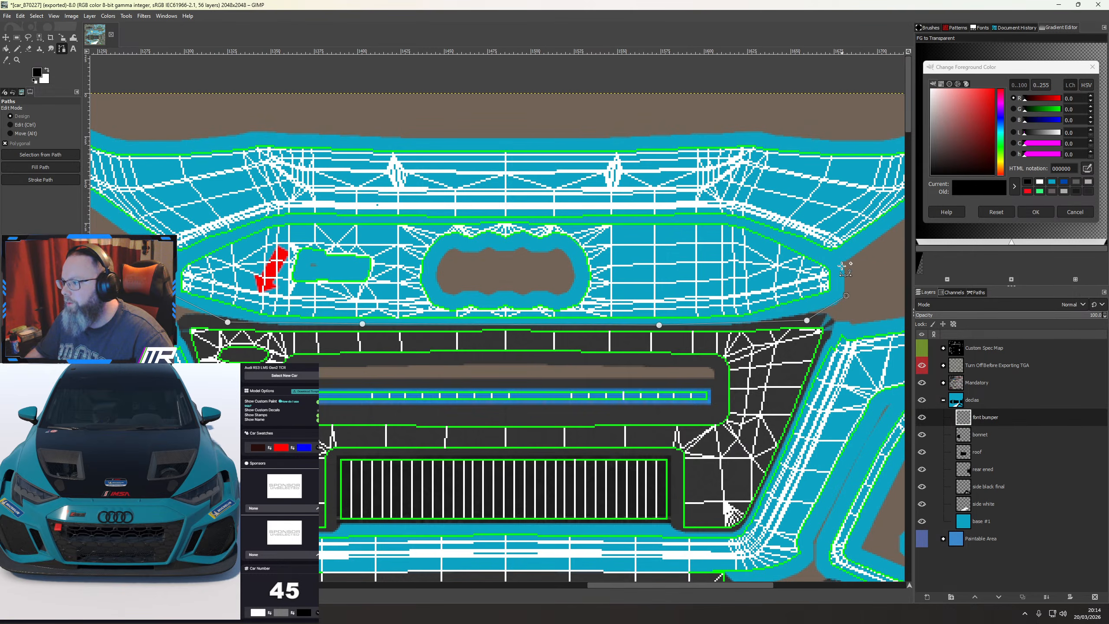
{"action": "left_click", "coordinate": [778, 234]}
{"action": "scroll", "coordinate": [726, 220], "scroll_direction": "up", "scroll_amount": 3}
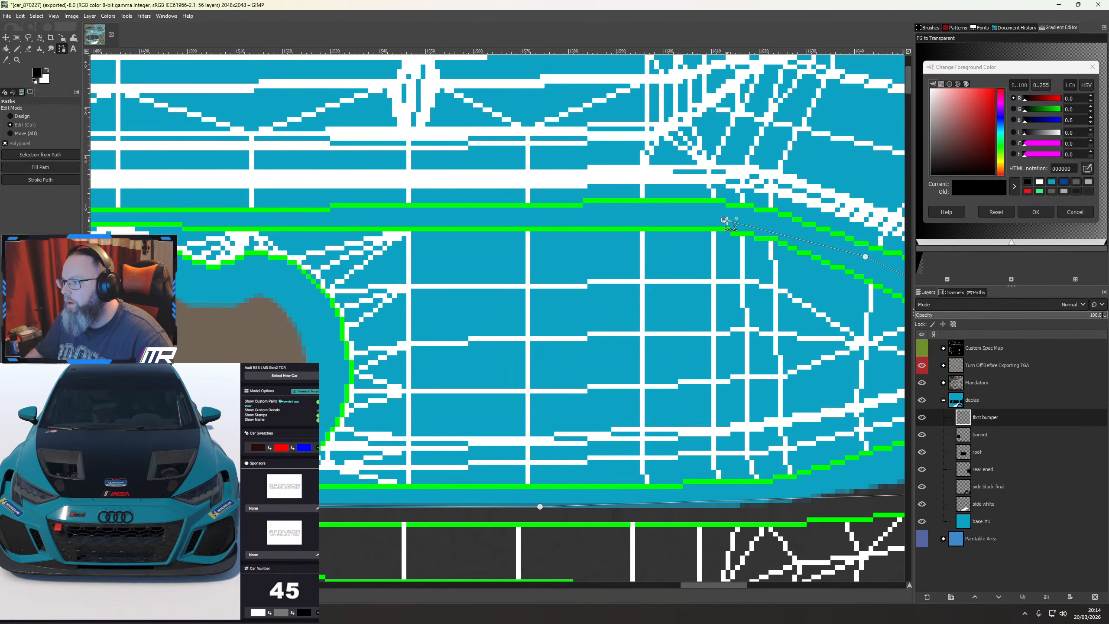
{"action": "left_click", "coordinate": [688, 220]}
{"action": "left_click", "coordinate": [204, 220]}
{"action": "scroll", "coordinate": [204, 221], "scroll_direction": "down", "scroll_amount": 3}
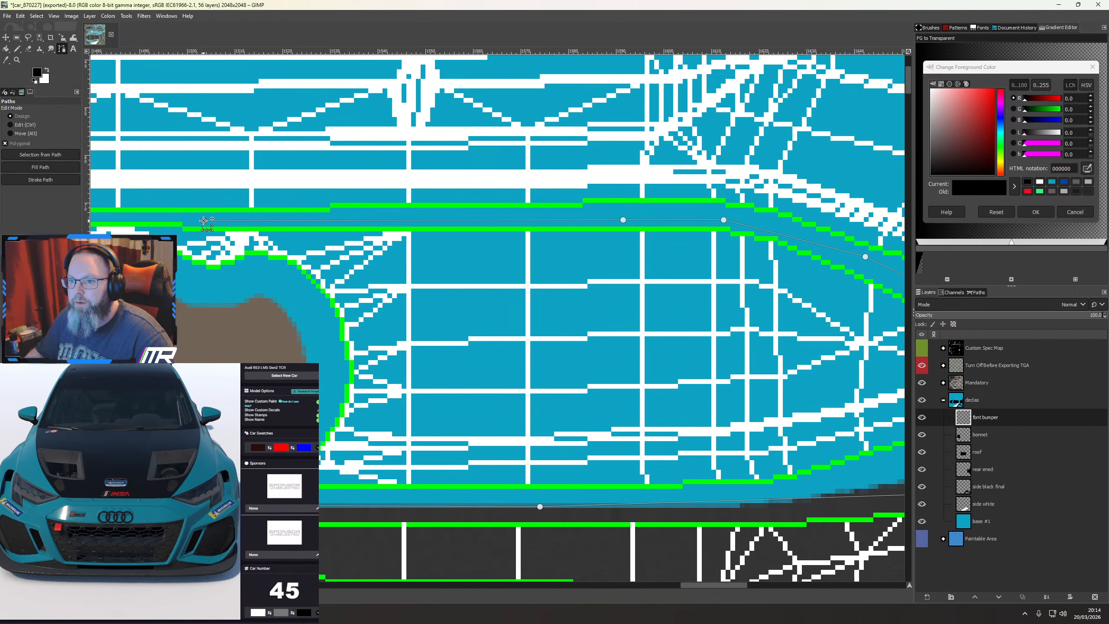
{"action": "scroll", "coordinate": [610, 252], "scroll_direction": "up", "scroll_amount": 3}
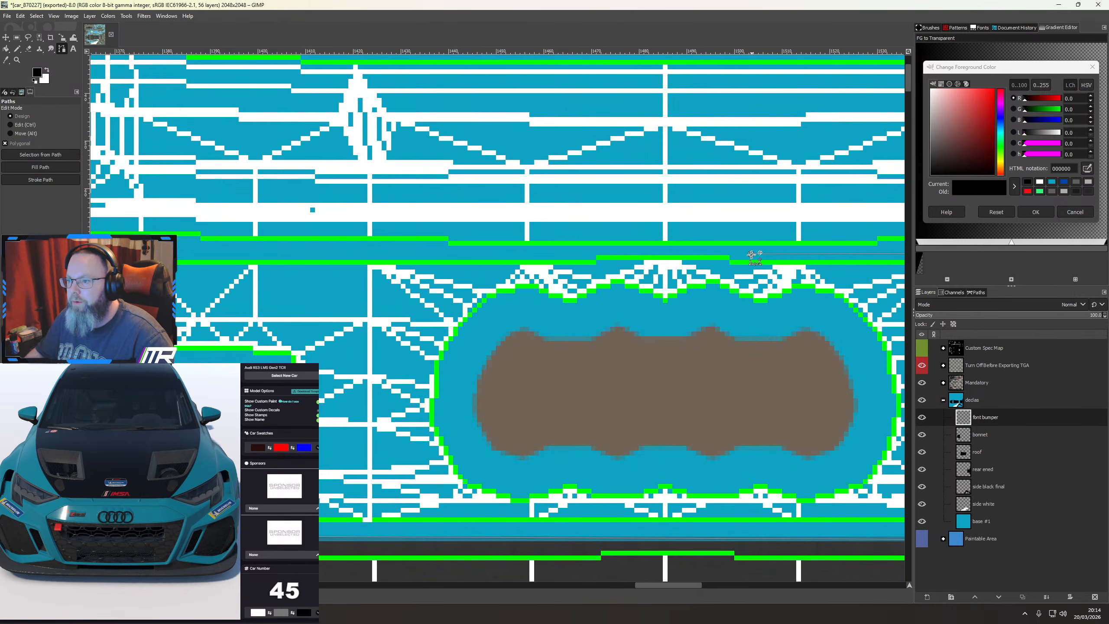
{"action": "left_click", "coordinate": [726, 249]}
{"action": "left_click", "coordinate": [355, 249]}
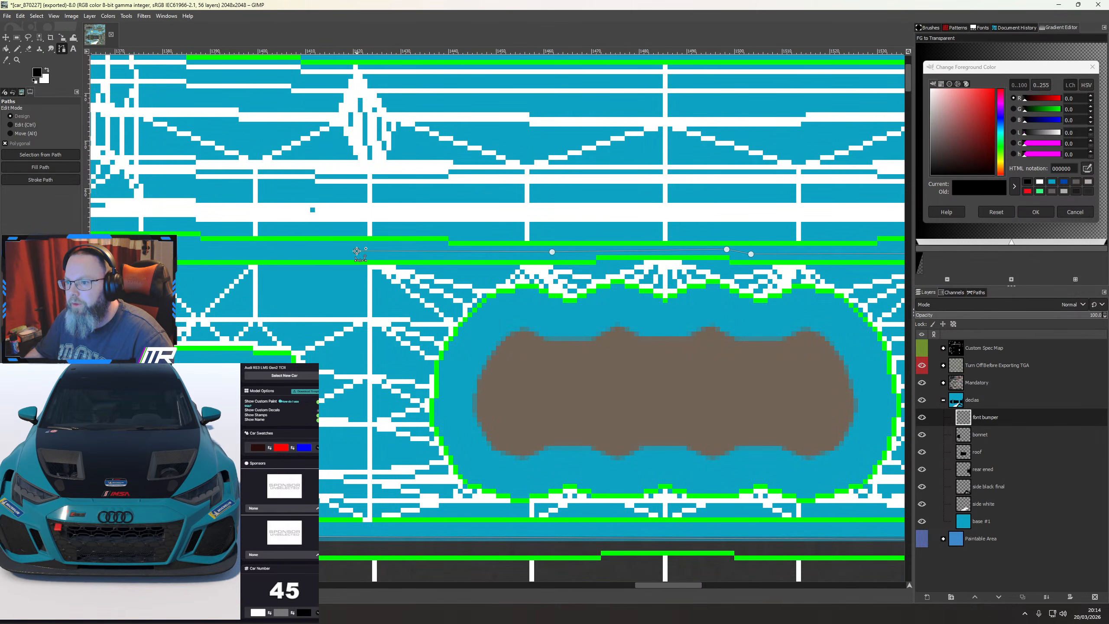
{"action": "scroll", "coordinate": [502, 291], "scroll_direction": "left", "scroll_amount": 10}
{"action": "scroll", "coordinate": [502, 291], "scroll_direction": "up", "scroll_amount": 1}
{"action": "left_click", "coordinate": [501, 289]}
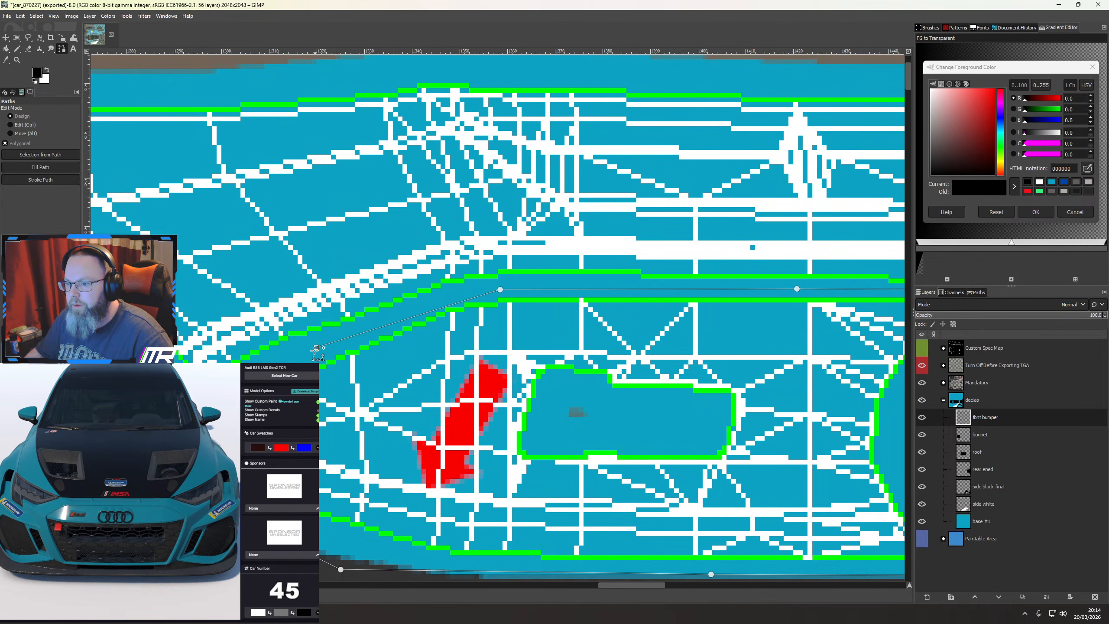
Fill the bumper strip path with the black foreground colour
{"action": "right_click", "coordinate": [430, 446]}
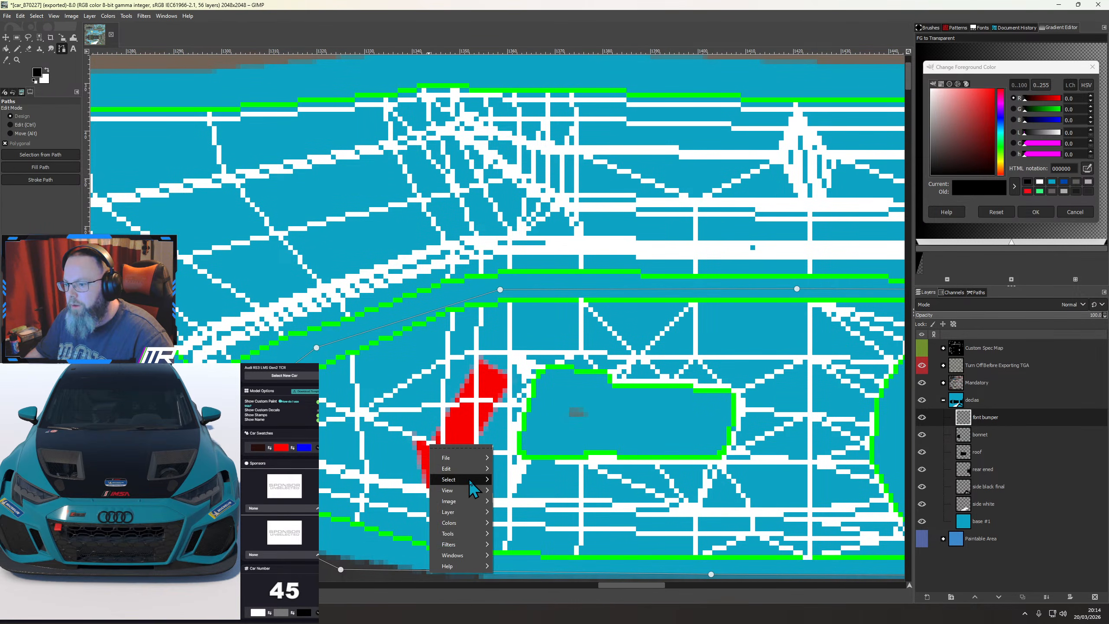
{"action": "mouse_move", "coordinate": [459, 469]}
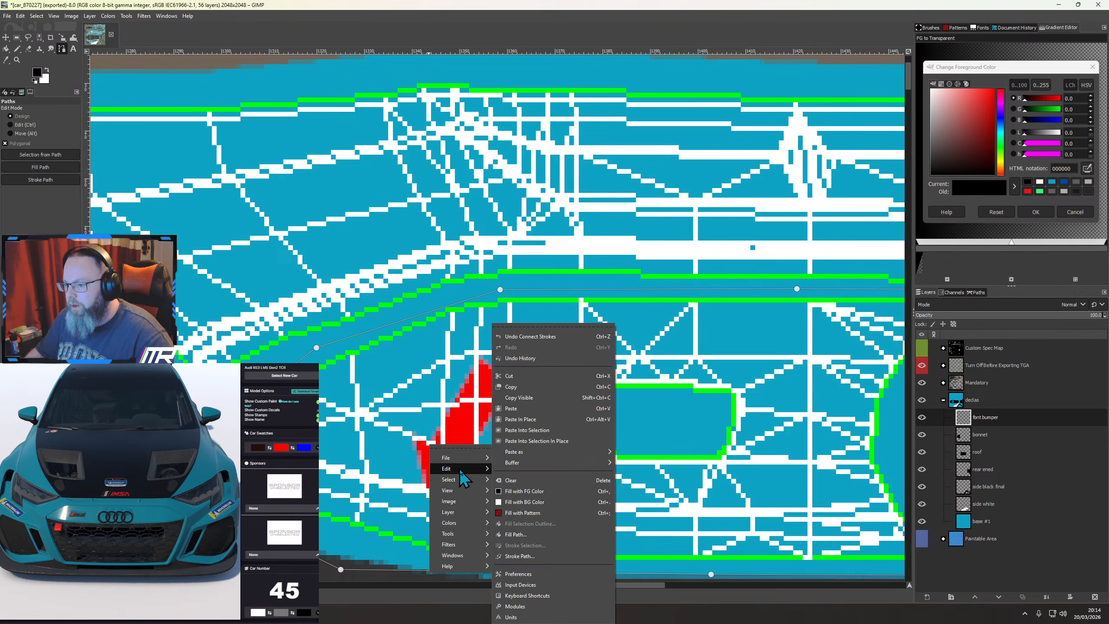
{"action": "left_click", "coordinate": [536, 535]}
{"action": "left_click", "coordinate": [556, 575]}
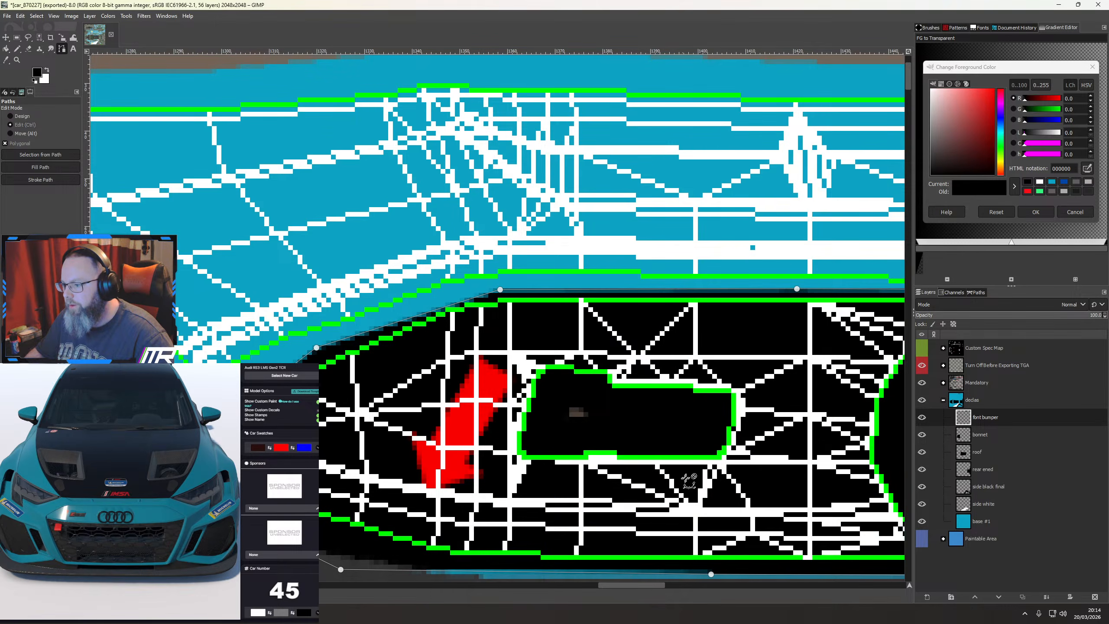
{"action": "scroll", "coordinate": [717, 437], "scroll_direction": "down", "scroll_amount": 5}
Hide the wireframe guide, export the livery and orbit the car preview to a side view
{"action": "left_click", "coordinate": [922, 365]}
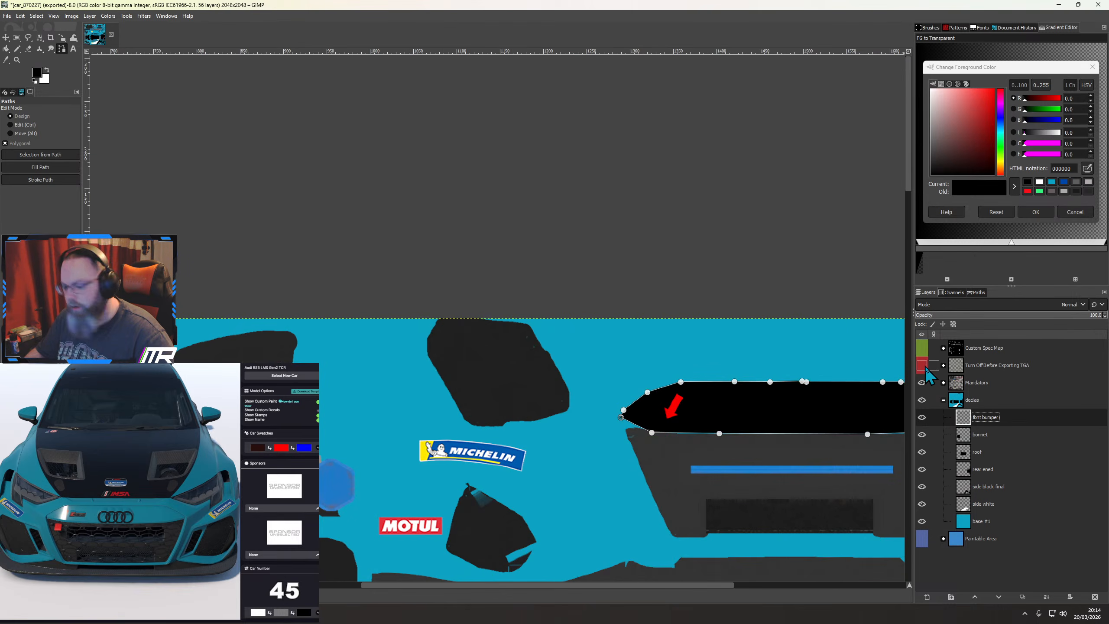
{"action": "key", "text": "ctrl+e"}
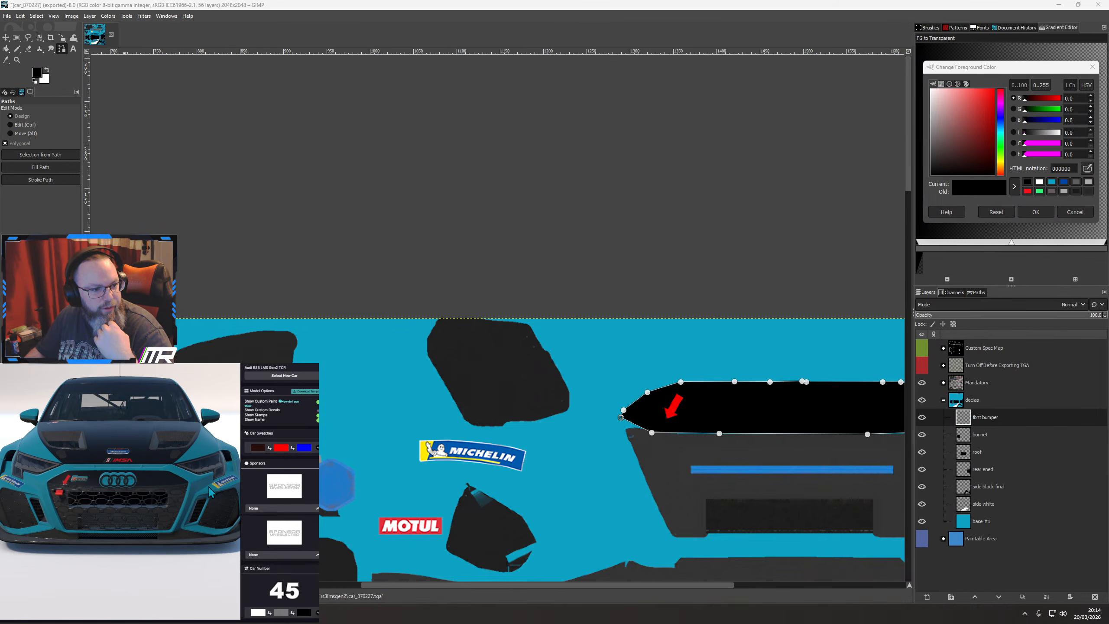
{"action": "left_click_drag", "start_coordinate": [127, 491], "coordinate": [167, 482]}
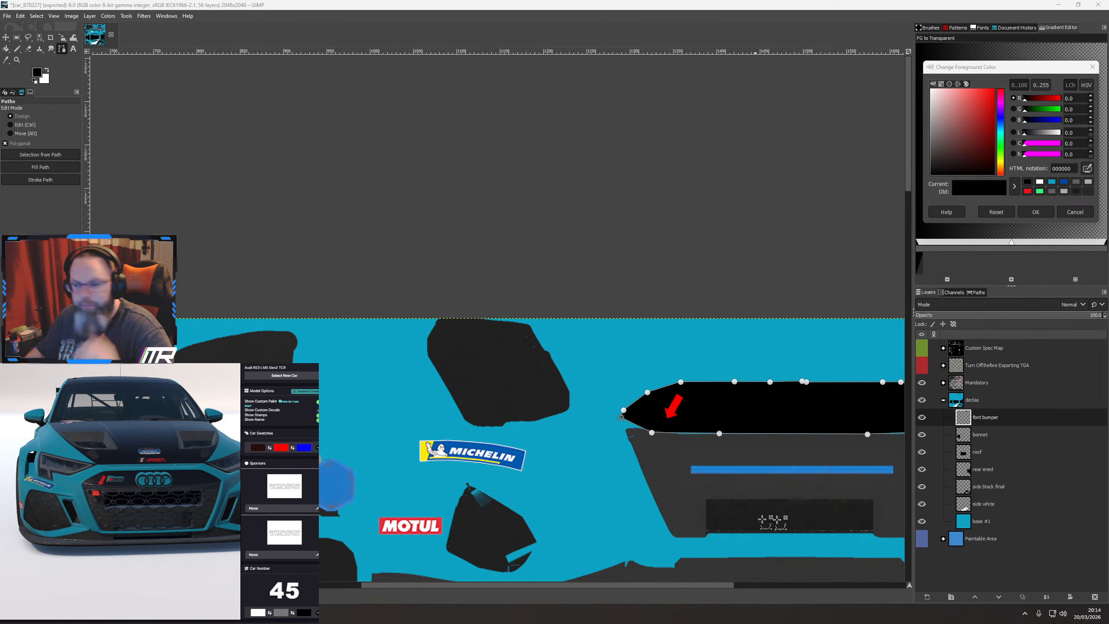
Show the UV wireframe guide and zoom out to inspect the texture layout and bumper strip
{"action": "left_click", "coordinate": [922, 365]}
{"action": "scroll", "coordinate": [549, 393], "scroll_direction": "down", "scroll_amount": 3}
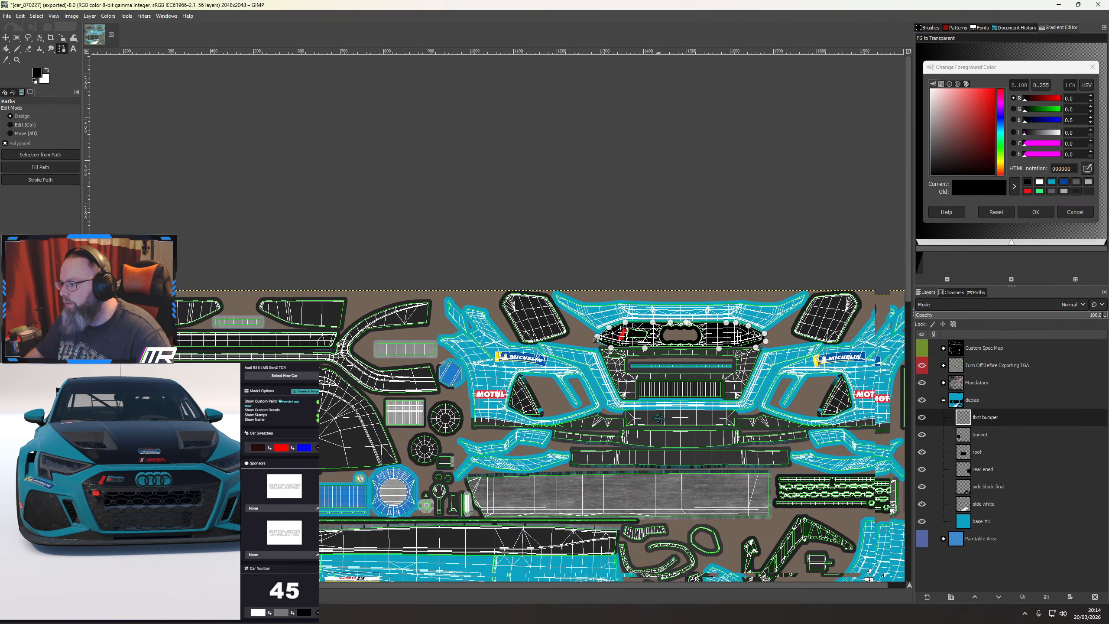
{"action": "left_click_drag", "start_coordinate": [549, 393], "coordinate": [602, 295]}
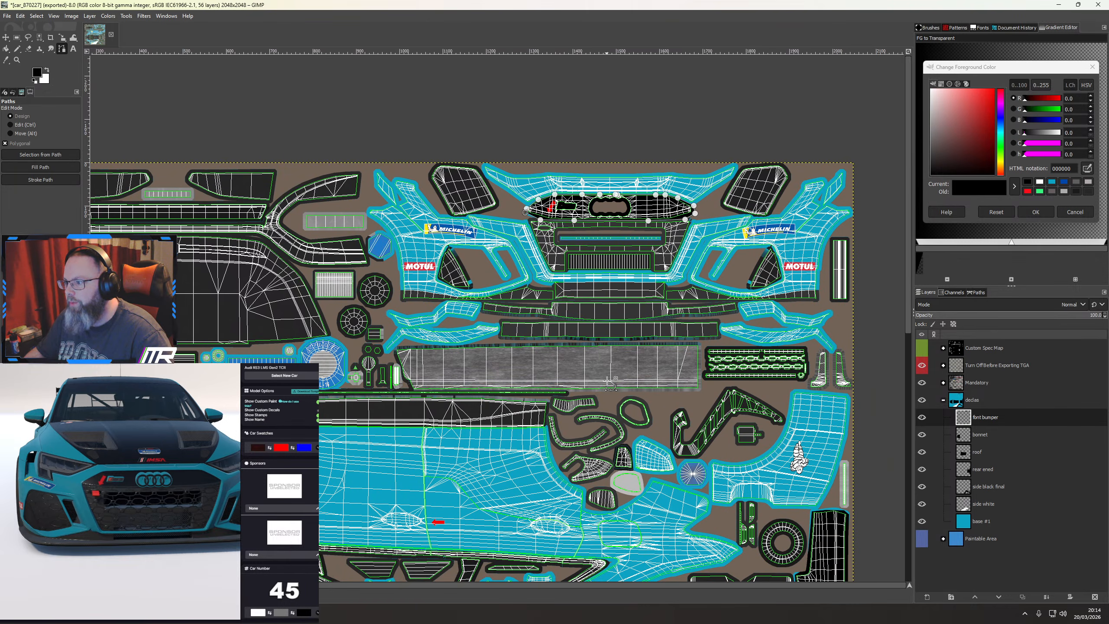
{"action": "left_click_drag", "start_coordinate": [212, 311], "coordinate": [495, 312]}
{"action": "left_click_drag", "start_coordinate": [532, 426], "coordinate": [478, 235]}
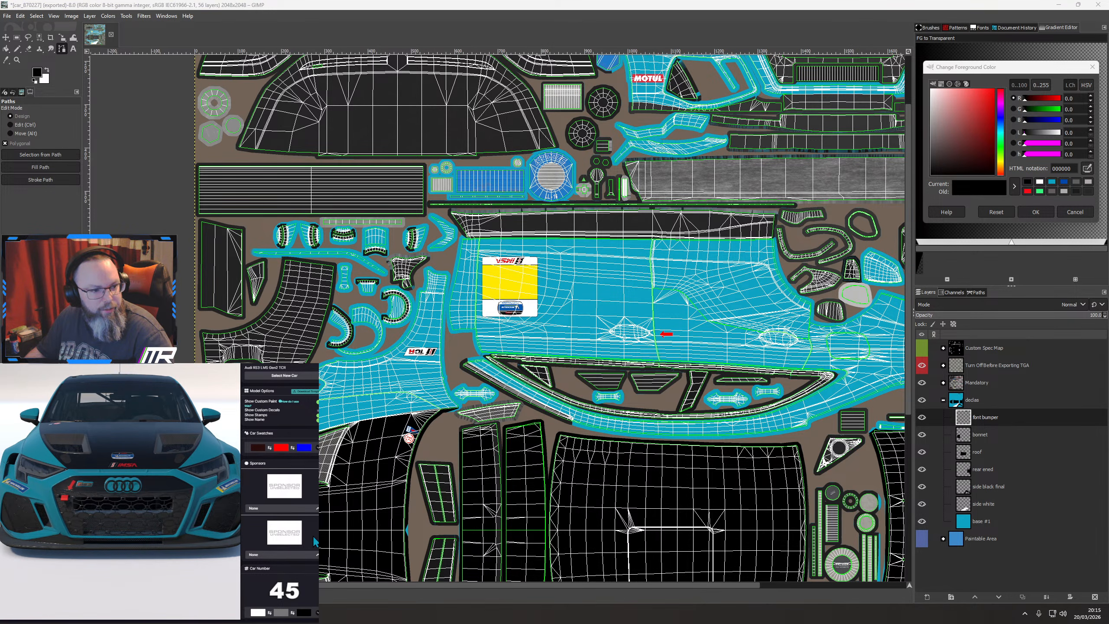
{"action": "scroll", "coordinate": [685, 463], "scroll_direction": "down", "scroll_amount": 5}
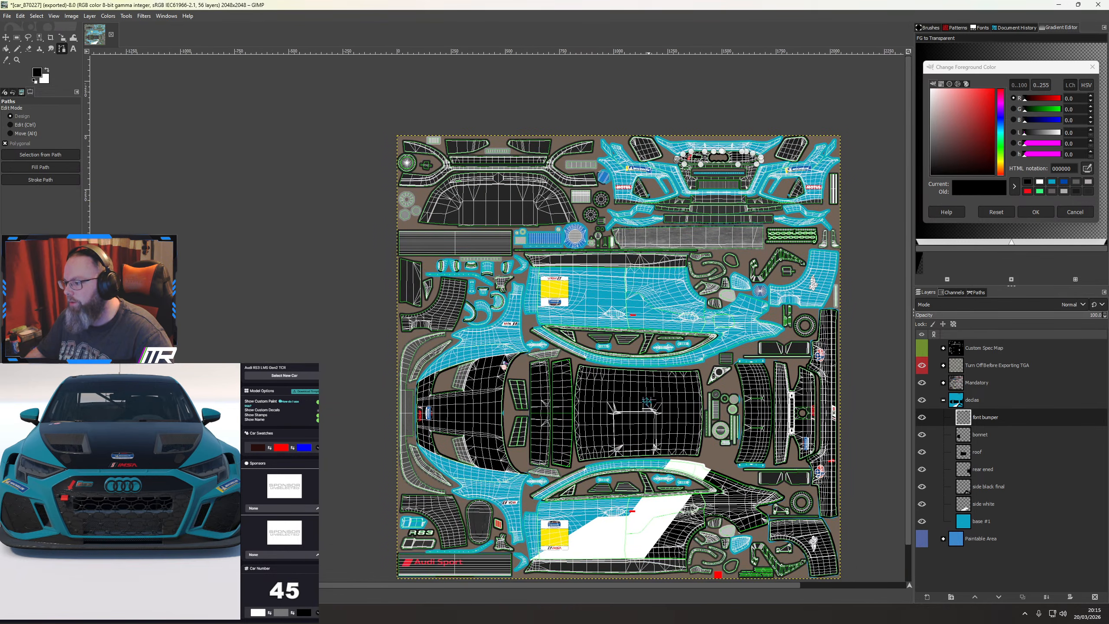
{"action": "left_click_drag", "start_coordinate": [592, 408], "coordinate": [591, 409]}
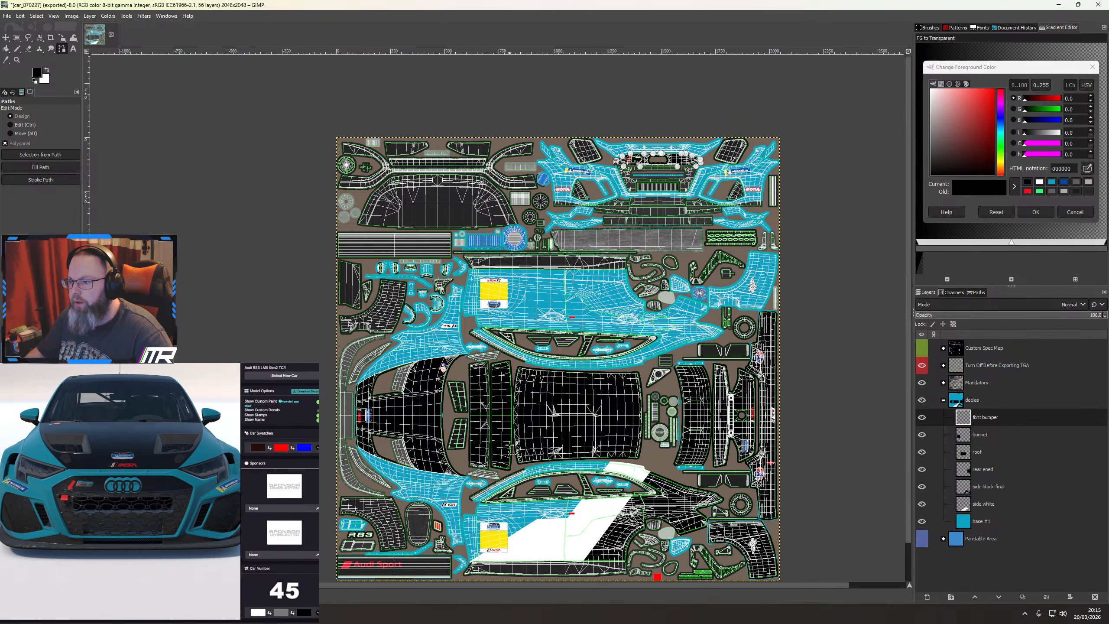
Orbit the 3D car from an elevated three-quarter view round to its rear
{"action": "left_click_drag", "start_coordinate": [131, 503], "coordinate": [92, 525]}
{"action": "scroll", "coordinate": [131, 535], "scroll_direction": "down", "scroll_amount": 3}
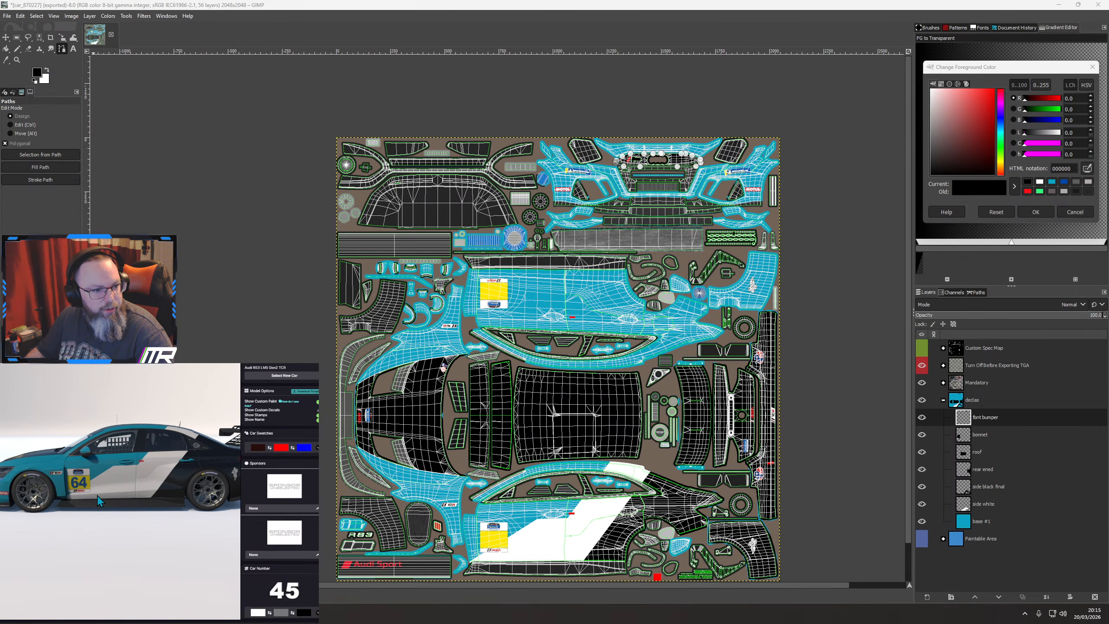
{"action": "left_click_drag", "start_coordinate": [186, 484], "coordinate": [155, 492]}
{"action": "left_click_drag", "start_coordinate": [206, 460], "coordinate": [190, 499]}
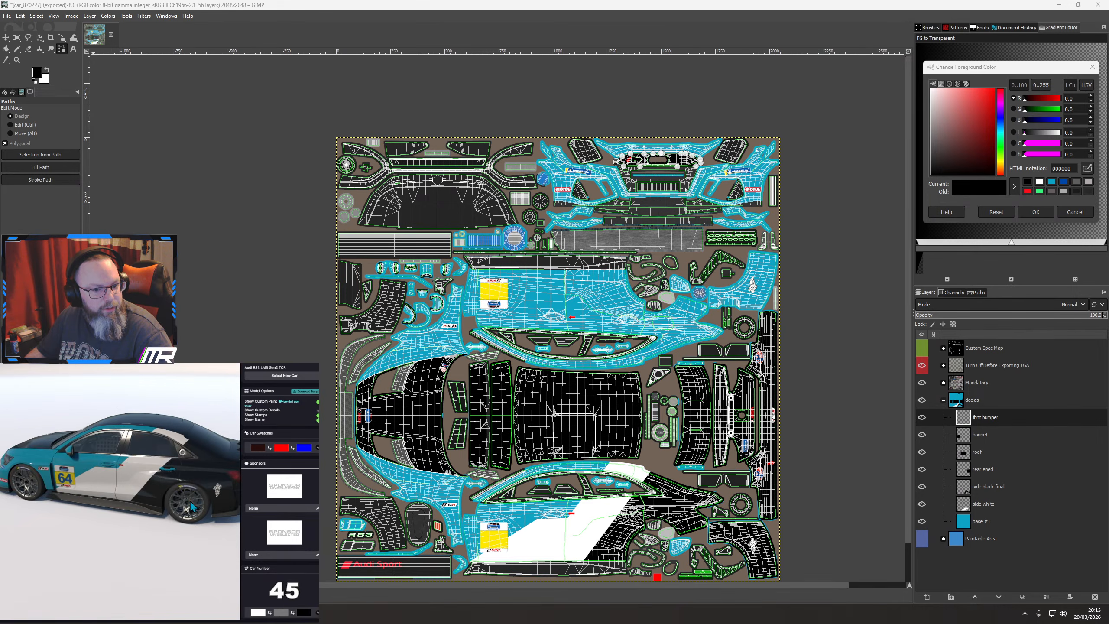
Duplicate the 'side white' layer and flip the copy vertically
{"action": "right_click", "coordinate": [986, 504]}
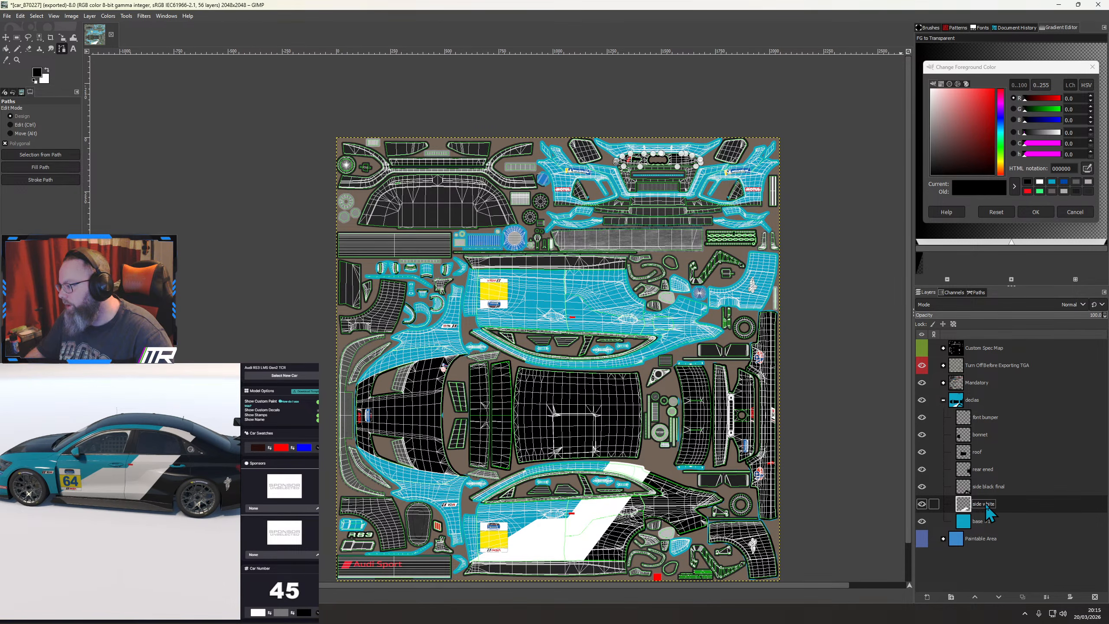
{"action": "left_click", "coordinate": [988, 523]}
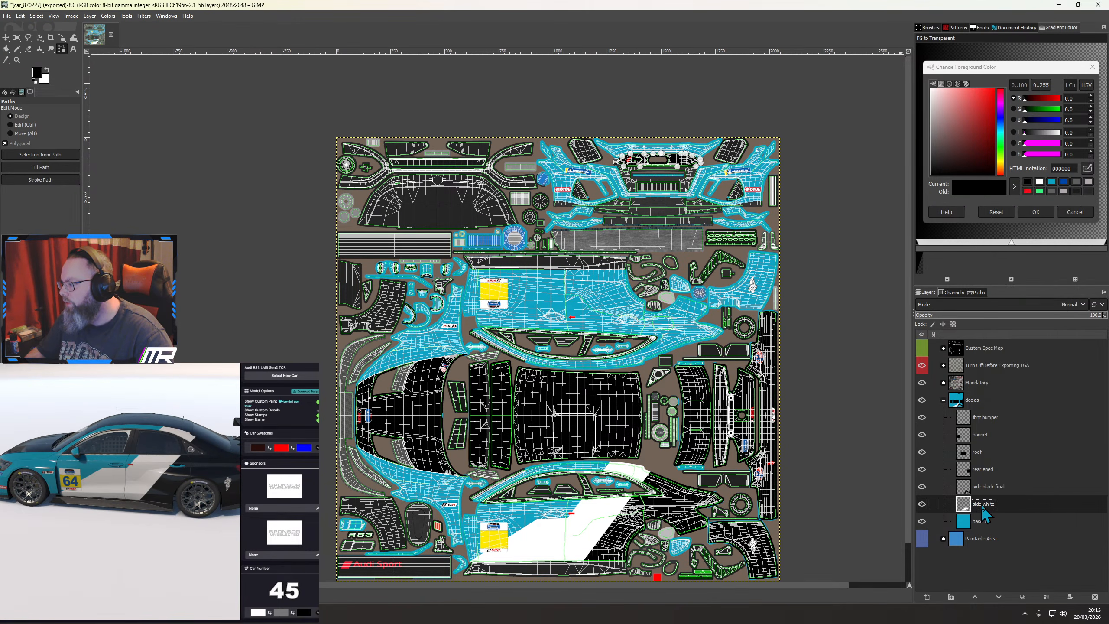
{"action": "right_click", "coordinate": [984, 509]}
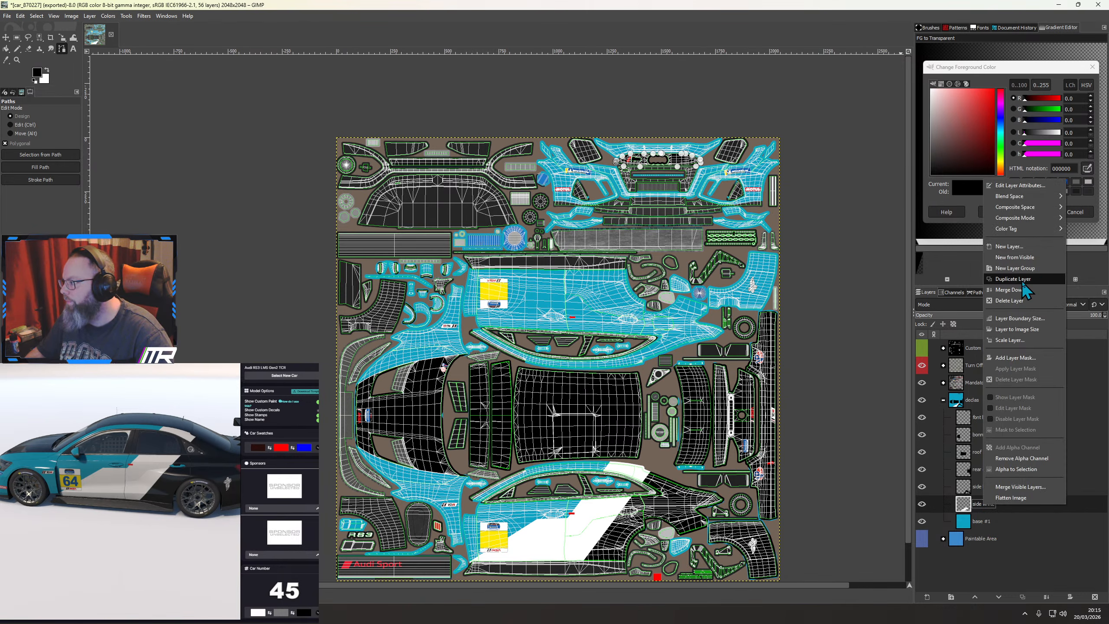
{"action": "left_click", "coordinate": [1042, 291]}
{"action": "right_click", "coordinate": [610, 459]}
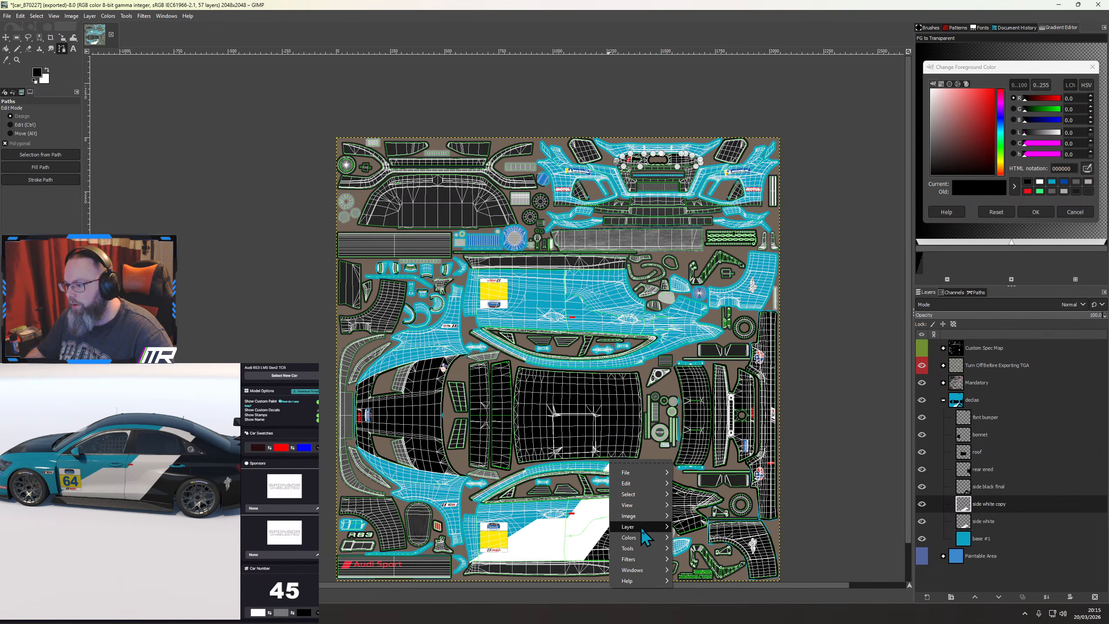
{"action": "mouse_move", "coordinate": [641, 527]}
{"action": "mouse_move", "coordinate": [721, 559]}
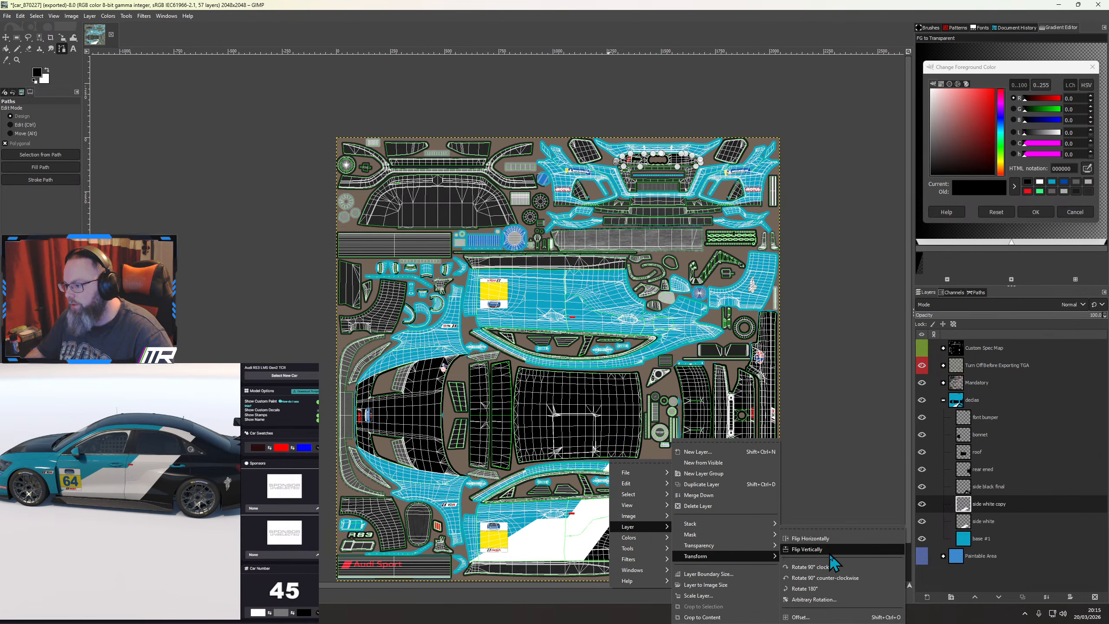
{"action": "left_click", "coordinate": [808, 550]}
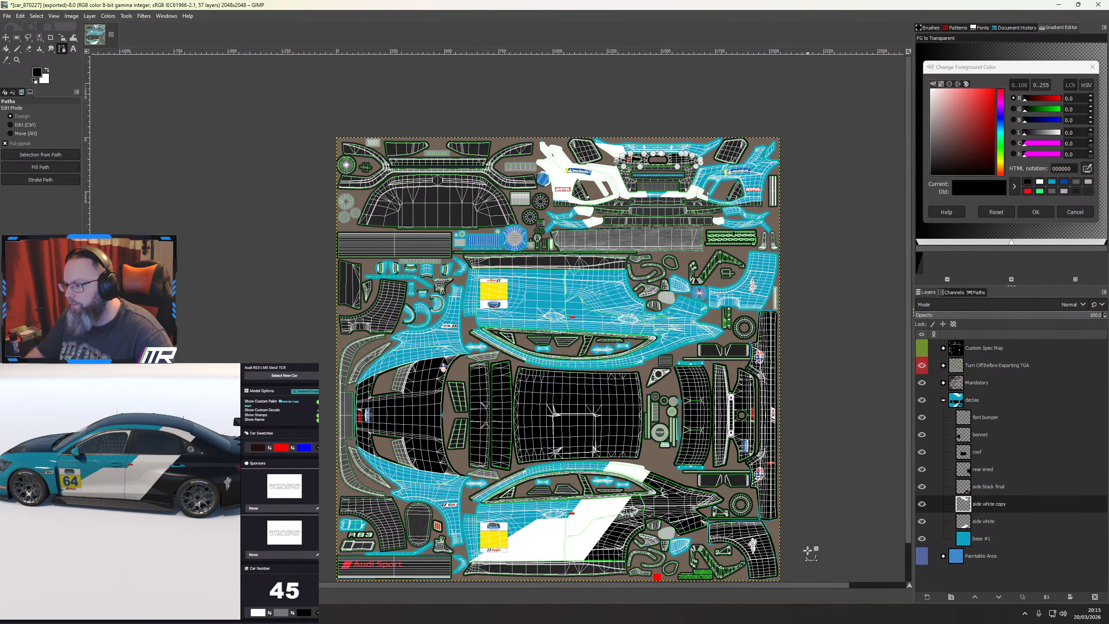
Move the flipped white stripe copy down onto the opposite side panel
{"action": "left_click", "coordinate": [6, 38]}
{"action": "key", "text": "shift+Down"}
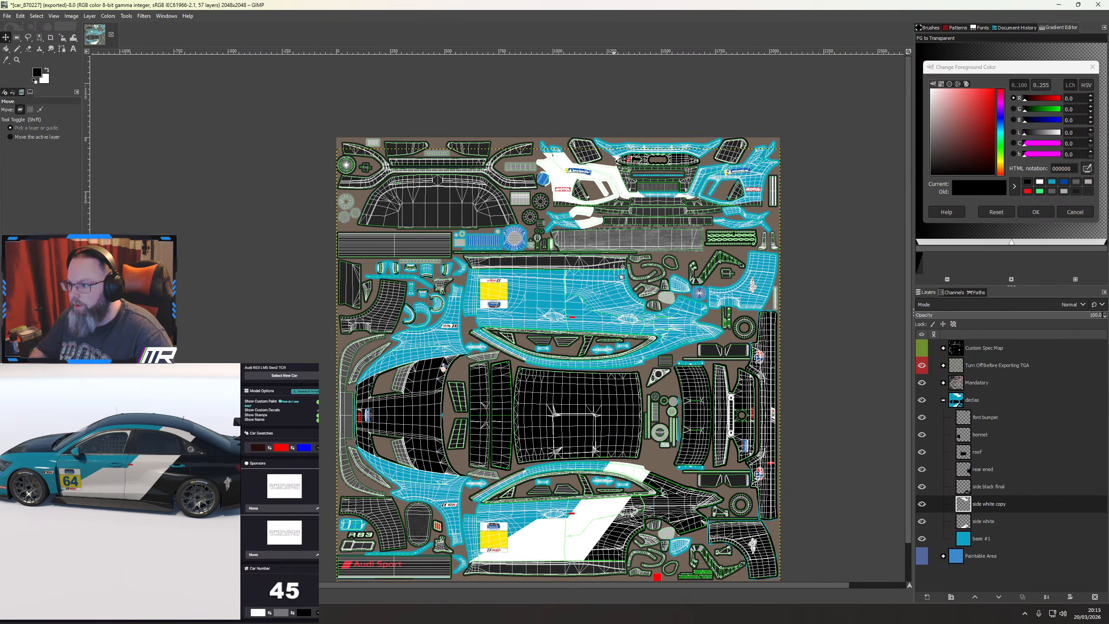
{"action": "key", "text": "shift+Down"}
{"action": "key", "text": "shift+Down"}
{"action": "key", "text": "shift+Down"}
{"action": "key", "text": "shift+Down"}
{"action": "key", "text": "shift+Down"}
{"action": "key", "text": "shift+Down"}
{"action": "key", "text": "shift+Down"}
{"action": "key", "text": "shift+Down"}
{"action": "key", "text": "shift+Down"}
{"action": "key", "text": "shift+Down"}
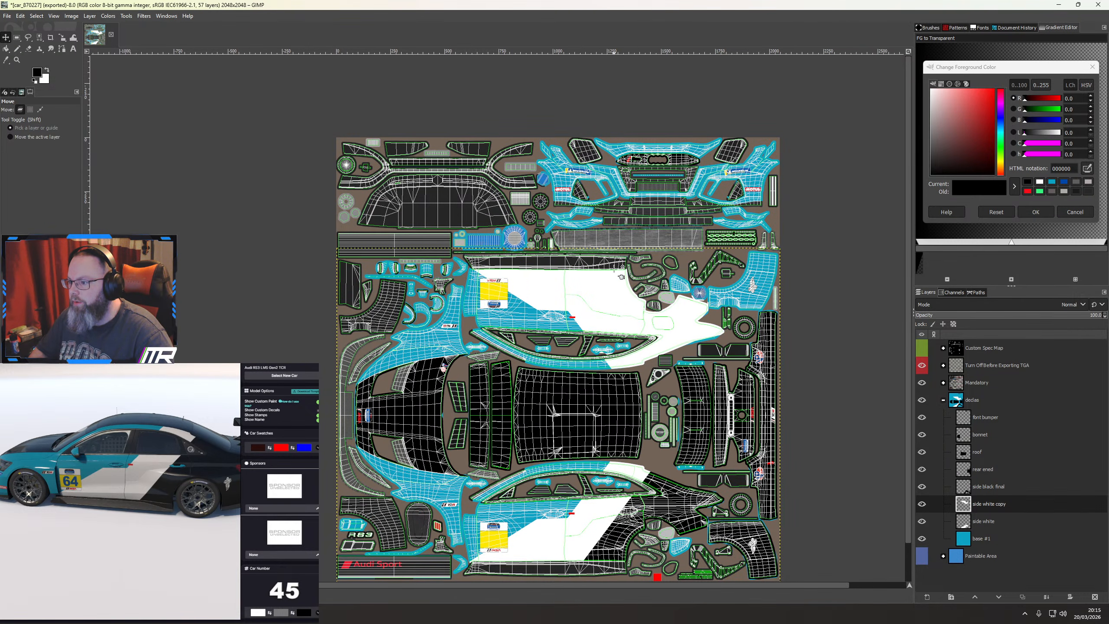
{"action": "key", "text": "shift"}
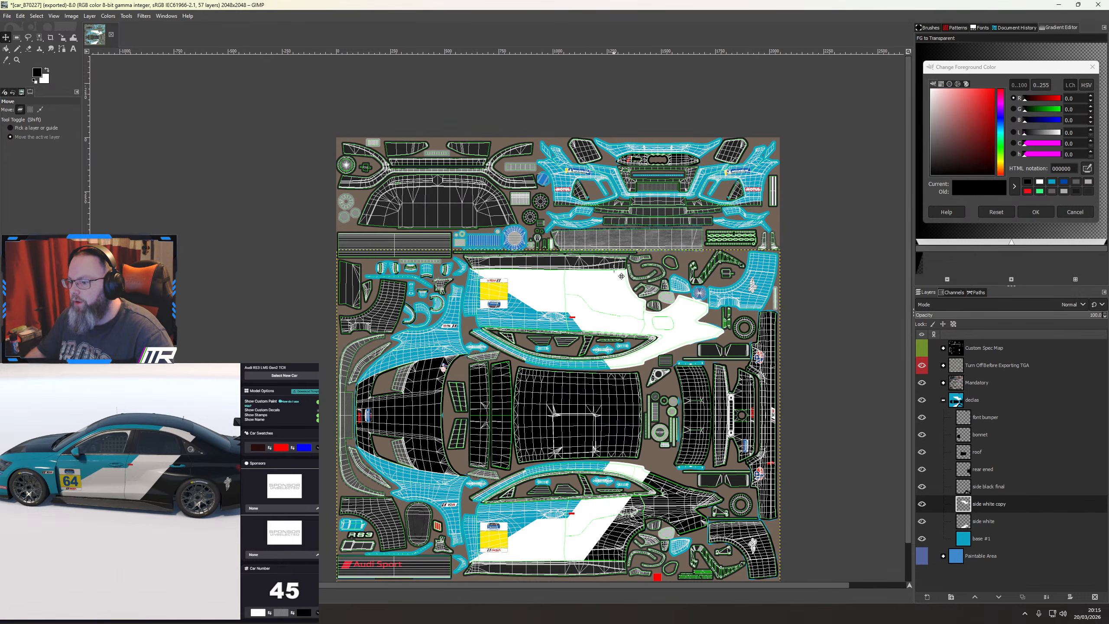
Zoom in on the roof panel and lower side strip to inspect the stripe edge, then hide the wireframe
{"action": "scroll", "coordinate": [626, 468], "scroll_direction": "up", "scroll_amount": 2}
{"action": "scroll", "coordinate": [567, 501], "scroll_direction": "up", "scroll_amount": 2}
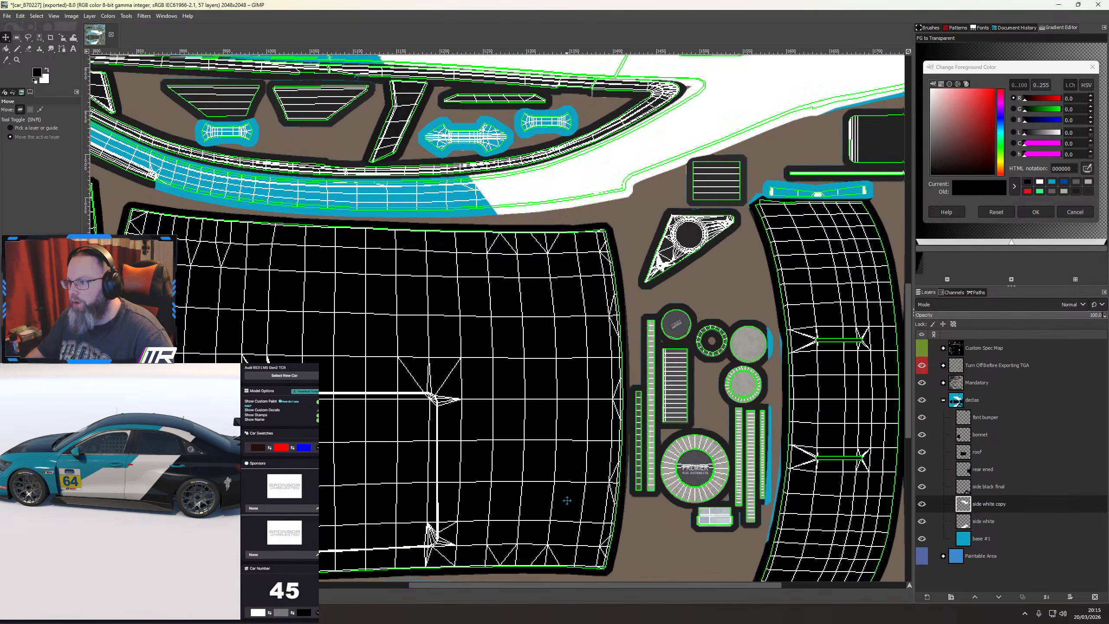
{"action": "left_click_drag", "start_coordinate": [567, 501], "coordinate": [581, 447]}
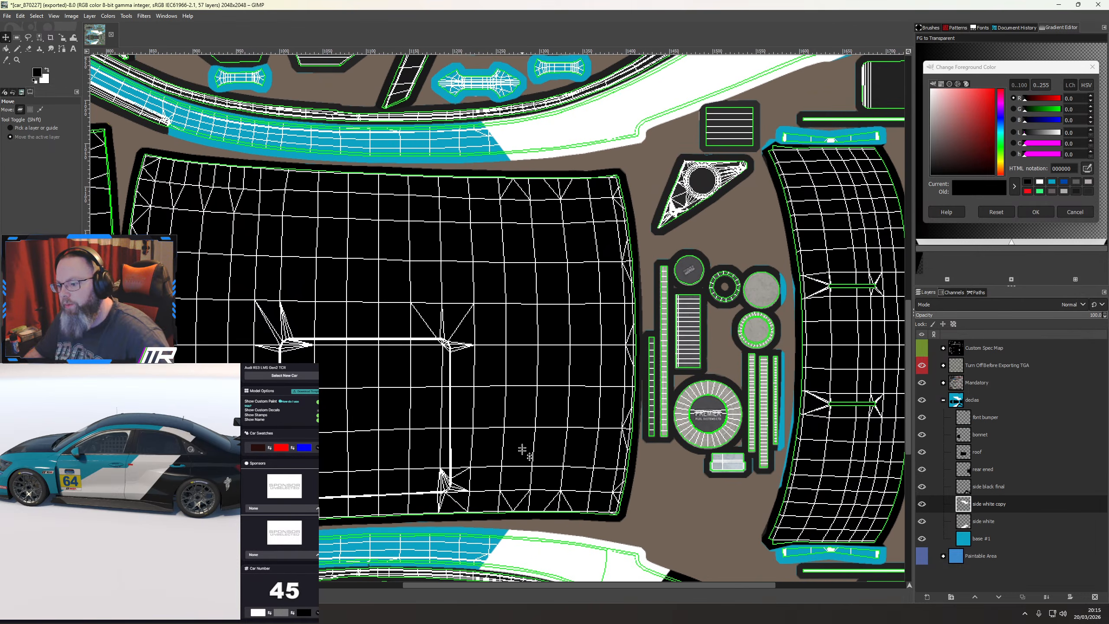
{"action": "scroll", "coordinate": [522, 437], "scroll_direction": "down", "scroll_amount": 4}
{"action": "scroll", "coordinate": [522, 350], "scroll_direction": "up", "scroll_amount": 5}
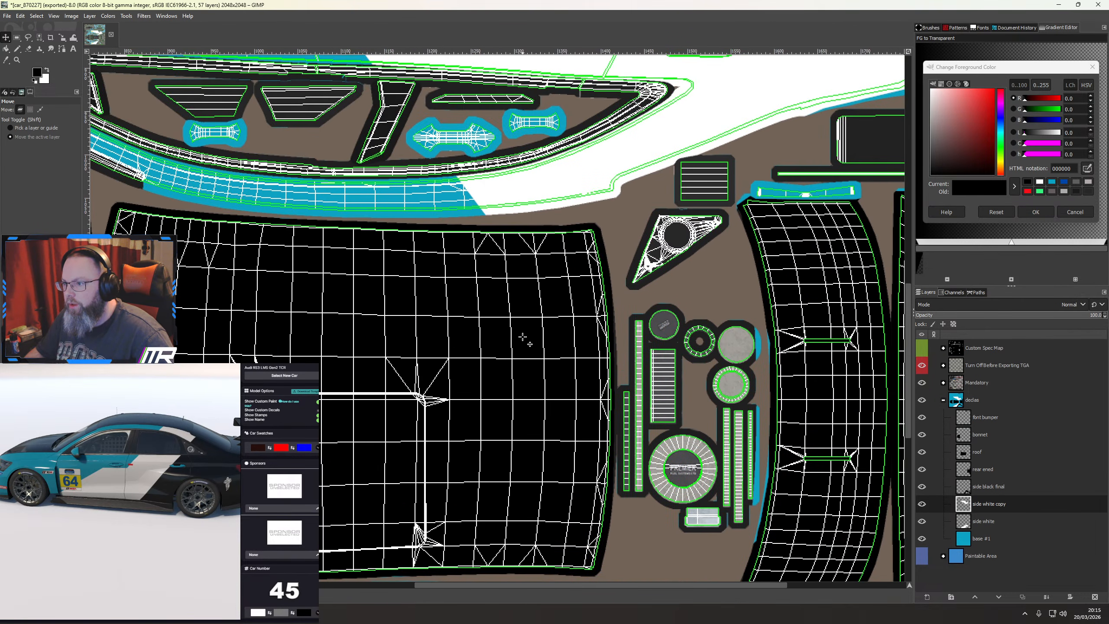
{"action": "scroll", "coordinate": [523, 337], "scroll_direction": "down", "scroll_amount": 3}
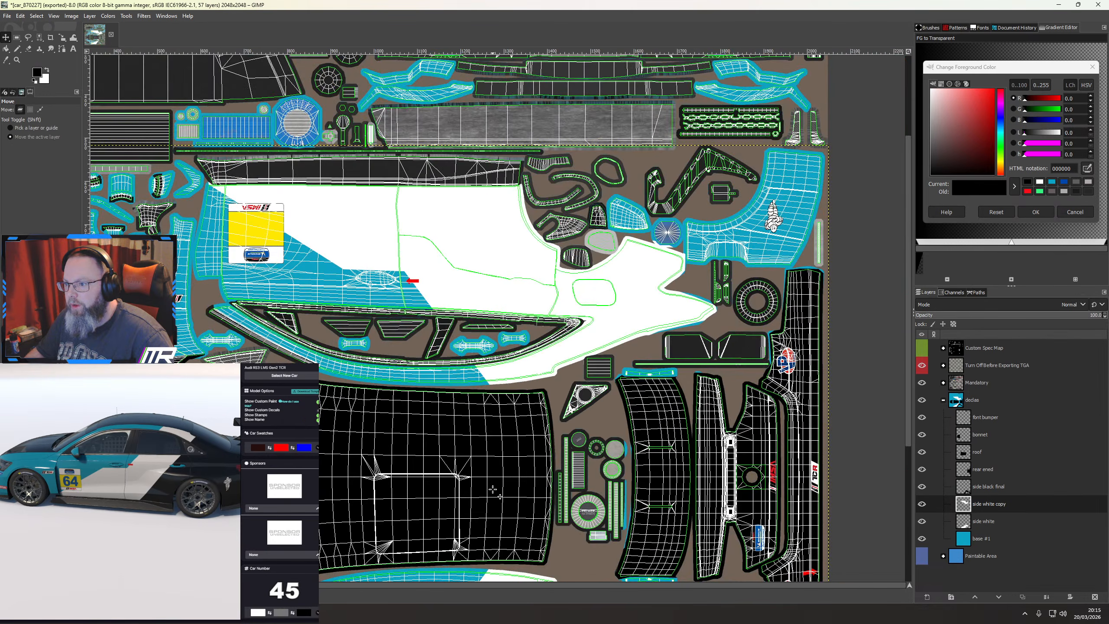
{"action": "scroll", "coordinate": [492, 489], "scroll_direction": "down", "scroll_amount": 5}
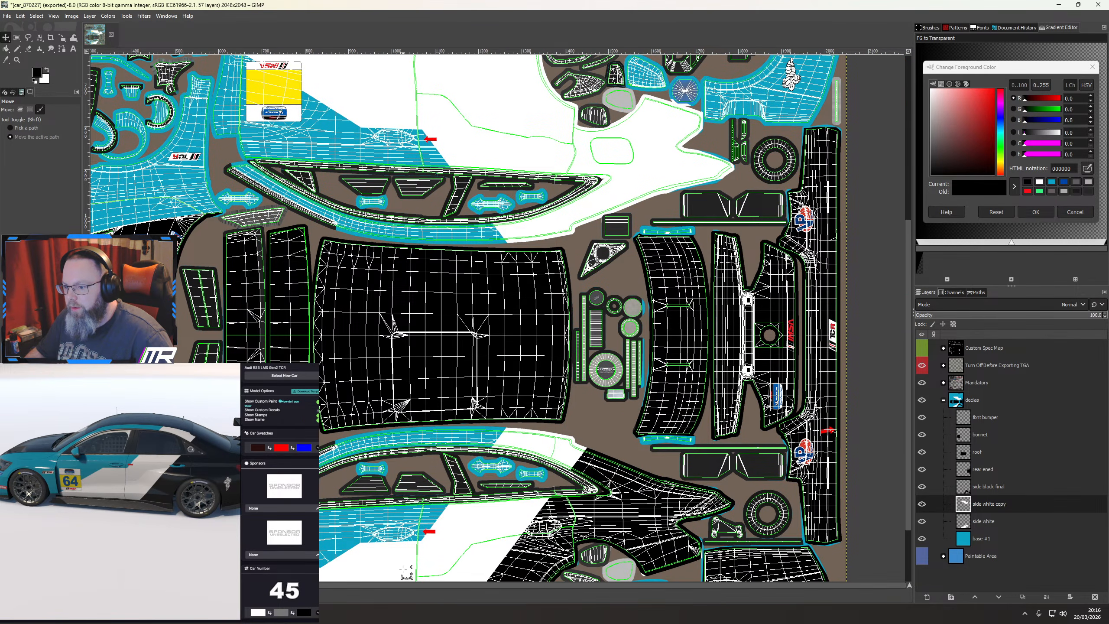
{"action": "scroll", "coordinate": [425, 535], "scroll_direction": "up", "scroll_amount": 6}
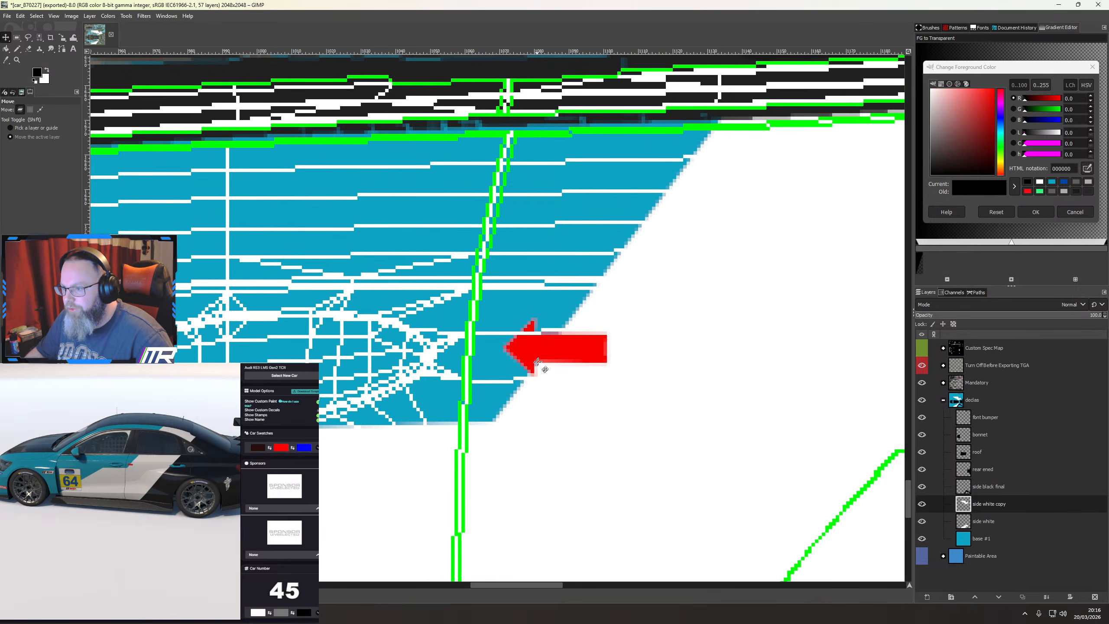
{"action": "scroll", "coordinate": [539, 363], "scroll_direction": "down", "scroll_amount": 4}
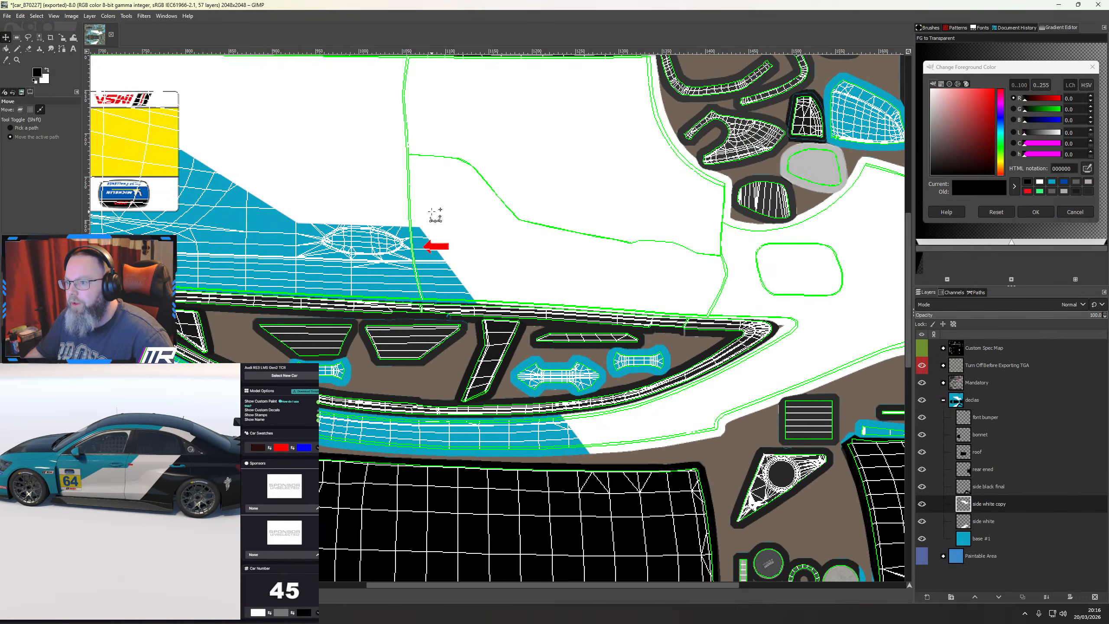
{"action": "scroll", "coordinate": [435, 215], "scroll_direction": "up", "scroll_amount": 4}
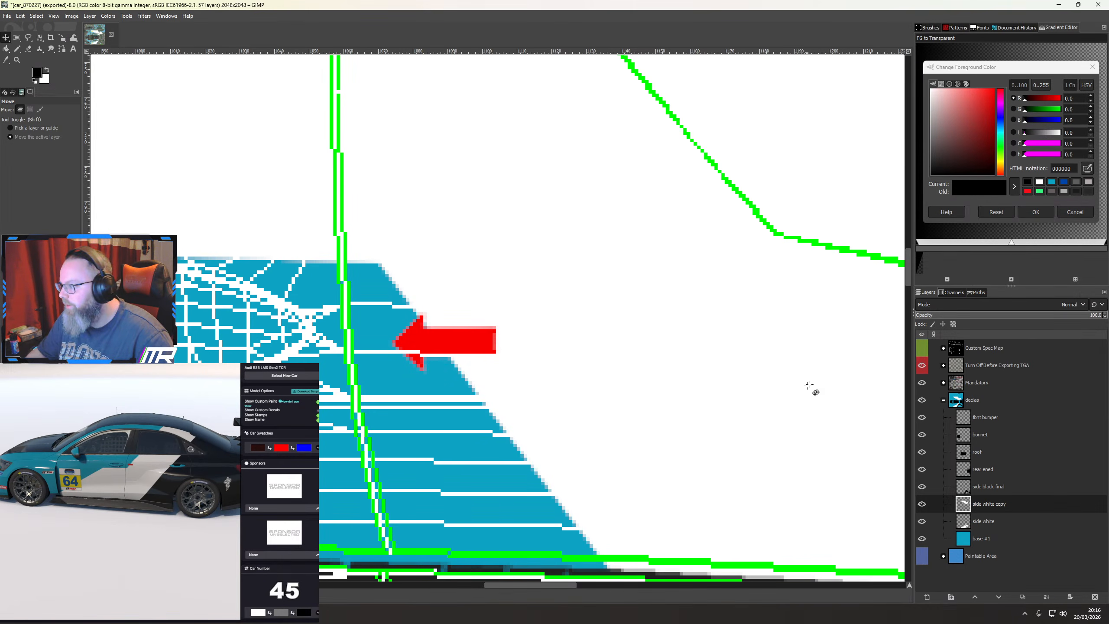
{"action": "left_click", "coordinate": [922, 365]}
{"action": "scroll", "coordinate": [541, 401], "scroll_direction": "down", "scroll_amount": 2, "text": "ctrl"}
Orbit the 3D car preview between its left and right sides to check the white stripes
{"action": "scroll", "coordinate": [541, 401], "scroll_direction": "down", "scroll_amount": 5}
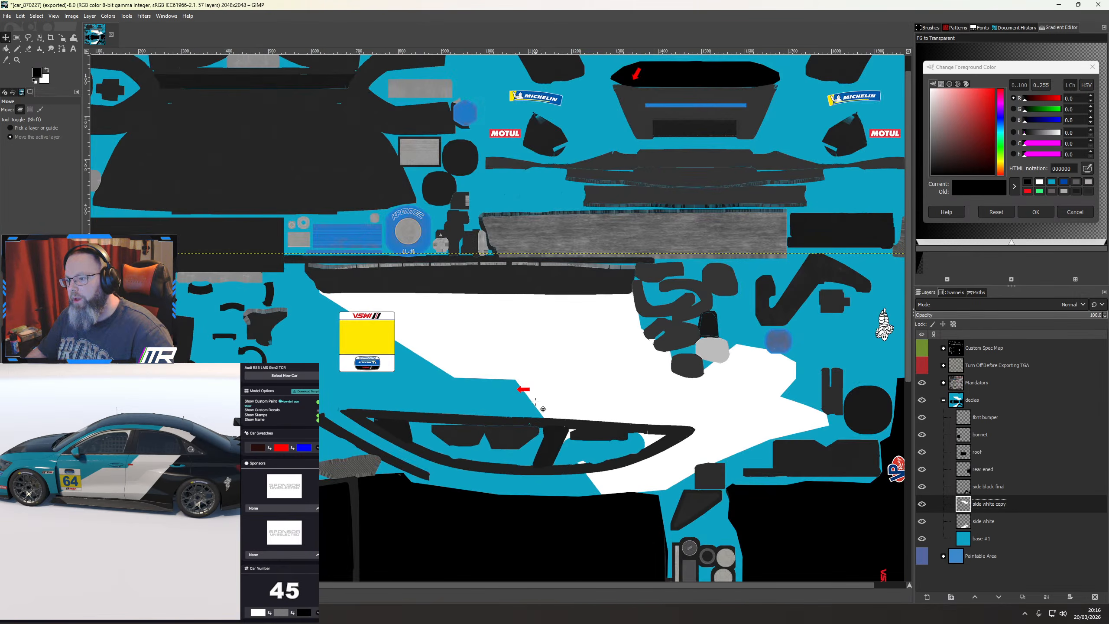
{"action": "left_click_drag", "start_coordinate": [64, 524], "coordinate": [168, 498]}
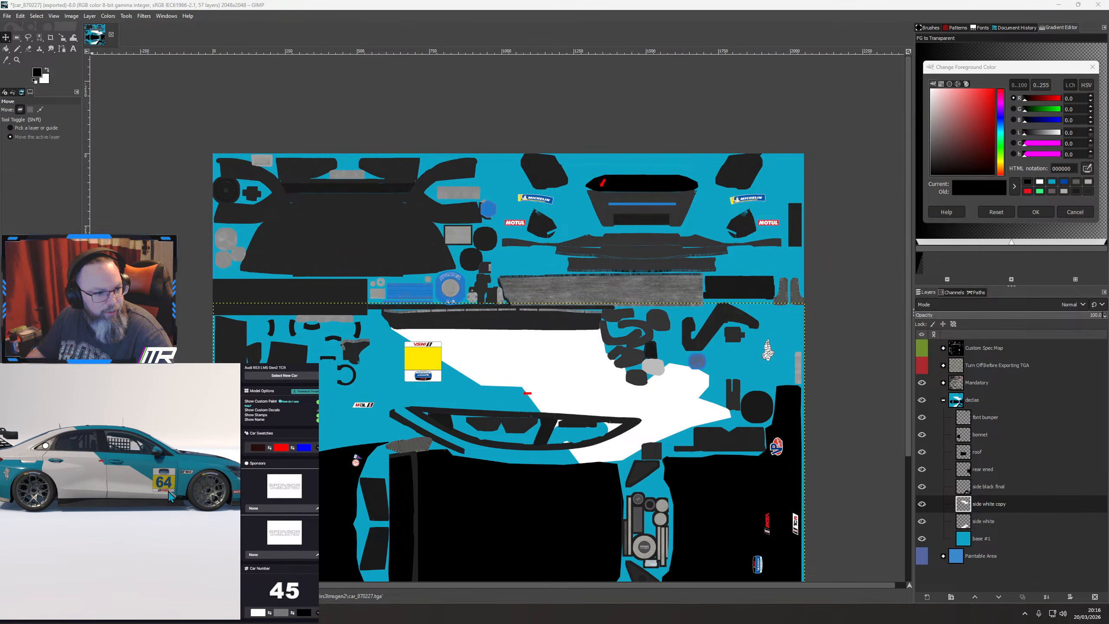
{"action": "left_click_drag", "start_coordinate": [154, 487], "coordinate": [61, 483]}
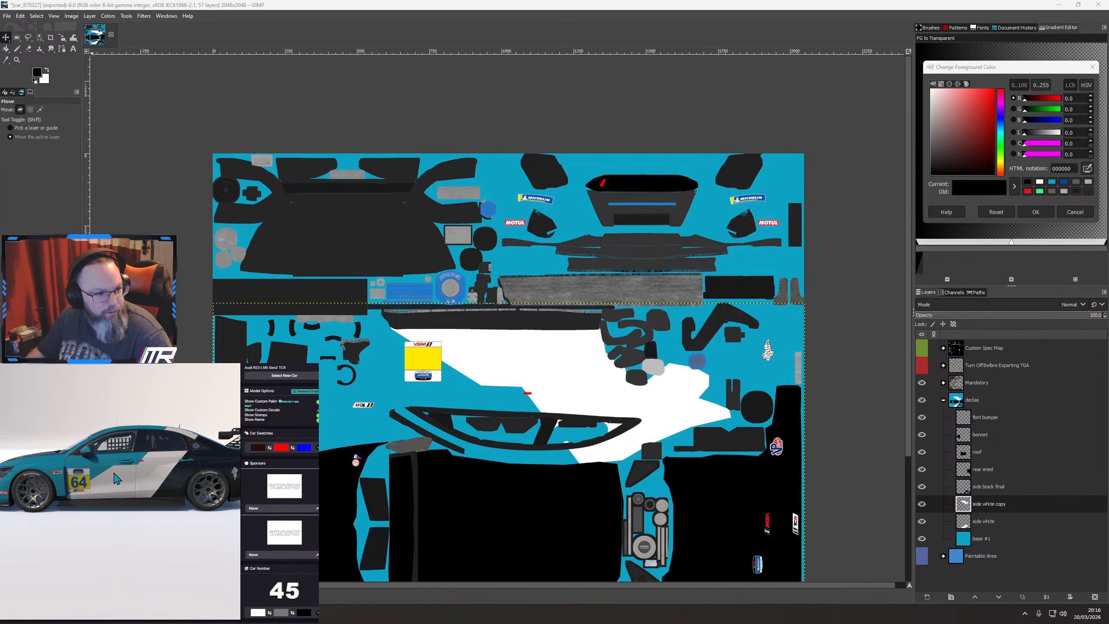
{"action": "scroll", "coordinate": [128, 471], "scroll_direction": "up", "scroll_amount": 3}
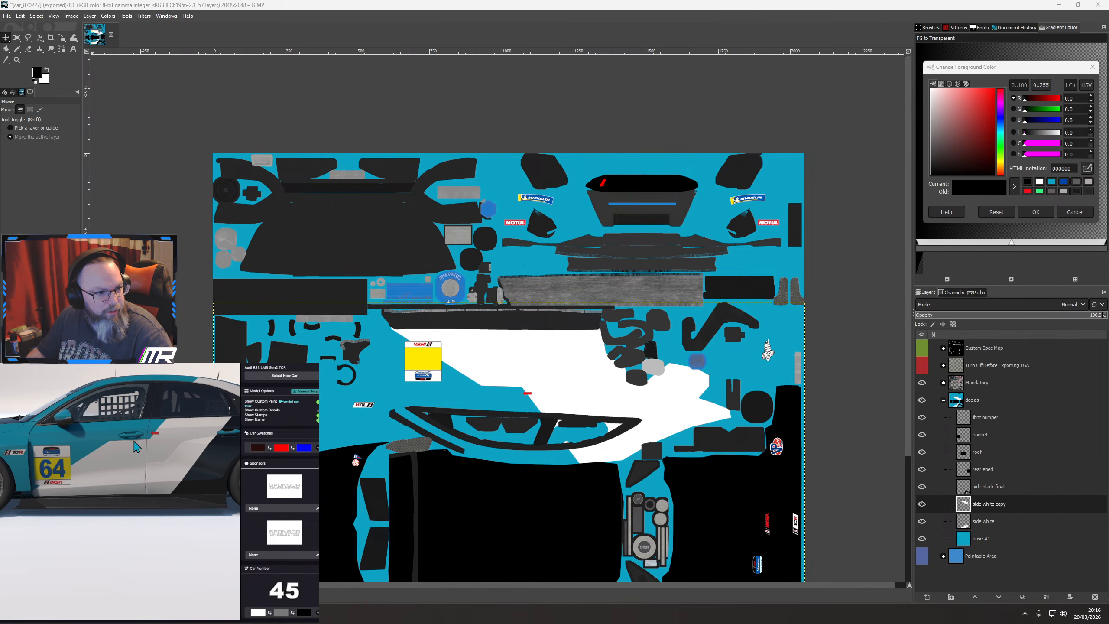
{"action": "left_click_drag", "start_coordinate": [101, 465], "coordinate": [203, 461]}
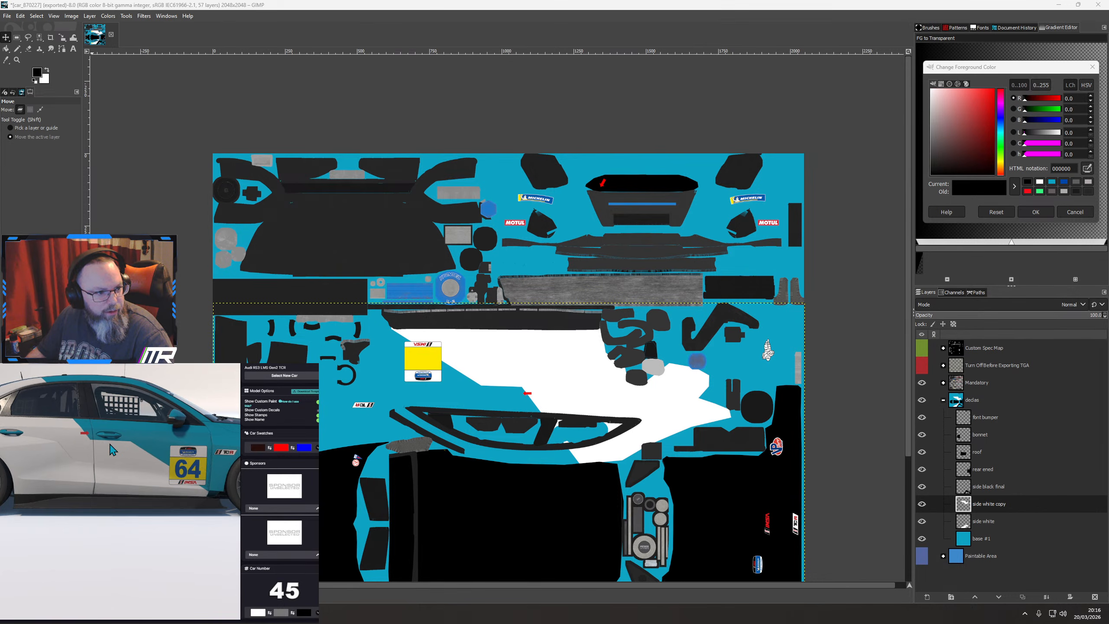
{"action": "left_click_drag", "start_coordinate": [88, 443], "coordinate": [89, 440]}
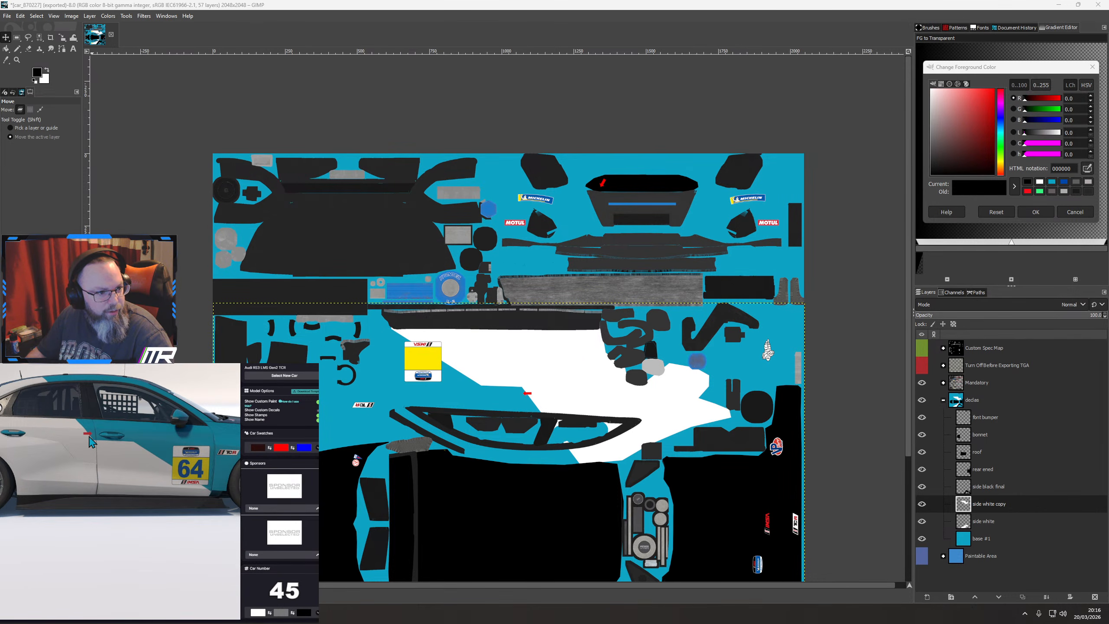
{"action": "left_click_drag", "start_coordinate": [131, 458], "coordinate": [38, 447]}
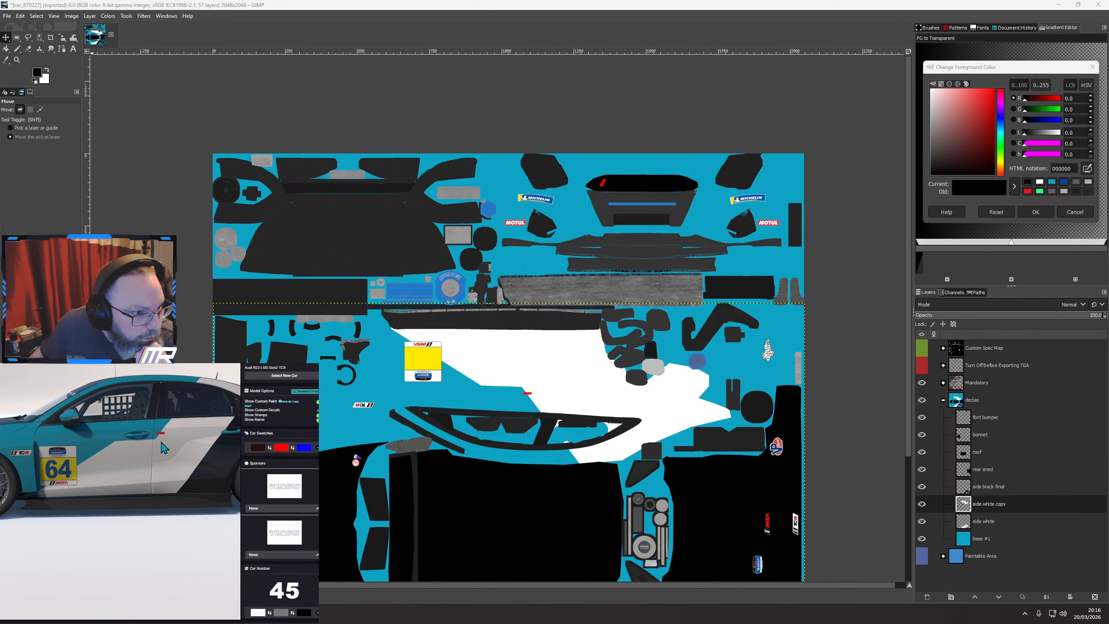
{"action": "left_click_drag", "start_coordinate": [156, 440], "coordinate": [242, 448]}
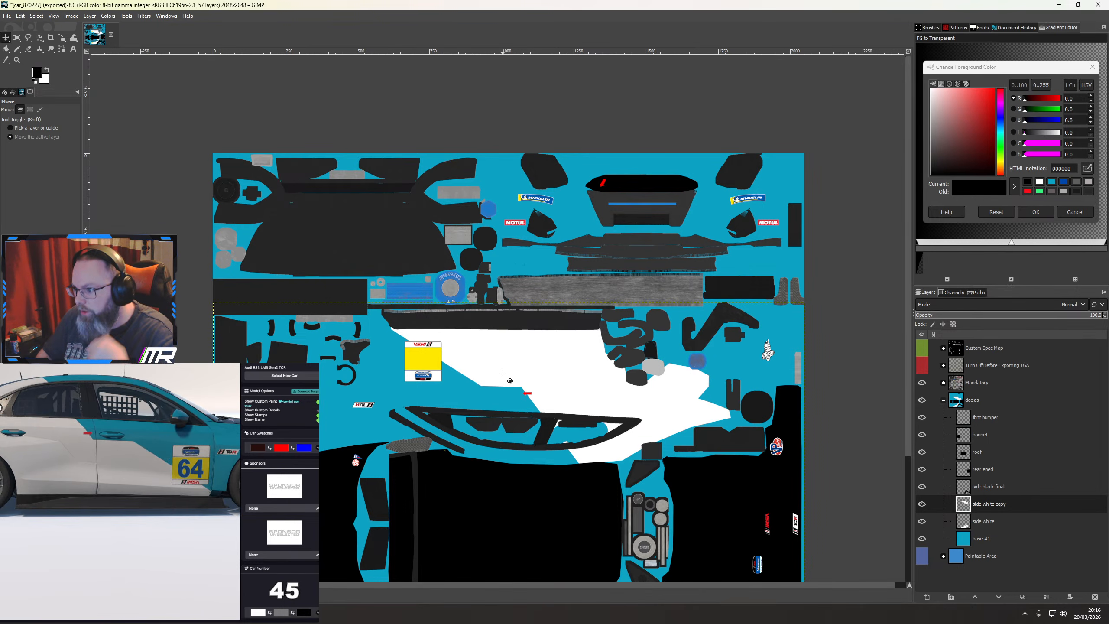
Nudge the side white copy down a pixel, re-export the livery TGA and re-check the preview
{"action": "key", "text": "ctrl+z"}
{"action": "key", "text": "Down"}
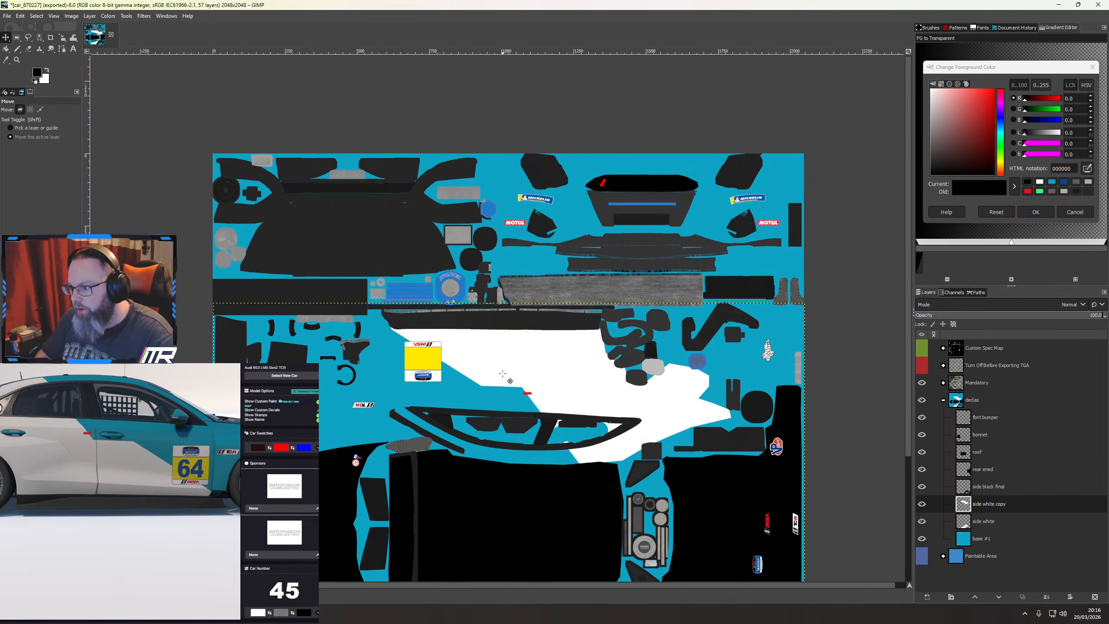
{"action": "key", "text": "ctrl+e"}
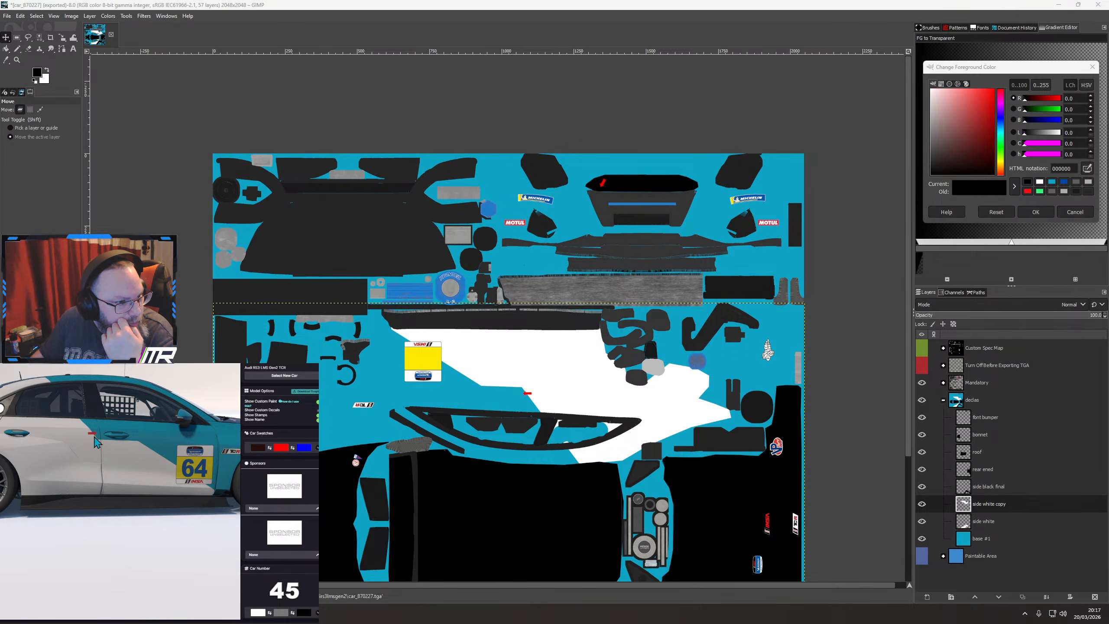
{"action": "mouse_move", "coordinate": [94, 437]}
{"action": "left_mouse_down"}
{"action": "mouse_move", "coordinate": [182, 453]}
{"action": "mouse_move", "coordinate": [92, 459]}
{"action": "left_mouse_up"}
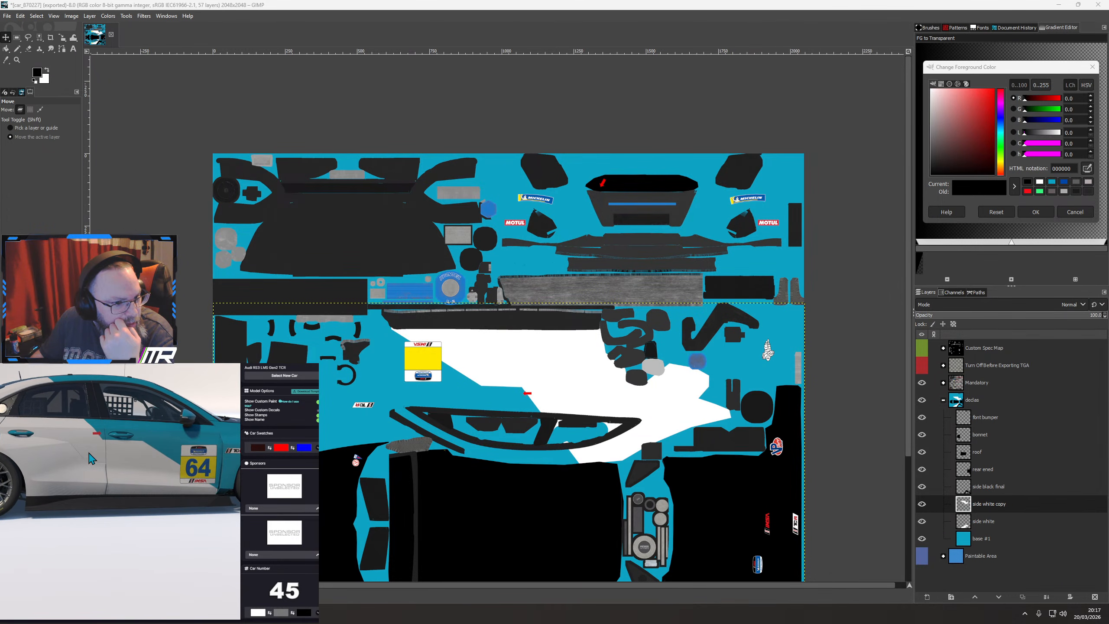
{"action": "left_click_drag", "start_coordinate": [176, 453], "coordinate": [116, 469]}
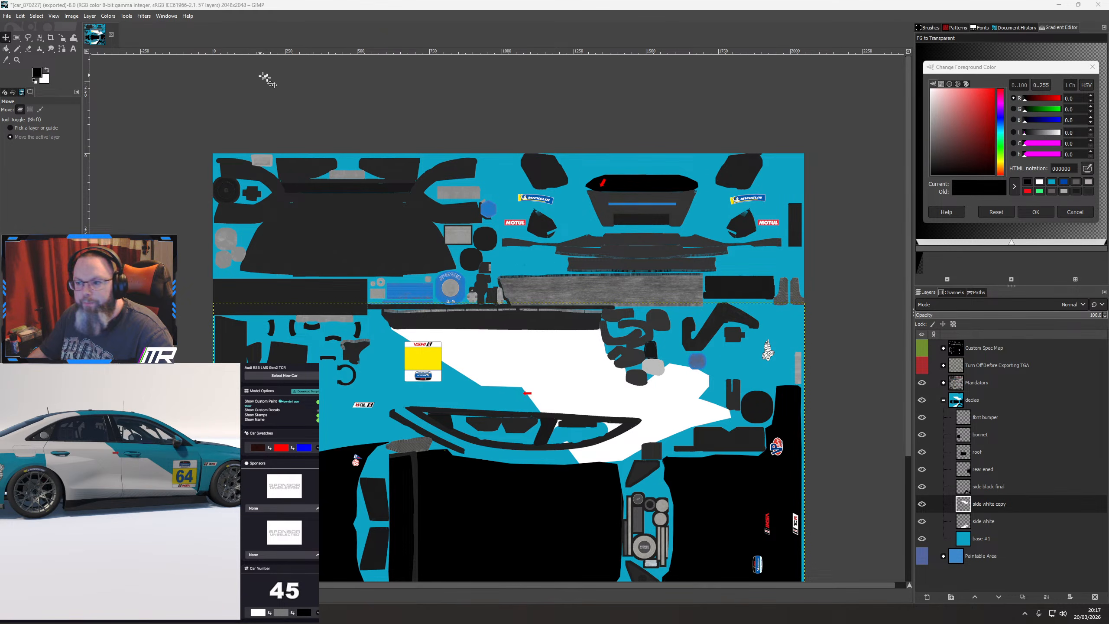
{"action": "left_click_drag", "start_coordinate": [535, 357], "coordinate": [521, 180]}
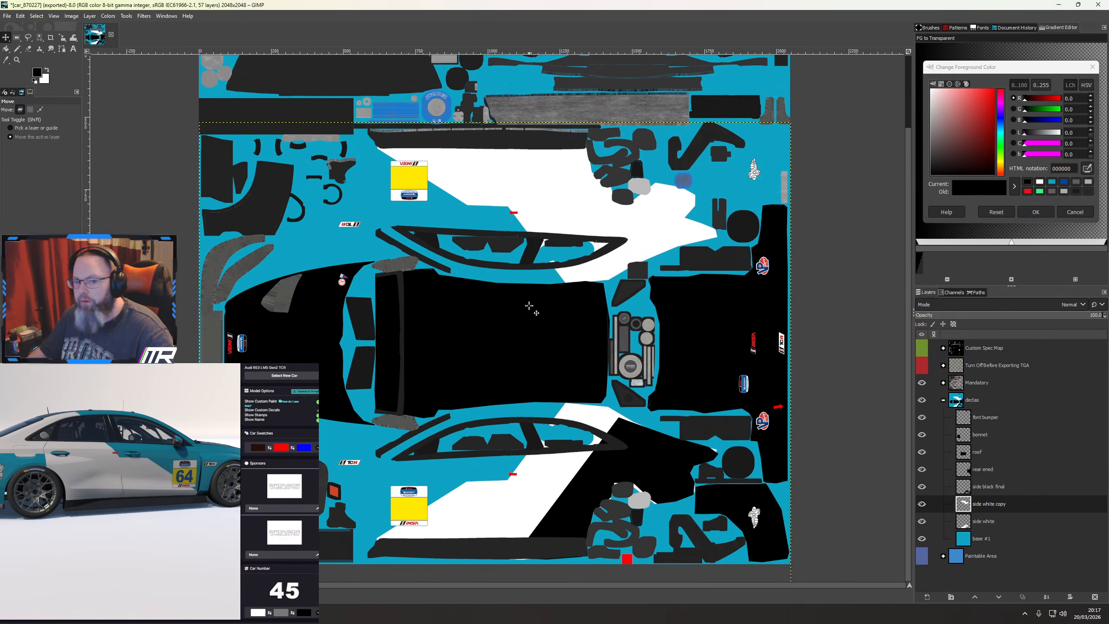
Merge the side white copy down into the 'side white' layer
{"action": "left_click_drag", "start_coordinate": [526, 327], "coordinate": [554, 320]}
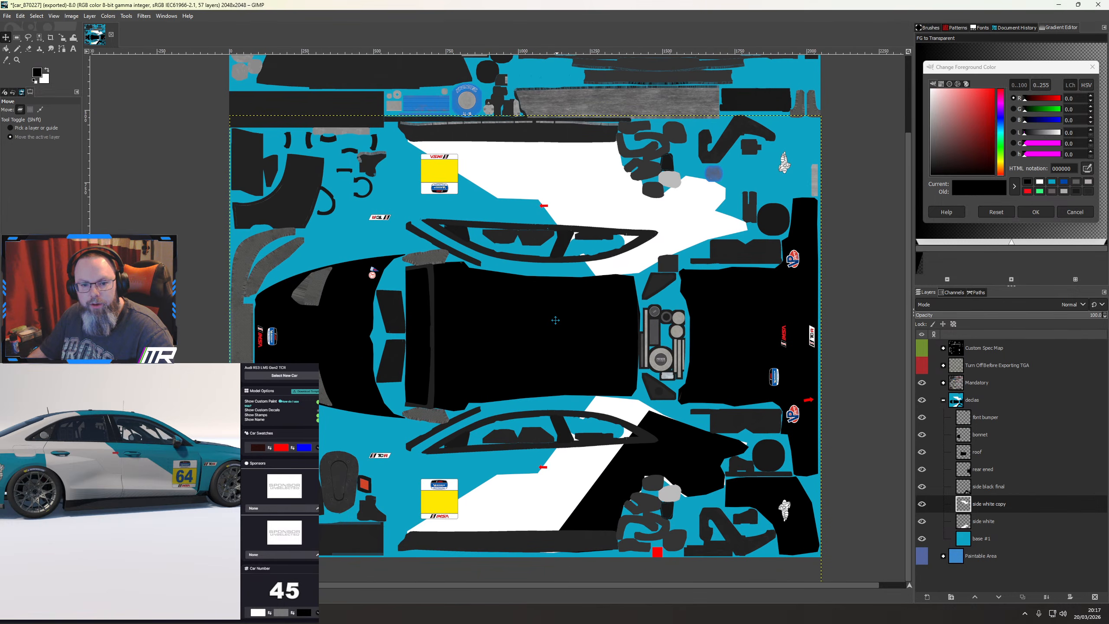
{"action": "right_click", "coordinate": [1019, 505]}
{"action": "left_click", "coordinate": [1024, 288]}
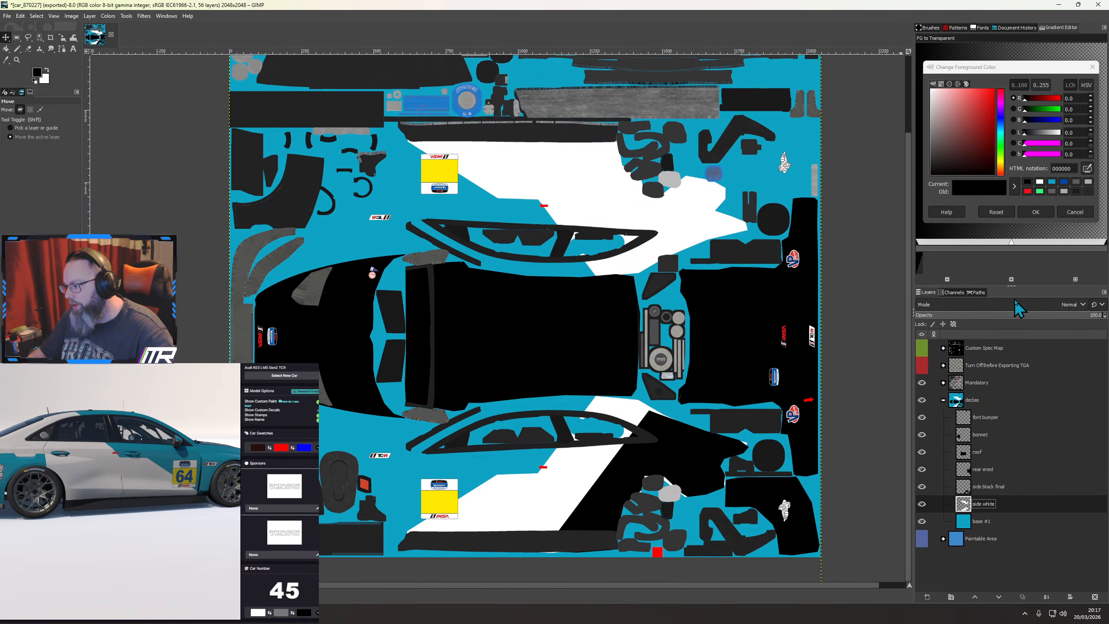
Duplicate 'side black final', flip the copy vertically and move it onto the upper side panel
{"action": "left_click", "coordinate": [985, 487]}
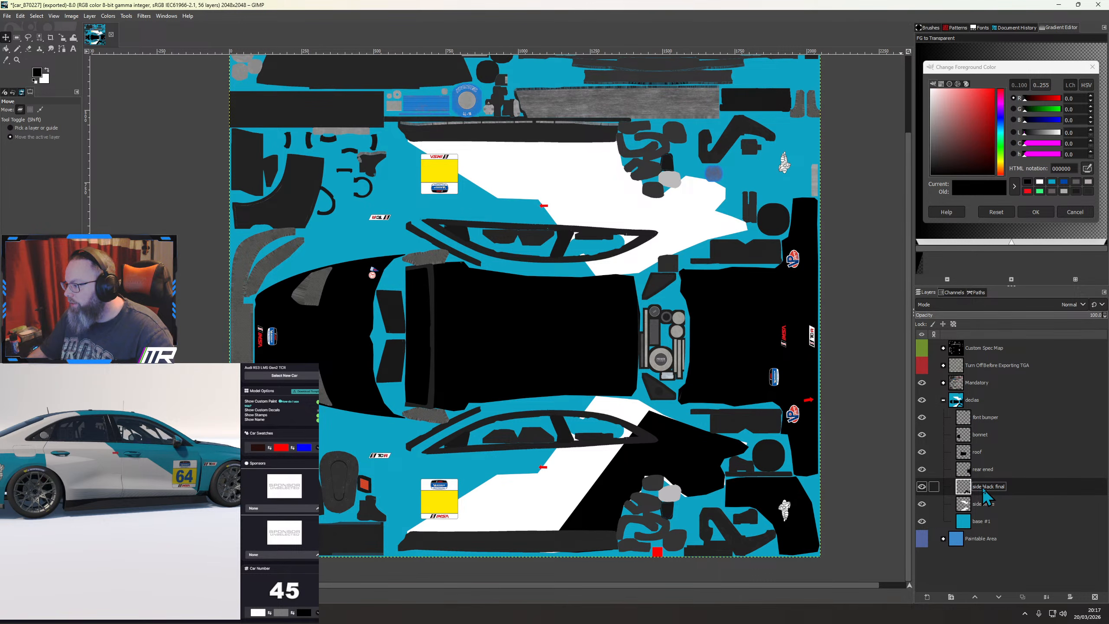
{"action": "right_click", "coordinate": [986, 495]}
{"action": "left_click", "coordinate": [1009, 269]}
{"action": "right_click", "coordinate": [563, 278]}
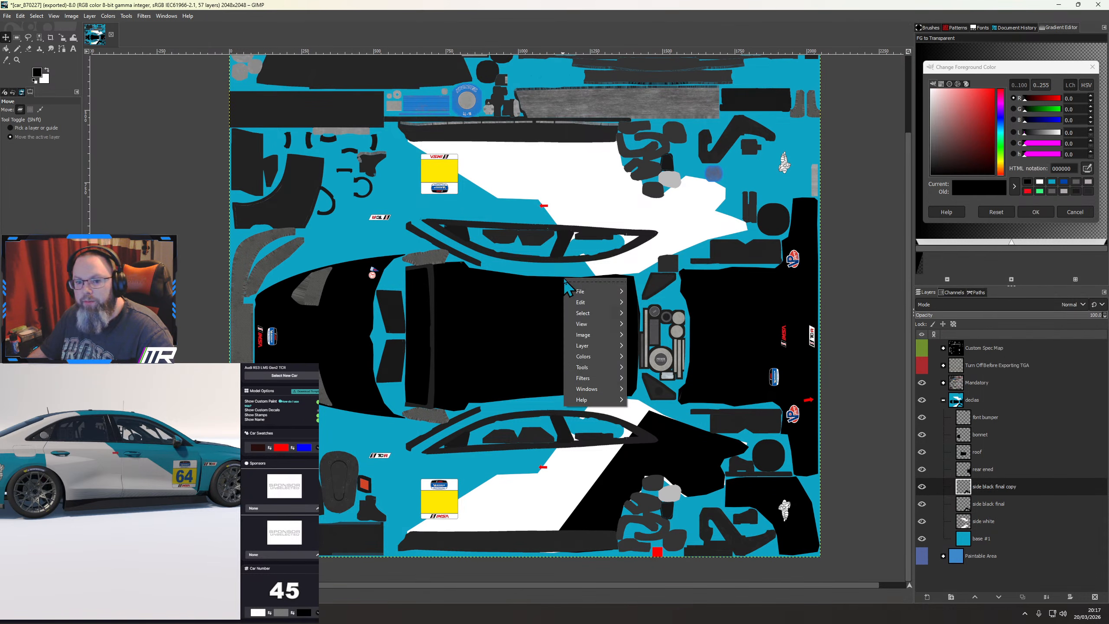
{"action": "mouse_move", "coordinate": [592, 346]}
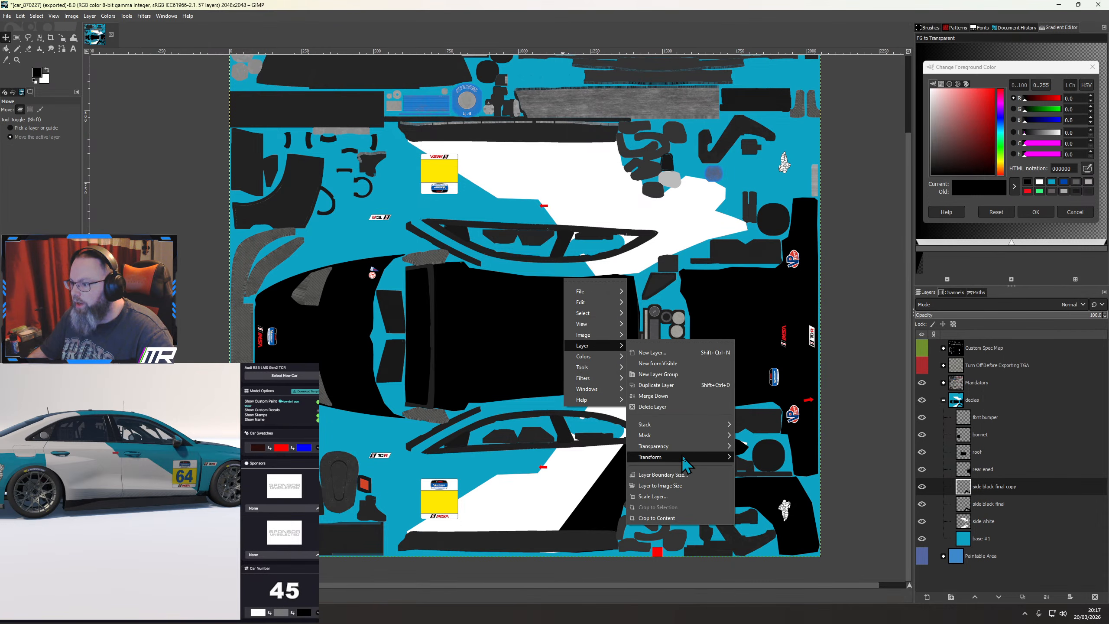
{"action": "mouse_move", "coordinate": [683, 456]}
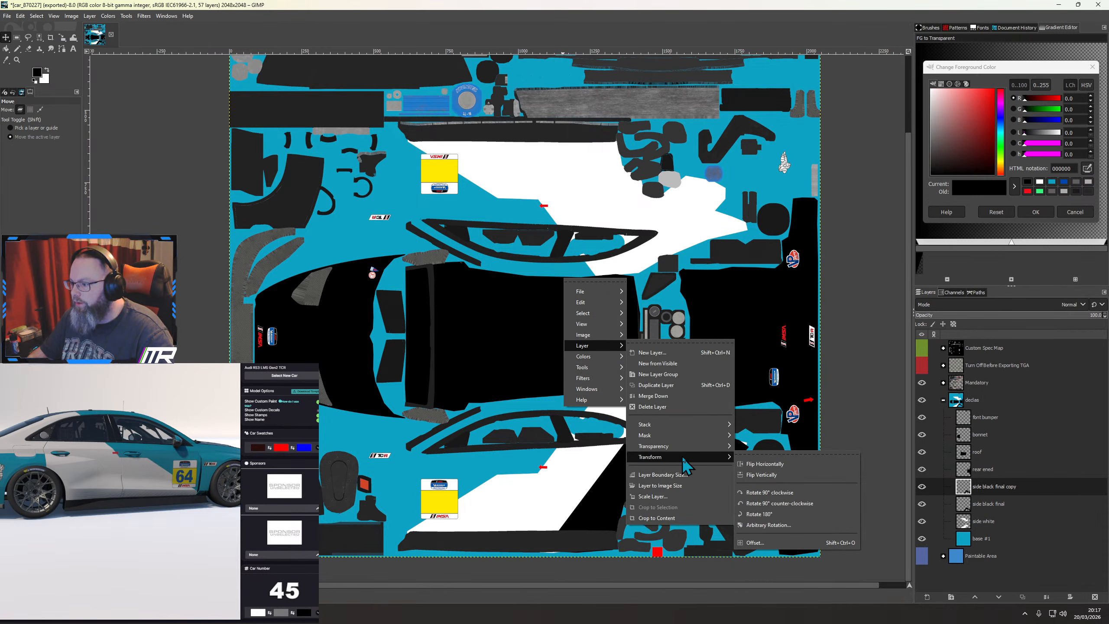
{"action": "left_click", "coordinate": [764, 475]}
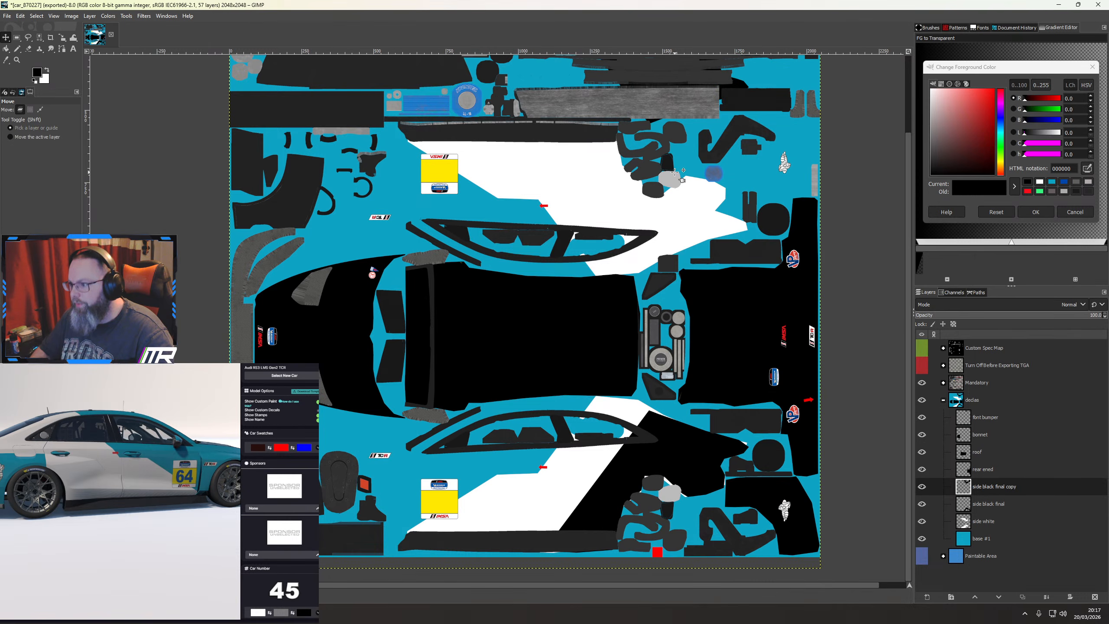
{"action": "left_click_drag", "start_coordinate": [739, 83], "coordinate": [739, 226]}
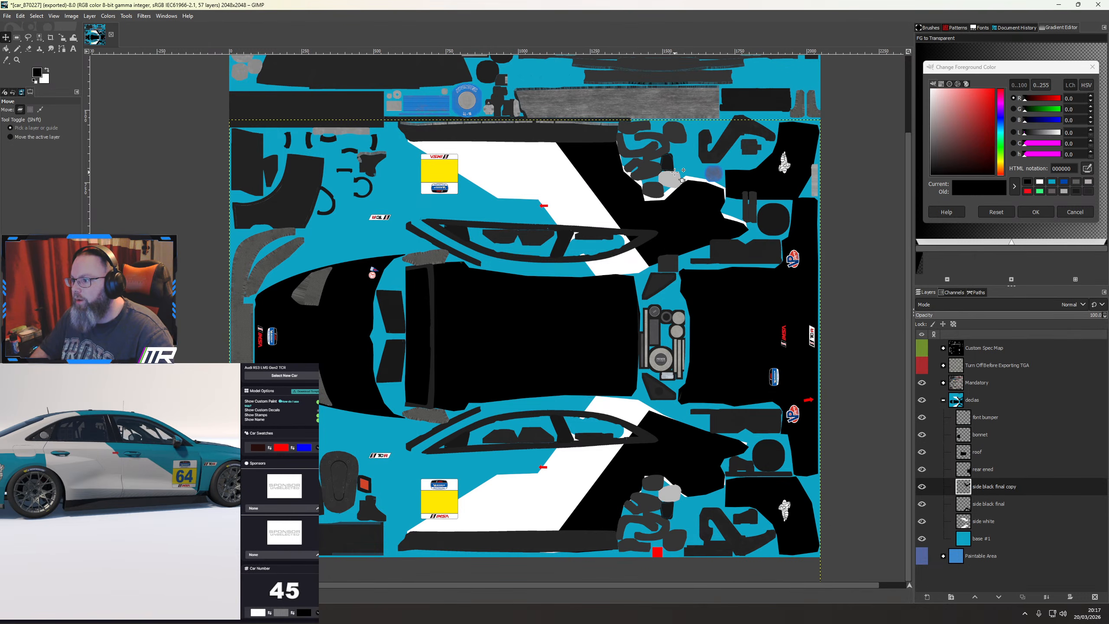
{"action": "left_click", "coordinate": [922, 365]}
Zoom in and pan across the side panels to check the mirrored black sections against the wireframe
{"action": "scroll", "coordinate": [741, 337], "scroll_direction": "up", "scroll_amount": 1}
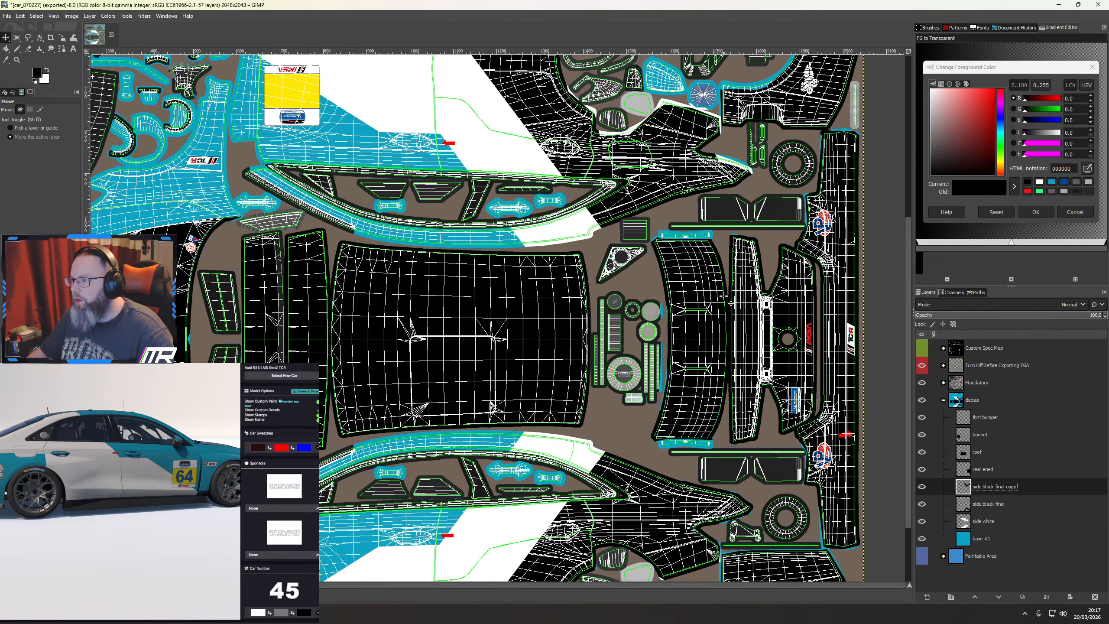
{"action": "left_click_drag", "start_coordinate": [711, 324], "coordinate": [687, 371]}
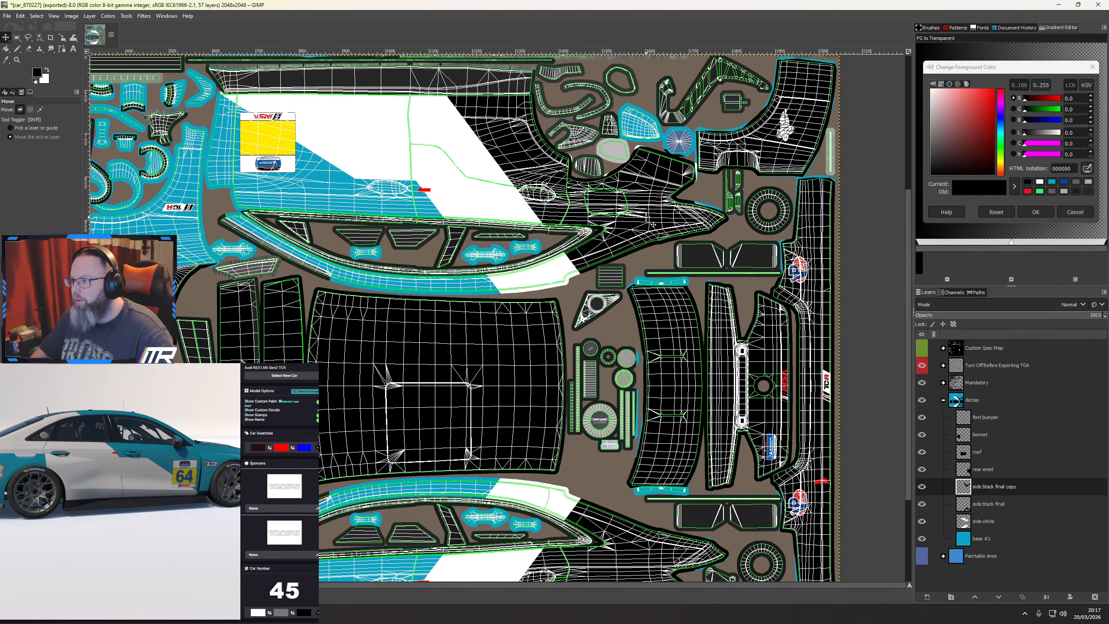
{"action": "left_click_drag", "start_coordinate": [619, 377], "coordinate": [513, 335]}
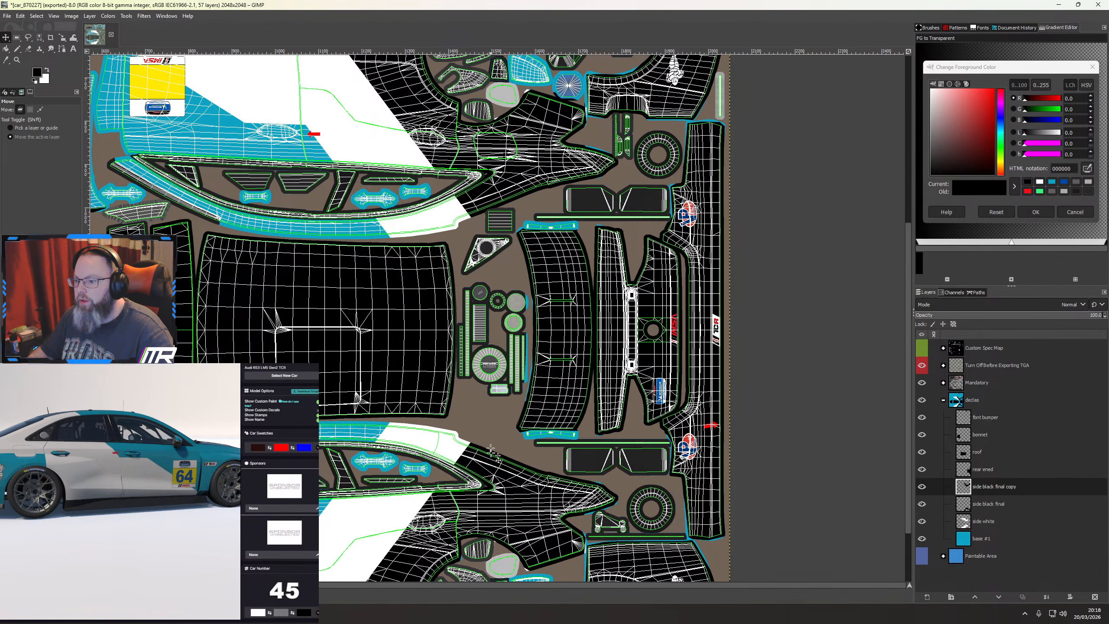
Hide the wireframe guide, re-export the livery and orbit the preview around the car
{"action": "left_click", "coordinate": [922, 365]}
{"action": "key", "text": "ctrl+e"}
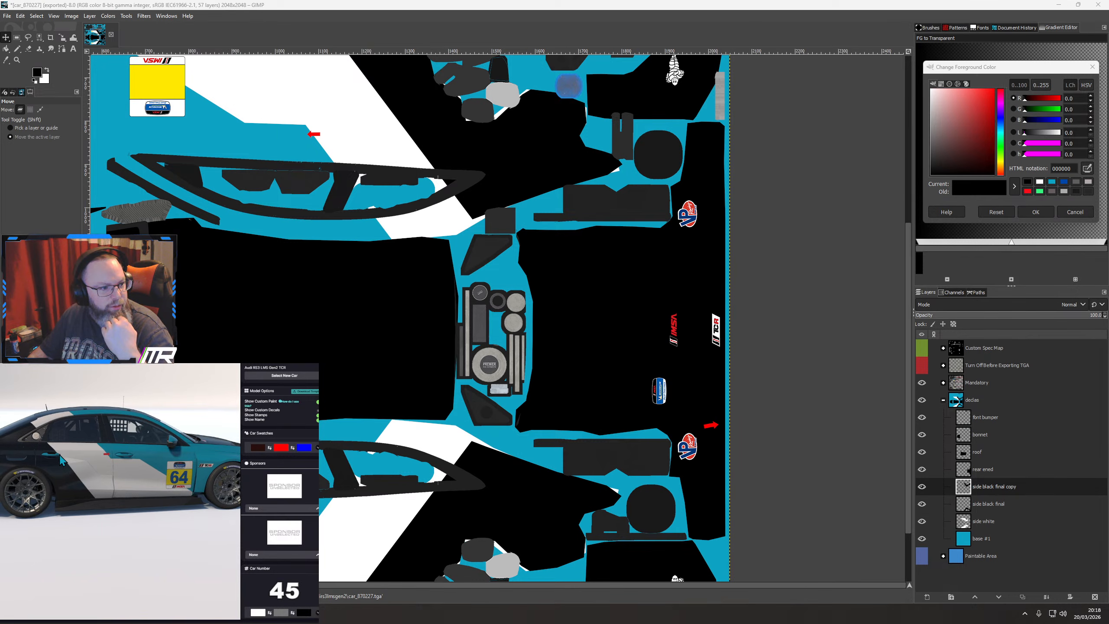
{"action": "left_click_drag", "start_coordinate": [57, 461], "coordinate": [82, 516]}
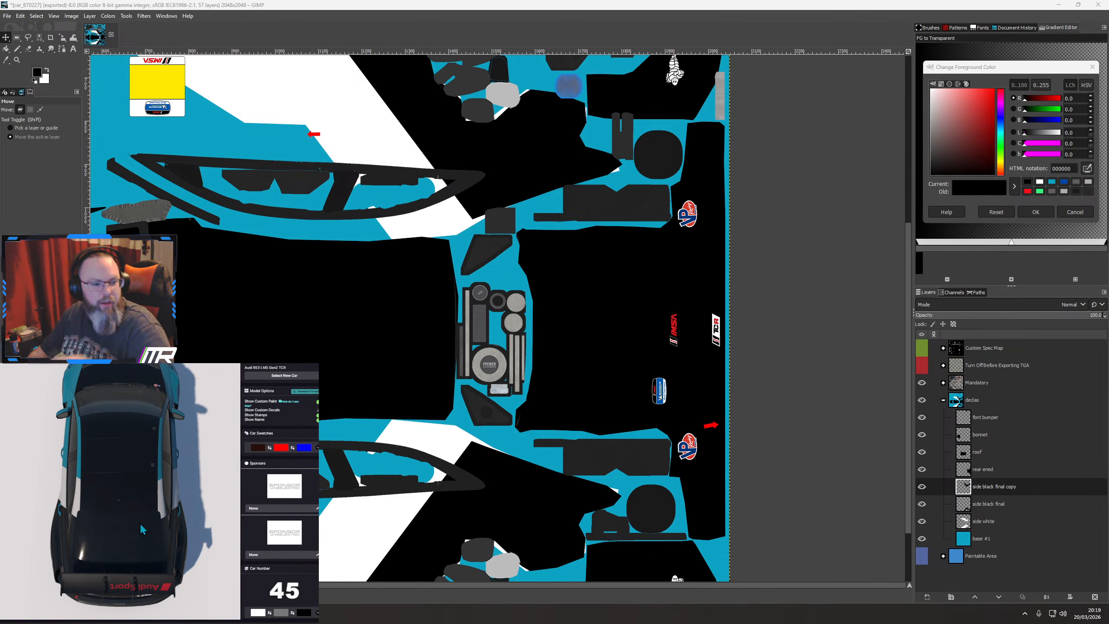
{"action": "left_click_drag", "start_coordinate": [139, 522], "coordinate": [80, 498]}
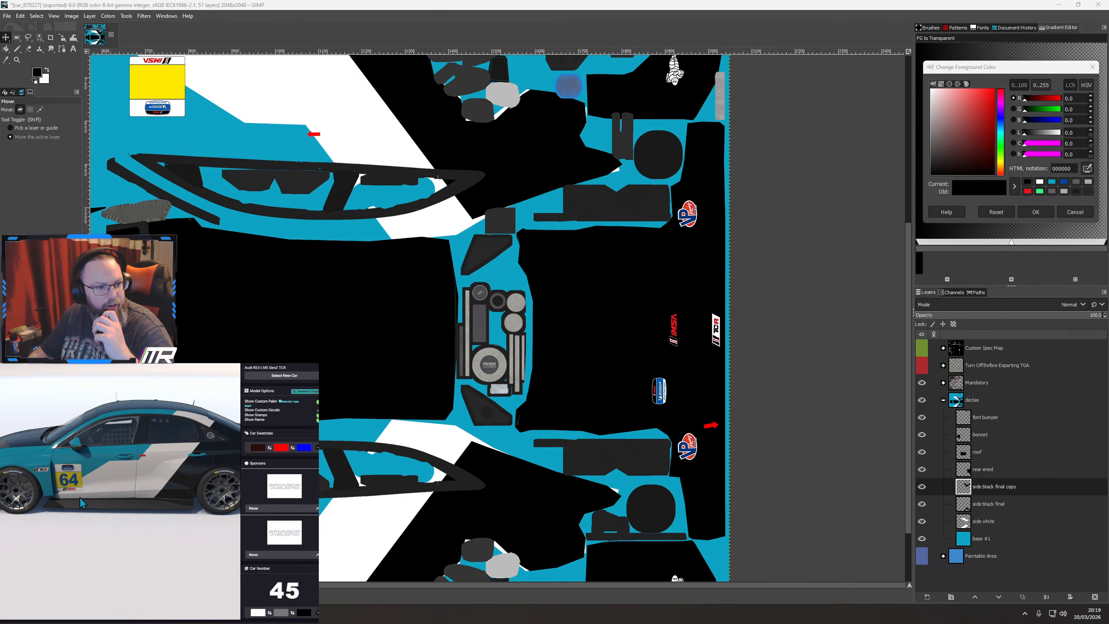
{"action": "mouse_move", "coordinate": [193, 491]}
{"action": "left_mouse_down"}
{"action": "mouse_move", "coordinate": [91, 484]}
{"action": "mouse_move", "coordinate": [197, 483]}
{"action": "left_mouse_up"}
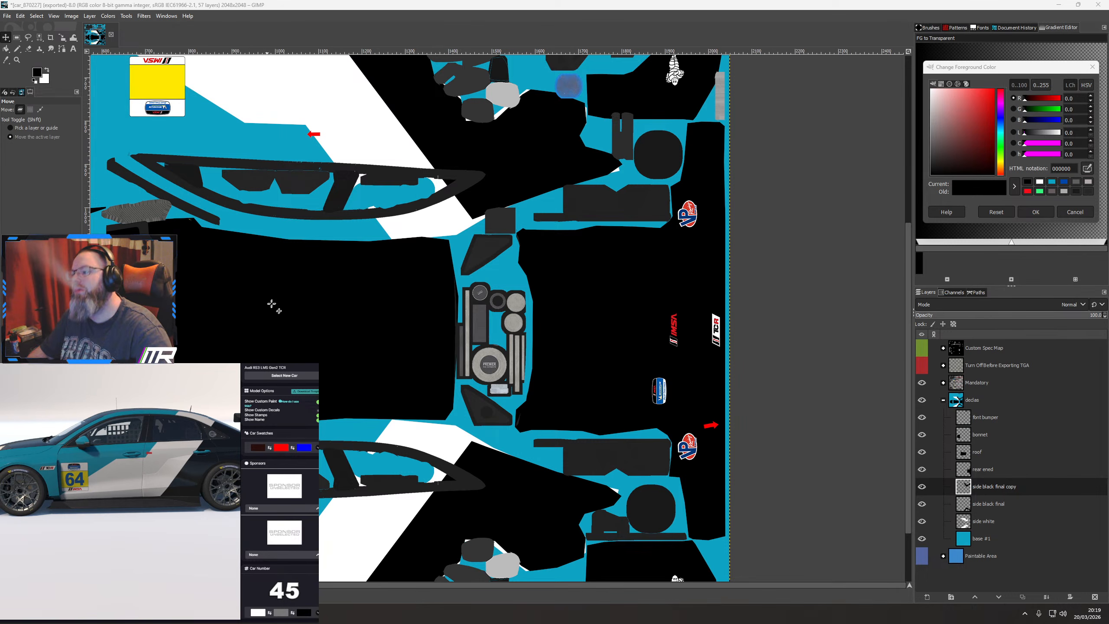
Pan the texture and orbit the preview to a low front three-quarter view
{"action": "scroll", "coordinate": [304, 339], "scroll_direction": "down", "scroll_amount": 1}
{"action": "left_click_drag", "start_coordinate": [304, 339], "coordinate": [398, 354]}
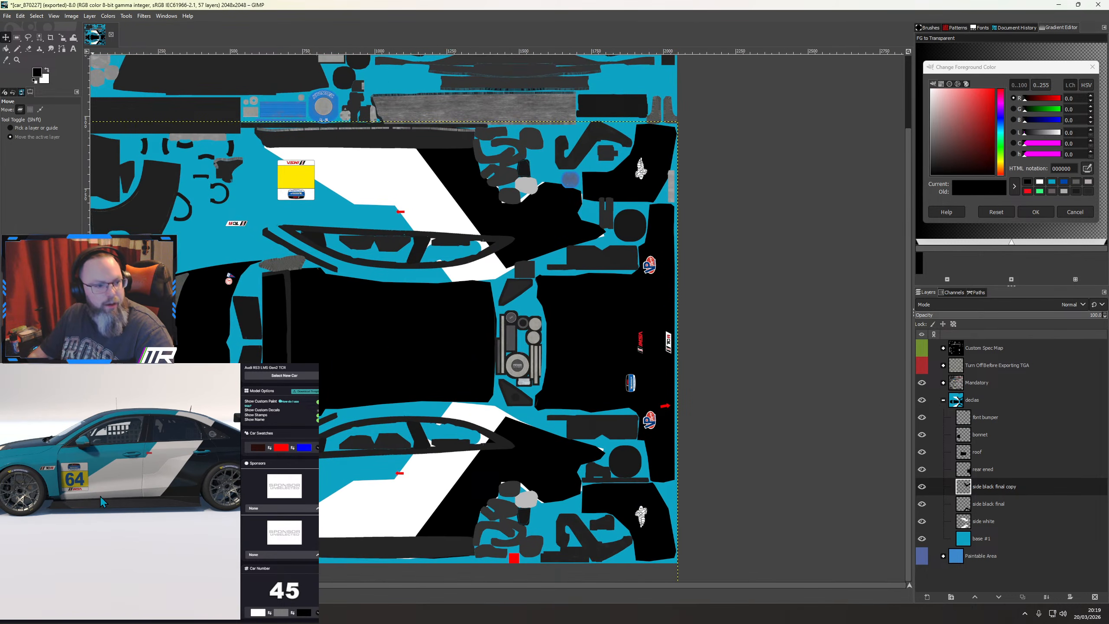
{"action": "left_click_drag", "start_coordinate": [100, 497], "coordinate": [25, 512]}
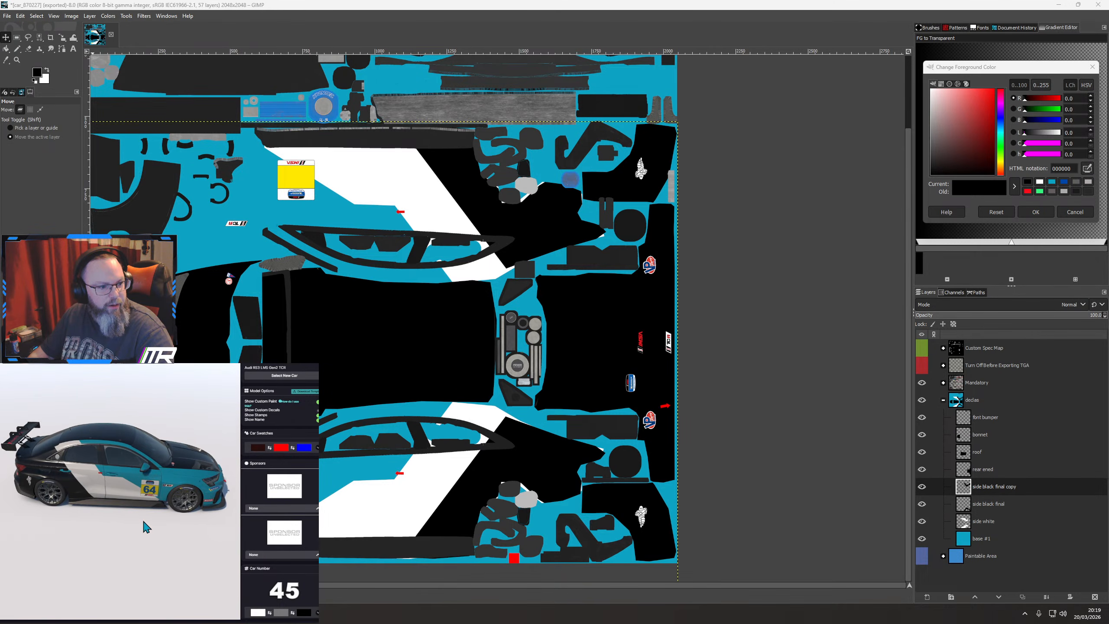
{"action": "left_click_drag", "start_coordinate": [144, 522], "coordinate": [129, 498]}
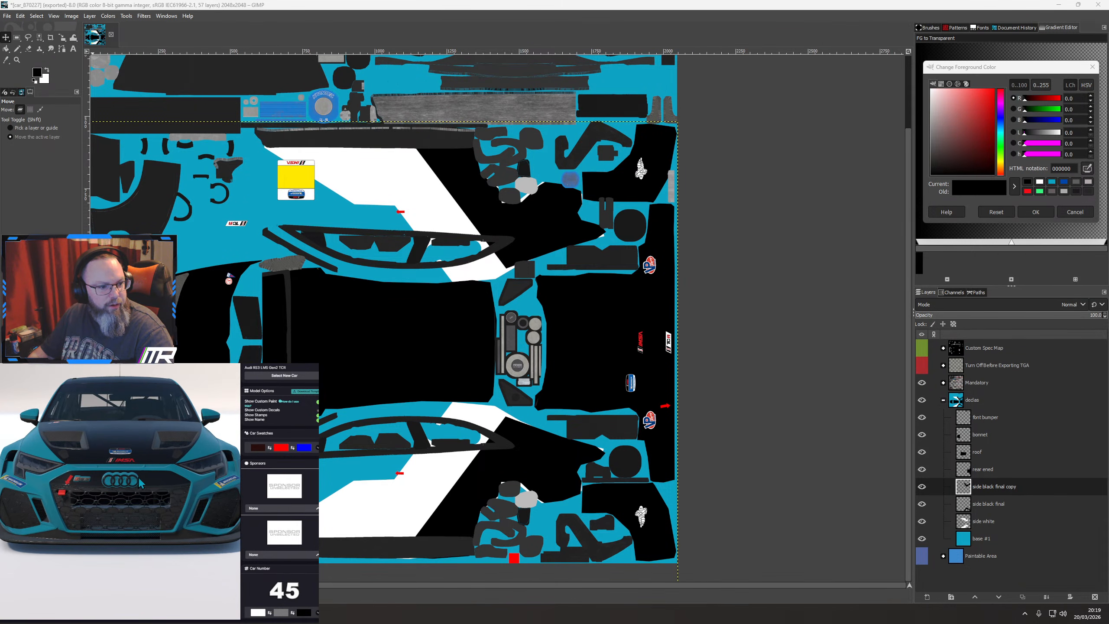
{"action": "left_click", "coordinate": [922, 365]}
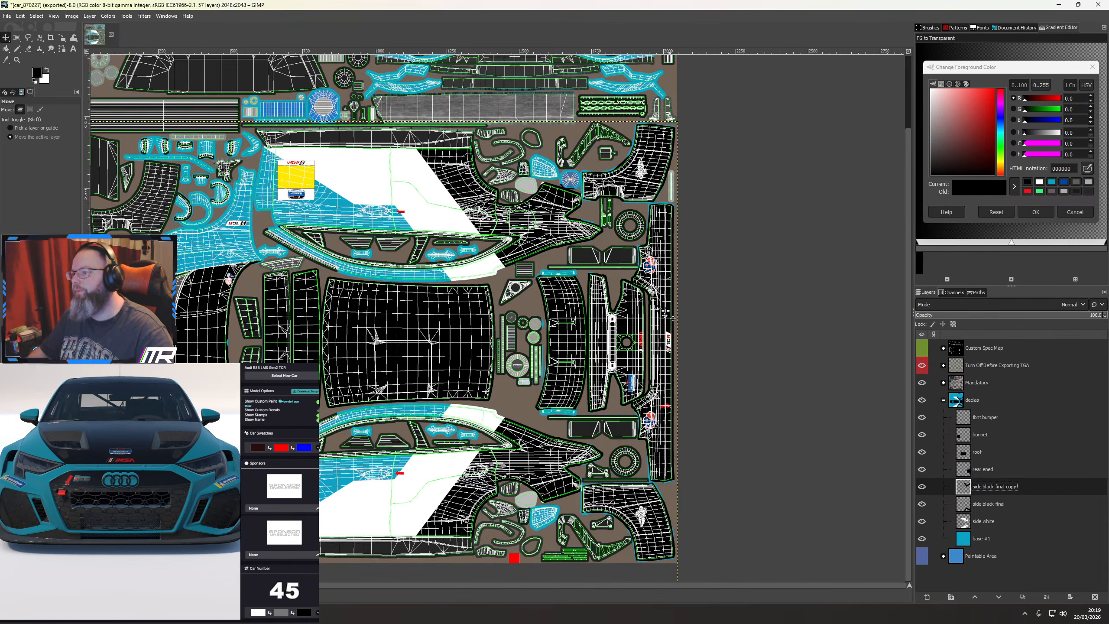
{"action": "scroll", "coordinate": [518, 179], "scroll_direction": "up", "scroll_amount": 1}
{"action": "scroll", "coordinate": [517, 179], "scroll_direction": "up", "scroll_amount": 2}
{"action": "scroll", "coordinate": [522, 179], "scroll_direction": "up", "scroll_amount": 3}
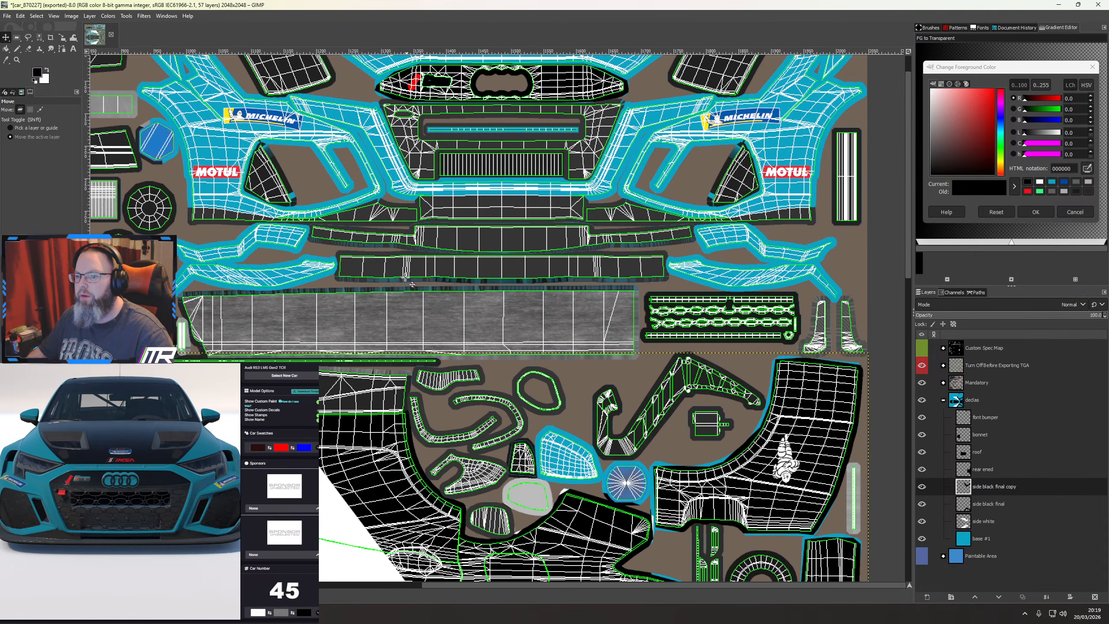
{"action": "left_click_drag", "start_coordinate": [128, 501], "coordinate": [123, 522]}
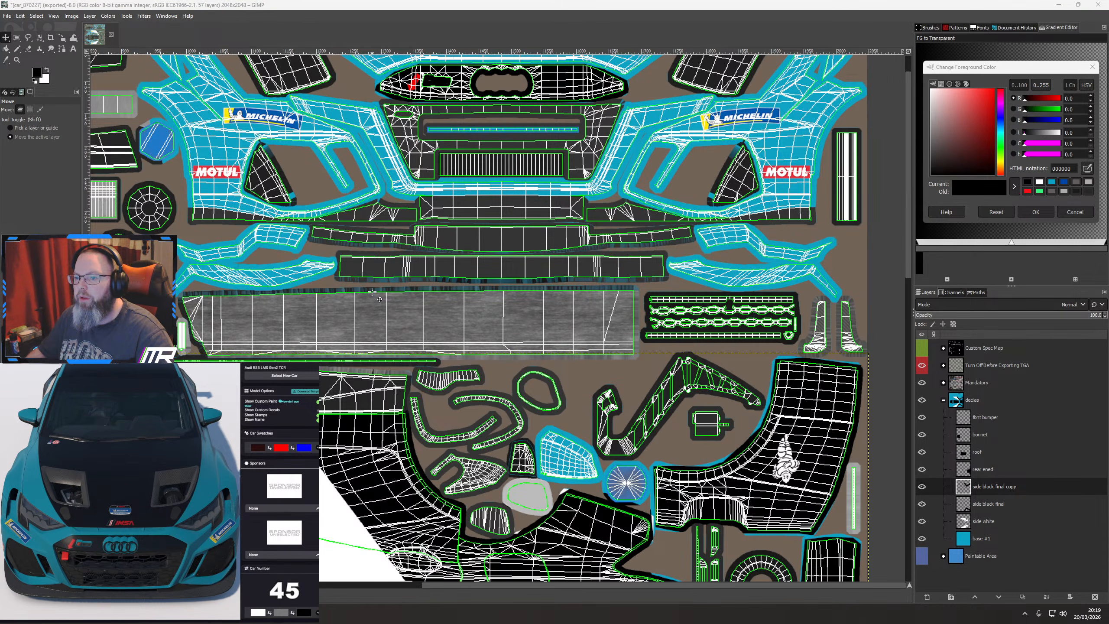
{"action": "left_click_drag", "start_coordinate": [379, 348], "coordinate": [739, 373]}
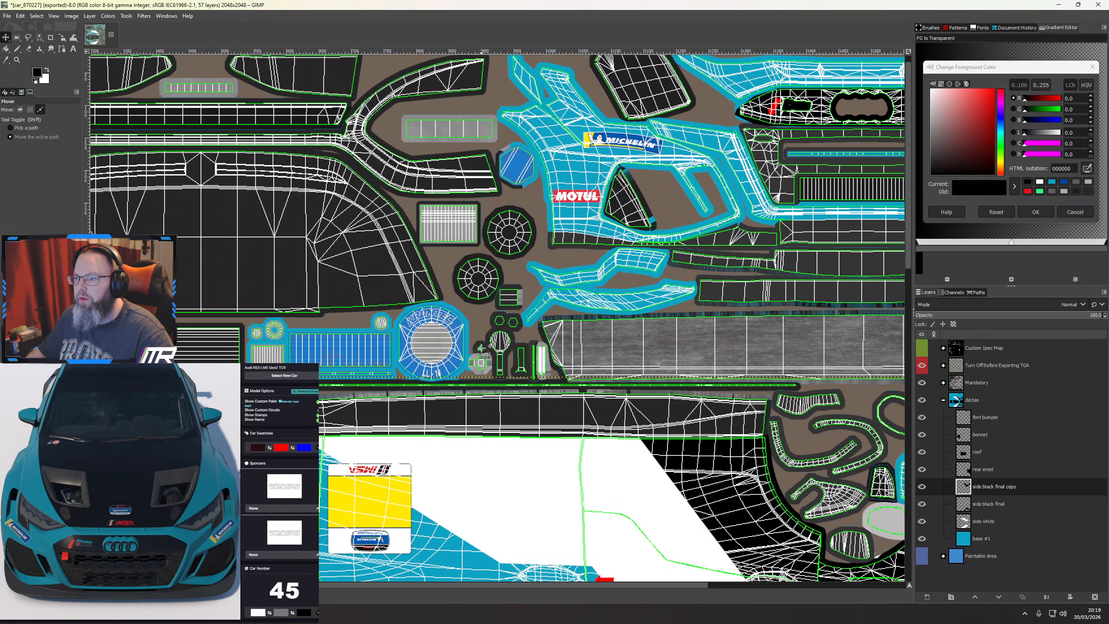
{"action": "scroll", "coordinate": [481, 349], "scroll_direction": "down", "scroll_amount": 1}
{"action": "left_click_drag", "start_coordinate": [426, 392], "coordinate": [557, 325]}
{"action": "scroll", "coordinate": [429, 385], "scroll_direction": "up", "scroll_amount": 1}
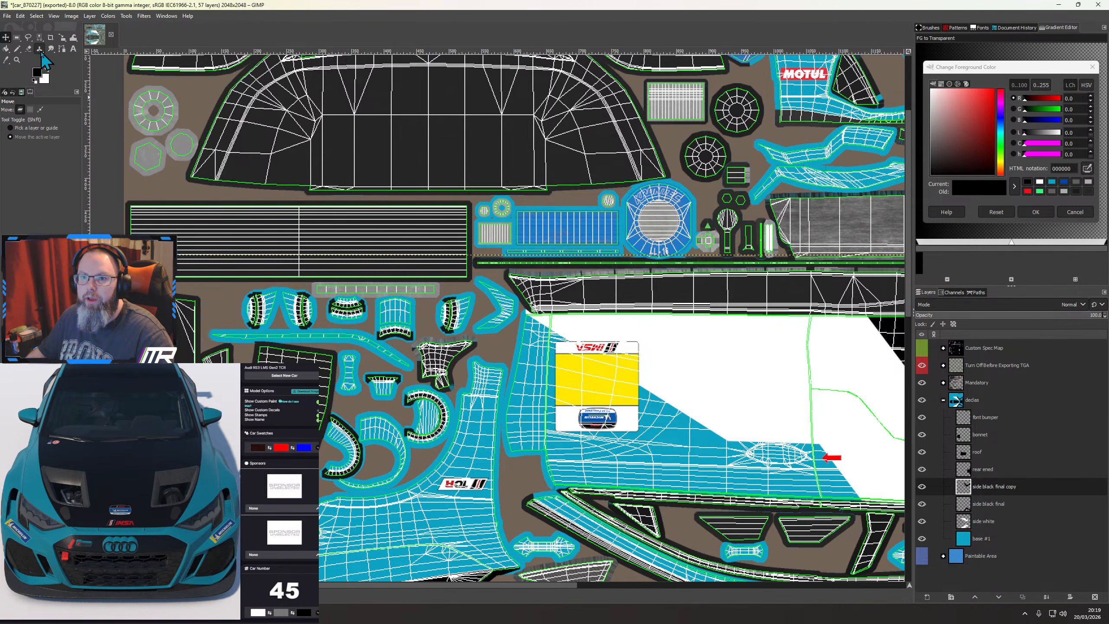
{"action": "left_click", "coordinate": [977, 384]}
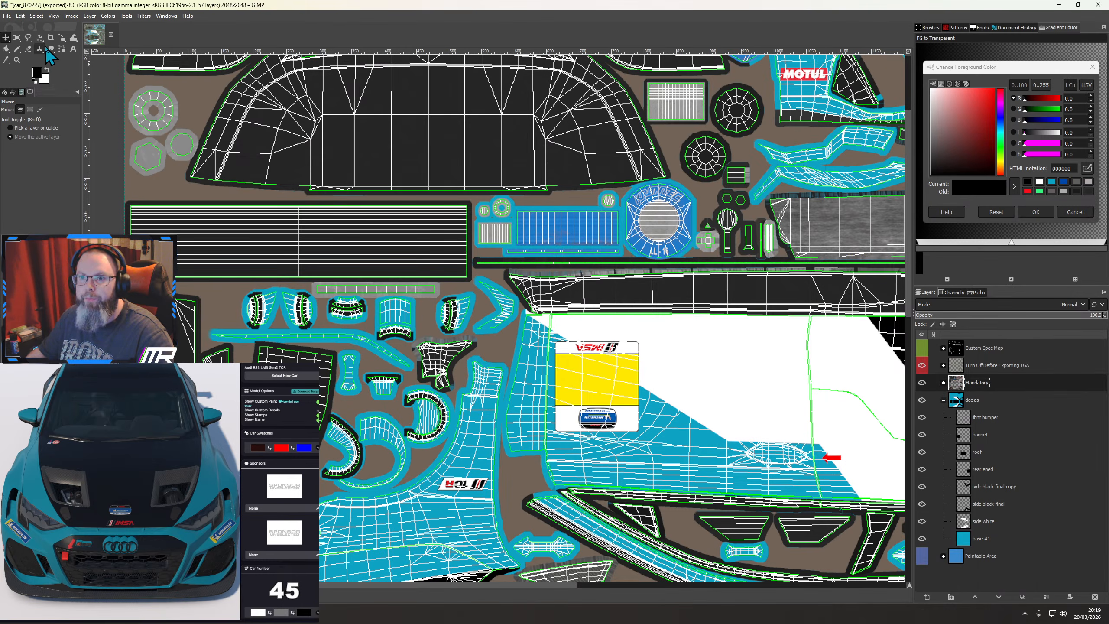
Turn the Mandatory group's shapes into a selection and set up the Pencil with white paint
{"action": "right_click", "coordinate": [978, 384]}
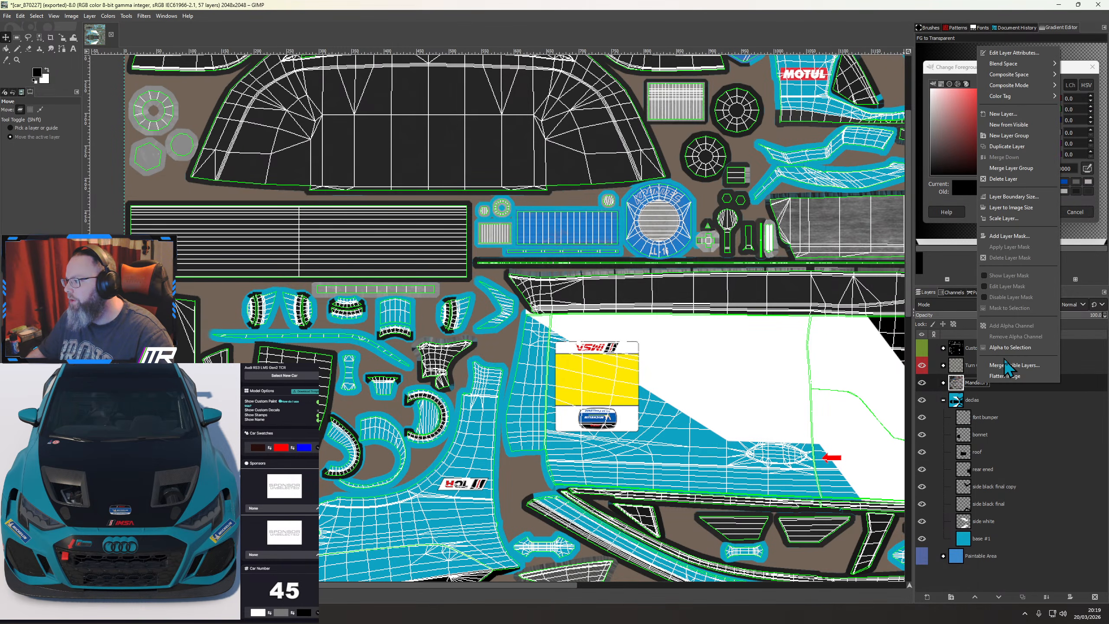
{"action": "left_click", "coordinate": [1004, 349]}
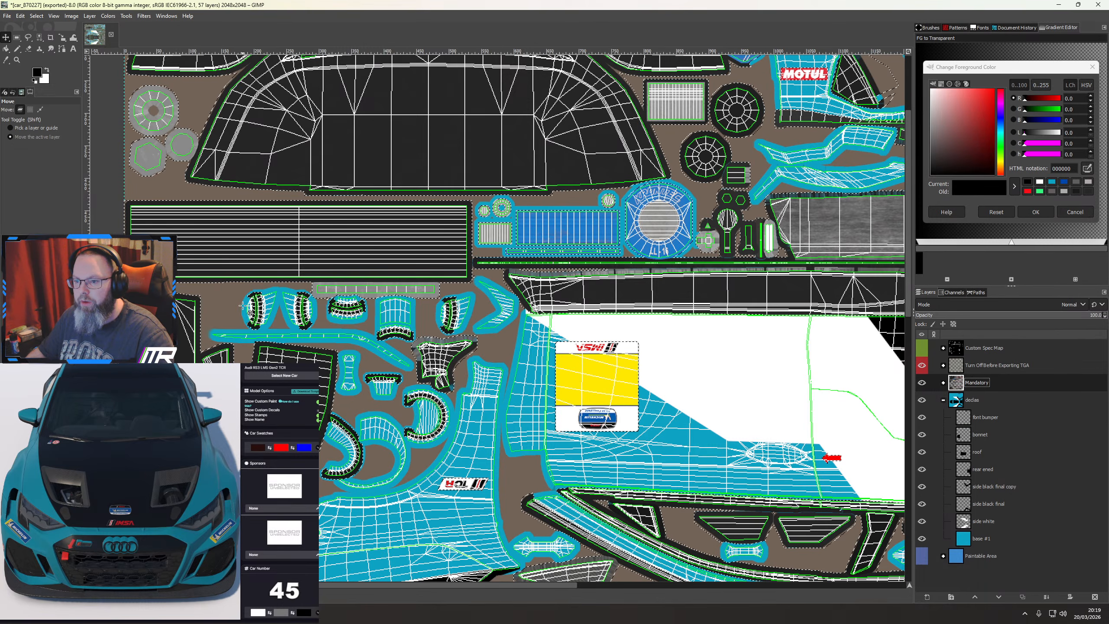
{"action": "key", "text": "n"}
{"action": "left_click", "coordinate": [47, 70]}
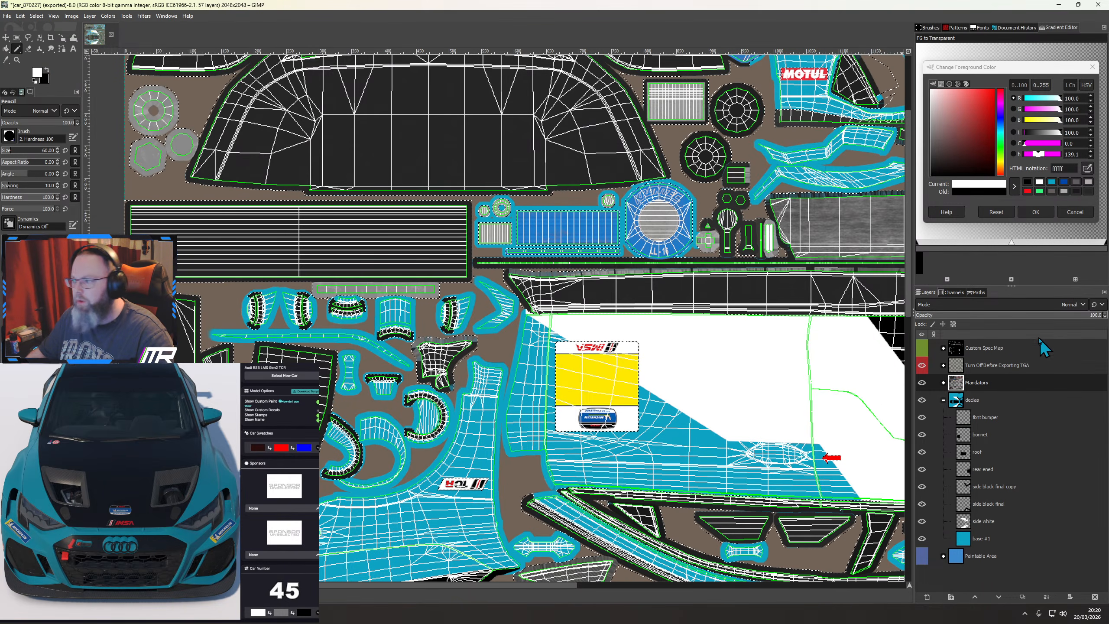
Toggle the Car Mandatory layer, hide the wireframe guide and export to car_870227.tga
{"action": "left_click", "coordinate": [943, 382]}
{"action": "left_click", "coordinate": [922, 401]}
{"action": "left_click", "coordinate": [922, 400]}
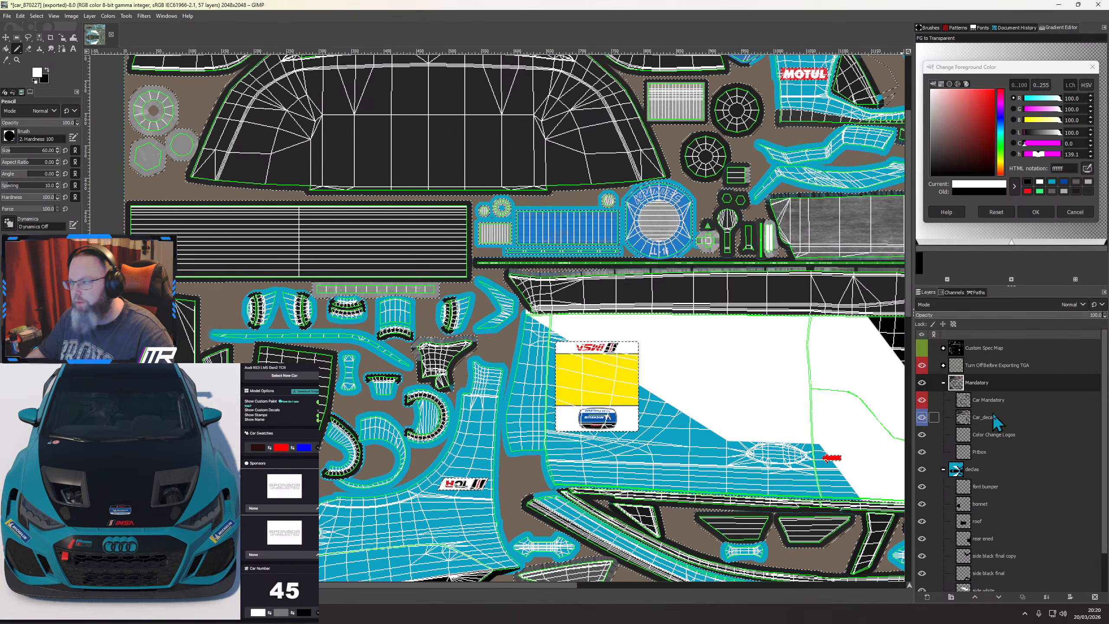
{"action": "left_click", "coordinate": [989, 401]}
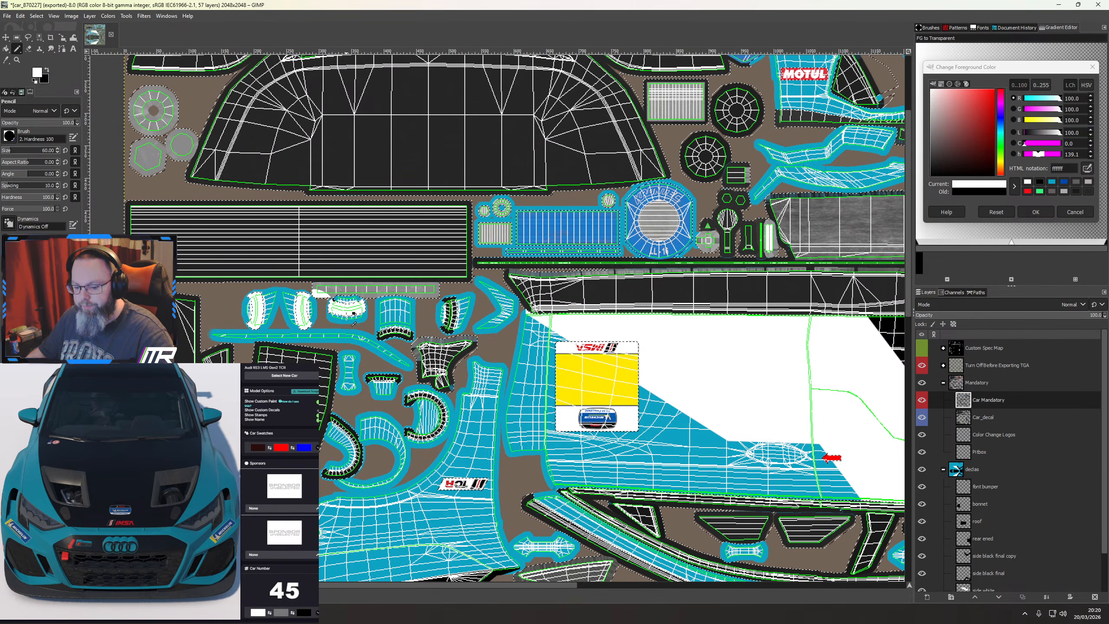
{"action": "left_click", "coordinate": [922, 365]}
{"action": "key", "text": "ctrl+e"}
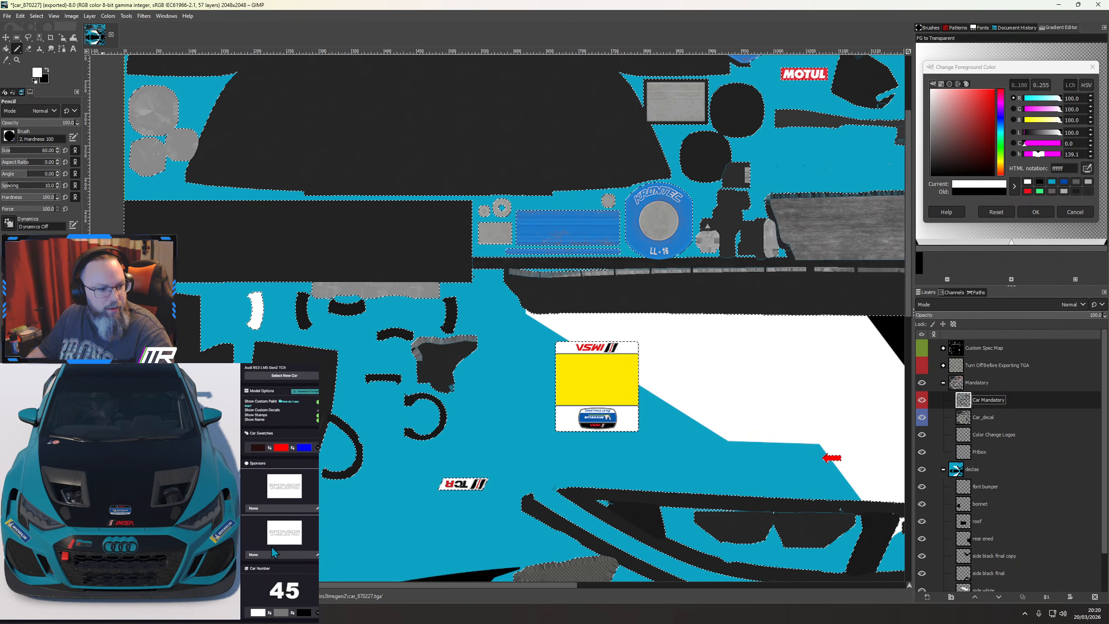
Paint white over a black sliver on the texture with the Pencil
{"action": "left_click_drag", "start_coordinate": [223, 546], "coordinate": [0, 538]}
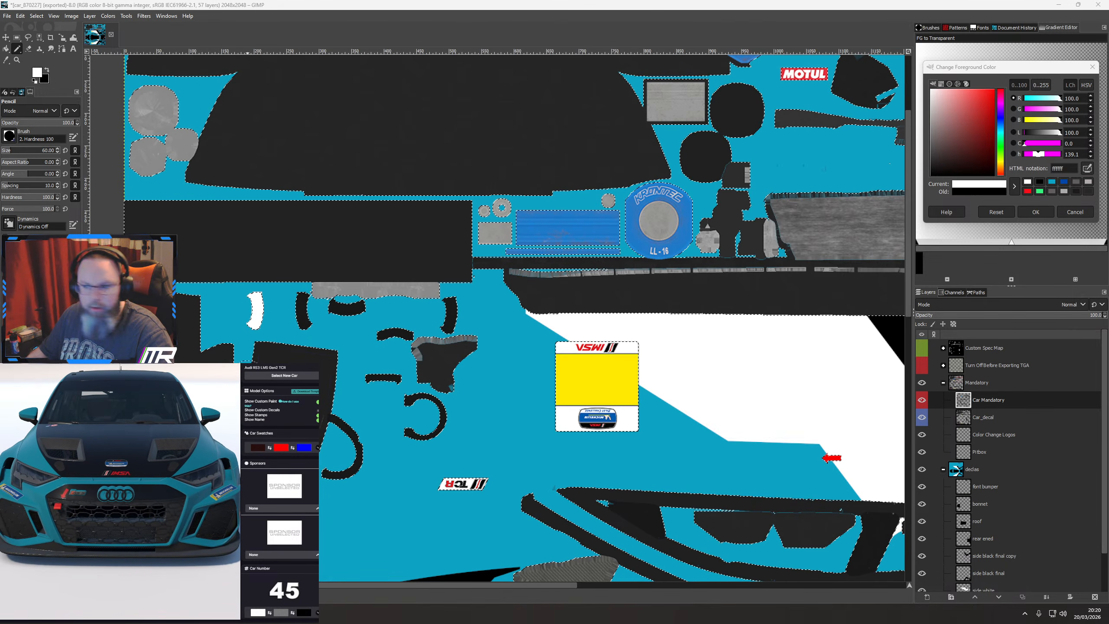
{"action": "scroll", "coordinate": [308, 324], "scroll_direction": "up", "scroll_amount": 2}
{"action": "left_click", "coordinate": [304, 321]}
{"action": "mouse_move", "coordinate": [289, 299]}
{"action": "left_mouse_down"}
{"action": "mouse_move", "coordinate": [301, 266]}
{"action": "mouse_move", "coordinate": [344, 309]}
{"action": "mouse_move", "coordinate": [372, 309]}
{"action": "left_mouse_up"}
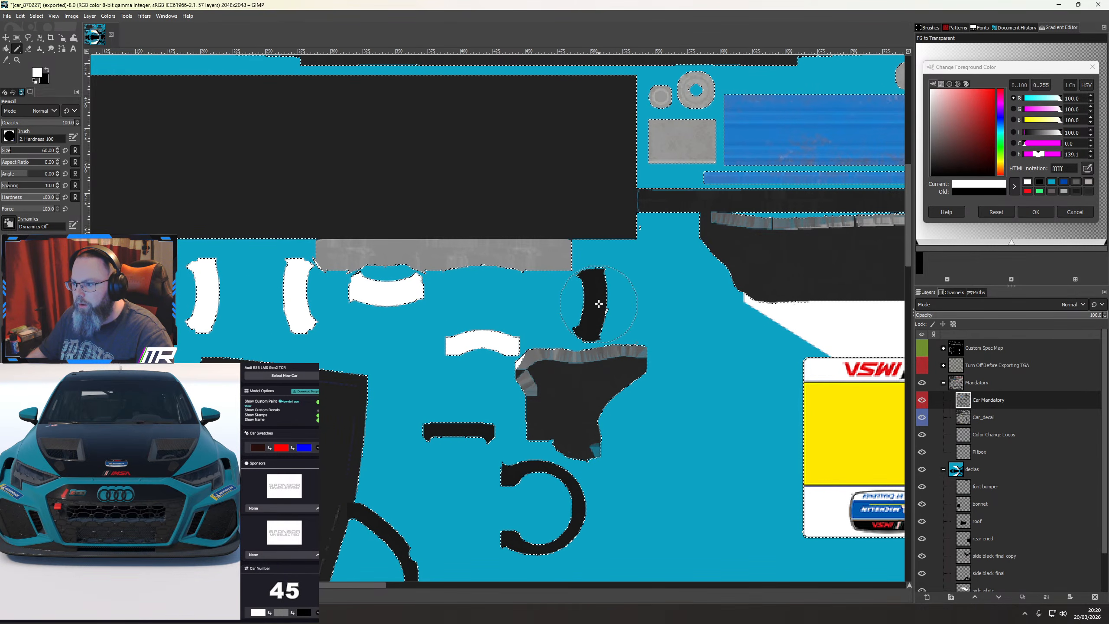
{"action": "scroll", "coordinate": [443, 437], "scroll_direction": "down", "scroll_amount": 5}
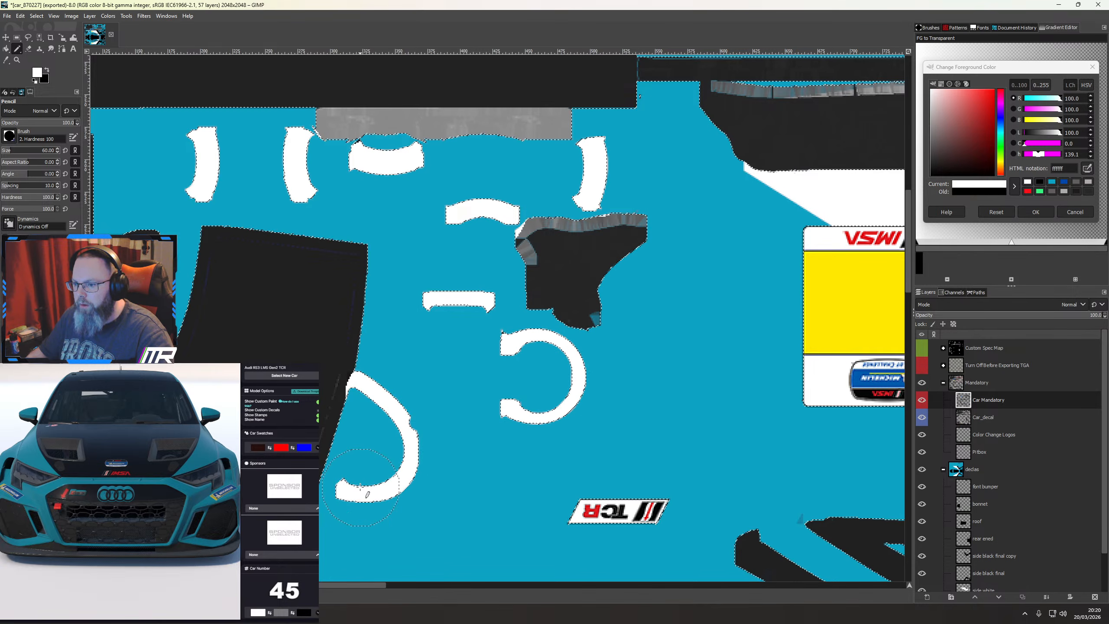
Turn Car Mandatory back on, check the preview, then undo the white touch-ups
{"action": "left_click", "coordinate": [922, 400]}
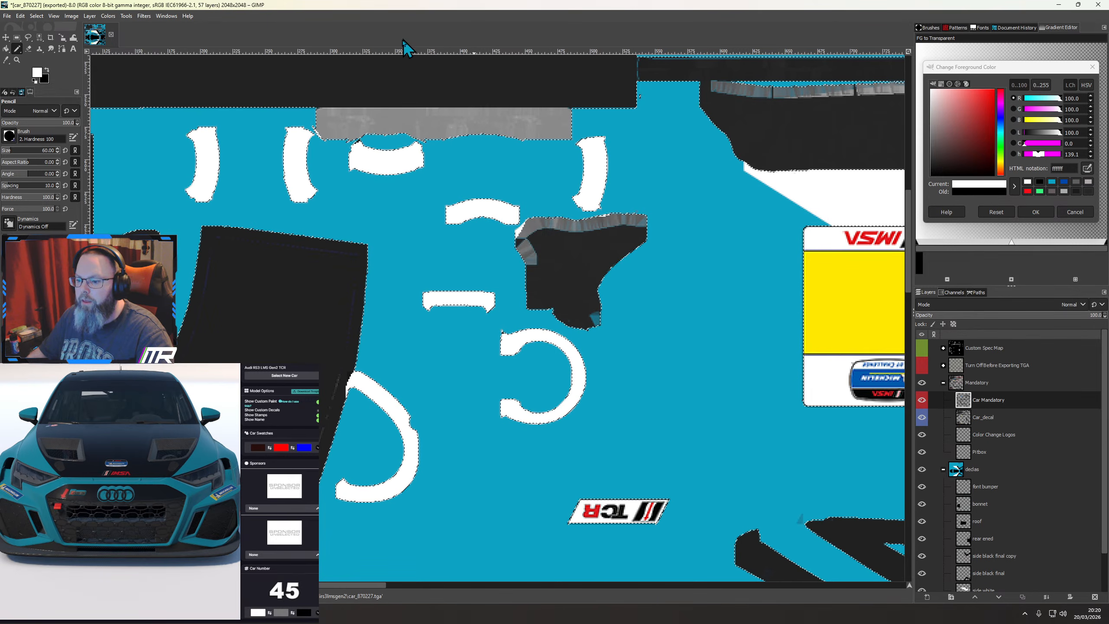
{"action": "mouse_move", "coordinate": [225, 542]}
{"action": "left_mouse_down"}
{"action": "mouse_move", "coordinate": [159, 515]}
{"action": "mouse_move", "coordinate": [55, 514]}
{"action": "mouse_move", "coordinate": [97, 539]}
{"action": "mouse_move", "coordinate": [164, 521]}
{"action": "mouse_move", "coordinate": [163, 512]}
{"action": "left_mouse_up"}
{"action": "left_click", "coordinate": [533, 7]}
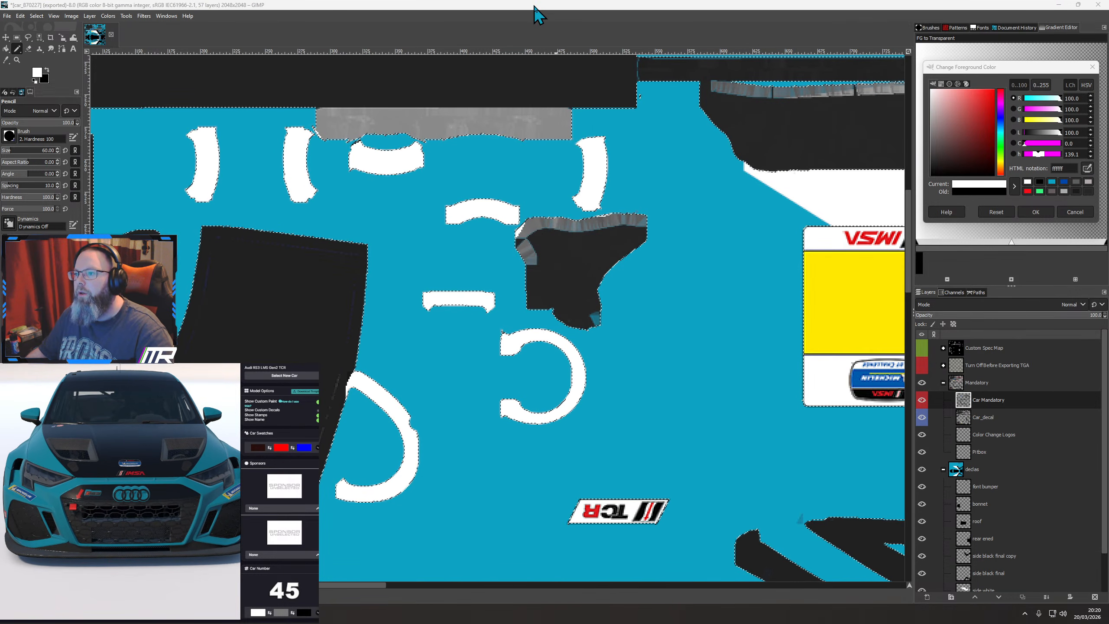
{"action": "key", "text": "ctrl+z"}
{"action": "key", "text": "ctrl+z"}
{"action": "key", "text": "ctrl+z"}
{"action": "key", "text": "ctrl+z"}
{"action": "scroll", "coordinate": [463, 284], "scroll_direction": "down", "scroll_amount": 2}
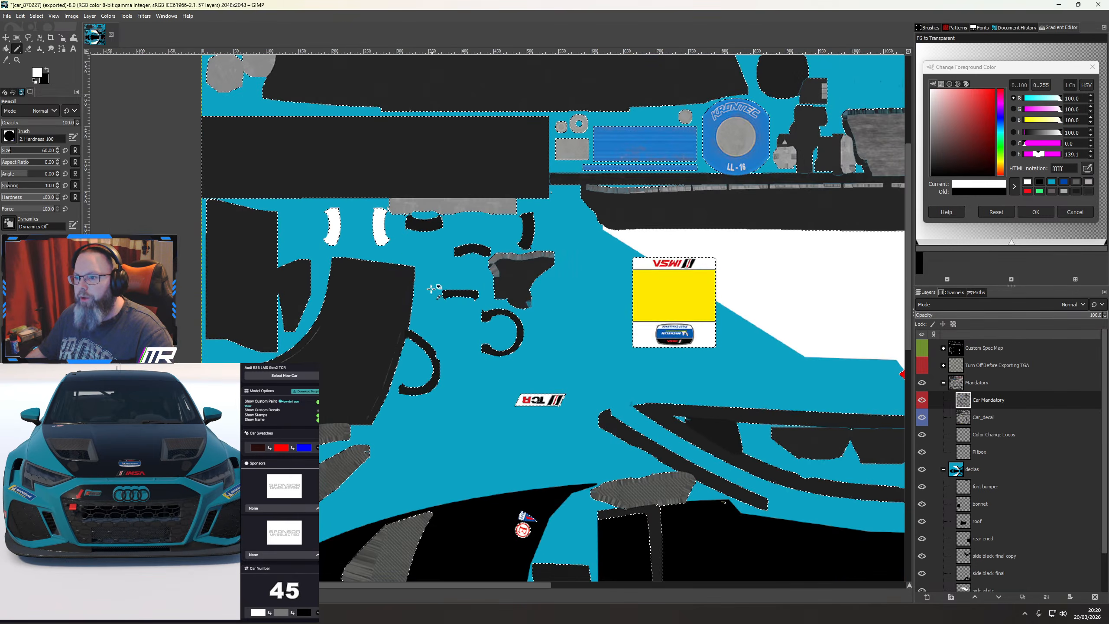
{"action": "key", "text": "ctrl+z"}
{"action": "key", "text": "ctrl+z"}
{"action": "key", "text": "ctrl+z"}
{"action": "key", "text": "ctrl+z"}
{"action": "key", "text": "ctrl+z"}
{"action": "key", "text": "ctrl+z"}
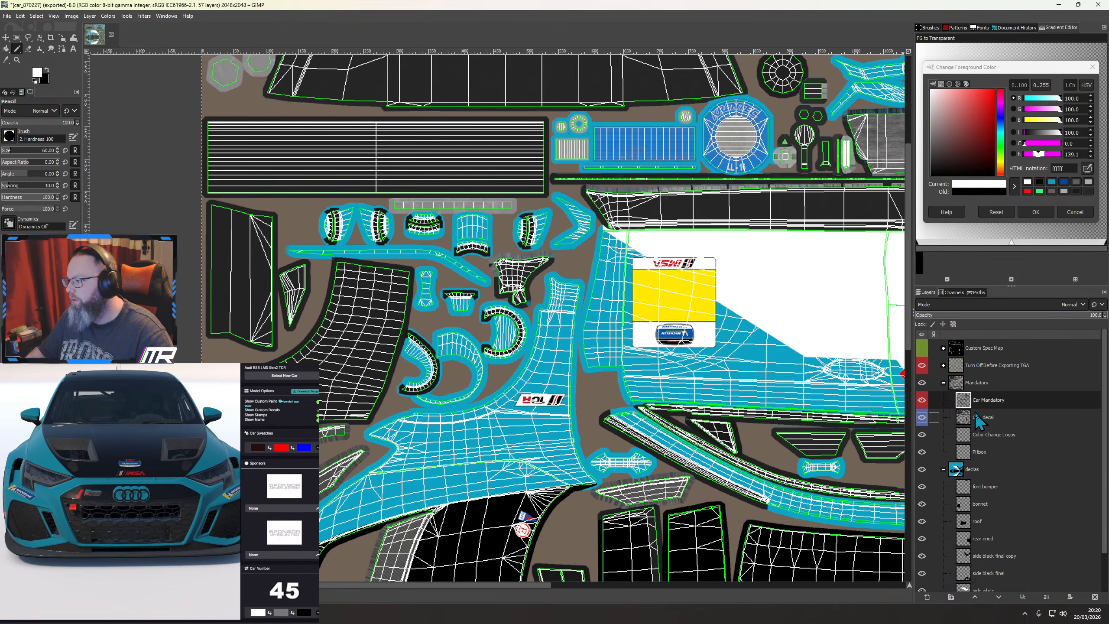
Create a new layer named 'audi rings' above the font bumper layer
{"action": "left_click", "coordinate": [981, 489]}
{"action": "left_click", "coordinate": [928, 595]}
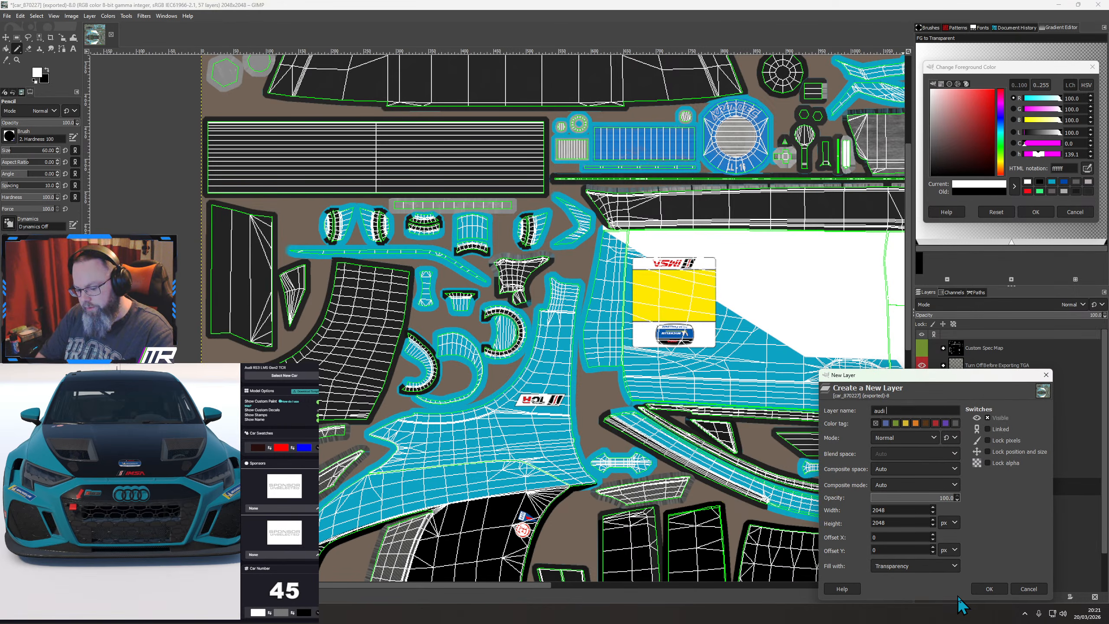
{"action": "key", "text": "Return"}
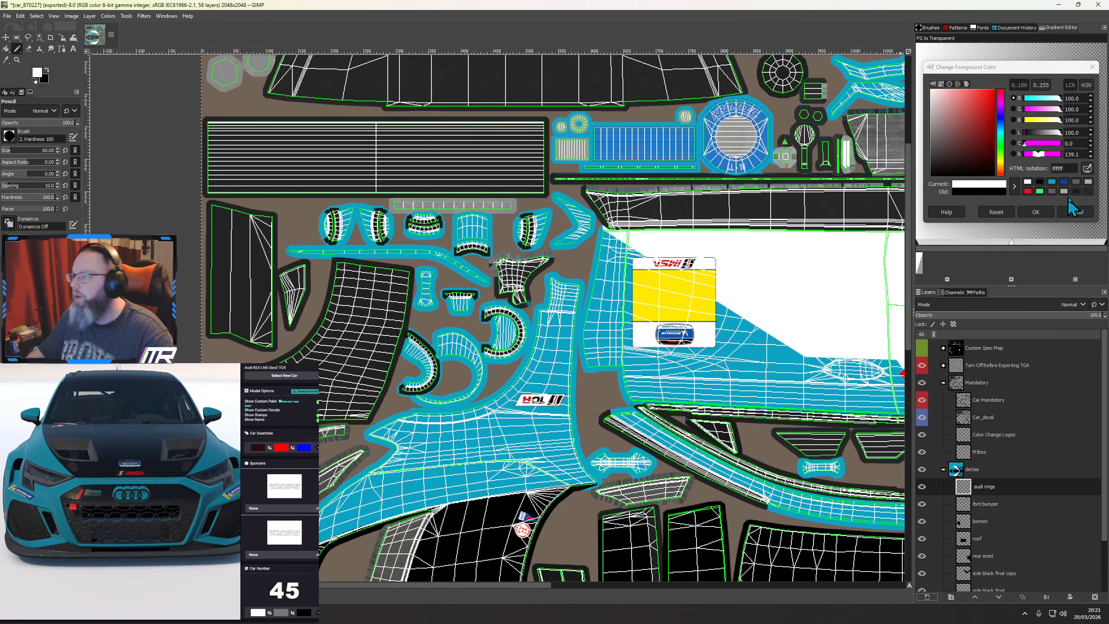
Paint the ring outlines, cyan middle pieces and C-shaped piece borders black
{"action": "left_click", "coordinate": [1040, 183]}
{"action": "left_click_drag", "start_coordinate": [328, 225], "coordinate": [427, 227]}
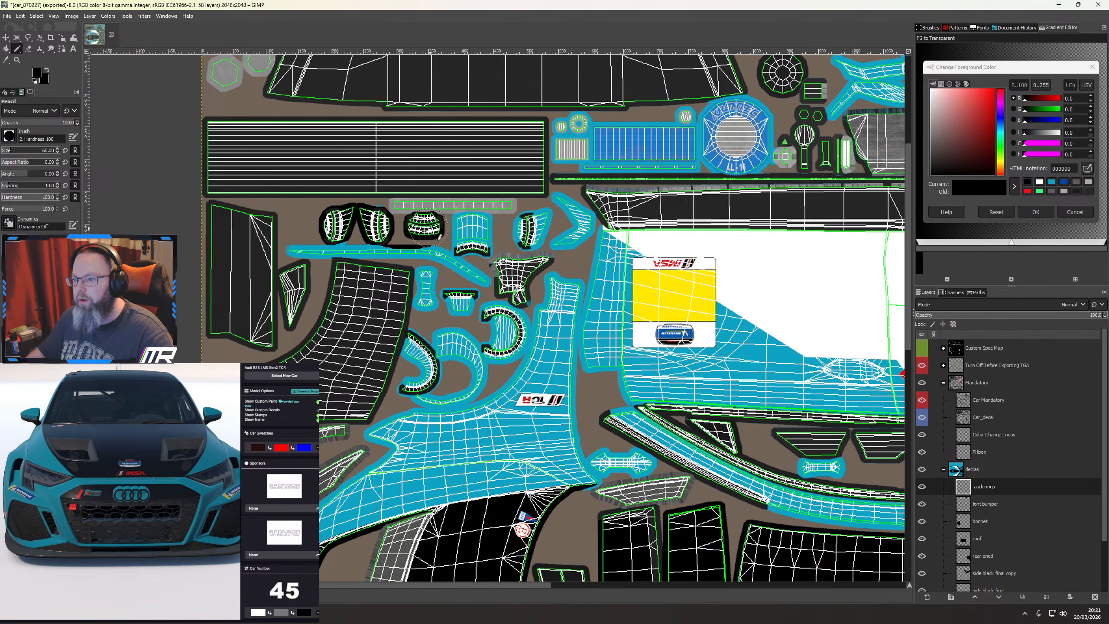
{"action": "left_click", "coordinate": [922, 365]}
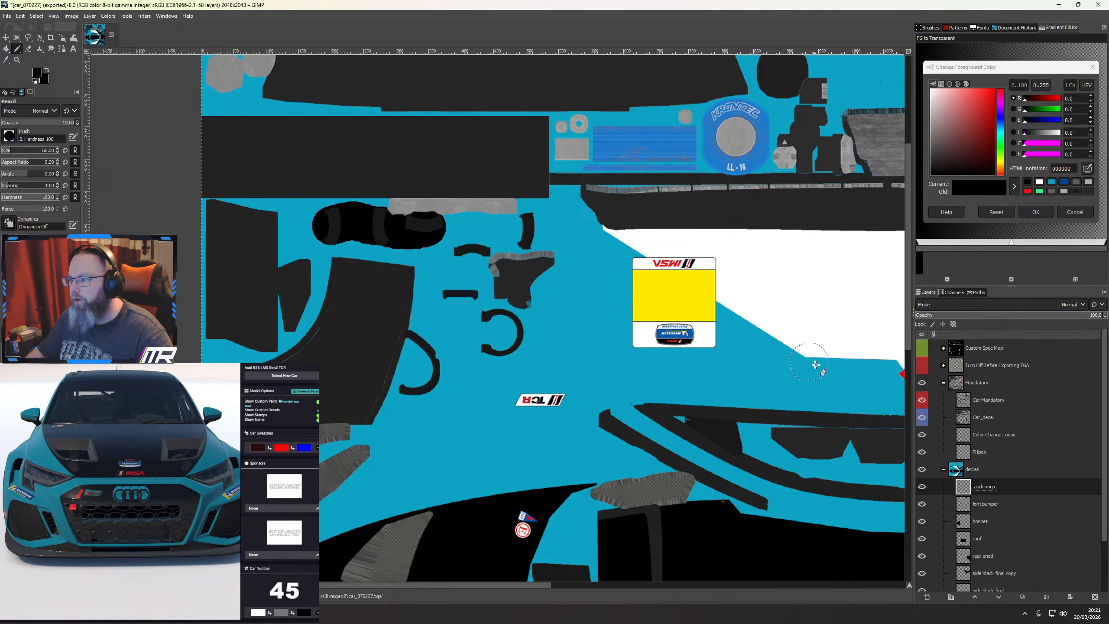
{"action": "left_click", "coordinate": [922, 365]}
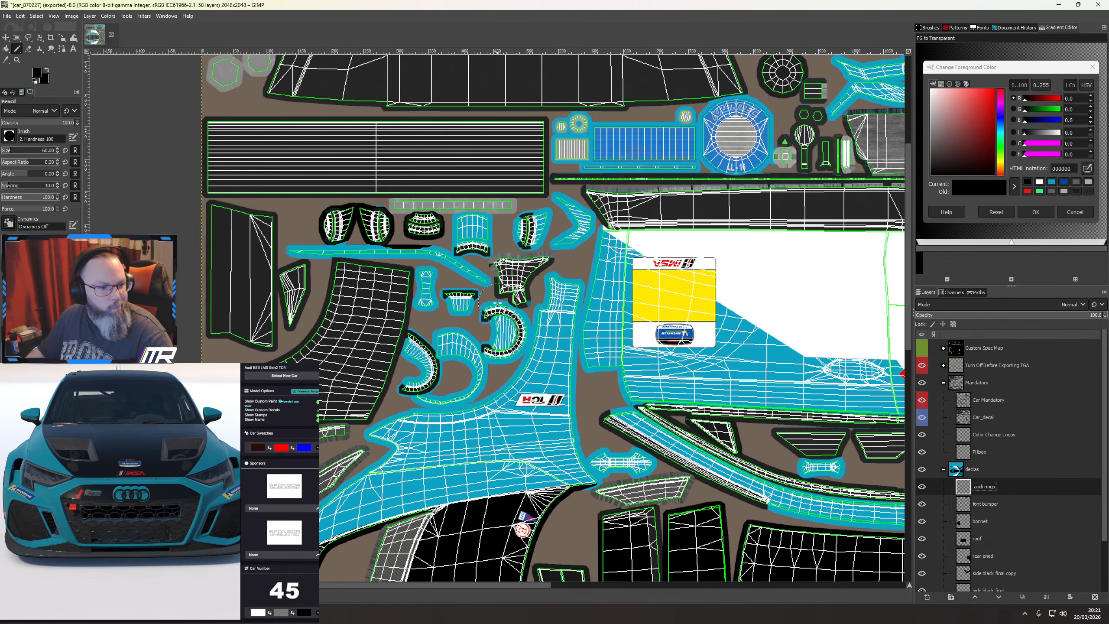
{"action": "mouse_move", "coordinate": [465, 235]}
{"action": "left_mouse_down"}
{"action": "mouse_move", "coordinate": [532, 227]}
{"action": "mouse_move", "coordinate": [535, 245]}
{"action": "left_mouse_up"}
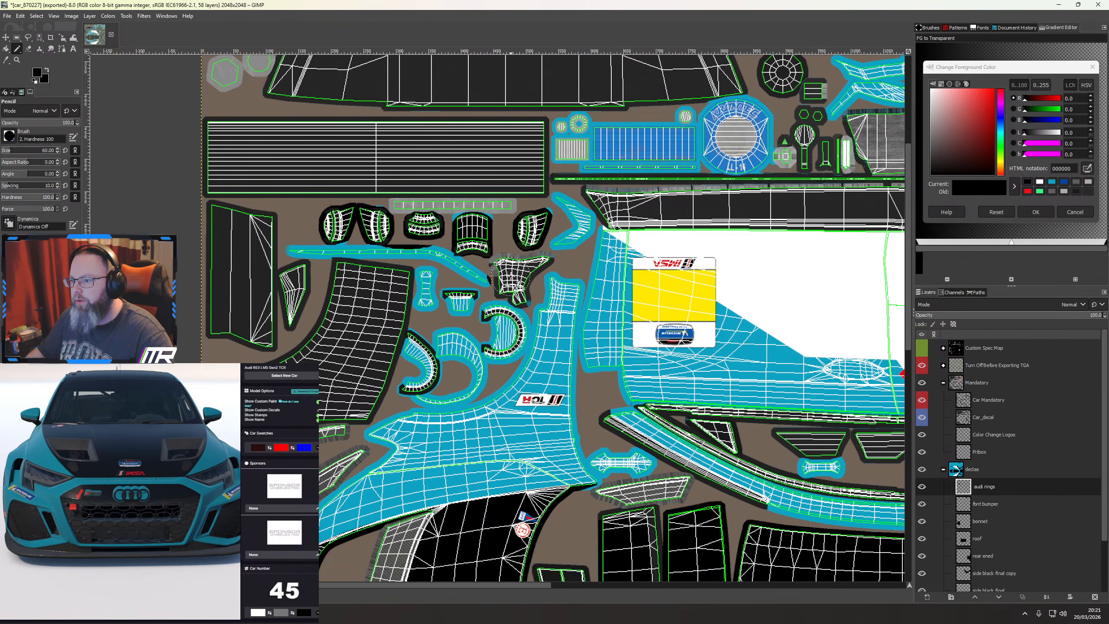
{"action": "mouse_move", "coordinate": [491, 296]}
{"action": "left_mouse_down"}
{"action": "mouse_move", "coordinate": [491, 343]}
{"action": "mouse_move", "coordinate": [419, 352]}
{"action": "mouse_move", "coordinate": [411, 385]}
{"action": "mouse_move", "coordinate": [458, 389]}
{"action": "mouse_move", "coordinate": [480, 370]}
{"action": "mouse_move", "coordinate": [444, 342]}
{"action": "mouse_move", "coordinate": [433, 279]}
{"action": "mouse_move", "coordinate": [472, 308]}
{"action": "left_mouse_up"}
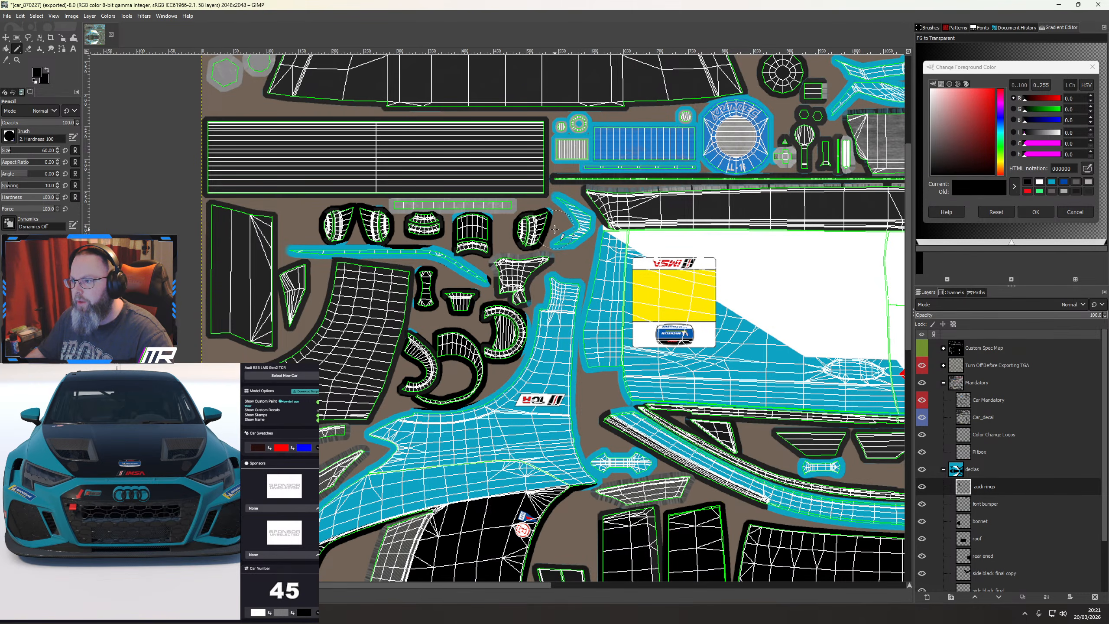
Paint the boomerang-shaped UV piece black and check it on the car preview
{"action": "mouse_move", "coordinate": [554, 229]}
{"action": "left_mouse_down"}
{"action": "mouse_move", "coordinate": [588, 225]}
{"action": "mouse_move", "coordinate": [568, 213]}
{"action": "left_mouse_up"}
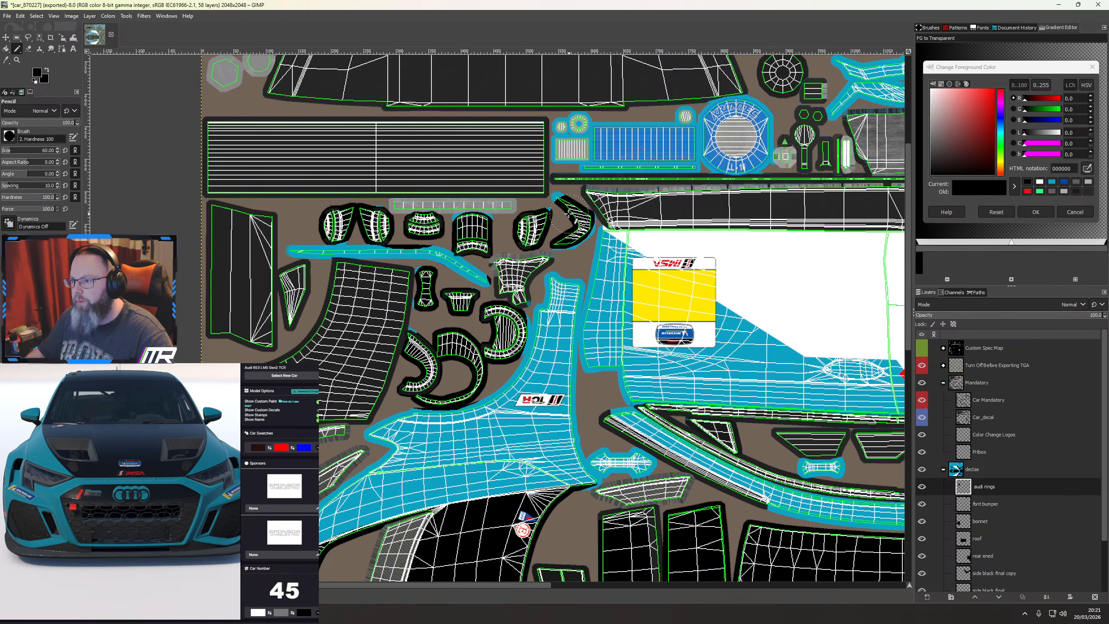
{"action": "left_click", "coordinate": [922, 365]}
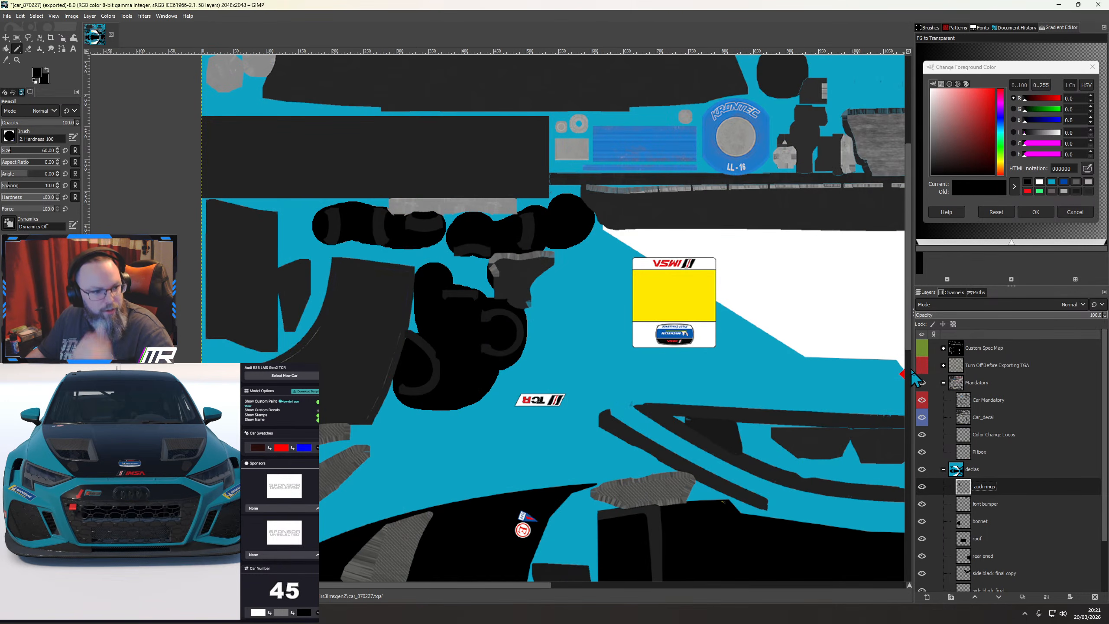
{"action": "scroll", "coordinate": [128, 503], "scroll_direction": "down", "scroll_amount": 3}
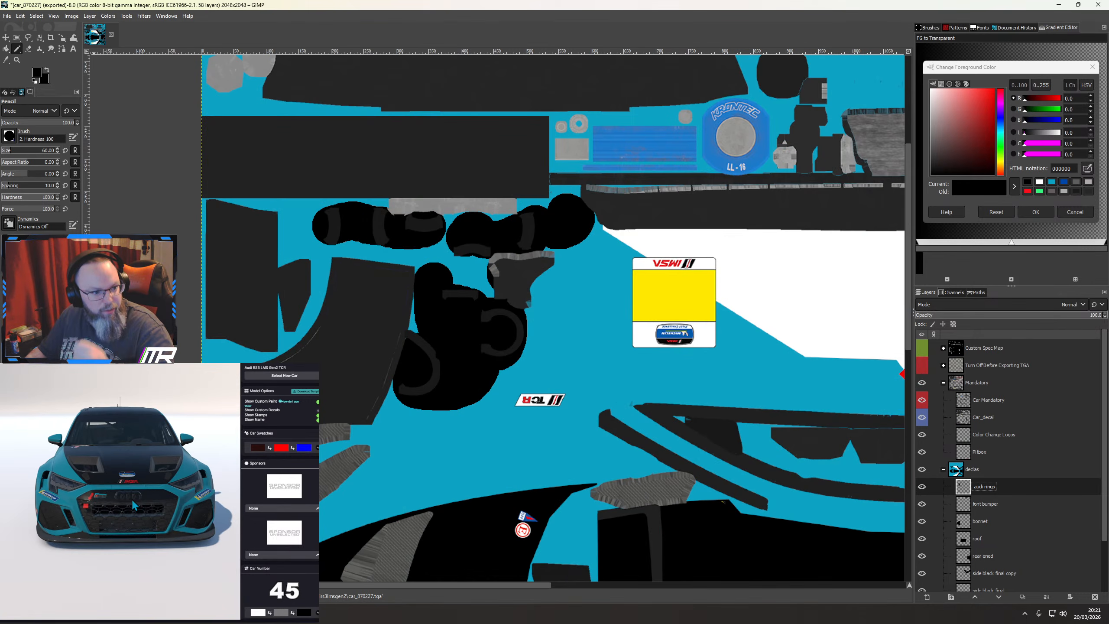
{"action": "left_click_drag", "start_coordinate": [128, 503], "coordinate": [158, 529]}
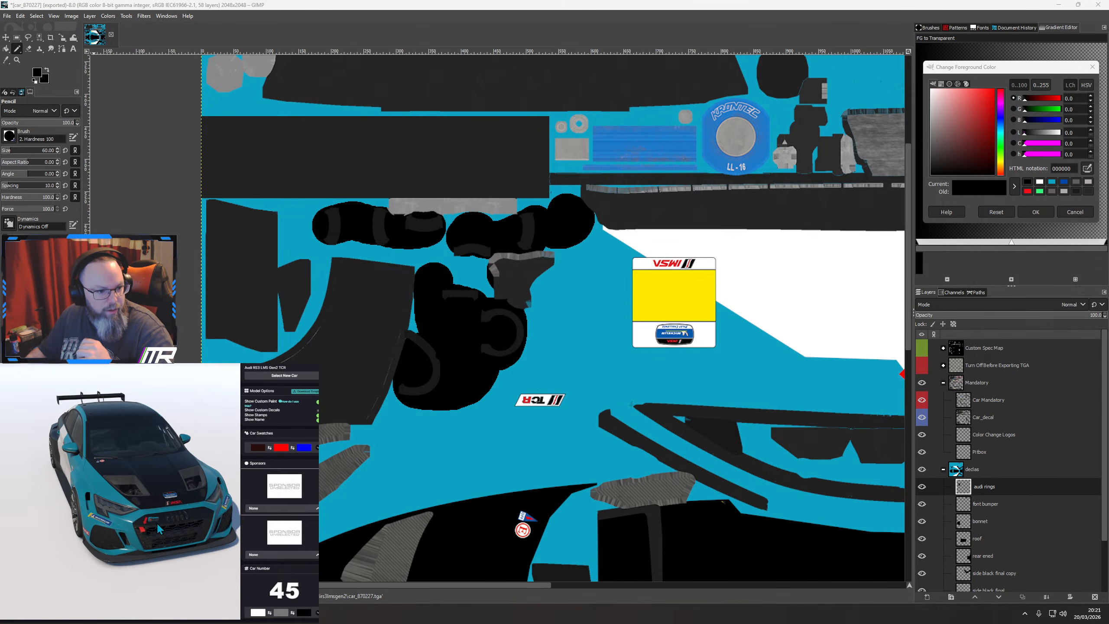
{"action": "left_click", "coordinate": [922, 366]}
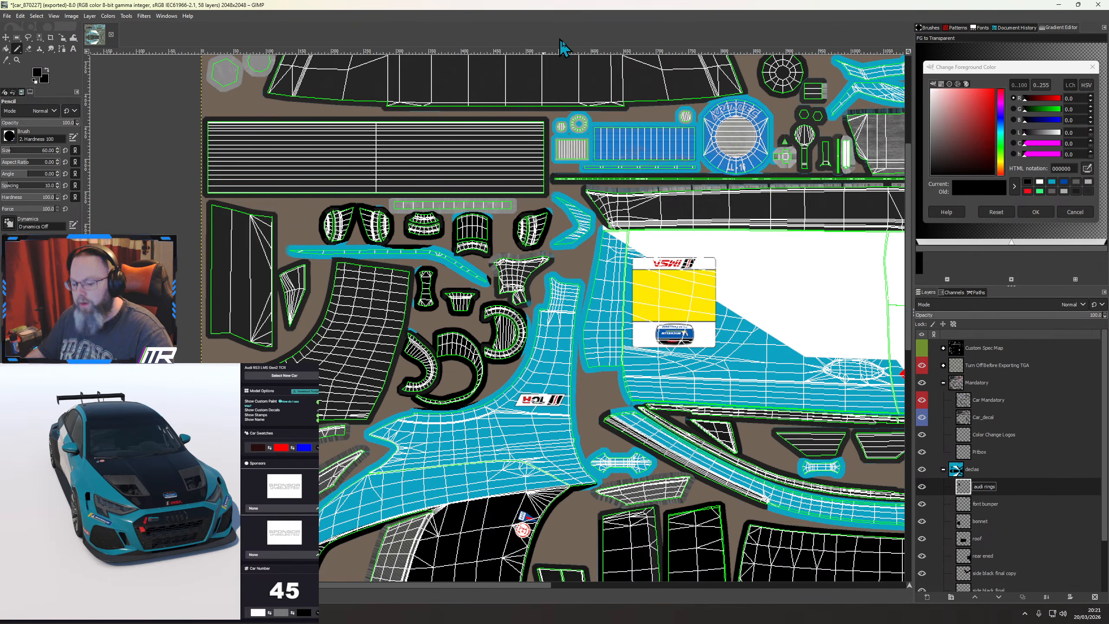
Export the texture with the wireframe guide hidden, inspect the front, then restore the guide
{"action": "left_click", "coordinate": [922, 366]}
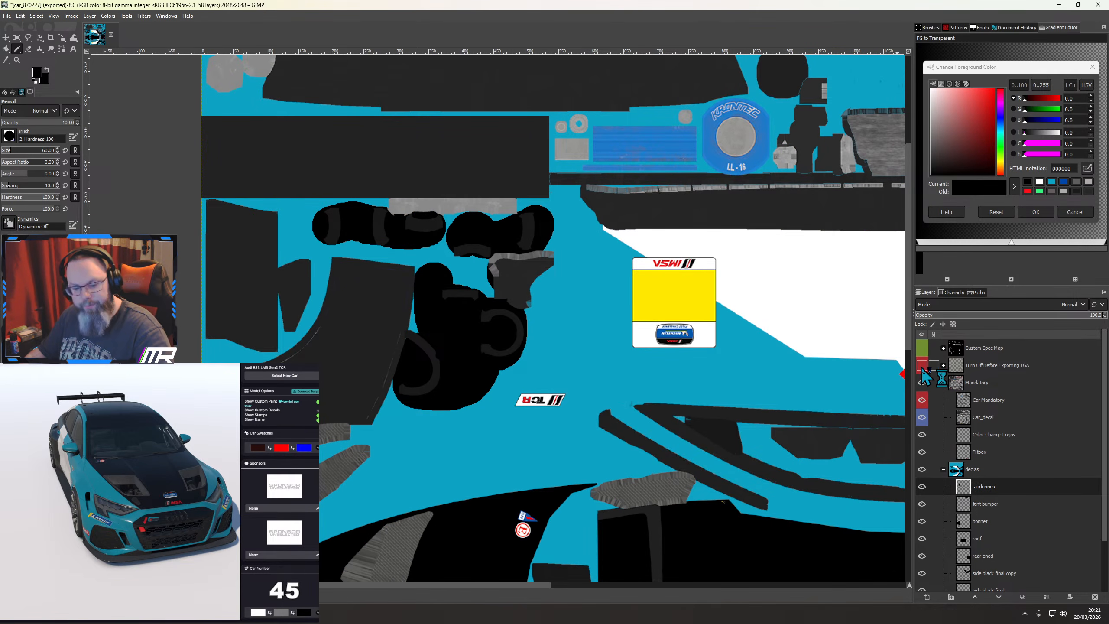
{"action": "key", "text": "ctrl+e"}
{"action": "scroll", "coordinate": [200, 544], "scroll_direction": "up", "scroll_amount": 3}
{"action": "left_click_drag", "start_coordinate": [200, 544], "coordinate": [170, 522]}
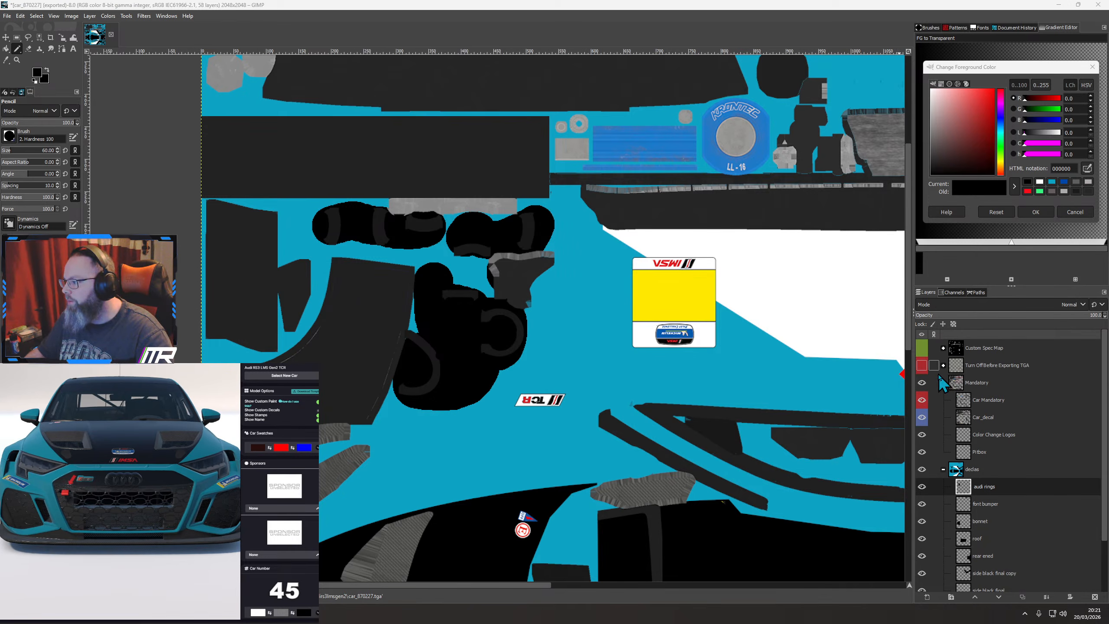
{"action": "left_click", "coordinate": [922, 365]}
{"action": "scroll", "coordinate": [691, 313], "scroll_direction": "down", "scroll_amount": 2}
{"action": "mouse_move", "coordinate": [691, 312]}
{"action": "left_mouse_down"}
{"action": "mouse_move", "coordinate": [581, 343]}
{"action": "mouse_move", "coordinate": [596, 261]}
{"action": "mouse_move", "coordinate": [624, 226]}
{"action": "mouse_move", "coordinate": [632, 176]}
{"action": "mouse_move", "coordinate": [716, 108]}
{"action": "mouse_move", "coordinate": [739, 103]}
{"action": "left_mouse_up"}
Paint the blue fill of the car-outline decal above the RS3 lettering black
{"action": "scroll", "coordinate": [445, 408], "scroll_direction": "up", "scroll_amount": 5}
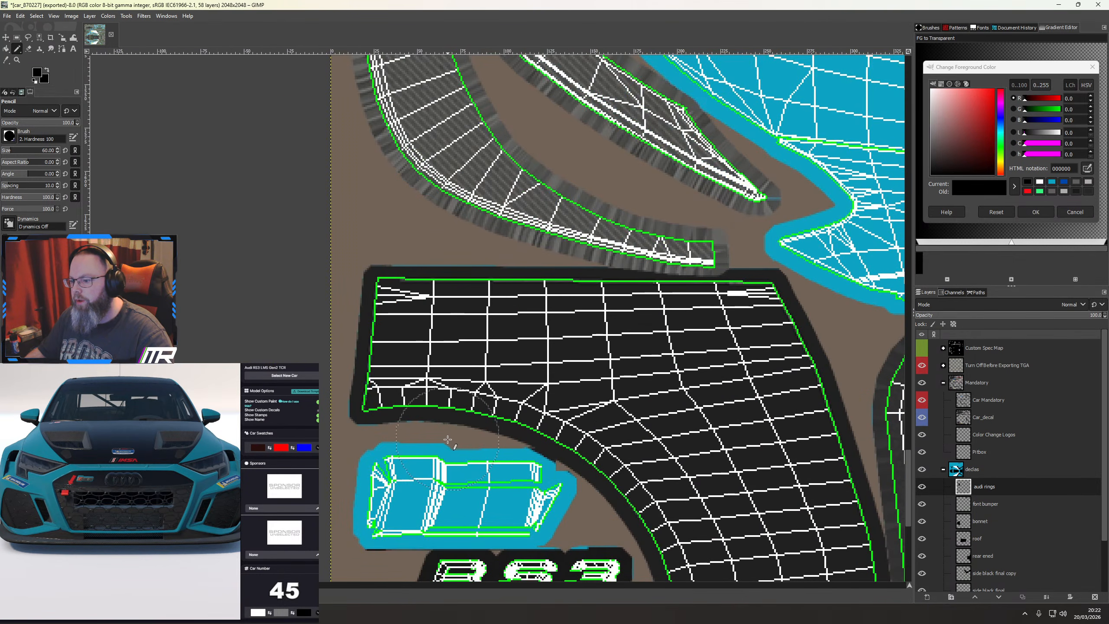
{"action": "left_click", "coordinate": [508, 296]}
{"action": "left_click_drag", "start_coordinate": [509, 296], "coordinate": [401, 302]}
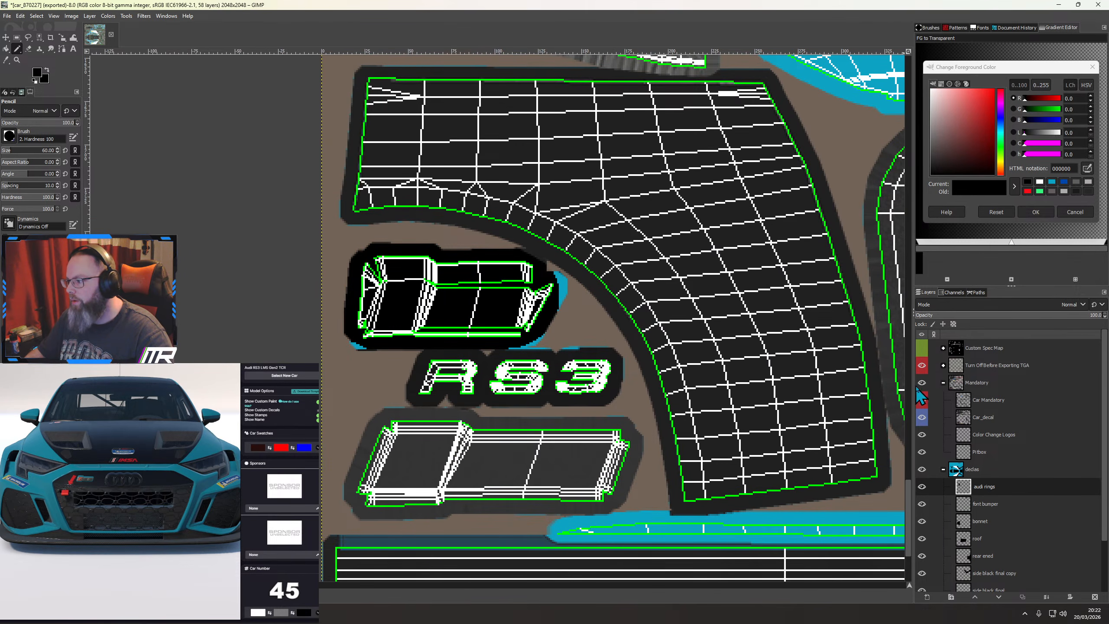
Export the texture with the wireframe hidden and orbit the preview onto the bonnet
{"action": "left_click", "coordinate": [922, 365]}
{"action": "key", "text": "ctrl+e"}
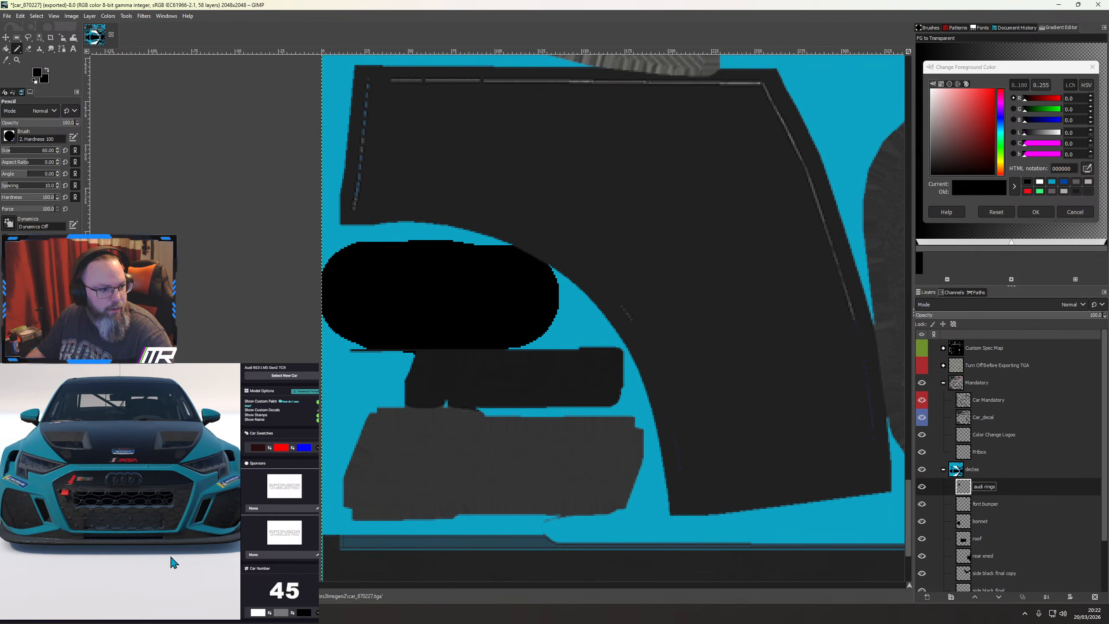
{"action": "left_click_drag", "start_coordinate": [129, 482], "coordinate": [145, 484]}
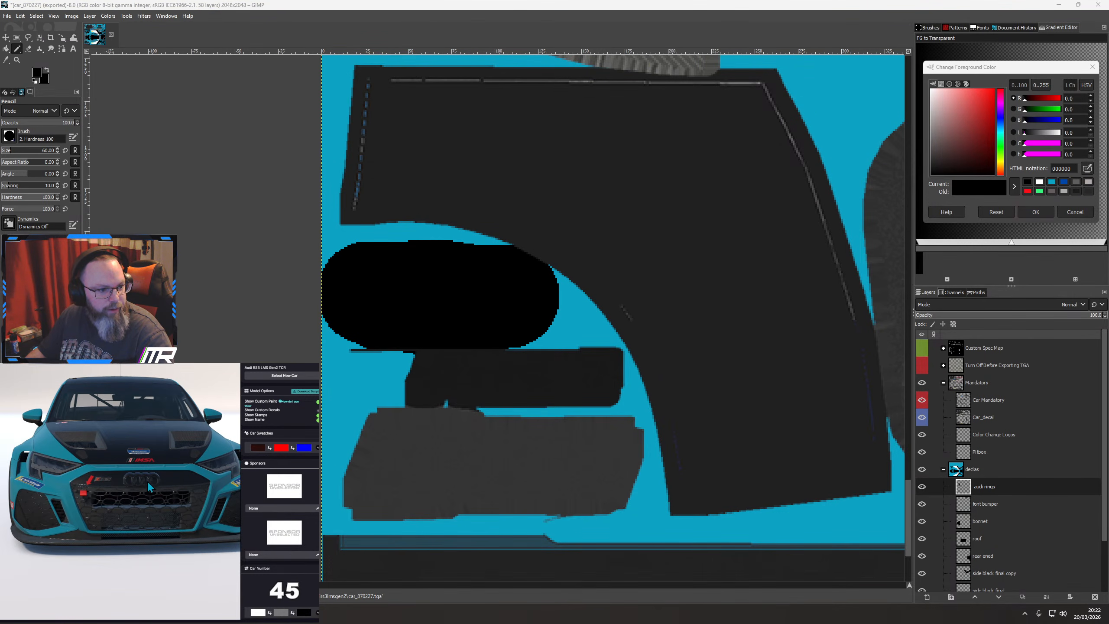
{"action": "scroll", "coordinate": [139, 483], "scroll_direction": "down", "scroll_amount": 3}
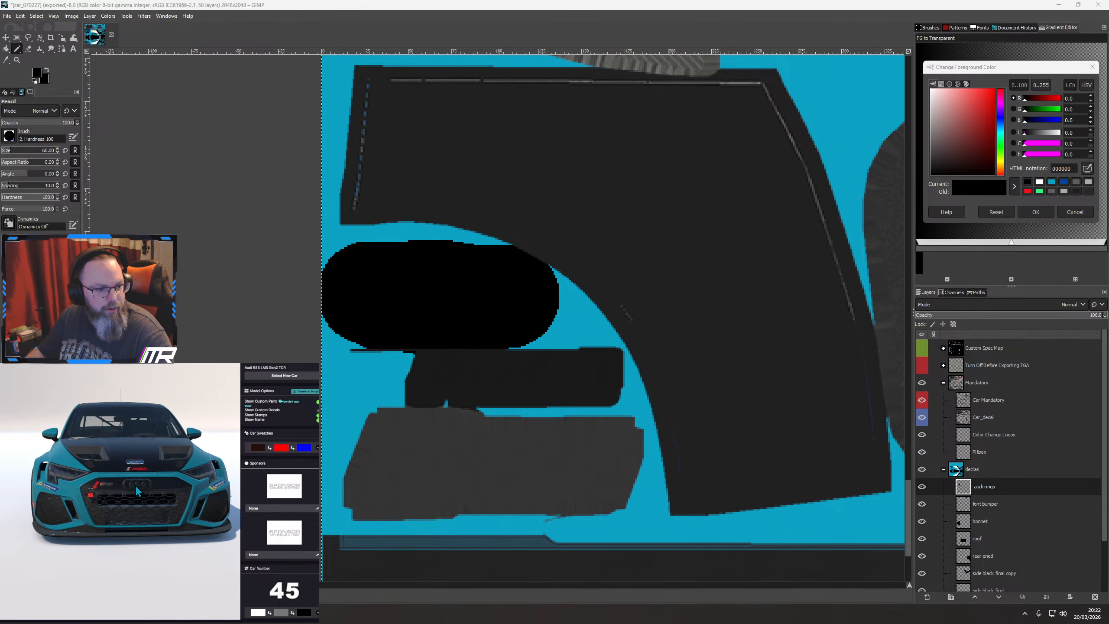
{"action": "left_click_drag", "start_coordinate": [143, 499], "coordinate": [116, 496]}
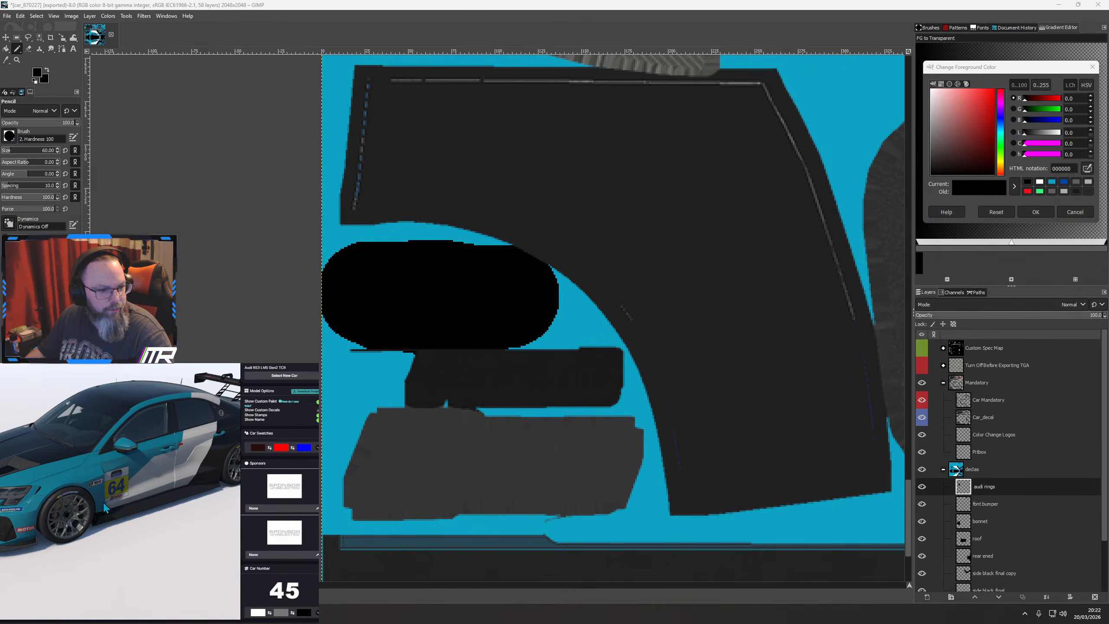
{"action": "scroll", "coordinate": [683, 445], "scroll_direction": "down", "scroll_amount": 4}
{"action": "scroll", "coordinate": [792, 411], "scroll_direction": "down", "scroll_amount": 5}
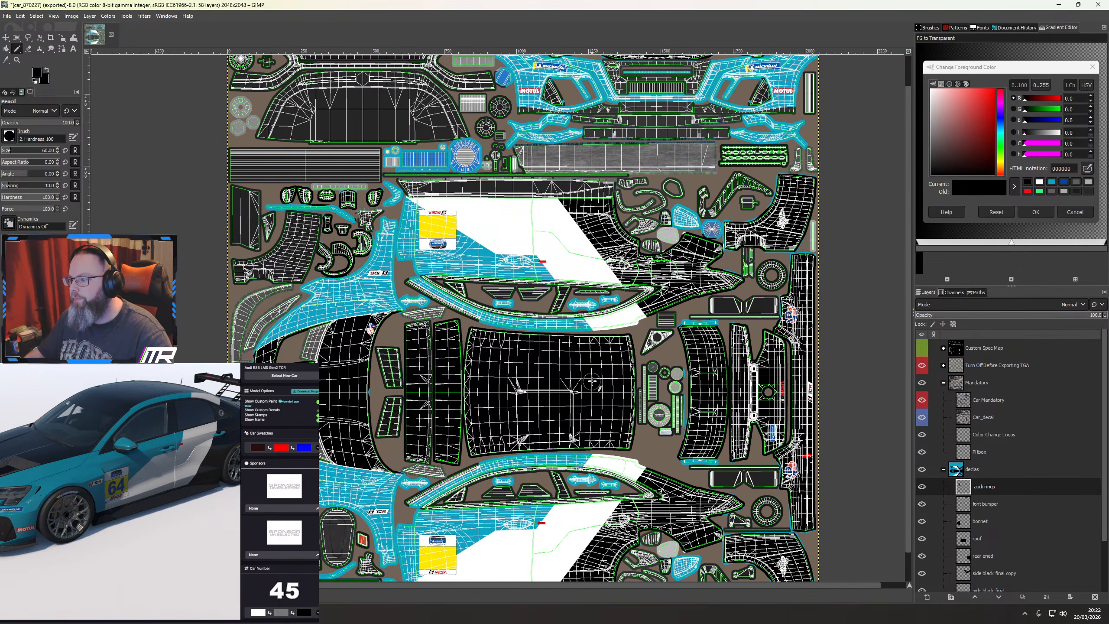
{"action": "left_click_drag", "start_coordinate": [592, 381], "coordinate": [477, 575]}
{"action": "scroll", "coordinate": [473, 299], "scroll_direction": "up", "scroll_amount": 3}
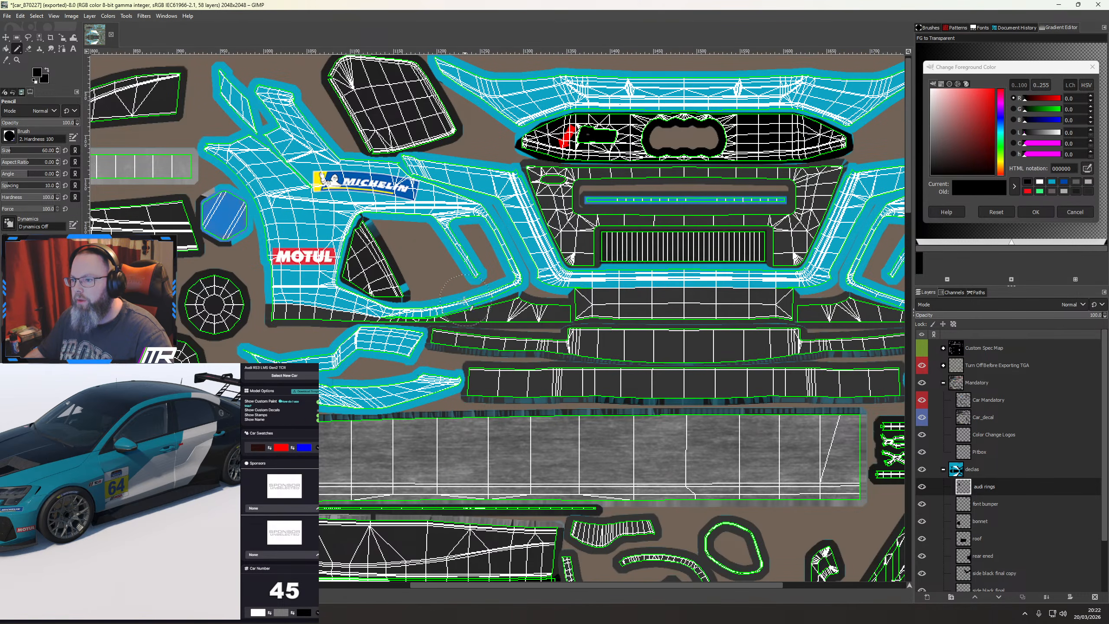
{"action": "mouse_move", "coordinate": [174, 529]}
{"action": "left_mouse_down"}
{"action": "mouse_move", "coordinate": [104, 489]}
{"action": "mouse_move", "coordinate": [122, 492]}
{"action": "mouse_move", "coordinate": [104, 501]}
{"action": "mouse_move", "coordinate": [117, 484]}
{"action": "mouse_move", "coordinate": [190, 517]}
{"action": "left_mouse_up"}
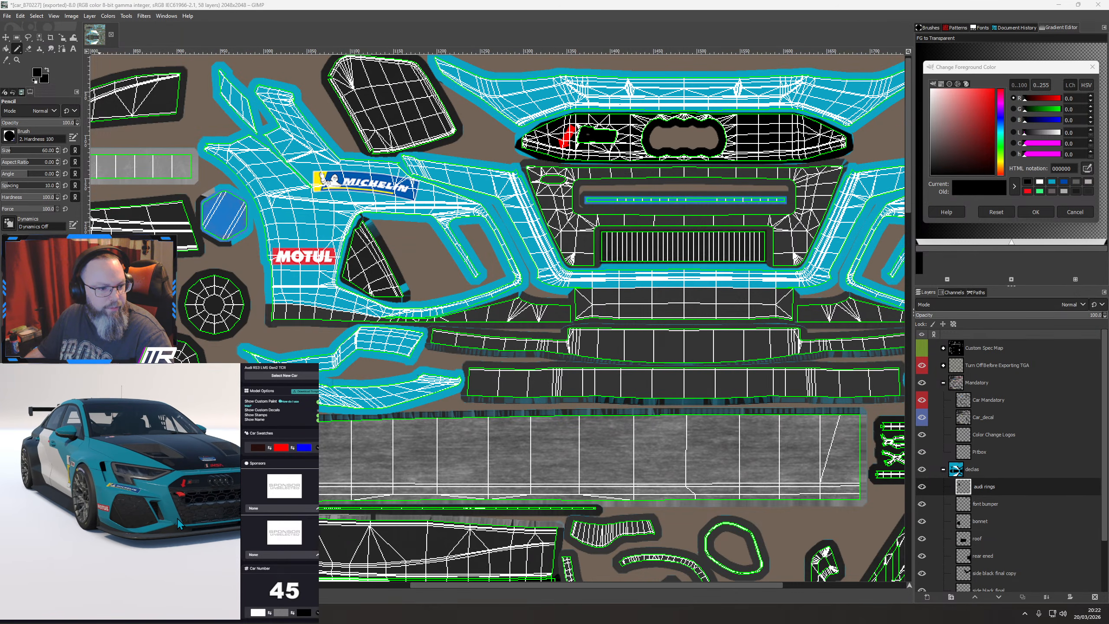
{"action": "scroll", "coordinate": [191, 519], "scroll_direction": "down", "scroll_amount": 3}
{"action": "scroll", "coordinate": [189, 513], "scroll_direction": "up", "scroll_amount": 3}
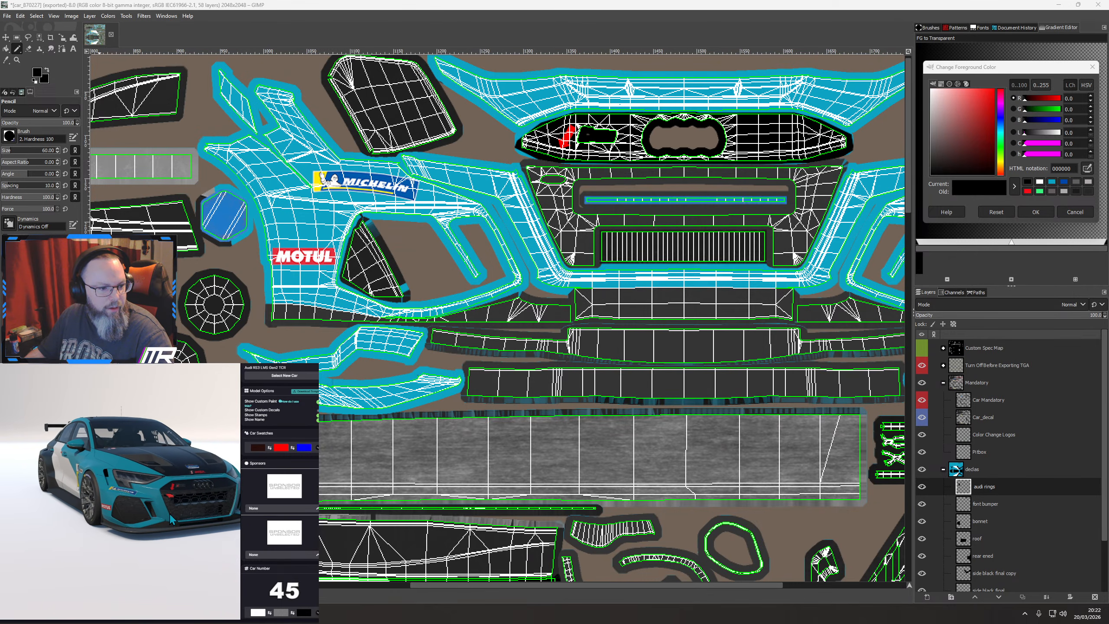
{"action": "left_click_drag", "start_coordinate": [238, 518], "coordinate": [124, 518]}
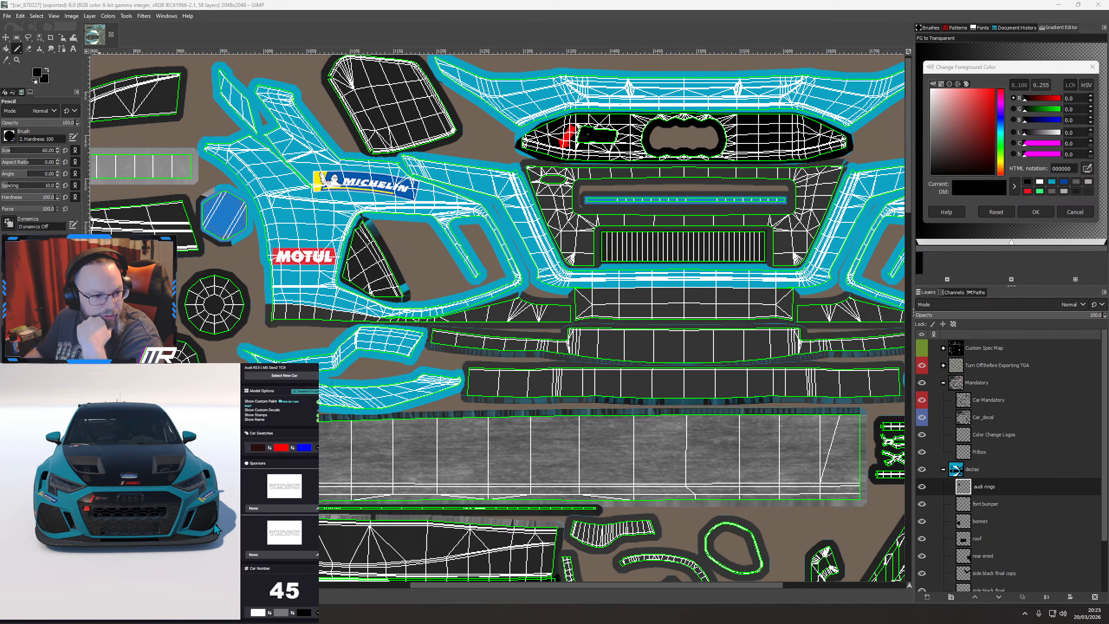
{"action": "scroll", "coordinate": [184, 529], "scroll_direction": "up", "scroll_amount": 2}
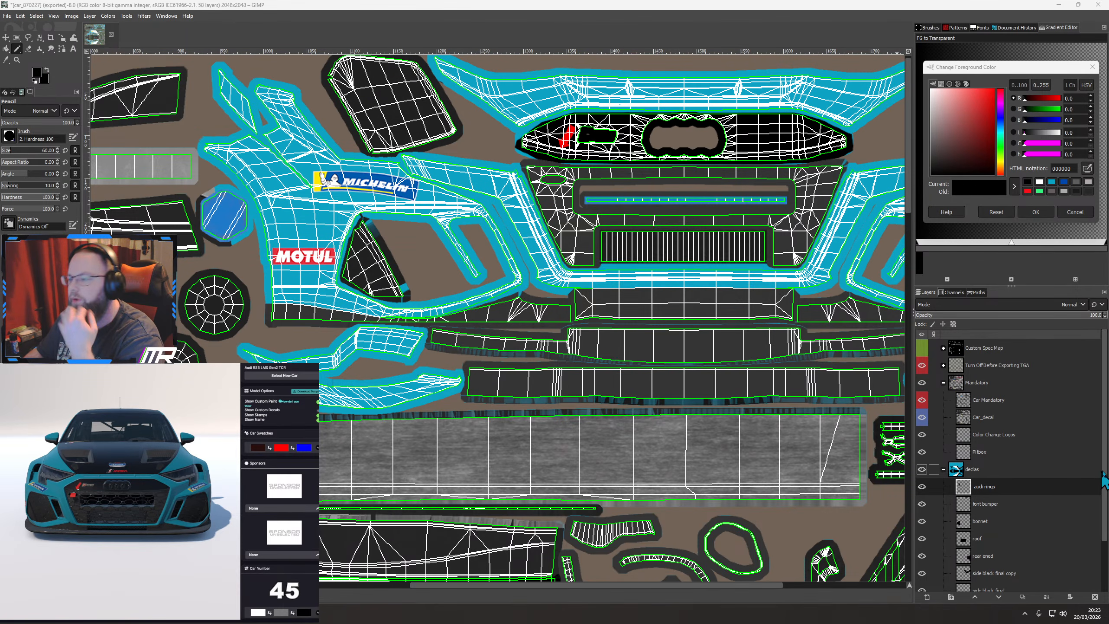
Create a layer group named 'dan' inside Mandatory, just below Pitbox
{"action": "left_click", "coordinate": [944, 469]}
{"action": "left_click", "coordinate": [951, 597]}
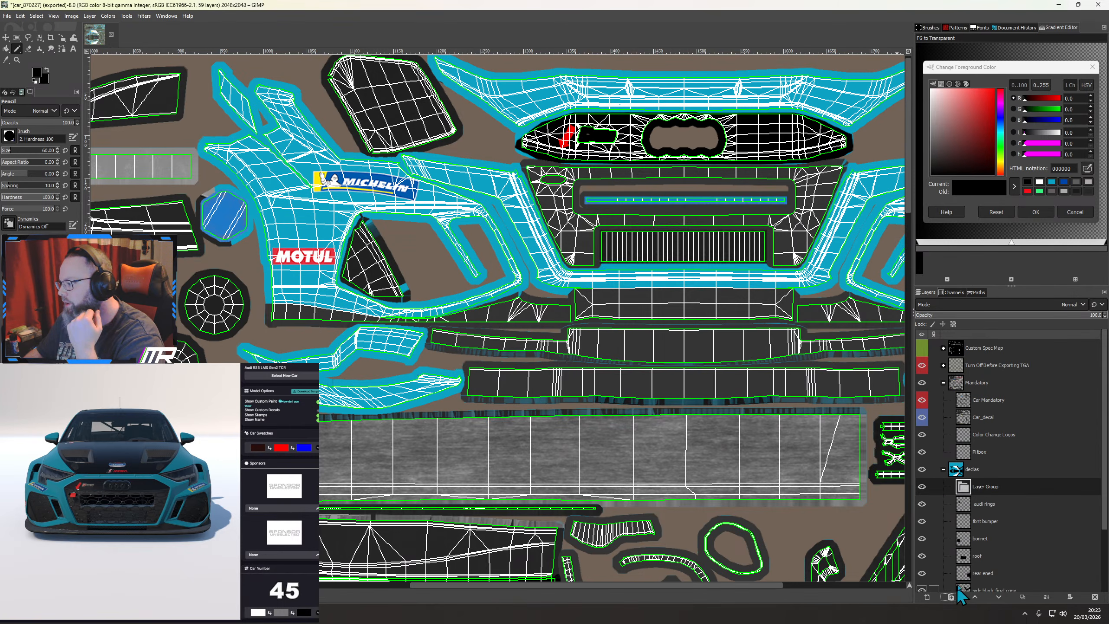
{"action": "left_click_drag", "start_coordinate": [986, 489], "coordinate": [979, 465]}
{"action": "double_click", "coordinate": [979, 465]}
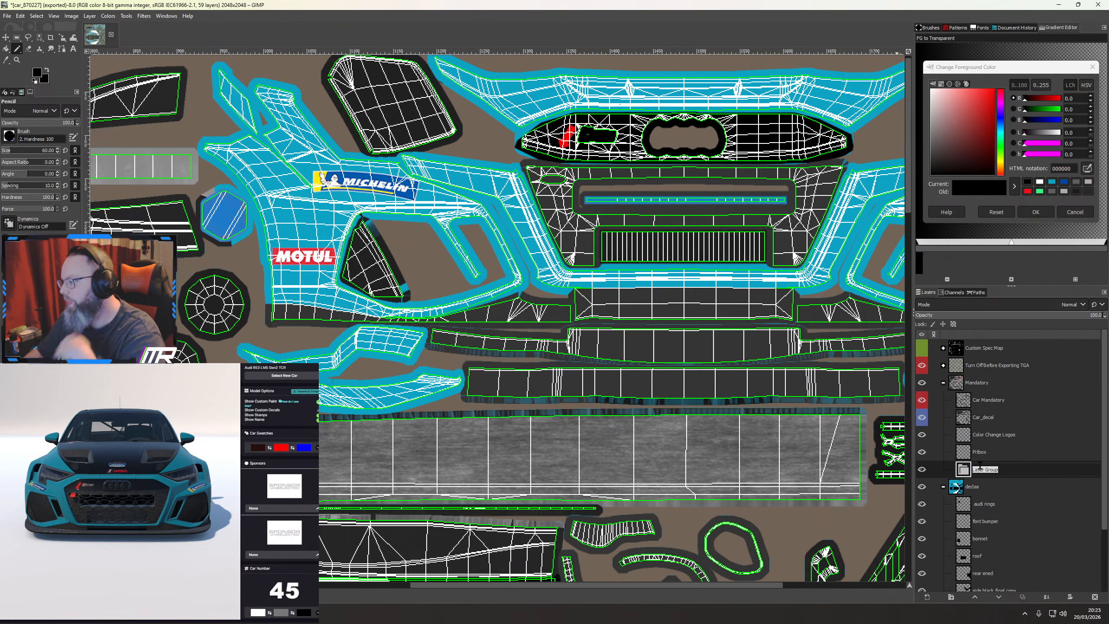
{"action": "type", "text": "dan"}
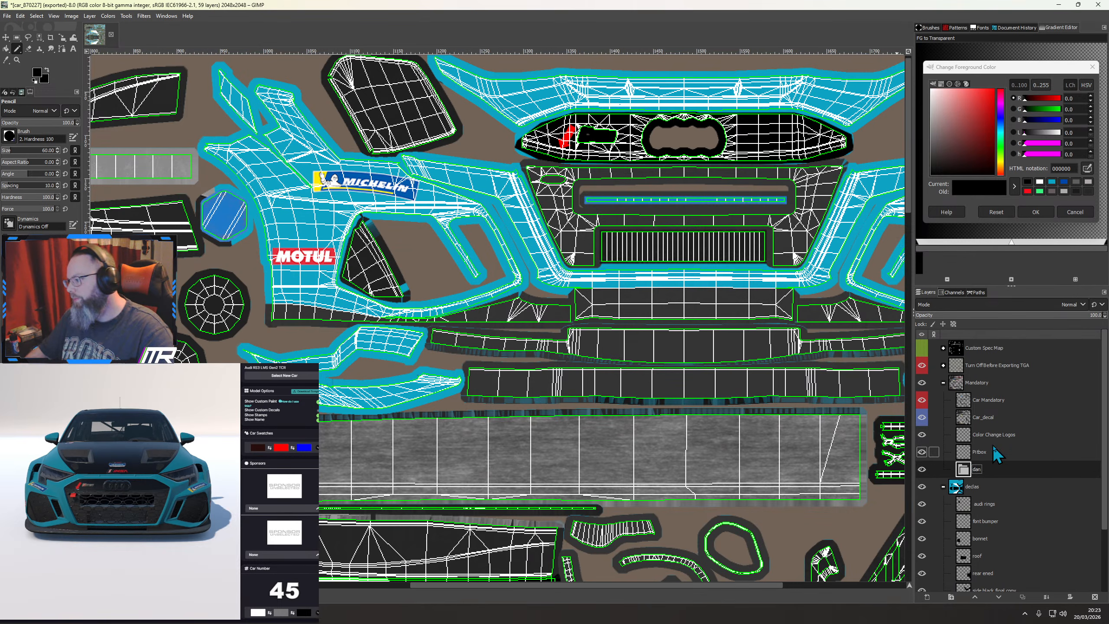
Add an empty layer named 'red' to the group, set red as paint colour, and view the car's rear
{"action": "left_click", "coordinate": [927, 597]}
{"action": "type", "text": "red"}
{"action": "key", "text": "Return"}
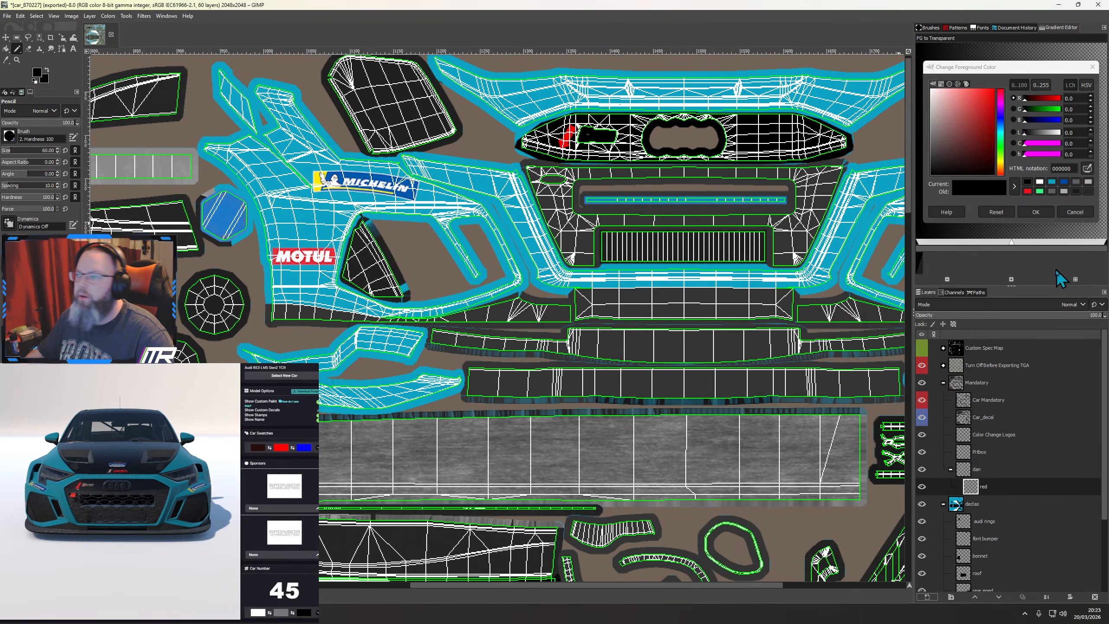
{"action": "left_click", "coordinate": [1028, 191]}
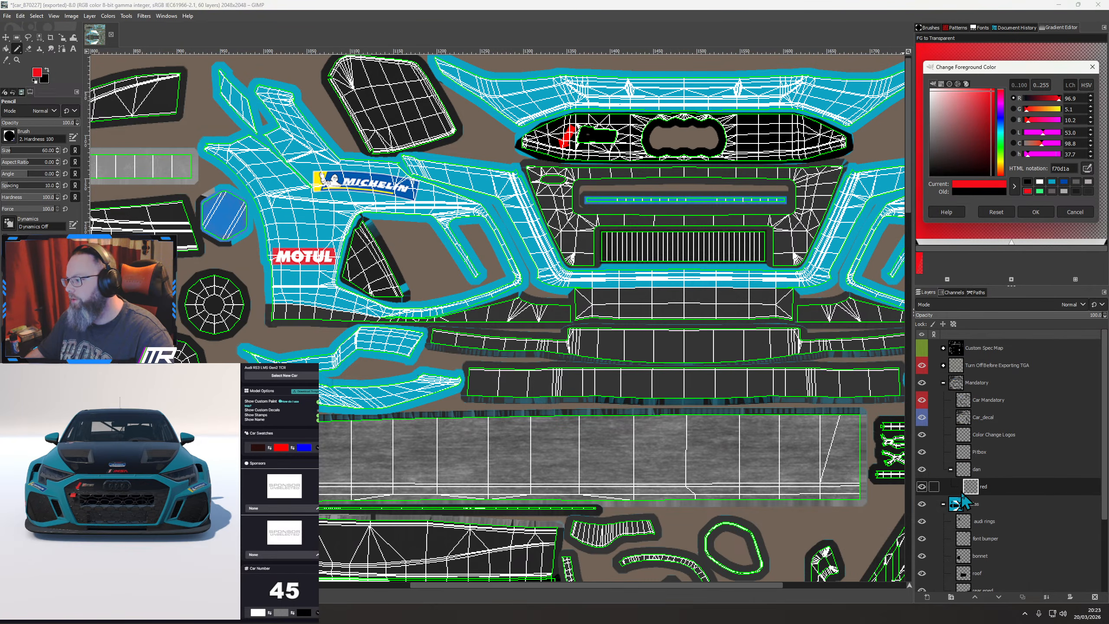
{"action": "left_click_drag", "start_coordinate": [164, 507], "coordinate": [147, 518]}
{"action": "left_click_drag", "start_coordinate": [87, 417], "coordinate": [170, 459]}
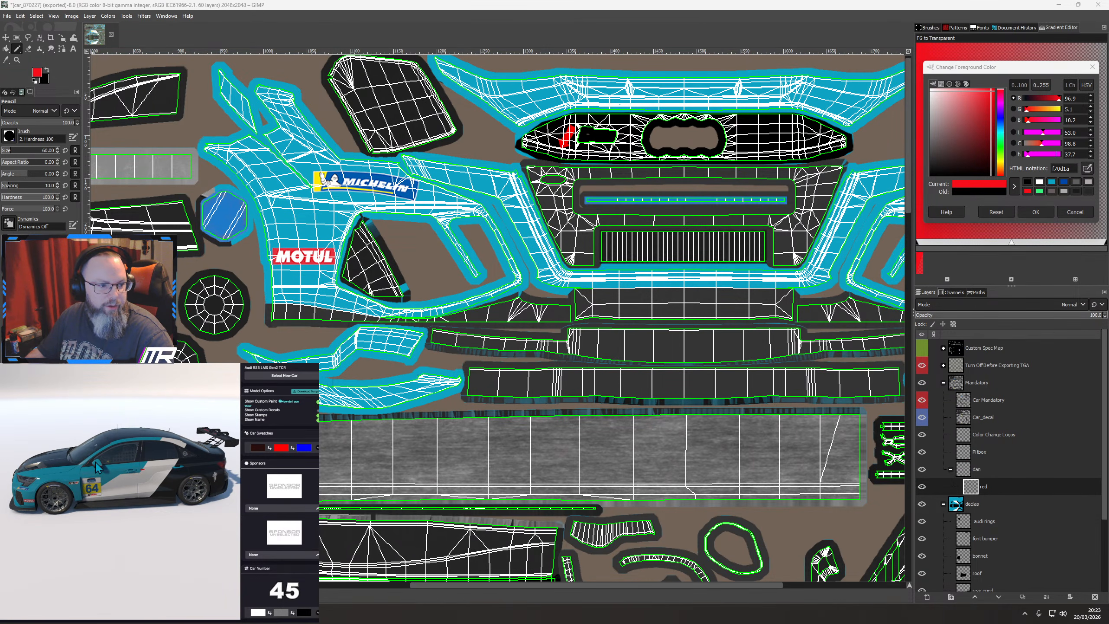
{"action": "left_click_drag", "start_coordinate": [99, 467], "coordinate": [53, 474]}
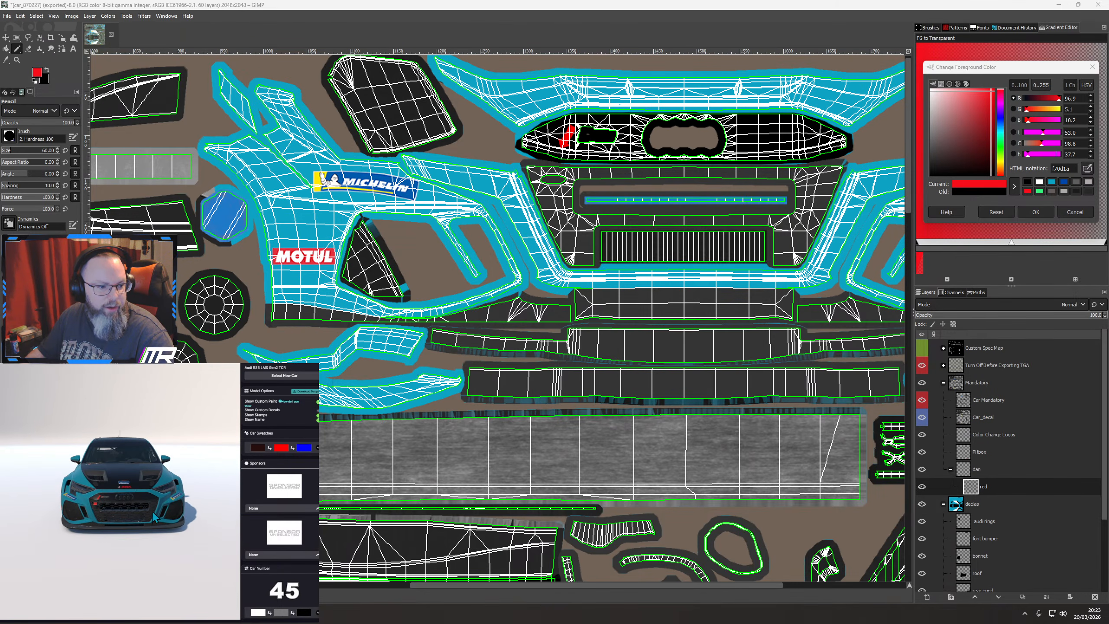
{"action": "left_click_drag", "start_coordinate": [153, 512], "coordinate": [218, 503]}
{"action": "left_click_drag", "start_coordinate": [57, 498], "coordinate": [182, 493]}
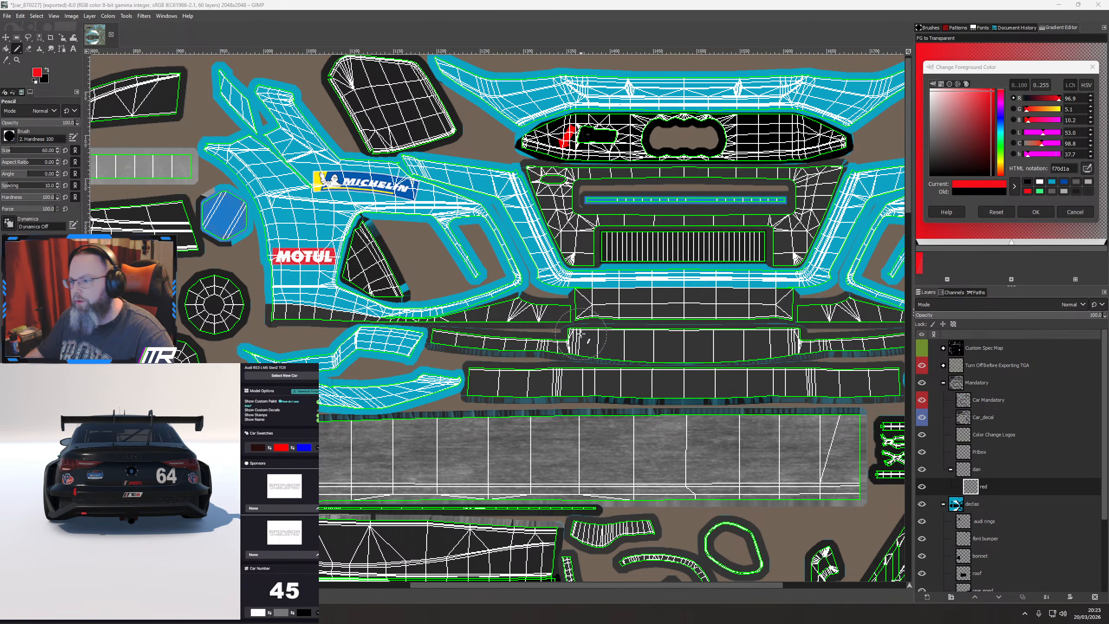
Zoom in on the rear bumper at the texture's right edge and choose Rectangle Select
{"action": "scroll", "coordinate": [603, 309], "scroll_direction": "down", "scroll_amount": 3}
{"action": "left_click_drag", "start_coordinate": [633, 503], "coordinate": [358, 245]}
{"action": "scroll", "coordinate": [509, 334], "scroll_direction": "up", "scroll_amount": 2}
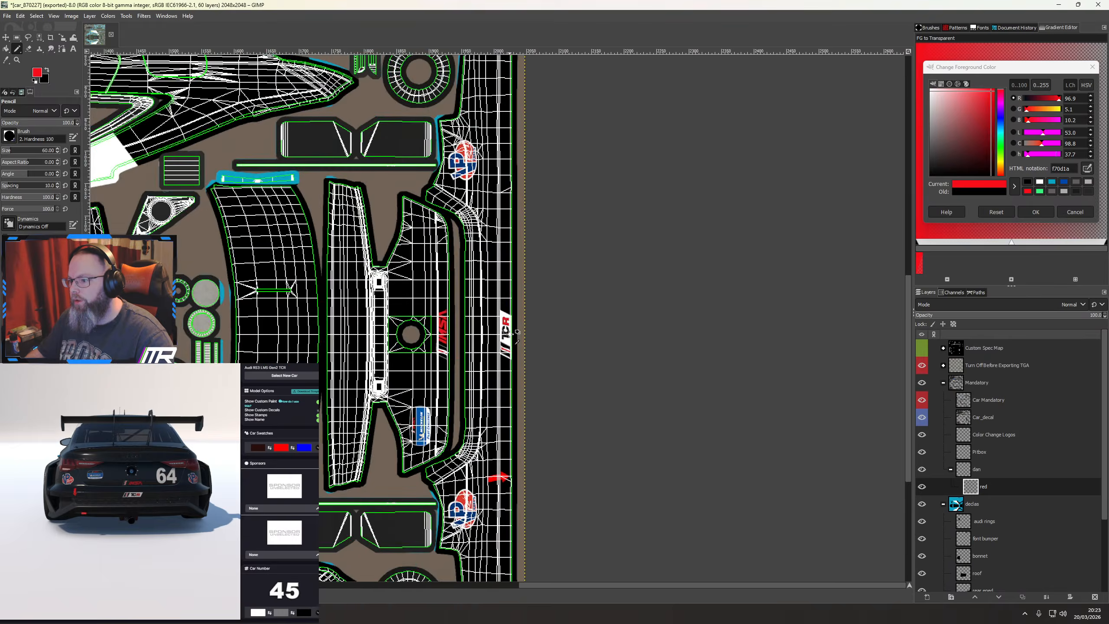
{"action": "scroll", "coordinate": [518, 332], "scroll_direction": "up", "scroll_amount": 1}
{"action": "scroll", "coordinate": [468, 307], "scroll_direction": "down", "scroll_amount": 1}
{"action": "scroll", "coordinate": [396, 200], "scroll_direction": "down", "scroll_amount": 1}
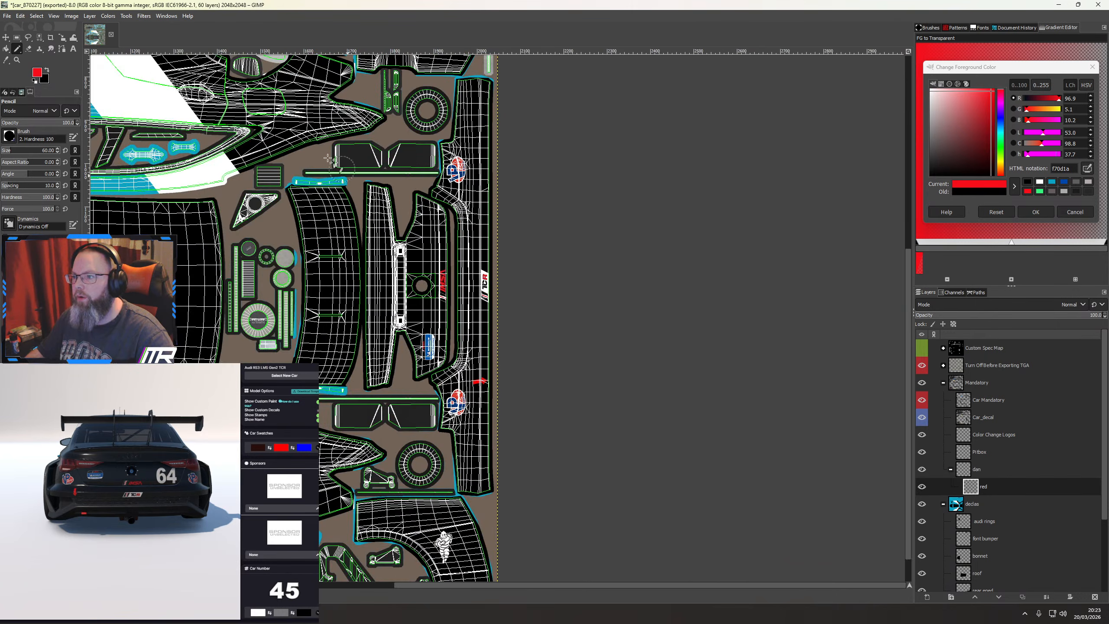
{"action": "left_click", "coordinate": [17, 38]}
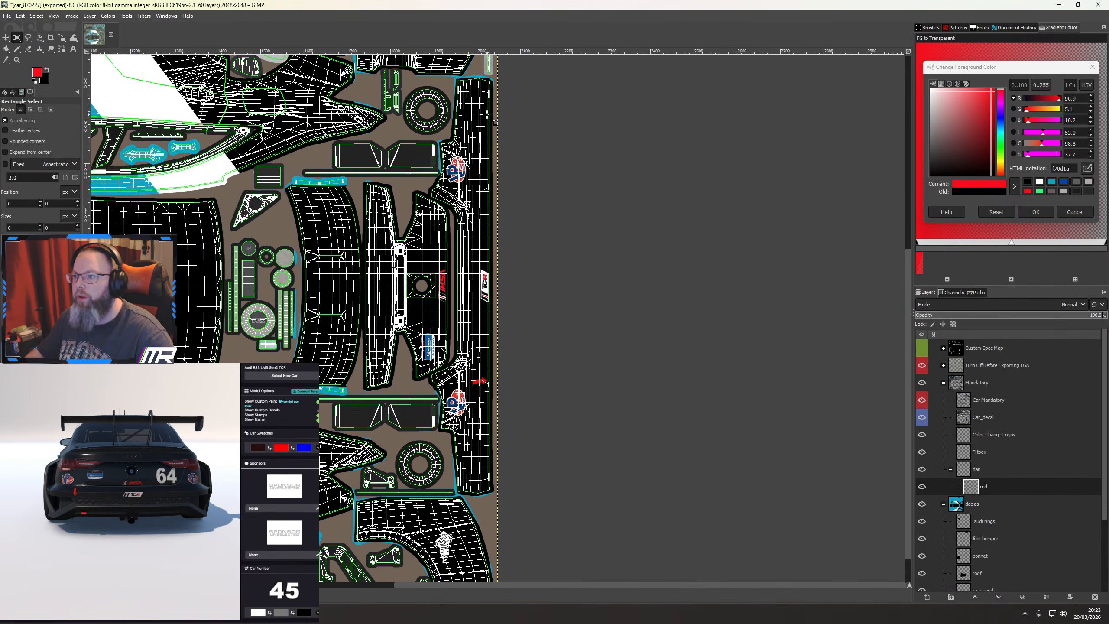
{"action": "left_click_drag", "start_coordinate": [487, 115], "coordinate": [497, 91]}
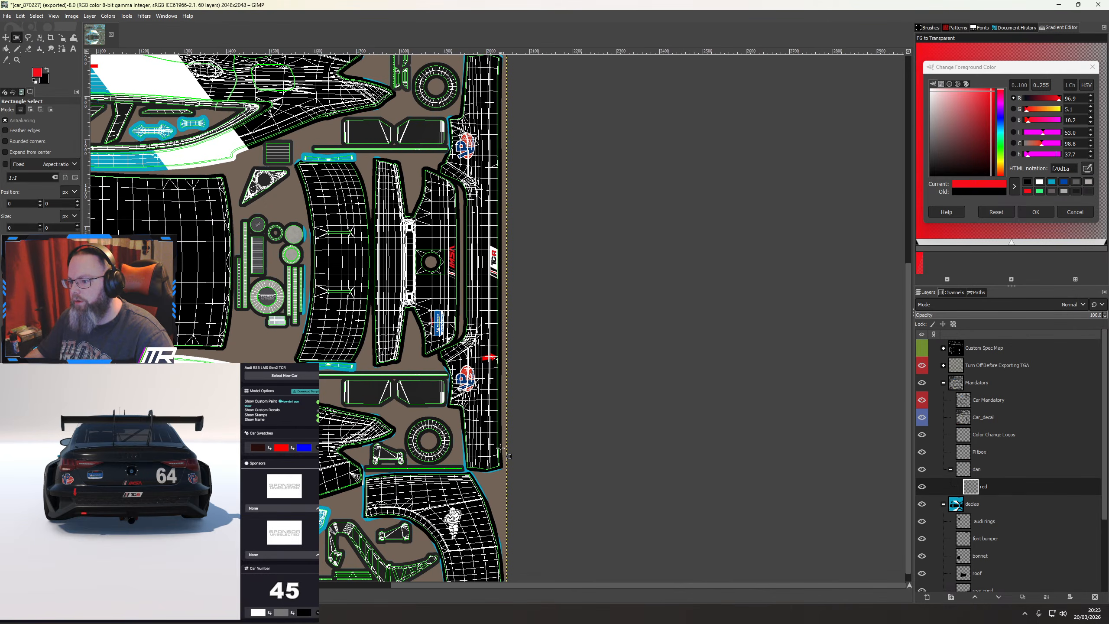
Select a thin 8×977-pixel vertical strip down the rear panel
{"action": "left_click_drag", "start_coordinate": [488, 469], "coordinate": [492, 127]}
{"action": "scroll", "coordinate": [463, 87], "scroll_direction": "up", "scroll_amount": 7}
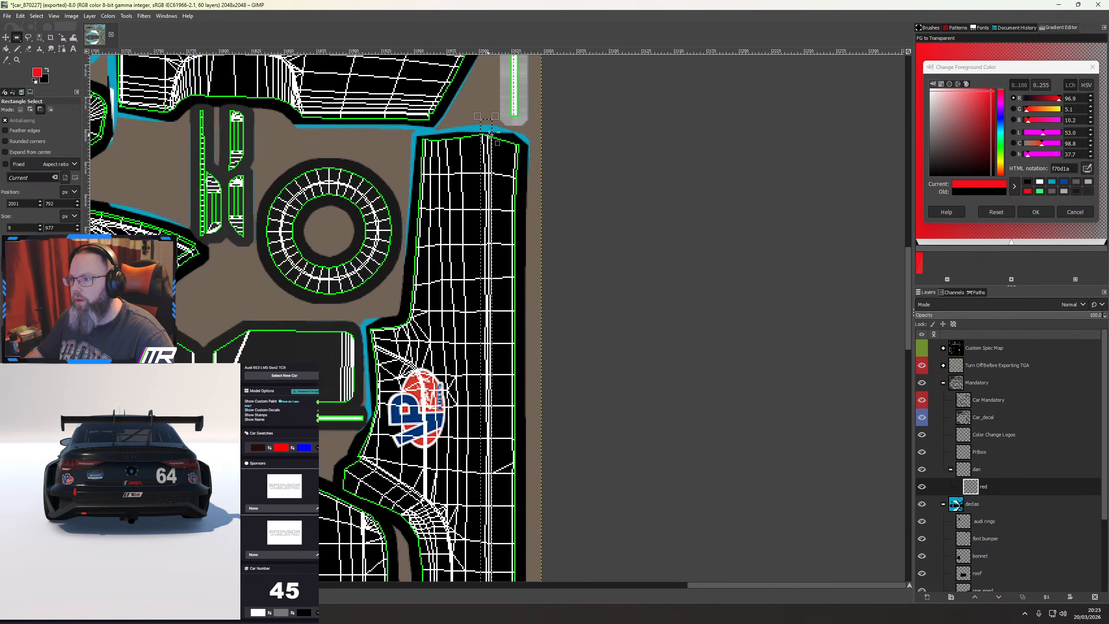
{"action": "left_click_drag", "start_coordinate": [462, 88], "coordinate": [464, 89]}
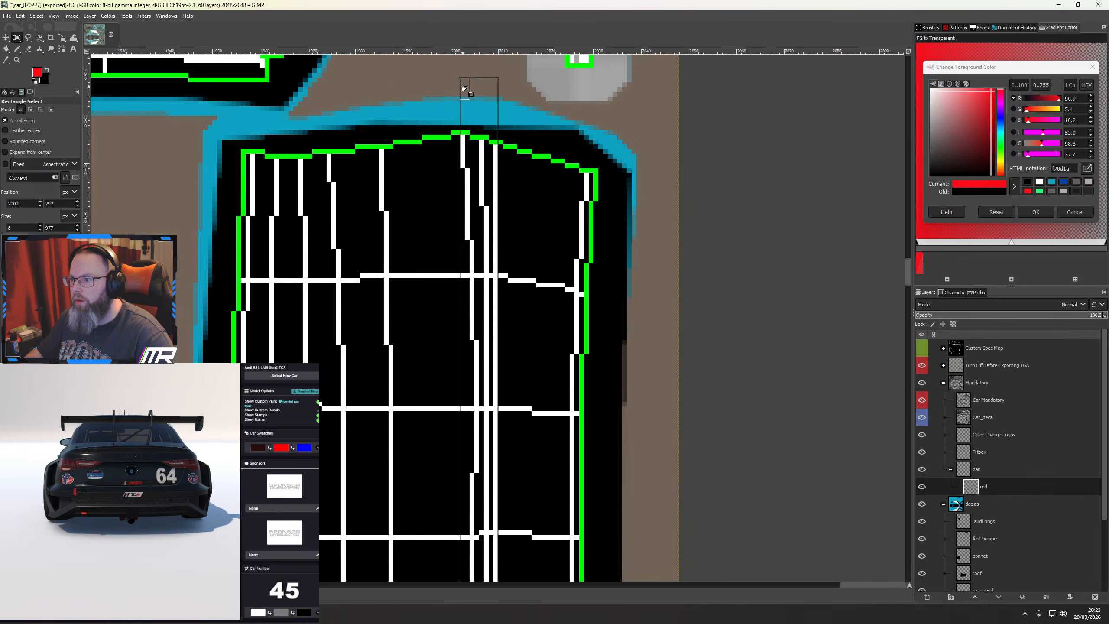
{"action": "scroll", "coordinate": [488, 156], "scroll_direction": "down", "scroll_amount": 10}
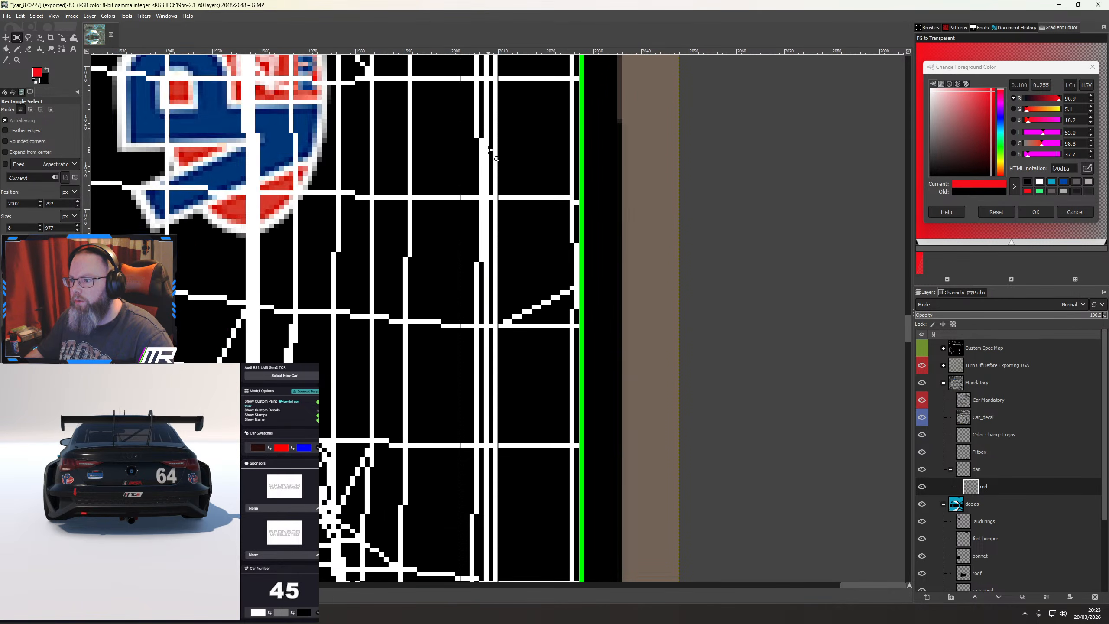
{"action": "scroll", "coordinate": [489, 156], "scroll_direction": "down", "scroll_amount": 15}
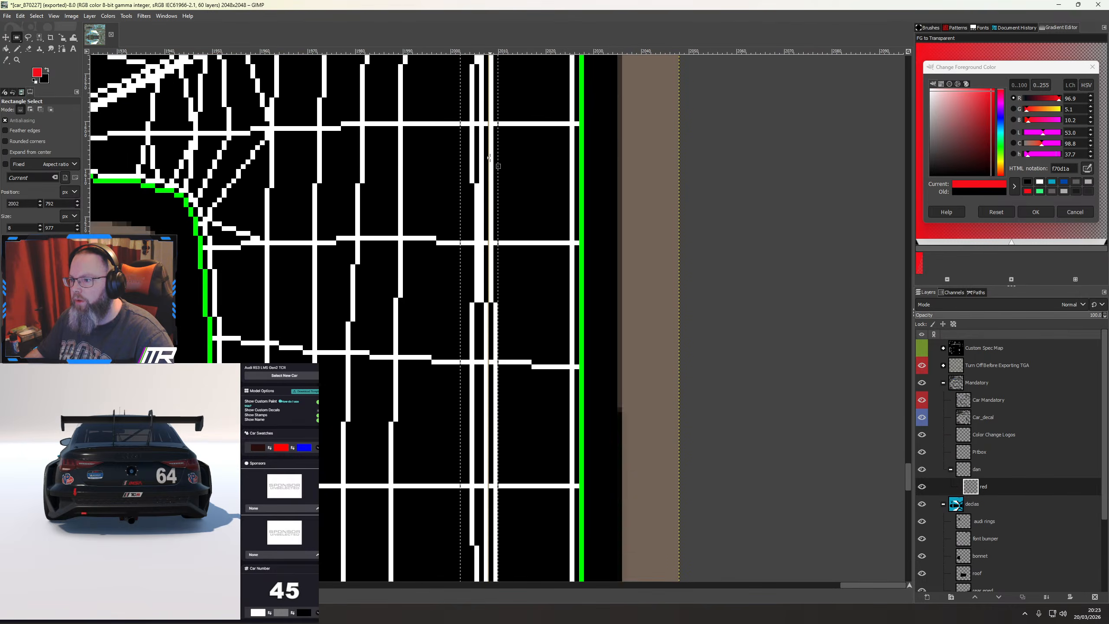
{"action": "scroll", "coordinate": [489, 157], "scroll_direction": "down", "scroll_amount": 5}
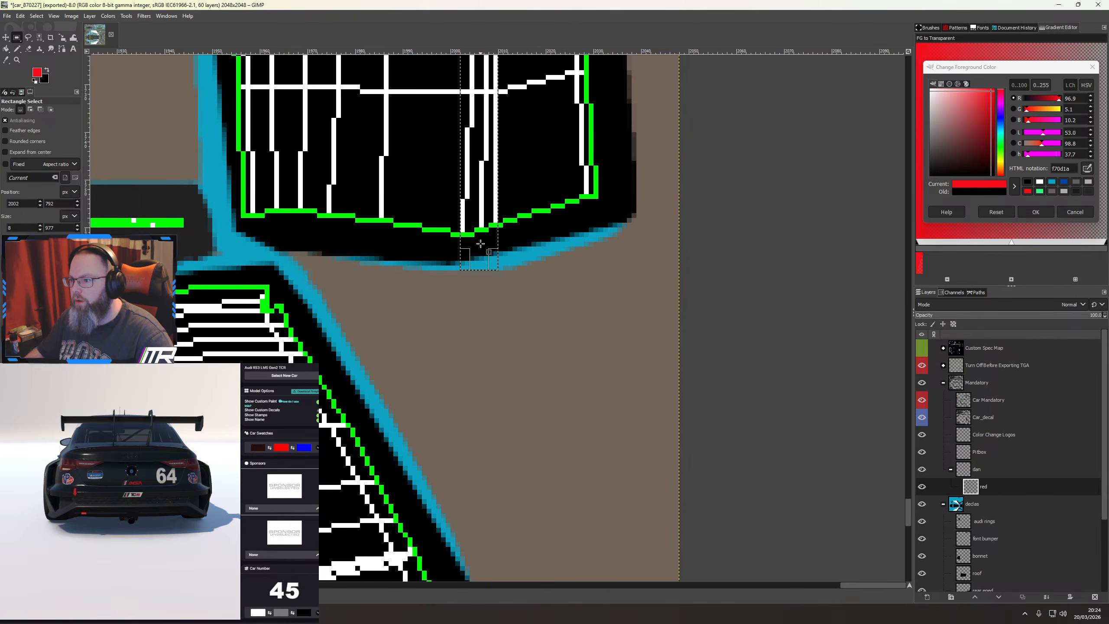
Bucket-fill the rear strip red and export the texture with the wireframe hidden
{"action": "left_click", "coordinate": [7, 49]}
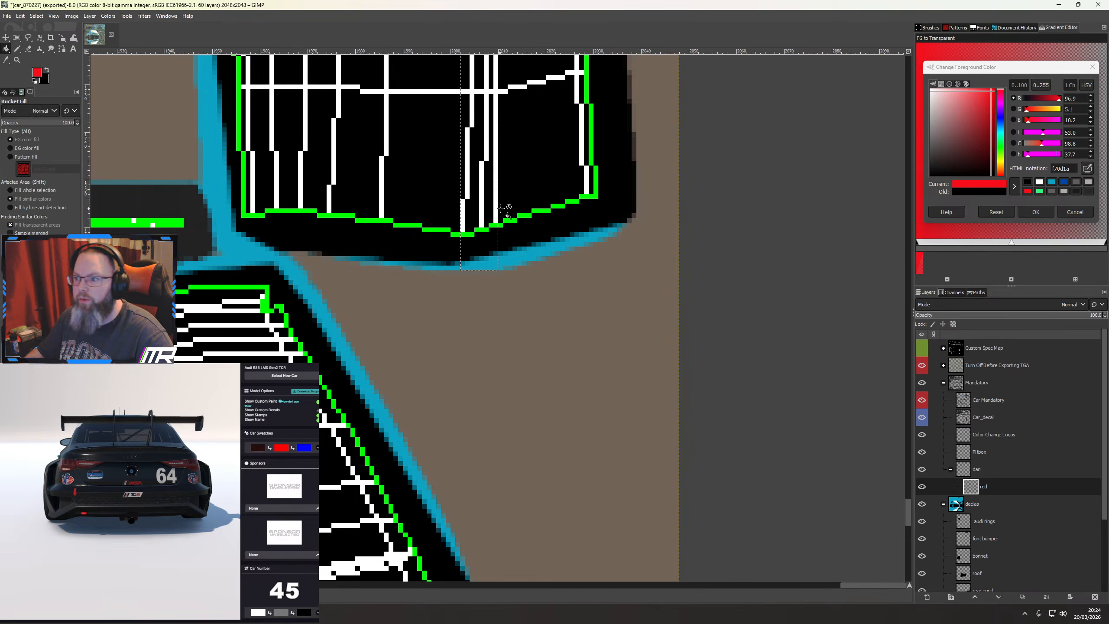
{"action": "left_click", "coordinate": [922, 365]}
{"action": "key", "text": "ctrl+e"}
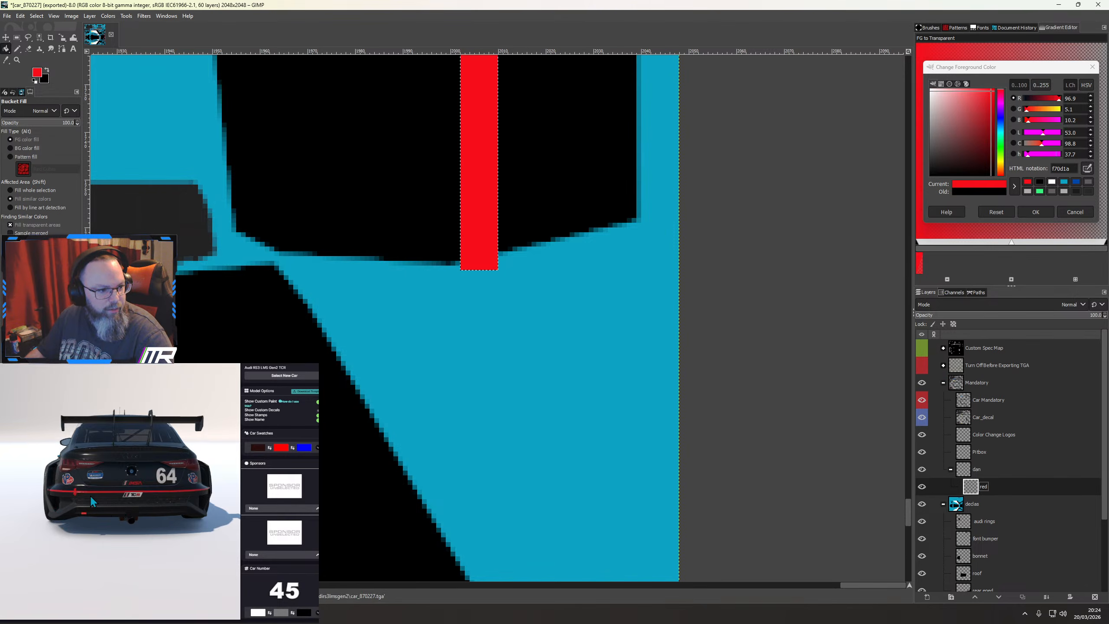
{"action": "key", "text": "ctrl+z"}
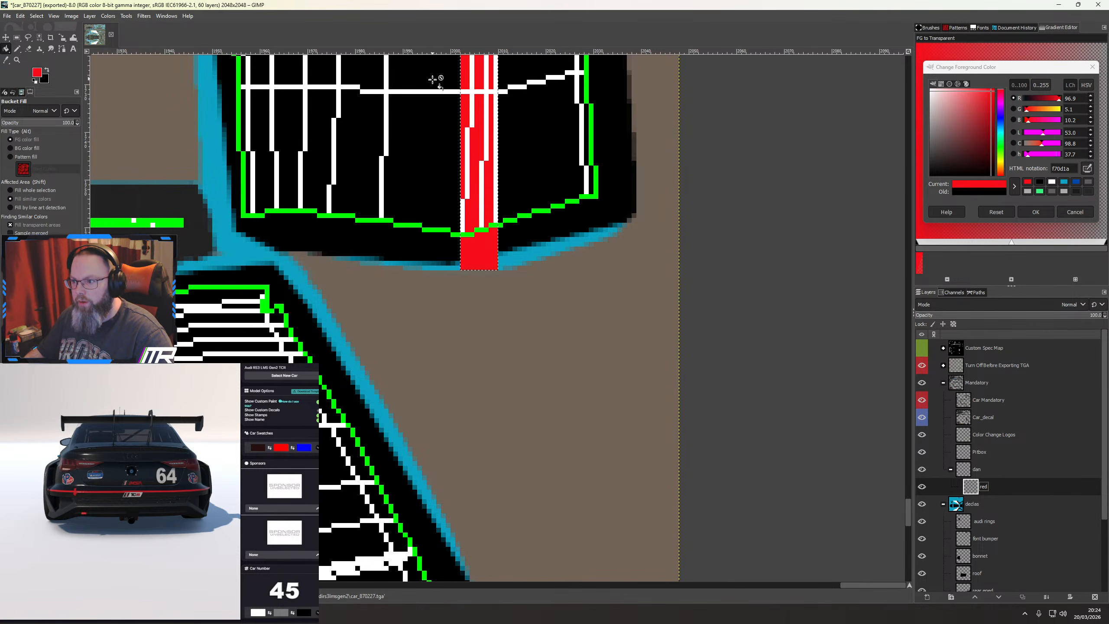
{"action": "scroll", "coordinate": [409, 271], "scroll_direction": "down", "scroll_amount": 5}
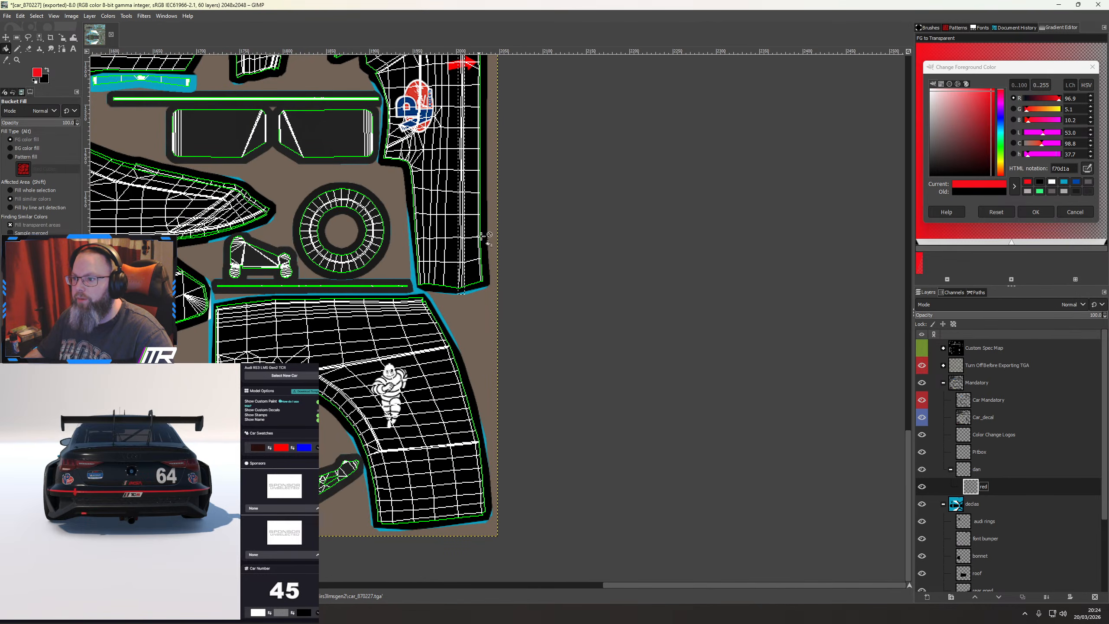
{"action": "scroll", "coordinate": [485, 236], "scroll_direction": "up", "scroll_amount": 3}
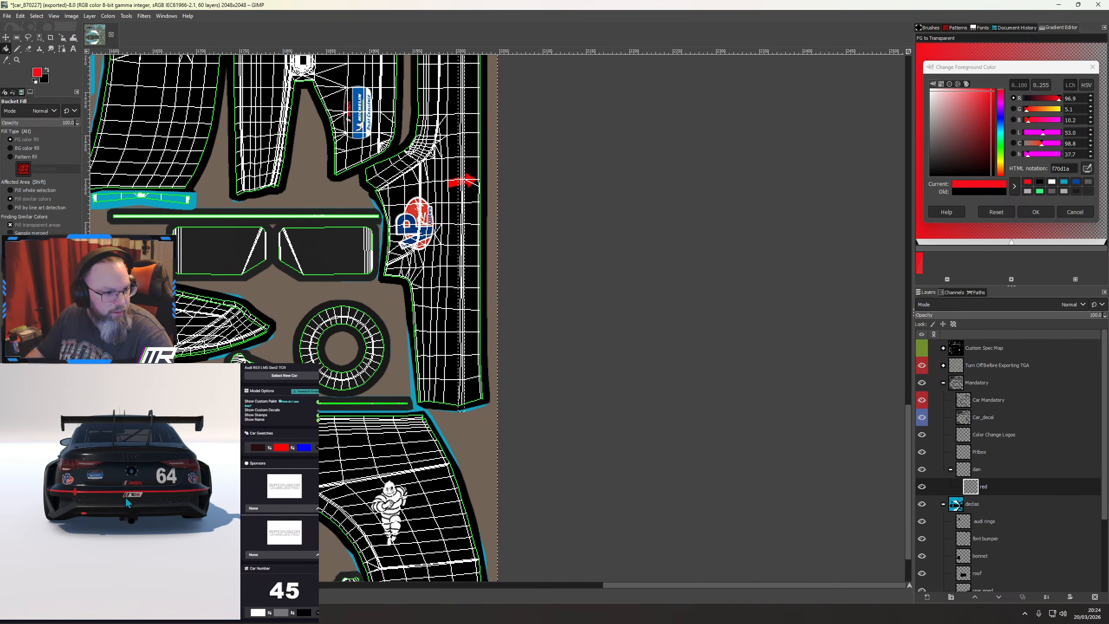
Re-export the texture to car_870227.tga, restore the wireframe guide, and show the whole texture
{"action": "left_click", "coordinate": [922, 365]}
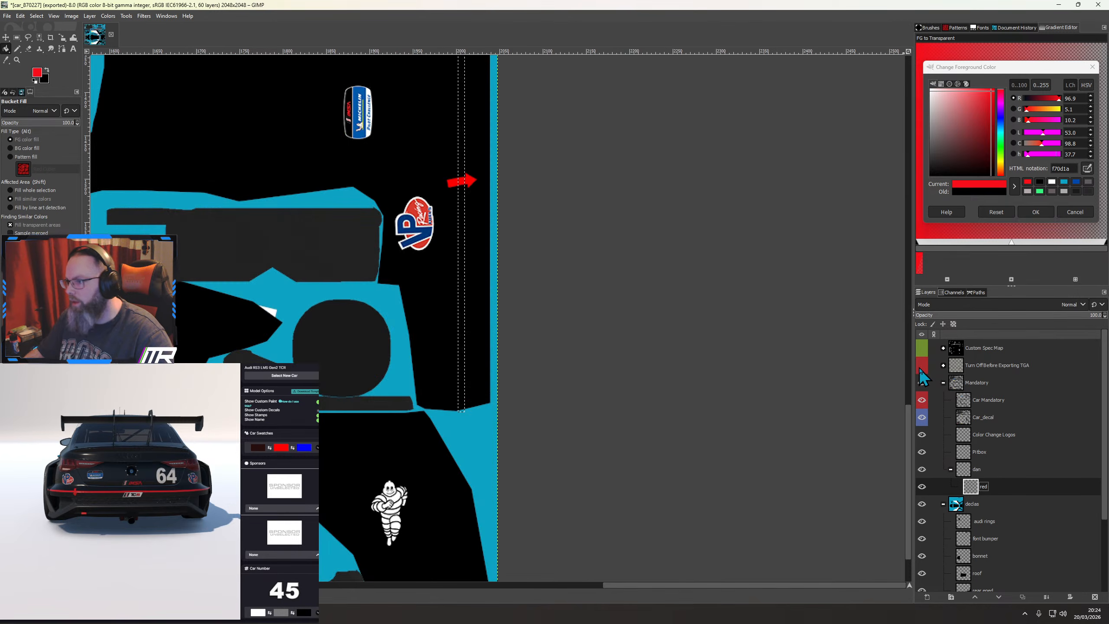
{"action": "key", "text": "ctrl+e"}
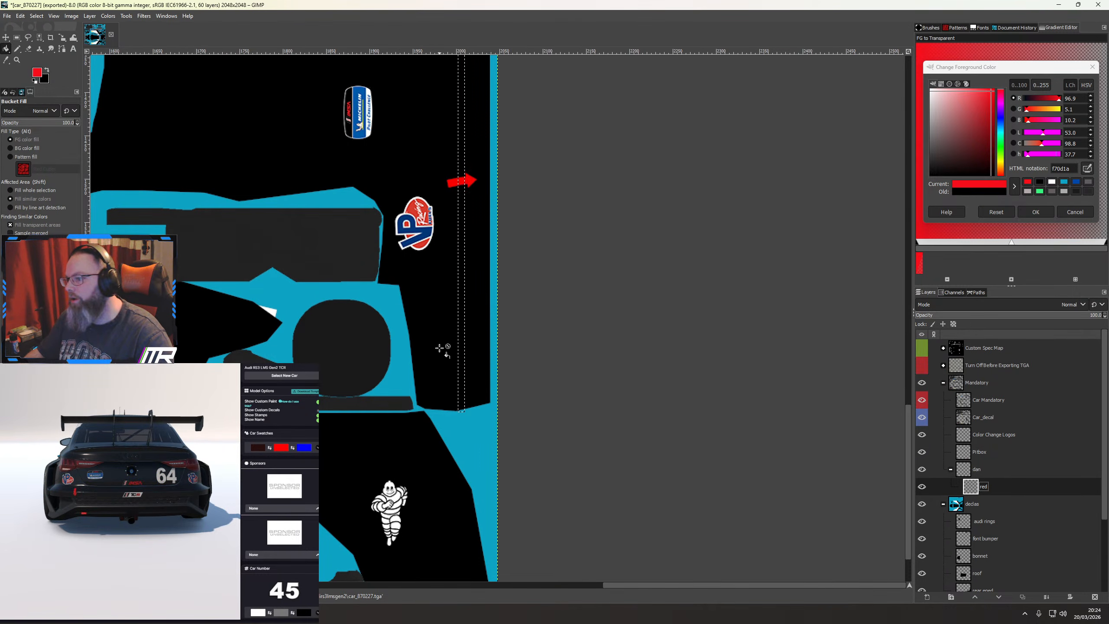
{"action": "scroll", "coordinate": [450, 348], "scroll_direction": "down", "scroll_amount": 4}
{"action": "left_click_drag", "start_coordinate": [190, 190], "coordinate": [339, 400]}
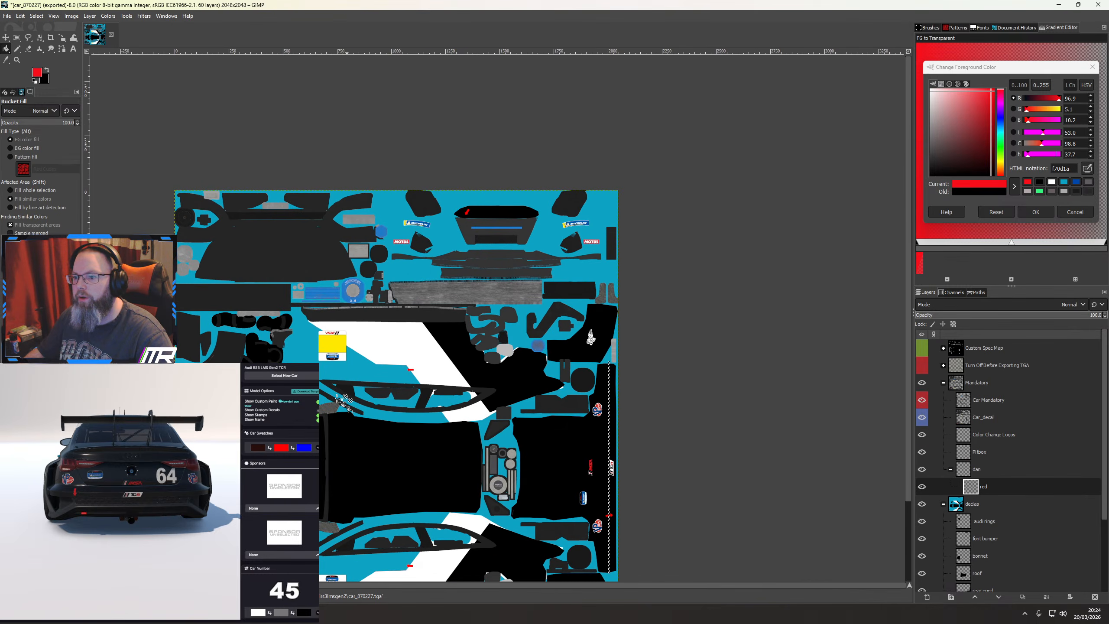
{"action": "left_click", "coordinate": [922, 364]}
{"action": "left_click_drag", "start_coordinate": [352, 301], "coordinate": [424, 320]}
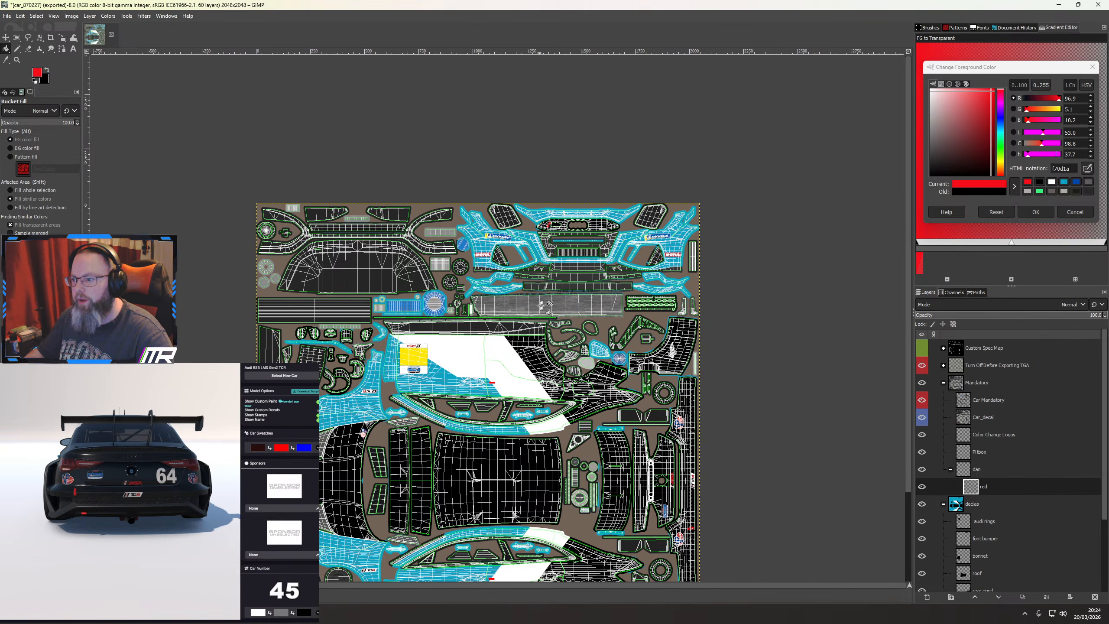
{"action": "left_click_drag", "start_coordinate": [585, 356], "coordinate": [464, 264]}
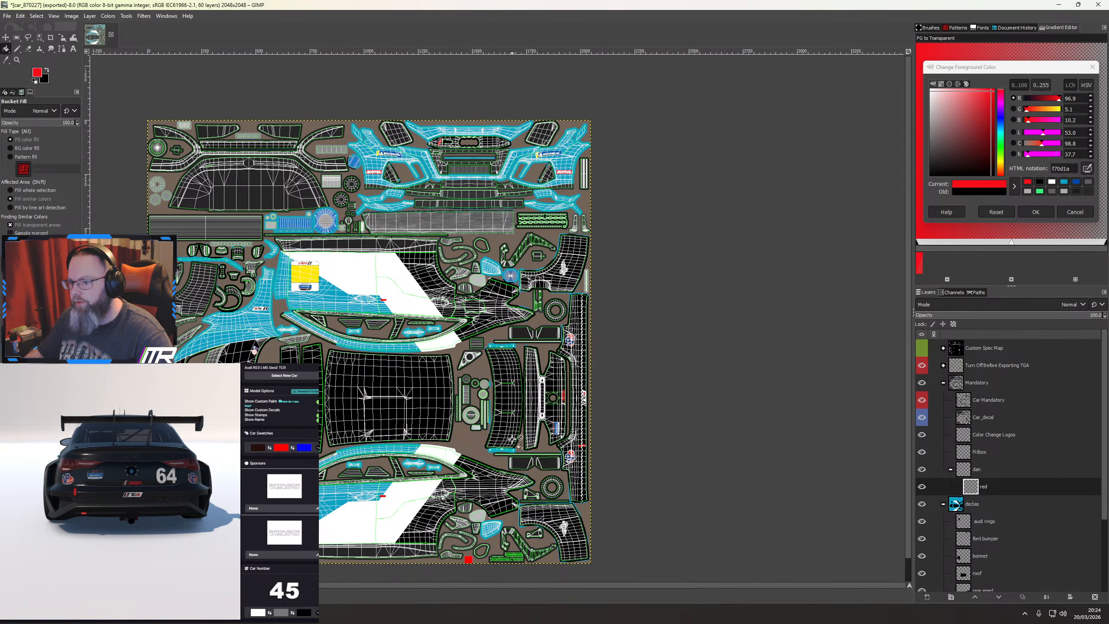
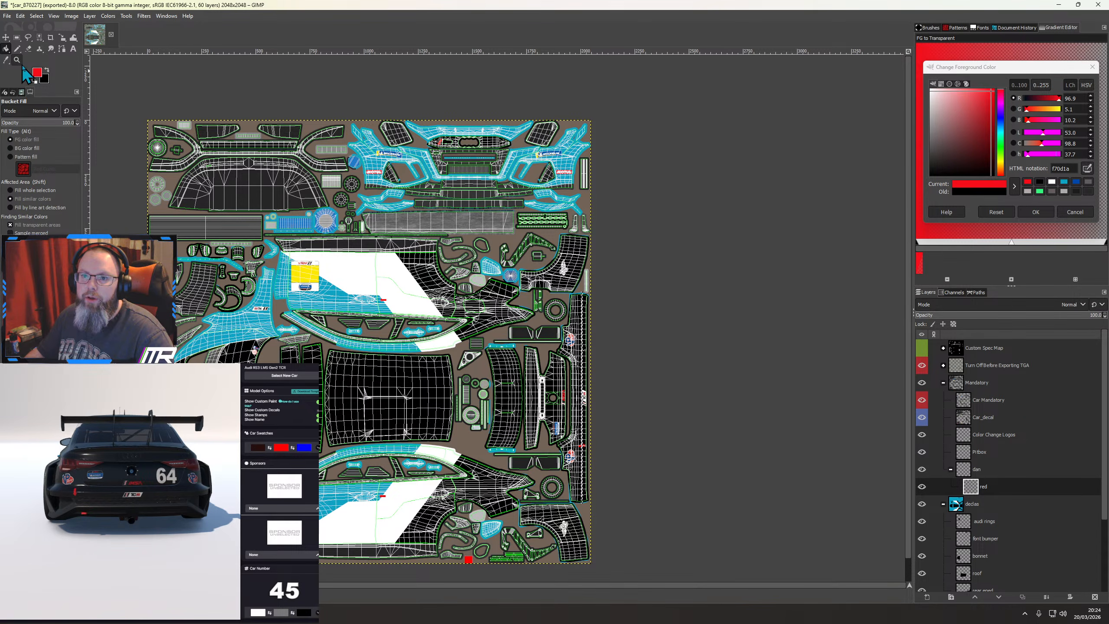
Pencil the cyan strip piece red on both mirrored halves of the texture
{"action": "key", "text": "n"}
{"action": "scroll", "coordinate": [345, 177], "scroll_direction": "up", "scroll_amount": 4}
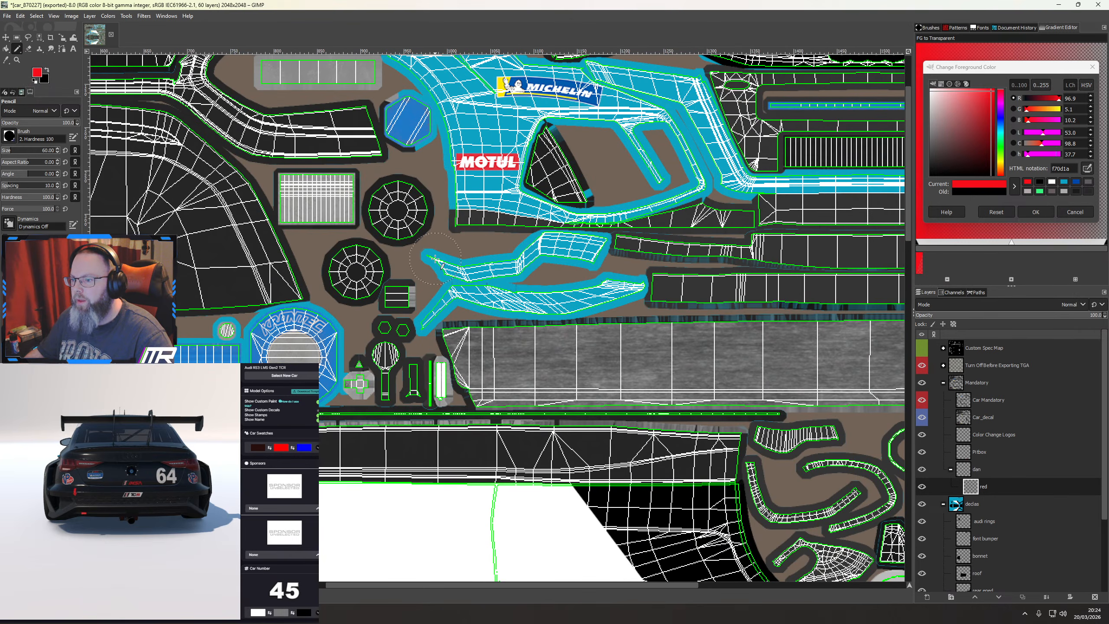
{"action": "right_click", "coordinate": [606, 292]}
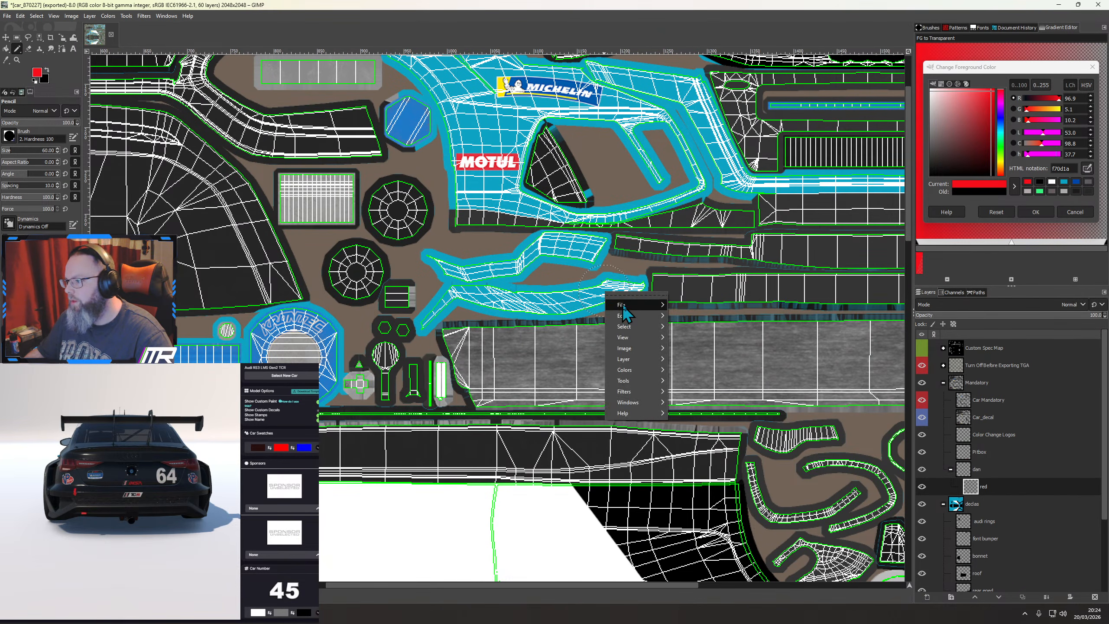
{"action": "mouse_move", "coordinate": [644, 328]}
{"action": "left_click", "coordinate": [694, 343]}
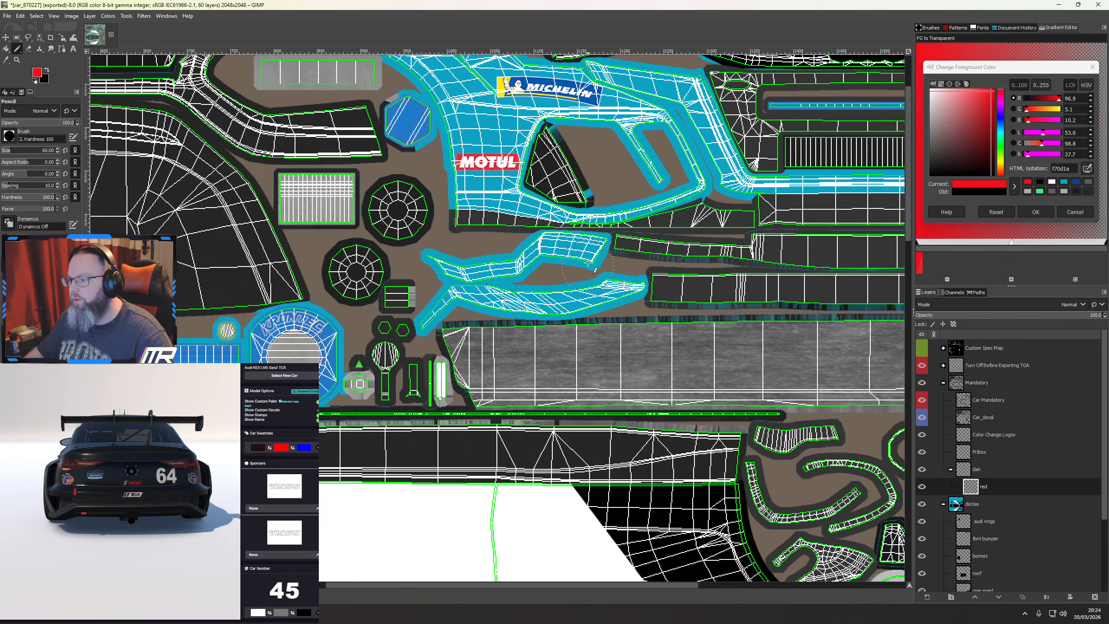
{"action": "left_click_drag", "start_coordinate": [591, 258], "coordinate": [432, 262]}
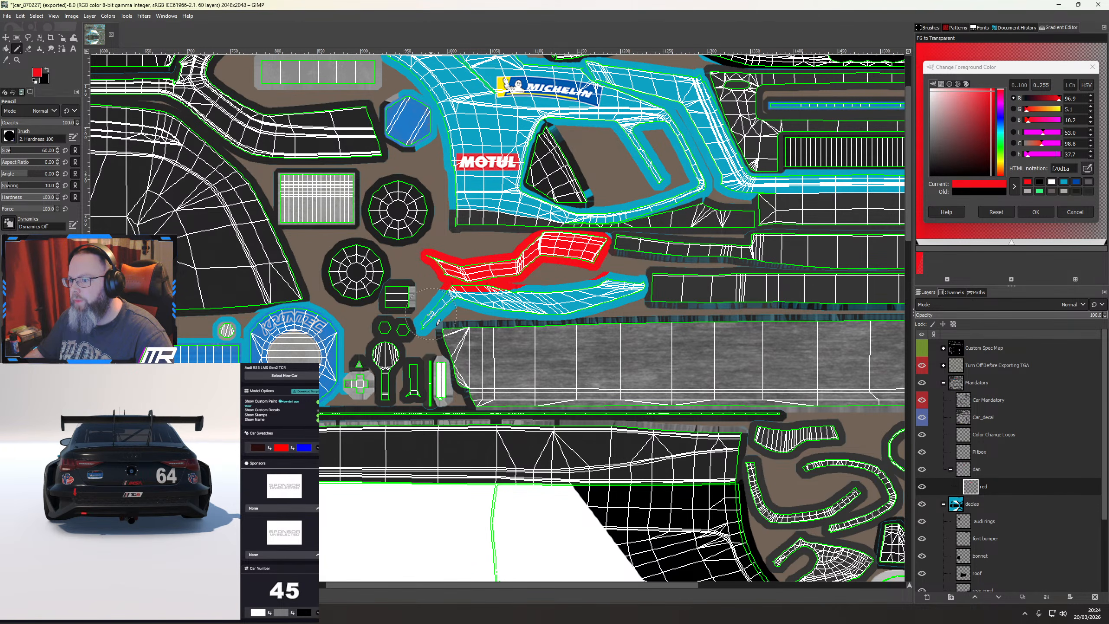
{"action": "scroll", "coordinate": [447, 308], "scroll_direction": "right", "scroll_amount": 10}
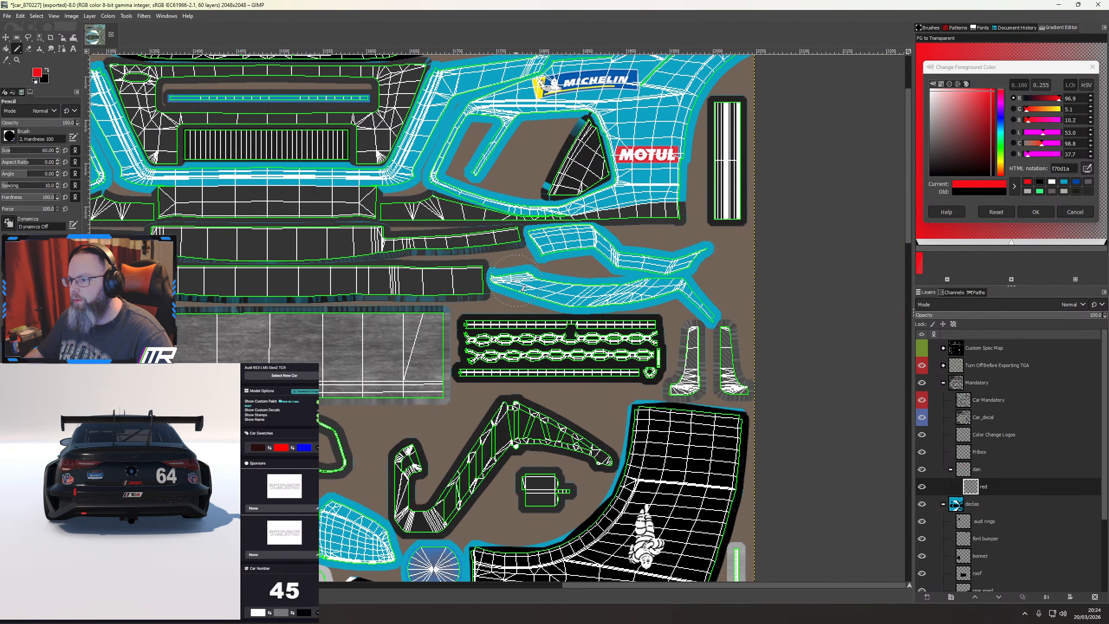
{"action": "left_click_drag", "start_coordinate": [523, 288], "coordinate": [723, 312]}
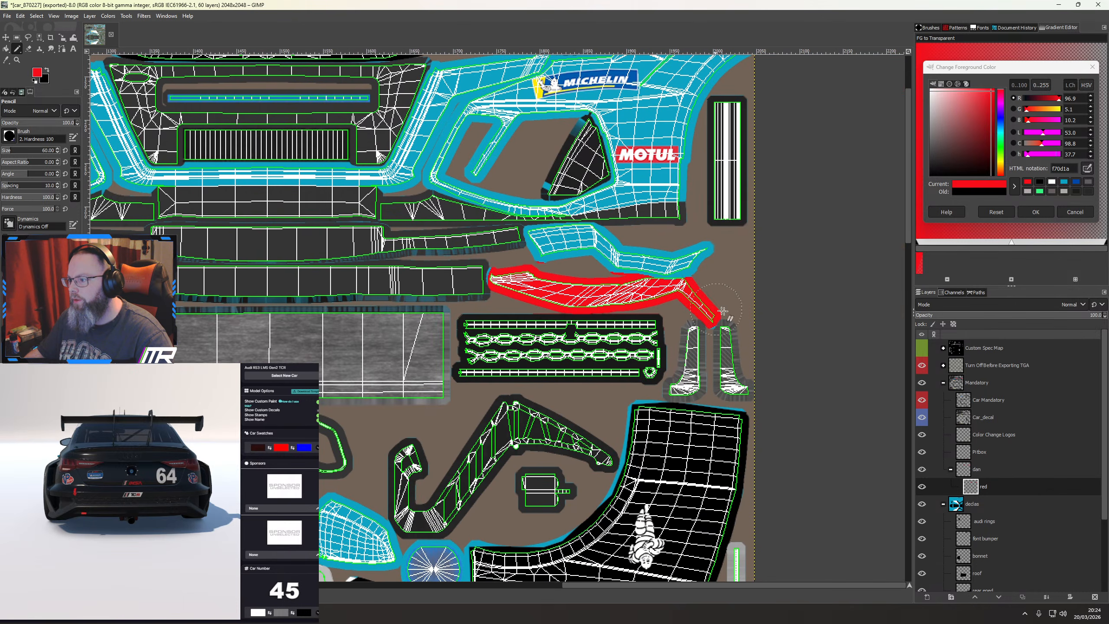
Hide the wireframe layer, export the TGA, and turn the preview car to the front
{"action": "left_click", "coordinate": [922, 365]}
{"action": "key", "text": "ctrl+e"}
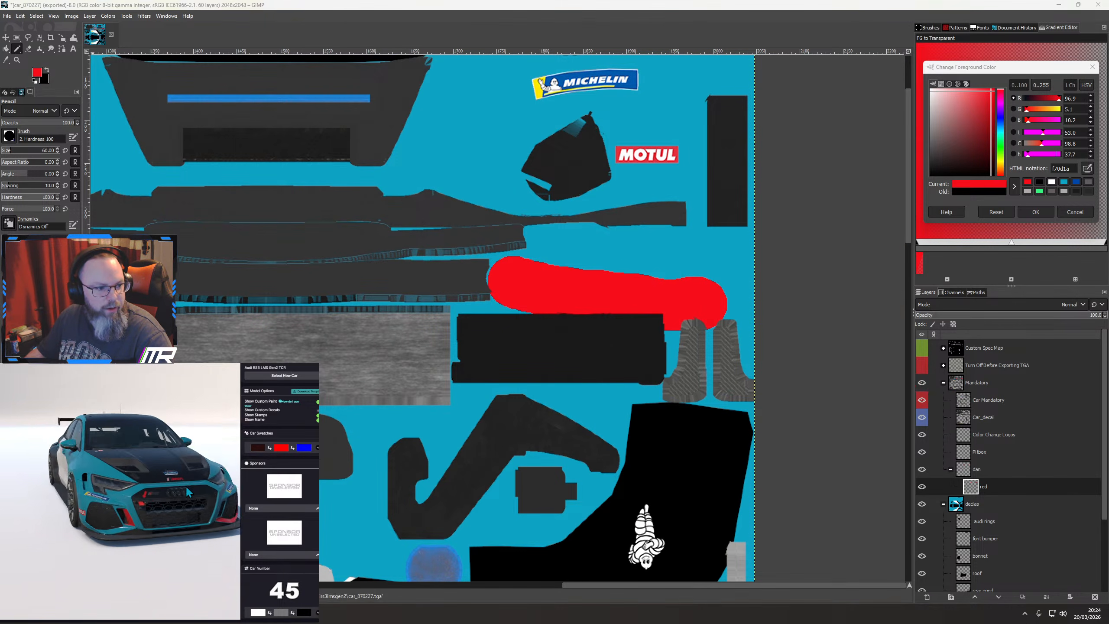
{"action": "mouse_move", "coordinate": [185, 485]}
{"action": "left_mouse_down"}
{"action": "mouse_move", "coordinate": [166, 485]}
{"action": "mouse_move", "coordinate": [177, 482]}
{"action": "left_mouse_up"}
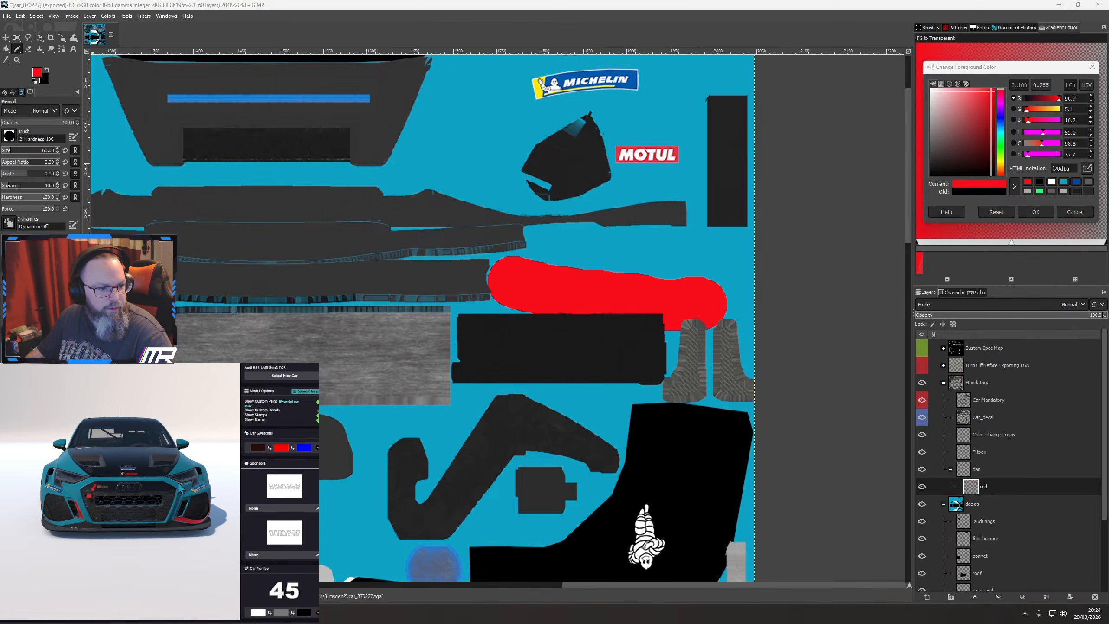
{"action": "scroll", "coordinate": [135, 492], "scroll_direction": "down", "scroll_amount": 3}
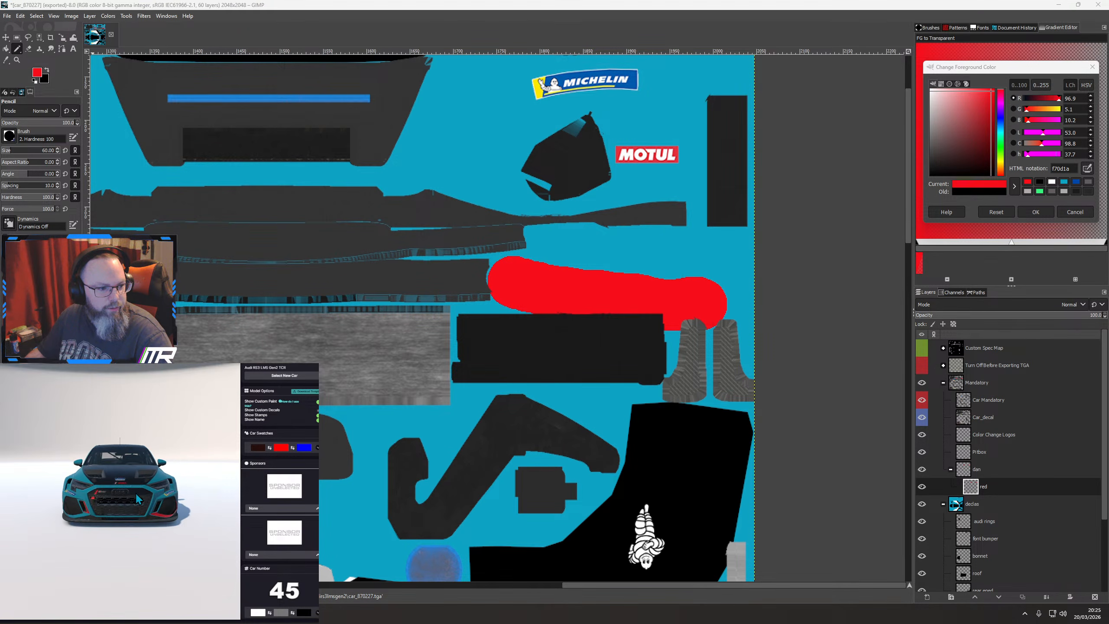
{"action": "left_click_drag", "start_coordinate": [130, 500], "coordinate": [116, 508]}
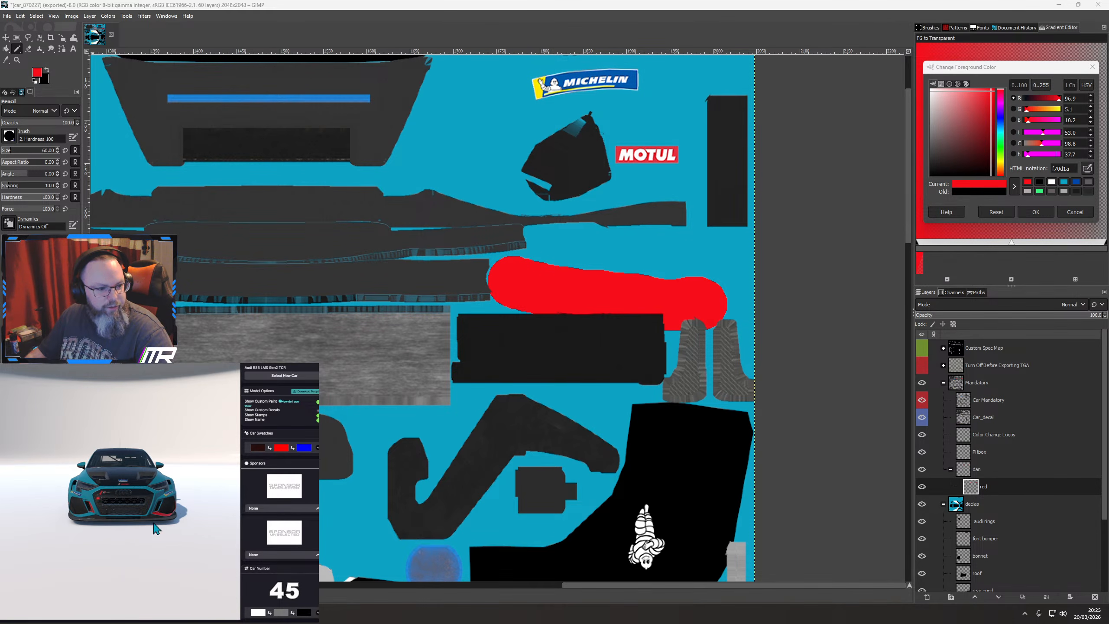
Move the red from the lower strip to the upper strip piece and re-export the texture
{"action": "mouse_move", "coordinate": [154, 524]}
{"action": "left_mouse_down"}
{"action": "mouse_move", "coordinate": [171, 531]}
{"action": "mouse_move", "coordinate": [158, 526]}
{"action": "left_mouse_up"}
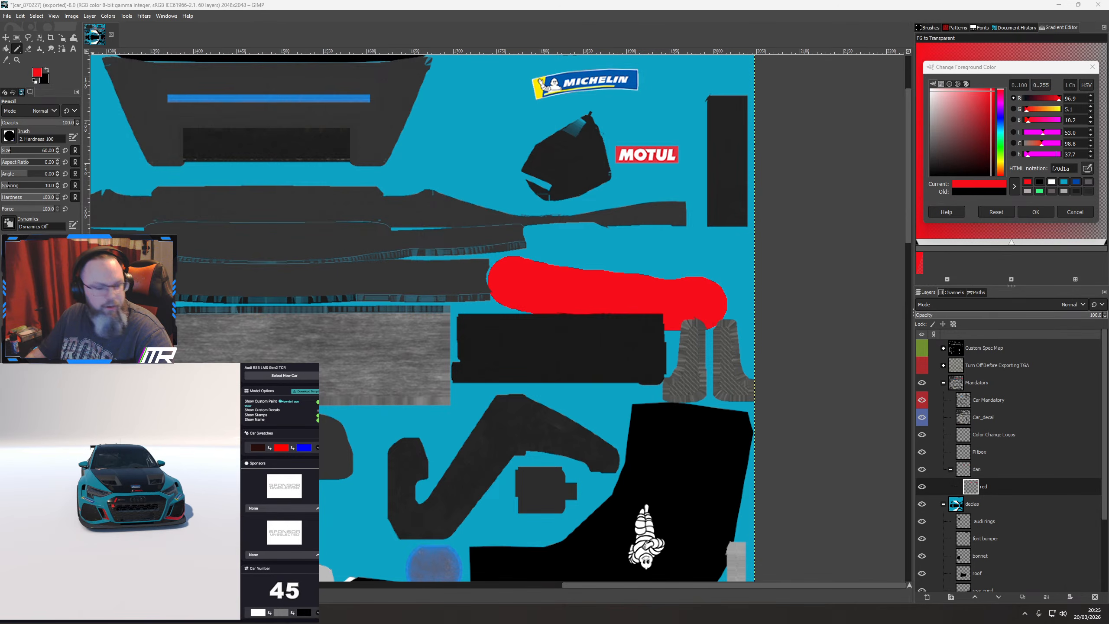
{"action": "left_click", "coordinate": [922, 365]}
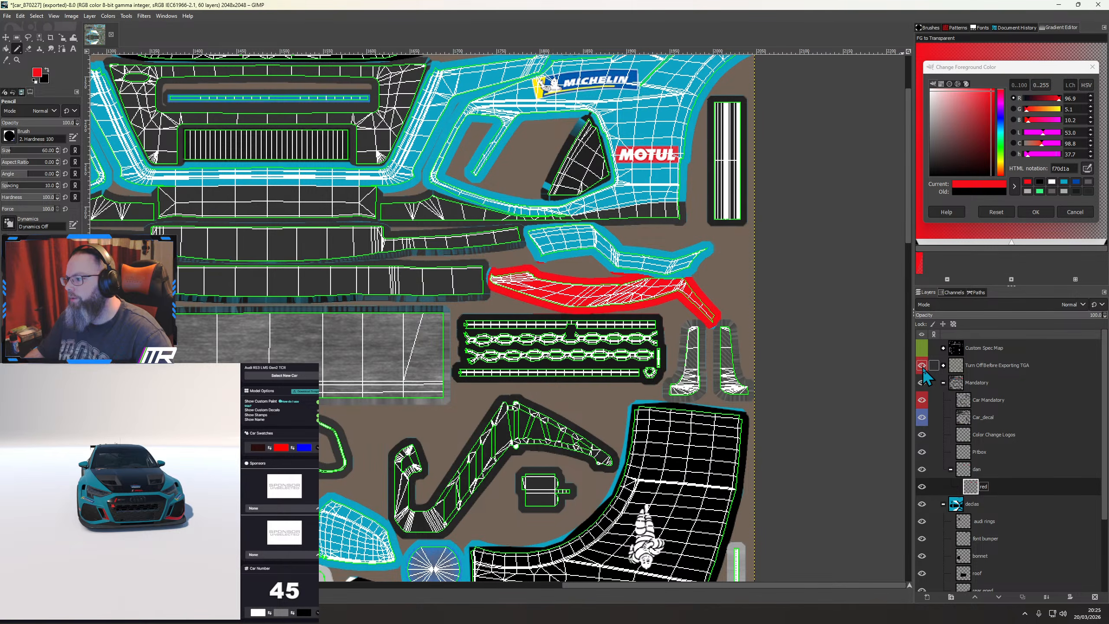
{"action": "key", "text": "ctrl+z"}
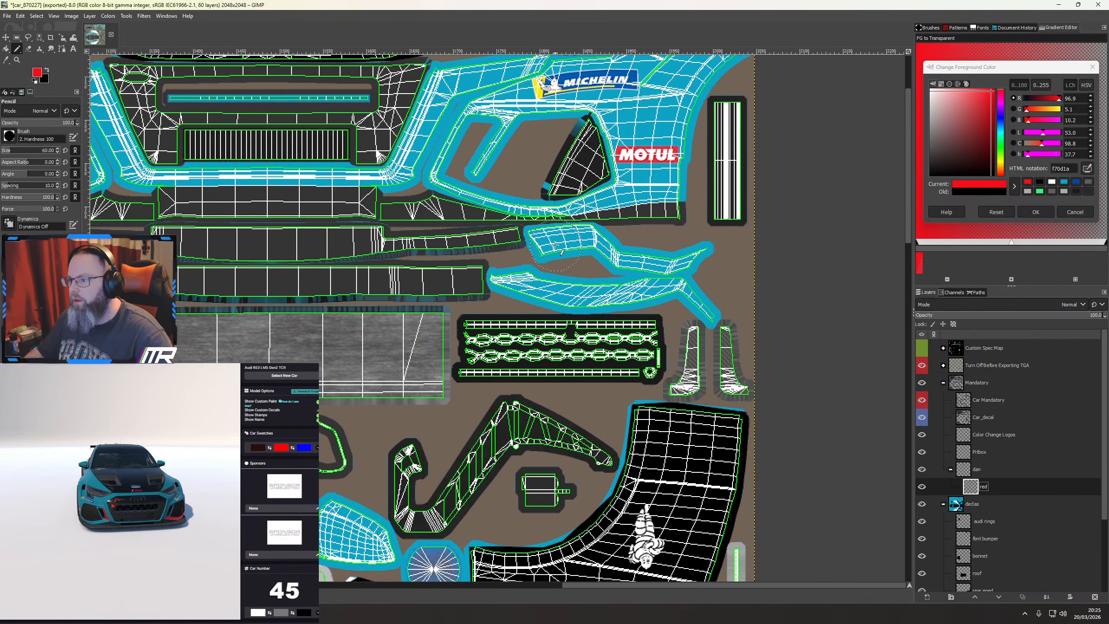
{"action": "mouse_move", "coordinate": [550, 245]}
{"action": "left_mouse_down"}
{"action": "mouse_move", "coordinate": [645, 255]}
{"action": "mouse_move", "coordinate": [712, 247]}
{"action": "left_mouse_up"}
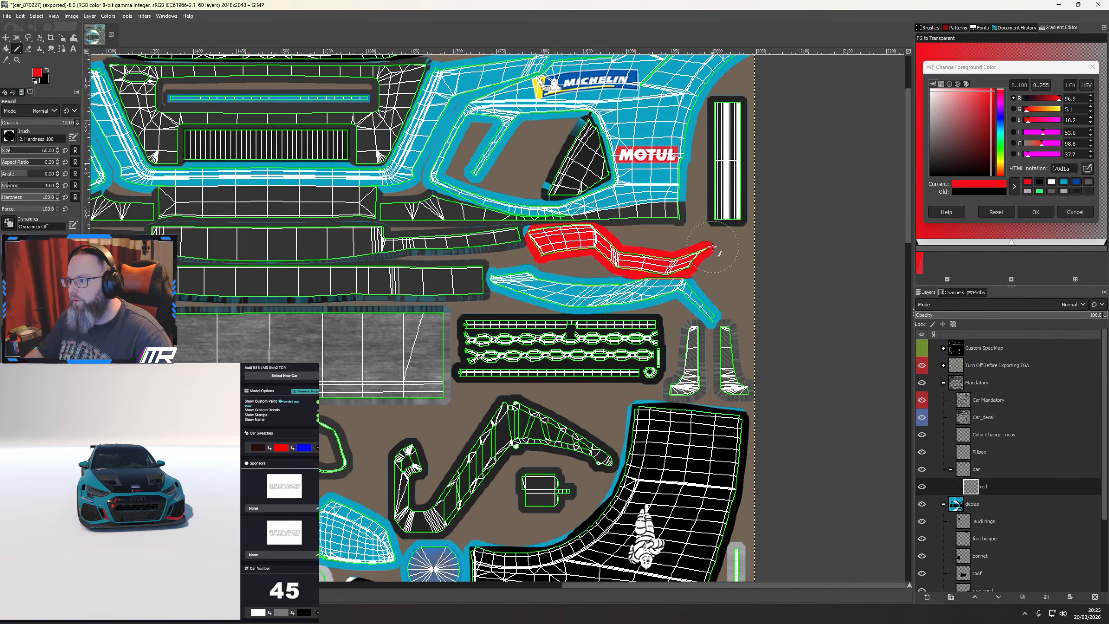
{"action": "left_click", "coordinate": [923, 366]}
{"action": "key", "text": "ctrl+e"}
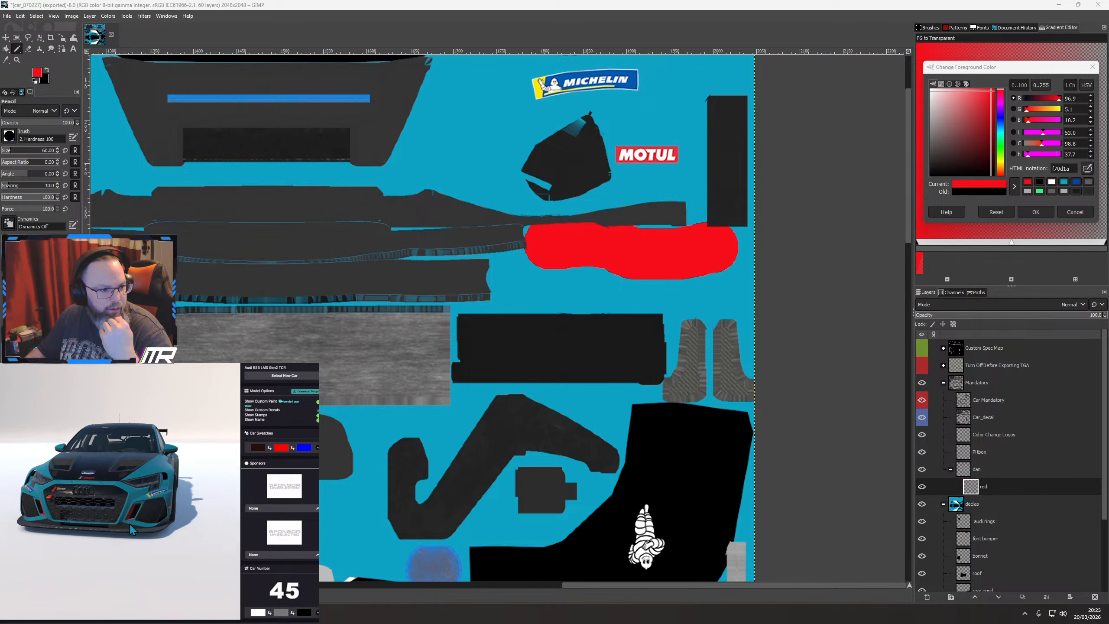
Paint the small cyan panel lower down red, leaving the bottom-centre panel unpainted
{"action": "scroll", "coordinate": [545, 379], "scroll_direction": "down", "scroll_amount": 4}
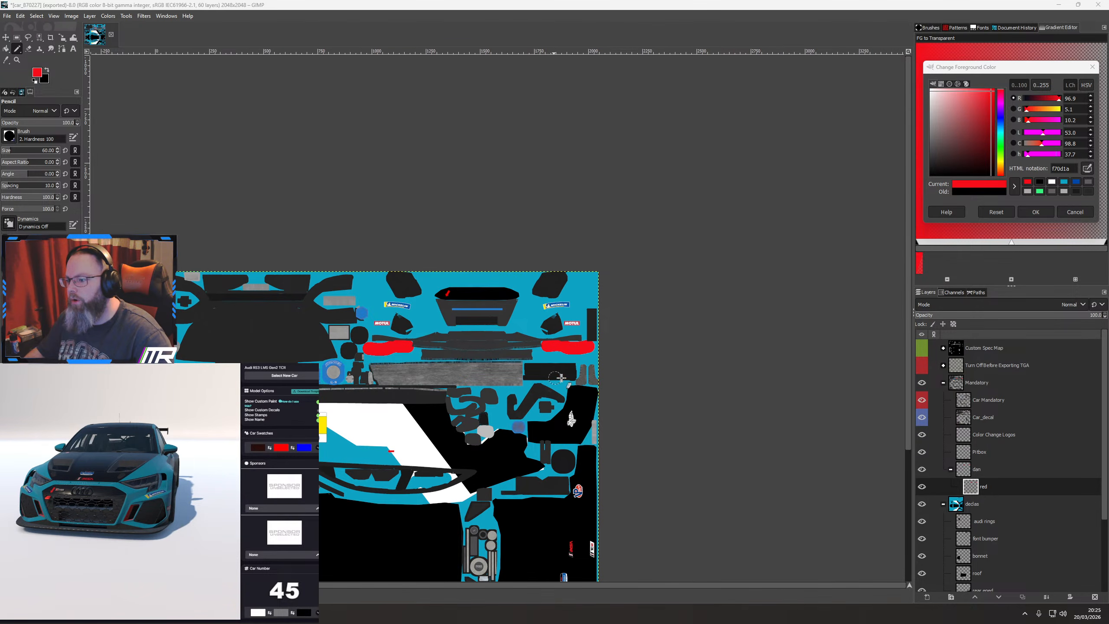
{"action": "left_click", "coordinate": [922, 364]}
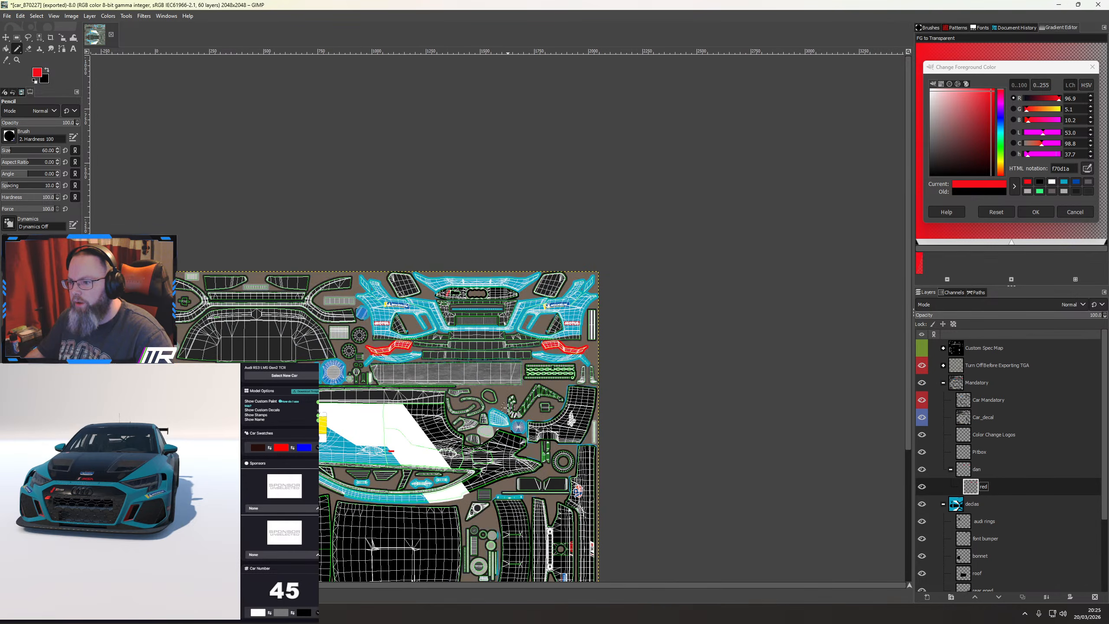
{"action": "scroll", "coordinate": [510, 413], "scroll_direction": "up", "scroll_amount": 5}
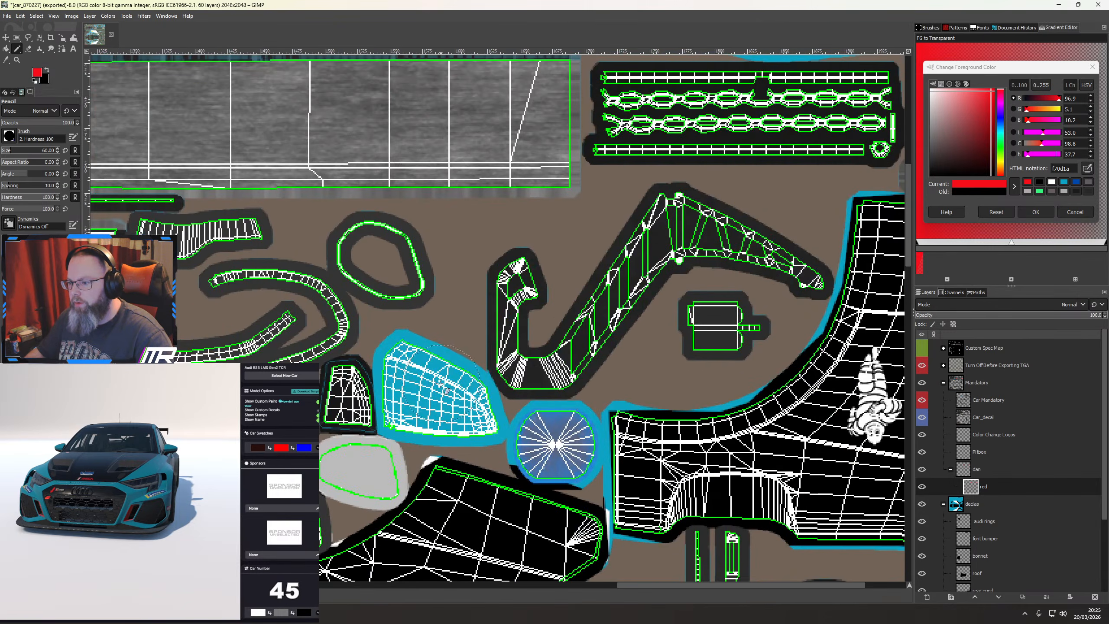
{"action": "left_click", "coordinate": [415, 368]}
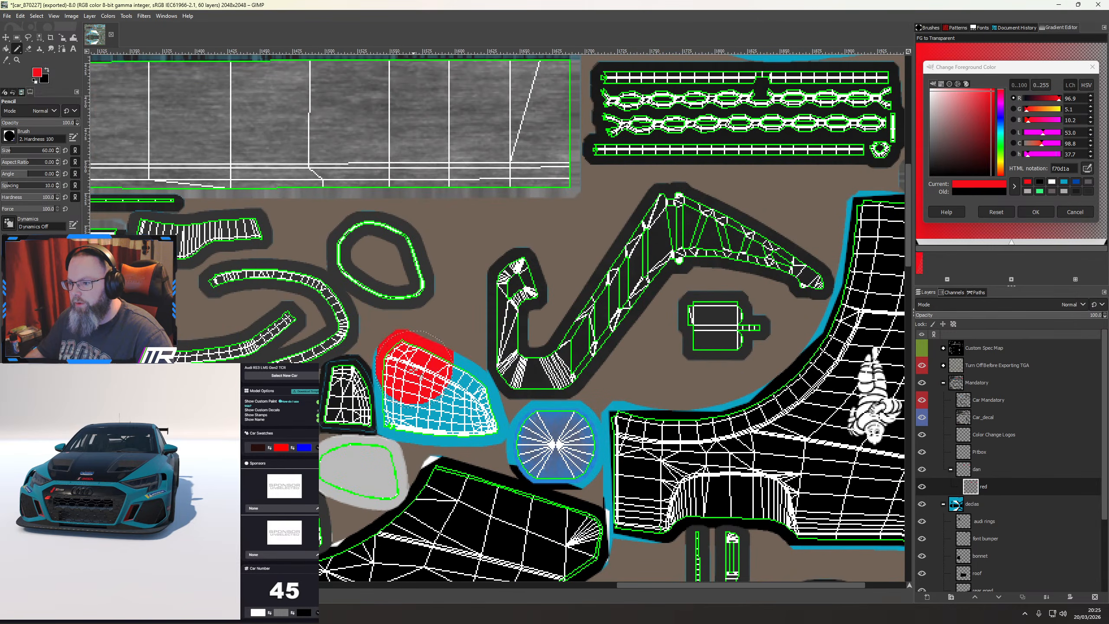
{"action": "mouse_move", "coordinate": [413, 371]}
{"action": "left_mouse_down"}
{"action": "mouse_move", "coordinate": [411, 407]}
{"action": "mouse_move", "coordinate": [462, 389]}
{"action": "left_mouse_up"}
{"action": "scroll", "coordinate": [449, 394], "scroll_direction": "down", "scroll_amount": 3}
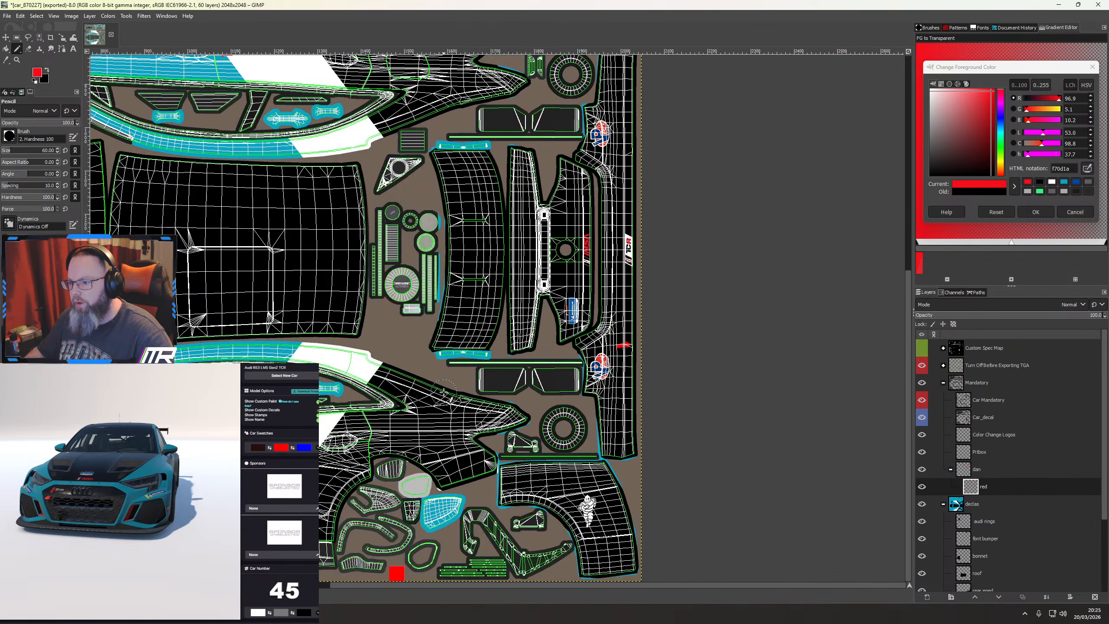
{"action": "mouse_move", "coordinate": [445, 528]}
{"action": "left_mouse_down"}
{"action": "mouse_move", "coordinate": [433, 507]}
{"action": "mouse_move", "coordinate": [462, 515]}
{"action": "left_mouse_up"}
{"action": "key", "text": "ctrl+z"}
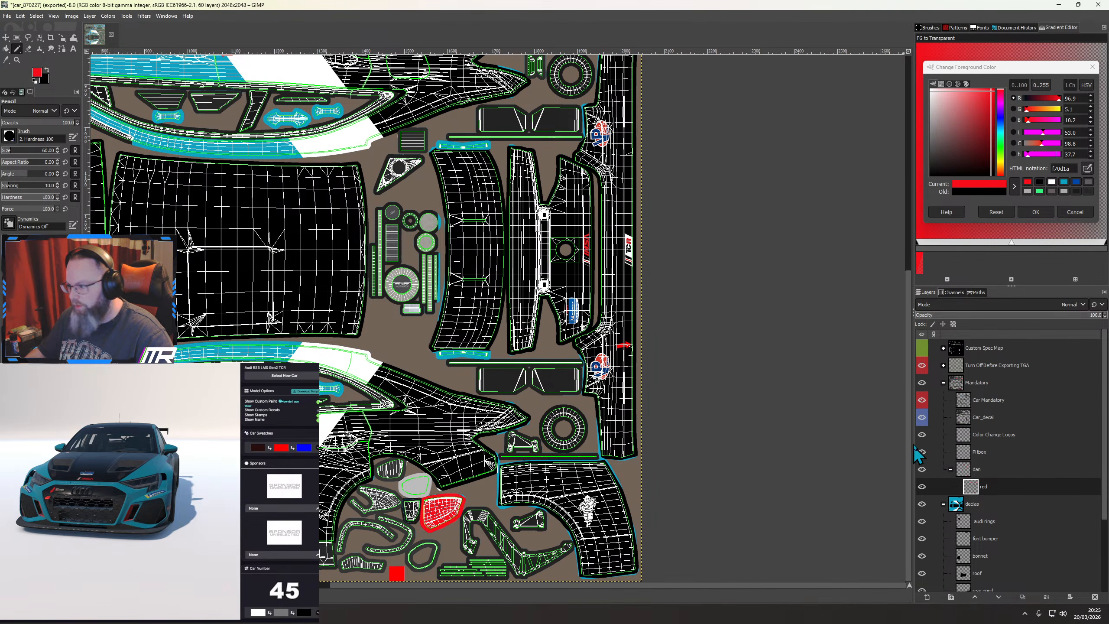
Hide the wireframe, re-export the texture, and view the preview car's left side
{"action": "left_click", "coordinate": [922, 367]}
{"action": "key", "text": "ctrl+e"}
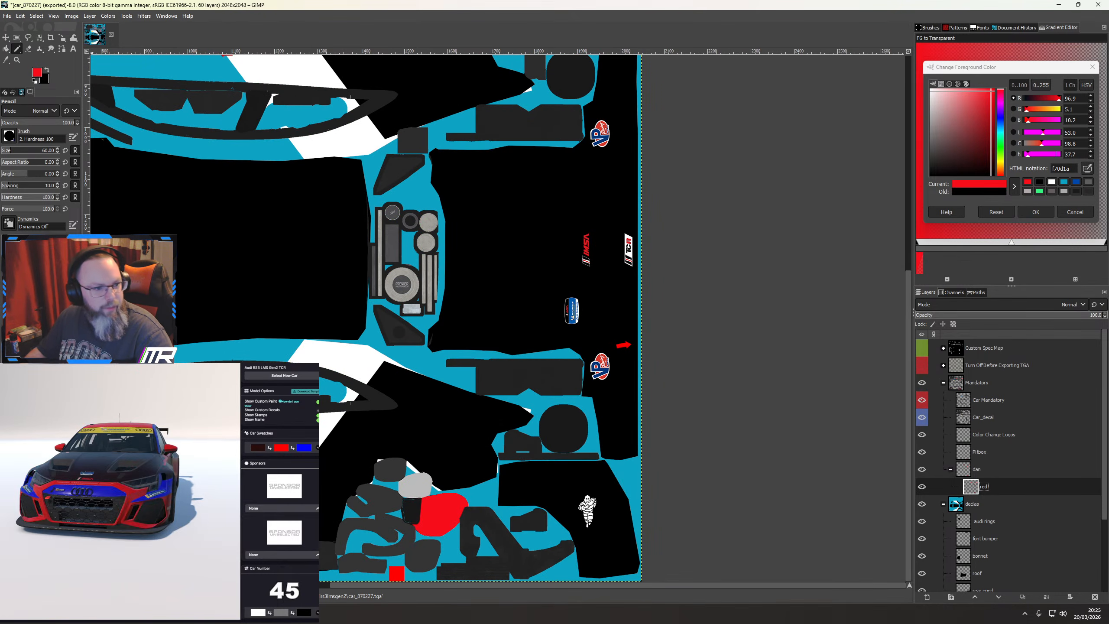
{"action": "left_click_drag", "start_coordinate": [151, 519], "coordinate": [91, 520]}
{"action": "scroll", "coordinate": [392, 386], "scroll_direction": "down", "scroll_amount": 2}
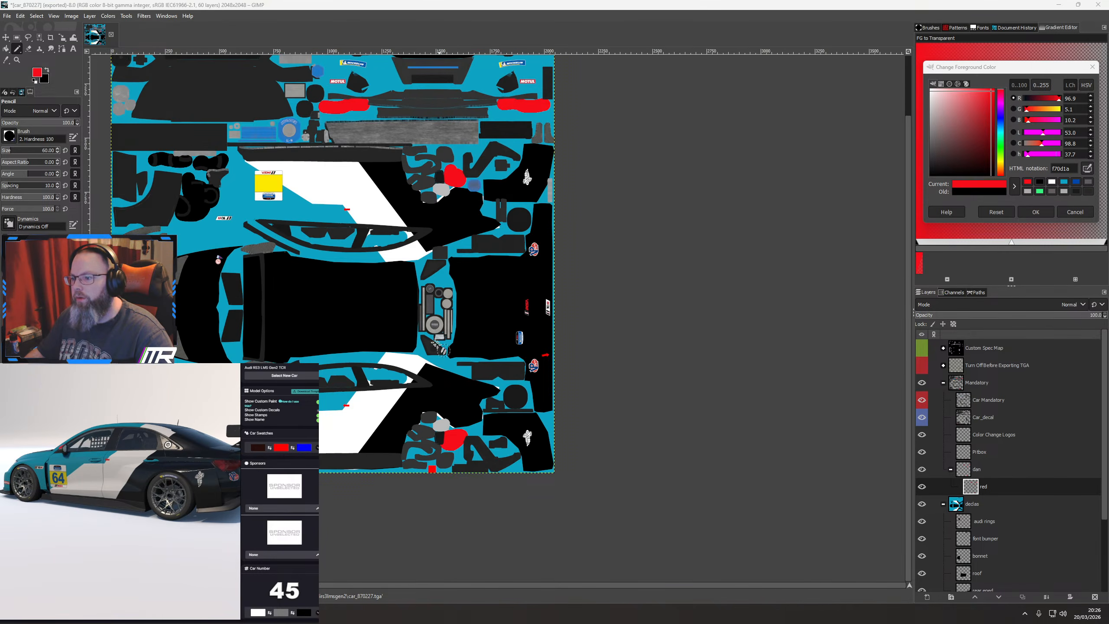
Move the dan group above the Mandatory group and make the red layer the painting target
{"action": "left_click", "coordinate": [944, 383]}
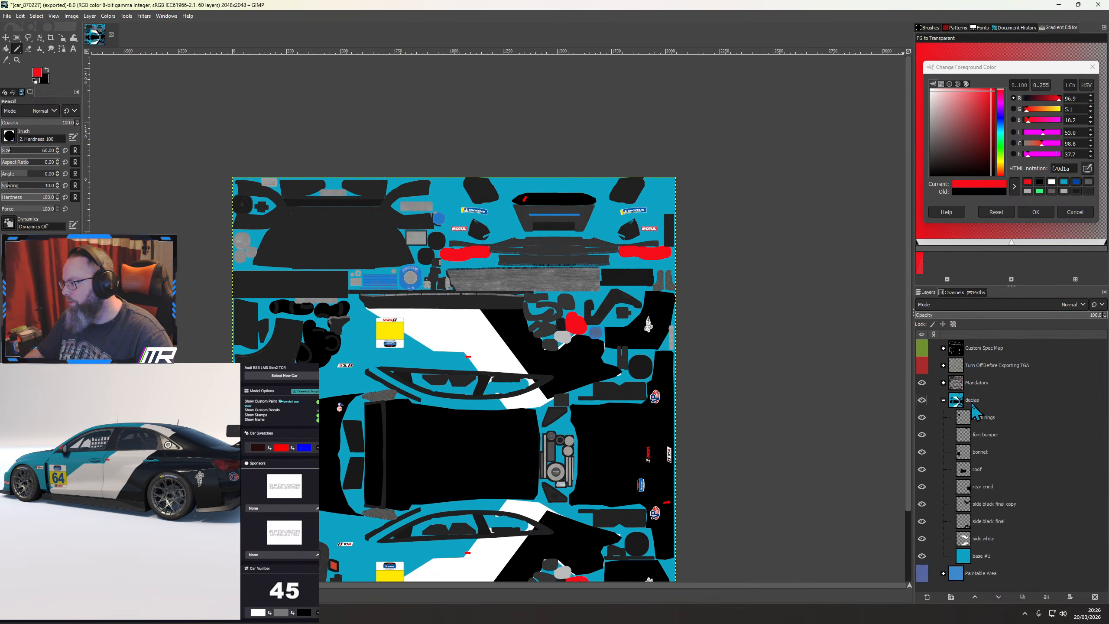
{"action": "left_click", "coordinate": [944, 383]}
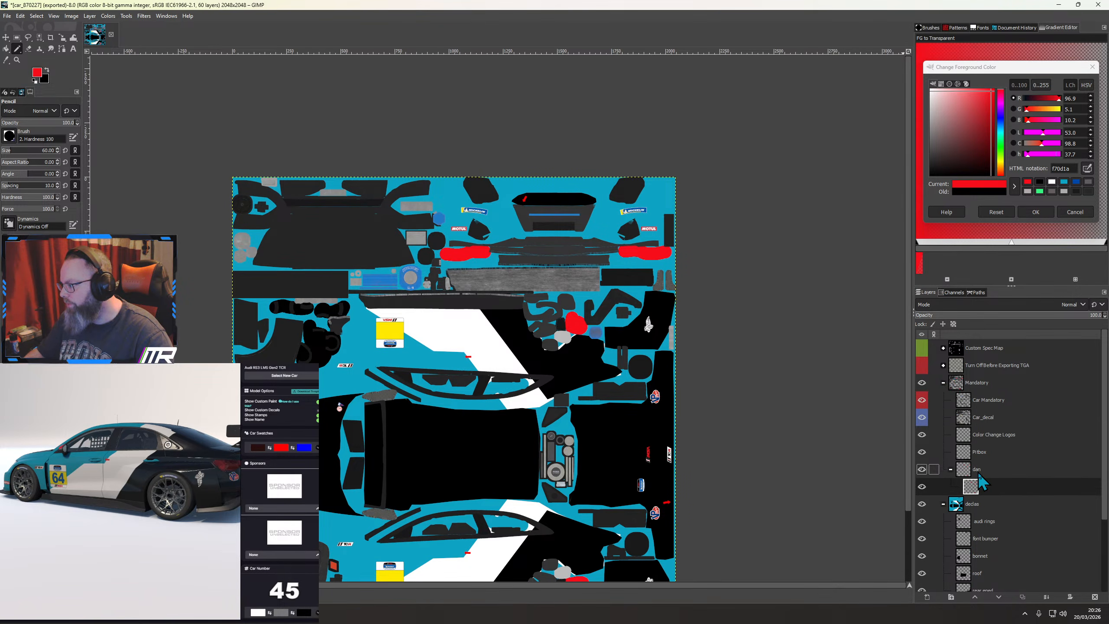
{"action": "left_click_drag", "start_coordinate": [976, 471], "coordinate": [969, 378]}
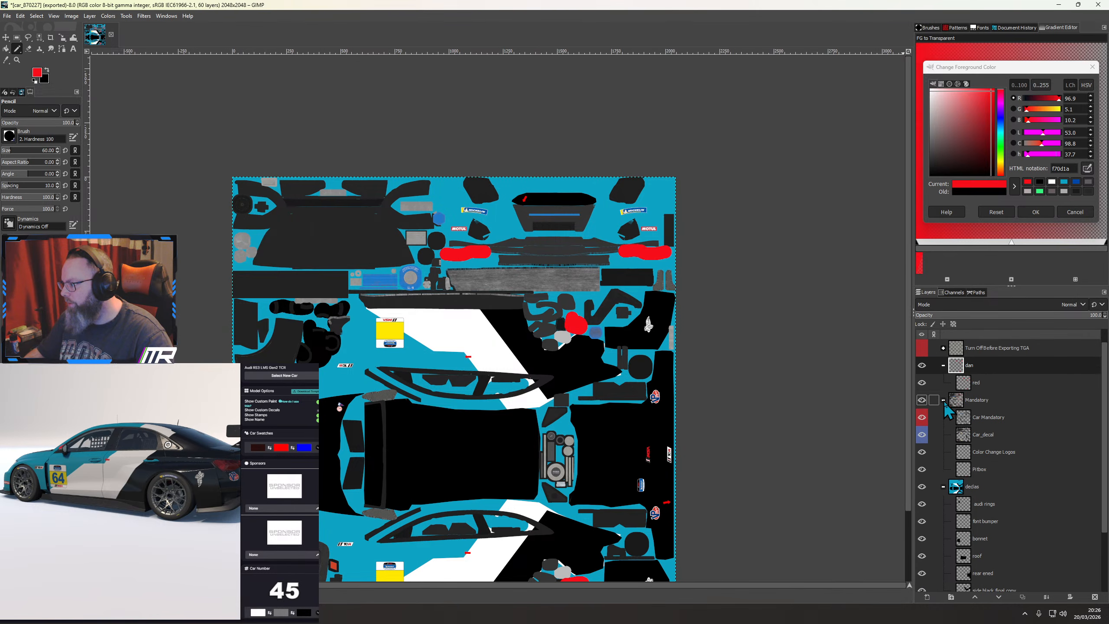
{"action": "left_click", "coordinate": [943, 401]}
{"action": "left_click", "coordinate": [977, 383]}
Paint the left pad red and export the texture to check it on the preview
{"action": "left_click", "coordinate": [922, 347]}
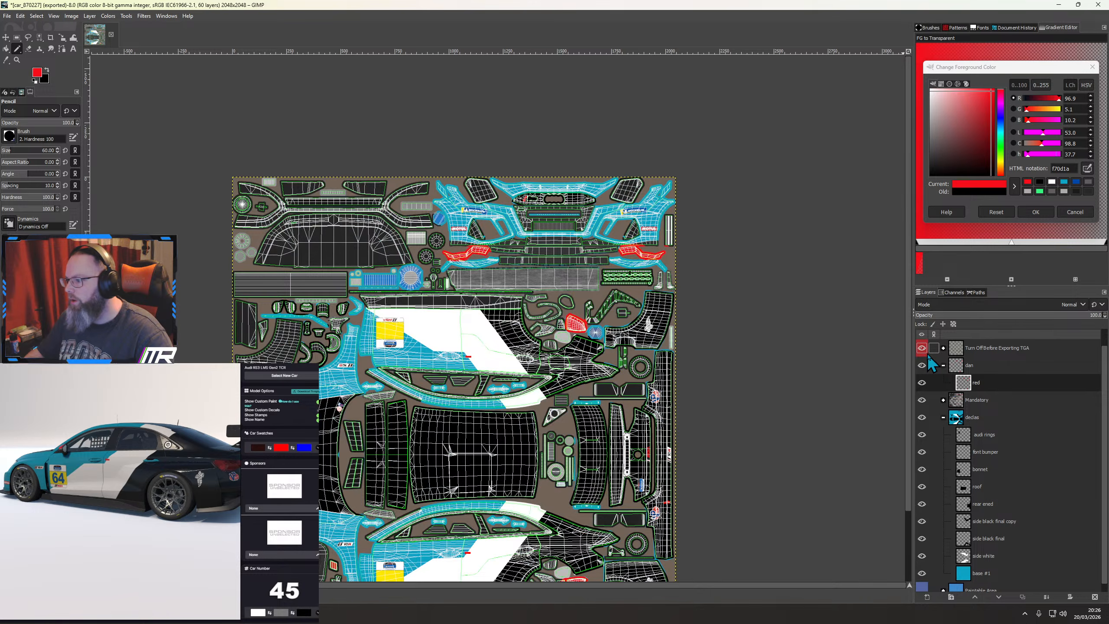
{"action": "scroll", "coordinate": [621, 385], "scroll_direction": "up", "scroll_amount": 4}
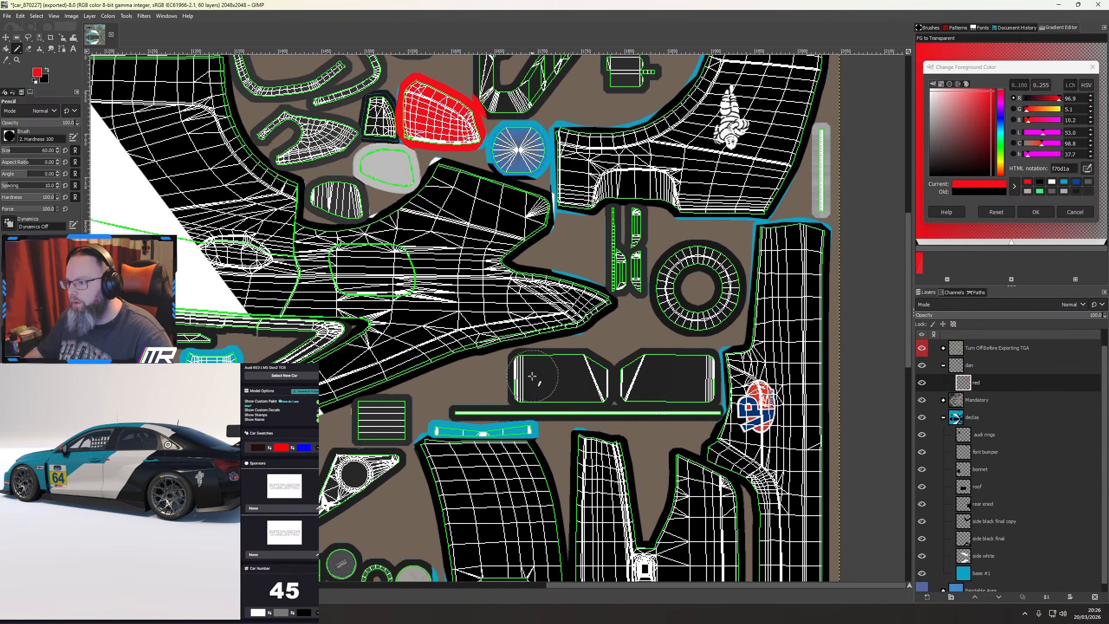
{"action": "mouse_move", "coordinate": [531, 375]}
{"action": "left_mouse_down"}
{"action": "mouse_move", "coordinate": [619, 376]}
{"action": "mouse_move", "coordinate": [526, 383]}
{"action": "left_mouse_up"}
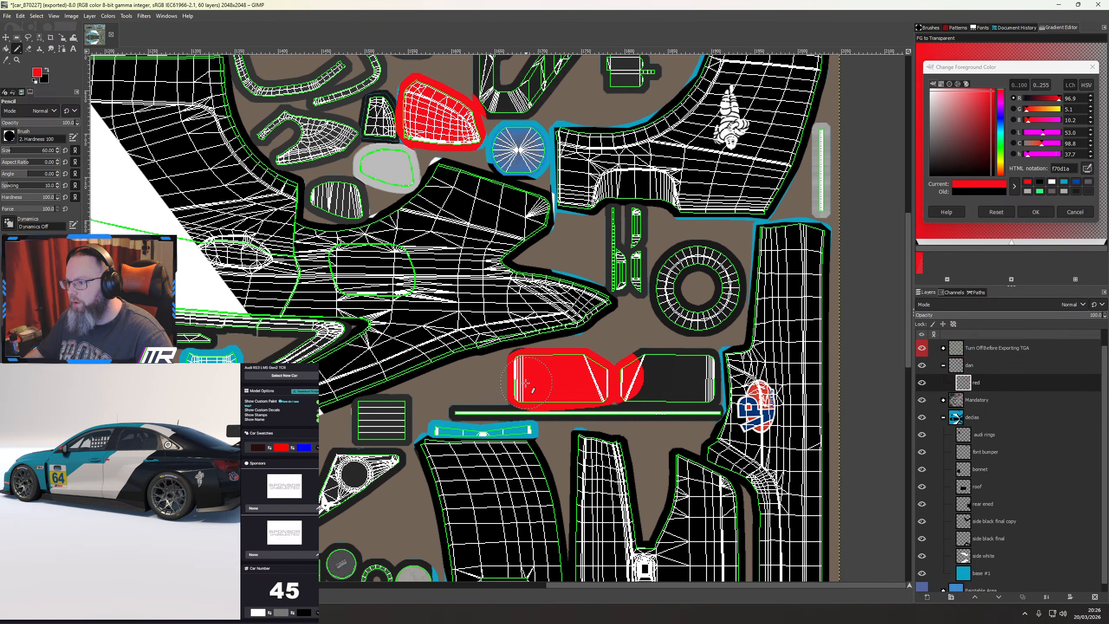
{"action": "left_click", "coordinate": [922, 348]}
{"action": "key", "text": "ctrl+e"}
{"action": "left_click_drag", "start_coordinate": [218, 577], "coordinate": [128, 548]}
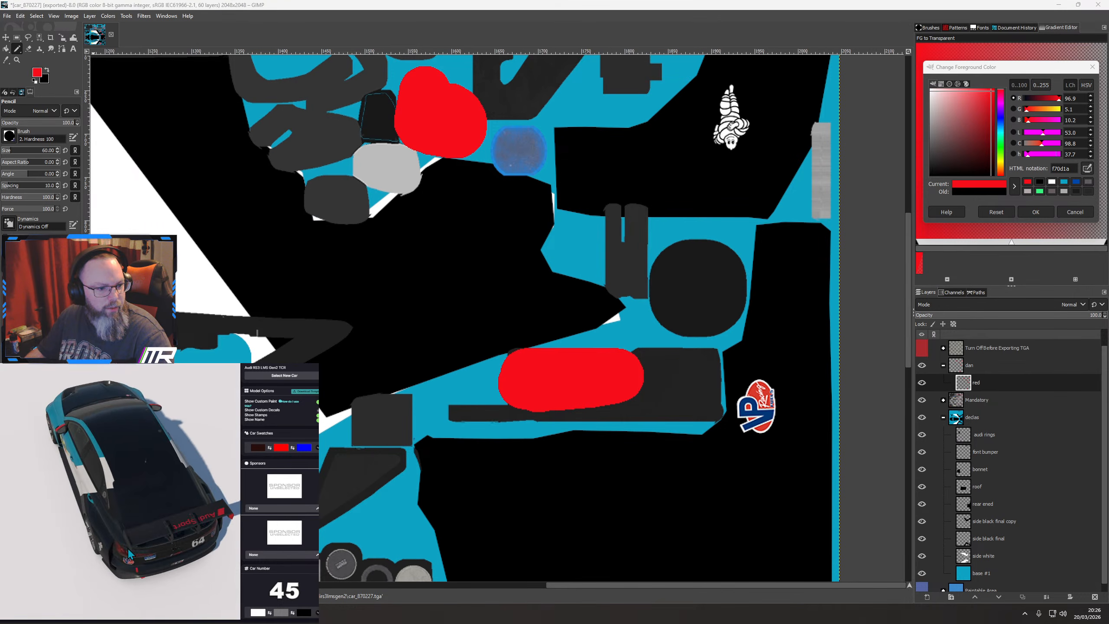
Undo that stroke and repaint only the left lower mirror piece solid red
{"action": "left_click", "coordinate": [922, 348]}
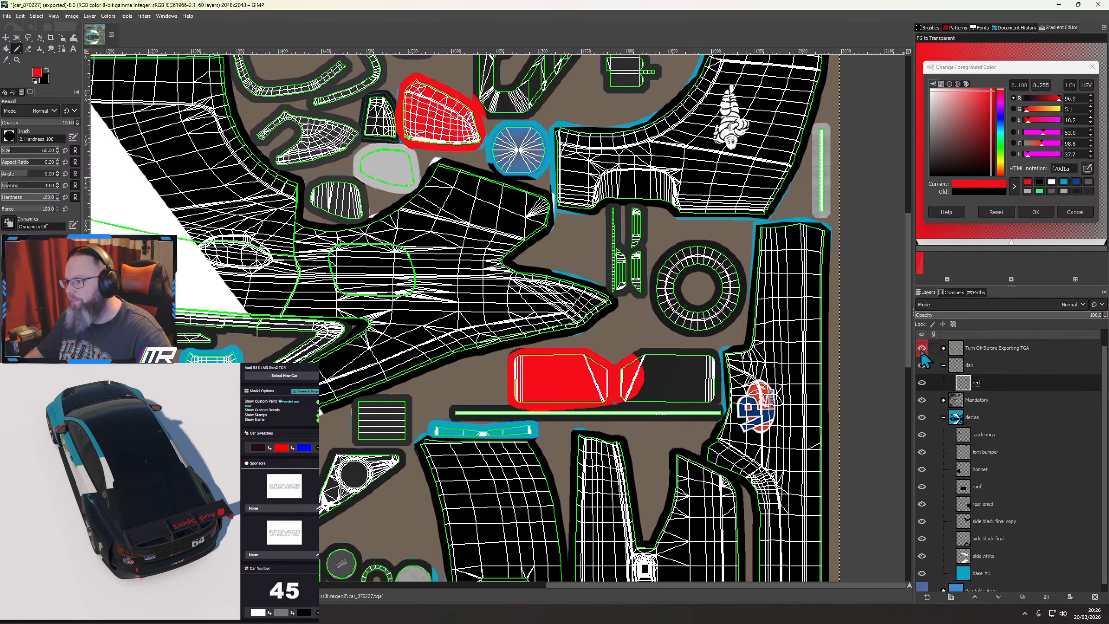
{"action": "key", "text": "ctrl+z"}
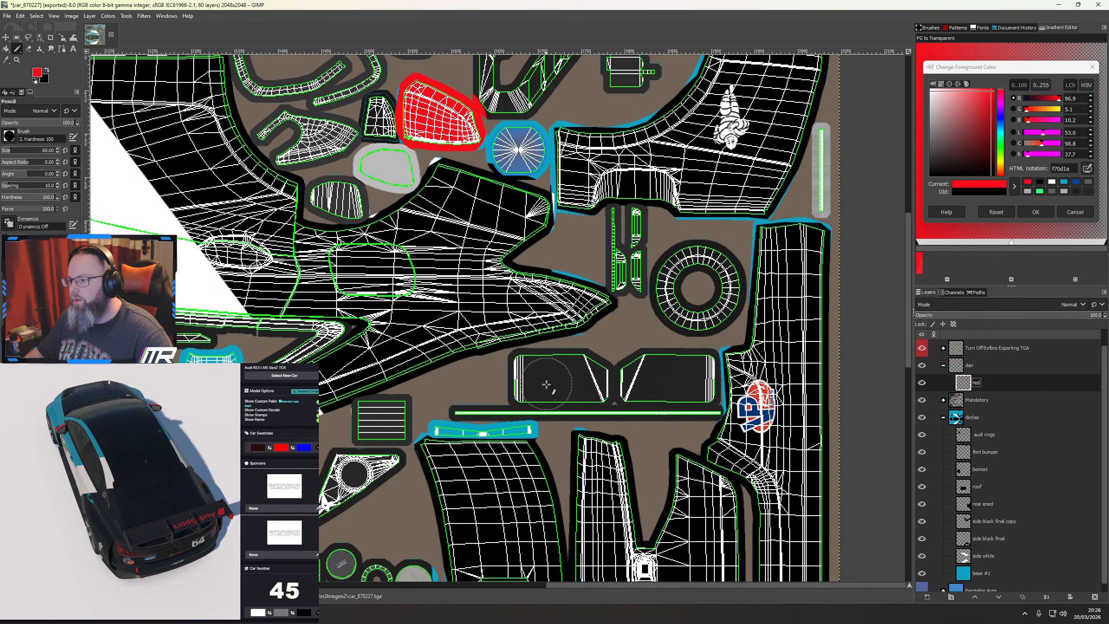
{"action": "scroll", "coordinate": [546, 384], "scroll_direction": "up", "scroll_amount": 2}
{"action": "mouse_move", "coordinate": [620, 362]}
{"action": "left_mouse_down"}
{"action": "mouse_move", "coordinate": [494, 369]}
{"action": "mouse_move", "coordinate": [499, 379]}
{"action": "mouse_move", "coordinate": [619, 385]}
{"action": "left_mouse_up"}
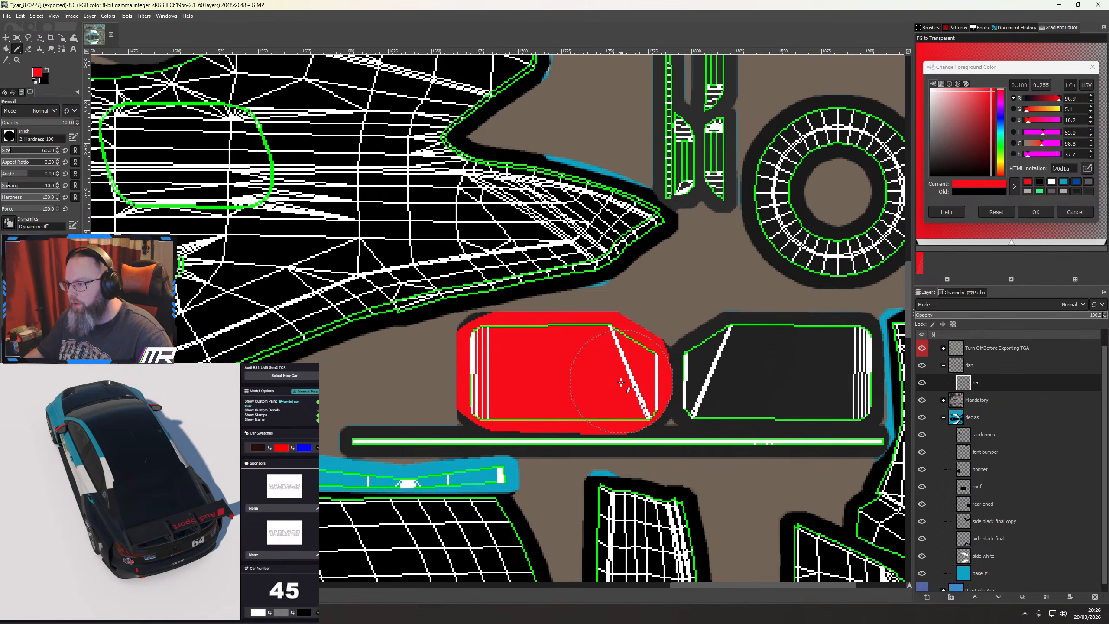
{"action": "scroll", "coordinate": [554, 376], "scroll_direction": "down", "scroll_amount": 20}
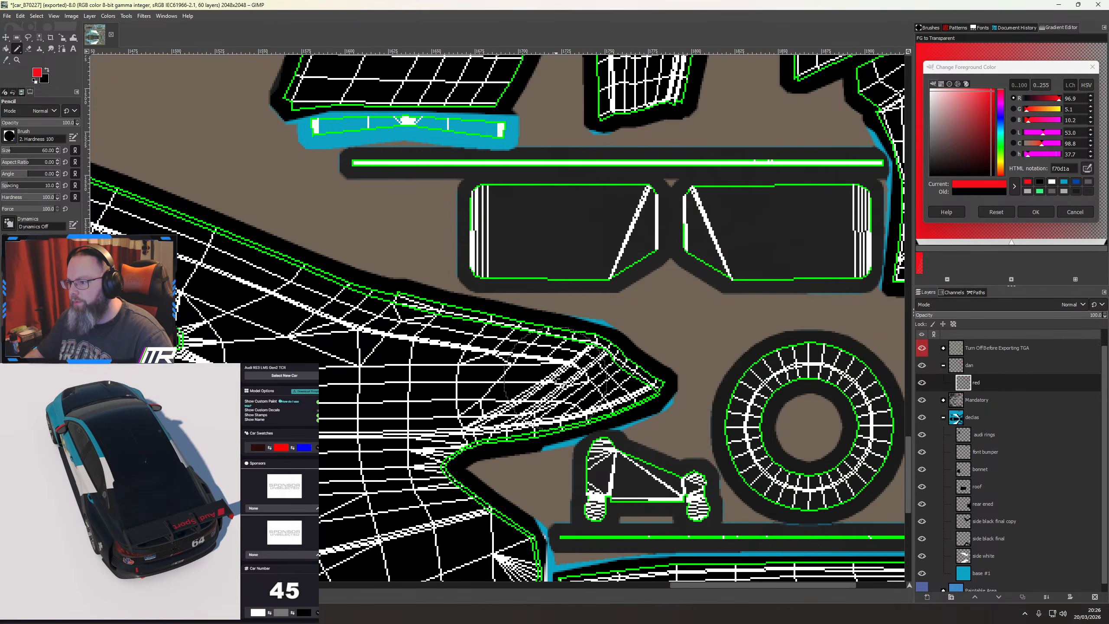
{"action": "mouse_move", "coordinate": [502, 226]}
{"action": "left_mouse_down"}
{"action": "mouse_move", "coordinate": [620, 225]}
{"action": "mouse_move", "coordinate": [618, 245]}
{"action": "mouse_move", "coordinate": [482, 243]}
{"action": "left_mouse_up"}
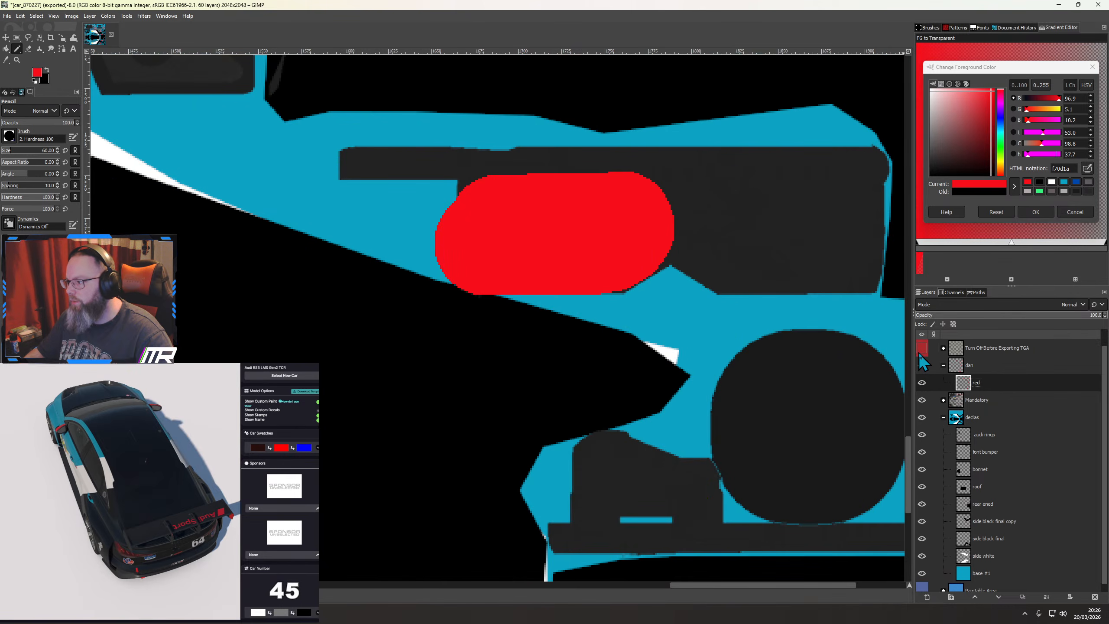
Hide the wireframe overlay and orbit the preview to see the red mirror caps from front and sides
{"action": "left_click", "coordinate": [922, 348]}
{"action": "left_click_drag", "start_coordinate": [127, 555], "coordinate": [147, 533]}
{"action": "left_click_drag", "start_coordinate": [194, 470], "coordinate": [49, 476]}
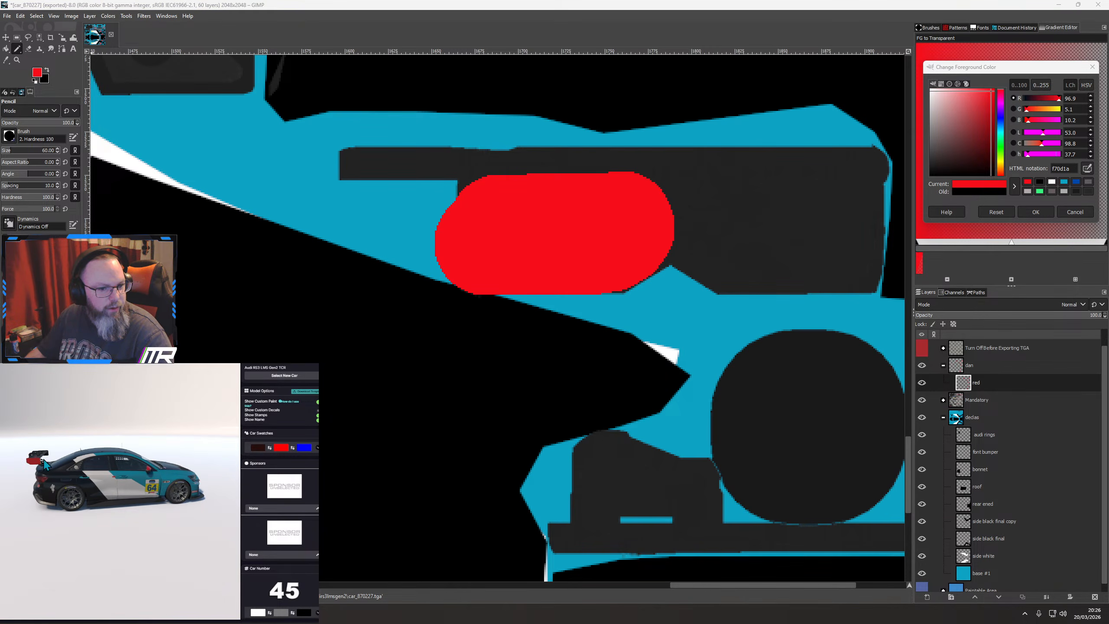
{"action": "left_click_drag", "start_coordinate": [160, 480], "coordinate": [111, 468]}
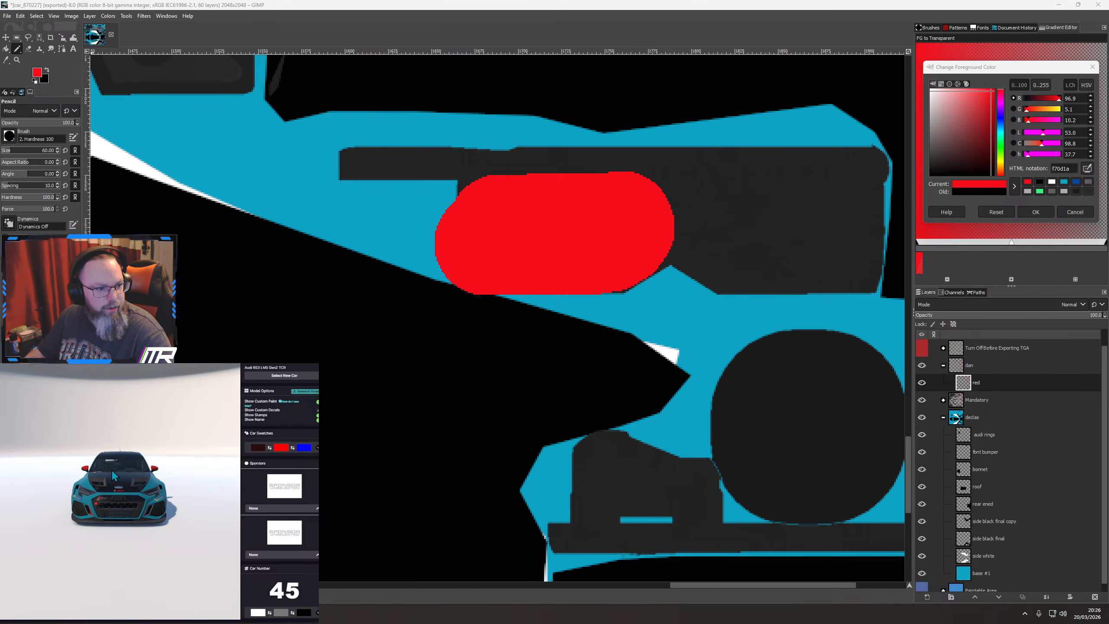
{"action": "left_click_drag", "start_coordinate": [116, 519], "coordinate": [153, 517]}
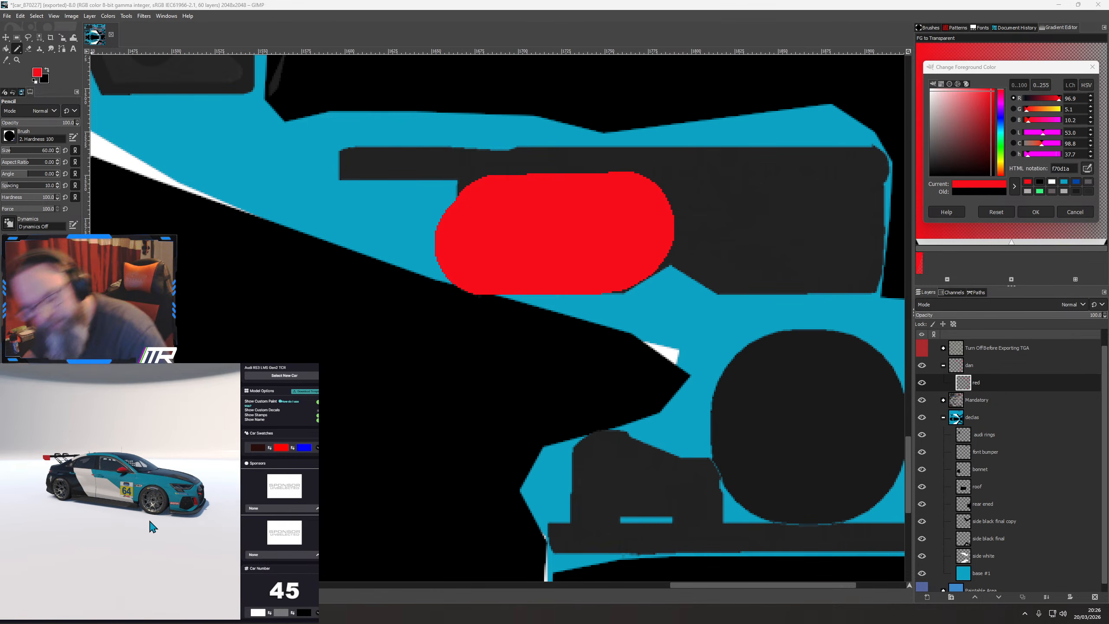
{"action": "mouse_move", "coordinate": [137, 527]}
{"action": "left_mouse_down"}
{"action": "mouse_move", "coordinate": [149, 517]}
{"action": "mouse_move", "coordinate": [140, 536]}
{"action": "mouse_move", "coordinate": [119, 536]}
{"action": "left_mouse_up"}
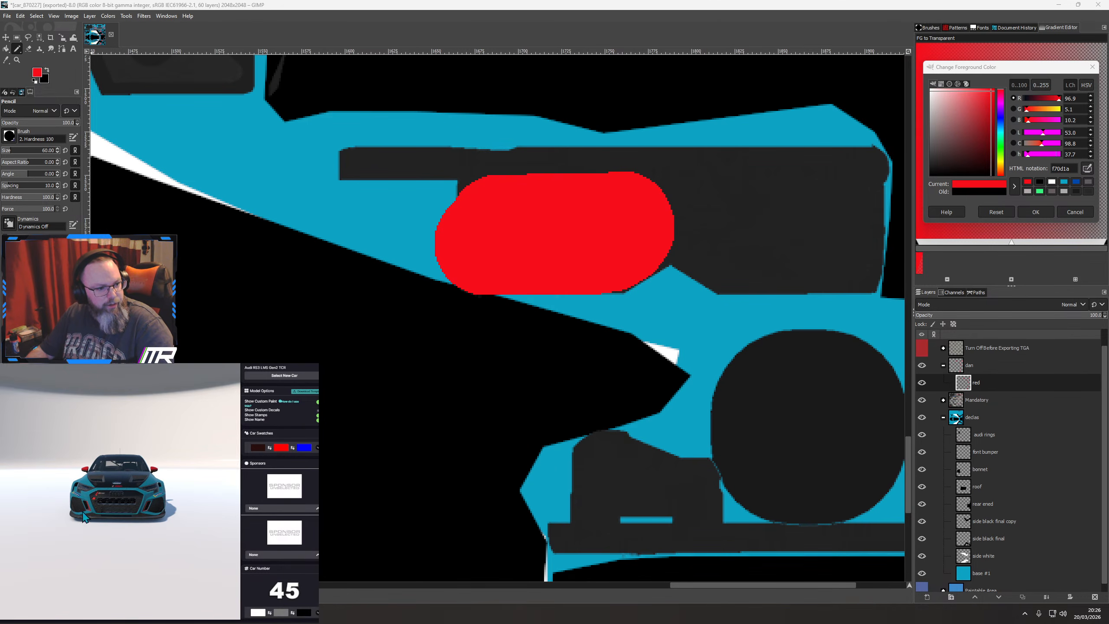
{"action": "scroll", "coordinate": [107, 507], "scroll_direction": "up", "scroll_amount": 3}
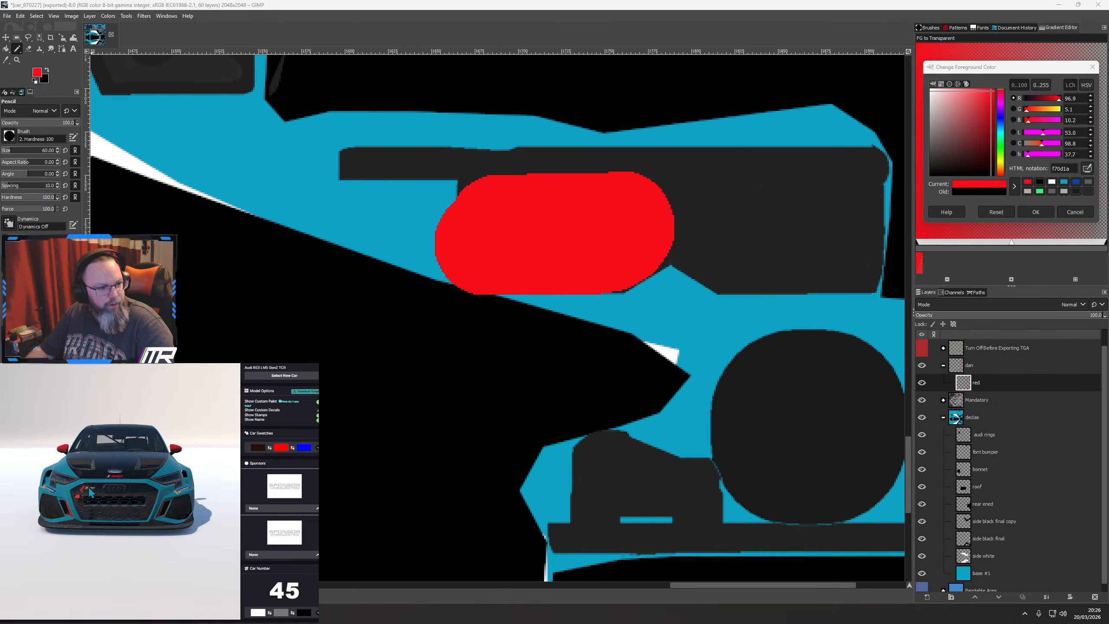
{"action": "scroll", "coordinate": [124, 529], "scroll_direction": "up", "scroll_amount": 3}
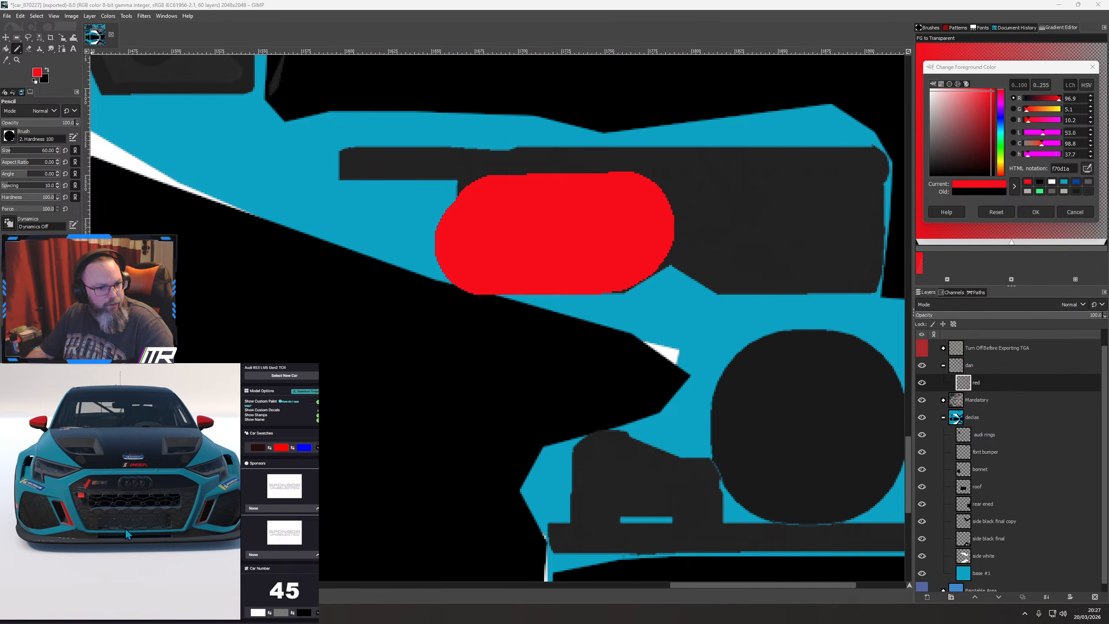
{"action": "left_click_drag", "start_coordinate": [125, 528], "coordinate": [122, 528]}
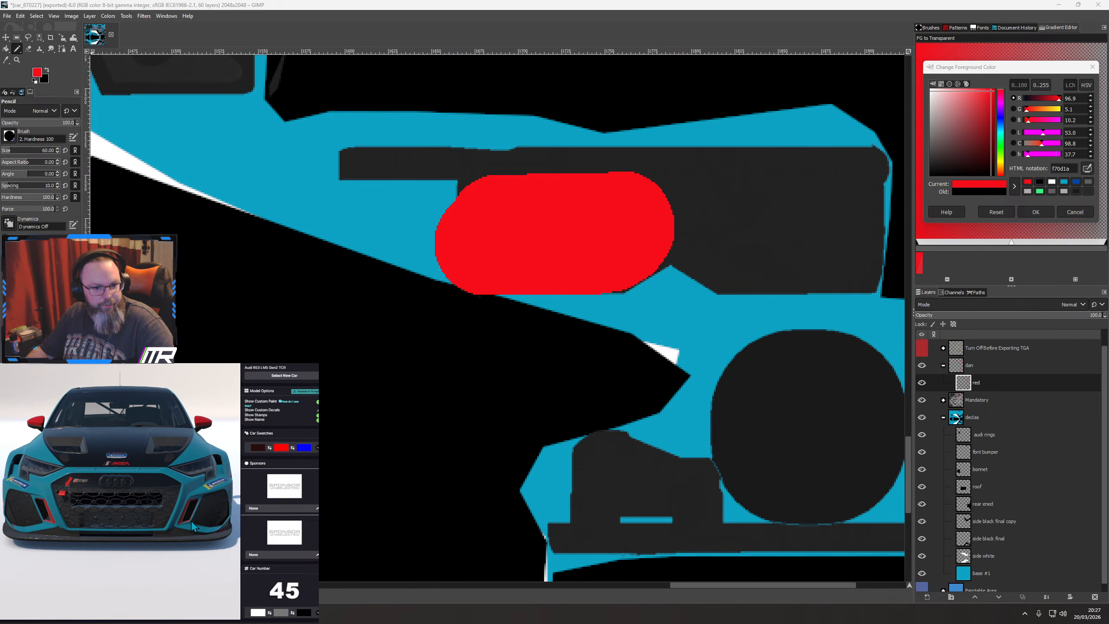
{"action": "scroll", "coordinate": [192, 524], "scroll_direction": "down", "scroll_amount": 3}
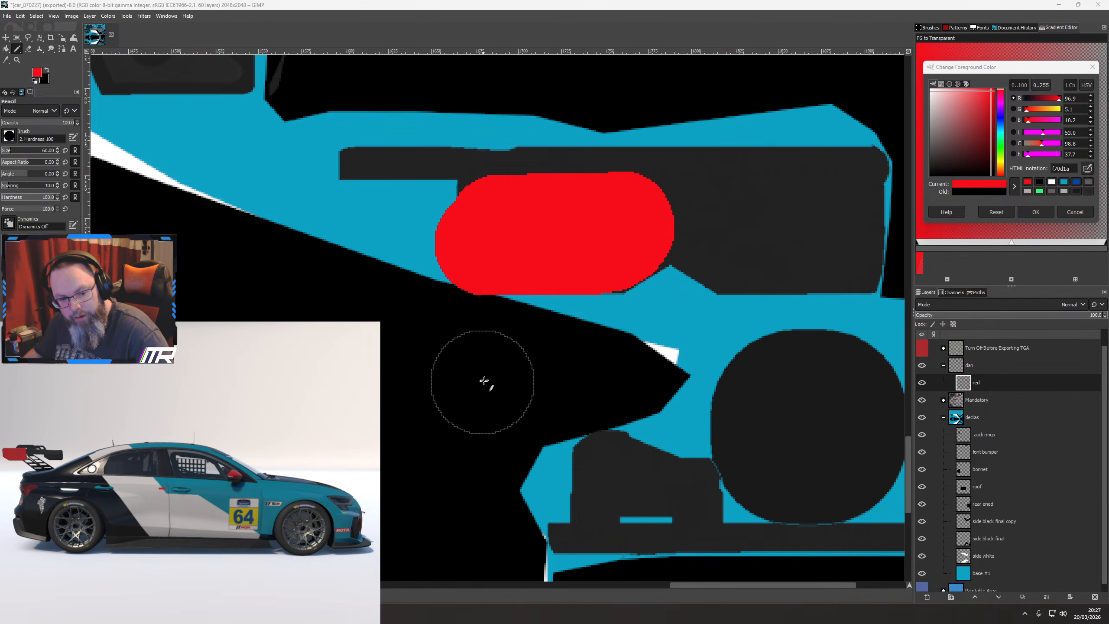
{"action": "scroll", "coordinate": [503, 367], "scroll_direction": "down", "scroll_amount": 3}
{"action": "scroll", "coordinate": [505, 365], "scroll_direction": "down", "scroll_amount": 1}
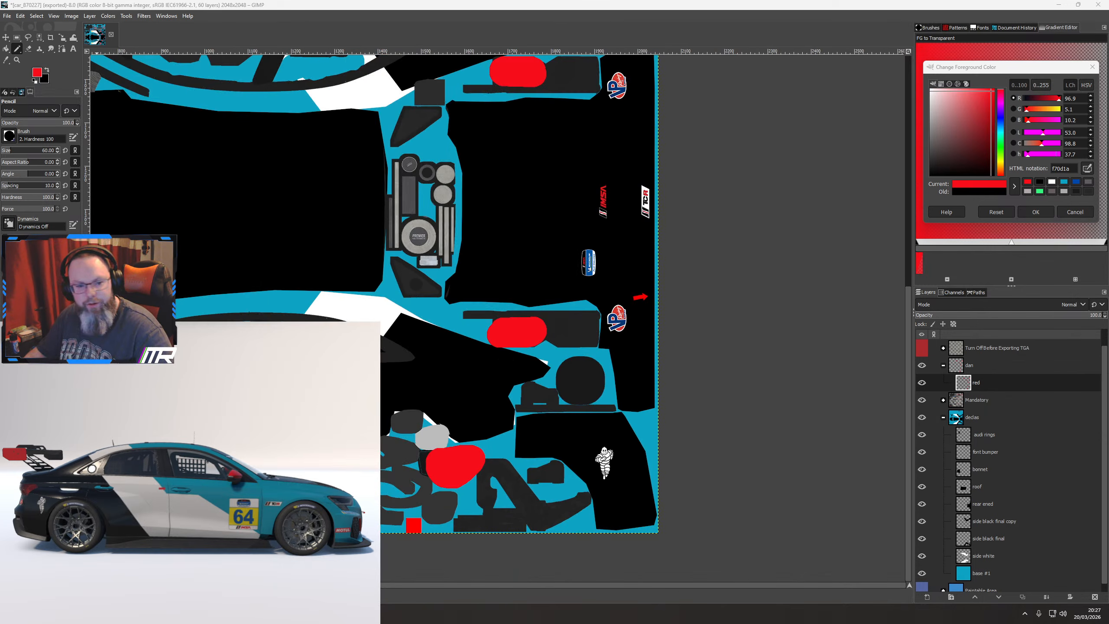
{"action": "left_click_drag", "start_coordinate": [274, 551], "coordinate": [100, 550]}
{"action": "scroll", "coordinate": [218, 544], "scroll_direction": "up", "scroll_amount": 5}
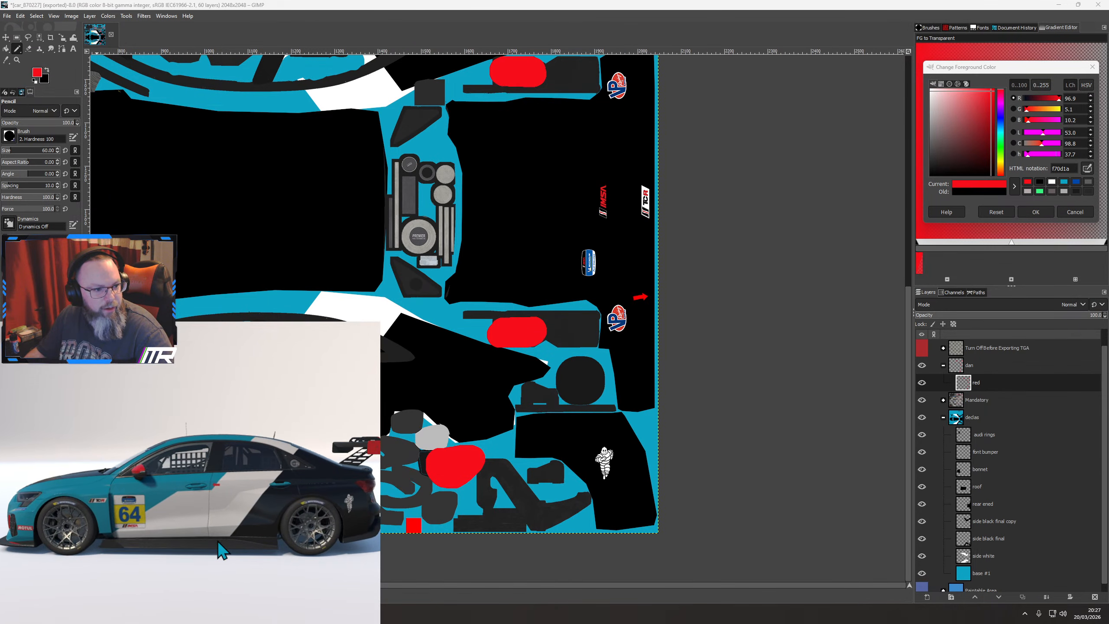
{"action": "left_click_drag", "start_coordinate": [235, 538], "coordinate": [79, 522]}
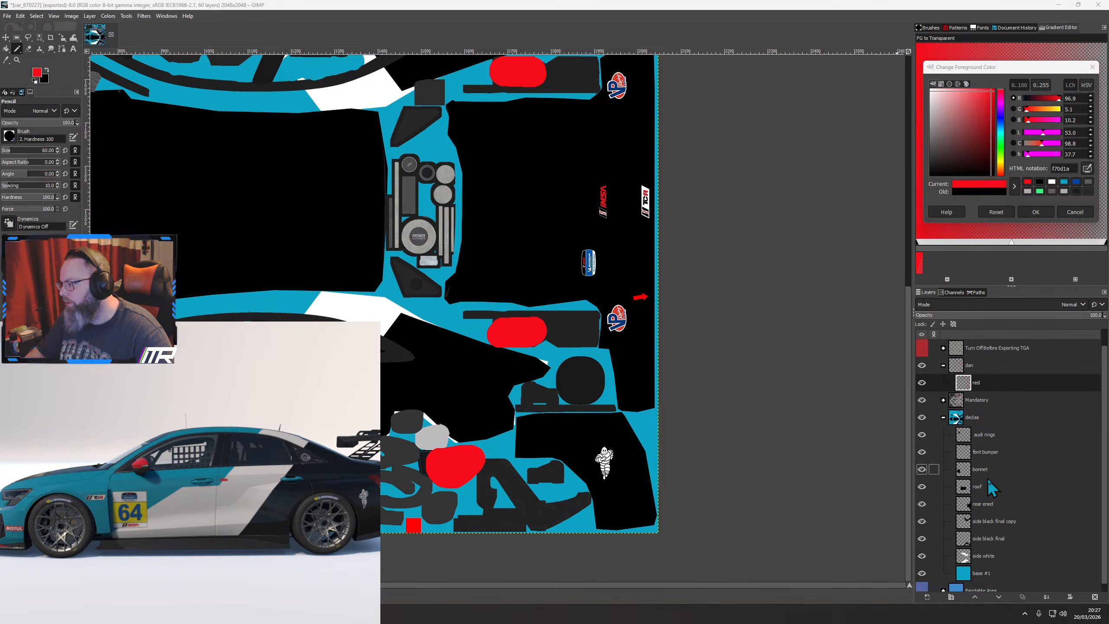
Delete the 'audi rings' and 'bonnet' layers, comparing the font bumper layer on and off
{"action": "left_click", "coordinate": [981, 439]}
{"action": "right_click", "coordinate": [981, 439]}
{"action": "left_click", "coordinate": [1008, 233]}
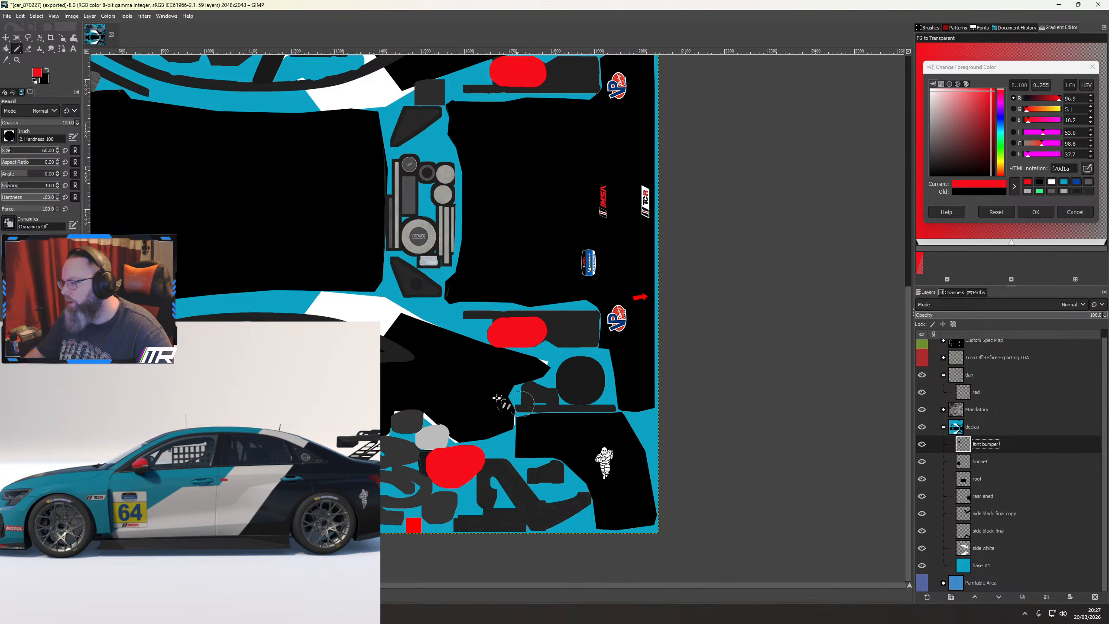
{"action": "scroll", "coordinate": [587, 391], "scroll_direction": "down", "scroll_amount": 4}
{"action": "left_click", "coordinate": [922, 444]}
{"action": "left_click", "coordinate": [922, 445]}
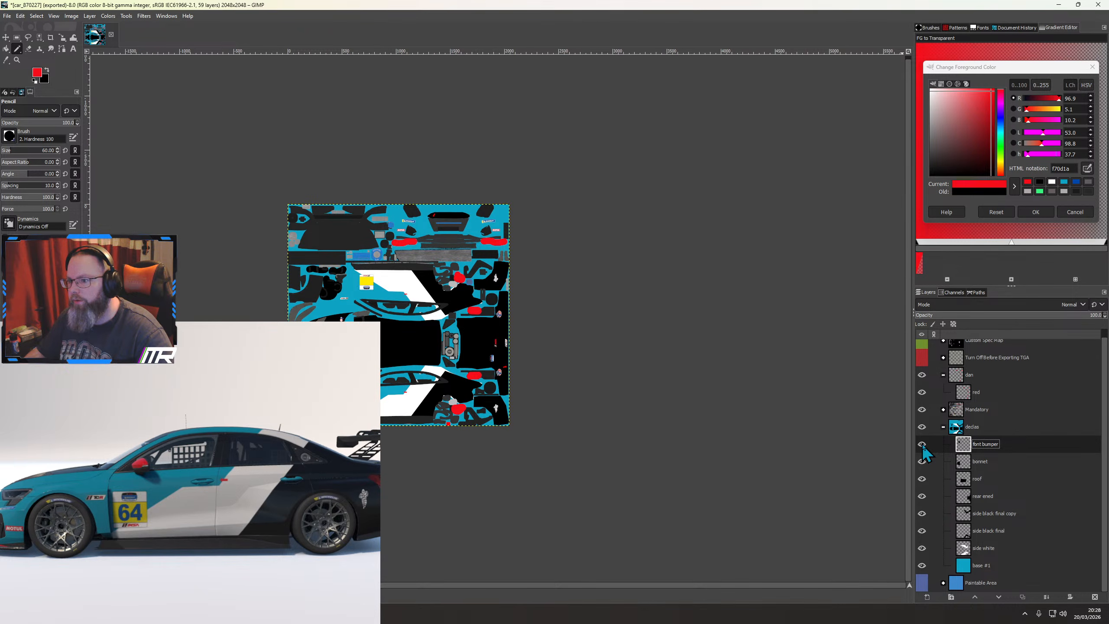
{"action": "left_click", "coordinate": [923, 445]}
{"action": "left_click", "coordinate": [922, 445]}
{"action": "left_click", "coordinate": [923, 445]}
{"action": "left_click", "coordinate": [922, 445]}
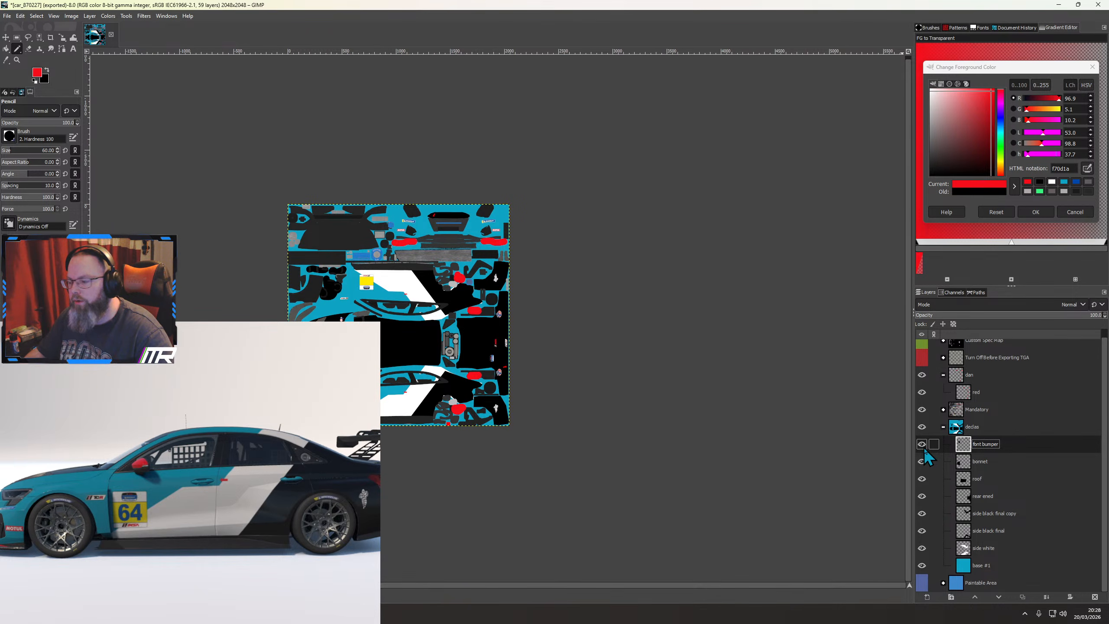
{"action": "right_click", "coordinate": [981, 463]}
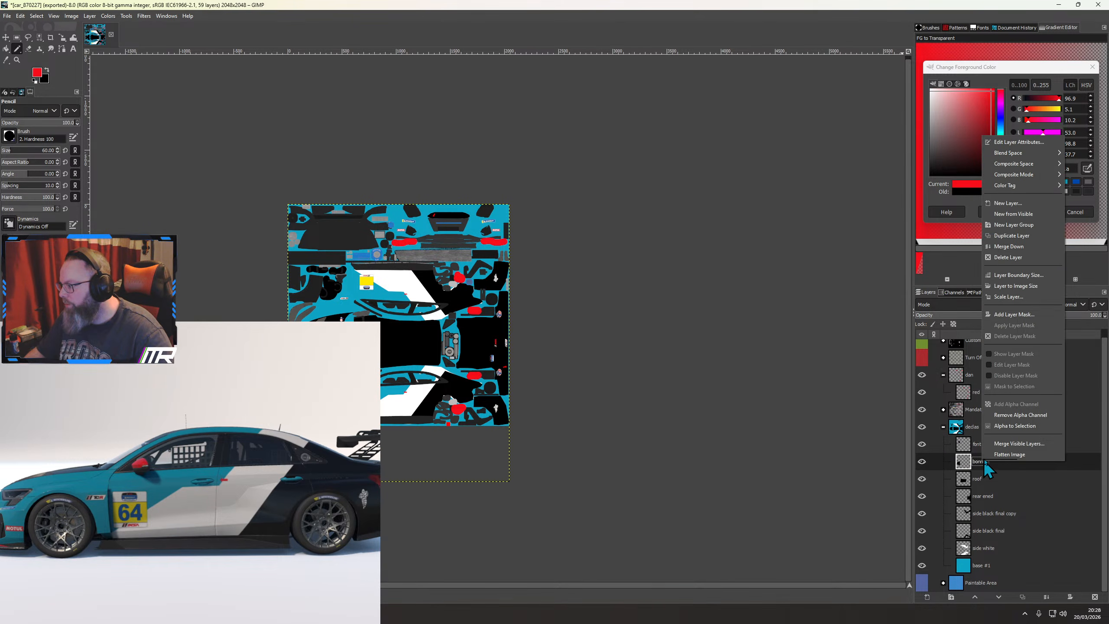
{"action": "left_click", "coordinate": [1018, 258]}
Merge roof, 'rear ened' and 'side black final copy' down into side black final
{"action": "right_click", "coordinate": [975, 470]}
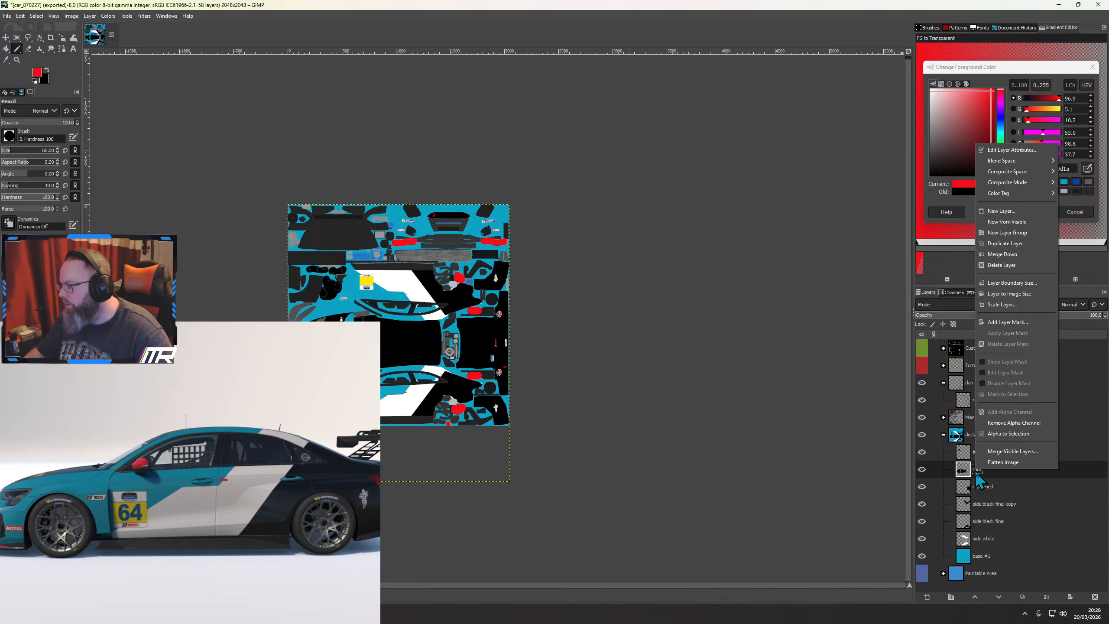
{"action": "left_click", "coordinate": [1004, 255]}
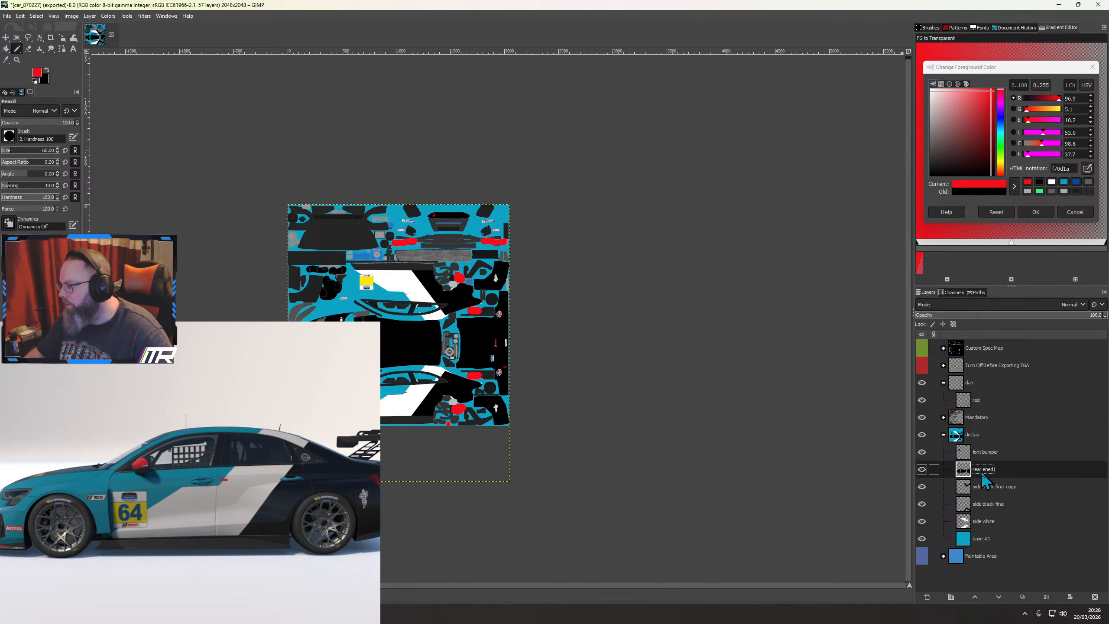
{"action": "right_click", "coordinate": [981, 470]}
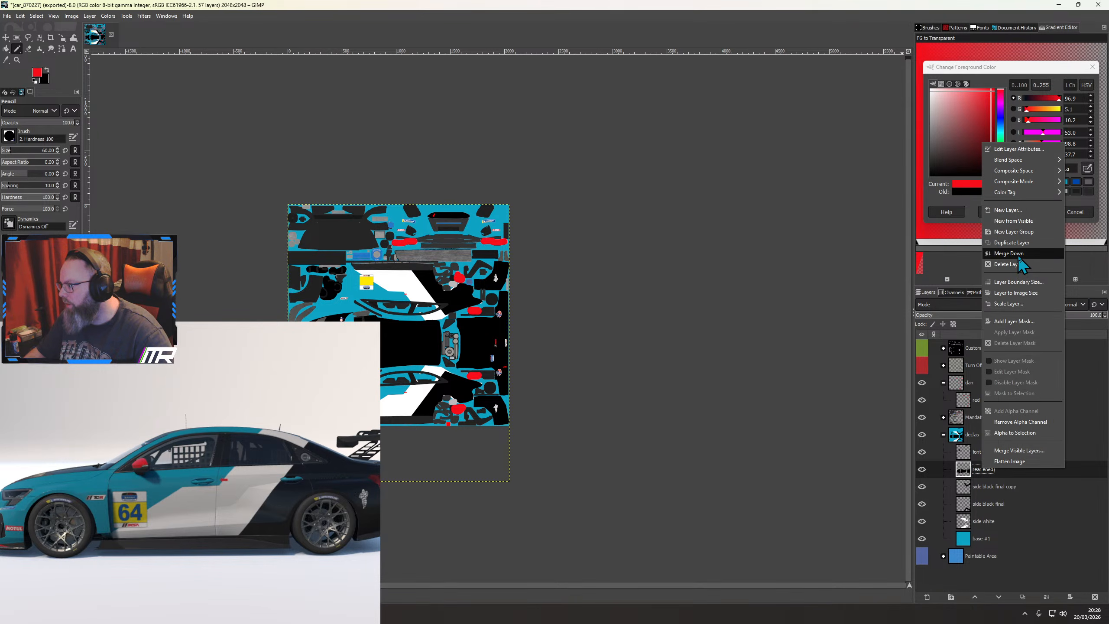
{"action": "left_click", "coordinate": [1018, 254]}
{"action": "right_click", "coordinate": [984, 469]}
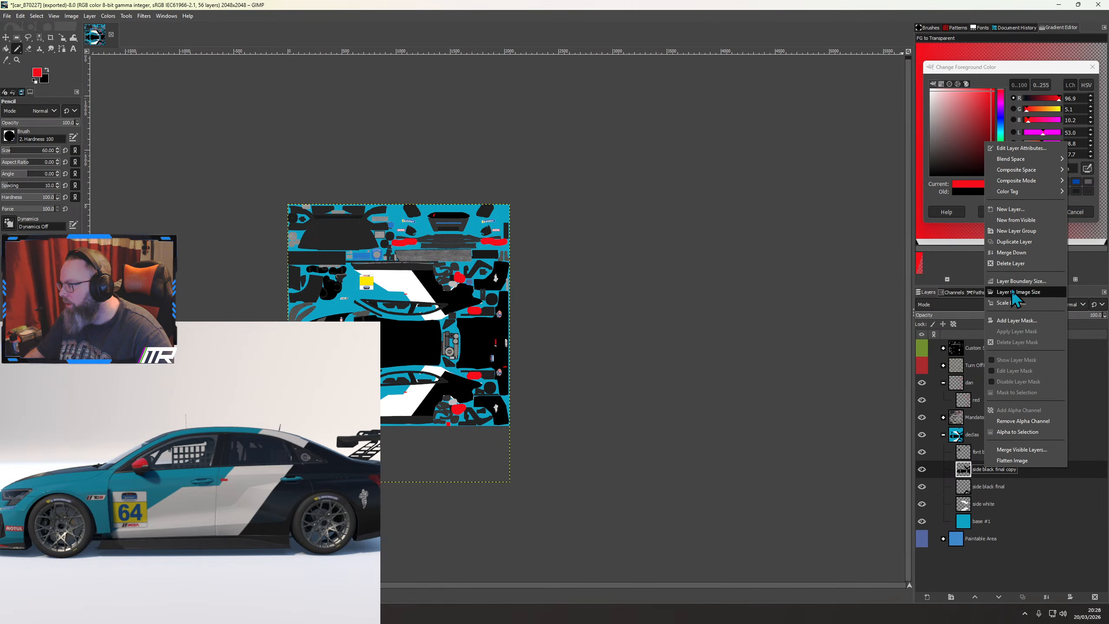
{"action": "left_click", "coordinate": [1011, 257]}
{"action": "left_click", "coordinate": [985, 485]}
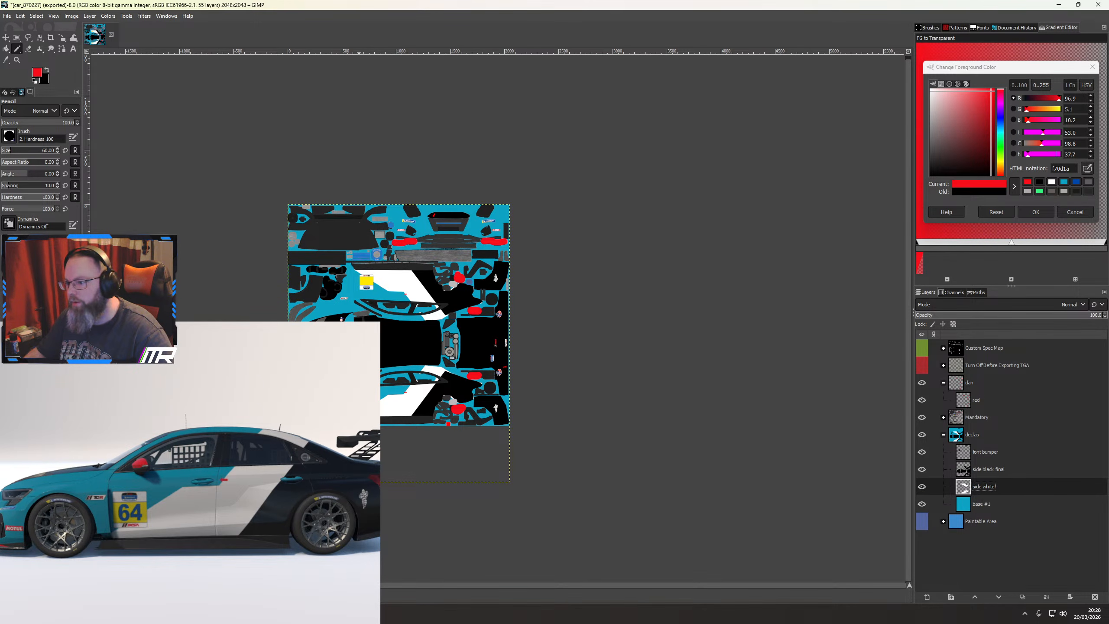
{"action": "scroll", "coordinate": [384, 364], "scroll_direction": "up", "scroll_amount": 3}
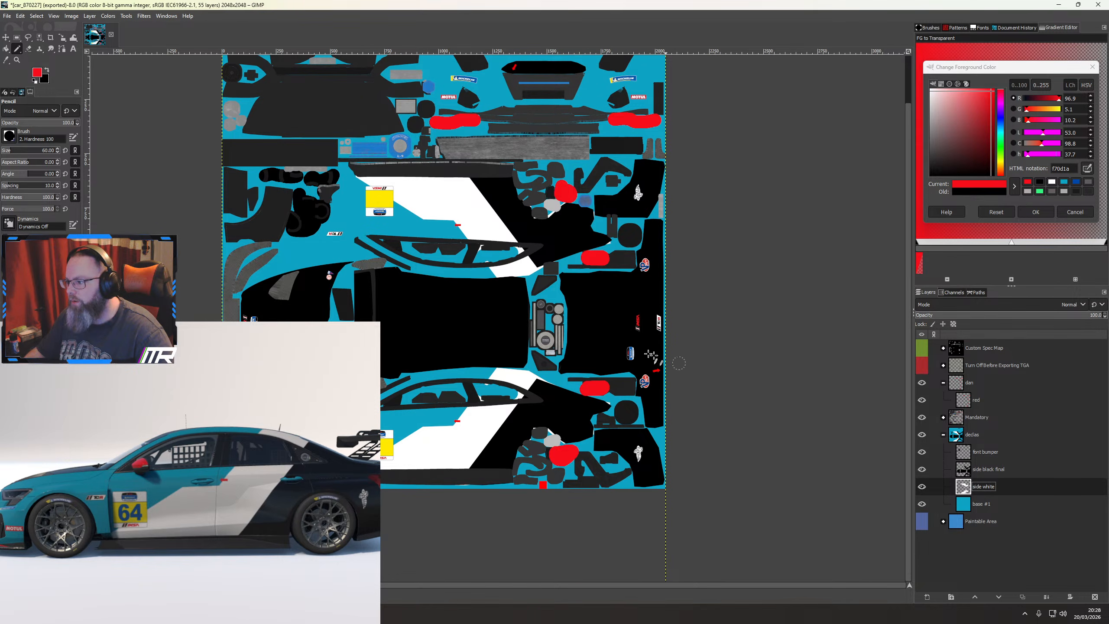
Open texture.xcf from Desktop > IRacing > SENTINALL as a new layer
{"action": "left_click", "coordinate": [7, 17]}
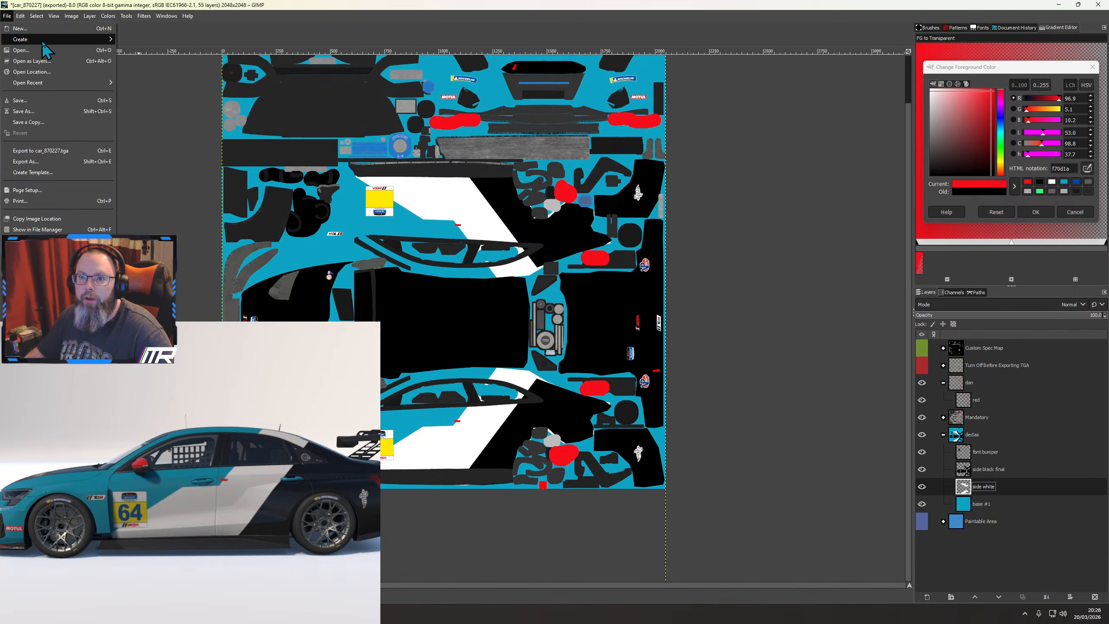
{"action": "left_click", "coordinate": [32, 61]}
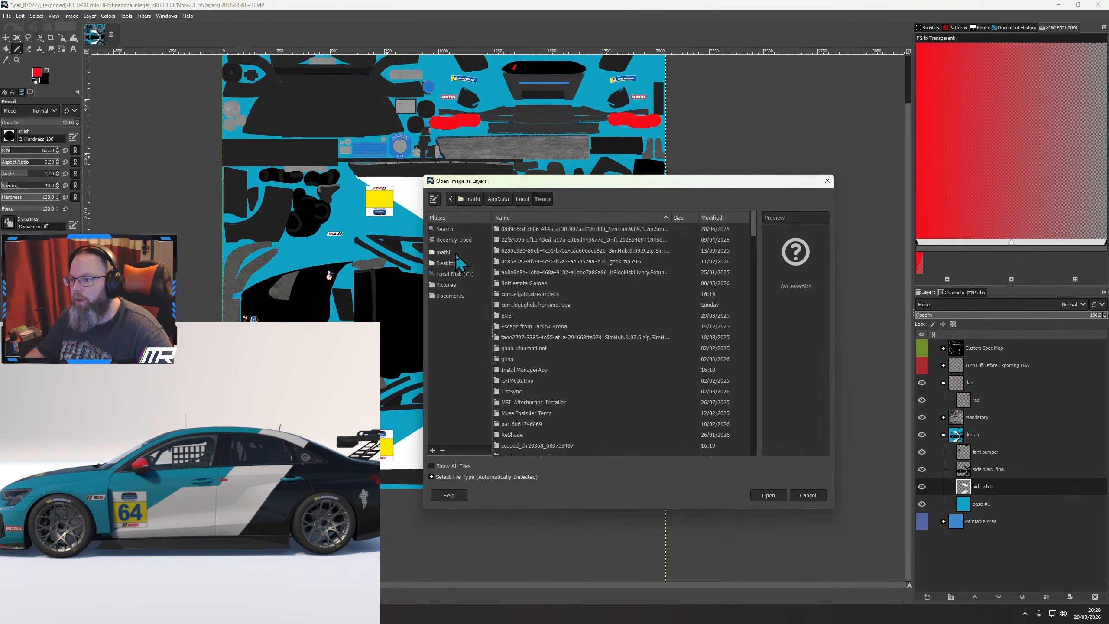
{"action": "left_click", "coordinate": [449, 263]}
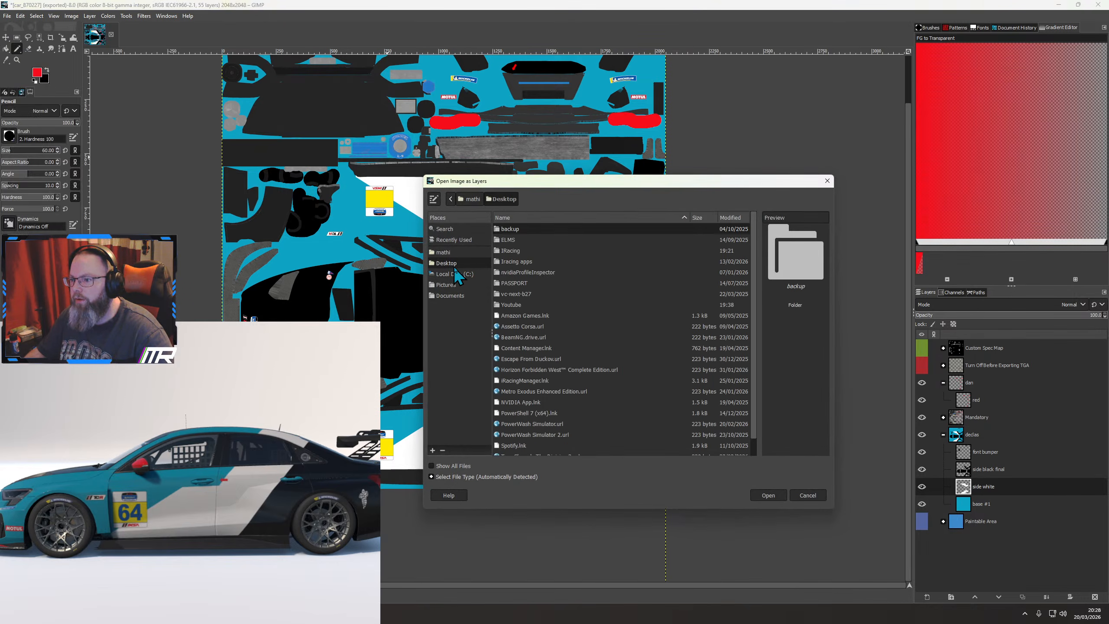
{"action": "double_click", "coordinate": [517, 258]}
{"action": "left_click", "coordinate": [504, 199]}
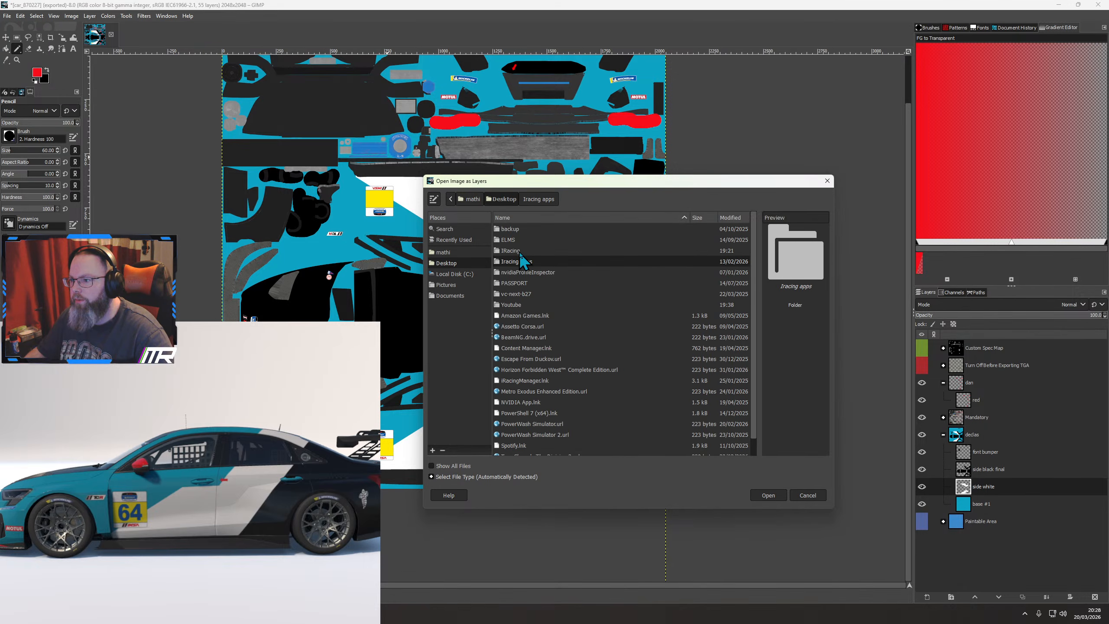
{"action": "double_click", "coordinate": [514, 255]}
{"action": "double_click", "coordinate": [515, 273]}
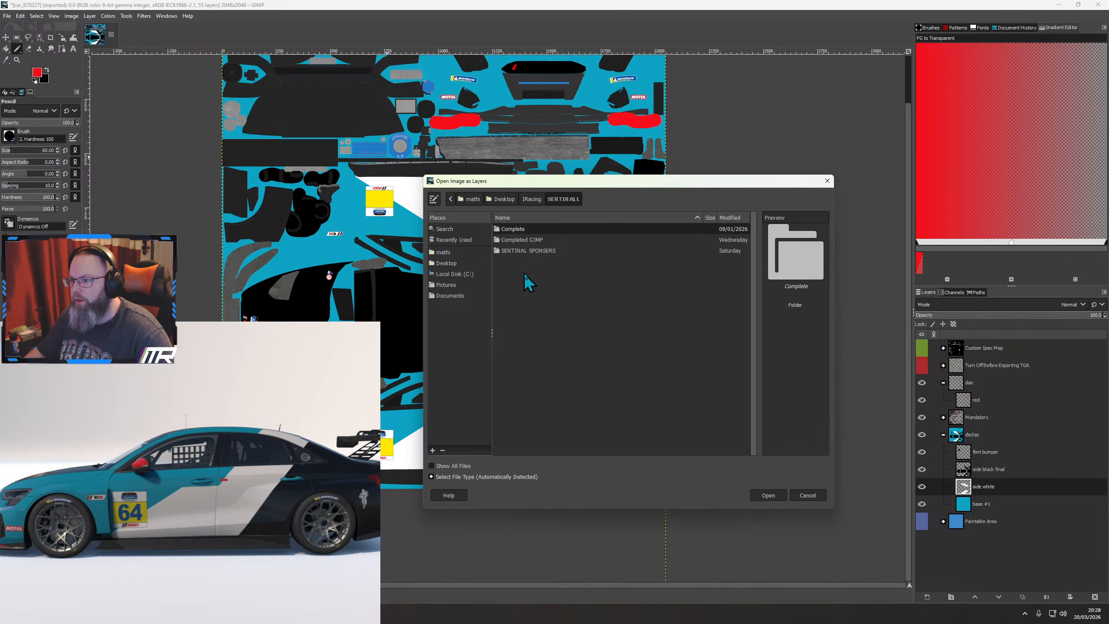
{"action": "double_click", "coordinate": [518, 250]}
{"action": "double_click", "coordinate": [515, 370]}
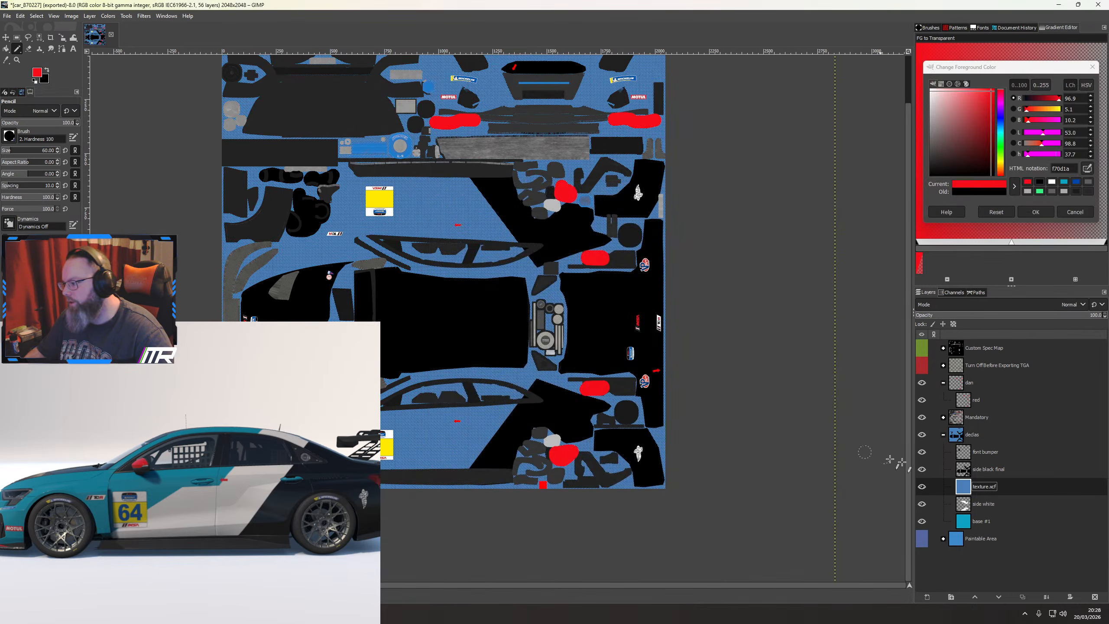
Move texture.xcf above the font bumper layer and clear the selection
{"action": "right_click", "coordinate": [988, 504]}
{"action": "left_click", "coordinate": [1024, 479]}
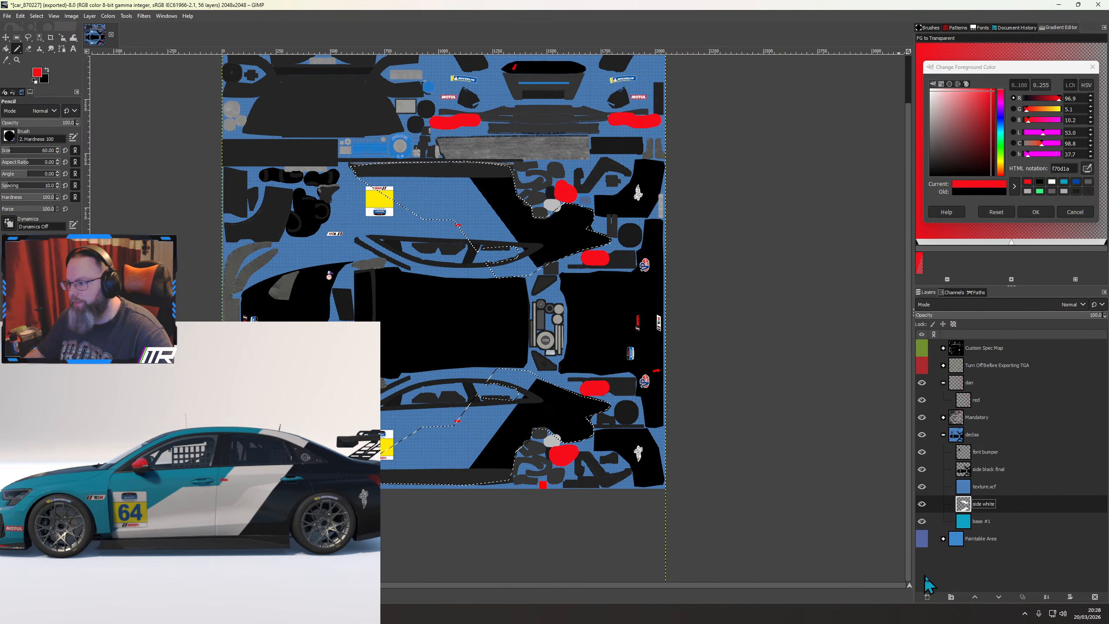
{"action": "left_click_drag", "start_coordinate": [988, 488], "coordinate": [978, 450]}
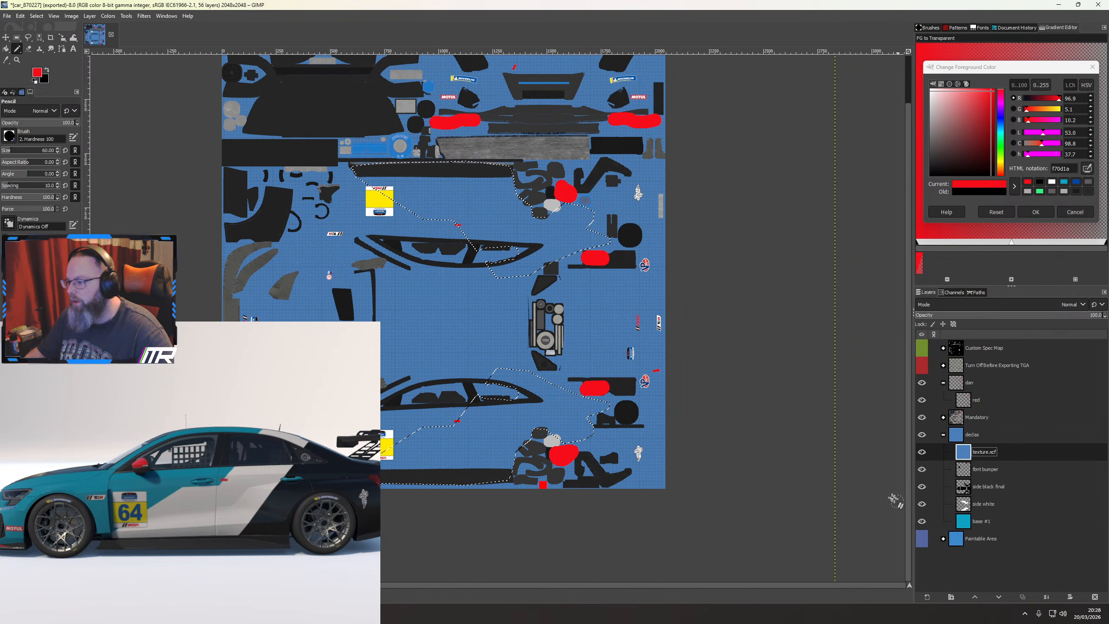
{"action": "right_click", "coordinate": [491, 367]}
{"action": "mouse_move", "coordinate": [526, 404]}
{"action": "left_click", "coordinate": [598, 423]}
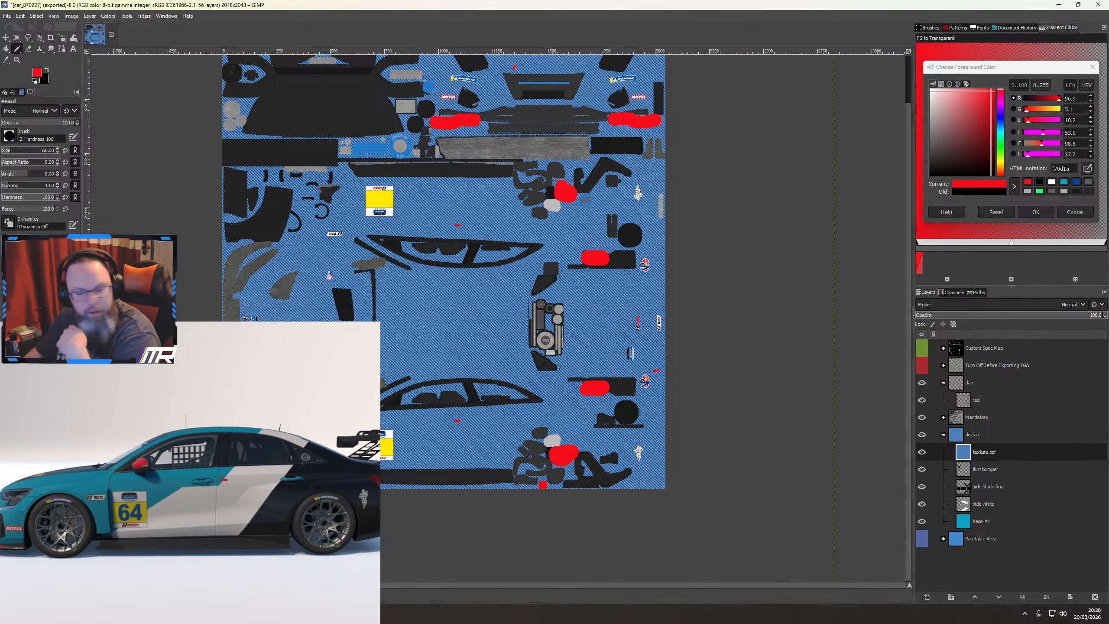
Duplicate texture.xcf, move the copy to the bottom of the stack and hide it
{"action": "right_click", "coordinate": [987, 457]}
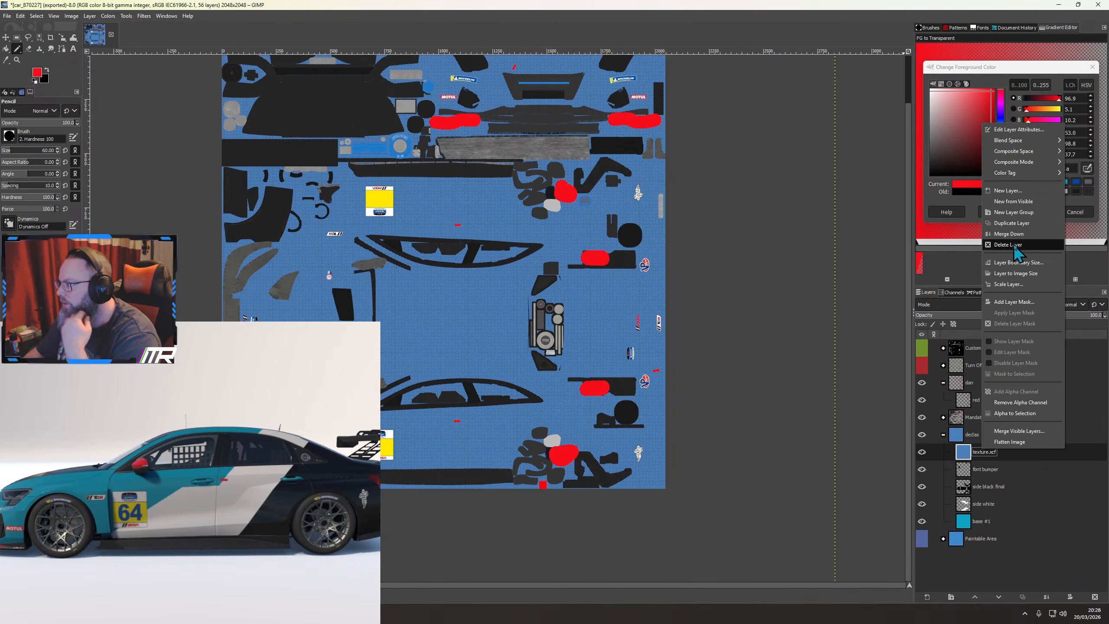
{"action": "left_click", "coordinate": [1011, 223]}
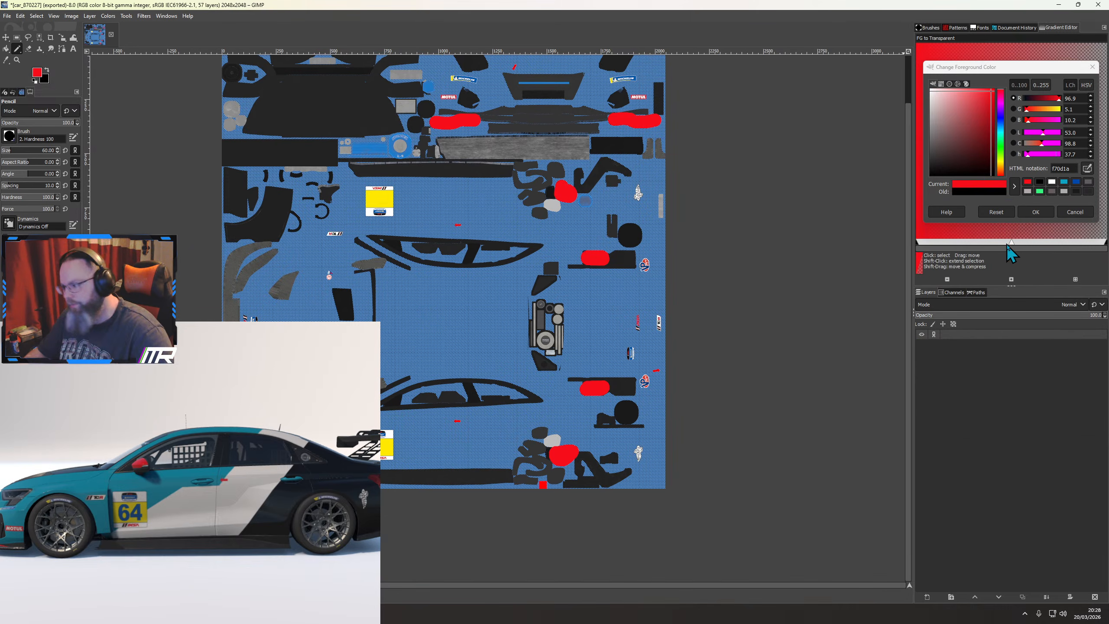
{"action": "key", "text": "ctrl+z"}
{"action": "right_click", "coordinate": [985, 454]}
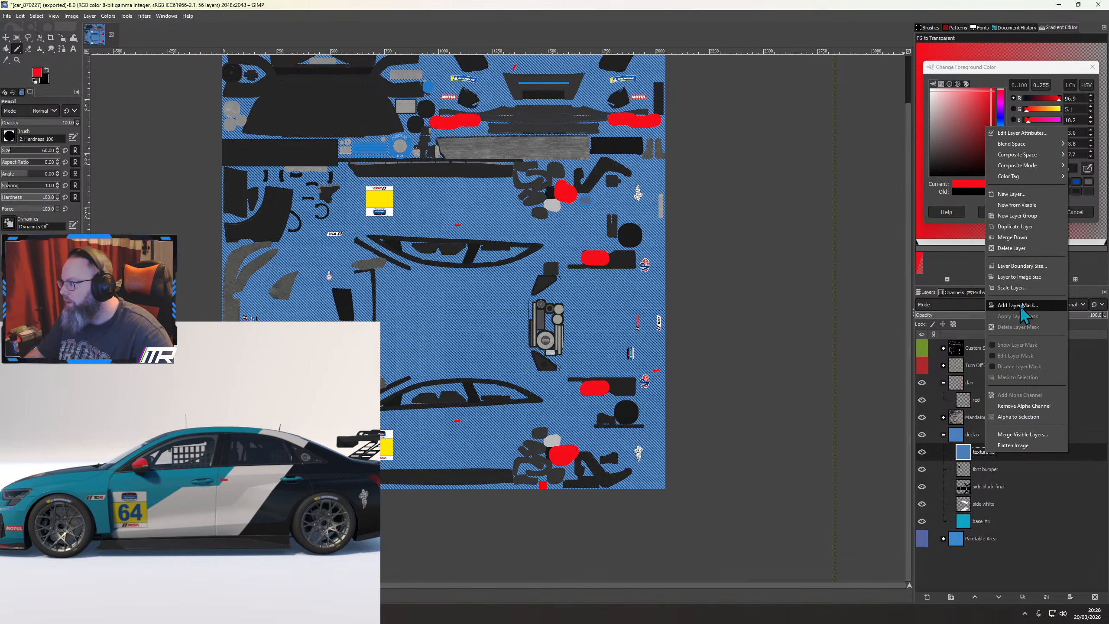
{"action": "left_click", "coordinate": [1017, 229]}
{"action": "left_click_drag", "start_coordinate": [993, 454], "coordinate": [982, 564]}
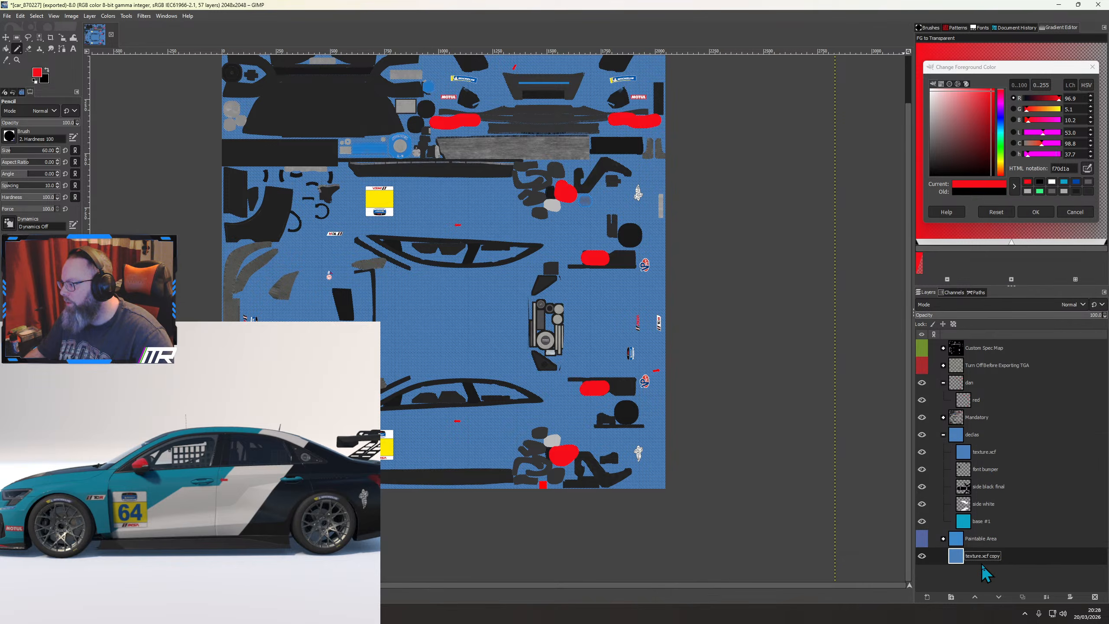
{"action": "left_click", "coordinate": [922, 557]}
Load the side white layer's alpha channel as a selection
{"action": "left_click", "coordinate": [986, 455]}
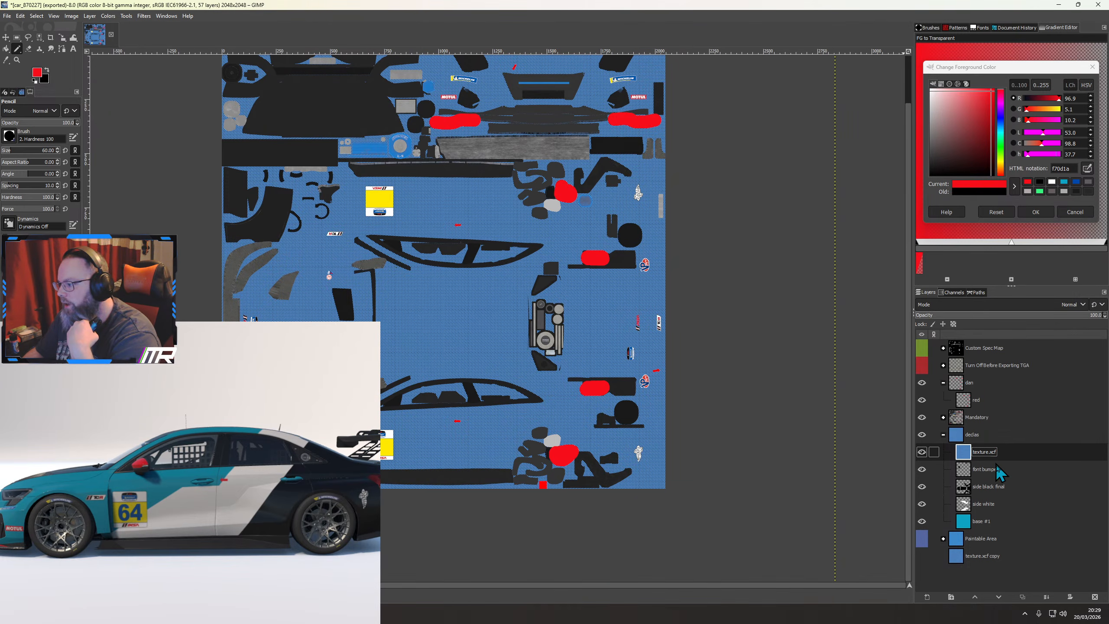
{"action": "left_click", "coordinate": [986, 503]}
{"action": "left_click", "coordinate": [989, 484]}
{"action": "left_click", "coordinate": [985, 471]}
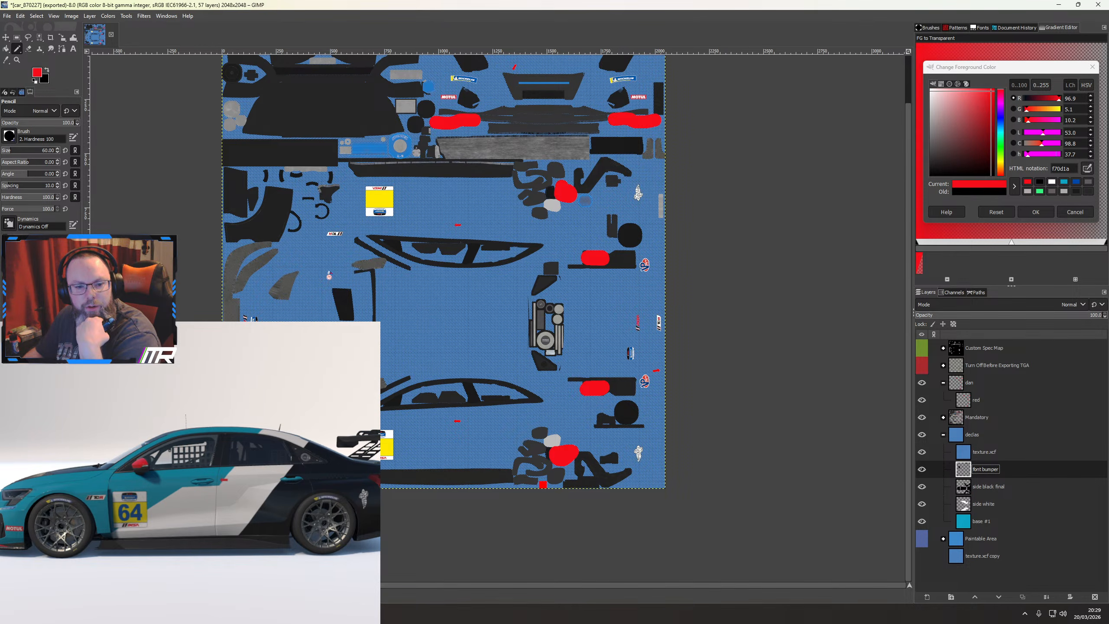
{"action": "left_click", "coordinate": [986, 505]}
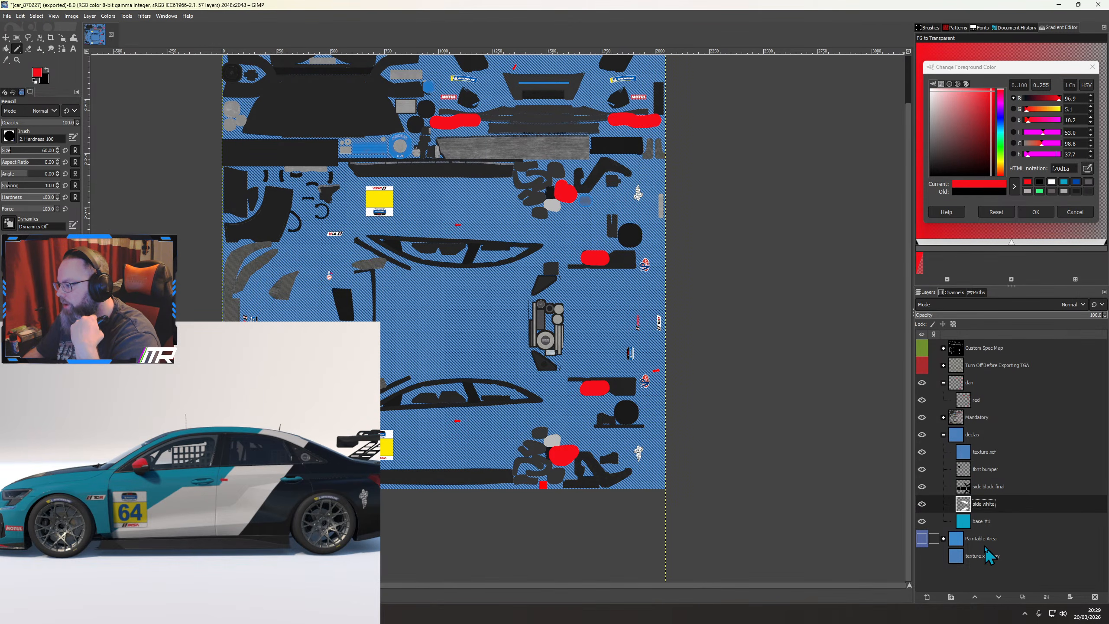
{"action": "right_click", "coordinate": [985, 513]}
{"action": "left_click", "coordinate": [1019, 478]}
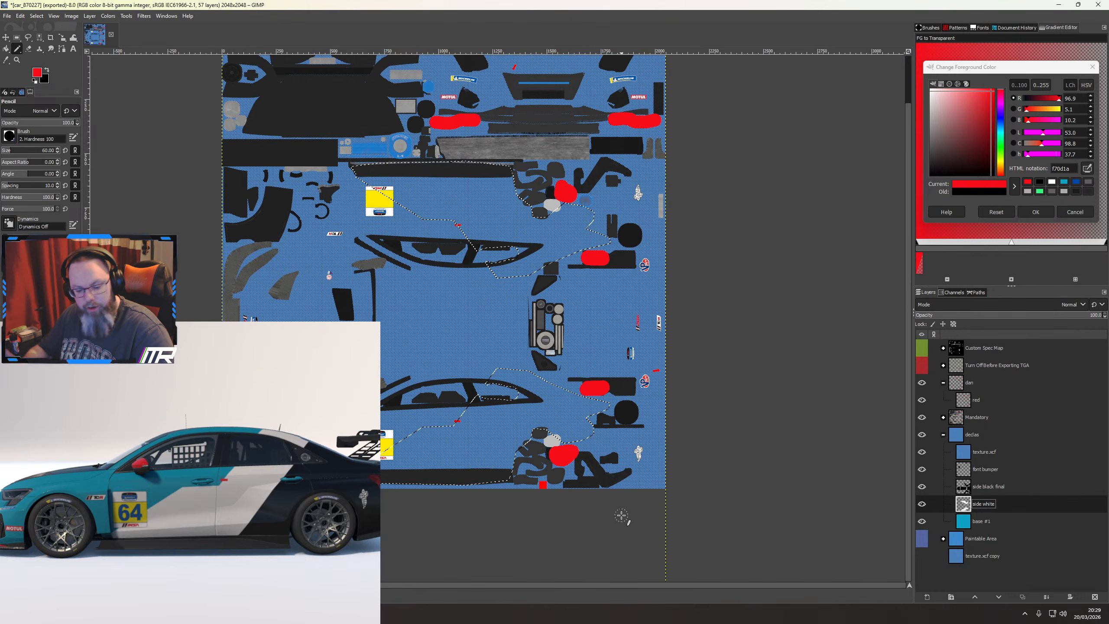
Try a first paste as a new layer, then clear the selection and compare side white and texture visibility
{"action": "key", "text": "ctrl+v"}
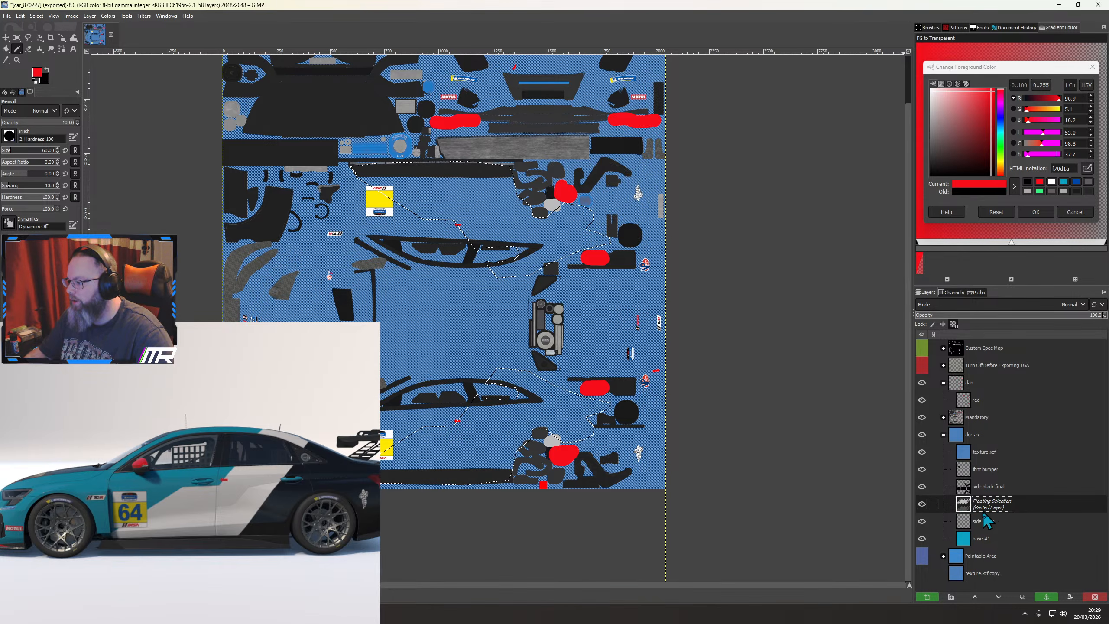
{"action": "left_click", "coordinate": [927, 598]}
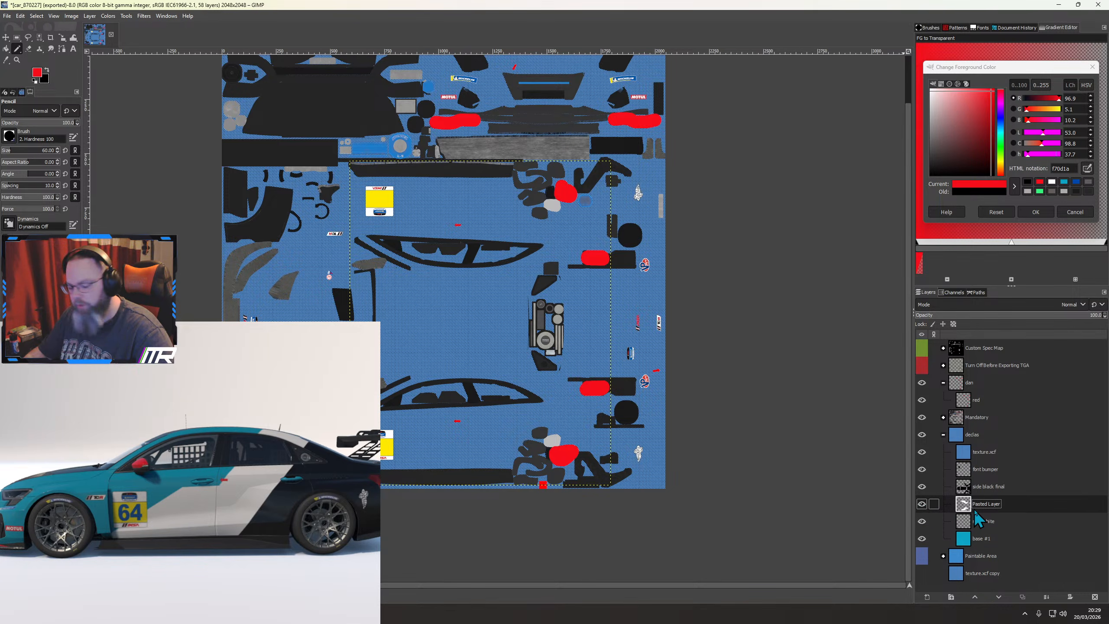
{"action": "key", "text": "ctrl+h"}
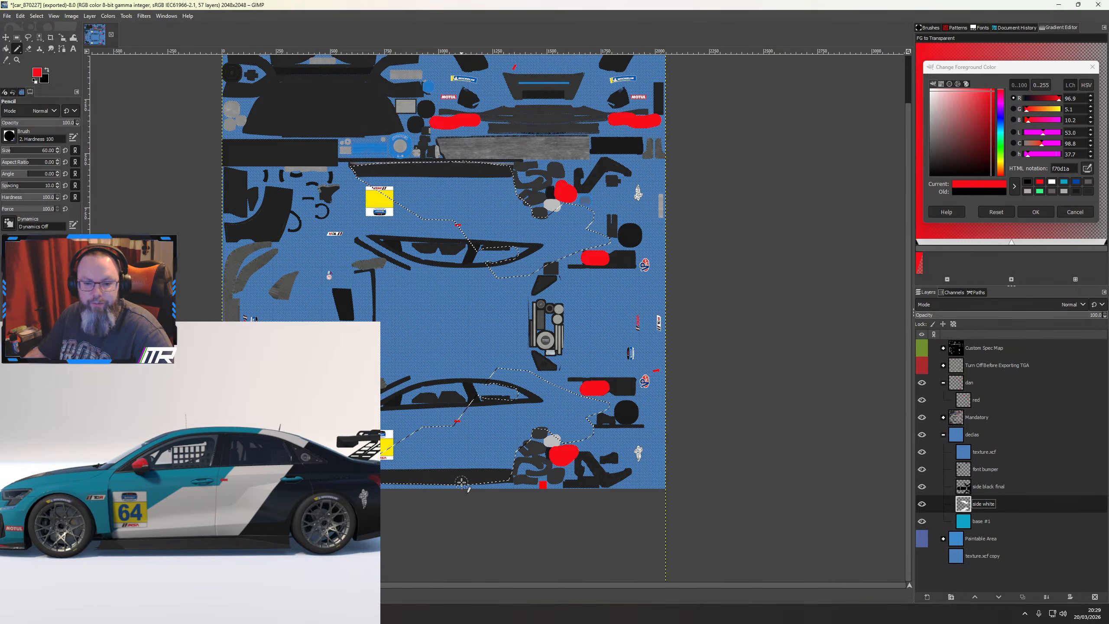
{"action": "right_click", "coordinate": [498, 341]}
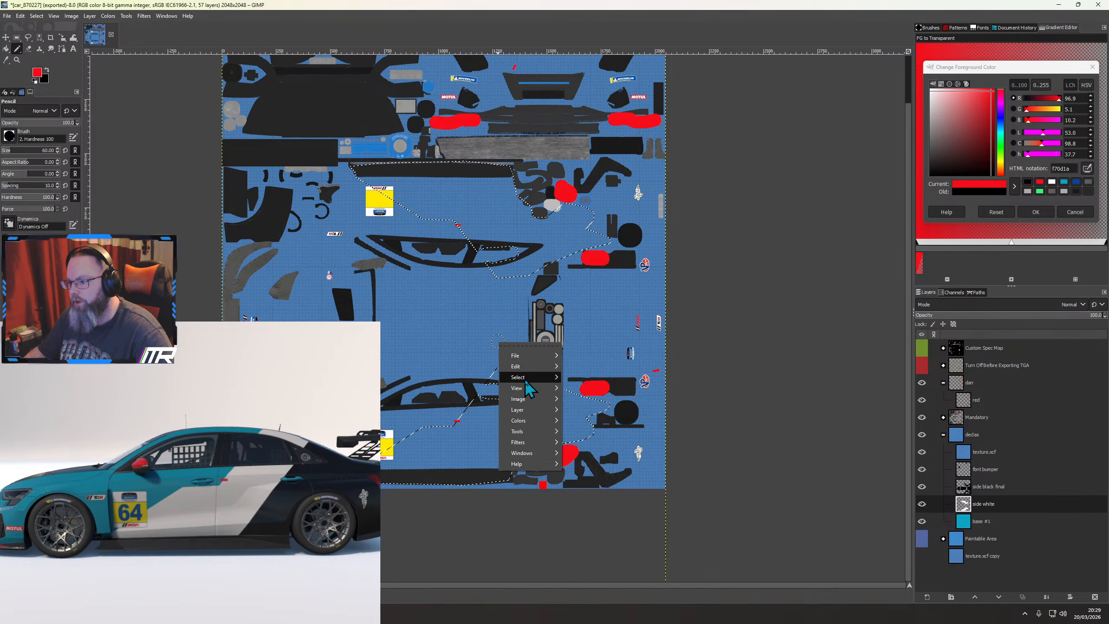
{"action": "mouse_move", "coordinate": [525, 378]}
{"action": "left_click", "coordinate": [580, 390]}
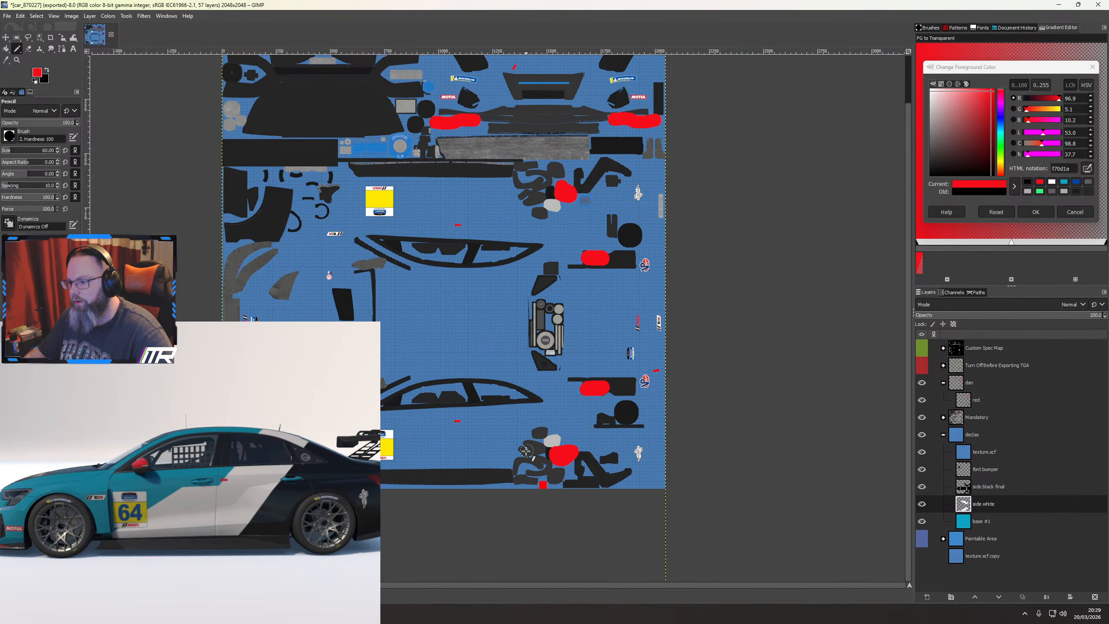
{"action": "right_click", "coordinate": [982, 507]}
{"action": "left_click", "coordinate": [939, 510]}
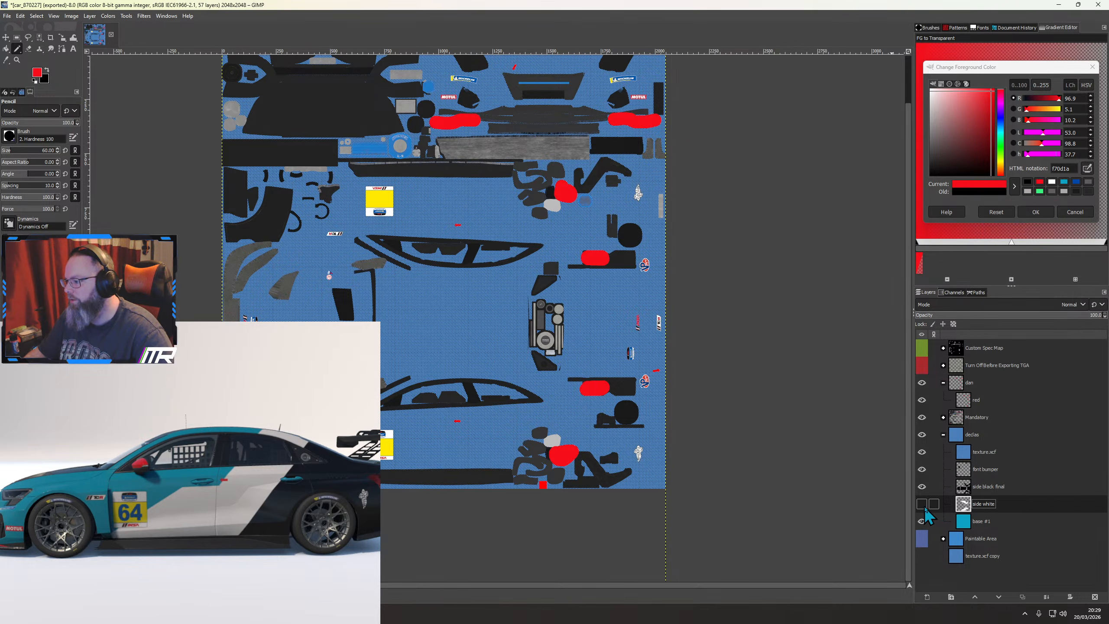
{"action": "left_click", "coordinate": [922, 504]}
{"action": "left_click", "coordinate": [922, 452]}
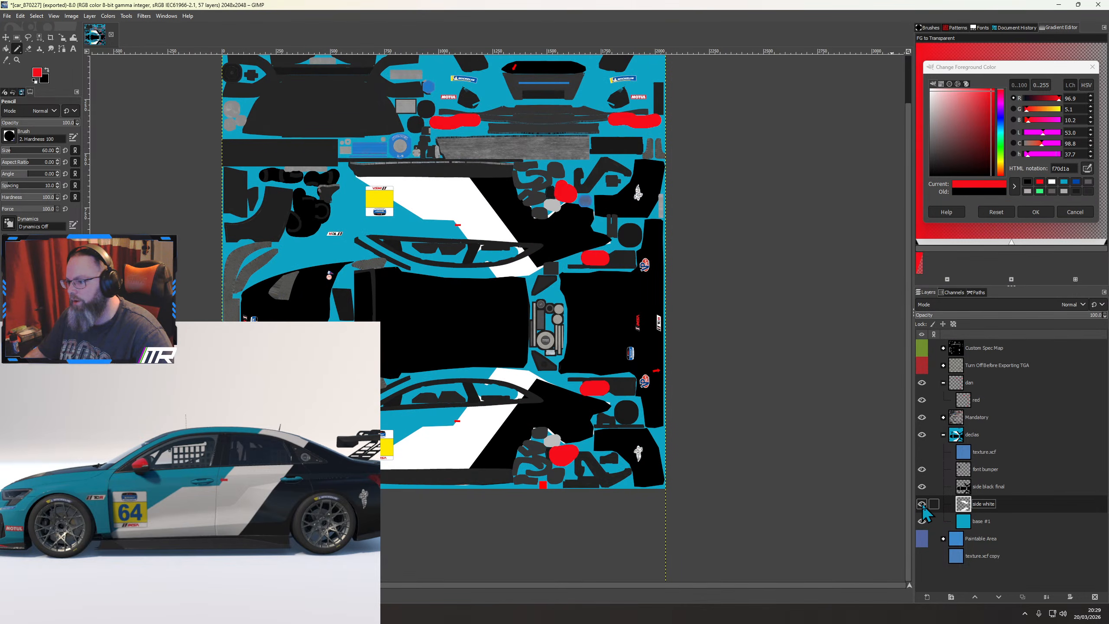
{"action": "left_click", "coordinate": [922, 505]}
{"action": "left_click", "coordinate": [922, 505]}
Cut the texture inside the side white shapes and paste it as its own layer
{"action": "right_click", "coordinate": [983, 507]}
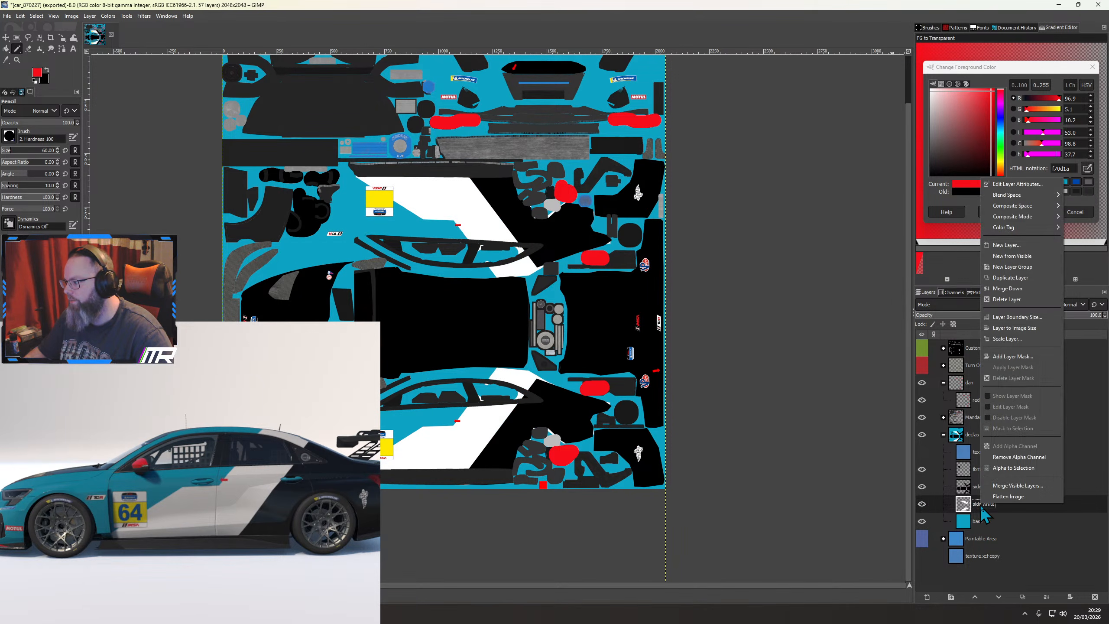
{"action": "left_click", "coordinate": [1012, 469]}
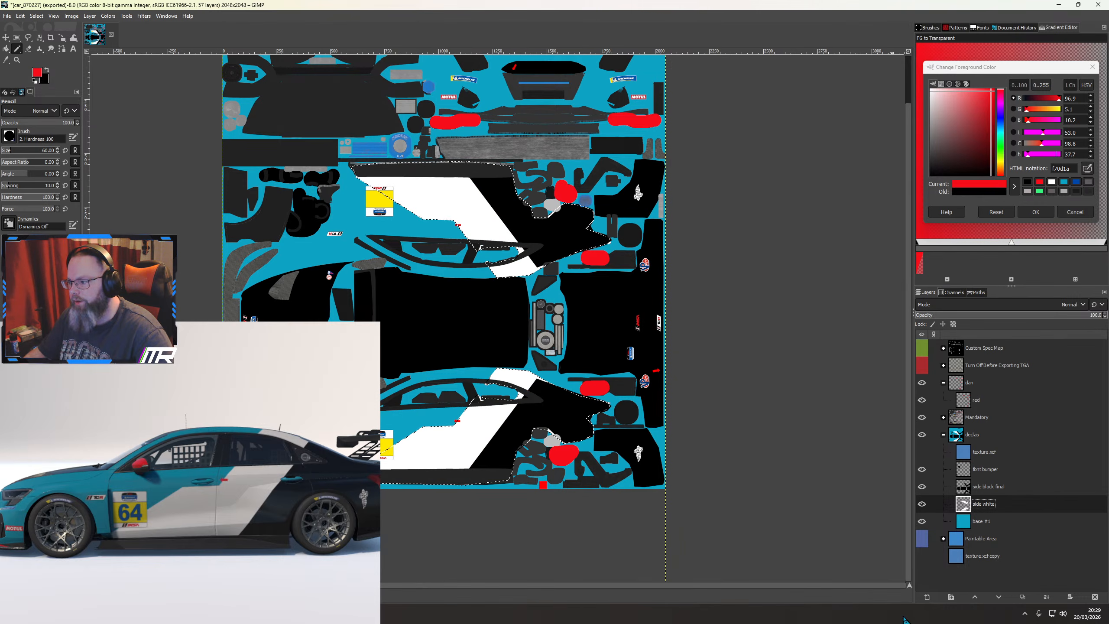
{"action": "left_click", "coordinate": [922, 452]}
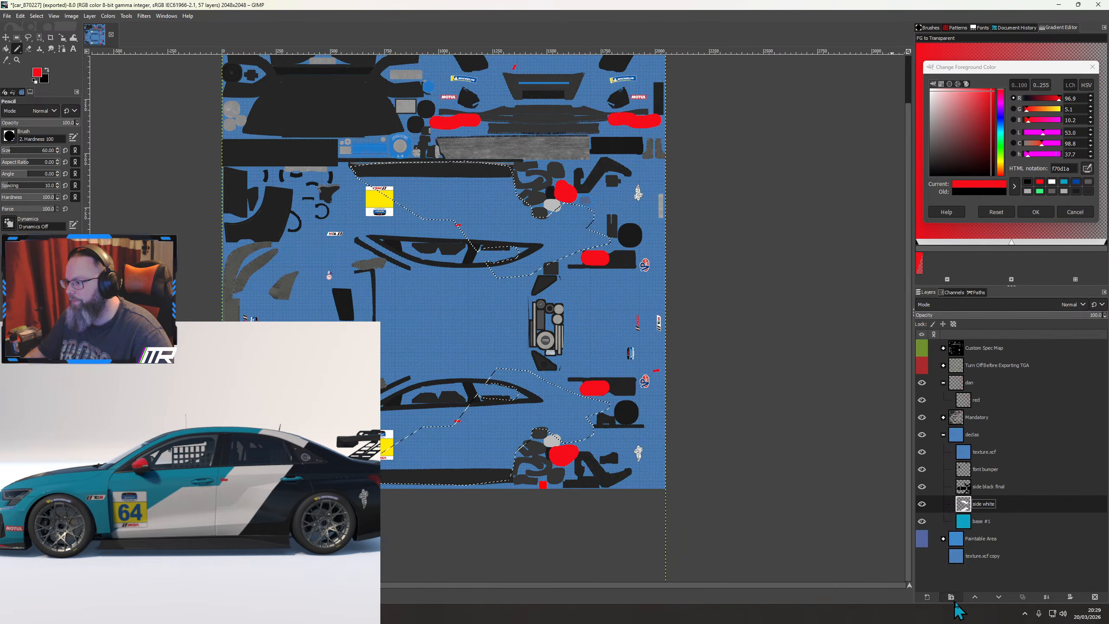
{"action": "left_click", "coordinate": [985, 454]}
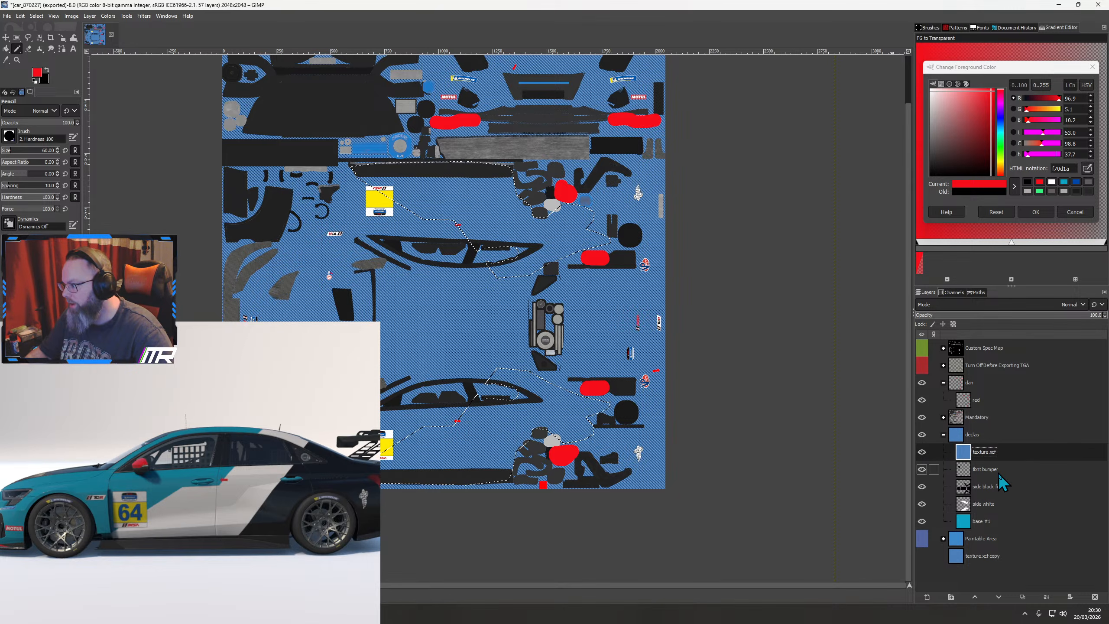
{"action": "key", "text": "Delete"}
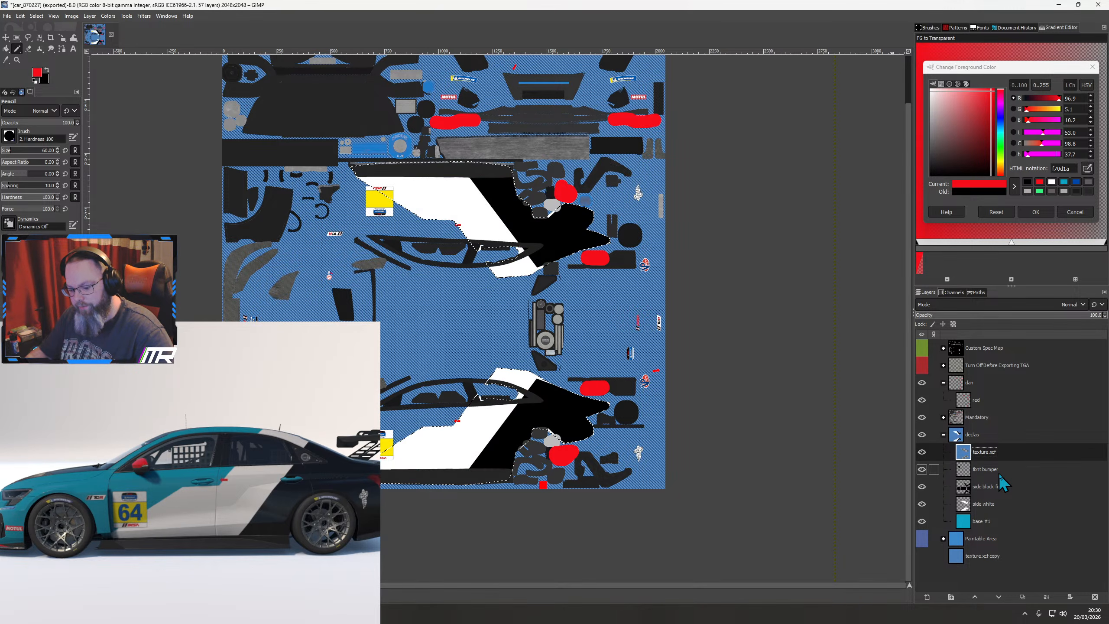
{"action": "key", "text": "ctrl+v"}
{"action": "left_click", "coordinate": [927, 597]}
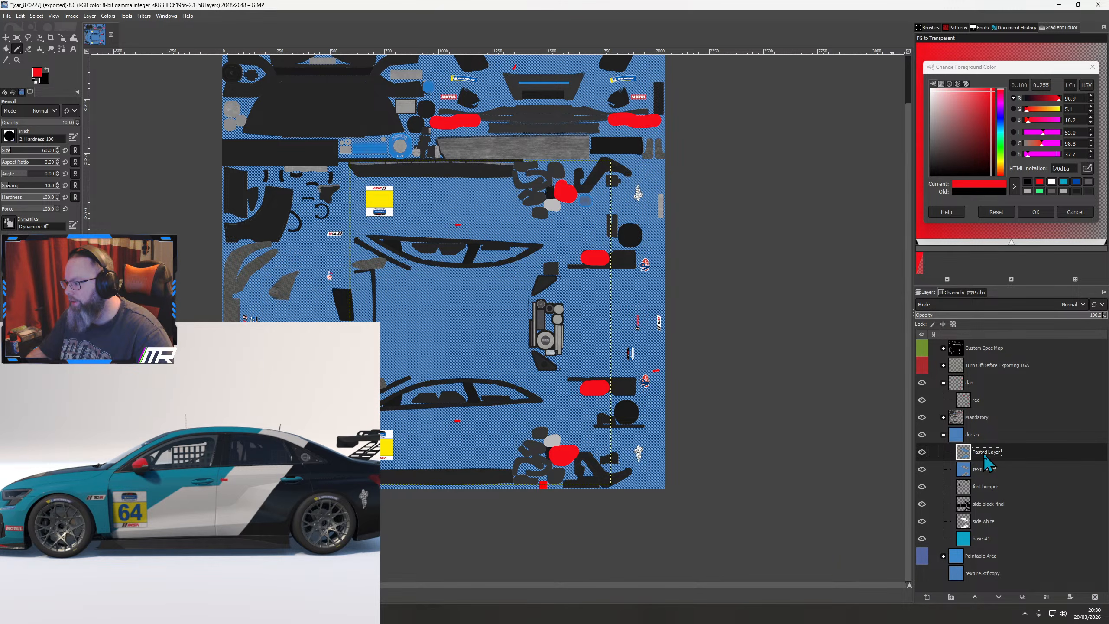
Move the pasted layer just above side white and set its opacity to 30
{"action": "left_click_drag", "start_coordinate": [985, 456], "coordinate": [987, 514]}
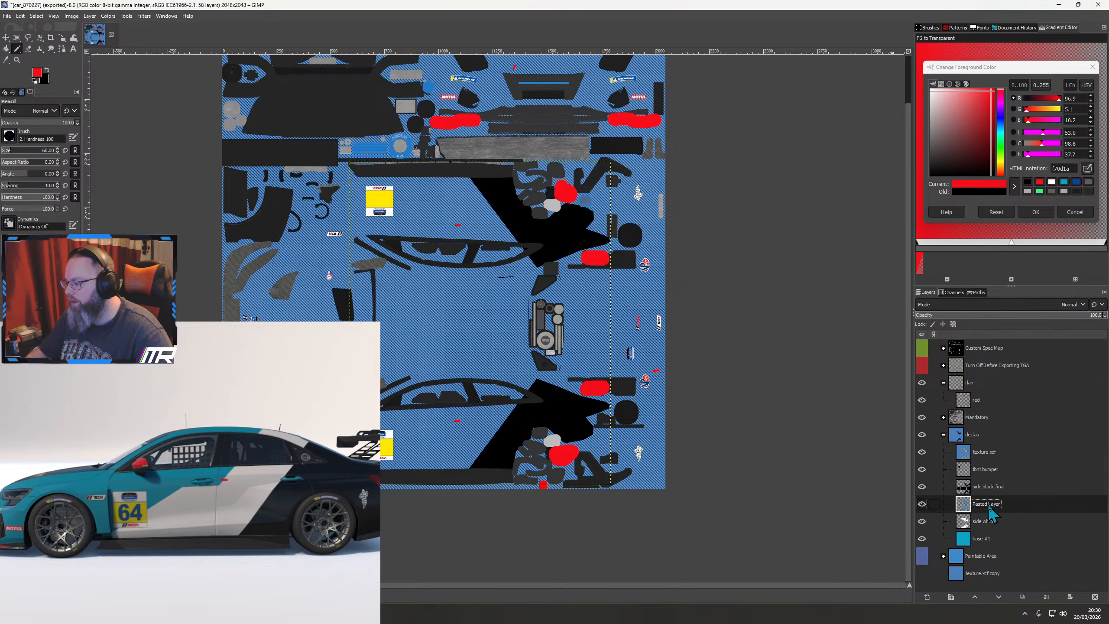
{"action": "left_click", "coordinate": [1097, 315]}
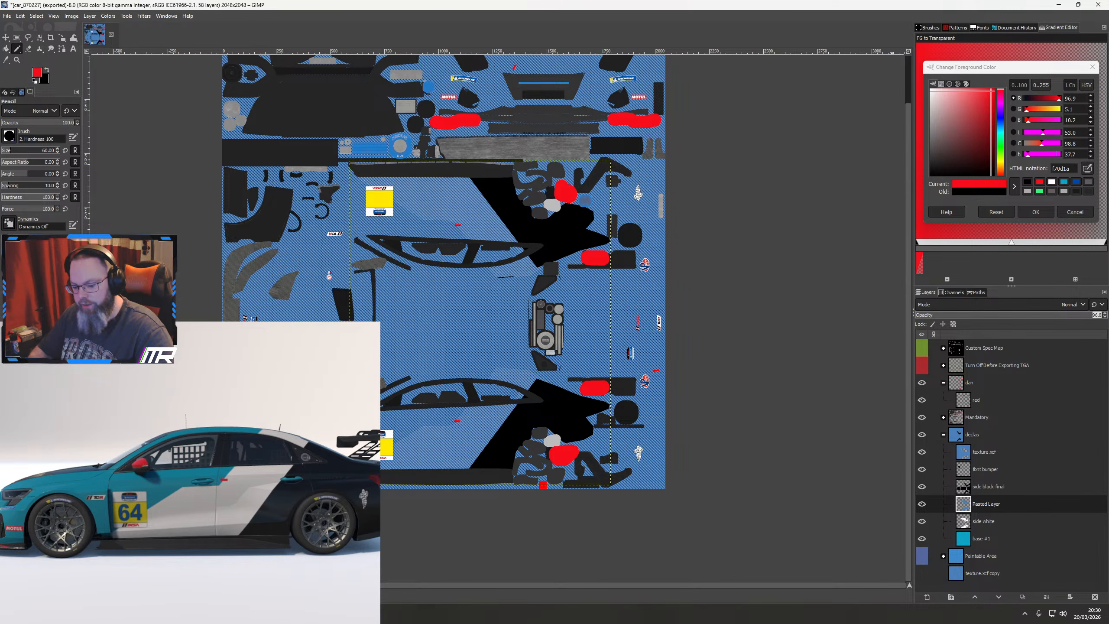
{"action": "key", "text": "Return"}
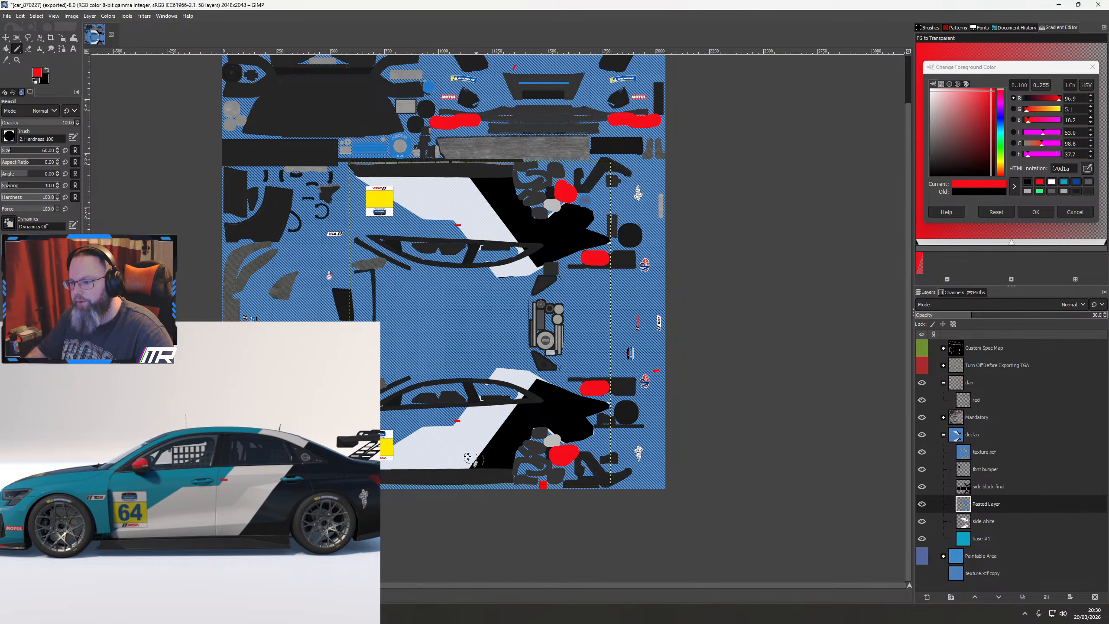
{"action": "scroll", "coordinate": [434, 451], "scroll_direction": "up", "scroll_amount": 3}
{"action": "scroll", "coordinate": [500, 519], "scroll_direction": "down", "scroll_amount": 2}
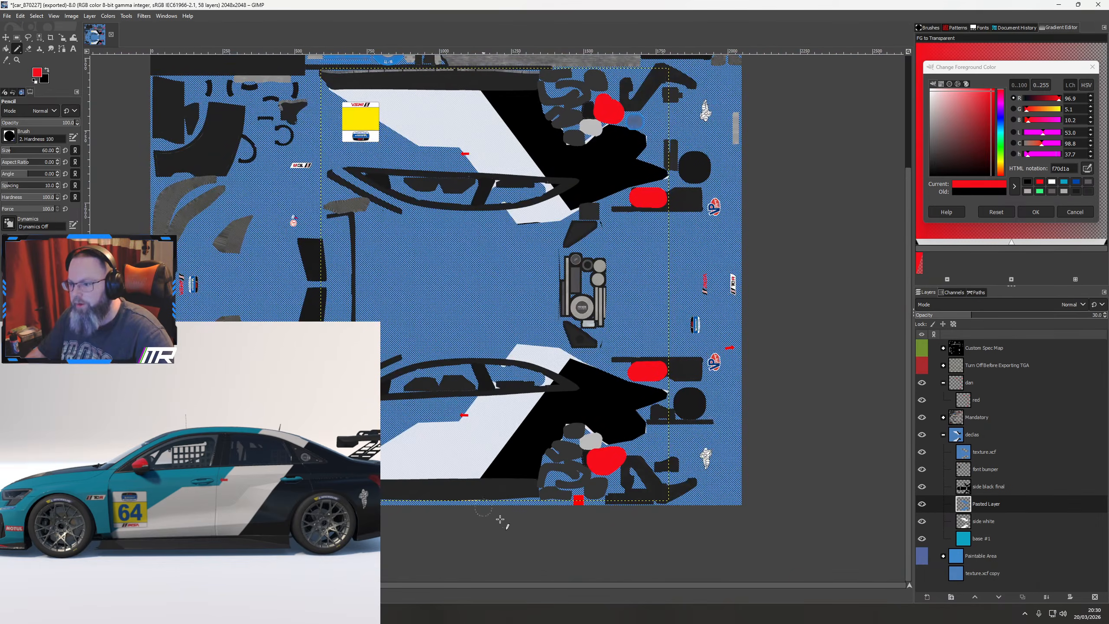
{"action": "left_click", "coordinate": [7, 16]}
{"action": "left_click", "coordinate": [72, 62]}
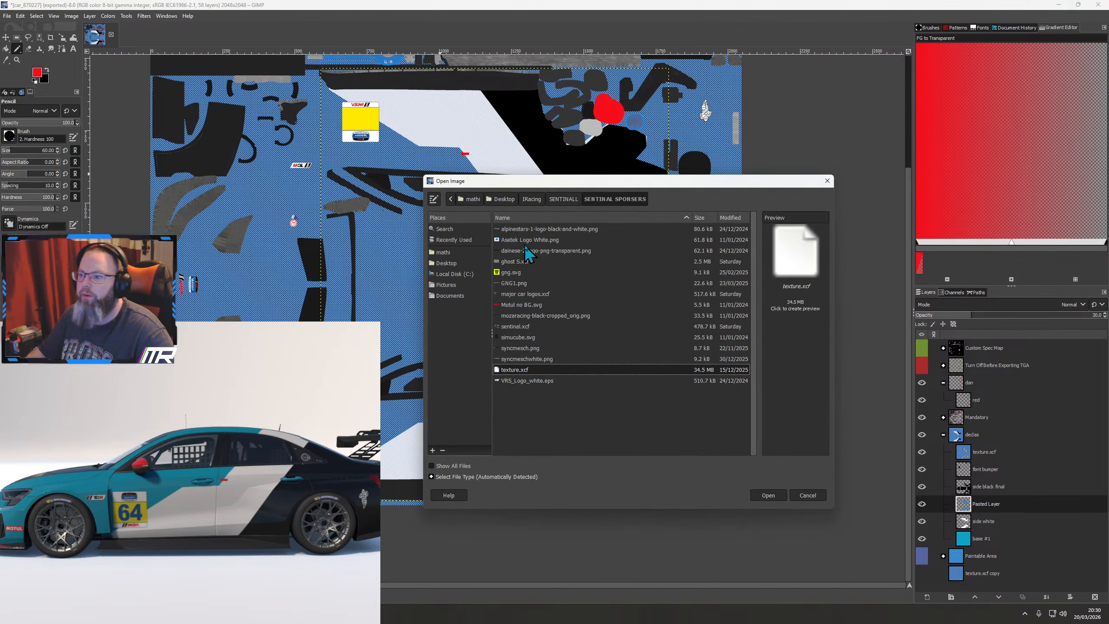
{"action": "left_click", "coordinate": [559, 200]}
{"action": "left_click", "coordinate": [540, 199]}
{"action": "left_click", "coordinate": [556, 200]}
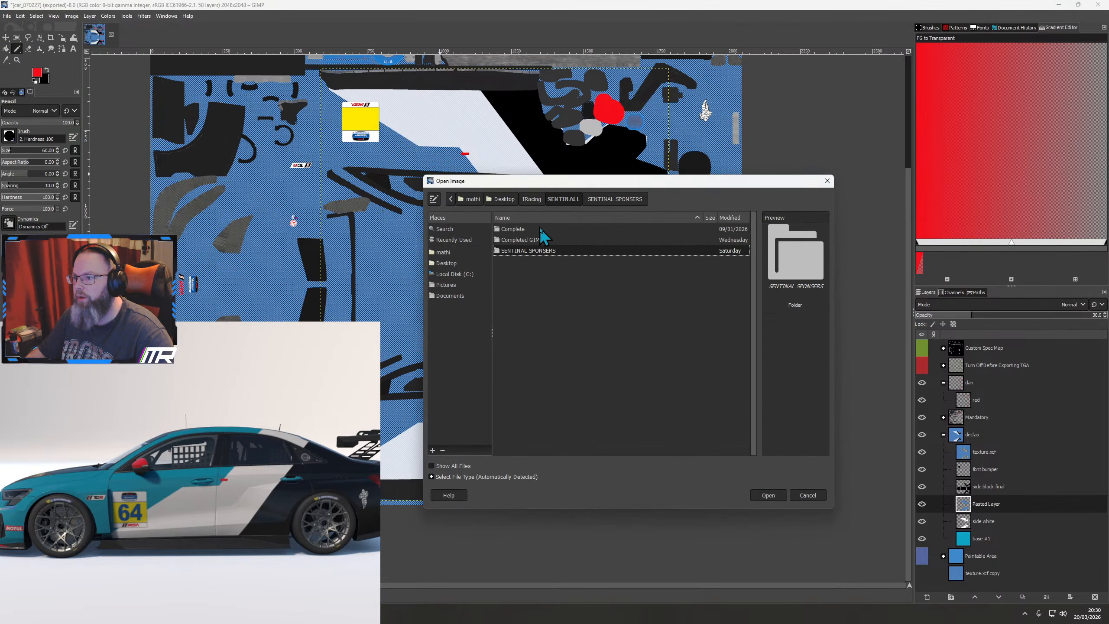
{"action": "double_click", "coordinate": [526, 238]}
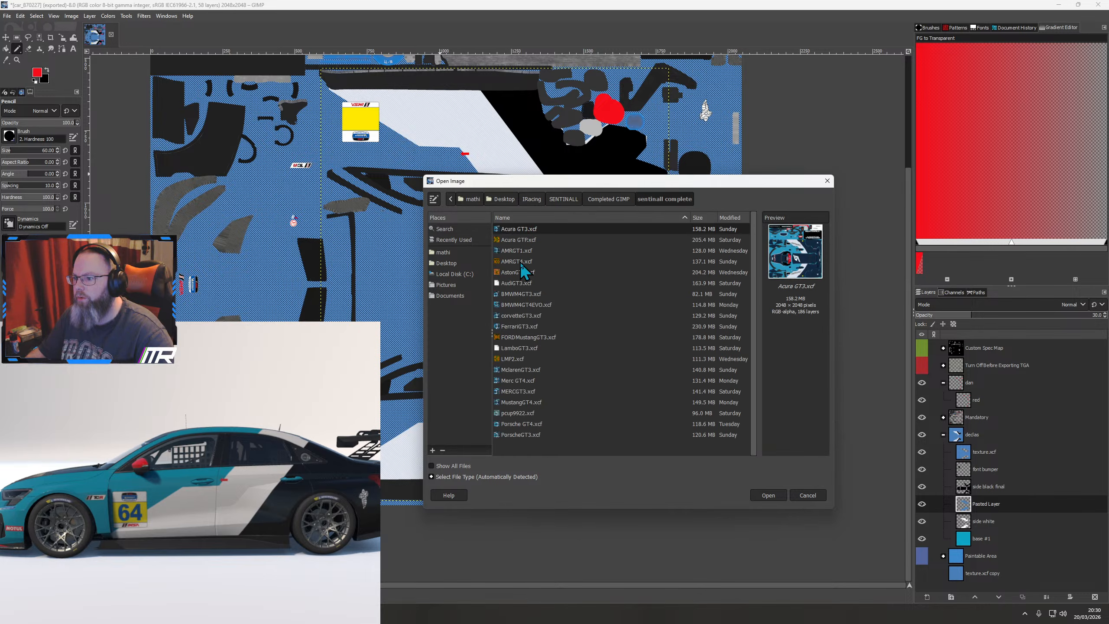
{"action": "double_click", "coordinate": [521, 306]}
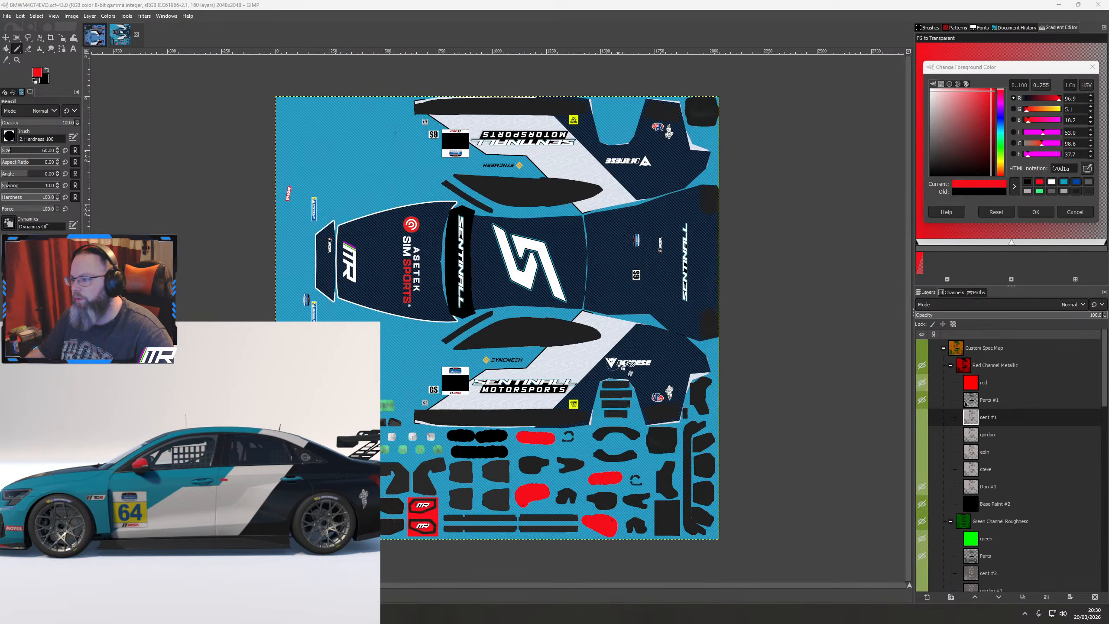
{"action": "left_click", "coordinate": [942, 349]}
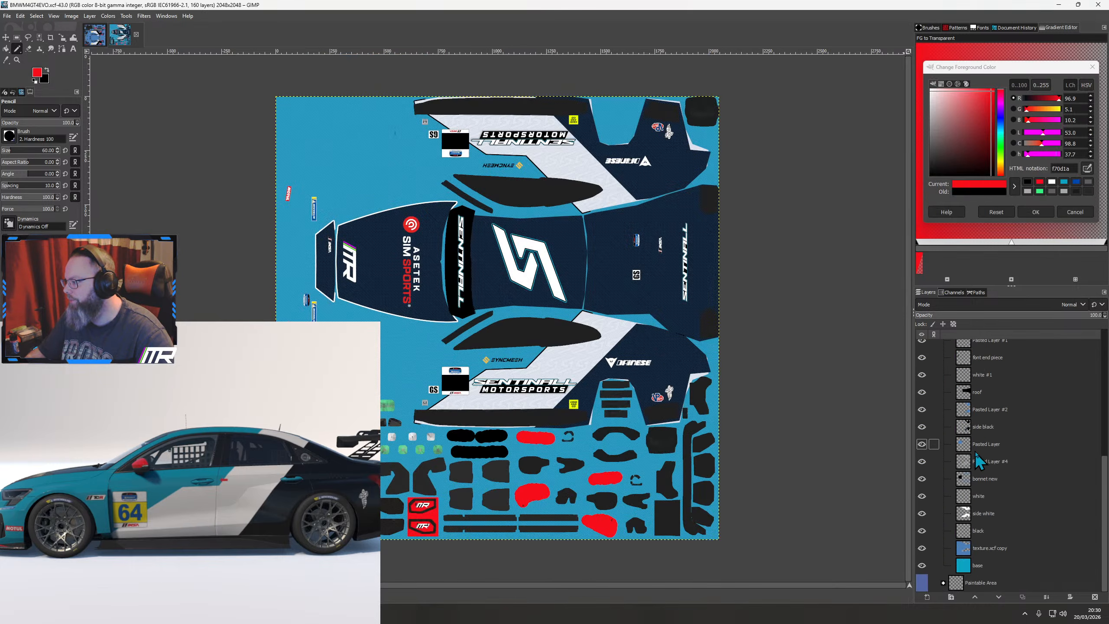
{"action": "left_click", "coordinate": [988, 512]}
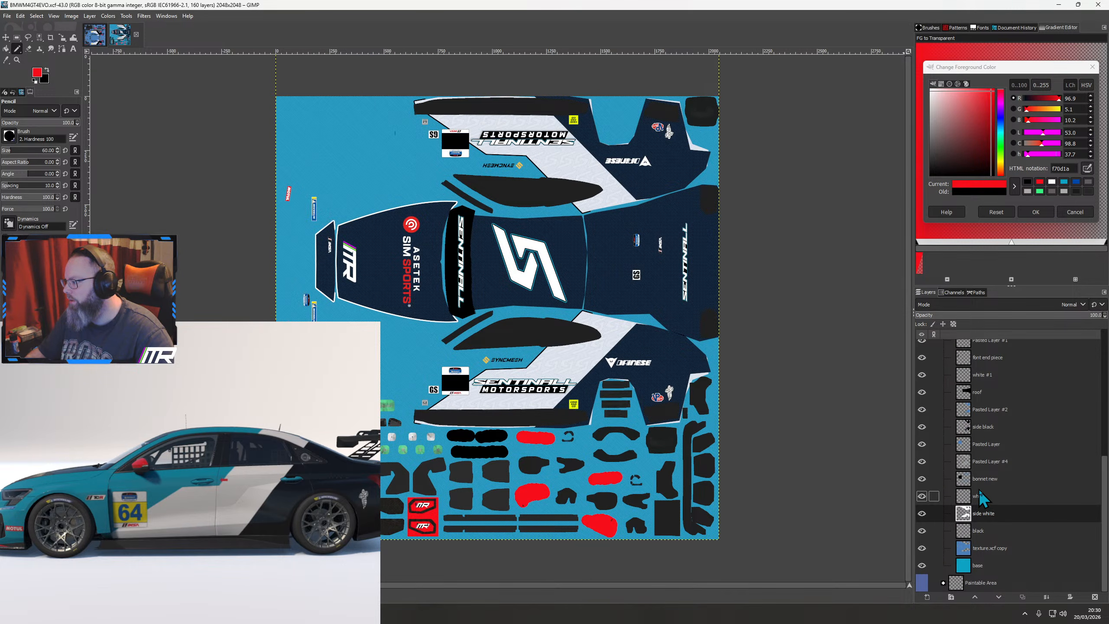
{"action": "left_click", "coordinate": [987, 444]}
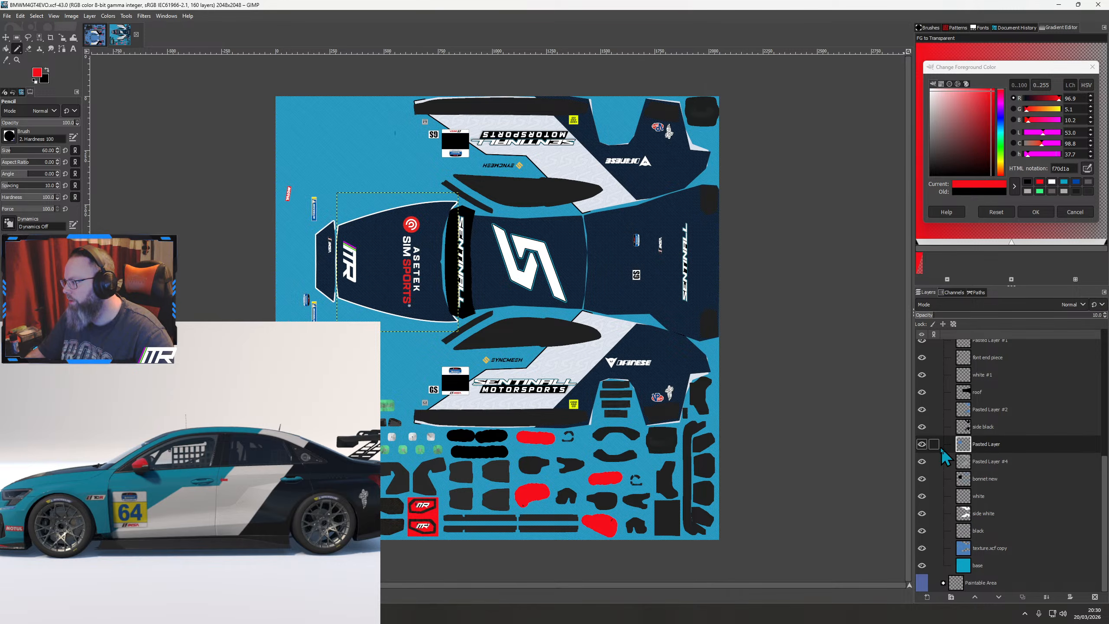
{"action": "left_click", "coordinate": [922, 444]}
{"action": "left_click", "coordinate": [922, 444]}
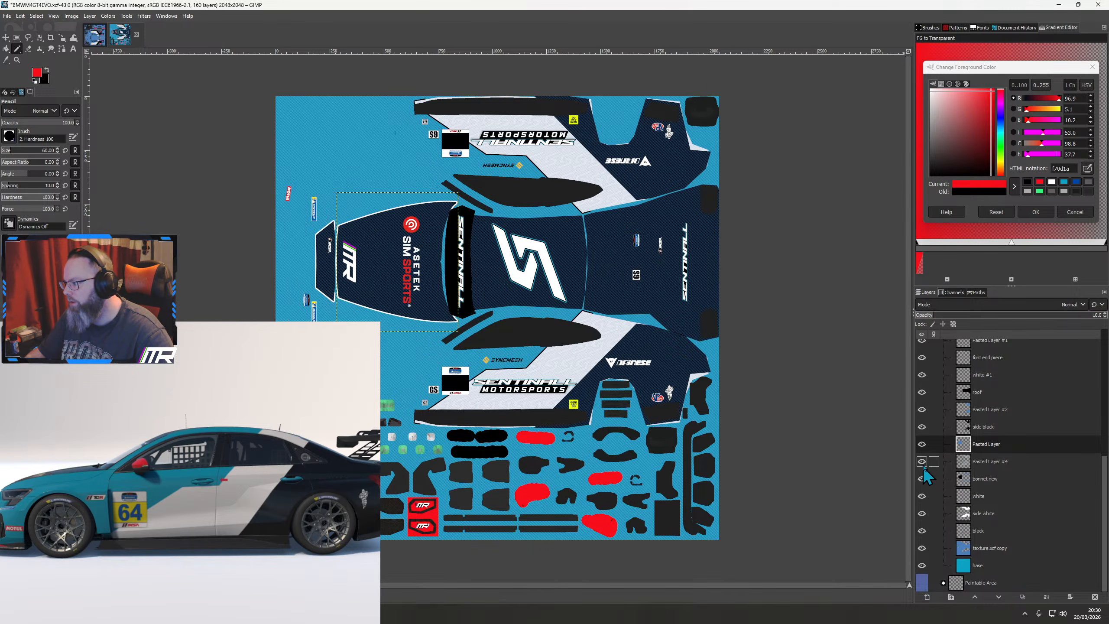
{"action": "left_click", "coordinate": [922, 409]}
{"action": "left_click", "coordinate": [922, 409]}
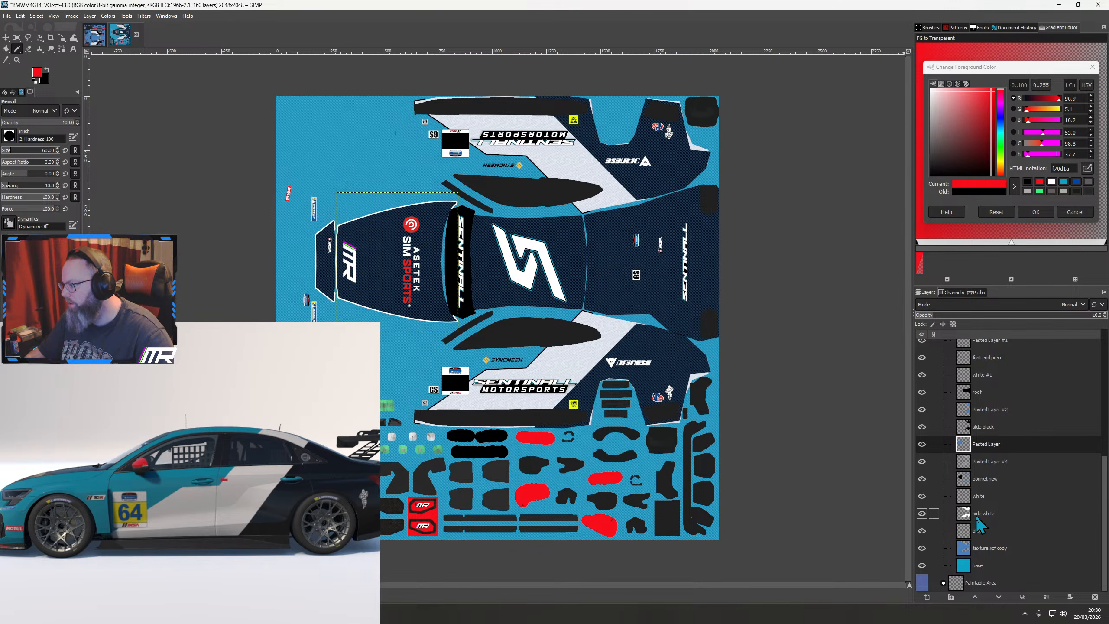
{"action": "scroll", "coordinate": [976, 516], "scroll_direction": "up", "scroll_amount": 2}
{"action": "scroll", "coordinate": [538, 436], "scroll_direction": "up", "scroll_amount": 3}
{"action": "scroll", "coordinate": [538, 436], "scroll_direction": "down", "scroll_amount": 1}
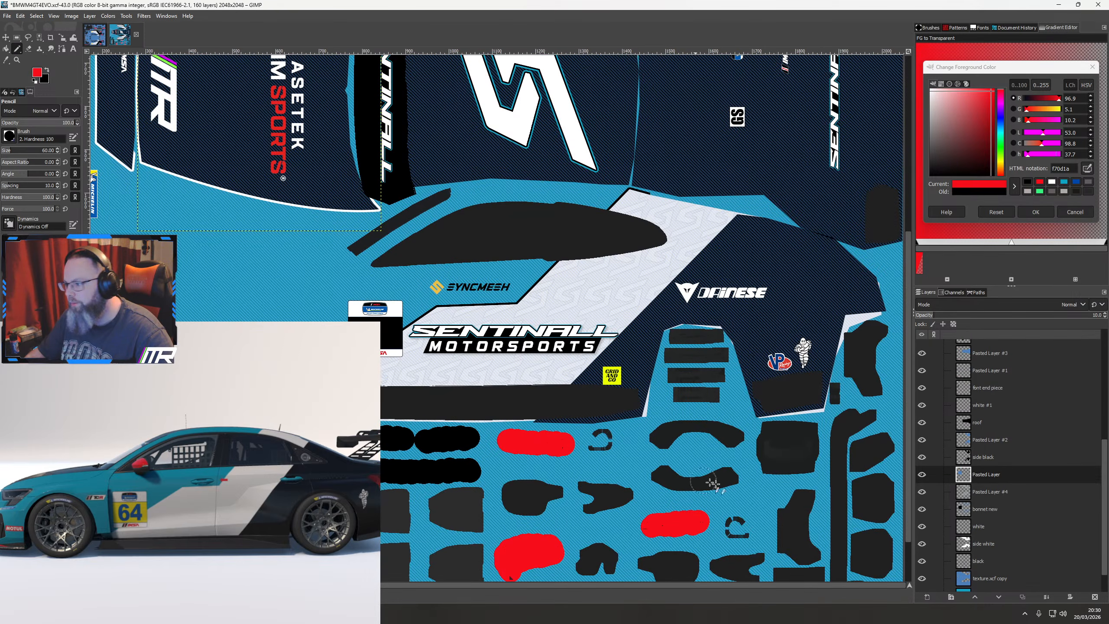
{"action": "scroll", "coordinate": [938, 537], "scroll_direction": "up", "scroll_amount": 3}
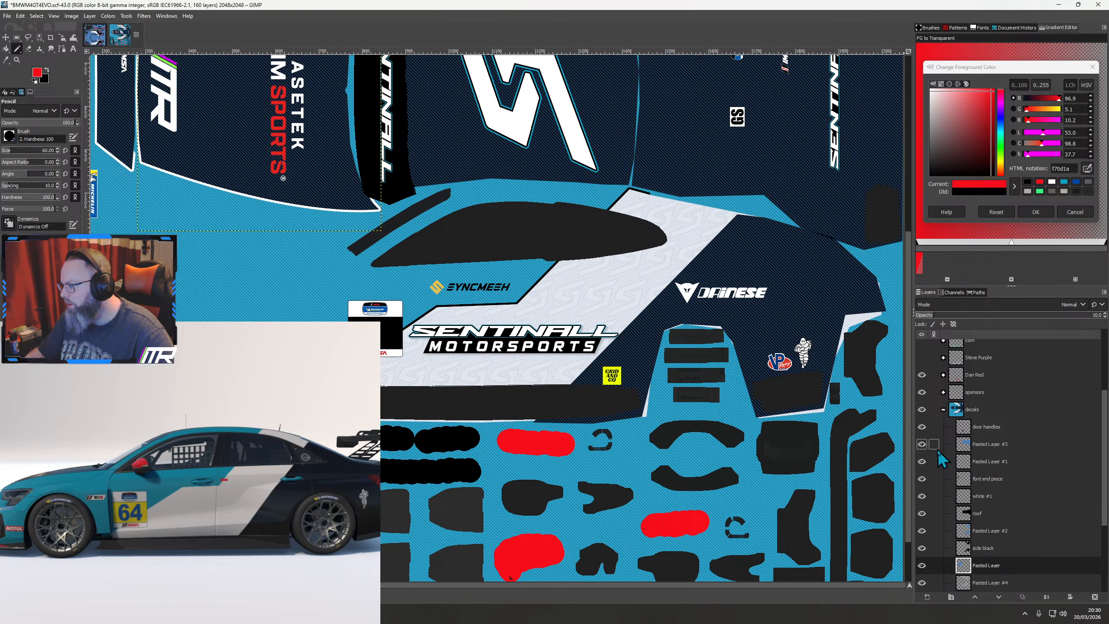
{"action": "scroll", "coordinate": [926, 445], "scroll_direction": "down", "scroll_amount": 4}
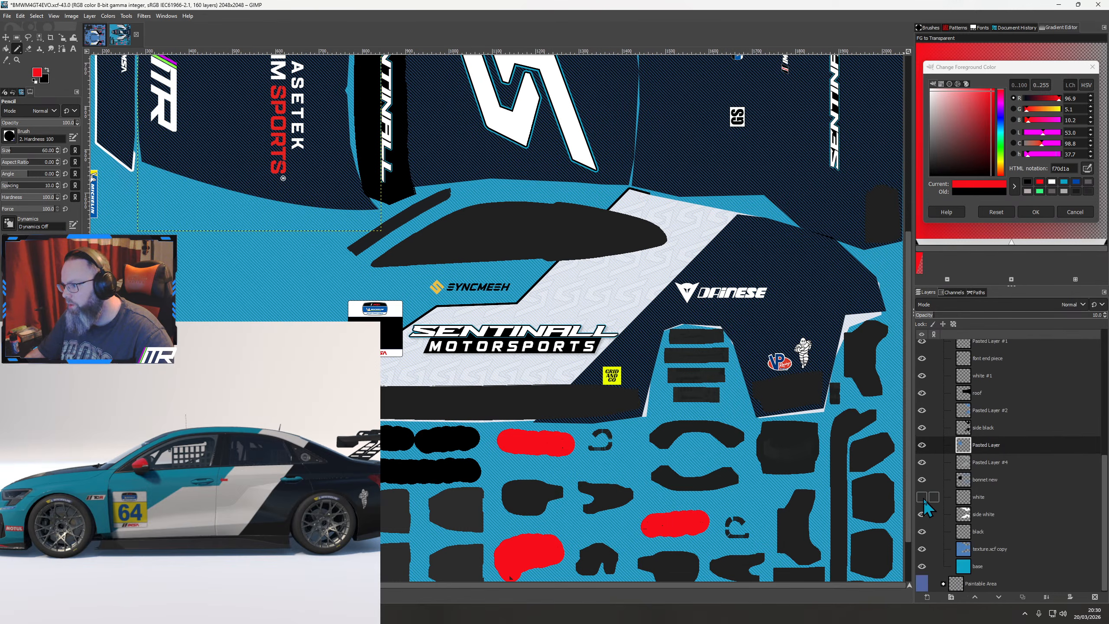
{"action": "left_click", "coordinate": [922, 514]}
{"action": "left_click", "coordinate": [922, 514]}
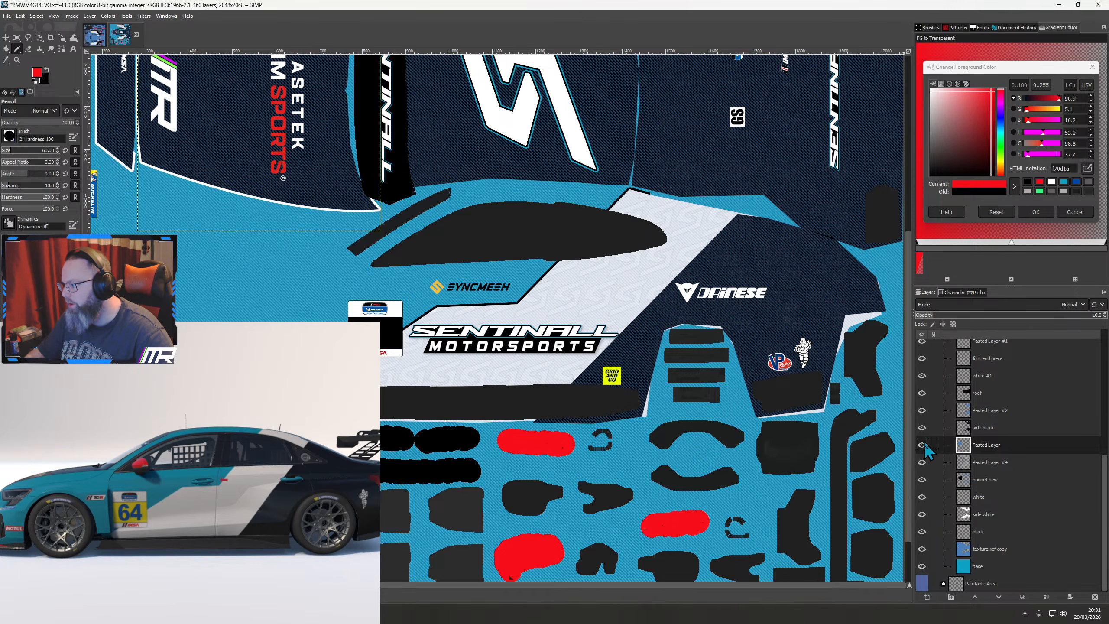
{"action": "left_click", "coordinate": [922, 410]}
{"action": "left_click", "coordinate": [922, 411]}
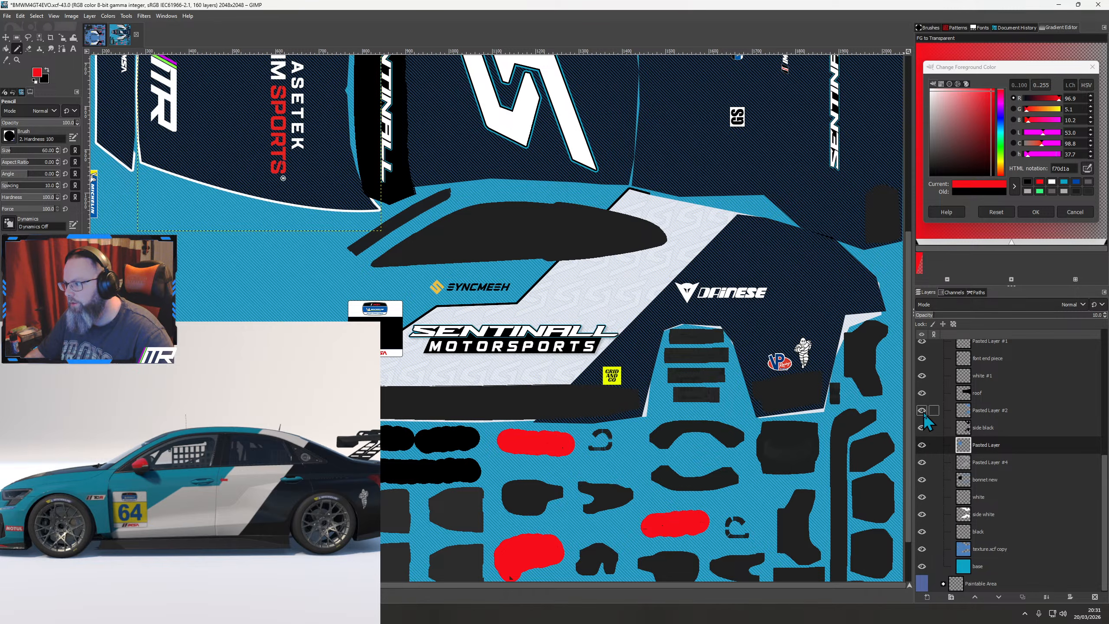
{"action": "scroll", "coordinate": [924, 404], "scroll_direction": "up", "scroll_amount": 1}
{"action": "left_click", "coordinate": [923, 369]}
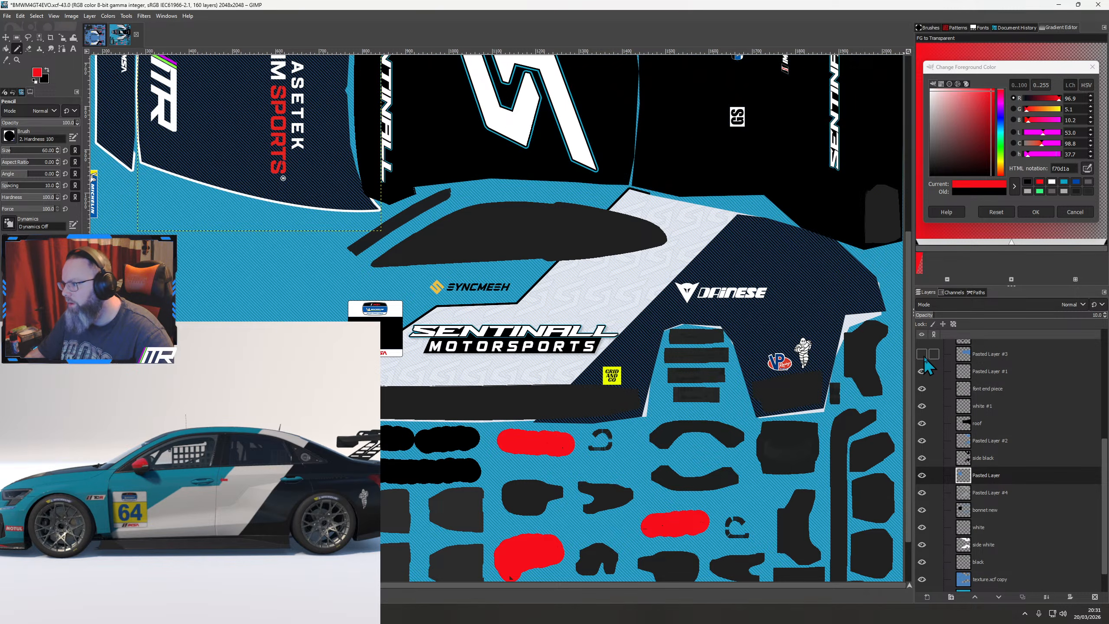
{"action": "left_click", "coordinate": [923, 369]}
{"action": "scroll", "coordinate": [929, 369], "scroll_direction": "up", "scroll_amount": 1}
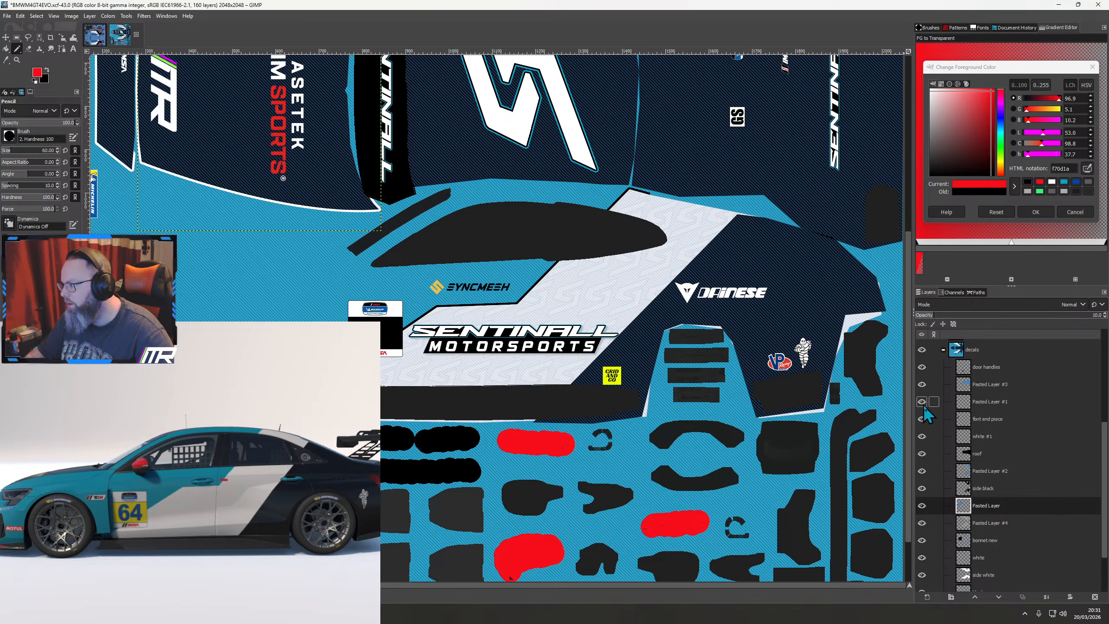
{"action": "left_click", "coordinate": [922, 403]}
{"action": "left_click", "coordinate": [923, 403]}
{"action": "left_click", "coordinate": [922, 436]}
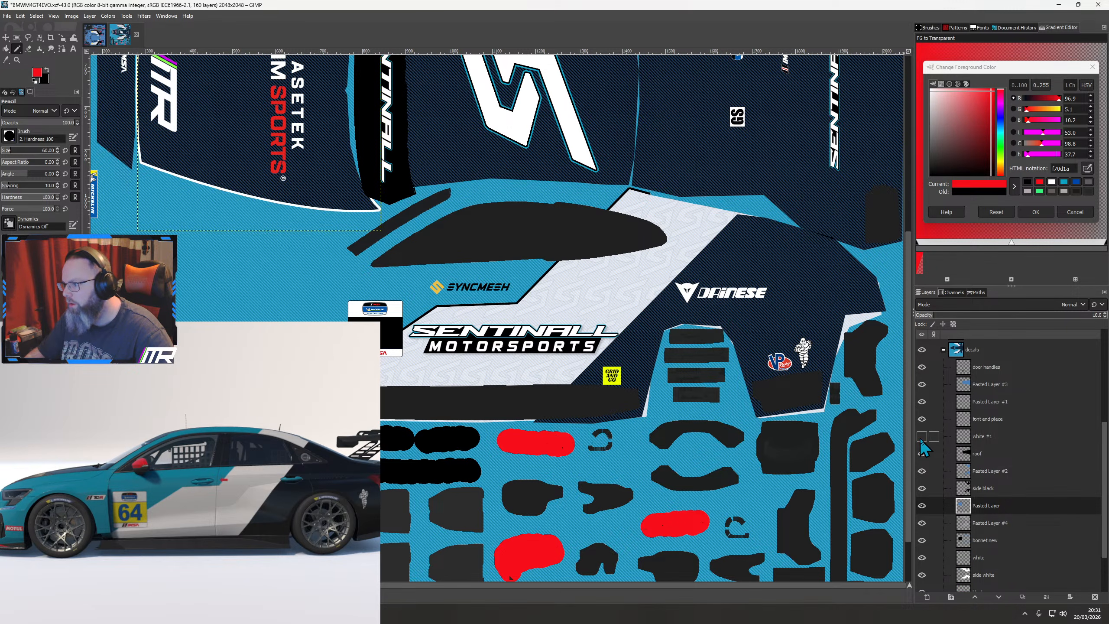
{"action": "left_click", "coordinate": [922, 436]}
{"action": "left_click", "coordinate": [922, 426]}
{"action": "left_click", "coordinate": [922, 425]}
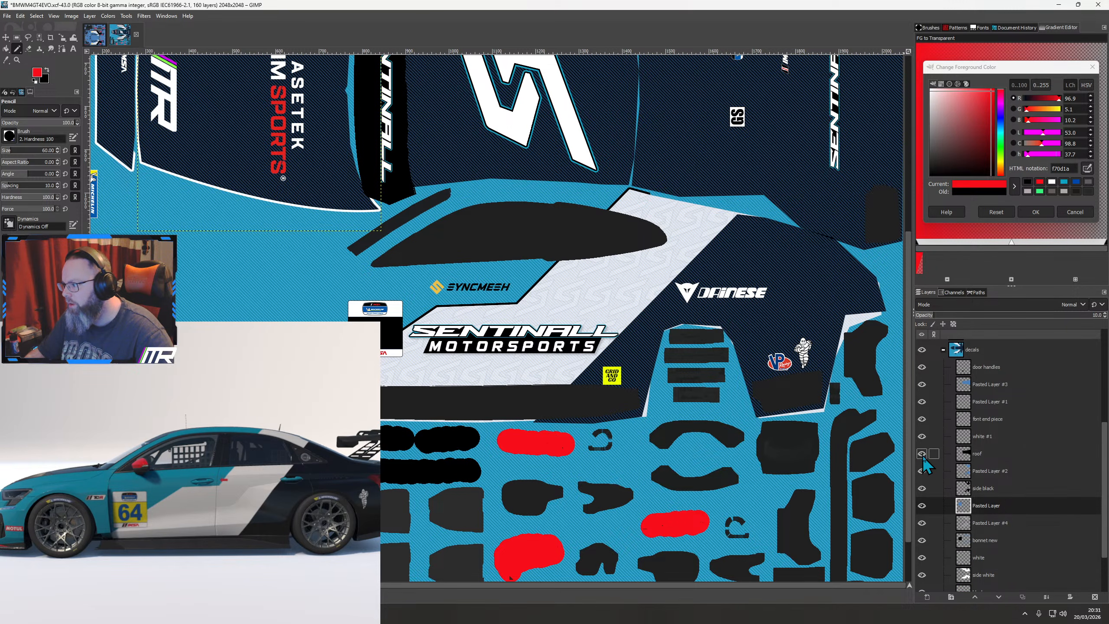
{"action": "left_click", "coordinate": [137, 34]}
{"action": "left_click", "coordinate": [572, 353]}
Open McLarenGT3.xcf, inspect its Pasted Layer #2, then return to the car_870227 image
{"action": "left_click", "coordinate": [7, 15]}
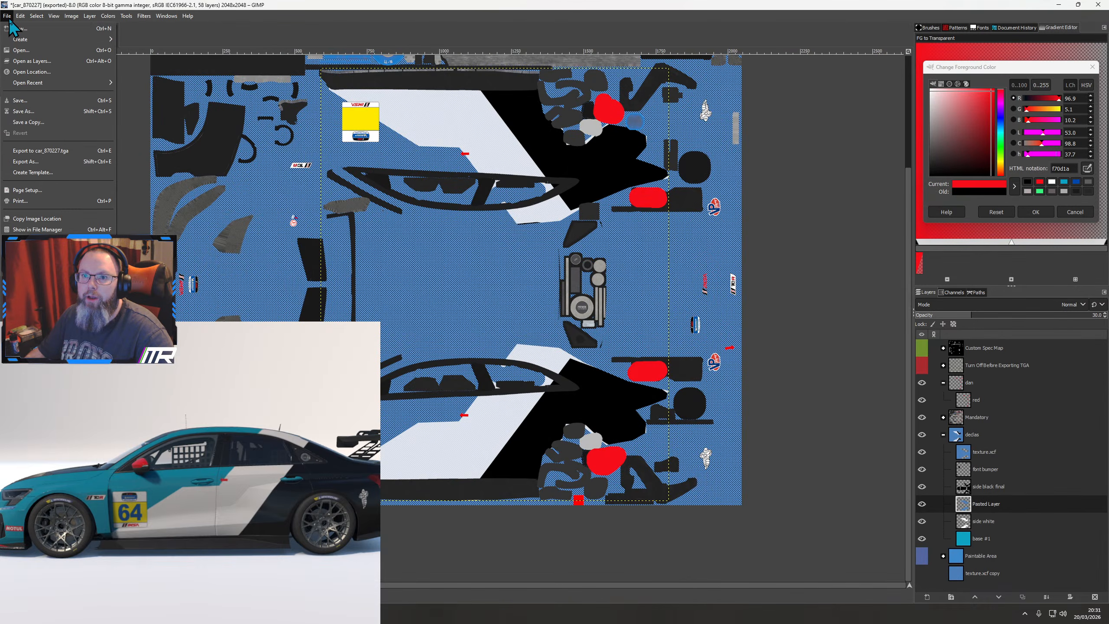
{"action": "left_click", "coordinate": [26, 50]}
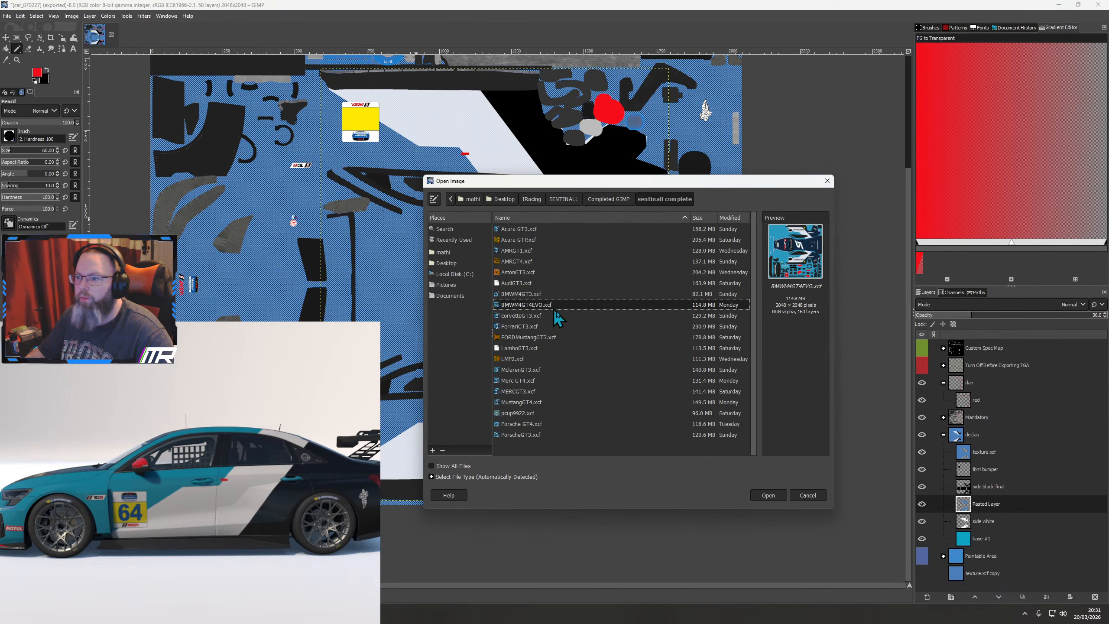
{"action": "double_click", "coordinate": [520, 370]}
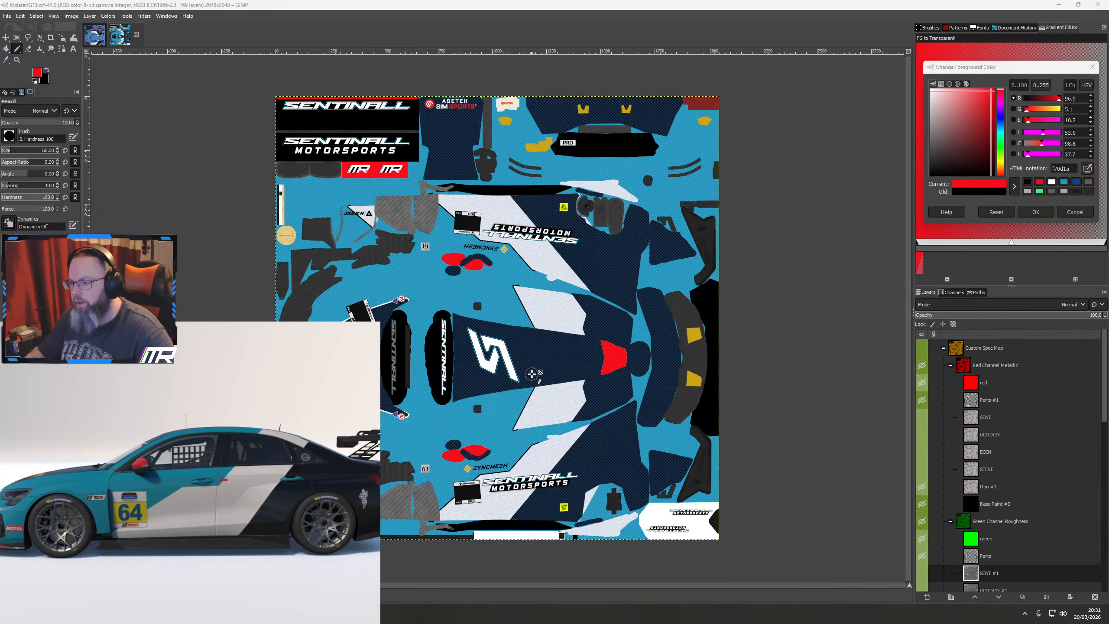
{"action": "scroll", "coordinate": [990, 478], "scroll_direction": "down", "scroll_amount": 3}
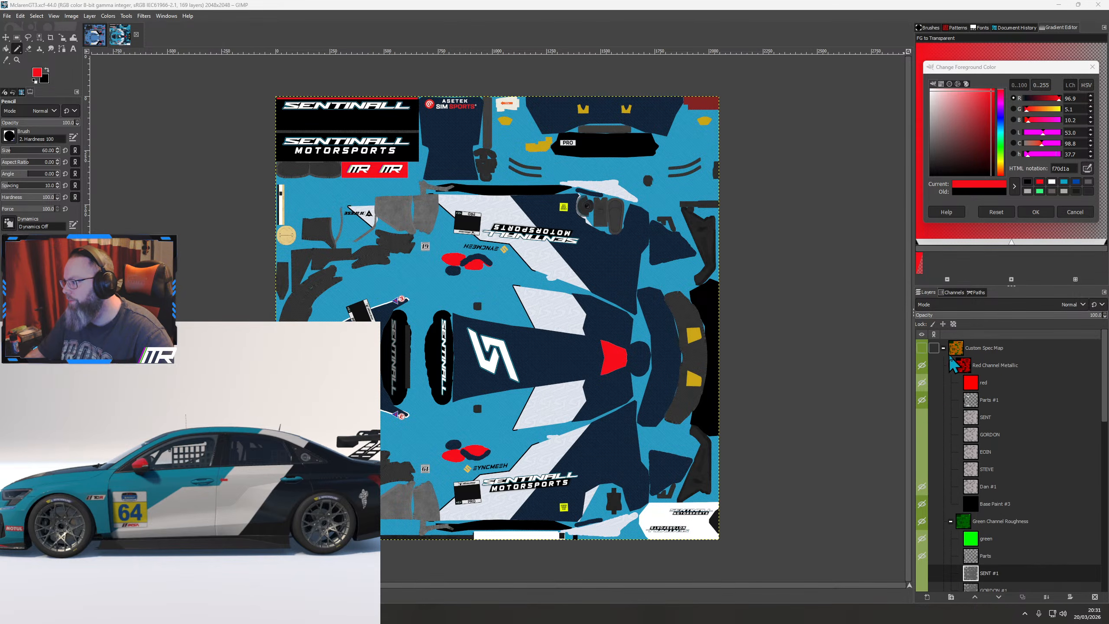
{"action": "scroll", "coordinate": [990, 477], "scroll_direction": "down", "scroll_amount": 10}
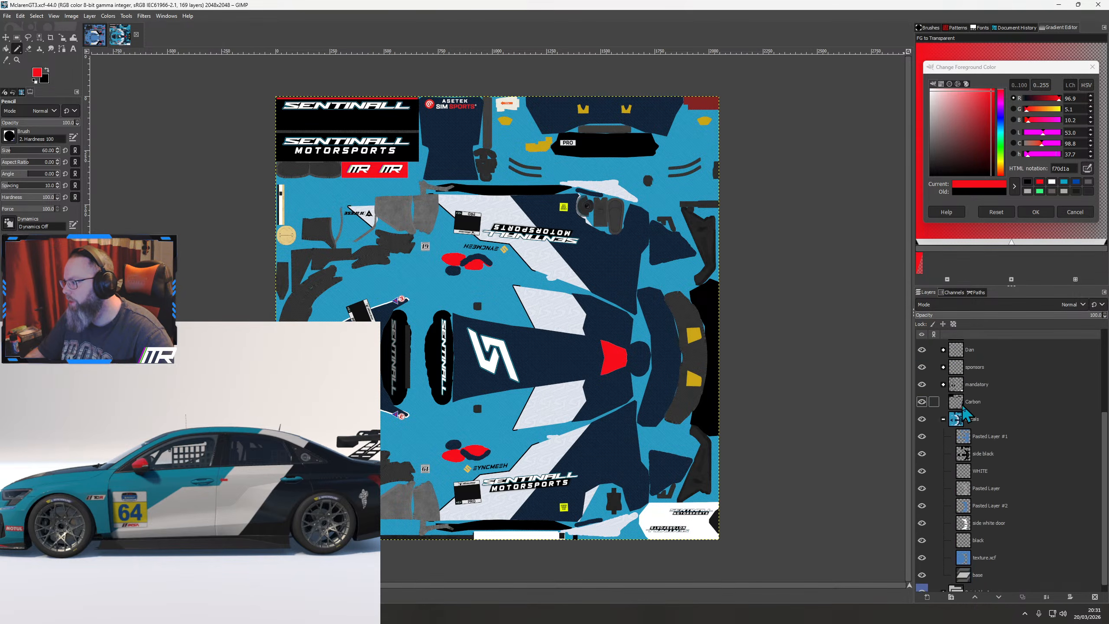
{"action": "left_click", "coordinate": [984, 499]}
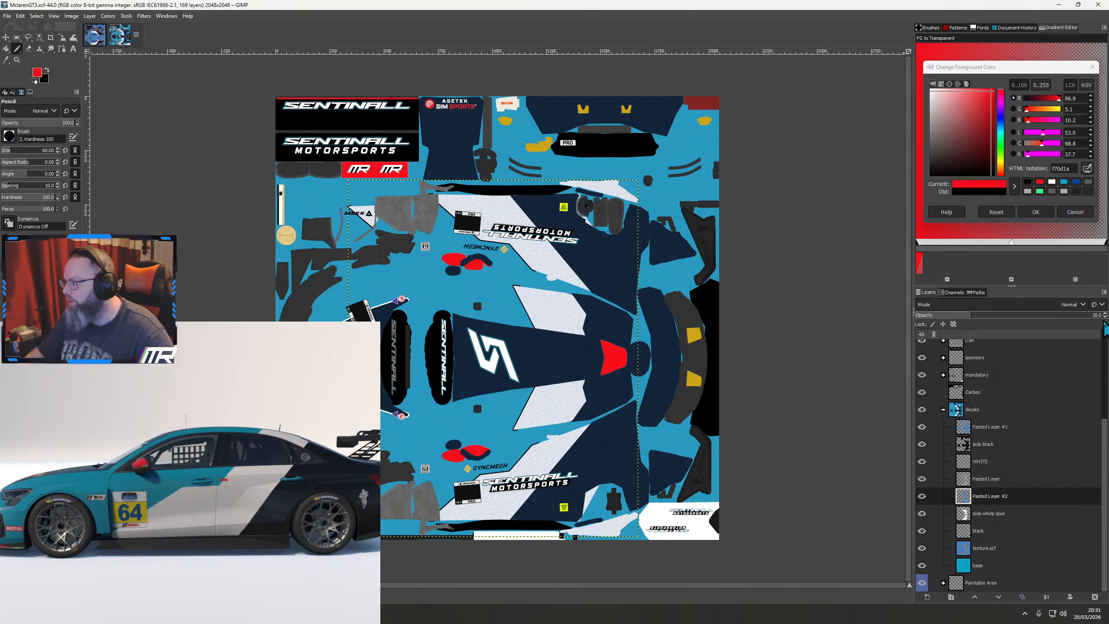
{"action": "left_click", "coordinate": [94, 36]}
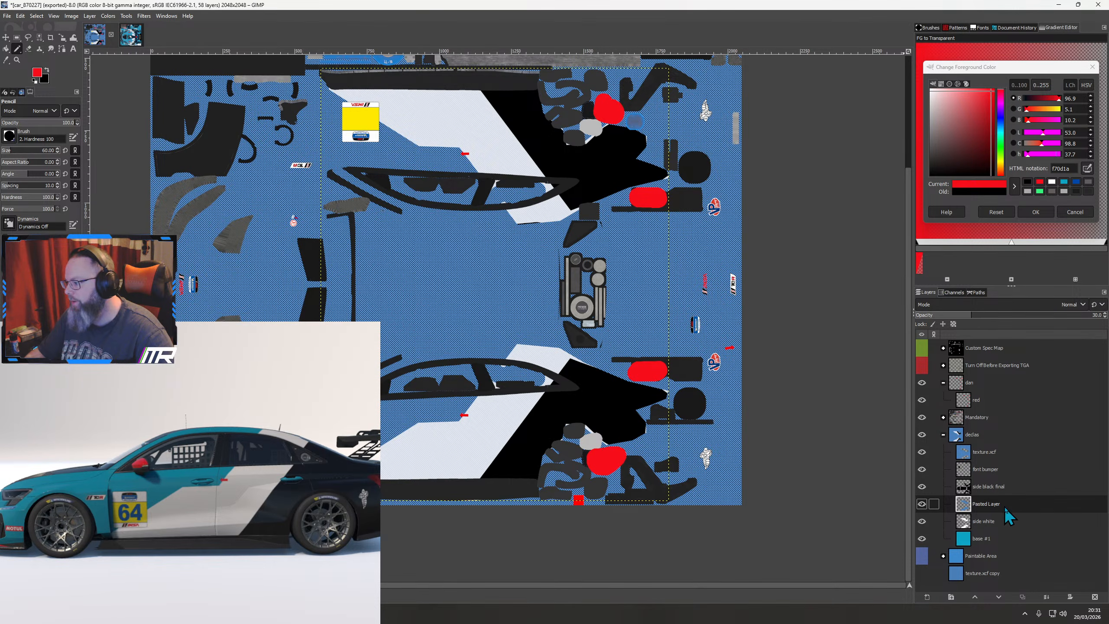
Delete the original texture.xcf layer from the layer stack
{"action": "left_click", "coordinate": [981, 453]}
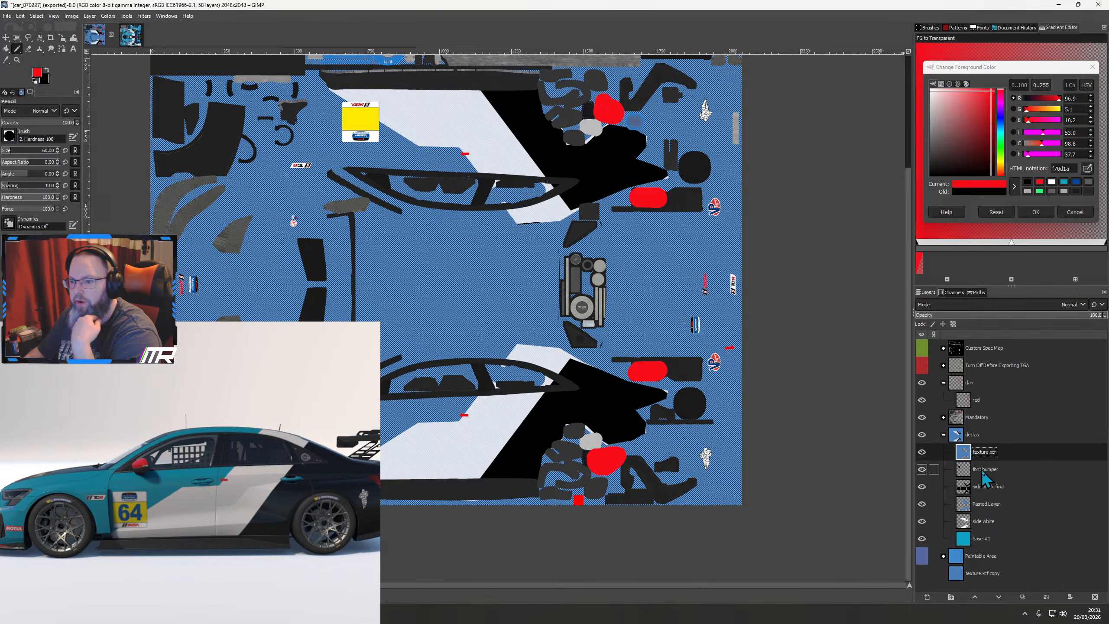
{"action": "left_click_drag", "start_coordinate": [180, 496], "coordinate": [260, 493]}
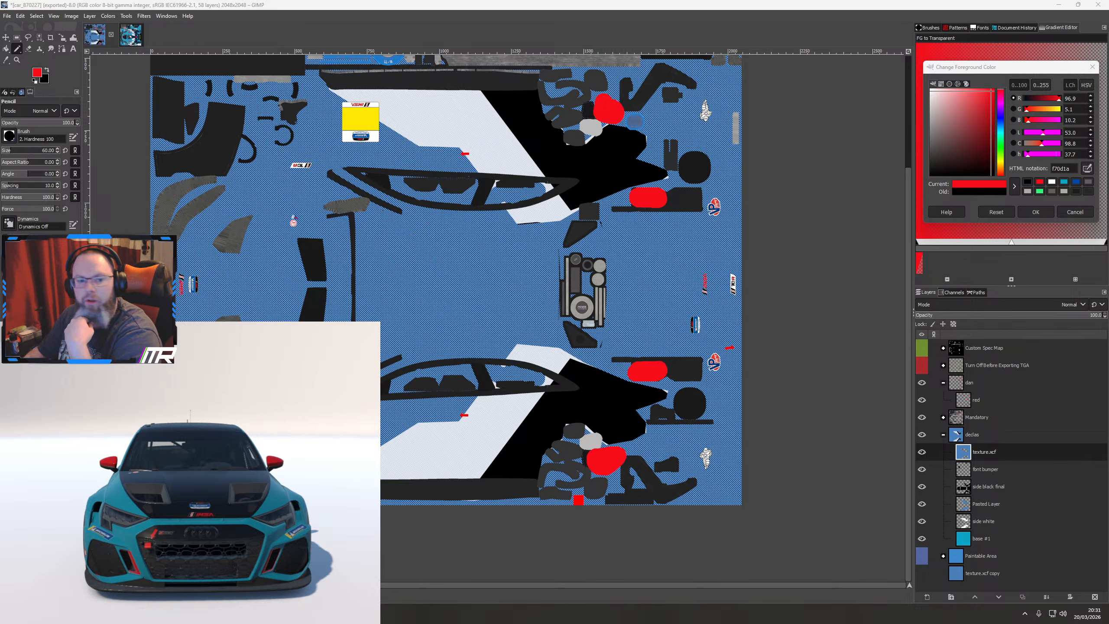
{"action": "left_click", "coordinate": [981, 488]}
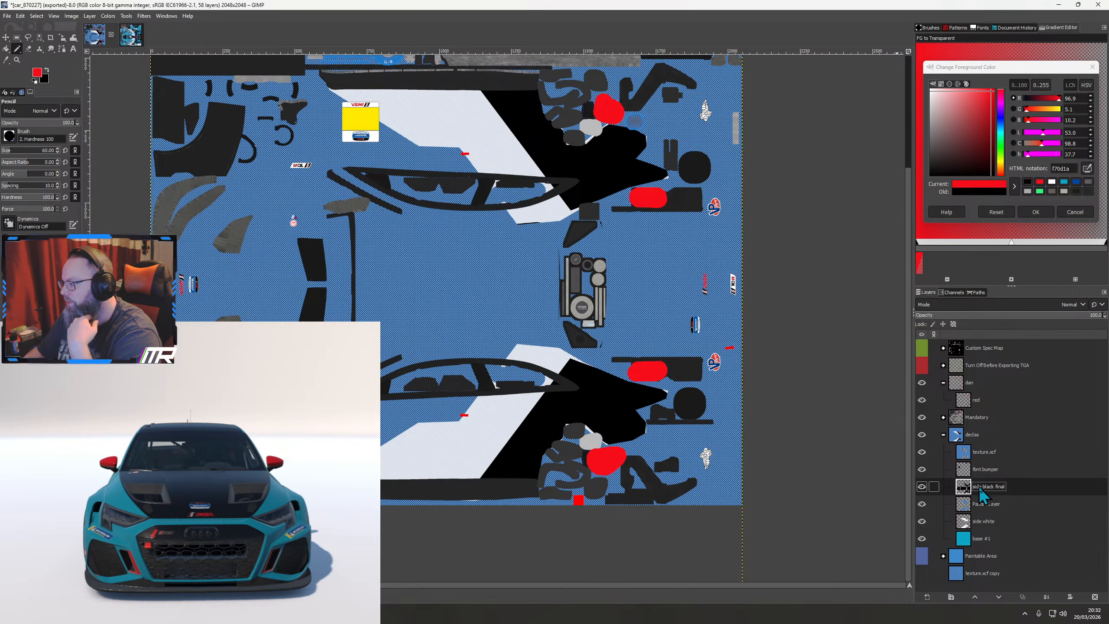
{"action": "right_click", "coordinate": [986, 455]}
{"action": "left_click", "coordinate": [1027, 269]}
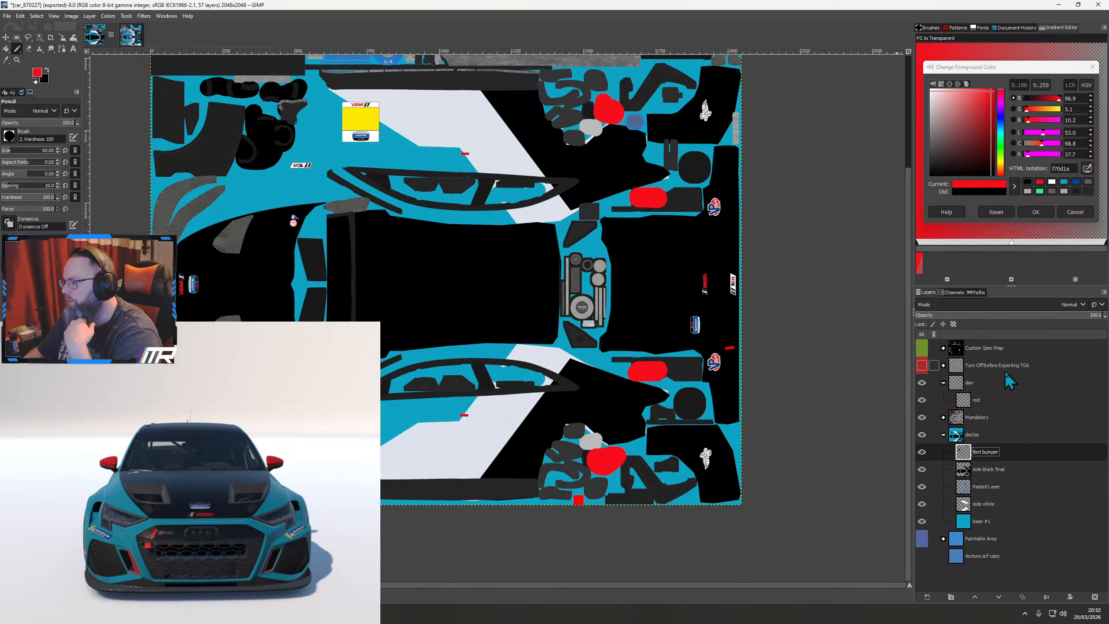
Move texture.xcf copy below font bumper in the decals group, show it, and put a duplicate at the bottom
{"action": "left_click_drag", "start_coordinate": [989, 556], "coordinate": [988, 471]}
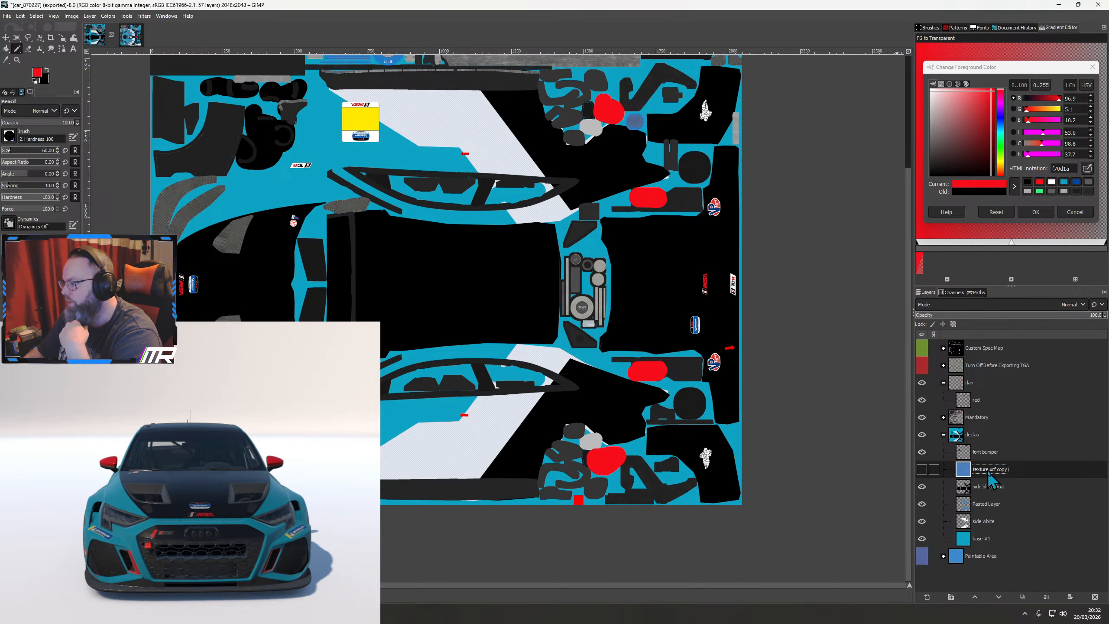
{"action": "left_click", "coordinate": [922, 469]}
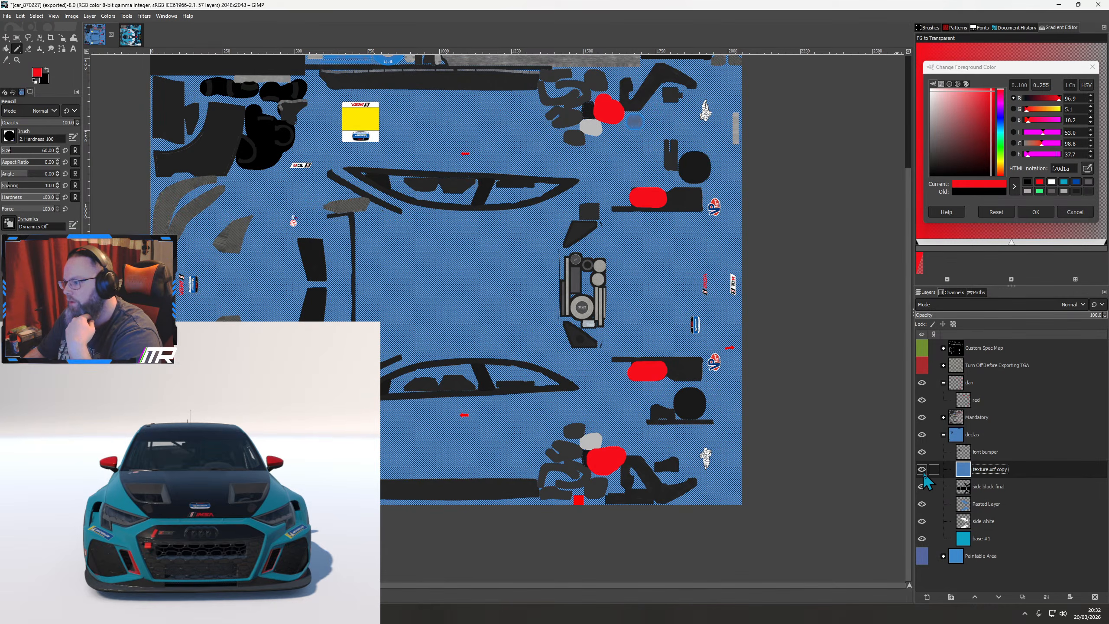
{"action": "right_click", "coordinate": [978, 470]}
{"action": "left_click", "coordinate": [1015, 248]}
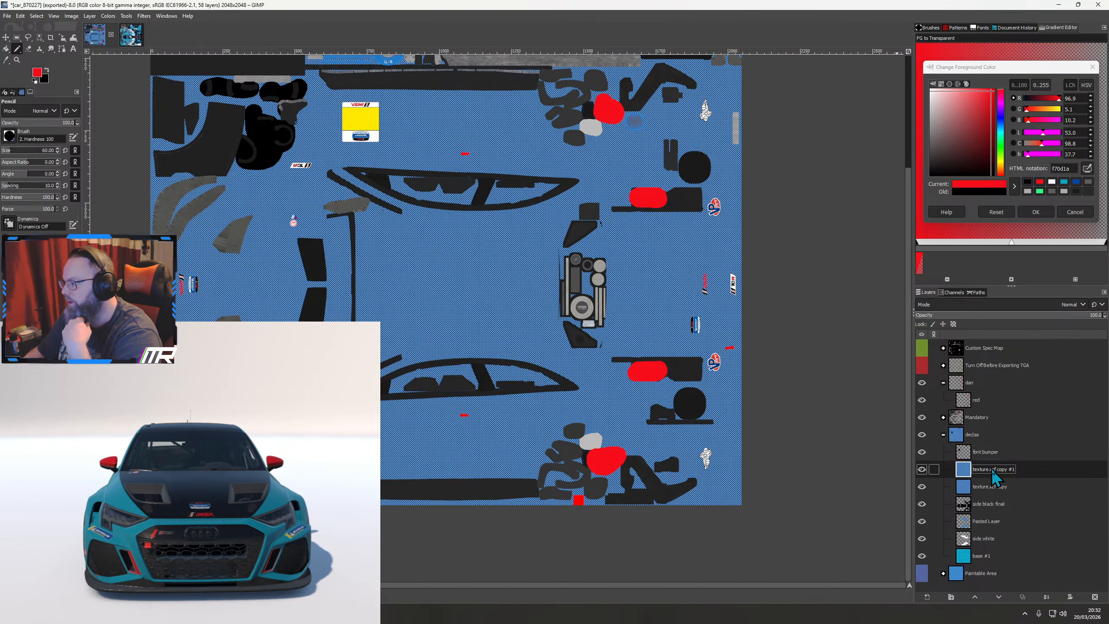
{"action": "left_click_drag", "start_coordinate": [992, 470], "coordinate": [975, 582]}
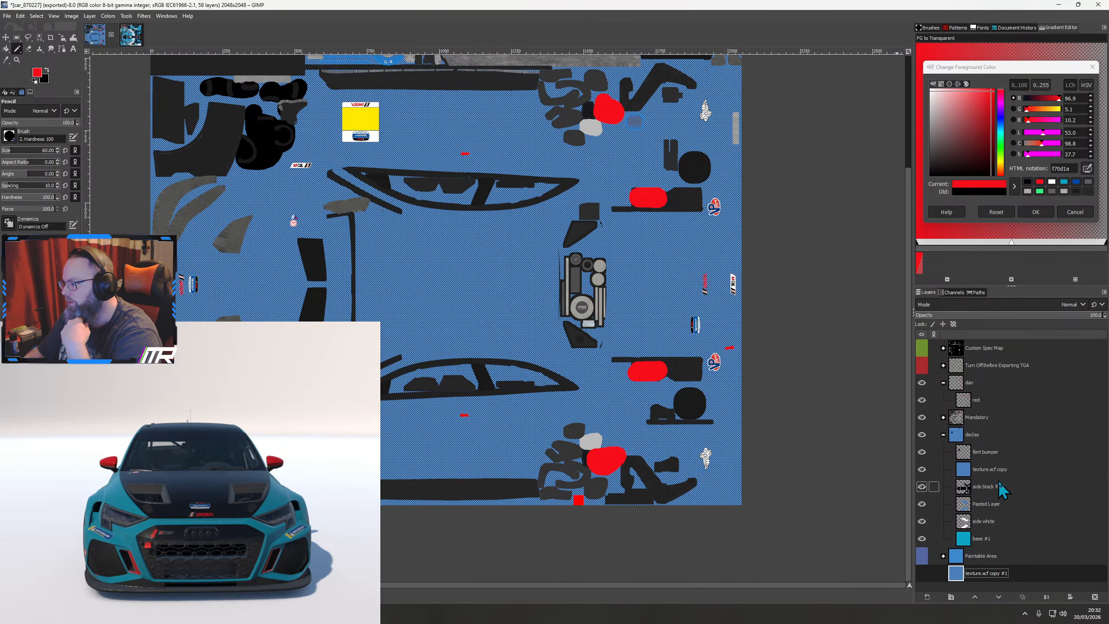
Paste the carbon texture inside the side black final shape as a new layer at 10% opacity
{"action": "right_click", "coordinate": [988, 470]}
{"action": "left_click", "coordinate": [985, 487]}
{"action": "right_click", "coordinate": [986, 487]}
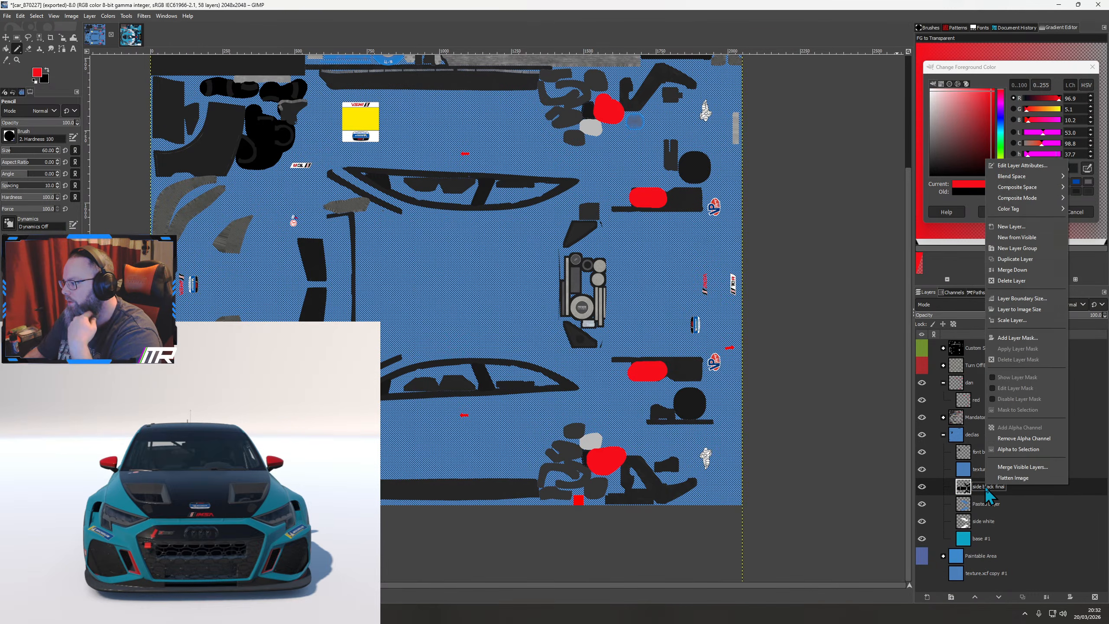
{"action": "left_click", "coordinate": [1014, 451]}
{"action": "left_click", "coordinate": [981, 472]}
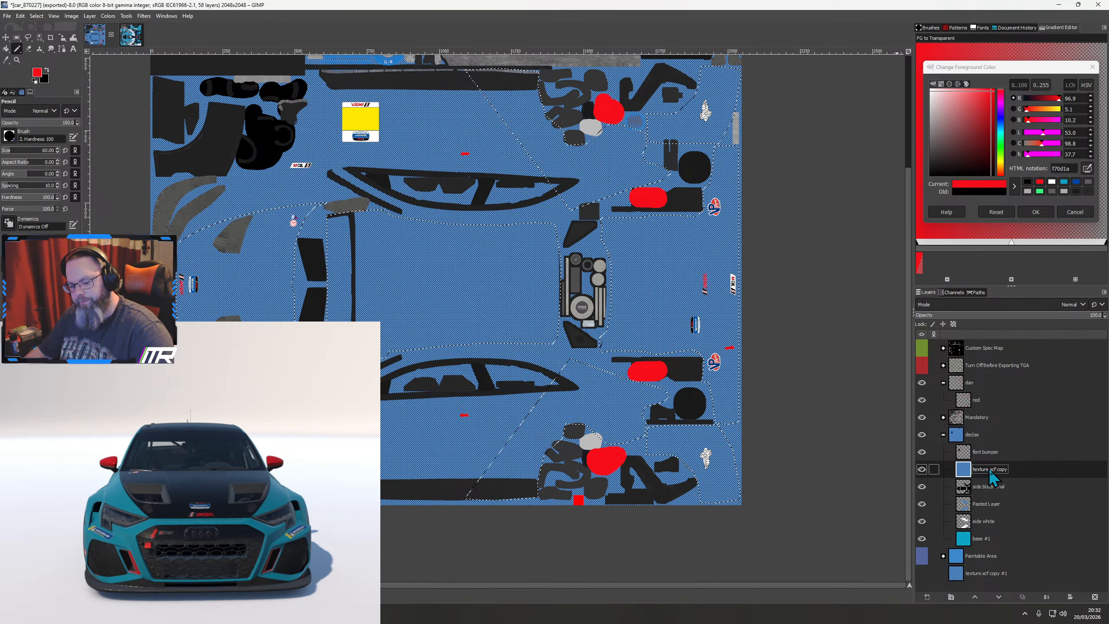
{"action": "key", "text": "ctrl+c"}
{"action": "key", "text": "ctrl+v"}
{"action": "left_click", "coordinate": [928, 597]}
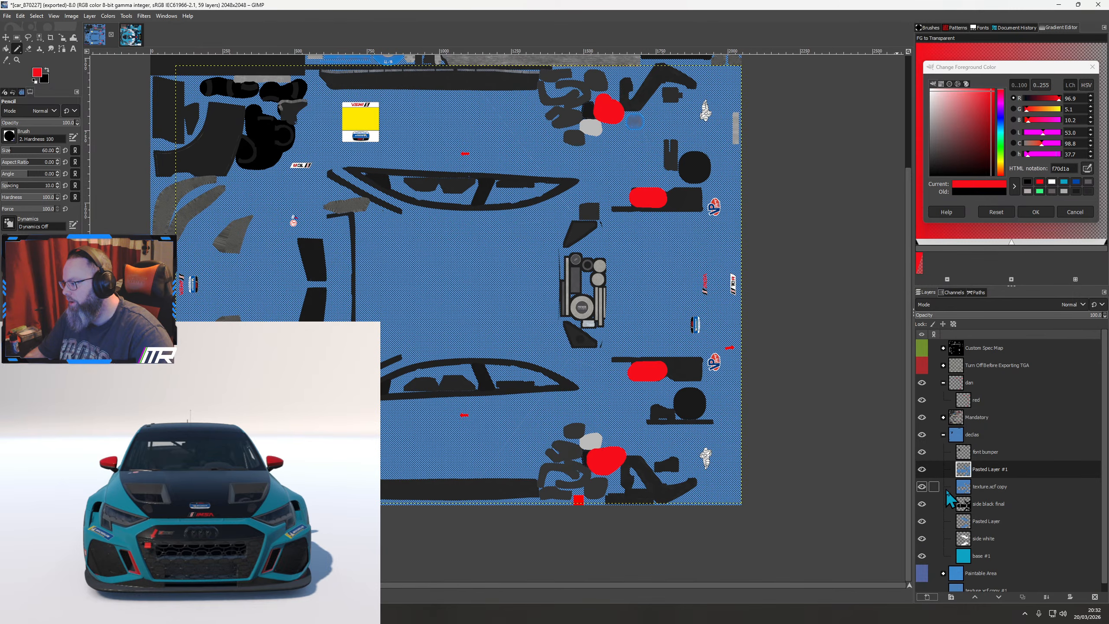
{"action": "left_click", "coordinate": [922, 487]}
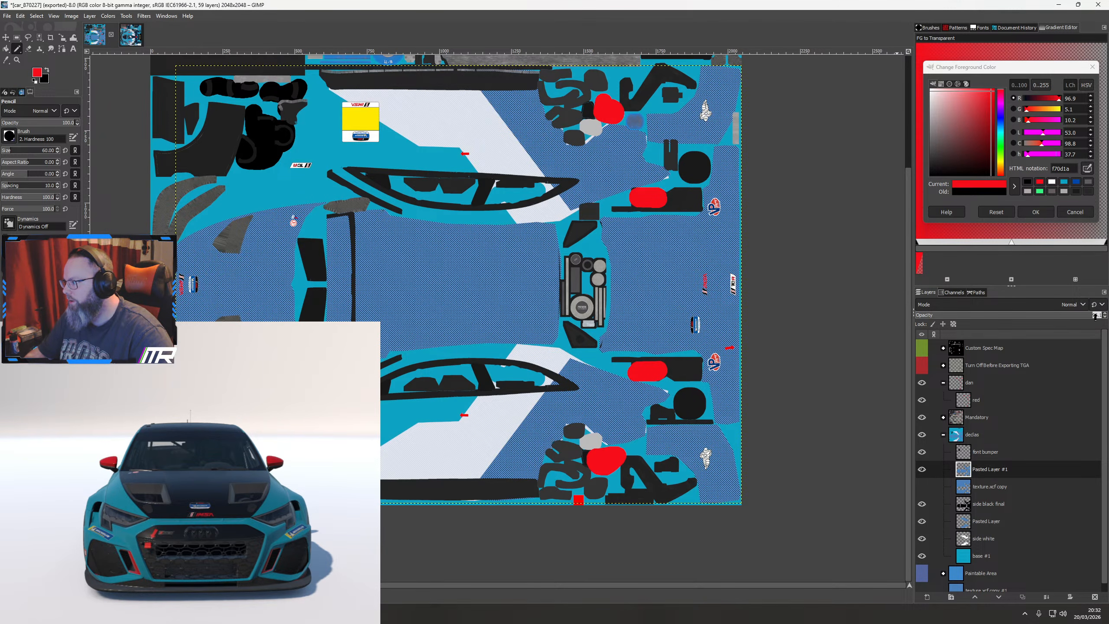
{"action": "key", "text": "Return"}
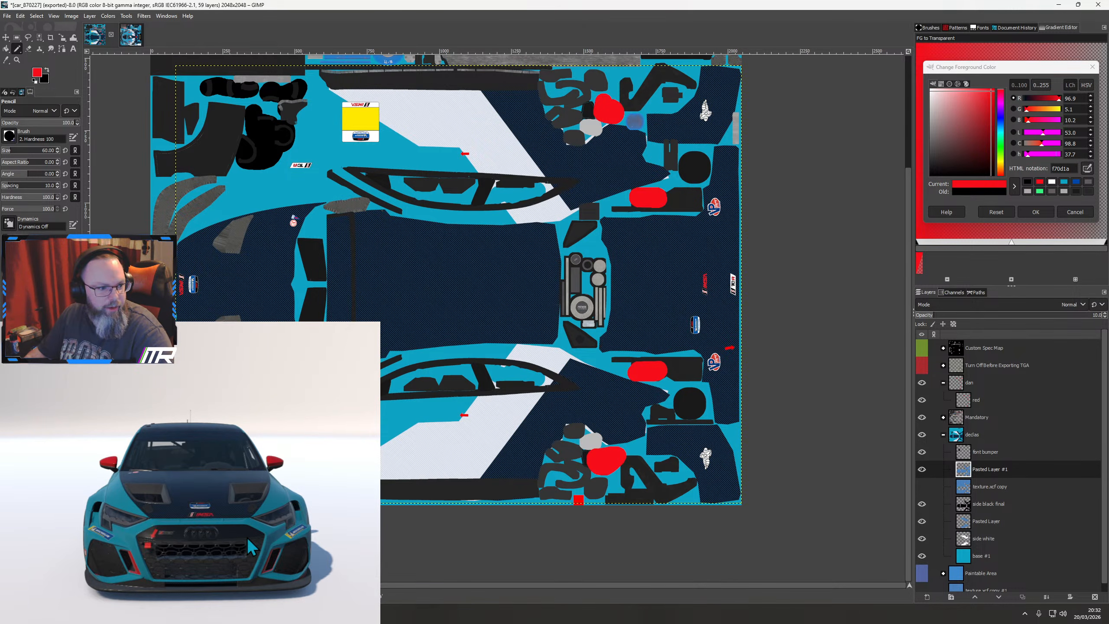
Move texture.xcf copy #1 above base #1 and show it as a full carbon layer
{"action": "left_click_drag", "start_coordinate": [247, 538], "coordinate": [231, 571]}
{"action": "left_click_drag", "start_coordinate": [160, 550], "coordinate": [94, 487]}
{"action": "scroll", "coordinate": [214, 512], "scroll_direction": "up", "scroll_amount": 3}
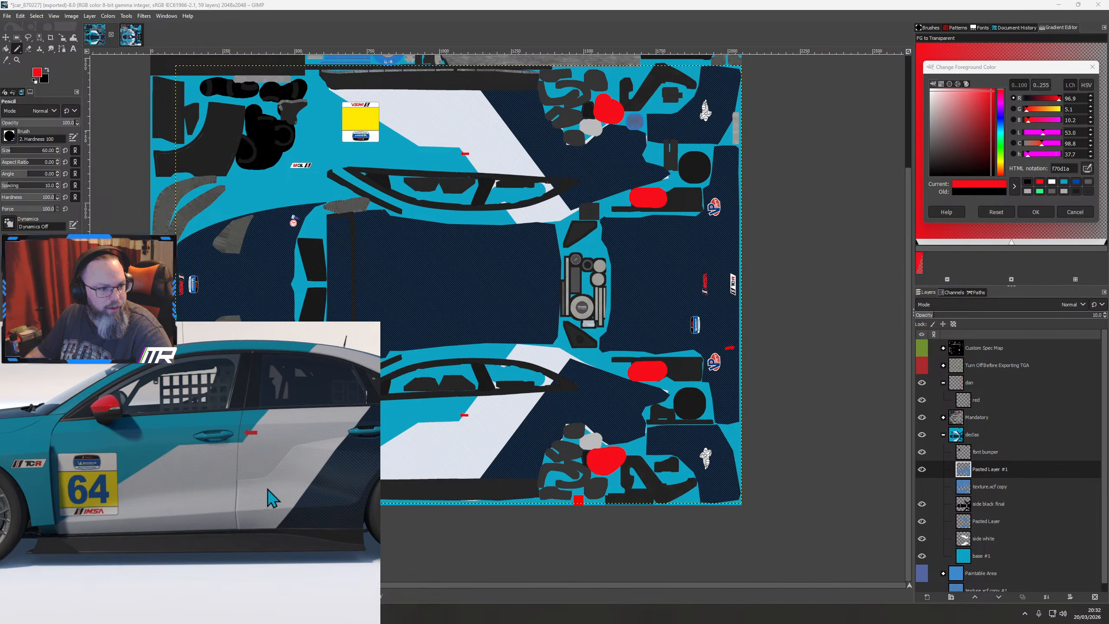
{"action": "scroll", "coordinate": [988, 502], "scroll_direction": "down", "scroll_amount": 1}
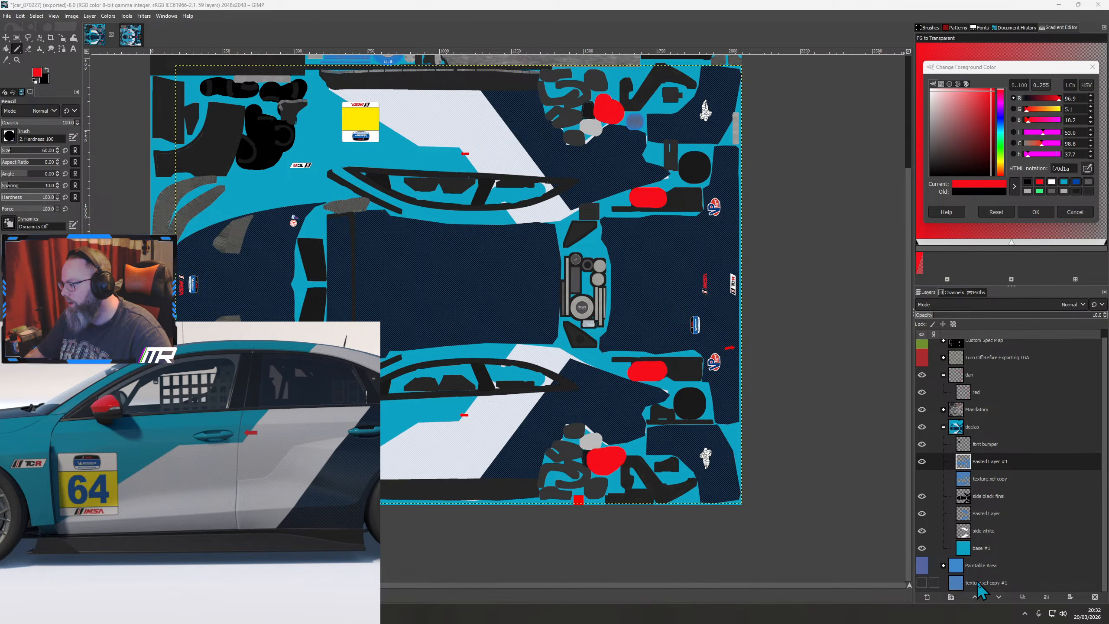
{"action": "left_click_drag", "start_coordinate": [985, 583], "coordinate": [987, 554]}
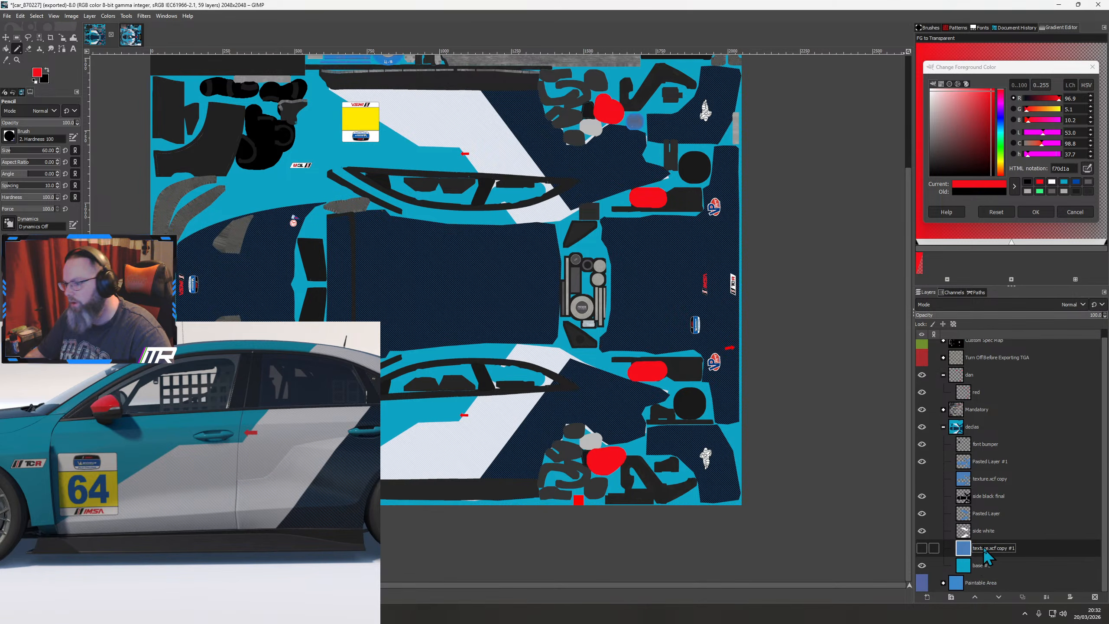
{"action": "scroll", "coordinate": [259, 426], "scroll_direction": "up", "scroll_amount": 4}
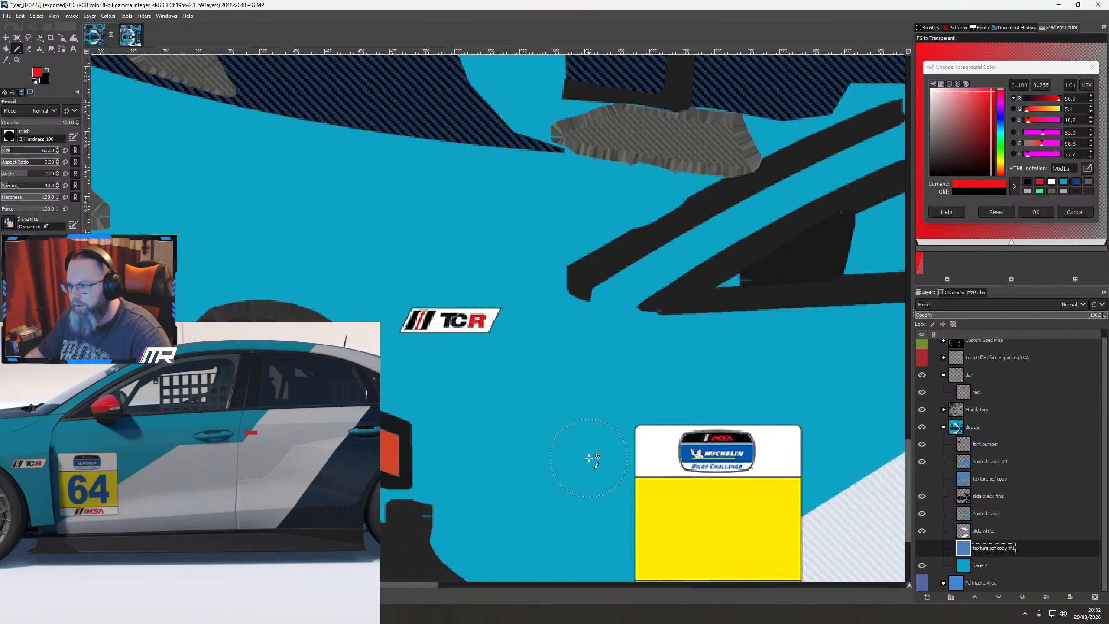
{"action": "scroll", "coordinate": [589, 458], "scroll_direction": "down", "scroll_amount": 1}
{"action": "left_click", "coordinate": [922, 548]}
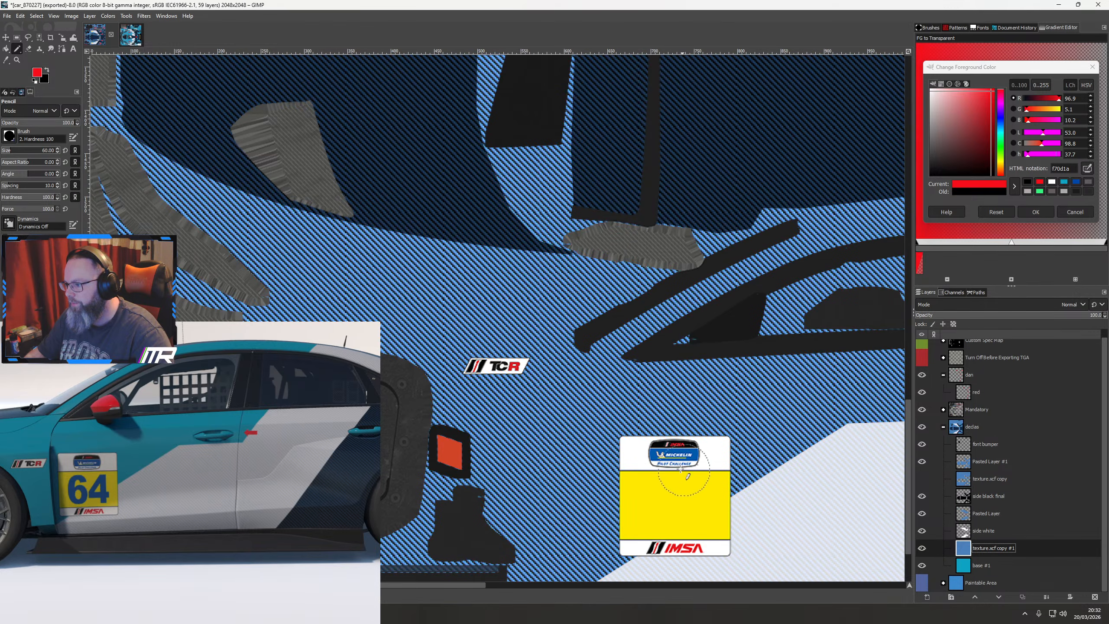
{"action": "scroll", "coordinate": [681, 469], "scroll_direction": "down", "scroll_amount": 2}
{"action": "left_click", "coordinate": [131, 35]}
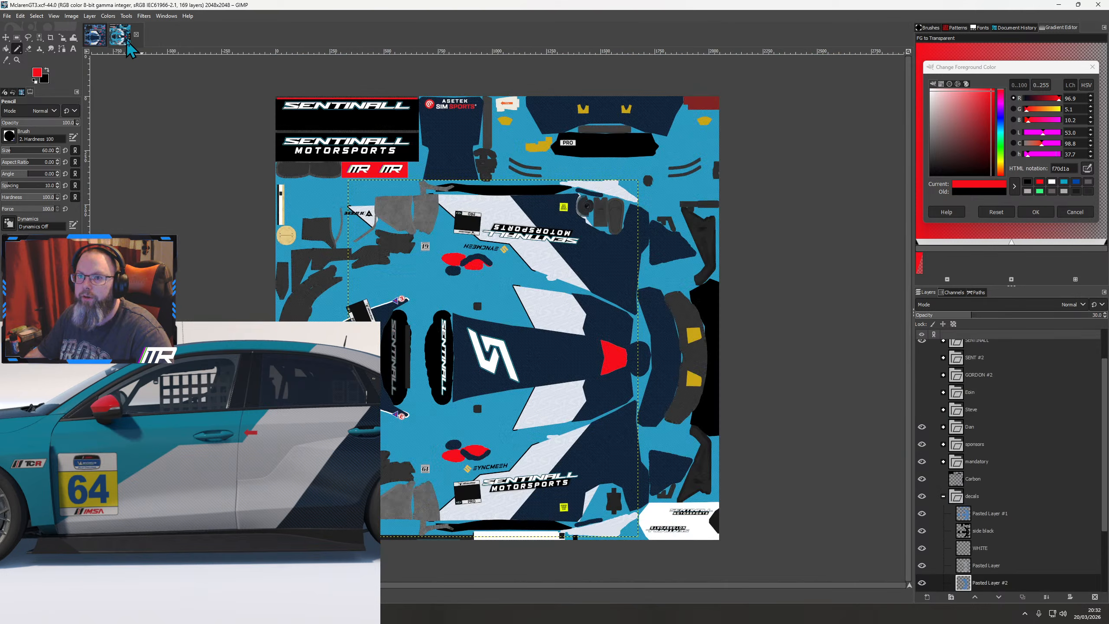
{"action": "scroll", "coordinate": [984, 503], "scroll_direction": "down", "scroll_amount": 3}
{"action": "left_click", "coordinate": [984, 551]}
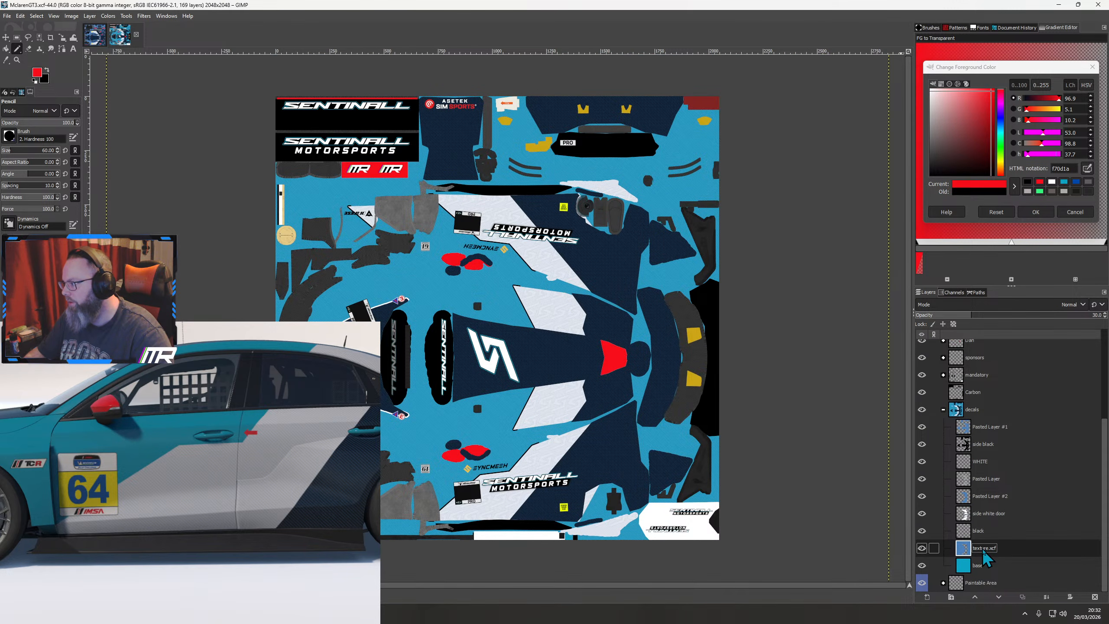
{"action": "left_click", "coordinate": [922, 549]}
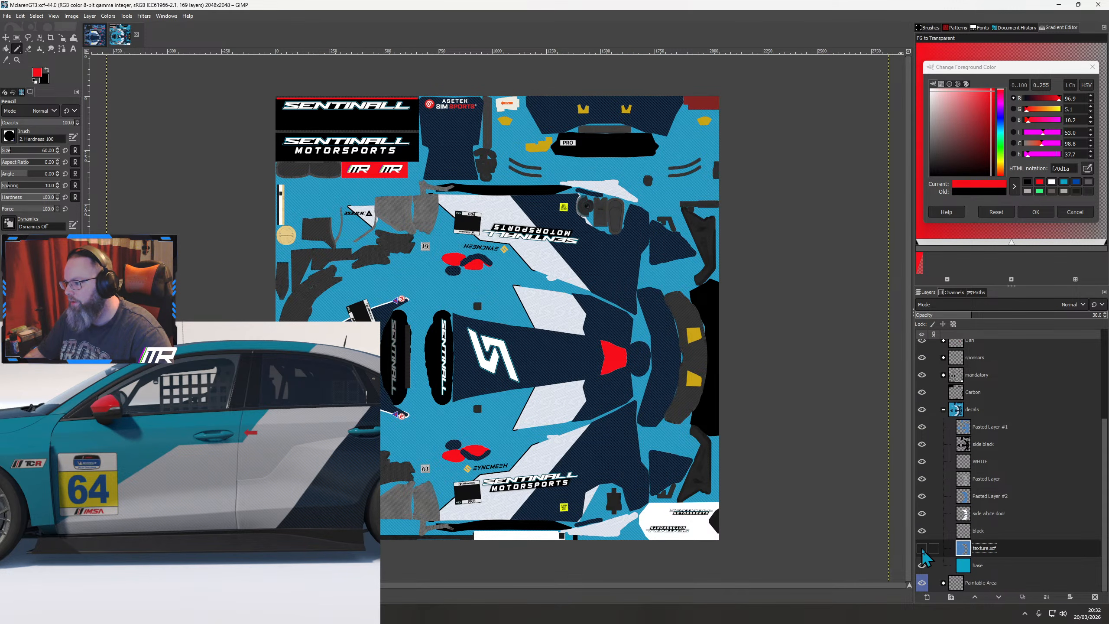
{"action": "left_click", "coordinate": [922, 548]}
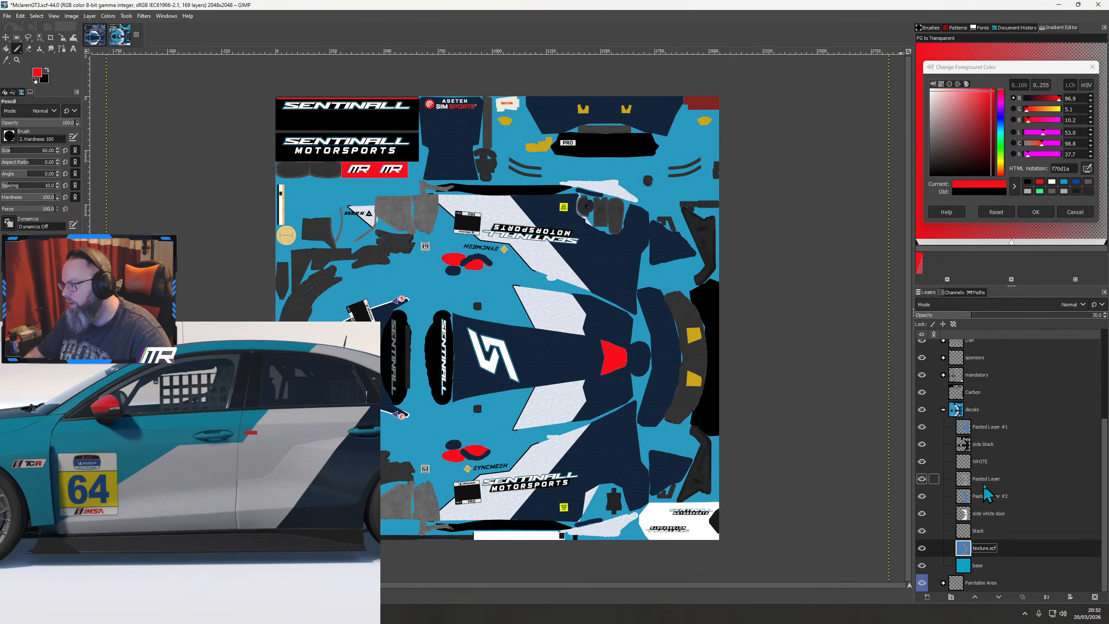
{"action": "scroll", "coordinate": [465, 454], "scroll_direction": "up", "scroll_amount": 3, "text": "ctrl"}
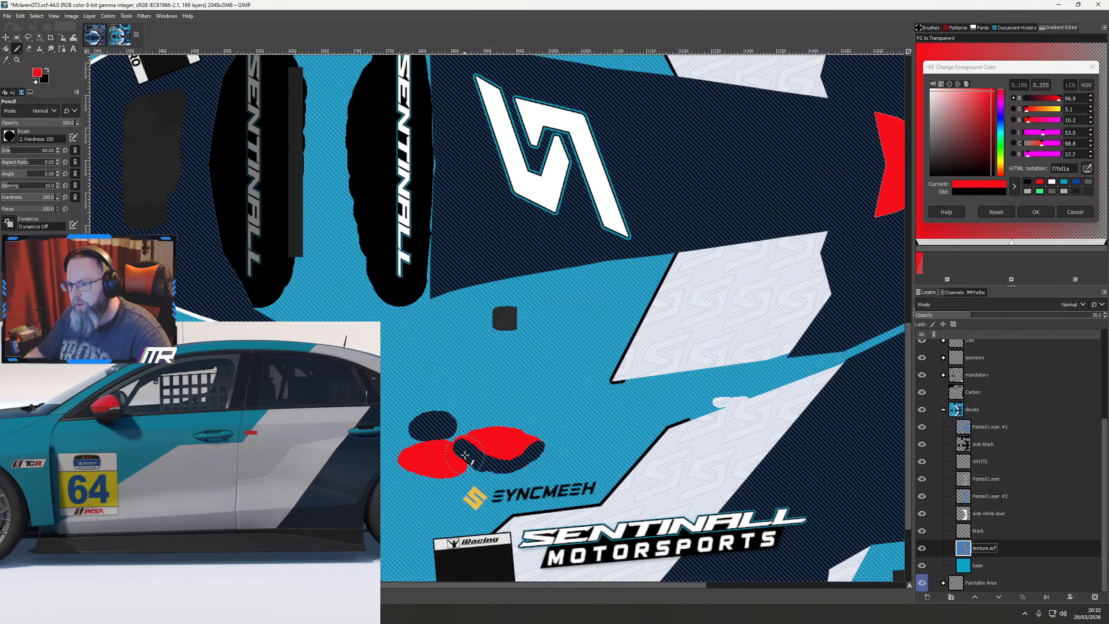
{"action": "left_click", "coordinate": [922, 566]}
{"action": "left_click", "coordinate": [922, 566]}
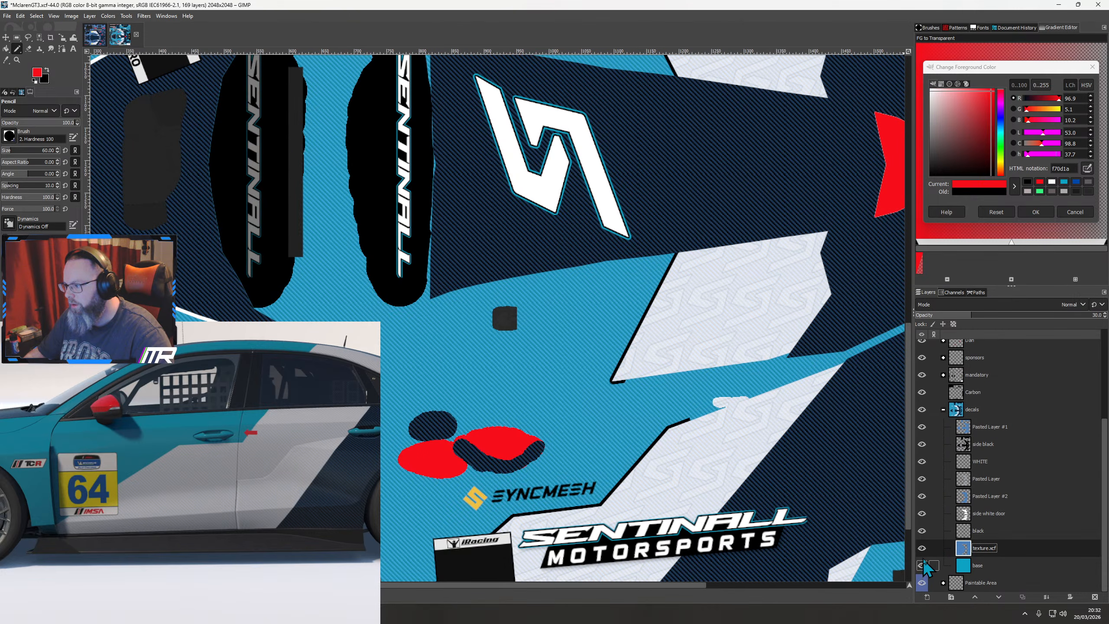
{"action": "left_click", "coordinate": [925, 426]}
{"action": "left_click", "coordinate": [923, 426]}
{"action": "left_click", "coordinate": [925, 496]}
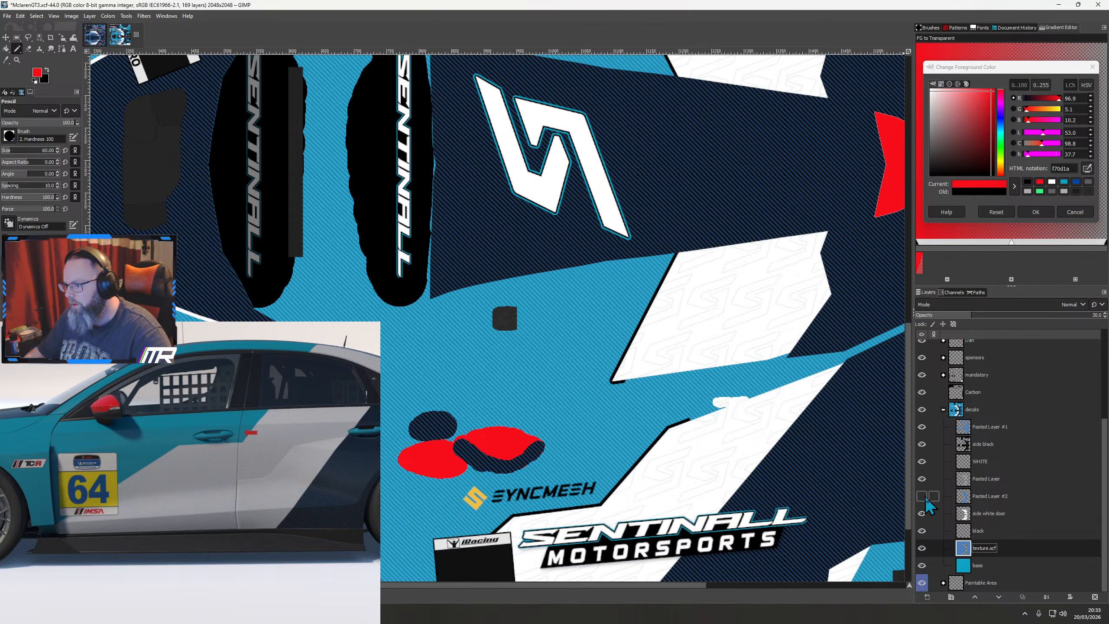
{"action": "left_click", "coordinate": [926, 496]}
{"action": "left_click", "coordinate": [921, 548]}
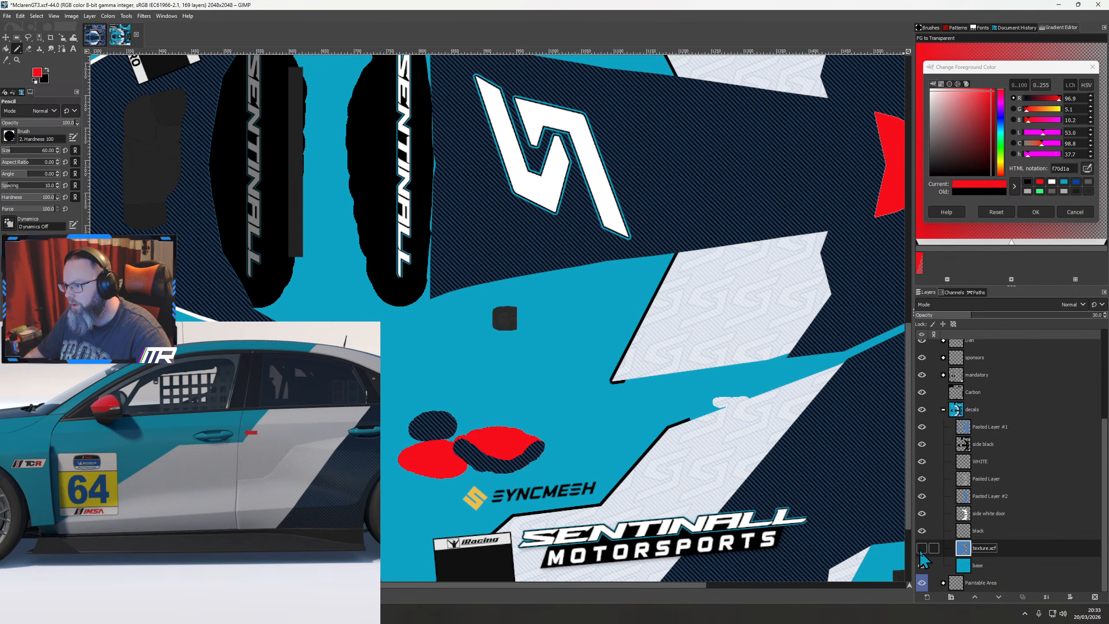
{"action": "left_click", "coordinate": [922, 548]}
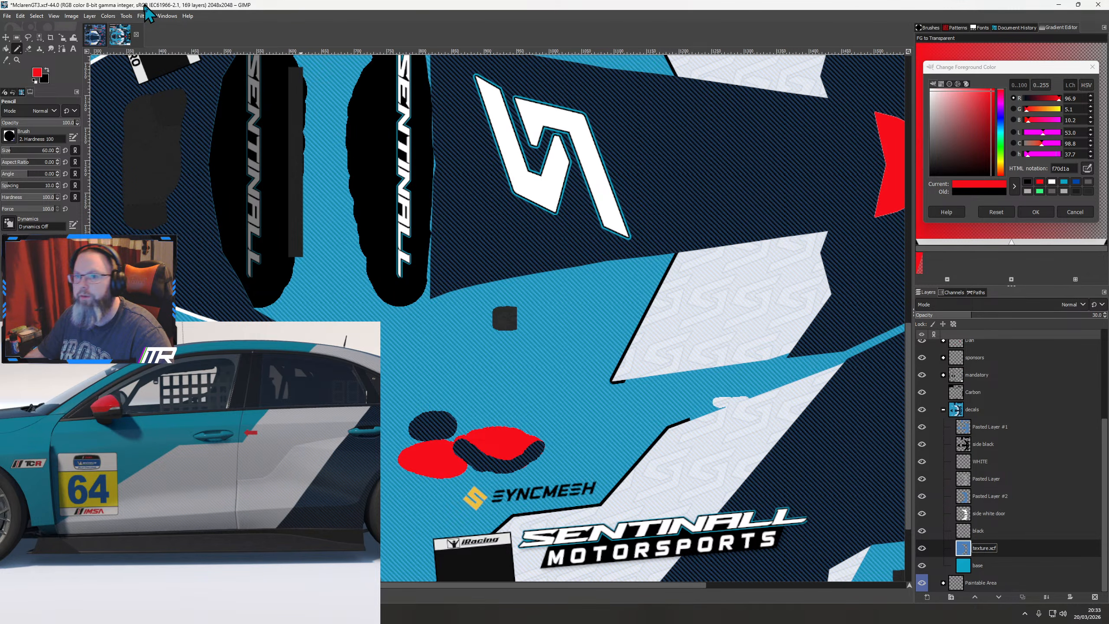
{"action": "left_click", "coordinate": [99, 36]}
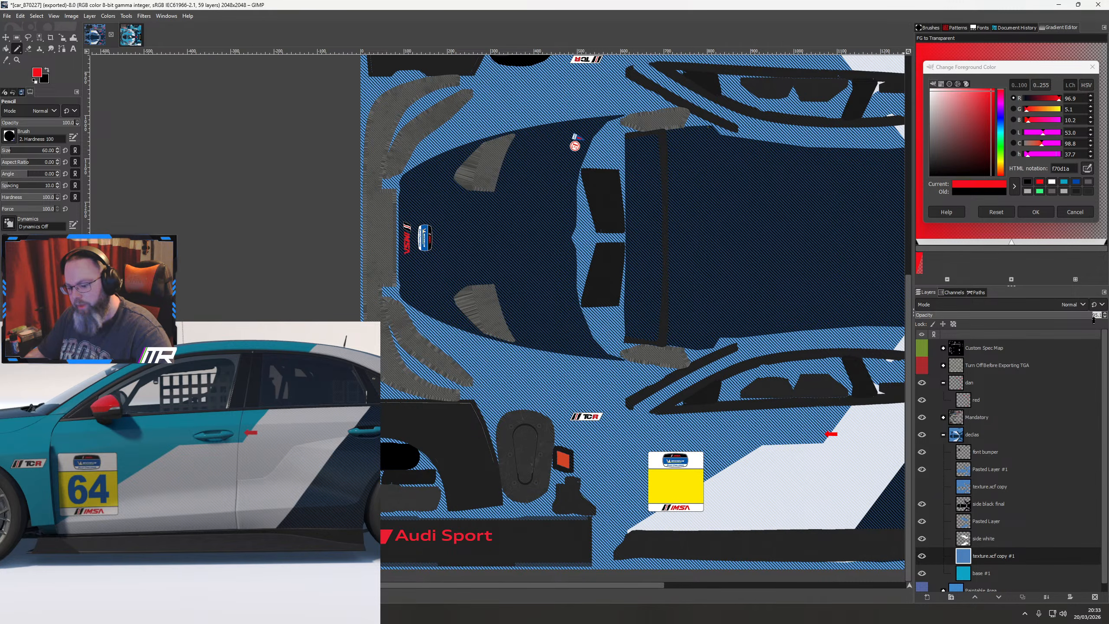
Set the carbon layer to 30% opacity and orbit the car preview to check the weave
{"action": "type", "text": "30"}
{"action": "key", "text": "Return"}
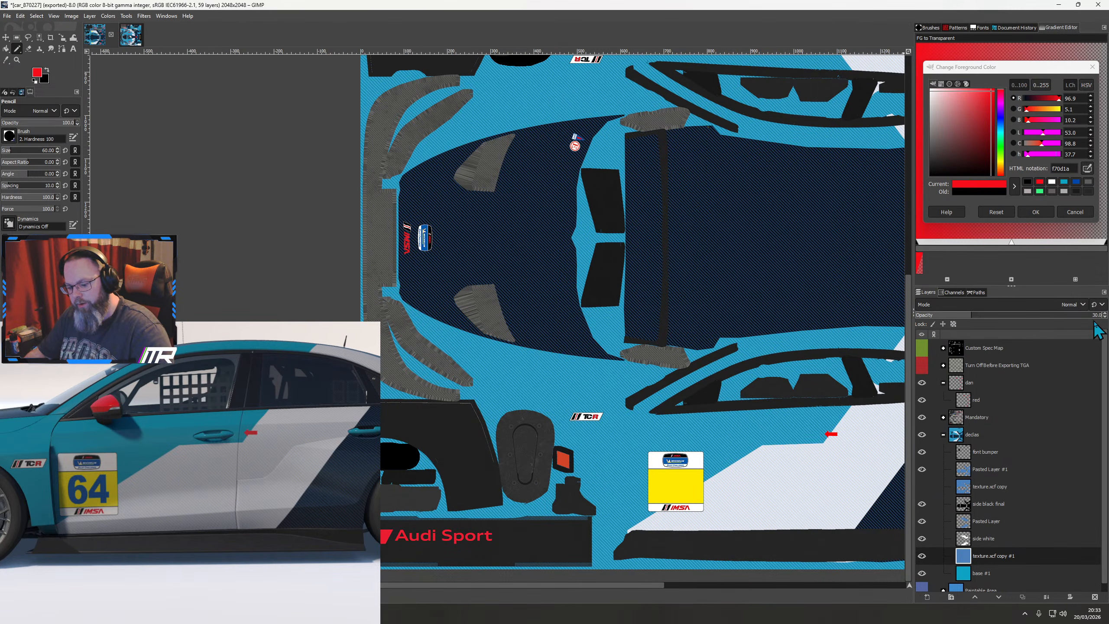
{"action": "left_click_drag", "start_coordinate": [299, 444], "coordinate": [304, 527]}
{"action": "scroll", "coordinate": [232, 486], "scroll_direction": "down", "scroll_amount": 2}
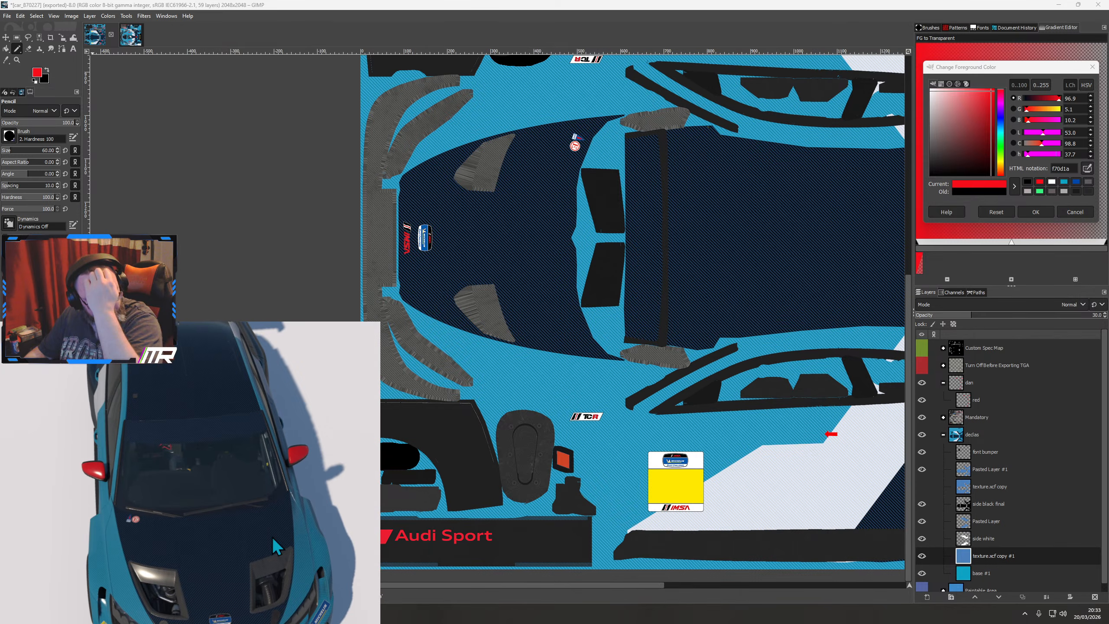
{"action": "left_click_drag", "start_coordinate": [246, 569], "coordinate": [214, 515]}
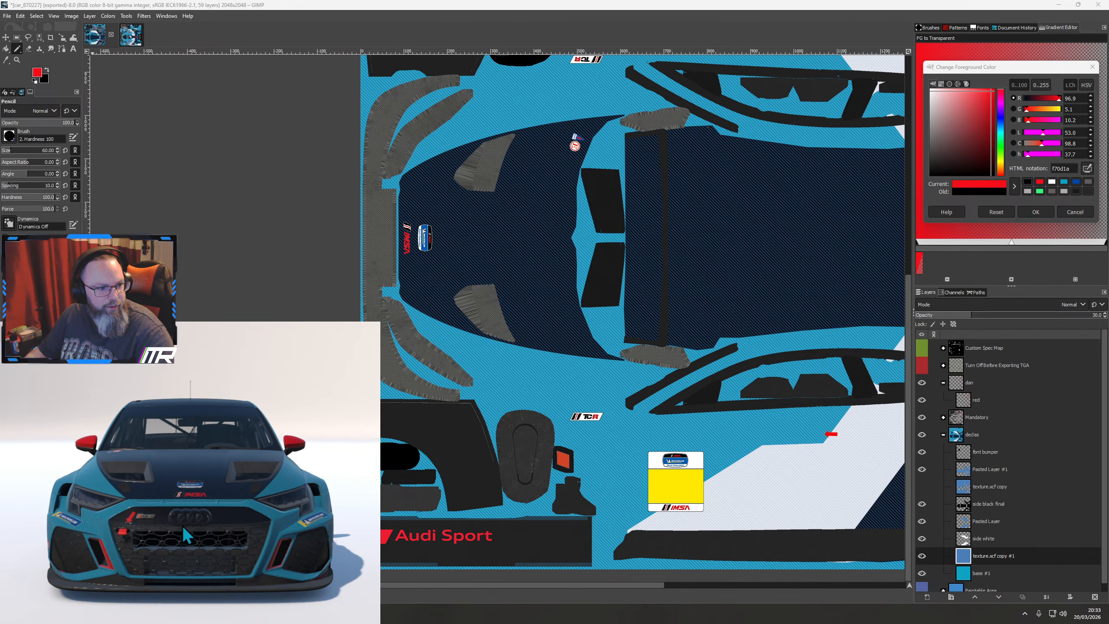
{"action": "scroll", "coordinate": [180, 524], "scroll_direction": "up", "scroll_amount": 3}
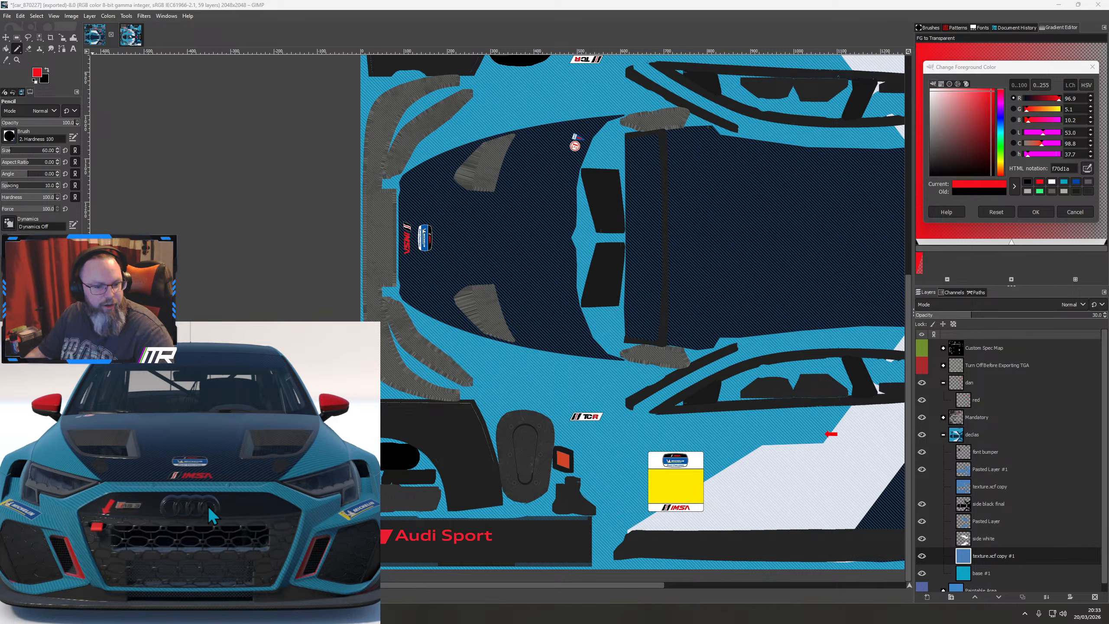
{"action": "scroll", "coordinate": [235, 527], "scroll_direction": "down", "scroll_amount": 2}
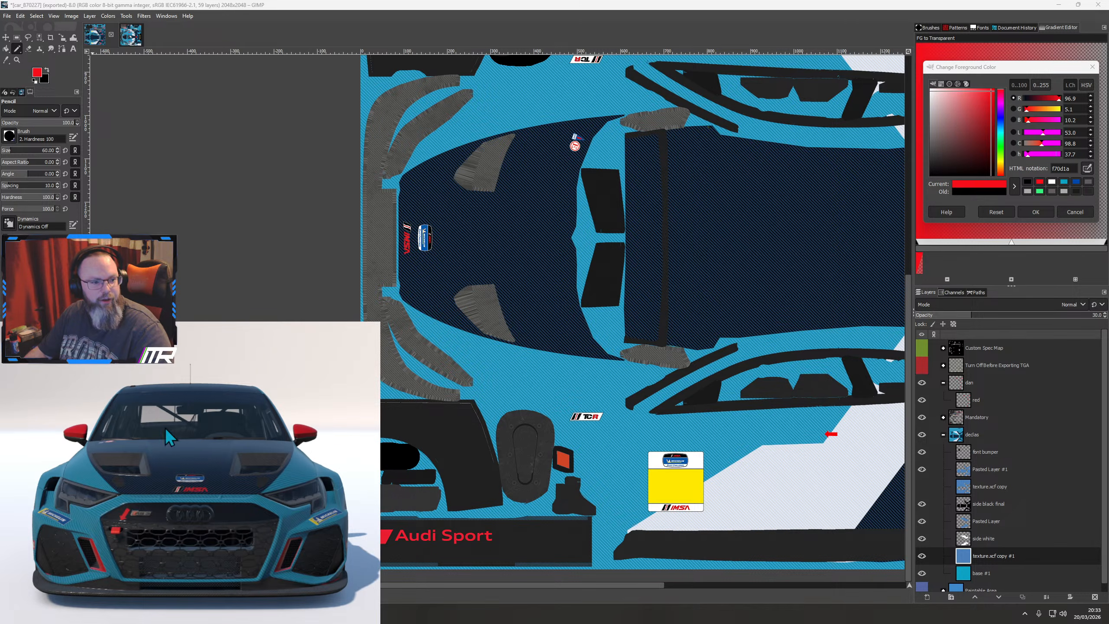
{"action": "left_click_drag", "start_coordinate": [267, 505], "coordinate": [181, 511]}
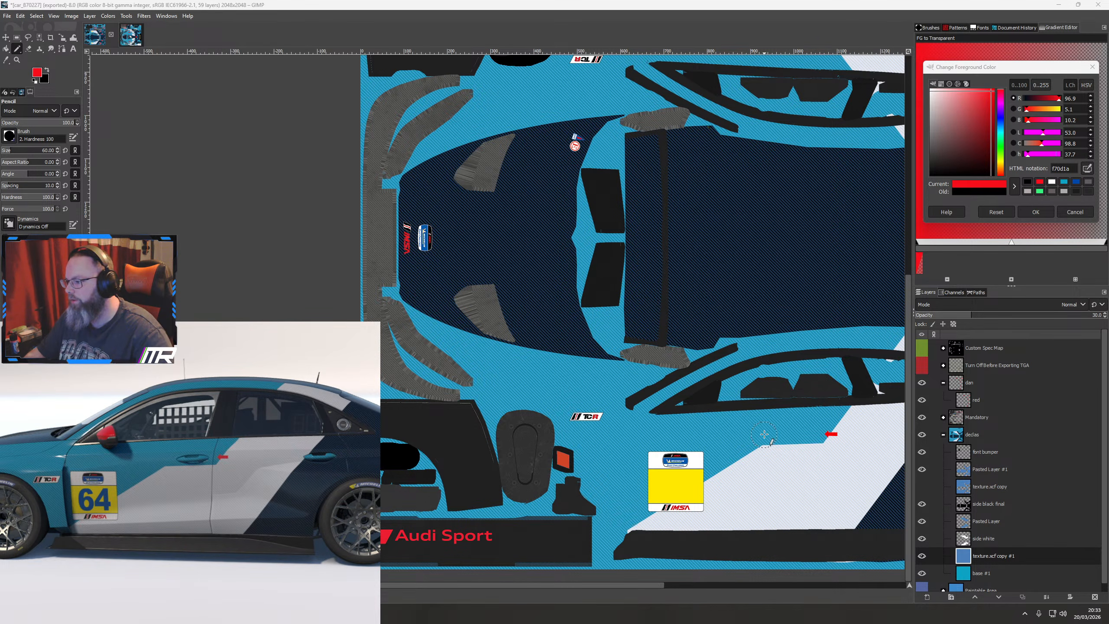
Load the side white layer's alpha as a selection and grow it outward by 5 px
{"action": "left_click_drag", "start_coordinate": [734, 410], "coordinate": [607, 376]}
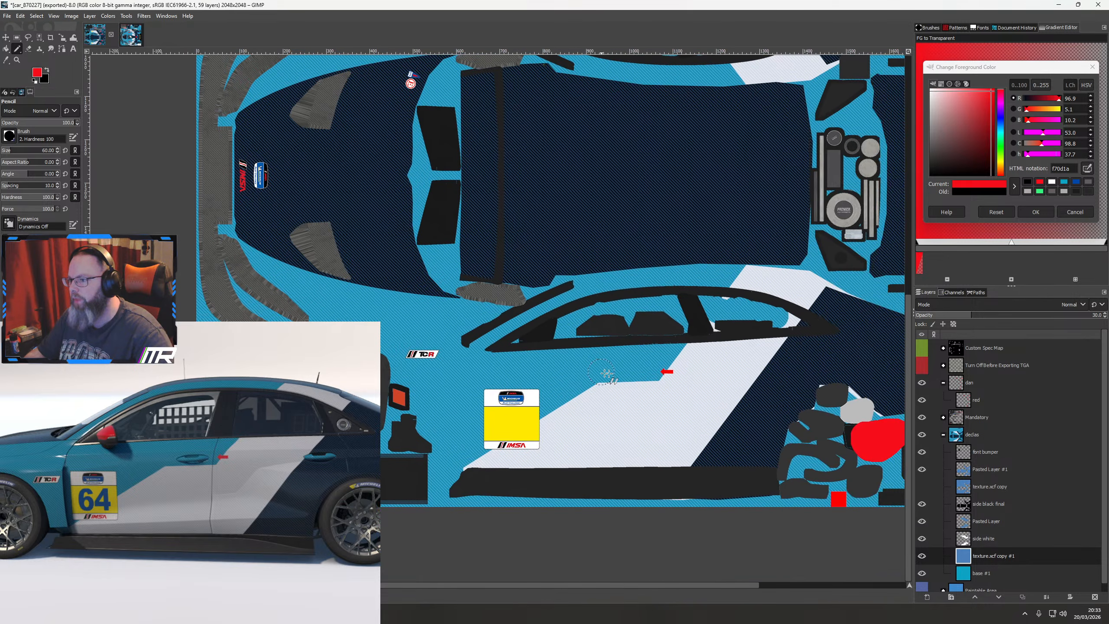
{"action": "right_click", "coordinate": [978, 541]}
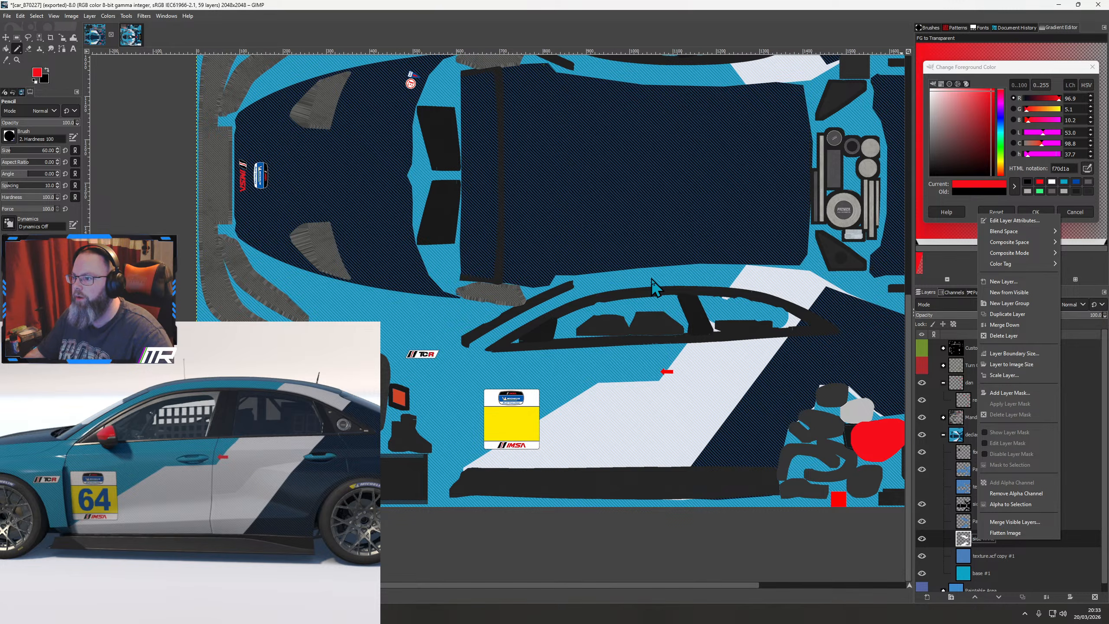
{"action": "left_click", "coordinate": [700, 359]}
{"action": "right_click", "coordinate": [980, 541]}
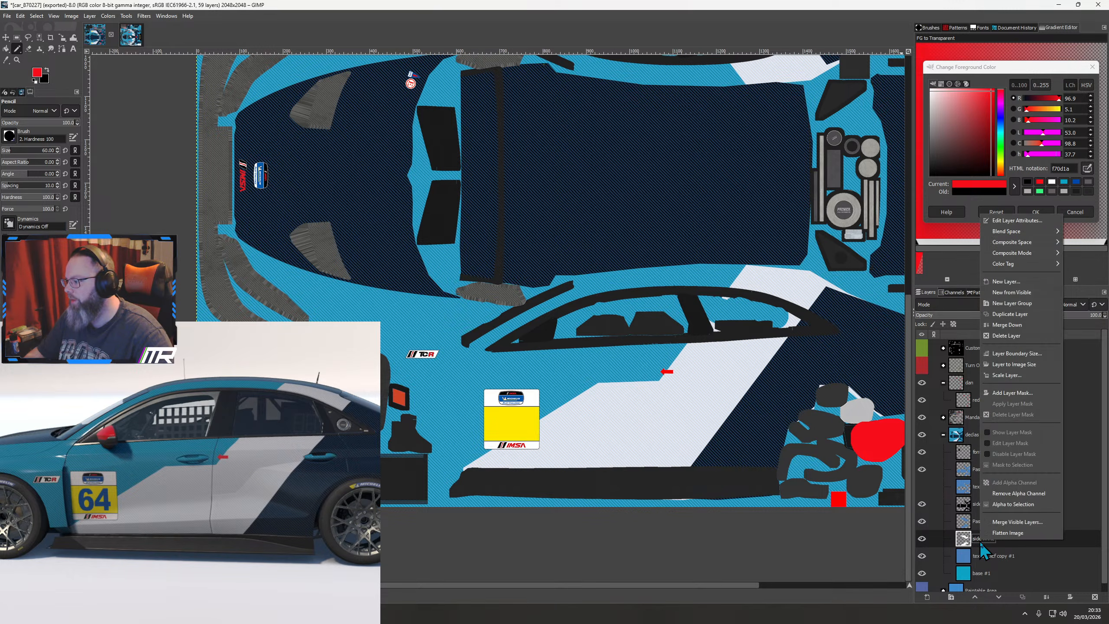
{"action": "left_click", "coordinate": [1007, 507]}
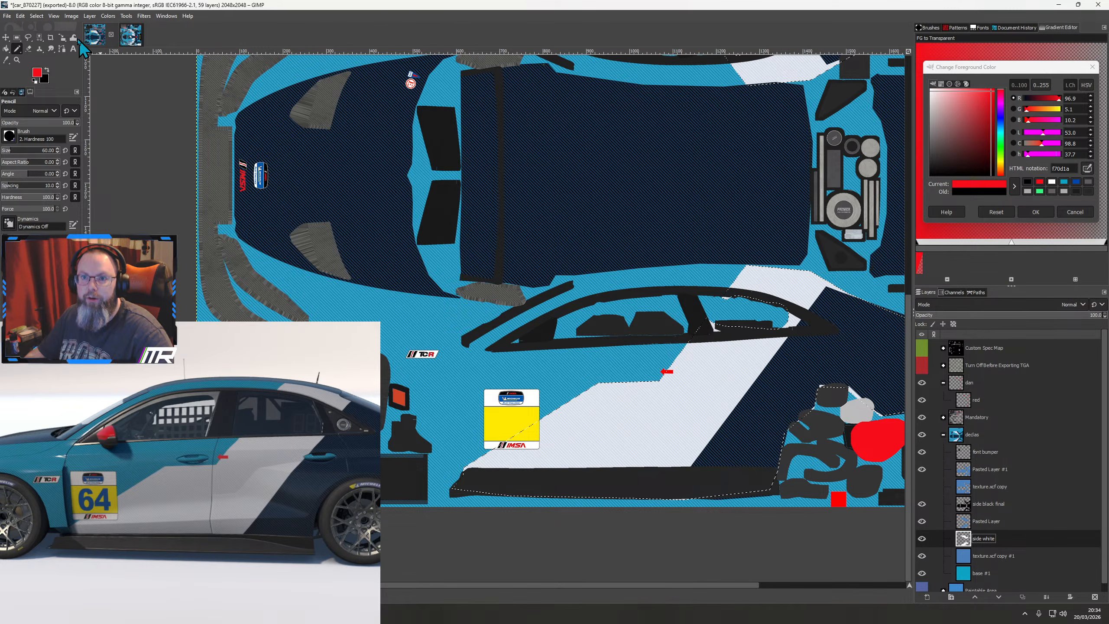
{"action": "left_click", "coordinate": [37, 16]}
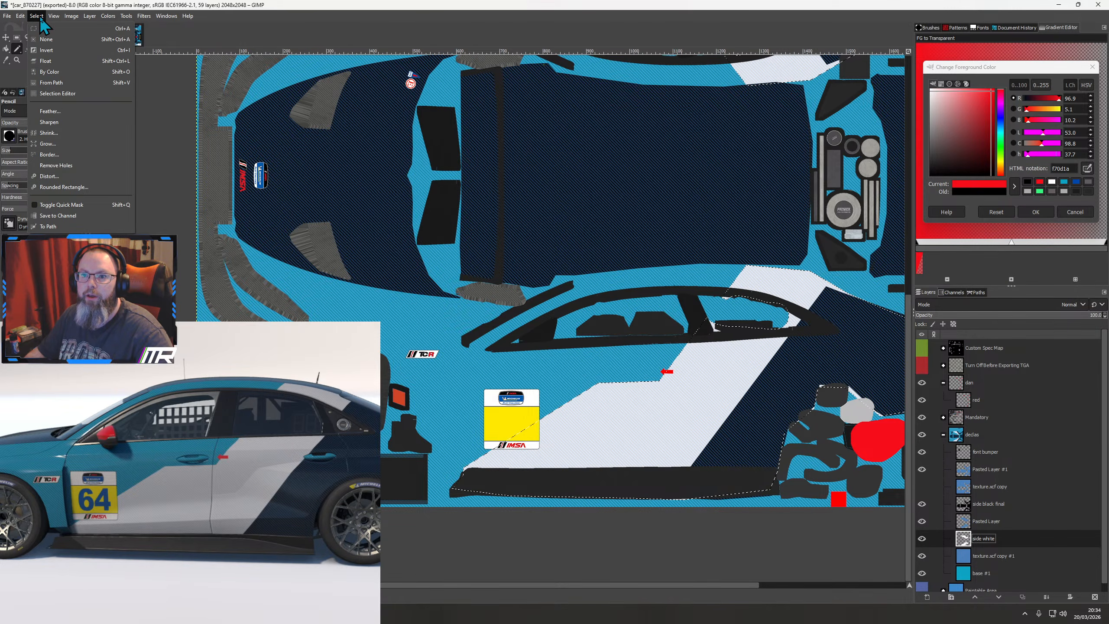
{"action": "left_click", "coordinate": [48, 144]}
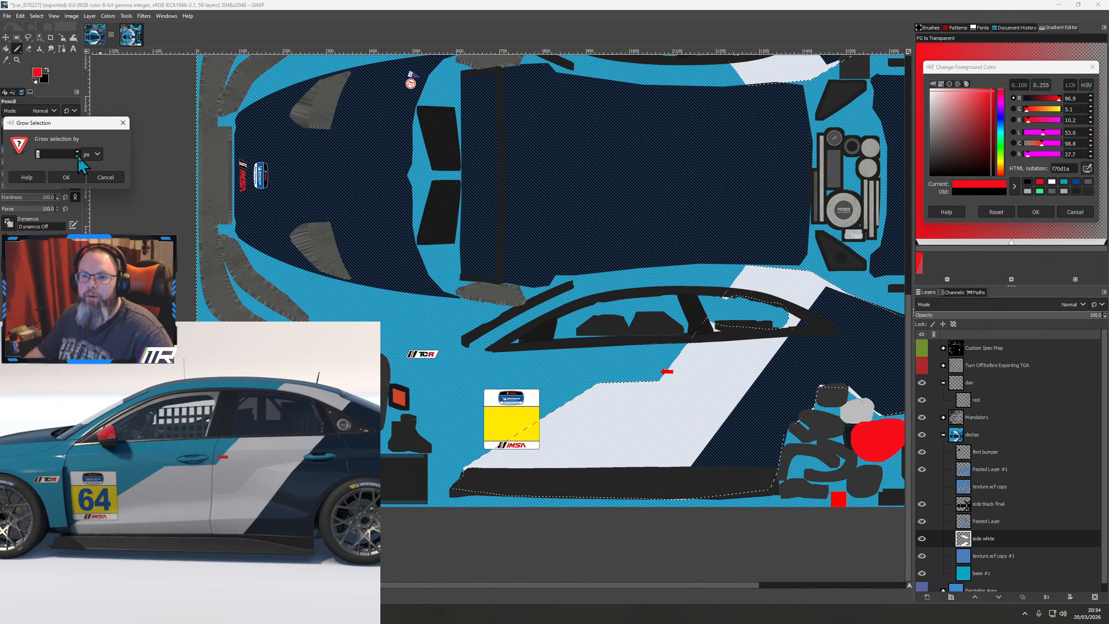
{"action": "type", "text": "5"}
{"action": "left_click", "coordinate": [65, 178]}
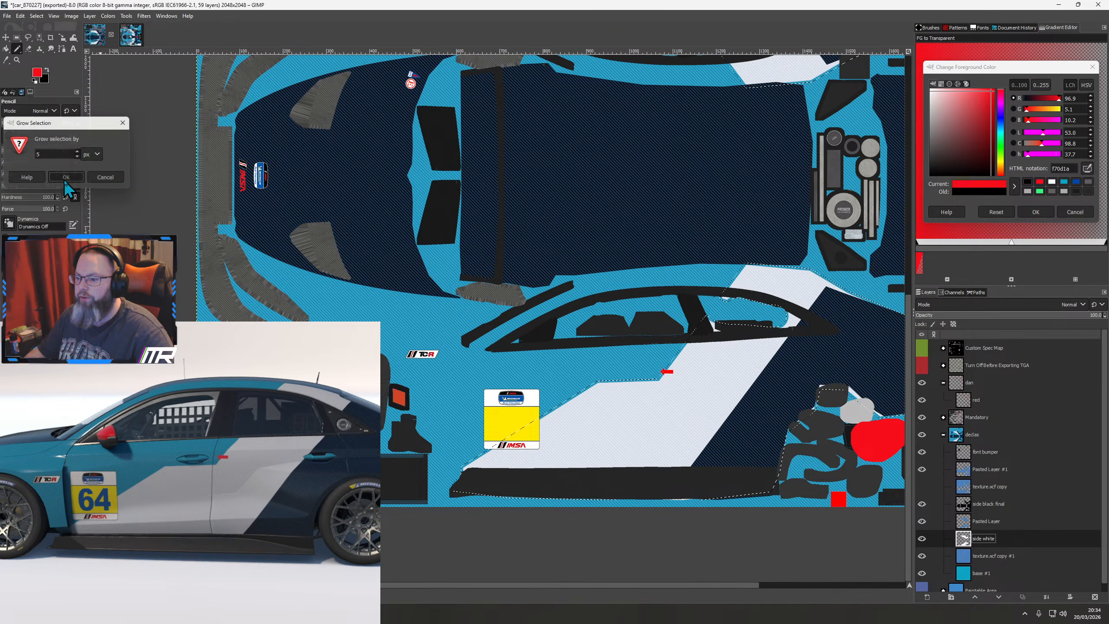
Create a 'black line' layer and paint black along the side stripe edges with a size-114 pencil
{"action": "left_click", "coordinate": [927, 597]}
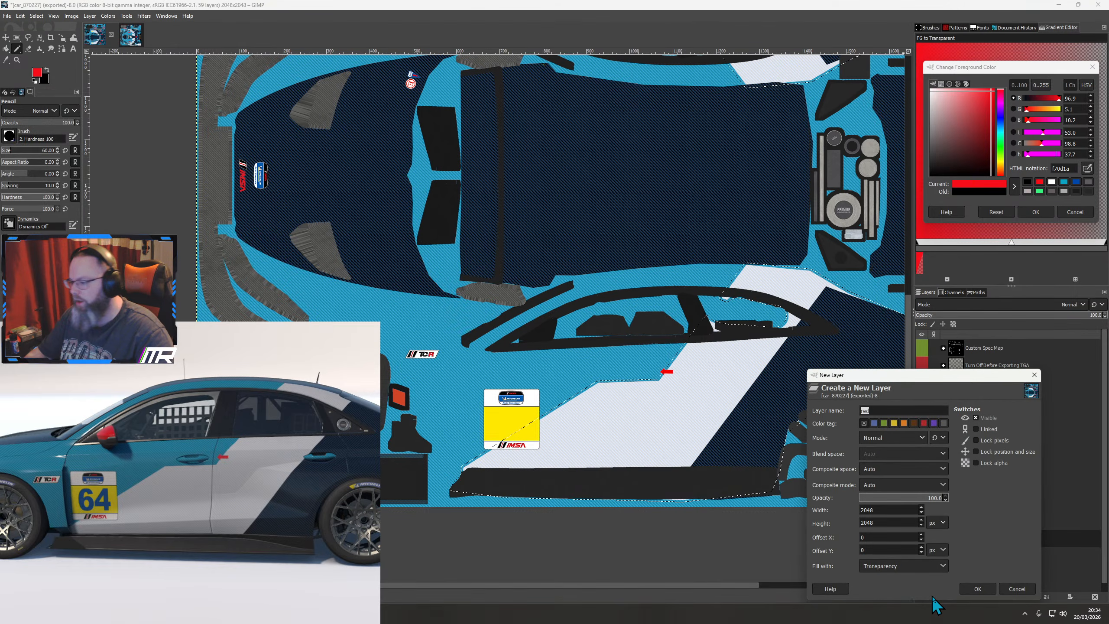
{"action": "type", "text": "black li"}
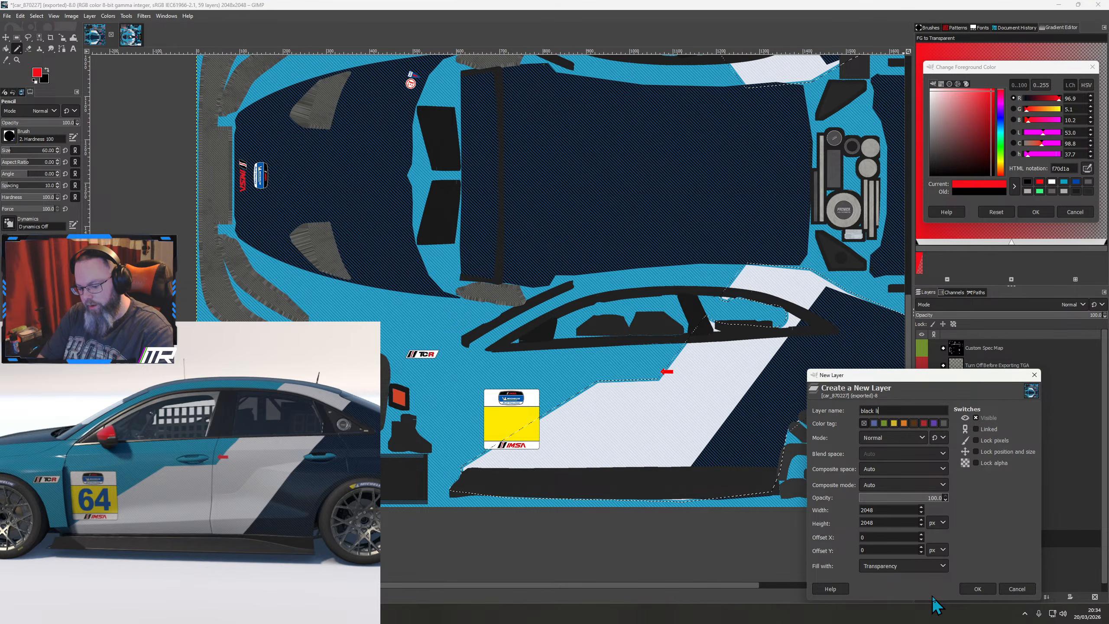
{"action": "type", "text": "ne"}
{"action": "key", "text": "Return"}
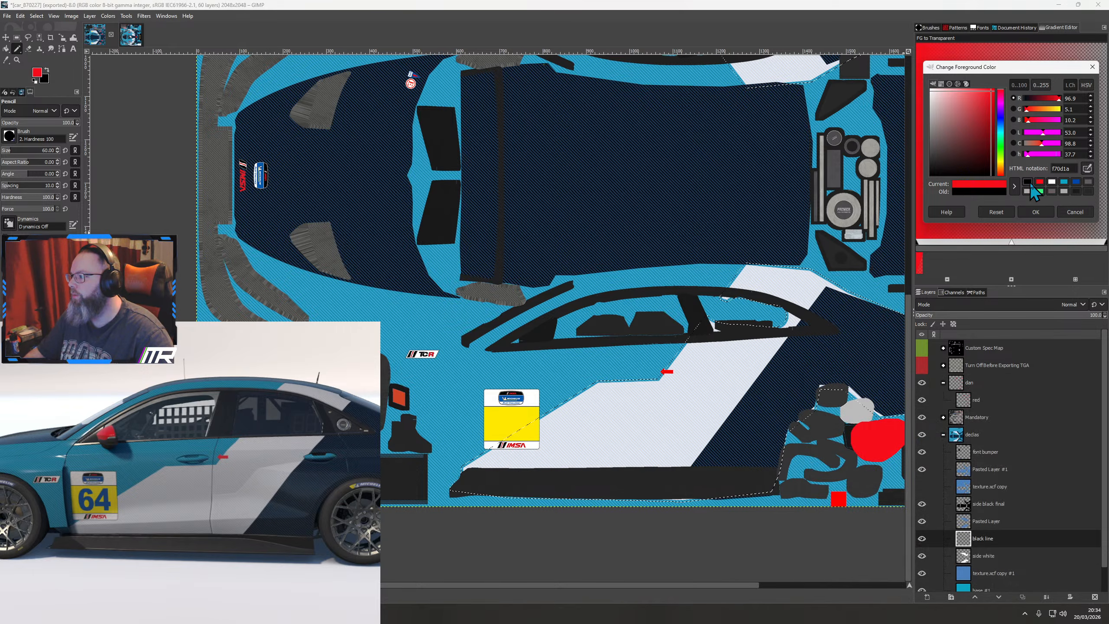
{"action": "left_click", "coordinate": [1028, 182]}
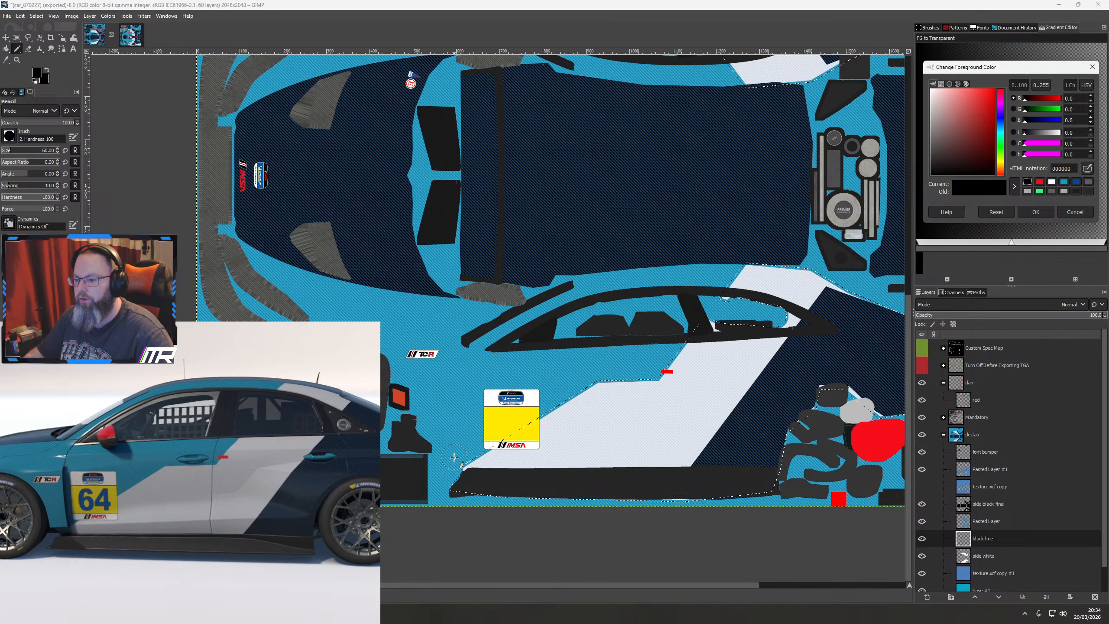
{"action": "left_click", "coordinate": [15, 151]}
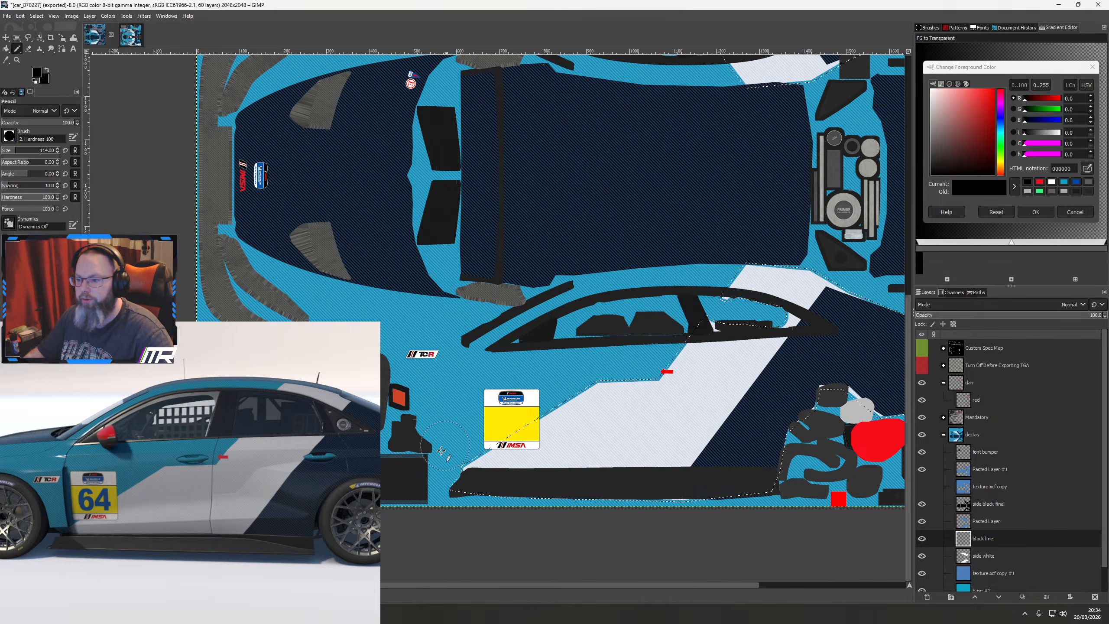
{"action": "mouse_move", "coordinate": [454, 478]}
{"action": "left_mouse_down"}
{"action": "mouse_move", "coordinate": [583, 397]}
{"action": "mouse_move", "coordinate": [659, 383]}
{"action": "mouse_move", "coordinate": [730, 291]}
{"action": "left_mouse_up"}
{"action": "scroll", "coordinate": [699, 315], "scroll_direction": "up", "scroll_amount": 5}
{"action": "scroll", "coordinate": [699, 314], "scroll_direction": "right", "scroll_amount": 1}
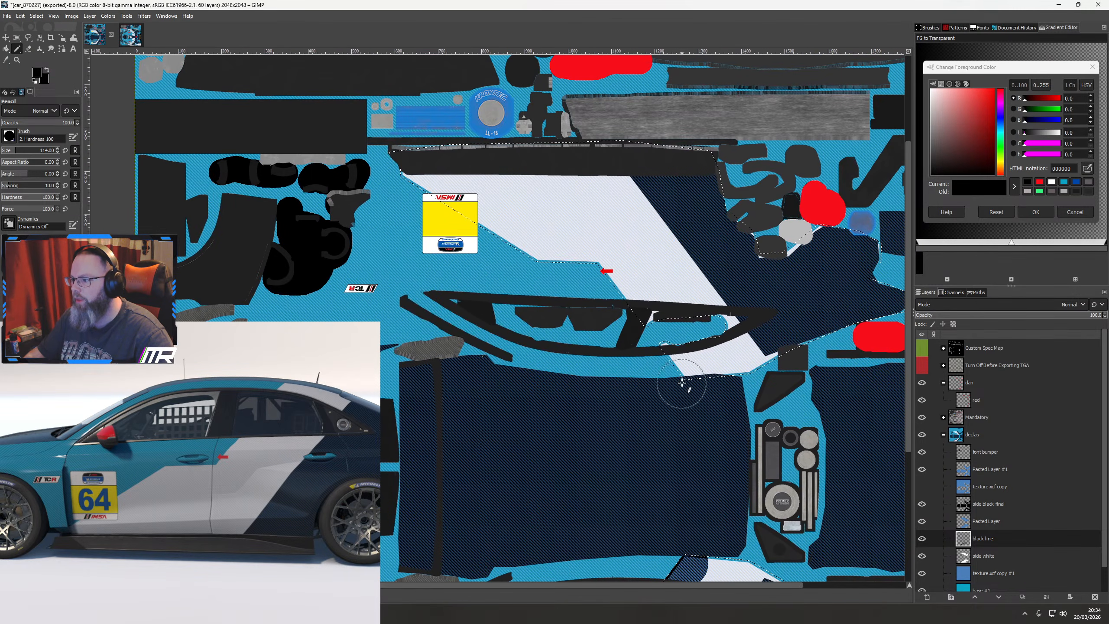
{"action": "mouse_move", "coordinate": [660, 336]}
{"action": "left_mouse_down"}
{"action": "mouse_move", "coordinate": [587, 273]}
{"action": "mouse_move", "coordinate": [512, 261]}
{"action": "mouse_move", "coordinate": [444, 220]}
{"action": "mouse_move", "coordinate": [383, 163]}
{"action": "mouse_move", "coordinate": [564, 270]}
{"action": "left_mouse_up"}
{"action": "scroll", "coordinate": [633, 445], "scroll_direction": "down", "scroll_amount": 4}
{"action": "scroll", "coordinate": [633, 446], "scroll_direction": "right", "scroll_amount": 4}
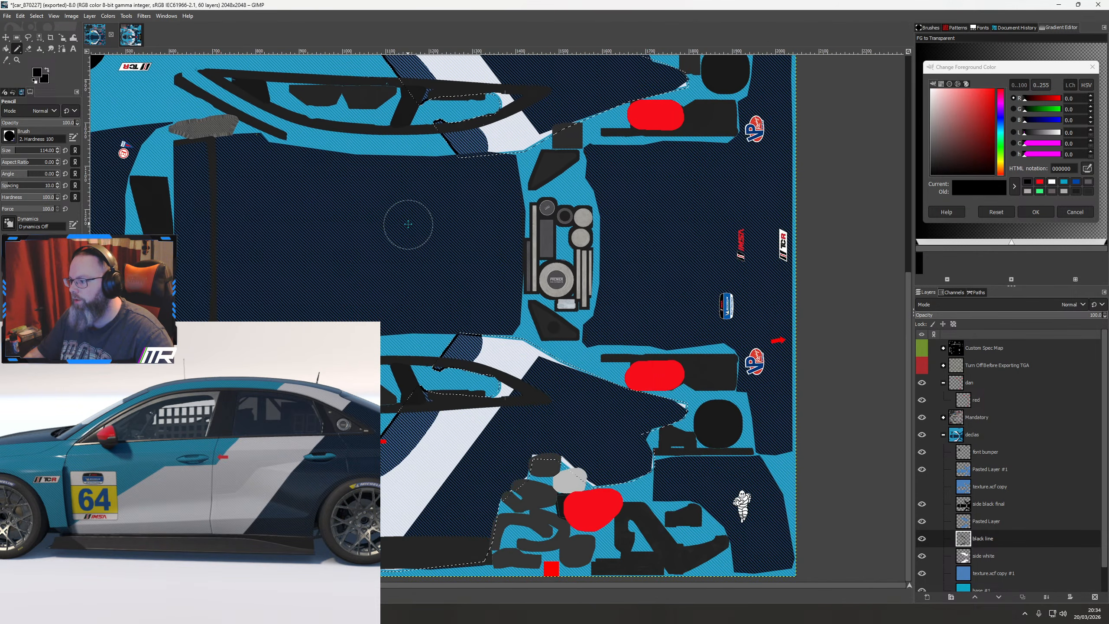
{"action": "scroll", "coordinate": [563, 446], "scroll_direction": "down", "scroll_amount": 1}
{"action": "scroll", "coordinate": [563, 446], "scroll_direction": "left", "scroll_amount": 1}
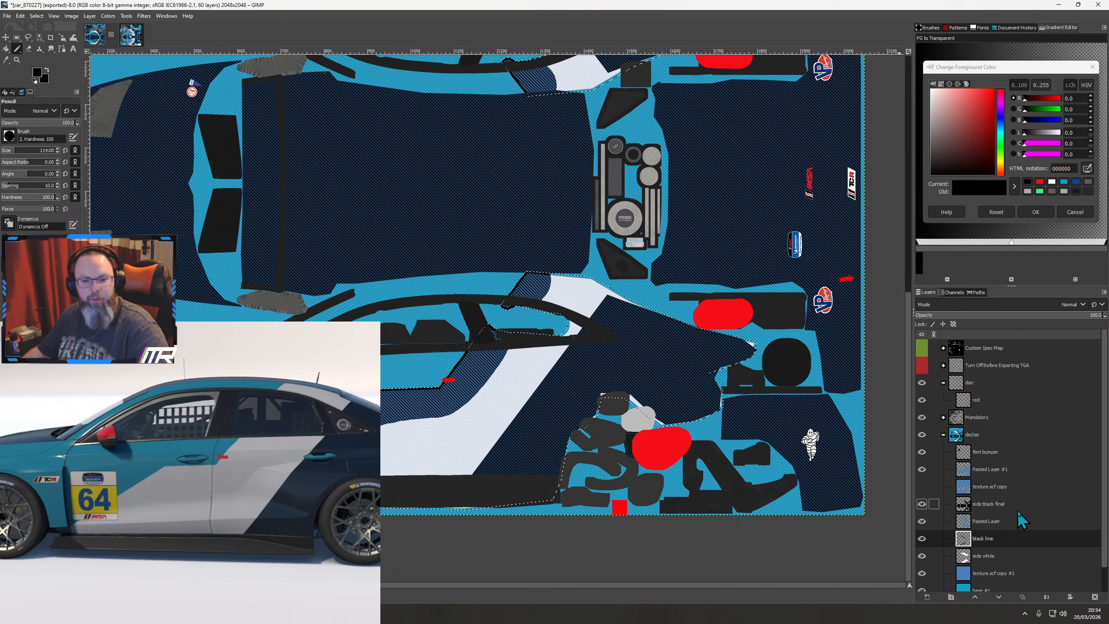
Clear the black paint inside the selection and move black line beneath side white
{"action": "left_click", "coordinate": [982, 559]}
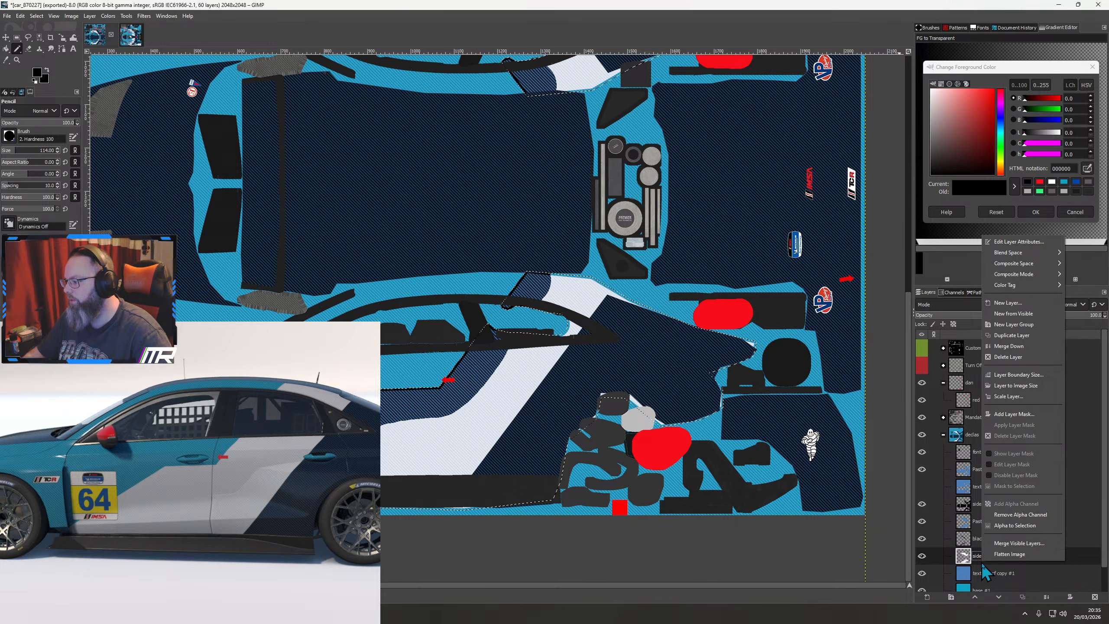
{"action": "left_click", "coordinate": [985, 538]}
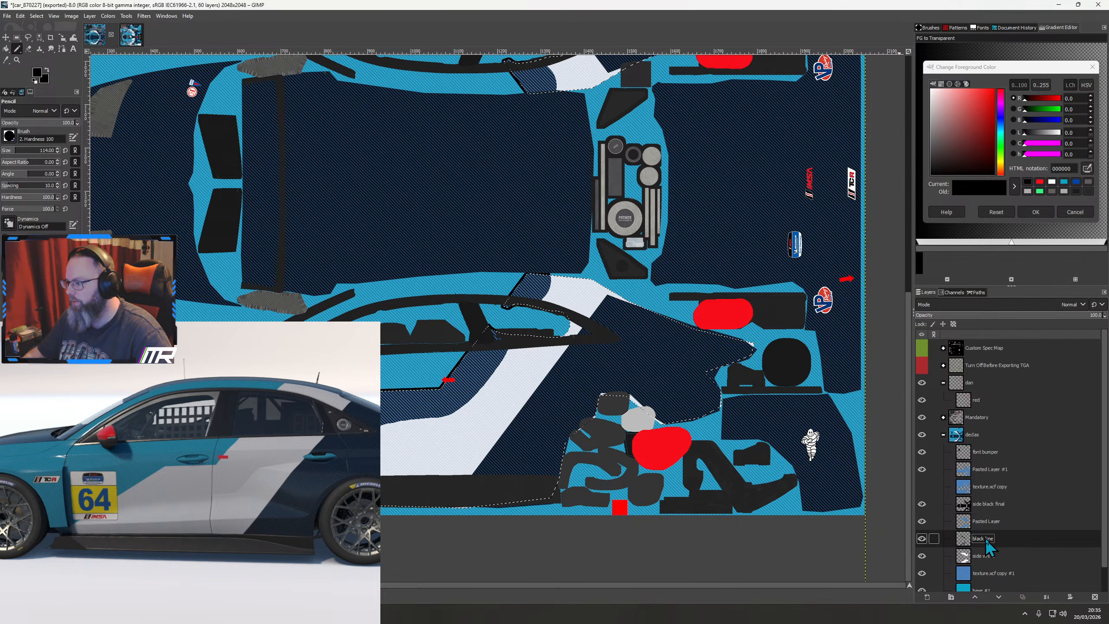
{"action": "key", "text": "Delete"}
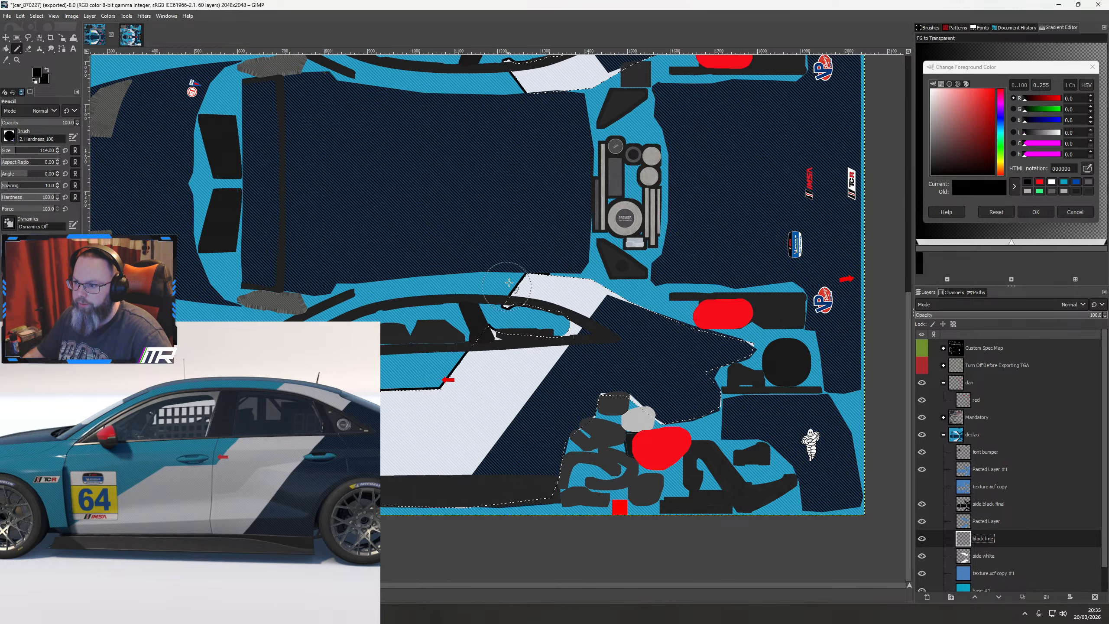
{"action": "left_click", "coordinate": [5, 37]}
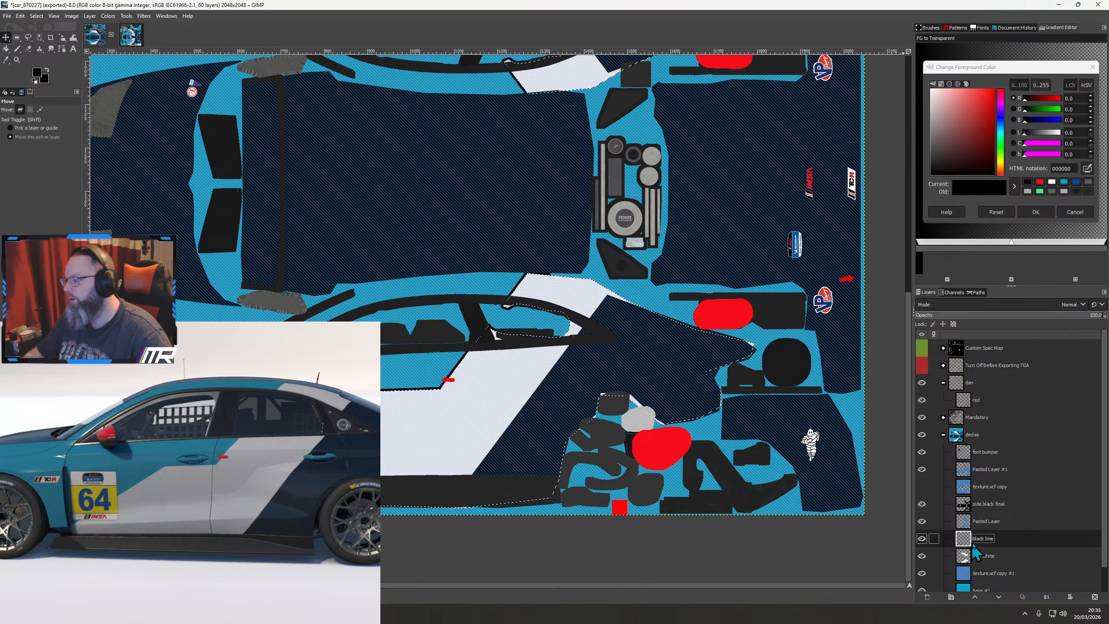
{"action": "left_click_drag", "start_coordinate": [975, 553], "coordinate": [979, 562]}
Deselect, export the texture, and check the black outline in the car preview
{"action": "right_click", "coordinate": [529, 392]}
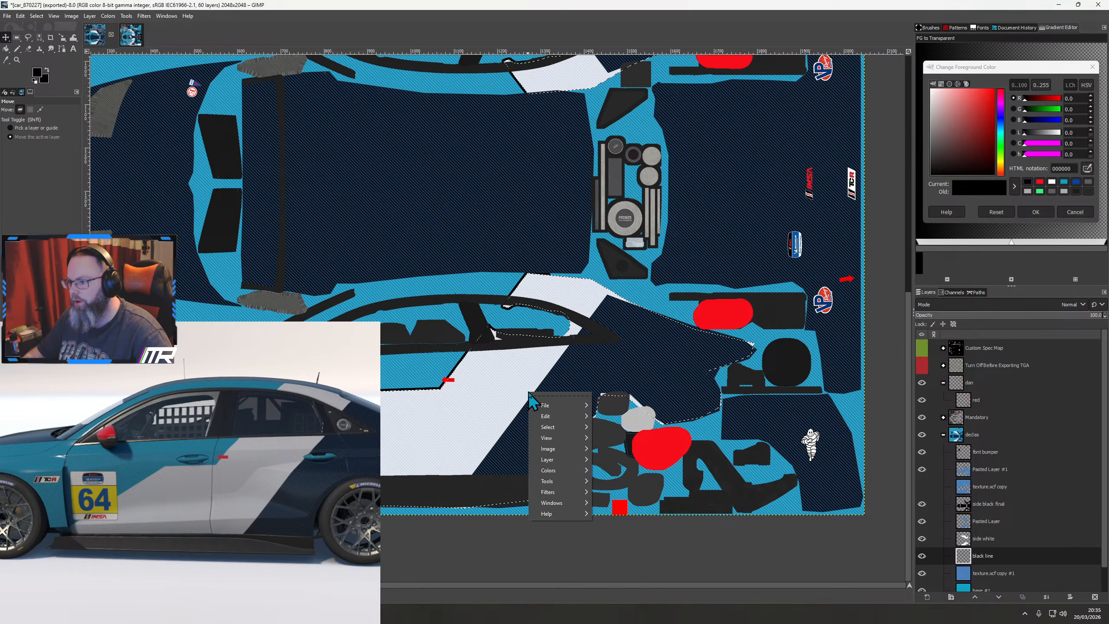
{"action": "mouse_move", "coordinate": [546, 426]}
{"action": "left_click", "coordinate": [615, 429]}
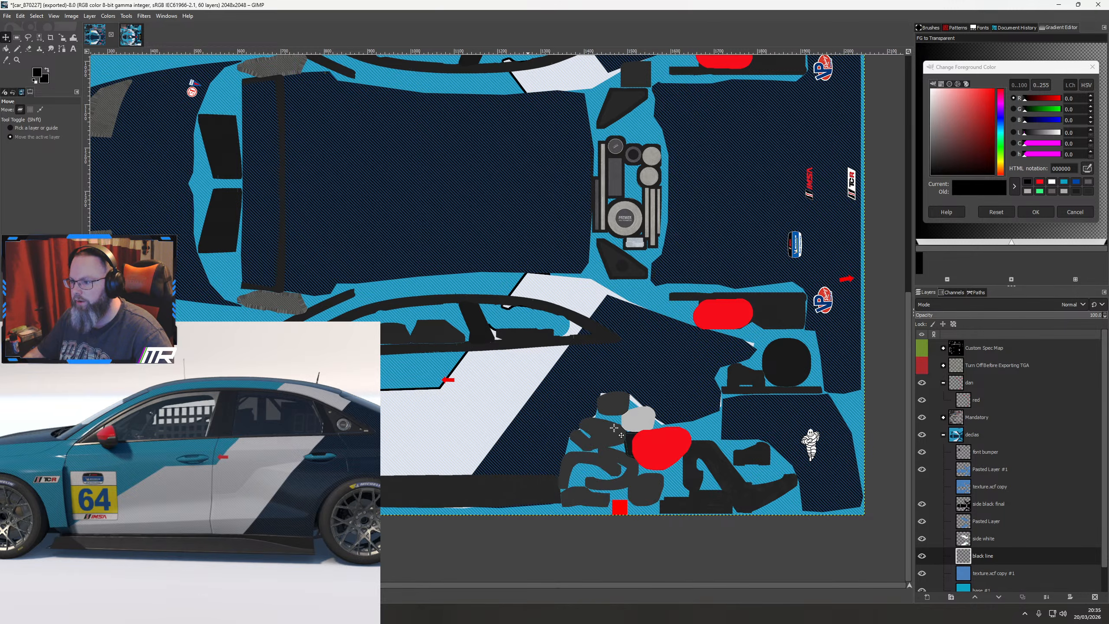
{"action": "key", "text": "ctrl+e"}
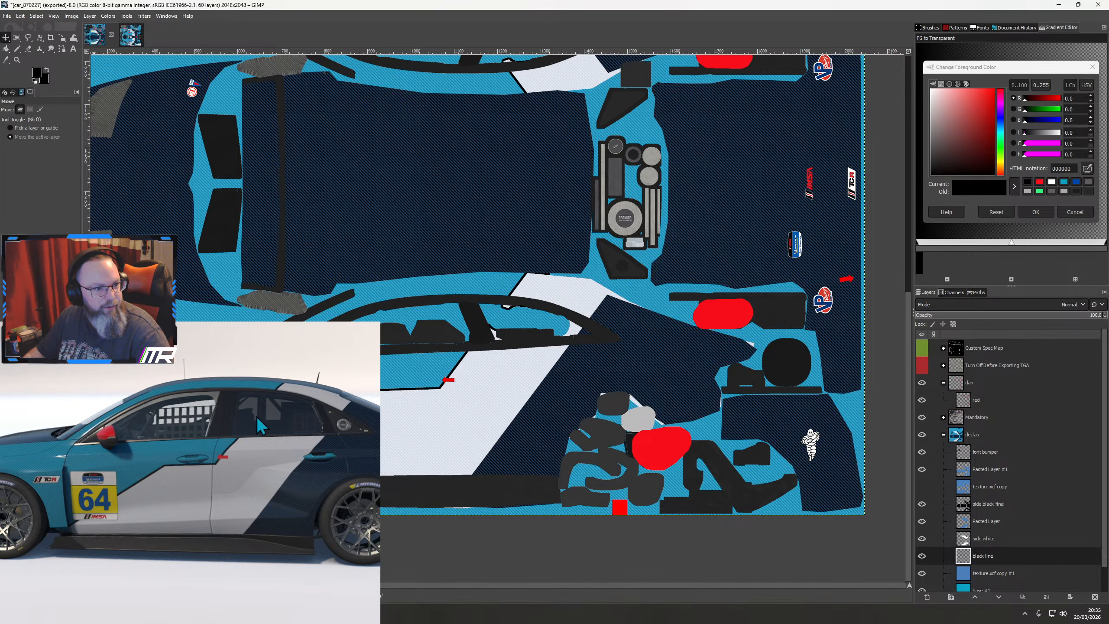
{"action": "left_click_drag", "start_coordinate": [286, 421], "coordinate": [86, 385]}
{"action": "left_click_drag", "start_coordinate": [286, 507], "coordinate": [156, 583]}
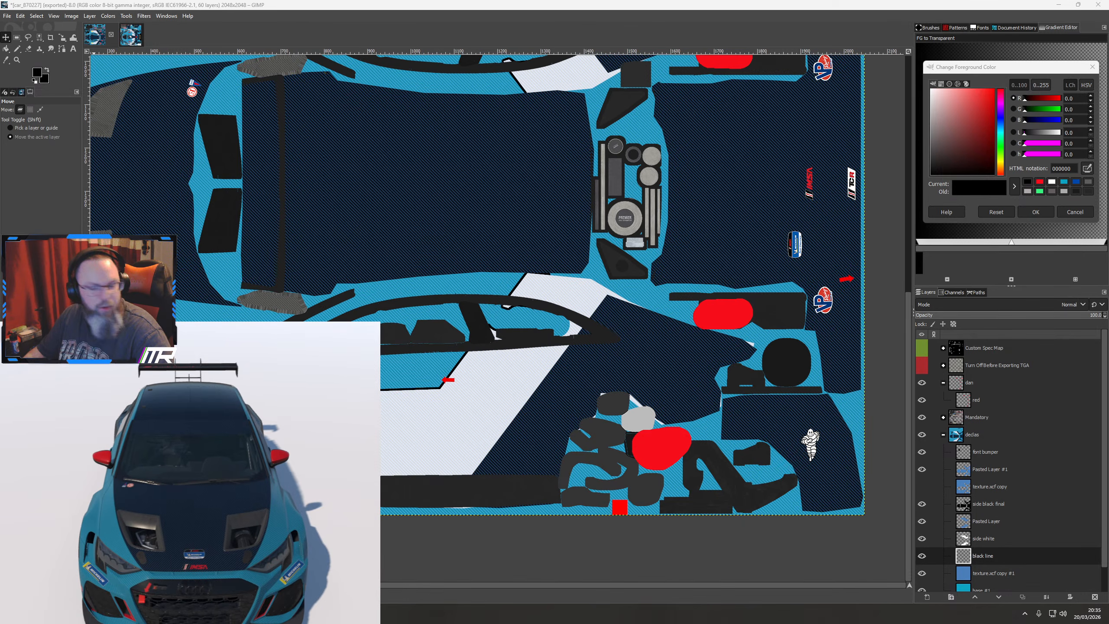
Select the side black final shapes and grow the selection by 5 px
{"action": "right_click", "coordinate": [982, 507]}
{"action": "left_click", "coordinate": [1017, 477]}
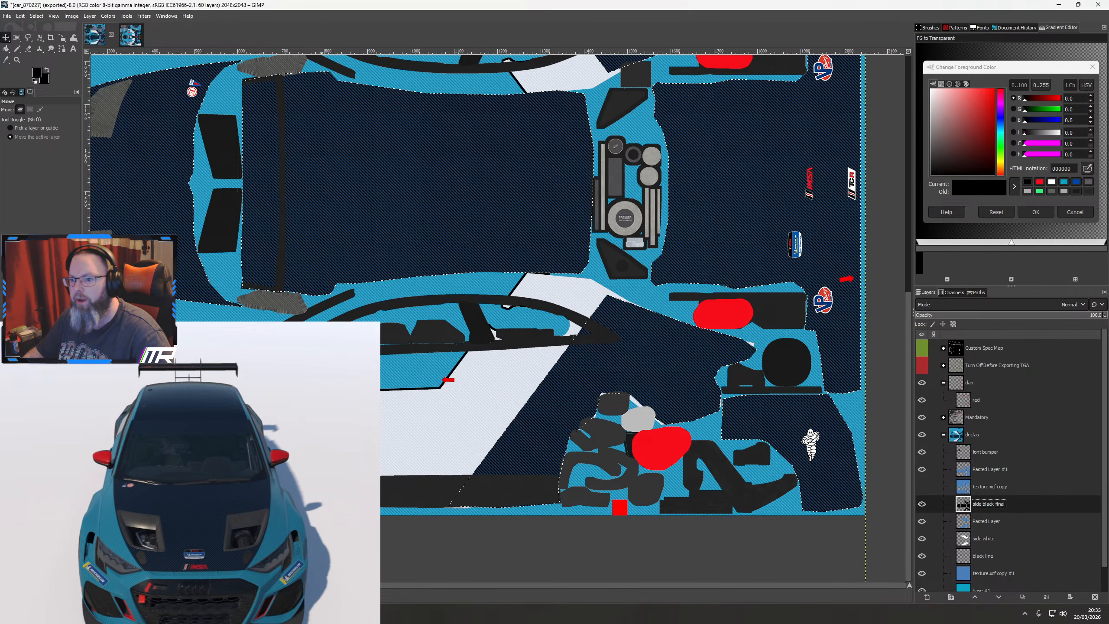
{"action": "left_click_drag", "start_coordinate": [322, 188], "coordinate": [503, 254]}
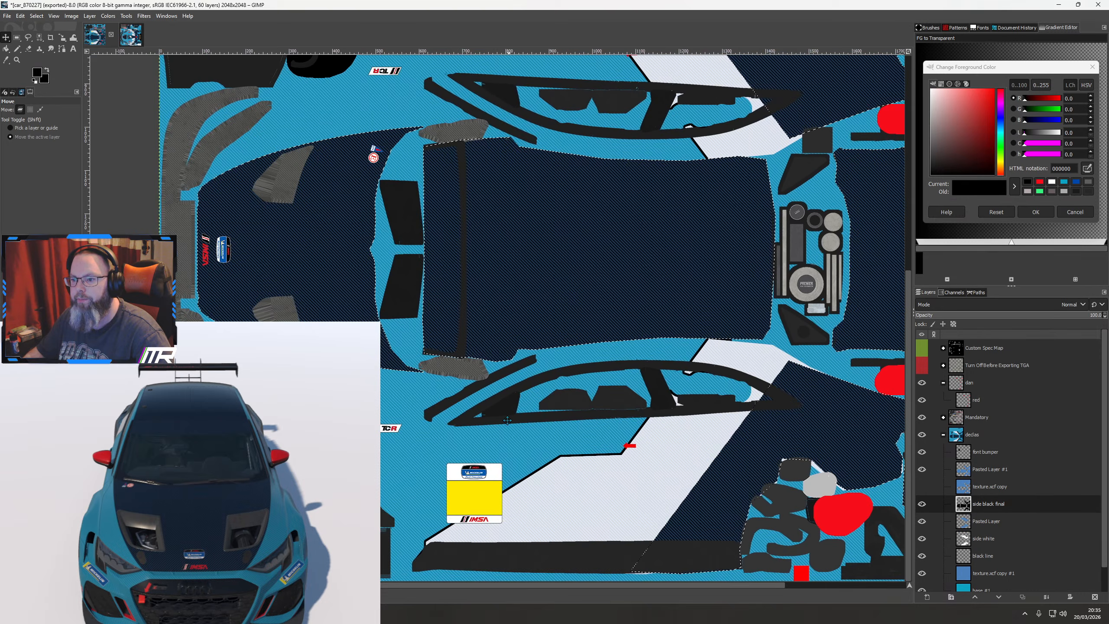
{"action": "left_click", "coordinate": [20, 16]}
{"action": "mouse_move", "coordinate": [37, 15]}
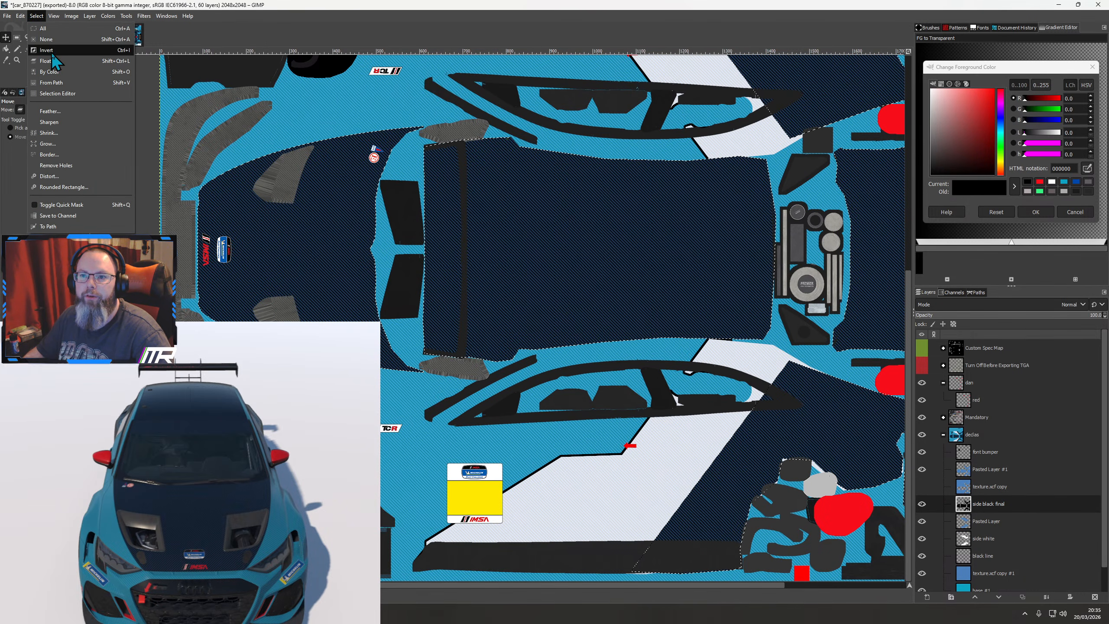
{"action": "left_click", "coordinate": [60, 144]}
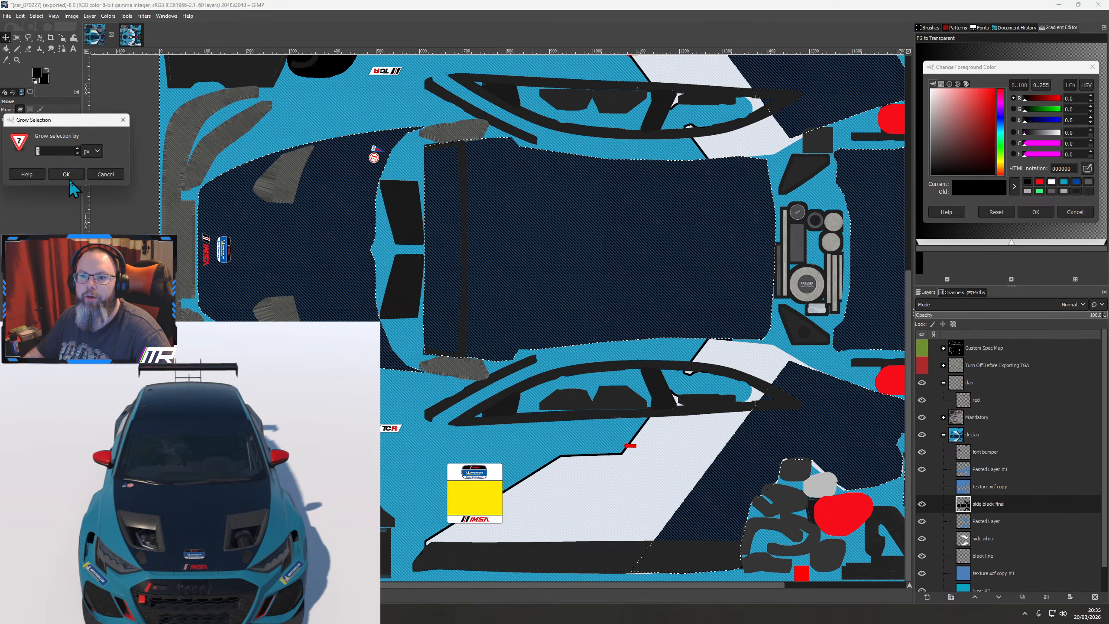
{"action": "left_click", "coordinate": [66, 174]}
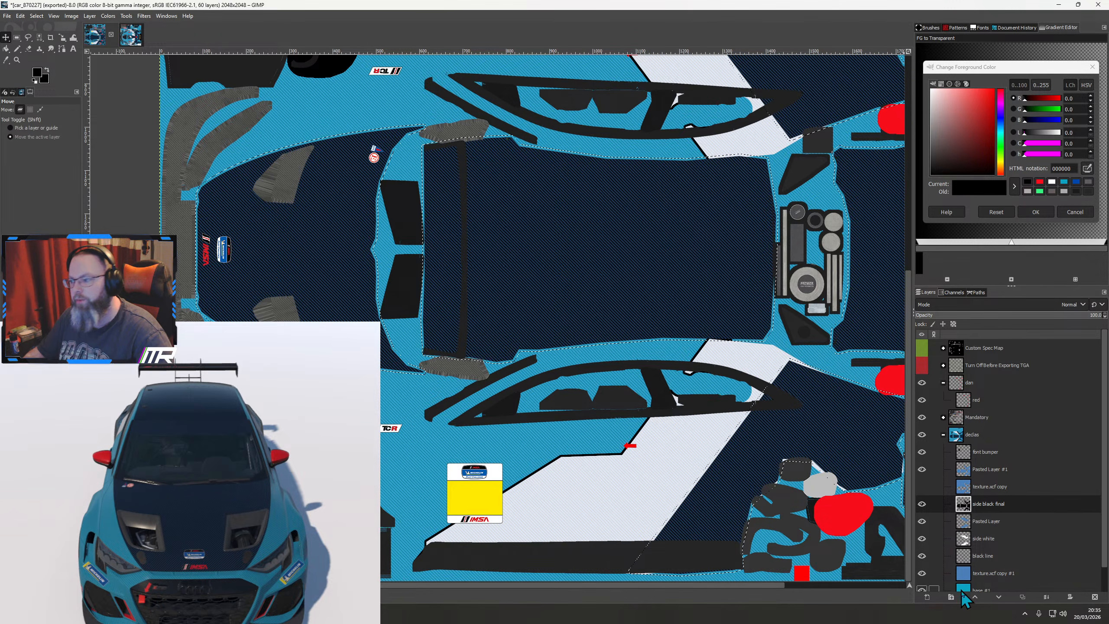
Add a new layer named white and set white as the pencil colour
{"action": "left_click", "coordinate": [927, 597]}
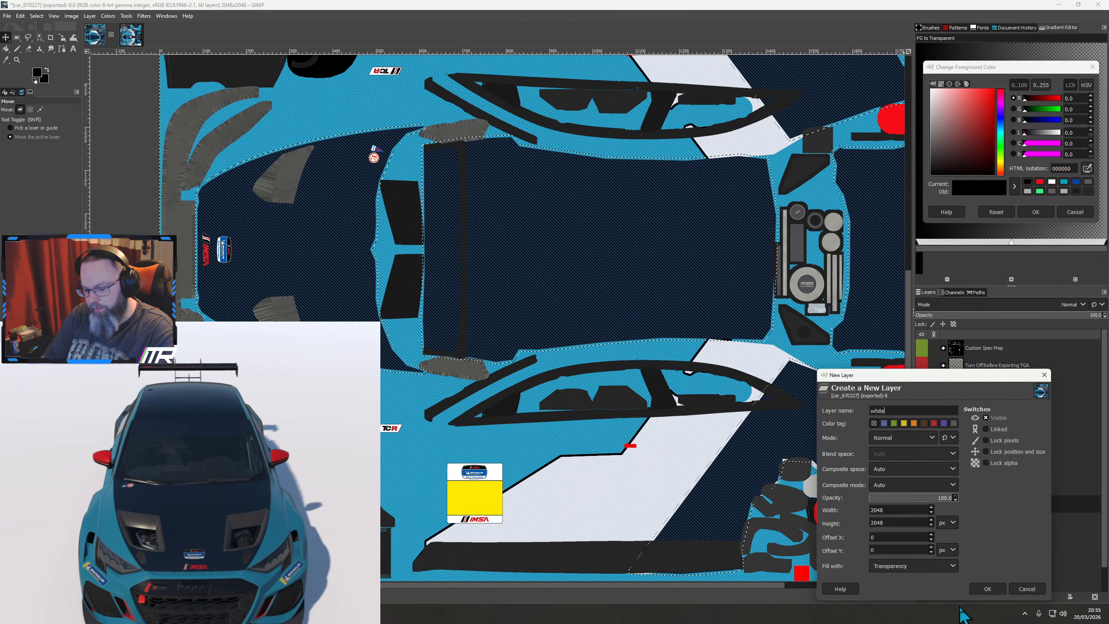
{"action": "key", "text": "Return"}
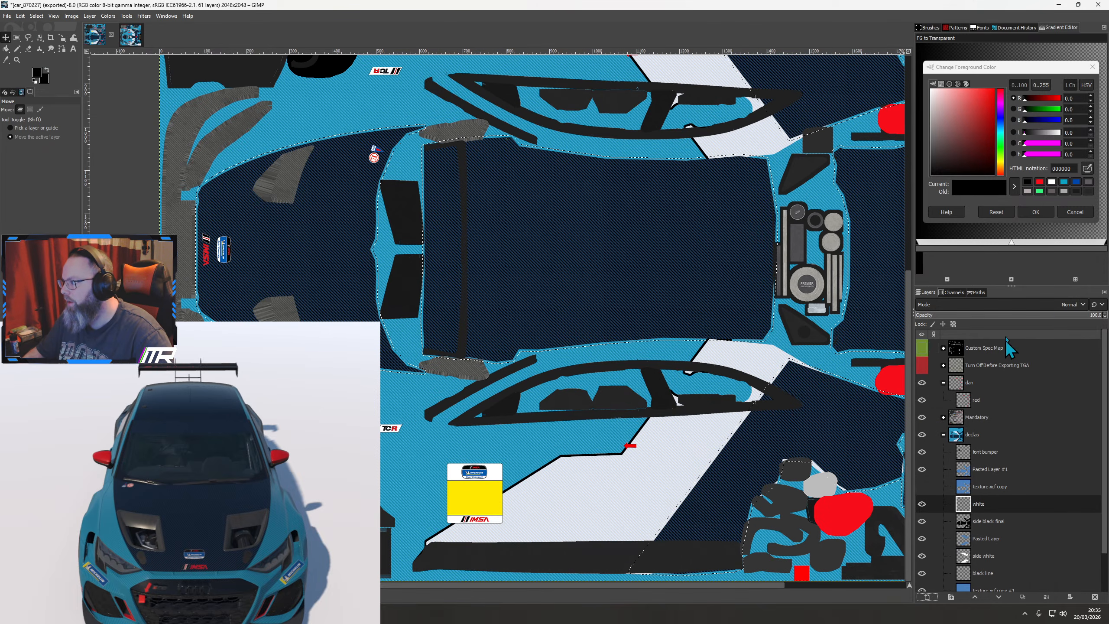
{"action": "left_click", "coordinate": [1052, 181]}
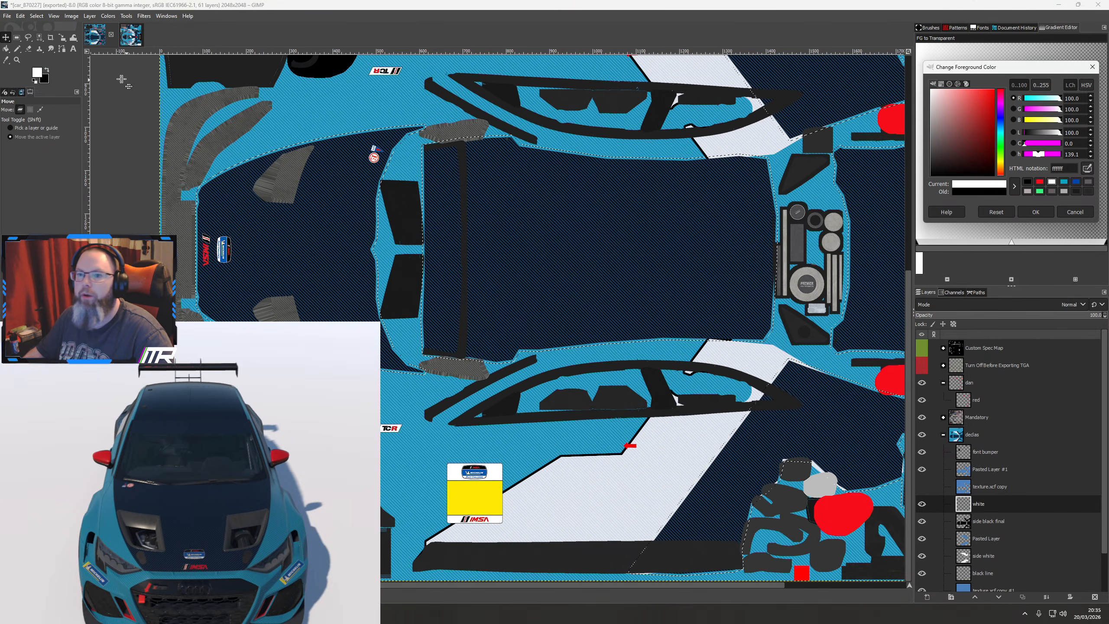
{"action": "key", "text": "n"}
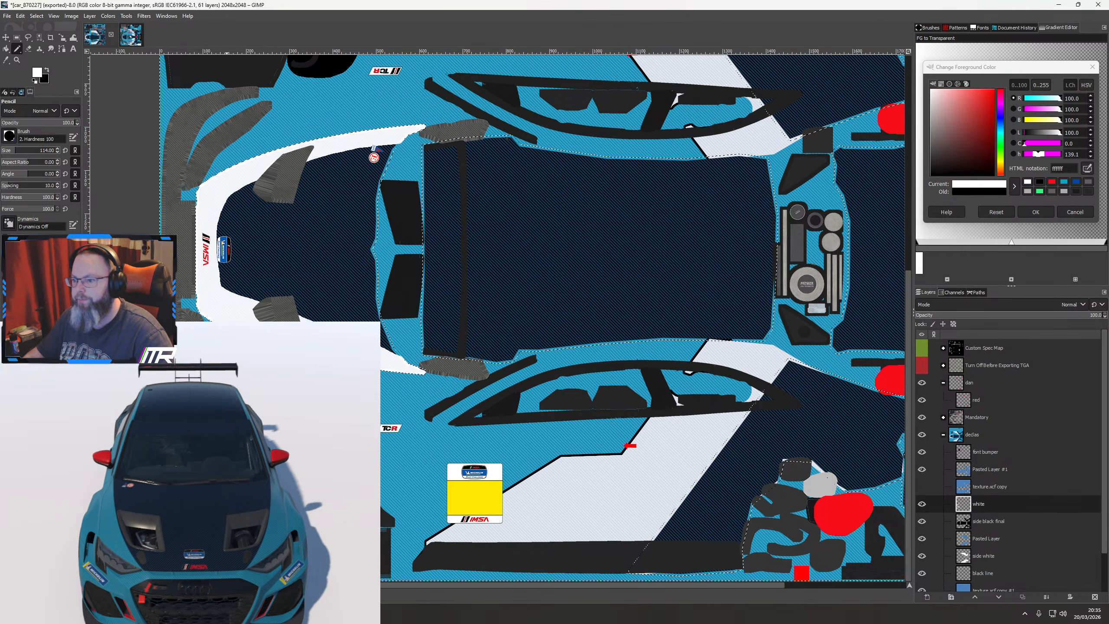
Clear the selection and move the white layer below side black final
{"action": "right_click", "coordinate": [982, 521]}
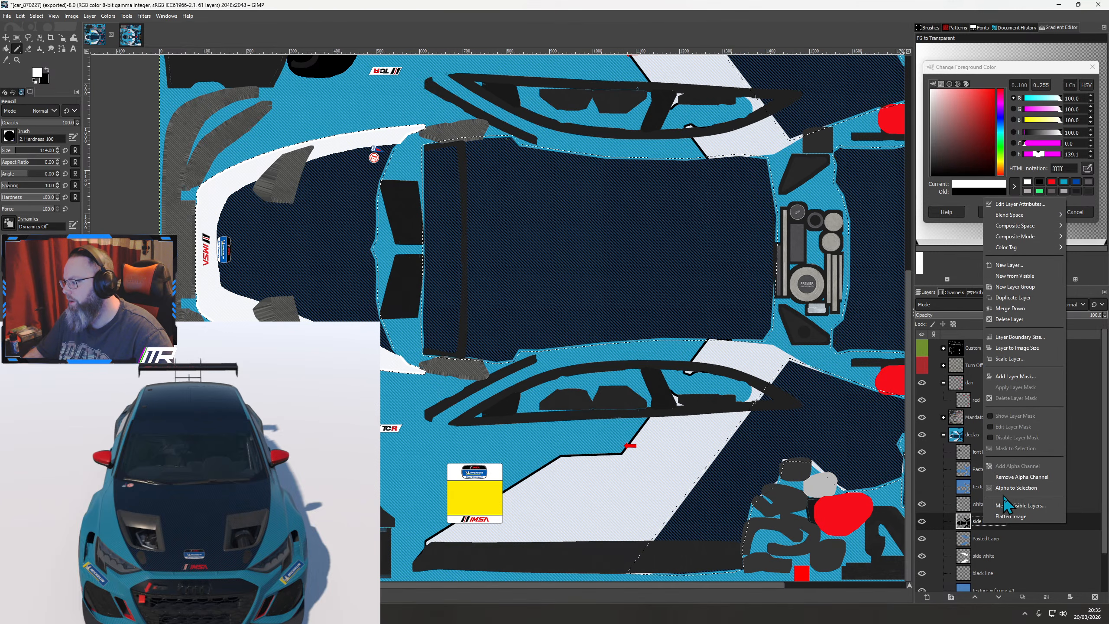
{"action": "left_click", "coordinate": [978, 504]}
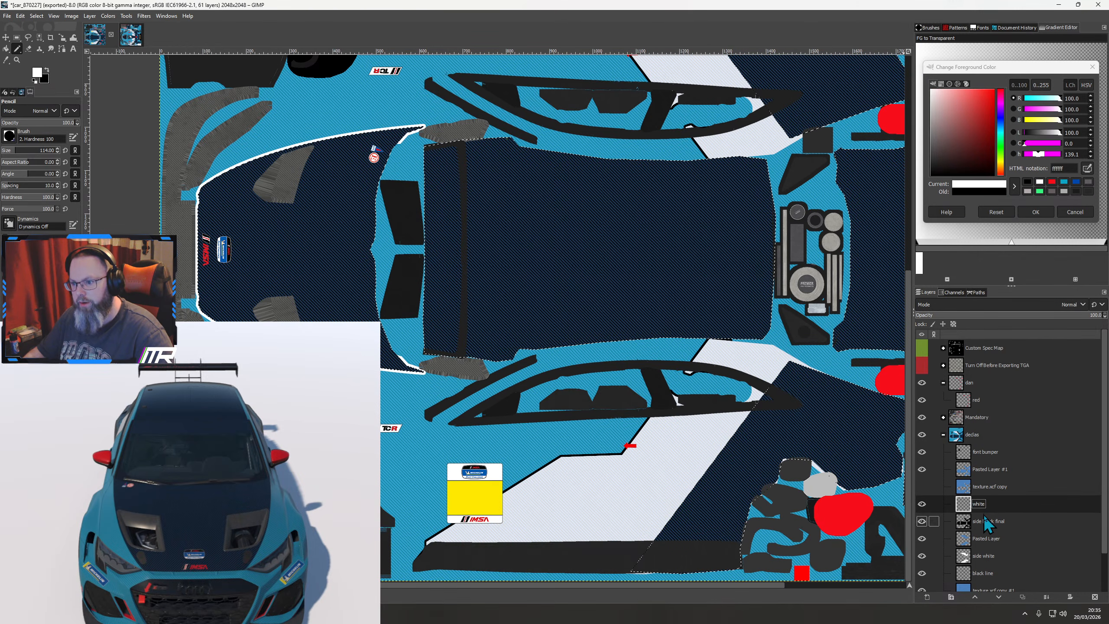
{"action": "right_click", "coordinate": [675, 466]}
{"action": "mouse_move", "coordinate": [691, 499]}
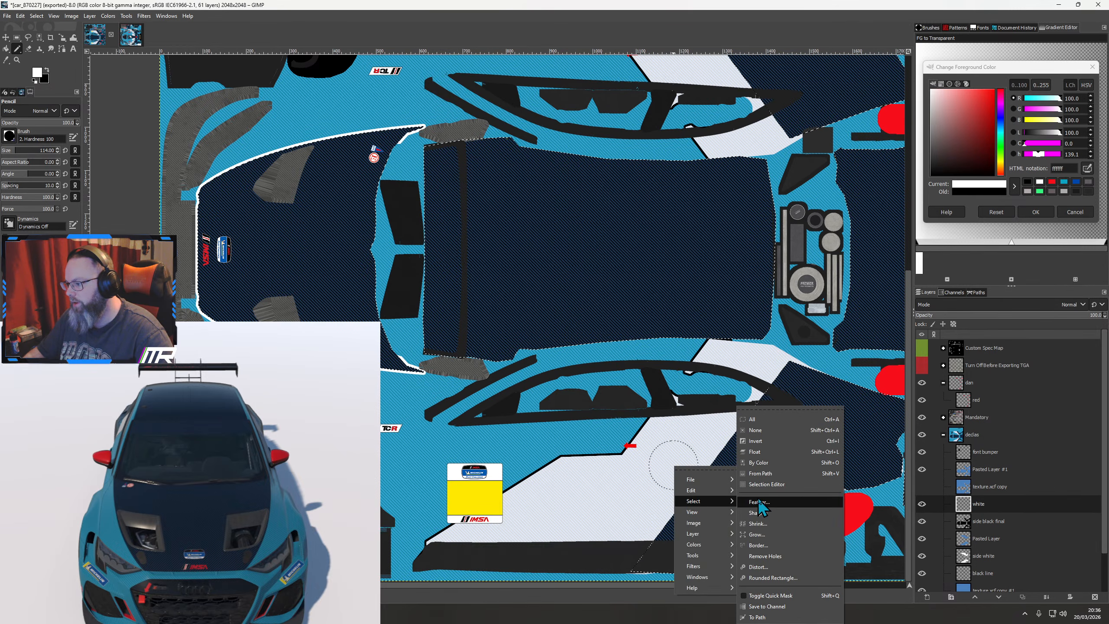
{"action": "left_click", "coordinate": [765, 428]}
{"action": "left_click_drag", "start_coordinate": [979, 505], "coordinate": [982, 527]}
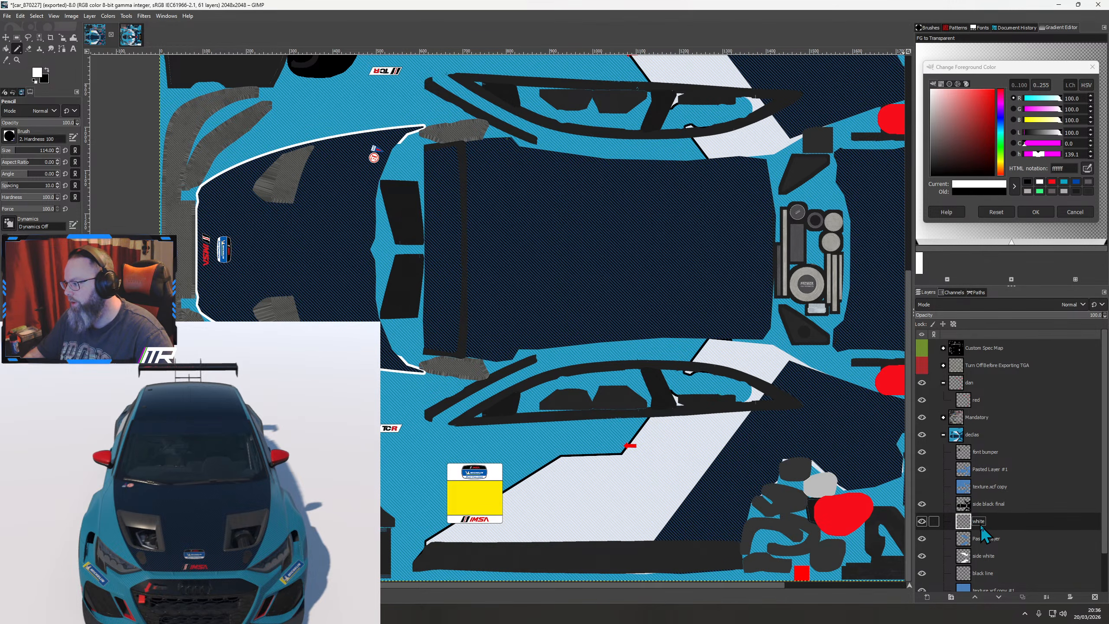
Export the texture and orbit the car preview to inspect the white bonnet outline
{"action": "key", "text": "ctrl+e"}
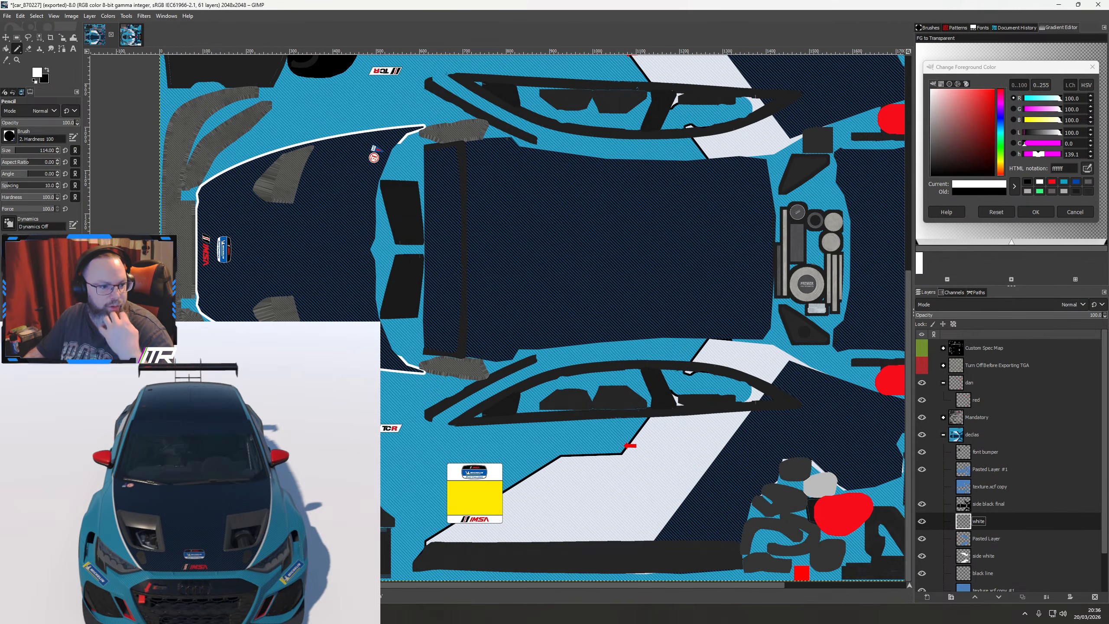
{"action": "left_click_drag", "start_coordinate": [124, 552], "coordinate": [219, 548]}
{"action": "left_click_drag", "start_coordinate": [183, 516], "coordinate": [156, 520]}
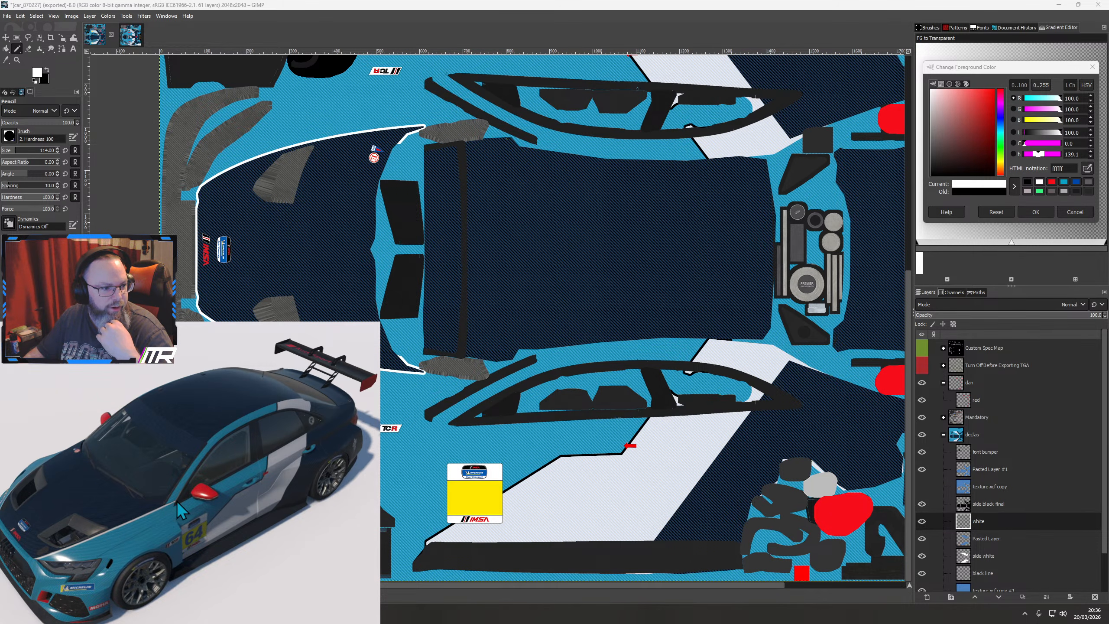
{"action": "left_click_drag", "start_coordinate": [126, 532], "coordinate": [164, 508]}
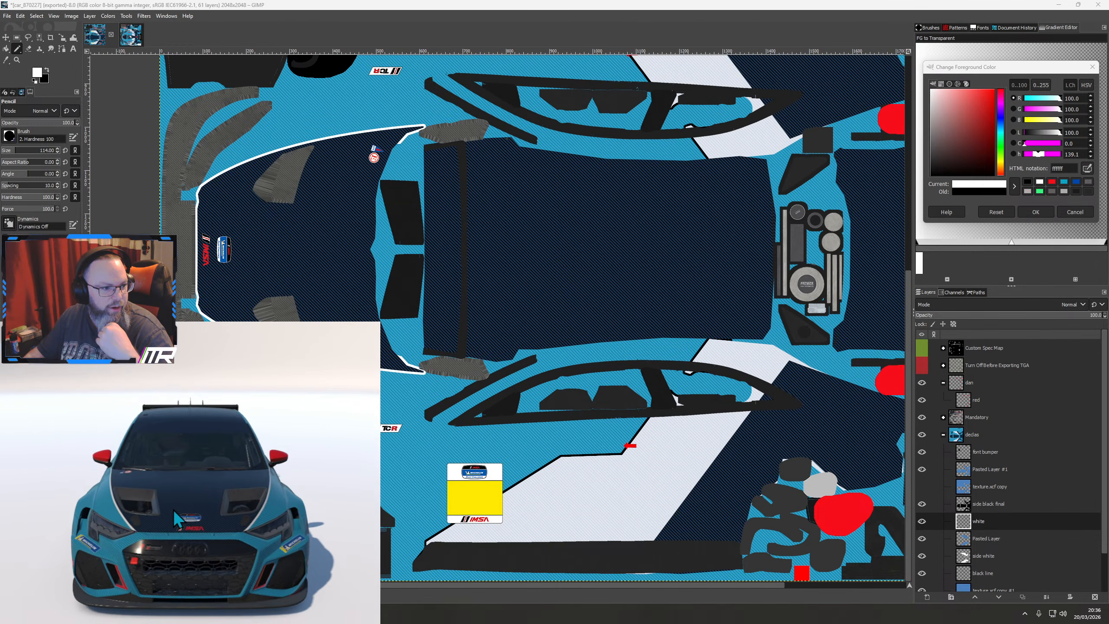
{"action": "scroll", "coordinate": [174, 510], "scroll_direction": "up", "scroll_amount": 2}
{"action": "scroll", "coordinate": [179, 542], "scroll_direction": "up", "scroll_amount": 3}
{"action": "scroll", "coordinate": [183, 567], "scroll_direction": "up", "scroll_amount": 1}
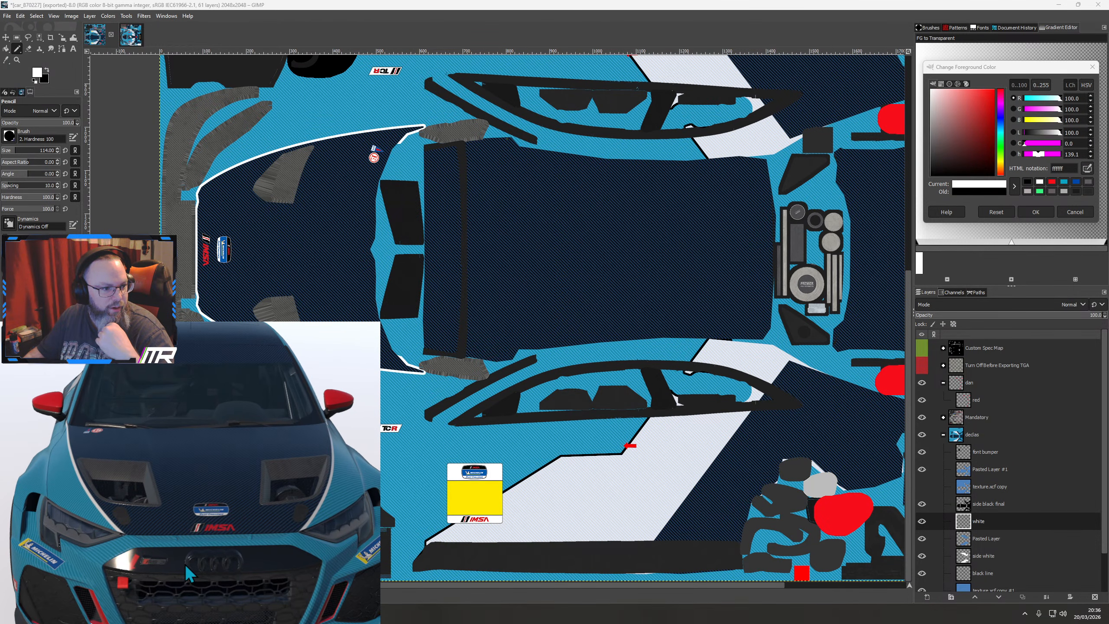
{"action": "left_click_drag", "start_coordinate": [184, 564], "coordinate": [184, 584]}
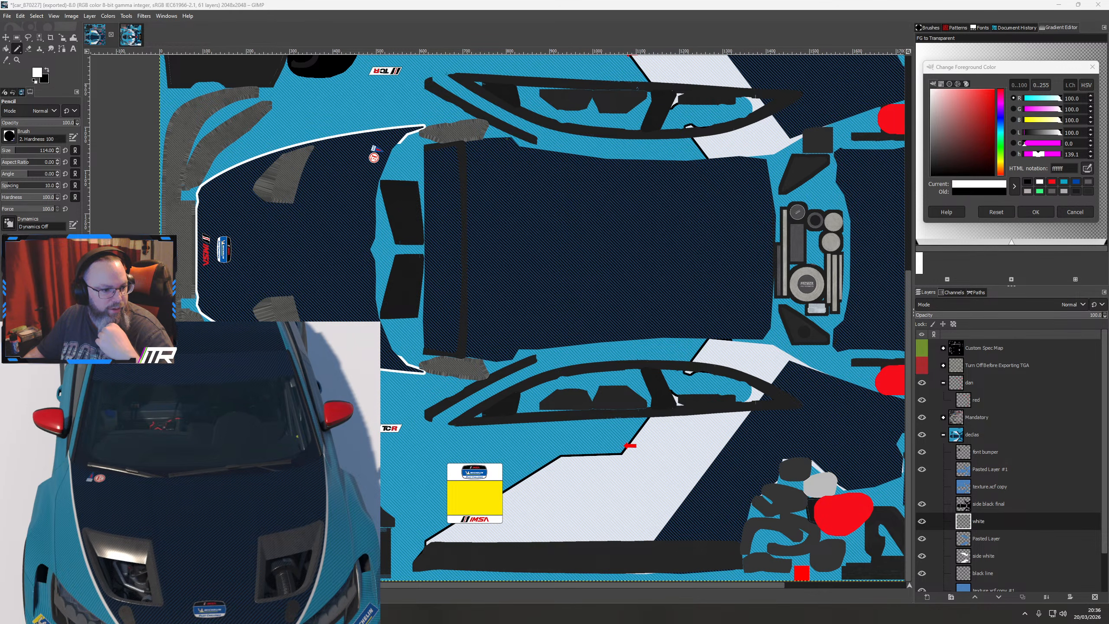
Show the wireframe guide over the grille and delete the texture.xcf copy layer
{"action": "scroll", "coordinate": [734, 292], "scroll_direction": "down", "scroll_amount": 1}
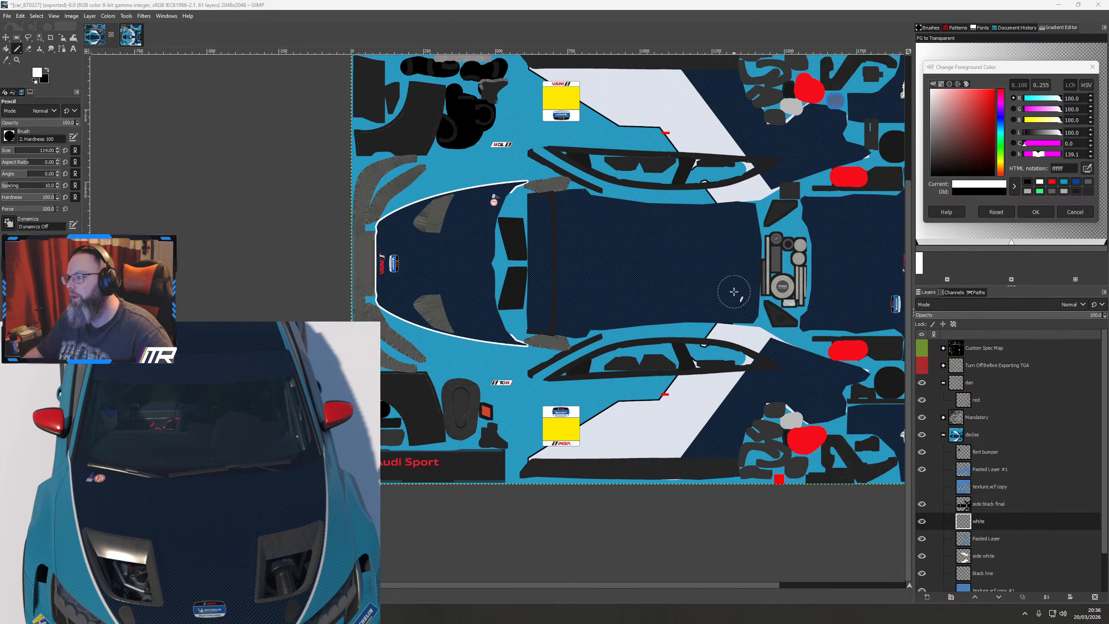
{"action": "left_click_drag", "start_coordinate": [742, 229], "coordinate": [562, 485]}
{"action": "left_click", "coordinate": [922, 365]}
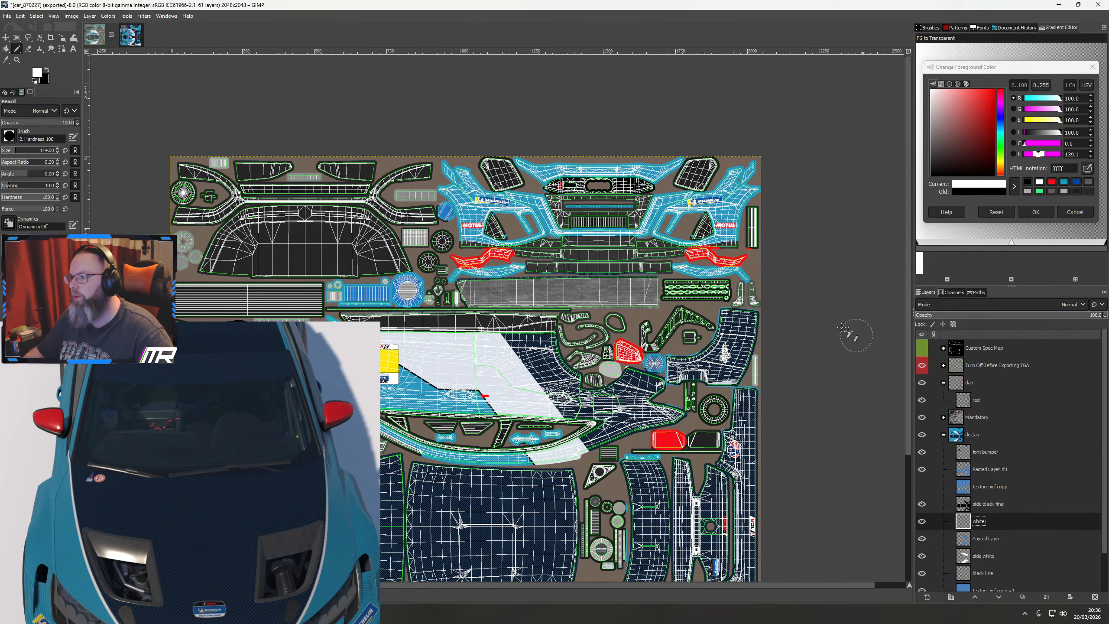
{"action": "scroll", "coordinate": [603, 161], "scroll_direction": "up", "scroll_amount": 2}
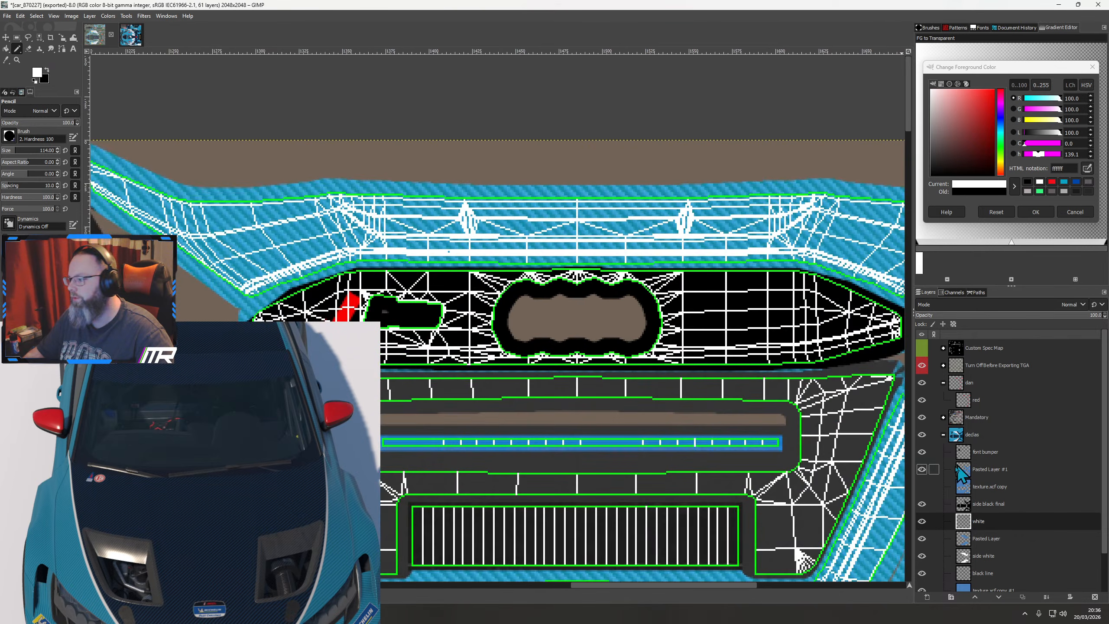
{"action": "right_click", "coordinate": [987, 487]}
{"action": "left_click", "coordinate": [1025, 286]}
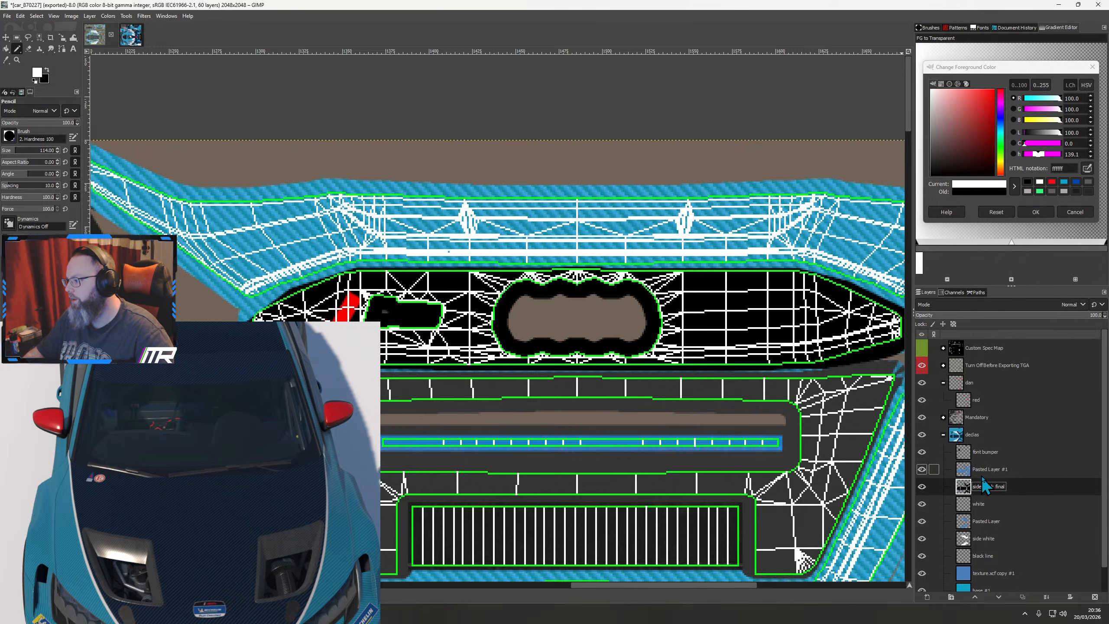
Add a new layer named 'front bumper bonnet cont.' above font bumper
{"action": "left_click", "coordinate": [978, 458]}
{"action": "left_click", "coordinate": [927, 596]}
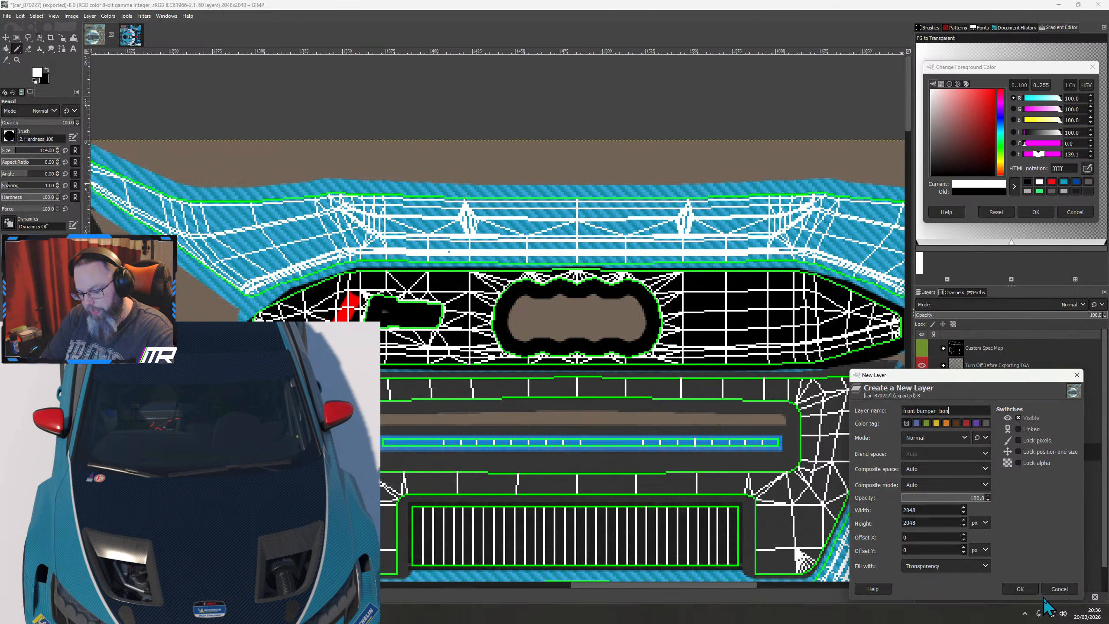
{"action": "type", "text": "front bumper  bonnet cont"}
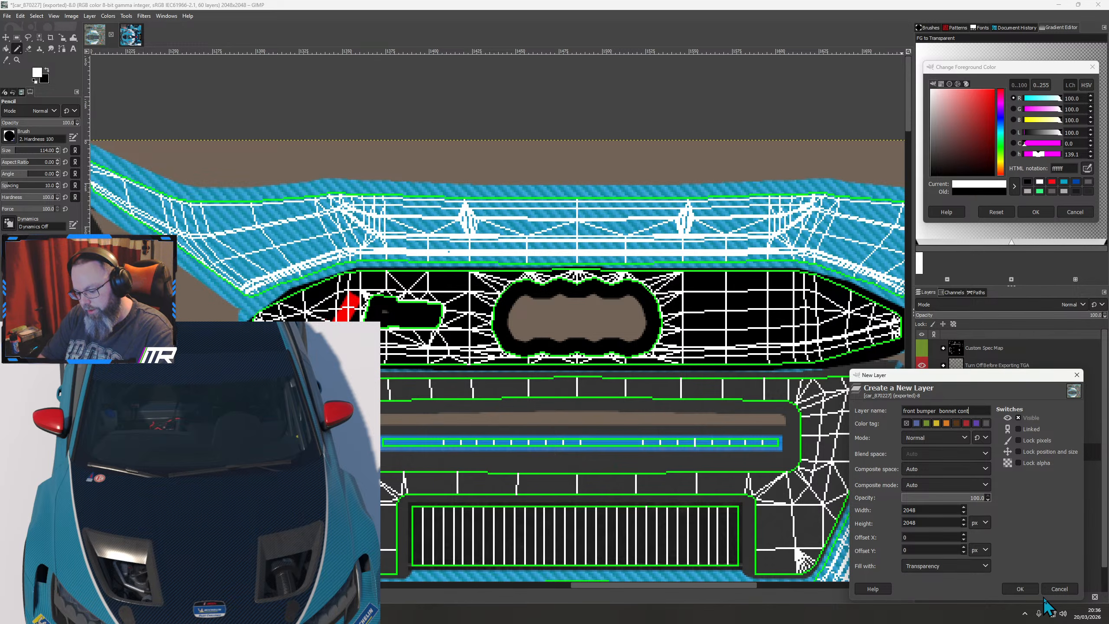
{"action": "type", "text": "."}
{"action": "key", "text": "Return"}
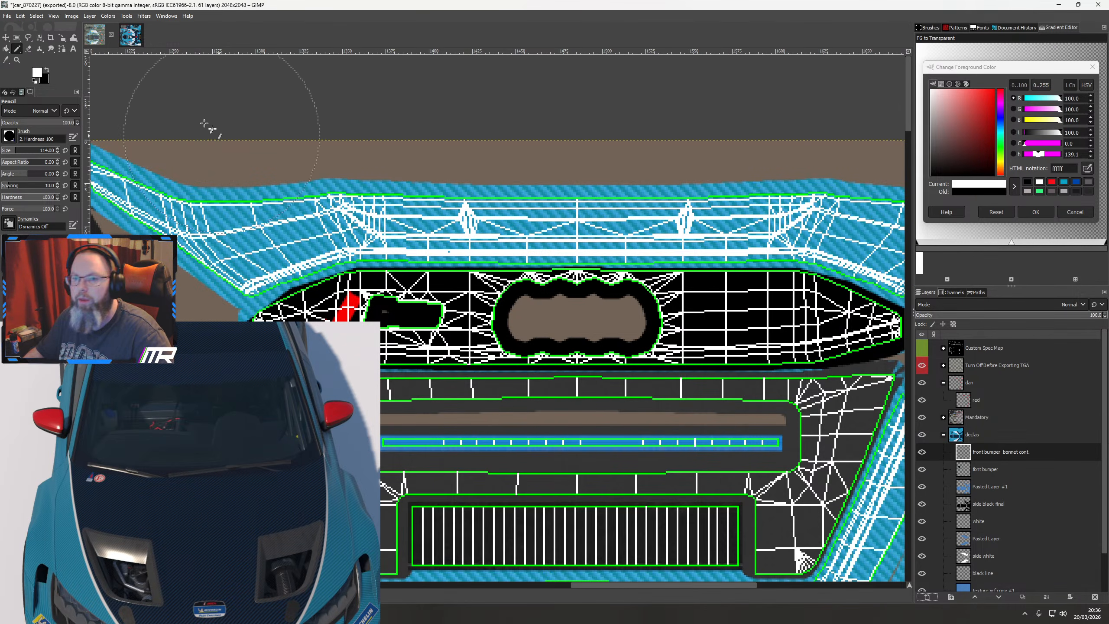
Place and align path anchor points along the front bumper's top edge with the Paths tool
{"action": "left_click", "coordinate": [62, 48]}
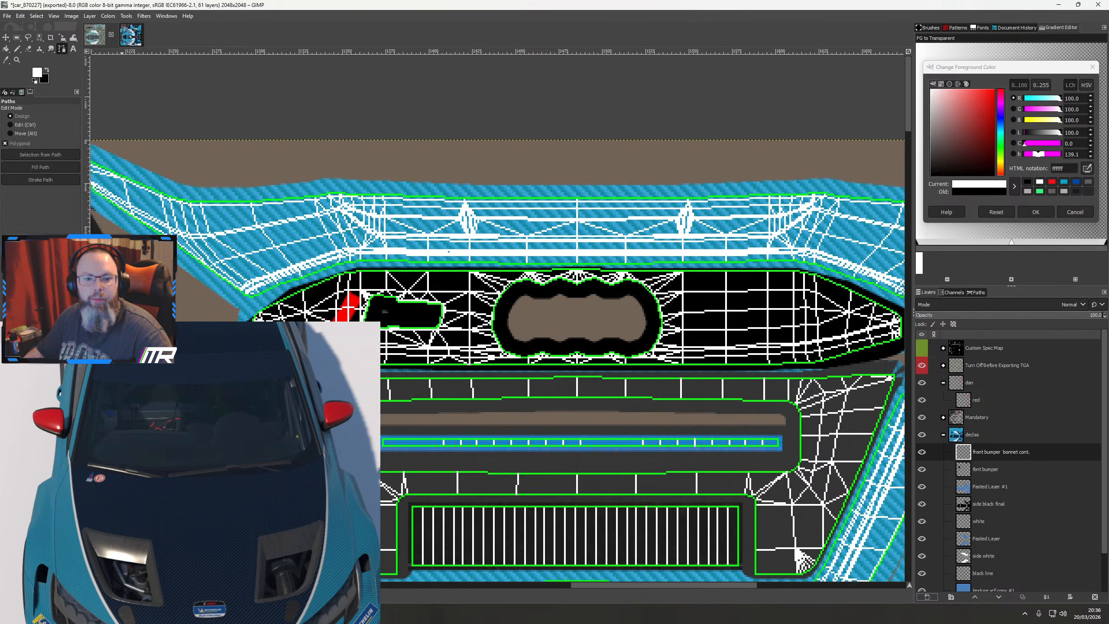
{"action": "left_click_drag", "start_coordinate": [183, 620], "coordinate": [167, 606]}
{"action": "left_click", "coordinate": [318, 192]}
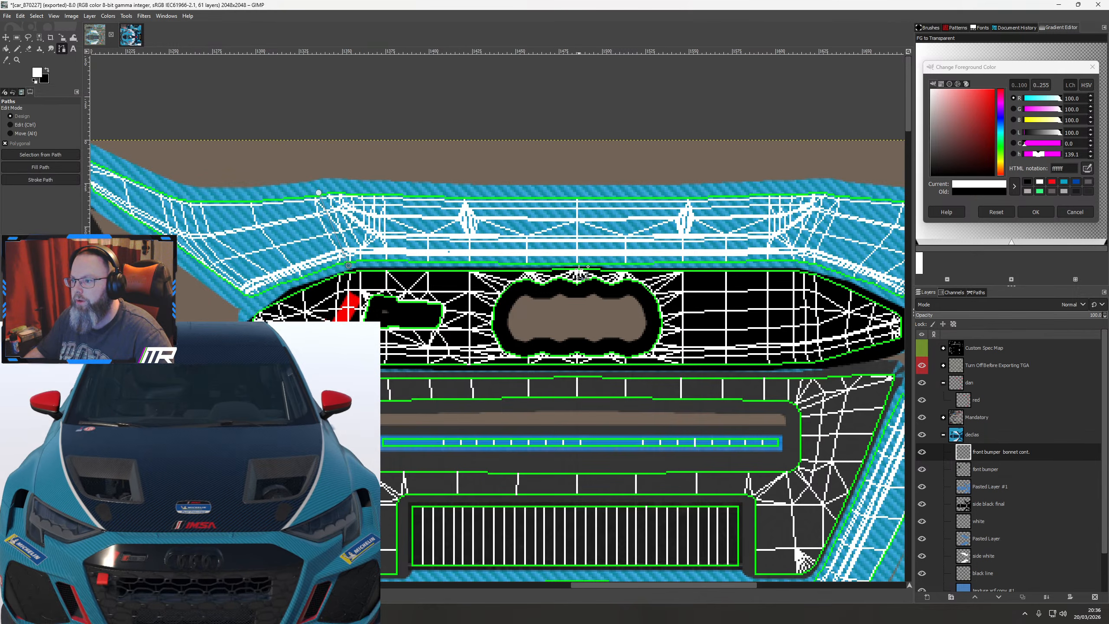
{"action": "scroll", "coordinate": [578, 266], "scroll_direction": "up", "scroll_amount": 3}
{"action": "left_click_drag", "start_coordinate": [583, 177], "coordinate": [585, 223]}
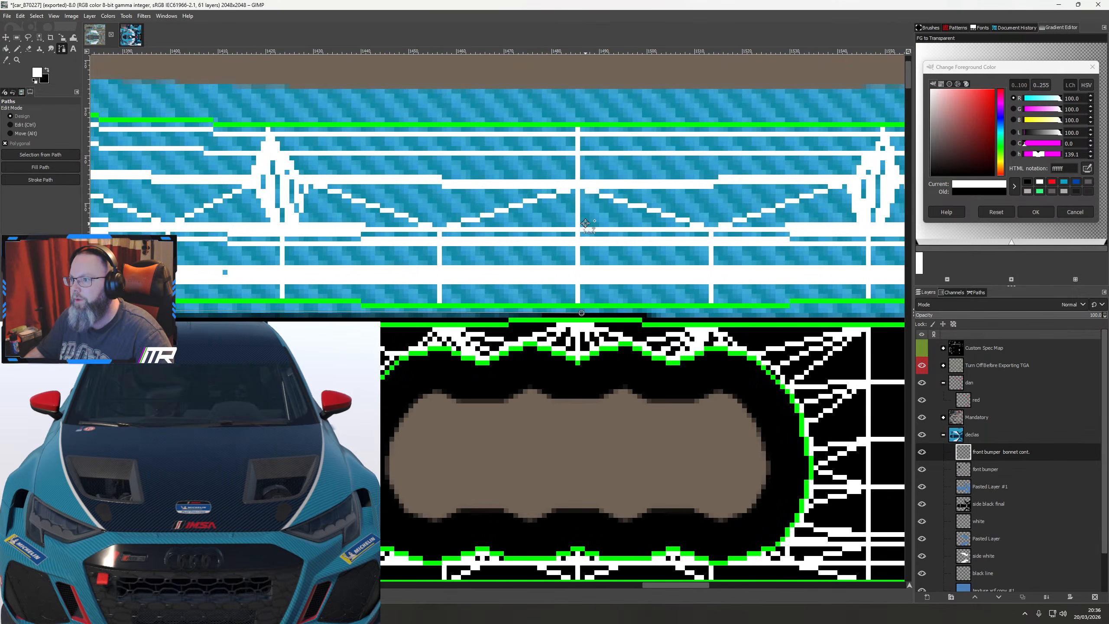
{"action": "left_click", "coordinate": [585, 95]}
{"action": "left_click_drag", "start_coordinate": [584, 95], "coordinate": [580, 94]}
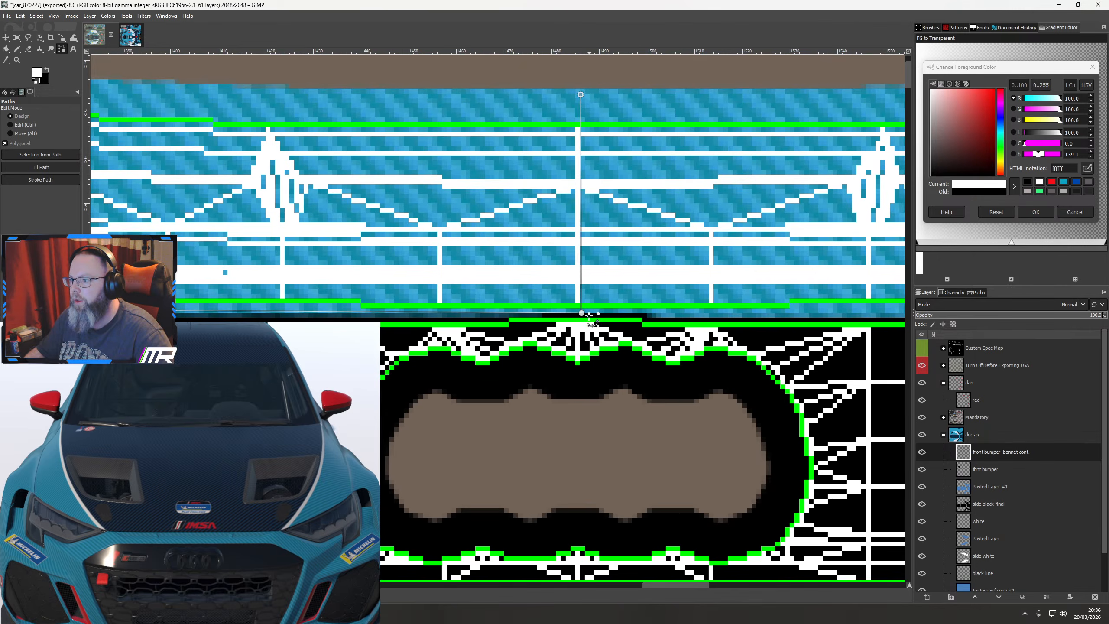
{"action": "scroll", "coordinate": [591, 316], "scroll_direction": "up", "scroll_amount": 4}
{"action": "left_click_drag", "start_coordinate": [556, 303], "coordinate": [550, 298]}
{"action": "scroll", "coordinate": [550, 298], "scroll_direction": "down", "scroll_amount": 3}
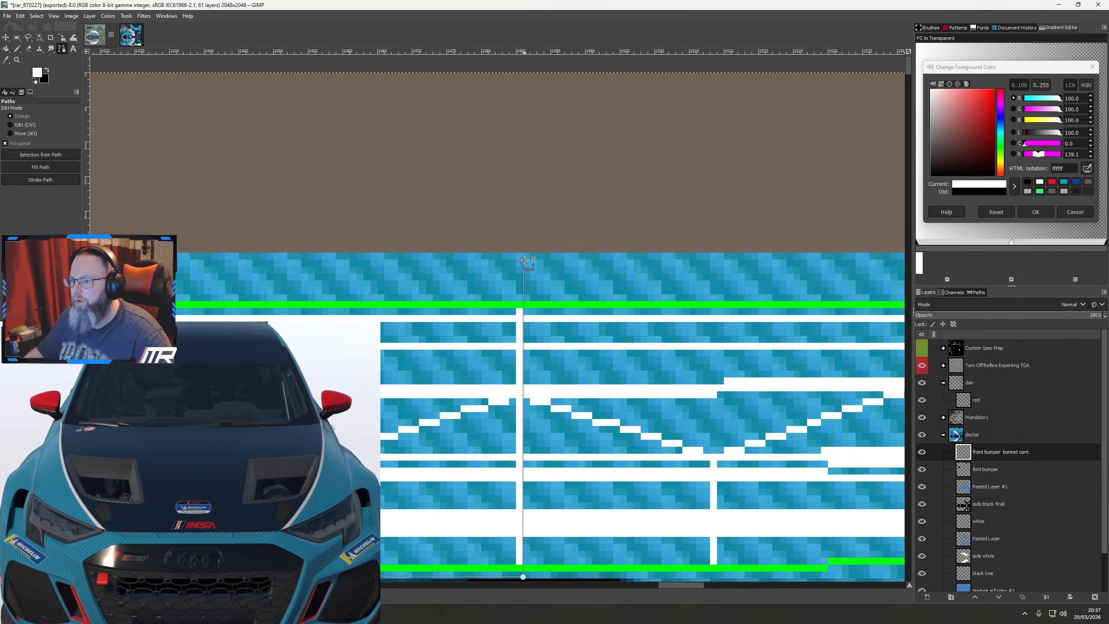
{"action": "scroll", "coordinate": [370, 267], "scroll_direction": "down", "scroll_amount": 3}
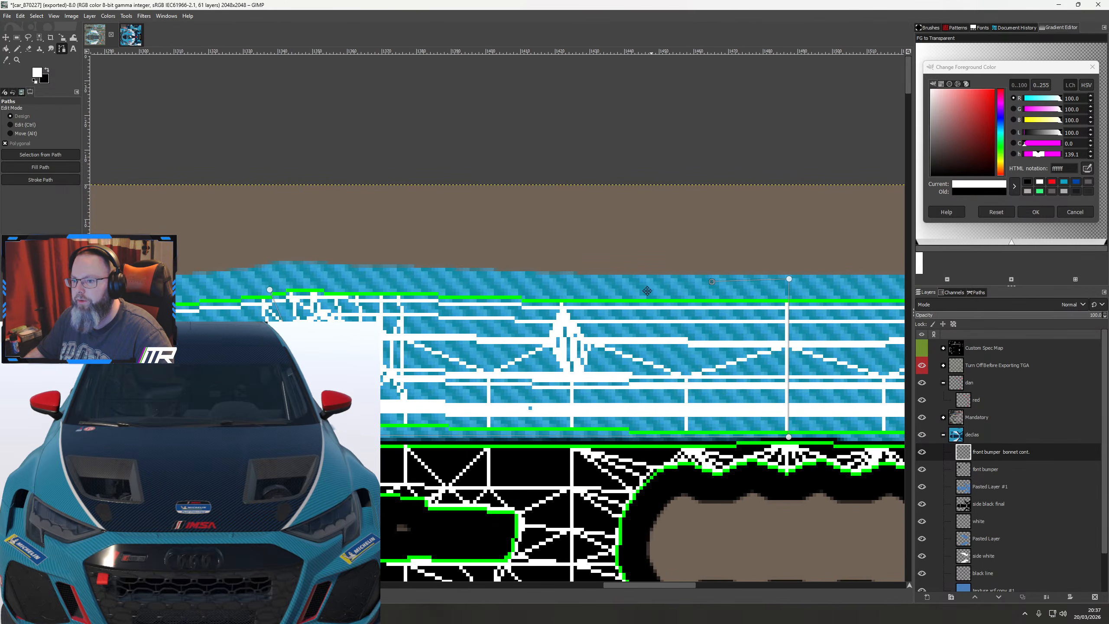
Fill the bonnet continuation path with black, check it without the wireframe, and nudge a path point
{"action": "right_click", "coordinate": [381, 329]}
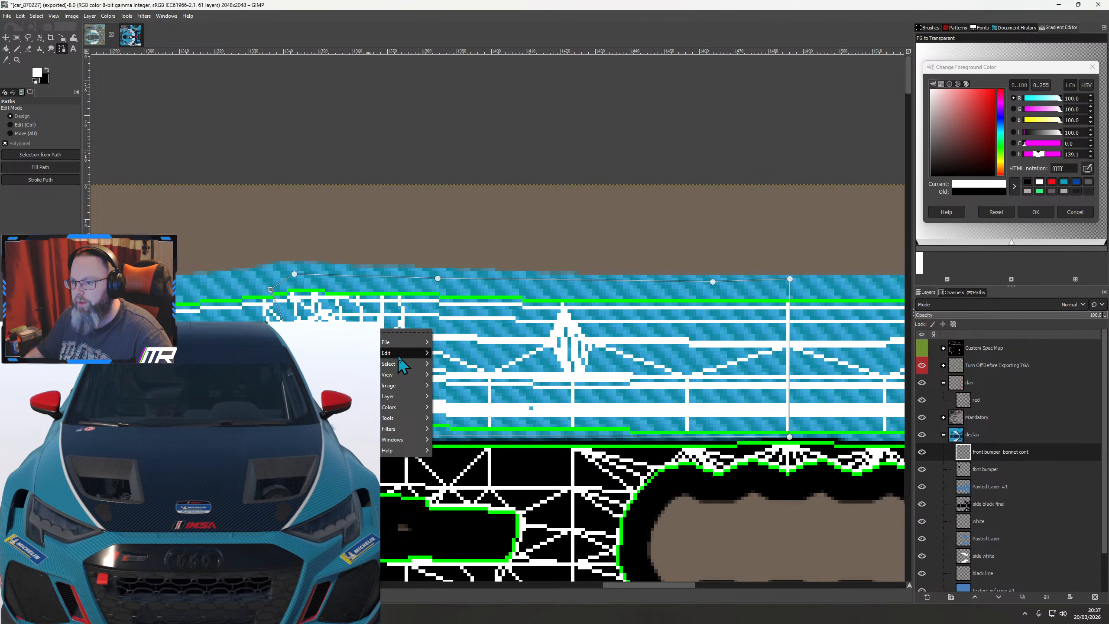
{"action": "mouse_move", "coordinate": [393, 353]}
{"action": "left_click", "coordinate": [472, 535]}
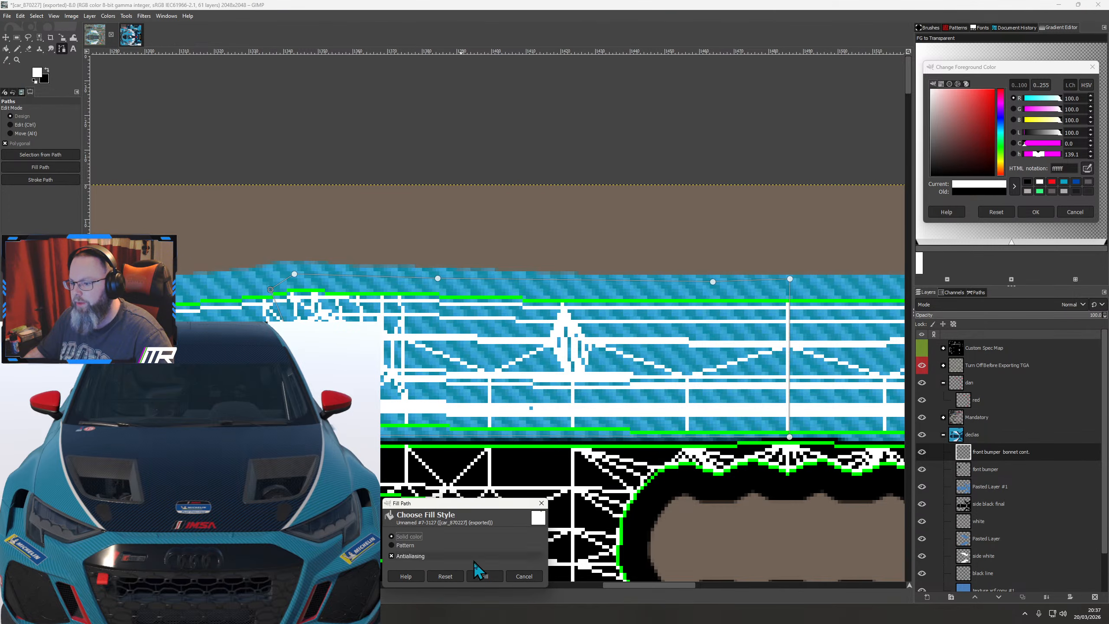
{"action": "left_click", "coordinate": [1027, 181]}
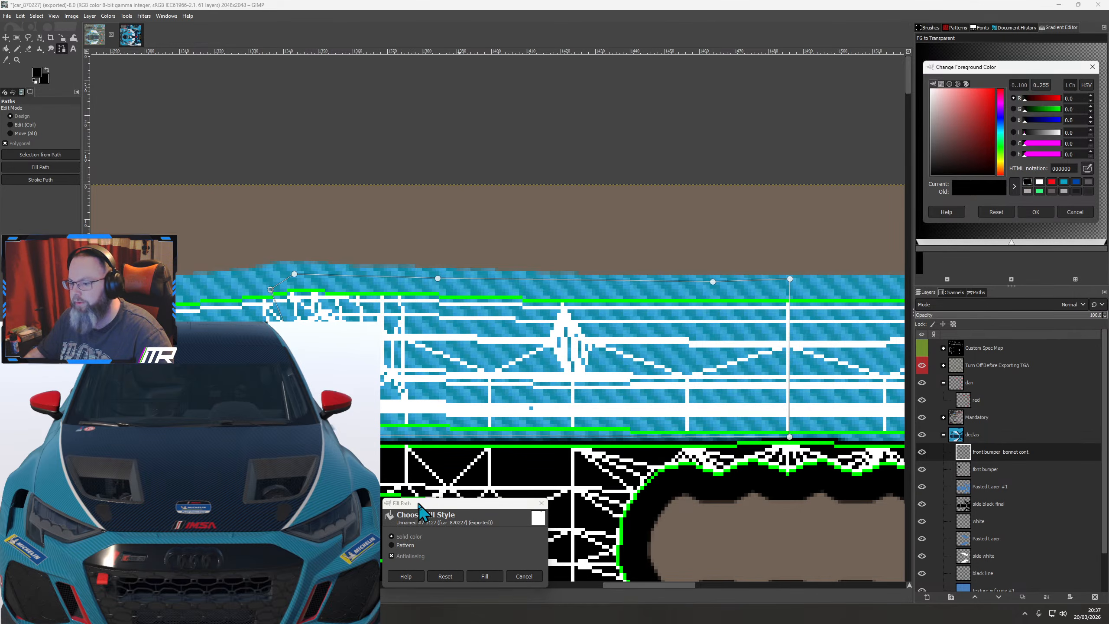
{"action": "left_click", "coordinate": [483, 577]}
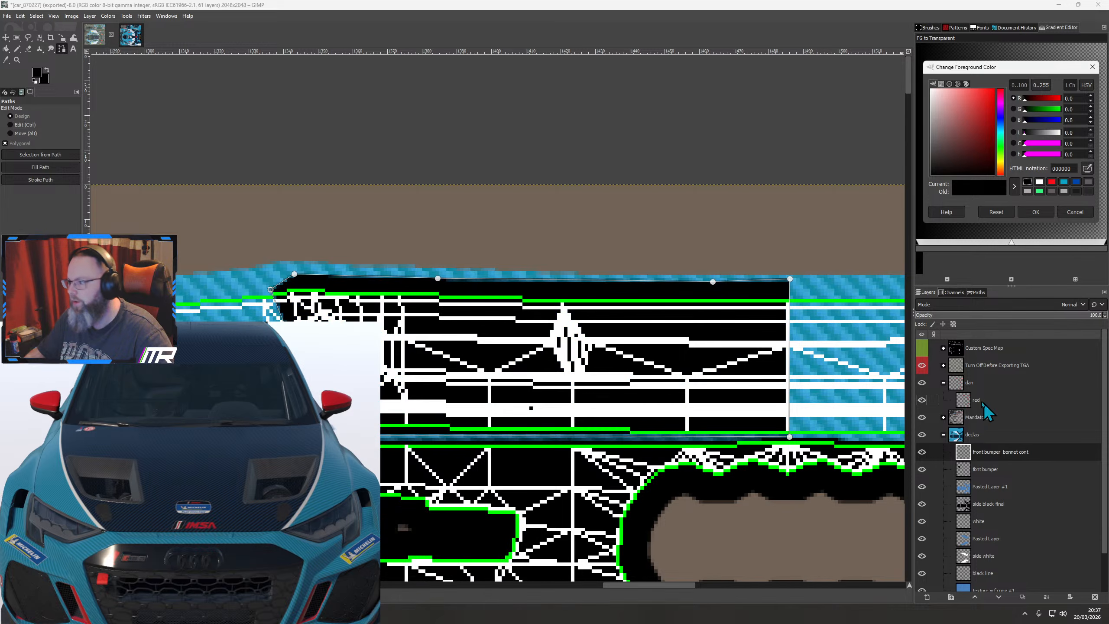
{"action": "left_click", "coordinate": [922, 366]}
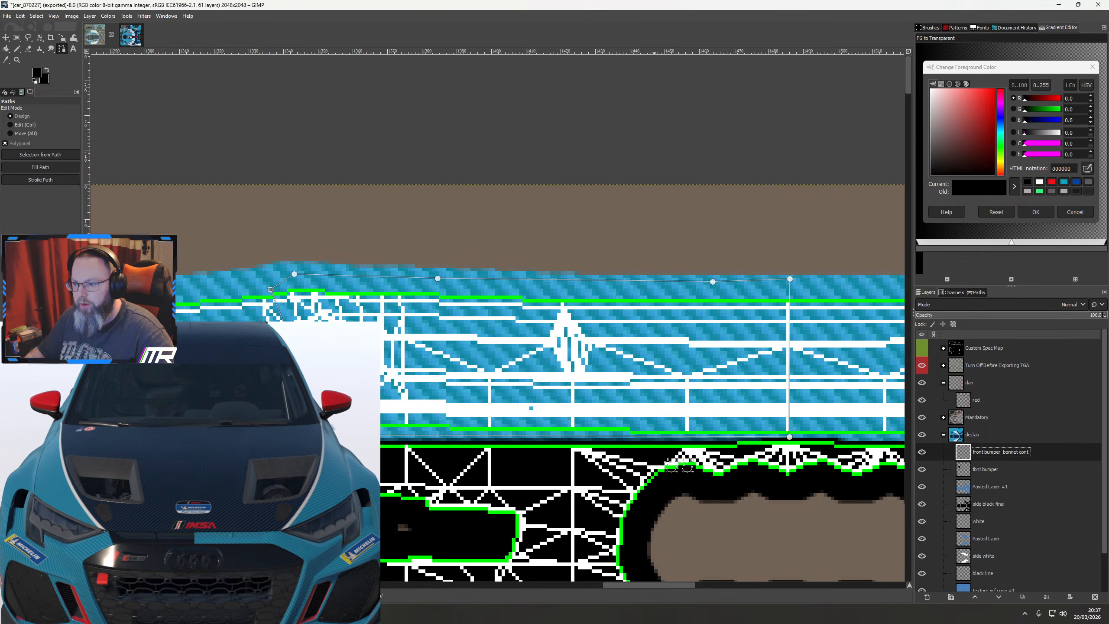
{"action": "left_click", "coordinate": [922, 365]}
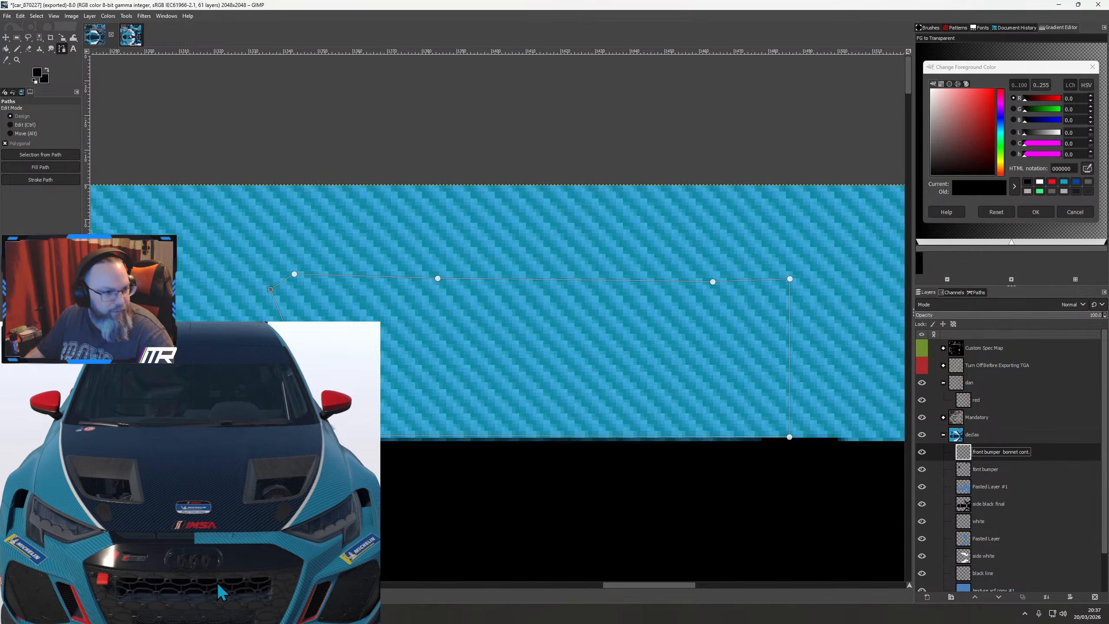
{"action": "left_click_drag", "start_coordinate": [218, 583], "coordinate": [94, 577]}
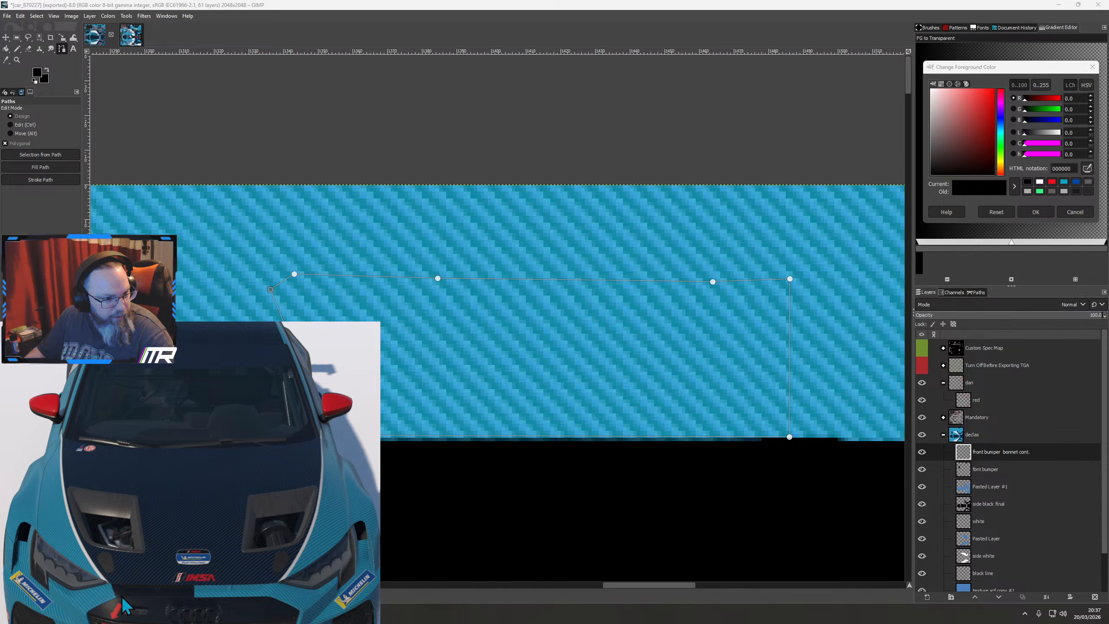
{"action": "left_click_drag", "start_coordinate": [334, 435], "coordinate": [334, 436]}
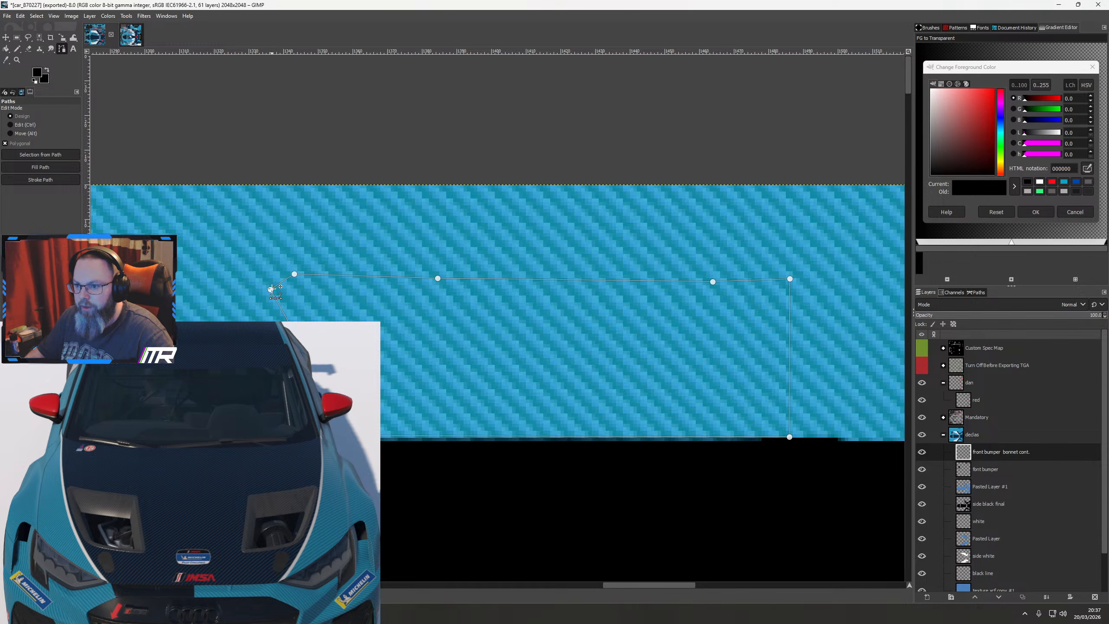
Refill the path with black twice, undoing each fill to adjust the path
{"action": "right_click", "coordinate": [420, 337]}
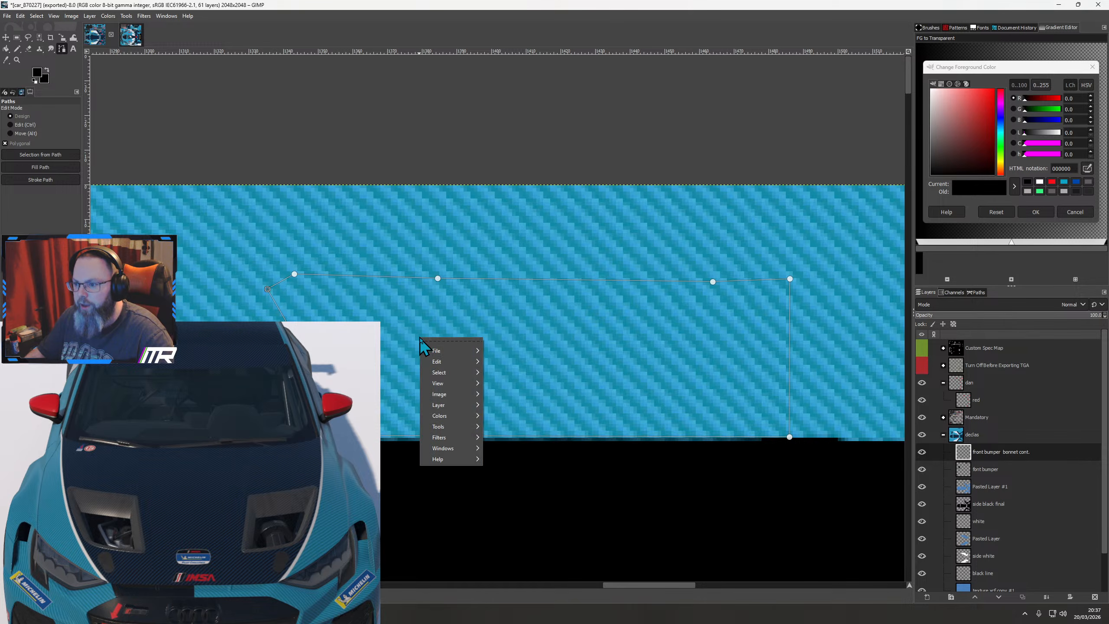
{"action": "mouse_move", "coordinate": [443, 364]}
{"action": "left_click", "coordinate": [524, 535]}
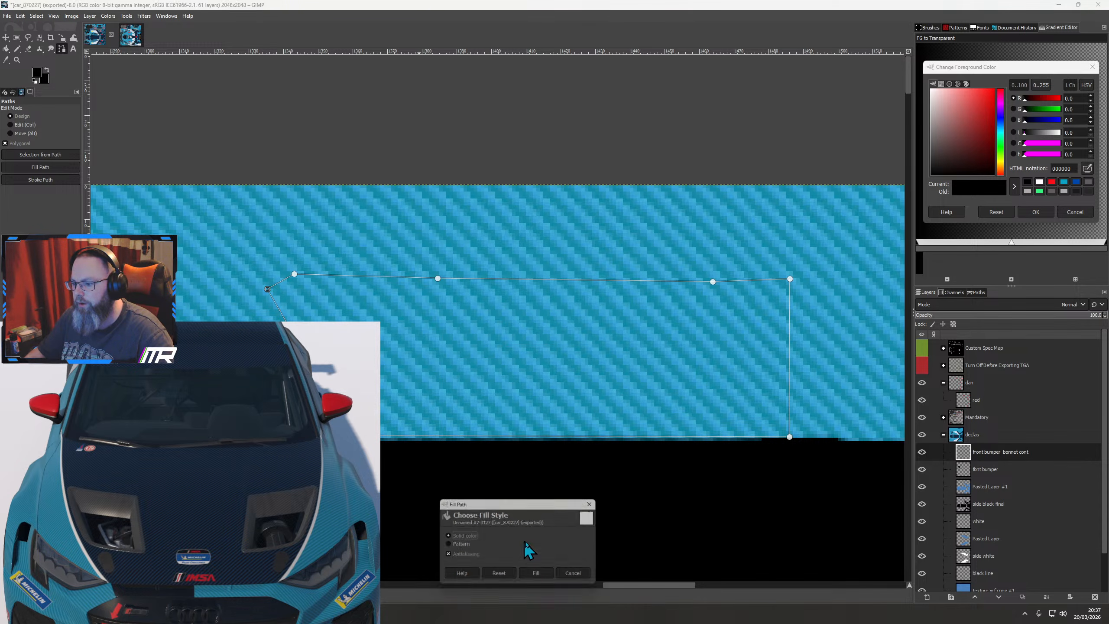
{"action": "left_click", "coordinate": [548, 574]}
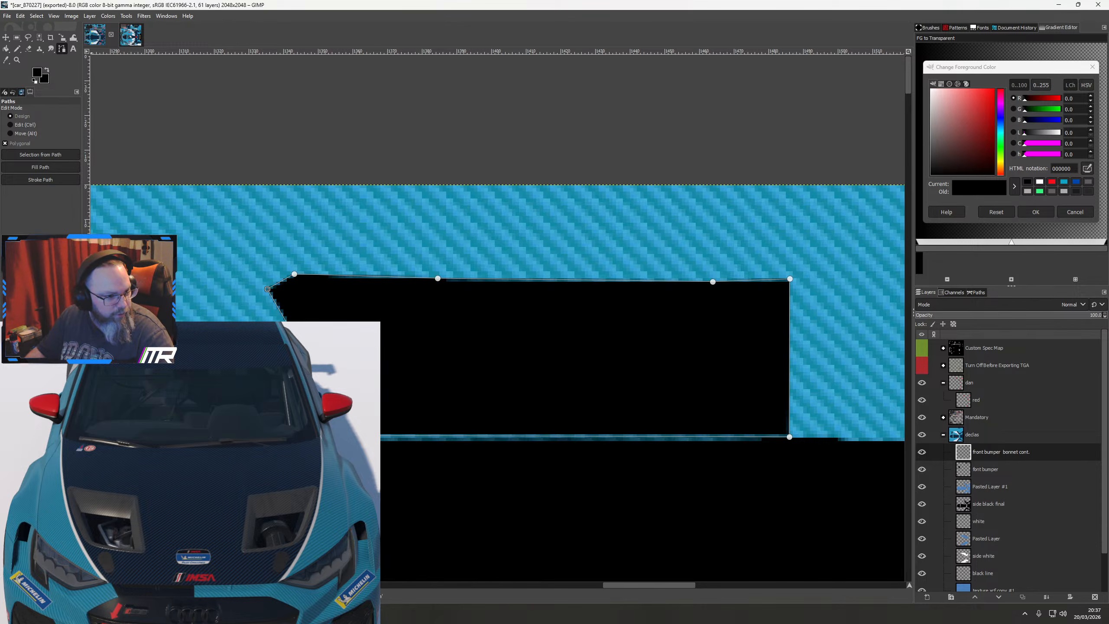
{"action": "key", "text": "ctrl+z"}
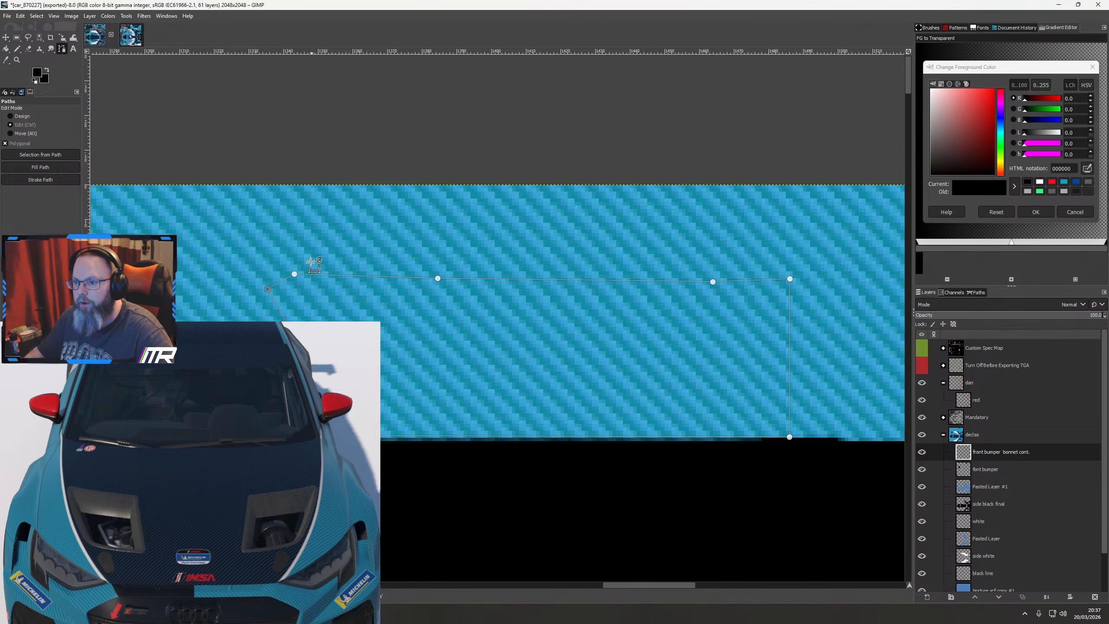
{"action": "right_click", "coordinate": [369, 316]}
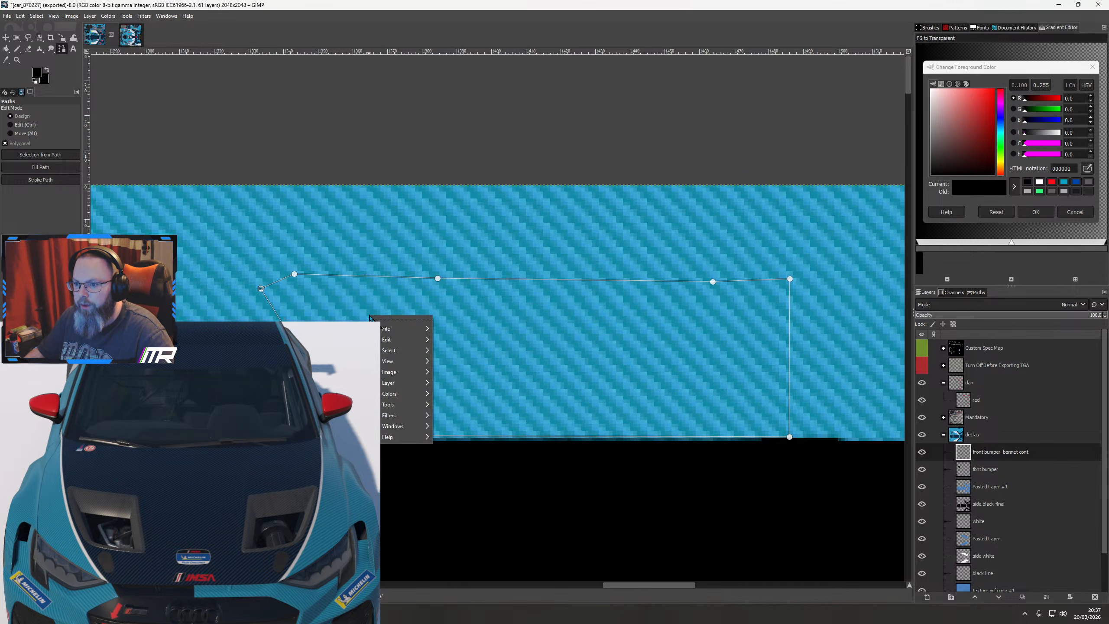
{"action": "mouse_move", "coordinate": [388, 339]}
{"action": "left_click", "coordinate": [486, 534]}
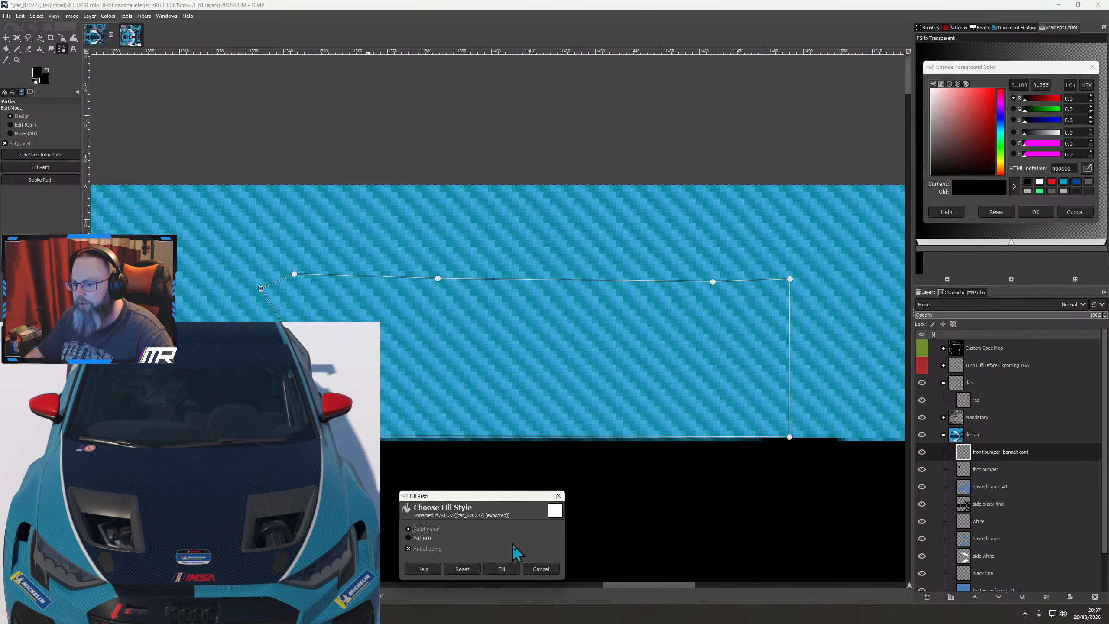
{"action": "left_click", "coordinate": [502, 567]}
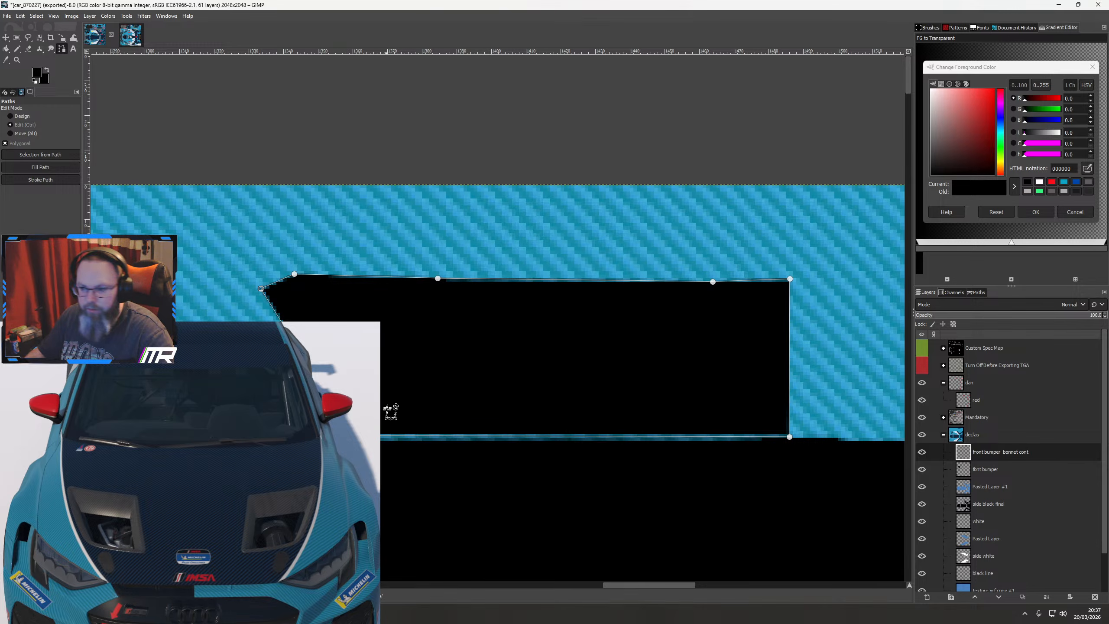
{"action": "key", "text": "ctrl+z"}
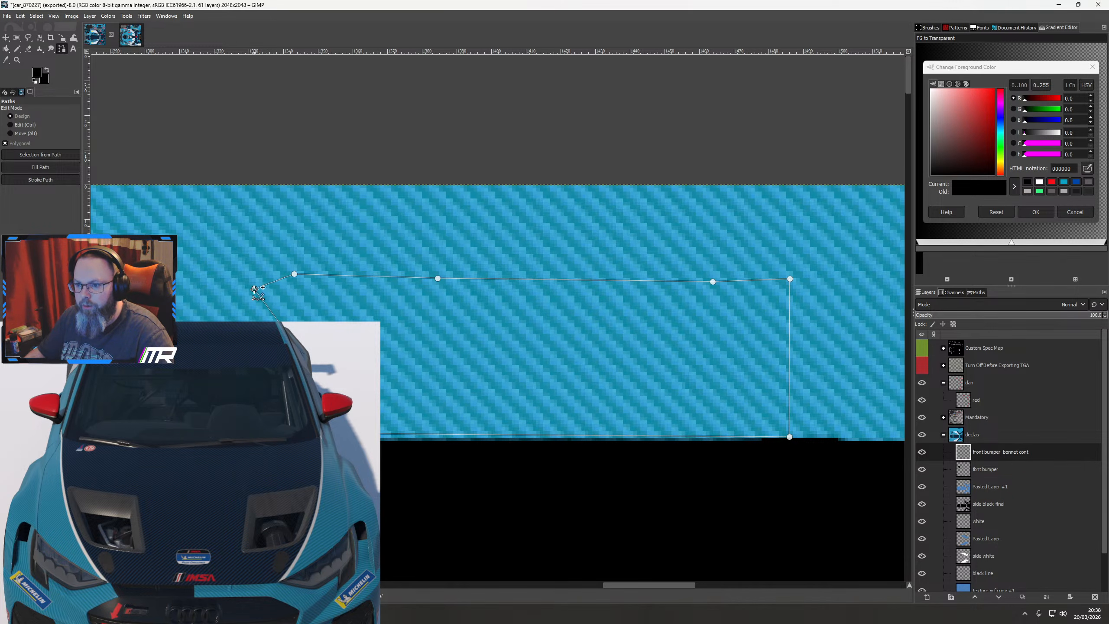
Fill the final reshaped path with solid black
{"action": "right_click", "coordinate": [363, 324]}
{"action": "mouse_move", "coordinate": [391, 351]}
{"action": "left_click", "coordinate": [464, 536]}
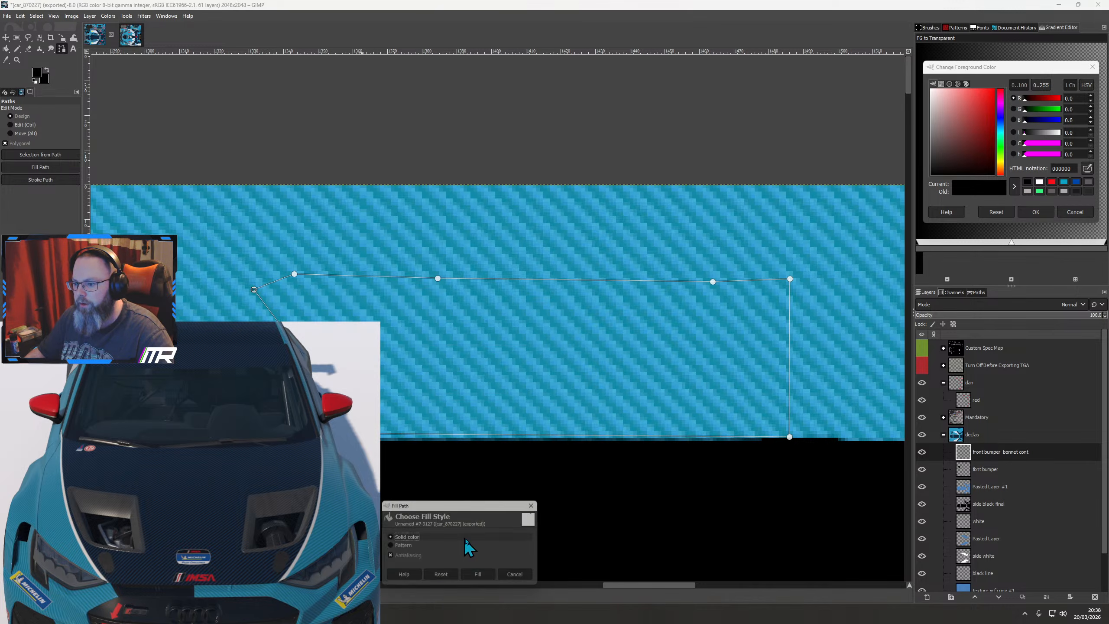
{"action": "left_click", "coordinate": [485, 575]}
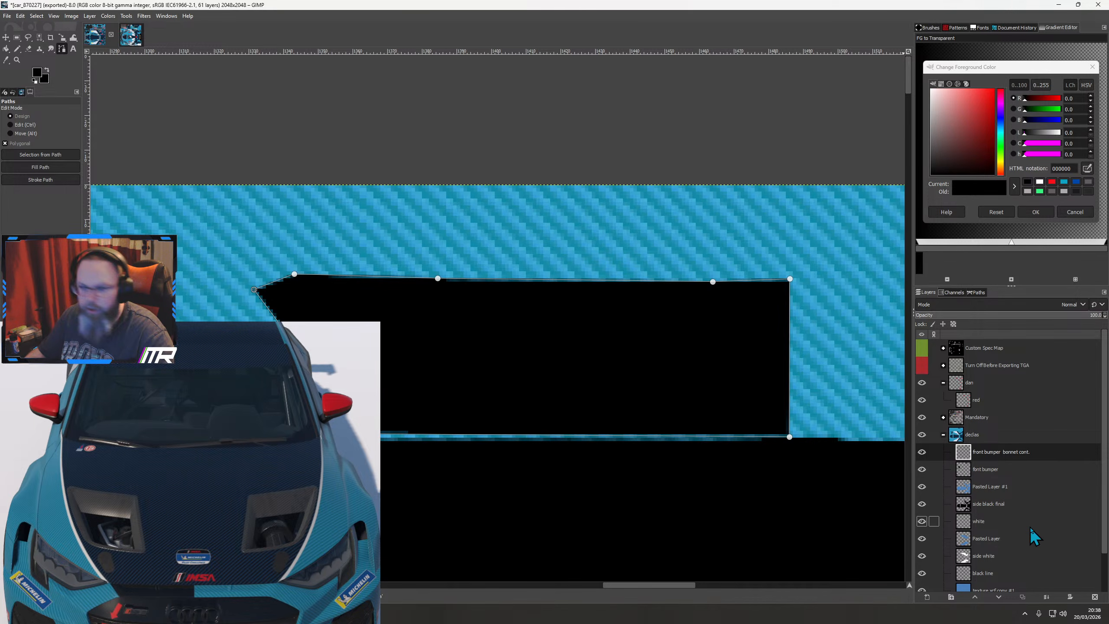
Create a new layer named 'front bumper bonnet cont. white'
{"action": "right_click", "coordinate": [992, 450]}
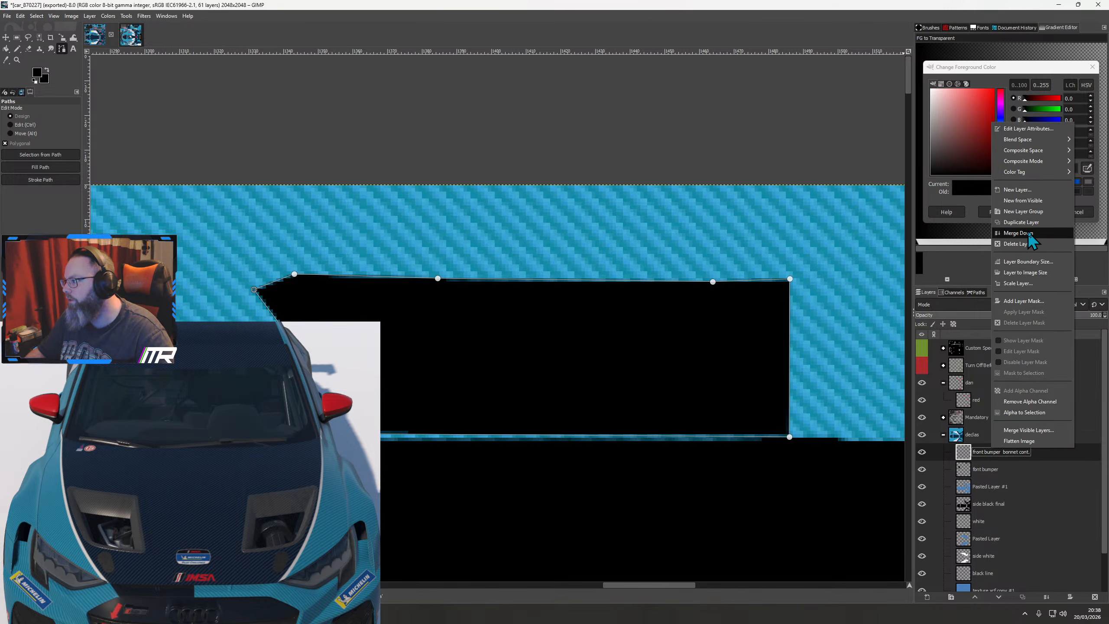
{"action": "left_click", "coordinate": [988, 451]}
{"action": "left_click", "coordinate": [927, 596]}
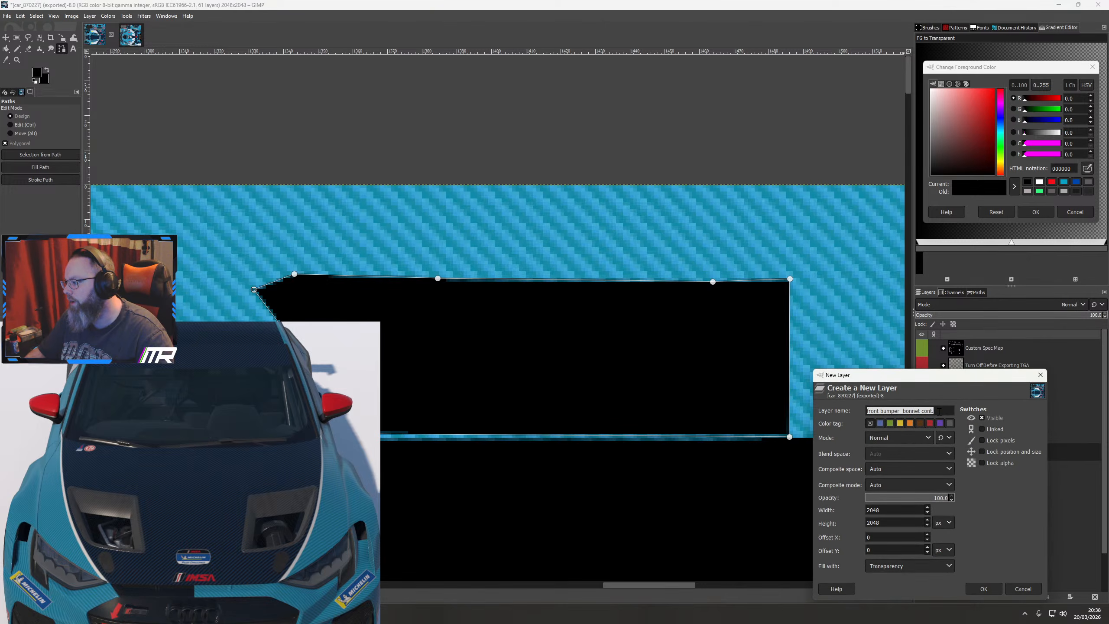
{"action": "type", "text": "w"}
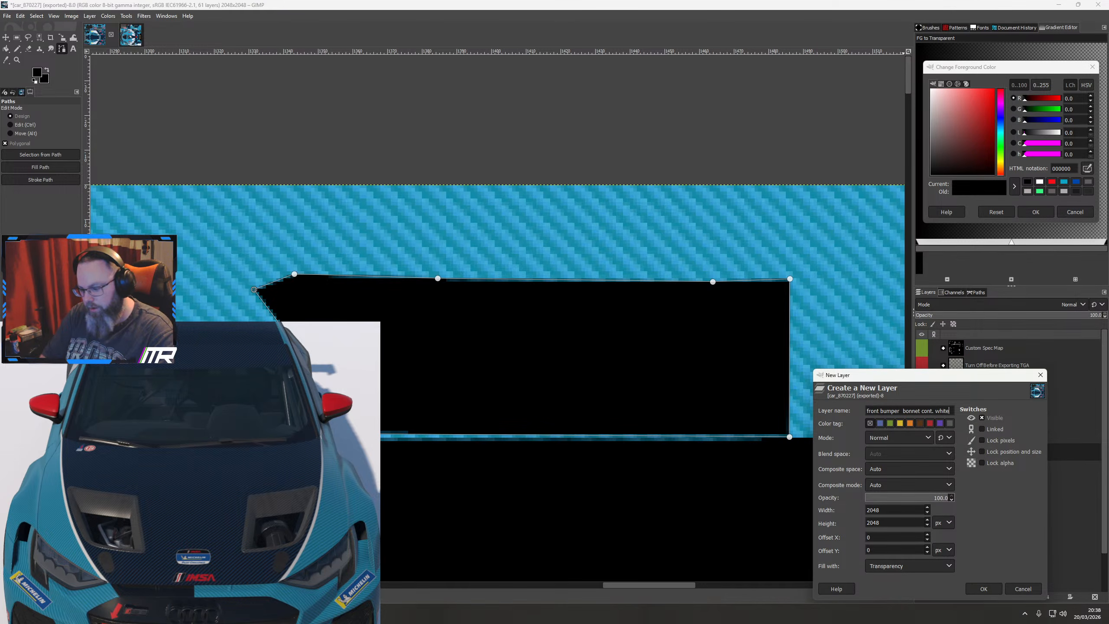
{"action": "type", "text": "hite"}
{"action": "key", "text": "Return"}
Load the black panel layer's shape as a selection and grow it outward
{"action": "right_click", "coordinate": [987, 474]}
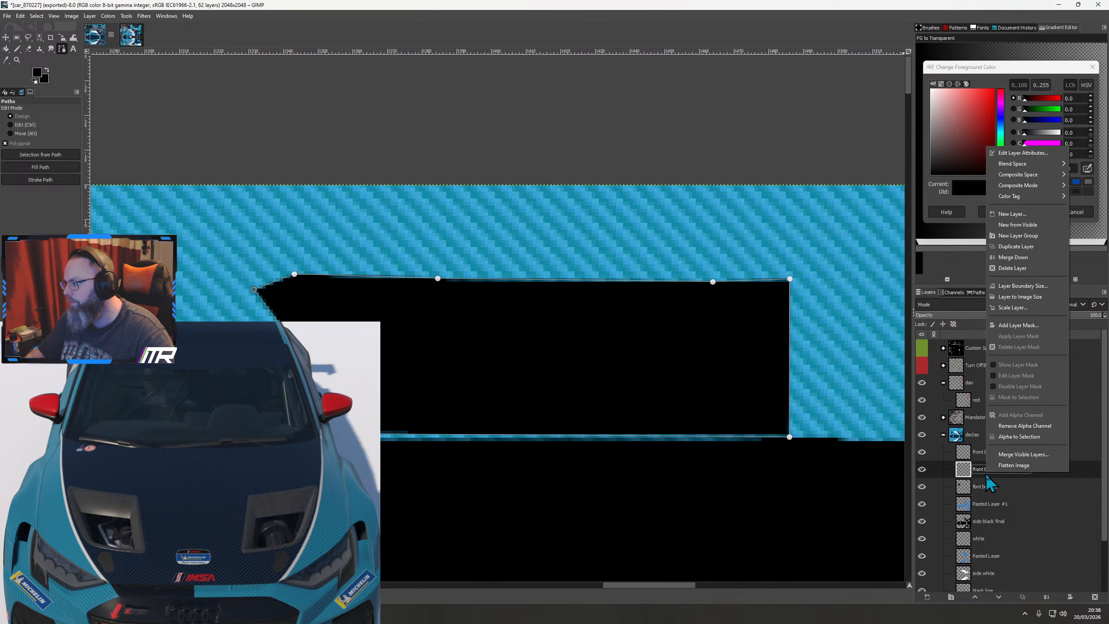
{"action": "left_click", "coordinate": [986, 473]}
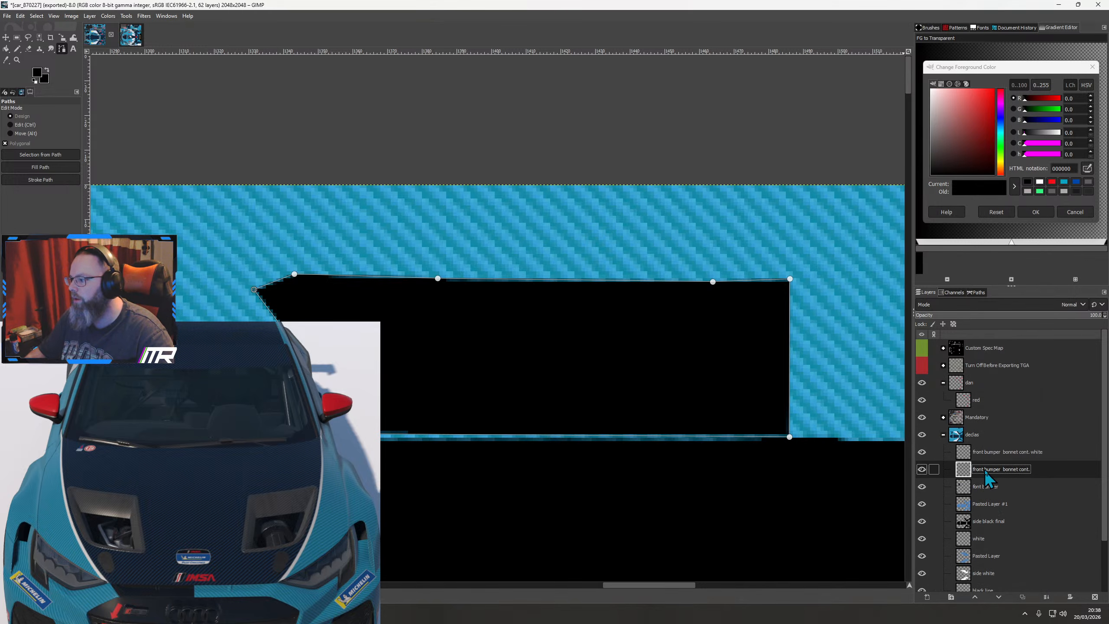
{"action": "right_click", "coordinate": [986, 471]}
{"action": "left_click", "coordinate": [993, 437]}
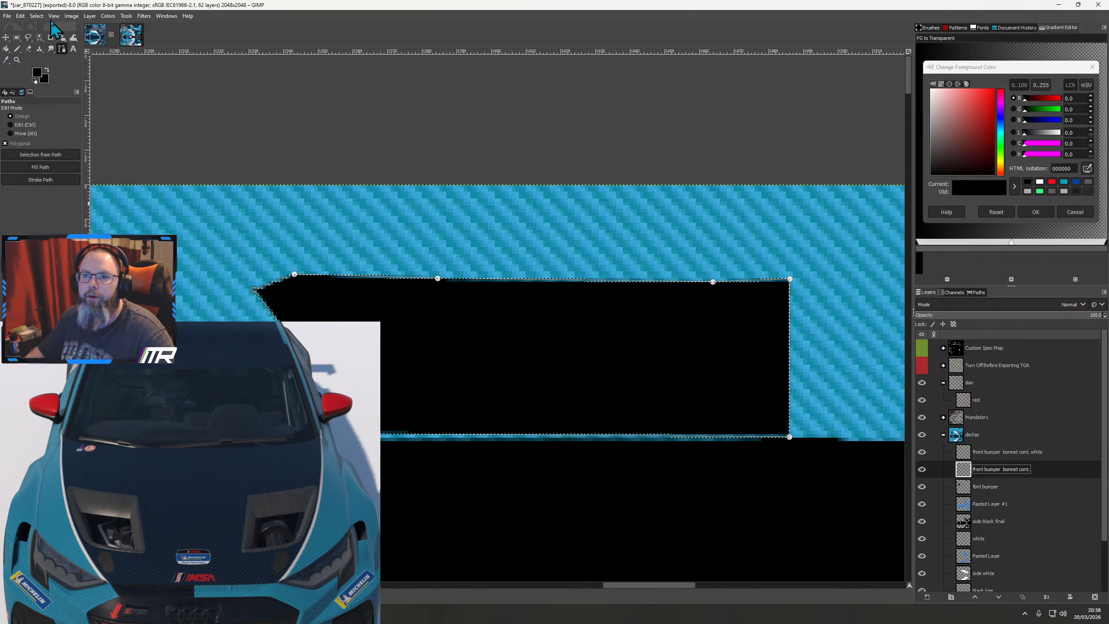
{"action": "left_click", "coordinate": [36, 16]}
{"action": "left_click", "coordinate": [65, 158]}
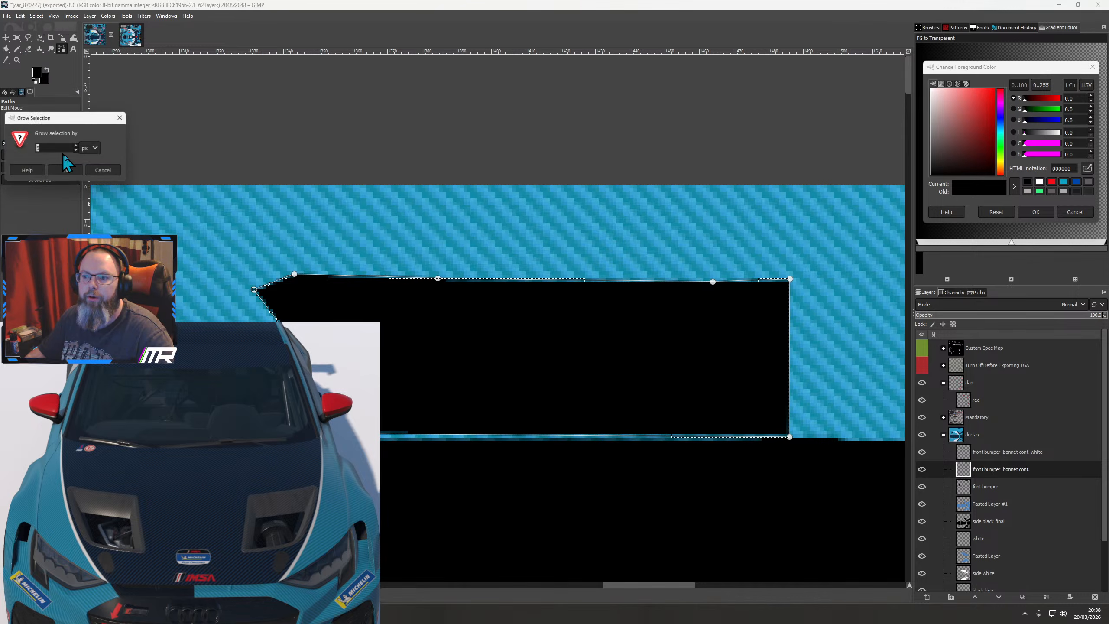
{"action": "left_click", "coordinate": [65, 169]}
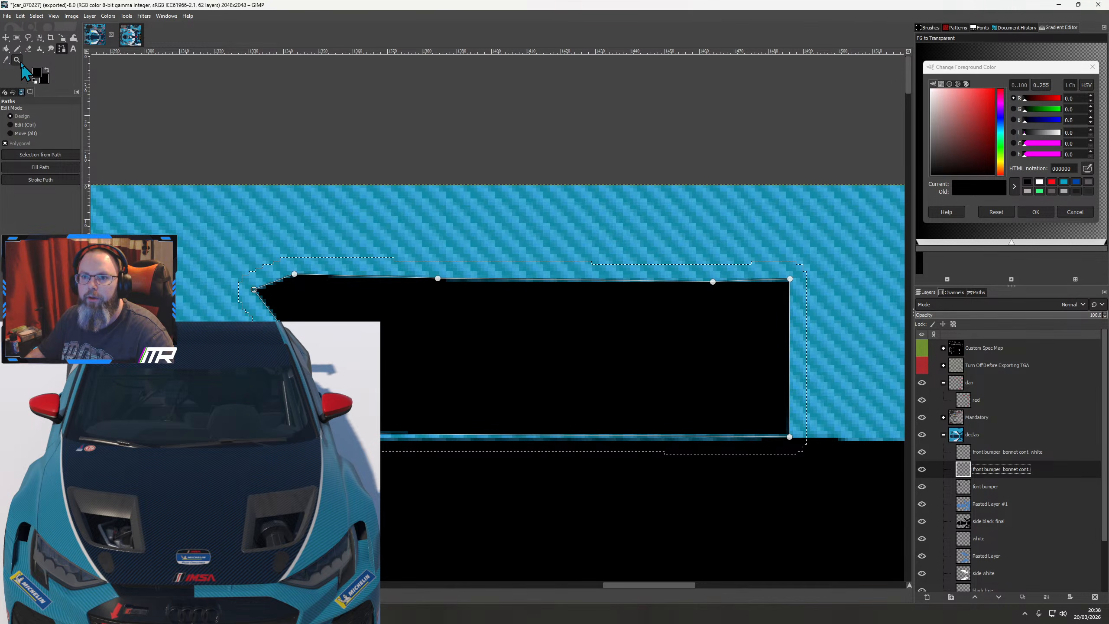
{"action": "left_click", "coordinate": [17, 48]}
{"action": "left_click", "coordinate": [44, 79]}
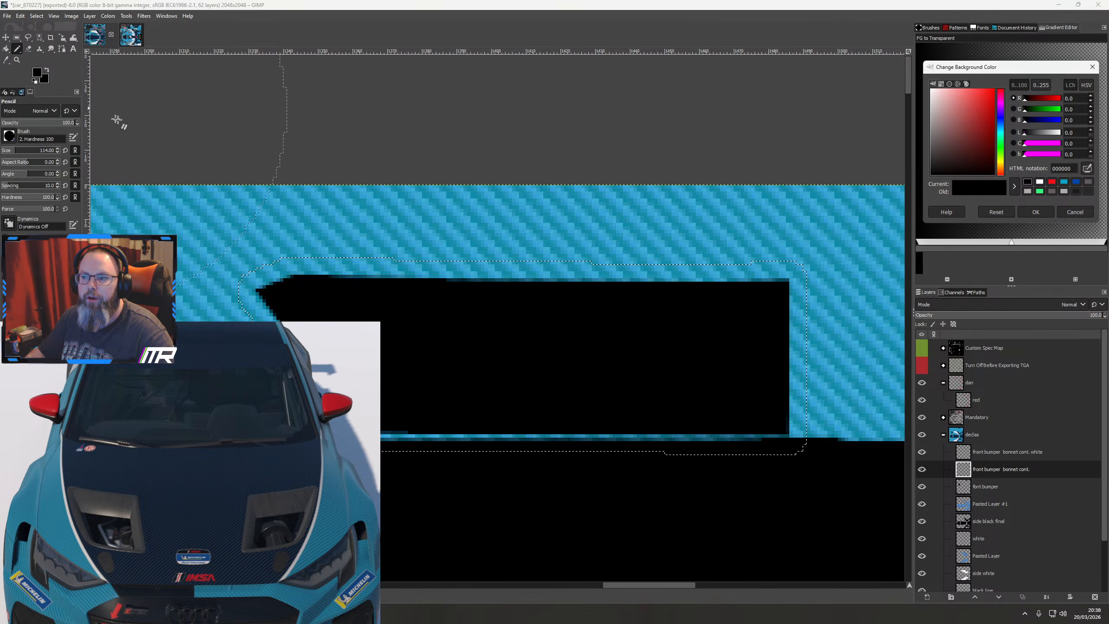
Set the pencil to size 34 with white, and paint white down the selection's left end
{"action": "left_click", "coordinate": [1041, 181]}
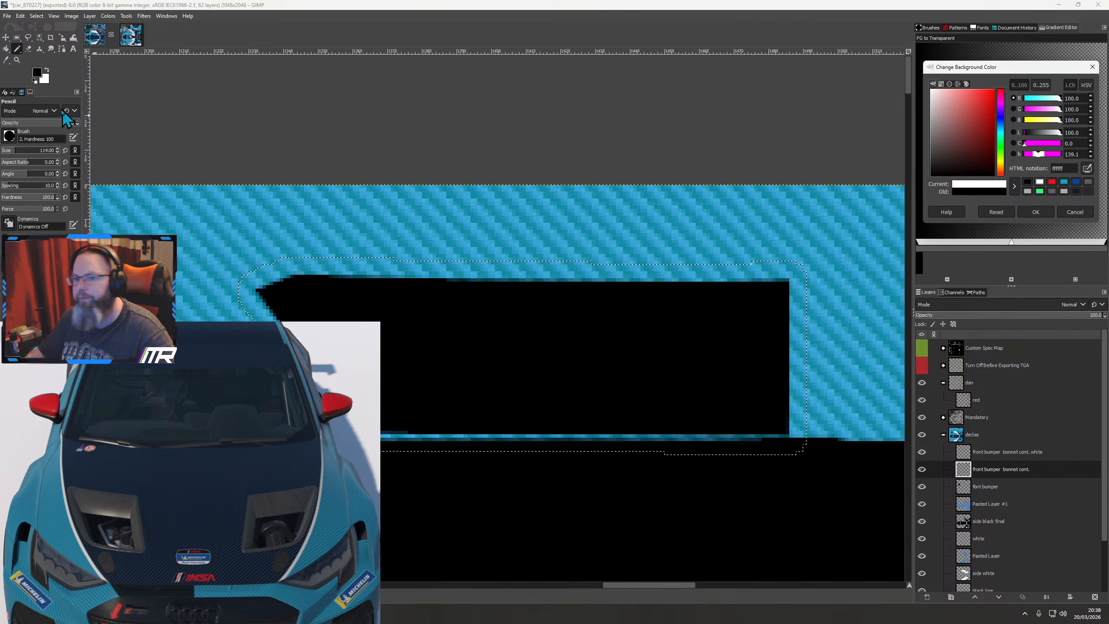
{"action": "left_click", "coordinate": [7, 152]}
{"action": "left_click_drag", "start_coordinate": [284, 281], "coordinate": [497, 279]}
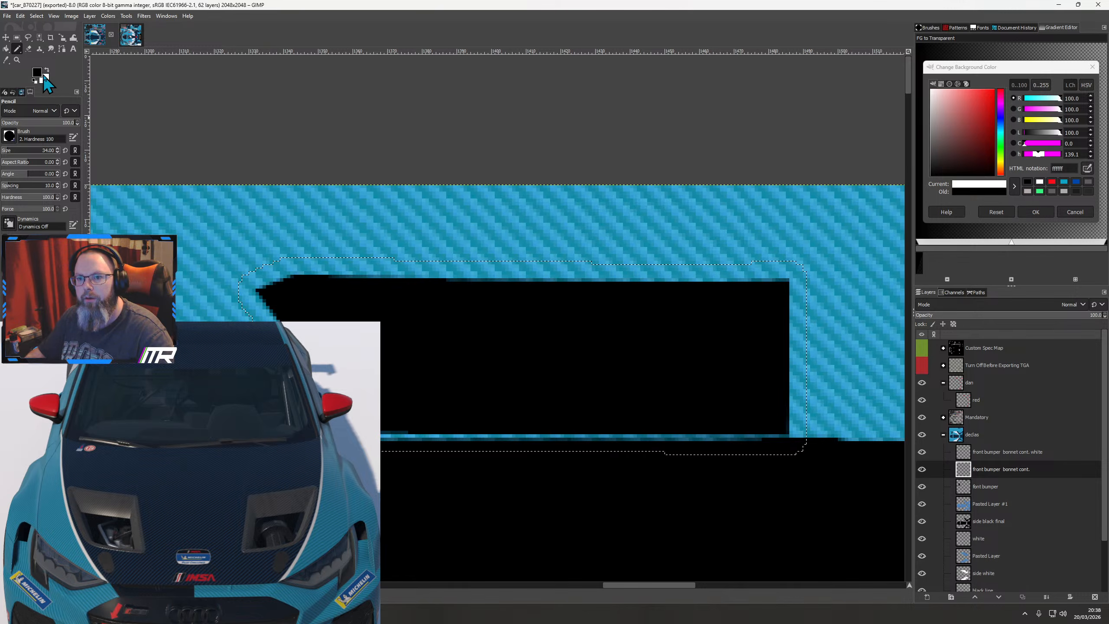
{"action": "left_click", "coordinate": [38, 72]}
{"action": "left_click", "coordinate": [1039, 181]}
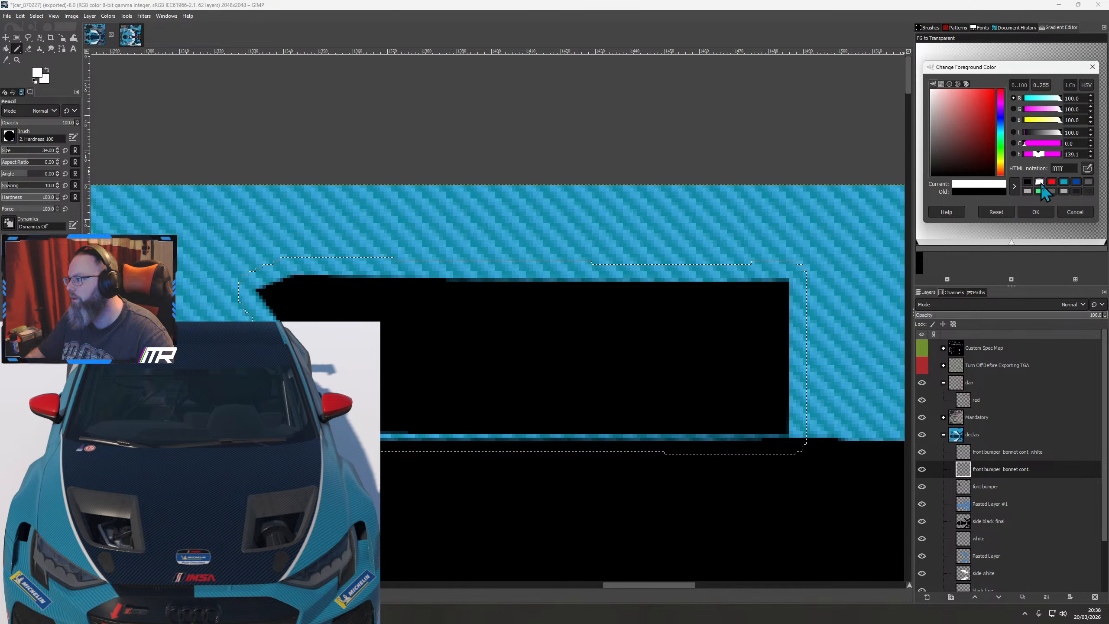
{"action": "left_click_drag", "start_coordinate": [242, 276], "coordinate": [335, 420]}
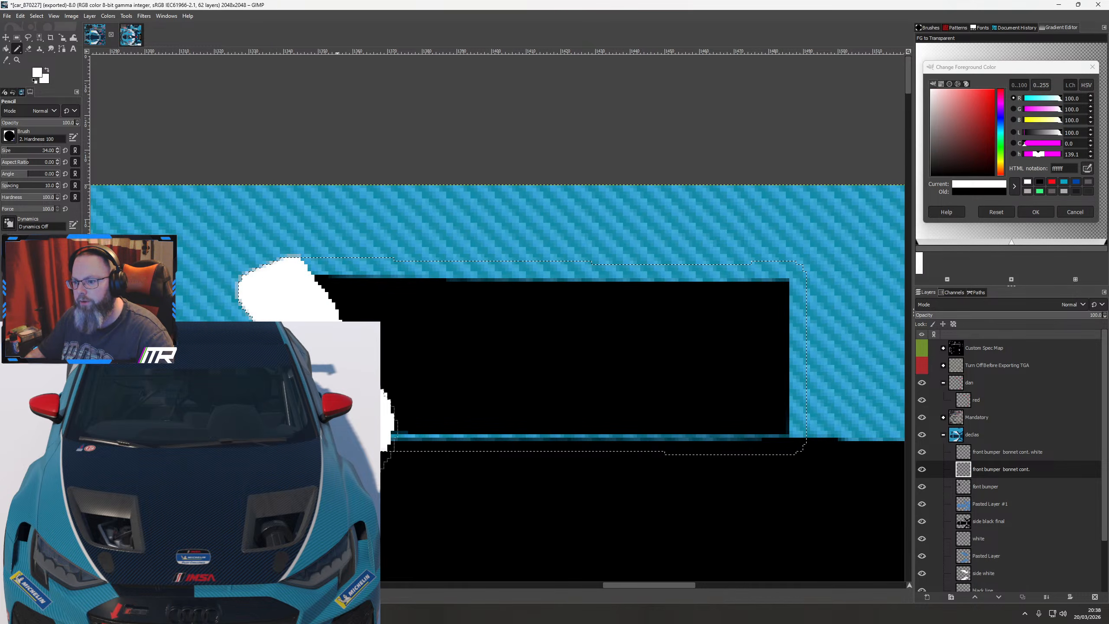
Paint more white on the white layer and move it beneath the black panel layer
{"action": "mouse_move", "coordinate": [985, 470]}
{"action": "left_mouse_down"}
{"action": "mouse_move", "coordinate": [983, 502]}
{"action": "mouse_move", "coordinate": [991, 462]}
{"action": "mouse_move", "coordinate": [986, 475]}
{"action": "left_mouse_up"}
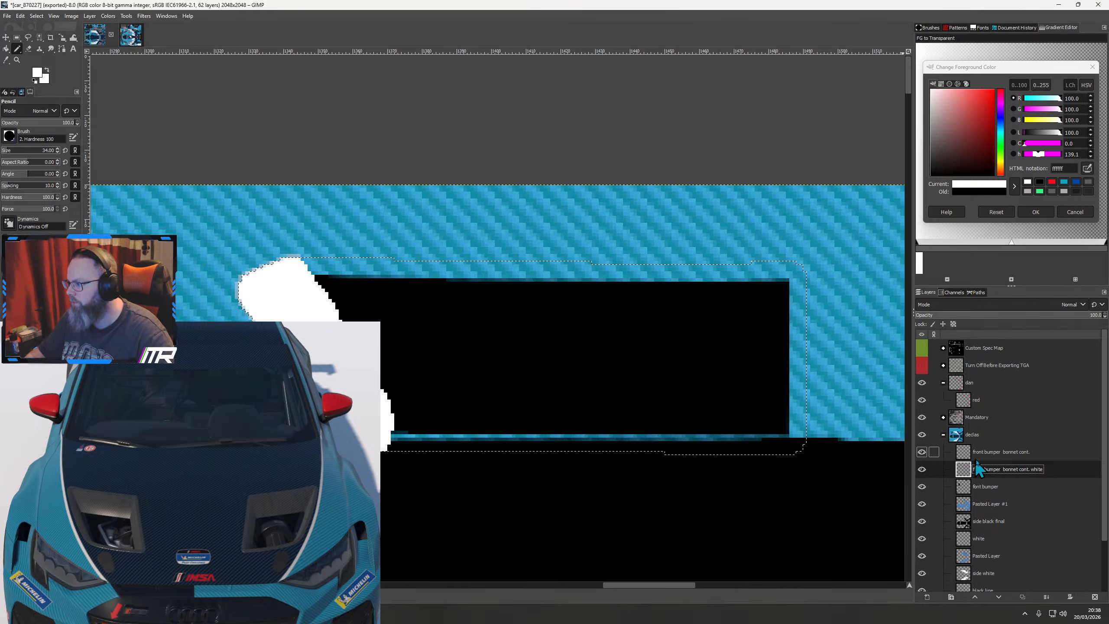
{"action": "left_click", "coordinate": [991, 456]}
{"action": "left_click_drag", "start_coordinate": [991, 456], "coordinate": [990, 474]}
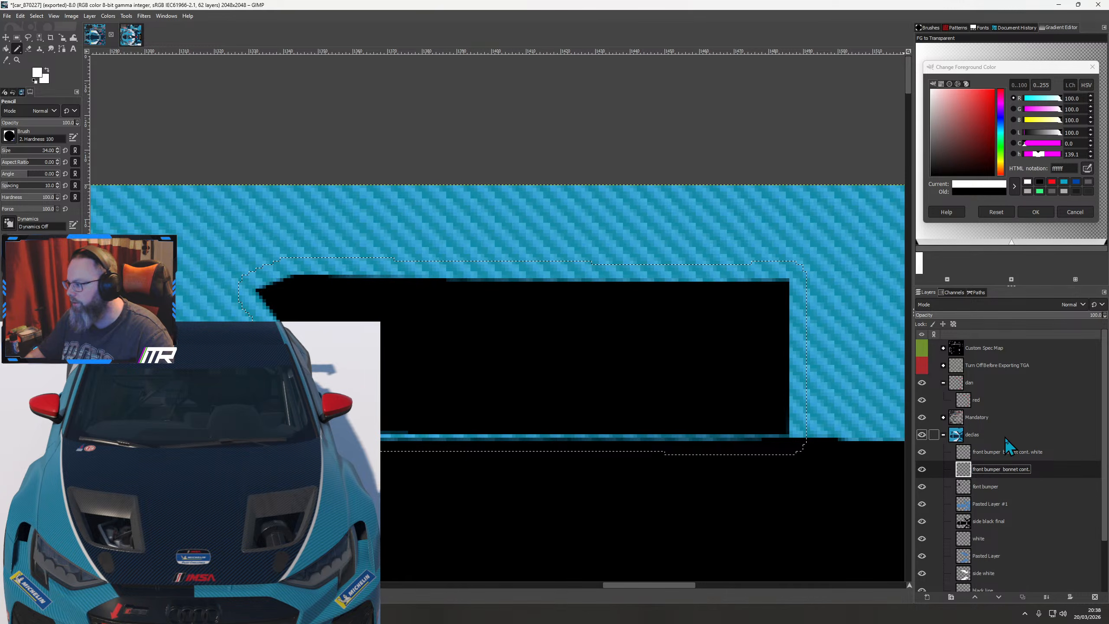
{"action": "left_click", "coordinate": [1002, 453]}
{"action": "left_click_drag", "start_coordinate": [217, 309], "coordinate": [367, 393]}
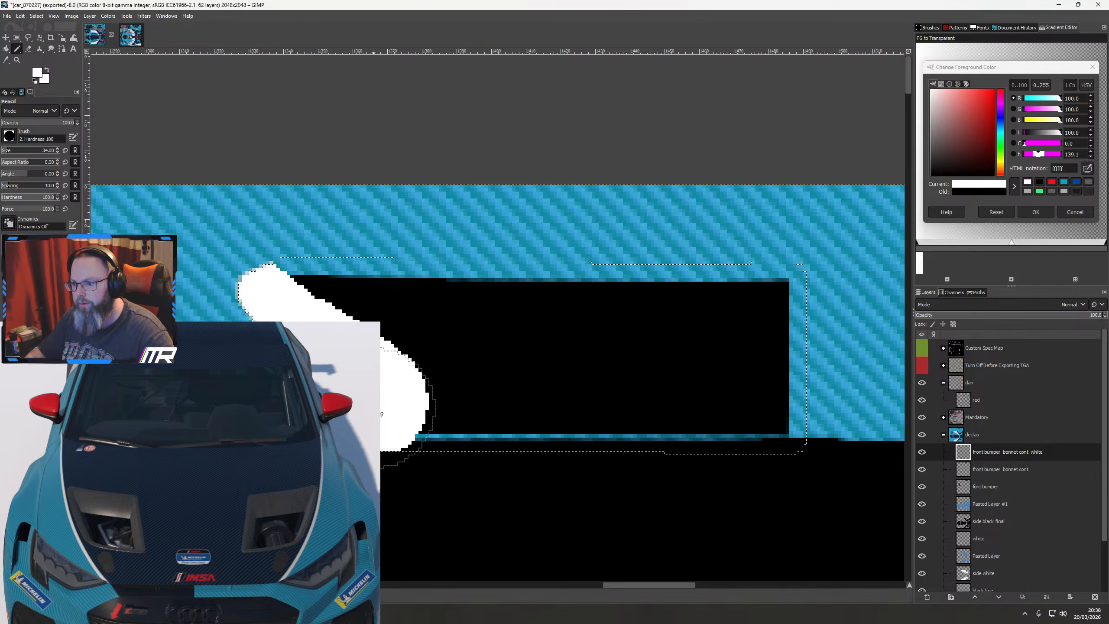
{"action": "left_click_drag", "start_coordinate": [984, 453], "coordinate": [985, 471]}
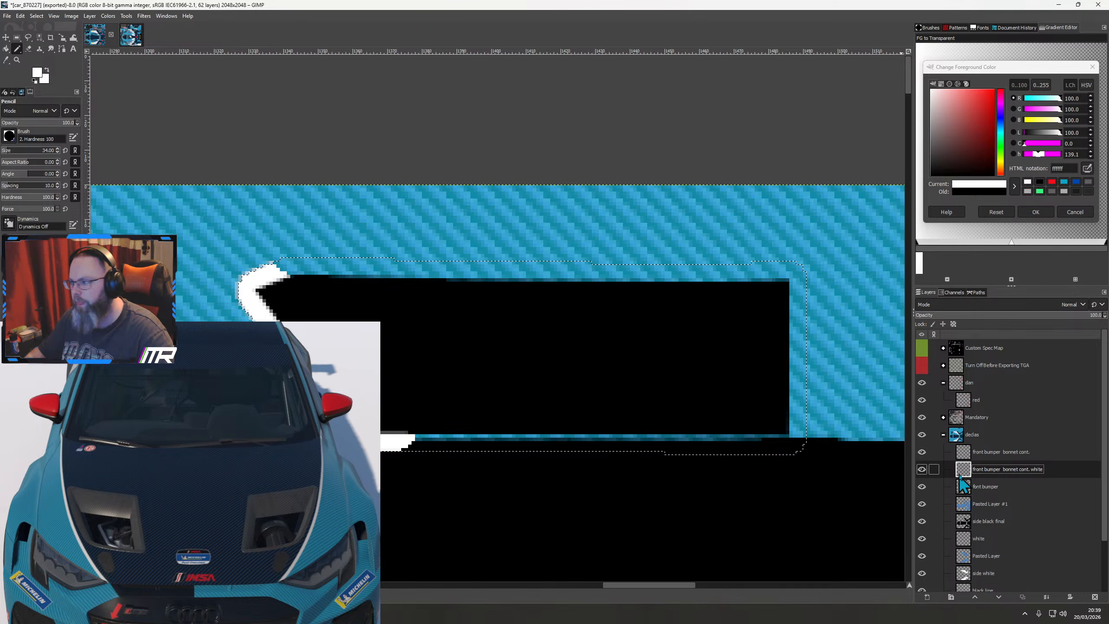
{"action": "key", "text": "ctrl+w"}
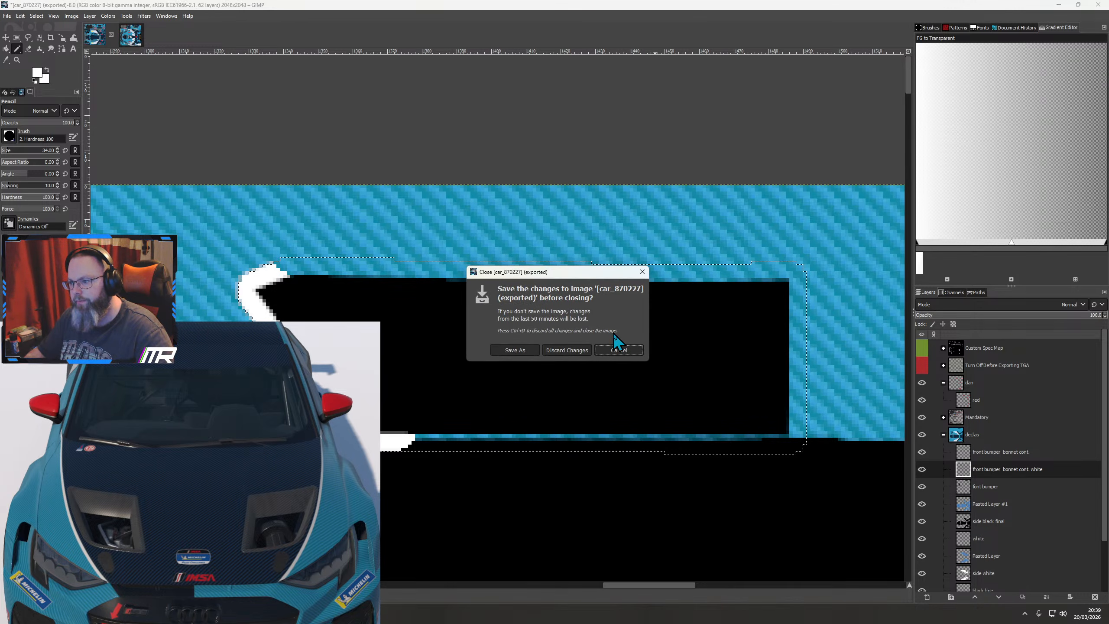
Cancel closing the image and undo the white edging changes
{"action": "left_click", "coordinate": [617, 350]}
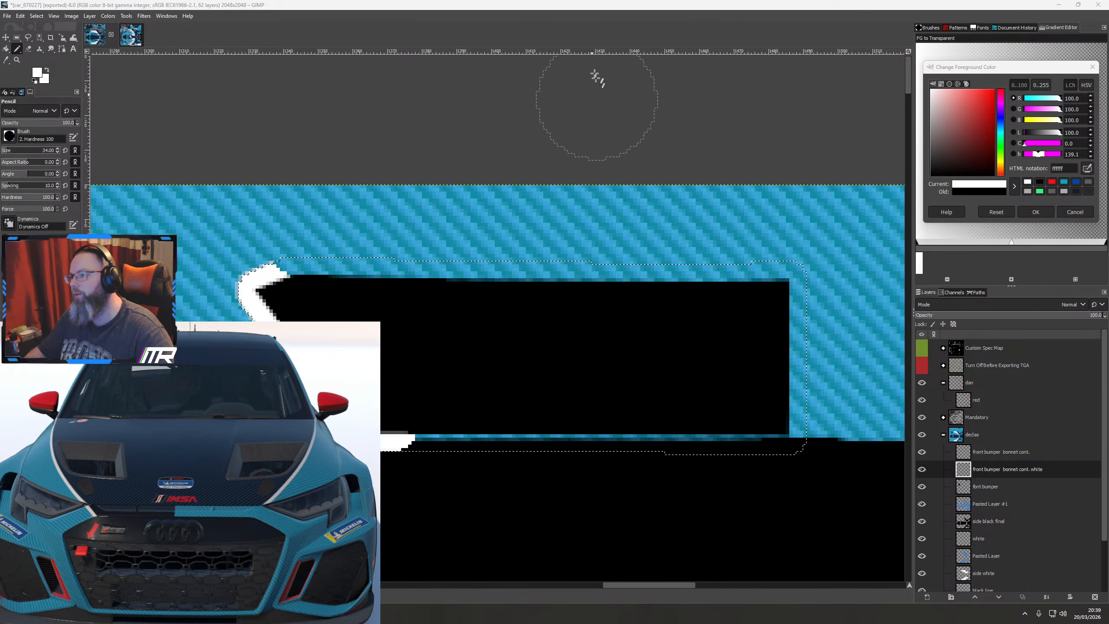
{"action": "key", "text": "ctrl+z"}
{"action": "key", "text": "ctrl+z"}
{"action": "key", "text": "ctrl+z"}
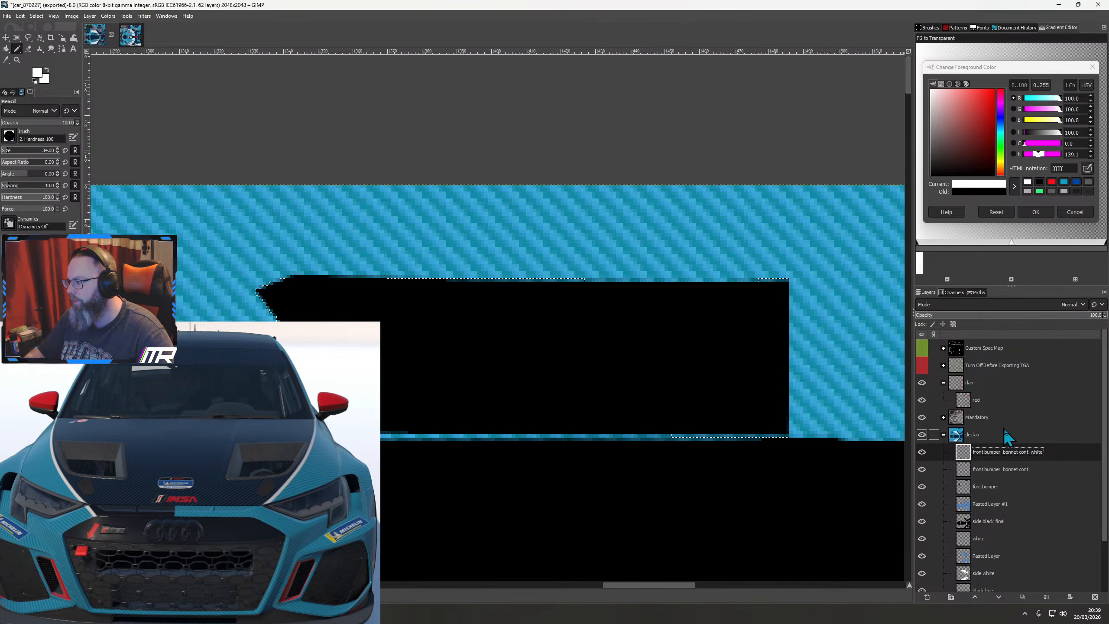
Delete the white outline layer and duplicate the bonnet continuation layer
{"action": "right_click", "coordinate": [991, 454]}
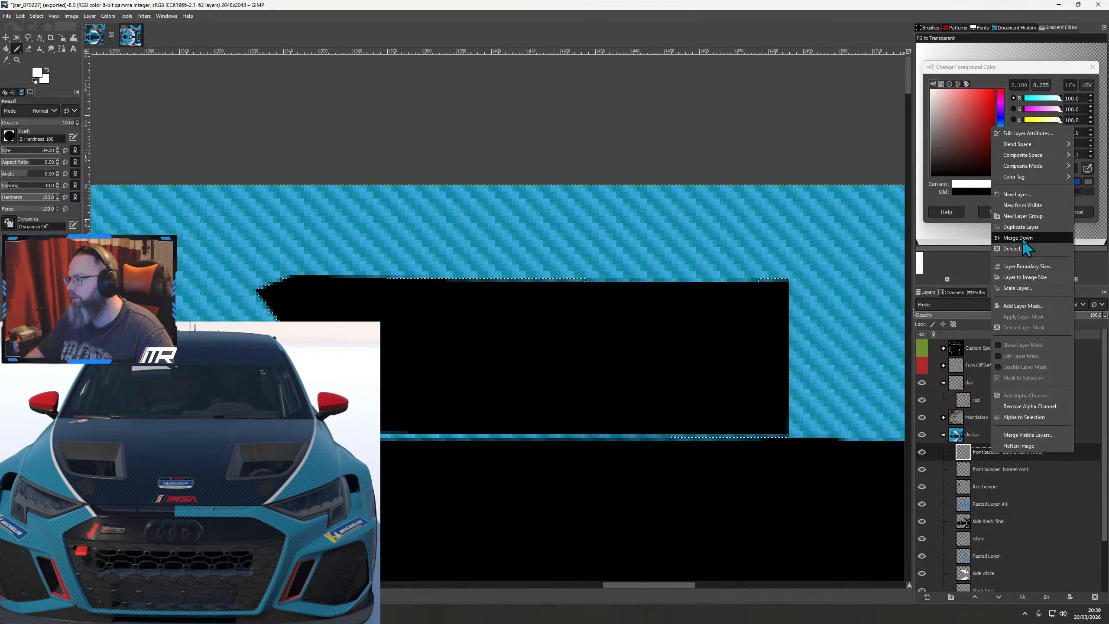
{"action": "left_click", "coordinate": [1023, 250]}
{"action": "right_click", "coordinate": [994, 454]}
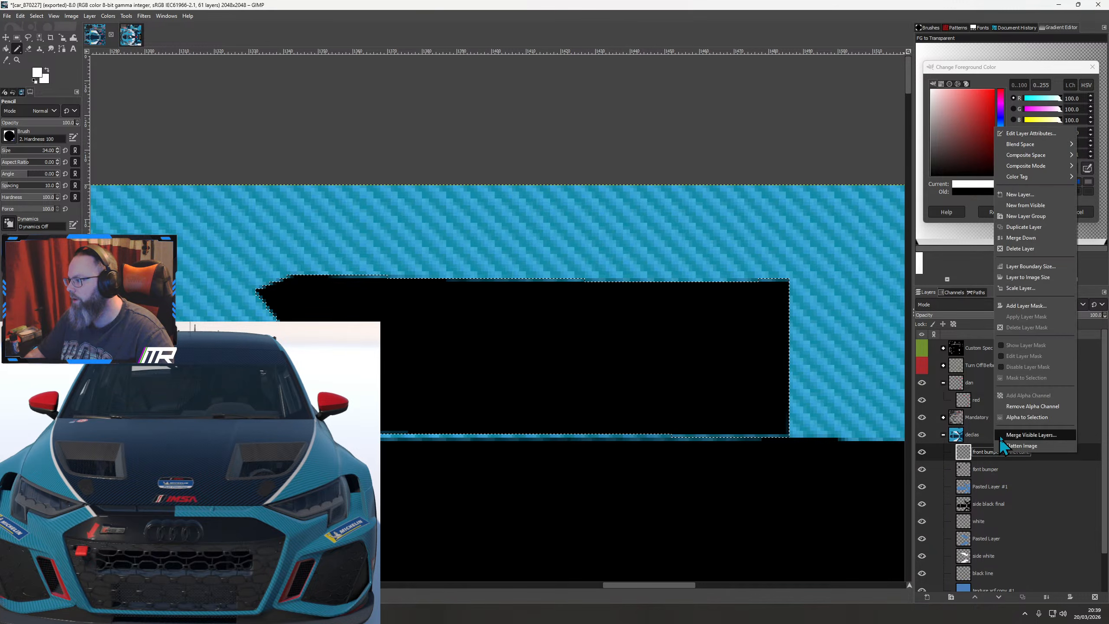
{"action": "left_click", "coordinate": [1024, 227]}
Flip the duplicated bonnet panel horizontally
{"action": "scroll", "coordinate": [694, 358], "scroll_direction": "down", "scroll_amount": 2}
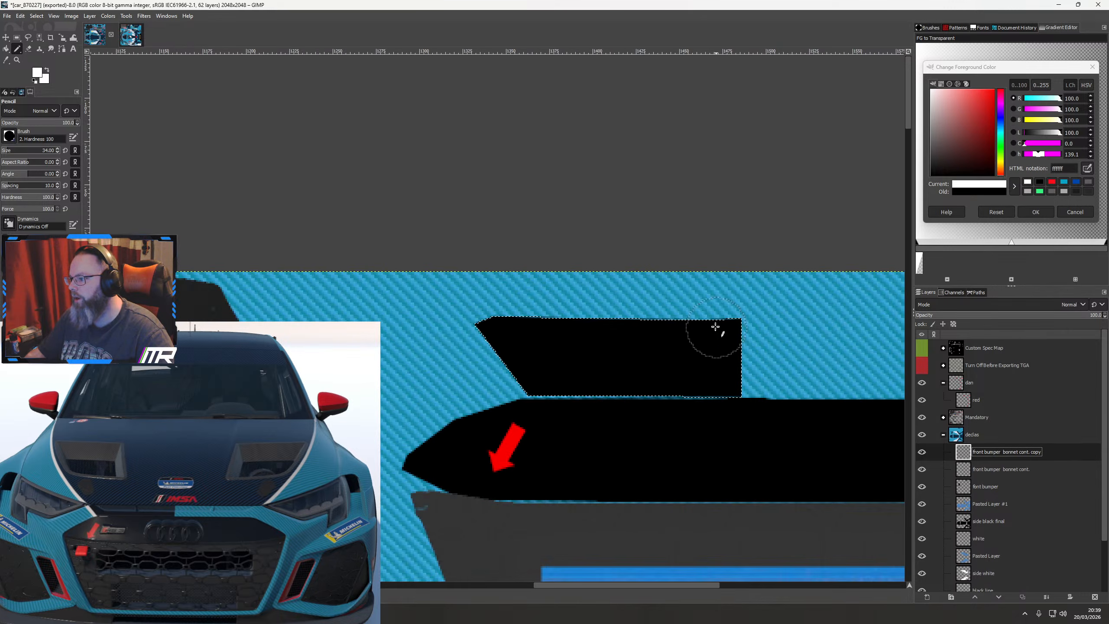
{"action": "right_click", "coordinate": [649, 313]}
{"action": "mouse_move", "coordinate": [674, 383]}
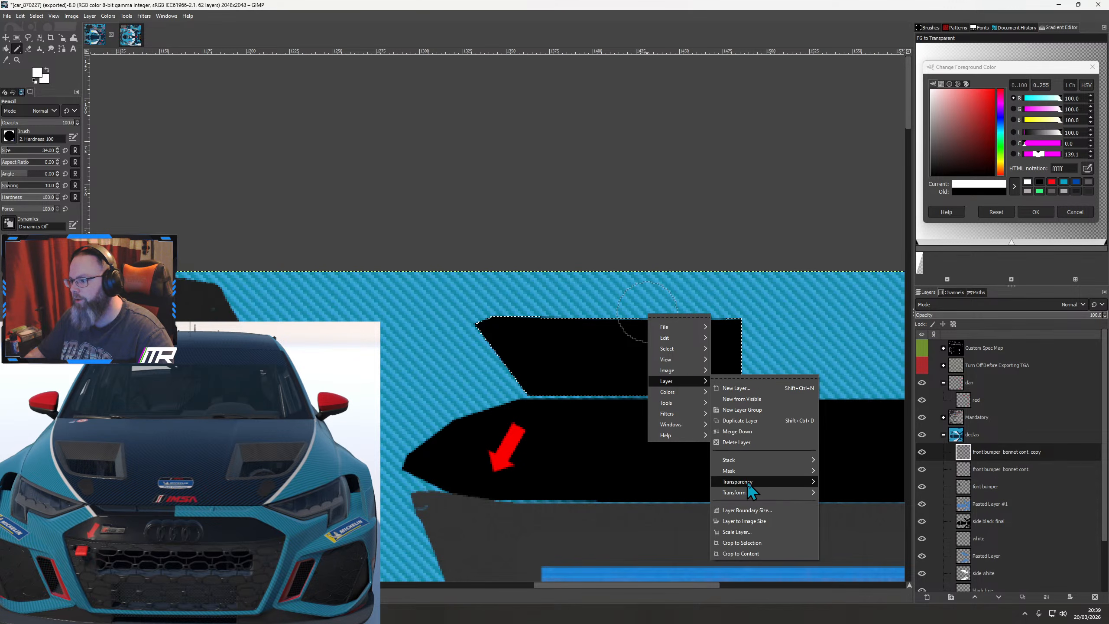
{"action": "mouse_move", "coordinate": [750, 491]}
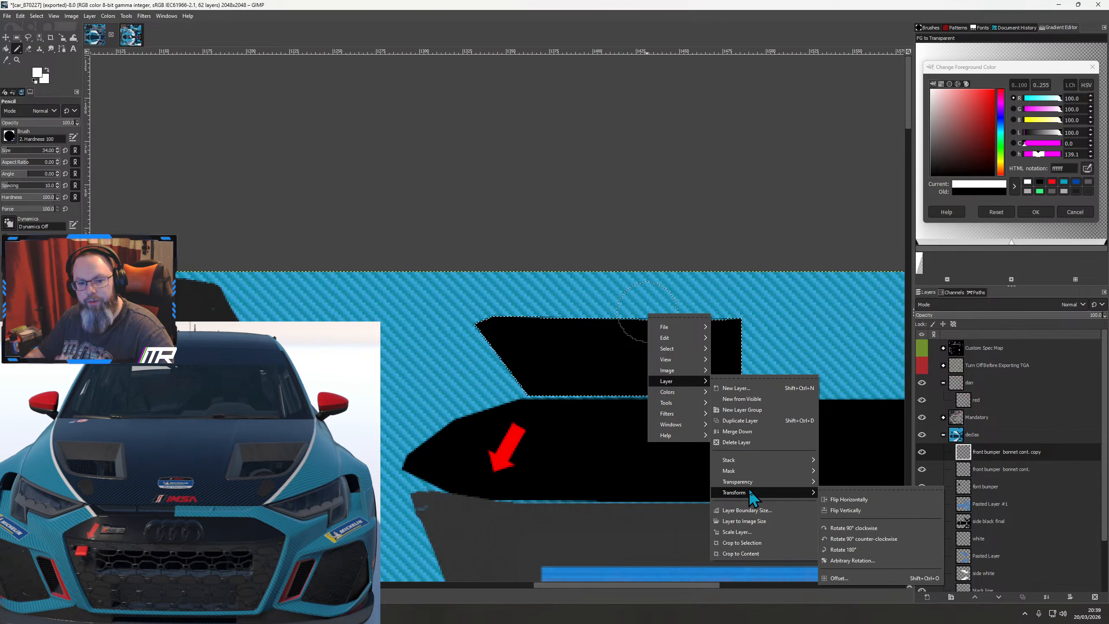
{"action": "left_click", "coordinate": [872, 499]}
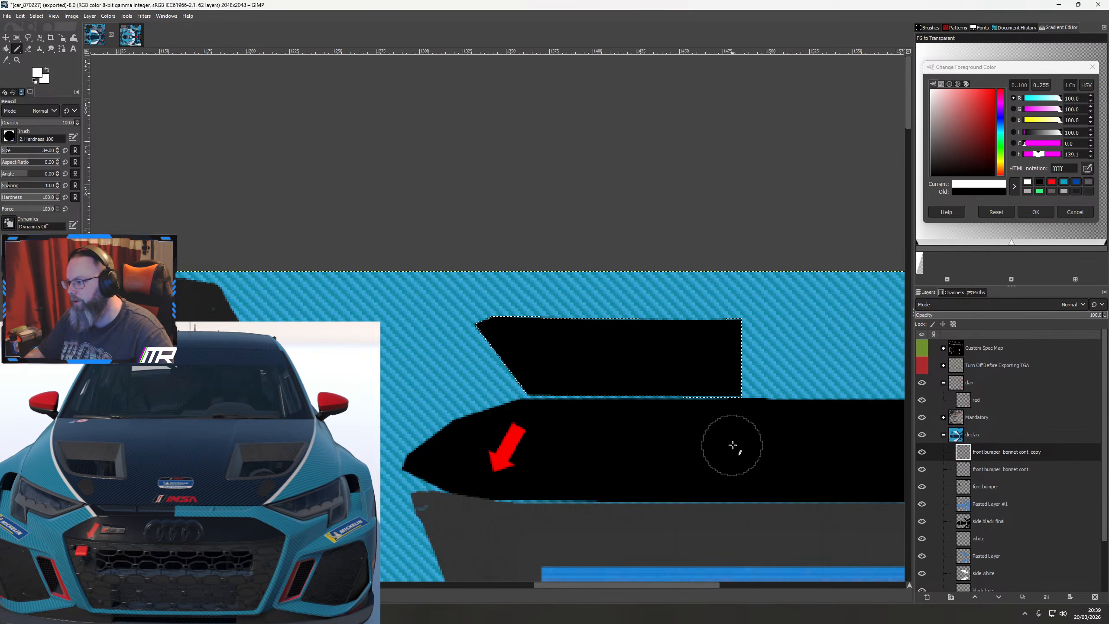
{"action": "scroll", "coordinate": [733, 446], "scroll_direction": "down", "scroll_amount": 3}
{"action": "scroll", "coordinate": [767, 441], "scroll_direction": "up", "scroll_amount": 4}
Nudge the flipped copy across to the right side and clear the selection
{"action": "key", "text": "m"}
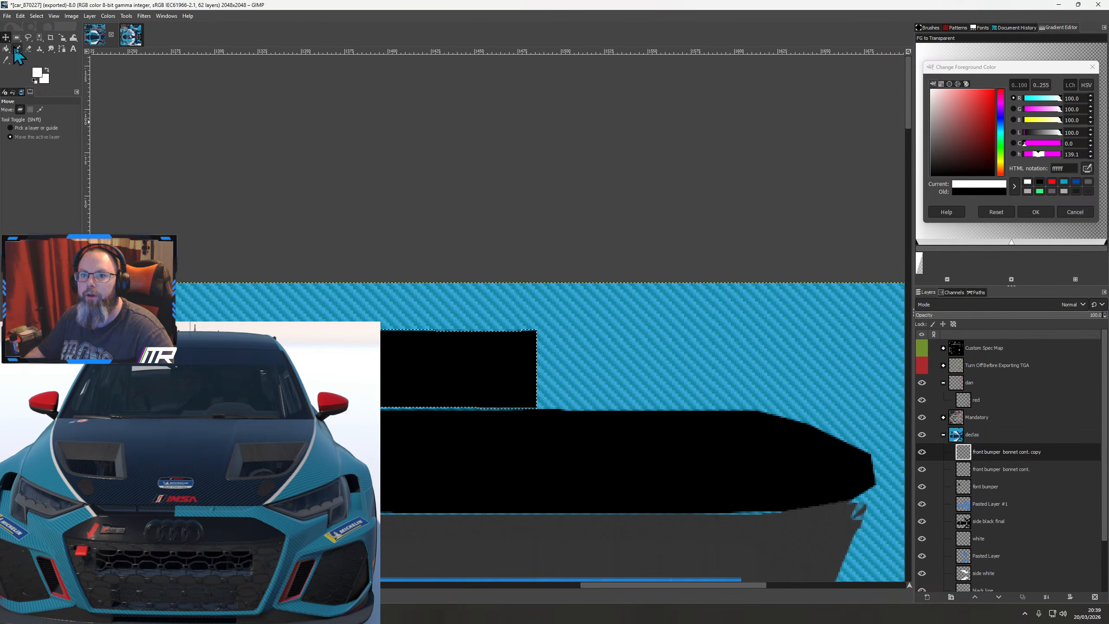
{"action": "scroll", "coordinate": [602, 339], "scroll_direction": "down", "scroll_amount": 3}
{"action": "key", "text": "shift"}
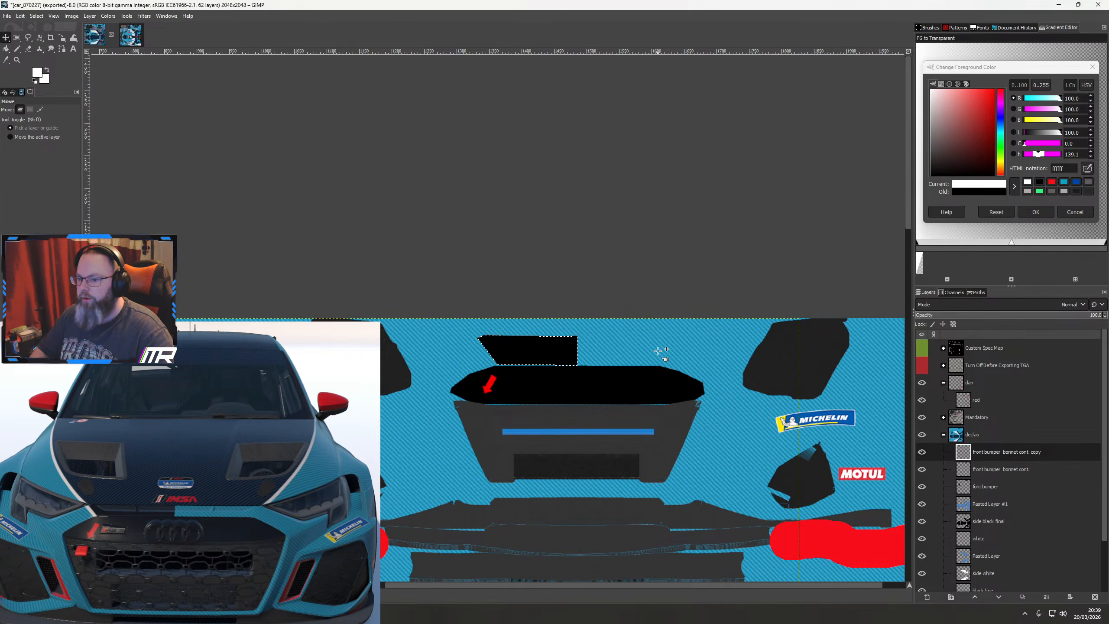
{"action": "key", "text": "shift+Right"}
{"action": "key", "text": "shift+Right"}
{"action": "key", "text": "shift+Right"}
{"action": "key", "text": "shift+Right"}
{"action": "key", "text": "shift+Right"}
{"action": "key", "text": "shift+Right"}
{"action": "key", "text": "shift+Right"}
{"action": "key", "text": "shift+Right"}
{"action": "key", "text": "shift+Right"}
{"action": "key", "text": "shift+Right"}
{"action": "key", "text": "shift+Right"}
{"action": "key", "text": "shift+Right"}
{"action": "key", "text": "shift+Right"}
{"action": "key", "text": "shift+Right"}
{"action": "key", "text": "shift+Right"}
{"action": "key", "text": "shift+Right"}
{"action": "key", "text": "shift+Right"}
{"action": "key", "text": "shift+Right"}
{"action": "key", "text": "shift+Right"}
{"action": "key", "text": "shift+Right"}
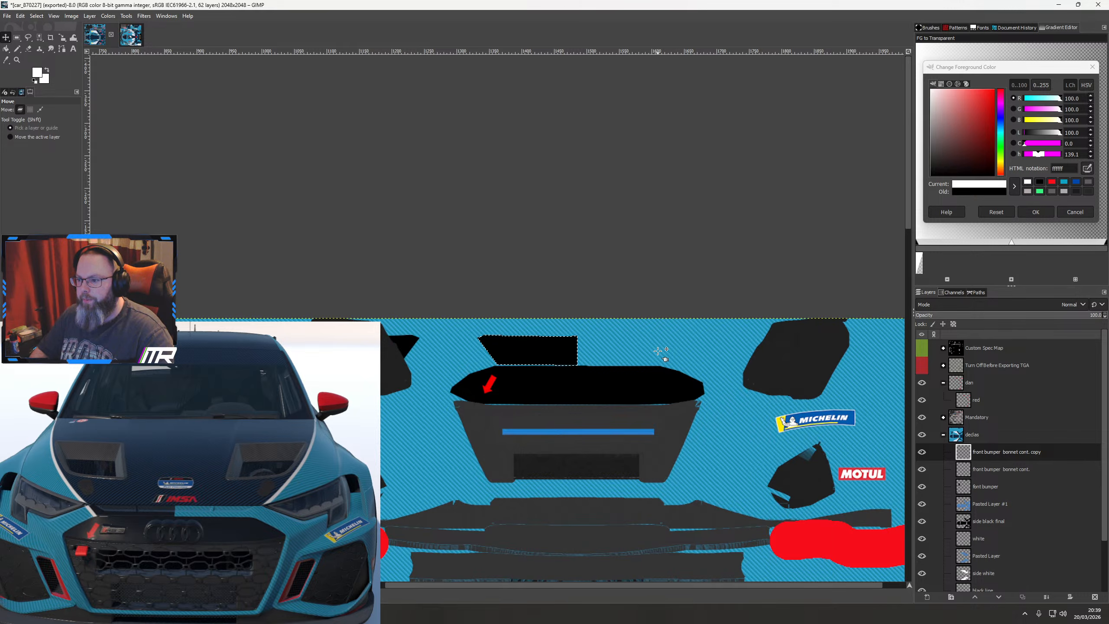
{"action": "key", "text": "shift+Right"}
{"action": "key", "text": "shift+Right"}
{"action": "key", "text": "shift+Right"}
{"action": "key", "text": "shift+Right"}
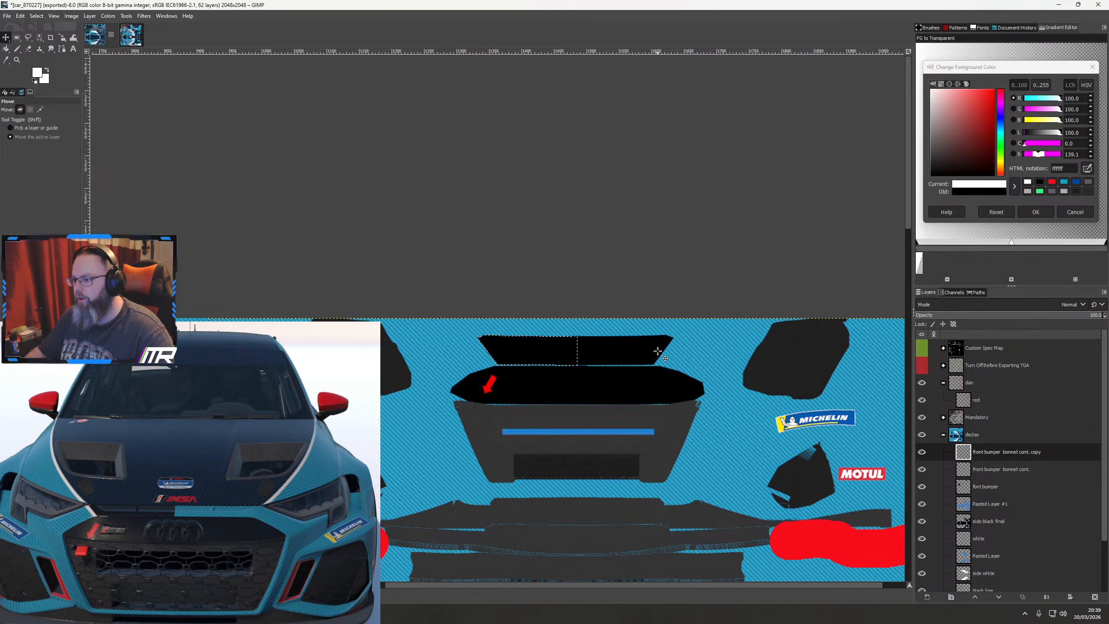
{"action": "right_click", "coordinate": [672, 355]}
{"action": "mouse_move", "coordinate": [700, 389]}
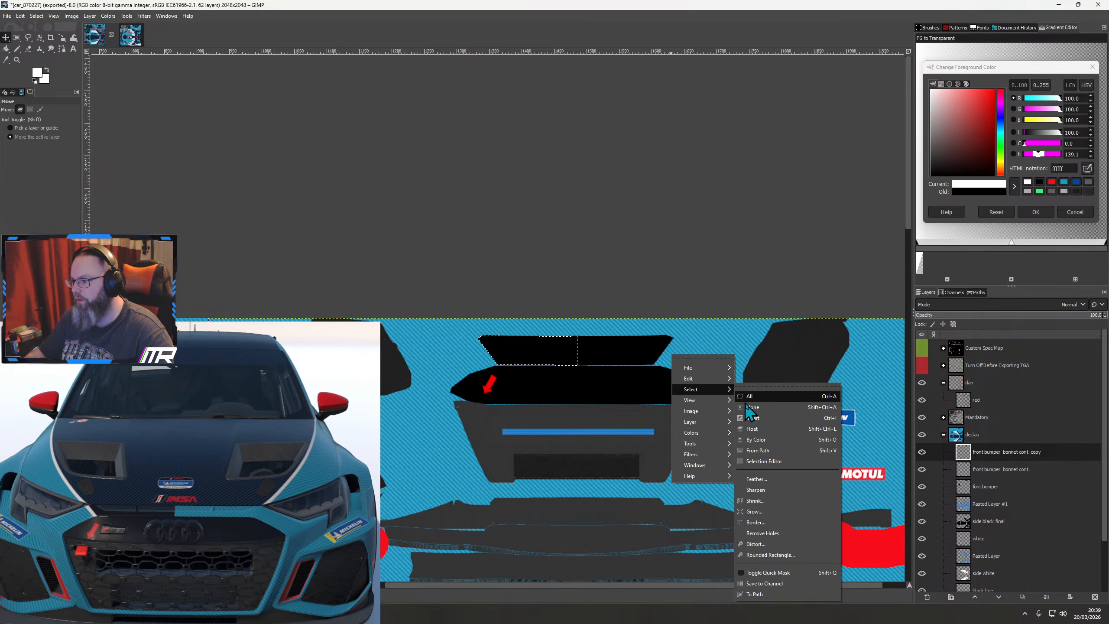
{"action": "left_click", "coordinate": [751, 402]}
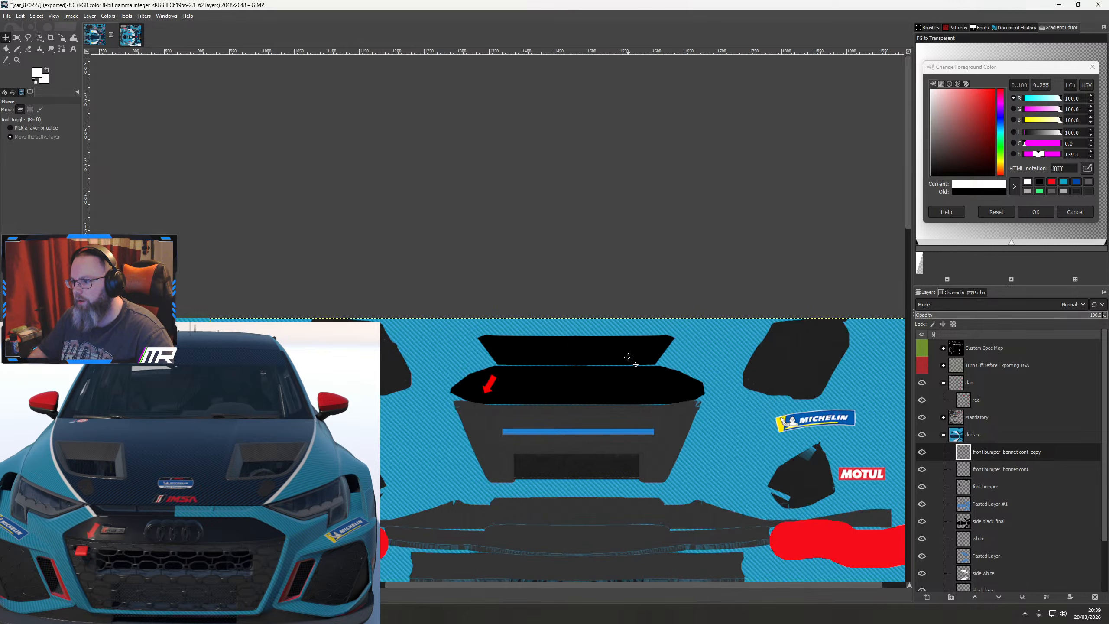
Fine-tune the mirrored copy against the wireframe guide to close the centre gap
{"action": "key", "text": "Right"}
{"action": "key", "text": "Right"}
{"action": "key", "text": "Right"}
{"action": "key", "text": "Right"}
{"action": "key", "text": "Right"}
{"action": "key", "text": "Right"}
{"action": "key", "text": "Right"}
{"action": "key", "text": "Right"}
{"action": "key", "text": "Right"}
{"action": "key", "text": "Right"}
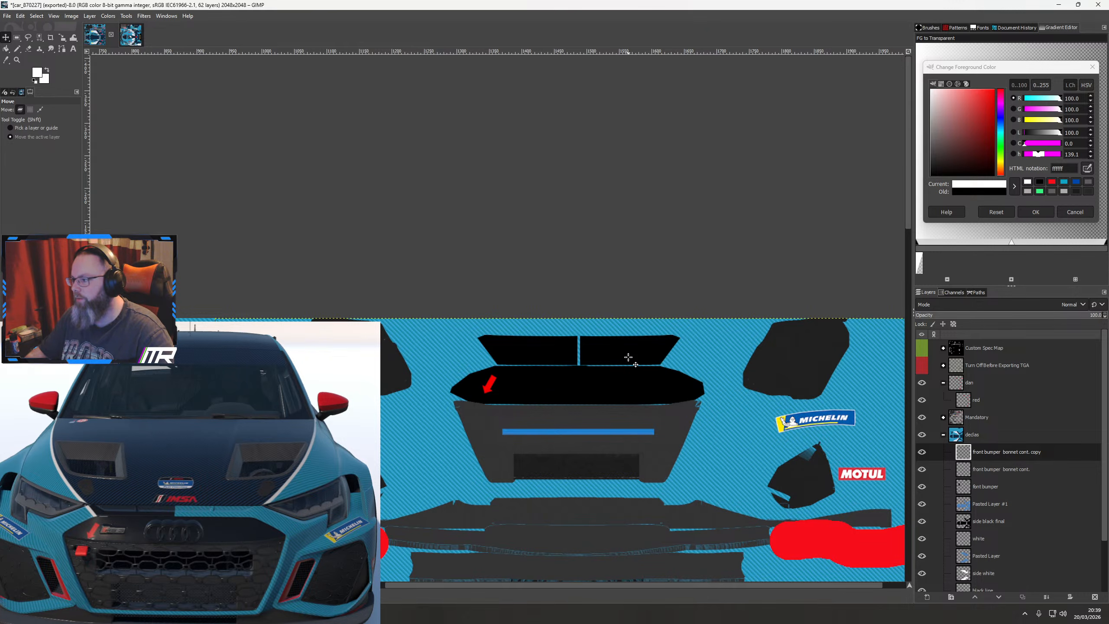
{"action": "left_click", "coordinate": [922, 365]}
{"action": "scroll", "coordinate": [711, 363], "scroll_direction": "up", "scroll_amount": 4}
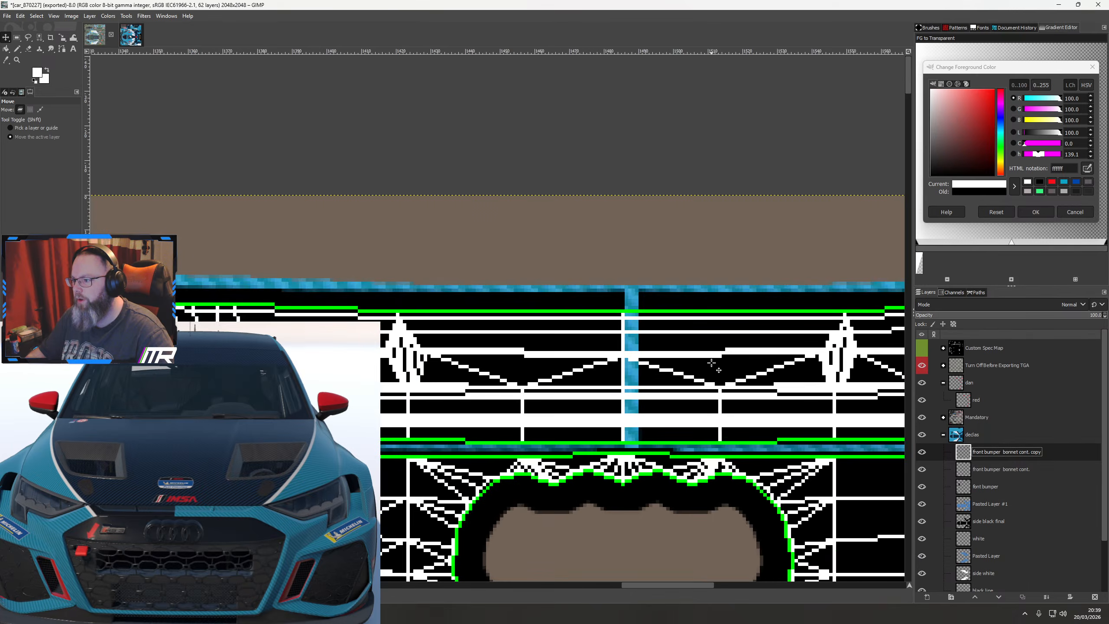
{"action": "scroll", "coordinate": [712, 363], "scroll_direction": "up", "scroll_amount": 2}
{"action": "key", "text": "Left"}
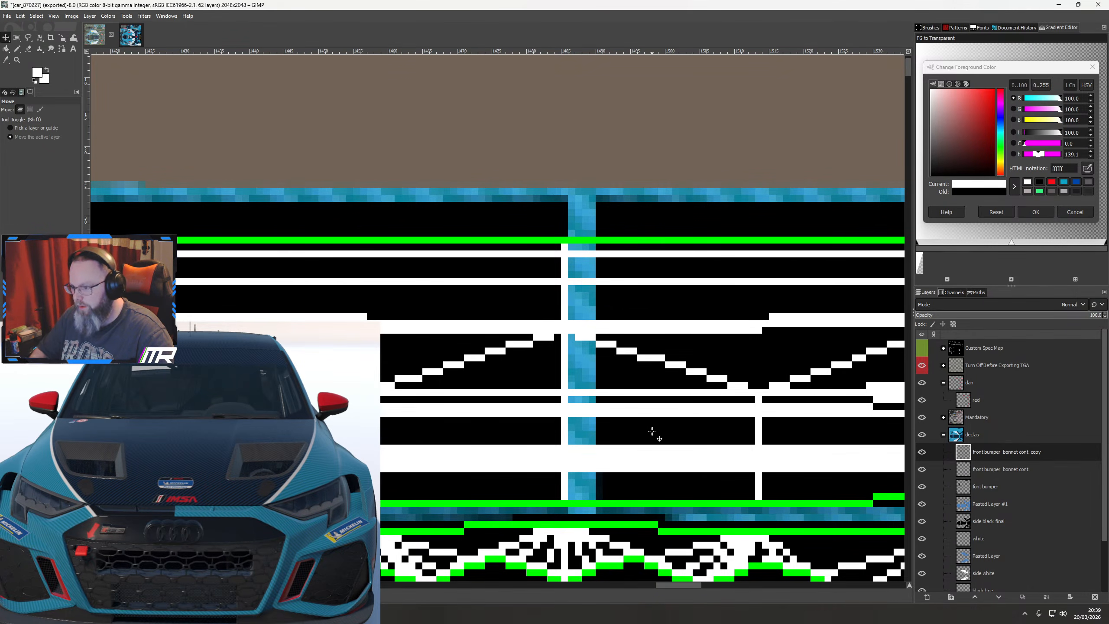
{"action": "key", "text": "Left"}
{"action": "key", "text": "Left"}
{"action": "key", "text": "Left"}
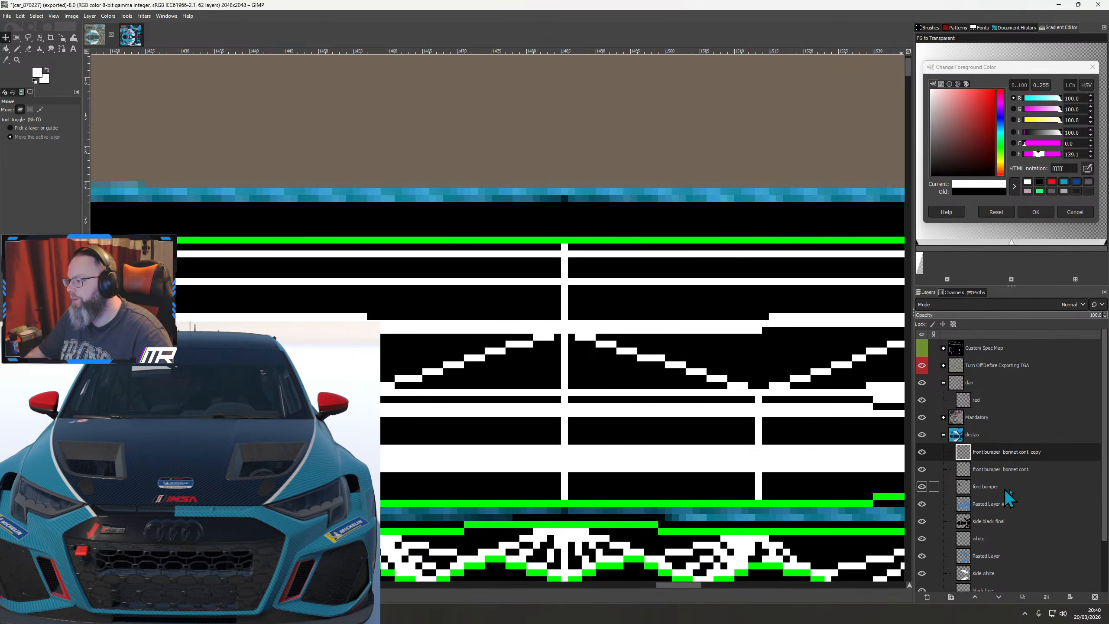
Duplicate the mirrored copy, then merge the second copy back down into it
{"action": "right_click", "coordinate": [986, 453]}
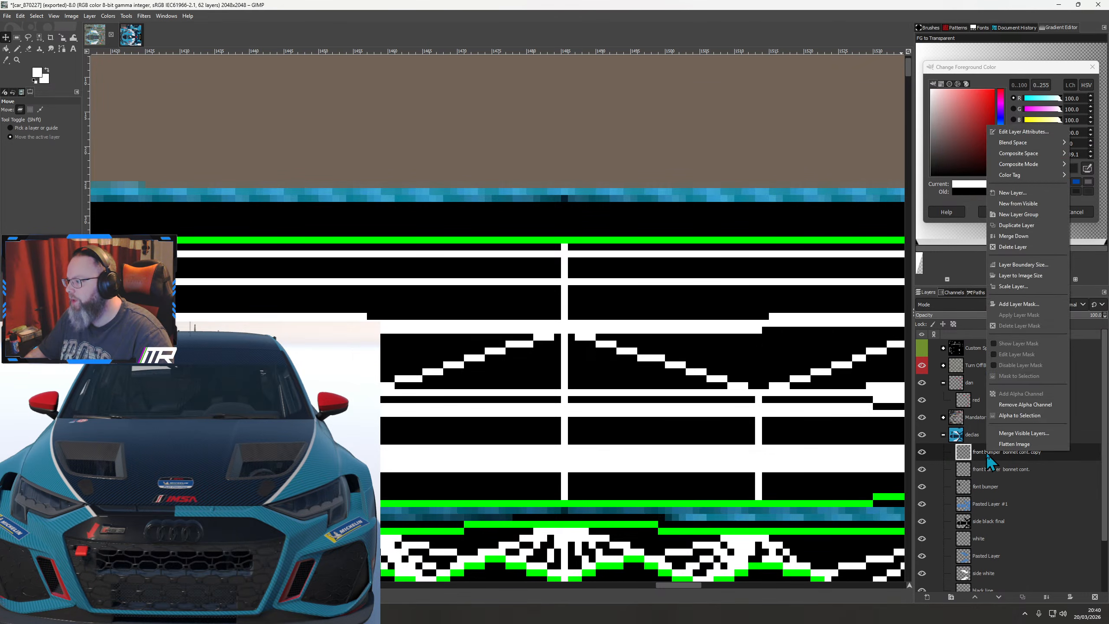
{"action": "left_click", "coordinate": [1017, 227]}
{"action": "left_click", "coordinate": [922, 365]}
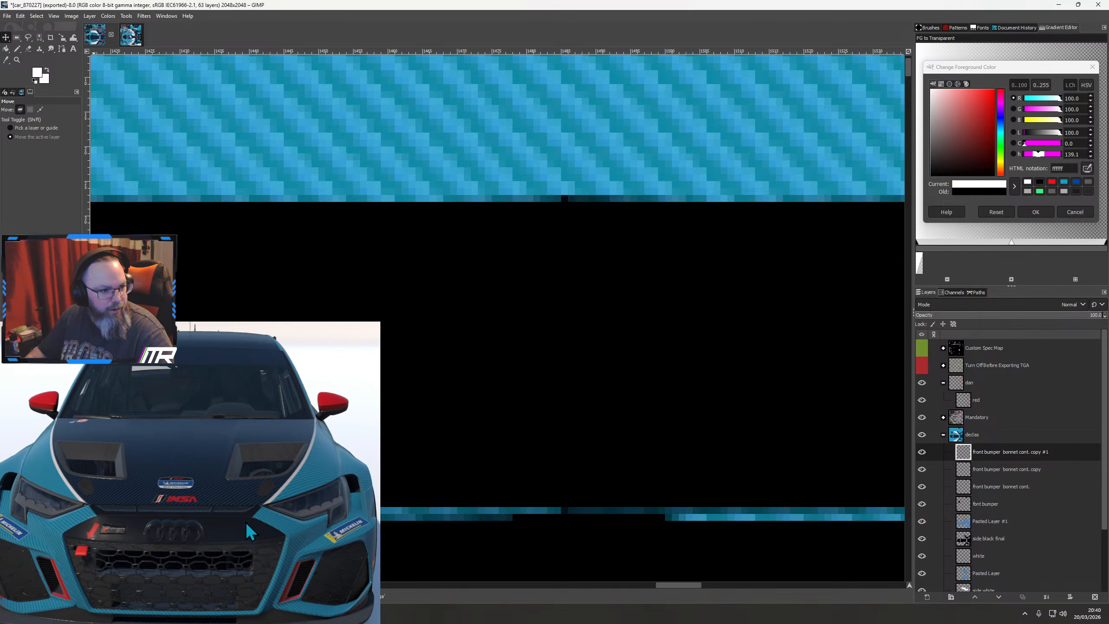
{"action": "left_click_drag", "start_coordinate": [246, 523], "coordinate": [181, 549]}
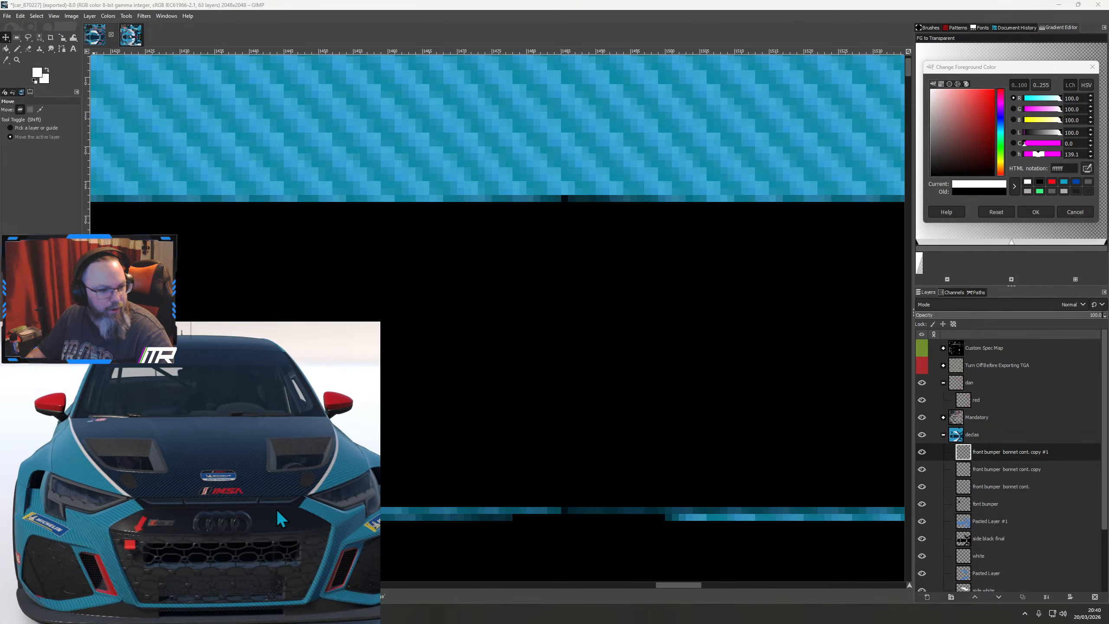
{"action": "right_click", "coordinate": [995, 453]}
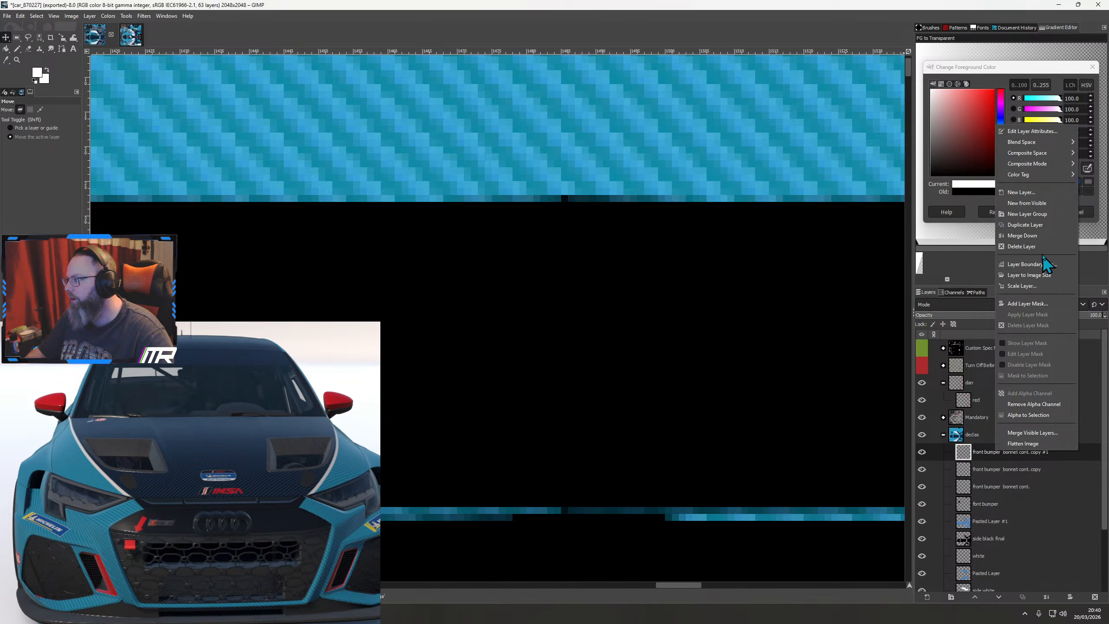
{"action": "left_click", "coordinate": [1027, 236]}
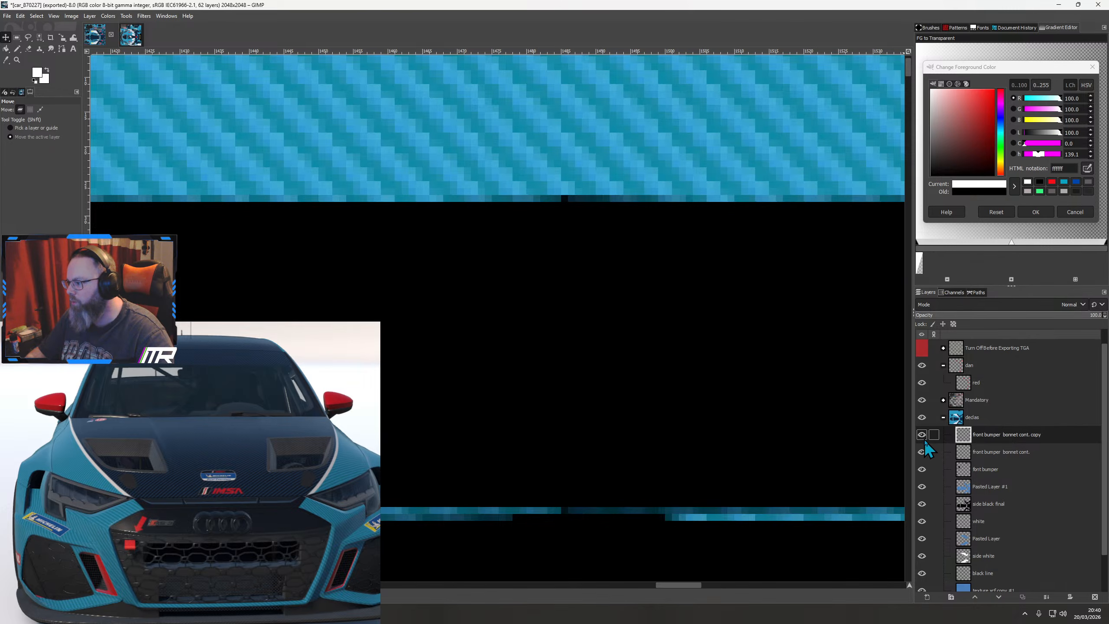
Duplicate the mirrored copy again, compare visibility, then delete the extra copy
{"action": "key", "text": "ctrl+shift+d"}
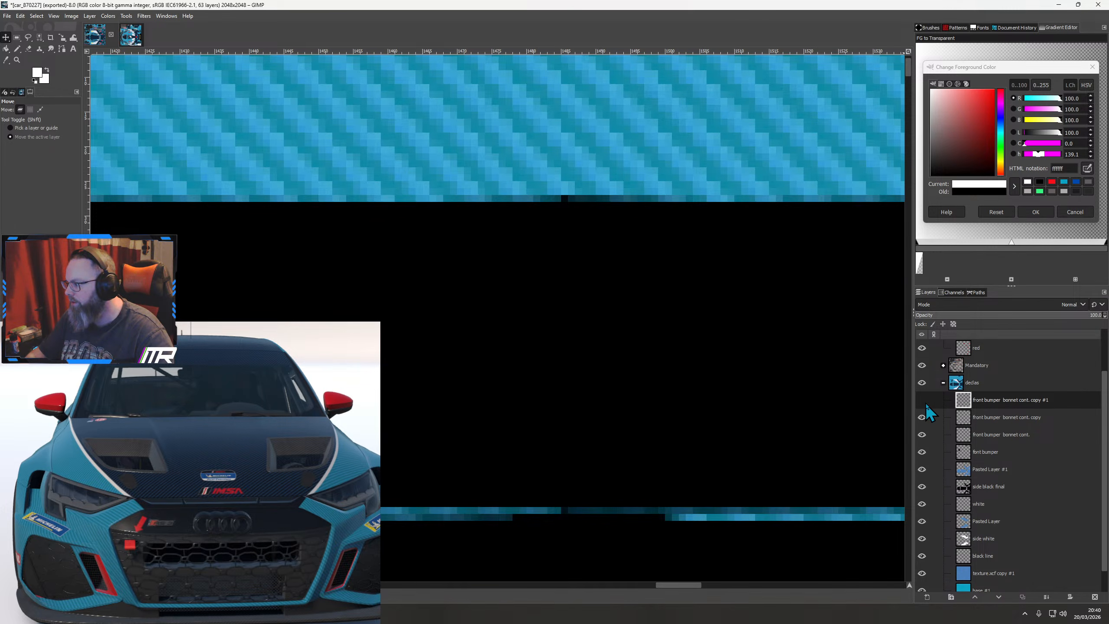
{"action": "left_click", "coordinate": [924, 401]}
{"action": "left_click", "coordinate": [922, 417]}
{"action": "left_click", "coordinate": [922, 416]}
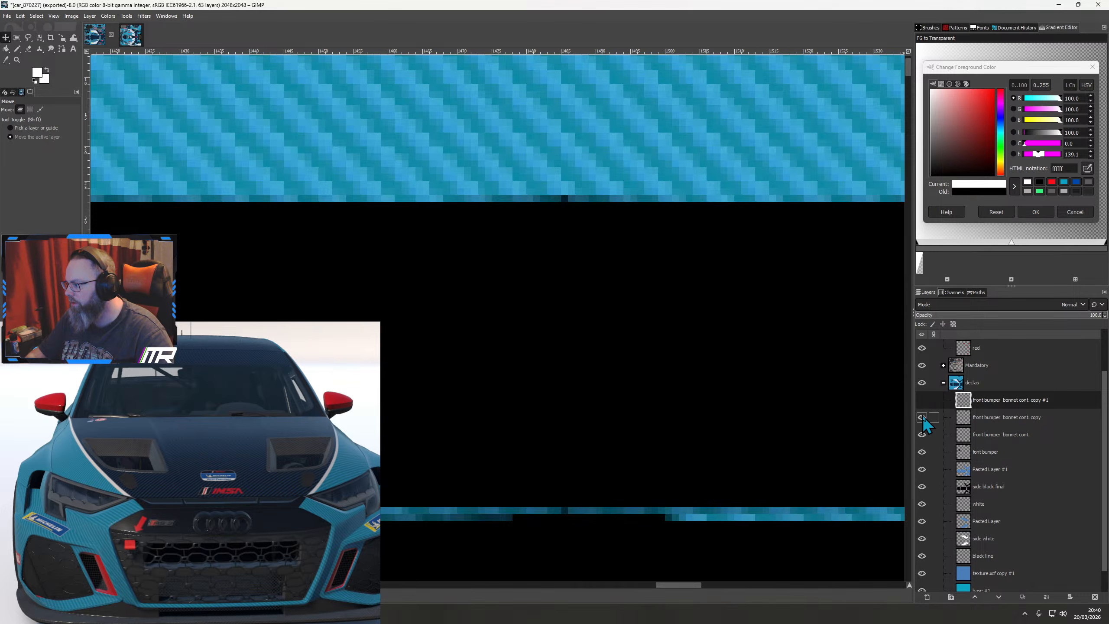
{"action": "left_click", "coordinate": [922, 416]}
{"action": "left_click", "coordinate": [922, 417]}
{"action": "right_click", "coordinate": [993, 402]}
{"action": "left_click", "coordinate": [1030, 202]}
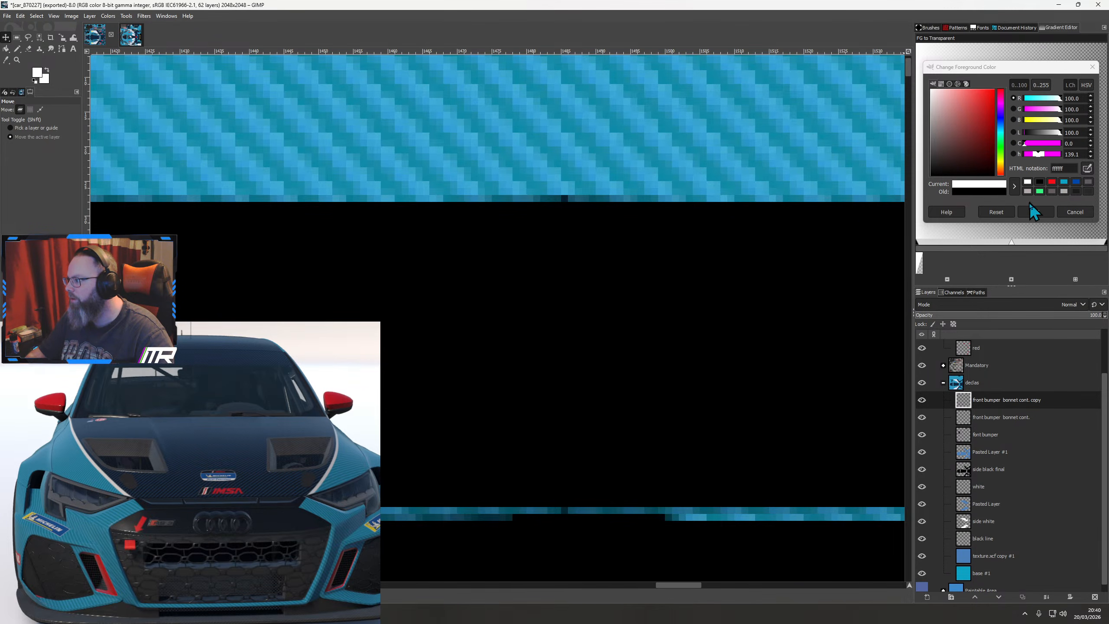
{"action": "left_click", "coordinate": [922, 400]}
{"action": "left_click", "coordinate": [922, 400]}
{"action": "scroll", "coordinate": [750, 394], "scroll_direction": "down", "scroll_amount": 3}
Merge the mirrored copy down into the original 'front bumper bonnet cont.' layer
{"action": "left_click_drag", "start_coordinate": [749, 395], "coordinate": [635, 405]}
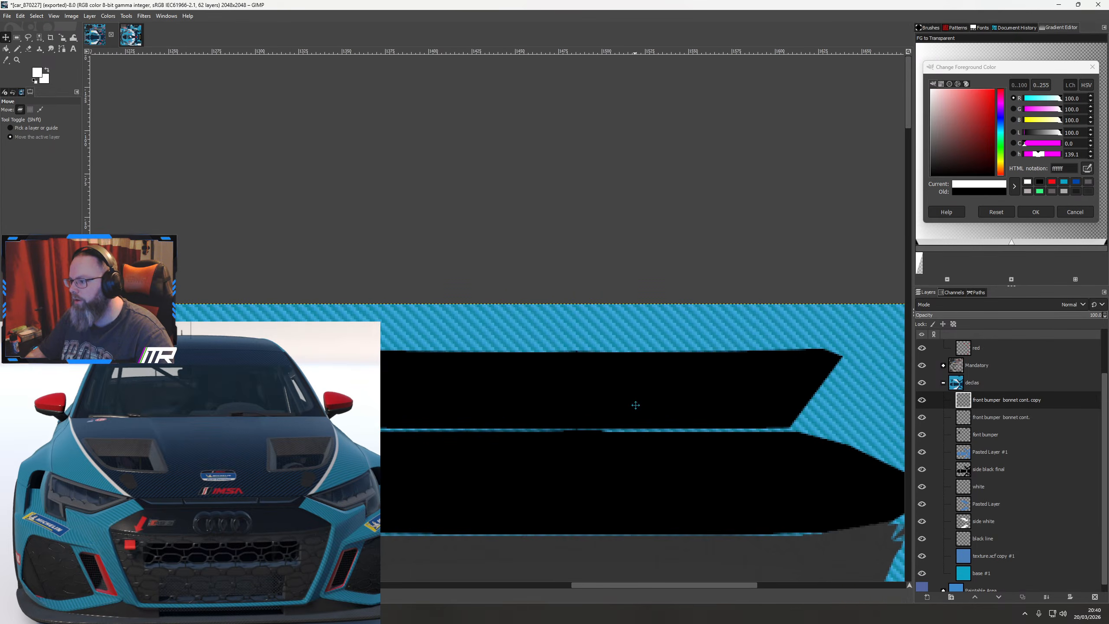
{"action": "left_click", "coordinate": [922, 417]}
{"action": "left_click", "coordinate": [922, 418]}
{"action": "left_click", "coordinate": [922, 400]}
{"action": "left_click", "coordinate": [922, 400]}
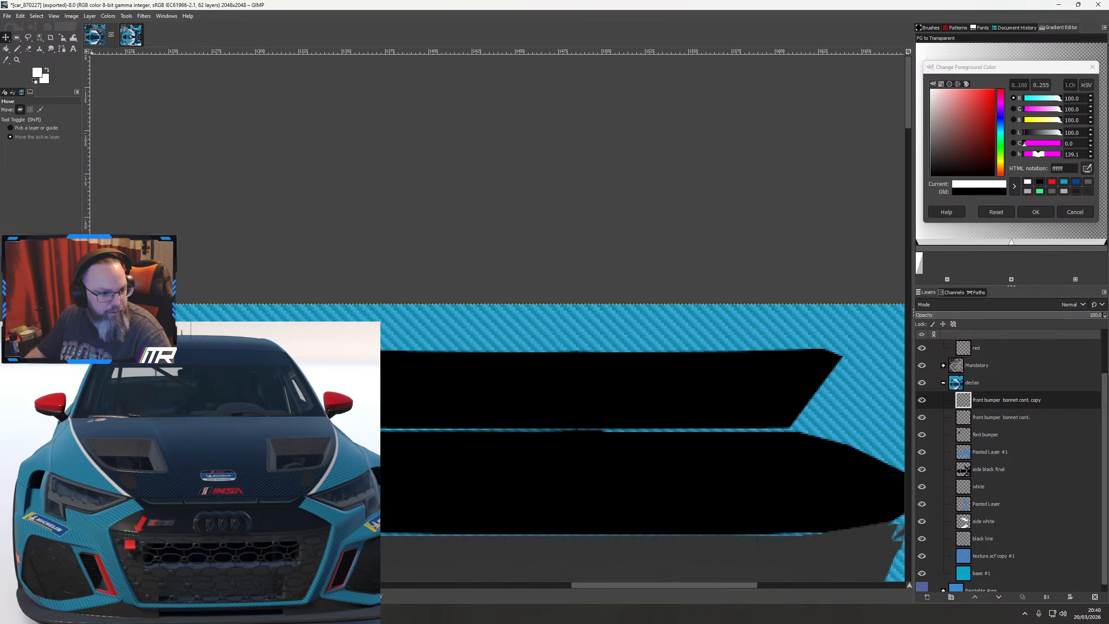
{"action": "left_click_drag", "start_coordinate": [249, 518], "coordinate": [251, 551]}
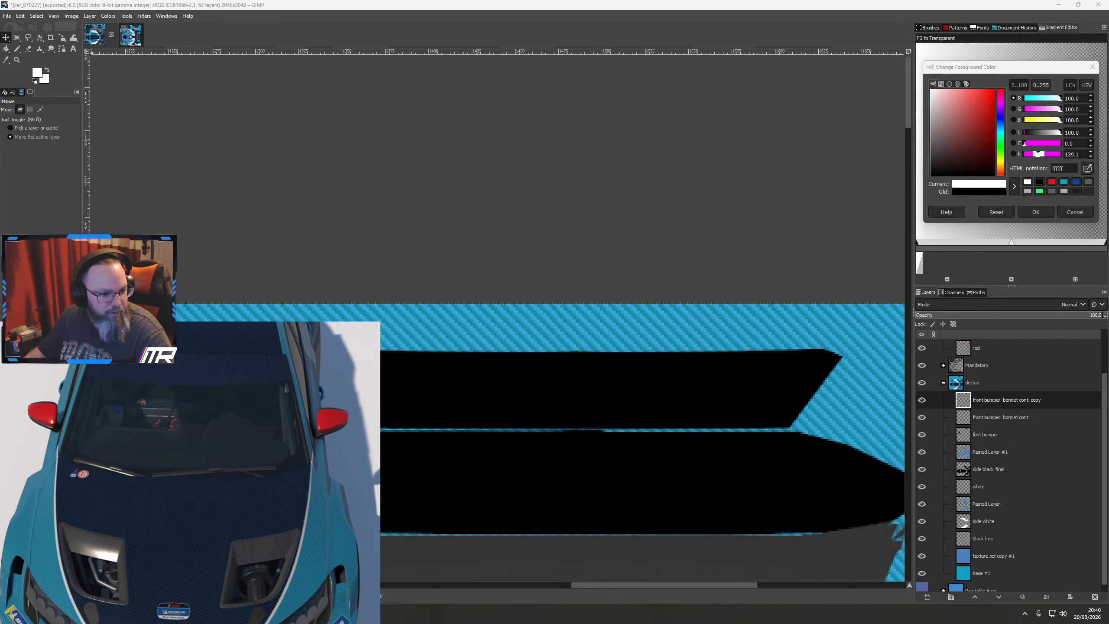
{"action": "right_click", "coordinate": [1001, 399]}
{"action": "left_click", "coordinate": [1034, 183]}
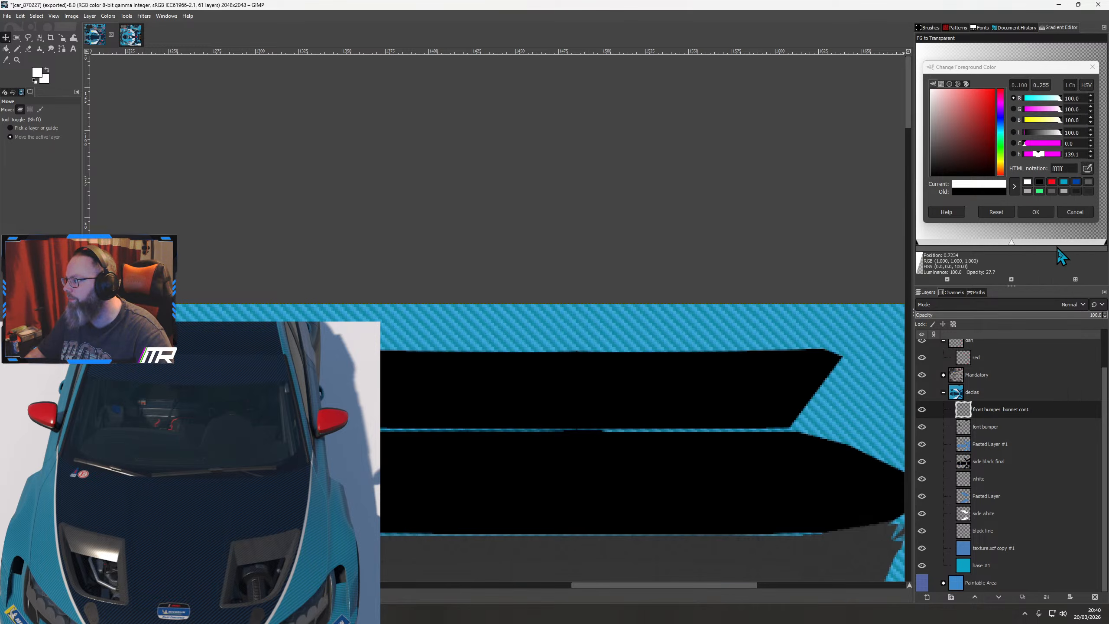
Select the bonnet panel's shape, grow it by 5 px, and test a white pencil stroke
{"action": "right_click", "coordinate": [985, 409]}
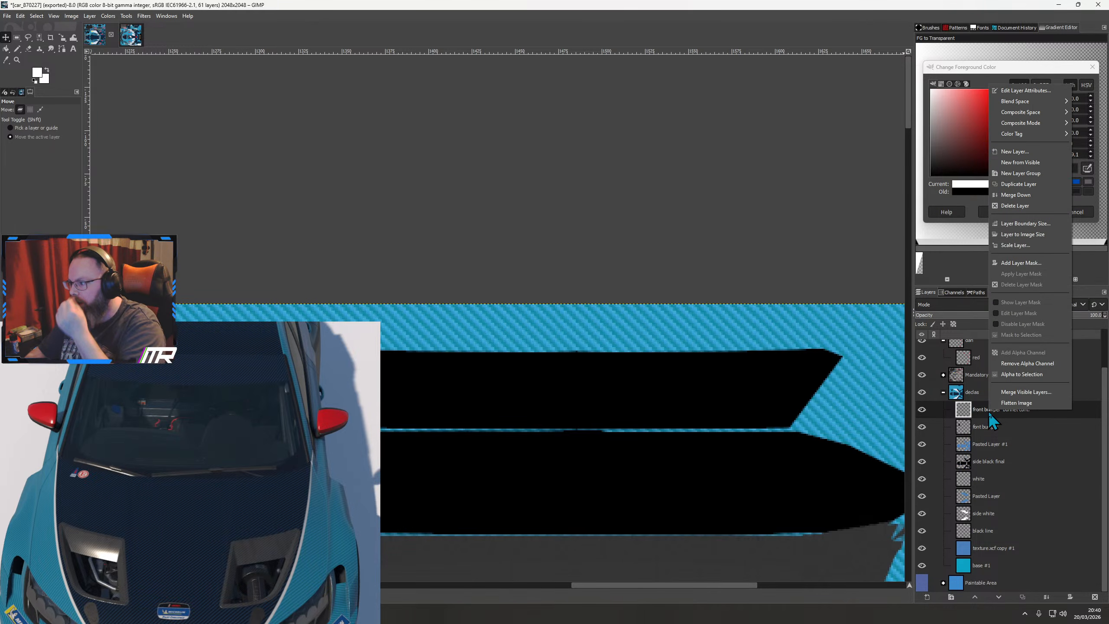
{"action": "left_click", "coordinate": [1014, 371]}
{"action": "left_click", "coordinate": [36, 15]}
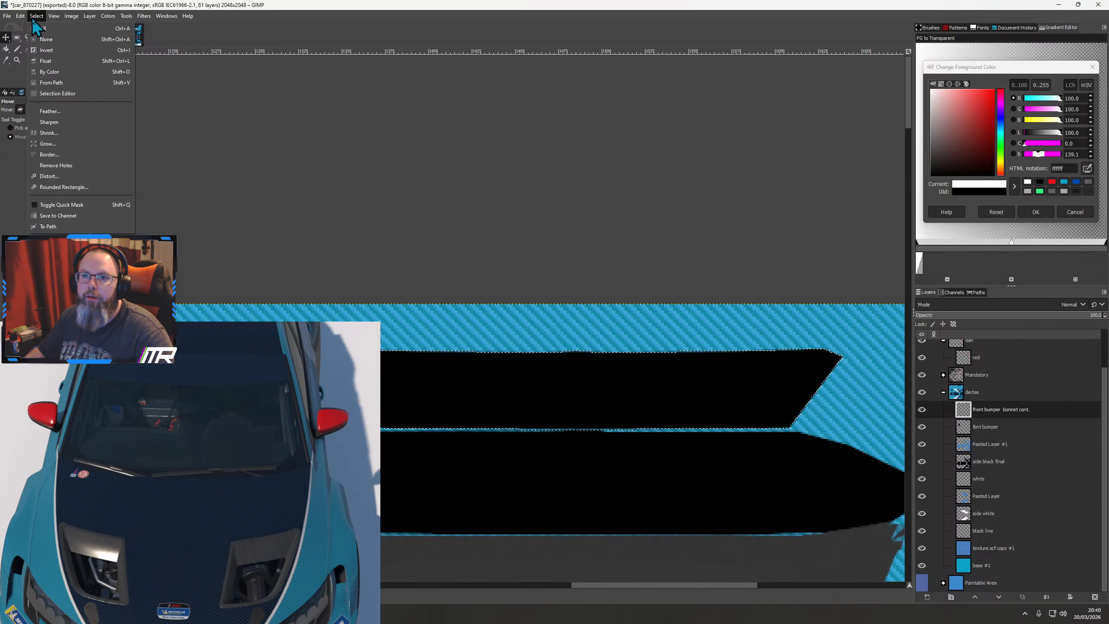
{"action": "left_click", "coordinate": [48, 141]}
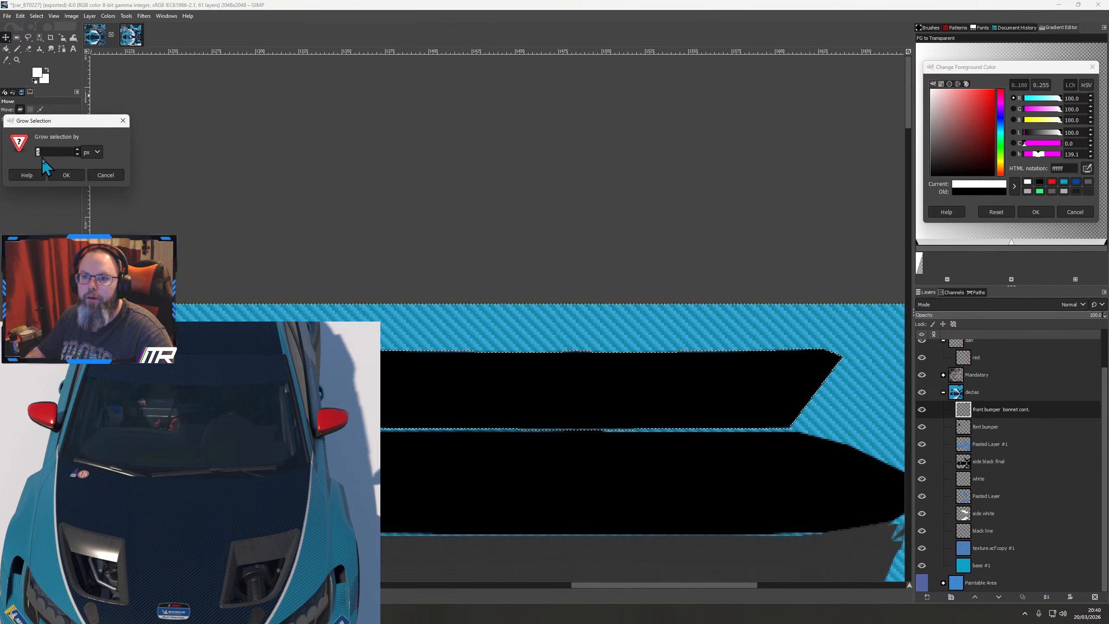
{"action": "left_click", "coordinate": [66, 175]}
{"action": "key", "text": "n"}
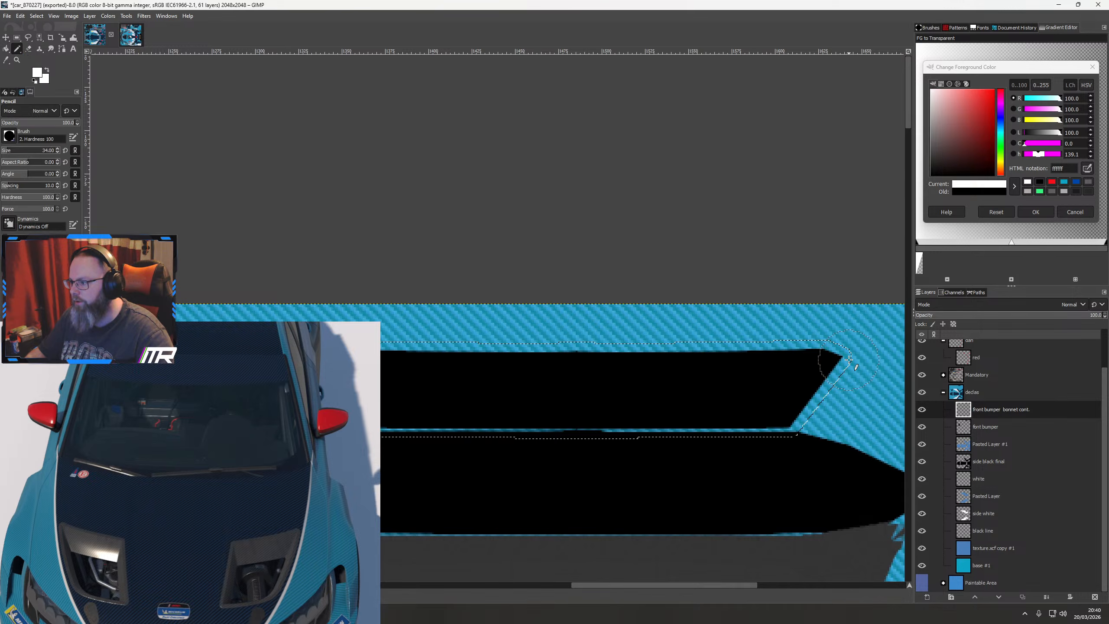
{"action": "left_click_drag", "start_coordinate": [849, 360], "coordinate": [785, 438]}
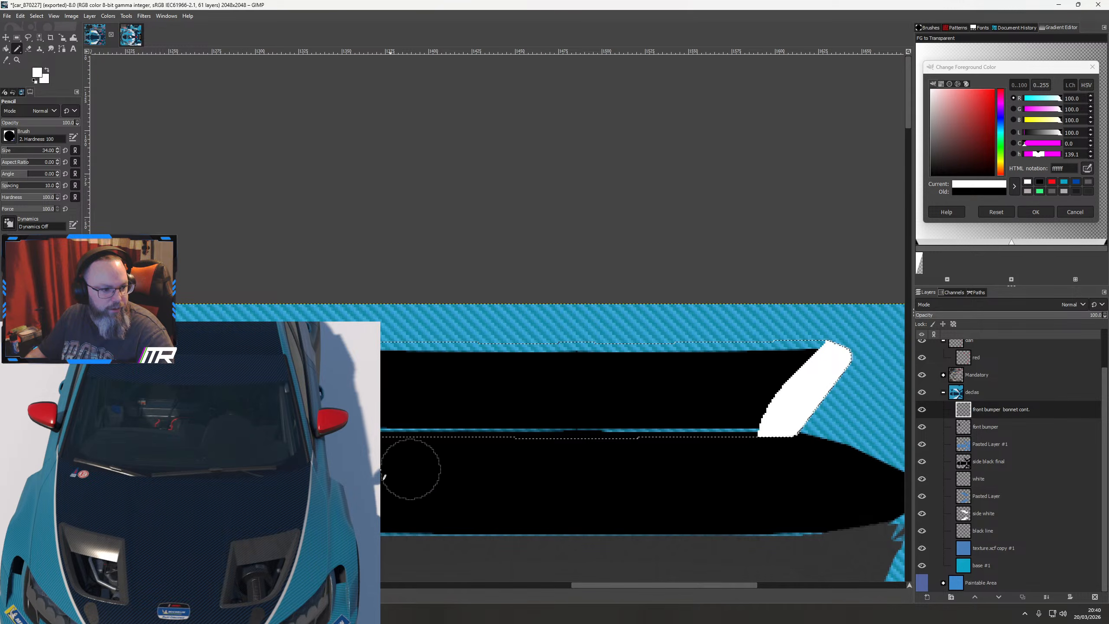
Check the panel against the wireframe template, then delete the trial white paint
{"action": "left_click_drag", "start_coordinate": [294, 614], "coordinate": [296, 597]}
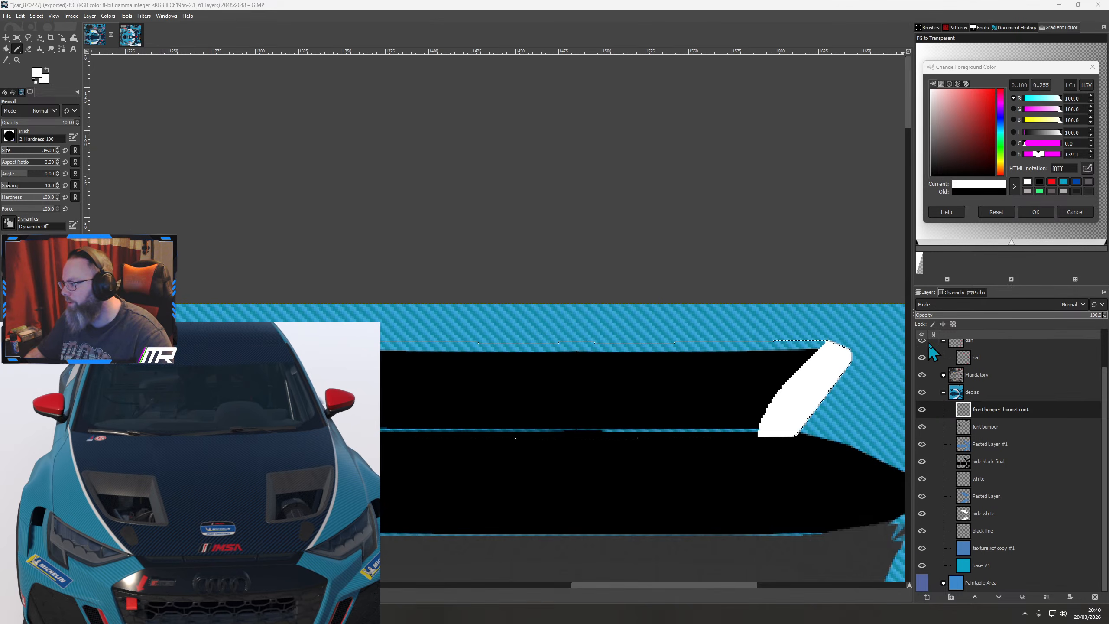
{"action": "scroll", "coordinate": [926, 380], "scroll_direction": "up", "scroll_amount": 2}
{"action": "left_click", "coordinate": [922, 365]}
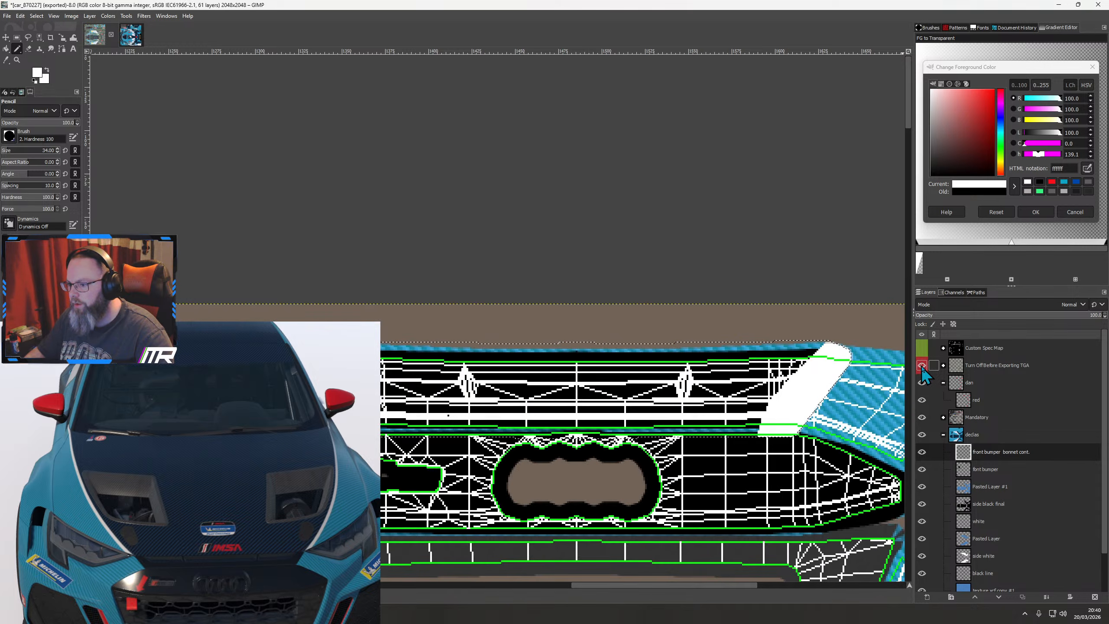
{"action": "left_click", "coordinate": [922, 366]}
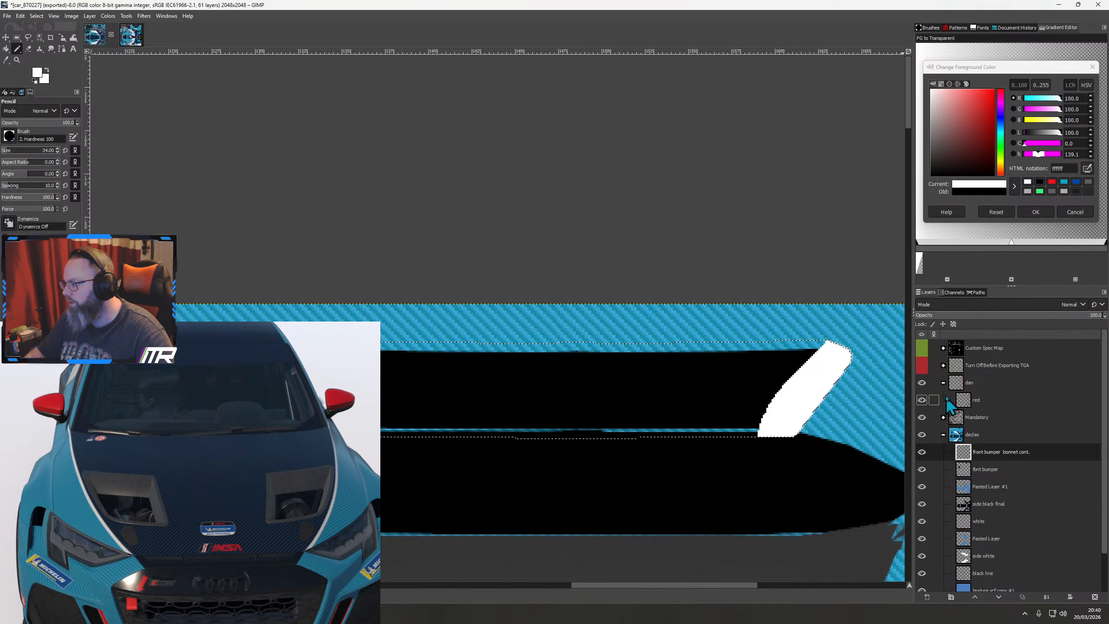
{"action": "left_click", "coordinate": [923, 367]}
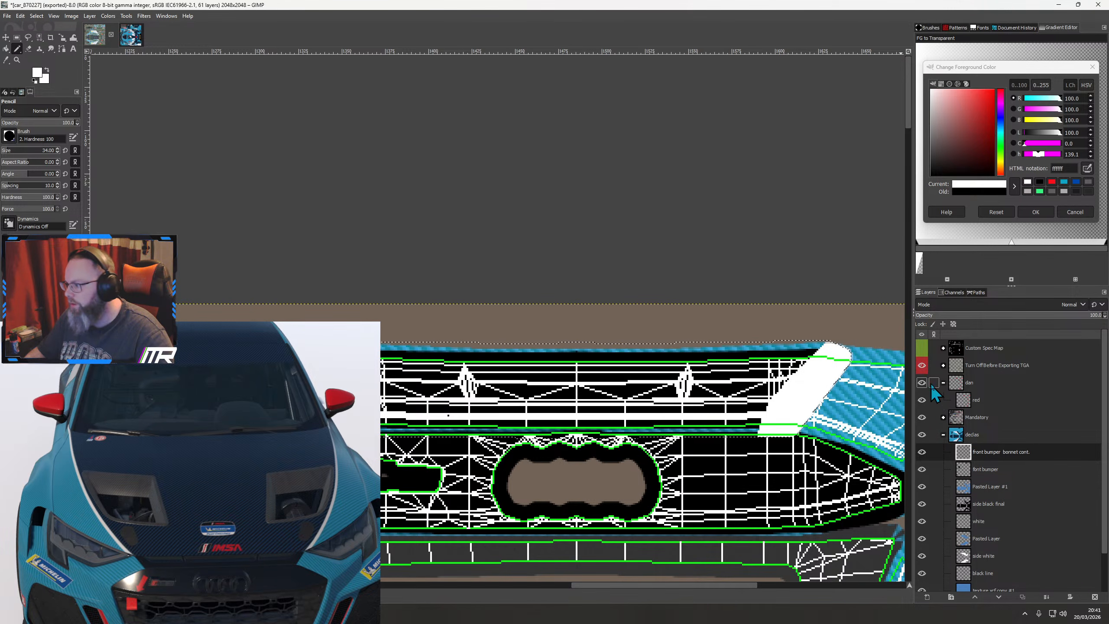
{"action": "left_click", "coordinate": [921, 366]}
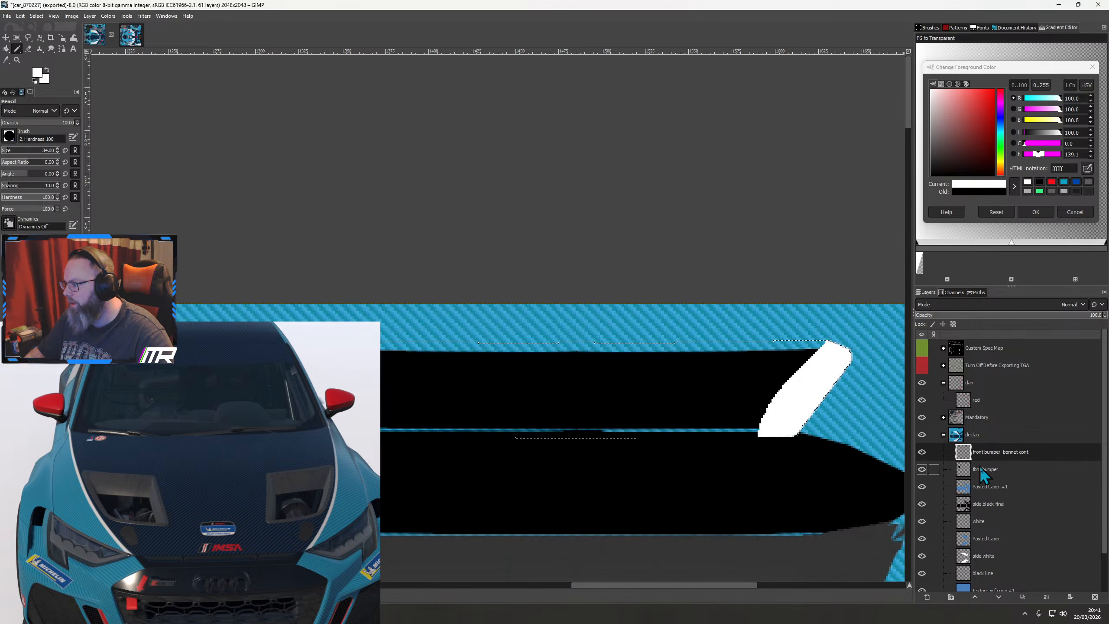
{"action": "left_click", "coordinate": [981, 471]}
{"action": "right_click", "coordinate": [979, 472]}
{"action": "key", "text": "Escape"}
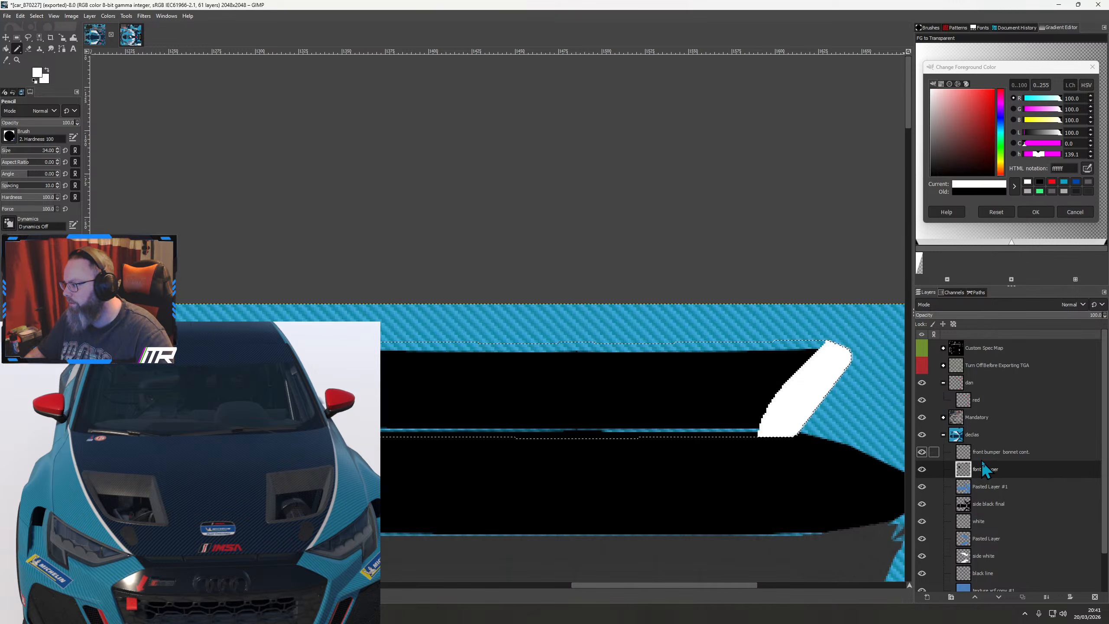
{"action": "key", "text": "Delete"}
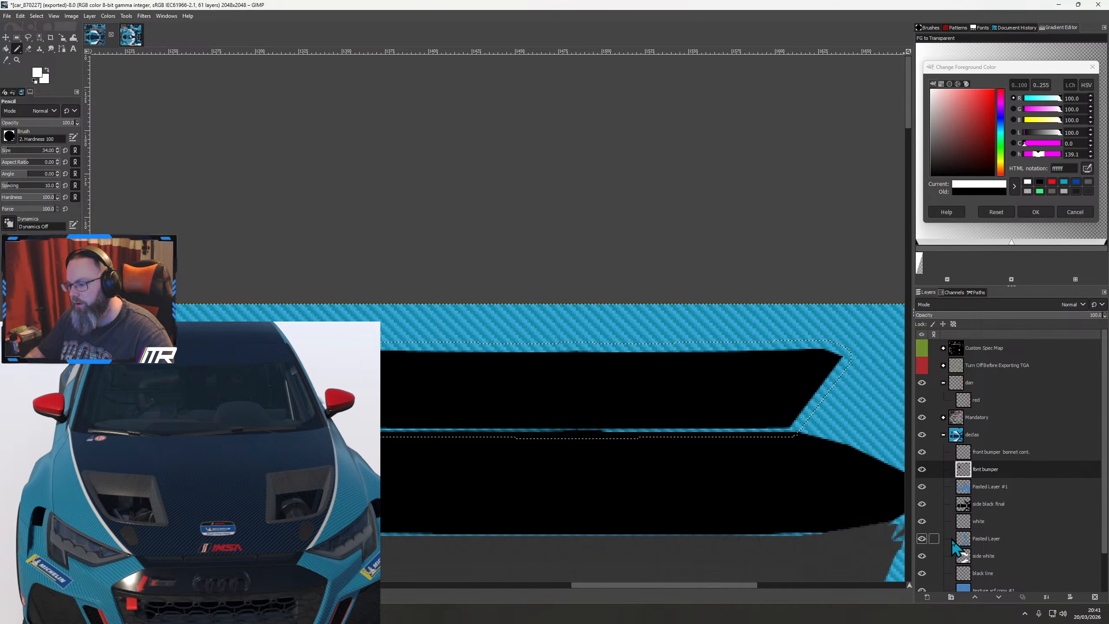
Add a new layer and pencil a white edge along the panel's angled side
{"action": "left_click", "coordinate": [927, 597]}
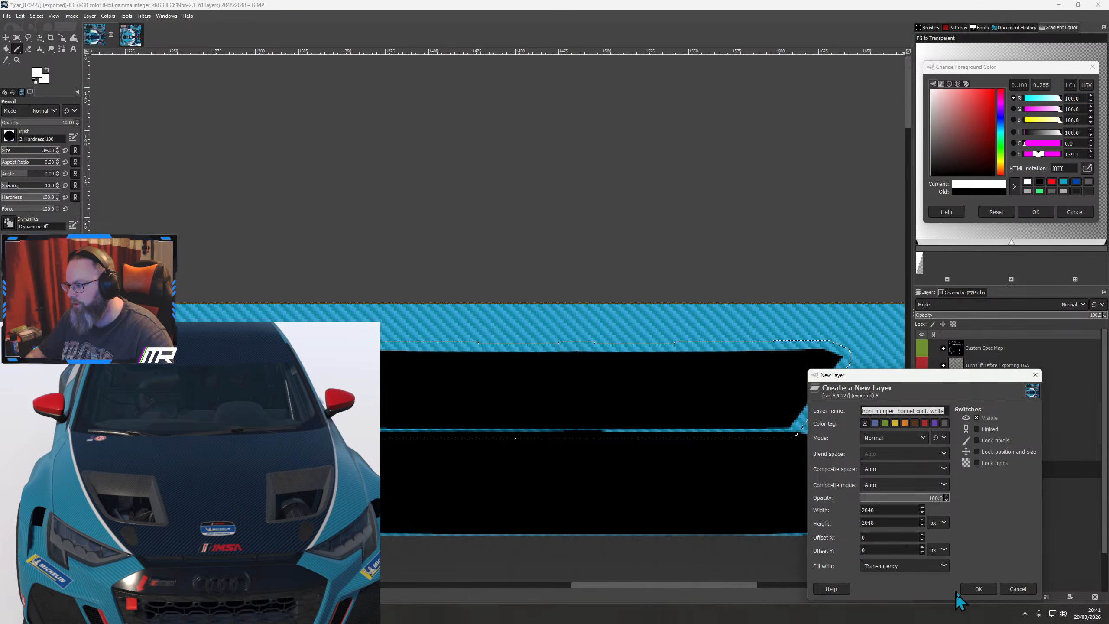
{"action": "left_click", "coordinate": [977, 589]}
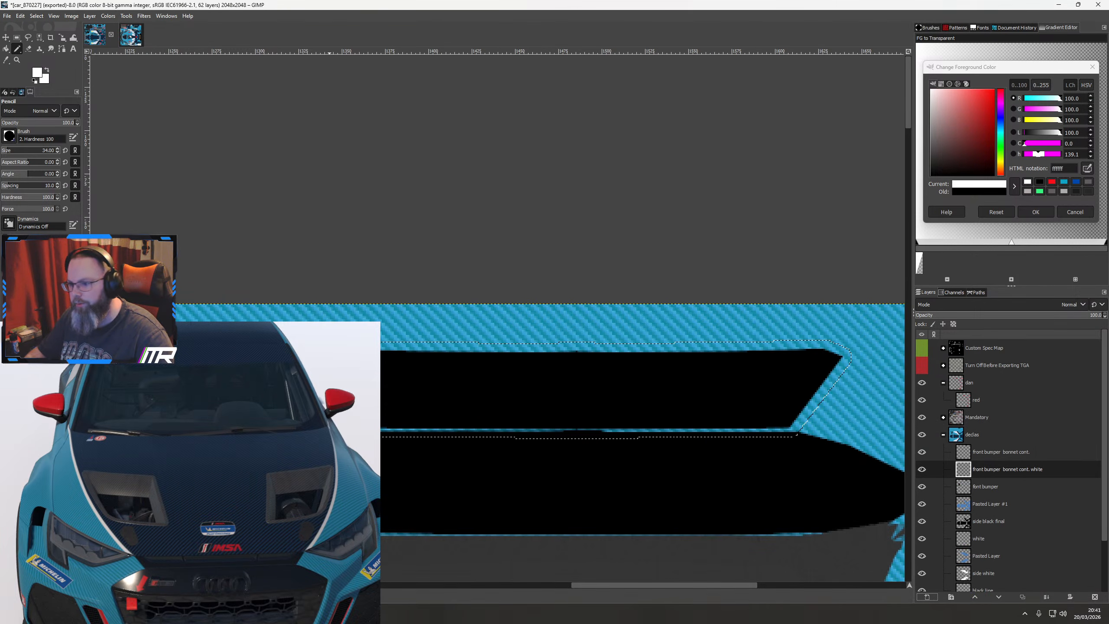
{"action": "left_click_drag", "start_coordinate": [854, 358], "coordinate": [783, 442]}
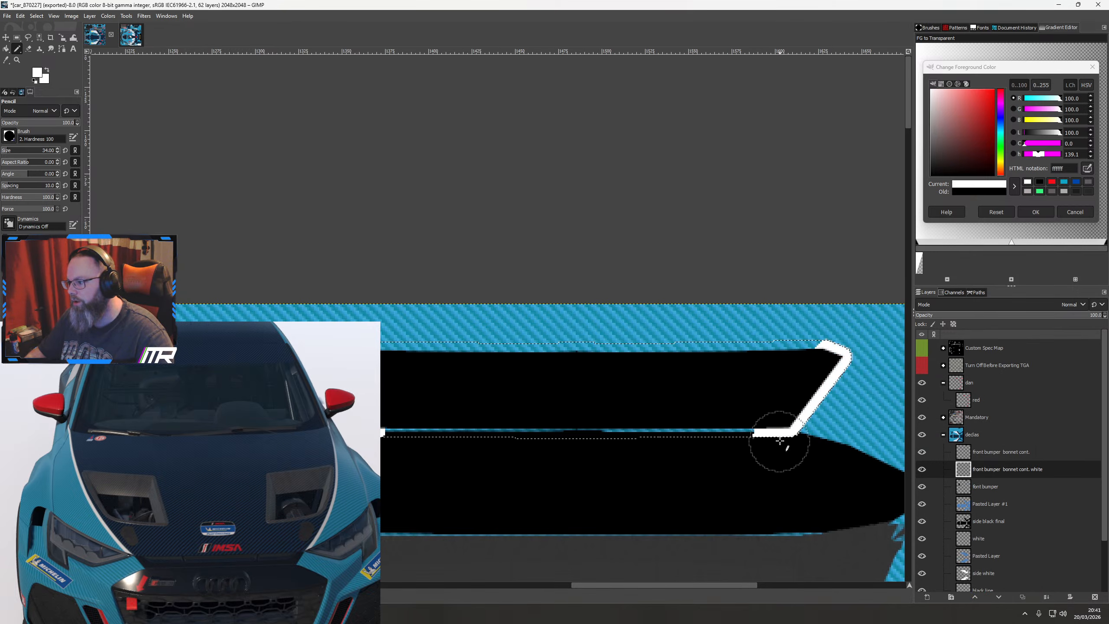
{"action": "right_click", "coordinate": [991, 454]}
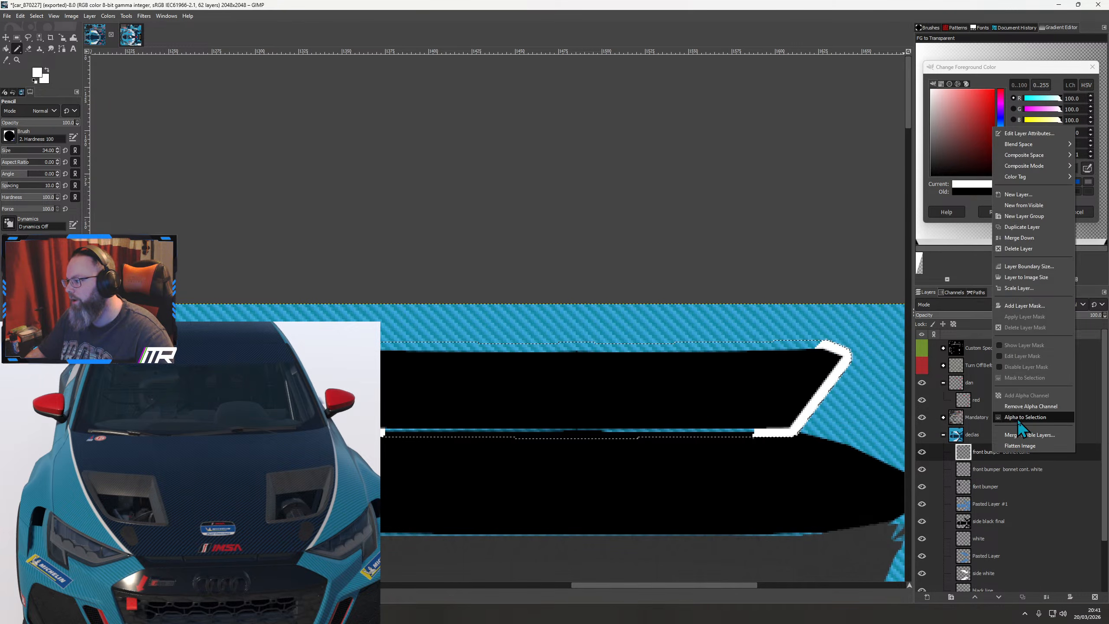
{"action": "left_click", "coordinate": [1017, 418]}
{"action": "left_click", "coordinate": [991, 468]}
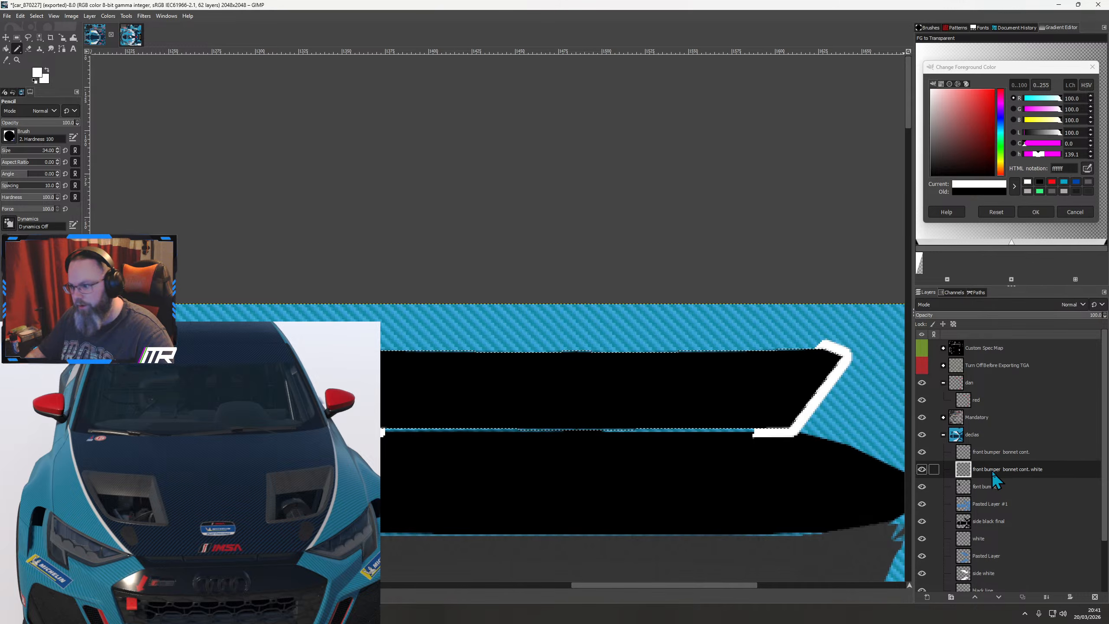
{"action": "left_click", "coordinate": [920, 452]}
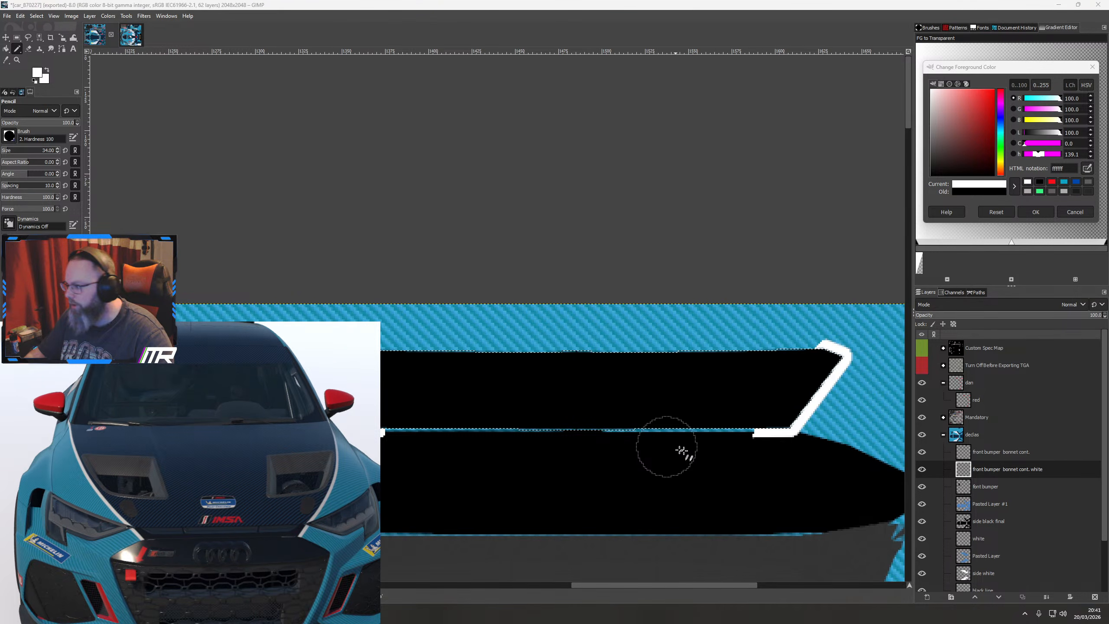
Paste carbon texture into the panel shape as a new top decals layer at opacity 10
{"action": "right_click", "coordinate": [1007, 452]}
{"action": "left_click", "coordinate": [1037, 416]}
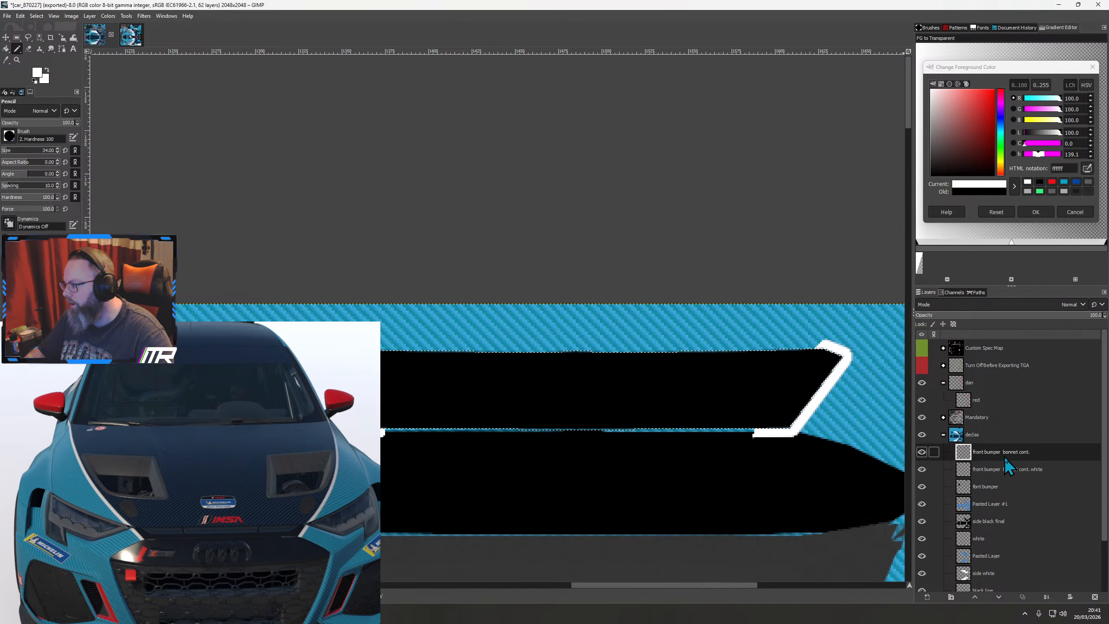
{"action": "scroll", "coordinate": [1006, 458], "scroll_direction": "down", "scroll_amount": 2}
{"action": "left_click", "coordinate": [996, 547]}
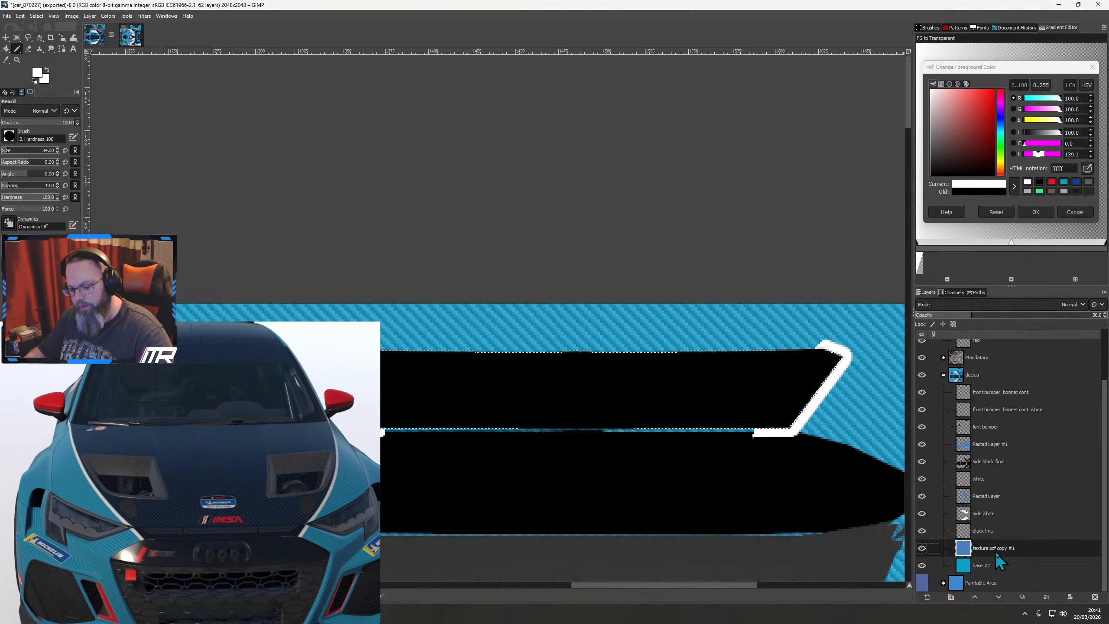
{"action": "key", "text": "ctrl+v"}
{"action": "left_click", "coordinate": [928, 597]}
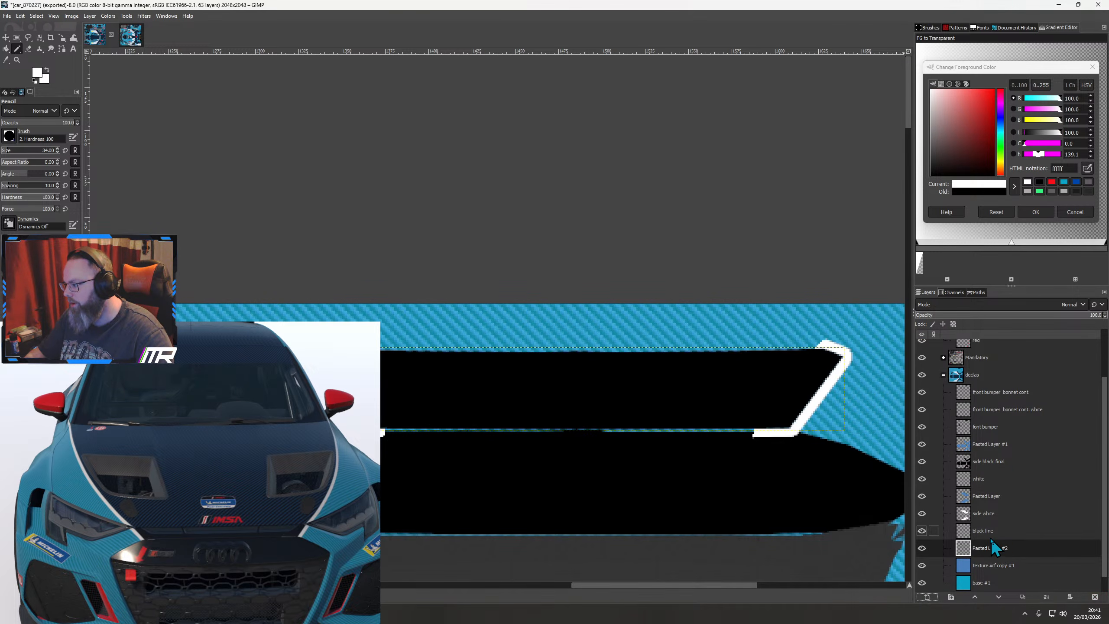
{"action": "left_click_drag", "start_coordinate": [985, 552], "coordinate": [1000, 393]}
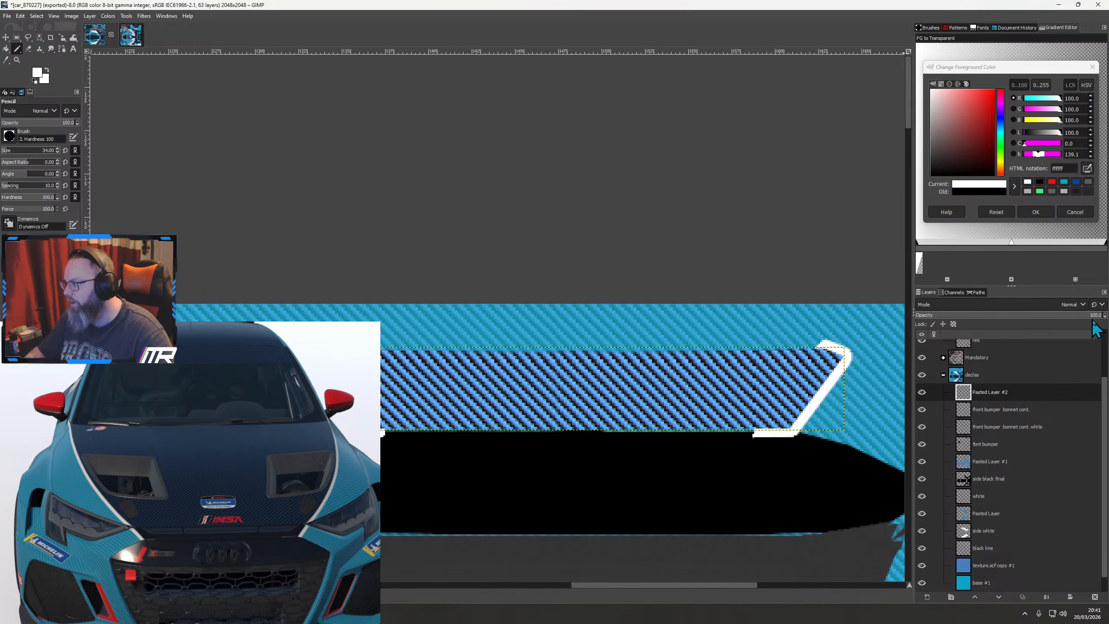
{"action": "type", "text": "10"}
{"action": "key", "text": "Return"}
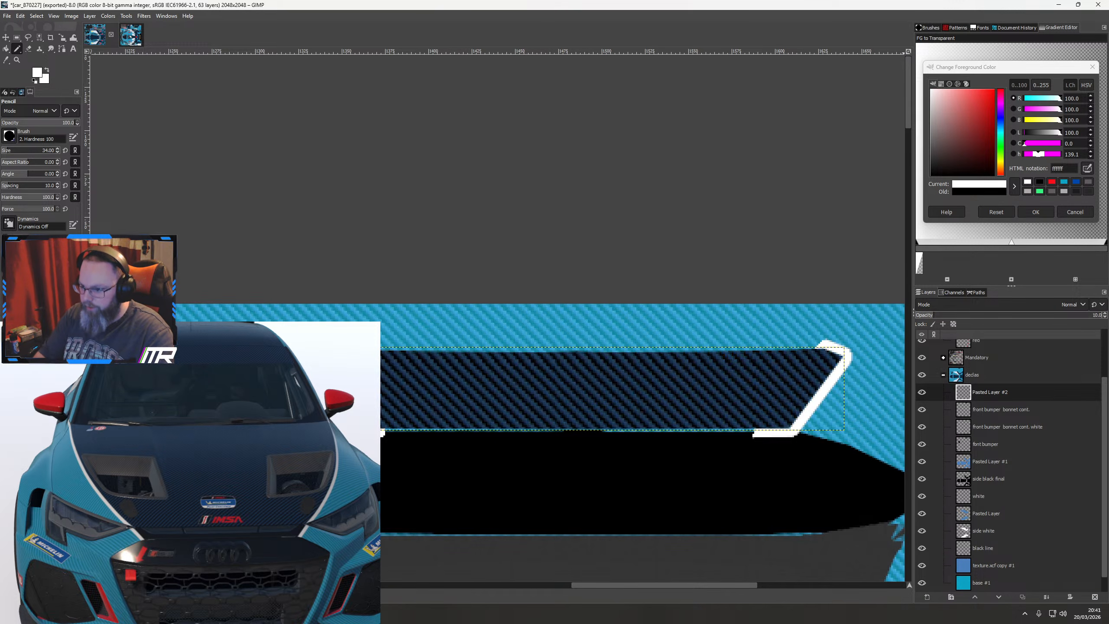
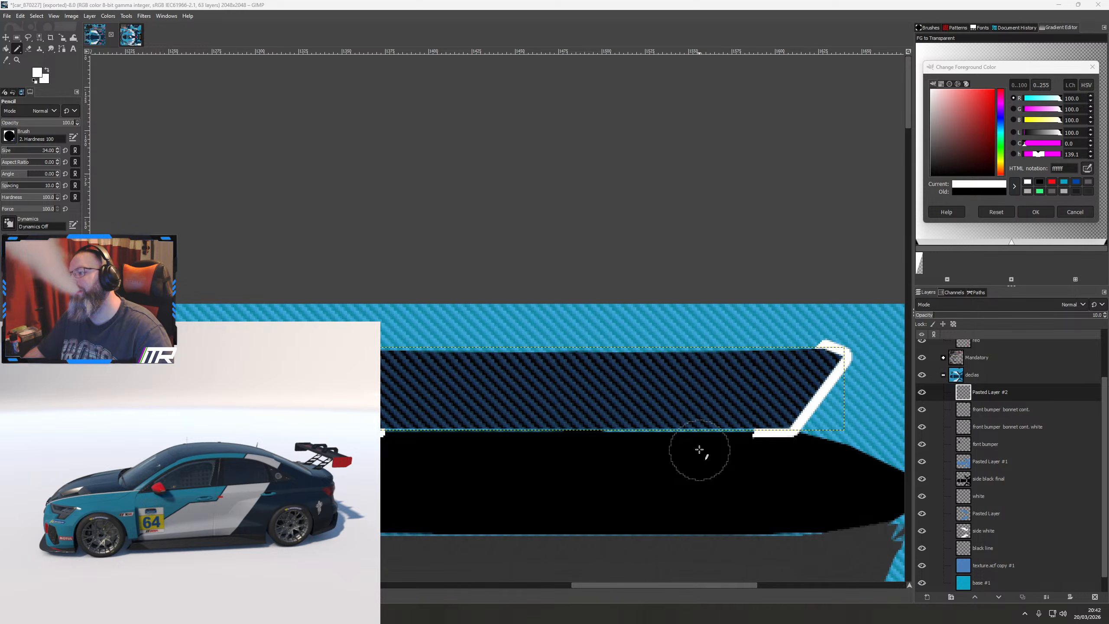
Move the 'front bumper bonnet cont. white' layer below 'side black final'
{"action": "scroll", "coordinate": [944, 393], "scroll_direction": "up", "scroll_amount": 3}
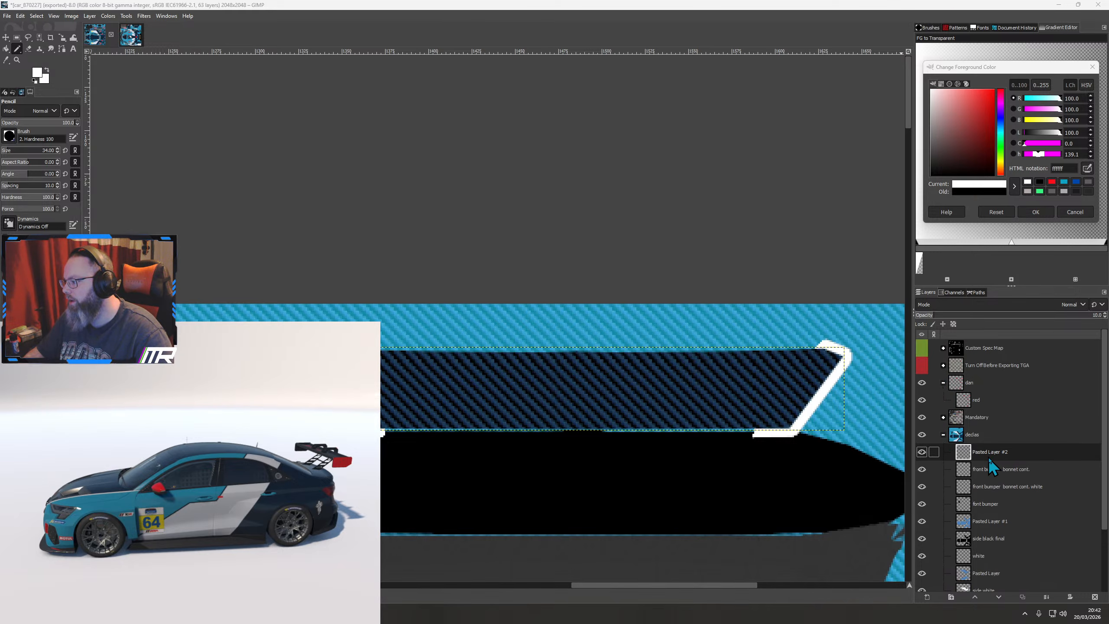
{"action": "scroll", "coordinate": [988, 462], "scroll_direction": "down", "scroll_amount": 3}
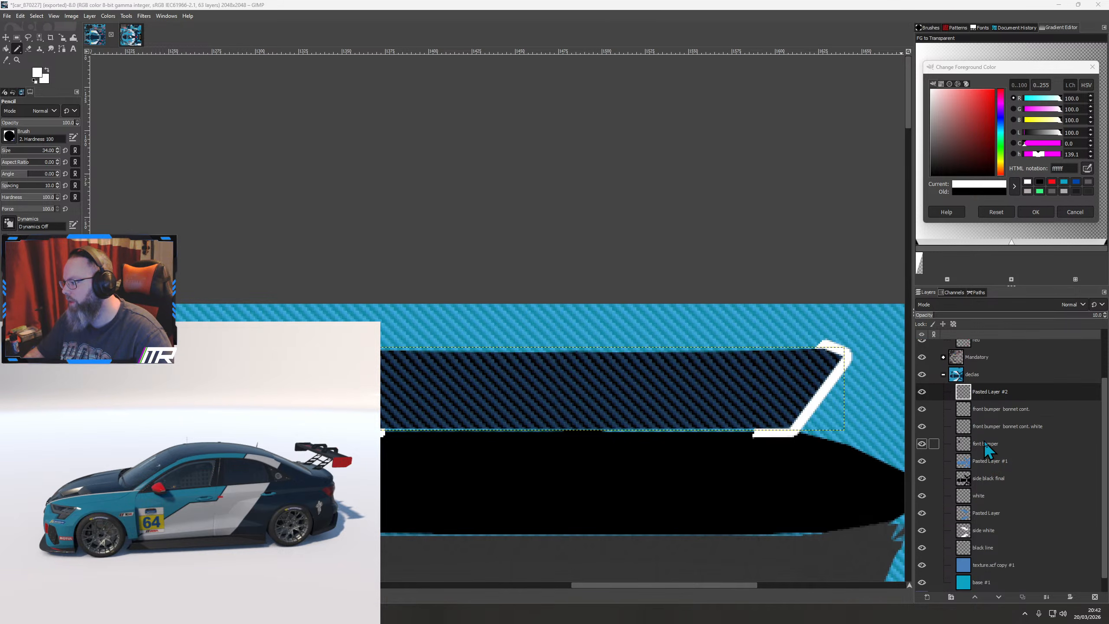
{"action": "left_click", "coordinate": [986, 411]}
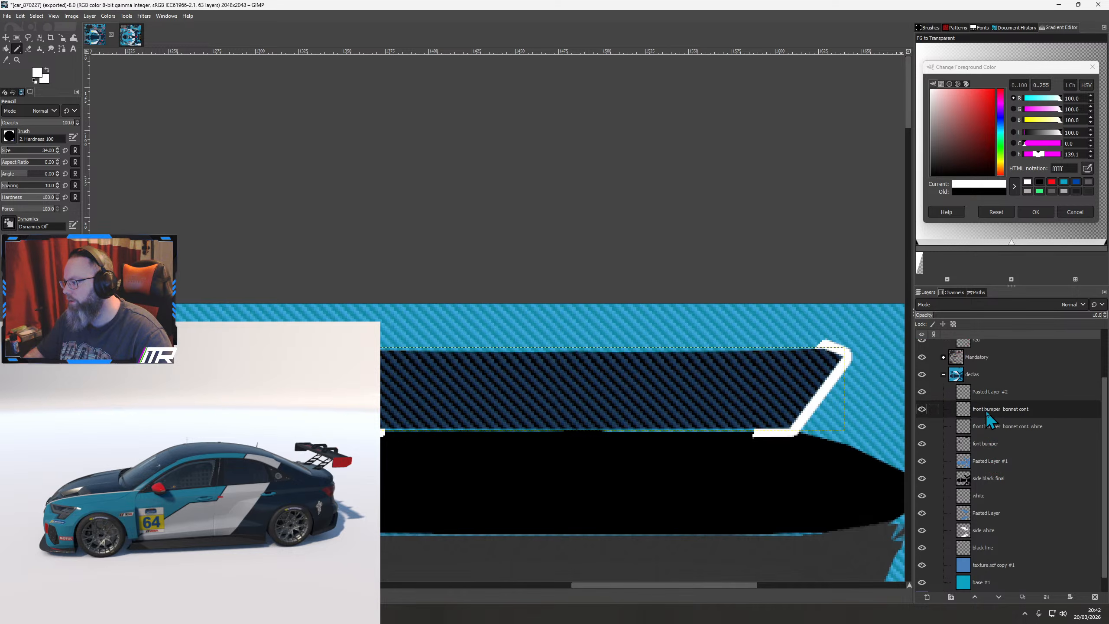
{"action": "right_click", "coordinate": [987, 412]}
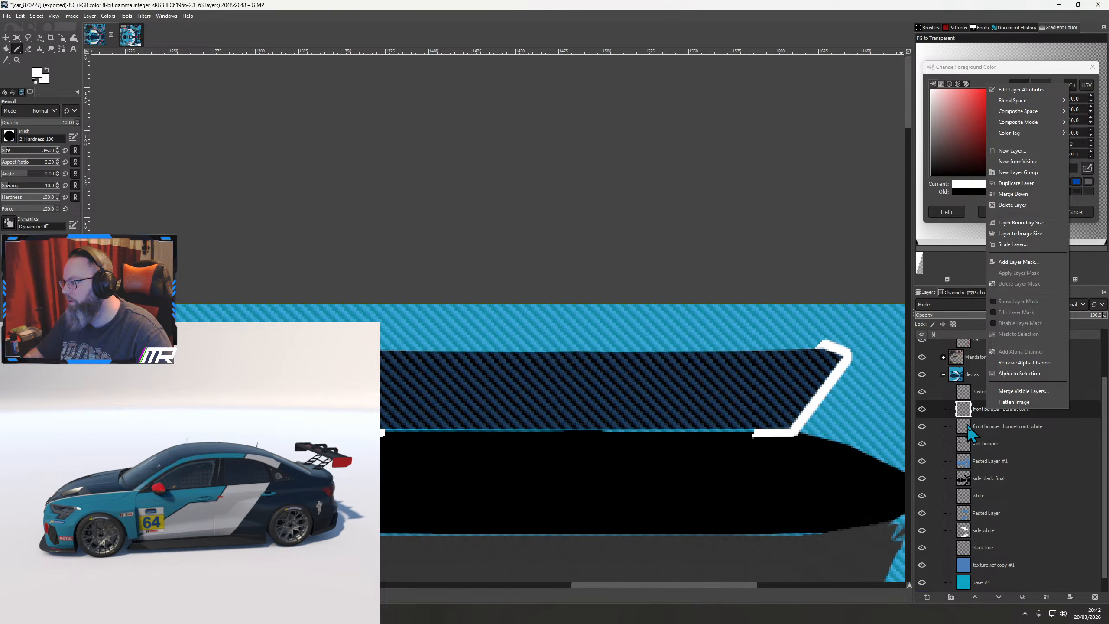
{"action": "left_click", "coordinate": [987, 415]}
{"action": "left_click", "coordinate": [988, 426]}
{"action": "left_click", "coordinate": [925, 426]}
{"action": "left_click", "coordinate": [925, 426]}
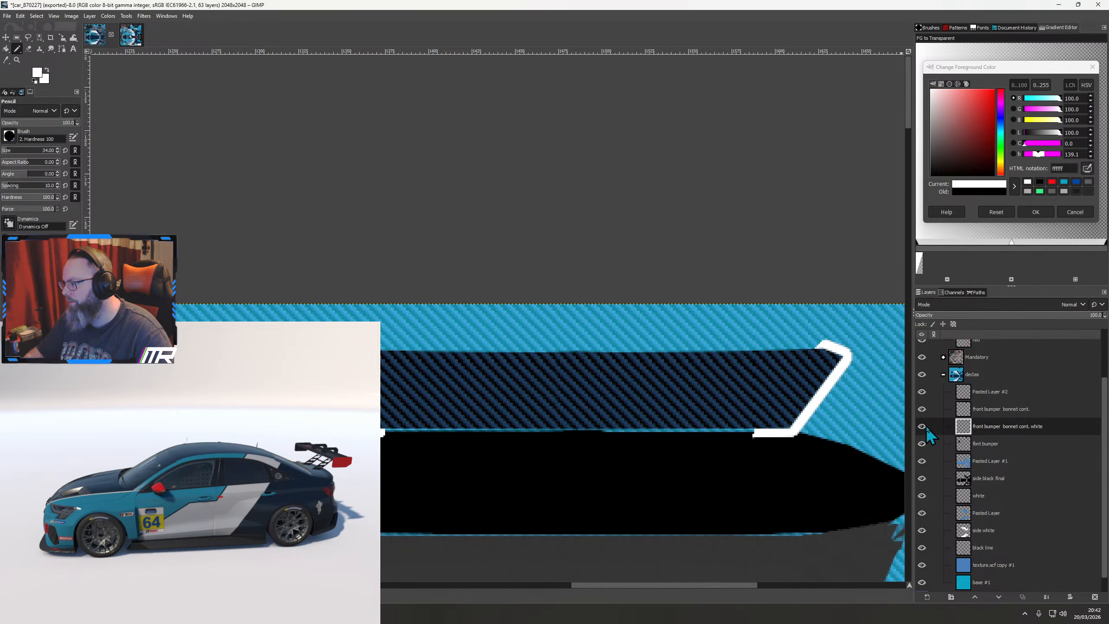
{"action": "left_click_drag", "start_coordinate": [987, 426], "coordinate": [990, 492]}
Reposition the 'font bumper' layer above 'front bumper bonnet cont.'
{"action": "left_click", "coordinate": [987, 426]}
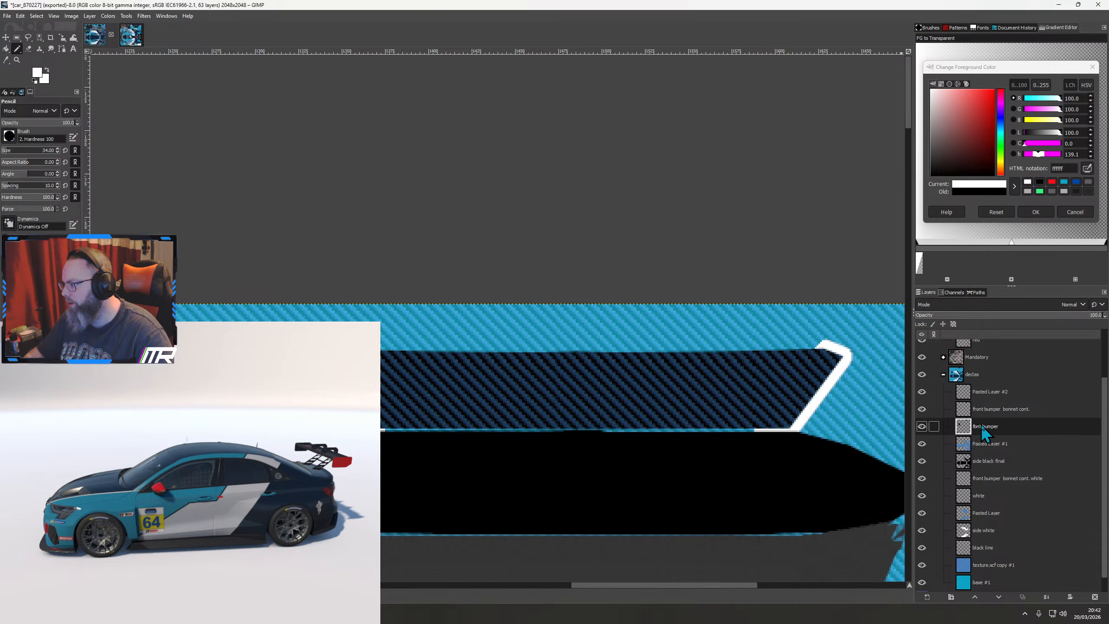
{"action": "key", "text": "1"}
{"action": "left_click", "coordinate": [925, 427]}
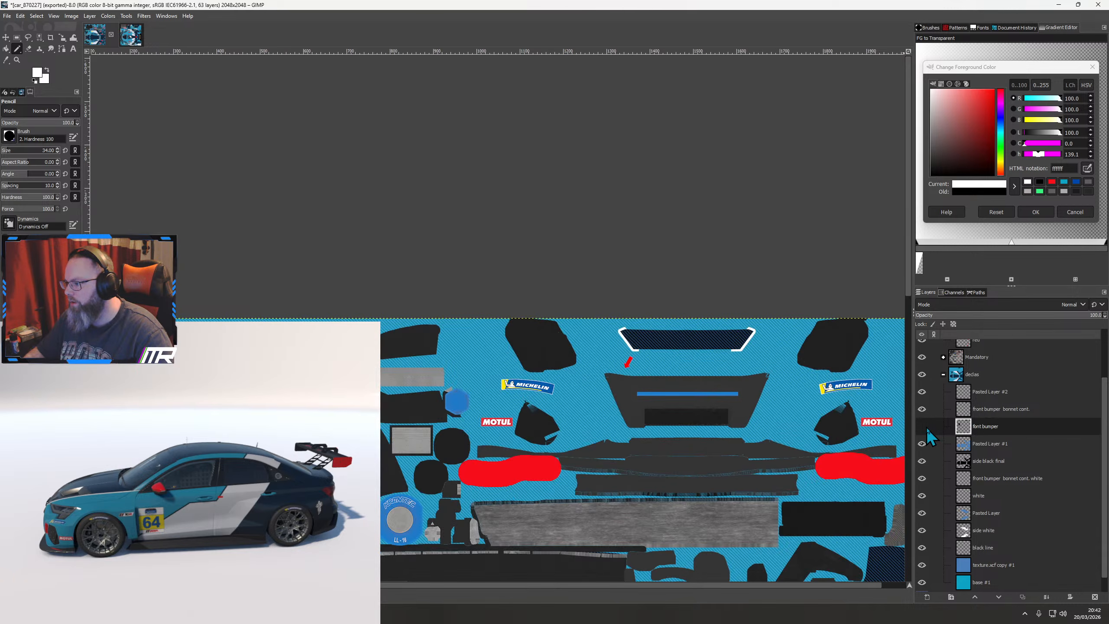
{"action": "left_click", "coordinate": [925, 426]}
{"action": "left_click_drag", "start_coordinate": [981, 425], "coordinate": [982, 452]}
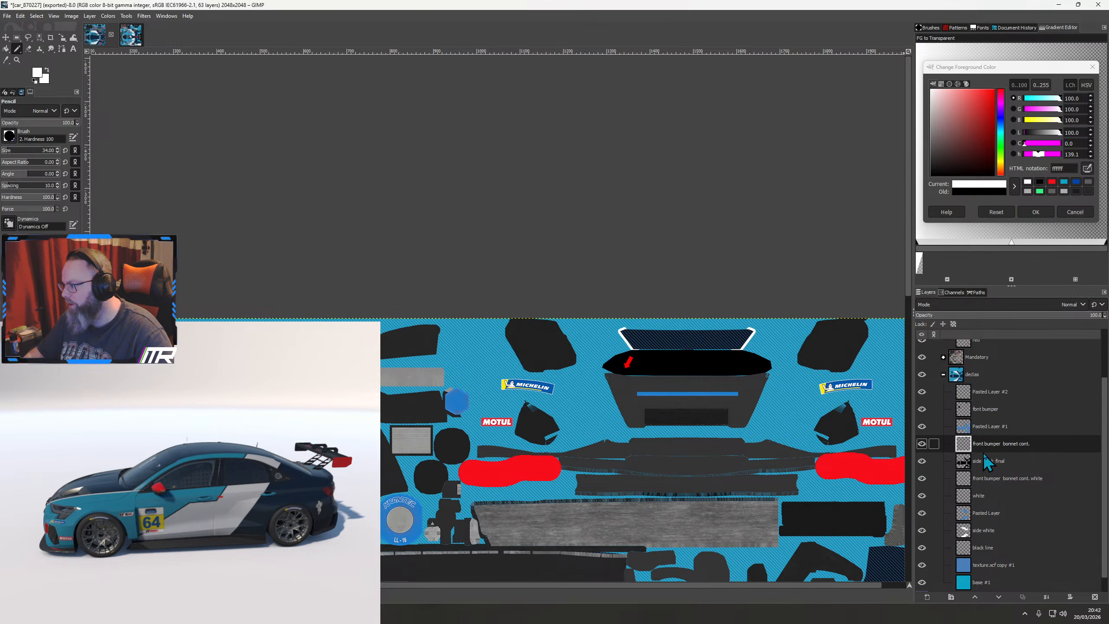
Merge 'front bumper bonnet cont.' down into 'side black final' and compare the result
{"action": "right_click", "coordinate": [985, 443]}
{"action": "left_click", "coordinate": [1013, 225]}
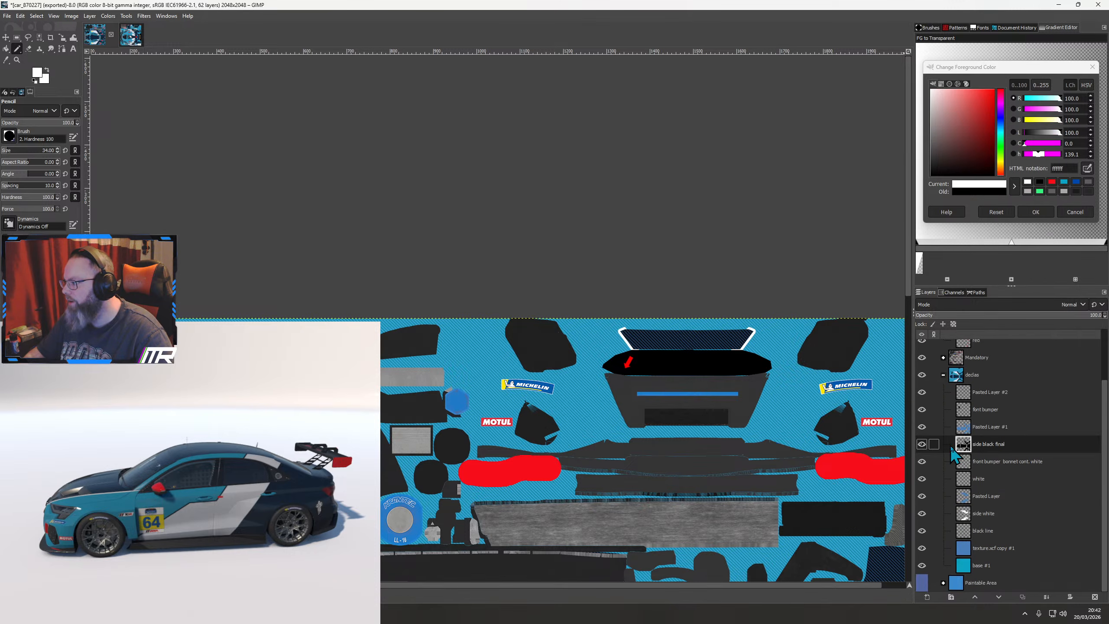
{"action": "left_click", "coordinate": [922, 444]}
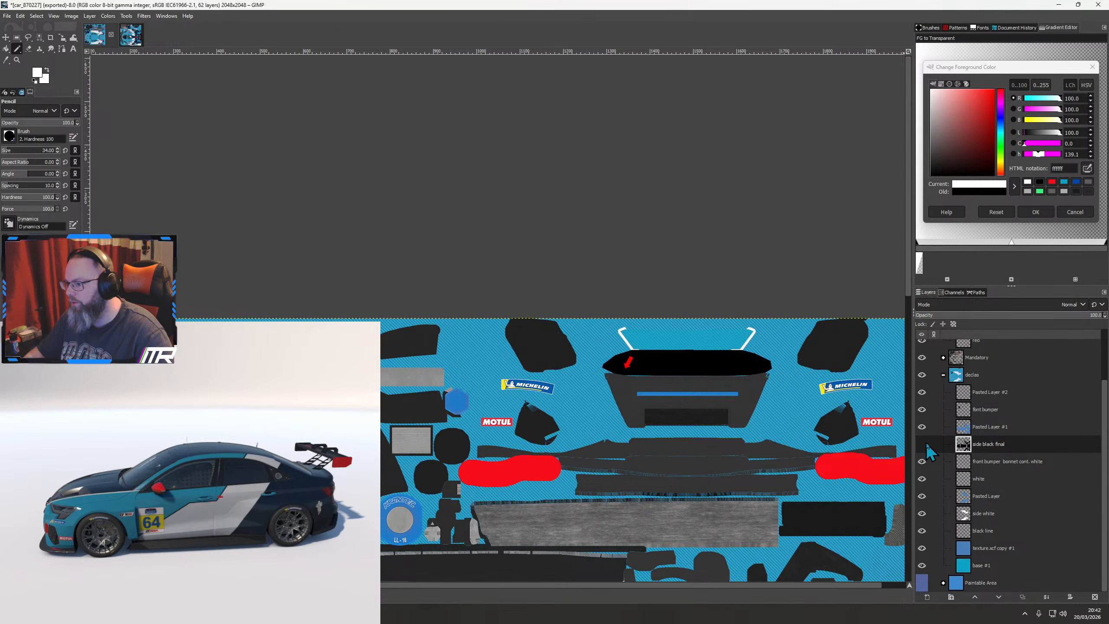
{"action": "scroll", "coordinate": [716, 296], "scroll_direction": "down", "scroll_amount": 2}
{"action": "left_click", "coordinate": [922, 444]}
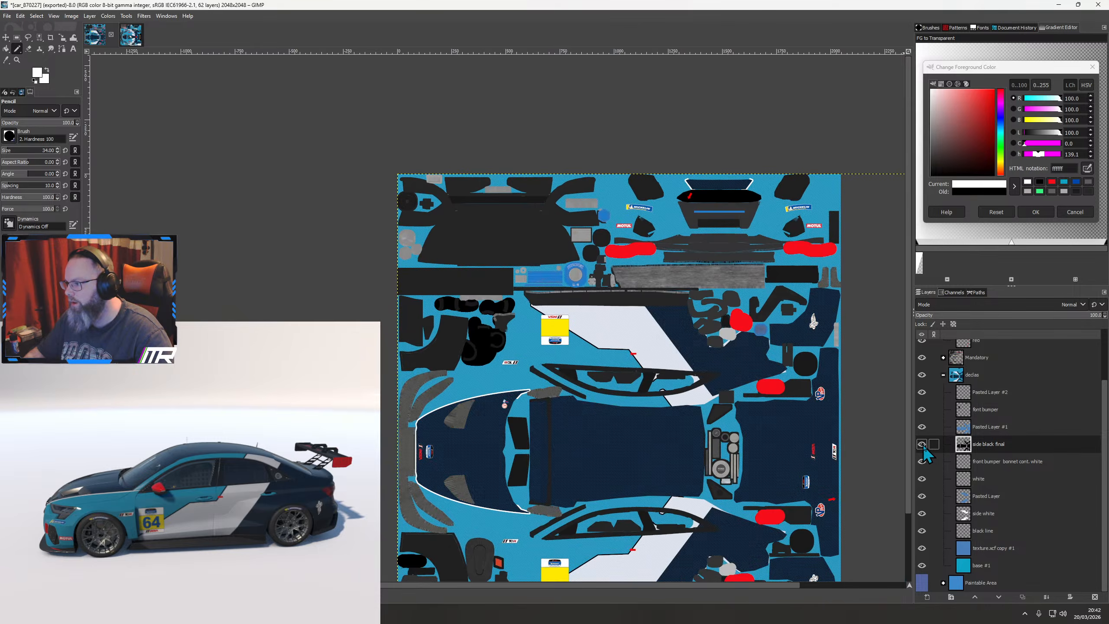
{"action": "left_click", "coordinate": [922, 444]}
{"action": "left_click", "coordinate": [922, 444]}
{"action": "left_click", "coordinate": [922, 445]}
{"action": "left_click", "coordinate": [922, 444]}
{"action": "left_click", "coordinate": [922, 444]}
{"action": "left_click", "coordinate": [922, 444]}
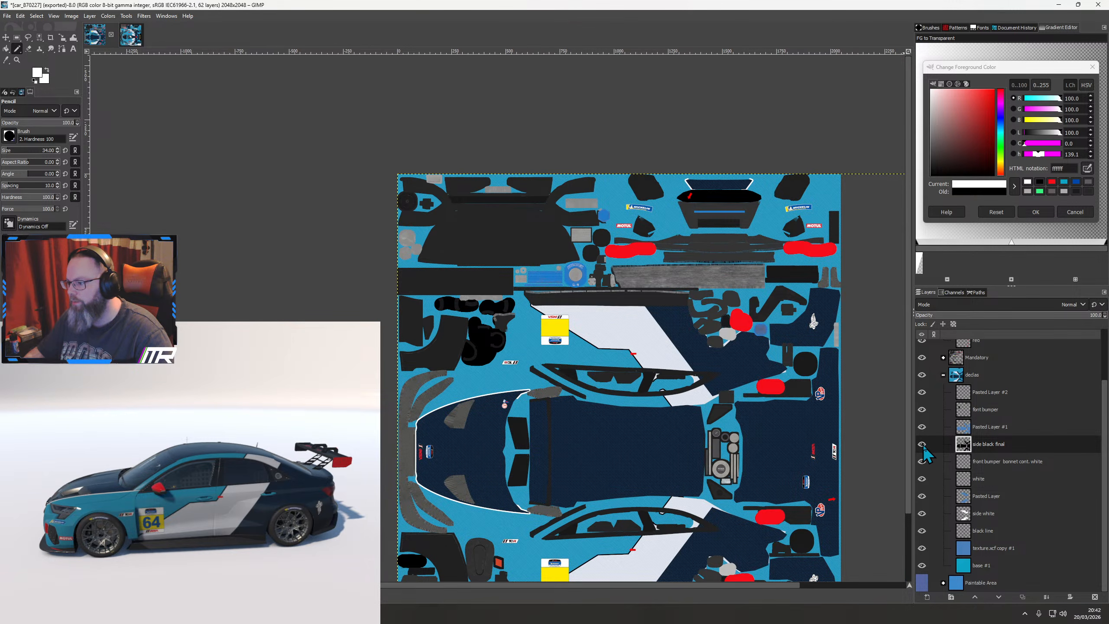
{"action": "left_click_drag", "start_coordinate": [688, 418], "coordinate": [636, 336]}
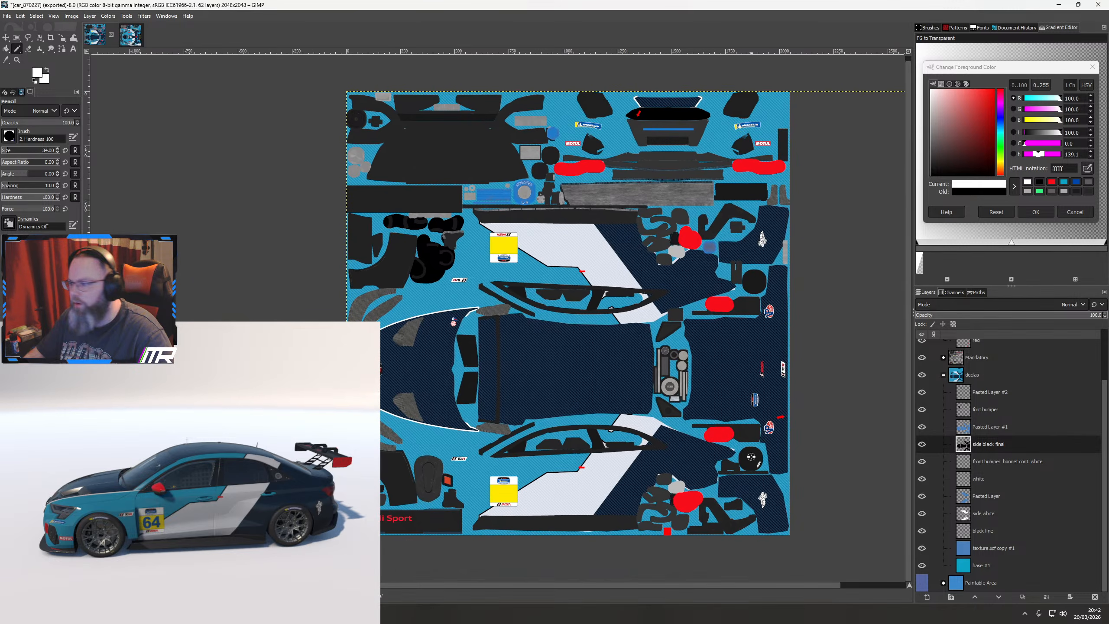
Add a new layer named 'door handles' above Pasted Layer #2
{"action": "left_click", "coordinate": [990, 392]}
{"action": "left_click", "coordinate": [927, 597]}
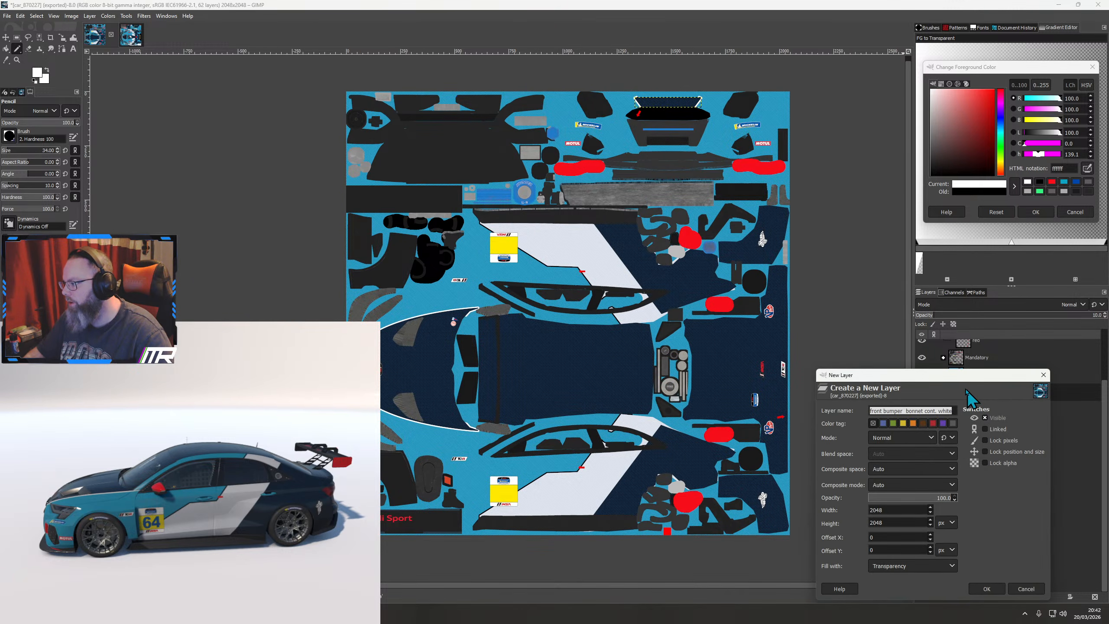
{"action": "key", "text": "ctrl+a"}
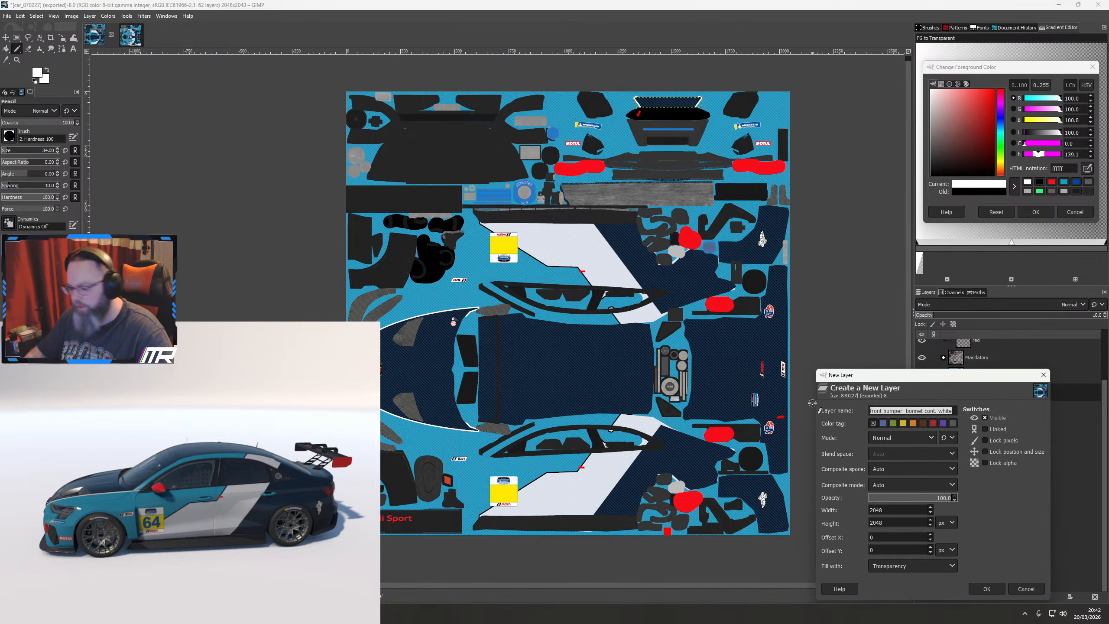
{"action": "type", "text": "door handle"}
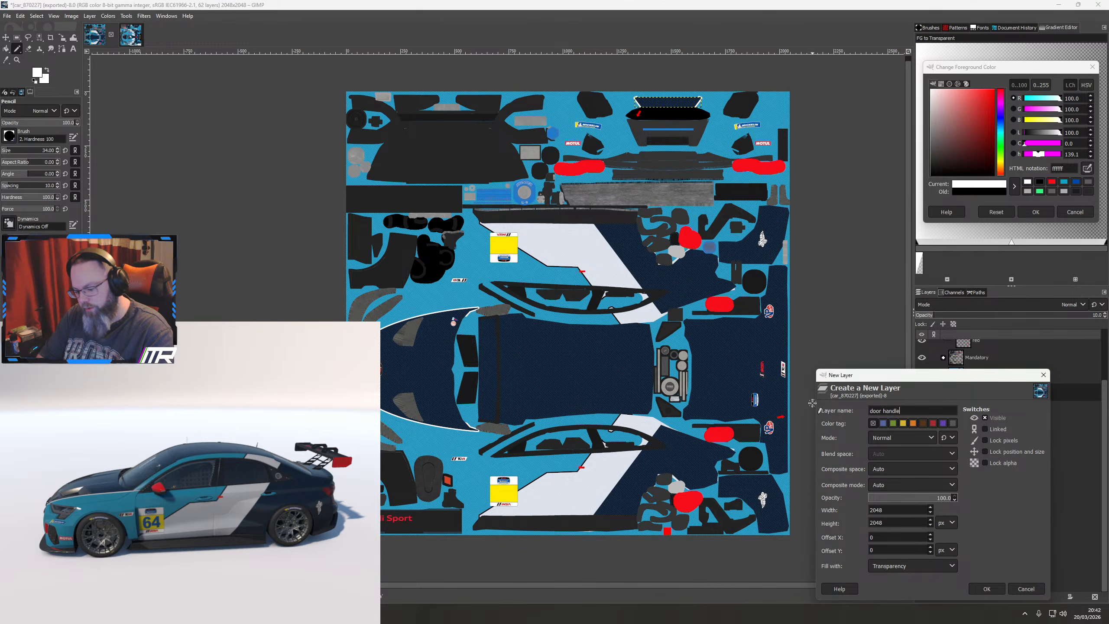
{"action": "type", "text": "s"}
{"action": "key", "text": "Return"}
Show the UV wireframe and pencil the first blue door handle shapes black
{"action": "scroll", "coordinate": [893, 431], "scroll_direction": "up", "scroll_amount": 1}
{"action": "scroll", "coordinate": [894, 394], "scroll_direction": "up", "scroll_amount": 2}
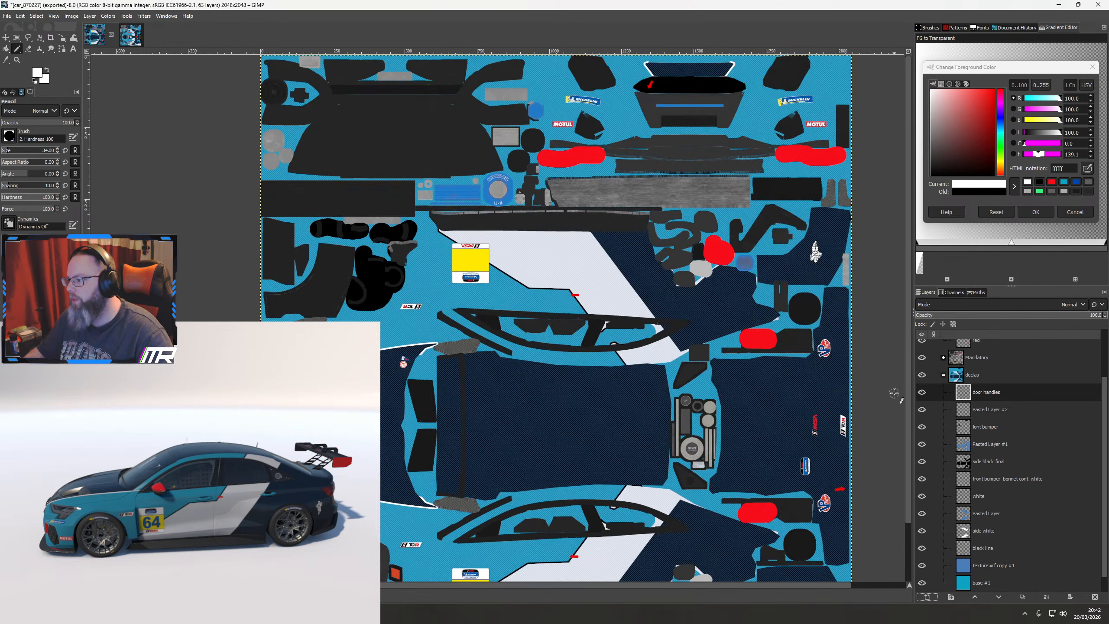
{"action": "scroll", "coordinate": [946, 372], "scroll_direction": "up", "scroll_amount": 2}
{"action": "left_click", "coordinate": [922, 366]}
{"action": "scroll", "coordinate": [575, 262], "scroll_direction": "up", "scroll_amount": 3}
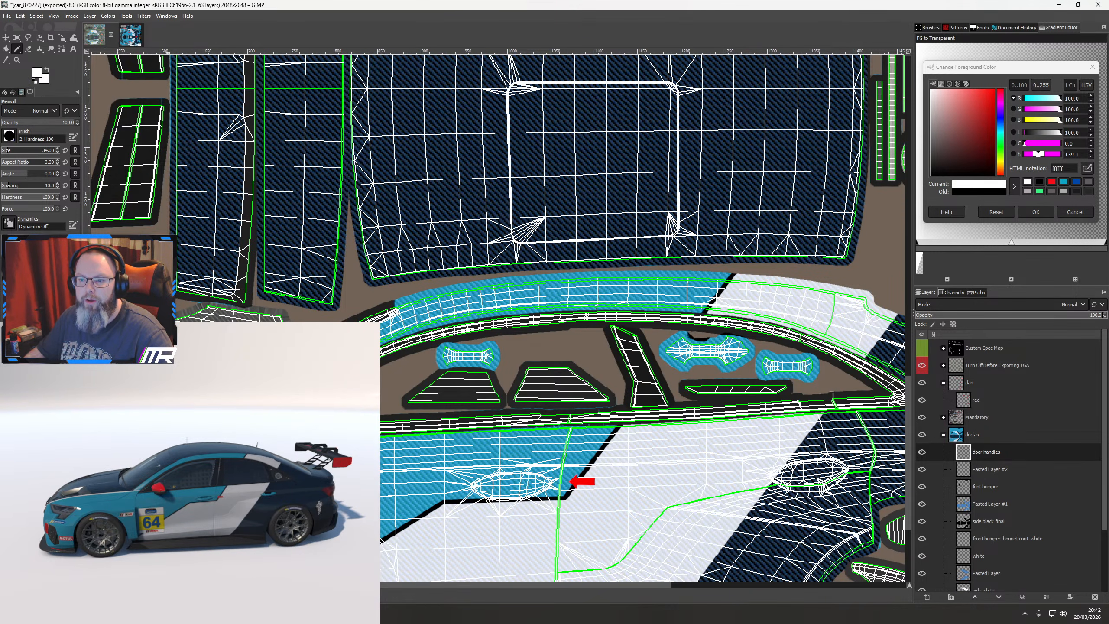
{"action": "left_click", "coordinate": [1041, 182]}
{"action": "left_click_drag", "start_coordinate": [184, 353], "coordinate": [310, 344]}
{"action": "scroll", "coordinate": [310, 343], "scroll_direction": "up", "scroll_amount": 2}
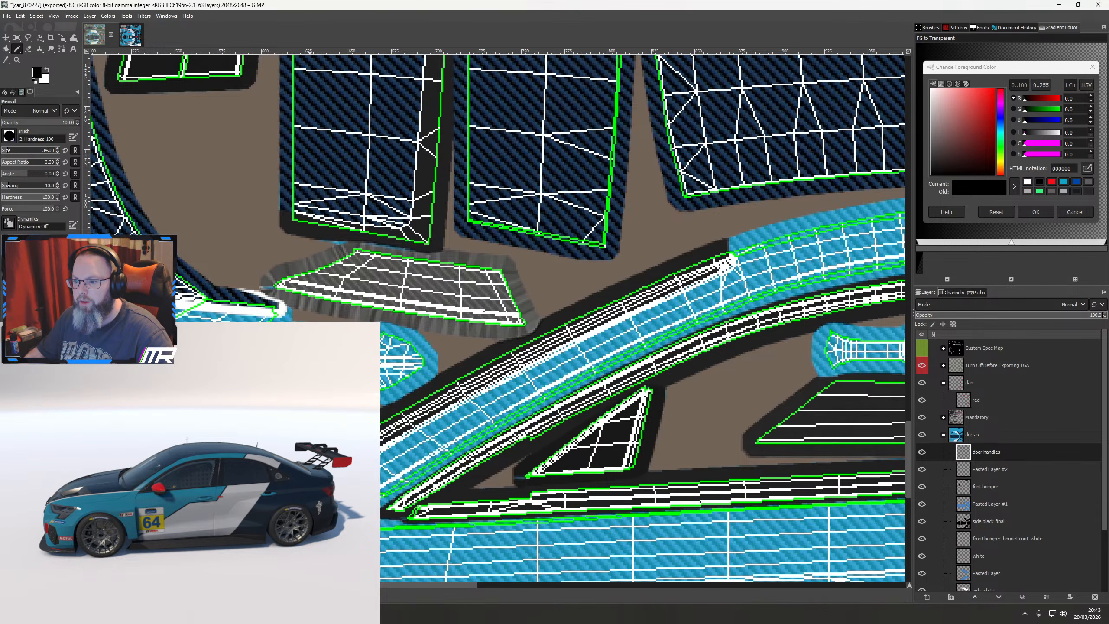
{"action": "mouse_move", "coordinate": [361, 371]}
{"action": "left_mouse_down"}
{"action": "mouse_move", "coordinate": [395, 367]}
{"action": "mouse_move", "coordinate": [396, 339]}
{"action": "left_mouse_up"}
{"action": "mouse_move", "coordinate": [630, 372]}
{"action": "left_mouse_down"}
{"action": "mouse_move", "coordinate": [549, 377]}
{"action": "mouse_move", "coordinate": [400, 360]}
{"action": "mouse_move", "coordinate": [464, 353]}
{"action": "left_mouse_up"}
{"action": "mouse_move", "coordinate": [843, 340]}
{"action": "left_mouse_down"}
{"action": "mouse_move", "coordinate": [451, 350]}
{"action": "mouse_move", "coordinate": [515, 380]}
{"action": "mouse_move", "coordinate": [581, 350]}
{"action": "mouse_move", "coordinate": [454, 371]}
{"action": "mouse_move", "coordinate": [703, 389]}
{"action": "mouse_move", "coordinate": [625, 379]}
{"action": "left_mouse_up"}
Blacken the remaining door handle shapes, including the right and left-centre handles
{"action": "left_click", "coordinate": [450, 351]}
{"action": "scroll", "coordinate": [622, 397], "scroll_direction": "up", "scroll_amount": 19}
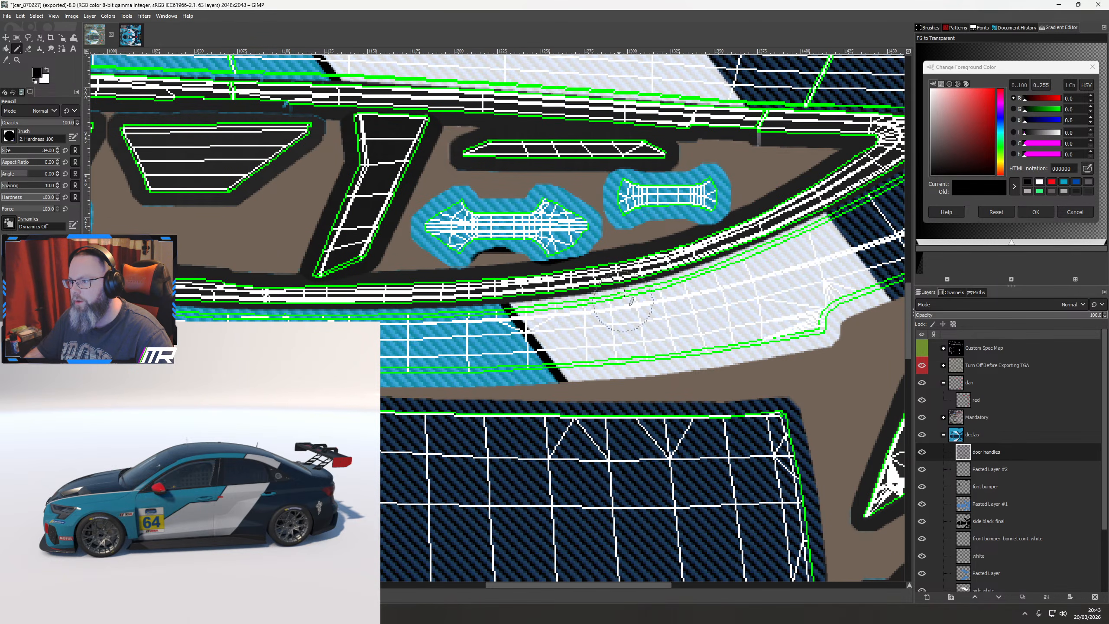
{"action": "mouse_move", "coordinate": [612, 205]}
{"action": "left_mouse_down"}
{"action": "mouse_move", "coordinate": [710, 189]}
{"action": "mouse_move", "coordinate": [604, 220]}
{"action": "mouse_move", "coordinate": [440, 235]}
{"action": "mouse_move", "coordinate": [571, 222]}
{"action": "mouse_move", "coordinate": [529, 207]}
{"action": "mouse_move", "coordinate": [450, 220]}
{"action": "left_mouse_up"}
{"action": "left_click_drag", "start_coordinate": [306, 227], "coordinate": [841, 260]}
{"action": "left_click_drag", "start_coordinate": [601, 250], "coordinate": [524, 253]}
{"action": "left_click_drag", "start_coordinate": [313, 200], "coordinate": [744, 279]}
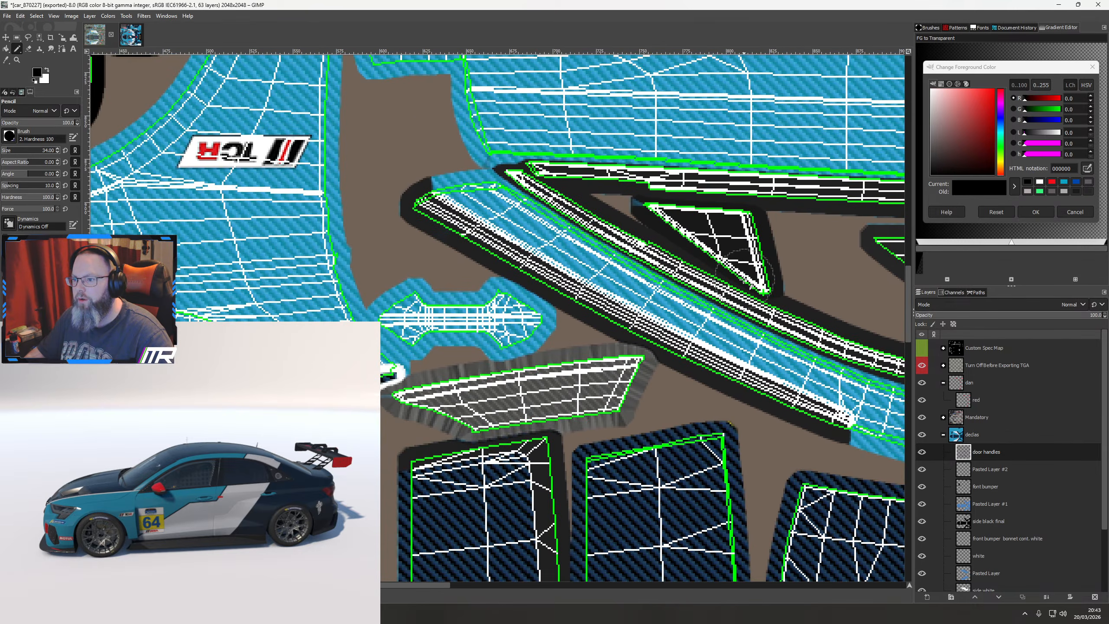
{"action": "mouse_move", "coordinate": [507, 315]}
{"action": "left_mouse_down"}
{"action": "mouse_move", "coordinate": [515, 326]}
{"action": "mouse_move", "coordinate": [402, 320]}
{"action": "mouse_move", "coordinate": [428, 293]}
{"action": "mouse_move", "coordinate": [524, 345]}
{"action": "left_mouse_up"}
Hide the wireframe, export the texture and reload the car preview to check the handles
{"action": "left_click", "coordinate": [922, 366]}
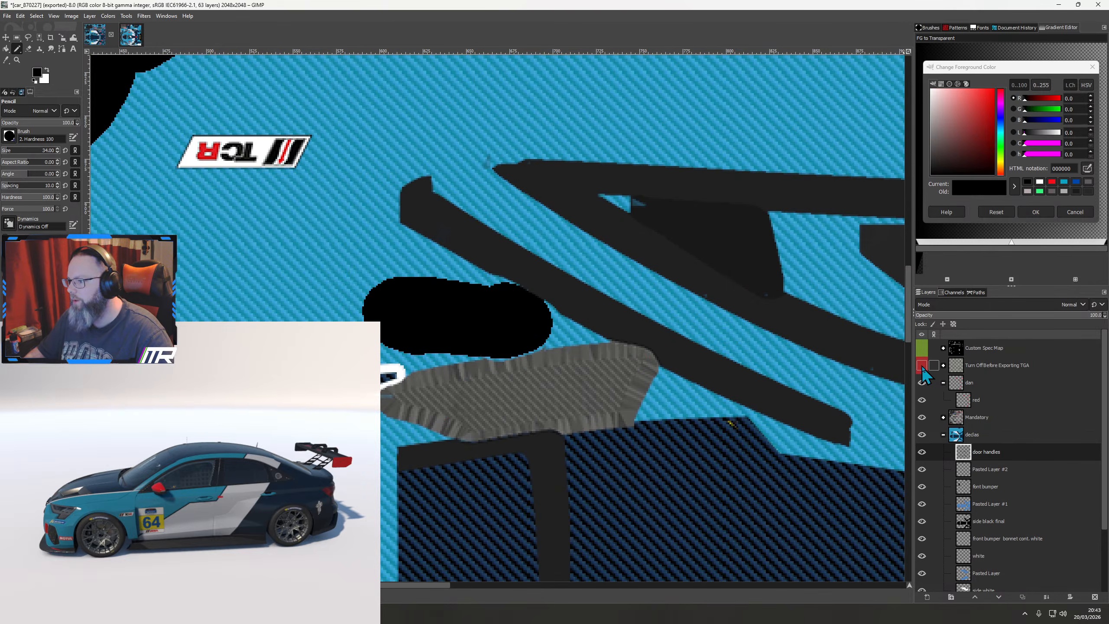
{"action": "key", "text": "ctrl+e"}
{"action": "left_click", "coordinate": [242, 595]}
{"action": "key", "text": "ctrl+r"}
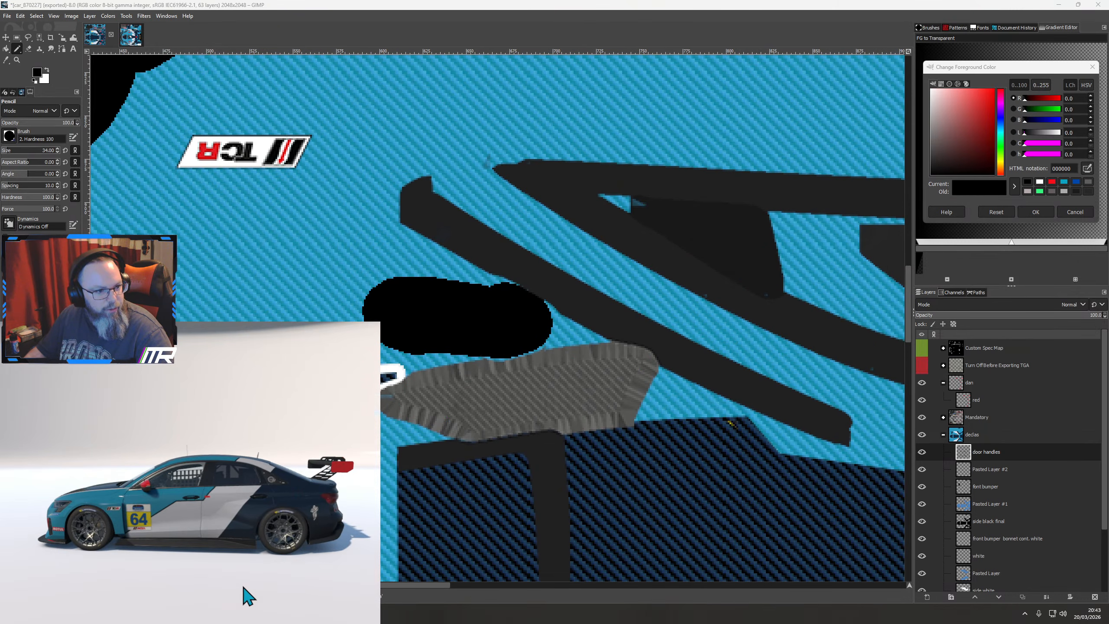
{"action": "left_click_drag", "start_coordinate": [162, 547], "coordinate": [290, 549]}
Turn the UV wireframe back on and move to the texture's top-right area
{"action": "left_click", "coordinate": [922, 365]}
{"action": "scroll", "coordinate": [524, 341], "scroll_direction": "down", "scroll_amount": 6, "text": "ctrl"}
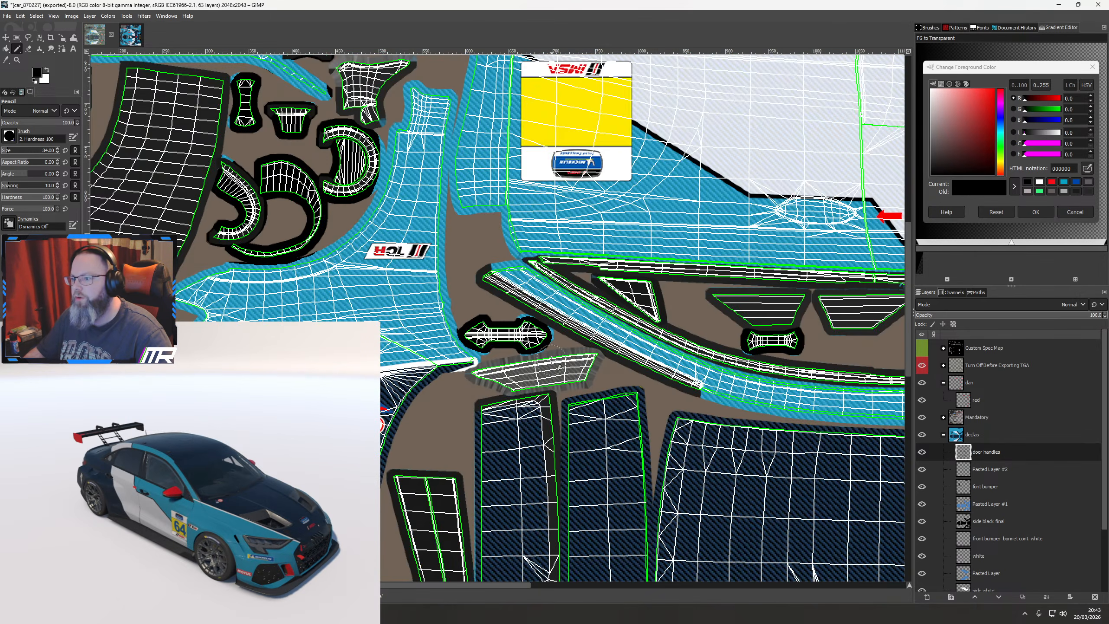
{"action": "scroll", "coordinate": [524, 339], "scroll_direction": "up", "scroll_amount": 2, "text": "ctrl"}
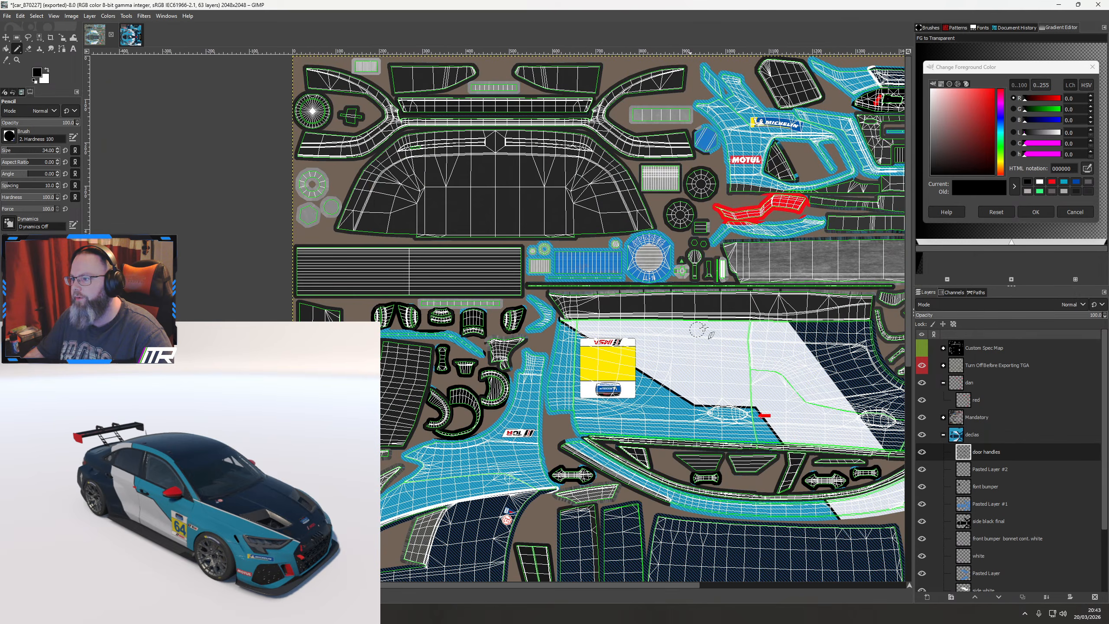
{"action": "left_click_drag", "start_coordinate": [766, 299], "coordinate": [529, 437]}
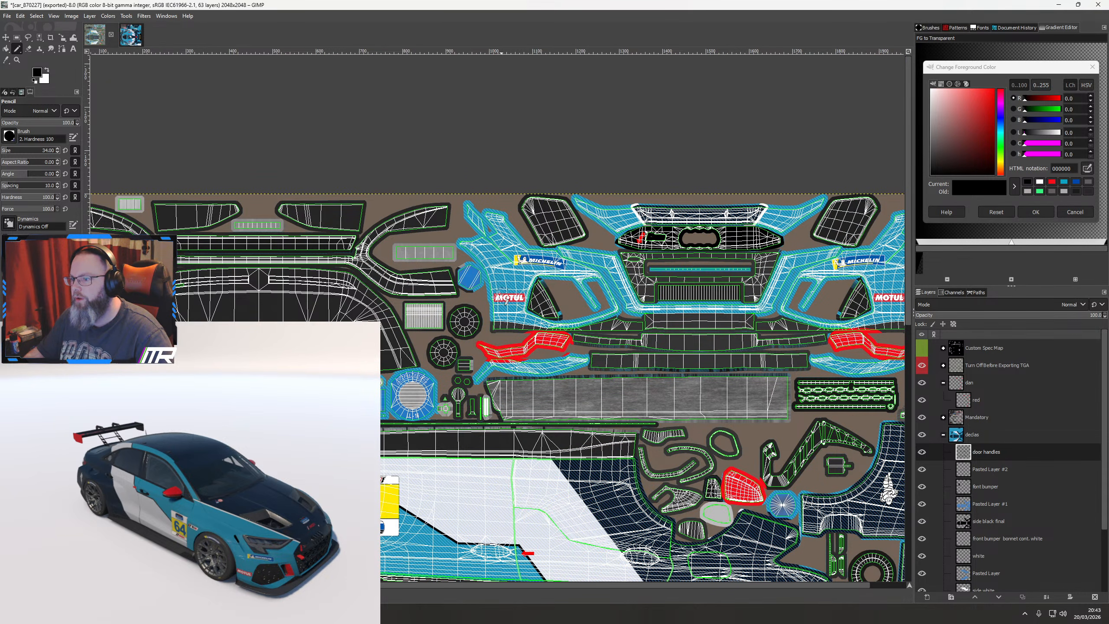
{"action": "scroll", "coordinate": [503, 300], "scroll_direction": "up", "scroll_amount": 4, "text": "ctrl"}
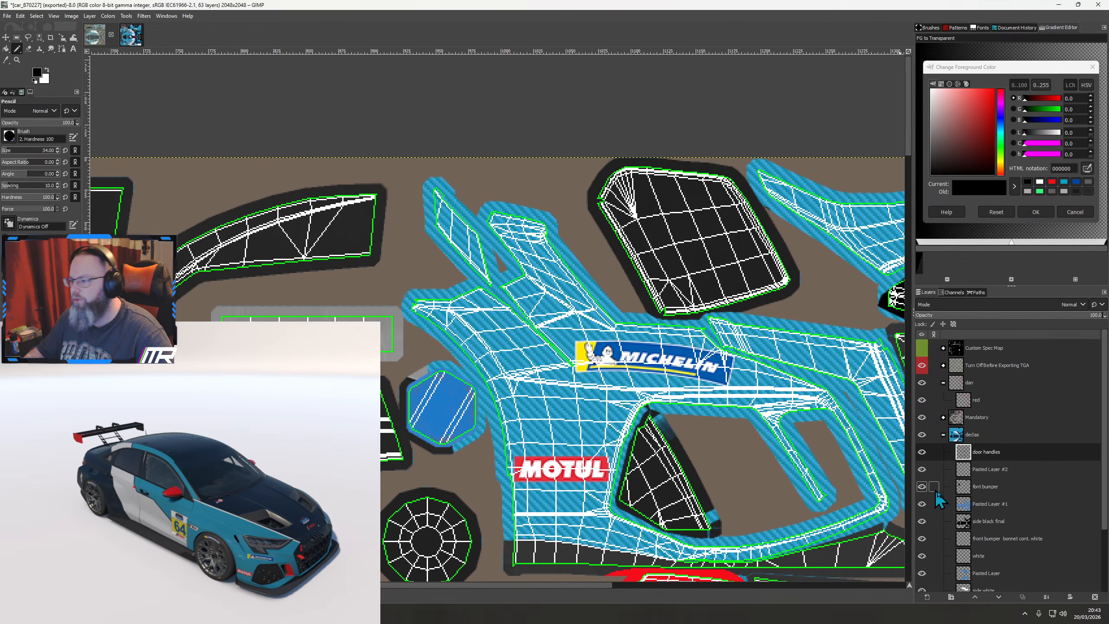
Add a layer named 'test' and paint the narrow mirror piece red
{"action": "left_click", "coordinate": [928, 596]}
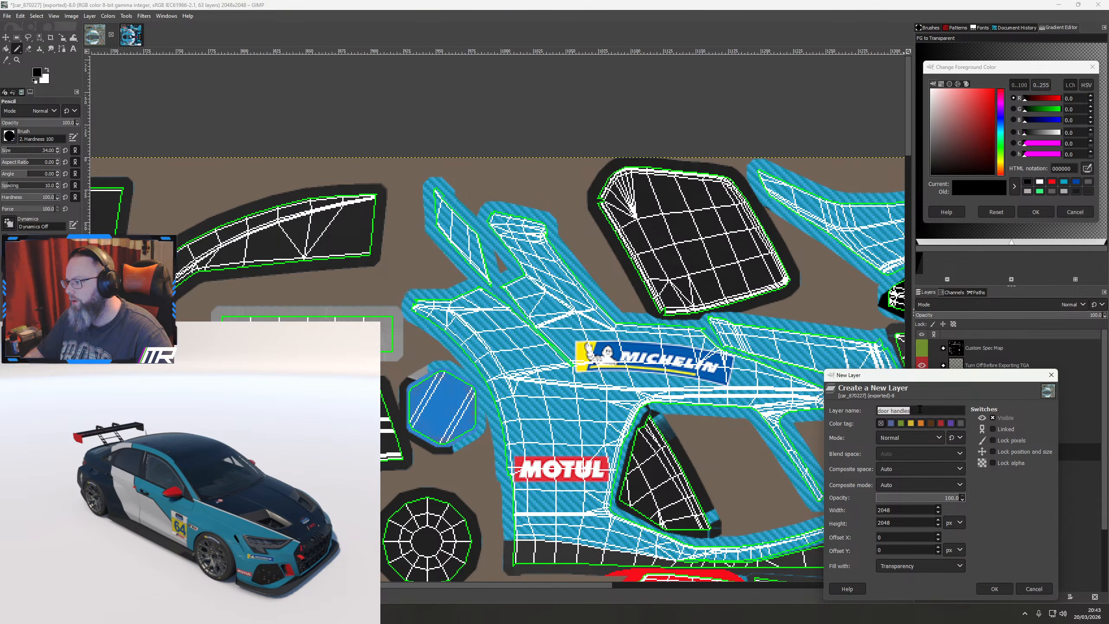
{"action": "type", "text": "test"}
{"action": "key", "text": "Return"}
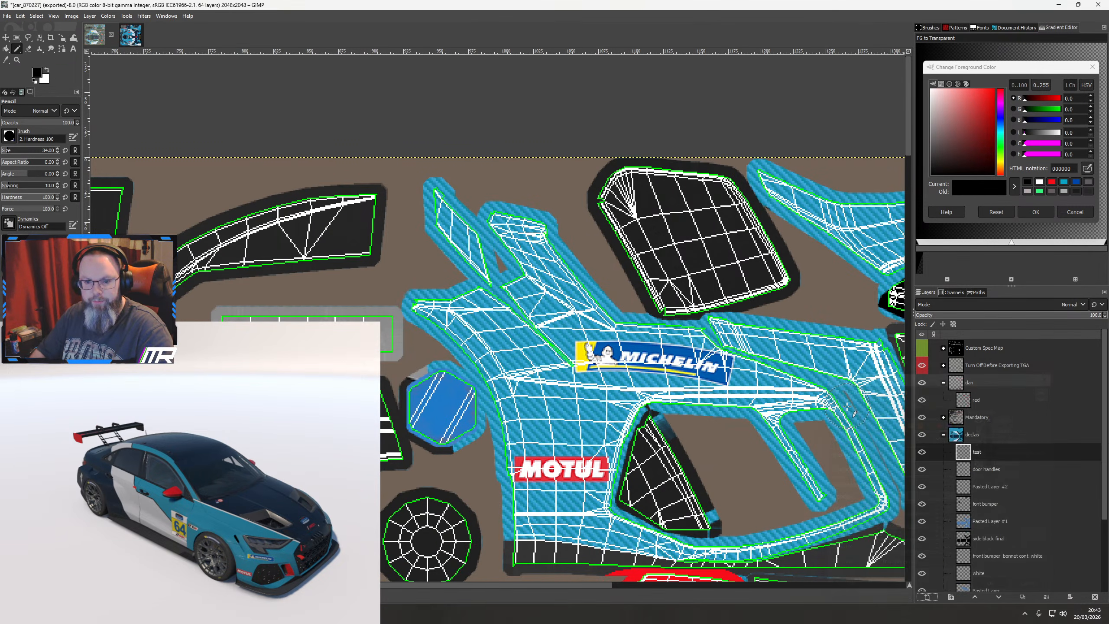
{"action": "left_click", "coordinate": [1052, 183]}
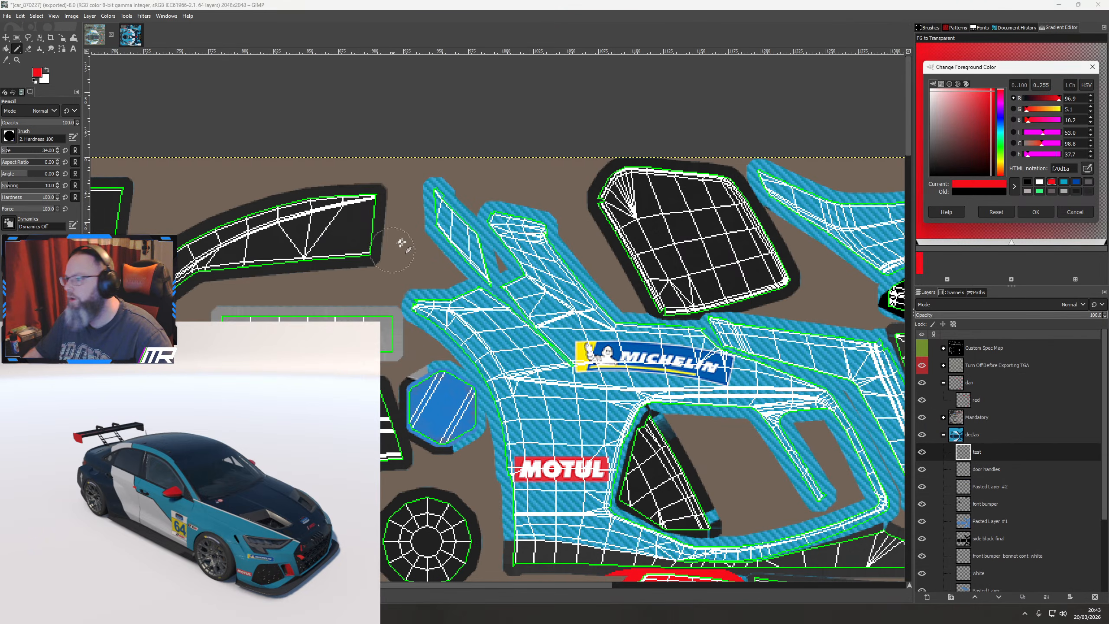
{"action": "mouse_move", "coordinate": [446, 208]}
{"action": "left_mouse_down"}
{"action": "mouse_move", "coordinate": [460, 250]}
{"action": "mouse_move", "coordinate": [474, 255]}
{"action": "left_mouse_up"}
{"action": "left_click_drag", "start_coordinate": [577, 273], "coordinate": [189, 264]}
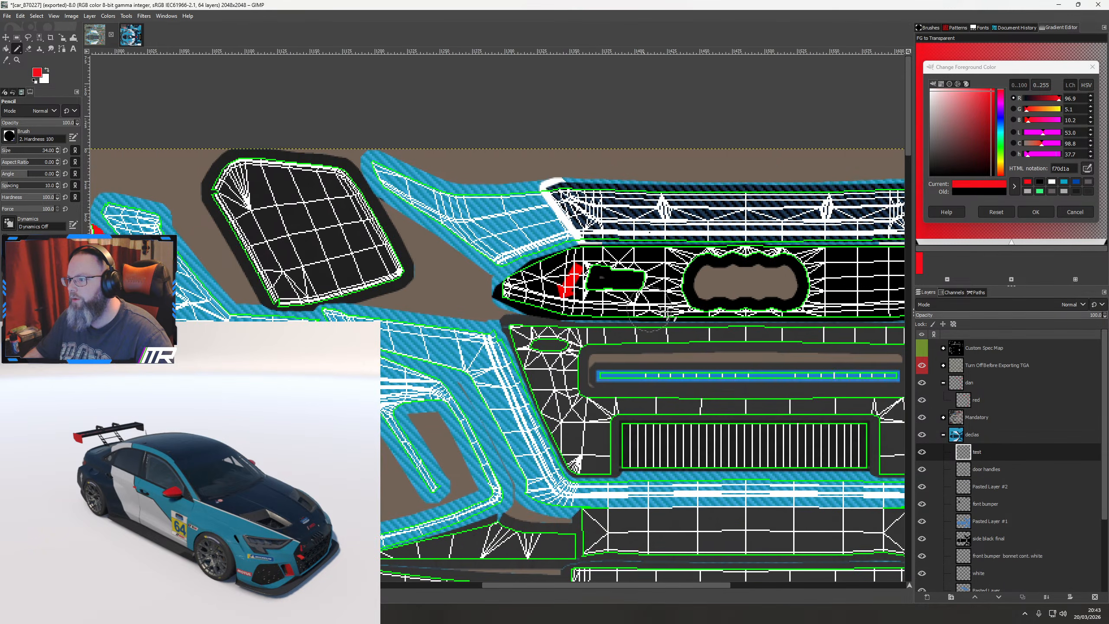
{"action": "left_click_drag", "start_coordinate": [895, 319], "coordinate": [300, 322]}
{"action": "mouse_move", "coordinate": [746, 239]}
{"action": "left_mouse_down"}
{"action": "mouse_move", "coordinate": [749, 208]}
{"action": "mouse_move", "coordinate": [723, 231]}
{"action": "left_mouse_up"}
Fill the two boomerang-shaped pieces green, then switch the colour to white
{"action": "scroll", "coordinate": [642, 301], "scroll_direction": "down", "scroll_amount": 2}
{"action": "left_click_drag", "start_coordinate": [386, 463], "coordinate": [537, 380]}
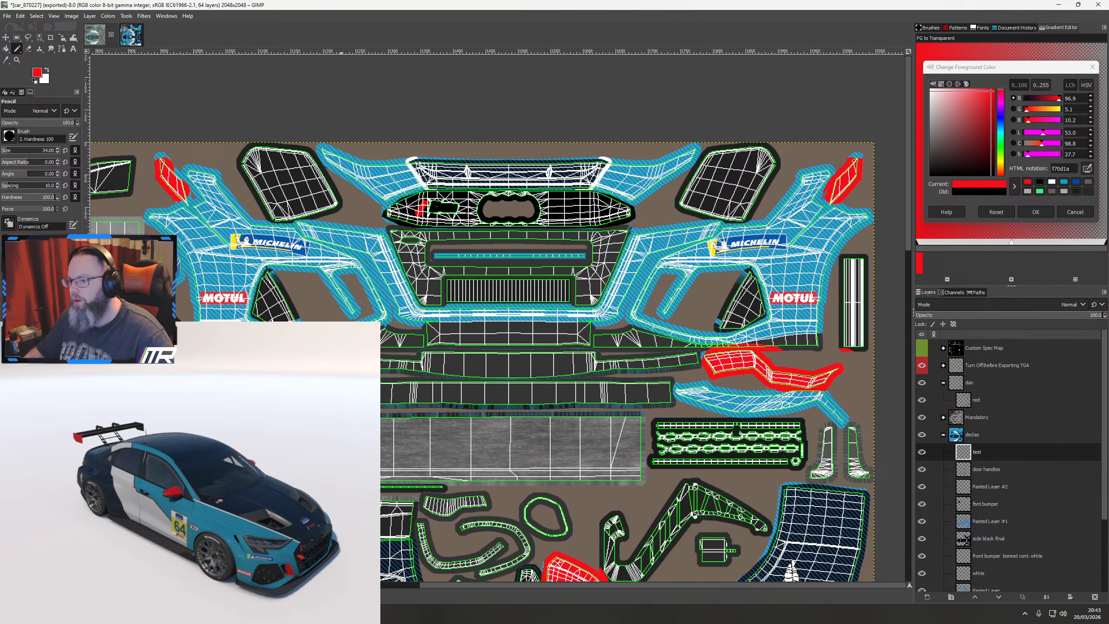
{"action": "left_click_drag", "start_coordinate": [156, 419], "coordinate": [506, 374]}
{"action": "left_click_drag", "start_coordinate": [316, 456], "coordinate": [633, 328]}
{"action": "scroll", "coordinate": [598, 320], "scroll_direction": "down", "scroll_amount": 2}
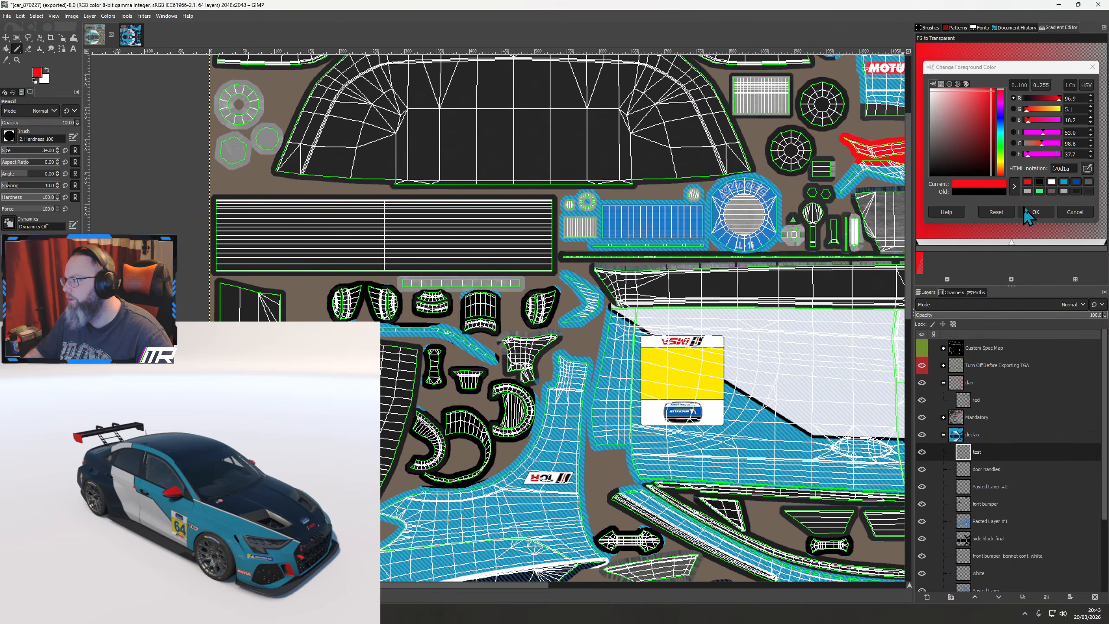
{"action": "left_click", "coordinate": [1039, 191]}
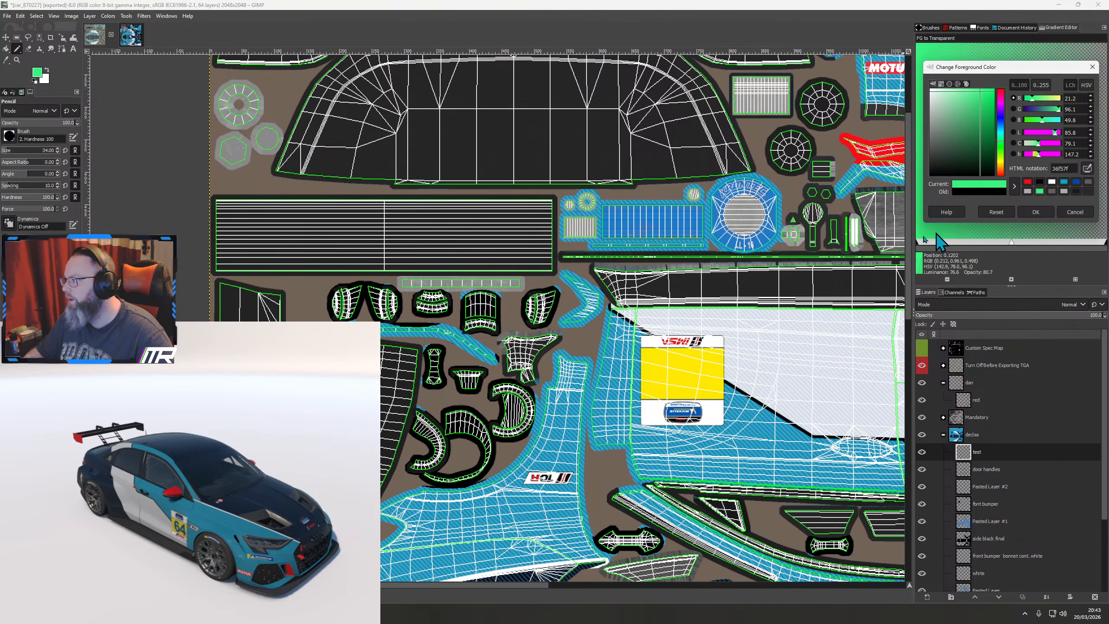
{"action": "scroll", "coordinate": [602, 319], "scroll_direction": "up", "scroll_amount": 2}
{"action": "mouse_move", "coordinate": [514, 246]}
{"action": "left_mouse_down"}
{"action": "mouse_move", "coordinate": [523, 293]}
{"action": "mouse_move", "coordinate": [498, 308]}
{"action": "left_mouse_up"}
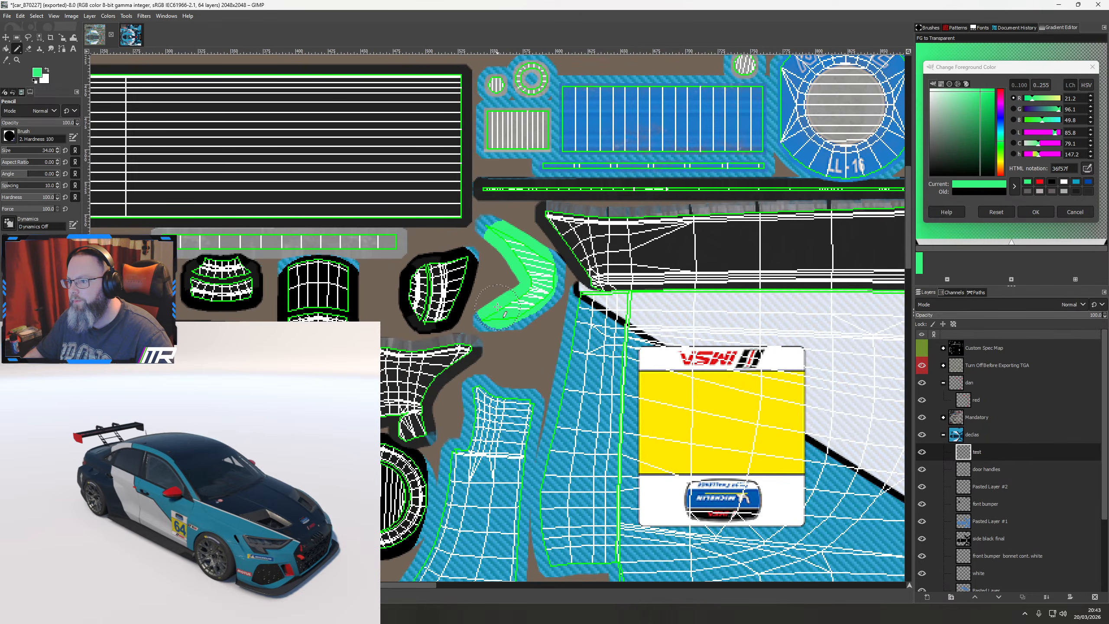
{"action": "scroll", "coordinate": [502, 318], "scroll_direction": "down", "scroll_amount": 15}
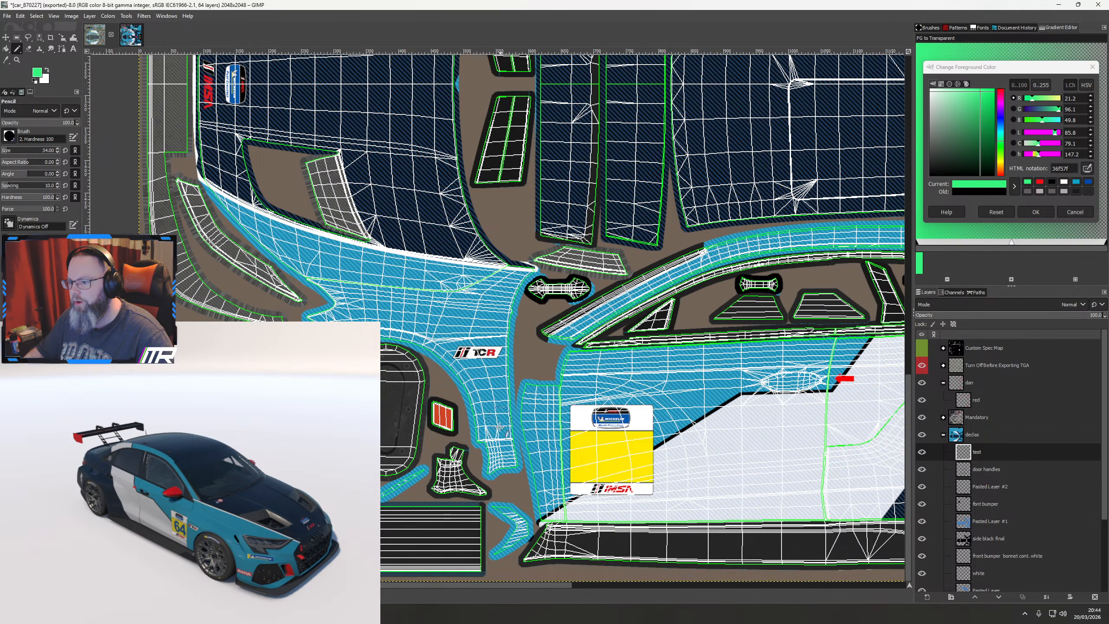
{"action": "mouse_move", "coordinate": [506, 519]}
{"action": "left_mouse_down"}
{"action": "mouse_move", "coordinate": [517, 516]}
{"action": "mouse_move", "coordinate": [503, 547]}
{"action": "left_mouse_up"}
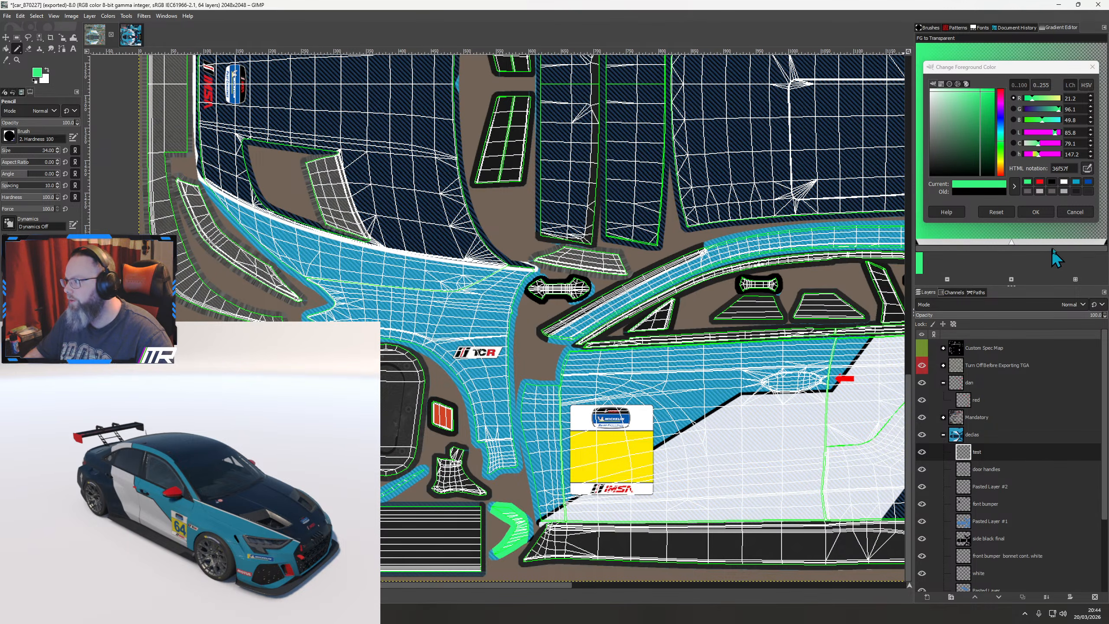
{"action": "left_click", "coordinate": [1064, 181]}
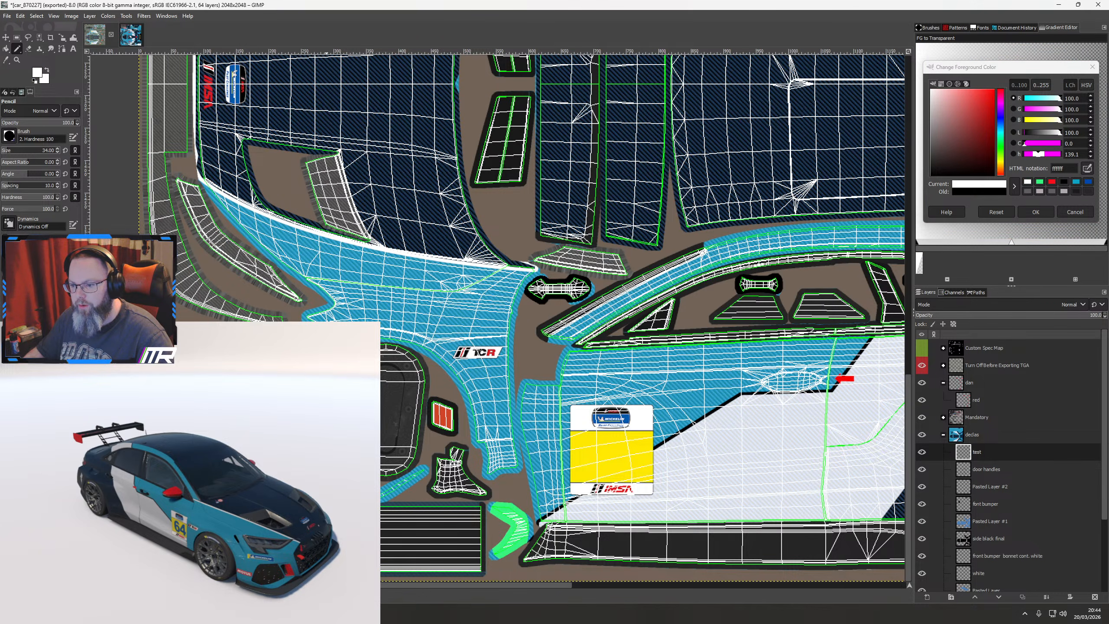
Paint the diagonal blue strip white and inspect the markings on the 3D car preview
{"action": "left_click_drag", "start_coordinate": [387, 487], "coordinate": [412, 485]}
{"action": "scroll", "coordinate": [383, 426], "scroll_direction": "down", "scroll_amount": 10}
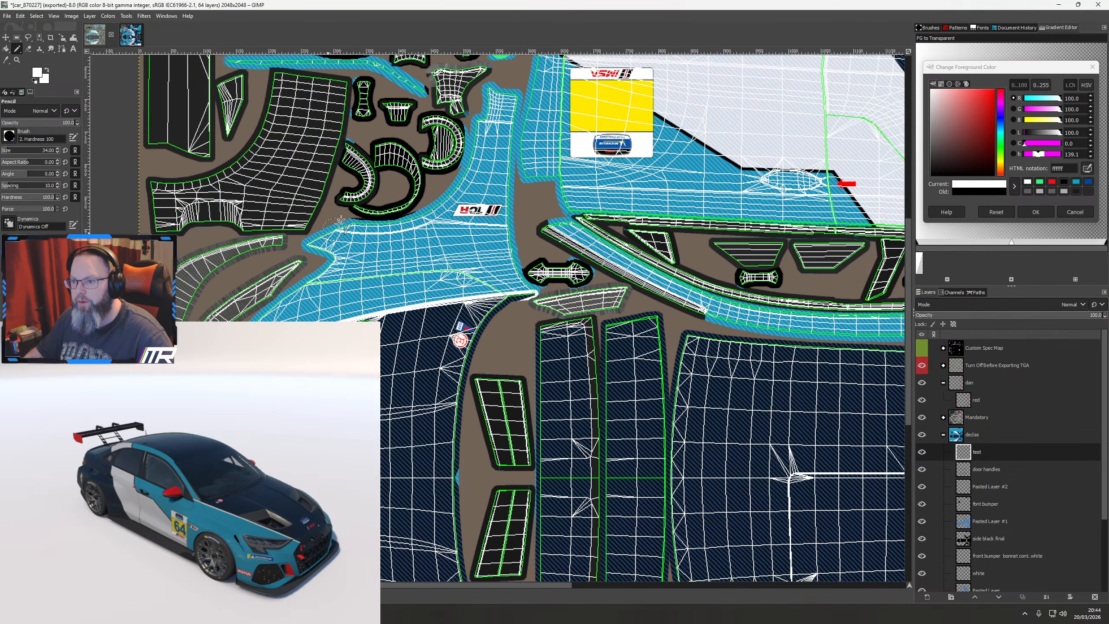
{"action": "left_click_drag", "start_coordinate": [417, 349], "coordinate": [349, 319]}
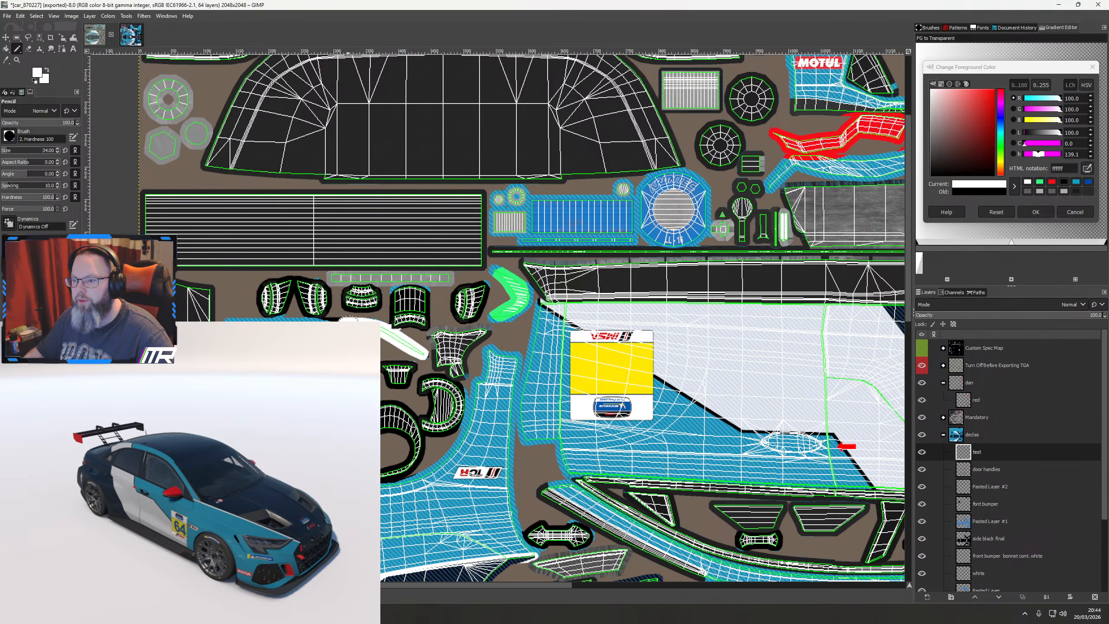
{"action": "left_click", "coordinate": [919, 369]}
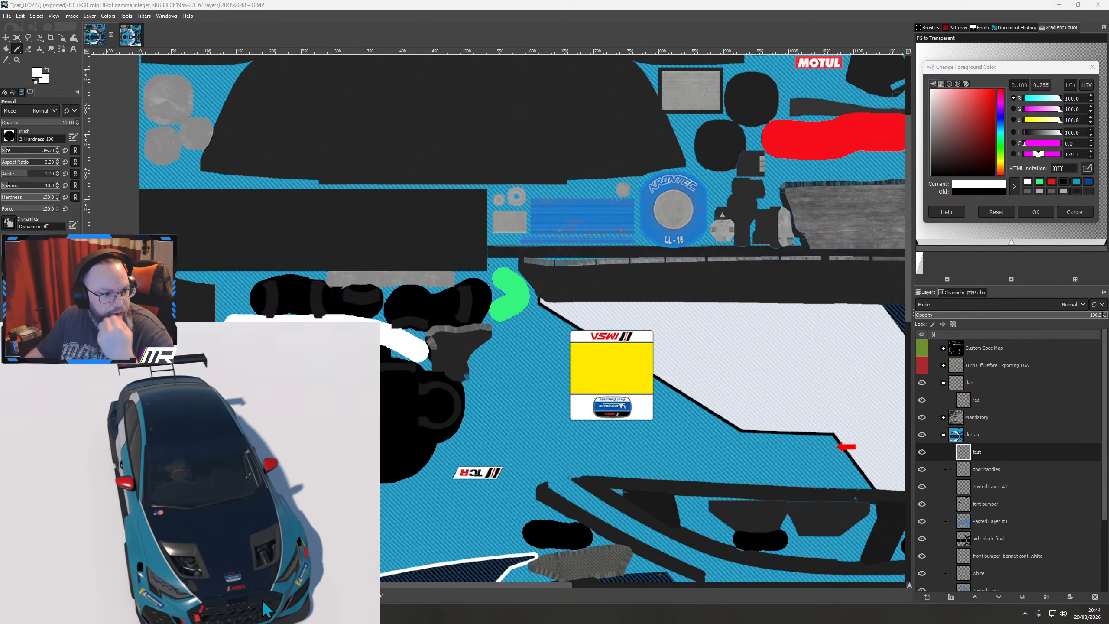
{"action": "left_click_drag", "start_coordinate": [267, 609], "coordinate": [298, 594]}
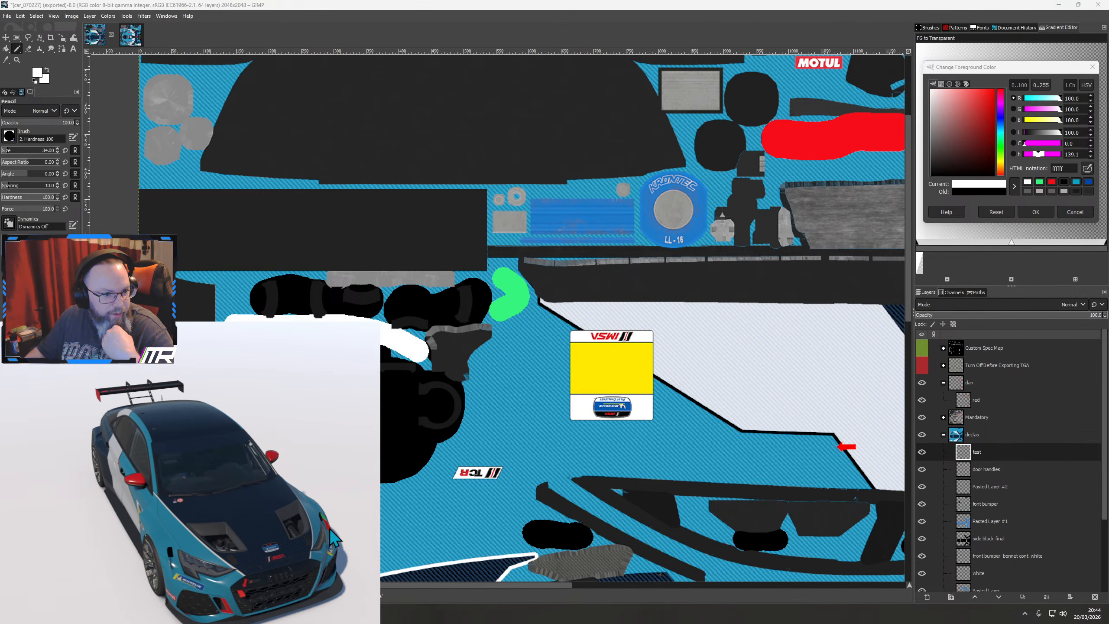
{"action": "scroll", "coordinate": [337, 531], "scroll_direction": "up", "scroll_amount": 3}
{"action": "mouse_move", "coordinate": [338, 531]}
{"action": "left_mouse_down"}
{"action": "mouse_move", "coordinate": [332, 513]}
{"action": "mouse_move", "coordinate": [339, 540]}
{"action": "mouse_move", "coordinate": [314, 541]}
{"action": "mouse_move", "coordinate": [346, 539]}
{"action": "mouse_move", "coordinate": [317, 565]}
{"action": "mouse_move", "coordinate": [290, 567]}
{"action": "mouse_move", "coordinate": [235, 535]}
{"action": "mouse_move", "coordinate": [211, 546]}
{"action": "mouse_move", "coordinate": [169, 512]}
{"action": "mouse_move", "coordinate": [149, 551]}
{"action": "mouse_move", "coordinate": [173, 584]}
{"action": "mouse_move", "coordinate": [107, 581]}
{"action": "mouse_move", "coordinate": [143, 563]}
{"action": "mouse_move", "coordinate": [187, 573]}
{"action": "mouse_move", "coordinate": [276, 524]}
{"action": "mouse_move", "coordinate": [334, 516]}
{"action": "left_mouse_up"}
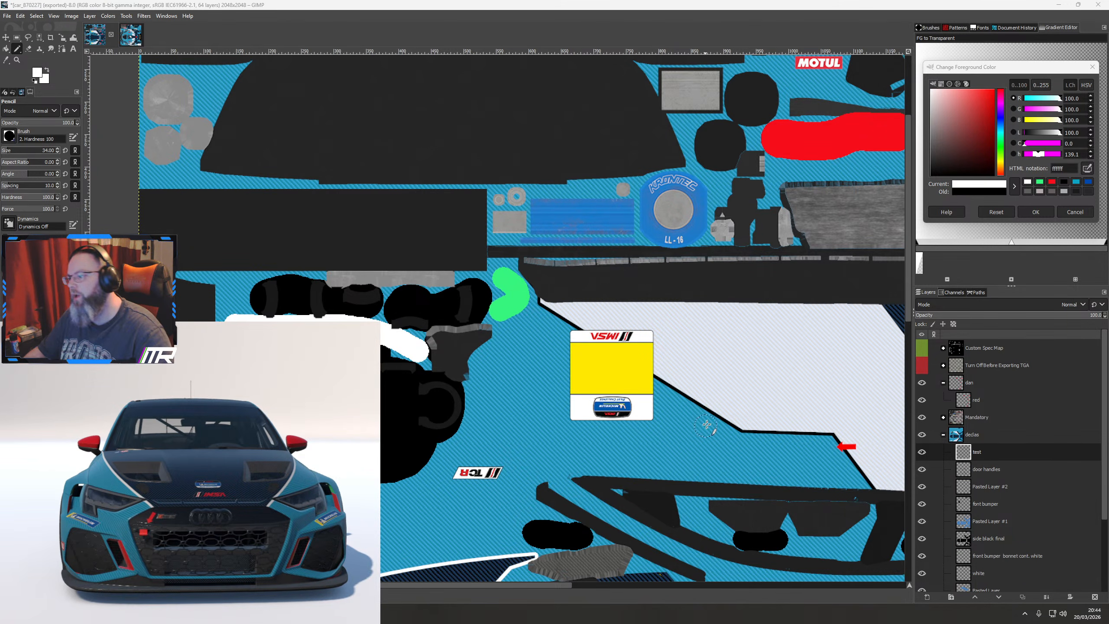
Restore the wireframe, select 'side black final' and set the paint colour to black
{"action": "left_click", "coordinate": [922, 365]}
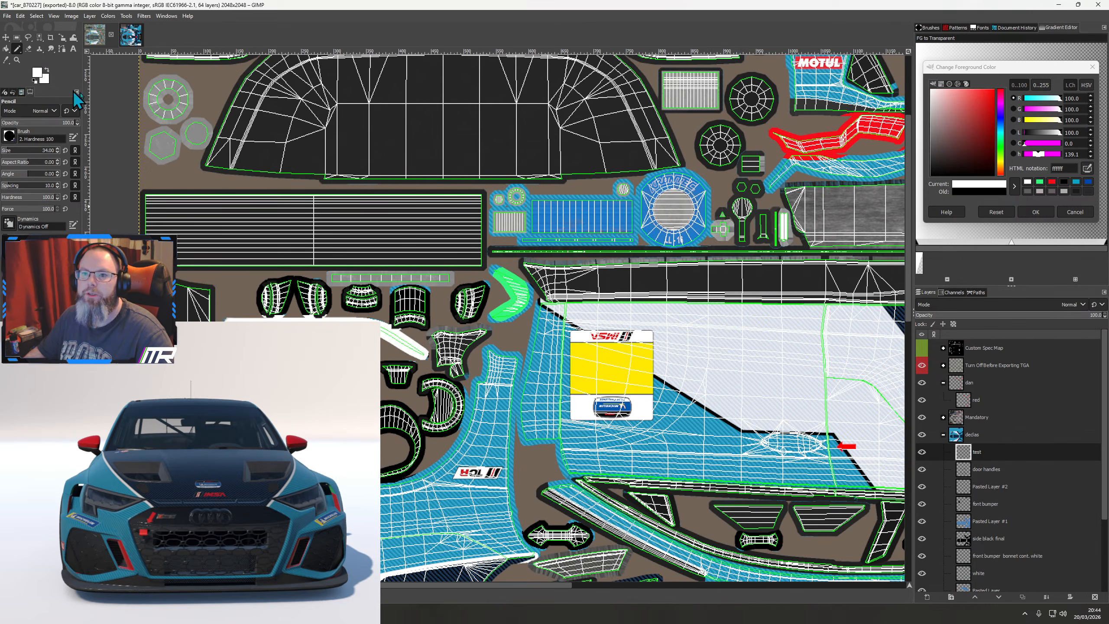
{"action": "left_click", "coordinate": [989, 544]}
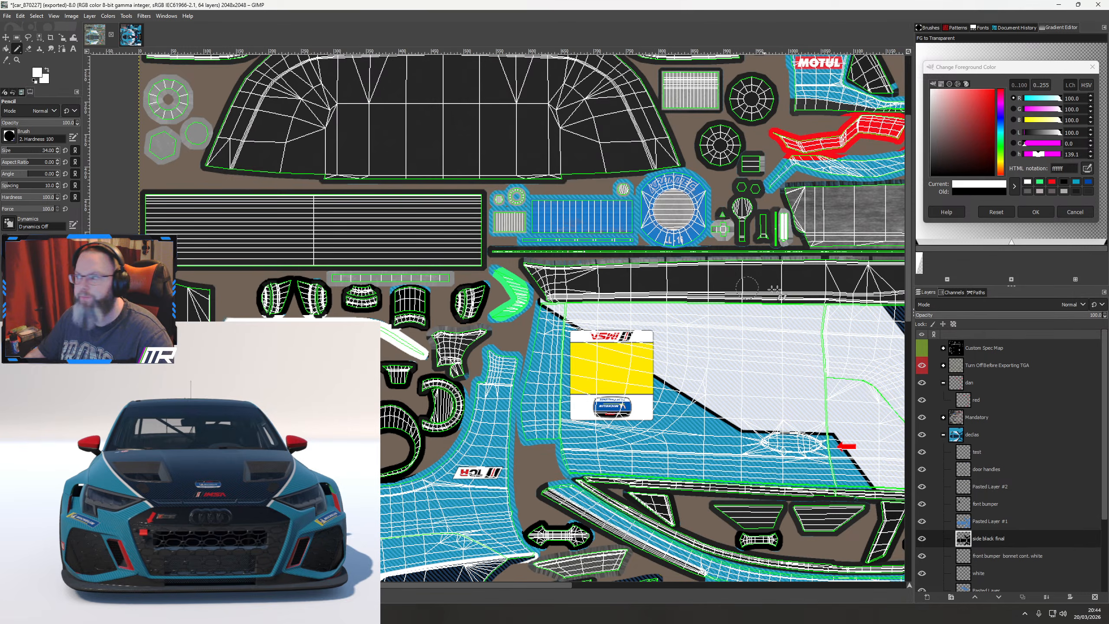
{"action": "left_click", "coordinate": [1064, 183]}
Blacken the green chevron's edge and the blue border around the first red mirror
{"action": "scroll", "coordinate": [486, 287], "scroll_direction": "up", "scroll_amount": 2}
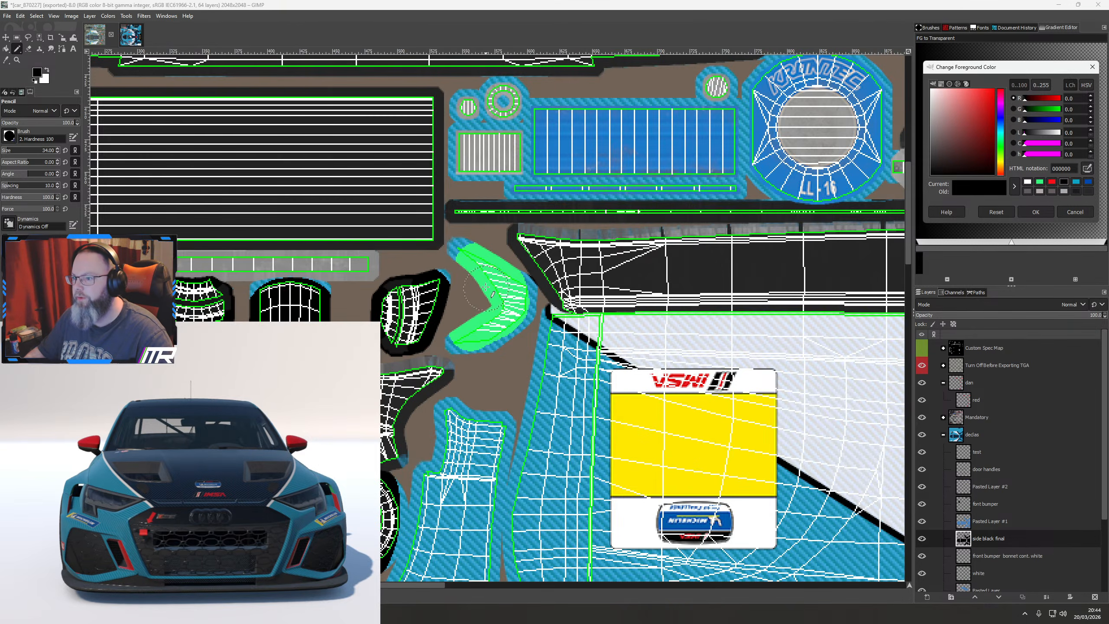
{"action": "mouse_move", "coordinate": [467, 258]}
{"action": "left_mouse_down"}
{"action": "mouse_move", "coordinate": [514, 293]}
{"action": "mouse_move", "coordinate": [473, 340]}
{"action": "left_mouse_up"}
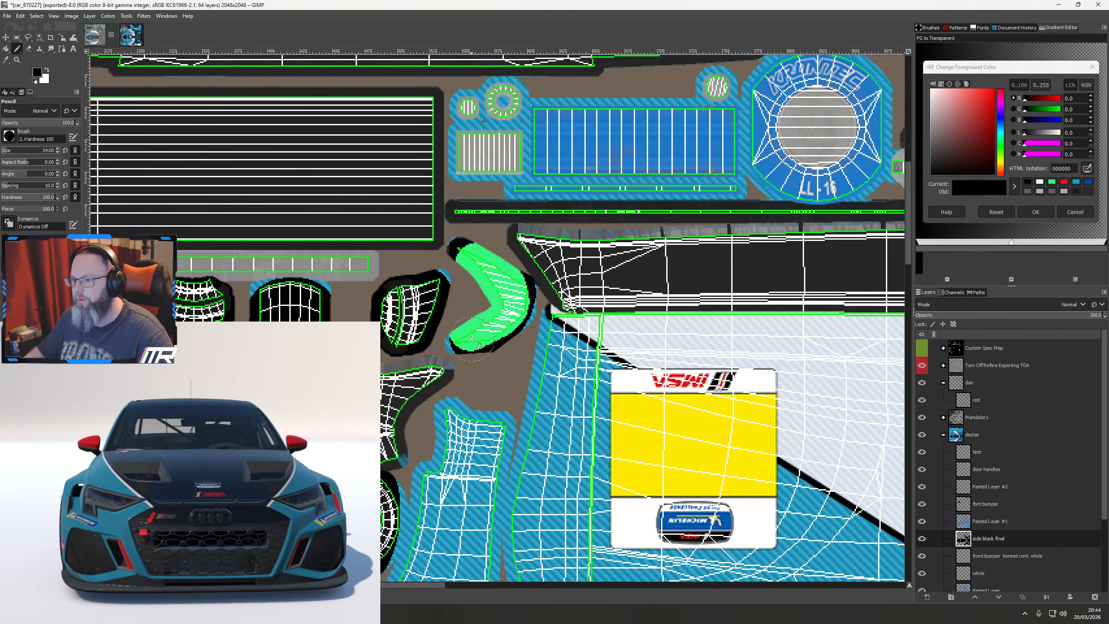
{"action": "left_click_drag", "start_coordinate": [755, 231], "coordinate": [347, 623]}
{"action": "left_click_drag", "start_coordinate": [677, 238], "coordinate": [568, 476]}
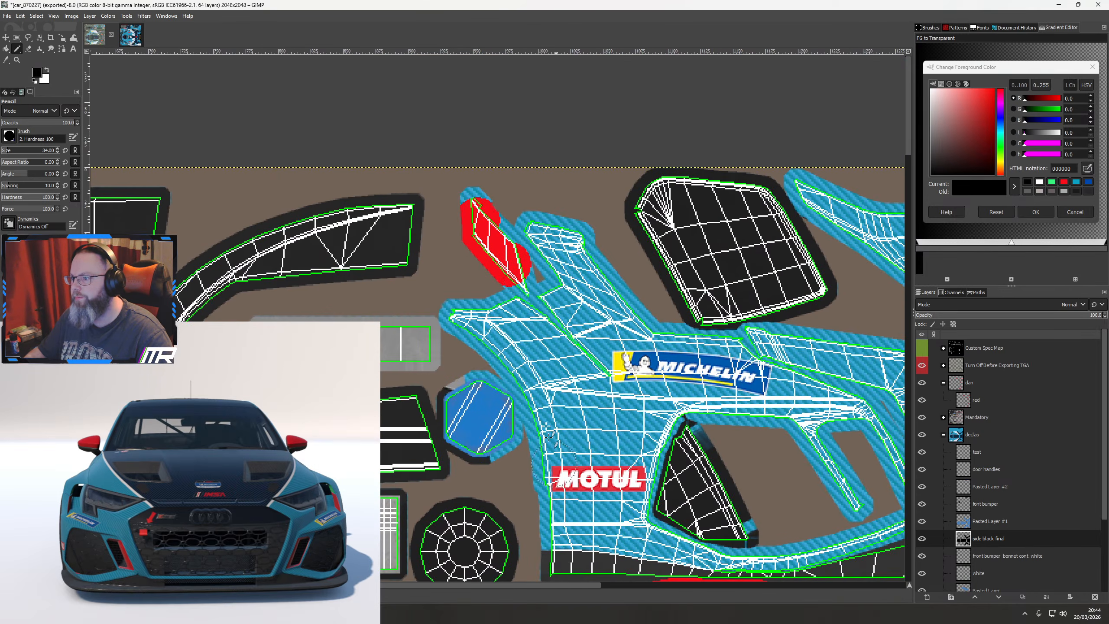
{"action": "scroll", "coordinate": [511, 245], "scroll_direction": "up", "scroll_amount": 2}
{"action": "mouse_move", "coordinate": [441, 187]}
{"action": "left_mouse_down"}
{"action": "mouse_move", "coordinate": [492, 222]}
{"action": "mouse_move", "coordinate": [520, 327]}
{"action": "mouse_move", "coordinate": [546, 312]}
{"action": "mouse_move", "coordinate": [531, 306]}
{"action": "left_mouse_up"}
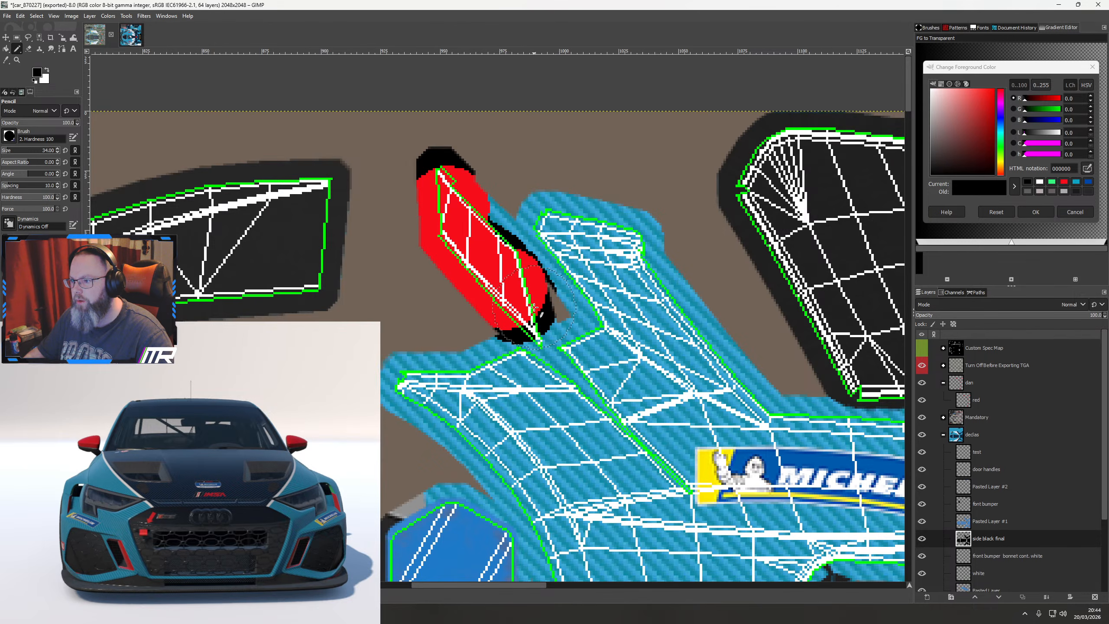
{"action": "left_click", "coordinate": [536, 308]}
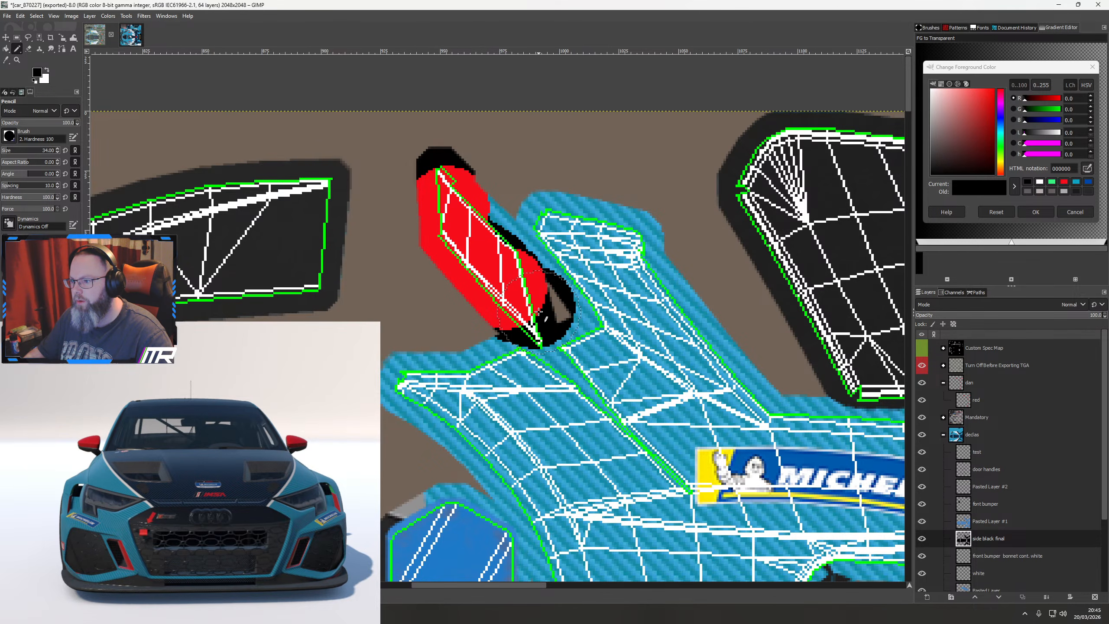
{"action": "left_click", "coordinate": [540, 311]}
Paint black below and at the top of the second red mirror piece
{"action": "scroll", "coordinate": [456, 306], "scroll_direction": "down", "scroll_amount": 2}
{"action": "left_click_drag", "start_coordinate": [860, 326], "coordinate": [489, 351]}
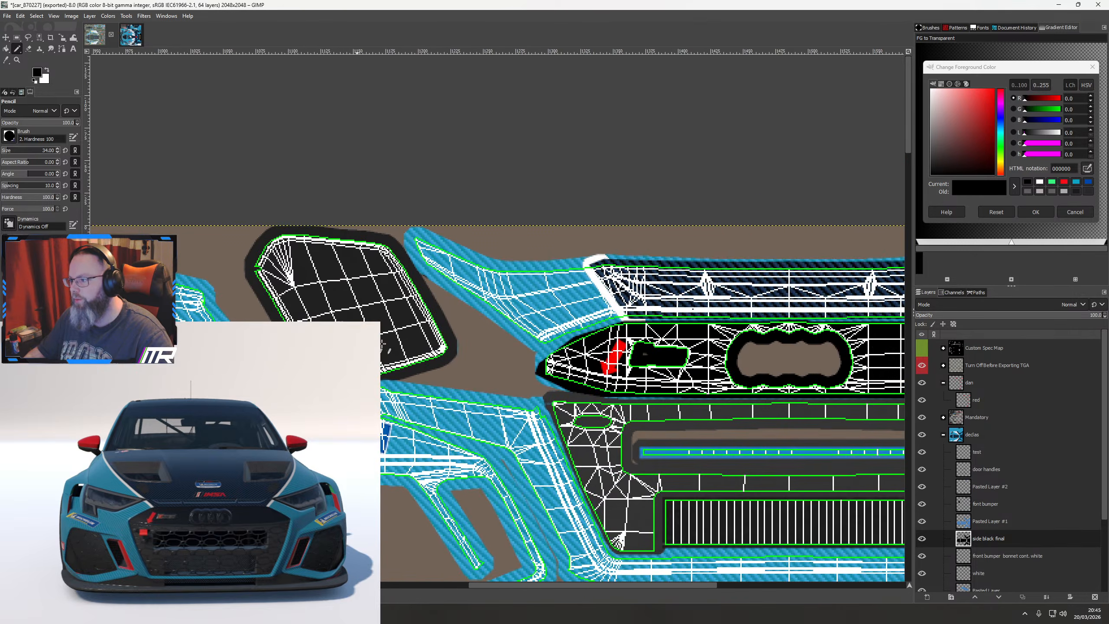
{"action": "left_click_drag", "start_coordinate": [856, 349], "coordinate": [387, 369]}
{"action": "left_click_drag", "start_coordinate": [853, 369], "coordinate": [495, 380]}
{"action": "scroll", "coordinate": [496, 379], "scroll_direction": "up", "scroll_amount": 3}
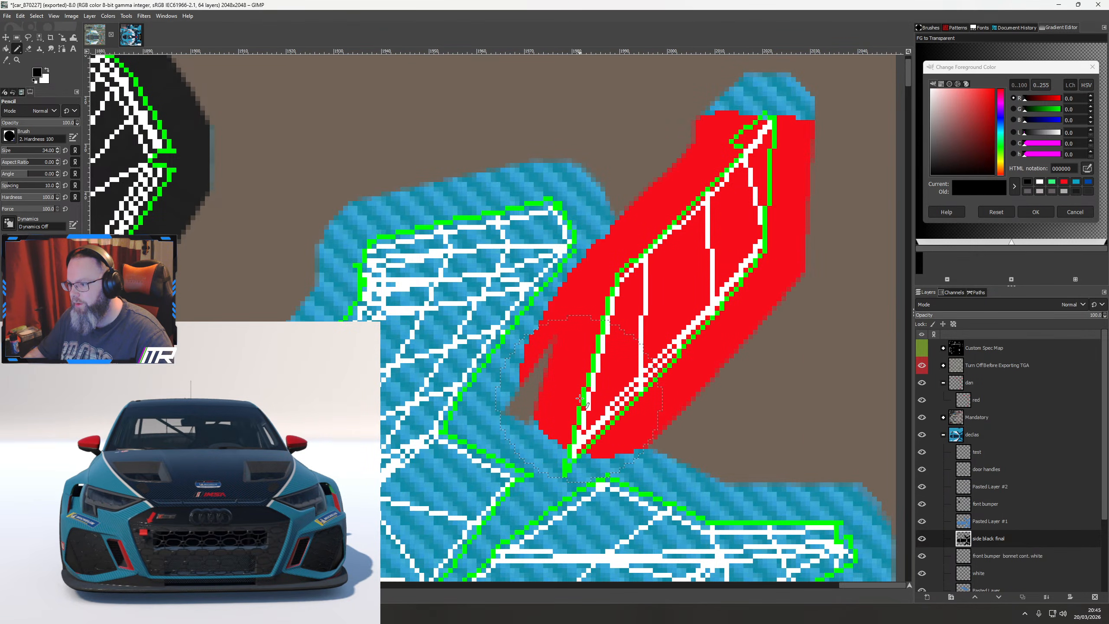
{"action": "left_click", "coordinate": [572, 399]}
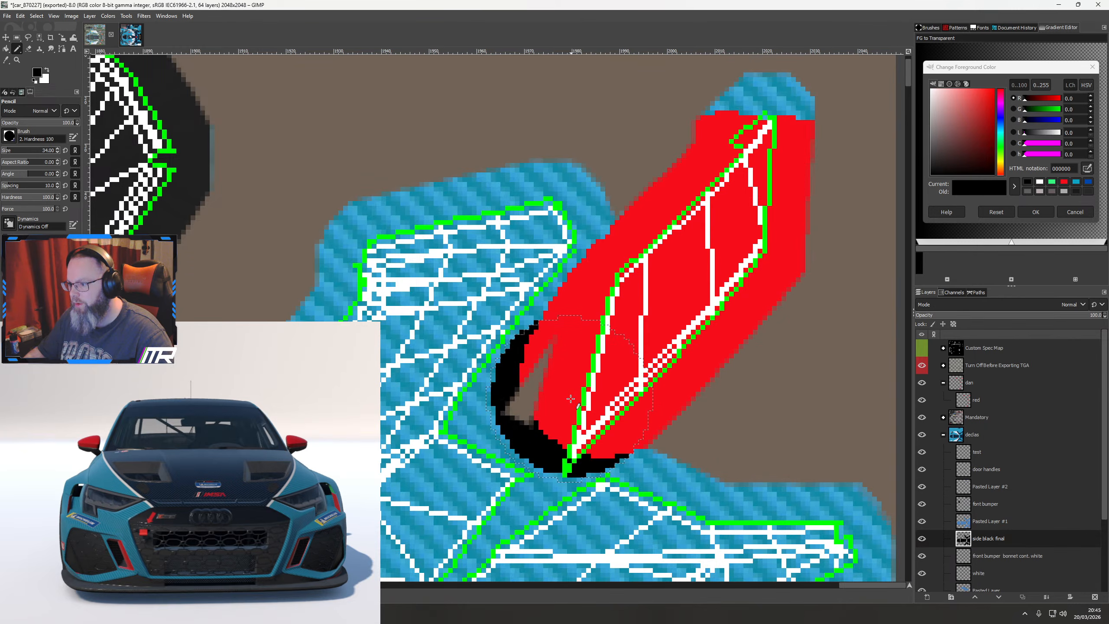
{"action": "left_click", "coordinate": [568, 403]}
{"action": "left_click", "coordinate": [760, 164]}
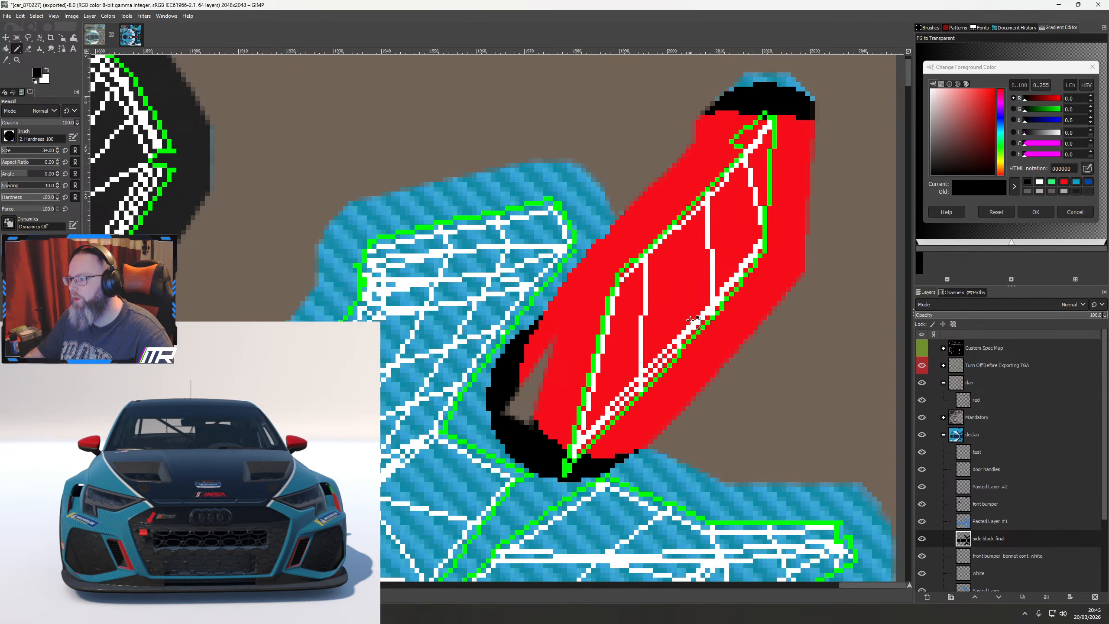
Blacken the blue outline around the green chevron piece
{"action": "scroll", "coordinate": [694, 322], "scroll_direction": "down", "scroll_amount": 6}
{"action": "mouse_move", "coordinate": [474, 429]}
{"action": "left_mouse_down"}
{"action": "mouse_move", "coordinate": [747, 233]}
{"action": "mouse_move", "coordinate": [1051, 135]}
{"action": "left_mouse_up"}
{"action": "left_click_drag", "start_coordinate": [357, 500], "coordinate": [549, 116]}
{"action": "left_click_drag", "start_coordinate": [509, 423], "coordinate": [514, 89]}
{"action": "left_click_drag", "start_coordinate": [539, 539], "coordinate": [511, 279]}
{"action": "scroll", "coordinate": [510, 280], "scroll_direction": "up", "scroll_amount": 4}
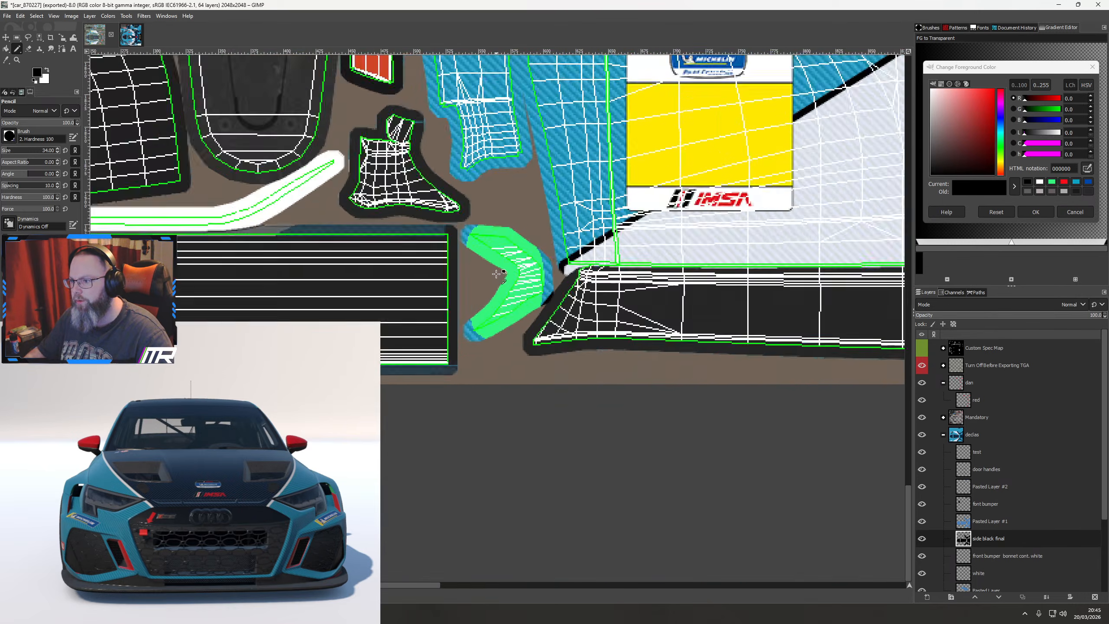
{"action": "mouse_move", "coordinate": [473, 217]}
{"action": "left_mouse_down"}
{"action": "mouse_move", "coordinate": [560, 262]}
{"action": "mouse_move", "coordinate": [556, 307]}
{"action": "mouse_move", "coordinate": [460, 376]}
{"action": "left_mouse_up"}
Delete the temporary 'test' marker layer
{"action": "right_click", "coordinate": [981, 454]}
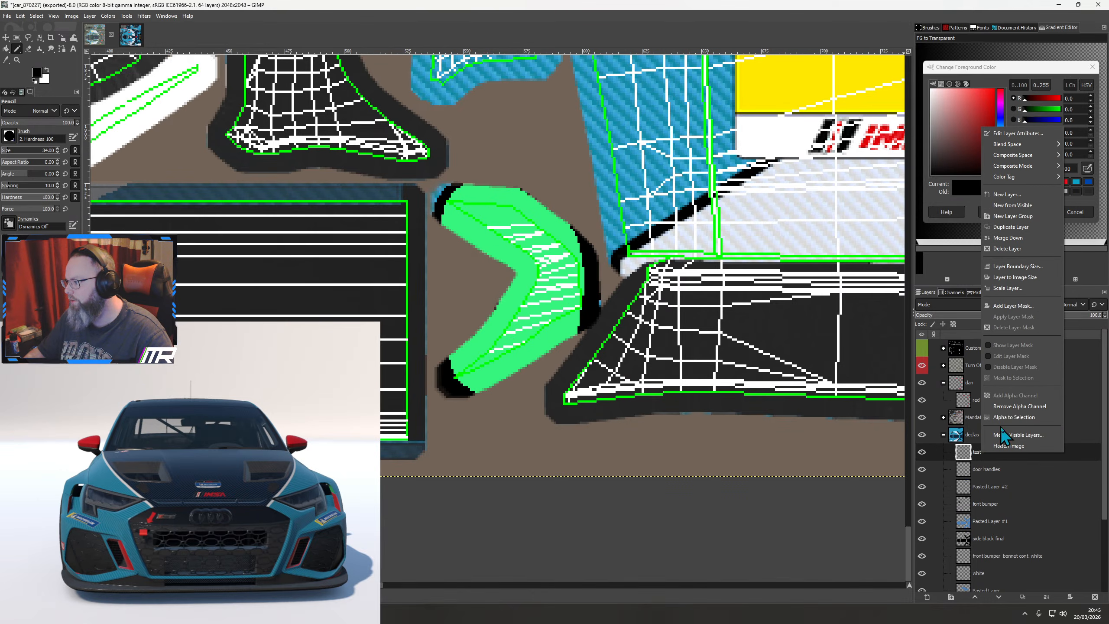
{"action": "left_click", "coordinate": [1007, 248]}
{"action": "scroll", "coordinate": [853, 383], "scroll_direction": "down", "scroll_amount": 5}
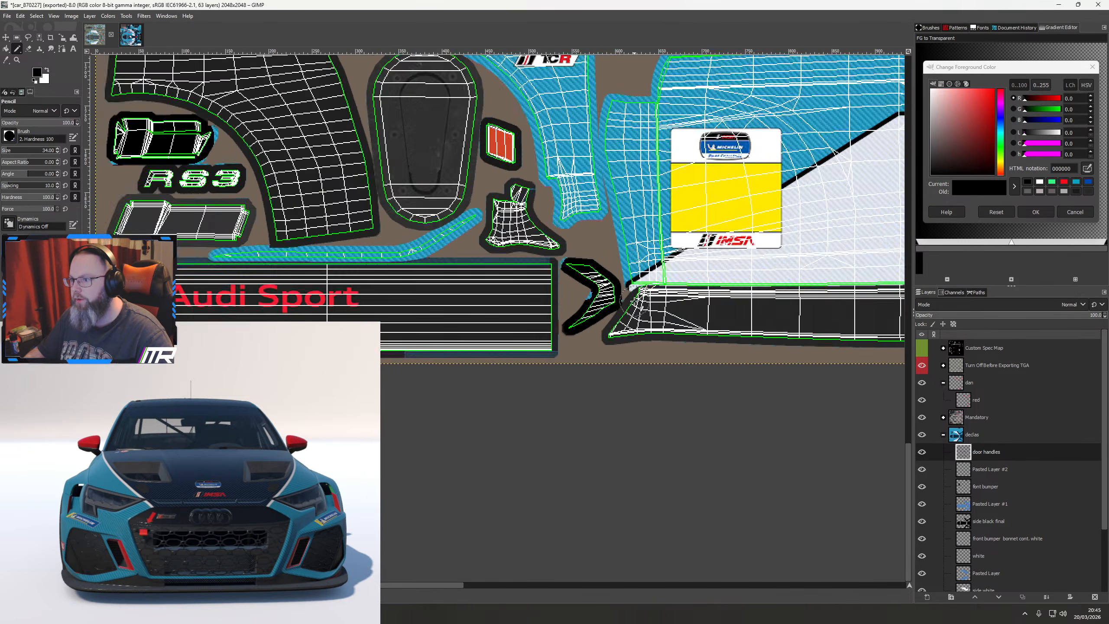
{"action": "scroll", "coordinate": [852, 383], "scroll_direction": "up", "scroll_amount": 2}
Paint the small blue trim strip black, checking it with the wireframe hidden
{"action": "left_click", "coordinate": [922, 366]}
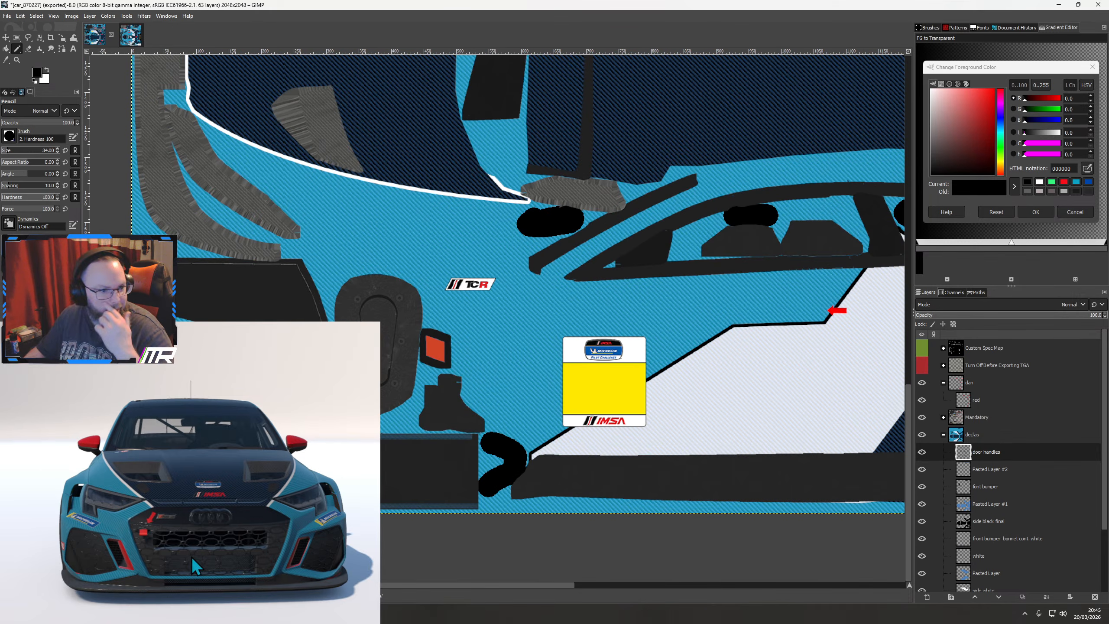
{"action": "left_click_drag", "start_coordinate": [191, 557], "coordinate": [222, 573]}
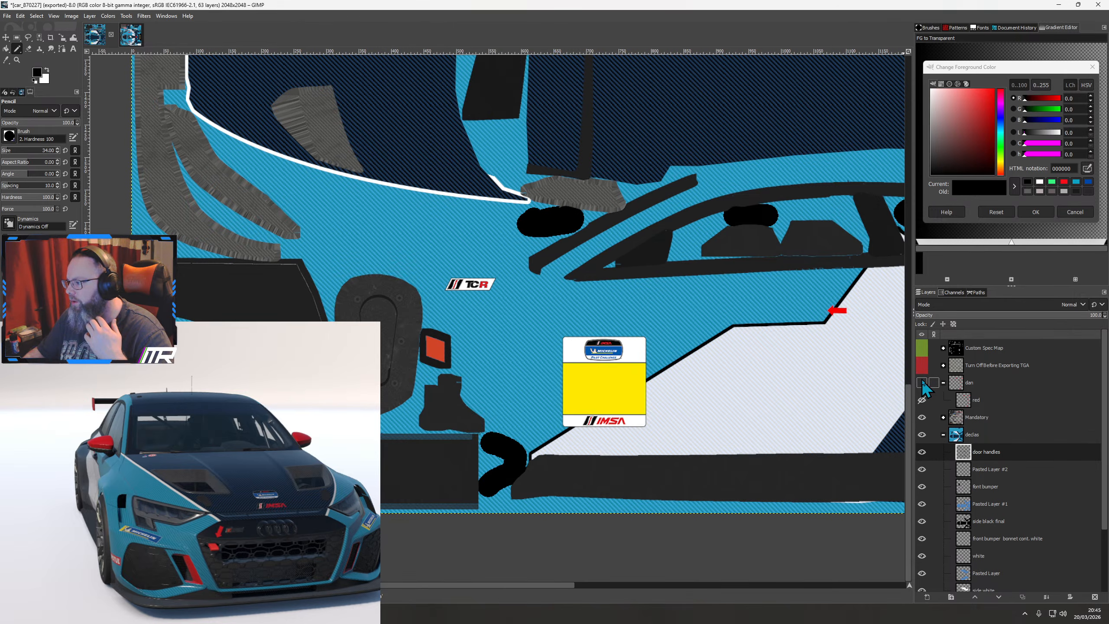
{"action": "left_click", "coordinate": [921, 365]}
{"action": "left_click_drag", "start_coordinate": [406, 412], "coordinate": [407, 413]}
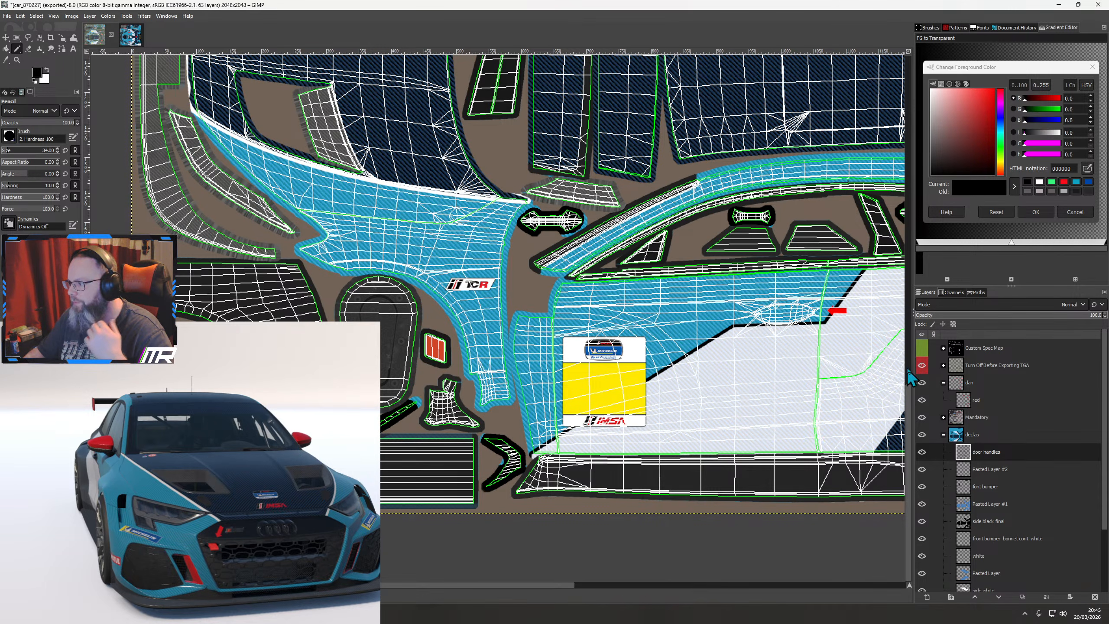
{"action": "left_click", "coordinate": [922, 365]}
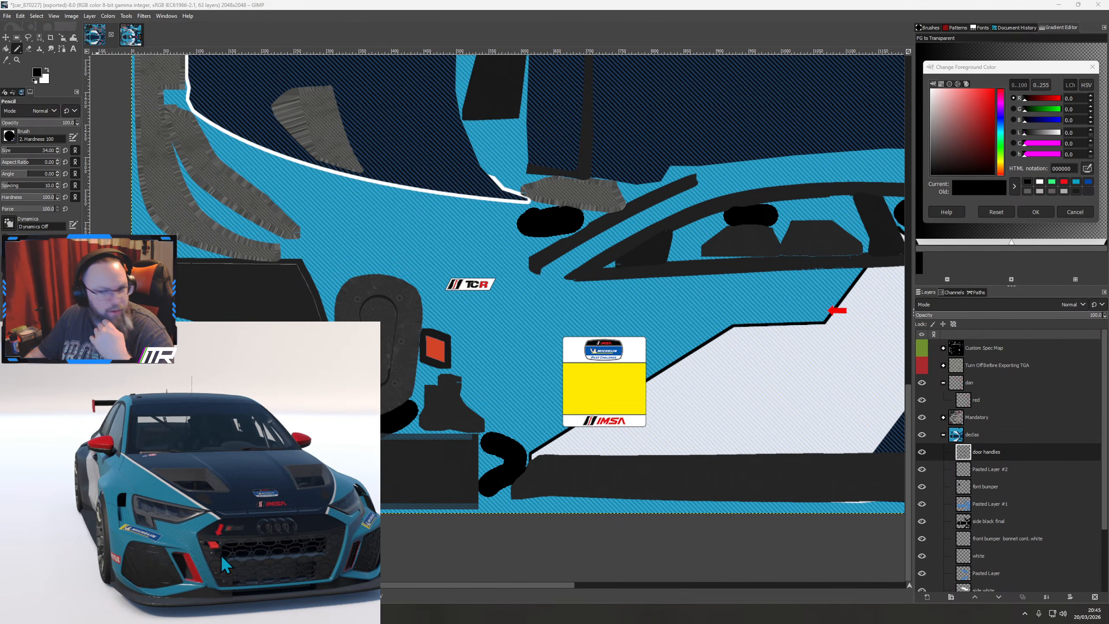
{"action": "left_click", "coordinate": [921, 365]}
Blacken the blue strip near the top of the texture, then re-enable the wireframe
{"action": "scroll", "coordinate": [368, 268], "scroll_direction": "down", "scroll_amount": 2}
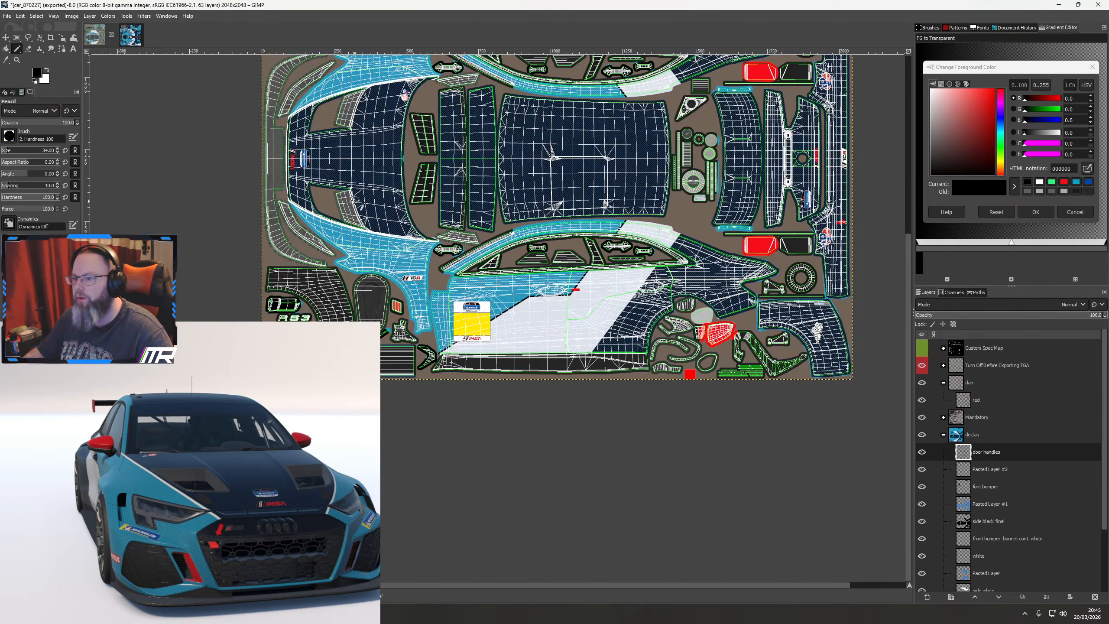
{"action": "left_click_drag", "start_coordinate": [367, 268], "coordinate": [326, 566]}
{"action": "scroll", "coordinate": [286, 271], "scroll_direction": "up", "scroll_amount": 3}
{"action": "mouse_move", "coordinate": [214, 270]}
{"action": "left_mouse_down"}
{"action": "mouse_move", "coordinate": [396, 276]}
{"action": "mouse_move", "coordinate": [460, 310]}
{"action": "left_mouse_up"}
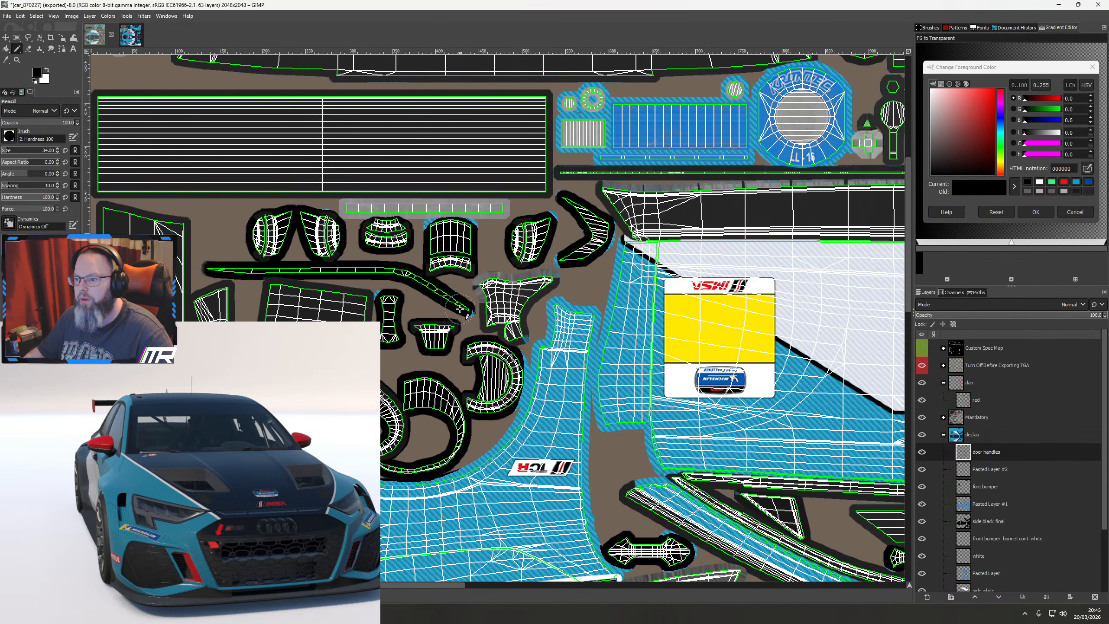
{"action": "left_click", "coordinate": [922, 365]}
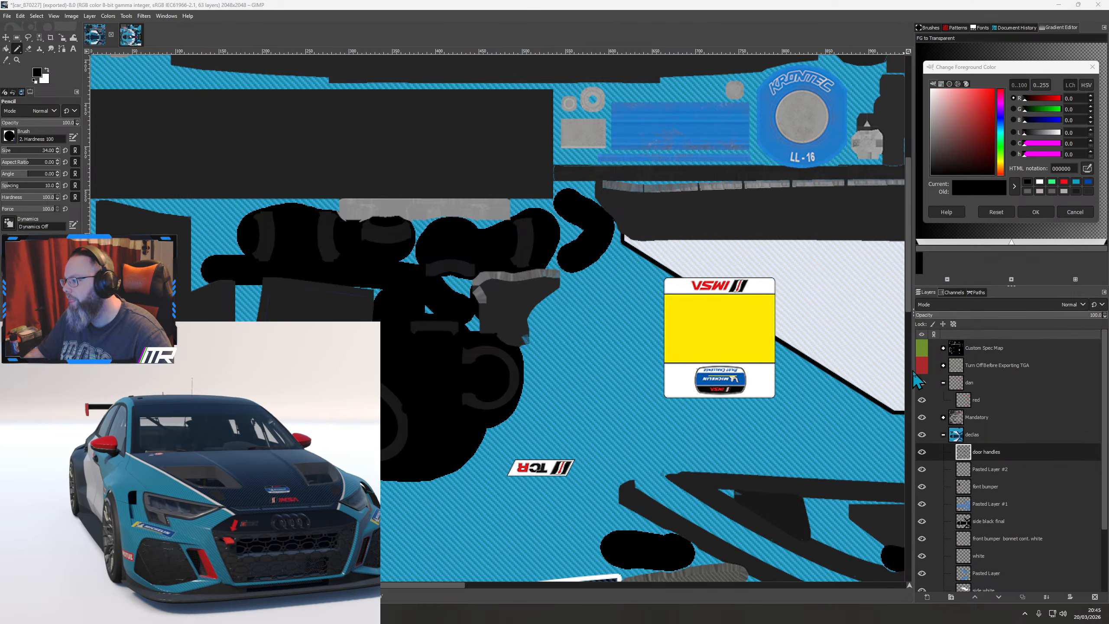
{"action": "left_click", "coordinate": [933, 365]}
{"action": "left_click", "coordinate": [922, 366]}
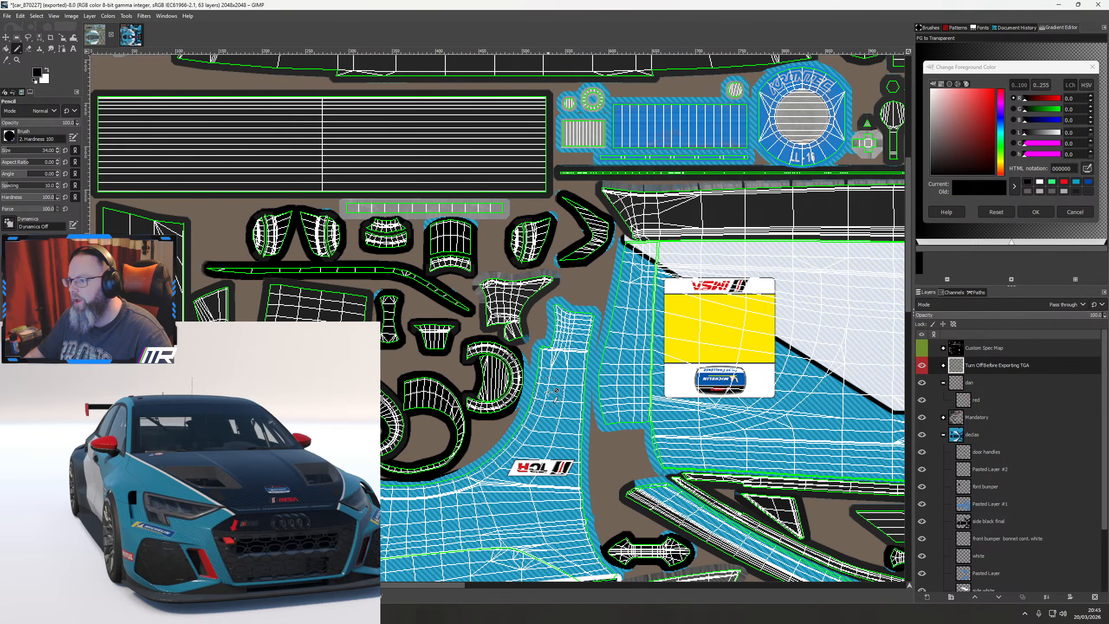
{"action": "scroll", "coordinate": [556, 390], "scroll_direction": "down", "scroll_amount": 1}
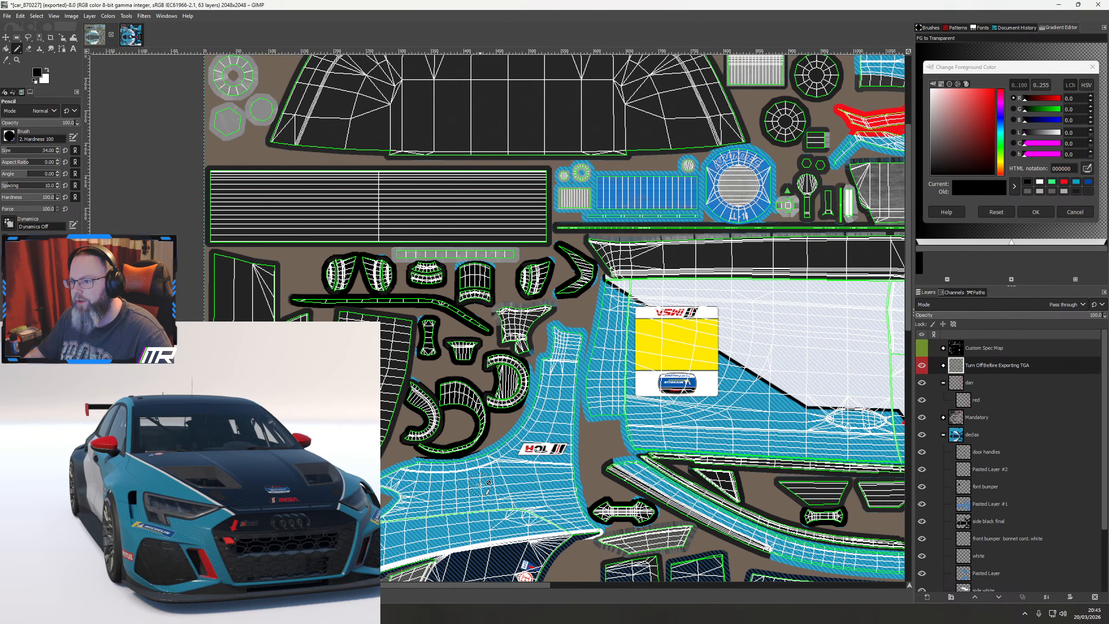
{"action": "left_click_drag", "start_coordinate": [480, 483], "coordinate": [248, 516]}
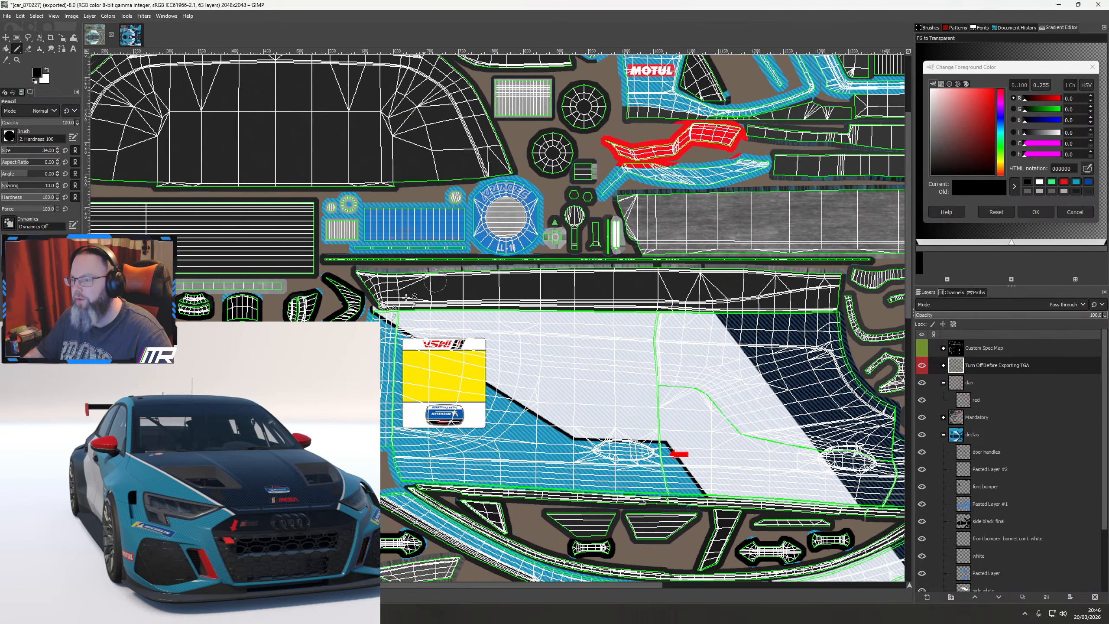
Bring the lower mirrored texture parts into view and select the door handles layer
{"action": "left_click_drag", "start_coordinate": [210, 471], "coordinate": [382, 212]}
{"action": "left_click_drag", "start_coordinate": [461, 348], "coordinate": [551, 32]}
{"action": "left_click_drag", "start_coordinate": [446, 424], "coordinate": [372, 328]}
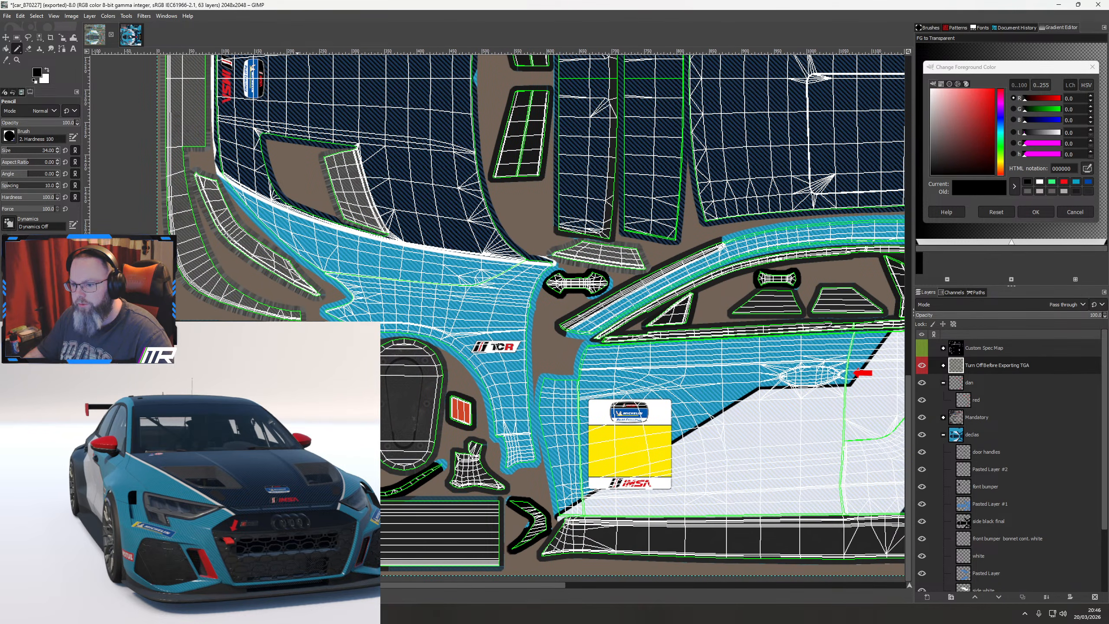
{"action": "scroll", "coordinate": [296, 495], "scroll_direction": "up", "scroll_amount": 2}
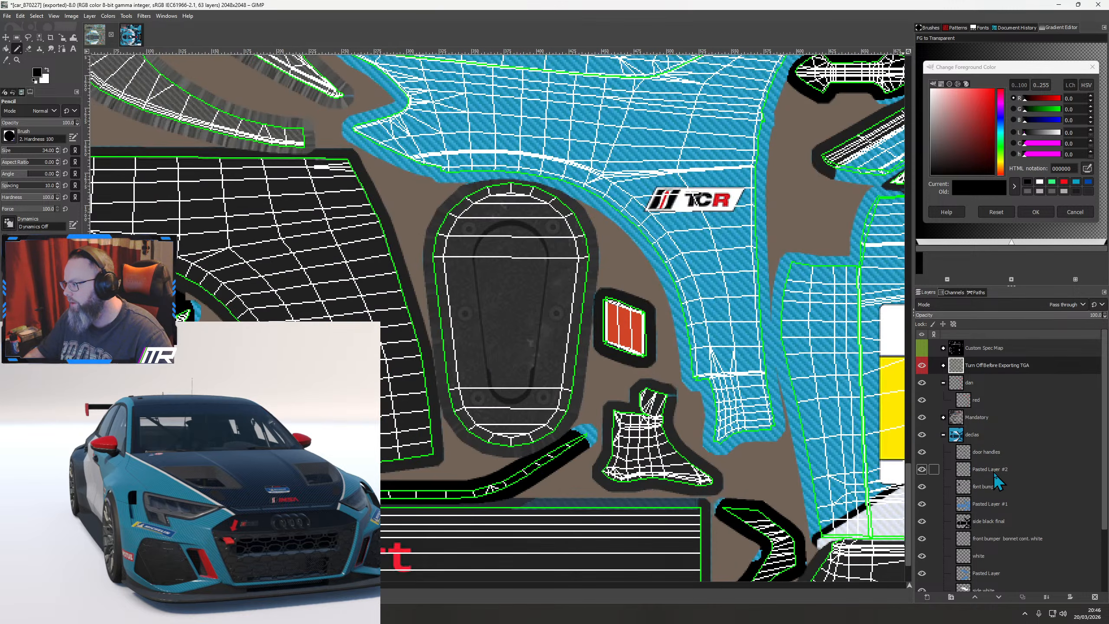
{"action": "left_click", "coordinate": [993, 453]}
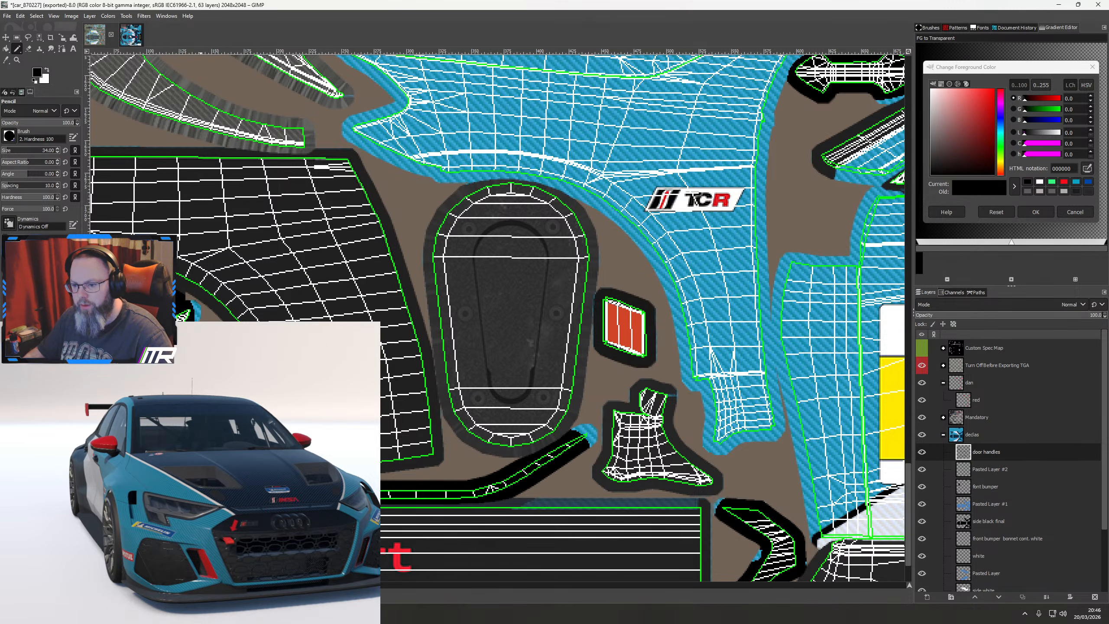
Zoom in and paint over the blue door-handle bar with the black Pencil
{"action": "scroll", "coordinate": [395, 463], "scroll_direction": "down", "scroll_amount": 10}
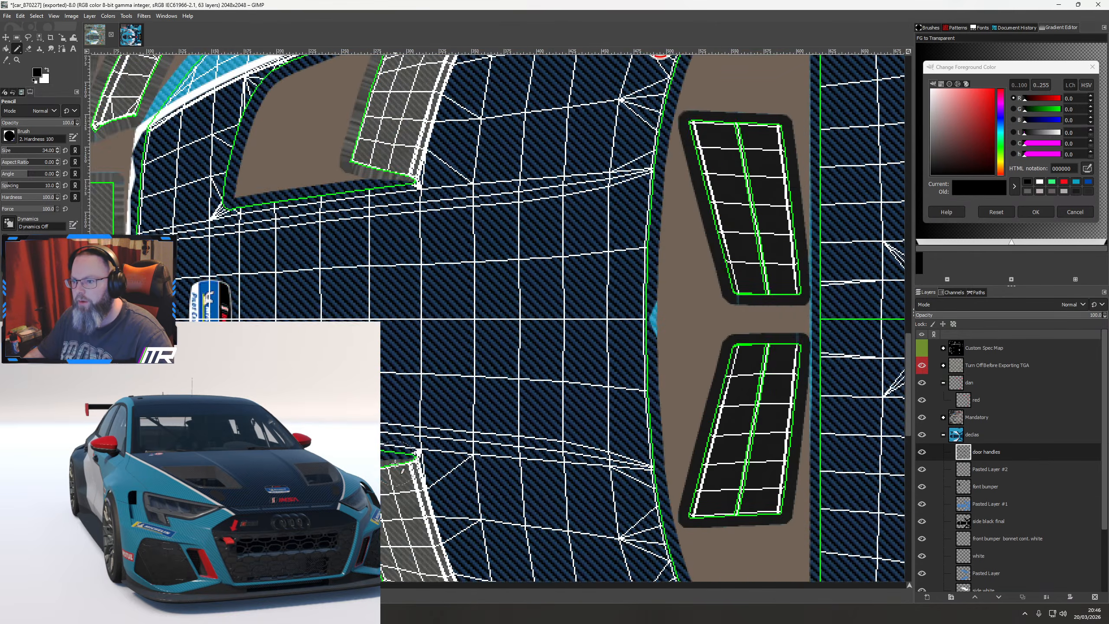
{"action": "scroll", "coordinate": [395, 463], "scroll_direction": "up", "scroll_amount": 5}
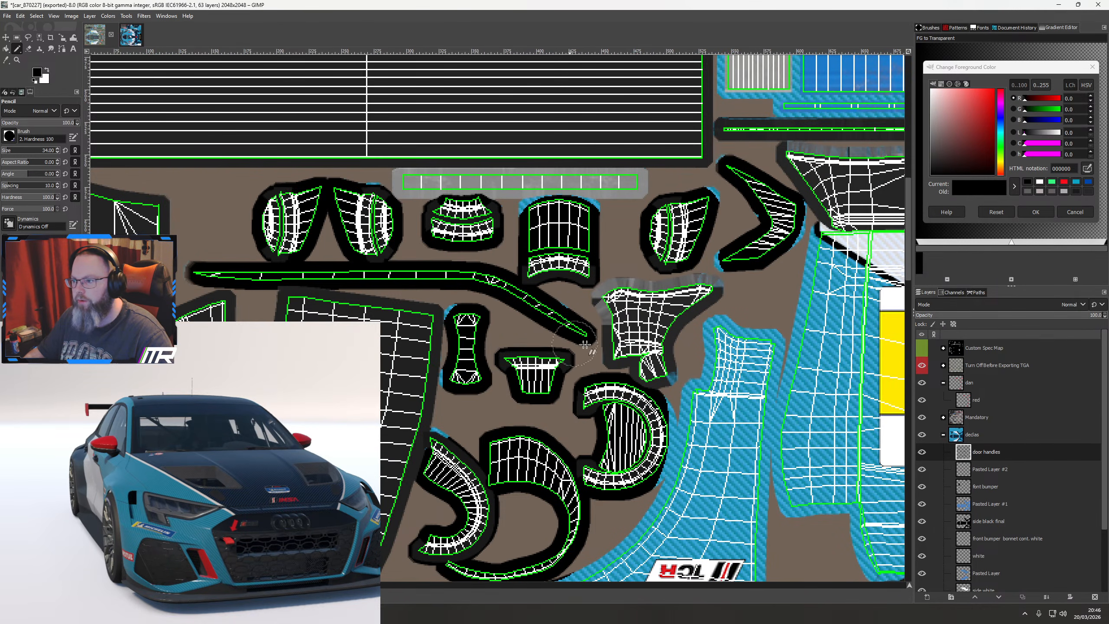
{"action": "scroll", "coordinate": [593, 339], "scroll_direction": "down", "scroll_amount": 2}
{"action": "left_click_drag", "start_coordinate": [685, 365], "coordinate": [449, 393]}
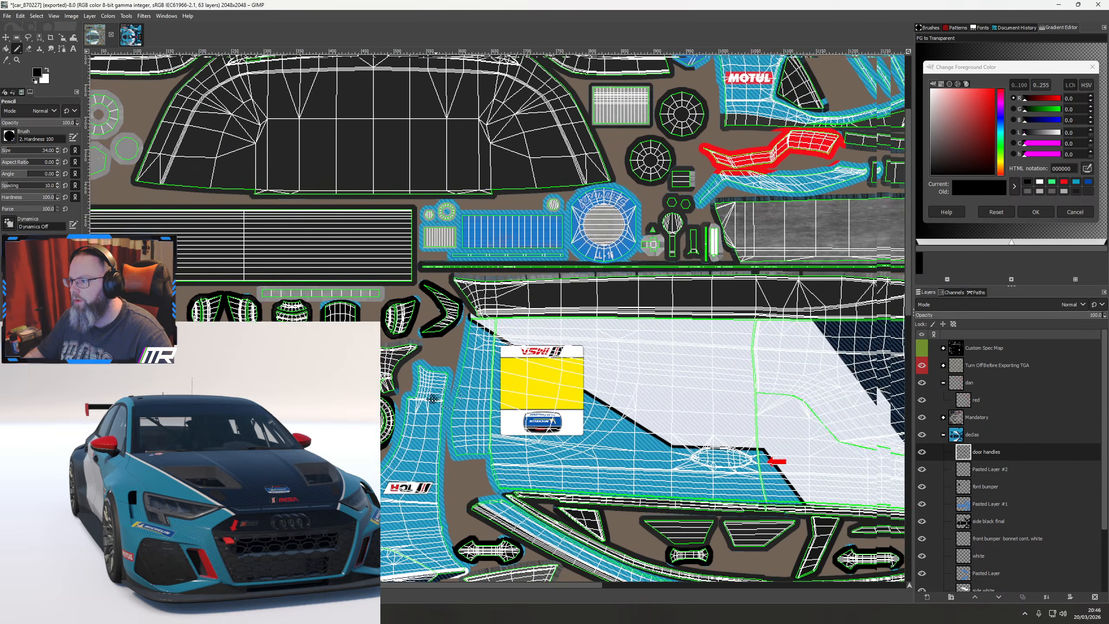
{"action": "left_click_drag", "start_coordinate": [863, 434], "coordinate": [279, 313]}
{"action": "scroll", "coordinate": [641, 458], "scroll_direction": "down", "scroll_amount": 1}
{"action": "scroll", "coordinate": [414, 367], "scroll_direction": "up", "scroll_amount": 3}
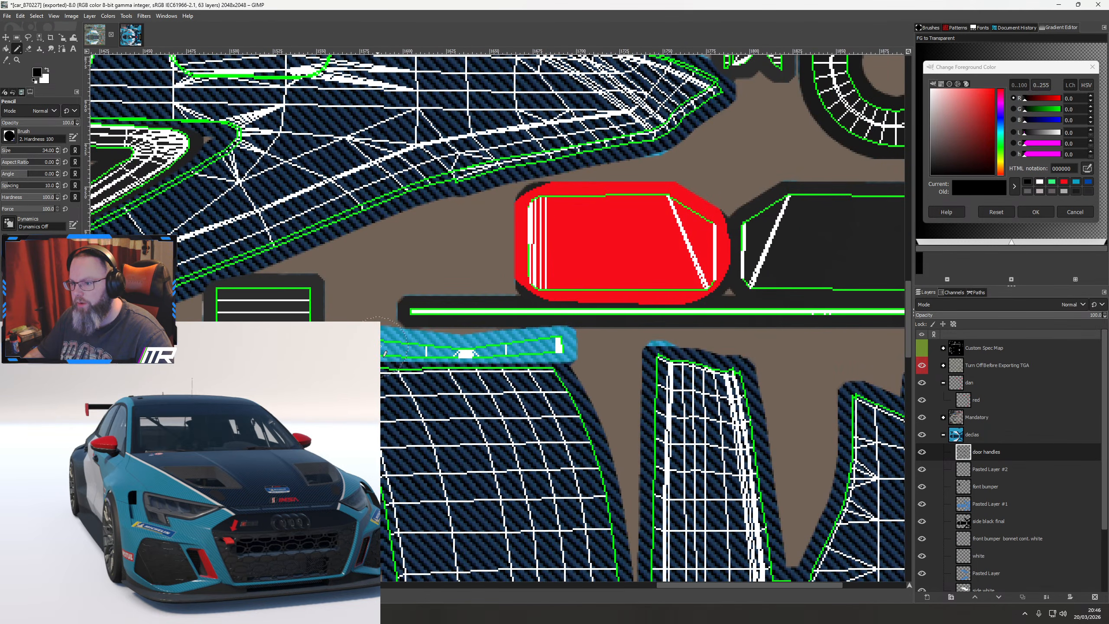
{"action": "left_click_drag", "start_coordinate": [384, 352], "coordinate": [568, 348]}
{"action": "scroll", "coordinate": [478, 397], "scroll_direction": "down", "scroll_amount": 5}
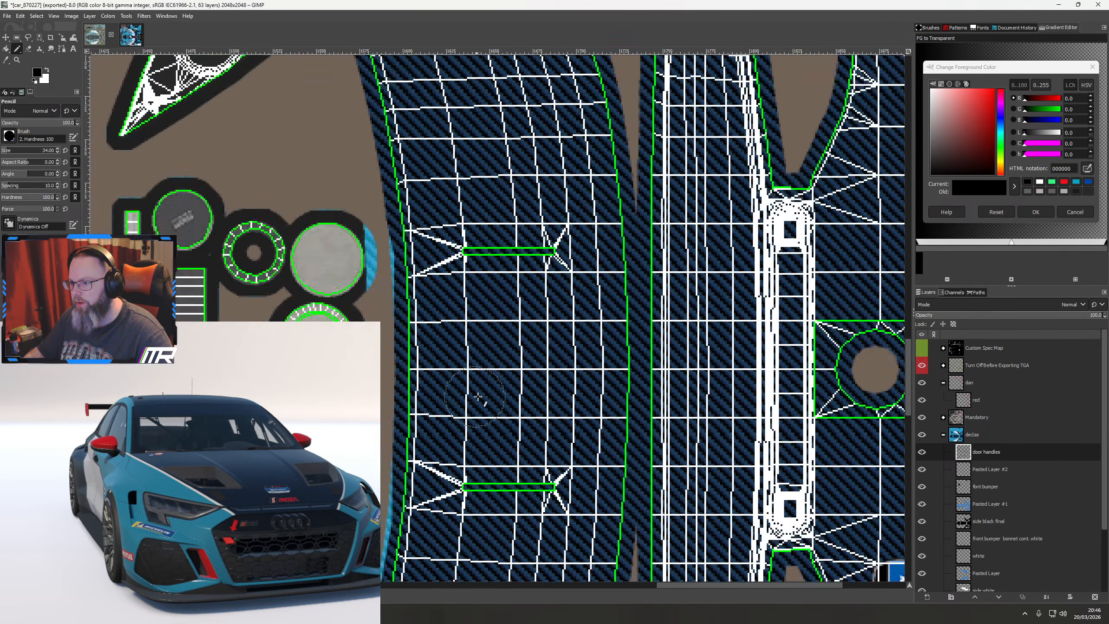
{"action": "scroll", "coordinate": [480, 406], "scroll_direction": "down", "scroll_amount": 5}
{"action": "mouse_move", "coordinate": [370, 283]}
{"action": "left_mouse_down"}
{"action": "mouse_move", "coordinate": [433, 264]}
{"action": "mouse_move", "coordinate": [554, 262]}
{"action": "mouse_move", "coordinate": [537, 263]}
{"action": "left_mouse_up"}
Hide the wireframe template, check the car preview from the rear, then show it again
{"action": "left_click", "coordinate": [922, 366]}
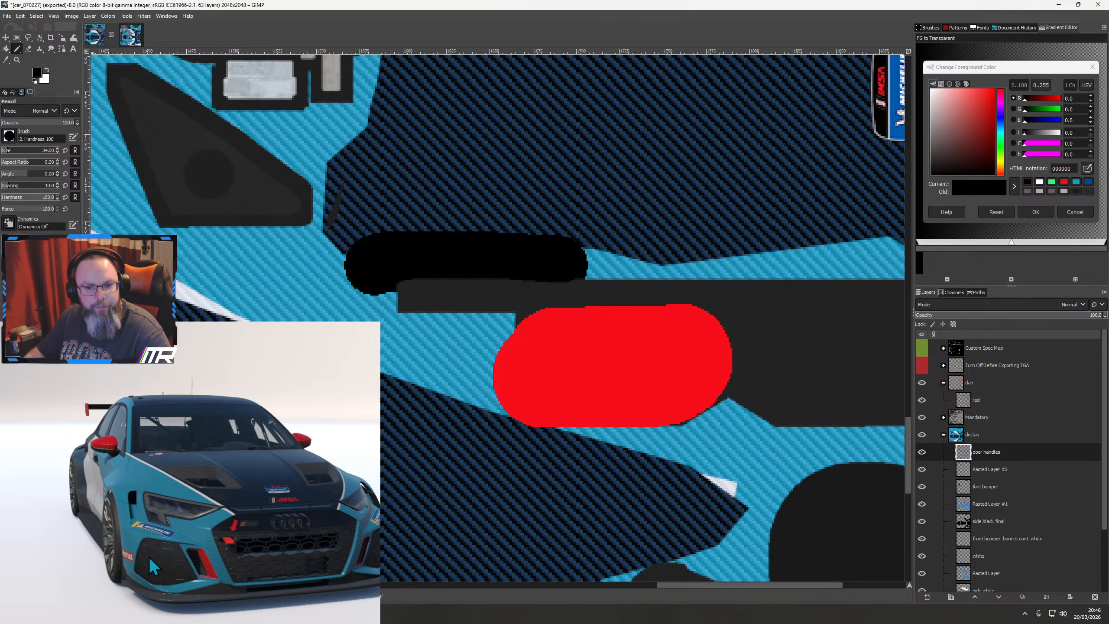
{"action": "left_click_drag", "start_coordinate": [149, 557], "coordinate": [190, 560]}
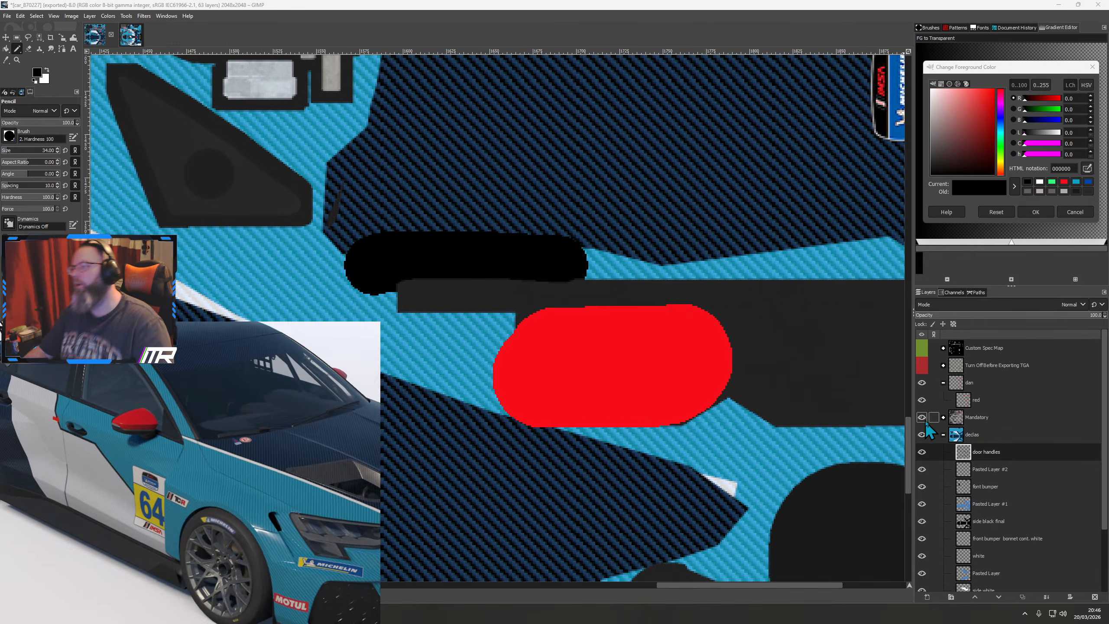
{"action": "left_click", "coordinate": [922, 365]}
Undo the black bumper-strip paint and the white stroke on the upper-left strip
{"action": "scroll", "coordinate": [519, 352], "scroll_direction": "down", "scroll_amount": 5}
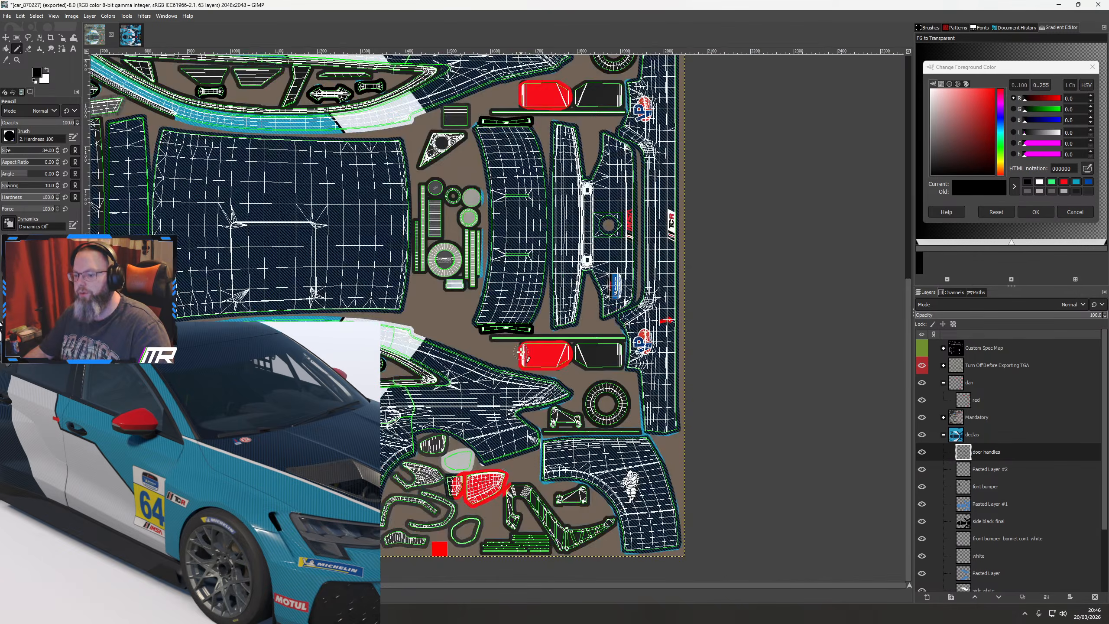
{"action": "key", "text": "ctrl+z"}
{"action": "key", "text": "ctrl+z"}
{"action": "key", "text": "ctrl+z"}
{"action": "left_click_drag", "start_coordinate": [330, 360], "coordinate": [516, 442]}
{"action": "key", "text": "ctrl+z"}
{"action": "key", "text": "ctrl+z"}
{"action": "key", "text": "ctrl+z"}
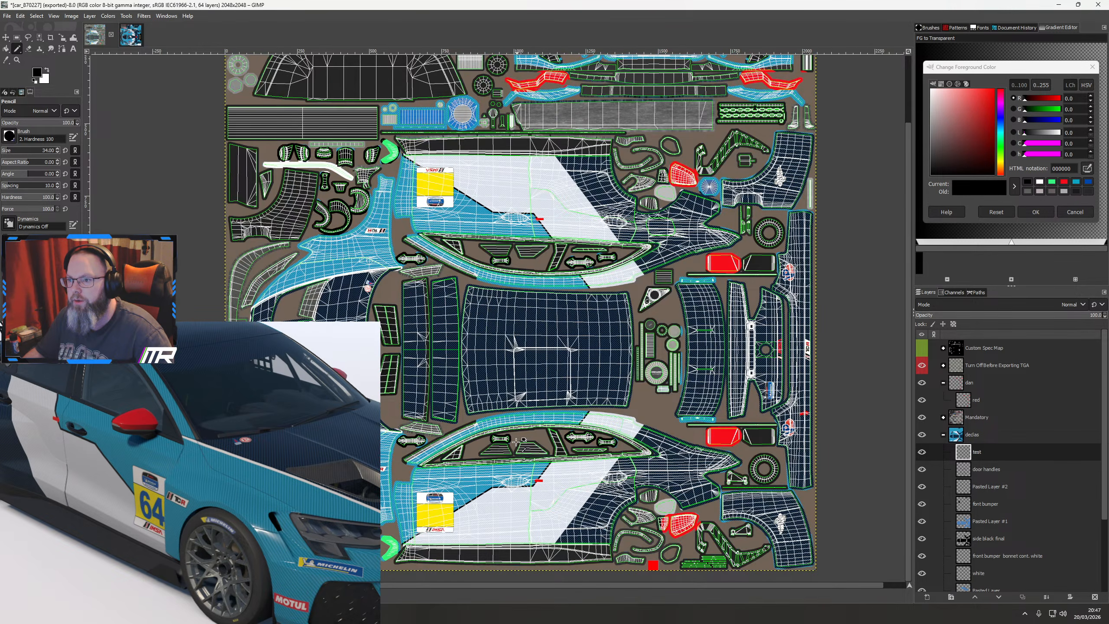
{"action": "key", "text": "ctrl+z"}
{"action": "key", "text": "ctrl+z"}
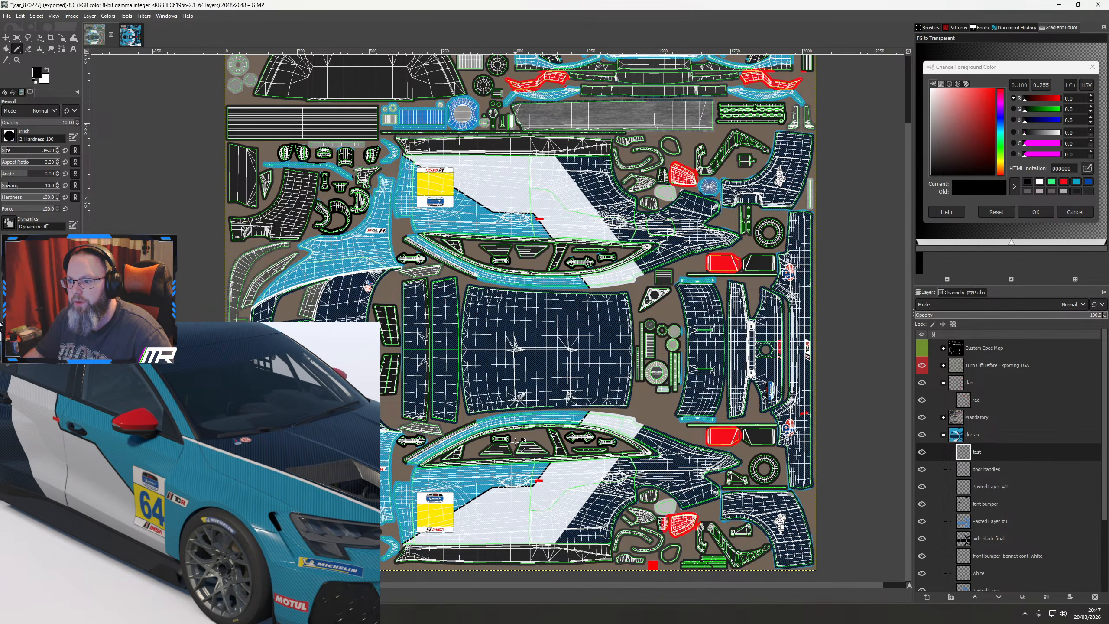
{"action": "key", "text": "ctrl+z"}
{"action": "key", "text": "ctrl+z"}
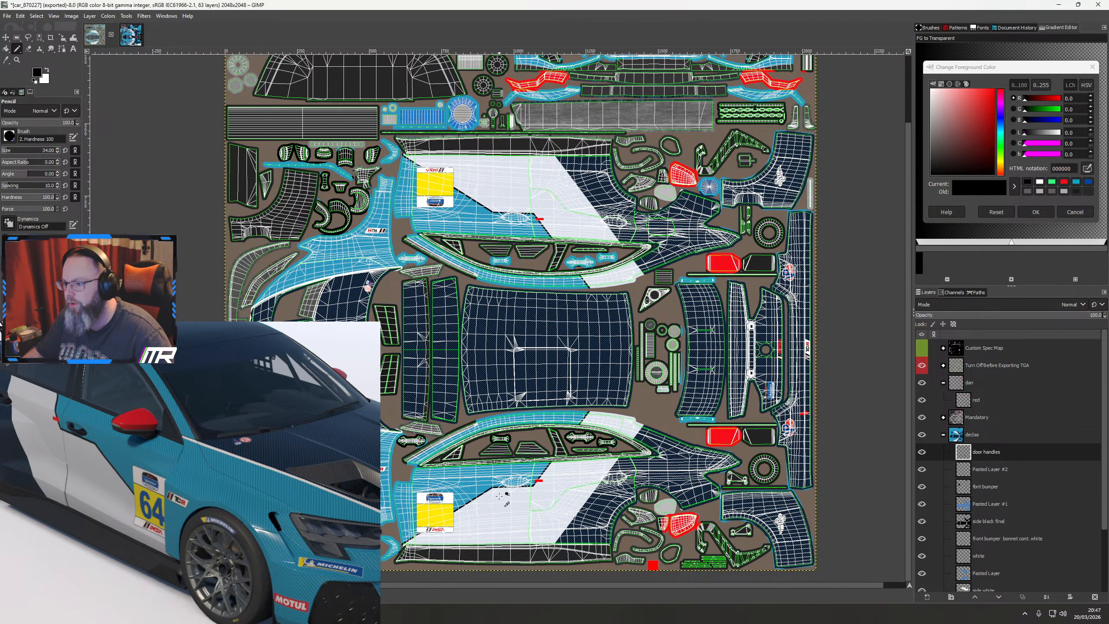
Paint the blue outlines around the door-handle shapes black
{"action": "scroll", "coordinate": [593, 262], "scroll_direction": "up", "scroll_amount": 2}
{"action": "mouse_move", "coordinate": [676, 222]}
{"action": "left_mouse_down"}
{"action": "mouse_move", "coordinate": [509, 250]}
{"action": "mouse_move", "coordinate": [565, 232]}
{"action": "mouse_move", "coordinate": [599, 248]}
{"action": "mouse_move", "coordinate": [573, 259]}
{"action": "mouse_move", "coordinate": [493, 259]}
{"action": "left_mouse_up"}
{"action": "left_click_drag", "start_coordinate": [524, 260], "coordinate": [852, 278]}
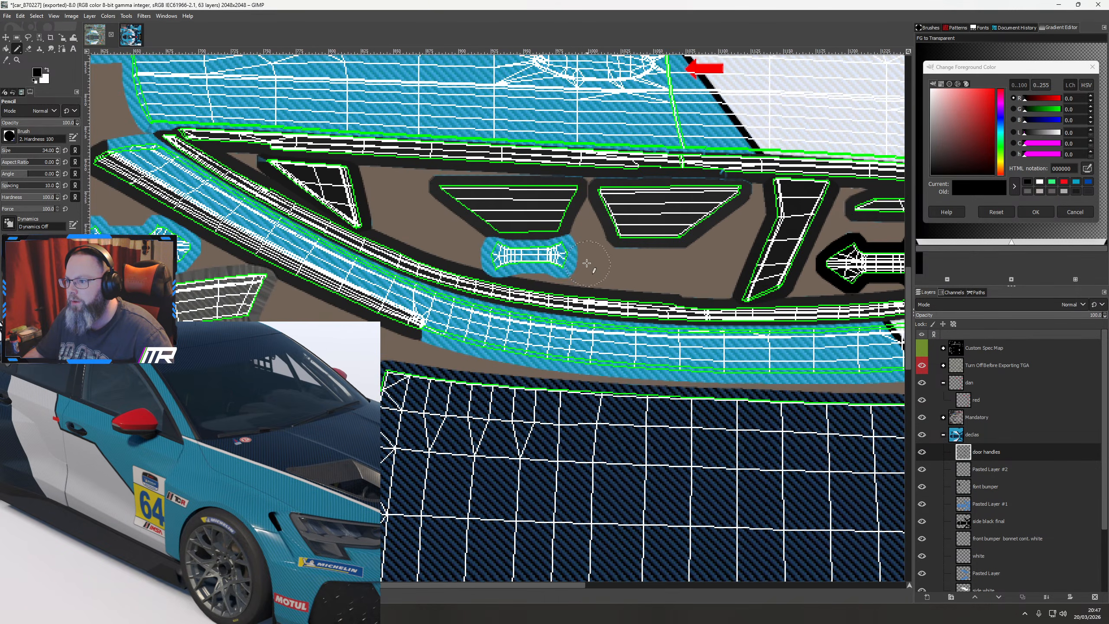
{"action": "mouse_move", "coordinate": [568, 258]}
{"action": "left_mouse_down"}
{"action": "mouse_move", "coordinate": [510, 257]}
{"action": "mouse_move", "coordinate": [782, 288]}
{"action": "left_mouse_up"}
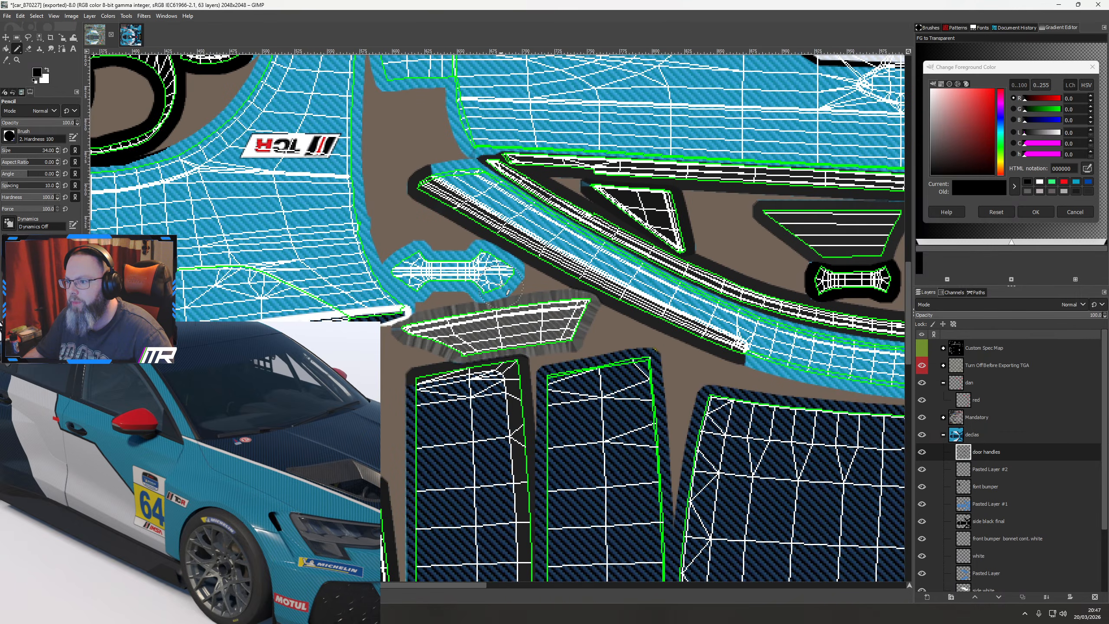
{"action": "mouse_move", "coordinate": [510, 269]}
{"action": "left_mouse_down"}
{"action": "mouse_move", "coordinate": [415, 269]}
{"action": "mouse_move", "coordinate": [450, 299]}
{"action": "mouse_move", "coordinate": [489, 297]}
{"action": "left_mouse_up"}
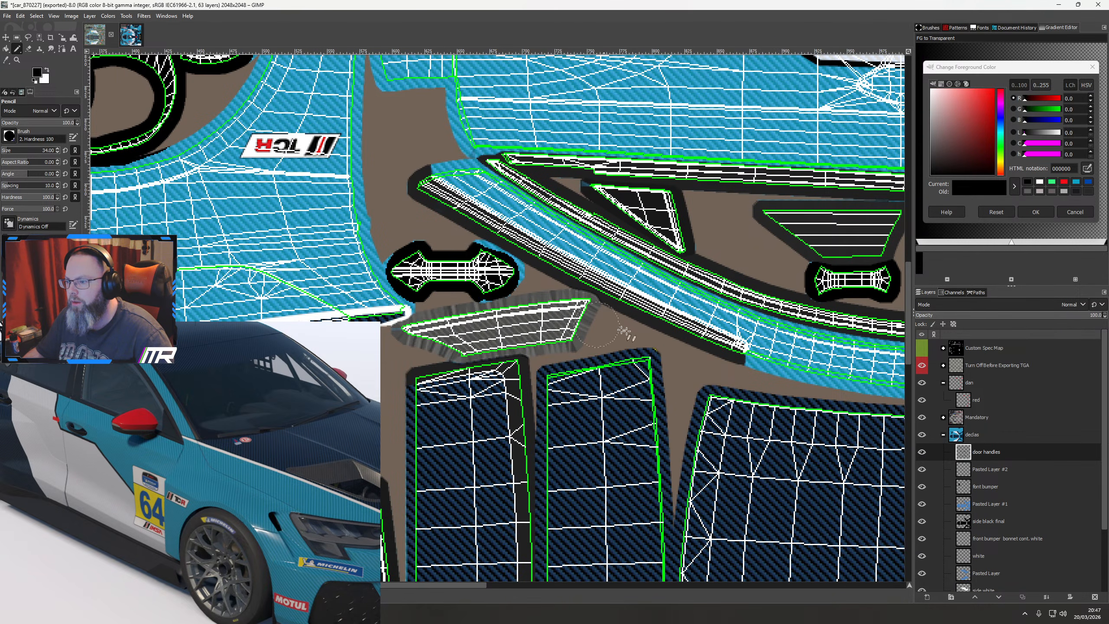
Hide the UV wireframe, check the front of the car preview, then show it again
{"action": "left_click", "coordinate": [923, 365]}
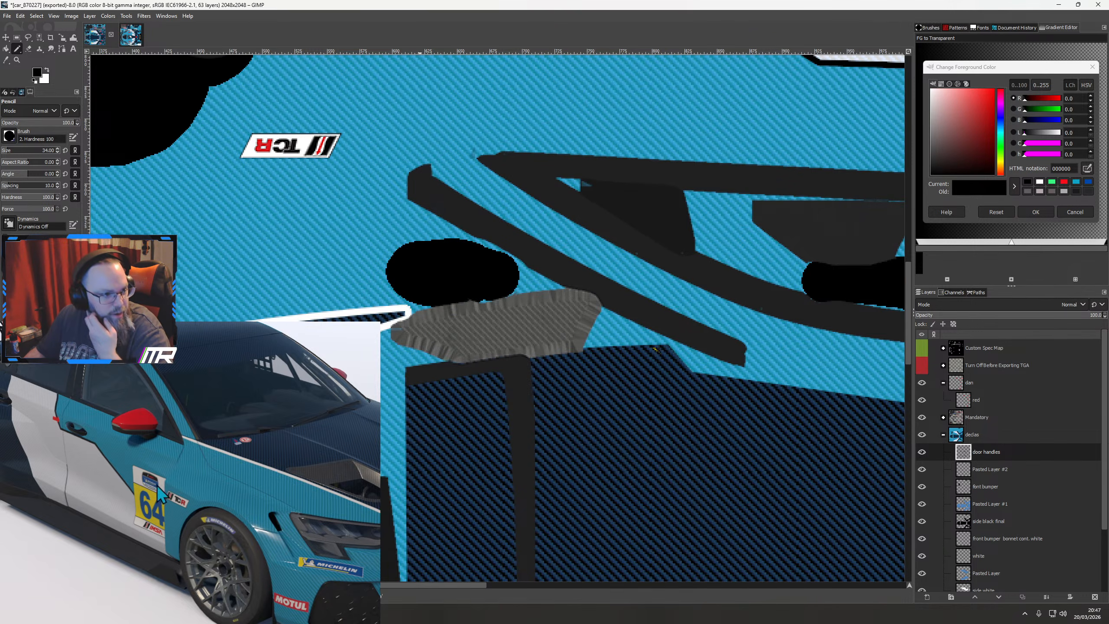
{"action": "left_click_drag", "start_coordinate": [157, 485], "coordinate": [229, 539]}
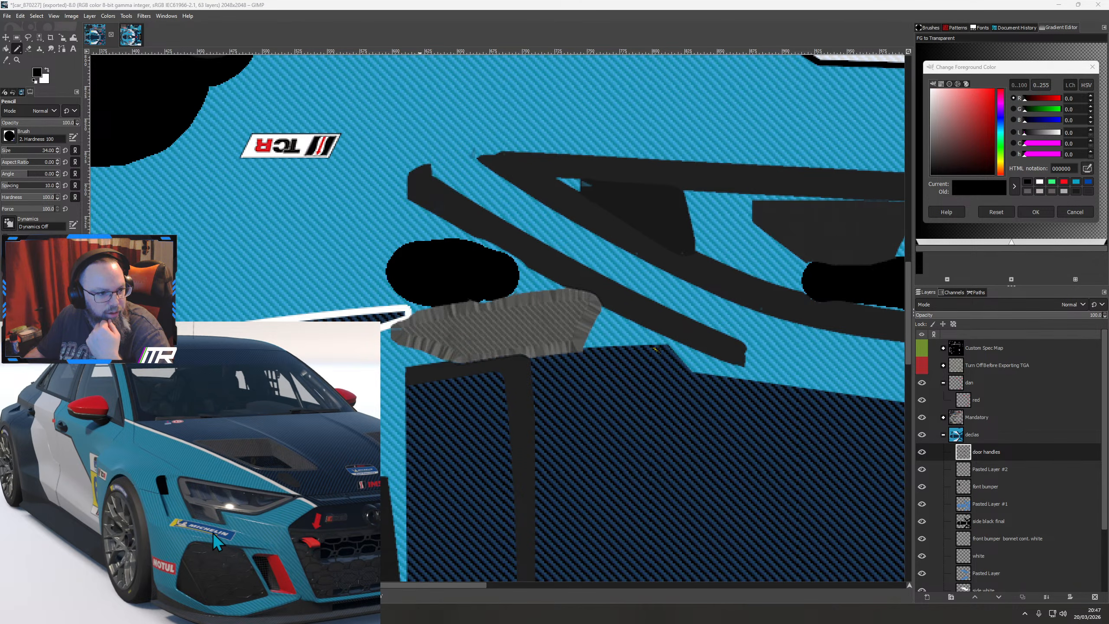
{"action": "scroll", "coordinate": [215, 549], "scroll_direction": "down", "scroll_amount": 2}
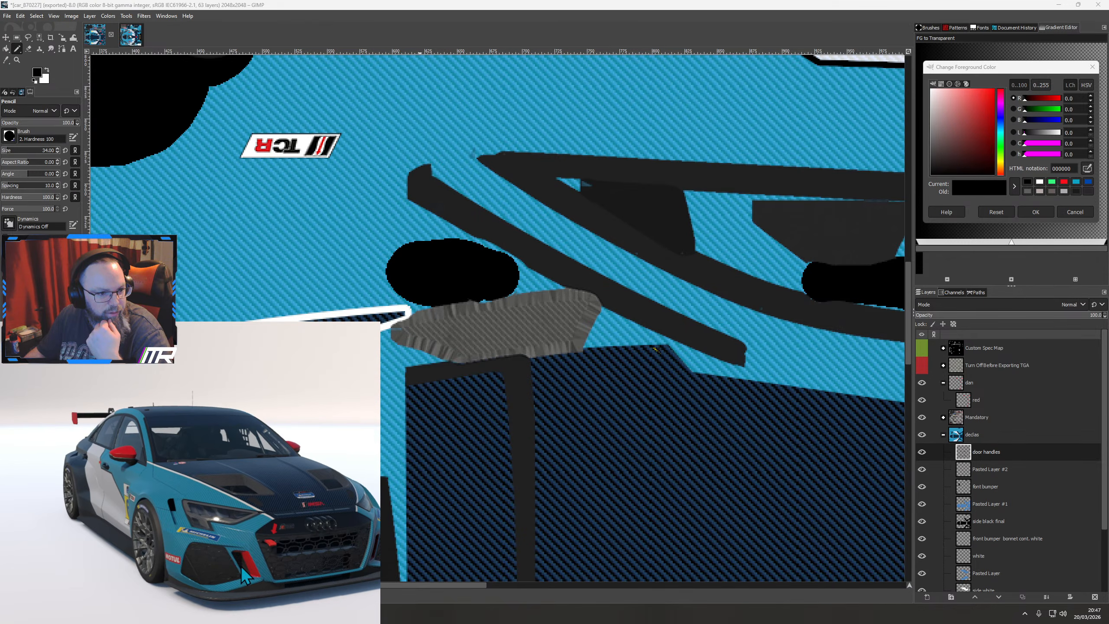
{"action": "left_click_drag", "start_coordinate": [241, 565], "coordinate": [174, 547]}
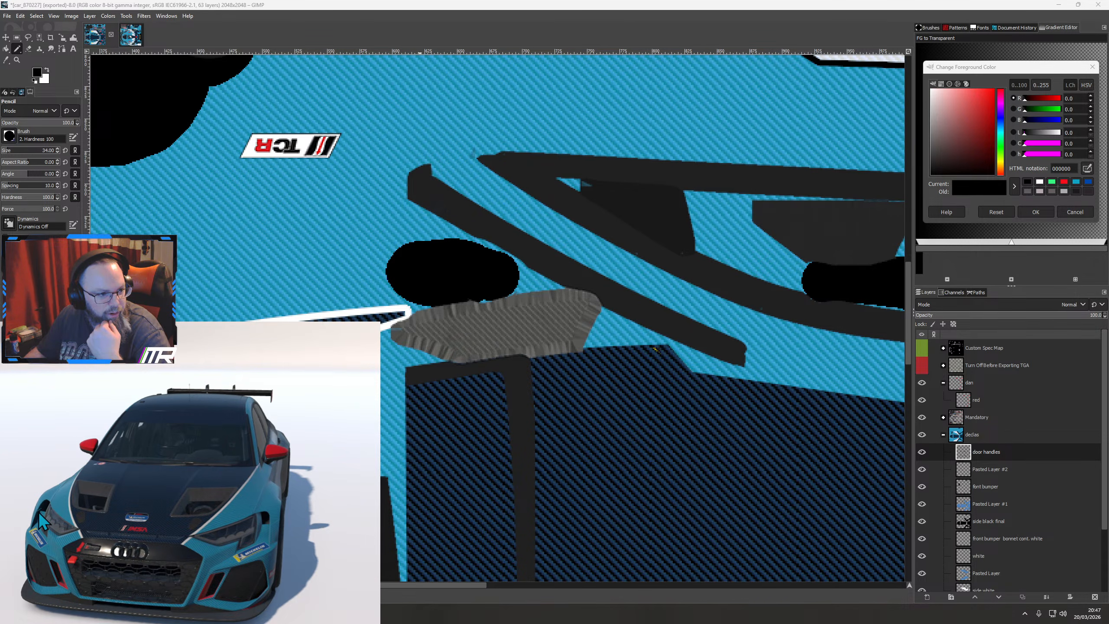
{"action": "left_click", "coordinate": [922, 365]}
Select the red layer, pick the Eraser and zoom in on the red bumper piece
{"action": "scroll", "coordinate": [420, 409], "scroll_direction": "down", "scroll_amount": 3}
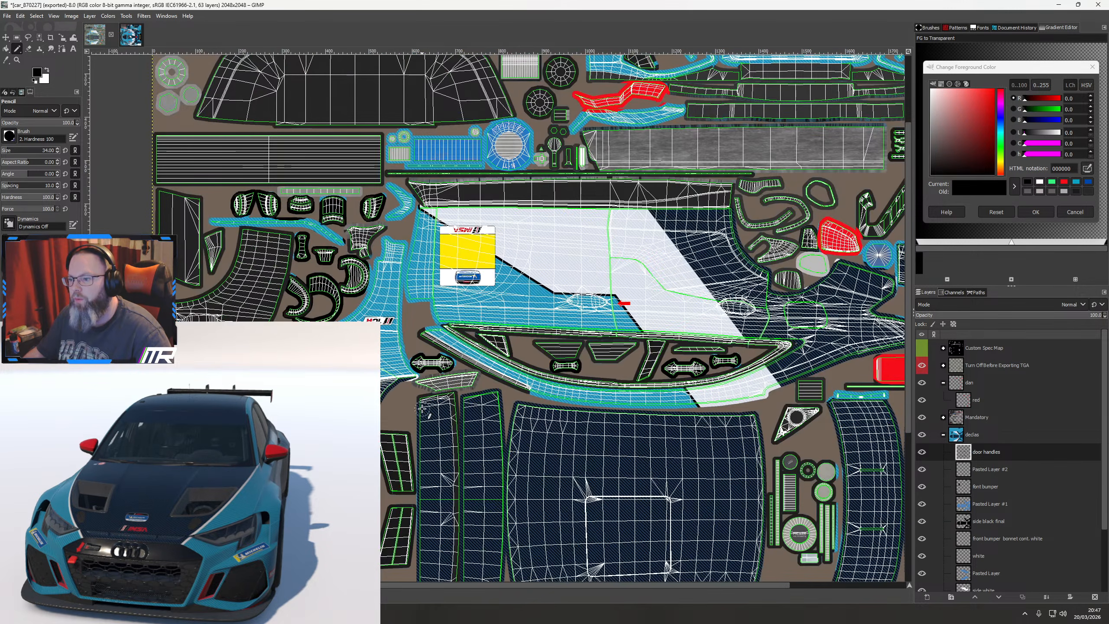
{"action": "left_click_drag", "start_coordinate": [651, 408], "coordinate": [561, 528]}
{"action": "left_click", "coordinate": [977, 402]}
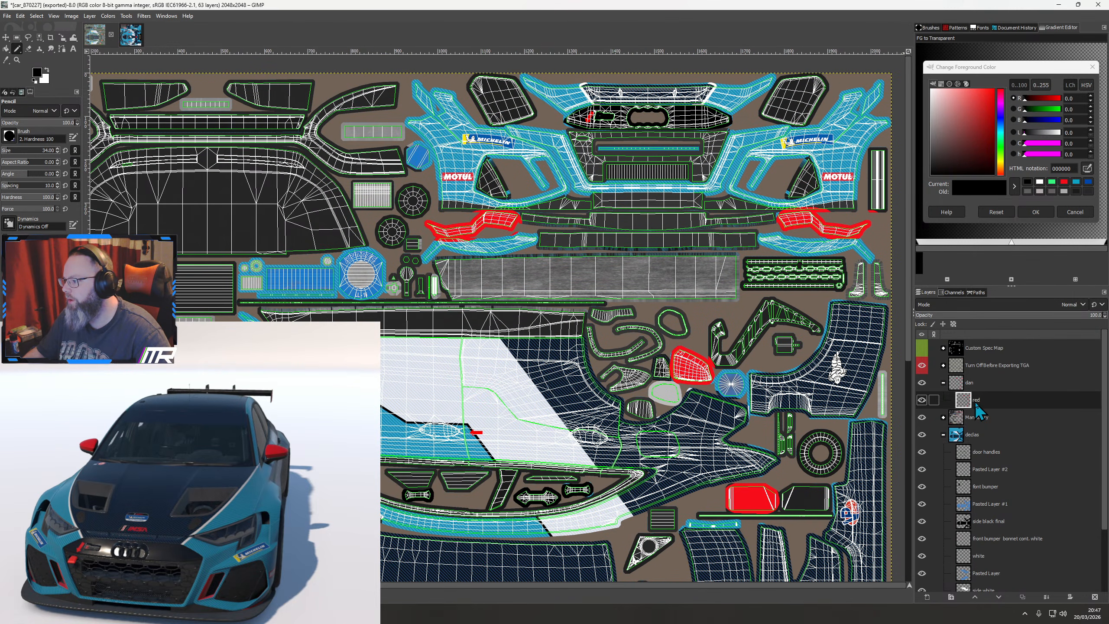
{"action": "left_click_drag", "start_coordinate": [575, 320], "coordinate": [601, 396]}
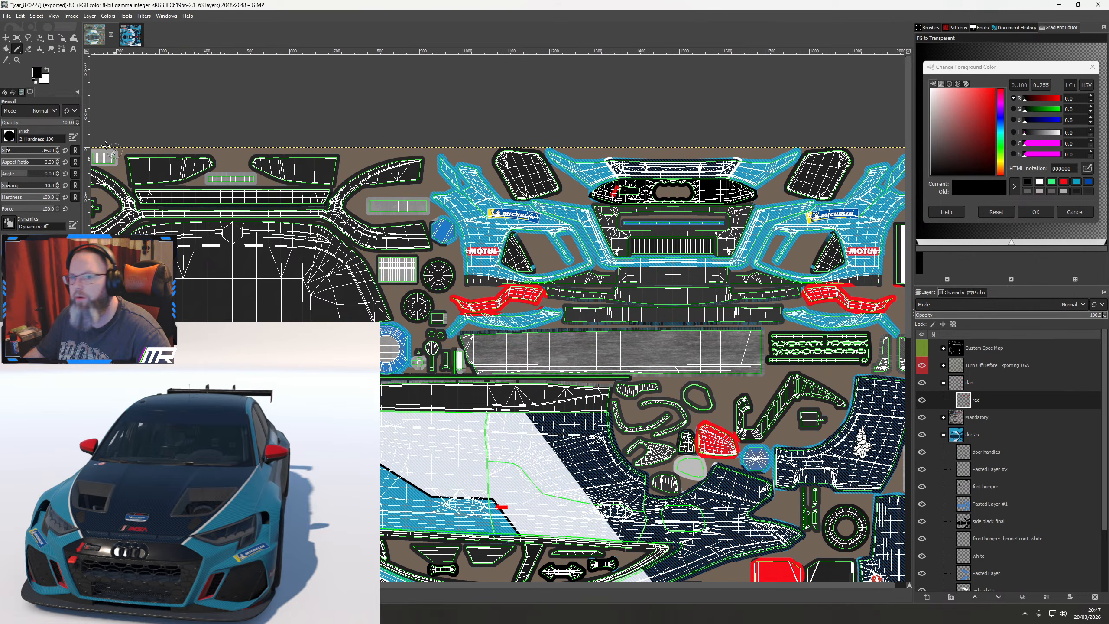
{"action": "left_click", "coordinate": [28, 48]}
{"action": "scroll", "coordinate": [543, 335], "scroll_direction": "up", "scroll_amount": 4}
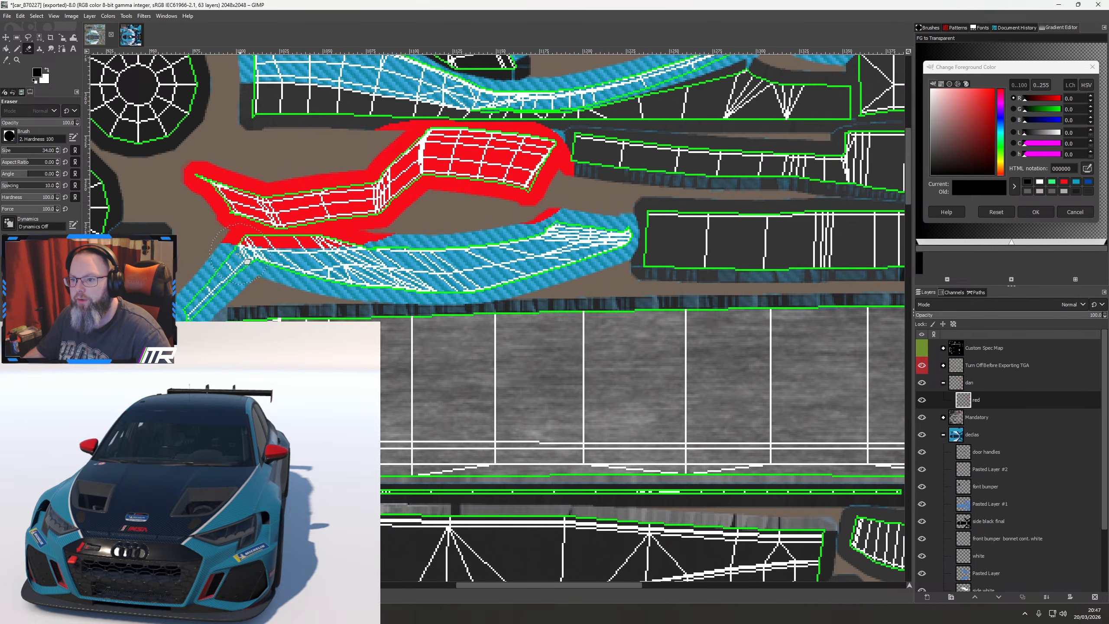
Erase red overspill along the lower strip and the mirrored red piece's edges
{"action": "left_click_drag", "start_coordinate": [241, 253], "coordinate": [438, 254]}
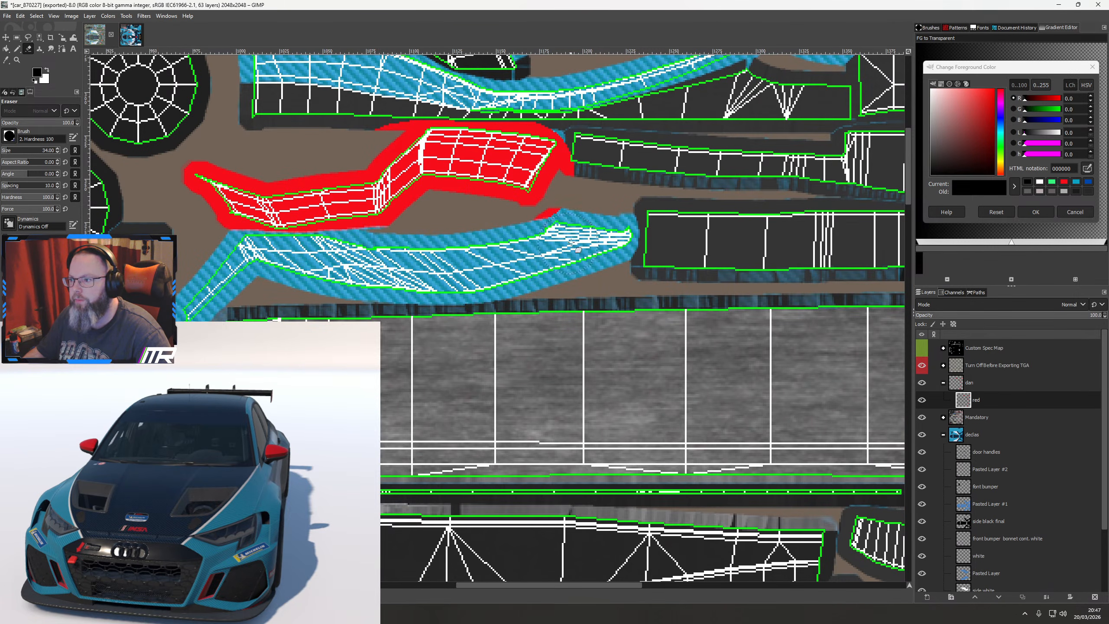
{"action": "left_click_drag", "start_coordinate": [571, 242], "coordinate": [566, 232]}
{"action": "left_click_drag", "start_coordinate": [865, 245], "coordinate": [415, 284]}
{"action": "left_click_drag", "start_coordinate": [891, 266], "coordinate": [341, 308]}
{"action": "left_click_drag", "start_coordinate": [553, 341], "coordinate": [748, 336]}
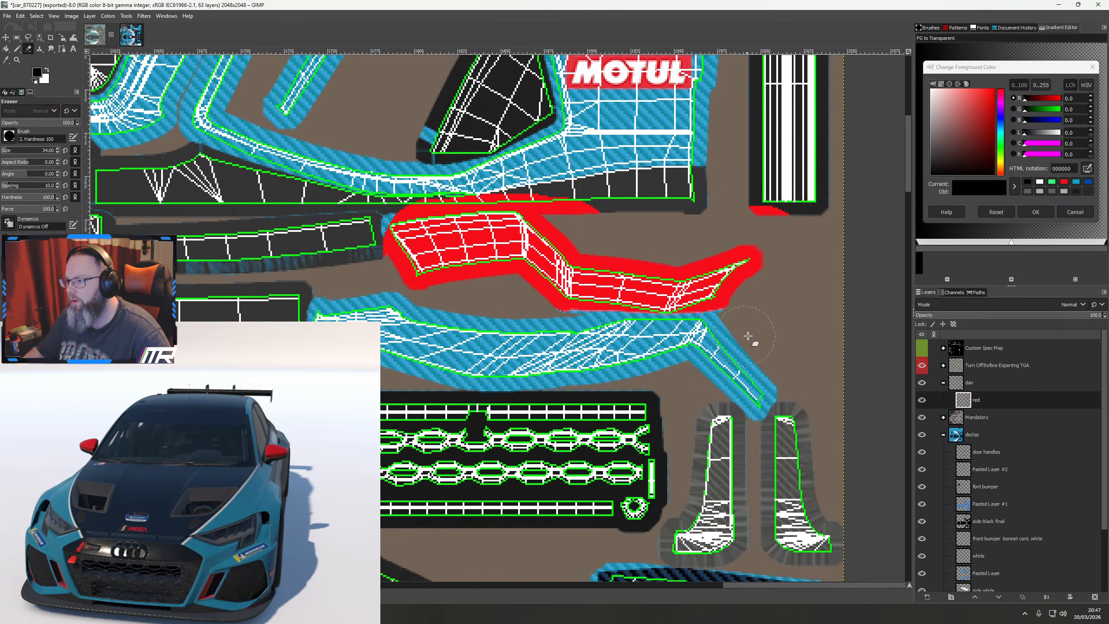
{"action": "scroll", "coordinate": [689, 328], "scroll_direction": "up", "scroll_amount": 3}
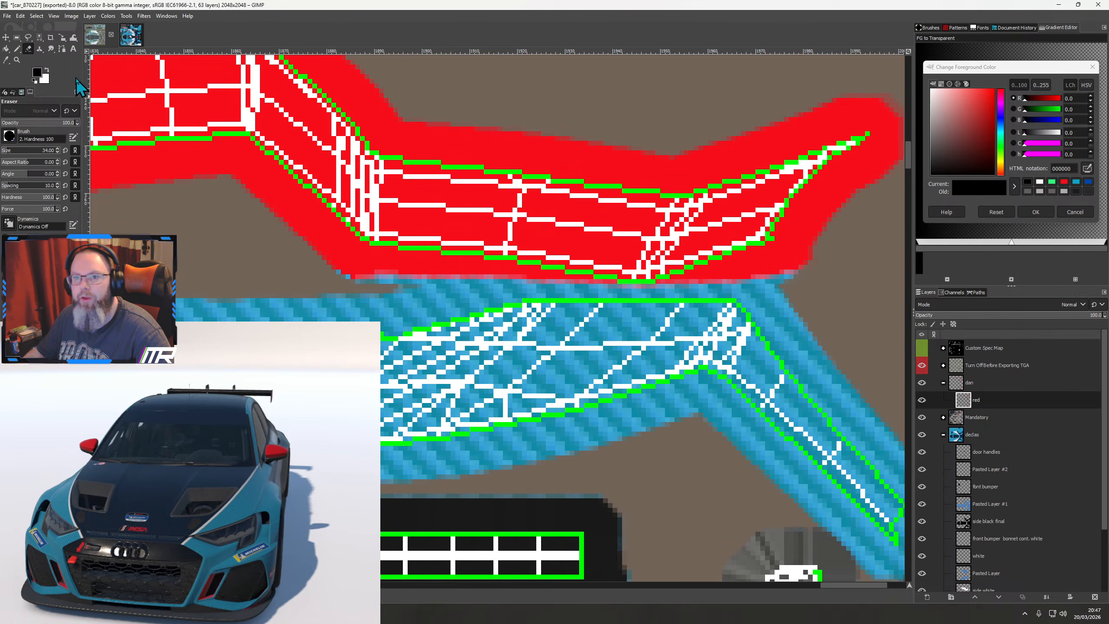
Fill the strip's lower edge with the red f70d1a Pencil up to its outline
{"action": "left_click", "coordinate": [17, 48]}
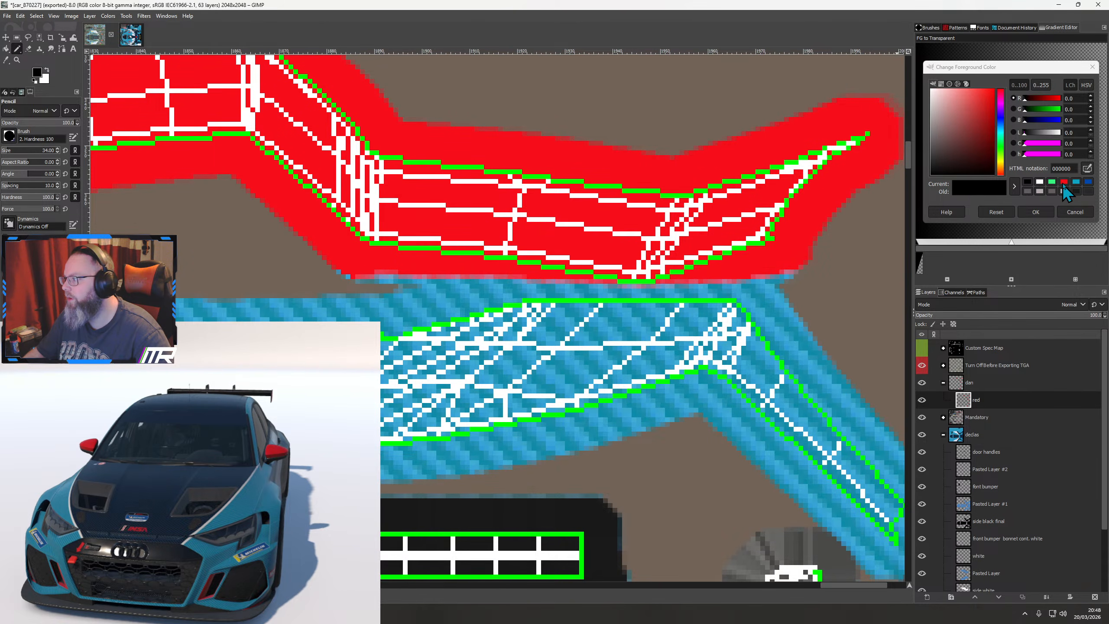
{"action": "left_click", "coordinate": [1064, 181]}
{"action": "left_click_drag", "start_coordinate": [608, 210], "coordinate": [713, 206]}
{"action": "scroll", "coordinate": [434, 198], "scroll_direction": "down", "scroll_amount": 3}
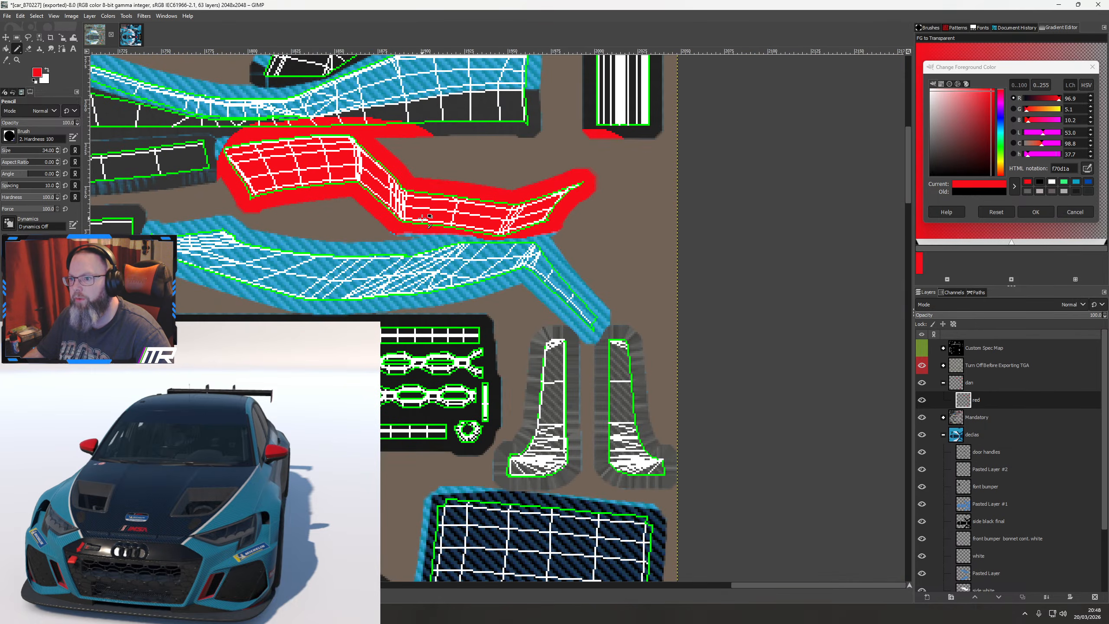
{"action": "left_click_drag", "start_coordinate": [315, 253], "coordinate": [414, 372]}
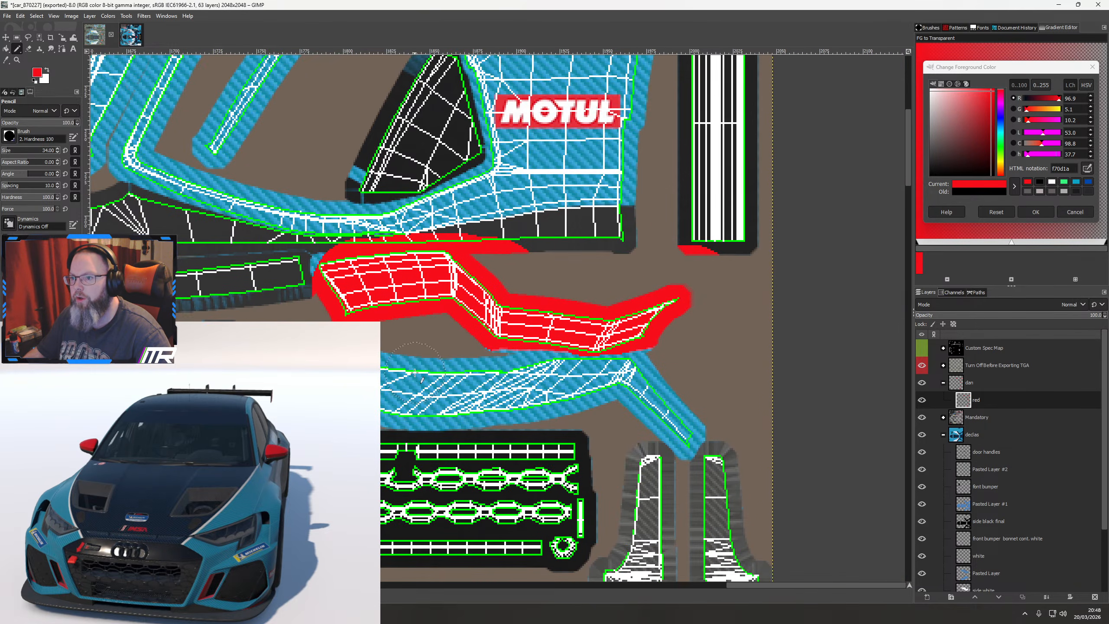
Erase red spilling below the green outline and paint red along the band's top edge
{"action": "left_click", "coordinate": [29, 48]}
{"action": "scroll", "coordinate": [324, 211], "scroll_direction": "up", "scroll_amount": 2}
{"action": "mouse_move", "coordinate": [390, 230]}
{"action": "left_mouse_down"}
{"action": "mouse_move", "coordinate": [642, 231]}
{"action": "mouse_move", "coordinate": [726, 261]}
{"action": "left_mouse_up"}
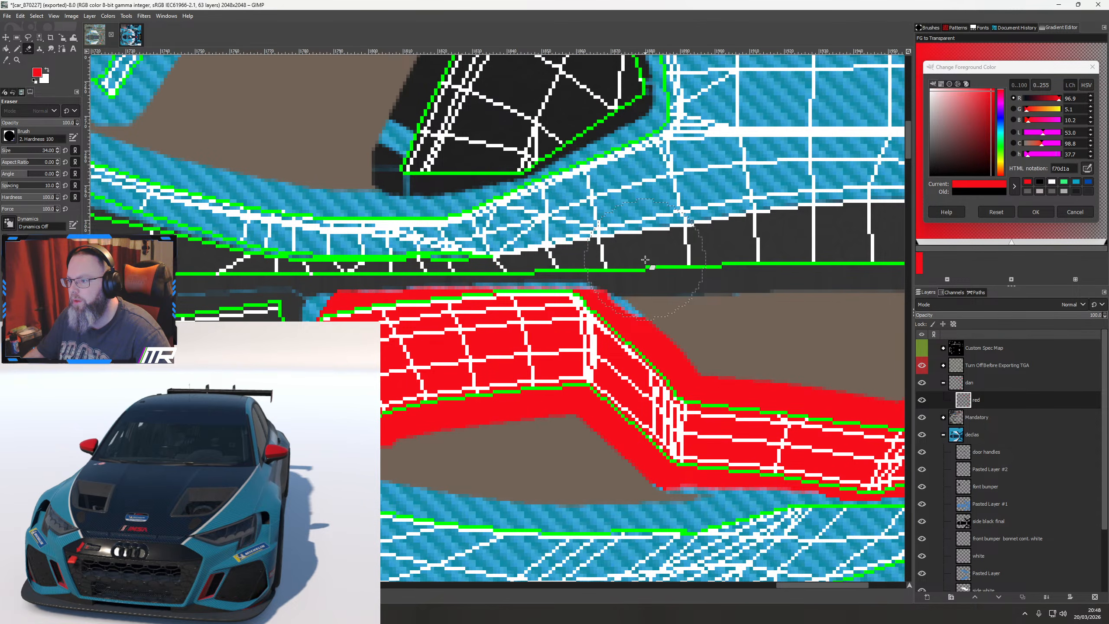
{"action": "left_click", "coordinate": [16, 49]}
{"action": "mouse_move", "coordinate": [410, 350]}
{"action": "left_mouse_down"}
{"action": "mouse_move", "coordinate": [611, 354]}
{"action": "mouse_move", "coordinate": [484, 357]}
{"action": "left_mouse_up"}
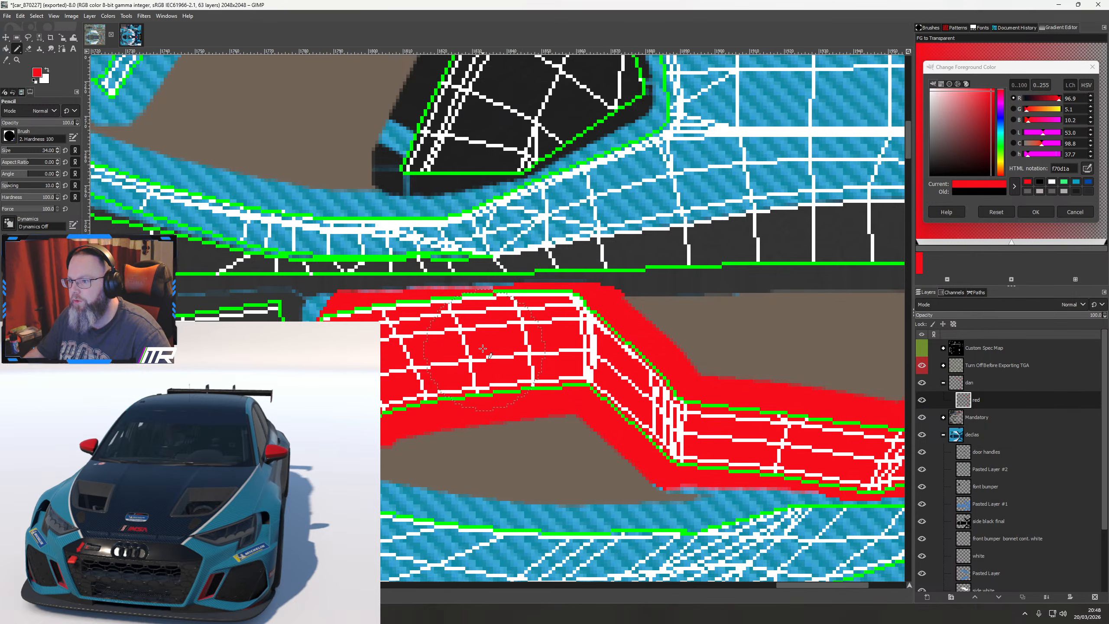
Inspect the mirrored side panels and rotate the car preview to check the red trim
{"action": "scroll", "coordinate": [509, 370], "scroll_direction": "down", "scroll_amount": 4}
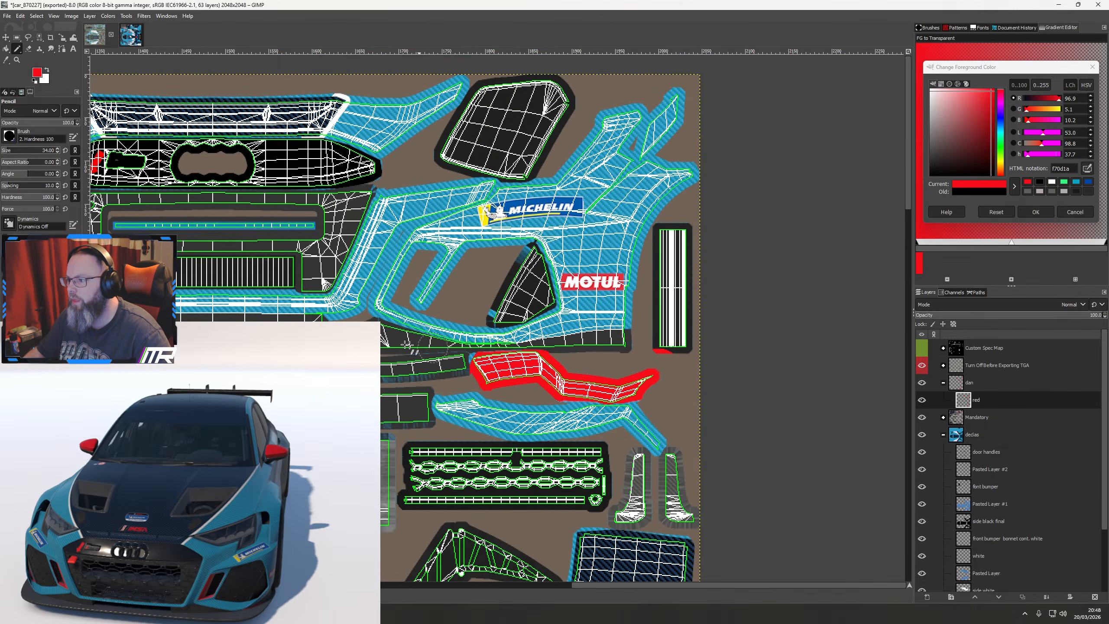
{"action": "left_click_drag", "start_coordinate": [408, 347], "coordinate": [662, 353]}
{"action": "left_click_drag", "start_coordinate": [344, 343], "coordinate": [628, 341]}
{"action": "scroll", "coordinate": [434, 380], "scroll_direction": "up", "scroll_amount": 1}
{"action": "scroll", "coordinate": [435, 380], "scroll_direction": "up", "scroll_amount": 2}
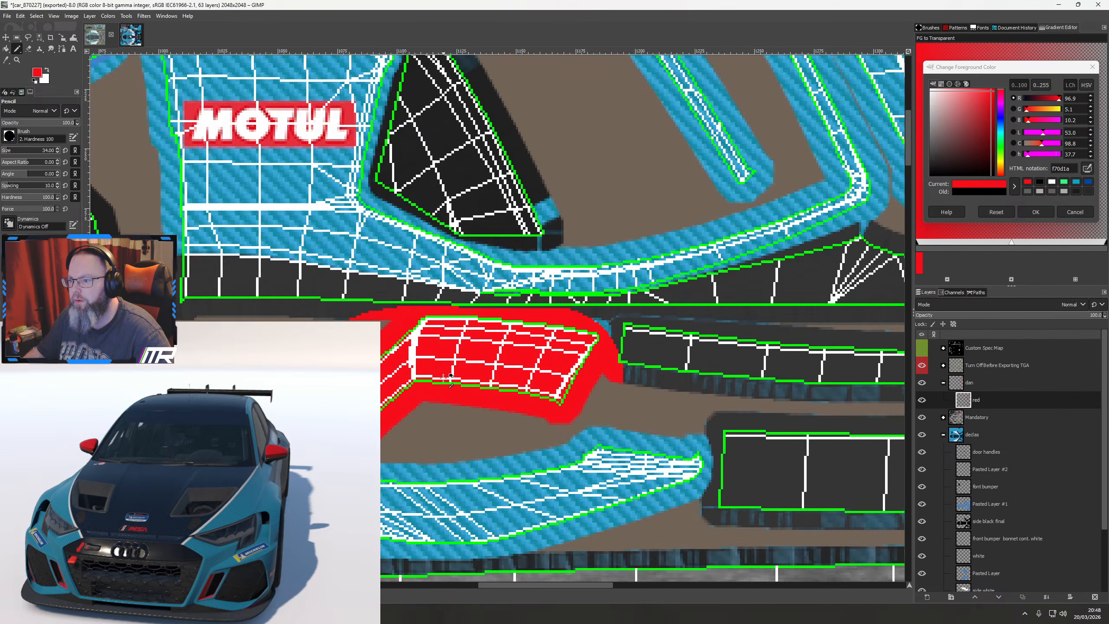
{"action": "left_click", "coordinate": [29, 49]}
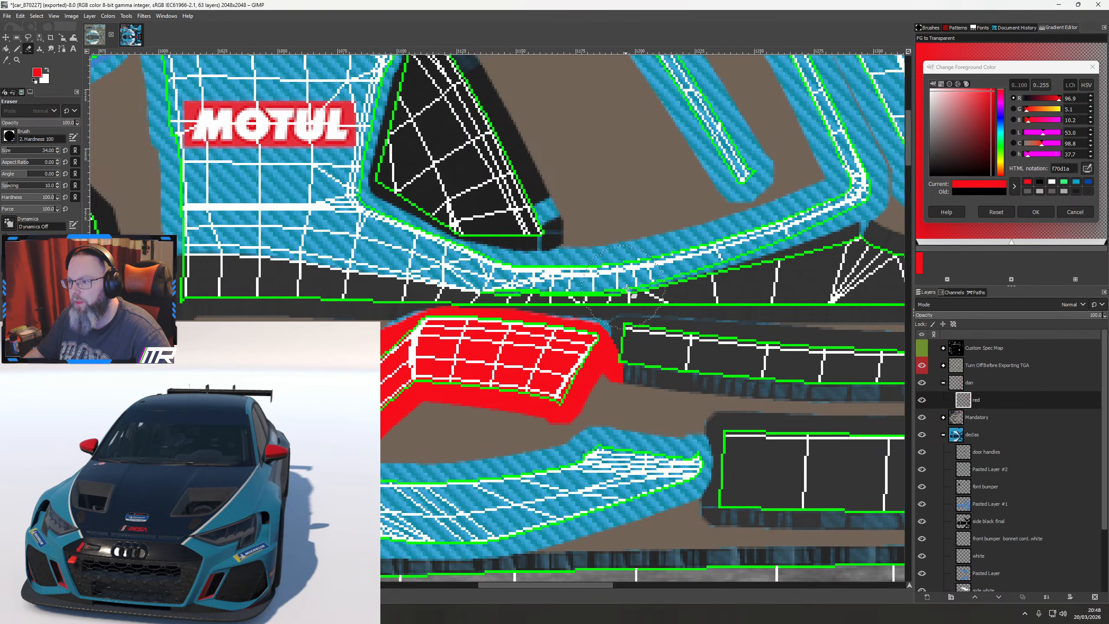
{"action": "scroll", "coordinate": [547, 306], "scroll_direction": "down", "scroll_amount": 5}
{"action": "scroll", "coordinate": [544, 318], "scroll_direction": "down", "scroll_amount": 1}
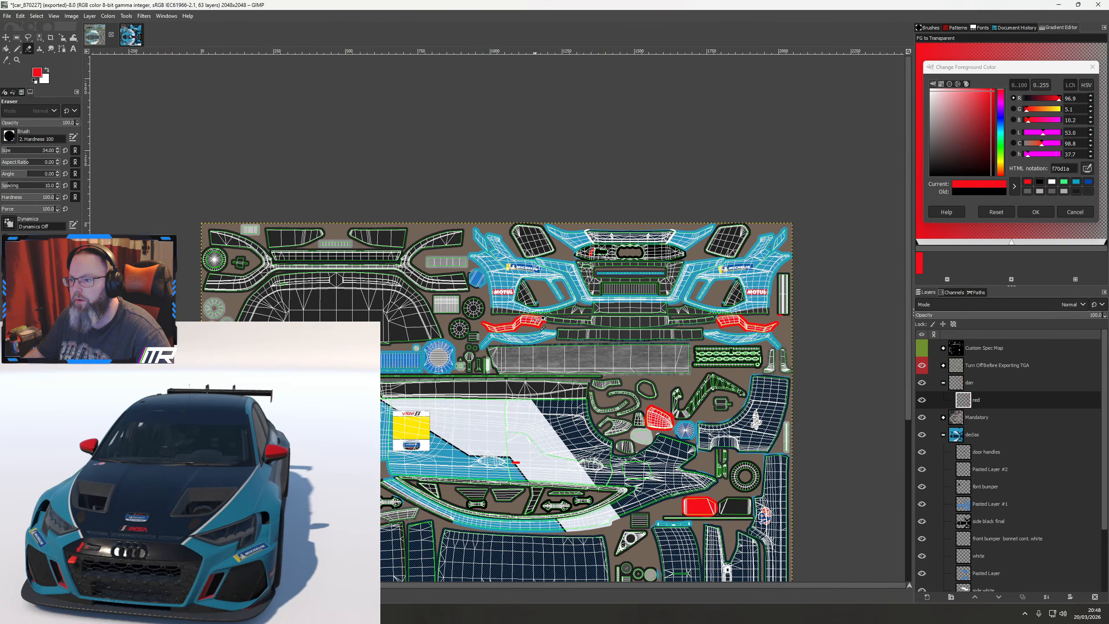
{"action": "scroll", "coordinate": [542, 321], "scroll_direction": "up", "scroll_amount": 2}
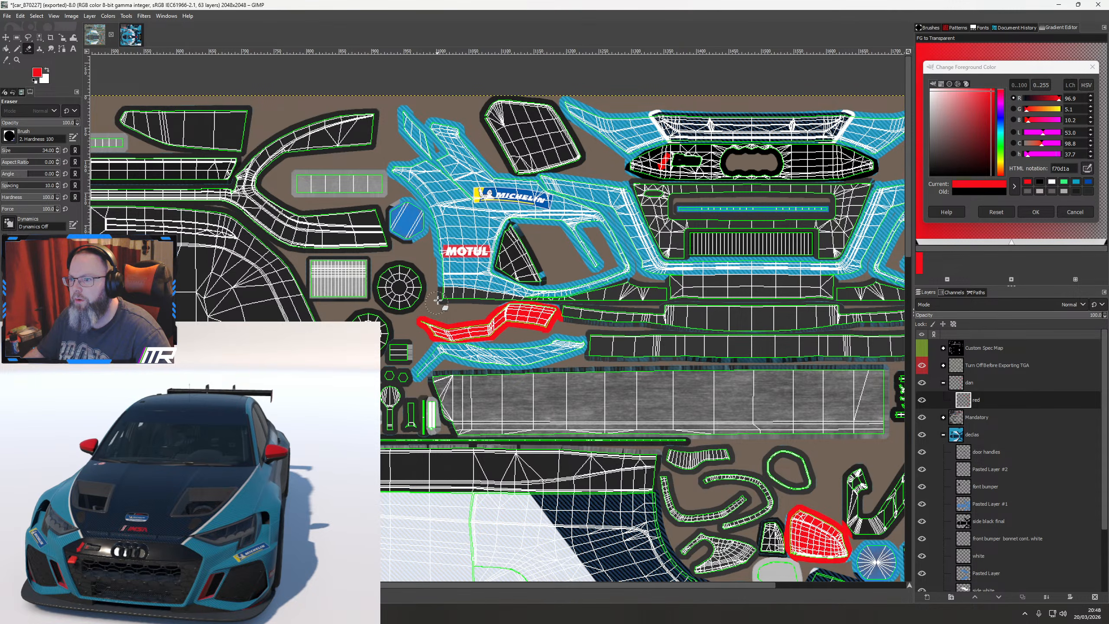
{"action": "scroll", "coordinate": [443, 124], "scroll_direction": "up", "scroll_amount": 2}
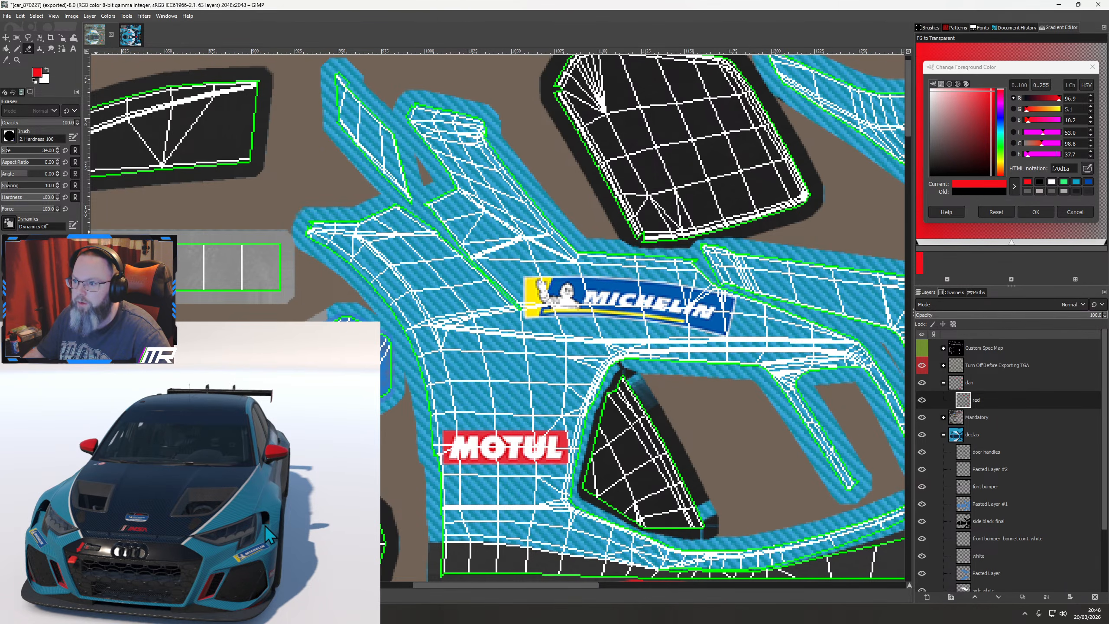
{"action": "left_click_drag", "start_coordinate": [262, 544], "coordinate": [224, 543]}
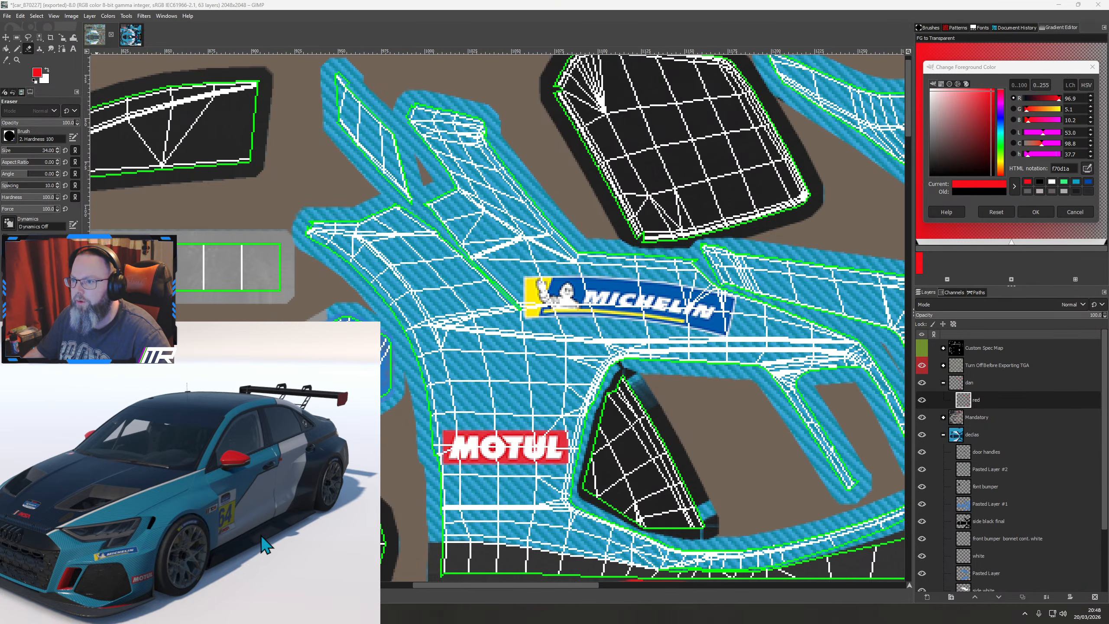
{"action": "scroll", "coordinate": [345, 277], "scroll_direction": "down", "scroll_amount": 3, "text": "ctrl"}
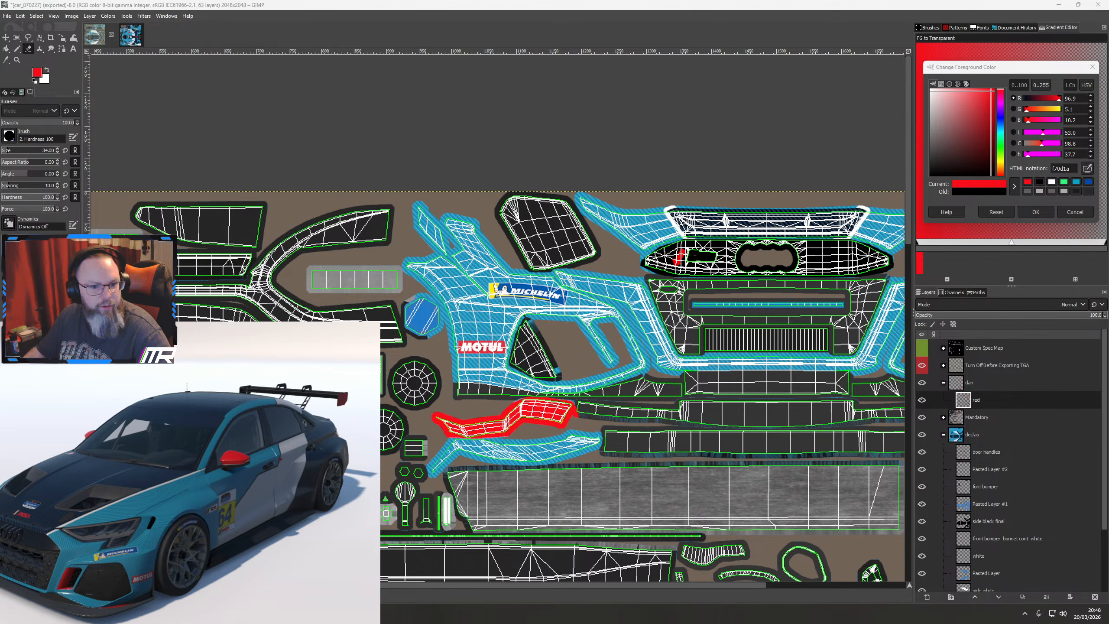
Hide the UV wireframe overlay and collapse the dedas and dan layer groups
{"action": "scroll", "coordinate": [500, 362], "scroll_direction": "down", "scroll_amount": 3, "text": "ctrl"}
{"action": "left_click_drag", "start_coordinate": [440, 448], "coordinate": [467, 247]}
{"action": "left_click", "coordinate": [922, 365]}
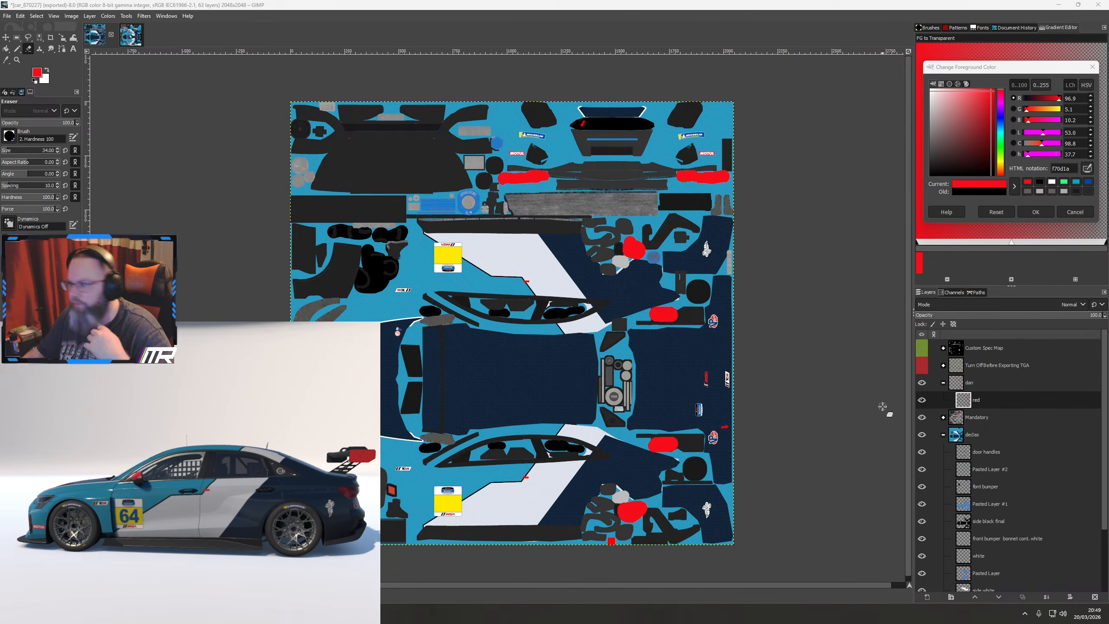
{"action": "left_click", "coordinate": [943, 435]}
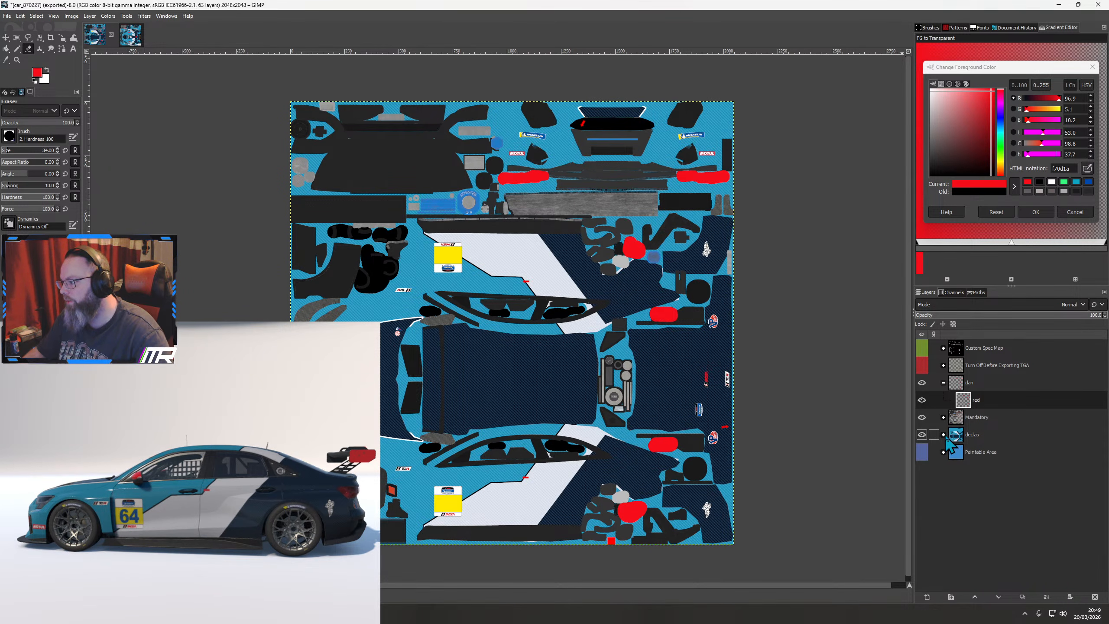
{"action": "left_click", "coordinate": [944, 383]}
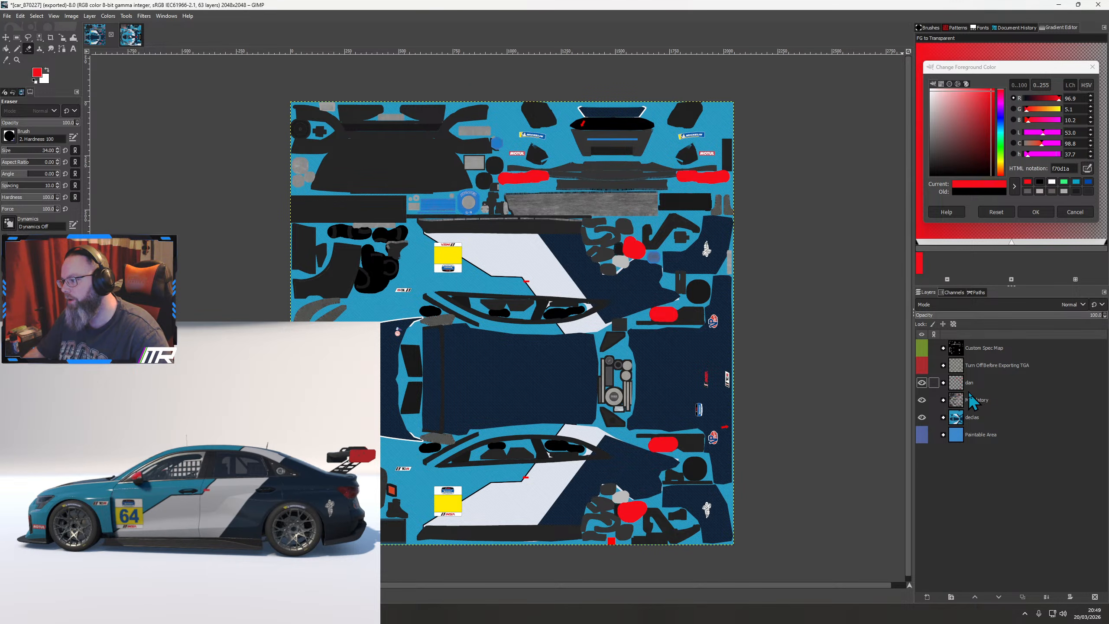
Add a new layer group above the dan group and name it 'sent'
{"action": "left_click", "coordinate": [951, 597]}
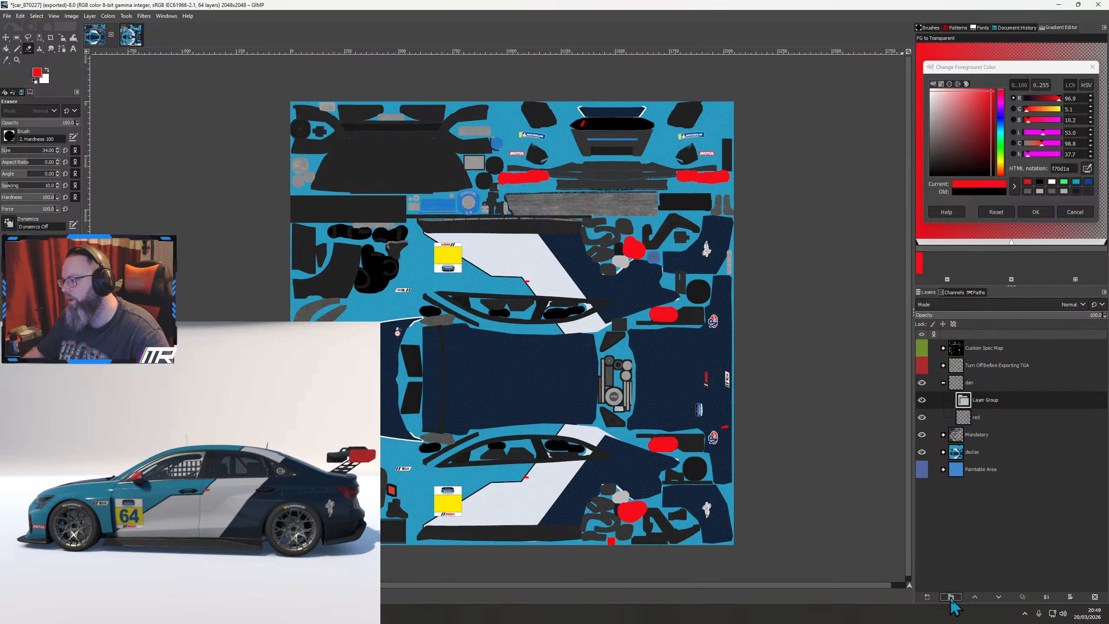
{"action": "left_click_drag", "start_coordinate": [986, 408], "coordinate": [978, 424]}
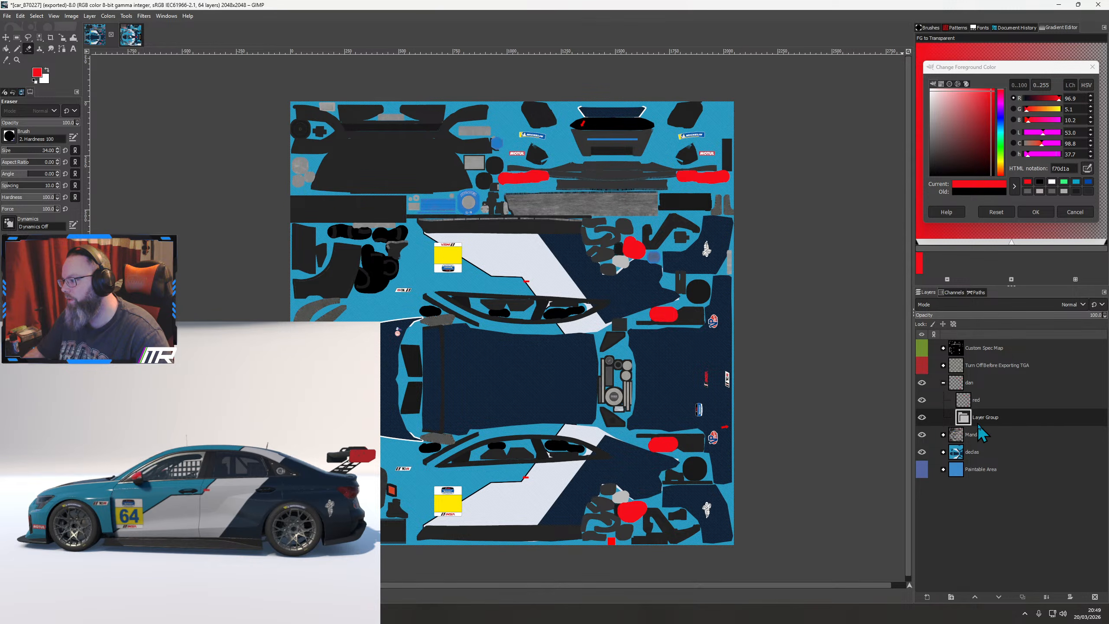
{"action": "left_click", "coordinate": [943, 382]}
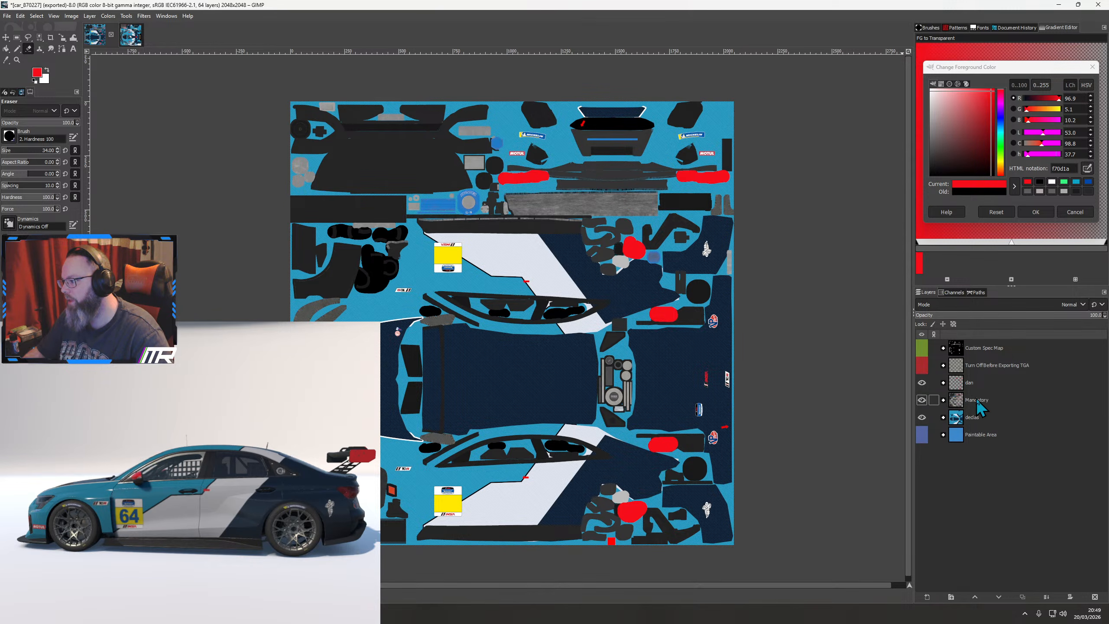
{"action": "left_click", "coordinate": [944, 383]}
{"action": "left_click_drag", "start_coordinate": [985, 419], "coordinate": [978, 378]}
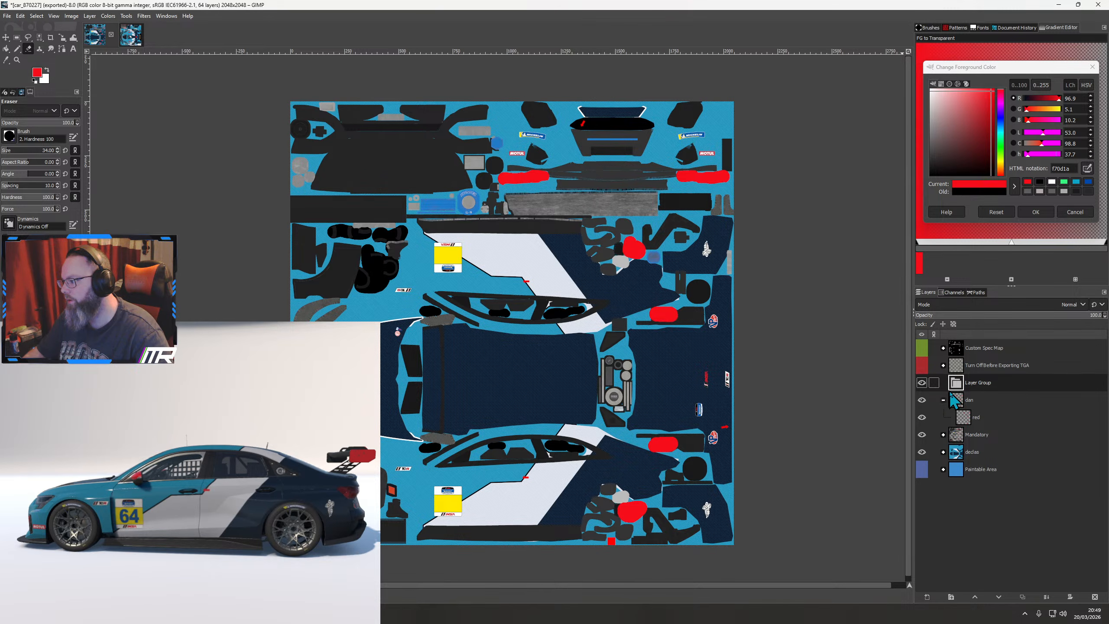
{"action": "double_click", "coordinate": [977, 385]}
{"action": "type", "text": "s"}
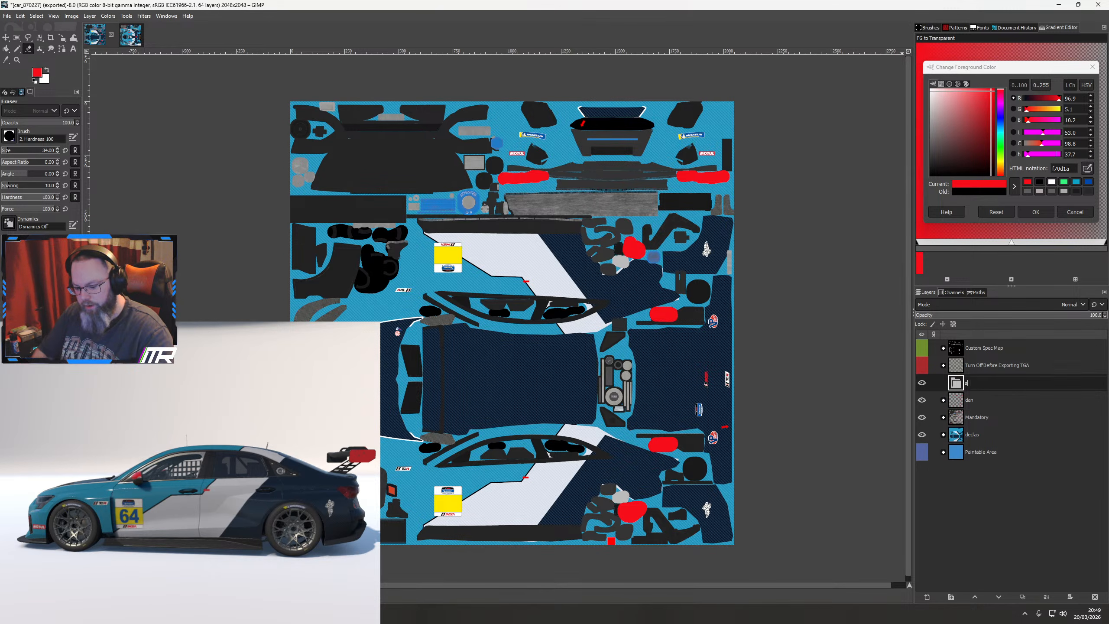
{"action": "type", "text": "ent"}
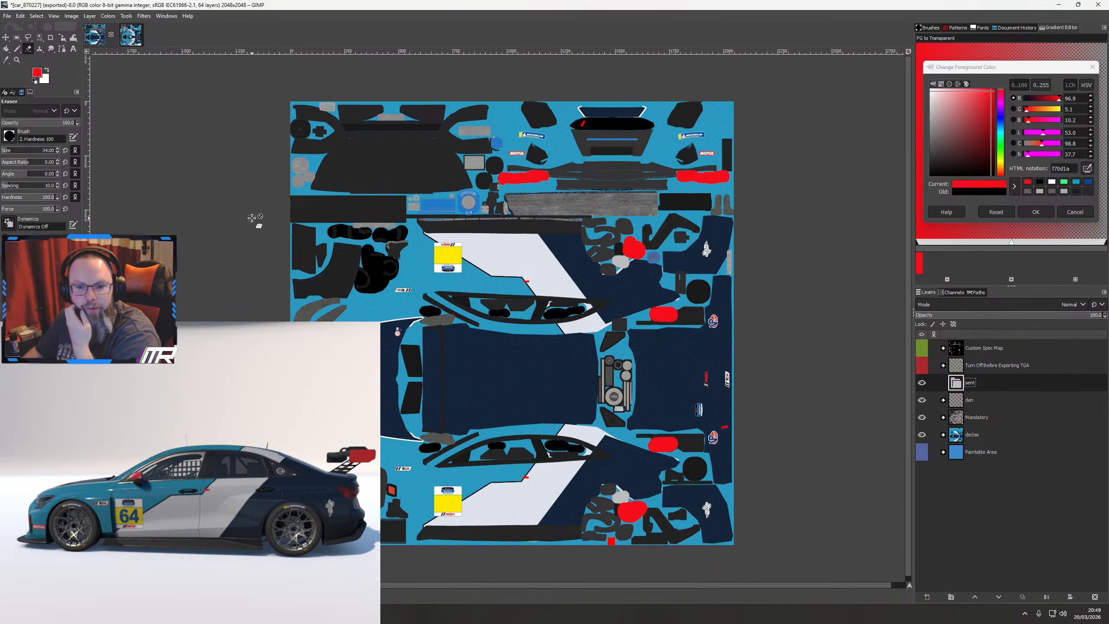
Open major car logos.xcf from Desktop/IRacing/SENTINALL/SENTINAL SPONSERS
{"action": "left_click", "coordinate": [9, 16]}
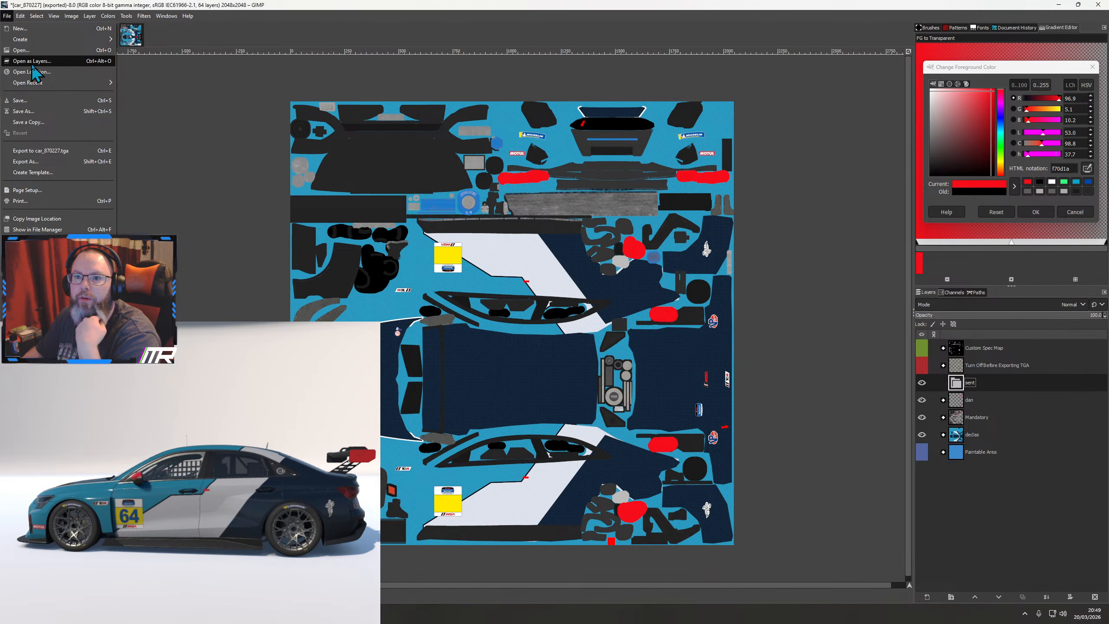
{"action": "left_click", "coordinate": [31, 60]}
{"action": "left_click", "coordinate": [827, 181]}
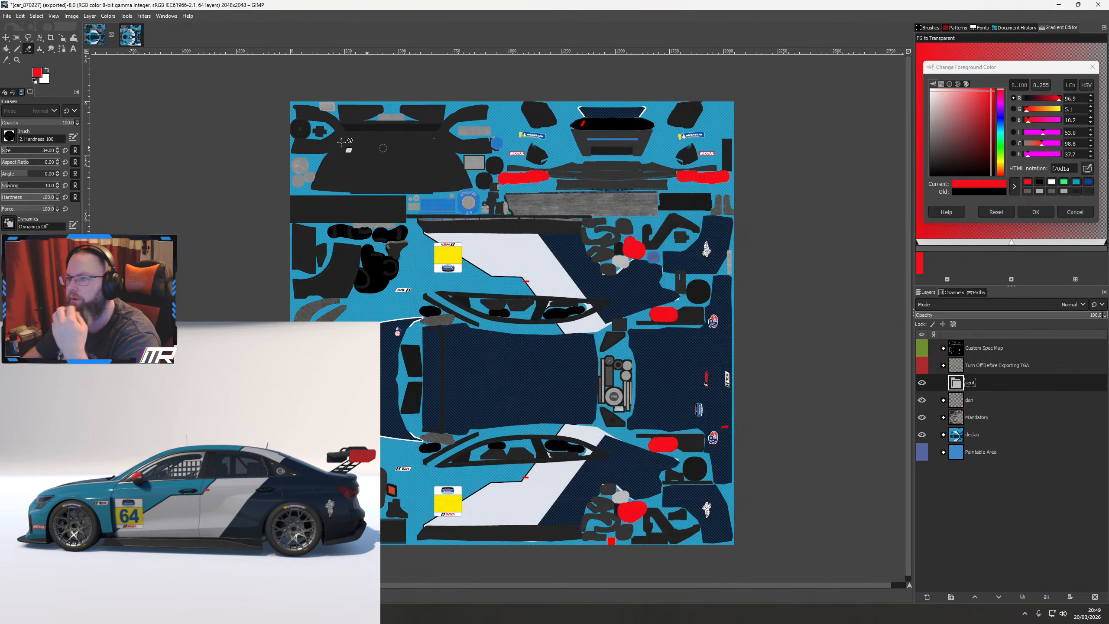
{"action": "left_click", "coordinate": [7, 15]}
{"action": "left_click", "coordinate": [23, 49]}
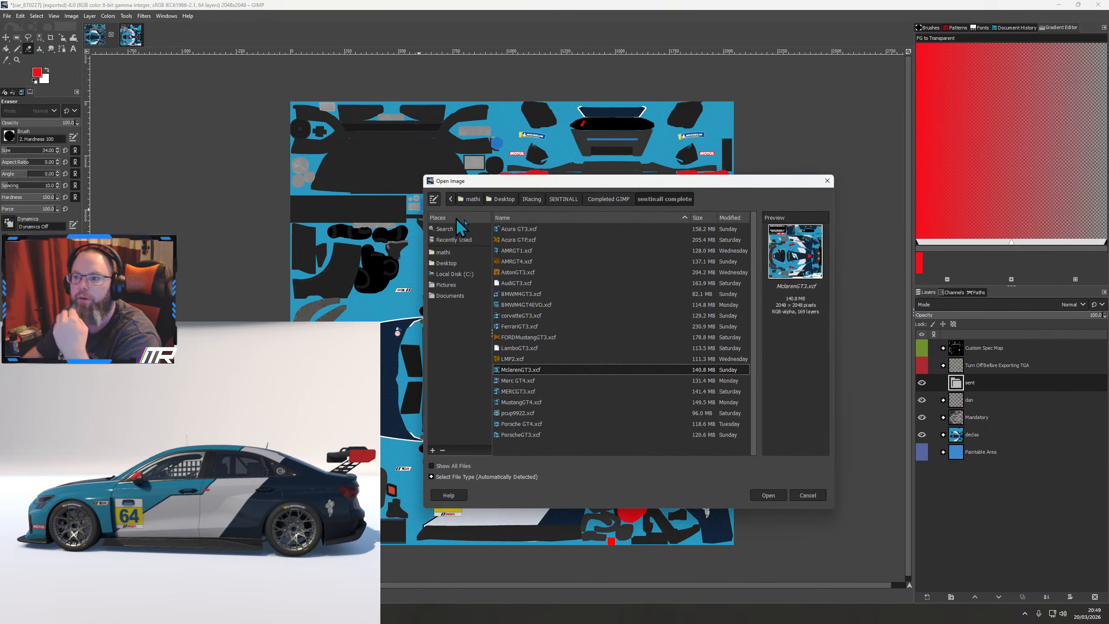
{"action": "left_click", "coordinate": [453, 240]}
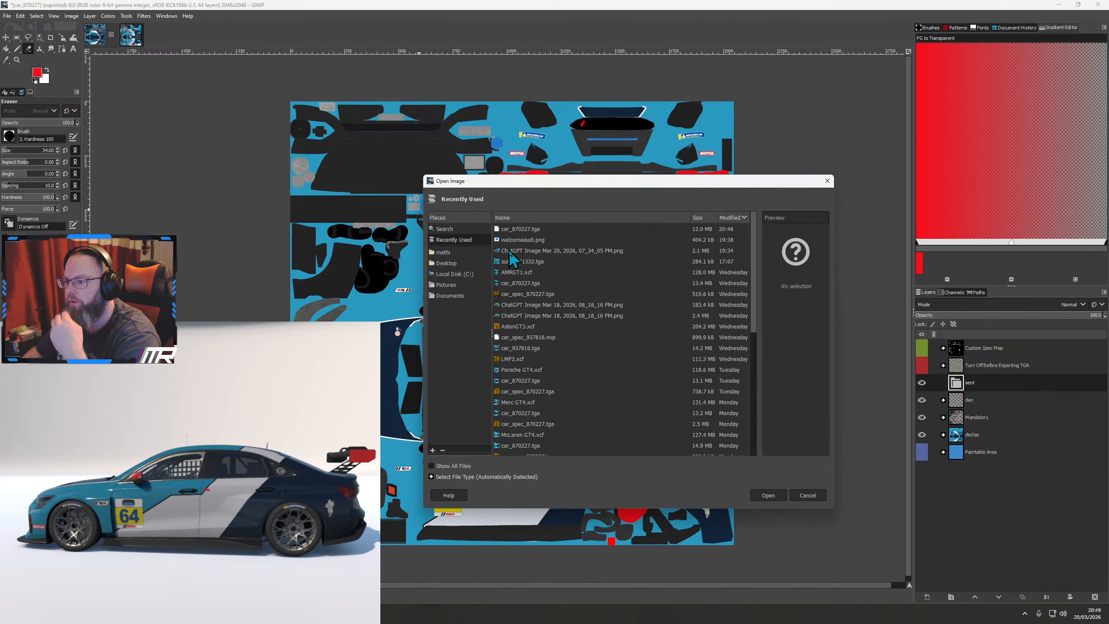
{"action": "scroll", "coordinate": [516, 260], "scroll_direction": "down", "scroll_amount": 5}
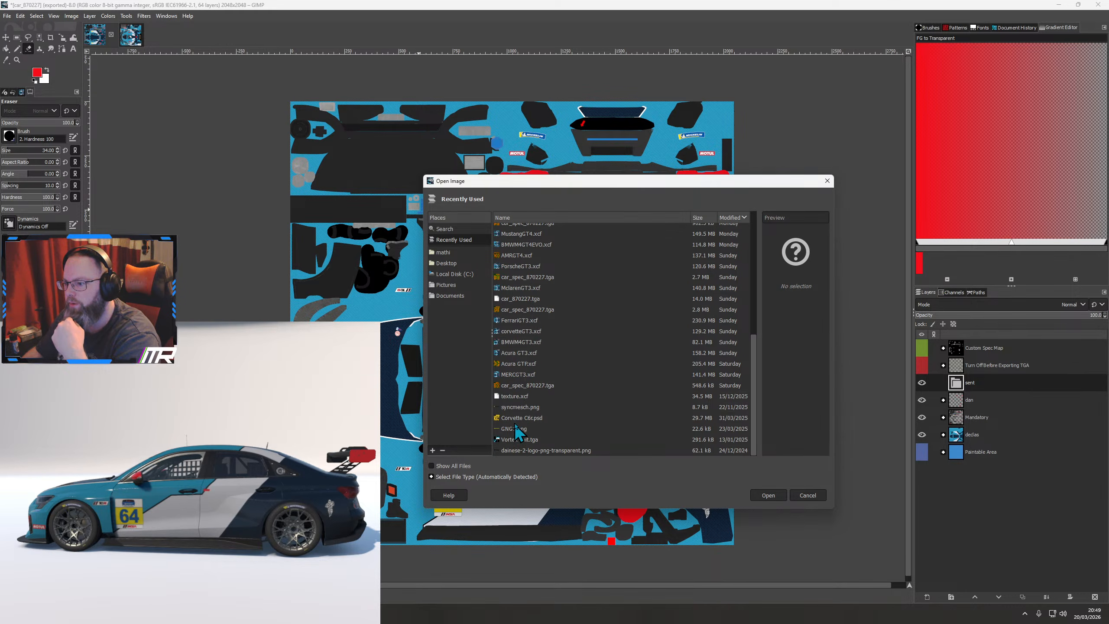
{"action": "scroll", "coordinate": [522, 332], "scroll_direction": "up", "scroll_amount": 2}
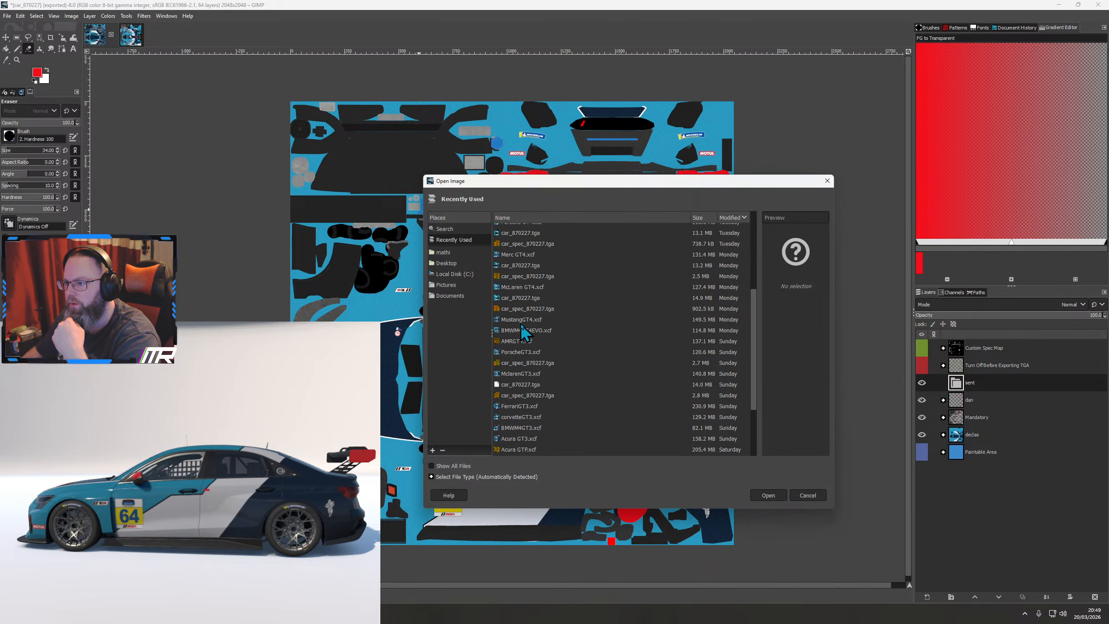
{"action": "scroll", "coordinate": [520, 323], "scroll_direction": "up", "scroll_amount": 3}
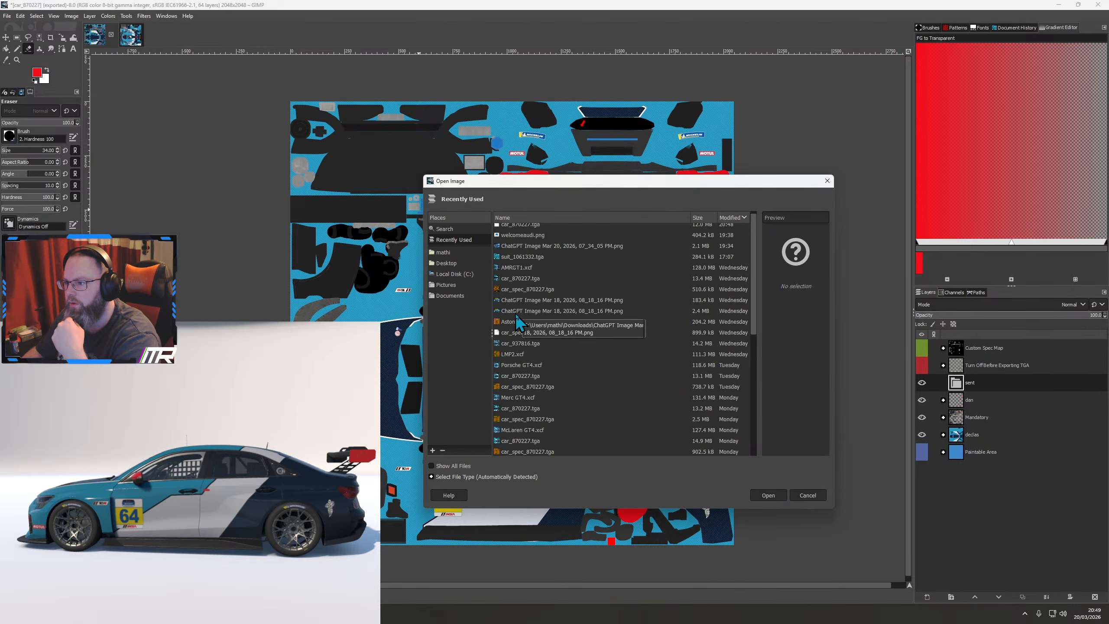
{"action": "scroll", "coordinate": [516, 314], "scroll_direction": "up", "scroll_amount": 1}
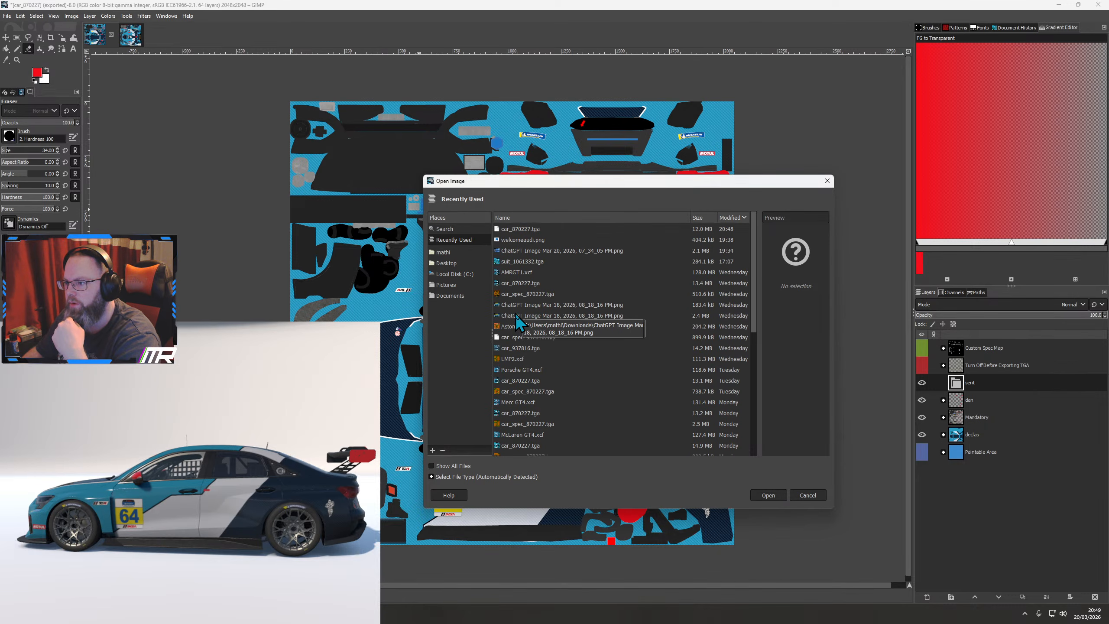
{"action": "left_click", "coordinate": [447, 262]}
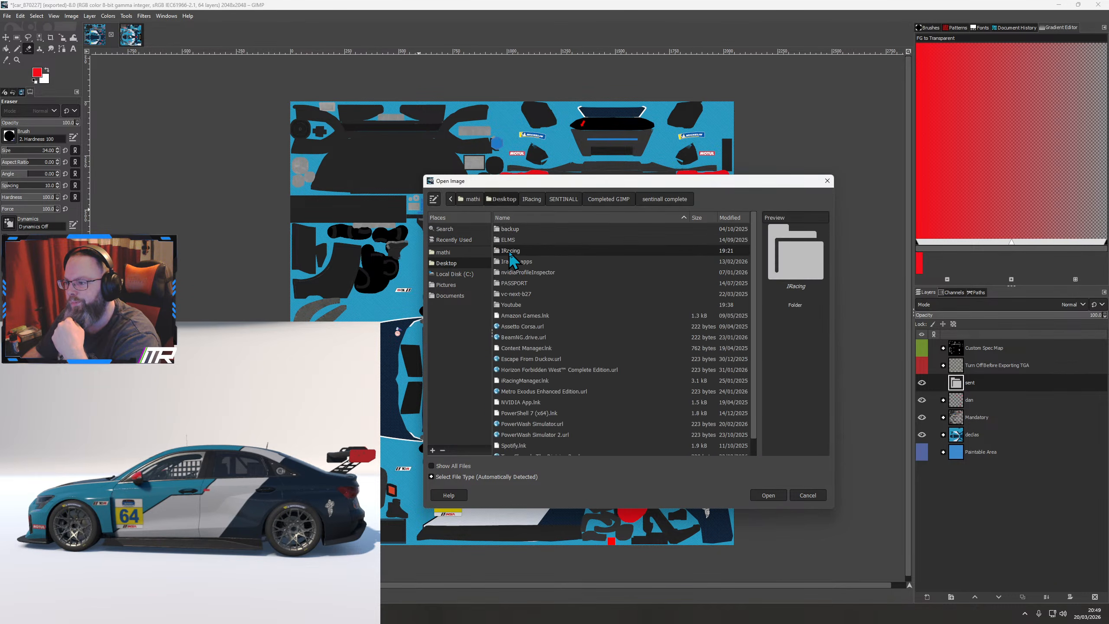
{"action": "double_click", "coordinate": [509, 251]}
{"action": "double_click", "coordinate": [525, 271]}
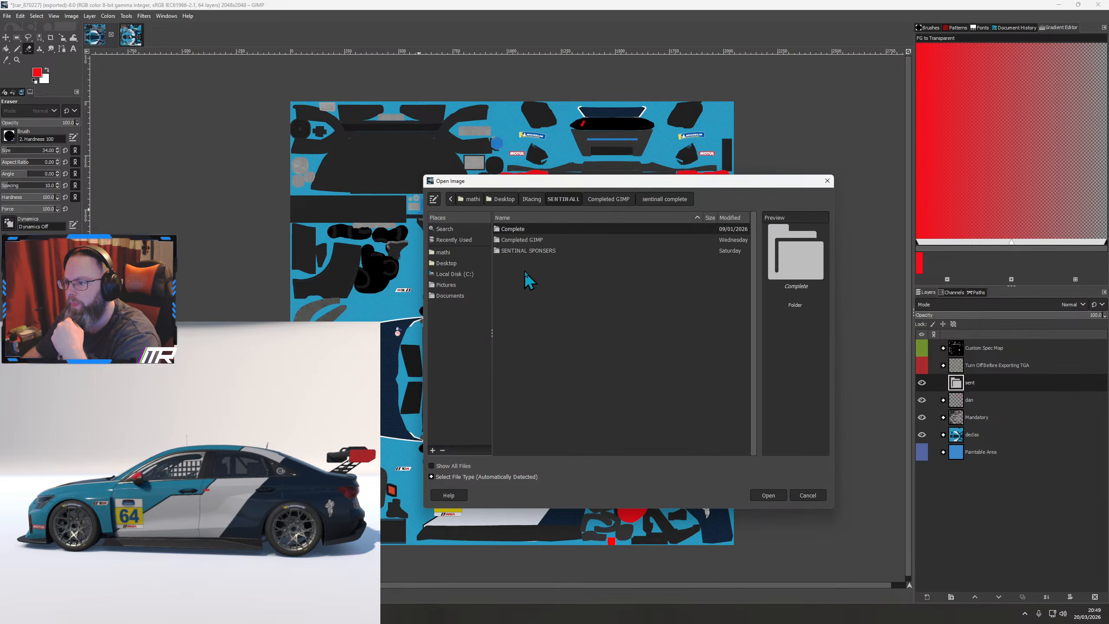
{"action": "double_click", "coordinate": [525, 251]}
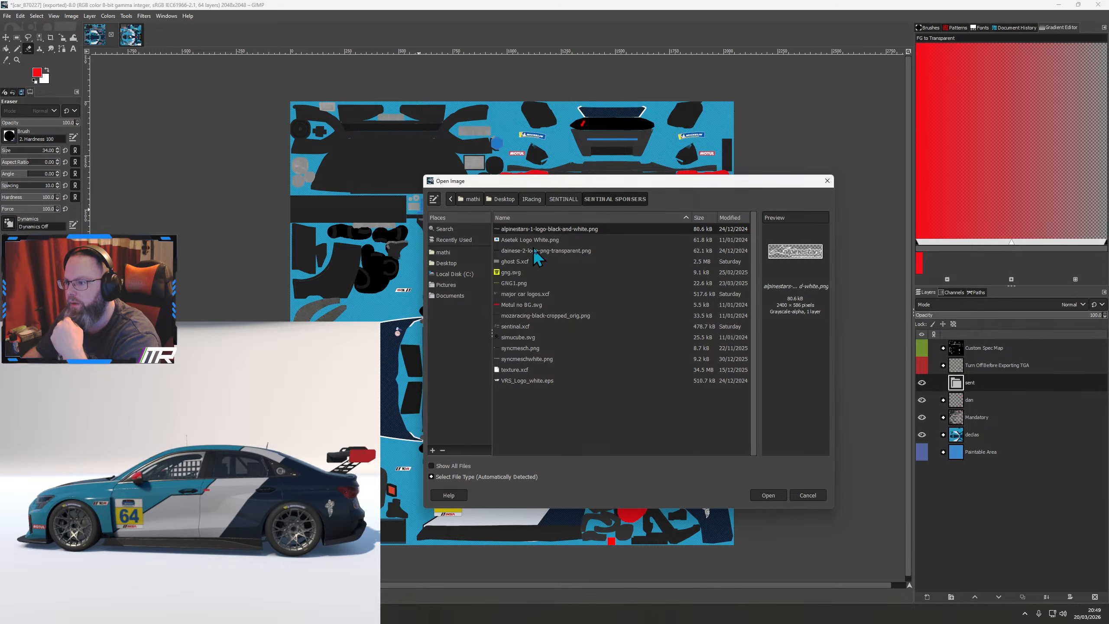
{"action": "double_click", "coordinate": [525, 293]}
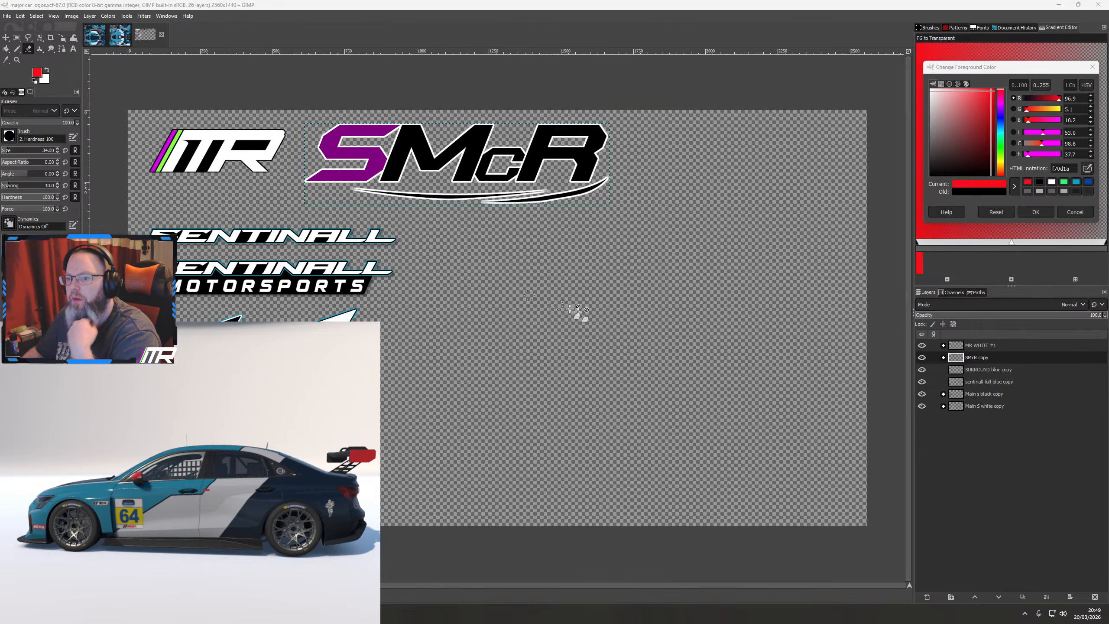
Copy the 'sentinall full blue copy' layer into the car texture and close MclarenGT3 without saving
{"action": "left_click", "coordinate": [980, 383]}
{"action": "left_click_drag", "start_coordinate": [975, 385], "coordinate": [76, 66]}
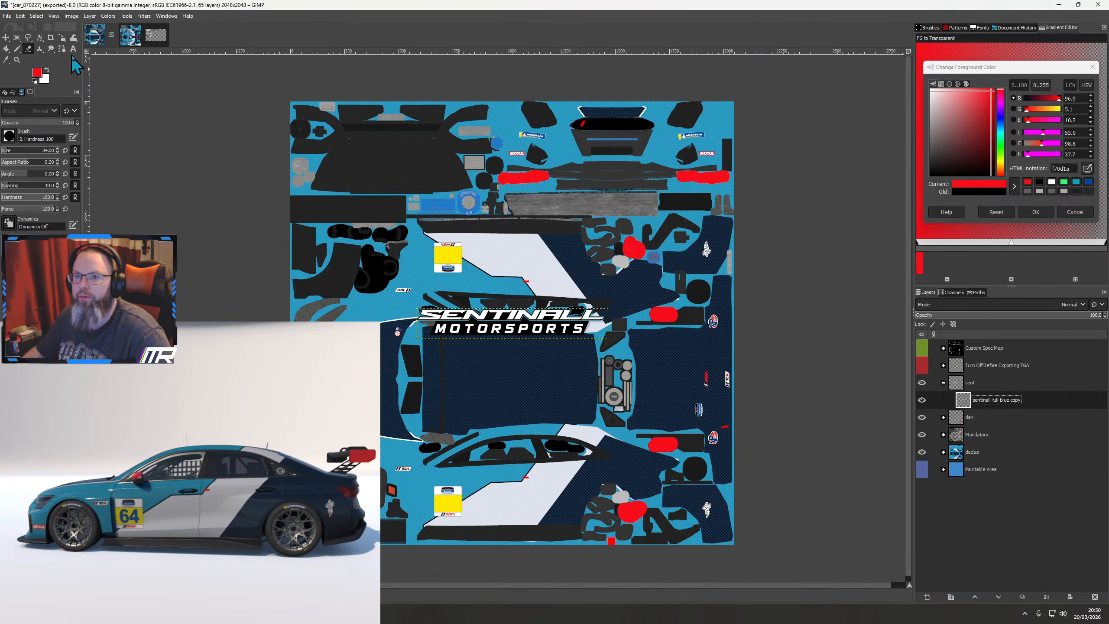
{"action": "left_click", "coordinate": [131, 35]}
{"action": "left_click", "coordinate": [136, 35]}
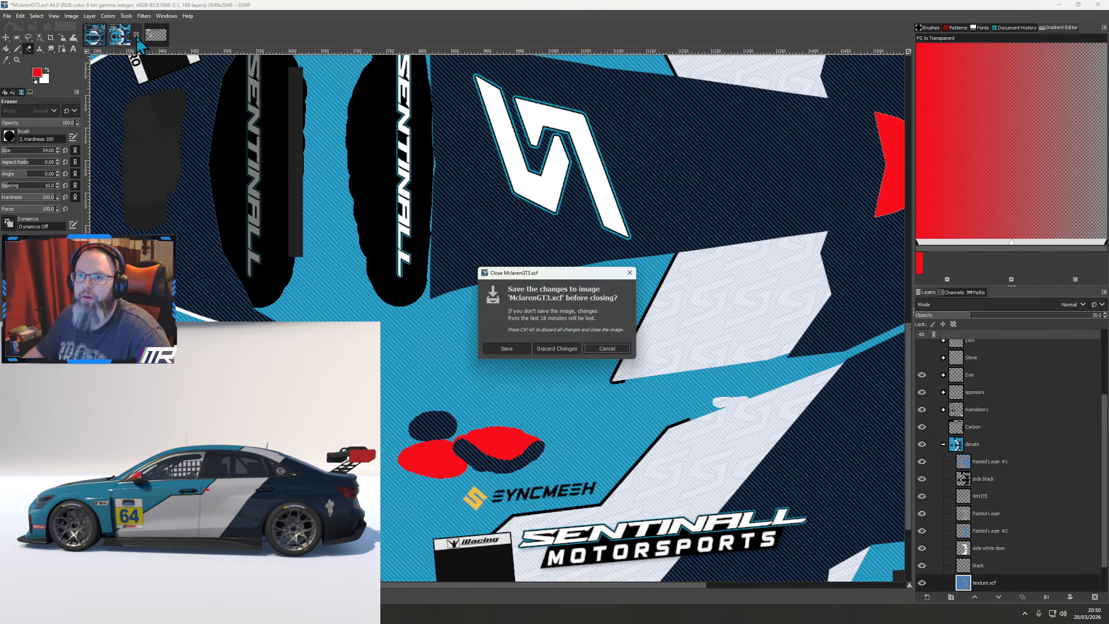
{"action": "left_click", "coordinate": [567, 350]}
{"action": "left_click", "coordinate": [95, 40]}
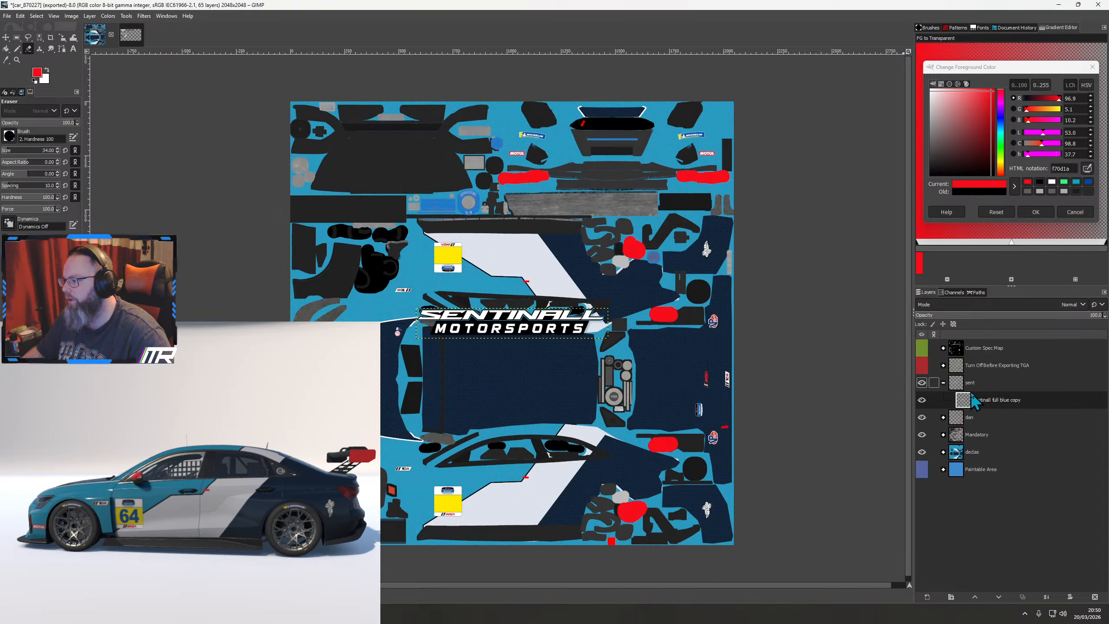
Move the logo onto the lower side panel, aligning it to the green sponsor block with guides shown
{"action": "left_click", "coordinate": [6, 38]}
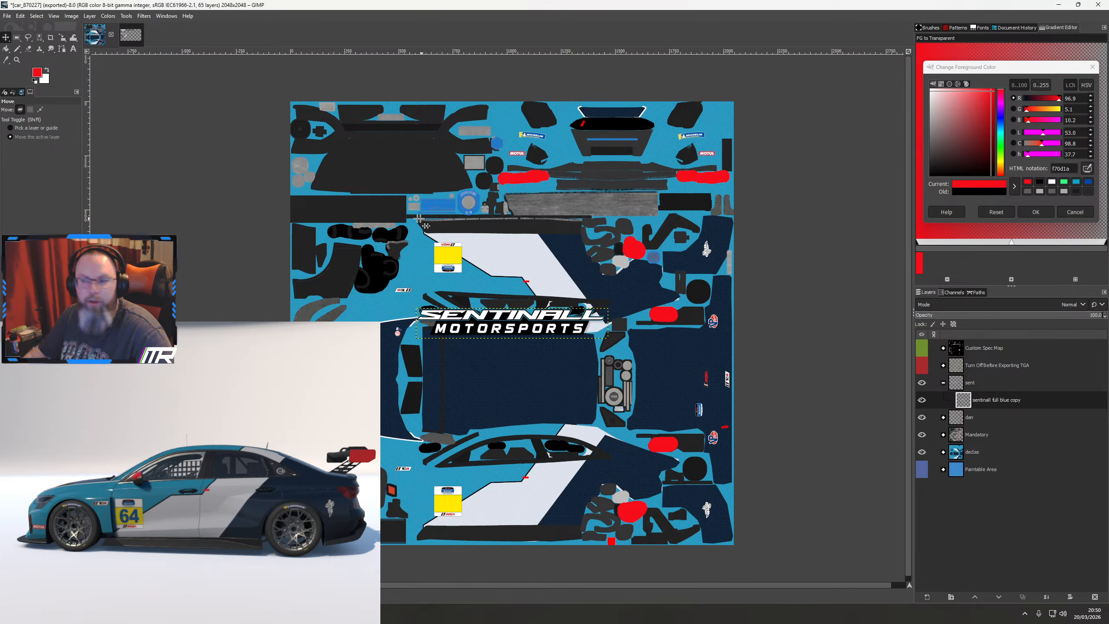
{"action": "left_click_drag", "start_coordinate": [509, 325], "coordinate": [528, 505]}
{"action": "left_click", "coordinate": [943, 365]}
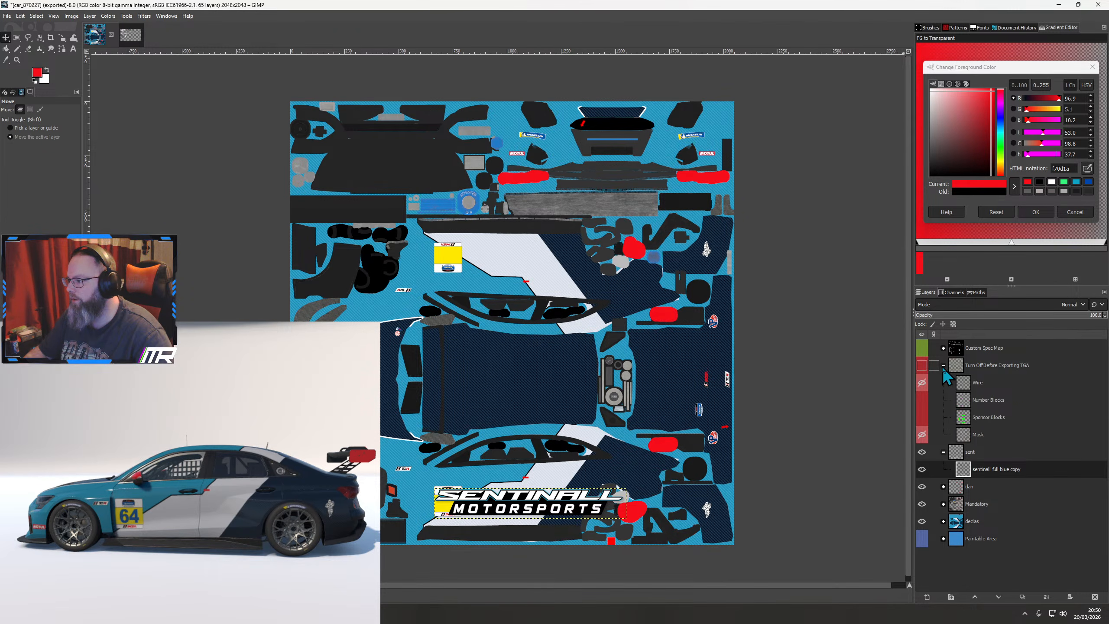
{"action": "left_click", "coordinate": [922, 365]}
{"action": "left_click", "coordinate": [922, 417]}
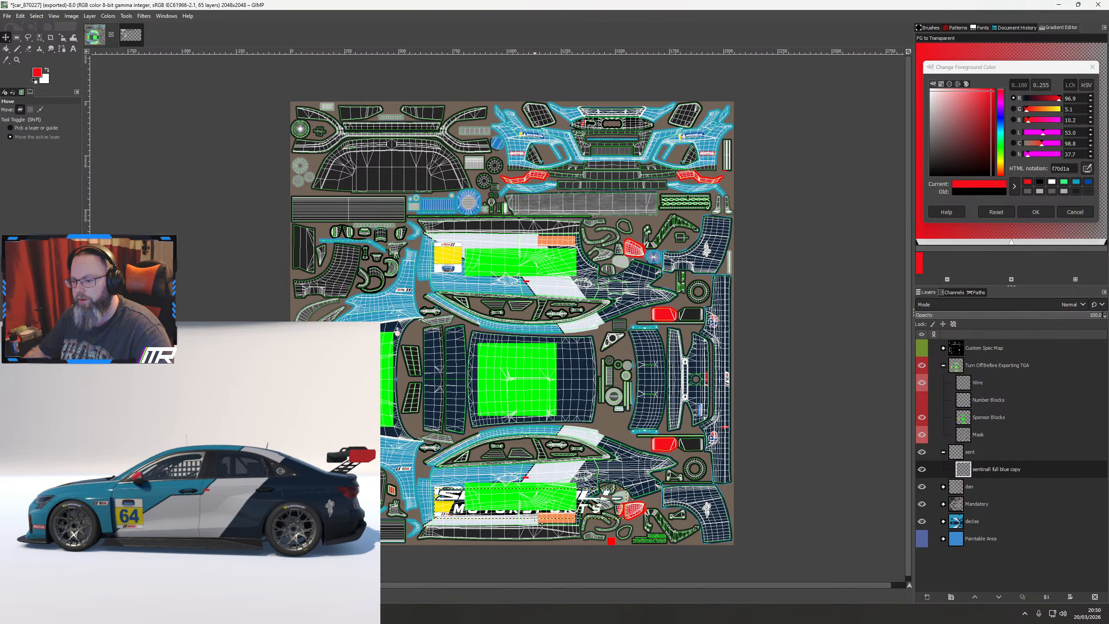
{"action": "scroll", "coordinate": [542, 525], "scroll_direction": "up", "scroll_amount": 5}
{"action": "left_click_drag", "start_coordinate": [496, 492], "coordinate": [469, 464]}
Scale the logo to 527×83, position it in the sponsor block and hide the guides
{"action": "key", "text": "shift+s"}
{"action": "left_click", "coordinate": [468, 459]}
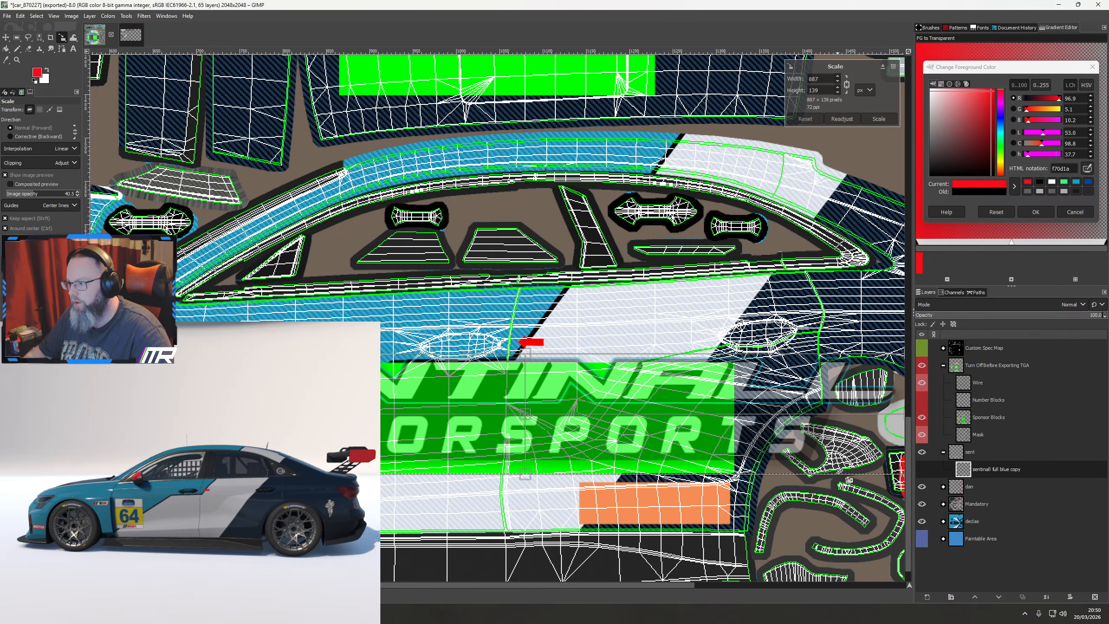
{"action": "left_click_drag", "start_coordinate": [137, 473], "coordinate": [306, 447]}
{"action": "left_click_drag", "start_coordinate": [532, 425], "coordinate": [523, 431]}
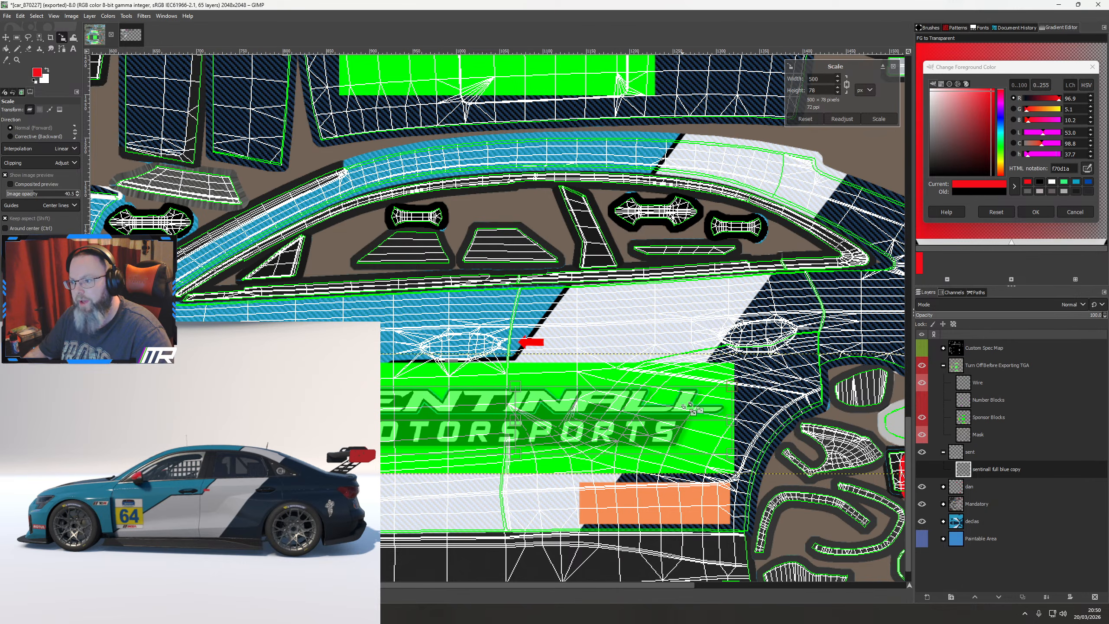
{"action": "left_click_drag", "start_coordinate": [733, 387], "coordinate": [757, 386]}
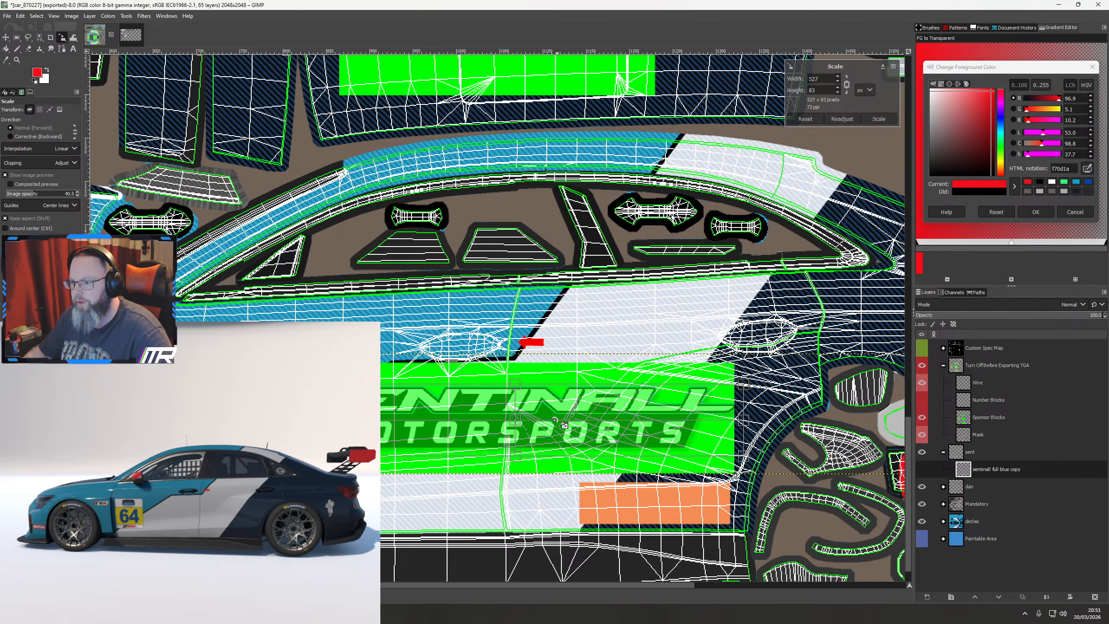
{"action": "left_click_drag", "start_coordinate": [517, 424], "coordinate": [520, 423]}
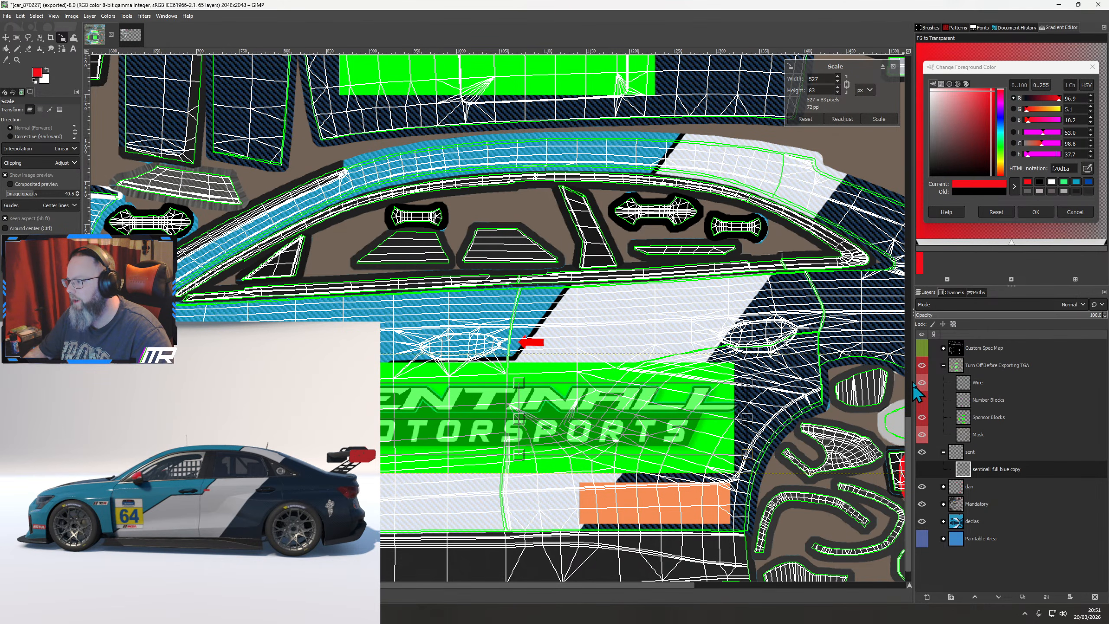
{"action": "left_click", "coordinate": [922, 367]}
{"action": "key", "text": "Return"}
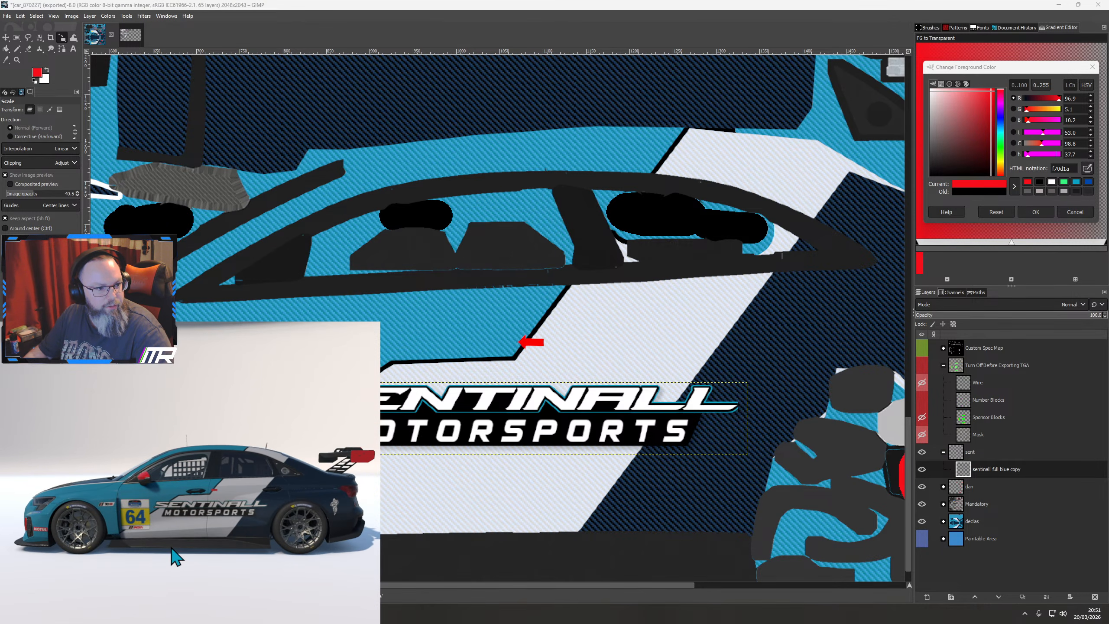
Duplicate the SENTINALL logo layer and rotate the copy 180°
{"action": "right_click", "coordinate": [984, 470]}
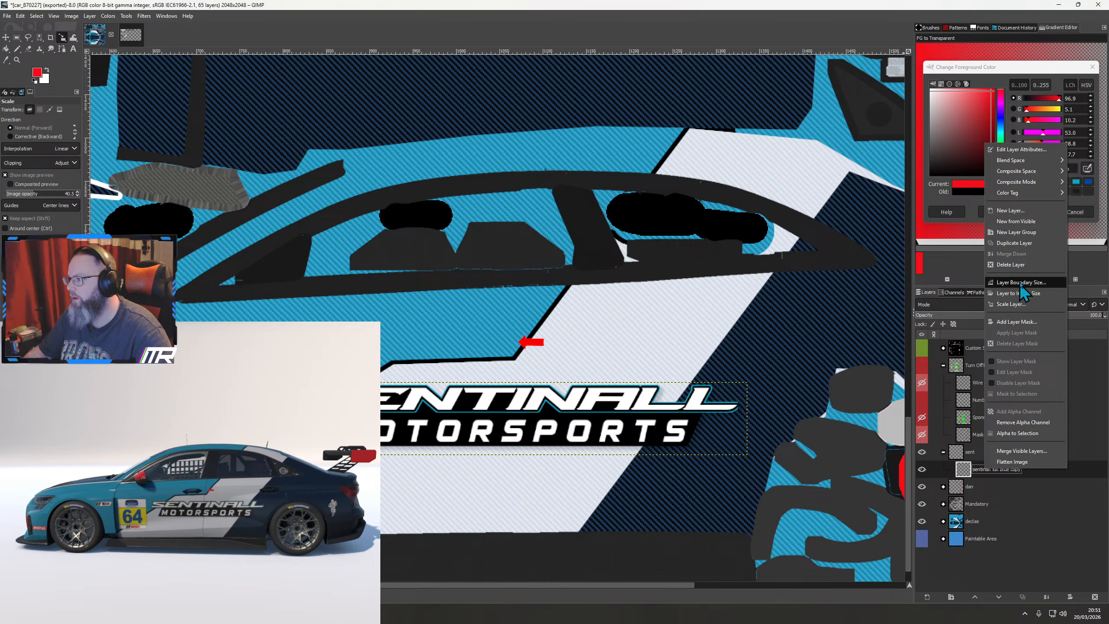
{"action": "left_click", "coordinate": [1019, 243]}
{"action": "right_click", "coordinate": [634, 255]}
{"action": "mouse_move", "coordinate": [689, 320]}
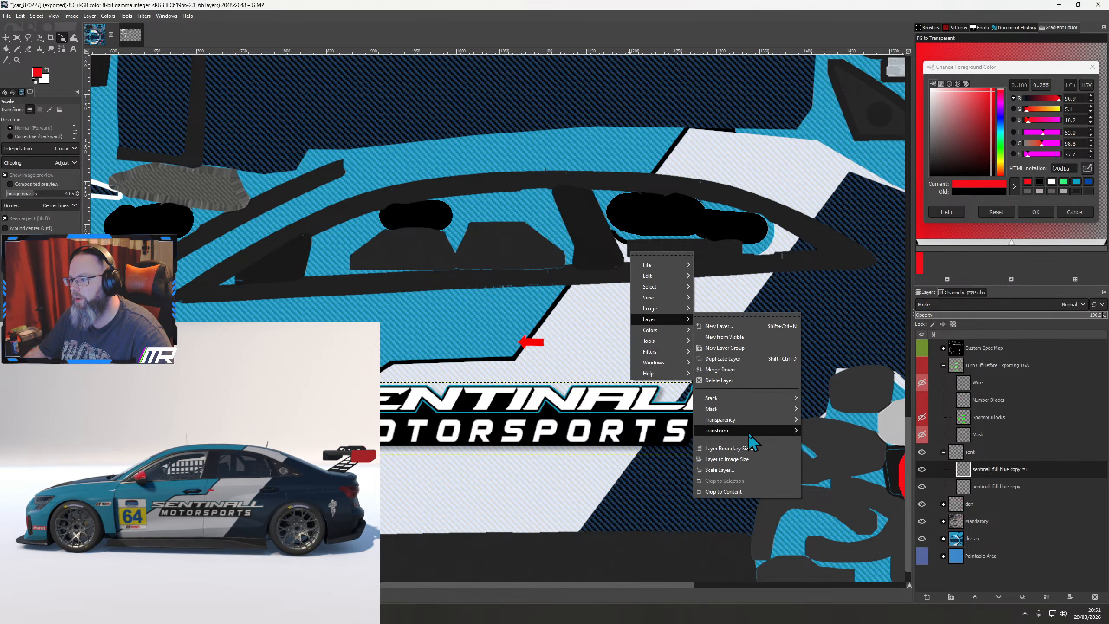
{"action": "mouse_move", "coordinate": [748, 431]}
{"action": "left_click", "coordinate": [830, 482]}
Shift the rotated copy up onto the upper side panel beside the yellow number block
{"action": "scroll", "coordinate": [830, 485], "scroll_direction": "down", "scroll_amount": 3}
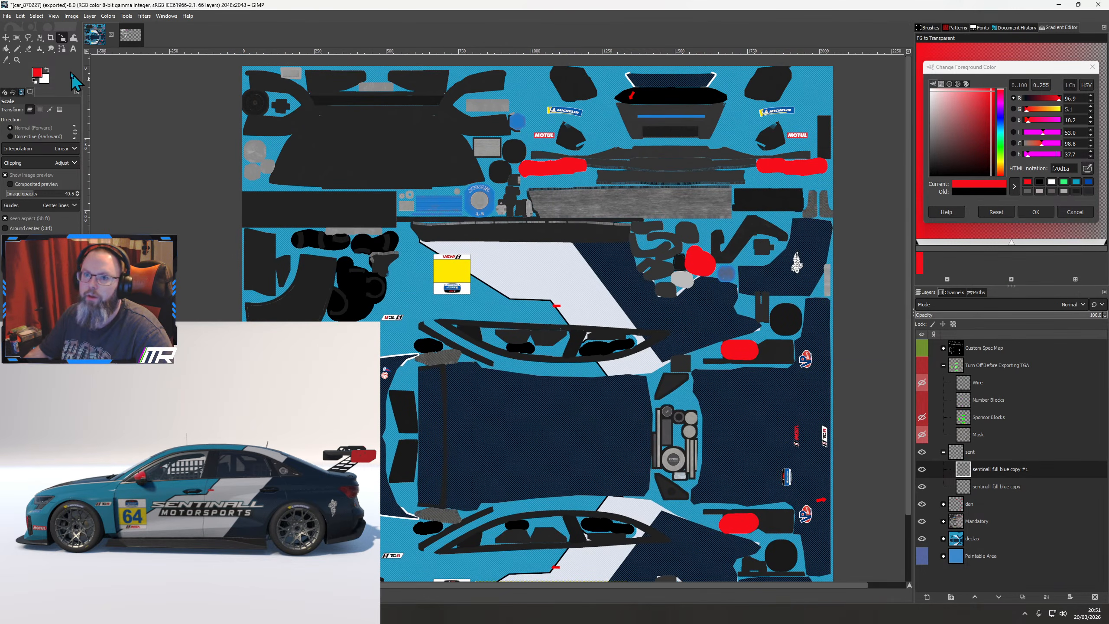
{"action": "key", "text": "m"}
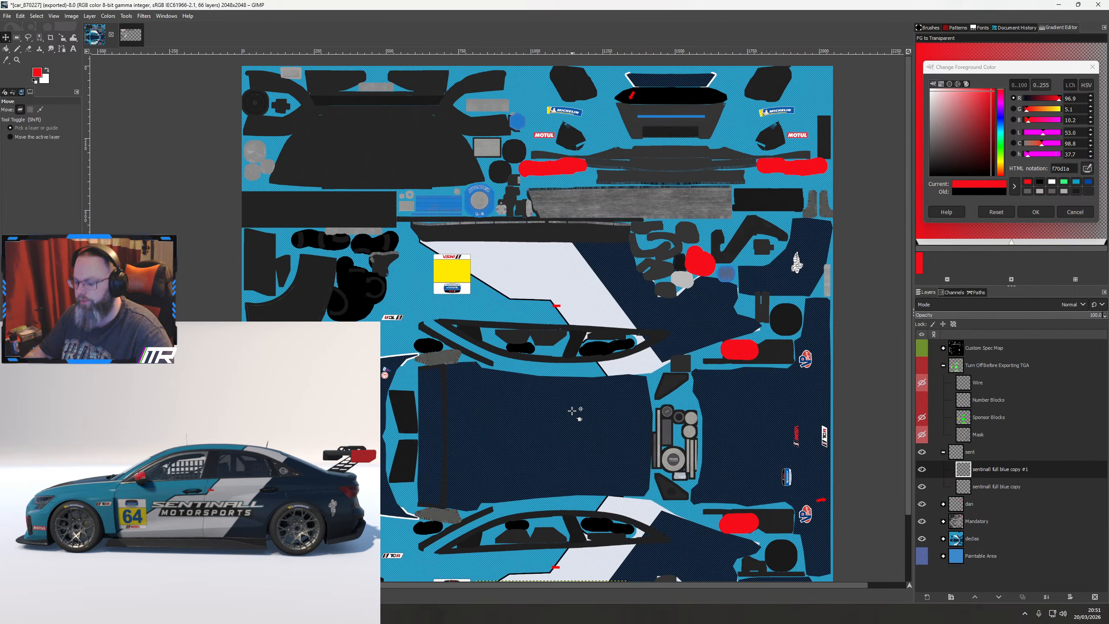
{"action": "key", "text": "shift+Up"}
{"action": "key", "text": "shift+Up"}
{"action": "key", "text": "shift+Up"}
{"action": "key", "text": "shift+Up"}
{"action": "key", "text": "shift+Up"}
{"action": "key", "text": "shift+Up"}
{"action": "key", "text": "shift+Up"}
{"action": "key", "text": "shift+Up"}
{"action": "key", "text": "shift+Up"}
{"action": "key", "text": "shift+Up"}
{"action": "key", "text": "shift+Up"}
{"action": "key", "text": "shift+Up"}
{"action": "key", "text": "shift+Up"}
{"action": "key", "text": "shift+Up"}
{"action": "key", "text": "shift+Up"}
{"action": "key", "text": "shift+Up"}
{"action": "key", "text": "shift+Up"}
{"action": "key", "text": "shift+Up"}
{"action": "key", "text": "shift+Up"}
{"action": "key", "text": "shift+Up"}
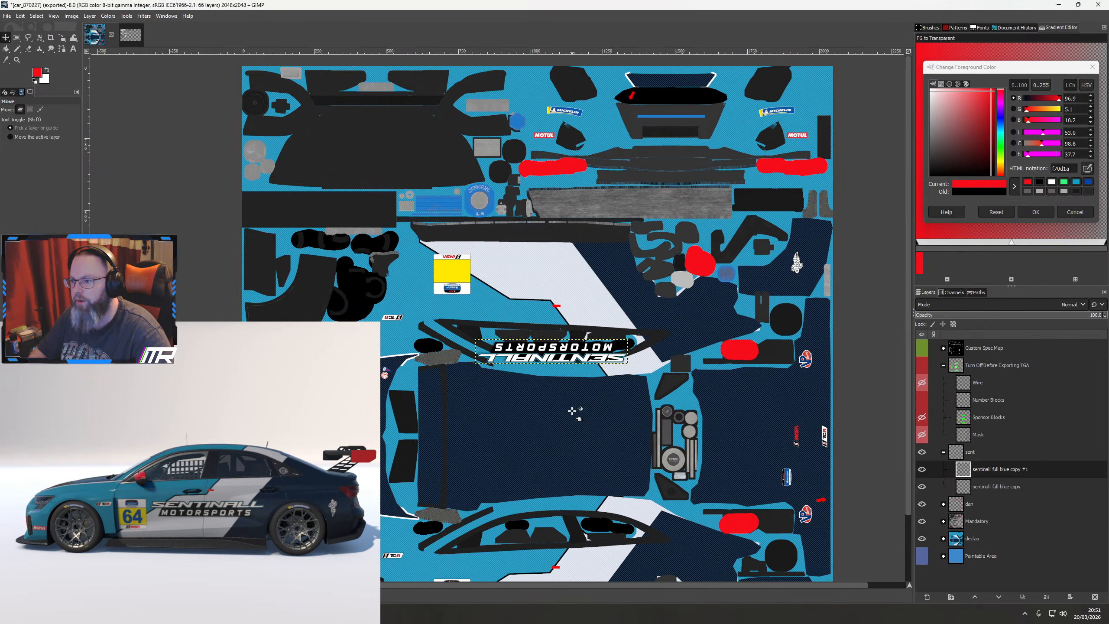
{"action": "key", "text": "shift+Up"}
{"action": "key", "text": "shift+Up"}
{"action": "key", "text": "shift+Up"}
{"action": "key", "text": "shift+Up"}
{"action": "key", "text": "shift+Up"}
{"action": "key", "text": "shift+Up"}
{"action": "key", "text": "shift+Up"}
{"action": "key", "text": "shift+Up"}
{"action": "key", "text": "shift+Up"}
{"action": "key", "text": "shift+Up"}
{"action": "key", "text": "shift+Up"}
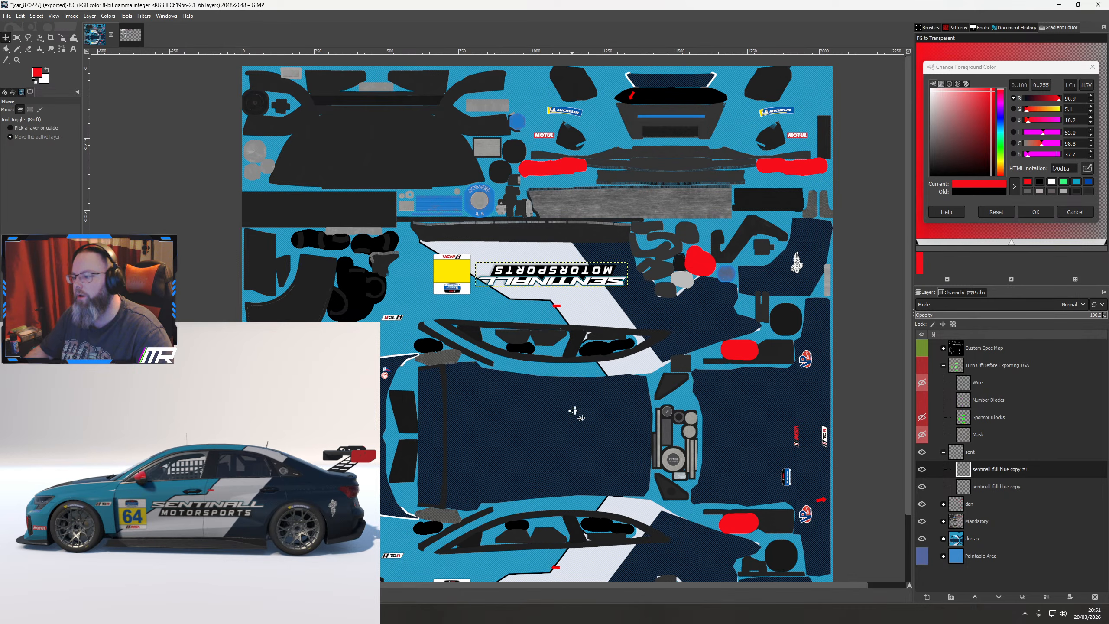
{"action": "left_click", "coordinate": [923, 383]}
Nudge the 'sentinall full blue copy #1' logo down two steps to line it up
{"action": "scroll", "coordinate": [534, 318], "scroll_direction": "down", "scroll_amount": 5}
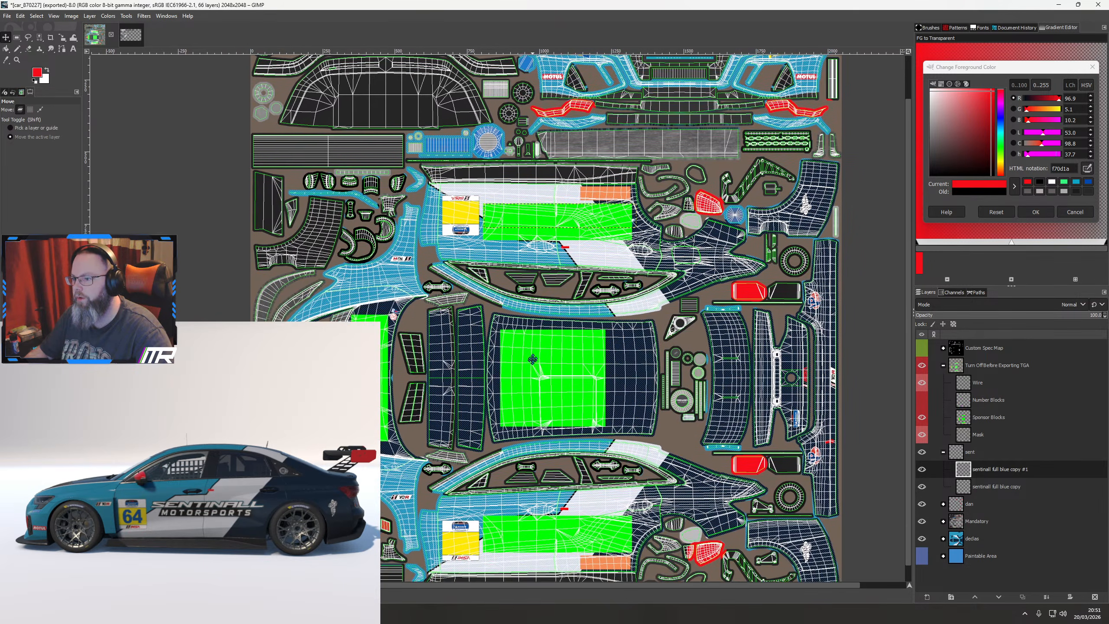
{"action": "left_click", "coordinate": [1006, 486]}
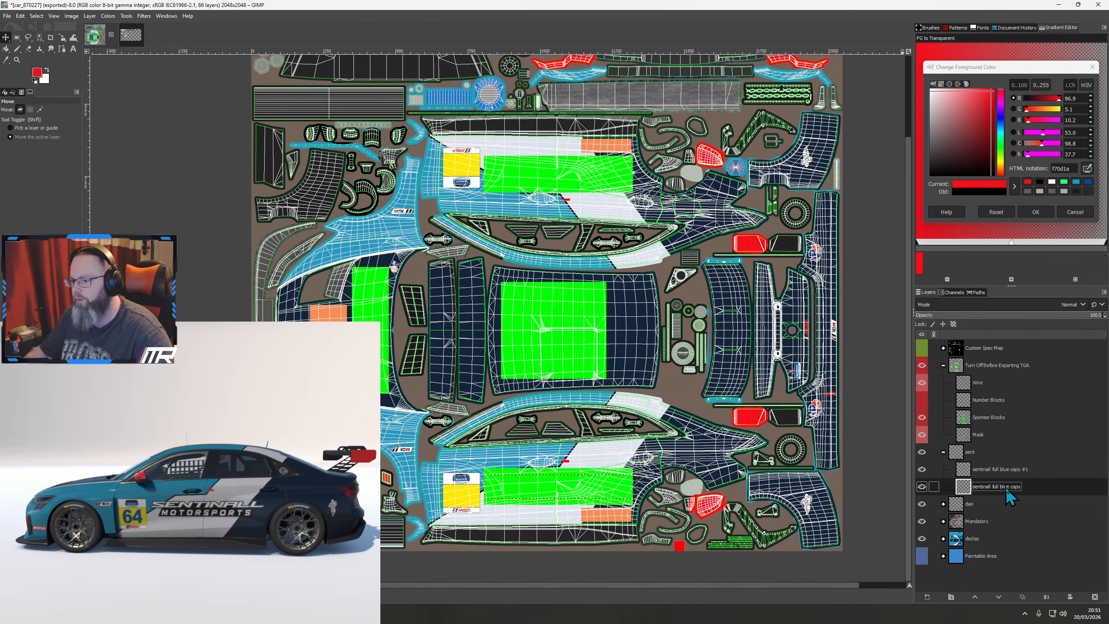
{"action": "scroll", "coordinate": [572, 493], "scroll_direction": "up", "scroll_amount": 4}
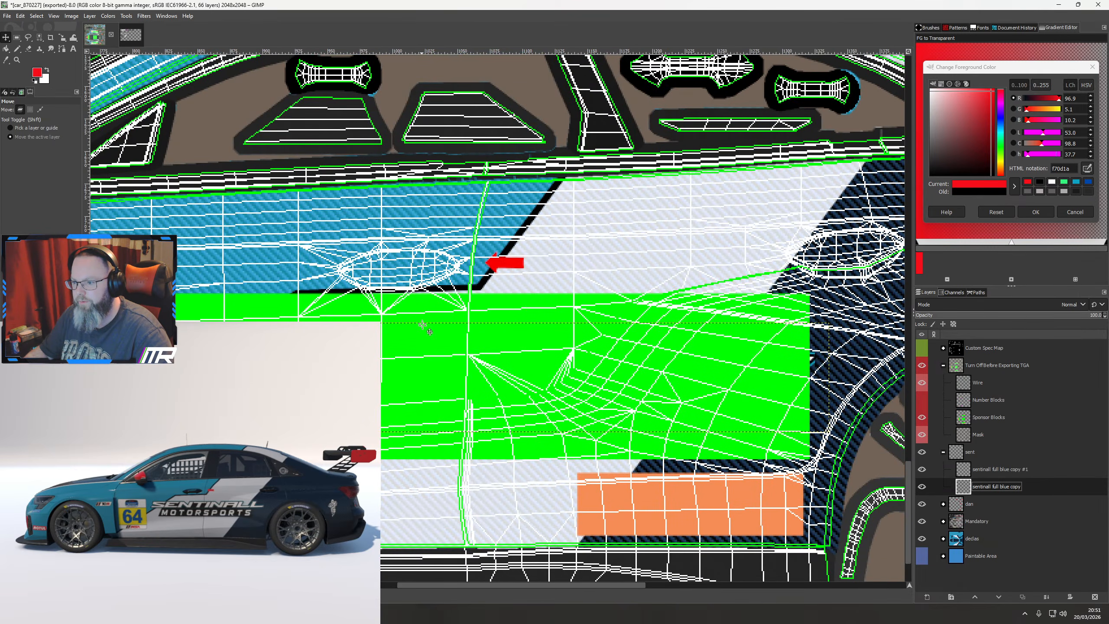
{"action": "scroll", "coordinate": [615, 359], "scroll_direction": "down", "scroll_amount": 3}
{"action": "scroll", "coordinate": [583, 209], "scroll_direction": "down", "scroll_amount": 10}
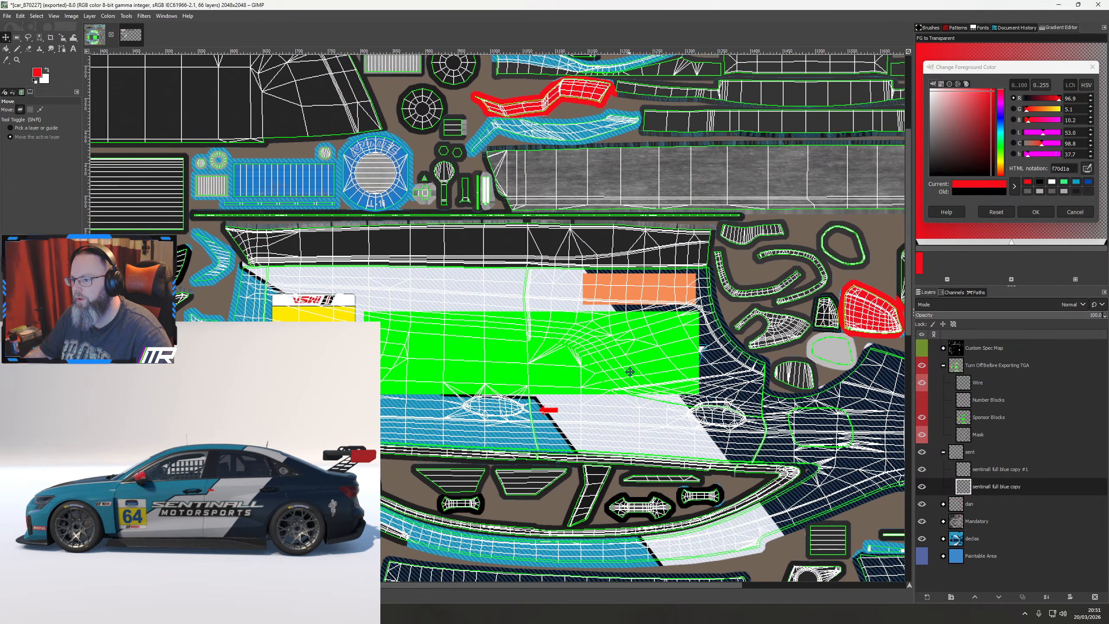
{"action": "left_click", "coordinate": [1002, 472]}
{"action": "key", "text": "Down"}
{"action": "key", "text": "Down"}
{"action": "key", "text": "Down"}
{"action": "key", "text": "Down"}
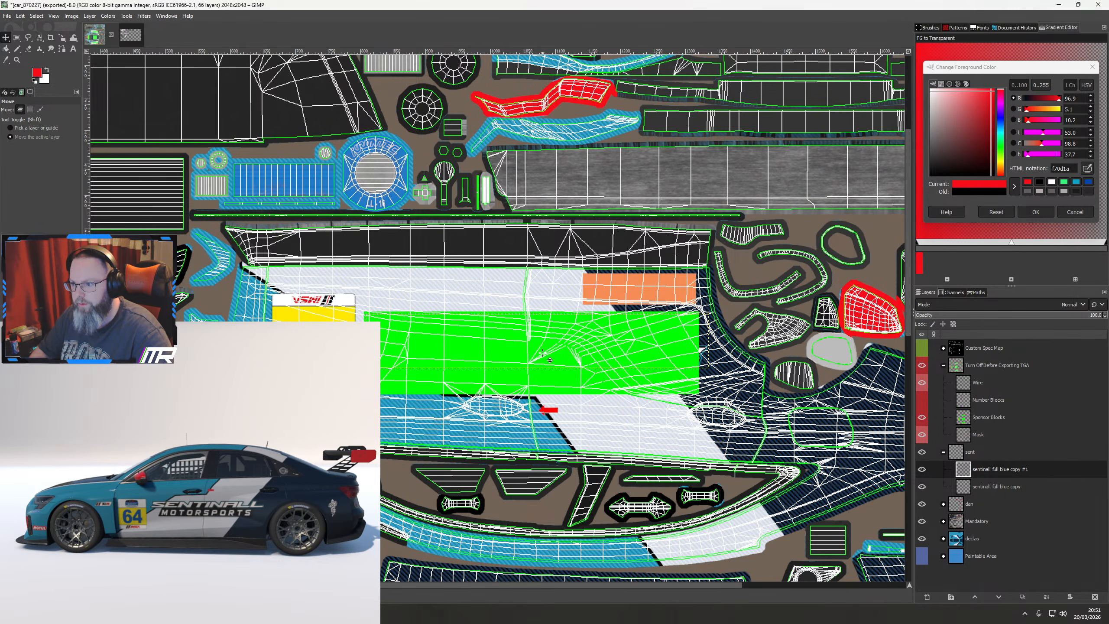
{"action": "key", "text": "Down"}
{"action": "key", "text": "Down"}
{"action": "key", "text": "Down"}
{"action": "key", "text": "Down"}
{"action": "key", "text": "Down"}
{"action": "key", "text": "Down"}
{"action": "key", "text": "Down"}
{"action": "key", "text": "Down"}
{"action": "key", "text": "Down"}
{"action": "key", "text": "Down"}
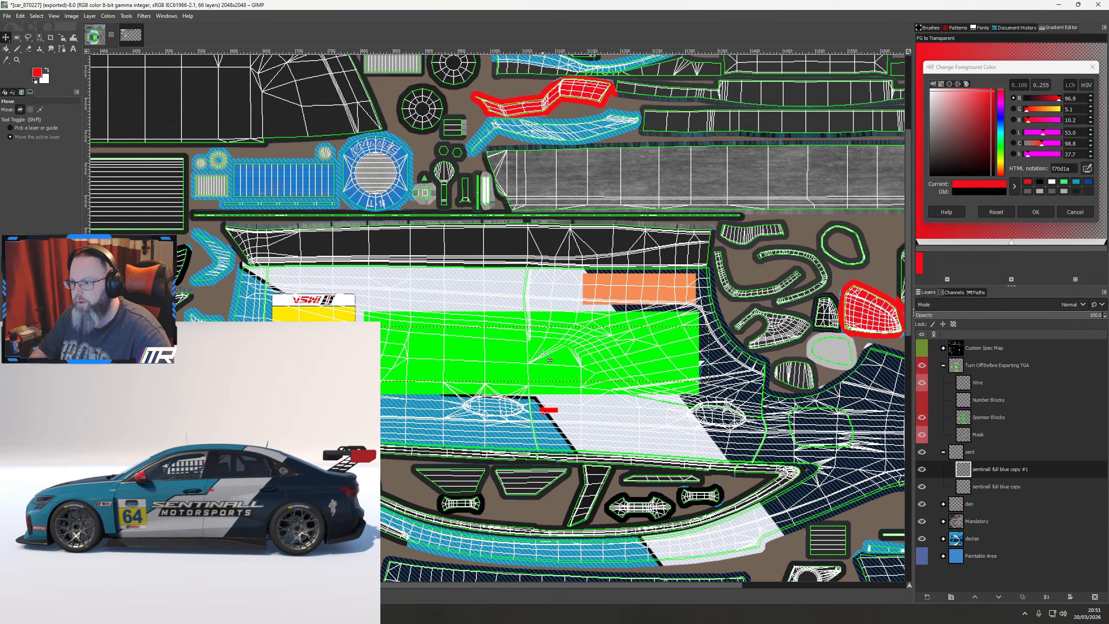
Hide the template overlays and turn the 3D car preview to check both sides
{"action": "left_click", "coordinate": [922, 368]}
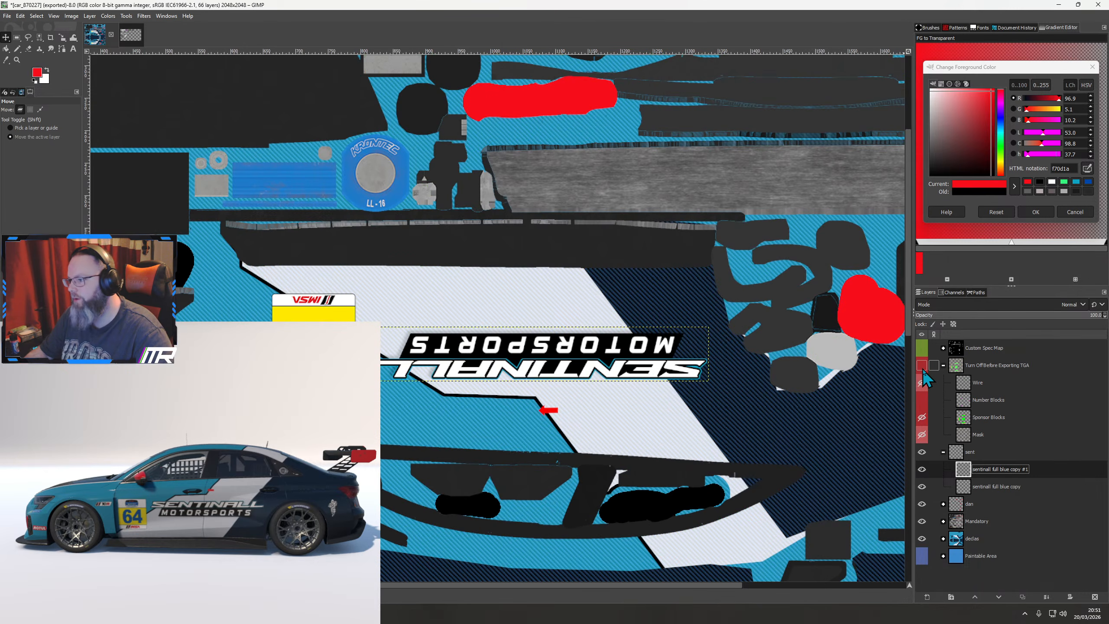
{"action": "left_click_drag", "start_coordinate": [24, 542], "coordinate": [250, 526]}
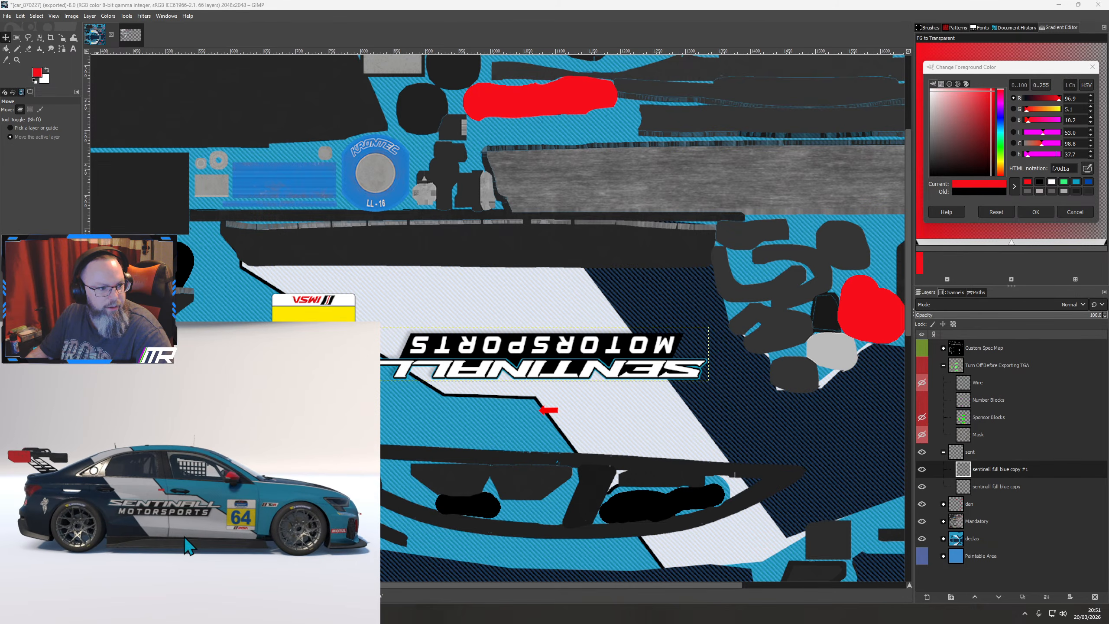
{"action": "left_click_drag", "start_coordinate": [174, 539], "coordinate": [340, 520]}
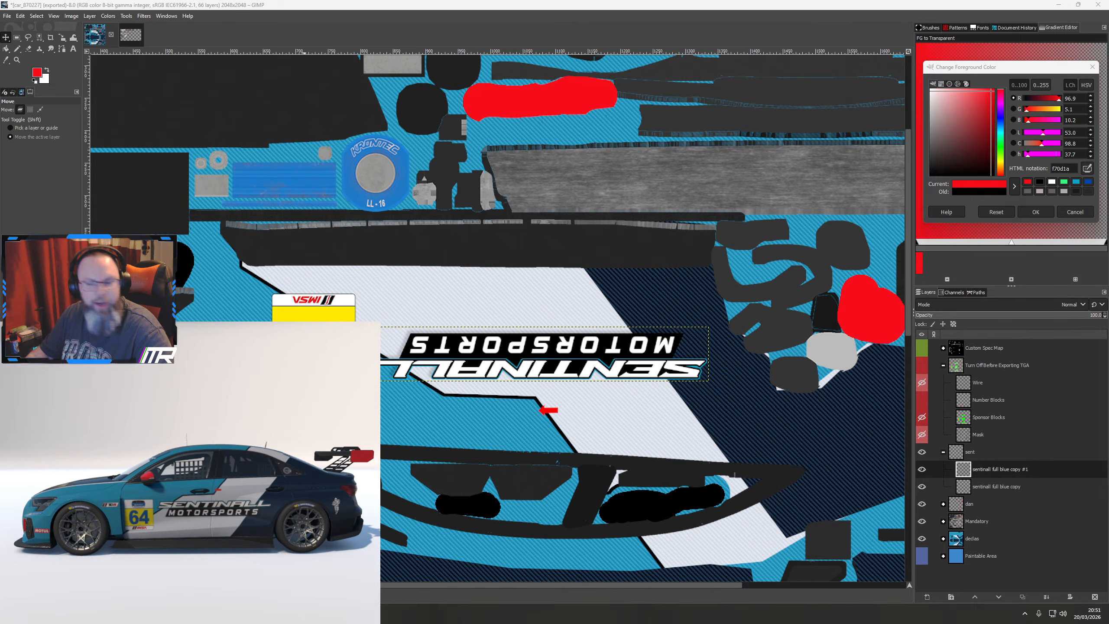
{"action": "scroll", "coordinate": [600, 408], "scroll_direction": "down", "scroll_amount": 2}
{"action": "left_click_drag", "start_coordinate": [520, 465], "coordinate": [536, 241]}
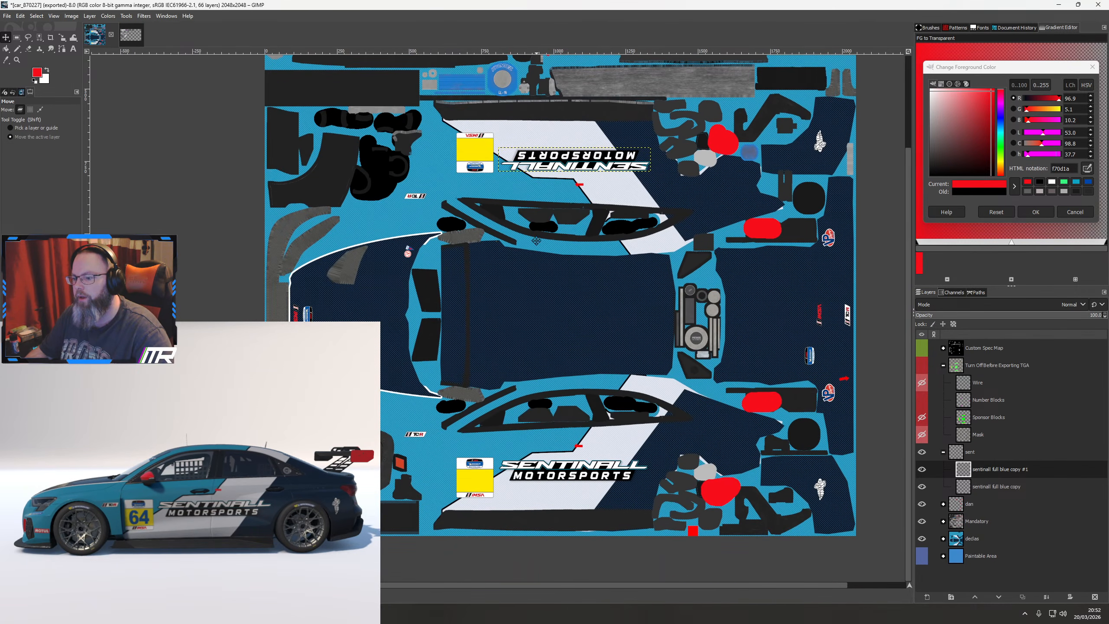
{"action": "scroll", "coordinate": [464, 323], "scroll_direction": "up", "scroll_amount": 3}
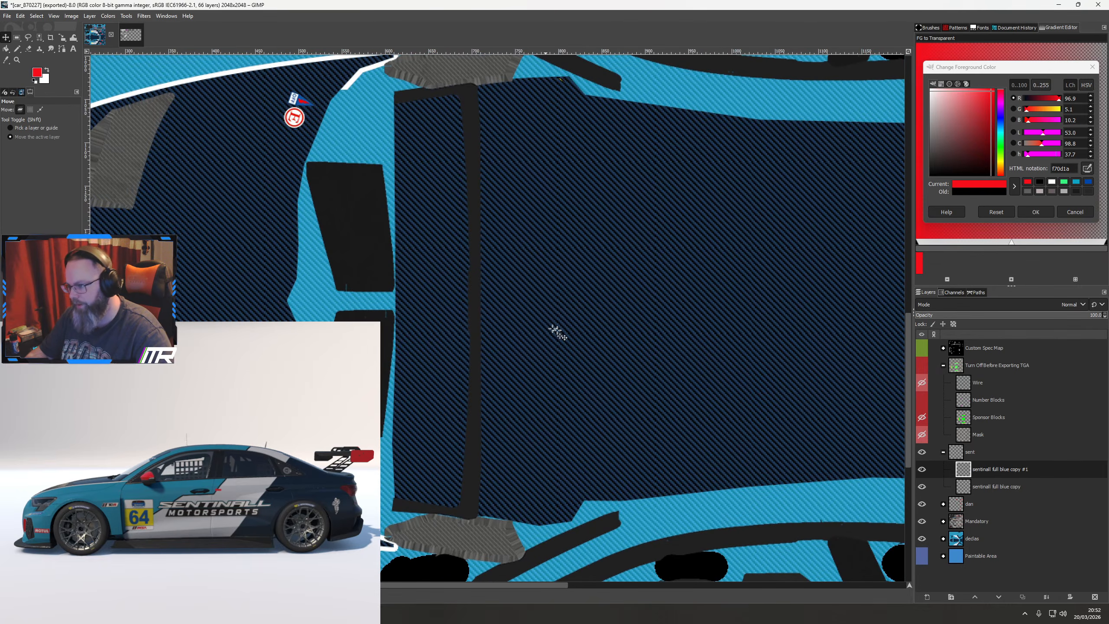
Select Pasted Layer #1 in the declas group, with the wireframe overlay visible
{"action": "left_click", "coordinate": [943, 366]}
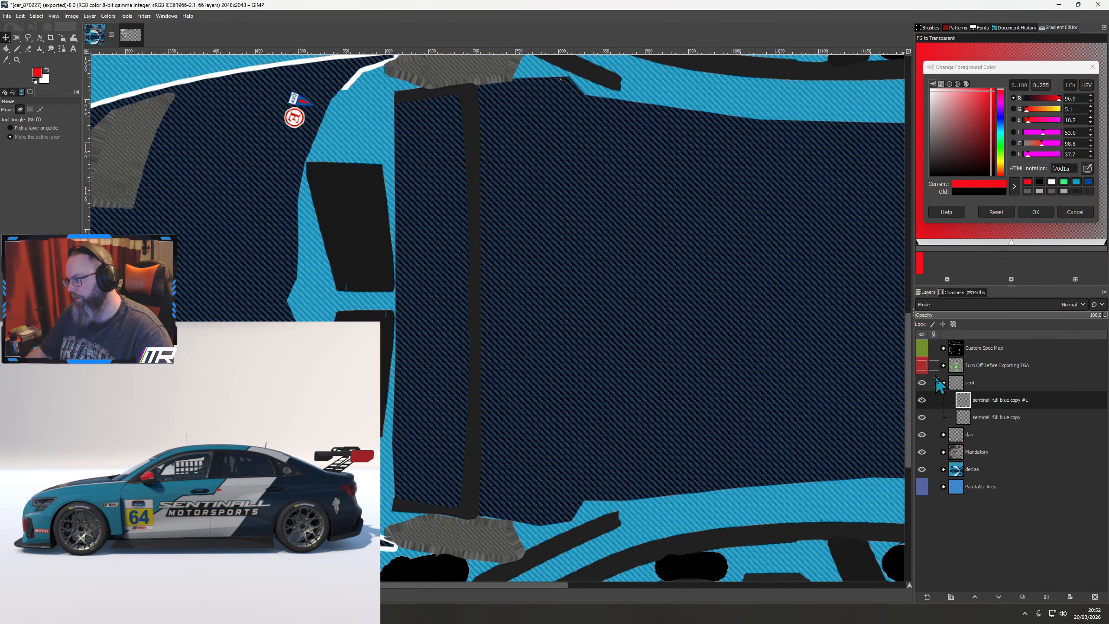
{"action": "left_click", "coordinate": [943, 469]}
{"action": "scroll", "coordinate": [965, 482], "scroll_direction": "down", "scroll_amount": 1}
{"action": "left_click", "coordinate": [989, 509]}
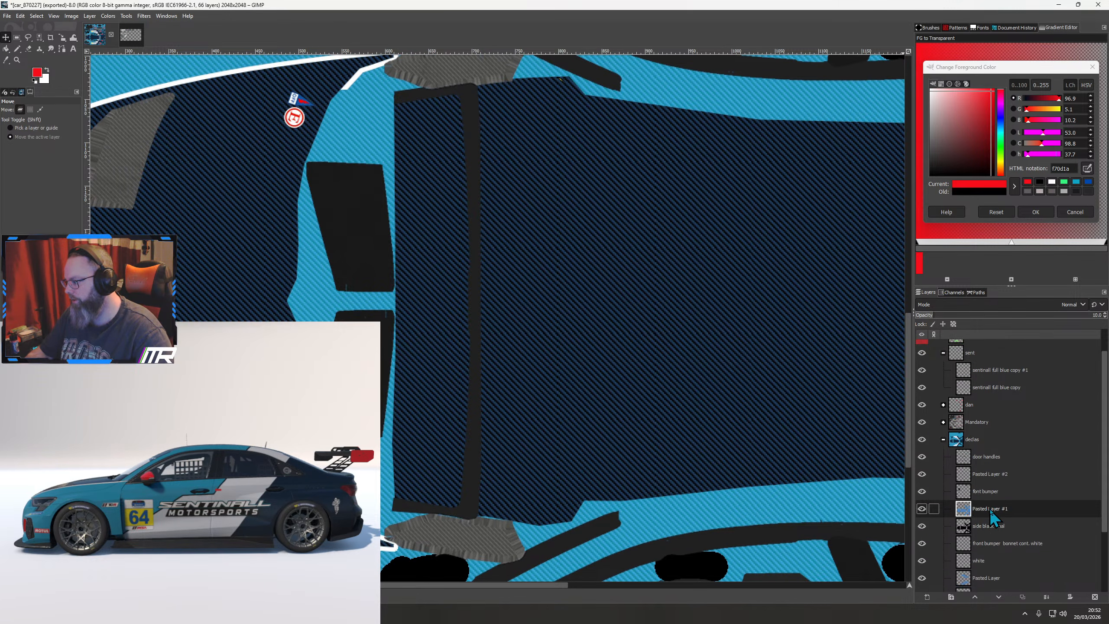
{"action": "left_click", "coordinate": [920, 510]}
{"action": "left_click", "coordinate": [921, 511]}
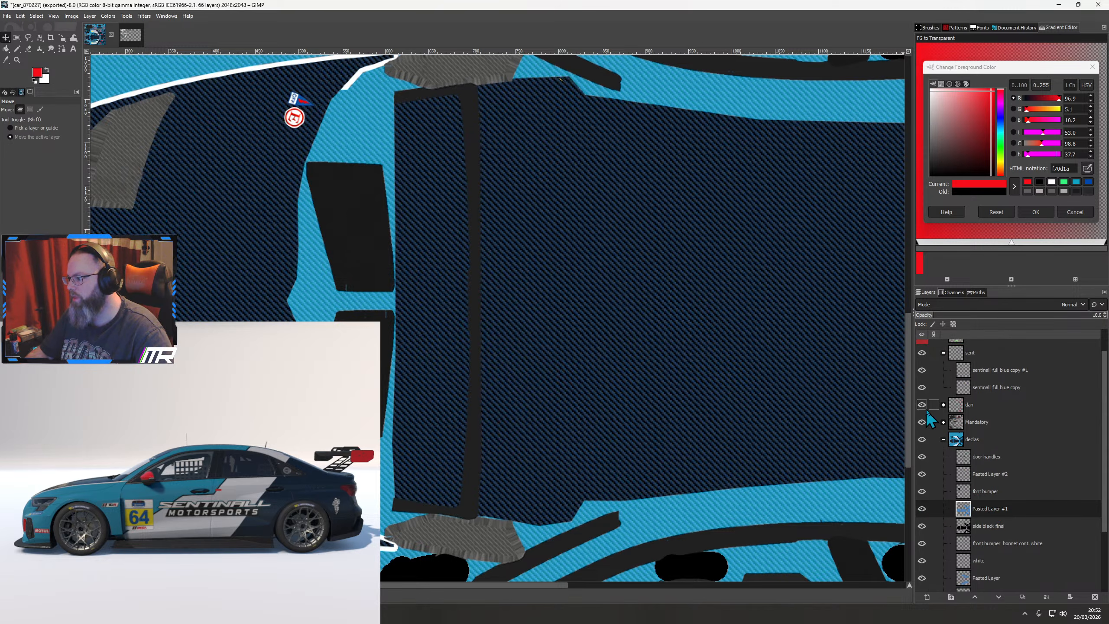
{"action": "scroll", "coordinate": [930, 384], "scroll_direction": "up", "scroll_amount": 1}
{"action": "left_click", "coordinate": [922, 365]}
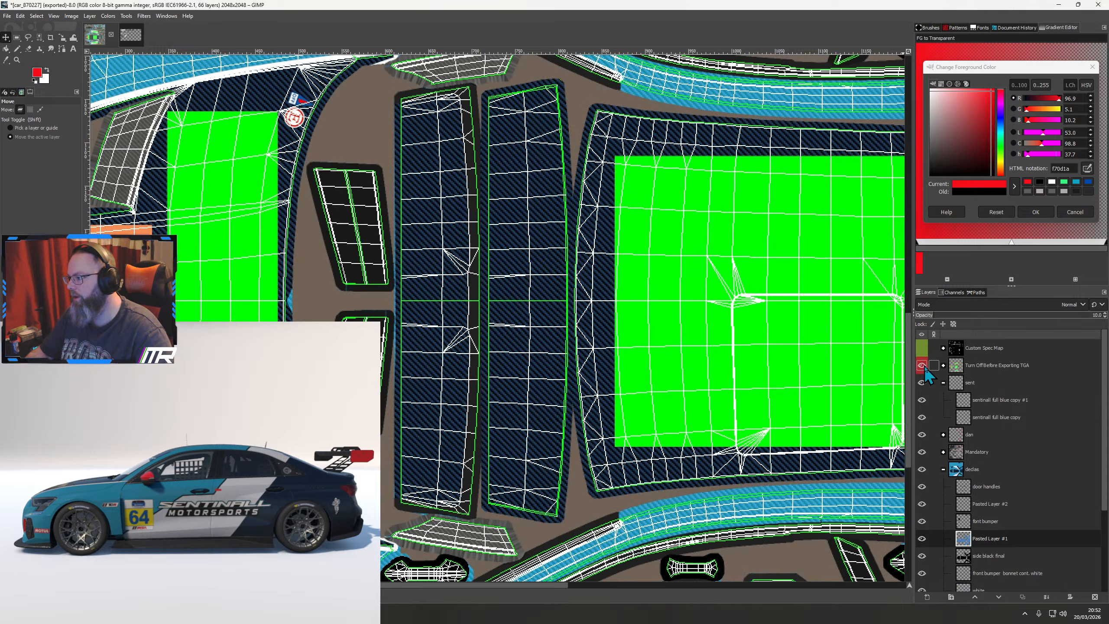
Erase the carbon weave from both roof strips using a size-137 eraser
{"action": "left_click", "coordinate": [29, 50]}
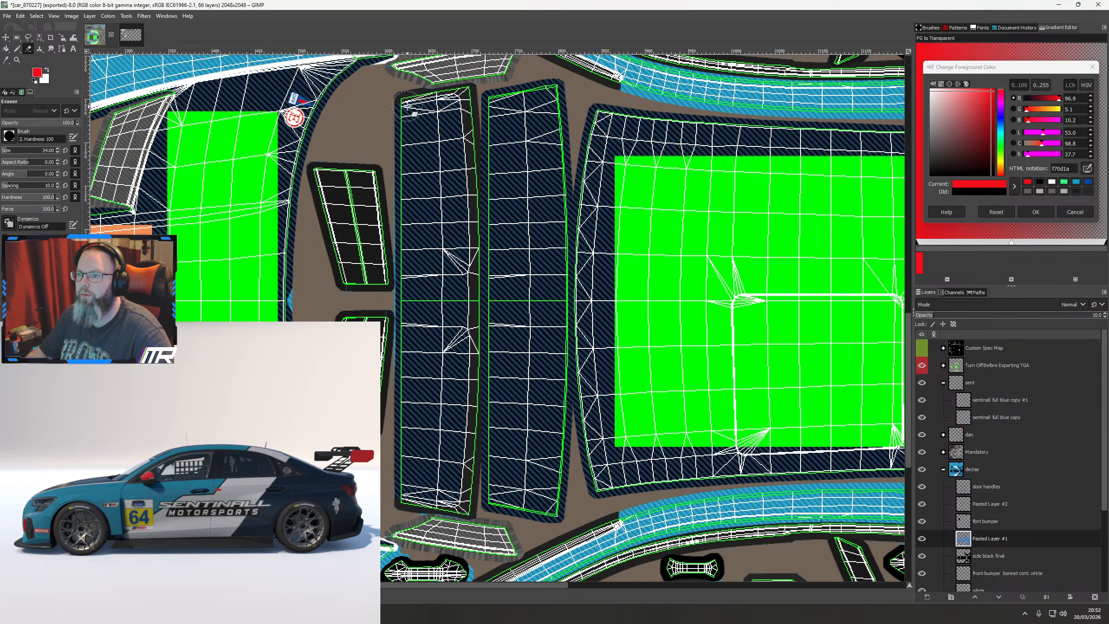
{"action": "mouse_move", "coordinate": [408, 105]}
{"action": "left_mouse_down"}
{"action": "mouse_move", "coordinate": [469, 103]}
{"action": "mouse_move", "coordinate": [463, 91]}
{"action": "mouse_move", "coordinate": [463, 107]}
{"action": "mouse_move", "coordinate": [417, 134]}
{"action": "left_mouse_up"}
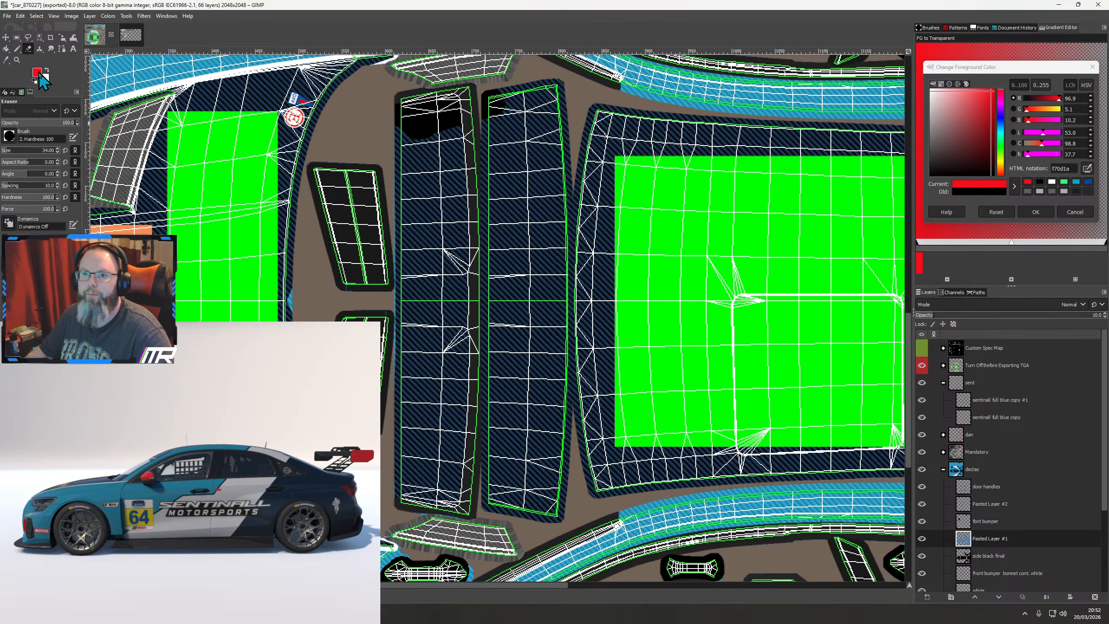
{"action": "left_click_drag", "start_coordinate": [18, 150], "coordinate": [27, 150]}
{"action": "mouse_move", "coordinate": [515, 140]}
{"action": "left_mouse_down"}
{"action": "mouse_move", "coordinate": [522, 118]}
{"action": "mouse_move", "coordinate": [510, 152]}
{"action": "mouse_move", "coordinate": [517, 468]}
{"action": "mouse_move", "coordinate": [446, 483]}
{"action": "mouse_move", "coordinate": [434, 175]}
{"action": "mouse_move", "coordinate": [450, 294]}
{"action": "left_mouse_up"}
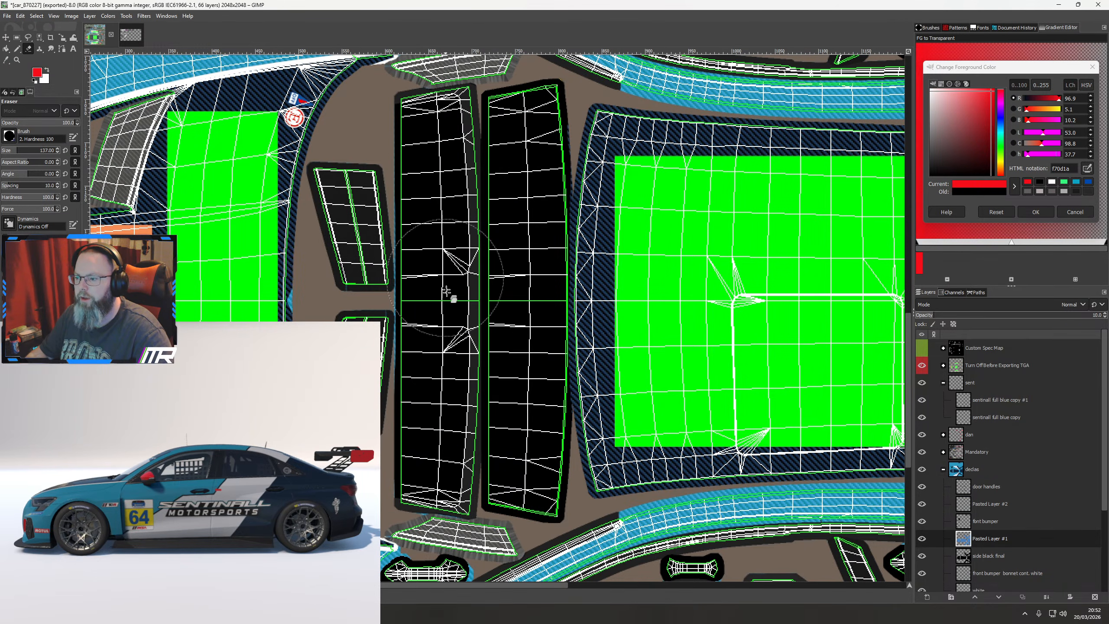
{"action": "scroll", "coordinate": [513, 436], "scroll_direction": "up", "scroll_amount": 2}
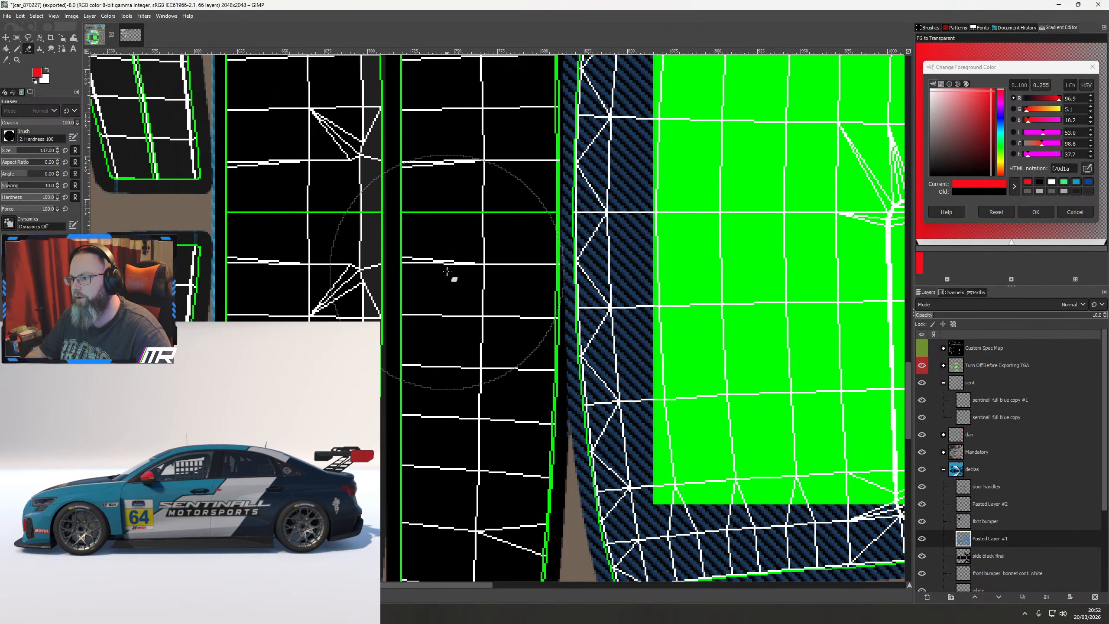
{"action": "left_click_drag", "start_coordinate": [446, 191], "coordinate": [421, 325]}
Hide the wireframe overlay and view the roof and bonnet in the 3D preview
{"action": "left_click_drag", "start_coordinate": [320, 442], "coordinate": [223, 423]}
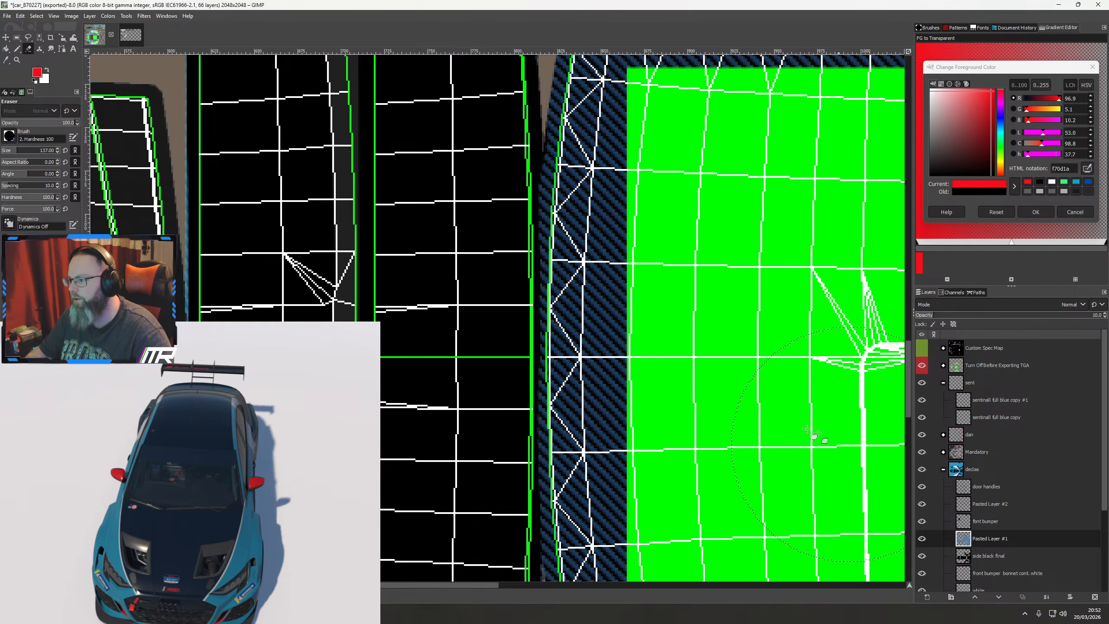
{"action": "left_click", "coordinate": [922, 365]}
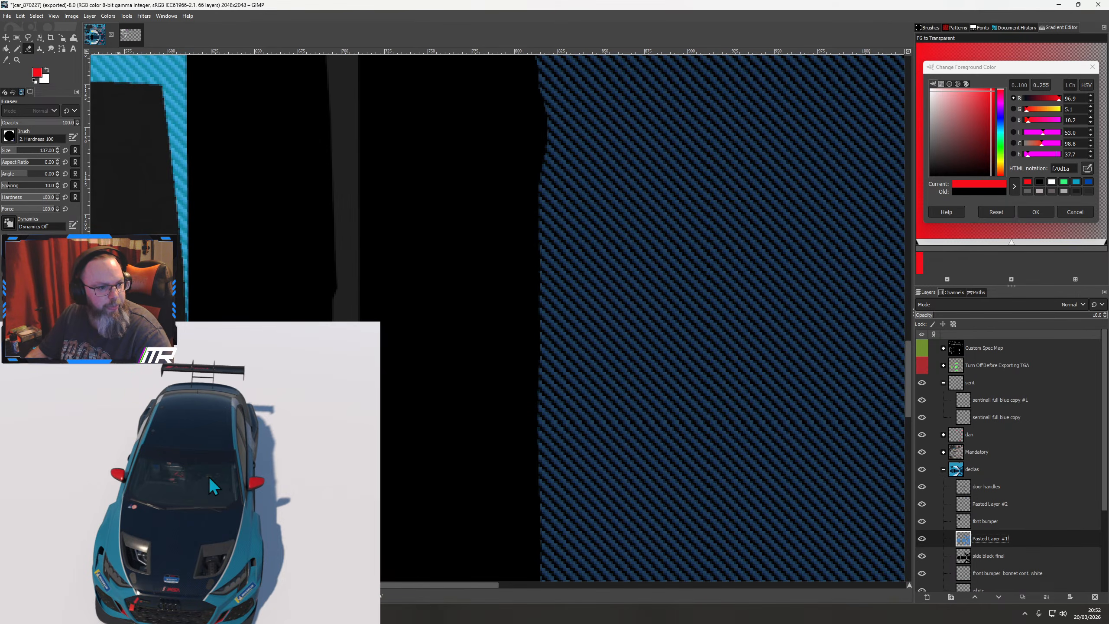
{"action": "left_click_drag", "start_coordinate": [209, 477], "coordinate": [208, 495]}
{"action": "scroll", "coordinate": [193, 486], "scroll_direction": "up", "scroll_amount": 4}
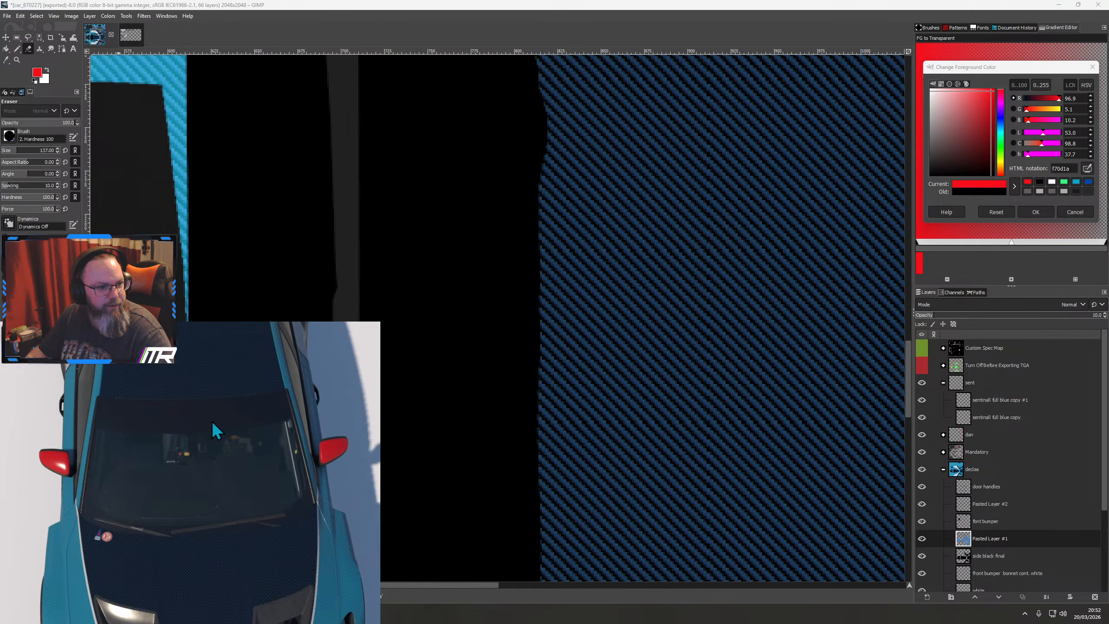
{"action": "scroll", "coordinate": [182, 455], "scroll_direction": "down", "scroll_amount": 3}
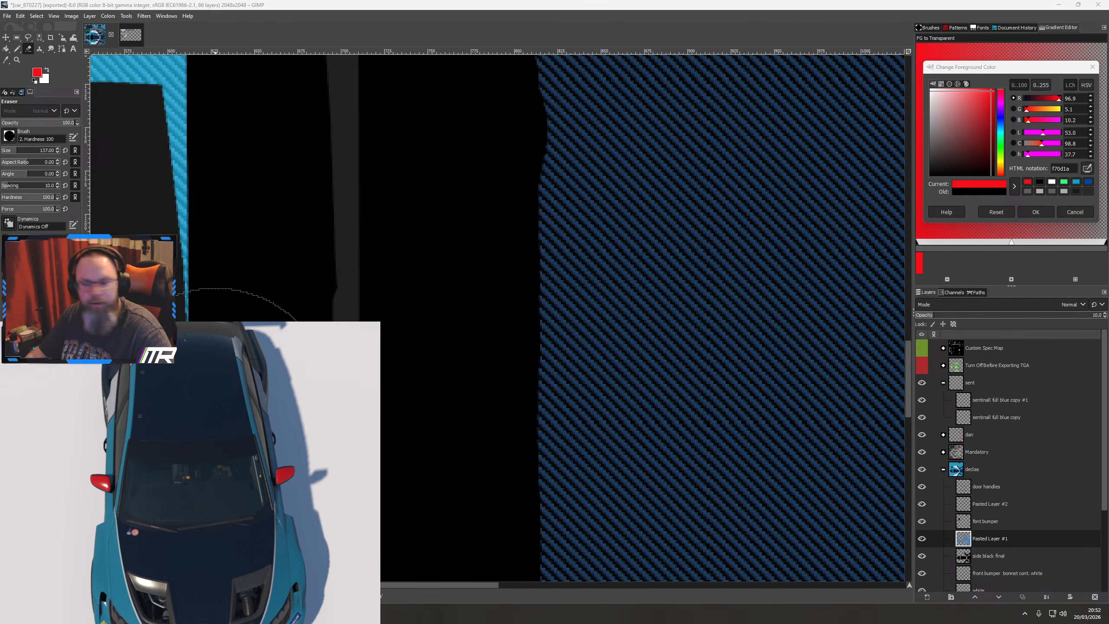
Copy the SURROUND blue logo layer from the car logos image into the sent group
{"action": "left_click", "coordinate": [130, 35]}
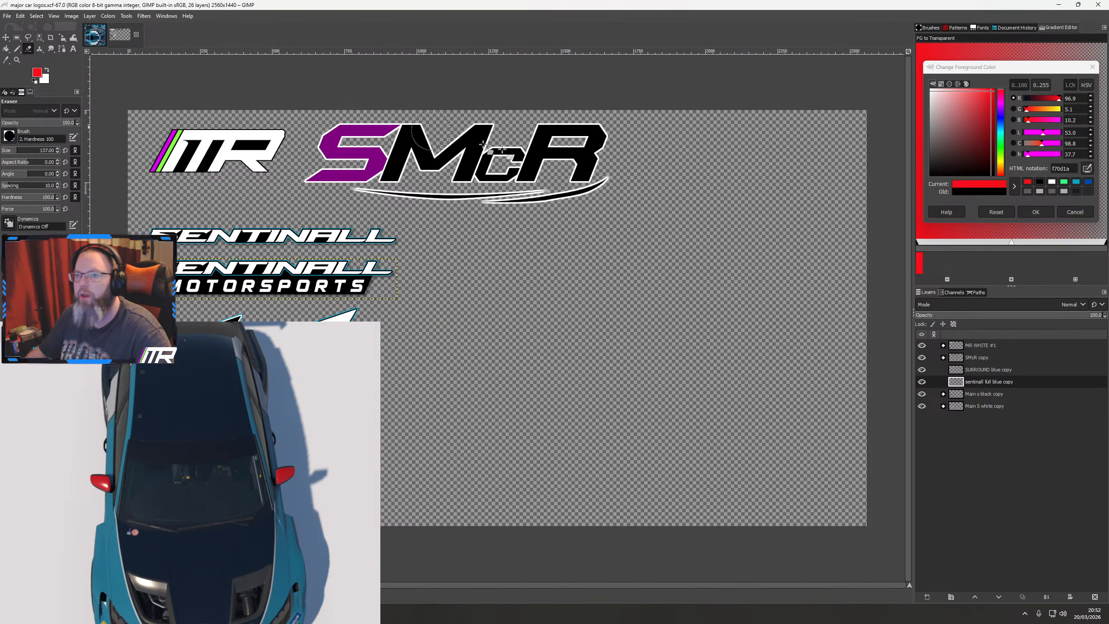
{"action": "left_click", "coordinate": [980, 371]}
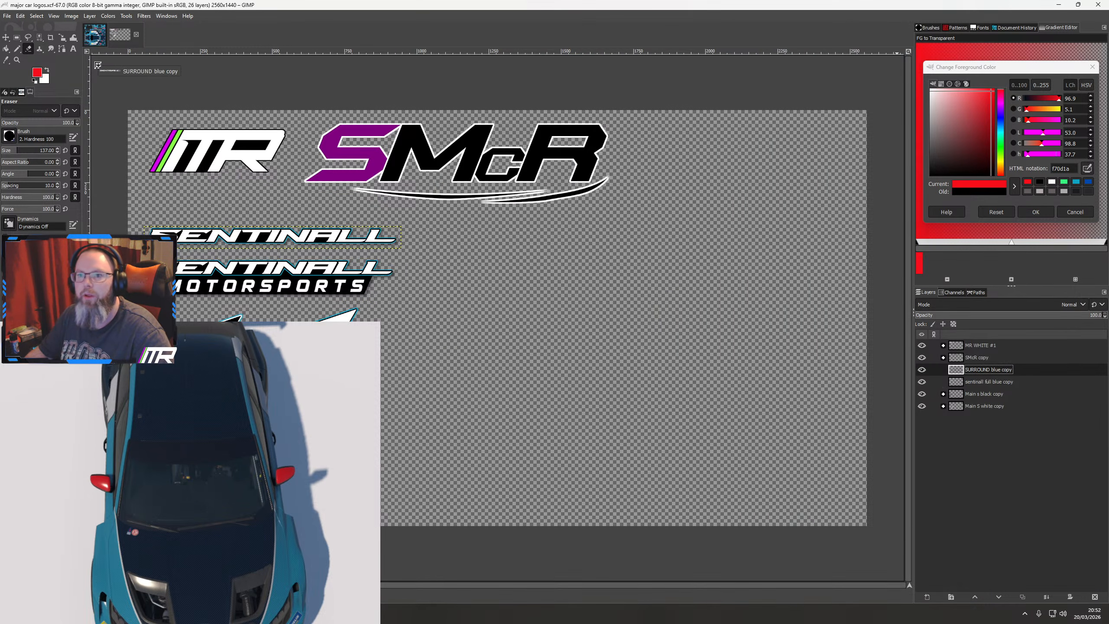
{"action": "left_click_drag", "start_coordinate": [95, 36], "coordinate": [426, 359]}
{"action": "scroll", "coordinate": [426, 359], "scroll_direction": "down", "scroll_amount": 3}
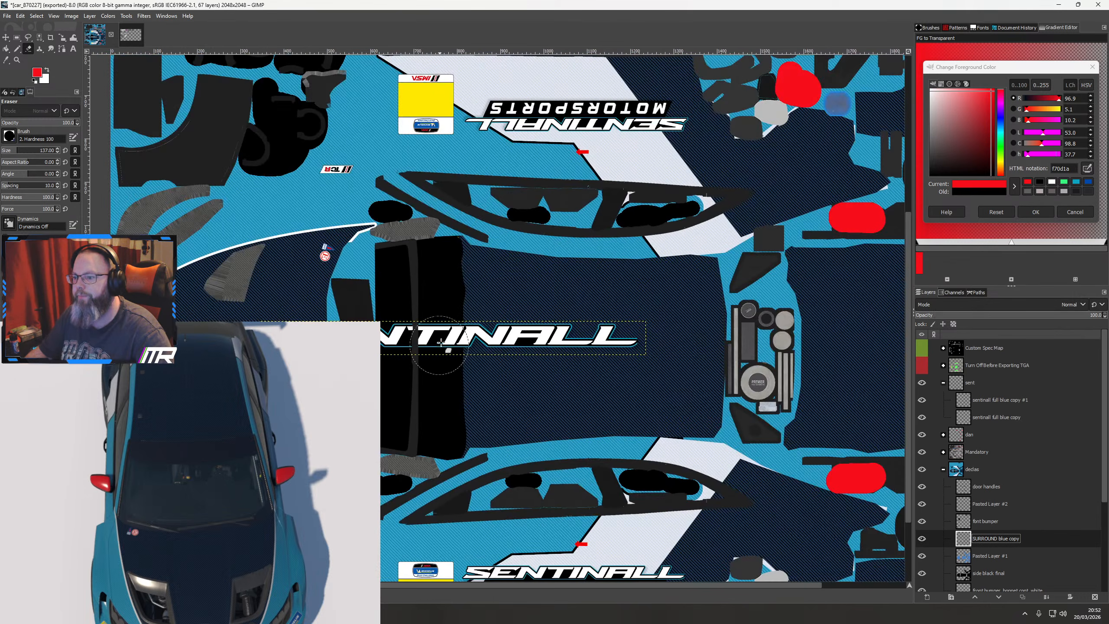
{"action": "left_click_drag", "start_coordinate": [983, 541], "coordinate": [985, 400]}
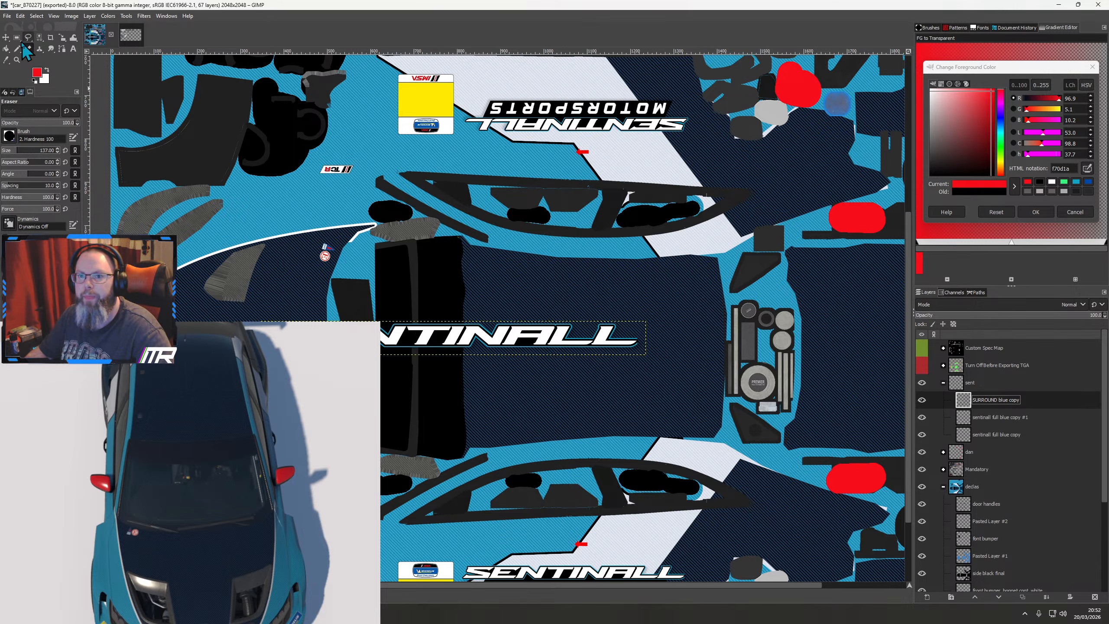
Move the SENTINALL logo slightly up and to the right
{"action": "key", "text": "m"}
{"action": "right_click", "coordinate": [382, 329]}
{"action": "left_click", "coordinate": [545, 328]}
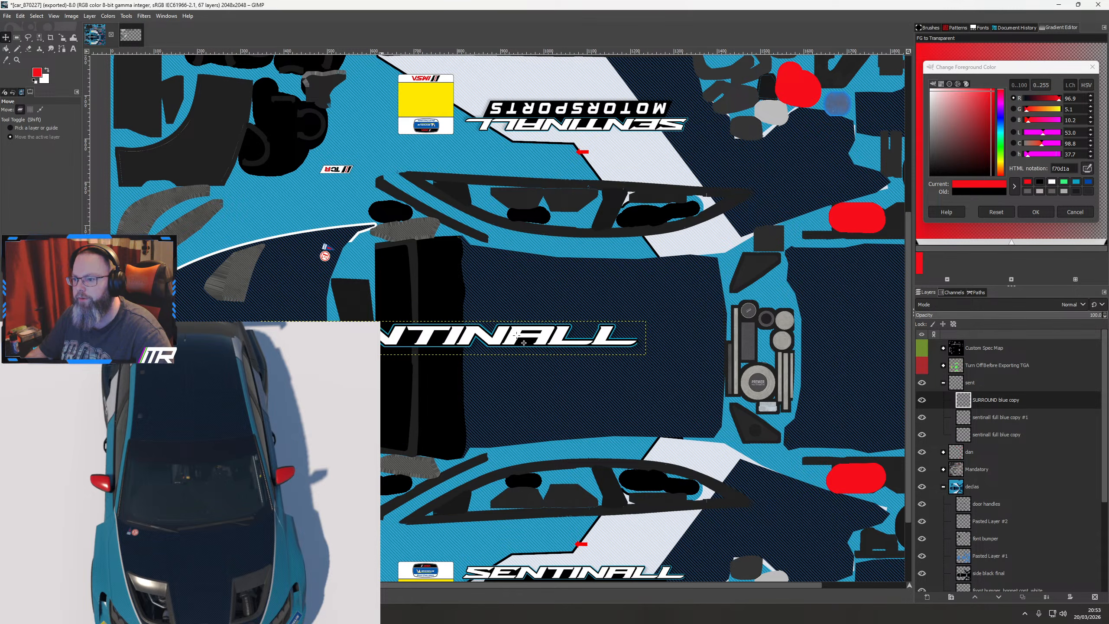
{"action": "left_click_drag", "start_coordinate": [458, 337], "coordinate": [472, 337]}
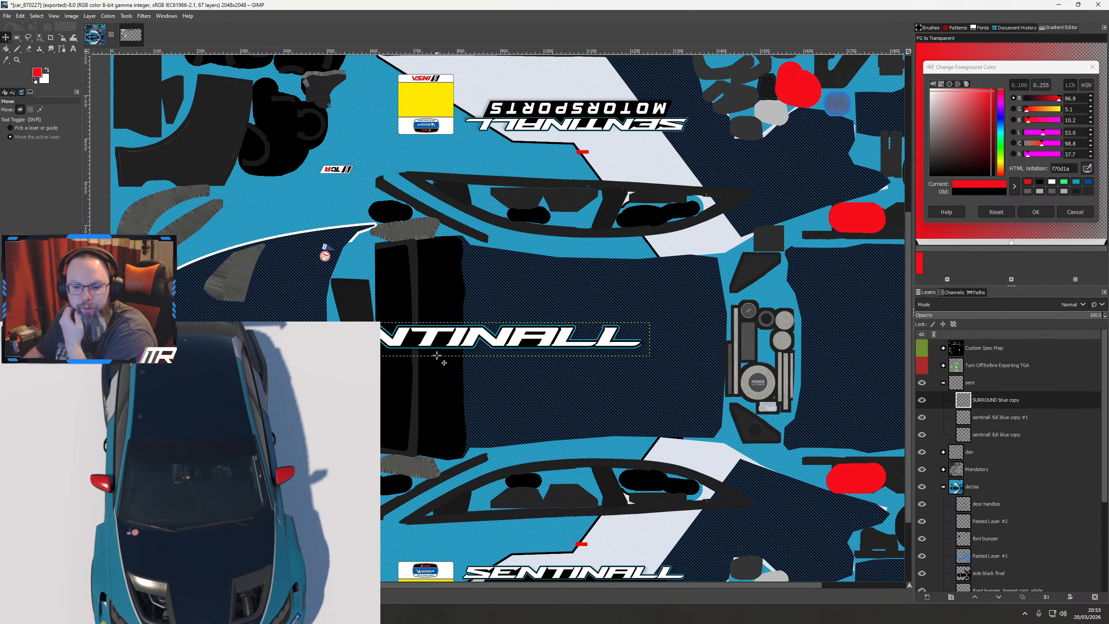
{"action": "left_click_drag", "start_coordinate": [459, 348], "coordinate": [485, 319]}
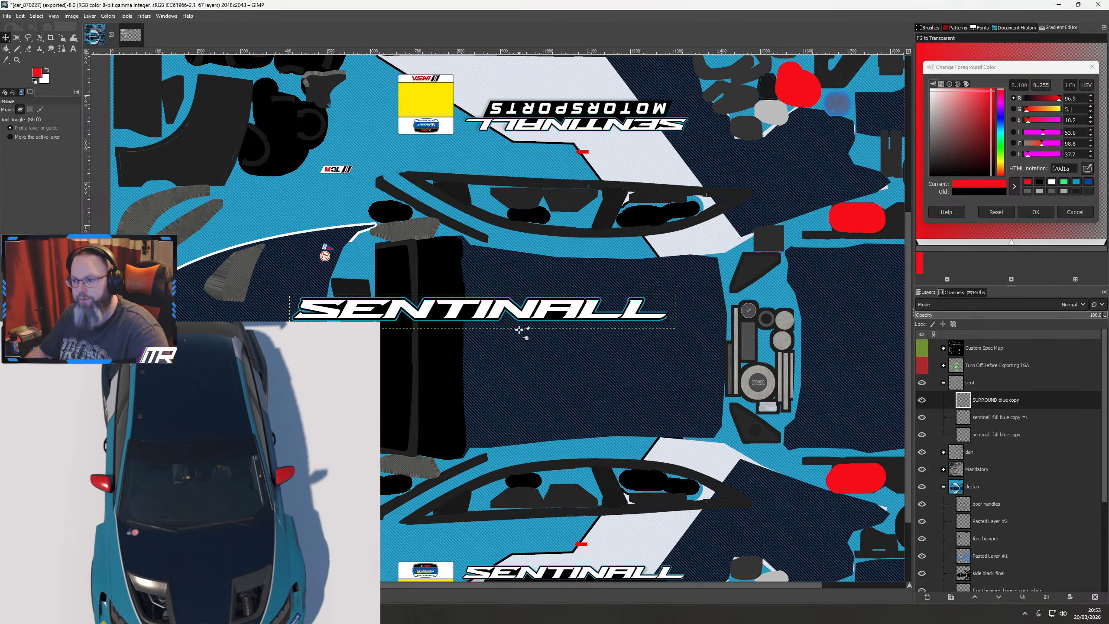
Try tilting the SENTINALL logo about 10 degrees with the Rotate tool
{"action": "key", "text": "shift+r"}
{"action": "left_click_drag", "start_coordinate": [555, 312], "coordinate": [579, 362]}
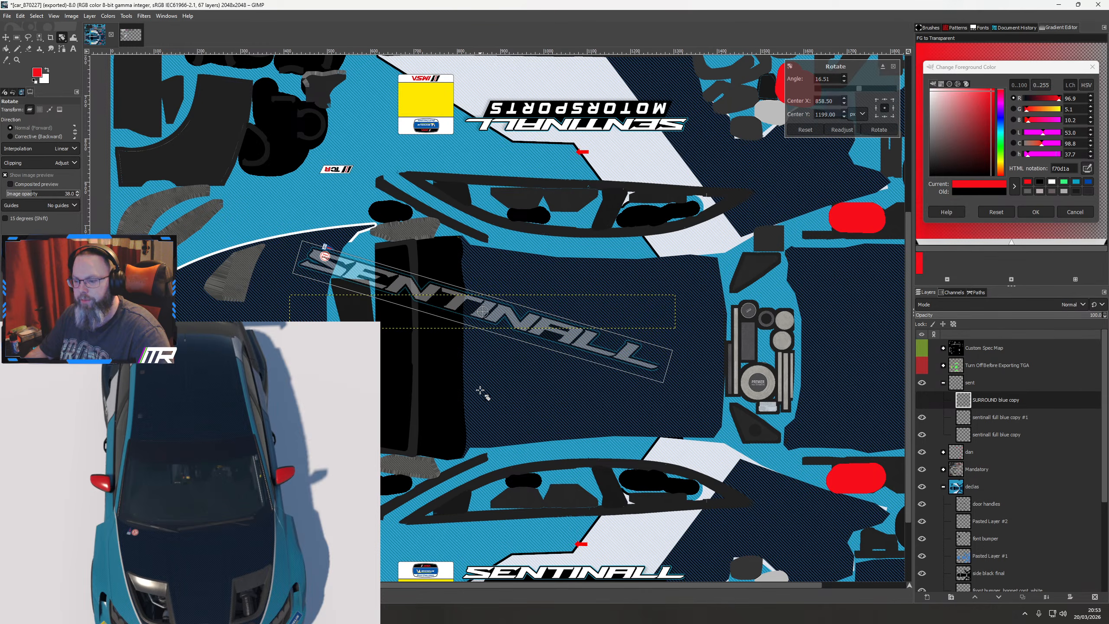
{"action": "key", "text": "Escape"}
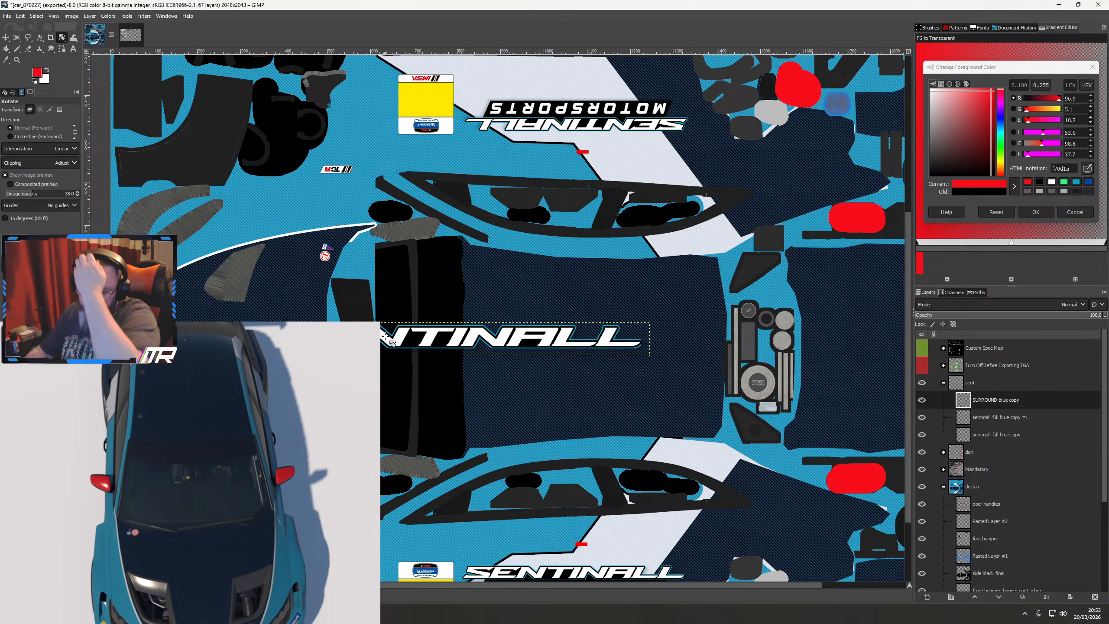
{"action": "left_click_drag", "start_coordinate": [535, 347], "coordinate": [529, 356]}
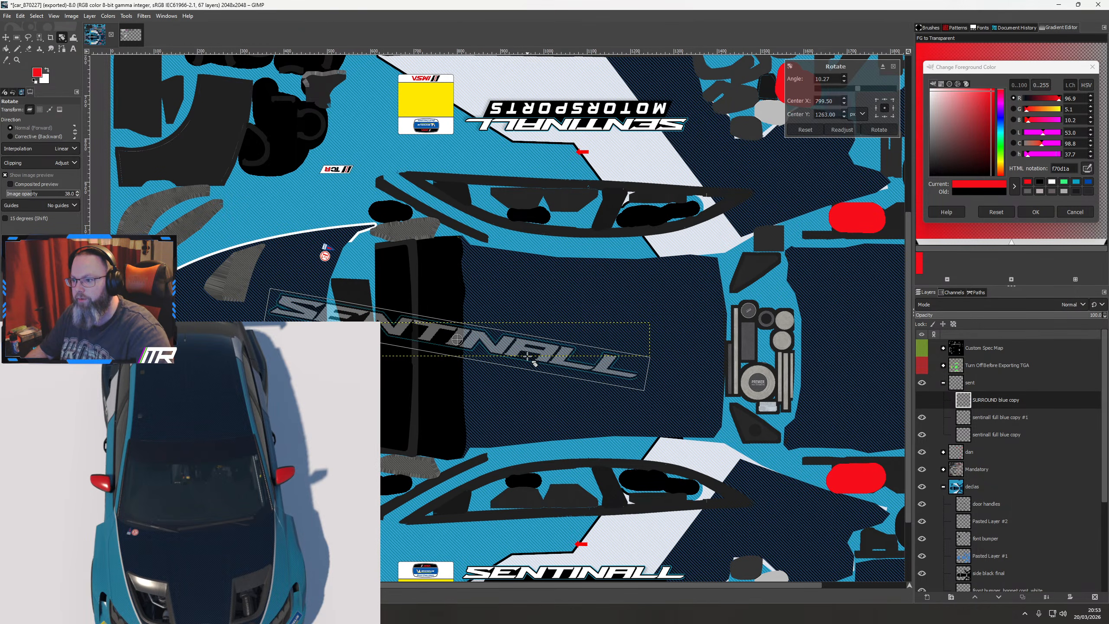
{"action": "left_click", "coordinate": [5, 37]}
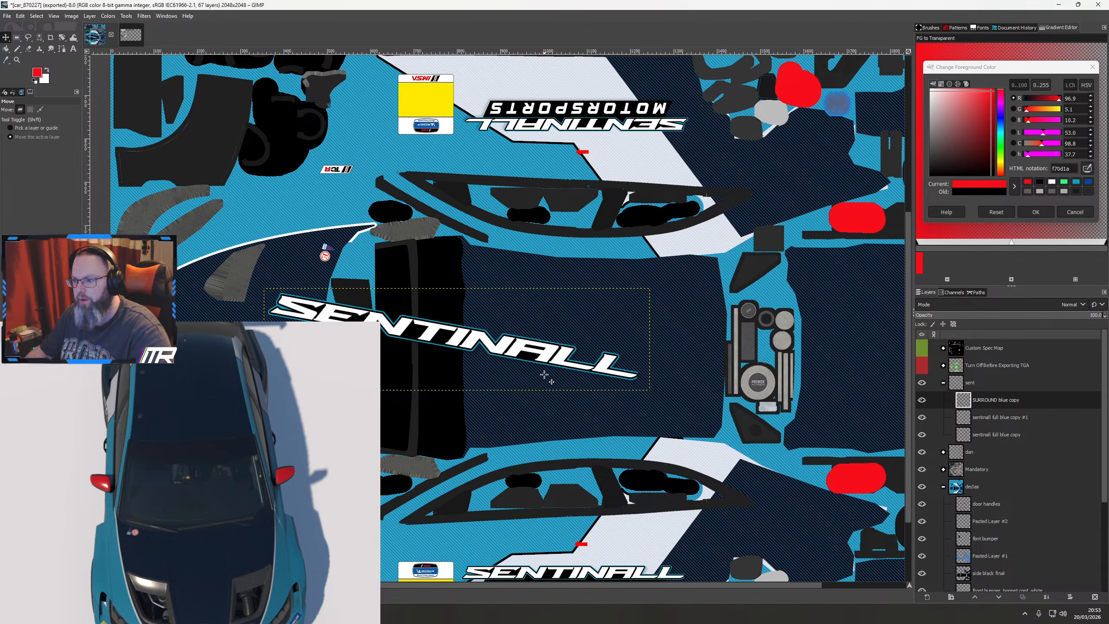
{"action": "scroll", "coordinate": [548, 376], "scroll_direction": "up", "scroll_amount": 3}
{"action": "scroll", "coordinate": [548, 376], "scroll_direction": "down", "scroll_amount": 5}
{"action": "scroll", "coordinate": [551, 270], "scroll_direction": "up", "scroll_amount": 4}
{"action": "left_click_drag", "start_coordinate": [552, 270], "coordinate": [463, 516]}
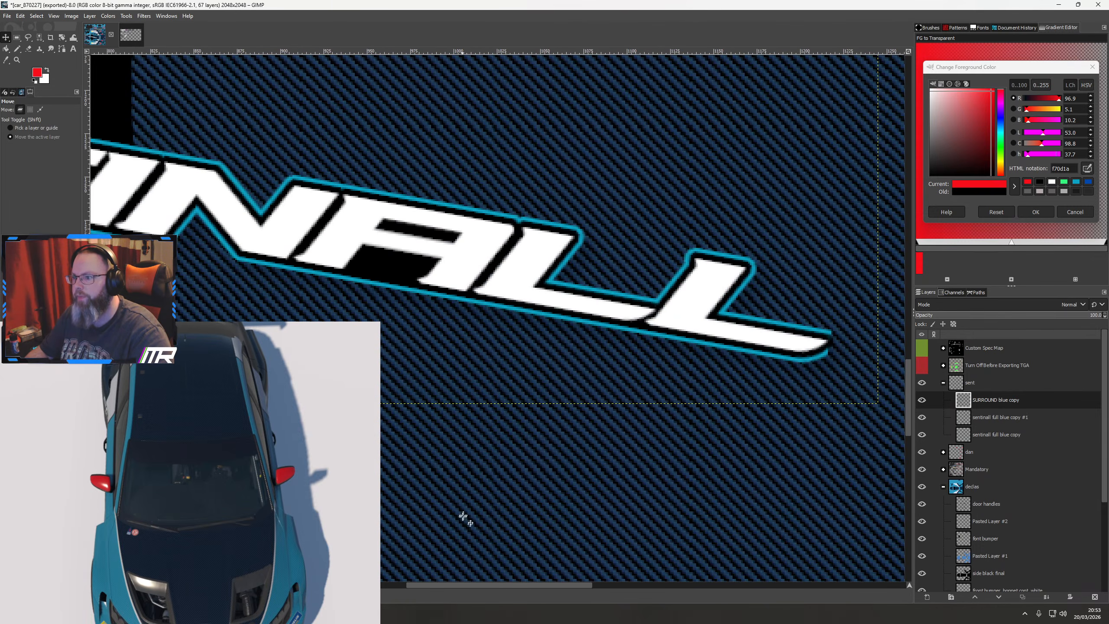
Add two further tilts of about 10° and 8.7°, then undo back to a level logo
{"action": "key", "text": "shift+r"}
{"action": "left_click_drag", "start_coordinate": [545, 309], "coordinate": [488, 362]}
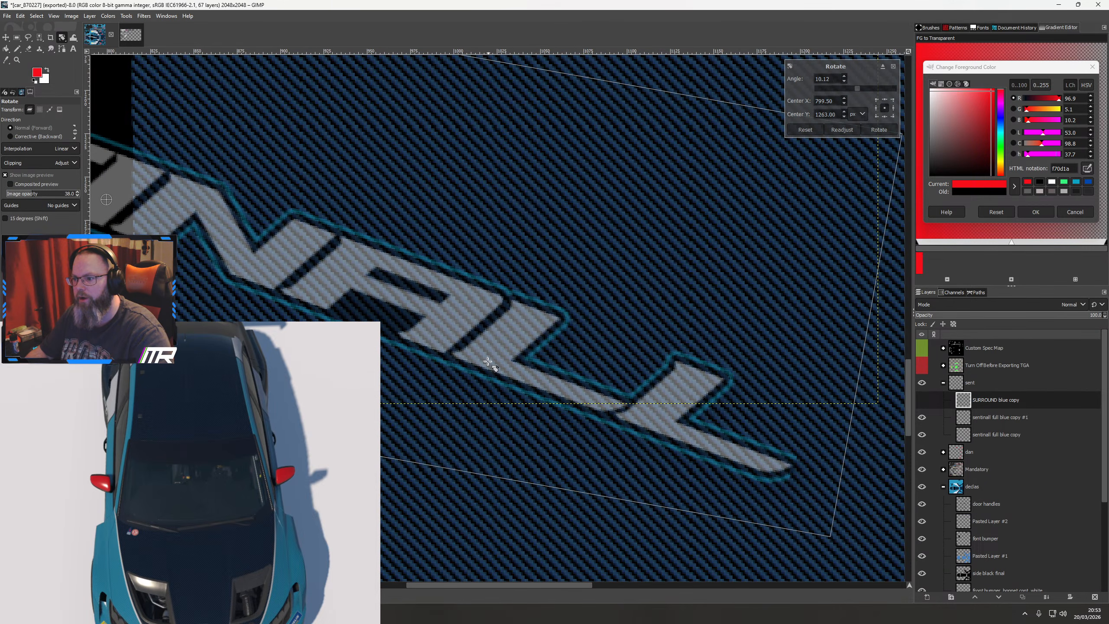
{"action": "left_click", "coordinate": [6, 37]}
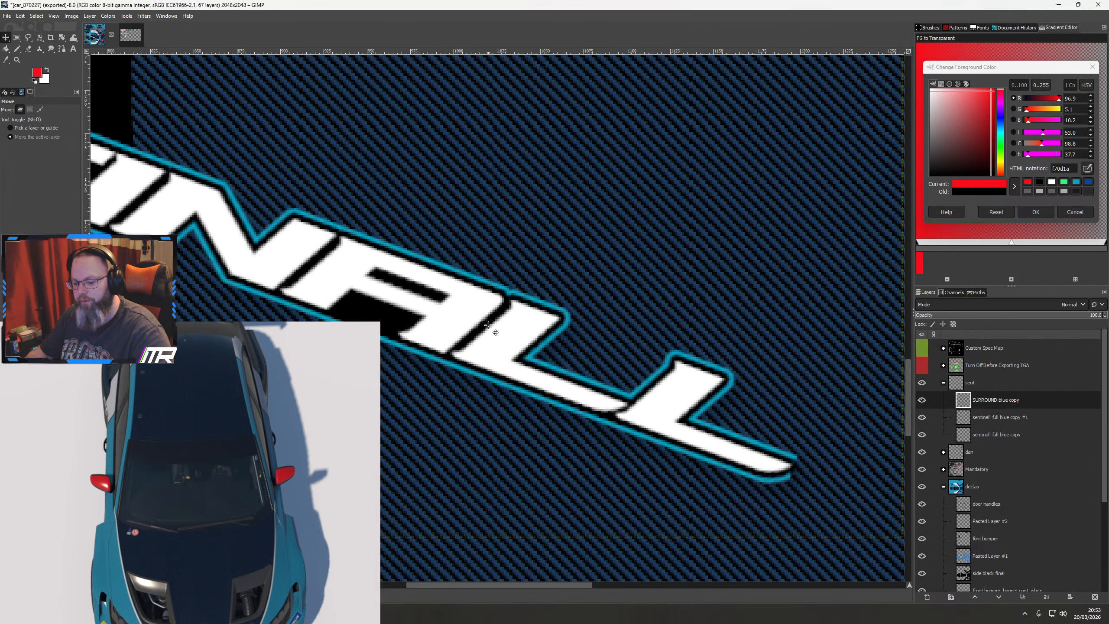
{"action": "key", "text": "shift+r"}
{"action": "left_click_drag", "start_coordinate": [489, 325], "coordinate": [456, 391]}
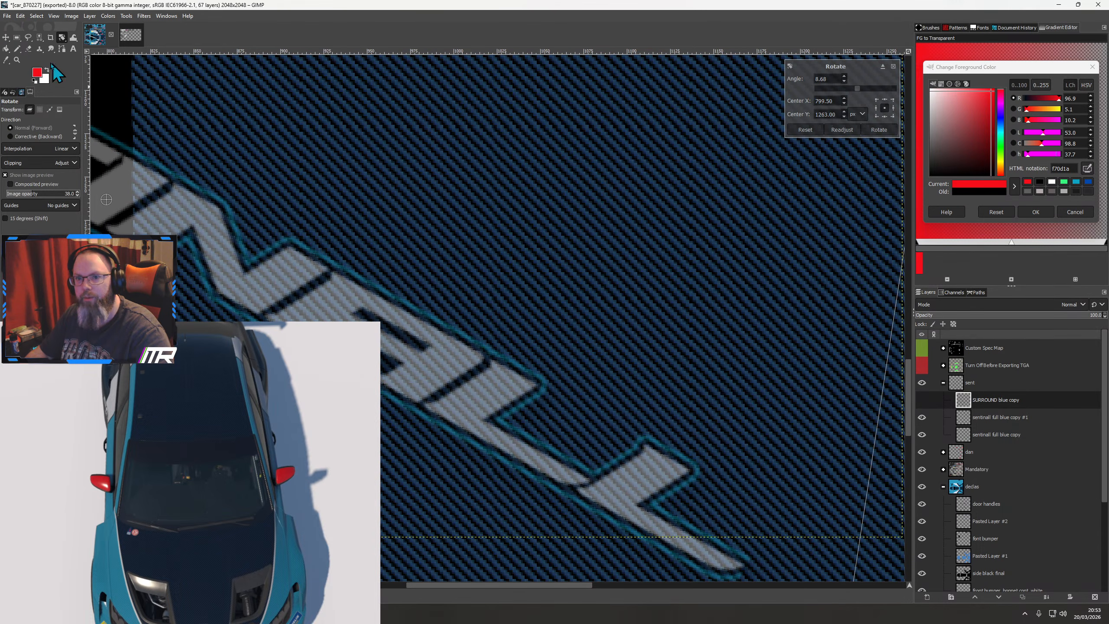
{"action": "left_click", "coordinate": [6, 38]}
{"action": "scroll", "coordinate": [417, 357], "scroll_direction": "down", "scroll_amount": 4}
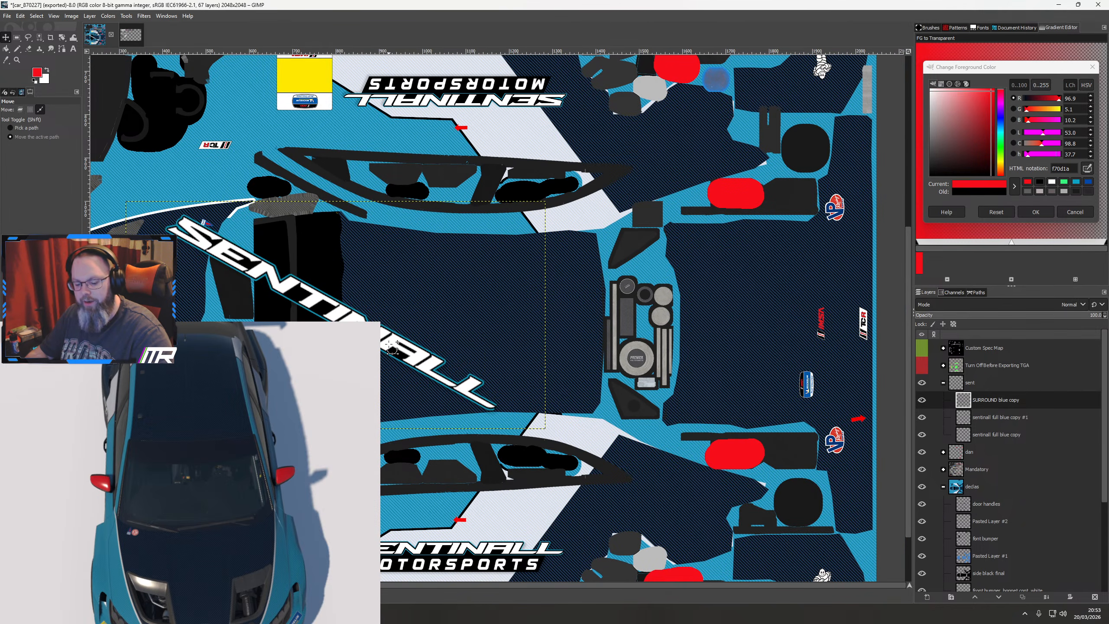
{"action": "key", "text": "ctrl+z"}
{"action": "left_click_drag", "start_coordinate": [379, 340], "coordinate": [517, 356]}
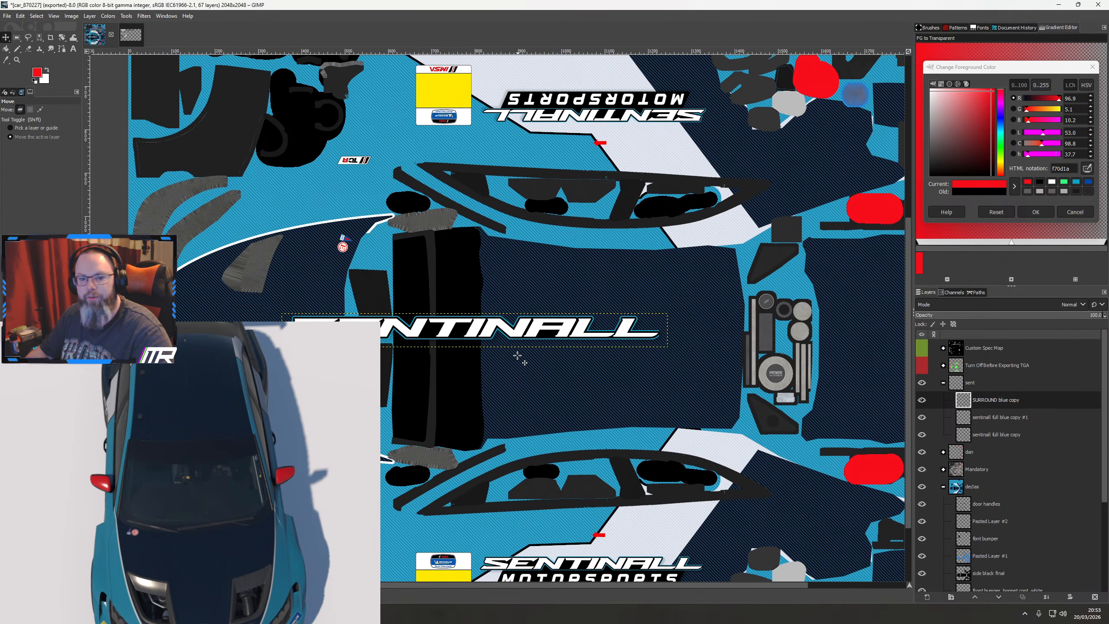
{"action": "scroll", "coordinate": [480, 340], "scroll_direction": "up", "scroll_amount": 3}
Rotate the SENTINALL logo layer 90° counter-clockwise
{"action": "right_click", "coordinate": [475, 316]}
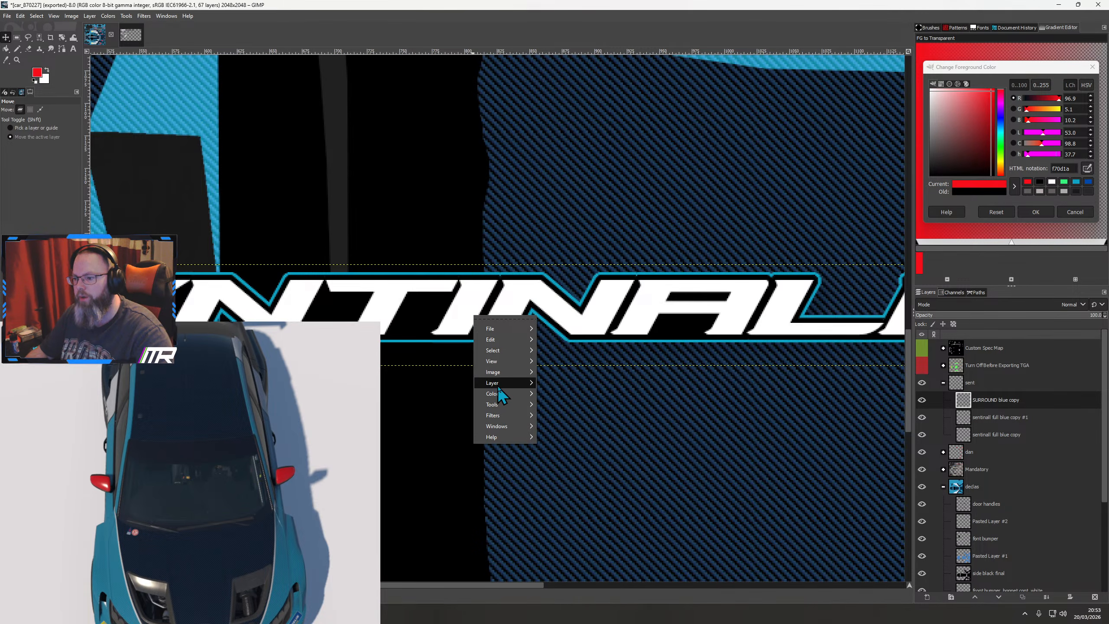
{"action": "mouse_move", "coordinate": [510, 383]}
{"action": "mouse_move", "coordinate": [571, 493]}
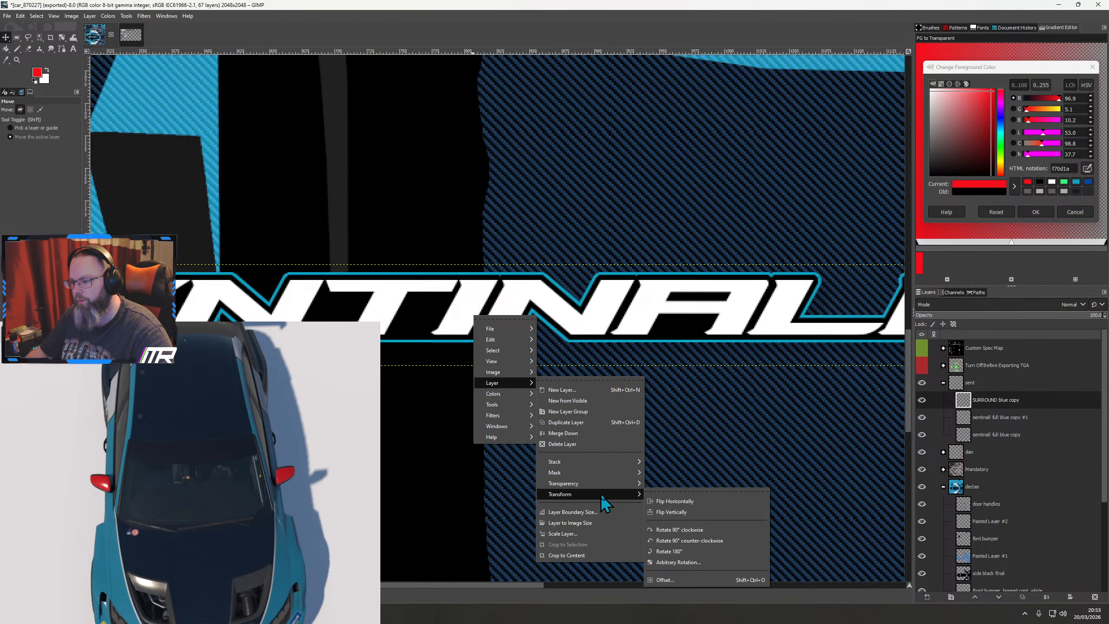
{"action": "left_click", "coordinate": [669, 528]}
{"action": "scroll", "coordinate": [569, 429], "scroll_direction": "down", "scroll_amount": 2}
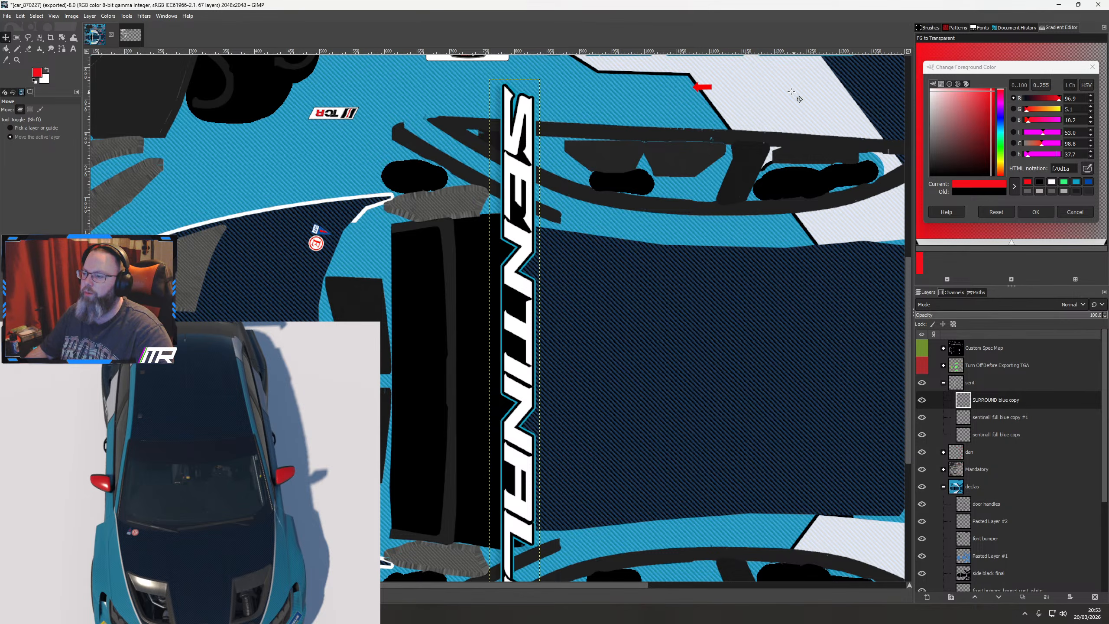
Try a -20° tilt, undo it, and nudge the vertical logo right with the UV guide shown
{"action": "key", "text": "shift+r"}
{"action": "left_click", "coordinate": [742, 122]}
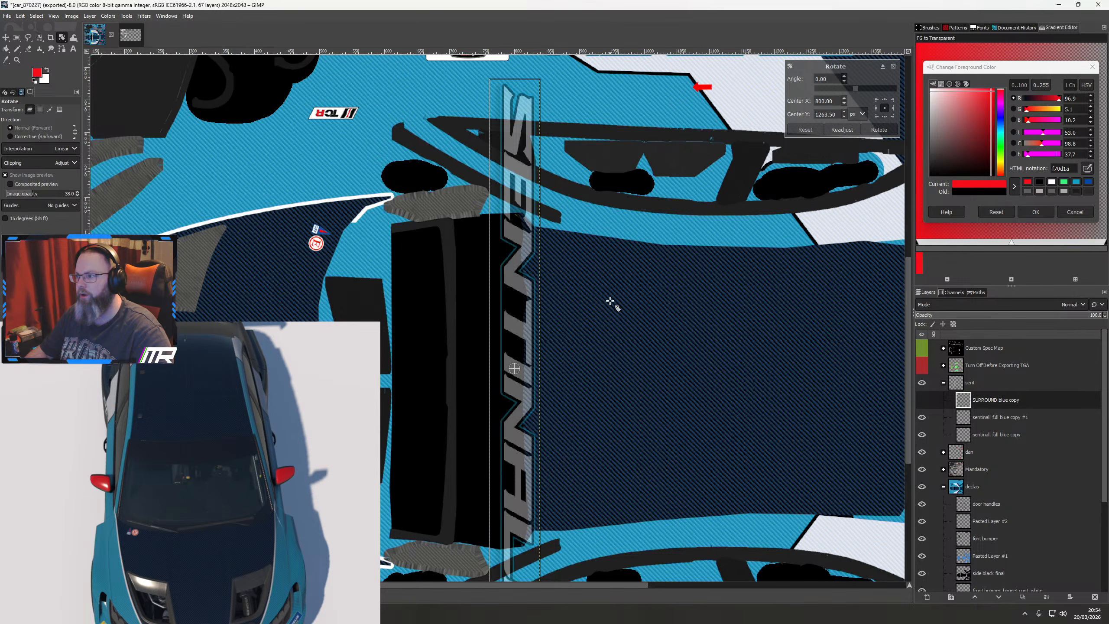
{"action": "left_click_drag", "start_coordinate": [516, 179], "coordinate": [461, 210]}
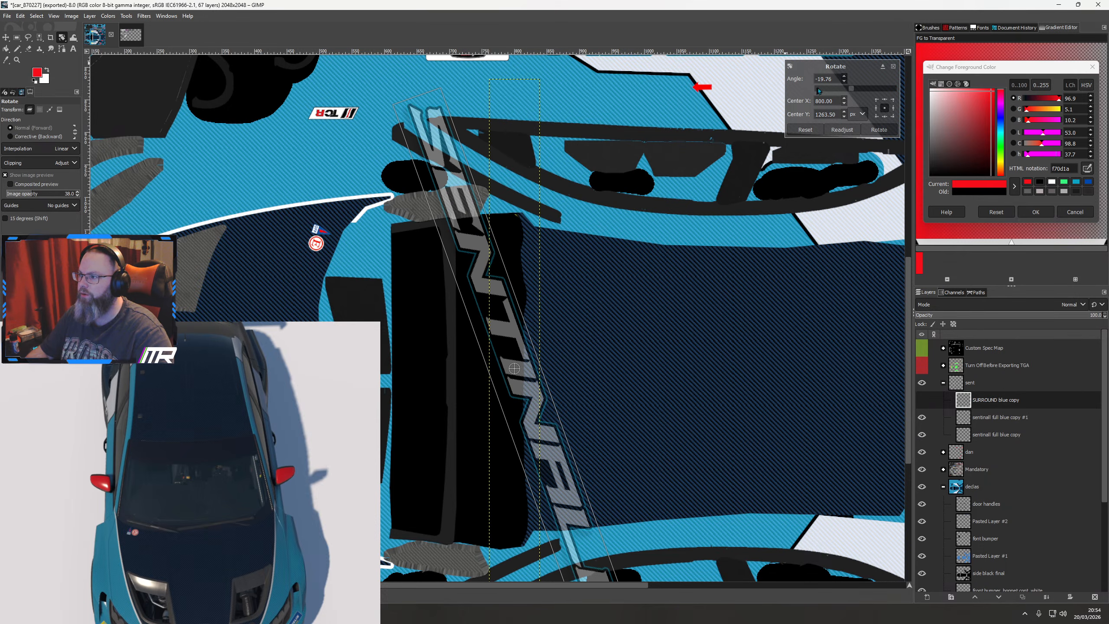
{"action": "left_click_drag", "start_coordinate": [832, 80], "coordinate": [813, 81]}
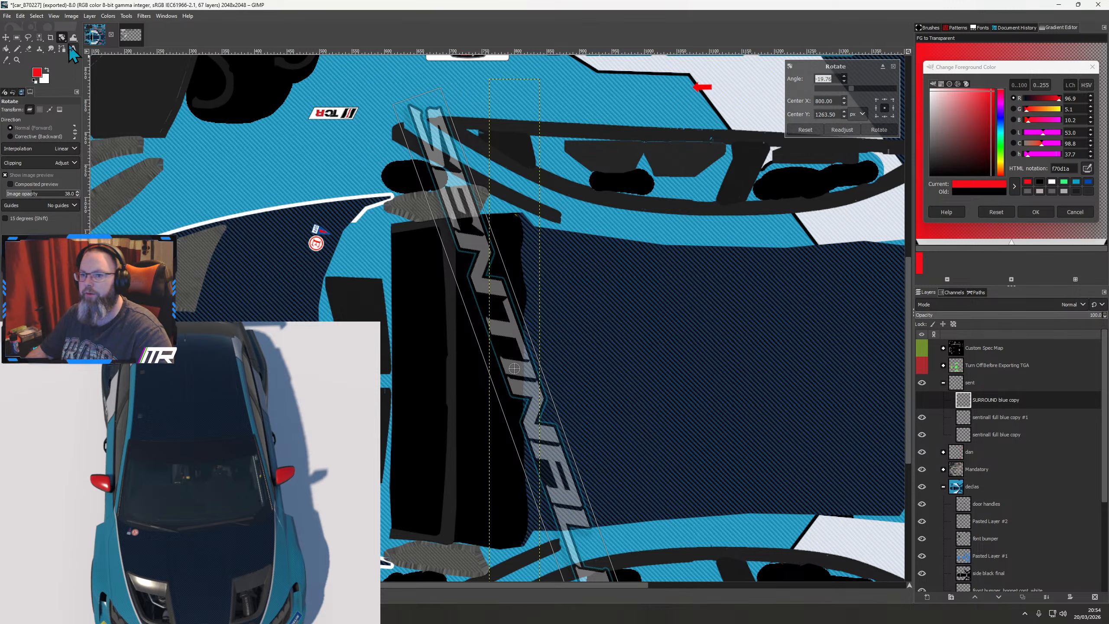
{"action": "left_click", "coordinate": [6, 37]}
{"action": "key", "text": "ctrl+z"}
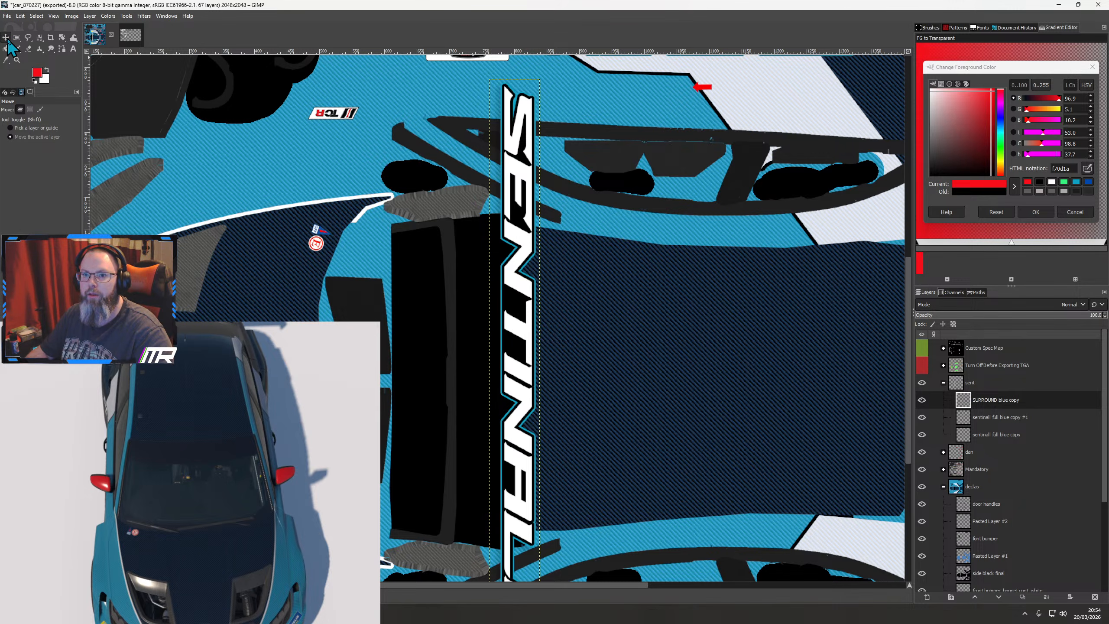
{"action": "left_click_drag", "start_coordinate": [517, 377], "coordinate": [512, 265]}
{"action": "left_click", "coordinate": [922, 365]}
{"action": "scroll", "coordinate": [478, 392], "scroll_direction": "up", "scroll_amount": 3}
Centre the logo on the right roof strip and scale it around its centre to about 41×465
{"action": "key", "text": "shift+s"}
{"action": "left_click", "coordinate": [514, 266]}
{"action": "scroll", "coordinate": [514, 265], "scroll_direction": "down", "scroll_amount": 3}
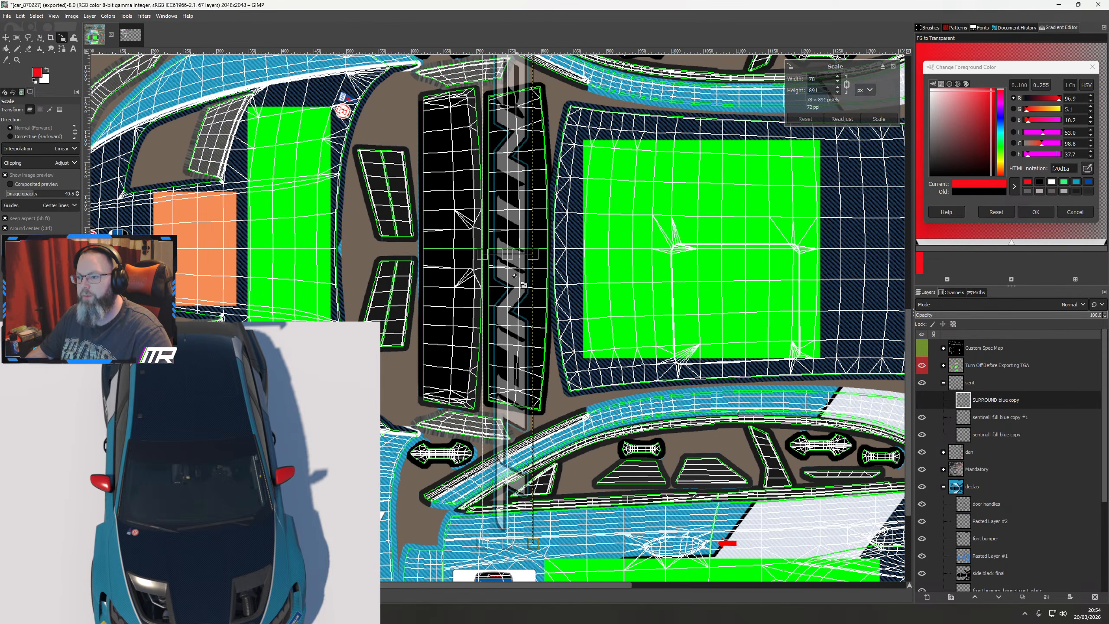
{"action": "scroll", "coordinate": [502, 254], "scroll_direction": "up", "scroll_amount": 5}
{"action": "left_click_drag", "start_coordinate": [496, 242], "coordinate": [486, 320]}
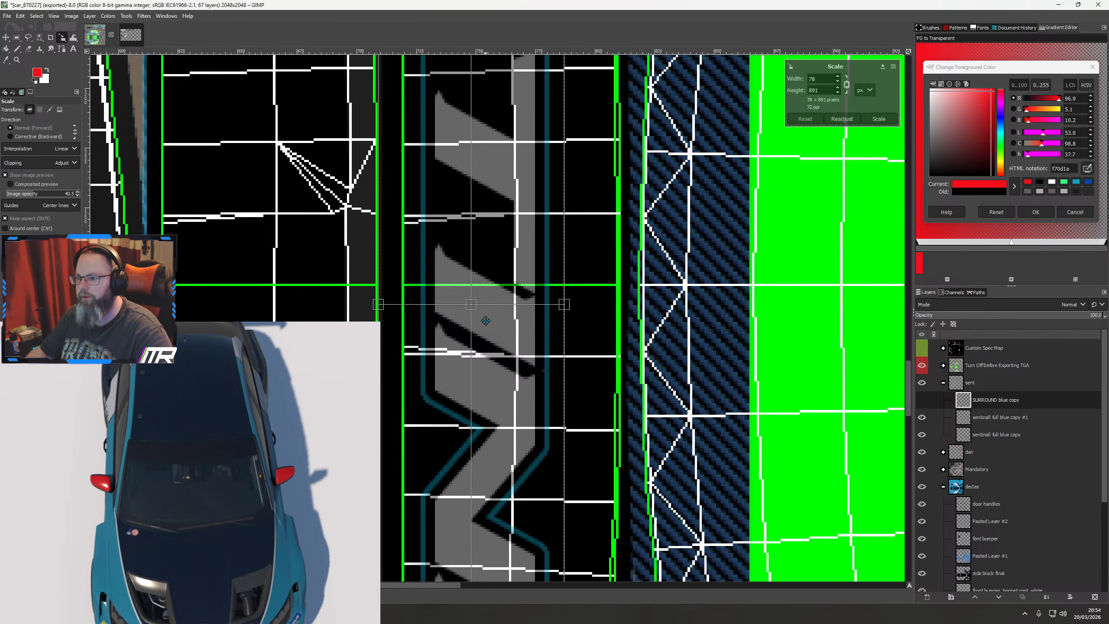
{"action": "scroll", "coordinate": [484, 318], "scroll_direction": "down", "scroll_amount": 4}
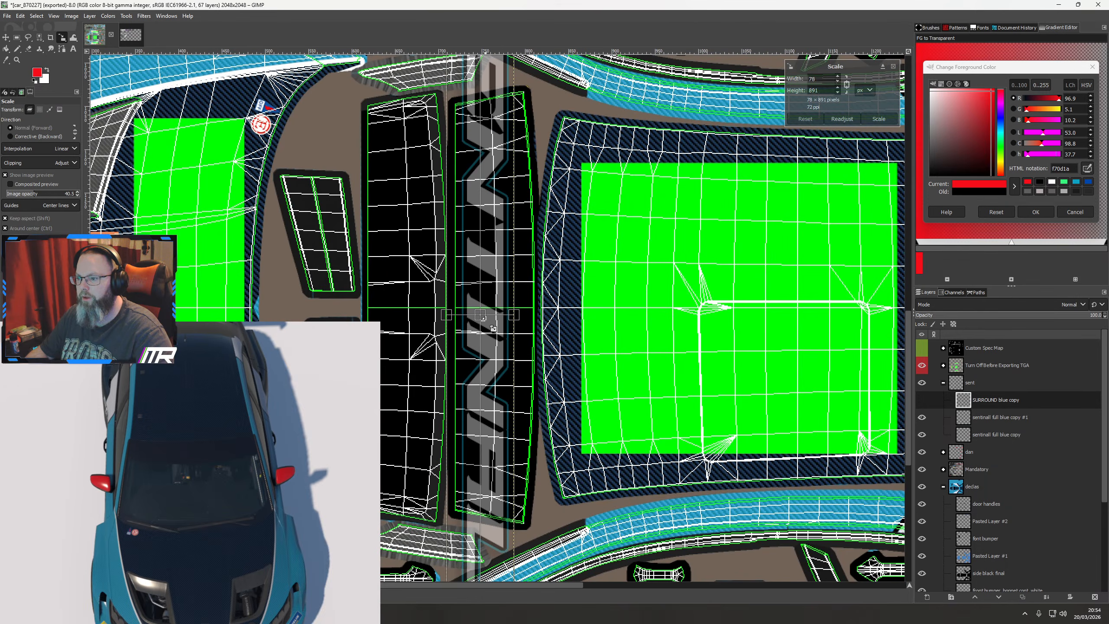
{"action": "scroll", "coordinate": [484, 318], "scroll_direction": "up", "scroll_amount": 4}
{"action": "left_click_drag", "start_coordinate": [478, 310], "coordinate": [515, 296]}
{"action": "scroll", "coordinate": [514, 297], "scroll_direction": "up", "scroll_amount": 6}
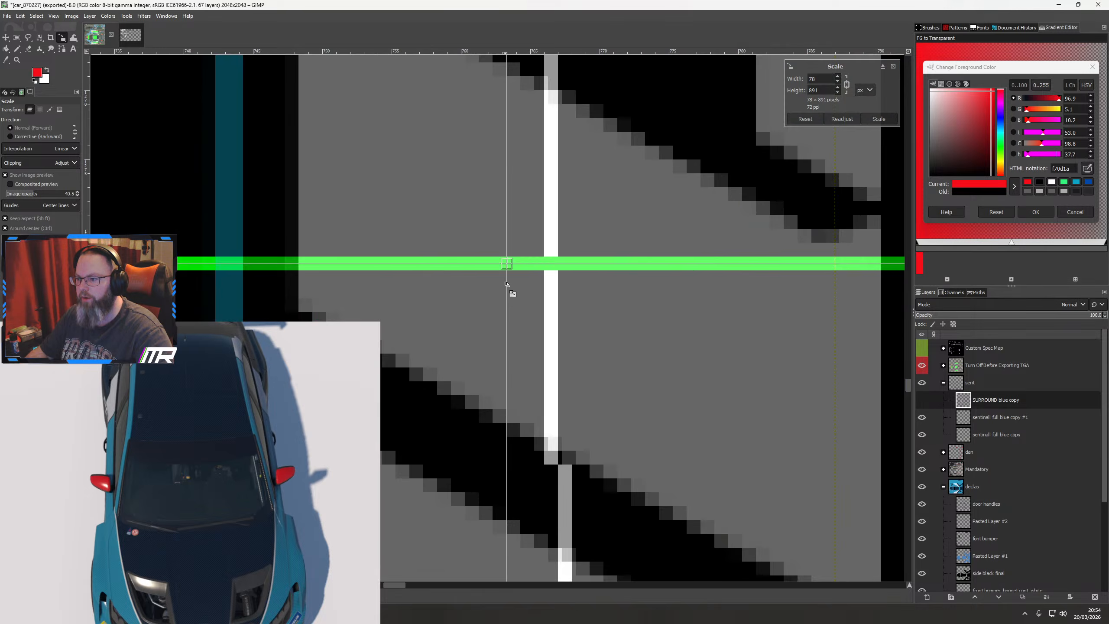
{"action": "scroll", "coordinate": [514, 293], "scroll_direction": "up", "scroll_amount": 3}
{"action": "left_click_drag", "start_coordinate": [515, 266], "coordinate": [520, 265]}
{"action": "scroll", "coordinate": [518, 262], "scroll_direction": "down", "scroll_amount": 10}
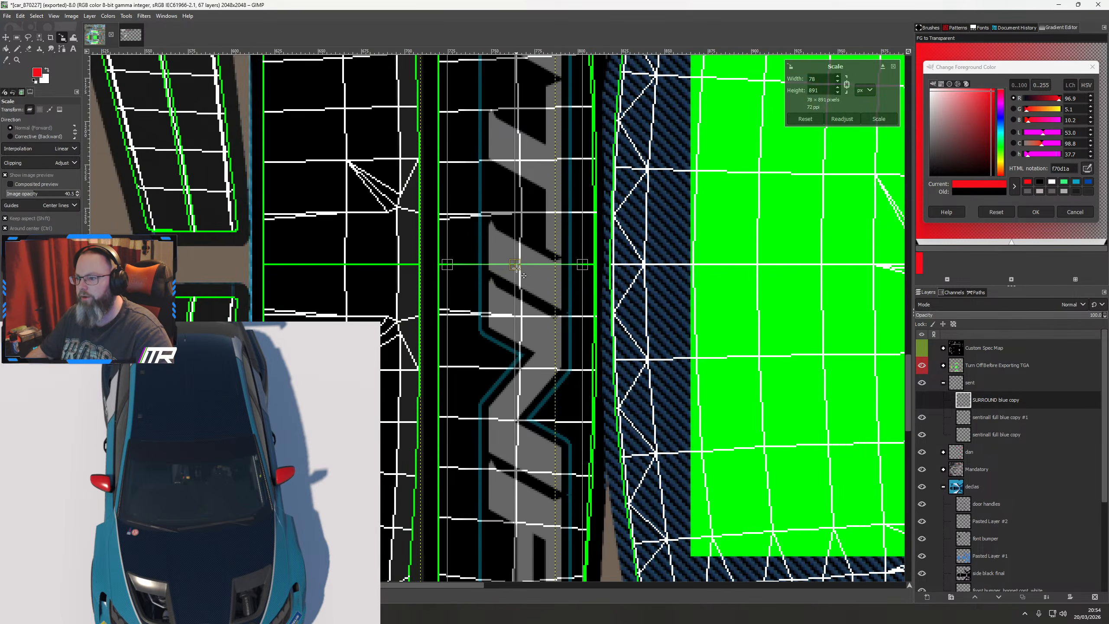
{"action": "left_click_drag", "start_coordinate": [552, 560], "coordinate": [465, 271]}
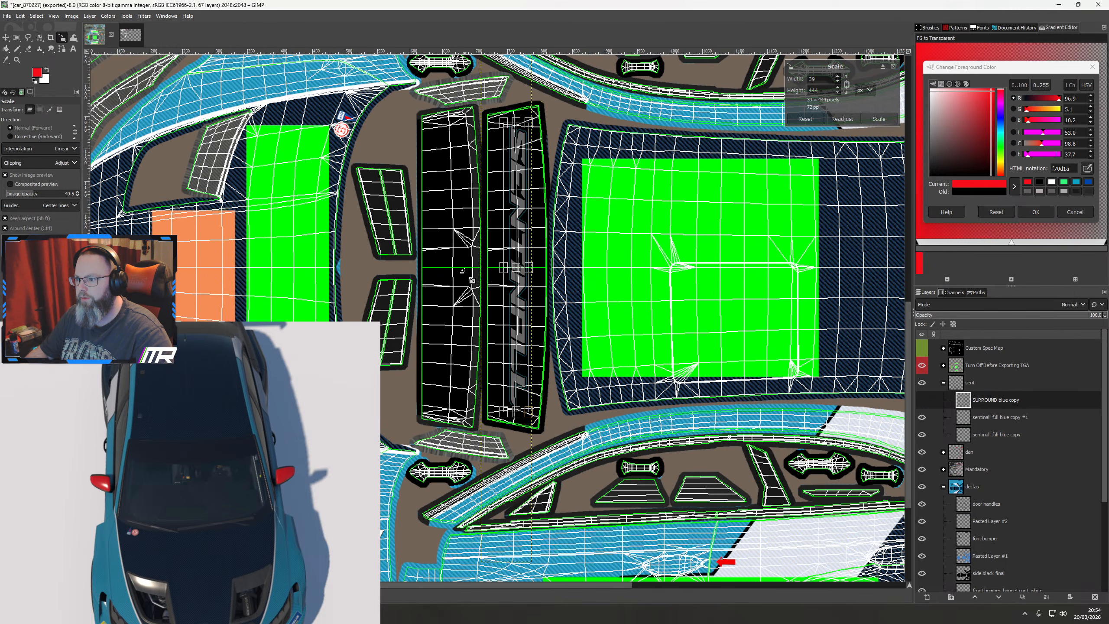
Apply the scaling and export the texture to check the roof logo on the car preview
{"action": "left_click", "coordinate": [5, 38]}
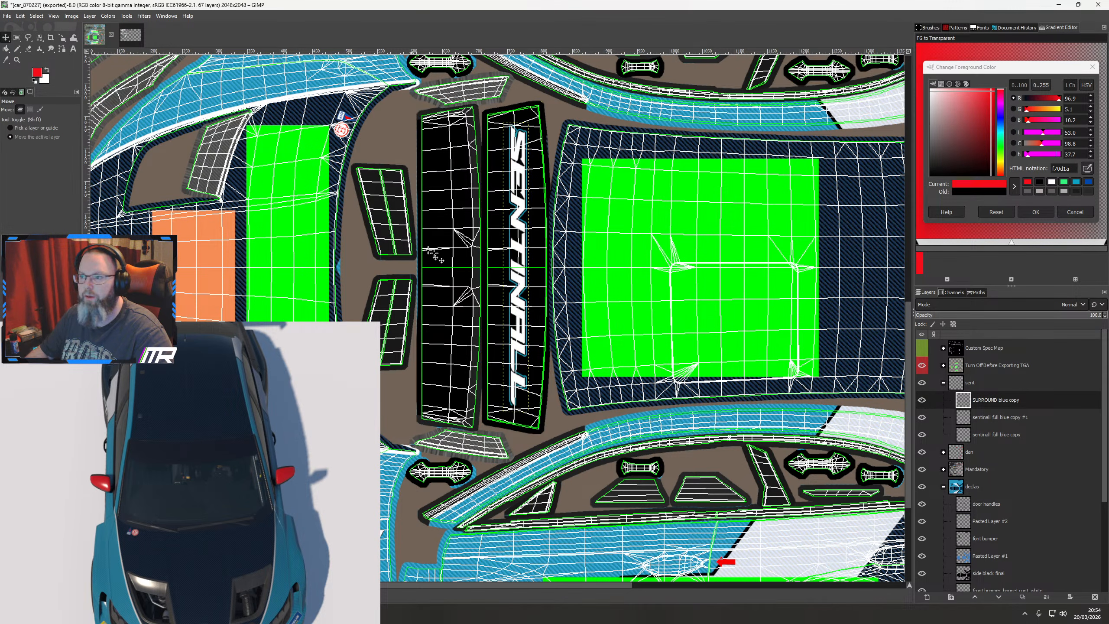
{"action": "left_click", "coordinate": [922, 365]}
{"action": "key", "text": "ctrl+e"}
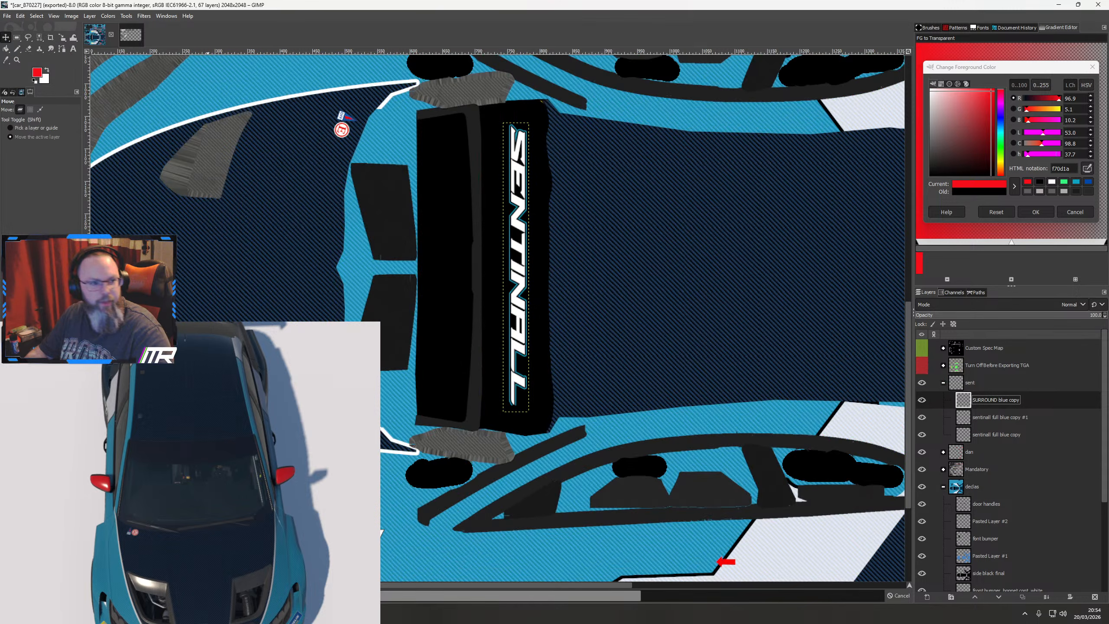
{"action": "left_click_drag", "start_coordinate": [265, 529], "coordinate": [262, 506]}
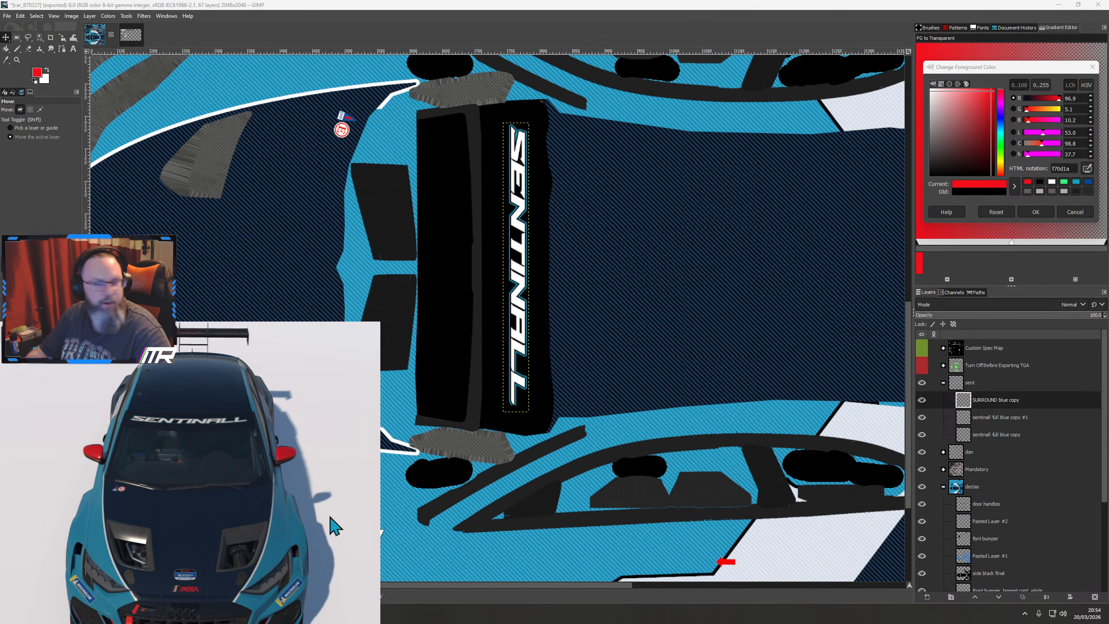
{"action": "left_click", "coordinate": [922, 365]}
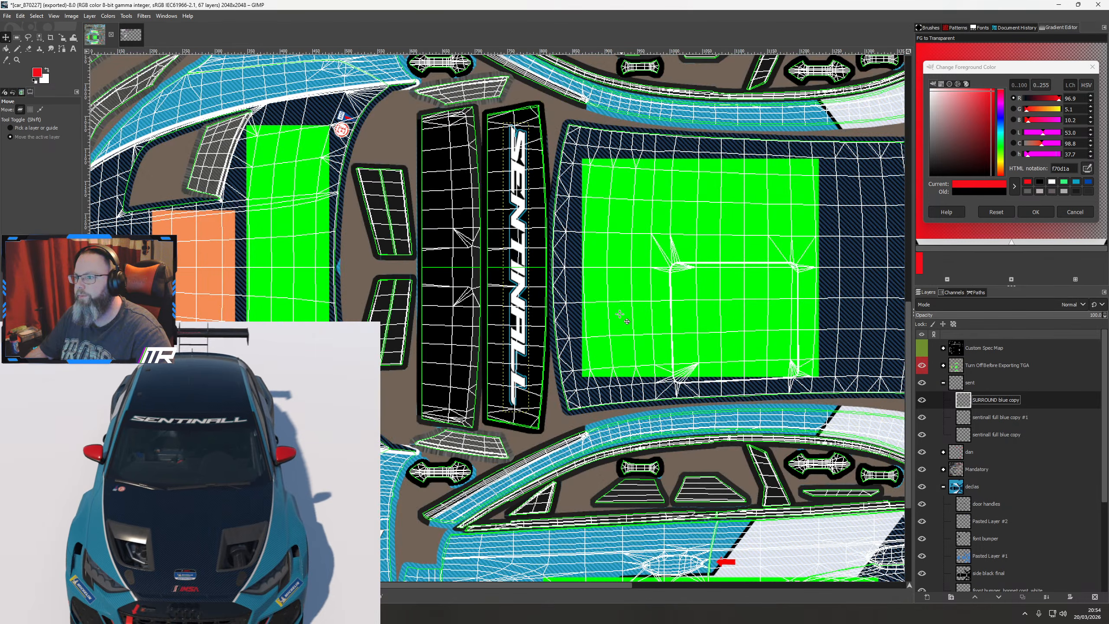
{"action": "left_click_drag", "start_coordinate": [519, 299], "coordinate": [518, 299]}
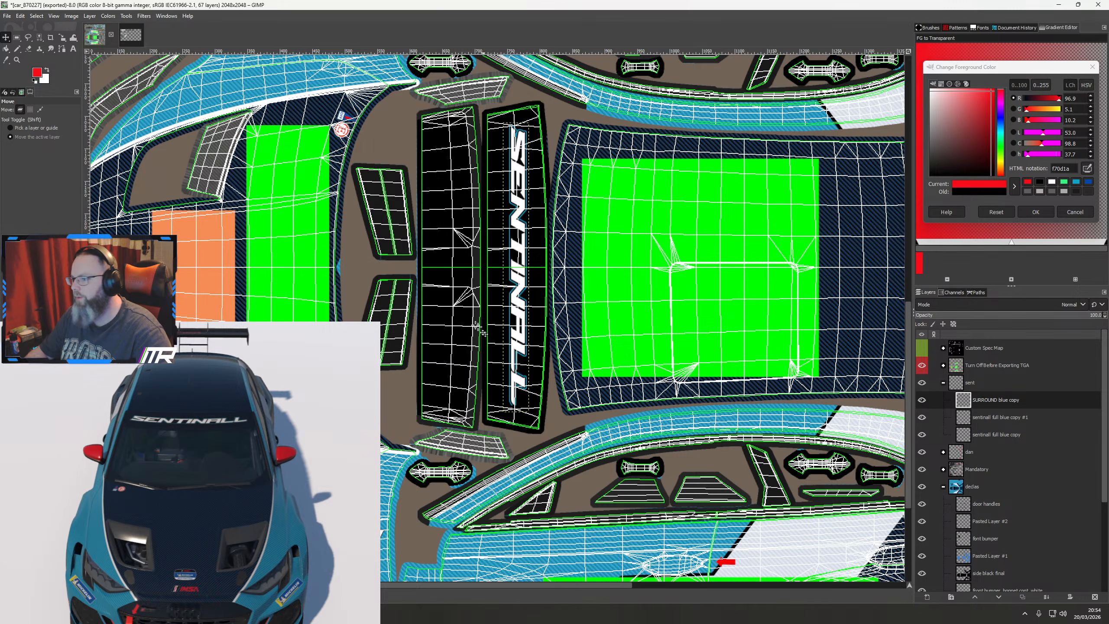
Duplicate the SURROUND blue strip logo, shift it into the left roof strip and set opacity 20
{"action": "right_click", "coordinate": [994, 402]}
{"action": "left_click", "coordinate": [1017, 171]}
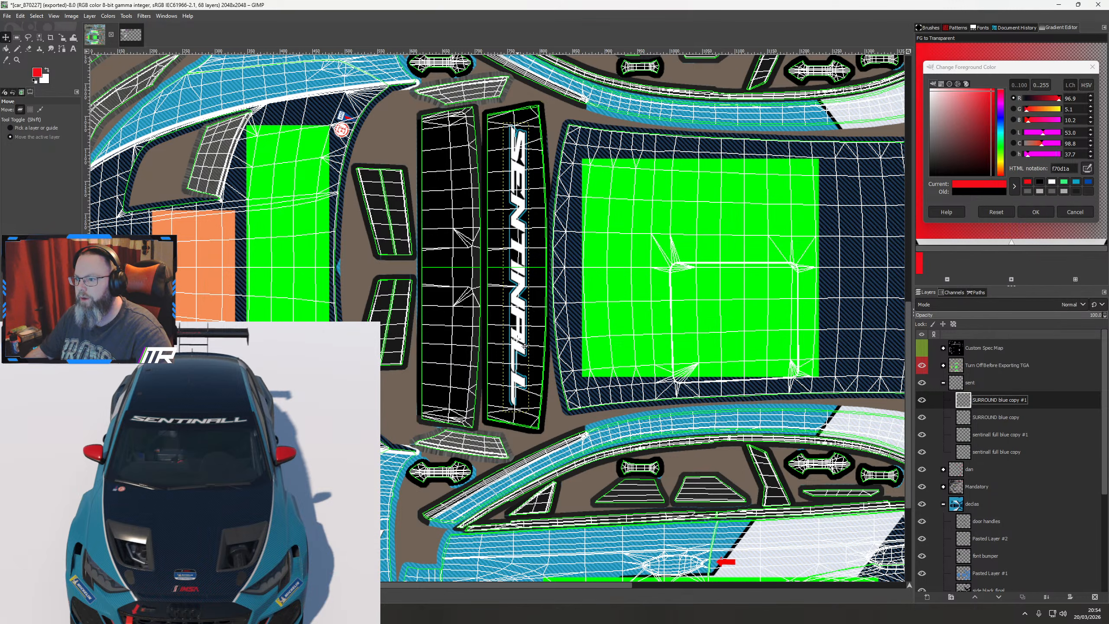
{"action": "key", "text": "shift"}
{"action": "key", "text": "shift+Left"}
{"action": "key", "text": "shift+Left"}
{"action": "key", "text": "shift+Left"}
{"action": "key", "text": "shift+Left"}
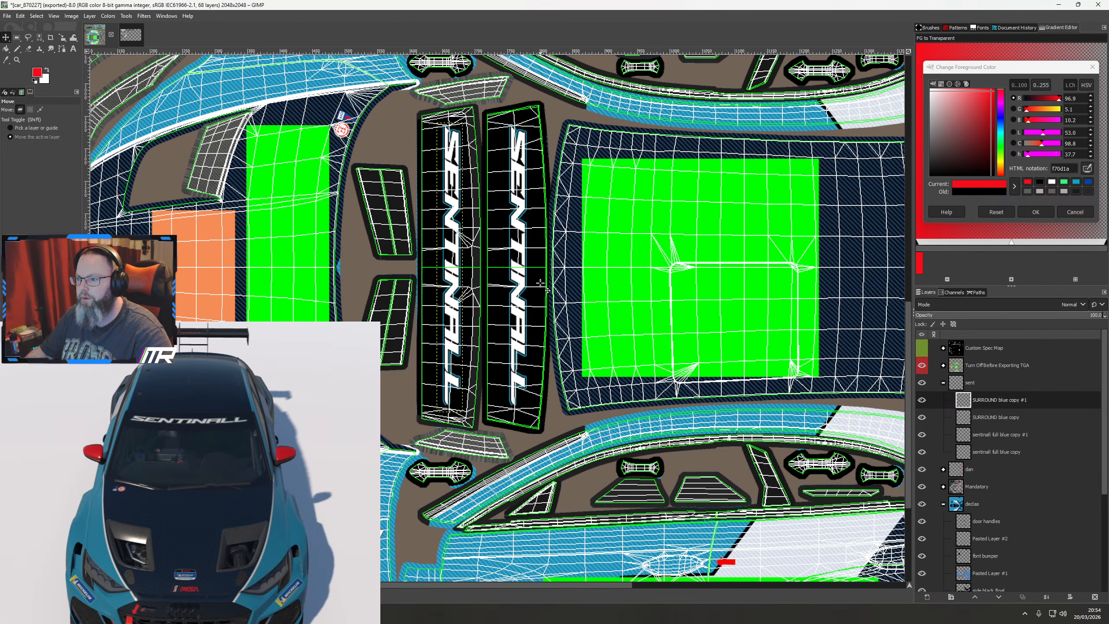
{"action": "key", "text": "Left"}
{"action": "key", "text": "Left"}
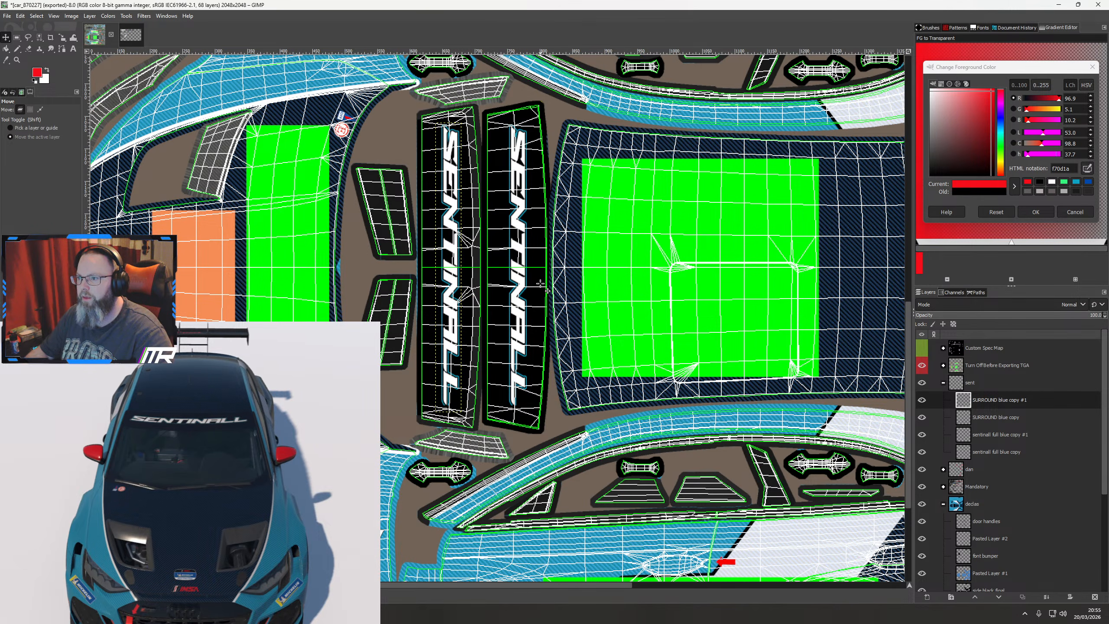
{"action": "key", "text": "Right"}
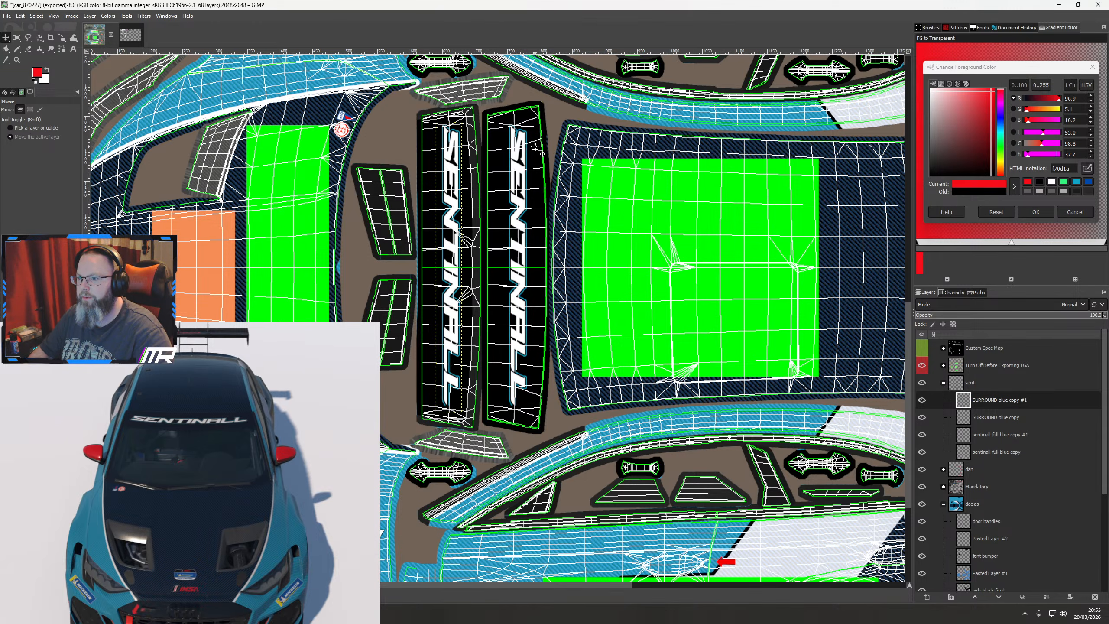
{"action": "key", "text": "Left"}
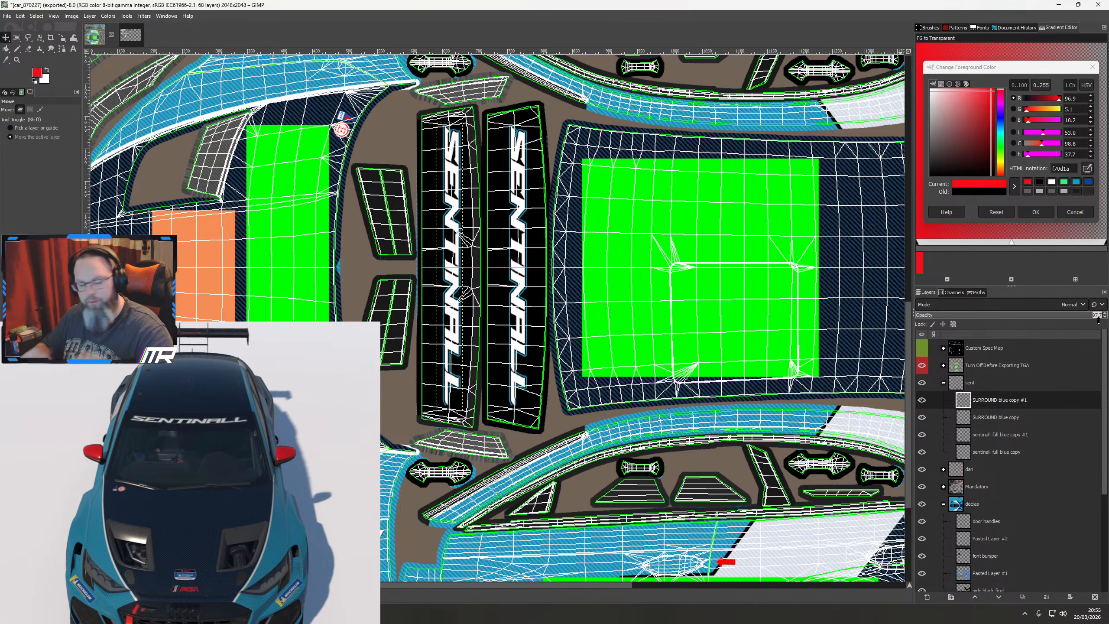
{"action": "type", "text": "20"}
{"action": "key", "text": "Return"}
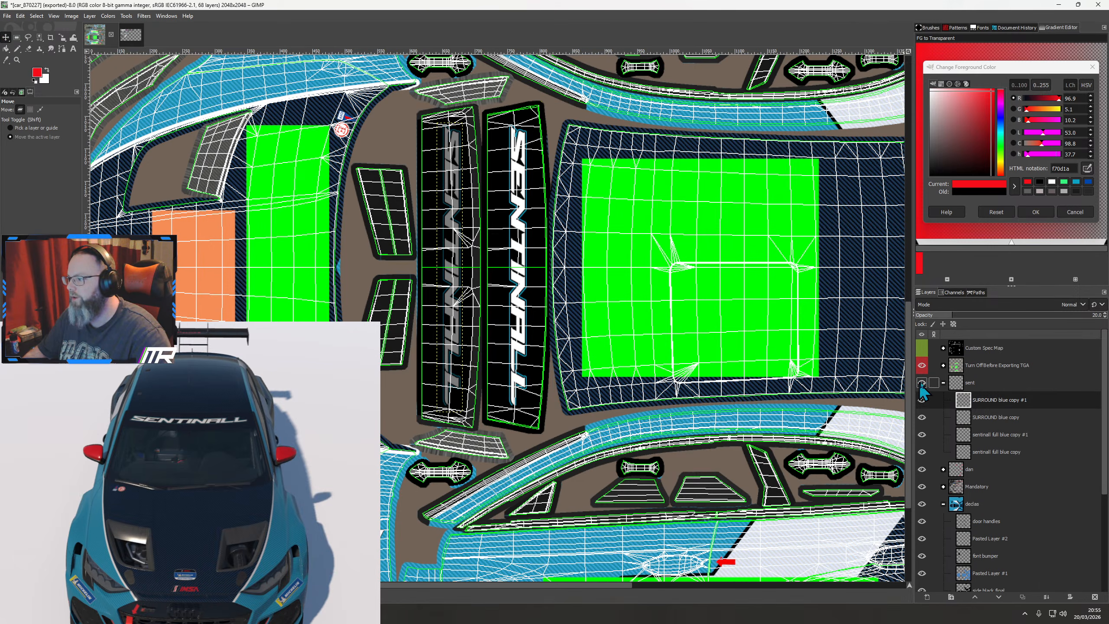
Bring the Main S white copy layer from the car logos image into the car texture
{"action": "scroll", "coordinate": [563, 362], "scroll_direction": "down", "scroll_amount": 2}
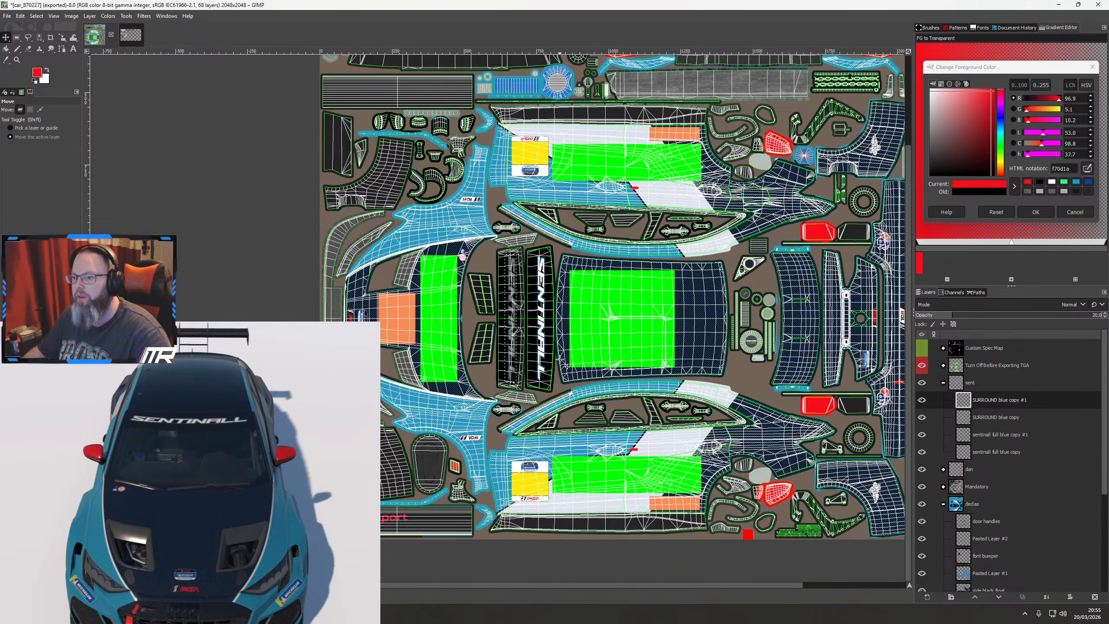
{"action": "scroll", "coordinate": [561, 360], "scroll_direction": "up", "scroll_amount": 1}
{"action": "left_click_drag", "start_coordinate": [650, 352], "coordinate": [434, 414]}
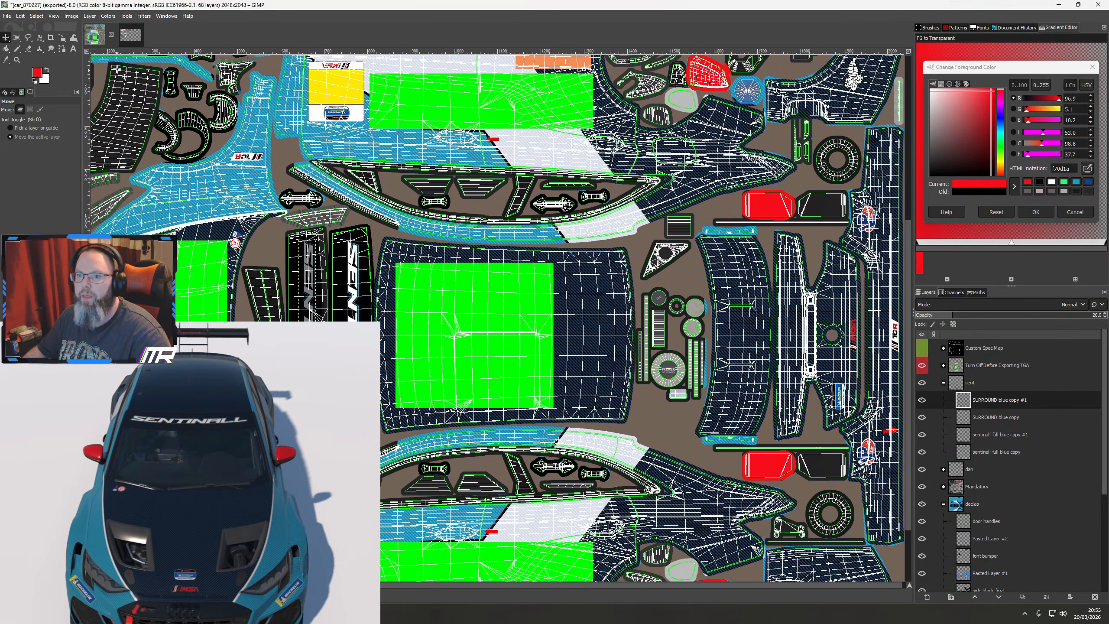
{"action": "left_click", "coordinate": [131, 35]}
{"action": "left_click_drag", "start_coordinate": [958, 408], "coordinate": [109, 61]}
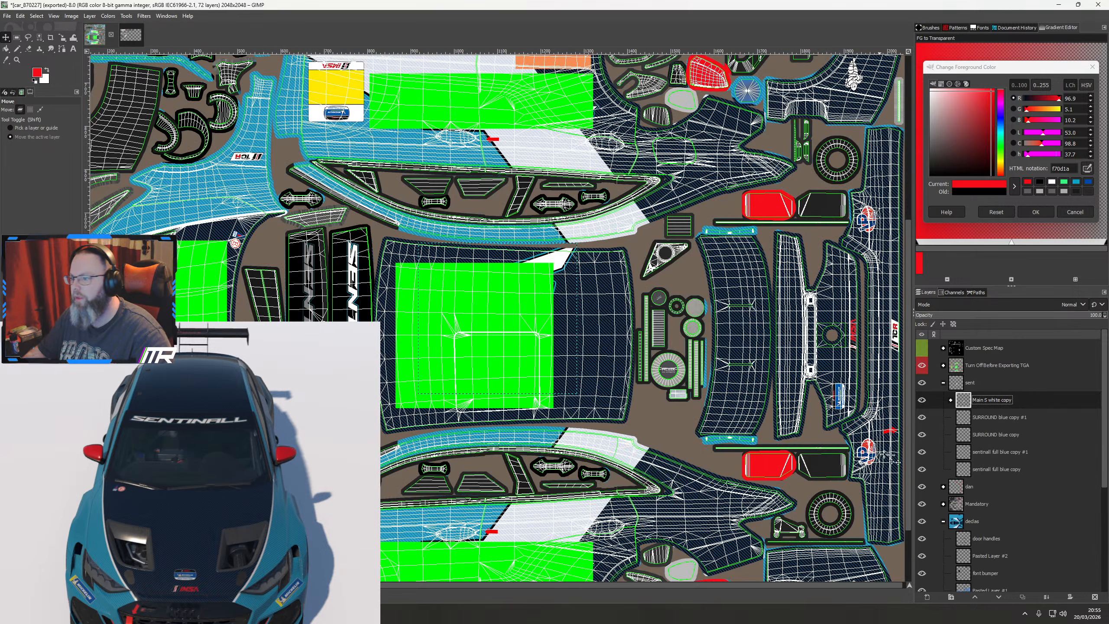
Hide the green Sponsor Blocks layer inside the overlay group
{"action": "left_click", "coordinate": [922, 365]}
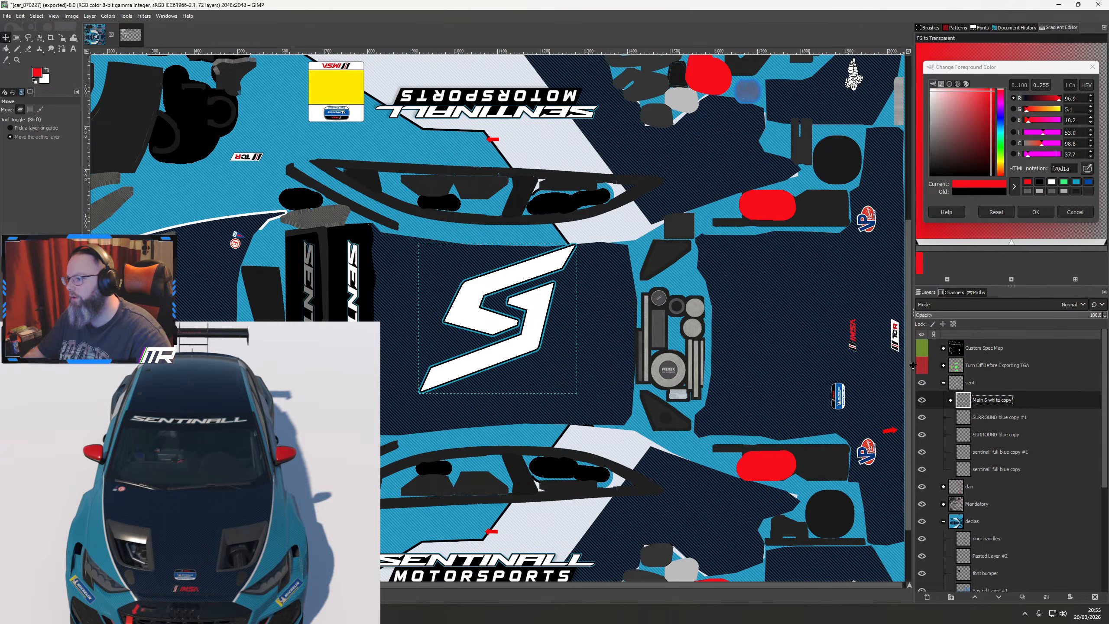
{"action": "left_click", "coordinate": [922, 365]}
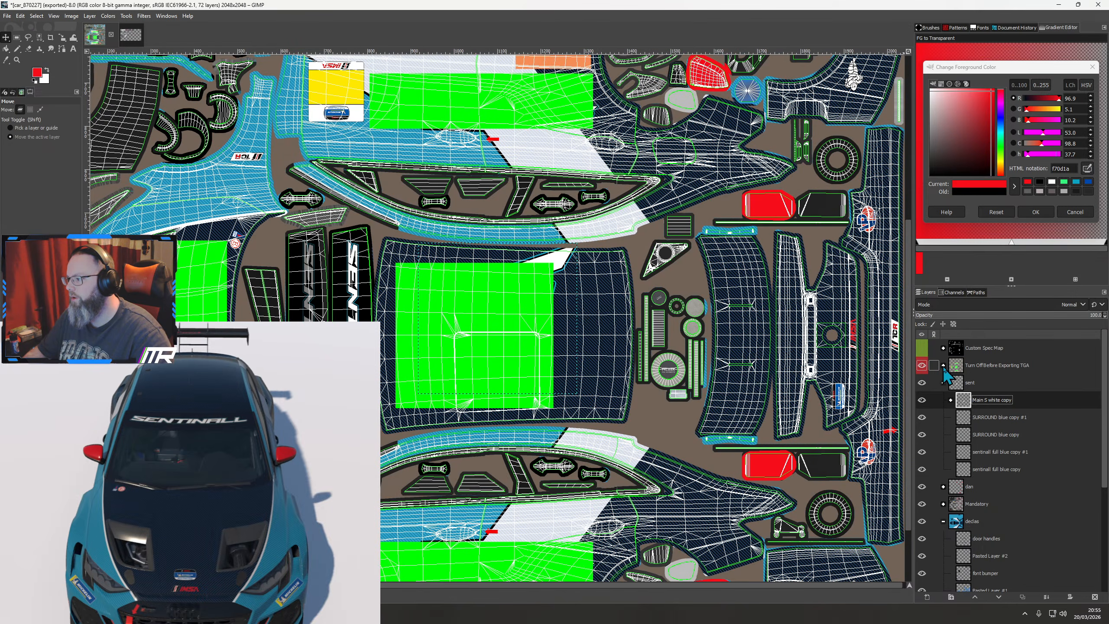
{"action": "left_click", "coordinate": [943, 365]}
{"action": "left_click", "coordinate": [922, 417]}
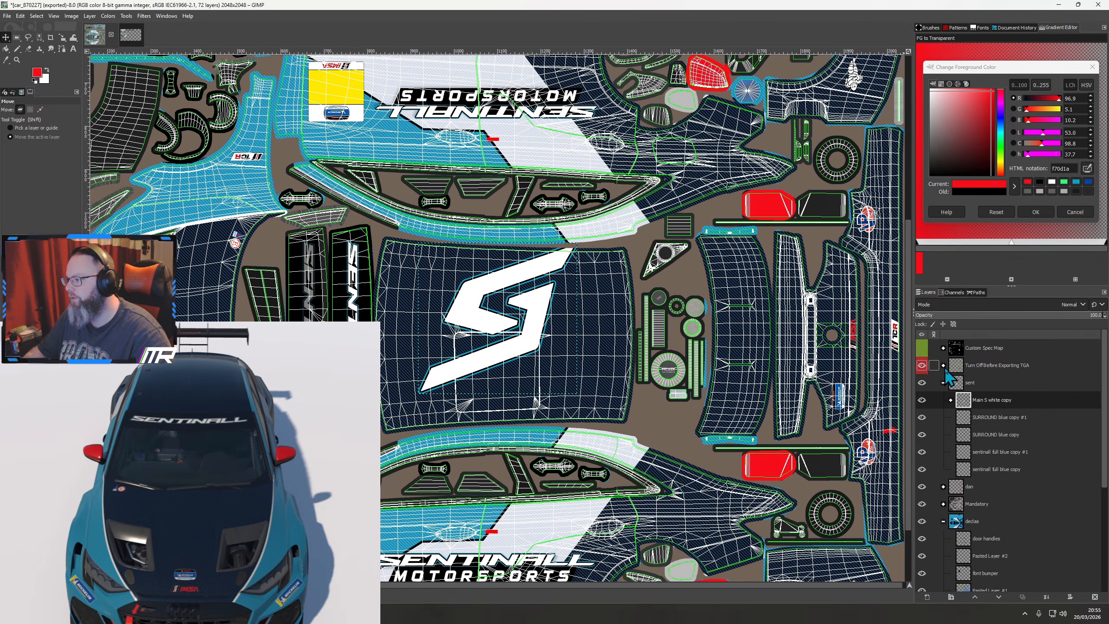
{"action": "left_click", "coordinate": [944, 366]}
Rotate the white S emblem layer by 90°
{"action": "right_click", "coordinate": [528, 327]}
{"action": "mouse_move", "coordinate": [557, 385]}
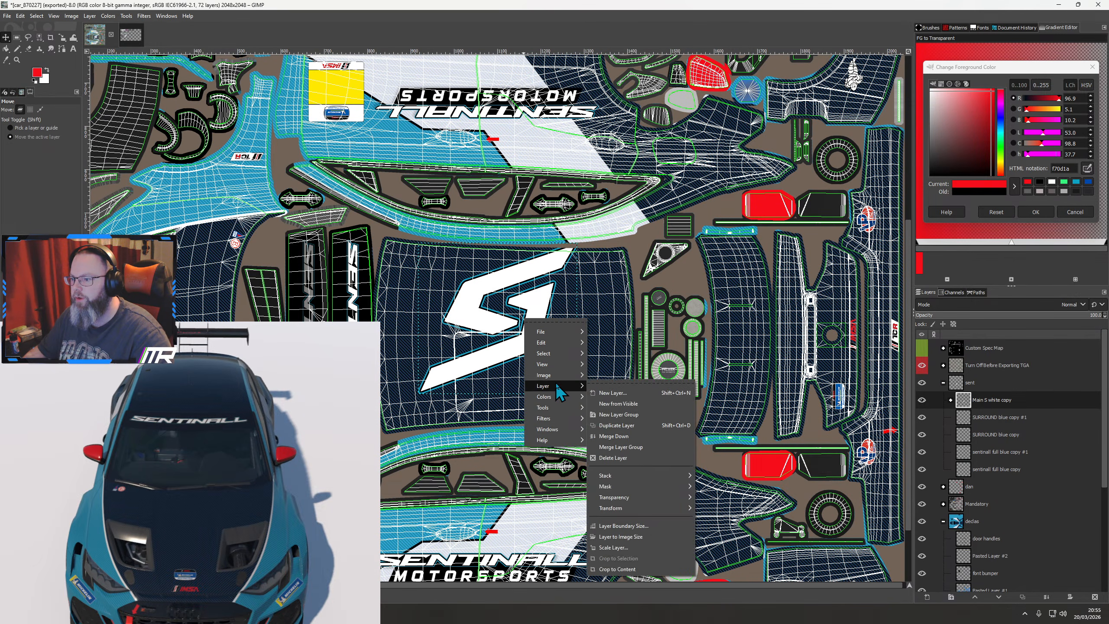
{"action": "mouse_move", "coordinate": [652, 508]}
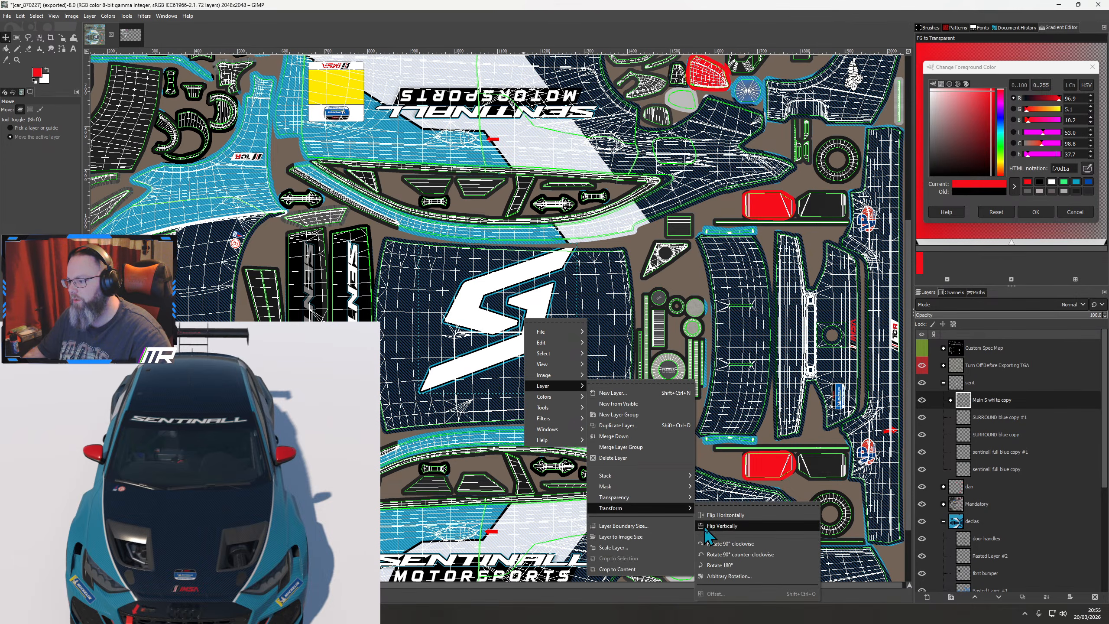
{"action": "left_click", "coordinate": [721, 555]}
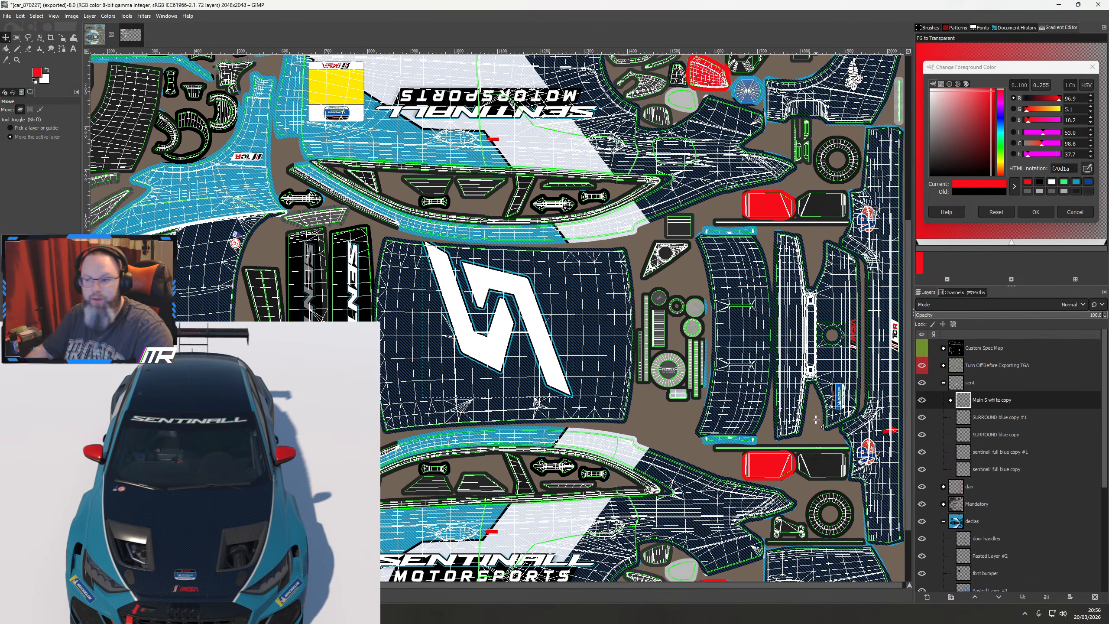
Scale the white S emblem down to 312×328 and position it on the roof panel
{"action": "left_click_drag", "start_coordinate": [506, 345], "coordinate": [492, 359]}
{"action": "key", "text": "shift+s"}
{"action": "left_click", "coordinate": [492, 359]}
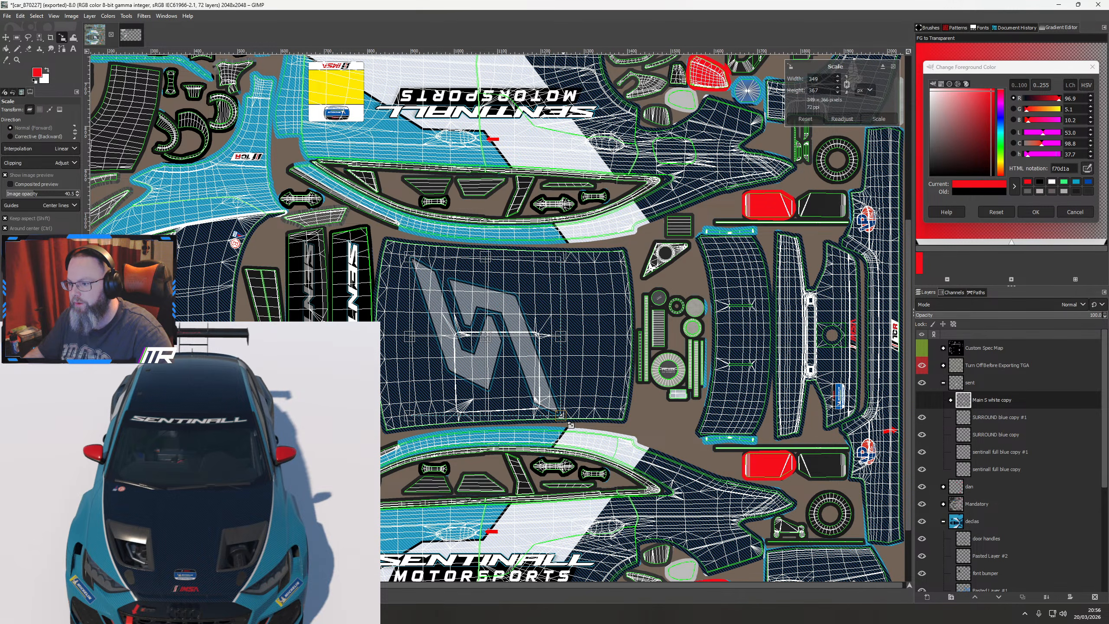
{"action": "left_click_drag", "start_coordinate": [570, 425], "coordinate": [557, 406]}
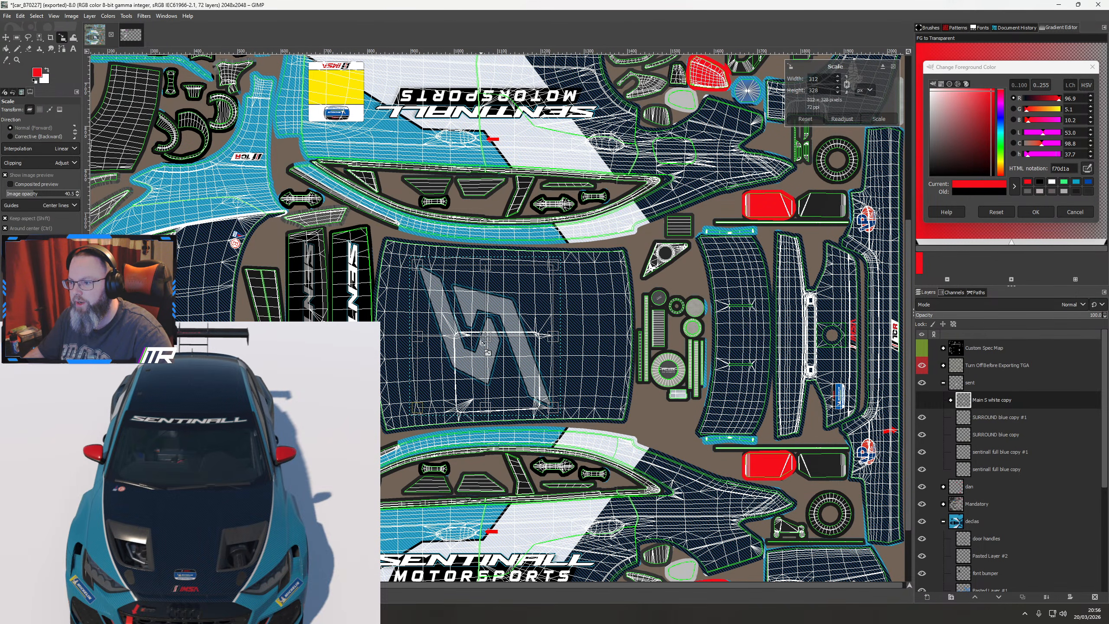
{"action": "scroll", "coordinate": [474, 342], "scroll_direction": "up", "scroll_amount": 4}
{"action": "scroll", "coordinate": [526, 334], "scroll_direction": "down", "scroll_amount": 3}
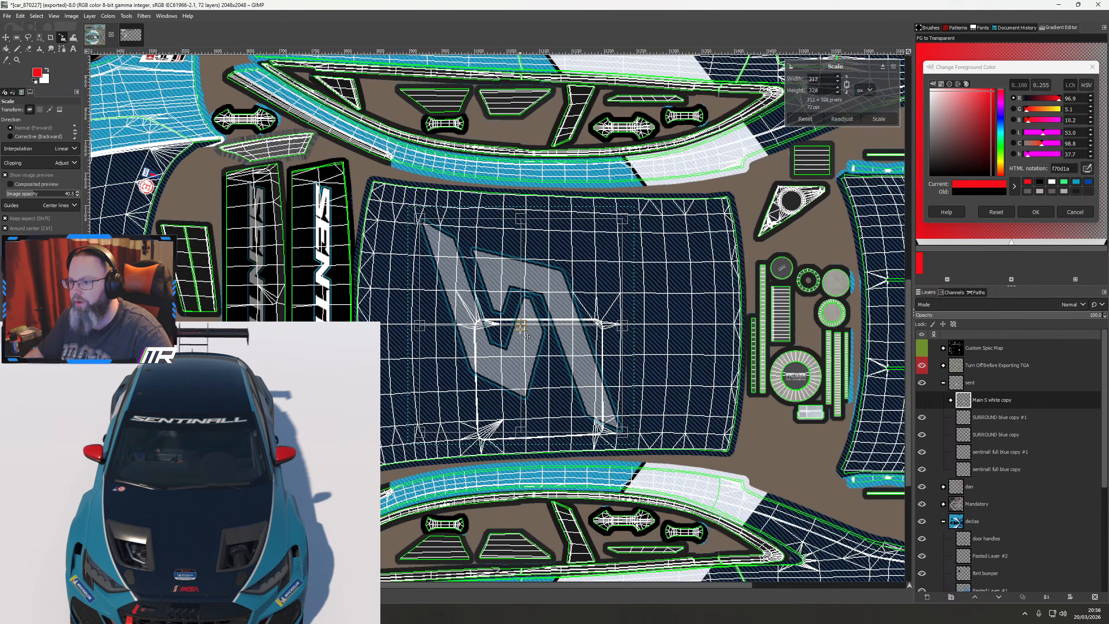
{"action": "left_click_drag", "start_coordinate": [528, 334], "coordinate": [533, 331]}
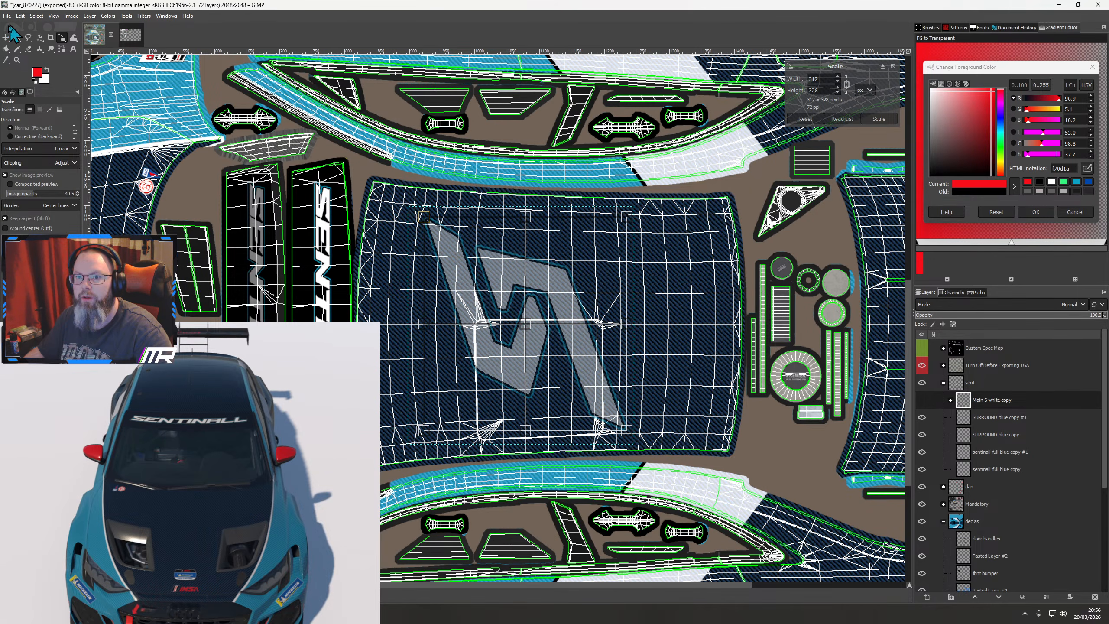
{"action": "left_click", "coordinate": [6, 37]}
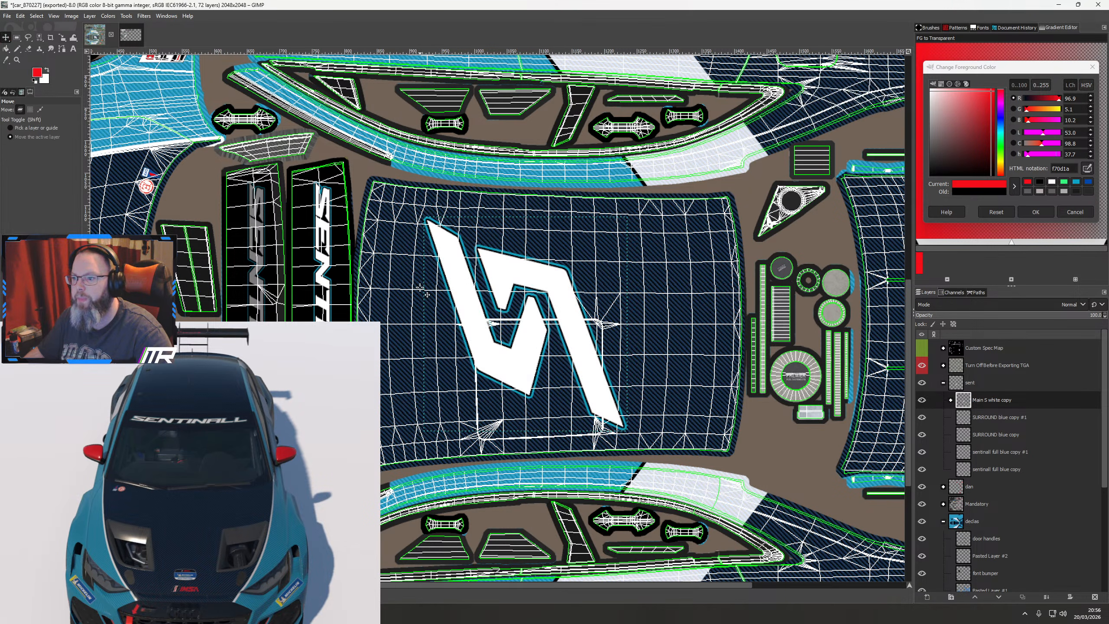
Hide the wireframe overlay and nudge the S a few pixels right and up
{"action": "left_click", "coordinate": [922, 365]}
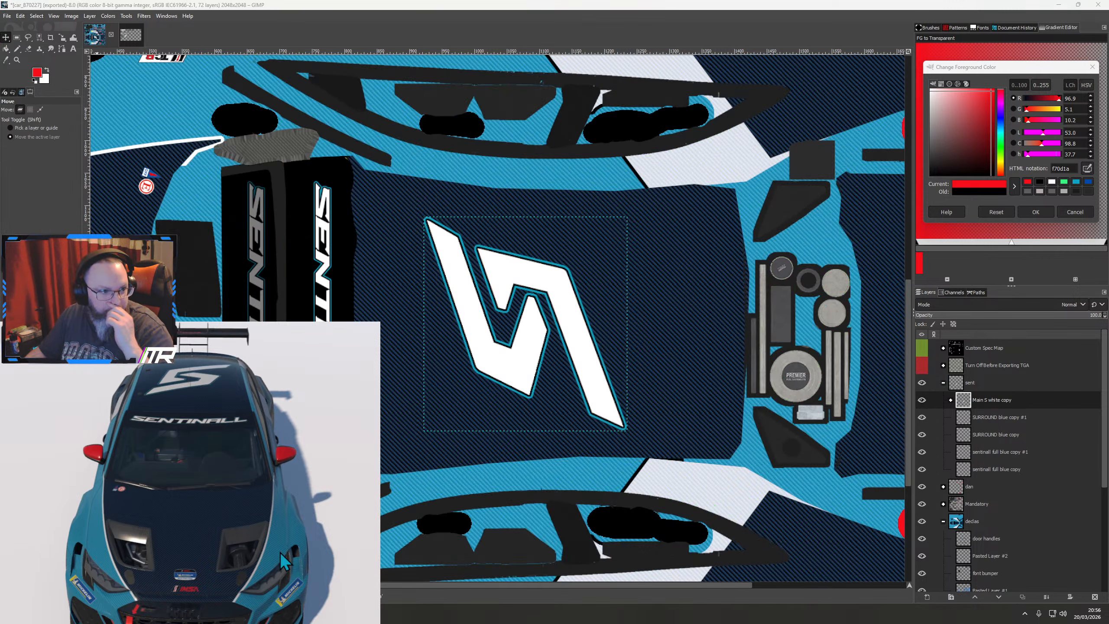
{"action": "left_click_drag", "start_coordinate": [279, 552], "coordinate": [141, 527]}
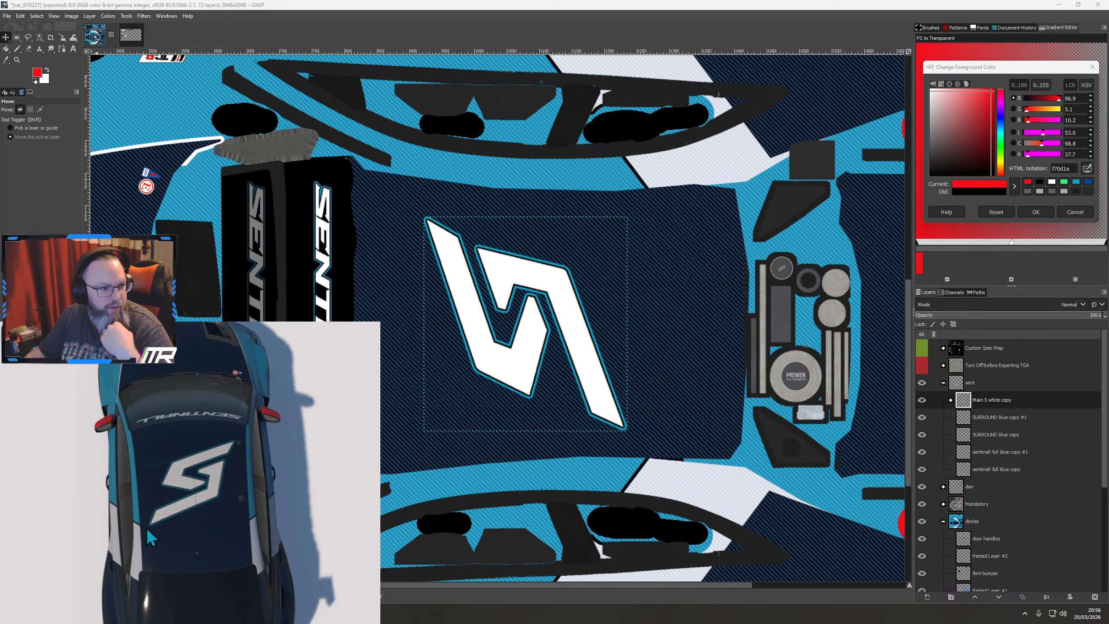
{"action": "left_click", "coordinate": [511, 351]}
{"action": "key", "text": "Right"}
{"action": "key", "text": "Up"}
{"action": "key", "text": "Up"}
{"action": "key", "text": "Up"}
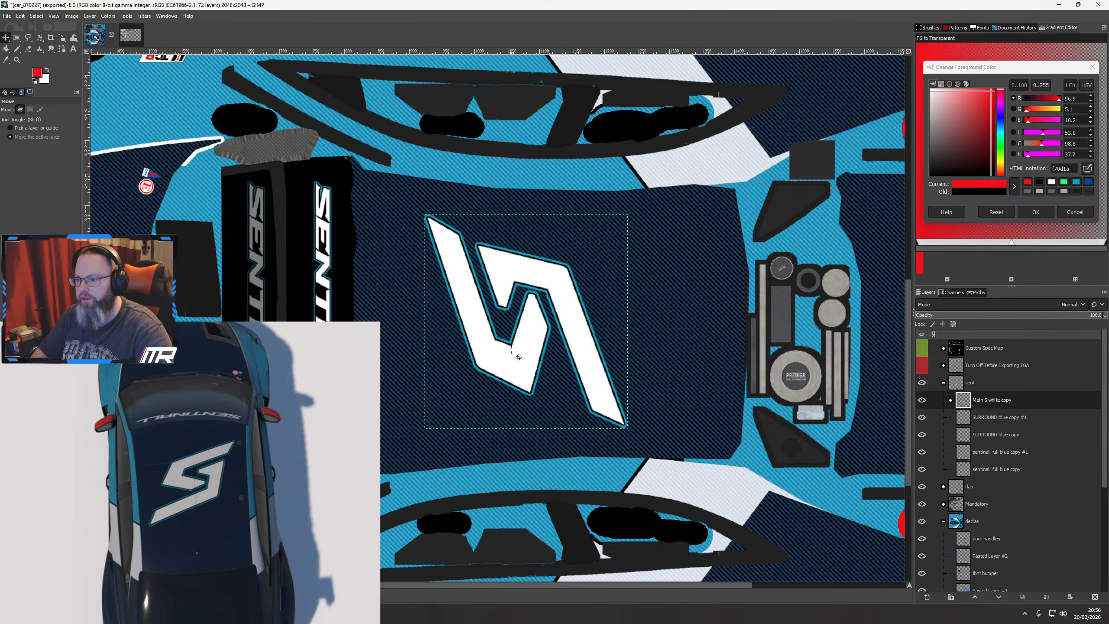
{"action": "key", "text": "shift"}
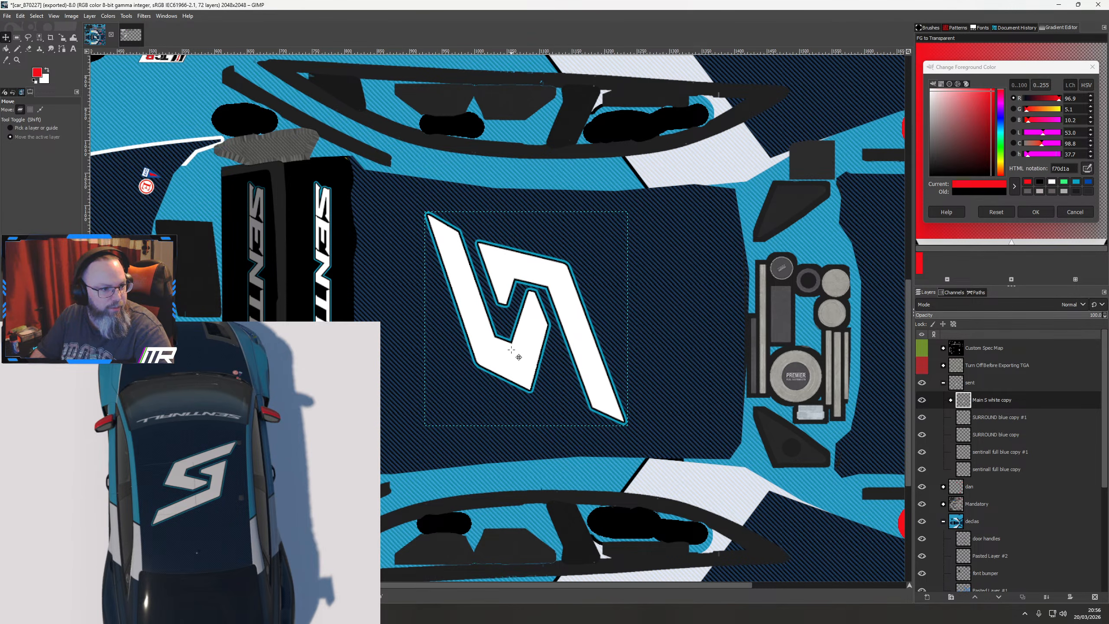
{"action": "key", "text": "Up"}
{"action": "key", "text": "Up"}
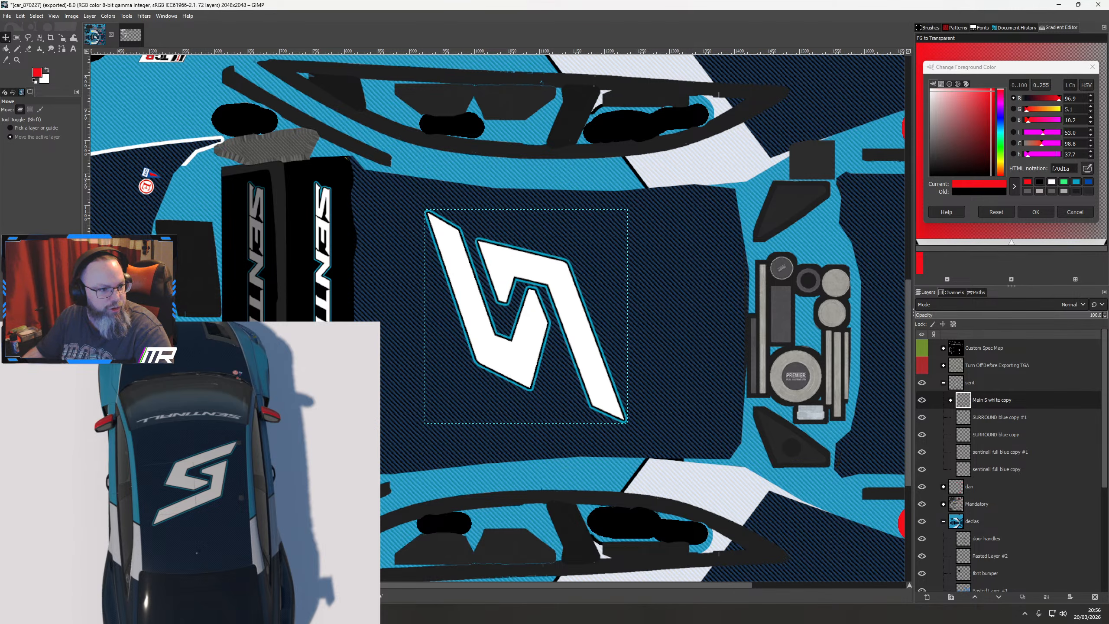
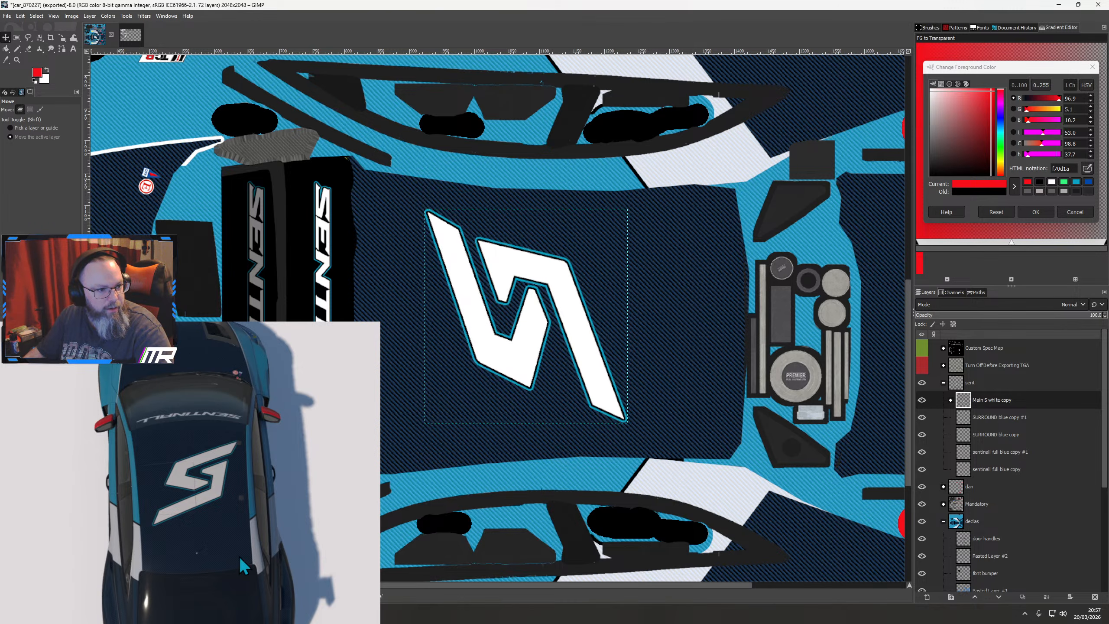
Orbit the car preview to a rear side view and zoom the canvas to review the livery
{"action": "left_click_drag", "start_coordinate": [239, 557], "coordinate": [275, 525]}
{"action": "scroll", "coordinate": [262, 564], "scroll_direction": "down", "scroll_amount": 5}
{"action": "scroll", "coordinate": [273, 522], "scroll_direction": "up", "scroll_amount": 5}
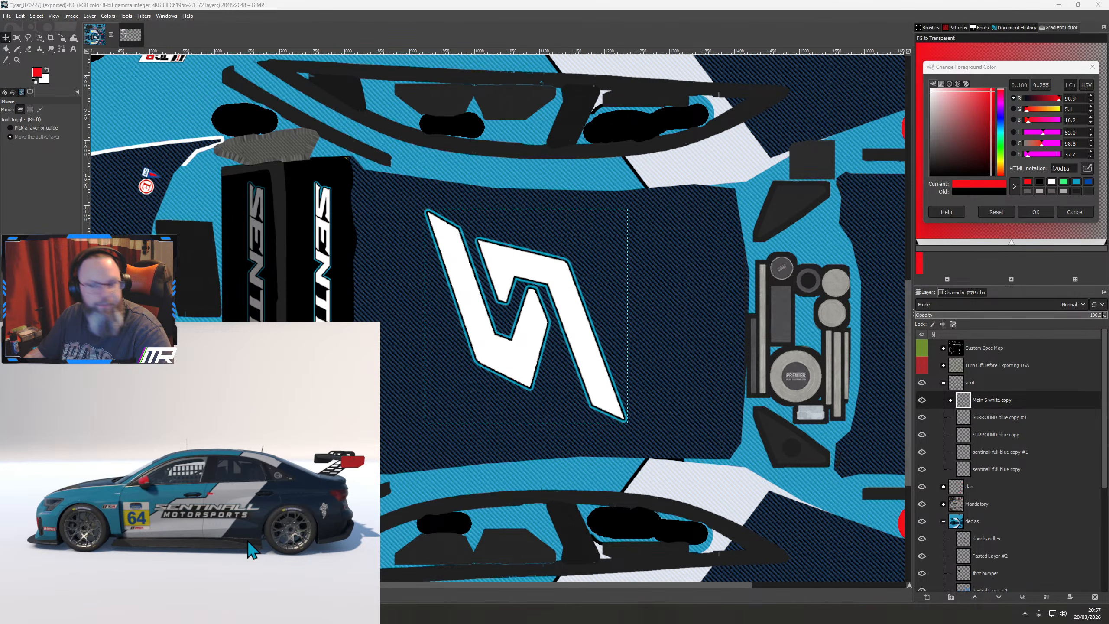
{"action": "scroll", "coordinate": [587, 317], "scroll_direction": "down", "scroll_amount": 3}
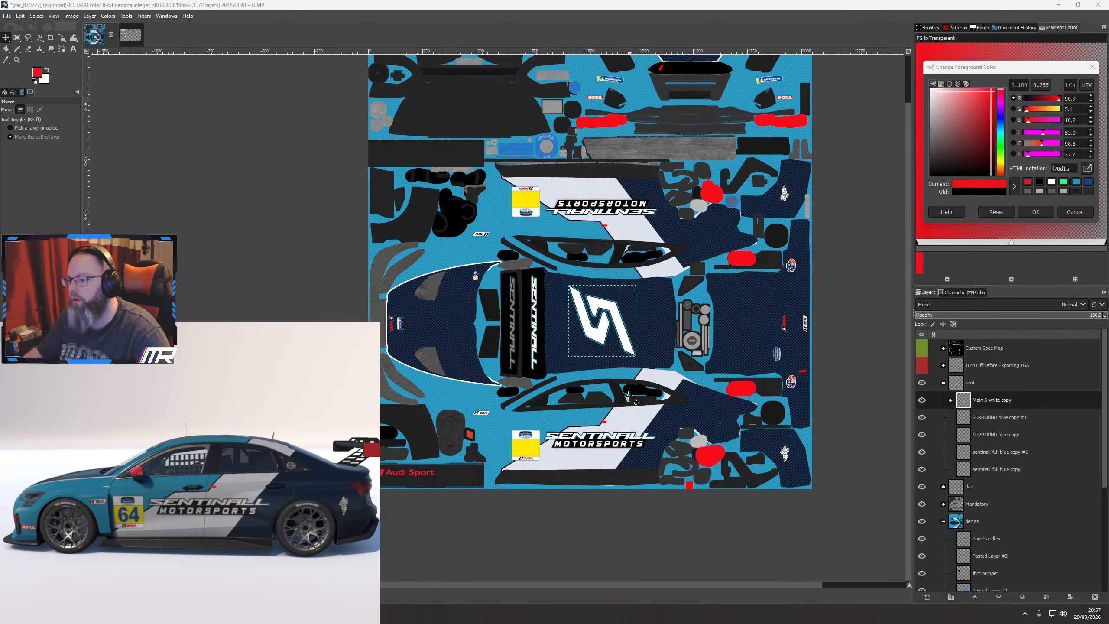
{"action": "scroll", "coordinate": [435, 487], "scroll_direction": "up", "scroll_amount": 3}
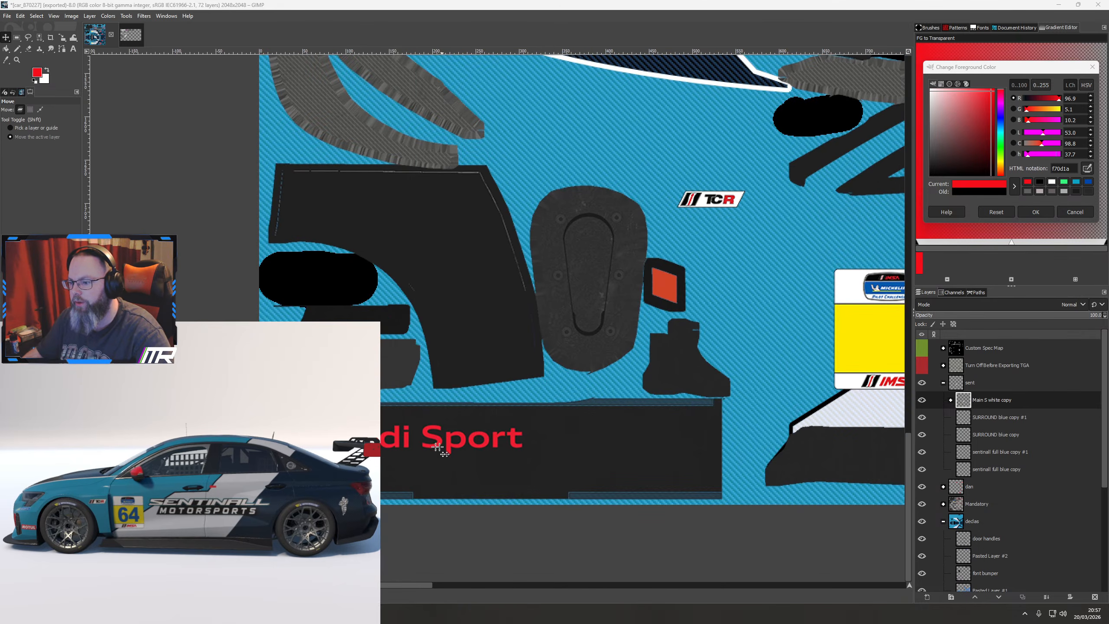
Collapse the sent group, expand Mandatory, and make Car_decal the active layer
{"action": "left_click", "coordinate": [944, 383]}
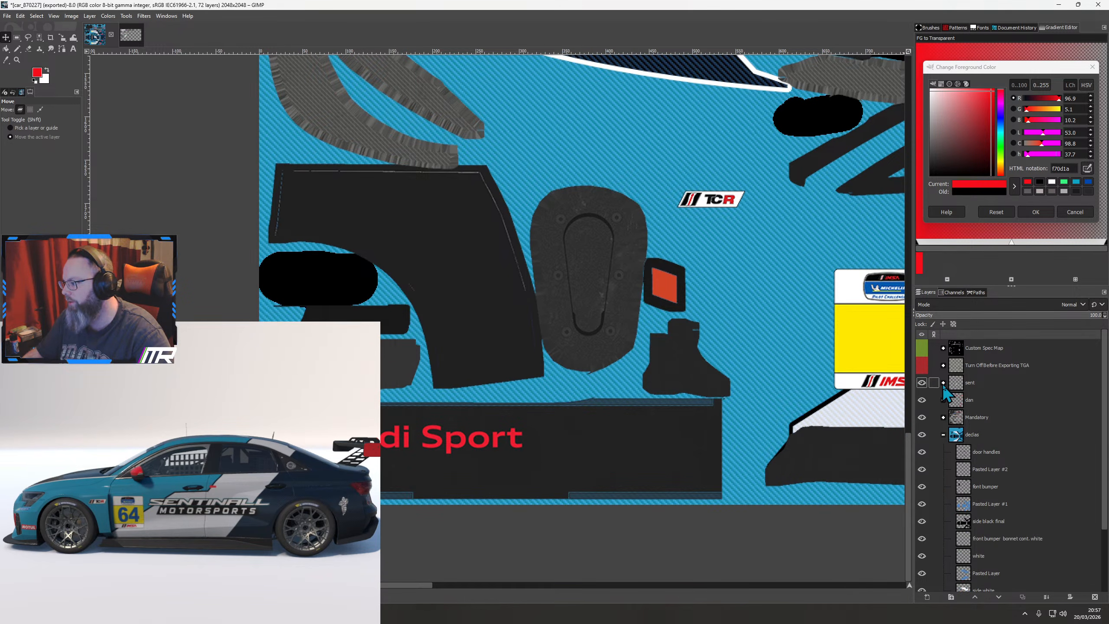
{"action": "left_click", "coordinate": [944, 418]}
{"action": "left_click", "coordinate": [923, 434]}
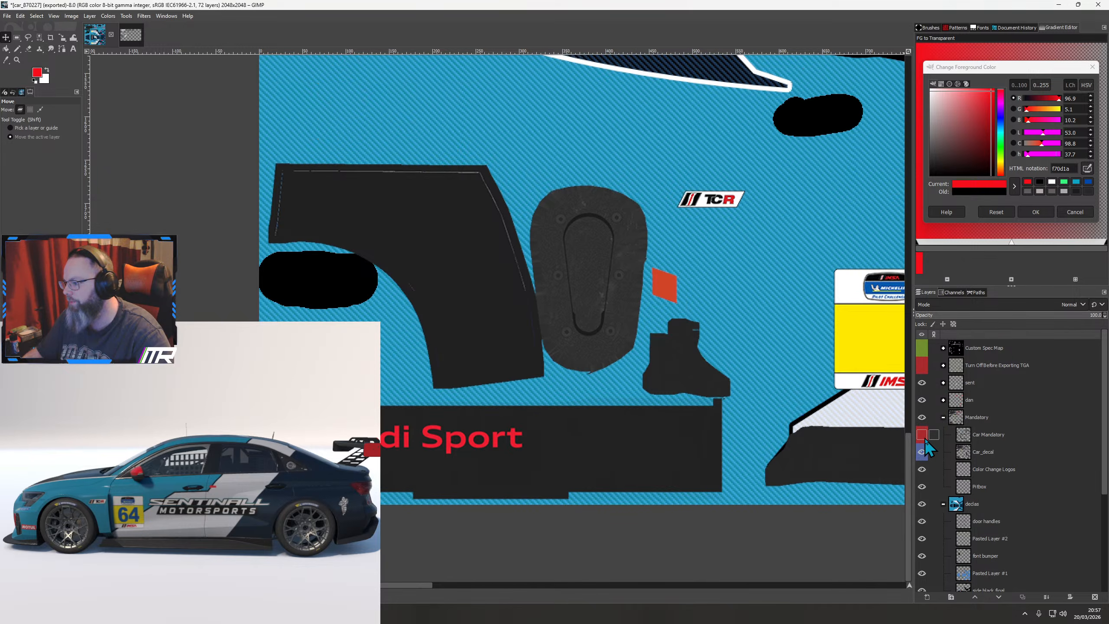
{"action": "left_click", "coordinate": [922, 435]}
{"action": "left_click", "coordinate": [985, 454]}
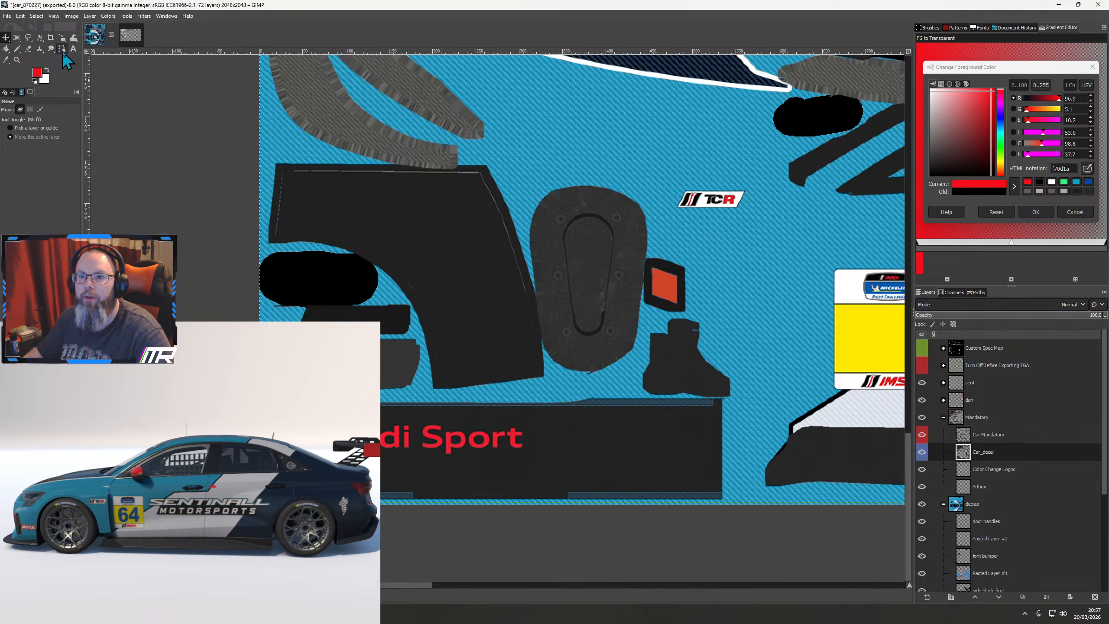
Try erasing the Audi Sport panel on Car_decal, undoing the stroke and an accidental cut
{"action": "left_click", "coordinate": [29, 49]}
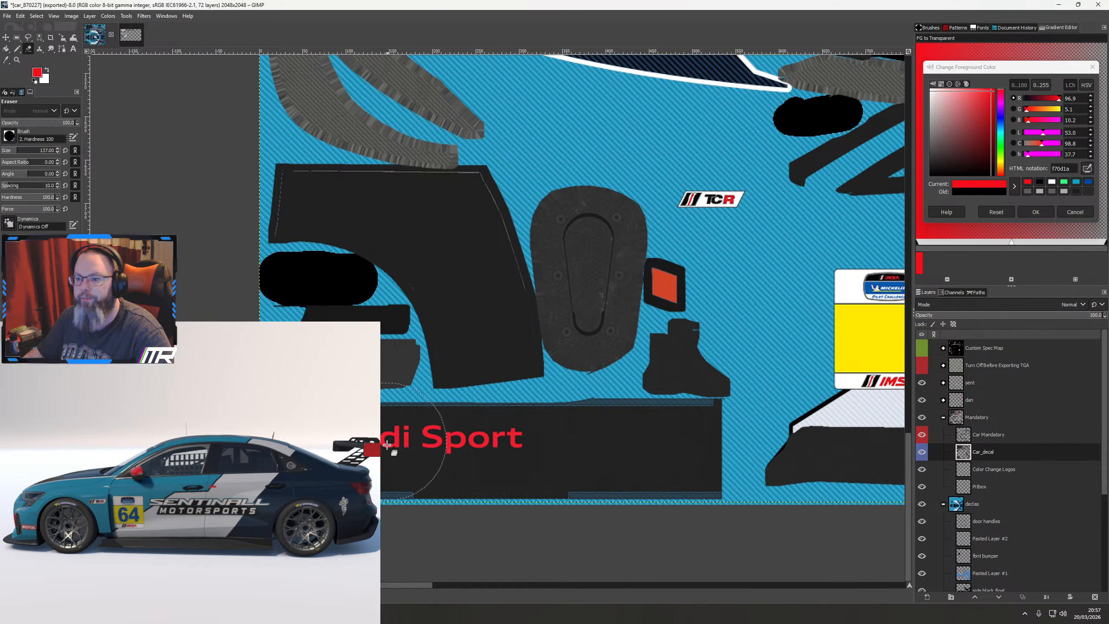
{"action": "mouse_move", "coordinate": [332, 441]}
{"action": "left_mouse_down"}
{"action": "mouse_move", "coordinate": [601, 446]}
{"action": "mouse_move", "coordinate": [646, 481]}
{"action": "left_mouse_up"}
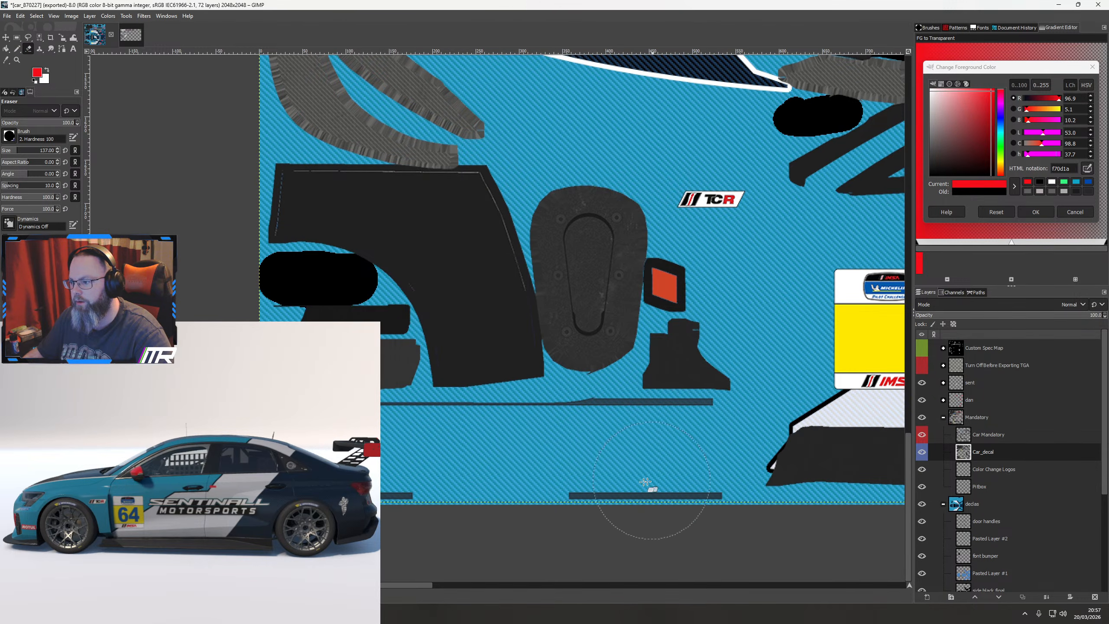
{"action": "key", "text": "ctrl+z"}
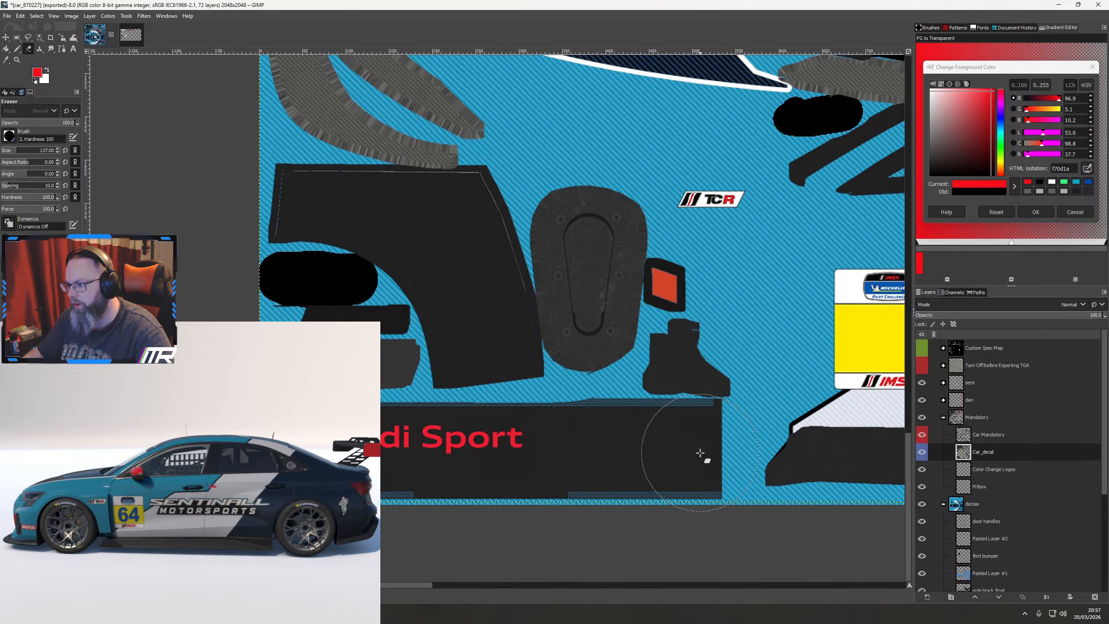
{"action": "mouse_move", "coordinate": [700, 453]}
{"action": "left_mouse_down"}
{"action": "mouse_move", "coordinate": [688, 466]}
{"action": "mouse_move", "coordinate": [698, 461]}
{"action": "left_mouse_up"}
{"action": "key", "text": "ctrl+x"}
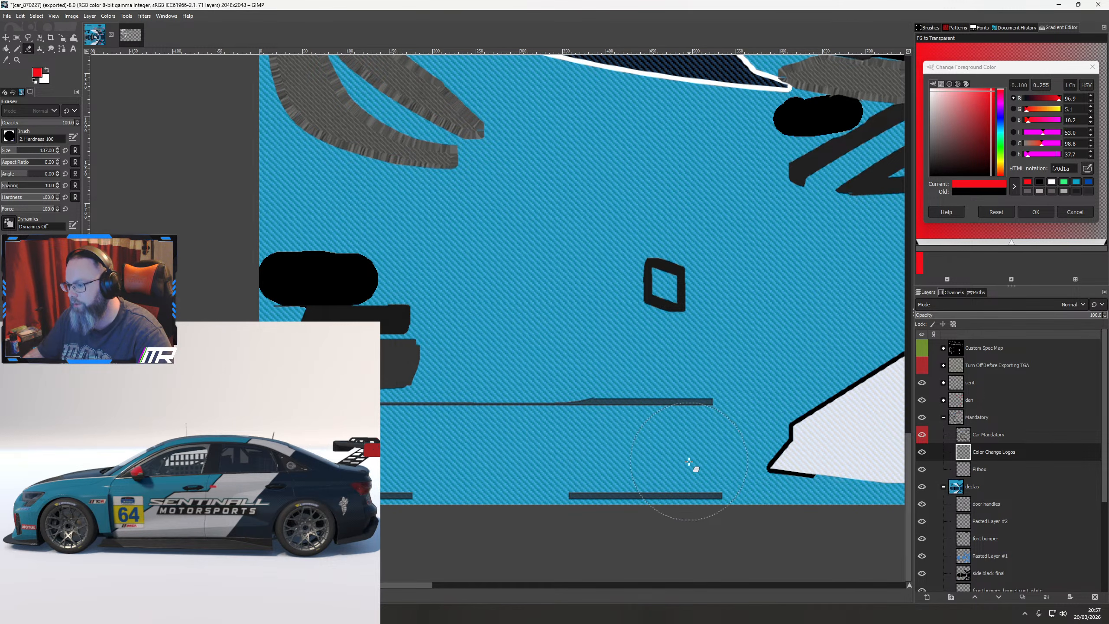
{"action": "key", "text": "ctrl+z"}
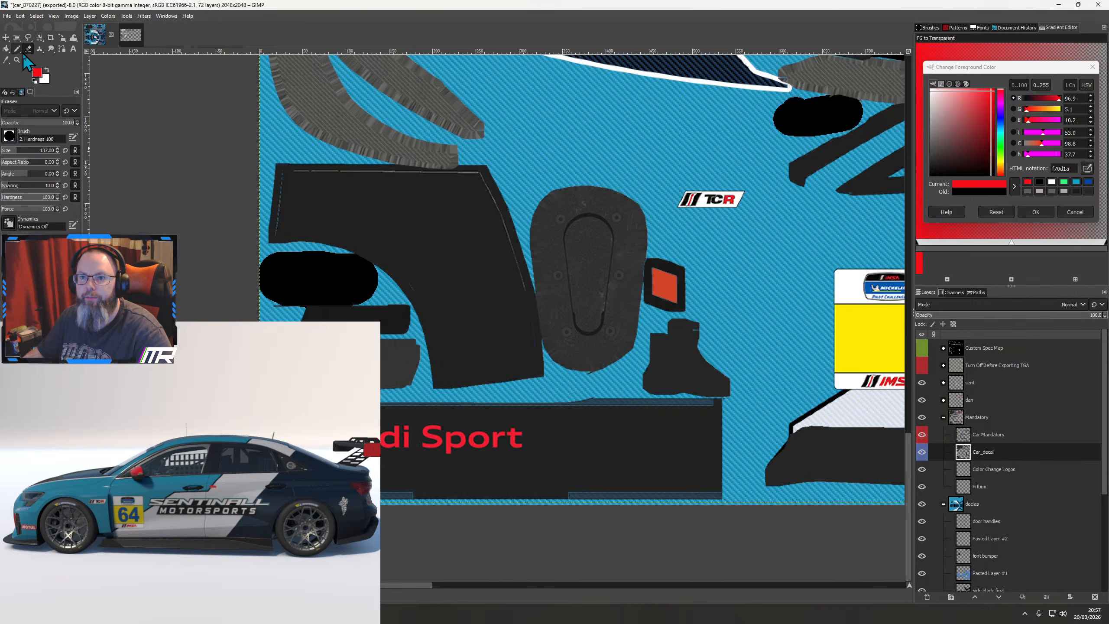
Delete the whole Audi Sport panel with a rectangle selection and show the UV wireframe overlay
{"action": "left_click", "coordinate": [17, 38]}
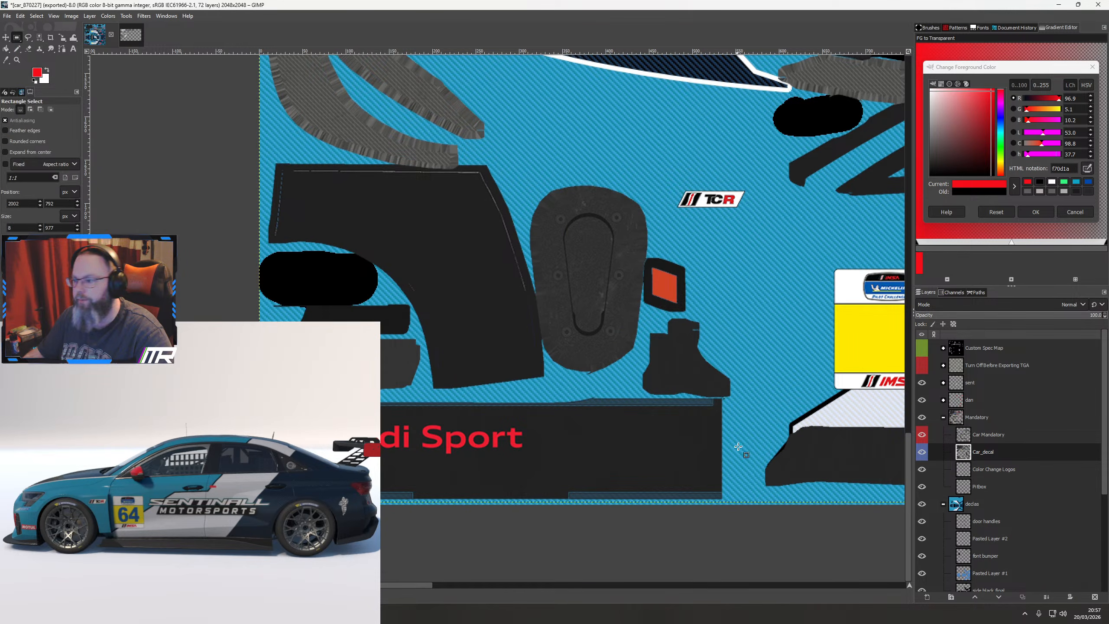
{"action": "left_click_drag", "start_coordinate": [699, 411], "coordinate": [232, 521]}
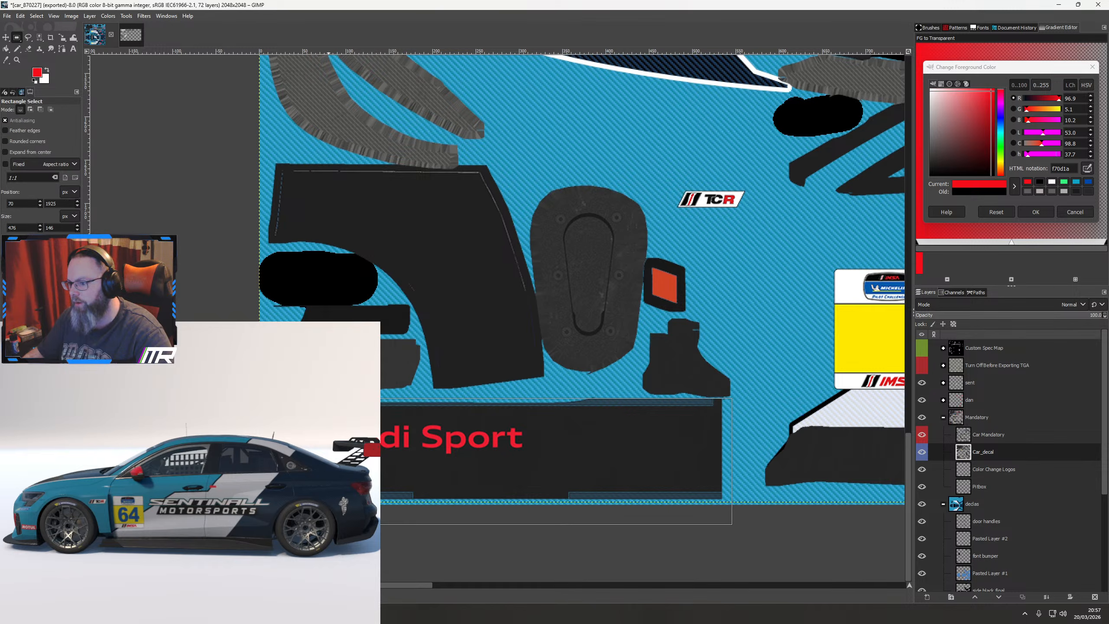
{"action": "key", "text": "Delete"}
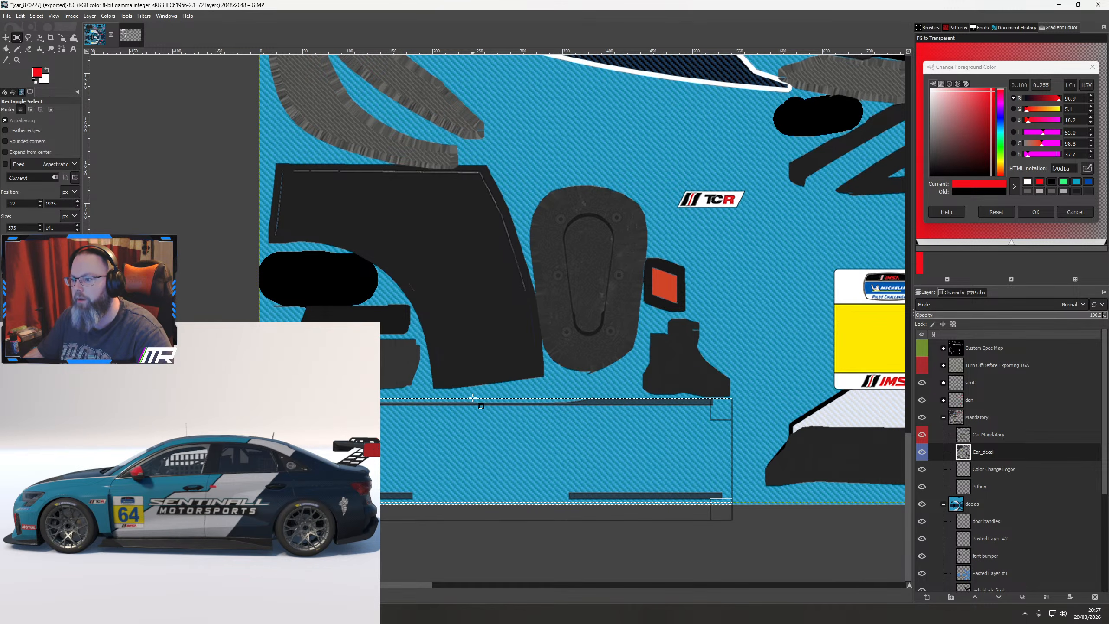
{"action": "scroll", "coordinate": [488, 402], "scroll_direction": "down", "scroll_amount": 3}
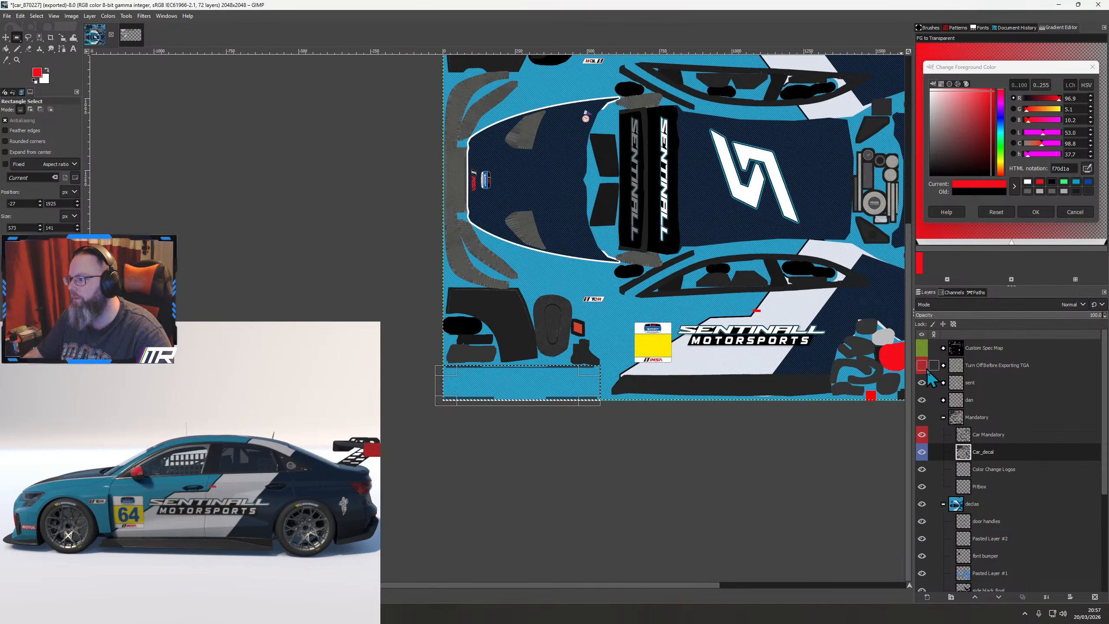
{"action": "left_click", "coordinate": [922, 365]}
{"action": "scroll", "coordinate": [488, 569], "scroll_direction": "up", "scroll_amount": 6}
{"action": "scroll", "coordinate": [488, 570], "scroll_direction": "right", "scroll_amount": 3}
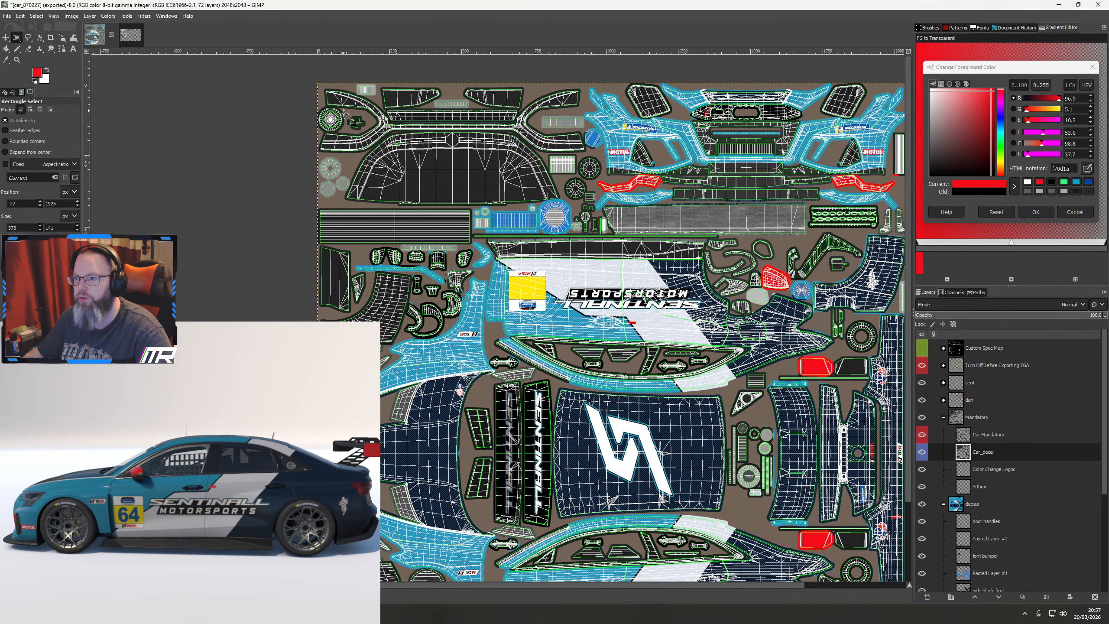
Add a new layer named 'wing' above the door handles layer
{"action": "left_click_drag", "start_coordinate": [655, 326], "coordinate": [663, 151]}
{"action": "scroll", "coordinate": [427, 424], "scroll_direction": "up", "scroll_amount": 3}
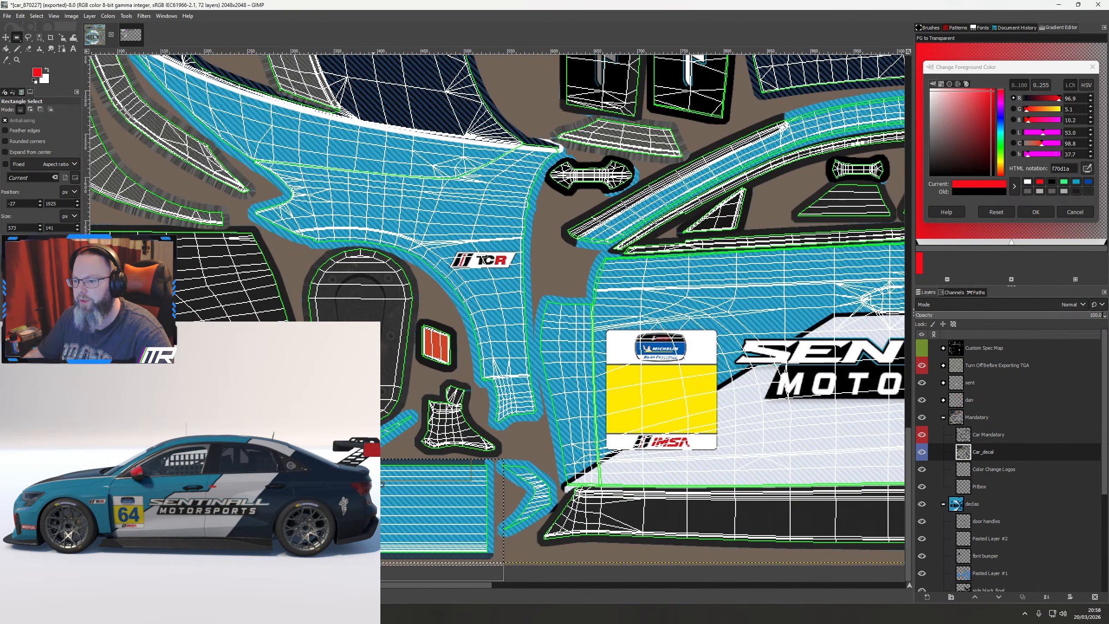
{"action": "left_click_drag", "start_coordinate": [502, 454], "coordinate": [612, 300]}
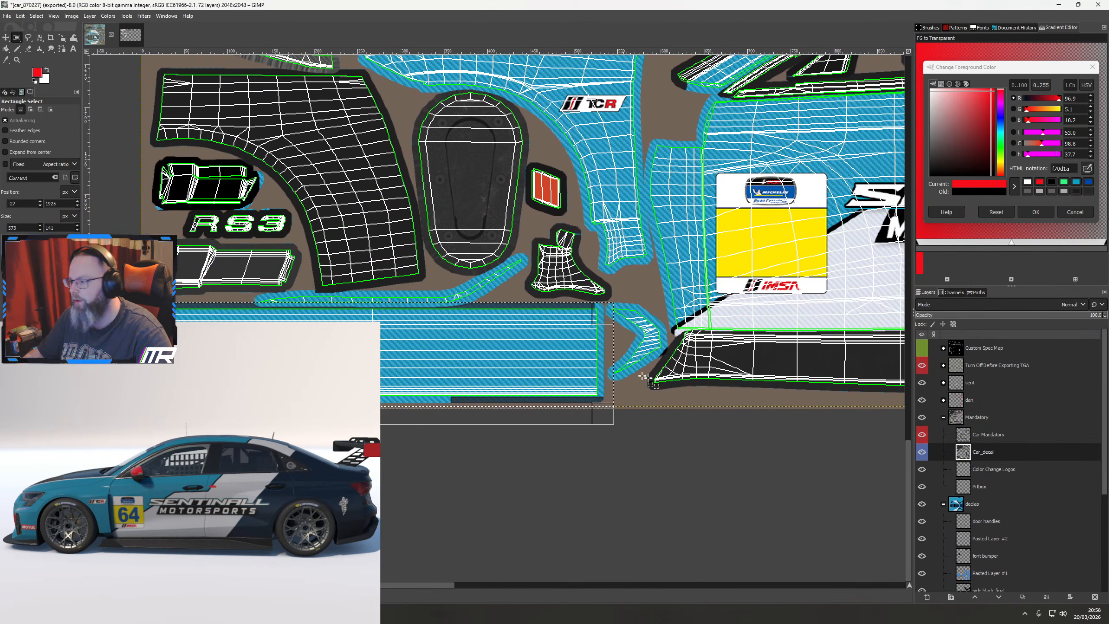
{"action": "left_click", "coordinate": [980, 522]}
{"action": "left_click", "coordinate": [927, 596]}
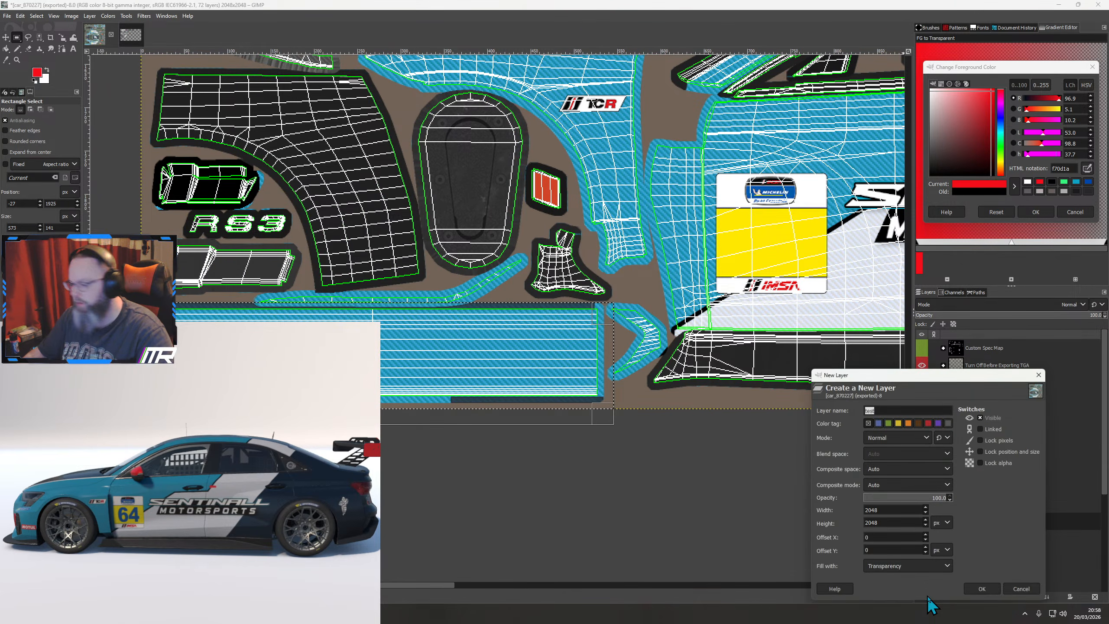
{"action": "type", "text": "wing"}
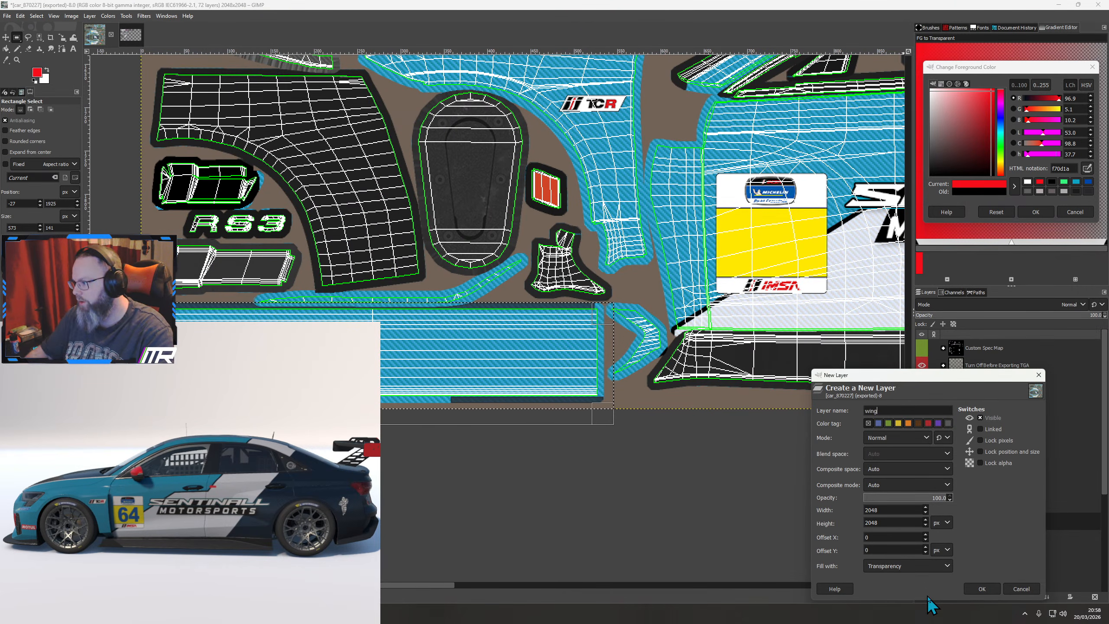
{"action": "left_click", "coordinate": [996, 589]}
Fill the wing panel's blue area with black on the wing layer
{"action": "key", "text": "shift+b"}
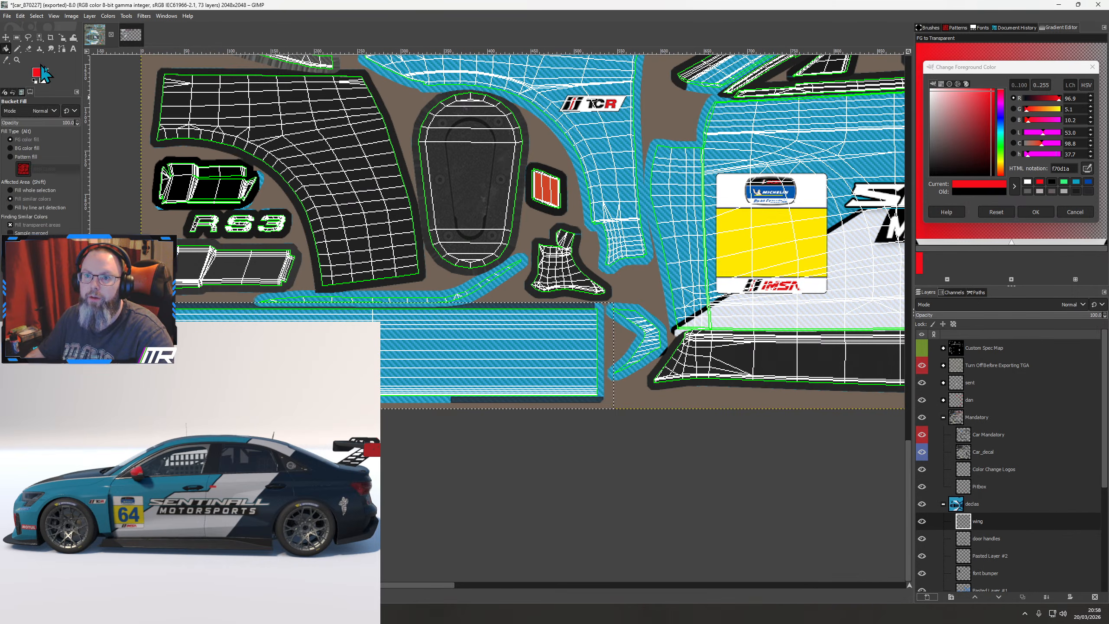
{"action": "left_click", "coordinate": [1053, 183]}
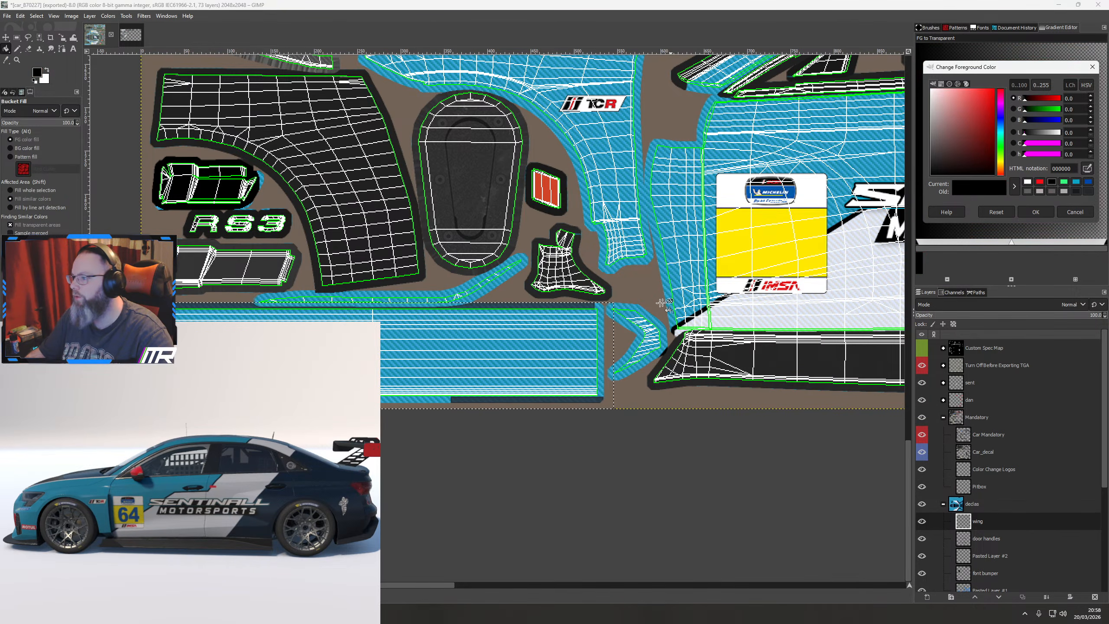
{"action": "left_click", "coordinate": [406, 354]}
{"action": "scroll", "coordinate": [363, 319], "scroll_direction": "up", "scroll_amount": 3}
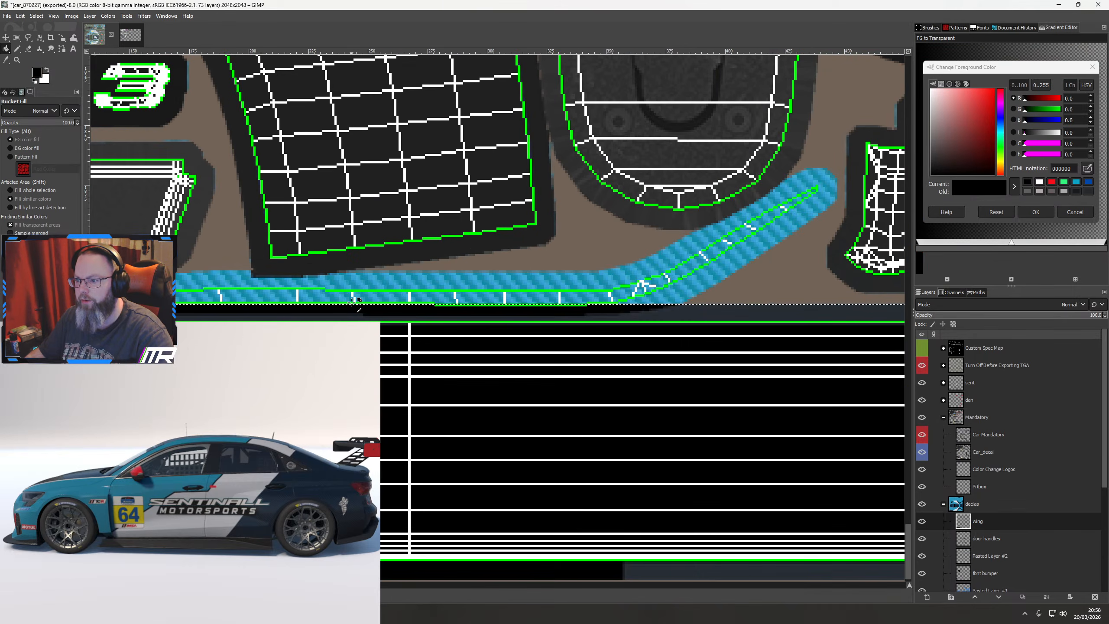
{"action": "scroll", "coordinate": [352, 303], "scroll_direction": "down", "scroll_amount": 2}
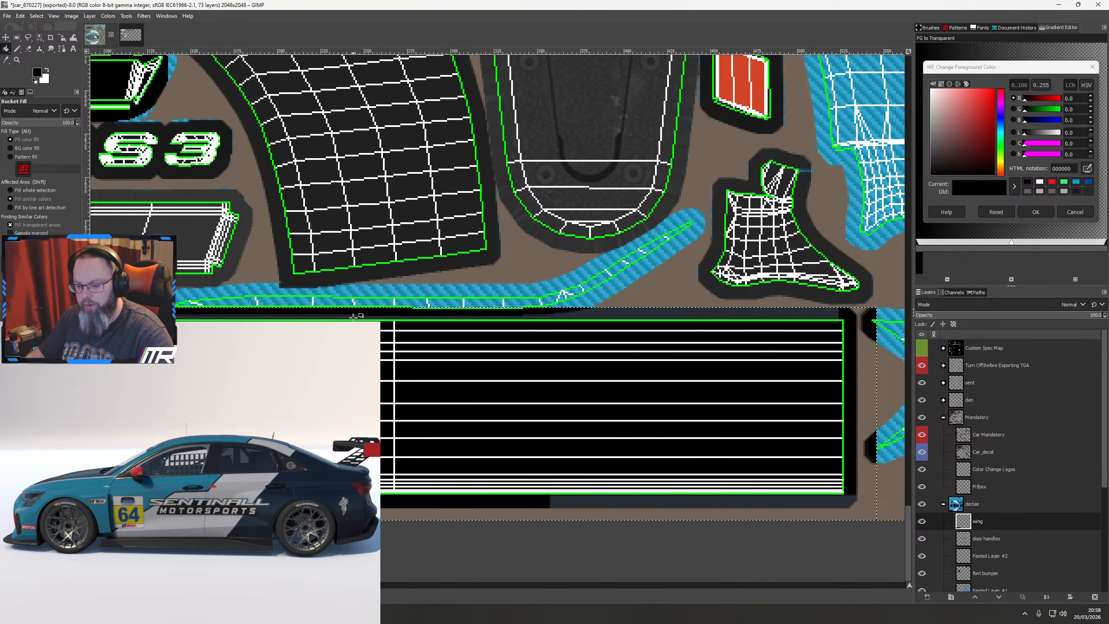
{"action": "key", "text": "ctrl+z"}
{"action": "scroll", "coordinate": [242, 312], "scroll_direction": "left", "scroll_amount": 5}
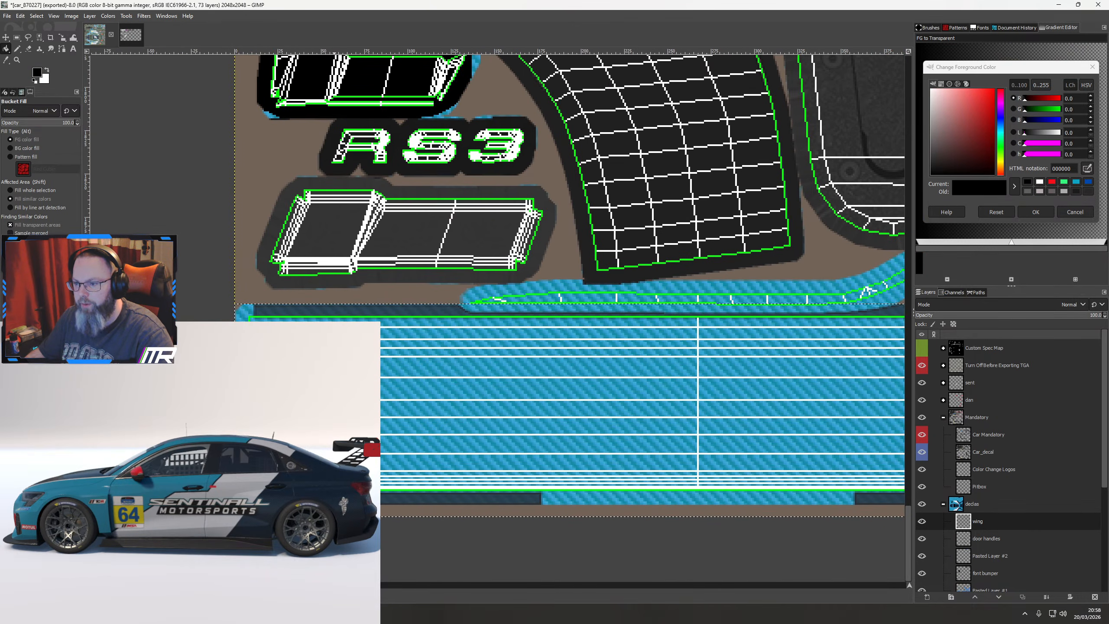
{"action": "left_click", "coordinate": [242, 311], "text": "shift"}
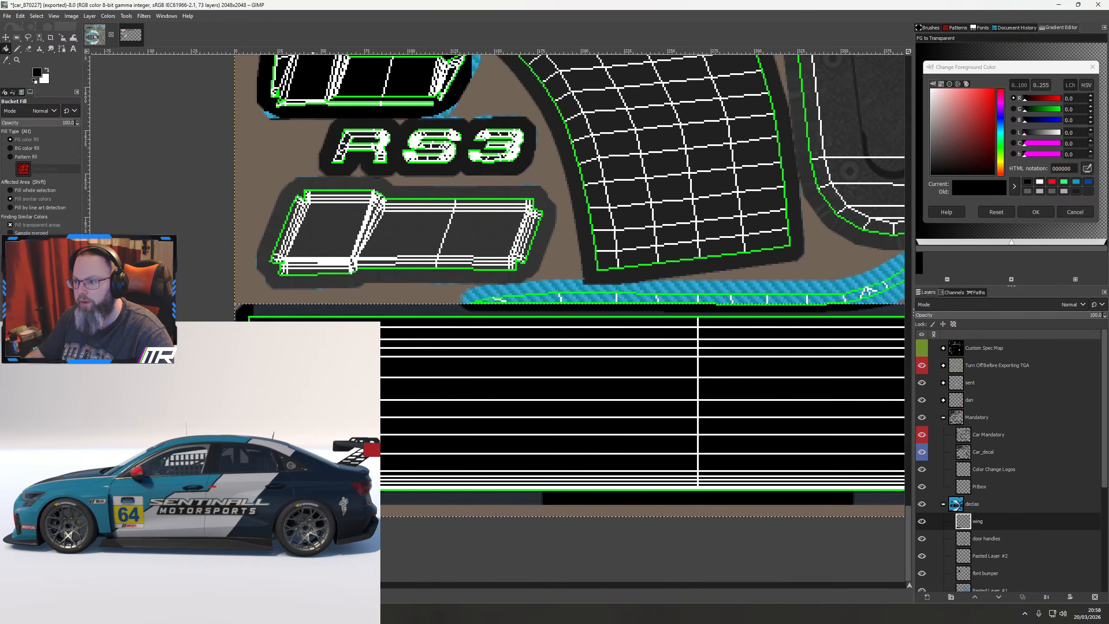
Erase the leftover black at the blue strip's left end with a size-14 eraser
{"action": "key", "text": "shift+e"}
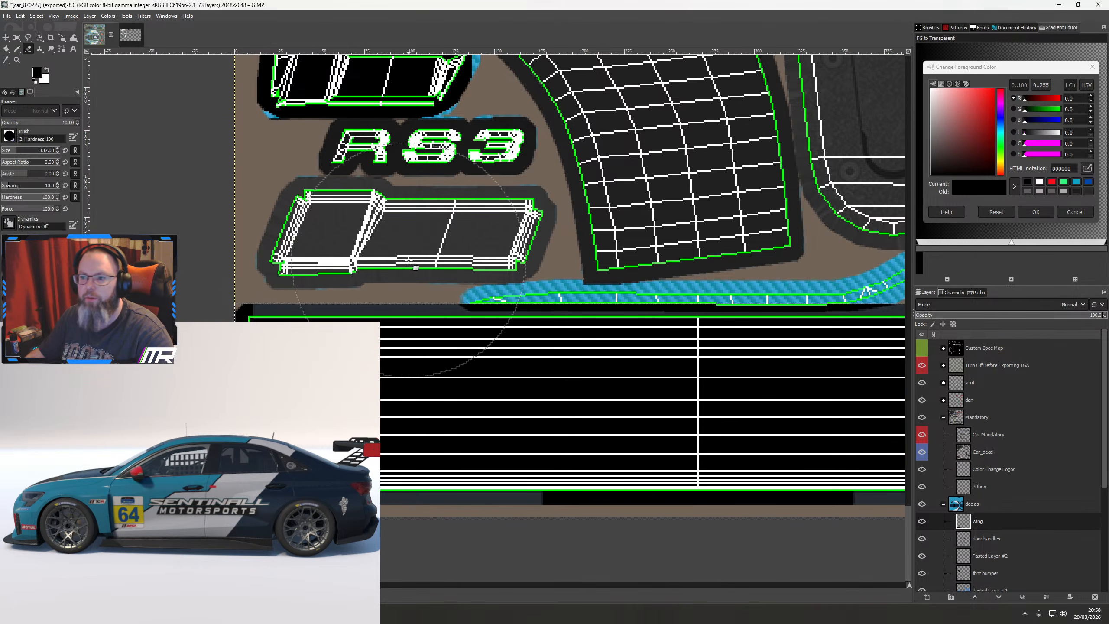
{"action": "left_click", "coordinate": [6, 153]}
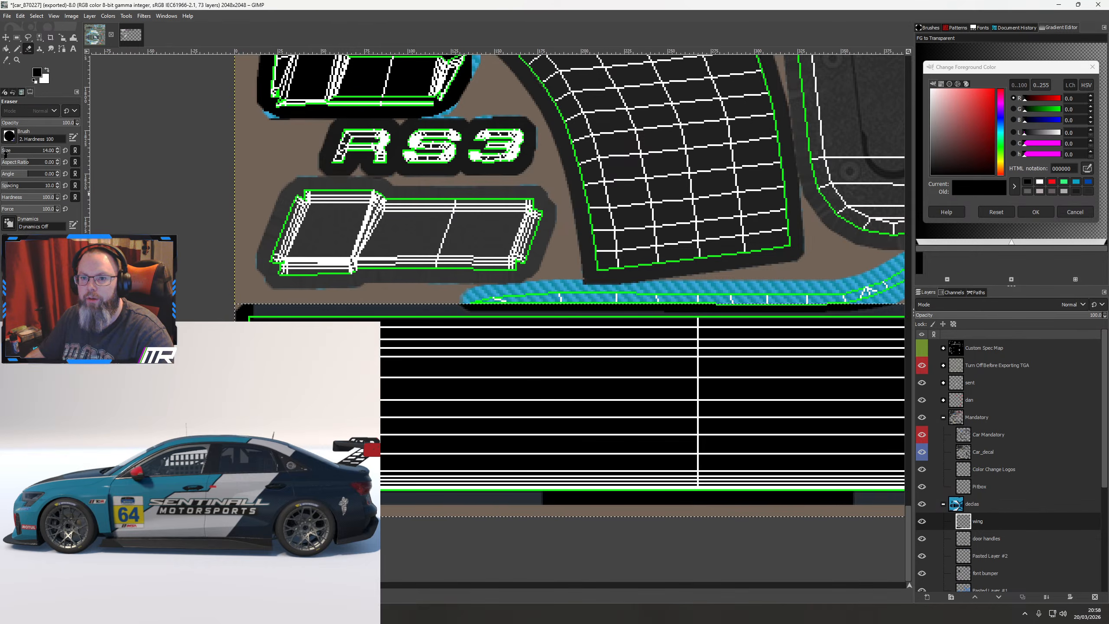
{"action": "left_click", "coordinate": [4, 154]}
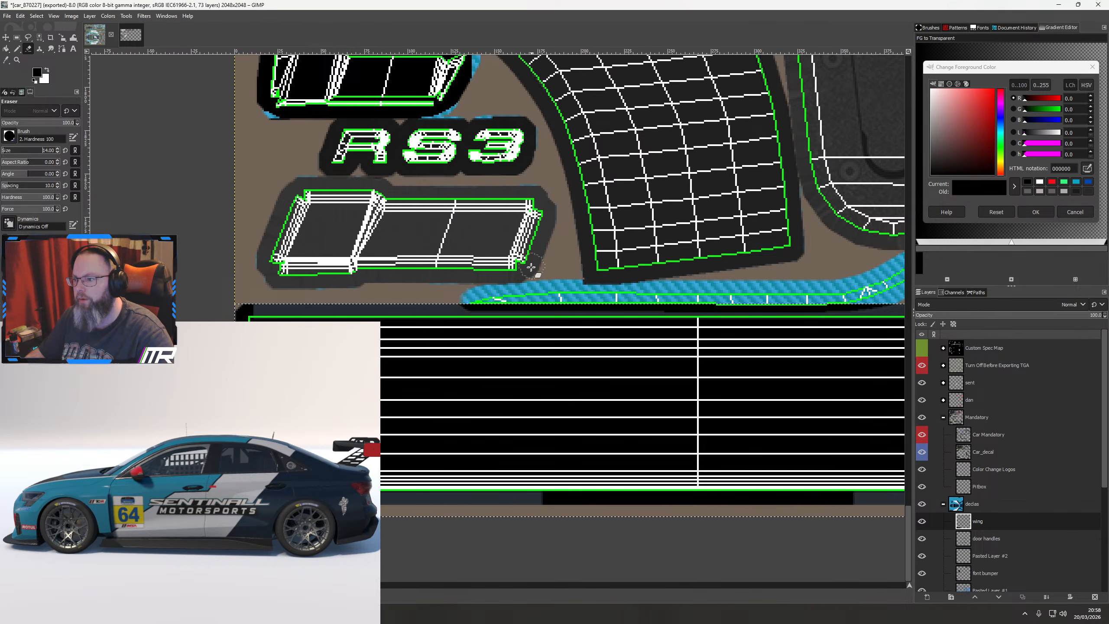
{"action": "right_click", "coordinate": [460, 298]}
{"action": "left_click", "coordinate": [460, 299]}
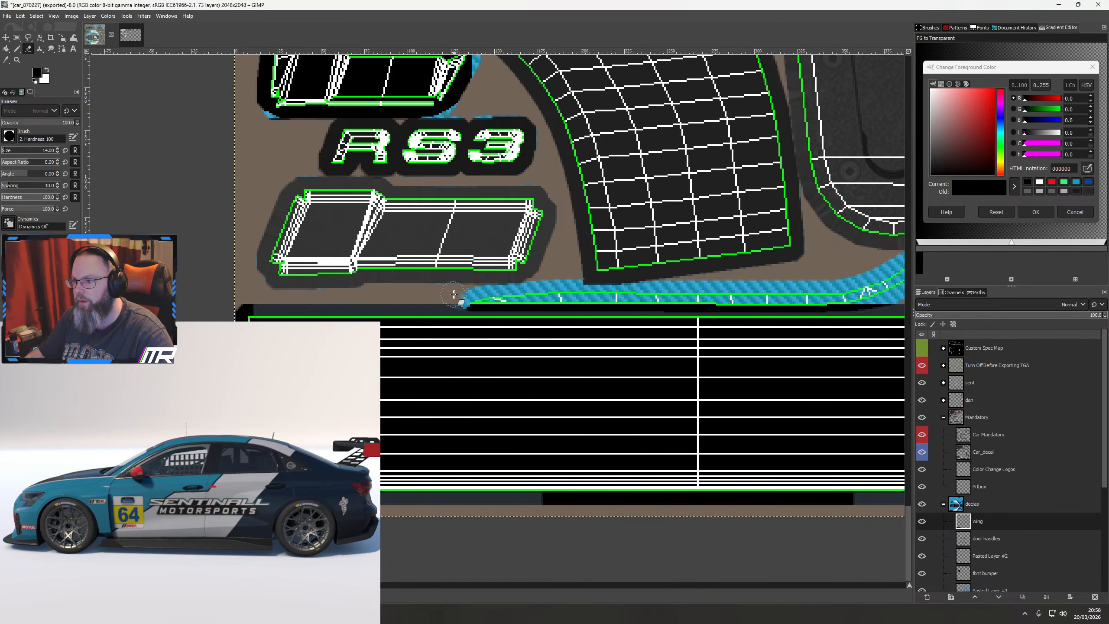
{"action": "left_click_drag", "start_coordinate": [462, 298], "coordinate": [480, 299]}
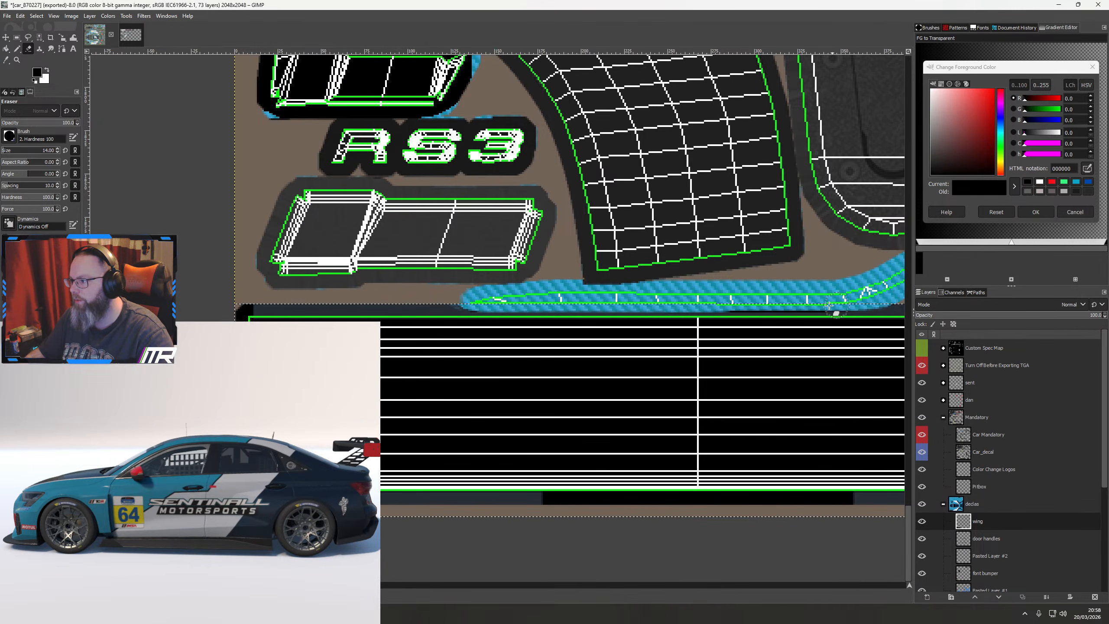
{"action": "left_click_drag", "start_coordinate": [836, 304], "coordinate": [511, 334]}
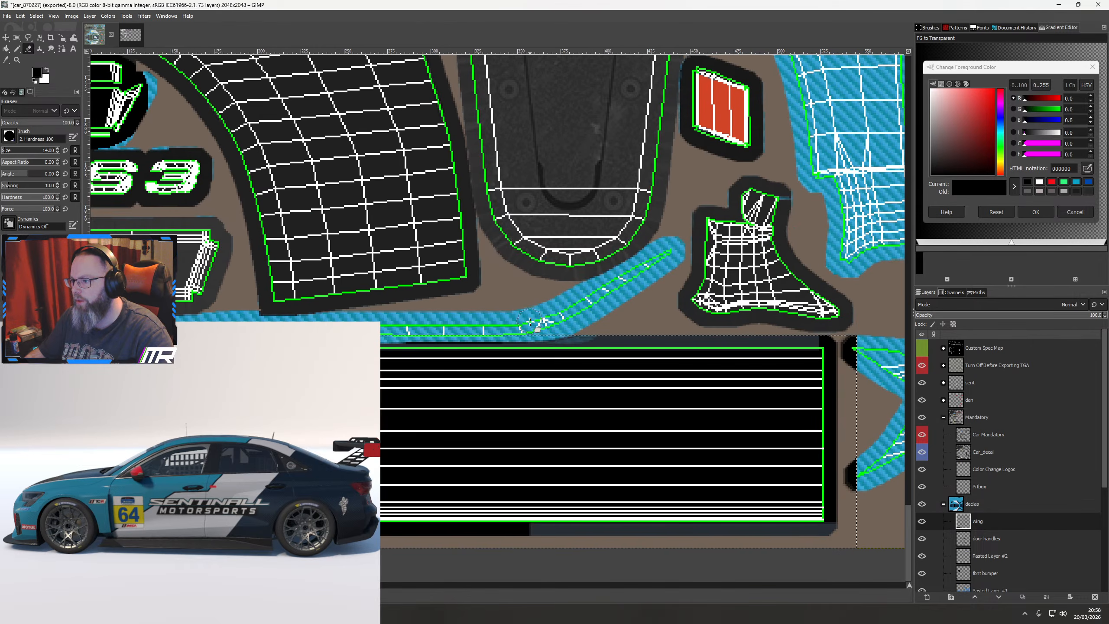
Hide the wireframe to check the car's rear in the preview, then show it again
{"action": "left_click", "coordinate": [922, 365]}
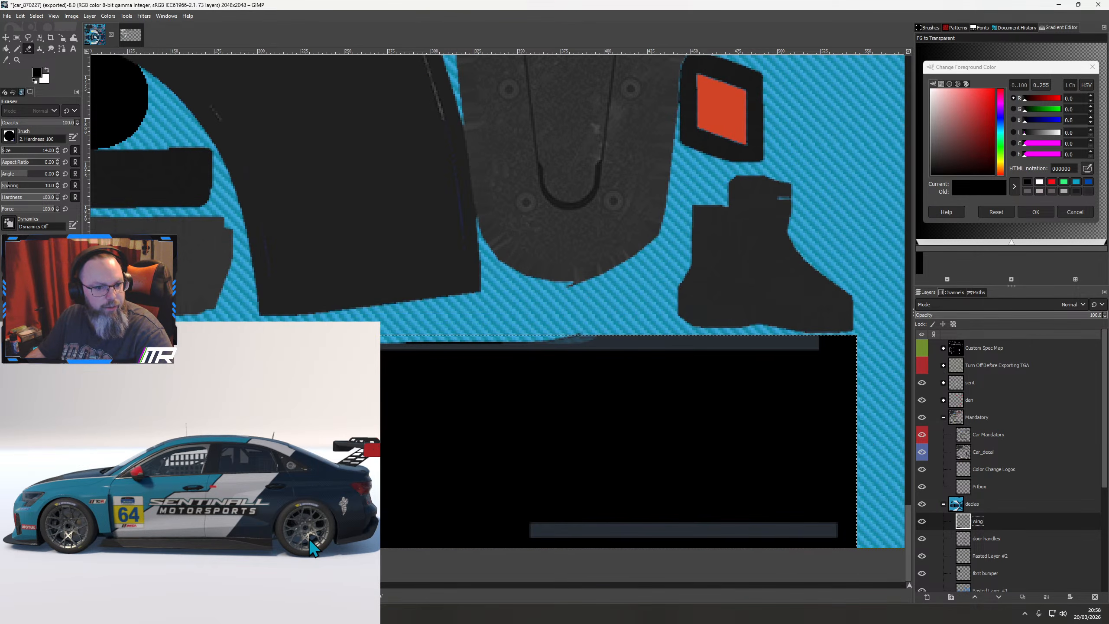
{"action": "left_click_drag", "start_coordinate": [306, 541], "coordinate": [242, 528]}
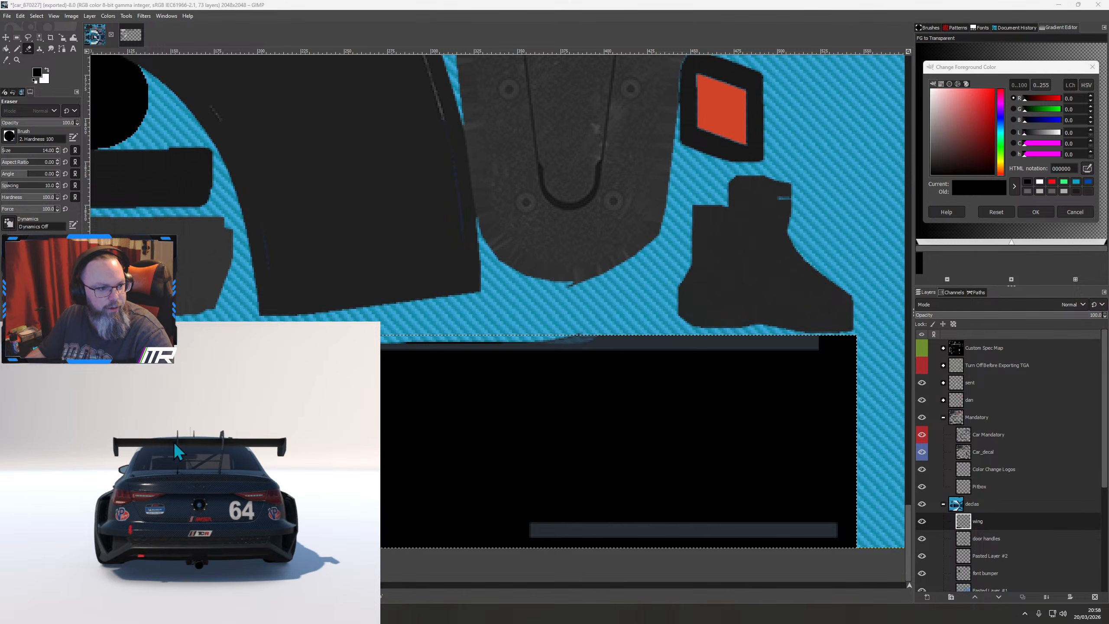
{"action": "scroll", "coordinate": [705, 388], "scroll_direction": "down", "scroll_amount": 1}
{"action": "scroll", "coordinate": [705, 387], "scroll_direction": "down", "scroll_amount": 1}
{"action": "left_click", "coordinate": [922, 365]}
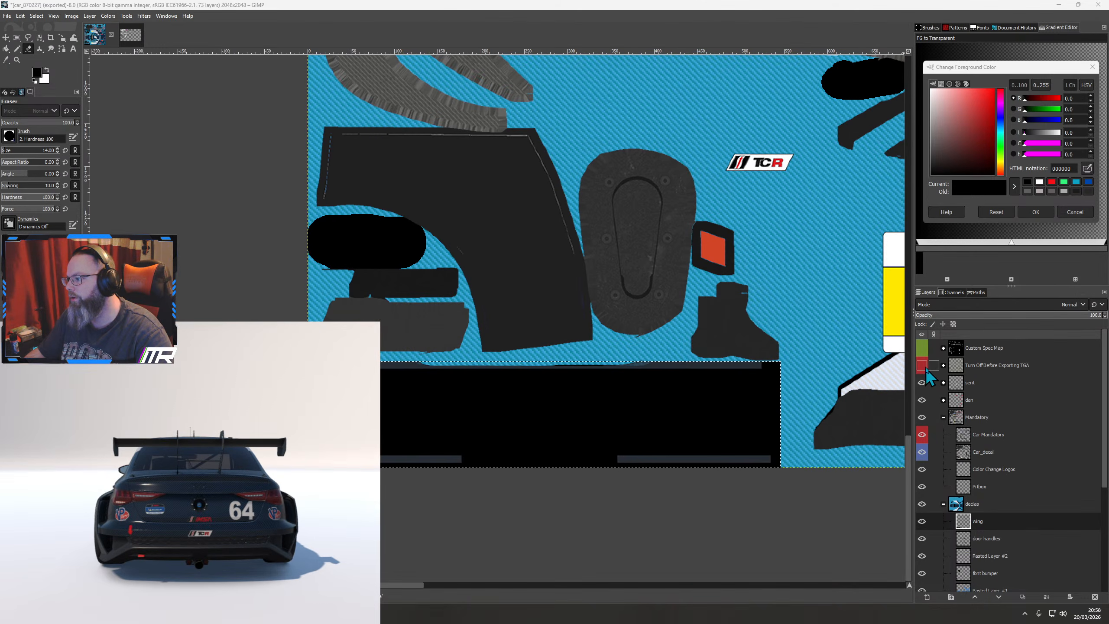
{"action": "scroll", "coordinate": [694, 341], "scroll_direction": "down", "scroll_amount": 2}
Pan to the texture's left side and make Car_decal the active layer
{"action": "left_click_drag", "start_coordinate": [830, 306], "coordinate": [253, 315]}
{"action": "left_click_drag", "start_coordinate": [582, 298], "coordinate": [497, 449]}
{"action": "scroll", "coordinate": [497, 449], "scroll_direction": "up", "scroll_amount": 6}
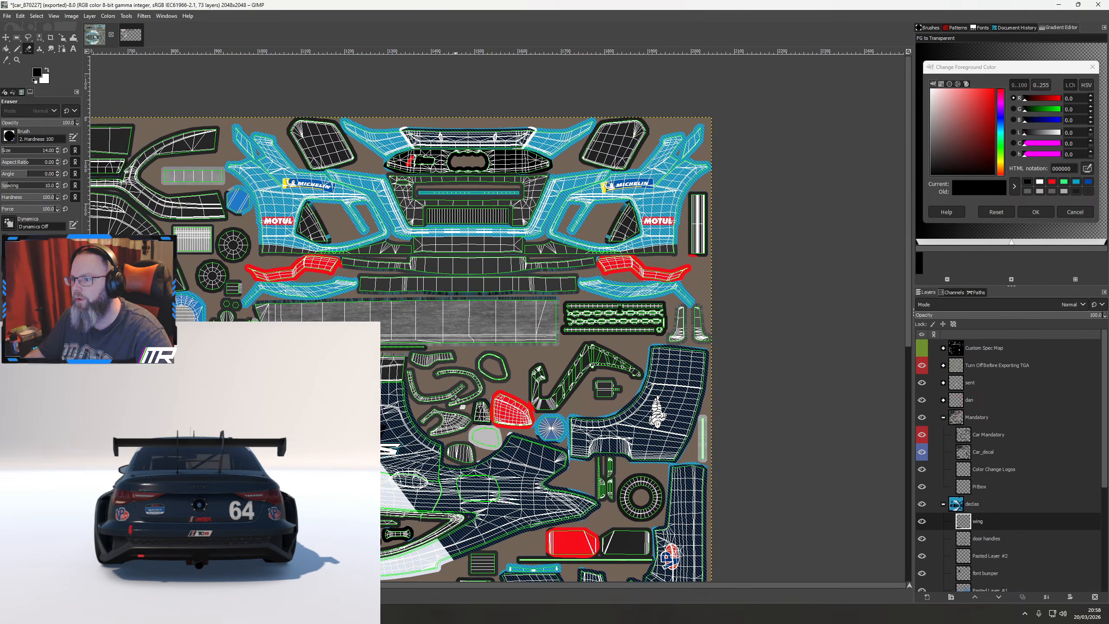
{"action": "left_click_drag", "start_coordinate": [456, 398], "coordinate": [845, 446]}
{"action": "scroll", "coordinate": [263, 407], "scroll_direction": "up", "scroll_amount": 3}
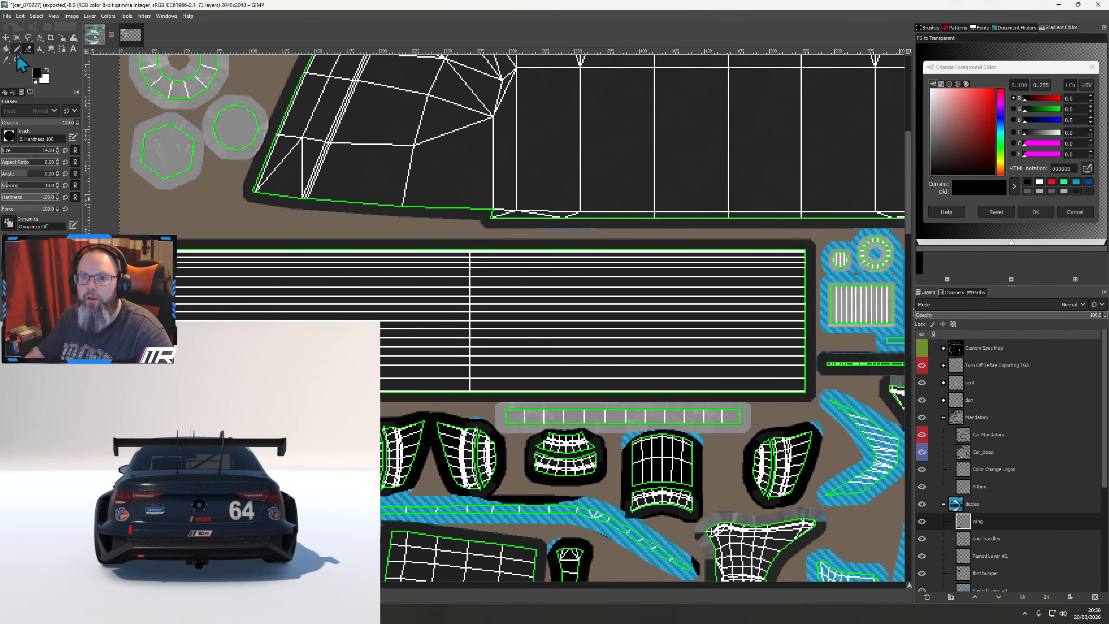
{"action": "left_click", "coordinate": [979, 440]}
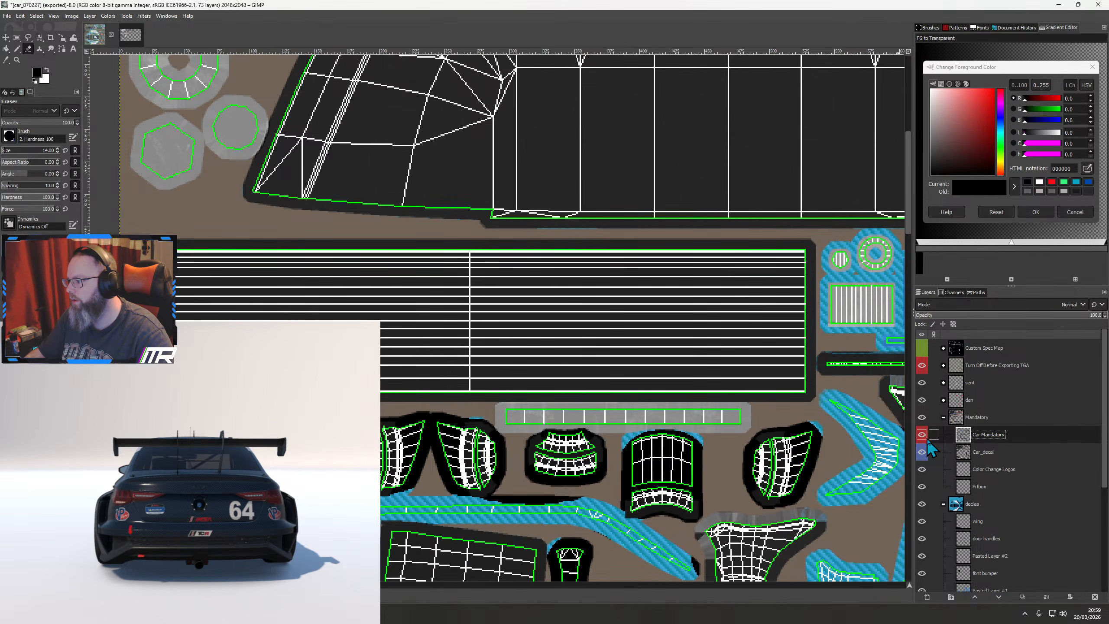
{"action": "left_click", "coordinate": [988, 452]}
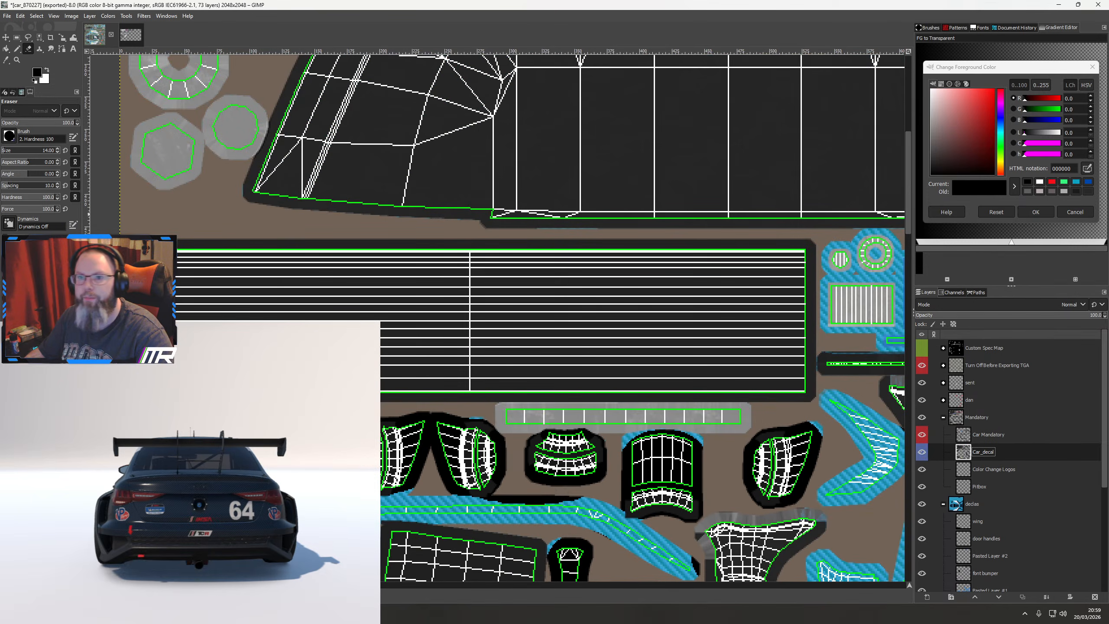
Select the large striped rectangular panel and fill it solid black on the wing layer
{"action": "left_click", "coordinate": [19, 38]}
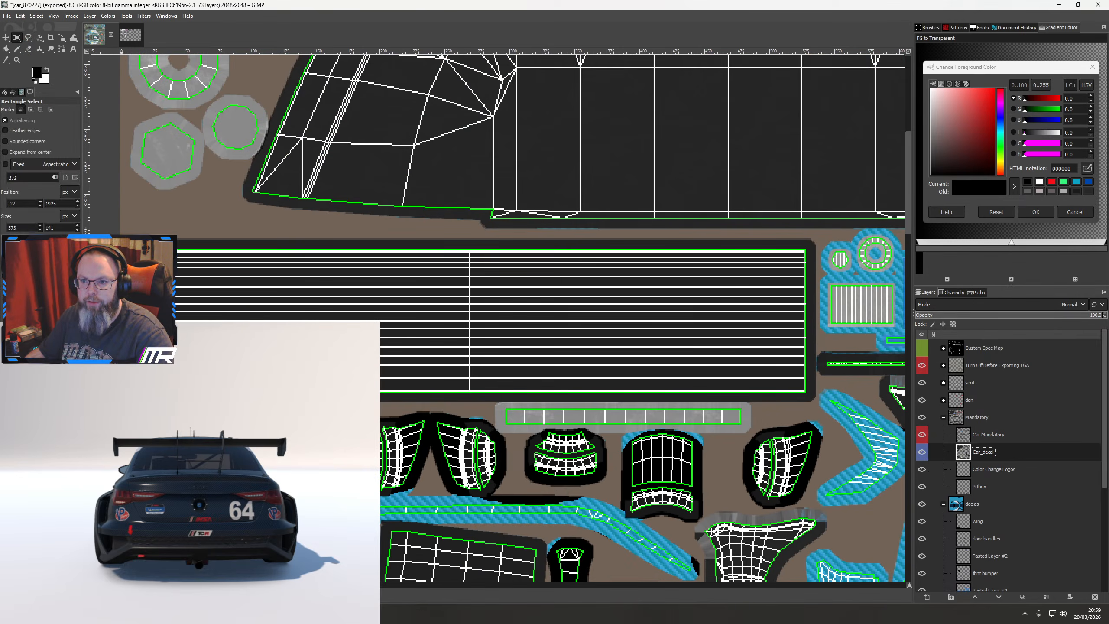
{"action": "left_click_drag", "start_coordinate": [599, 414], "coordinate": [815, 403]}
{"action": "key", "text": "ctrl+semicolon"}
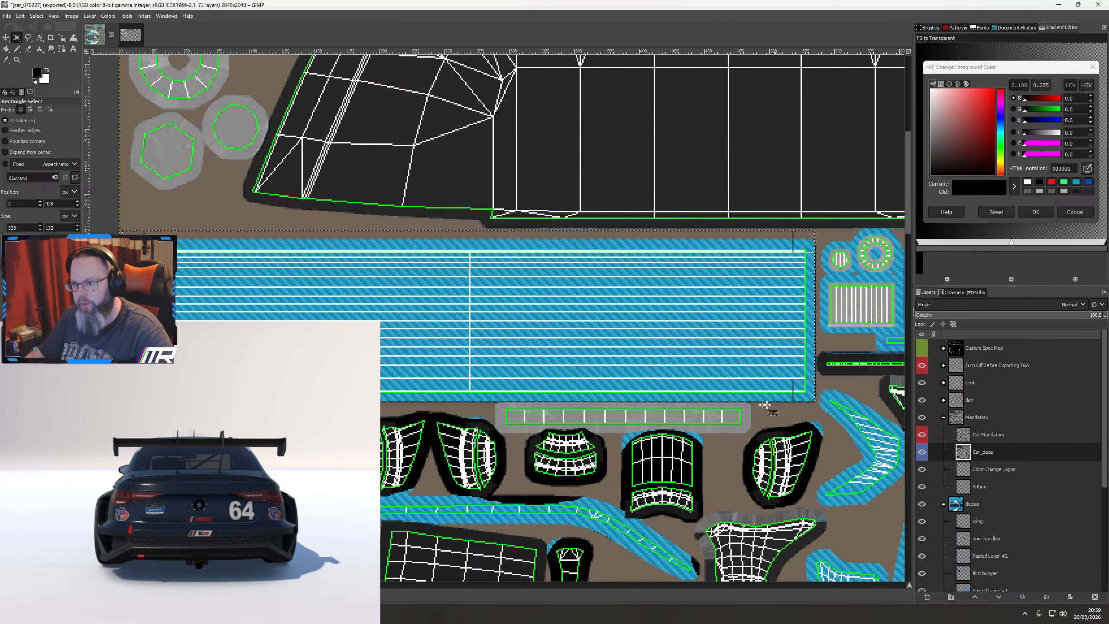
{"action": "left_click", "coordinate": [6, 49]}
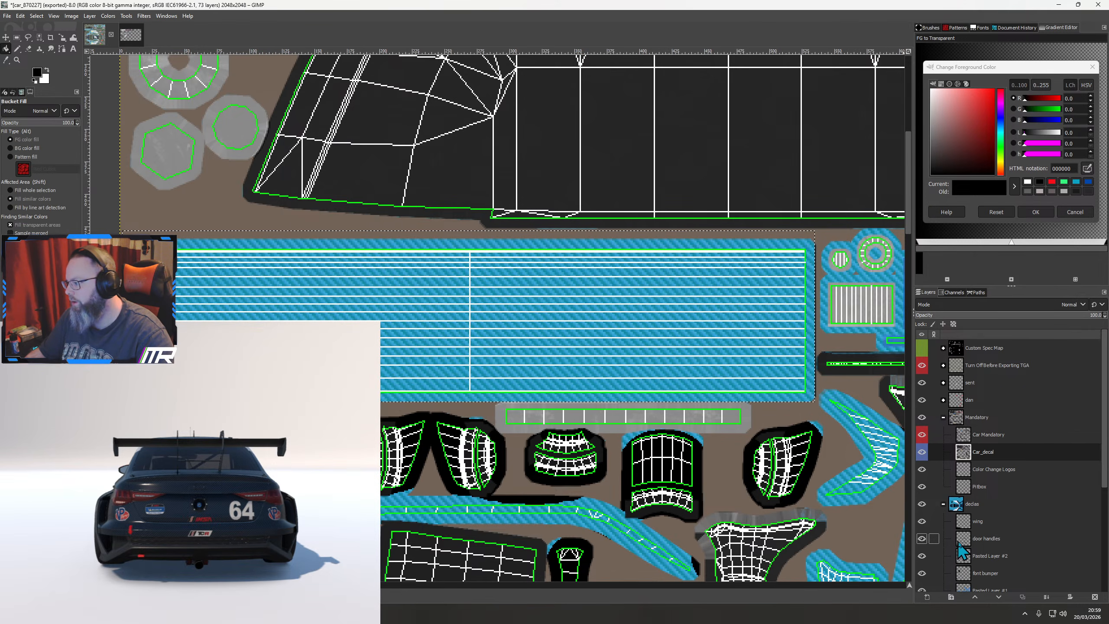
{"action": "left_click", "coordinate": [978, 521]}
{"action": "left_click", "coordinate": [415, 327]}
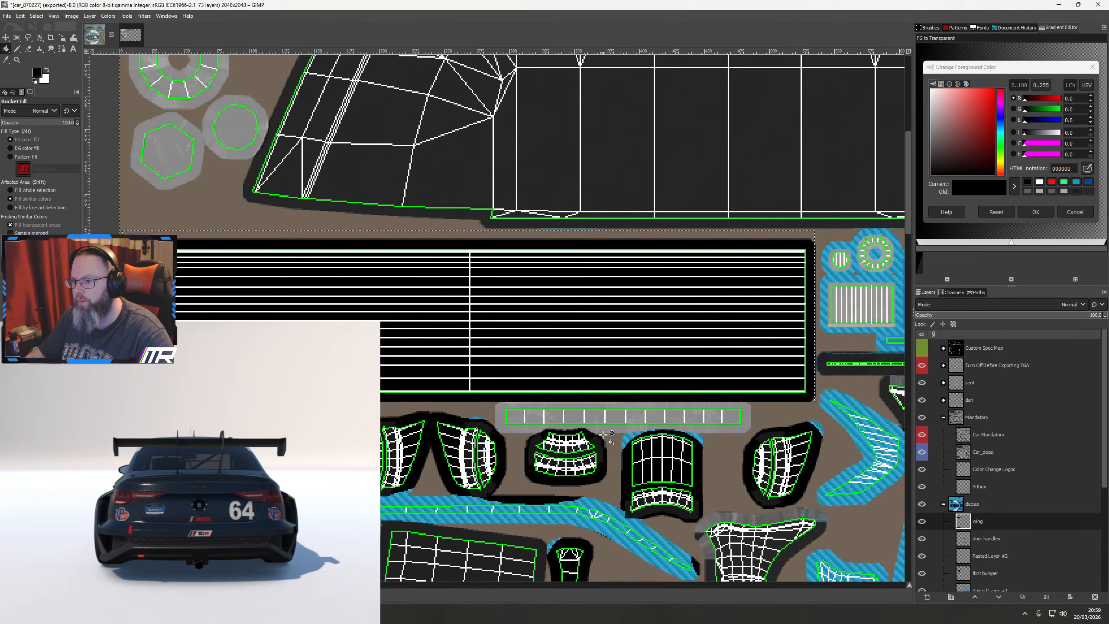
Hide the wireframe and check the black panel from an overhead rear preview
{"action": "left_click", "coordinate": [922, 366]}
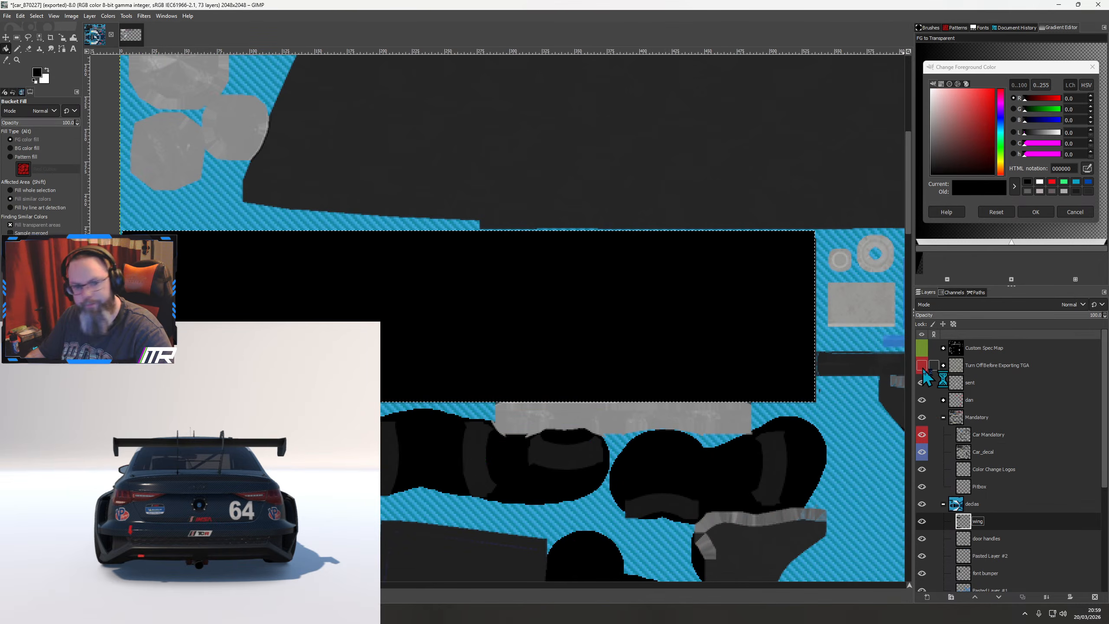
{"action": "left_click_drag", "start_coordinate": [137, 518], "coordinate": [210, 528]}
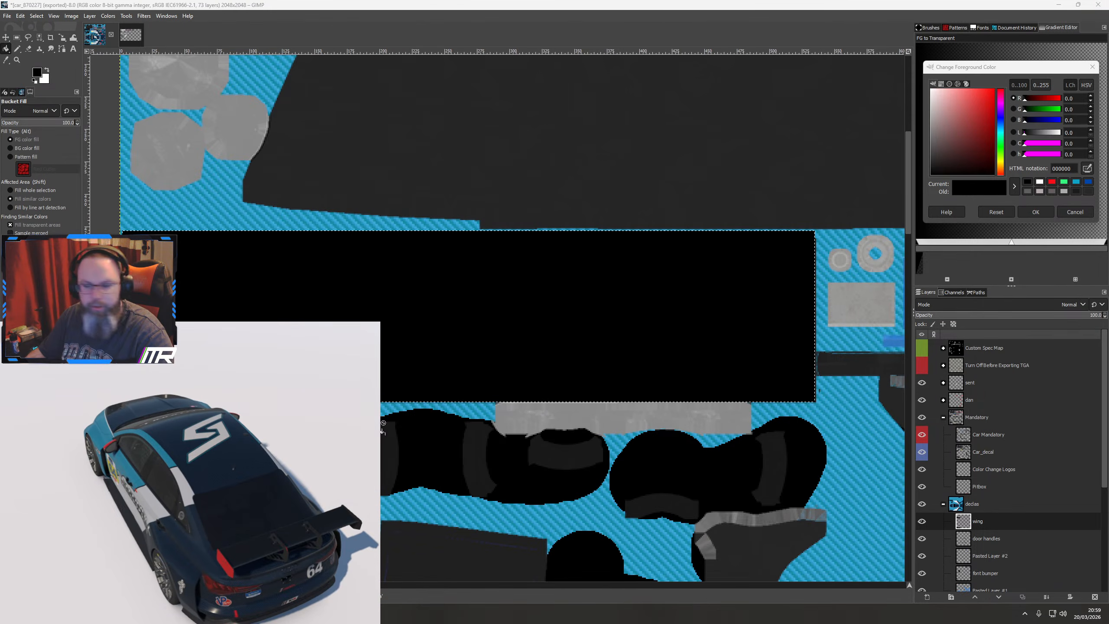
{"action": "scroll", "coordinate": [549, 413], "scroll_direction": "down", "scroll_amount": 2}
{"action": "left_click_drag", "start_coordinate": [523, 504], "coordinate": [534, 223]}
{"action": "scroll", "coordinate": [534, 223], "scroll_direction": "down", "scroll_amount": 20}
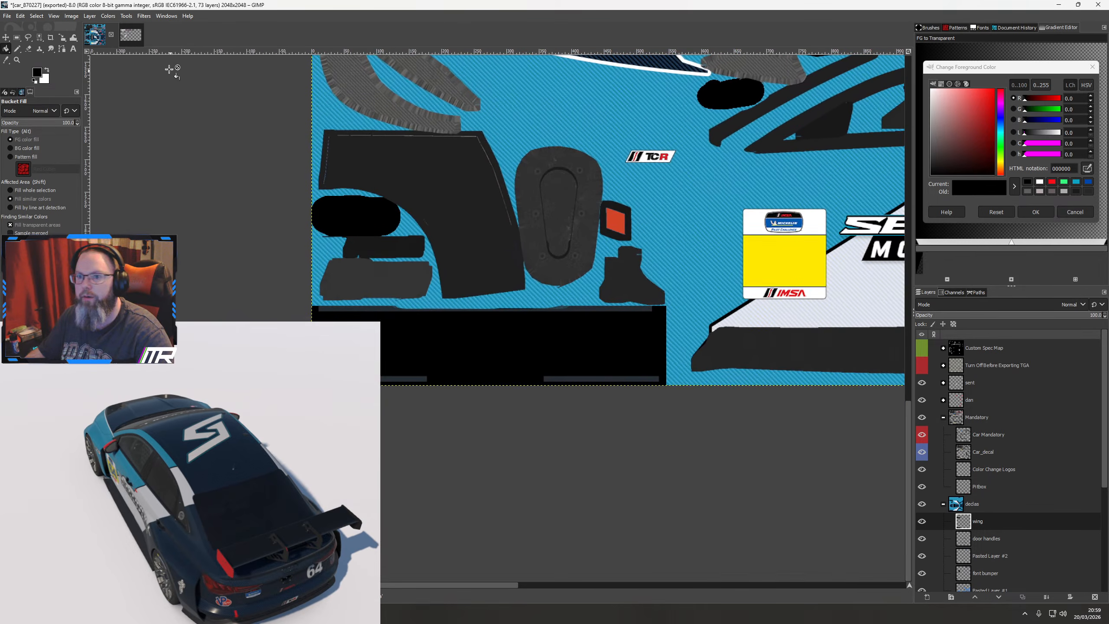
Copy the SENTINALL logo layer from the logos image into the car texture over the panel
{"action": "left_click", "coordinate": [131, 35]}
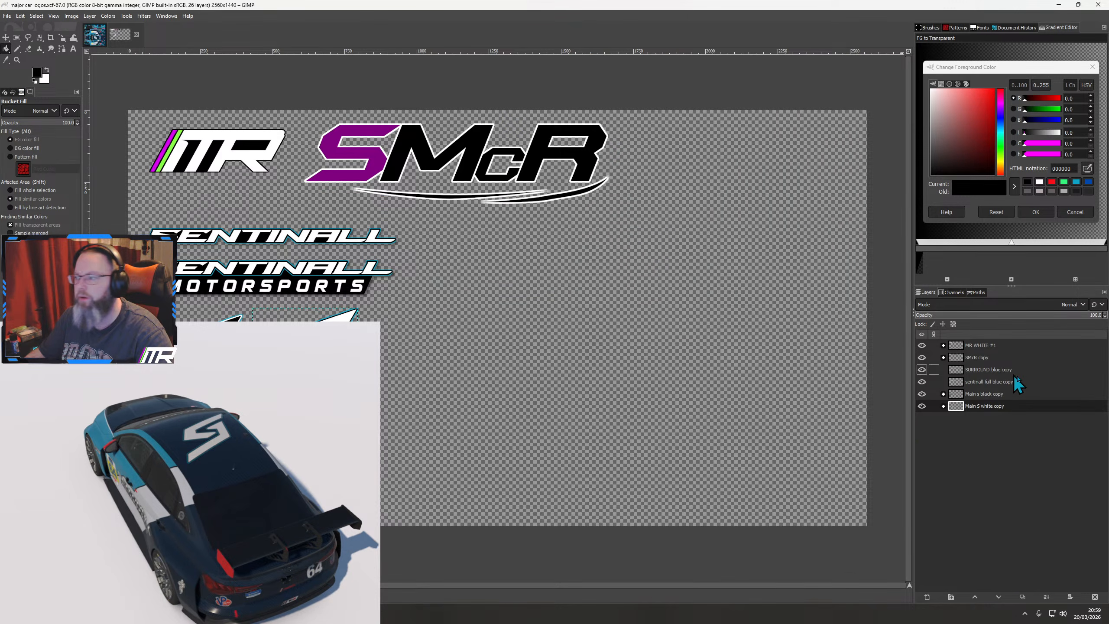
{"action": "left_click_drag", "start_coordinate": [990, 382], "coordinate": [430, 349]}
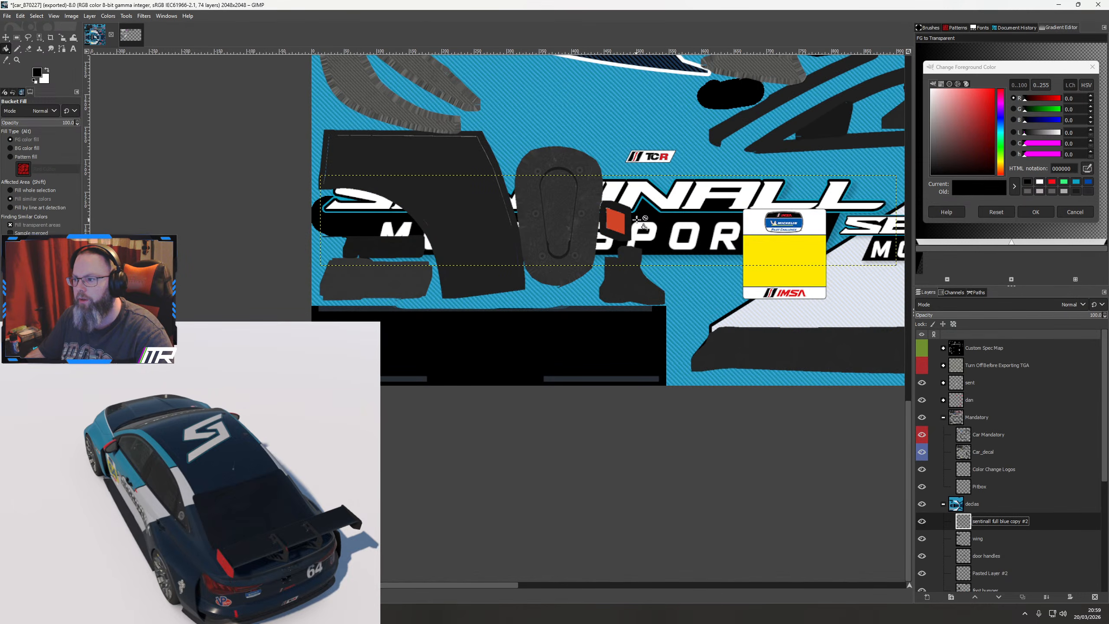
{"action": "left_click", "coordinate": [6, 37]}
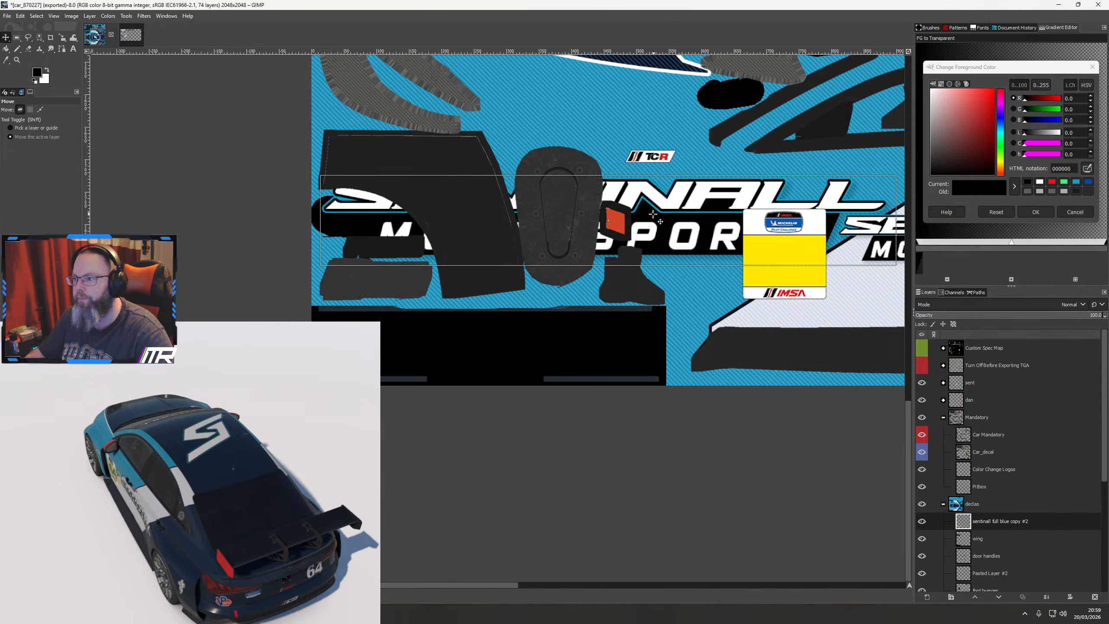
{"action": "left_click_drag", "start_coordinate": [655, 217], "coordinate": [523, 344]}
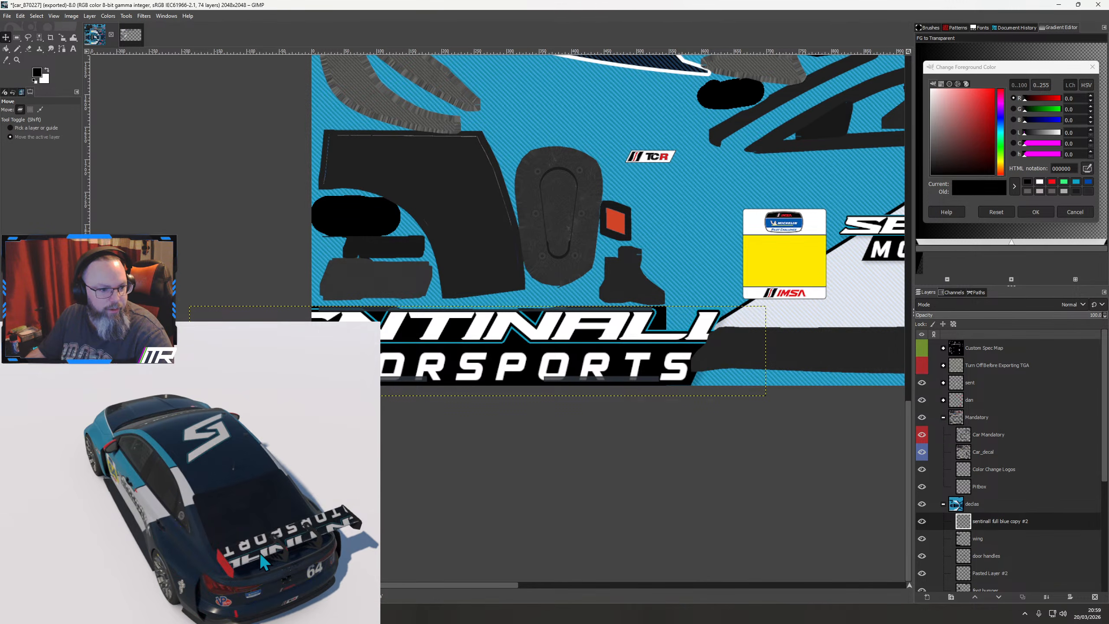
{"action": "left_click_drag", "start_coordinate": [265, 563], "coordinate": [282, 578]}
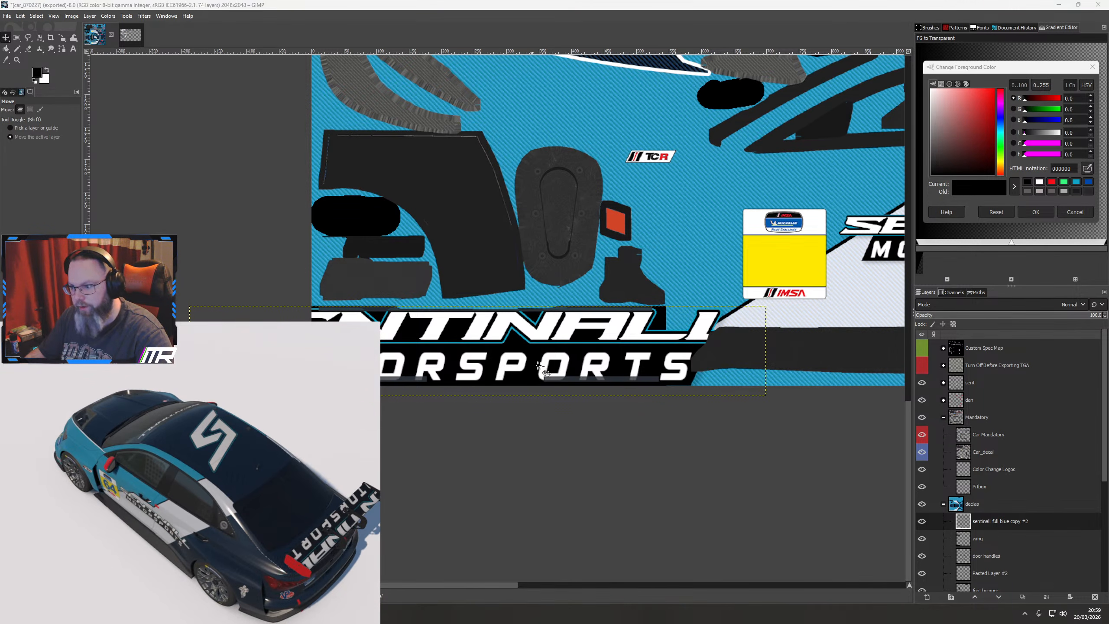
Clear the current selection and dismiss the save dialog without saving
{"action": "key", "text": "shift+s"}
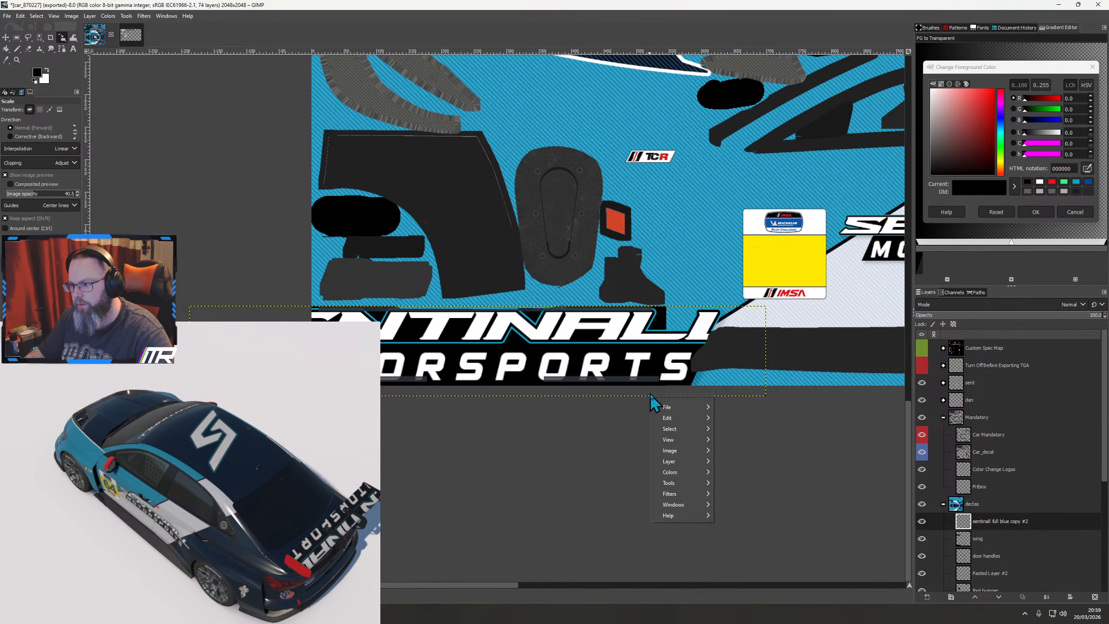
{"action": "mouse_move", "coordinate": [673, 429]}
{"action": "left_click", "coordinate": [742, 430]}
{"action": "key", "text": "ctrl+s"}
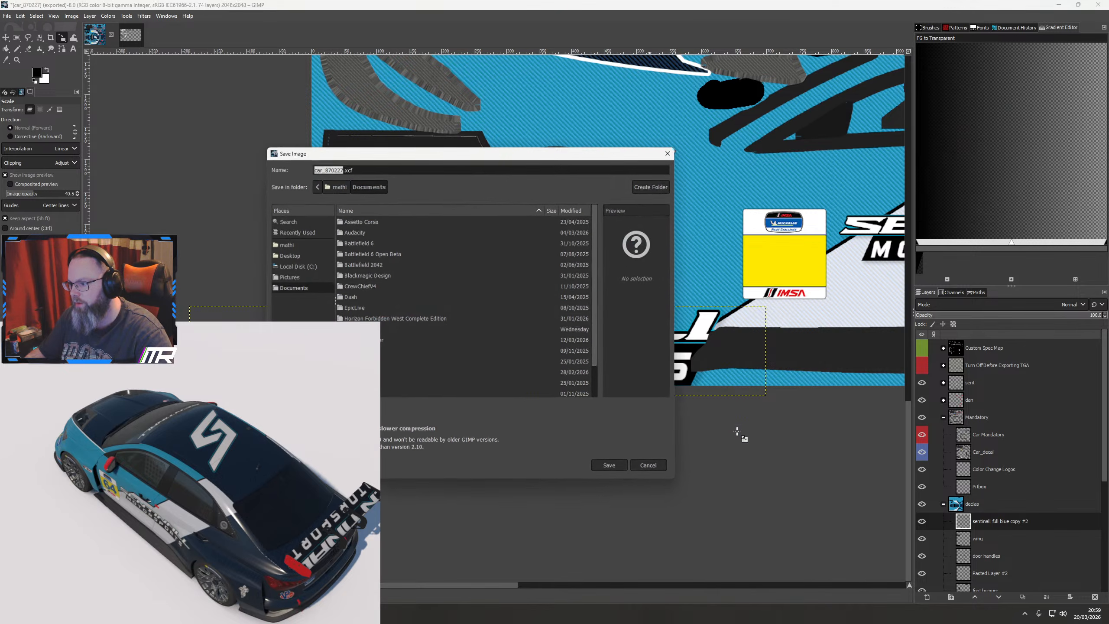
{"action": "left_click", "coordinate": [665, 467]}
Scale the SENTINALL logo to about half size and fit it onto the striped panel
{"action": "key", "text": "shift+s"}
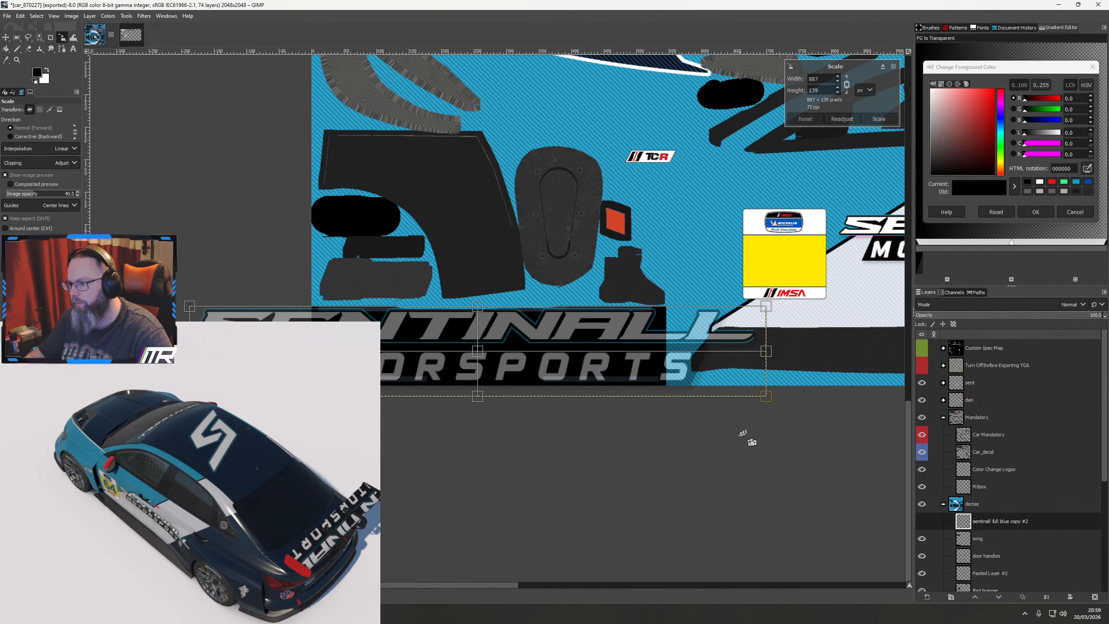
{"action": "left_click", "coordinate": [922, 366]}
{"action": "left_click_drag", "start_coordinate": [777, 409], "coordinate": [488, 380]}
{"action": "scroll", "coordinate": [489, 380], "scroll_direction": "up", "scroll_amount": 3}
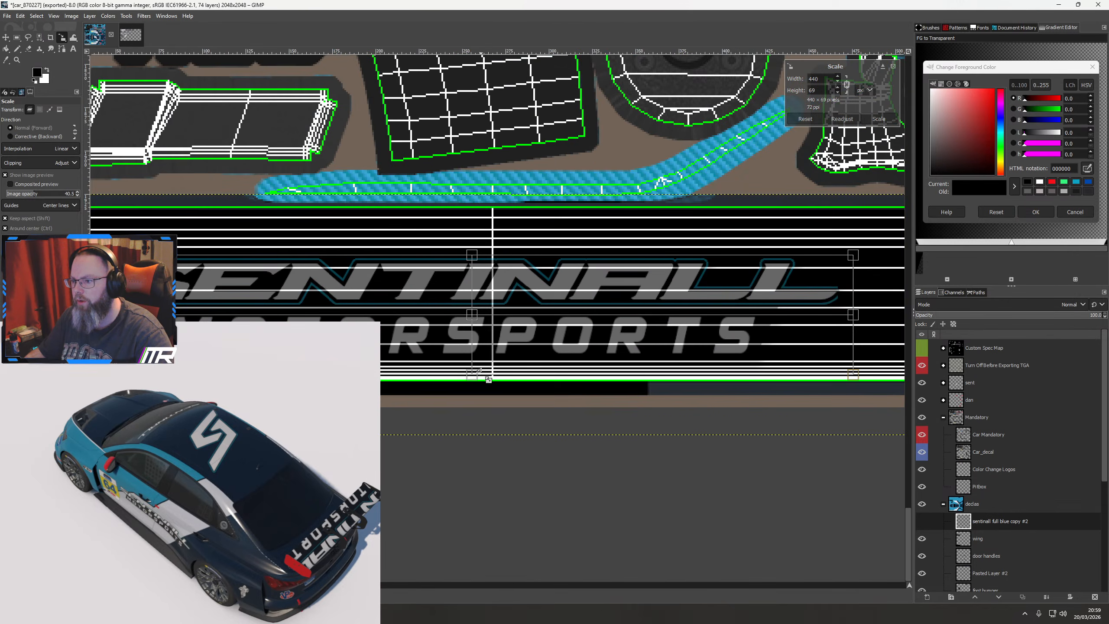
{"action": "left_click_drag", "start_coordinate": [476, 322], "coordinate": [562, 288]}
{"action": "scroll", "coordinate": [510, 298], "scroll_direction": "up", "scroll_amount": 6}
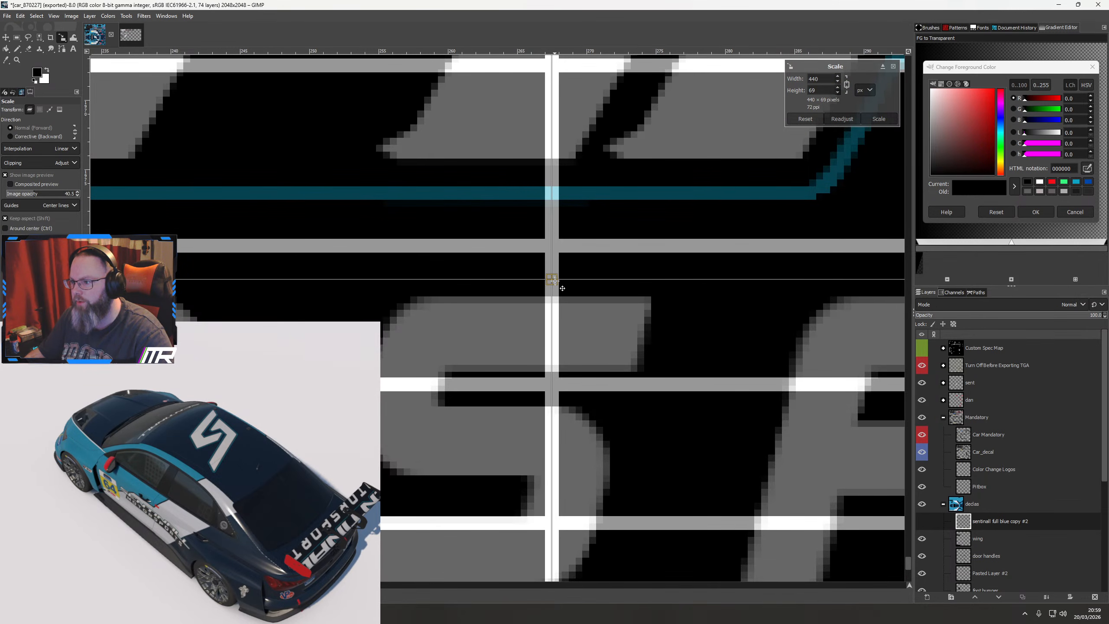
{"action": "scroll", "coordinate": [563, 288], "scroll_direction": "down", "scroll_amount": 5}
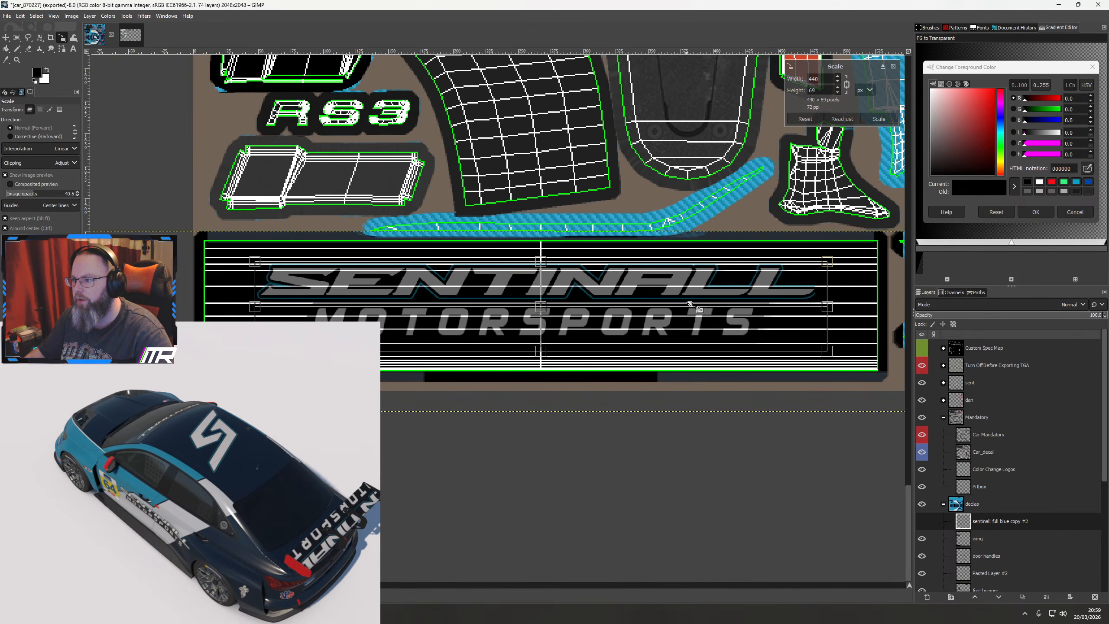
{"action": "left_click_drag", "start_coordinate": [833, 264], "coordinate": [890, 240]}
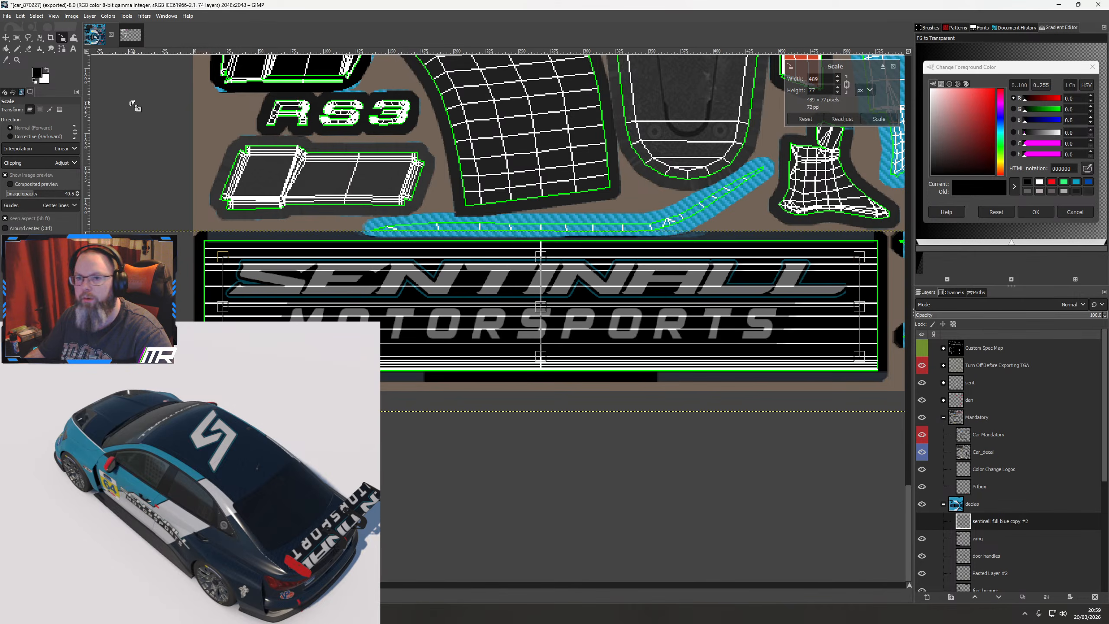
{"action": "left_click", "coordinate": [6, 38]}
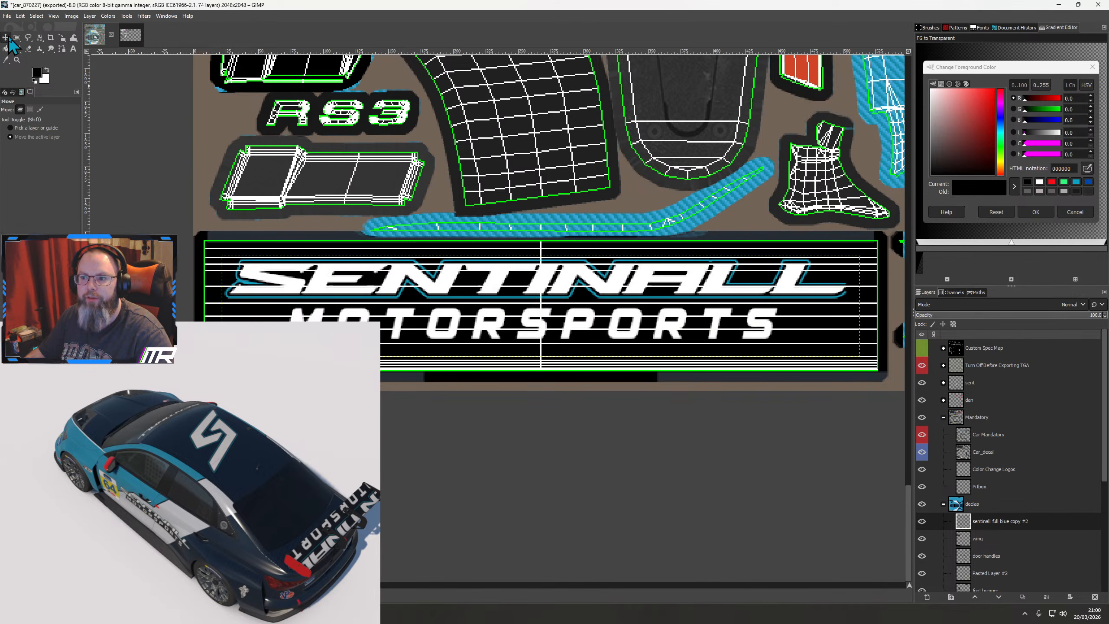
Hide the wireframe, check the logo on the car preview, and return to the logos image
{"action": "left_click", "coordinate": [922, 366]}
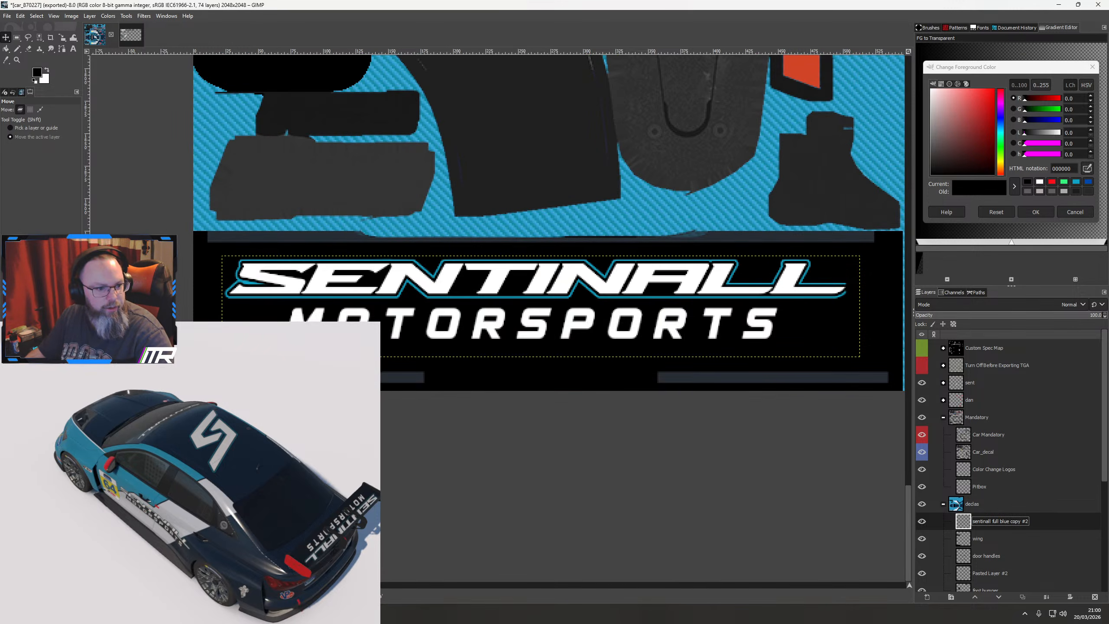
{"action": "left_click_drag", "start_coordinate": [222, 578], "coordinate": [154, 397]}
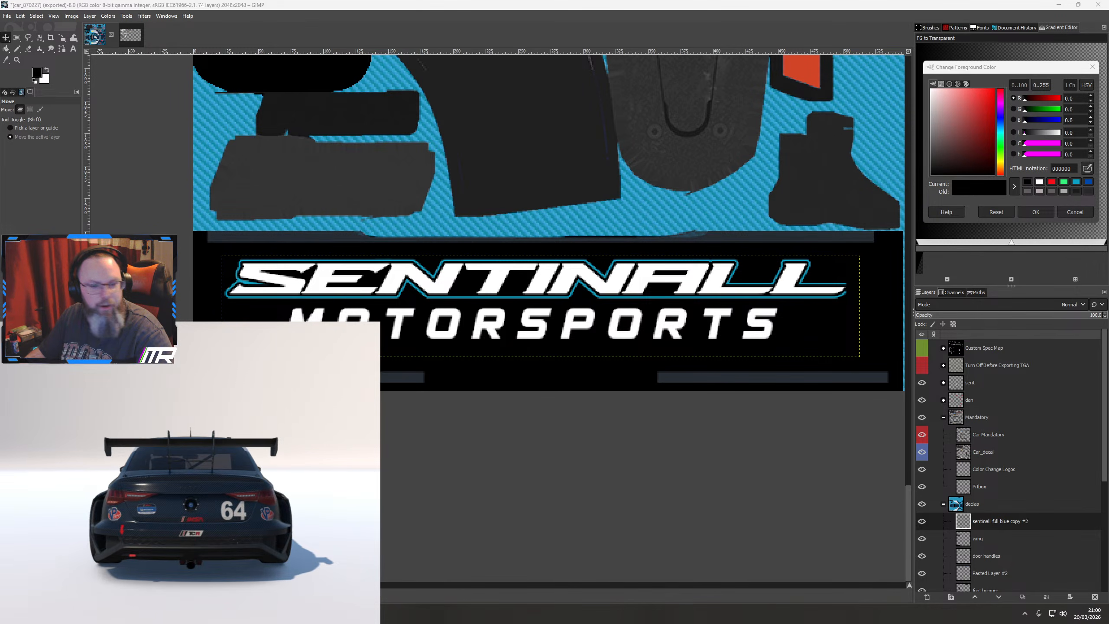
{"action": "left_click", "coordinate": [129, 41]}
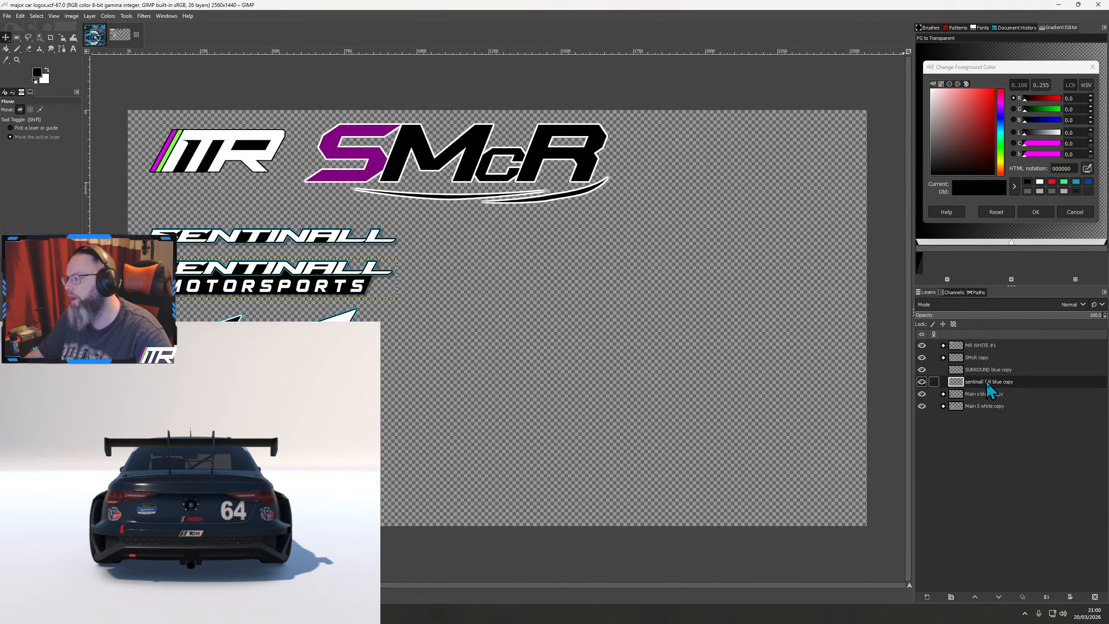
Copy the outlined SENTINALL logo into the texture, position it, and re-export to refresh the preview
{"action": "left_click_drag", "start_coordinate": [984, 375], "coordinate": [289, 170]}
{"action": "scroll", "coordinate": [393, 170], "scroll_direction": "down", "scroll_amount": 5}
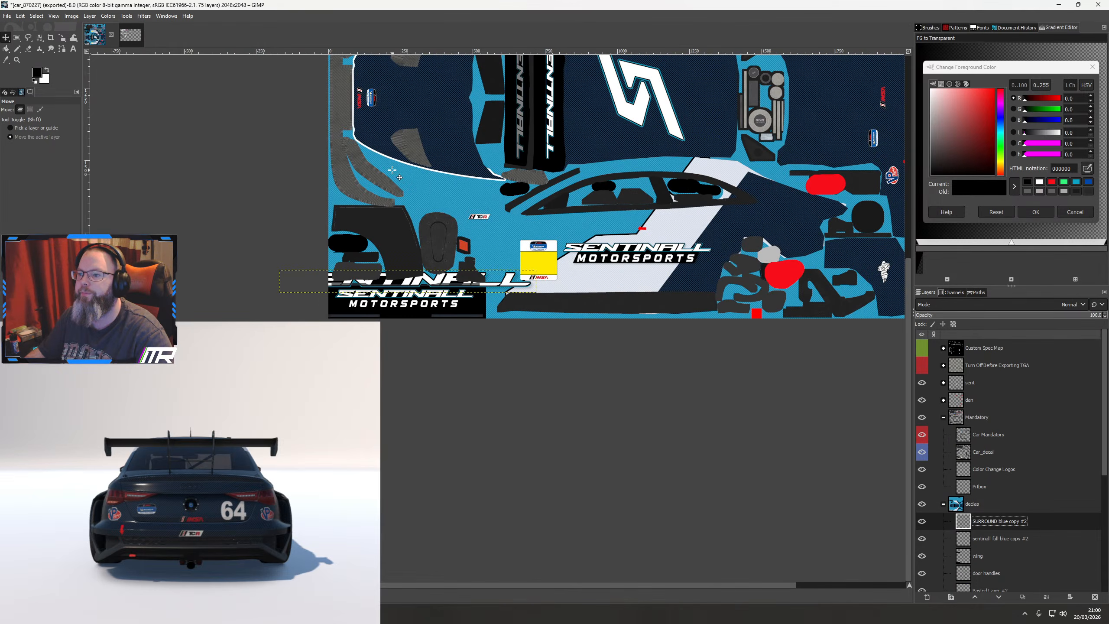
{"action": "left_click_drag", "start_coordinate": [422, 170], "coordinate": [404, 363]}
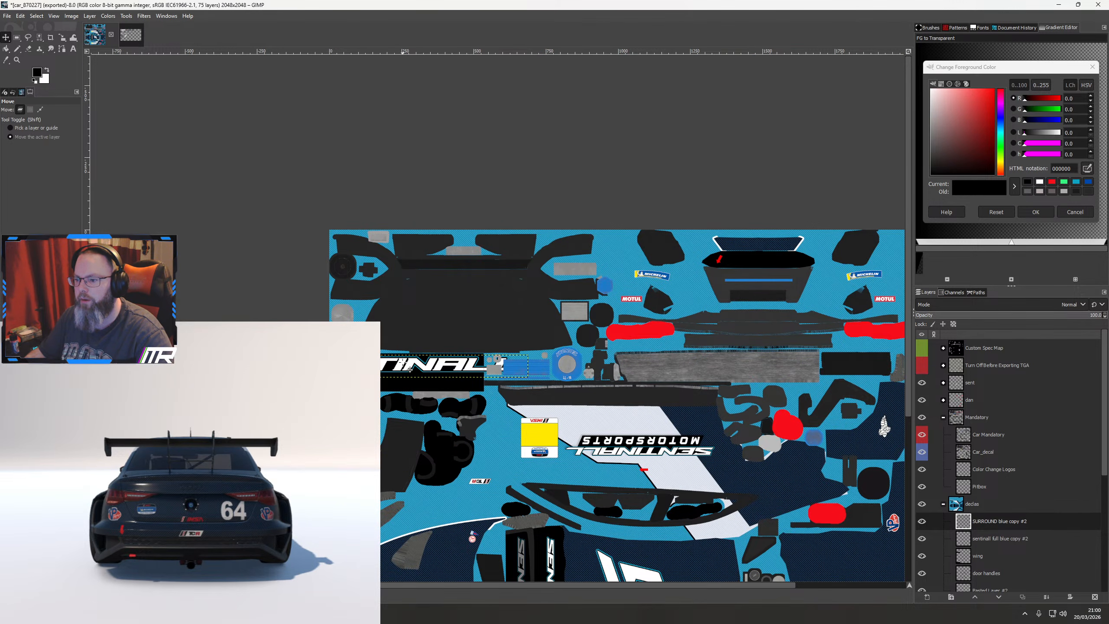
{"action": "key", "text": "ctrl+e"}
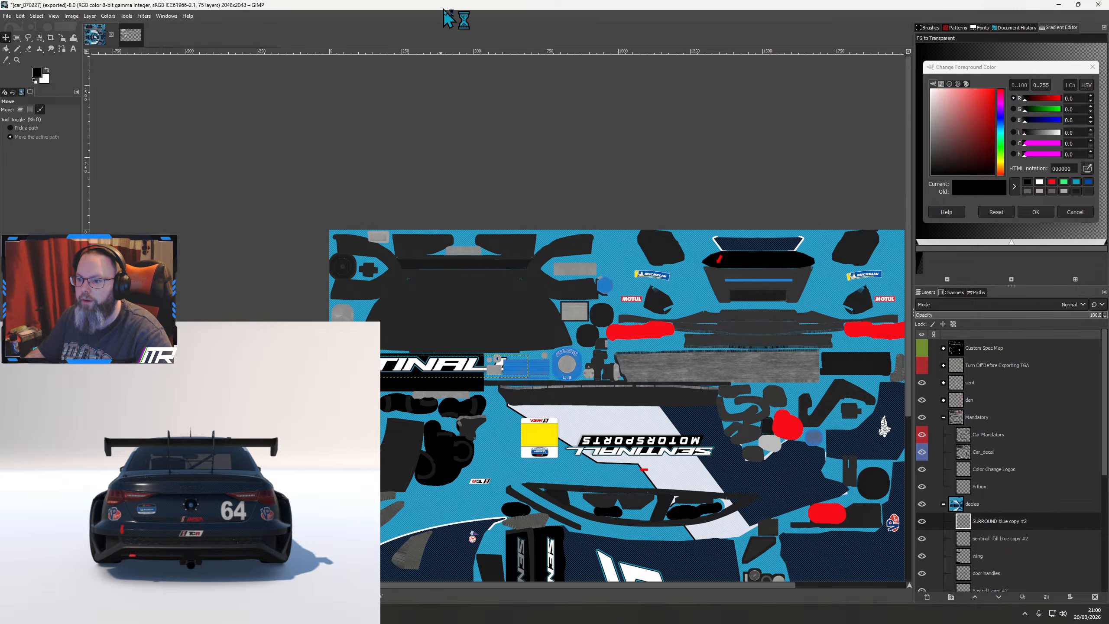
{"action": "left_click_drag", "start_coordinate": [405, 370], "coordinate": [404, 381]}
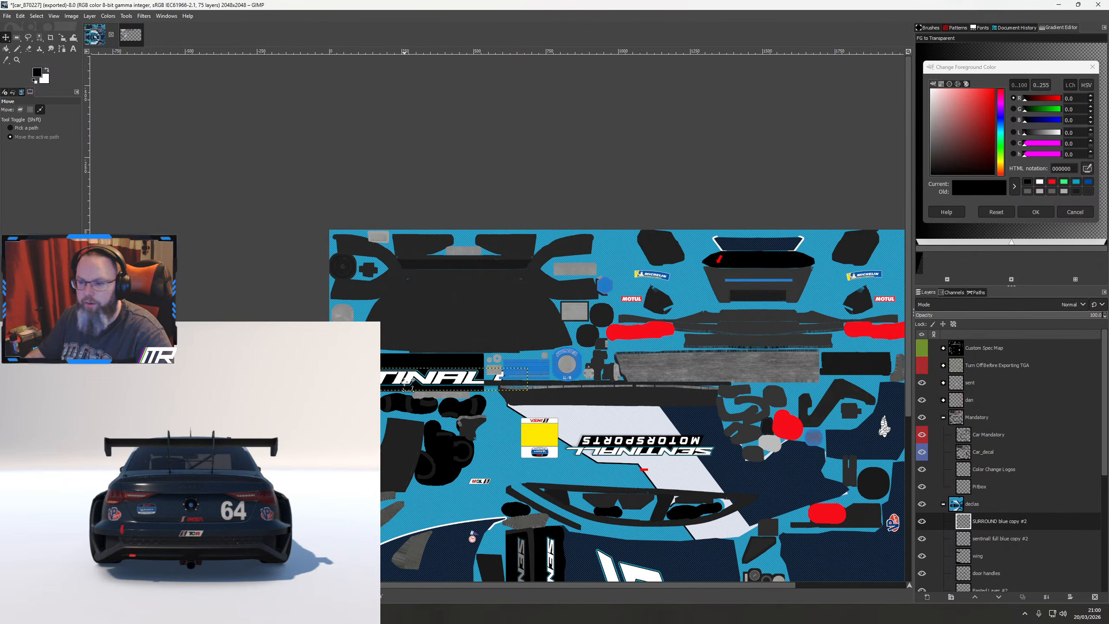
{"action": "left_click_drag", "start_coordinate": [406, 382], "coordinate": [406, 386]}
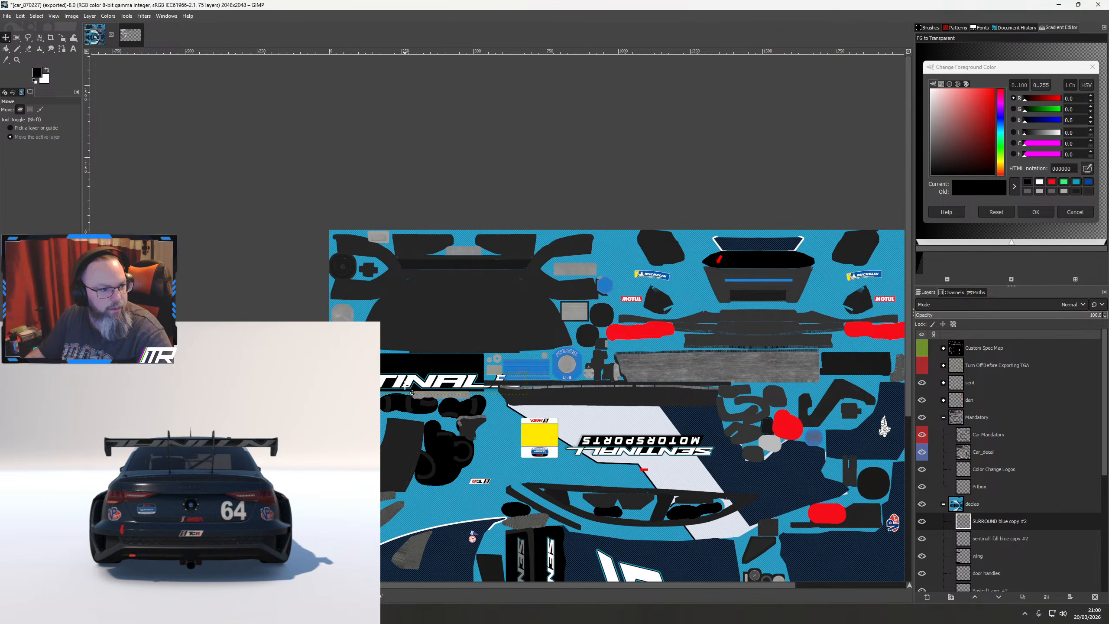
Flip the SENTINALL decal layer upside down with a 180° rotation
{"action": "right_click", "coordinate": [405, 392]}
{"action": "mouse_move", "coordinate": [434, 453]}
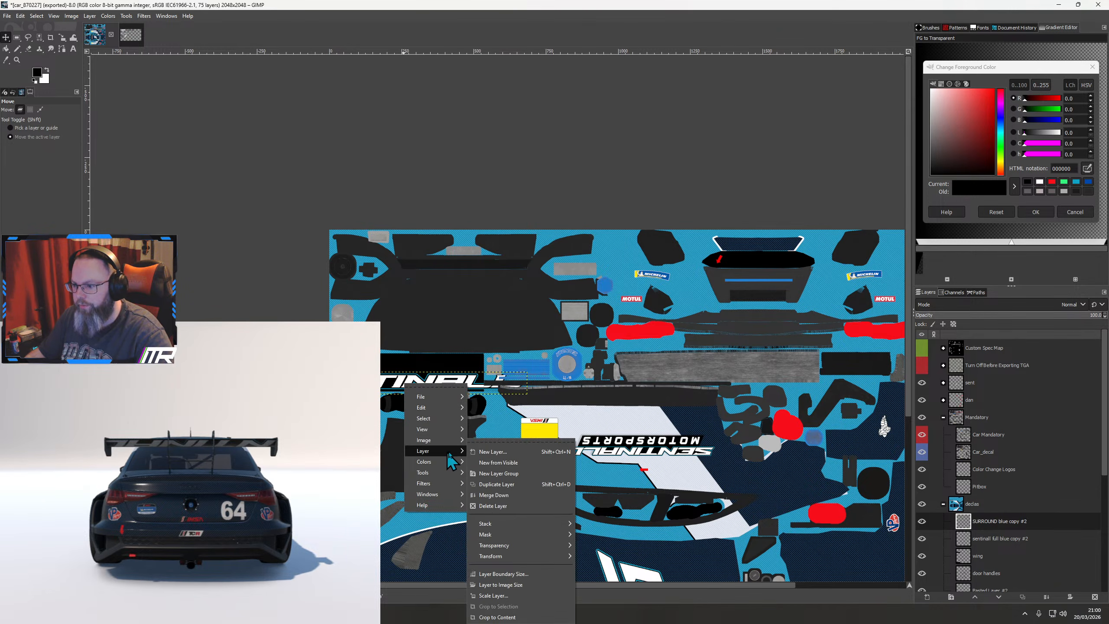
{"action": "mouse_move", "coordinate": [513, 557]}
{"action": "left_click", "coordinate": [611, 587]}
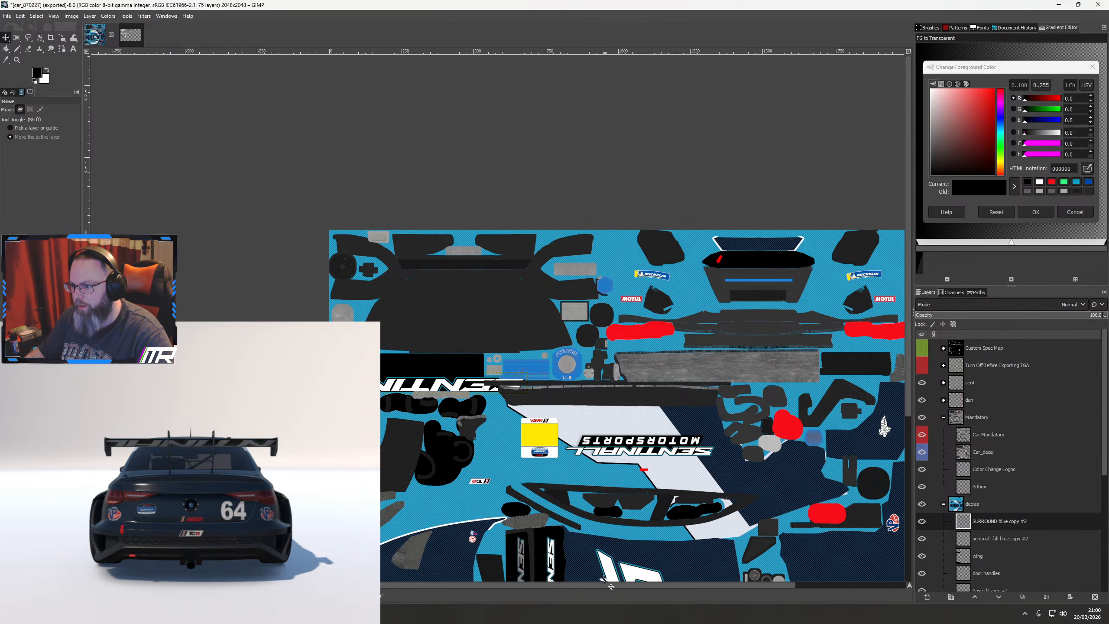
Shrink the decal to about 439×38 using the wireframe overlay for alignment
{"action": "key", "text": "shift+s"}
{"action": "left_click", "coordinate": [418, 424]}
{"action": "scroll", "coordinate": [418, 424], "scroll_direction": "up", "scroll_amount": 3}
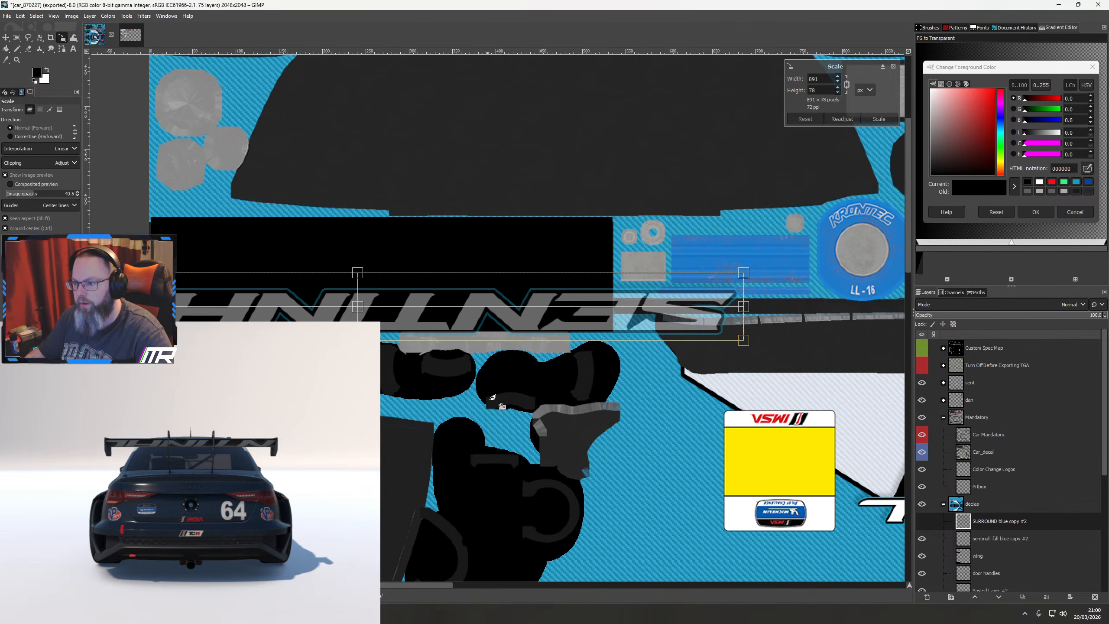
{"action": "left_click", "coordinate": [922, 365]}
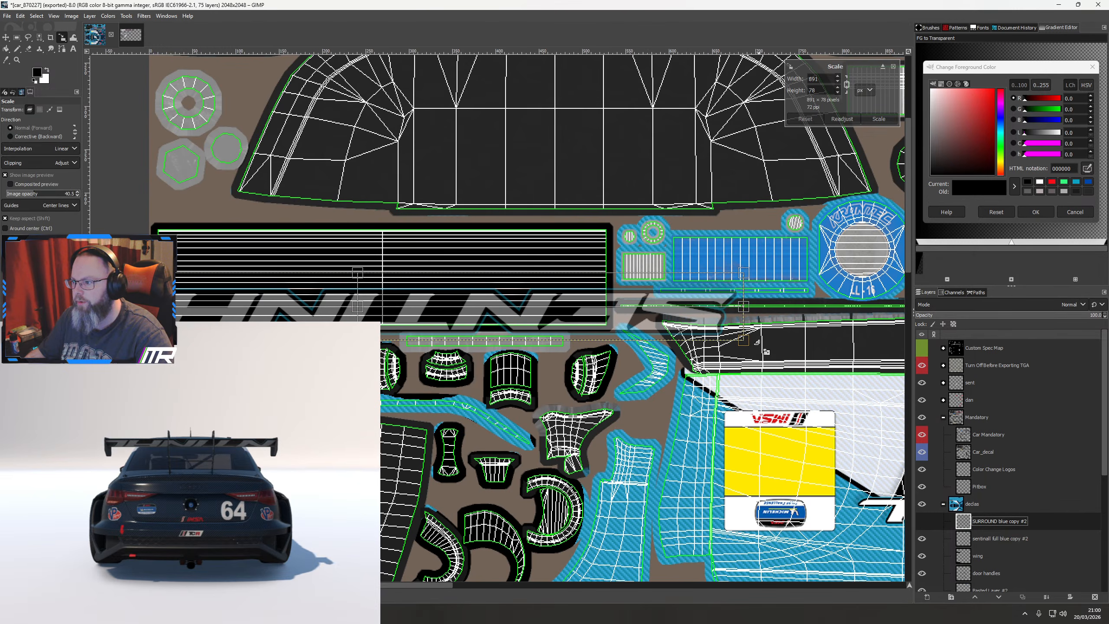
{"action": "left_click_drag", "start_coordinate": [757, 342], "coordinate": [425, 279]}
{"action": "scroll", "coordinate": [349, 290], "scroll_direction": "up", "scroll_amount": 3}
{"action": "scroll", "coordinate": [415, 273], "scroll_direction": "down", "scroll_amount": 3}
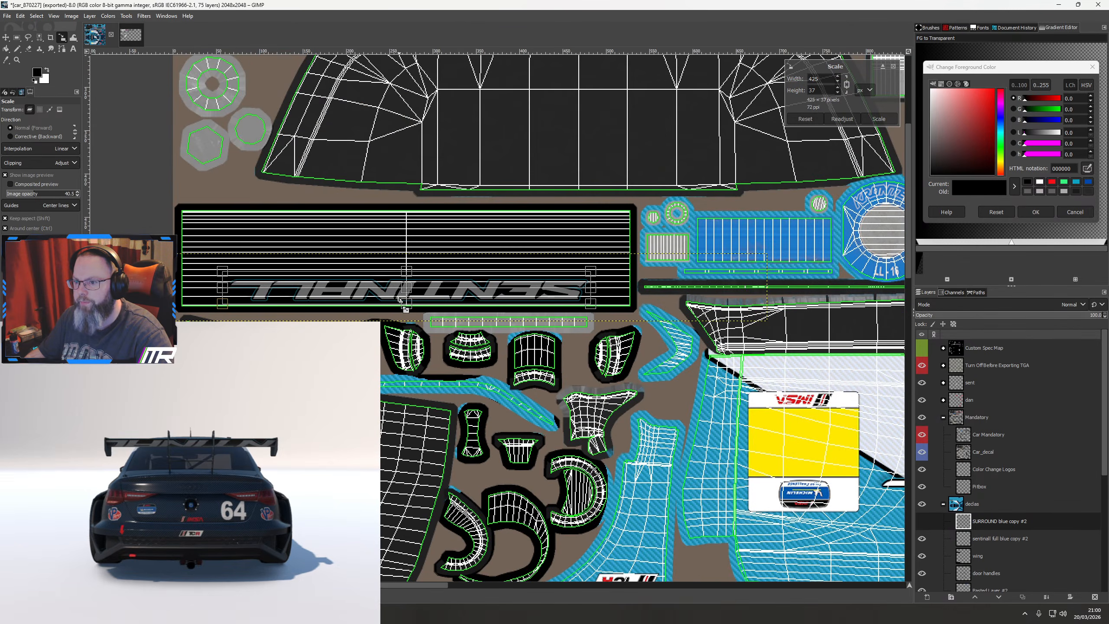
{"action": "left_click_drag", "start_coordinate": [222, 279], "coordinate": [196, 264]}
Nudge the scaled decal into place on the black wing strip and apply the scale
{"action": "scroll", "coordinate": [407, 301], "scroll_direction": "up", "scroll_amount": 3}
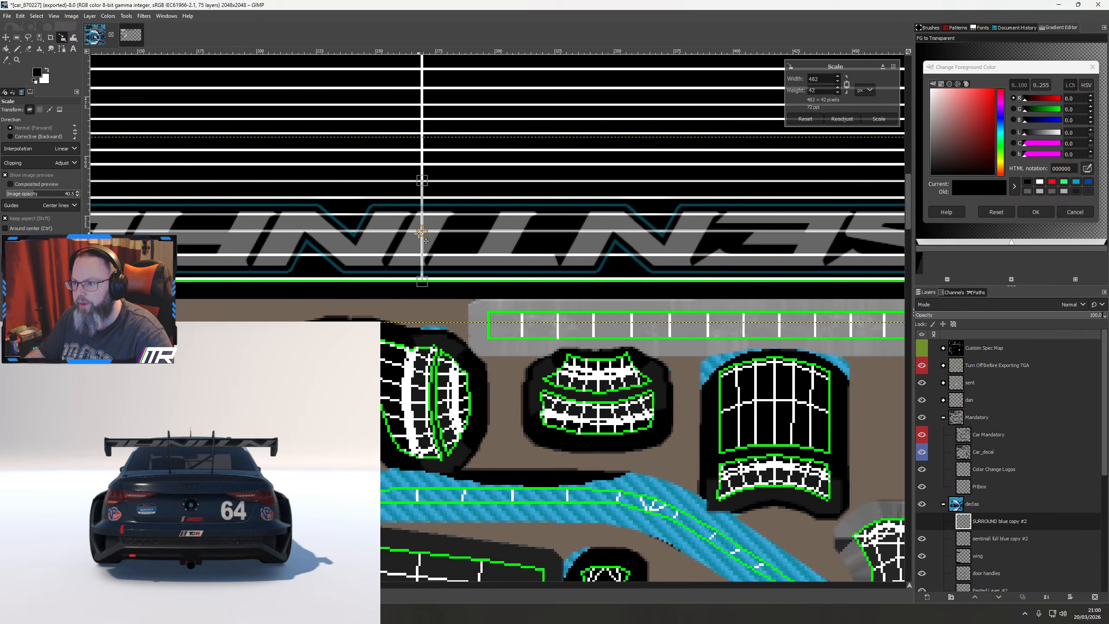
{"action": "left_click_drag", "start_coordinate": [427, 242], "coordinate": [436, 225]}
{"action": "scroll", "coordinate": [428, 237], "scroll_direction": "up", "scroll_amount": 4}
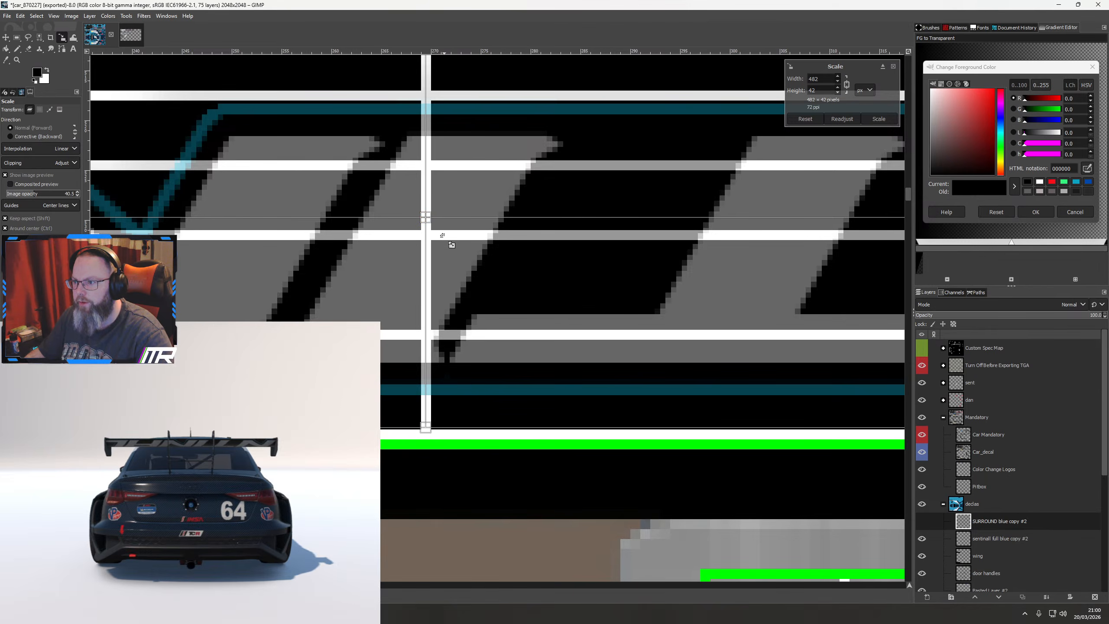
{"action": "scroll", "coordinate": [442, 235], "scroll_direction": "down", "scroll_amount": 2}
{"action": "scroll", "coordinate": [439, 249], "scroll_direction": "up", "scroll_amount": 5}
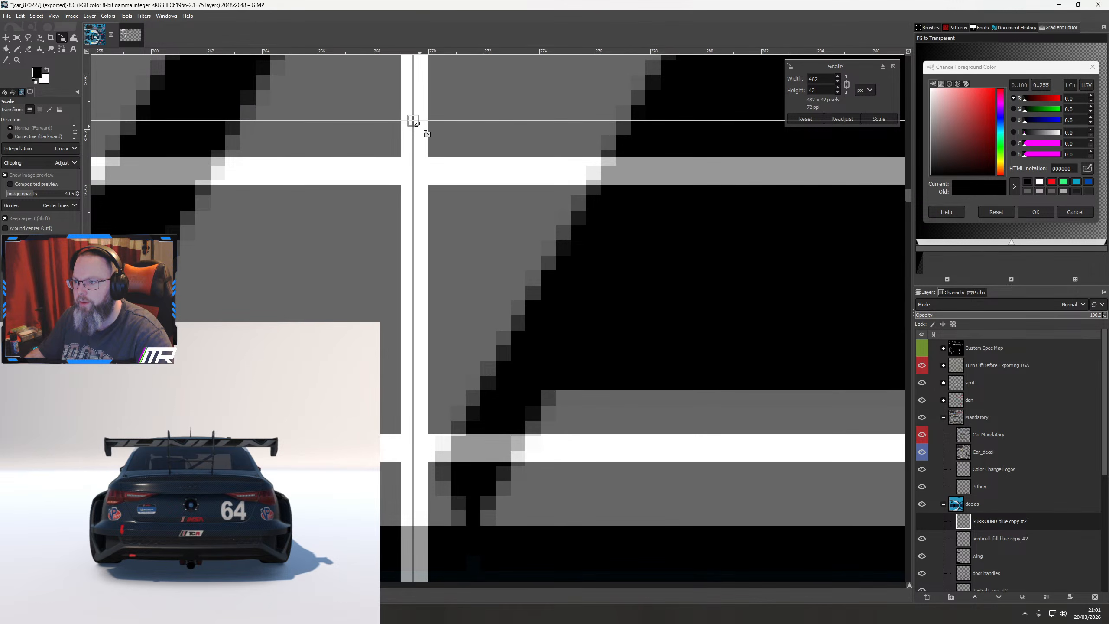
{"action": "left_click_drag", "start_coordinate": [415, 124], "coordinate": [418, 123]}
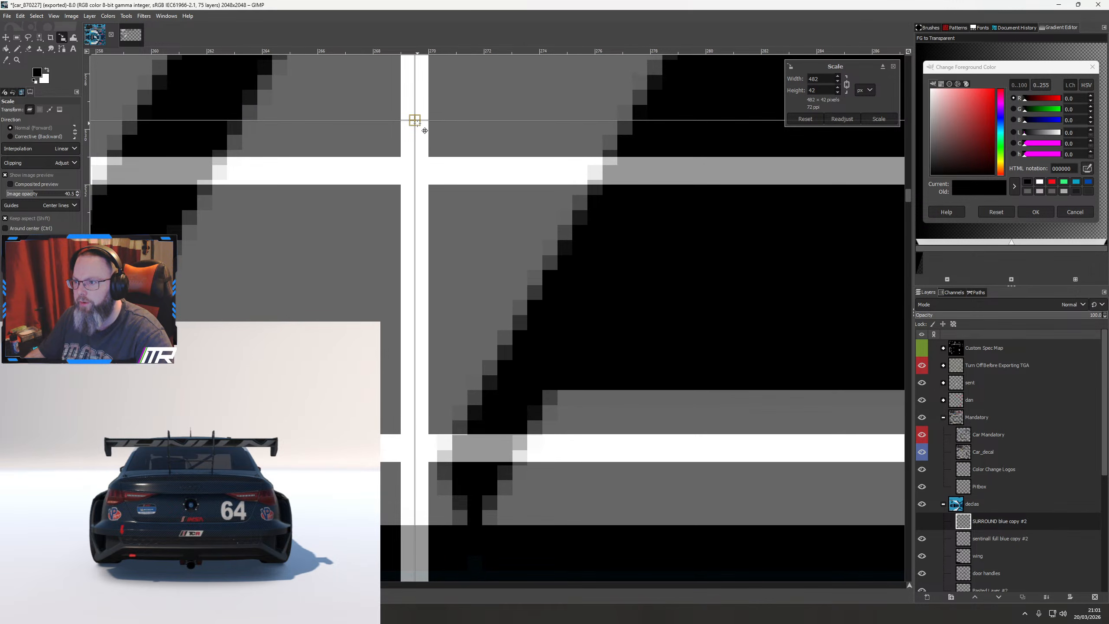
{"action": "scroll", "coordinate": [421, 178], "scroll_direction": "down", "scroll_amount": 6}
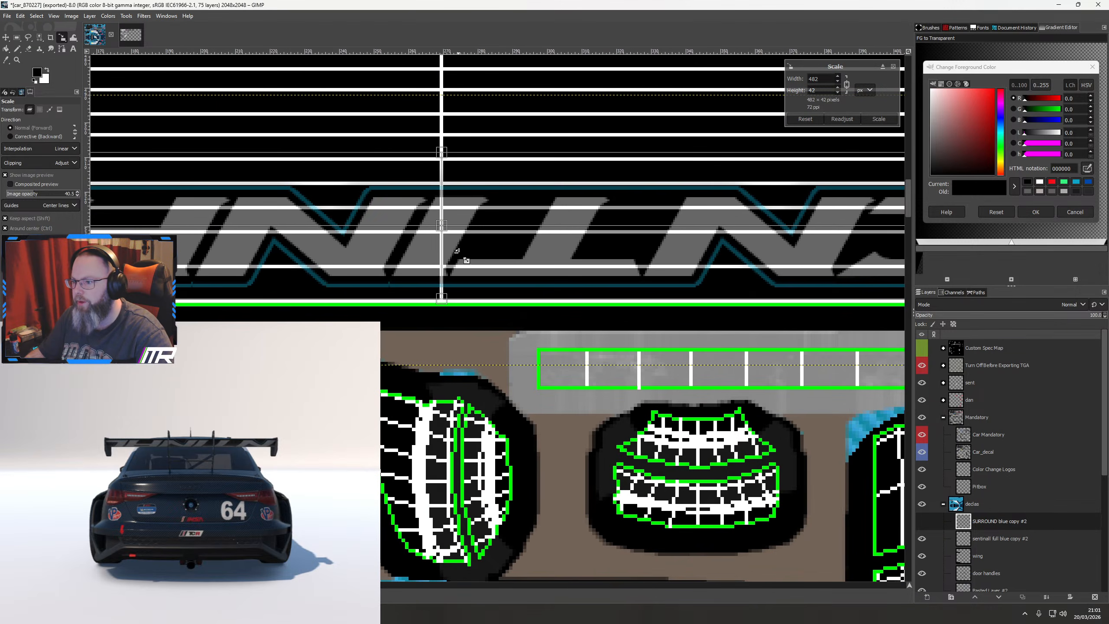
{"action": "scroll", "coordinate": [661, 368], "scroll_direction": "down", "scroll_amount": 3}
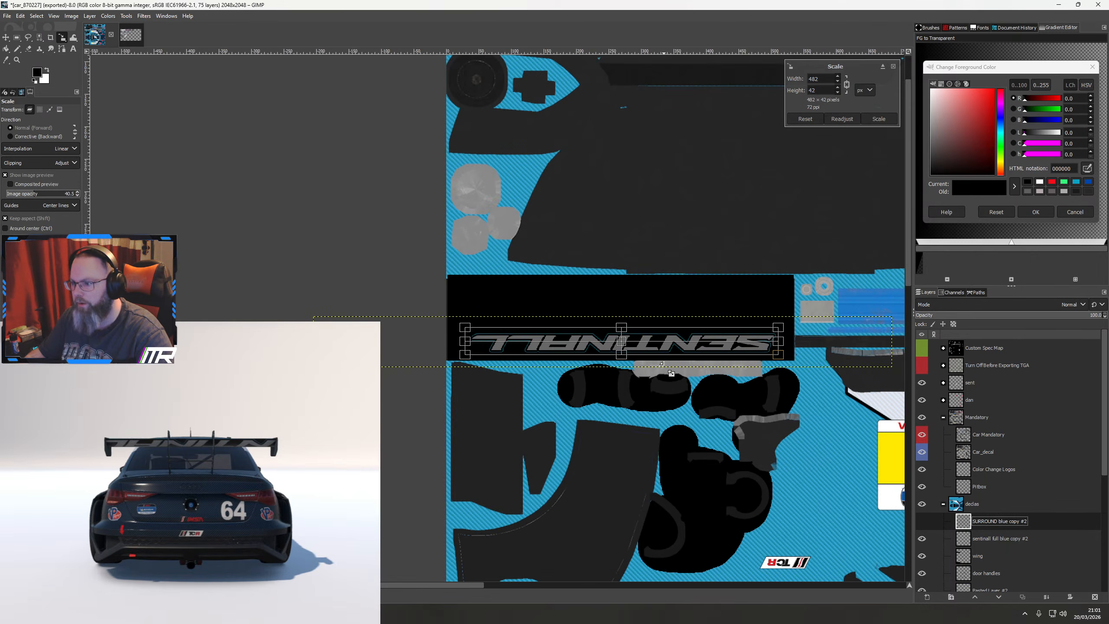
{"action": "key", "text": "Return"}
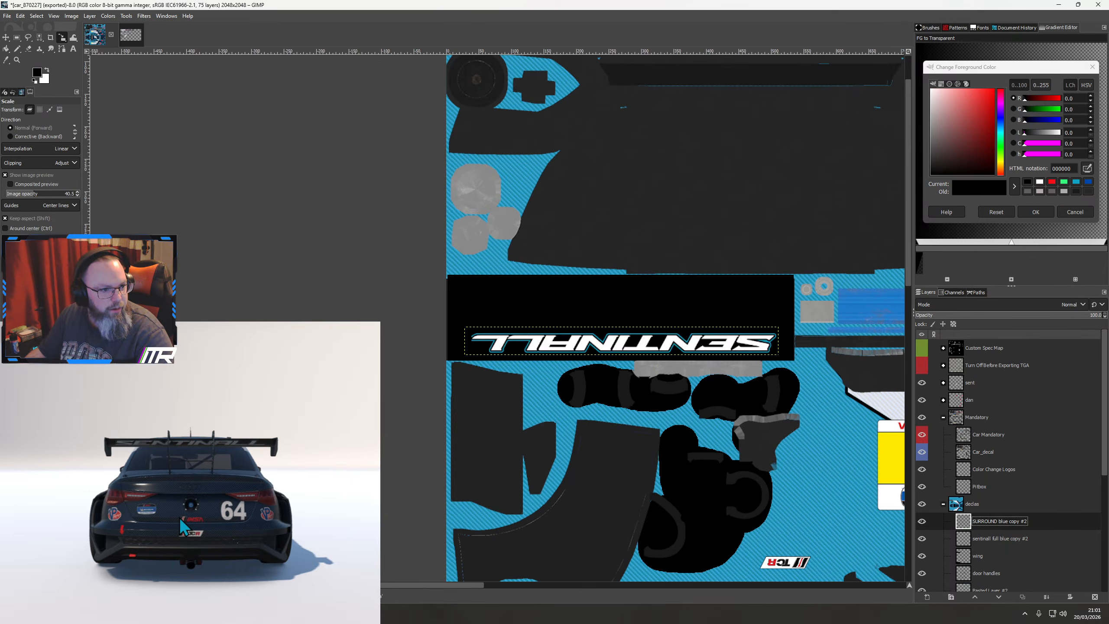
Orbit the car preview around its rear to inspect the new wing logo
{"action": "scroll", "coordinate": [183, 512], "scroll_direction": "up", "scroll_amount": 5}
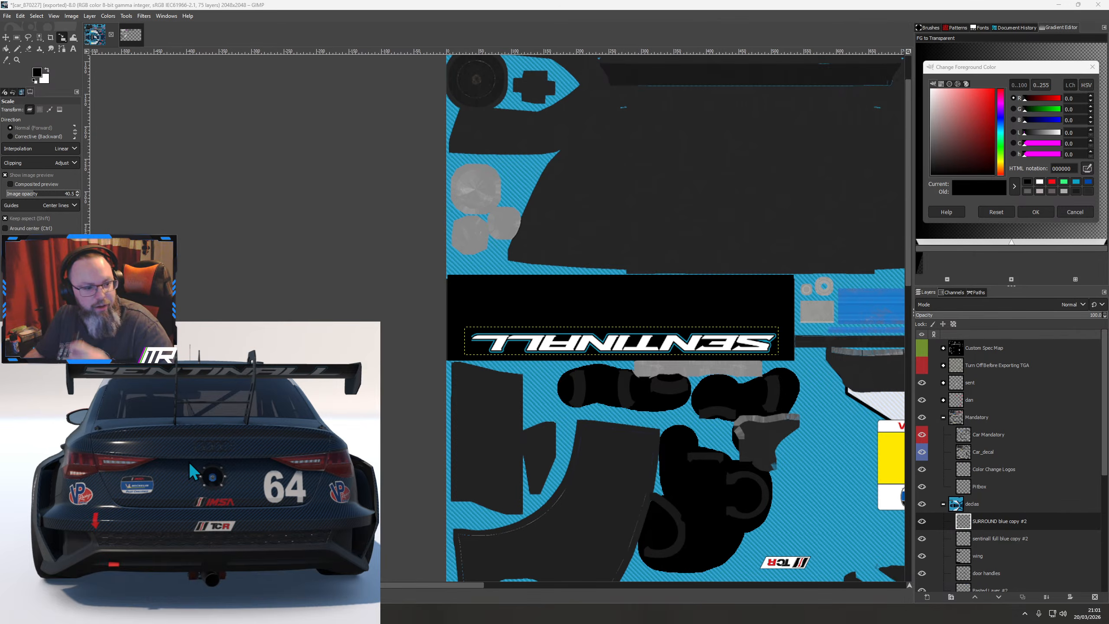
{"action": "left_click_drag", "start_coordinate": [260, 488], "coordinate": [230, 506]}
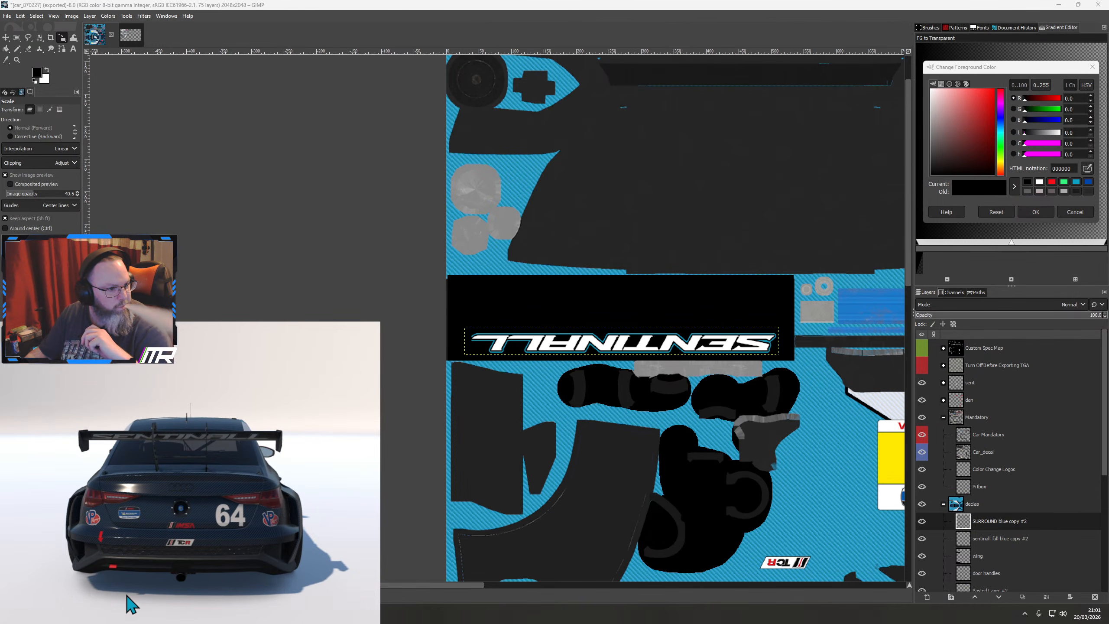
{"action": "left_click_drag", "start_coordinate": [128, 600], "coordinate": [202, 522]}
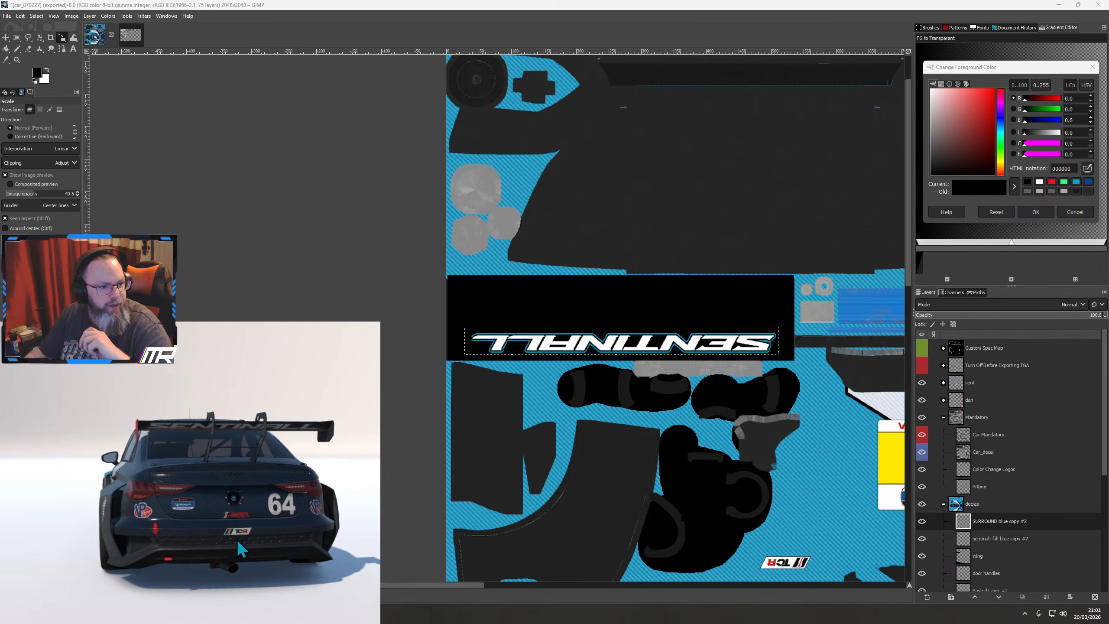
{"action": "left_click_drag", "start_coordinate": [132, 514], "coordinate": [309, 519]}
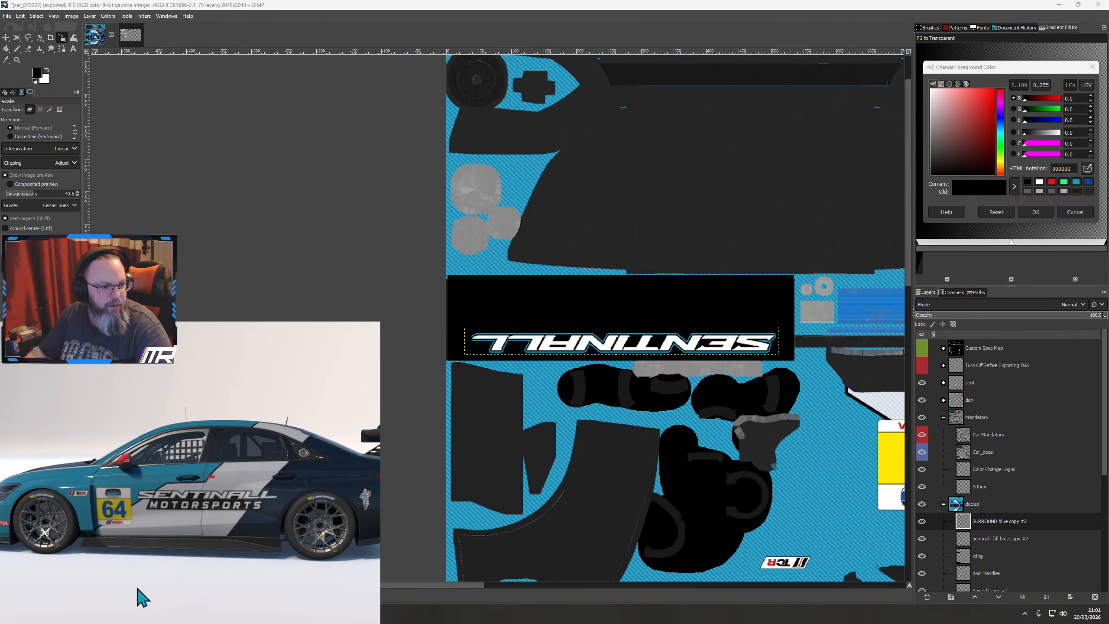
{"action": "scroll", "coordinate": [121, 520], "scroll_direction": "up", "scroll_amount": 5}
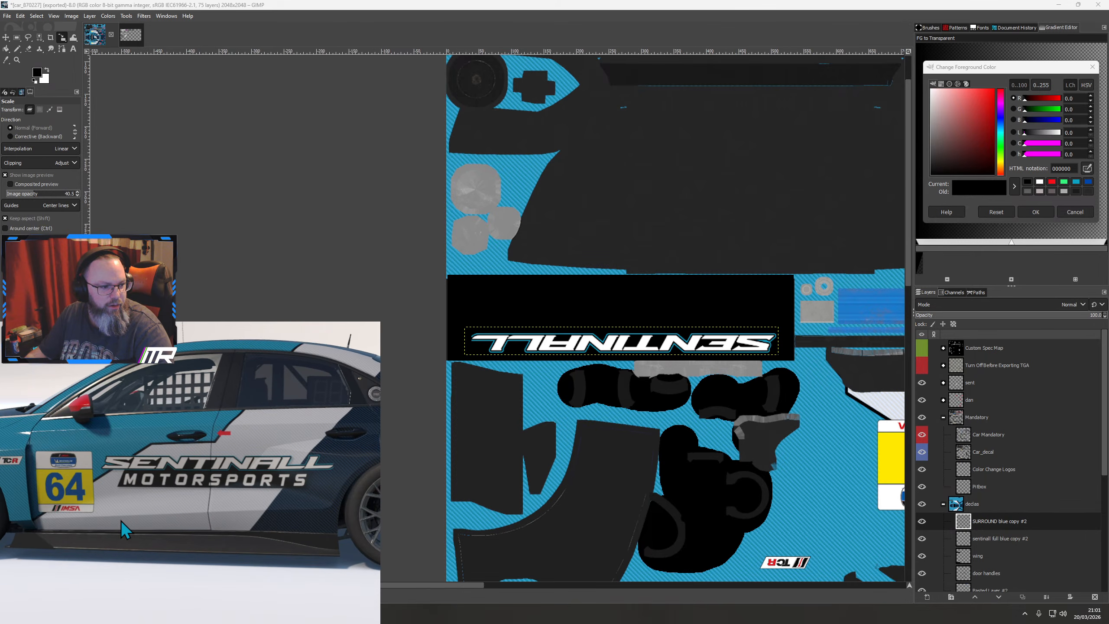
{"action": "scroll", "coordinate": [127, 521], "scroll_direction": "down", "scroll_amount": 5}
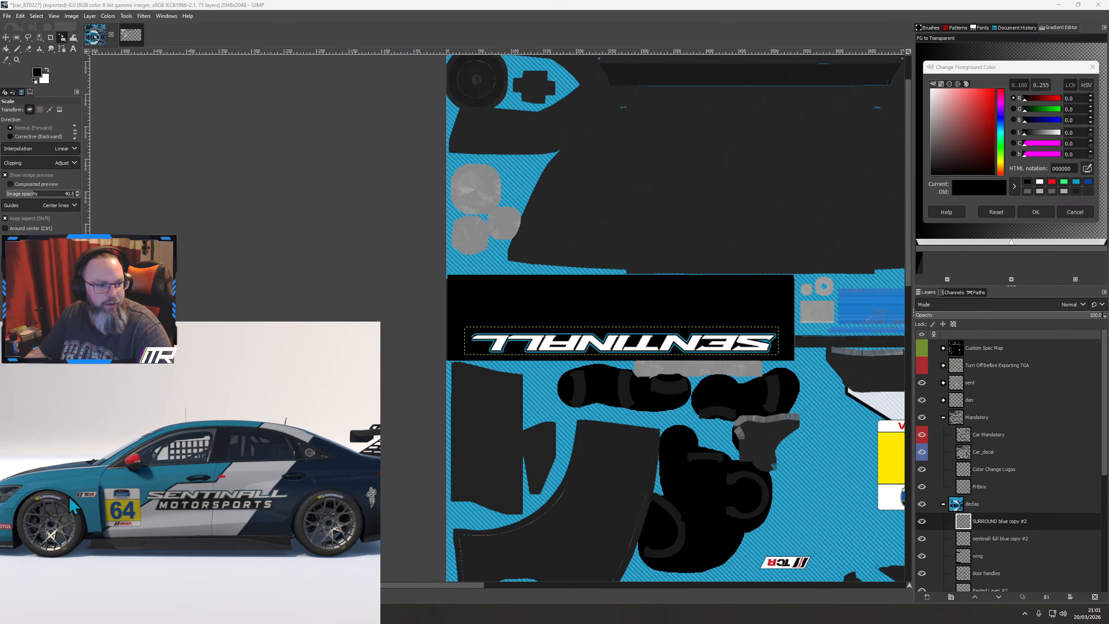
{"action": "left_click_drag", "start_coordinate": [139, 528], "coordinate": [189, 533]}
{"action": "scroll", "coordinate": [197, 532], "scroll_direction": "down", "scroll_amount": 3}
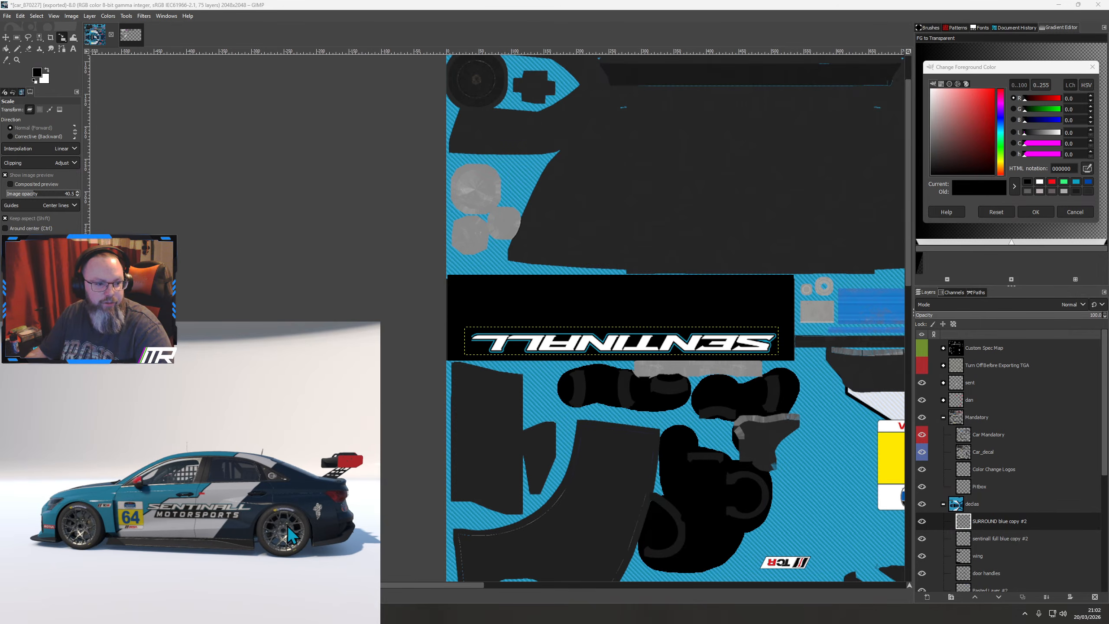
{"action": "left_click_drag", "start_coordinate": [288, 525], "coordinate": [236, 530]}
{"action": "scroll", "coordinate": [236, 531], "scroll_direction": "up", "scroll_amount": 5}
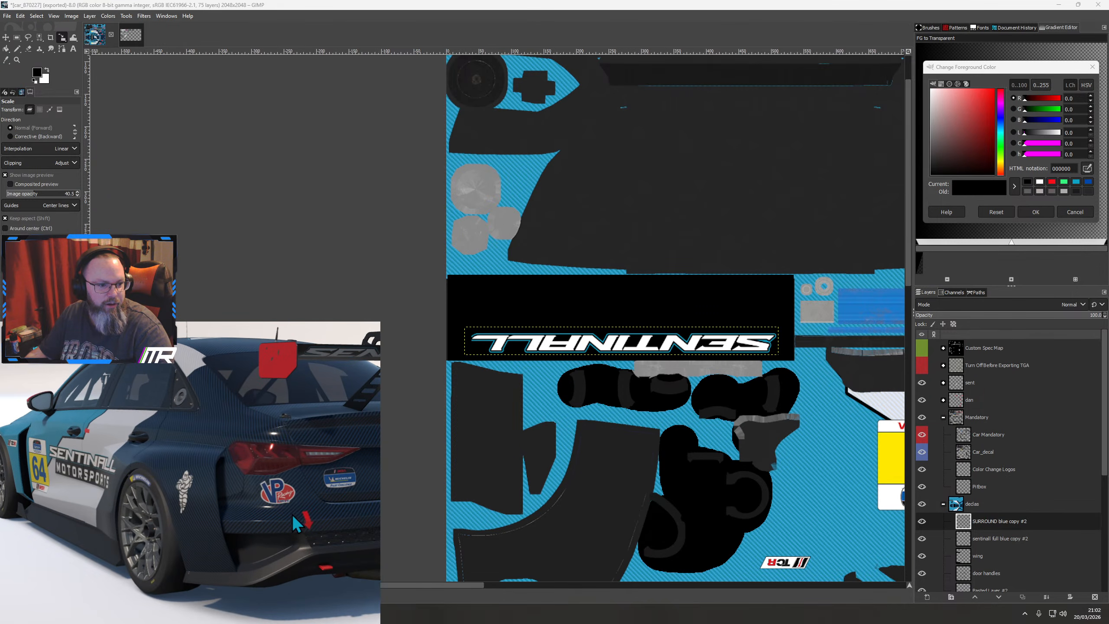
{"action": "scroll", "coordinate": [210, 538], "scroll_direction": "down", "scroll_amount": 5}
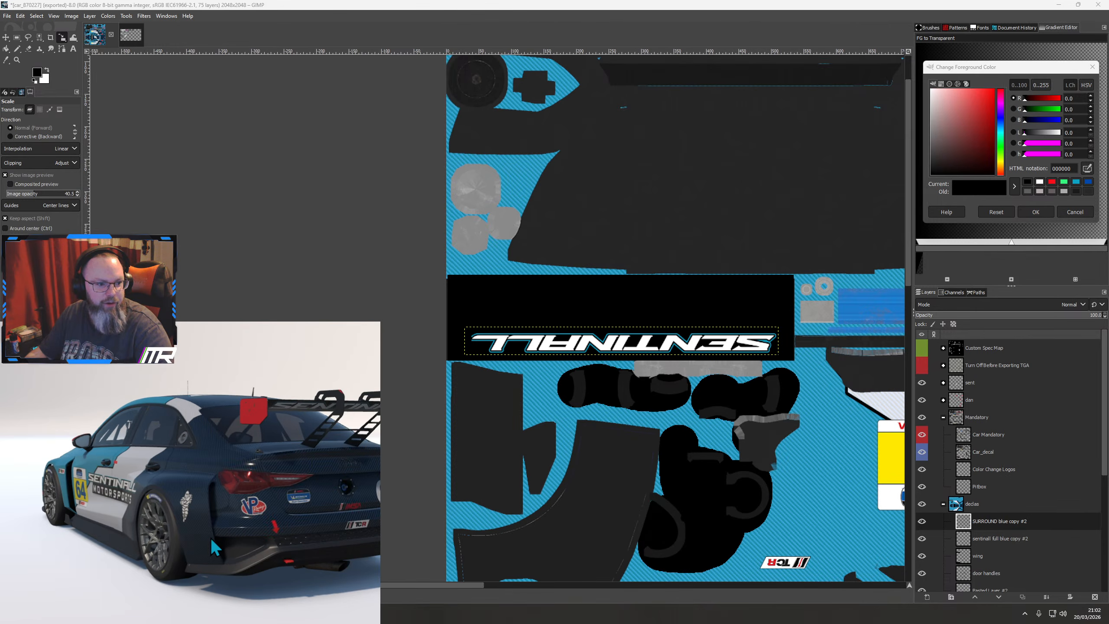
Turn the preview to front and side profiles, then pan the canvas to the IMSA number panel
{"action": "left_click_drag", "start_coordinate": [211, 537], "coordinate": [257, 528]}
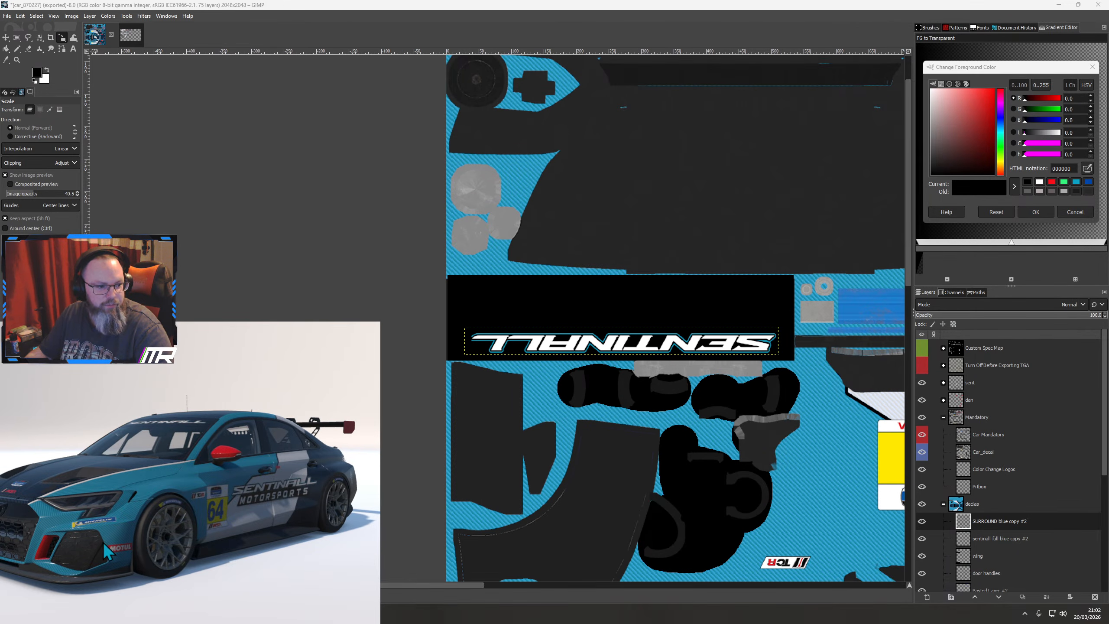
{"action": "left_click_drag", "start_coordinate": [102, 542], "coordinate": [136, 536]}
{"action": "scroll", "coordinate": [149, 546], "scroll_direction": "up", "scroll_amount": 2}
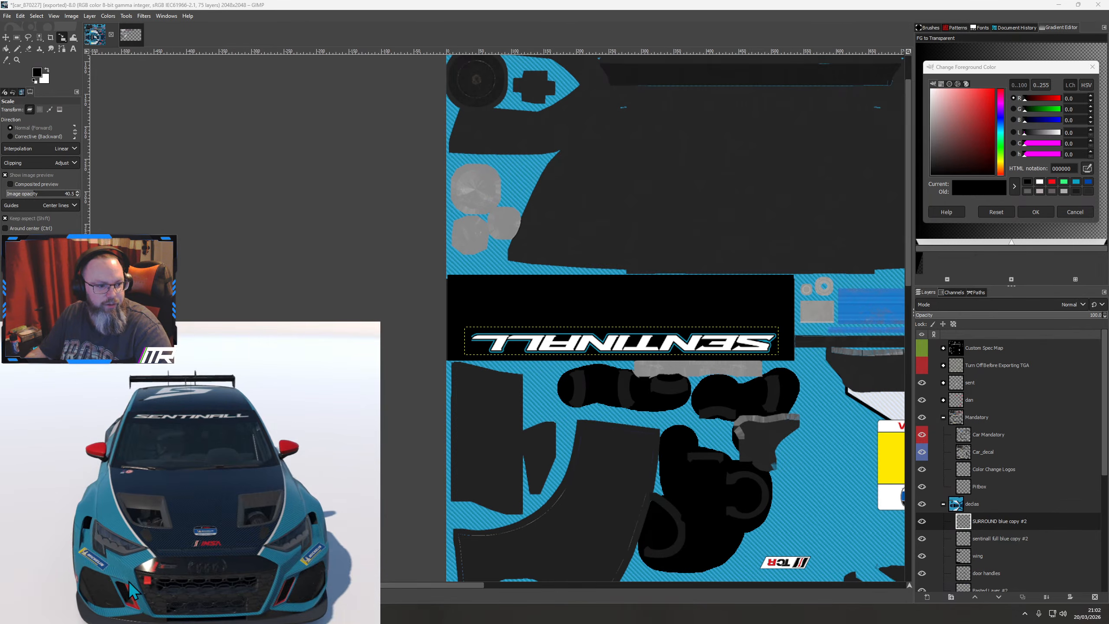
{"action": "left_click_drag", "start_coordinate": [128, 582], "coordinate": [83, 544]}
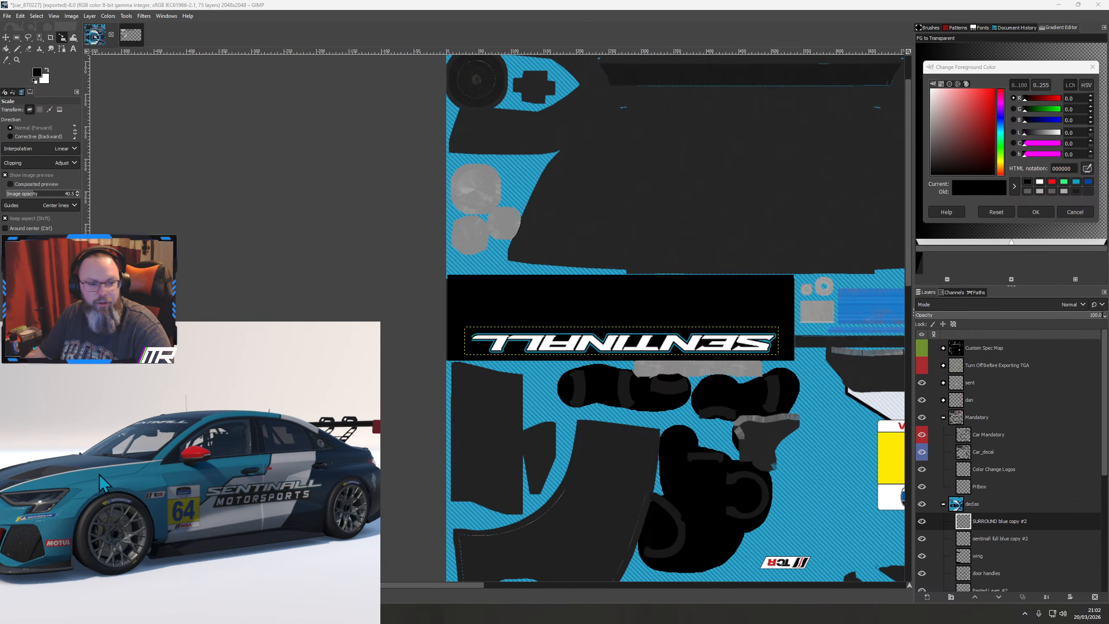
{"action": "left_click_drag", "start_coordinate": [181, 518], "coordinate": [61, 546]}
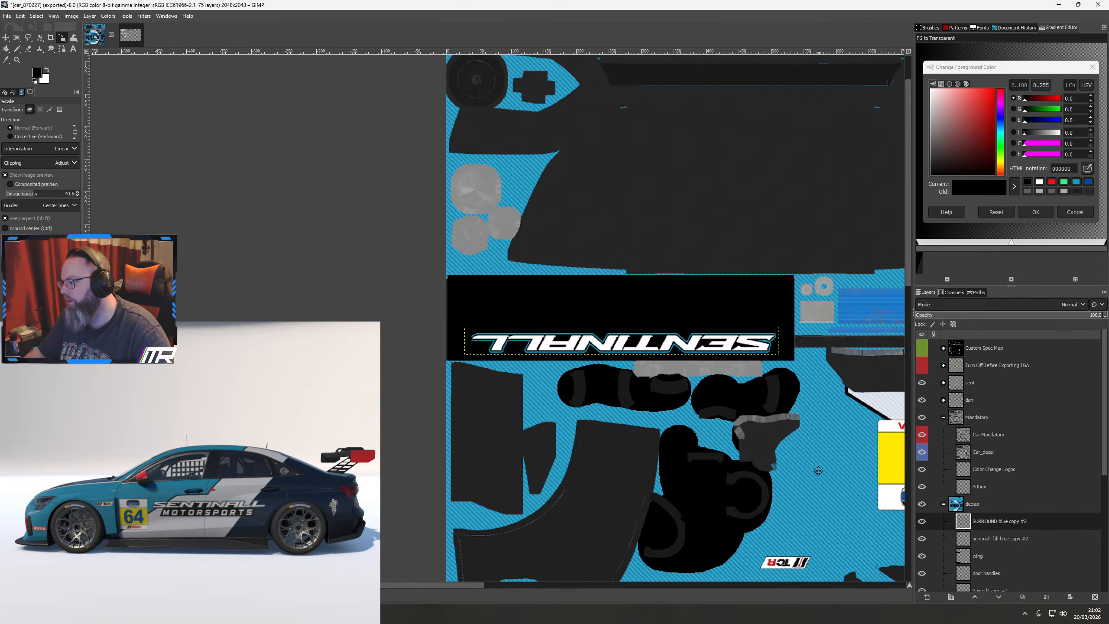
{"action": "left_click_drag", "start_coordinate": [815, 465], "coordinate": [540, 386]}
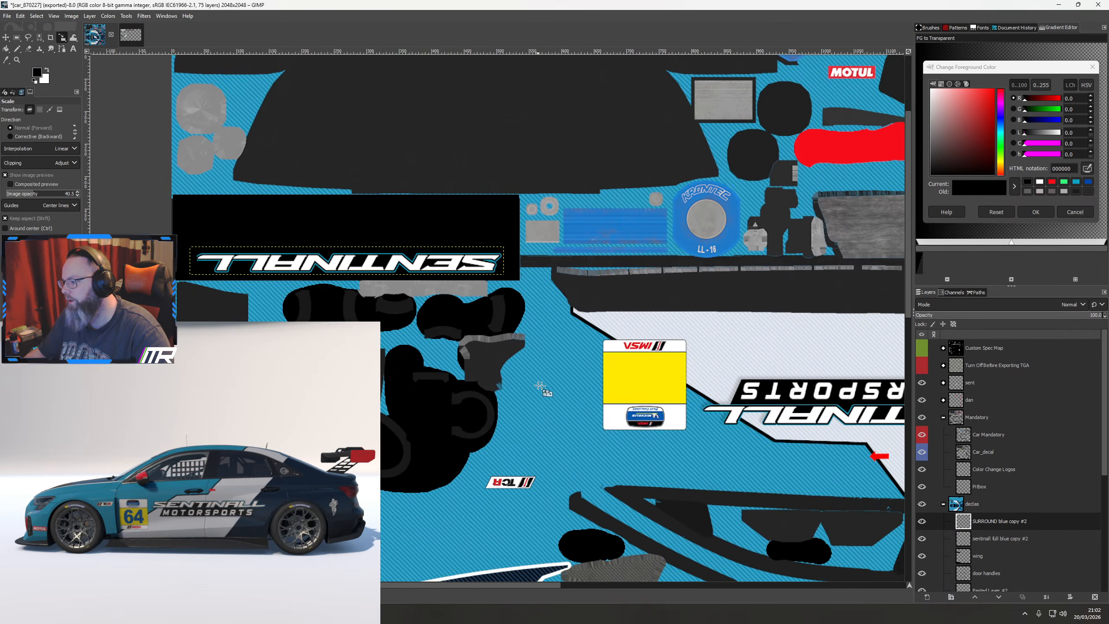
Show and expand the 'Turn Off Before Exporting TGA' wireframe group, briefly toggling Car_decal's visibility
{"action": "left_click", "coordinate": [981, 455]}
{"action": "left_click", "coordinate": [923, 453]}
{"action": "left_click", "coordinate": [924, 453]}
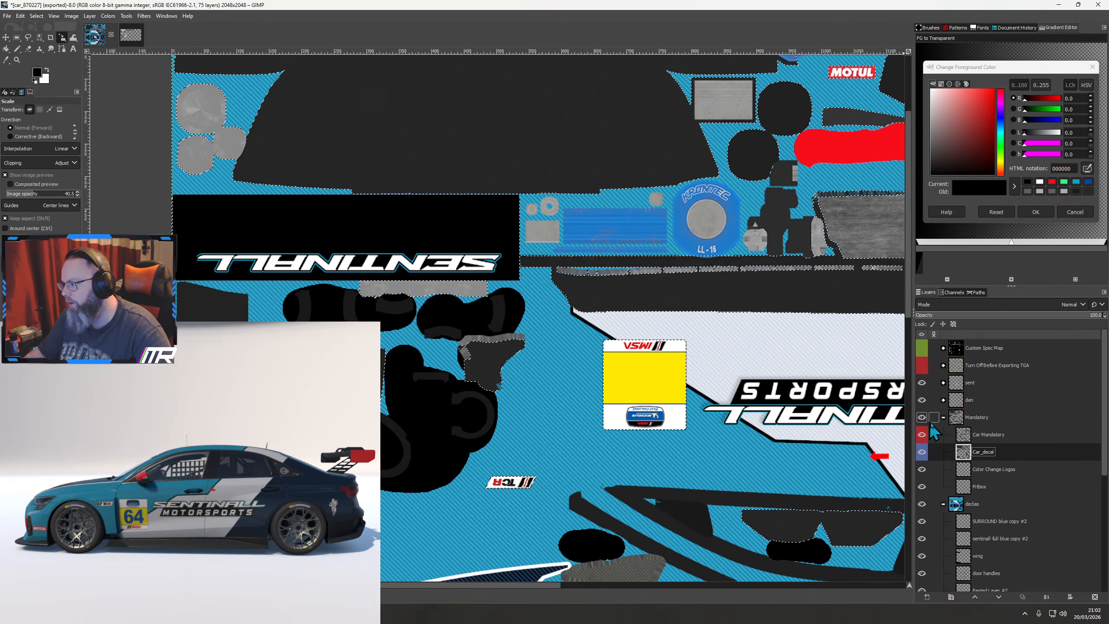
{"action": "left_click", "coordinate": [922, 365]}
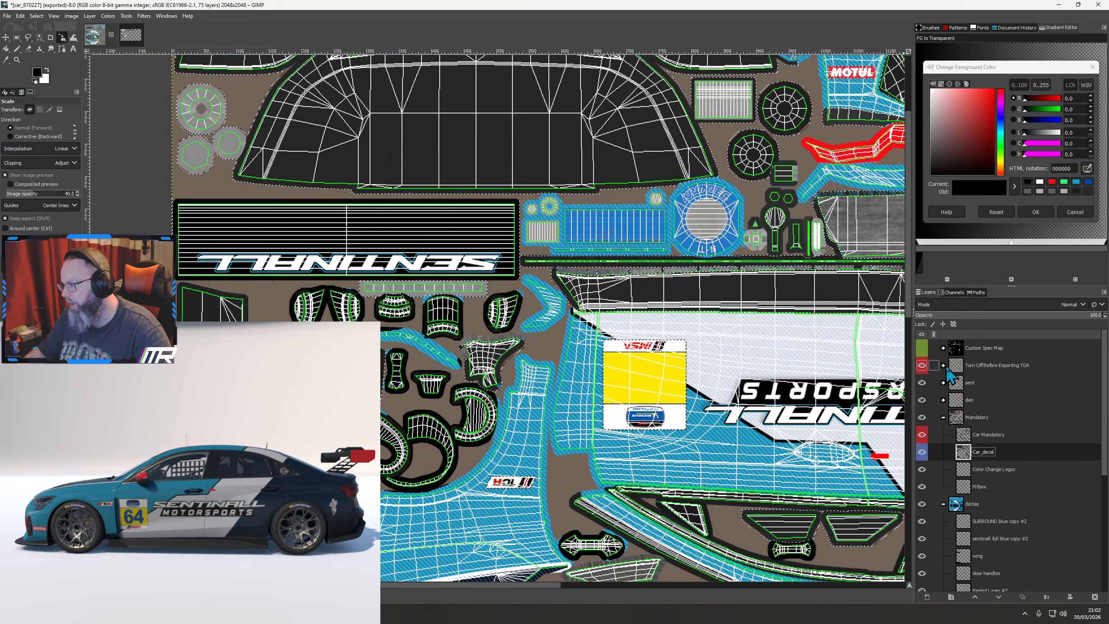
{"action": "left_click", "coordinate": [944, 365]}
Load the Number Blocks and then the Sponsor Blocks layer shapes as selections with Alpha to Selection
{"action": "right_click", "coordinate": [985, 403]}
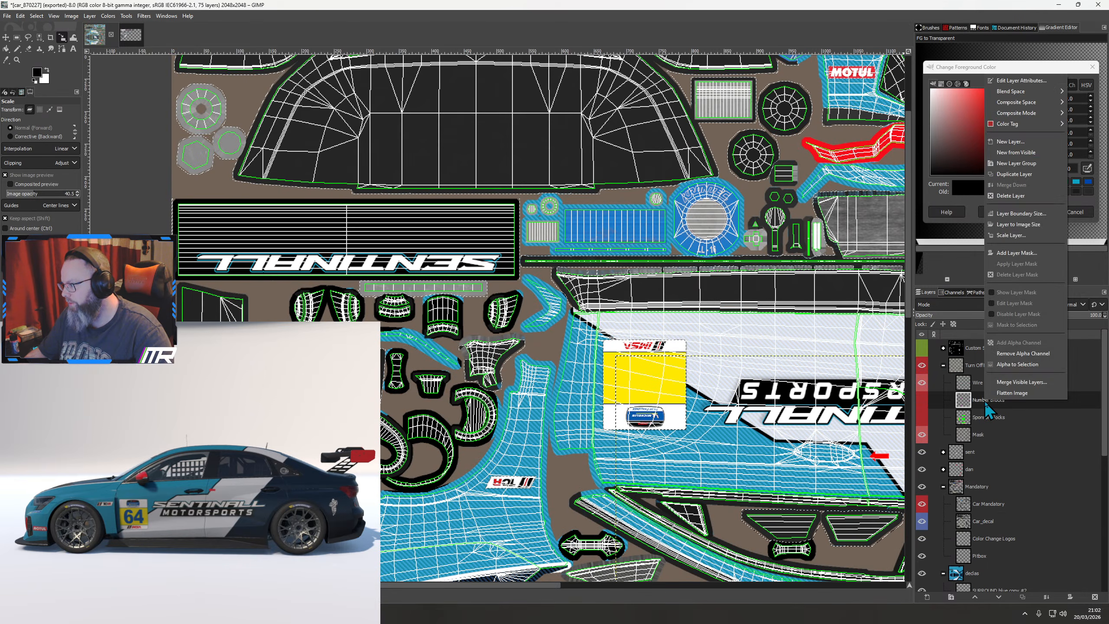
{"action": "left_click", "coordinate": [1008, 366]}
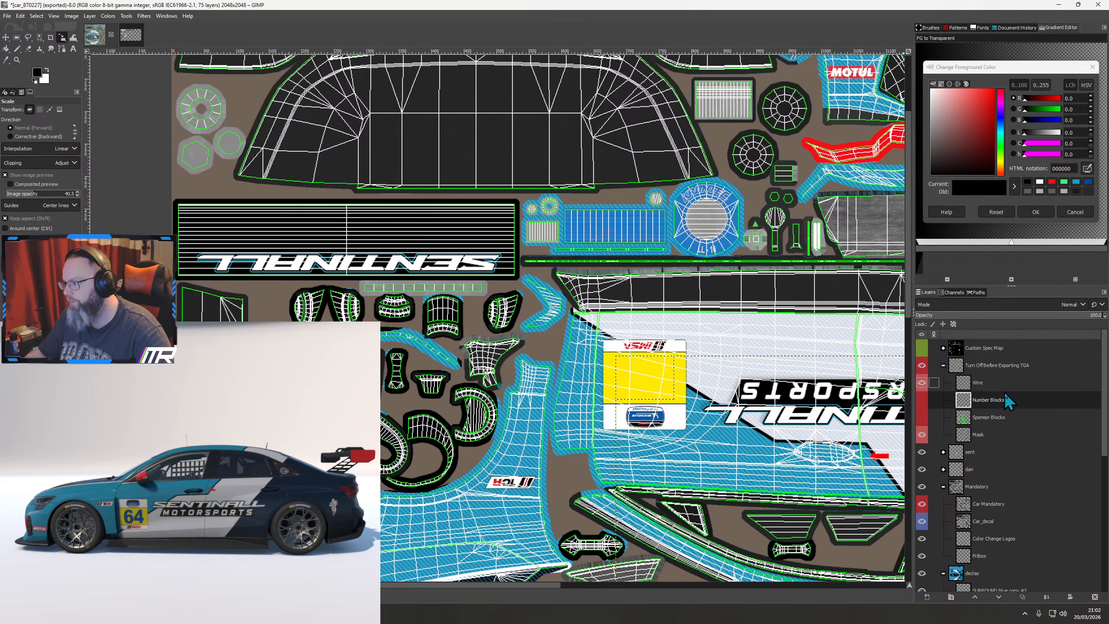
{"action": "right_click", "coordinate": [991, 421]}
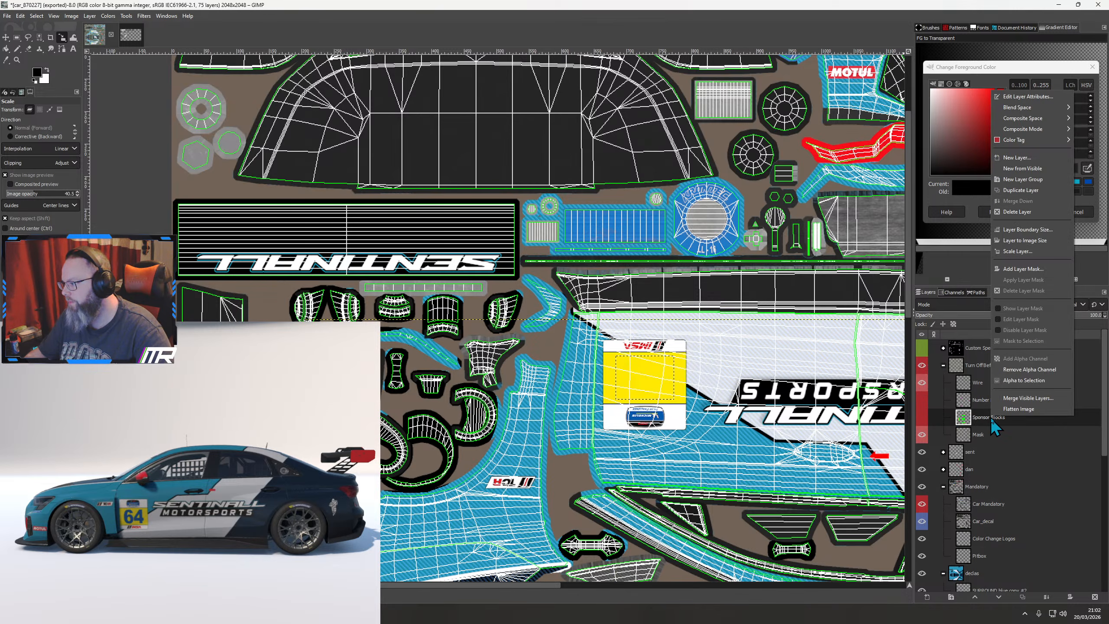
{"action": "left_click", "coordinate": [1004, 382]}
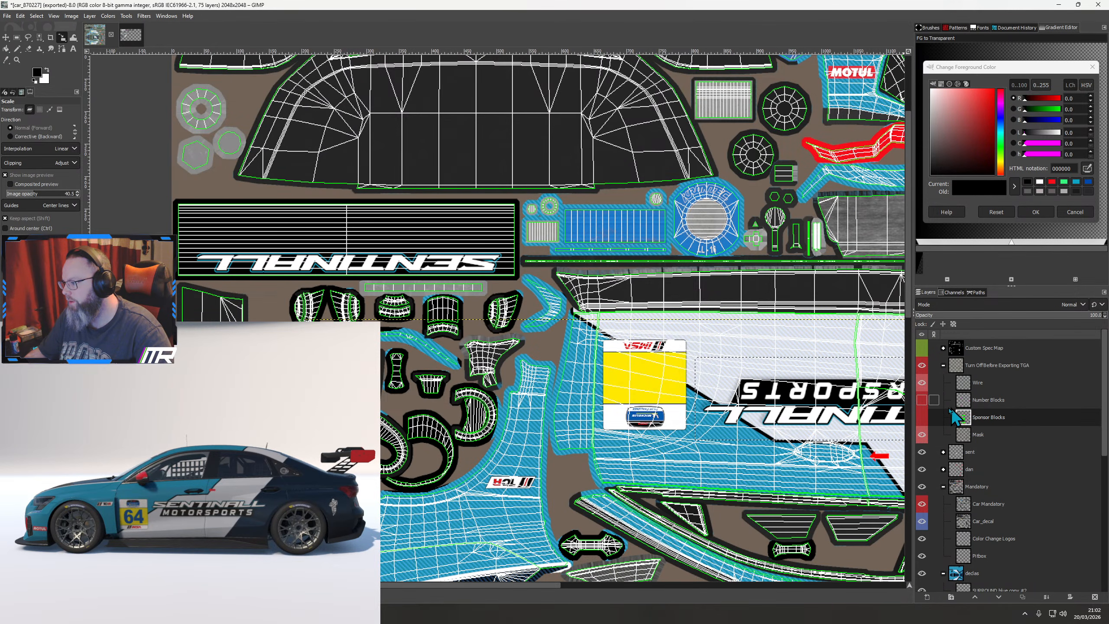
Clear the selection with Select > None and make Car_decal the active layer
{"action": "right_click", "coordinate": [732, 400]}
{"action": "mouse_move", "coordinate": [762, 433]}
{"action": "left_click", "coordinate": [817, 447]}
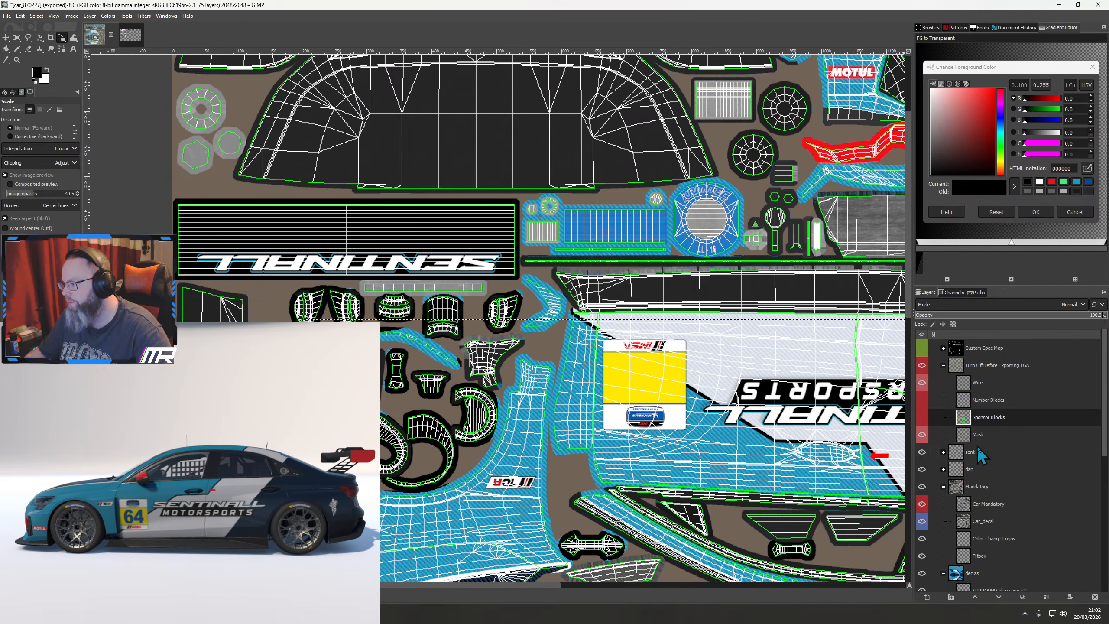
{"action": "left_click", "coordinate": [983, 522]}
Select only the yellow number block with Select by Color at Threshold 54
{"action": "left_click", "coordinate": [39, 37]}
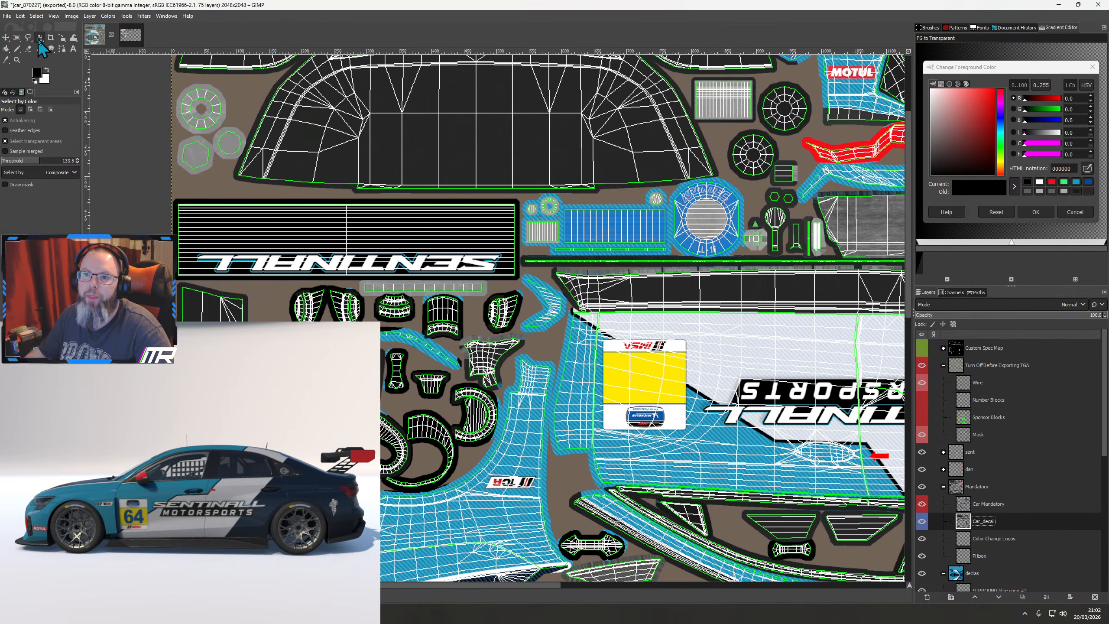
{"action": "left_click", "coordinate": [610, 388]}
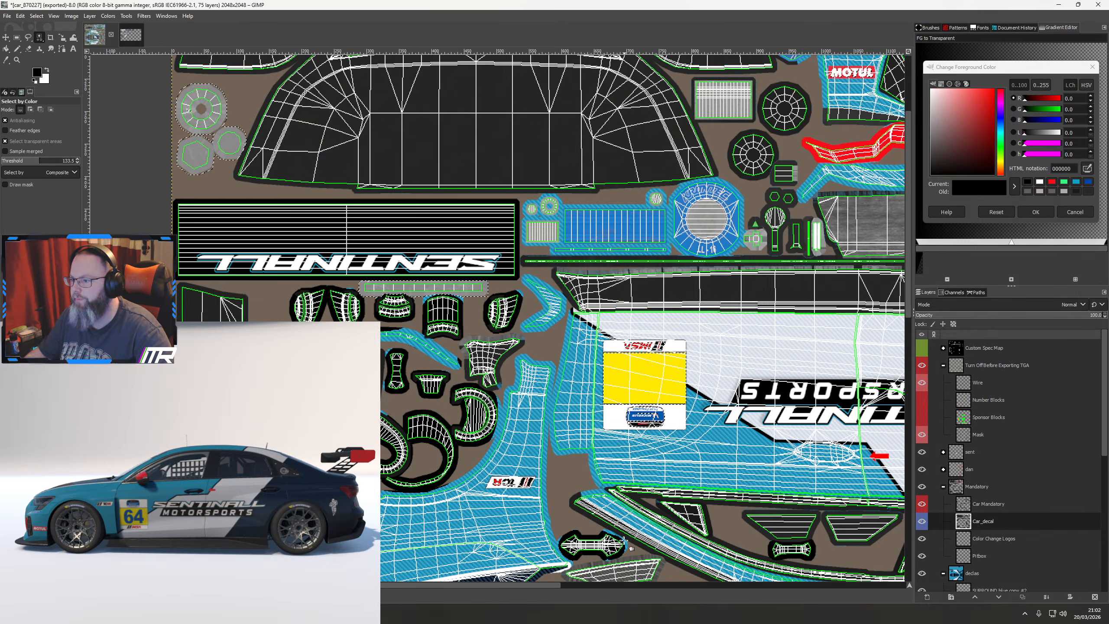
{"action": "scroll", "coordinate": [664, 393], "scroll_direction": "up", "scroll_amount": 3}
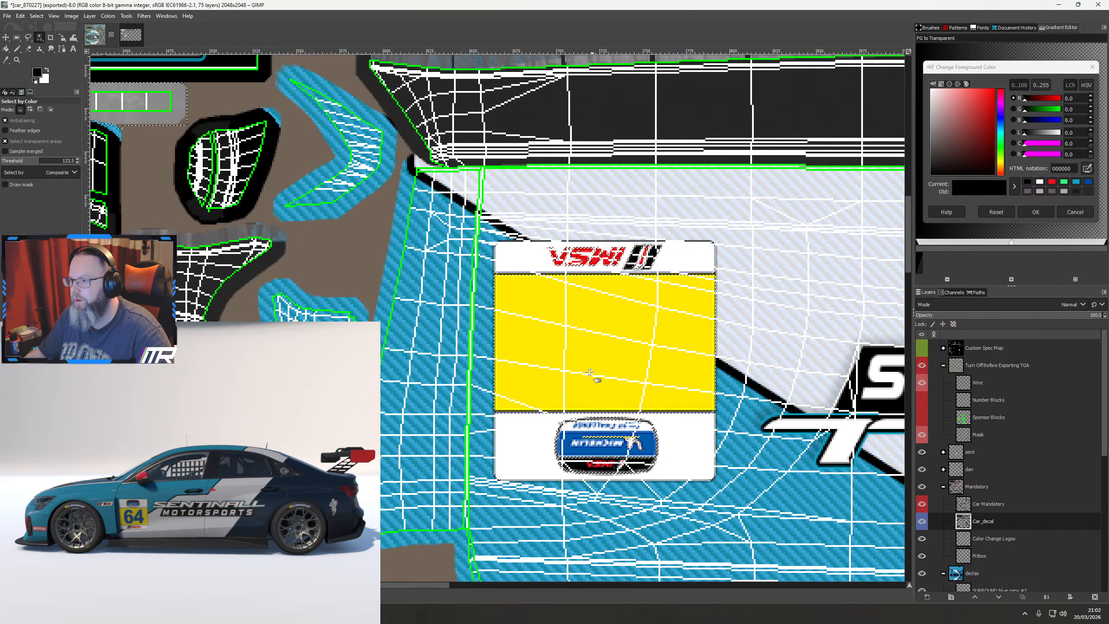
{"action": "scroll", "coordinate": [589, 376], "scroll_direction": "up", "scroll_amount": 2}
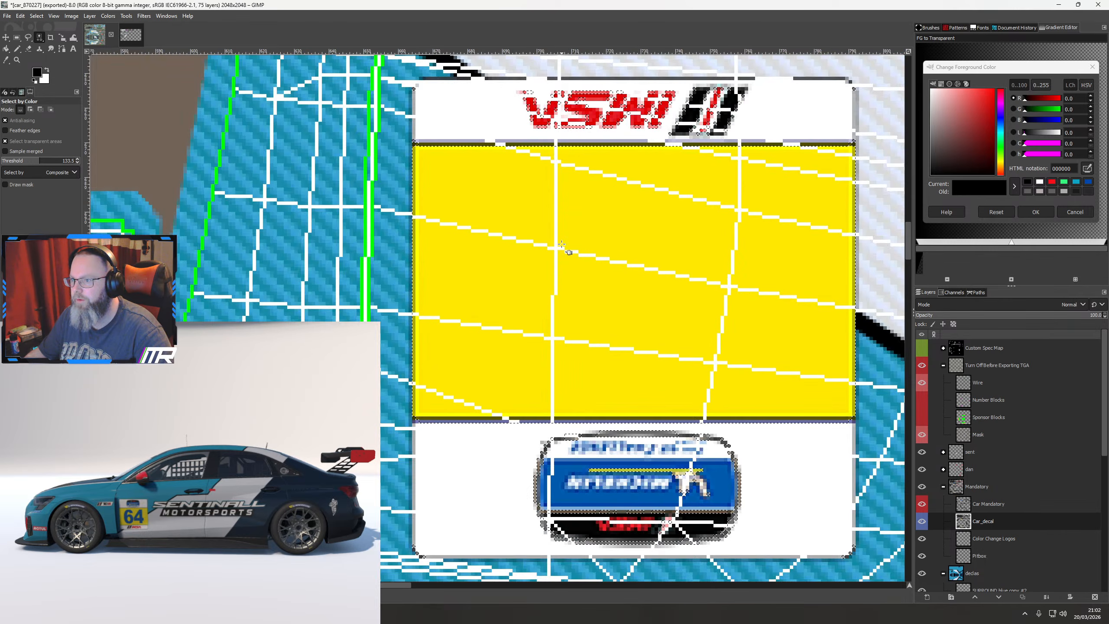
{"action": "left_click", "coordinate": [17, 160]}
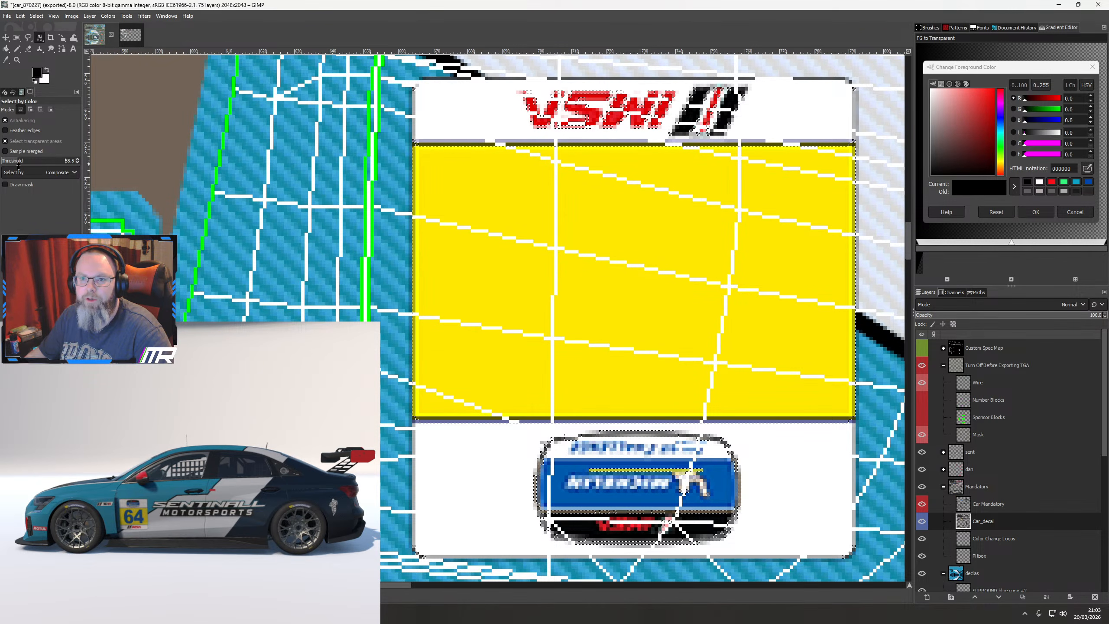
{"action": "left_click", "coordinate": [494, 305]}
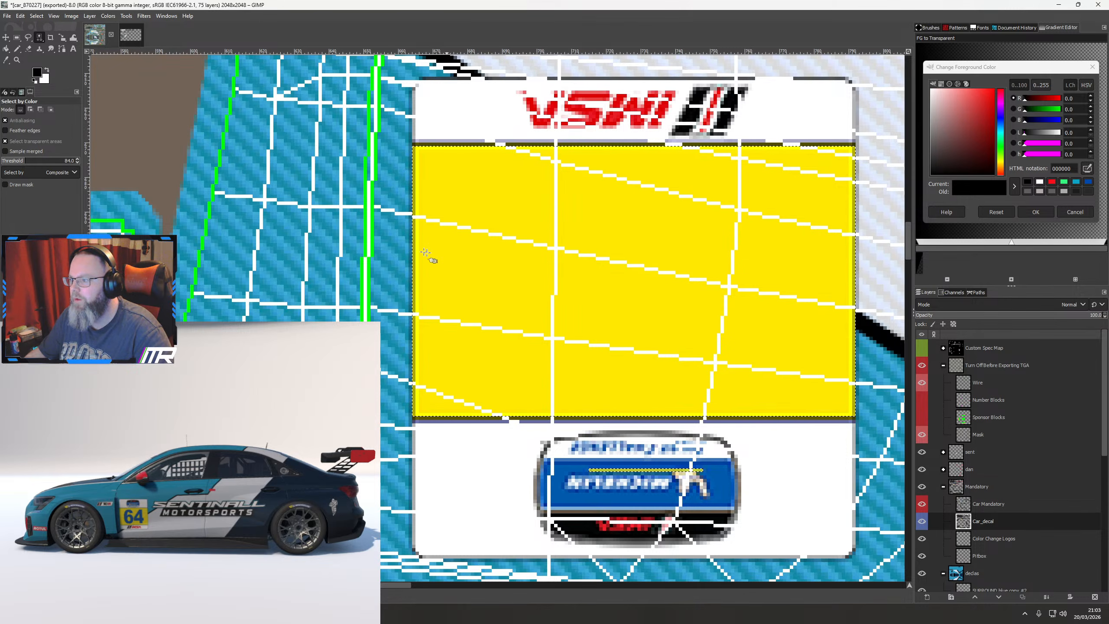
Switch to the Bucket Fill tool and make Car Mandatory the active layer
{"action": "left_click", "coordinate": [6, 48]}
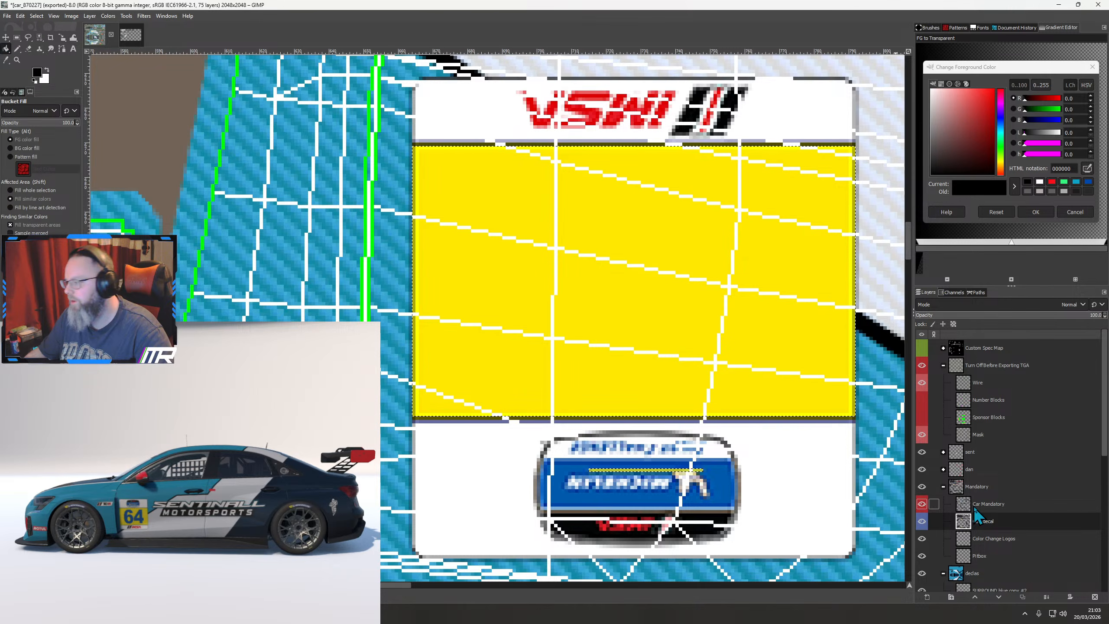
{"action": "scroll", "coordinate": [977, 516], "scroll_direction": "down", "scroll_amount": 3}
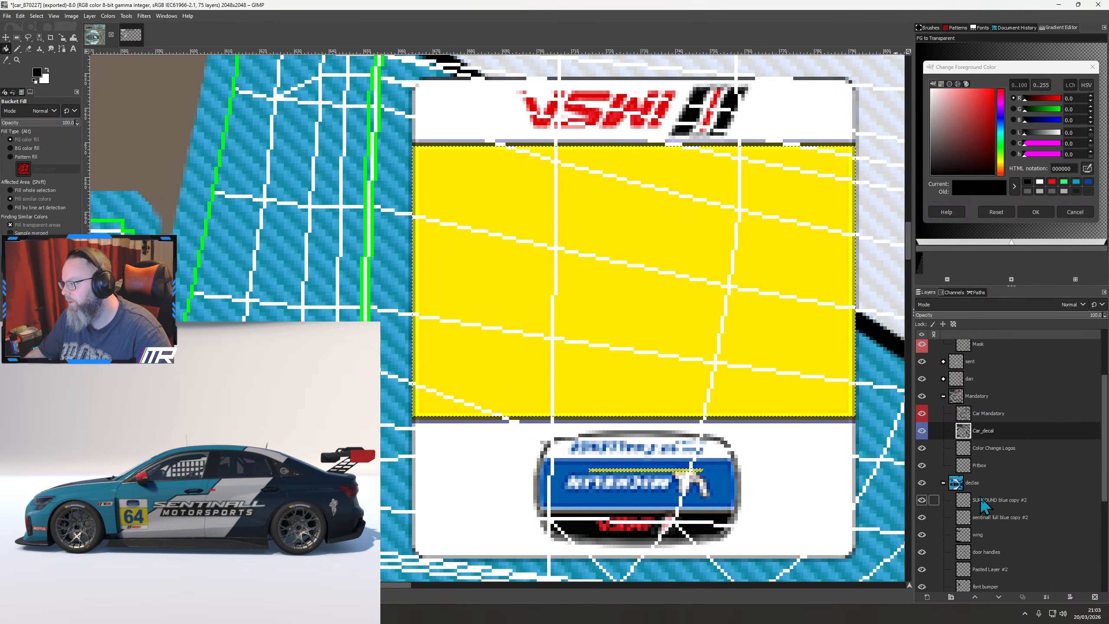
{"action": "left_click", "coordinate": [949, 412]}
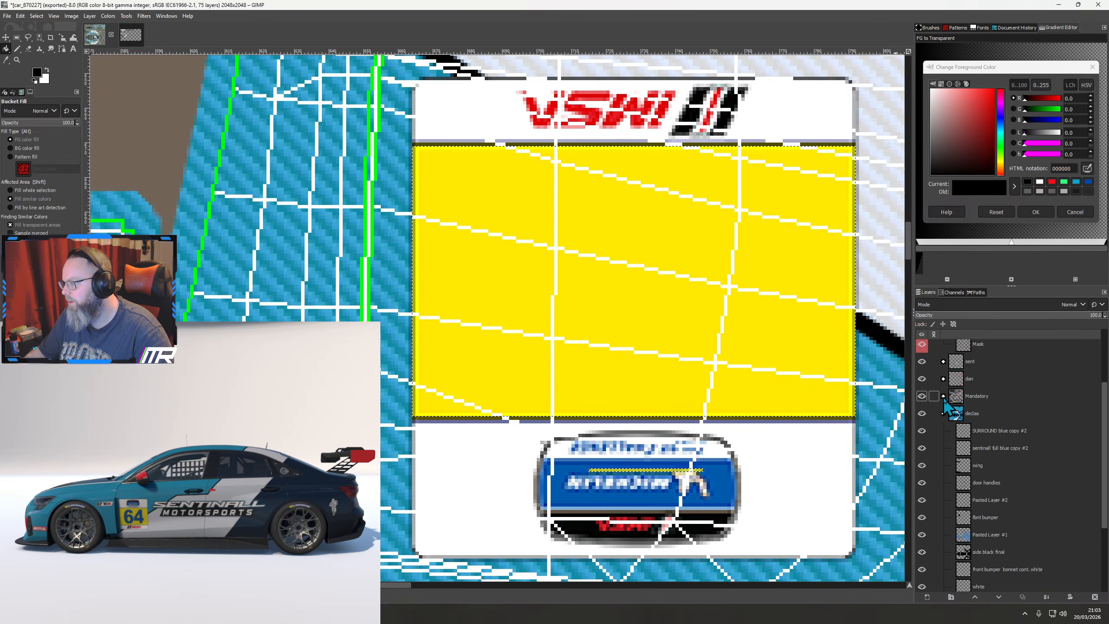
Add a new layer named 'number blocks' and bucket-fill the yellow block selection black
{"action": "left_click", "coordinate": [927, 597]}
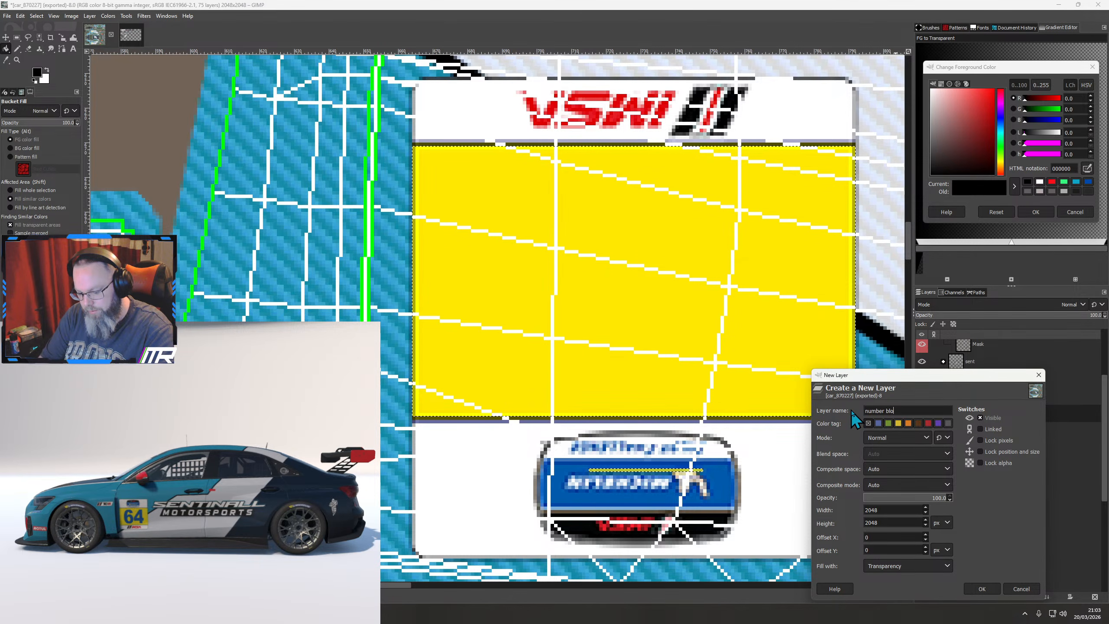
{"action": "type", "text": "number blocks"}
{"action": "key", "text": "Return"}
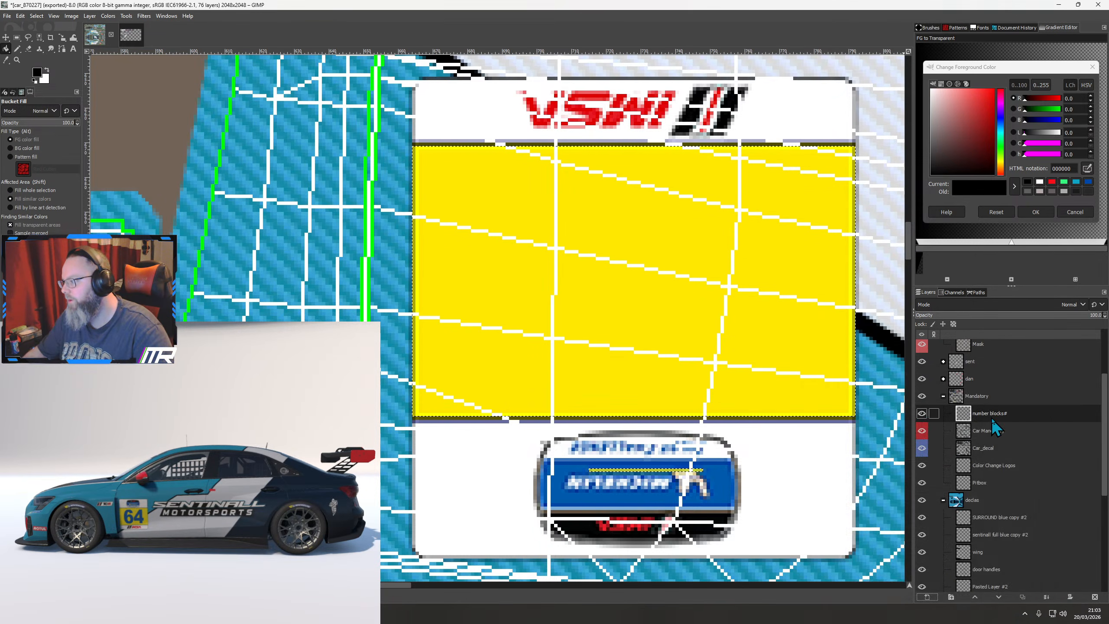
{"action": "scroll", "coordinate": [639, 348], "scroll_direction": "down", "scroll_amount": 2}
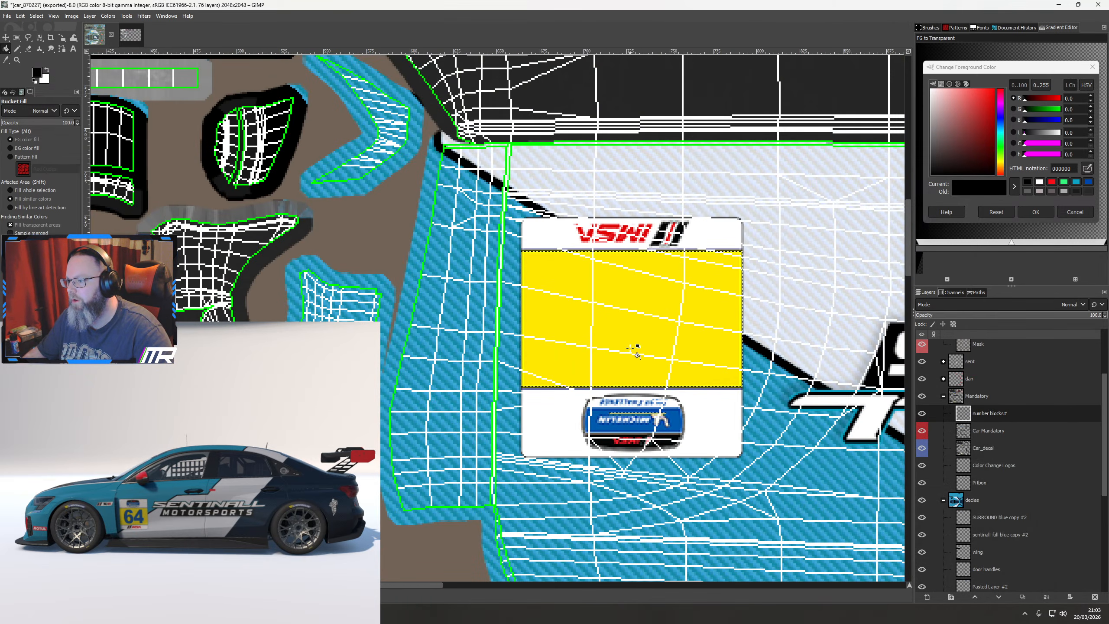
{"action": "left_click", "coordinate": [637, 354]}
Check the fill across the texture and car preview, then hide the wireframe overlay group
{"action": "scroll", "coordinate": [634, 362], "scroll_direction": "down", "scroll_amount": 1}
{"action": "scroll", "coordinate": [634, 363], "scroll_direction": "down", "scroll_amount": 2}
{"action": "left_click_drag", "start_coordinate": [625, 516], "coordinate": [607, 208]}
{"action": "left_click_drag", "start_coordinate": [459, 381], "coordinate": [444, 329]}
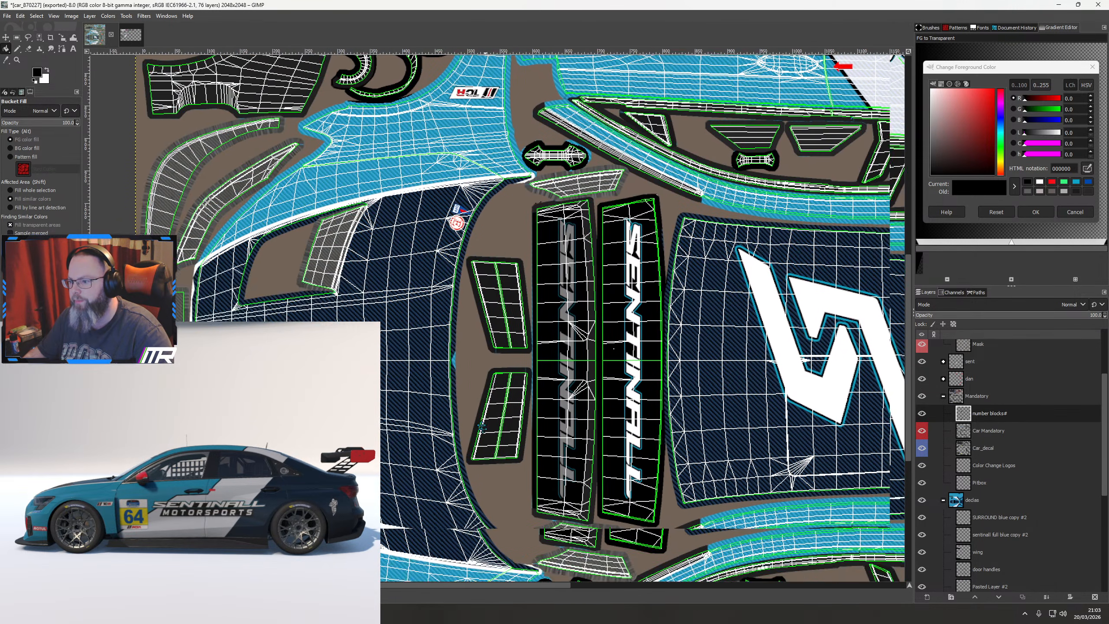
{"action": "left_click_drag", "start_coordinate": [629, 563], "coordinate": [407, 233]}
{"action": "scroll", "coordinate": [634, 327], "scroll_direction": "down", "scroll_amount": 2}
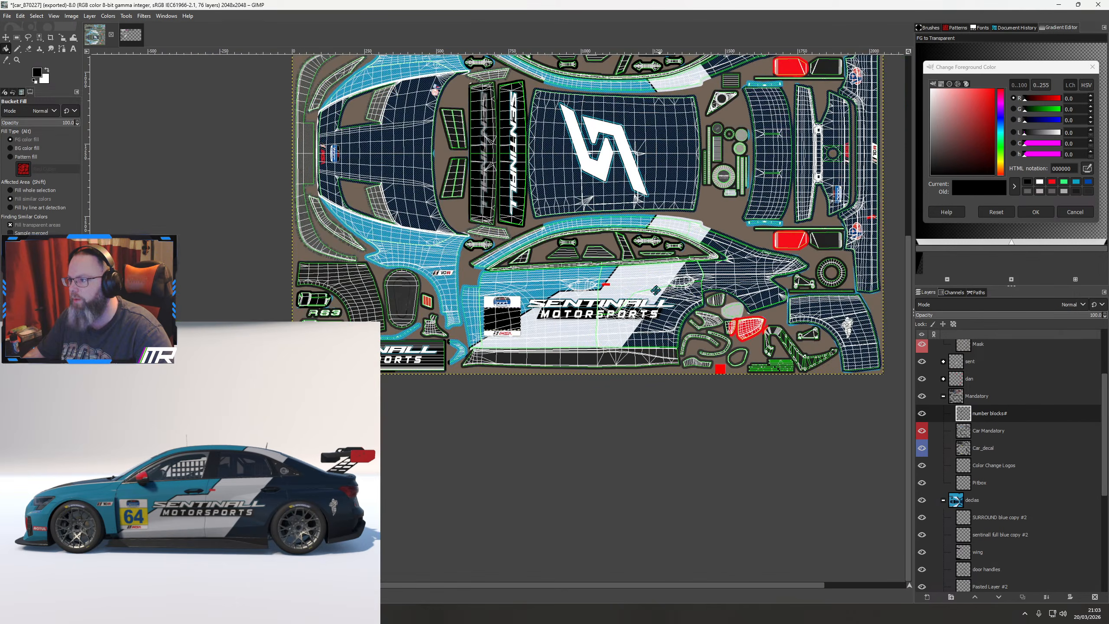
{"action": "left_click_drag", "start_coordinate": [646, 301], "coordinate": [456, 426]}
{"action": "left_click_drag", "start_coordinate": [462, 370], "coordinate": [513, 457]}
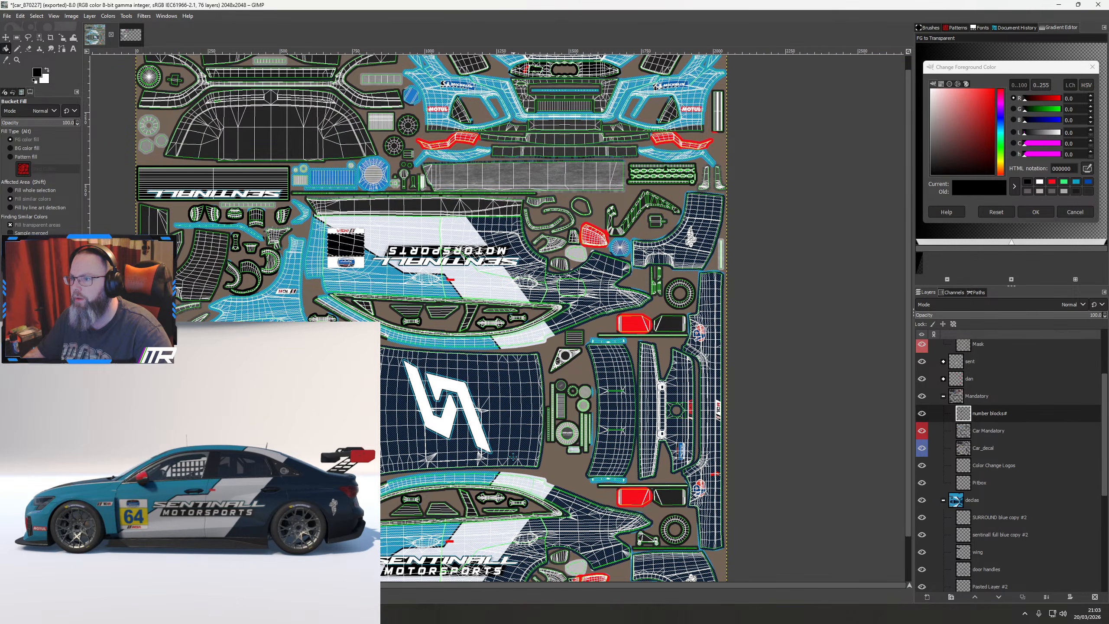
{"action": "mouse_move", "coordinate": [295, 554]}
{"action": "left_mouse_down"}
{"action": "mouse_move", "coordinate": [217, 562]}
{"action": "mouse_move", "coordinate": [287, 547]}
{"action": "left_mouse_up"}
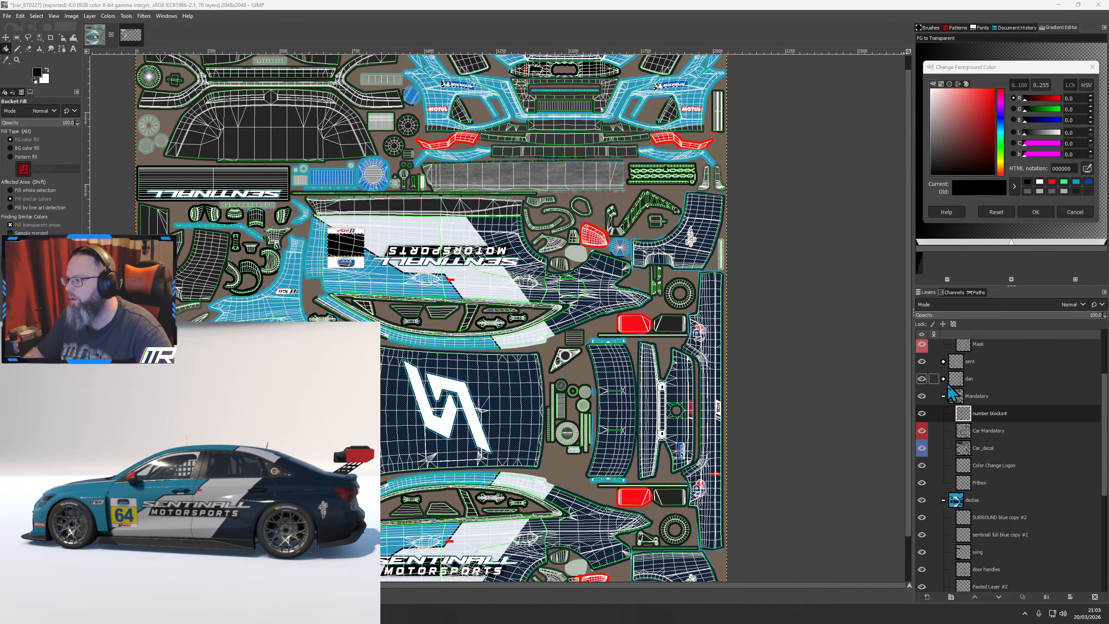
{"action": "scroll", "coordinate": [943, 391], "scroll_direction": "up", "scroll_amount": 3}
{"action": "left_click", "coordinate": [922, 366]}
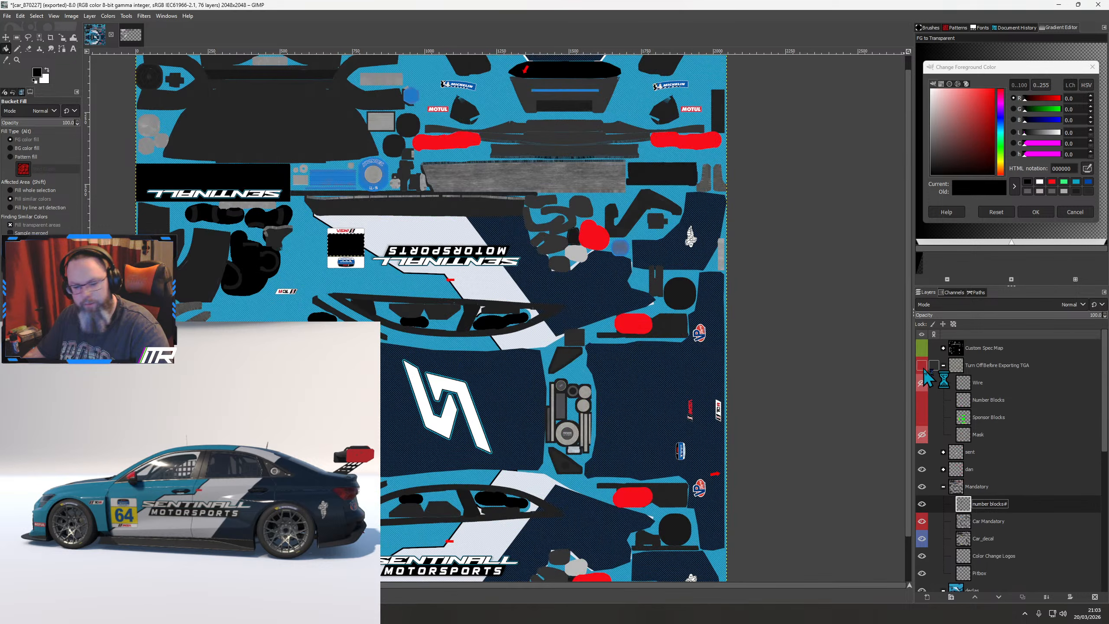
{"action": "left_click_drag", "start_coordinate": [183, 555], "coordinate": [314, 524]}
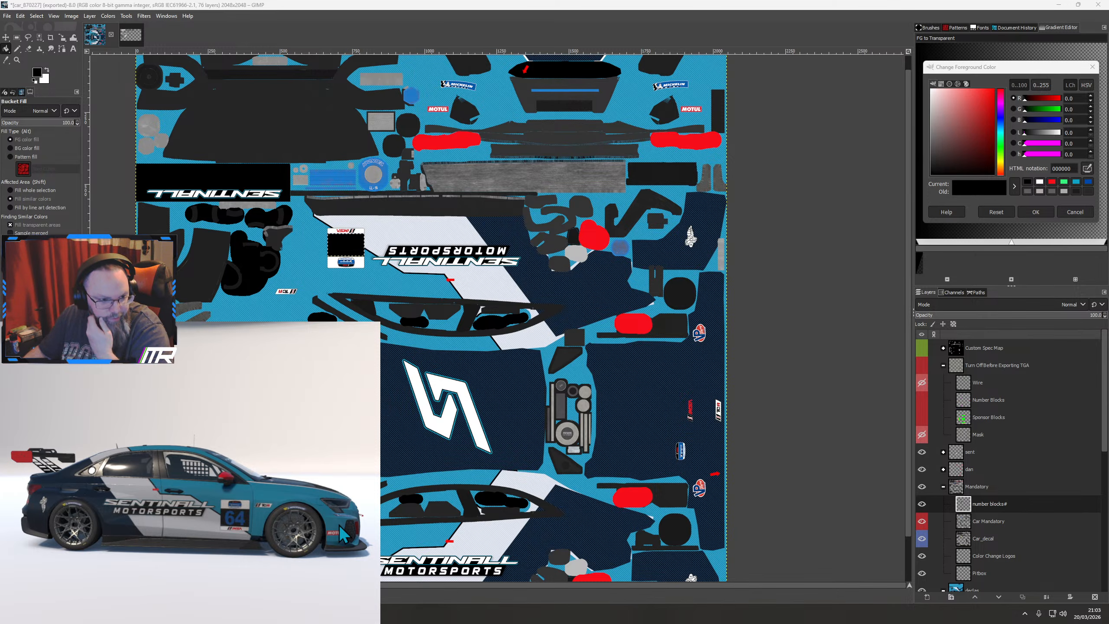
{"action": "scroll", "coordinate": [243, 524], "scroll_direction": "up", "scroll_amount": 3}
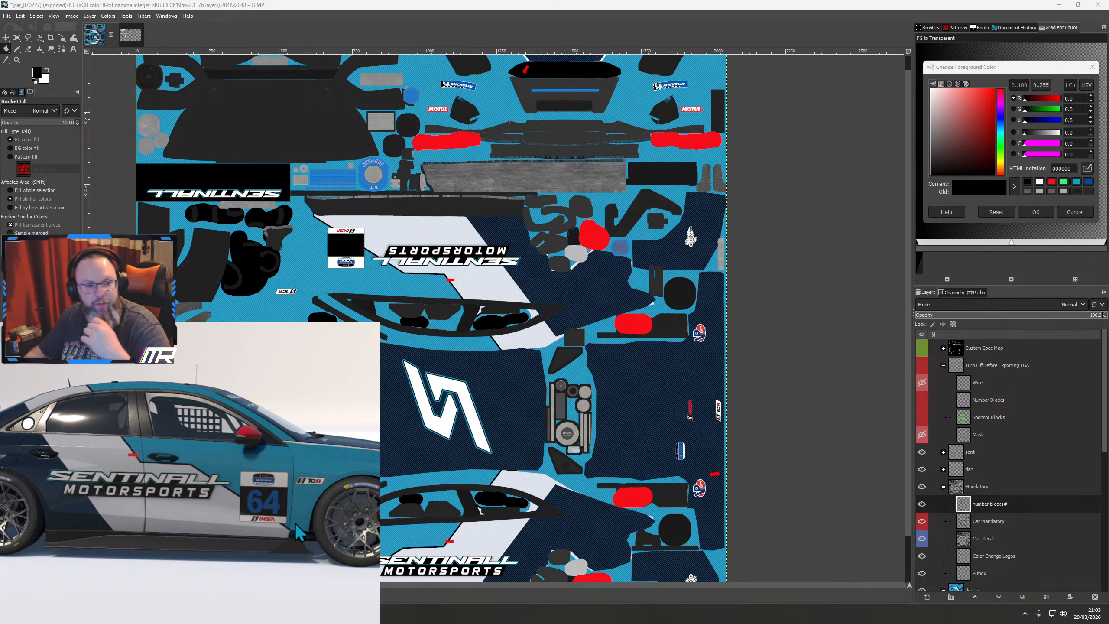
{"action": "left_click_drag", "start_coordinate": [294, 523], "coordinate": [22, 500]}
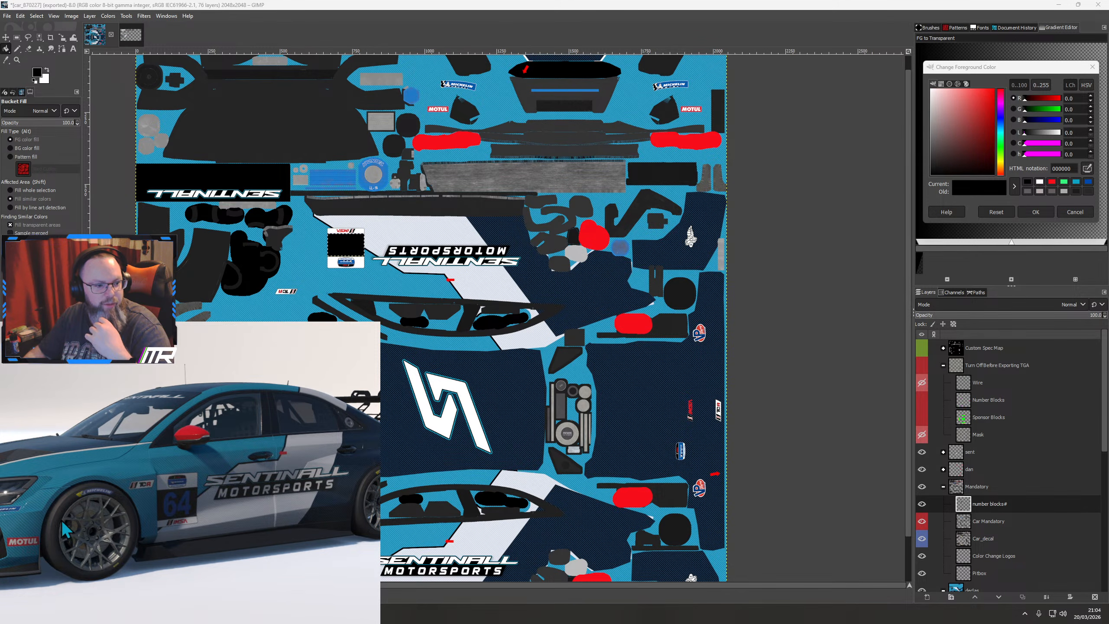
{"action": "left_click_drag", "start_coordinate": [295, 541], "coordinate": [181, 532]}
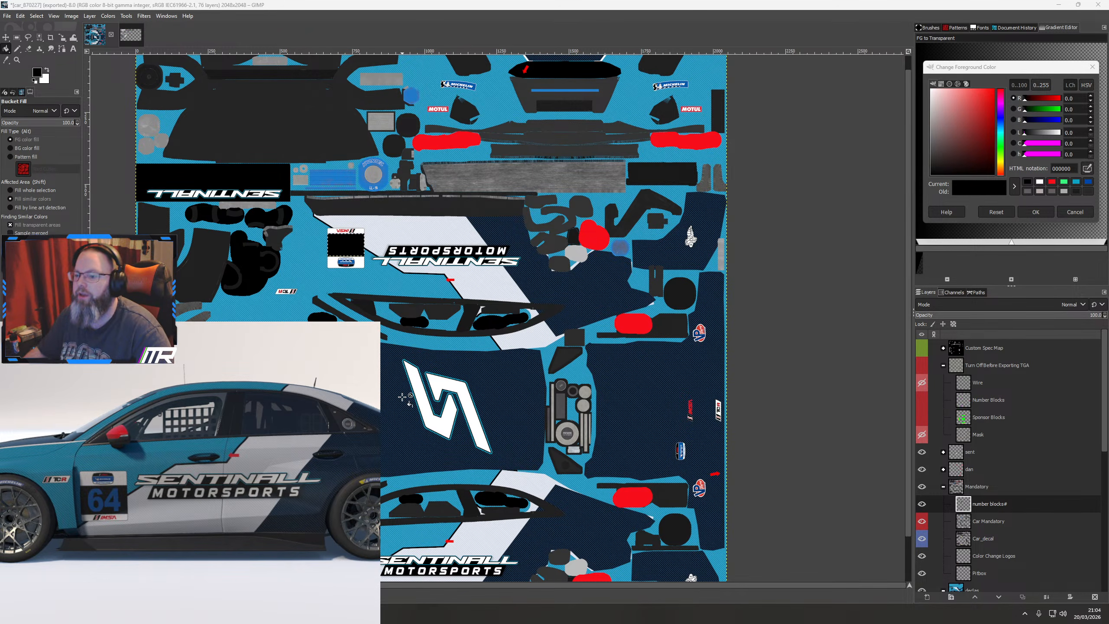
Remove the selection around the black number box with Select > None
{"action": "right_click", "coordinate": [432, 371]}
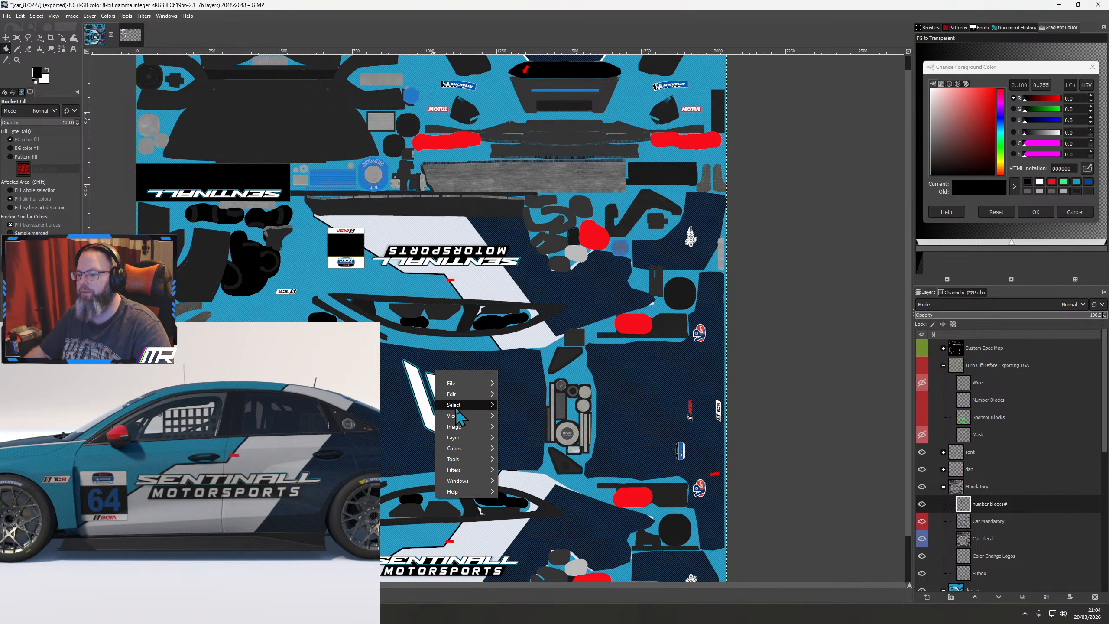
{"action": "mouse_move", "coordinate": [456, 408]}
{"action": "left_click", "coordinate": [537, 424]}
{"action": "left_click_drag", "start_coordinate": [474, 362], "coordinate": [473, 421]}
{"action": "left_click_drag", "start_coordinate": [173, 549], "coordinate": [201, 522]}
Collapse the Mandatory and decals layer groups
{"action": "scroll", "coordinate": [174, 550], "scroll_direction": "down", "scroll_amount": 3}
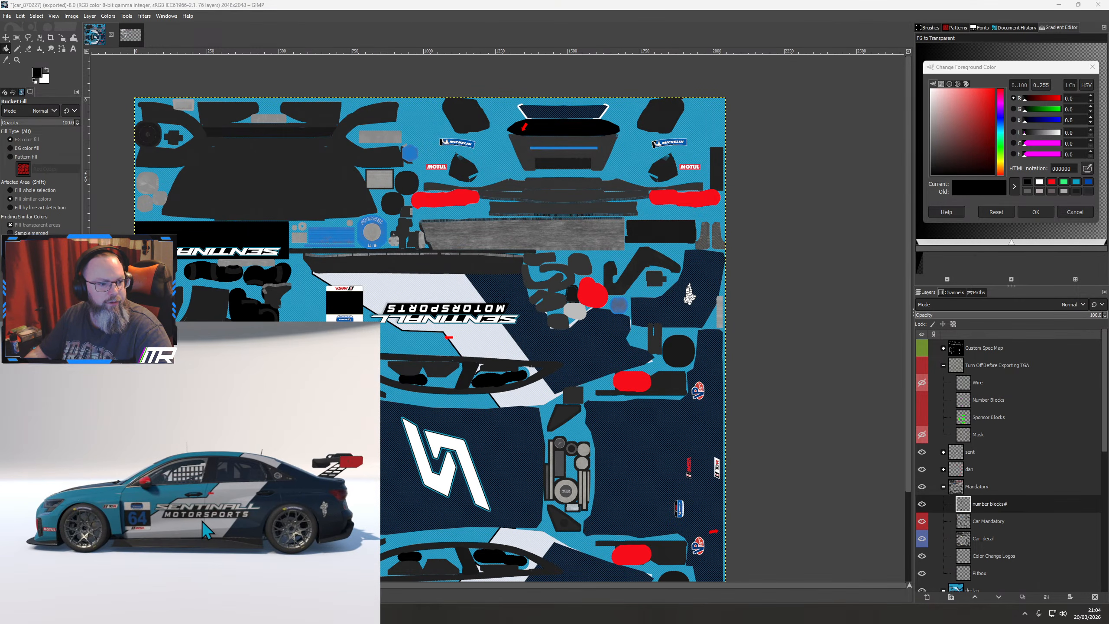
{"action": "scroll", "coordinate": [202, 521], "scroll_direction": "up", "scroll_amount": 1}
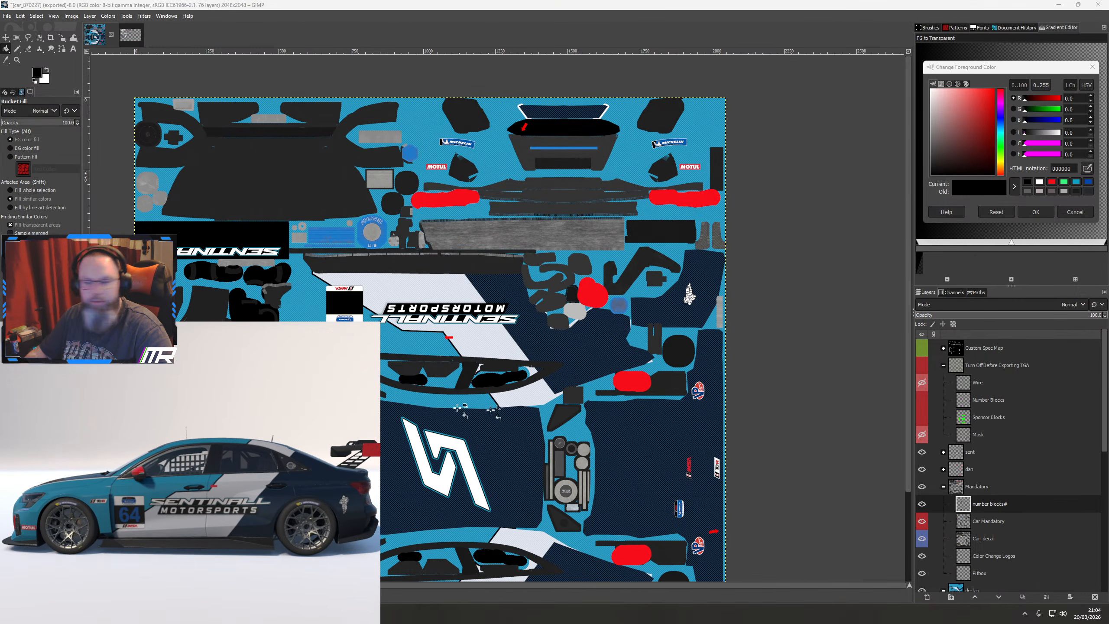
{"action": "left_click", "coordinate": [943, 487]}
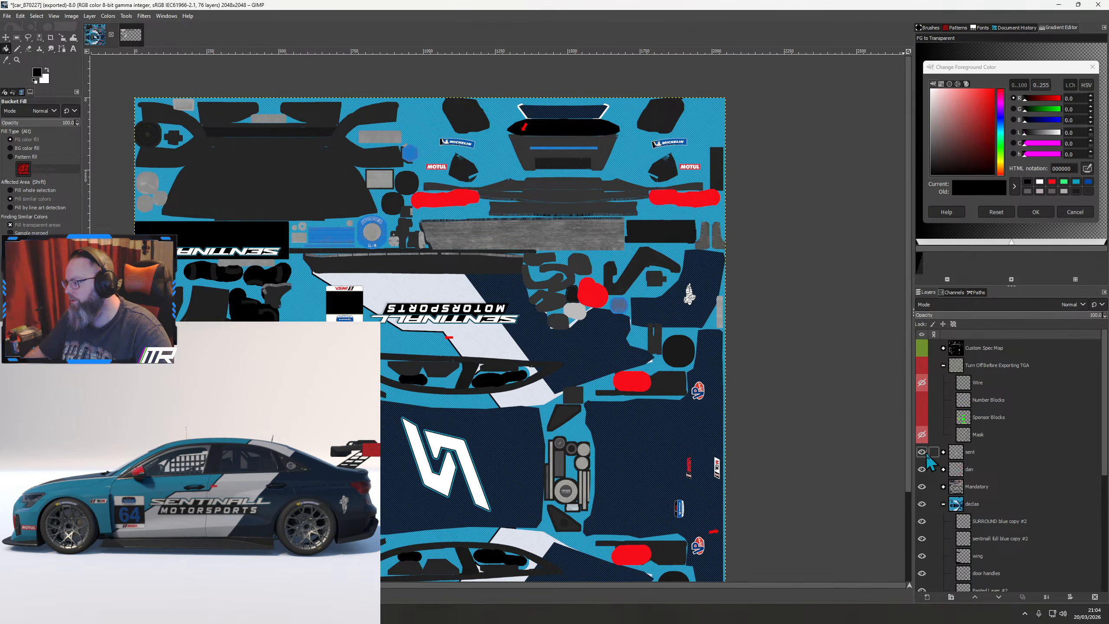
{"action": "left_click", "coordinate": [943, 504]}
Create a new layer group named 'sponsors' placed just above Mandatory
{"action": "left_click", "coordinate": [967, 472]}
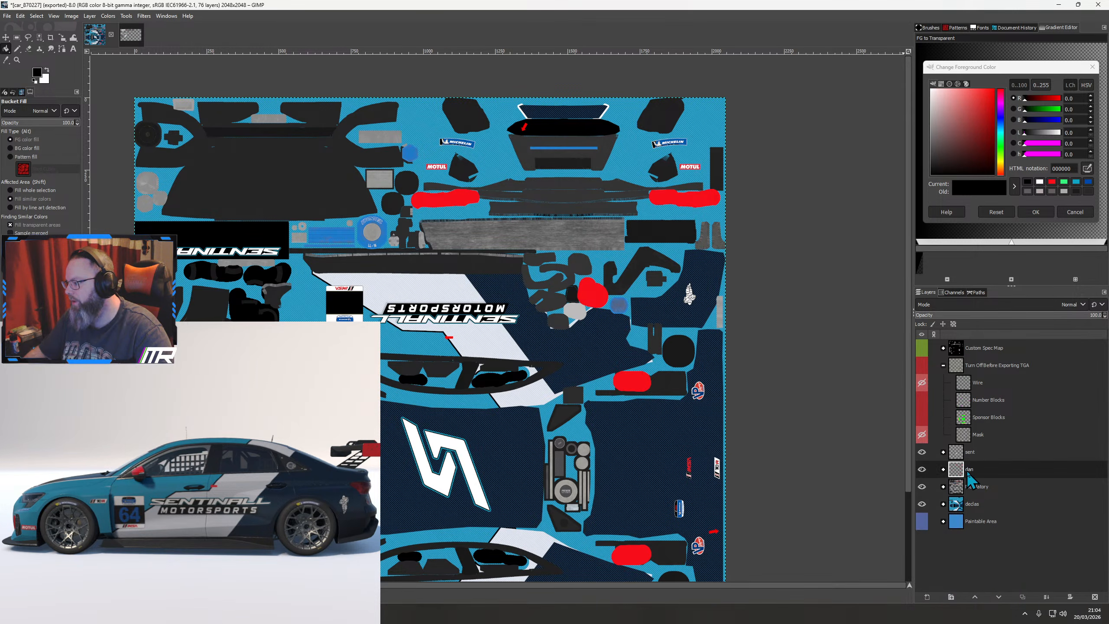
{"action": "left_click", "coordinate": [951, 596]}
{"action": "left_click_drag", "start_coordinate": [987, 487], "coordinate": [981, 511]}
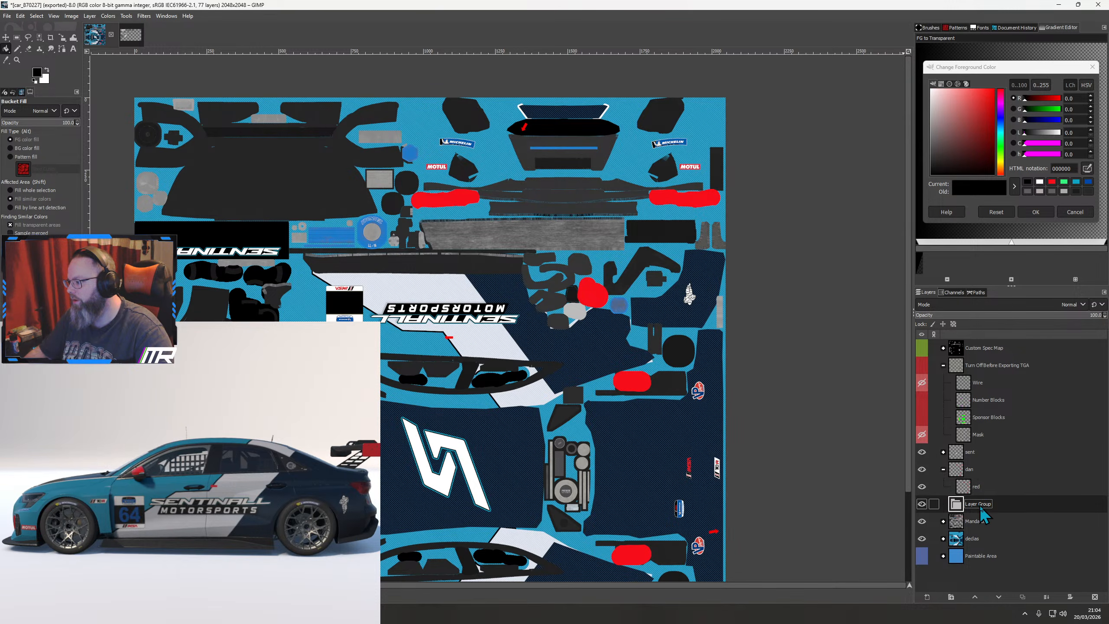
{"action": "double_click", "coordinate": [976, 504]}
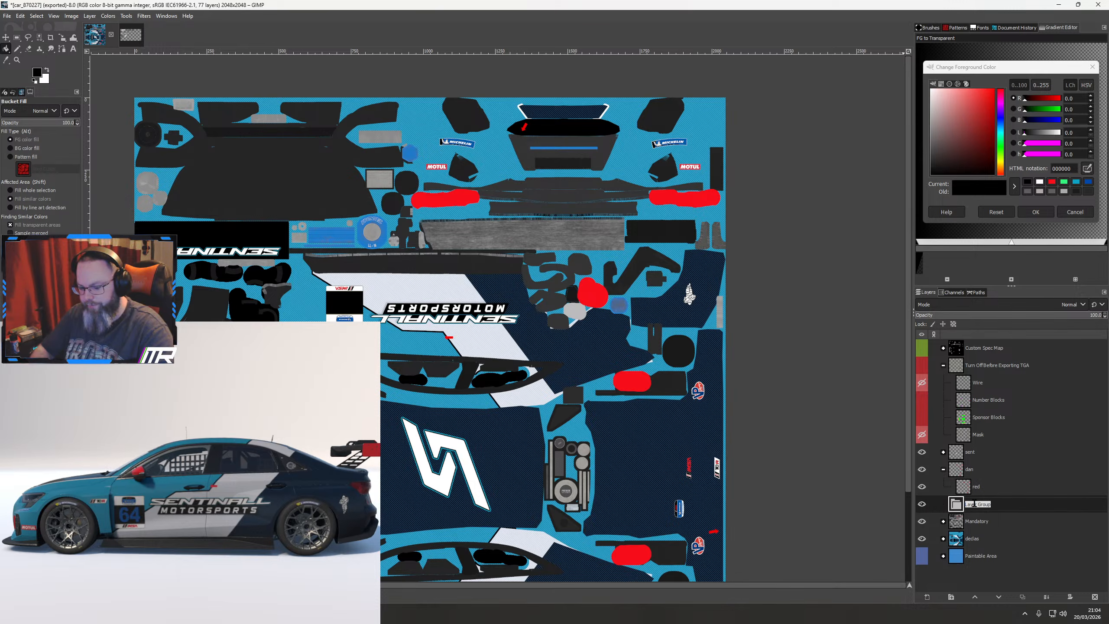
{"action": "type", "text": "sponsors"}
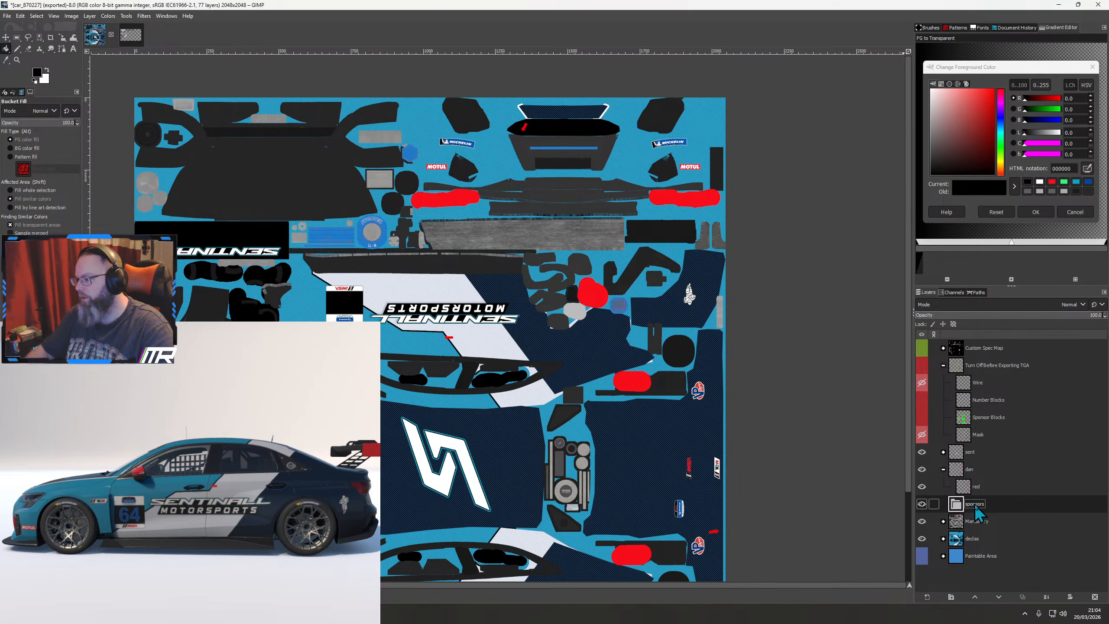
Import syncmeschwhite.png as a layer using File > Open as Layers
{"action": "left_click", "coordinate": [7, 16]}
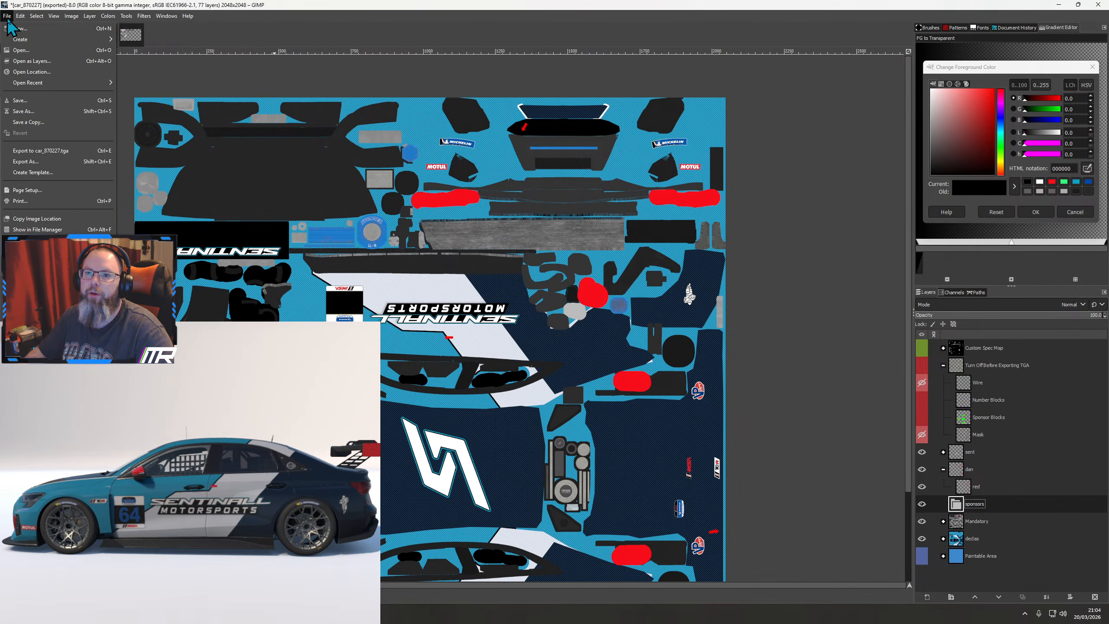
{"action": "left_click", "coordinate": [32, 60]}
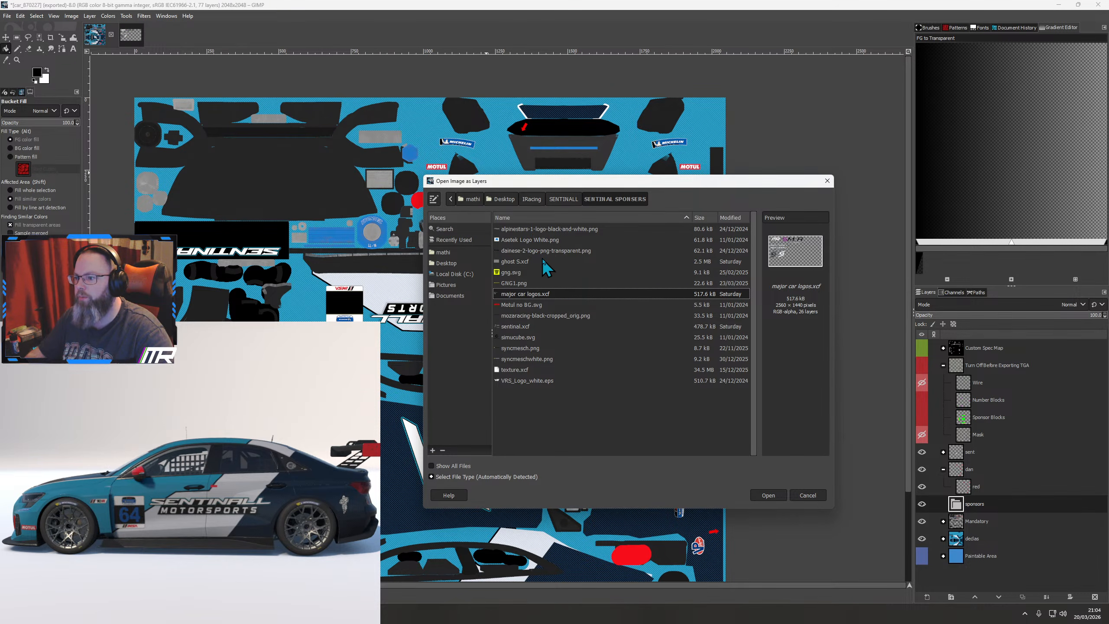
{"action": "double_click", "coordinate": [517, 360]}
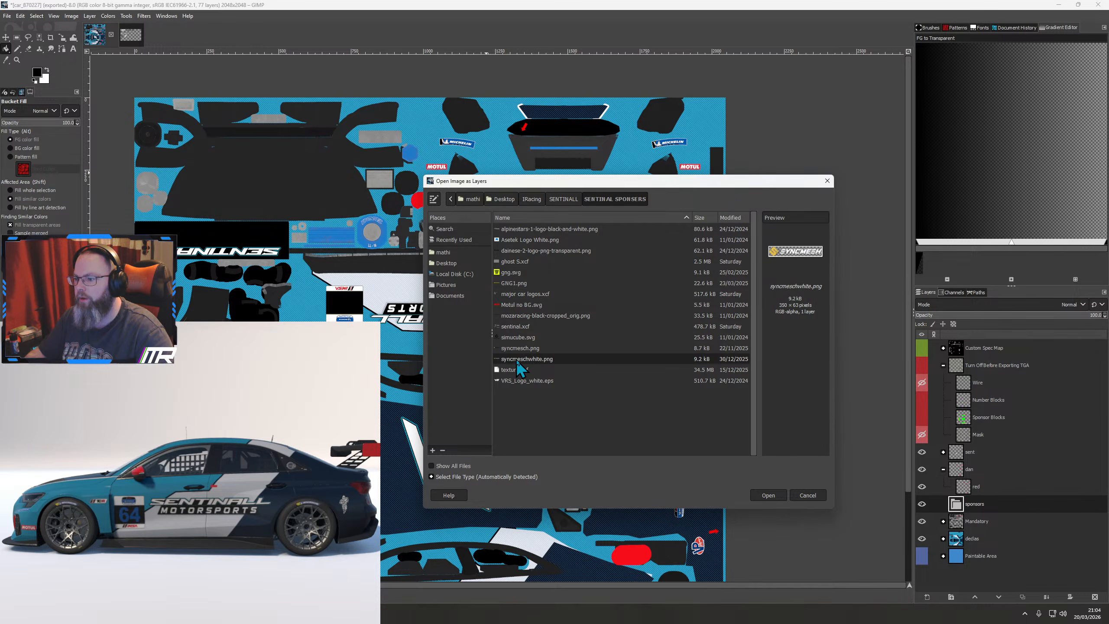
Move the white SYNCMESH logo onto the door and scale it to about 195×35
{"action": "scroll", "coordinate": [453, 418], "scroll_direction": "down", "scroll_amount": 5}
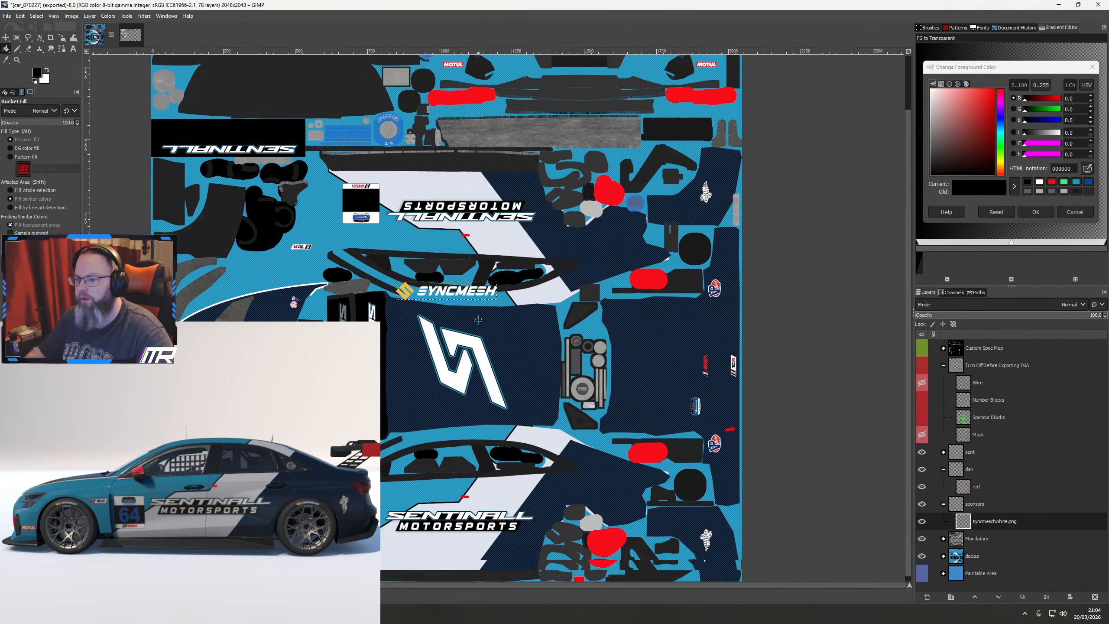
{"action": "left_click", "coordinate": [7, 40]}
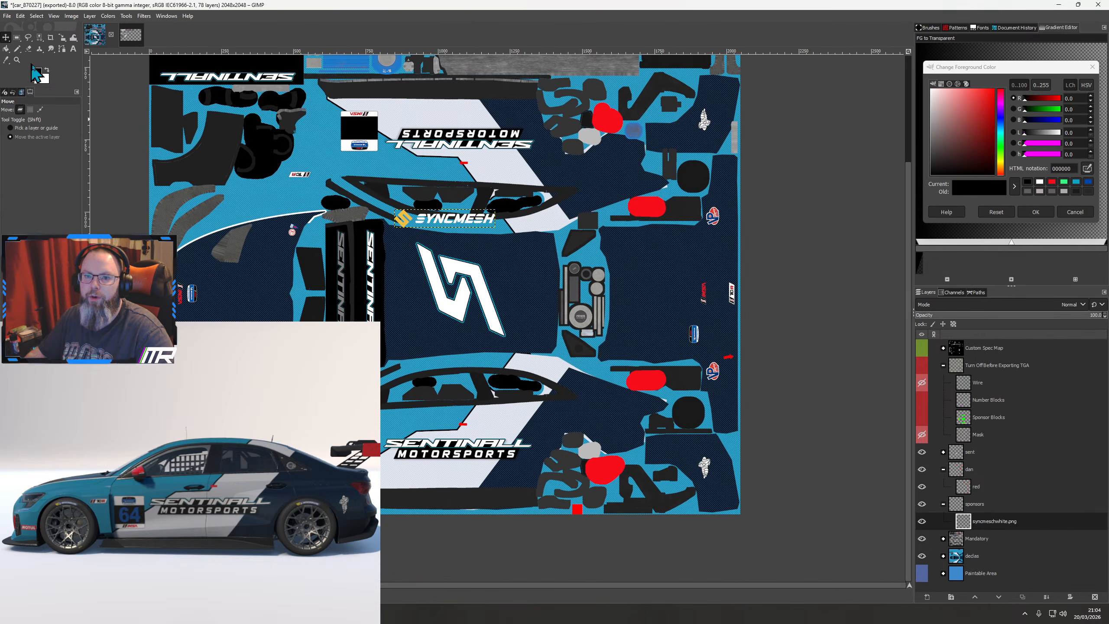
{"action": "left_click_drag", "start_coordinate": [448, 221], "coordinate": [404, 422]}
{"action": "left_click", "coordinate": [922, 365]}
{"action": "scroll", "coordinate": [462, 433], "scroll_direction": "up", "scroll_amount": 3}
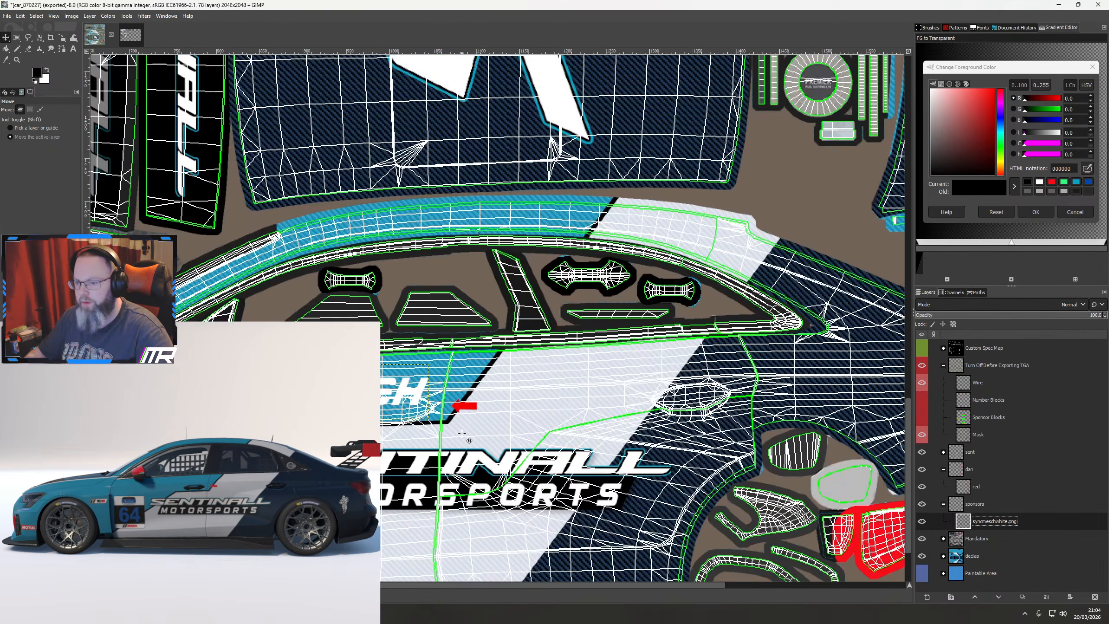
{"action": "key", "text": "shift+s"}
{"action": "left_click", "coordinate": [406, 430]}
{"action": "left_click_drag", "start_coordinate": [427, 423], "coordinate": [355, 387]}
{"action": "left_click", "coordinate": [921, 366]}
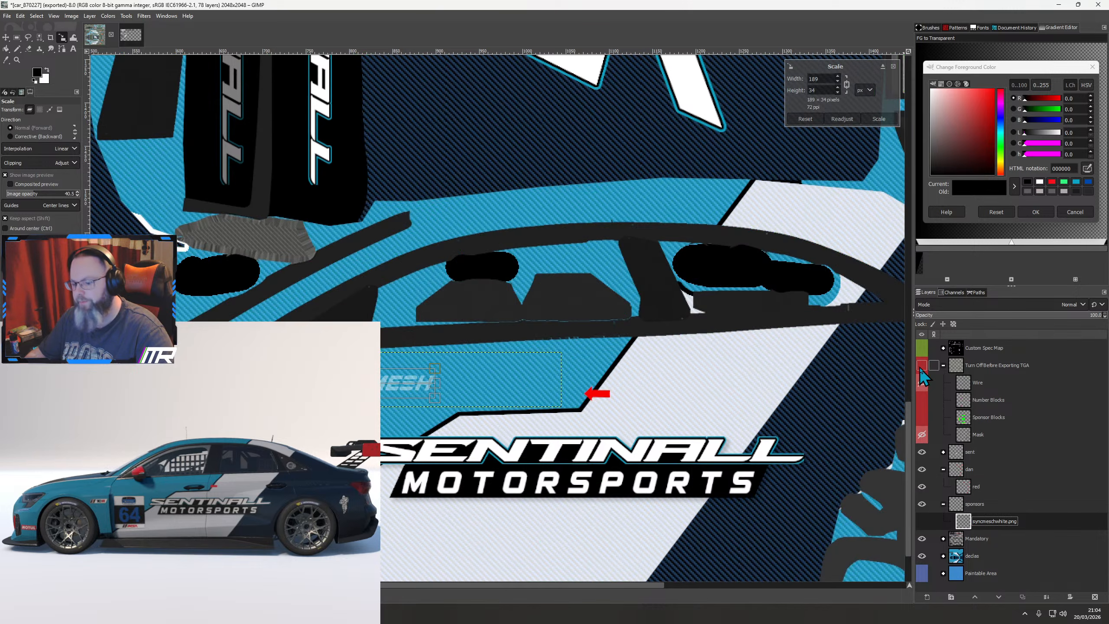
{"action": "key", "text": "Return"}
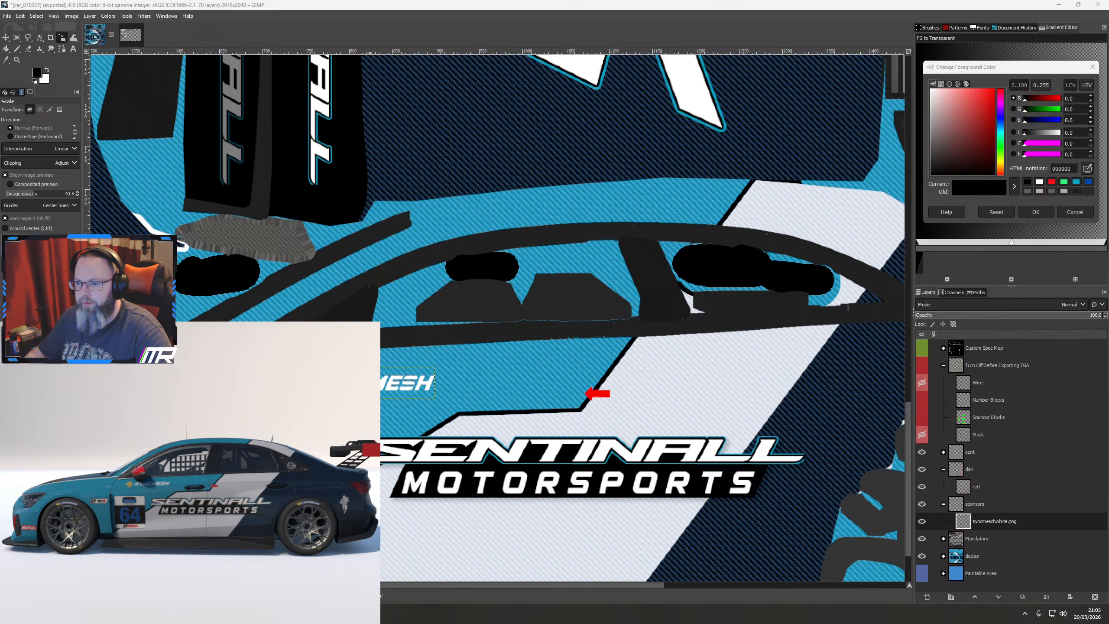
Nudge the logo slightly down and export the texture with Ctrl+E
{"action": "left_click", "coordinate": [6, 38]}
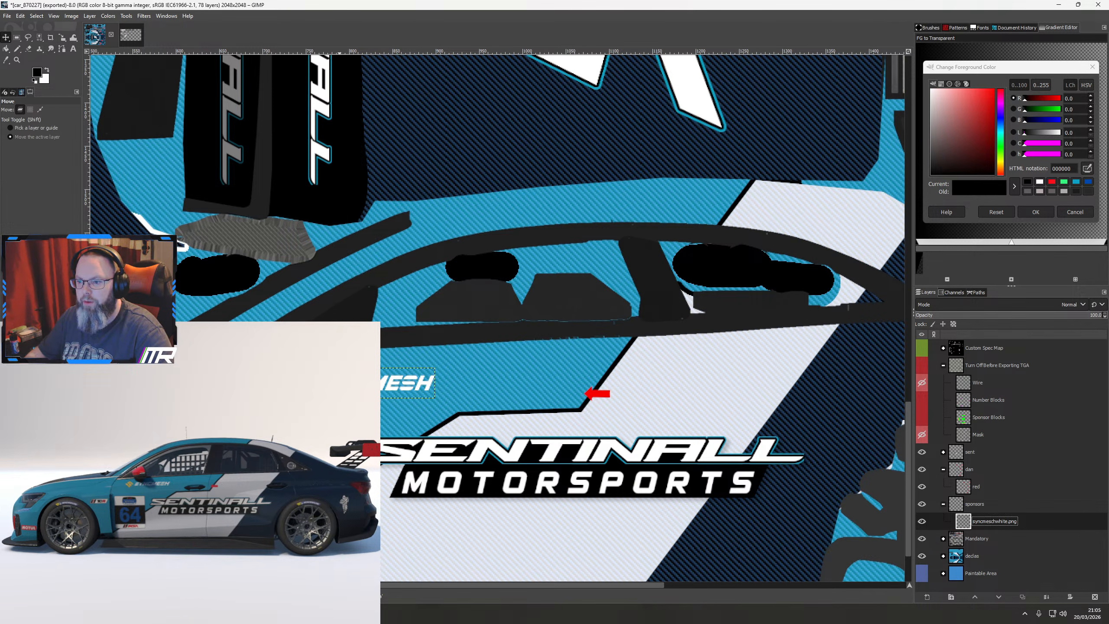
{"action": "key", "text": "Down"}
{"action": "key", "text": "Down"}
{"action": "key", "text": "Down"}
{"action": "key", "text": "Down"}
{"action": "key", "text": "Down"}
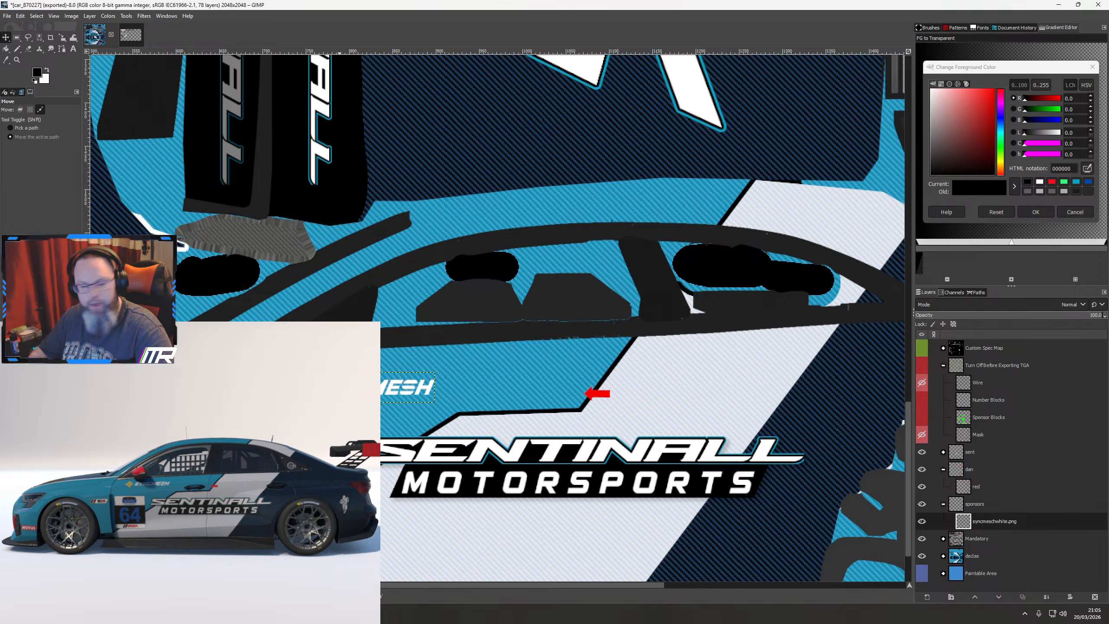
{"action": "key", "text": "ctrl+e"}
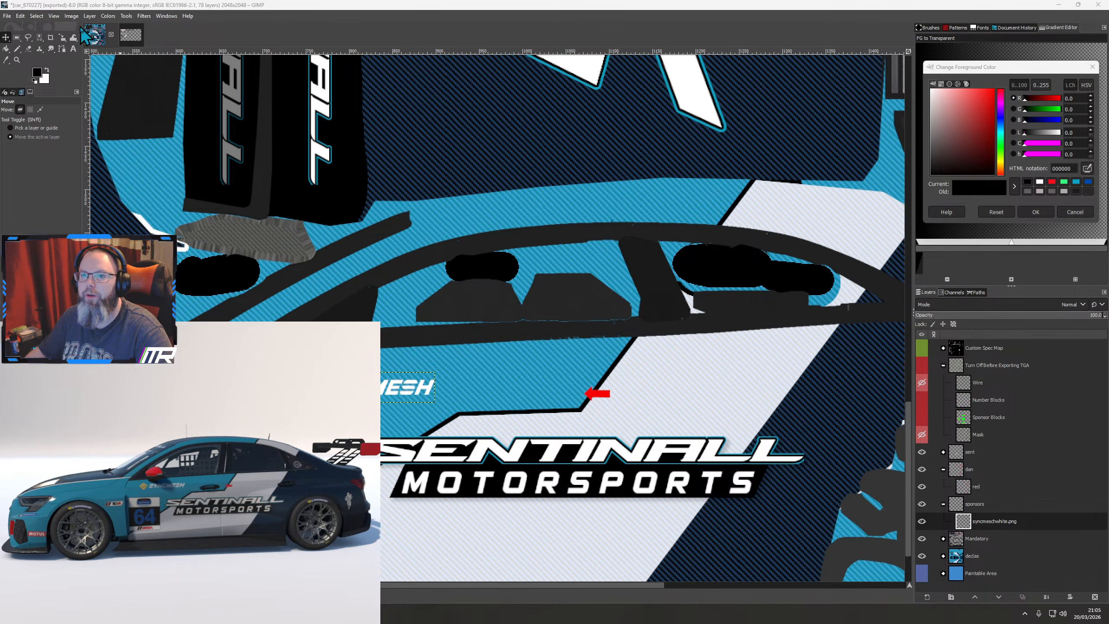
Import the black syncmesch.png as a layer and scale it to 190×34 over the white logo
{"action": "left_click", "coordinate": [7, 15]}
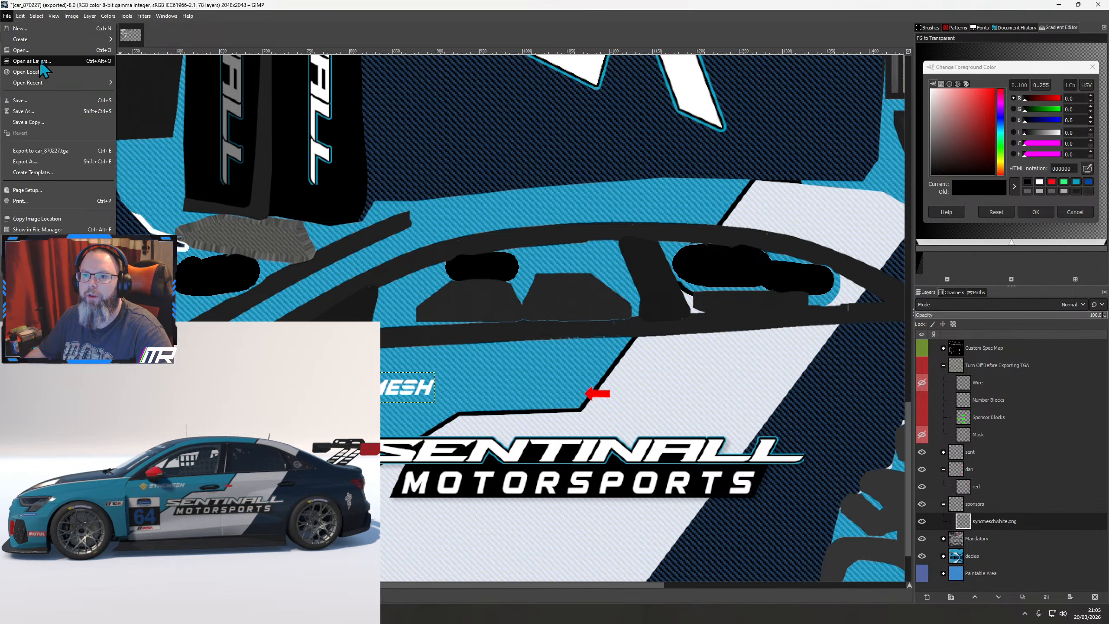
{"action": "left_click", "coordinate": [17, 64]}
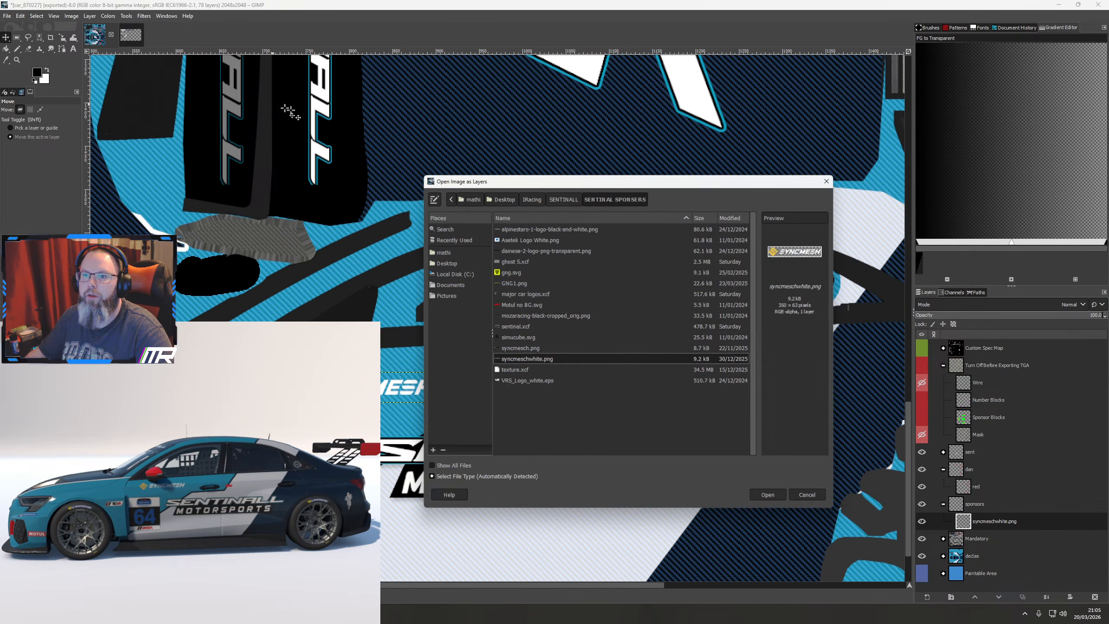
{"action": "double_click", "coordinate": [526, 349]}
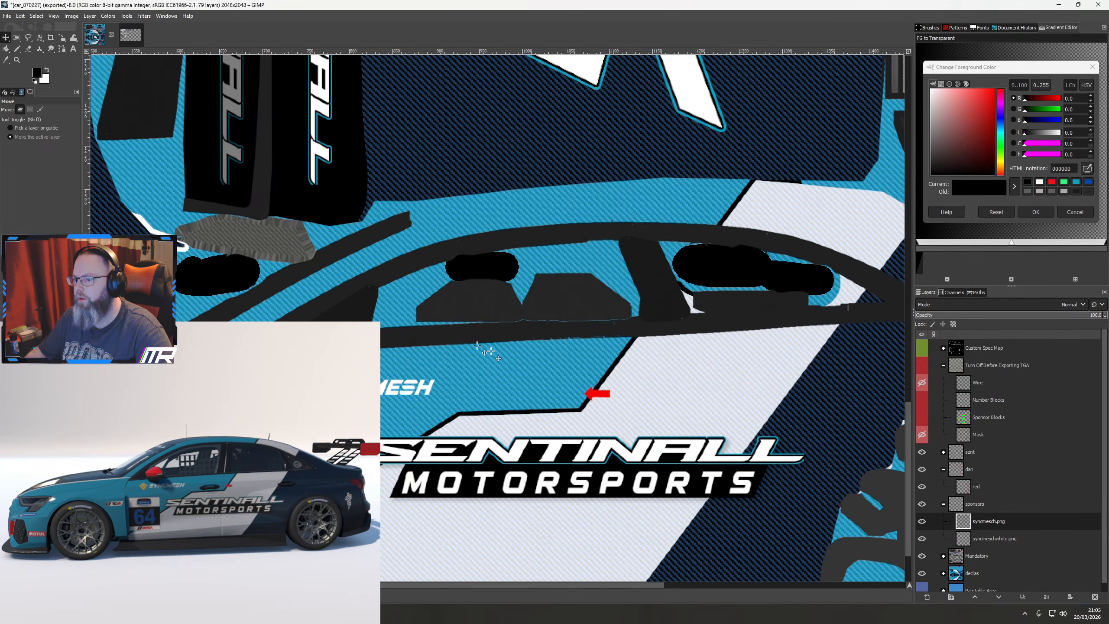
{"action": "left_click_drag", "start_coordinate": [511, 273], "coordinate": [428, 388]}
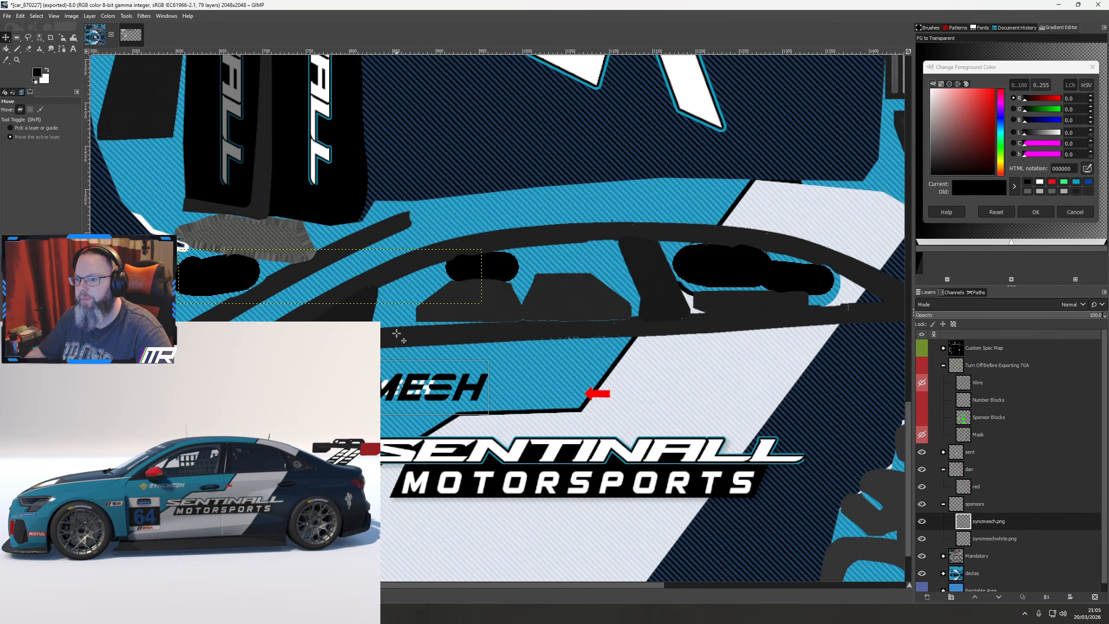
{"action": "key", "text": "shift+s"}
{"action": "mouse_move", "coordinate": [490, 415]}
{"action": "left_mouse_down"}
{"action": "mouse_move", "coordinate": [356, 403]}
{"action": "mouse_move", "coordinate": [358, 366]}
{"action": "left_mouse_up"}
{"action": "scroll", "coordinate": [349, 409], "scroll_direction": "up", "scroll_amount": 2}
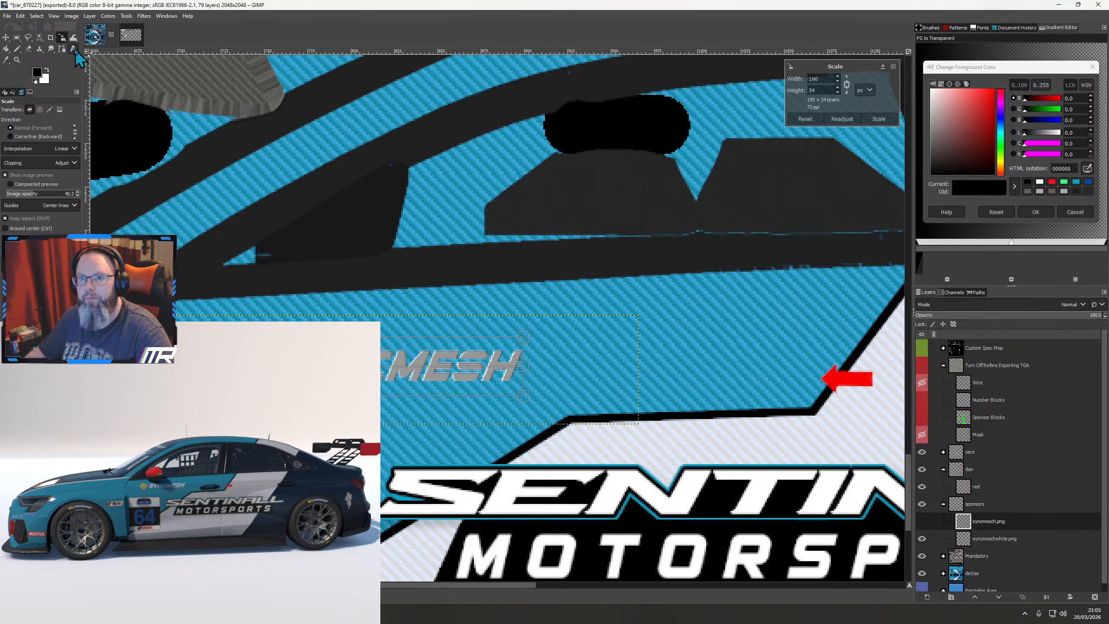
{"action": "left_click", "coordinate": [5, 37]}
Hide the white syncmeschwhite.png layer and bring up its layer menu for deletion
{"action": "left_click", "coordinate": [922, 521]}
{"action": "left_click", "coordinate": [922, 539]}
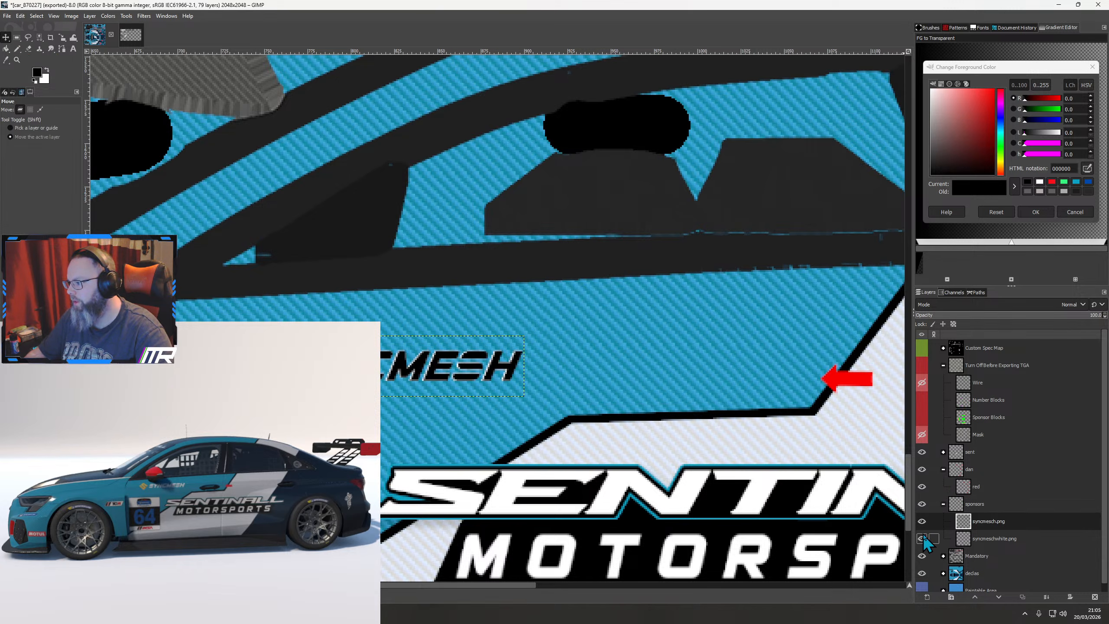
{"action": "left_click", "coordinate": [923, 539]}
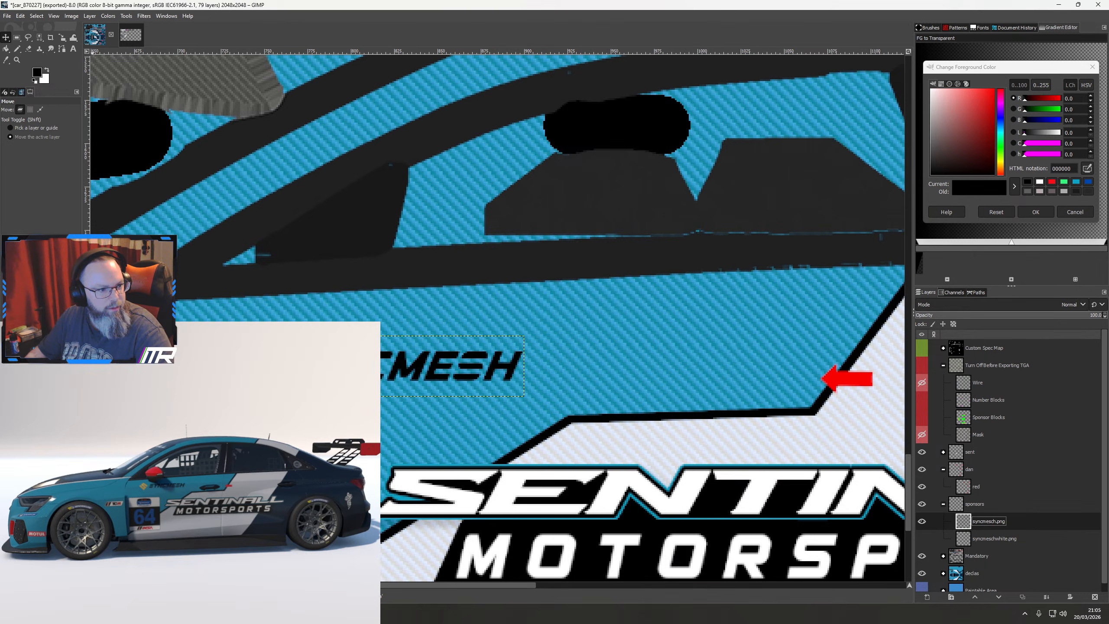
{"action": "left_click_drag", "start_coordinate": [236, 574], "coordinate": [230, 567]}
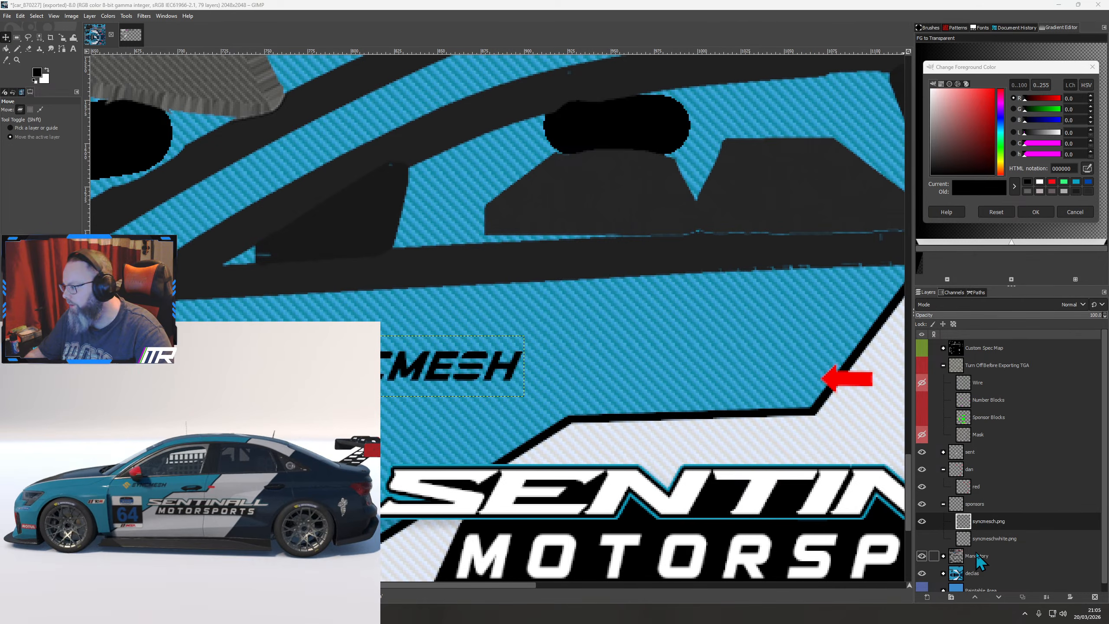
{"action": "right_click", "coordinate": [996, 538]}
Delete the white logo layer and duplicate the syncmesch.png layer
{"action": "left_click", "coordinate": [1024, 341]}
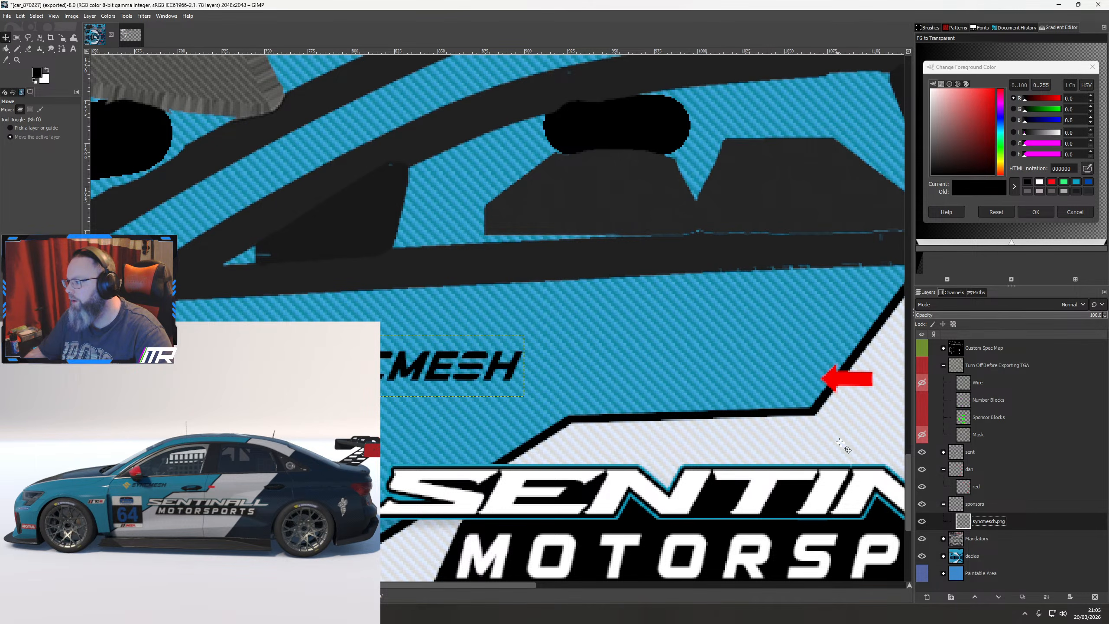
{"action": "right_click", "coordinate": [996, 525]}
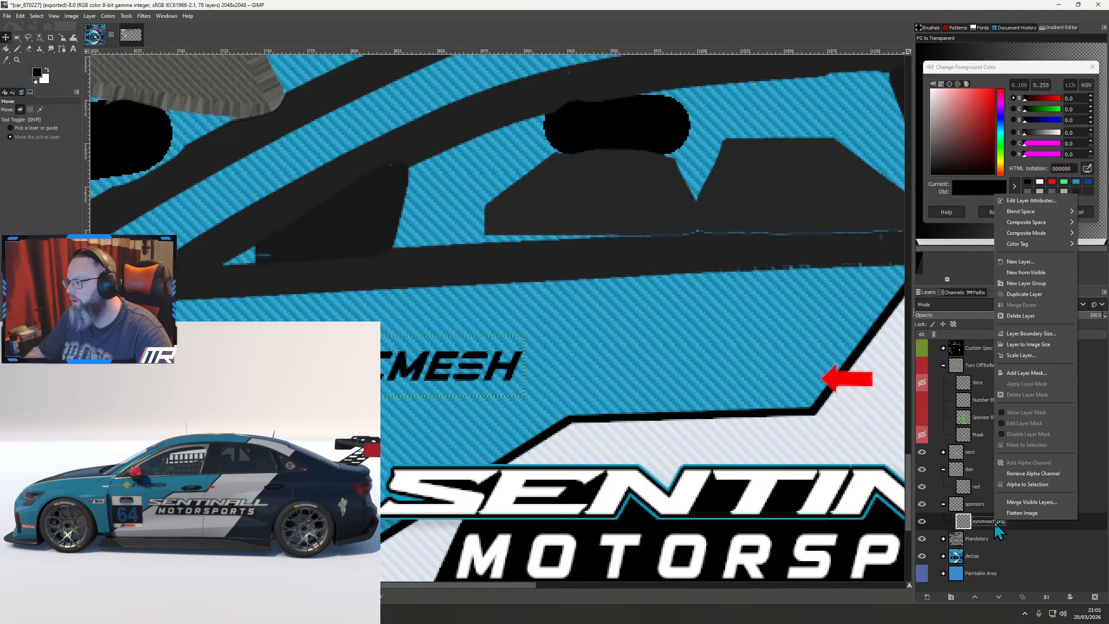
{"action": "left_click", "coordinate": [1018, 293]}
{"action": "scroll", "coordinate": [499, 406], "scroll_direction": "down", "scroll_amount": 4}
Rotate the copy 180°, shift it up to the opposite side panel, and show the wireframe group
{"action": "right_click", "coordinate": [422, 347]}
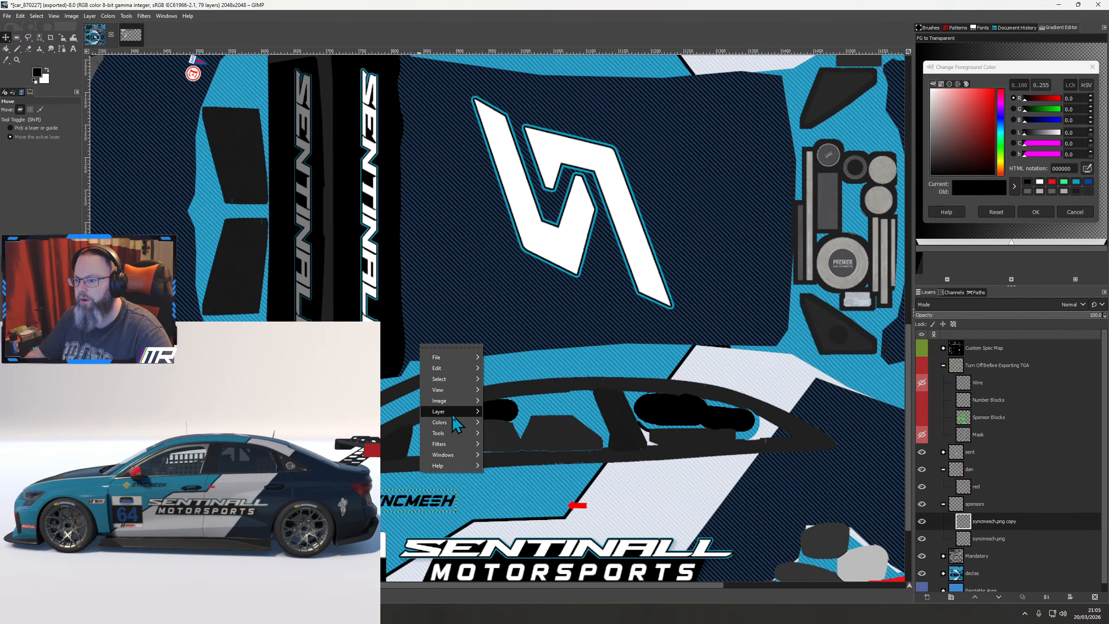
{"action": "mouse_move", "coordinate": [449, 412]}
{"action": "mouse_move", "coordinate": [540, 524]}
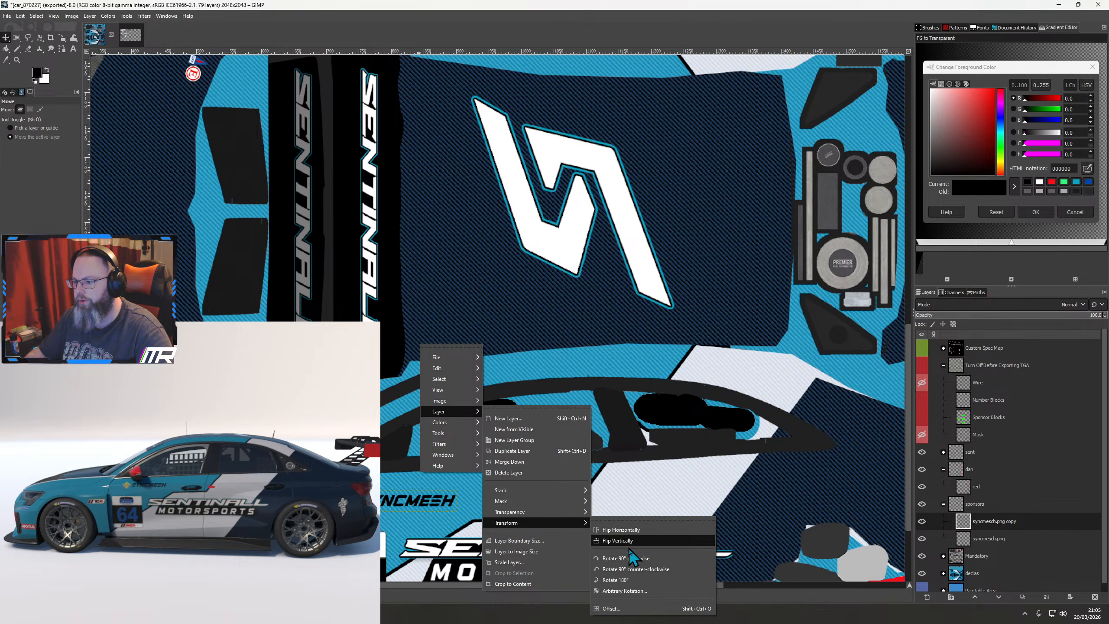
{"action": "left_click", "coordinate": [646, 579]}
{"action": "scroll", "coordinate": [489, 418], "scroll_direction": "down", "scroll_amount": 1}
{"action": "left_click_drag", "start_coordinate": [501, 423], "coordinate": [509, 481]}
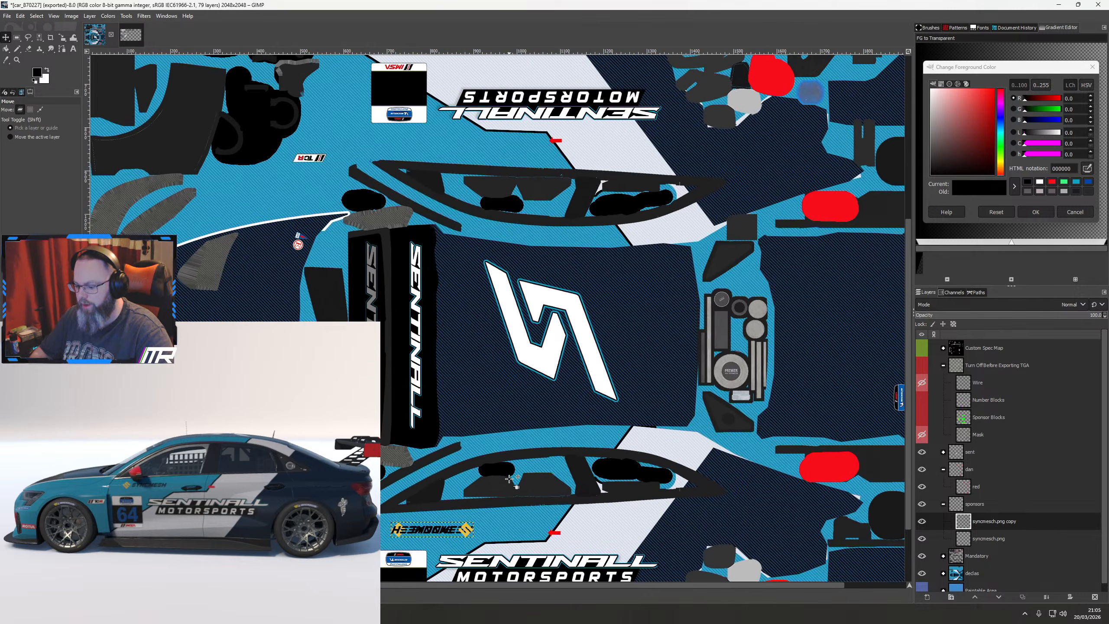
{"action": "key", "text": "shift+Up"}
{"action": "key", "text": "shift+Up"}
{"action": "key", "text": "shift+Up"}
{"action": "key", "text": "shift+Up"}
{"action": "key", "text": "shift+Up"}
{"action": "key", "text": "shift+Up"}
{"action": "key", "text": "shift+Up"}
{"action": "key", "text": "shift+Up"}
{"action": "key", "text": "shift+Up"}
{"action": "key", "text": "shift+Up"}
{"action": "key", "text": "shift+Up"}
{"action": "key", "text": "shift+Up"}
{"action": "key", "text": "shift+Up"}
{"action": "key", "text": "shift+Up"}
{"action": "key", "text": "shift+Up"}
{"action": "key", "text": "shift+Up"}
{"action": "key", "text": "shift+Up"}
{"action": "key", "text": "shift+Up"}
{"action": "key", "text": "shift+Up"}
{"action": "key", "text": "shift+Up"}
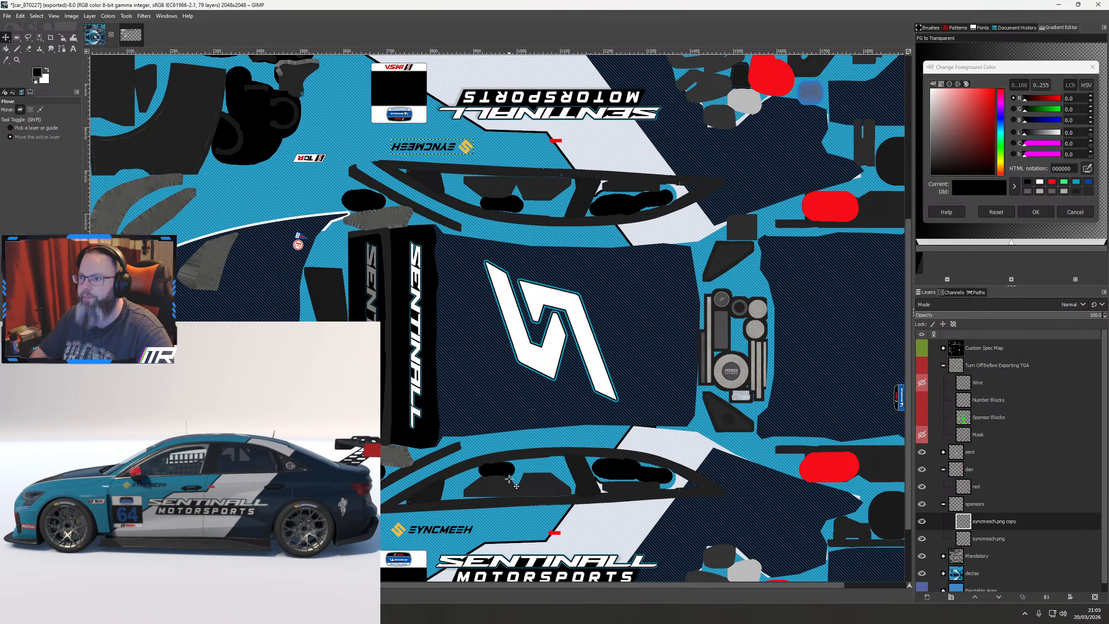
{"action": "left_click", "coordinate": [923, 366]}
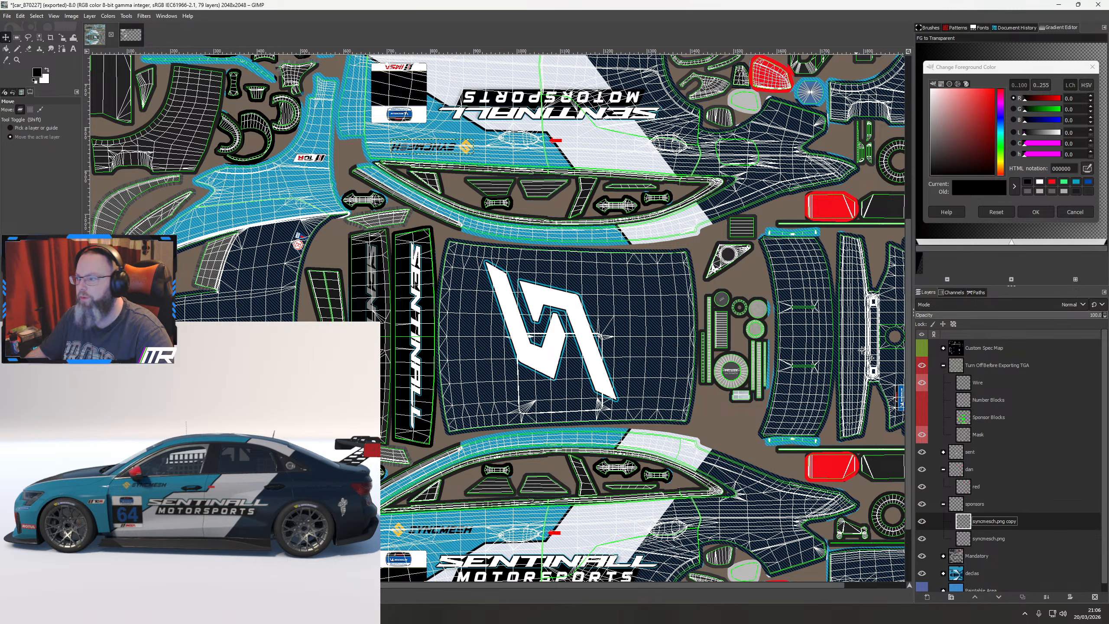
Hide the wireframe group and orbit the car preview toward its front
{"action": "left_click", "coordinate": [922, 365]}
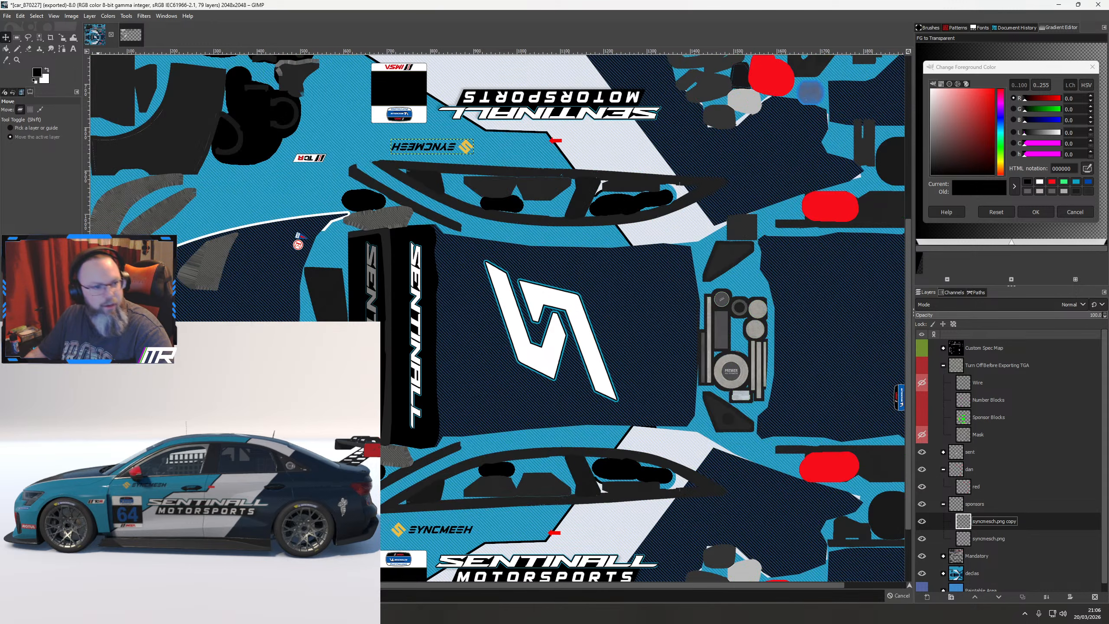
{"action": "left_click_drag", "start_coordinate": [162, 585], "coordinate": [317, 571]}
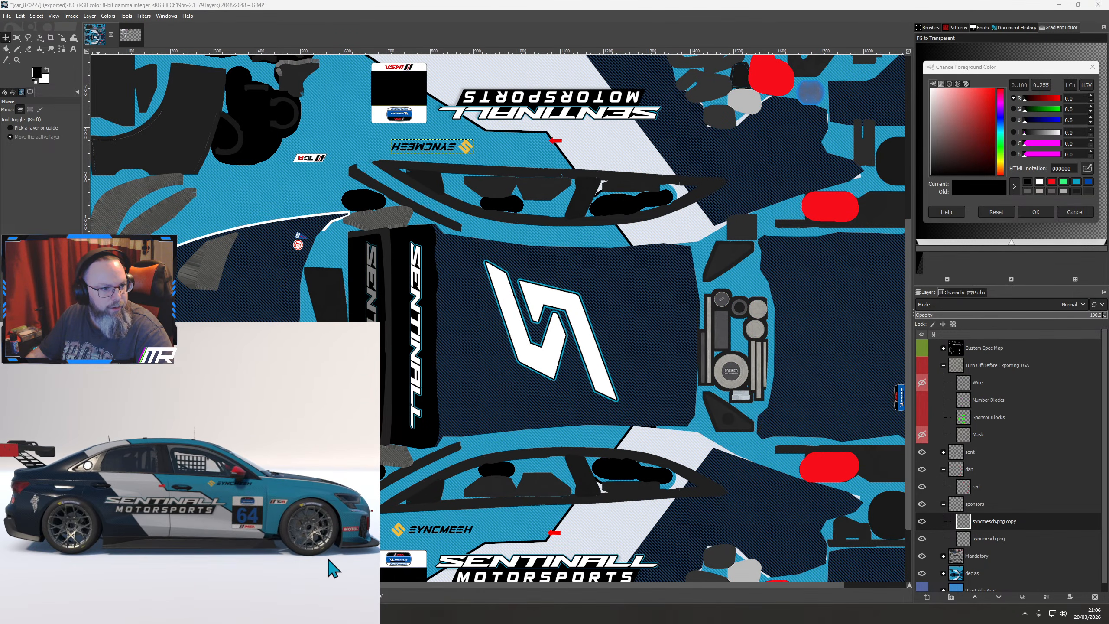
{"action": "scroll", "coordinate": [220, 540], "scroll_direction": "up", "scroll_amount": 5}
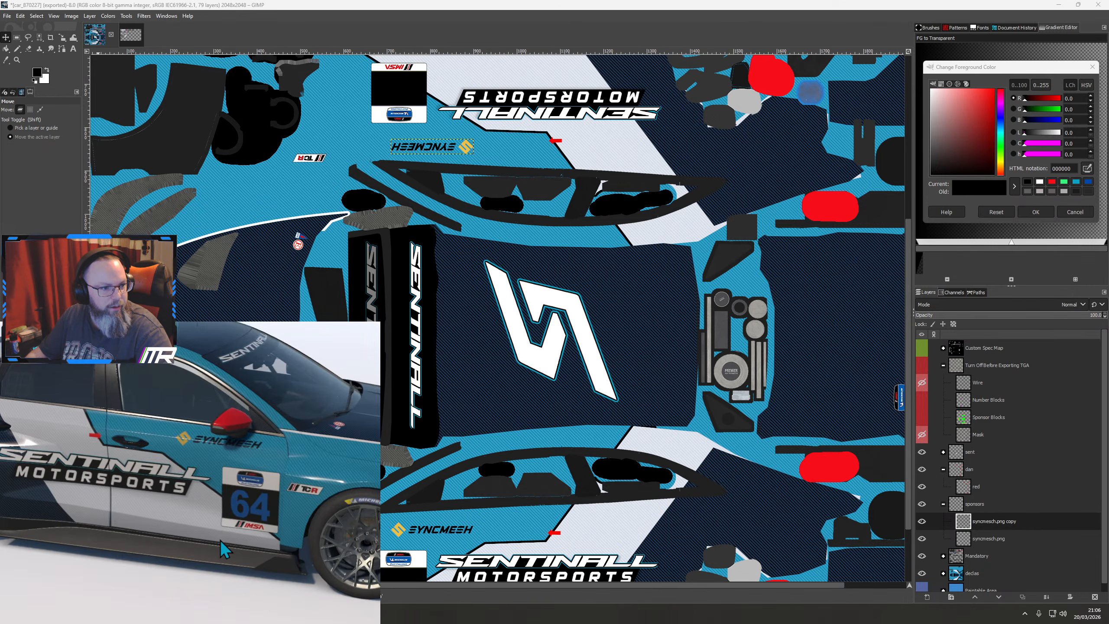
{"action": "left_click_drag", "start_coordinate": [248, 522], "coordinate": [238, 513]}
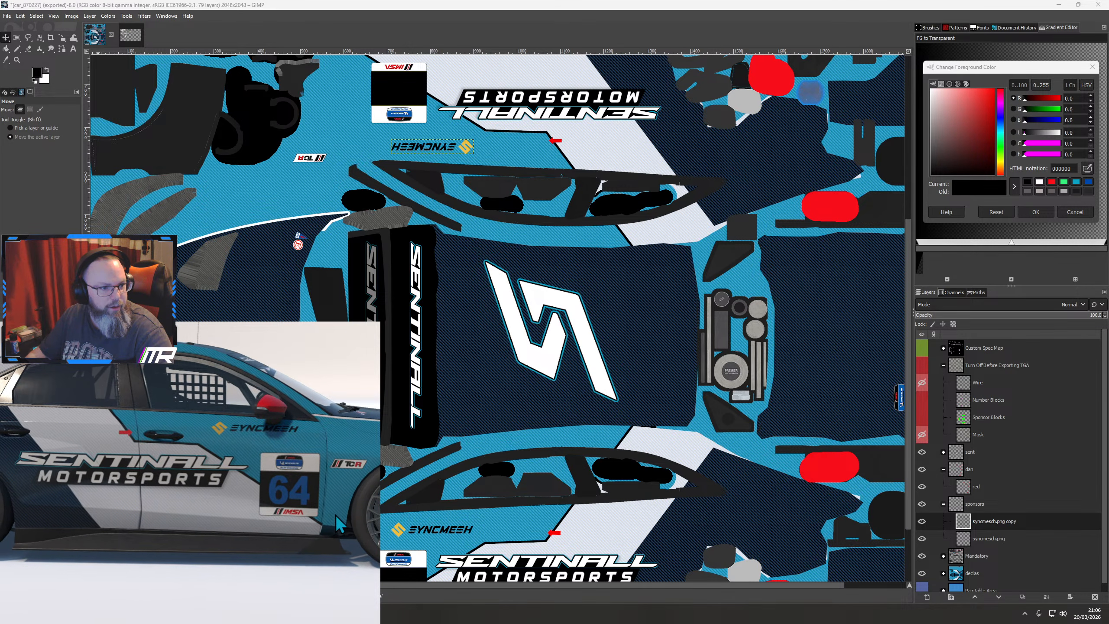
{"action": "left_click_drag", "start_coordinate": [335, 515], "coordinate": [182, 498]}
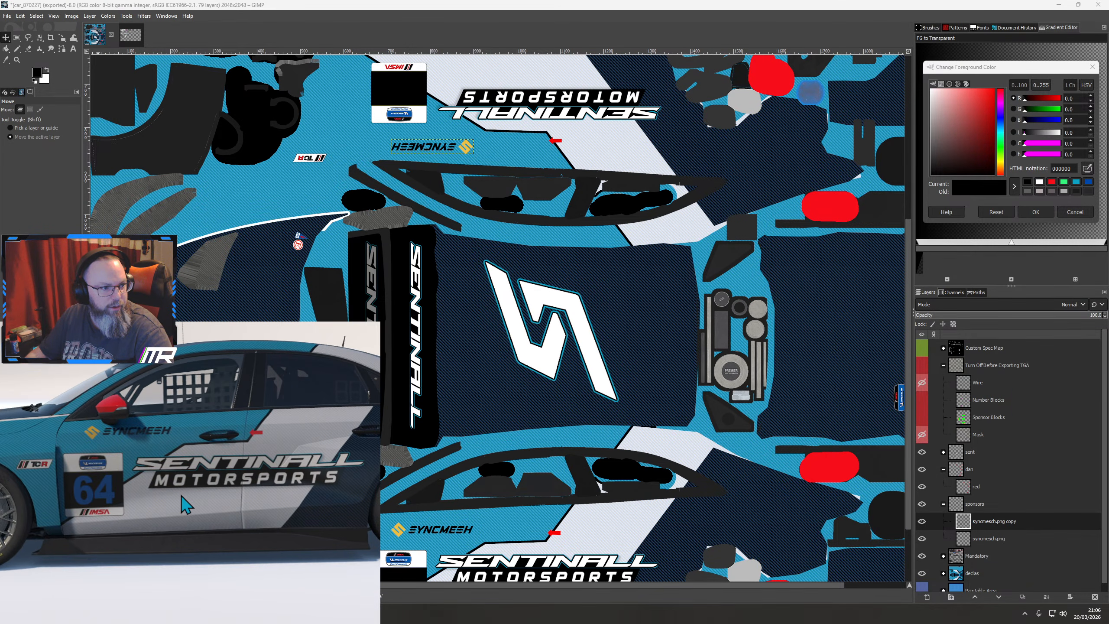
Nudge the lower SYNCMESH logo down and the upper copy up a few pixels
{"action": "left_click", "coordinate": [1004, 539]}
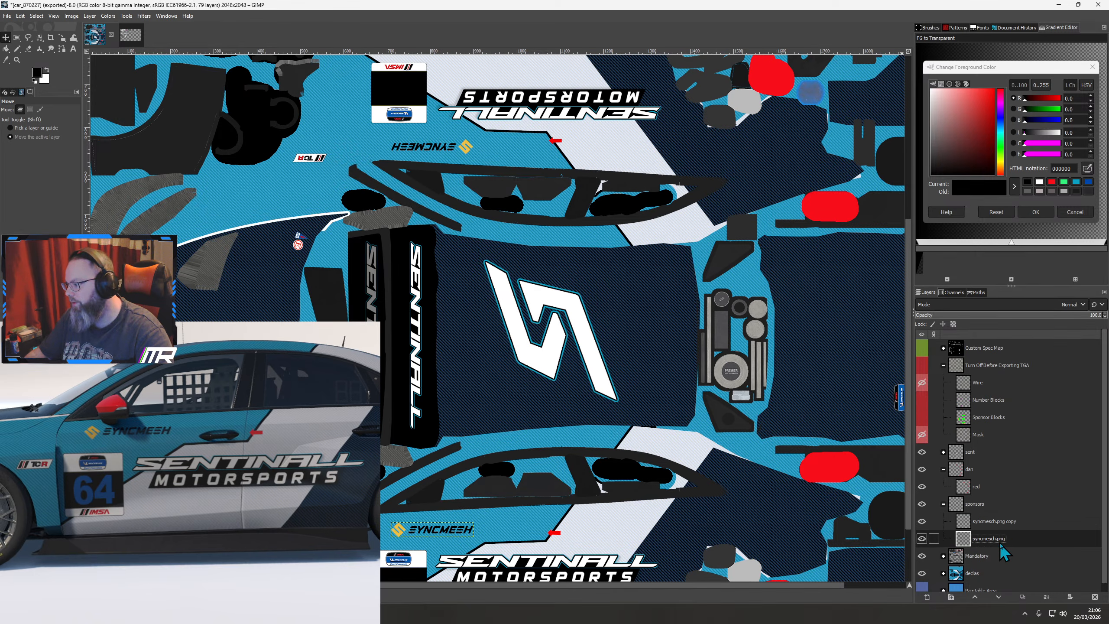
{"action": "key", "text": "Down"}
{"action": "key", "text": "Down"}
{"action": "key", "text": "Down"}
{"action": "key", "text": "Down"}
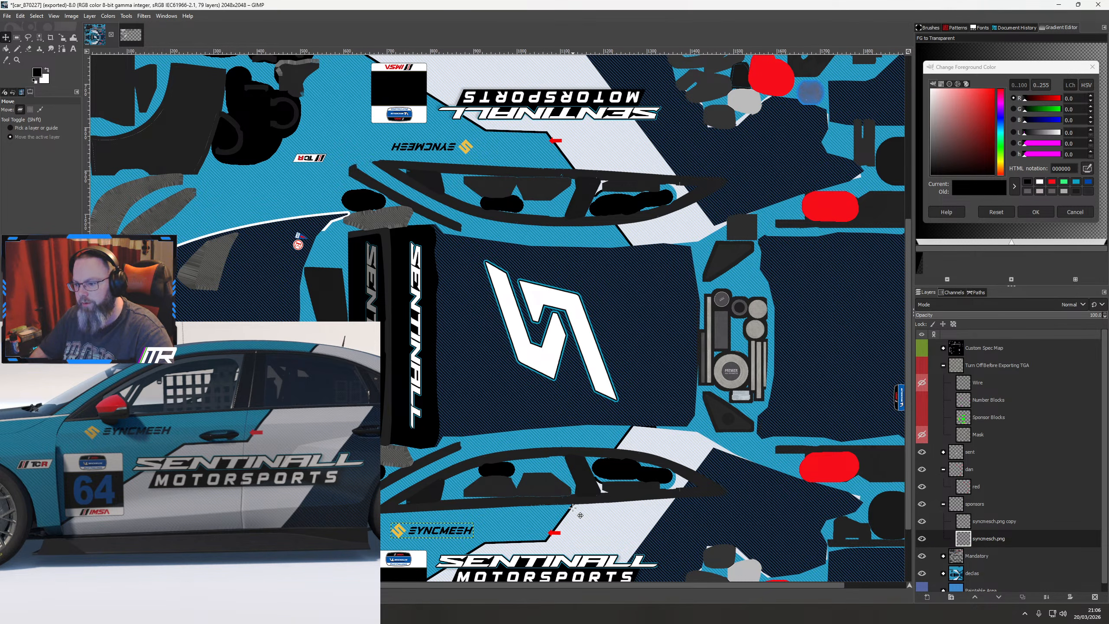
{"action": "left_click", "coordinate": [1000, 521]}
{"action": "key", "text": "Up"}
{"action": "key", "text": "Up"}
{"action": "key", "text": "Up"}
{"action": "key", "text": "Up"}
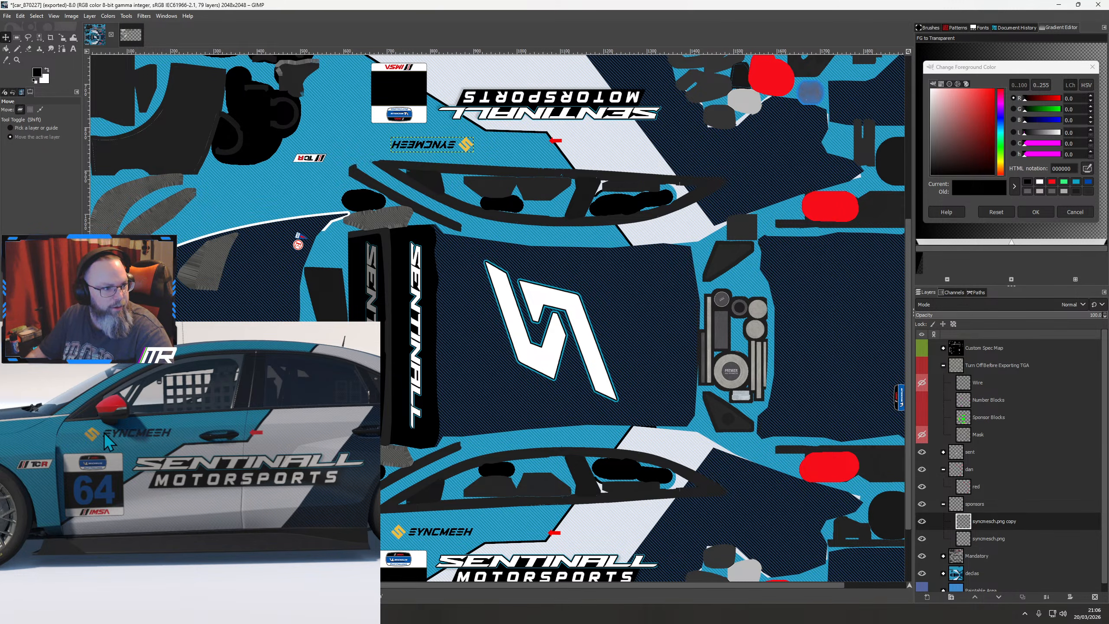
{"action": "left_click_drag", "start_coordinate": [104, 431], "coordinate": [258, 477]}
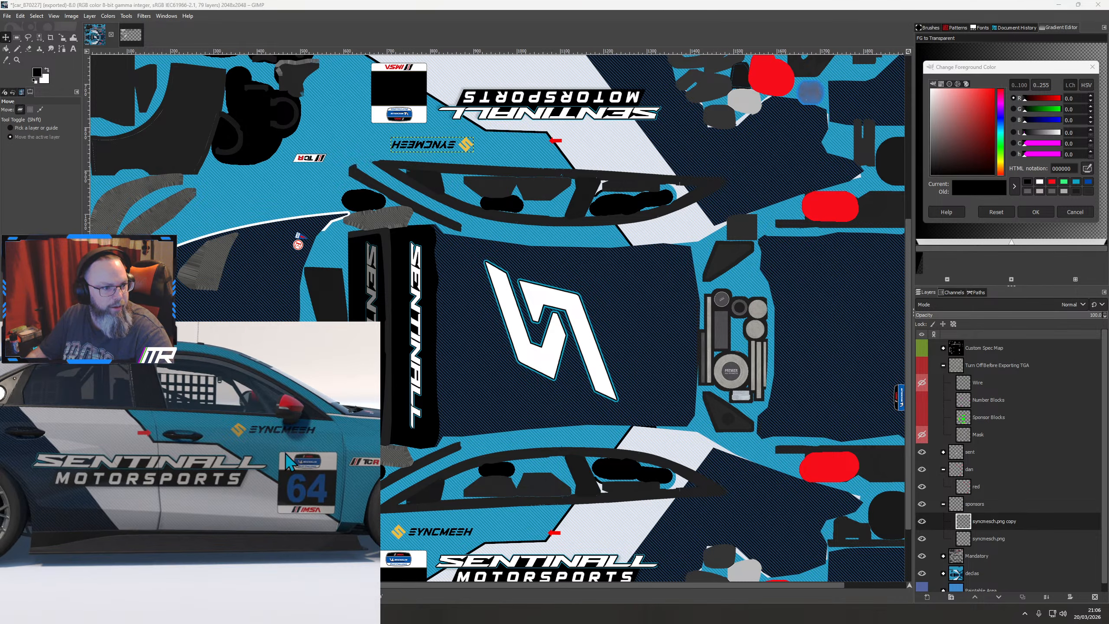
{"action": "left_click_drag", "start_coordinate": [291, 424], "coordinate": [280, 446]}
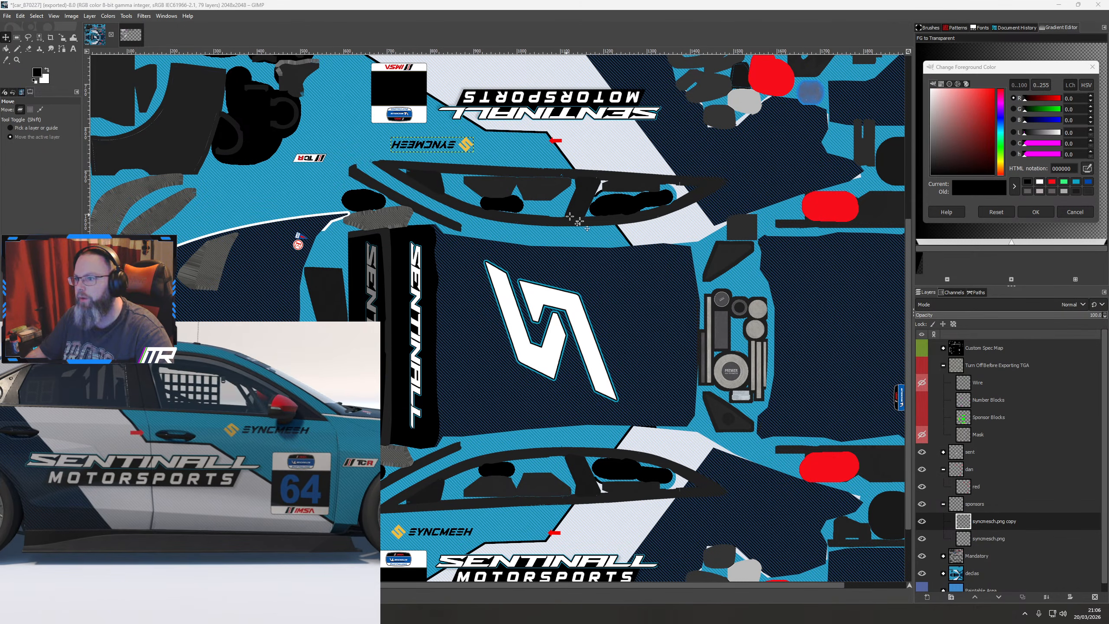
{"action": "left_click", "coordinate": [491, 163]}
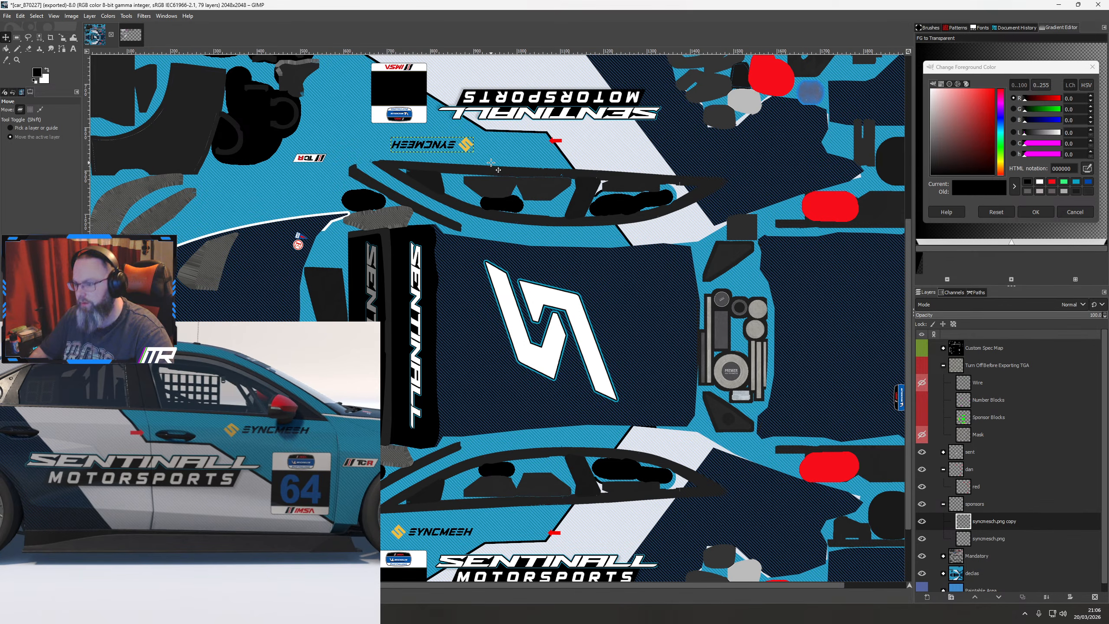
{"action": "key", "text": "Up"}
{"action": "key", "text": "Up"}
{"action": "key", "text": "Up"}
{"action": "key", "text": "Up"}
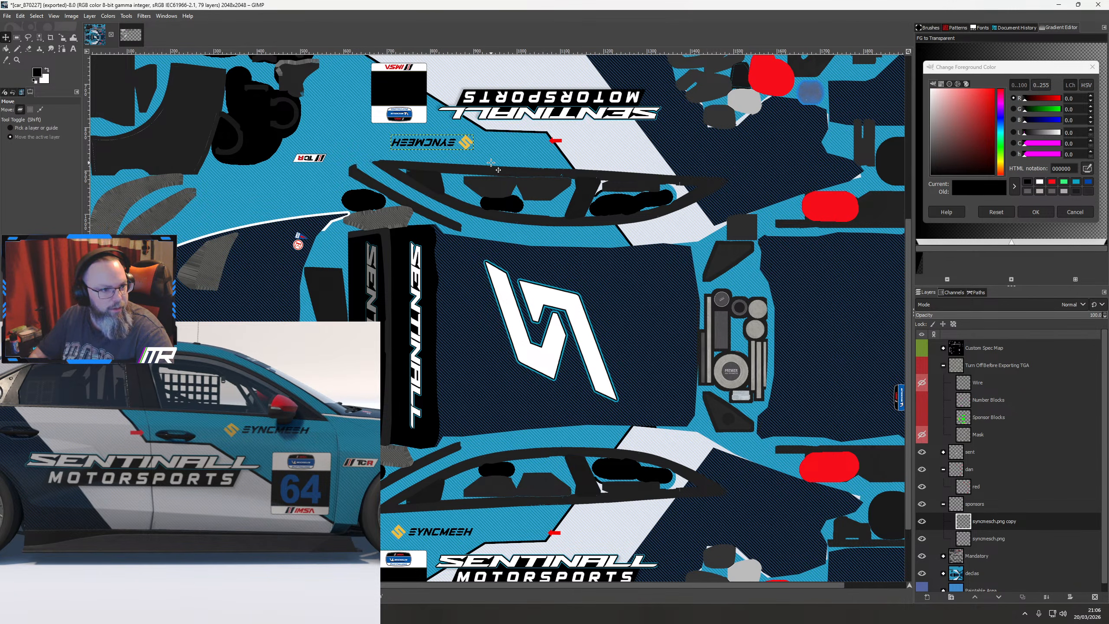
Re-export the texture with Ctrl+E and orbit the preview to check both door logos
{"action": "mouse_move", "coordinate": [263, 460]}
{"action": "left_mouse_down"}
{"action": "mouse_move", "coordinate": [131, 451]}
{"action": "mouse_move", "coordinate": [245, 447]}
{"action": "left_mouse_up"}
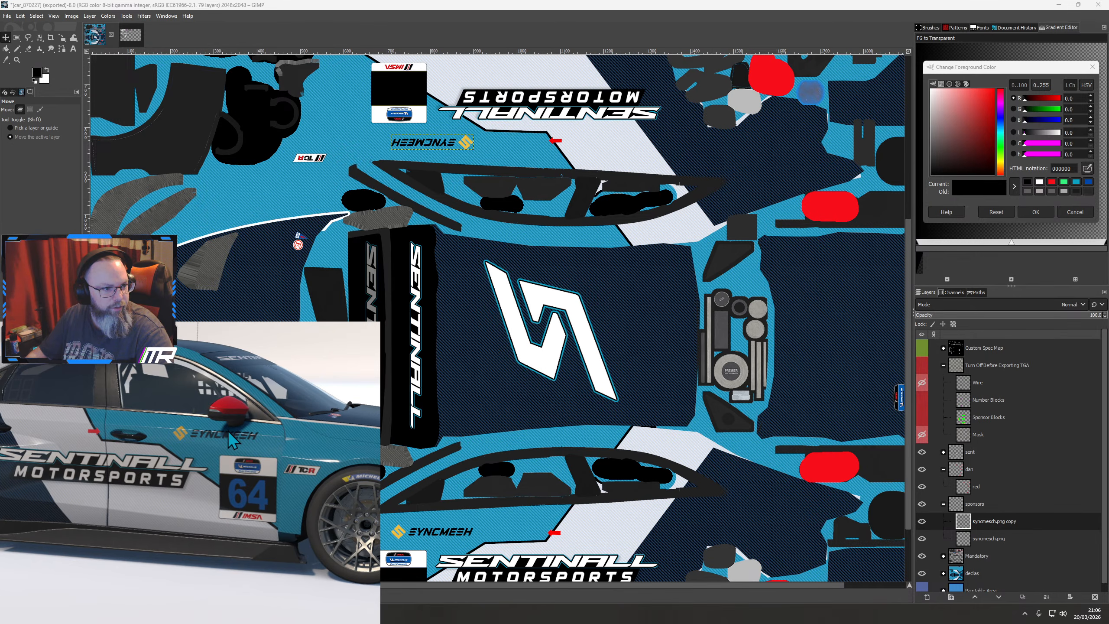
{"action": "left_click_drag", "start_coordinate": [224, 434], "coordinate": [227, 479]}
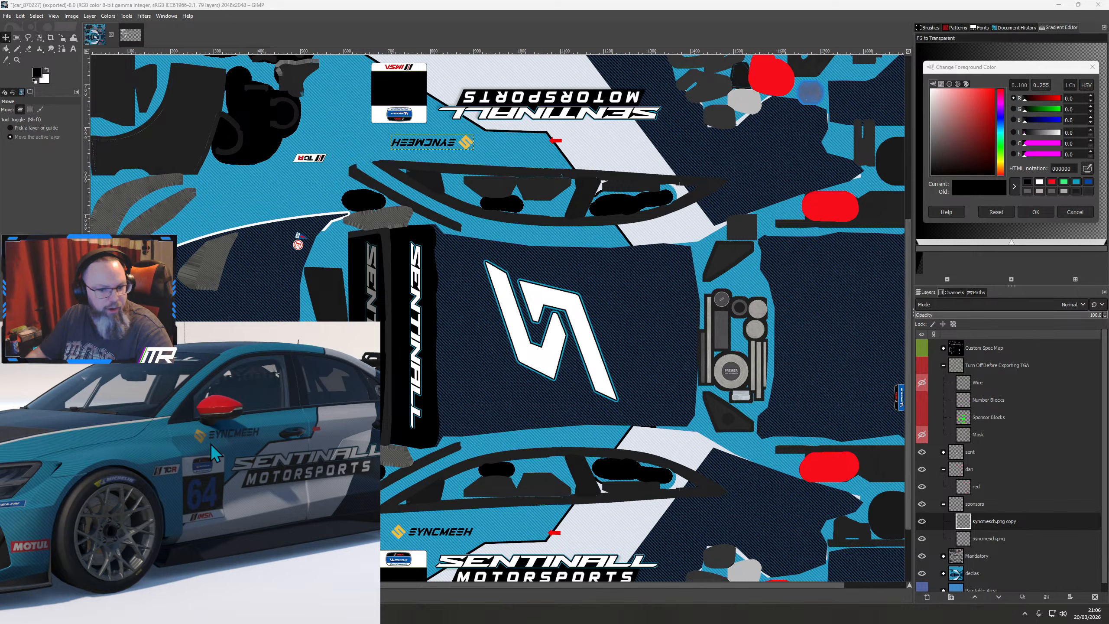
{"action": "mouse_move", "coordinate": [211, 444]}
{"action": "left_mouse_down"}
{"action": "mouse_move", "coordinate": [313, 436]}
{"action": "mouse_move", "coordinate": [226, 450]}
{"action": "left_mouse_up"}
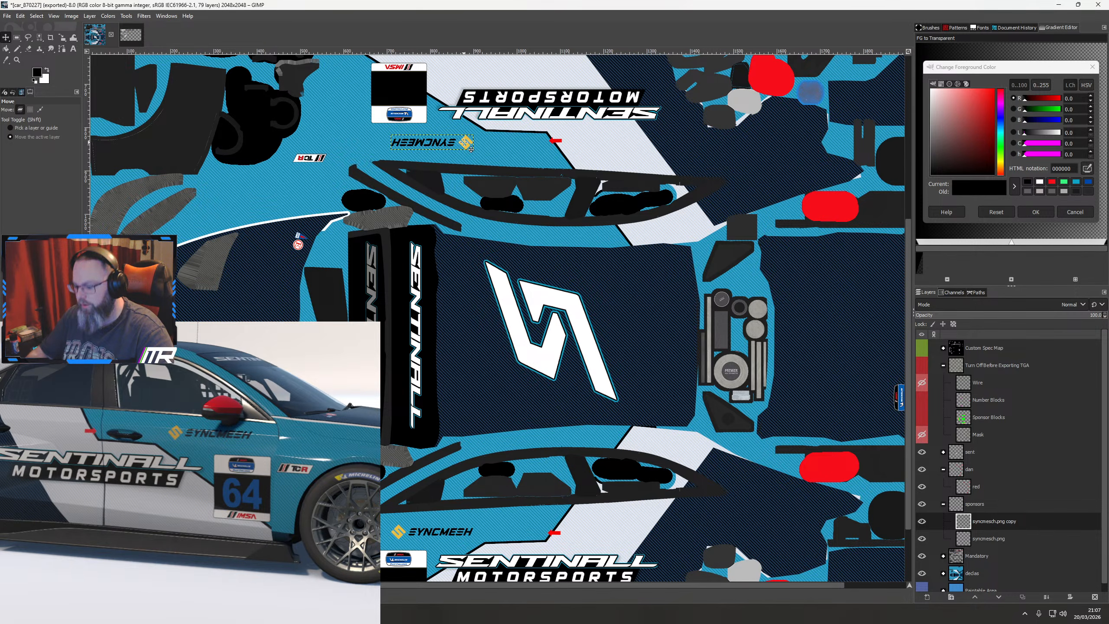
{"action": "key", "text": "ctrl+e"}
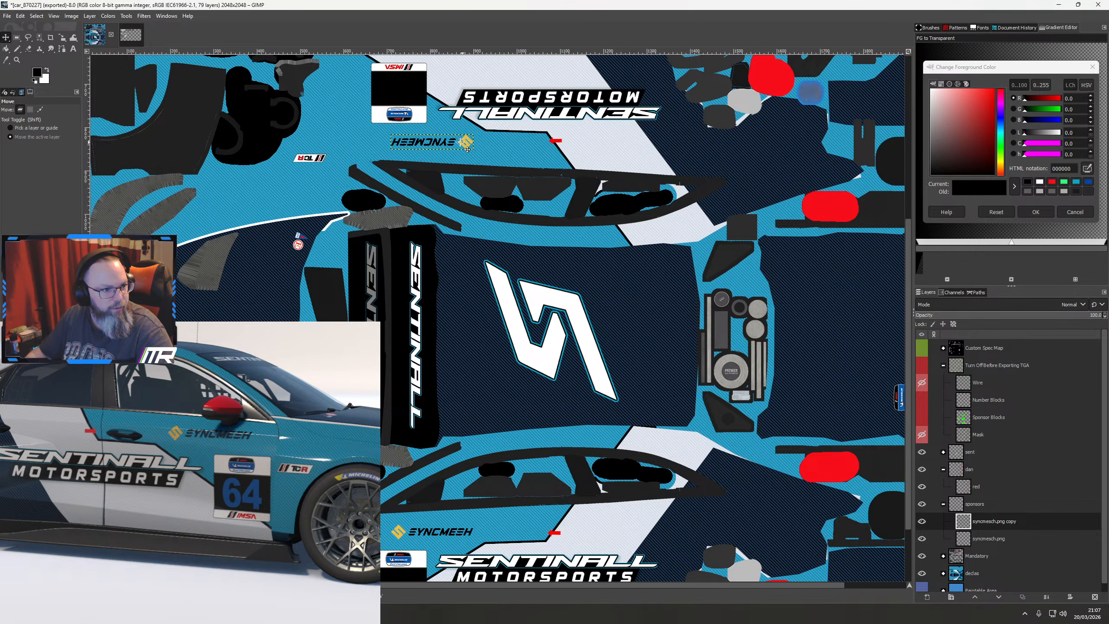
{"action": "left_click_drag", "start_coordinate": [312, 519], "coordinate": [276, 499]}
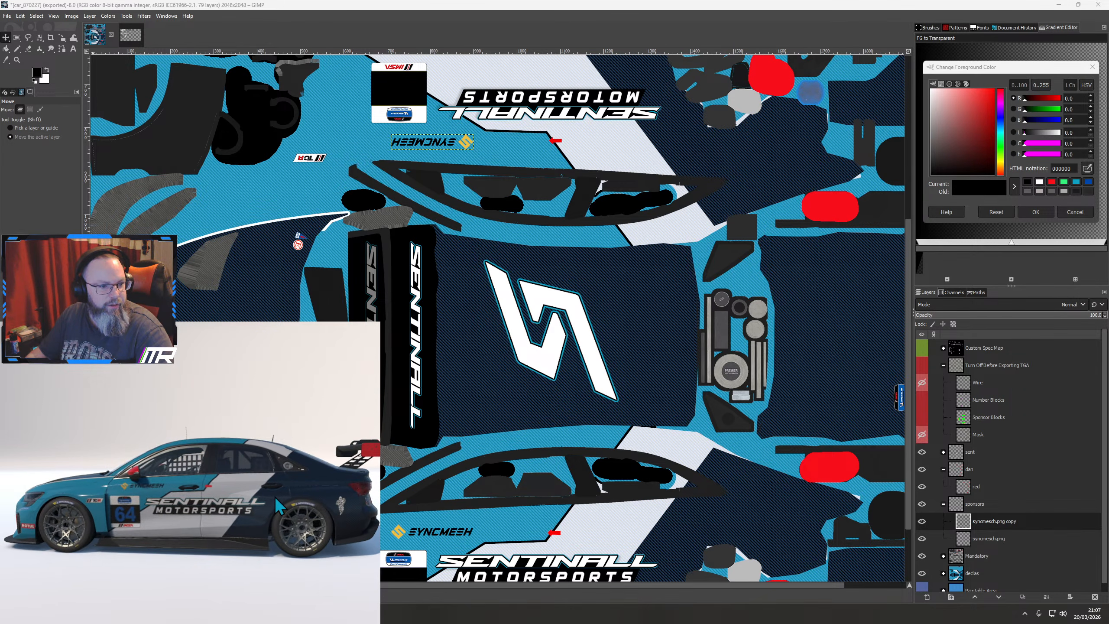
Import gng.svg as a new layer via File > Open as Layers, accepting the render dialog
{"action": "left_click", "coordinate": [8, 17]}
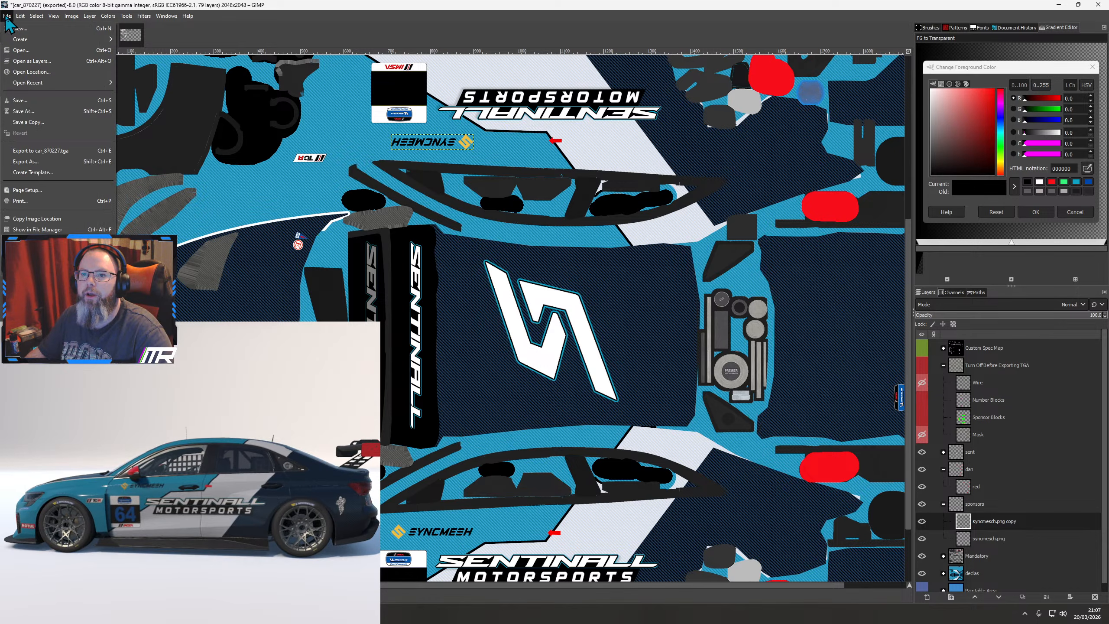
{"action": "left_click", "coordinate": [31, 62]}
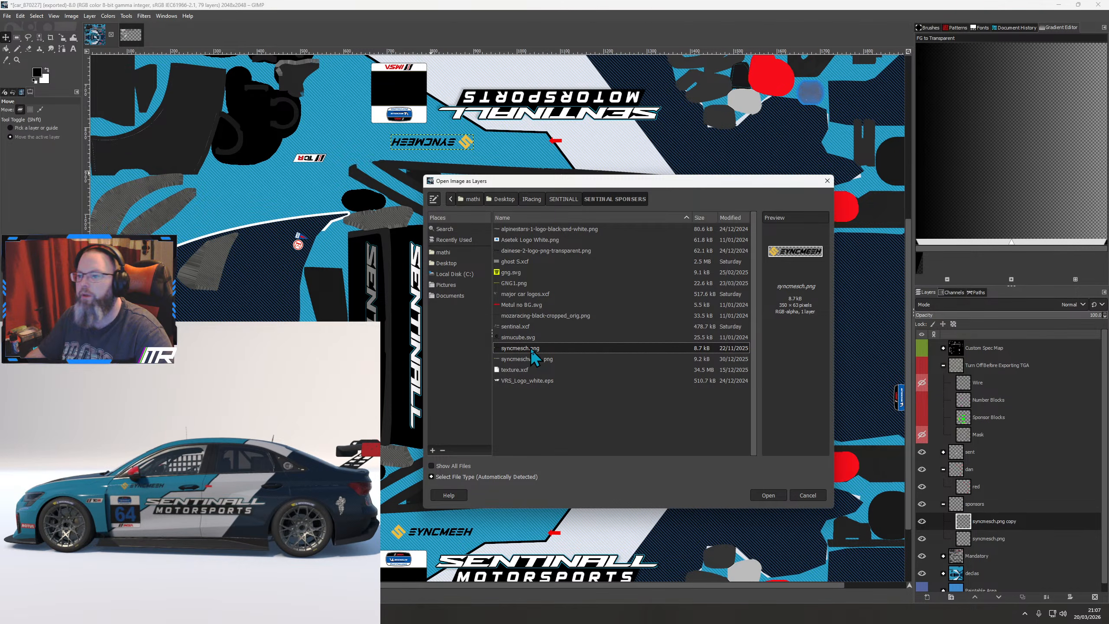
{"action": "double_click", "coordinate": [512, 272]}
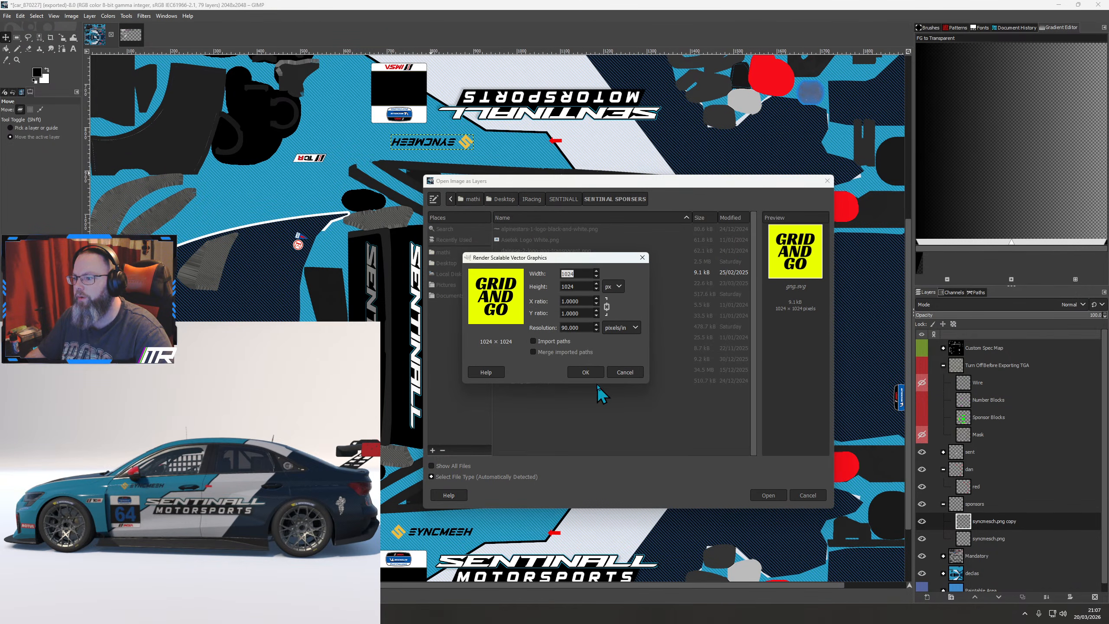
{"action": "left_click", "coordinate": [597, 385]}
Place the GRID AND GO logo on the lower livery and scale it down to 41×41
{"action": "scroll", "coordinate": [618, 399], "scroll_direction": "down", "scroll_amount": 2}
{"action": "left_click_drag", "start_coordinate": [619, 399], "coordinate": [572, 394]}
{"action": "key", "text": "shift+s"}
{"action": "left_click", "coordinate": [612, 438]}
{"action": "left_click_drag", "start_coordinate": [633, 448], "coordinate": [391, 280]}
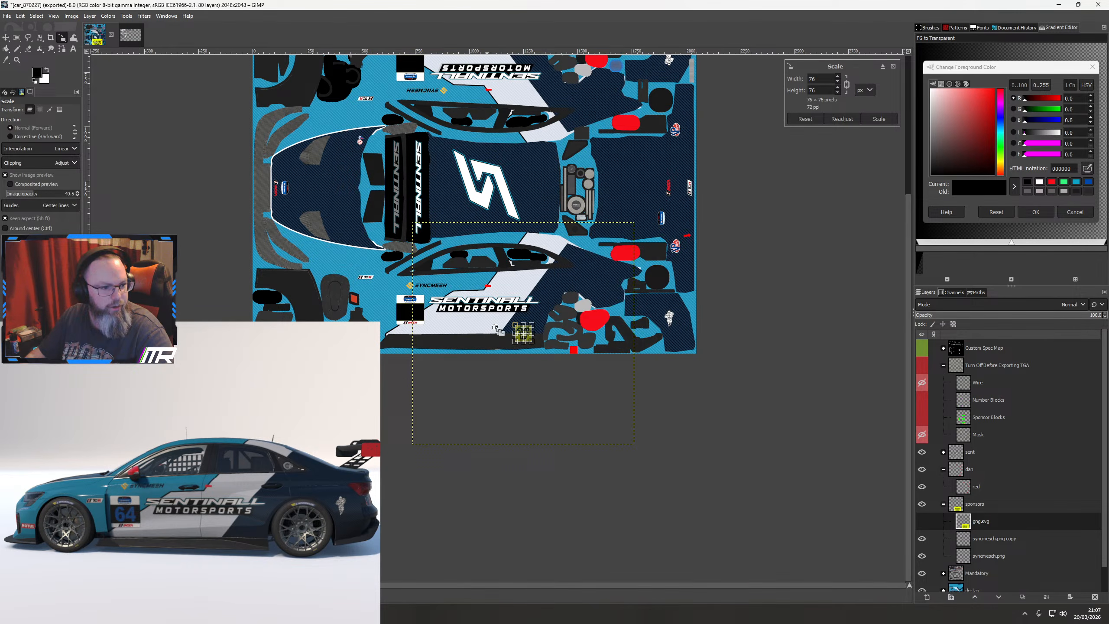
{"action": "scroll", "coordinate": [576, 332], "scroll_direction": "up", "scroll_amount": 3}
{"action": "left_click", "coordinate": [922, 365]}
{"action": "scroll", "coordinate": [417, 318], "scroll_direction": "up", "scroll_amount": 2}
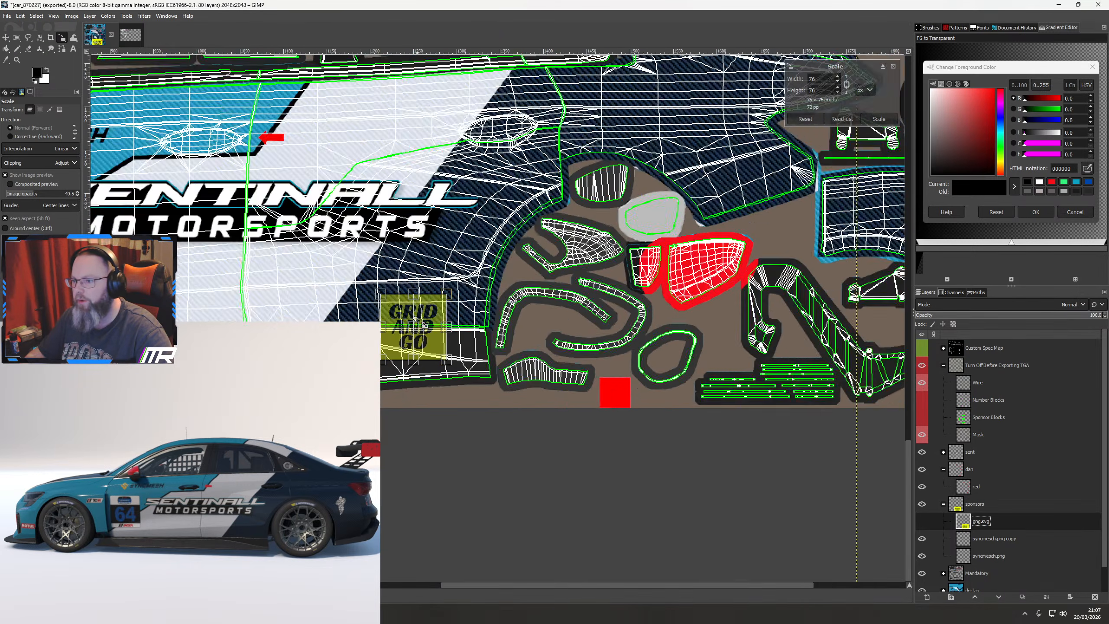
{"action": "left_click_drag", "start_coordinate": [465, 389], "coordinate": [473, 303]}
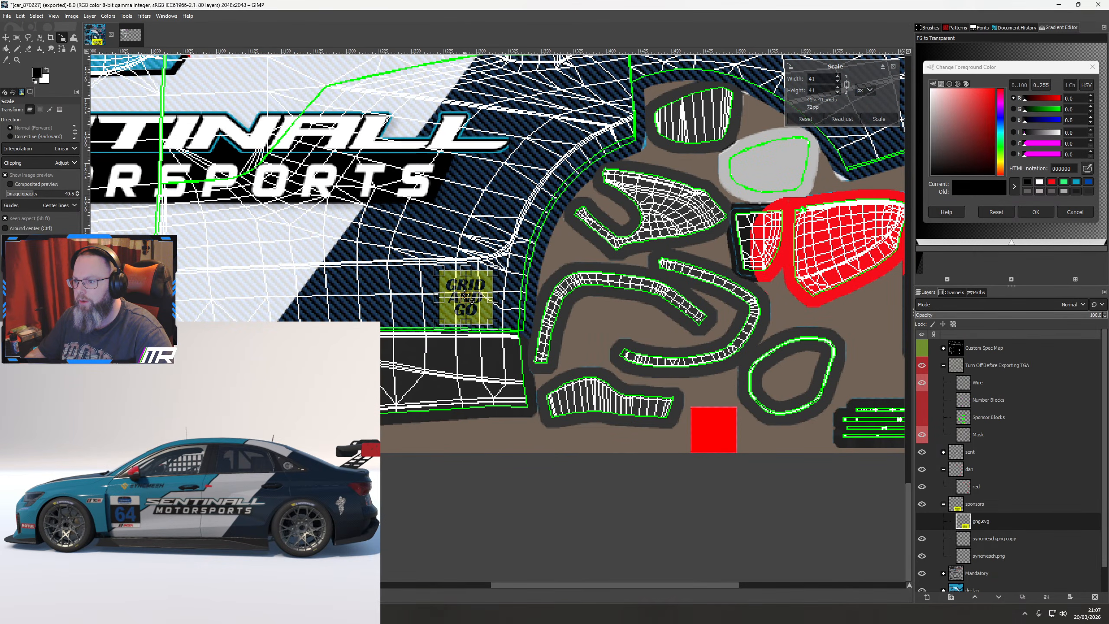
{"action": "left_click", "coordinate": [925, 371]}
{"action": "key", "text": "Return"}
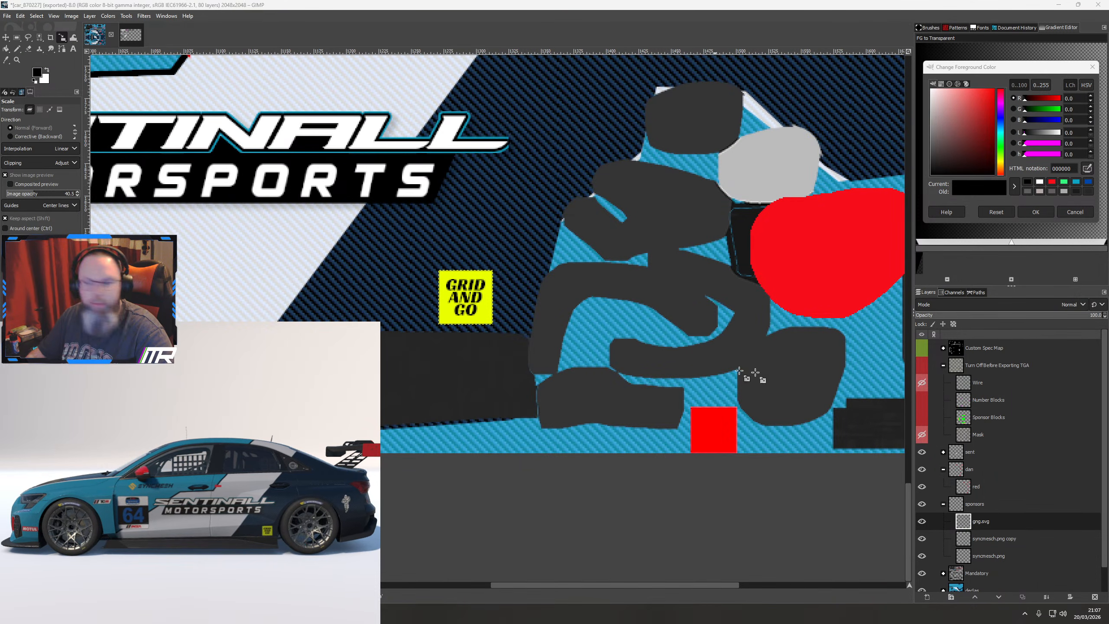
Duplicate the gng.svg GRID AND GO layer and rotate the copy 180°
{"action": "right_click", "coordinate": [981, 520]}
{"action": "left_click", "coordinate": [1006, 302]}
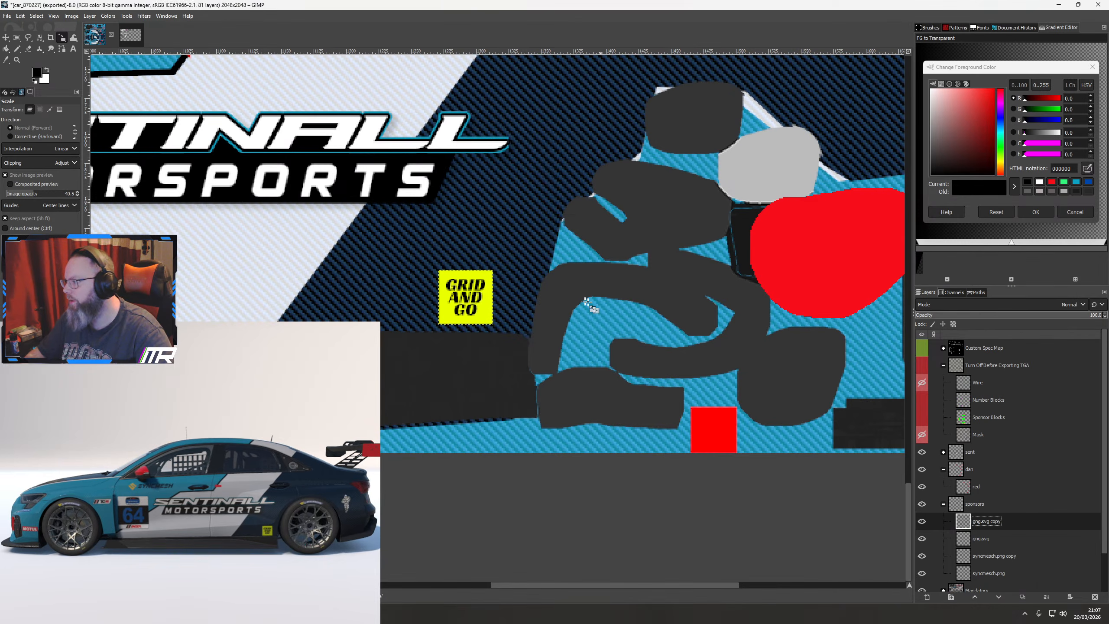
{"action": "right_click", "coordinate": [513, 286]}
{"action": "mouse_move", "coordinate": [535, 355]}
{"action": "mouse_move", "coordinate": [629, 465]}
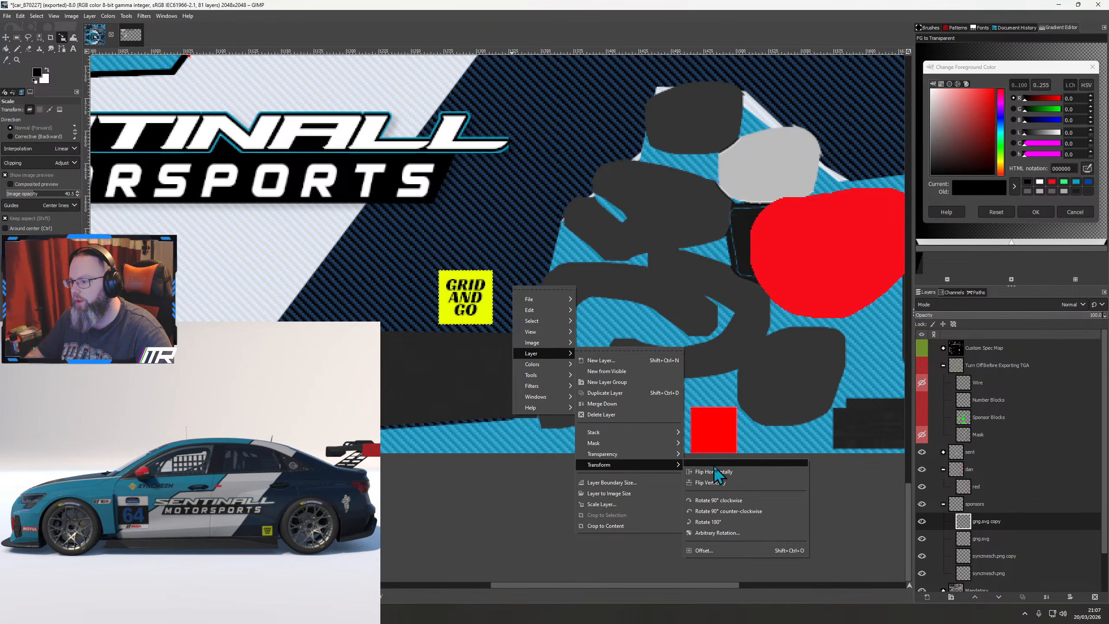
{"action": "left_click", "coordinate": [719, 522]}
{"action": "scroll", "coordinate": [574, 448], "scroll_direction": "down", "scroll_amount": 3}
{"action": "scroll", "coordinate": [567, 485], "scroll_direction": "up", "scroll_amount": 10}
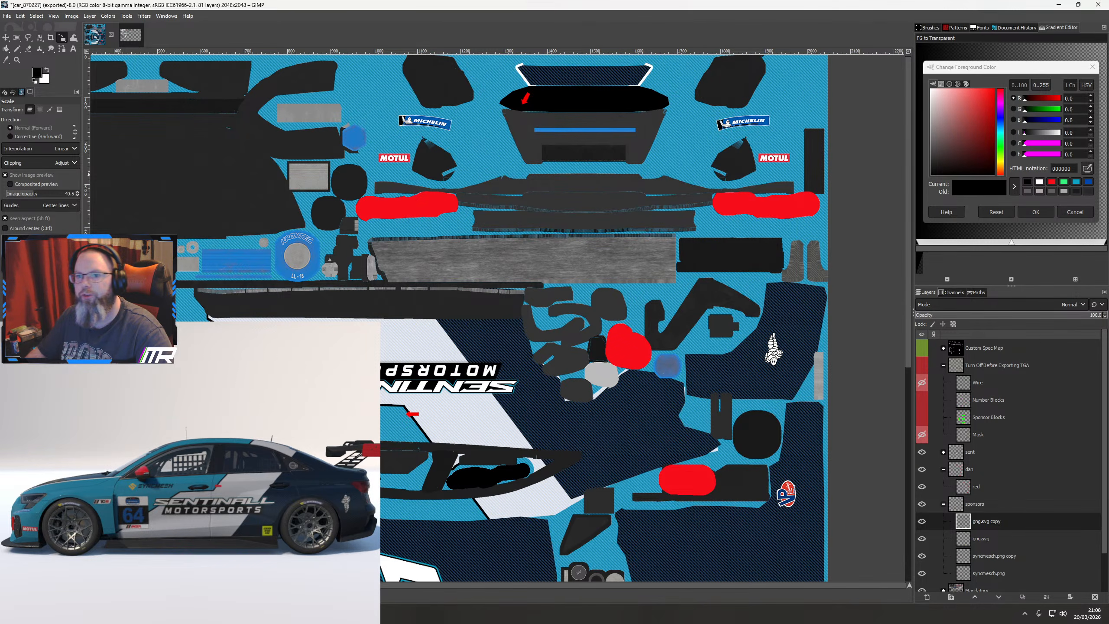
Nudge the upside-down GRID AND GO copy left and down onto the opposite side panel
{"action": "left_click", "coordinate": [6, 37]}
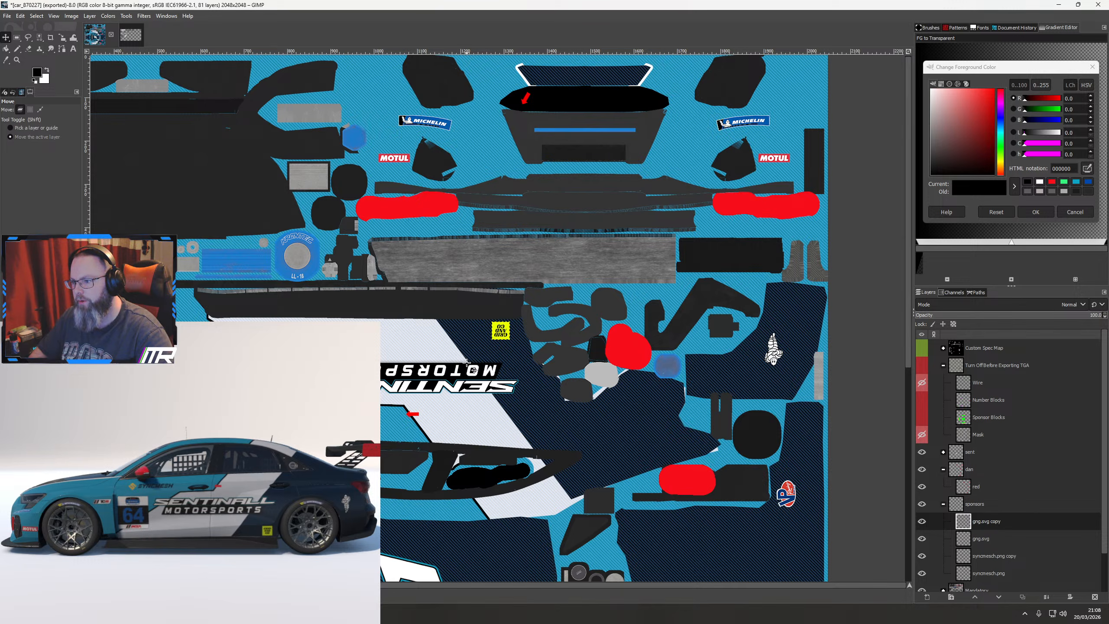
{"action": "scroll", "coordinate": [668, 386], "scroll_direction": "down", "scroll_amount": 1}
{"action": "left_click_drag", "start_coordinate": [611, 431], "coordinate": [543, 176]}
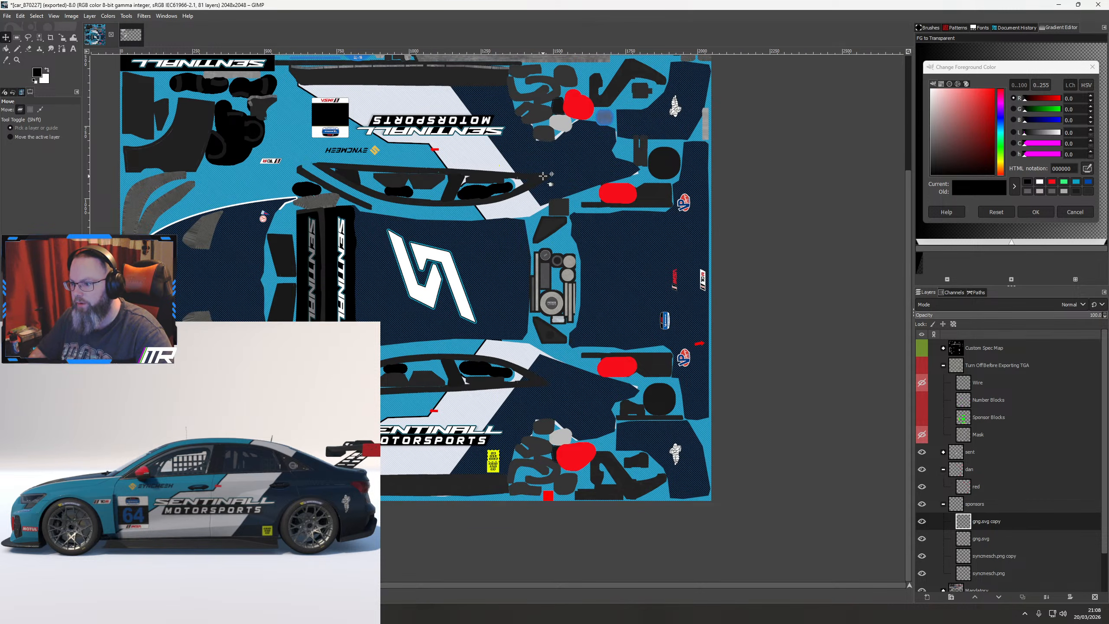
{"action": "scroll", "coordinate": [498, 484], "scroll_direction": "up", "scroll_amount": 6}
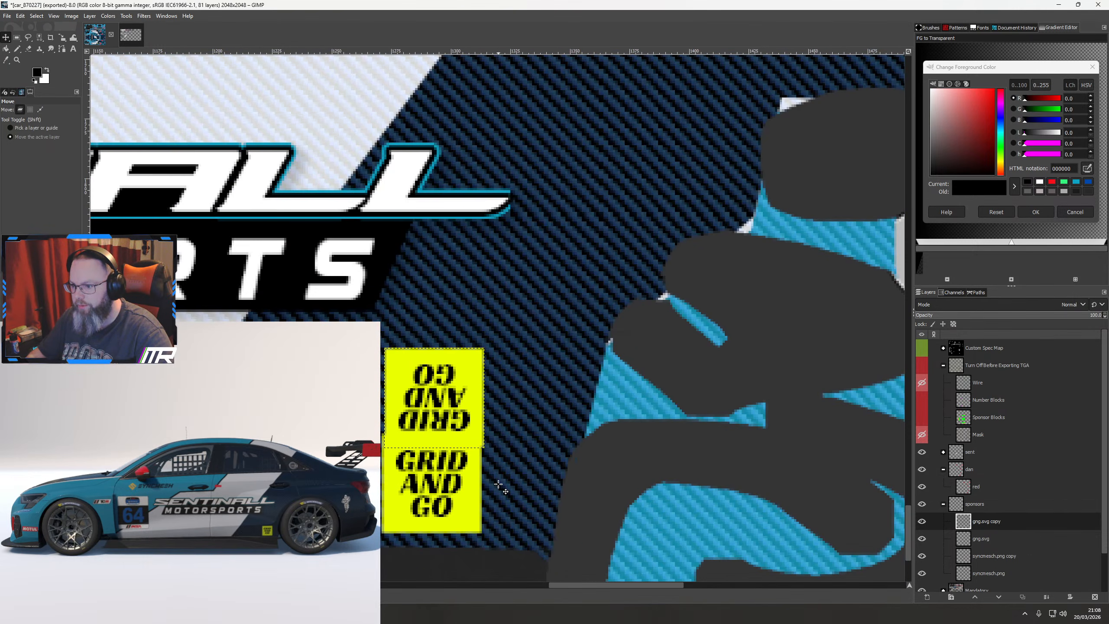
{"action": "key", "text": "Left"}
{"action": "scroll", "coordinate": [511, 475], "scroll_direction": "down", "scroll_amount": 6}
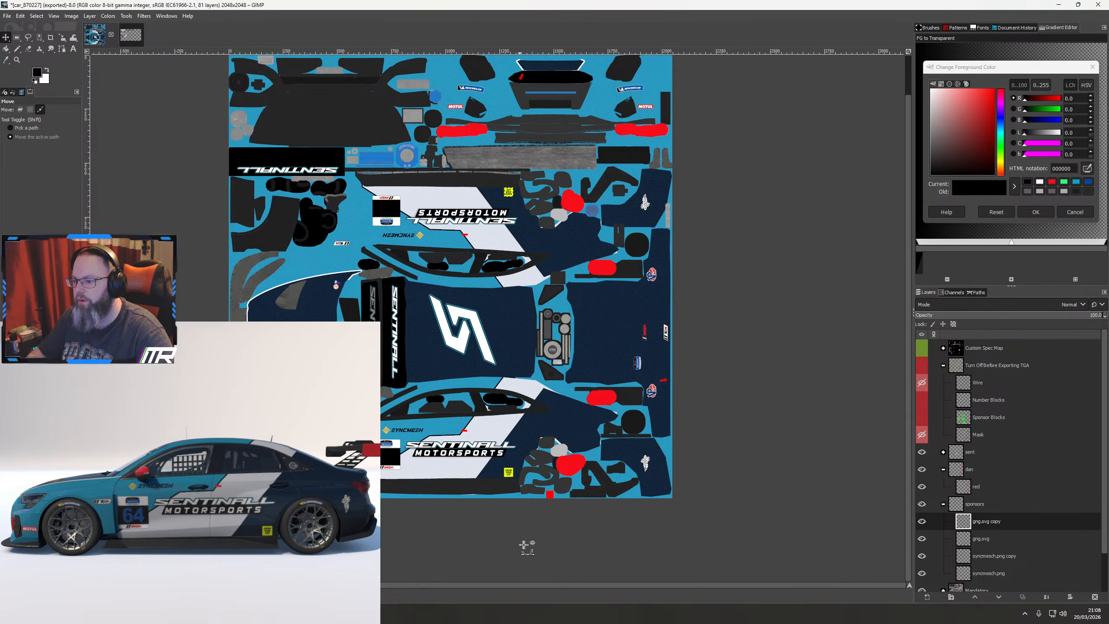
{"action": "scroll", "coordinate": [527, 547], "scroll_direction": "up", "scroll_amount": 6}
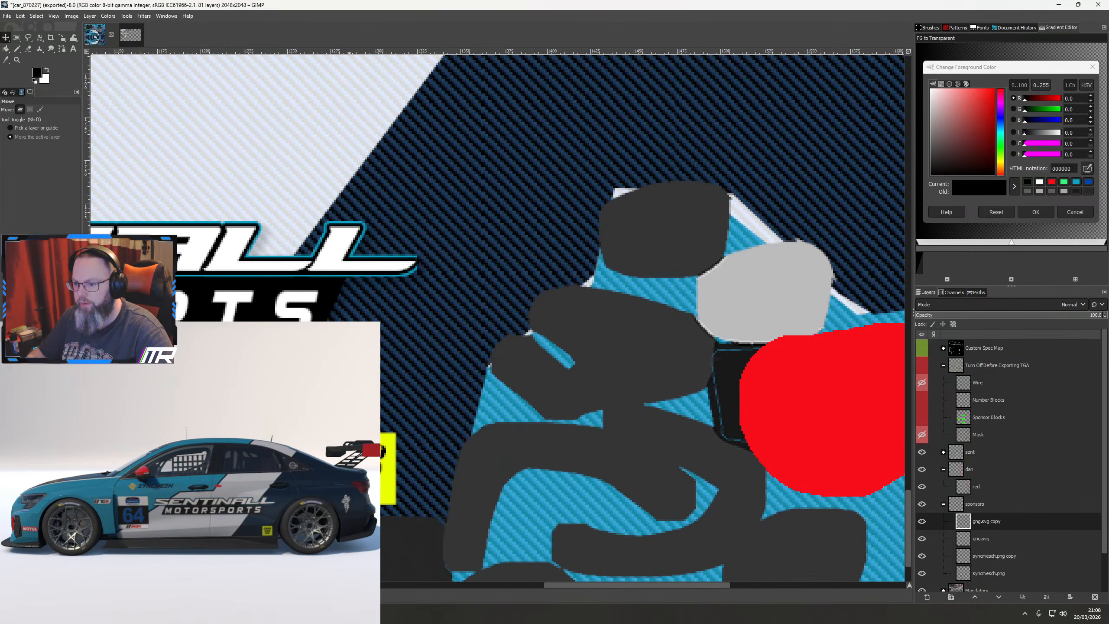
{"action": "scroll", "coordinate": [497, 317], "scroll_direction": "up", "scroll_amount": 15}
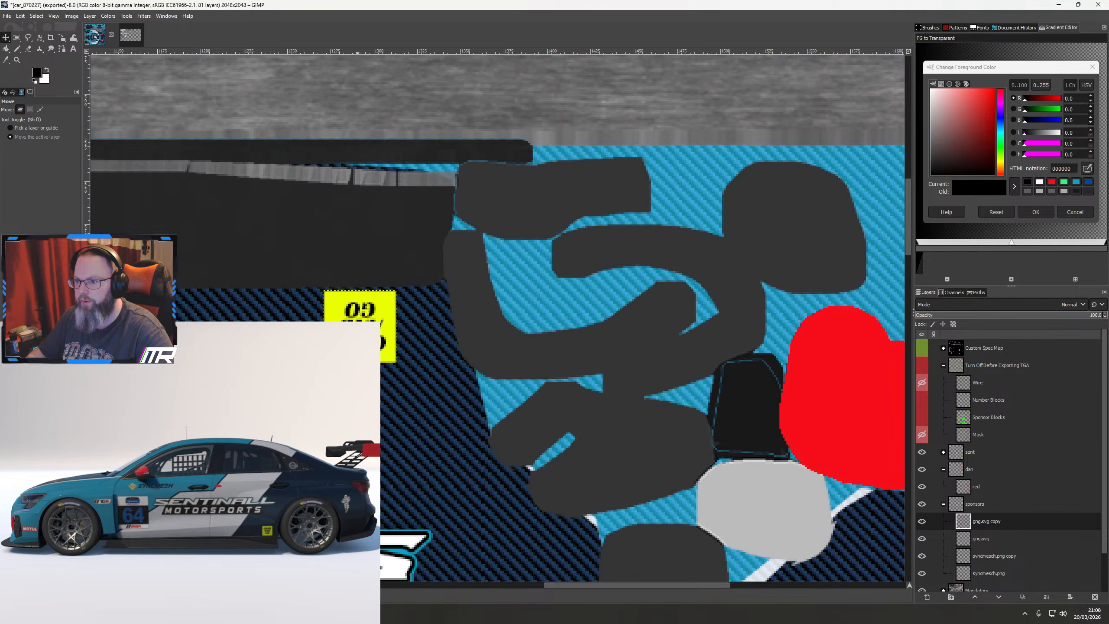
{"action": "key", "text": "Down"}
{"action": "key", "text": "Down"}
{"action": "key", "text": "Down"}
{"action": "key", "text": "Down"}
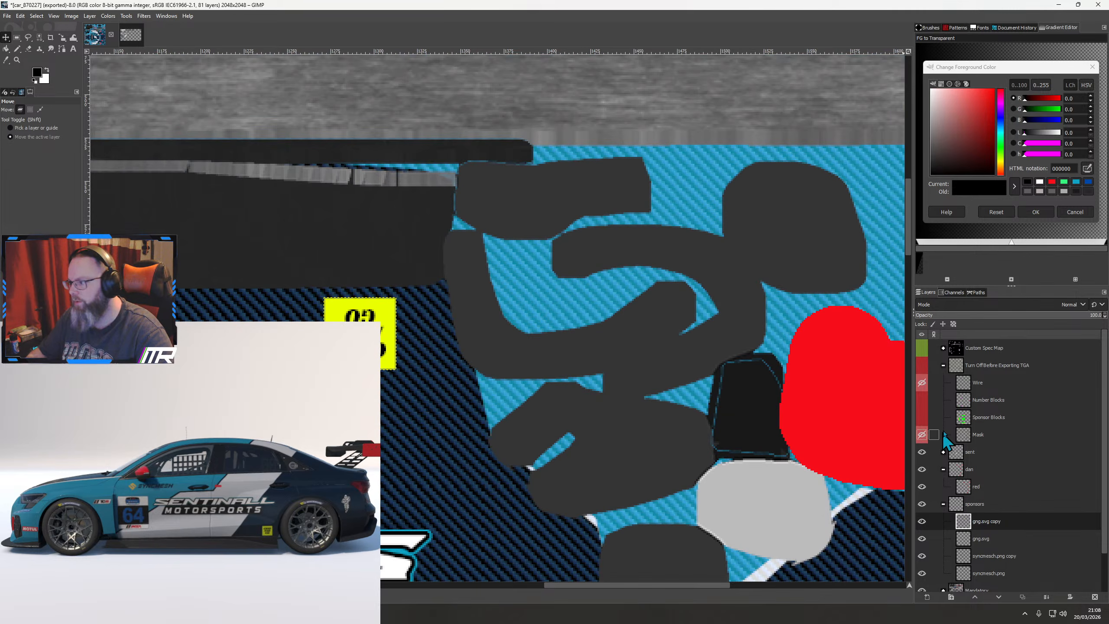
Export the texture with Ctrl+E and orbit the car preview to check the new sticker
{"action": "key", "text": "ctrl+e"}
{"action": "left_click_drag", "start_coordinate": [295, 593], "coordinate": [136, 561]}
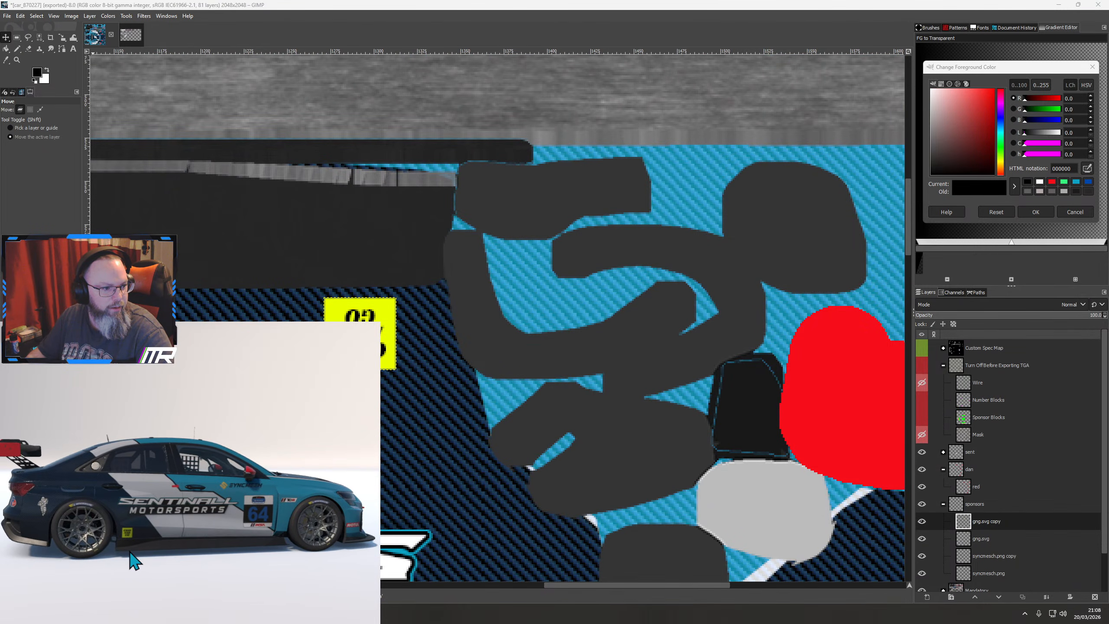
{"action": "scroll", "coordinate": [129, 554], "scroll_direction": "down", "scroll_amount": 3}
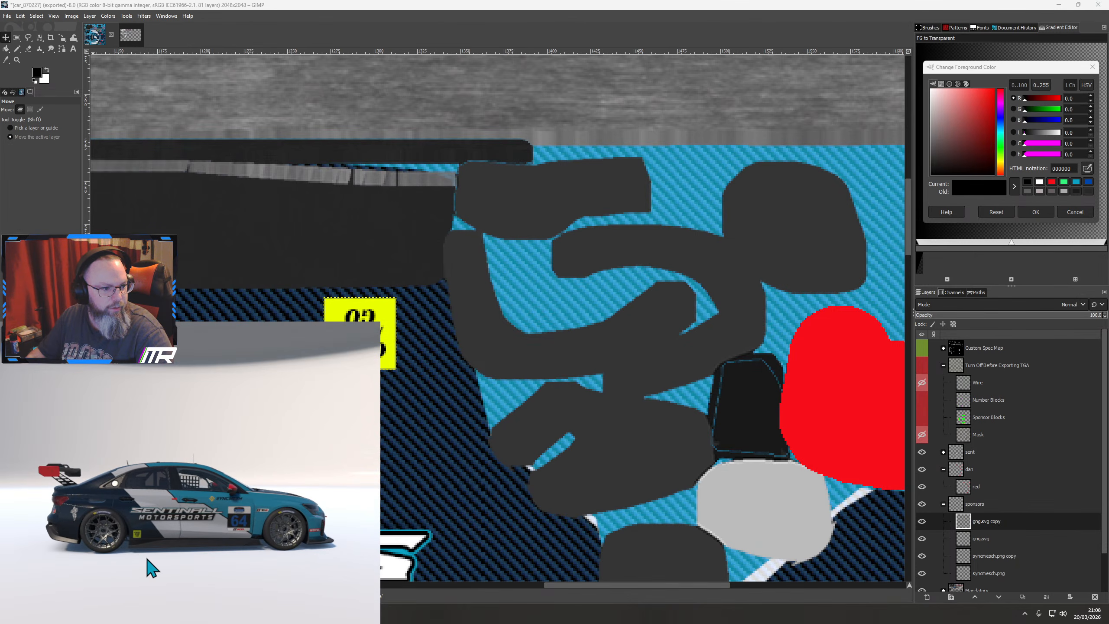
{"action": "left_click_drag", "start_coordinate": [159, 570], "coordinate": [321, 554]}
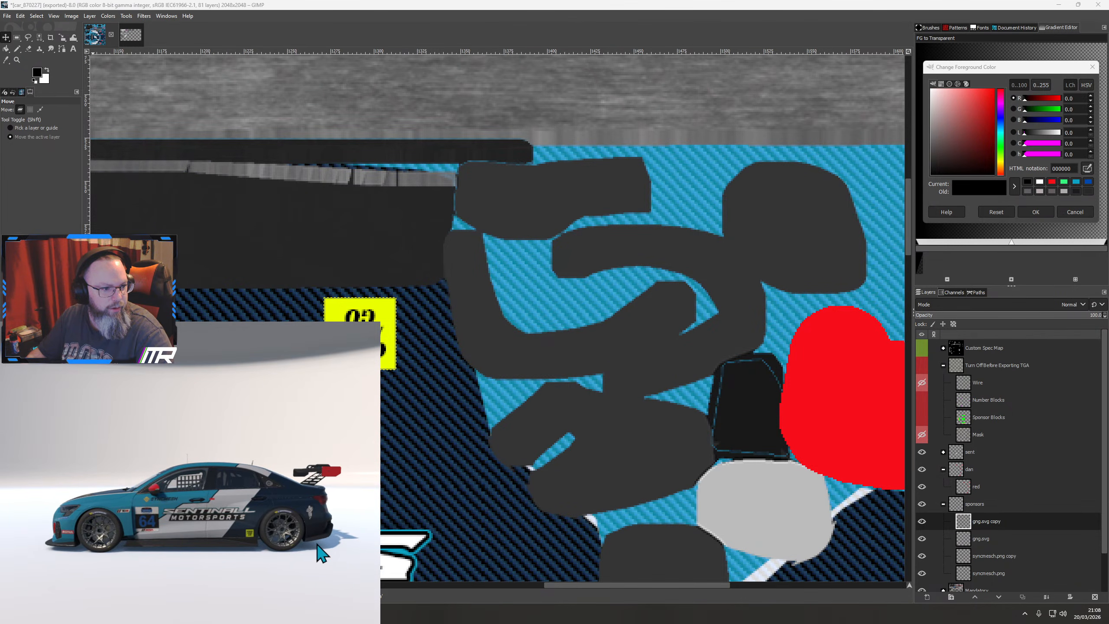
{"action": "scroll", "coordinate": [568, 393], "scroll_direction": "down", "scroll_amount": 3}
{"action": "left_click_drag", "start_coordinate": [567, 394], "coordinate": [464, 80]}
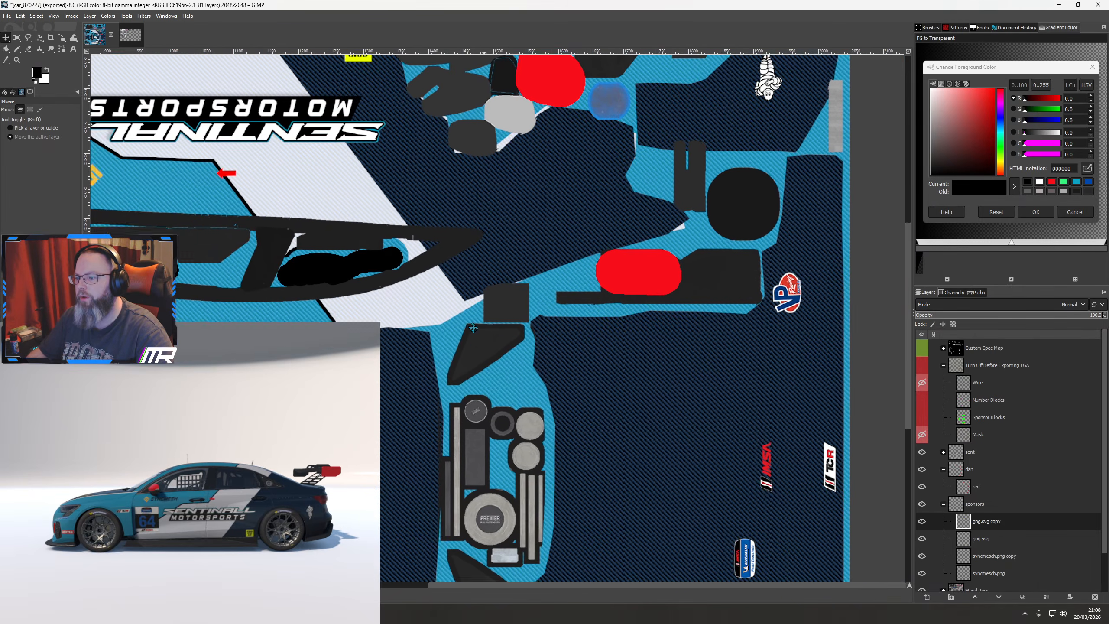
{"action": "left_click_drag", "start_coordinate": [540, 520], "coordinate": [469, 400]}
{"action": "scroll", "coordinate": [472, 402], "scroll_direction": "down", "scroll_amount": 2}
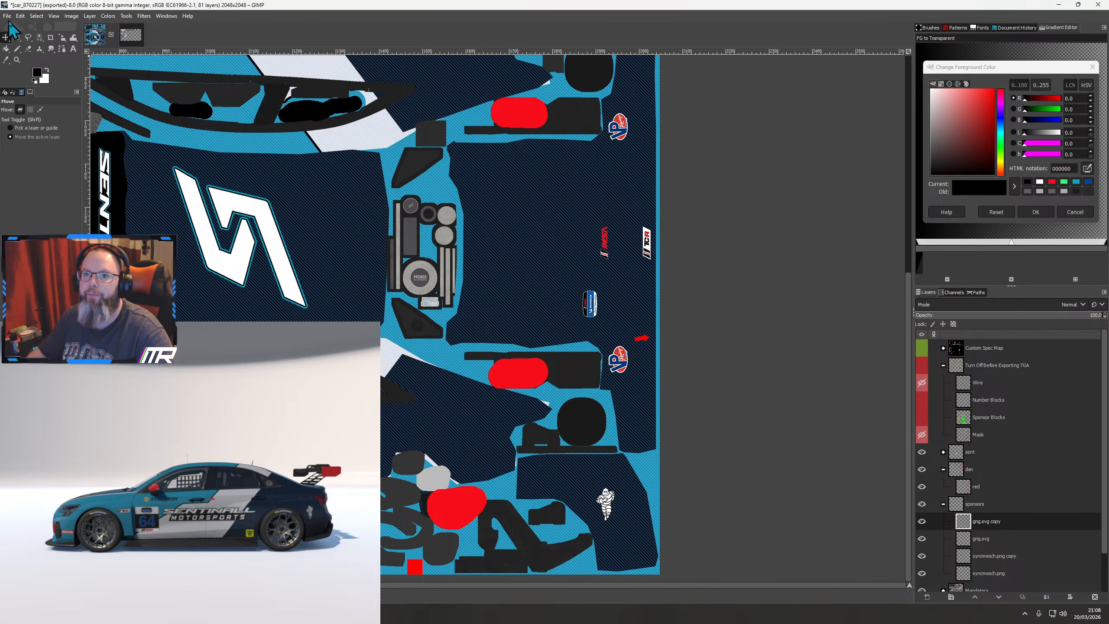
Import dainese-2-logo-png-transparent.png as a new layer
{"action": "left_click", "coordinate": [7, 16]}
{"action": "left_click", "coordinate": [31, 59]}
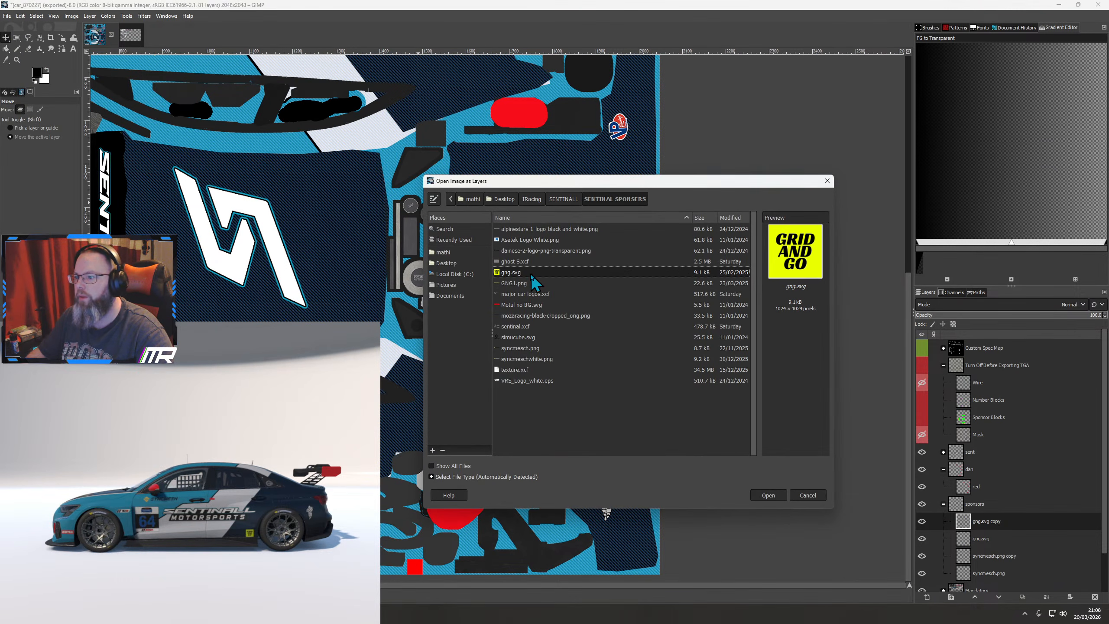
{"action": "double_click", "coordinate": [519, 251]}
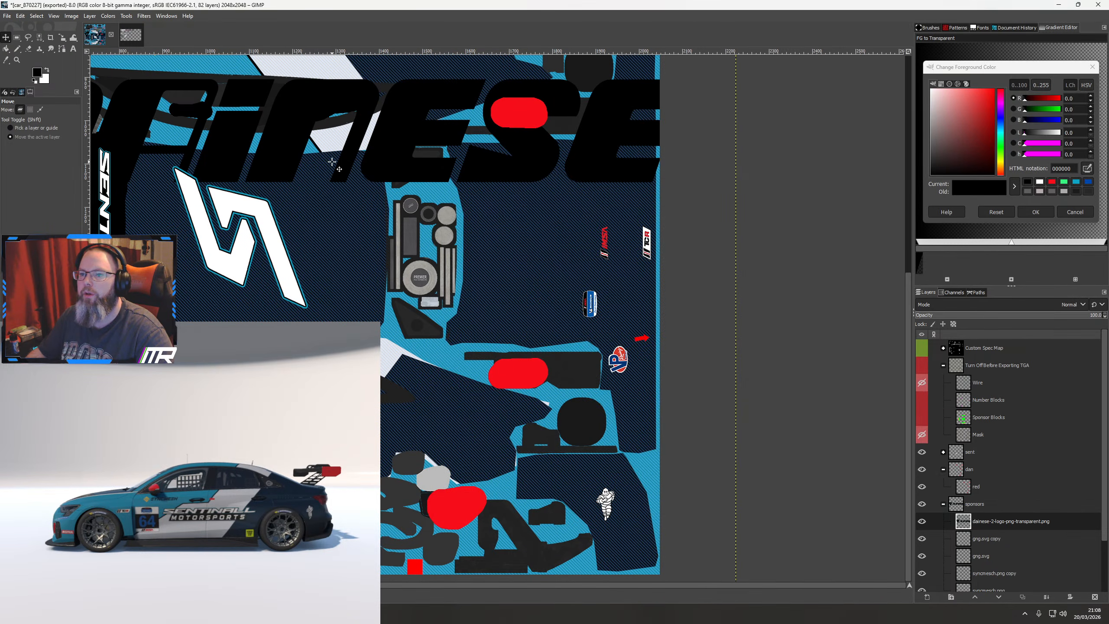
Select all and raise Hue-Chroma lightness to 100 to turn the Dainese logo white
{"action": "left_click", "coordinate": [108, 16]}
{"action": "left_click", "coordinate": [120, 53]}
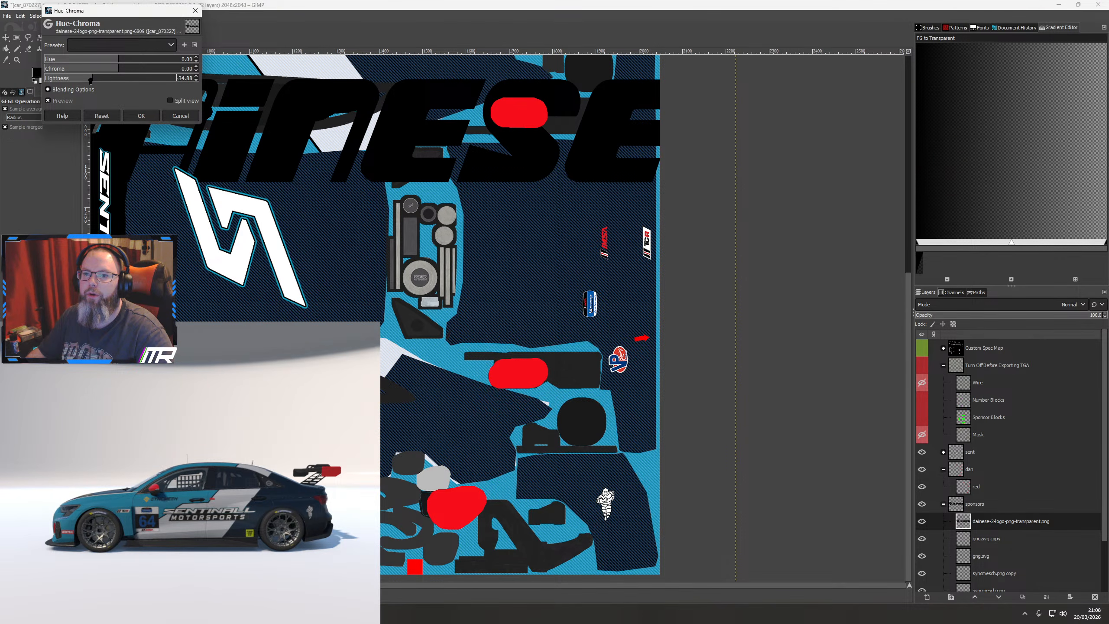
{"action": "left_click", "coordinate": [142, 116]}
{"action": "right_click", "coordinate": [317, 230]}
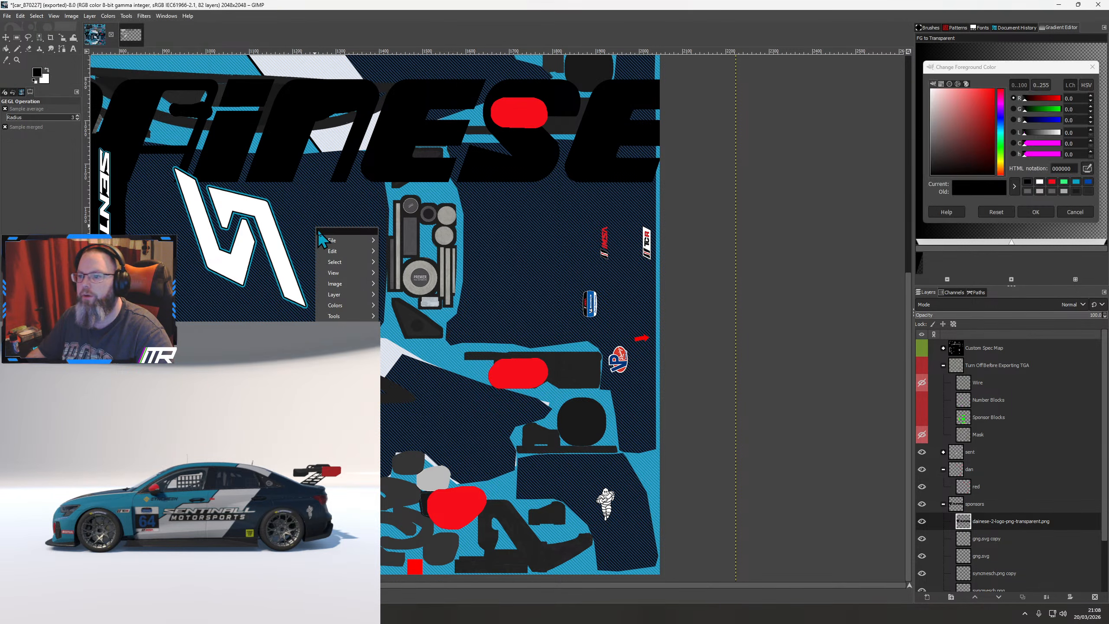
{"action": "mouse_move", "coordinate": [339, 260]}
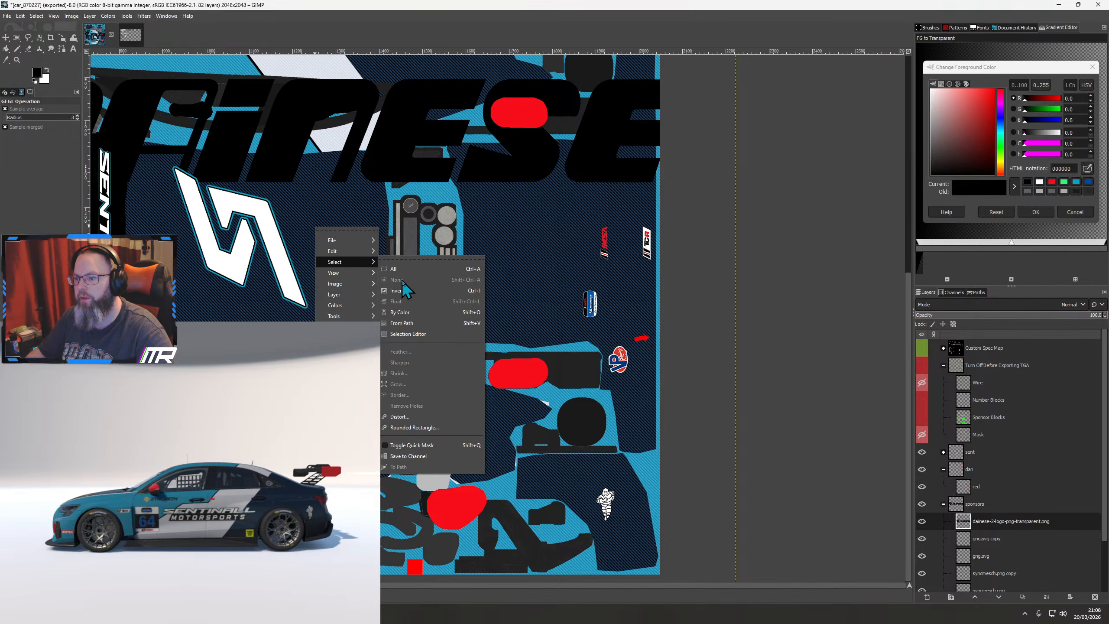
{"action": "left_click", "coordinate": [402, 264]}
{"action": "scroll", "coordinate": [375, 243], "scroll_direction": "down", "scroll_amount": 2}
{"action": "left_click", "coordinate": [375, 243]}
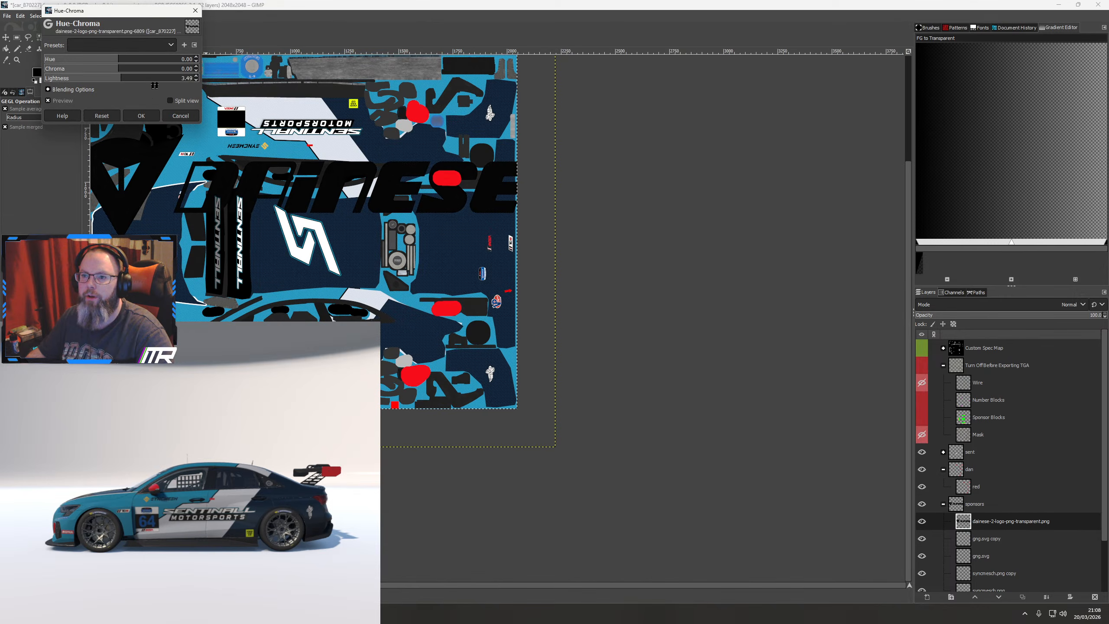
{"action": "left_click_drag", "start_coordinate": [154, 80], "coordinate": [201, 79]}
{"action": "left_click", "coordinate": [148, 116]}
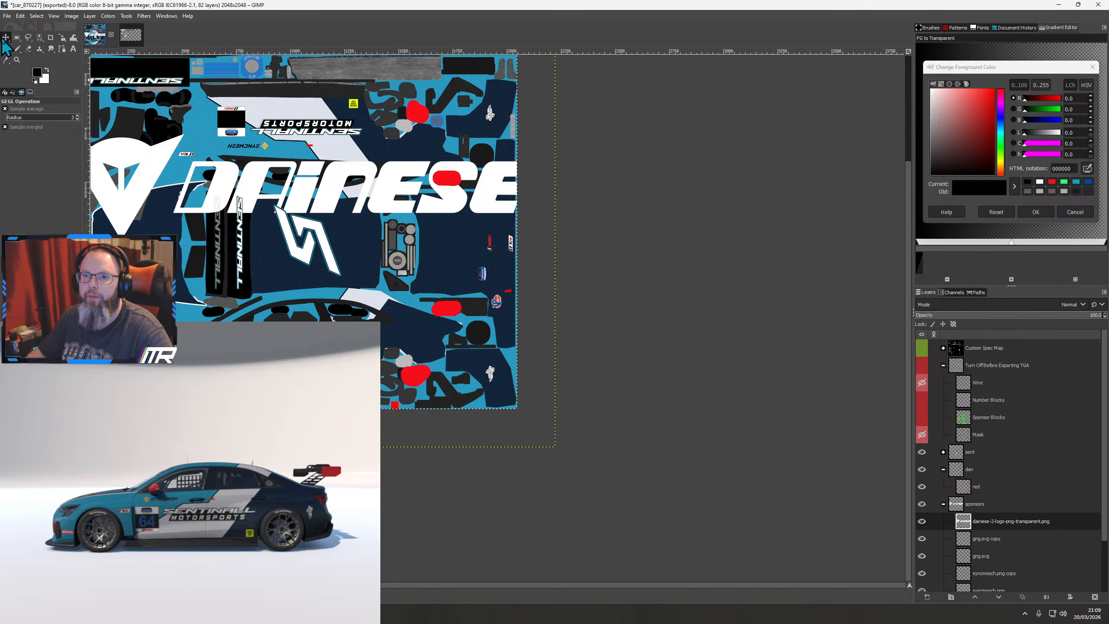
Move the Dainese logo lower on the texture
{"action": "left_click_drag", "start_coordinate": [361, 225], "coordinate": [425, 340]}
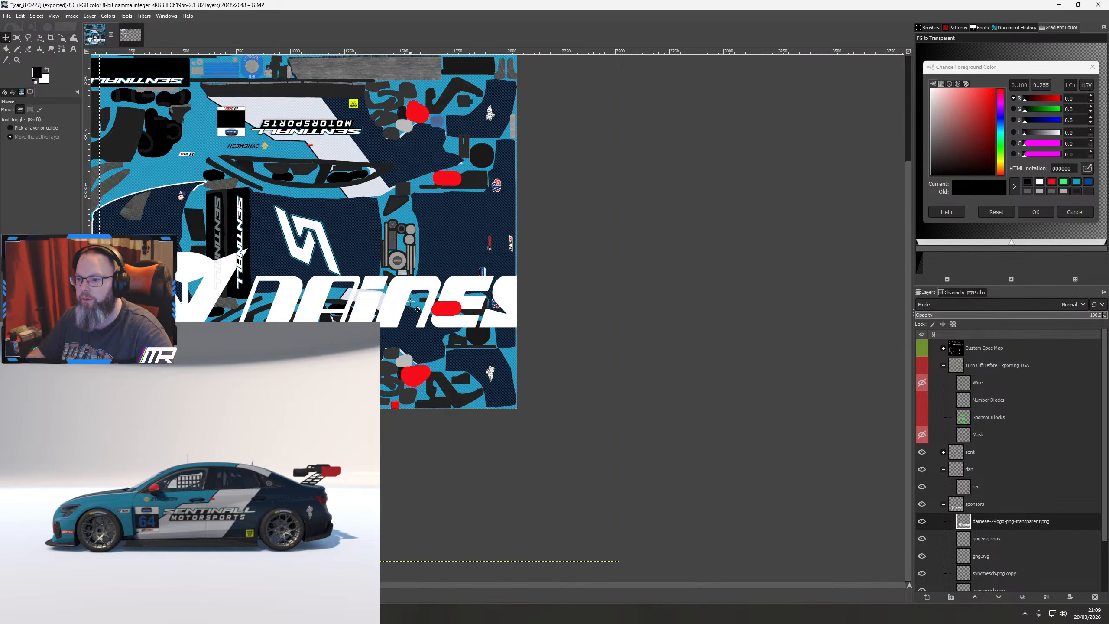
{"action": "left_click", "coordinate": [108, 16]}
{"action": "mouse_move", "coordinate": [89, 16]}
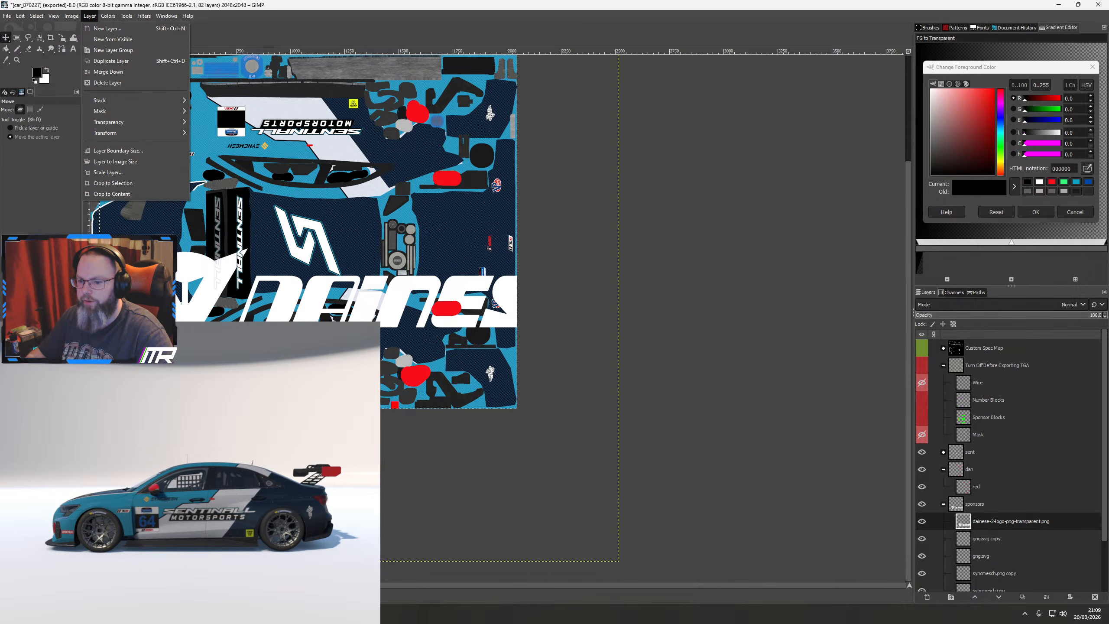
Crop the Dainese layer to content, move and resize it, then undo those changes
{"action": "left_click", "coordinate": [123, 194]}
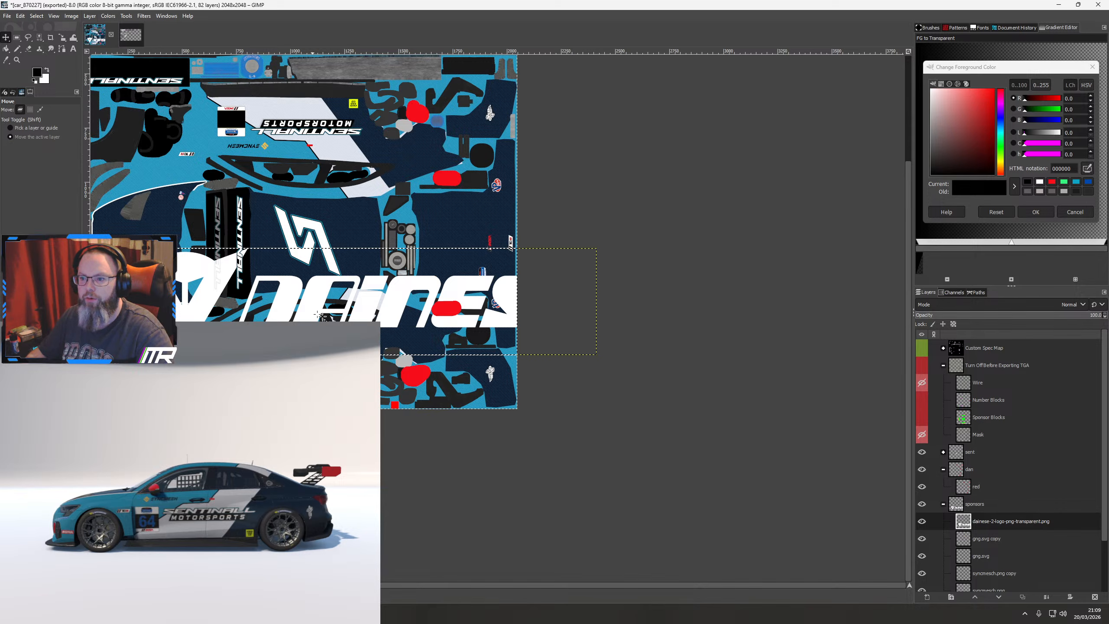
{"action": "scroll", "coordinate": [378, 315], "scroll_direction": "up", "scroll_amount": 3}
{"action": "left_click_drag", "start_coordinate": [378, 315], "coordinate": [502, 412]}
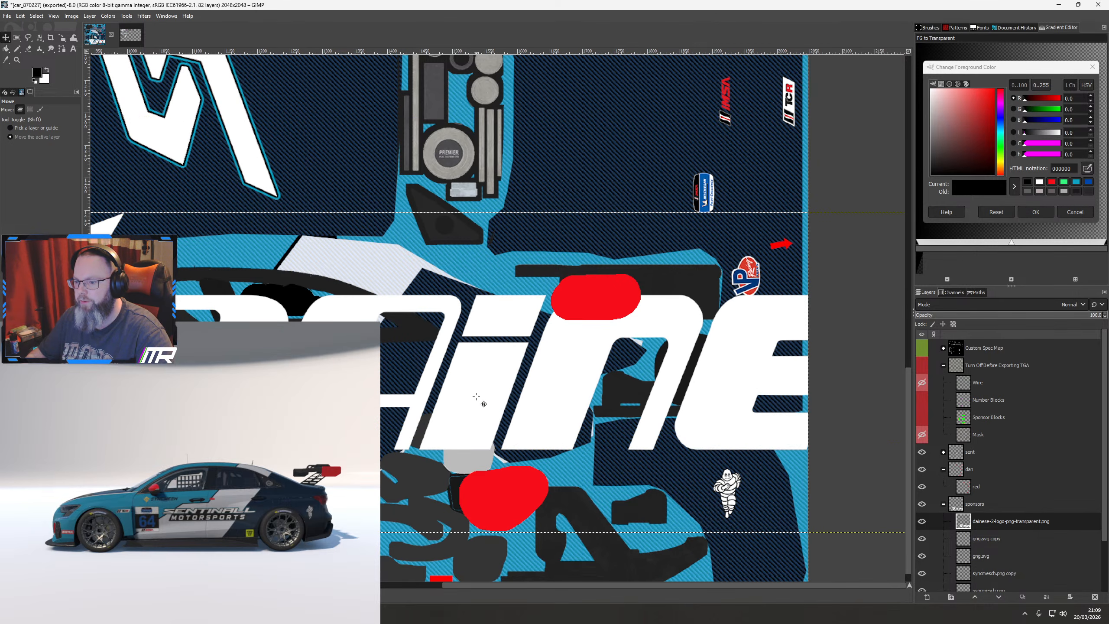
{"action": "key", "text": "shift+s"}
{"action": "left_click", "coordinate": [496, 406]}
{"action": "scroll", "coordinate": [550, 414], "scroll_direction": "down", "scroll_amount": 3}
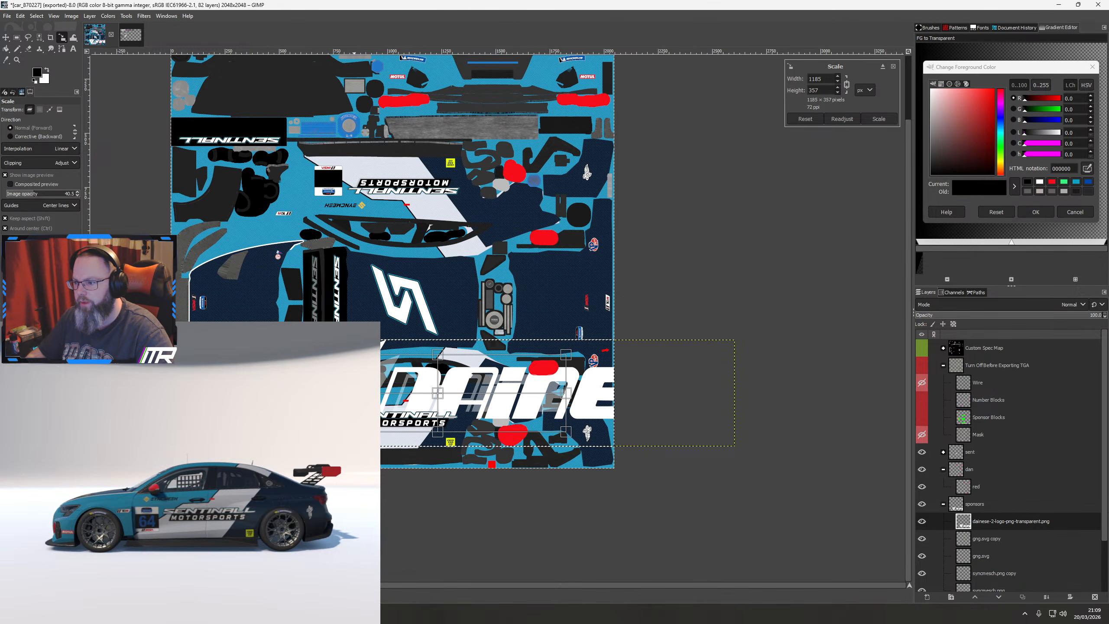
{"action": "key", "text": "Return"}
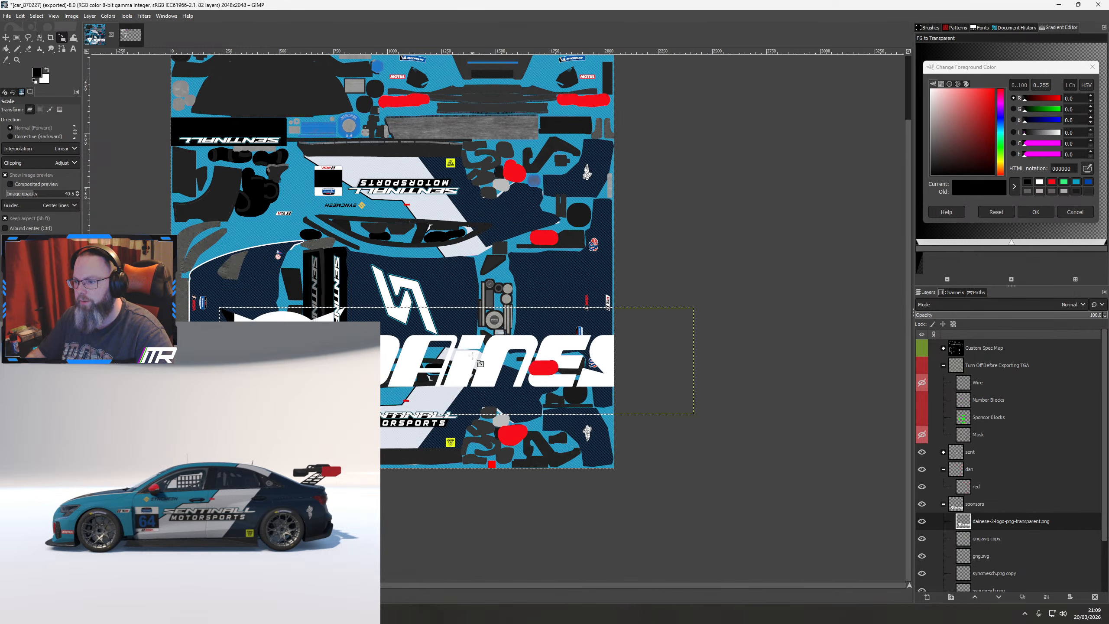
{"action": "left_click", "coordinate": [6, 37]}
{"action": "left_click_drag", "start_coordinate": [421, 384], "coordinate": [409, 288]}
{"action": "key", "text": "ctrl+z"}
{"action": "key", "text": "ctrl+z"}
{"action": "key", "text": "ctrl+z"}
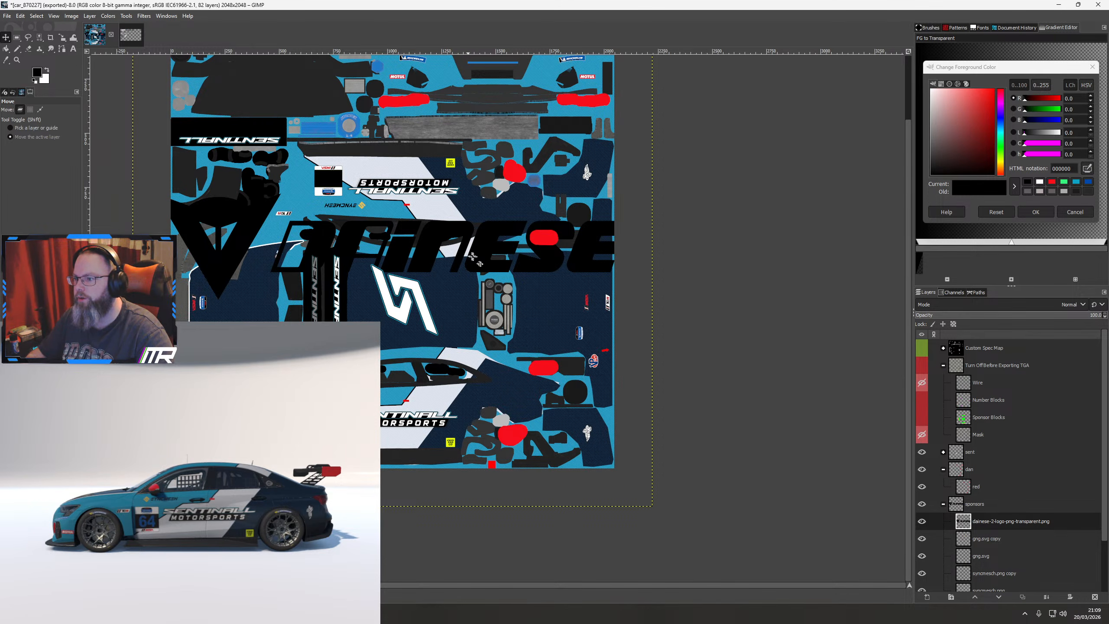
Scale the Dainese logo layer down to 1573 px around its centre
{"action": "left_click", "coordinate": [995, 518]}
{"action": "key", "text": "shift+s"}
{"action": "left_click", "coordinate": [467, 261]}
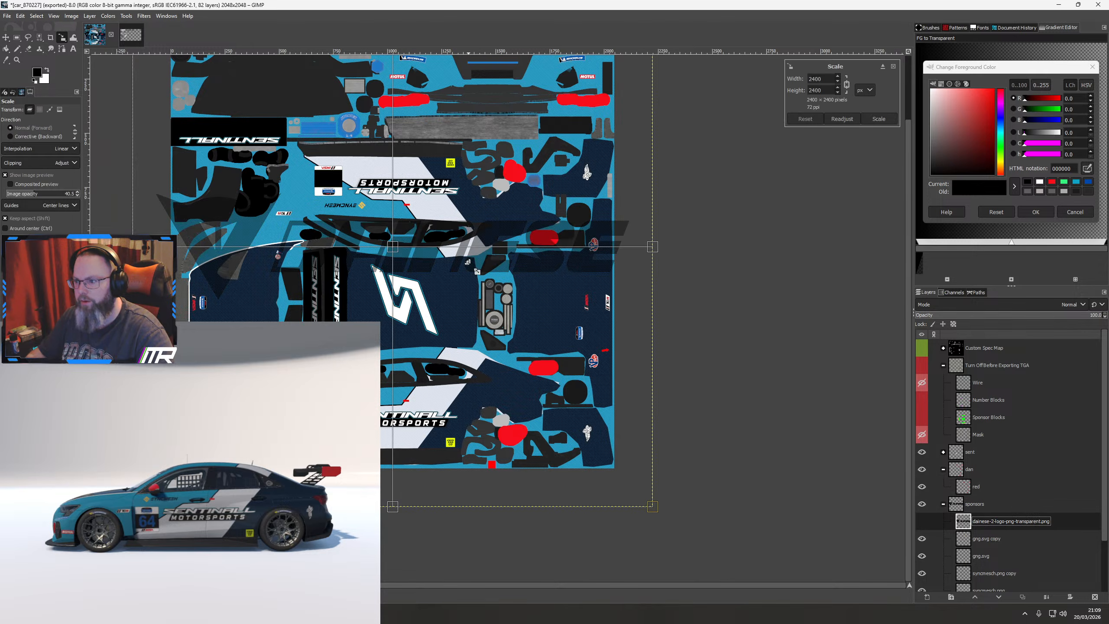
{"action": "left_click_drag", "start_coordinate": [653, 507], "coordinate": [439, 362]}
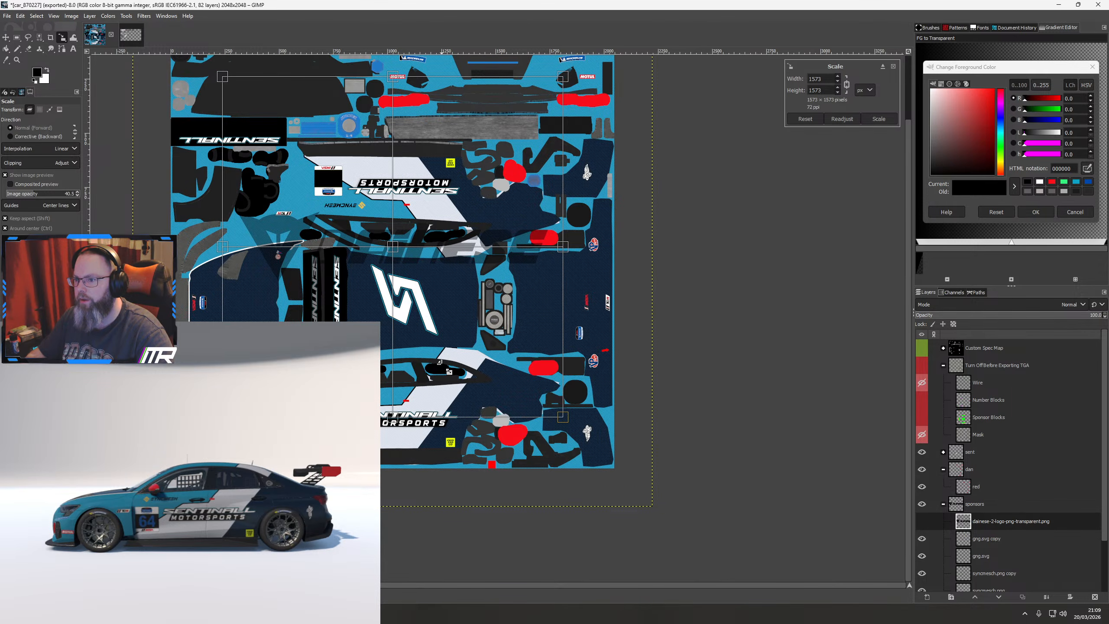
{"action": "left_click", "coordinate": [6, 38]}
Crop the logo to content, whiten it with Hue-Chroma lightness, then undo the recolour and scaling
{"action": "left_click", "coordinate": [89, 16]}
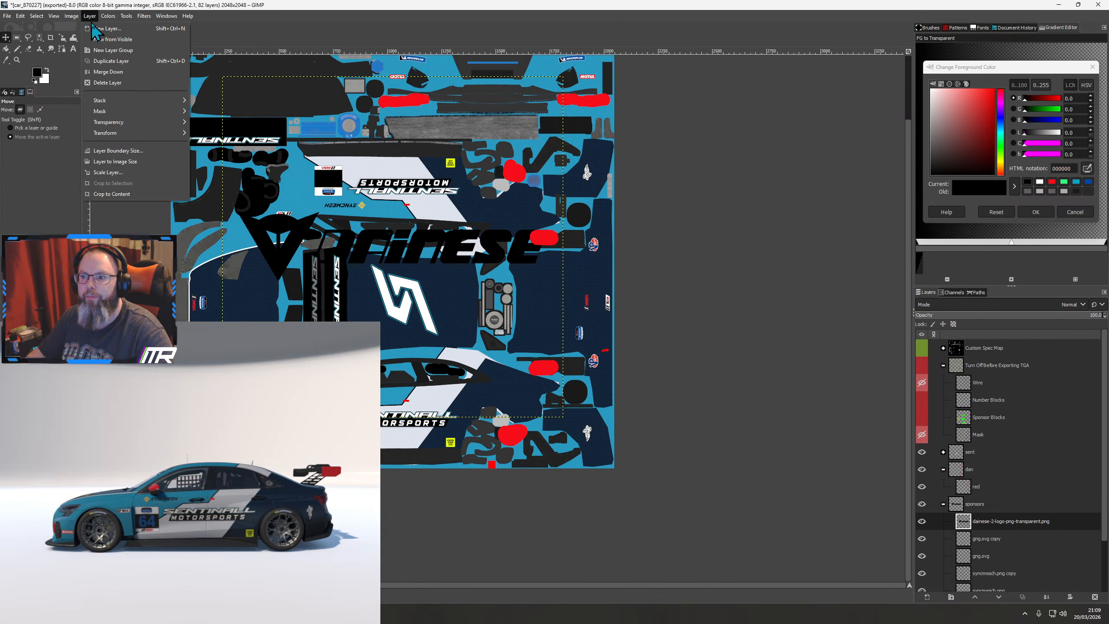
{"action": "left_click", "coordinate": [126, 194]}
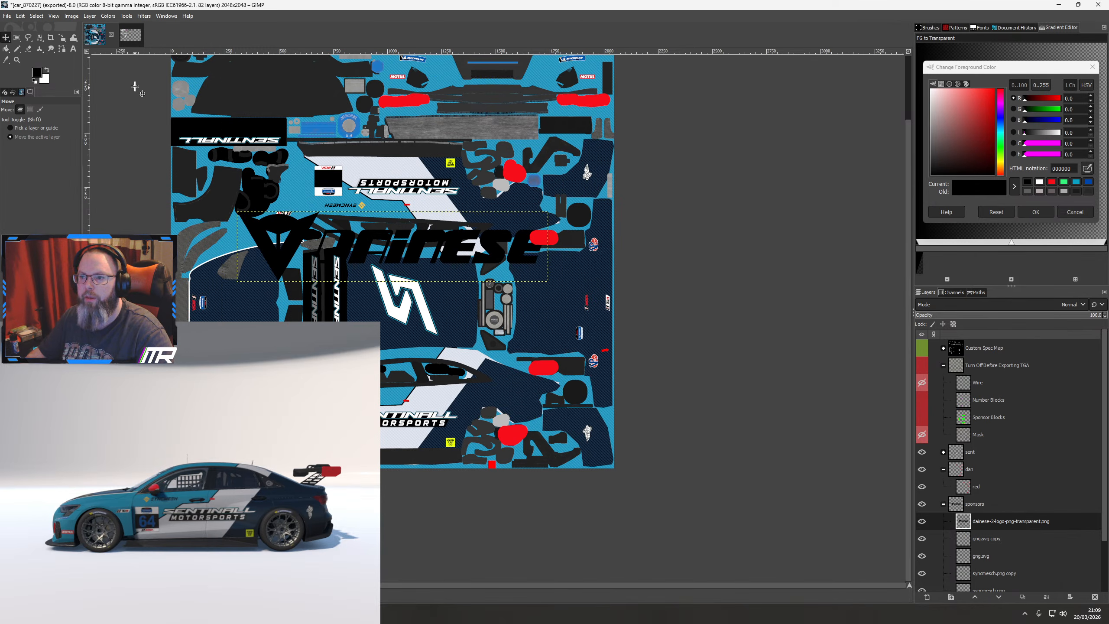
{"action": "left_click", "coordinate": [108, 16]}
{"action": "left_click", "coordinate": [127, 47]}
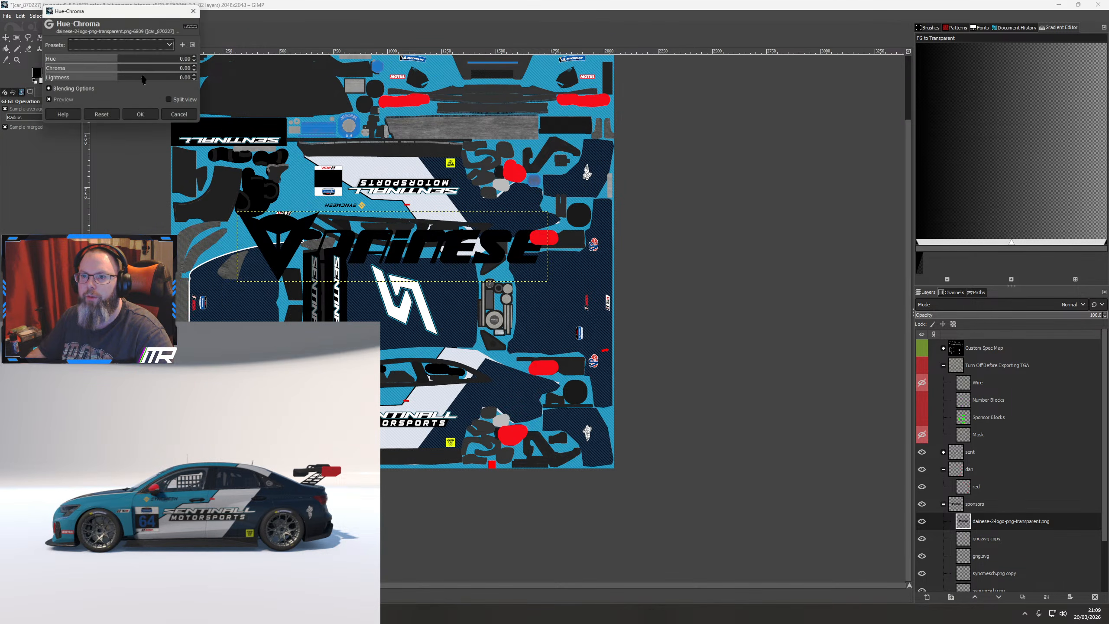
{"action": "left_click_drag", "start_coordinate": [122, 79], "coordinate": [220, 79]}
{"action": "left_click", "coordinate": [141, 116]}
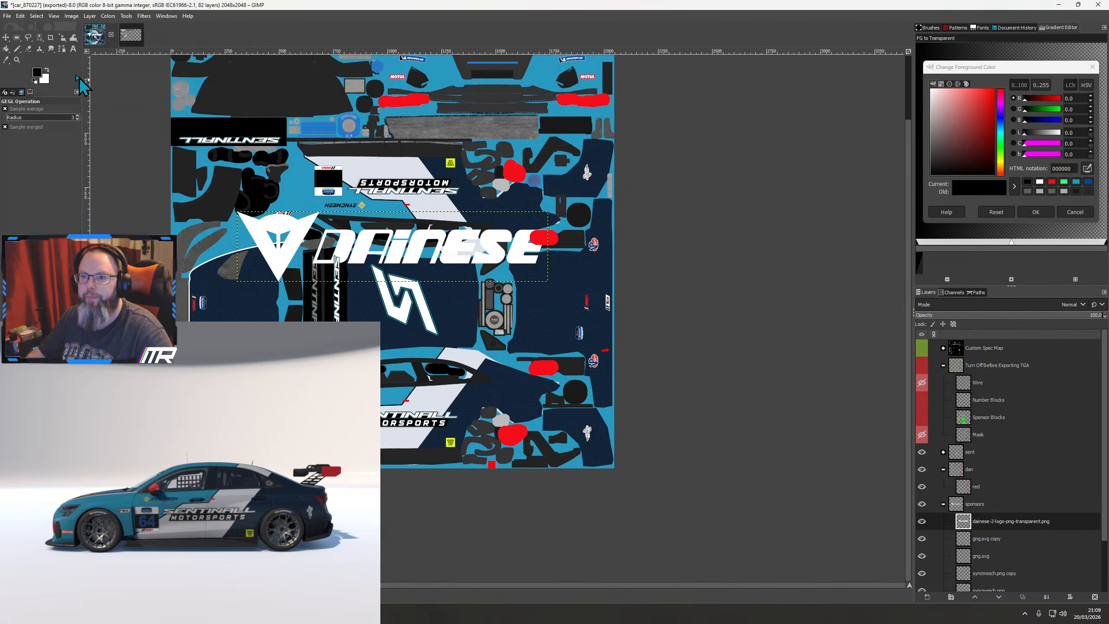
{"action": "key", "text": "m"}
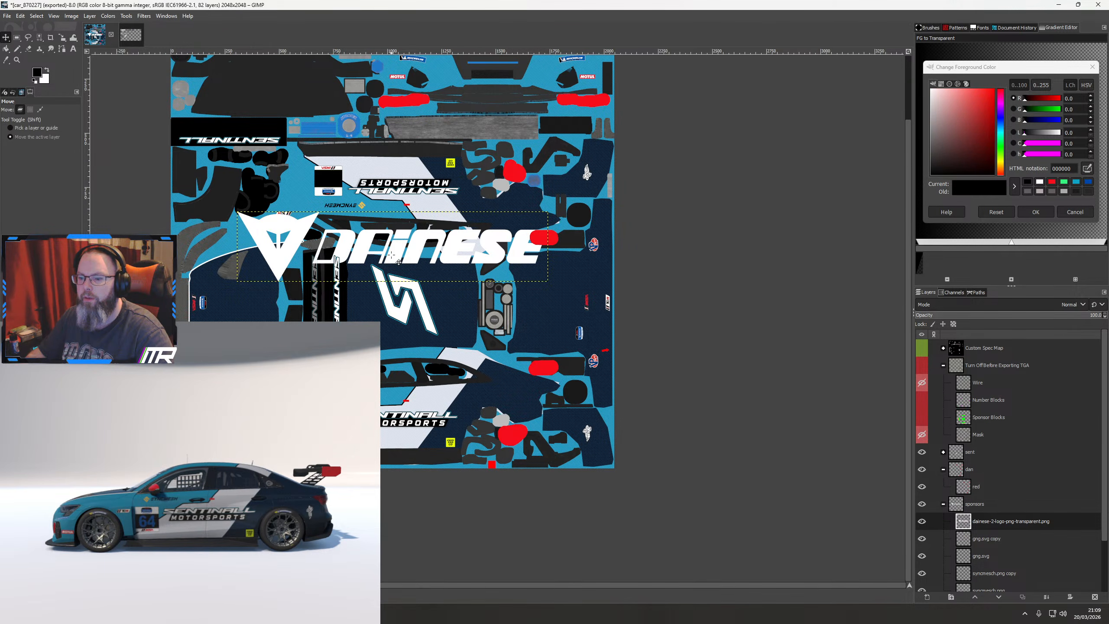
{"action": "key", "text": "ctrl+z"}
{"action": "key", "text": "ctrl+z"}
{"action": "key", "text": "ctrl+z"}
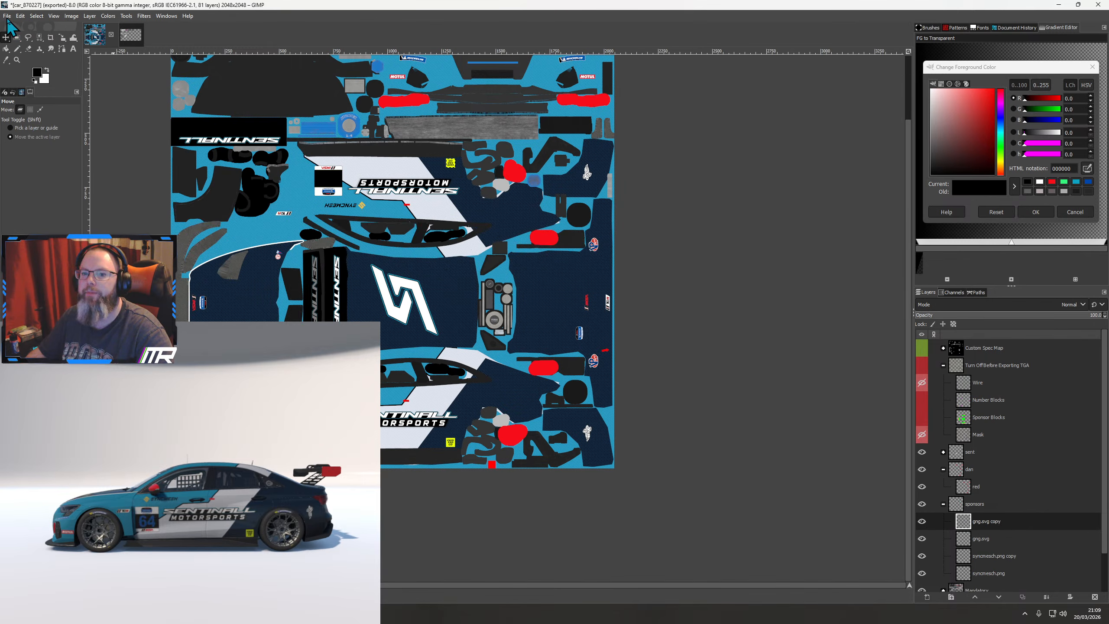
Import the Dainese PNG as a layer and move it down and right on the texture
{"action": "left_click", "coordinate": [7, 16]}
{"action": "left_click", "coordinate": [26, 58]}
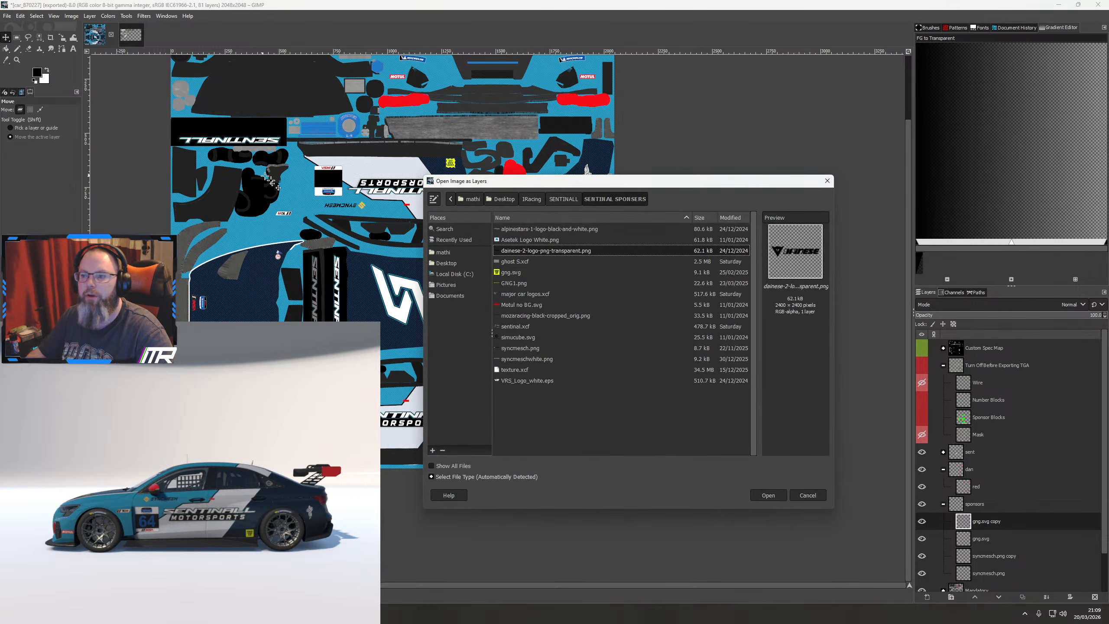
{"action": "double_click", "coordinate": [533, 252]}
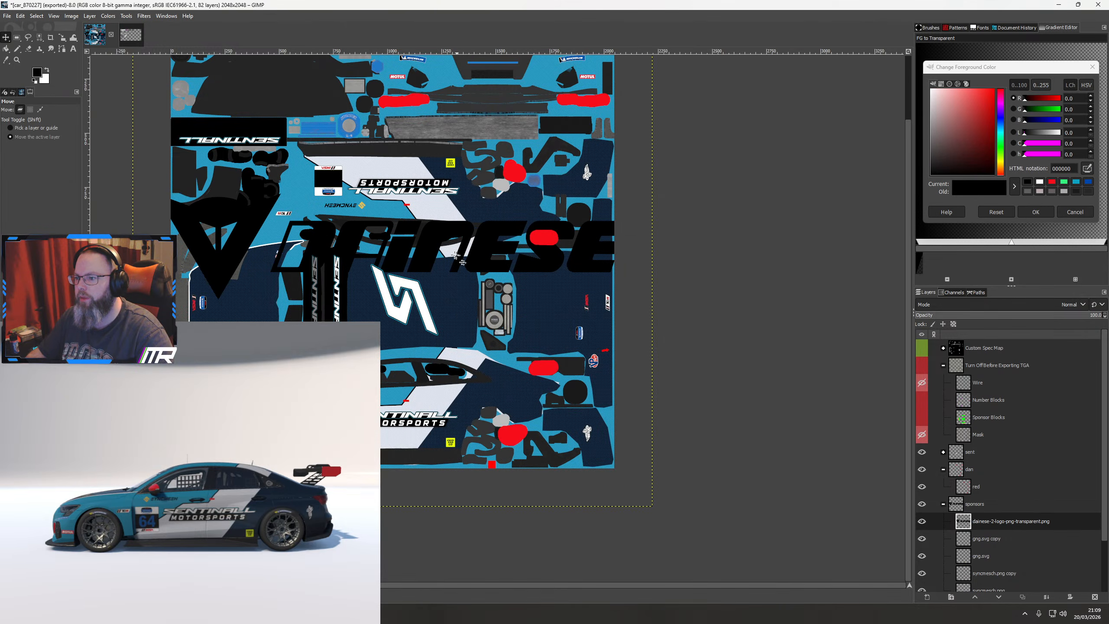
{"action": "left_click_drag", "start_coordinate": [435, 250], "coordinate": [530, 399]}
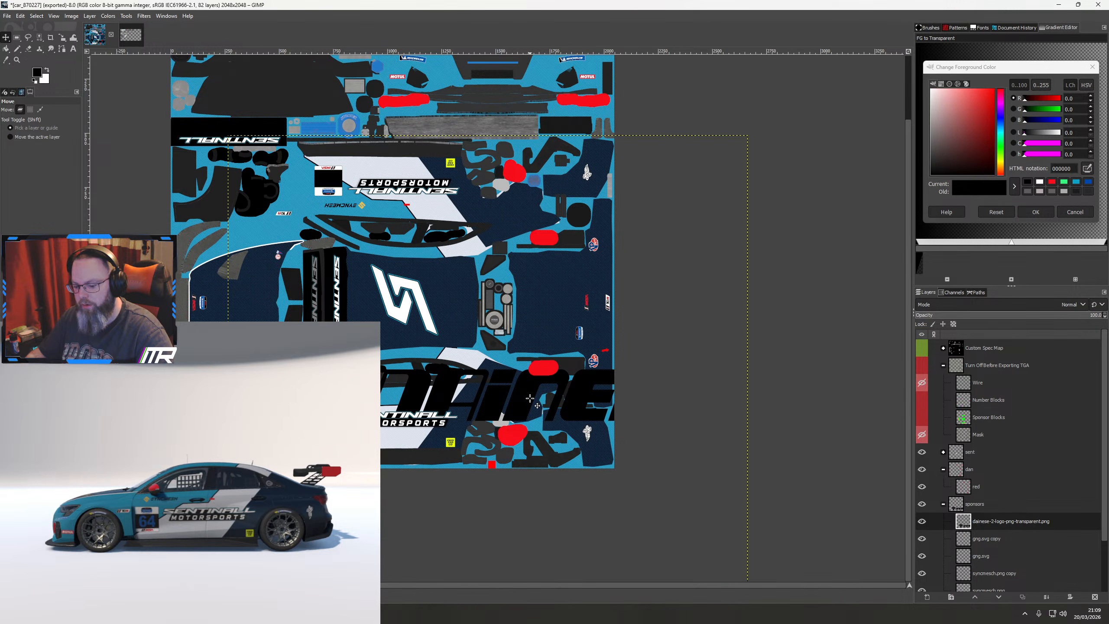
Scale the Dainese logo to 211 px and position it on the navy side panel
{"action": "key", "text": "shift+s"}
{"action": "left_click", "coordinate": [531, 399]}
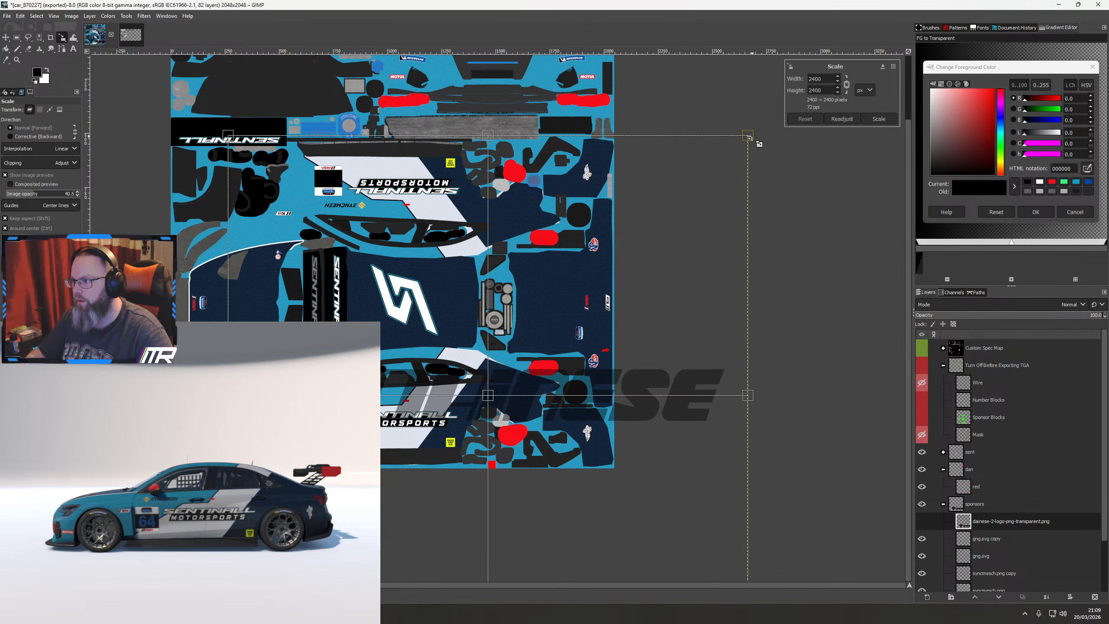
{"action": "left_click_drag", "start_coordinate": [749, 138], "coordinate": [507, 376]}
{"action": "scroll", "coordinate": [463, 471], "scroll_direction": "up", "scroll_amount": 4}
{"action": "left_click_drag", "start_coordinate": [579, 349], "coordinate": [512, 452]}
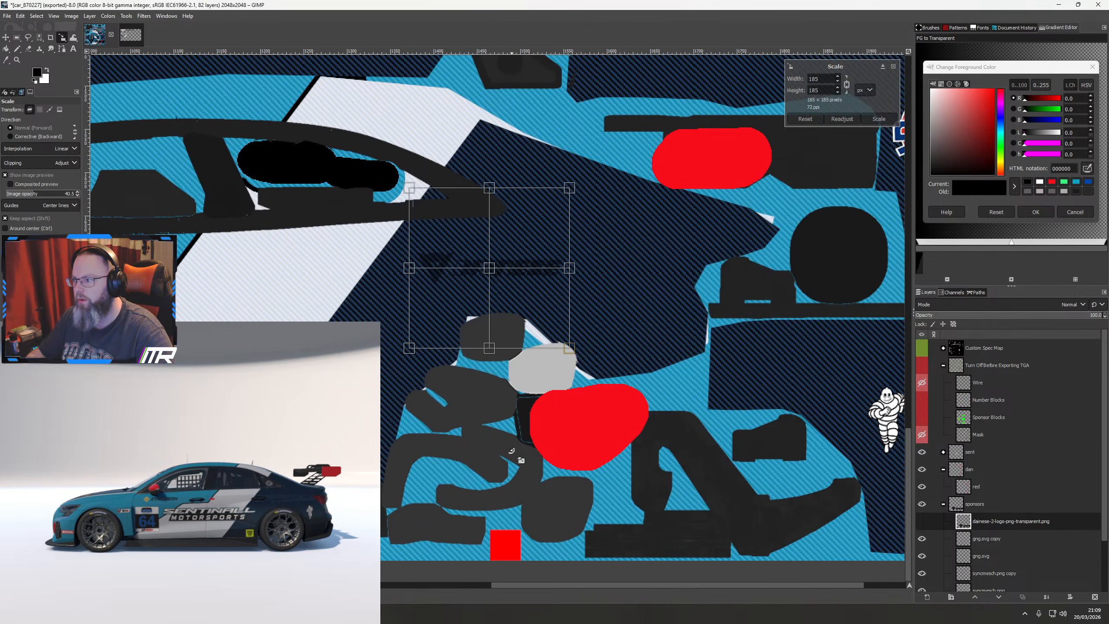
{"action": "left_click", "coordinate": [922, 365]}
{"action": "scroll", "coordinate": [543, 324], "scroll_direction": "up", "scroll_amount": 2}
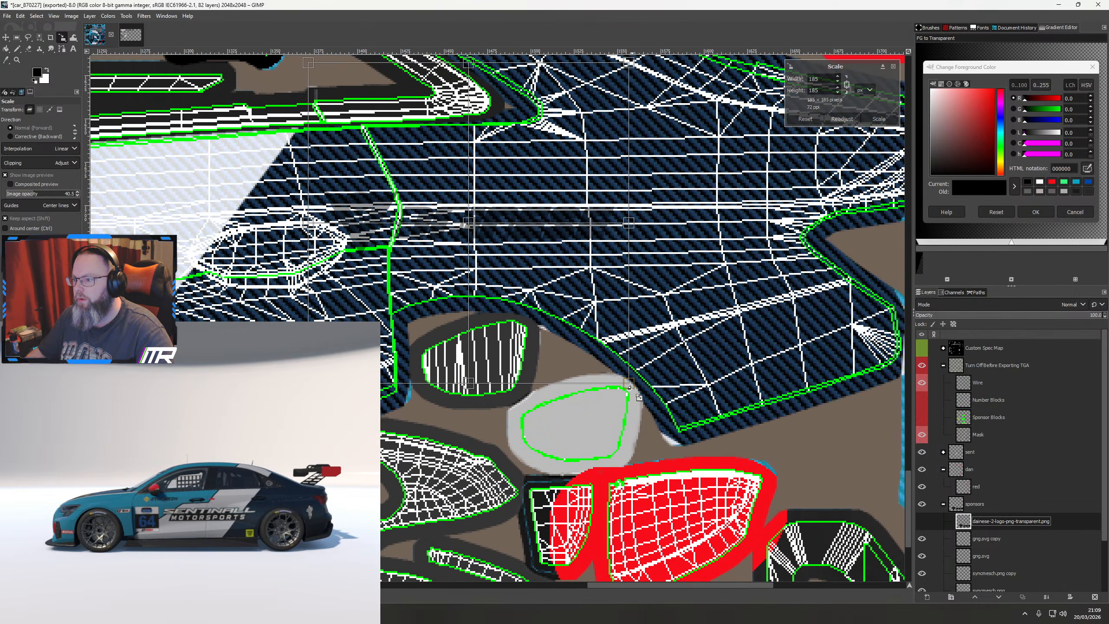
{"action": "left_click_drag", "start_coordinate": [629, 384], "coordinate": [652, 406]}
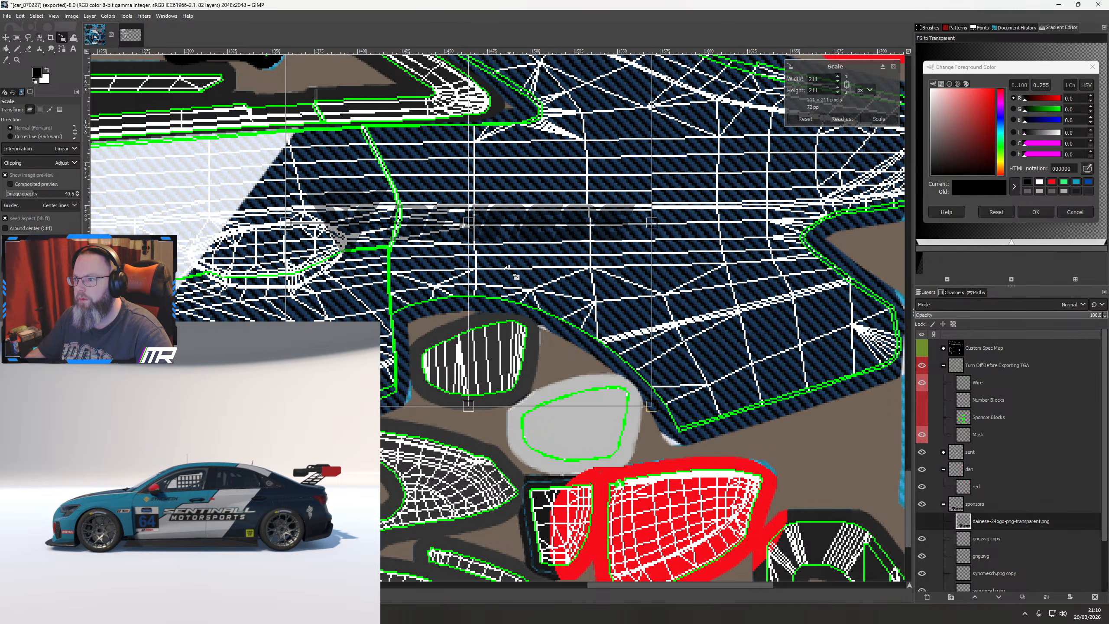
{"action": "left_click_drag", "start_coordinate": [482, 235], "coordinate": [602, 229]}
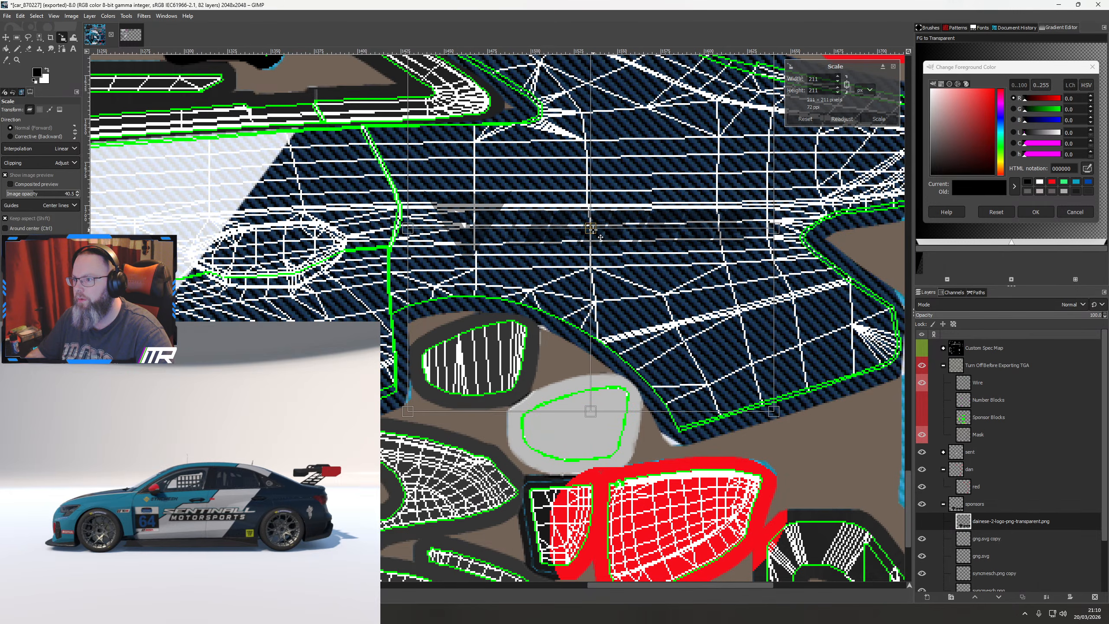
{"action": "scroll", "coordinate": [600, 231], "scroll_direction": "up", "scroll_amount": 4}
{"action": "left_click_drag", "start_coordinate": [566, 211], "coordinate": [563, 216]}
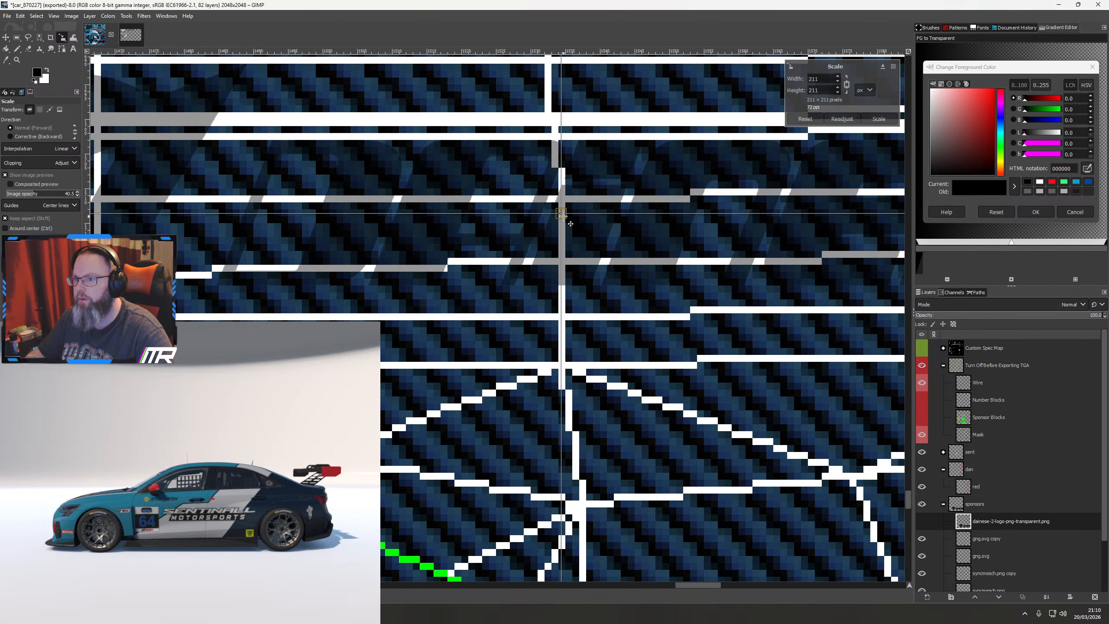
{"action": "scroll", "coordinate": [571, 227], "scroll_direction": "down", "scroll_amount": 6}
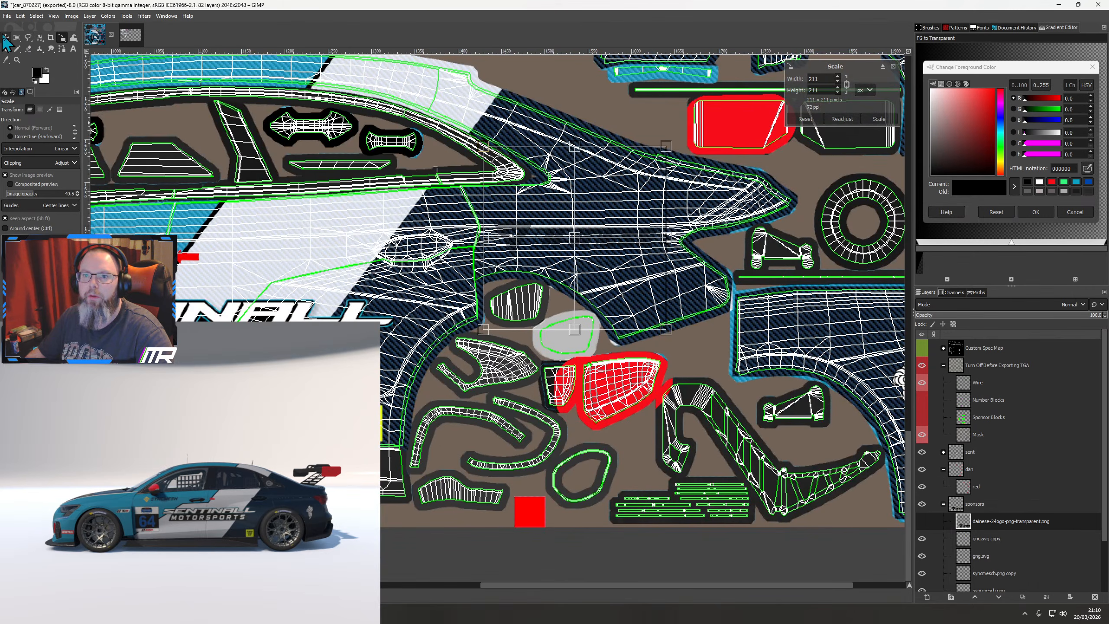
{"action": "left_click", "coordinate": [5, 36]}
Turn the logo white with Hue-Chroma lightness 100 and hide the UV wireframe layers
{"action": "left_click", "coordinate": [108, 16]}
{"action": "left_click", "coordinate": [116, 48]}
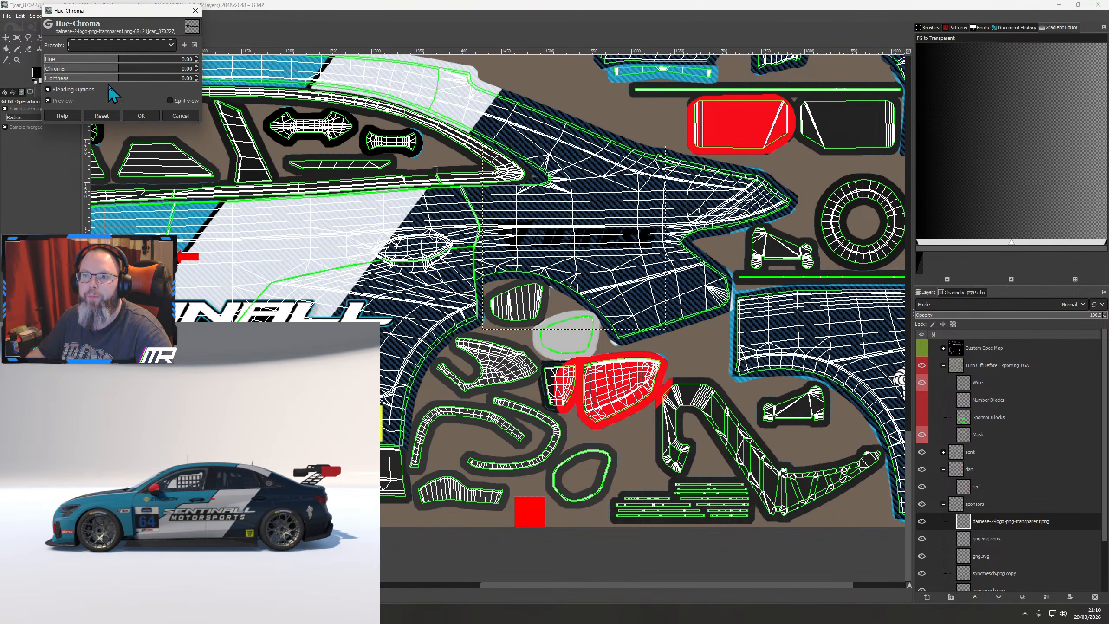
{"action": "left_click_drag", "start_coordinate": [124, 78], "coordinate": [281, 104]}
{"action": "left_click", "coordinate": [148, 115]}
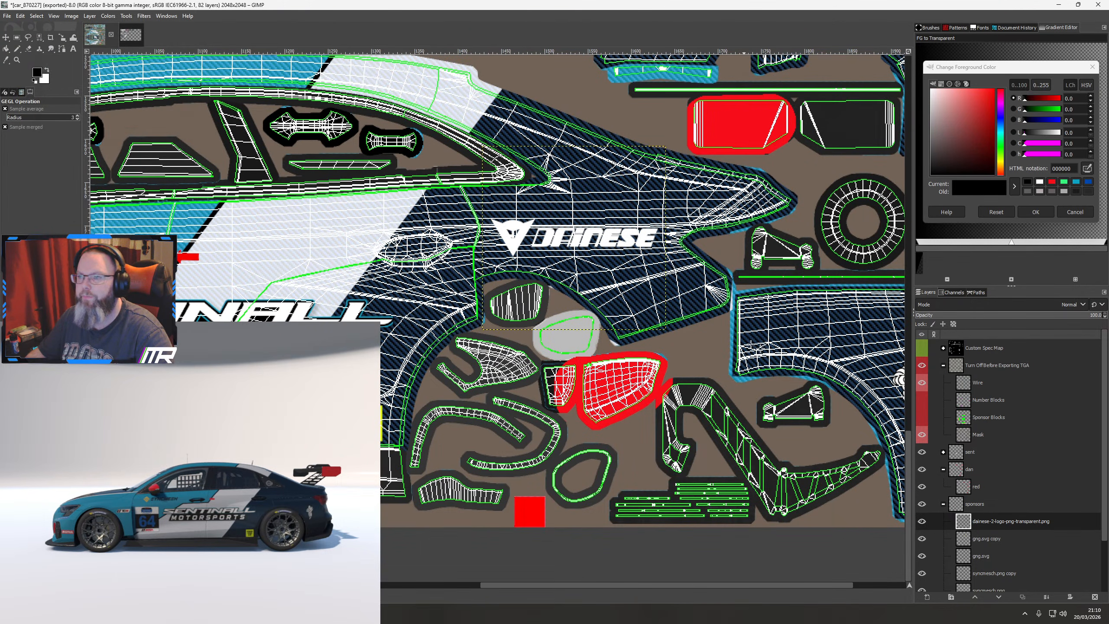
{"action": "left_click", "coordinate": [921, 366]}
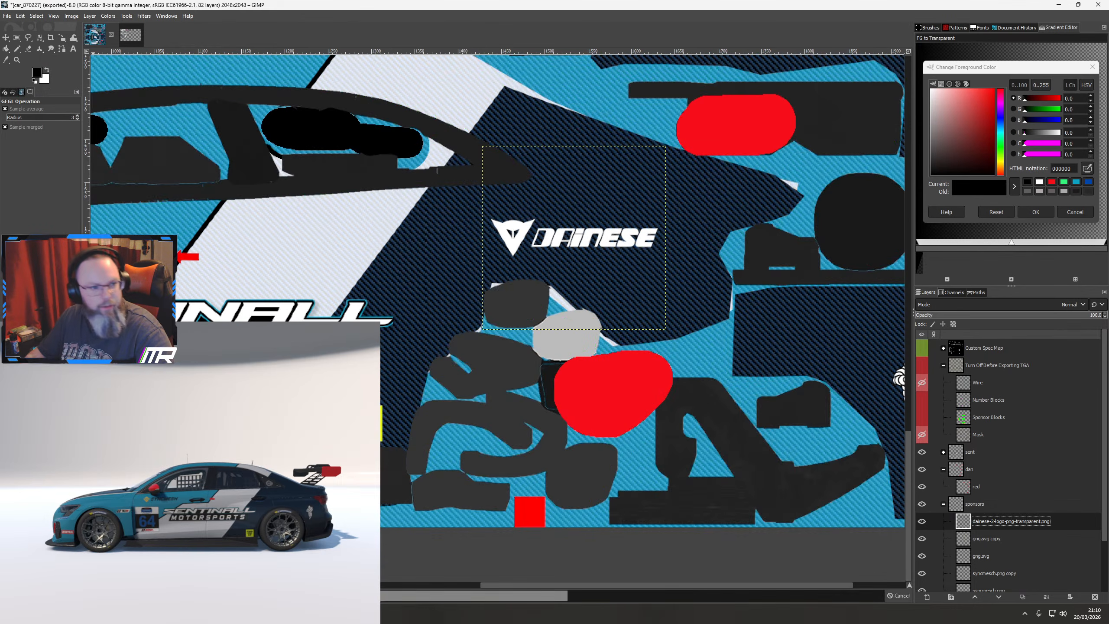
Nudge the white Dainese logo up with Shift+Up, checking it behind the rear door in the car preview
{"action": "scroll", "coordinate": [287, 551], "scroll_direction": "up", "scroll_amount": 4}
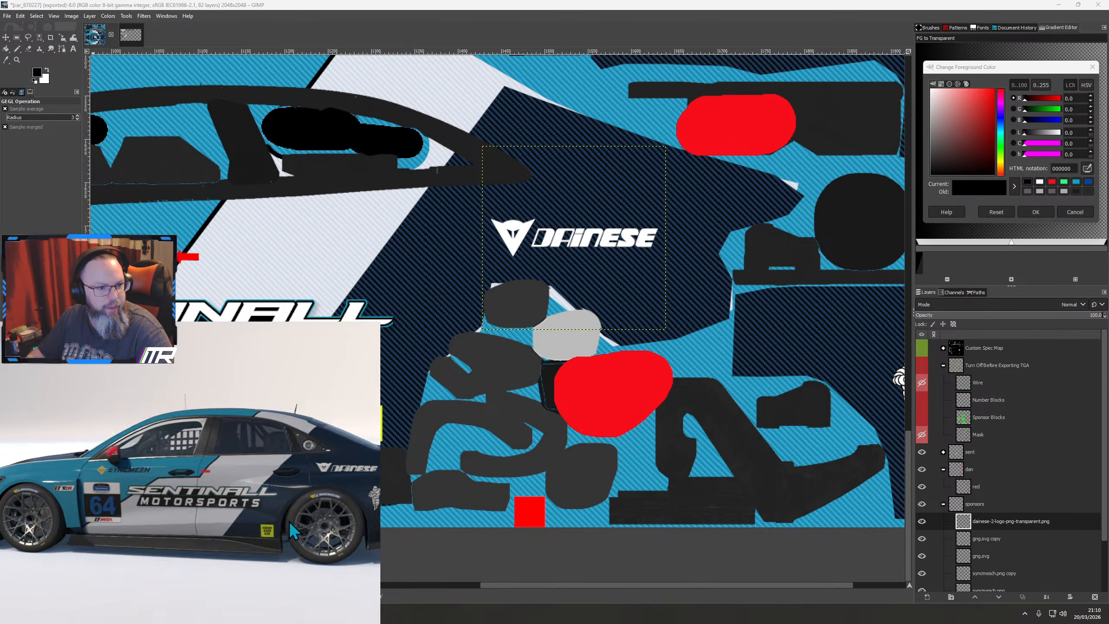
{"action": "mouse_move", "coordinate": [289, 522]}
{"action": "left_mouse_down"}
{"action": "mouse_move", "coordinate": [274, 529]}
{"action": "mouse_move", "coordinate": [294, 525]}
{"action": "left_mouse_up"}
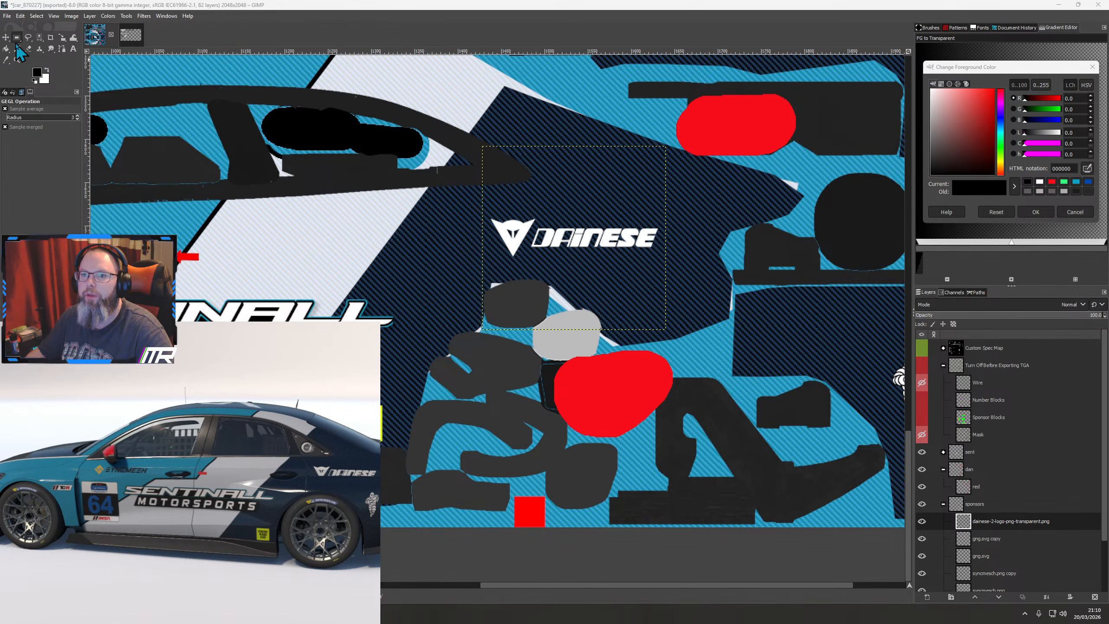
{"action": "key", "text": "m"}
{"action": "left_click", "coordinate": [565, 237]}
{"action": "key", "text": "shift+Up"}
{"action": "key", "text": "shift+Up"}
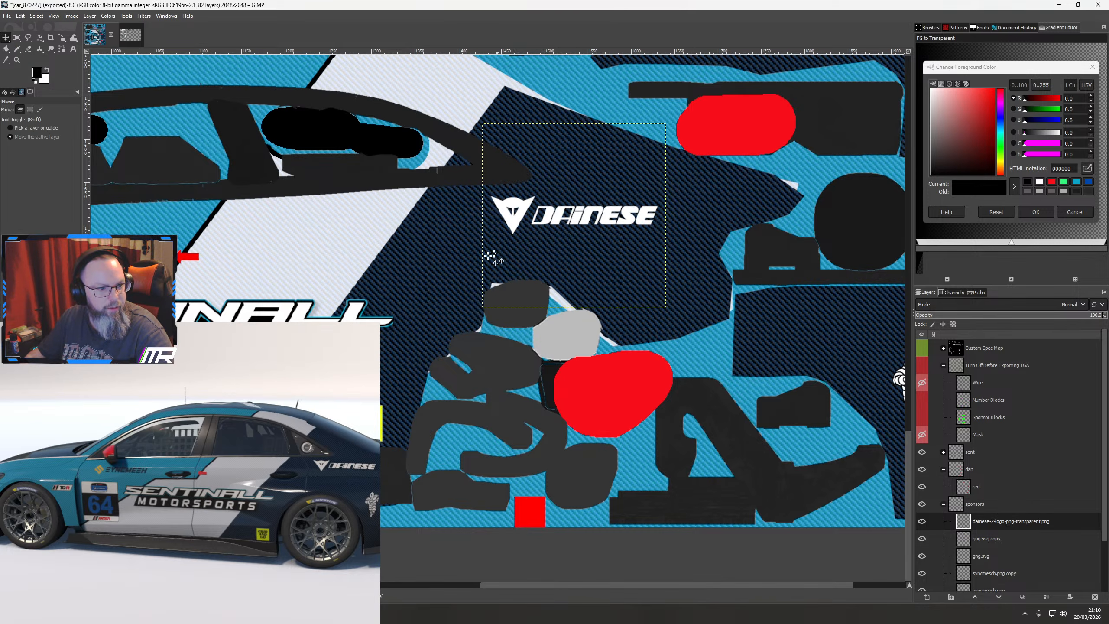
{"action": "left_click_drag", "start_coordinate": [139, 501], "coordinate": [172, 538]}
{"action": "left_click_drag", "start_coordinate": [186, 533], "coordinate": [228, 520]}
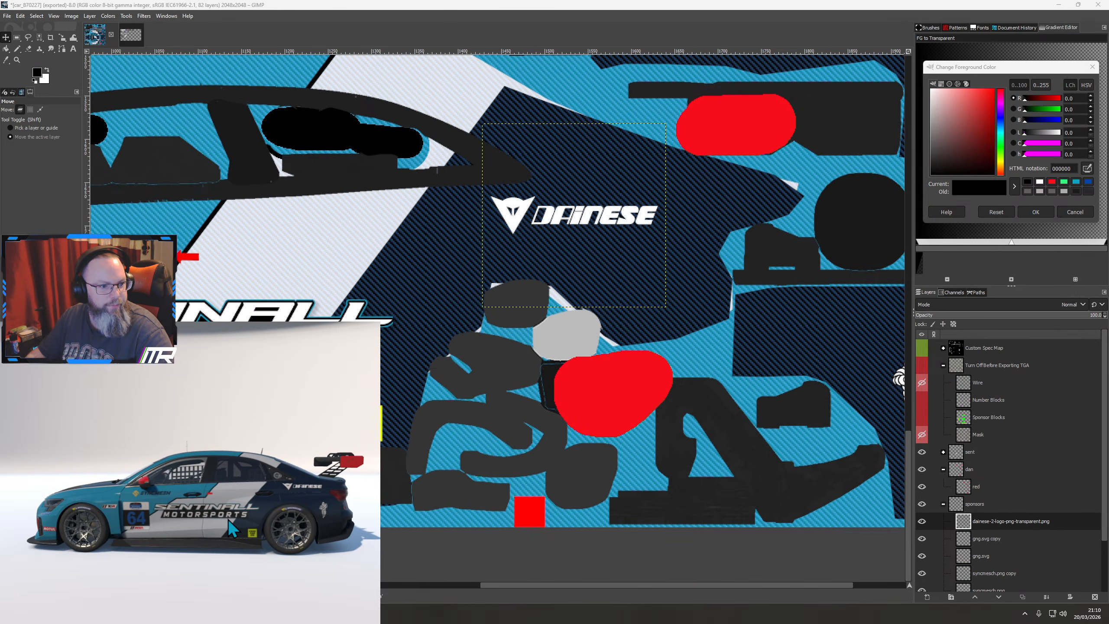
Duplicate the white Dainese logo layer and rotate the copy 180°
{"action": "right_click", "coordinate": [995, 523]}
{"action": "left_click", "coordinate": [1029, 299]}
{"action": "right_click", "coordinate": [637, 276]}
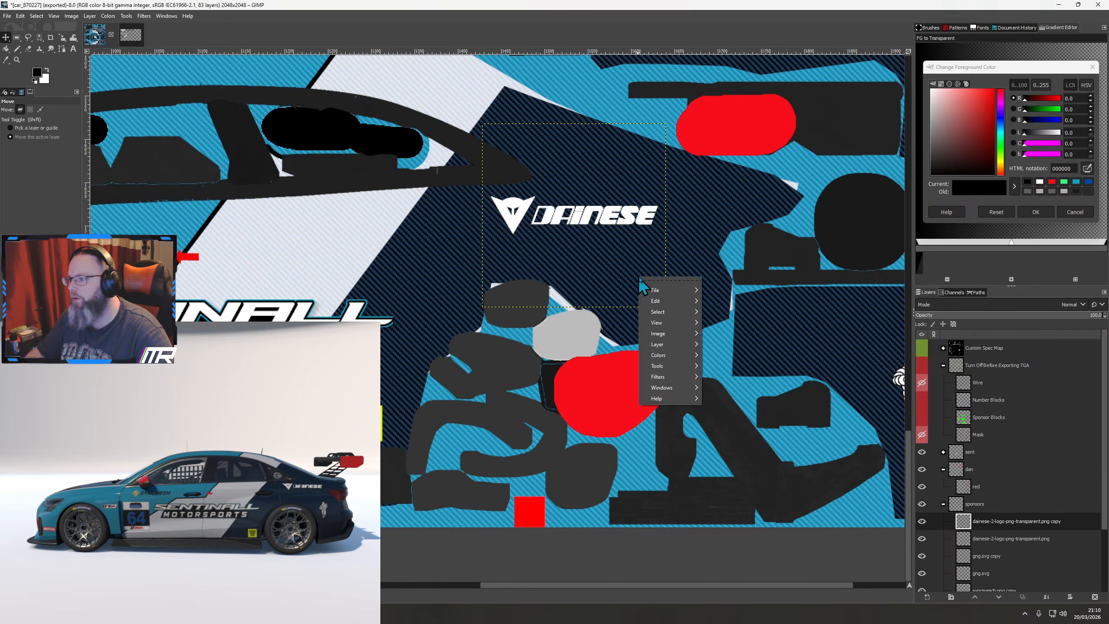
{"action": "mouse_move", "coordinate": [657, 344]}
{"action": "mouse_move", "coordinate": [767, 454]}
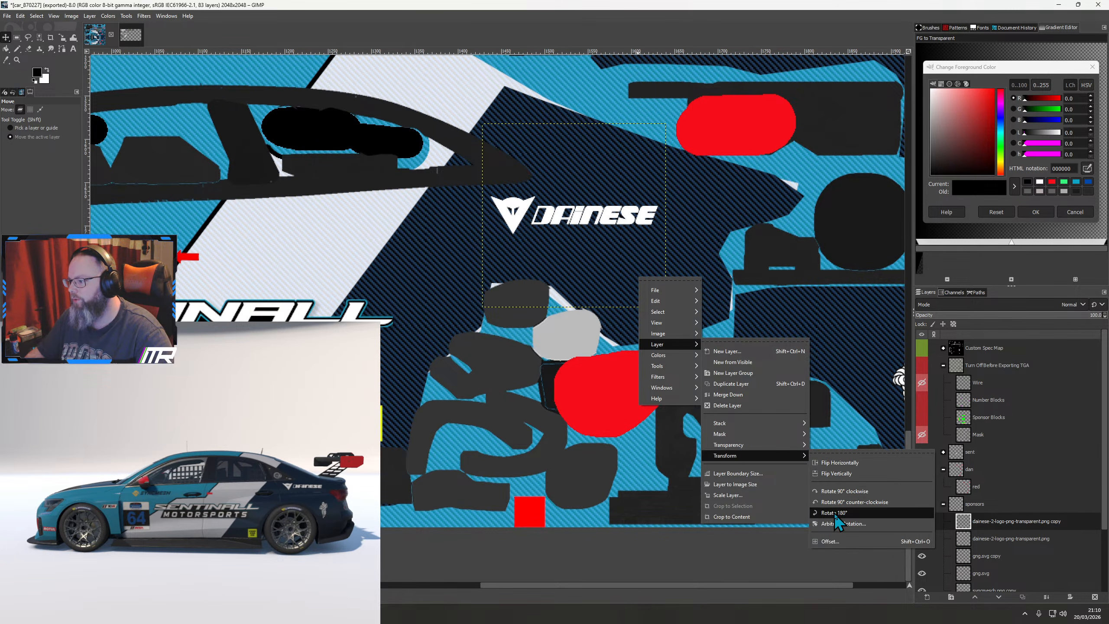
{"action": "left_click", "coordinate": [834, 513]}
{"action": "scroll", "coordinate": [679, 302], "scroll_direction": "down", "scroll_amount": 2}
Move the rotated Dainese copy up onto the opposite side panel and check it on the car
{"action": "left_click_drag", "start_coordinate": [716, 221], "coordinate": [675, 507]}
{"action": "key", "text": "shift+Up"}
{"action": "key", "text": "shift+Up"}
{"action": "key", "text": "shift+Up"}
{"action": "key", "text": "shift+Up"}
{"action": "key", "text": "shift+Up"}
{"action": "key", "text": "shift+Up"}
{"action": "key", "text": "shift+Up"}
{"action": "key", "text": "shift+Up"}
{"action": "key", "text": "shift+Up"}
{"action": "key", "text": "shift+Up"}
{"action": "key", "text": "shift+Up"}
{"action": "key", "text": "shift+Up"}
{"action": "key", "text": "shift+Up"}
{"action": "key", "text": "shift+Up"}
{"action": "key", "text": "shift+Up"}
{"action": "key", "text": "shift+Up"}
{"action": "key", "text": "shift+Up"}
{"action": "key", "text": "shift+Up"}
{"action": "key", "text": "shift+Up"}
{"action": "key", "text": "shift+Up"}
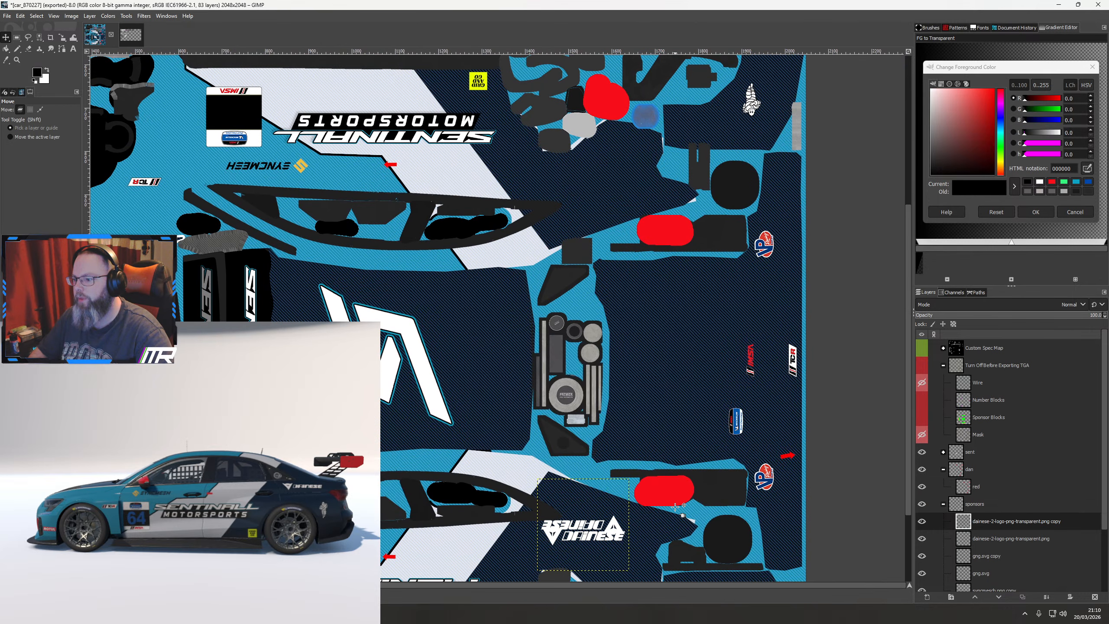
{"action": "key", "text": "shift+Up"}
{"action": "key", "text": "shift+Up"}
{"action": "key", "text": "shift+Up"}
{"action": "key", "text": "shift+Up"}
{"action": "key", "text": "shift+Up"}
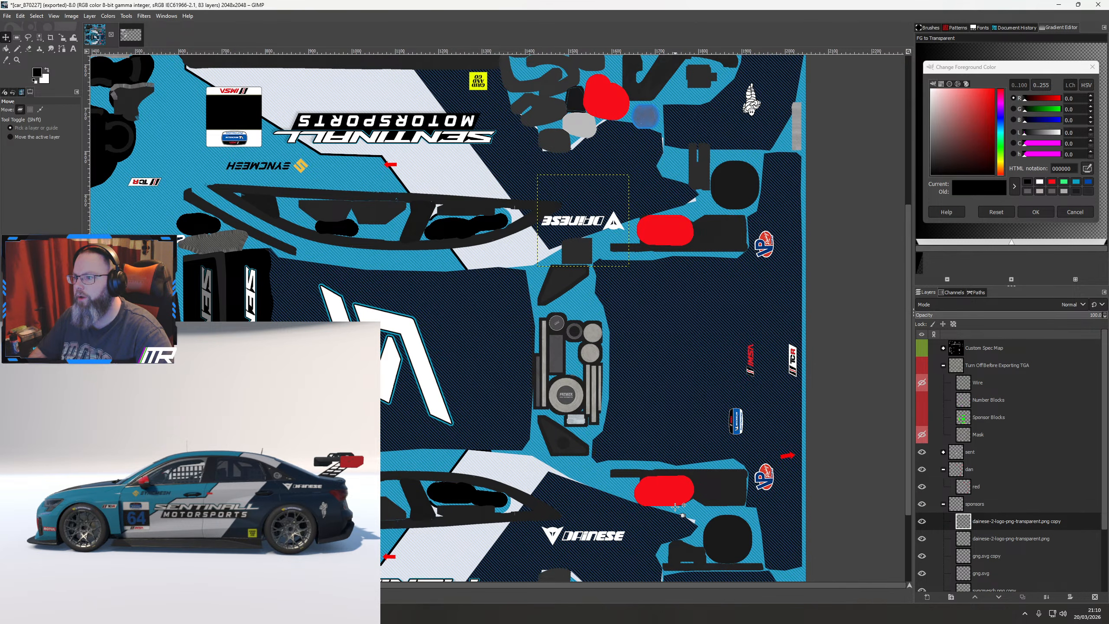
{"action": "key", "text": "Up"}
{"action": "key", "text": "Up"}
{"action": "key", "text": "Up"}
{"action": "key", "text": "Up"}
{"action": "key", "text": "Up"}
{"action": "key", "text": "Up"}
{"action": "key", "text": "Up"}
{"action": "key", "text": "Up"}
{"action": "key", "text": "Up"}
{"action": "key", "text": "Up"}
{"action": "key", "text": "Up"}
{"action": "key", "text": "Up"}
{"action": "key", "text": "Up"}
{"action": "key", "text": "Up"}
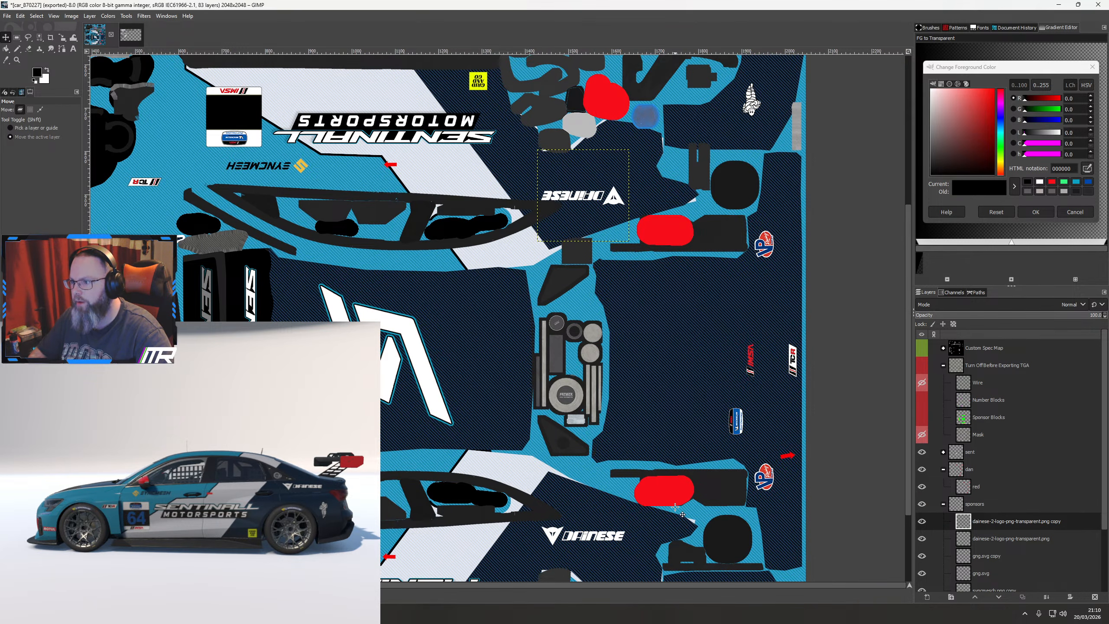
{"action": "key", "text": "Up"}
{"action": "key", "text": "Up"}
{"action": "key", "text": "Up"}
{"action": "key", "text": "Up"}
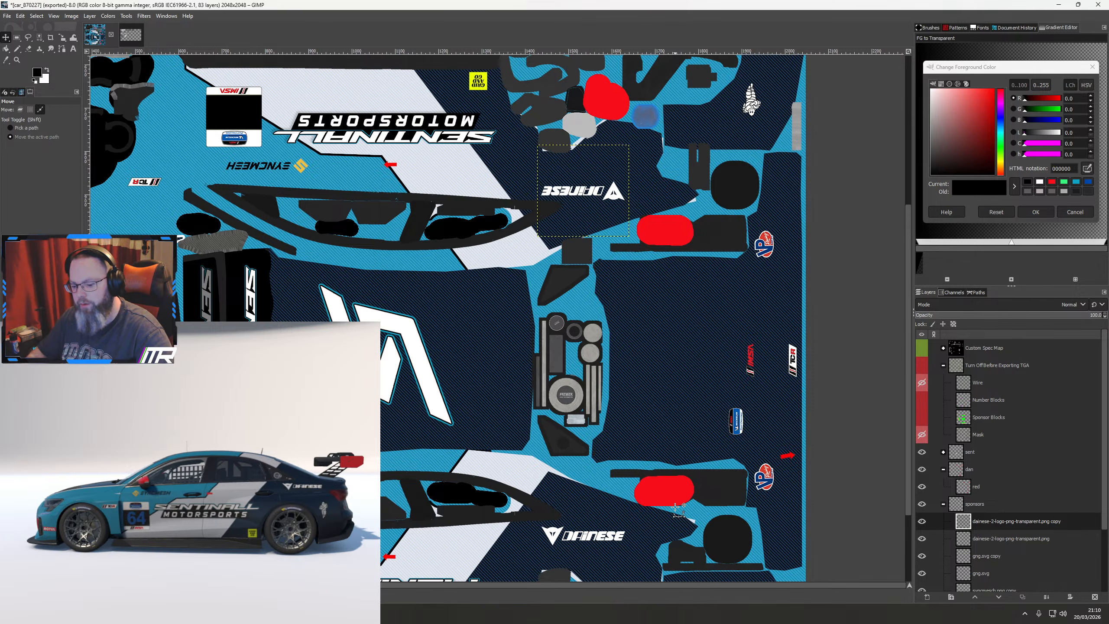
{"action": "left_click_drag", "start_coordinate": [236, 557], "coordinate": [92, 544]}
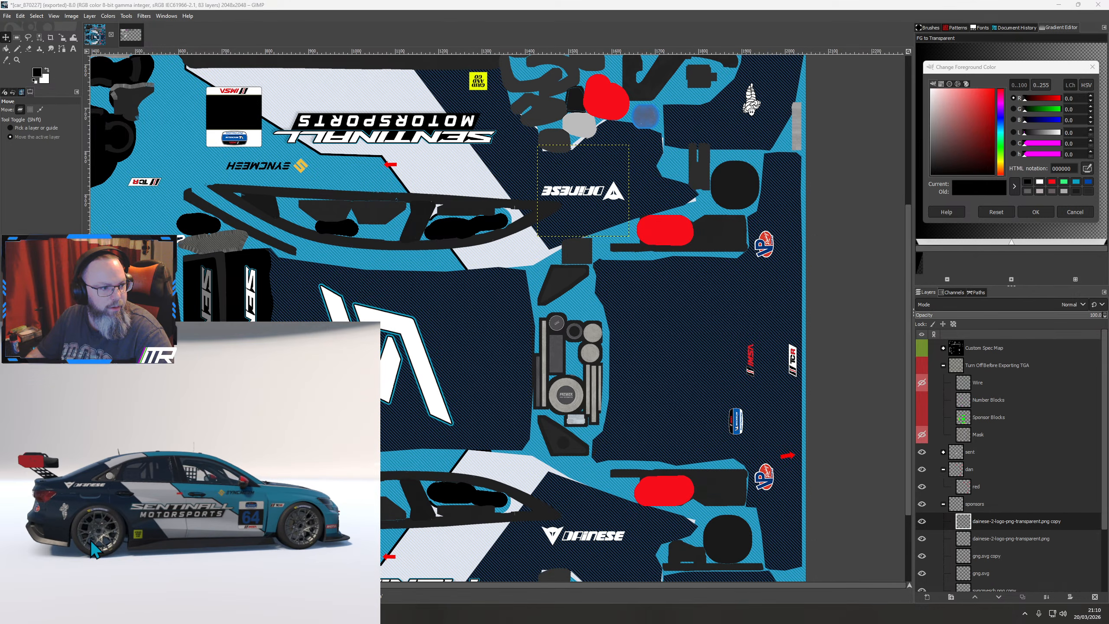
{"action": "left_click", "coordinate": [597, 194]}
{"action": "key", "text": "Up"}
{"action": "key", "text": "Up"}
{"action": "key", "text": "Up"}
{"action": "key", "text": "Up"}
{"action": "key", "text": "Up"}
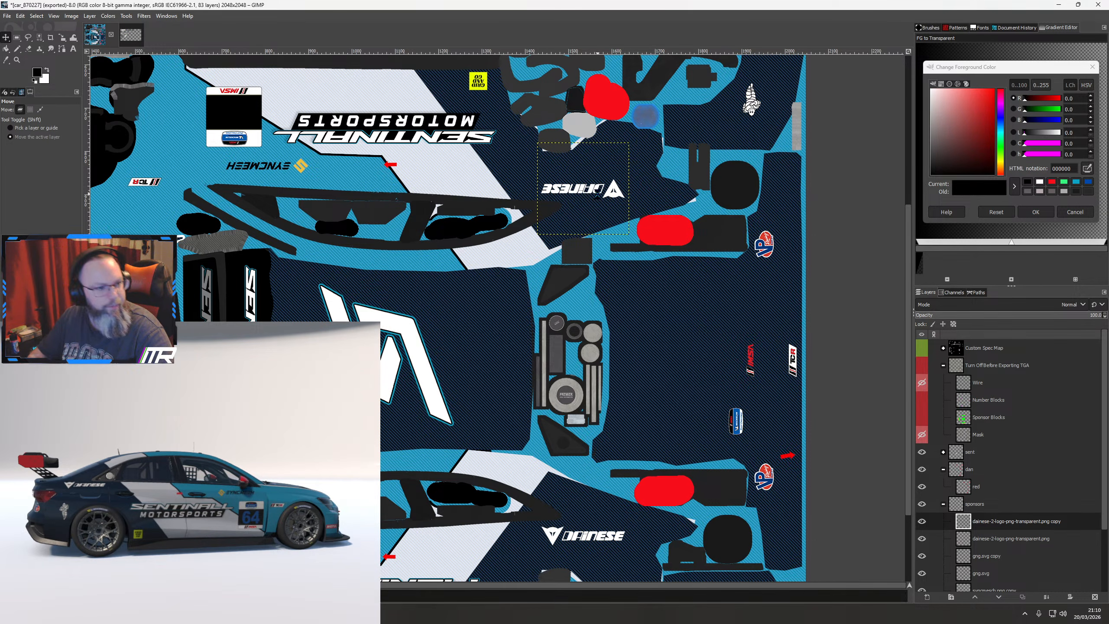
{"action": "left_click_drag", "start_coordinate": [82, 473], "coordinate": [239, 524]}
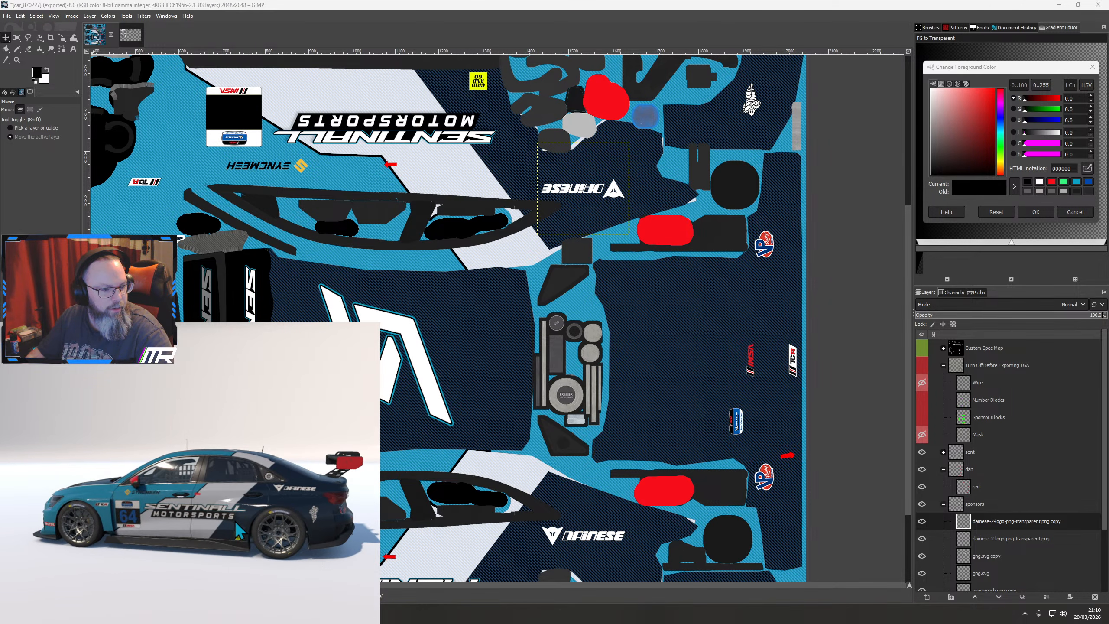
{"action": "scroll", "coordinate": [331, 520], "scroll_direction": "up", "scroll_amount": 3}
{"action": "left_click_drag", "start_coordinate": [322, 517], "coordinate": [139, 507]}
{"action": "scroll", "coordinate": [206, 520], "scroll_direction": "up", "scroll_amount": 2}
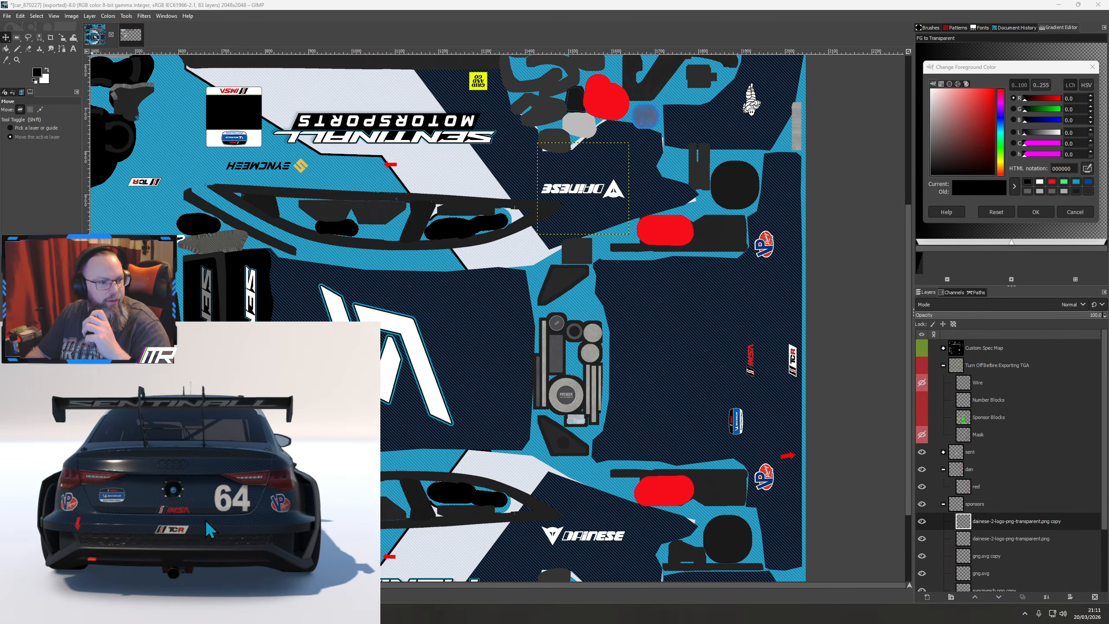
{"action": "scroll", "coordinate": [205, 521], "scroll_direction": "up", "scroll_amount": 3}
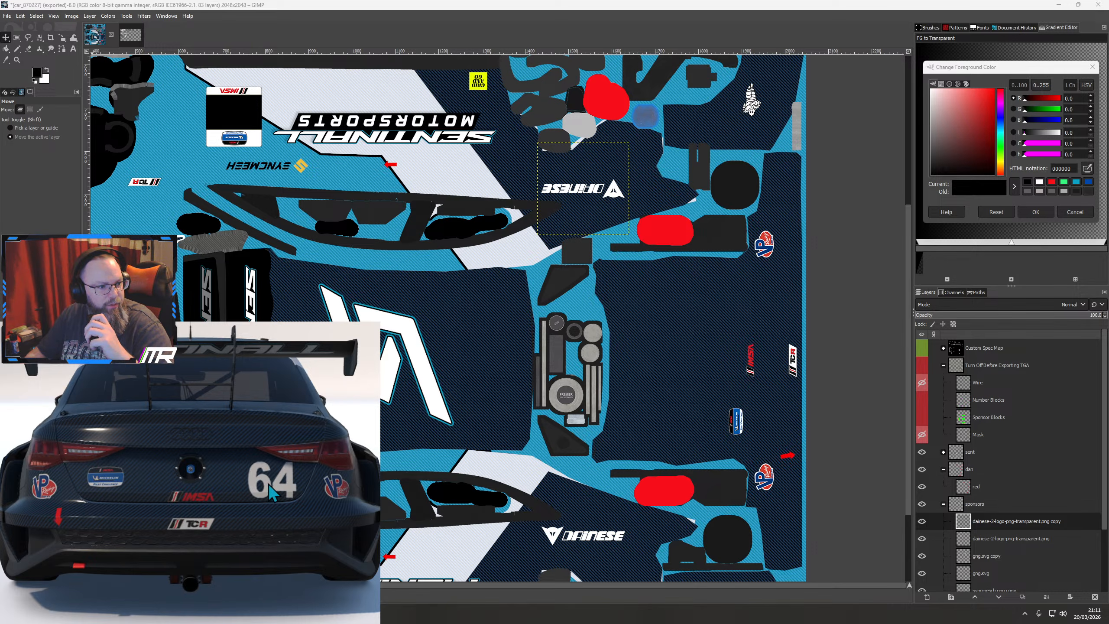
{"action": "left_click_drag", "start_coordinate": [243, 557], "coordinate": [228, 557]}
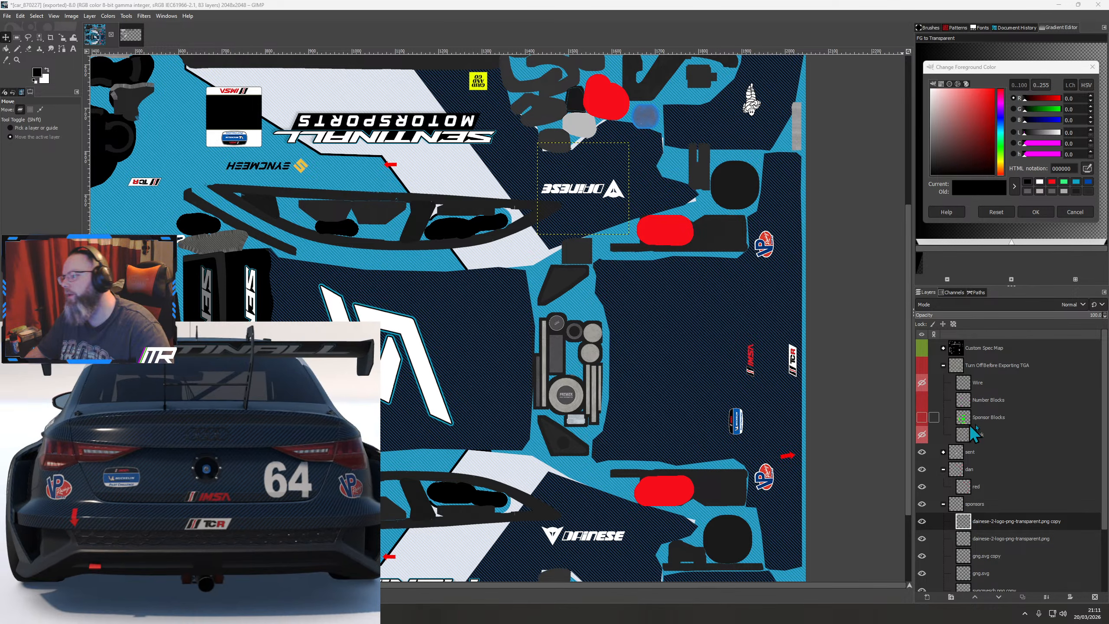
Show the 'Turn Off Before Exporting TGA' UV wireframe group and inspect the rear bumper panels
{"action": "left_click", "coordinate": [921, 365]}
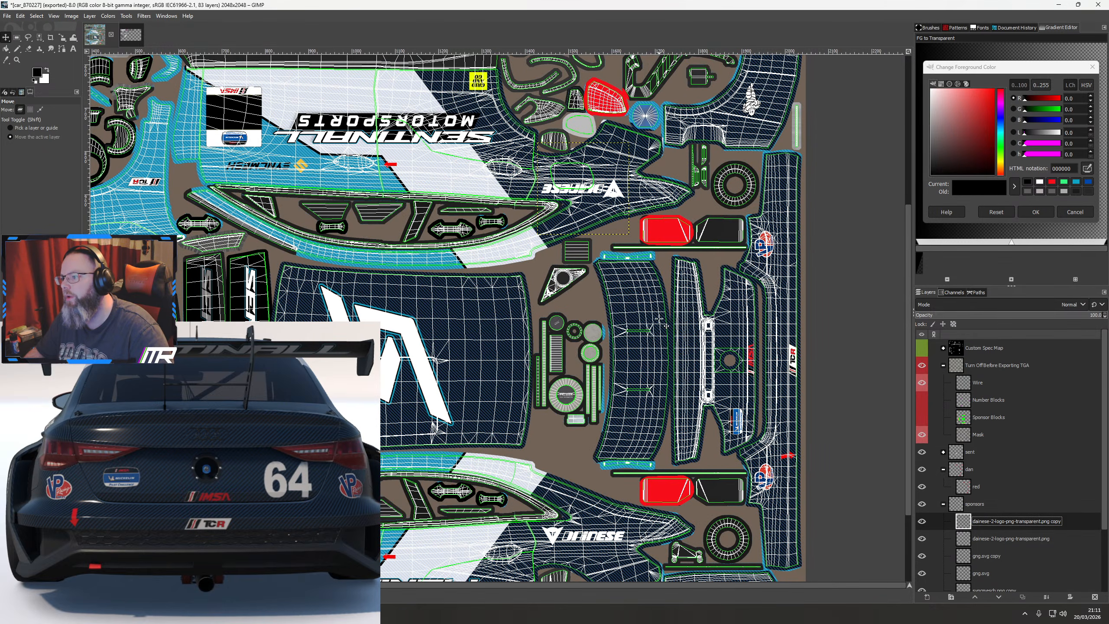
{"action": "left_click_drag", "start_coordinate": [728, 389], "coordinate": [649, 348]}
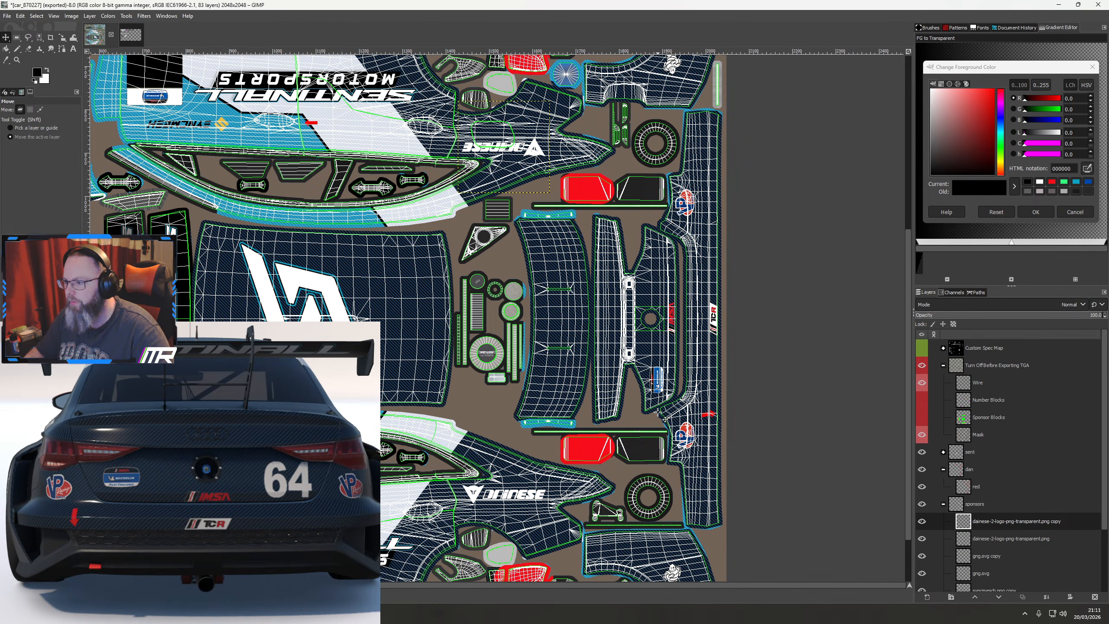
{"action": "scroll", "coordinate": [657, 412], "scroll_direction": "up", "scroll_amount": 4}
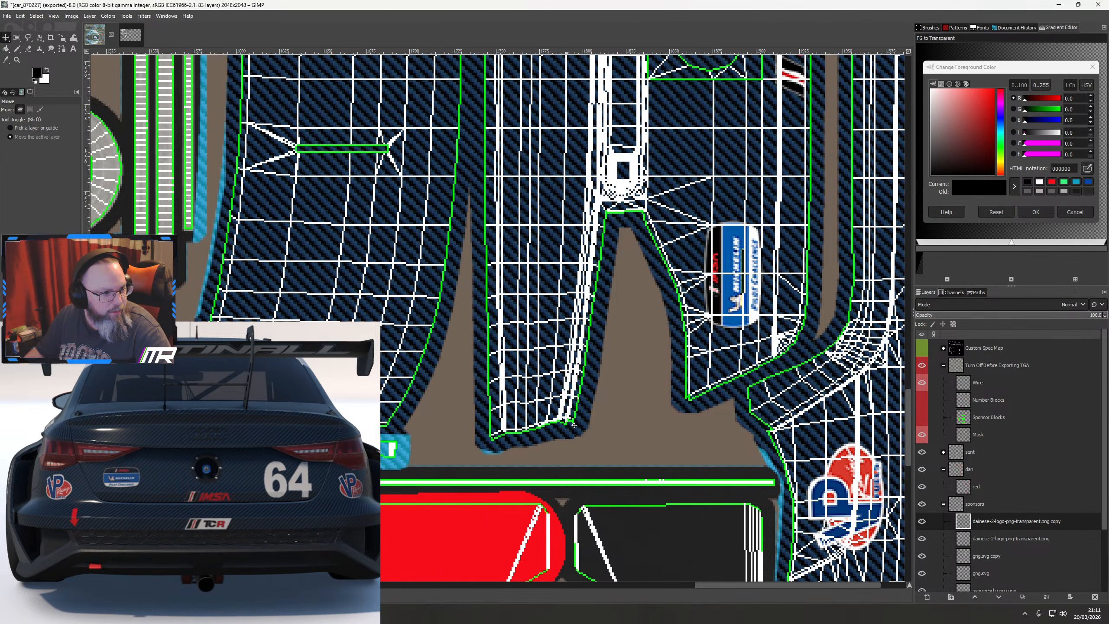
{"action": "scroll", "coordinate": [574, 424], "scroll_direction": "down", "scroll_amount": 2}
{"action": "scroll", "coordinate": [550, 404], "scroll_direction": "up", "scroll_amount": 2}
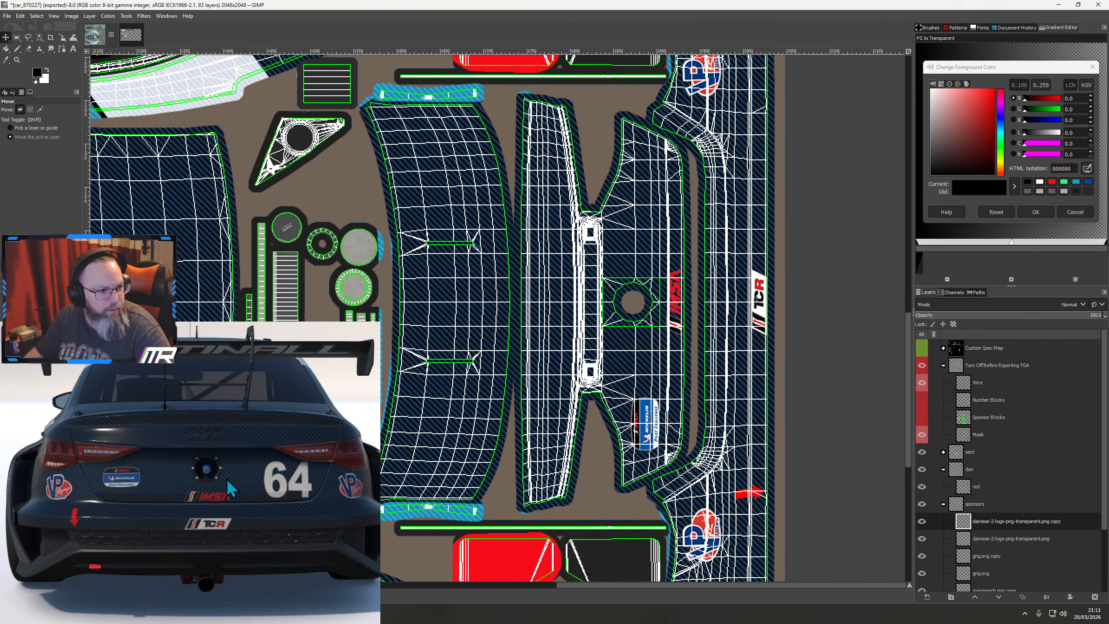
{"action": "scroll", "coordinate": [225, 478], "scroll_direction": "down", "scroll_amount": 3}
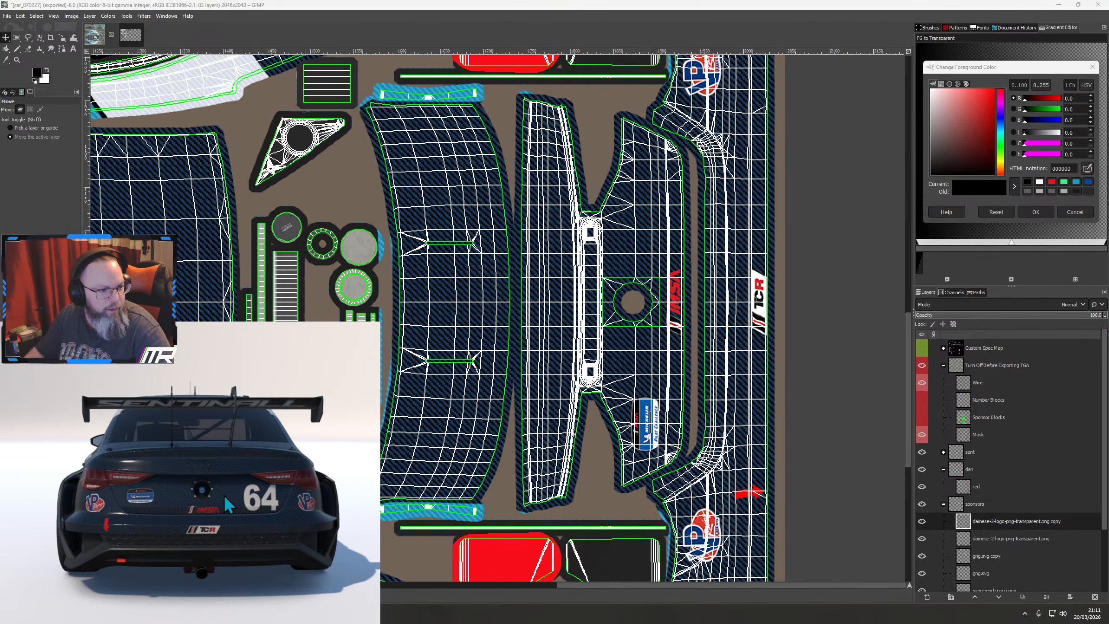
{"action": "scroll", "coordinate": [506, 385], "scroll_direction": "down", "scroll_amount": 1}
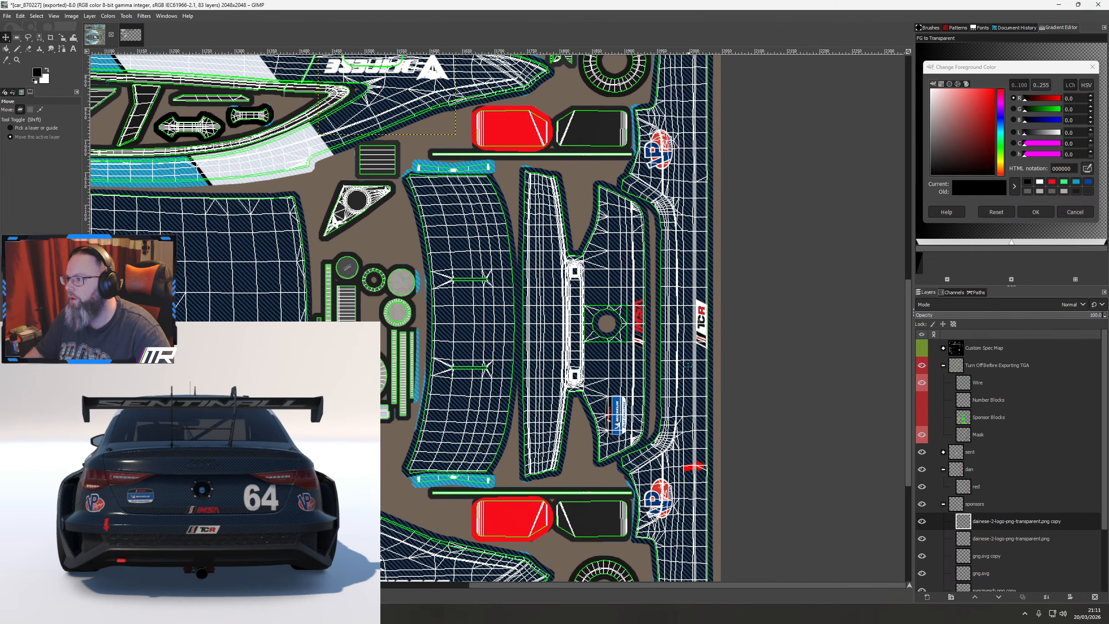
{"action": "left_click_drag", "start_coordinate": [609, 385], "coordinate": [501, 439]}
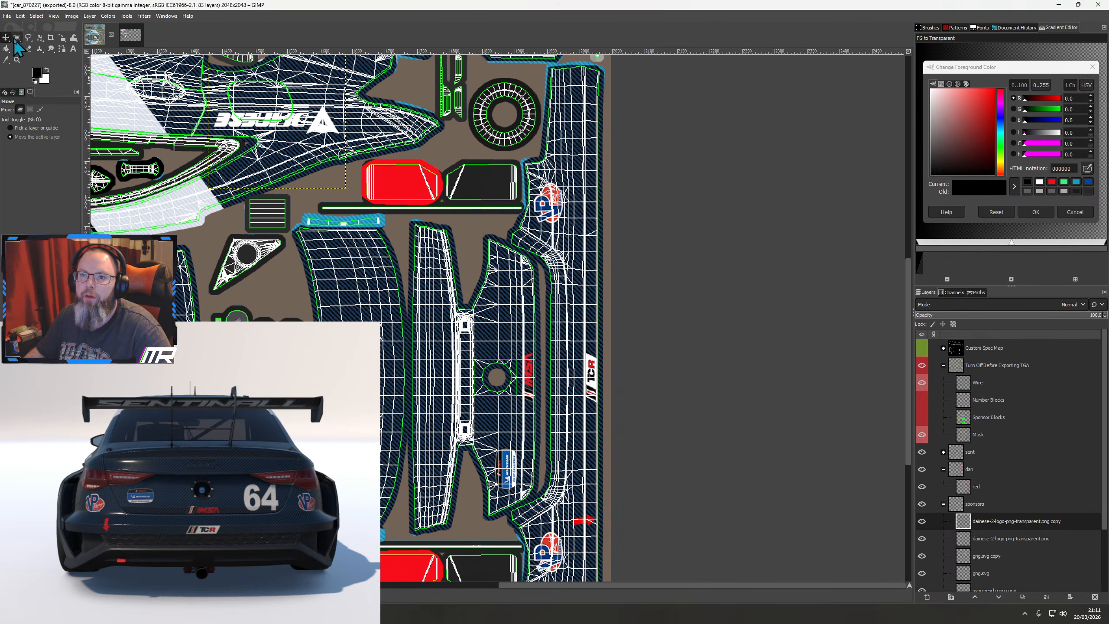
Collapse the sponsors group, expand declas, and add a new layer named test
{"action": "scroll", "coordinate": [1010, 468], "scroll_direction": "down", "scroll_amount": 3}
{"action": "left_click", "coordinate": [945, 426]}
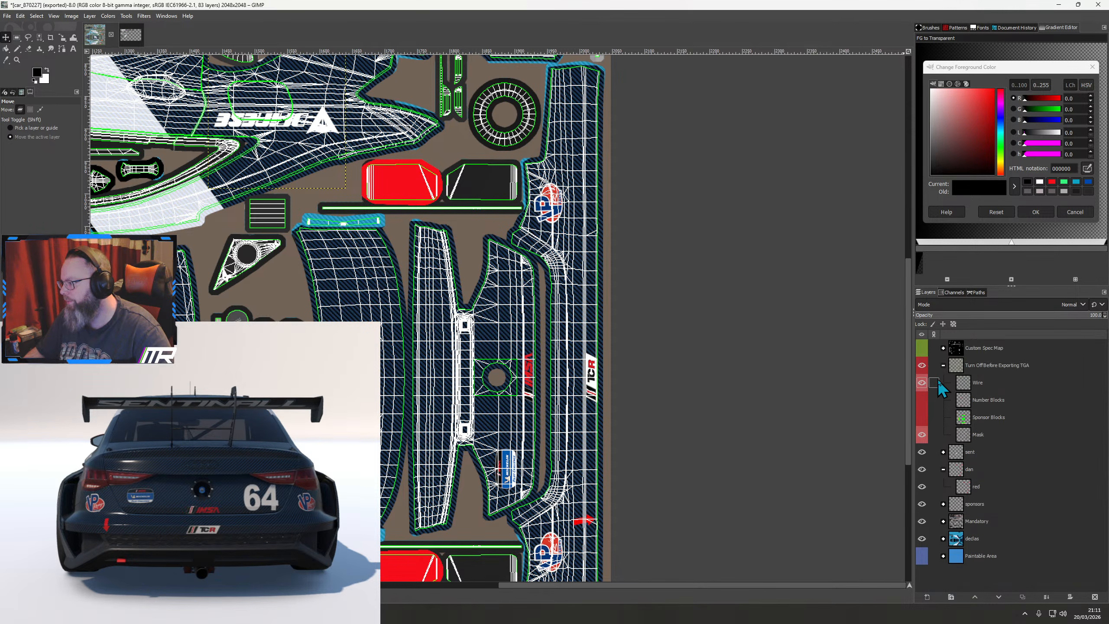
{"action": "left_click", "coordinate": [943, 538]}
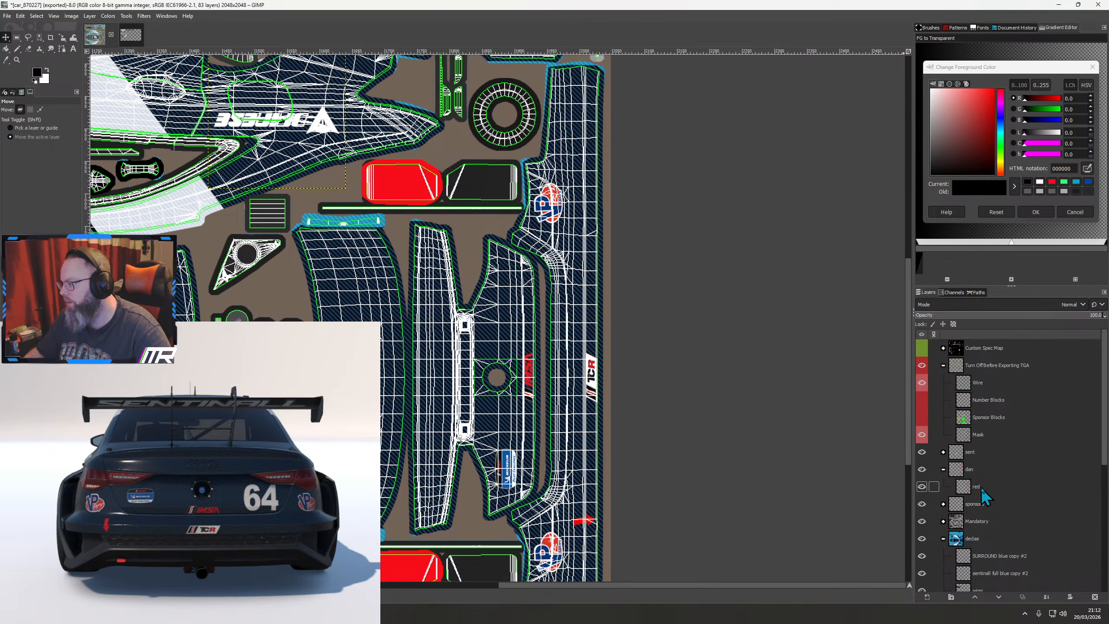
{"action": "left_click", "coordinate": [927, 597]}
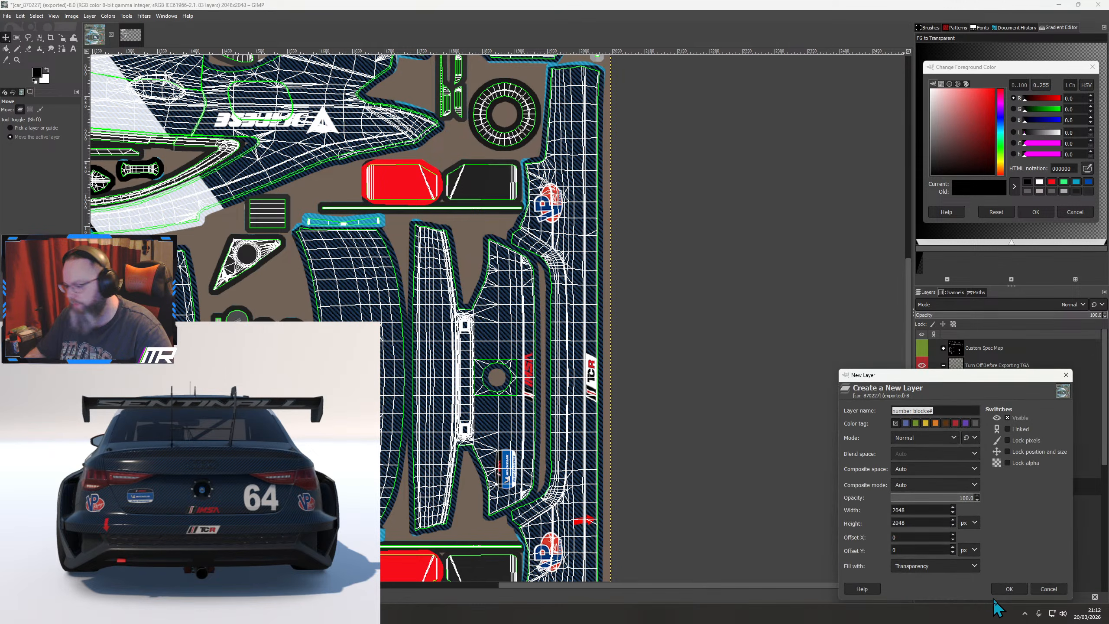
{"action": "left_click", "coordinate": [1009, 588]}
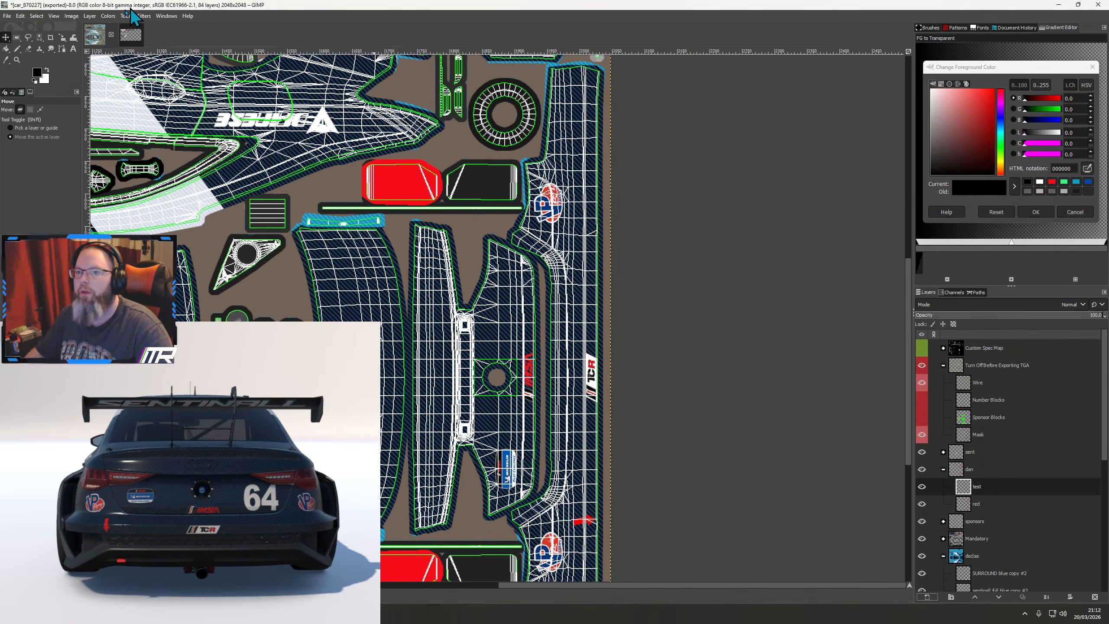
Draw a narrow 12×961 px rectangular selection along the rear panel's edge
{"action": "left_click", "coordinate": [16, 38]}
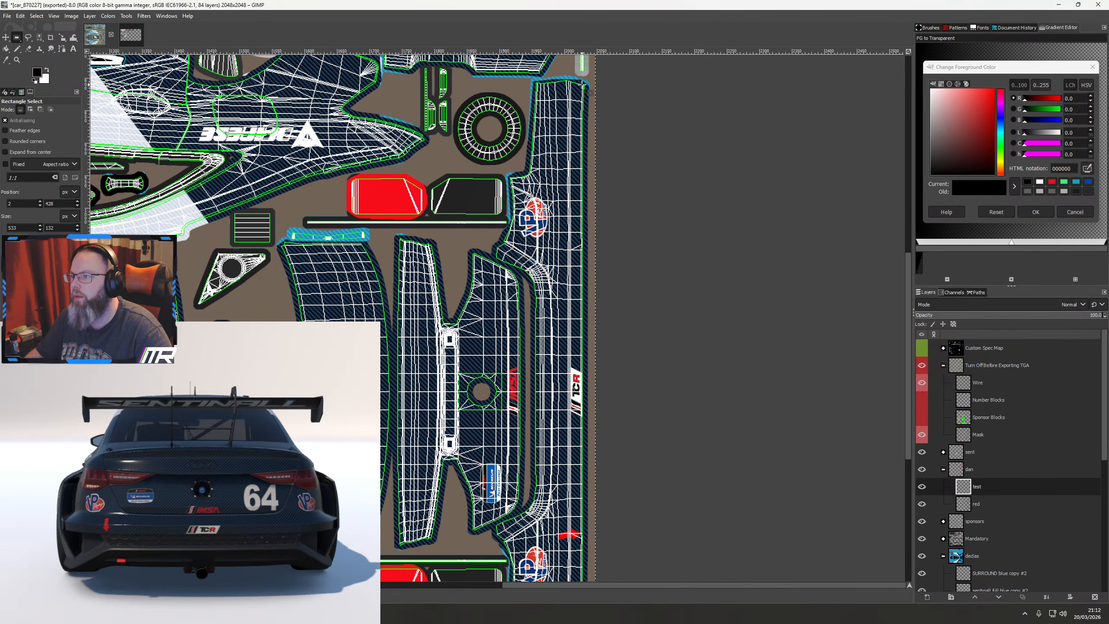
{"action": "left_click_drag", "start_coordinate": [580, 93], "coordinate": [589, 505]}
{"action": "scroll", "coordinate": [575, 491], "scroll_direction": "up", "scroll_amount": 1}
{"action": "scroll", "coordinate": [575, 491], "scroll_direction": "up", "scroll_amount": 1}
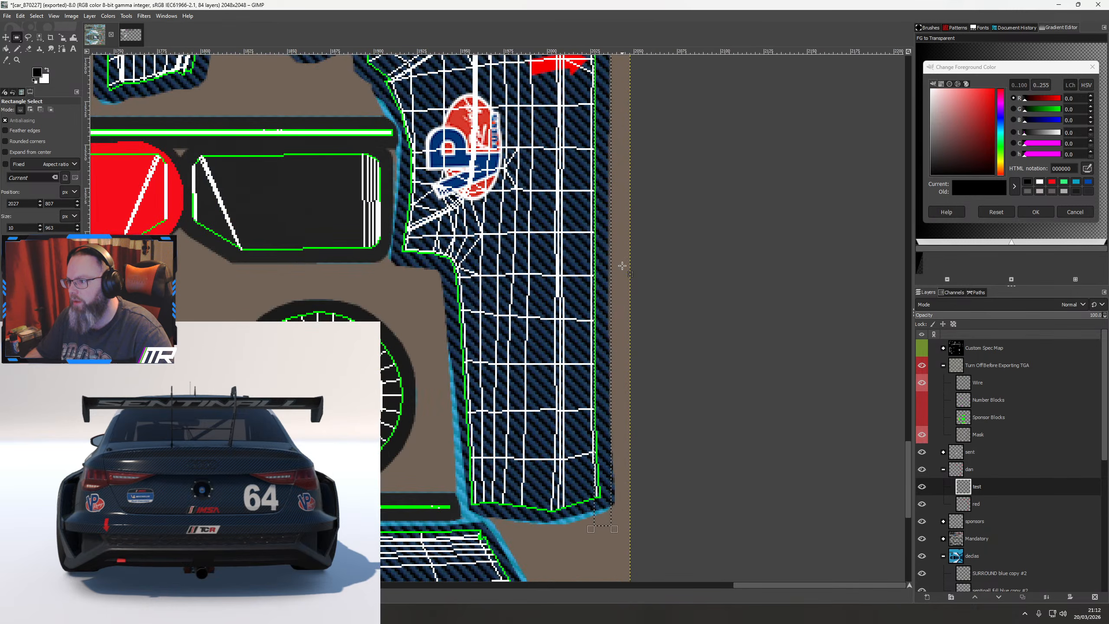
{"action": "scroll", "coordinate": [557, 322], "scroll_direction": "up", "scroll_amount": 3}
{"action": "scroll", "coordinate": [557, 321], "scroll_direction": "up", "scroll_amount": 15}
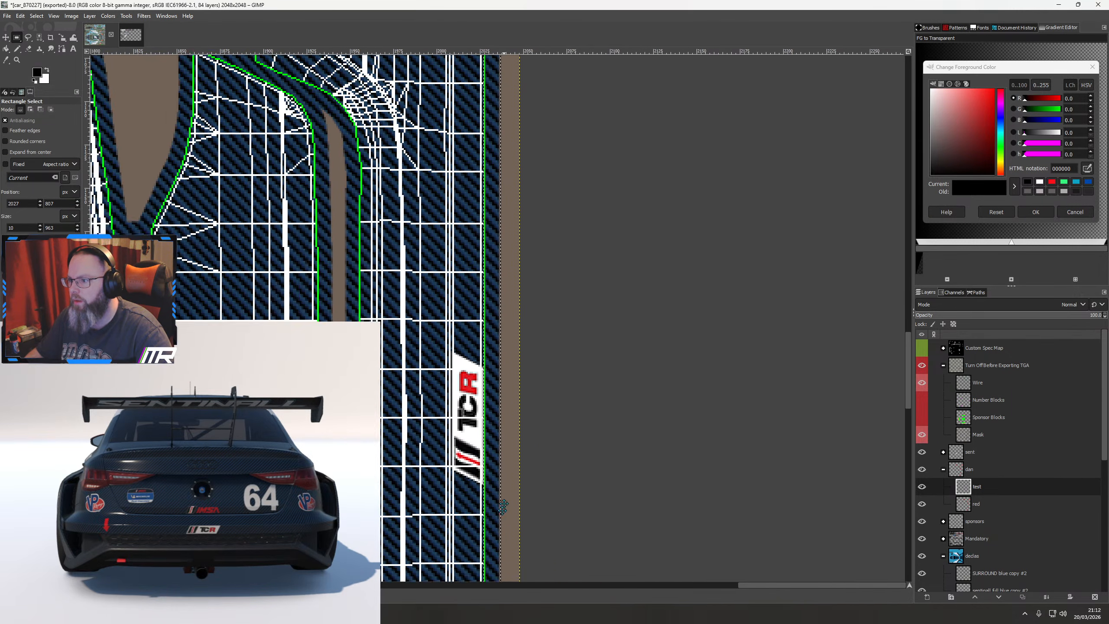
{"action": "scroll", "coordinate": [459, 227], "scroll_direction": "up", "scroll_amount": 3}
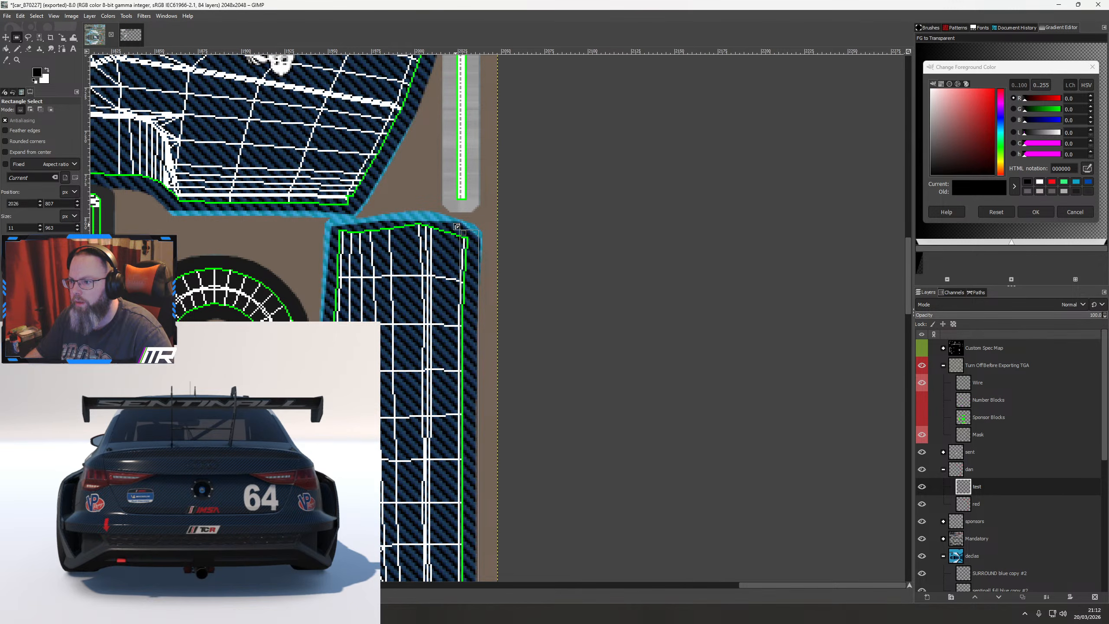
{"action": "left_click_drag", "start_coordinate": [456, 226], "coordinate": [456, 230]}
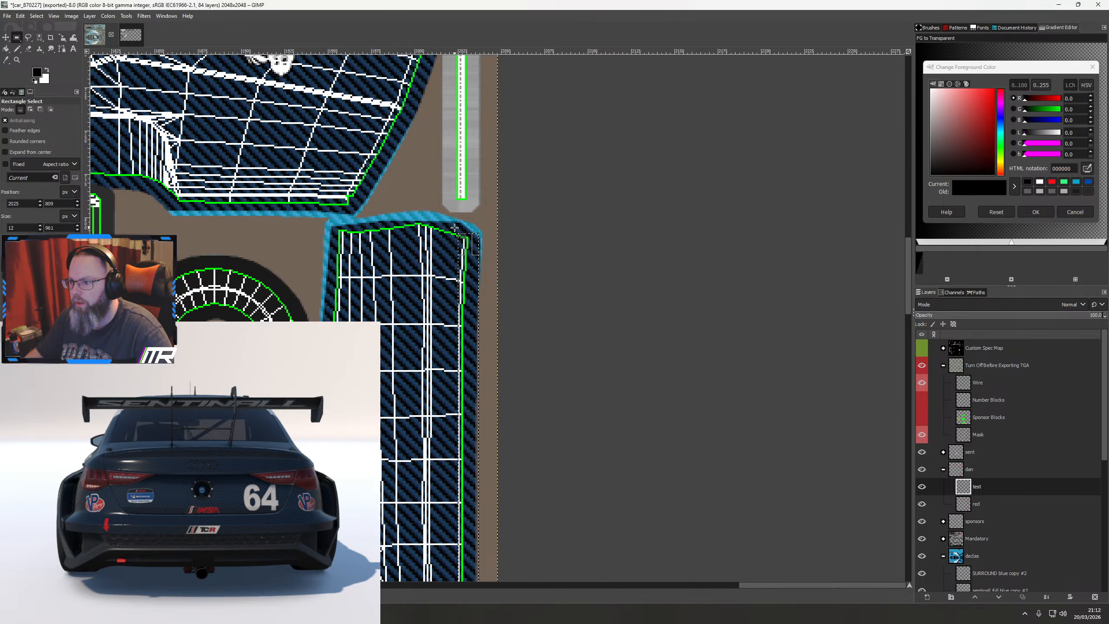
{"action": "scroll", "coordinate": [455, 227], "scroll_direction": "up", "scroll_amount": 4}
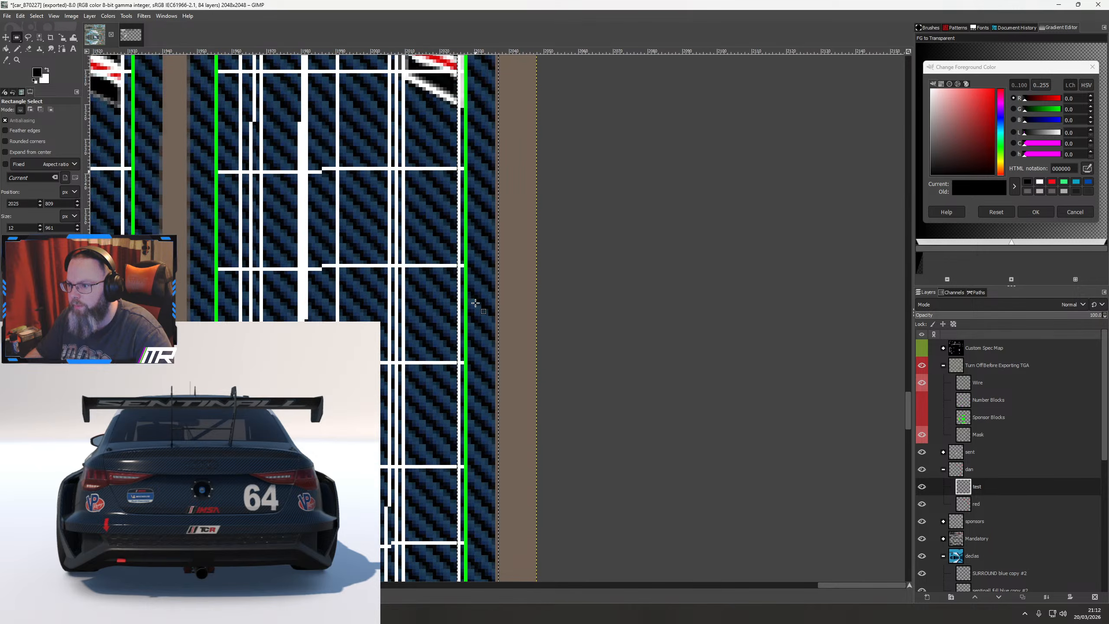
{"action": "scroll", "coordinate": [476, 303], "scroll_direction": "down", "scroll_amount": 4}
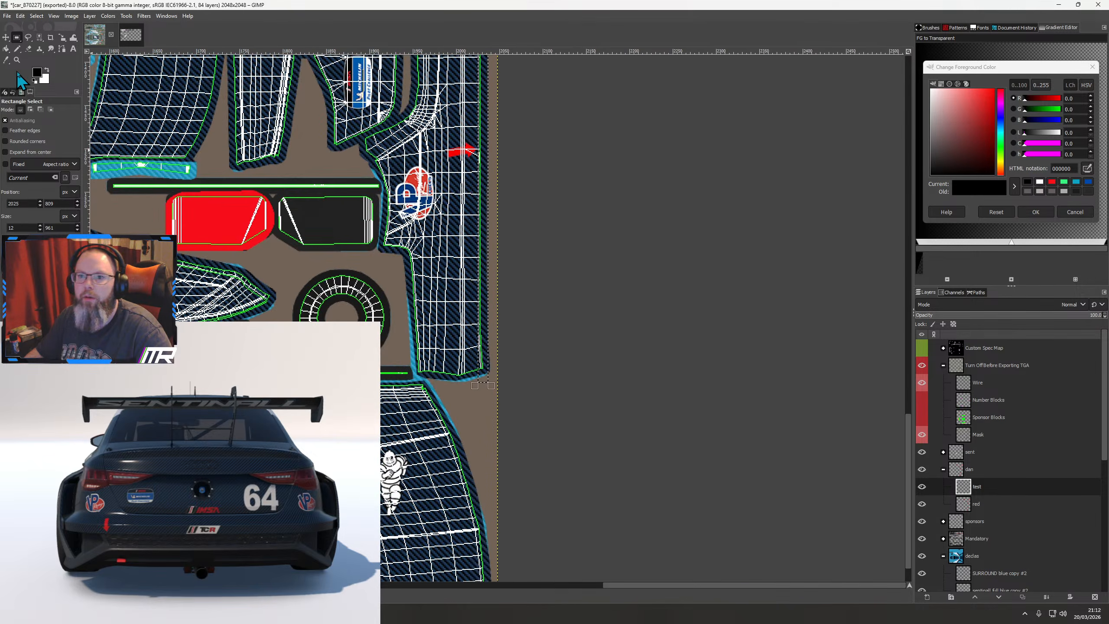
Fill the narrow rear strip selection with red f70d1a and hide the UV wireframe overlay
{"action": "left_click", "coordinate": [6, 48]}
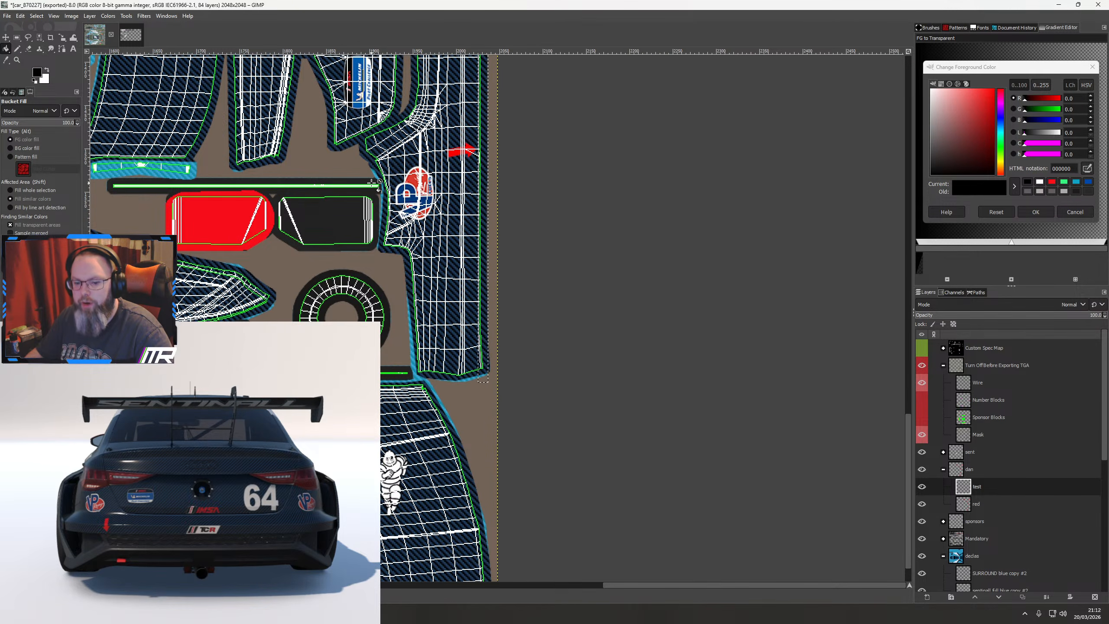
{"action": "left_click", "coordinate": [1051, 183]}
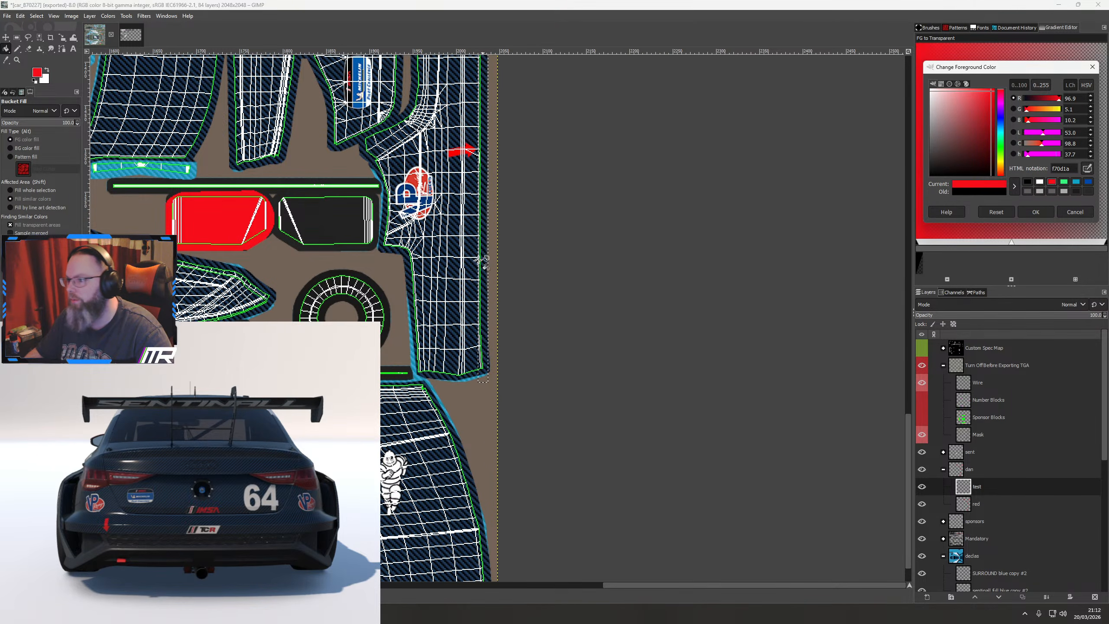
{"action": "left_click", "coordinate": [487, 290]}
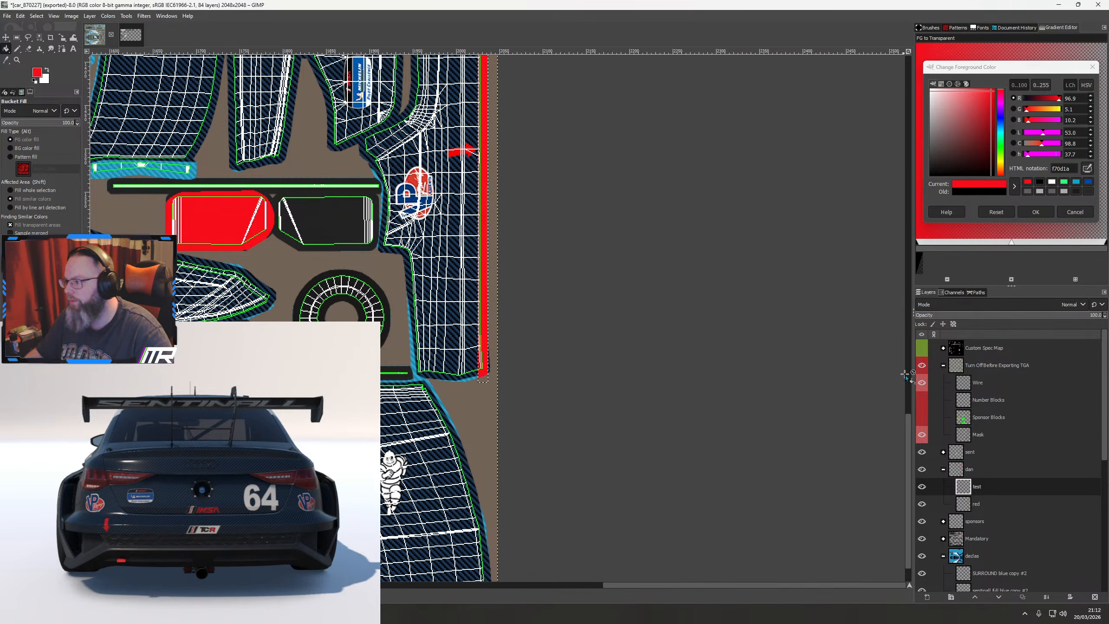
{"action": "left_click", "coordinate": [922, 366]}
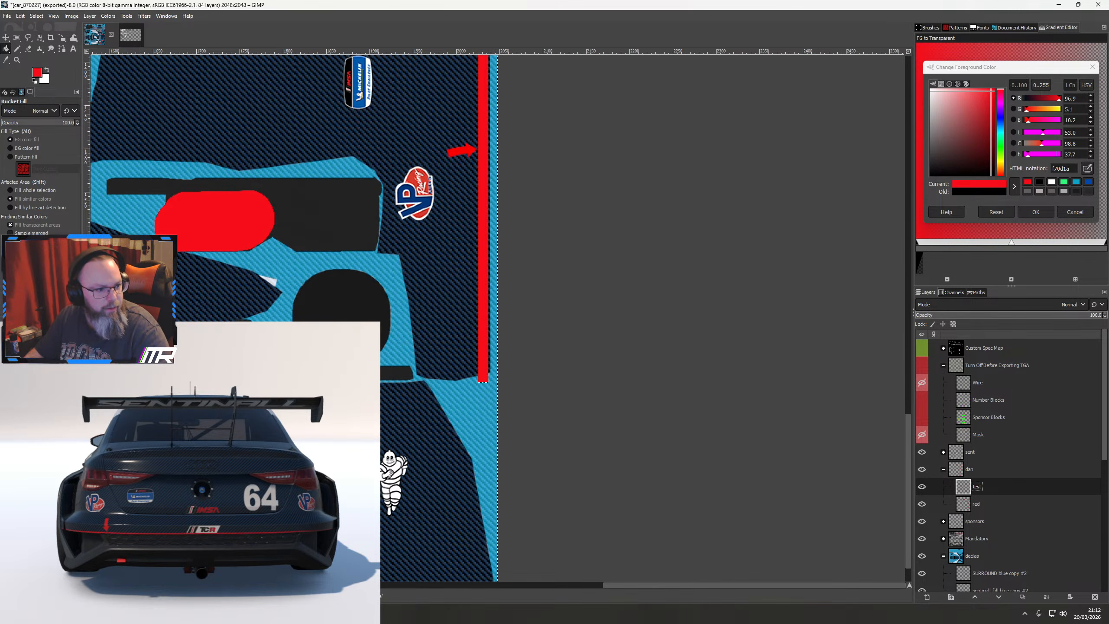
{"action": "left_click_drag", "start_coordinate": [245, 588], "coordinate": [192, 593]}
{"action": "scroll", "coordinate": [337, 227], "scroll_direction": "up", "scroll_amount": 5}
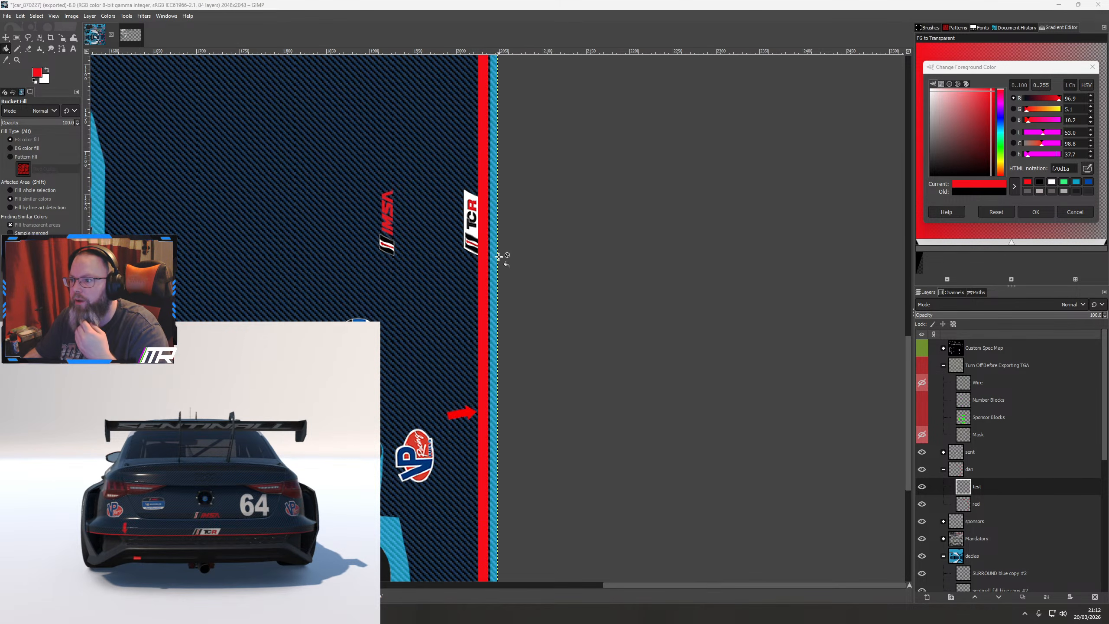
Make Car_decal visible and move it into the Mandatory group below number blocks#
{"action": "left_click", "coordinate": [943, 469]}
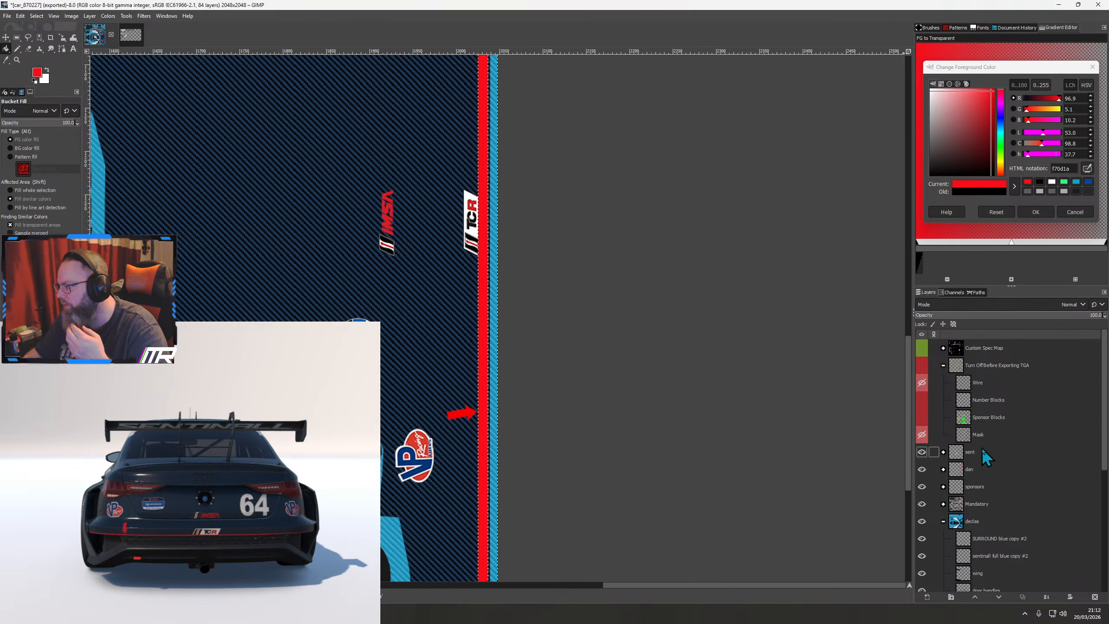
{"action": "left_click", "coordinate": [943, 504]}
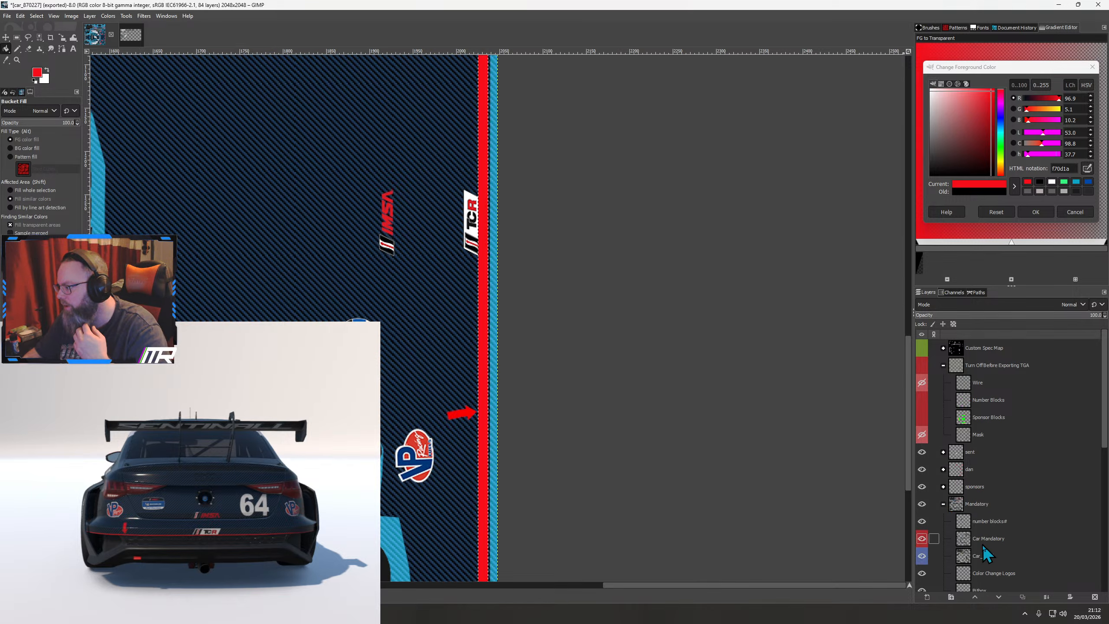
{"action": "left_click", "coordinate": [982, 556]}
{"action": "left_click", "coordinate": [925, 557]}
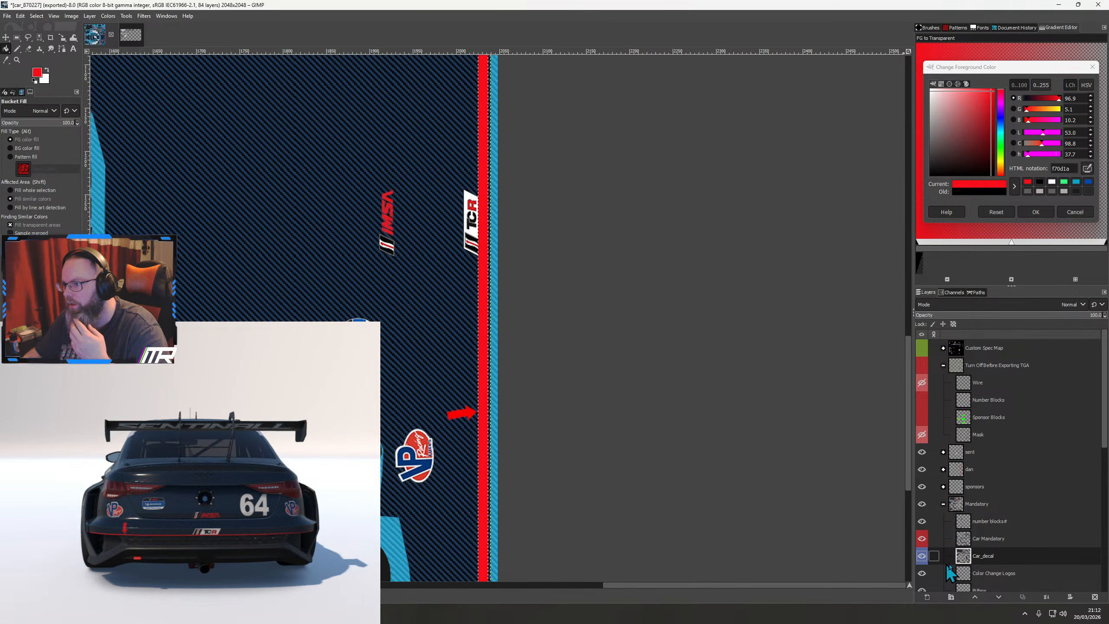
{"action": "left_click_drag", "start_coordinate": [981, 557], "coordinate": [976, 472]}
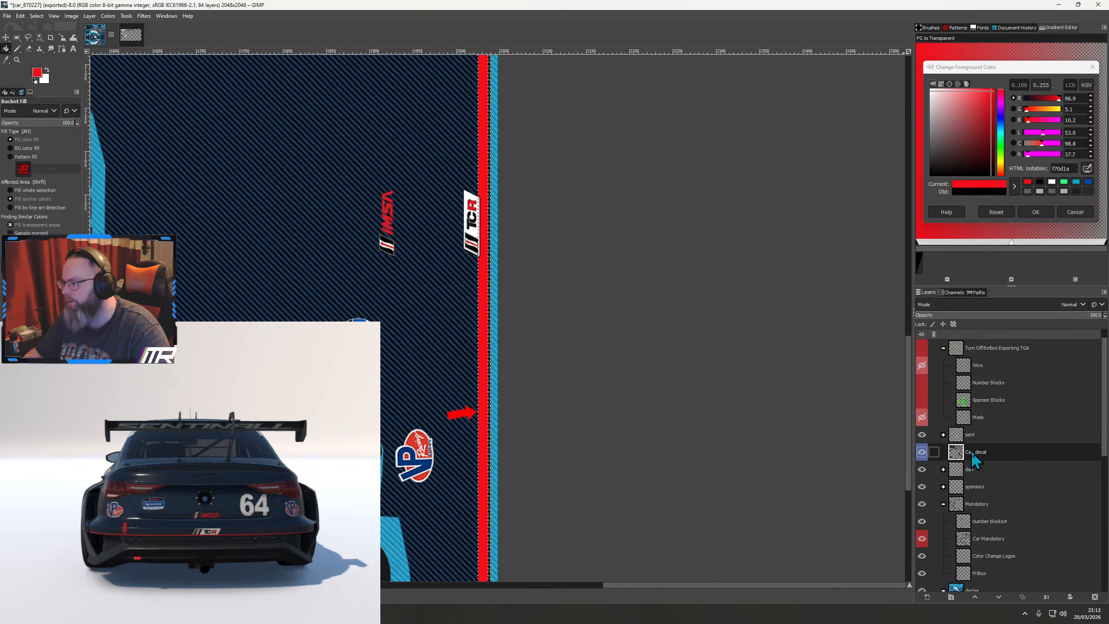
{"action": "left_click_drag", "start_coordinate": [972, 455], "coordinate": [990, 540]}
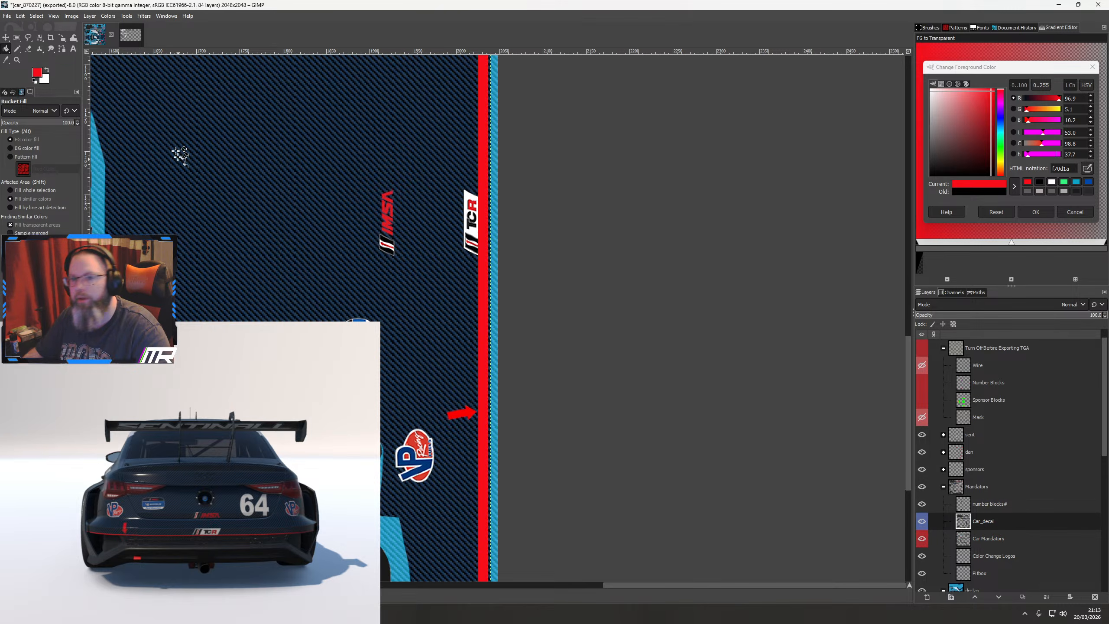
Clear the selection and draw a rectangular selection around the TCR logo
{"action": "right_click", "coordinate": [573, 324]}
{"action": "mouse_move", "coordinate": [600, 359]}
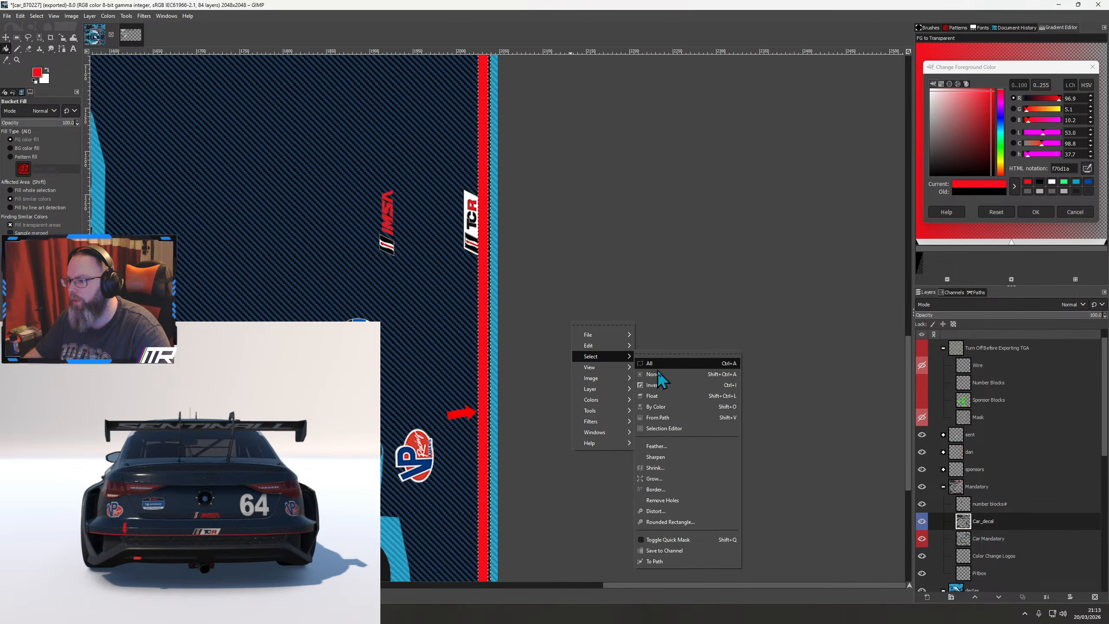
{"action": "left_click", "coordinate": [657, 376]}
{"action": "left_click", "coordinate": [990, 526]}
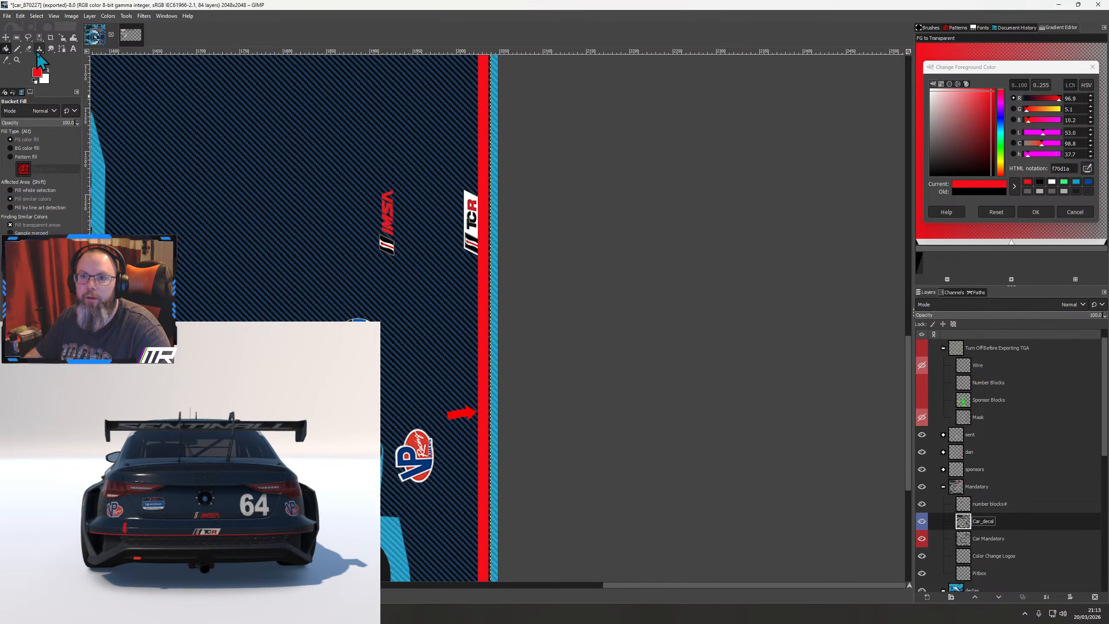
{"action": "left_click", "coordinate": [17, 38]}
{"action": "left_click_drag", "start_coordinate": [440, 169], "coordinate": [530, 293]}
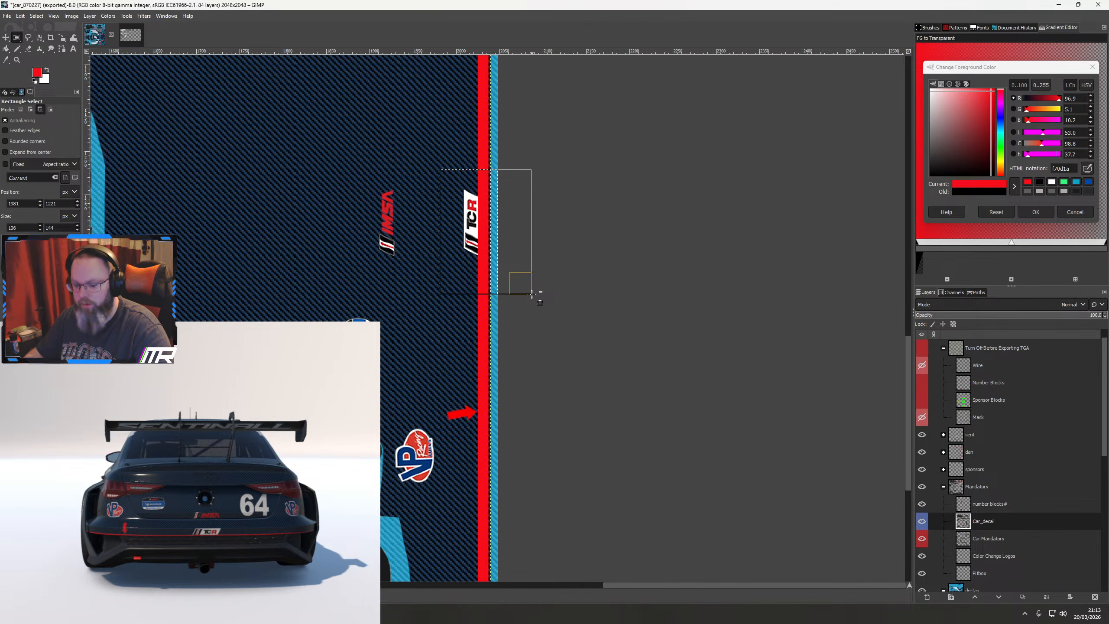
Copy the TCR logo into a new layer 'tcr rear' placed between the sent and dan groups
{"action": "key", "text": "ctrl+c"}
{"action": "key", "text": "ctrl+v"}
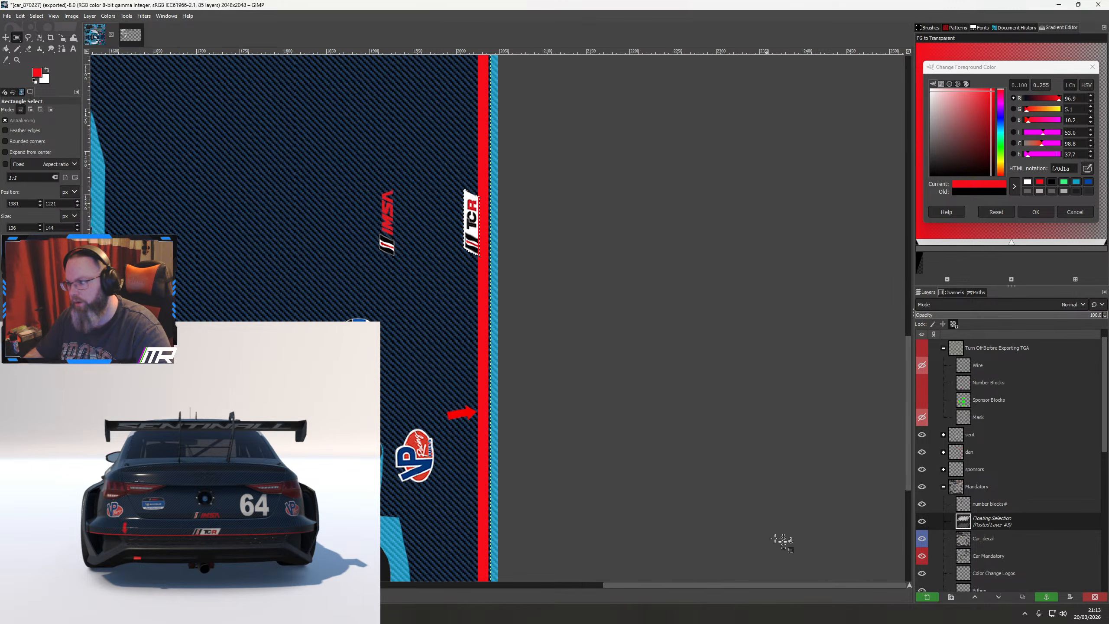
{"action": "left_click", "coordinate": [927, 597]}
{"action": "double_click", "coordinate": [982, 521]}
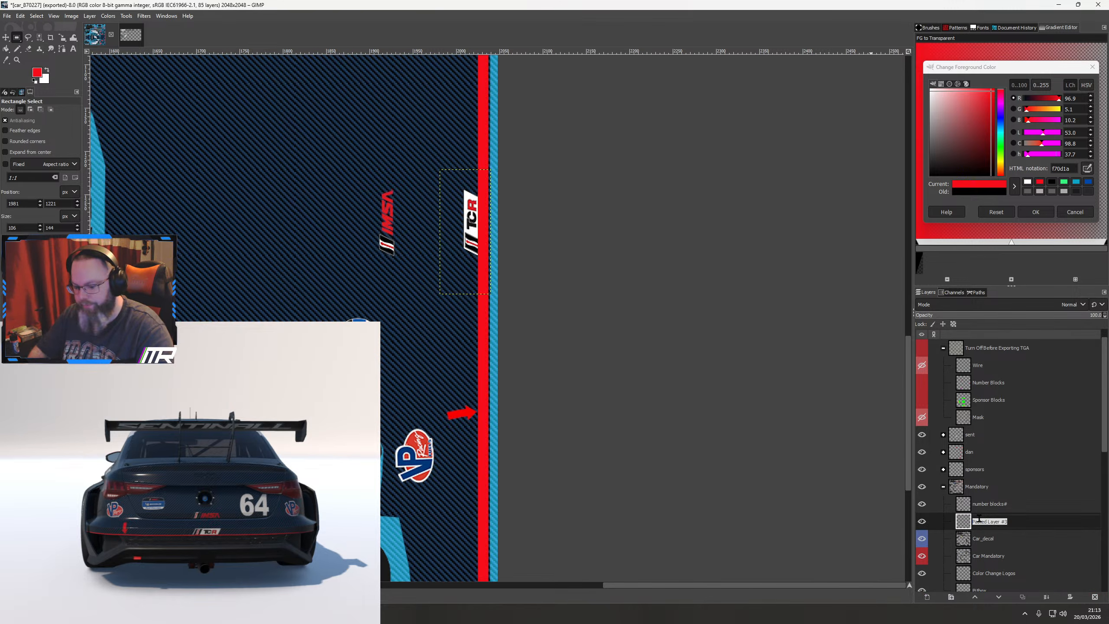
{"action": "type", "text": "tcr re"}
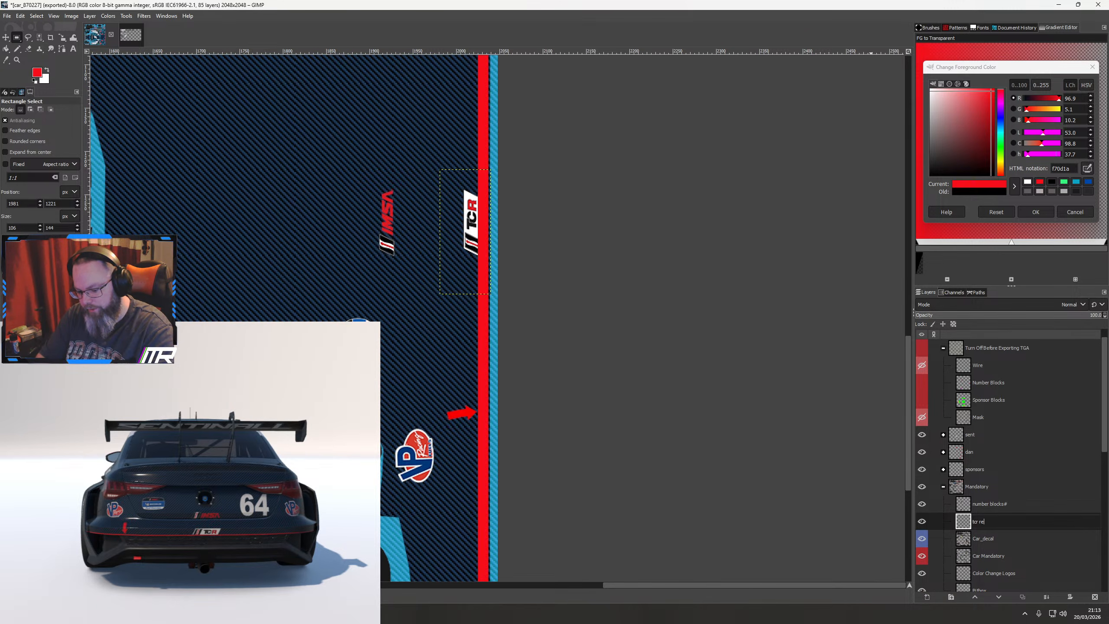
{"action": "type", "text": "ar"}
{"action": "key", "text": "Return"}
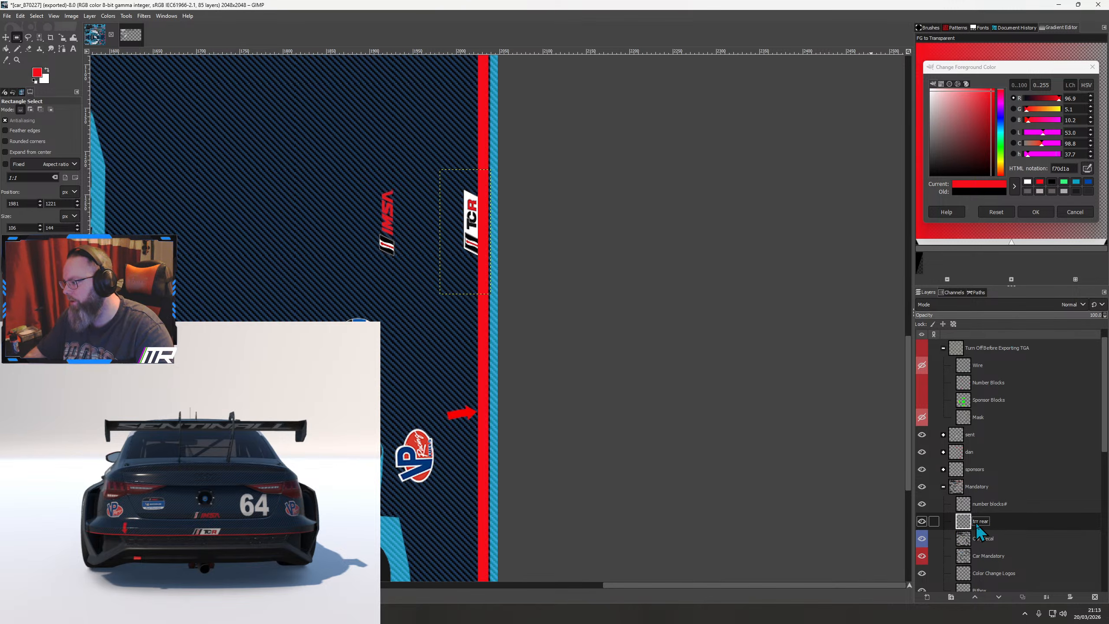
{"action": "left_click_drag", "start_coordinate": [977, 526], "coordinate": [973, 452]}
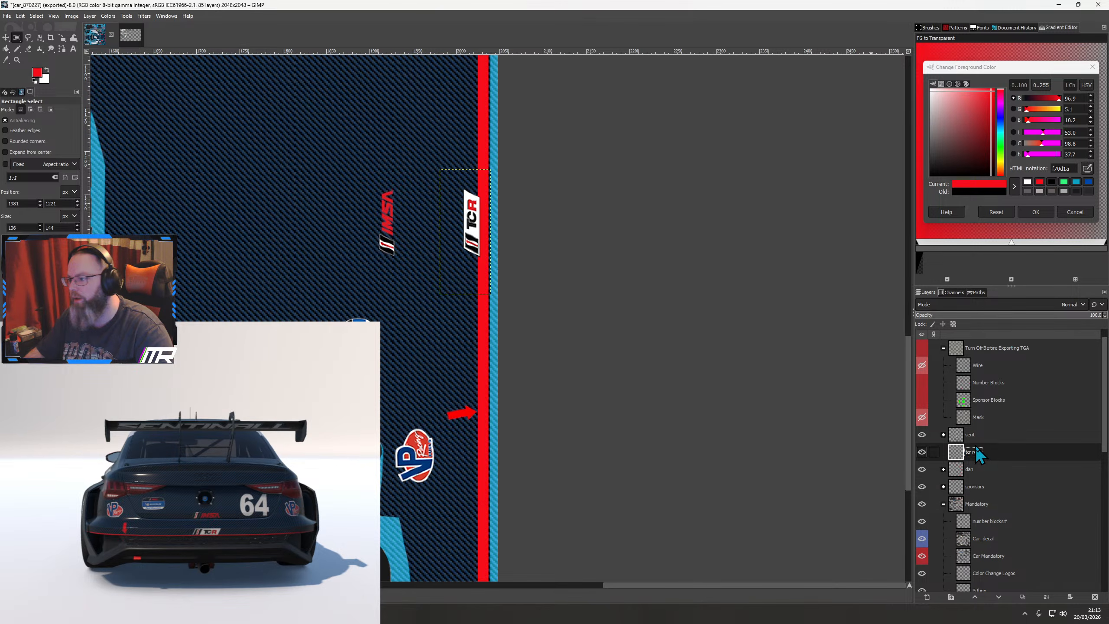
{"action": "left_click", "coordinate": [943, 504]}
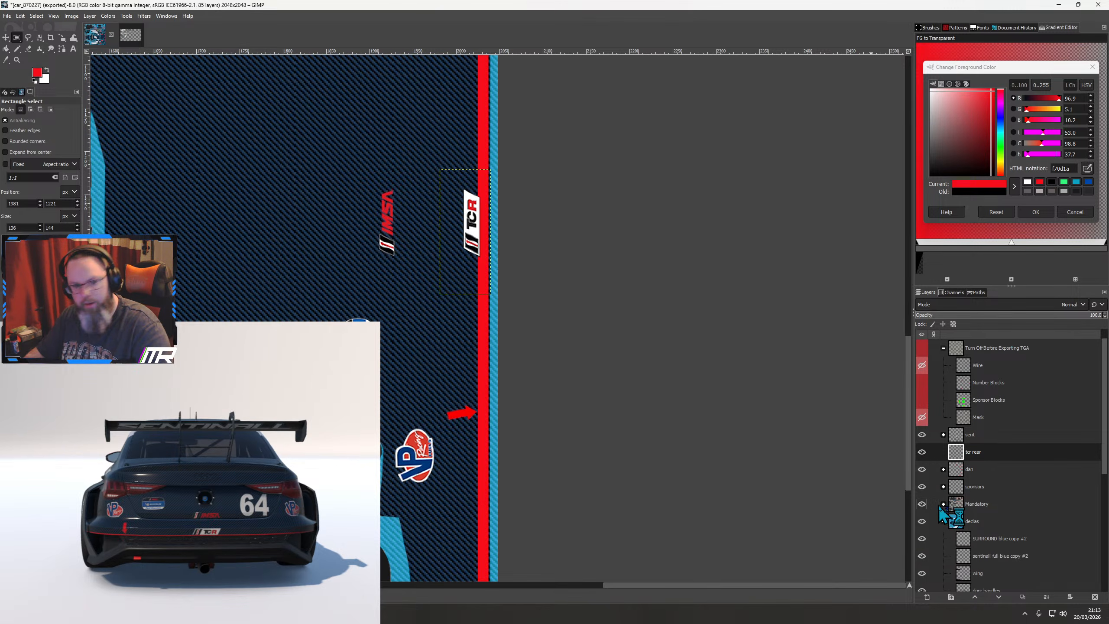
{"action": "left_click_drag", "start_coordinate": [196, 584], "coordinate": [214, 575]}
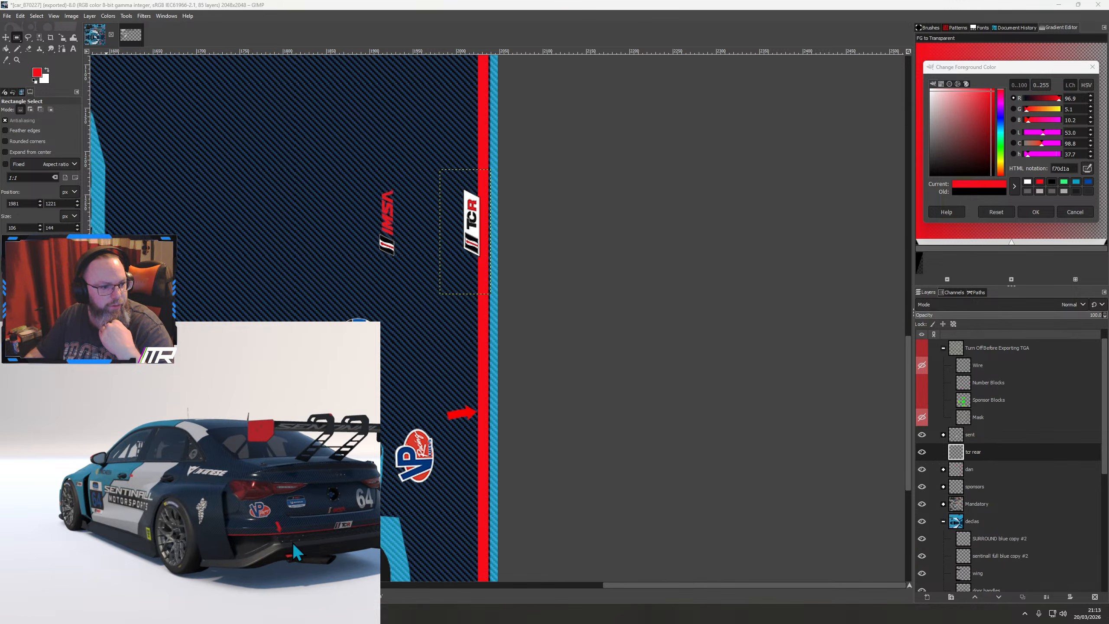
Orbit and zoom the 3D car preview to inspect the rear and left rear quarter
{"action": "left_click_drag", "start_coordinate": [293, 542], "coordinate": [251, 546]}
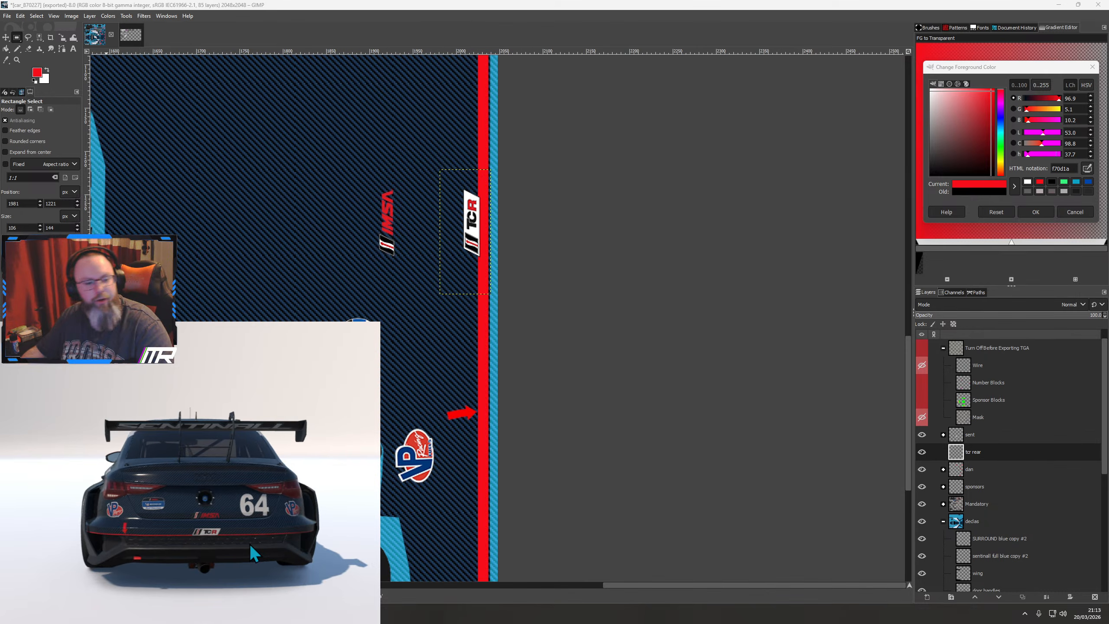
{"action": "scroll", "coordinate": [223, 562], "scroll_direction": "down", "scroll_amount": 5}
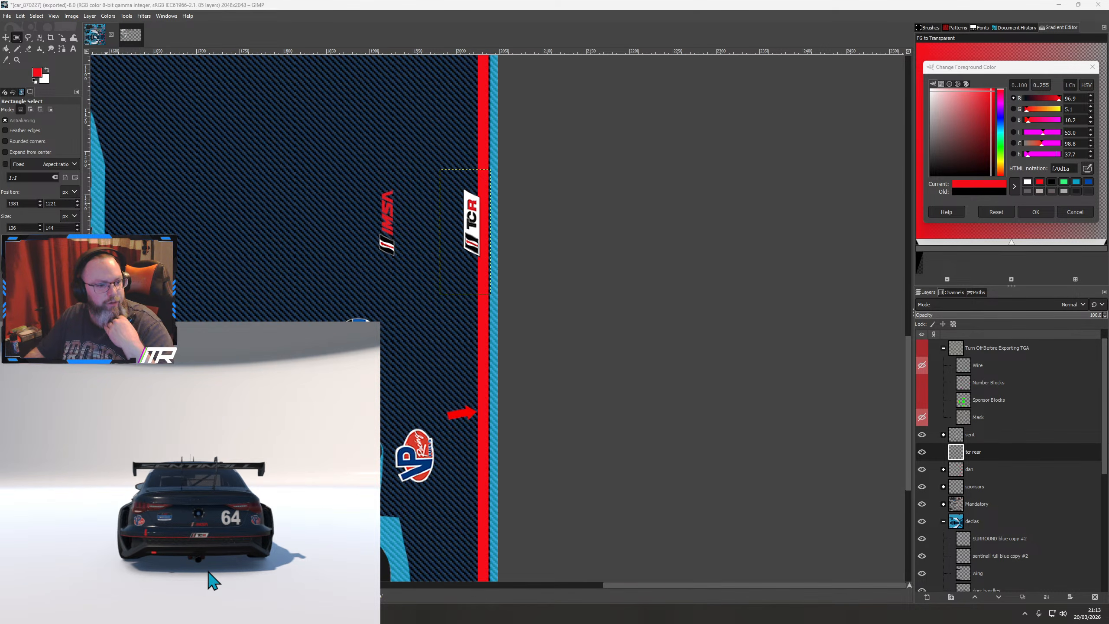
{"action": "left_click_drag", "start_coordinate": [211, 582], "coordinate": [185, 587]}
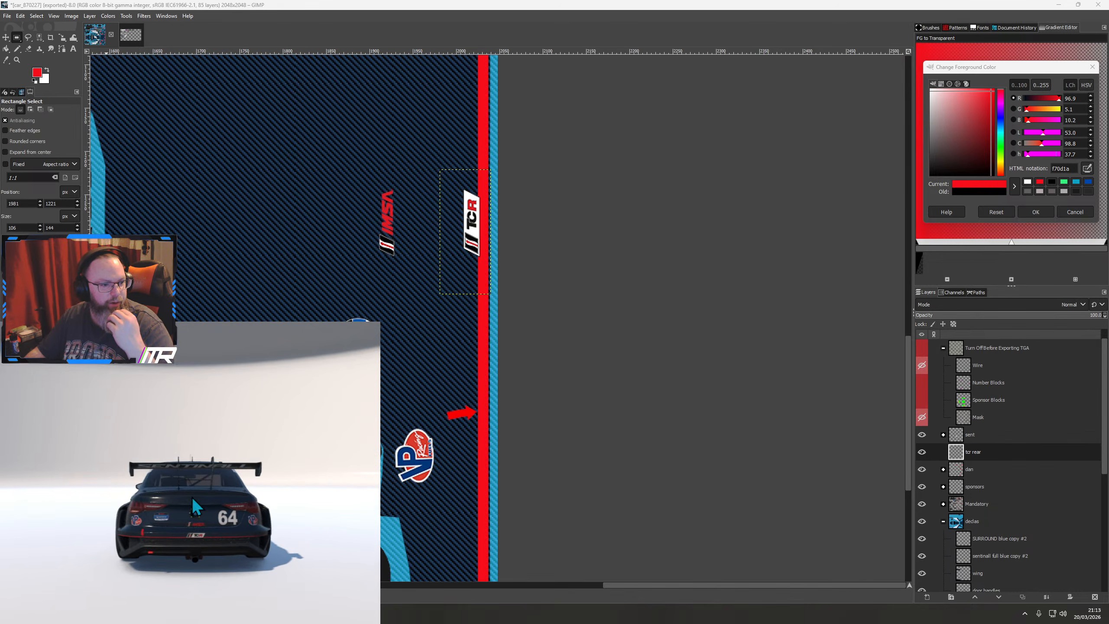
{"action": "scroll", "coordinate": [202, 519], "scroll_direction": "up", "scroll_amount": 4}
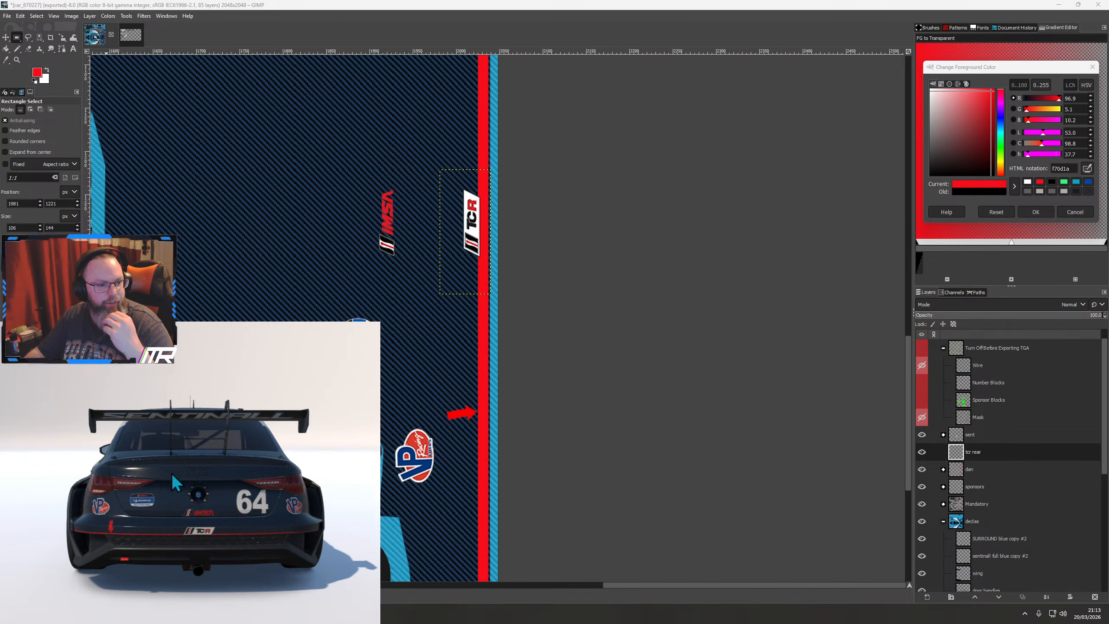
{"action": "left_click_drag", "start_coordinate": [253, 548], "coordinate": [51, 520]}
{"action": "scroll", "coordinate": [319, 553], "scroll_direction": "down", "scroll_amount": 4}
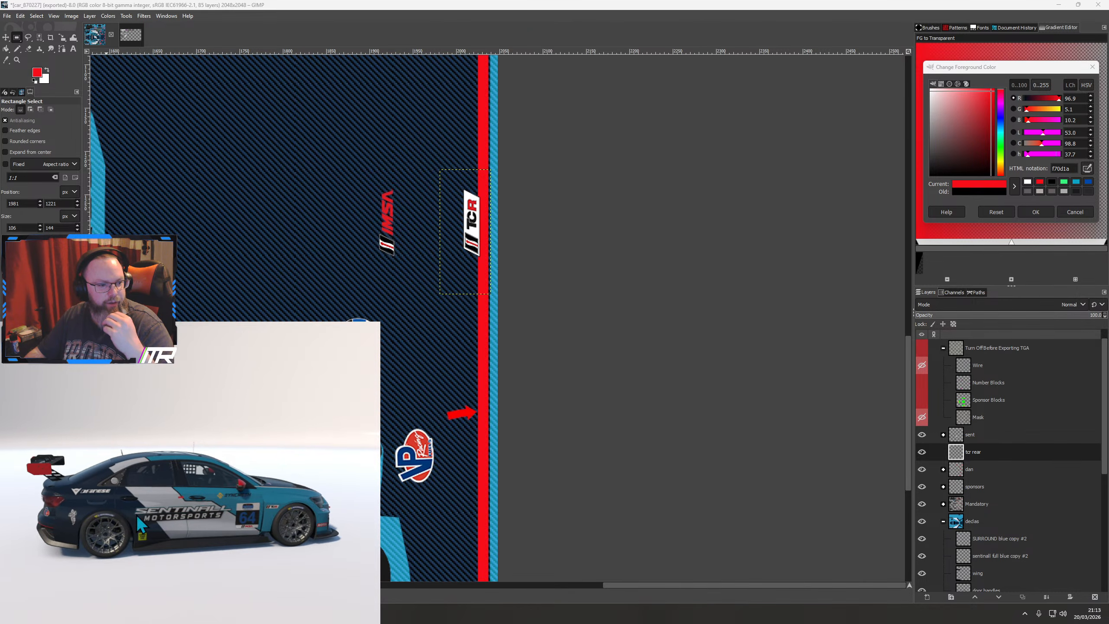
{"action": "scroll", "coordinate": [151, 520], "scroll_direction": "up", "scroll_amount": 4}
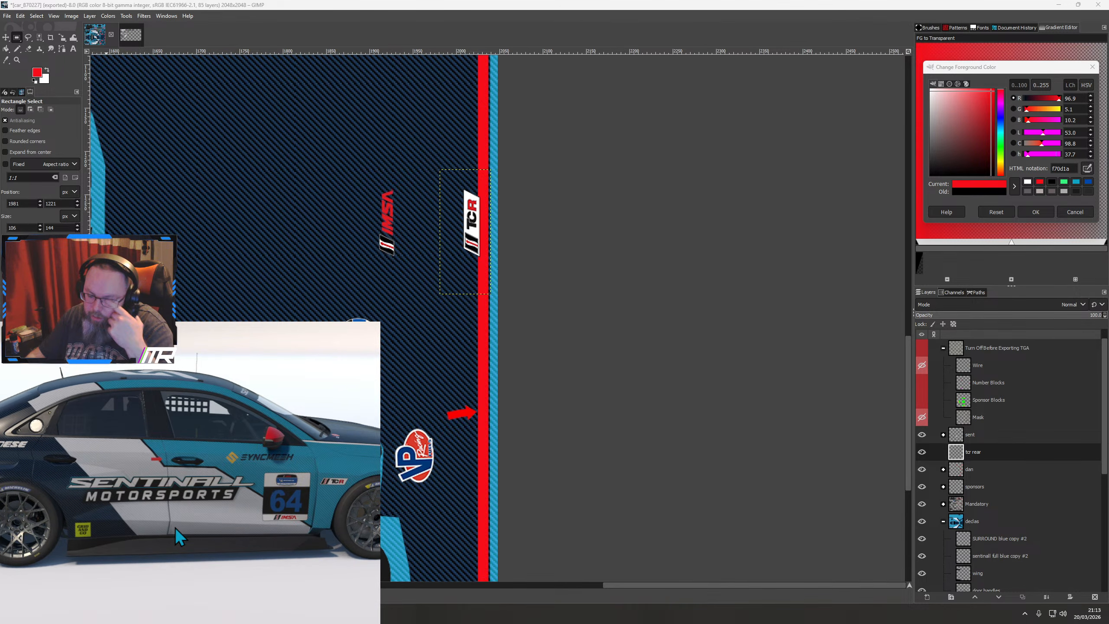
Collapse the decals and Turn Off Before Exporting TGA layer groups
{"action": "left_click", "coordinate": [944, 522]}
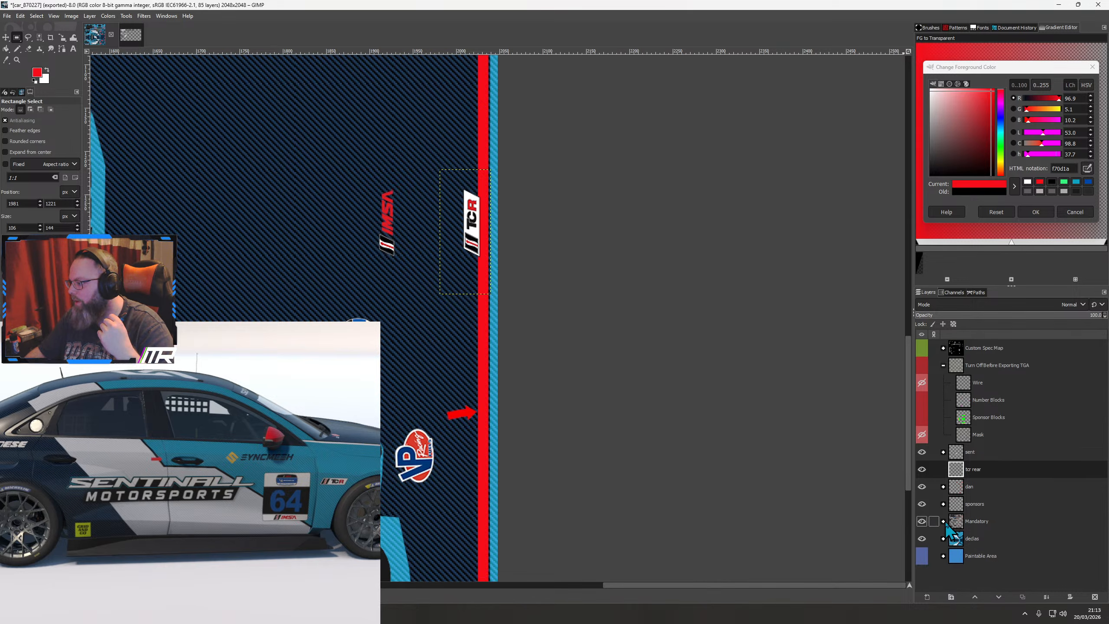
{"action": "left_click", "coordinate": [944, 365]}
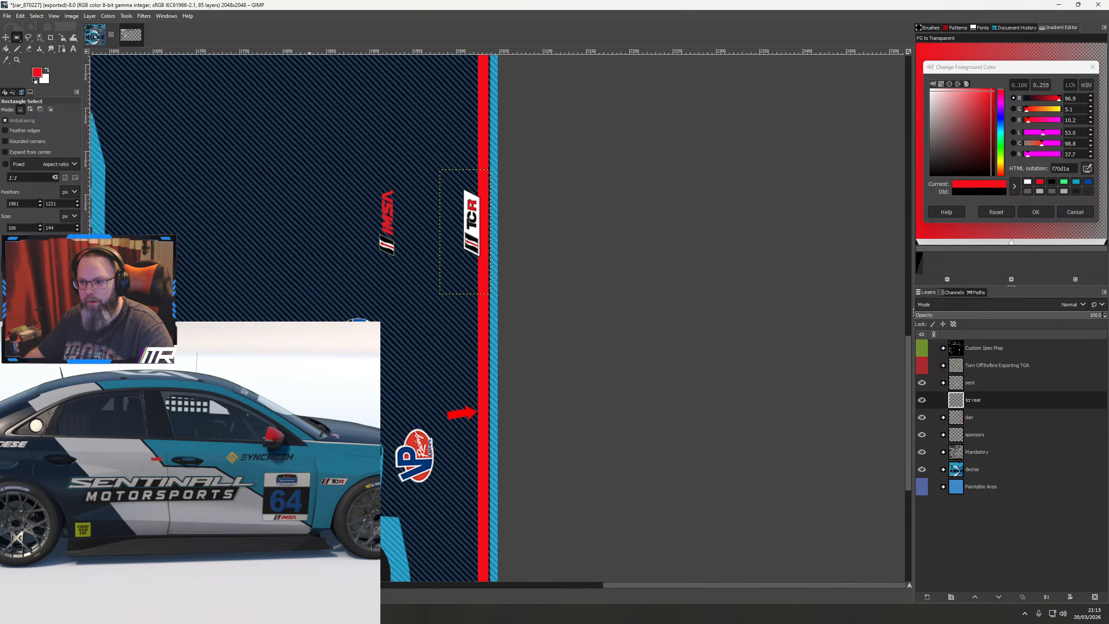
{"action": "scroll", "coordinate": [421, 433], "scroll_direction": "down", "scroll_amount": 4, "text": "ctrl"}
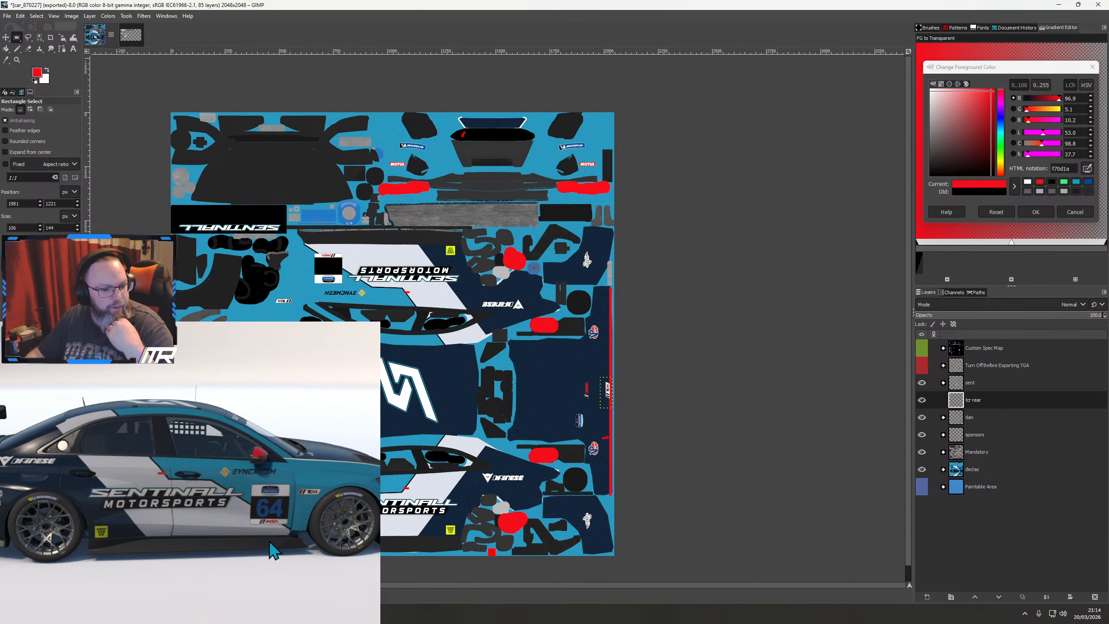
{"action": "left_click_drag", "start_coordinate": [267, 538], "coordinate": [182, 563]}
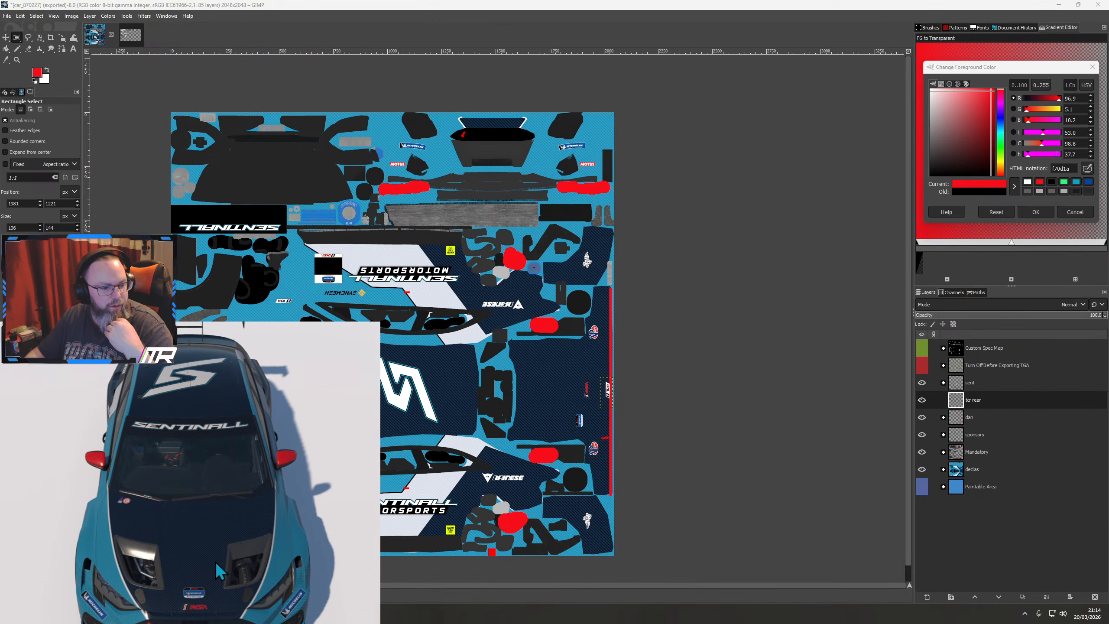
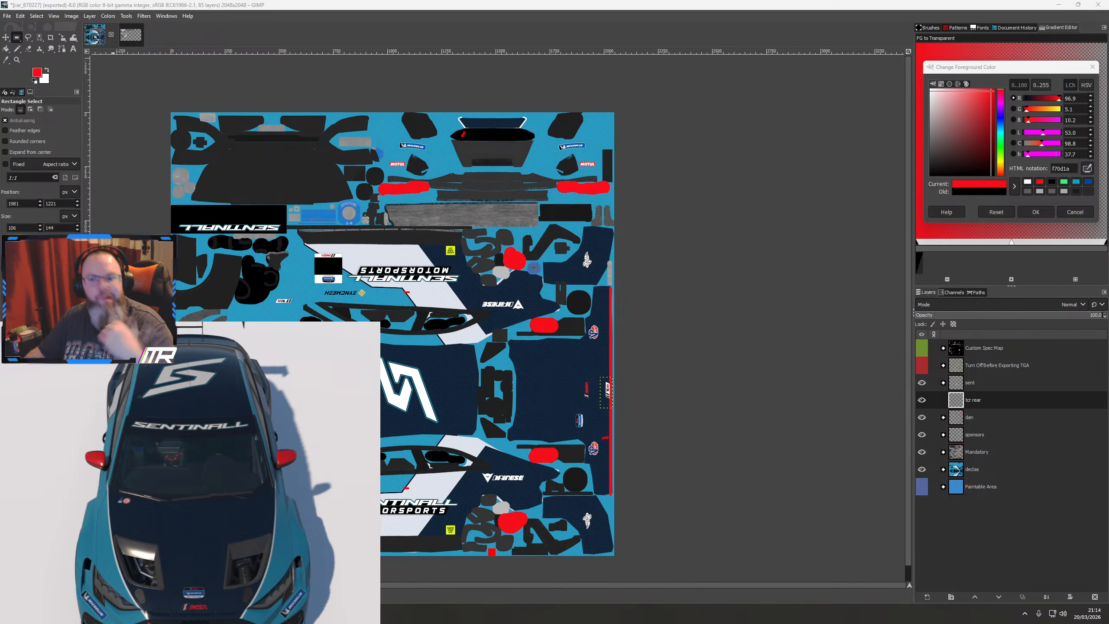
Import Asetek Logo White.png as a layer in the dan group and rotate it 90° clockwise
{"action": "left_click", "coordinate": [944, 417]}
{"action": "left_click", "coordinate": [959, 434]}
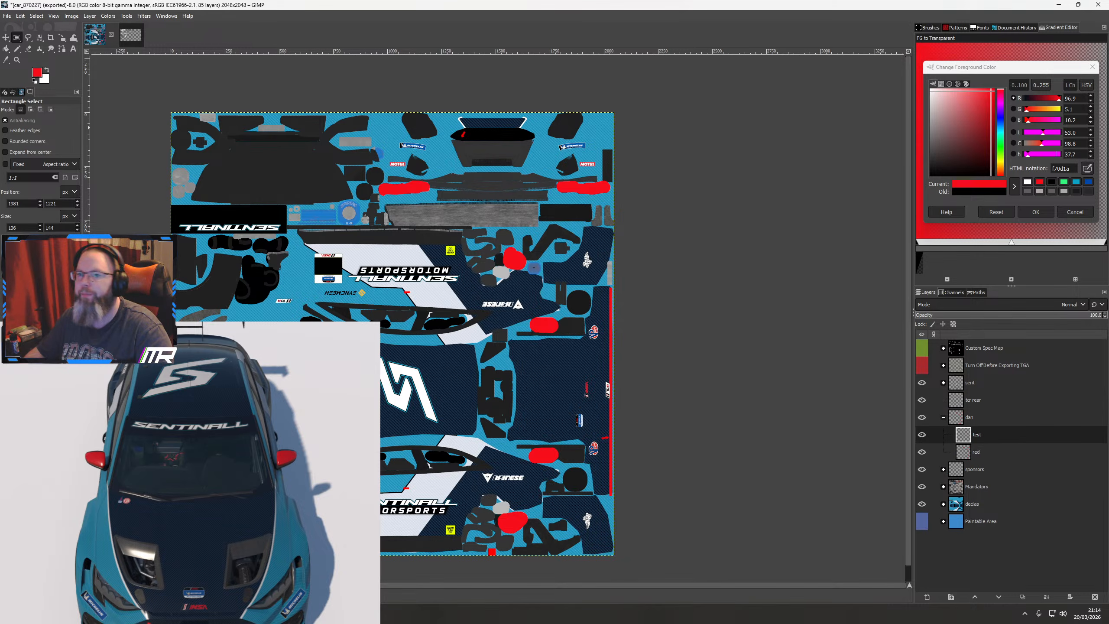
{"action": "left_click", "coordinate": [8, 16]}
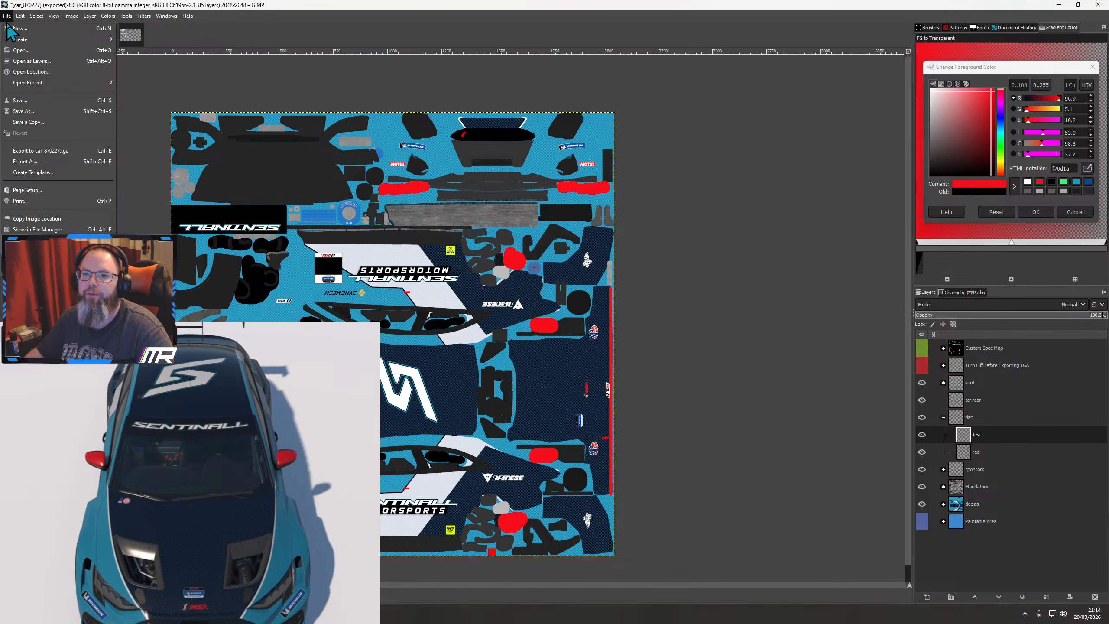
{"action": "left_click", "coordinate": [32, 61]}
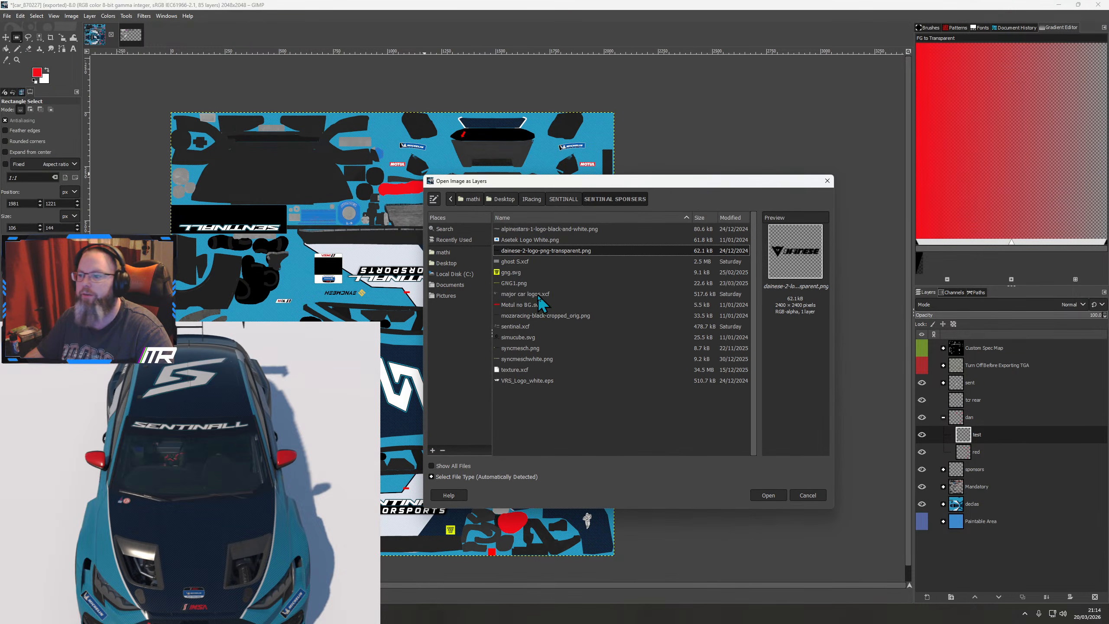
{"action": "double_click", "coordinate": [523, 241]}
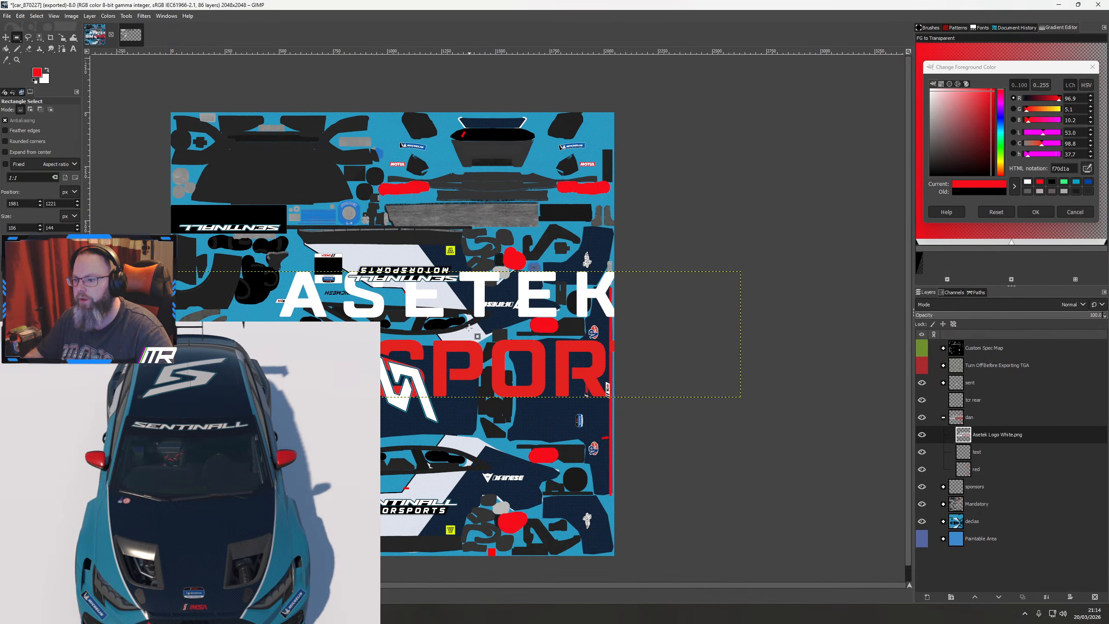
{"action": "right_click", "coordinate": [469, 328]}
{"action": "mouse_move", "coordinate": [498, 396]}
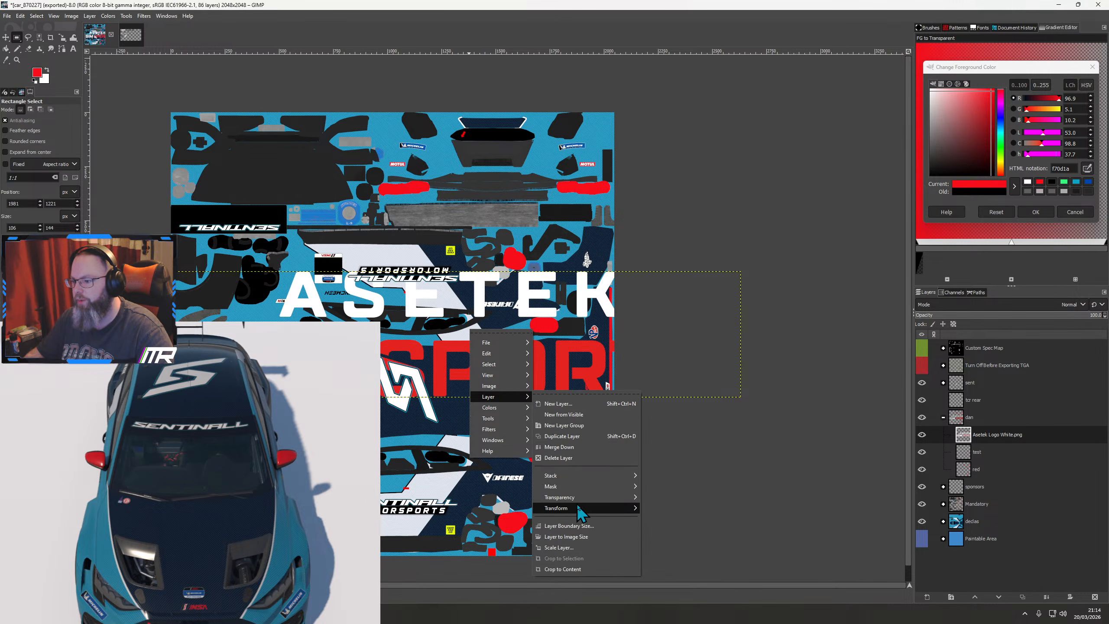
{"action": "mouse_move", "coordinate": [577, 507]}
{"action": "left_click", "coordinate": [676, 544]}
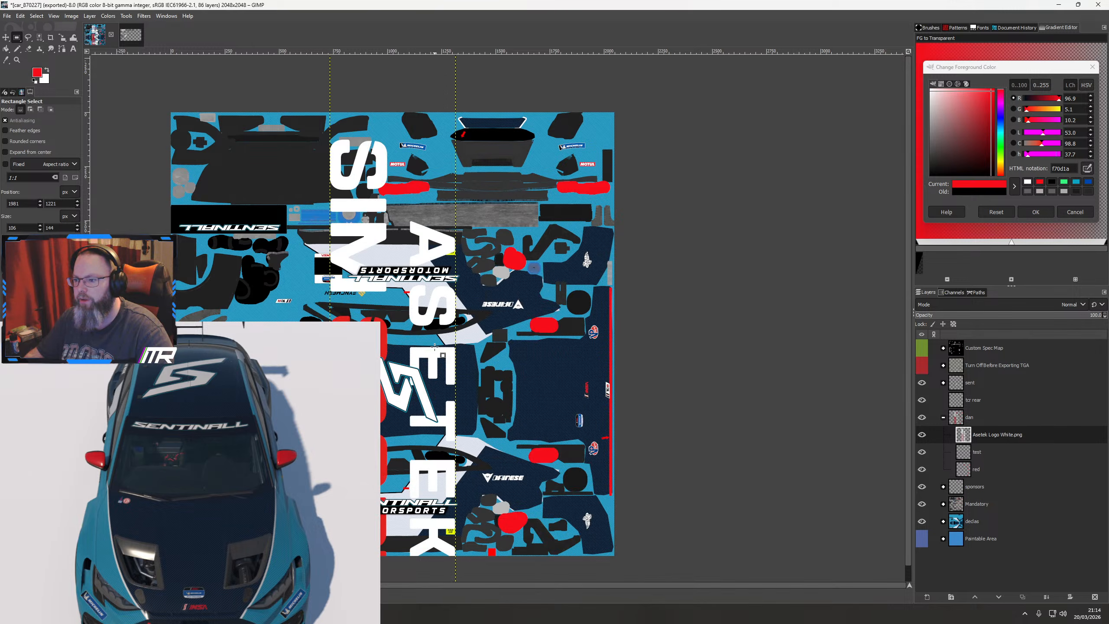
Move the Asetek logo onto the bonnet and shrink it to about 107×589
{"action": "left_click", "coordinate": [6, 38]}
{"action": "left_click_drag", "start_coordinate": [409, 371], "coordinate": [271, 428]}
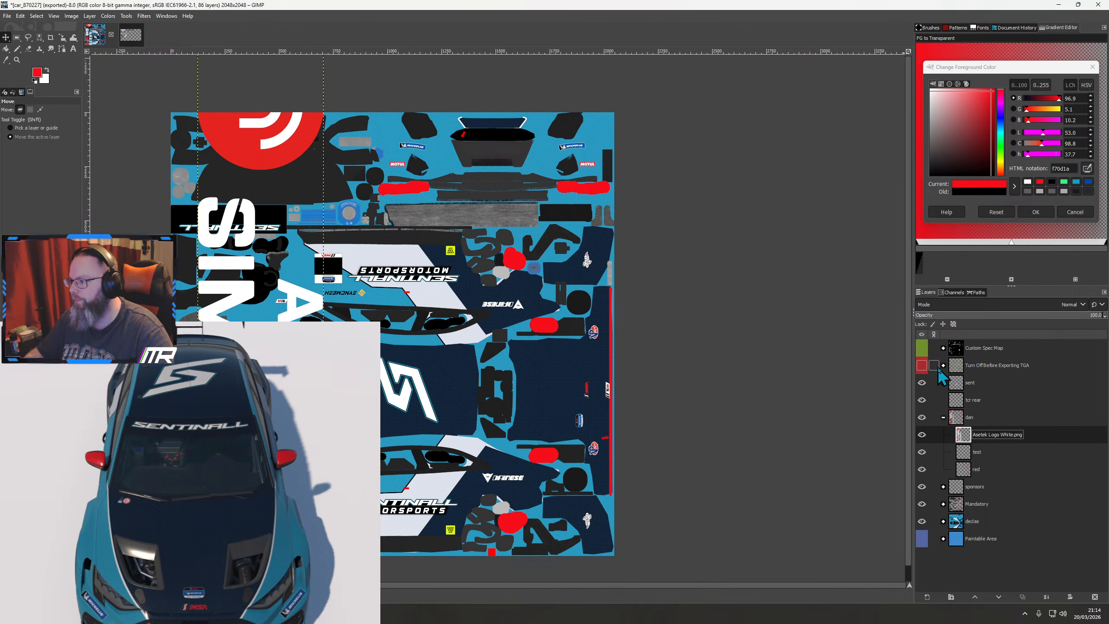
{"action": "left_click", "coordinate": [922, 365]}
{"action": "key", "text": "1"}
{"action": "left_click_drag", "start_coordinate": [301, 430], "coordinate": [449, 393]}
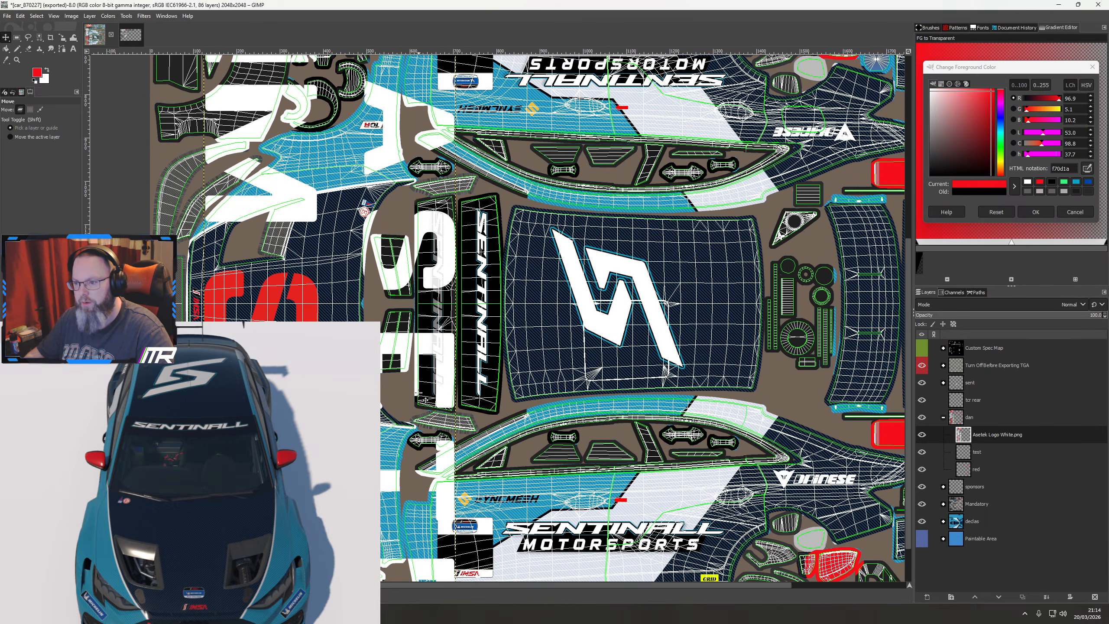
{"action": "key", "text": "shift+s"}
{"action": "scroll", "coordinate": [407, 409], "scroll_direction": "down", "scroll_amount": 3}
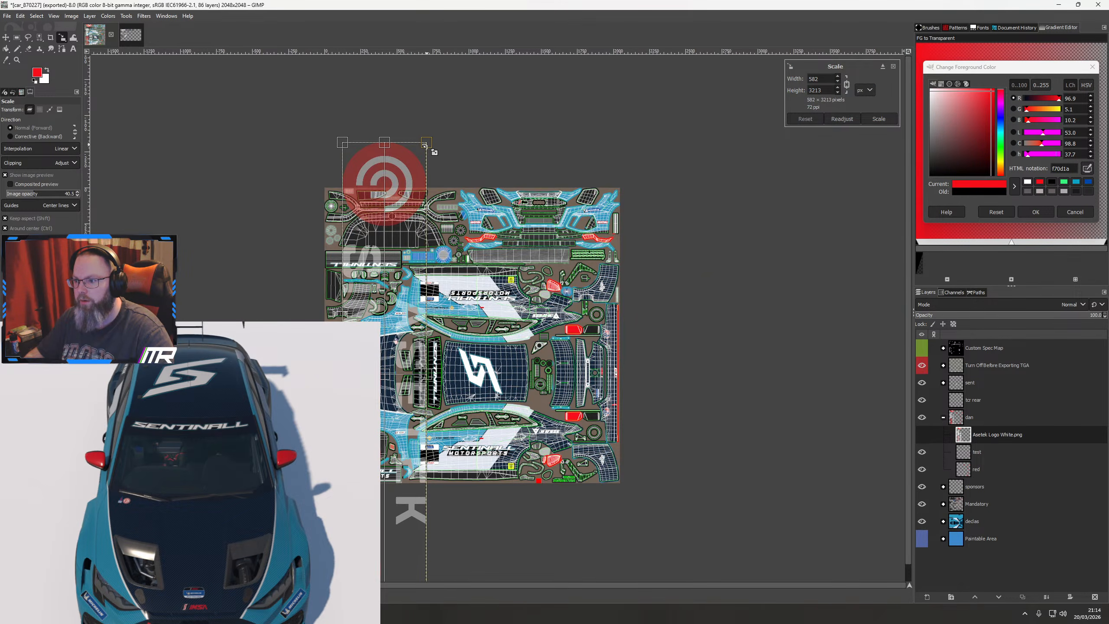
{"action": "left_click_drag", "start_coordinate": [425, 145], "coordinate": [393, 332]}
Shrink the Asetek logo further to about 49×269, nudge it into place and apply
{"action": "scroll", "coordinate": [376, 390], "scroll_direction": "up", "scroll_amount": 6}
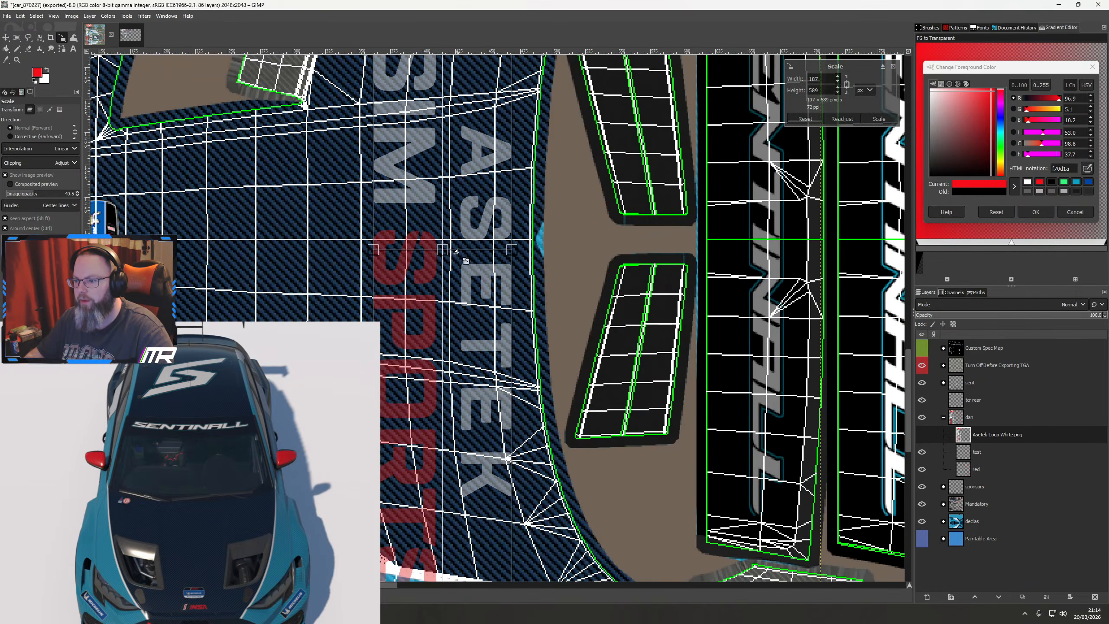
{"action": "scroll", "coordinate": [476, 415], "scroll_direction": "down", "scroll_amount": 2}
{"action": "left_click_drag", "start_coordinate": [499, 564], "coordinate": [418, 276]}
{"action": "scroll", "coordinate": [487, 312], "scroll_direction": "up", "scroll_amount": 3}
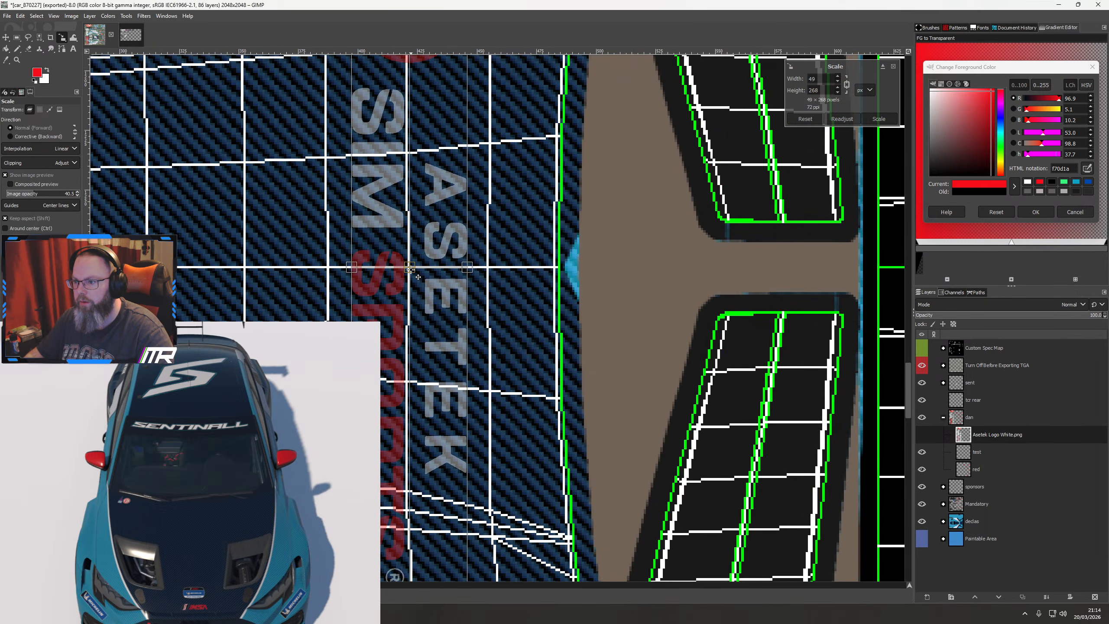
{"action": "scroll", "coordinate": [415, 276], "scroll_direction": "up", "scroll_amount": 4}
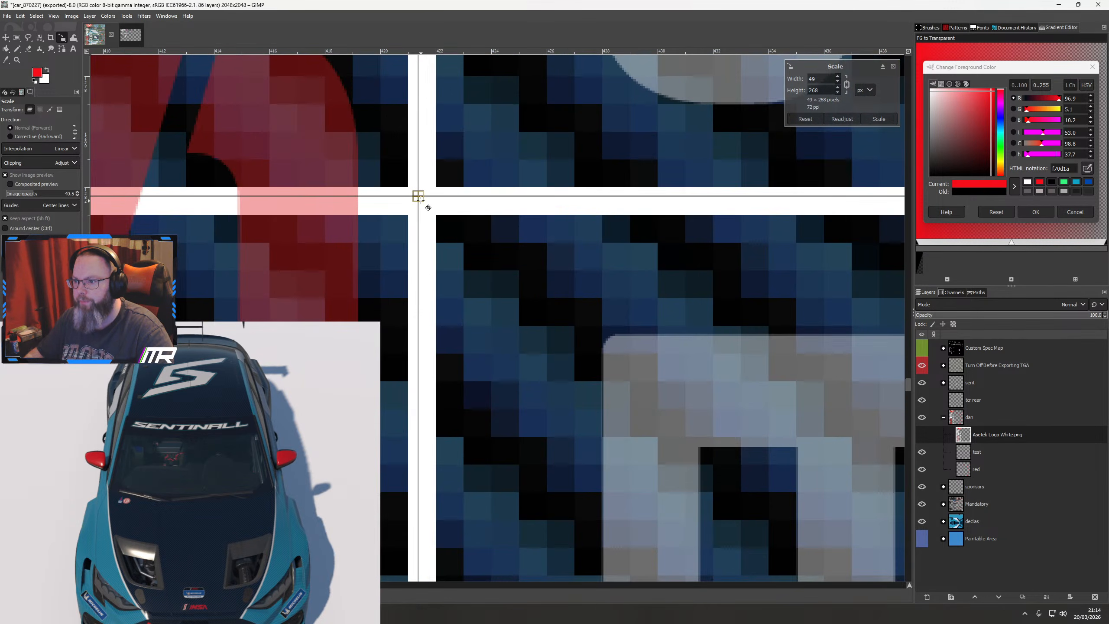
{"action": "left_click_drag", "start_coordinate": [429, 206], "coordinate": [431, 209]}
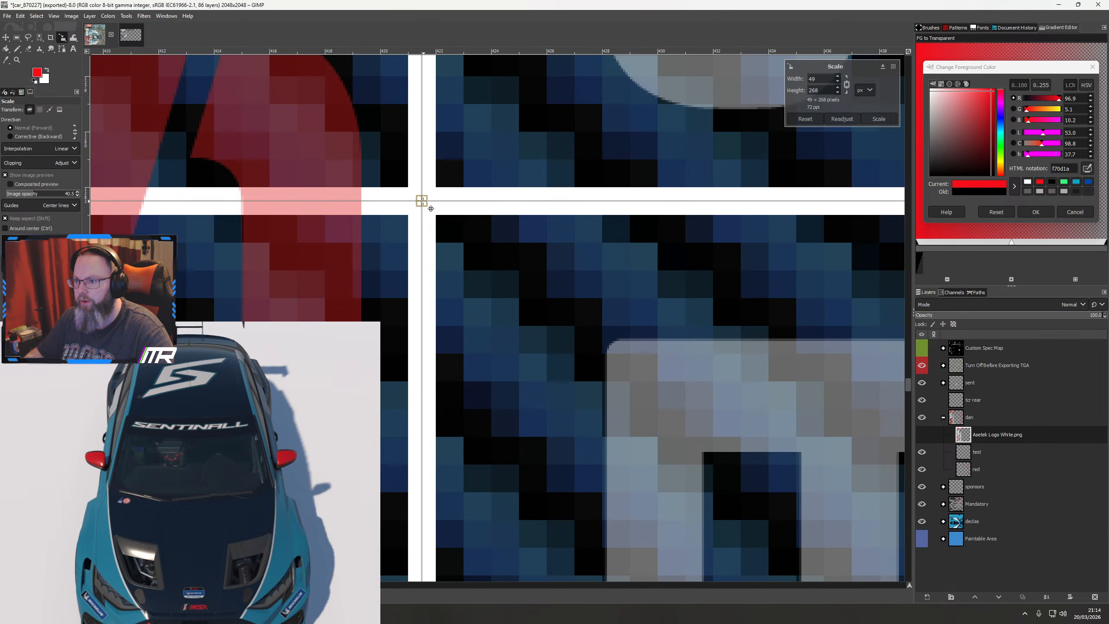
{"action": "scroll", "coordinate": [432, 208], "scroll_direction": "down", "scroll_amount": 10}
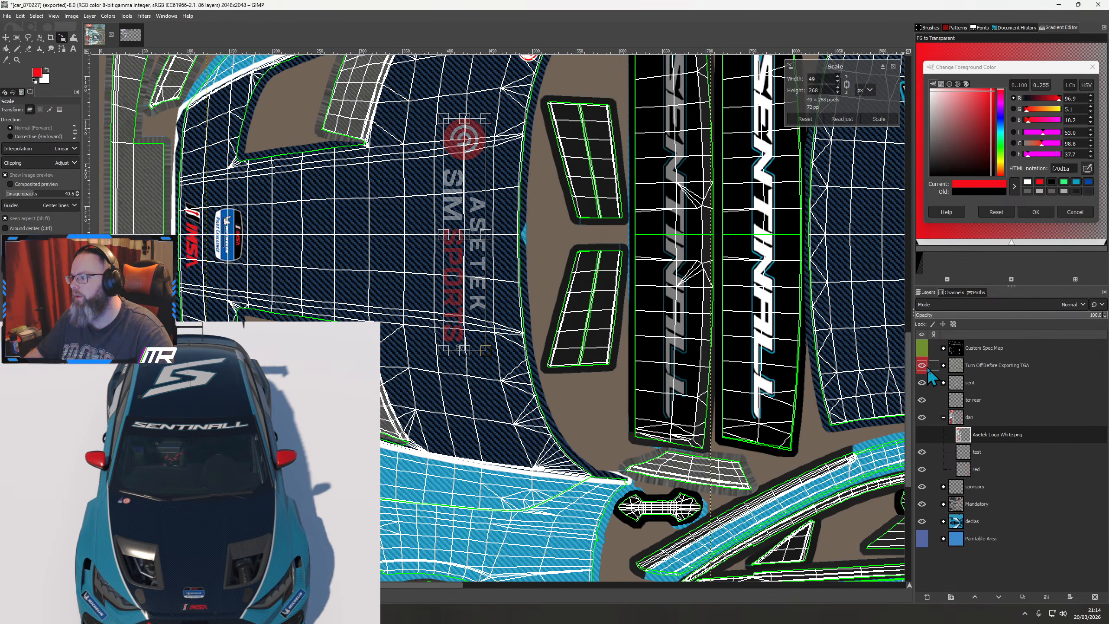
{"action": "left_click", "coordinate": [922, 365]}
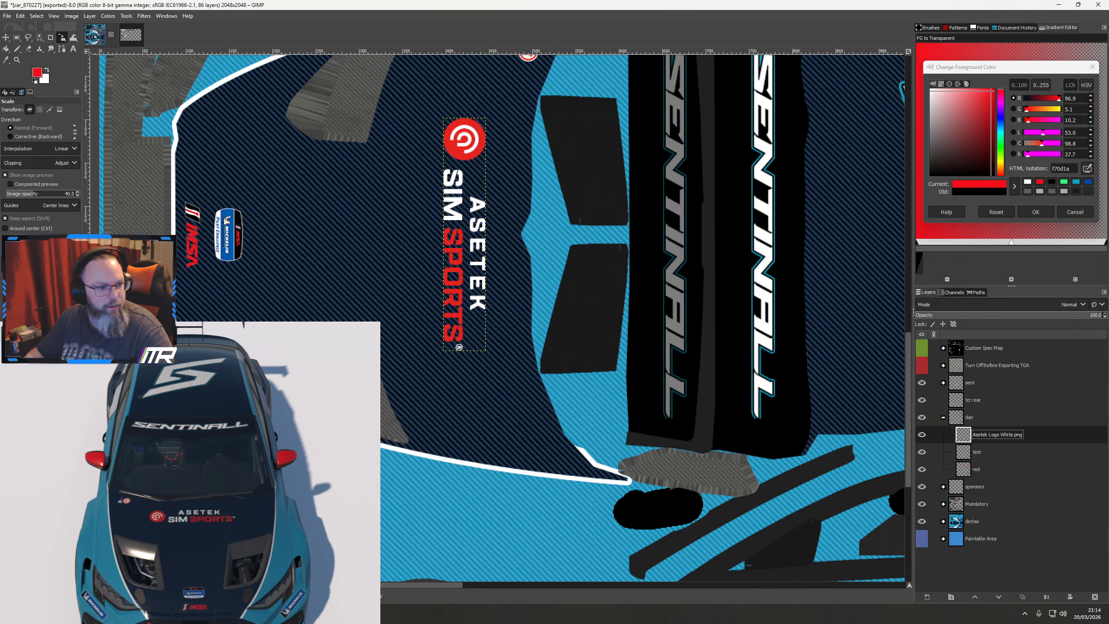
{"action": "mouse_move", "coordinate": [232, 584]}
{"action": "left_mouse_down"}
{"action": "mouse_move", "coordinate": [234, 574]}
{"action": "mouse_move", "coordinate": [234, 591]}
{"action": "mouse_move", "coordinate": [206, 612]}
{"action": "mouse_move", "coordinate": [236, 583]}
{"action": "left_mouse_up"}
Copy the MR WHITE #1 logo into the car texture and rotate it 90° to stand vertical
{"action": "left_click", "coordinate": [129, 38]}
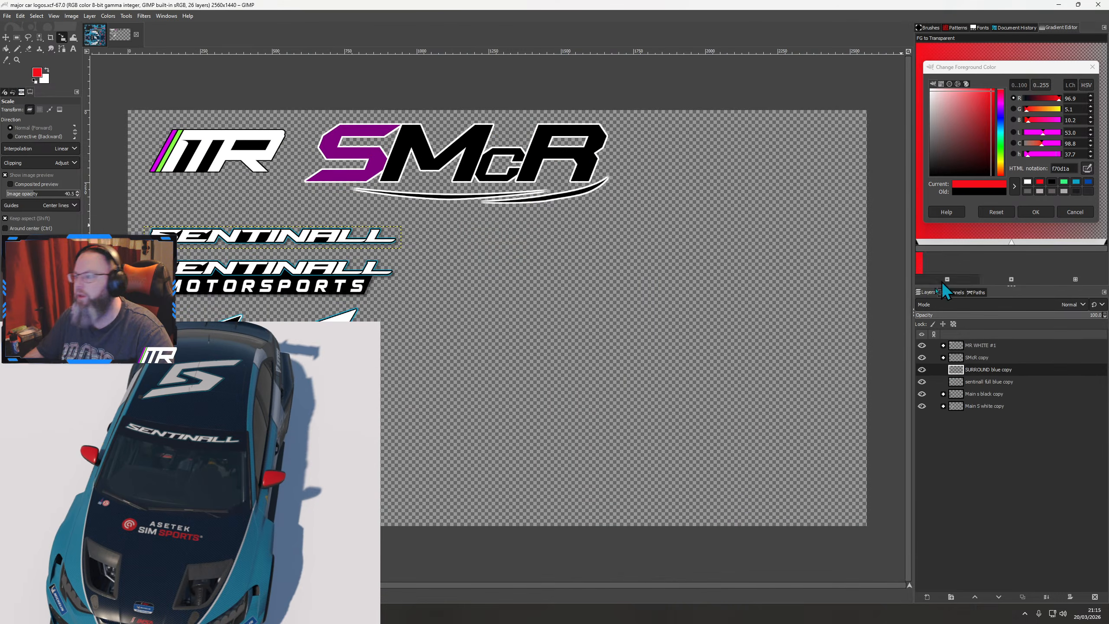
{"action": "left_click", "coordinate": [978, 346]}
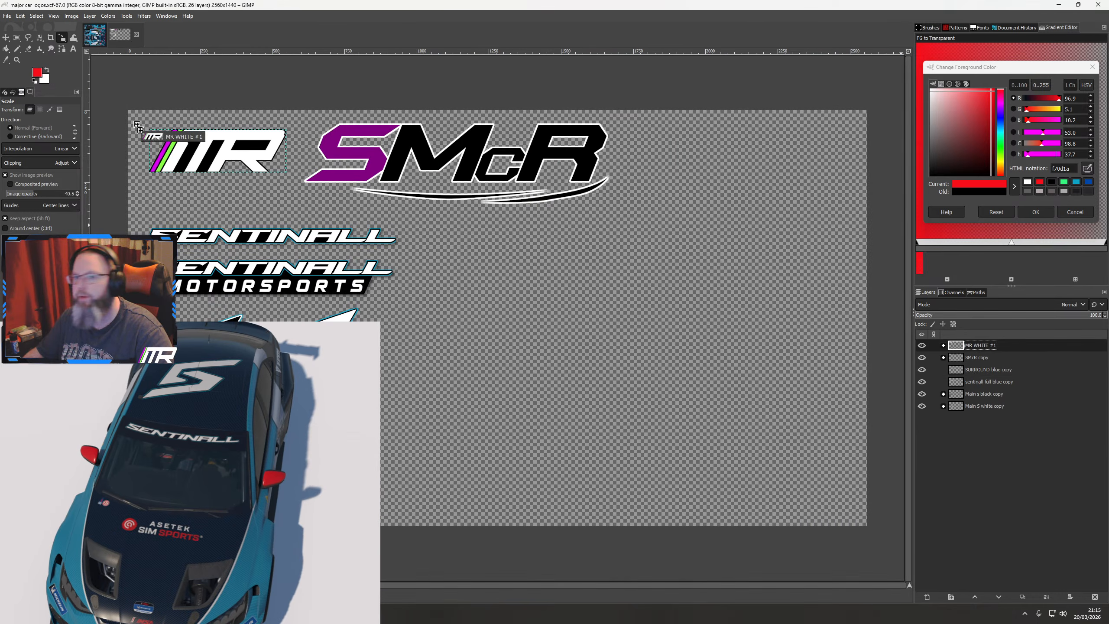
{"action": "left_click_drag", "start_coordinate": [137, 126], "coordinate": [333, 252]}
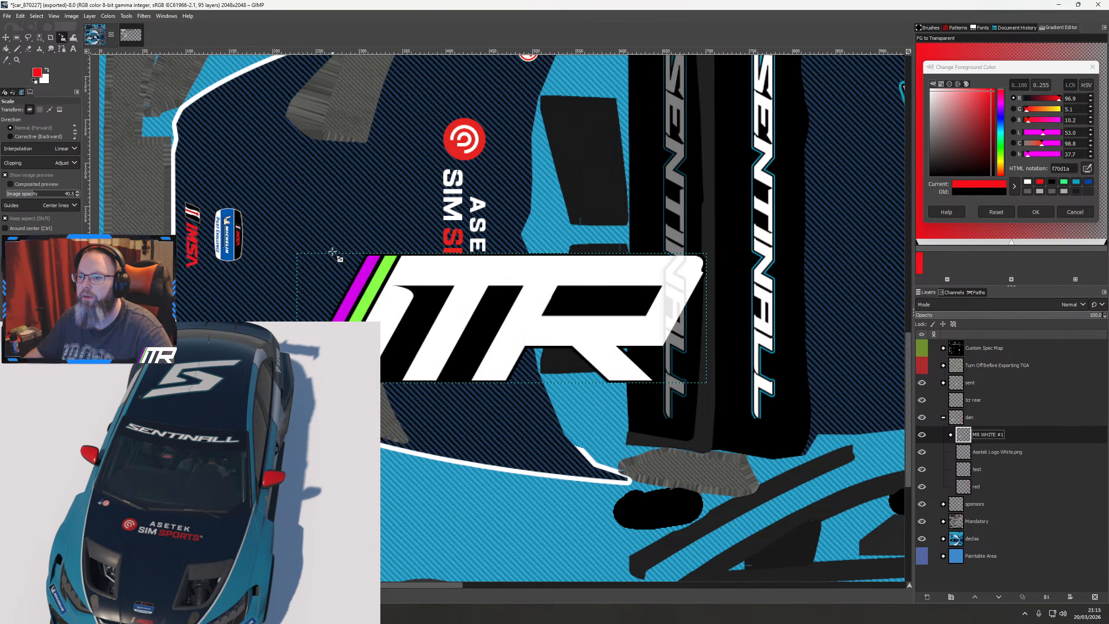
{"action": "right_click", "coordinate": [367, 264]}
{"action": "mouse_move", "coordinate": [403, 334]}
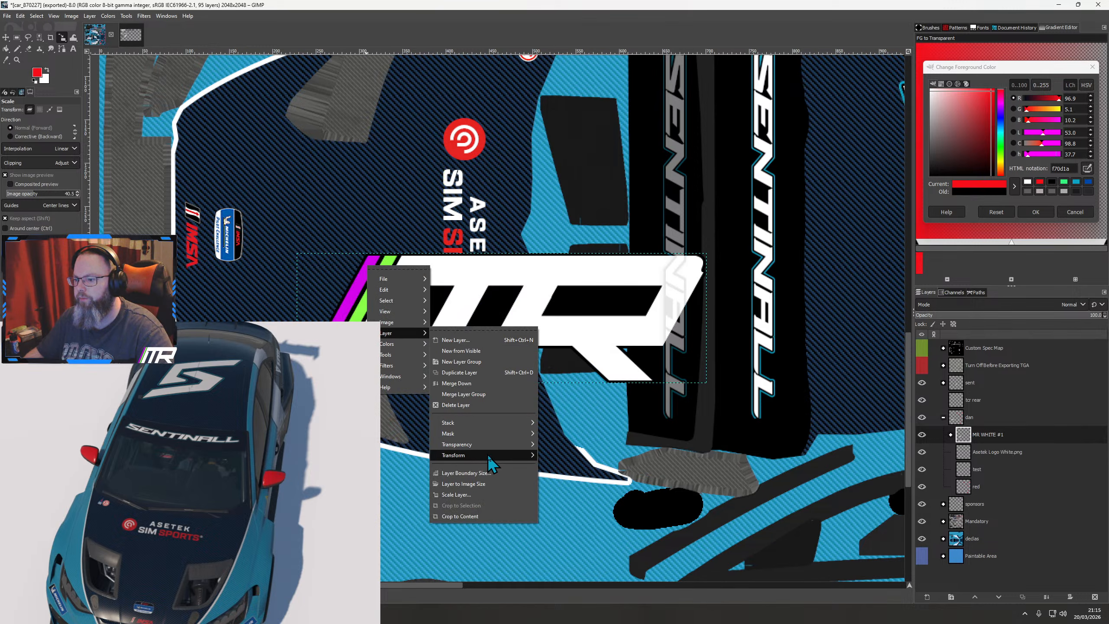
{"action": "mouse_move", "coordinate": [487, 455]}
{"action": "left_click", "coordinate": [568, 494]}
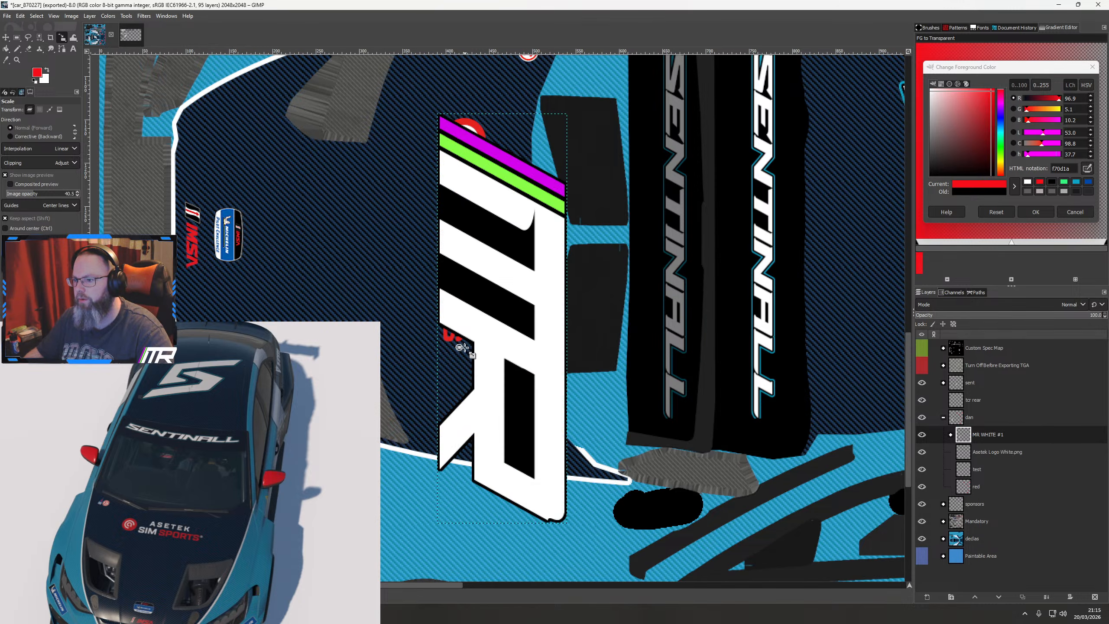
Move the MR logo beside the Asetek logo and shrink it to about 44×138
{"action": "left_click", "coordinate": [498, 343]}
{"action": "left_click_drag", "start_coordinate": [501, 321], "coordinate": [313, 261]}
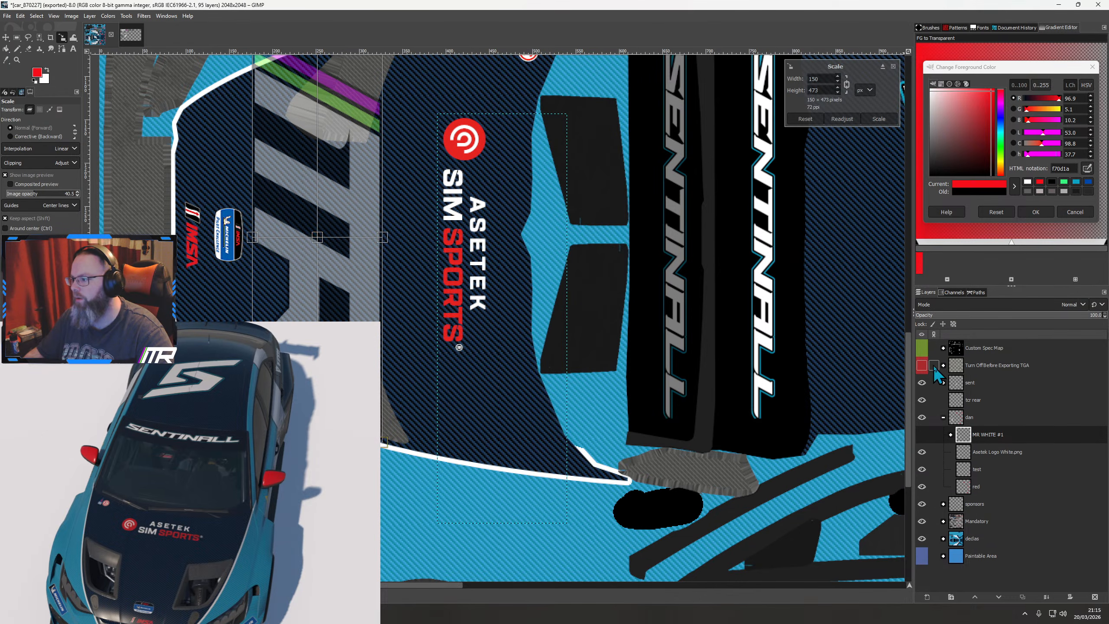
{"action": "left_click", "coordinate": [922, 365]}
{"action": "left_click_drag", "start_coordinate": [383, 443], "coordinate": [336, 297]}
{"action": "scroll", "coordinate": [326, 241], "scroll_direction": "up", "scroll_amount": 3, "text": "ctrl"}
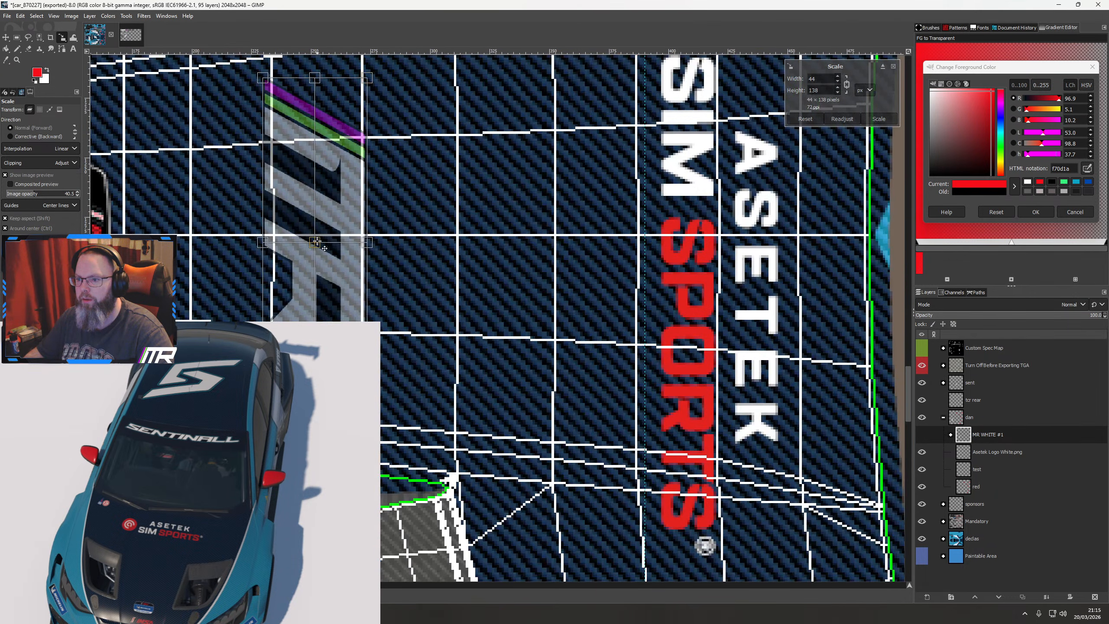
{"action": "left_click_drag", "start_coordinate": [324, 249], "coordinate": [322, 247]}
Refine the MR logo to about 31×98 and check it on the 3D preview
{"action": "scroll", "coordinate": [323, 242], "scroll_direction": "up", "scroll_amount": 3, "text": "ctrl"}
{"action": "scroll", "coordinate": [332, 246], "scroll_direction": "down", "scroll_amount": 3, "text": "ctrl"}
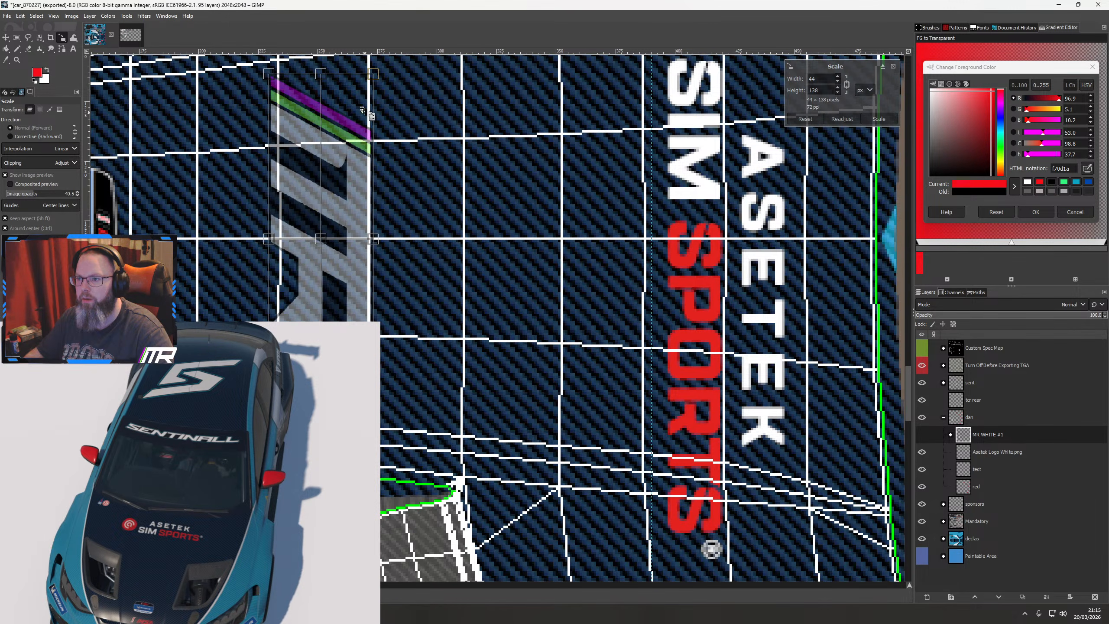
{"action": "left_click_drag", "start_coordinate": [377, 77], "coordinate": [319, 171]}
{"action": "scroll", "coordinate": [325, 271], "scroll_direction": "down", "scroll_amount": 2, "text": "ctrl"}
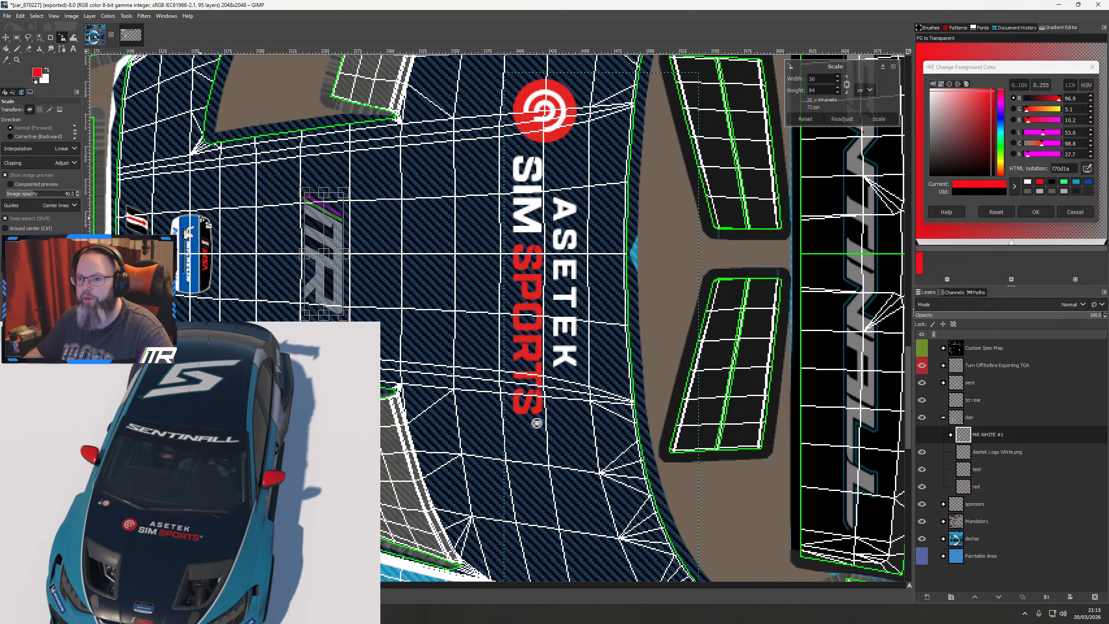
{"action": "key", "text": "ctrl"}
{"action": "scroll", "coordinate": [294, 237], "scroll_direction": "up", "scroll_amount": 1, "text": "ctrl"}
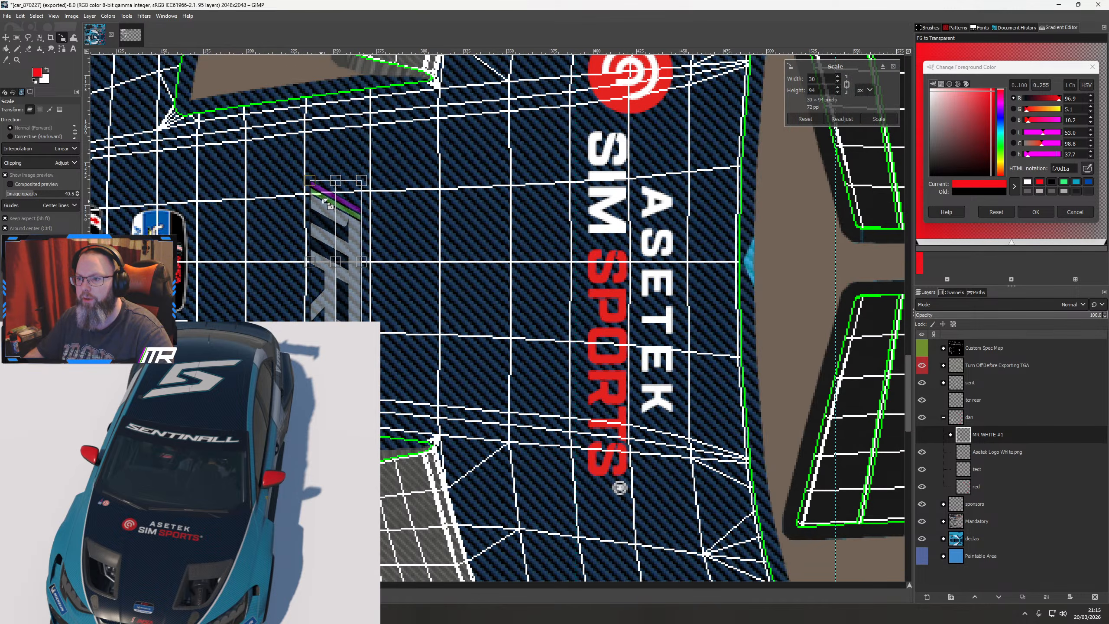
{"action": "left_click_drag", "start_coordinate": [366, 185], "coordinate": [367, 177]}
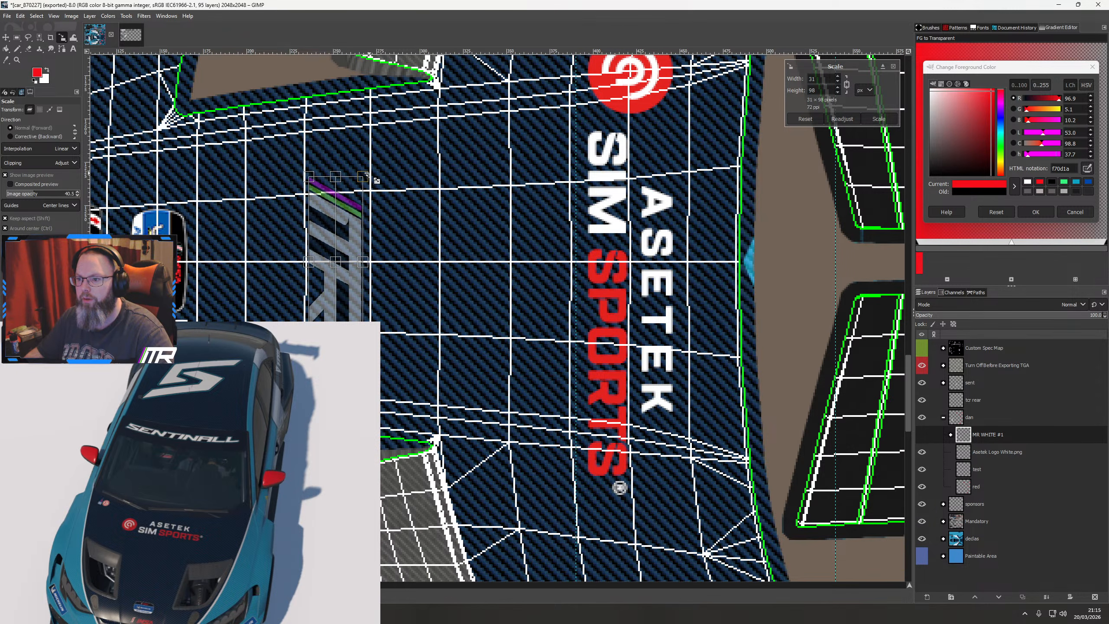
{"action": "left_click", "coordinate": [6, 37]}
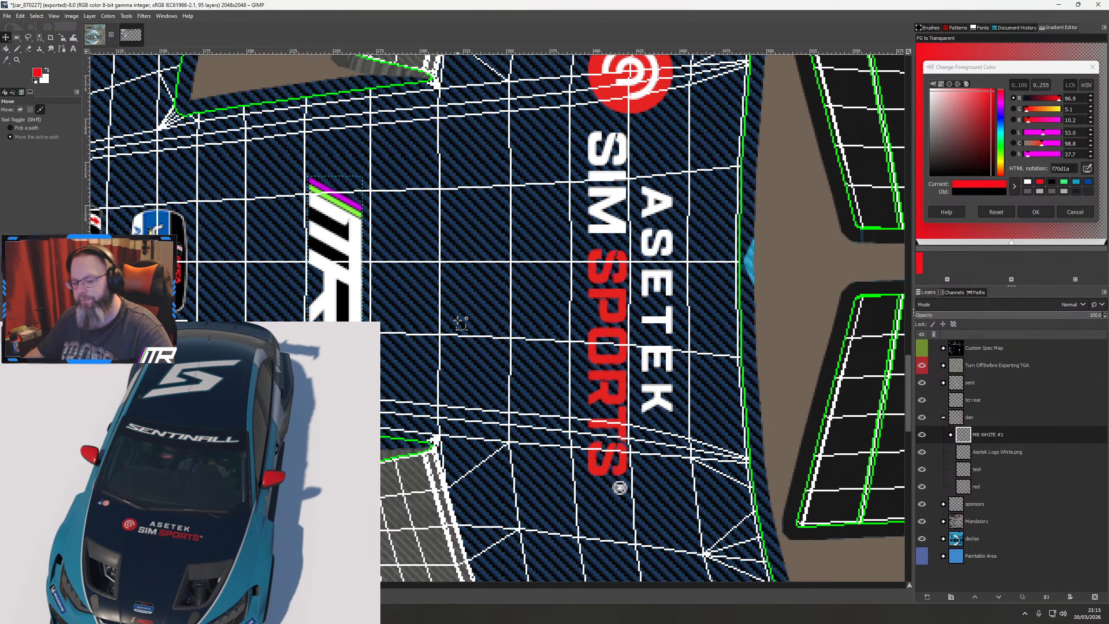
{"action": "left_click", "coordinate": [922, 366]}
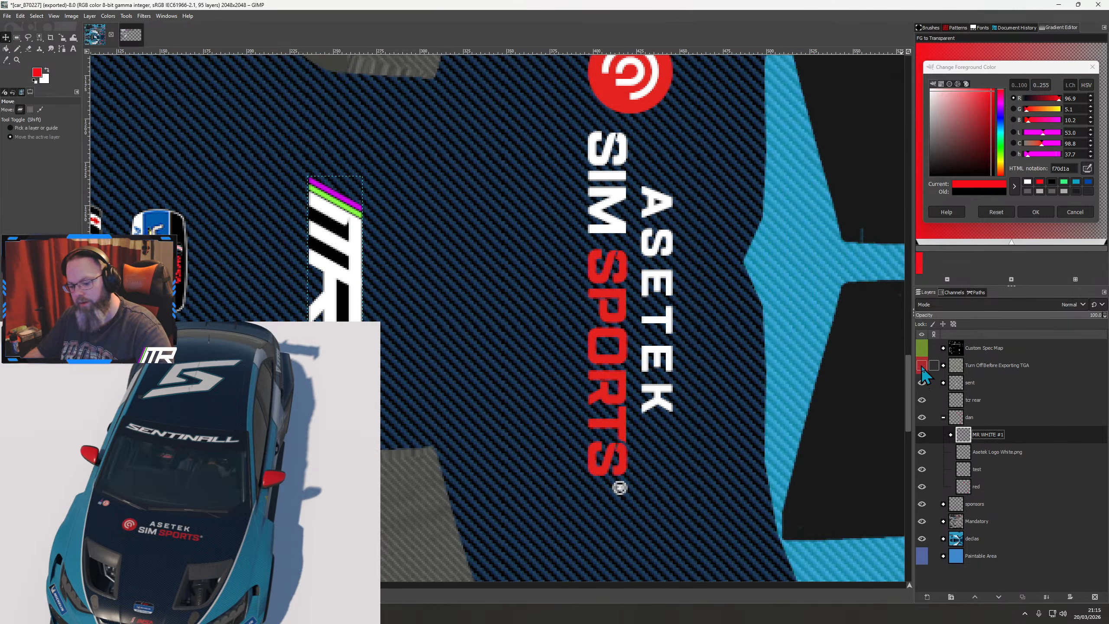
{"action": "left_click_drag", "start_coordinate": [196, 573], "coordinate": [218, 557]}
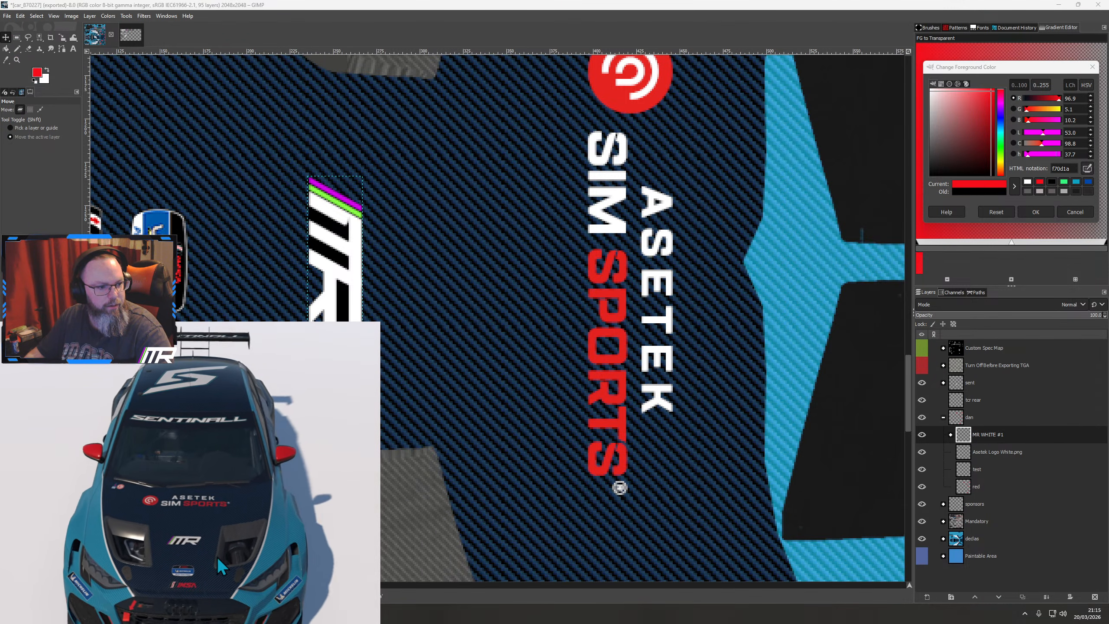
Orbit the 3D car preview around the left side, rear and front to inspect the bonnet logos
{"action": "scroll", "coordinate": [218, 556], "scroll_direction": "down", "scroll_amount": 5}
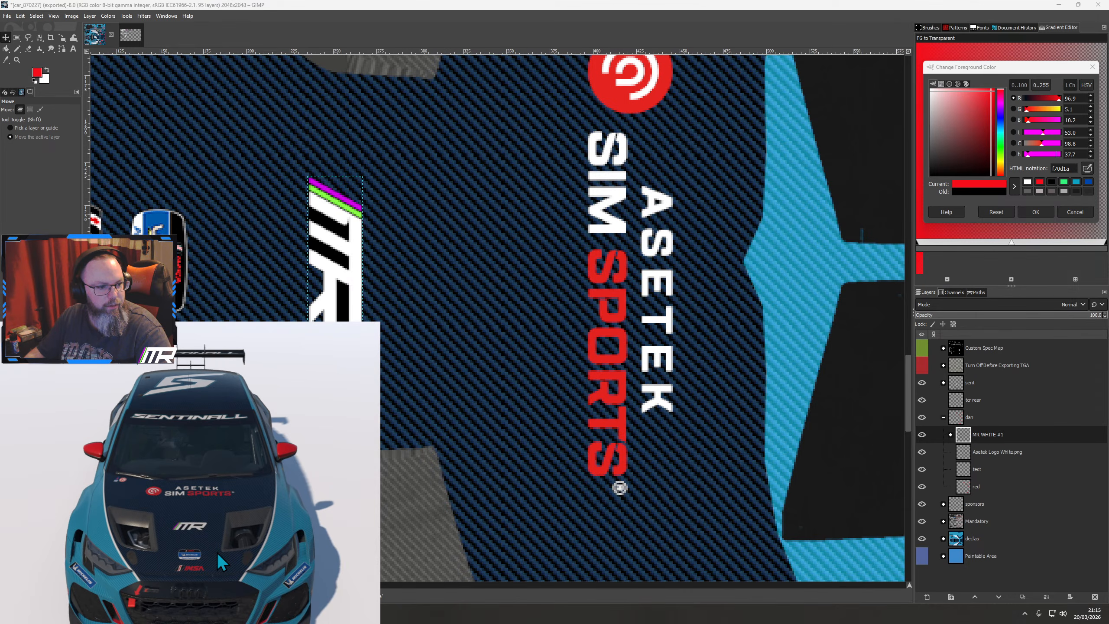
{"action": "left_click_drag", "start_coordinate": [218, 558], "coordinate": [184, 565]}
{"action": "left_click_drag", "start_coordinate": [274, 567], "coordinate": [329, 498]}
{"action": "left_click_drag", "start_coordinate": [160, 536], "coordinate": [258, 508]}
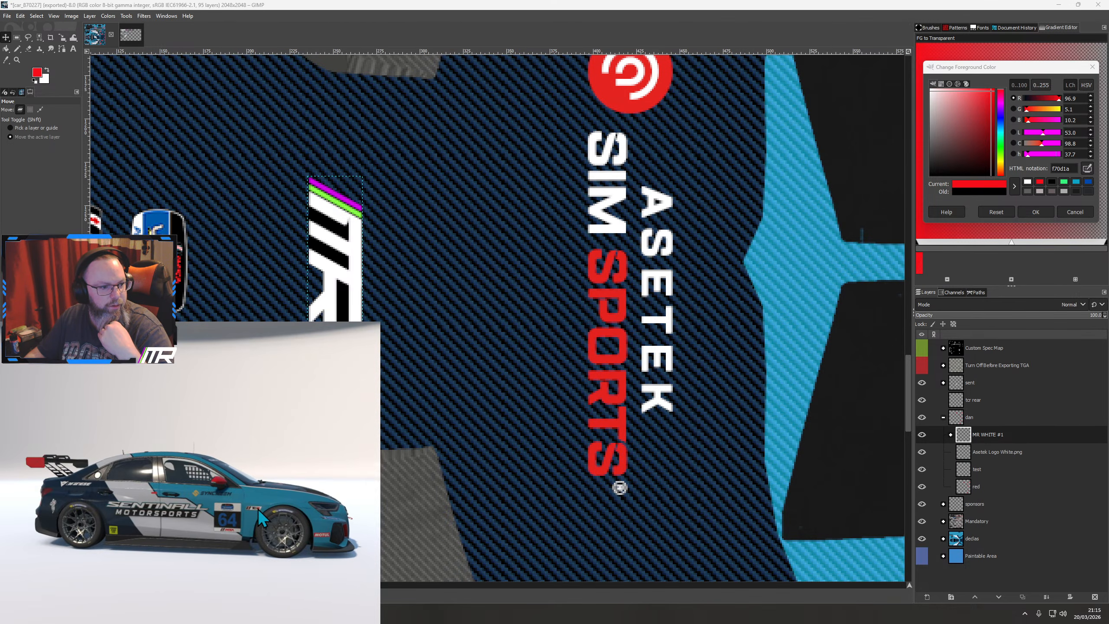
{"action": "left_click_drag", "start_coordinate": [158, 528], "coordinate": [331, 483]}
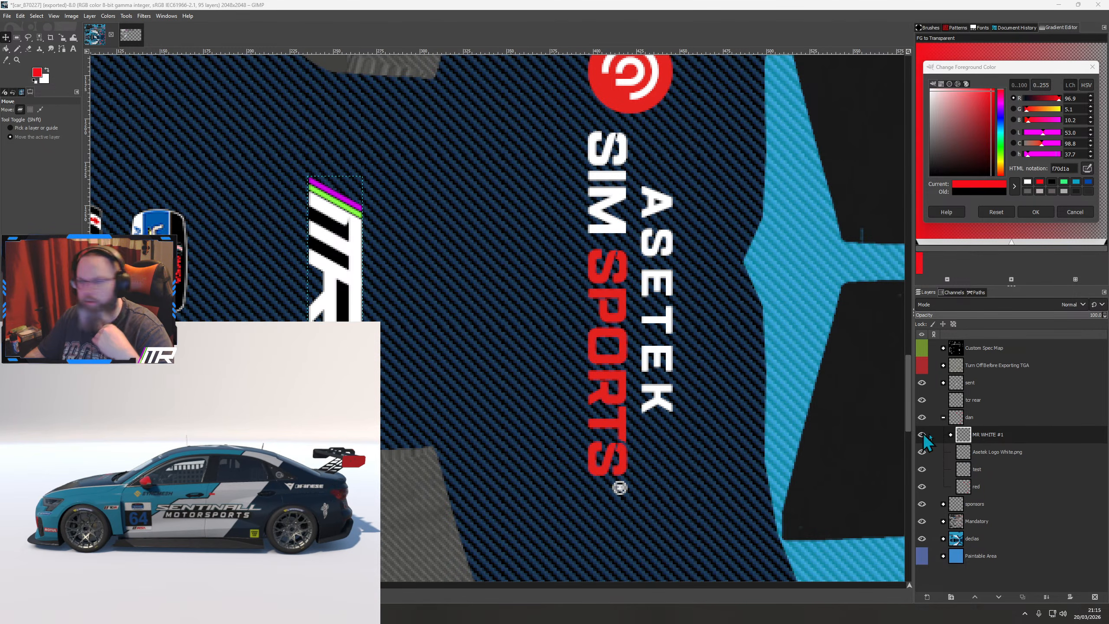
Delete the test layer from the dan group
{"action": "left_click", "coordinate": [978, 470]}
{"action": "right_click", "coordinate": [983, 473]}
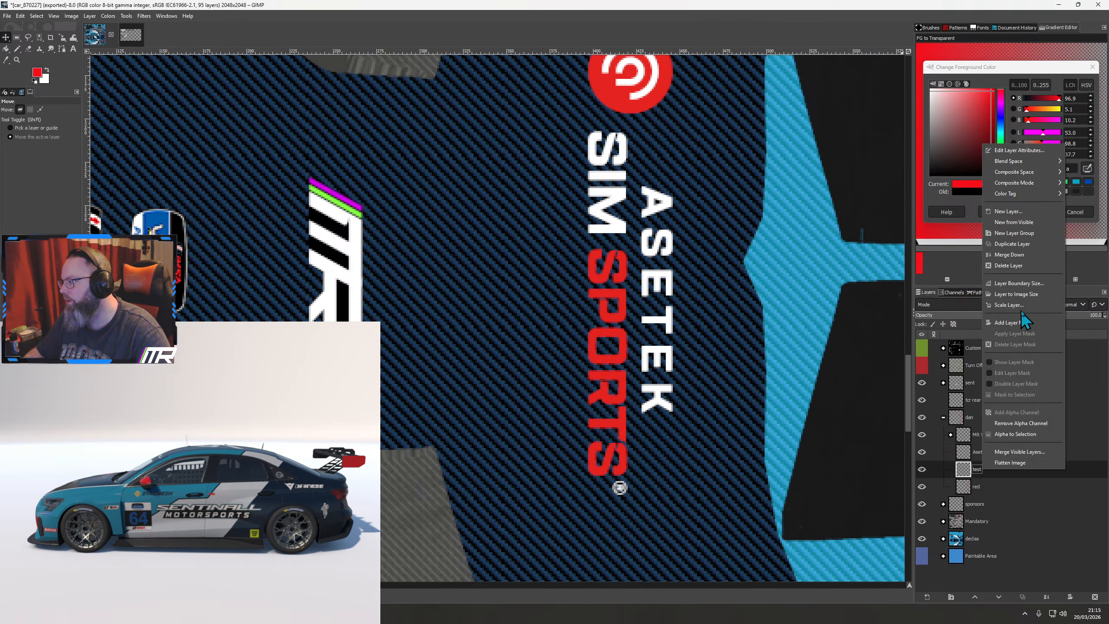
{"action": "left_click", "coordinate": [1017, 262]}
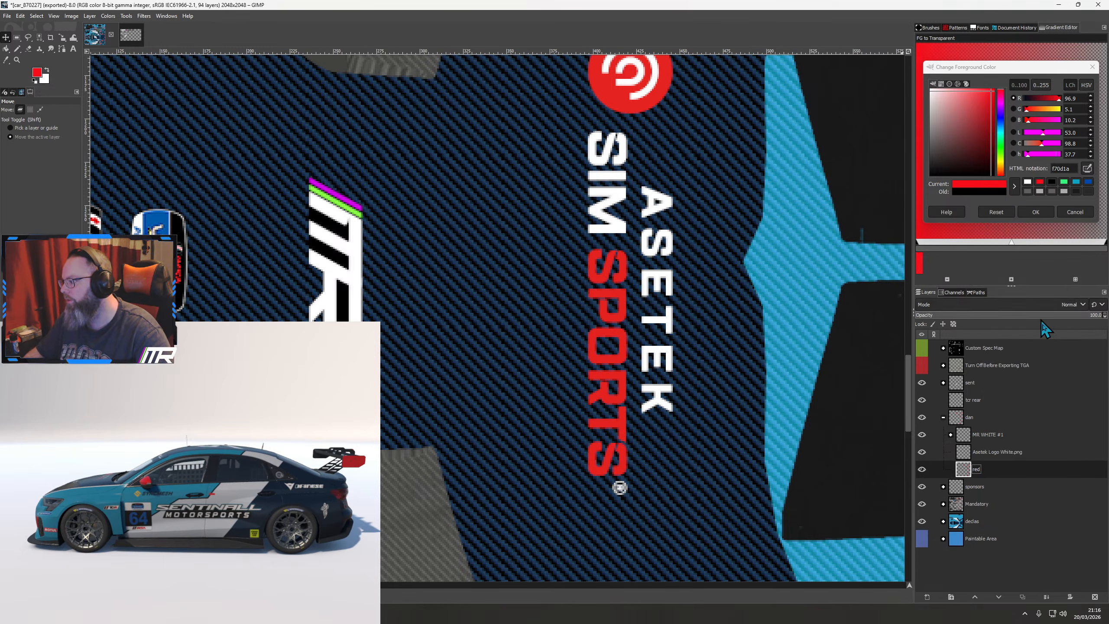
{"action": "double_click", "coordinate": [976, 469]}
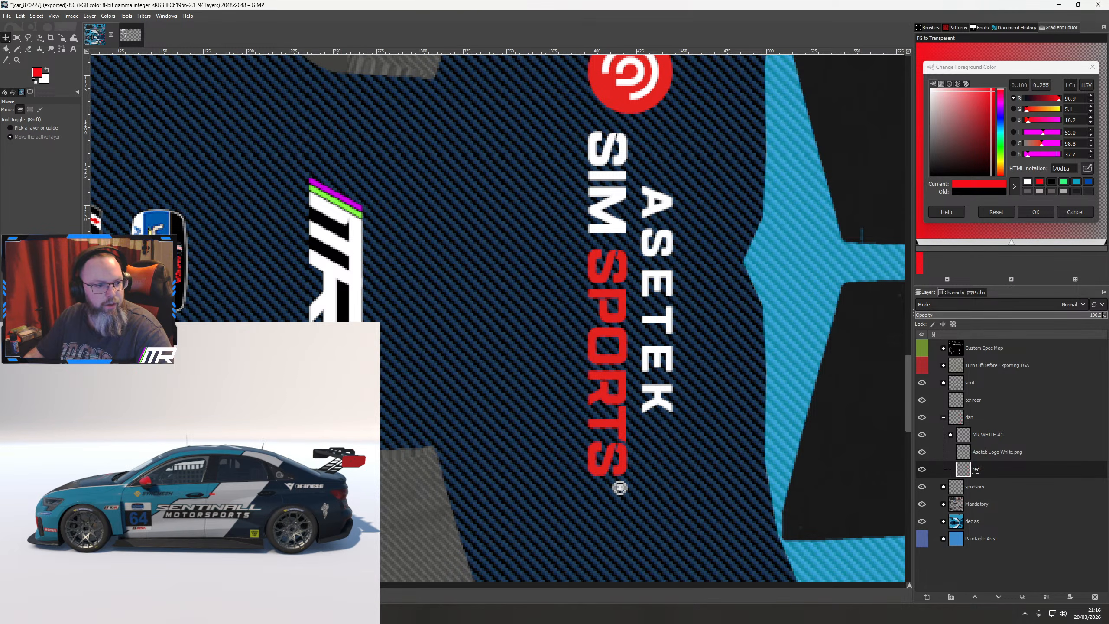
Duplicate the dan group as steve and delete its copied MR and Asetek logo layers
{"action": "left_click", "coordinate": [972, 418]}
{"action": "right_click", "coordinate": [972, 418]}
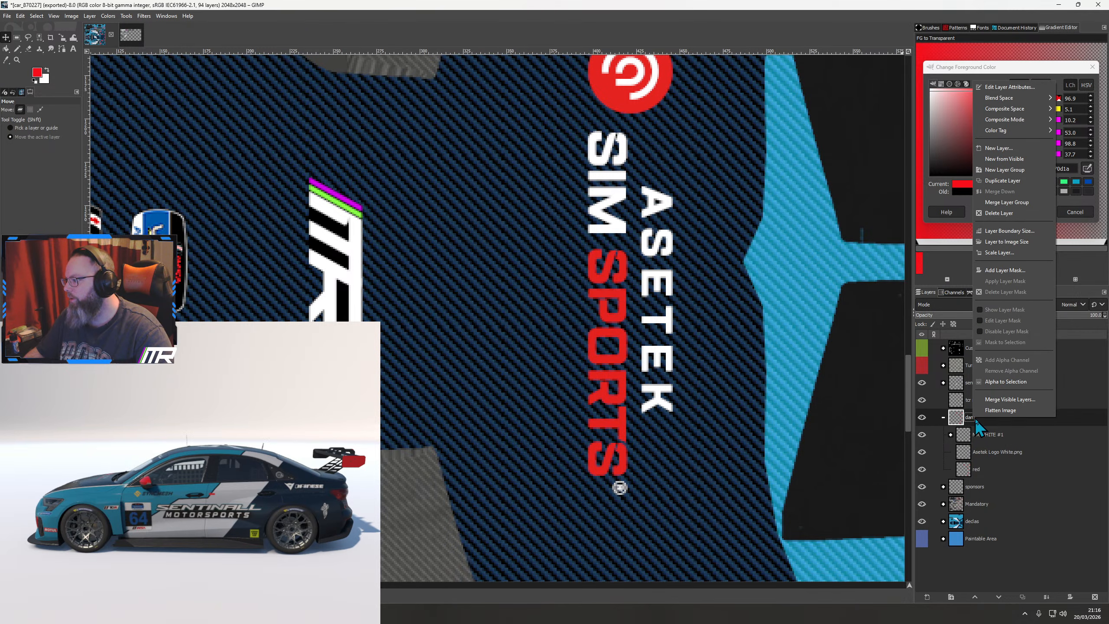
{"action": "left_click", "coordinate": [1003, 180]}
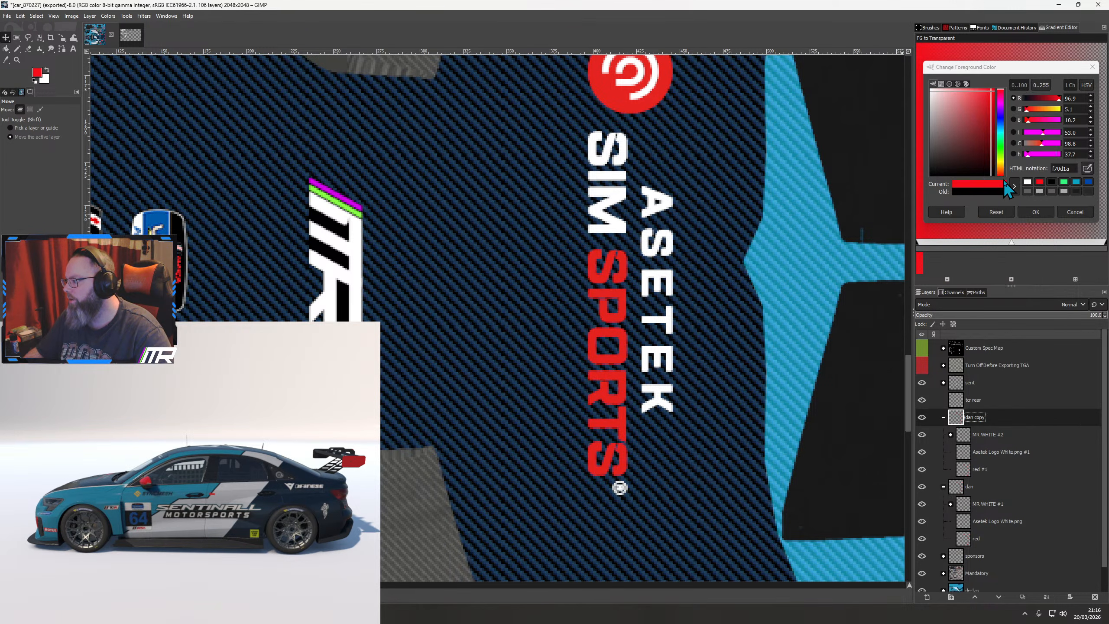
{"action": "double_click", "coordinate": [980, 418]}
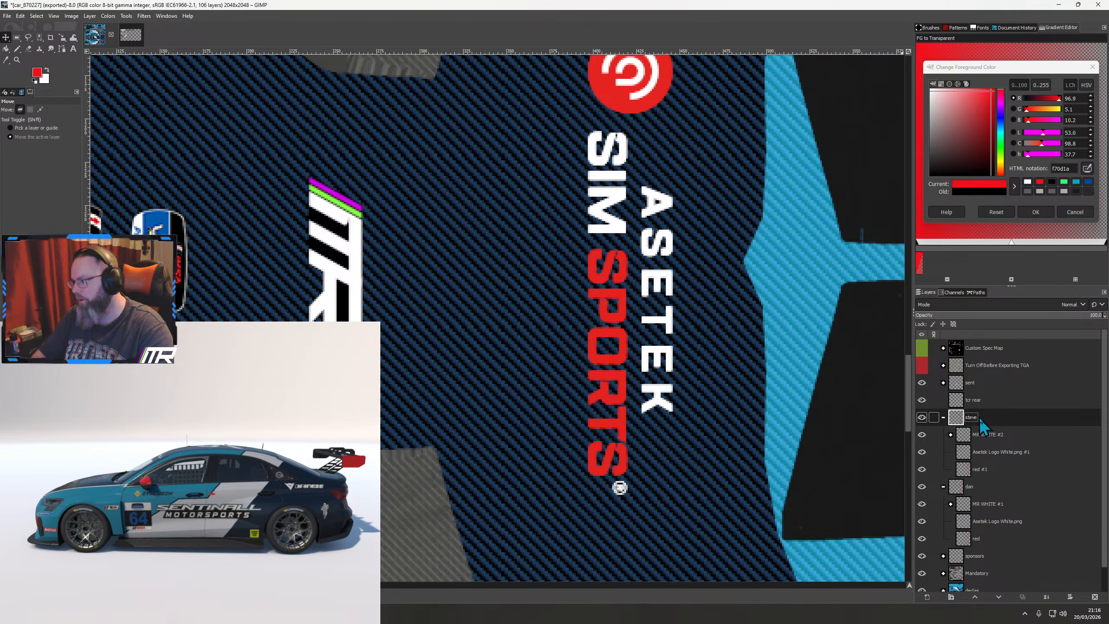
{"action": "left_click", "coordinate": [990, 435]}
{"action": "right_click", "coordinate": [991, 435]}
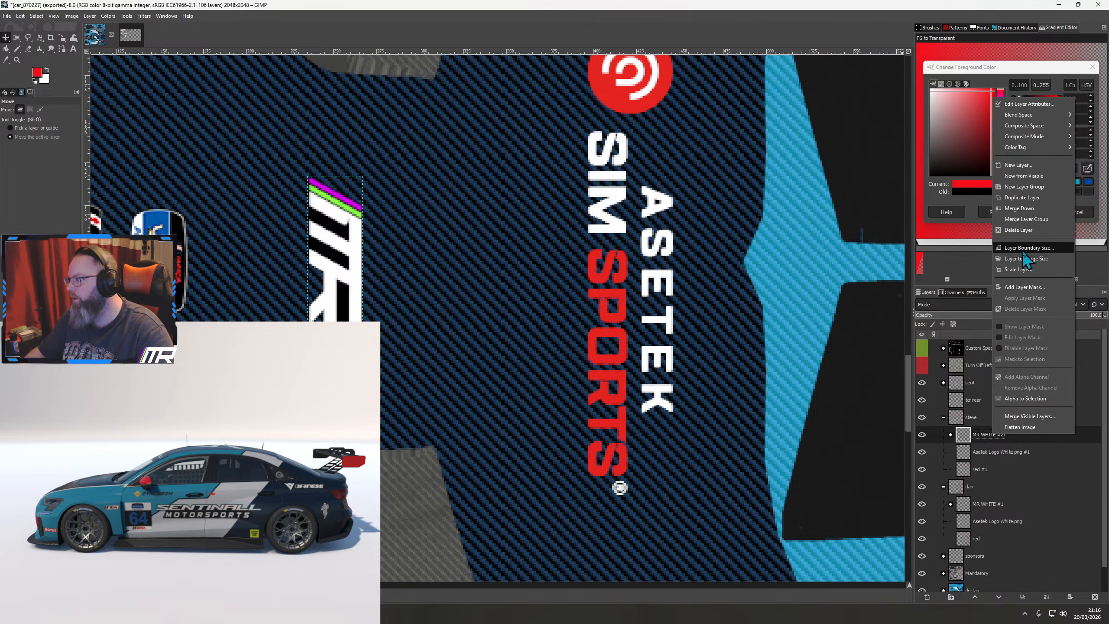
{"action": "left_click", "coordinate": [1022, 231]}
{"action": "right_click", "coordinate": [986, 431]}
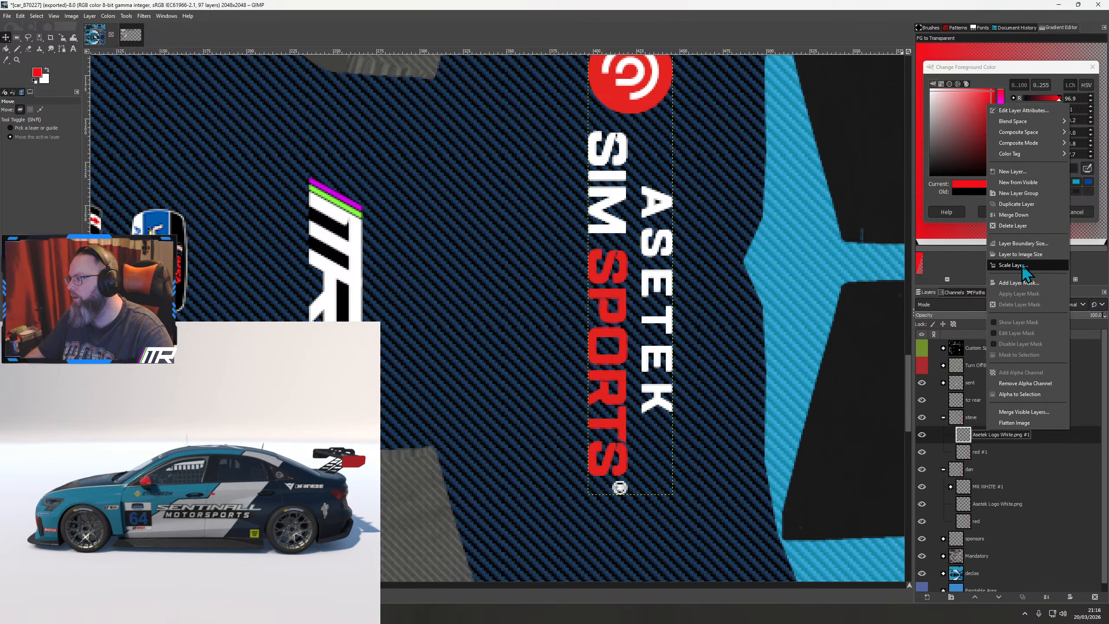
{"action": "left_click", "coordinate": [1017, 226]}
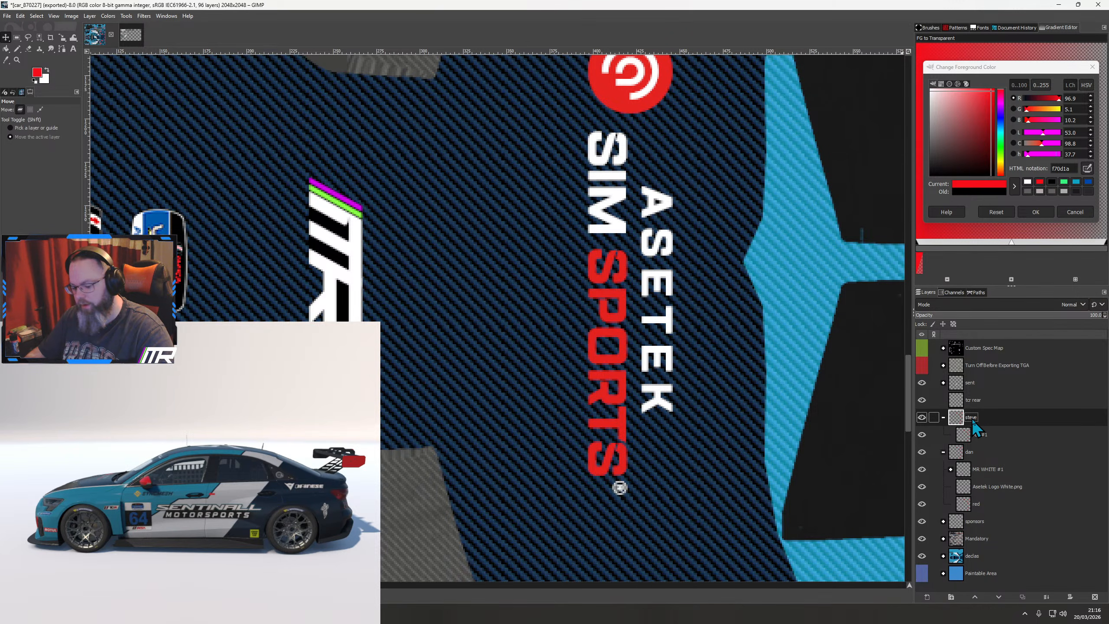
Duplicate the group further into eoin and goprdon copies and rename them
{"action": "key", "text": "ctrl+shift+d"}
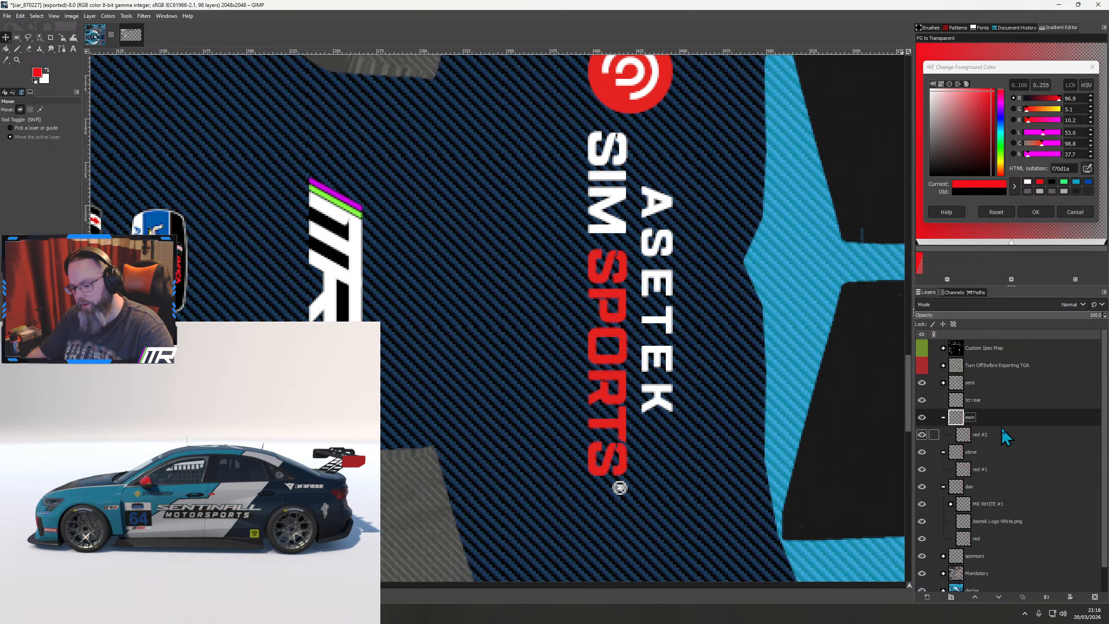
{"action": "key", "text": "ctrl+shift+d"}
{"action": "double_click", "coordinate": [975, 417]}
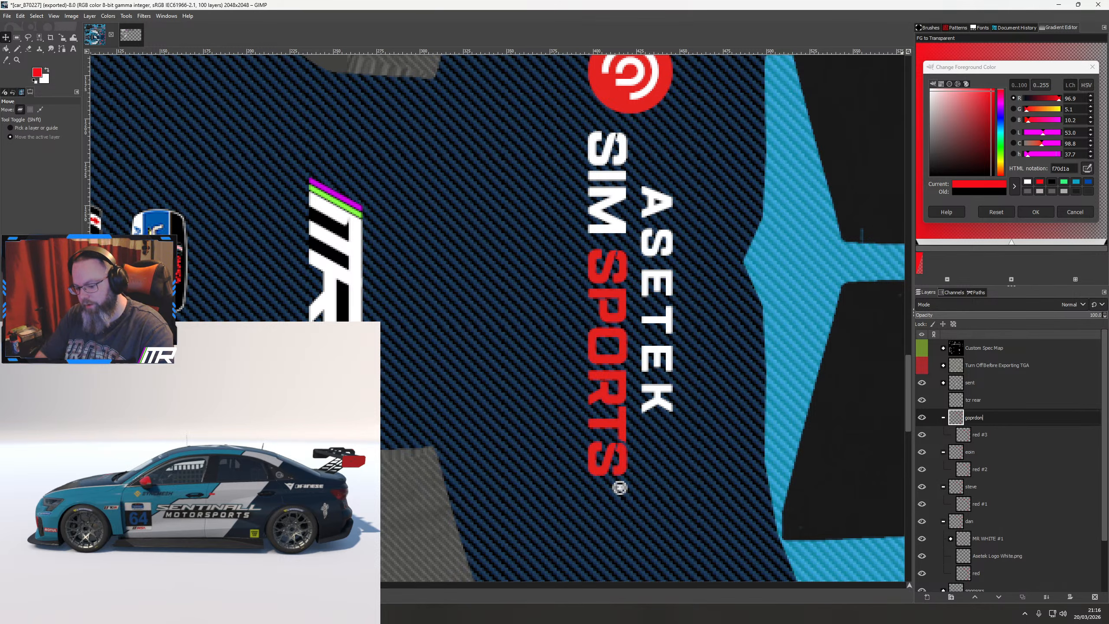
{"action": "type", "text": "goprdon"}
{"action": "key", "text": "Return"}
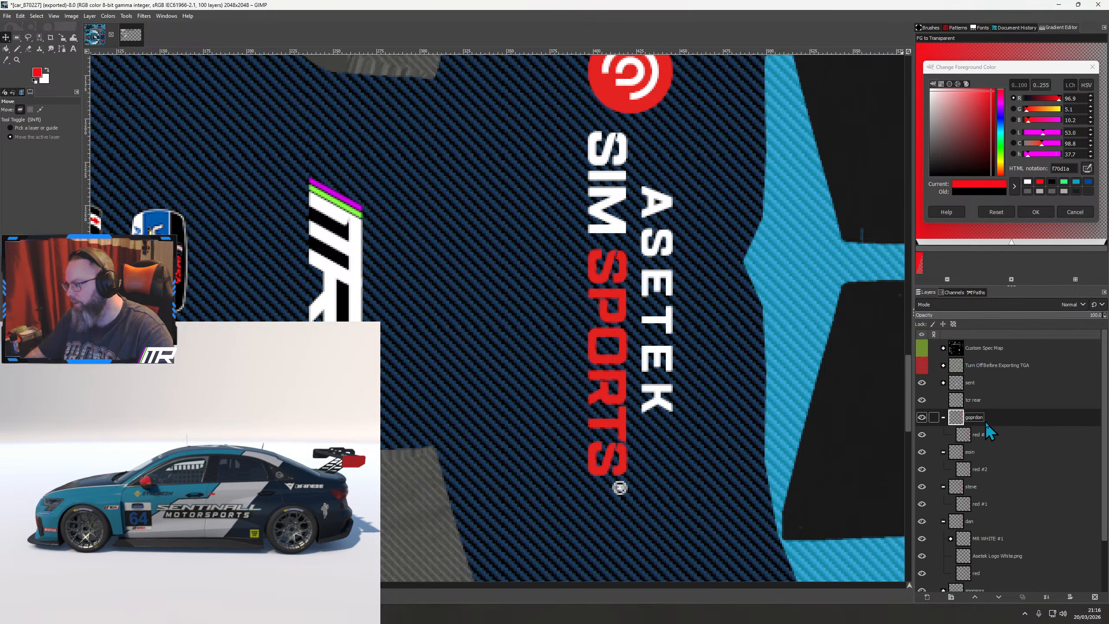
{"action": "key", "text": "ctrl+shift+d"}
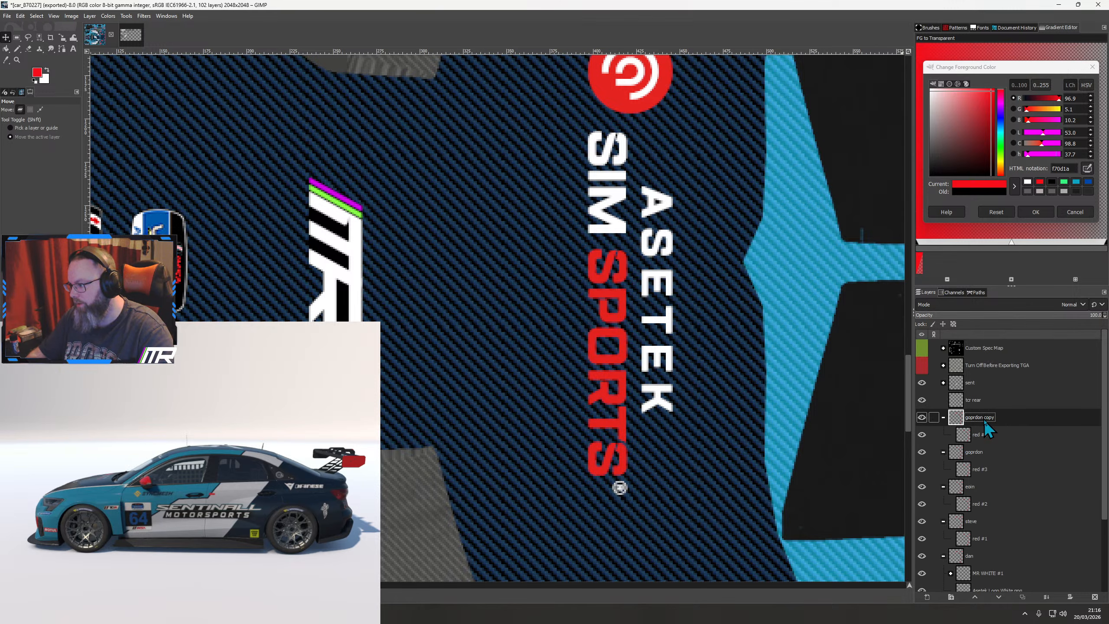
{"action": "double_click", "coordinate": [982, 418]}
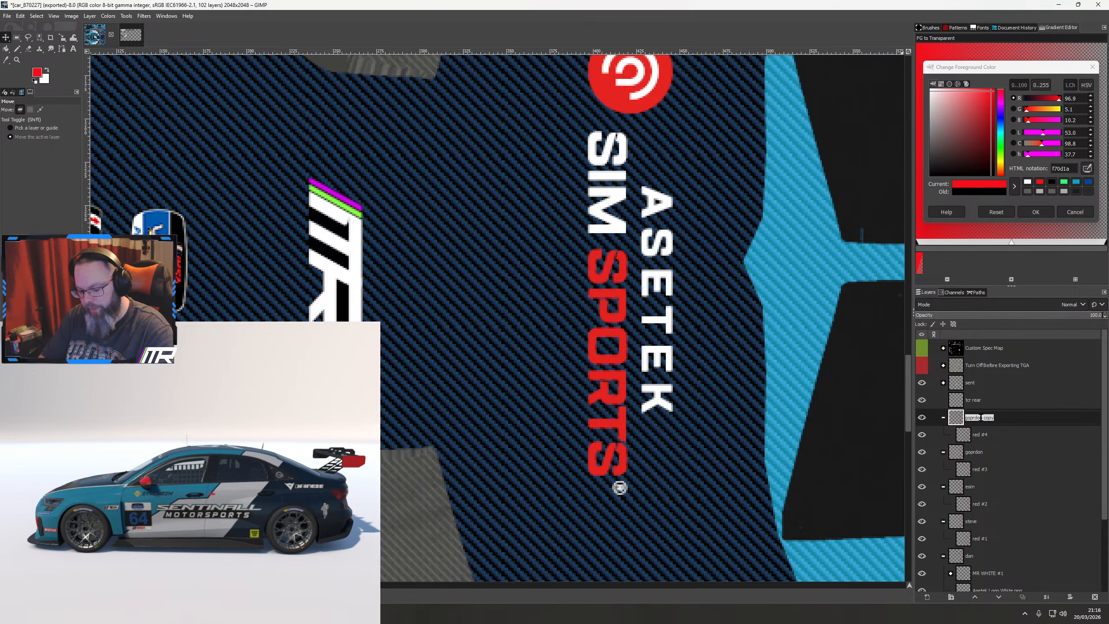
Collapse the sent #1, goprdon, eoin, steve and dan groups and hide dan
{"action": "left_click", "coordinate": [944, 418]}
{"action": "left_click", "coordinate": [944, 434]}
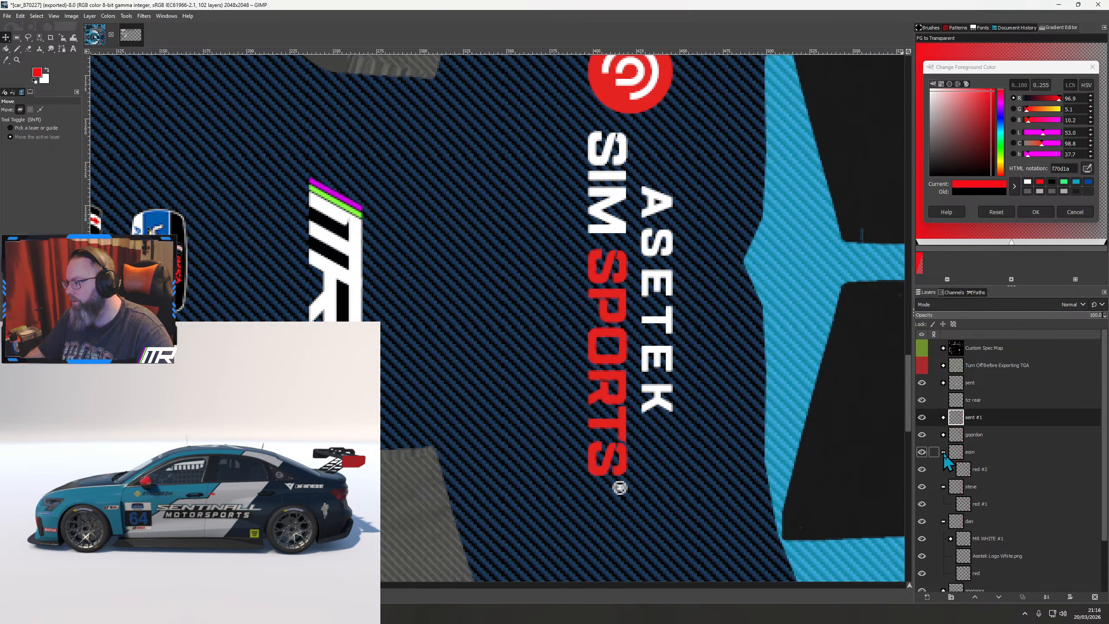
{"action": "left_click", "coordinate": [944, 453]}
{"action": "left_click", "coordinate": [943, 470]}
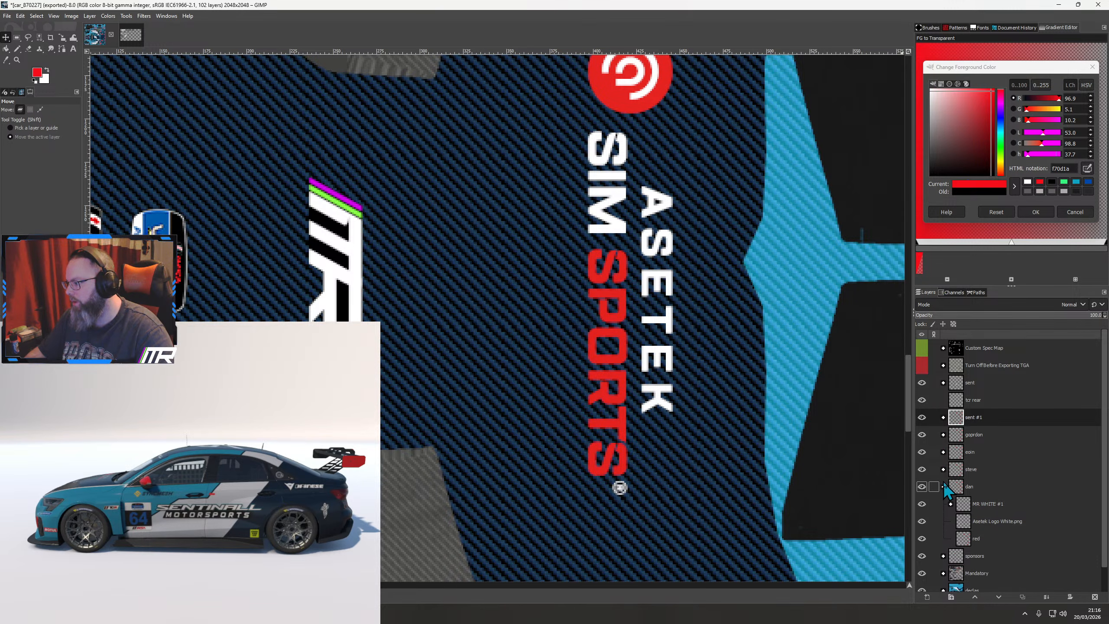
{"action": "left_click", "coordinate": [944, 487]}
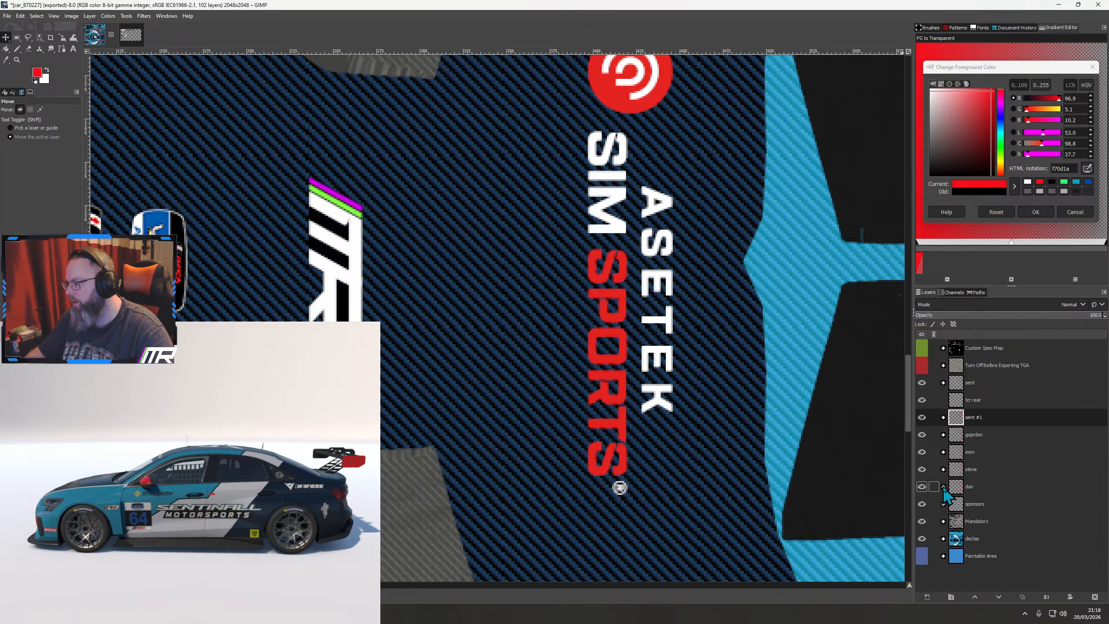
{"action": "left_click", "coordinate": [922, 486]}
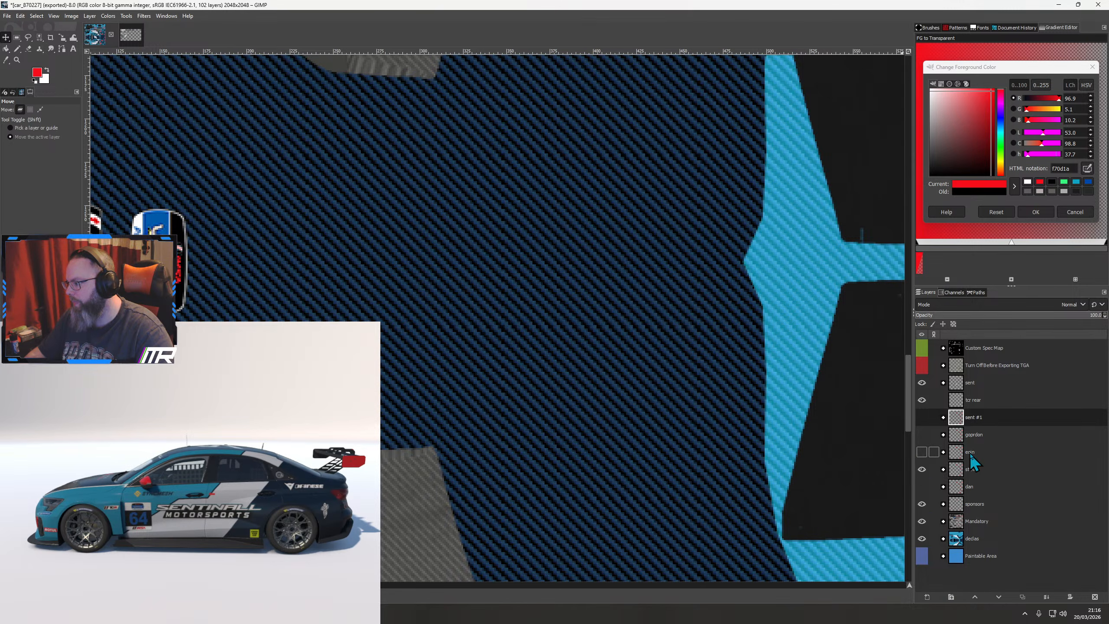
Turn steve's red #1 shapes white using Alpha to Selection and Hue-Chroma lightness 100
{"action": "left_click", "coordinate": [969, 470]}
{"action": "left_click", "coordinate": [943, 470]}
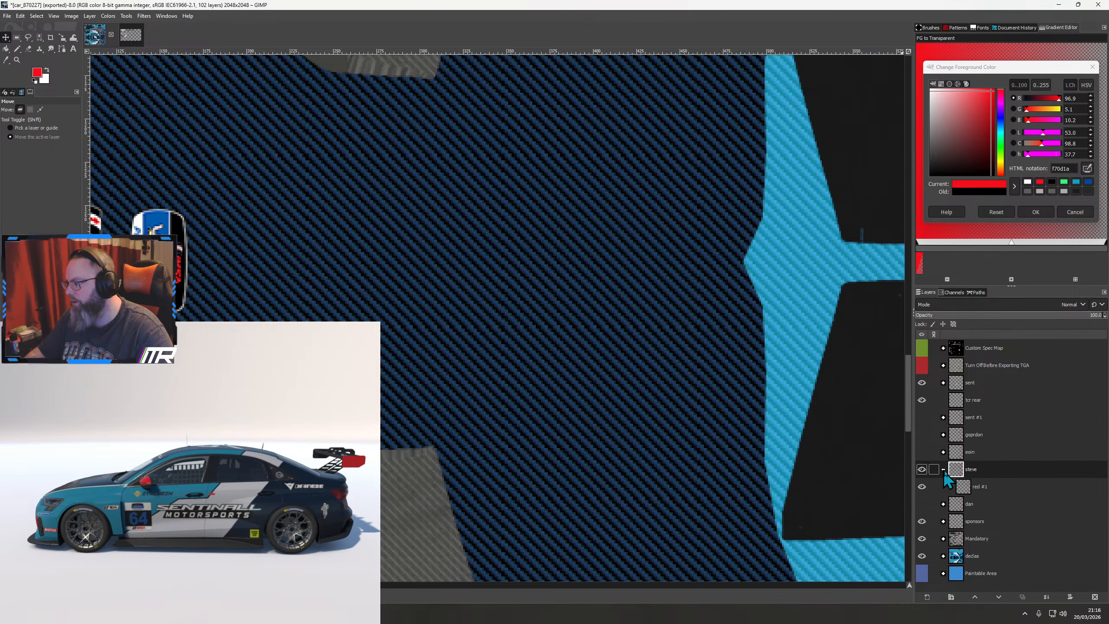
{"action": "right_click", "coordinate": [979, 490]}
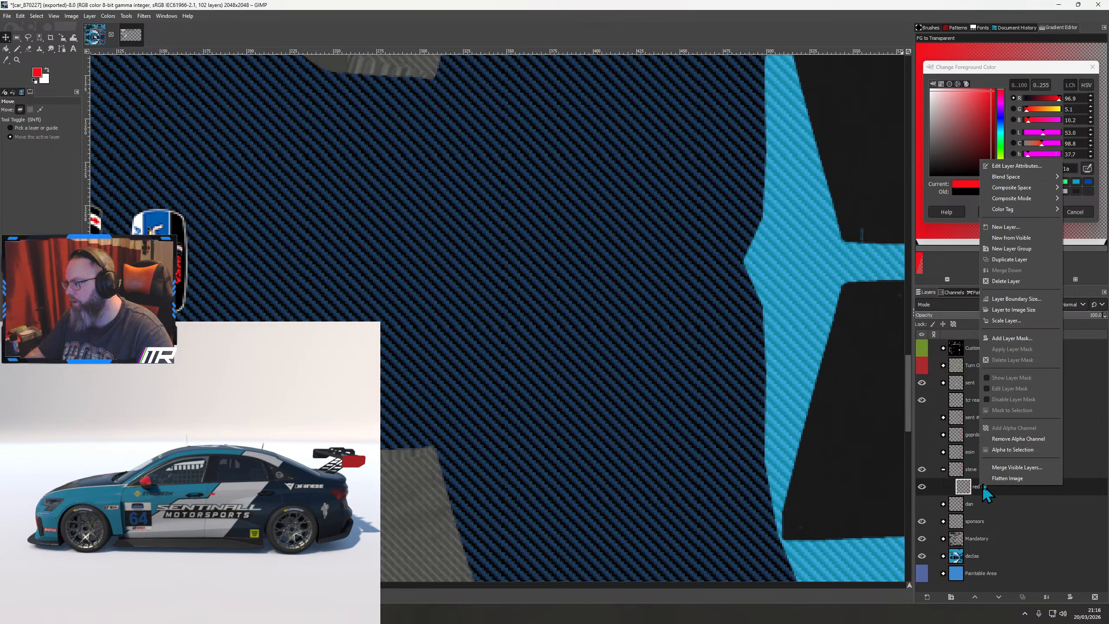
{"action": "left_click", "coordinate": [998, 452]}
{"action": "scroll", "coordinate": [383, 253], "scroll_direction": "down", "scroll_amount": 6}
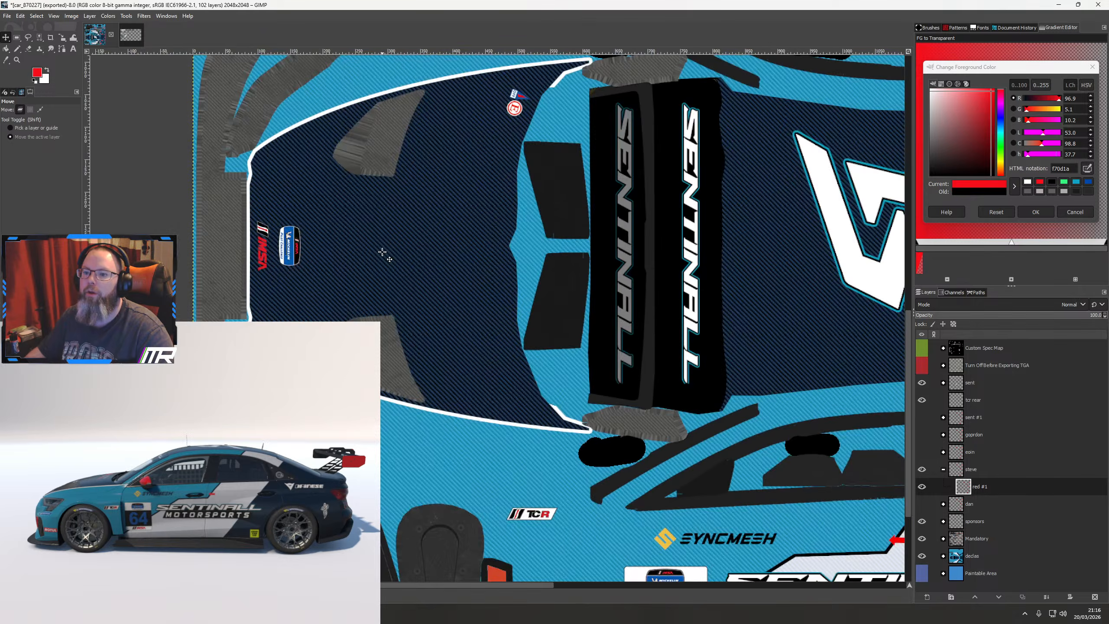
{"action": "left_click", "coordinate": [108, 16]}
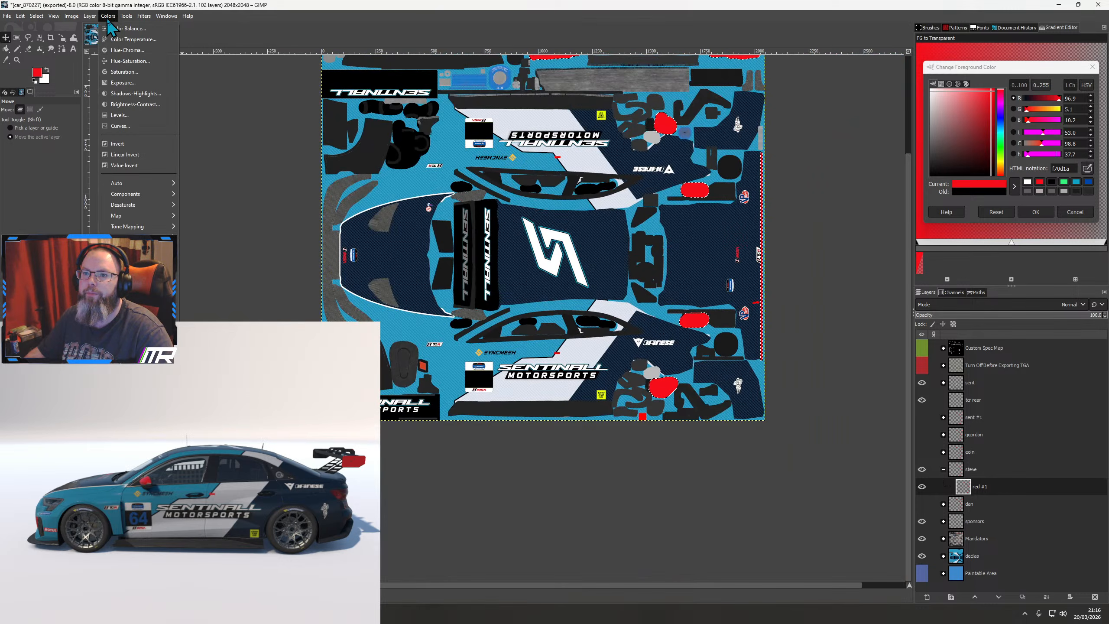
{"action": "left_click", "coordinate": [121, 50]}
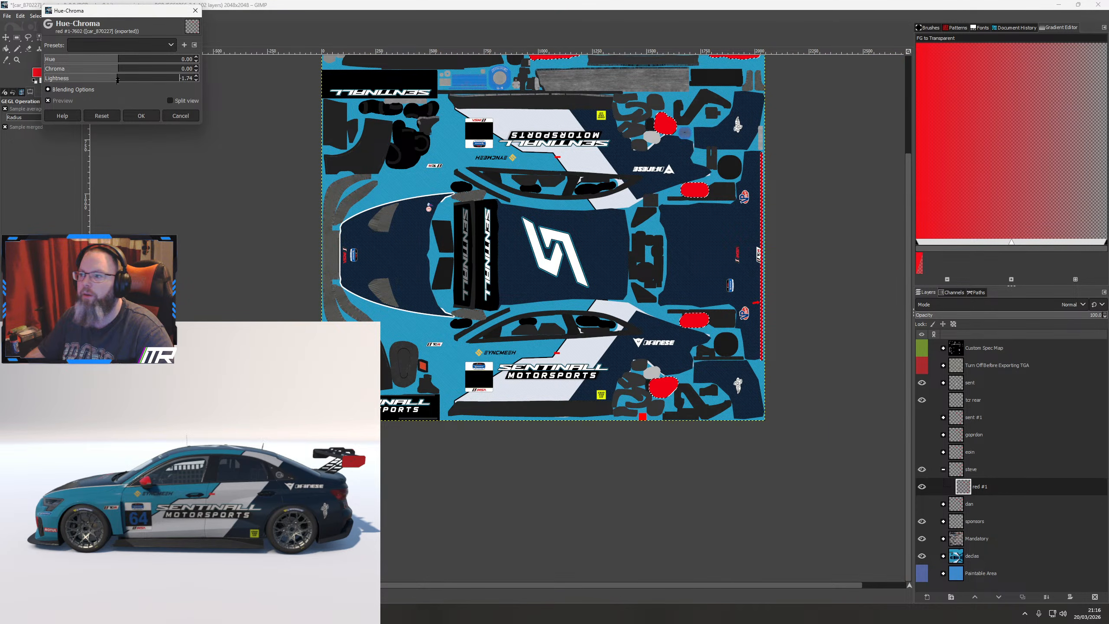
{"action": "left_click_drag", "start_coordinate": [117, 80], "coordinate": [192, 79]}
{"action": "left_click", "coordinate": [145, 117]}
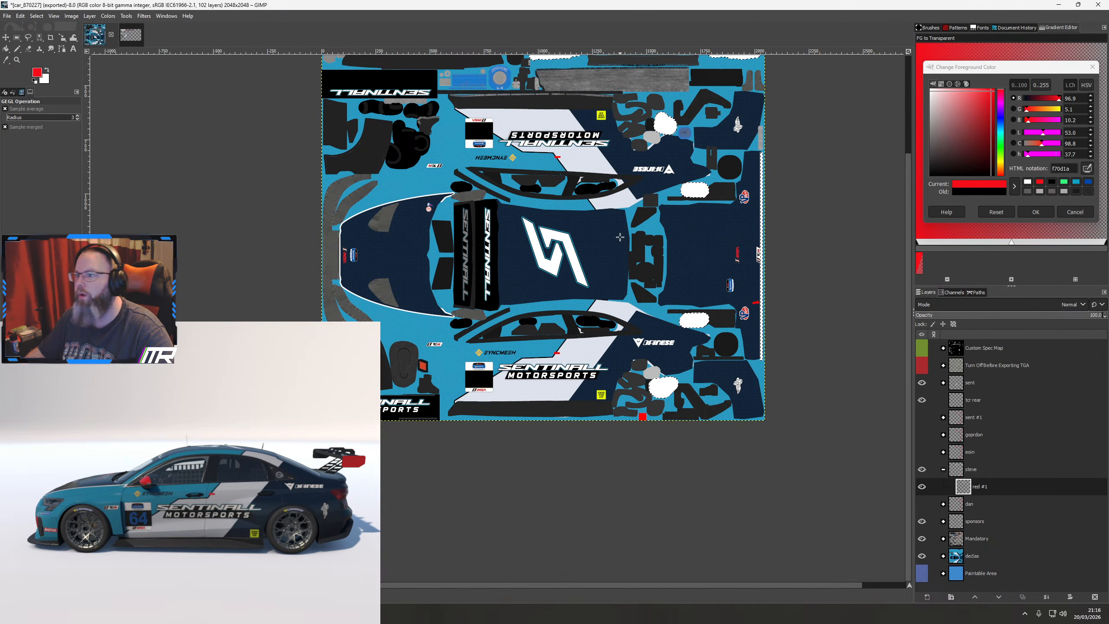
Hide the steve group and show and expand the dan group
{"action": "left_click", "coordinate": [943, 469]}
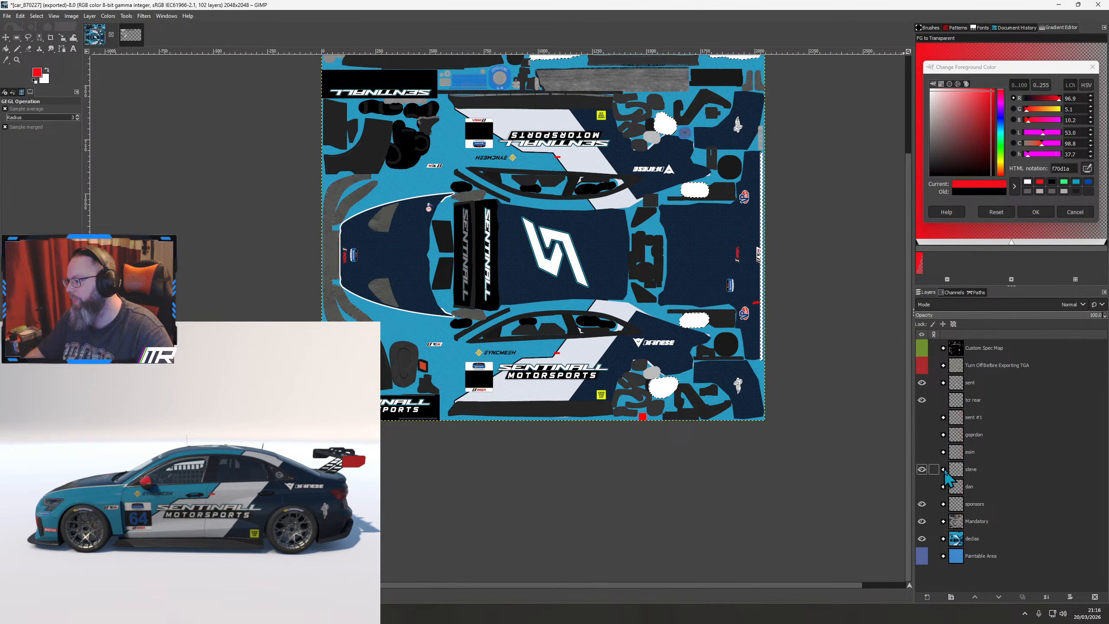
{"action": "left_click", "coordinate": [922, 469]}
{"action": "left_click", "coordinate": [922, 486]}
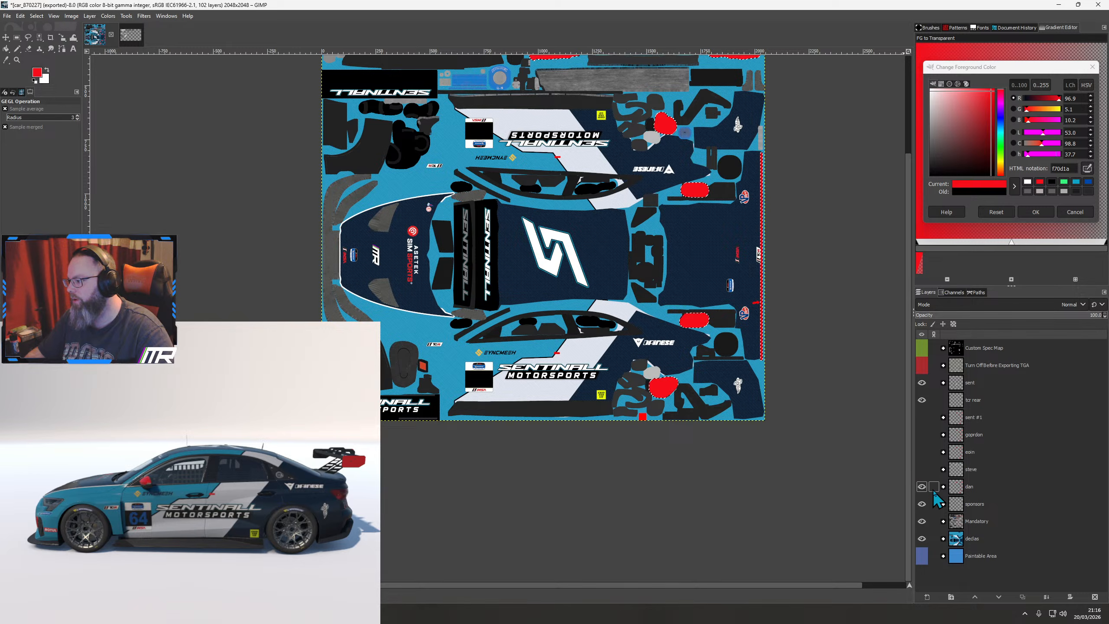
{"action": "left_click", "coordinate": [944, 486]}
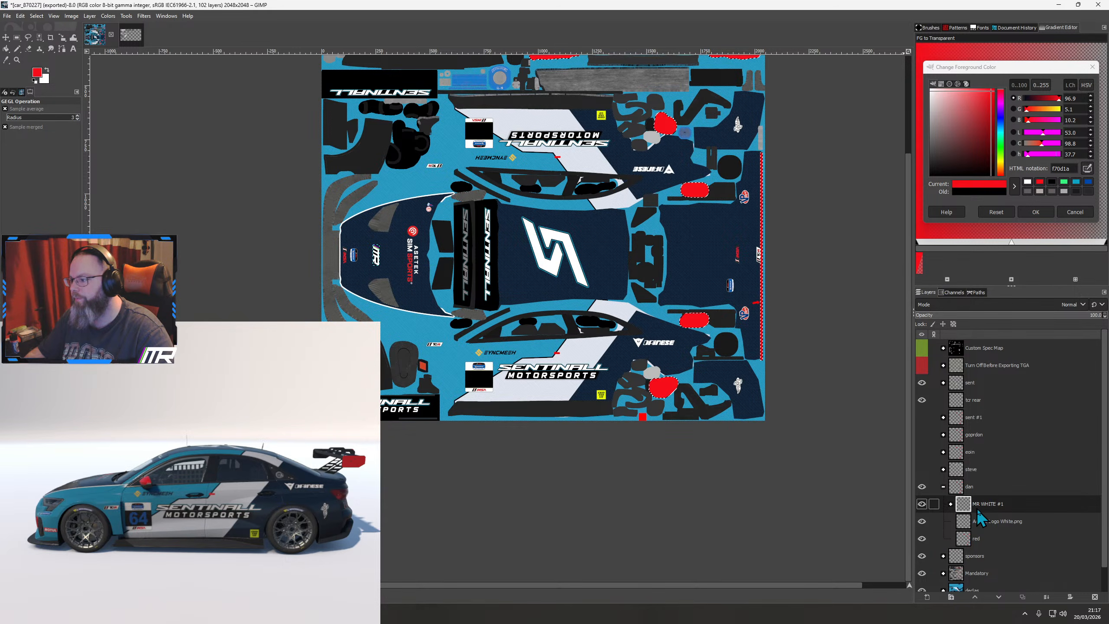
Copy the MR WHITE #1 logo into the car texture, clear the selection and nudge it
{"action": "left_click", "coordinate": [131, 35]}
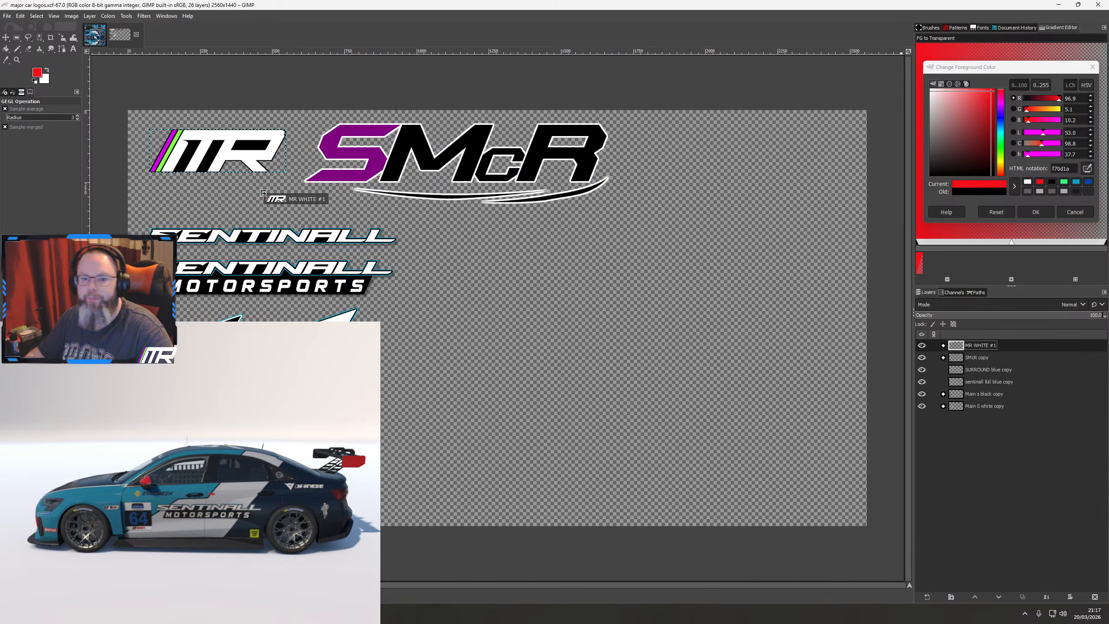
{"action": "left_click_drag", "start_coordinate": [95, 35], "coordinate": [668, 313]}
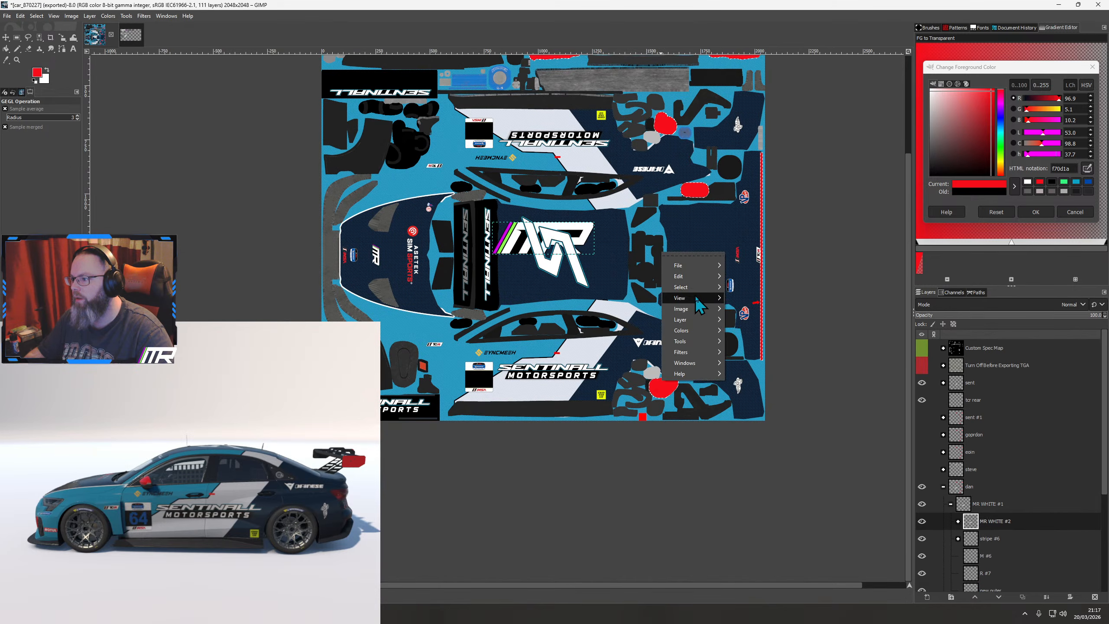
{"action": "mouse_move", "coordinate": [697, 288]}
{"action": "left_click", "coordinate": [771, 306]}
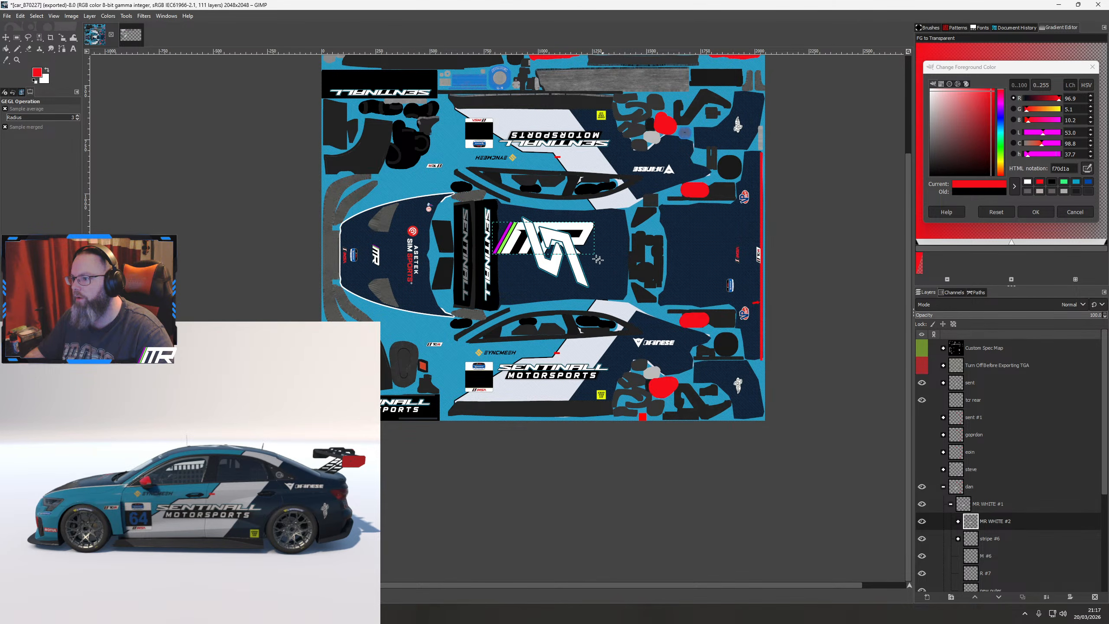
{"action": "key", "text": "m"}
{"action": "mouse_move", "coordinate": [553, 249]}
{"action": "left_mouse_down"}
{"action": "mouse_move", "coordinate": [692, 329]}
{"action": "mouse_move", "coordinate": [607, 273]}
{"action": "mouse_move", "coordinate": [567, 263]}
{"action": "left_mouse_up"}
Scale and centre the MR logo to fit inside the red oval
{"action": "key", "text": "shift+s"}
{"action": "left_click", "coordinate": [691, 330]}
{"action": "scroll", "coordinate": [699, 334], "scroll_direction": "up", "scroll_amount": 4}
{"action": "left_click", "coordinate": [922, 365]}
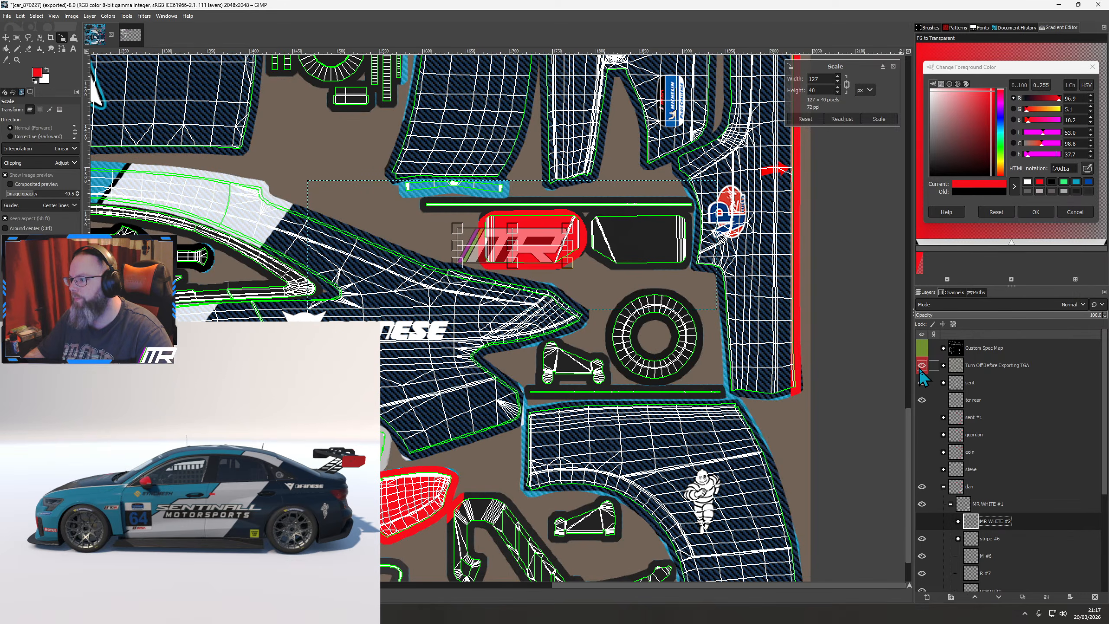
{"action": "scroll", "coordinate": [506, 266], "scroll_direction": "up", "scroll_amount": 2}
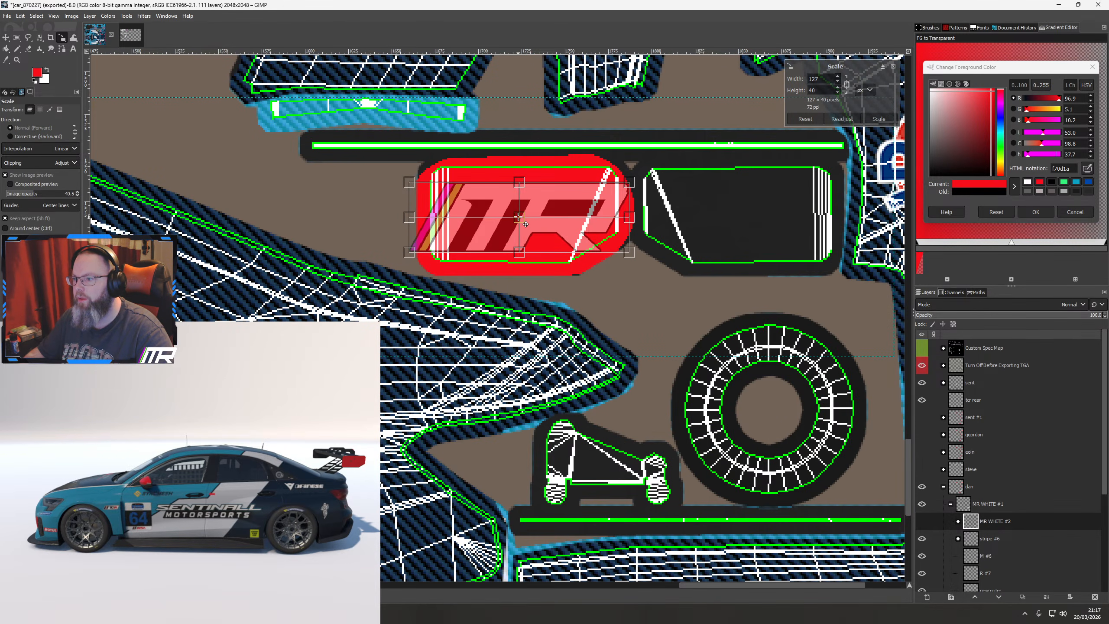
{"action": "left_click_drag", "start_coordinate": [647, 264], "coordinate": [612, 253]}
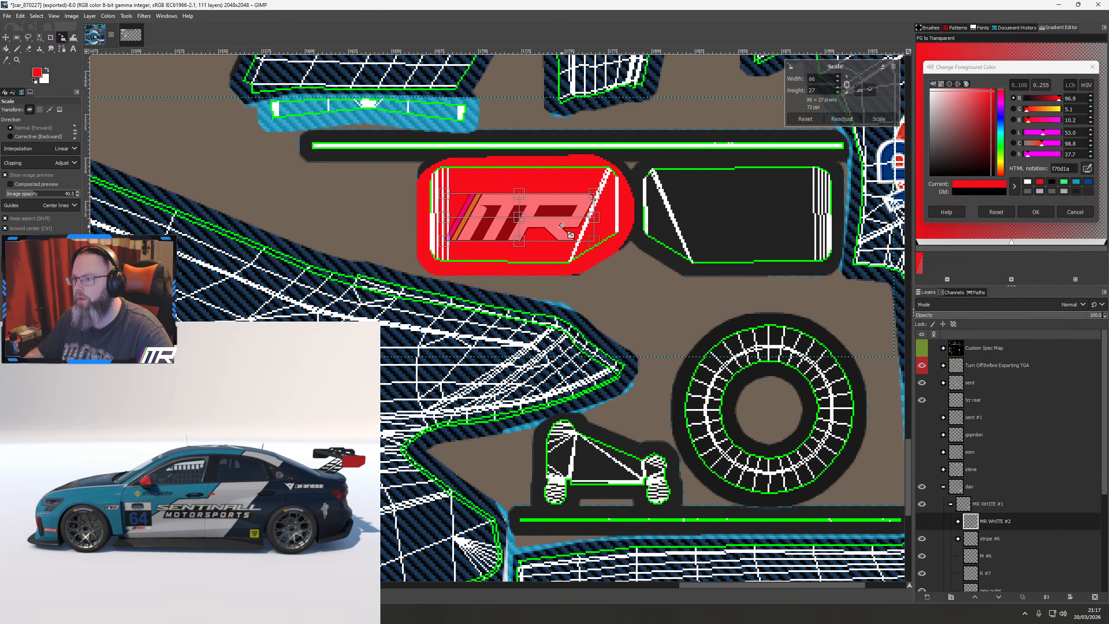
{"action": "left_click_drag", "start_coordinate": [525, 223], "coordinate": [527, 218]}
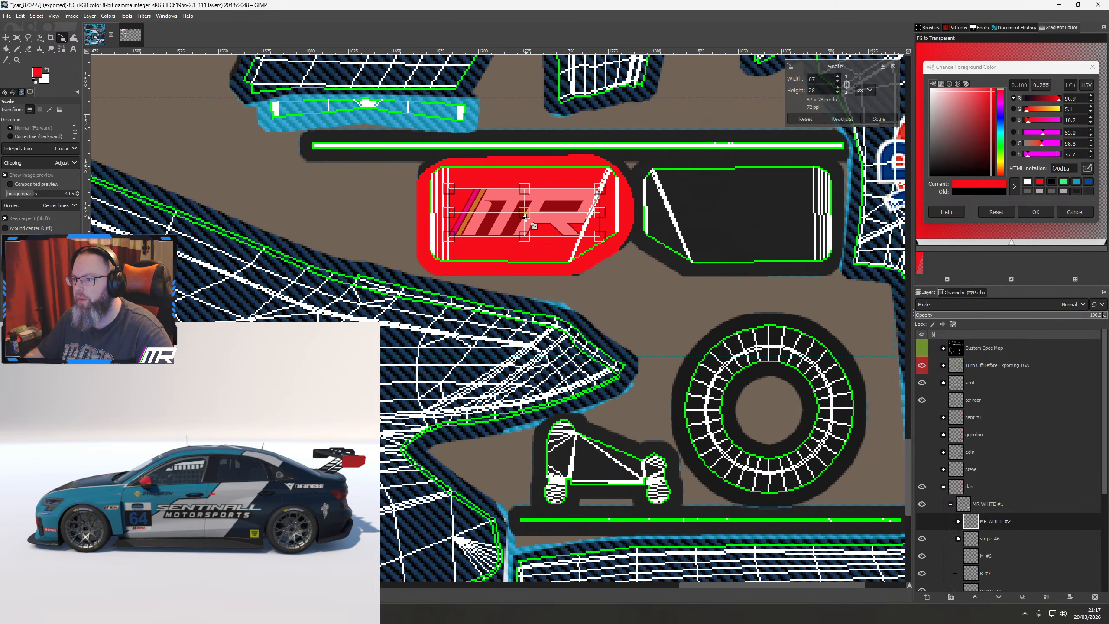
{"action": "left_click_drag", "start_coordinate": [608, 195], "coordinate": [619, 192]}
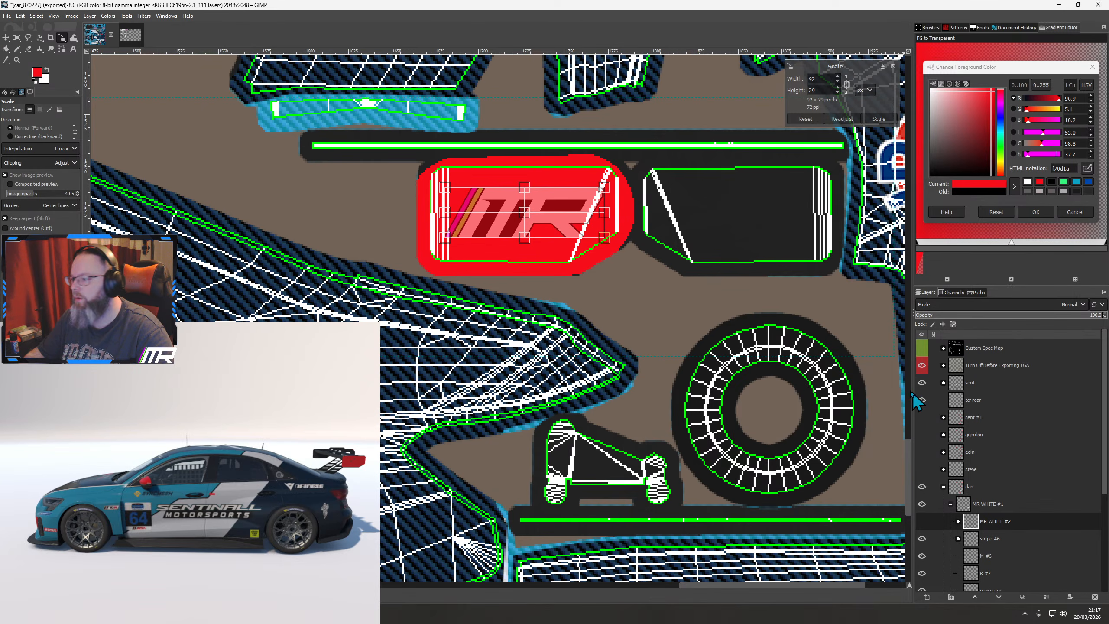
{"action": "left_click", "coordinate": [921, 369]}
{"action": "key", "text": "Return"}
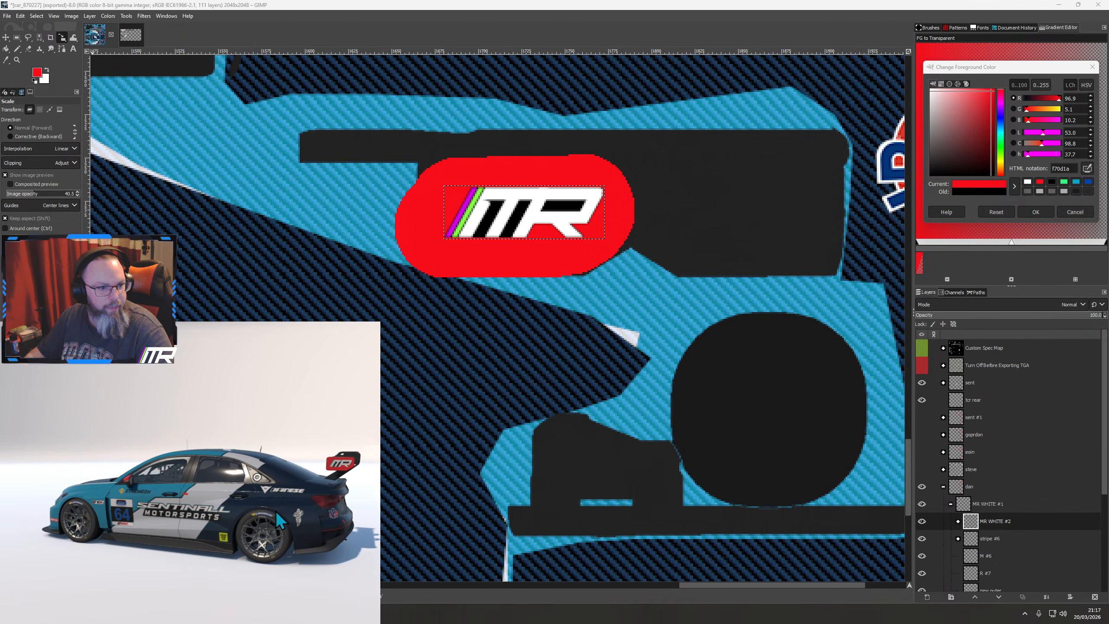
Move MR WHITE #2 above MR WHITE #1 and duplicate it
{"action": "left_click_drag", "start_coordinate": [985, 523], "coordinate": [987, 501]}
{"action": "right_click", "coordinate": [987, 503]}
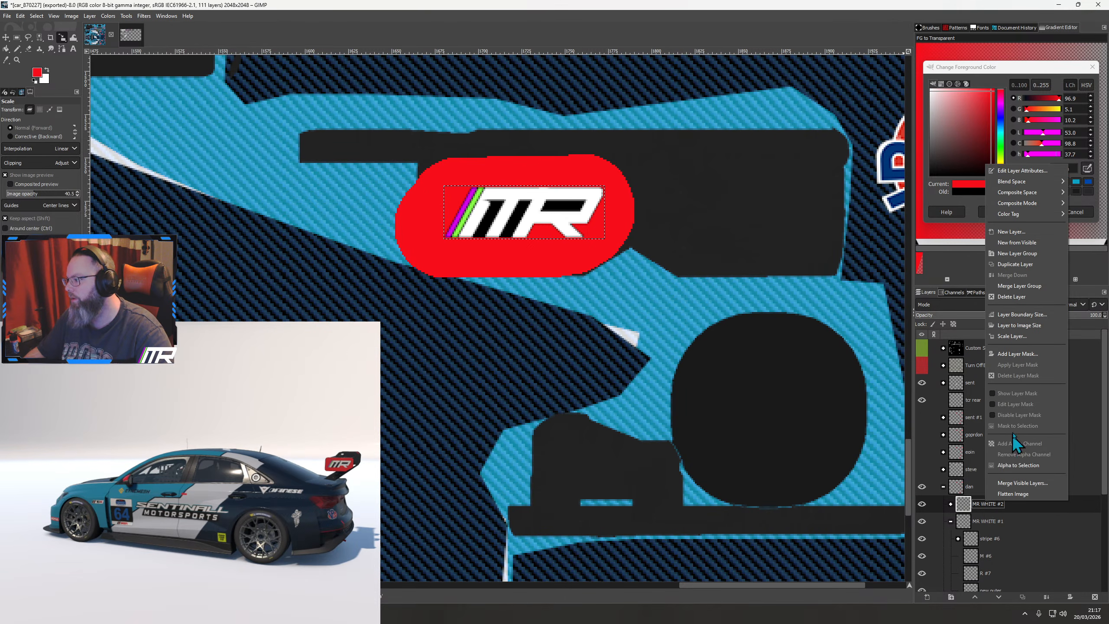
{"action": "left_click", "coordinate": [1015, 264]}
{"action": "scroll", "coordinate": [602, 248], "scroll_direction": "down", "scroll_amount": 3}
{"action": "scroll", "coordinate": [492, 326], "scroll_direction": "up", "scroll_amount": 5}
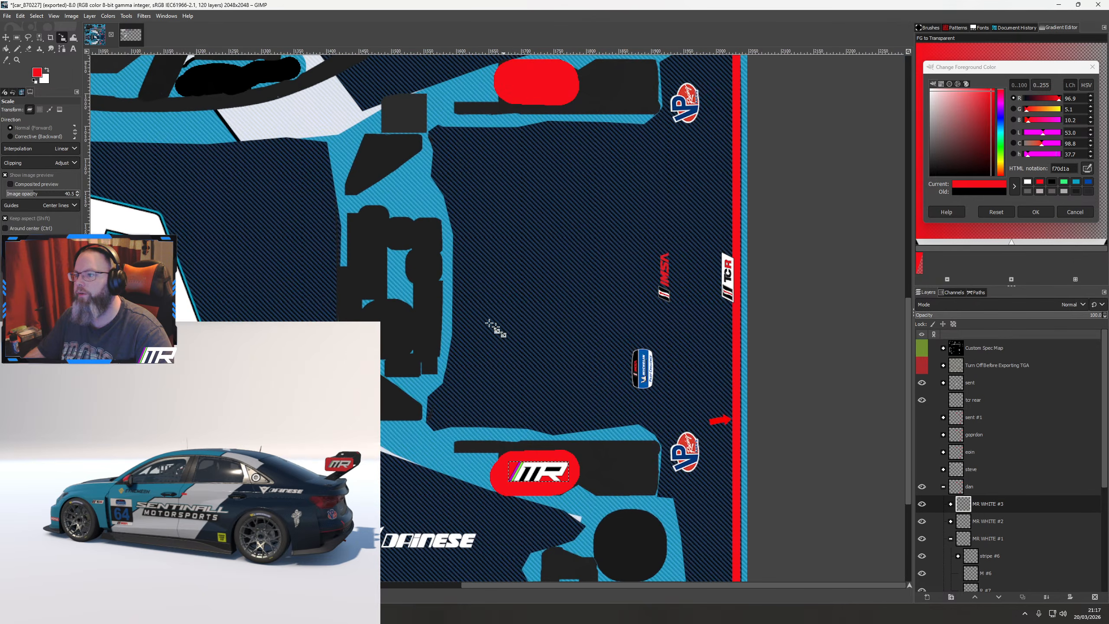
Nudge the MR logo copy up into the upper red oval
{"action": "left_click", "coordinate": [6, 38]}
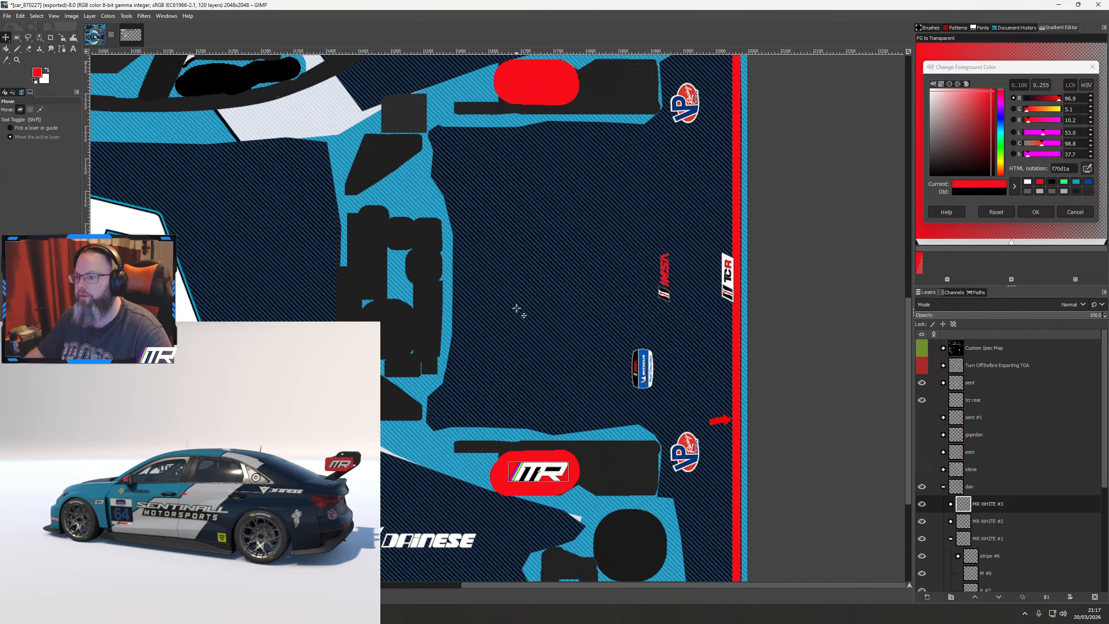
{"action": "key", "text": "shift+Up"}
{"action": "key", "text": "shift+Up"}
{"action": "key", "text": "shift+Up"}
{"action": "key", "text": "shift+Up"}
{"action": "key", "text": "shift+Up"}
{"action": "key", "text": "shift+Up"}
{"action": "key", "text": "shift+Up"}
{"action": "key", "text": "shift+Up"}
{"action": "key", "text": "shift+Up"}
{"action": "key", "text": "shift+Up"}
{"action": "key", "text": "shift+Up"}
{"action": "key", "text": "shift+Up"}
{"action": "key", "text": "shift+Up"}
{"action": "key", "text": "shift+Up"}
{"action": "key", "text": "shift+Up"}
{"action": "key", "text": "shift+Up"}
{"action": "key", "text": "shift+Up"}
{"action": "key", "text": "shift+Up"}
{"action": "key", "text": "shift+Up"}
{"action": "key", "text": "shift+Up"}
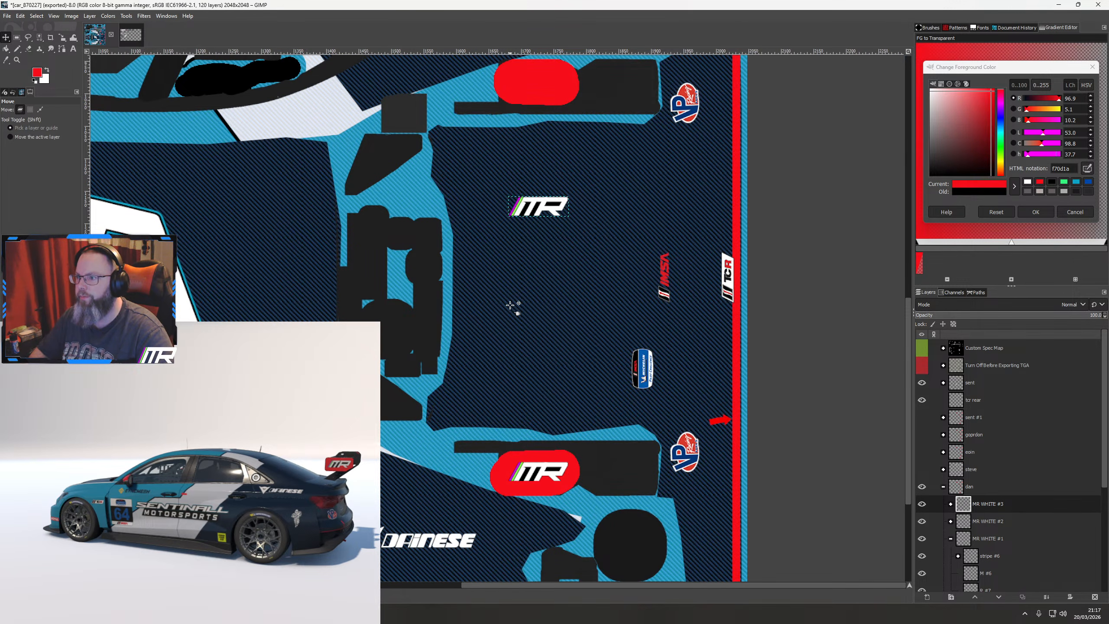
{"action": "key", "text": "shift+Up"}
{"action": "key", "text": "shift+Up"}
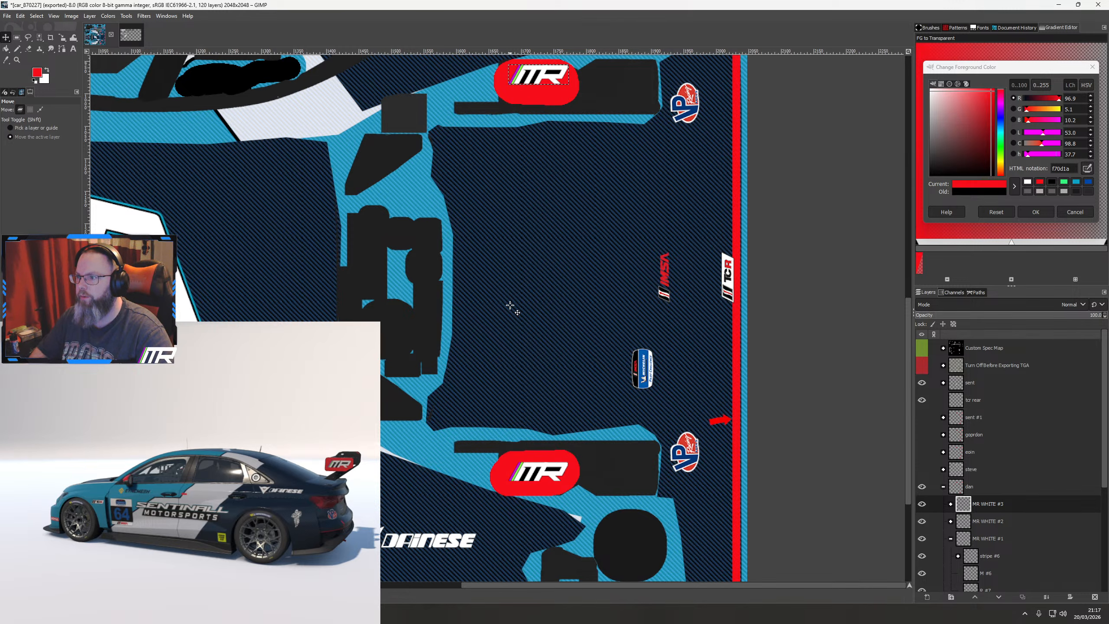
{"action": "key", "text": "Down"}
{"action": "key", "text": "Down"}
{"action": "key", "text": "Down"}
{"action": "key", "text": "Down"}
{"action": "key", "text": "Down"}
{"action": "key", "text": "Down"}
{"action": "key", "text": "Down"}
{"action": "key", "text": "ctrl+e"}
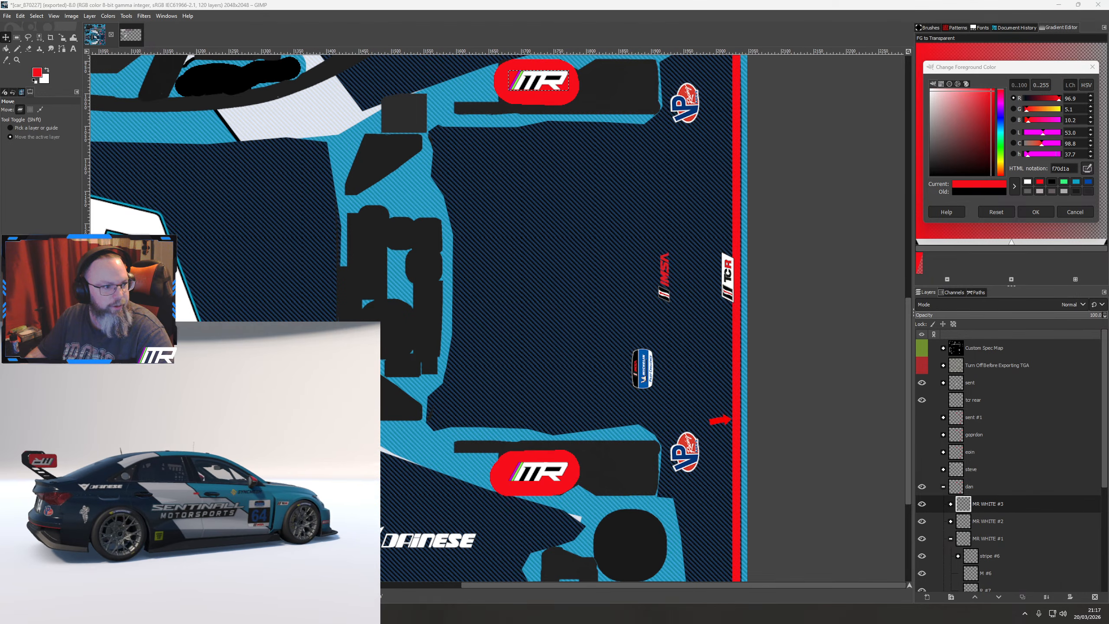
Rotate the logo copy 180° and align it inside the oval against the UV wireframe
{"action": "right_click", "coordinate": [552, 93]}
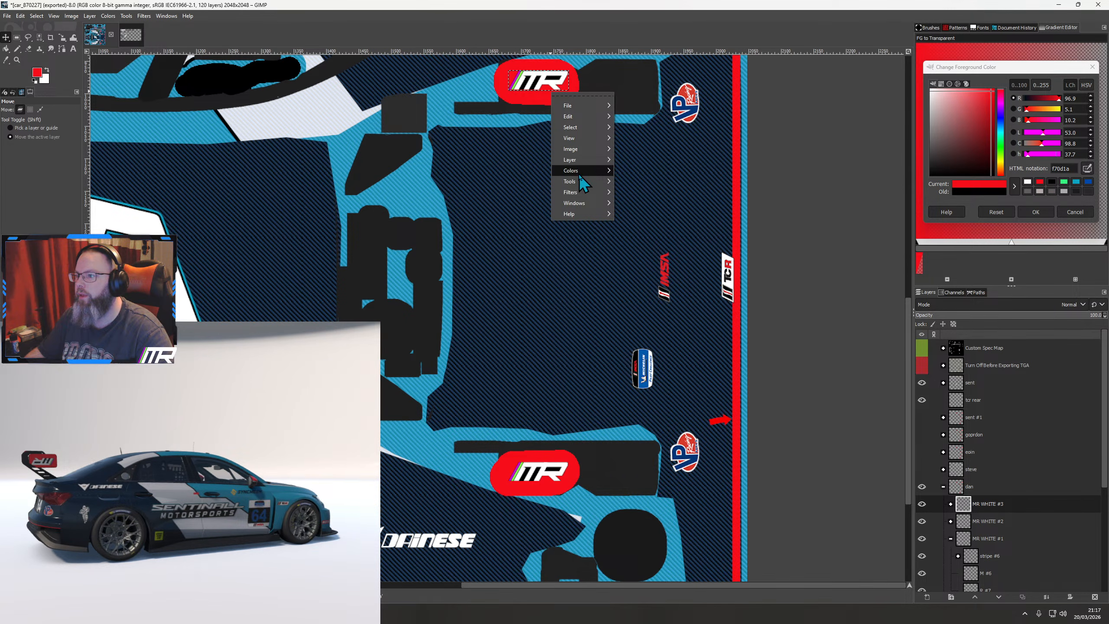
{"action": "mouse_move", "coordinate": [584, 161]}
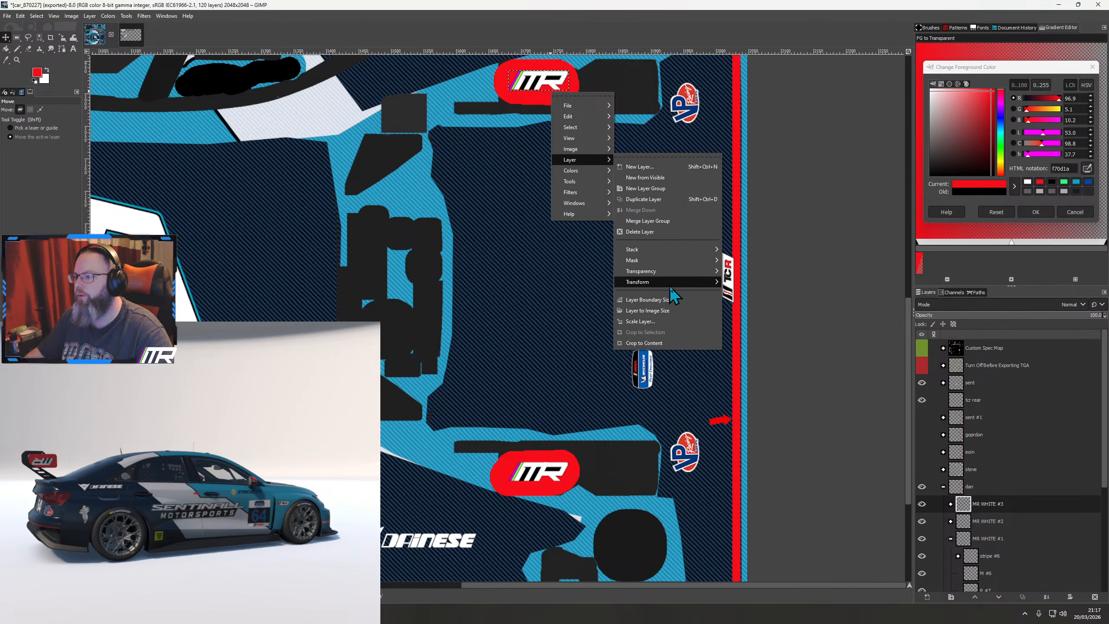
{"action": "mouse_move", "coordinate": [693, 286]}
{"action": "left_click", "coordinate": [756, 339]}
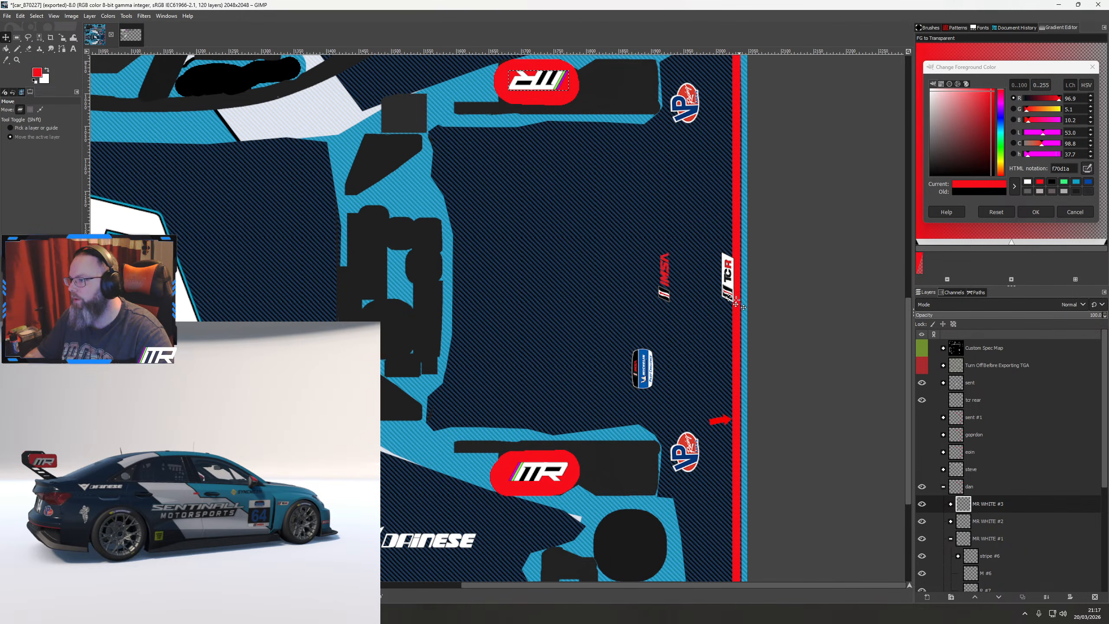
{"action": "scroll", "coordinate": [674, 253], "scroll_direction": "up", "scroll_amount": 5}
{"action": "left_click", "coordinate": [922, 365]}
{"action": "scroll", "coordinate": [580, 280], "scroll_direction": "up", "scroll_amount": 3}
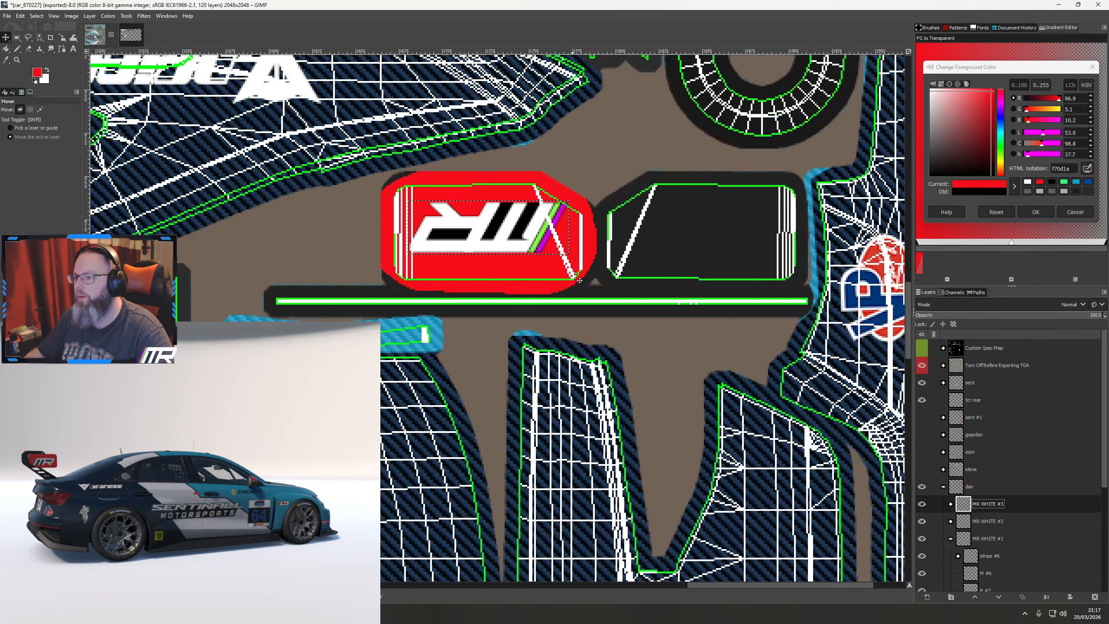
{"action": "key", "text": "Down"}
{"action": "key", "text": "Down"}
{"action": "key", "text": "Down"}
{"action": "key", "text": "Down"}
{"action": "key", "text": "Down"}
{"action": "key", "text": "Down"}
{"action": "key", "text": "Down"}
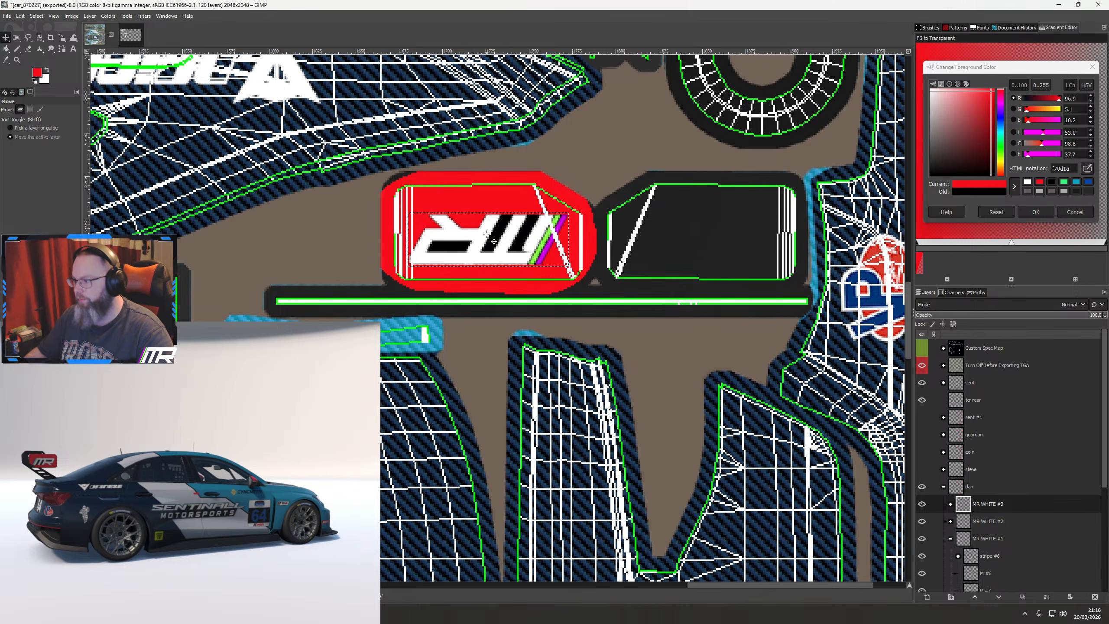
{"action": "left_click", "coordinate": [922, 366]}
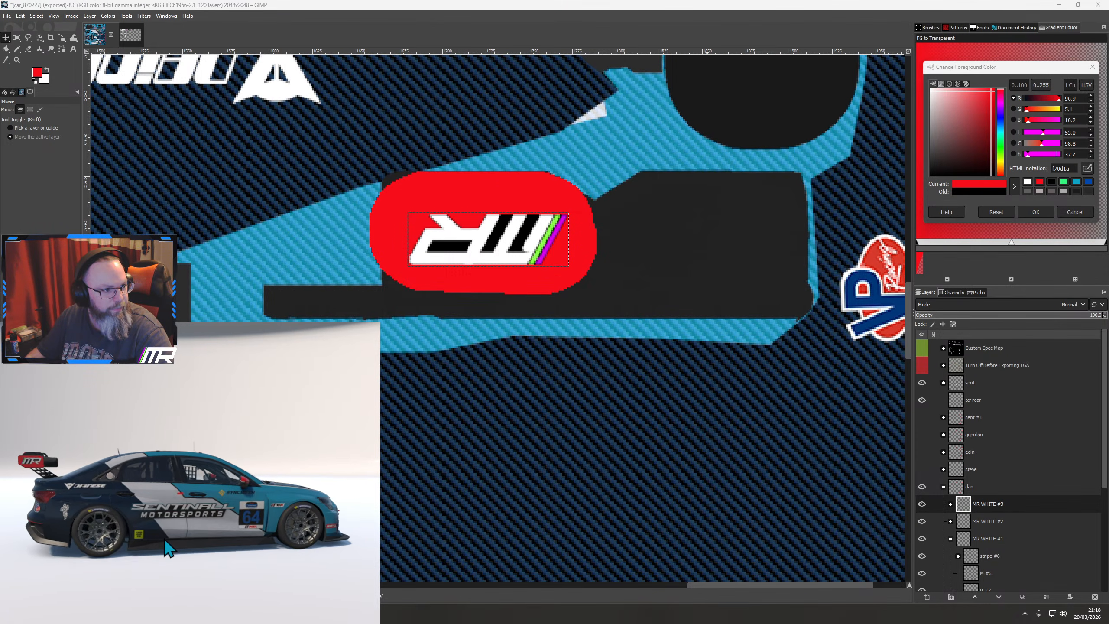
Check the logo on the car preview's left side and collapse the dan group
{"action": "left_click_drag", "start_coordinate": [166, 545], "coordinate": [200, 510]}
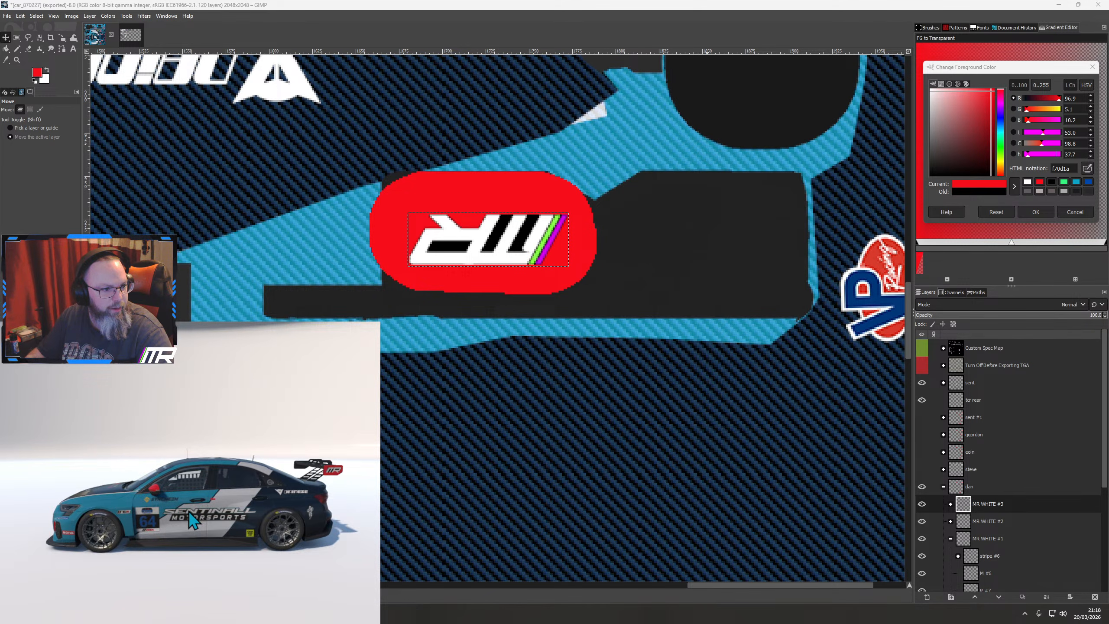
{"action": "scroll", "coordinate": [232, 508], "scroll_direction": "up", "scroll_amount": 5}
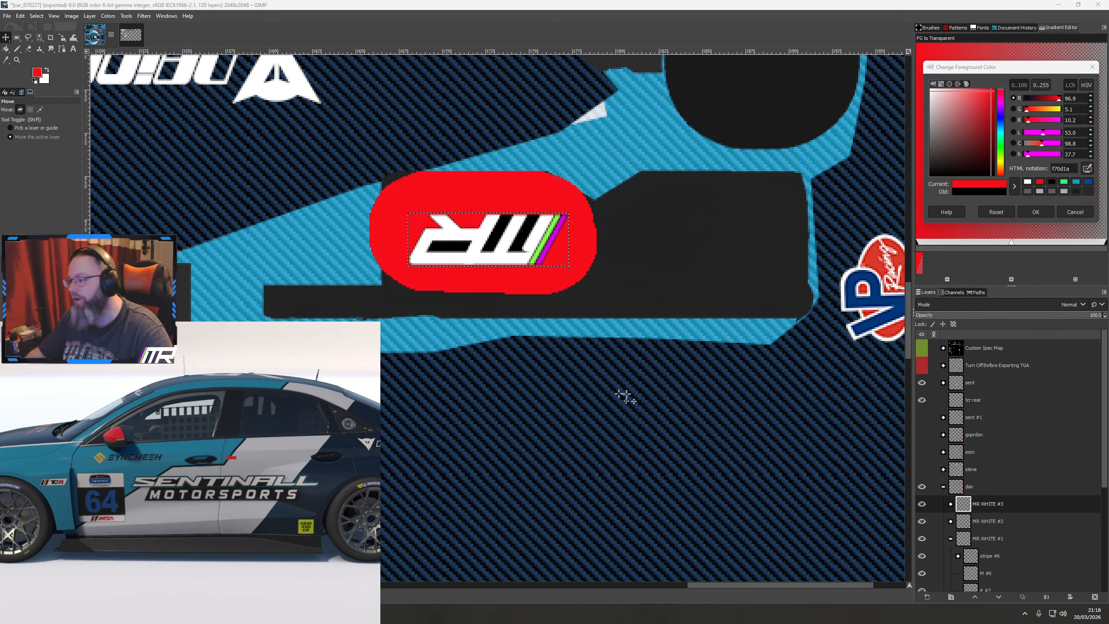
{"action": "left_click", "coordinate": [943, 487]}
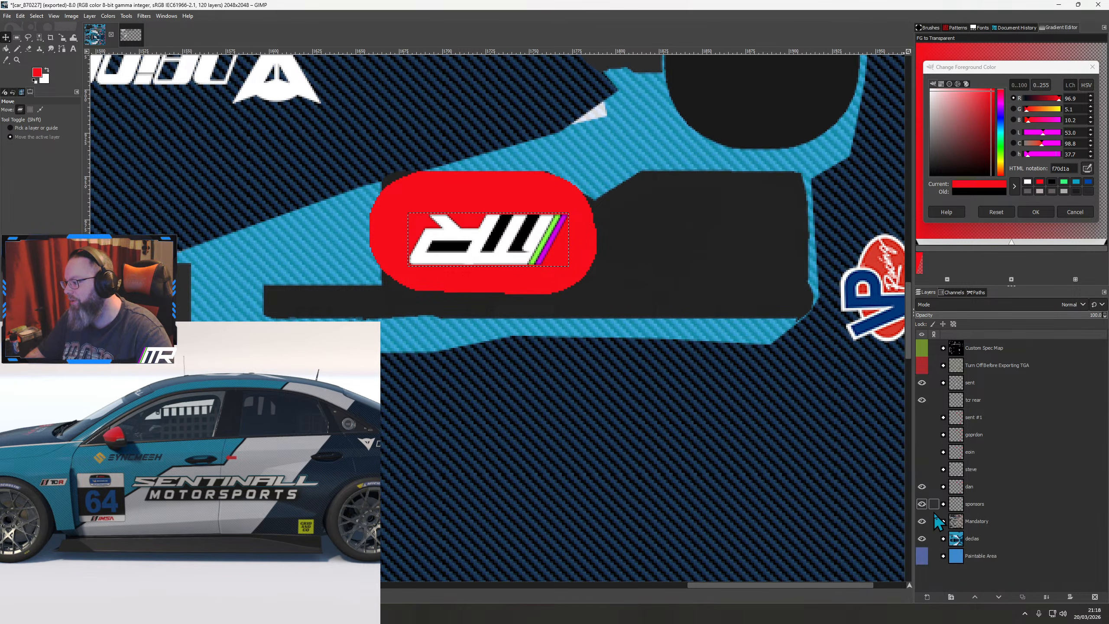
Expand the decals layer group and make the side white layer active
{"action": "left_click", "coordinate": [943, 539]}
{"action": "scroll", "coordinate": [596, 469], "scroll_direction": "down", "scroll_amount": 3, "text": "ctrl"}
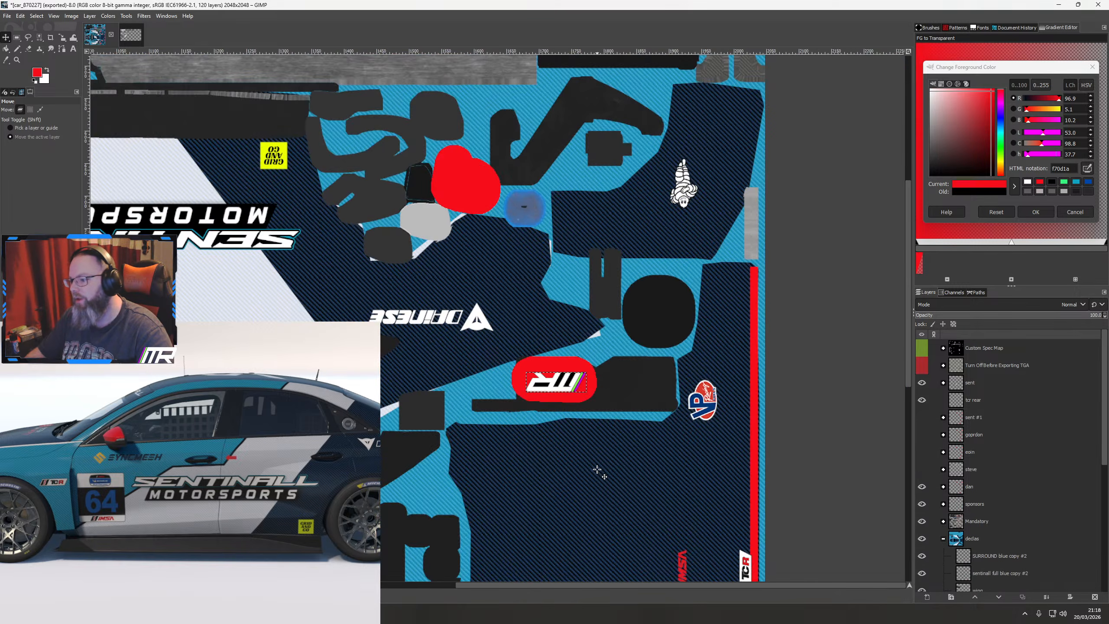
{"action": "left_click_drag", "start_coordinate": [382, 544], "coordinate": [520, 330]}
{"action": "scroll", "coordinate": [522, 332], "scroll_direction": "down", "scroll_amount": 1, "text": "ctrl"}
{"action": "scroll", "coordinate": [983, 480], "scroll_direction": "down", "scroll_amount": 5}
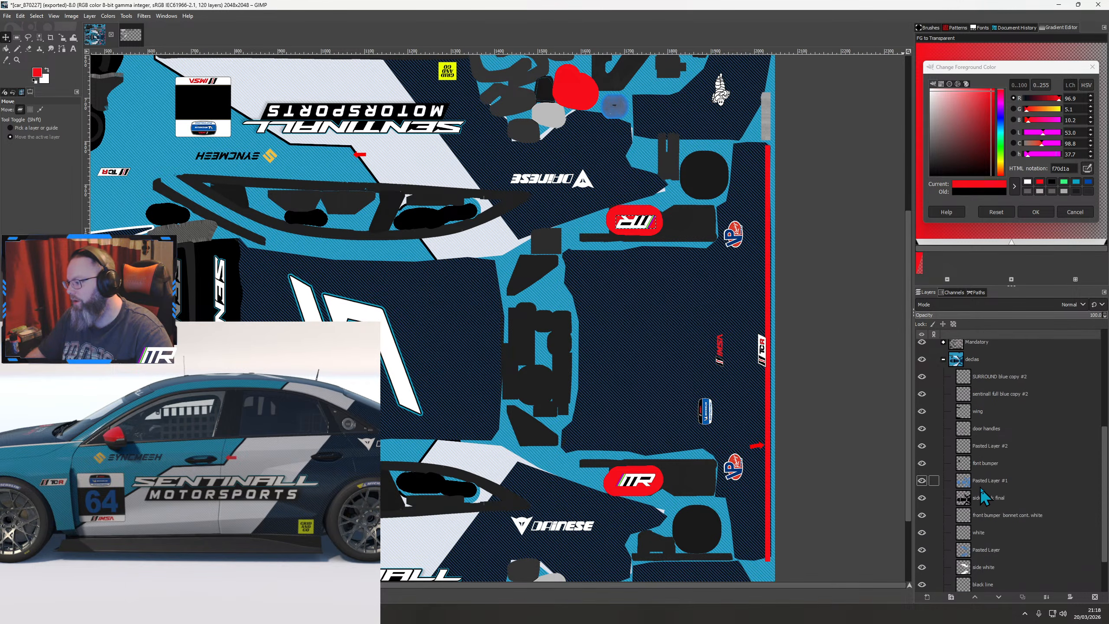
{"action": "left_click", "coordinate": [980, 516]}
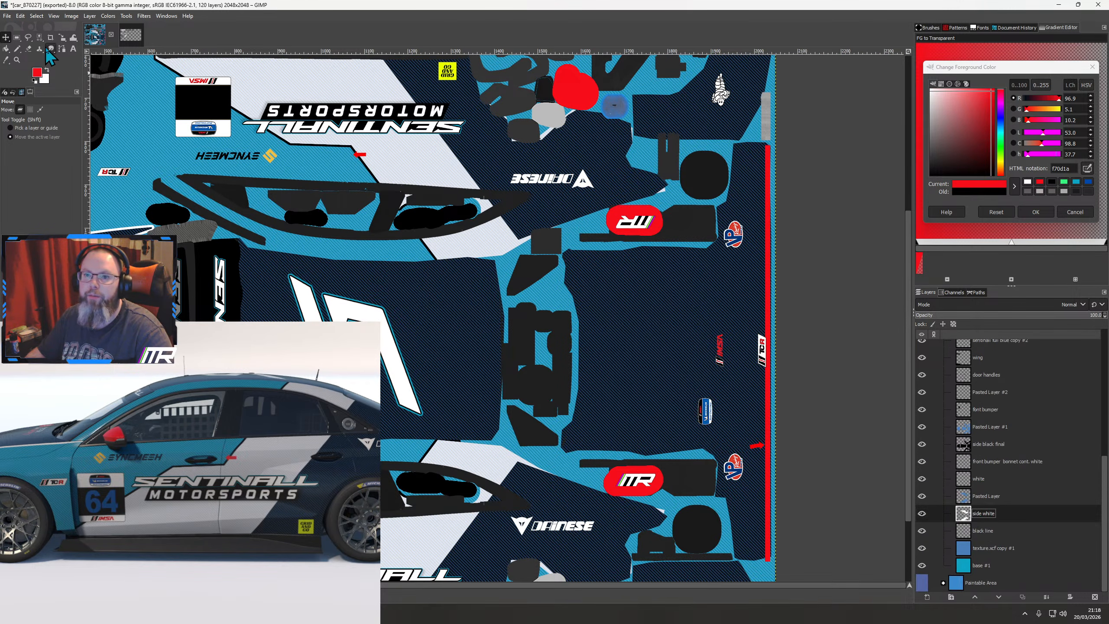
Open ghost S.xcf as a new layer and move the pattern down and right
{"action": "left_click", "coordinate": [7, 15]}
{"action": "left_click", "coordinate": [35, 57]}
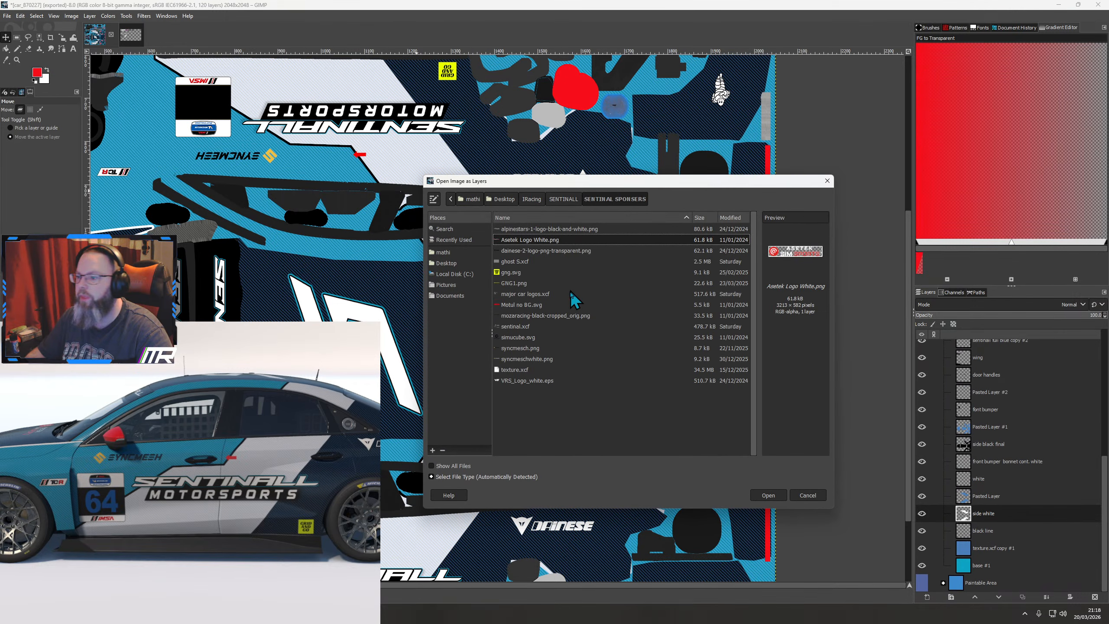
{"action": "double_click", "coordinate": [517, 264]}
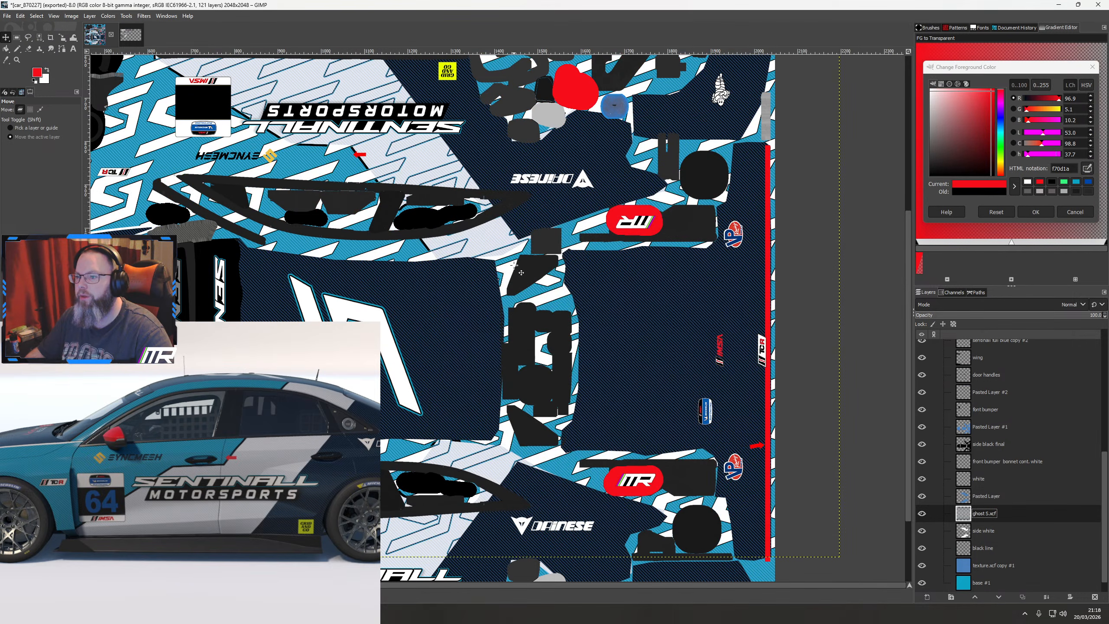
{"action": "scroll", "coordinate": [424, 387], "scroll_direction": "down", "scroll_amount": 2}
{"action": "left_click_drag", "start_coordinate": [433, 436], "coordinate": [485, 330]}
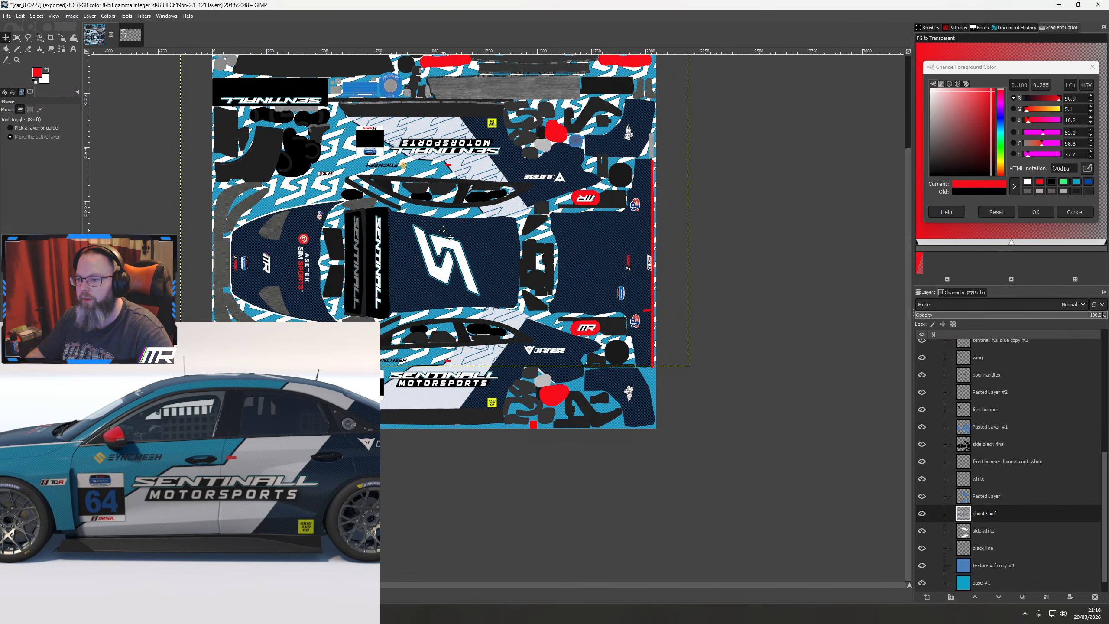
{"action": "left_click_drag", "start_coordinate": [445, 232], "coordinate": [462, 357]}
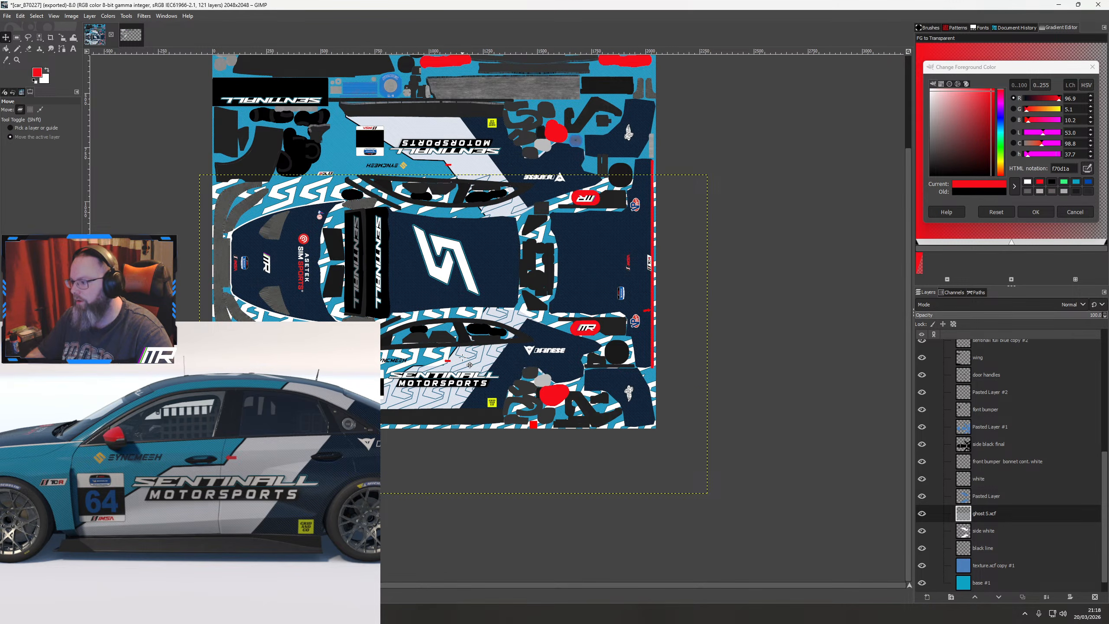
Scale the ghost S pattern down to 874×549 over the side panel and apply it
{"action": "key", "text": "shift+s"}
{"action": "left_click", "coordinate": [463, 358]}
{"action": "left_click_drag", "start_coordinate": [716, 181], "coordinate": [441, 362]}
{"action": "scroll", "coordinate": [442, 362], "scroll_direction": "up", "scroll_amount": 3}
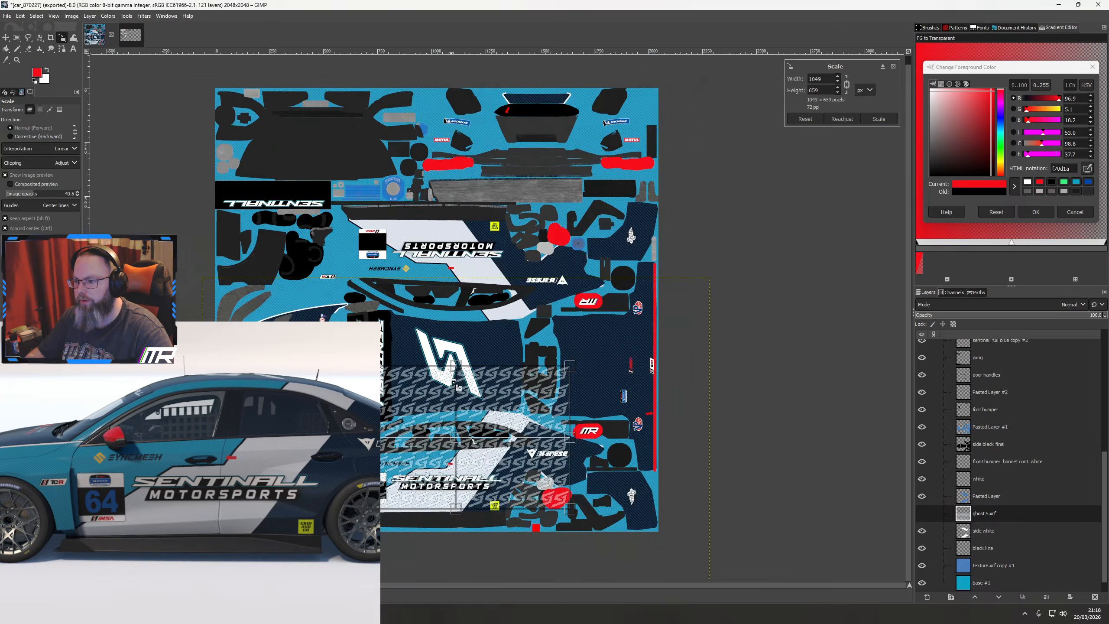
{"action": "scroll", "coordinate": [457, 363], "scroll_direction": "up", "scroll_amount": 2}
{"action": "left_click_drag", "start_coordinate": [515, 260], "coordinate": [507, 310]}
{"action": "left_click_drag", "start_coordinate": [725, 161], "coordinate": [687, 184]}
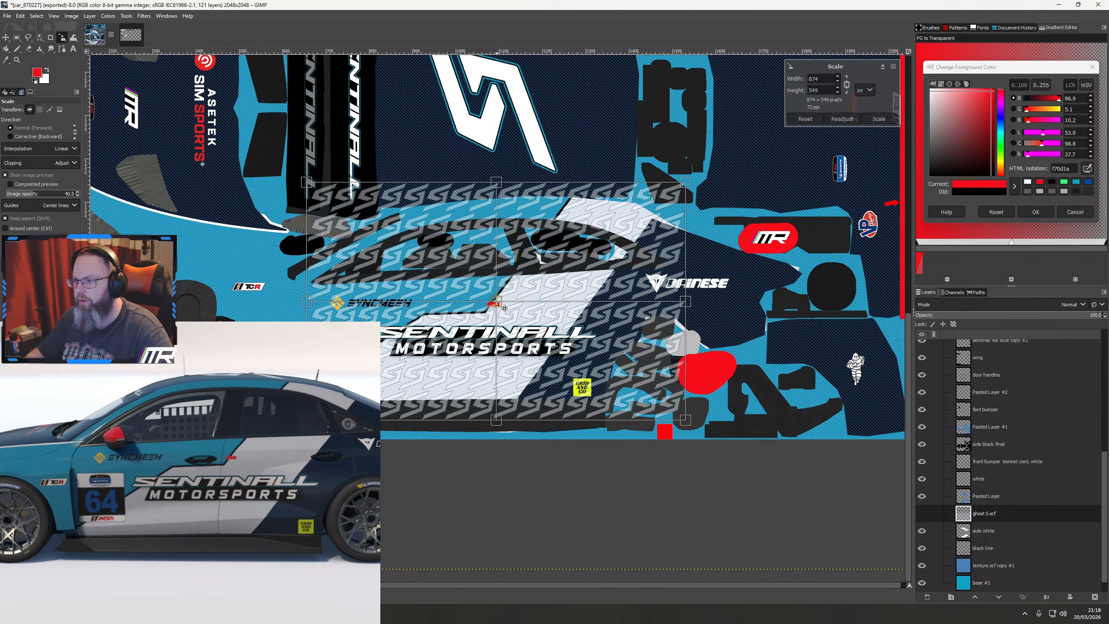
{"action": "left_click_drag", "start_coordinate": [505, 308], "coordinate": [481, 311]}
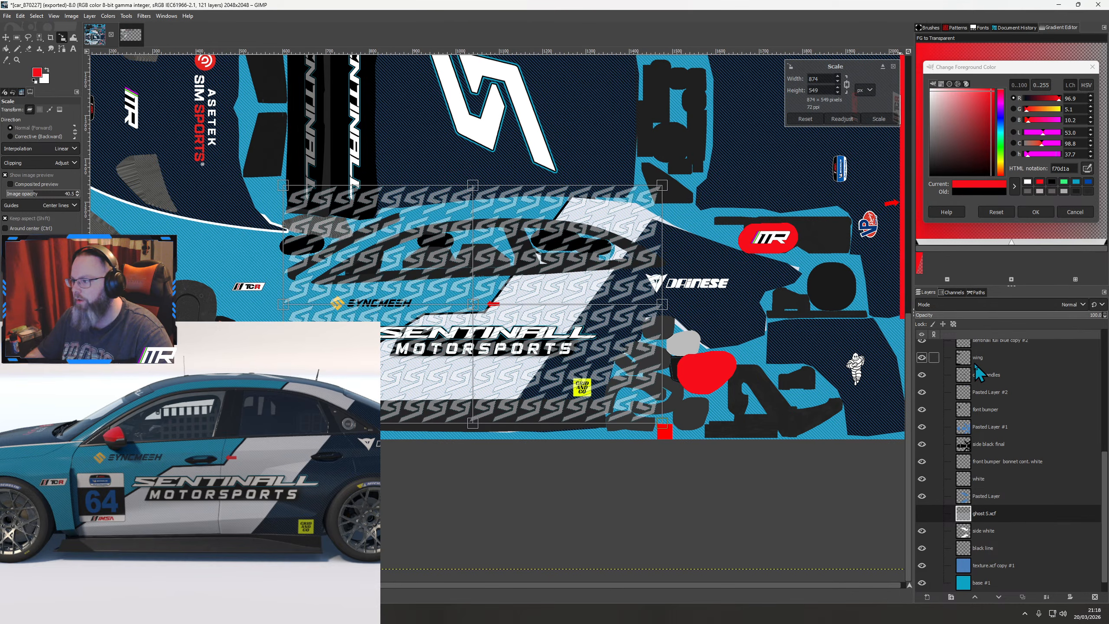
{"action": "scroll", "coordinate": [926, 393], "scroll_direction": "up", "scroll_amount": 5}
{"action": "left_click", "coordinate": [922, 366]}
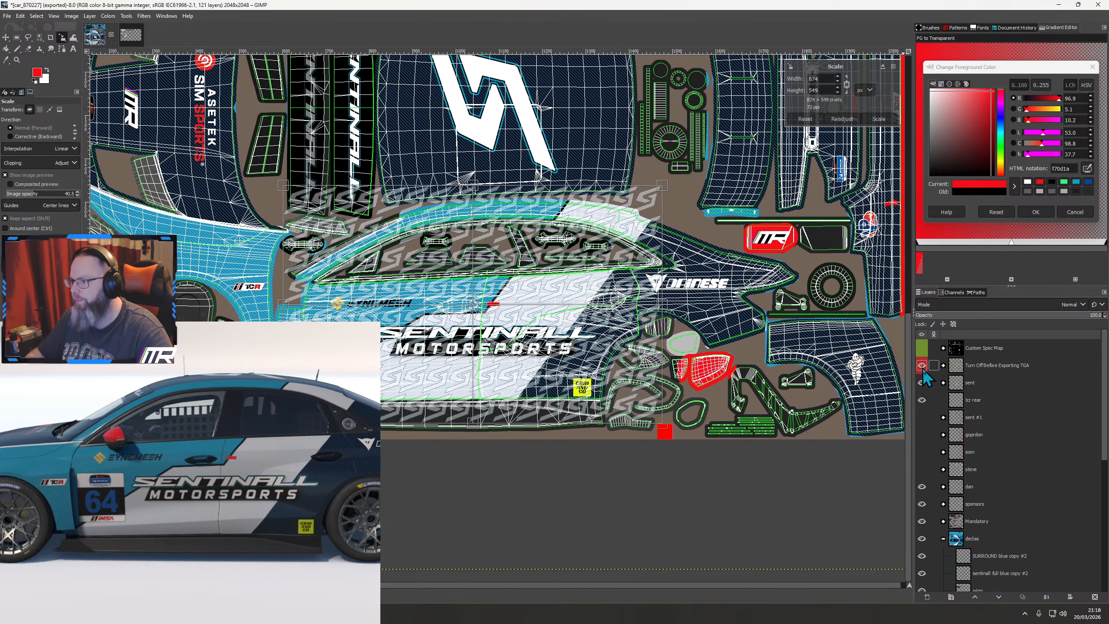
{"action": "left_click", "coordinate": [922, 367]}
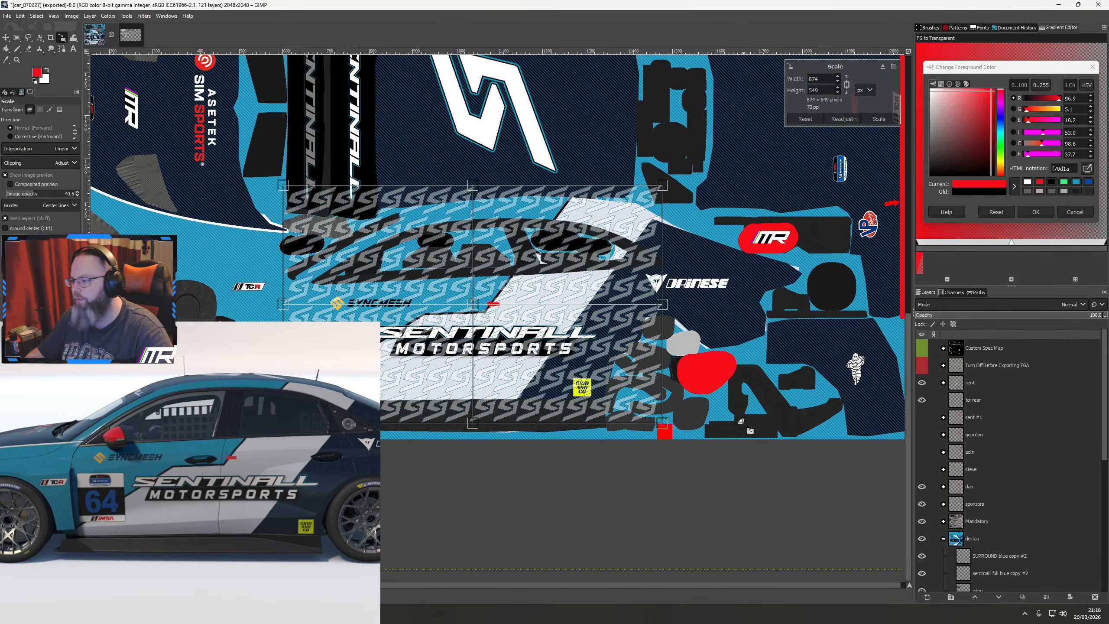
{"action": "scroll", "coordinate": [1000, 528], "scroll_direction": "down", "scroll_amount": 5}
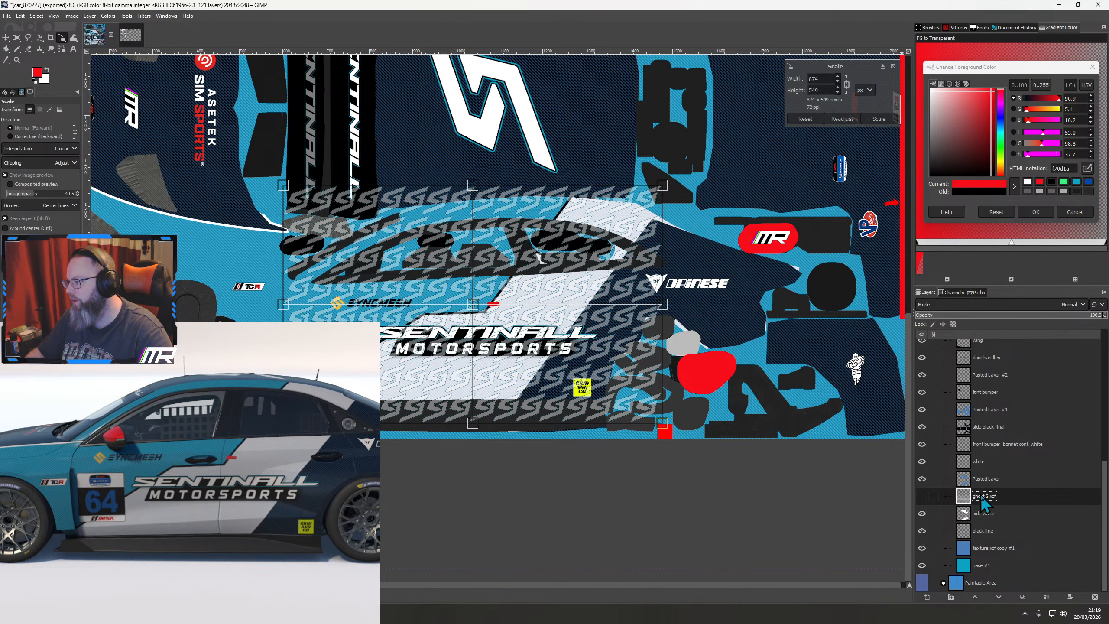
{"action": "left_click", "coordinate": [6, 38]}
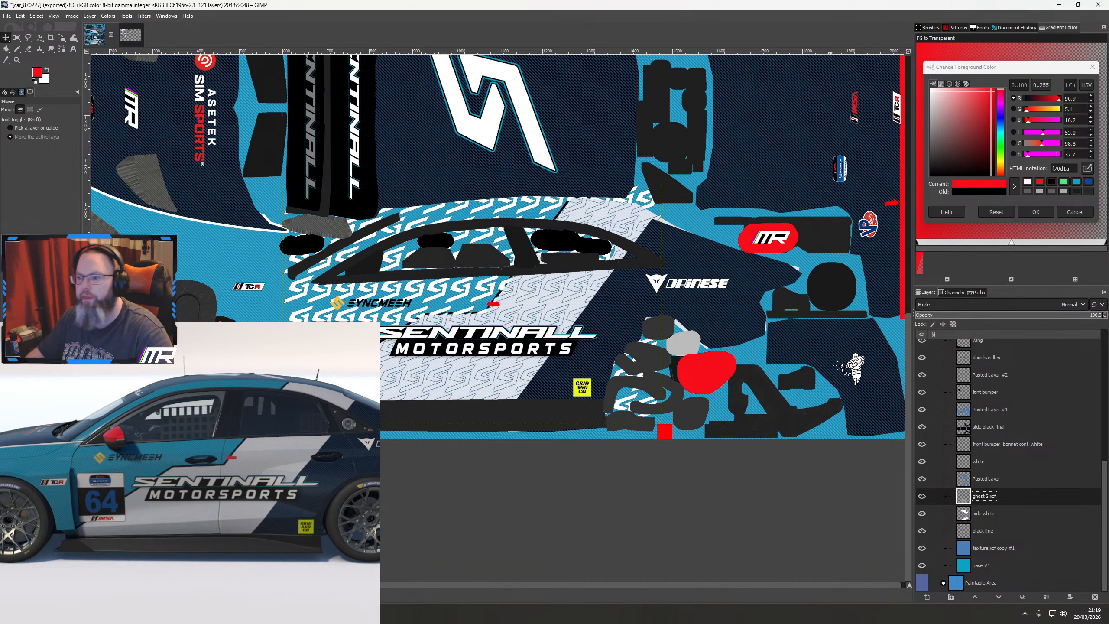
Duplicate the ghost S.xcf layer and rotate the copy 180°
{"action": "right_click", "coordinate": [983, 497]}
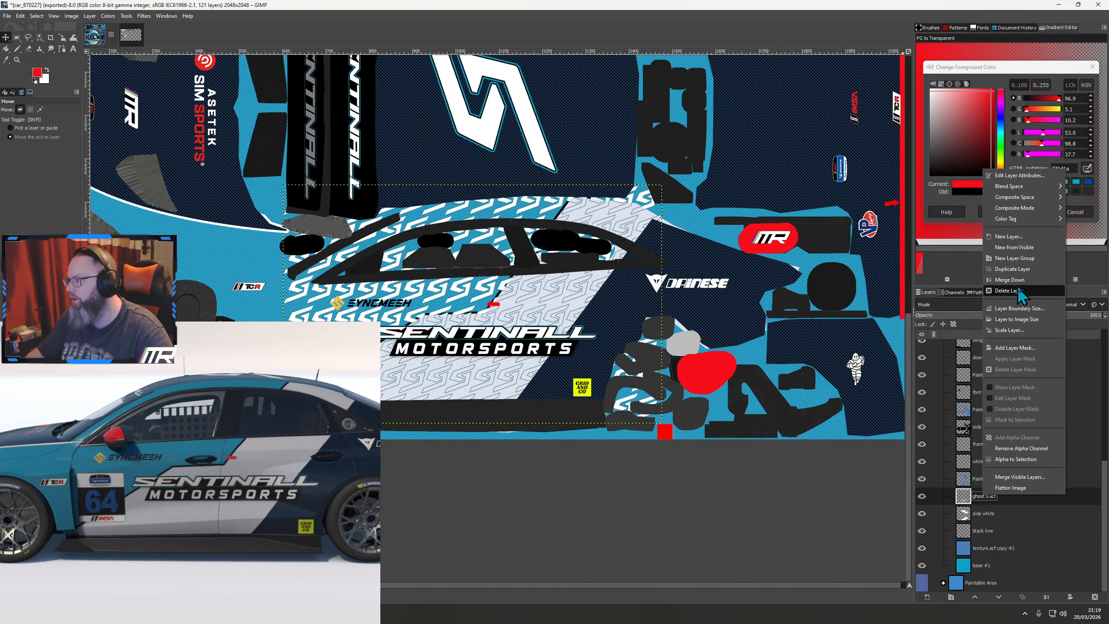
{"action": "left_click", "coordinate": [1017, 271]}
{"action": "right_click", "coordinate": [505, 280]}
{"action": "mouse_move", "coordinate": [530, 346]}
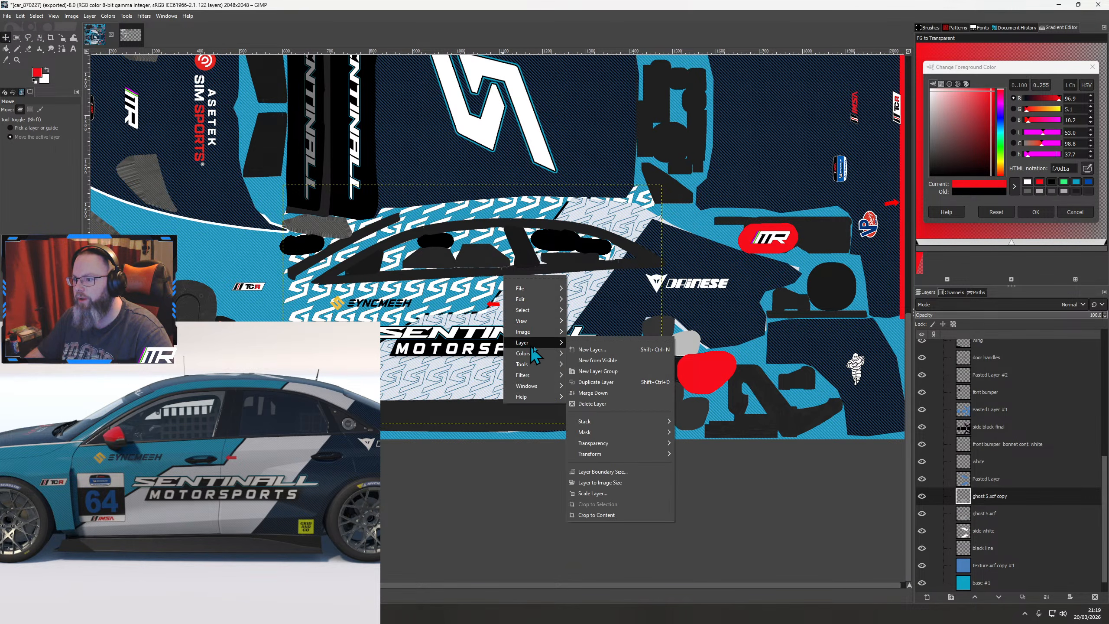
{"action": "mouse_move", "coordinate": [616, 454]}
{"action": "left_click", "coordinate": [730, 511]}
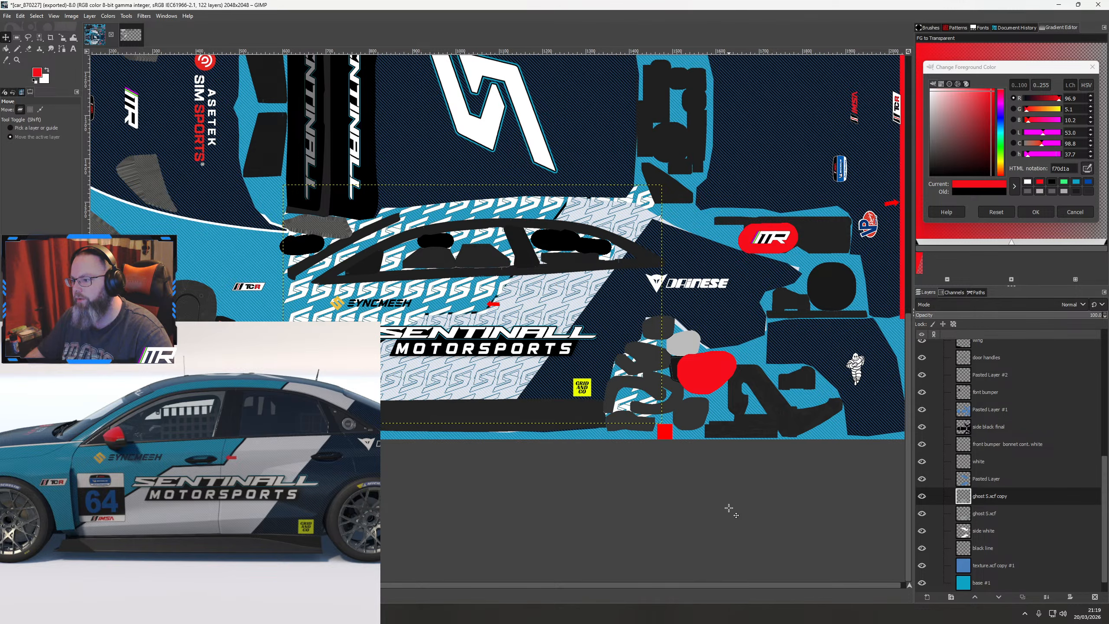
{"action": "scroll", "coordinate": [617, 370], "scroll_direction": "down", "scroll_amount": 2}
{"action": "scroll", "coordinate": [629, 292], "scroll_direction": "up", "scroll_amount": 3}
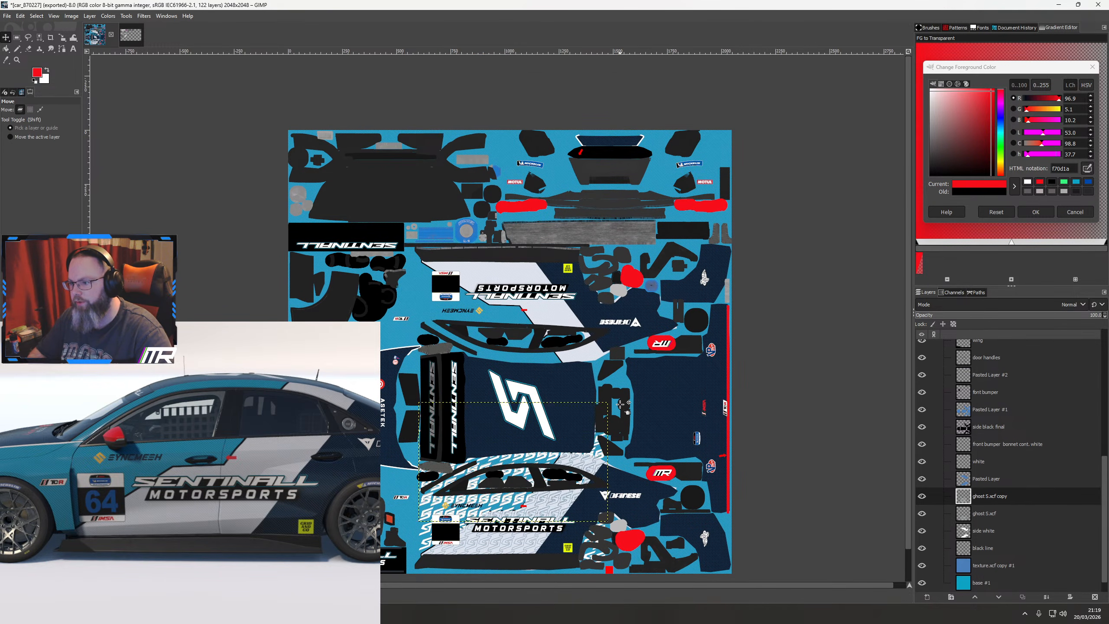
Nudge the rotated pattern copy upward a few pixels with the arrow keys
{"action": "key", "text": "shift+Up"}
{"action": "key", "text": "shift+Up"}
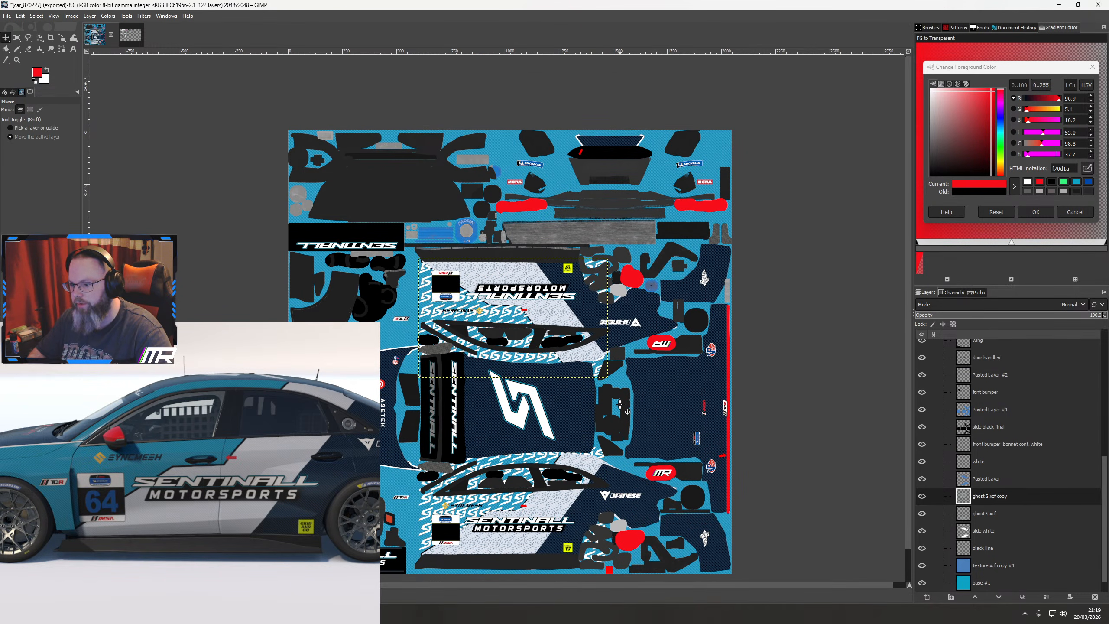
{"action": "key", "text": "Up"}
{"action": "key", "text": "Up"}
{"action": "key", "text": "Up"}
{"action": "key", "text": "Up"}
{"action": "key", "text": "Up"}
{"action": "key", "text": "Up"}
{"action": "key", "text": "Up"}
{"action": "key", "text": "Up"}
{"action": "key", "text": "Up"}
{"action": "key", "text": "Up"}
{"action": "key", "text": "Up"}
{"action": "key", "text": "Up"}
{"action": "key", "text": "Up"}
{"action": "key", "text": "Up"}
{"action": "key", "text": "Up"}
{"action": "key", "text": "Up"}
{"action": "key", "text": "Up"}
{"action": "key", "text": "Up"}
{"action": "key", "text": "Up"}
{"action": "key", "text": "Up"}
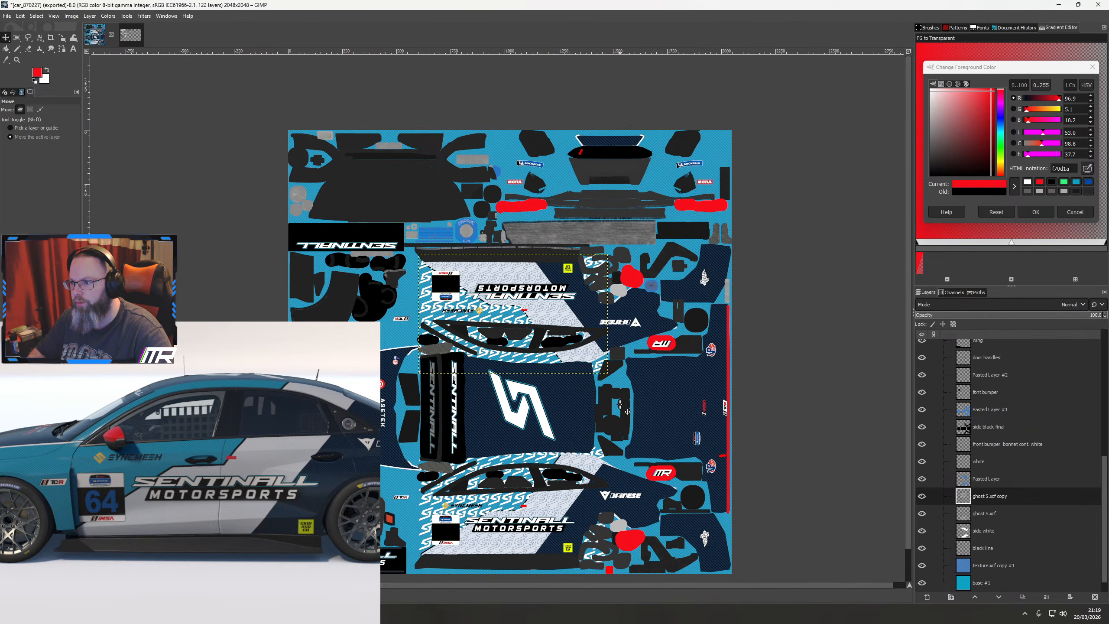
{"action": "key", "text": "Up"}
{"action": "key", "text": "Up"}
{"action": "key", "text": "Up"}
{"action": "key", "text": "Up"}
{"action": "key", "text": "Up"}
{"action": "key", "text": "Up"}
{"action": "key", "text": "Up"}
{"action": "key", "text": "Up"}
{"action": "key", "text": "Up"}
{"action": "key", "text": "Up"}
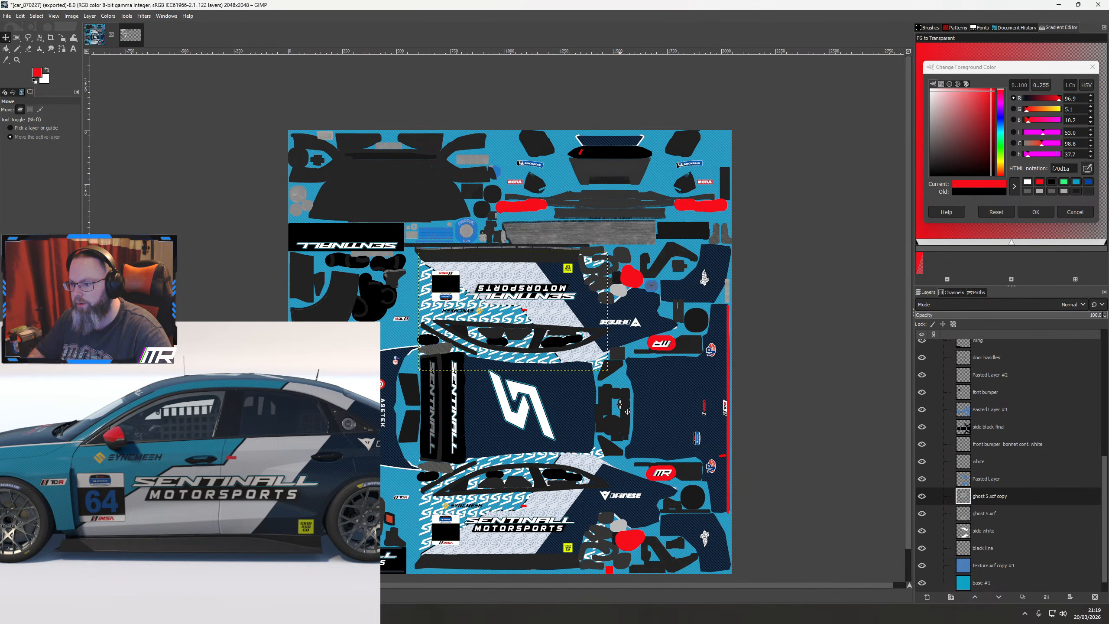
{"action": "key", "text": "Up"}
{"action": "key", "text": "Up"}
{"action": "key", "text": "Up"}
{"action": "key", "text": "Up"}
{"action": "key", "text": "Up"}
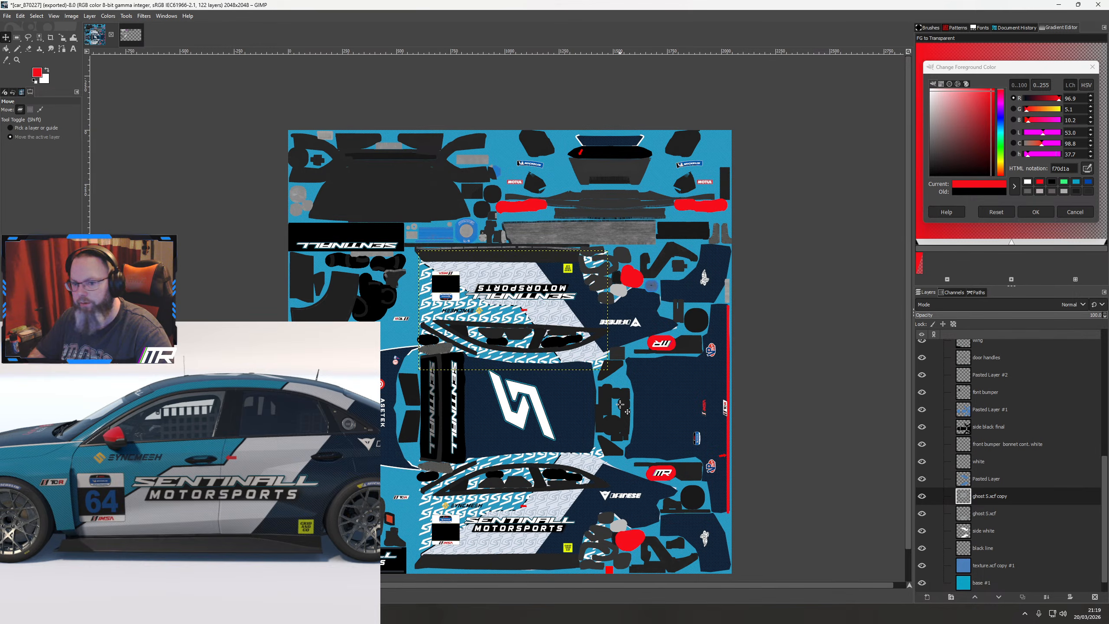
{"action": "key", "text": "Down"}
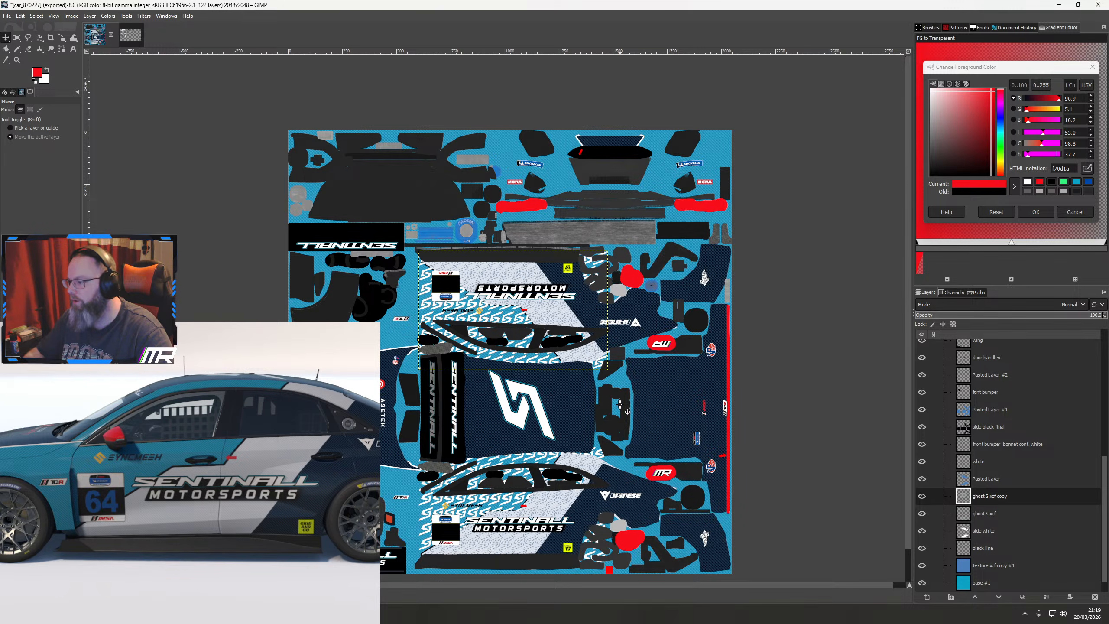
Delete the ghost S.xcf copy layer and select the side white shapes via Alpha to Selection
{"action": "right_click", "coordinate": [989, 497]}
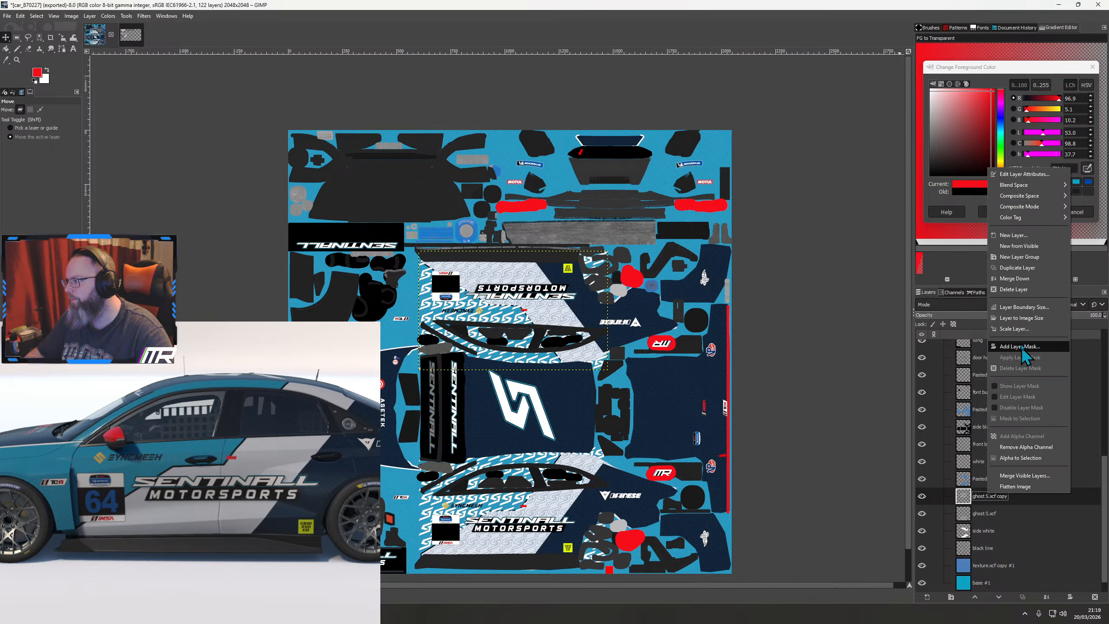
{"action": "left_click", "coordinate": [1013, 289]}
{"action": "left_click", "coordinate": [979, 515]}
{"action": "right_click", "coordinate": [980, 519]}
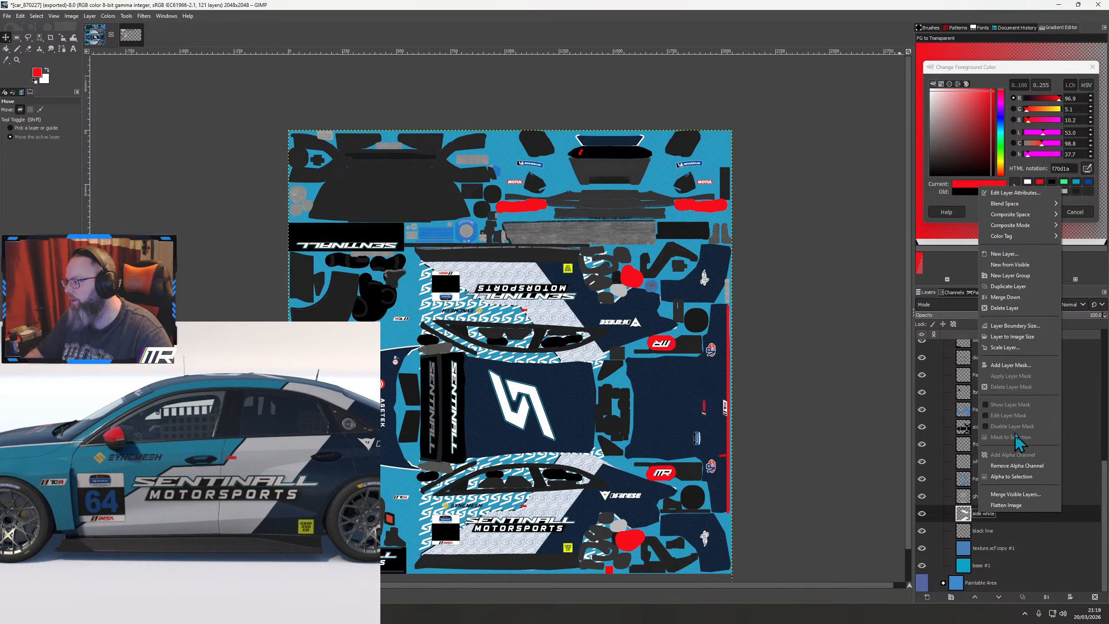
{"action": "left_click", "coordinate": [1008, 478]}
Copy the ghost S pattern inside the selection and paste it as Pasted Layer #3
{"action": "left_click", "coordinate": [986, 497]}
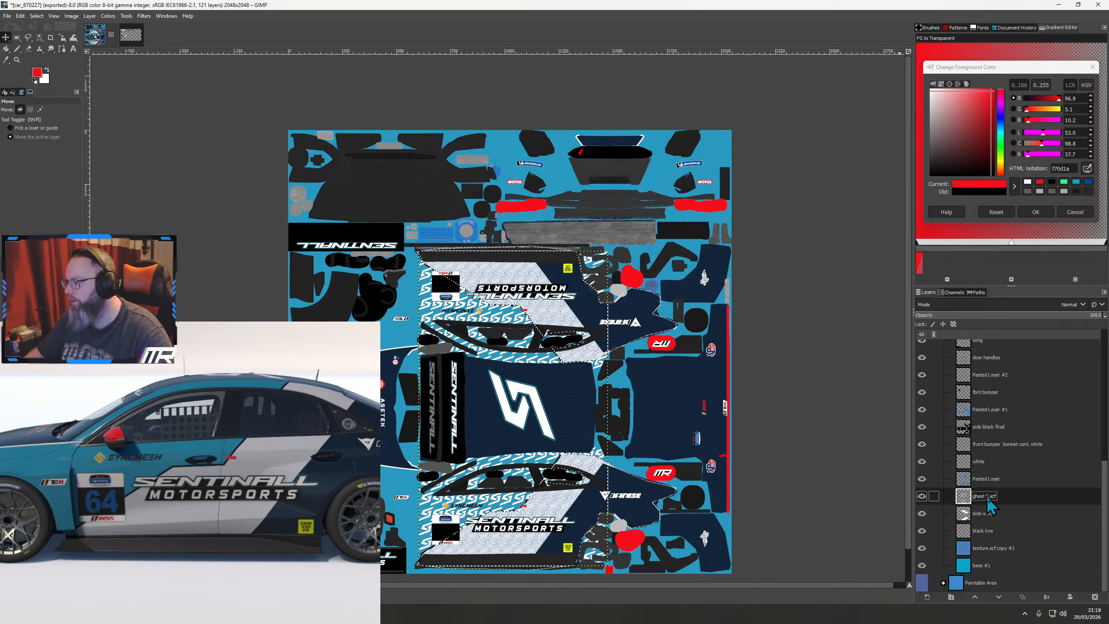
{"action": "key", "text": "ctrl+c"}
{"action": "key", "text": "ctrl+v"}
{"action": "left_click", "coordinate": [938, 597]}
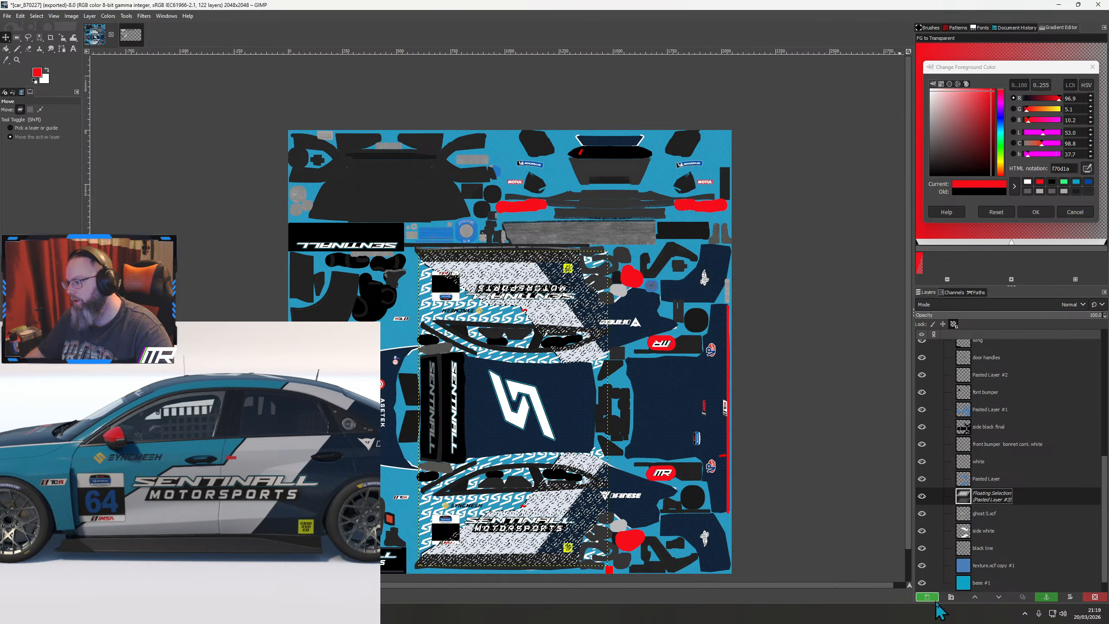
Delete the original ghost S.xcf, move Pasted Layer #3 above Pasted Layer, and set 15% opacity
{"action": "right_click", "coordinate": [982, 515]}
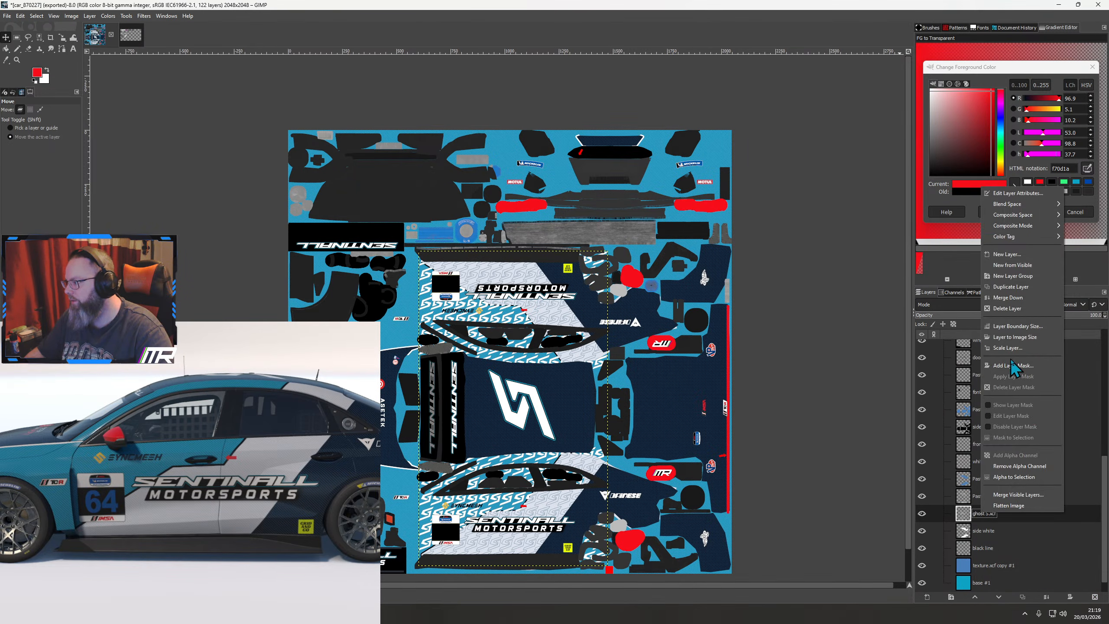
{"action": "left_click", "coordinate": [1007, 308]}
{"action": "left_click_drag", "start_coordinate": [984, 502], "coordinate": [982, 482]}
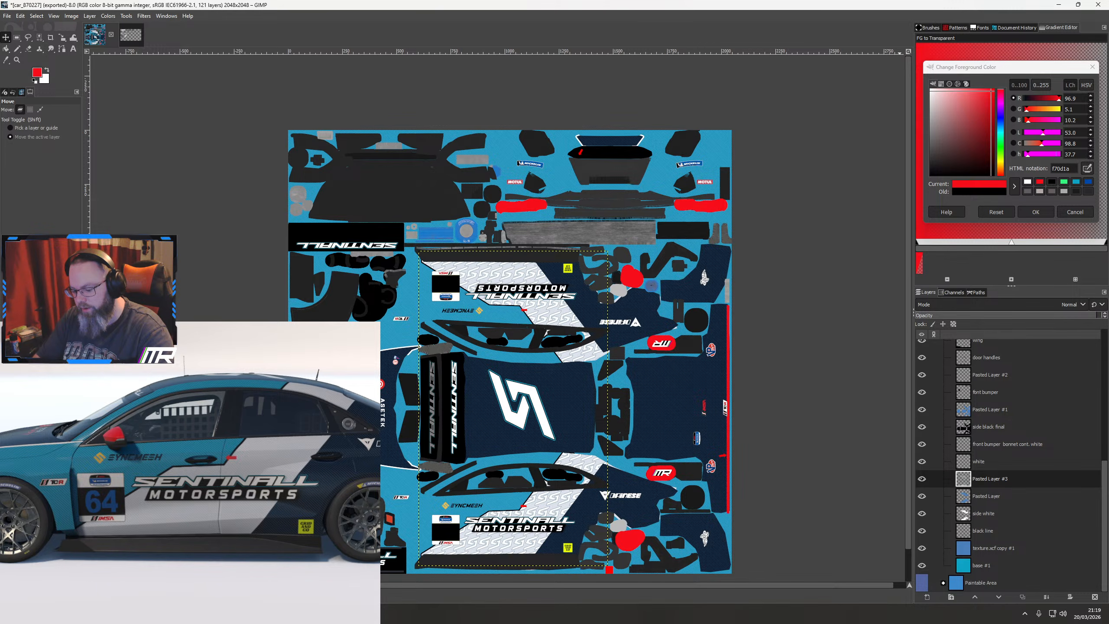
{"action": "type", "text": "15"}
{"action": "key", "text": "Return"}
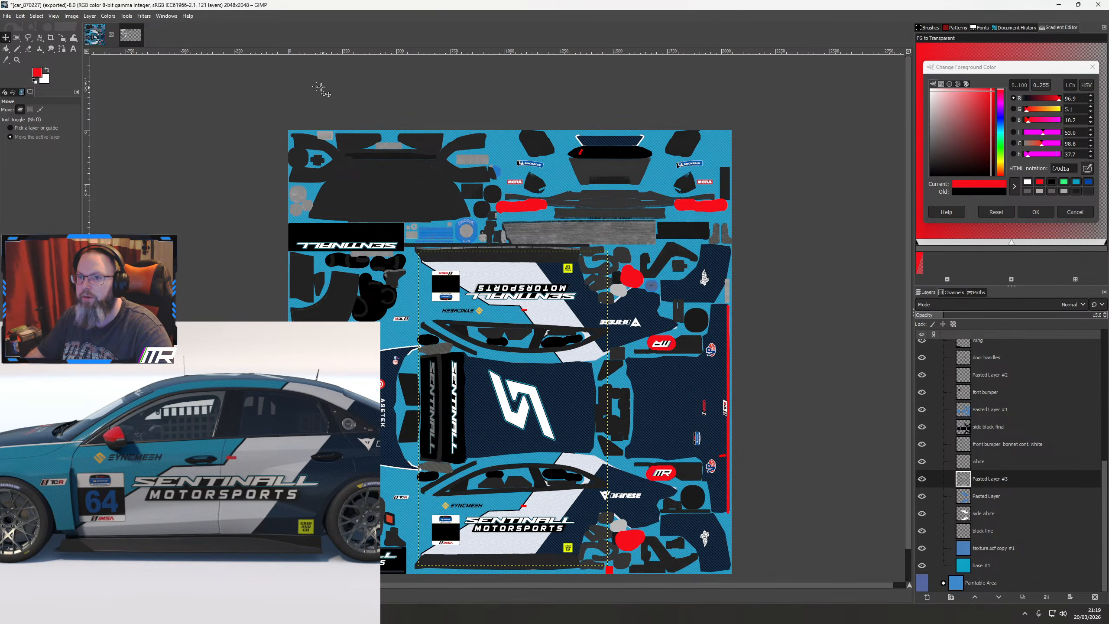
{"action": "scroll", "coordinate": [563, 511], "scroll_direction": "up", "scroll_amount": 3}
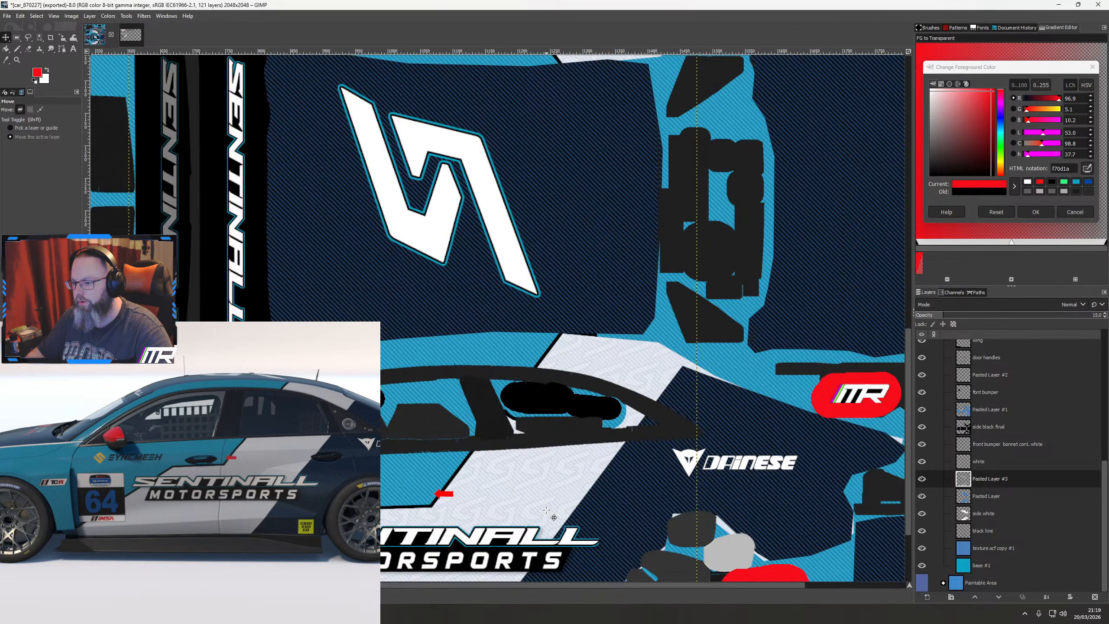
{"action": "scroll", "coordinate": [553, 518], "scroll_direction": "down", "scroll_amount": 3}
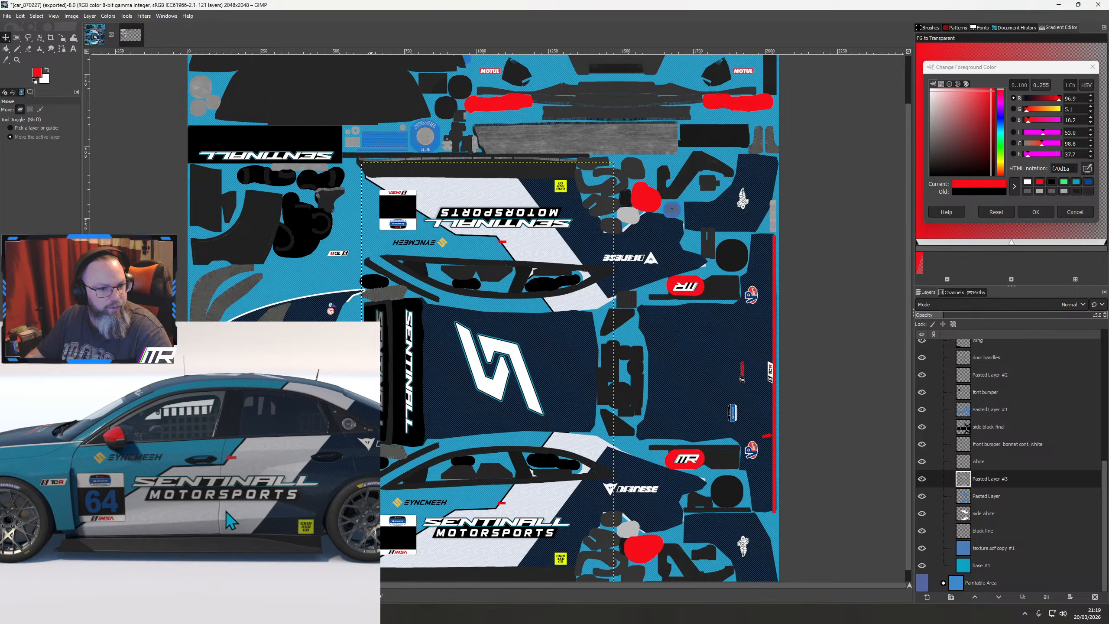
{"action": "scroll", "coordinate": [283, 518], "scroll_direction": "up", "scroll_amount": 2}
{"action": "left_click_drag", "start_coordinate": [284, 519], "coordinate": [235, 525]}
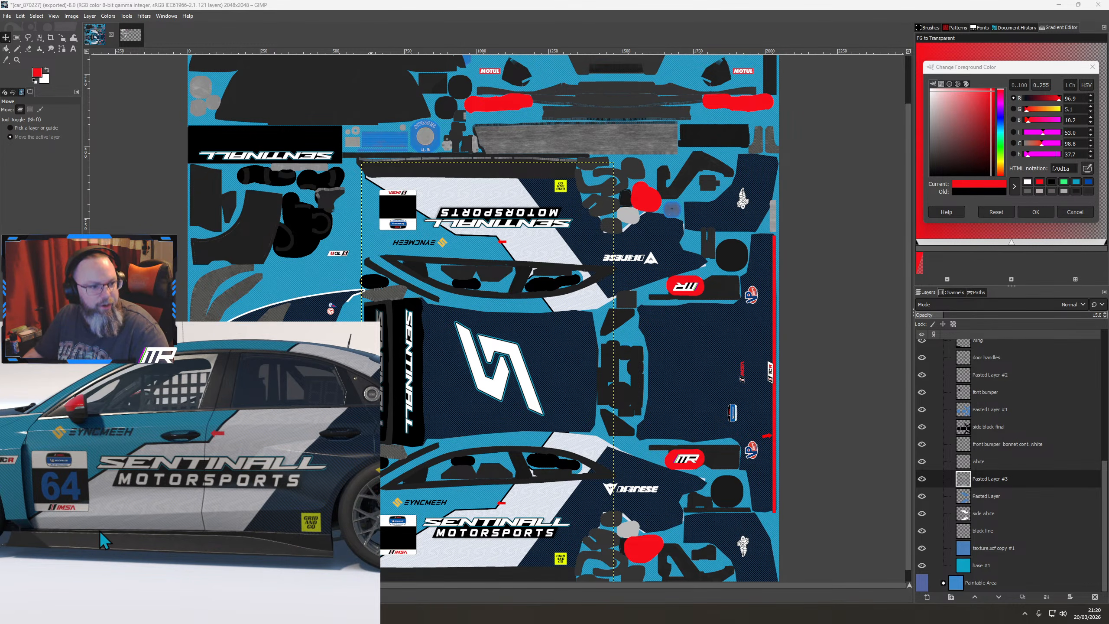
{"action": "scroll", "coordinate": [99, 530], "scroll_direction": "down", "scroll_amount": 3}
{"action": "mouse_move", "coordinate": [174, 583]}
{"action": "left_mouse_down"}
{"action": "mouse_move", "coordinate": [147, 573]}
{"action": "mouse_move", "coordinate": [205, 582]}
{"action": "mouse_move", "coordinate": [240, 557]}
{"action": "mouse_move", "coordinate": [149, 547]}
{"action": "mouse_move", "coordinate": [116, 524]}
{"action": "left_mouse_up"}
{"action": "scroll", "coordinate": [153, 576], "scroll_direction": "down", "scroll_amount": 3}
{"action": "scroll", "coordinate": [208, 545], "scroll_direction": "up", "scroll_amount": 4}
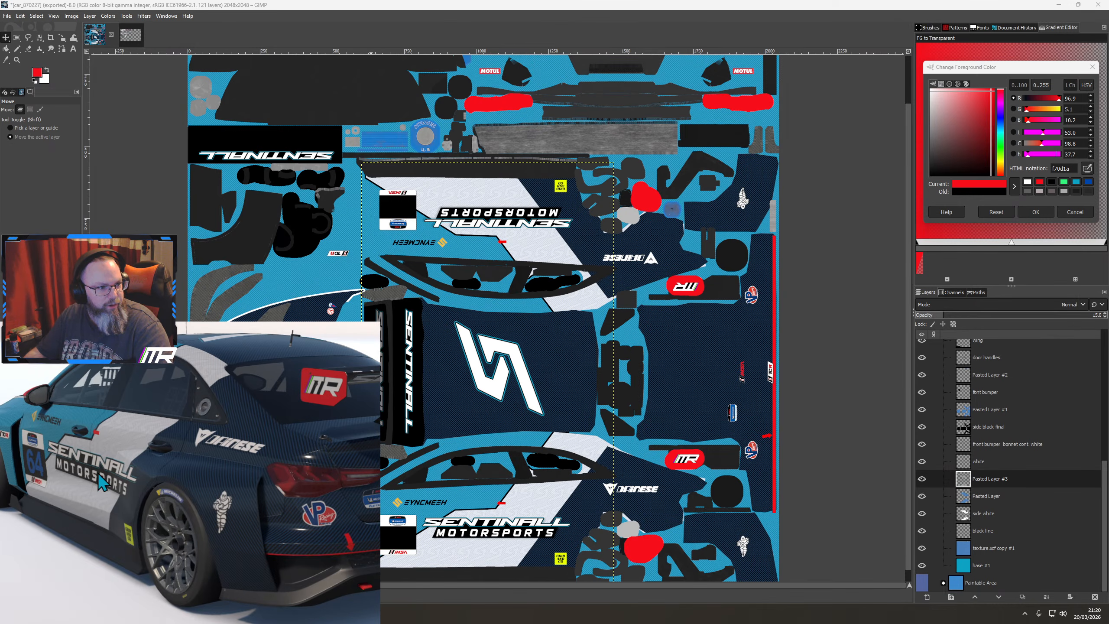
{"action": "left_click_drag", "start_coordinate": [101, 483], "coordinate": [216, 526]}
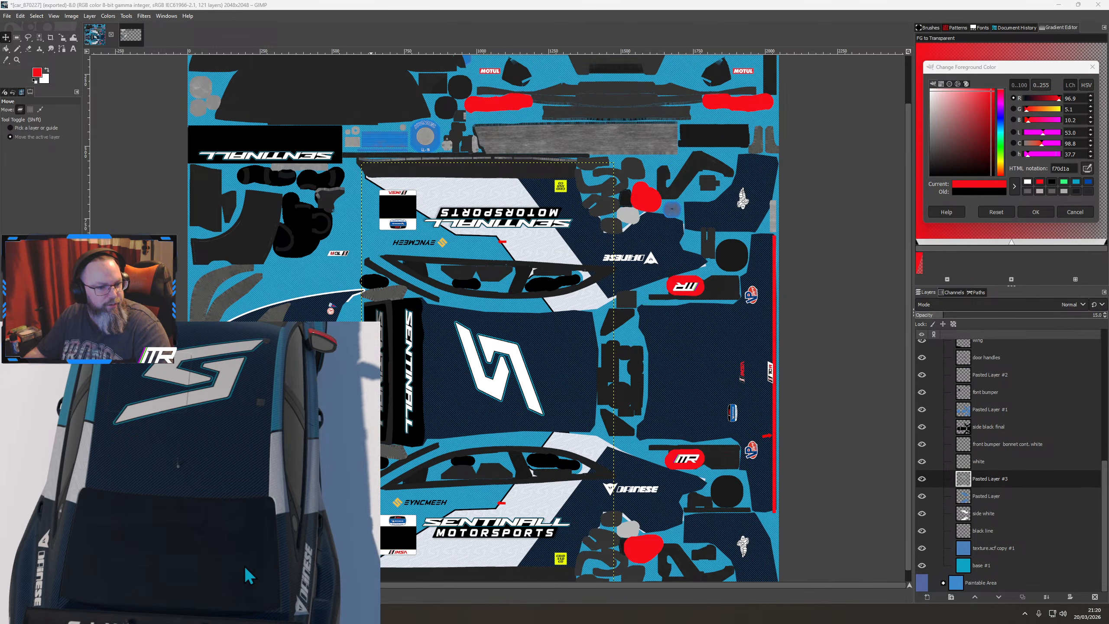
{"action": "left_click_drag", "start_coordinate": [205, 574], "coordinate": [294, 514]}
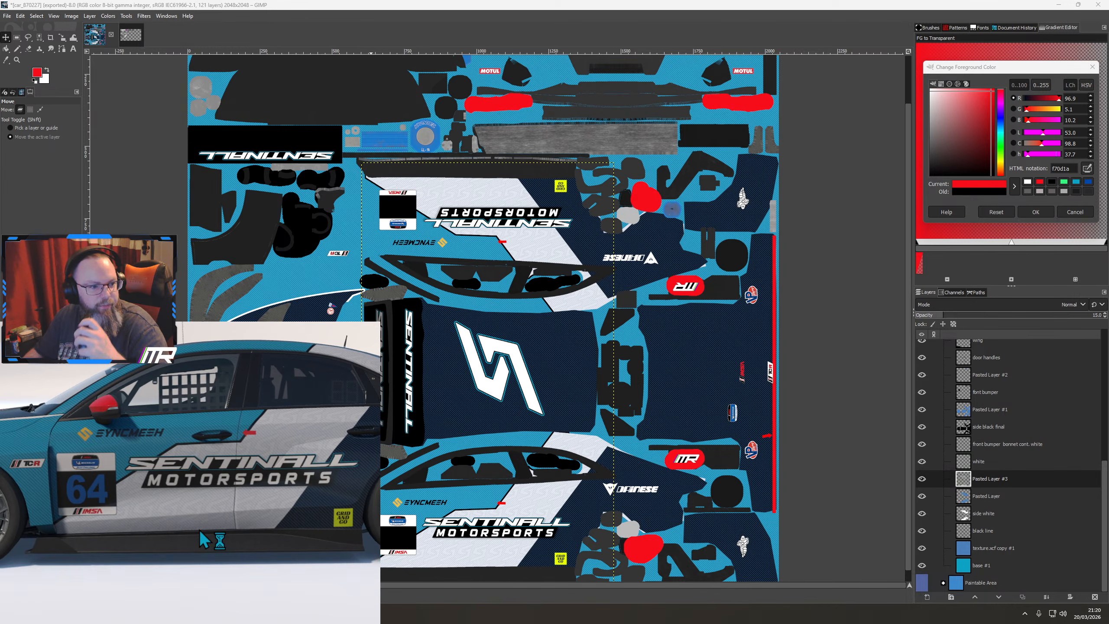
{"action": "scroll", "coordinate": [200, 530], "scroll_direction": "down", "scroll_amount": 3}
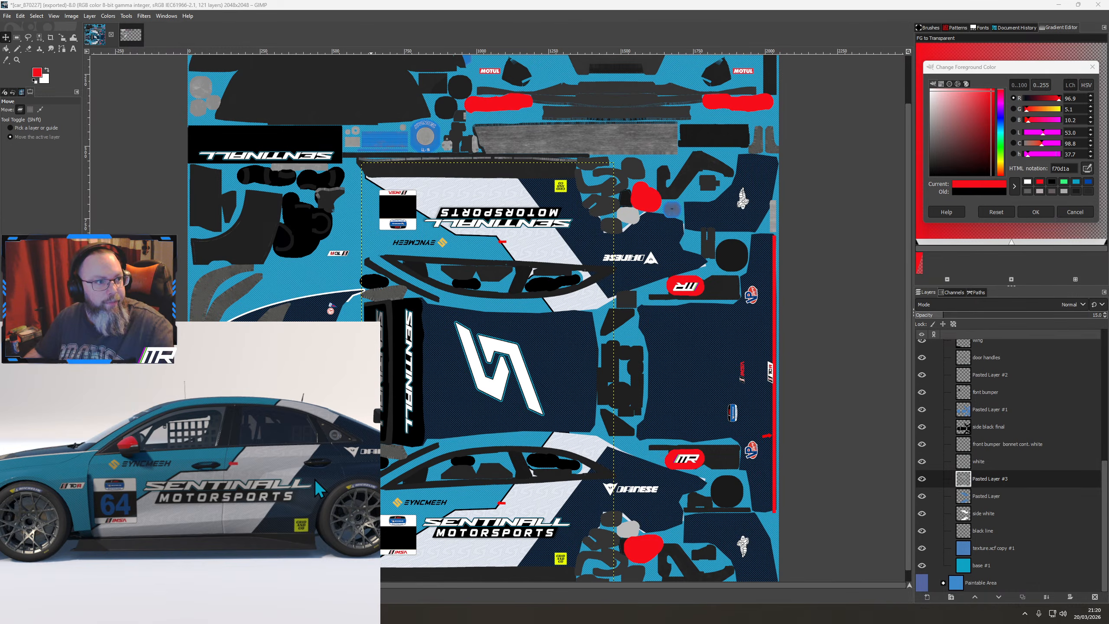
{"action": "left_click_drag", "start_coordinate": [271, 525], "coordinate": [129, 483]}
{"action": "scroll", "coordinate": [262, 530], "scroll_direction": "down", "scroll_amount": 3}
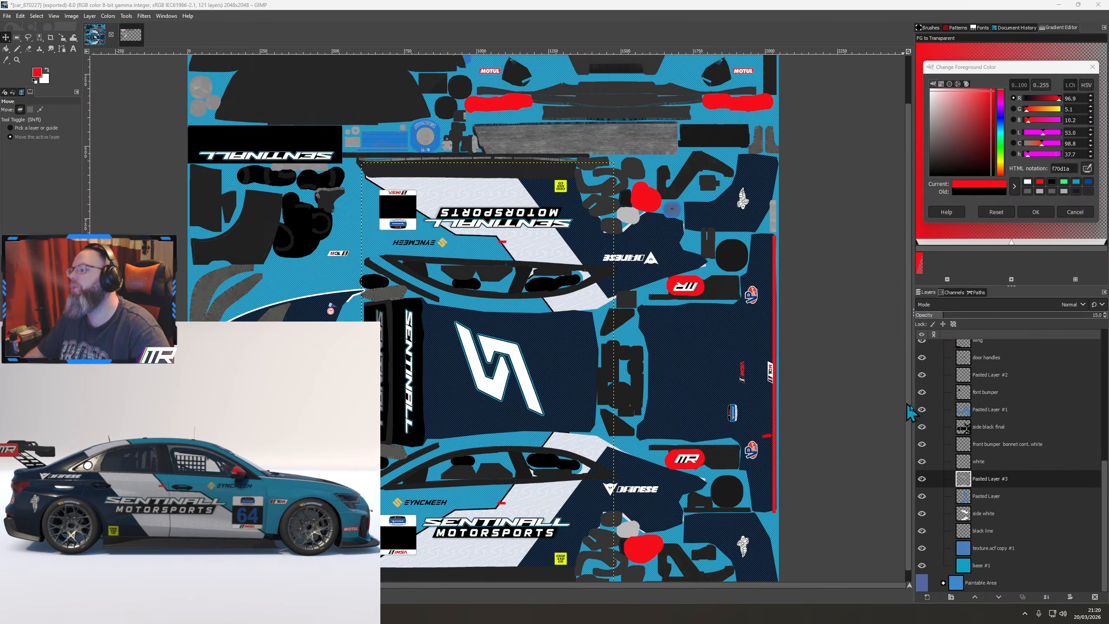
{"action": "scroll", "coordinate": [956, 522], "scroll_direction": "up", "scroll_amount": 5}
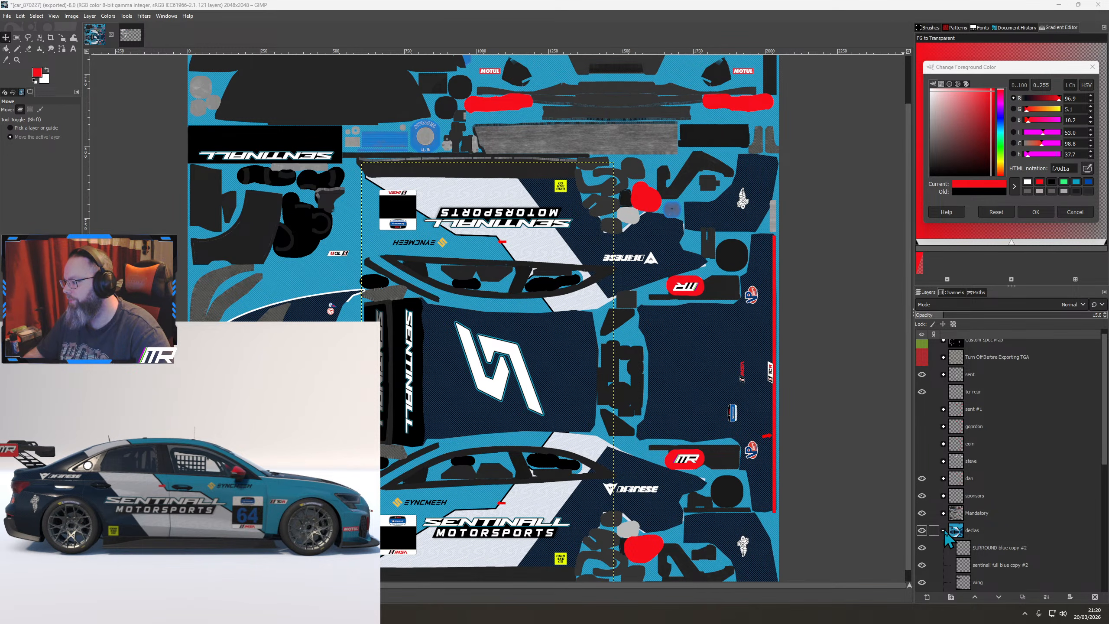
Collapse decals, hide dan, then show and expand the steve group and select red #1
{"action": "left_click", "coordinate": [944, 531]}
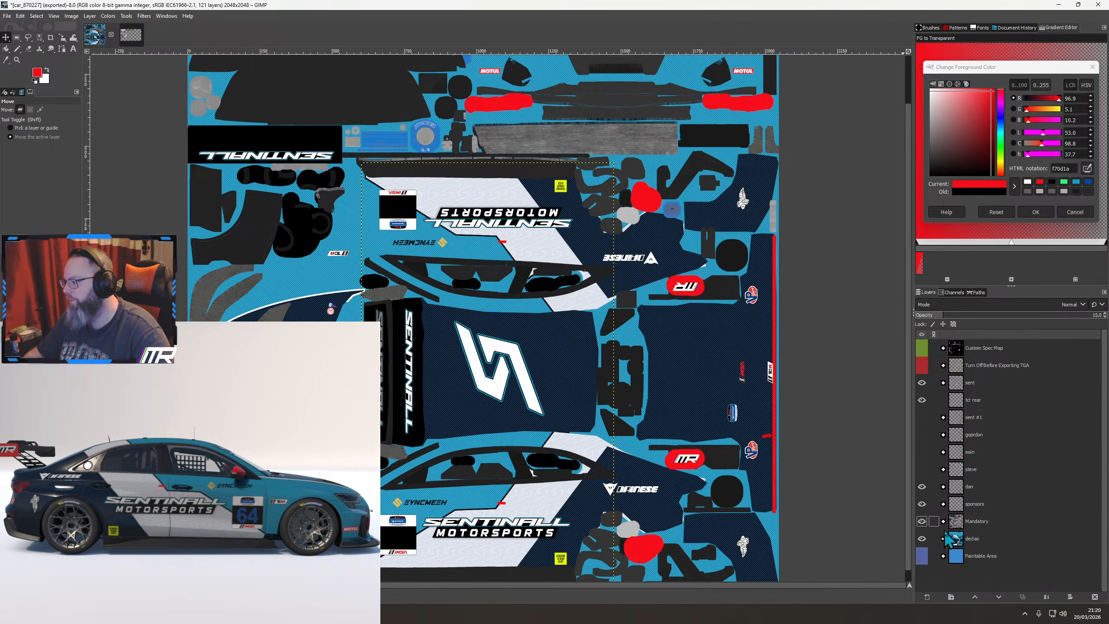
{"action": "left_click", "coordinate": [923, 487]}
{"action": "left_click", "coordinate": [922, 470]}
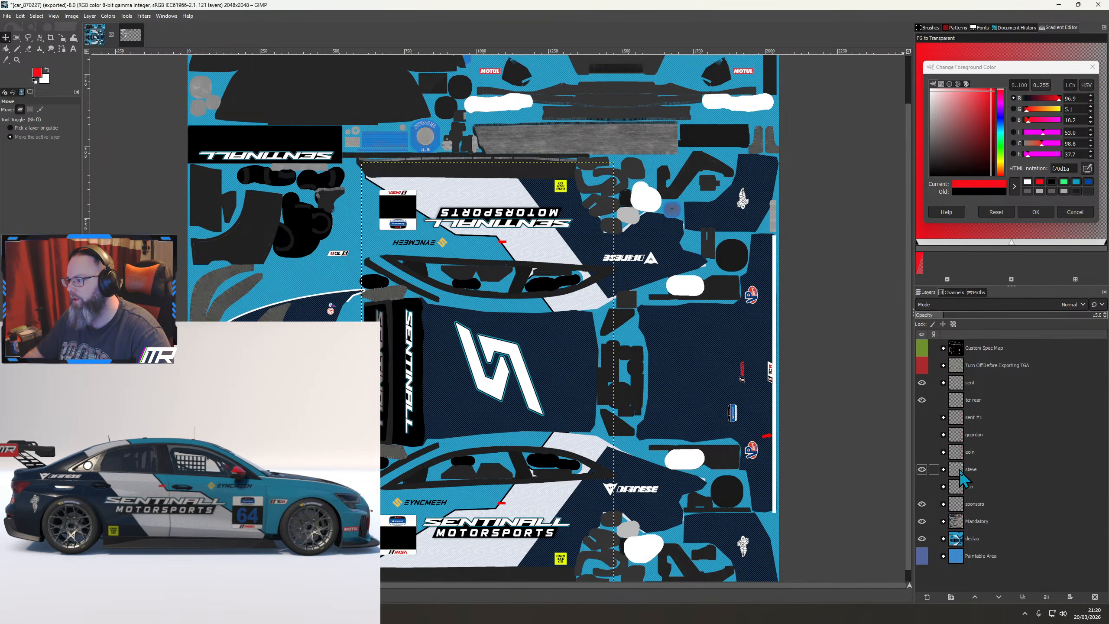
{"action": "left_click", "coordinate": [943, 469]}
{"action": "left_click", "coordinate": [978, 487]}
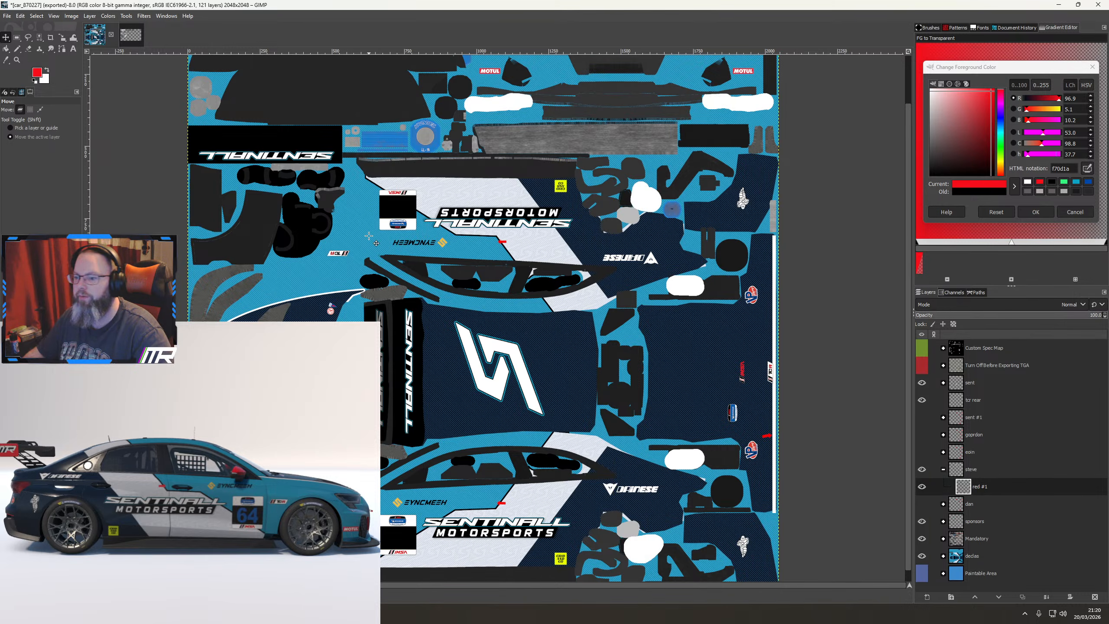
Import the MOZA Racing logo as a layer and raise its Lightness until the text turns white
{"action": "left_click", "coordinate": [8, 17]}
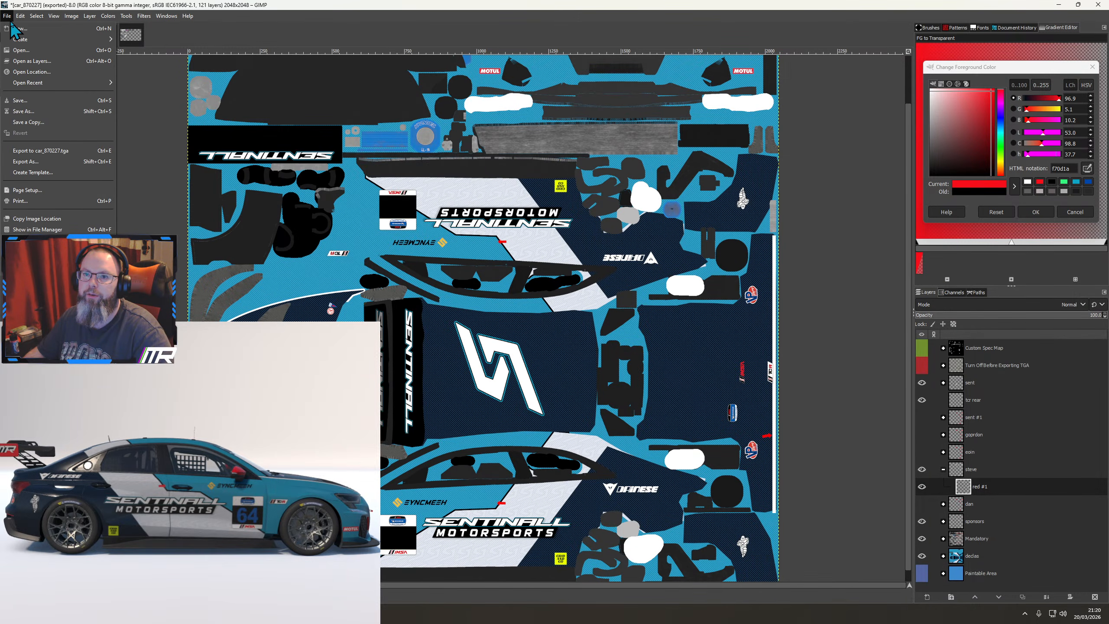
{"action": "left_click", "coordinate": [32, 61]}
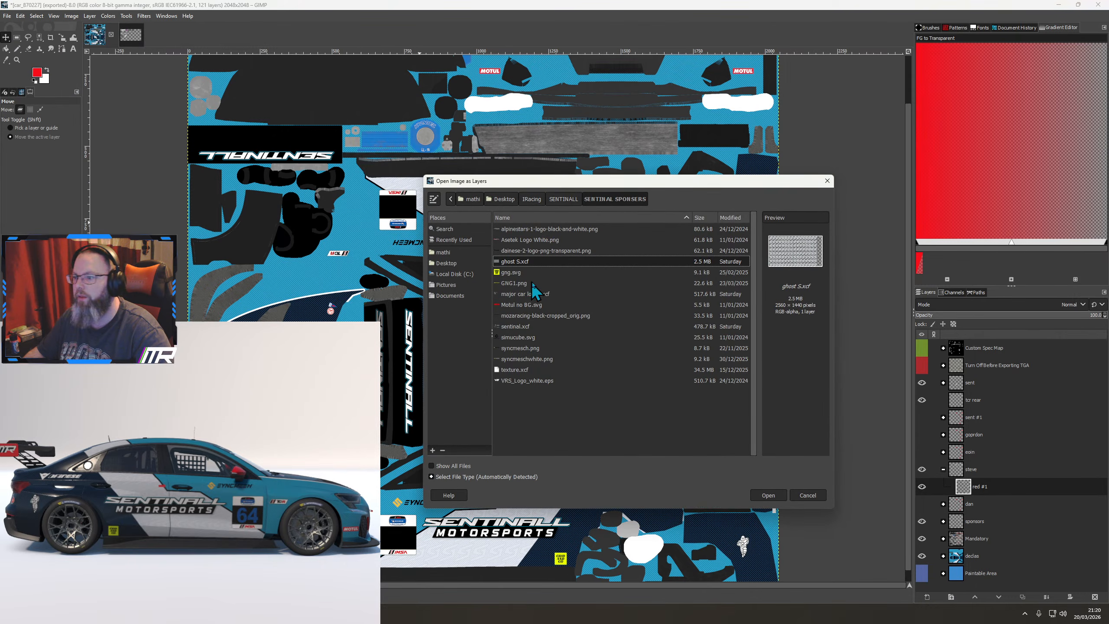
{"action": "double_click", "coordinate": [526, 316]}
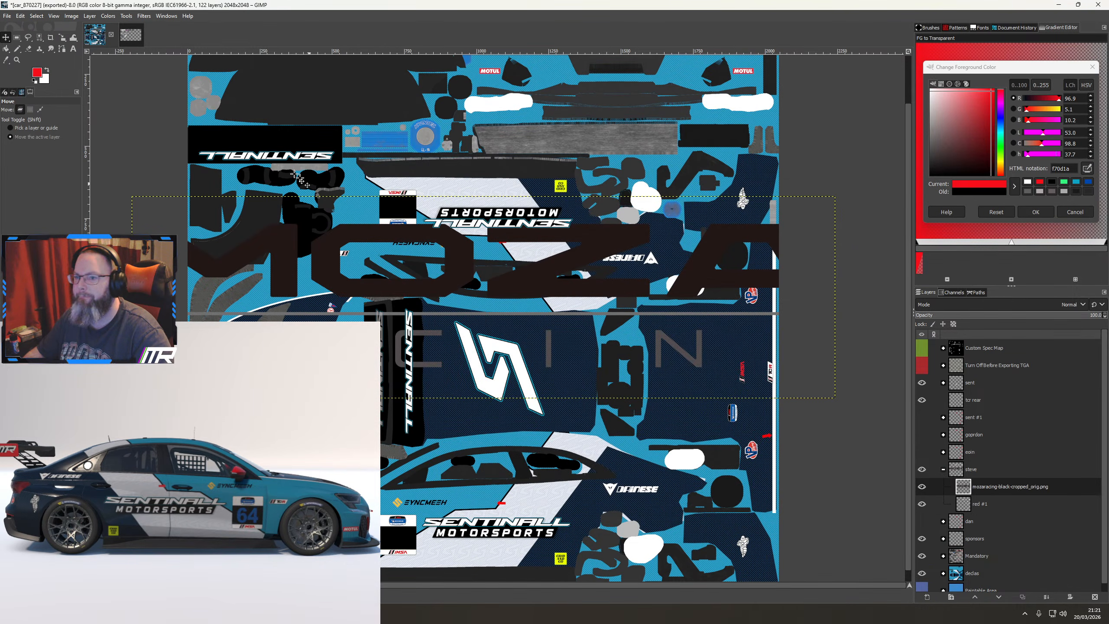
{"action": "left_click", "coordinate": [108, 16]}
{"action": "left_click", "coordinate": [118, 49]}
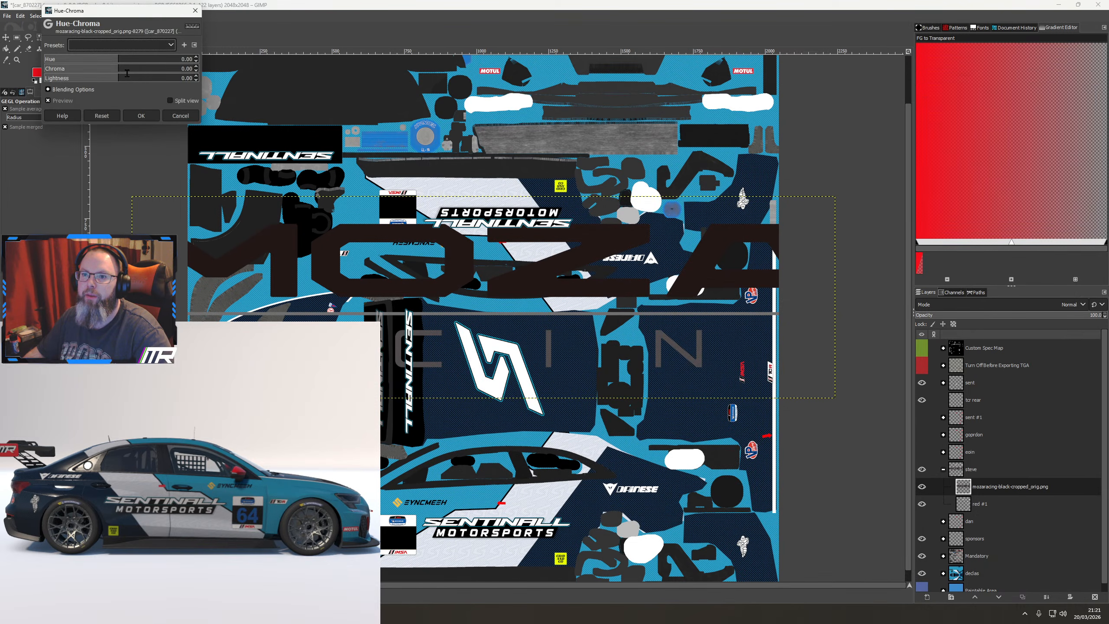
{"action": "left_click", "coordinate": [123, 79]}
{"action": "left_click_drag", "start_coordinate": [122, 82], "coordinate": [210, 109]}
{"action": "left_click", "coordinate": [141, 115]}
Rotate the MOZA layer 90° clockwise and move it left and down
{"action": "right_click", "coordinate": [508, 299]}
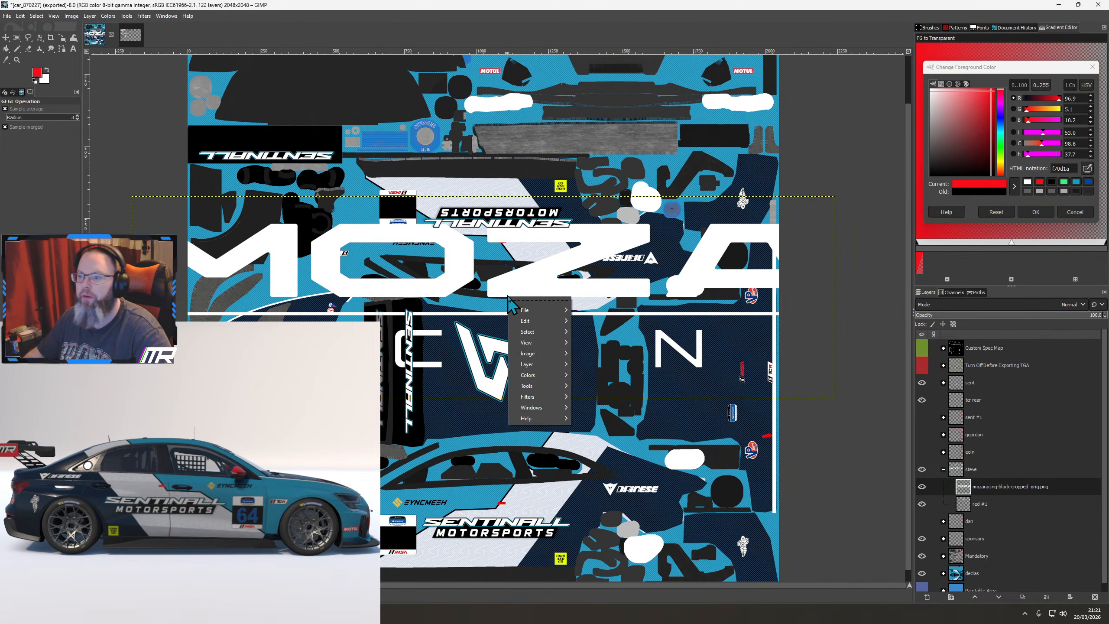
{"action": "mouse_move", "coordinate": [530, 364]}
{"action": "mouse_move", "coordinate": [619, 477]}
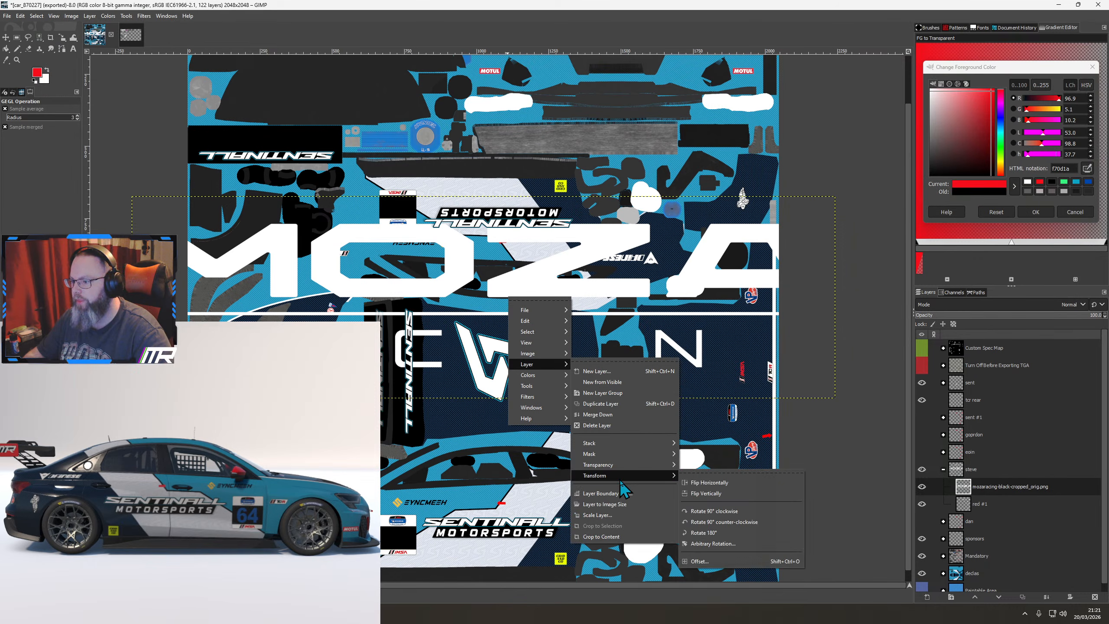
{"action": "left_click", "coordinate": [709, 511]}
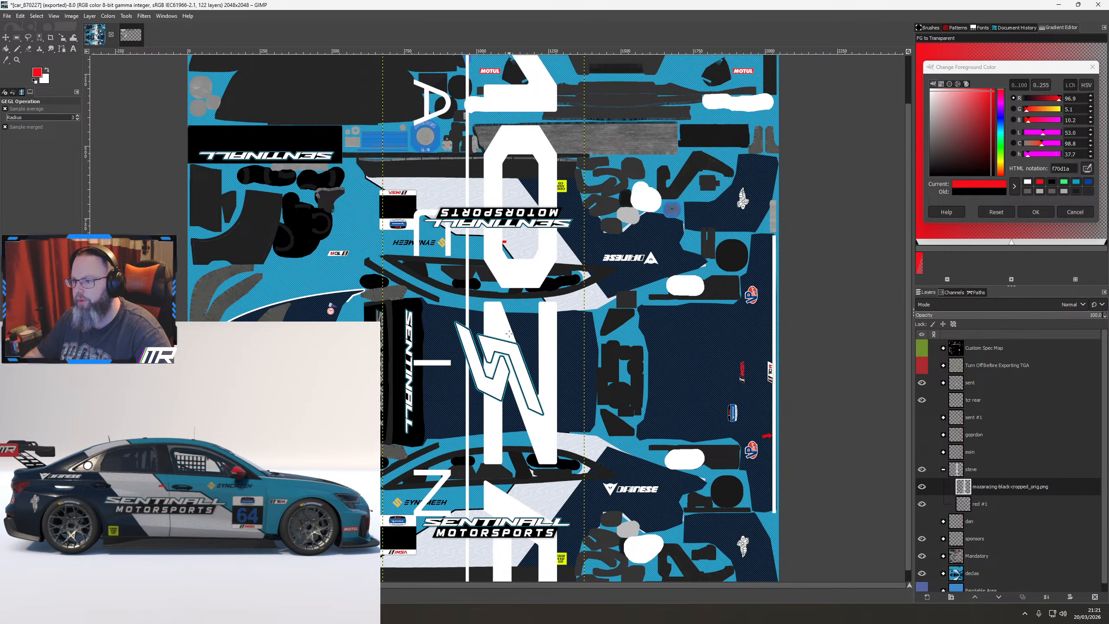
{"action": "left_click", "coordinate": [6, 38]}
{"action": "left_click_drag", "start_coordinate": [519, 327], "coordinate": [342, 397]}
Scale the MOZA logo down to 78×271 and move it onto the bonnet
{"action": "key", "text": "shift+s"}
{"action": "scroll", "coordinate": [381, 425], "scroll_direction": "down", "scroll_amount": 3}
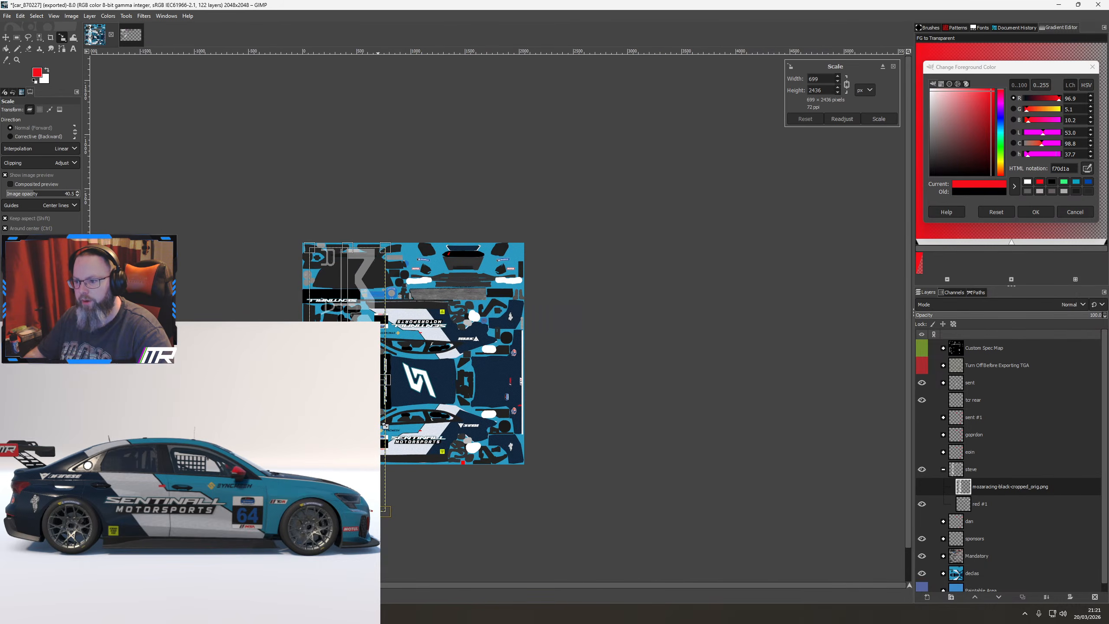
{"action": "left_click_drag", "start_coordinate": [388, 518], "coordinate": [364, 436]}
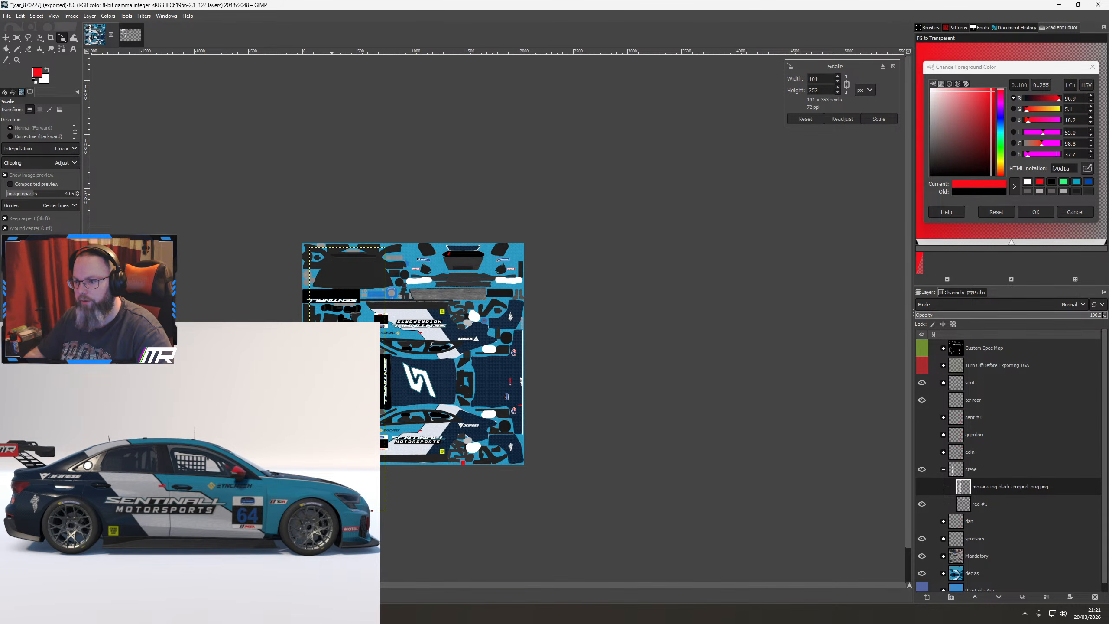
{"action": "scroll", "coordinate": [332, 391], "scroll_direction": "up", "scroll_amount": 4}
{"action": "left_click", "coordinate": [922, 366]}
{"action": "scroll", "coordinate": [403, 384], "scroll_direction": "up", "scroll_amount": 2}
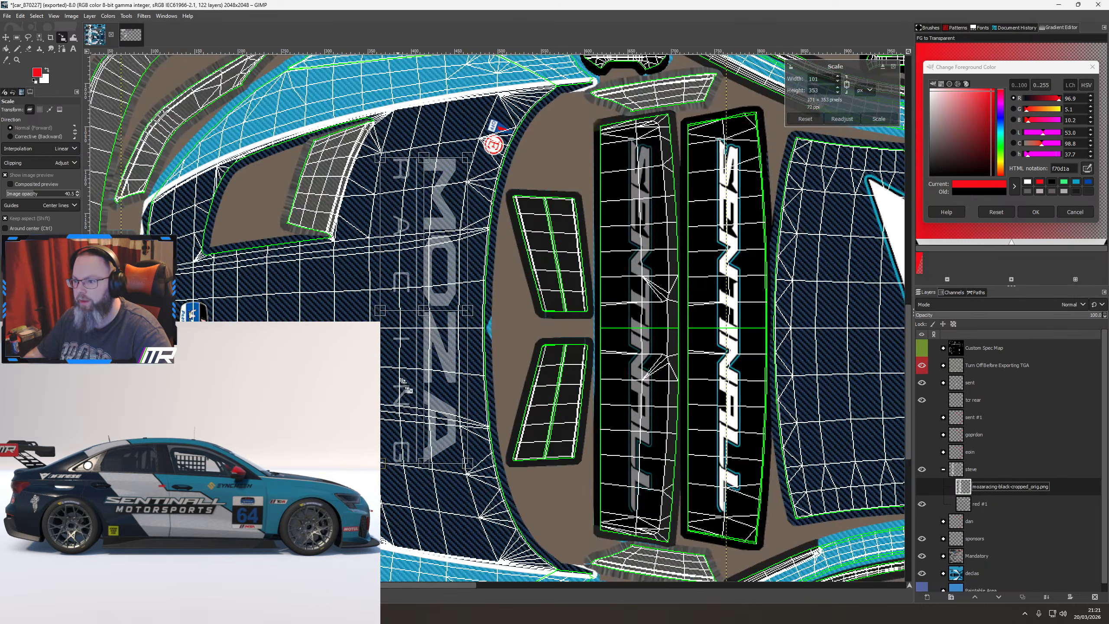
{"action": "left_click_drag", "start_coordinate": [468, 464], "coordinate": [459, 426]}
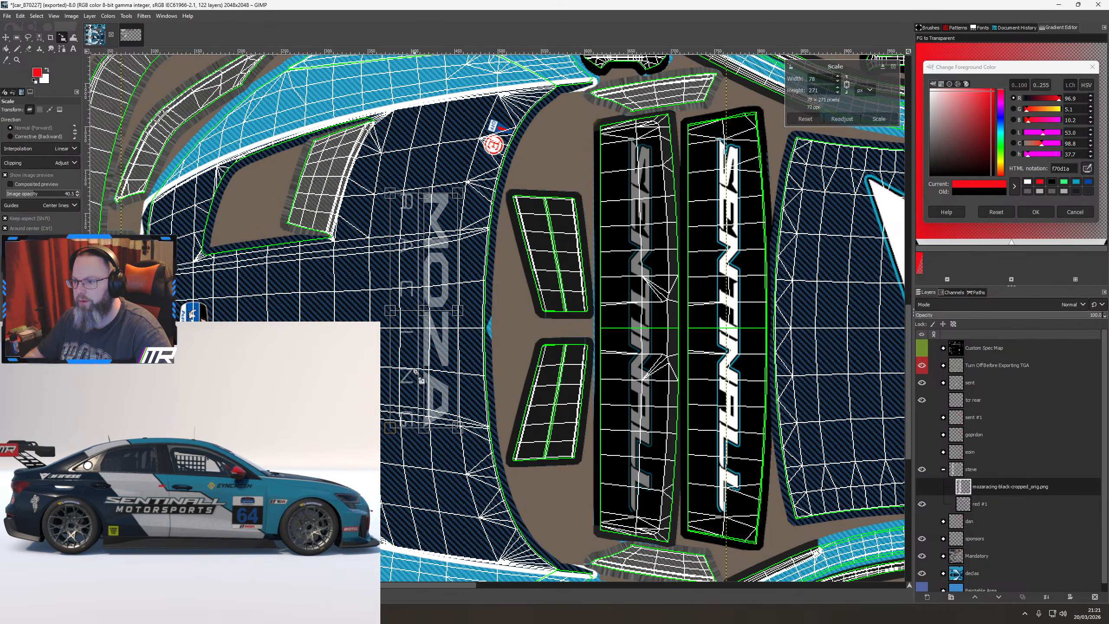
{"action": "scroll", "coordinate": [421, 336], "scroll_direction": "up", "scroll_amount": 3}
{"action": "left_click_drag", "start_coordinate": [449, 258], "coordinate": [456, 306]}
Show the dan artwork, align the logo, shrink it to 74×259 and apply
{"action": "left_click", "coordinate": [922, 522]}
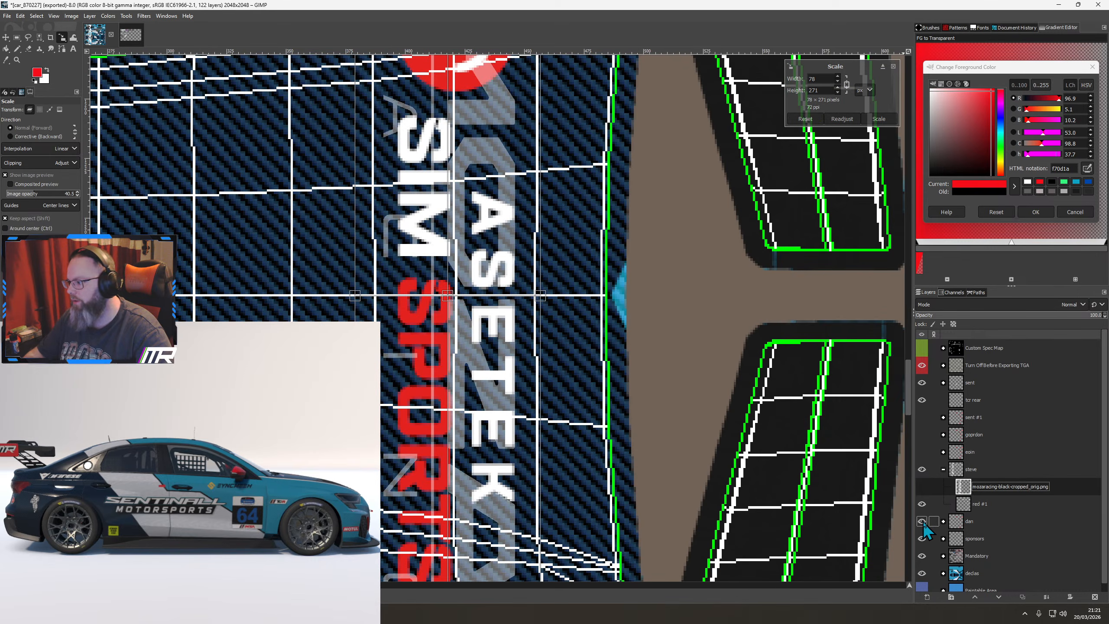
{"action": "scroll", "coordinate": [461, 328], "scroll_direction": "up", "scroll_amount": 2}
{"action": "scroll", "coordinate": [425, 259], "scroll_direction": "up", "scroll_amount": 1}
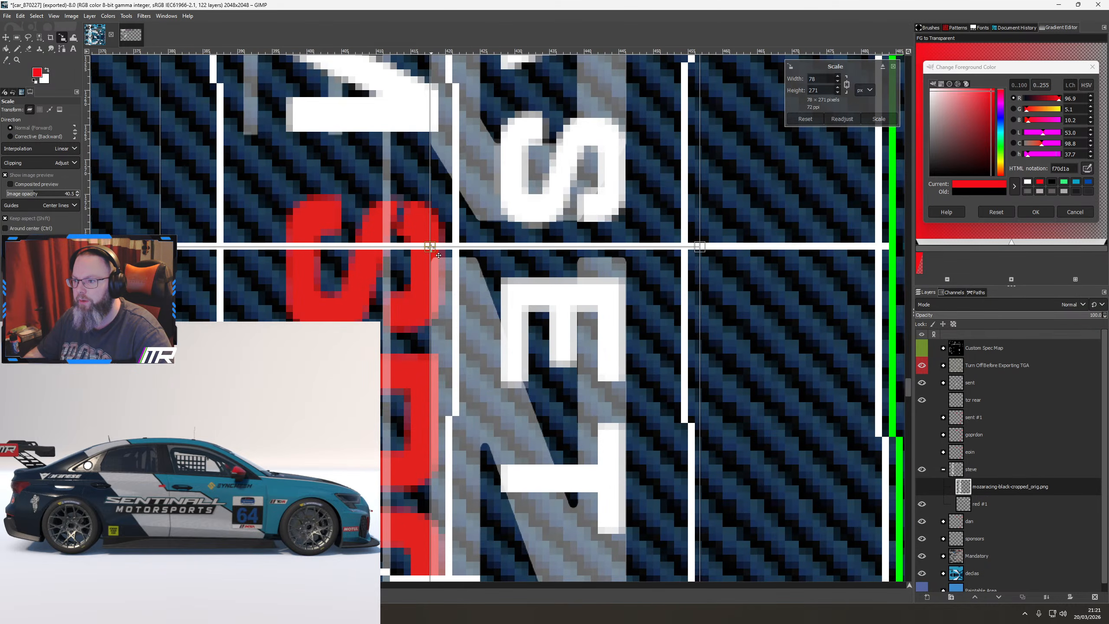
{"action": "left_click_drag", "start_coordinate": [439, 255], "coordinate": [463, 255]}
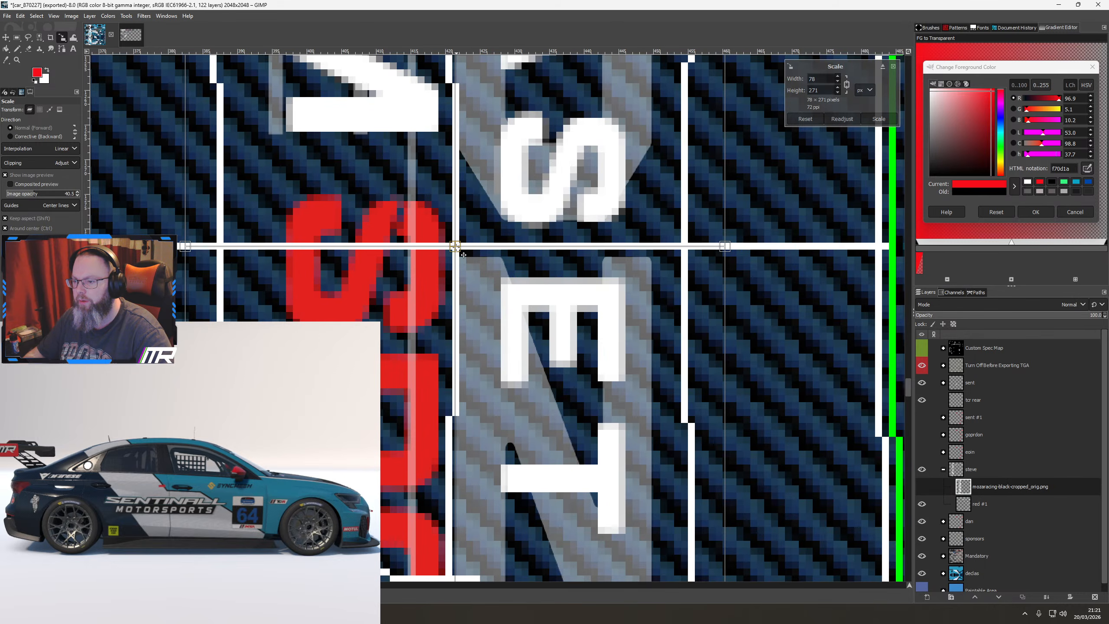
{"action": "scroll", "coordinate": [463, 255], "scroll_direction": "up", "scroll_amount": 4}
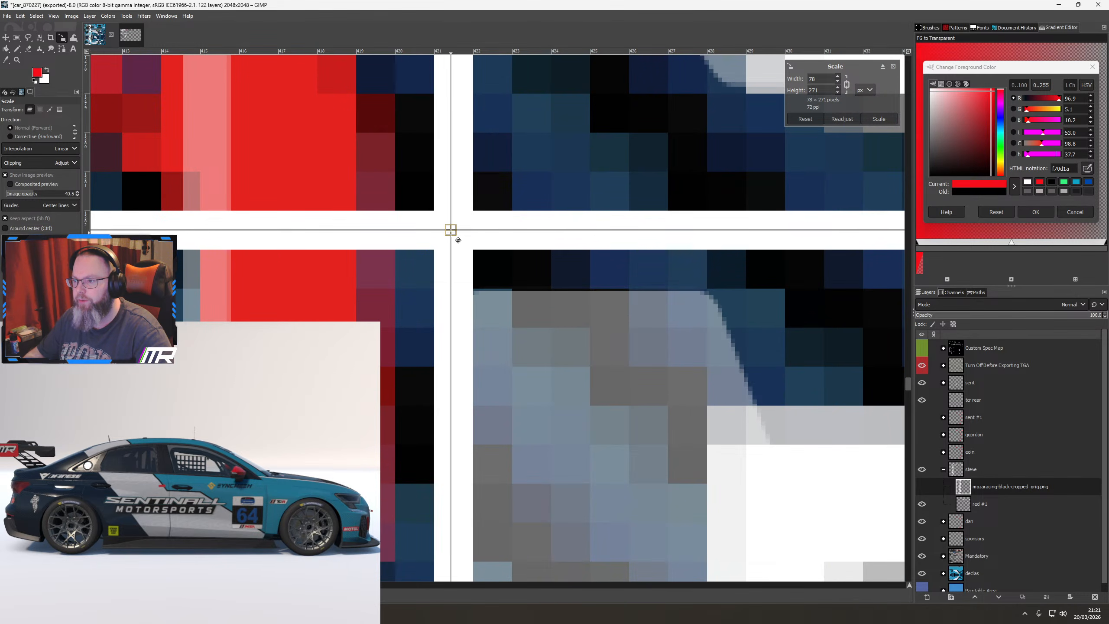
{"action": "scroll", "coordinate": [458, 240], "scroll_direction": "down", "scroll_amount": 8}
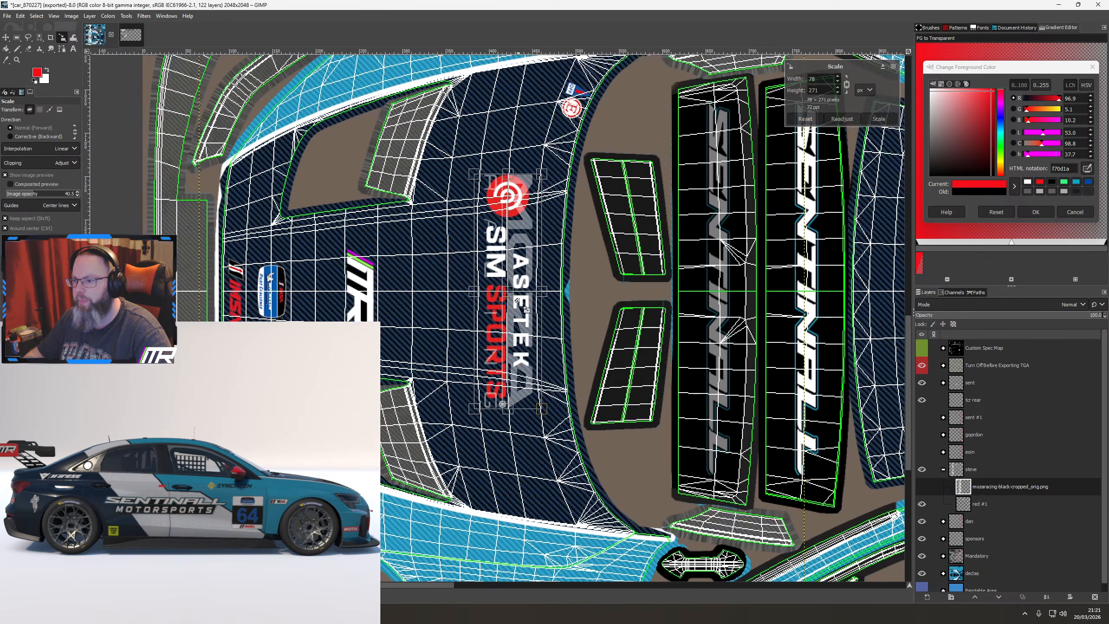
{"action": "left_click_drag", "start_coordinate": [552, 418], "coordinate": [550, 407]}
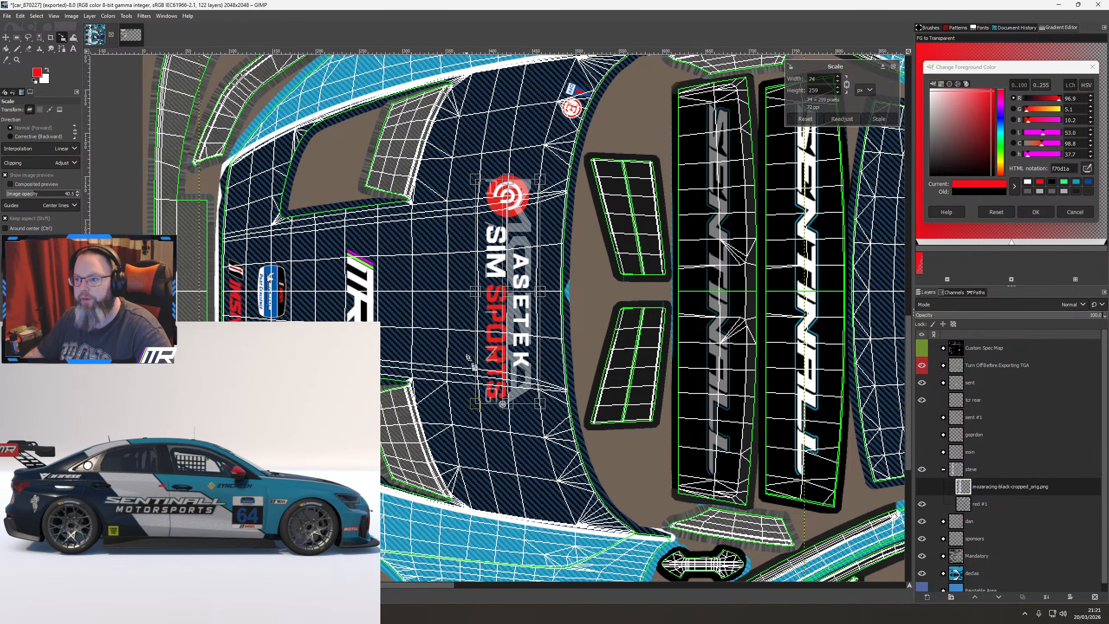
{"action": "left_click", "coordinate": [6, 38]}
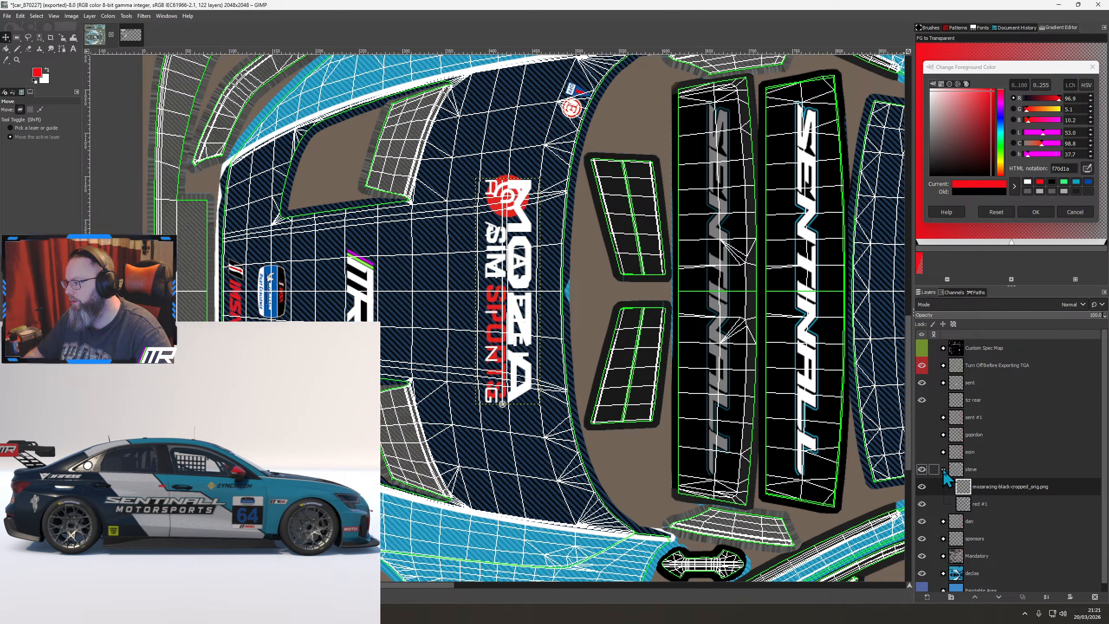
Drag the SMcR logo layer from the car logos image into the livery and rotate it 90°
{"action": "left_click", "coordinate": [131, 35]}
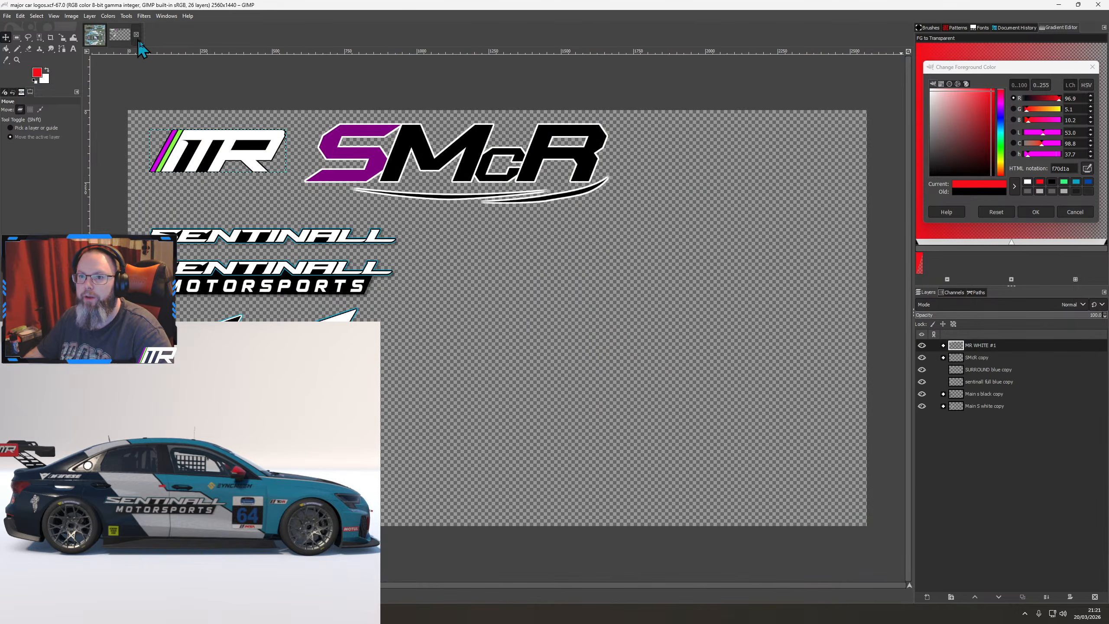
{"action": "left_click_drag", "start_coordinate": [974, 357], "coordinate": [414, 273]}
{"action": "right_click", "coordinate": [414, 274]}
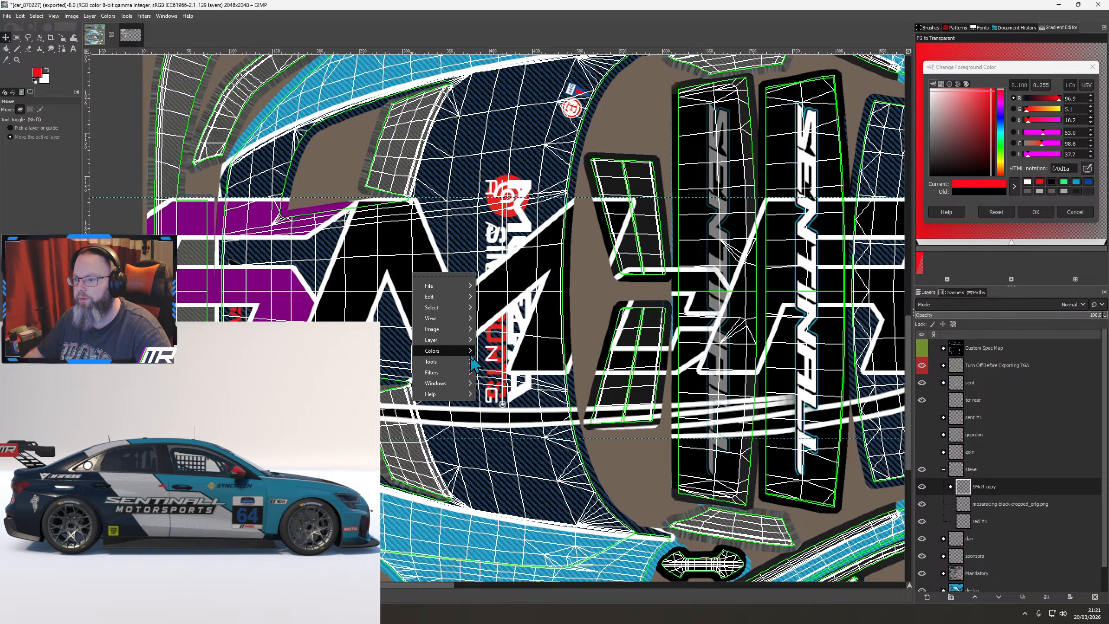
{"action": "mouse_move", "coordinate": [452, 340]}
{"action": "mouse_move", "coordinate": [562, 463]}
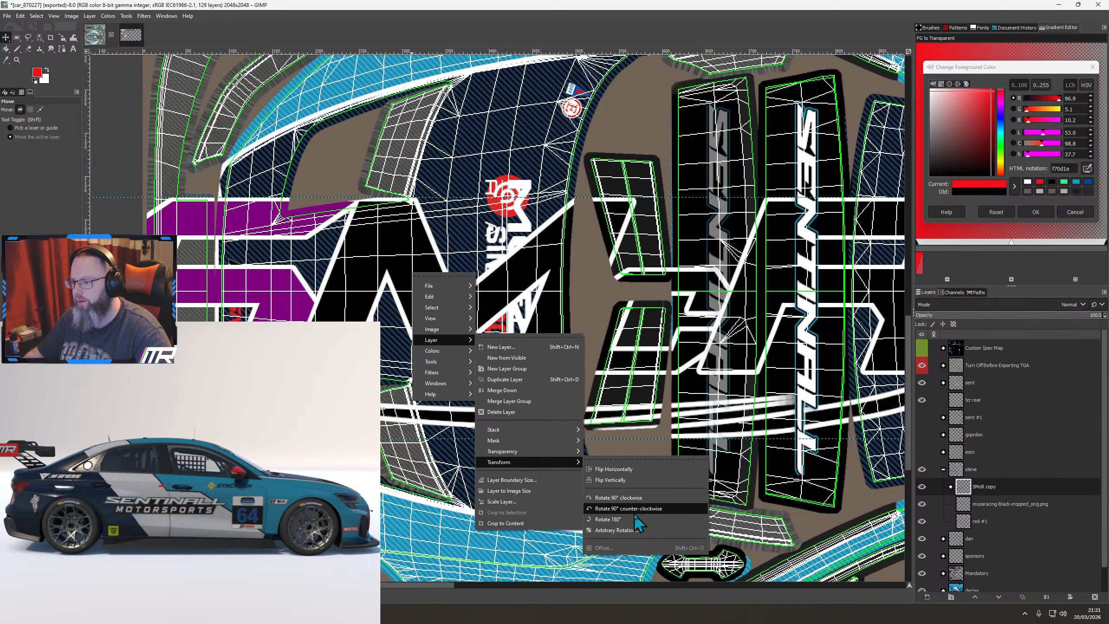
{"action": "left_click", "coordinate": [626, 498]}
Move the vertical SMcR logo left onto the bonnet and shrink it
{"action": "left_click_drag", "start_coordinate": [548, 340], "coordinate": [383, 312]}
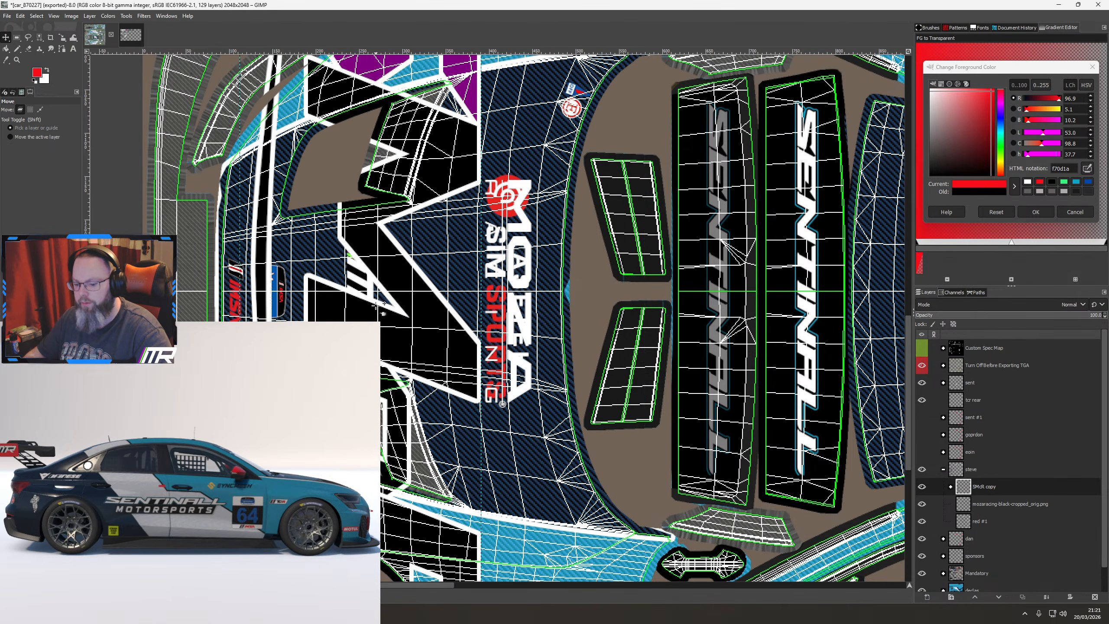
{"action": "key", "text": "shift+s"}
{"action": "left_click", "coordinate": [383, 312]}
{"action": "key", "text": "shift+ctrl+j"}
{"action": "left_click_drag", "start_coordinate": [399, 427], "coordinate": [330, 226]}
Apply the SMcR logo at 34×130 beside MOZA and check the bonnet in the 3D preview
{"action": "scroll", "coordinate": [410, 348], "scroll_direction": "up", "scroll_amount": 7}
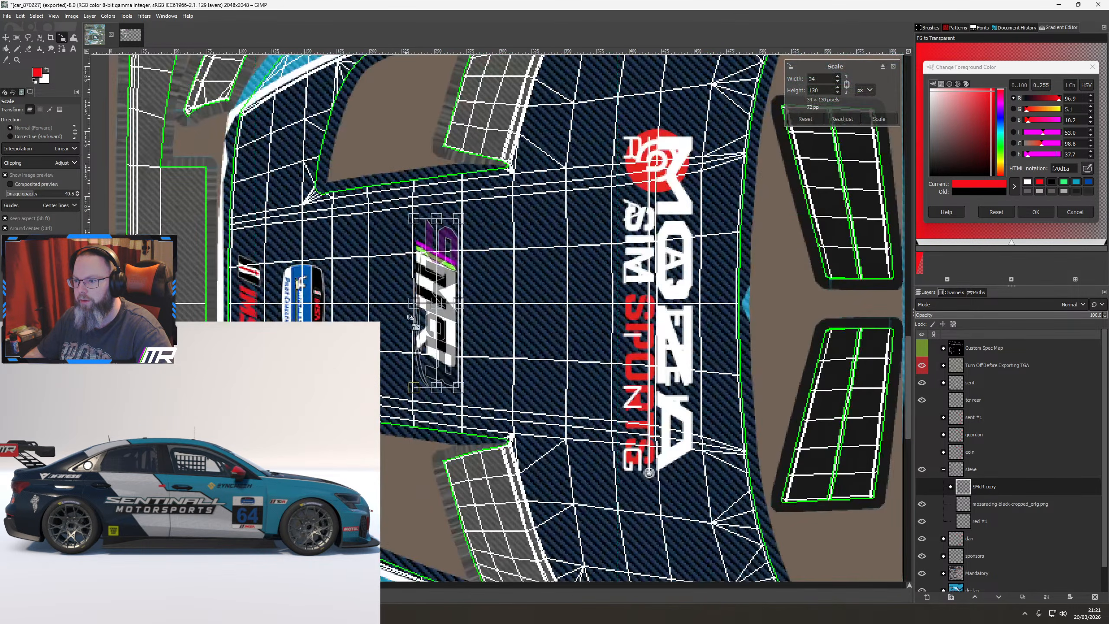
{"action": "scroll", "coordinate": [466, 286], "scroll_direction": "up", "scroll_amount": 4}
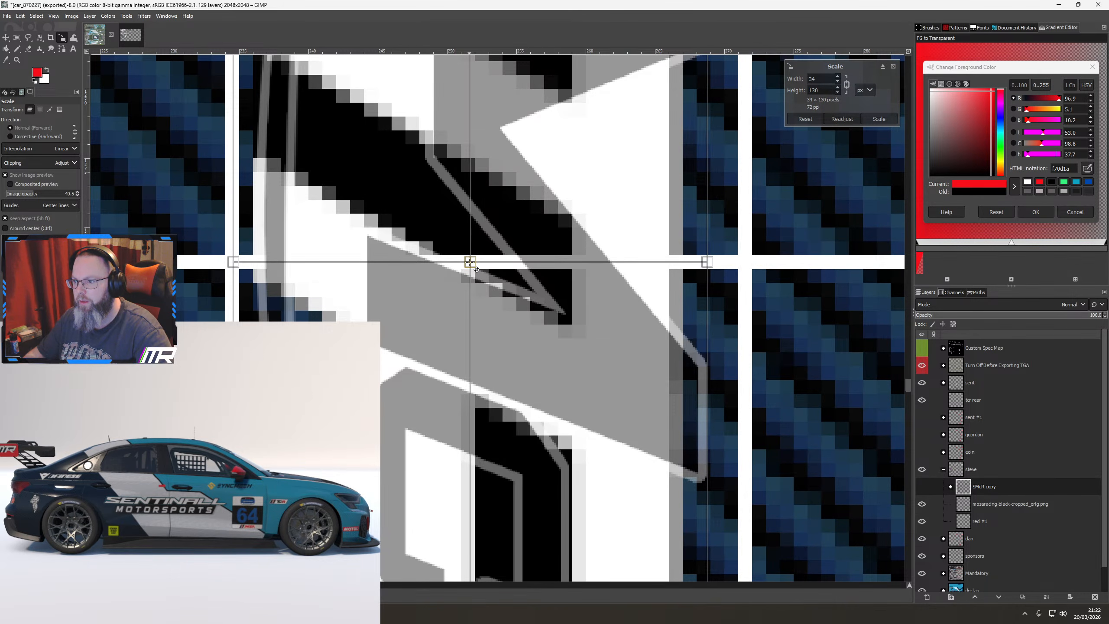
{"action": "scroll", "coordinate": [477, 272], "scroll_direction": "up", "scroll_amount": 4}
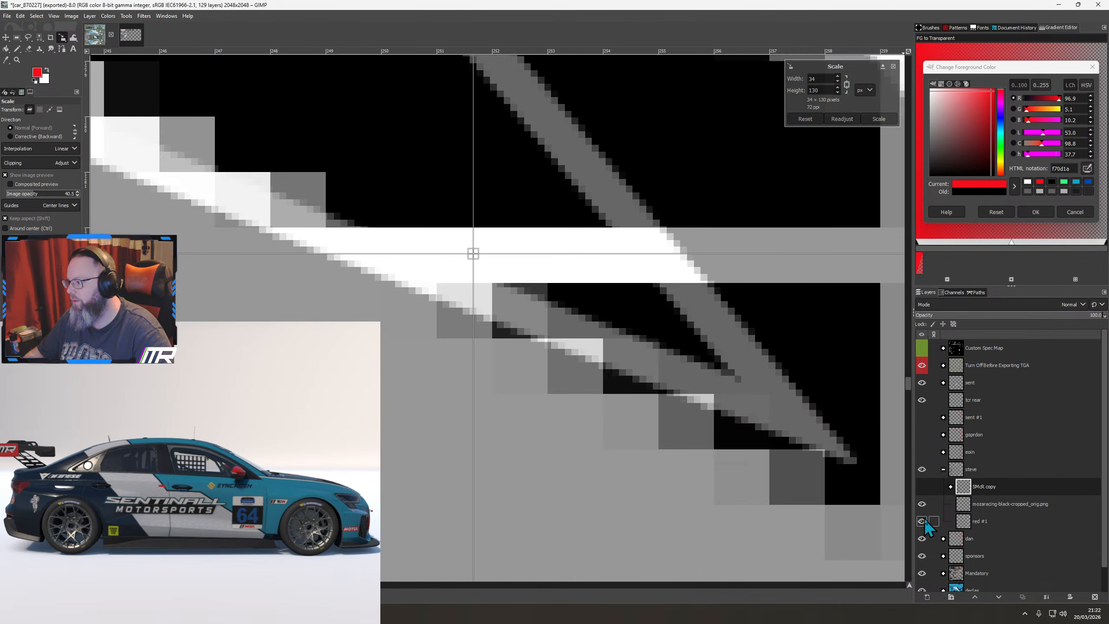
{"action": "left_click", "coordinate": [922, 538]}
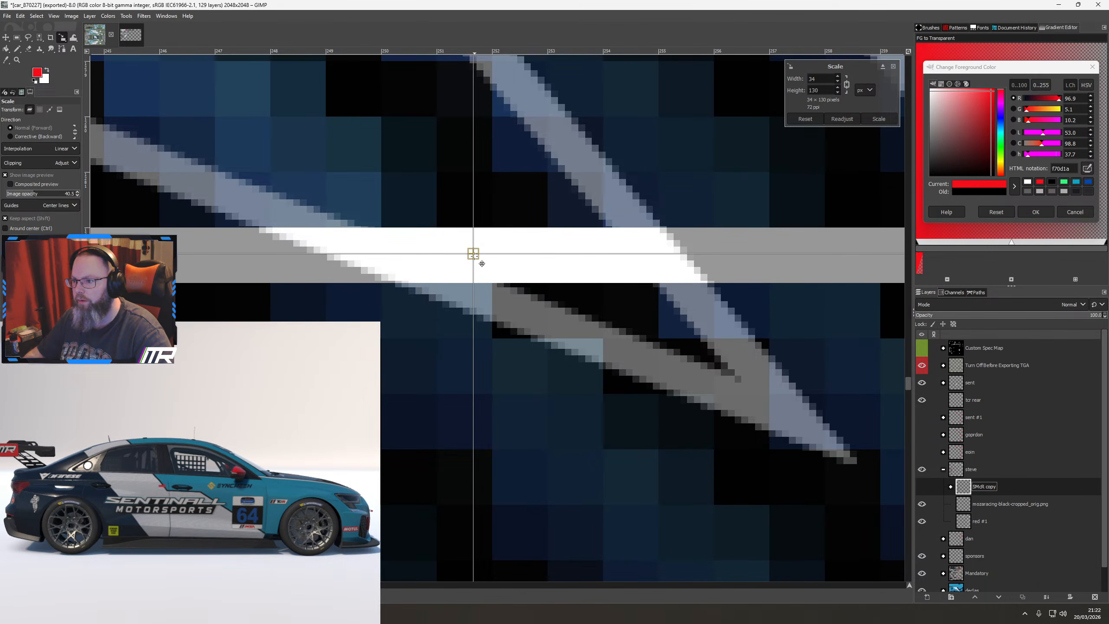
{"action": "scroll", "coordinate": [482, 263], "scroll_direction": "up", "scroll_amount": 2}
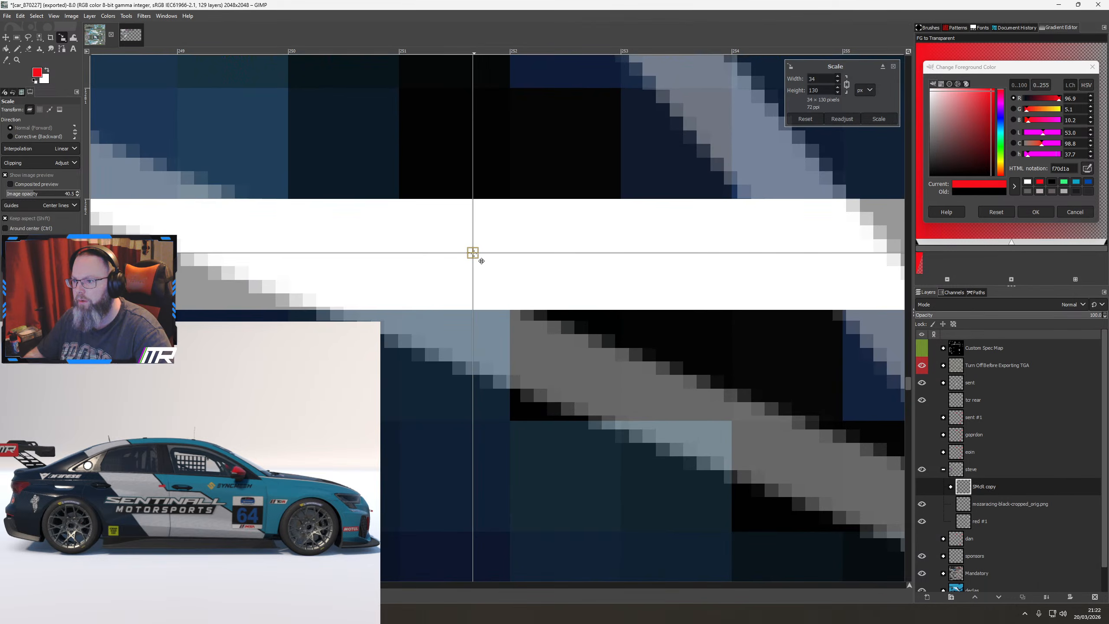
{"action": "scroll", "coordinate": [482, 261], "scroll_direction": "down", "scroll_amount": 10}
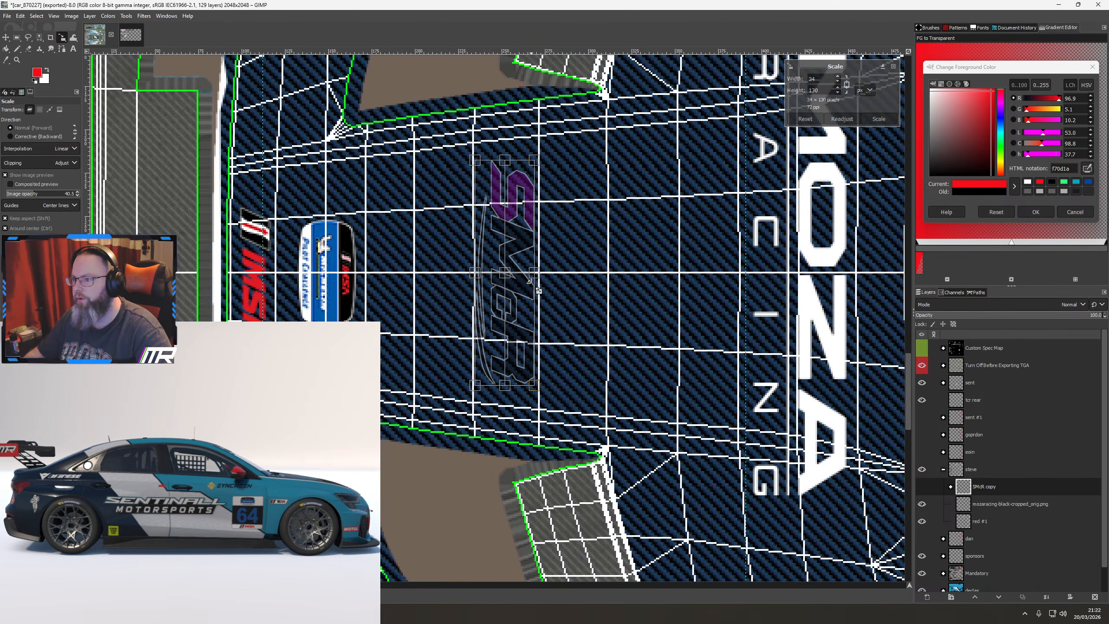
{"action": "scroll", "coordinate": [538, 290], "scroll_direction": "down", "scroll_amount": 1}
{"action": "left_click", "coordinate": [922, 366]}
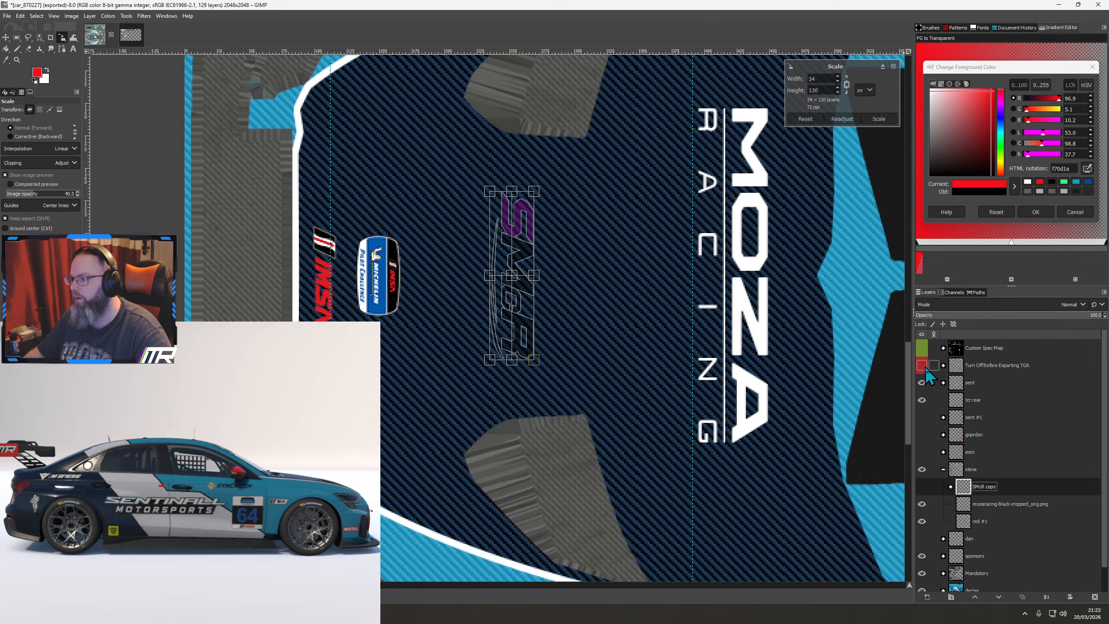
{"action": "key", "text": "Return"}
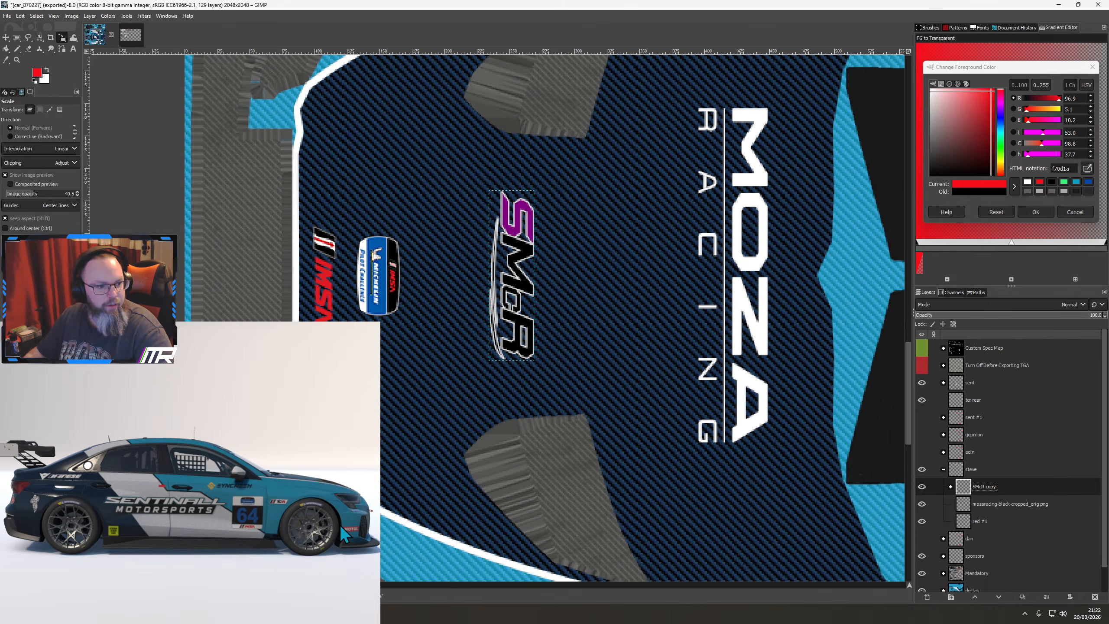
{"action": "left_click_drag", "start_coordinate": [274, 543], "coordinate": [140, 510]}
Move sent #1 below SMcR copy and toggle its visibility to compare
{"action": "scroll", "coordinate": [649, 385], "scroll_direction": "down", "scroll_amount": 5}
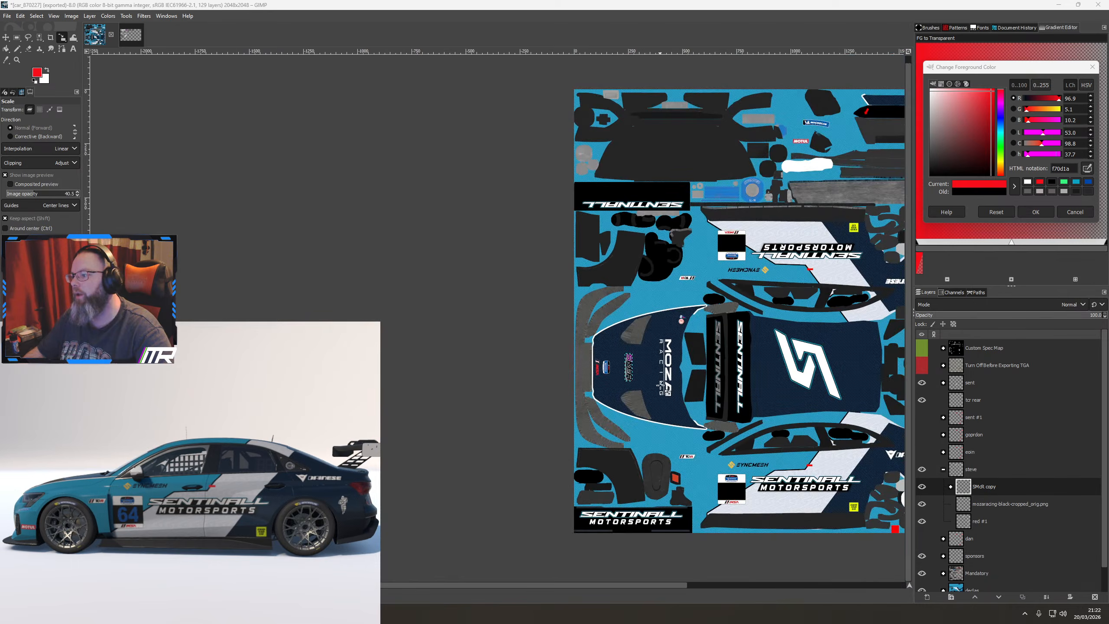
{"action": "left_click_drag", "start_coordinate": [973, 417], "coordinate": [979, 493]}
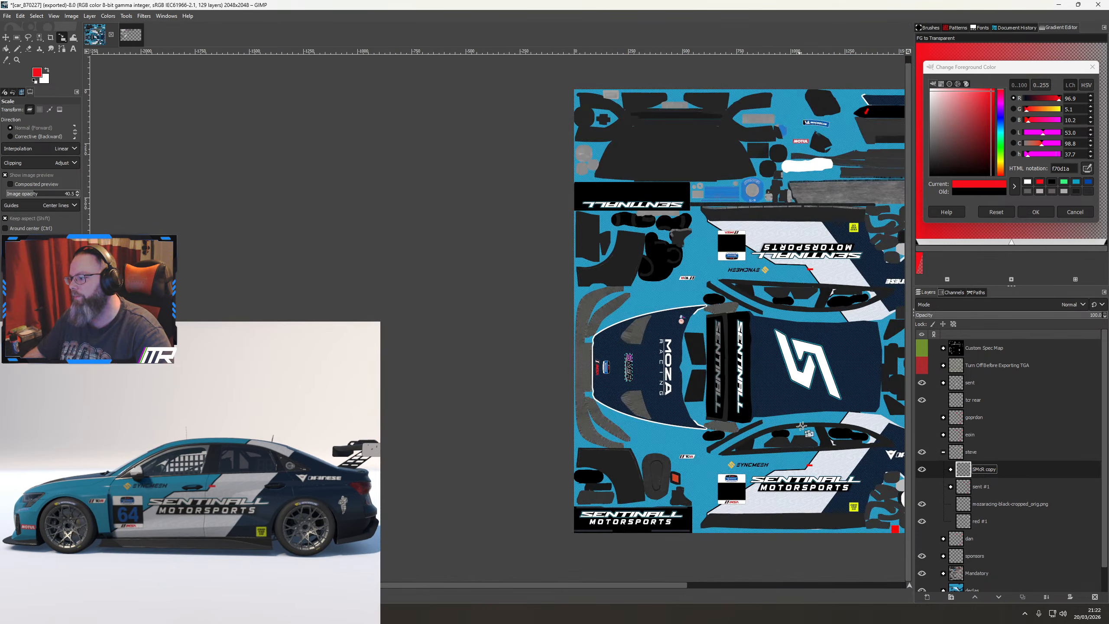
{"action": "left_click", "coordinate": [982, 495]}
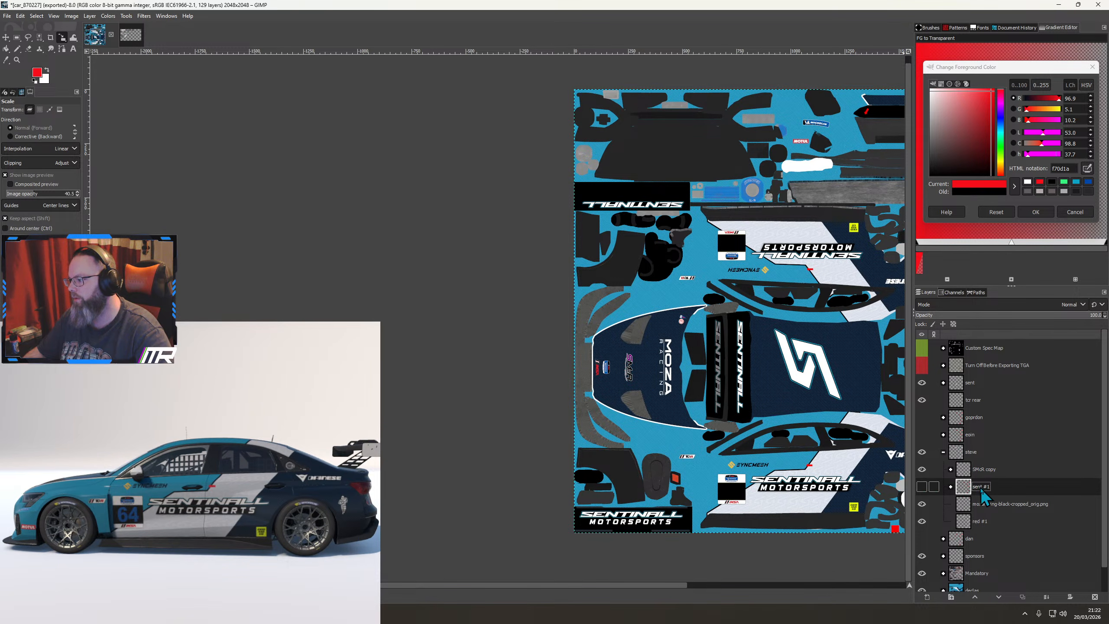
{"action": "left_click", "coordinate": [923, 486]}
{"action": "left_click", "coordinate": [922, 487]}
{"action": "left_click", "coordinate": [922, 487]}
{"action": "left_click", "coordinate": [922, 486]}
Move sent #1 out of the steve group and delete the layer
{"action": "left_click_drag", "start_coordinate": [982, 489], "coordinate": [974, 391]}
{"action": "right_click", "coordinate": [974, 390]}
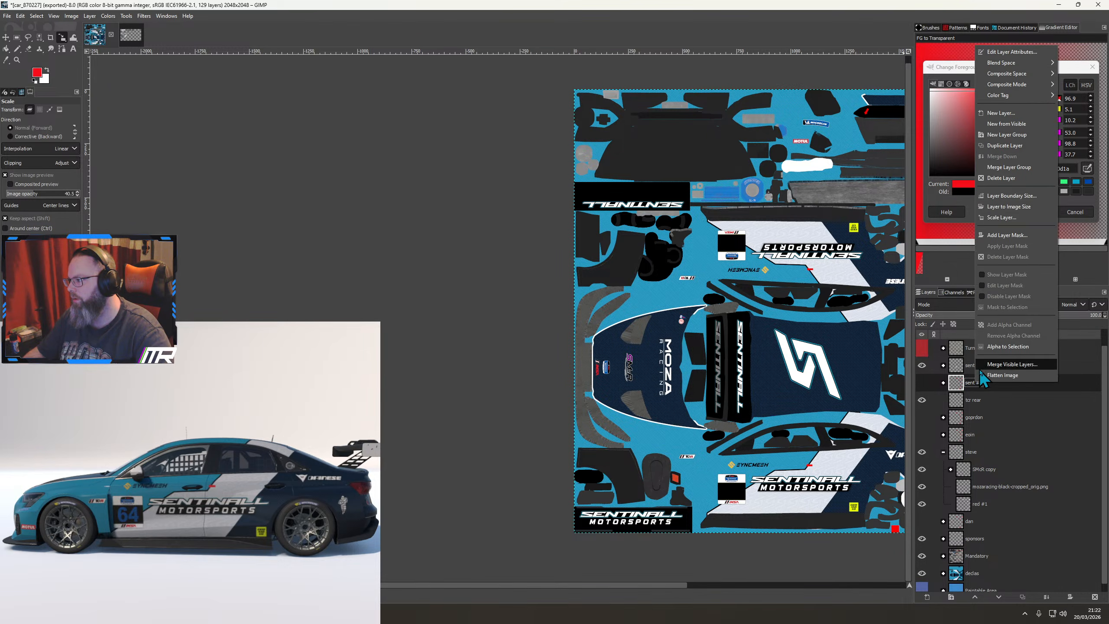
{"action": "left_click", "coordinate": [974, 387]}
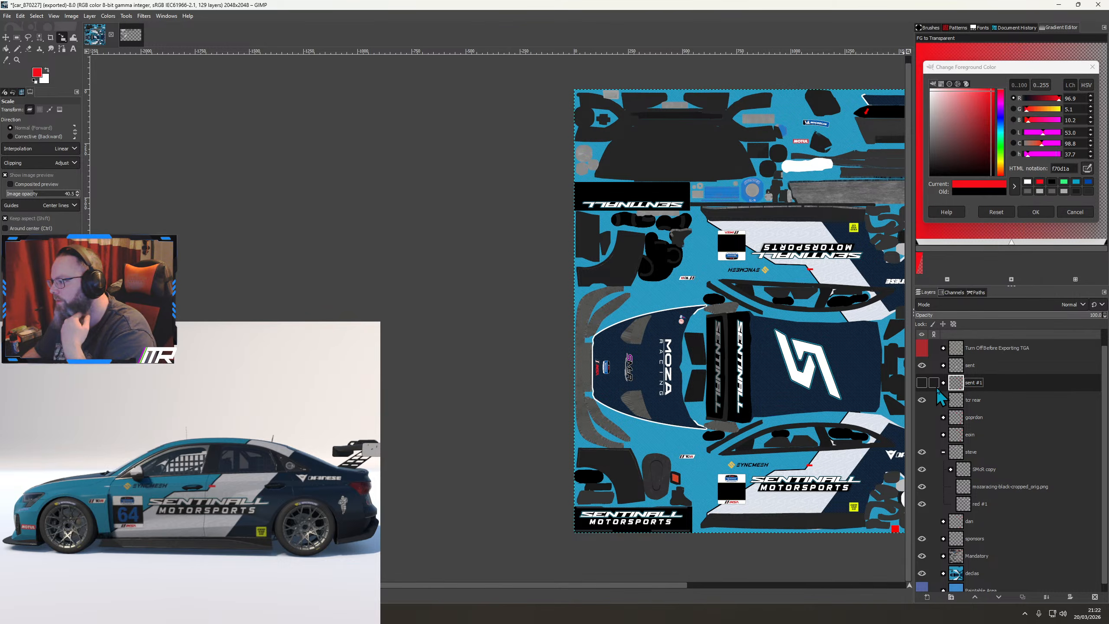
{"action": "right_click", "coordinate": [976, 383]}
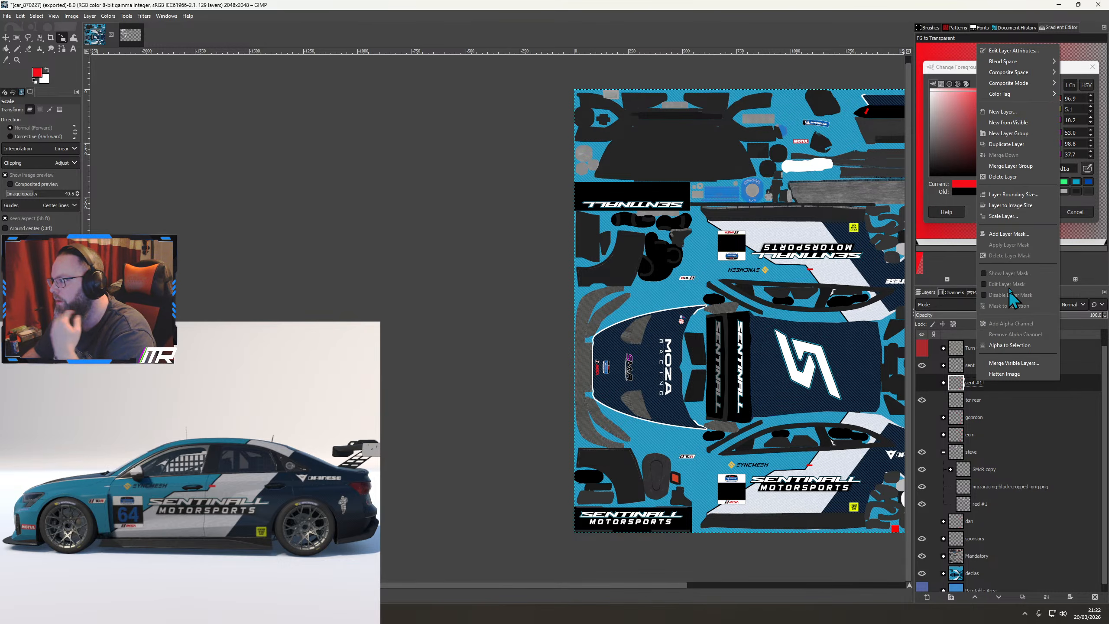
{"action": "left_click", "coordinate": [1003, 176]}
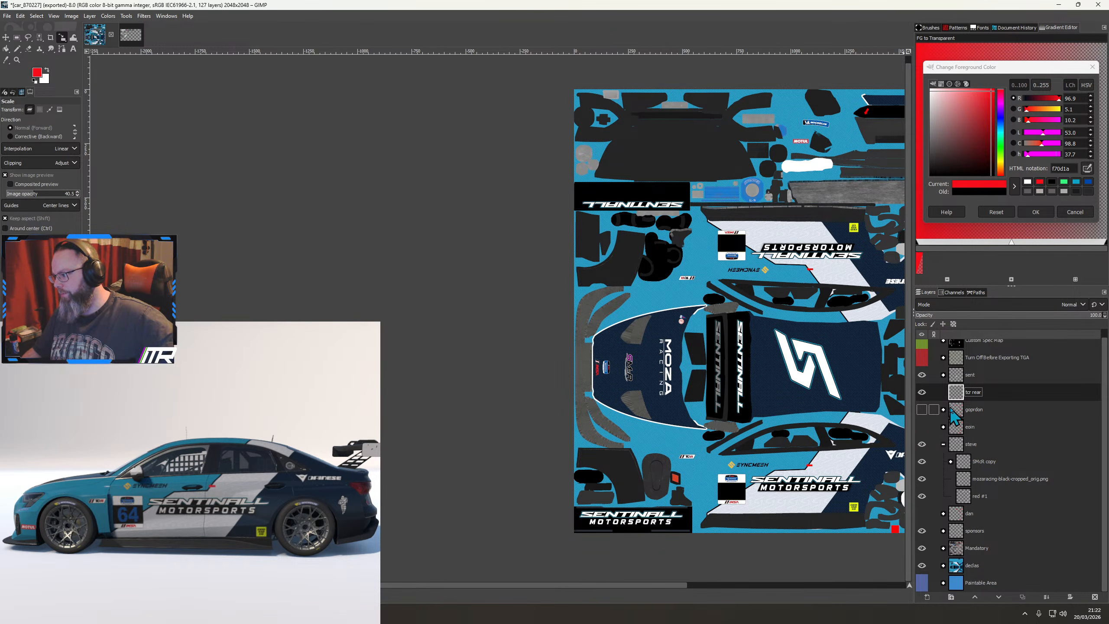
Review the SMcR and MOZA bonnet layers, then switch to the major car logos image
{"action": "left_click_drag", "start_coordinate": [824, 408], "coordinate": [631, 469]}
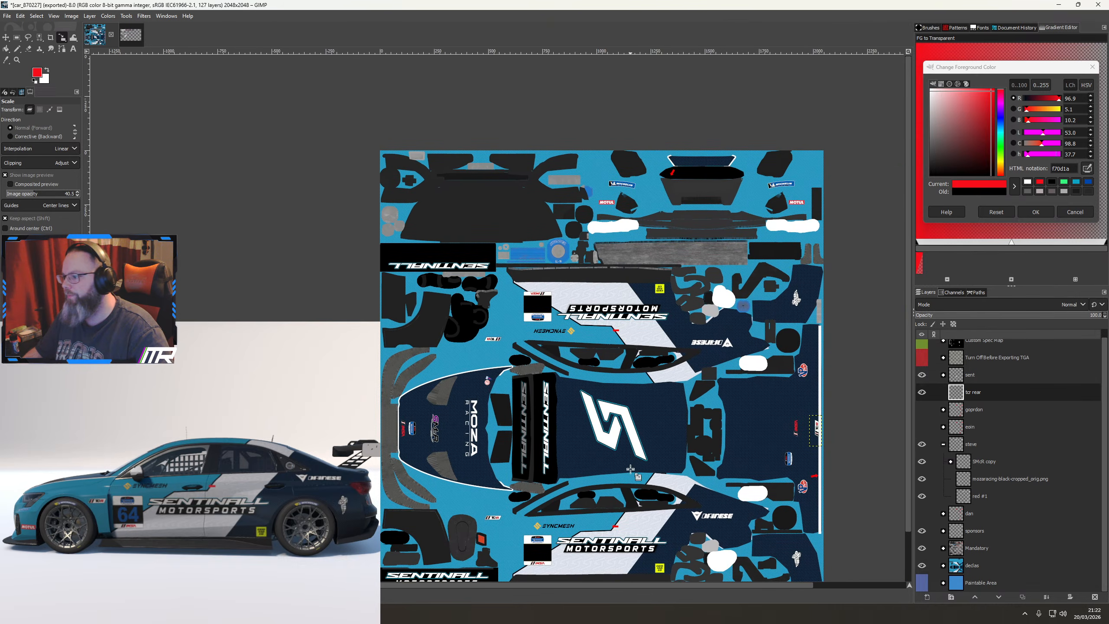
{"action": "scroll", "coordinate": [642, 386], "scroll_direction": "up", "scroll_amount": 2}
{"action": "left_click_drag", "start_coordinate": [641, 338], "coordinate": [603, 401]}
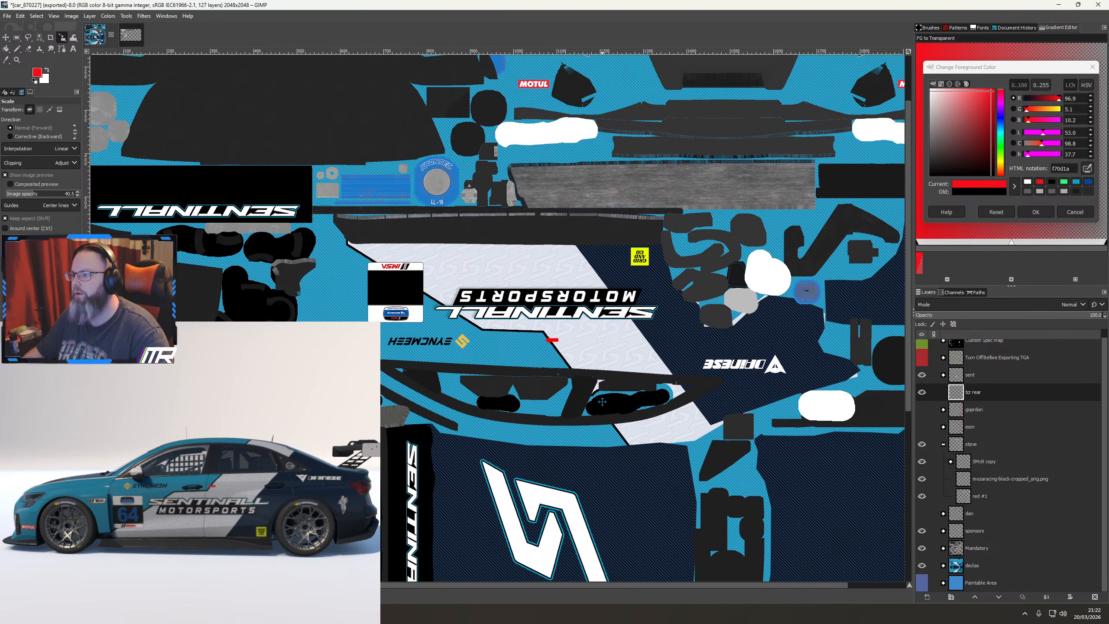
{"action": "scroll", "coordinate": [657, 343], "scroll_direction": "down", "scroll_amount": 1}
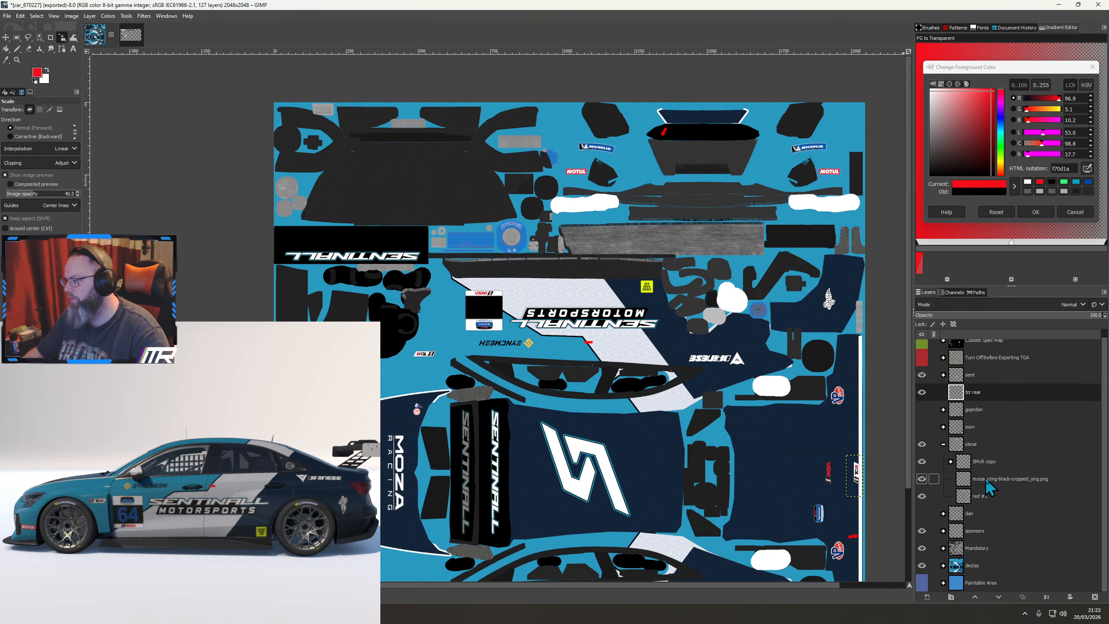
{"action": "left_click", "coordinate": [985, 463]}
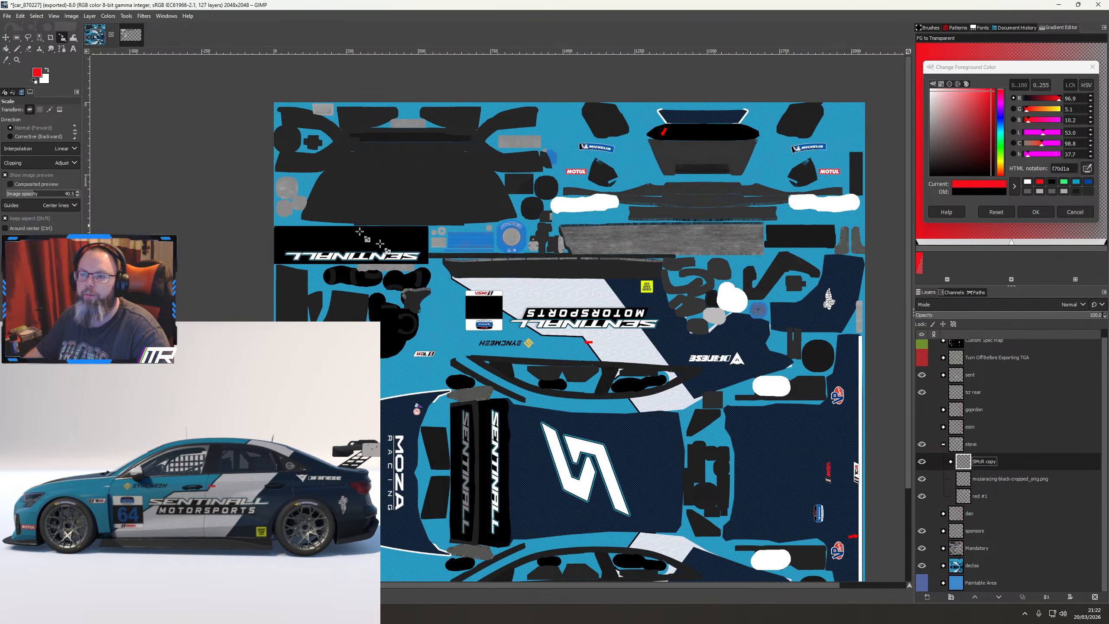
{"action": "left_click", "coordinate": [988, 478]}
{"action": "left_click", "coordinate": [131, 36]}
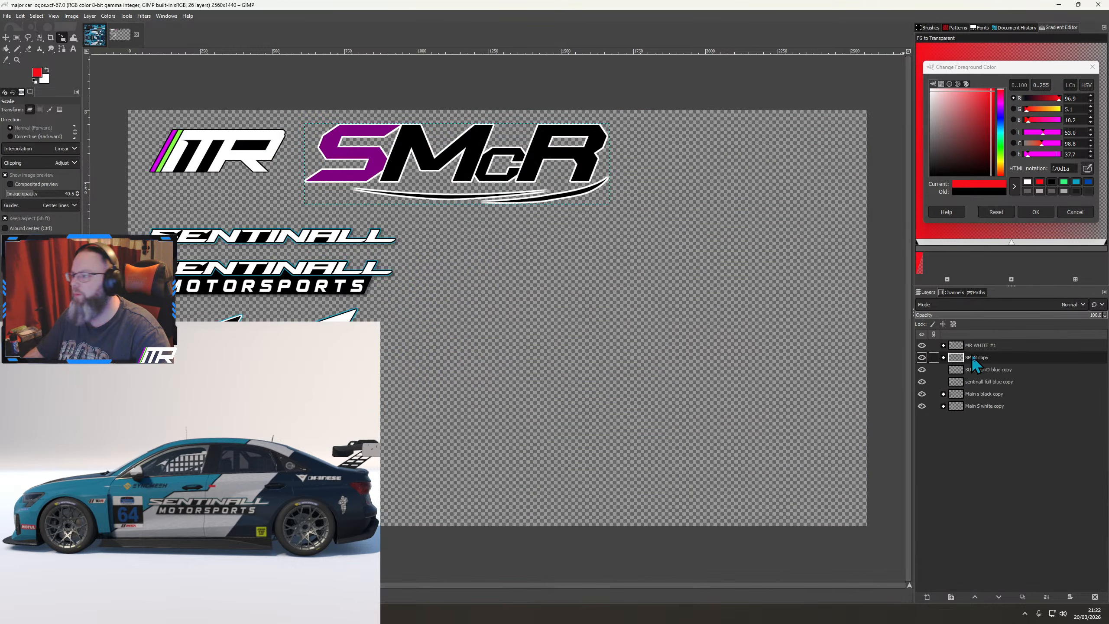
Bring the SMcR logo layer into the livery and shrink it to about 158x42
{"action": "left_click_drag", "start_coordinate": [977, 358], "coordinate": [453, 260]}
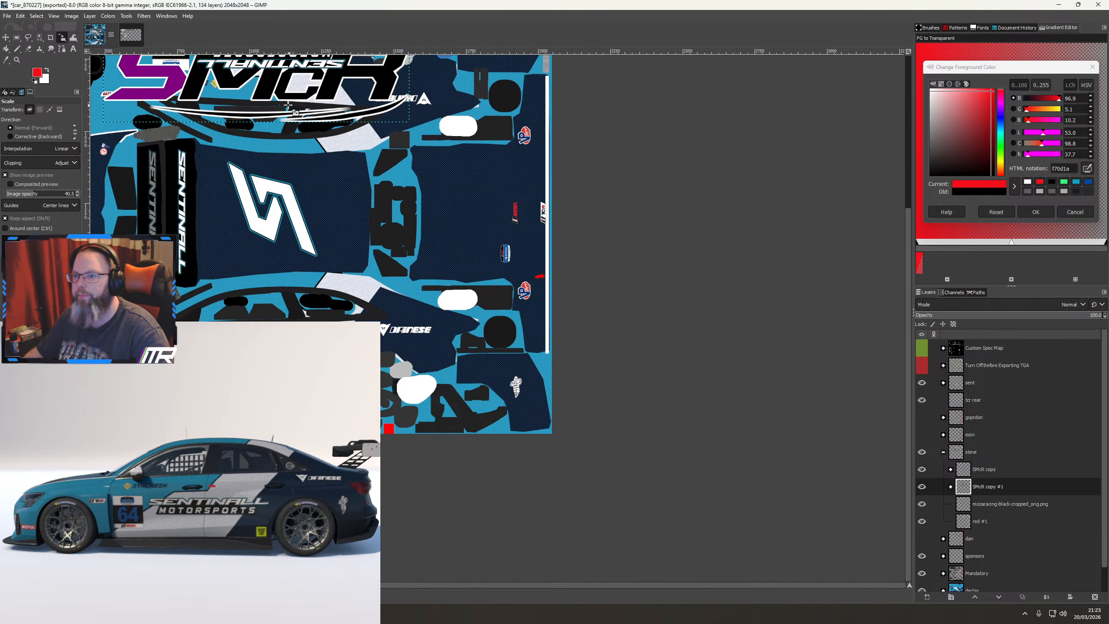
{"action": "left_click", "coordinate": [271, 90]}
{"action": "left_click_drag", "start_coordinate": [267, 91], "coordinate": [467, 310]}
{"action": "left_click", "coordinate": [922, 366]}
{"action": "scroll", "coordinate": [439, 305], "scroll_direction": "up", "scroll_amount": 3}
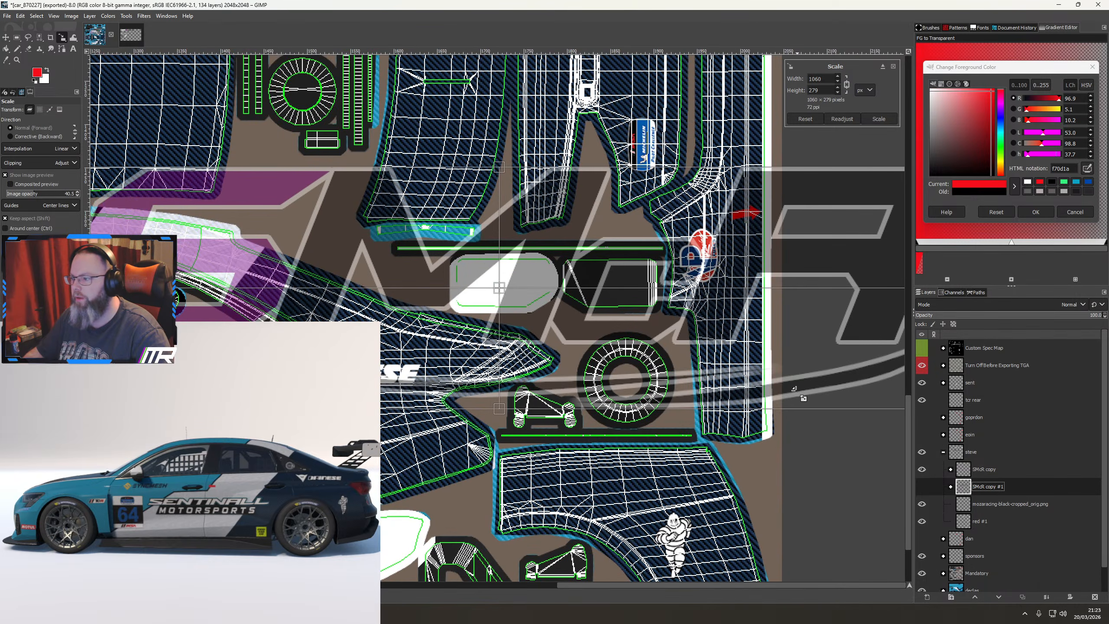
{"action": "scroll", "coordinate": [794, 388], "scroll_direction": "down", "scroll_amount": 2}
{"action": "left_click_drag", "start_coordinate": [897, 407], "coordinate": [491, 319]}
Shrink the SMcR logo to 99x26, centre it on the white oval, and apply it
{"action": "scroll", "coordinate": [675, 345], "scroll_direction": "up", "scroll_amount": 4}
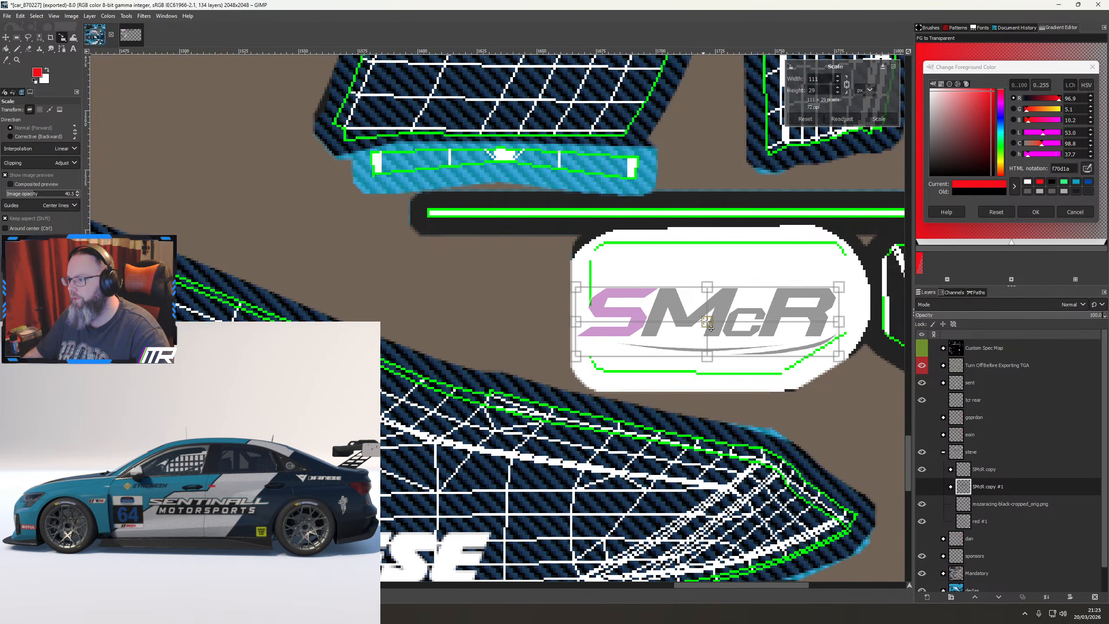
{"action": "left_click_drag", "start_coordinate": [717, 332], "coordinate": [728, 318]}
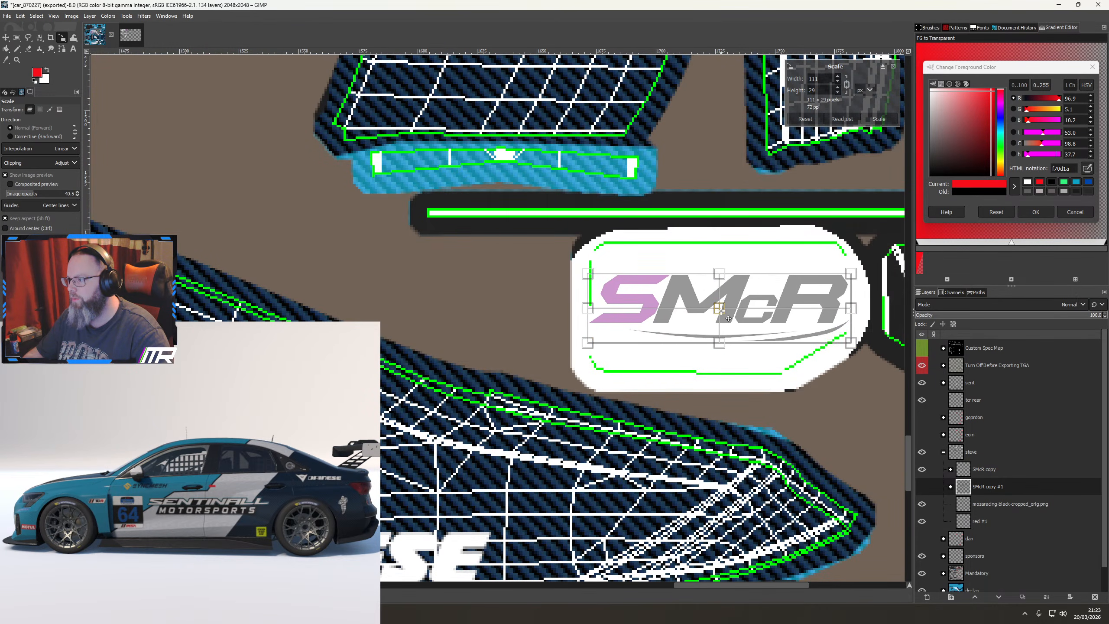
{"action": "left_click_drag", "start_coordinate": [851, 343], "coordinate": [835, 339]}
{"action": "left_click_drag", "start_coordinate": [719, 308], "coordinate": [717, 312]}
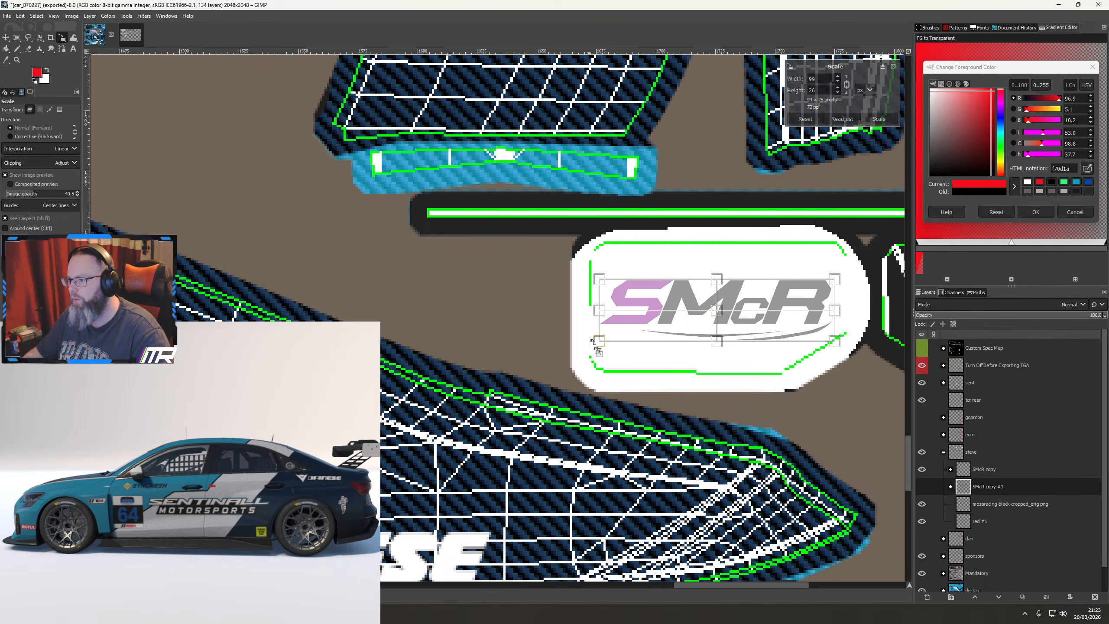
{"action": "left_click", "coordinate": [921, 366]}
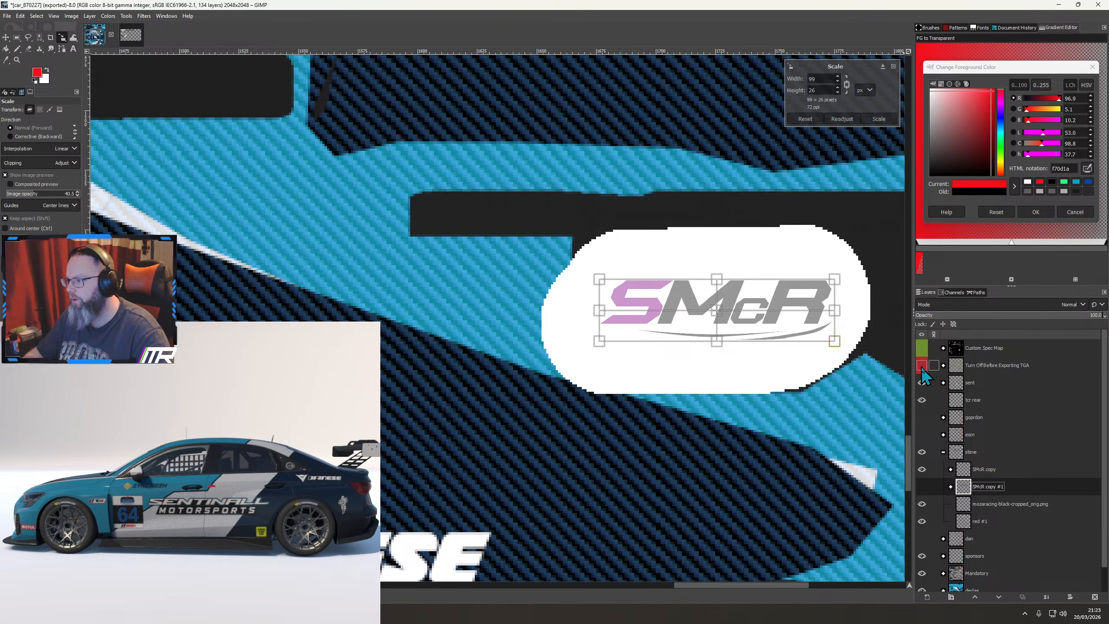
{"action": "key", "text": "ctrl+e"}
{"action": "left_click_drag", "start_coordinate": [265, 569], "coordinate": [240, 575]}
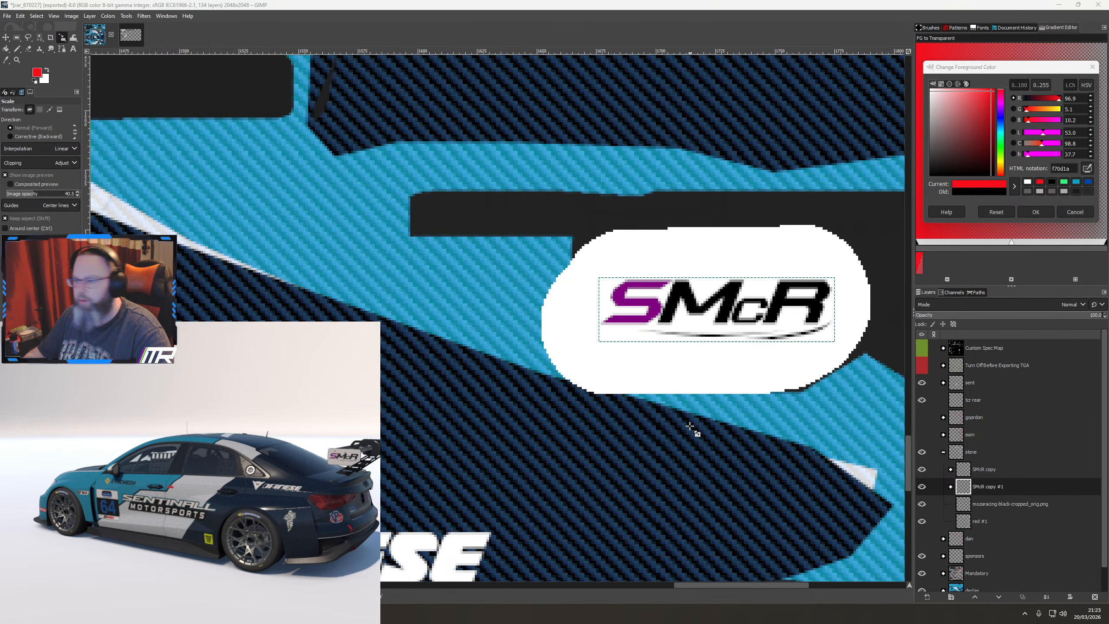
Duplicate the SMcR logo layer and rotate the copy 180 degrees
{"action": "right_click", "coordinate": [987, 493]}
{"action": "left_click", "coordinate": [1027, 262]}
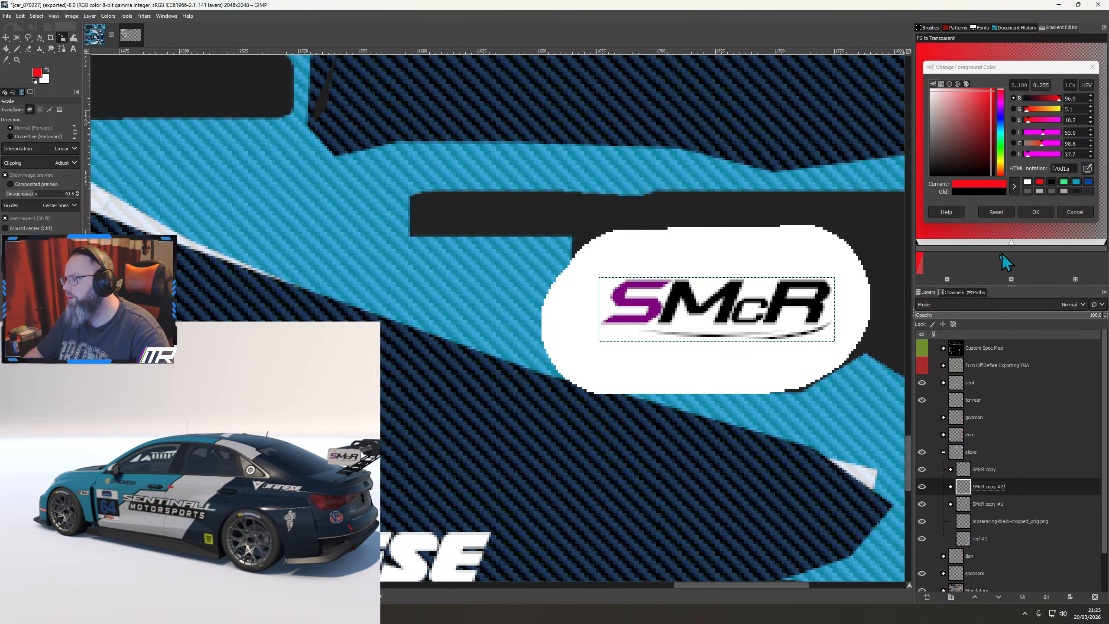
{"action": "right_click", "coordinate": [782, 282]}
{"action": "mouse_move", "coordinate": [816, 355]}
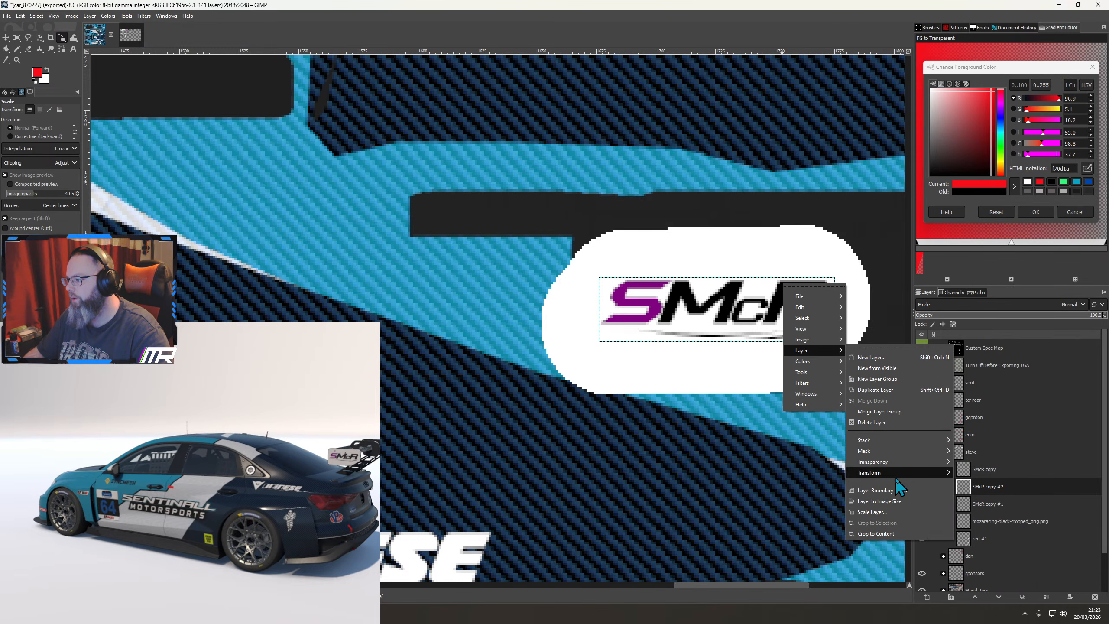
{"action": "mouse_move", "coordinate": [899, 474]}
{"action": "left_click", "coordinate": [996, 529]}
{"action": "scroll", "coordinate": [802, 413], "scroll_direction": "down", "scroll_amount": 4}
{"action": "left_click_drag", "start_coordinate": [816, 306], "coordinate": [725, 515]}
{"action": "scroll", "coordinate": [720, 468], "scroll_direction": "up", "scroll_amount": 5}
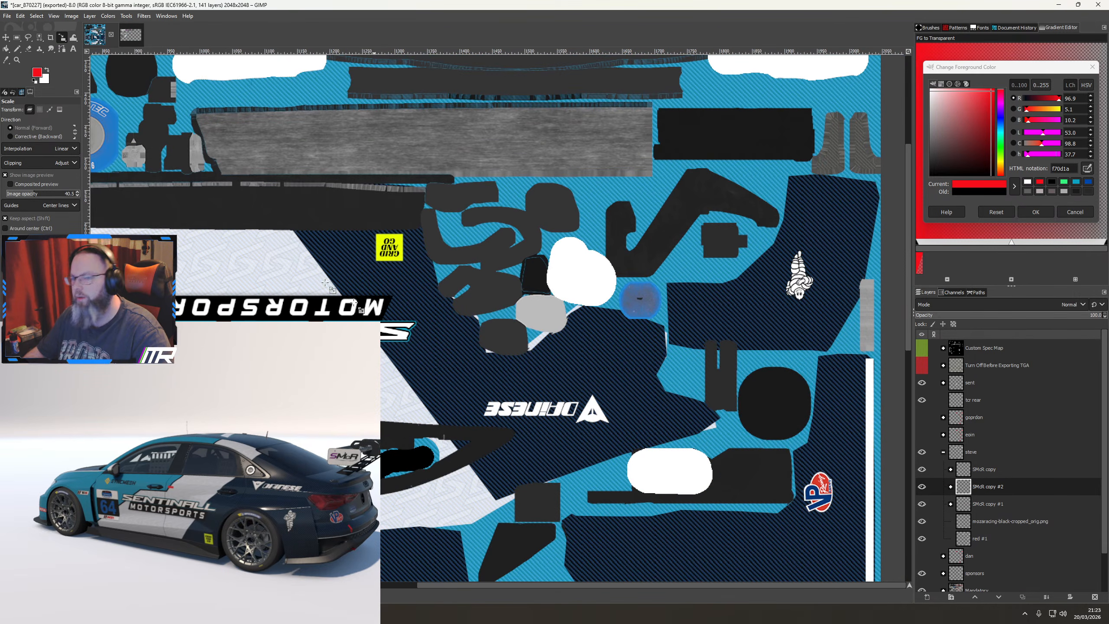
Move the upside-down SMcR copy #2 up onto the white oval patch
{"action": "left_click", "coordinate": [6, 38]}
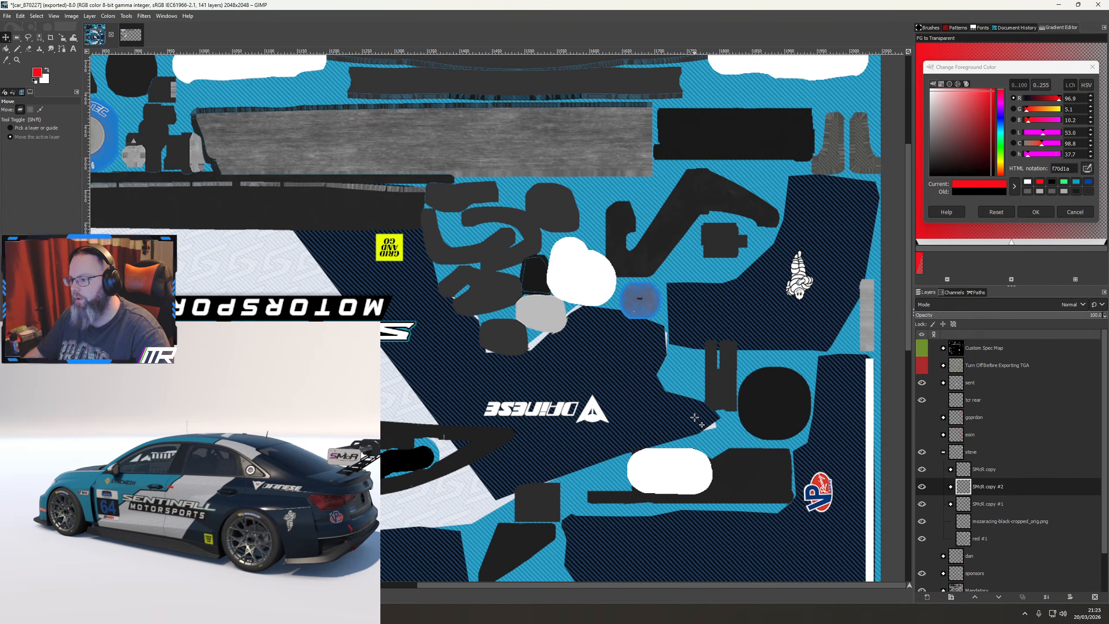
{"action": "key", "text": "shift+Up"}
{"action": "key", "text": "shift+Up"}
{"action": "key", "text": "shift+Up"}
{"action": "key", "text": "shift+Up"}
{"action": "key", "text": "shift+Up"}
{"action": "key", "text": "shift+Up"}
{"action": "key", "text": "shift+Up"}
{"action": "key", "text": "shift+Up"}
{"action": "key", "text": "shift+Up"}
{"action": "key", "text": "shift+Up"}
{"action": "key", "text": "shift+Up"}
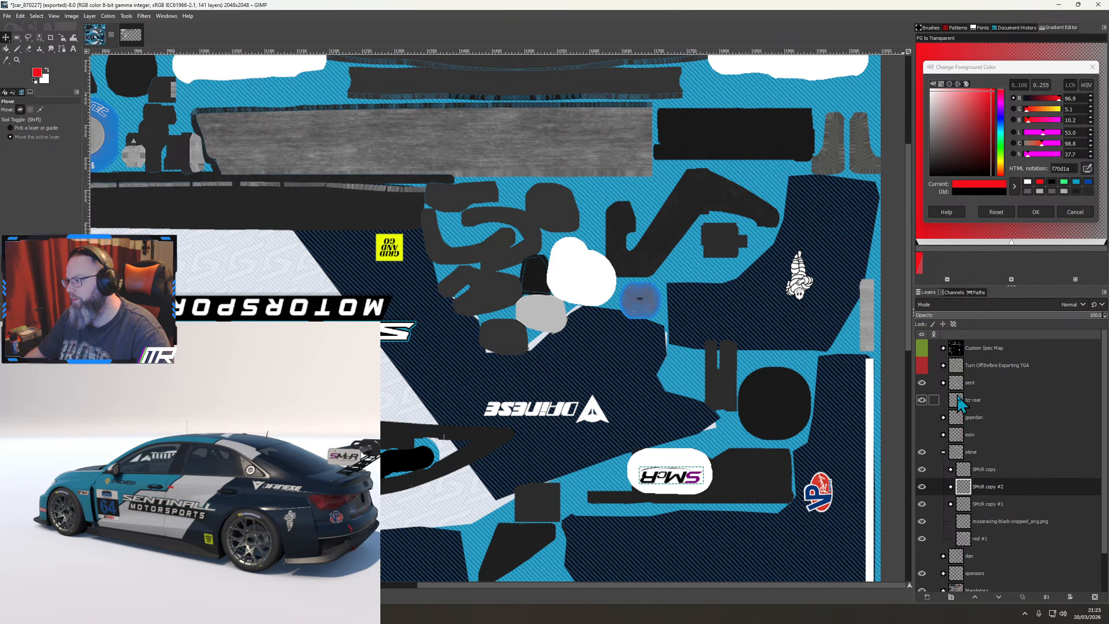
{"action": "left_click", "coordinate": [922, 365]}
{"action": "scroll", "coordinate": [714, 500], "scroll_direction": "up", "scroll_amount": 3, "text": "ctrl"}
{"action": "key", "text": "Page_Up"}
{"action": "key", "text": "Page_Up"}
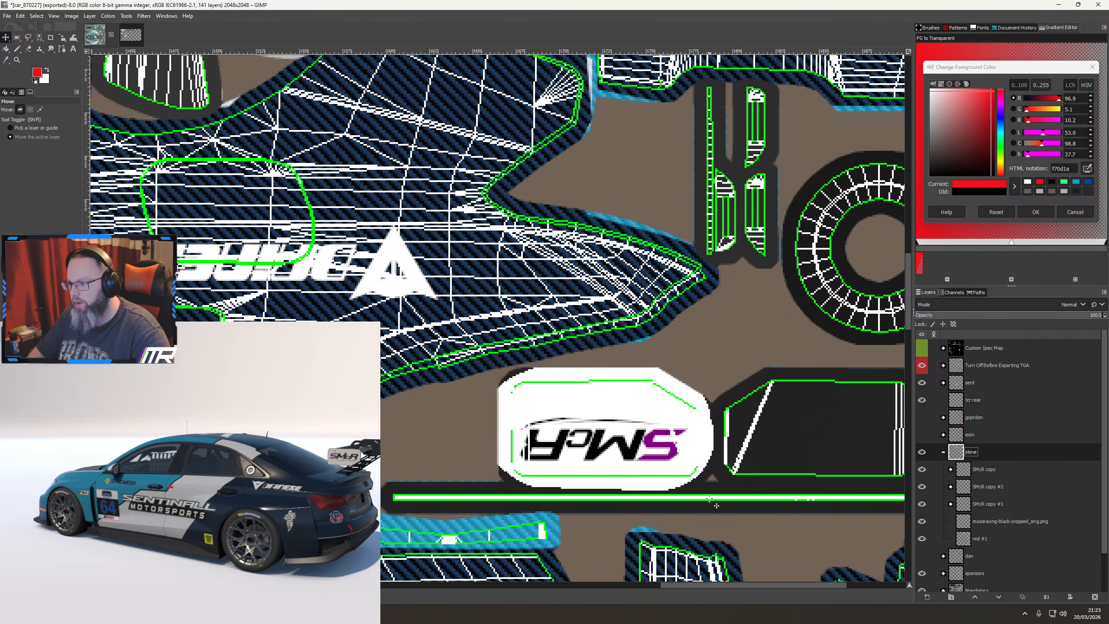
{"action": "left_click", "coordinate": [942, 477]}
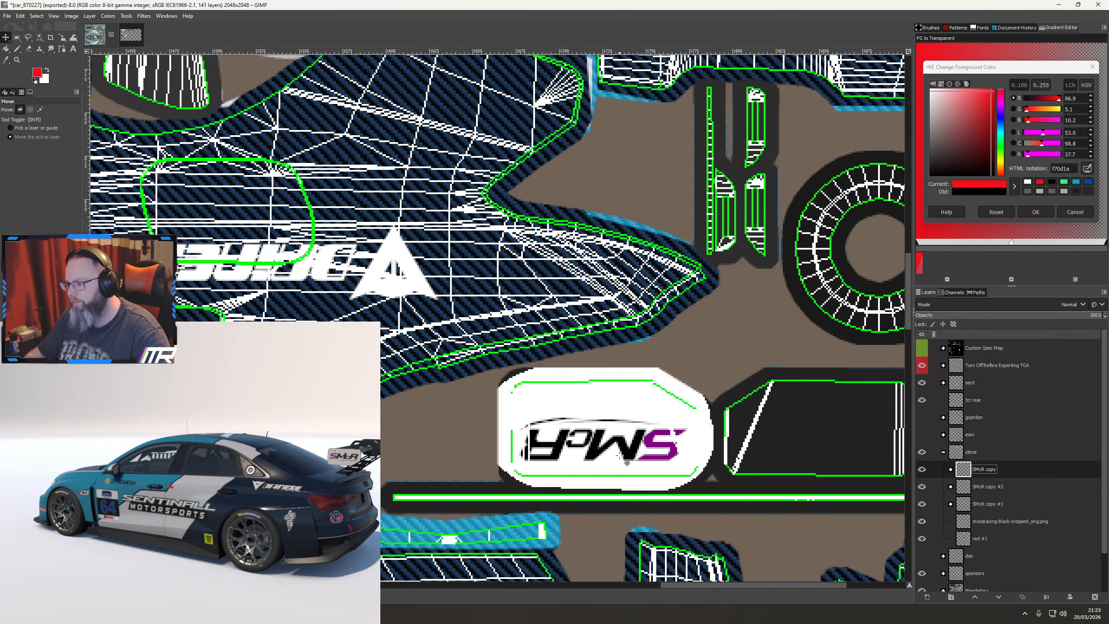
{"action": "left_click", "coordinate": [958, 491]}
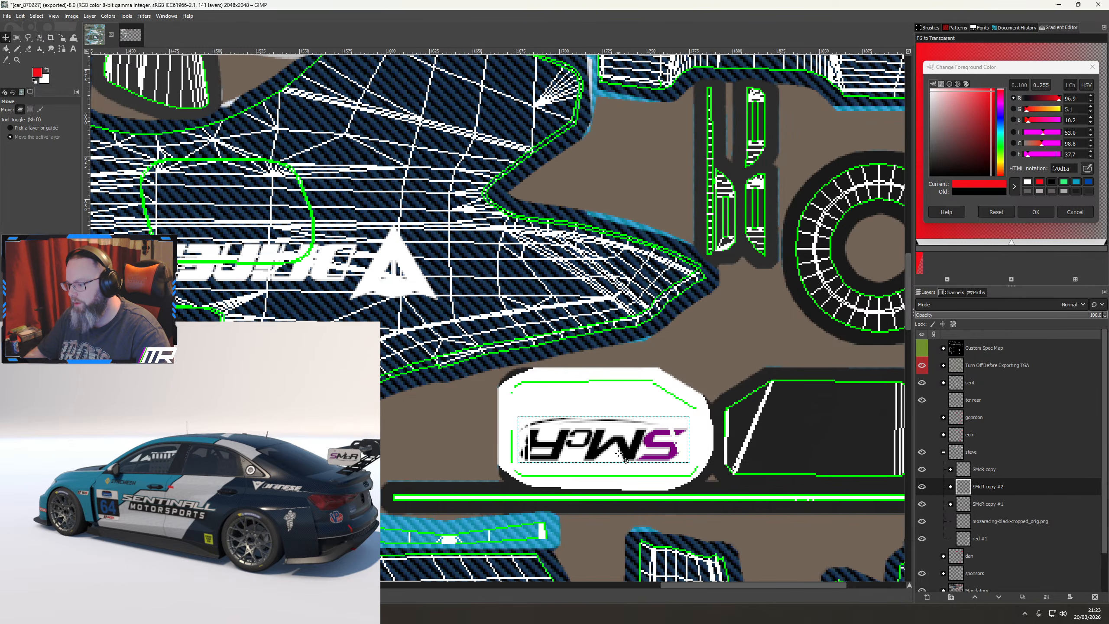
{"action": "key", "text": "Up"}
{"action": "key", "text": "Up"}
{"action": "key", "text": "Up"}
{"action": "key", "text": "Up"}
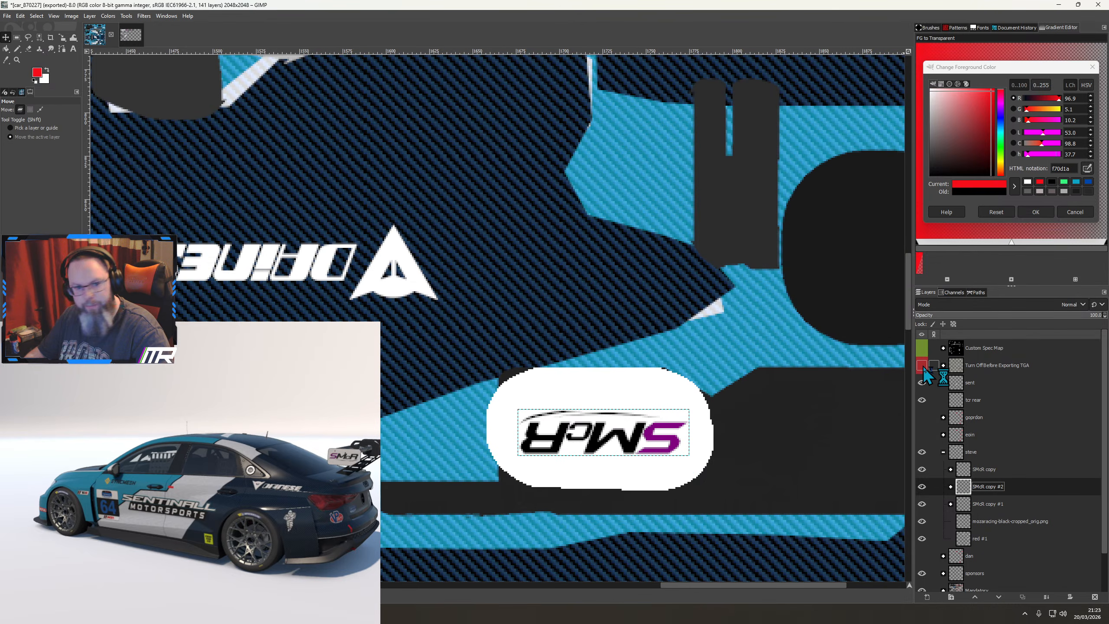
{"action": "left_click_drag", "start_coordinate": [185, 537], "coordinate": [86, 533]}
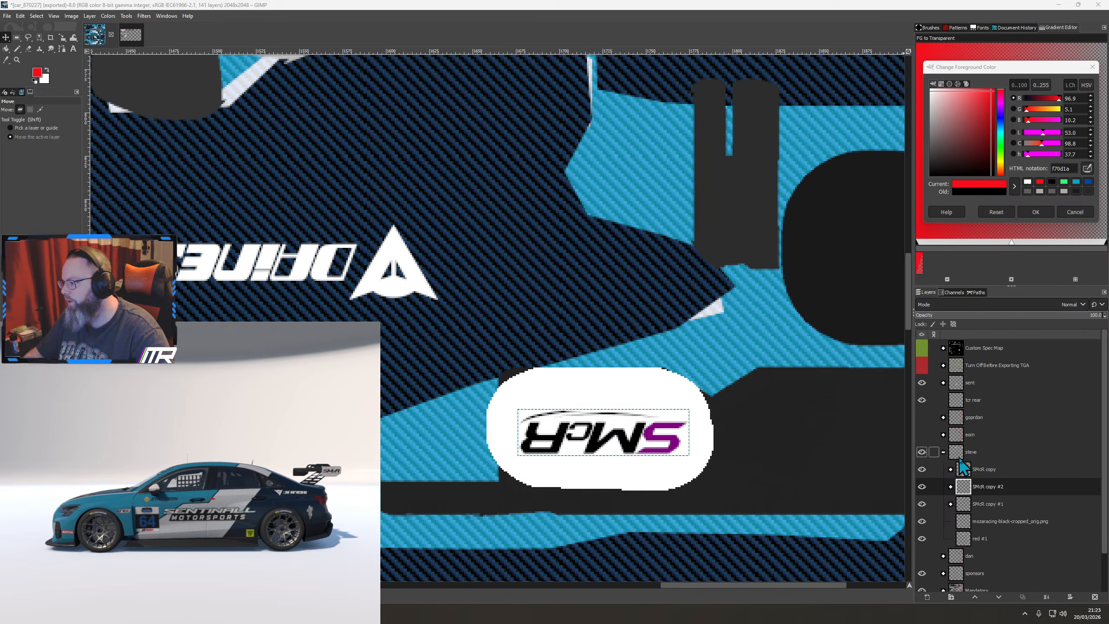
Hide the first driver's group, show the second's, and select the red #2 shapes
{"action": "left_click", "coordinate": [943, 452]}
{"action": "left_click", "coordinate": [922, 452]}
{"action": "left_click", "coordinate": [922, 434]}
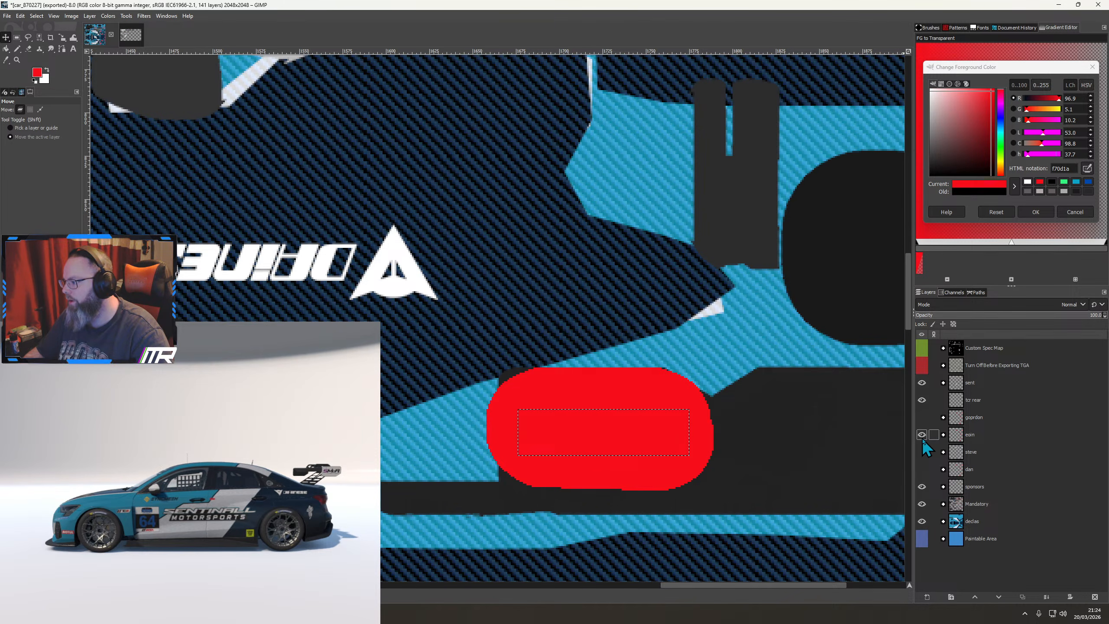
{"action": "left_click", "coordinate": [943, 435]}
{"action": "right_click", "coordinate": [983, 451]}
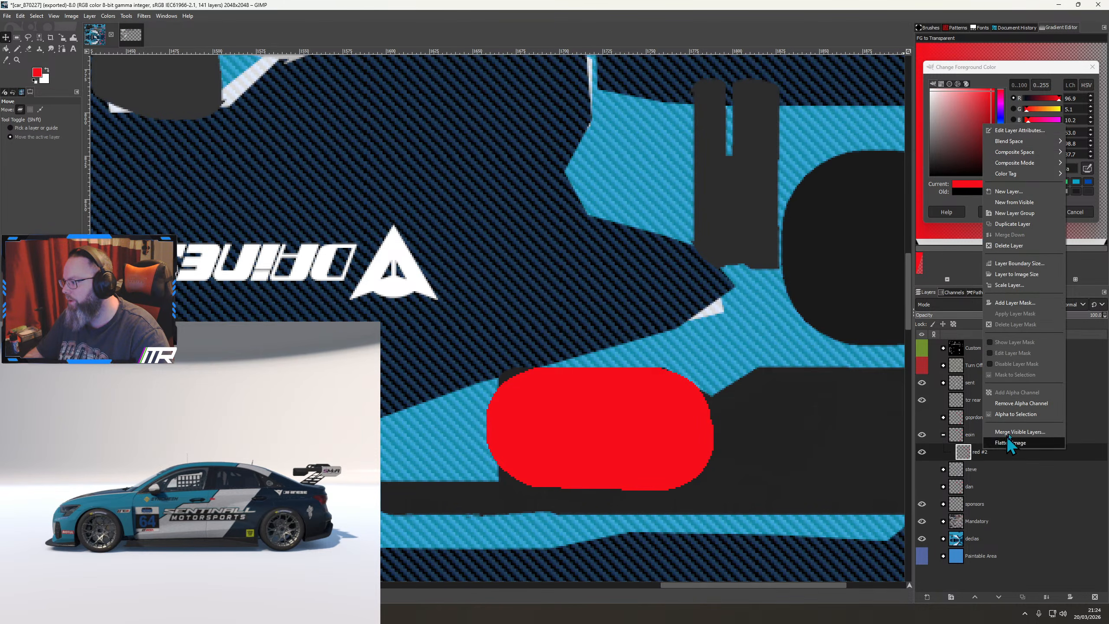
{"action": "left_click", "coordinate": [1015, 416]}
Bucket-fill the selected red #2 shapes with green 36f57f
{"action": "left_click", "coordinate": [1064, 181]}
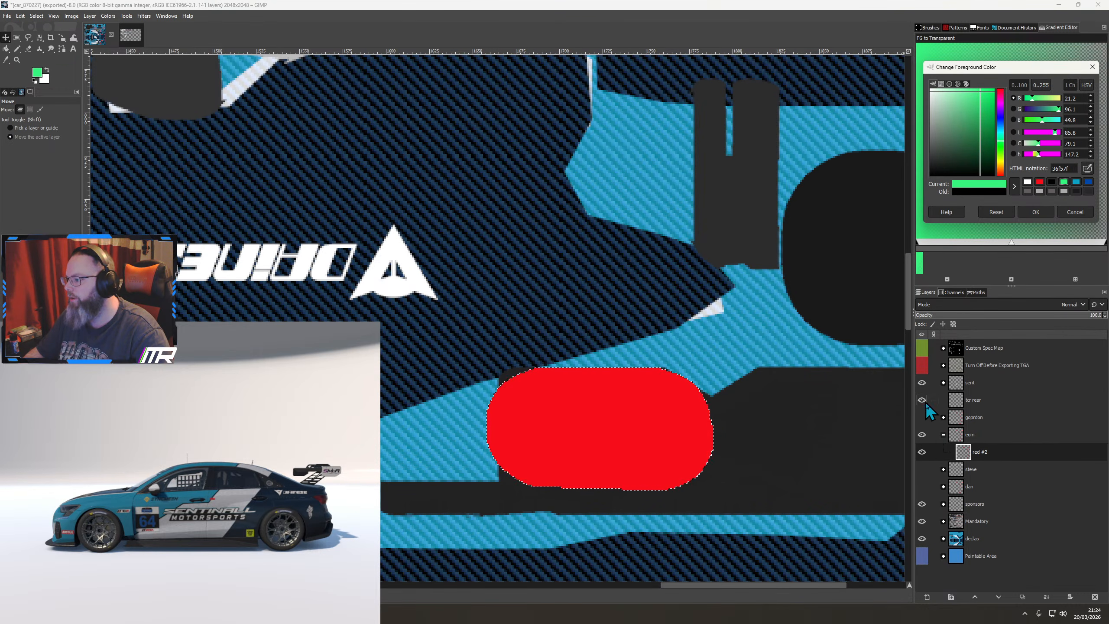
{"action": "left_click", "coordinate": [5, 49]}
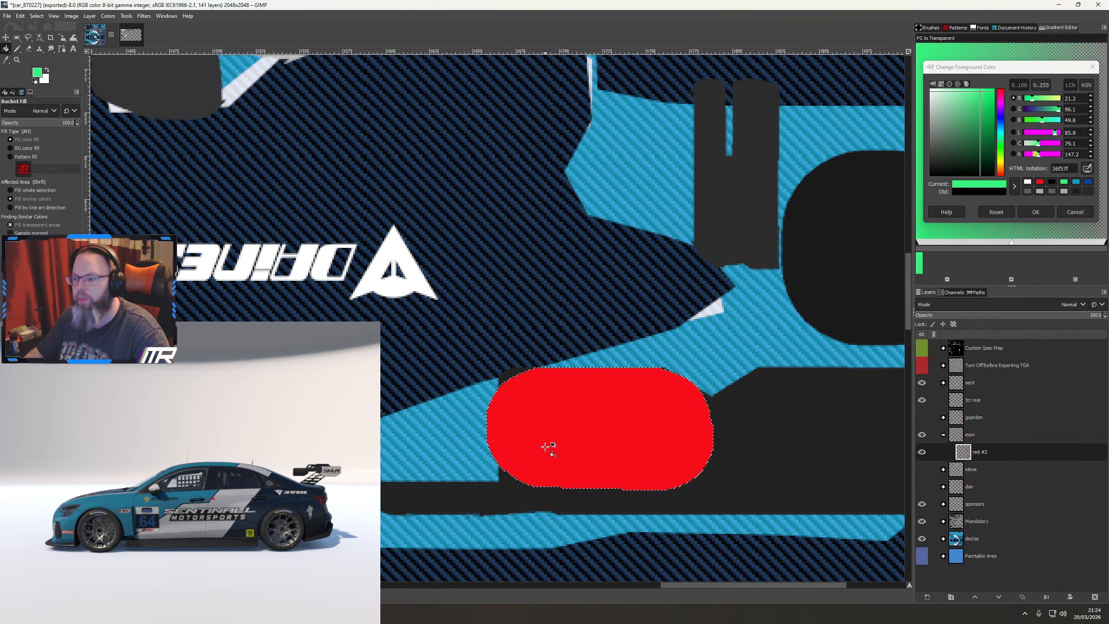
{"action": "left_click", "coordinate": [582, 452]}
{"action": "scroll", "coordinate": [622, 448], "scroll_direction": "down", "scroll_amount": 5}
{"action": "left_click_drag", "start_coordinate": [553, 454], "coordinate": [784, 303]}
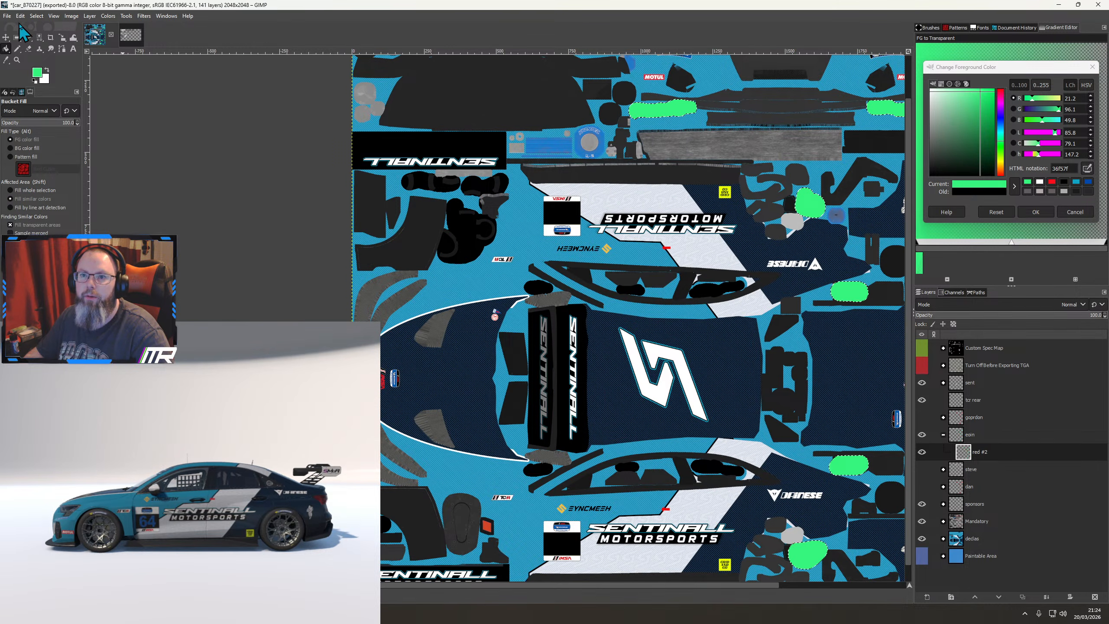
{"action": "left_click", "coordinate": [7, 17]}
Import simucube.svg as a layer and make it white with Hue-Chroma lightness 100
{"action": "left_click", "coordinate": [32, 60]}
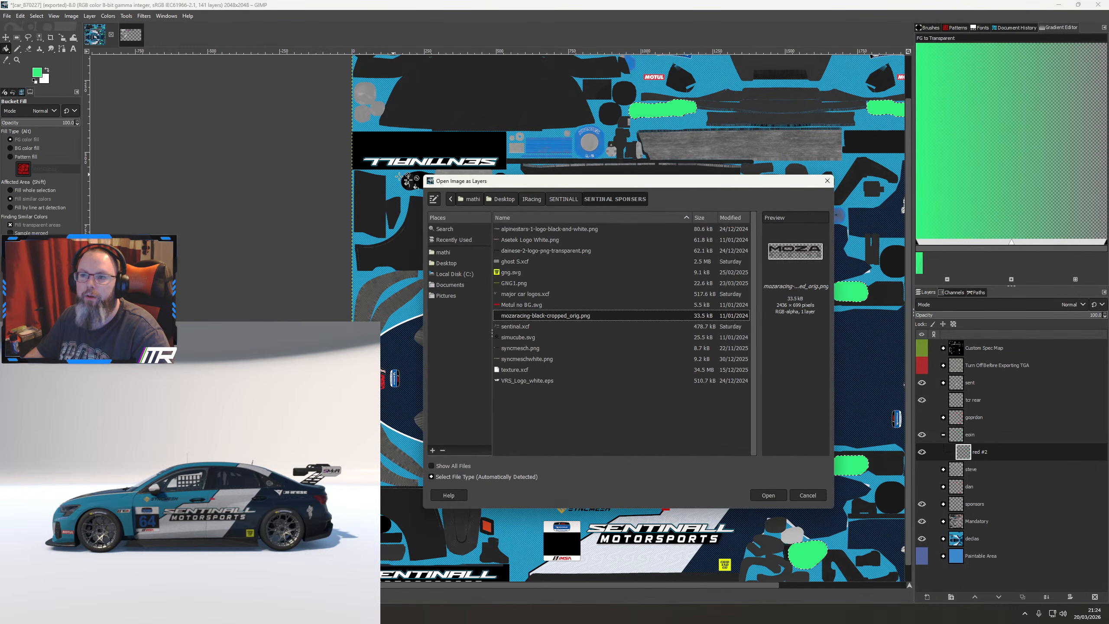
{"action": "double_click", "coordinate": [522, 339]}
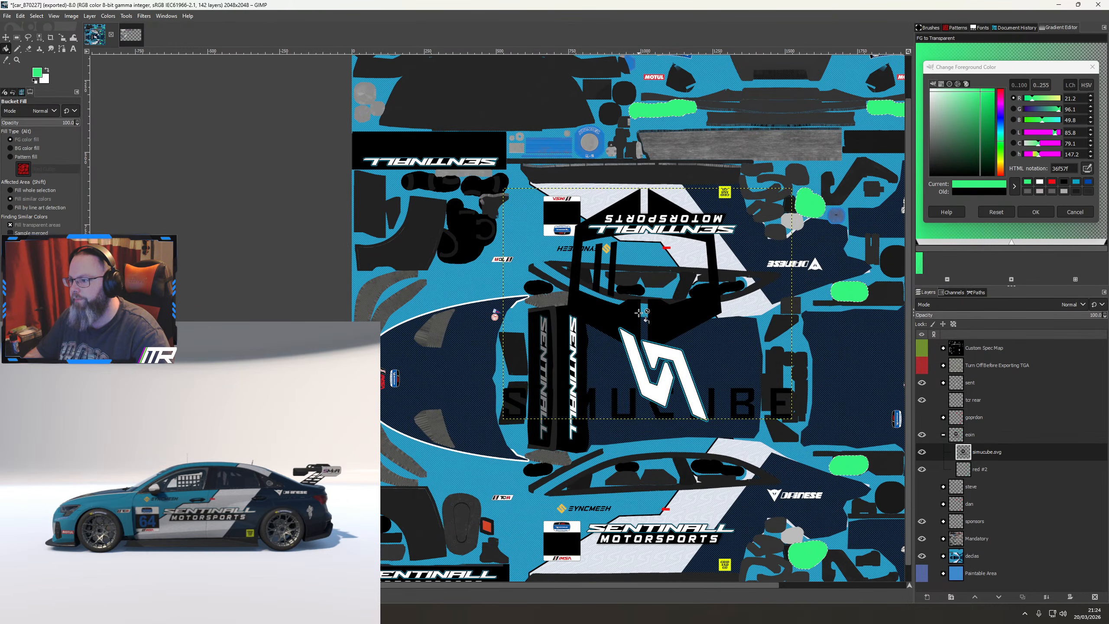
{"action": "left_click", "coordinate": [107, 16]}
{"action": "left_click", "coordinate": [118, 44]}
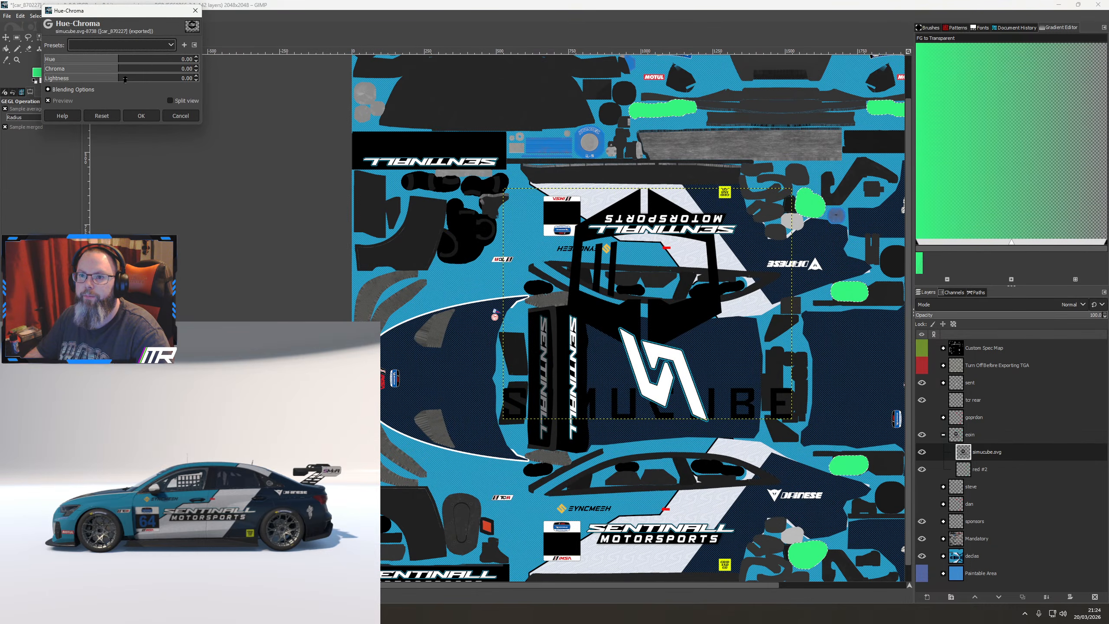
{"action": "left_click", "coordinate": [148, 117]}
{"action": "right_click", "coordinate": [481, 202]}
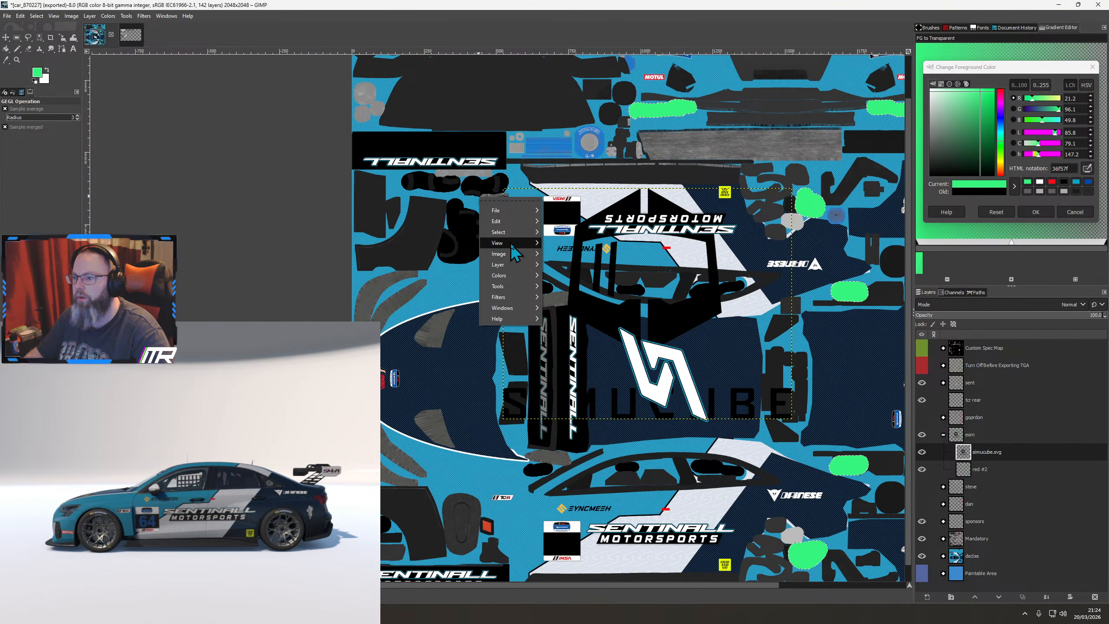
{"action": "mouse_move", "coordinate": [513, 234]}
{"action": "left_click", "coordinate": [590, 253]}
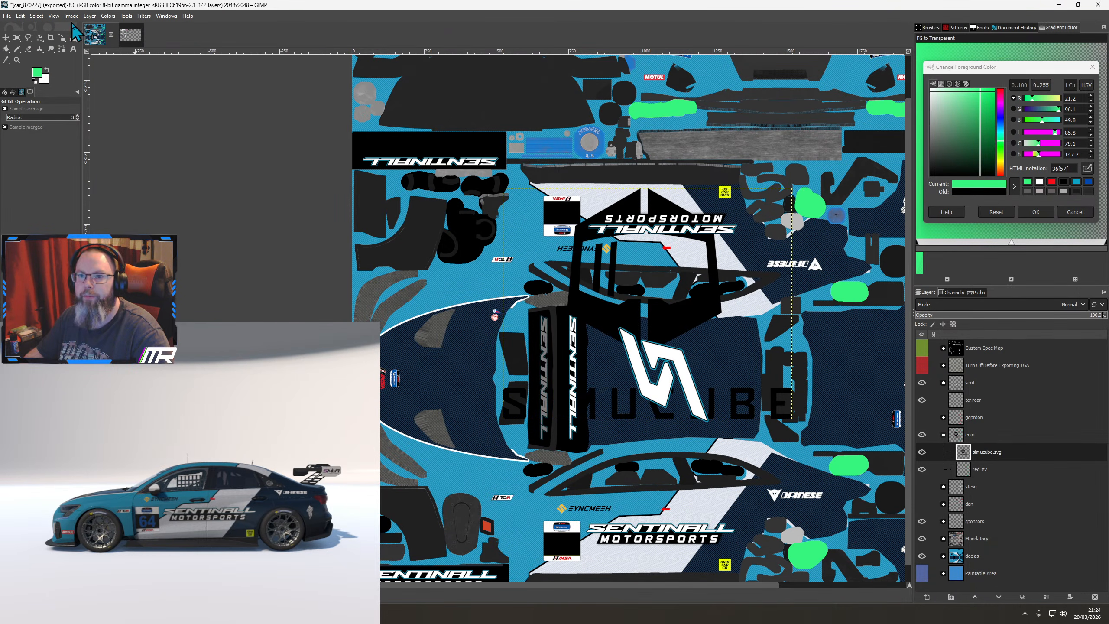
{"action": "left_click", "coordinate": [107, 16]}
{"action": "left_click", "coordinate": [122, 48]}
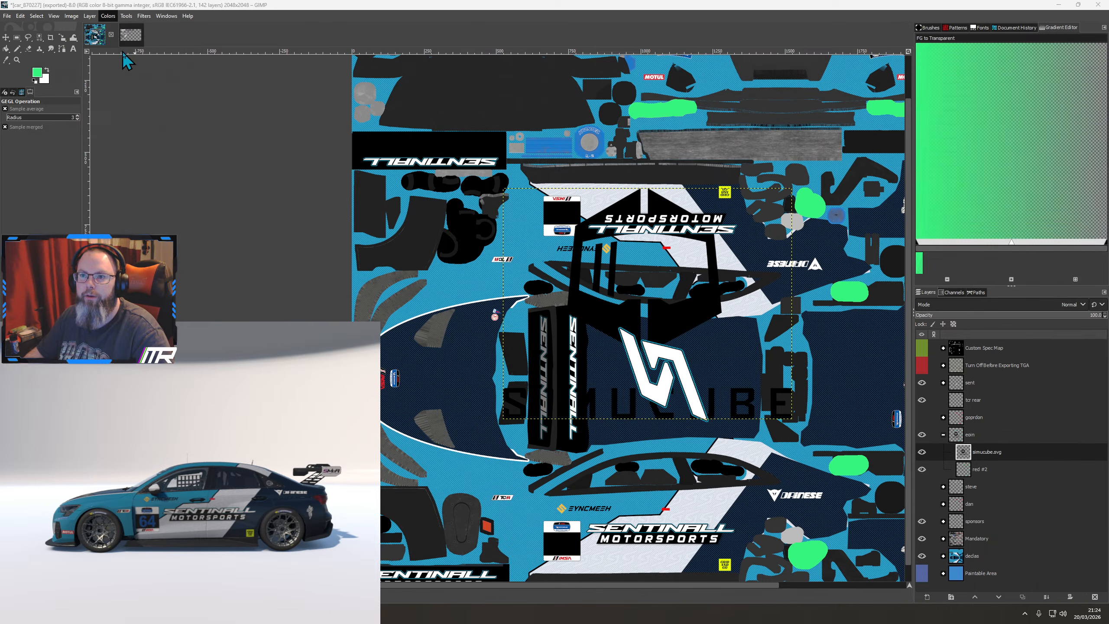
{"action": "left_click_drag", "start_coordinate": [125, 79], "coordinate": [246, 83]}
{"action": "left_click", "coordinate": [145, 122]}
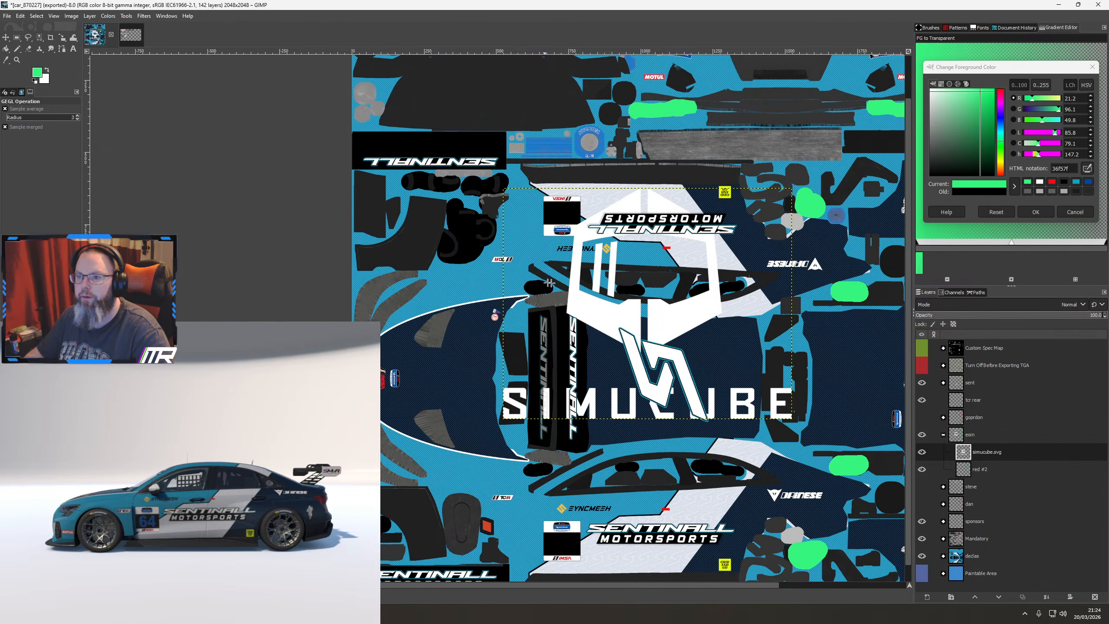
Rotate the Simucube logo 90° clockwise and move it left and down
{"action": "right_click", "coordinate": [586, 290]}
{"action": "mouse_move", "coordinate": [614, 356]}
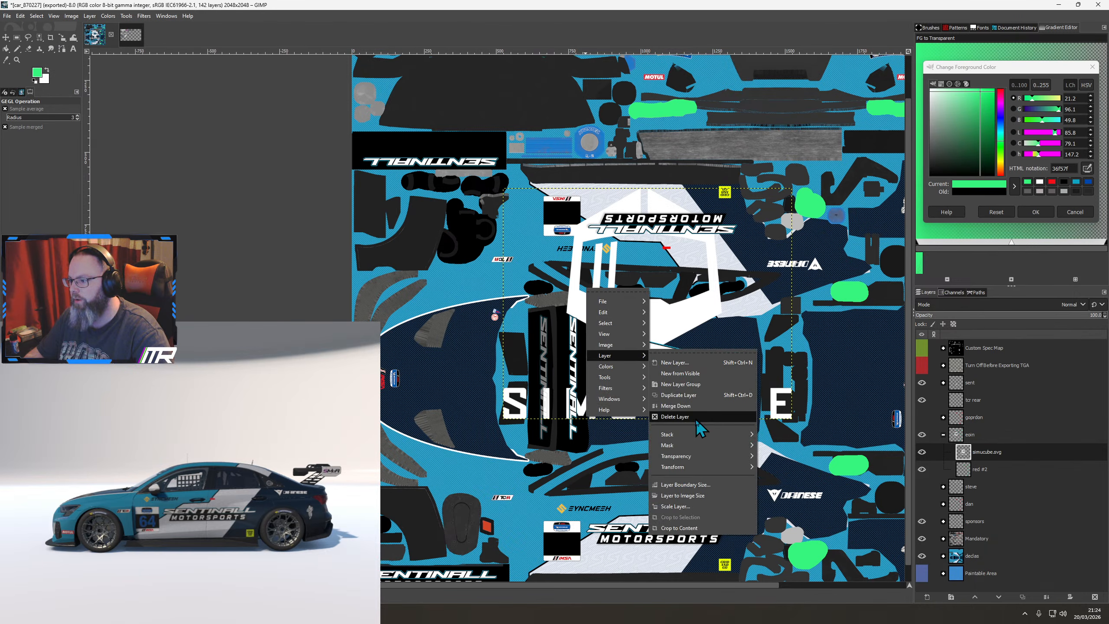
{"action": "mouse_move", "coordinate": [690, 466]}
{"action": "left_click", "coordinate": [781, 502]}
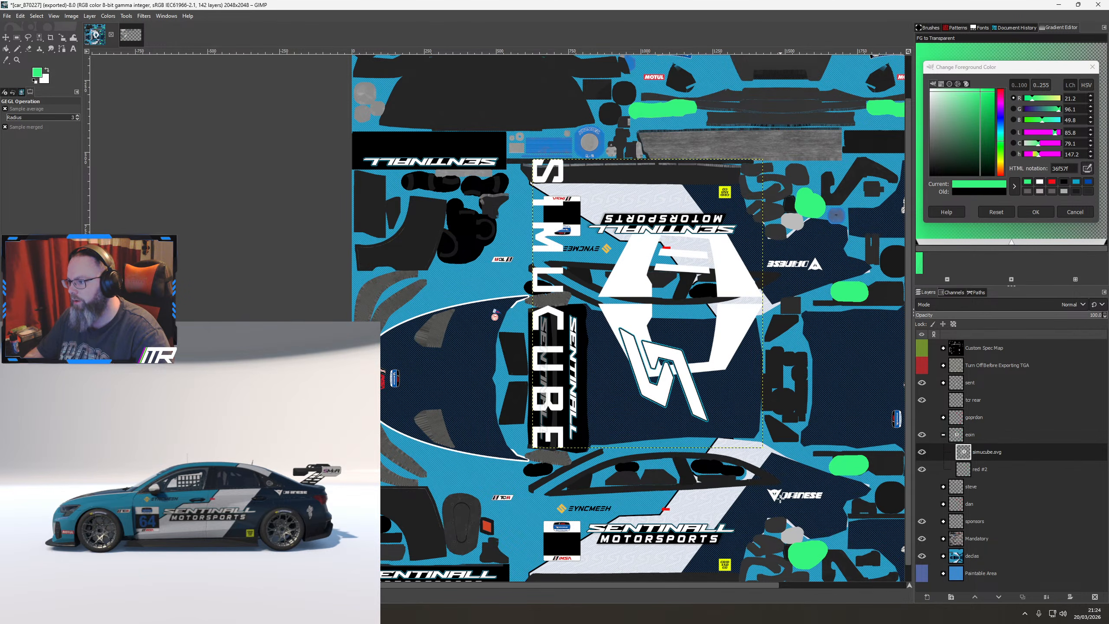
{"action": "key", "text": "m"}
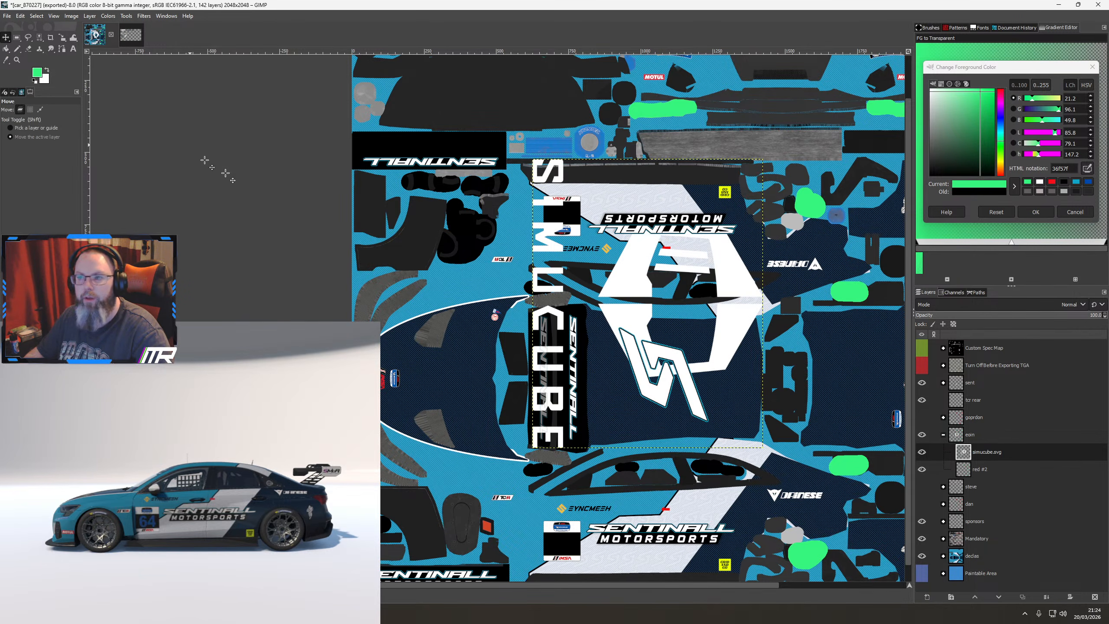
{"action": "left_click_drag", "start_coordinate": [661, 326], "coordinate": [479, 391]}
Scale the white Simucube logo down to 122×153 pixels
{"action": "key", "text": "shift+s"}
{"action": "left_click", "coordinate": [588, 237]}
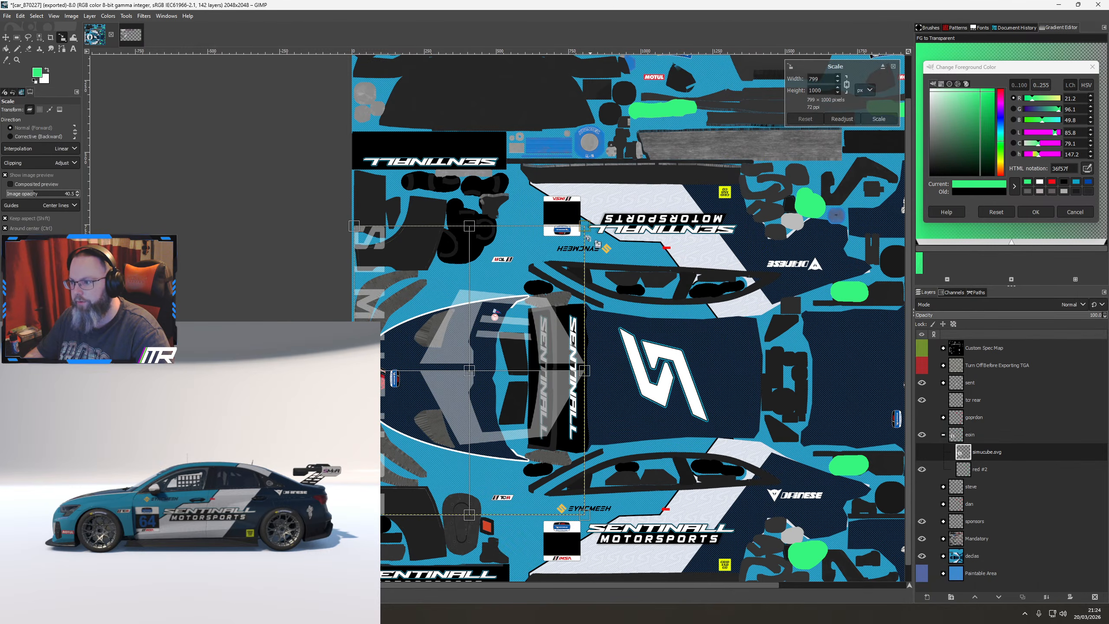
{"action": "left_click_drag", "start_coordinate": [584, 228], "coordinate": [490, 346]}
{"action": "scroll", "coordinate": [478, 417], "scroll_direction": "up", "scroll_amount": 3}
{"action": "left_click_drag", "start_coordinate": [533, 383], "coordinate": [509, 352]}
{"action": "left_click", "coordinate": [923, 366]}
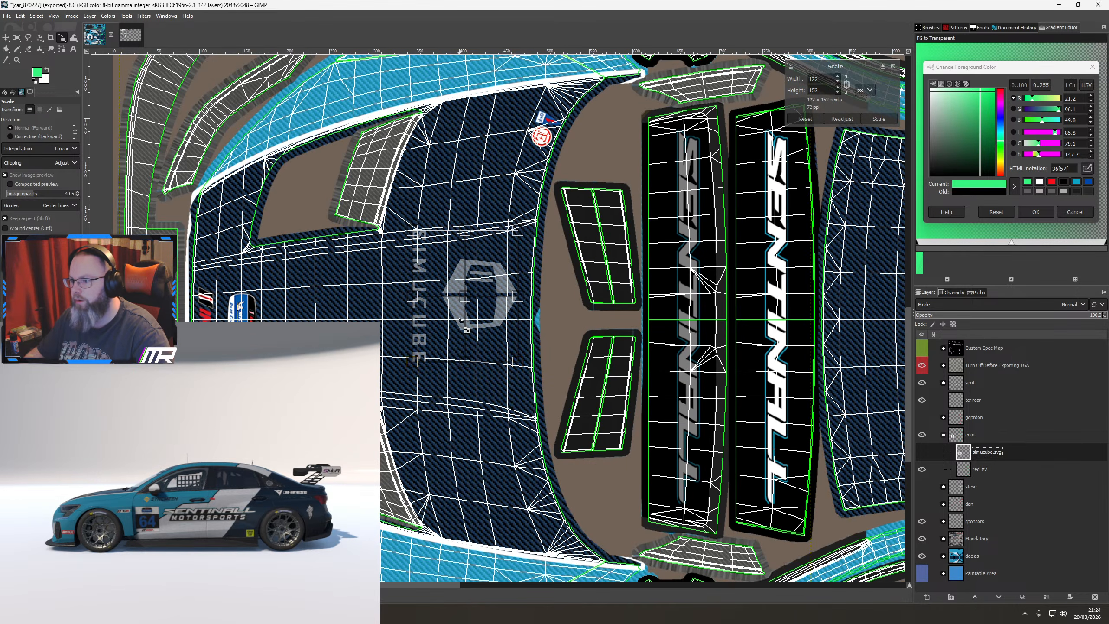
{"action": "scroll", "coordinate": [478, 350], "scroll_direction": "up", "scroll_amount": 2}
Centre the Simucube logo on the bonnet, commit the scaling, and check the car preview
{"action": "left_click_drag", "start_coordinate": [451, 241], "coordinate": [464, 330]}
{"action": "scroll", "coordinate": [465, 330], "scroll_direction": "up", "scroll_amount": 4}
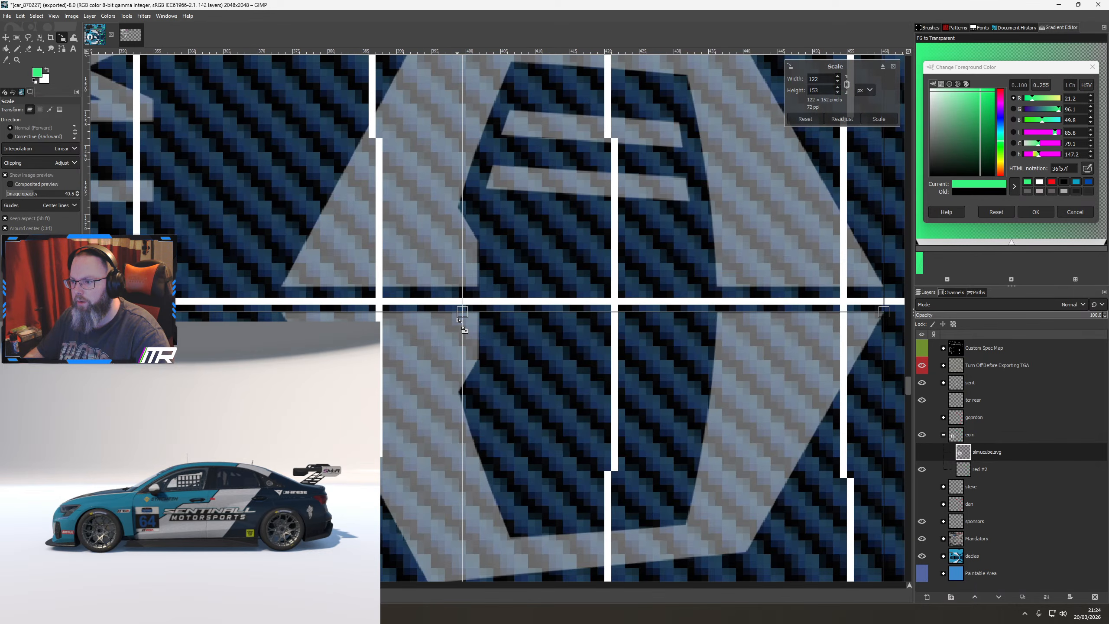
{"action": "left_click_drag", "start_coordinate": [469, 322], "coordinate": [472, 312]}
{"action": "scroll", "coordinate": [472, 312], "scroll_direction": "down", "scroll_amount": 1}
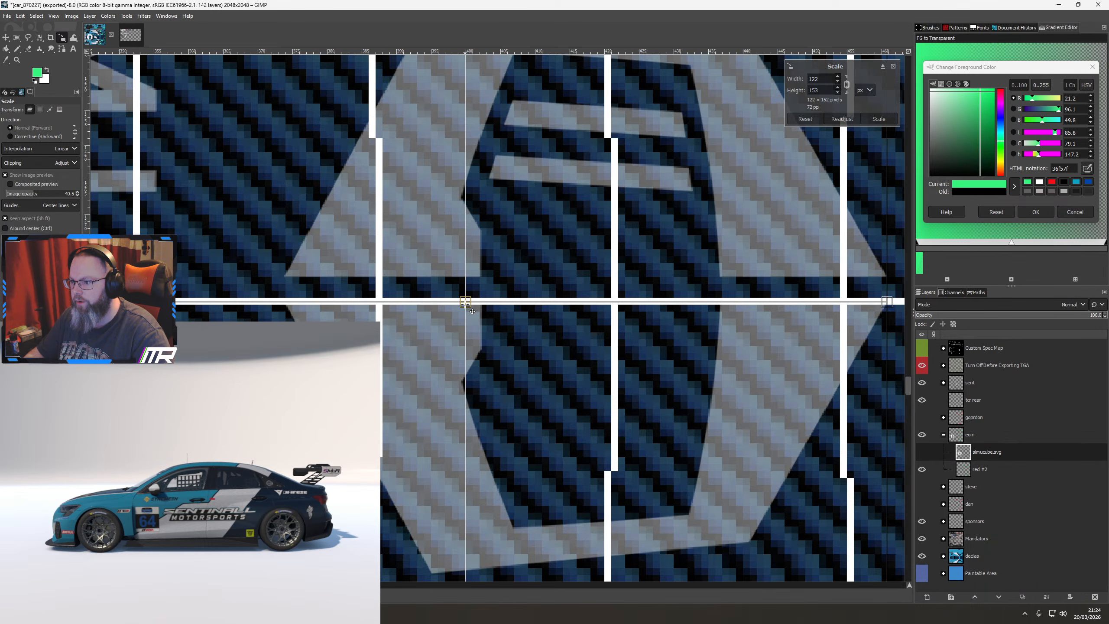
{"action": "scroll", "coordinate": [470, 318], "scroll_direction": "down", "scroll_amount": 2}
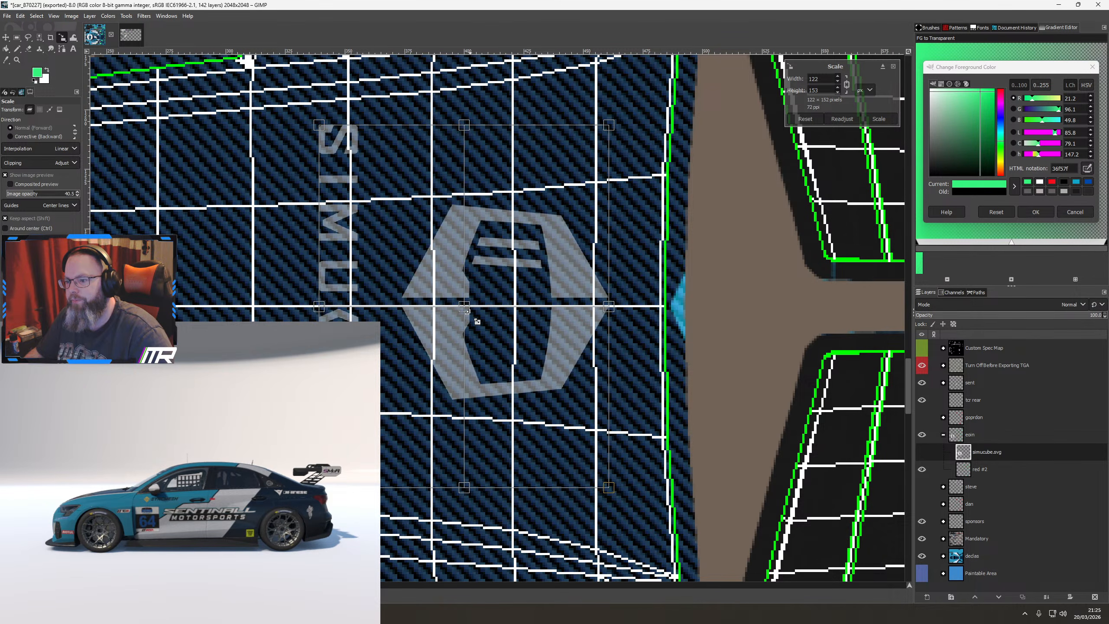
{"action": "scroll", "coordinate": [476, 325], "scroll_direction": "up", "scroll_amount": 4}
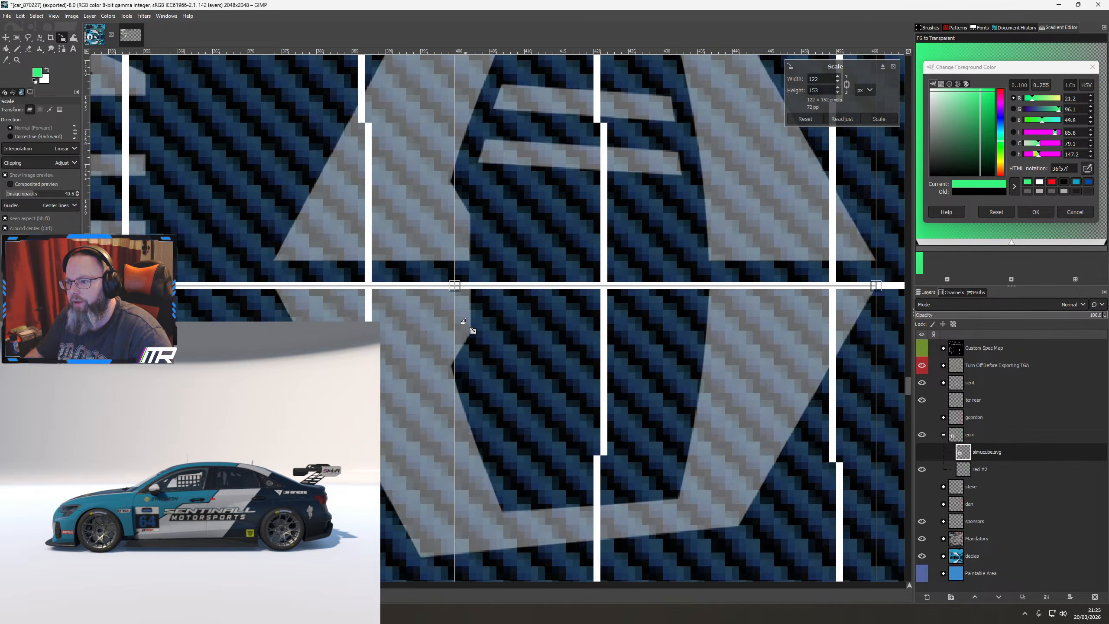
{"action": "left_click_drag", "start_coordinate": [456, 279], "coordinate": [458, 277]}
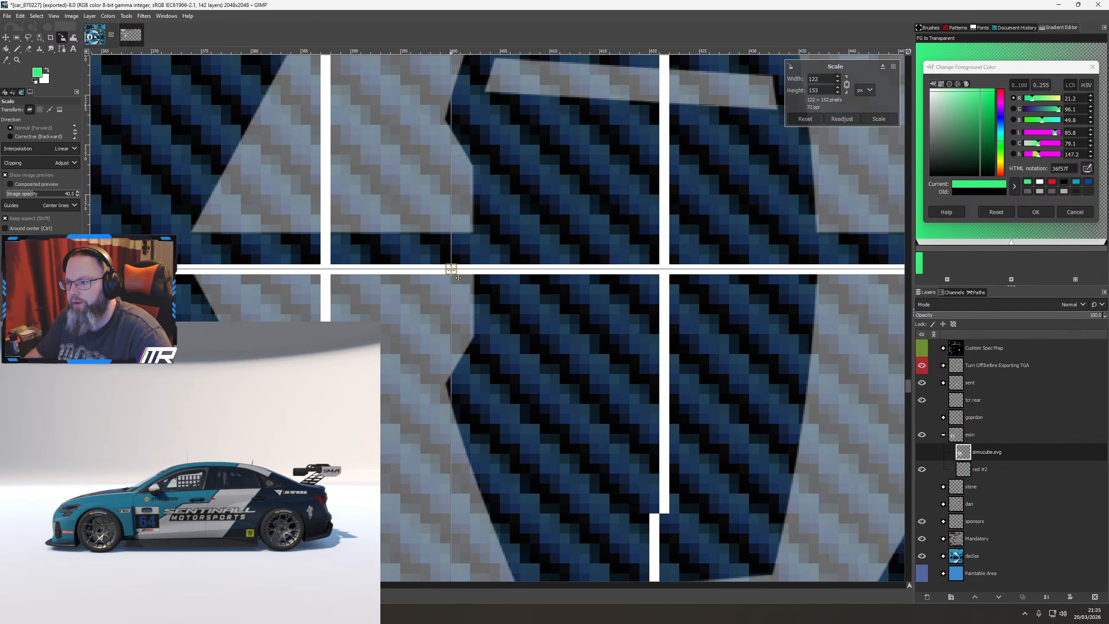
{"action": "scroll", "coordinate": [458, 277], "scroll_direction": "down", "scroll_amount": 5}
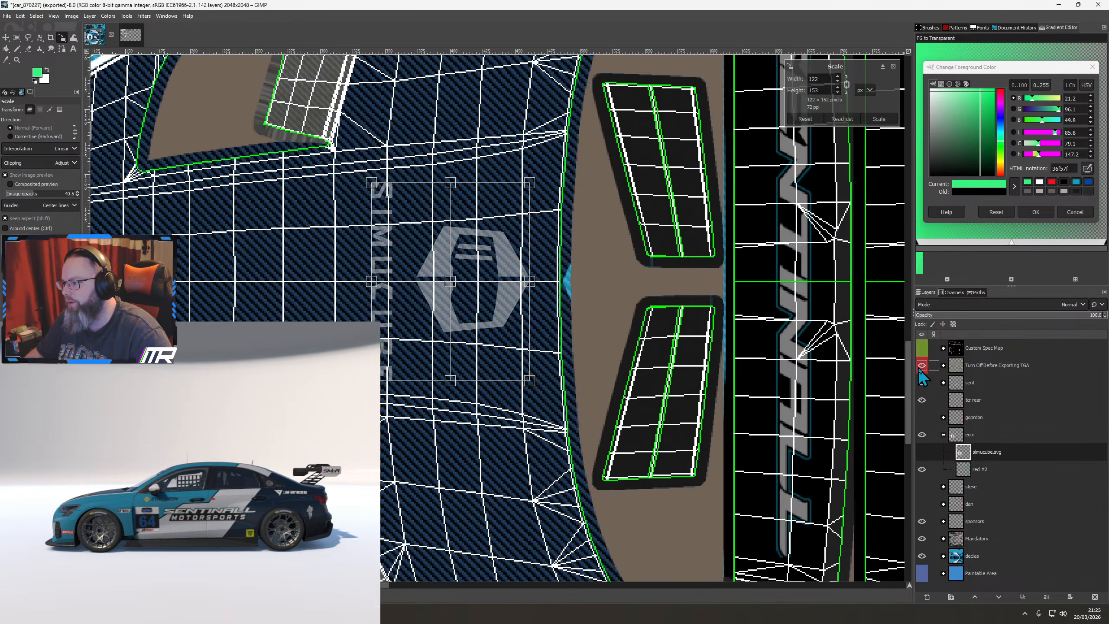
{"action": "left_click", "coordinate": [922, 366]}
{"action": "key", "text": "Return"}
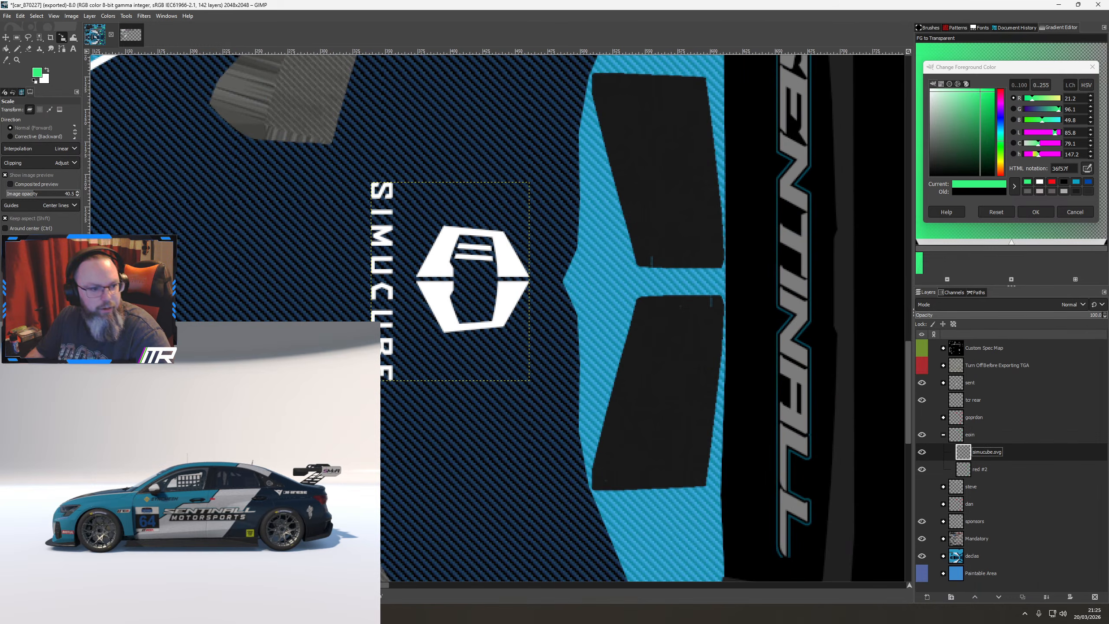
{"action": "left_click_drag", "start_coordinate": [153, 514], "coordinate": [269, 594]}
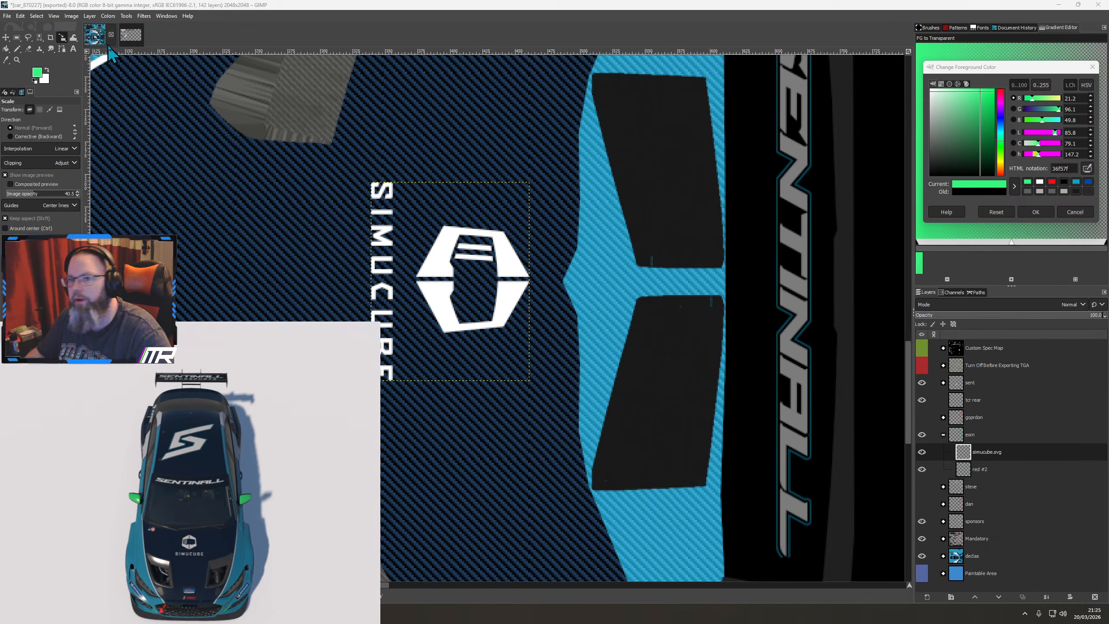
Open the File menu
{"action": "left_click", "coordinate": [7, 16]}
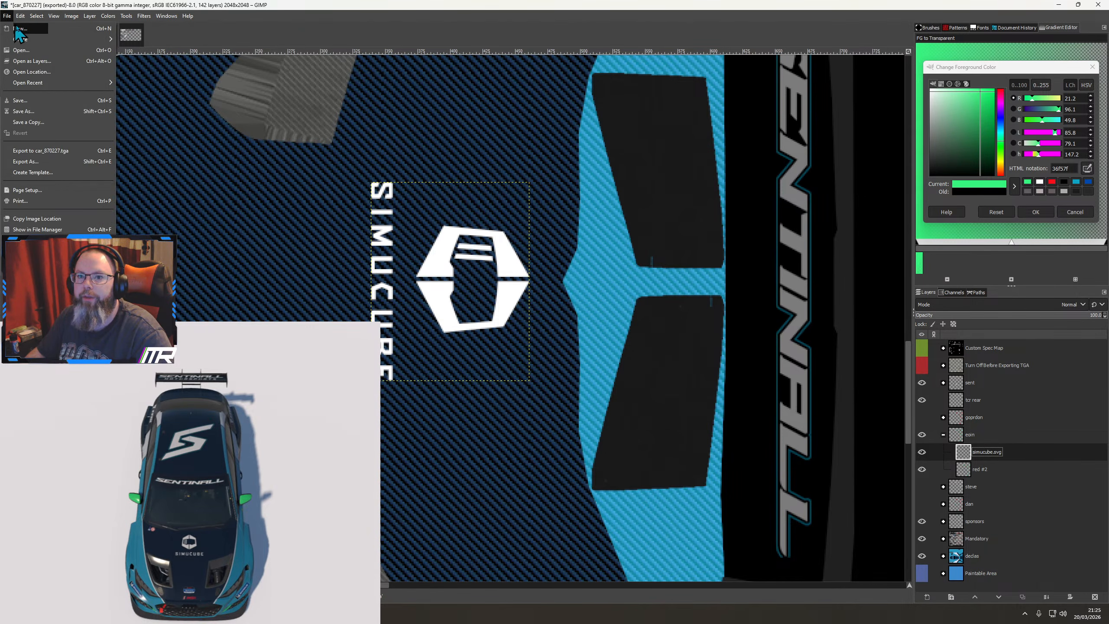
Import the alpinestars logo as a layer and rotate it 90°
{"action": "left_click", "coordinate": [33, 61]}
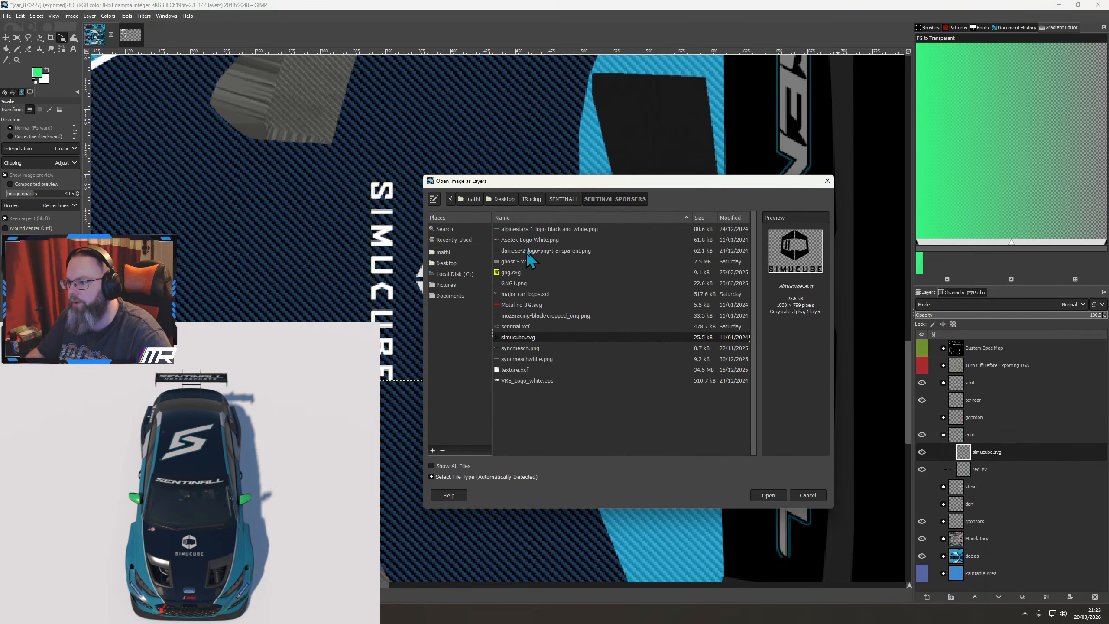
{"action": "double_click", "coordinate": [530, 232]}
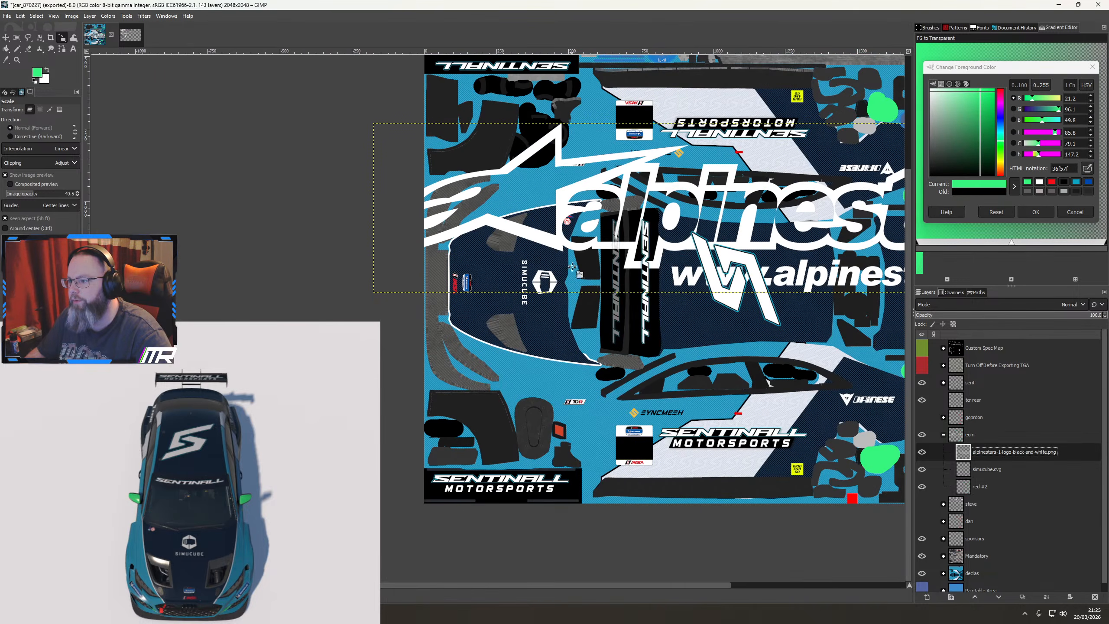
{"action": "right_click", "coordinate": [608, 265]}
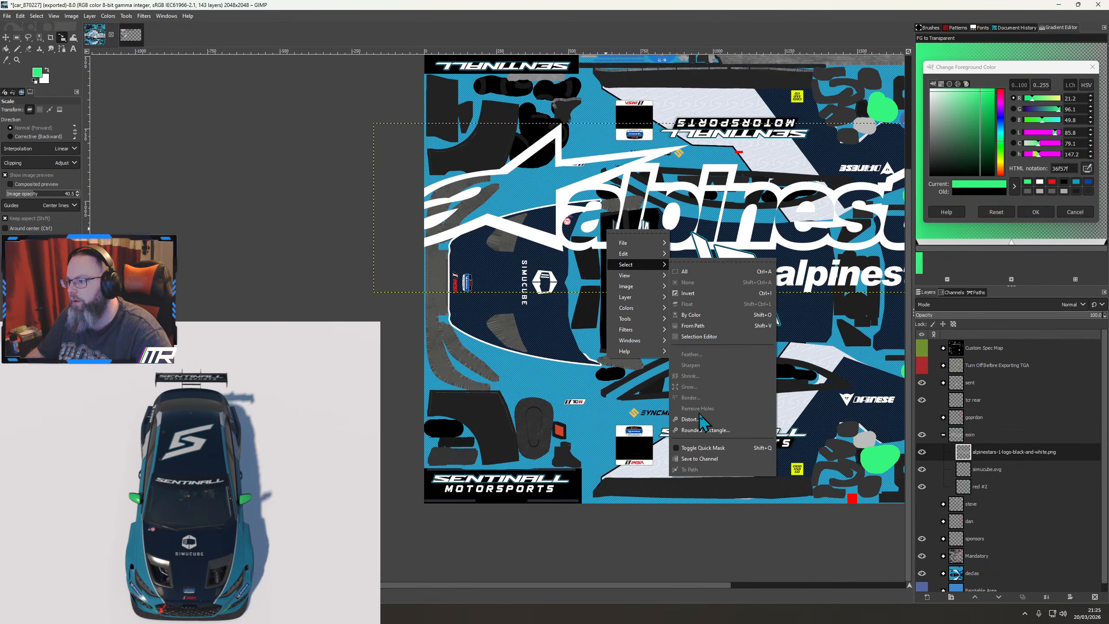
{"action": "mouse_move", "coordinate": [632, 296]}
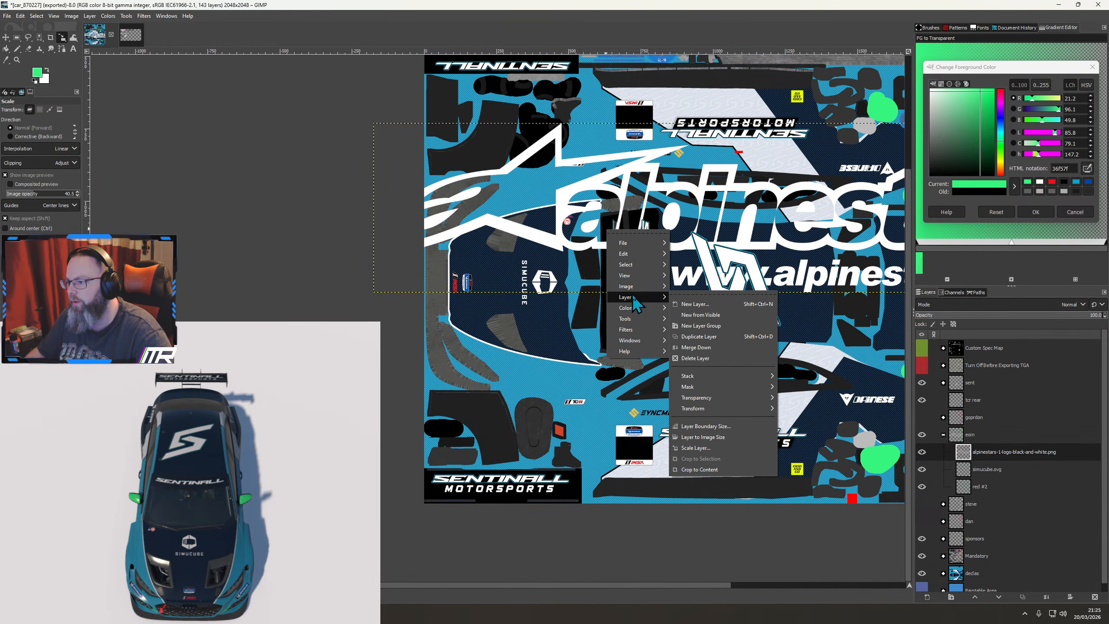
{"action": "mouse_move", "coordinate": [716, 410]}
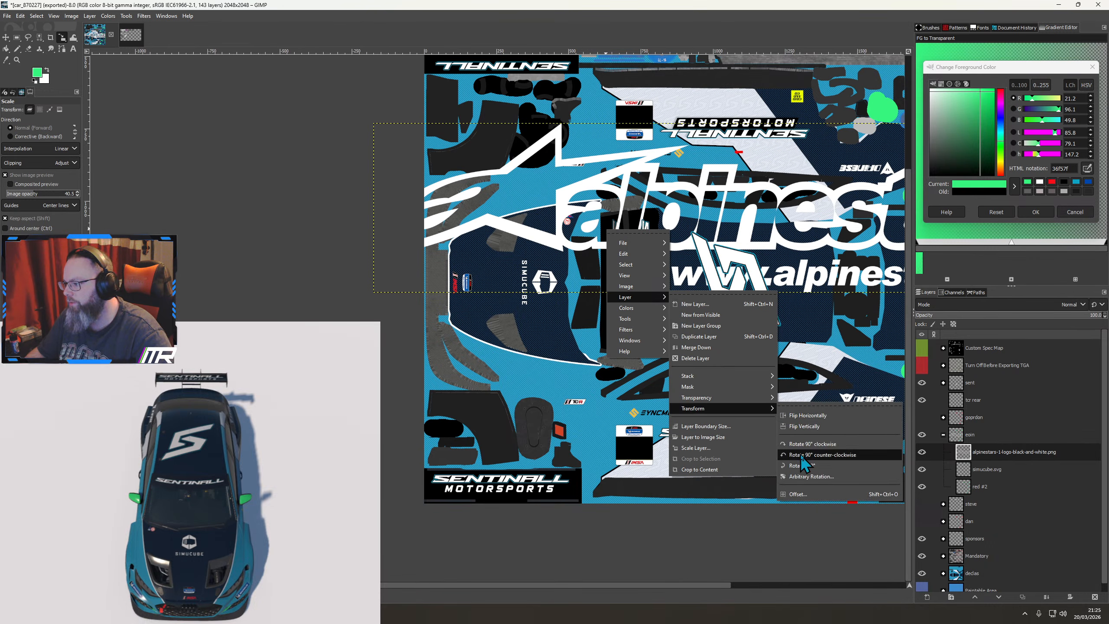
{"action": "left_click", "coordinate": [802, 442]}
Move the alpinestars logo left and down and shrink it to 22×90
{"action": "left_click", "coordinate": [718, 224]}
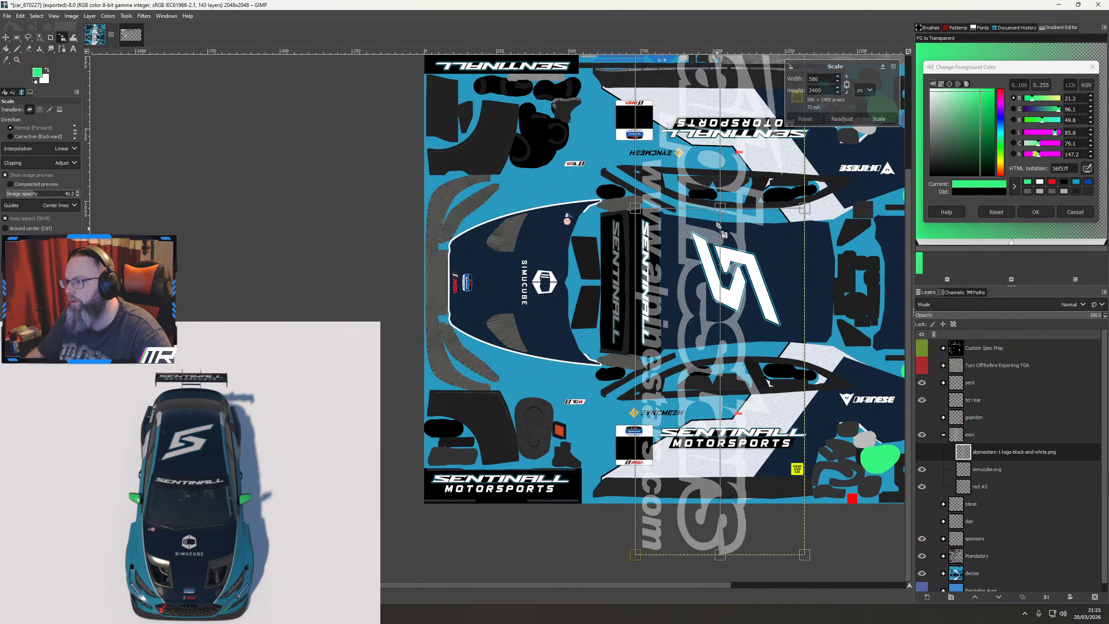
{"action": "left_click_drag", "start_coordinate": [725, 216], "coordinate": [497, 291]}
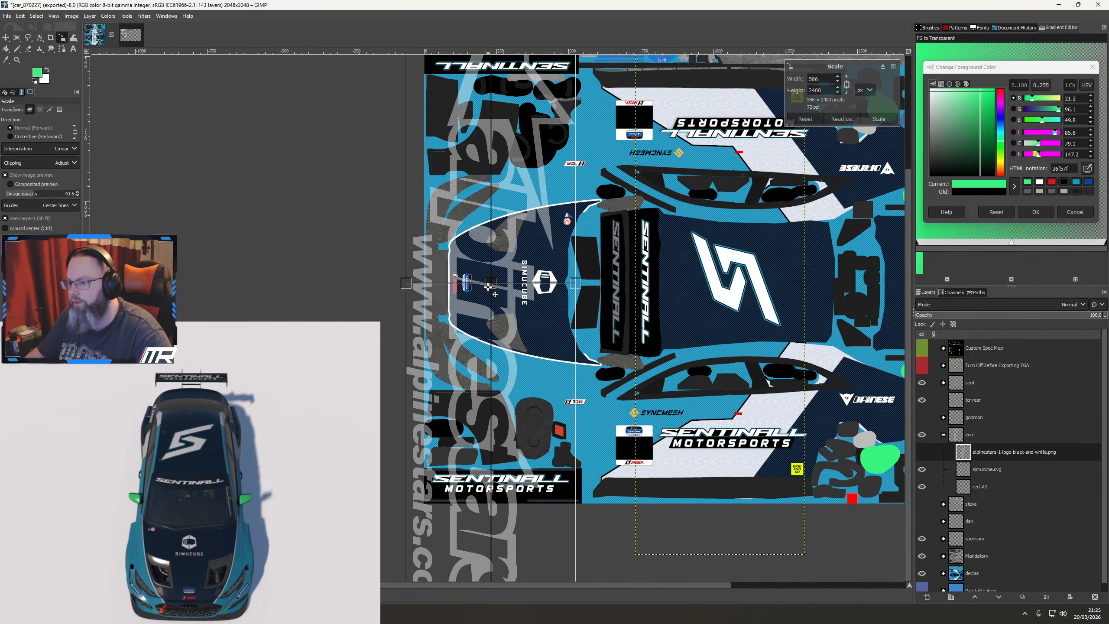
{"action": "scroll", "coordinate": [502, 309], "scroll_direction": "down", "scroll_amount": 3}
{"action": "left_click_drag", "start_coordinate": [530, 432], "coordinate": [434, 218]}
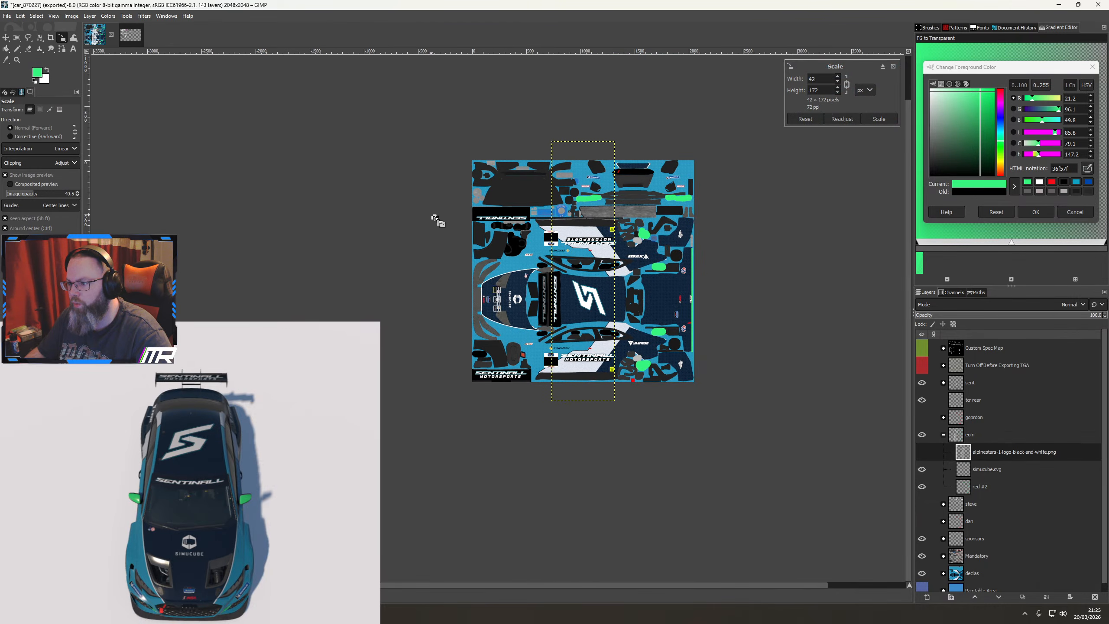
{"action": "left_click", "coordinate": [922, 365]}
{"action": "scroll", "coordinate": [532, 298], "scroll_direction": "up", "scroll_amount": 10}
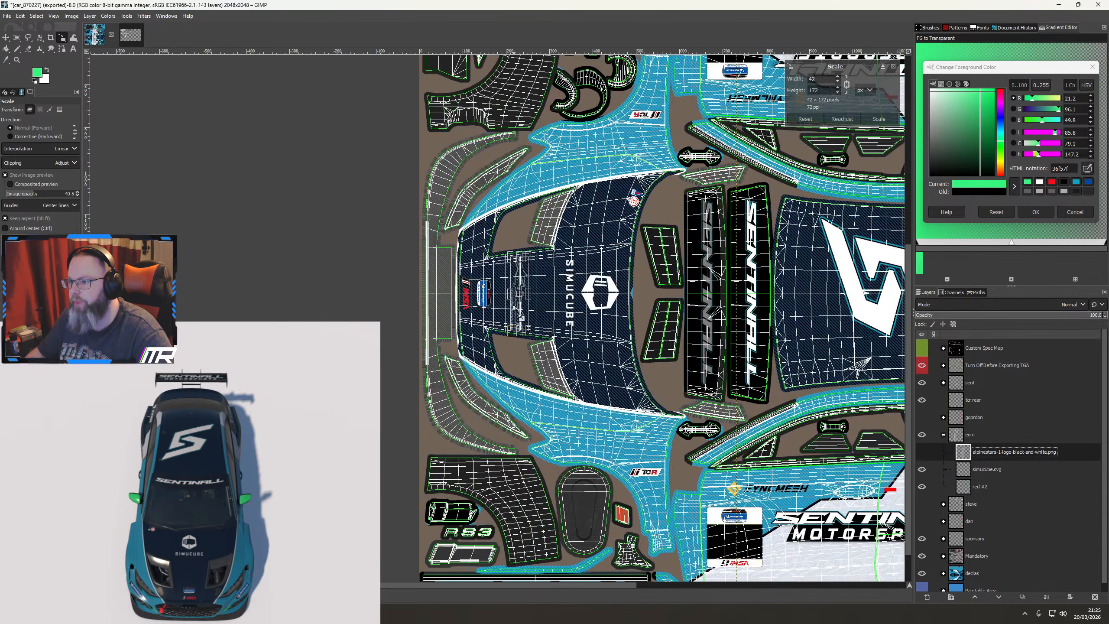
{"action": "scroll", "coordinate": [551, 246], "scroll_direction": "down", "scroll_amount": 2}
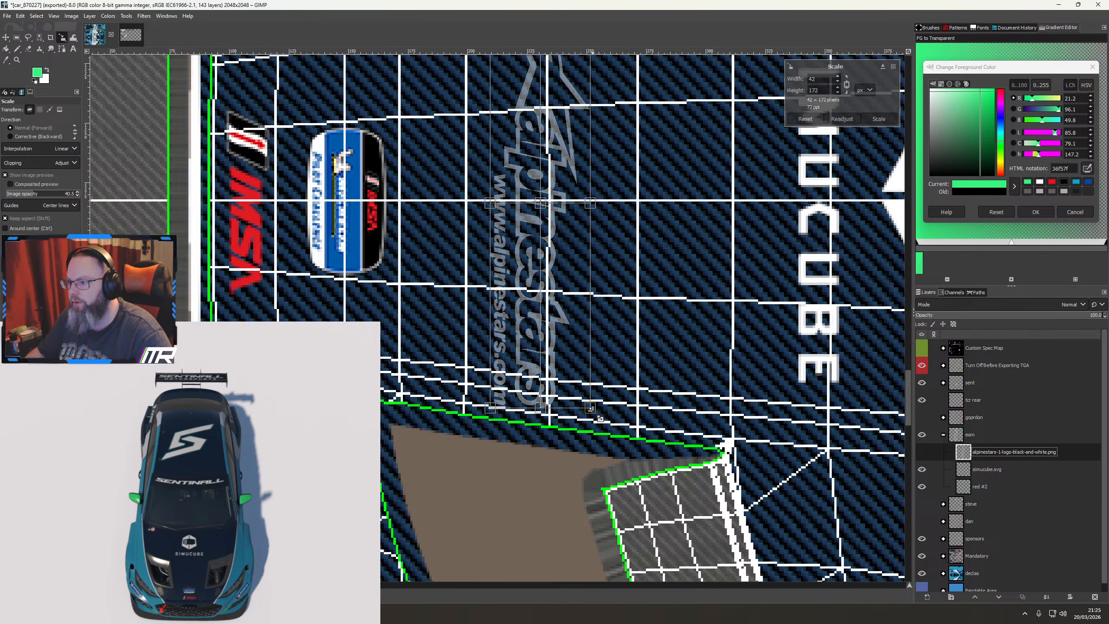
{"action": "left_click_drag", "start_coordinate": [590, 408], "coordinate": [555, 189]}
{"action": "scroll", "coordinate": [548, 218], "scroll_direction": "up", "scroll_amount": 3}
Position the alpinestars logo on the purple lettering beside Simucube
{"action": "left_click", "coordinate": [922, 504]}
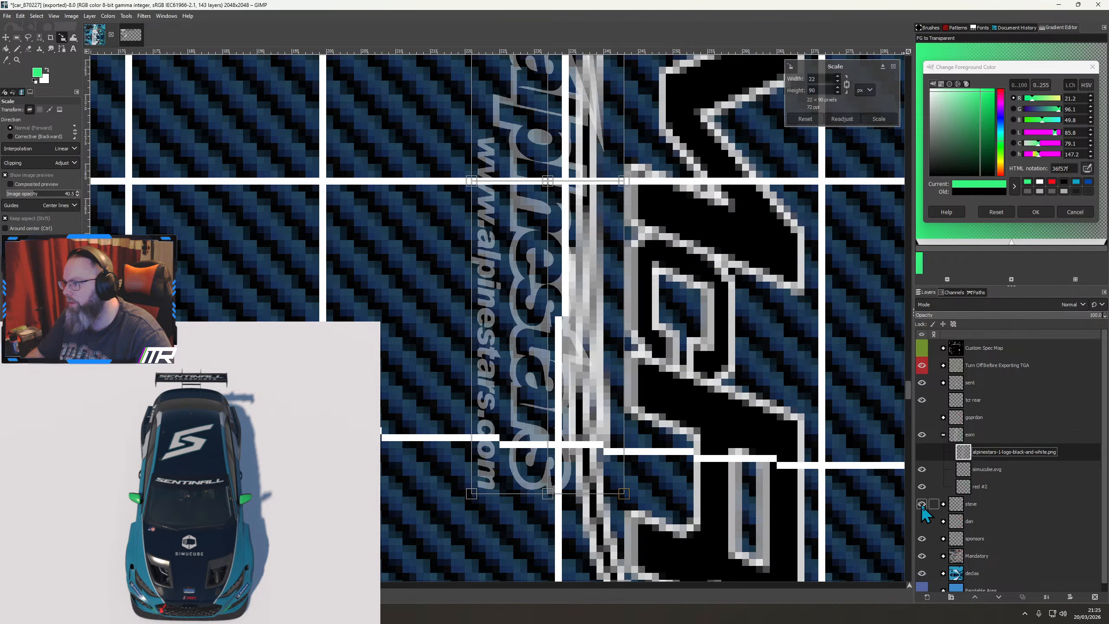
{"action": "scroll", "coordinate": [666, 235], "scroll_direction": "down", "scroll_amount": 1}
{"action": "left_click_drag", "start_coordinate": [665, 235], "coordinate": [503, 357]}
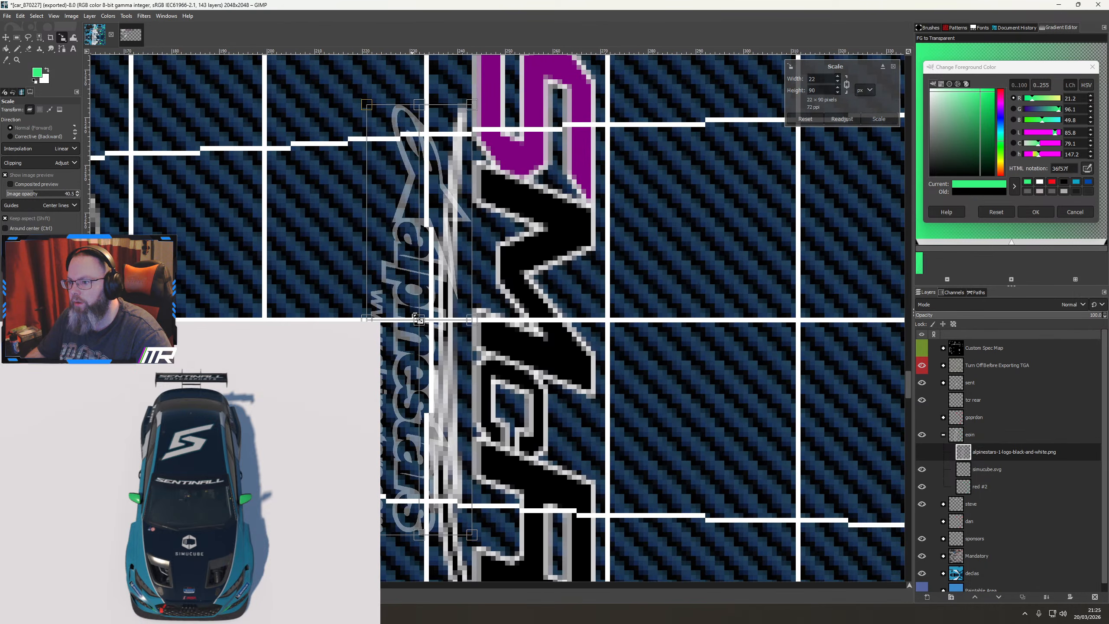
{"action": "left_click_drag", "start_coordinate": [427, 327], "coordinate": [537, 327]}
{"action": "scroll", "coordinate": [669, 345], "scroll_direction": "down", "scroll_amount": 2}
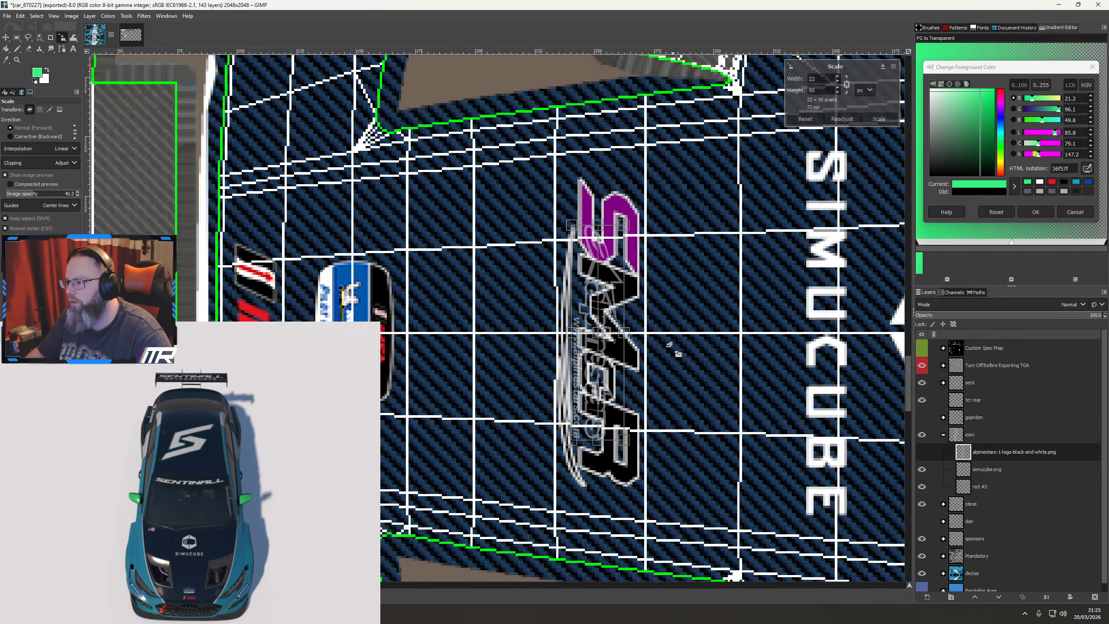
{"action": "scroll", "coordinate": [609, 336], "scroll_direction": "up", "scroll_amount": 4}
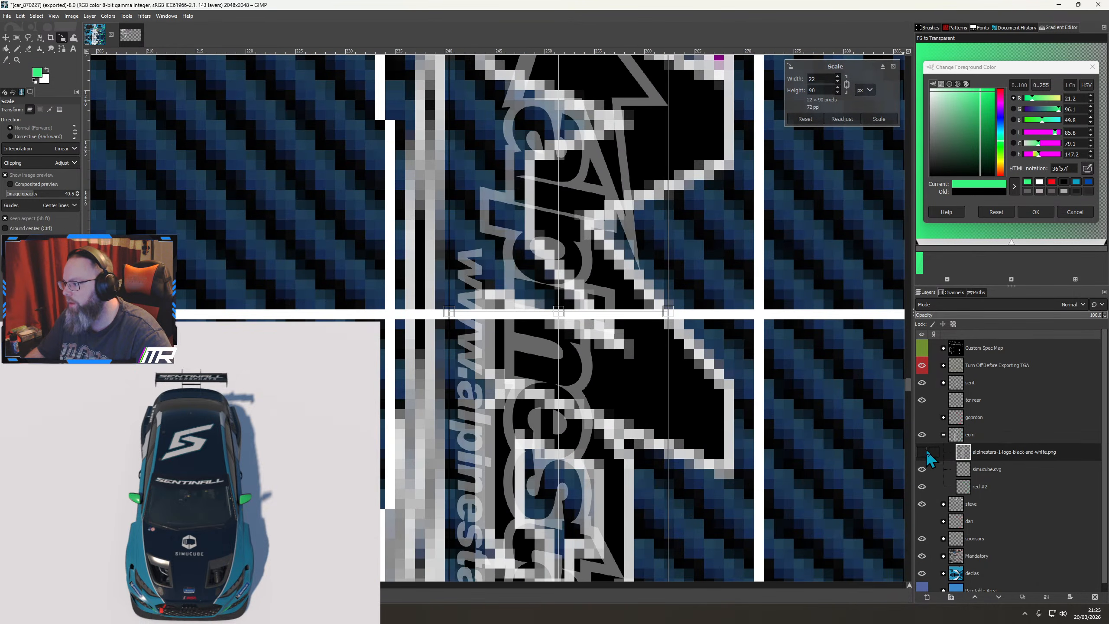
{"action": "left_click", "coordinate": [922, 504]}
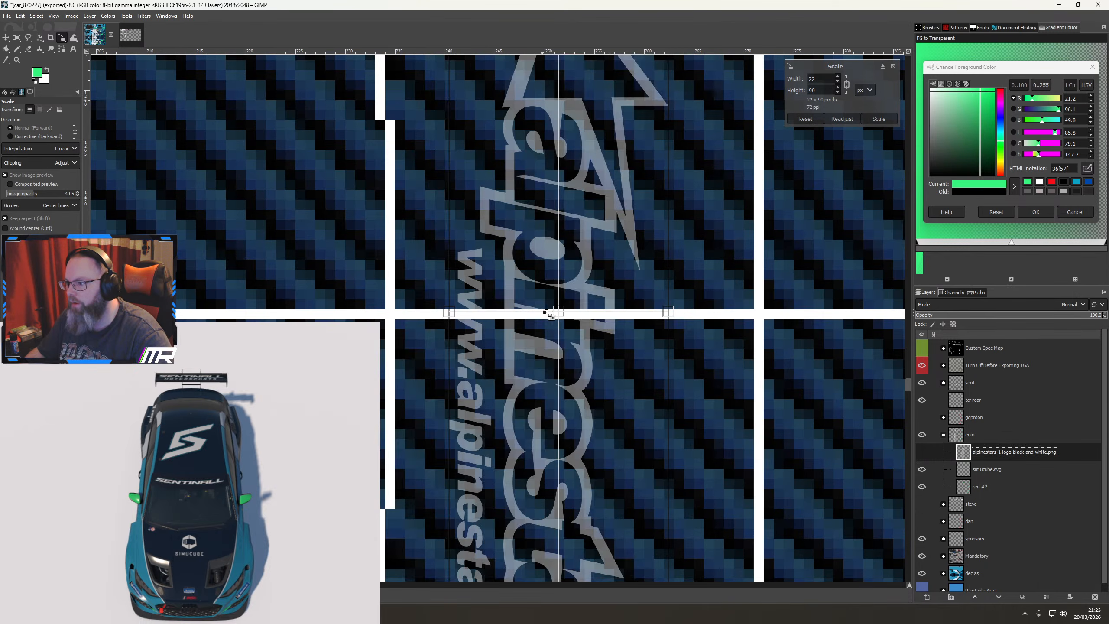
{"action": "left_click_drag", "start_coordinate": [564, 317], "coordinate": [565, 320]}
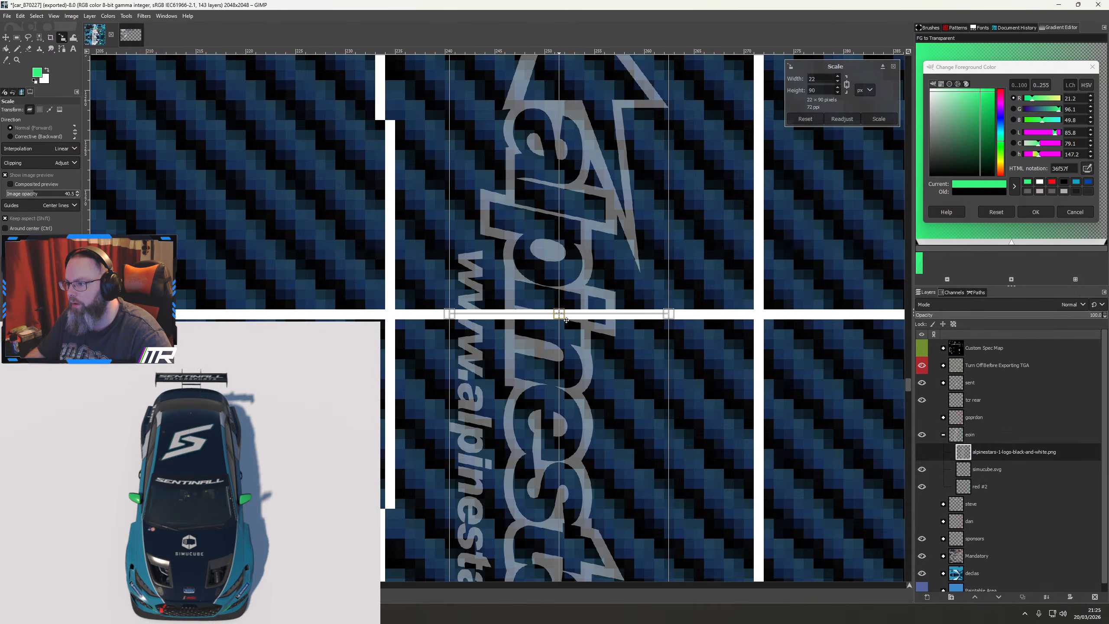
{"action": "scroll", "coordinate": [572, 315], "scroll_direction": "down", "scroll_amount": 3}
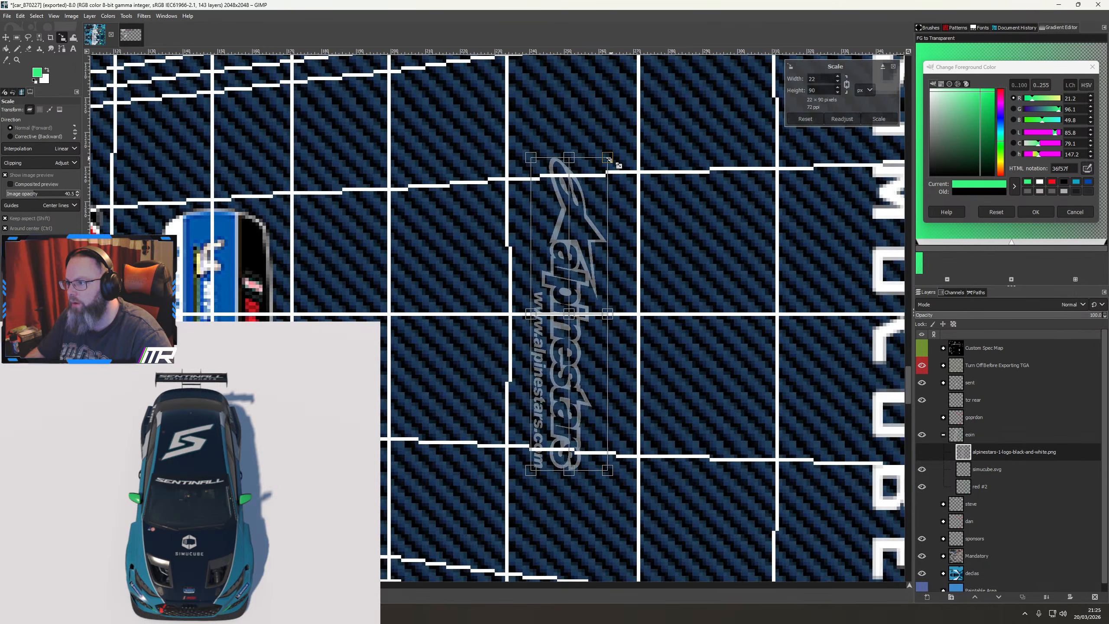
Enlarge the alpinestars logo to 25×104 px and hide the template grid overlay
{"action": "left_click_drag", "start_coordinate": [609, 160], "coordinate": [631, 115]}
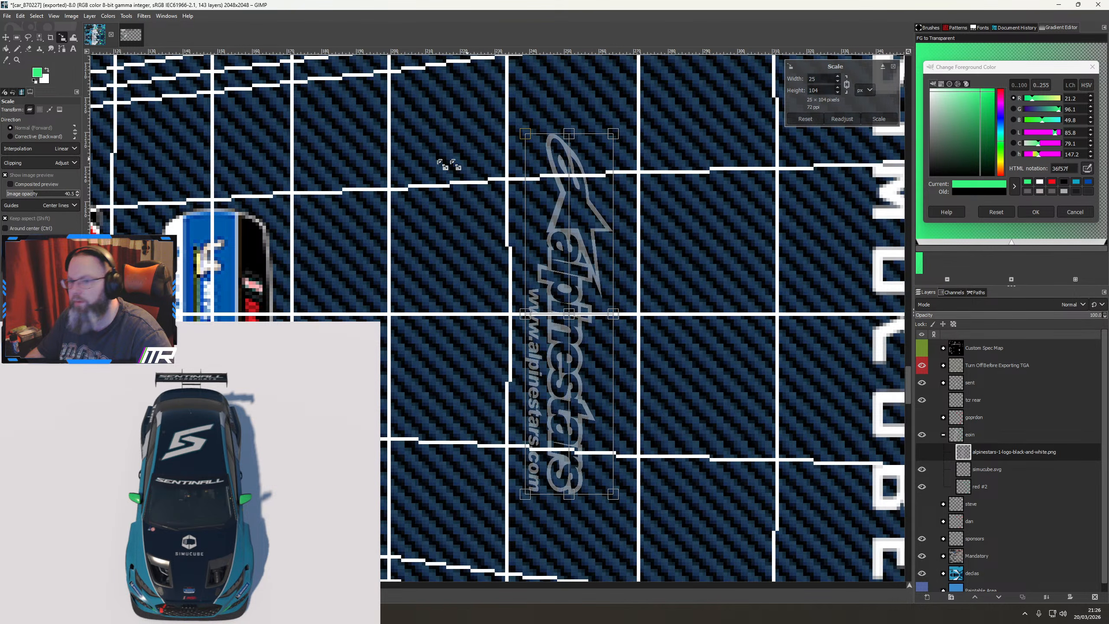
{"action": "key", "text": "Return"}
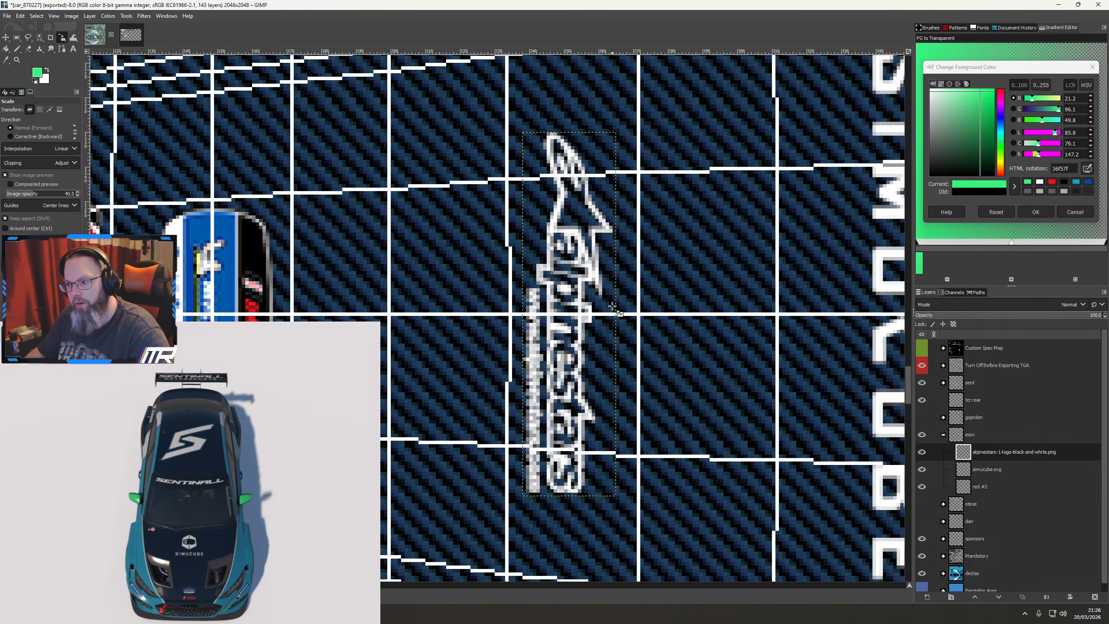
{"action": "left_click", "coordinate": [922, 365]}
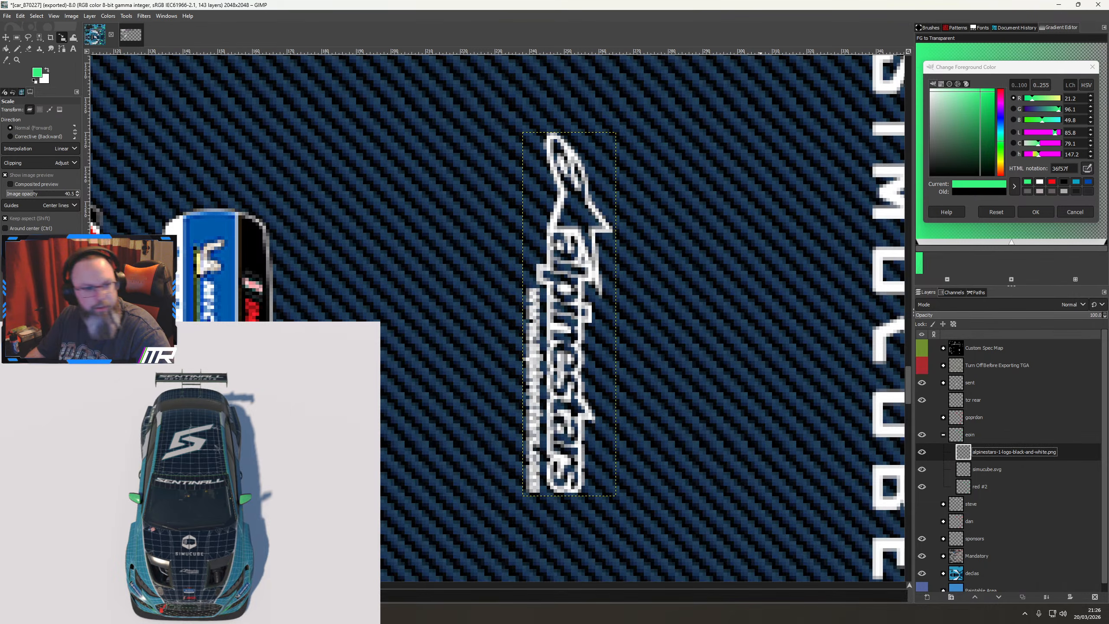
{"action": "scroll", "coordinate": [217, 541], "scroll_direction": "up", "scroll_amount": 5}
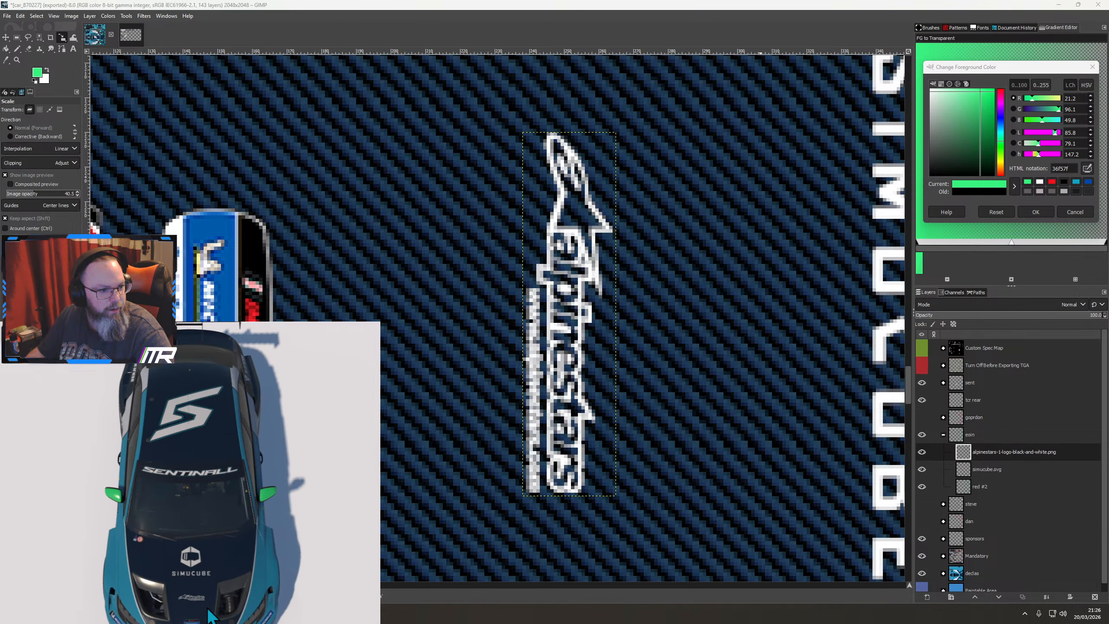
{"action": "left_click_drag", "start_coordinate": [297, 555], "coordinate": [286, 513]}
{"action": "scroll", "coordinate": [210, 548], "scroll_direction": "down", "scroll_amount": 3}
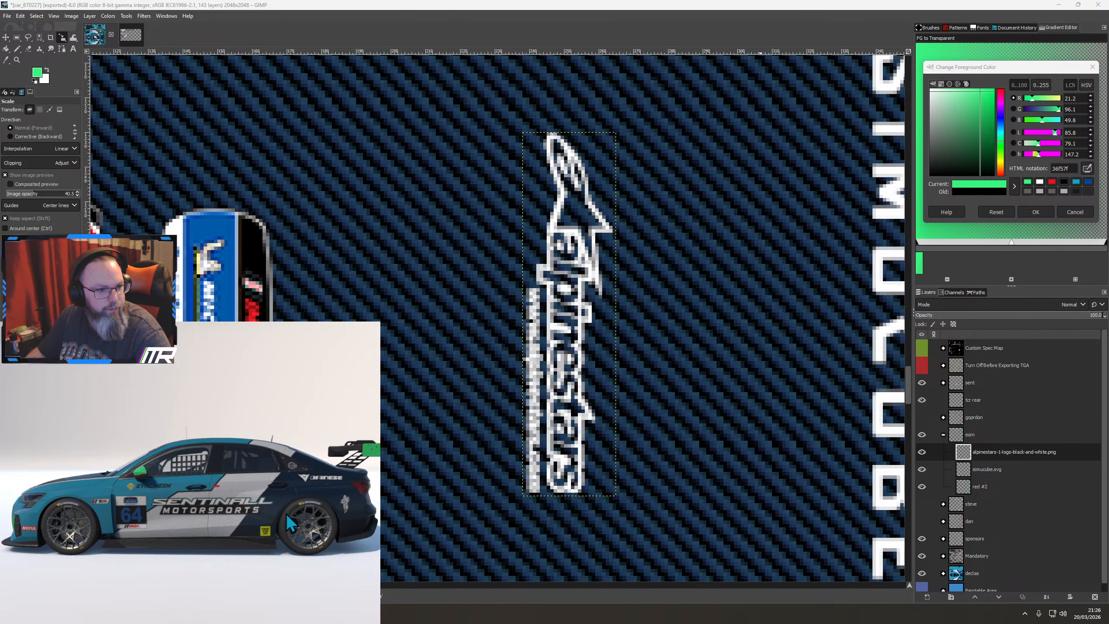
{"action": "scroll", "coordinate": [261, 289], "scroll_direction": "down", "scroll_amount": 7}
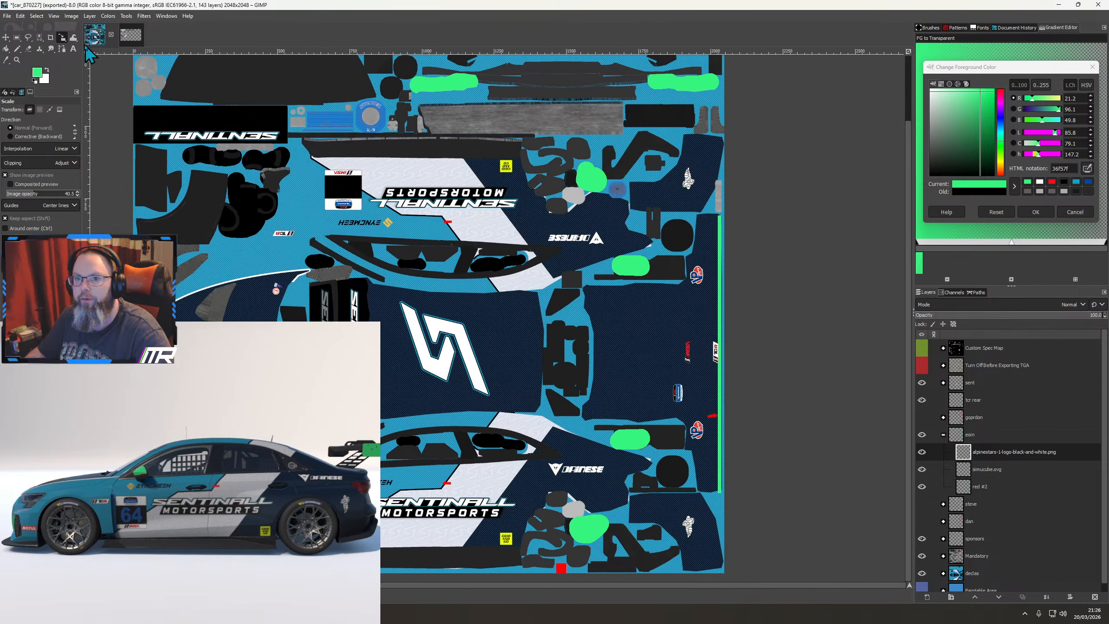
Import 'Motul no BG.svg' as a layer and make it white with lightness 100
{"action": "left_click", "coordinate": [7, 16]}
{"action": "left_click", "coordinate": [26, 58]}
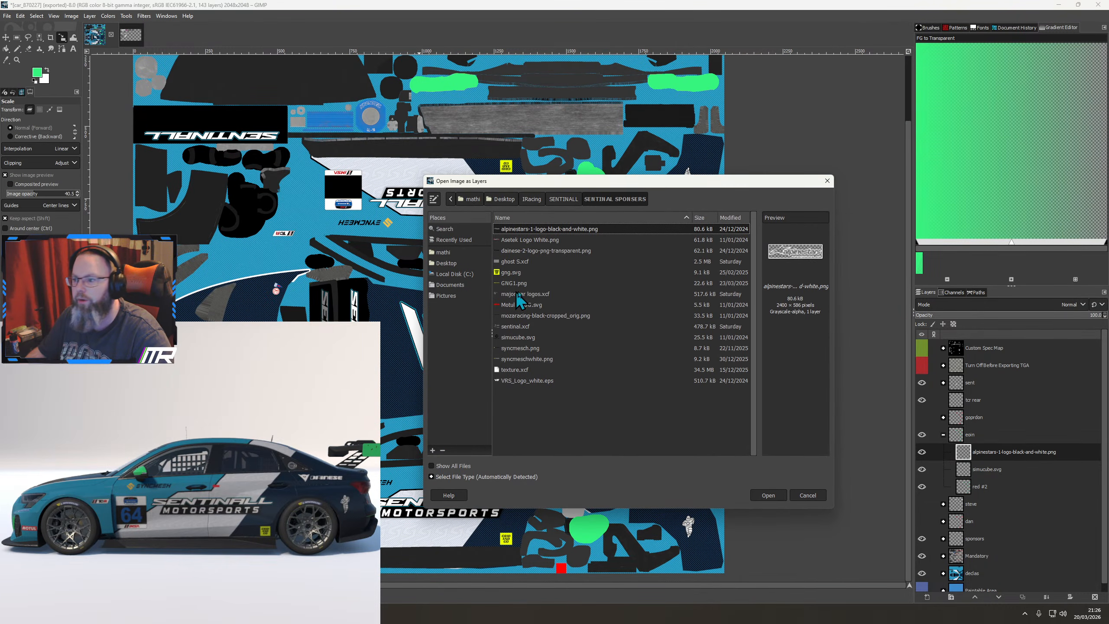
{"action": "double_click", "coordinate": [515, 305]}
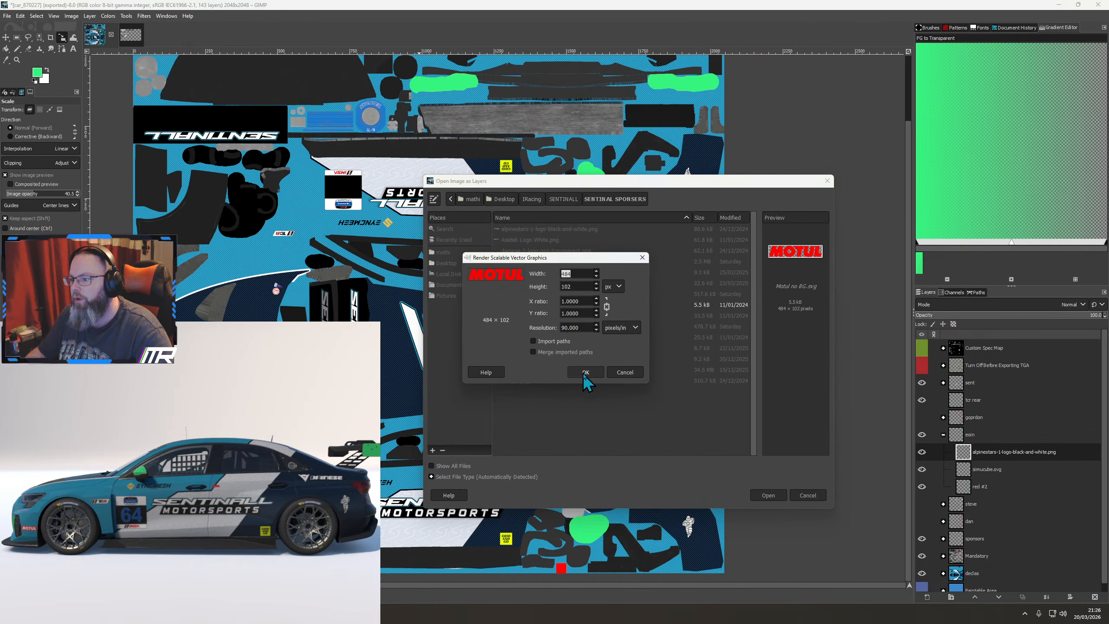
{"action": "left_click", "coordinate": [583, 372]}
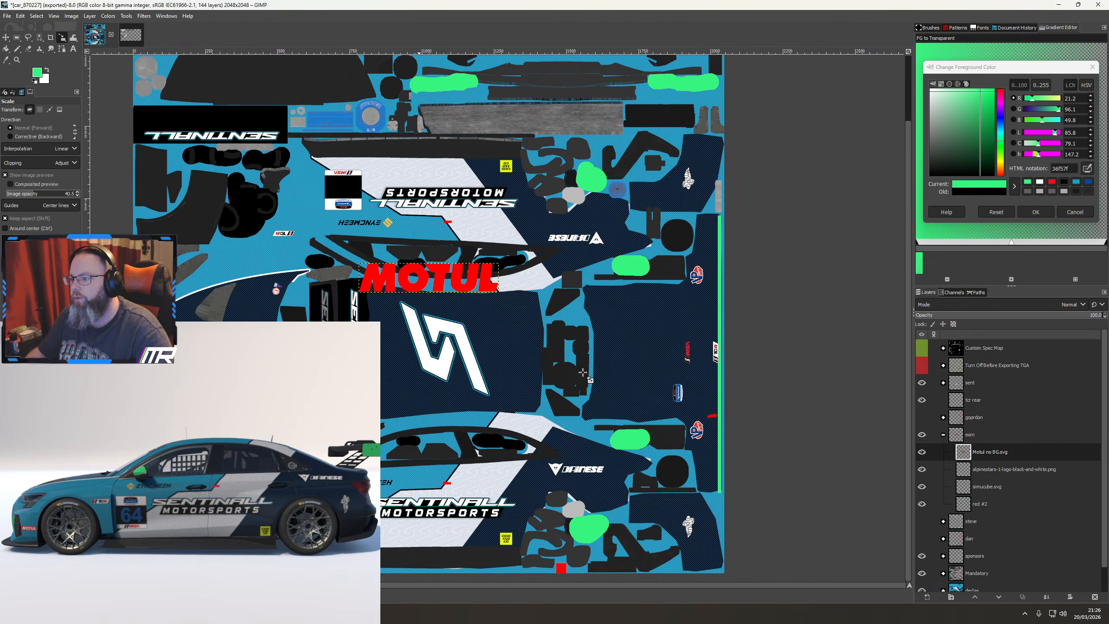
{"action": "left_click", "coordinate": [108, 15]}
{"action": "left_click", "coordinate": [127, 51]}
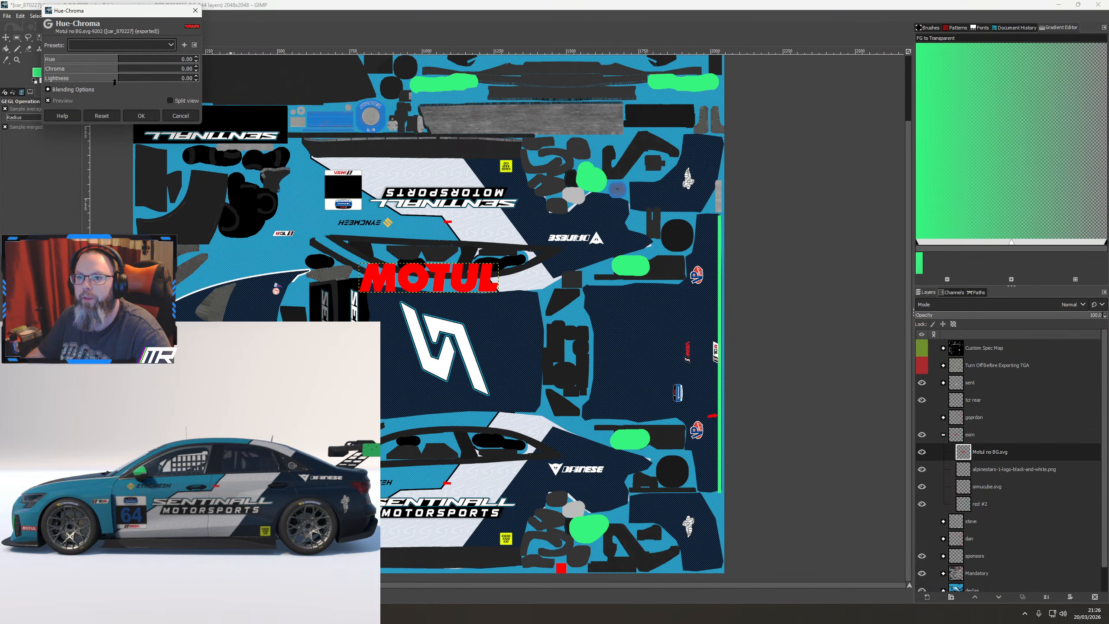
{"action": "left_click_drag", "start_coordinate": [114, 81], "coordinate": [258, 84]}
{"action": "left_click", "coordinate": [153, 116]}
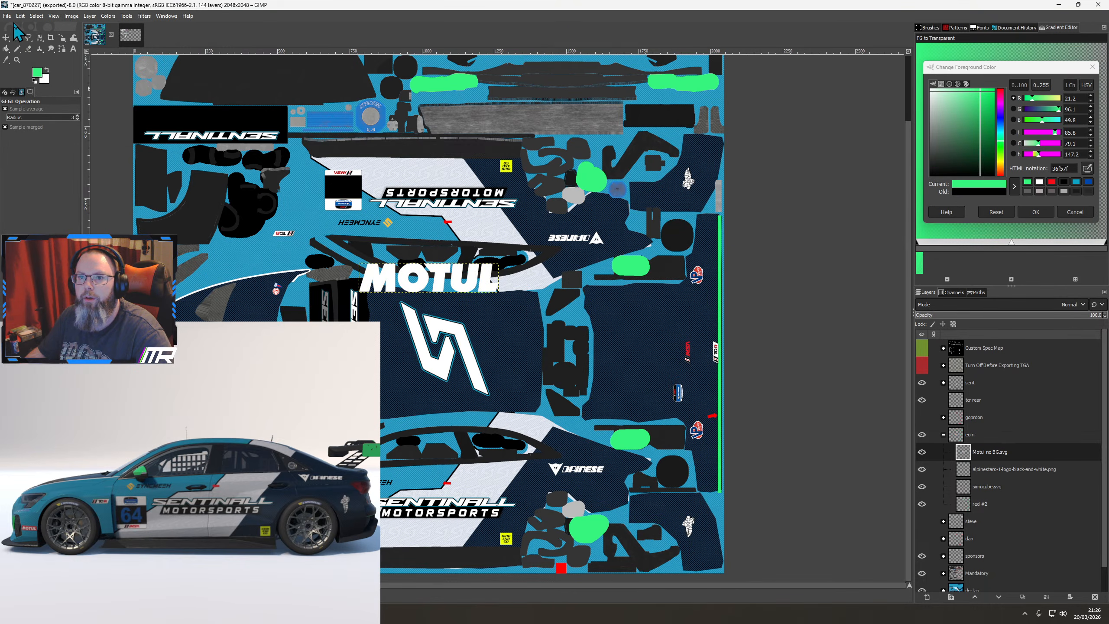
Move the MOTUL logo near the Dainese logo and shrink it to 99×21 px
{"action": "left_click", "coordinate": [6, 38]}
{"action": "left_click_drag", "start_coordinate": [415, 276], "coordinate": [617, 438]}
{"action": "scroll", "coordinate": [615, 487], "scroll_direction": "up", "scroll_amount": 3}
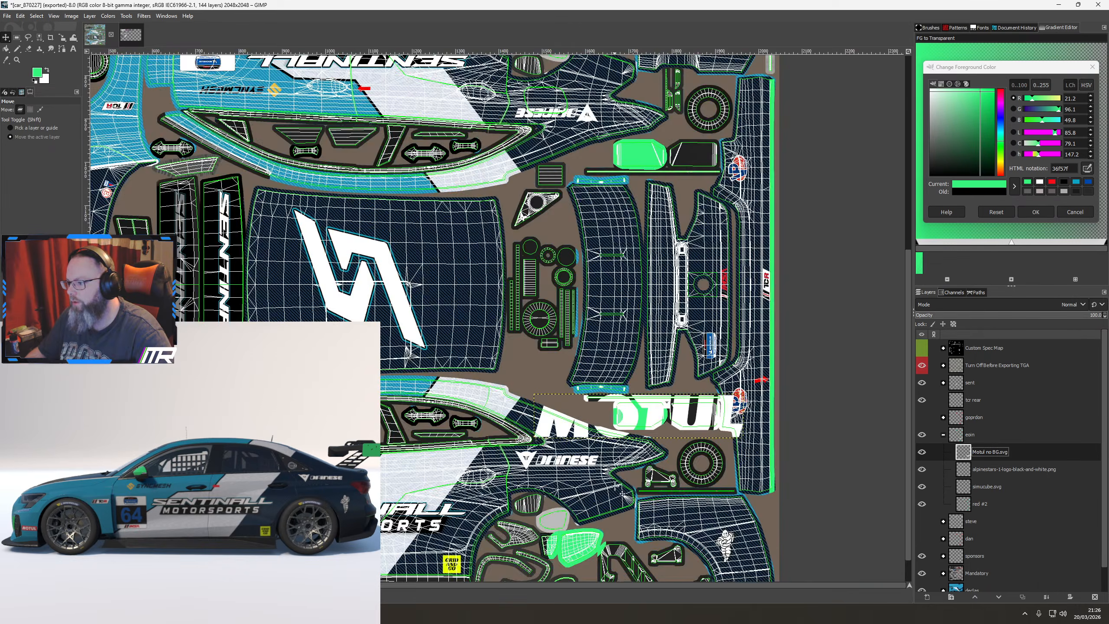
{"action": "key", "text": "shift+s"}
{"action": "left_click_drag", "start_coordinate": [720, 411], "coordinate": [602, 443]}
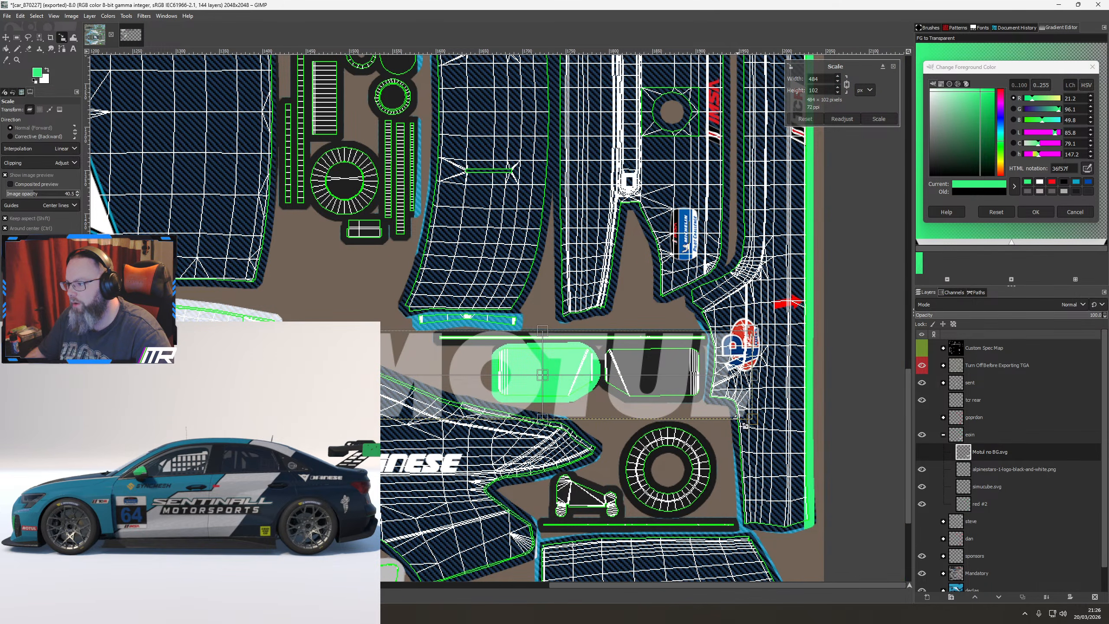
{"action": "left_click_drag", "start_coordinate": [745, 425], "coordinate": [576, 389]}
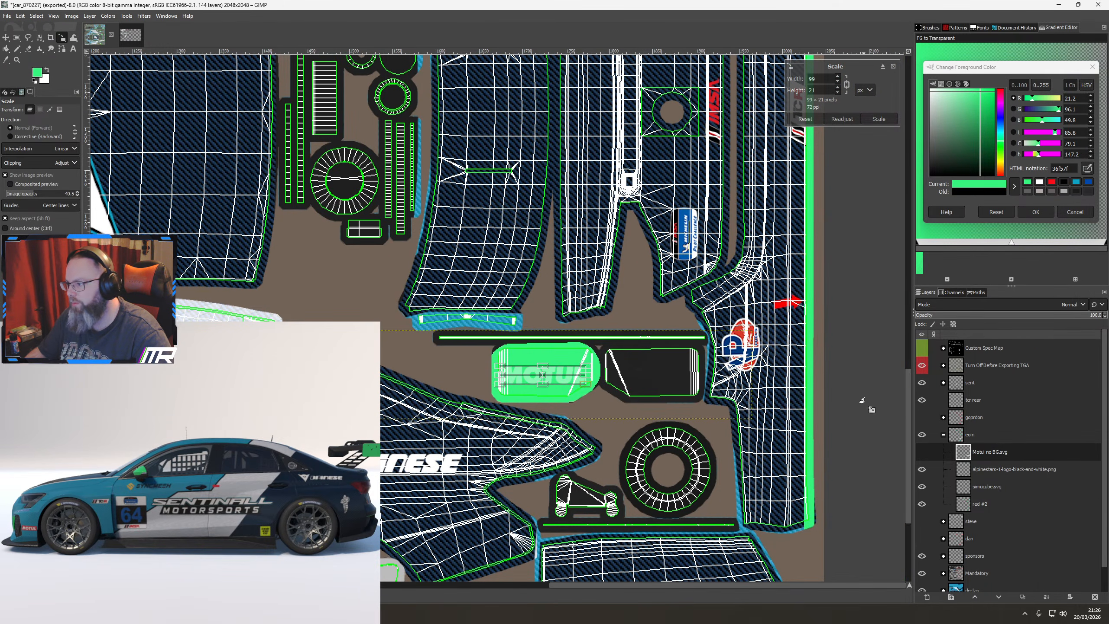
Place the MOTUL logo on the green rear panel and nudge it slightly left
{"action": "scroll", "coordinate": [568, 391], "scroll_direction": "up", "scroll_amount": 3}
{"action": "left_click_drag", "start_coordinate": [481, 348], "coordinate": [491, 338]}
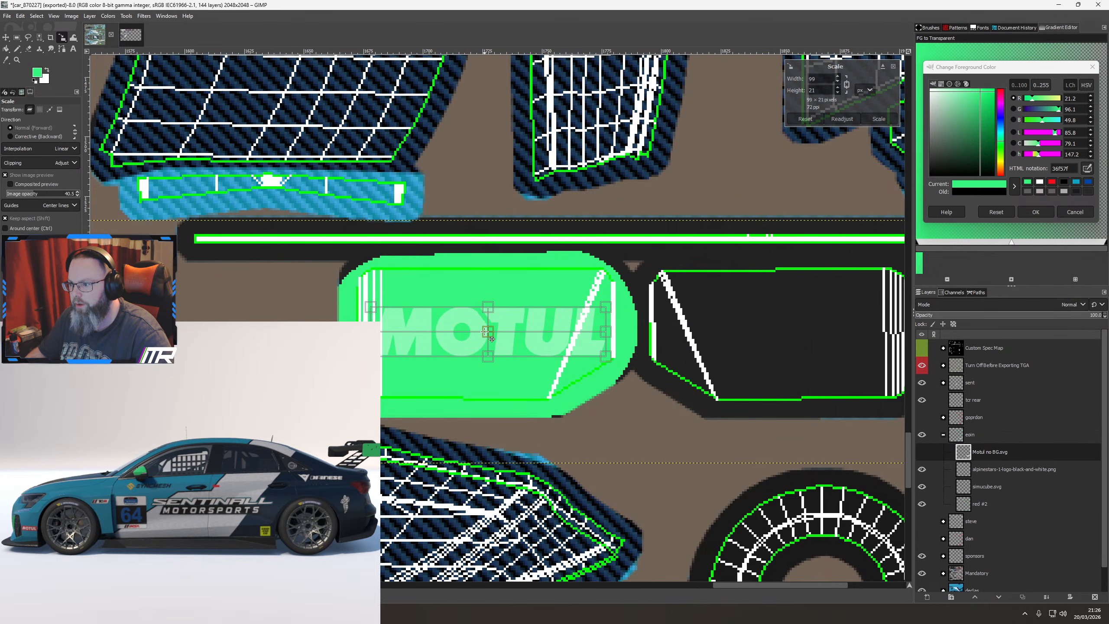
{"action": "left_click", "coordinate": [922, 365]}
{"action": "key", "text": "Return"}
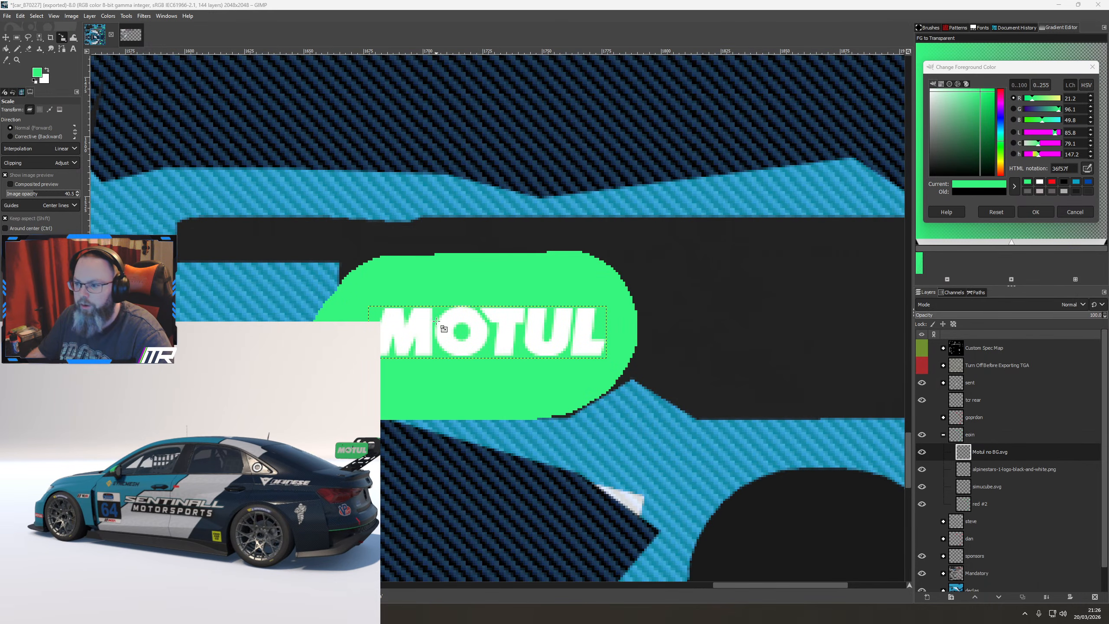
{"action": "left_click", "coordinate": [6, 37]}
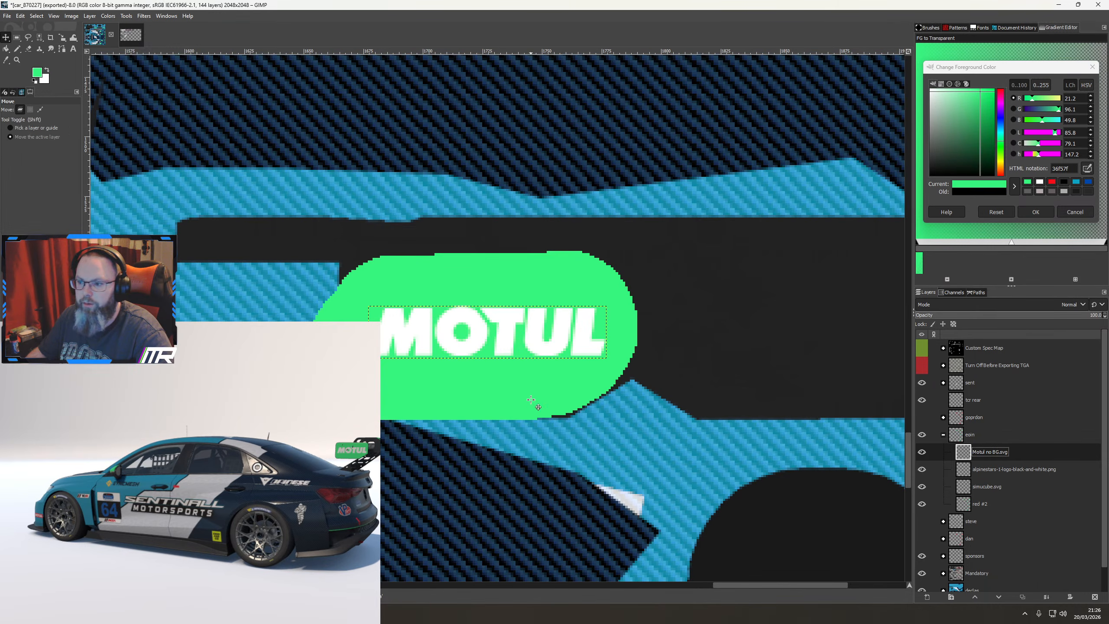
{"action": "key", "text": "Left"}
{"action": "key", "text": "Left"}
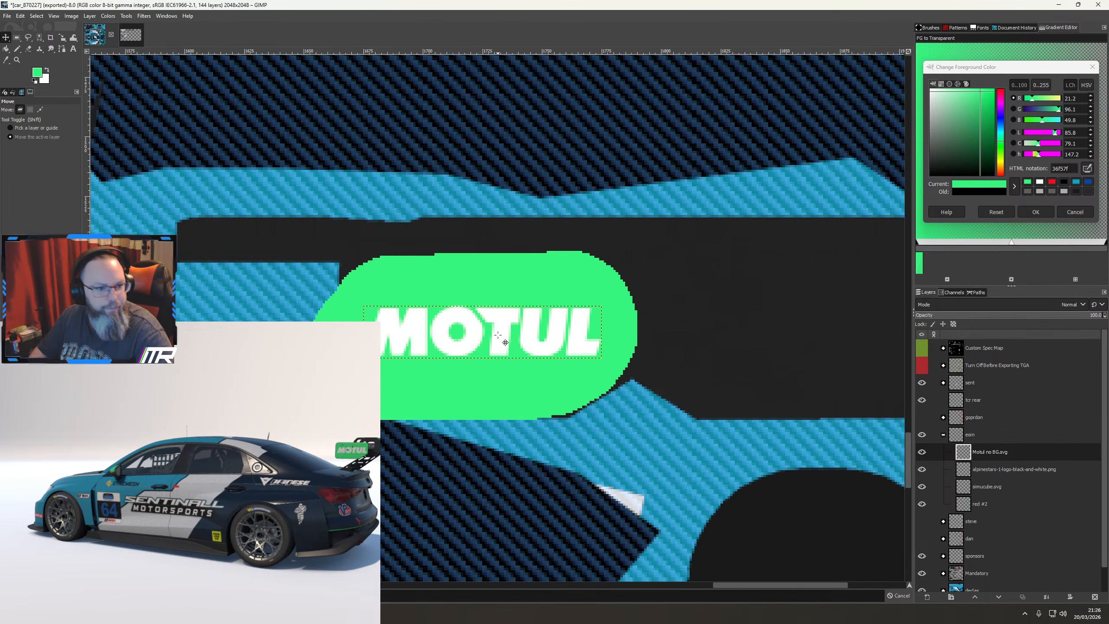
Duplicate the white MOTUL layer and rotate the copy 180°
{"action": "scroll", "coordinate": [499, 336], "scroll_direction": "down", "scroll_amount": 4}
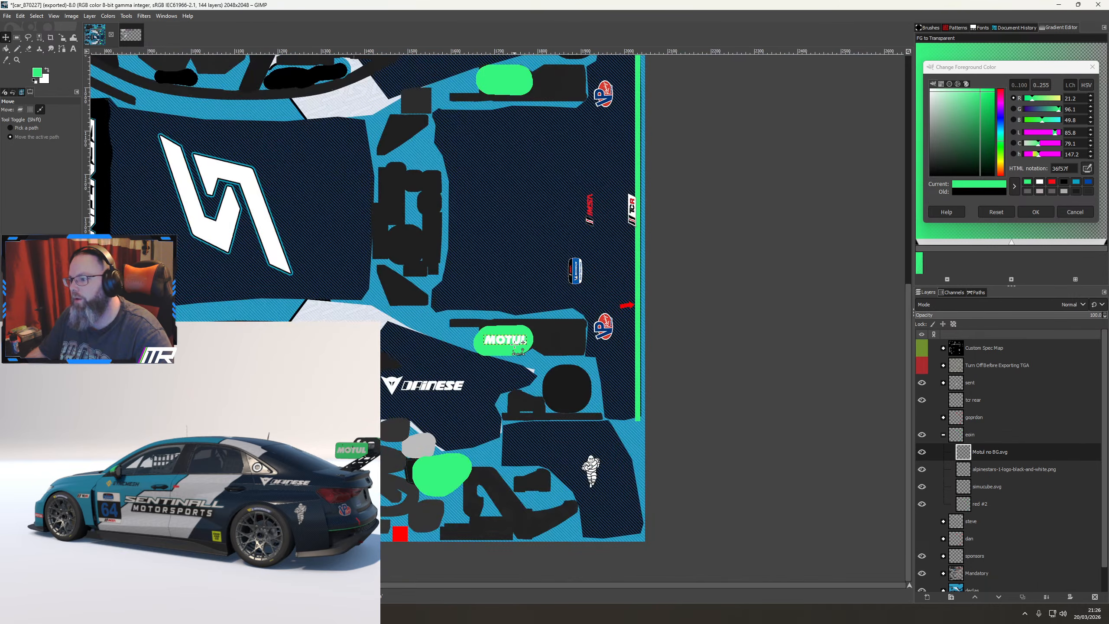
{"action": "right_click", "coordinate": [975, 457]}
{"action": "left_click", "coordinate": [1019, 224]}
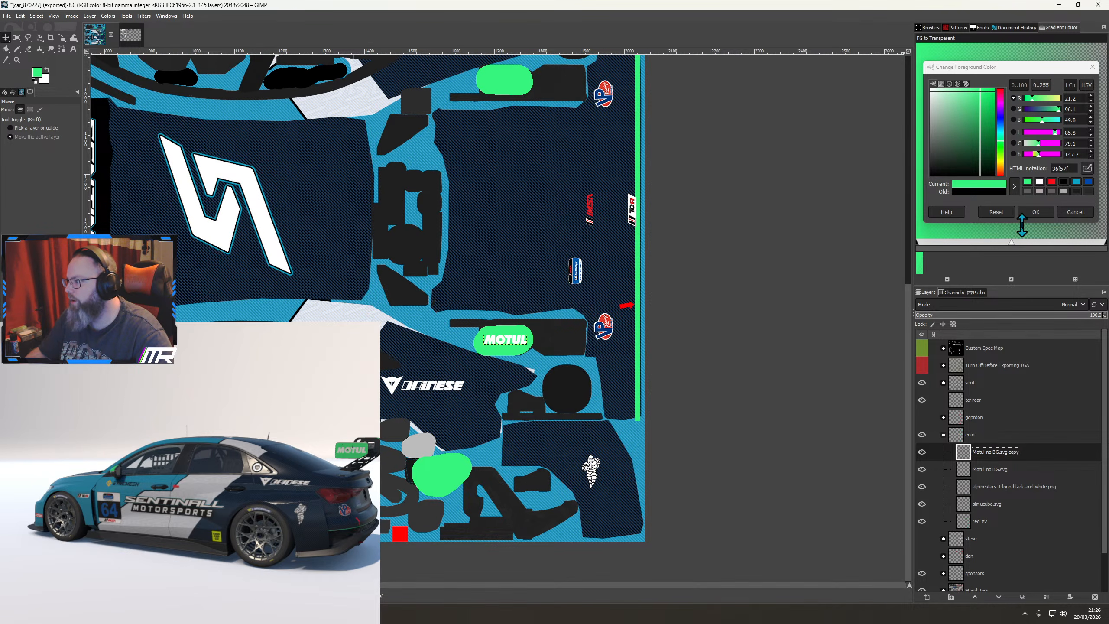
{"action": "right_click", "coordinate": [542, 267]}
{"action": "mouse_move", "coordinate": [594, 335]}
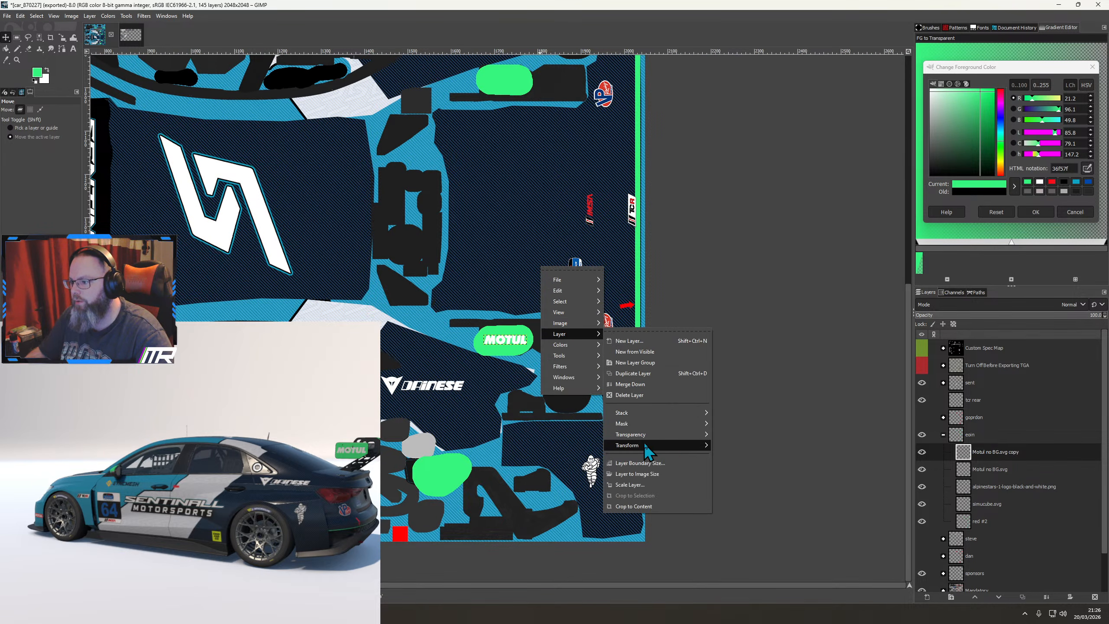
{"action": "mouse_move", "coordinate": [644, 443]}
{"action": "left_click", "coordinate": [745, 503]}
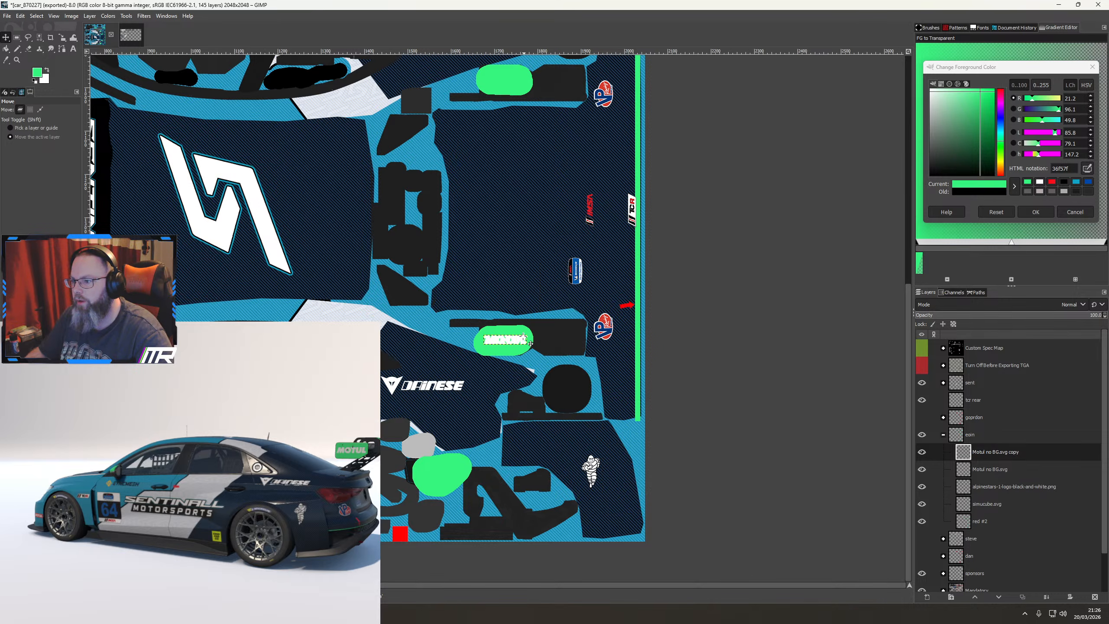
Shift the rotated MOTUL copy up onto the upper green panel and check it on the car preview
{"action": "key", "text": "shift+Up"}
{"action": "key", "text": "shift+Up"}
{"action": "key", "text": "shift+Up"}
{"action": "key", "text": "shift+Up"}
{"action": "key", "text": "shift+Up"}
{"action": "key", "text": "shift+Up"}
{"action": "key", "text": "shift+Up"}
{"action": "key", "text": "shift+Up"}
{"action": "key", "text": "shift+Up"}
{"action": "key", "text": "shift+Up"}
{"action": "key", "text": "shift+Up"}
{"action": "key", "text": "shift+Up"}
{"action": "key", "text": "shift+Up"}
{"action": "key", "text": "shift+Up"}
{"action": "key", "text": "shift+Up"}
{"action": "key", "text": "shift+Up"}
{"action": "key", "text": "shift+Up"}
{"action": "key", "text": "shift+Up"}
{"action": "key", "text": "shift+Up"}
{"action": "key", "text": "shift+Up"}
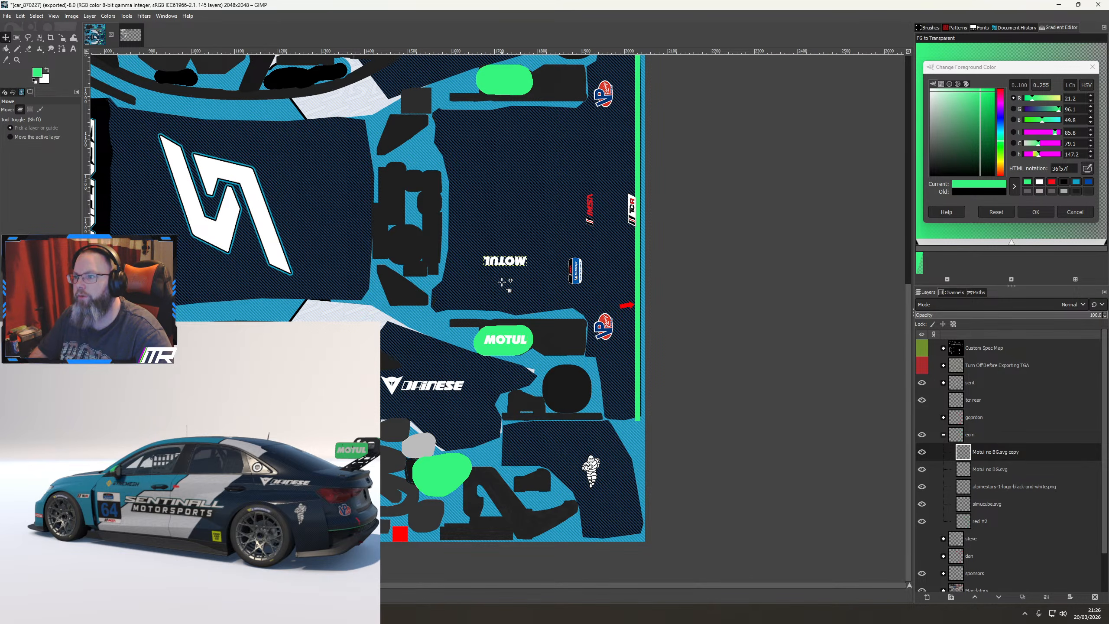
{"action": "key", "text": "shift+Down"}
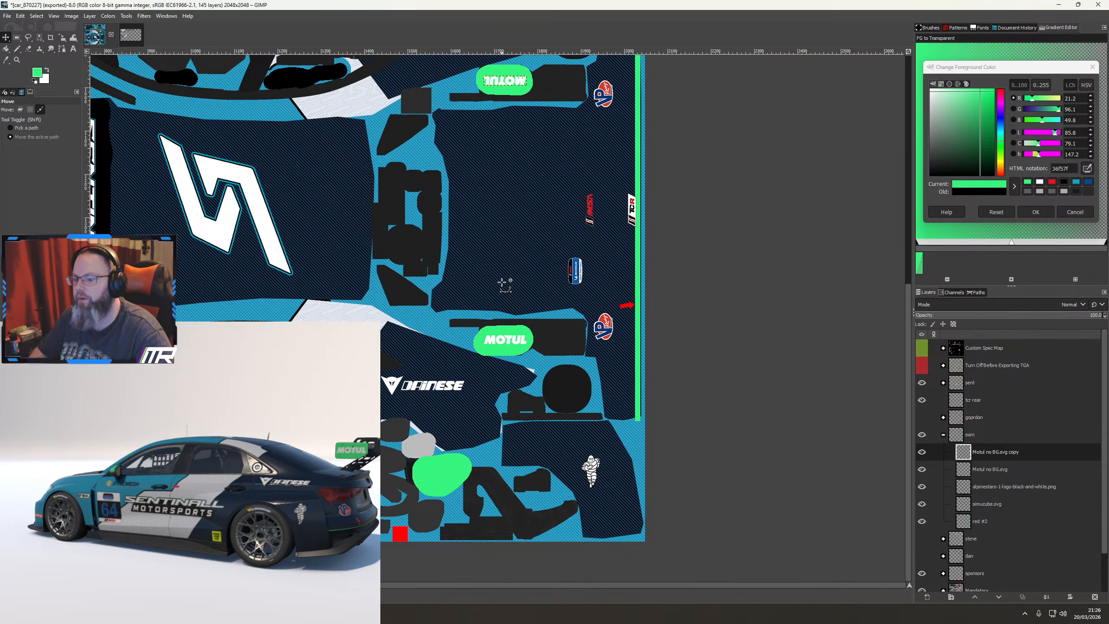
{"action": "mouse_move", "coordinate": [345, 525]}
{"action": "left_mouse_down"}
{"action": "mouse_move", "coordinate": [229, 523]}
{"action": "mouse_move", "coordinate": [343, 523]}
{"action": "mouse_move", "coordinate": [230, 560]}
{"action": "mouse_move", "coordinate": [206, 526]}
{"action": "mouse_move", "coordinate": [327, 523]}
{"action": "left_mouse_up"}
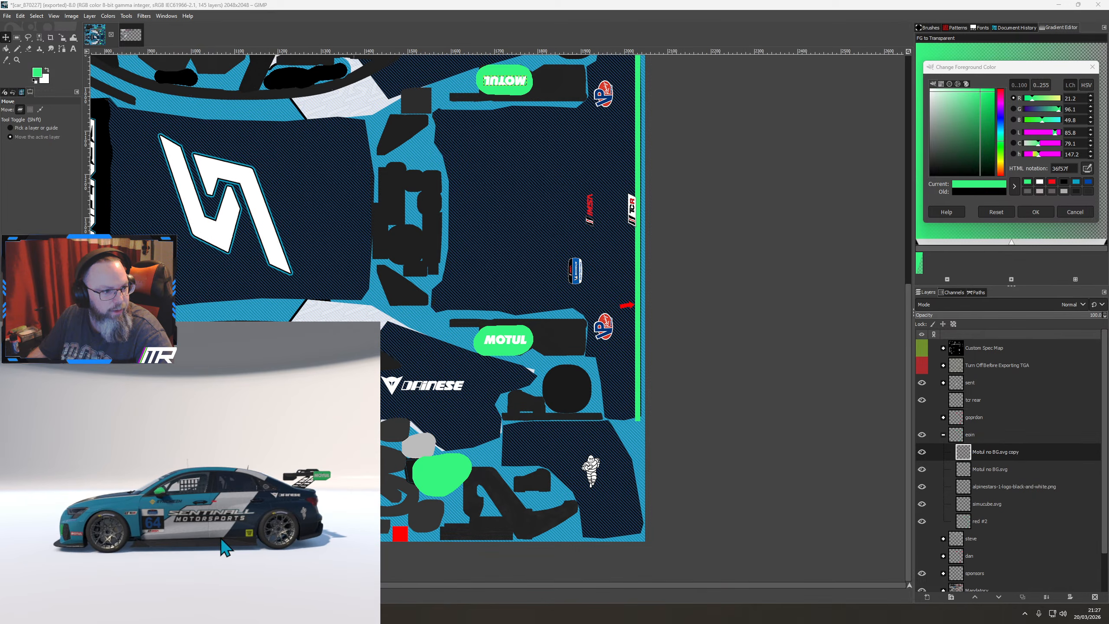
{"action": "left_click_drag", "start_coordinate": [222, 538], "coordinate": [297, 535]}
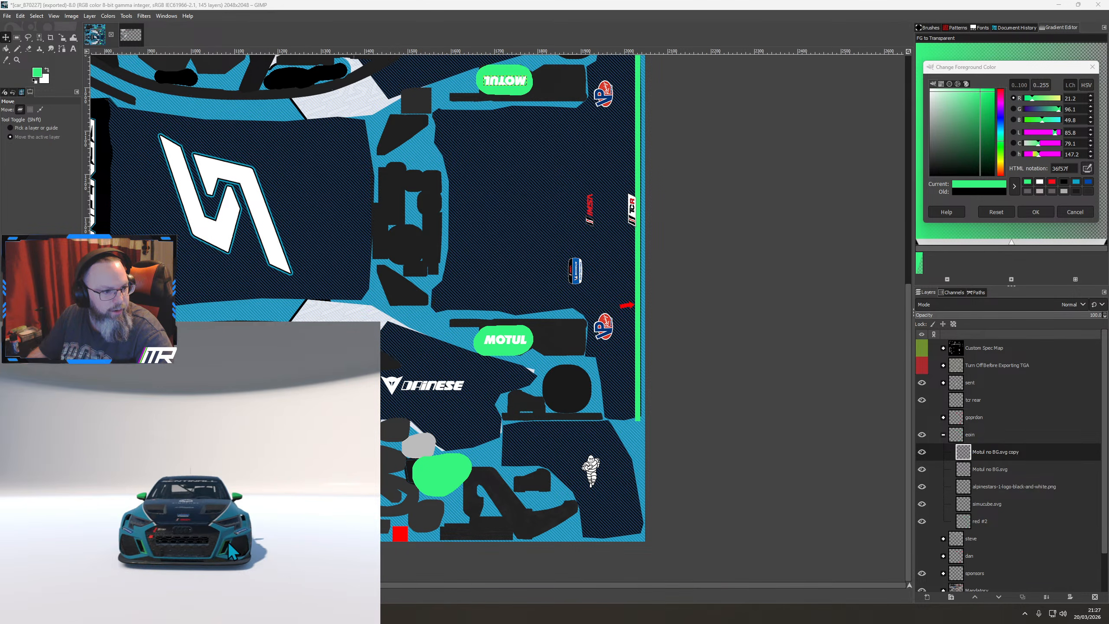
{"action": "left_click_drag", "start_coordinate": [228, 541], "coordinate": [293, 534]}
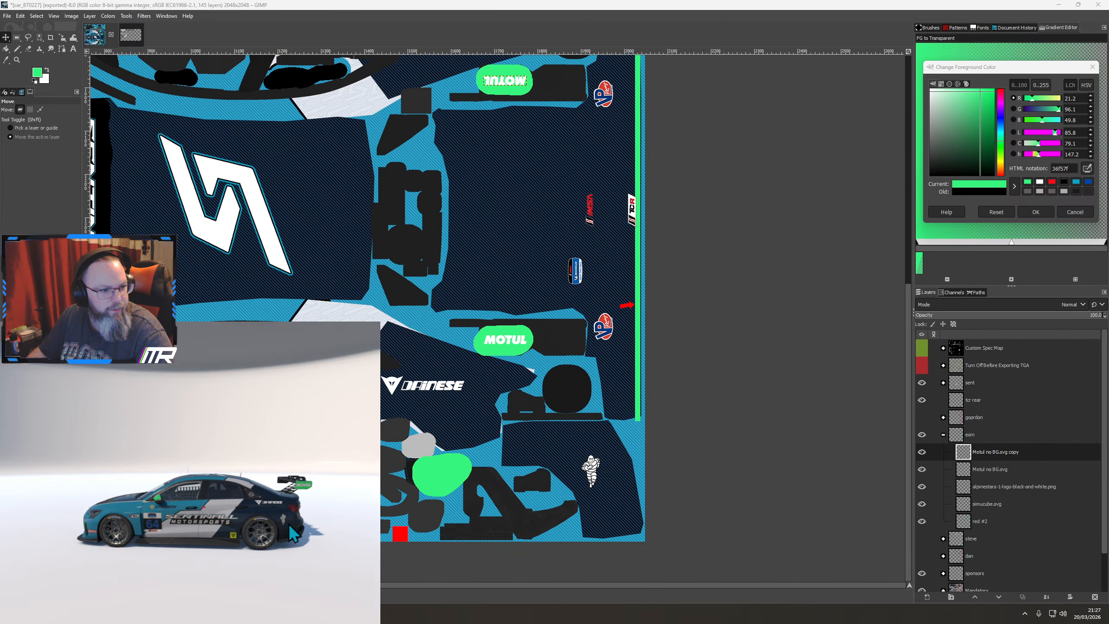
Delete the other driver's group, then duplicate the eoin group and rename the copy gordon
{"action": "left_click", "coordinate": [943, 436]}
{"action": "right_click", "coordinate": [974, 421]}
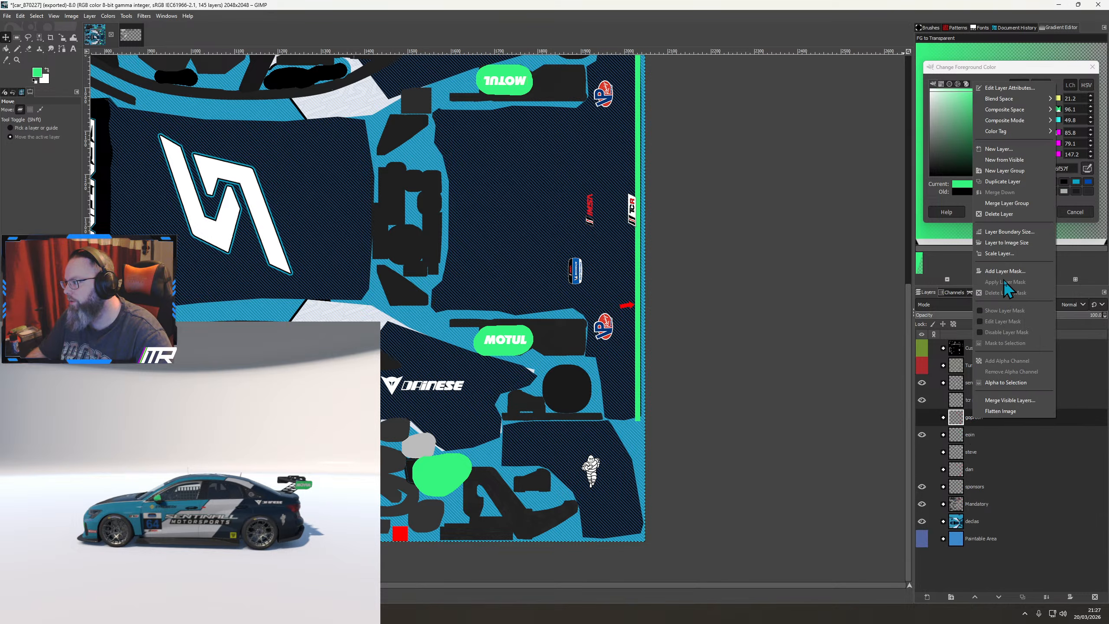
{"action": "left_click", "coordinate": [999, 214]}
{"action": "right_click", "coordinate": [970, 417]}
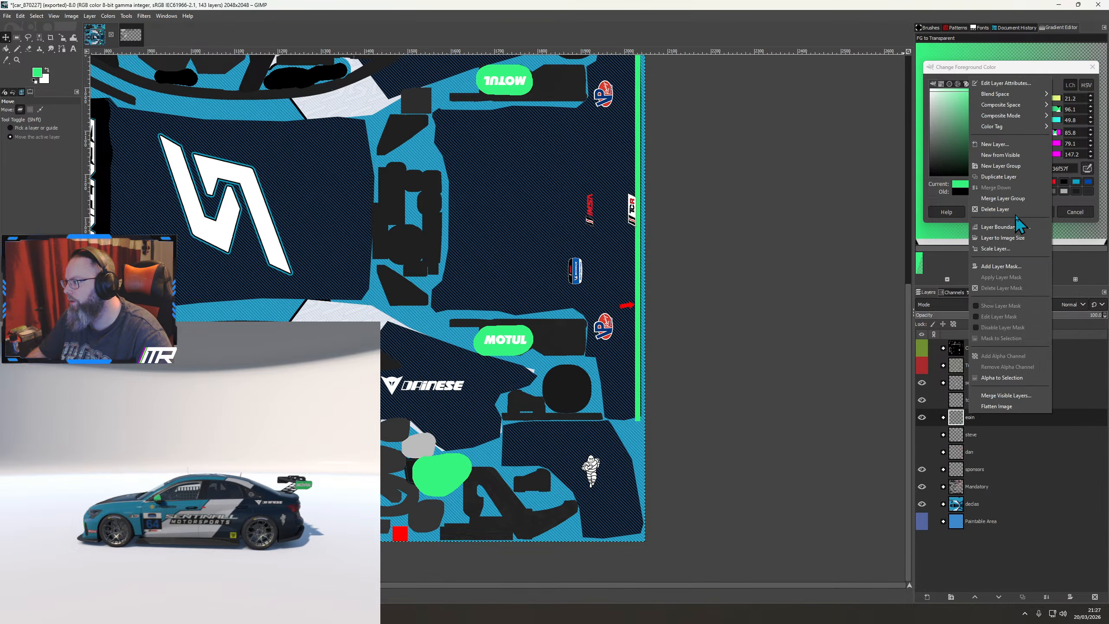
{"action": "left_click", "coordinate": [998, 177]}
{"action": "double_click", "coordinate": [976, 420]}
{"action": "type", "text": "gordon"}
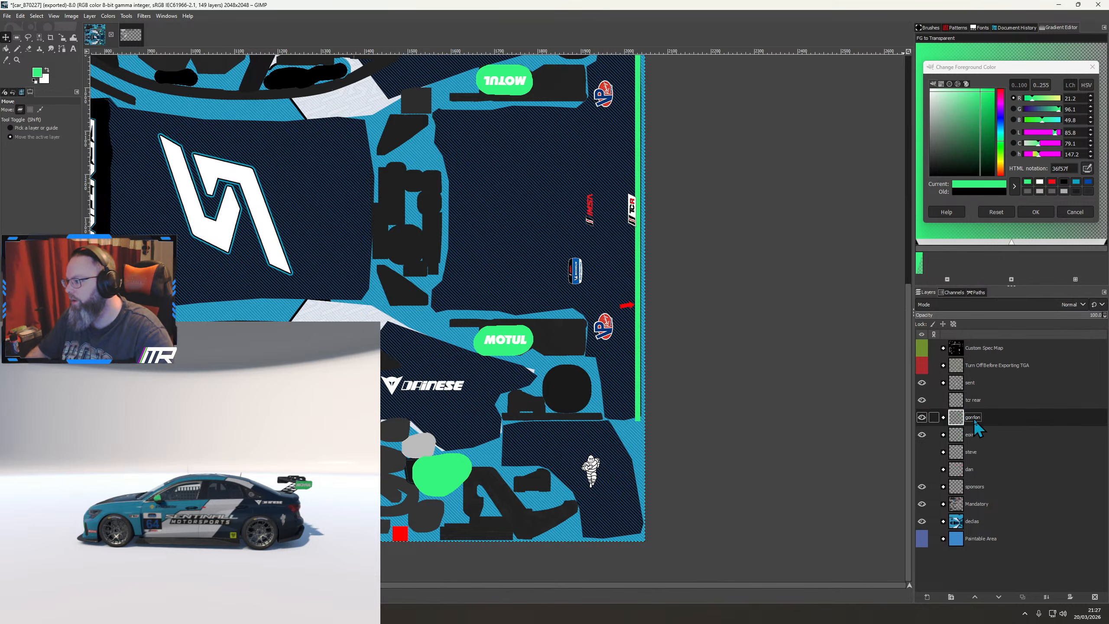
Fill the red #3 shapes in the gordon group with blue 0047ab
{"action": "left_click", "coordinate": [944, 417]}
{"action": "right_click", "coordinate": [988, 512]}
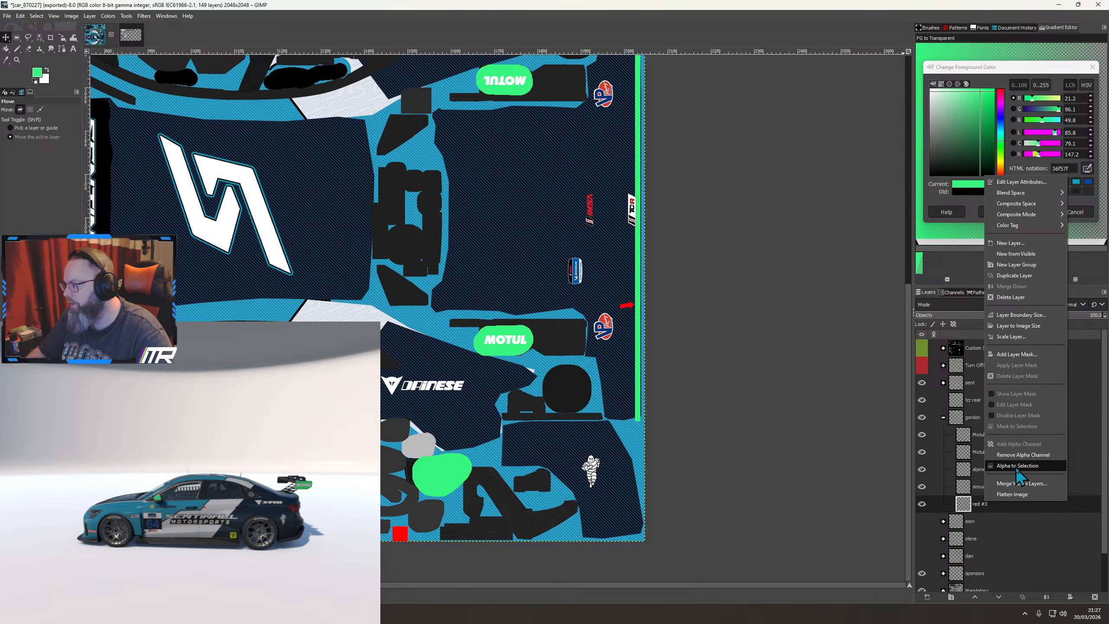
{"action": "left_click", "coordinate": [1004, 477]}
{"action": "left_click", "coordinate": [1090, 182]}
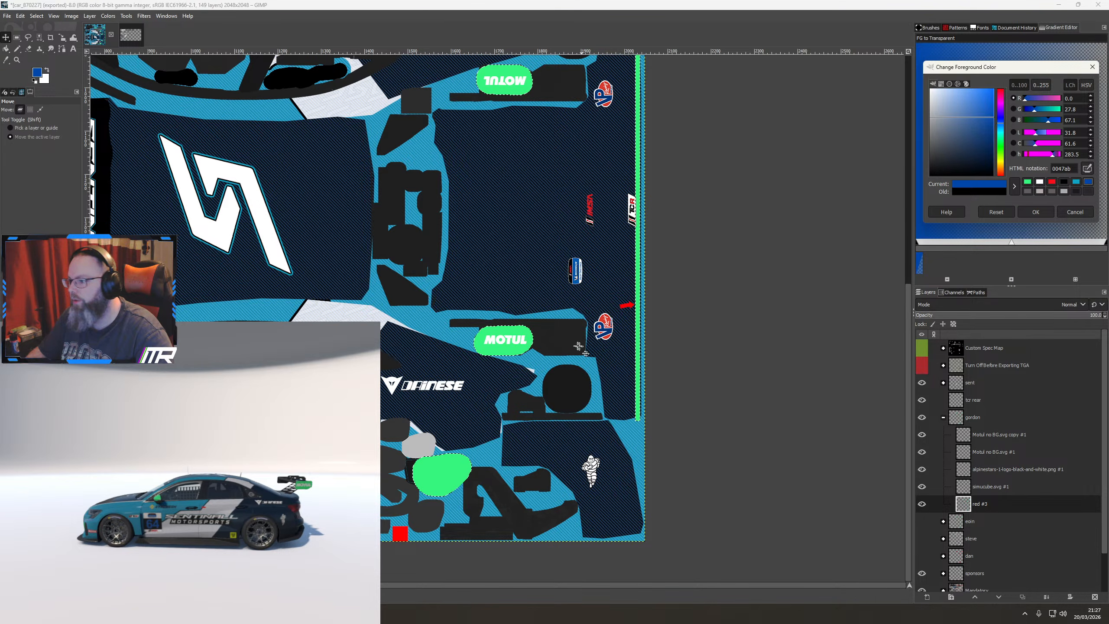
{"action": "left_click", "coordinate": [6, 48]}
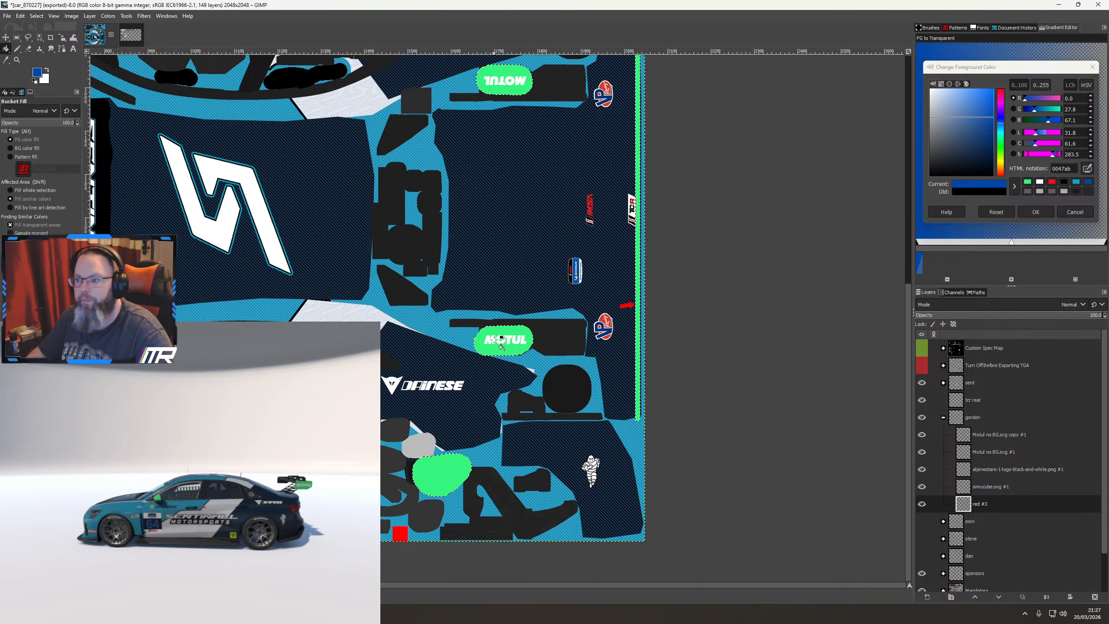
{"action": "left_click", "coordinate": [516, 342]}
{"action": "left_click_drag", "start_coordinate": [485, 356], "coordinate": [838, 399]}
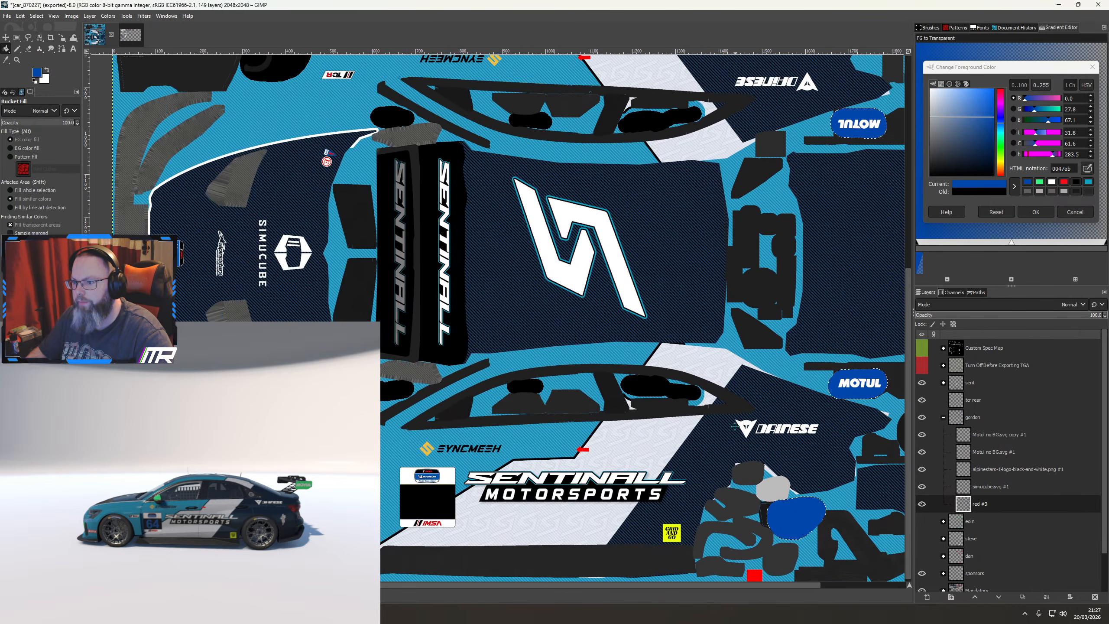
Delete the simucube.svg #1 layer from the gordon group
{"action": "left_click", "coordinate": [978, 489]}
{"action": "right_click", "coordinate": [979, 498]}
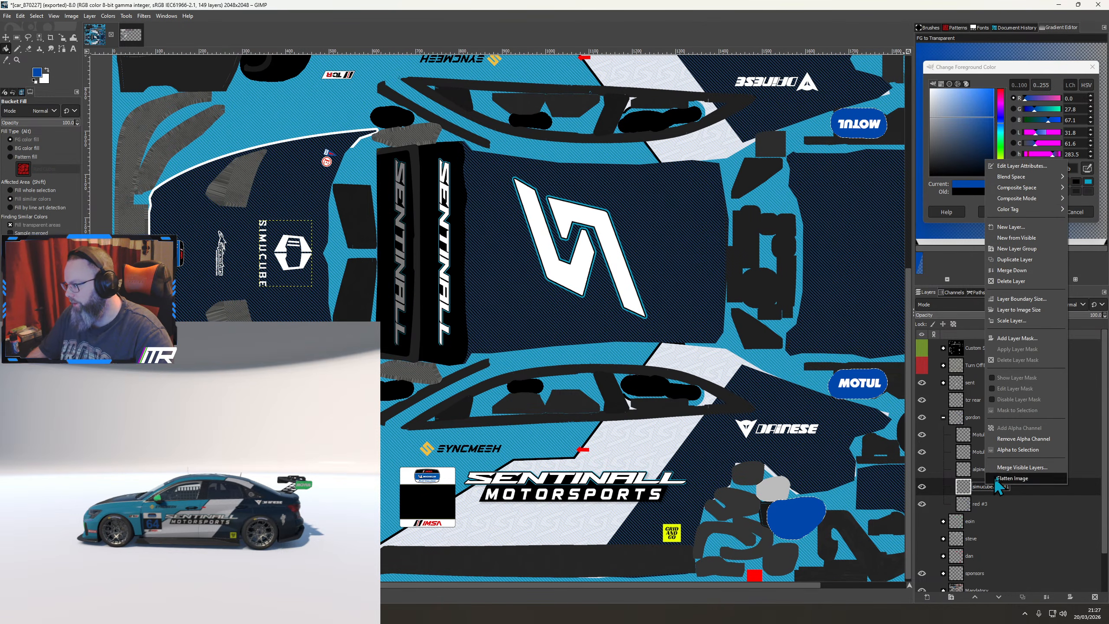
{"action": "left_click", "coordinate": [1026, 332]}
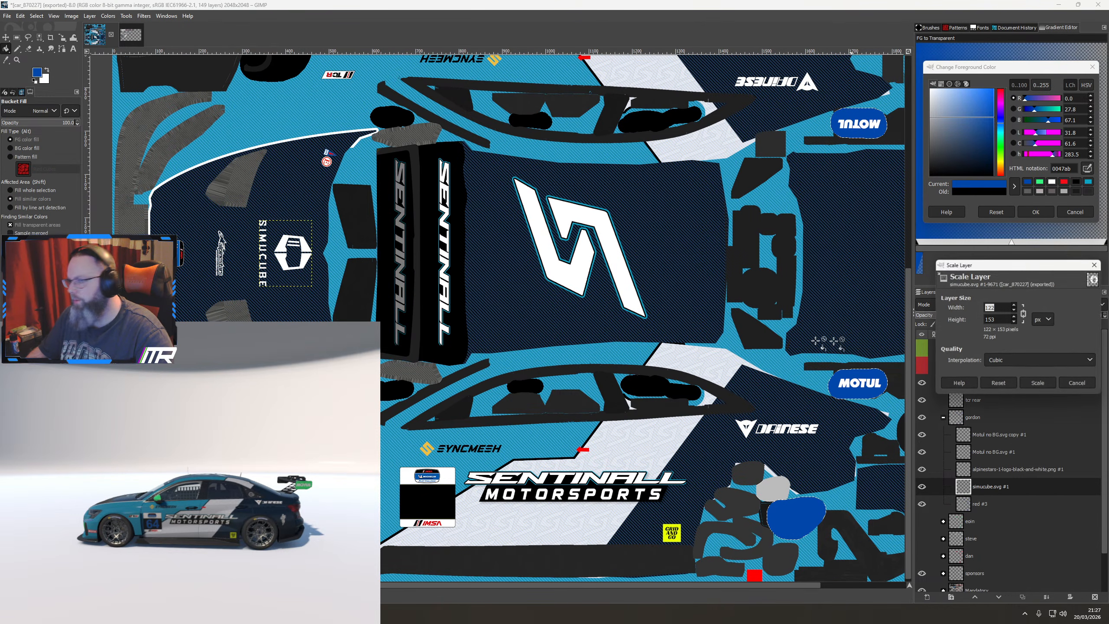
{"action": "left_click", "coordinate": [1071, 382]}
{"action": "right_click", "coordinate": [989, 486]}
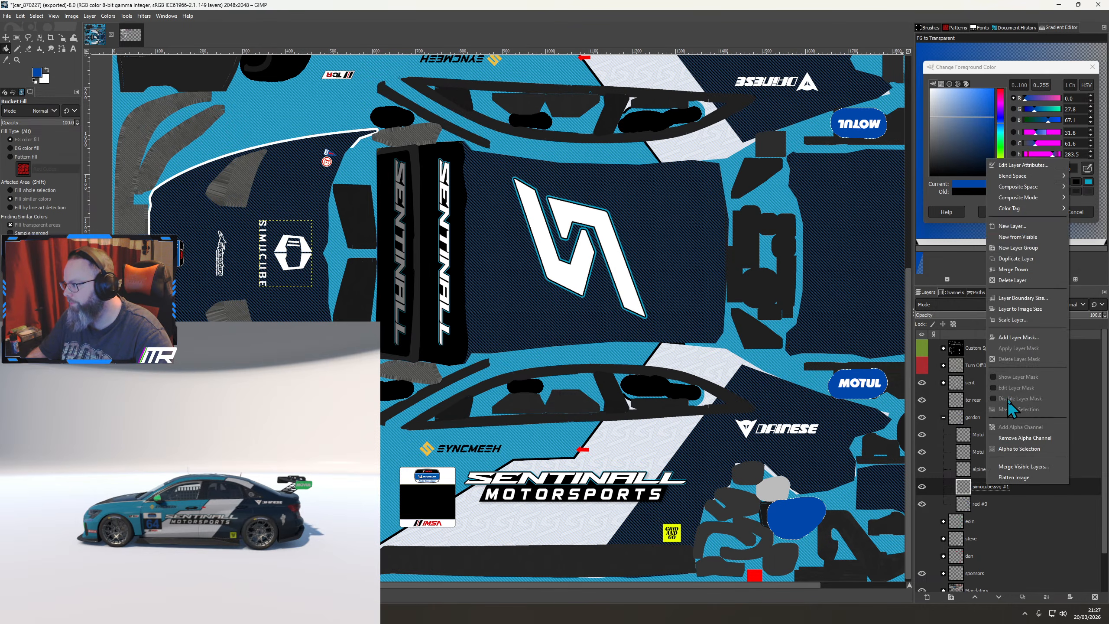
{"action": "left_click", "coordinate": [1012, 280]}
Import VRS_Logo_white.eps as a new layer
{"action": "left_click", "coordinate": [6, 15]}
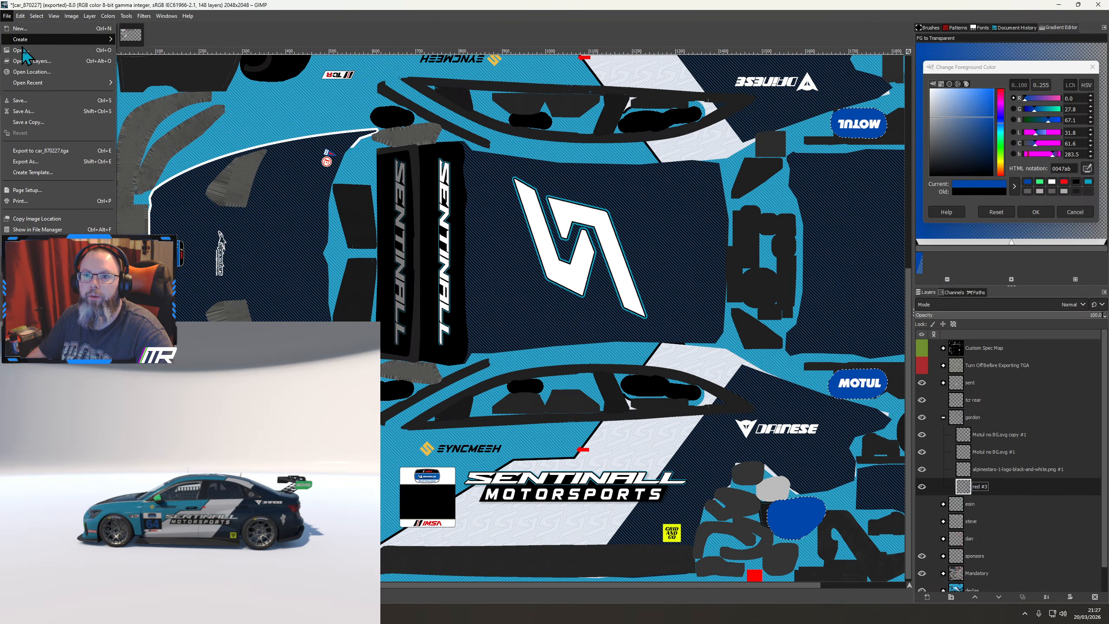
{"action": "left_click", "coordinate": [24, 60]}
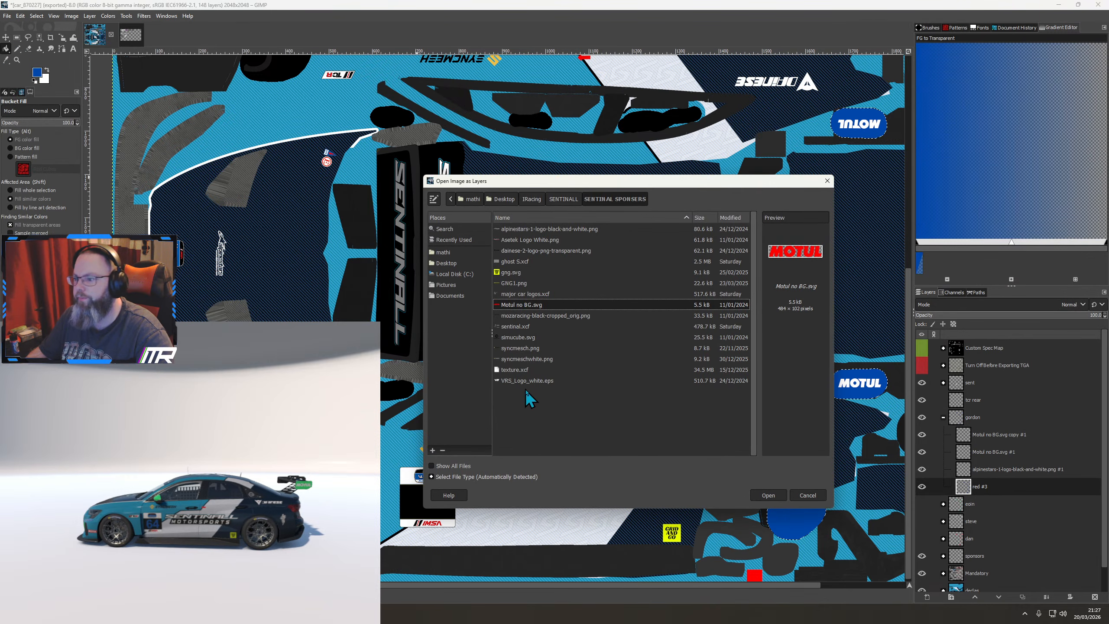
{"action": "double_click", "coordinate": [517, 380]}
{"action": "left_click", "coordinate": [568, 379]}
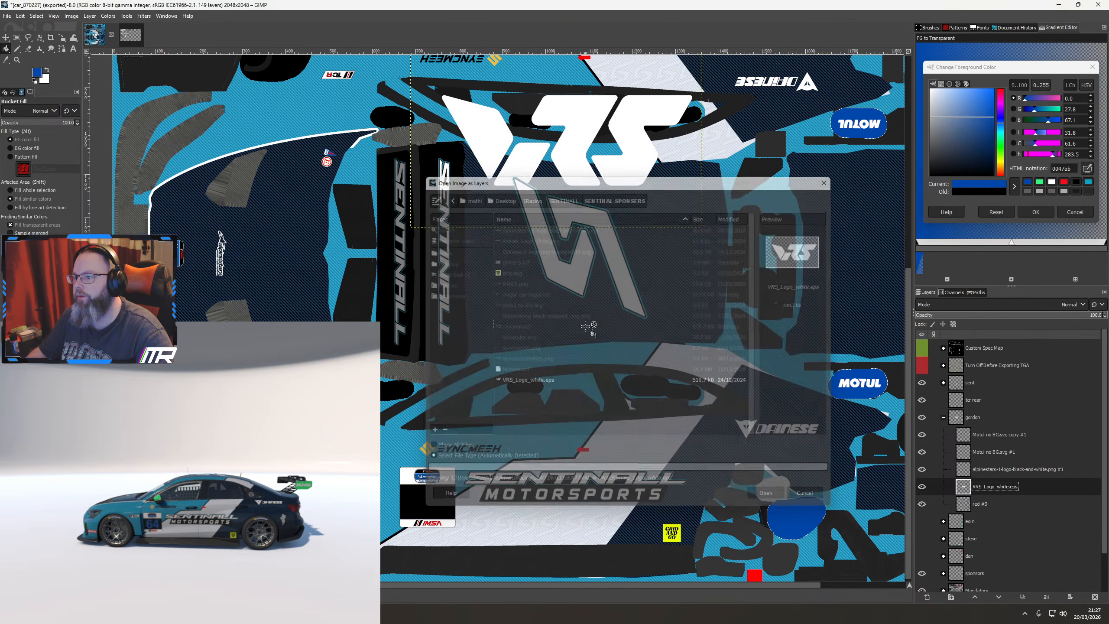
{"action": "key", "text": "minus"}
{"action": "key", "text": "minus"}
Move the VRS logo onto the bonnet and rotate it 90°
{"action": "left_click", "coordinate": [6, 38]}
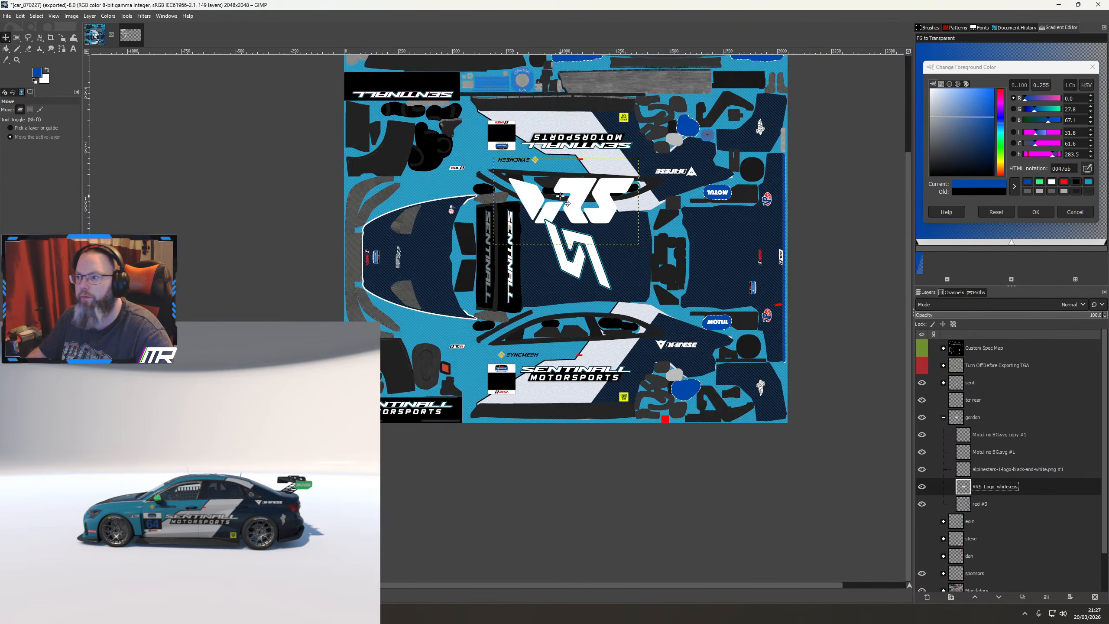
{"action": "left_click_drag", "start_coordinate": [576, 201], "coordinate": [441, 251]}
{"action": "right_click", "coordinate": [440, 253]}
{"action": "mouse_move", "coordinate": [476, 319]}
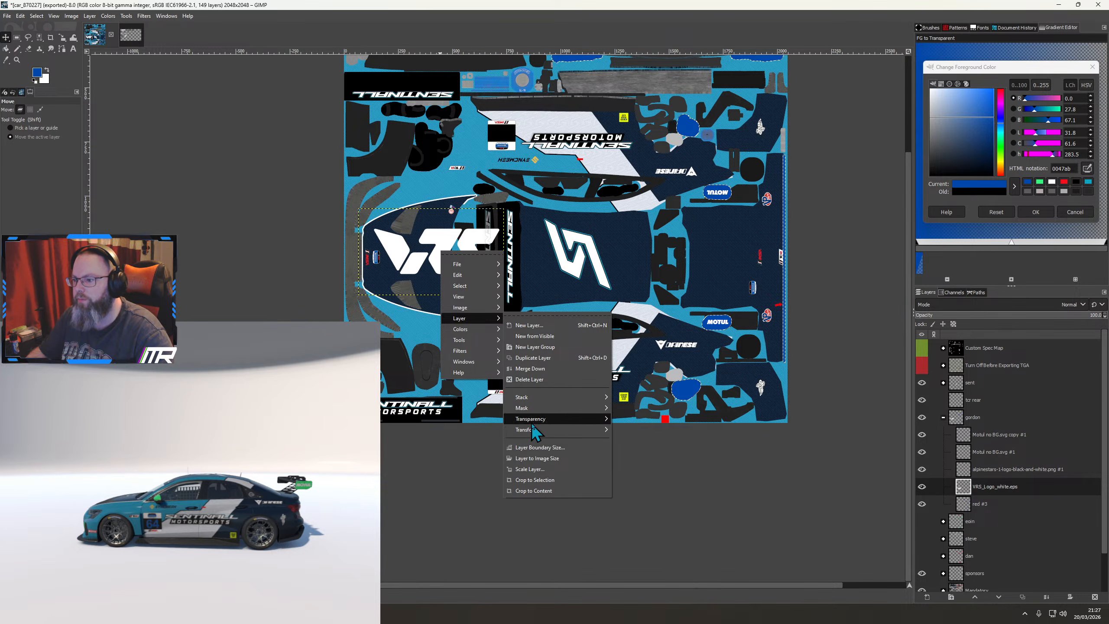
{"action": "mouse_move", "coordinate": [542, 430]}
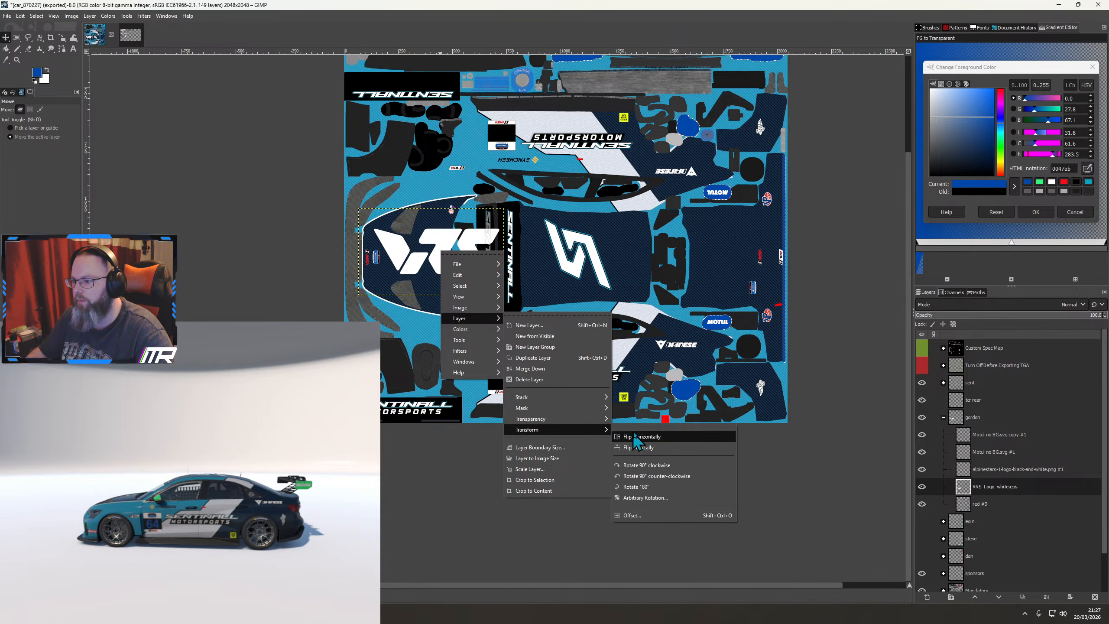
{"action": "left_click", "coordinate": [647, 467]}
Shrink the VRS logo to about 138×232 and show the UV wireframe template
{"action": "key", "text": "shift+s"}
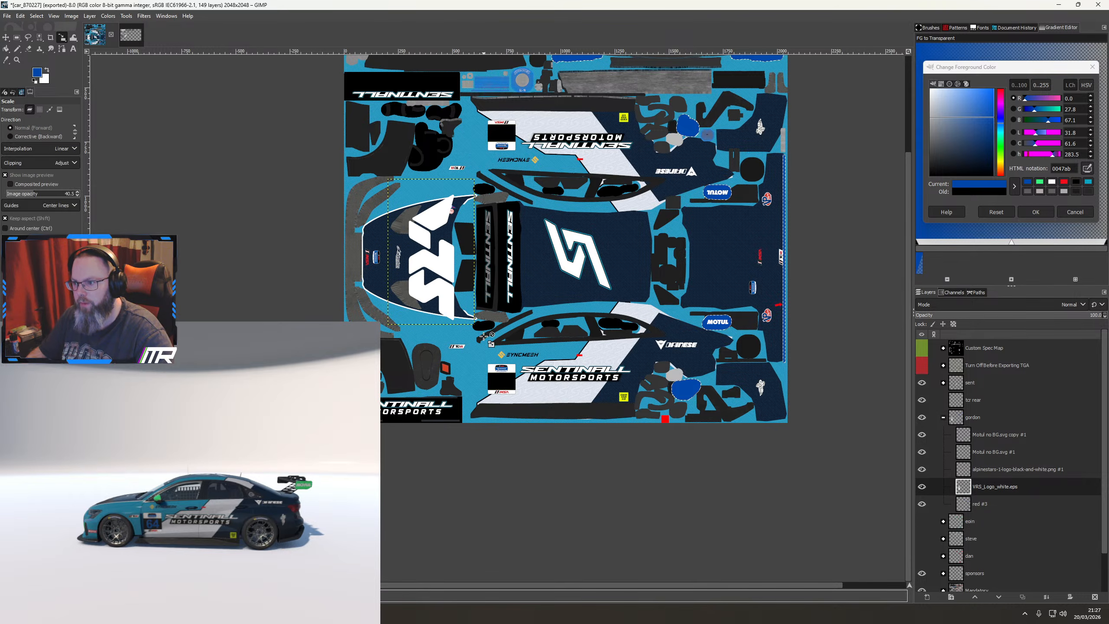
{"action": "right_click", "coordinate": [450, 289]}
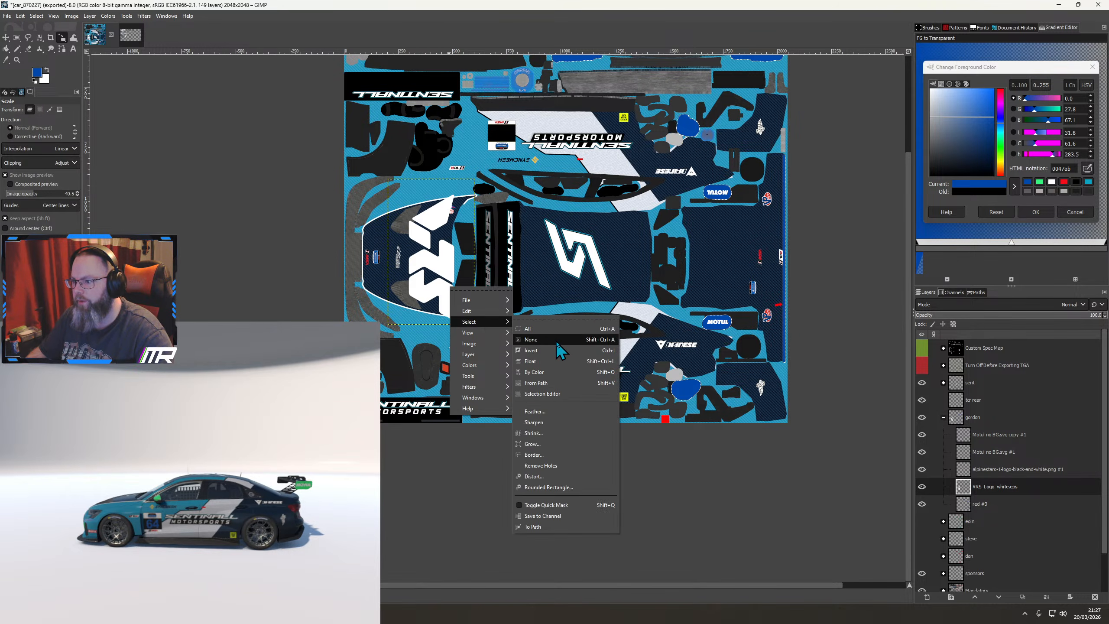
{"action": "key", "text": "Escape"}
{"action": "key", "text": "Escape"}
{"action": "left_click", "coordinate": [485, 331]}
{"action": "left_click_drag", "start_coordinate": [485, 332], "coordinate": [446, 277]}
{"action": "left_click", "coordinate": [922, 366]}
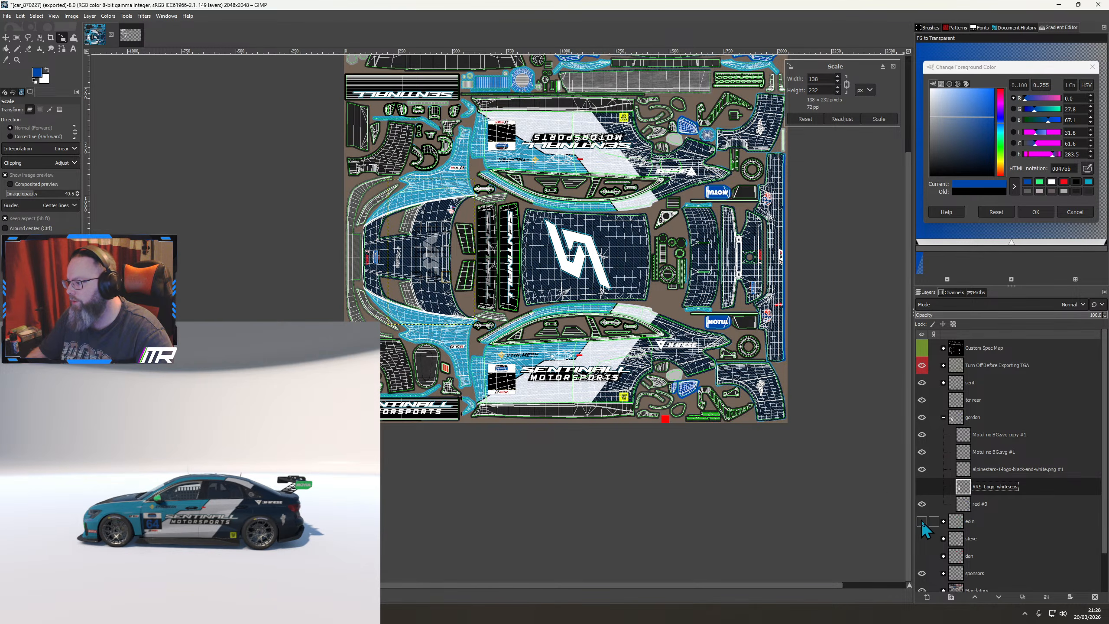
Centre the VRS logo over the old Simucube spot at 150×252 and hide the eoin group
{"action": "scroll", "coordinate": [432, 257], "scroll_direction": "up", "scroll_amount": 5}
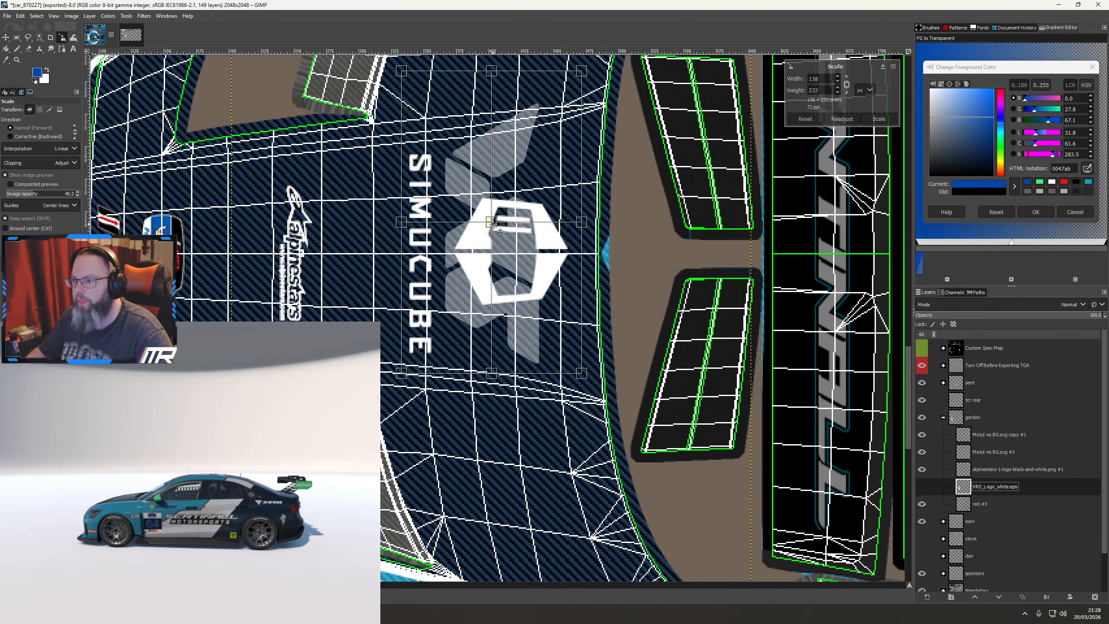
{"action": "left_click_drag", "start_coordinate": [500, 232], "coordinate": [487, 263]}
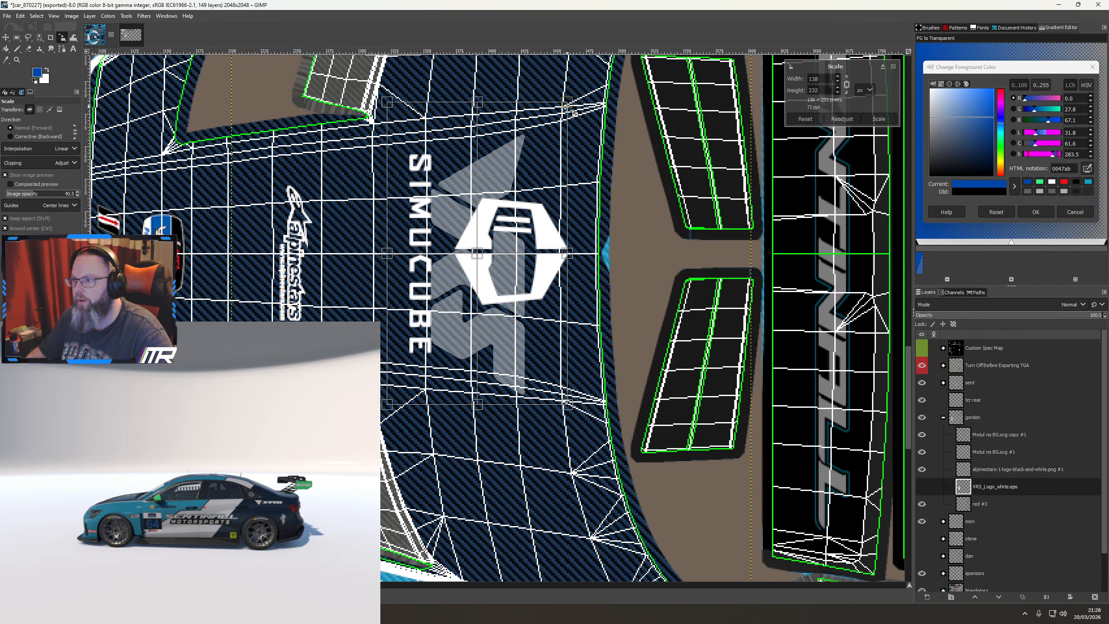
{"action": "left_click_drag", "start_coordinate": [570, 109], "coordinate": [580, 93]}
{"action": "scroll", "coordinate": [471, 243], "scroll_direction": "up", "scroll_amount": 1}
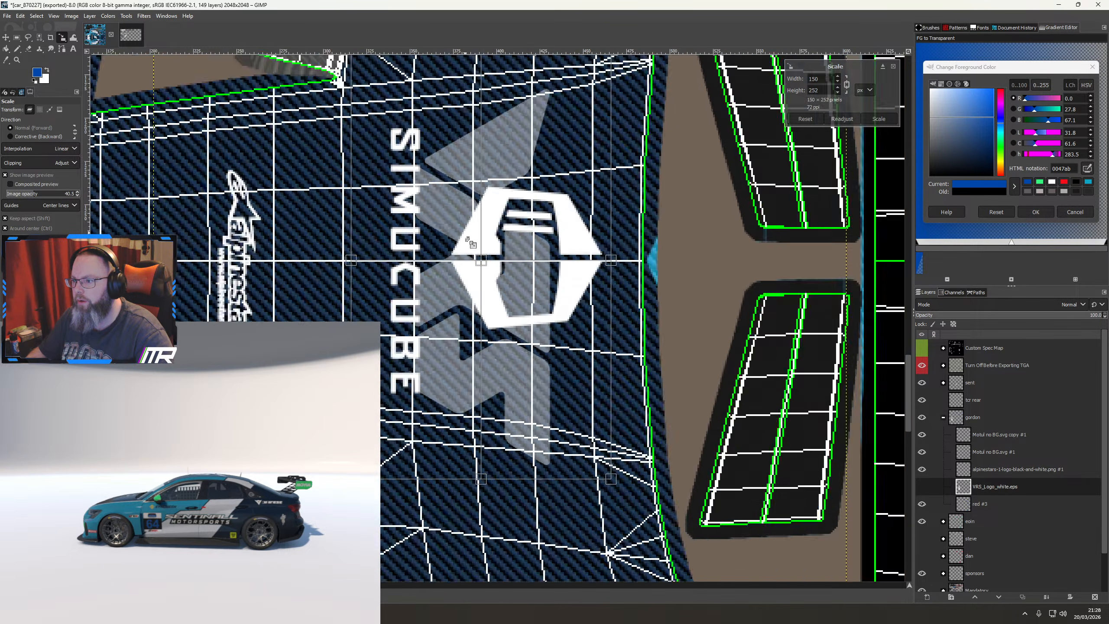
{"action": "scroll", "coordinate": [470, 243], "scroll_direction": "up", "scroll_amount": 3}
{"action": "left_click_drag", "start_coordinate": [511, 300], "coordinate": [512, 302]}
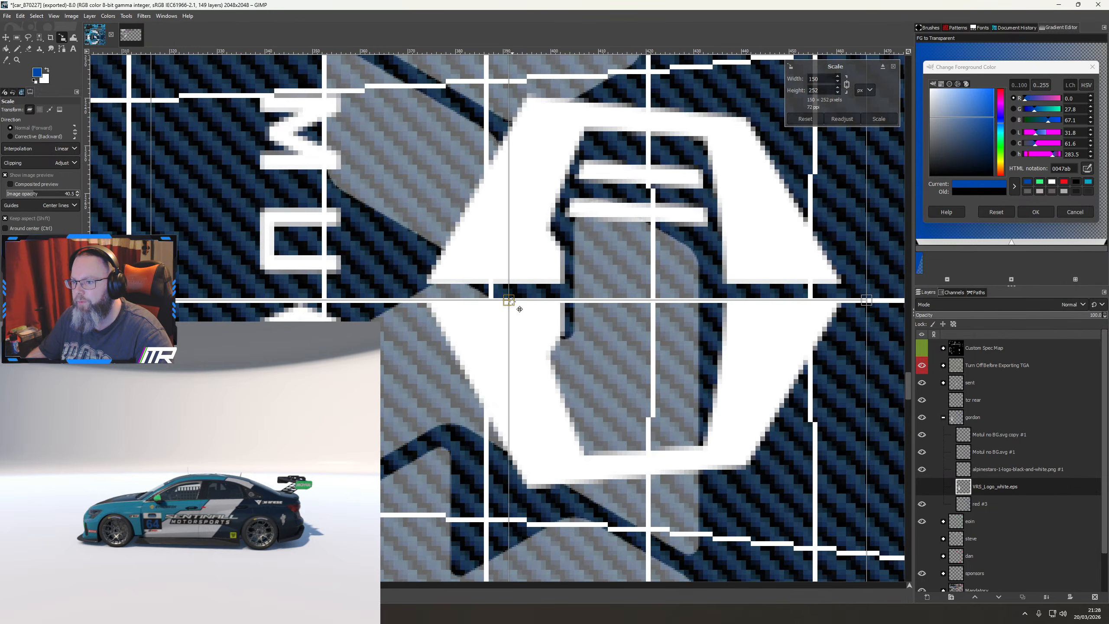
{"action": "scroll", "coordinate": [520, 309], "scroll_direction": "up", "scroll_amount": 4}
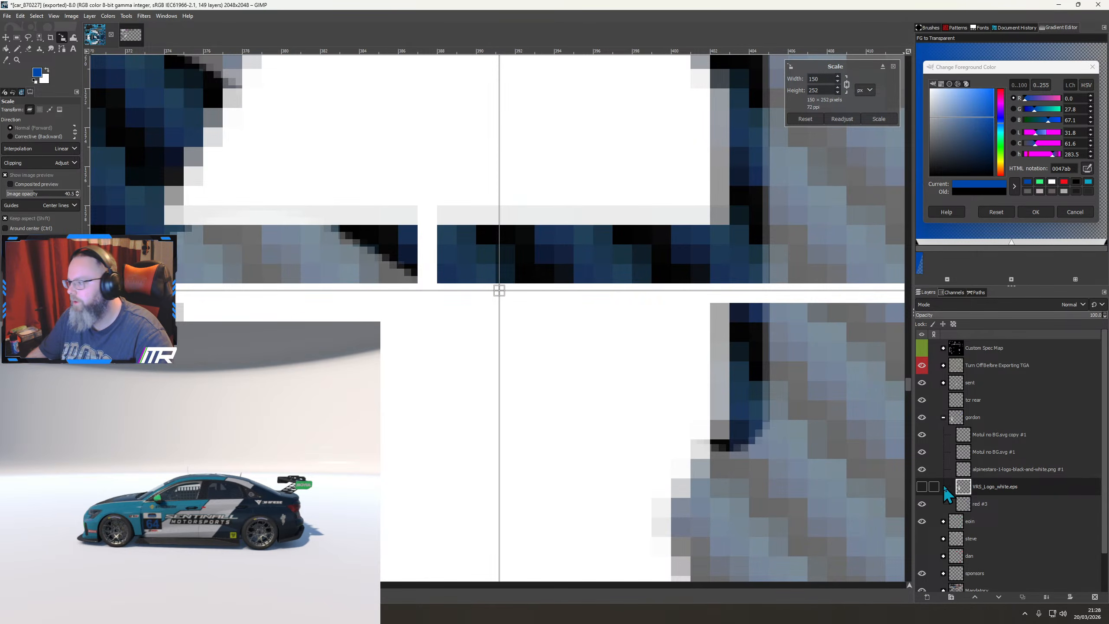
{"action": "left_click", "coordinate": [922, 521]}
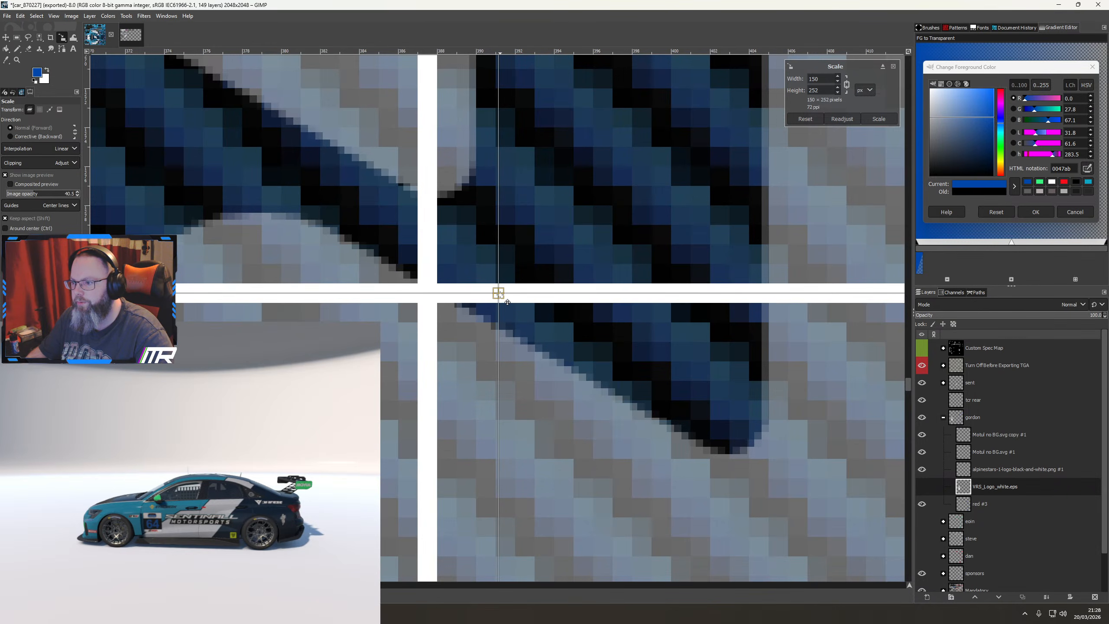
{"action": "scroll", "coordinate": [507, 302], "scroll_direction": "down", "scroll_amount": 4}
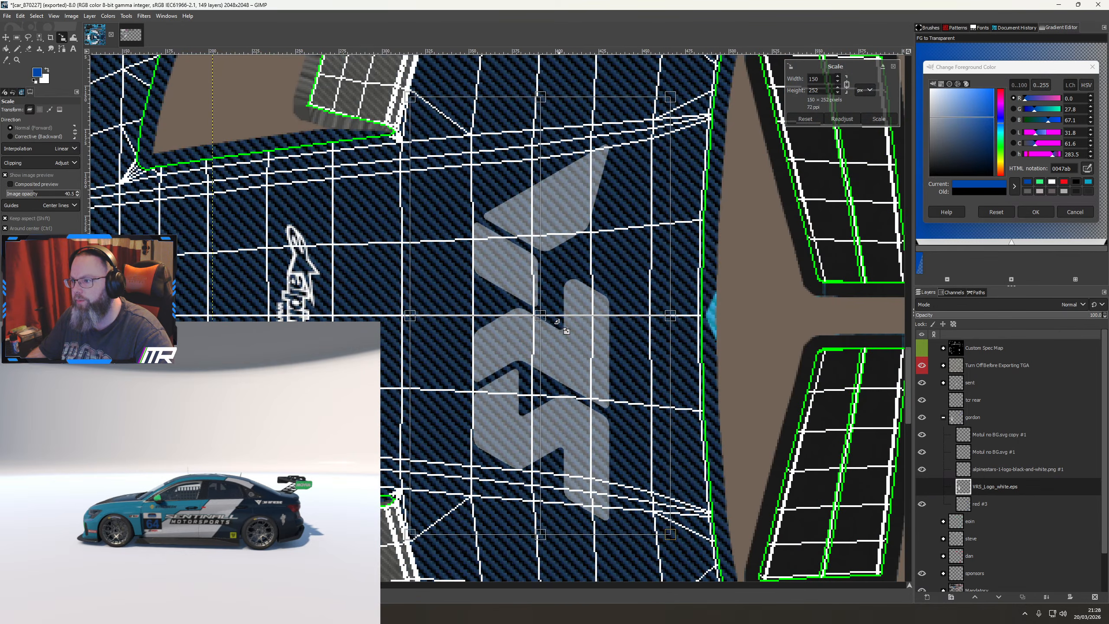
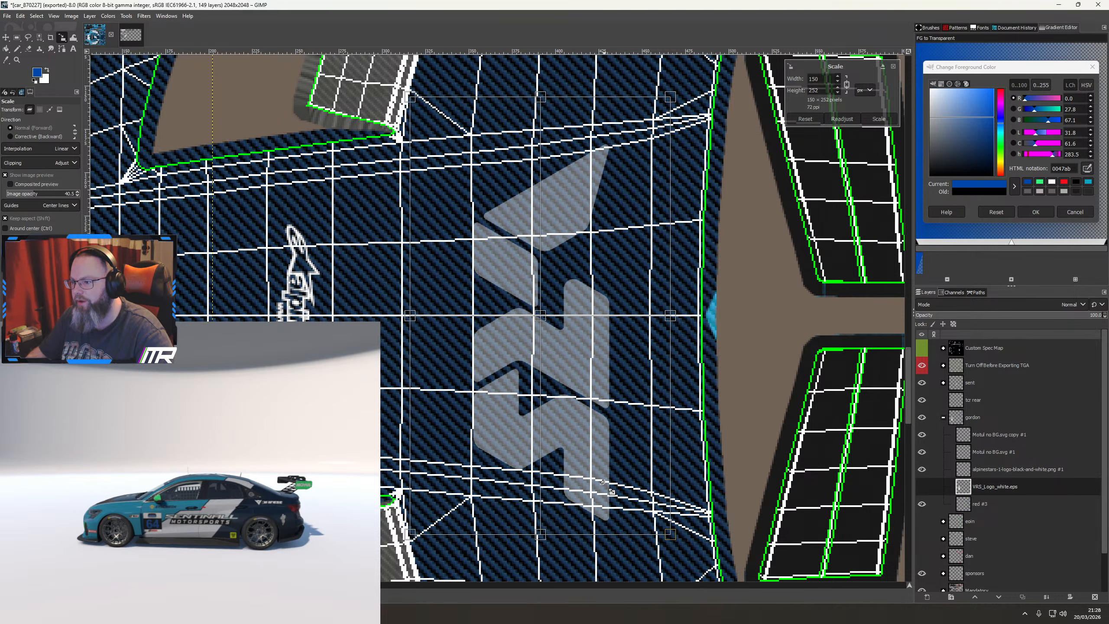
Nudge the VRS logo higher, commit its 150×252 scale, and hide the UV wireframe
{"action": "left_click_drag", "start_coordinate": [547, 326], "coordinate": [549, 307]}
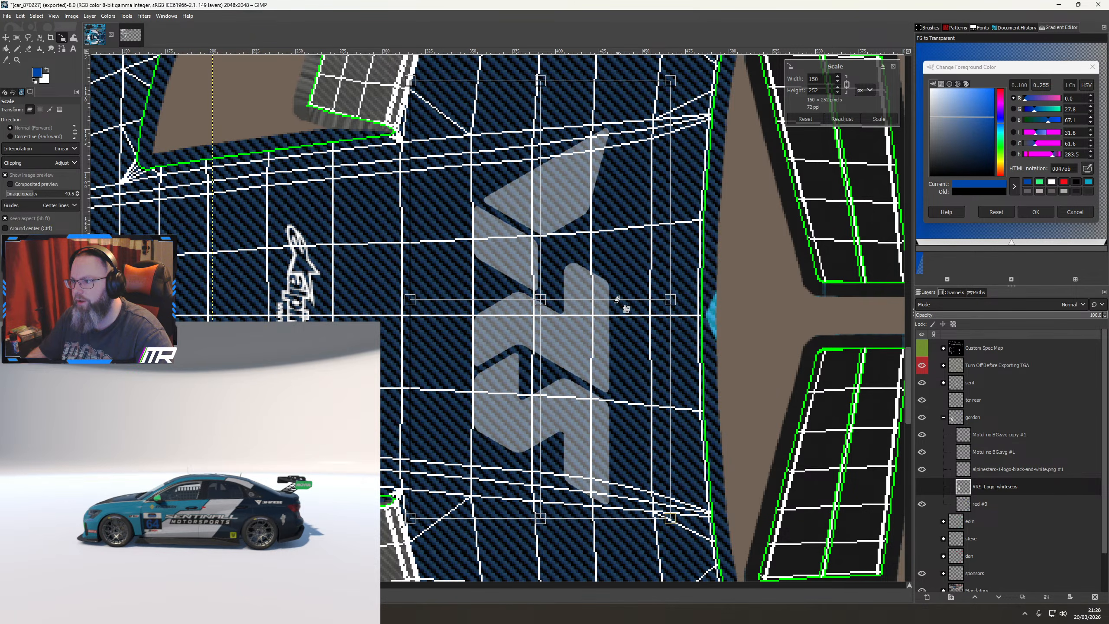
{"action": "scroll", "coordinate": [617, 299], "scroll_direction": "down", "scroll_amount": 2}
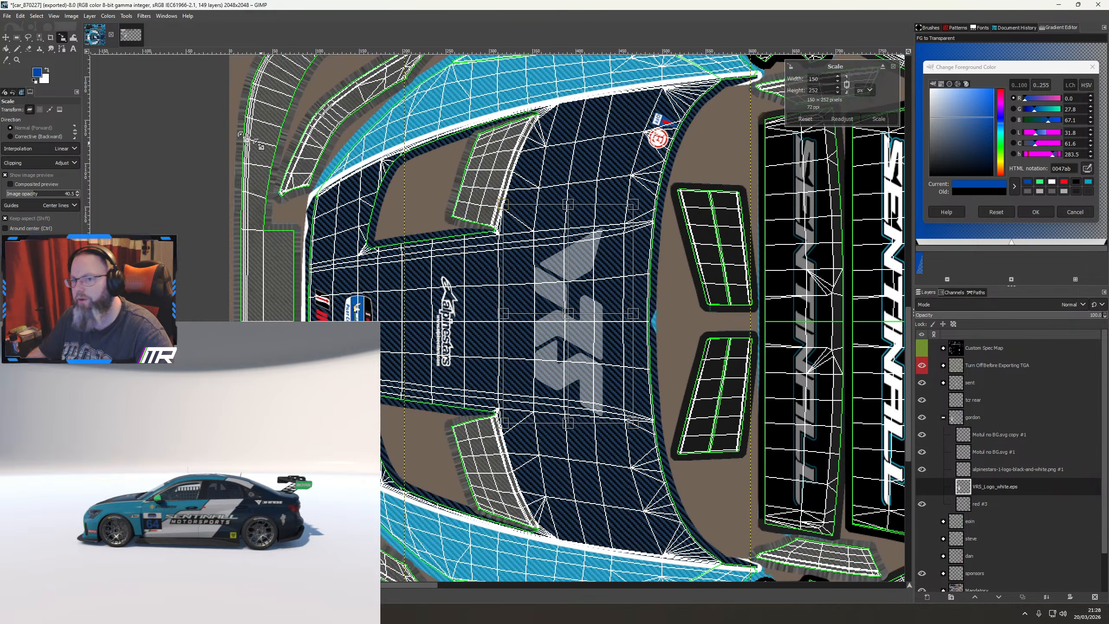
{"action": "left_click", "coordinate": [6, 38]}
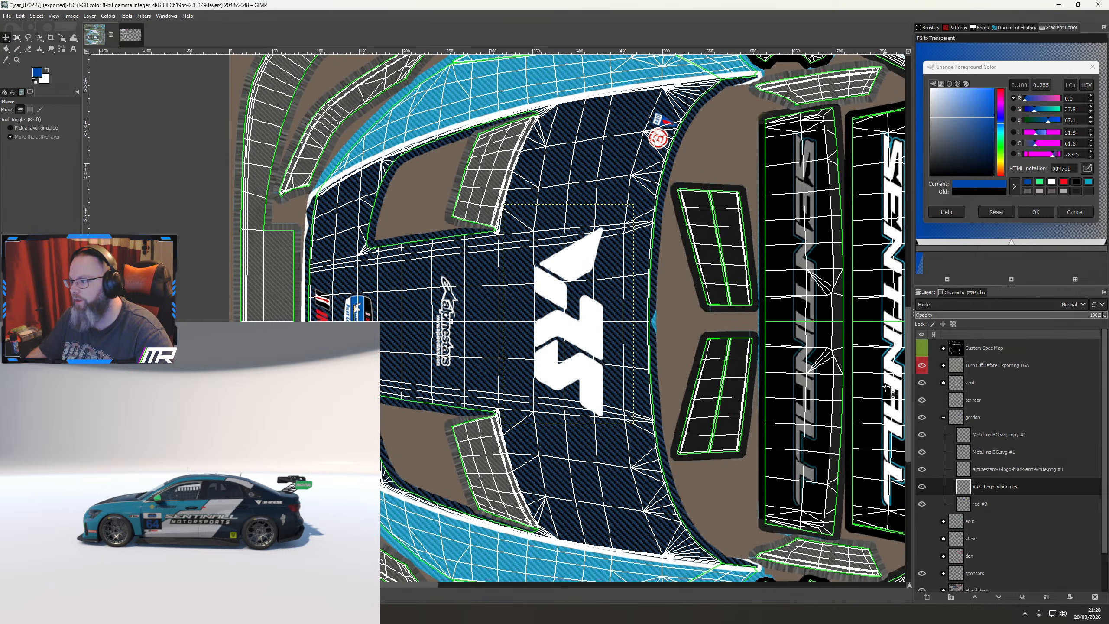
{"action": "left_click", "coordinate": [921, 365]}
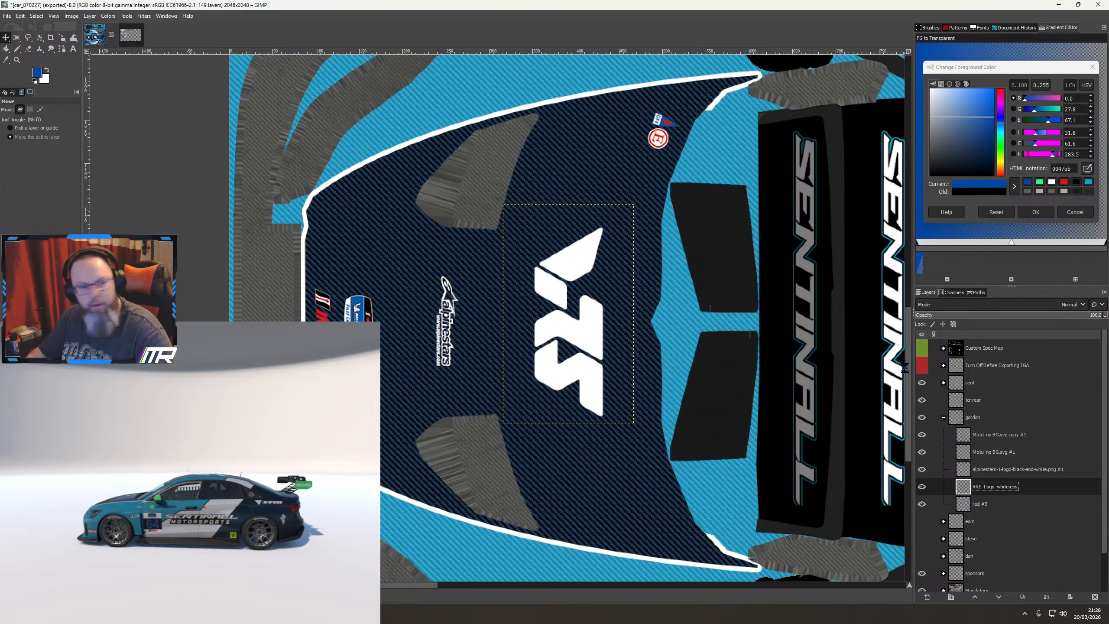
Lower the VRS logo slightly on the bonnet, checking it against the wireframe and the car preview
{"action": "left_click_drag", "start_coordinate": [209, 543], "coordinate": [261, 547]}
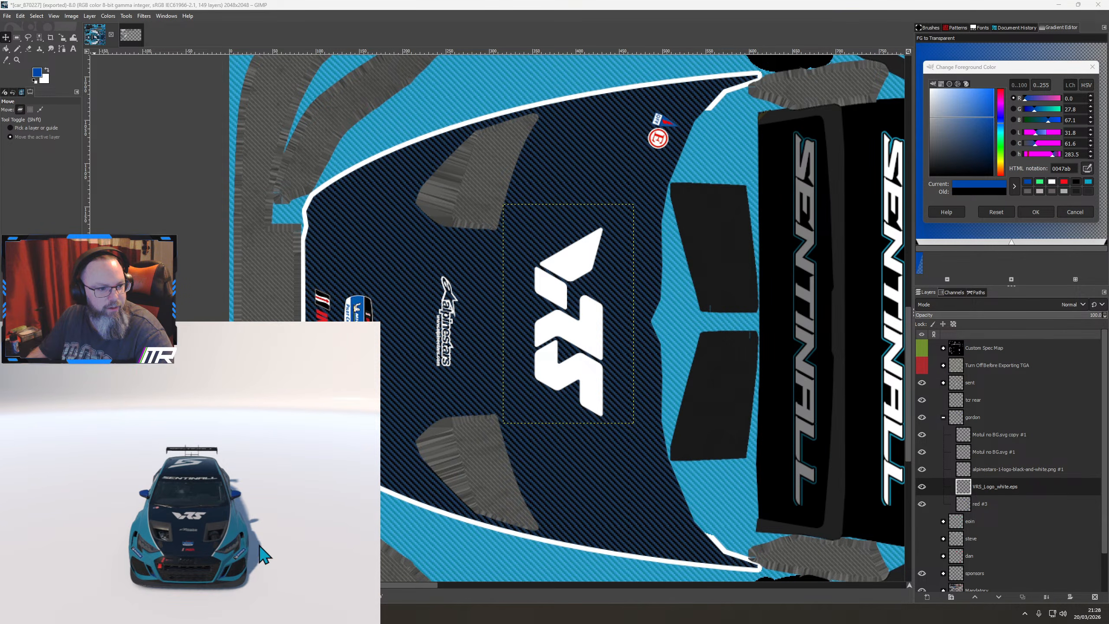
{"action": "scroll", "coordinate": [209, 547], "scroll_direction": "up", "scroll_amount": 6}
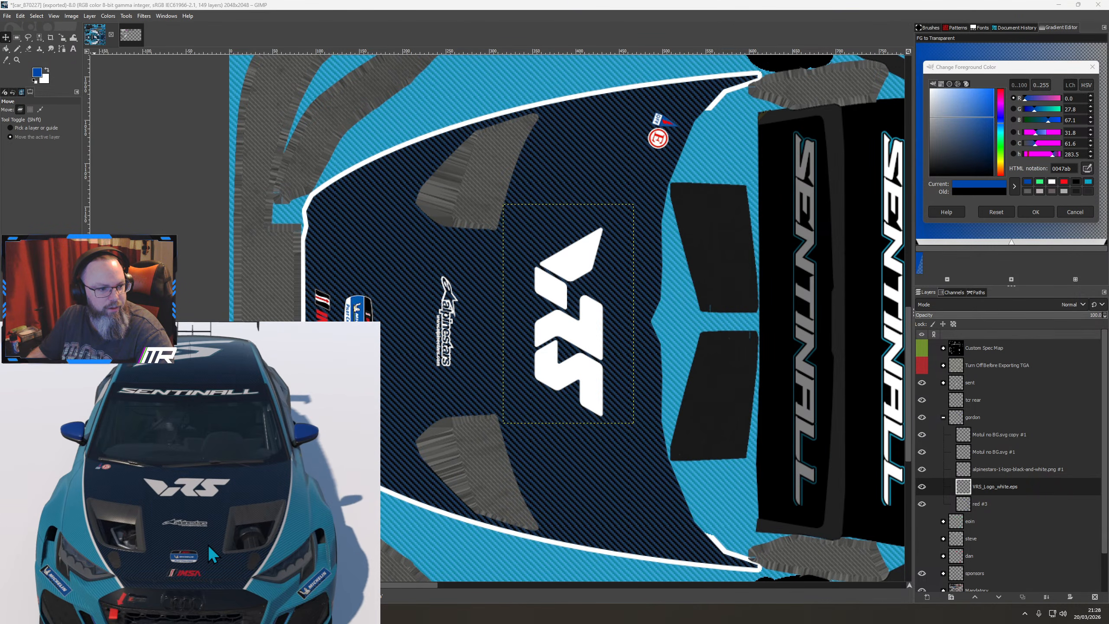
{"action": "scroll", "coordinate": [208, 544], "scroll_direction": "up", "scroll_amount": 2}
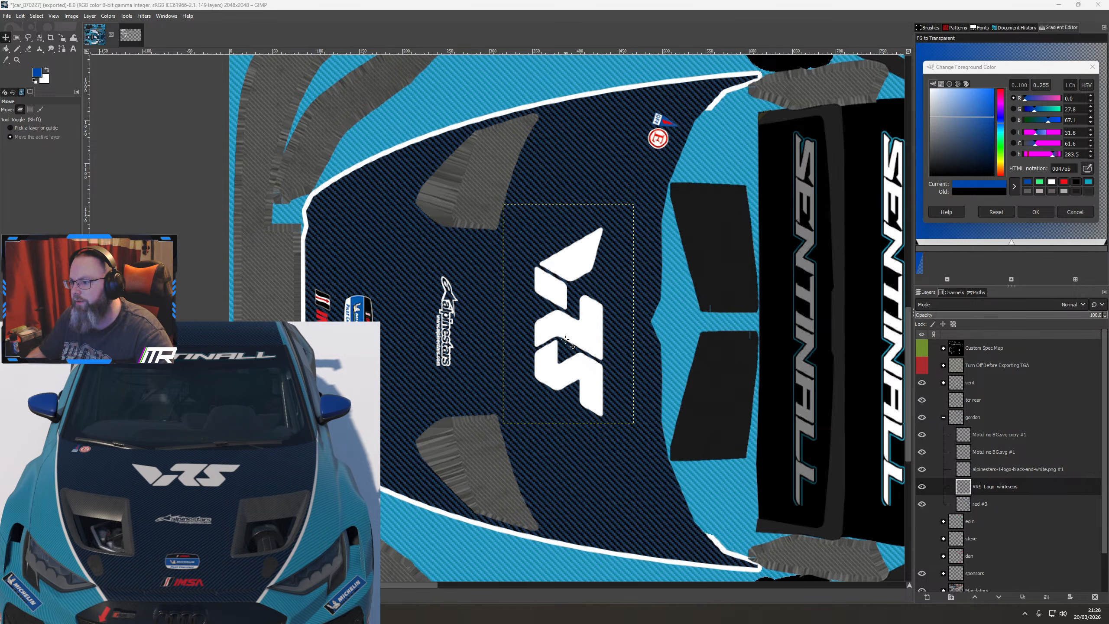
{"action": "left_click", "coordinate": [923, 366]}
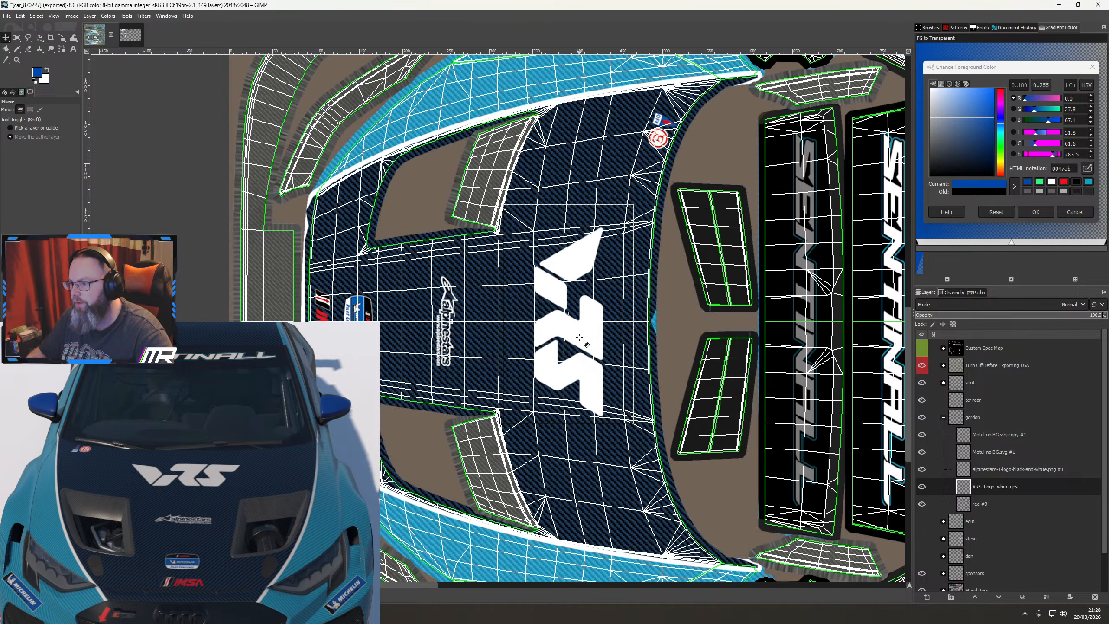
{"action": "left_click_drag", "start_coordinate": [580, 337], "coordinate": [581, 345]}
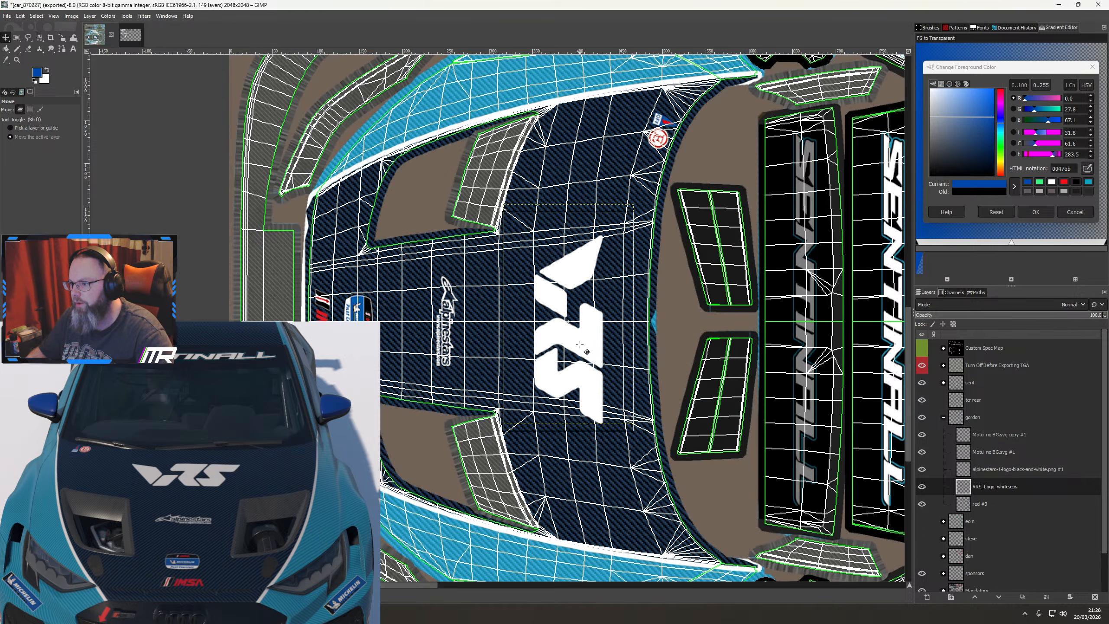
{"action": "left_click", "coordinate": [923, 366]}
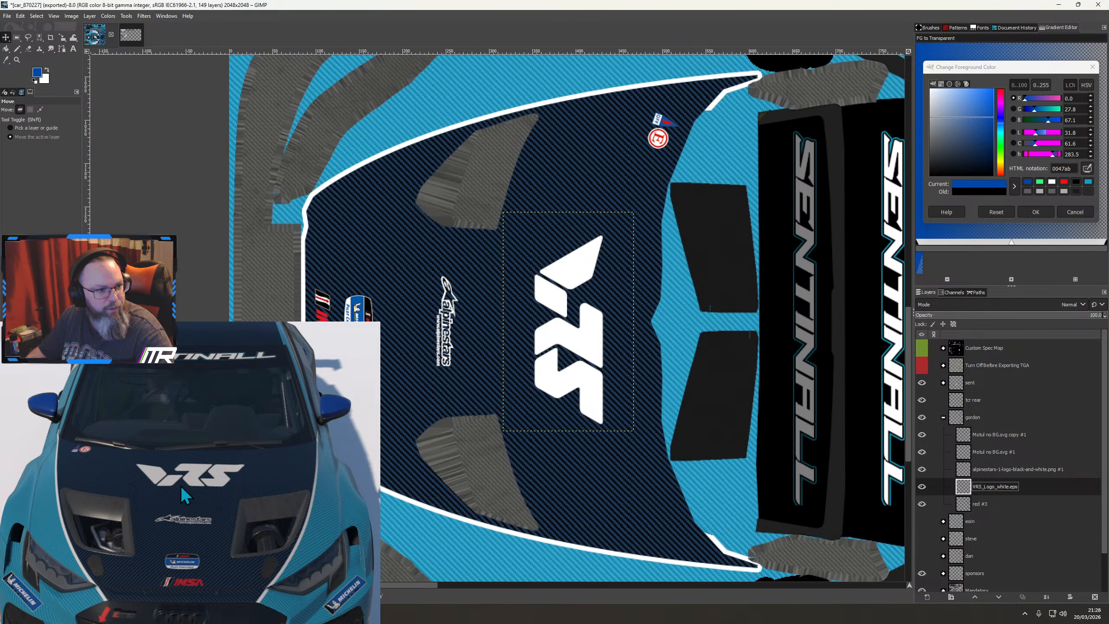
{"action": "scroll", "coordinate": [189, 520], "scroll_direction": "down", "scroll_amount": 3}
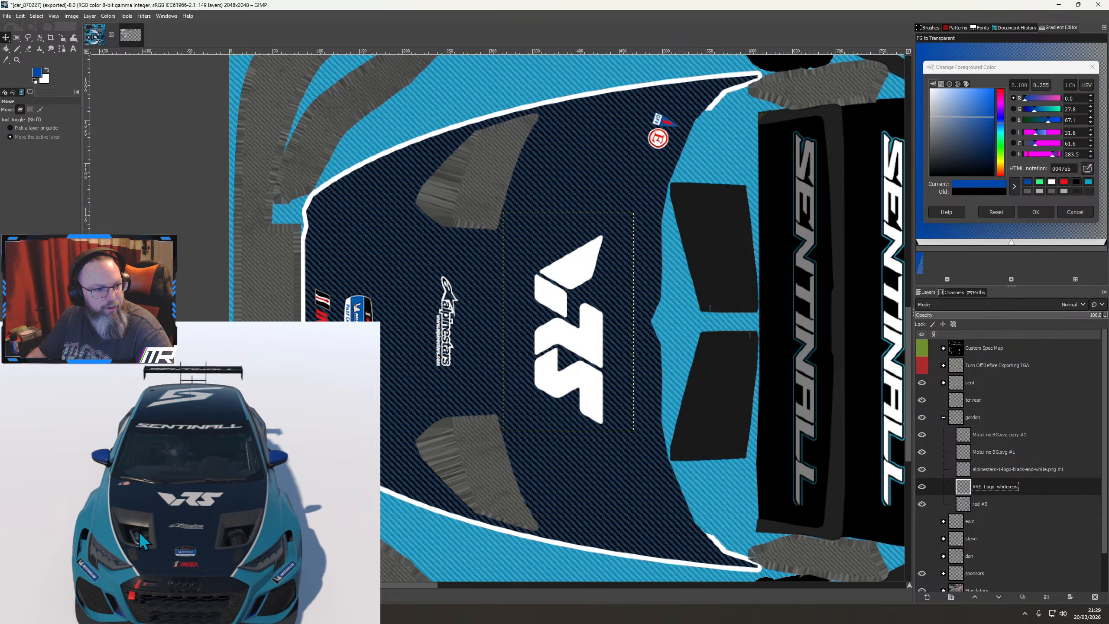
{"action": "left_click_drag", "start_coordinate": [139, 533], "coordinate": [308, 512]}
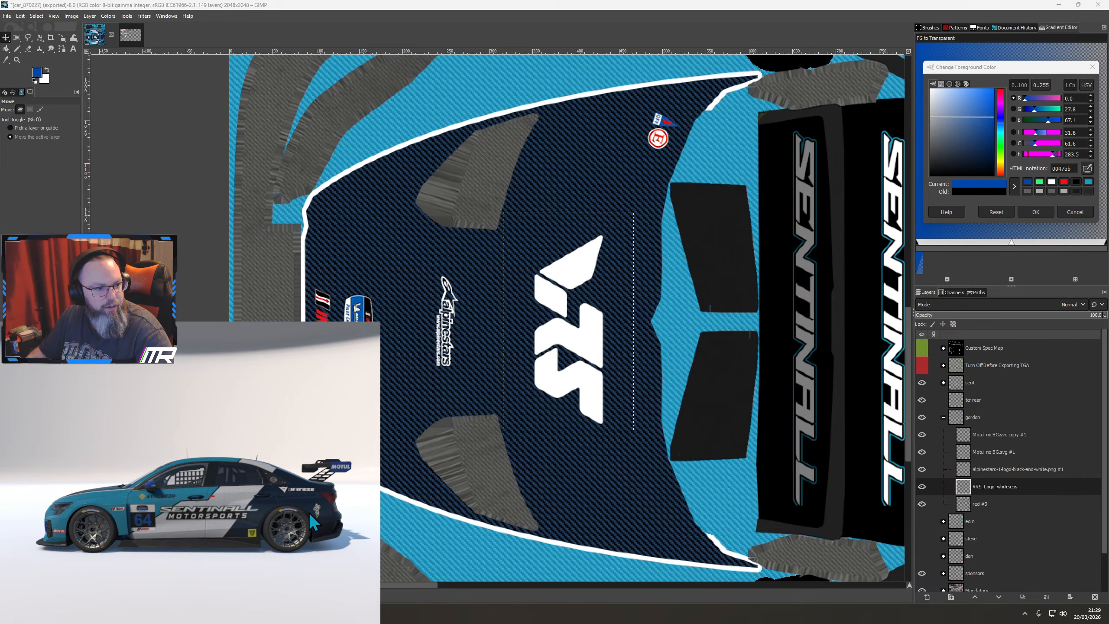
Collapse gordon and move the sent group below tcr rear, then expand it
{"action": "left_click", "coordinate": [944, 417]}
{"action": "left_click_drag", "start_coordinate": [970, 384], "coordinate": [959, 405]}
{"action": "left_click", "coordinate": [943, 400]}
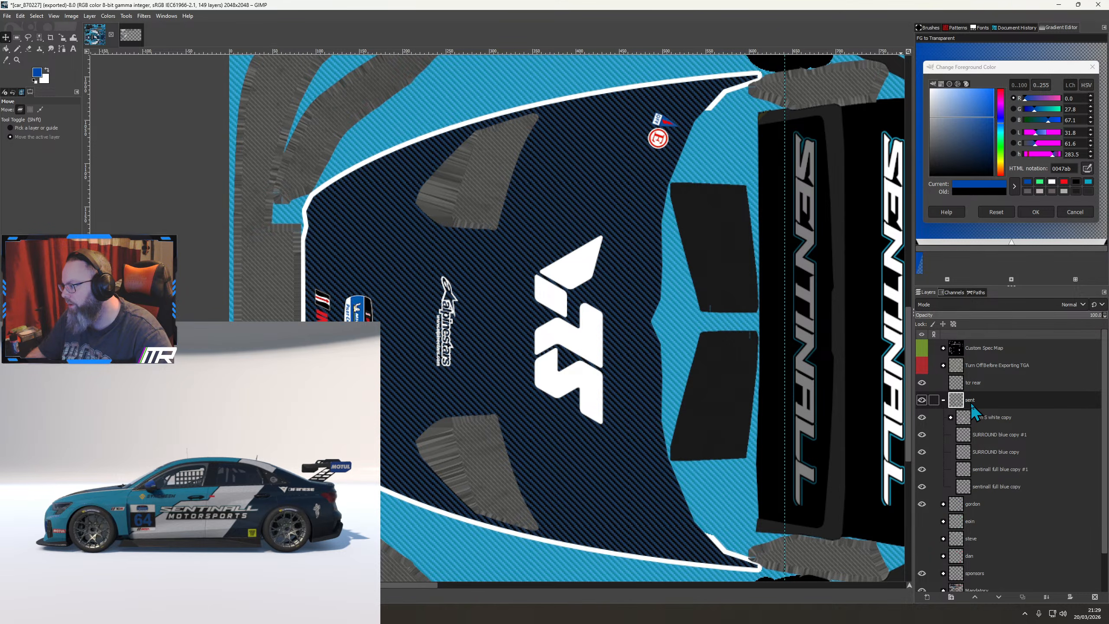
Move the sent group back above tcr rear and select the gordon group
{"action": "left_click", "coordinate": [943, 400]}
{"action": "left_click_drag", "start_coordinate": [967, 400], "coordinate": [974, 383]}
{"action": "left_click", "coordinate": [972, 418]}
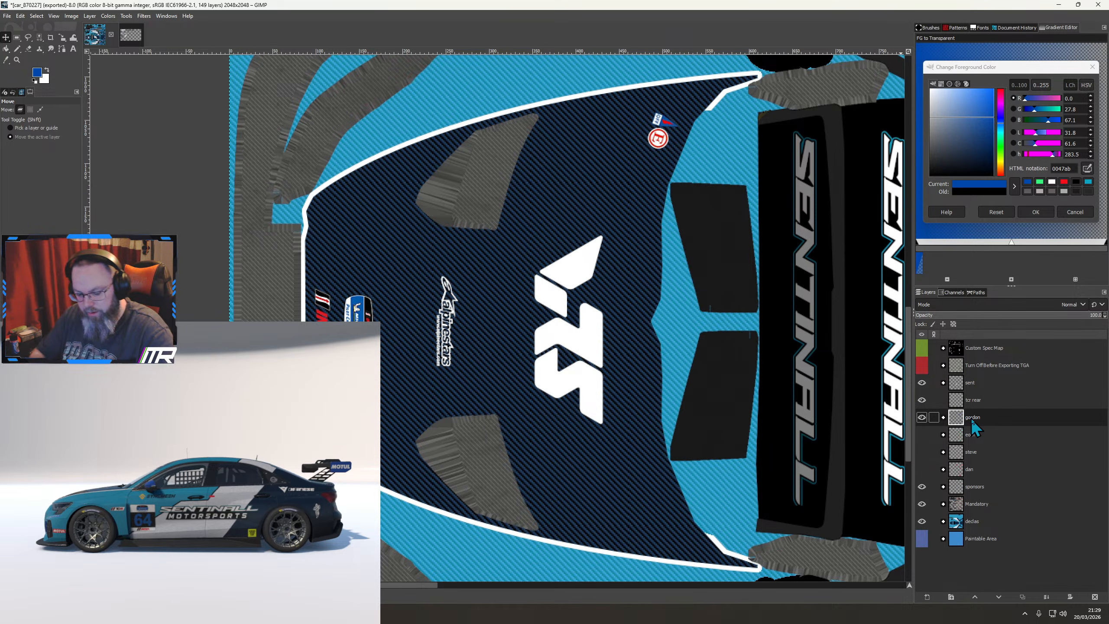
Duplicate gordon as a new group named 'sentinall' and bring up the Open Image dialog
{"action": "key", "text": "shift+ctrl+d"}
{"action": "double_click", "coordinate": [970, 418]}
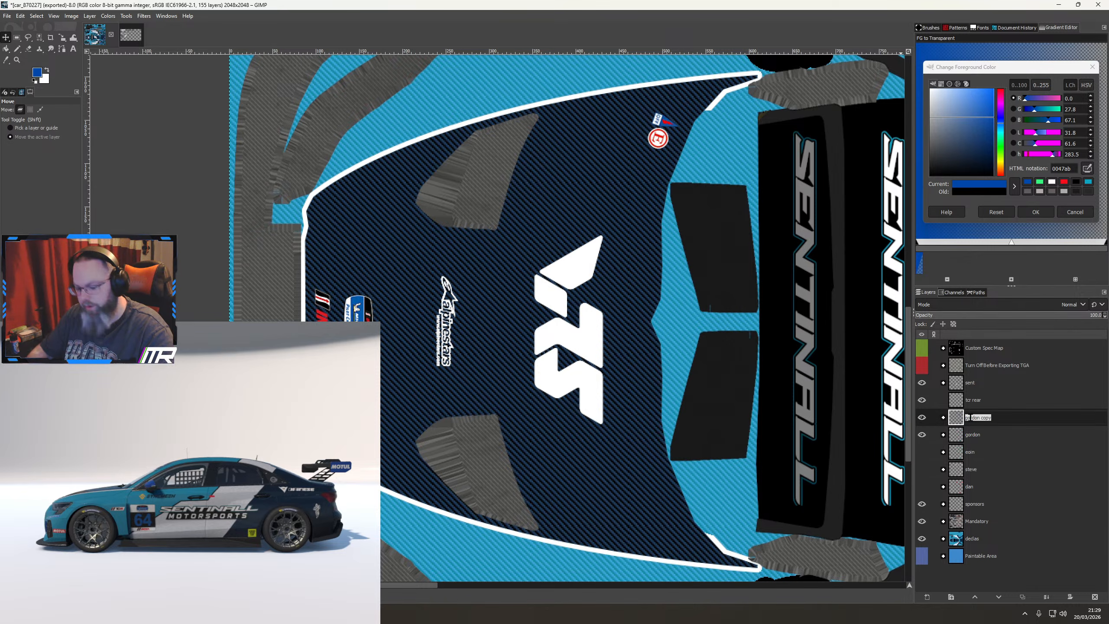
{"action": "type", "text": "sentinall"}
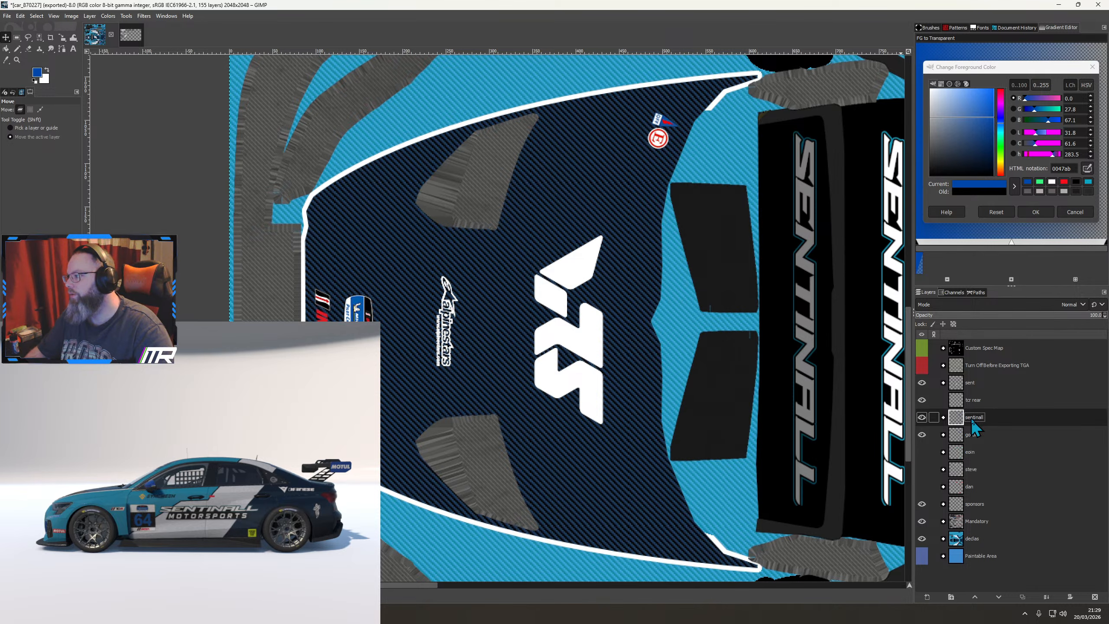
{"action": "key", "text": "Return"}
{"action": "left_click", "coordinate": [7, 16]}
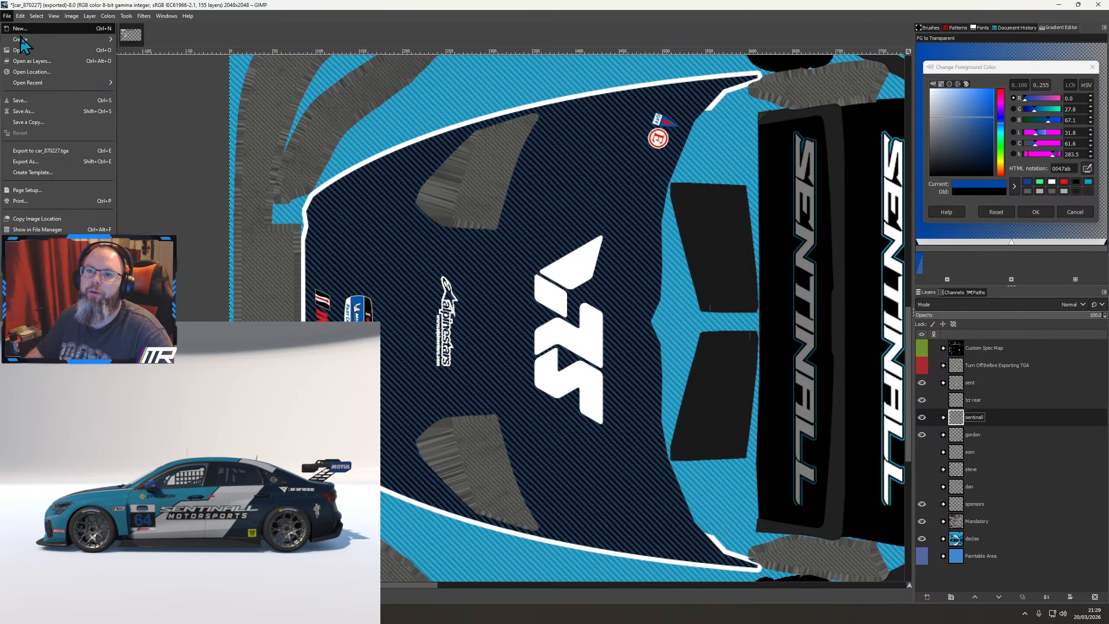
{"action": "left_click", "coordinate": [30, 51]}
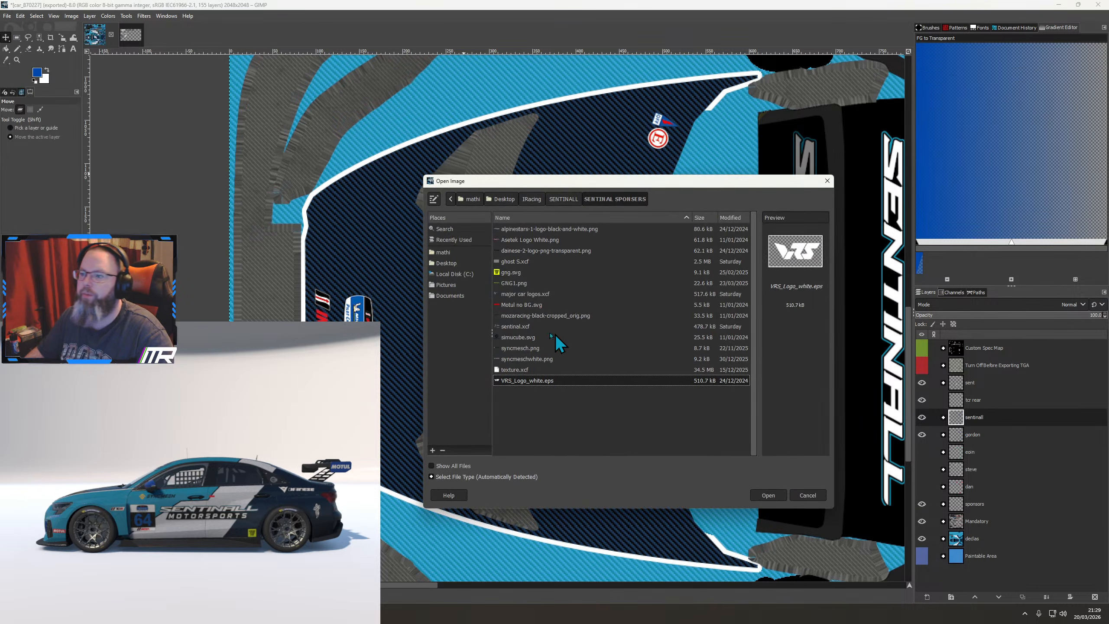
Browse to IRacing > SENTINALL > Completed GIMP and open Porsche GTE.xcf
{"action": "left_click", "coordinate": [542, 199]}
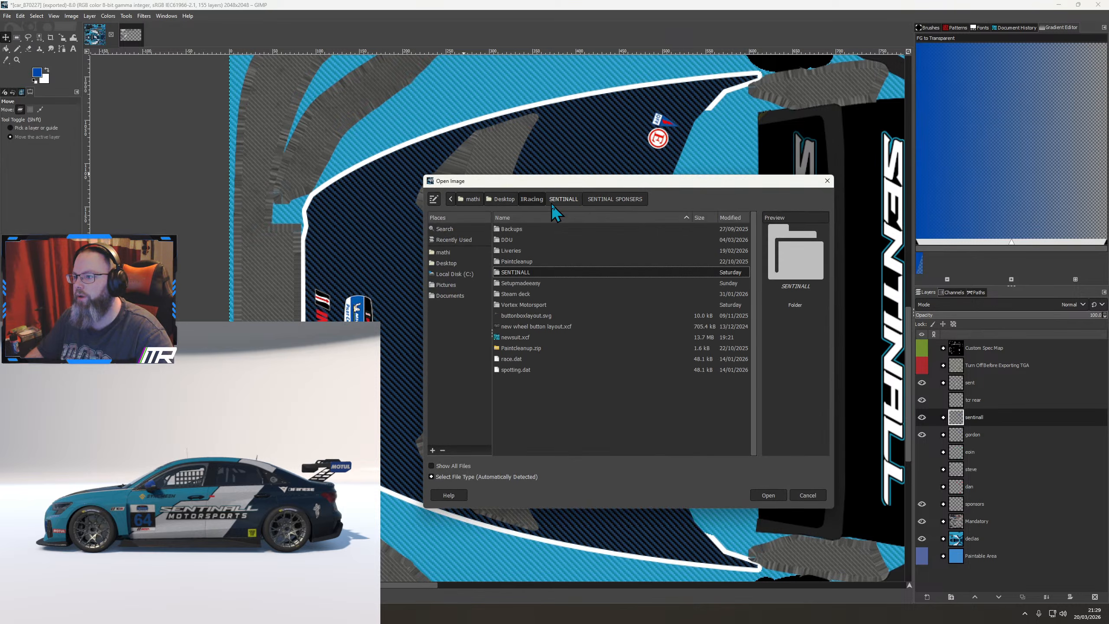
{"action": "double_click", "coordinate": [520, 274]}
{"action": "double_click", "coordinate": [526, 243]}
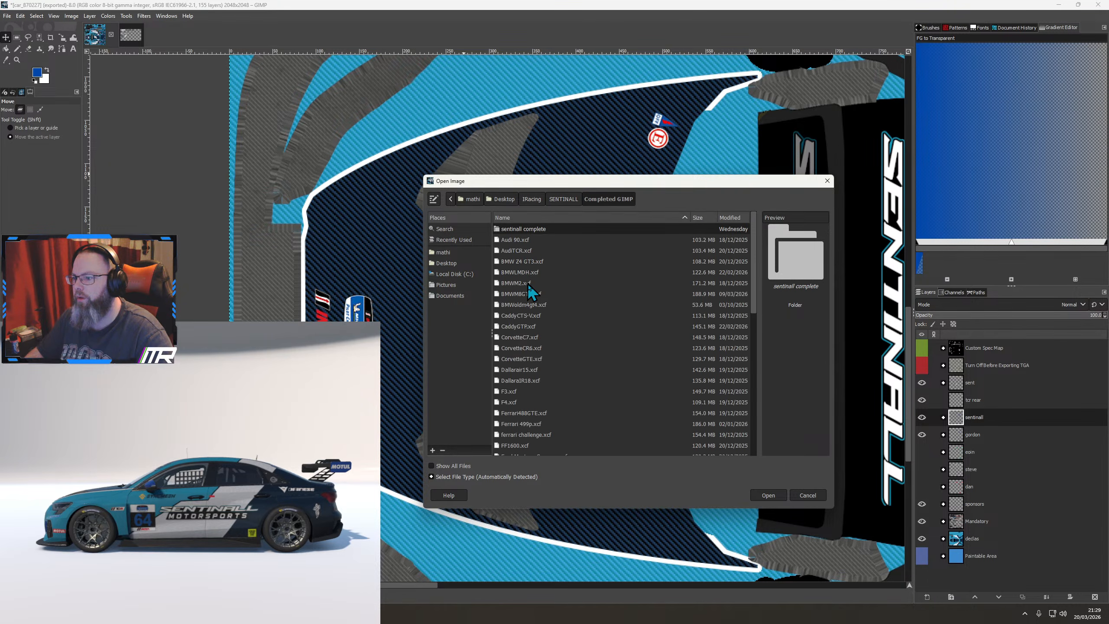
{"action": "scroll", "coordinate": [525, 345], "scroll_direction": "down", "scroll_amount": 3}
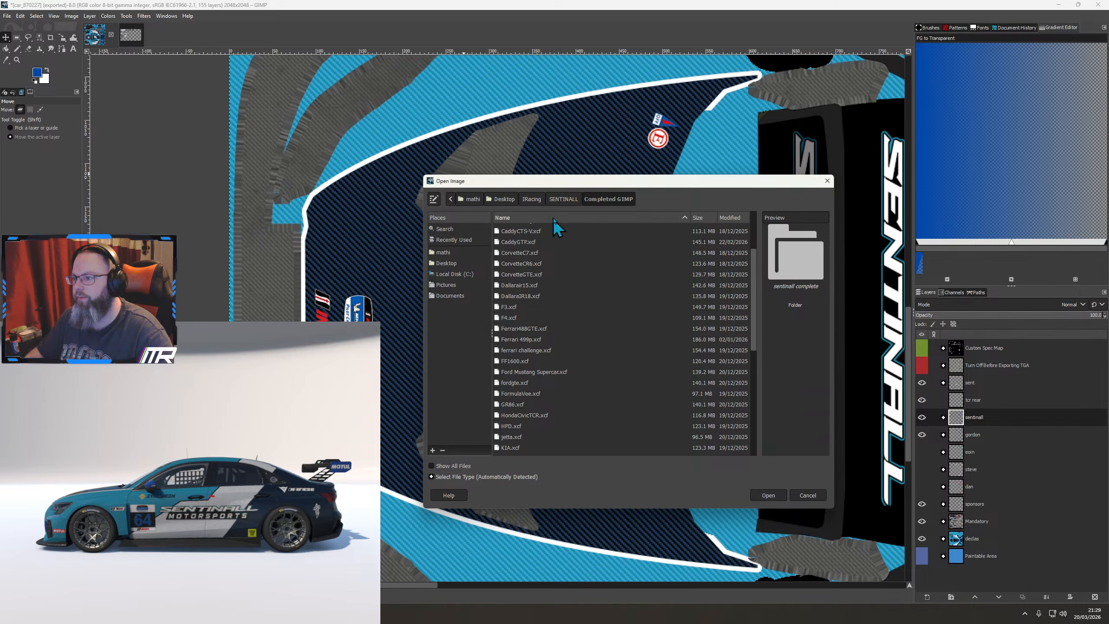
{"action": "scroll", "coordinate": [506, 312], "scroll_direction": "up", "scroll_amount": 3}
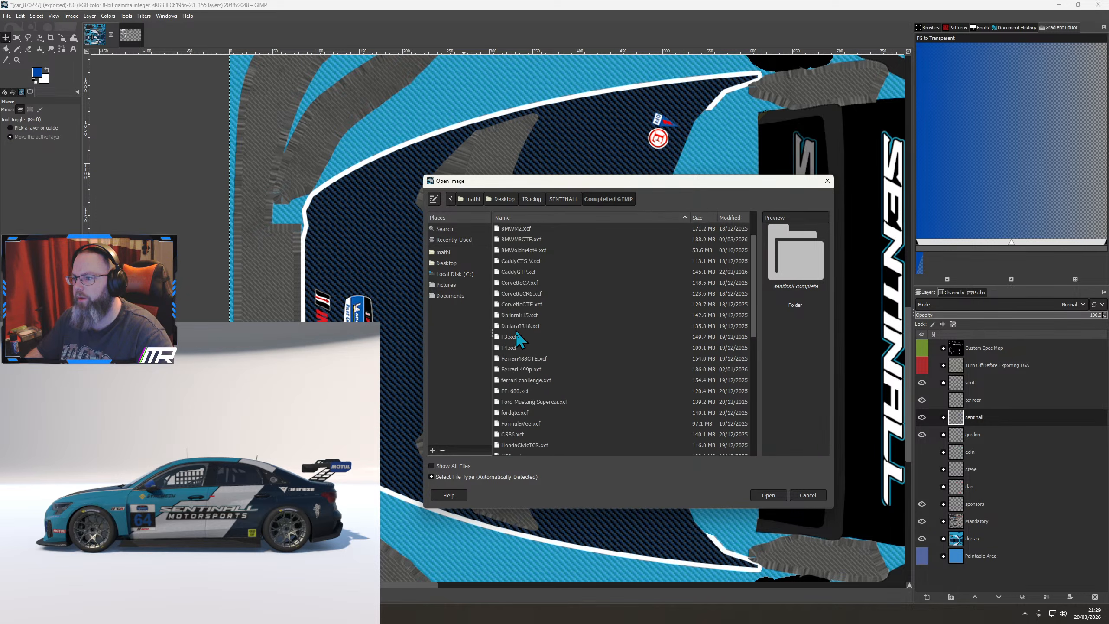
{"action": "double_click", "coordinate": [540, 228]}
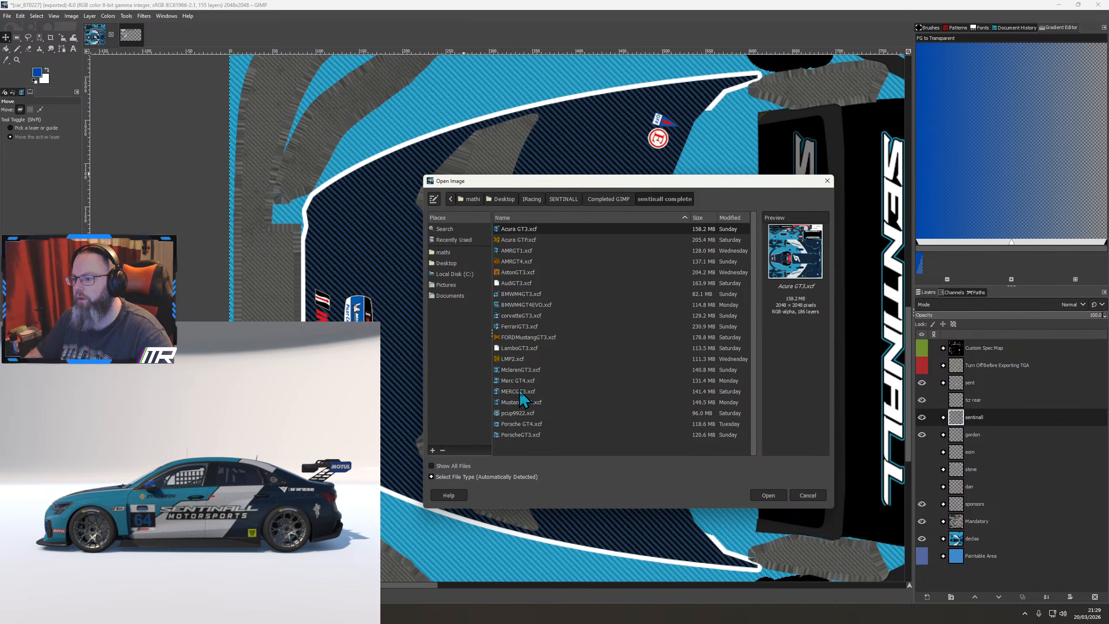
{"action": "left_click", "coordinate": [600, 200]}
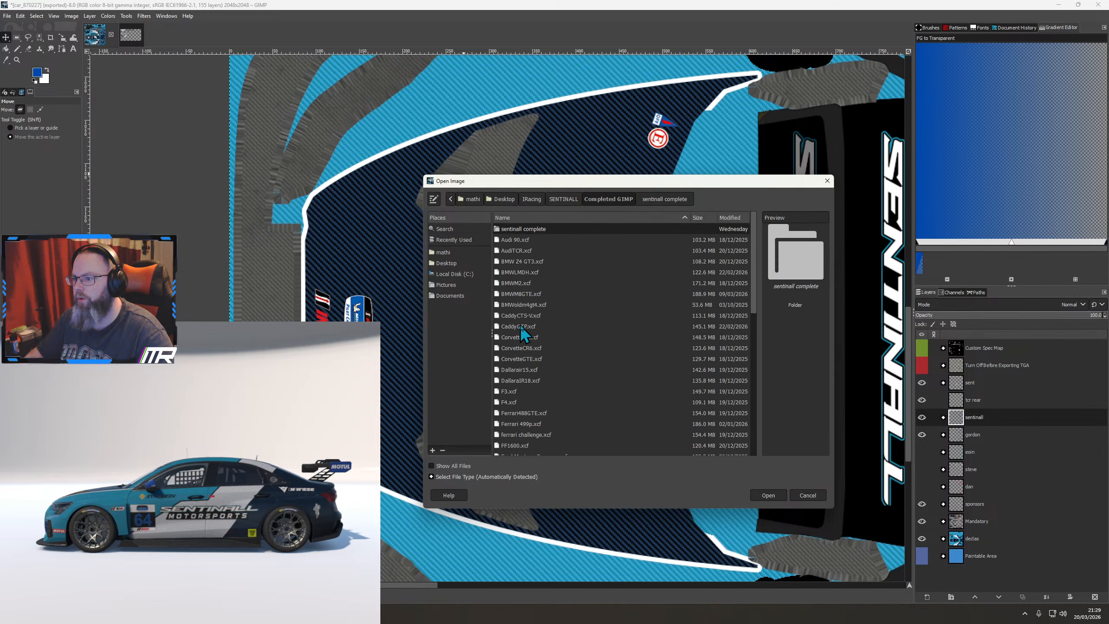
{"action": "scroll", "coordinate": [520, 327], "scroll_direction": "down", "scroll_amount": 5}
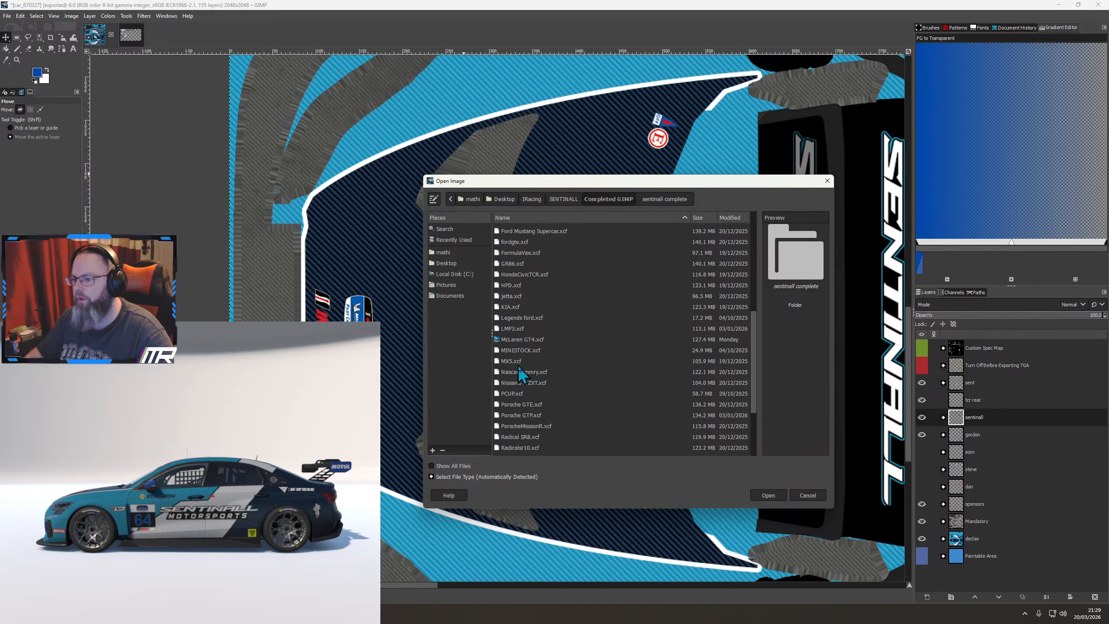
{"action": "double_click", "coordinate": [517, 404]}
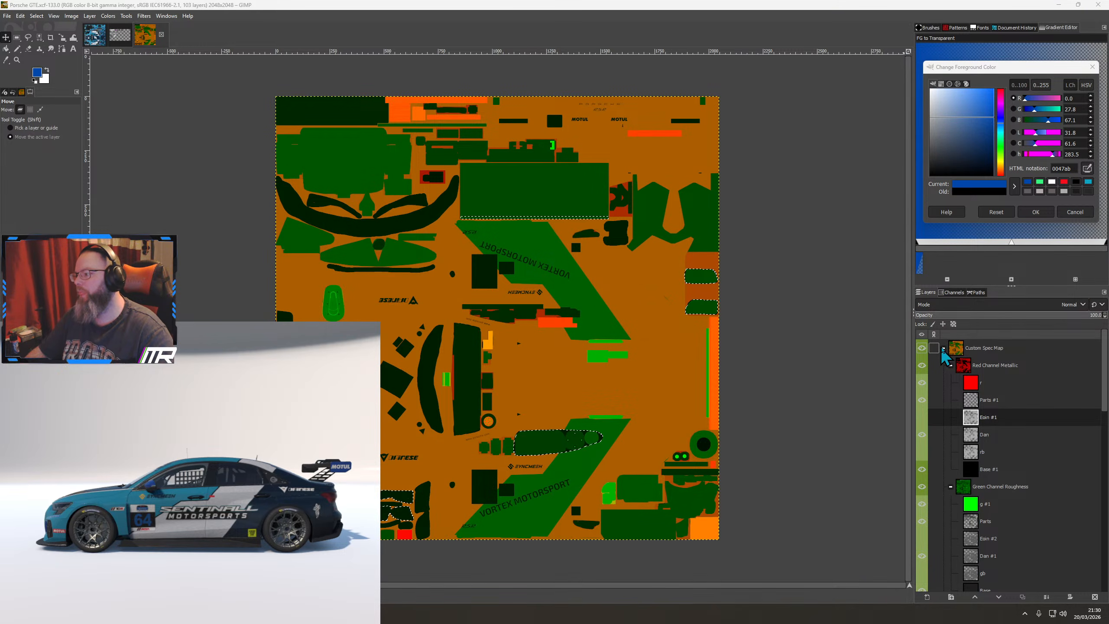
Hide the Porsche's Custom Spec Map and sample its yellow (f8c300) as foreground colour
{"action": "left_click", "coordinate": [943, 348]}
{"action": "left_click", "coordinate": [923, 348]}
{"action": "scroll", "coordinate": [927, 384], "scroll_direction": "down", "scroll_amount": 2}
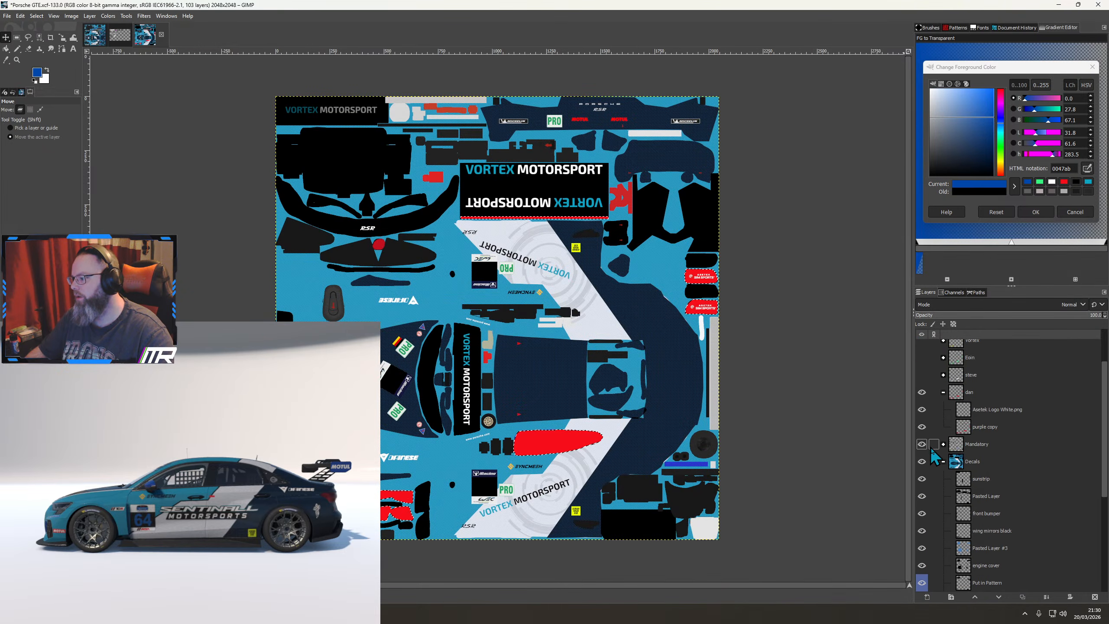
{"action": "scroll", "coordinate": [932, 454], "scroll_direction": "up", "scroll_amount": 3}
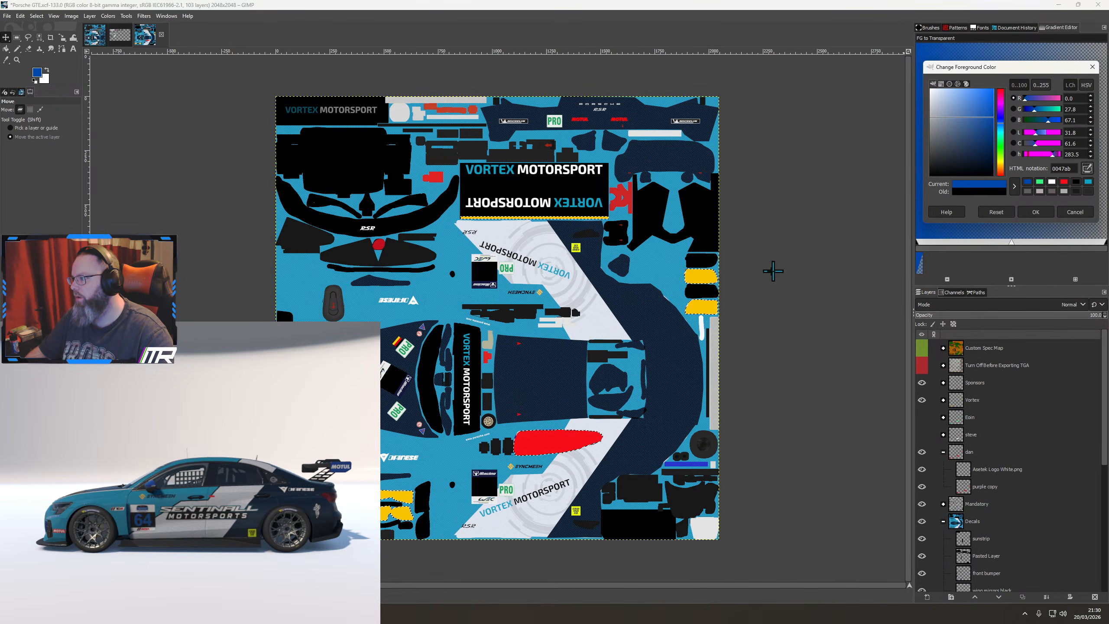
{"action": "left_click", "coordinate": [701, 276]}
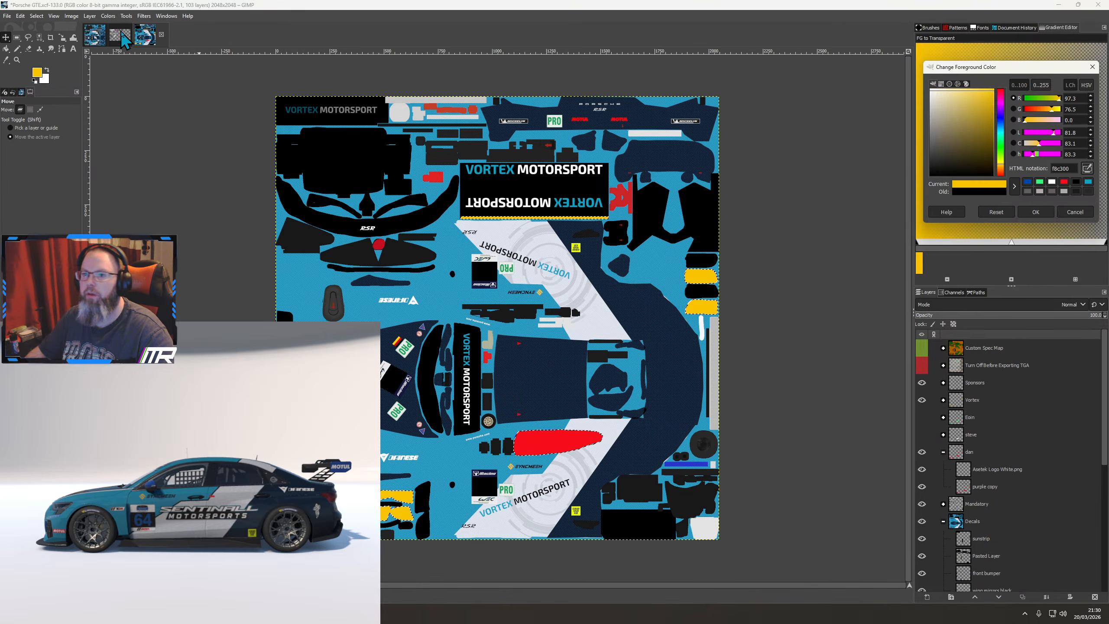
{"action": "left_click", "coordinate": [96, 38]}
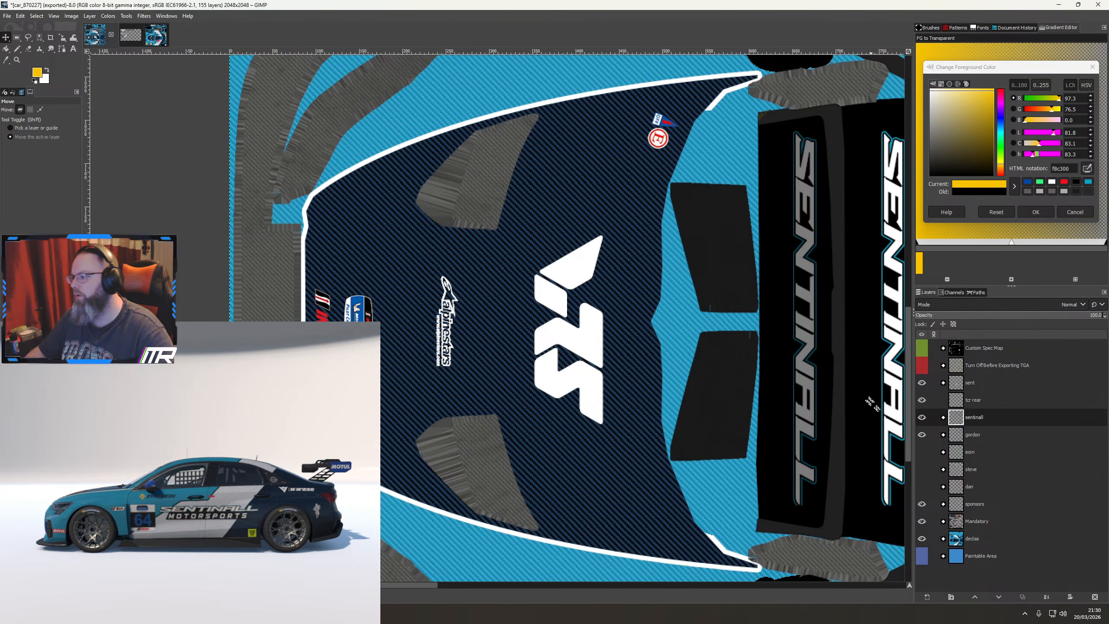
Bucket-fill the red #4 decal patches in the sentinall group with yellow
{"action": "scroll", "coordinate": [872, 403], "scroll_direction": "down", "scroll_amount": 6}
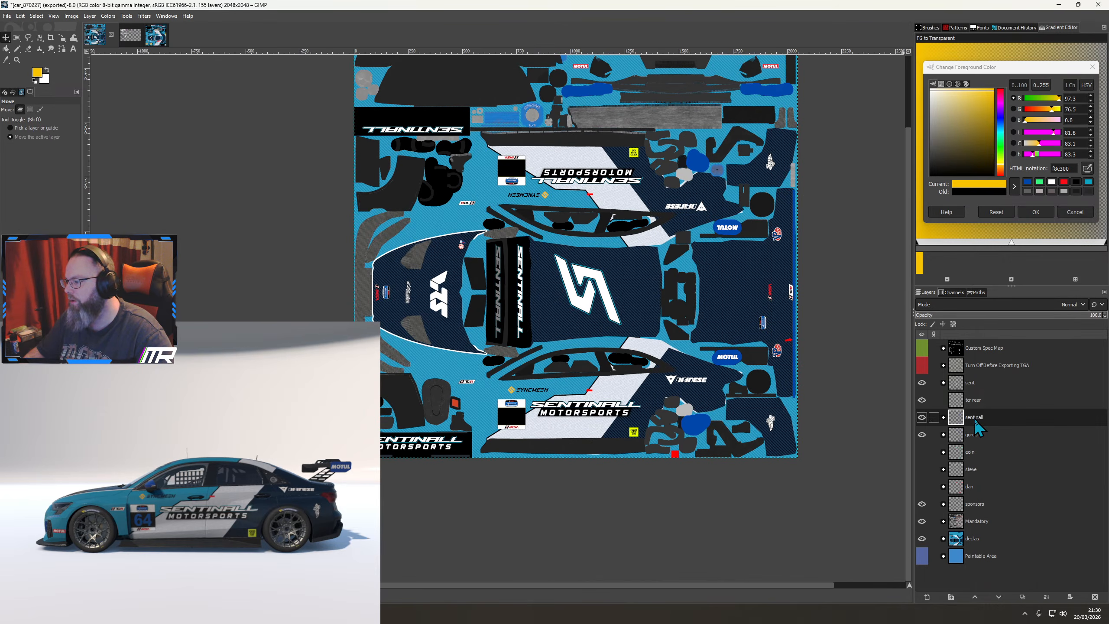
{"action": "left_click", "coordinate": [943, 417]}
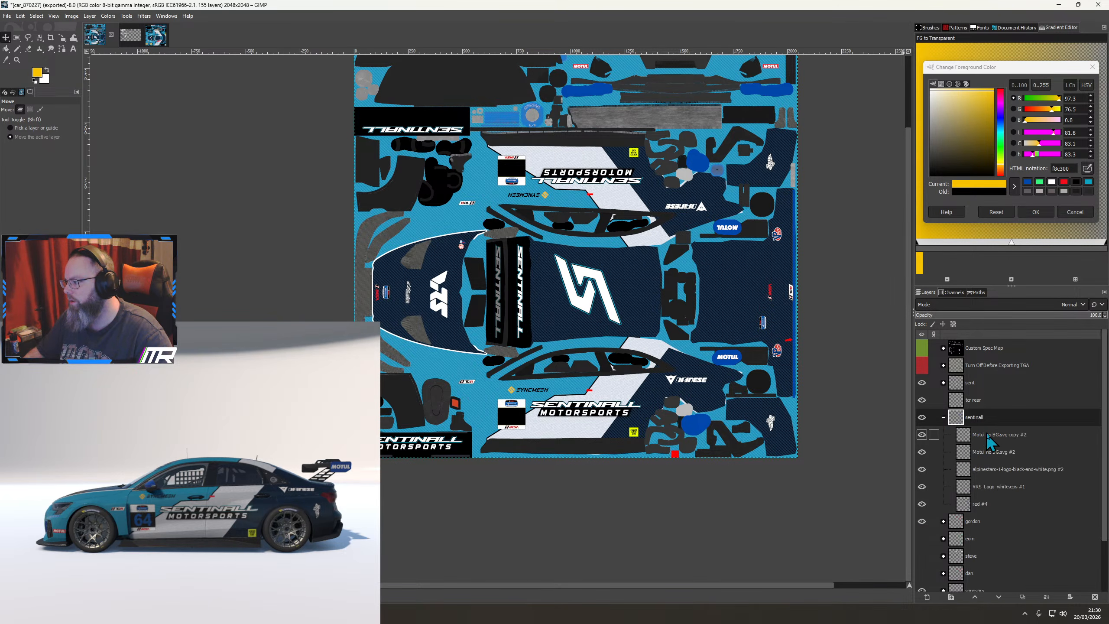
{"action": "right_click", "coordinate": [980, 507]}
{"action": "left_click", "coordinate": [1004, 489]}
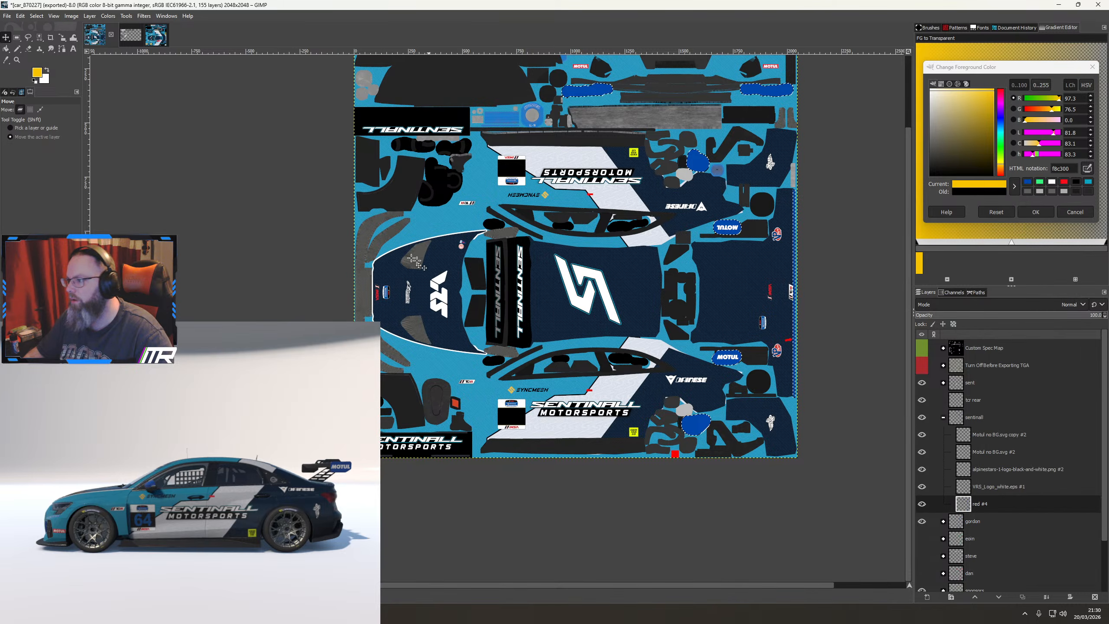
{"action": "left_click", "coordinate": [6, 48]}
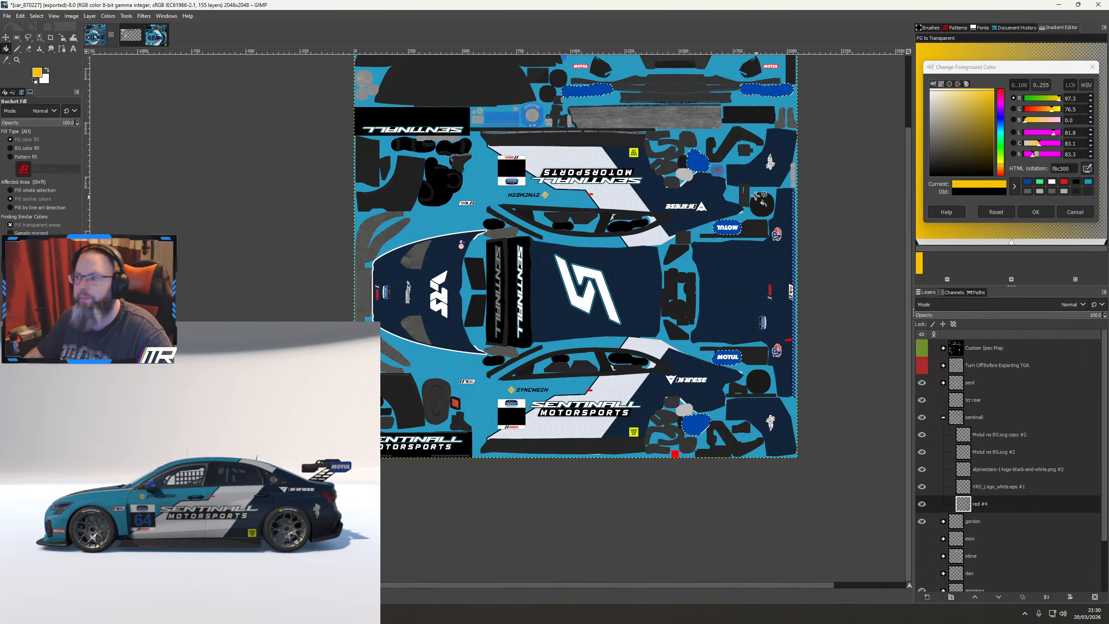
{"action": "left_click", "coordinate": [699, 163]}
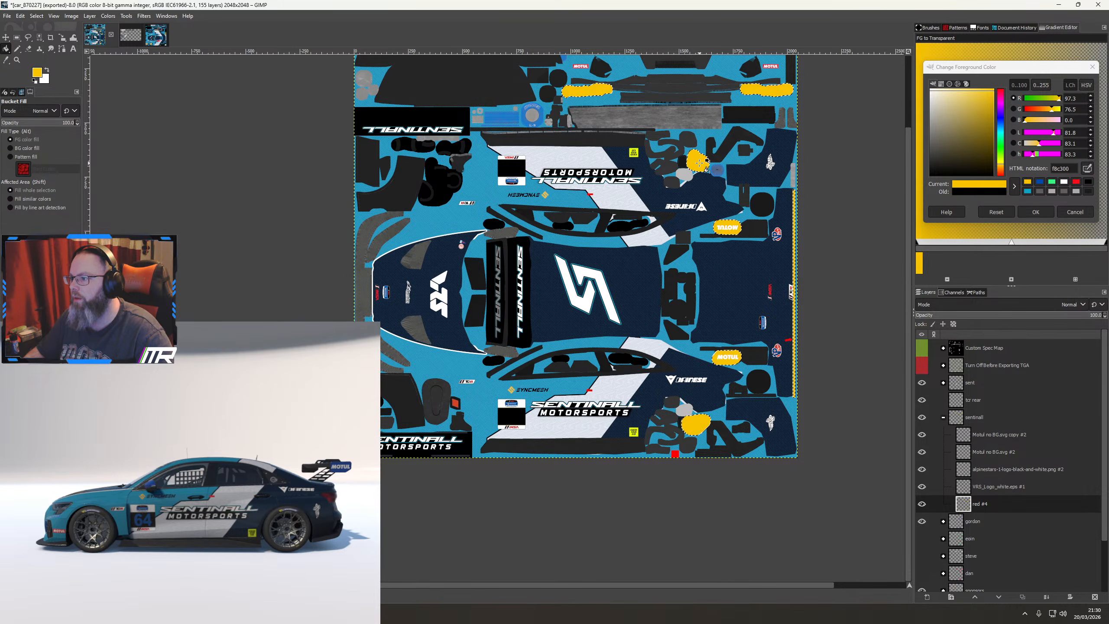
Delete the duplicate Motul logo layer and clear the selection
{"action": "right_click", "coordinate": [995, 435]}
{"action": "left_click", "coordinate": [1017, 229]}
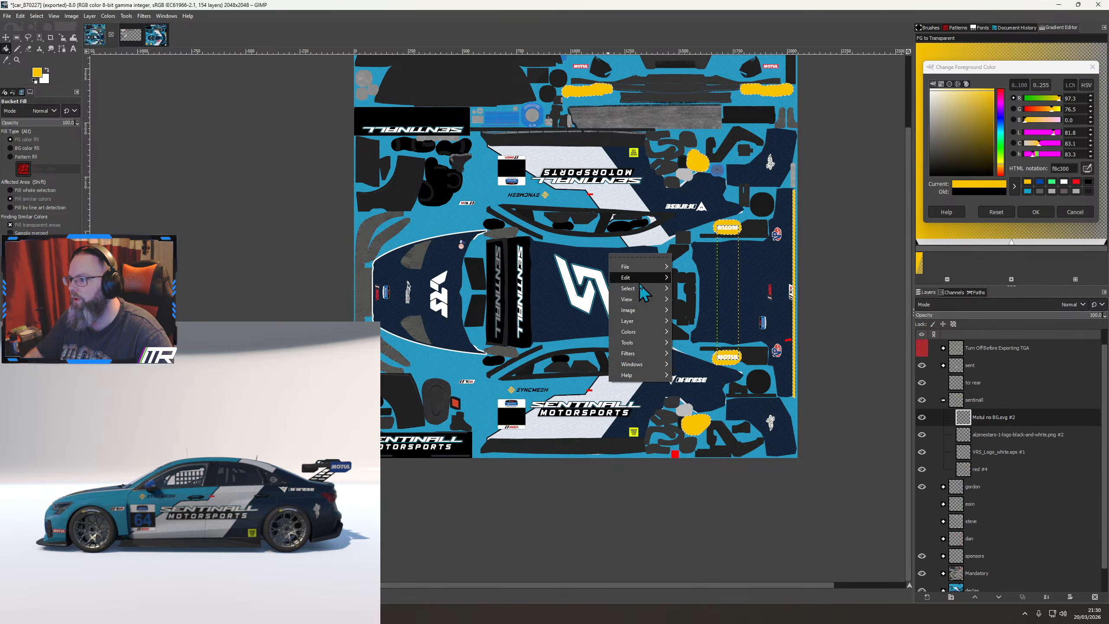
{"action": "mouse_move", "coordinate": [637, 291]}
{"action": "left_click", "coordinate": [698, 297]}
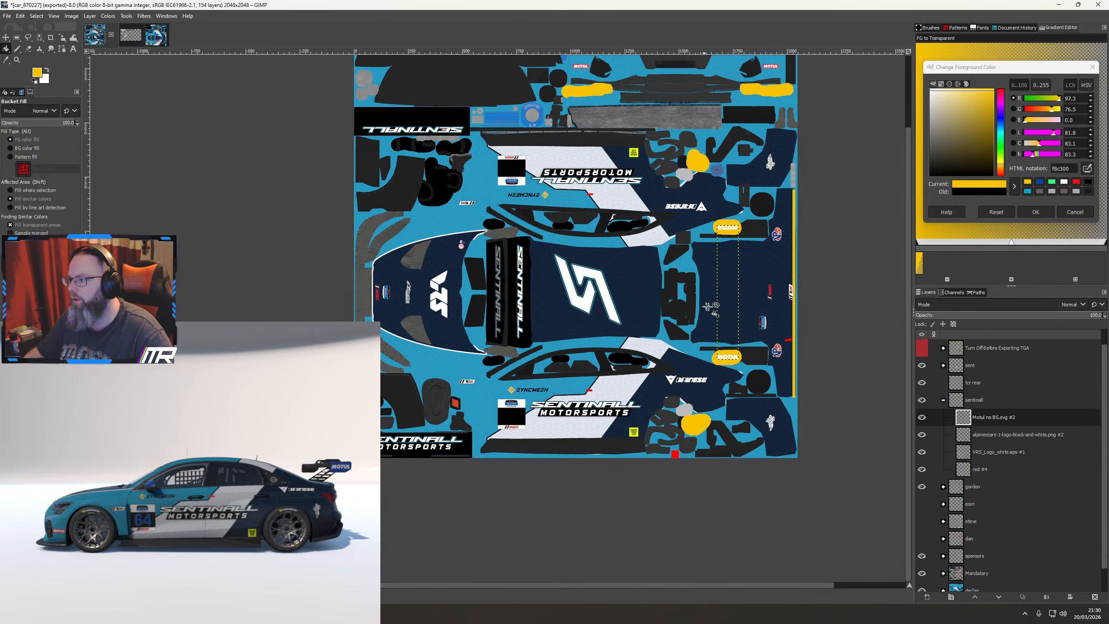
Darken the Motul logo lettering with Hue-Chroma at lightness -70.93
{"action": "left_click", "coordinate": [988, 418]}
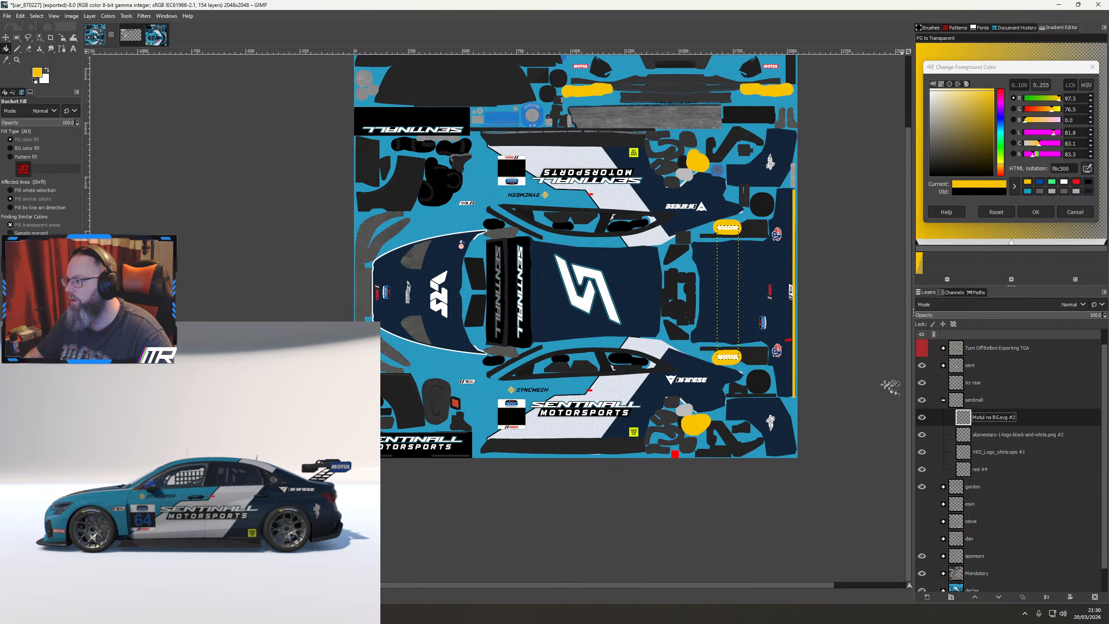
{"action": "left_click", "coordinate": [108, 15]}
{"action": "left_click", "coordinate": [123, 44]}
{"action": "left_click_drag", "start_coordinate": [117, 79], "coordinate": [64, 82]}
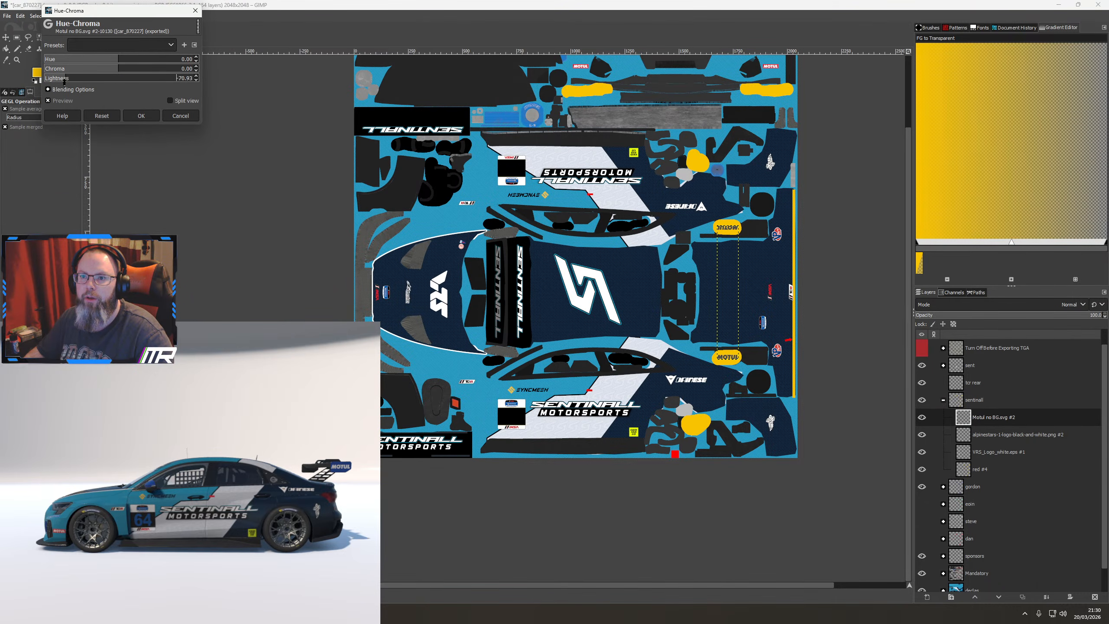
{"action": "left_click", "coordinate": [142, 115]}
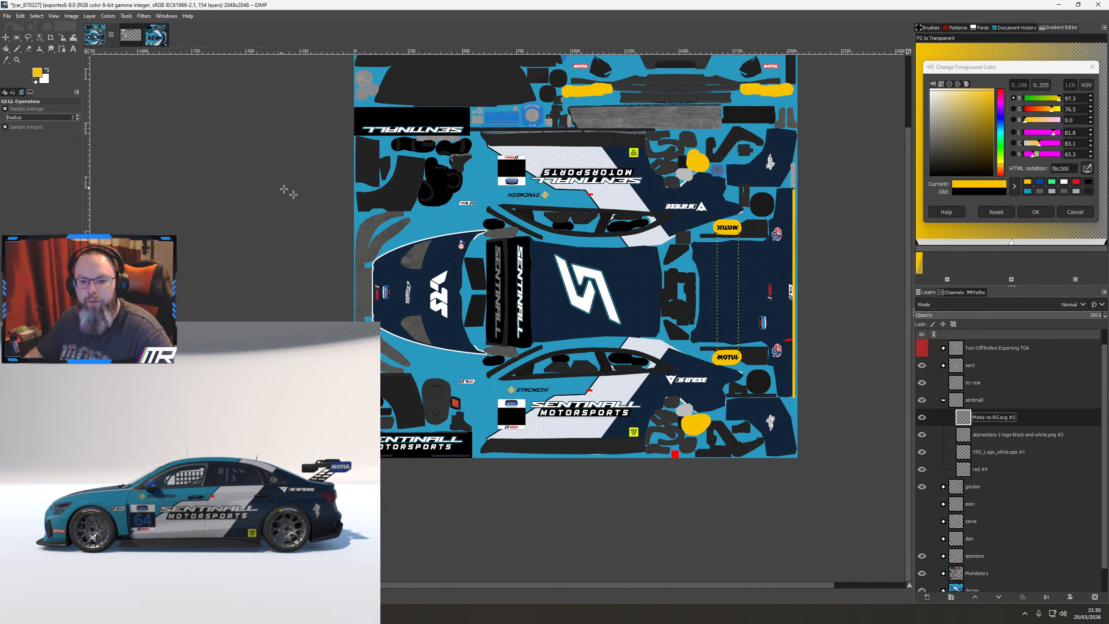
{"action": "right_click", "coordinate": [994, 453]}
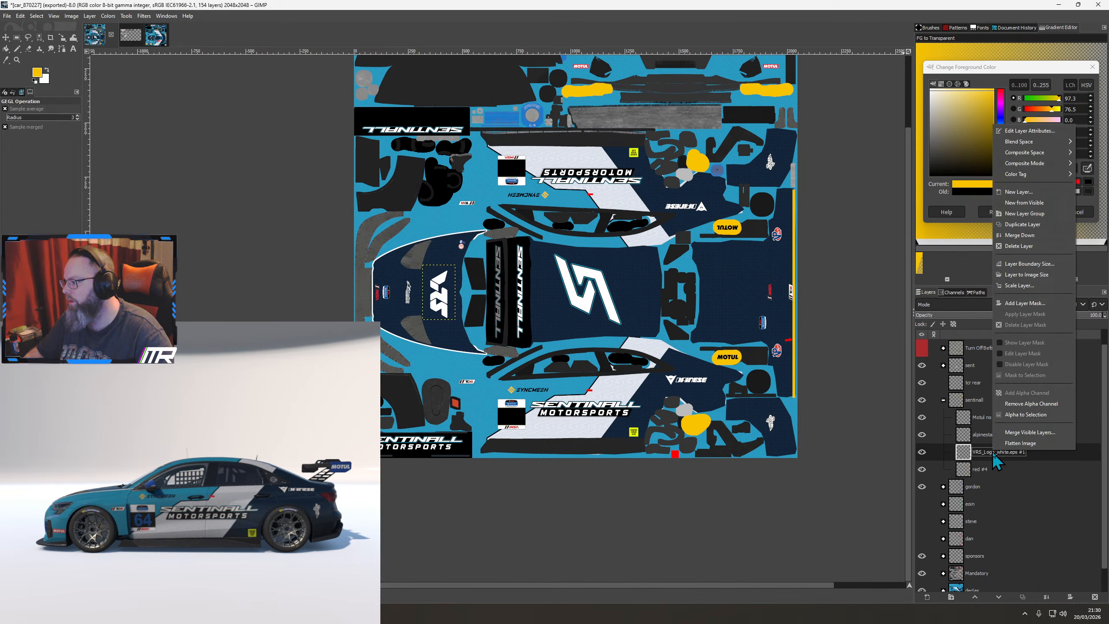
Delete the VRS logo layer, hide gordon, and undo a trial import of syncmesch.png
{"action": "left_click", "coordinate": [1017, 246]}
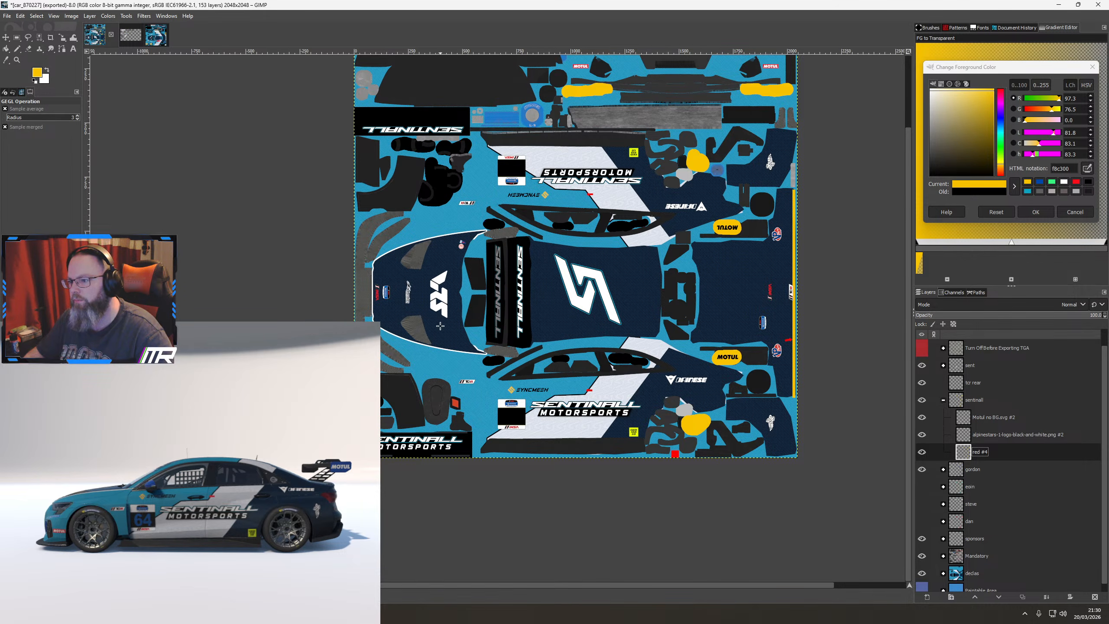
{"action": "left_click", "coordinate": [922, 469]}
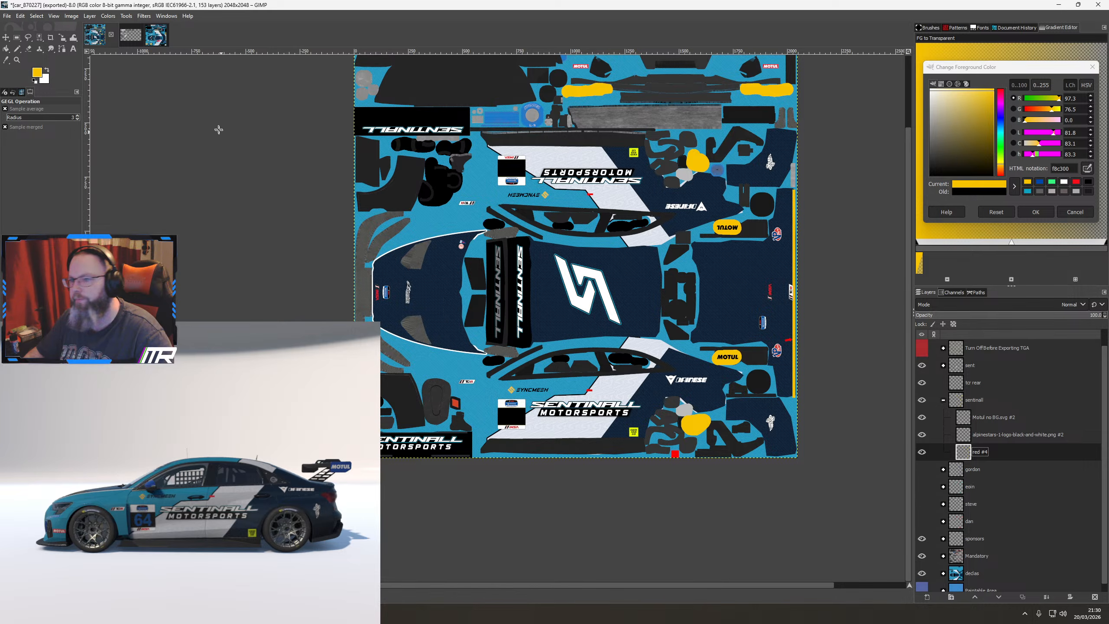
{"action": "left_click", "coordinate": [7, 17]}
{"action": "left_click", "coordinate": [26, 62]}
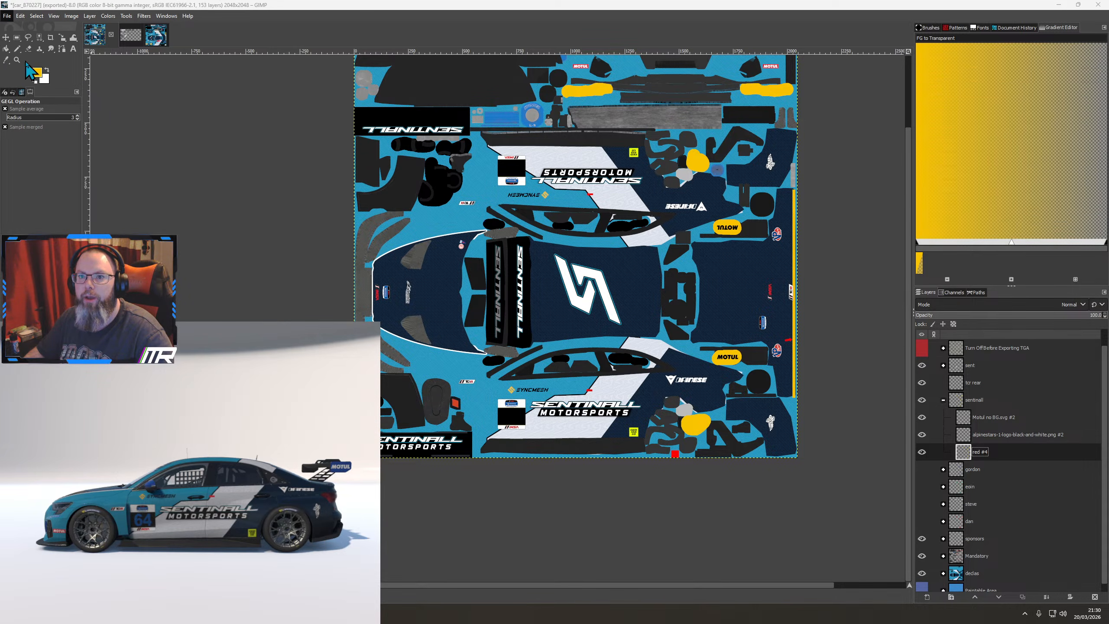
{"action": "left_click", "coordinate": [562, 199]}
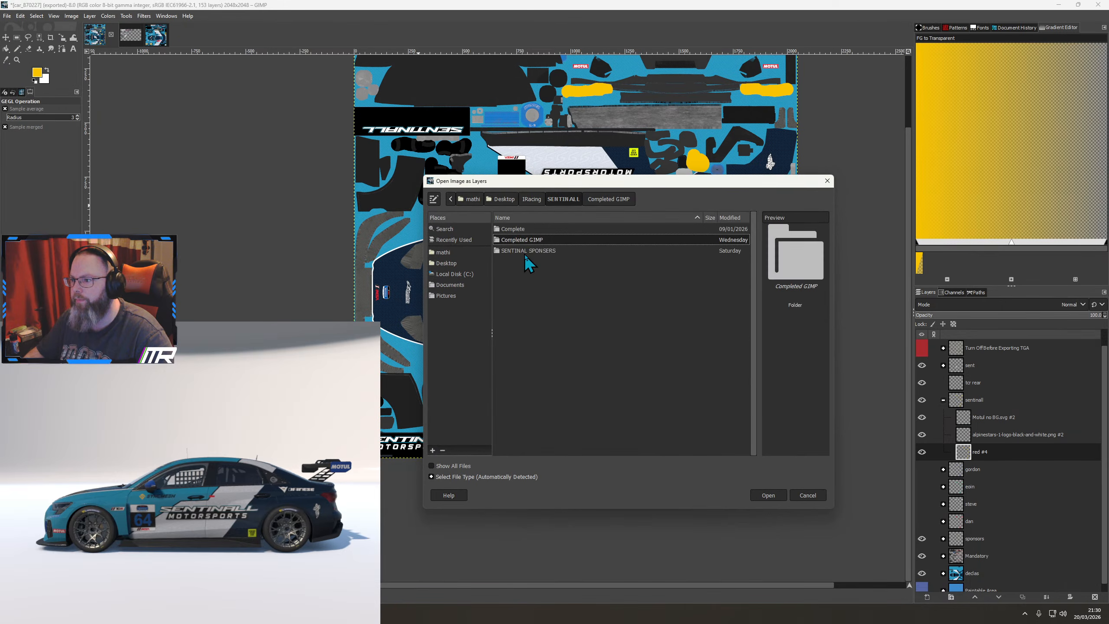
{"action": "double_click", "coordinate": [524, 242]}
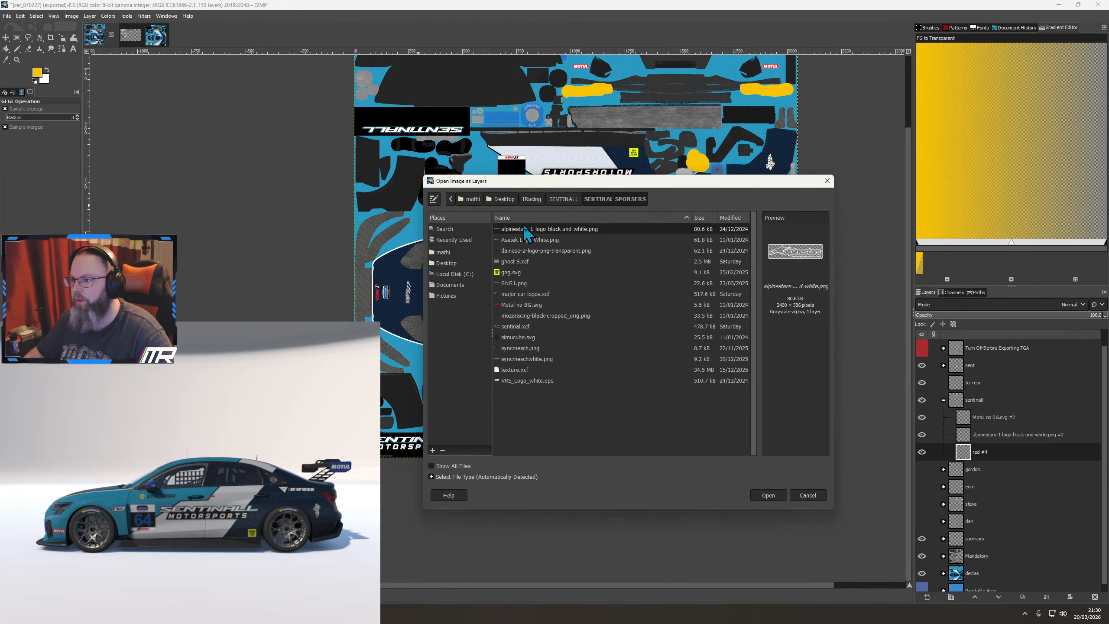
{"action": "double_click", "coordinate": [519, 348]}
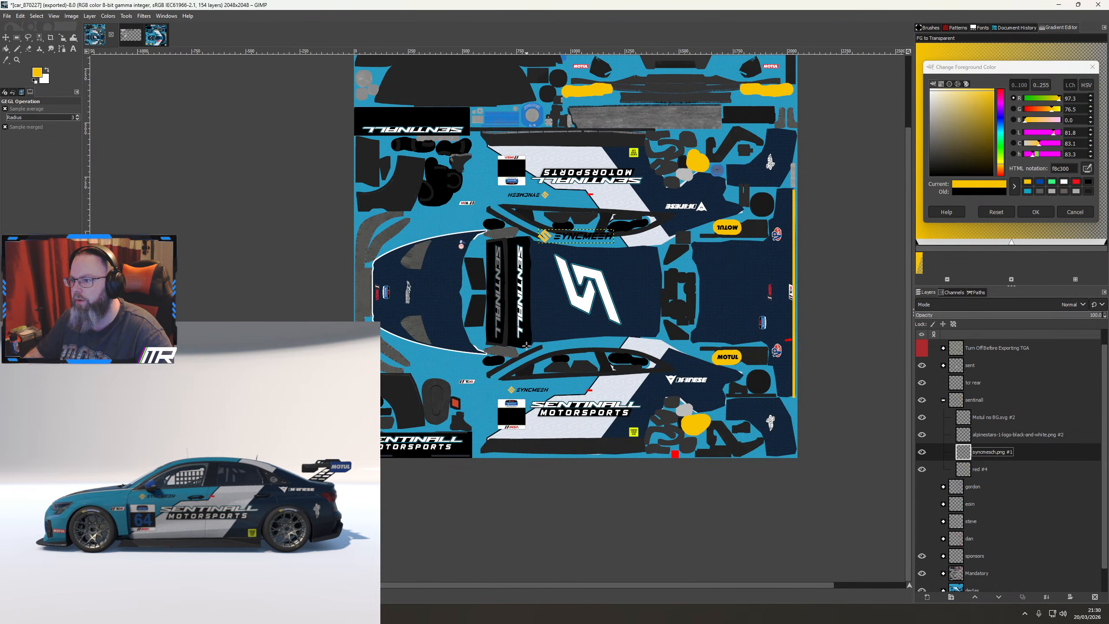
{"action": "key", "text": "ctrl+z"}
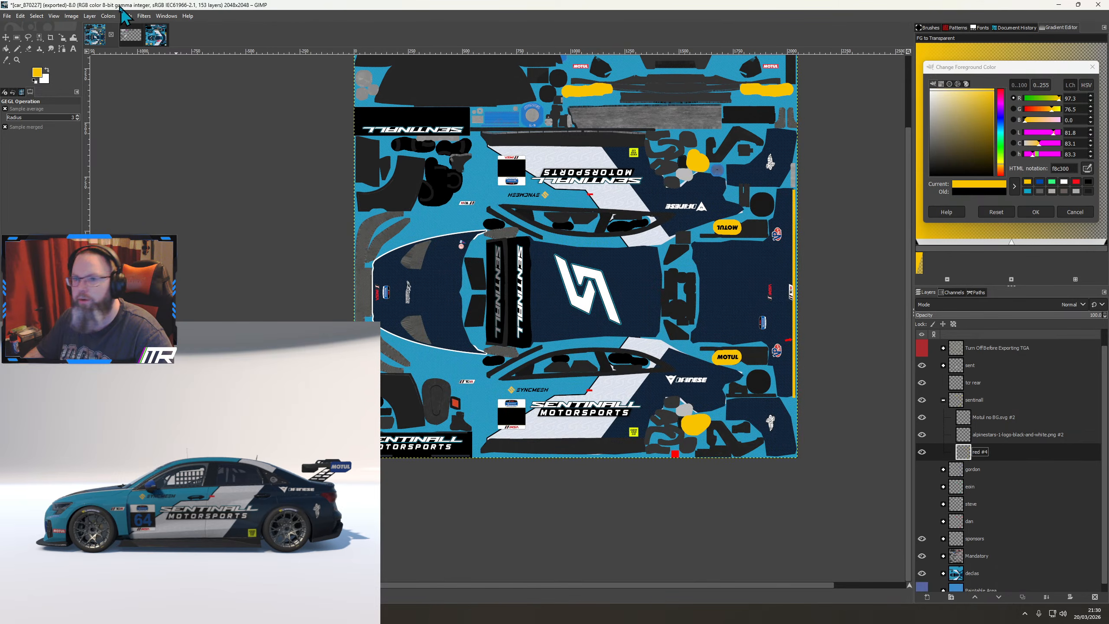
Import syncmeschwhite.png from SENTINAL SPONSERS as a new layer
{"action": "left_click", "coordinate": [7, 15]}
{"action": "left_click", "coordinate": [35, 74]}
{"action": "left_click", "coordinate": [532, 366]}
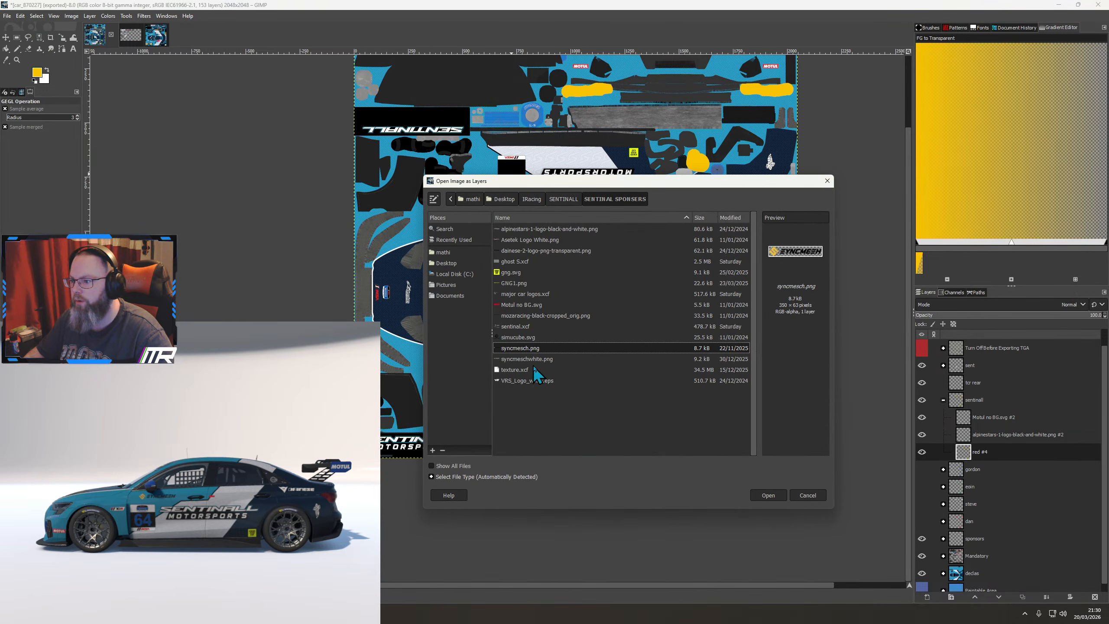
{"action": "double_click", "coordinate": [532, 362]}
Rotate the Syncmesh logo 90° clockwise and move it onto the bonnet
{"action": "right_click", "coordinate": [587, 239]}
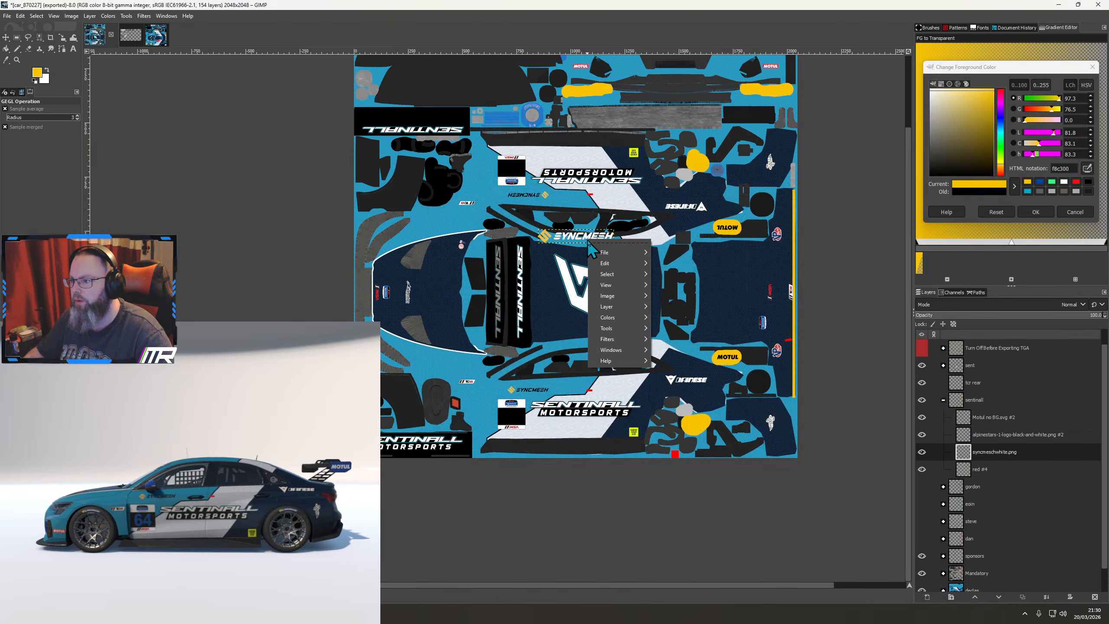
{"action": "mouse_move", "coordinate": [616, 308]}
{"action": "mouse_move", "coordinate": [690, 418]}
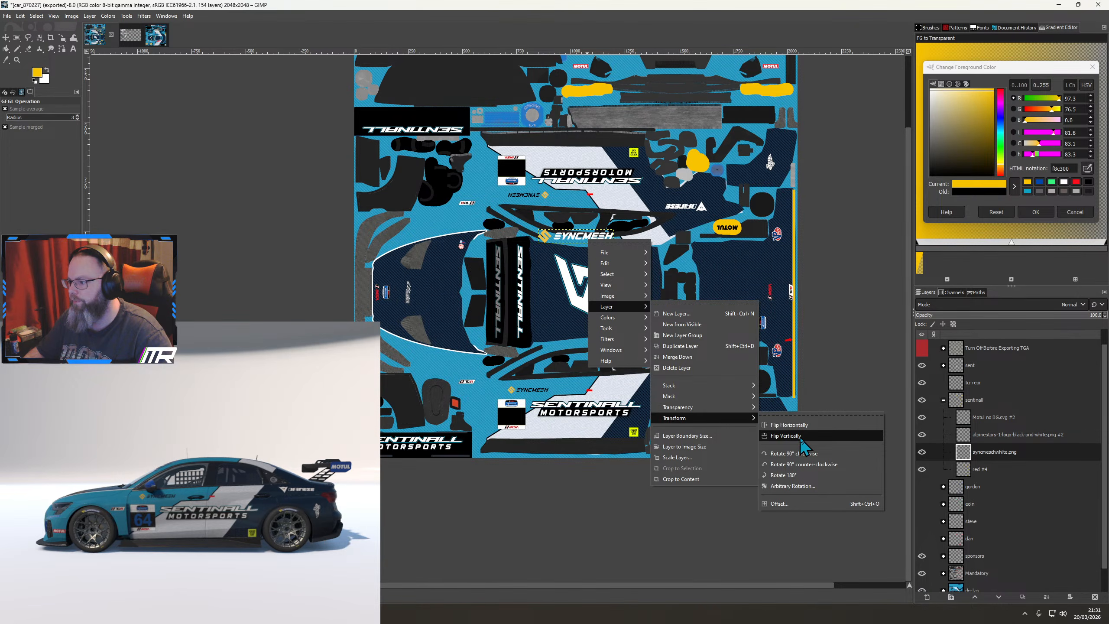
{"action": "left_click", "coordinate": [795, 454]}
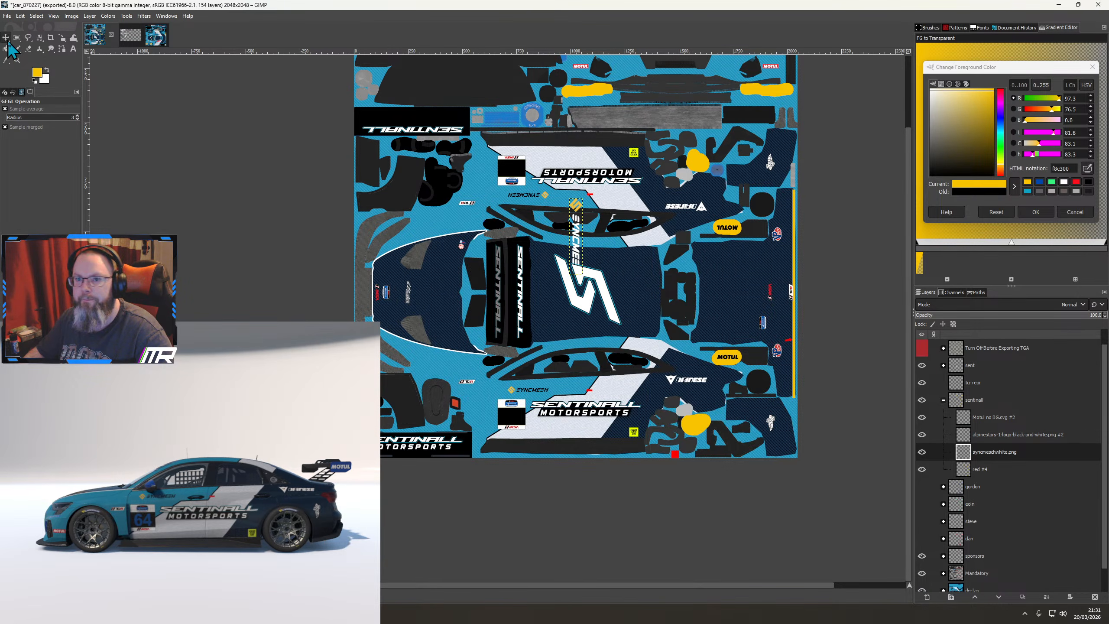
{"action": "key", "text": "m"}
{"action": "left_click_drag", "start_coordinate": [533, 261], "coordinate": [432, 304]}
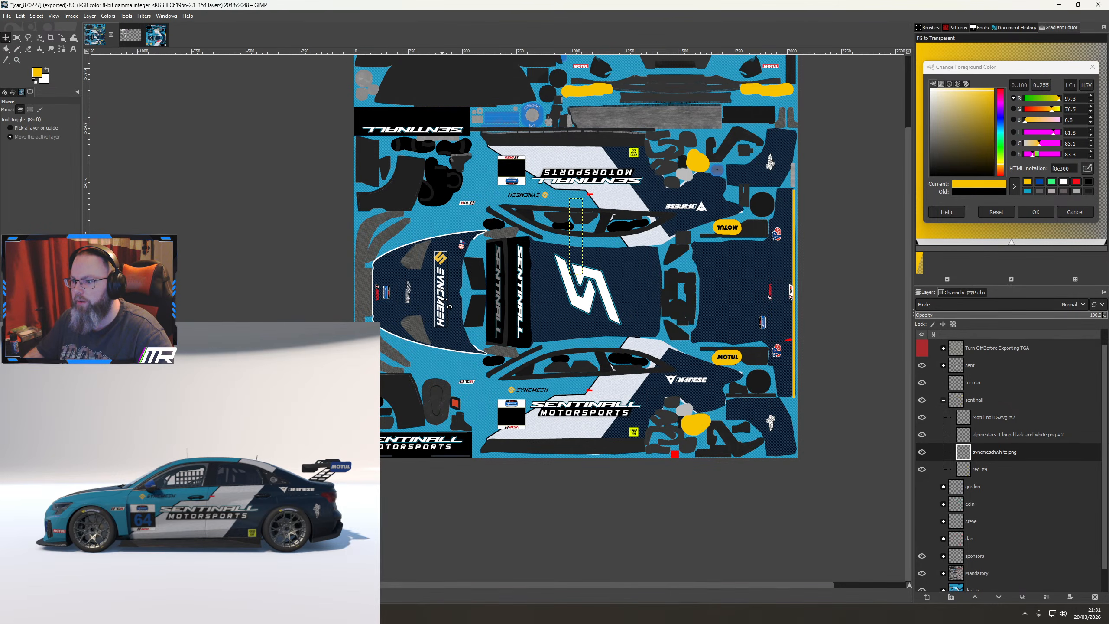
Fine-tune the Syncmesh logo's position against the wireframe and check it on the car preview
{"action": "left_click", "coordinate": [922, 349]}
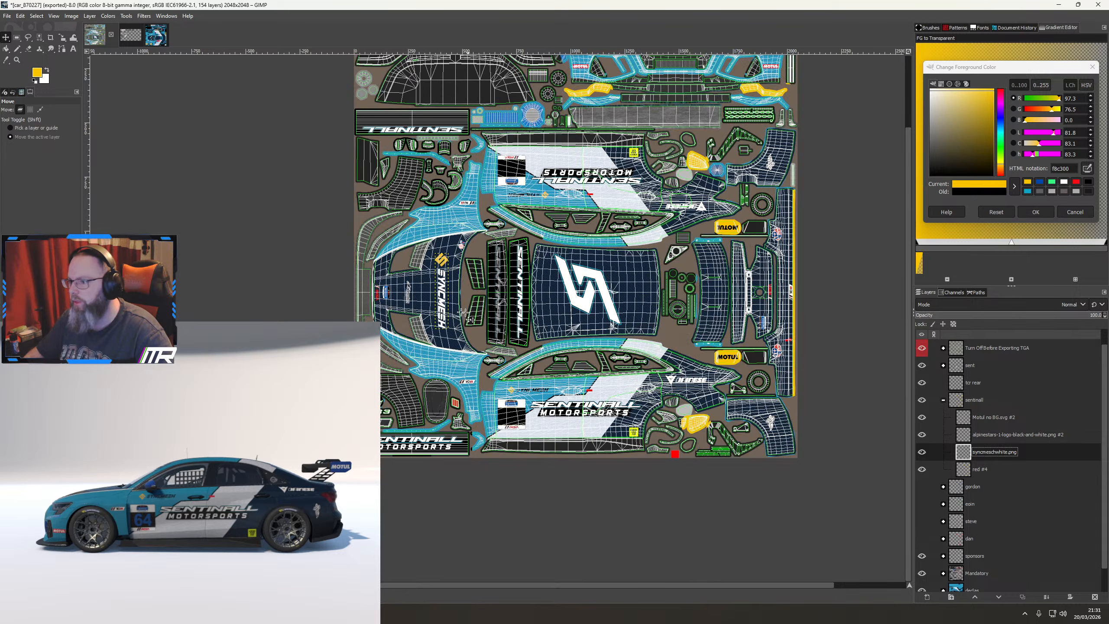
{"action": "scroll", "coordinate": [436, 288], "scroll_direction": "up", "scroll_amount": 6}
{"action": "left_click_drag", "start_coordinate": [391, 289], "coordinate": [393, 300]}
{"action": "scroll", "coordinate": [395, 297], "scroll_direction": "down", "scroll_amount": 3}
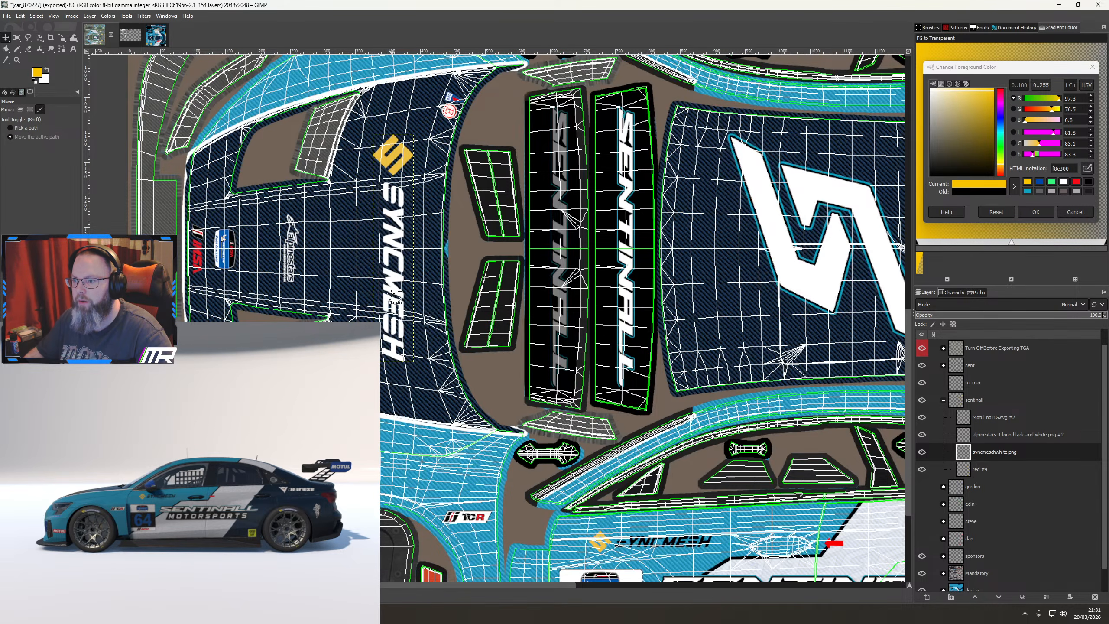
{"action": "left_click", "coordinate": [922, 349]}
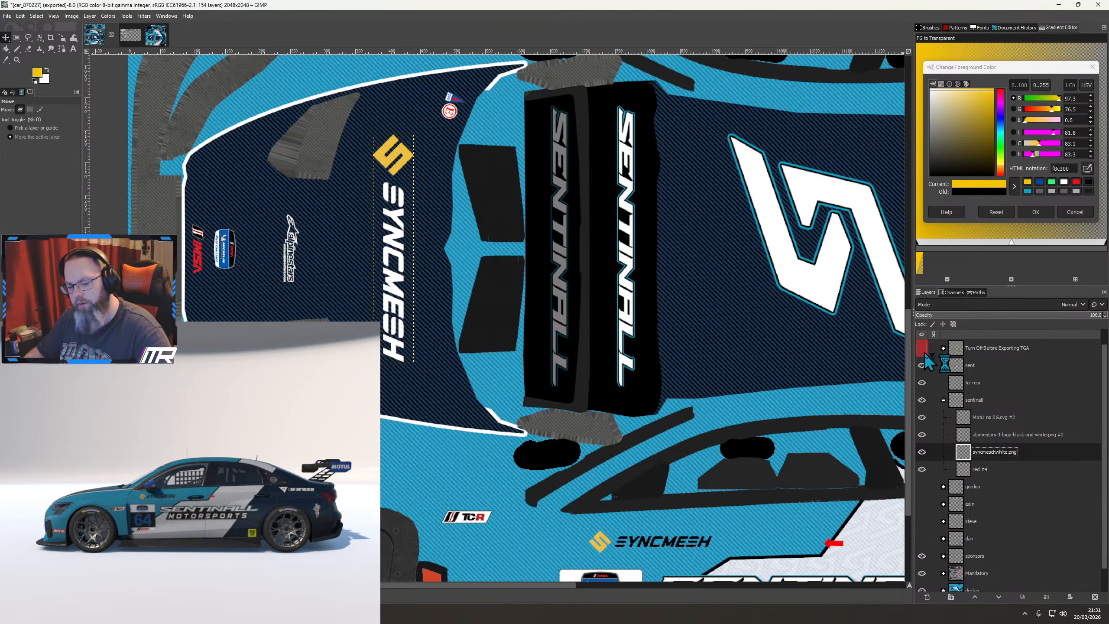
{"action": "left_click_drag", "start_coordinate": [233, 561], "coordinate": [194, 490]}
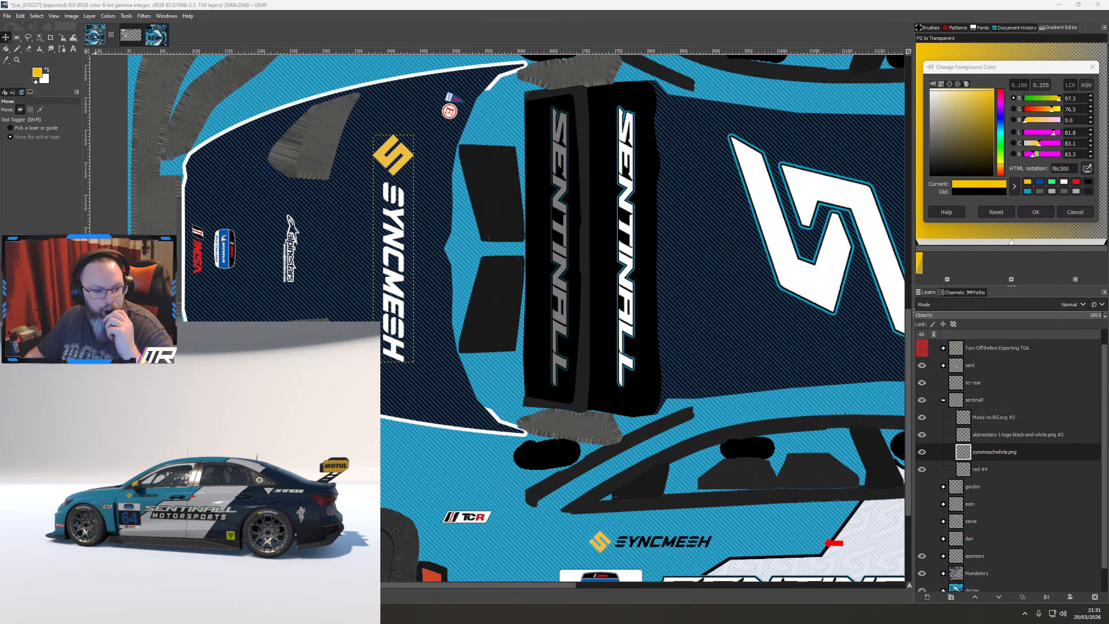
Drag the browser window off to the left to uncover the GIMP livery
{"action": "key", "text": "alt+Tab"}
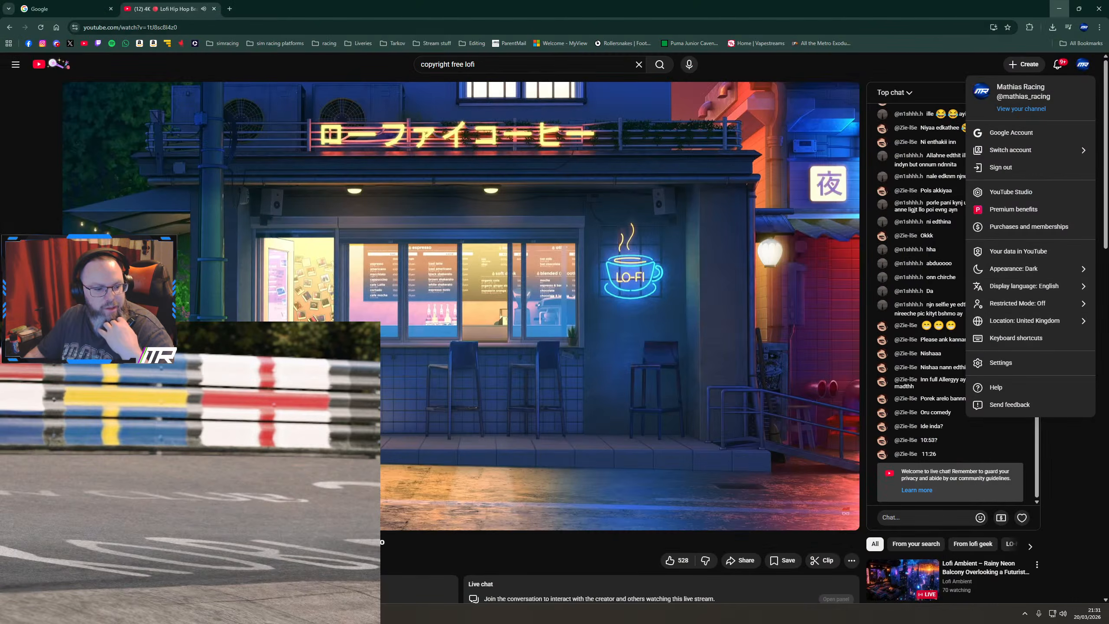
{"action": "left_click_drag", "start_coordinate": [374, 12], "coordinate": [1, 194]}
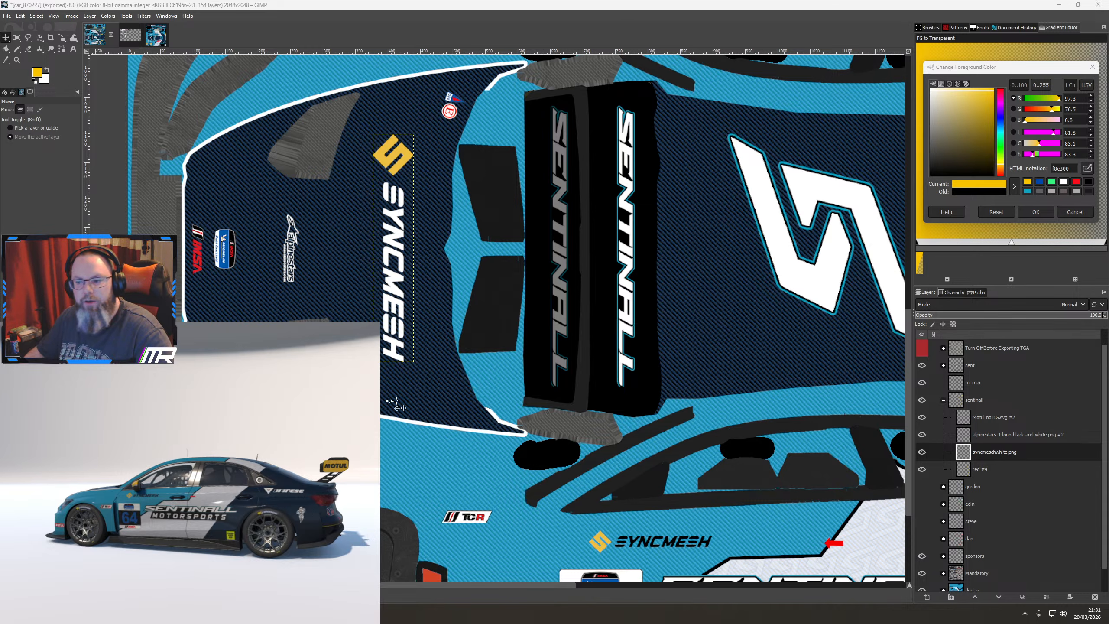
Show the car's Custom Spec Map and expand its Red Metallic, Green Roughness and Blue Clearcoat groups
{"action": "scroll", "coordinate": [600, 374], "scroll_direction": "down", "scroll_amount": 2}
{"action": "scroll", "coordinate": [932, 428], "scroll_direction": "up", "scroll_amount": 1}
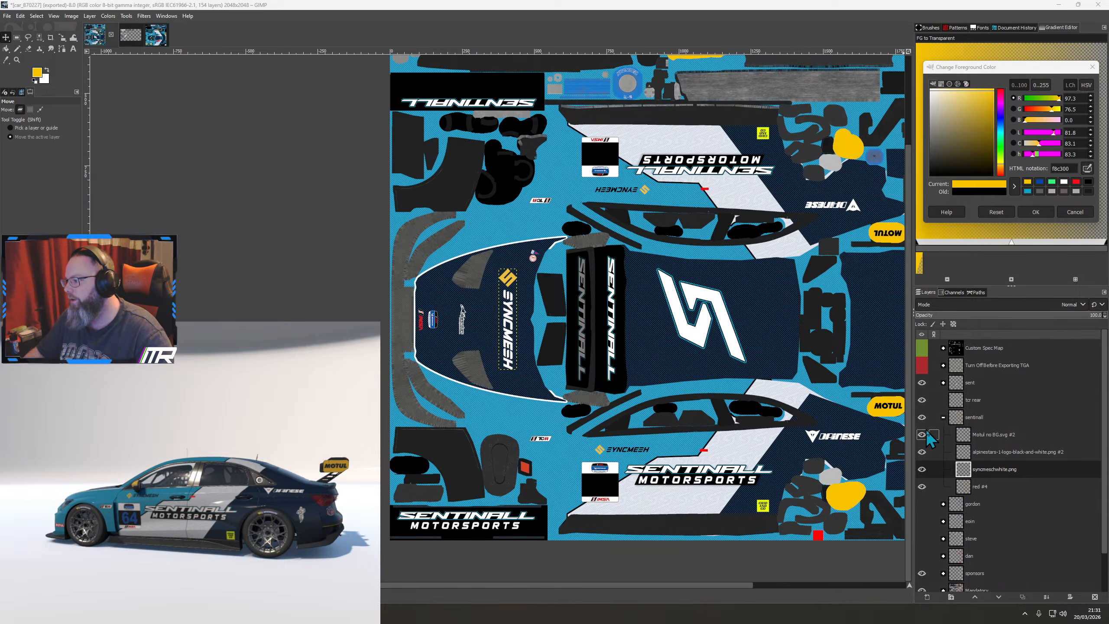
{"action": "left_click", "coordinate": [944, 417]}
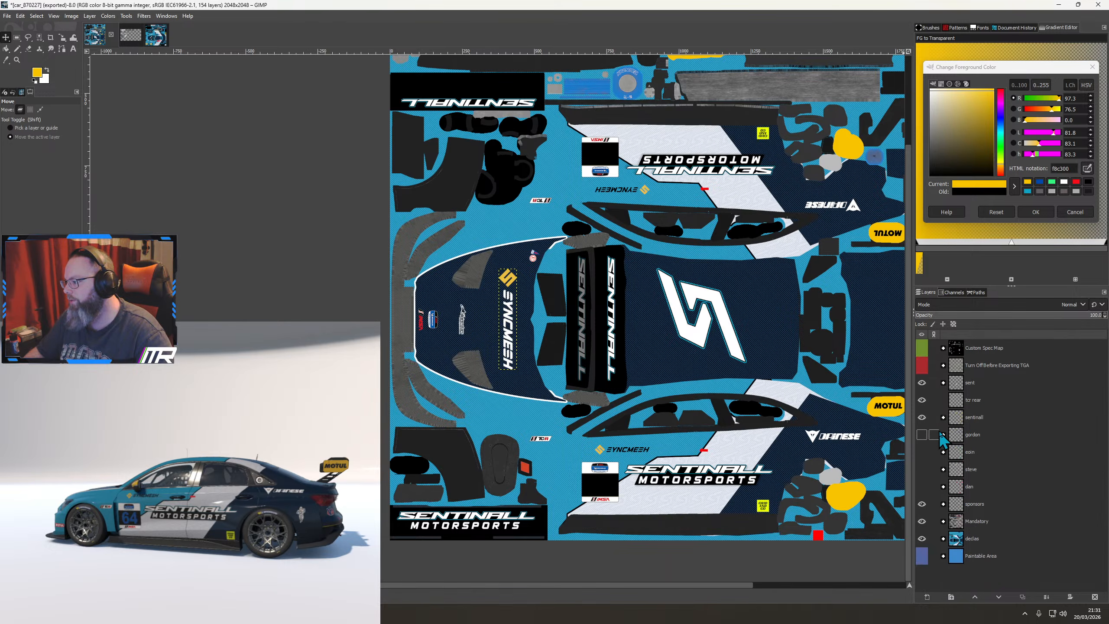
{"action": "left_click", "coordinate": [921, 351]}
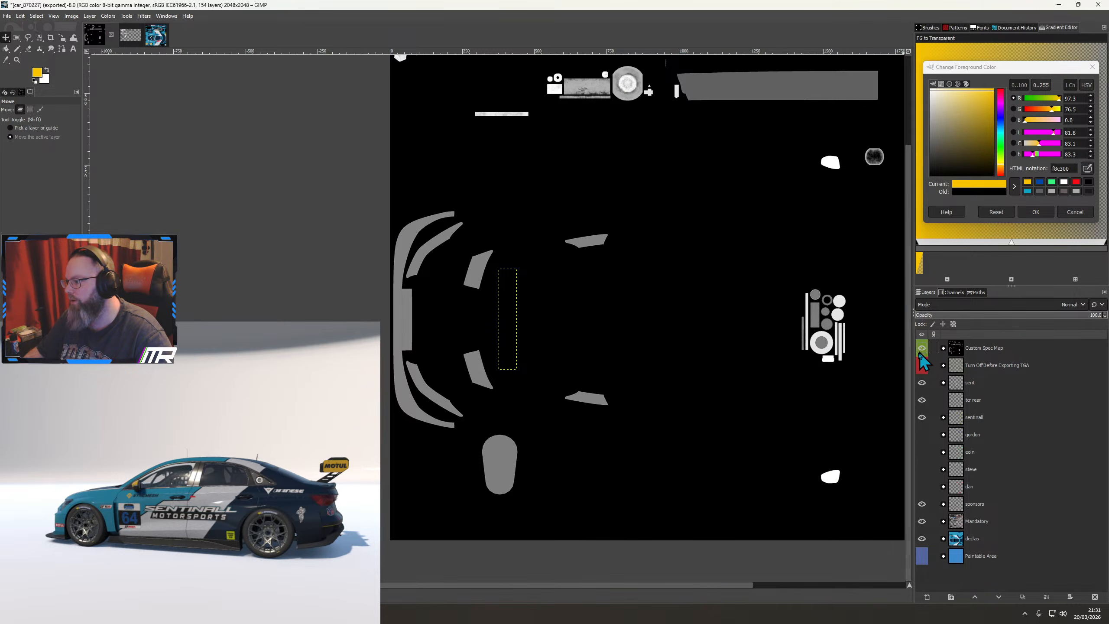
{"action": "scroll", "coordinate": [699, 345], "scroll_direction": "down", "scroll_amount": 1}
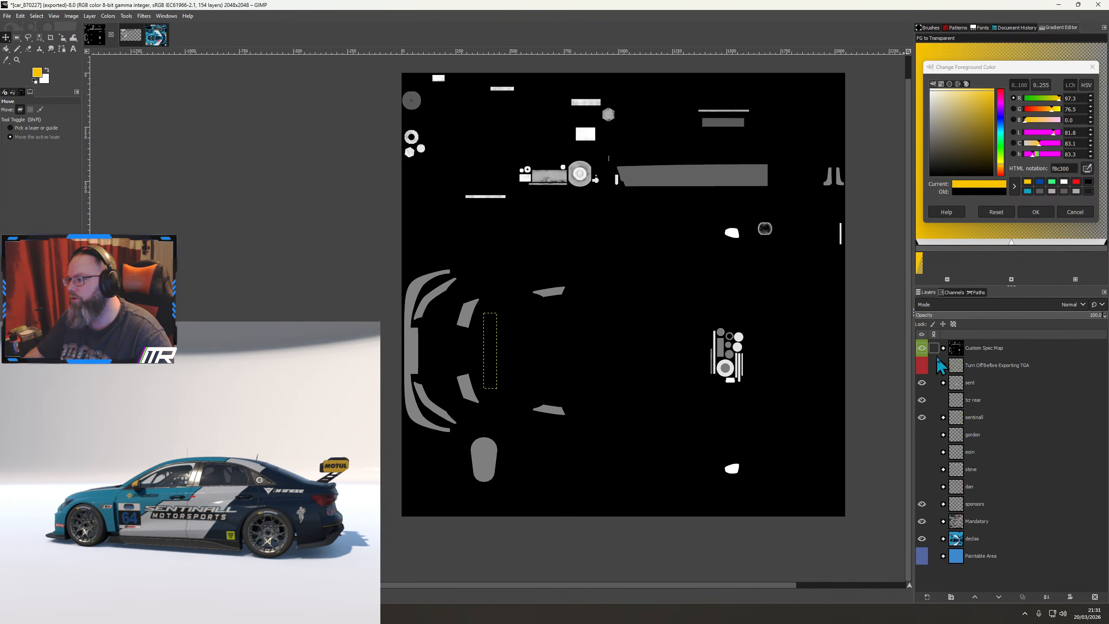
{"action": "left_click", "coordinate": [944, 349]}
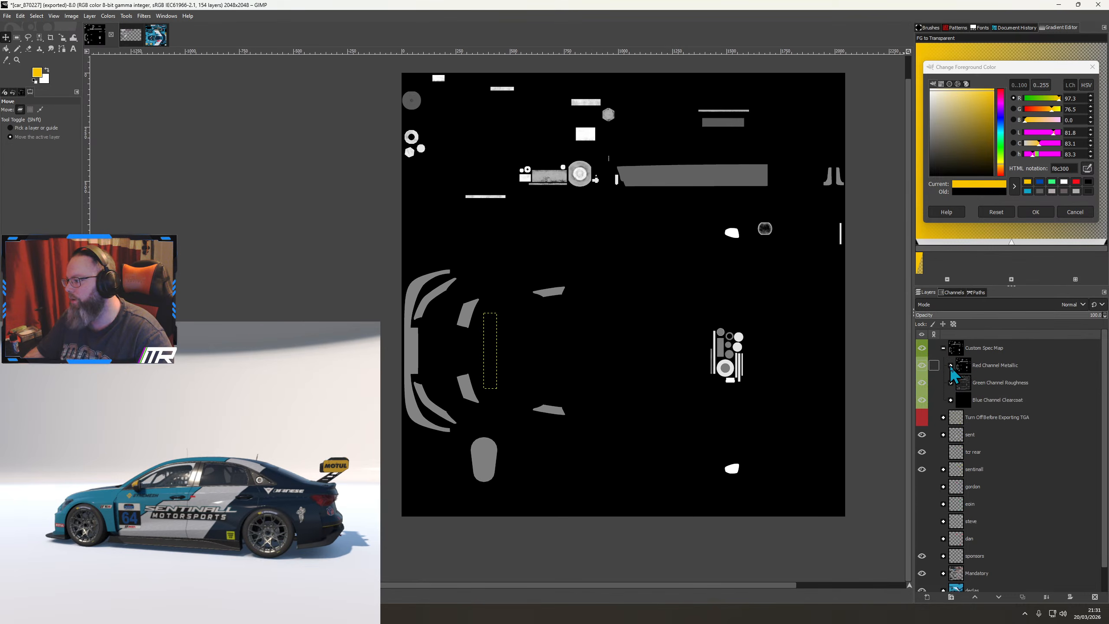
{"action": "left_click", "coordinate": [951, 366]}
{"action": "left_click", "coordinate": [950, 417]}
{"action": "left_click", "coordinate": [951, 469]}
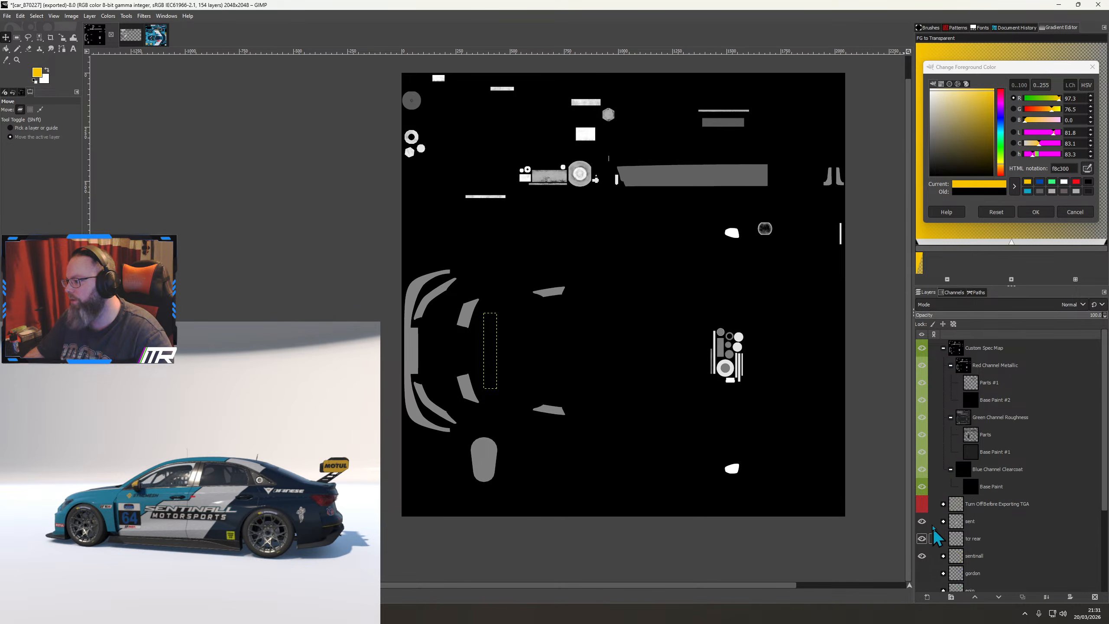
{"action": "left_click", "coordinate": [1001, 352]}
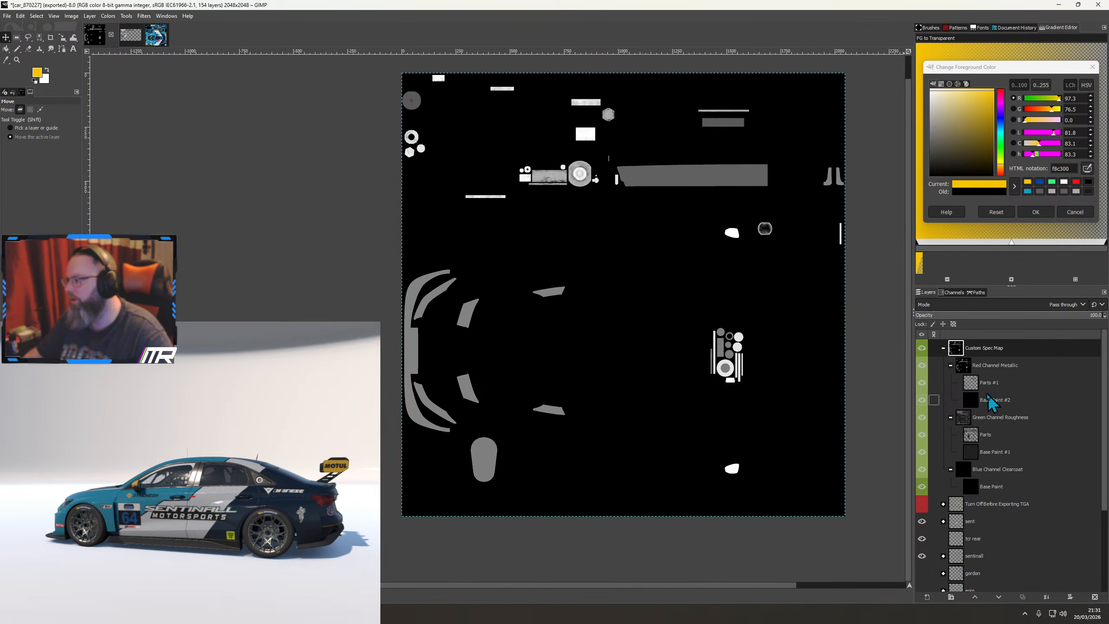
Inspect the Porsche GTE's Custom Spec Map and its r layer blend mode for reference
{"action": "left_click", "coordinate": [156, 34]}
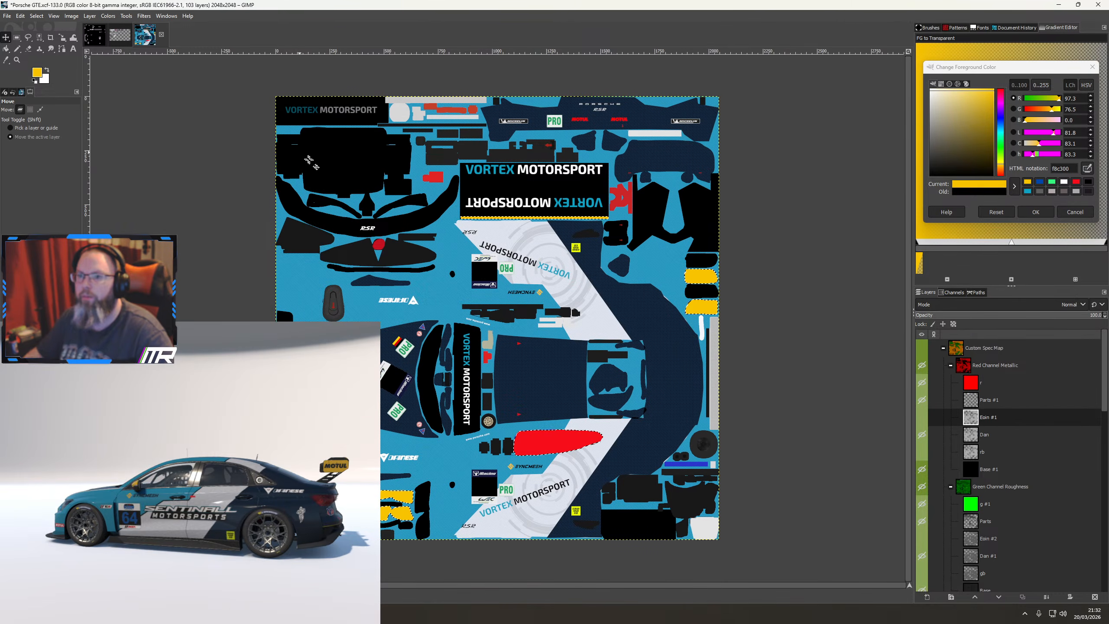
{"action": "left_click", "coordinate": [921, 349]}
{"action": "left_click", "coordinate": [967, 350]}
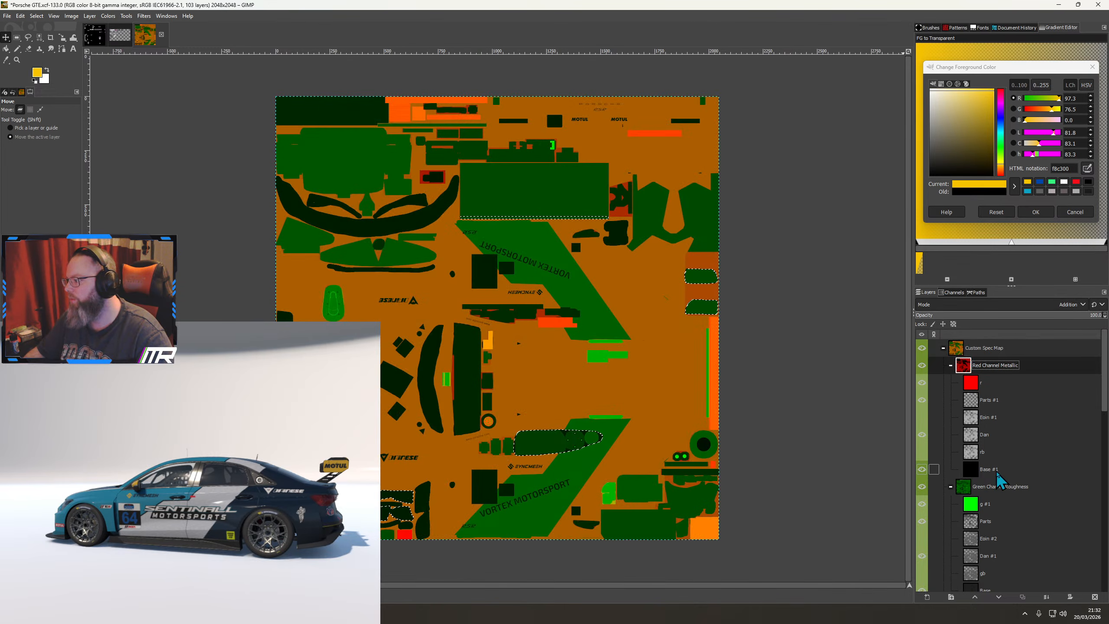
{"action": "left_click", "coordinate": [991, 385]}
{"action": "left_click", "coordinate": [961, 348]}
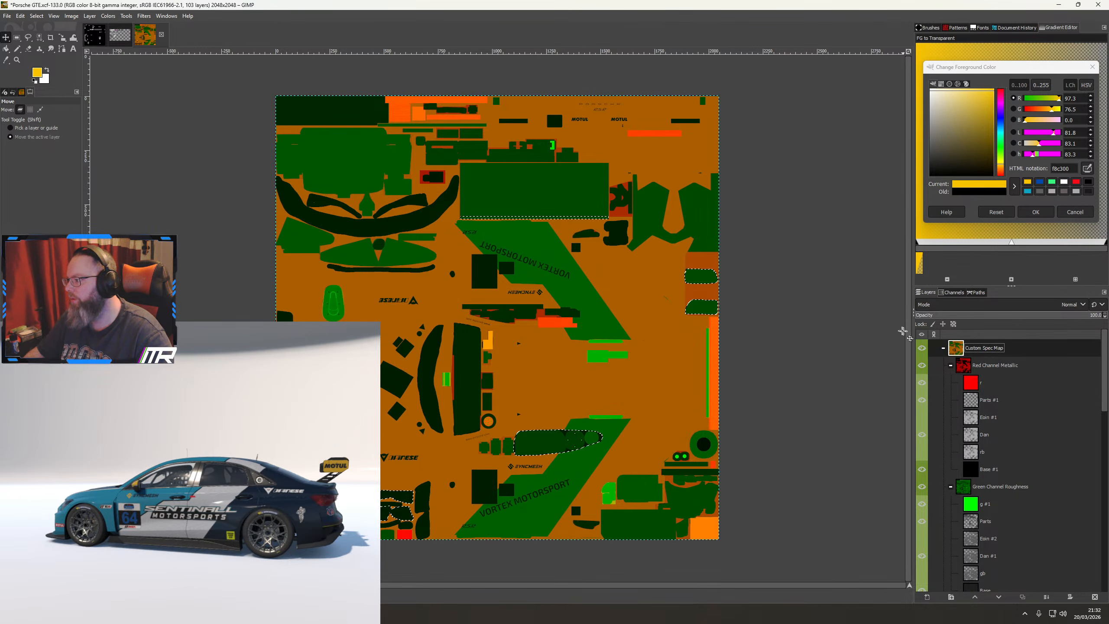
{"action": "left_click", "coordinate": [943, 348]}
Set the car_870227 Custom Spec Map group's mode to Normal
{"action": "left_click", "coordinate": [94, 35]}
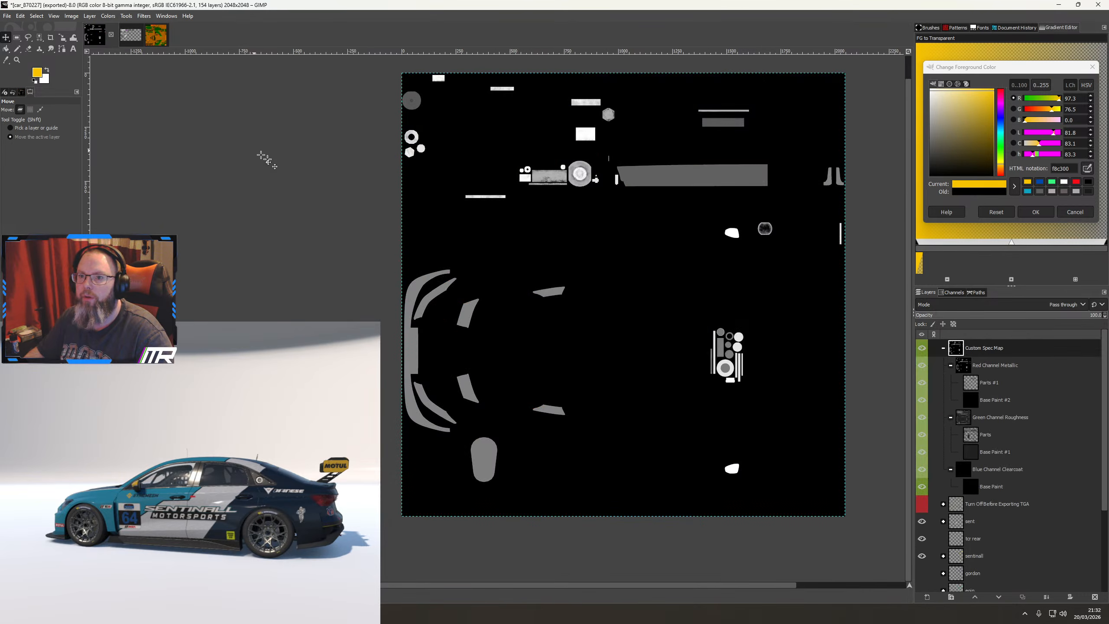
{"action": "left_click", "coordinate": [1080, 304]}
{"action": "left_click", "coordinate": [978, 330]}
Set Red Channel Metallic to Addition and add a Multiply layer named r inside it
{"action": "left_click", "coordinate": [996, 365]}
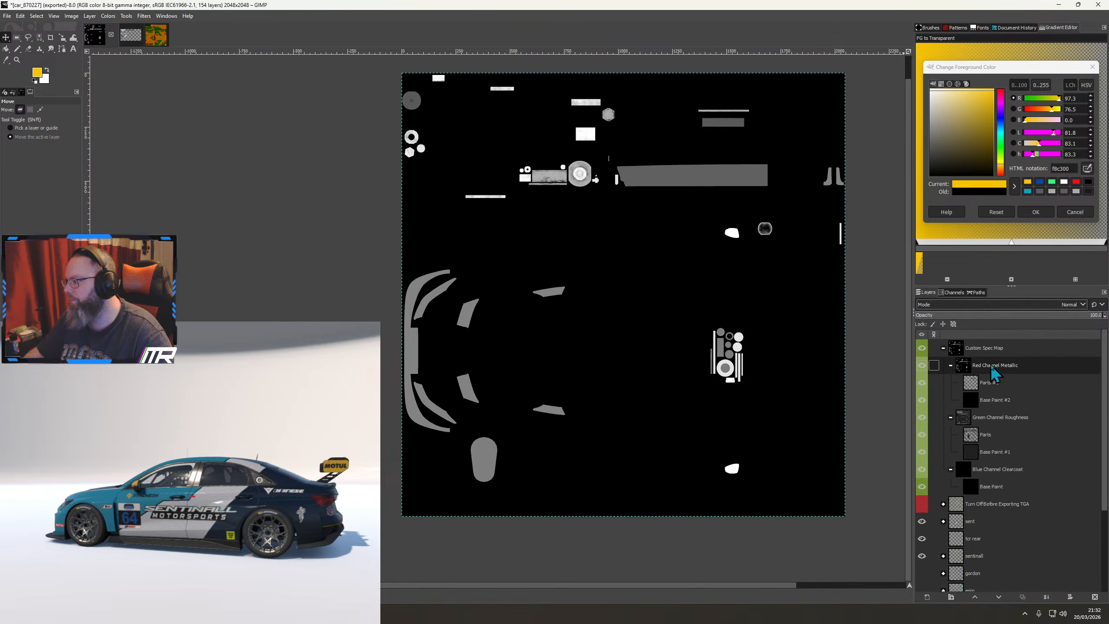
{"action": "left_click", "coordinate": [1072, 305]}
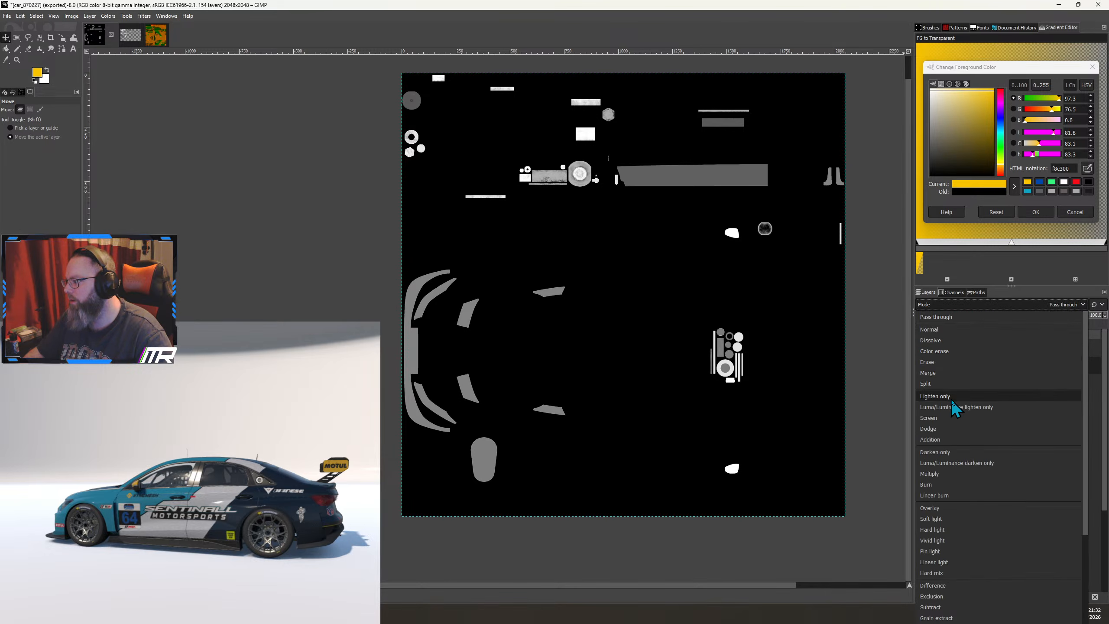
{"action": "left_click", "coordinate": [946, 439]}
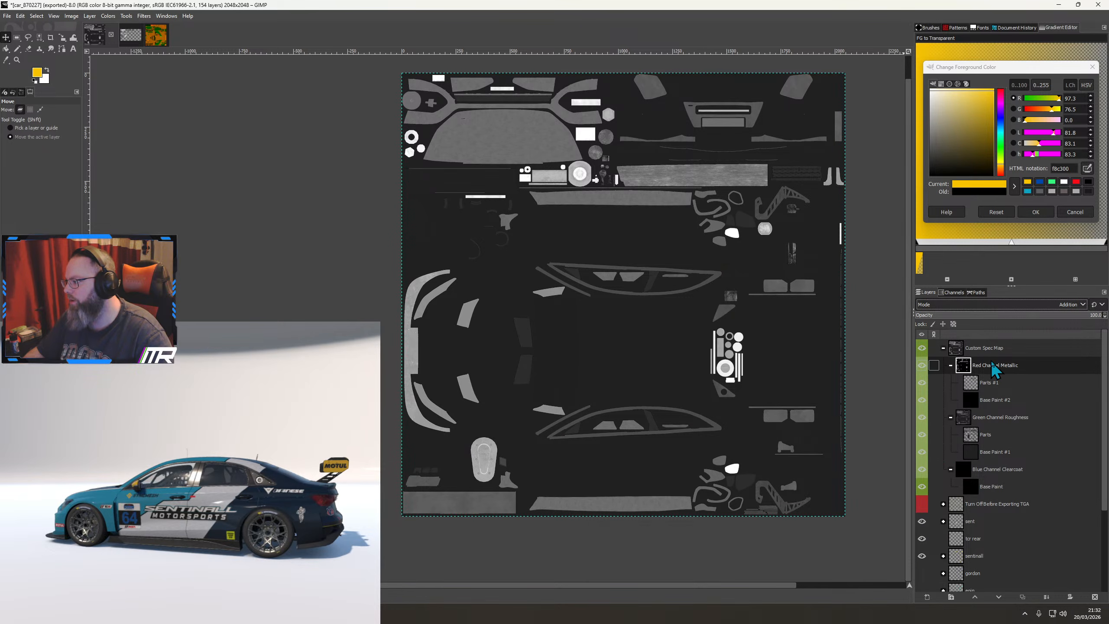
{"action": "left_click", "coordinate": [927, 596]}
{"action": "type", "text": "r"}
{"action": "left_click", "coordinate": [986, 588]}
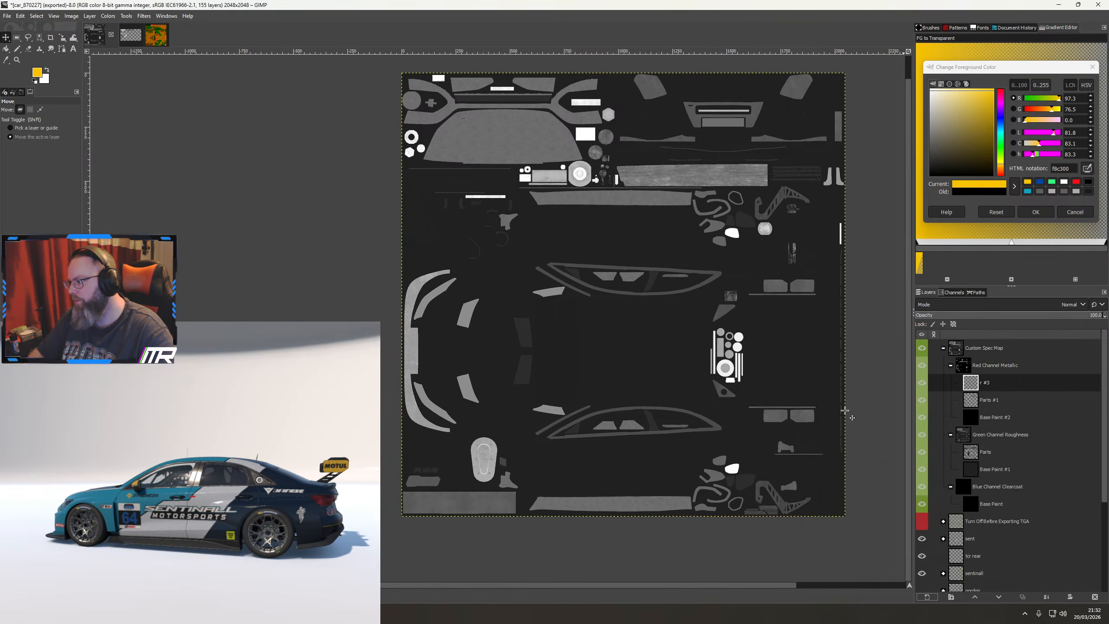
{"action": "left_click", "coordinate": [1068, 306]}
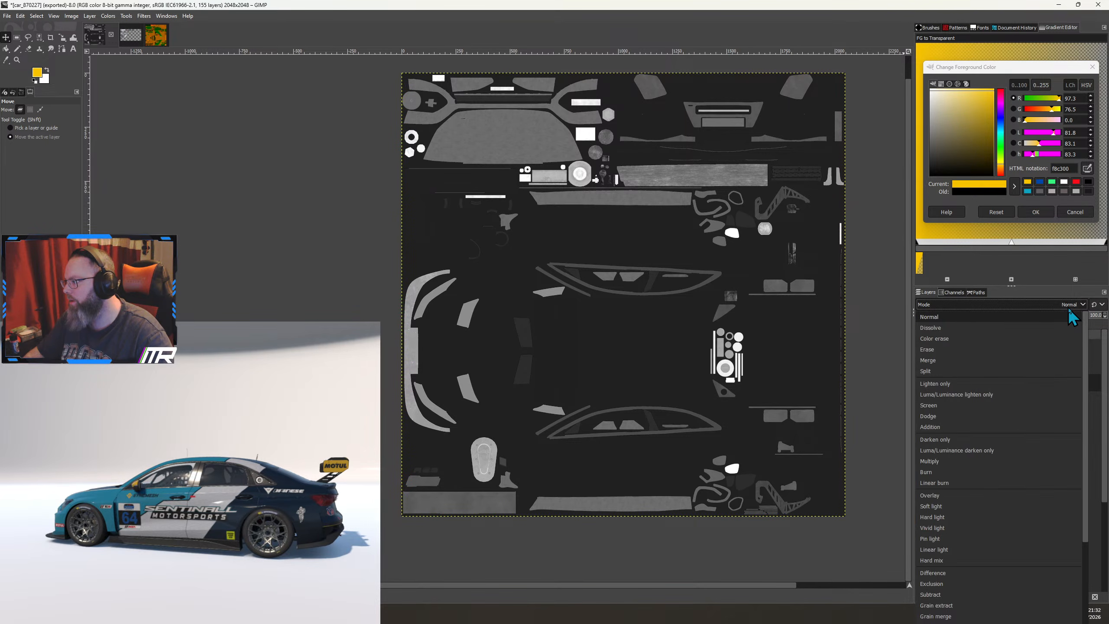
{"action": "left_click", "coordinate": [948, 464]}
Set Green Channel Roughness to Addition and add a Multiply layer named g inside it
{"action": "left_click", "coordinate": [985, 438]}
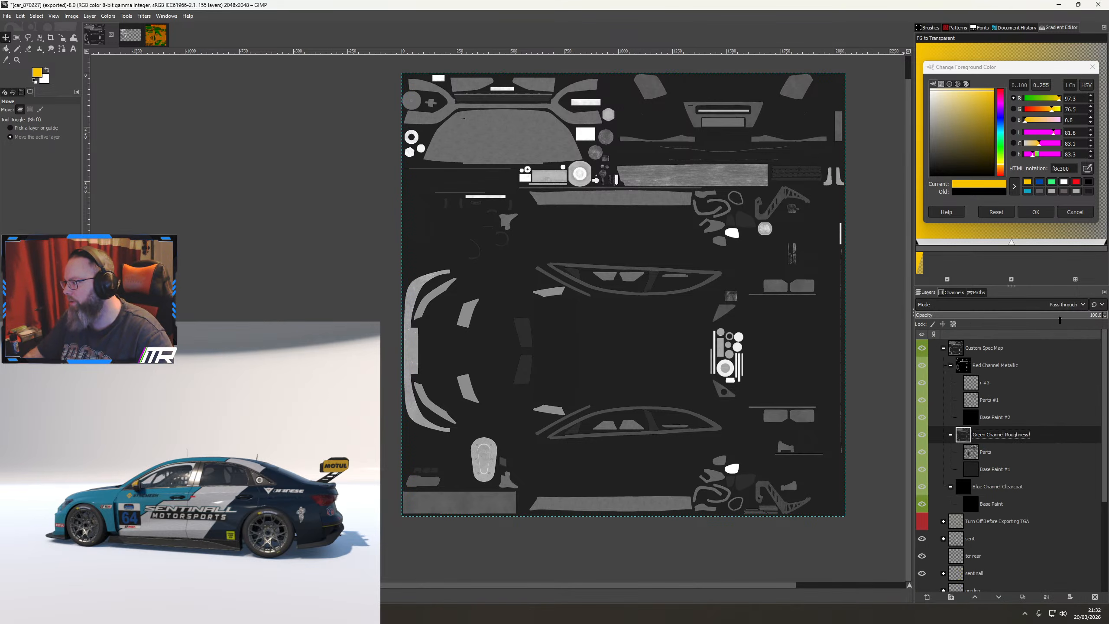
{"action": "left_click", "coordinate": [1063, 304]}
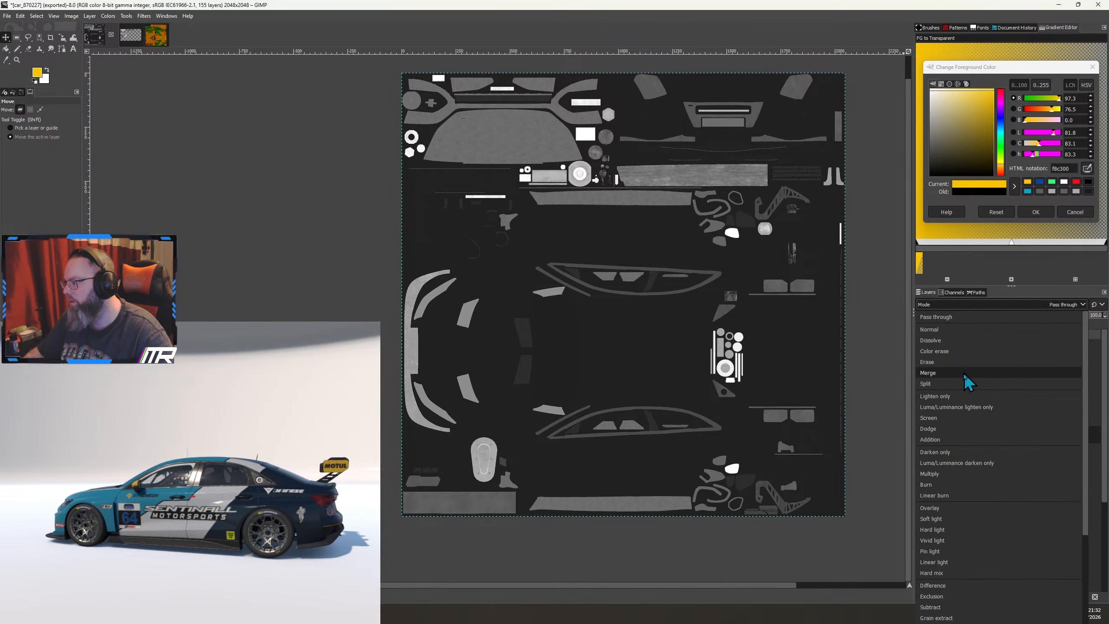
{"action": "left_click", "coordinate": [986, 470]}
{"action": "left_click", "coordinate": [991, 455]}
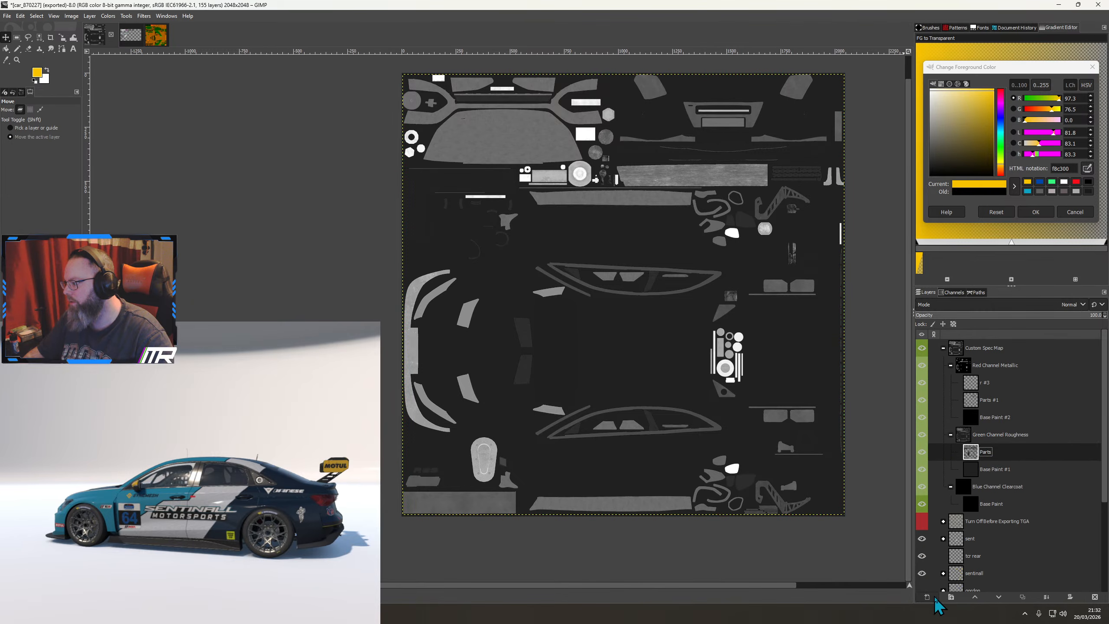
{"action": "left_click", "coordinate": [927, 596]}
{"action": "type", "text": "g"}
{"action": "key", "text": "Return"}
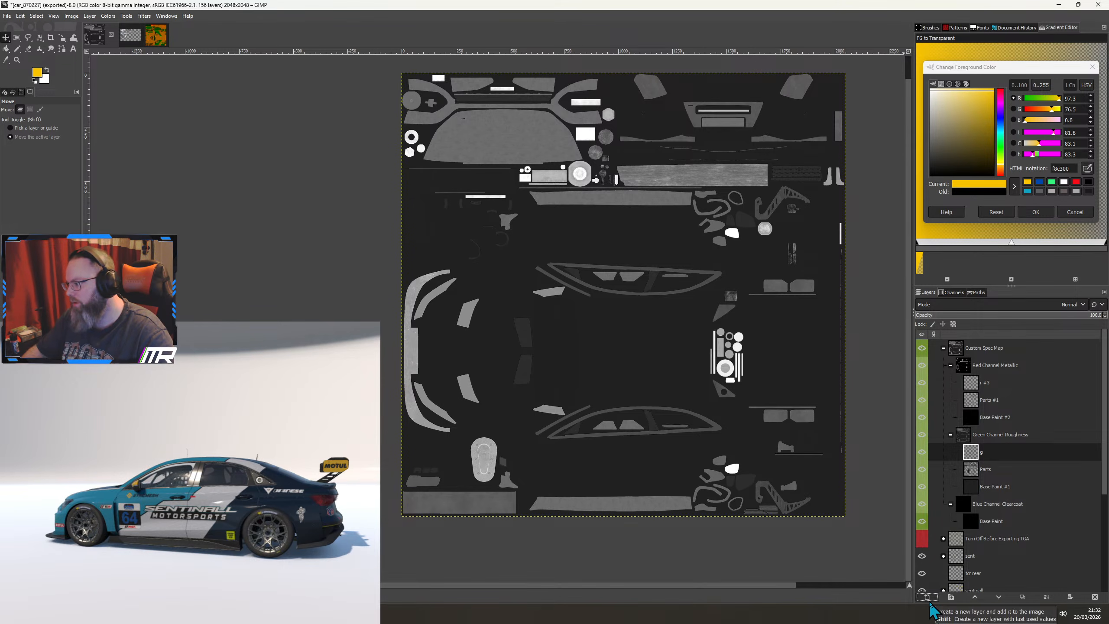
{"action": "left_click", "coordinate": [1061, 304]}
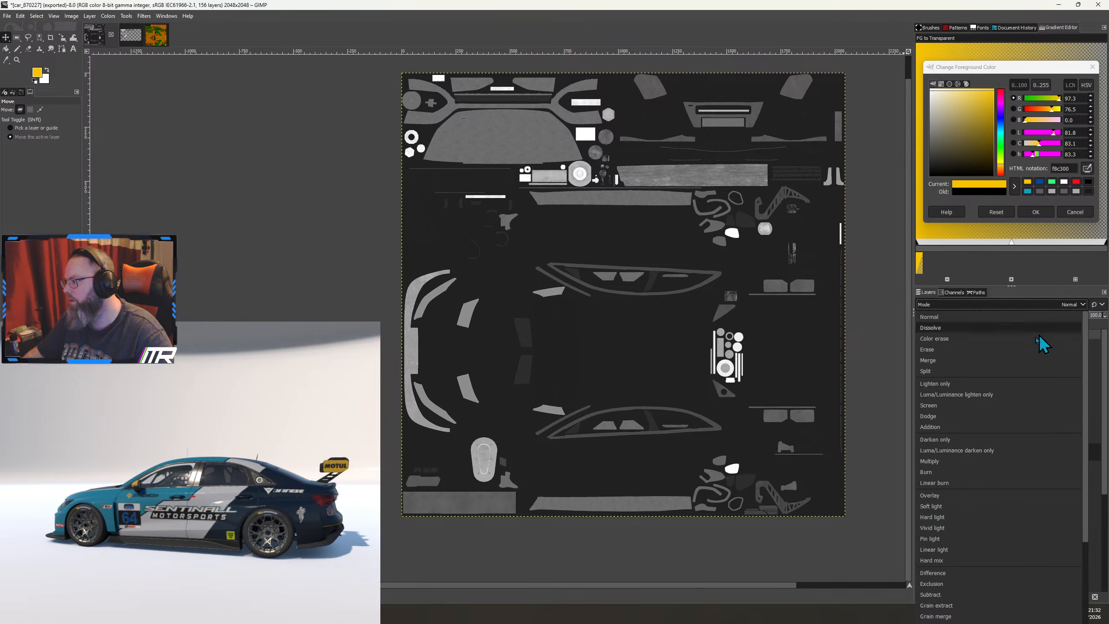
{"action": "left_click", "coordinate": [946, 461]}
Set Blue Channel Clearcoat to Addition and start a new layer inside it
{"action": "left_click", "coordinate": [998, 504]}
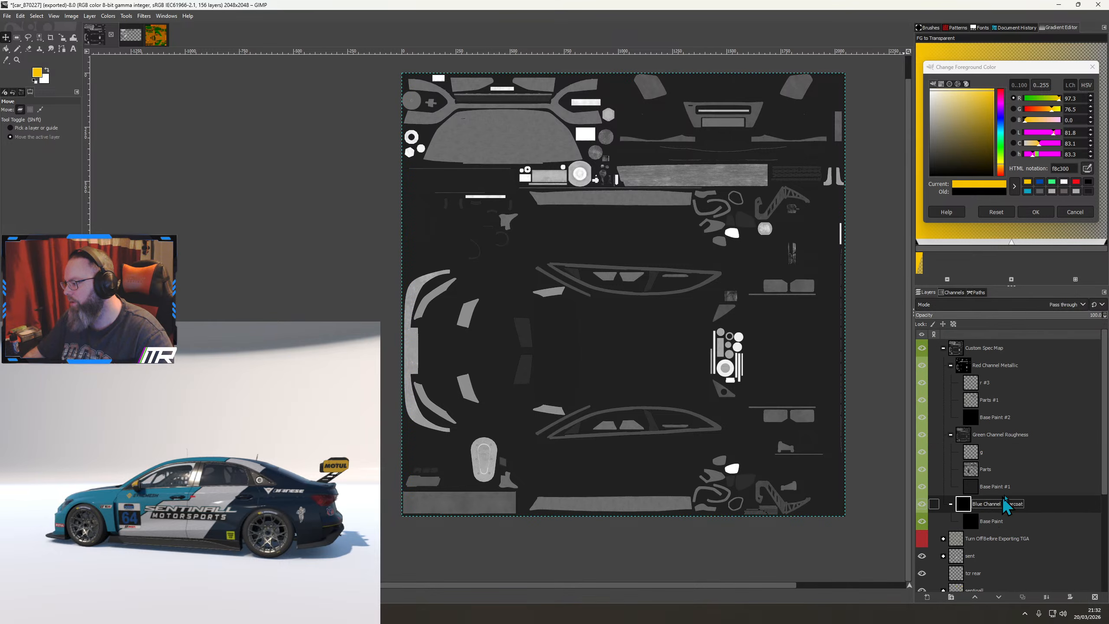
{"action": "left_click", "coordinate": [1068, 305]}
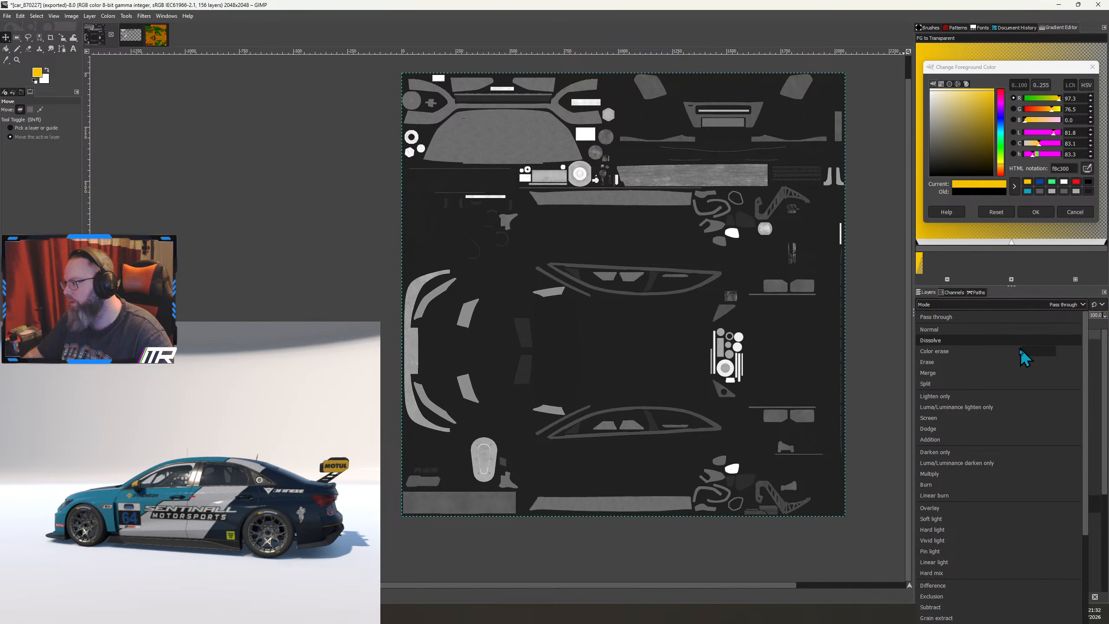
{"action": "left_click", "coordinate": [946, 439]}
{"action": "left_click", "coordinate": [929, 597]}
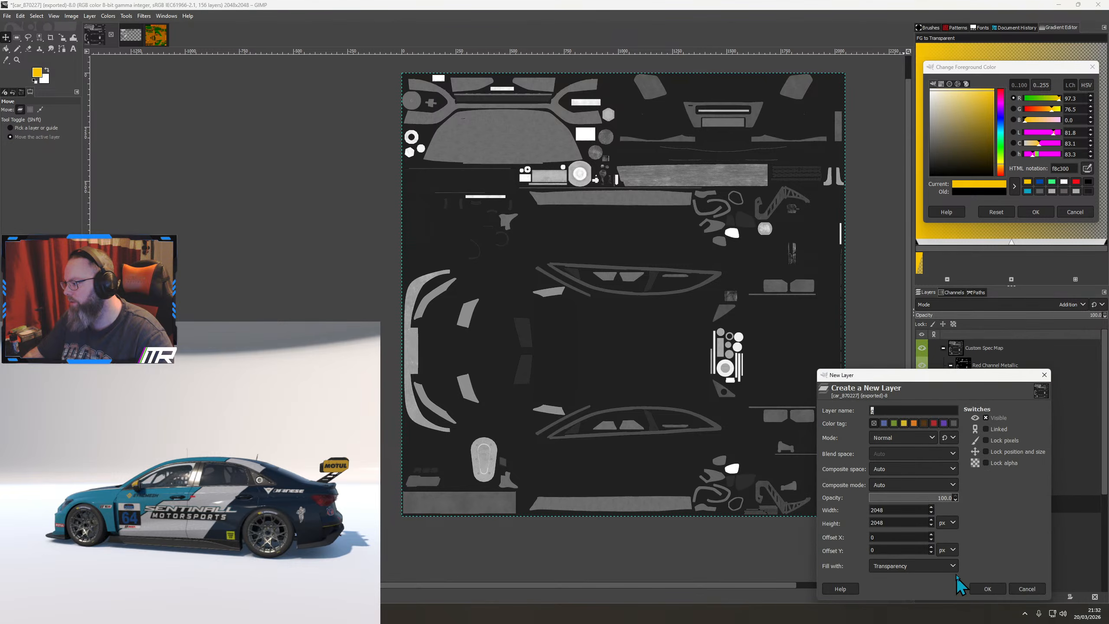
Create the b layer and set its blend mode to Multiply
{"action": "type", "text": "b"}
{"action": "key", "text": "Return"}
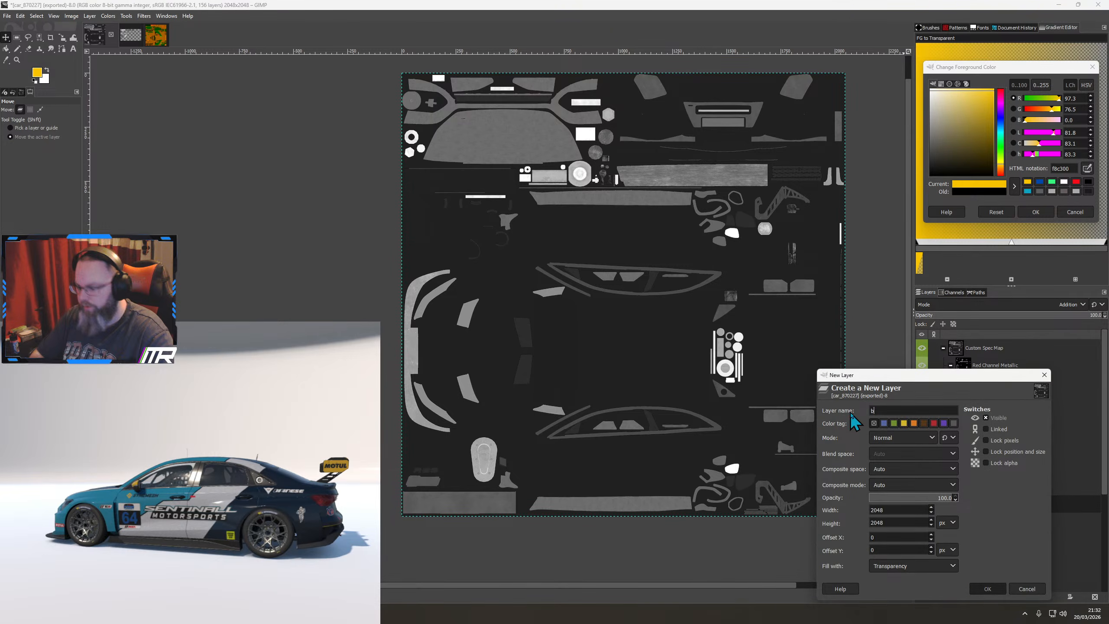
{"action": "left_click", "coordinate": [1076, 305]}
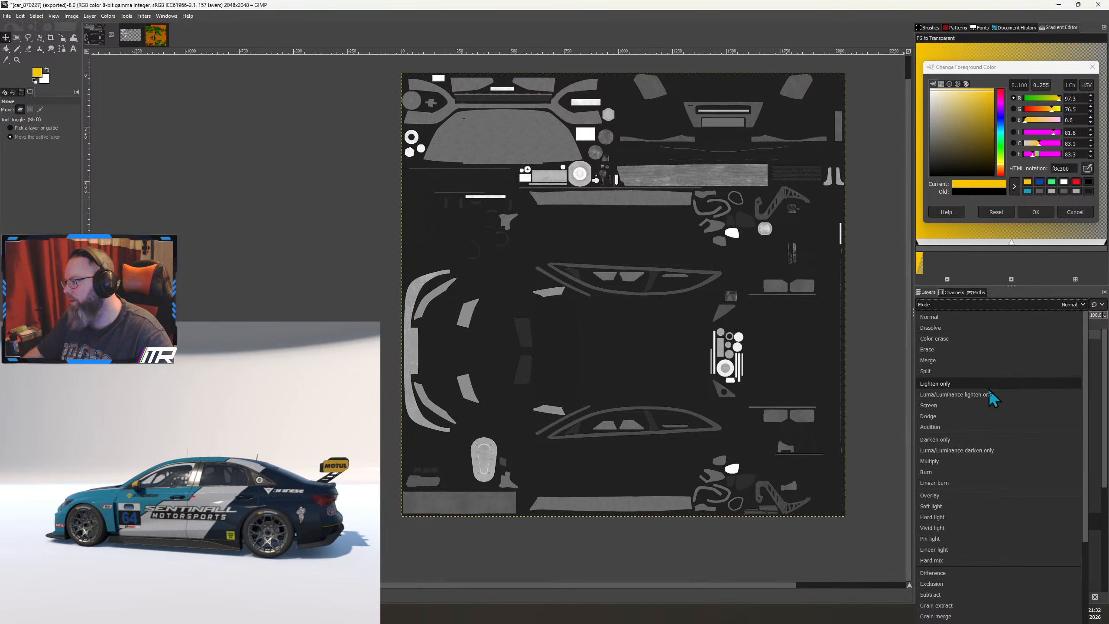
{"action": "left_click", "coordinate": [930, 462]}
Bucket-fill the r #3 layer with pure red
{"action": "left_click", "coordinate": [939, 382]}
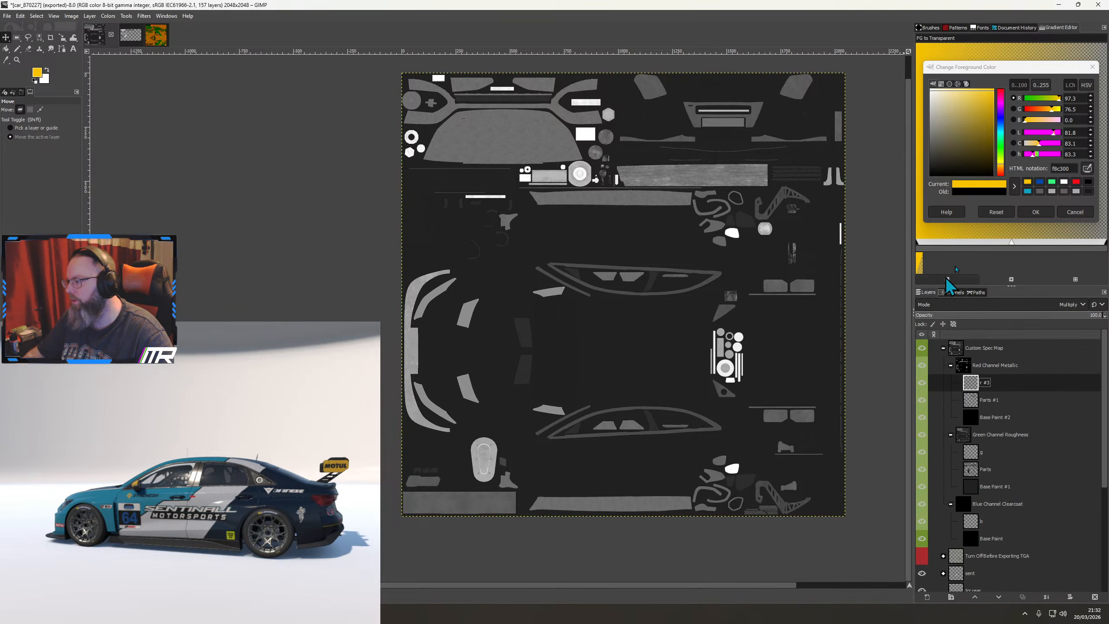
{"action": "left_click", "coordinate": [1076, 183]}
{"action": "left_click", "coordinate": [1060, 100]}
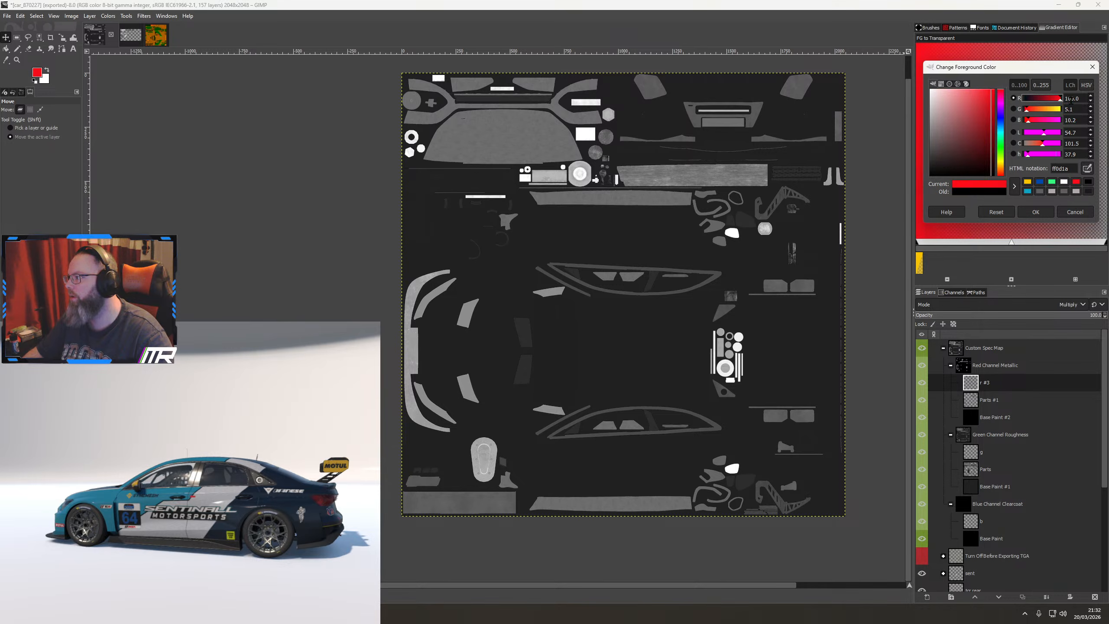
{"action": "left_click_drag", "start_coordinate": [1027, 109], "coordinate": [1017, 122]}
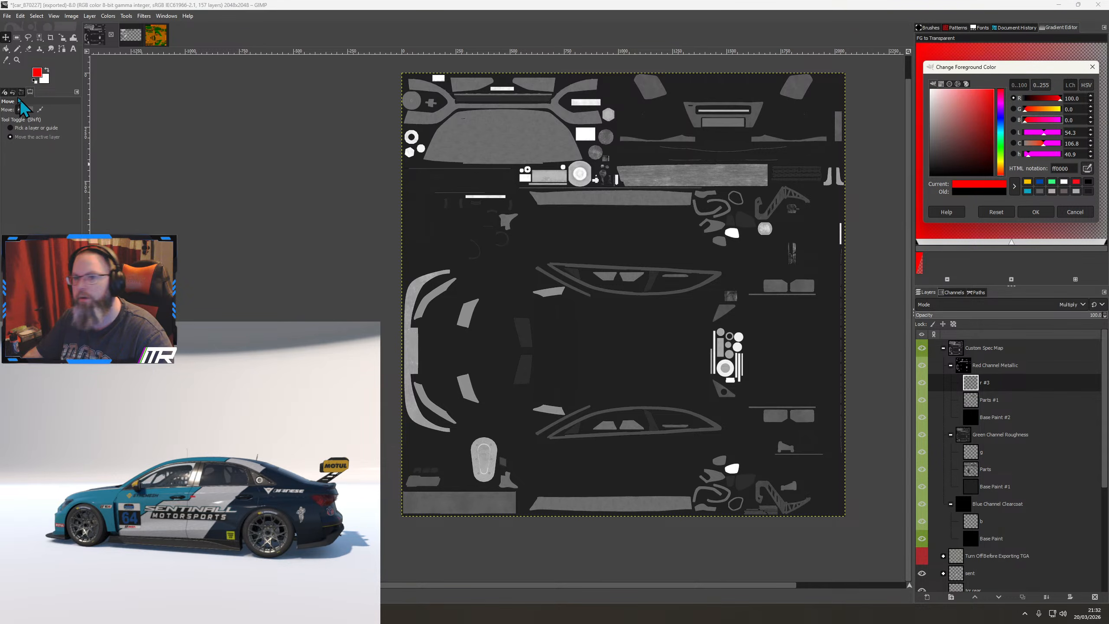
{"action": "left_click", "coordinate": [6, 49]}
{"action": "left_click", "coordinate": [568, 327]}
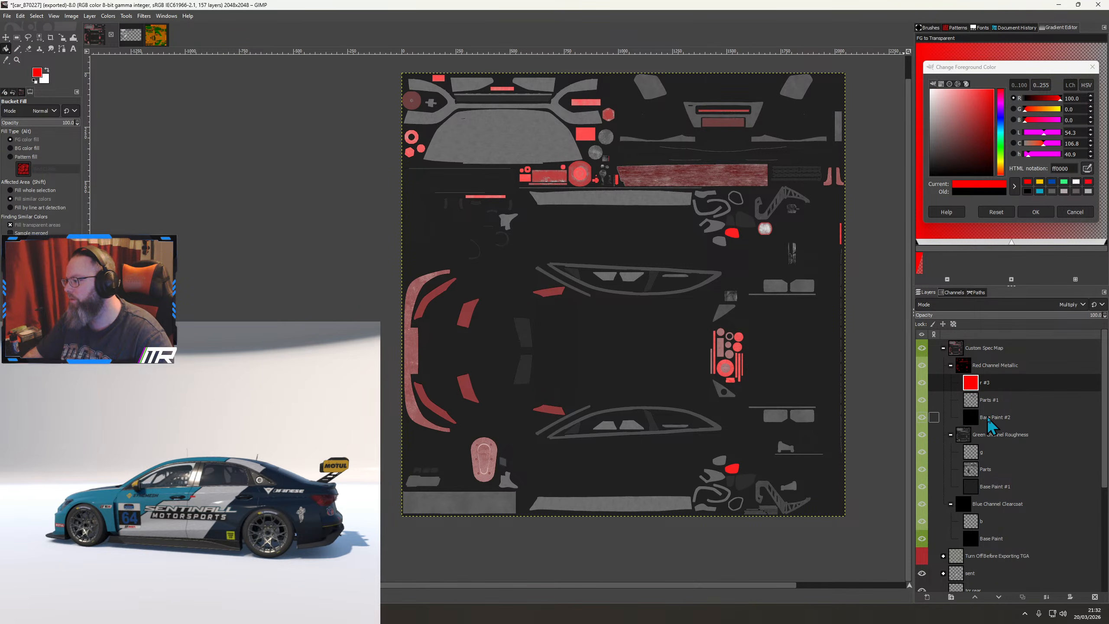
Bucket-fill the roughness g layer with 00ff00 and the clearcoat b layer with 0000ff
{"action": "left_click", "coordinate": [1007, 452]}
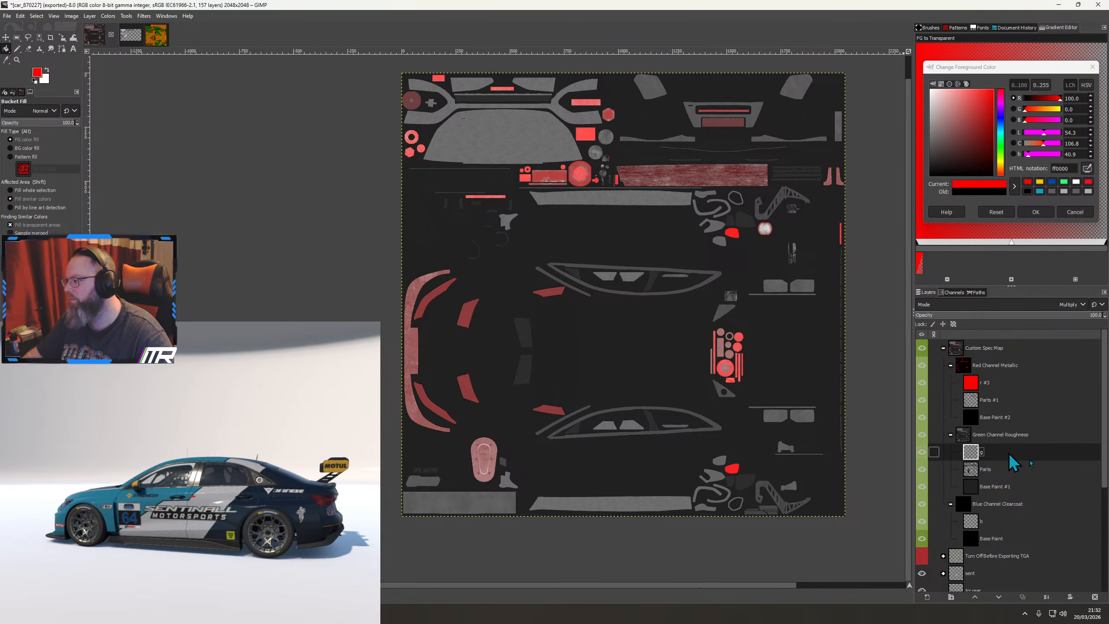
{"action": "left_click", "coordinate": [1064, 181]}
{"action": "left_click_drag", "start_coordinate": [1060, 110], "coordinate": [1026, 121]}
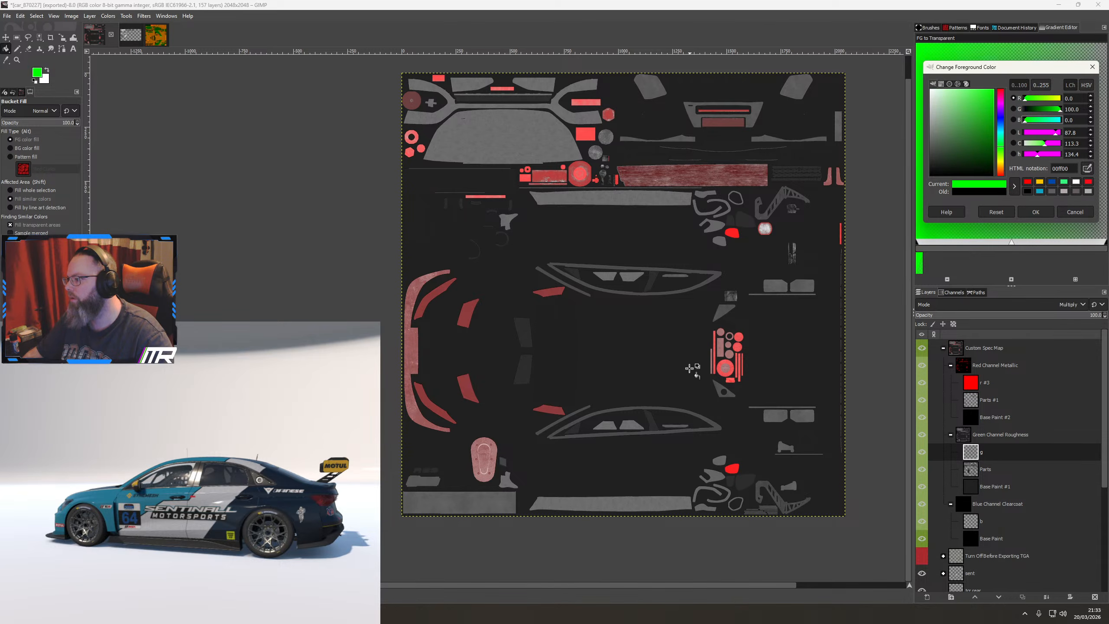
{"action": "left_click", "coordinate": [774, 410]}
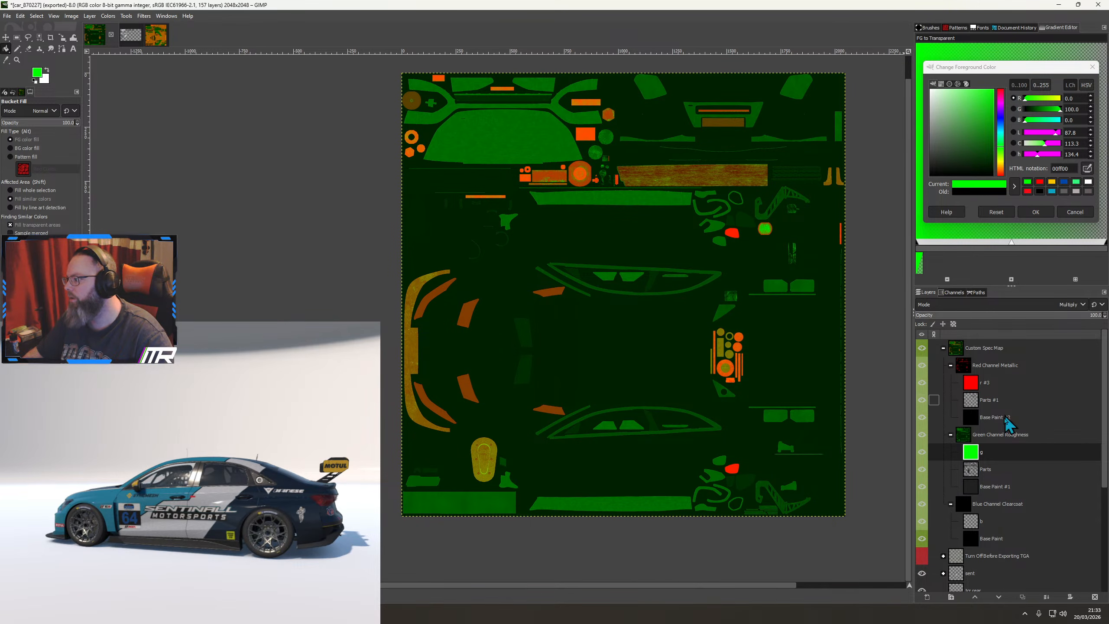
{"action": "left_click", "coordinate": [981, 526]}
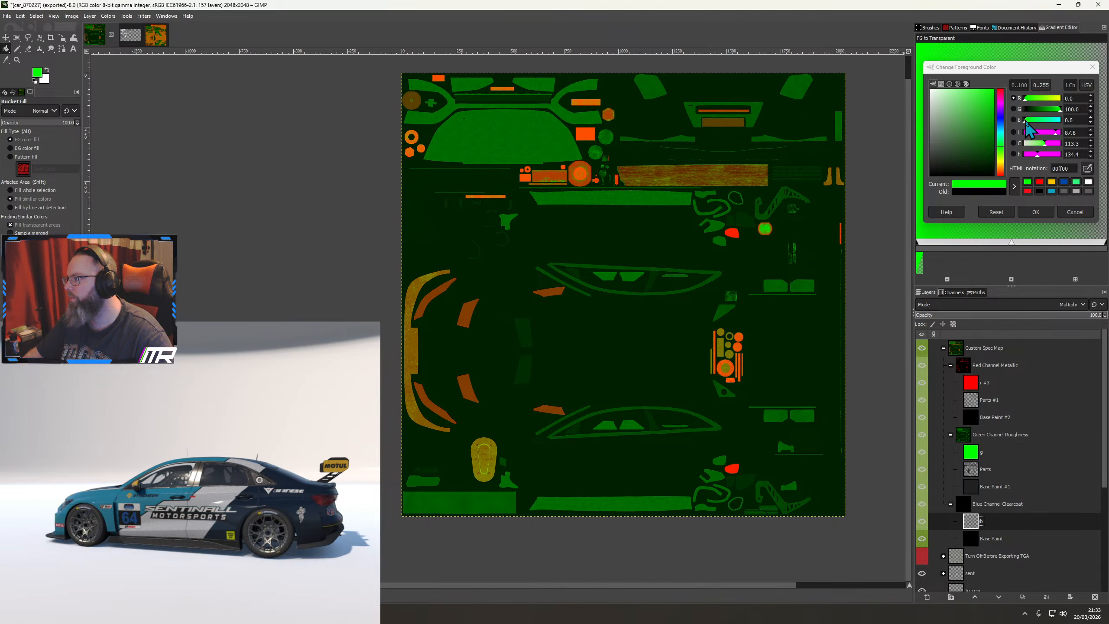
{"action": "left_click_drag", "start_coordinate": [1026, 121], "coordinate": [1005, 113]}
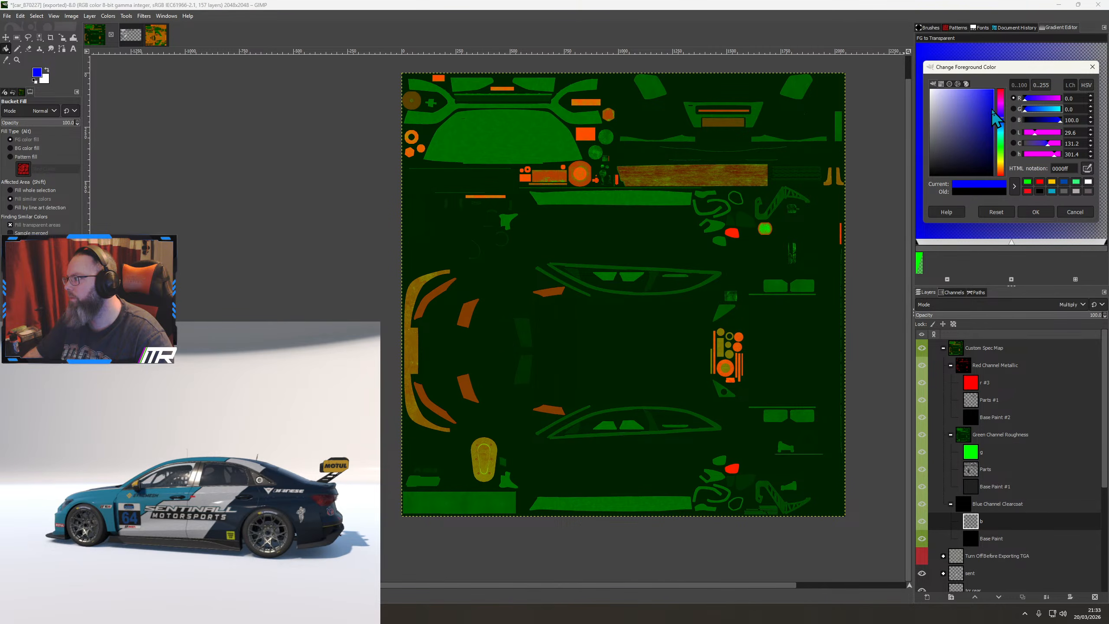
{"action": "left_click", "coordinate": [715, 334]}
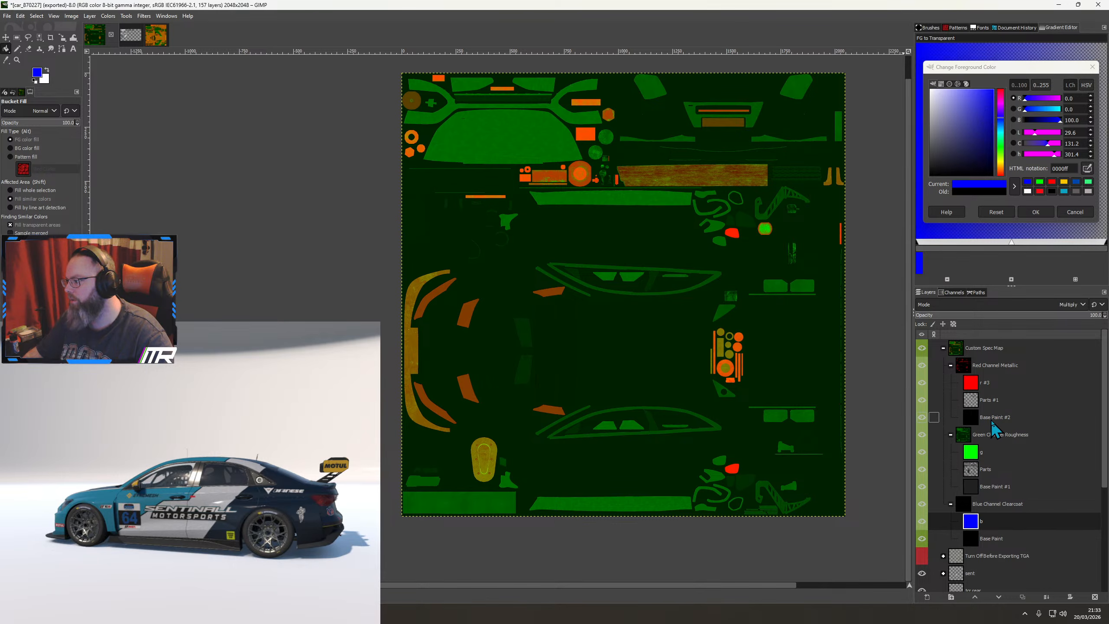
{"action": "left_click", "coordinate": [927, 596]}
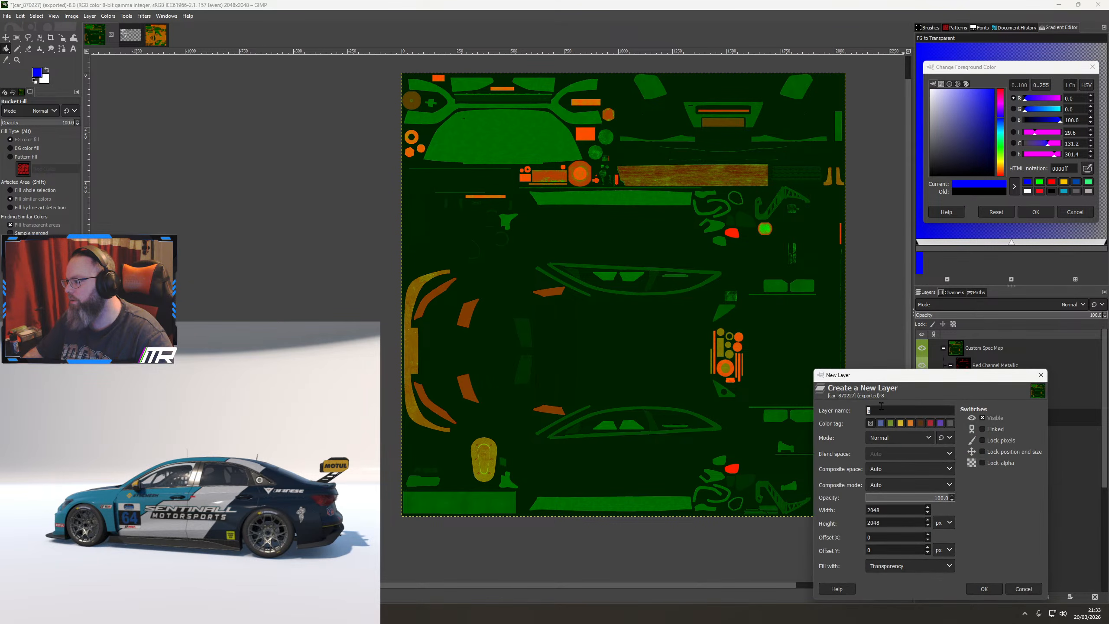
Create a bg layer, then a bgrey layer above Base Paint #1 in the roughness group
{"action": "type", "text": "bg"}
{"action": "key", "text": "Return"}
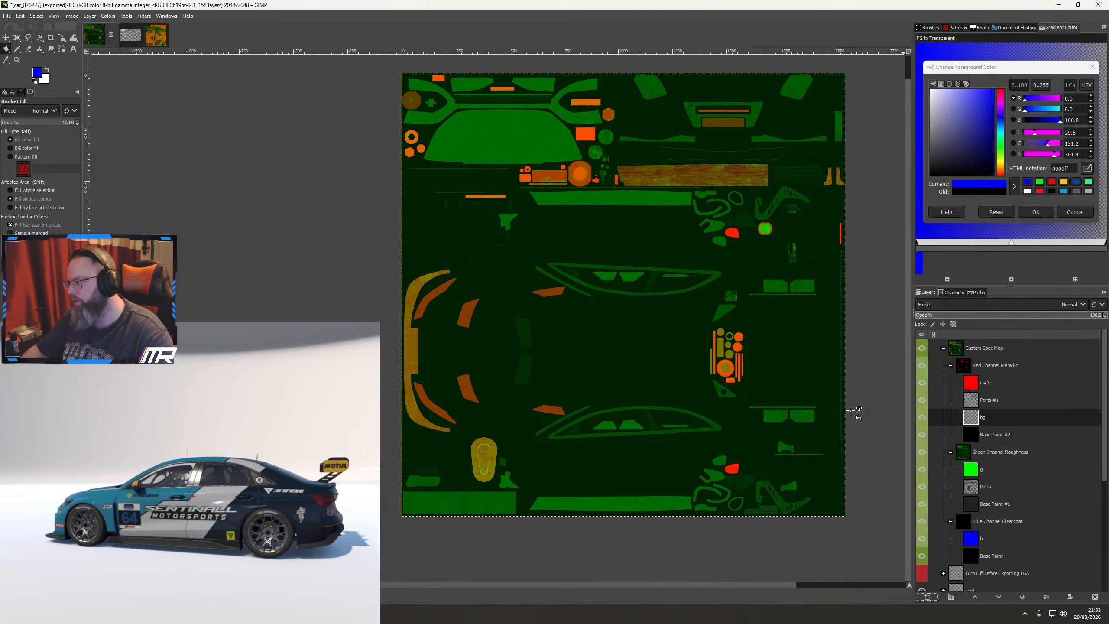
{"action": "left_click", "coordinate": [993, 504]}
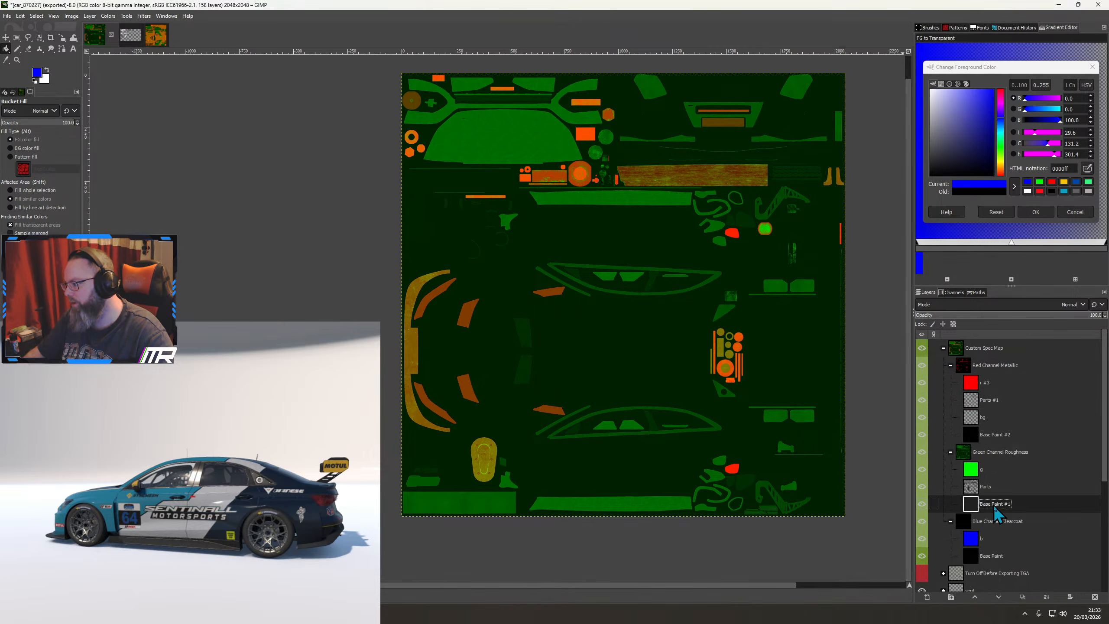
{"action": "left_click", "coordinate": [927, 597]}
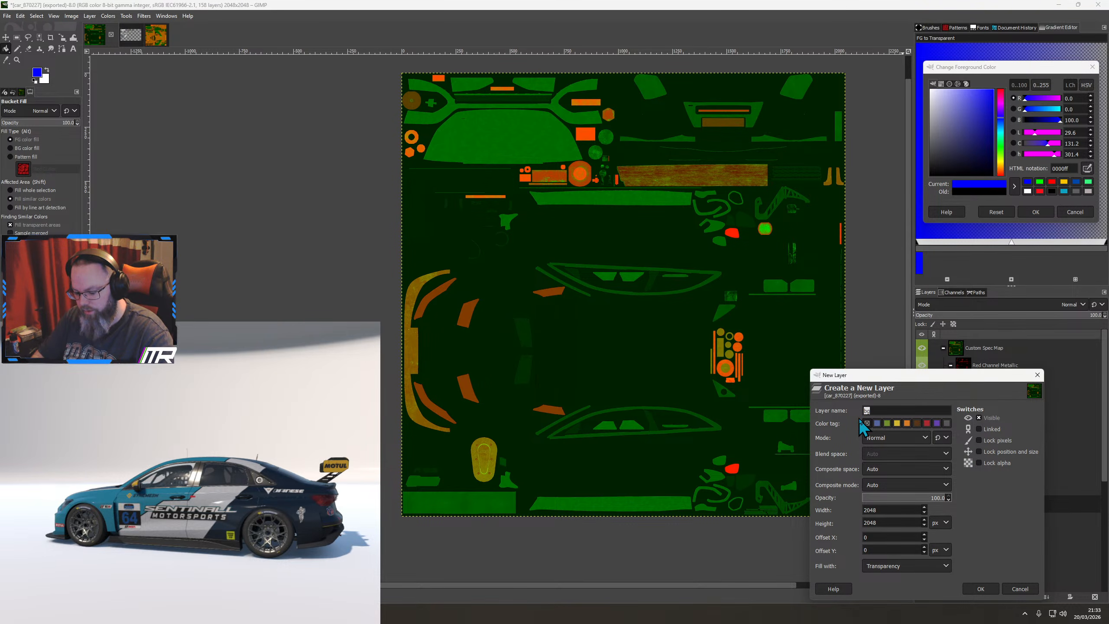
{"action": "type", "text": "bgr"}
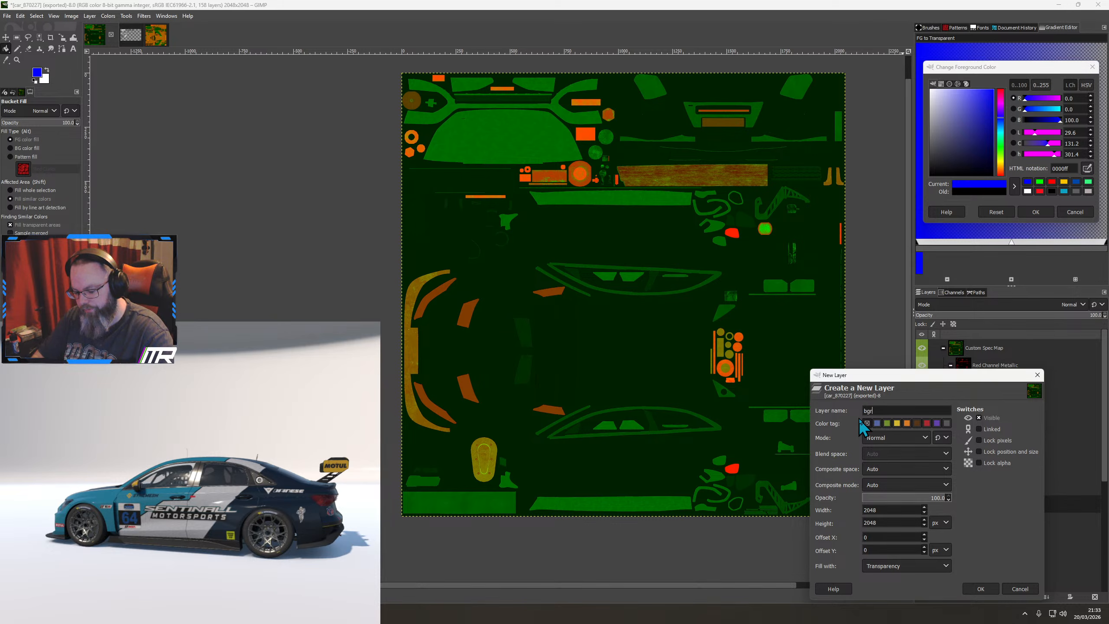
{"action": "type", "text": "ey"}
{"action": "key", "text": "Return"}
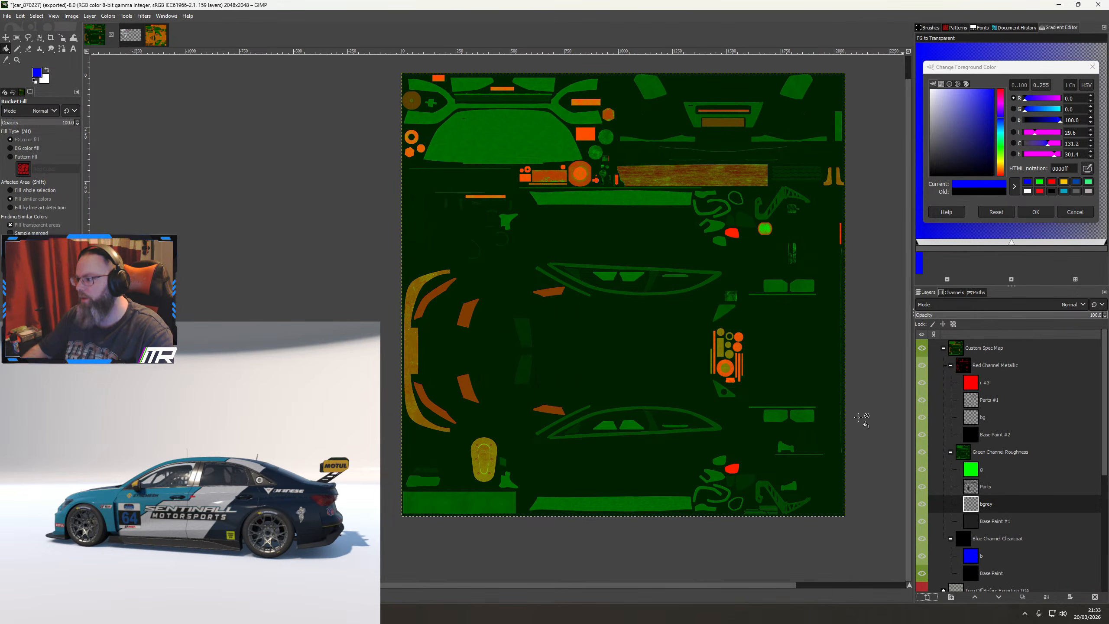
Inspect the Porsche GTE image's Custom Spec Map layers for naming reference
{"action": "left_click", "coordinate": [153, 39]}
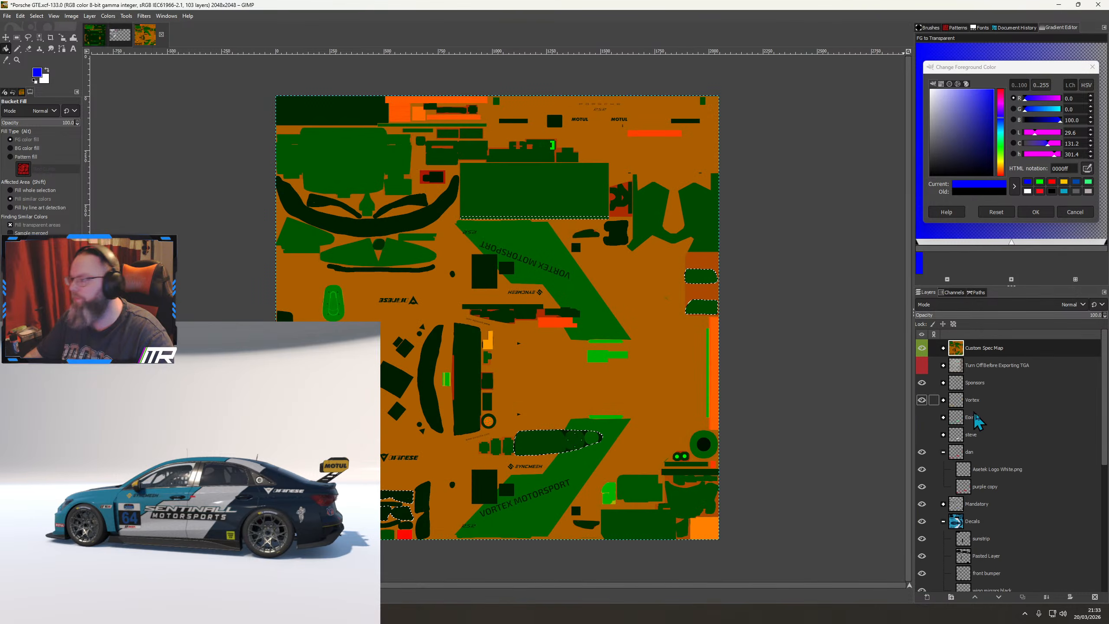
{"action": "left_click", "coordinate": [944, 348]}
{"action": "scroll", "coordinate": [995, 409], "scroll_direction": "down", "scroll_amount": 2}
{"action": "scroll", "coordinate": [985, 472], "scroll_direction": "down", "scroll_amount": 3}
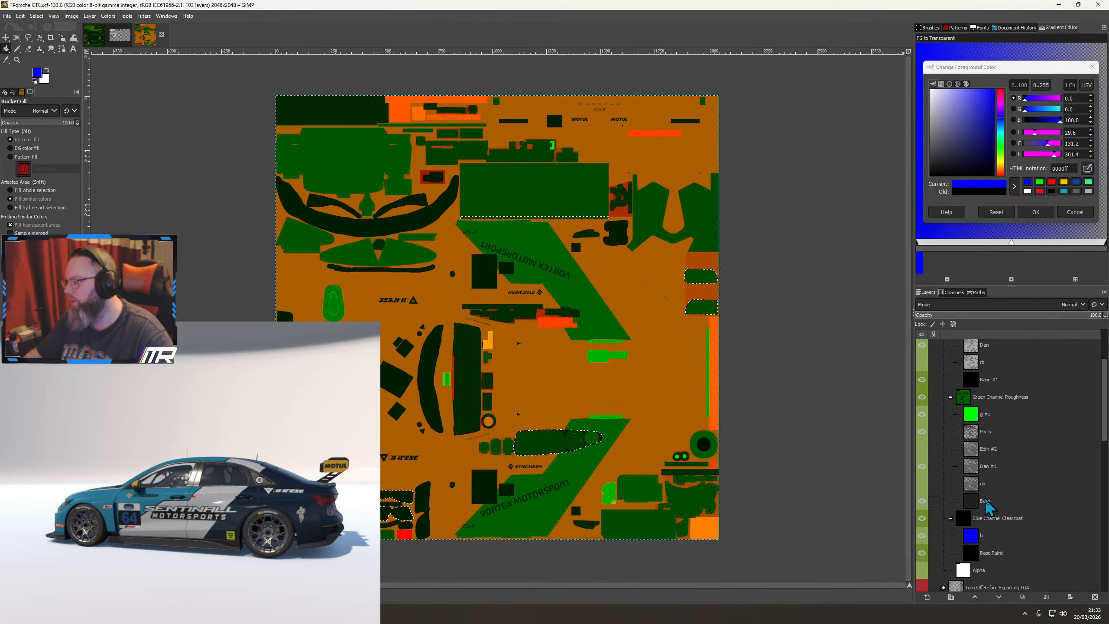
{"action": "left_click", "coordinate": [101, 40]}
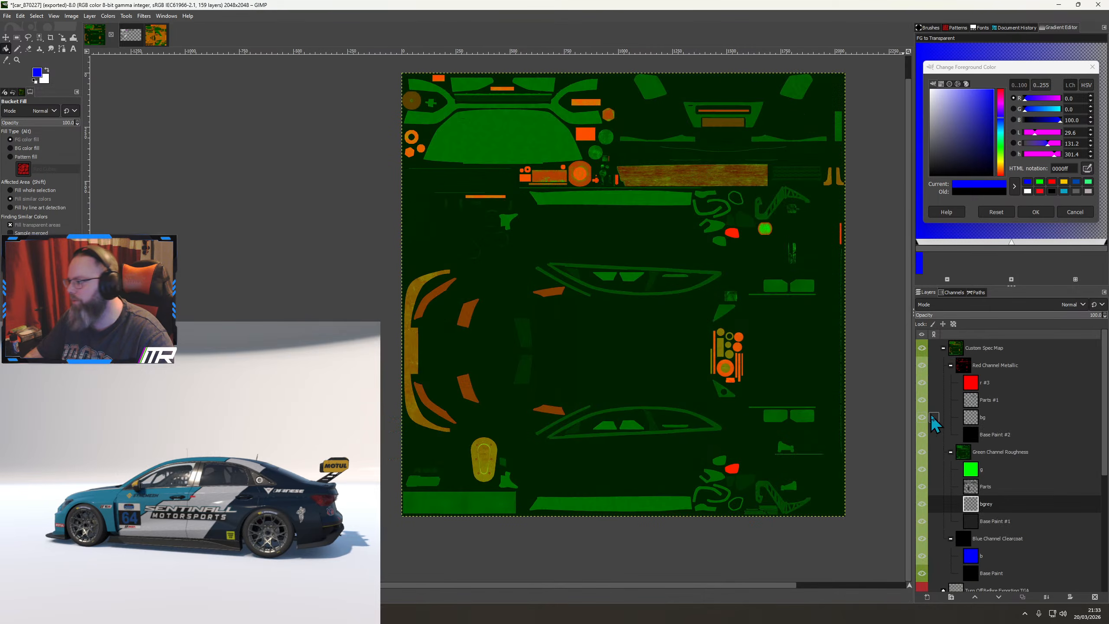
Rename the new metallic layer dan #1 and the bgrey roughness layer dan #2
{"action": "double_click", "coordinate": [984, 418]}
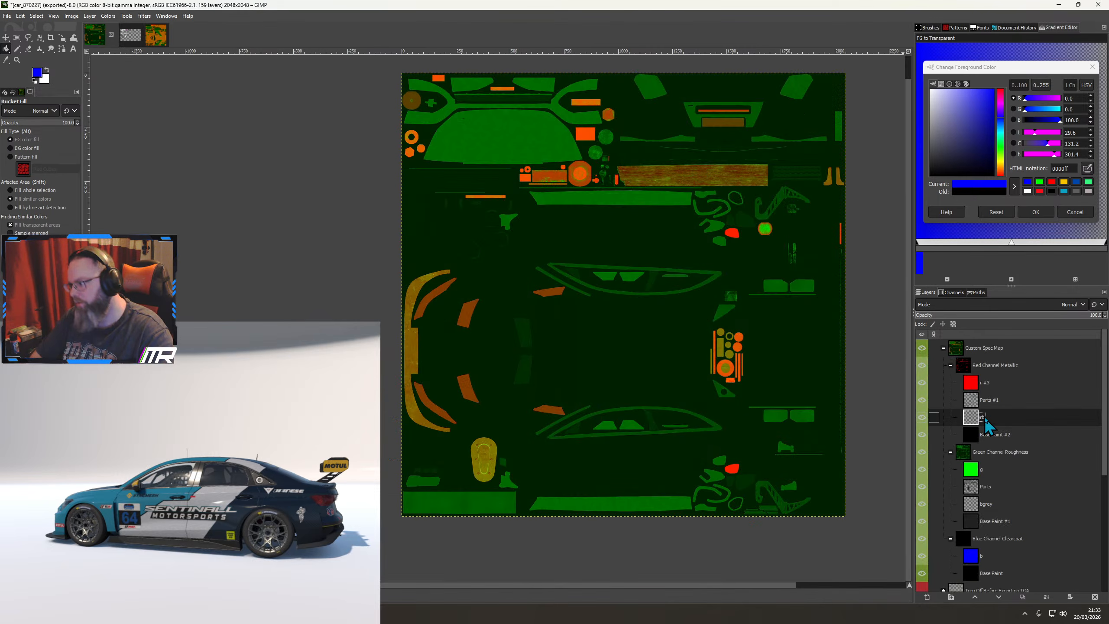
{"action": "left_click", "coordinate": [988, 526]}
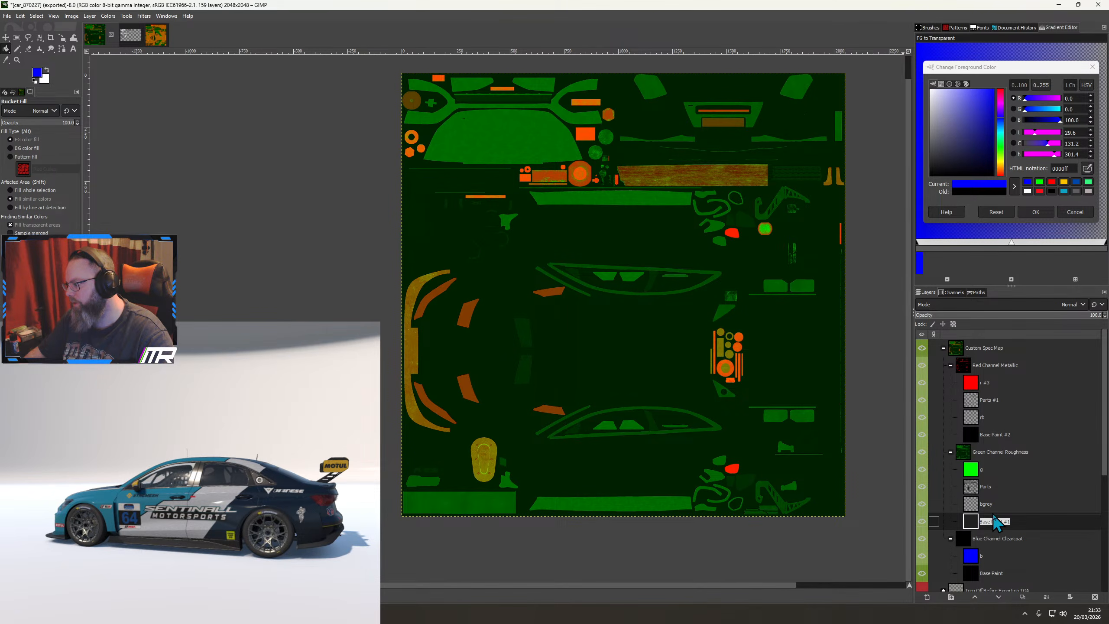
{"action": "double_click", "coordinate": [987, 504]}
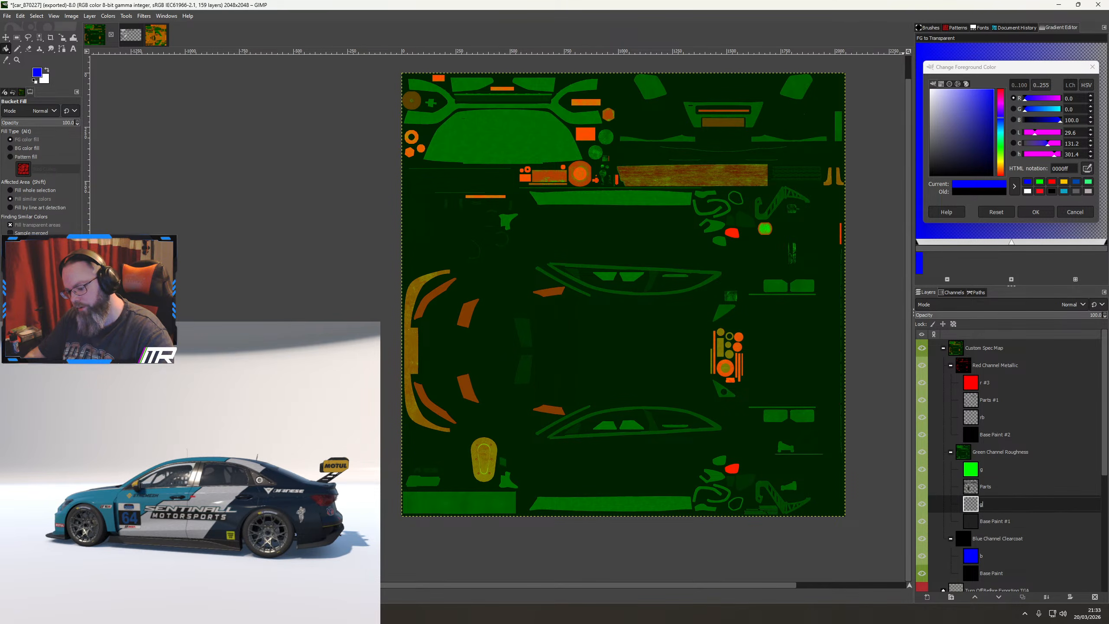
{"action": "left_click", "coordinate": [156, 36]}
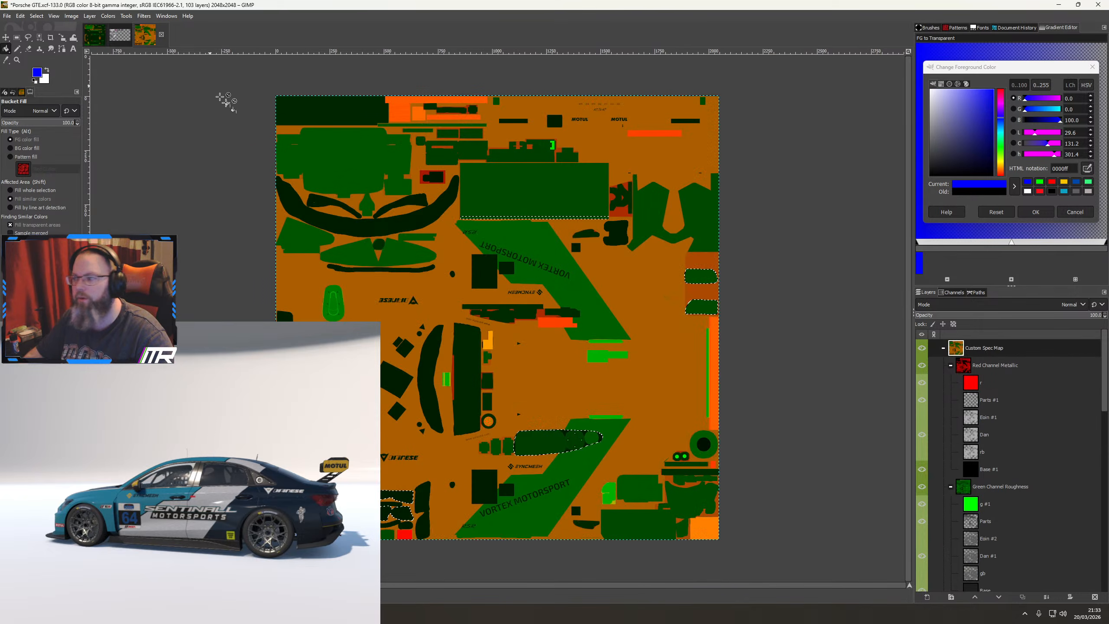
{"action": "left_click", "coordinate": [97, 36]}
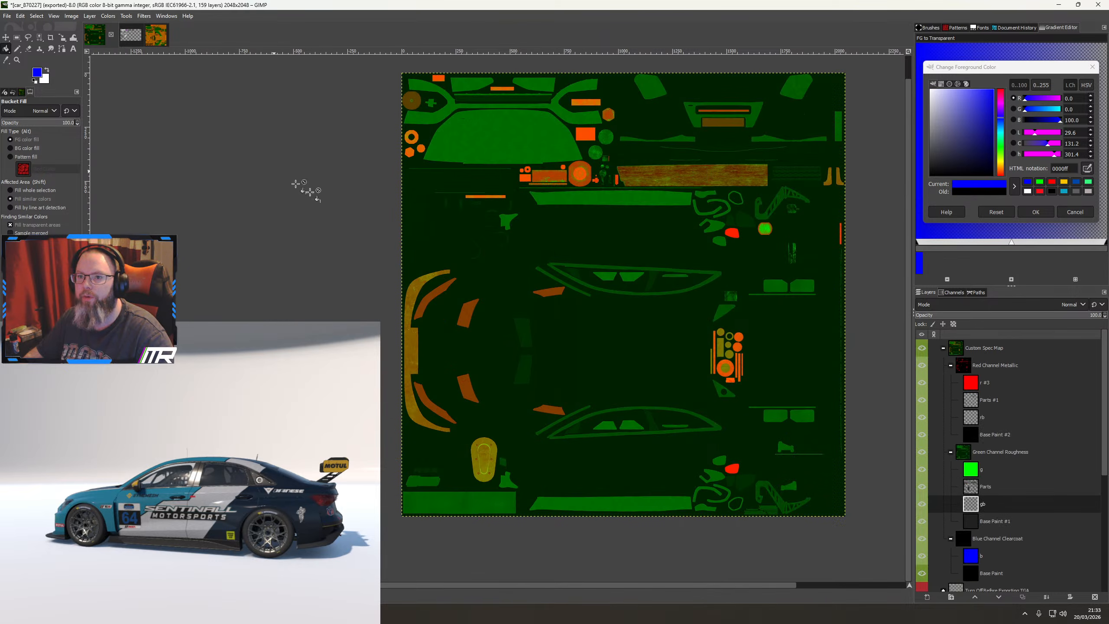
{"action": "left_click", "coordinate": [986, 417]}
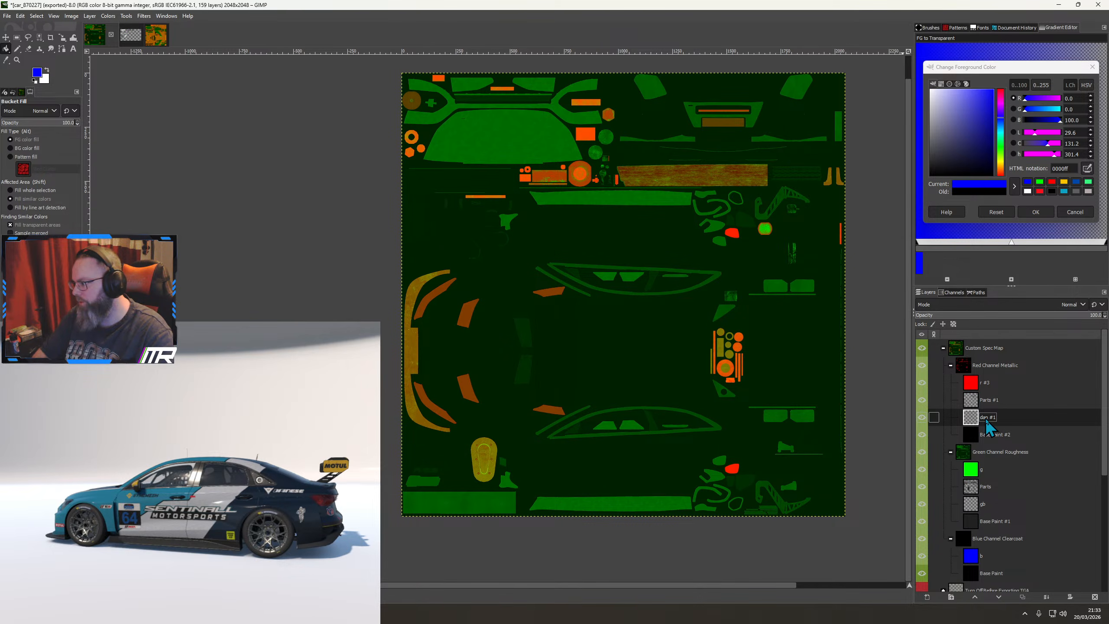
{"action": "double_click", "coordinate": [988, 506]}
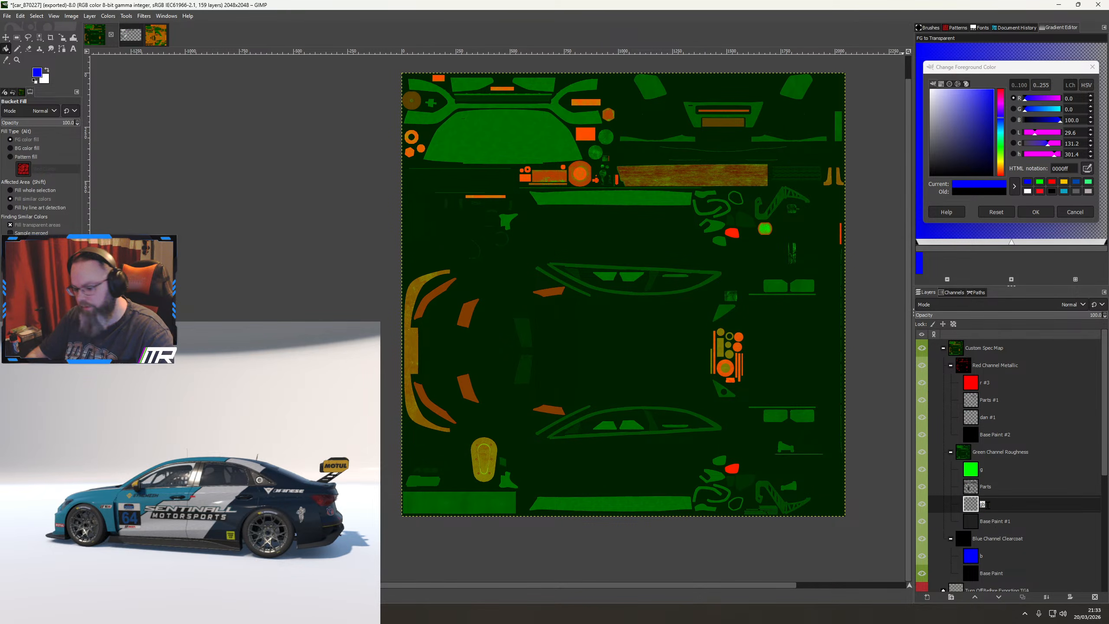
{"action": "type", "text": "dan #2"}
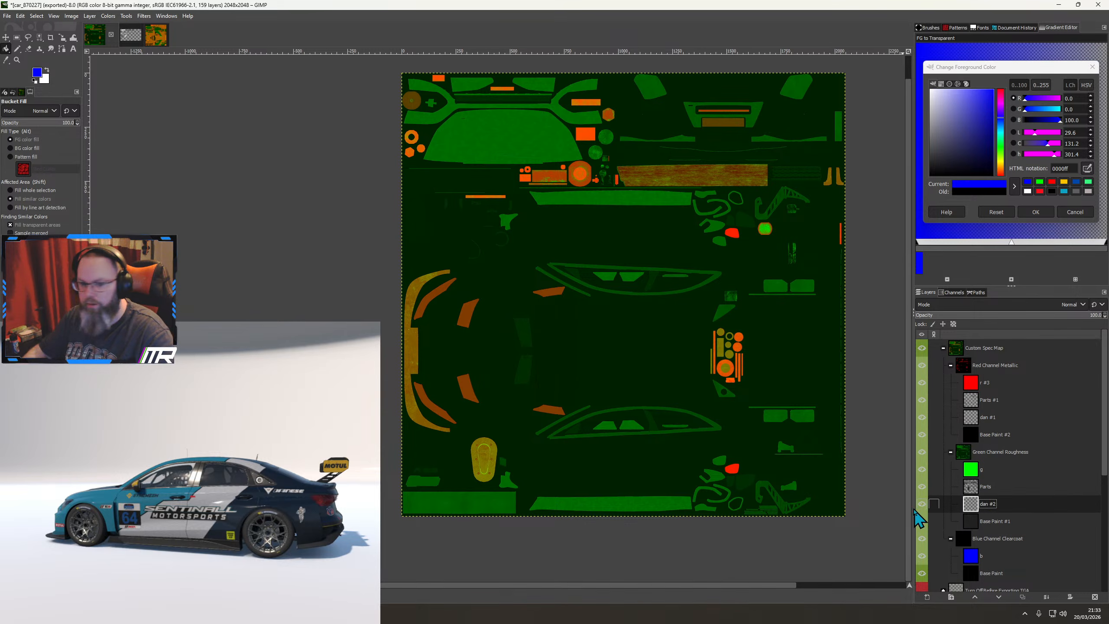
Bucket-fill dan #1 with light grey b3a9a9 from the colour history
{"action": "left_click", "coordinate": [38, 75]}
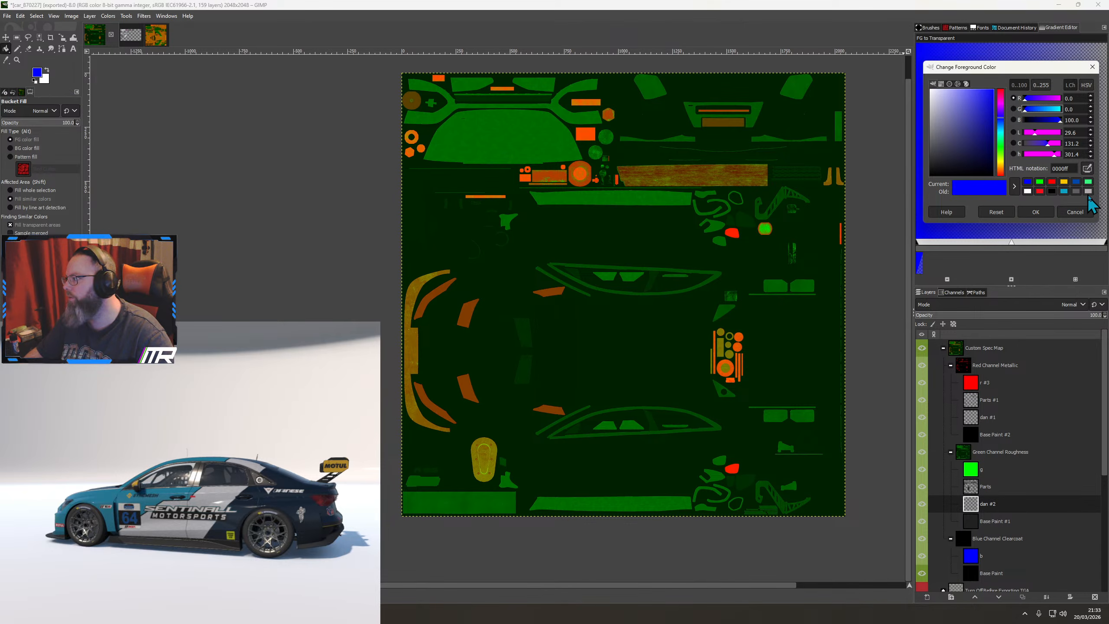
{"action": "left_click", "coordinate": [1089, 192]}
{"action": "left_click", "coordinate": [988, 417]}
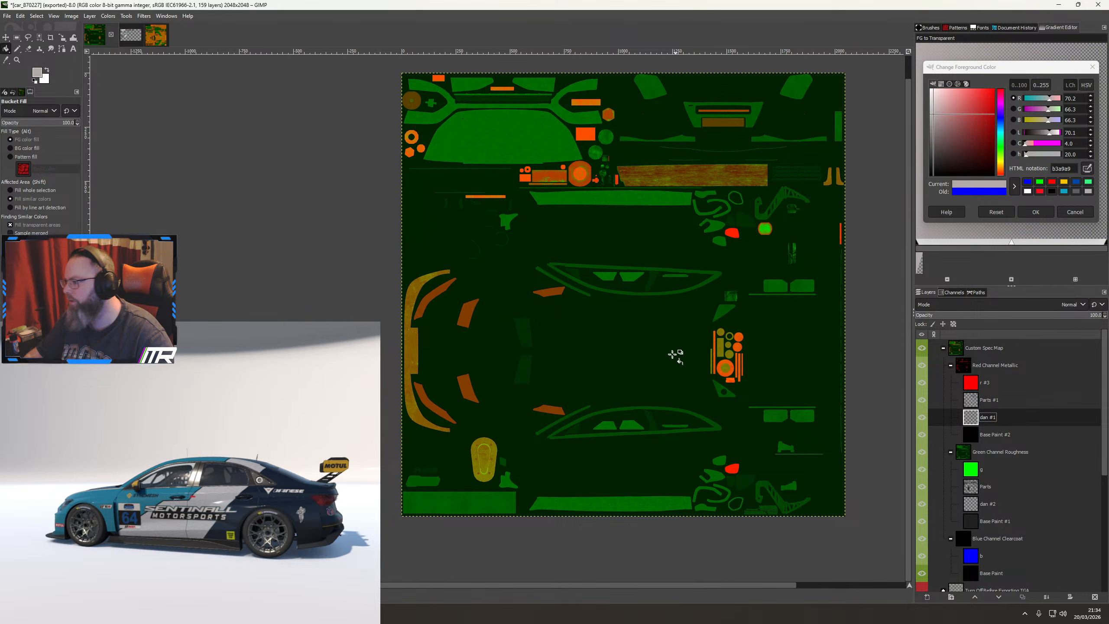
{"action": "left_click", "coordinate": [671, 354]}
Bucket-fill dan #2 with dark grey 5e5e5e
{"action": "left_click", "coordinate": [990, 504]}
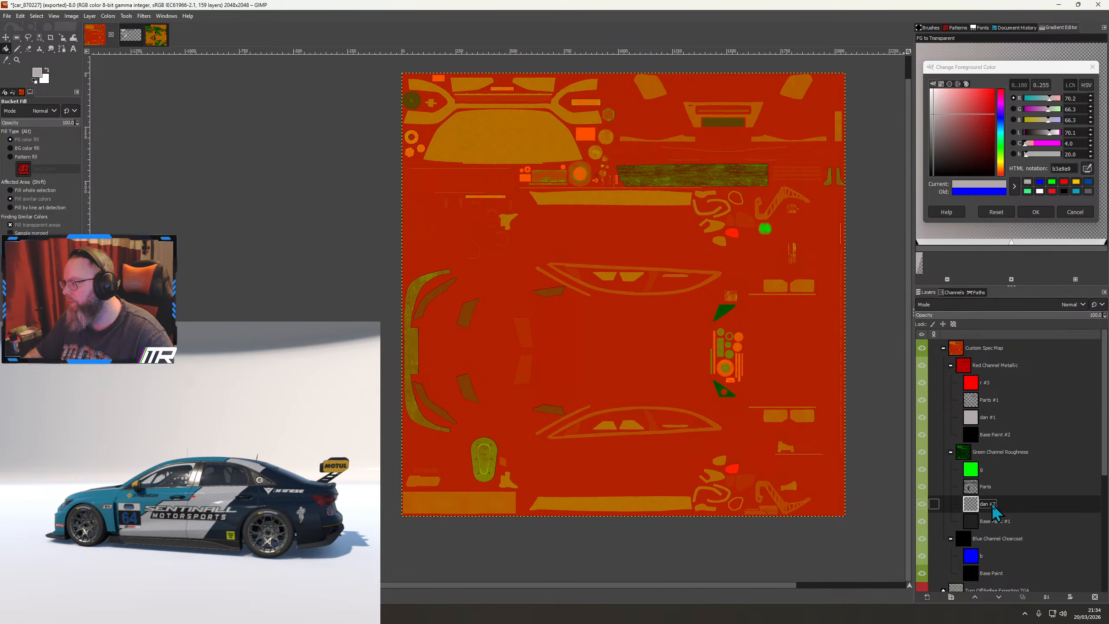
{"action": "left_click", "coordinate": [1089, 192]}
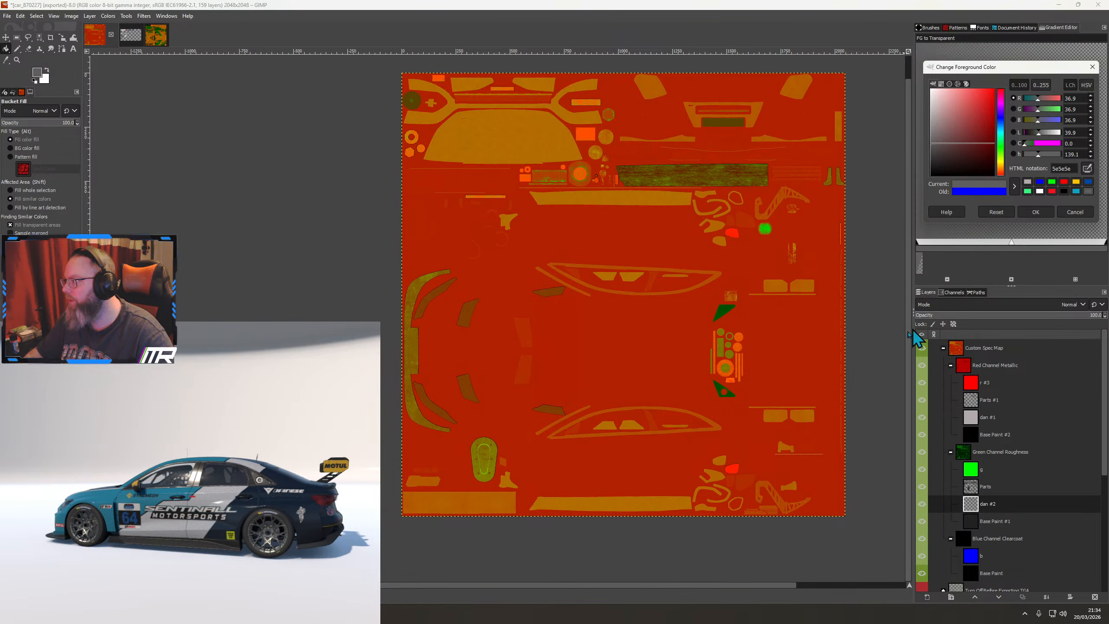
{"action": "left_click", "coordinate": [641, 370]}
{"action": "scroll", "coordinate": [648, 373], "scroll_direction": "up", "scroll_amount": 1}
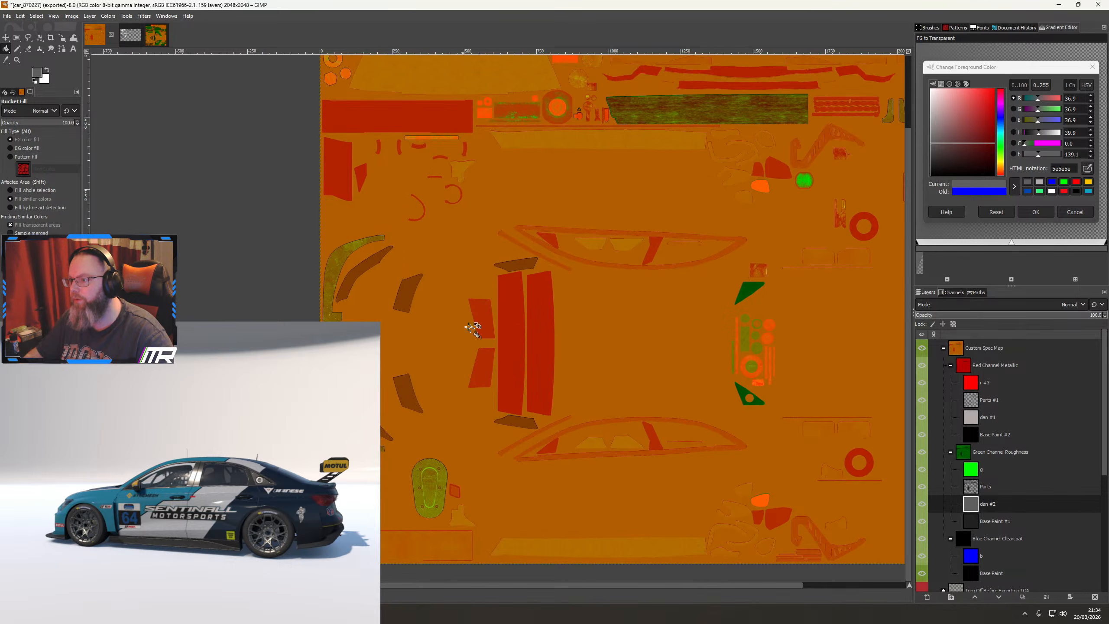
{"action": "left_click_drag", "start_coordinate": [621, 334], "coordinate": [553, 380]}
{"action": "scroll", "coordinate": [575, 349], "scroll_direction": "down", "scroll_amount": 1}
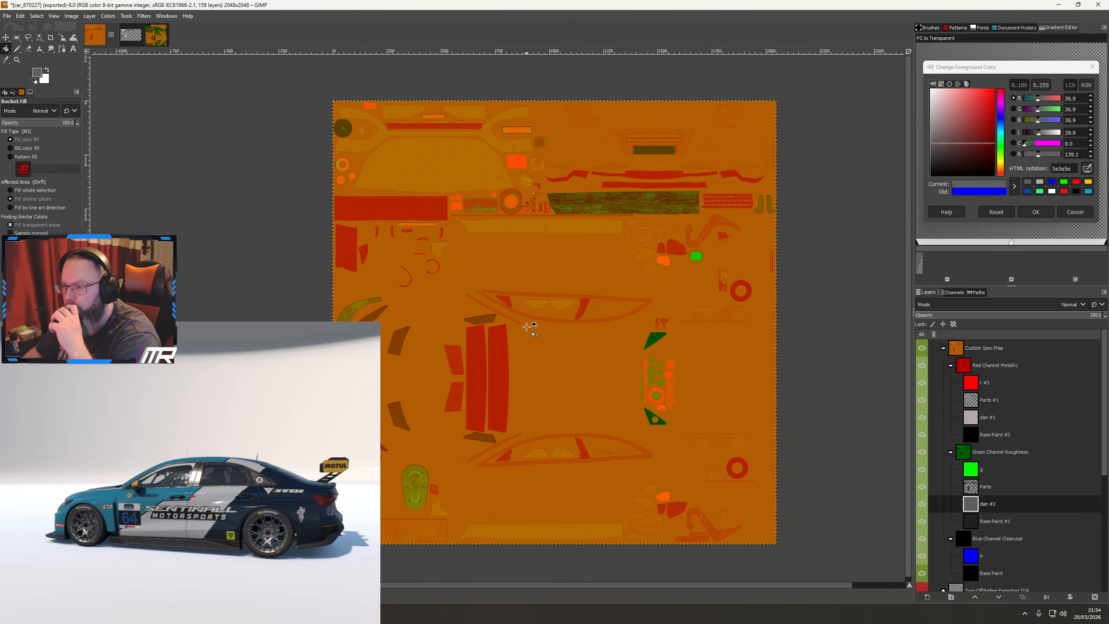
{"action": "scroll", "coordinate": [969, 474], "scroll_direction": "down", "scroll_amount": 5}
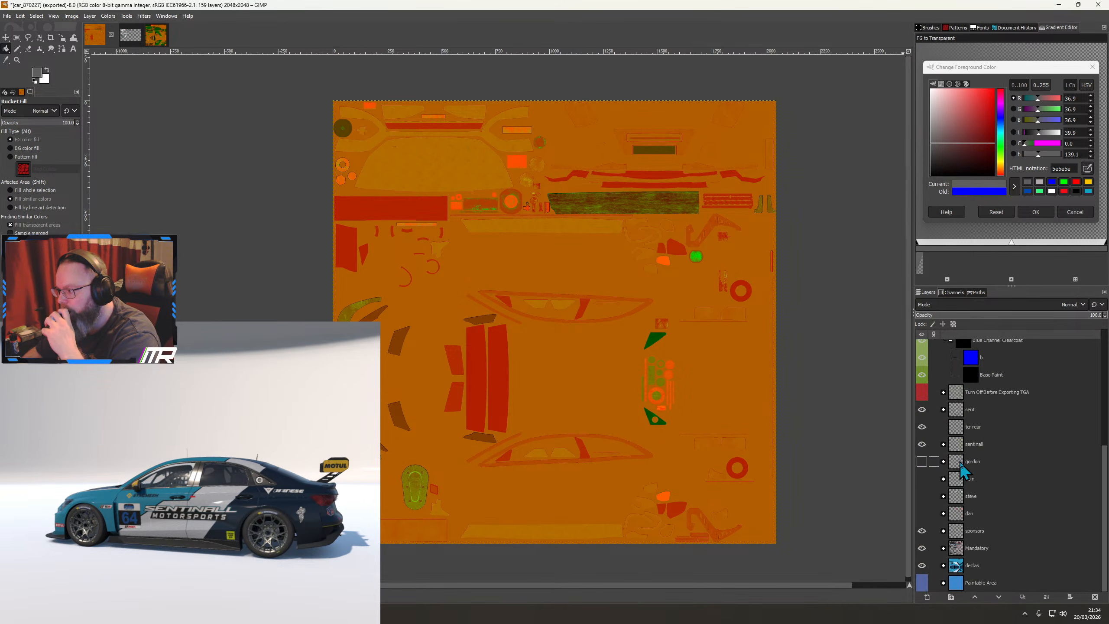
{"action": "right_click", "coordinate": [974, 549]}
Select the Mandatory decal's shapes and delete them from the driver's roughness and metallic layers
{"action": "left_click", "coordinate": [1009, 516]}
{"action": "scroll", "coordinate": [1002, 538], "scroll_direction": "up", "scroll_amount": 4}
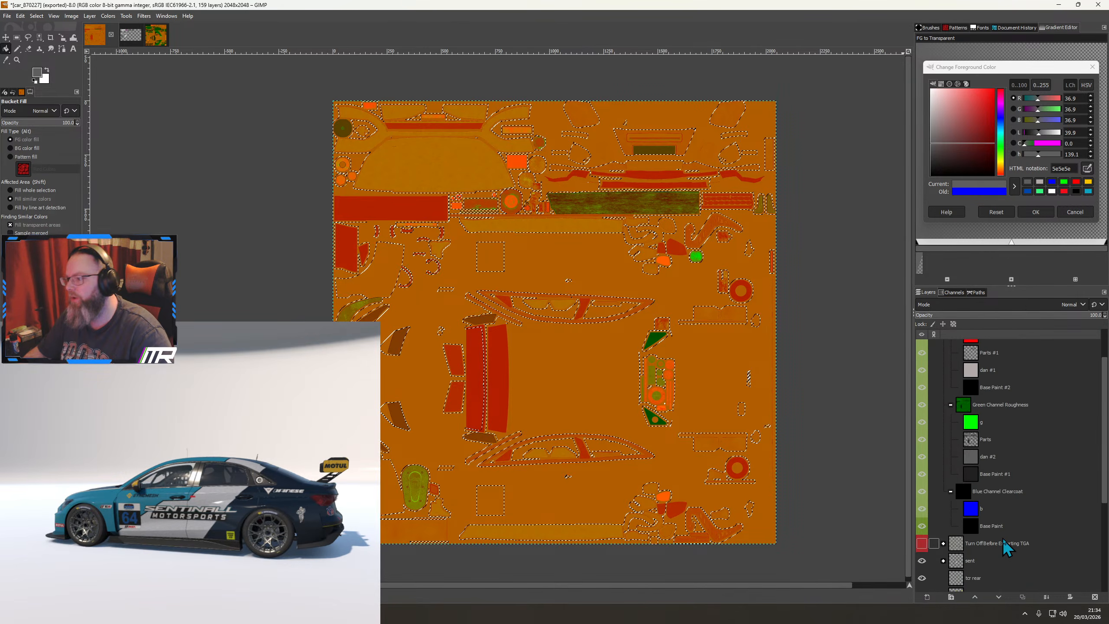
{"action": "scroll", "coordinate": [1002, 540], "scroll_direction": "up", "scroll_amount": 3}
{"action": "left_click", "coordinate": [988, 506]}
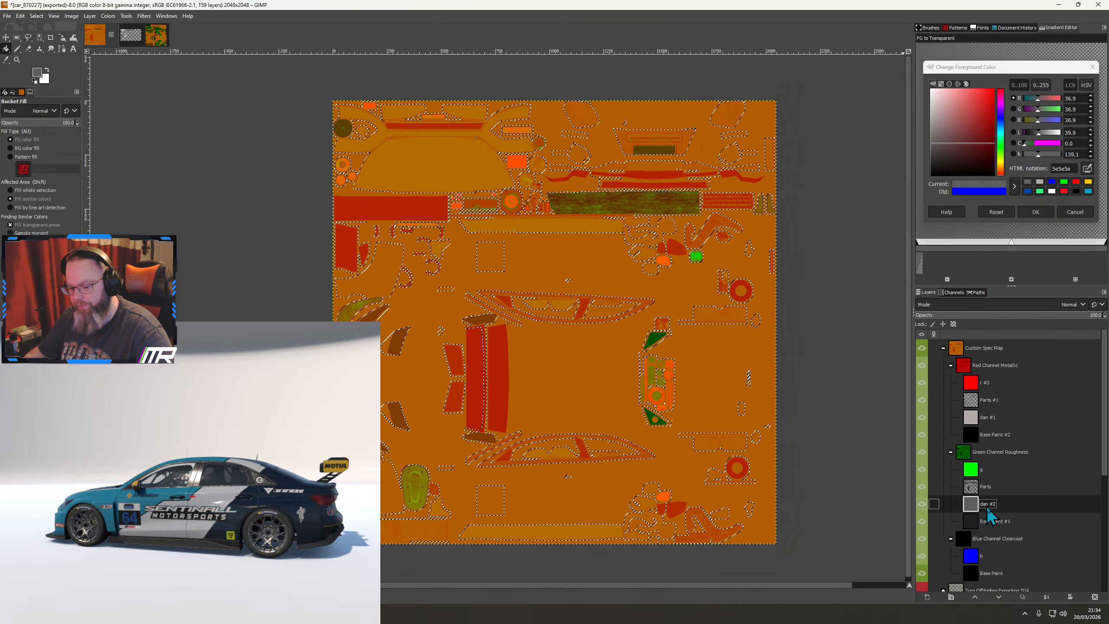
{"action": "key", "text": "Delete"}
{"action": "left_click", "coordinate": [986, 418]}
{"action": "key", "text": "Delete"}
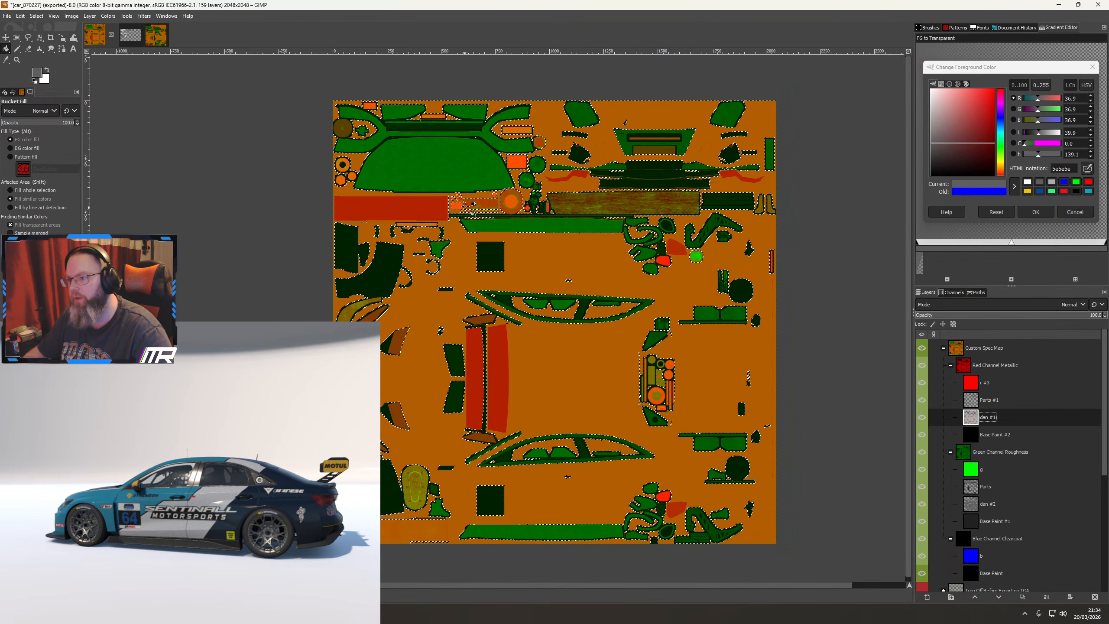
Clear the selection and rotate the car preview to a higher side view
{"action": "right_click", "coordinate": [575, 368]}
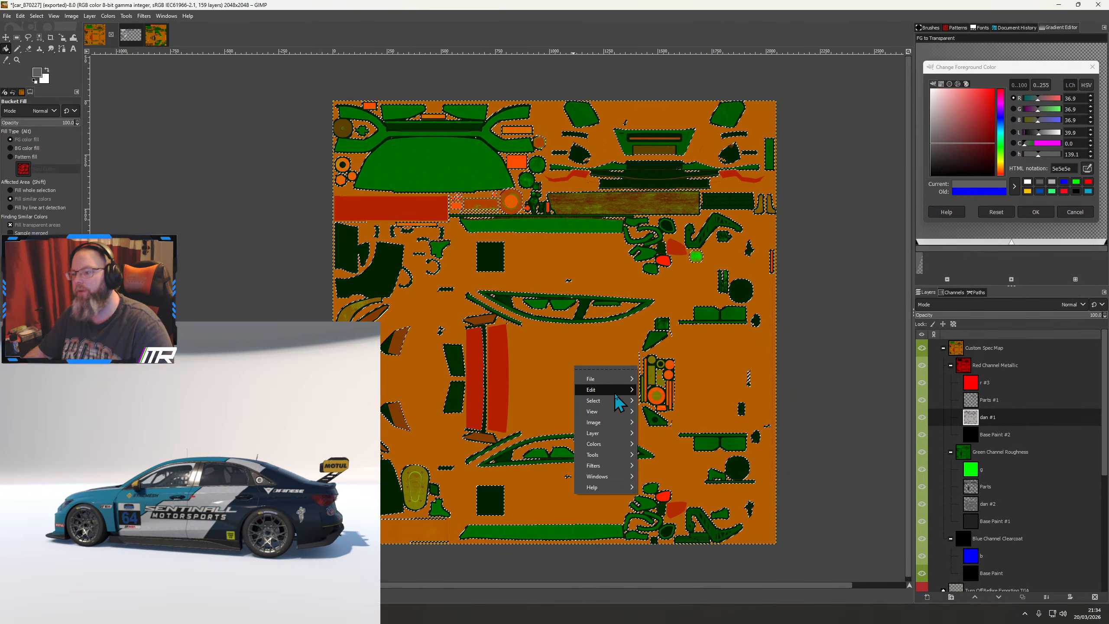
{"action": "mouse_move", "coordinate": [615, 405]}
{"action": "left_click", "coordinate": [690, 416]}
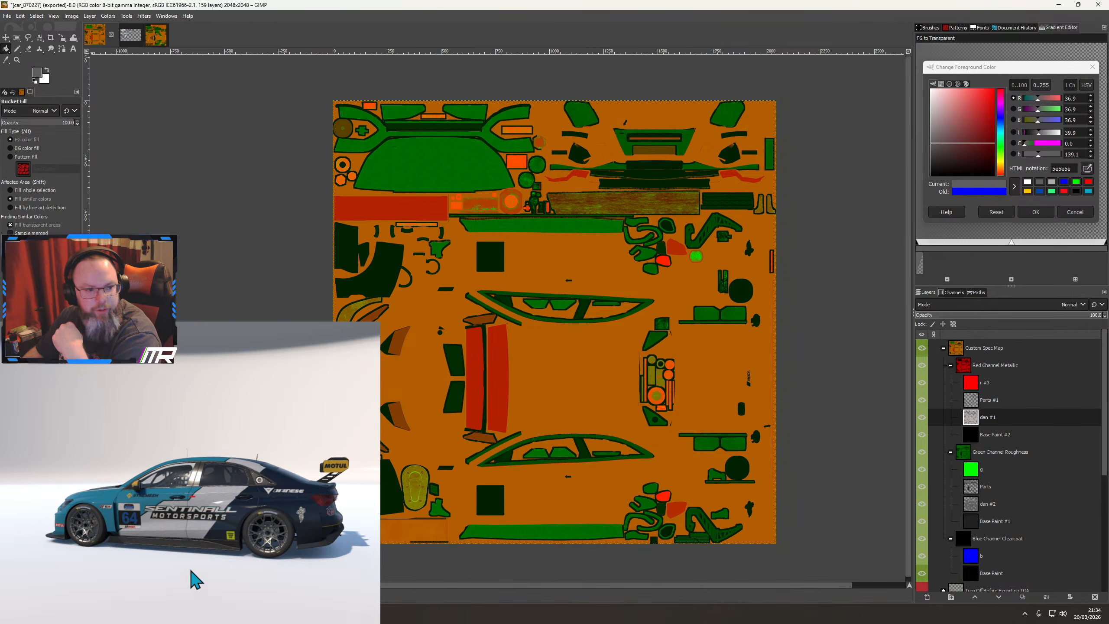
{"action": "left_click_drag", "start_coordinate": [192, 552], "coordinate": [208, 555]}
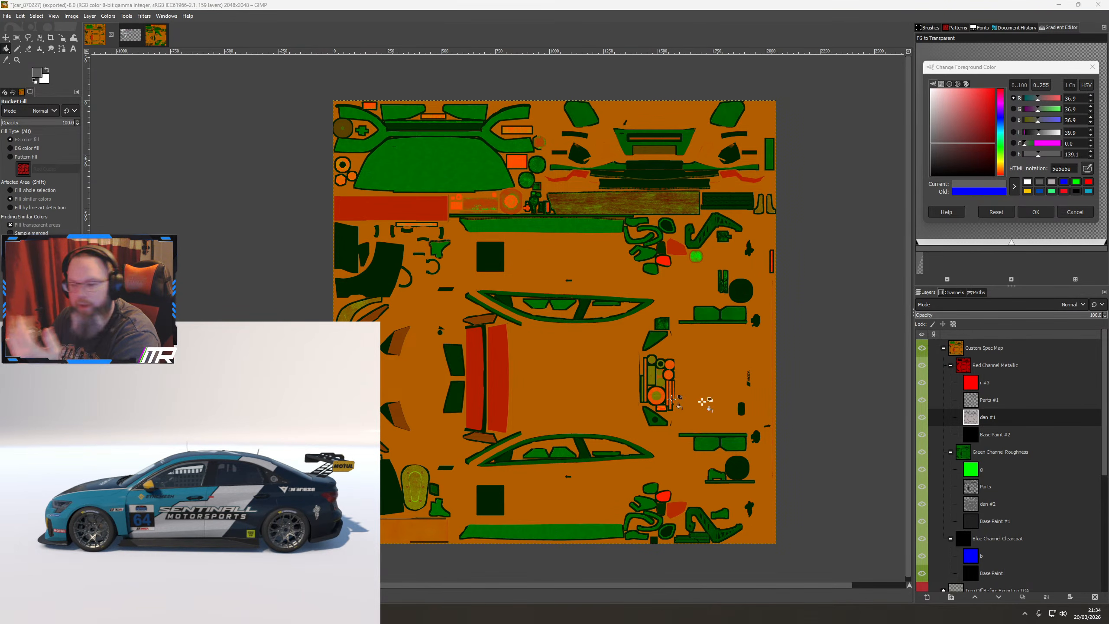
{"action": "scroll", "coordinate": [1013, 450], "scroll_direction": "down", "scroll_amount": 5}
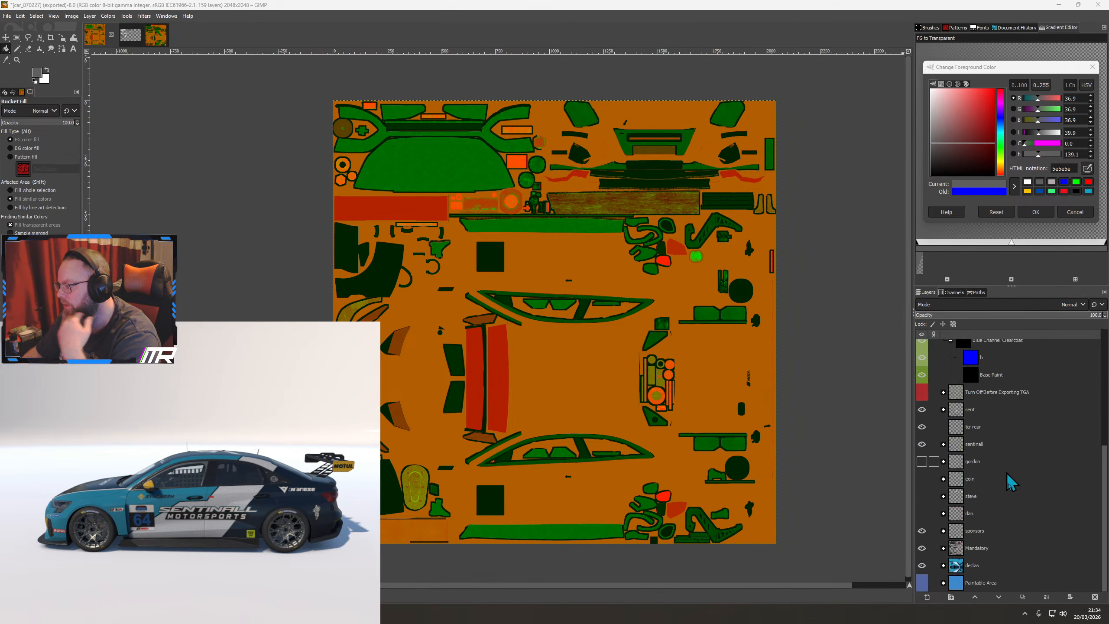
Load the driver, sent and side white layers' shapes as selections in turn
{"action": "right_click", "coordinate": [969, 516]}
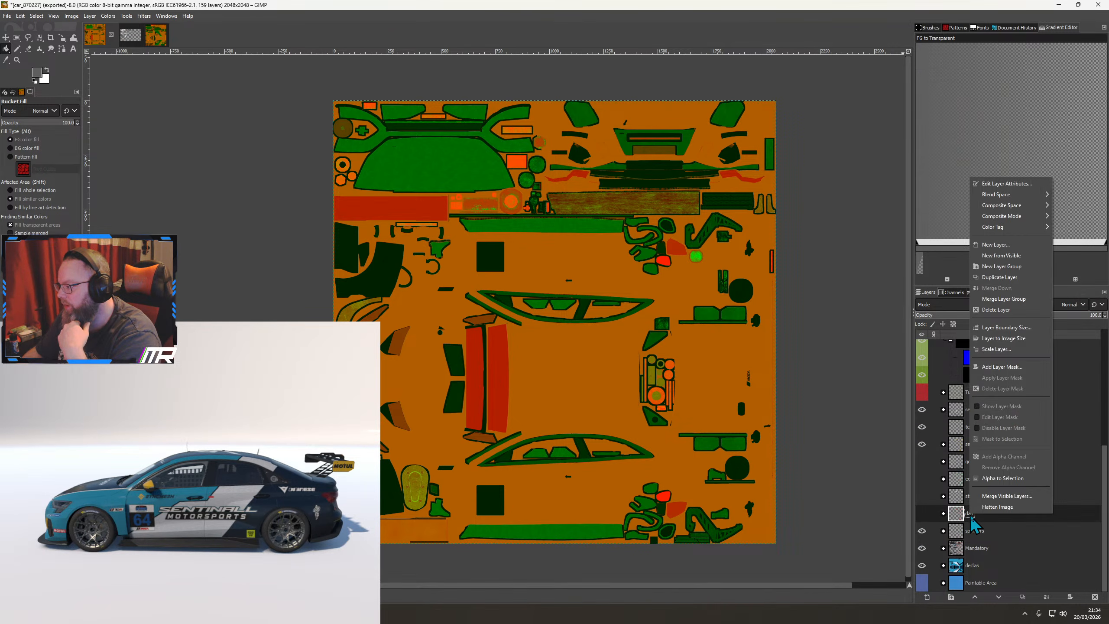
{"action": "left_click", "coordinate": [994, 478]}
{"action": "scroll", "coordinate": [991, 515], "scroll_direction": "up", "scroll_amount": 2}
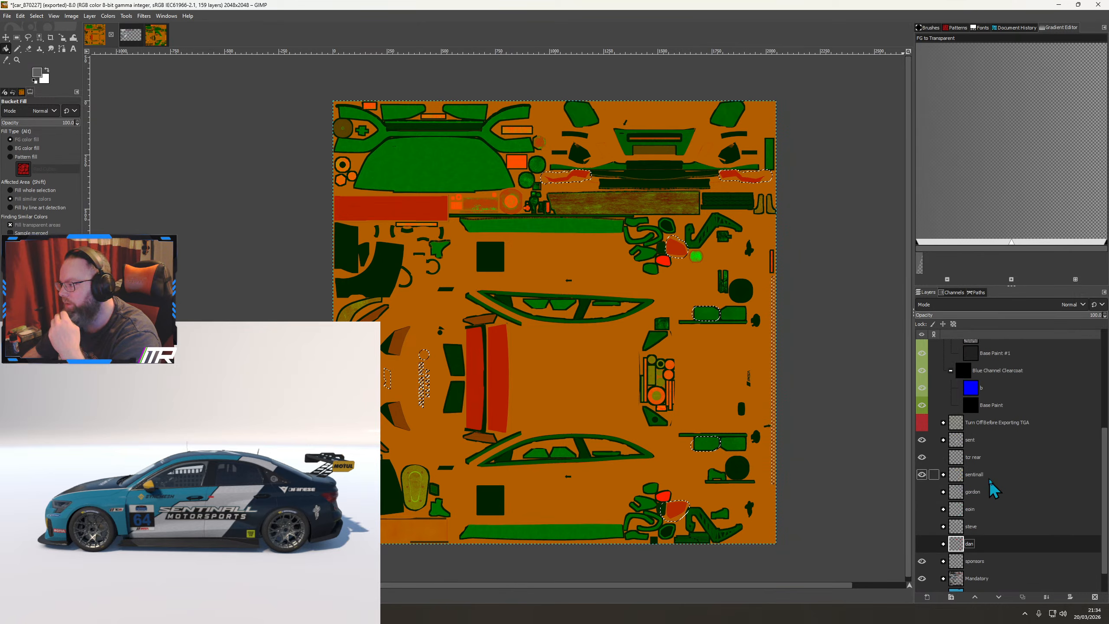
{"action": "right_click", "coordinate": [972, 442]}
{"action": "left_click", "coordinate": [1001, 410]}
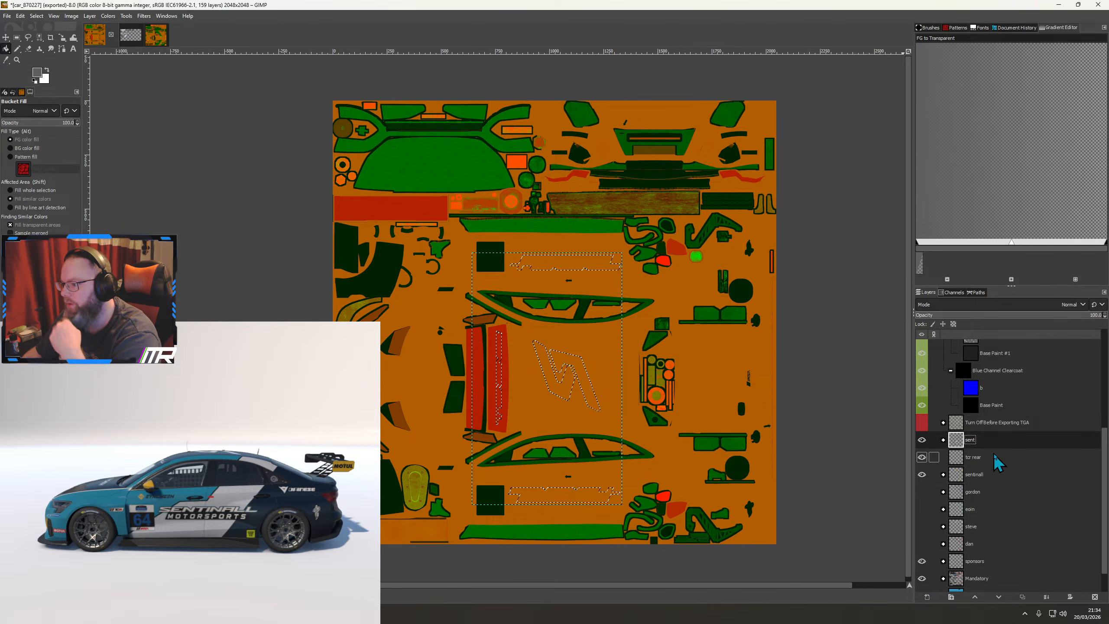
{"action": "scroll", "coordinate": [994, 456], "scroll_direction": "down", "scroll_amount": 2}
{"action": "left_click", "coordinate": [943, 565]}
{"action": "scroll", "coordinate": [975, 524], "scroll_direction": "down", "scroll_amount": 8}
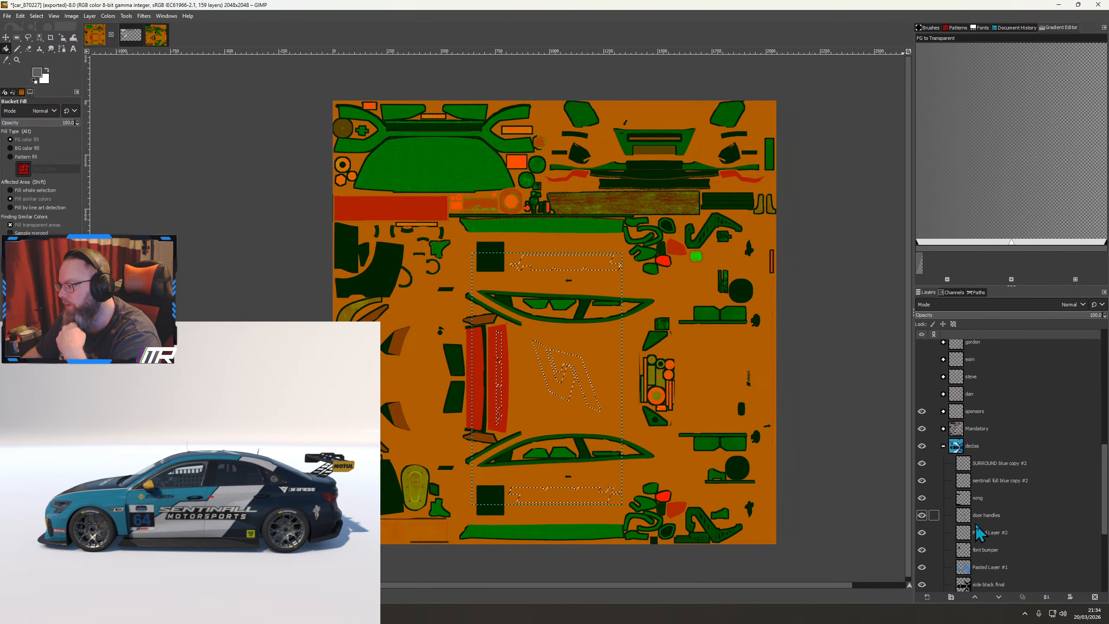
{"action": "right_click", "coordinate": [979, 524]}
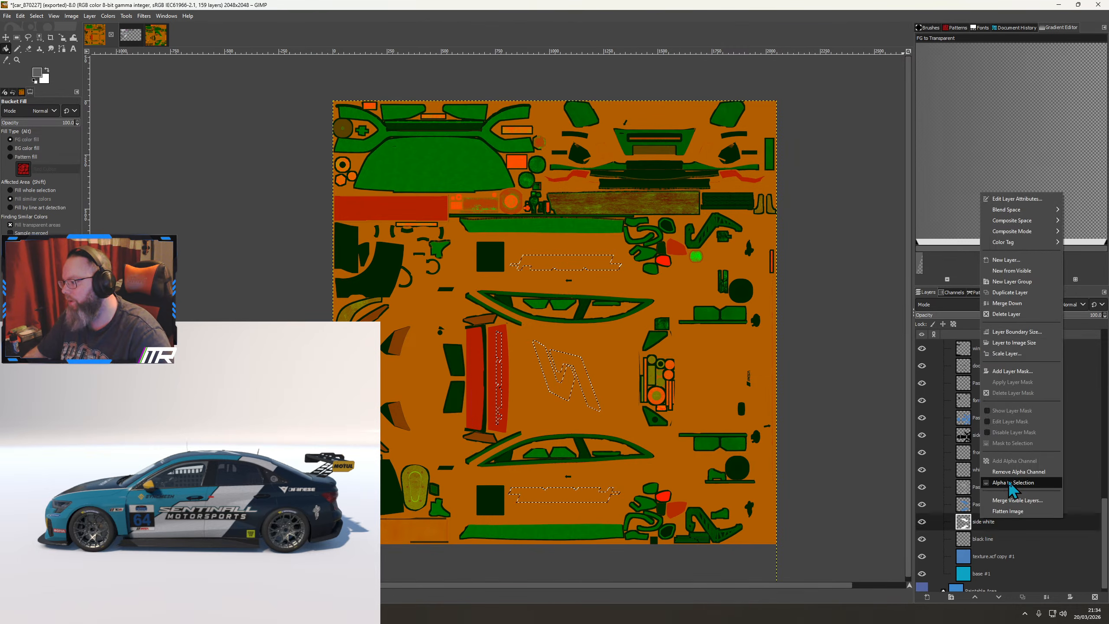
{"action": "left_click", "coordinate": [1004, 482]}
{"action": "scroll", "coordinate": [1001, 521], "scroll_direction": "down", "scroll_amount": 10}
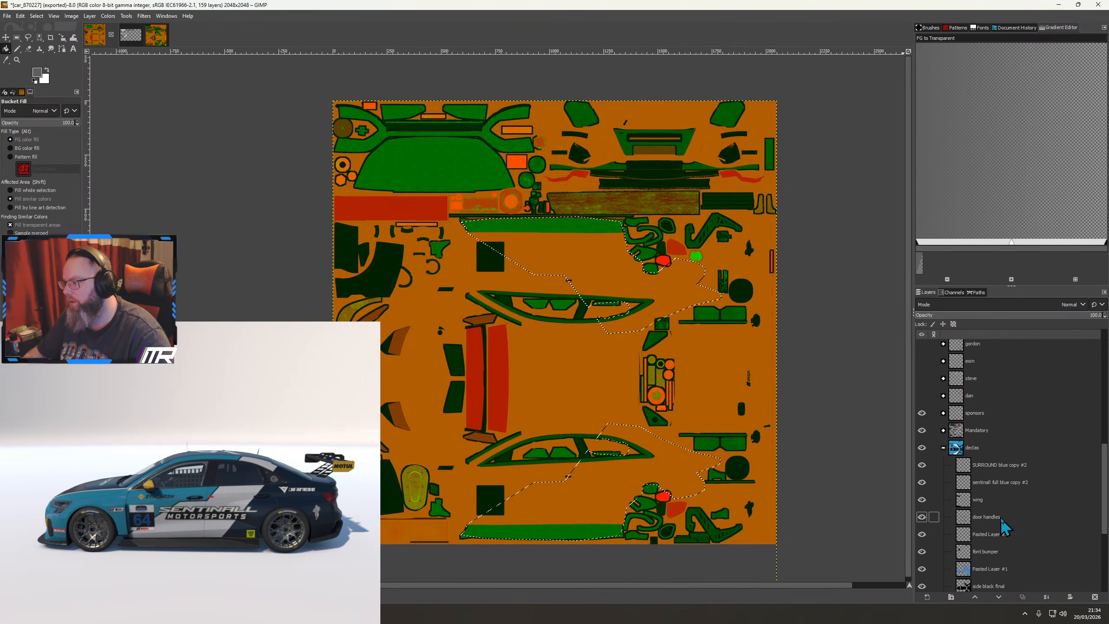
{"action": "left_click", "coordinate": [989, 418]}
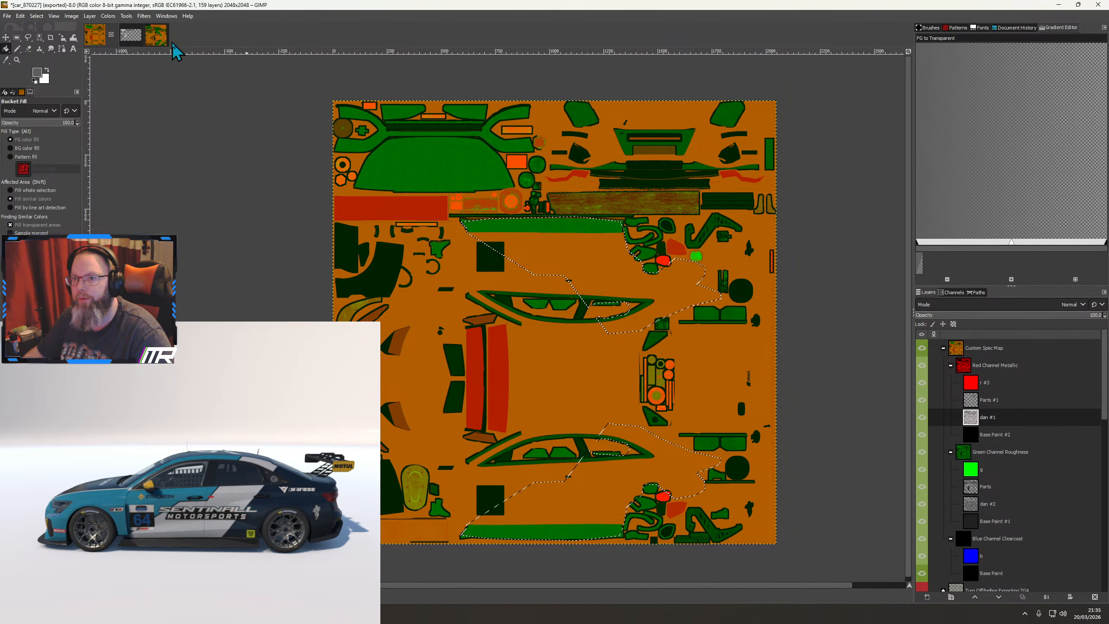
Check the Porsche GTE image for reference and activate the driver's roughness spec layer
{"action": "left_click", "coordinate": [156, 35]}
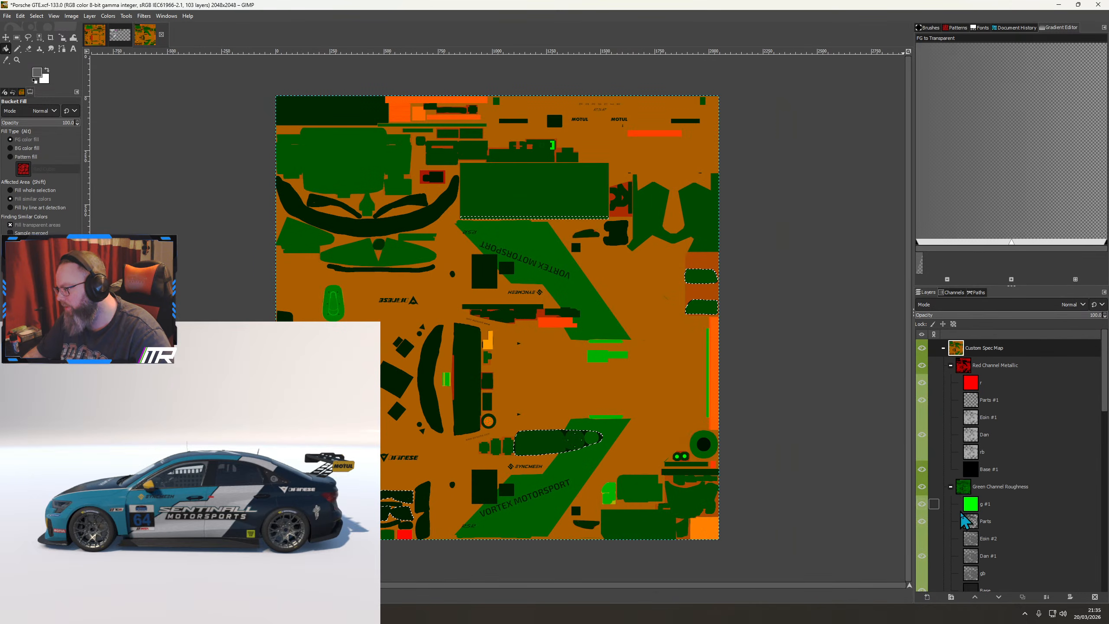
{"action": "left_click", "coordinate": [101, 40]}
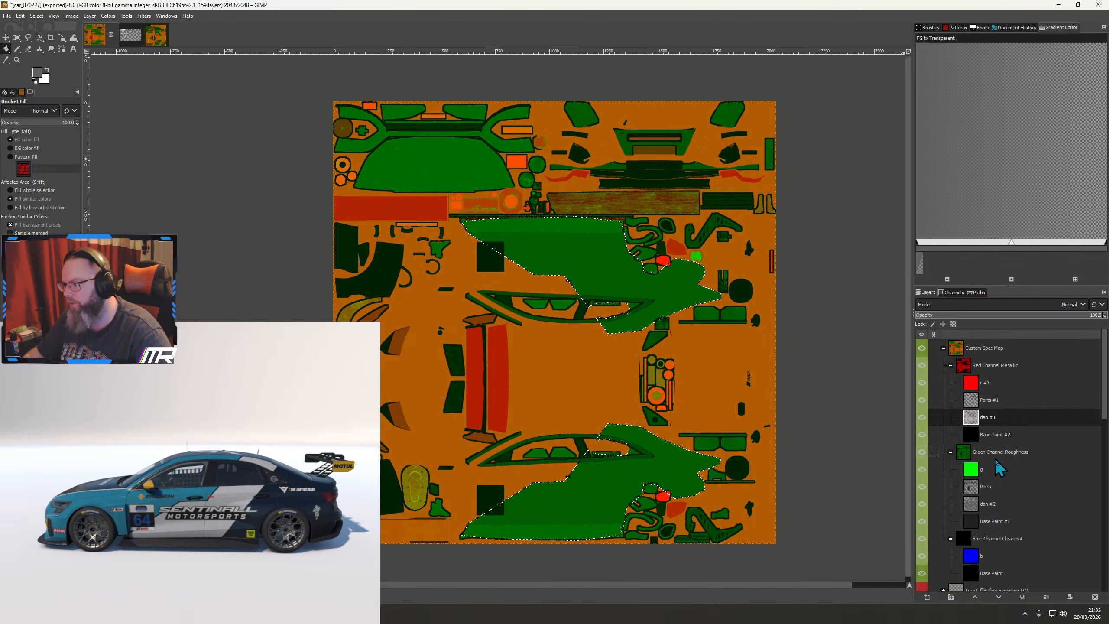
{"action": "left_click", "coordinate": [990, 507]}
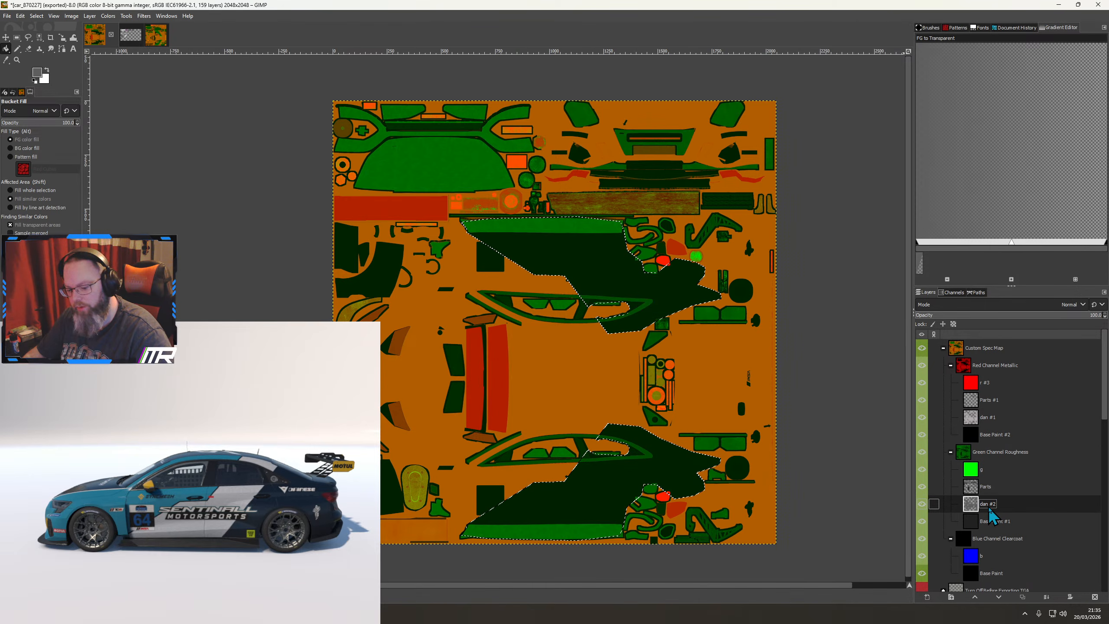
{"action": "scroll", "coordinate": [995, 431], "scroll_direction": "down", "scroll_amount": 10}
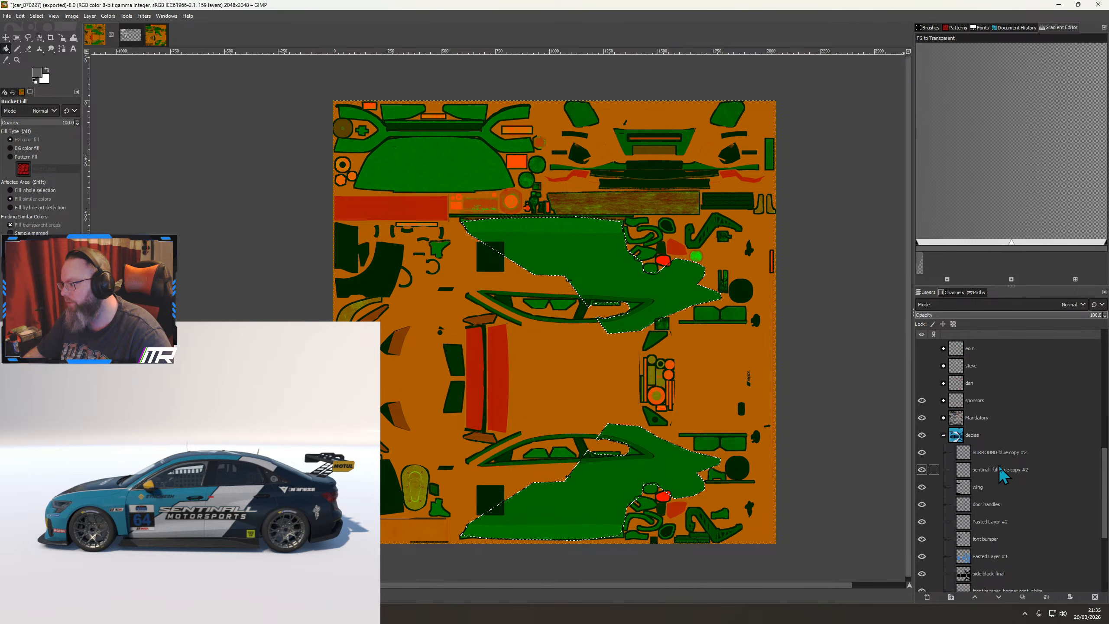
{"action": "scroll", "coordinate": [989, 519], "scroll_direction": "down", "scroll_amount": 5}
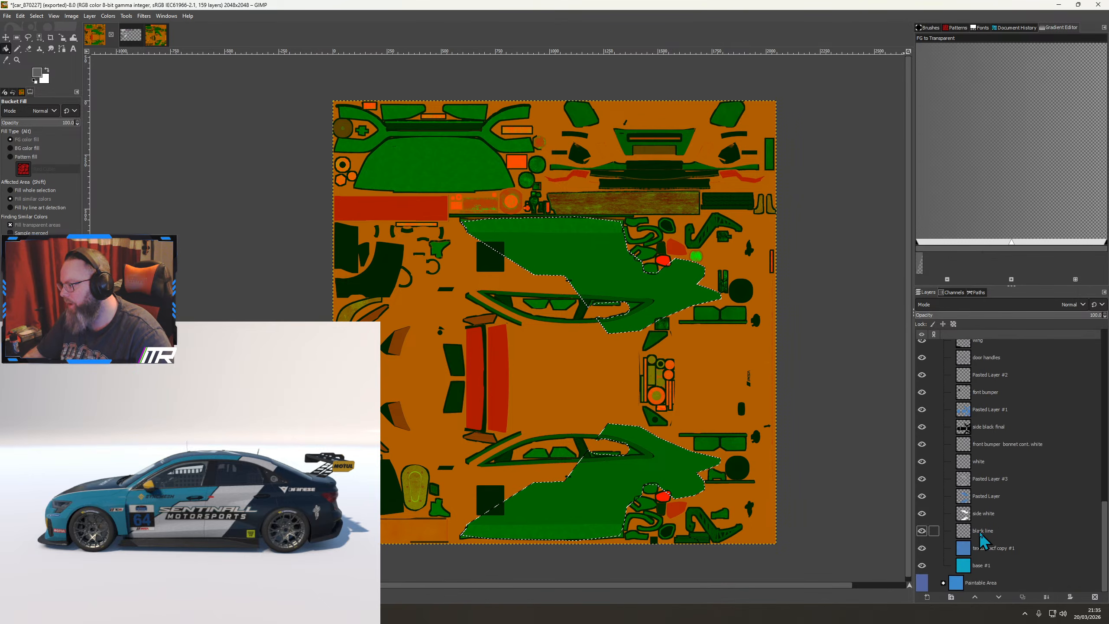
Load the black line layer's shapes as a selection and reactivate the driver's spec layers
{"action": "right_click", "coordinate": [979, 531]}
{"action": "left_click", "coordinate": [1001, 499]}
{"action": "scroll", "coordinate": [1000, 511], "scroll_direction": "up", "scroll_amount": 5}
{"action": "scroll", "coordinate": [1002, 521], "scroll_direction": "up", "scroll_amount": 10}
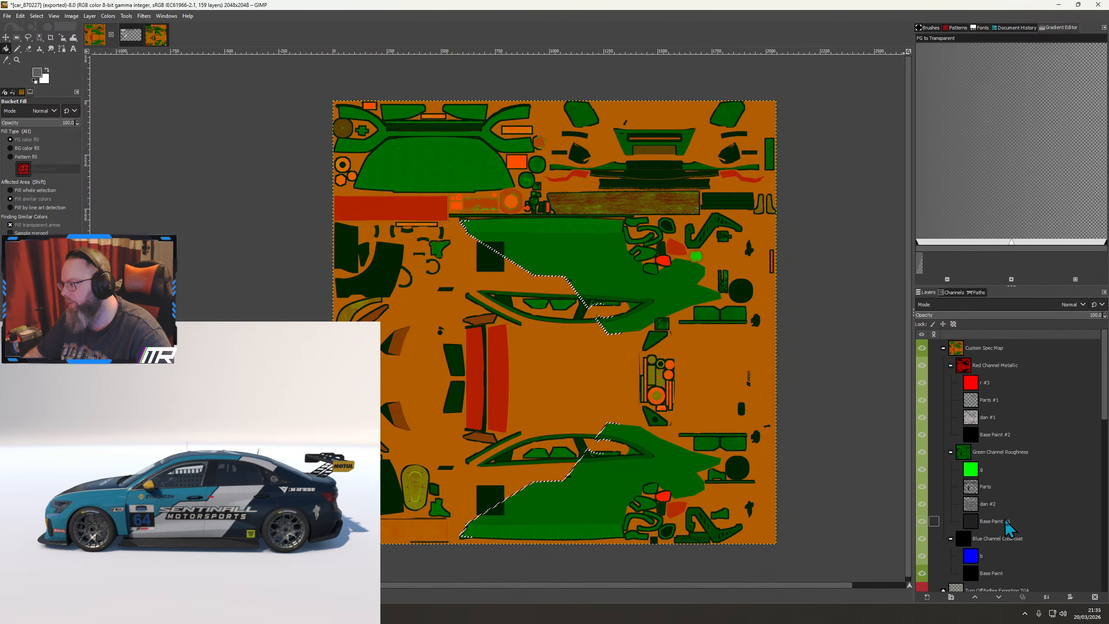
{"action": "left_click", "coordinate": [988, 503]}
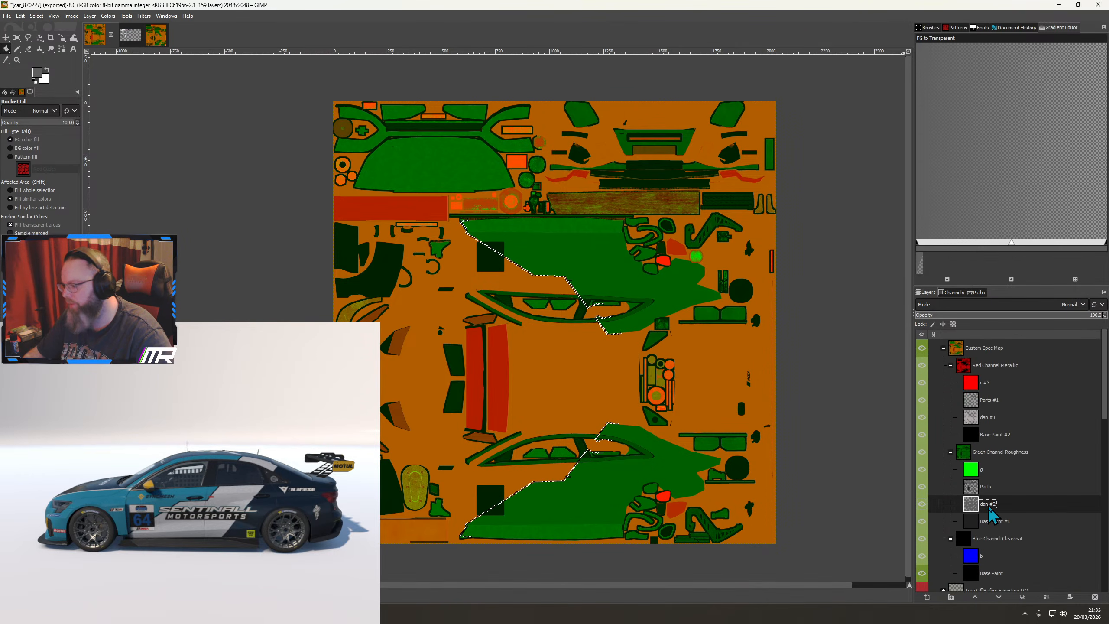
{"action": "left_click", "coordinate": [989, 419]}
Load the white layer's shapes as a selection with the driver's metallic layer active
{"action": "scroll", "coordinate": [993, 447], "scroll_direction": "down", "scroll_amount": 10}
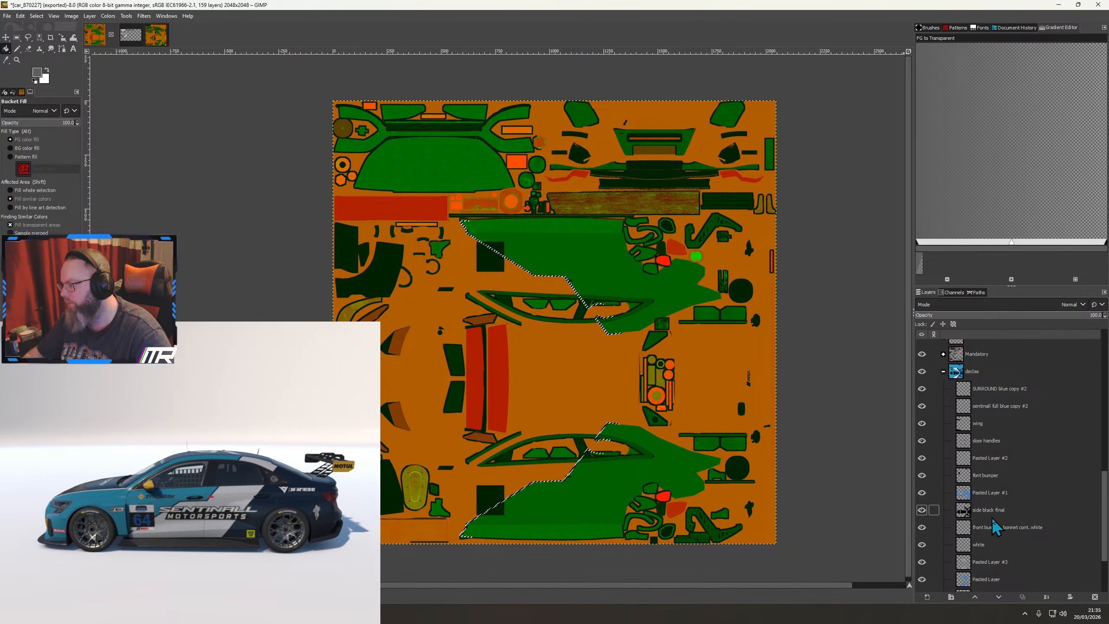
{"action": "scroll", "coordinate": [981, 510], "scroll_direction": "down", "scroll_amount": 2}
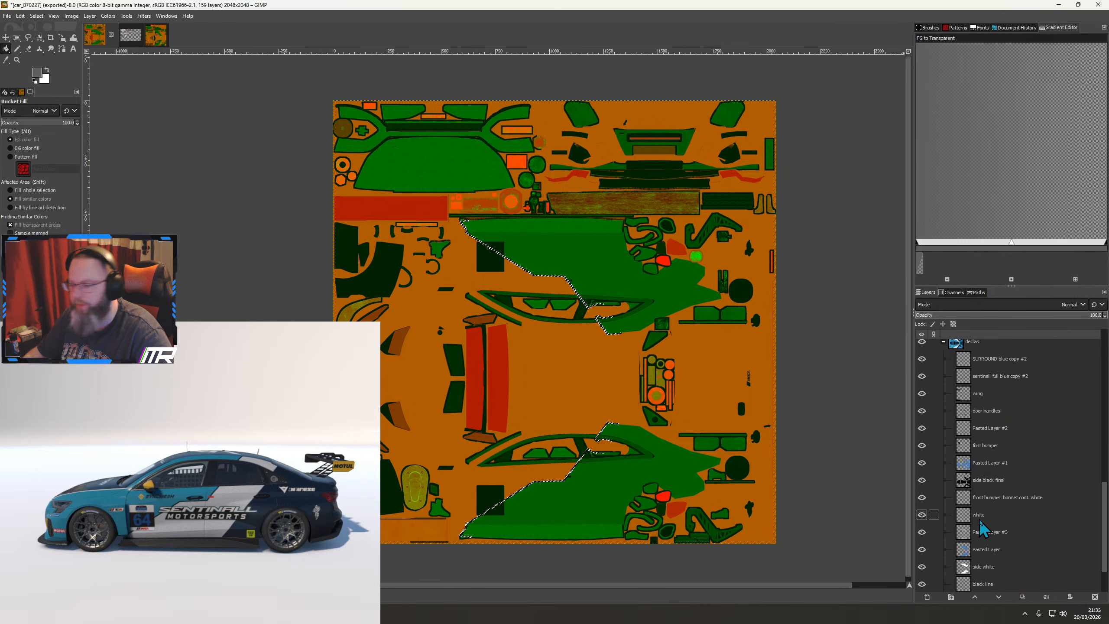
{"action": "scroll", "coordinate": [985, 533], "scroll_direction": "down", "scroll_amount": 3}
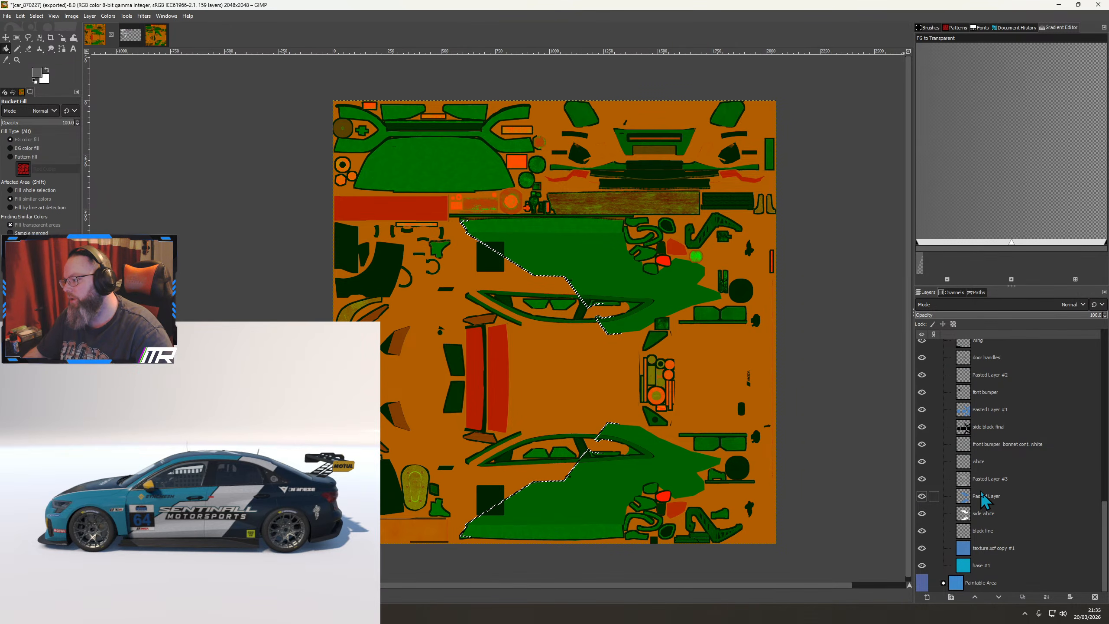
{"action": "right_click", "coordinate": [978, 462]}
{"action": "left_click", "coordinate": [1007, 424]}
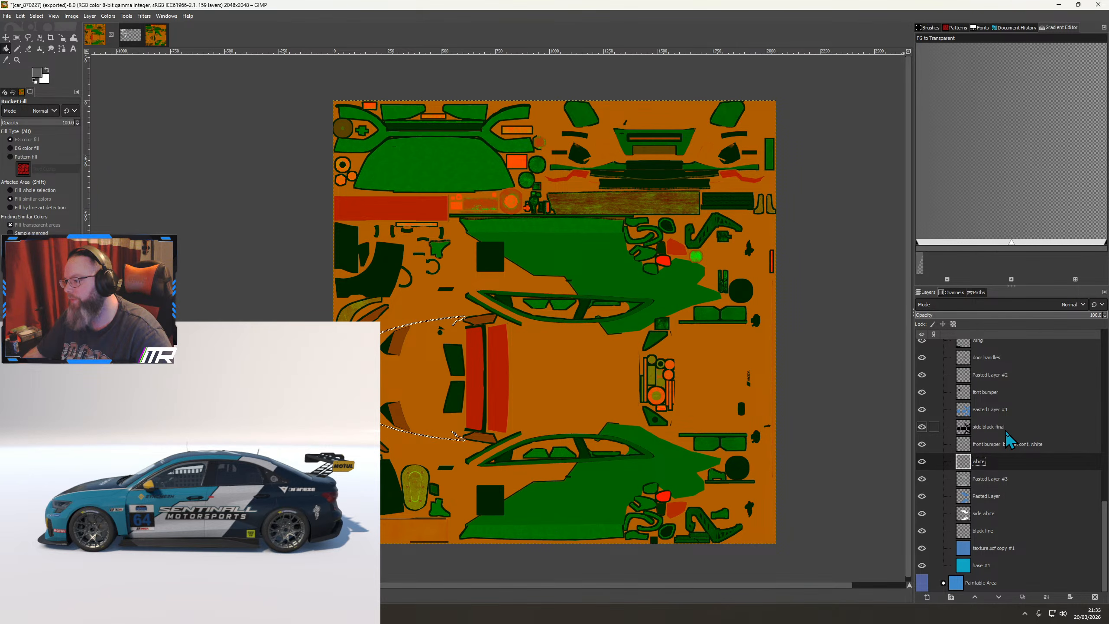
{"action": "scroll", "coordinate": [980, 488], "scroll_direction": "up", "scroll_amount": 10}
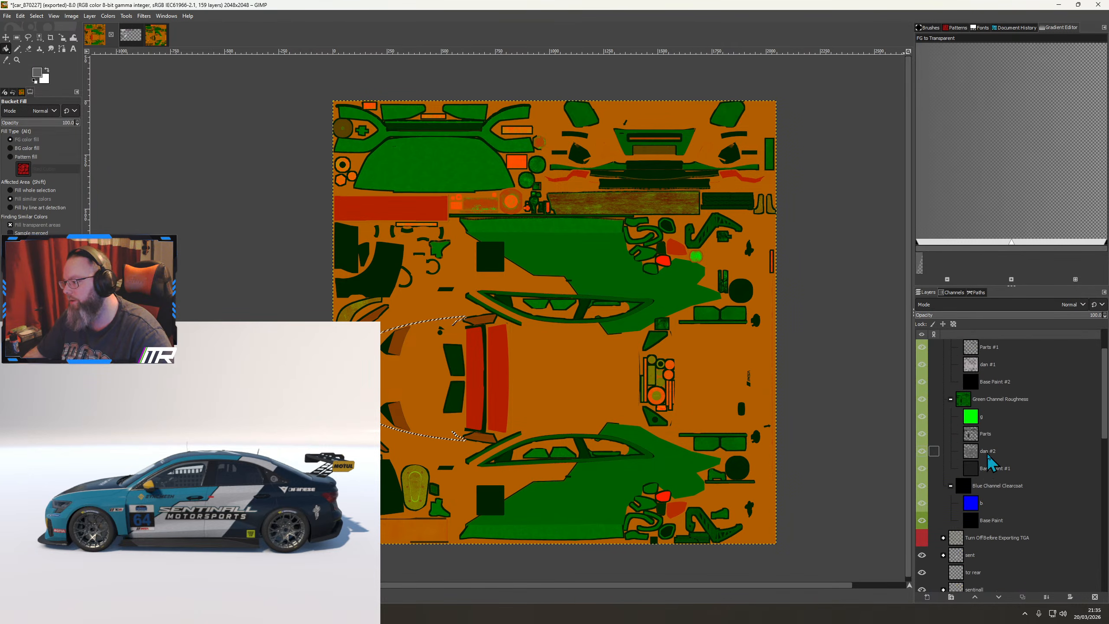
{"action": "scroll", "coordinate": [988, 453], "scroll_direction": "up", "scroll_amount": 2}
{"action": "left_click", "coordinate": [986, 396]}
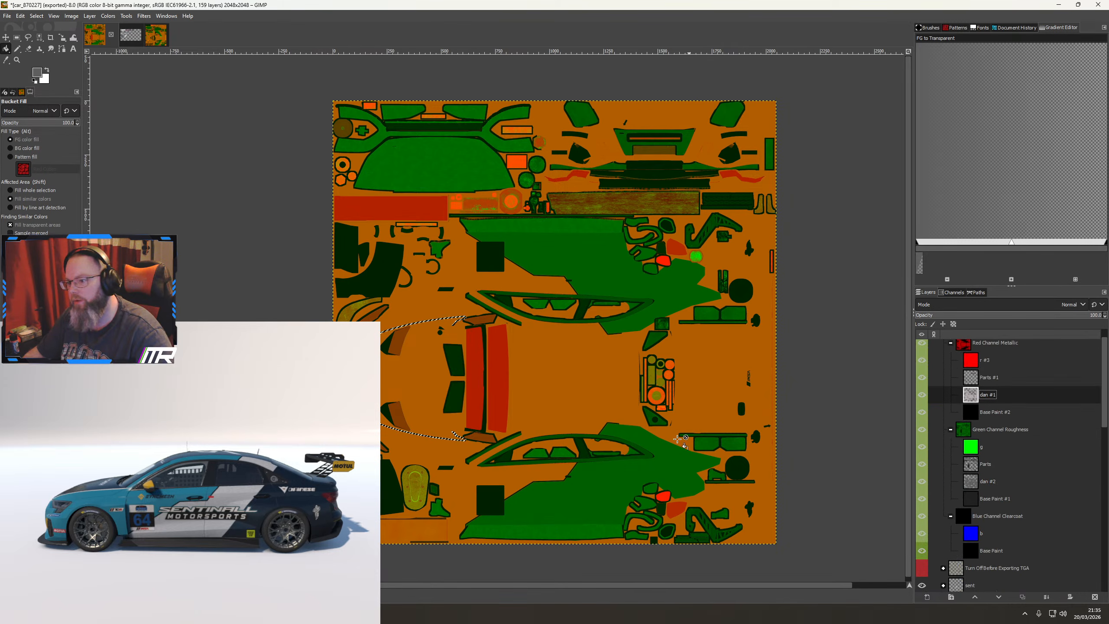
Load the front bumper bonnet cont. white layer's shapes as a selection
{"action": "scroll", "coordinate": [970, 480], "scroll_direction": "down", "scroll_amount": 10}
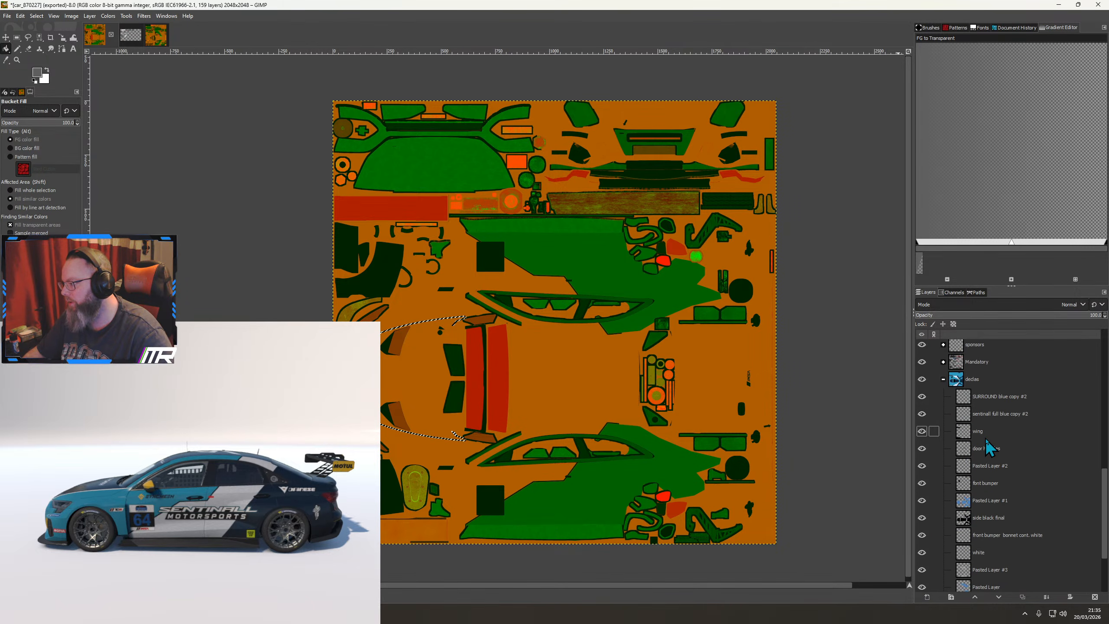
{"action": "left_click", "coordinate": [990, 535]}
{"action": "right_click", "coordinate": [990, 535]}
{"action": "left_click", "coordinate": [1016, 498]}
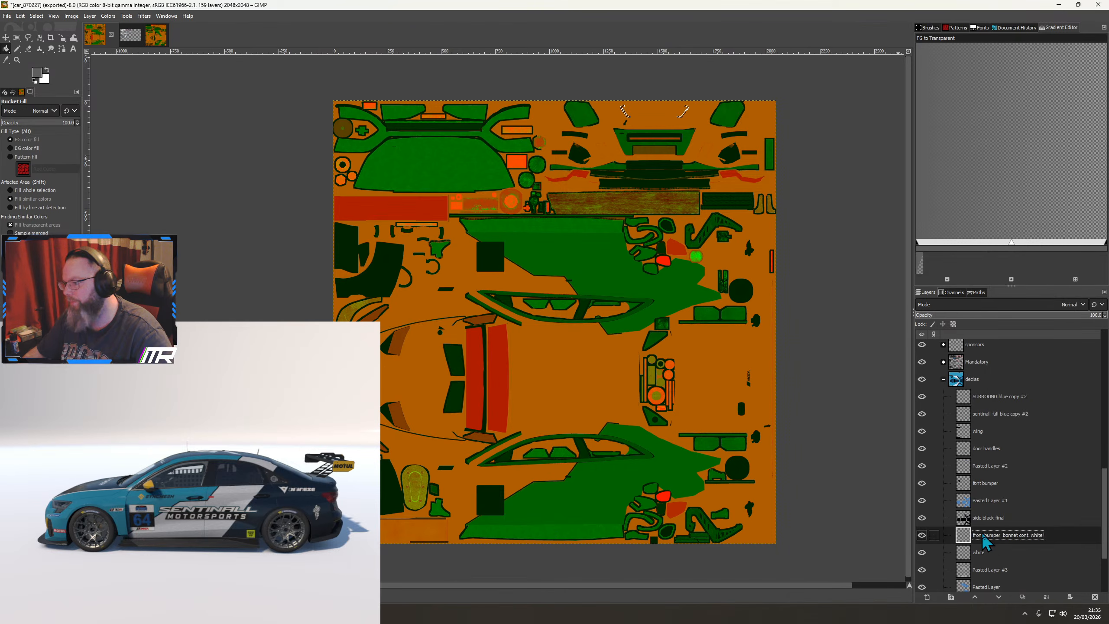
{"action": "scroll", "coordinate": [983, 527], "scroll_direction": "up", "scroll_amount": 10}
{"action": "left_click", "coordinate": [989, 504]}
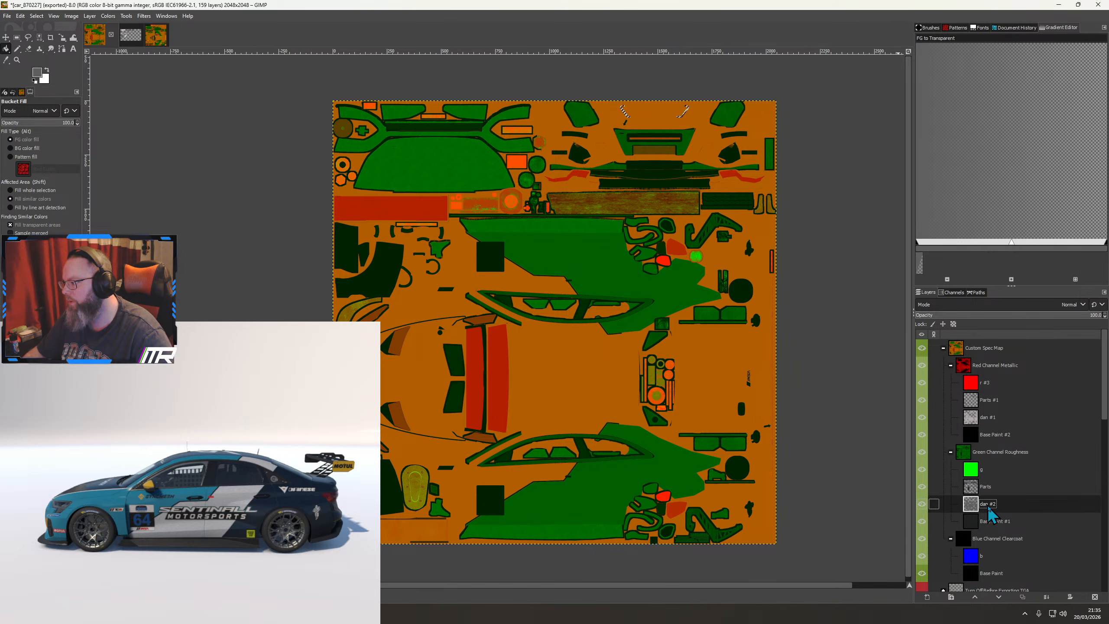
Load the side black final layer's shapes as a selection and make dan #1 active
{"action": "scroll", "coordinate": [992, 454], "scroll_direction": "down", "scroll_amount": 9}
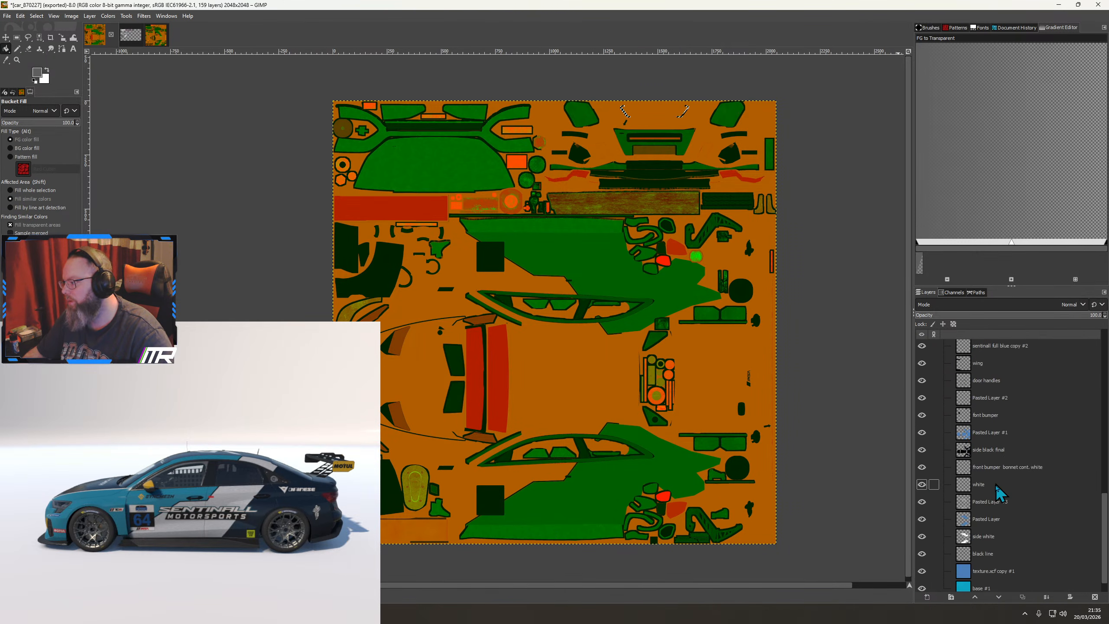
{"action": "right_click", "coordinate": [983, 451]}
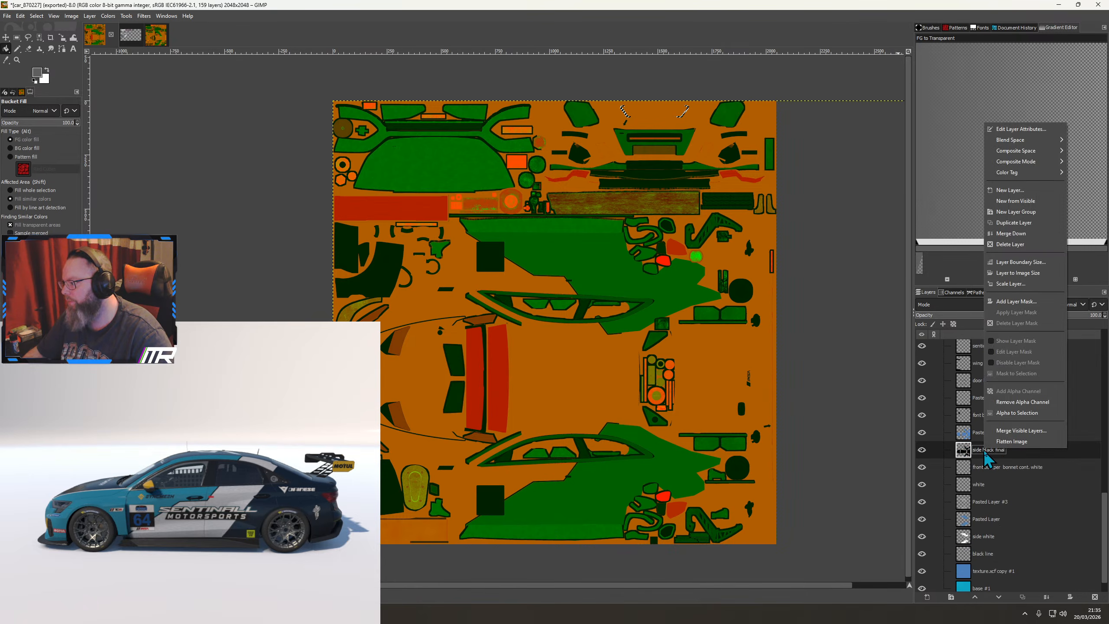
{"action": "left_click", "coordinate": [1011, 412]}
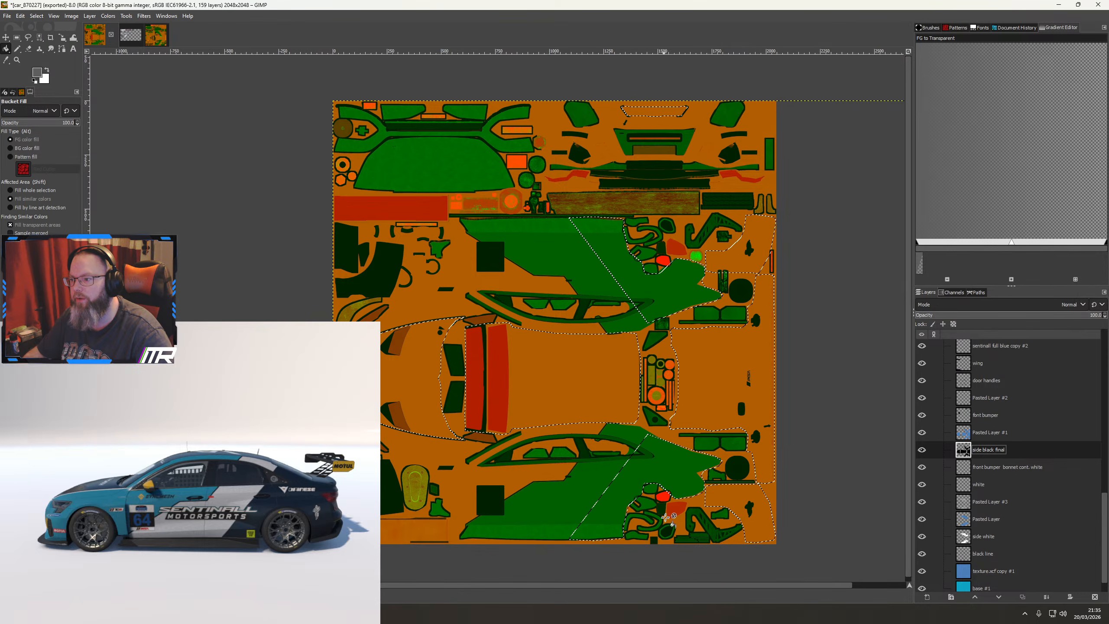
{"action": "scroll", "coordinate": [988, 502], "scroll_direction": "up", "scroll_amount": 8}
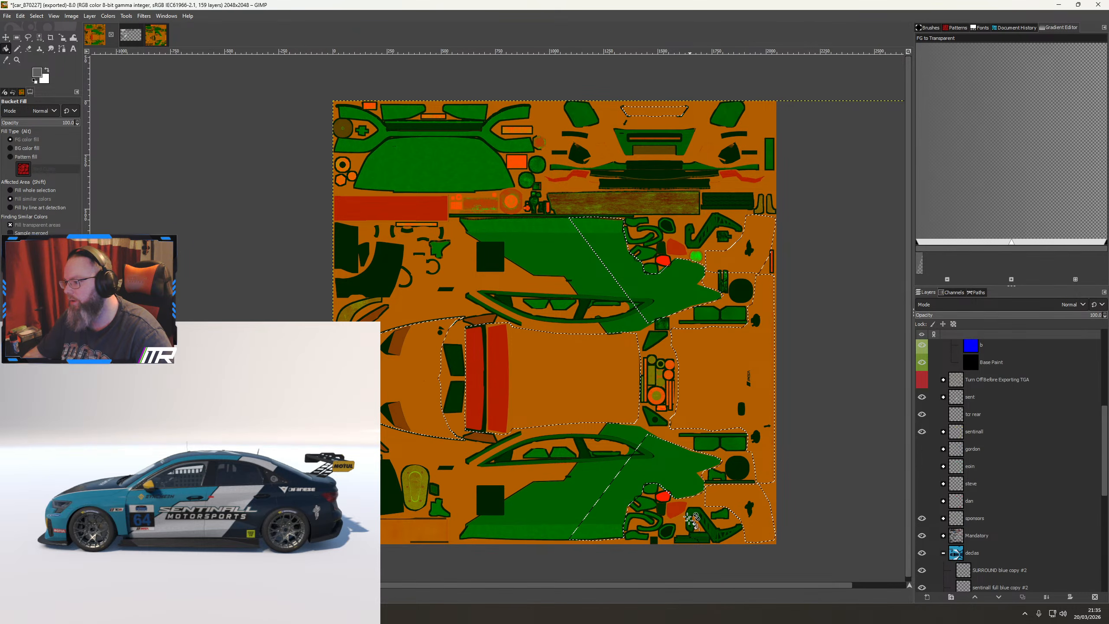
{"action": "scroll", "coordinate": [988, 502], "scroll_direction": "up", "scroll_amount": 3}
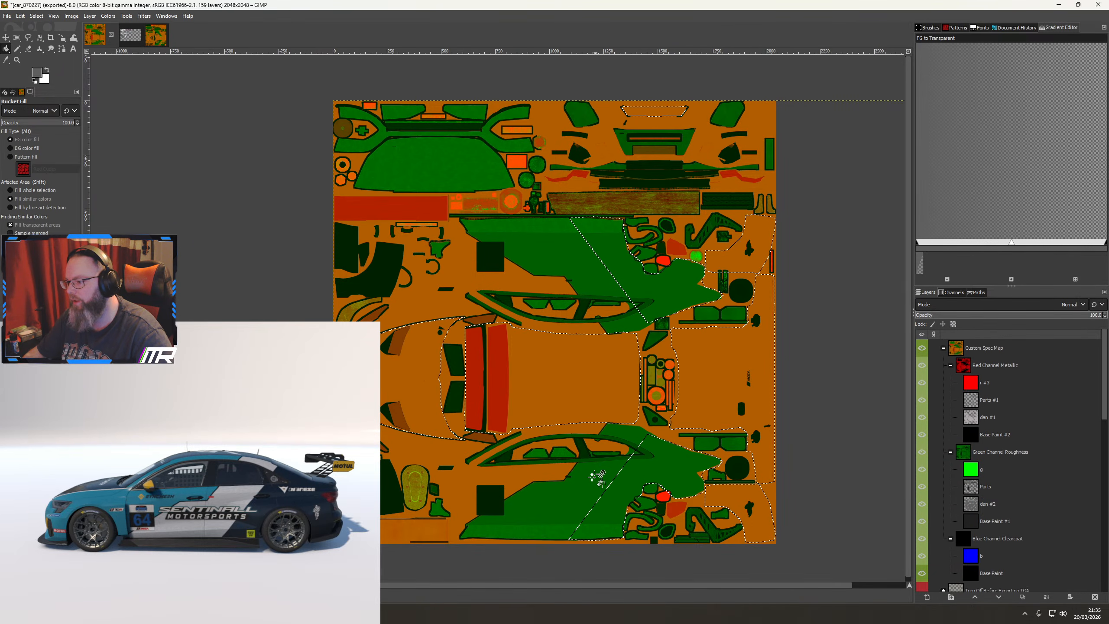
{"action": "left_click", "coordinate": [989, 418]}
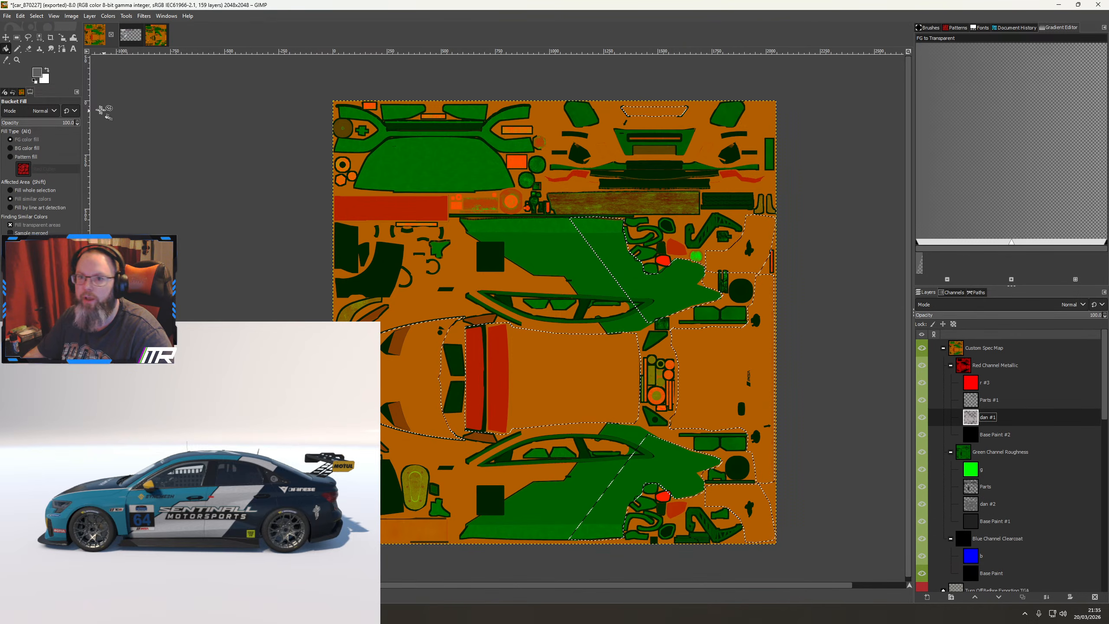
Paint orange with a size-195 Pencil over the green areas inside the selection
{"action": "key", "text": "n"}
{"action": "left_click", "coordinate": [37, 72]}
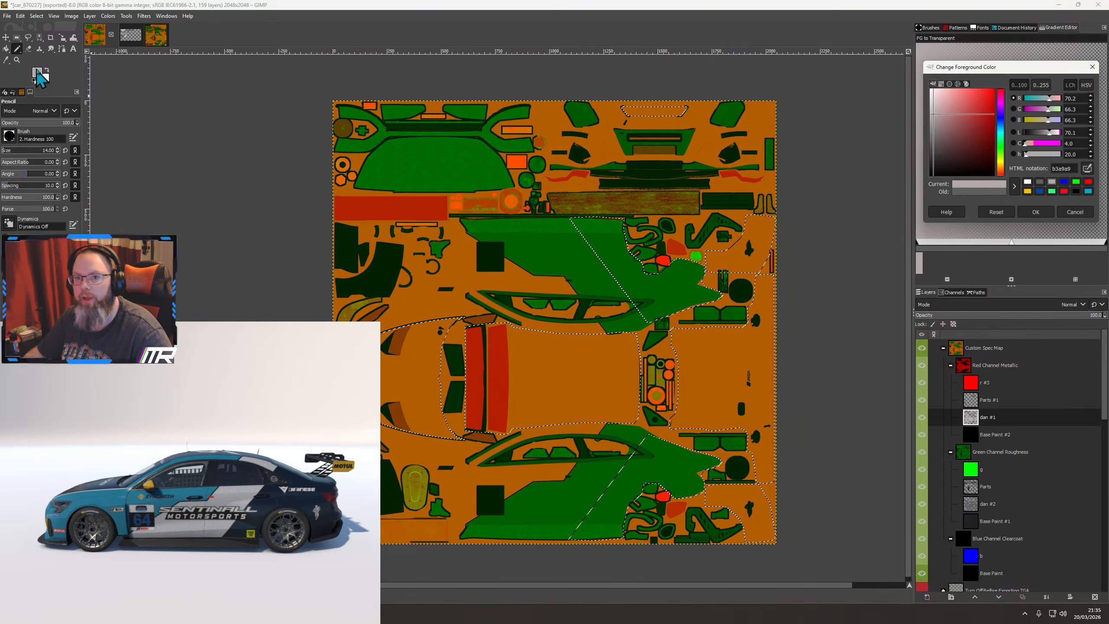
{"action": "left_click", "coordinate": [21, 152]}
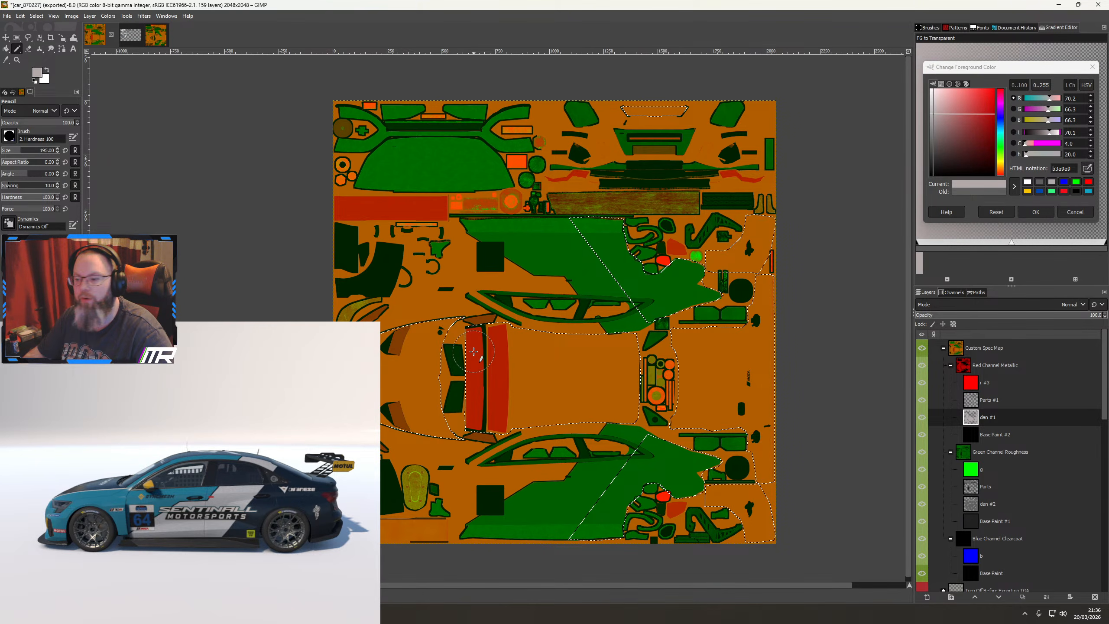
{"action": "left_click_drag", "start_coordinate": [575, 423], "coordinate": [433, 342]}
{"action": "scroll", "coordinate": [498, 417], "scroll_direction": "up", "scroll_amount": 2}
{"action": "left_click", "coordinate": [372, 479]}
{"action": "mouse_move", "coordinate": [383, 486]}
{"action": "left_mouse_down"}
{"action": "mouse_move", "coordinate": [475, 474]}
{"action": "mouse_move", "coordinate": [418, 466]}
{"action": "mouse_move", "coordinate": [474, 383]}
{"action": "mouse_move", "coordinate": [510, 286]}
{"action": "left_mouse_up"}
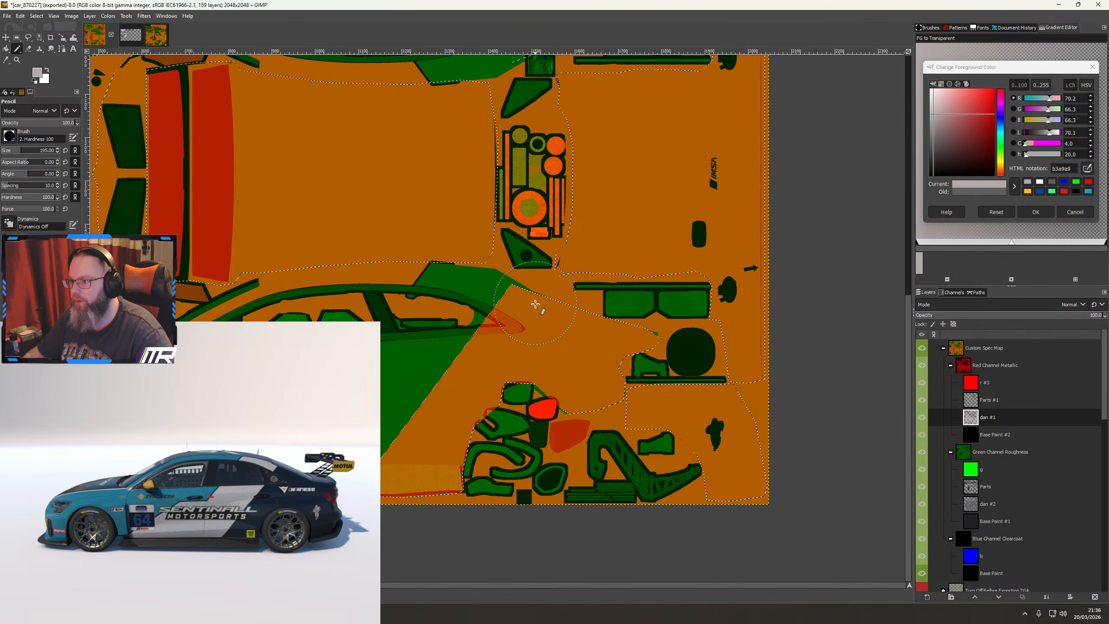
{"action": "mouse_move", "coordinate": [381, 220]}
{"action": "left_mouse_down"}
{"action": "mouse_move", "coordinate": [593, 435]}
{"action": "mouse_move", "coordinate": [592, 482]}
{"action": "left_mouse_up"}
{"action": "left_click_drag", "start_coordinate": [650, 320], "coordinate": [615, 390]}
{"action": "mouse_move", "coordinate": [694, 355]}
{"action": "left_mouse_down"}
{"action": "mouse_move", "coordinate": [817, 338]}
{"action": "mouse_move", "coordinate": [769, 272]}
{"action": "mouse_move", "coordinate": [682, 315]}
{"action": "mouse_move", "coordinate": [594, 267]}
{"action": "mouse_move", "coordinate": [645, 271]}
{"action": "left_mouse_up"}
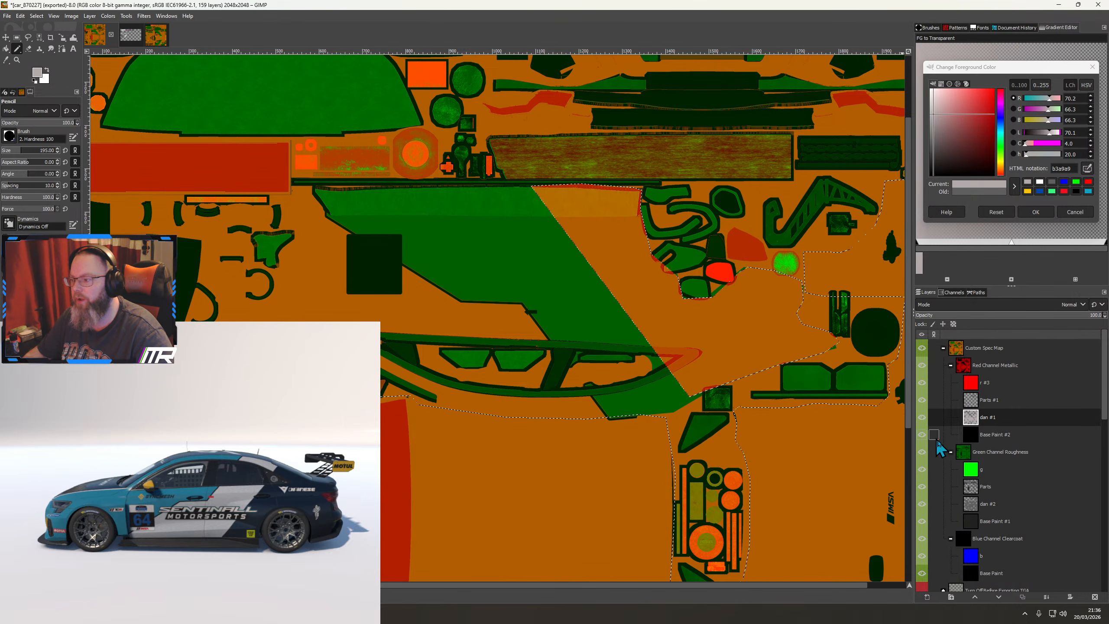
Load the Mandatory layer's shapes as a selection and return to the dan #1 layer
{"action": "scroll", "coordinate": [1016, 481], "scroll_direction": "down", "scroll_amount": 5}
{"action": "scroll", "coordinate": [1016, 481], "scroll_direction": "down", "scroll_amount": 2}
{"action": "right_click", "coordinate": [972, 502]}
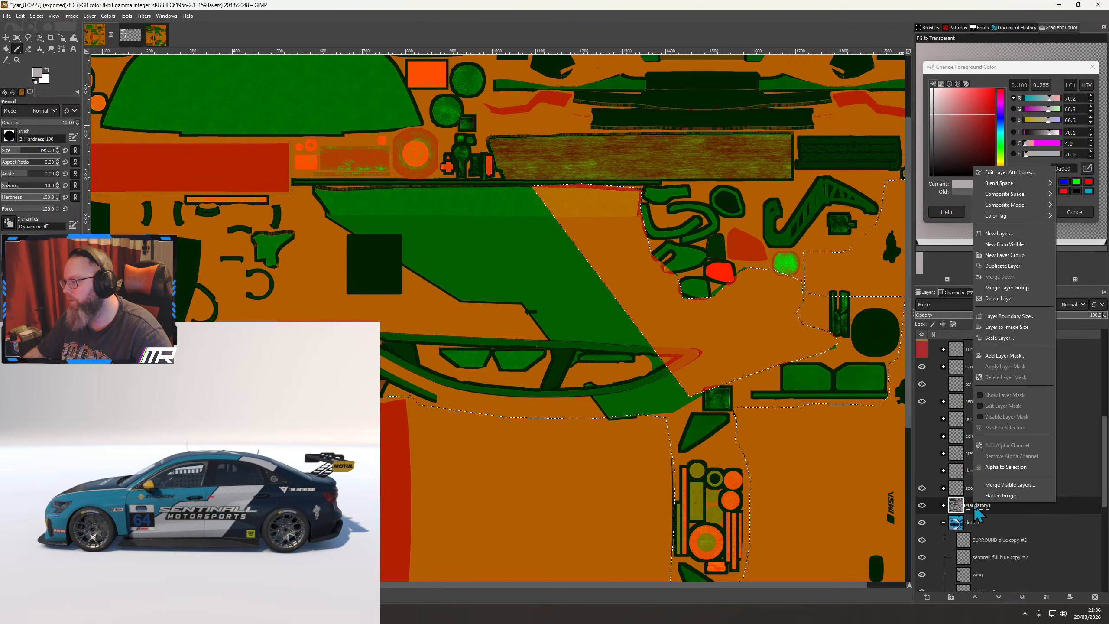
{"action": "left_click", "coordinate": [1003, 468]}
{"action": "scroll", "coordinate": [989, 513], "scroll_direction": "up", "scroll_amount": 5}
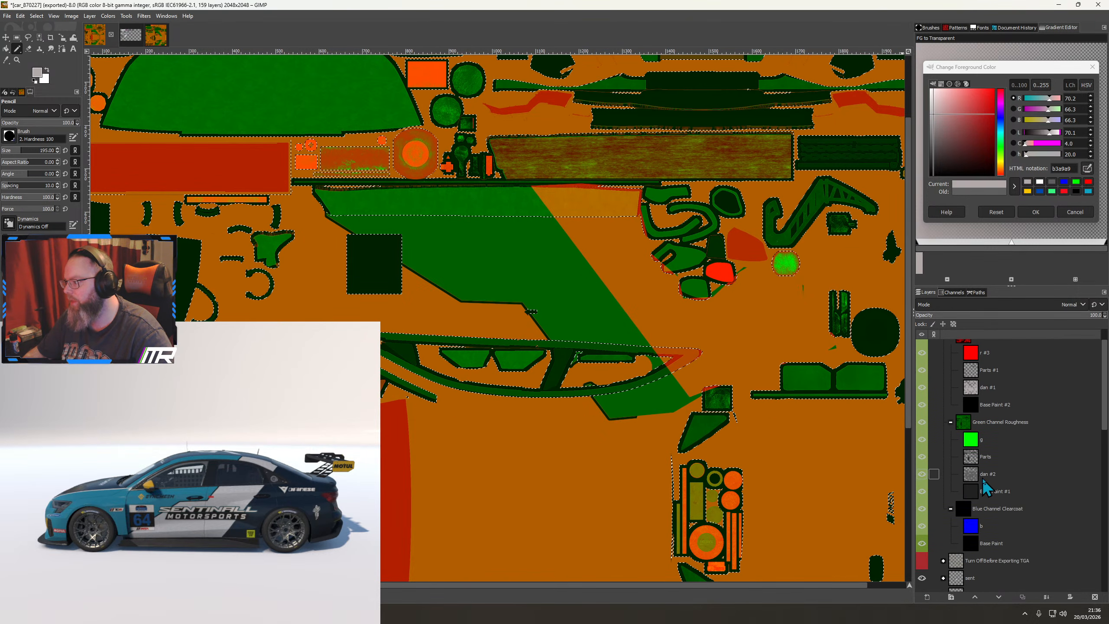
{"action": "left_click", "coordinate": [988, 475]}
{"action": "scroll", "coordinate": [988, 476], "scroll_direction": "up", "scroll_amount": 2}
{"action": "left_click", "coordinate": [988, 416]}
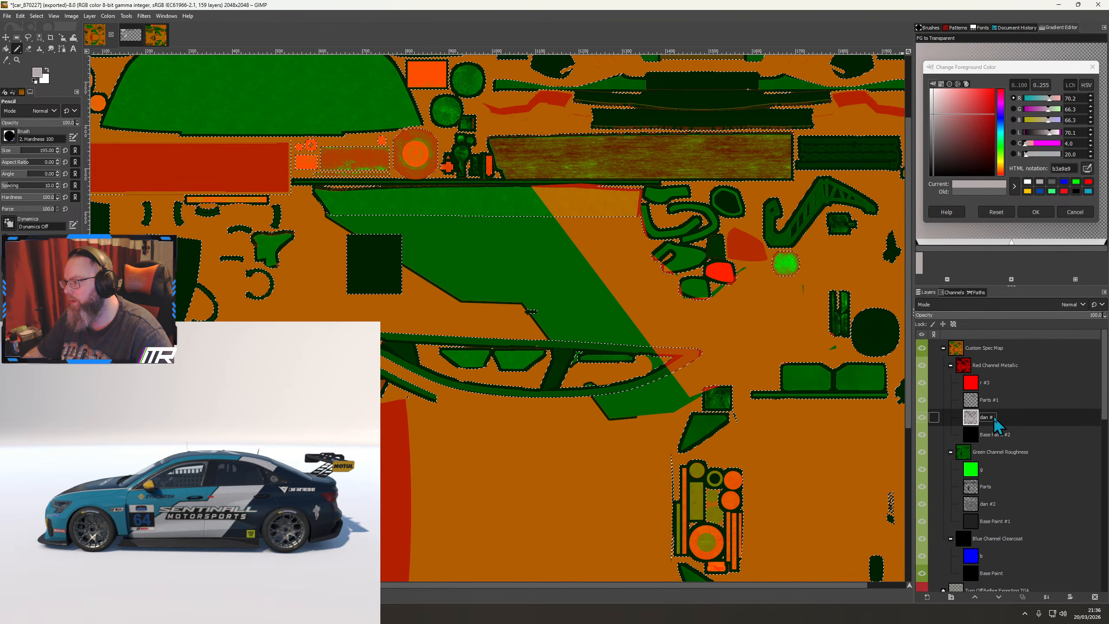
{"action": "scroll", "coordinate": [592, 336], "scroll_direction": "down", "scroll_amount": 3}
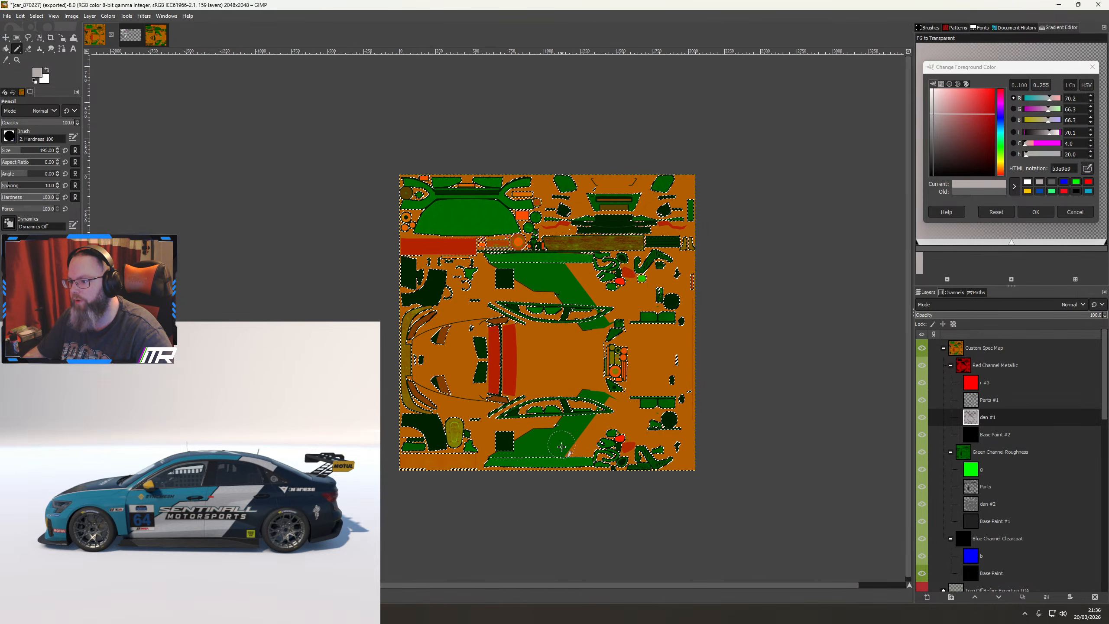
Clear the selection and load the wing decal's shapes as a new selection
{"action": "right_click", "coordinate": [573, 346]}
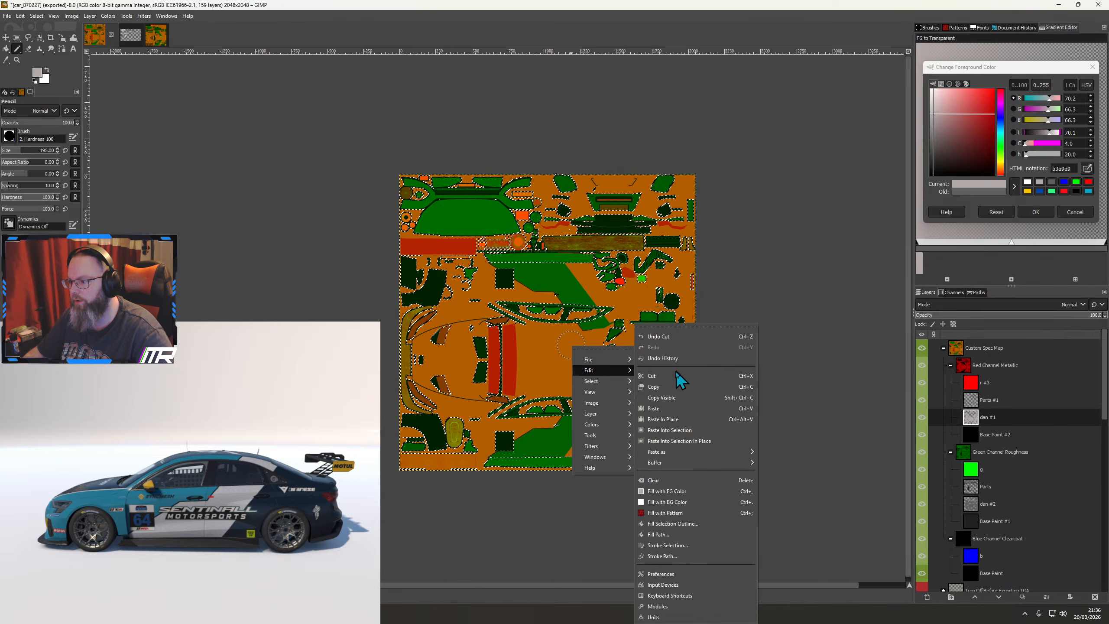
{"action": "mouse_move", "coordinate": [604, 385]}
{"action": "left_click", "coordinate": [662, 393]}
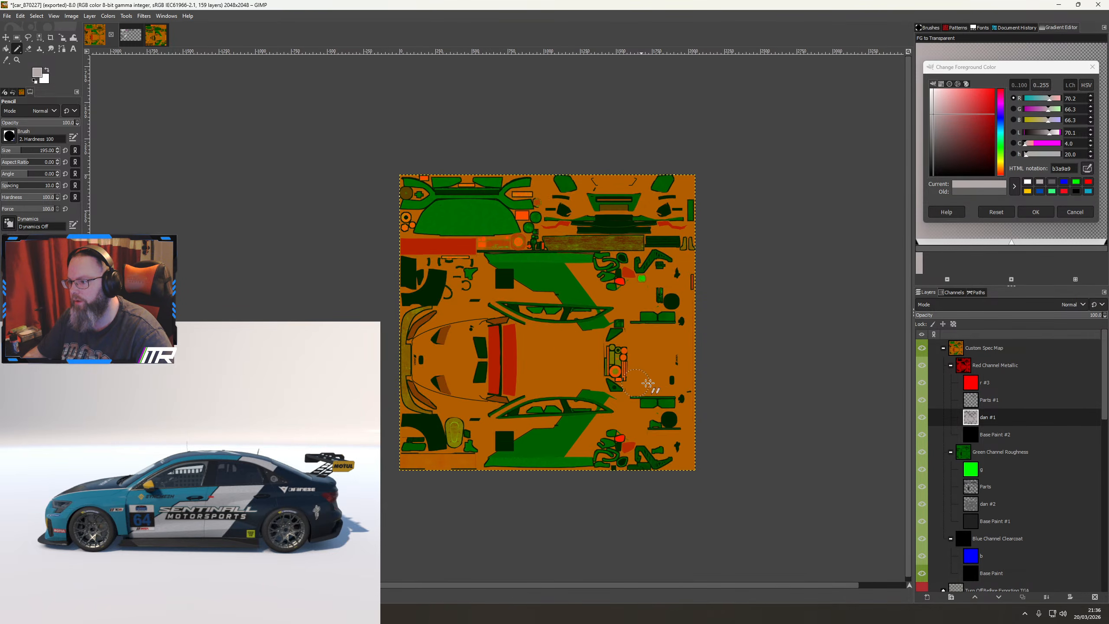
{"action": "scroll", "coordinate": [984, 510], "scroll_direction": "down", "scroll_amount": 10}
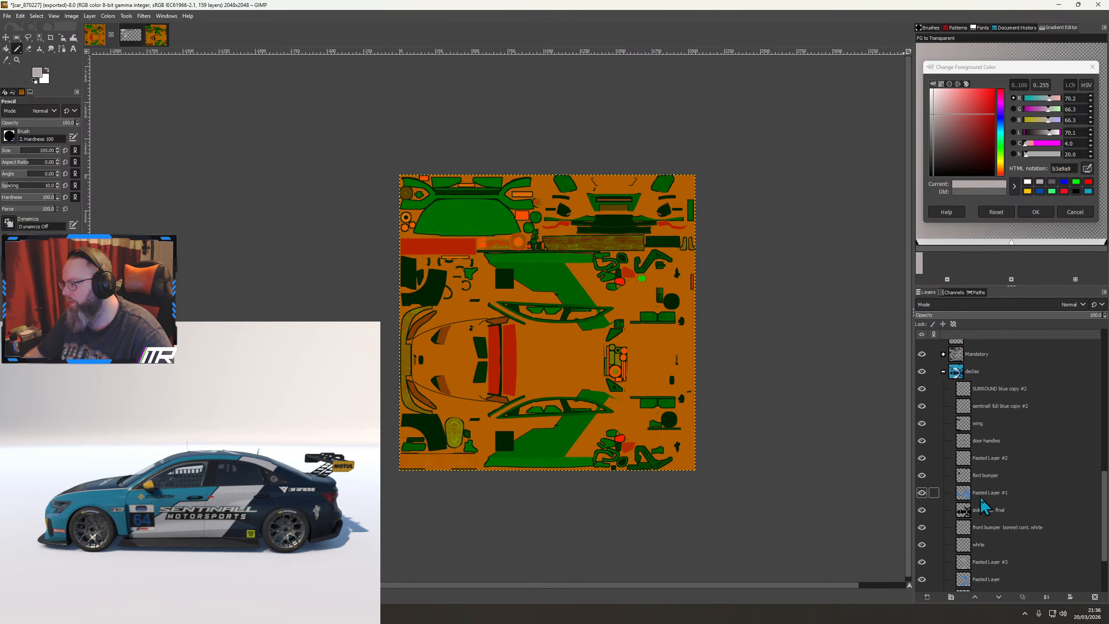
{"action": "right_click", "coordinate": [983, 423]}
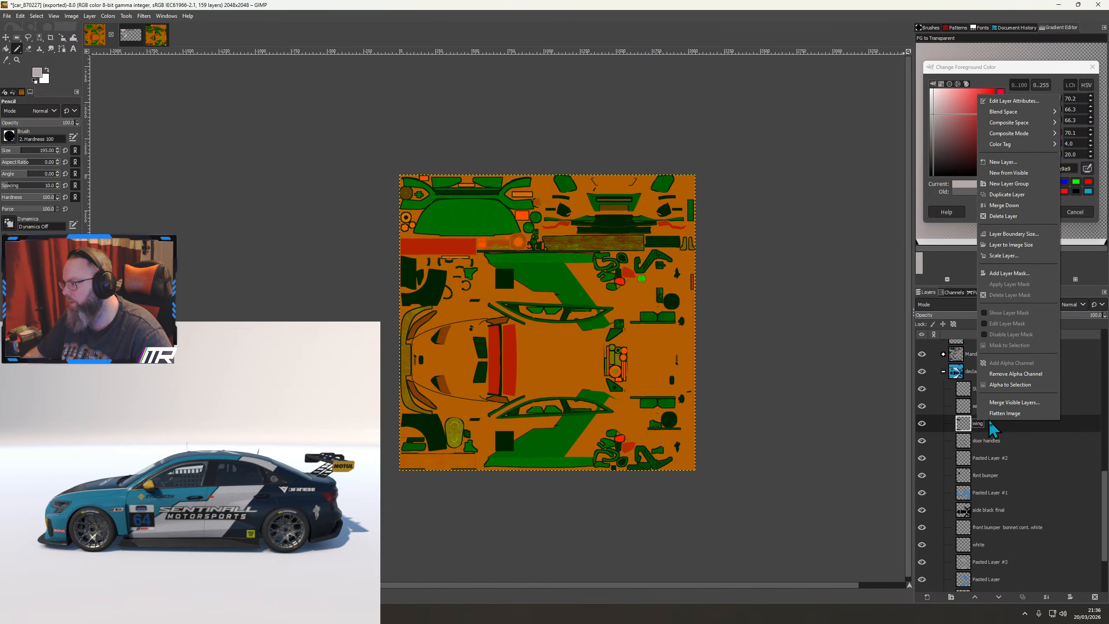
{"action": "left_click", "coordinate": [1011, 393]}
{"action": "scroll", "coordinate": [997, 448], "scroll_direction": "up", "scroll_amount": 10}
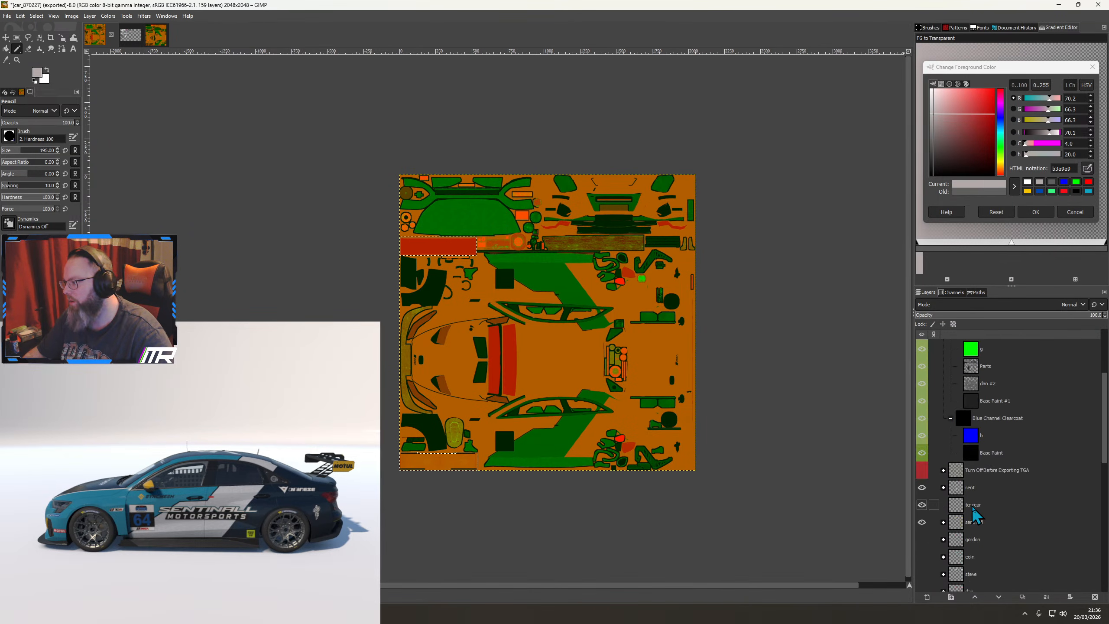
Erase the selected wing areas from the dan #1 layer
{"action": "scroll", "coordinate": [993, 436], "scroll_direction": "up", "scroll_amount": 3}
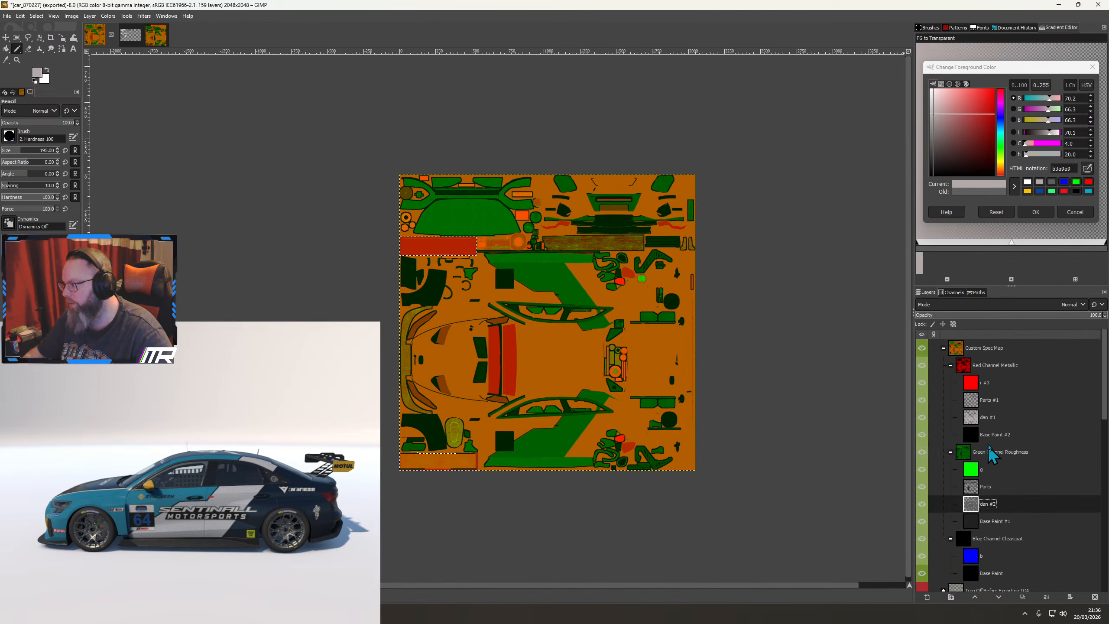
{"action": "left_click", "coordinate": [990, 421]}
{"action": "key", "text": "Delete"}
Turn the font bumper and Pasted Layer #2 shapes into selections with Alpha to Selection
{"action": "scroll", "coordinate": [990, 439], "scroll_direction": "down", "scroll_amount": 5}
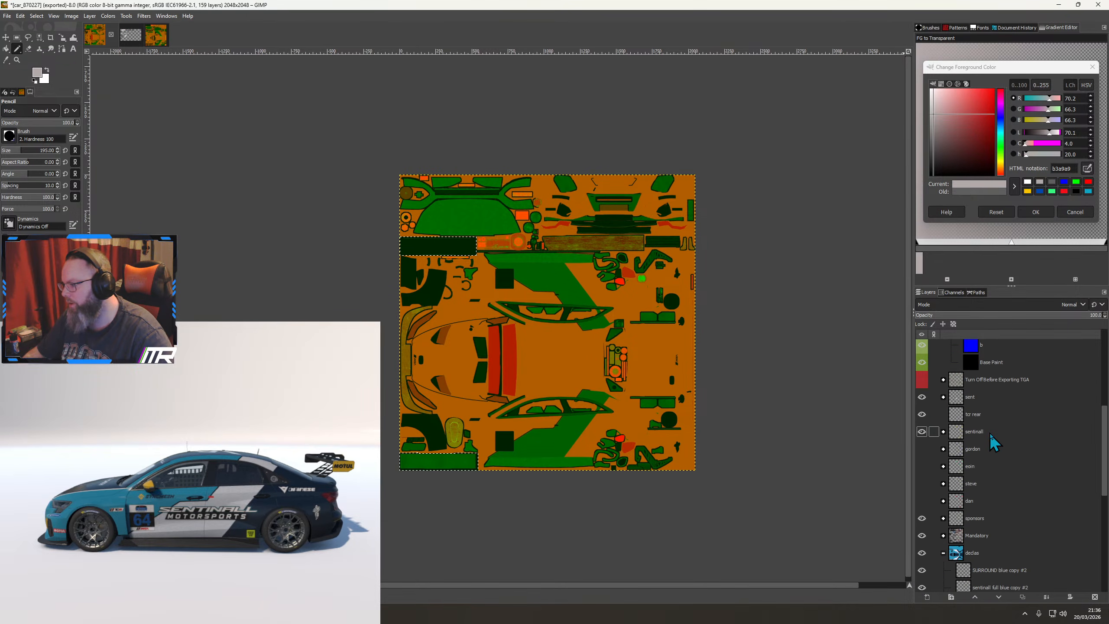
{"action": "scroll", "coordinate": [481, 479], "scroll_direction": "up", "scroll_amount": 3}
{"action": "scroll", "coordinate": [453, 440], "scroll_direction": "down", "scroll_amount": 2}
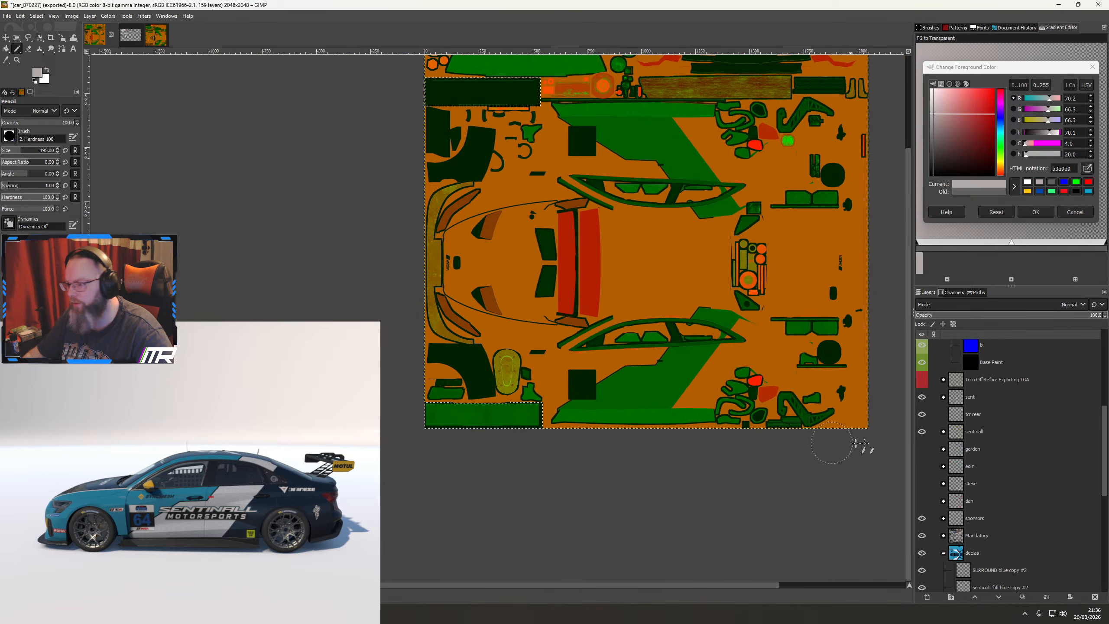
{"action": "scroll", "coordinate": [1002, 453], "scroll_direction": "down", "scroll_amount": 5}
{"action": "scroll", "coordinate": [1002, 451], "scroll_direction": "down", "scroll_amount": 3}
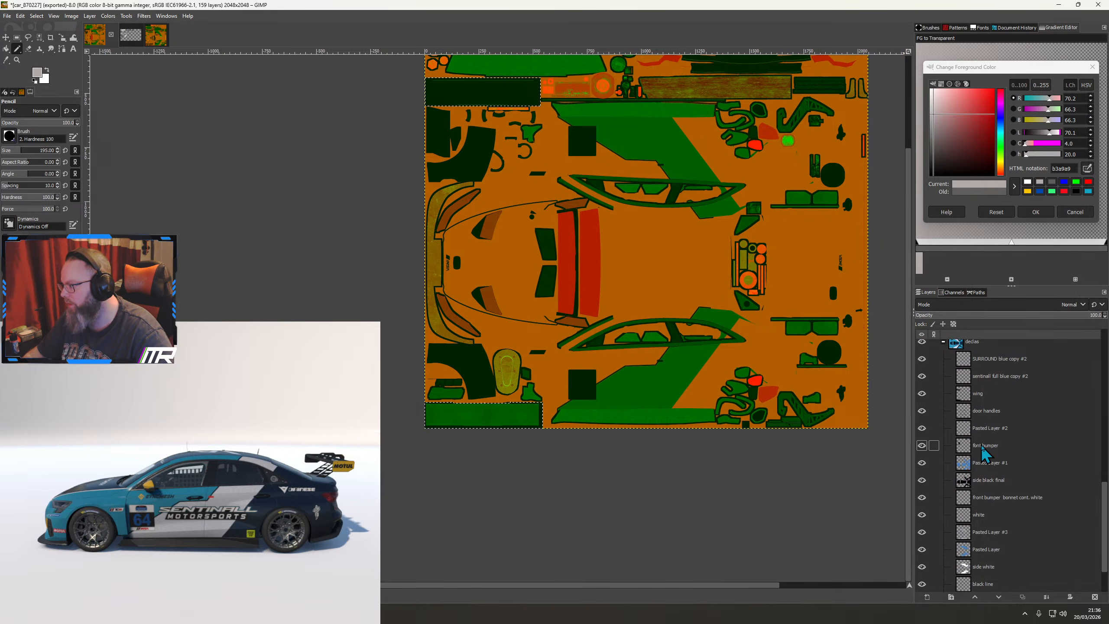
{"action": "scroll", "coordinate": [760, 437], "scroll_direction": "up", "scroll_amount": 3}
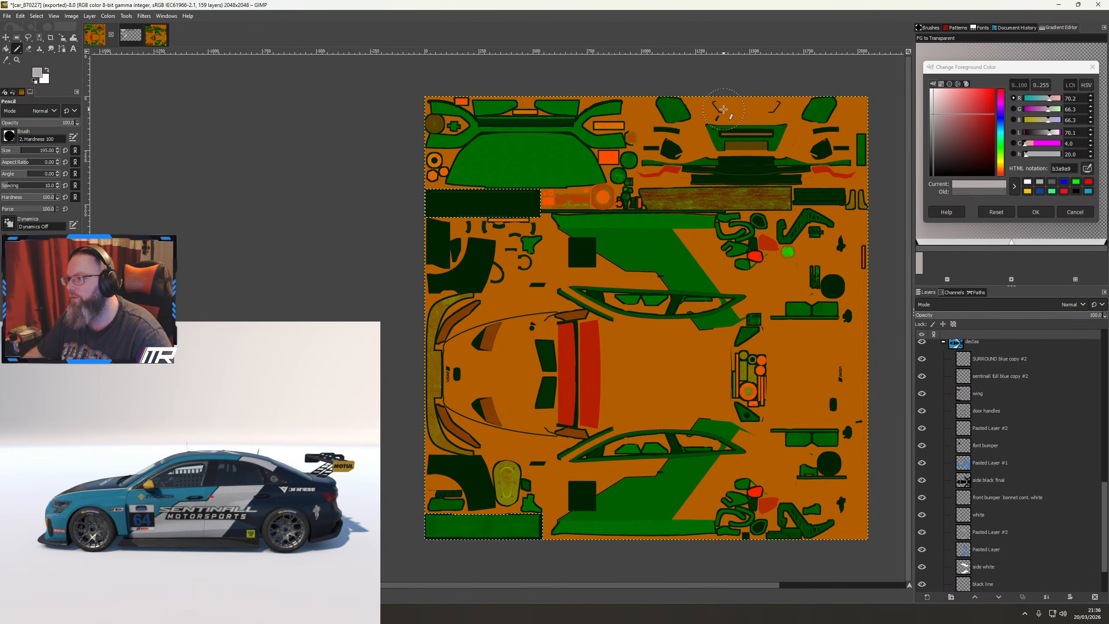
{"action": "left_click", "coordinate": [979, 446]}
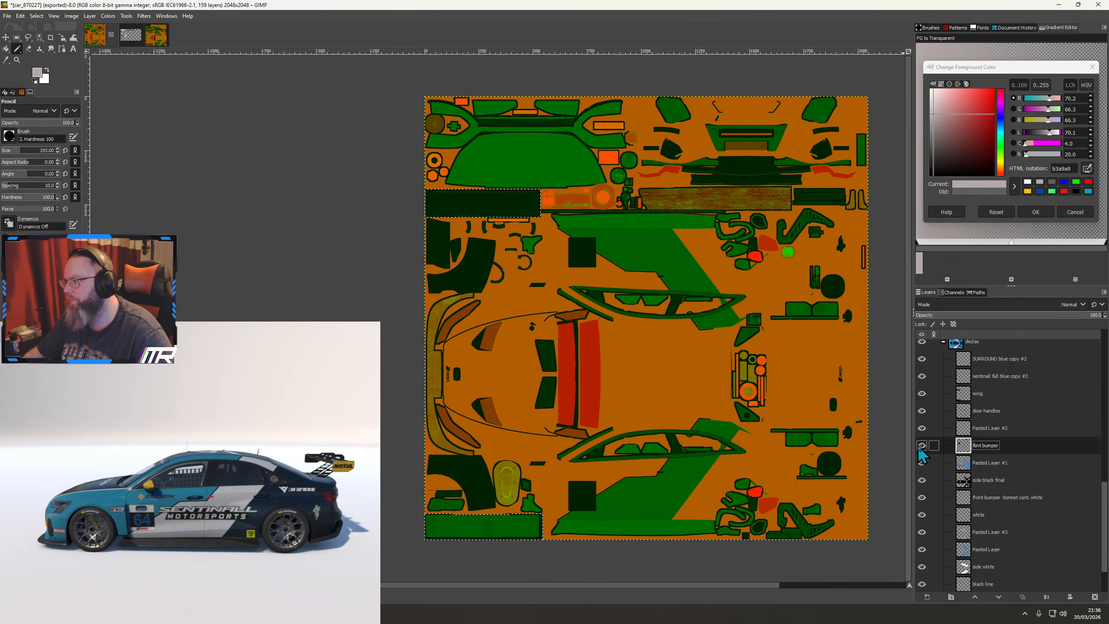
{"action": "right_click", "coordinate": [987, 446]}
{"action": "left_click", "coordinate": [1014, 411]}
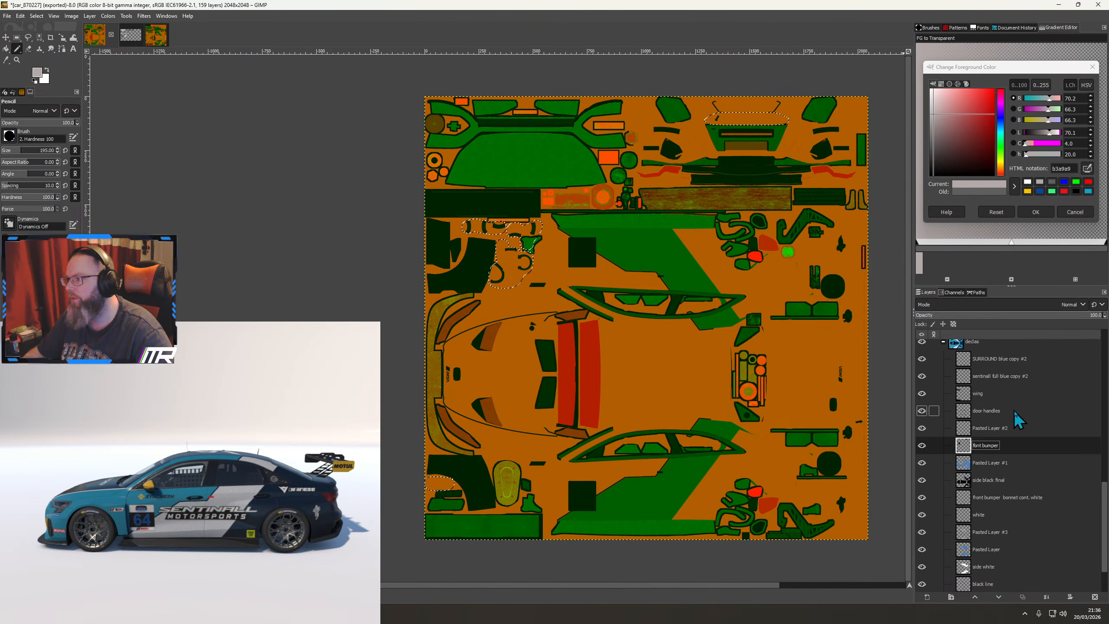
{"action": "left_click", "coordinate": [992, 428]}
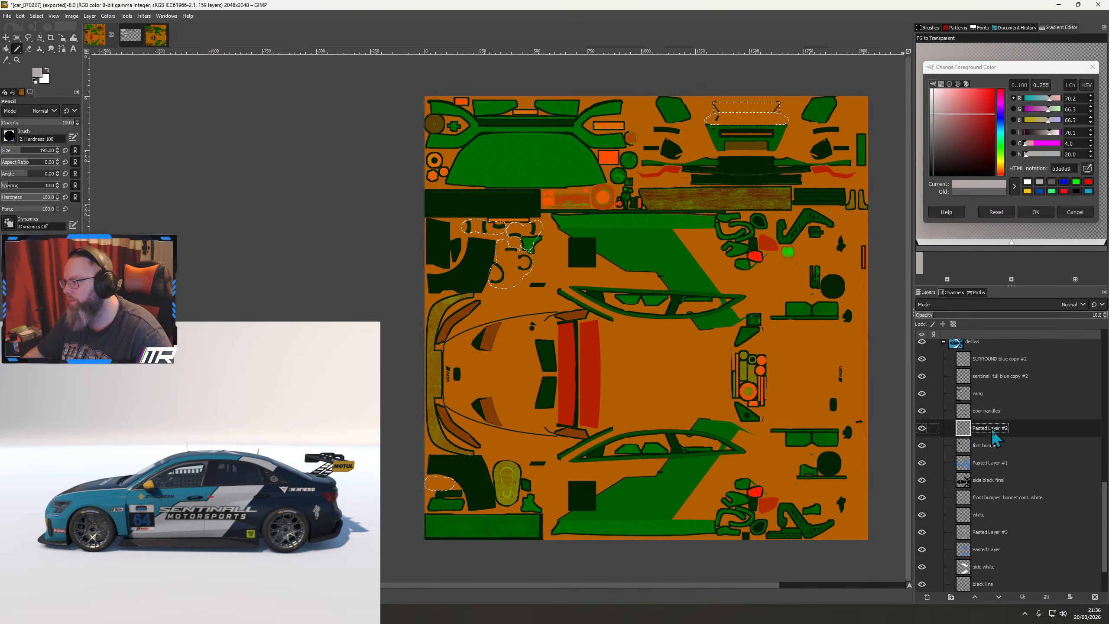
{"action": "right_click", "coordinate": [993, 429]}
{"action": "left_click", "coordinate": [1022, 391]}
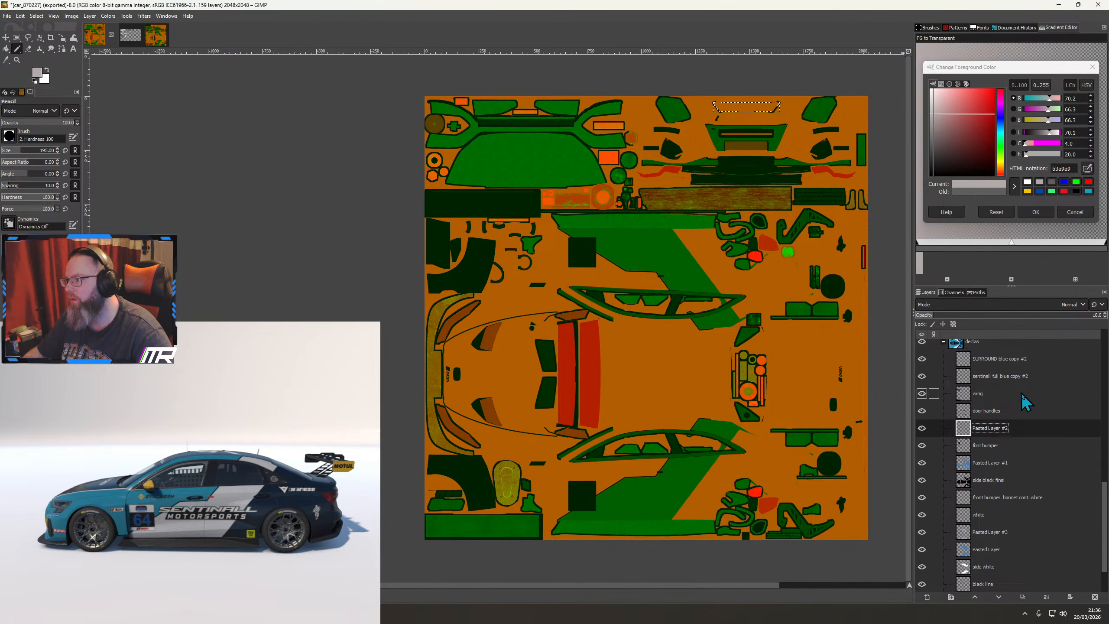
Switch between the dan #2 and dan #1 layers and check Pasted Layer #2's options
{"action": "scroll", "coordinate": [1002, 448], "scroll_direction": "up", "scroll_amount": 10}
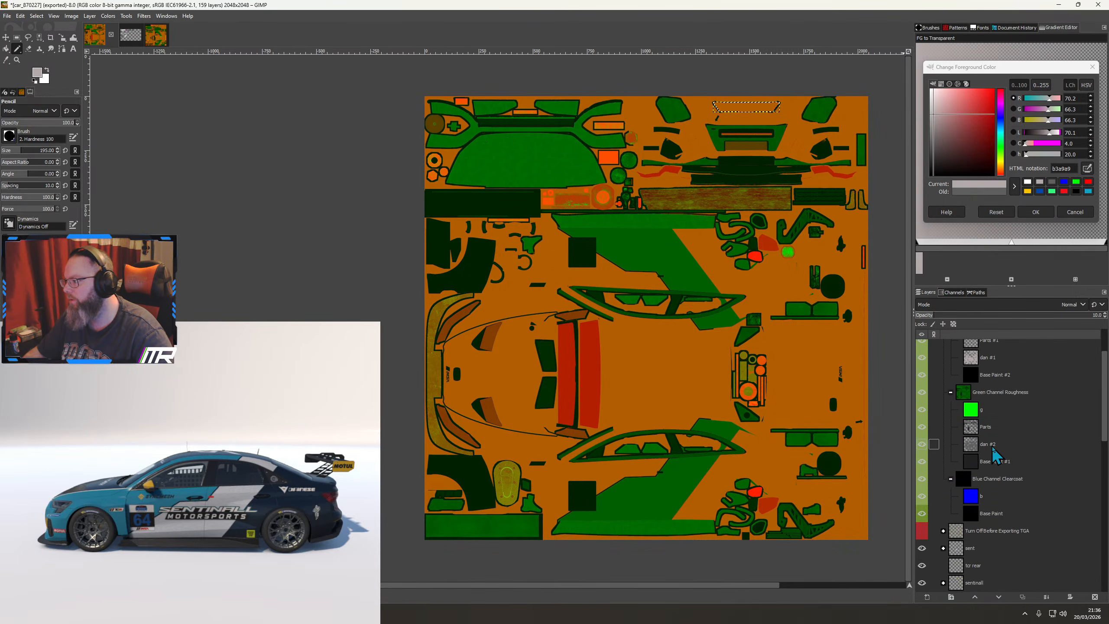
{"action": "left_click", "coordinate": [993, 447]}
{"action": "scroll", "coordinate": [994, 437], "scroll_direction": "up", "scroll_amount": 3}
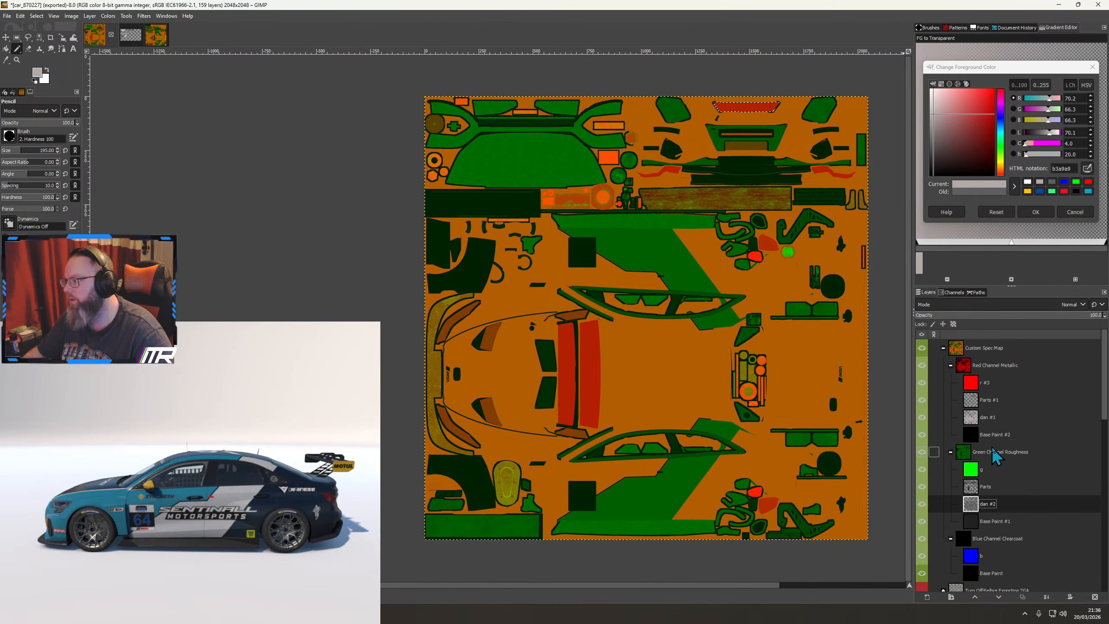
{"action": "left_click", "coordinate": [994, 420]}
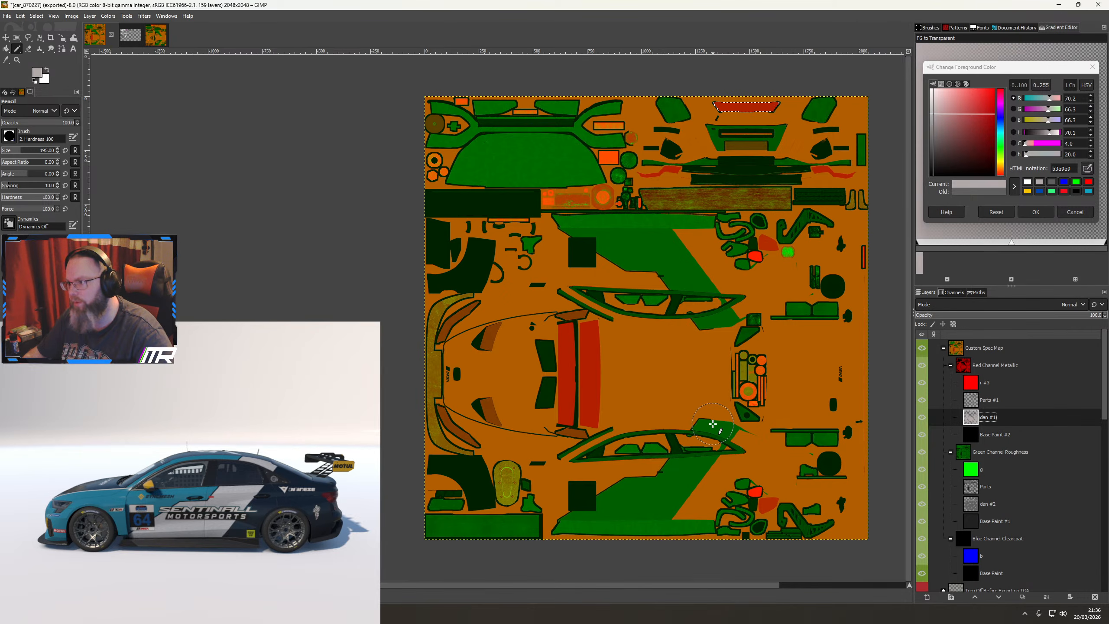
{"action": "scroll", "coordinate": [988, 448], "scroll_direction": "down", "scroll_amount": 12}
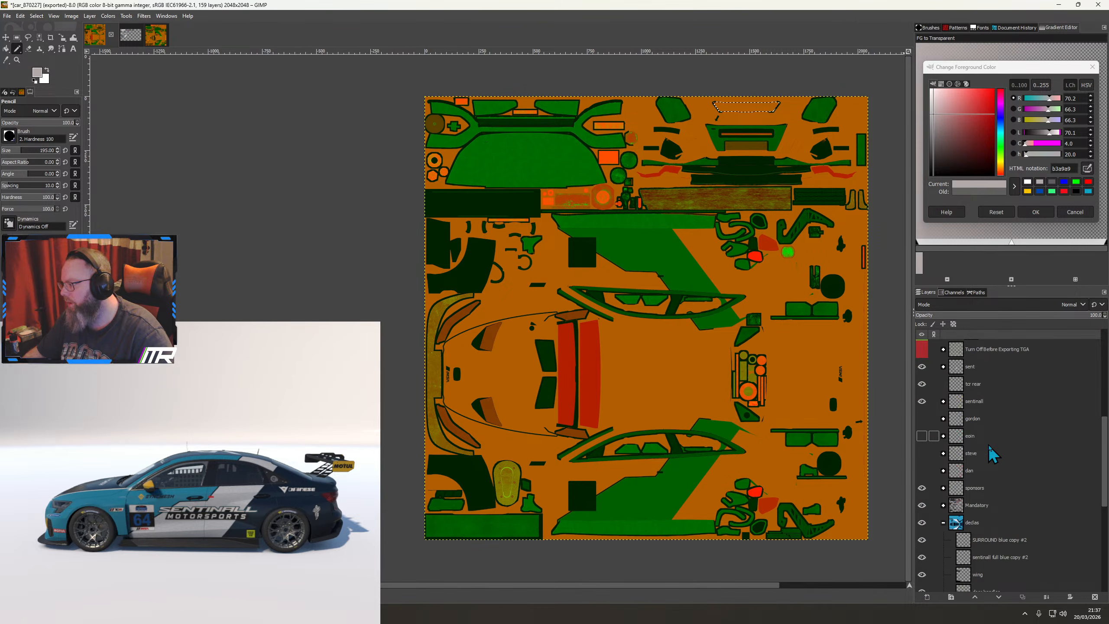
{"action": "scroll", "coordinate": [989, 445], "scroll_direction": "down", "scroll_amount": 1}
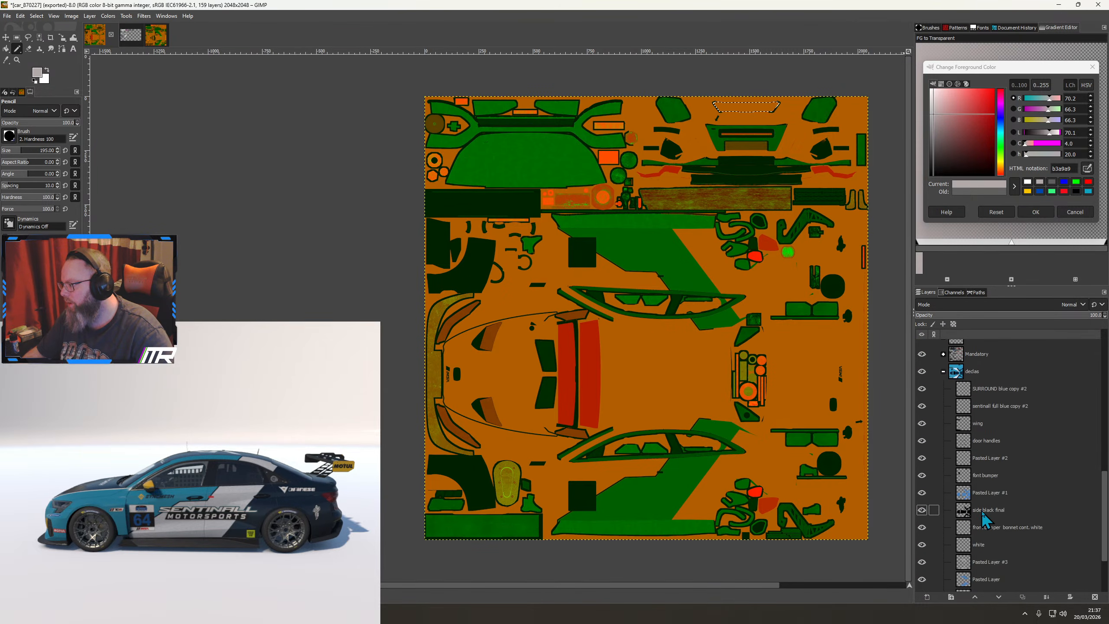
{"action": "right_click", "coordinate": [984, 460]}
{"action": "left_click", "coordinate": [1017, 428]}
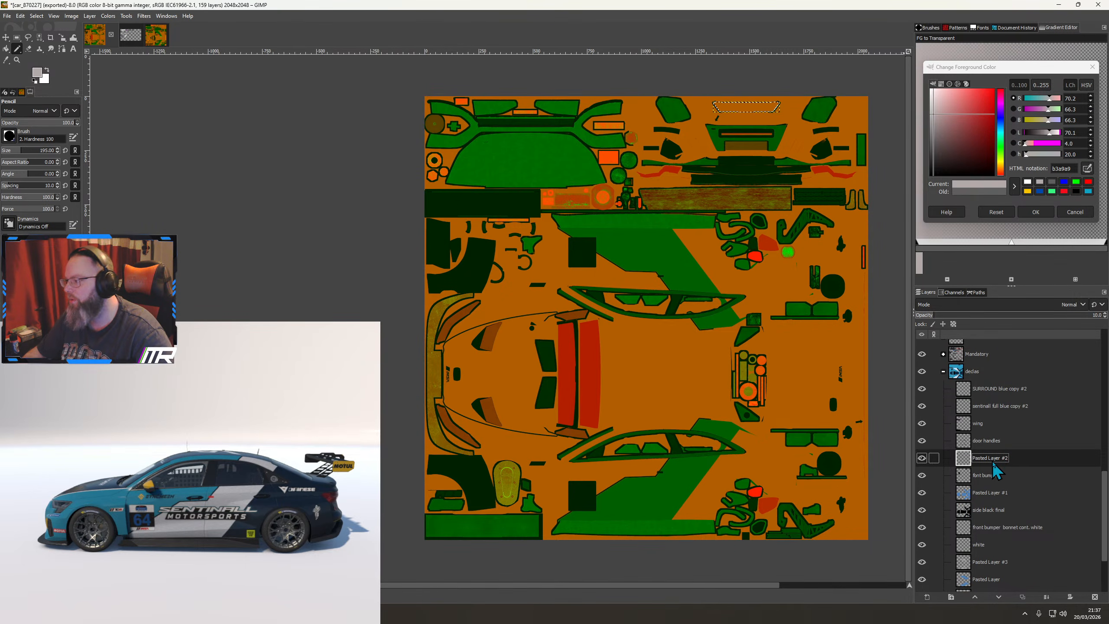
Select the door handles layer's shapes and make dan #2 the active layer
{"action": "left_click", "coordinate": [986, 442]}
{"action": "left_click", "coordinate": [1004, 406]}
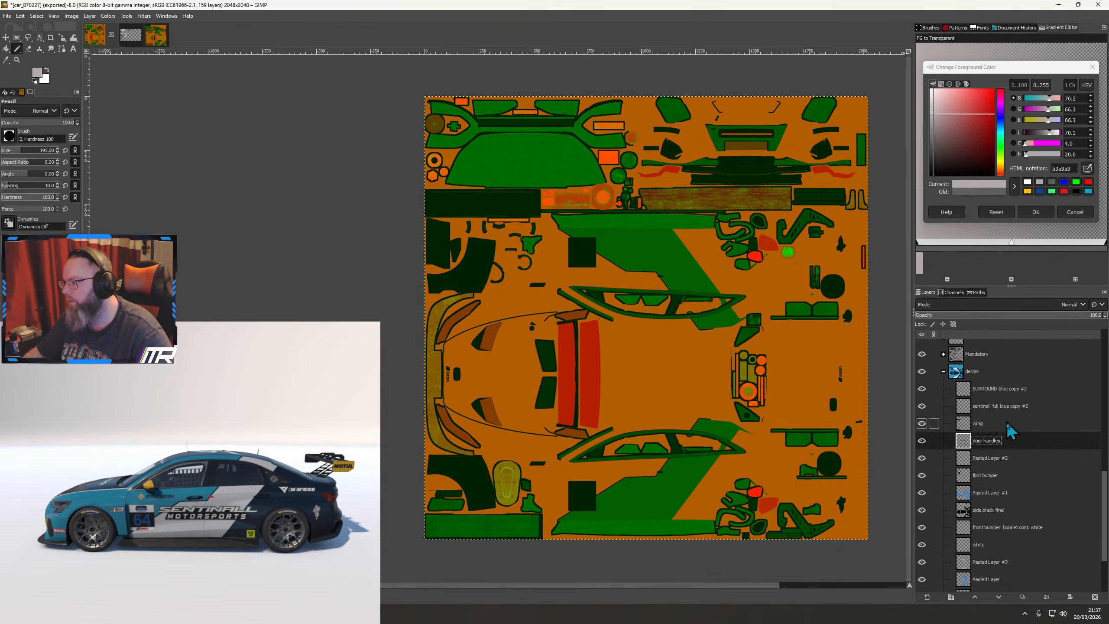
{"action": "scroll", "coordinate": [996, 437], "scroll_direction": "down", "scroll_amount": 15}
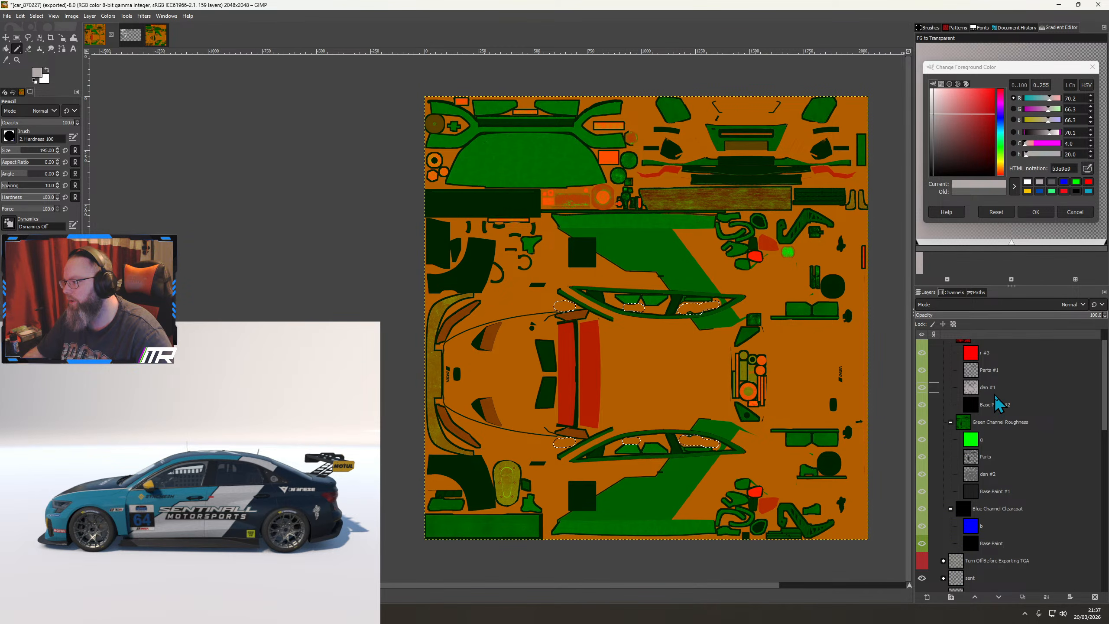
{"action": "left_click", "coordinate": [991, 475]}
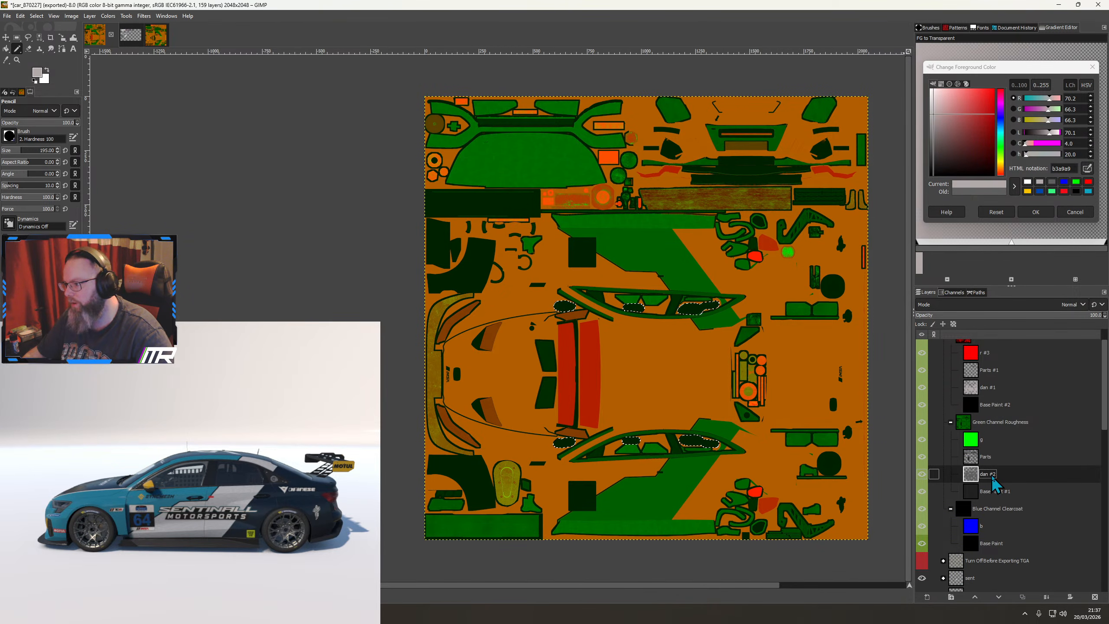
{"action": "scroll", "coordinate": [995, 455], "scroll_direction": "down", "scroll_amount": 10}
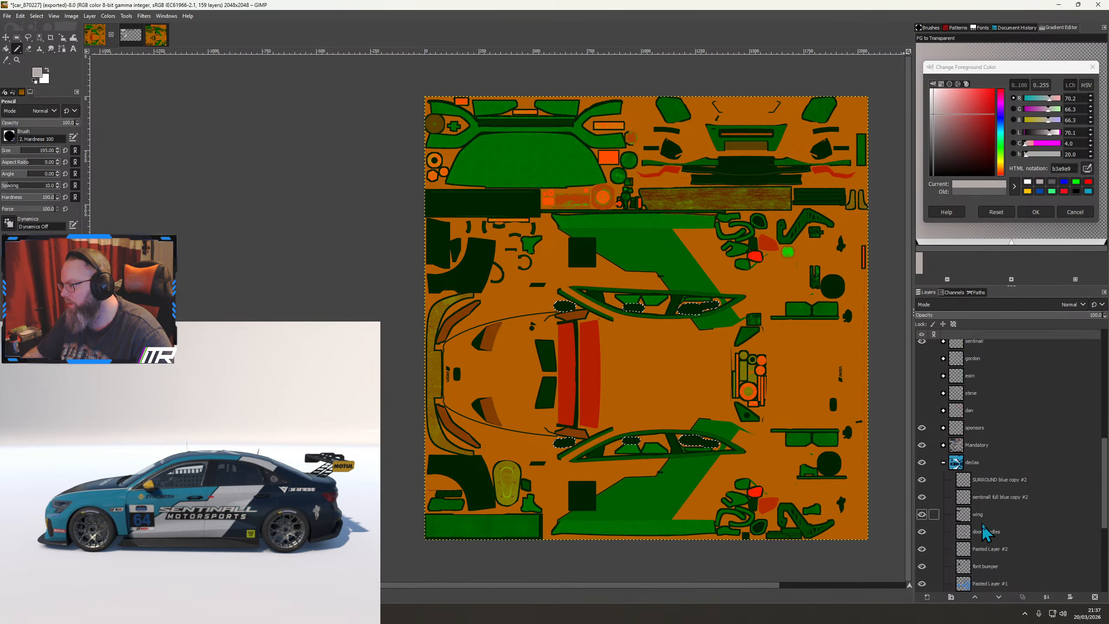
Move SURROUND blue copy #2 and sentinall full blue copy #2 into the sent group, then collapse the groups
{"action": "left_click", "coordinate": [988, 481]}
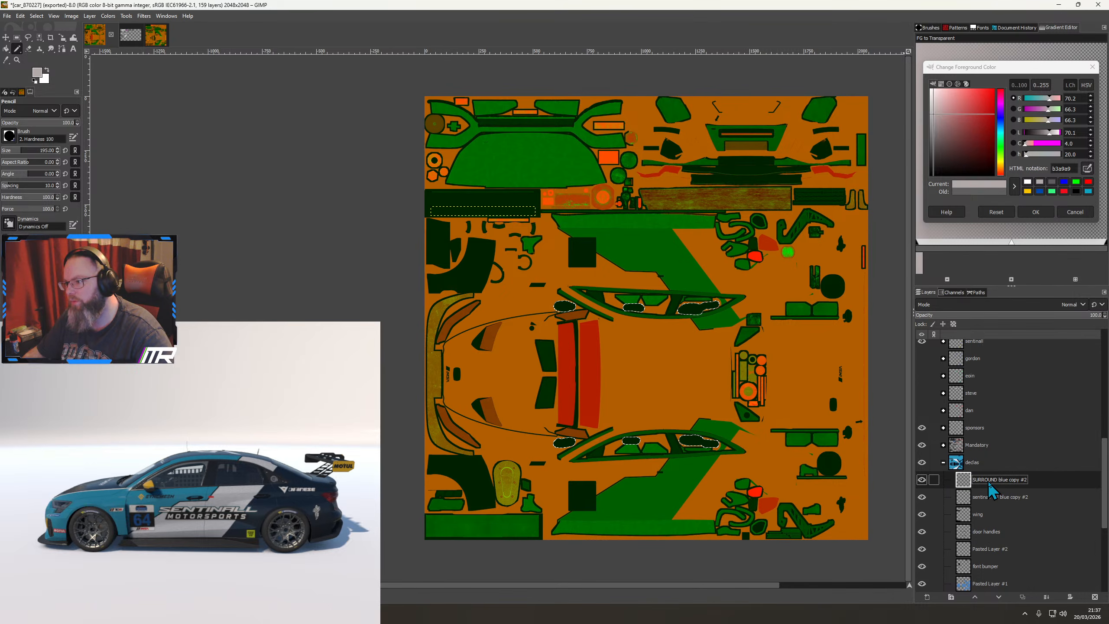
{"action": "left_click", "coordinate": [986, 495]}
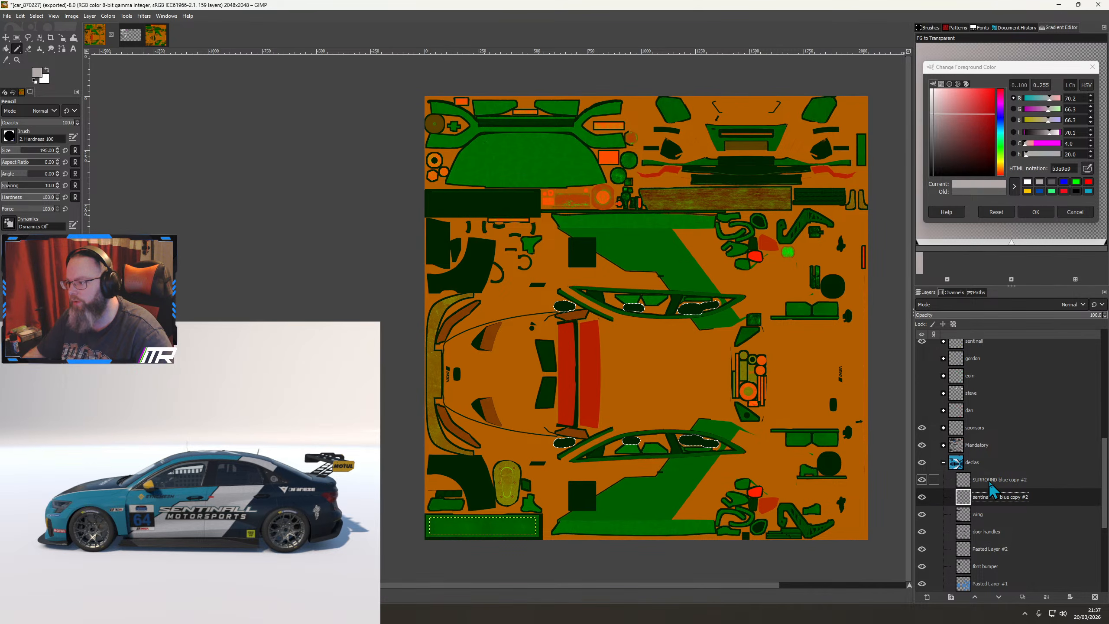
{"action": "left_click_drag", "start_coordinate": [987, 479], "coordinate": [980, 430]}
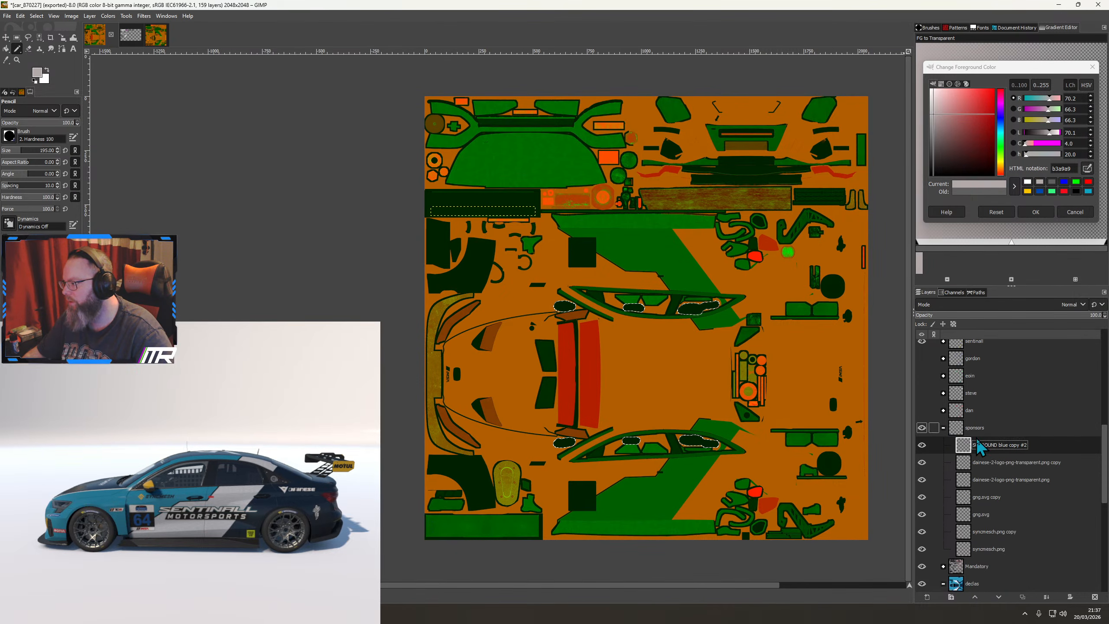
{"action": "scroll", "coordinate": [986, 568], "scroll_direction": "down", "scroll_amount": 3}
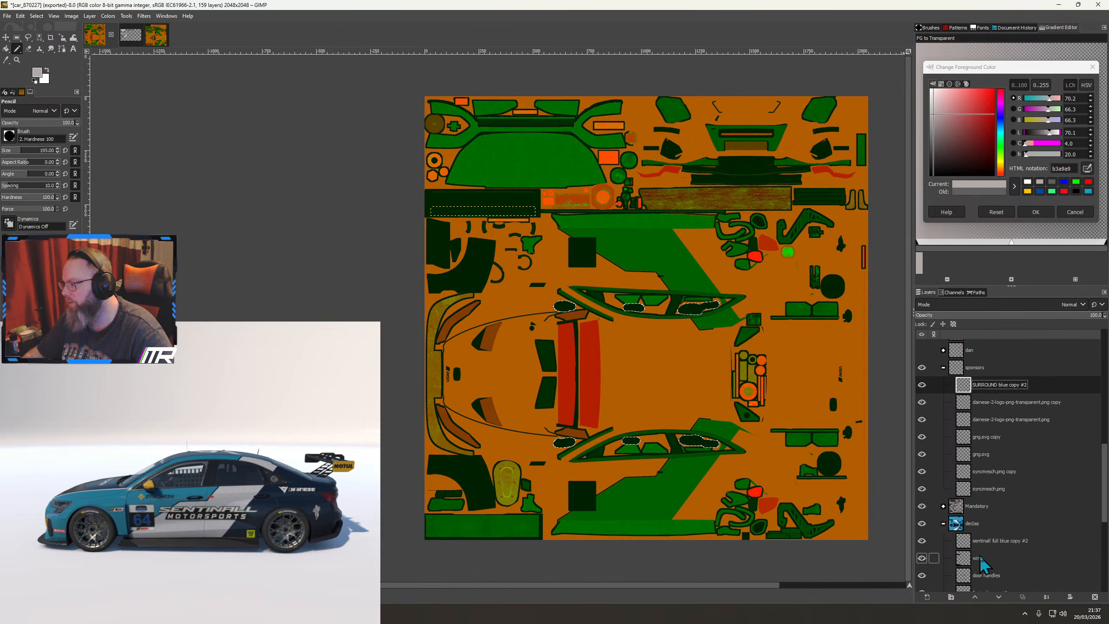
{"action": "left_click", "coordinate": [988, 542]}
{"action": "left_click_drag", "start_coordinate": [986, 542], "coordinate": [992, 386]}
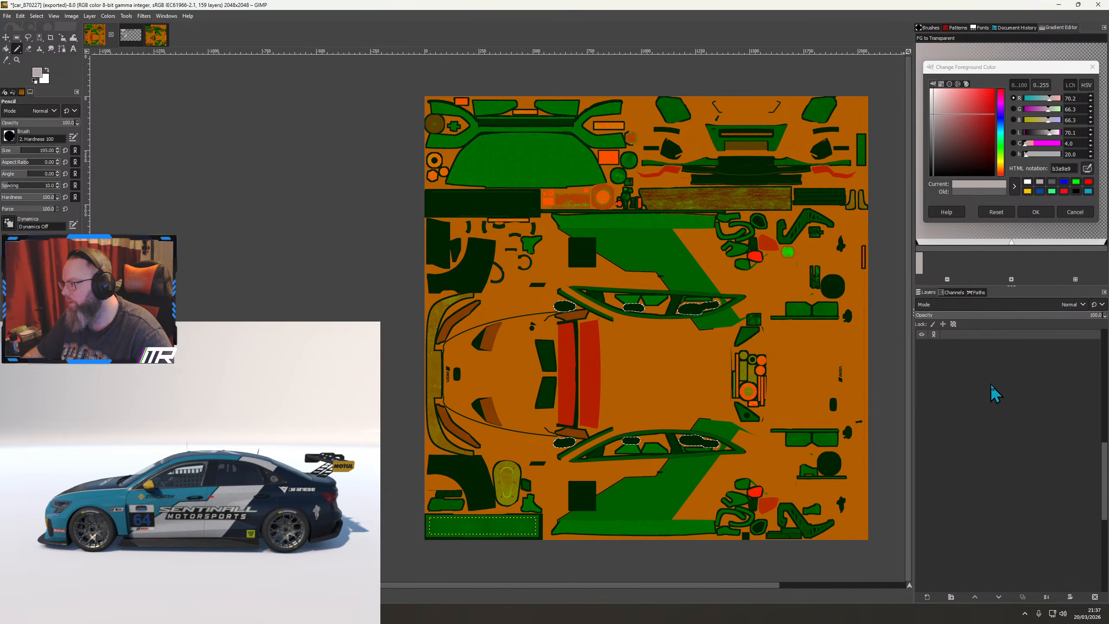
{"action": "left_click_drag", "start_coordinate": [994, 507], "coordinate": [976, 374]}
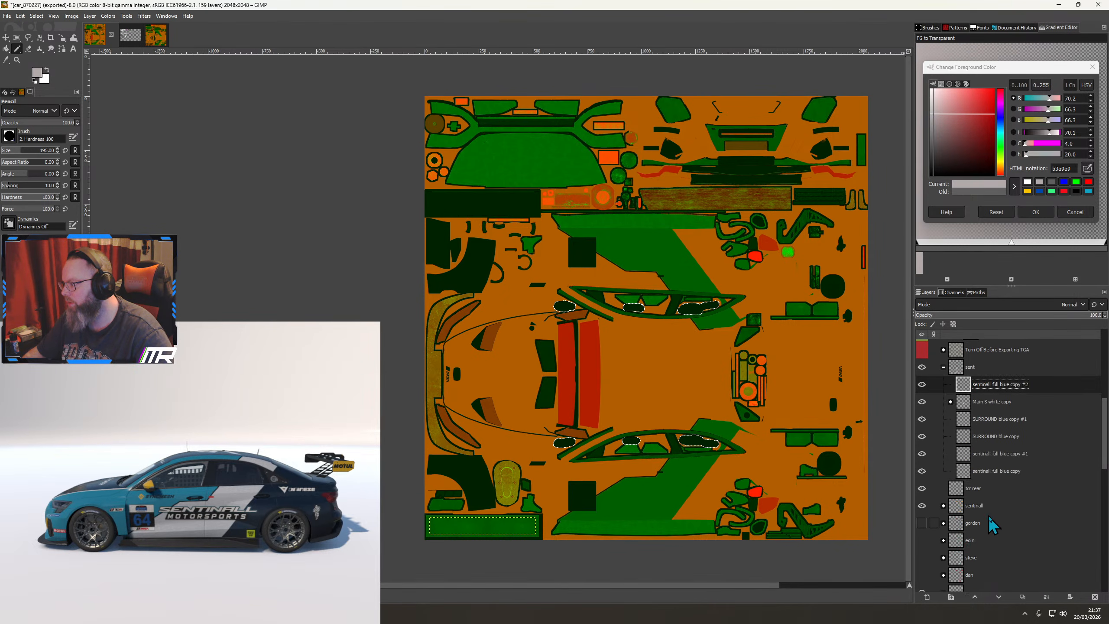
{"action": "scroll", "coordinate": [991, 507], "scroll_direction": "down", "scroll_amount": 3}
{"action": "left_click_drag", "start_coordinate": [992, 519], "coordinate": [994, 369]}
{"action": "scroll", "coordinate": [985, 491], "scroll_direction": "up", "scroll_amount": 3}
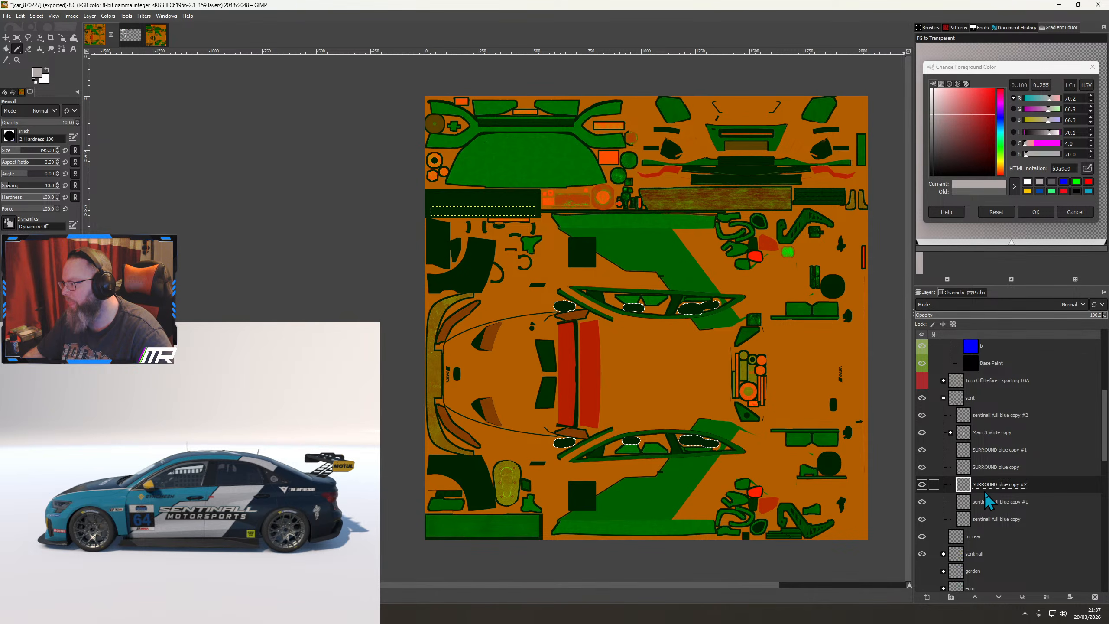
{"action": "left_click", "coordinate": [944, 399]}
{"action": "left_click", "coordinate": [944, 519]}
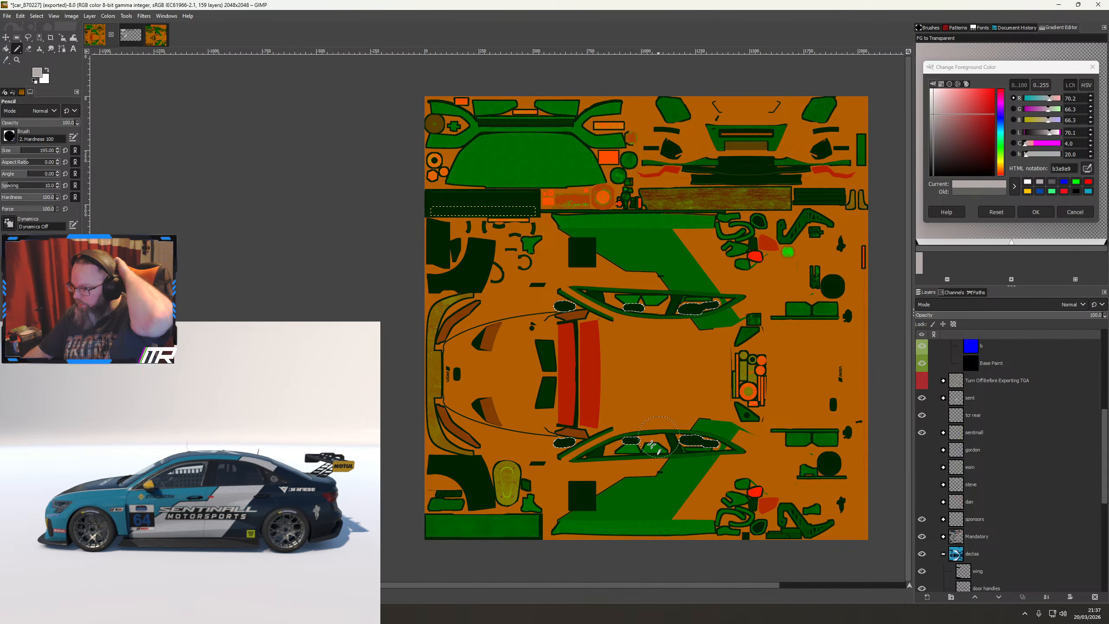
Select the sent group's logo shapes and clear them from dan #2 and dan #1
{"action": "right_click", "coordinate": [970, 399]}
{"action": "left_click", "coordinate": [992, 364]}
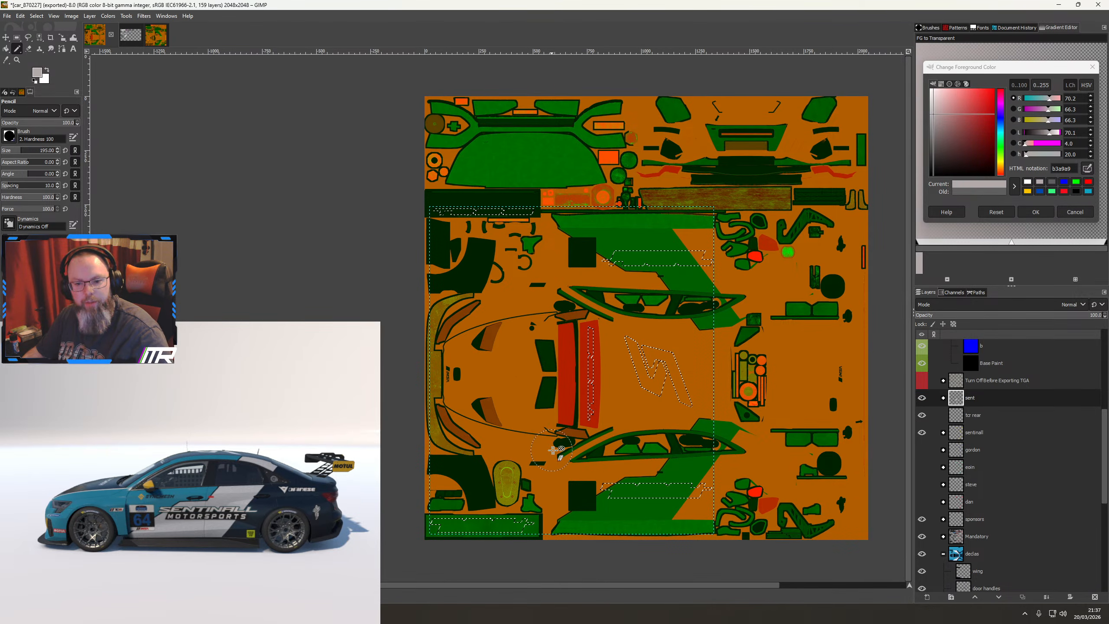
{"action": "scroll", "coordinate": [979, 524], "scroll_direction": "up", "scroll_amount": 4}
{"action": "left_click", "coordinate": [987, 446]}
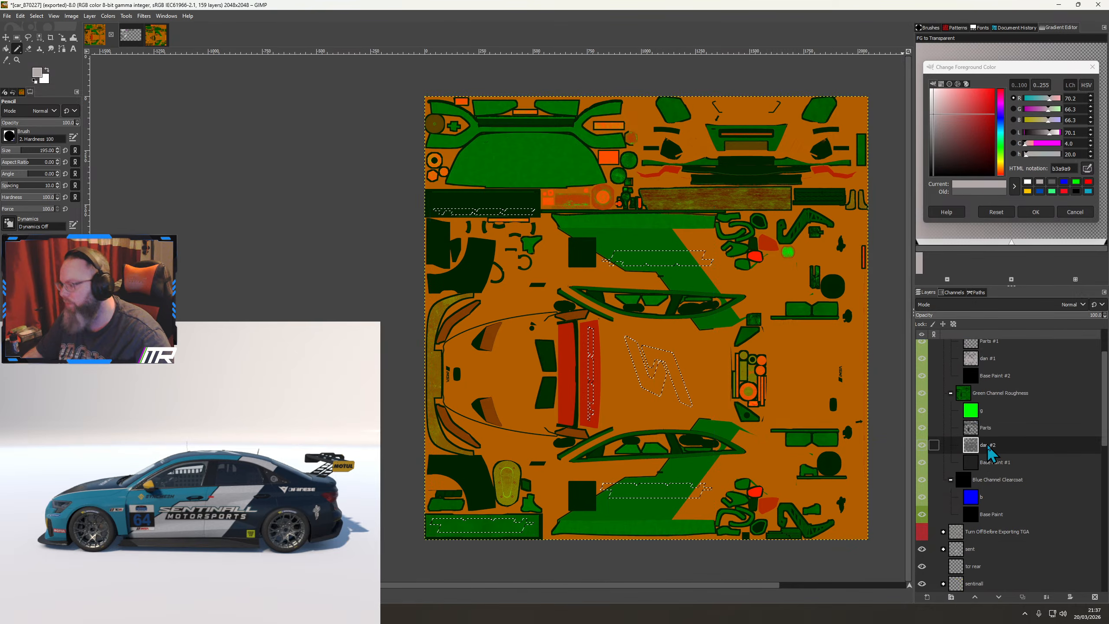
{"action": "key", "text": "Delete"}
{"action": "scroll", "coordinate": [994, 465], "scroll_direction": "up", "scroll_amount": 2}
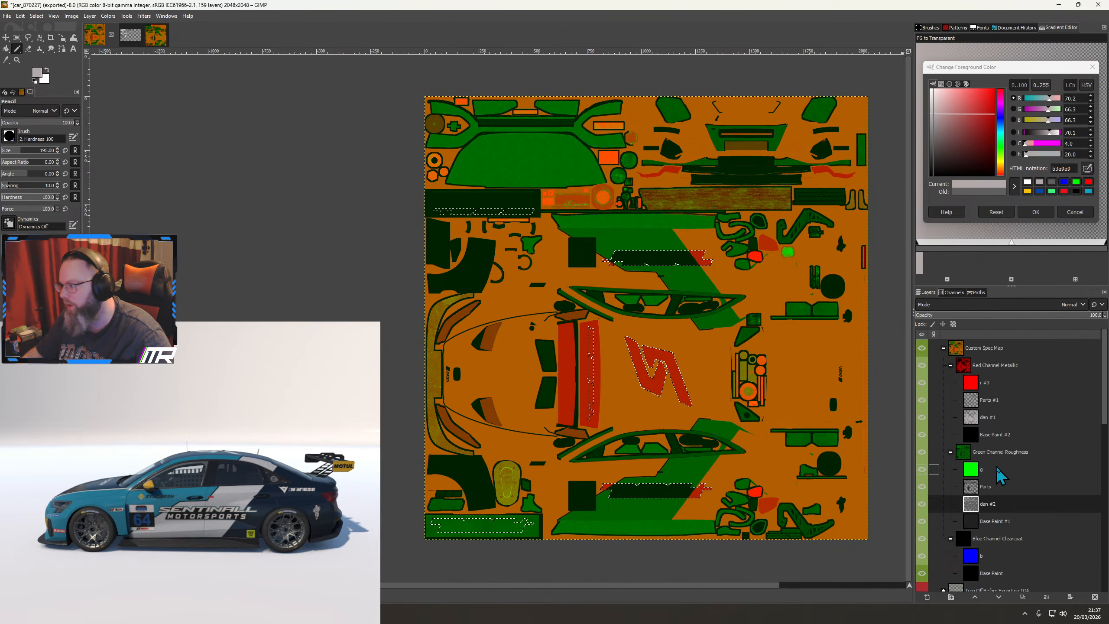
{"action": "left_click", "coordinate": [990, 420]}
{"action": "key", "text": "Delete"}
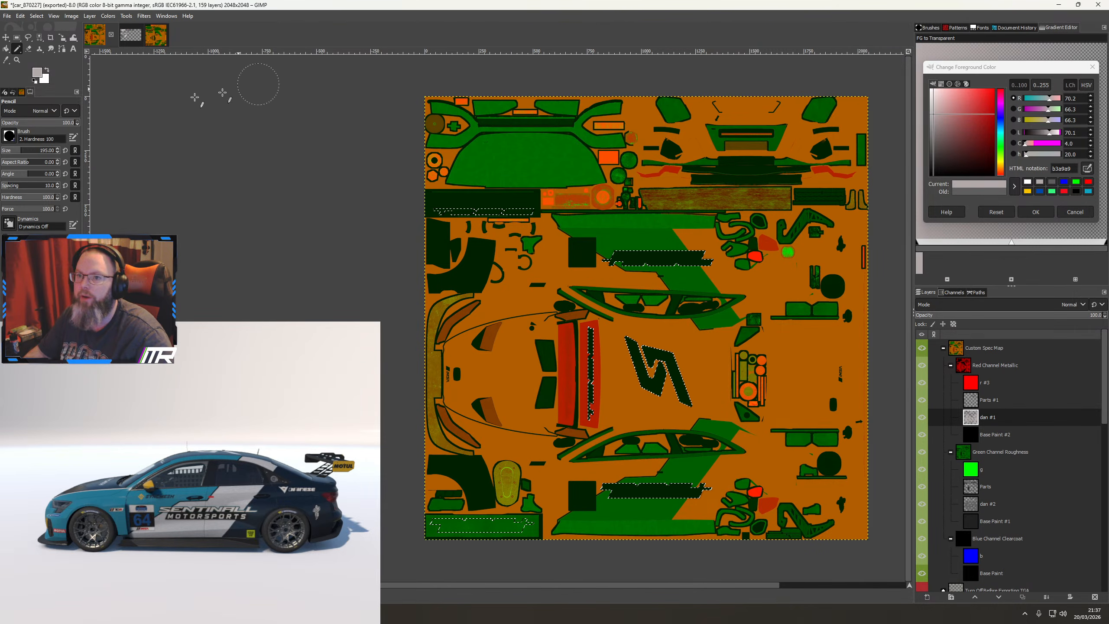
Export the spec map as car_spec_870227.tga and accept the TGA options
{"action": "left_click", "coordinate": [6, 16]}
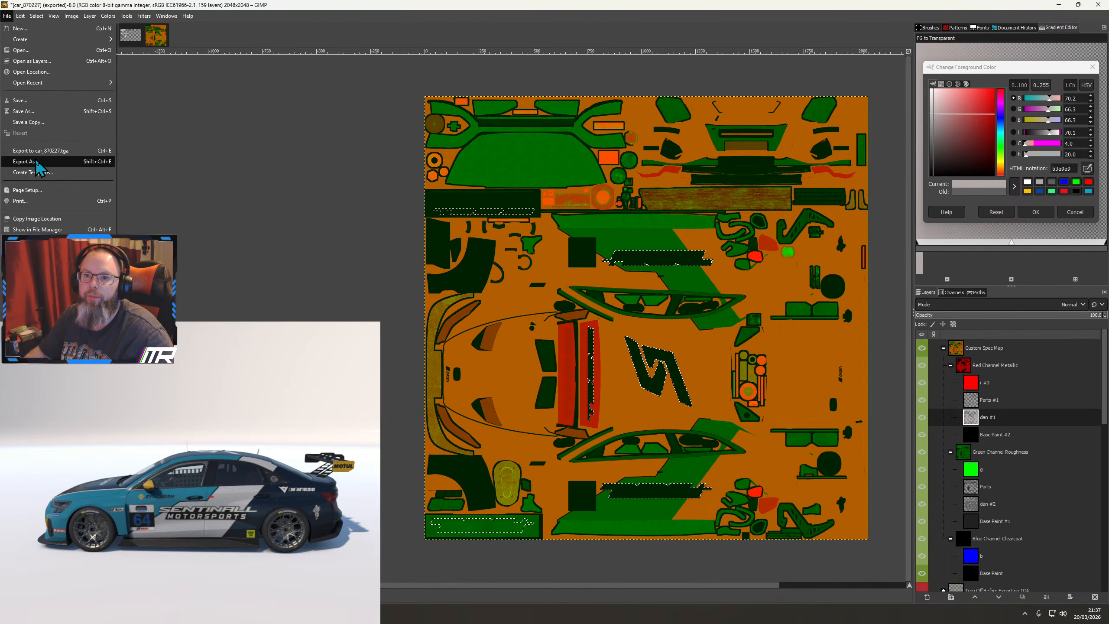
{"action": "left_click", "coordinate": [26, 150]}
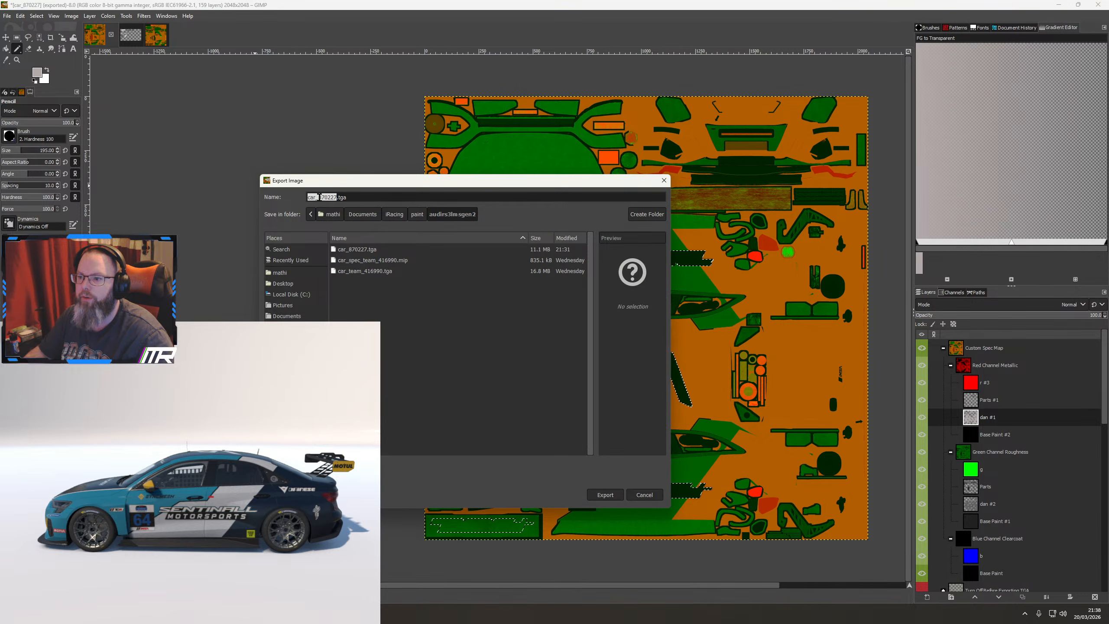
{"action": "type", "text": "spec_"}
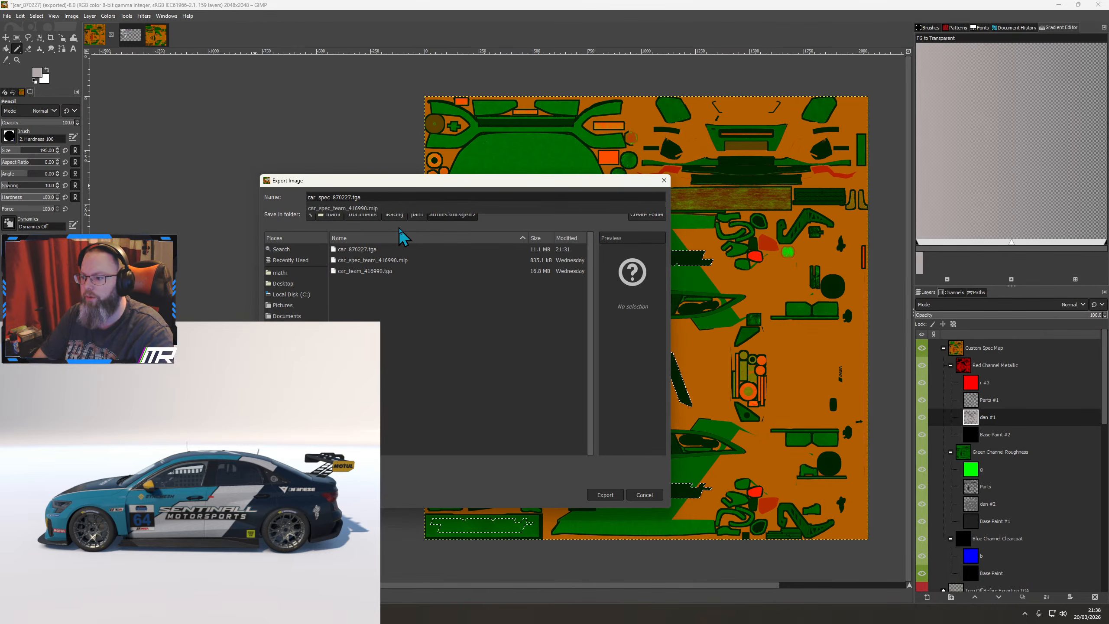
{"action": "key", "text": "Return"}
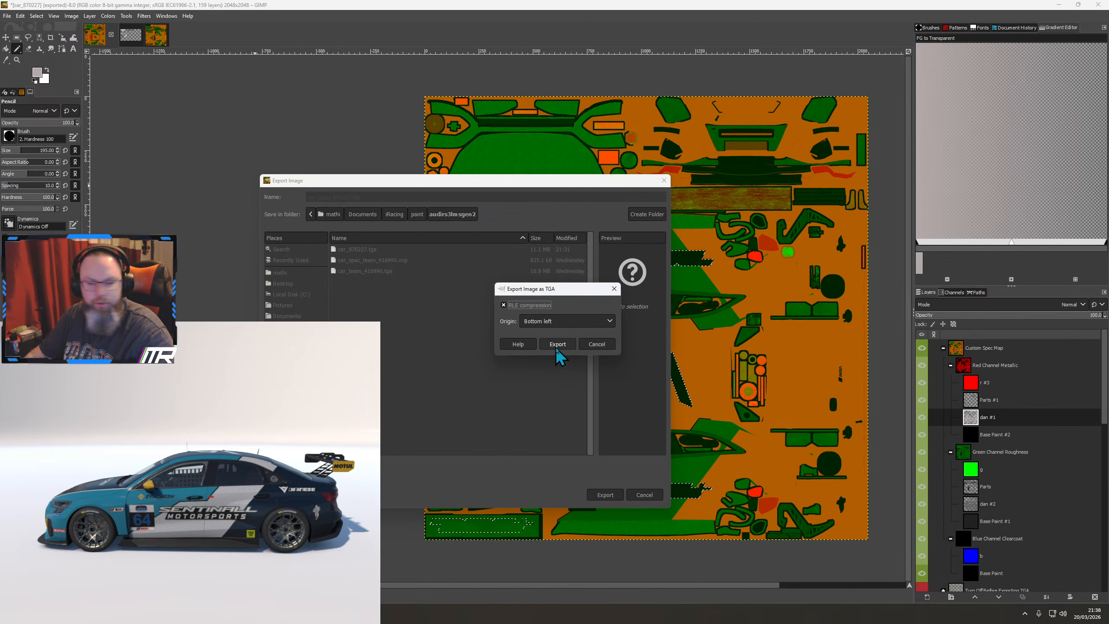
{"action": "left_click", "coordinate": [556, 345]}
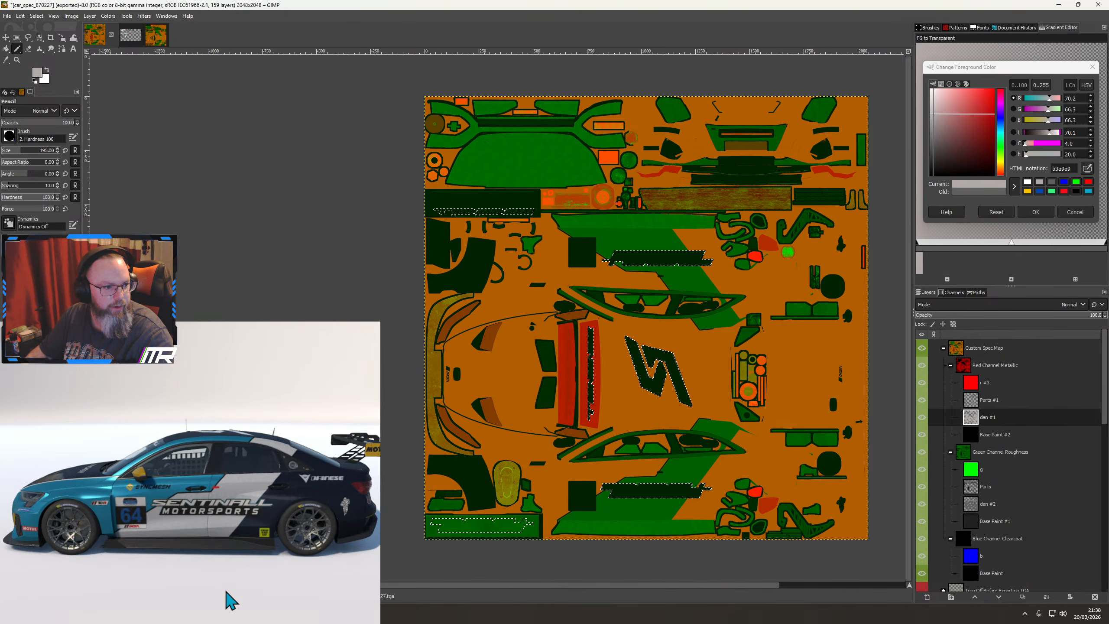
Rotate the car preview through front, rear, bonnet and level side views
{"action": "left_click_drag", "start_coordinate": [226, 592], "coordinate": [80, 473]}
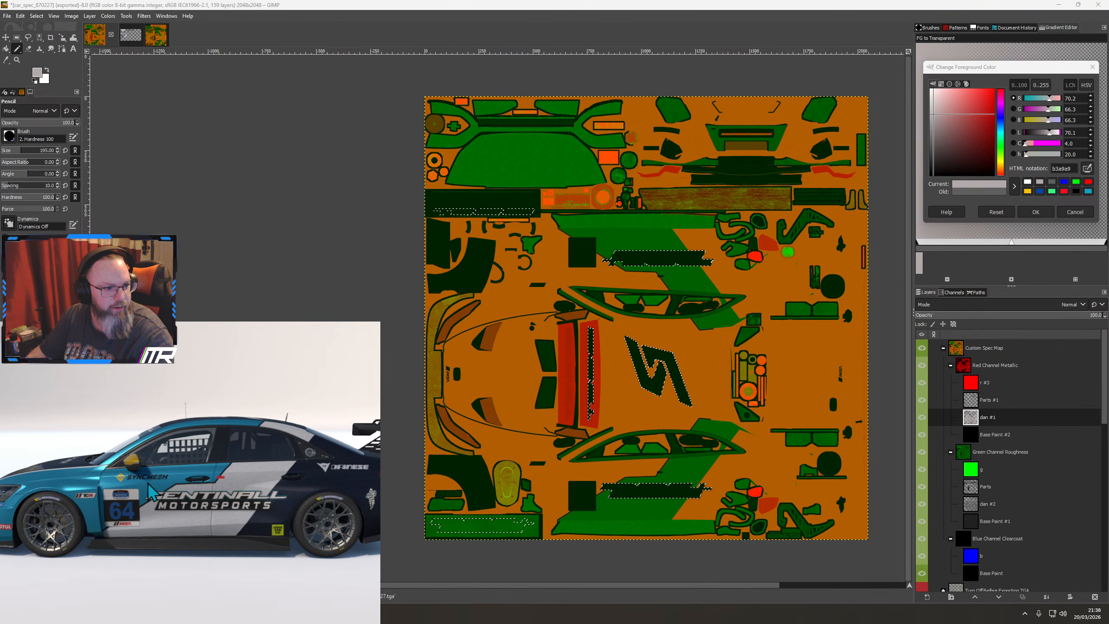
{"action": "left_click_drag", "start_coordinate": [148, 482], "coordinate": [54, 513]}
{"action": "mouse_move", "coordinate": [211, 505]}
{"action": "left_mouse_down"}
{"action": "mouse_move", "coordinate": [226, 493]}
{"action": "mouse_move", "coordinate": [245, 525]}
{"action": "mouse_move", "coordinate": [201, 498]}
{"action": "left_mouse_up"}
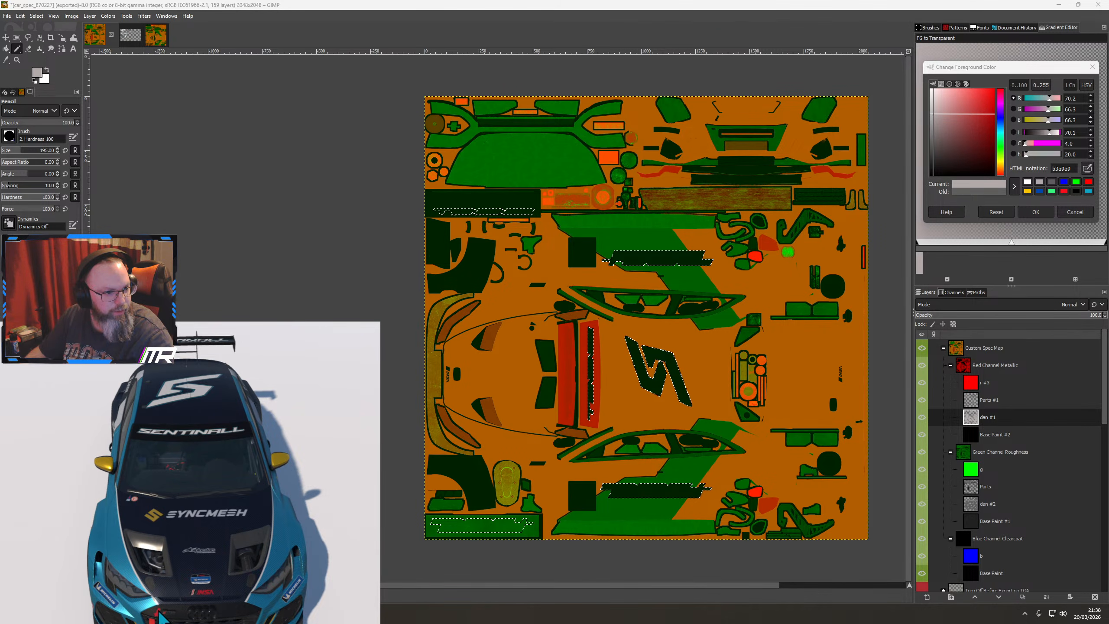
{"action": "left_click_drag", "start_coordinate": [160, 613], "coordinate": [126, 527]}
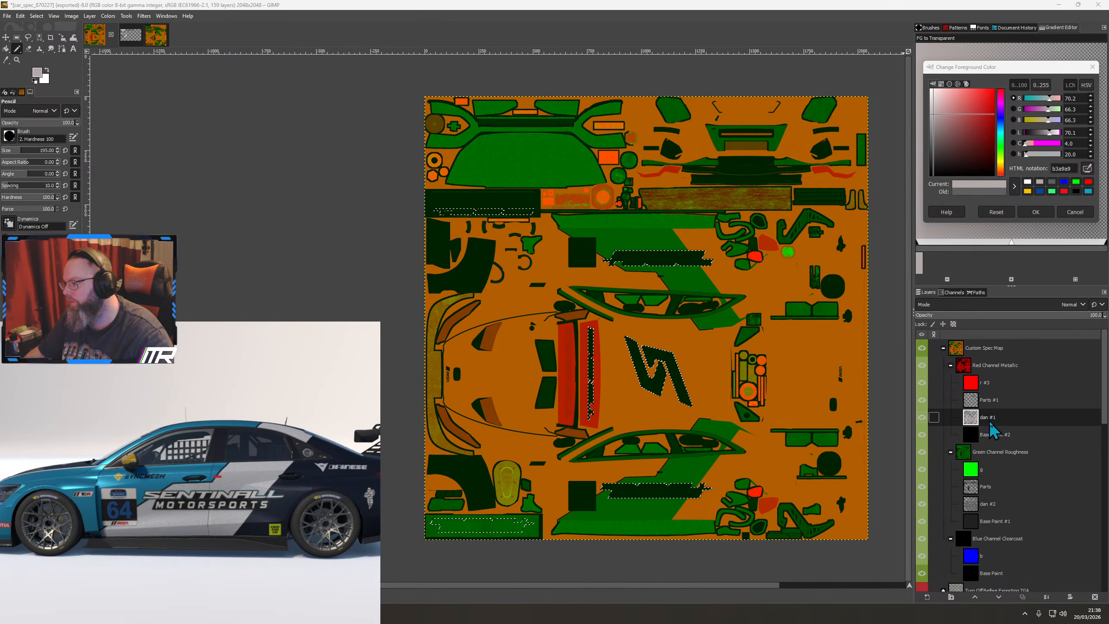
Clear the selection with Select > None and duplicate the metallic group's driver layer
{"action": "right_click", "coordinate": [694, 334]}
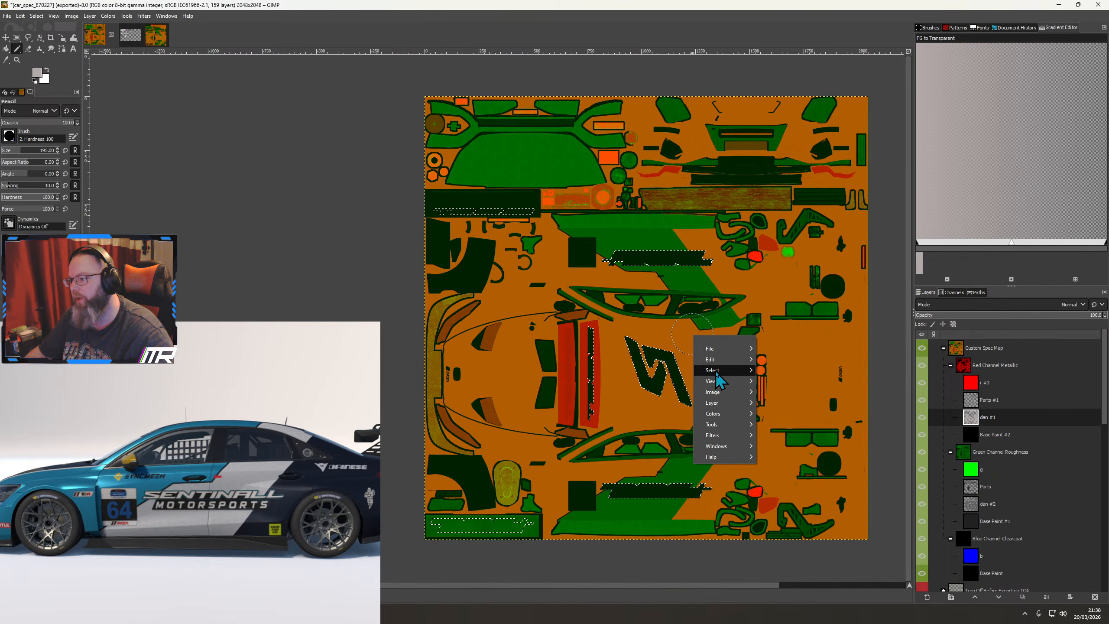
{"action": "mouse_move", "coordinate": [716, 370]}
{"action": "left_click", "coordinate": [775, 382]}
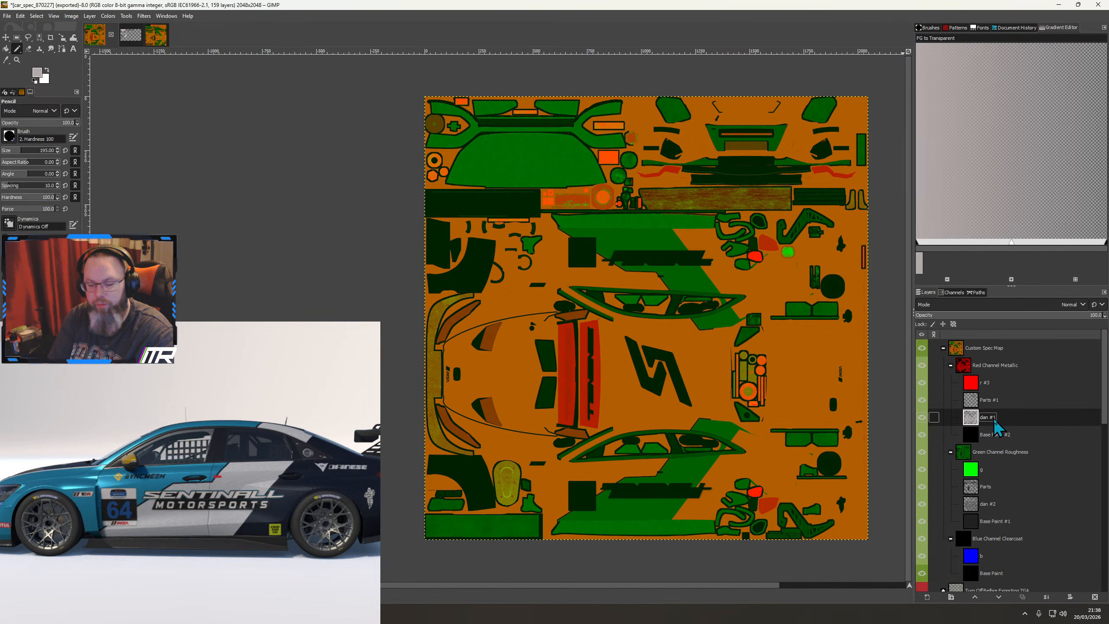
{"action": "key", "text": "shift+ctrl+d"}
Duplicate the metallic and roughness driver layers again and rename the metallic copies per driver, including sent
{"action": "key", "text": "shift+ctrl+d"}
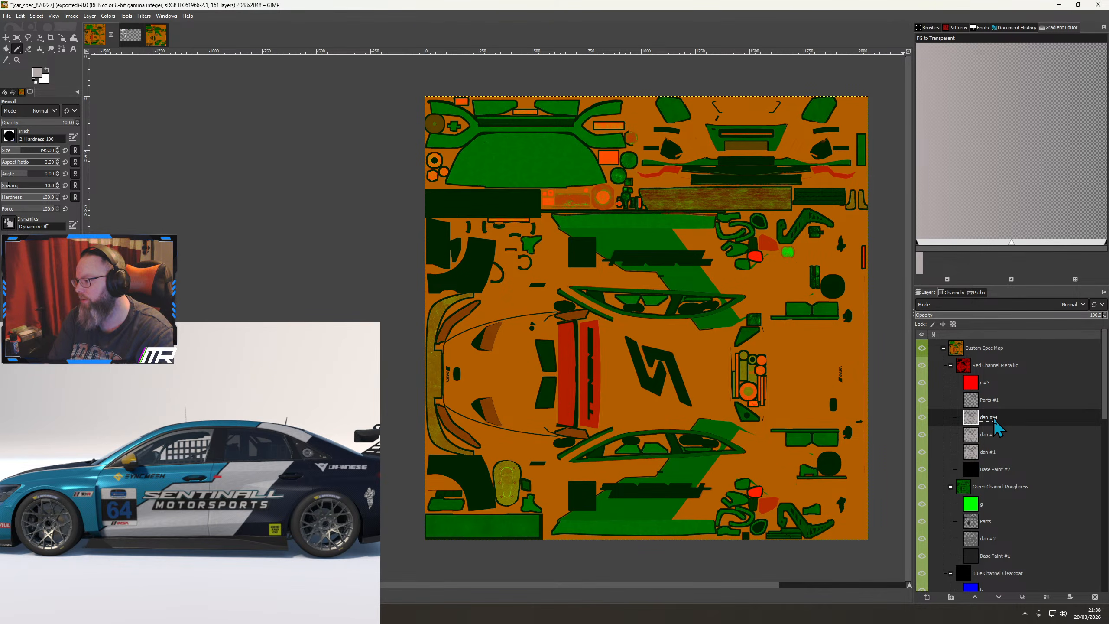
{"action": "key", "text": "shift+ctrl+d"}
{"action": "key", "text": "shift+ctrl+d"}
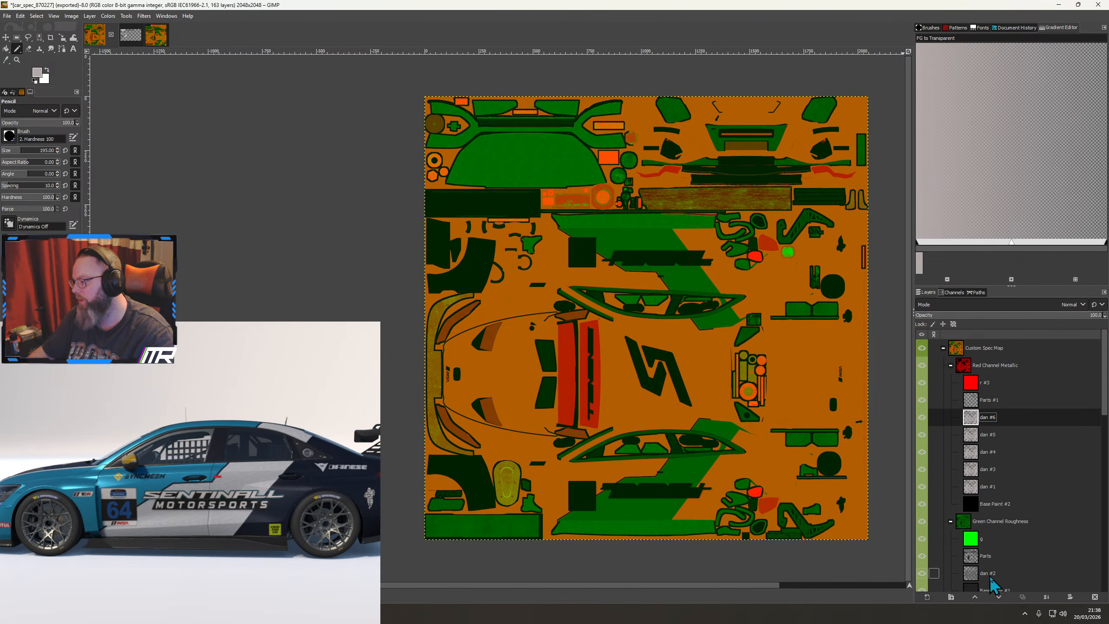
{"action": "left_click", "coordinate": [991, 577]}
{"action": "key", "text": "shift+ctrl+d"}
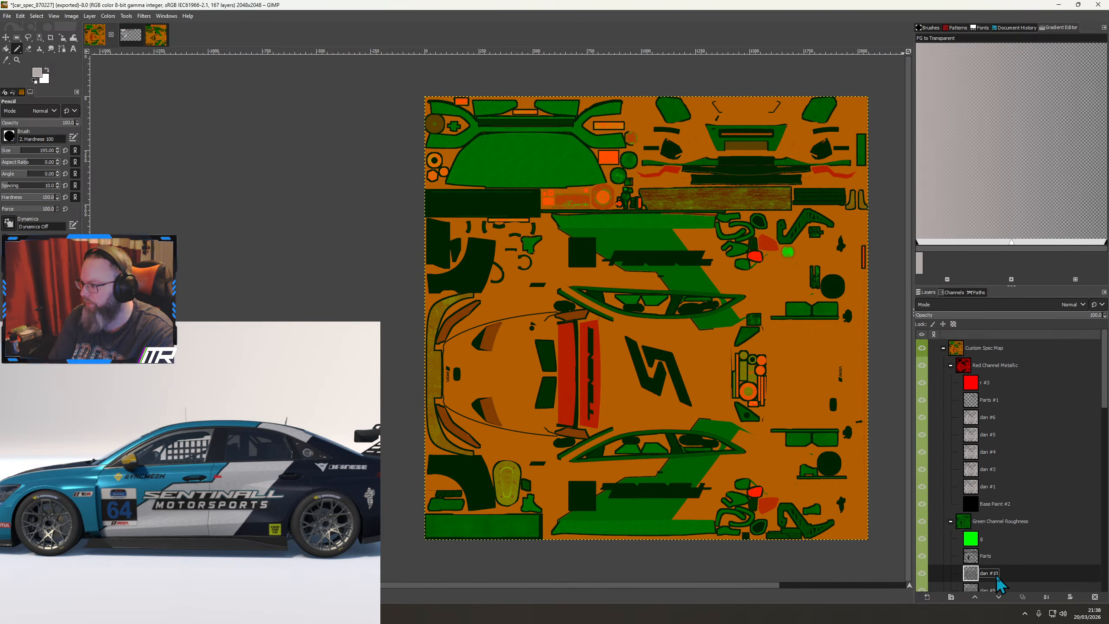
{"action": "double_click", "coordinate": [996, 471]}
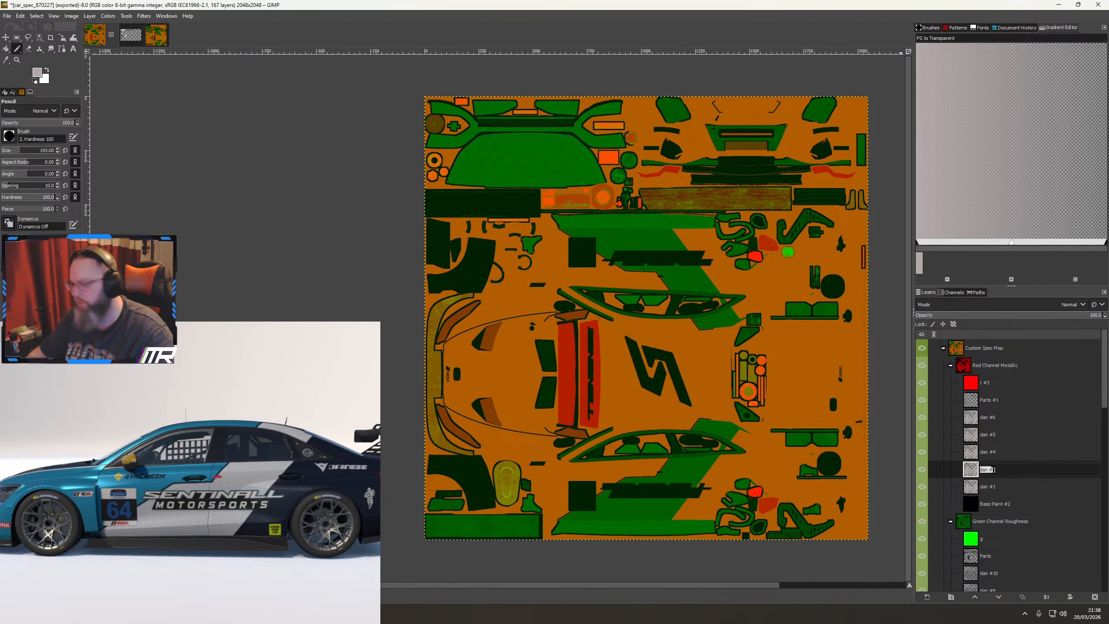
{"action": "double_click", "coordinate": [998, 453]}
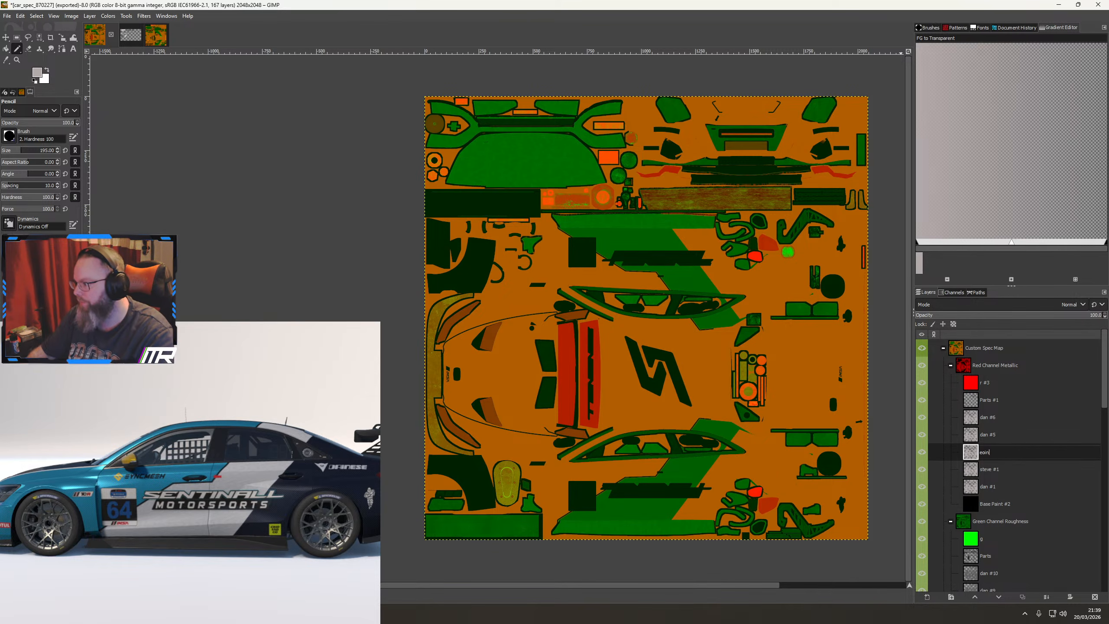
{"action": "double_click", "coordinate": [997, 434]}
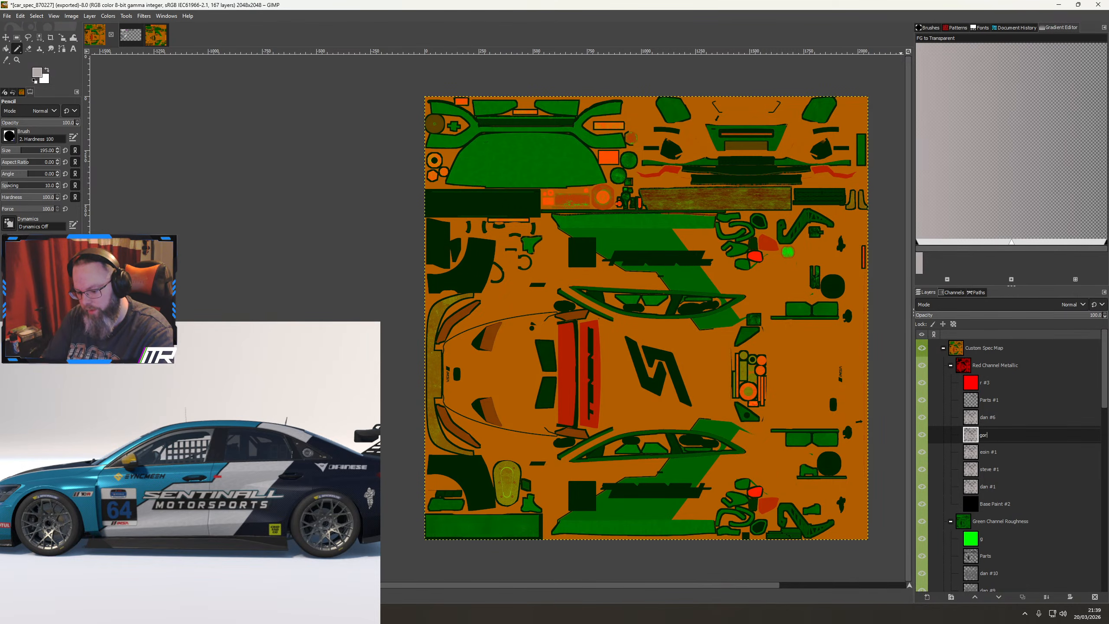
{"action": "double_click", "coordinate": [992, 420]}
{"action": "type", "text": "sent"}
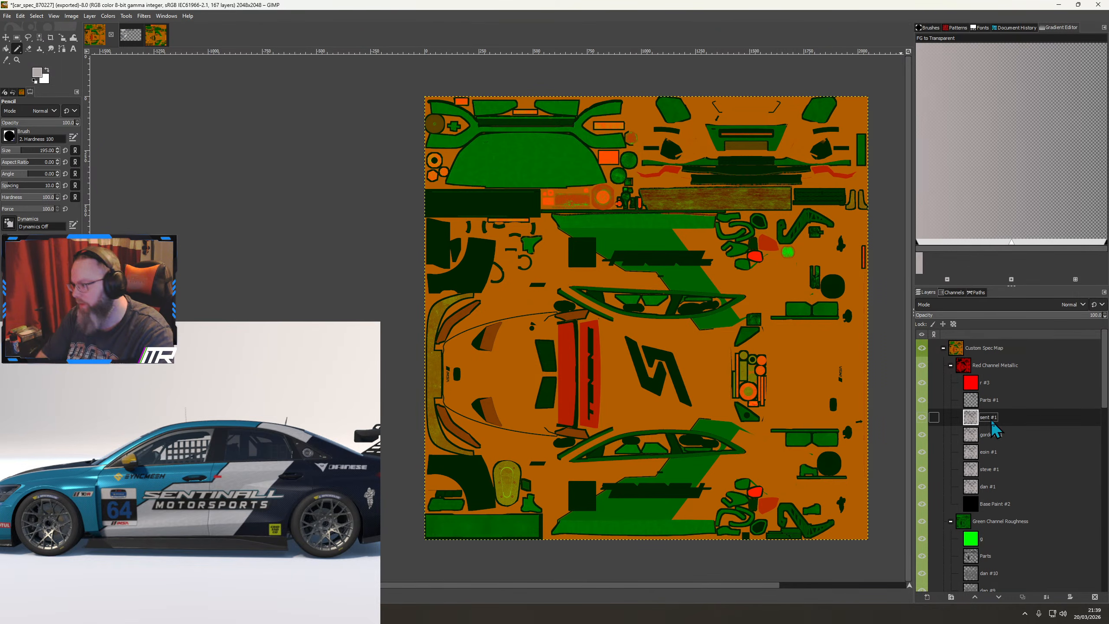
Rename the driver copies in the Green Channel Roughness group for each driver
{"action": "scroll", "coordinate": [1011, 432], "scroll_direction": "down", "scroll_amount": 3}
{"action": "left_click", "coordinate": [991, 474]}
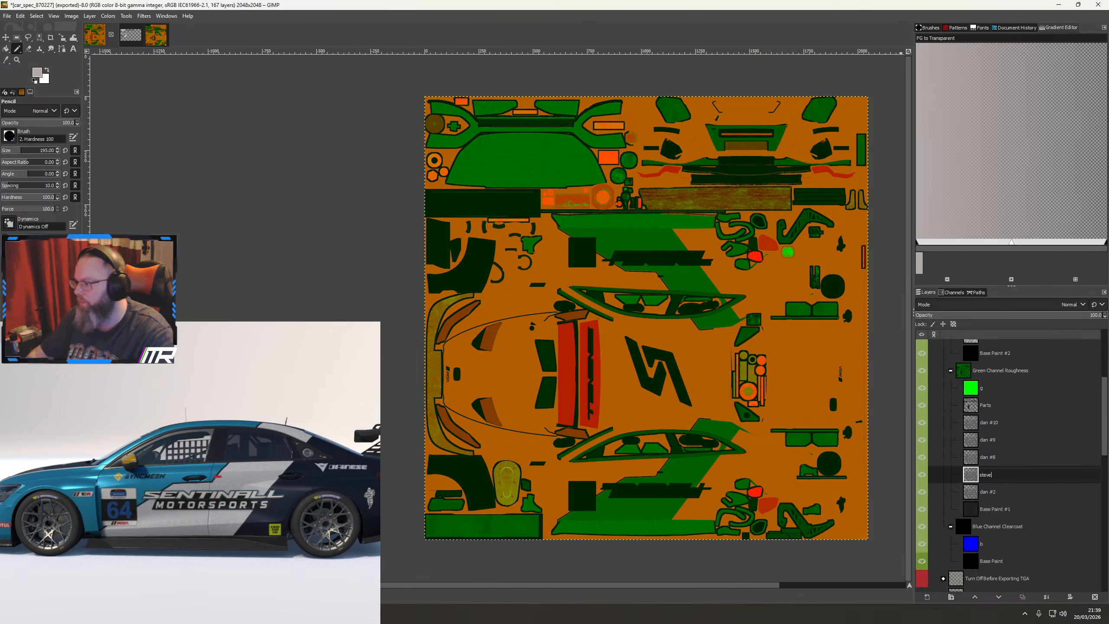
{"action": "double_click", "coordinate": [994, 457]}
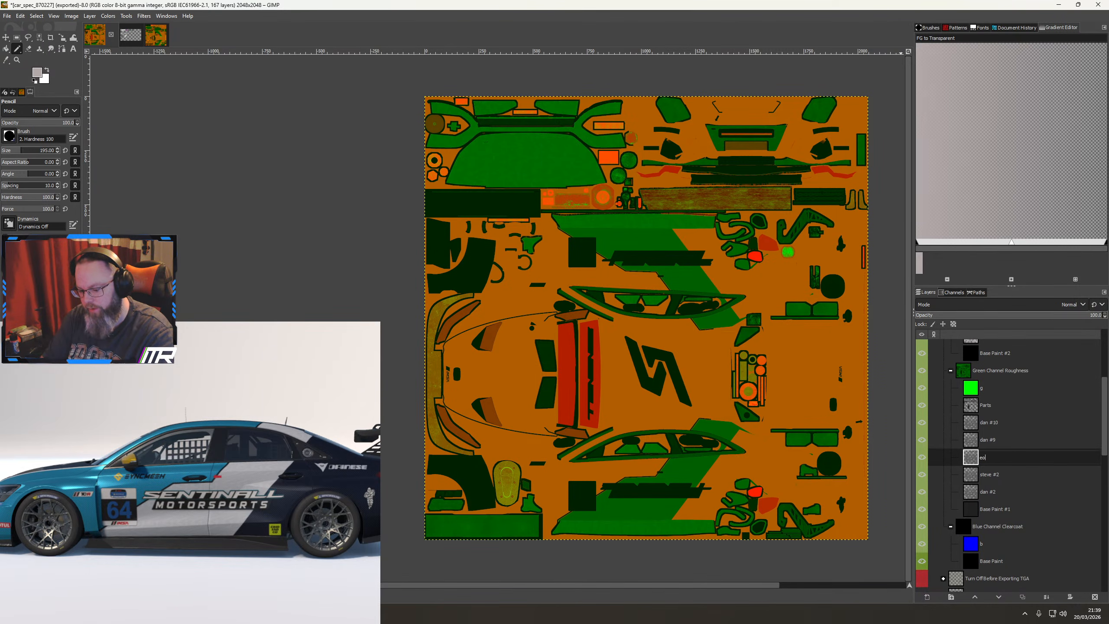
{"action": "left_click", "coordinate": [997, 441]}
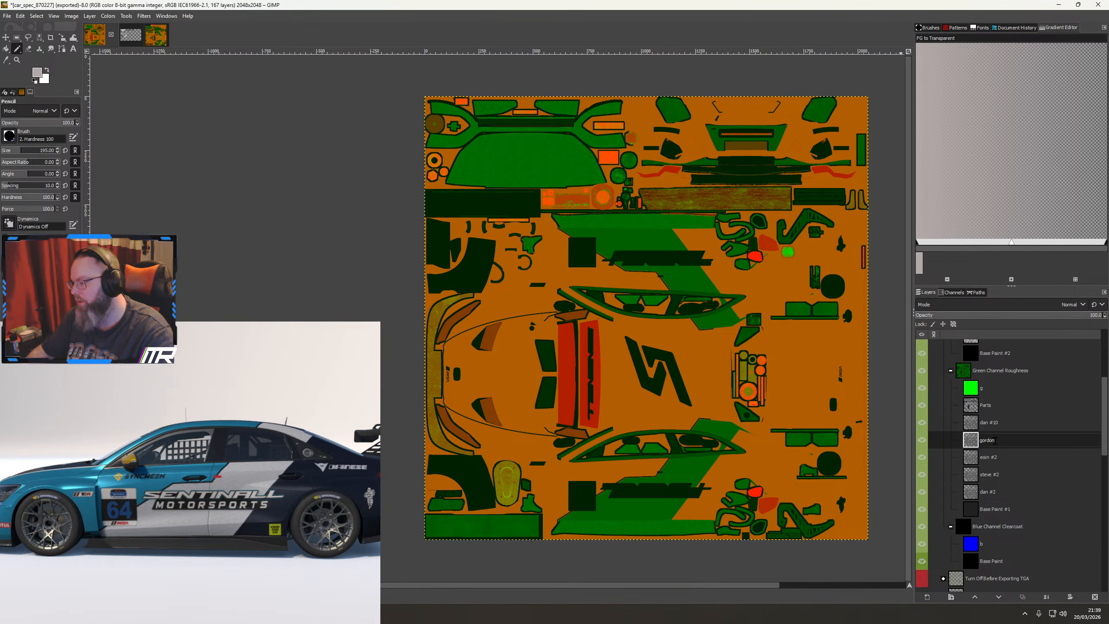
{"action": "double_click", "coordinate": [998, 422]}
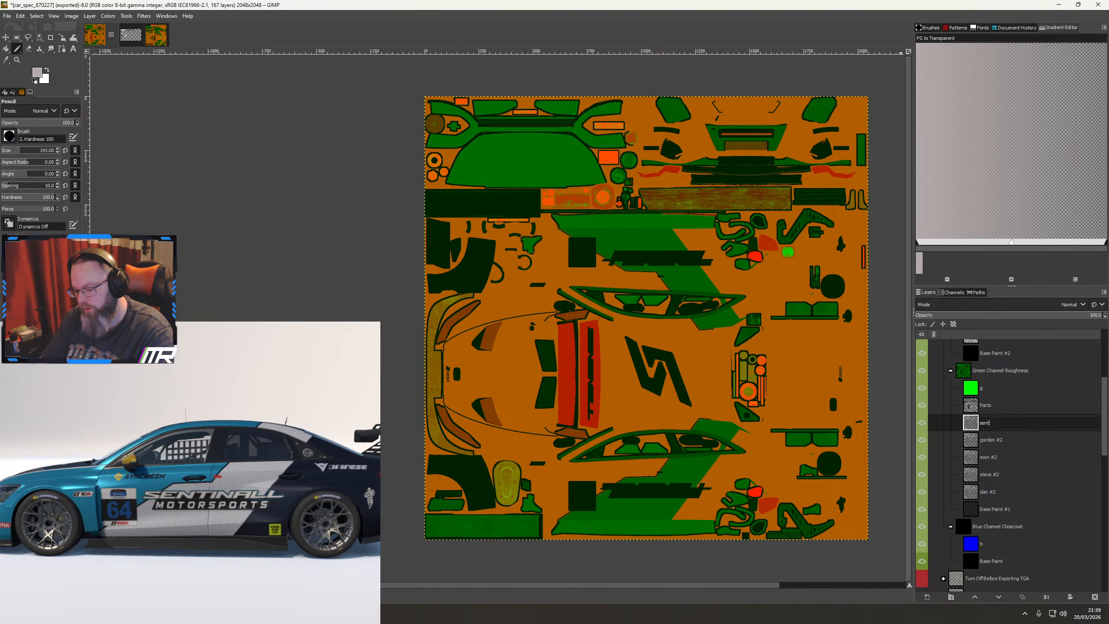
{"action": "scroll", "coordinate": [1011, 474], "scroll_direction": "down", "scroll_amount": 1}
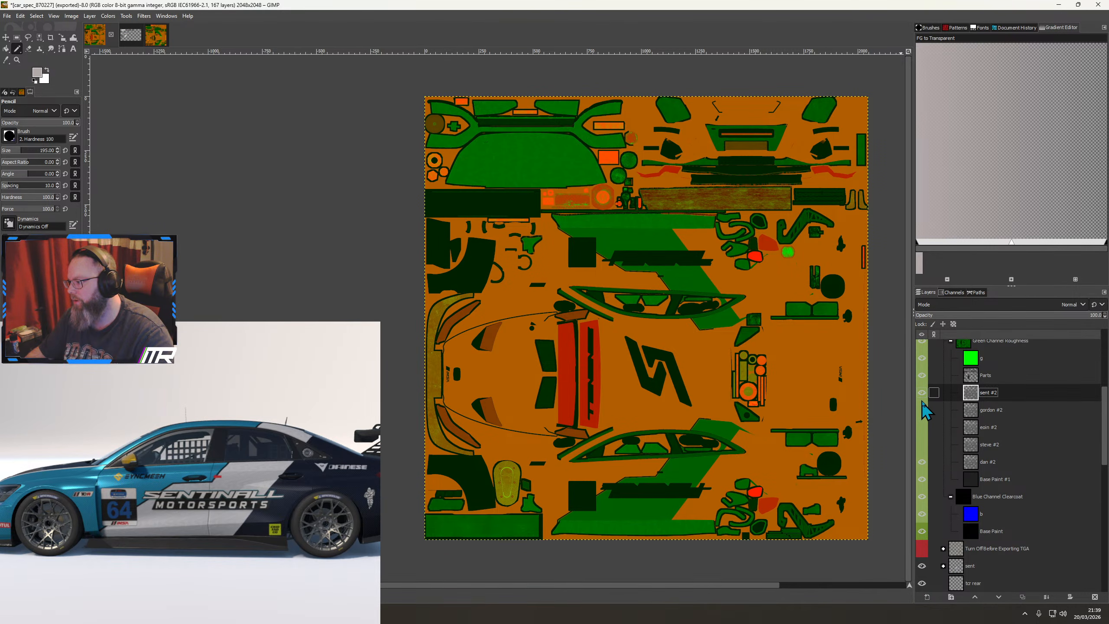
Show the first driver's metallic layer and hide another driver's metallic layer
{"action": "scroll", "coordinate": [931, 439], "scroll_direction": "up", "scroll_amount": 5}
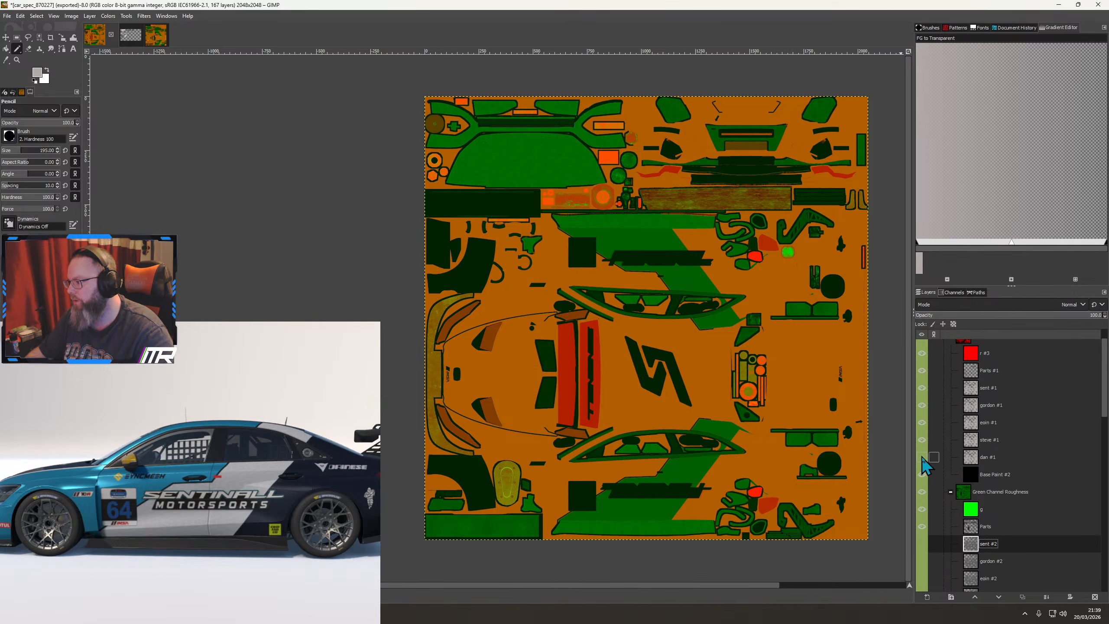
{"action": "left_click", "coordinate": [923, 457]}
{"action": "left_click", "coordinate": [924, 440]}
Black out the first driver's decal shapes on its metallic layer, then hide the Custom Spec Map group
{"action": "scroll", "coordinate": [995, 433], "scroll_direction": "down", "scroll_amount": 12}
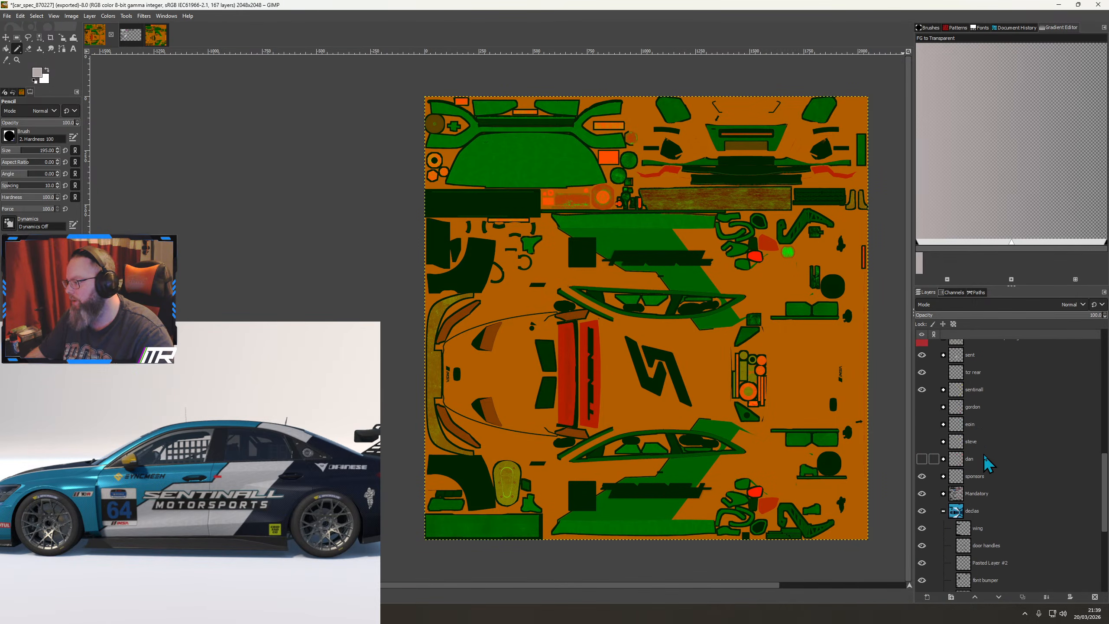
{"action": "left_click", "coordinate": [944, 511]}
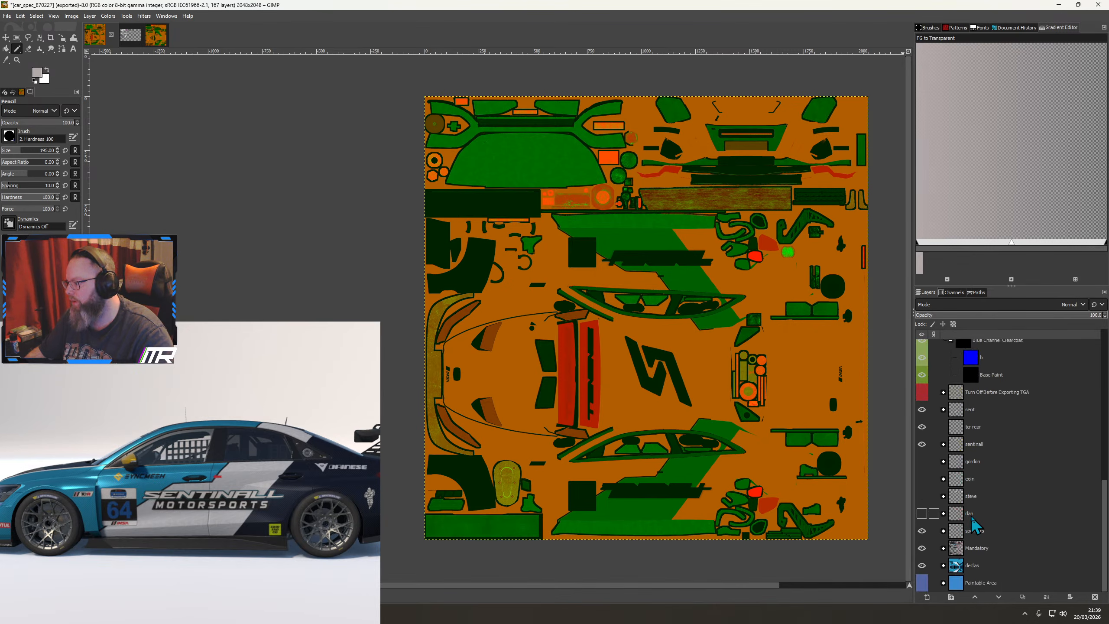
{"action": "right_click", "coordinate": [970, 516]}
{"action": "left_click", "coordinate": [995, 483]}
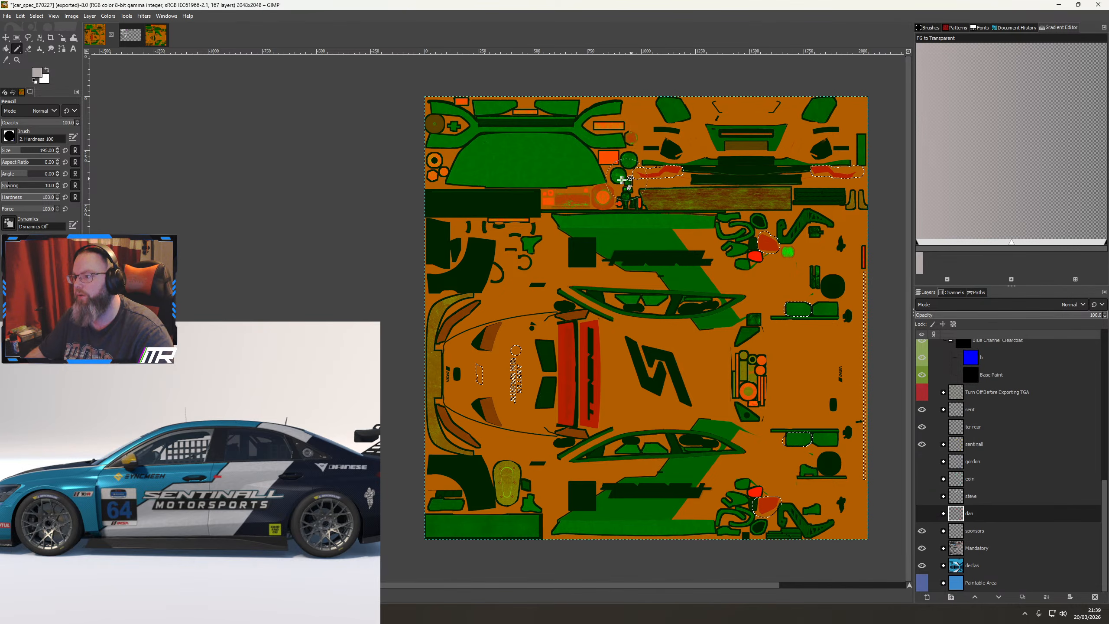
{"action": "scroll", "coordinate": [1004, 537], "scroll_direction": "up", "scroll_amount": 6}
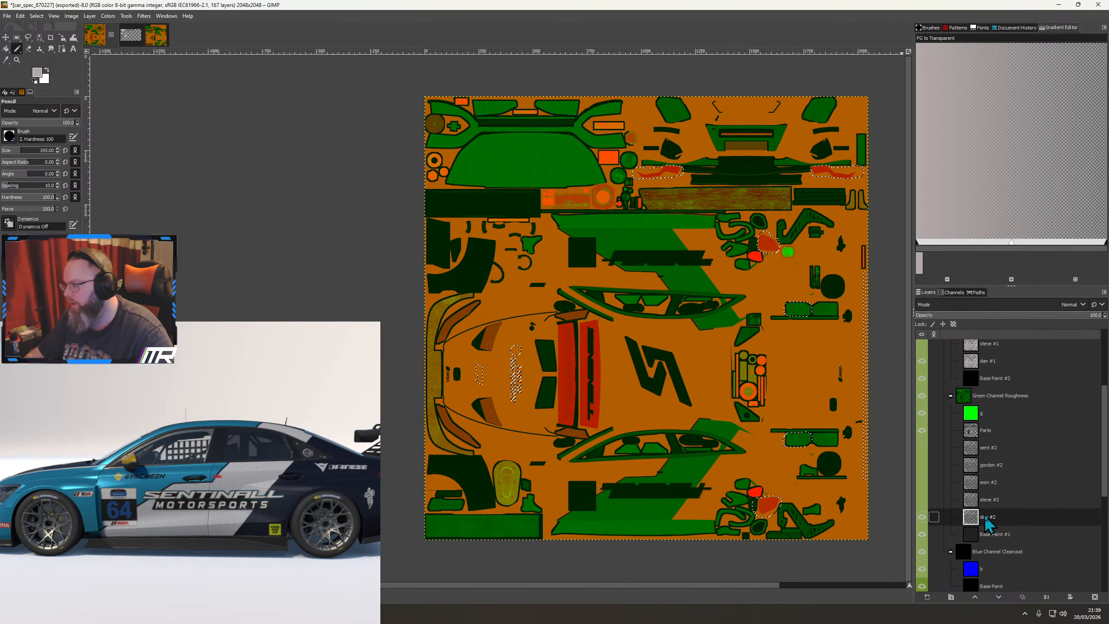
{"action": "scroll", "coordinate": [994, 515], "scroll_direction": "up", "scroll_amount": 5}
{"action": "left_click", "coordinate": [988, 486]}
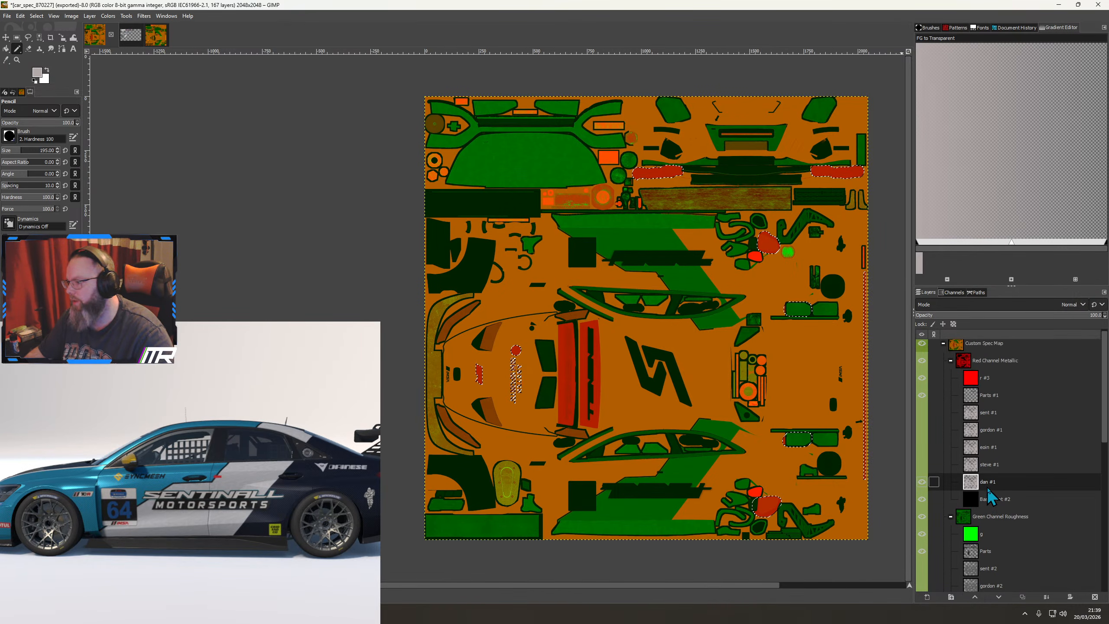
{"action": "key", "text": "Delete"}
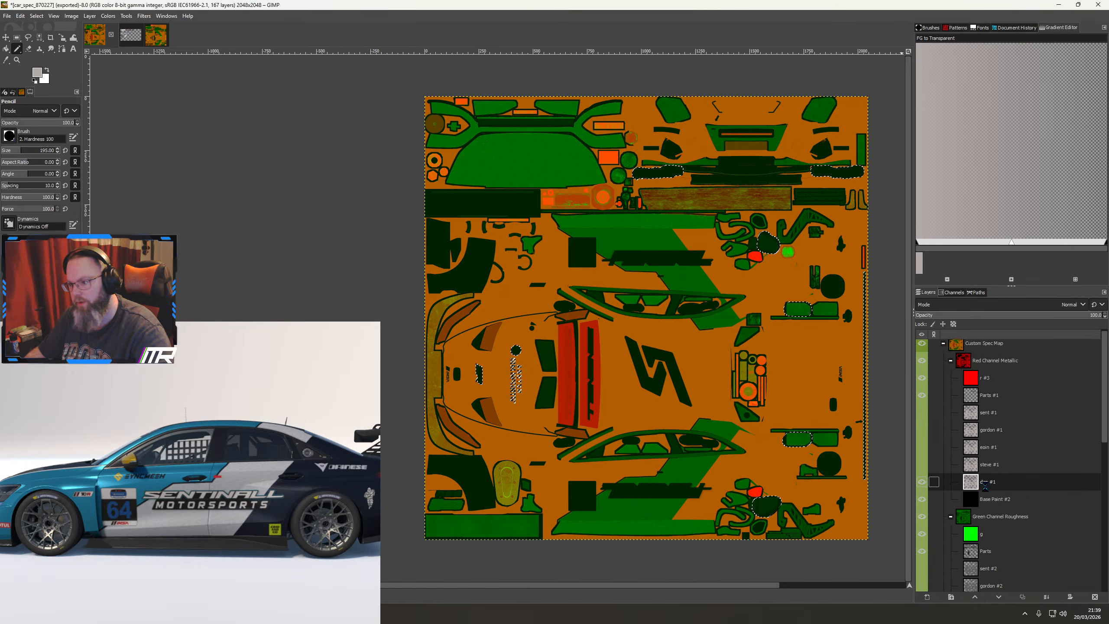
{"action": "left_click", "coordinate": [922, 344]}
{"action": "scroll", "coordinate": [934, 472], "scroll_direction": "down", "scroll_amount": 3}
Show the first driver's livery layer, hide the sentinall layer and clear the selection
{"action": "scroll", "coordinate": [932, 464], "scroll_direction": "down", "scroll_amount": 4}
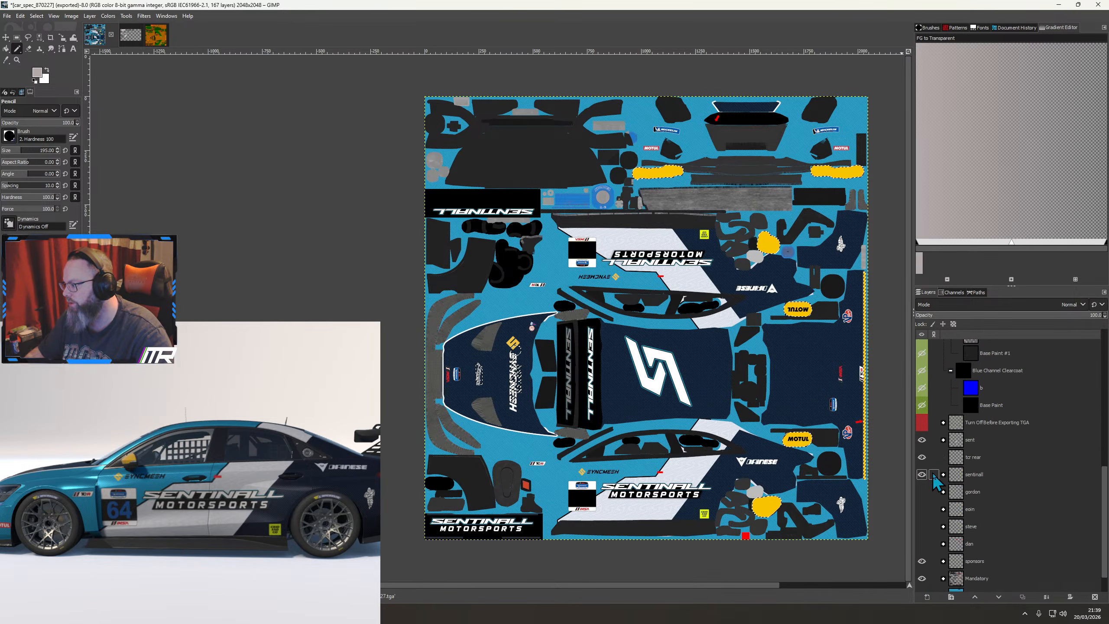
{"action": "left_click", "coordinate": [922, 514]}
{"action": "left_click", "coordinate": [922, 445]}
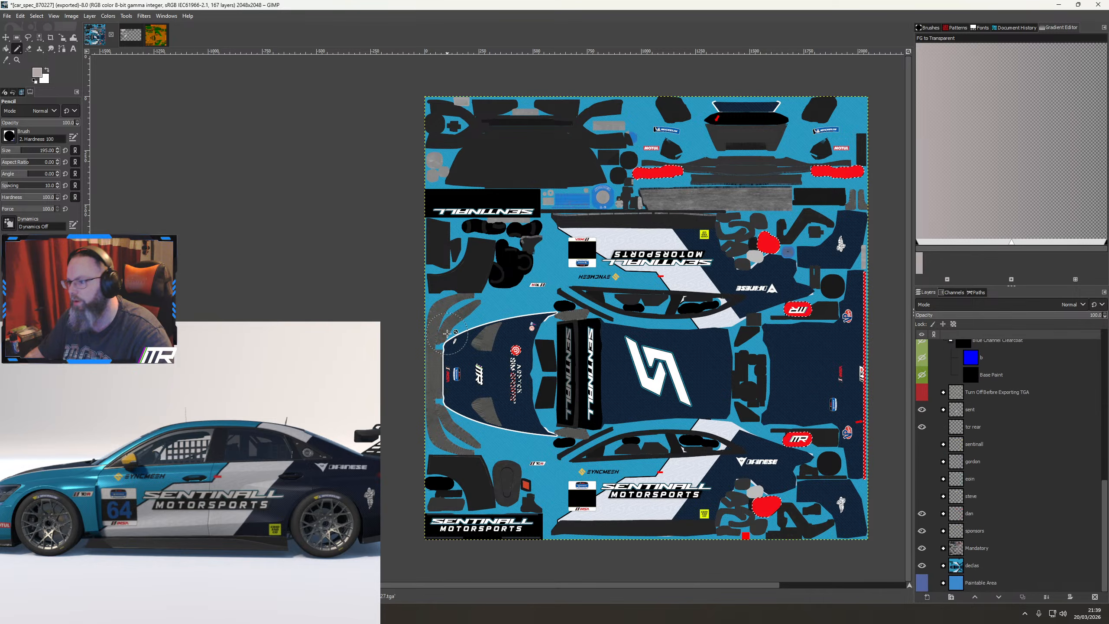
{"action": "right_click", "coordinate": [437, 269]}
{"action": "mouse_move", "coordinate": [467, 307]}
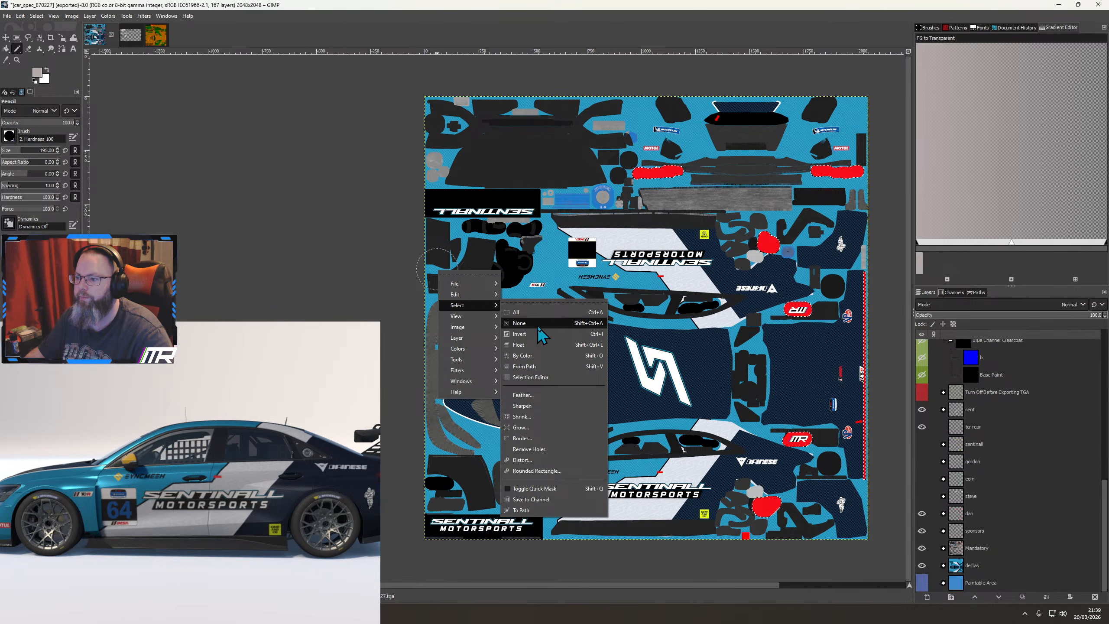
{"action": "left_click", "coordinate": [537, 332]}
{"action": "left_click_drag", "start_coordinate": [246, 497], "coordinate": [255, 524]}
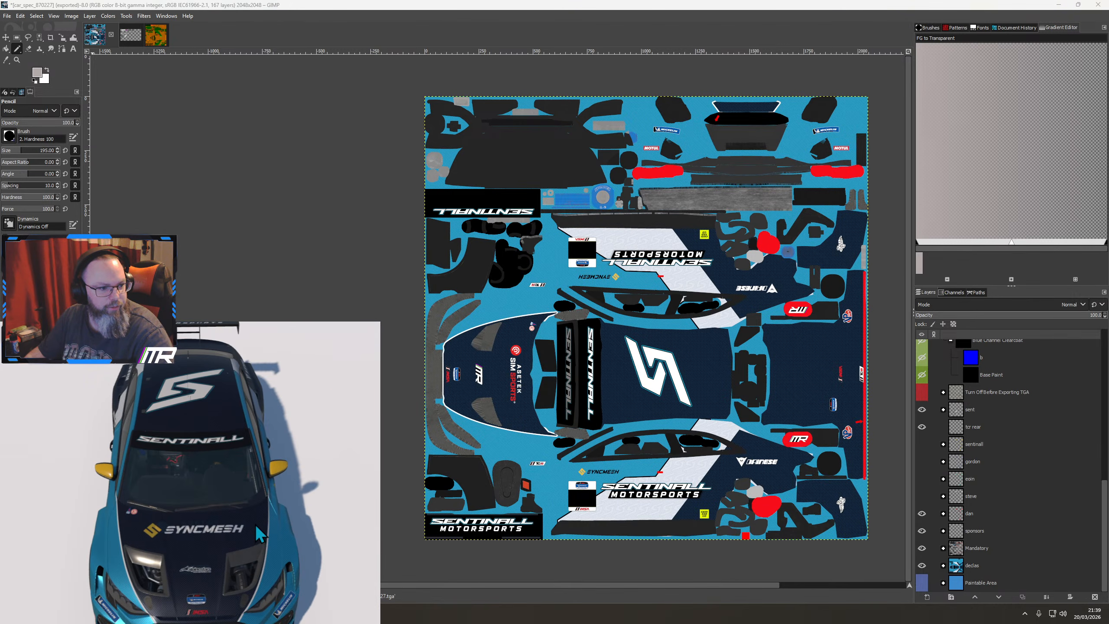
{"action": "scroll", "coordinate": [192, 556], "scroll_direction": "up", "scroll_amount": 3}
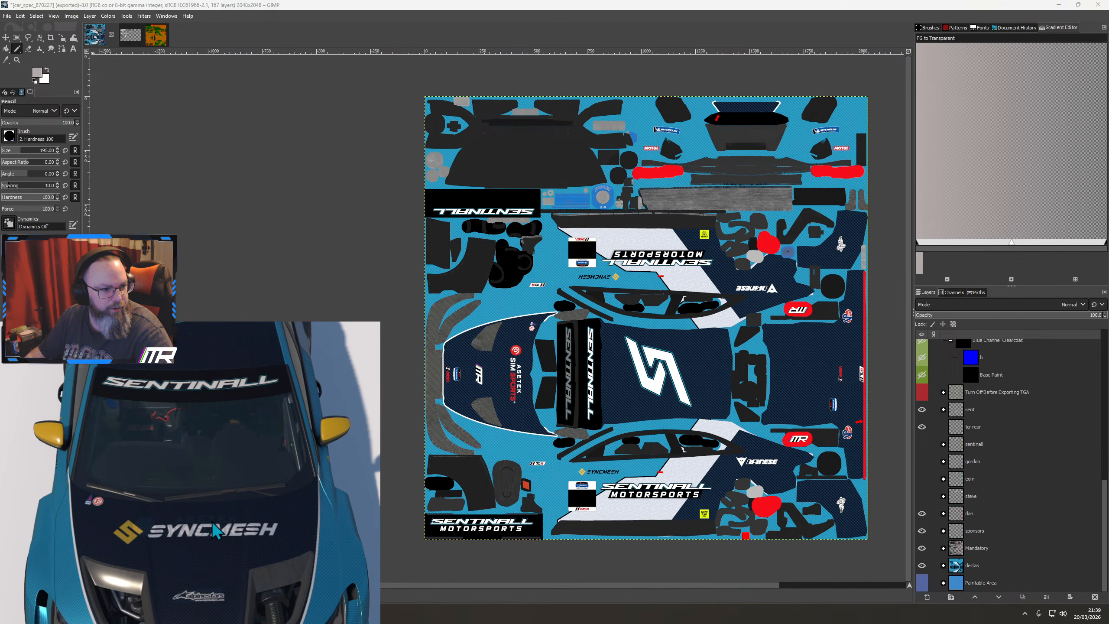
Re-export the livery over the existing car_870227.tga, replacing the file
{"action": "left_click", "coordinate": [7, 16]}
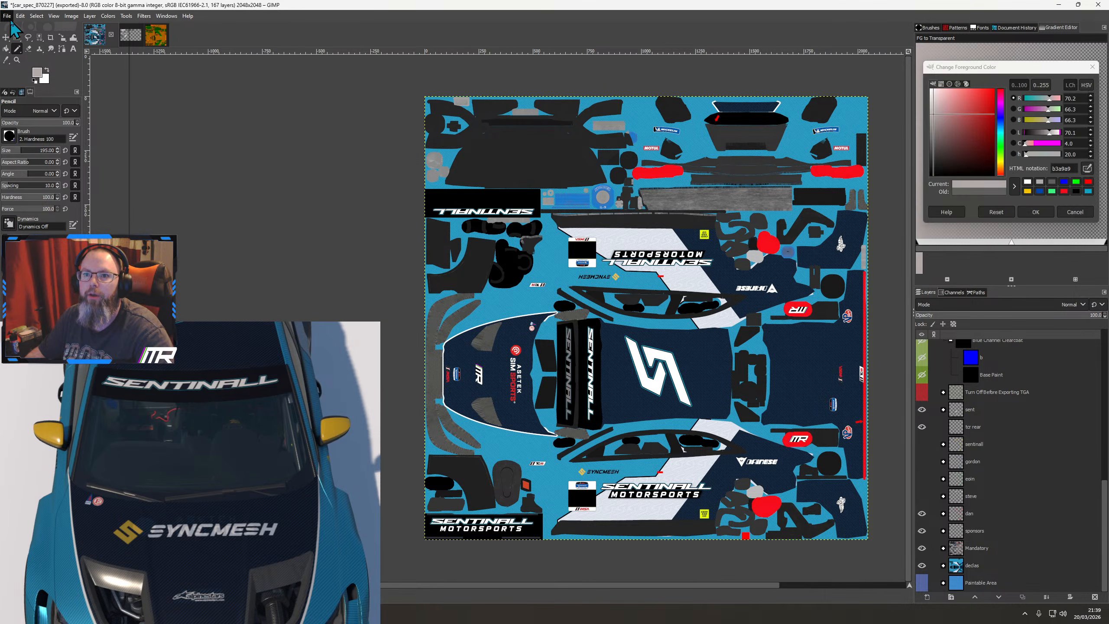
{"action": "left_click", "coordinate": [25, 161]}
{"action": "left_click", "coordinate": [357, 249]}
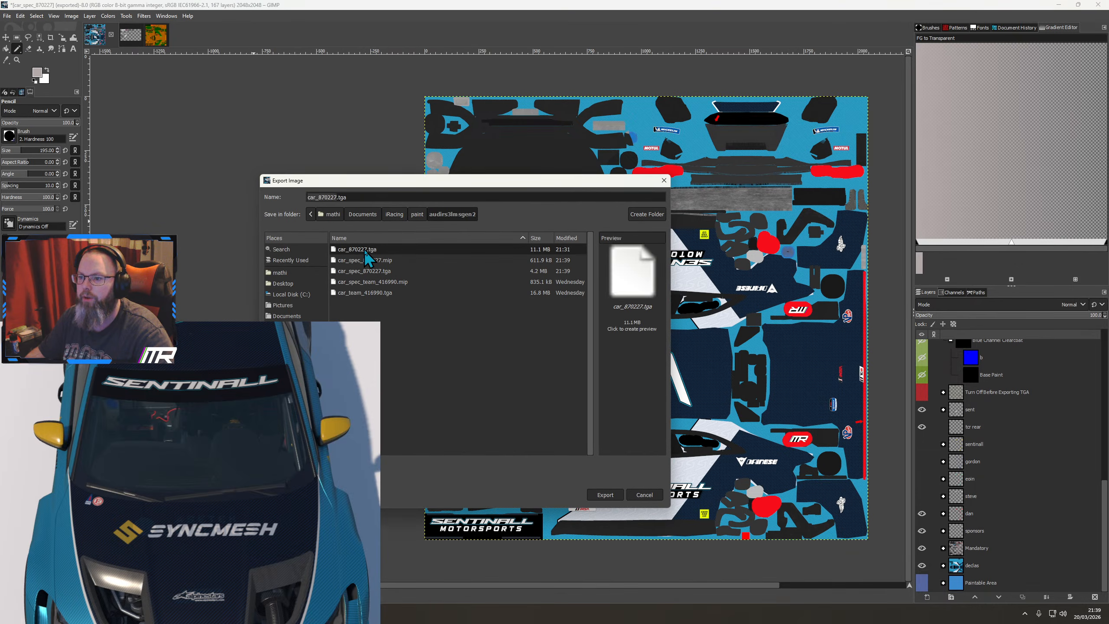
{"action": "left_click", "coordinate": [605, 495]}
{"action": "left_click", "coordinate": [514, 383]}
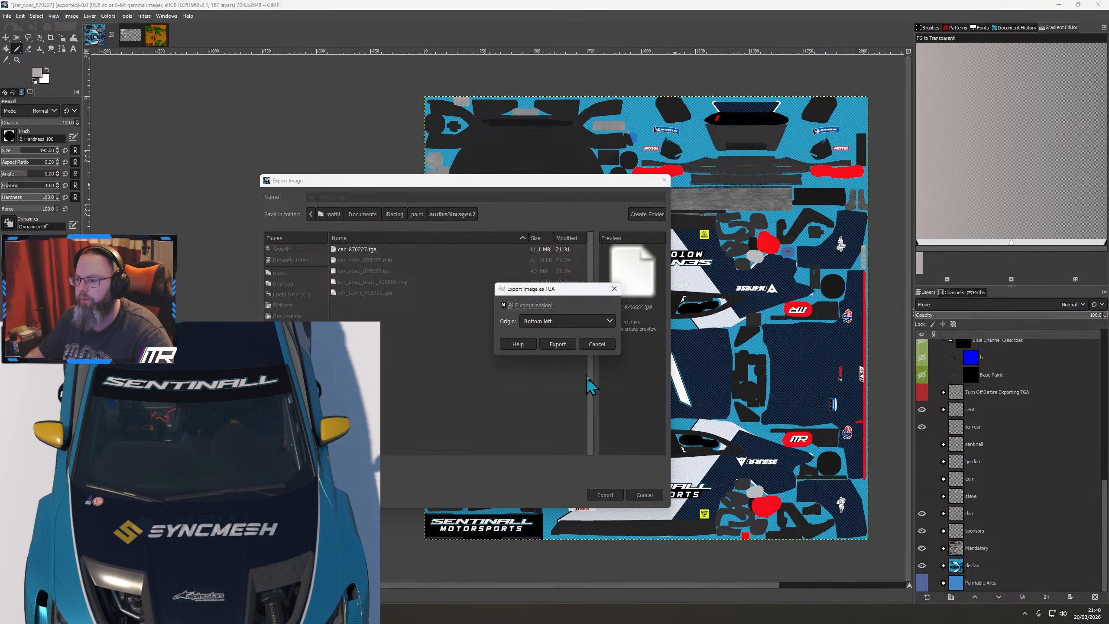
{"action": "left_click", "coordinate": [557, 344]}
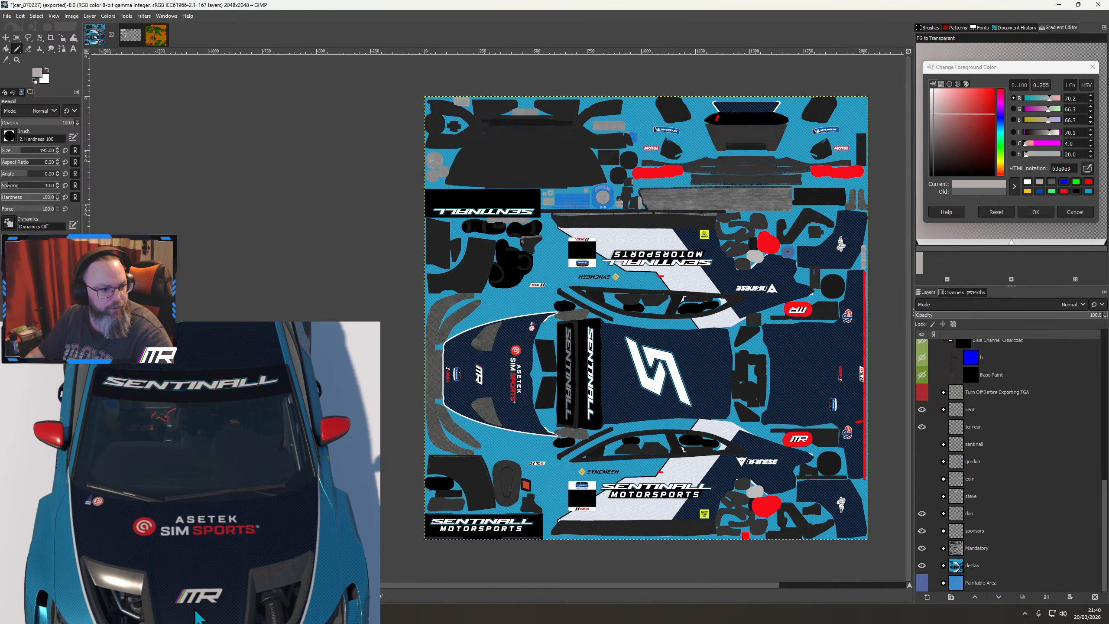
Orbit the 3D car to inspect the hood, front three-quarter, right side and rear
{"action": "left_click_drag", "start_coordinate": [195, 611], "coordinate": [181, 594]}
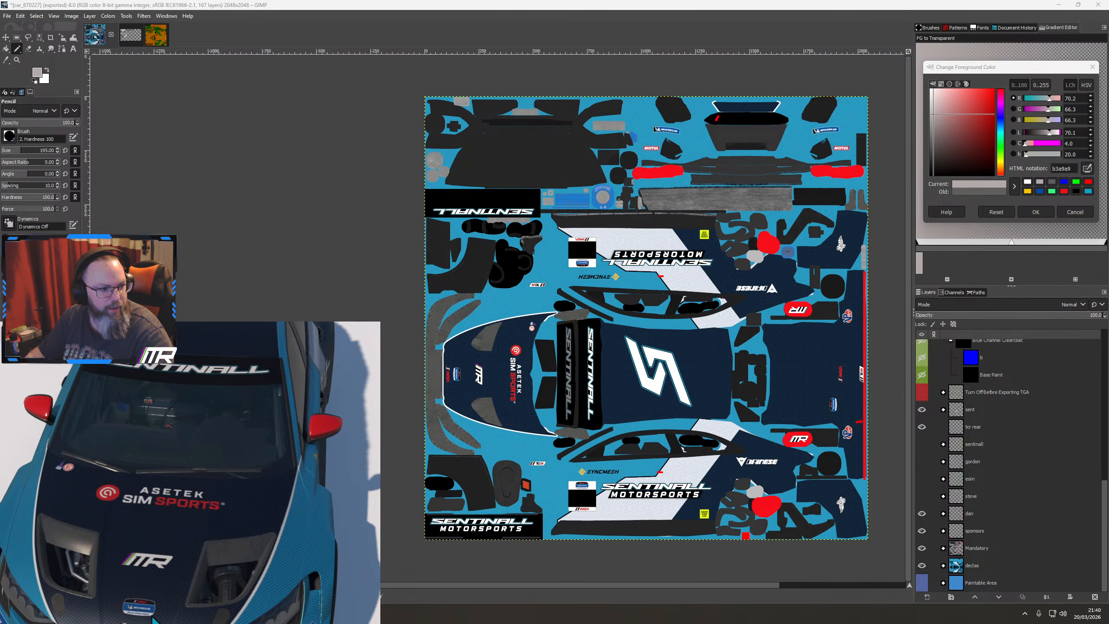
{"action": "left_click_drag", "start_coordinate": [189, 472], "coordinate": [131, 463]}
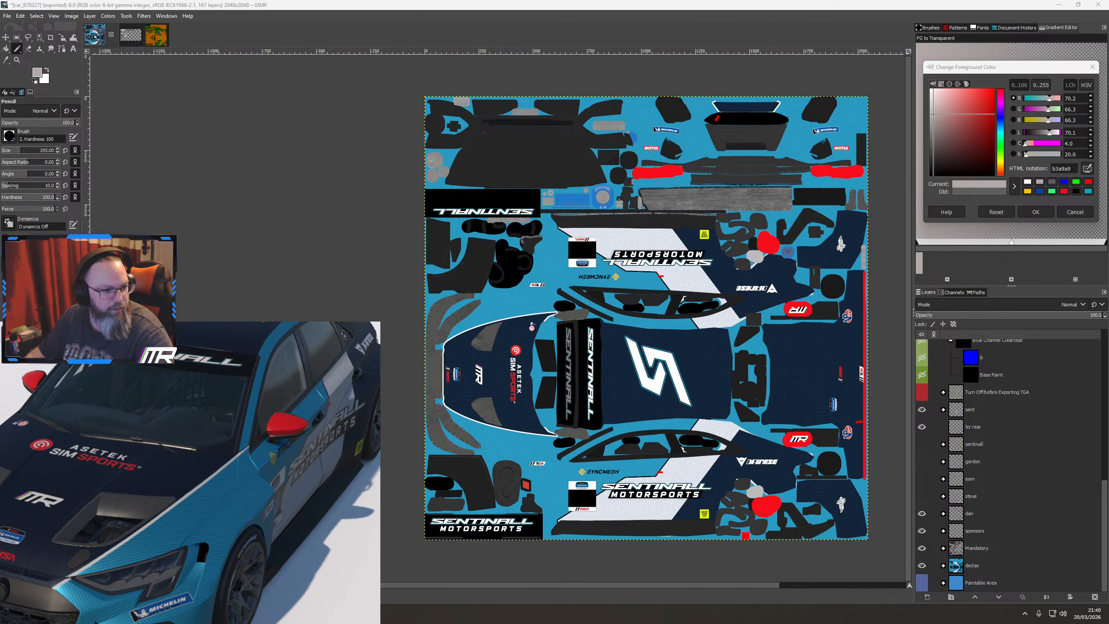
{"action": "left_click_drag", "start_coordinate": [96, 622], "coordinate": [150, 622]}
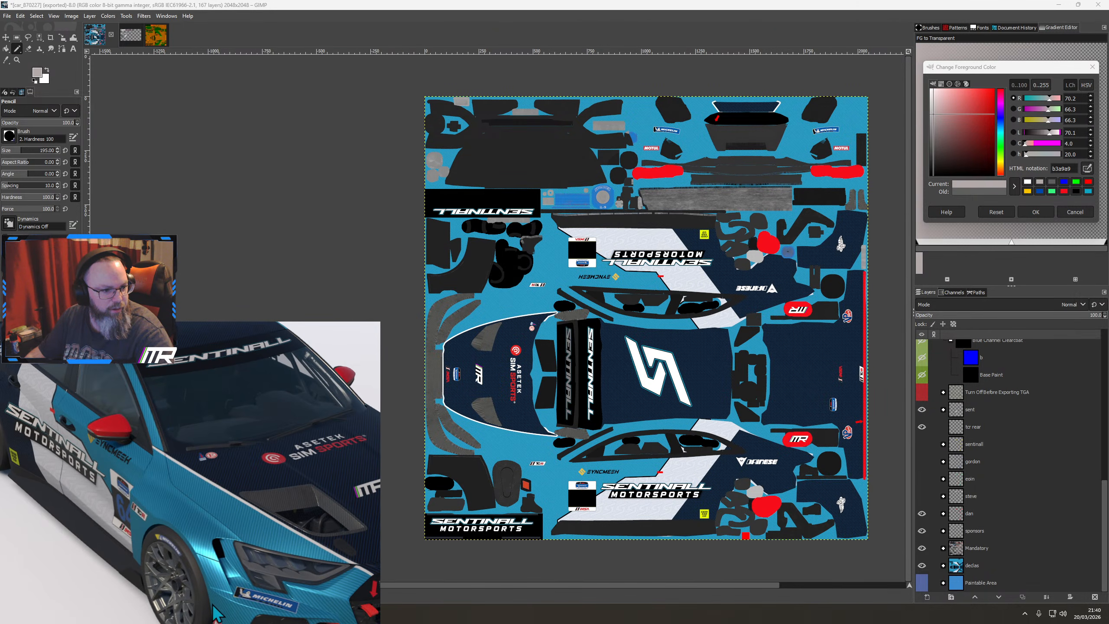
{"action": "left_click_drag", "start_coordinate": [282, 618], "coordinate": [94, 606]}
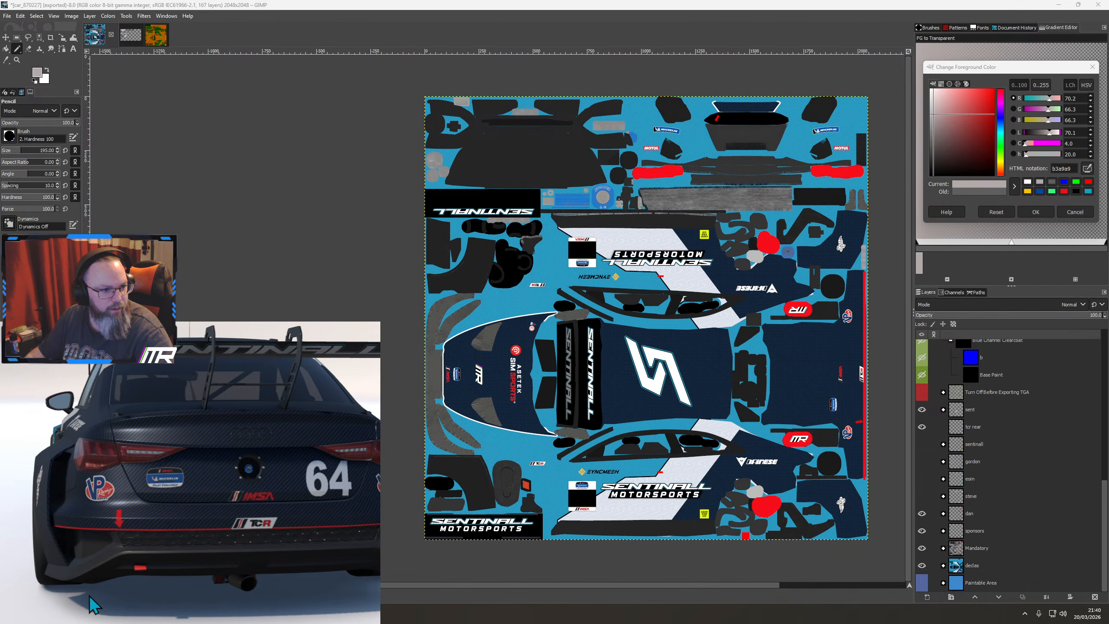
{"action": "left_click_drag", "start_coordinate": [210, 498], "coordinate": [364, 519]}
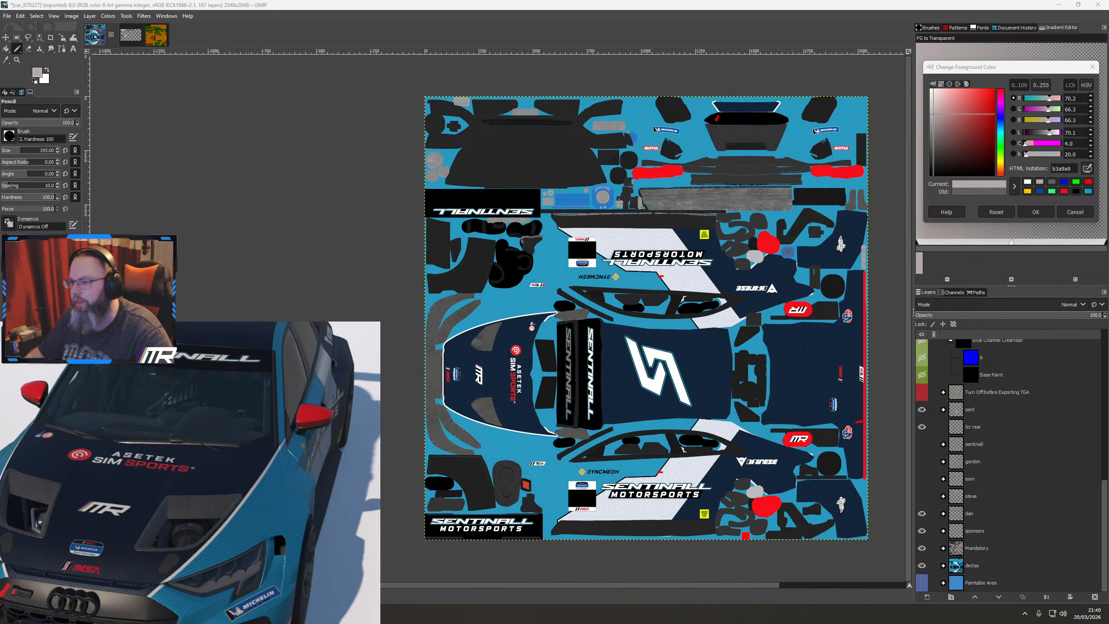
{"action": "left_click", "coordinate": [7, 16]}
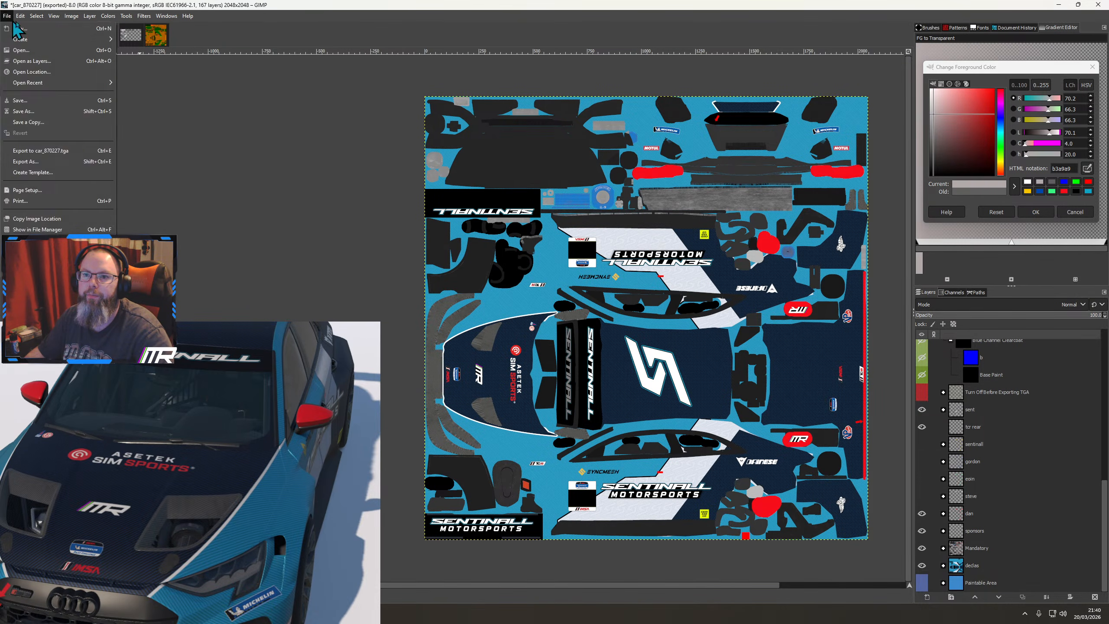
{"action": "left_click", "coordinate": [22, 51]}
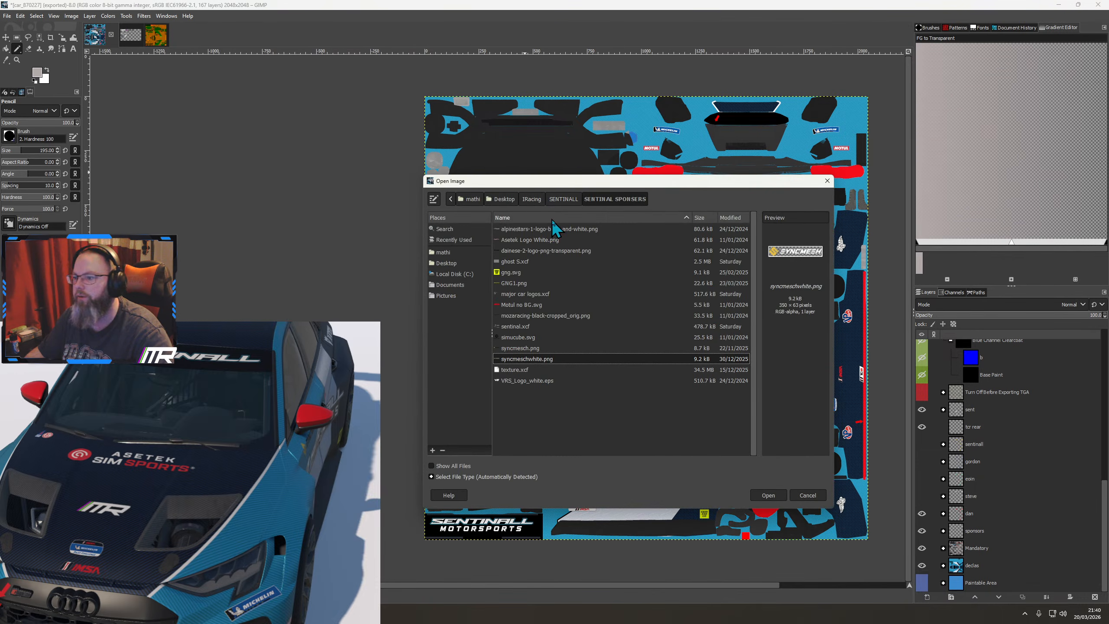
{"action": "left_click", "coordinate": [448, 253]}
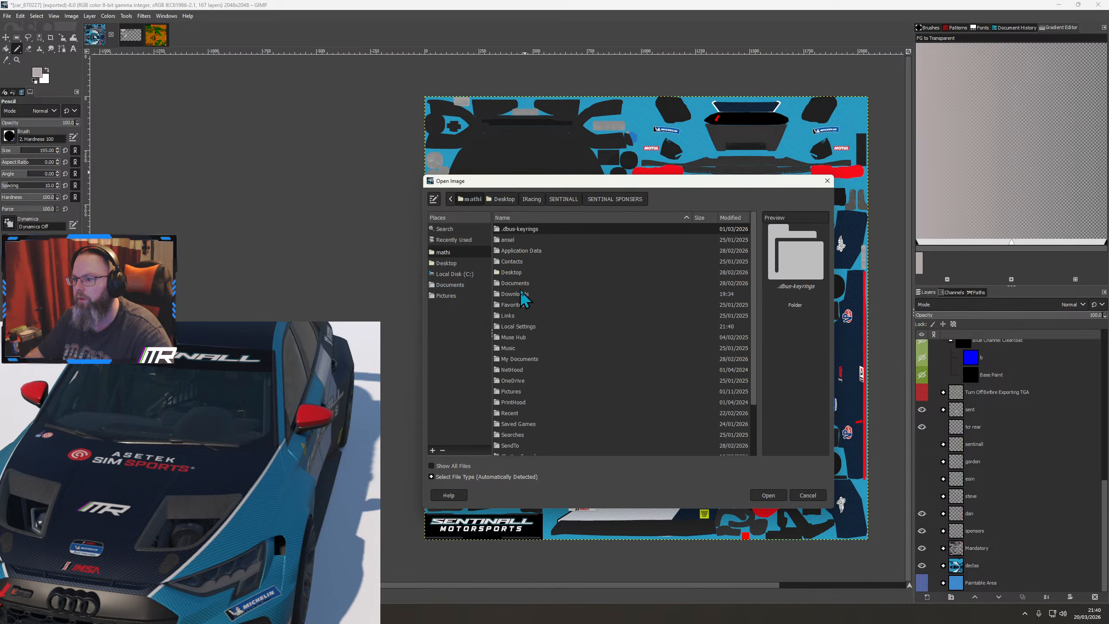
{"action": "double_click", "coordinate": [516, 294]}
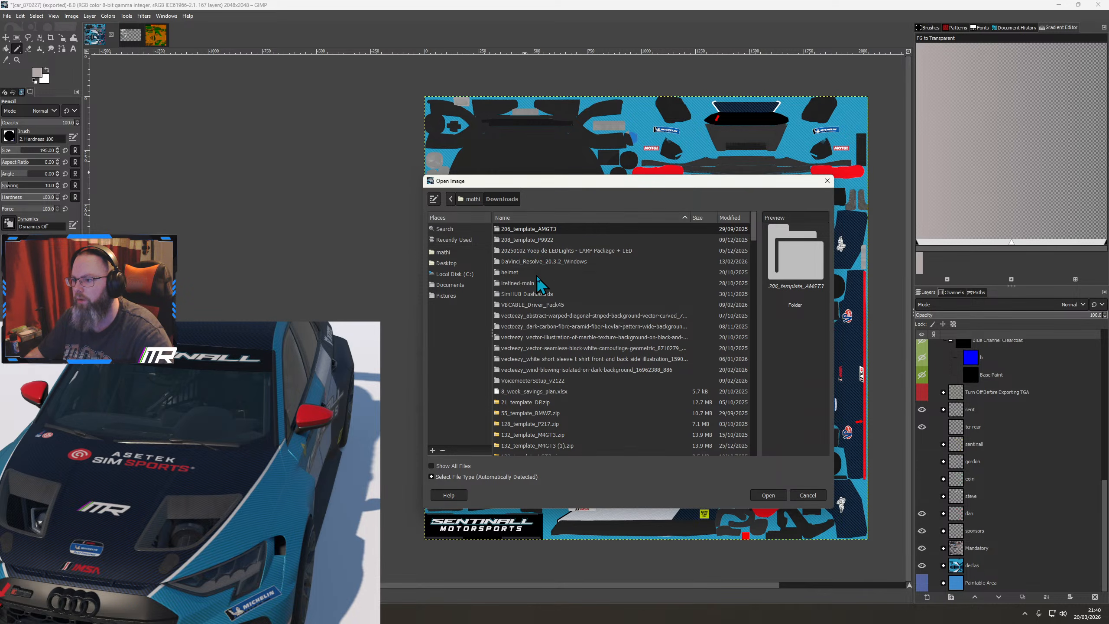
{"action": "left_click", "coordinate": [827, 181]}
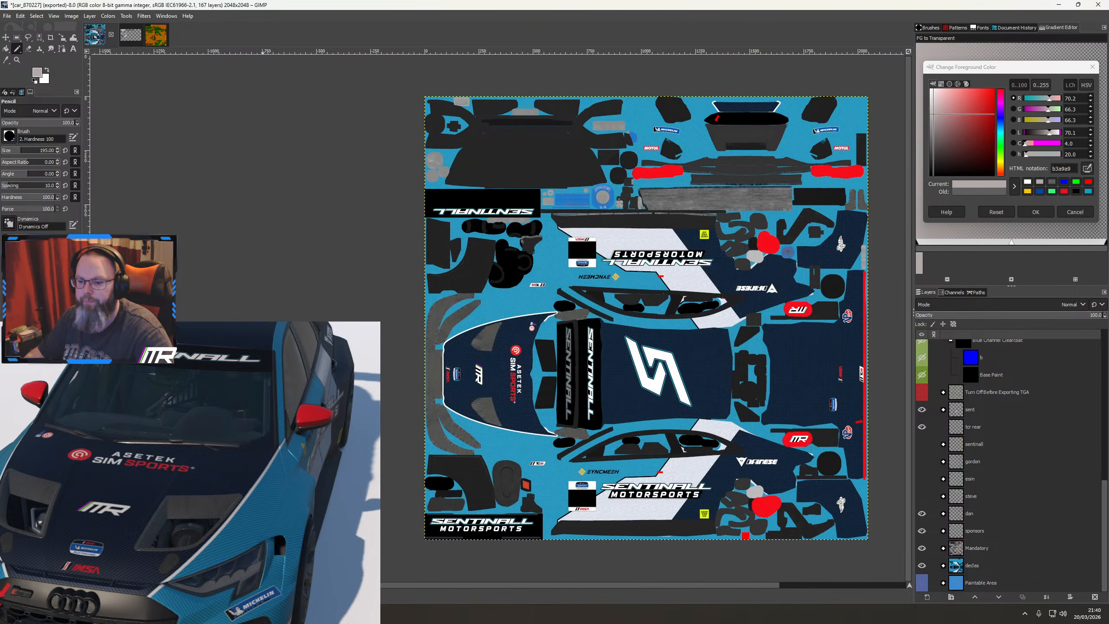
{"action": "key", "text": "alt+Tab"}
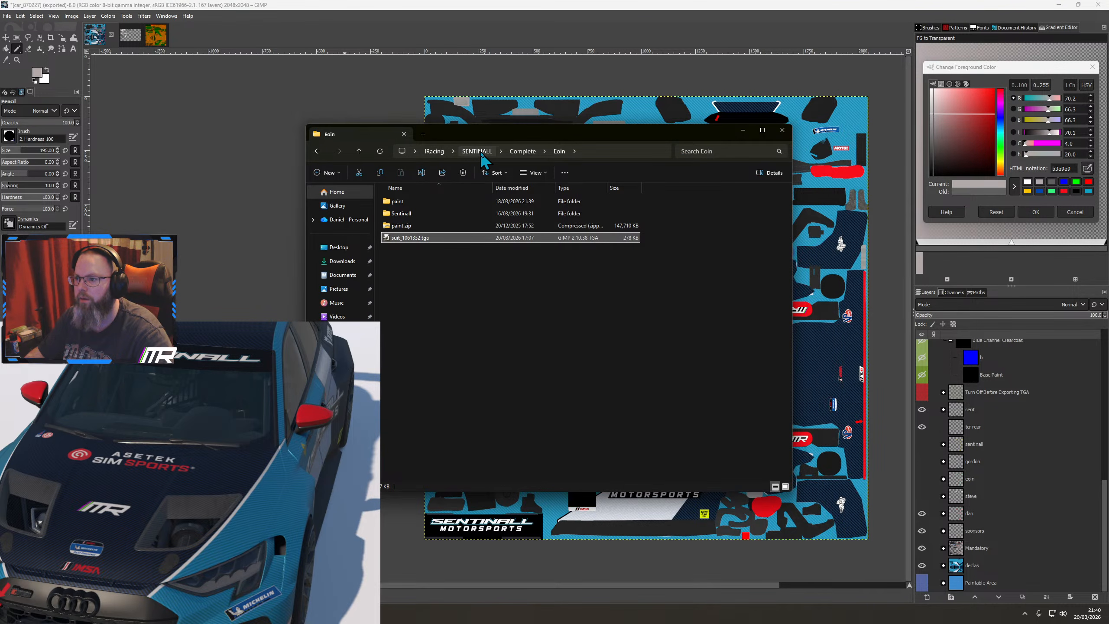
Open Audi RS3 LMS Gen 2.psd from Downloads > 210_template_ARS3G2.zip, keeping its colour profile
{"action": "left_click", "coordinate": [342, 261]}
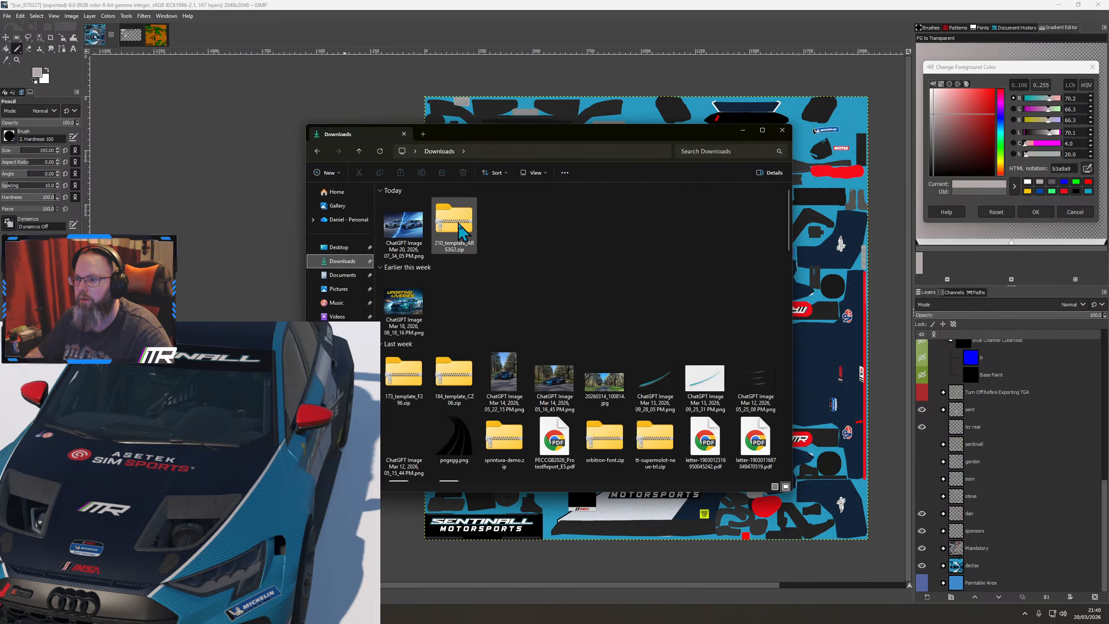
{"action": "double_click", "coordinate": [459, 230]}
{"action": "double_click", "coordinate": [432, 203]}
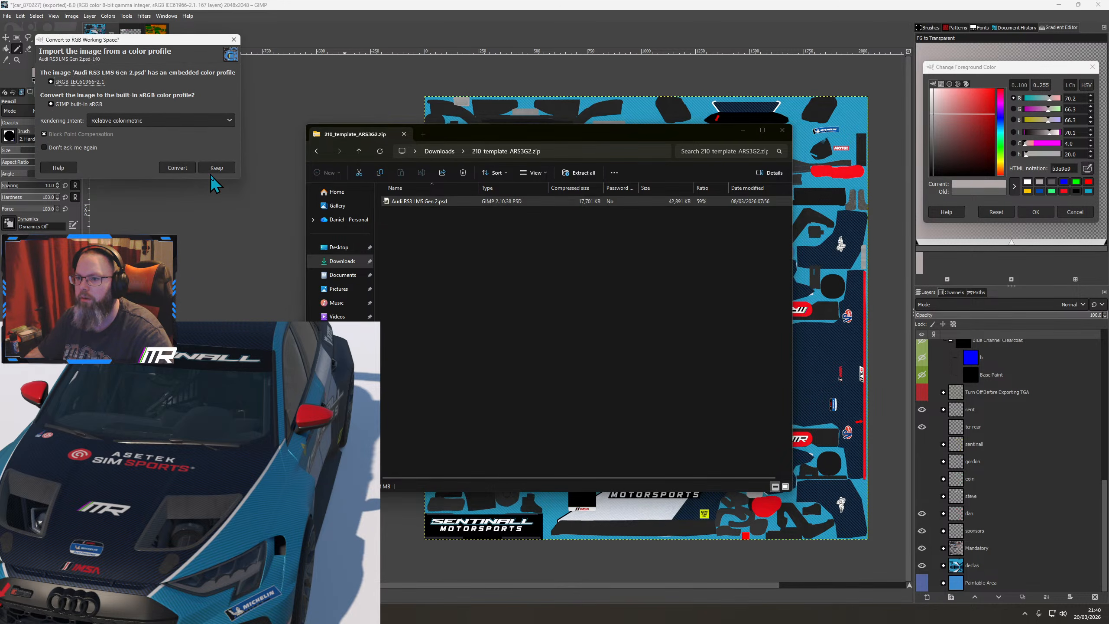
{"action": "left_click", "coordinate": [216, 167]}
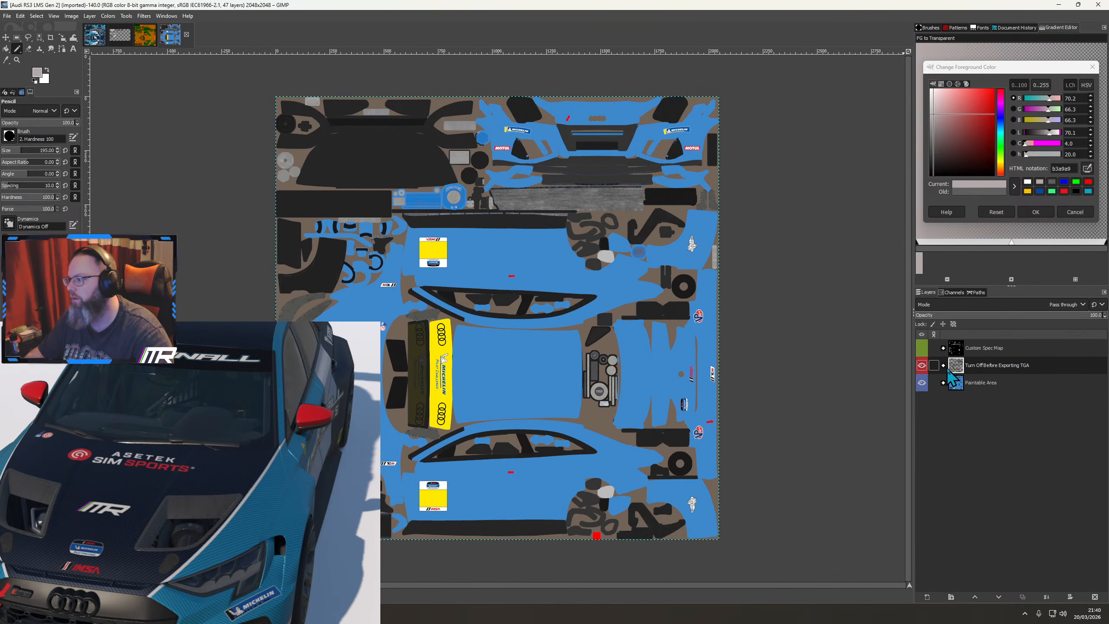
Expand the Paintable Area groups and toggle Car Mandatory and Car_decal to see their areas
{"action": "left_click", "coordinate": [943, 383]}
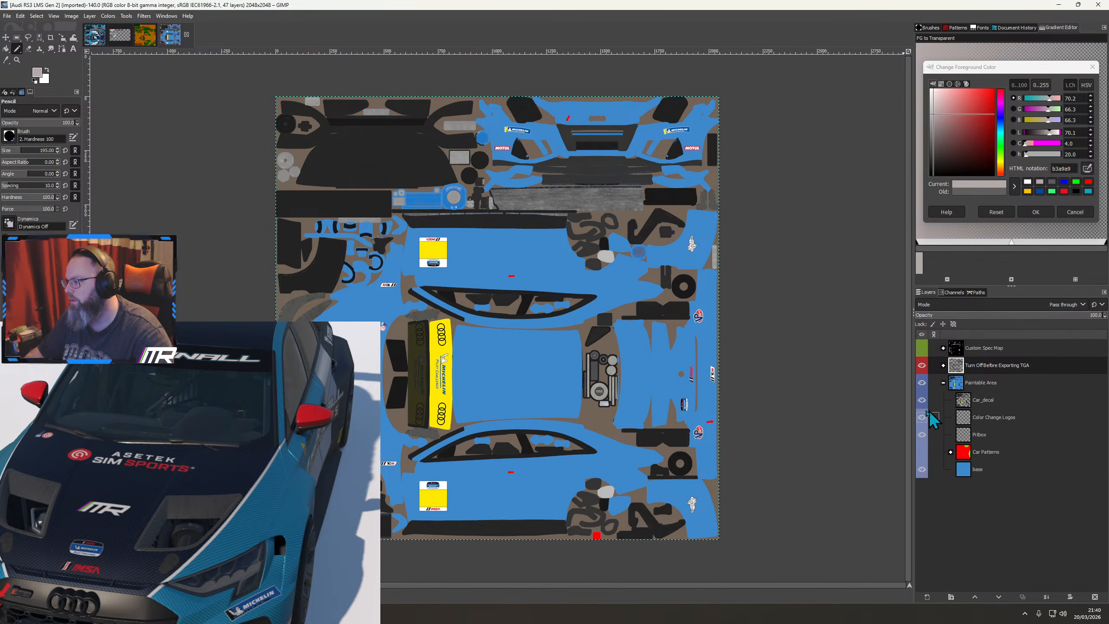
{"action": "left_click", "coordinate": [944, 365]}
{"action": "left_click", "coordinate": [922, 451]}
{"action": "left_click", "coordinate": [922, 452]}
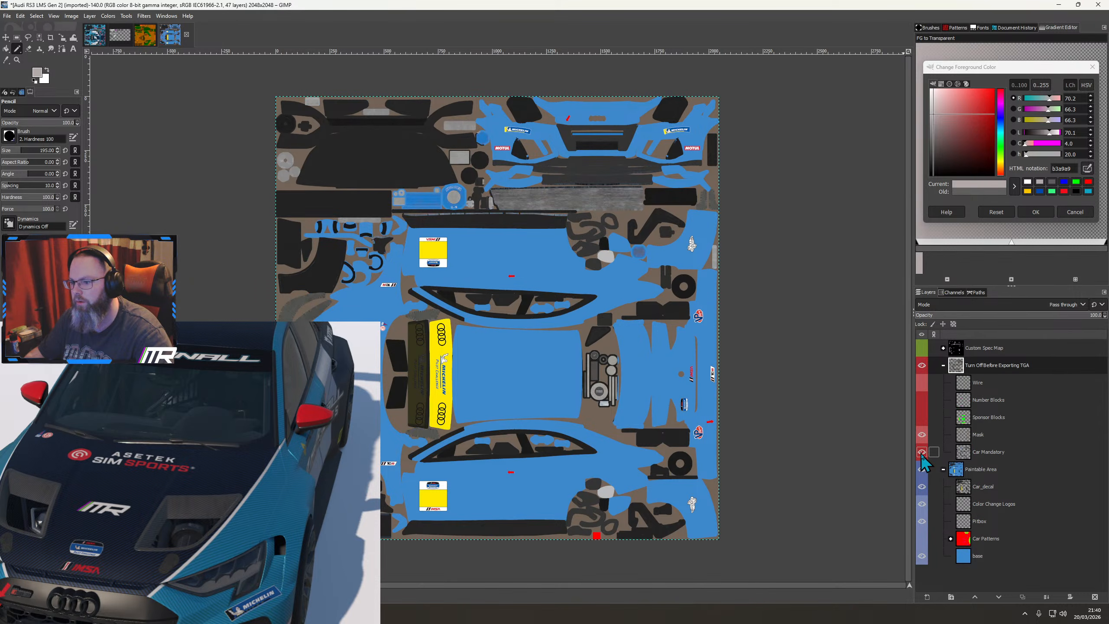
{"action": "left_click", "coordinate": [922, 452]}
{"action": "left_click", "coordinate": [922, 452]}
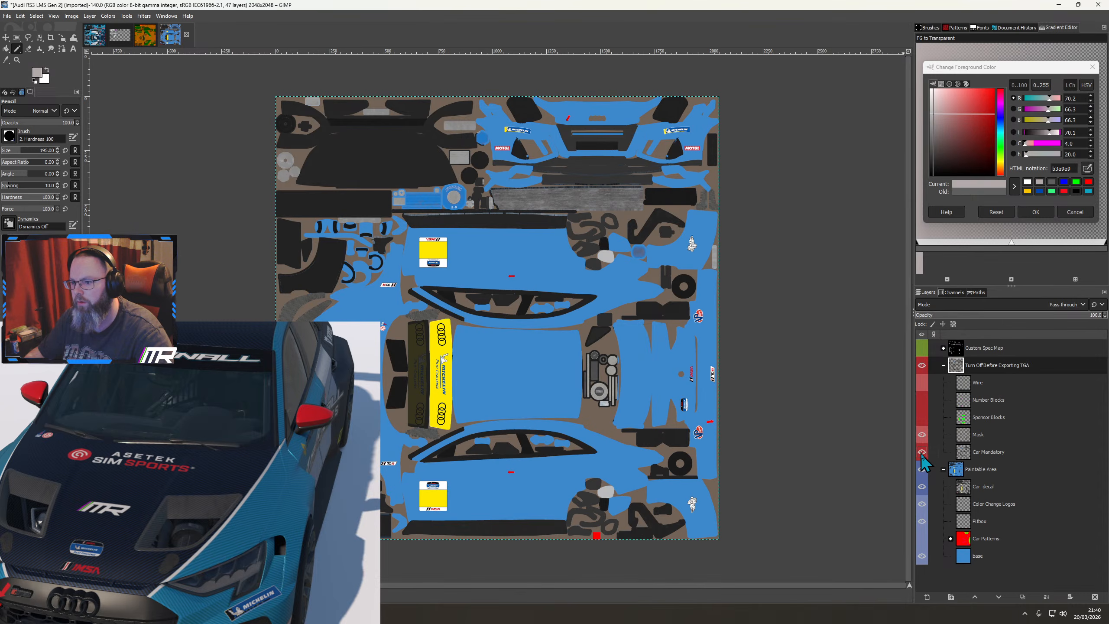
{"action": "left_click", "coordinate": [924, 491]}
{"action": "left_click", "coordinate": [923, 491]}
{"action": "left_click", "coordinate": [924, 491]}
{"action": "left_click", "coordinate": [924, 491]}
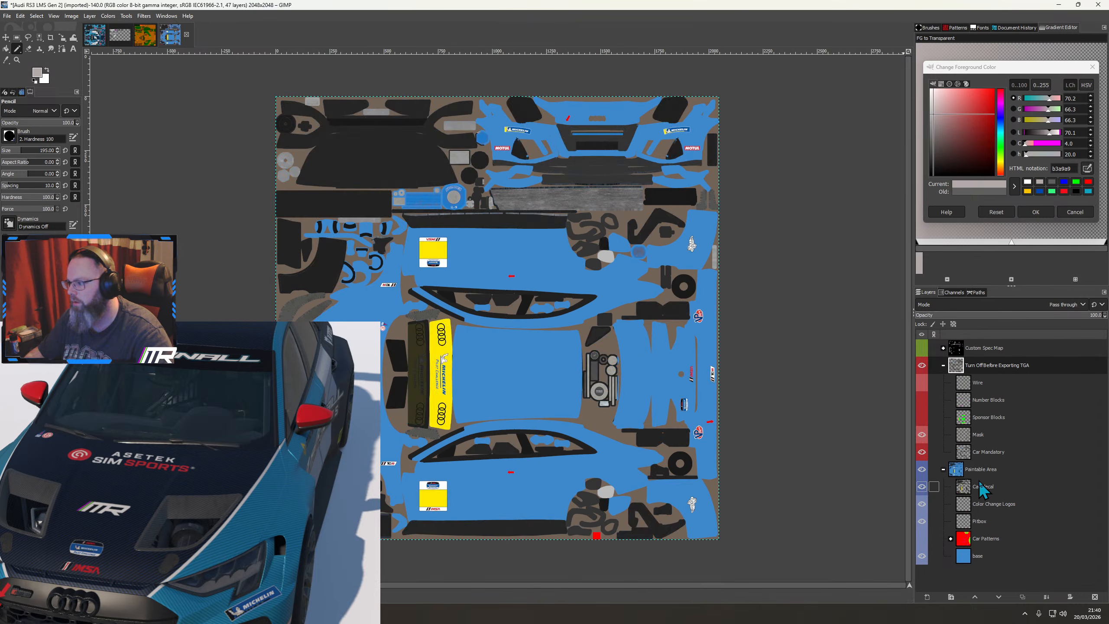
Copy the template's Car_decal layer into the livery and delete the old Car_decal layer
{"action": "left_click", "coordinate": [94, 35]}
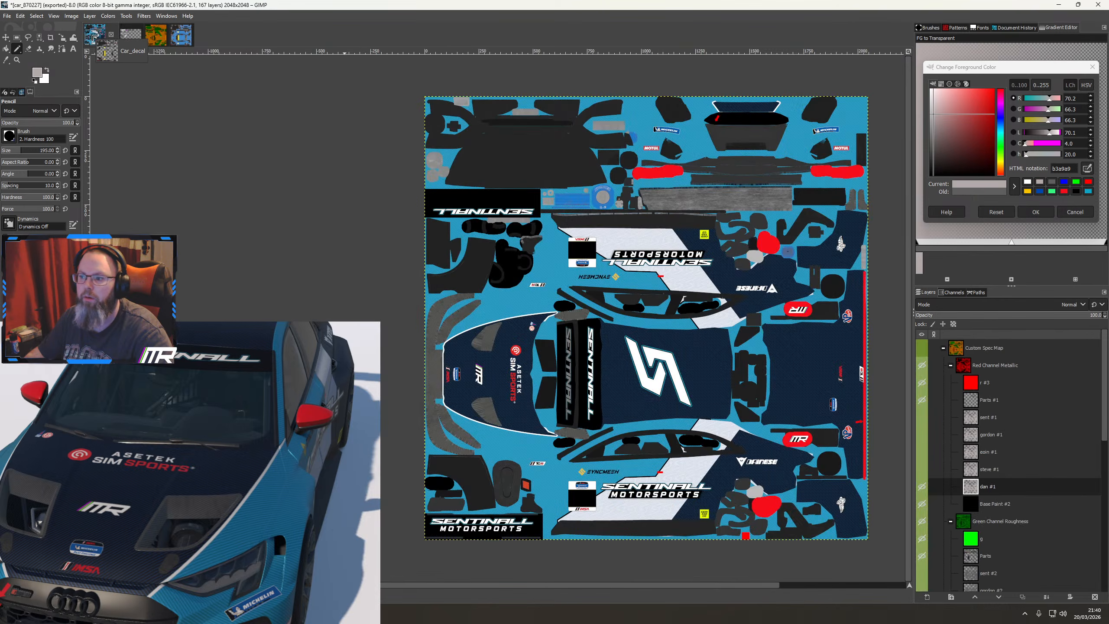
{"action": "left_click_drag", "start_coordinate": [94, 37], "coordinate": [982, 573]}
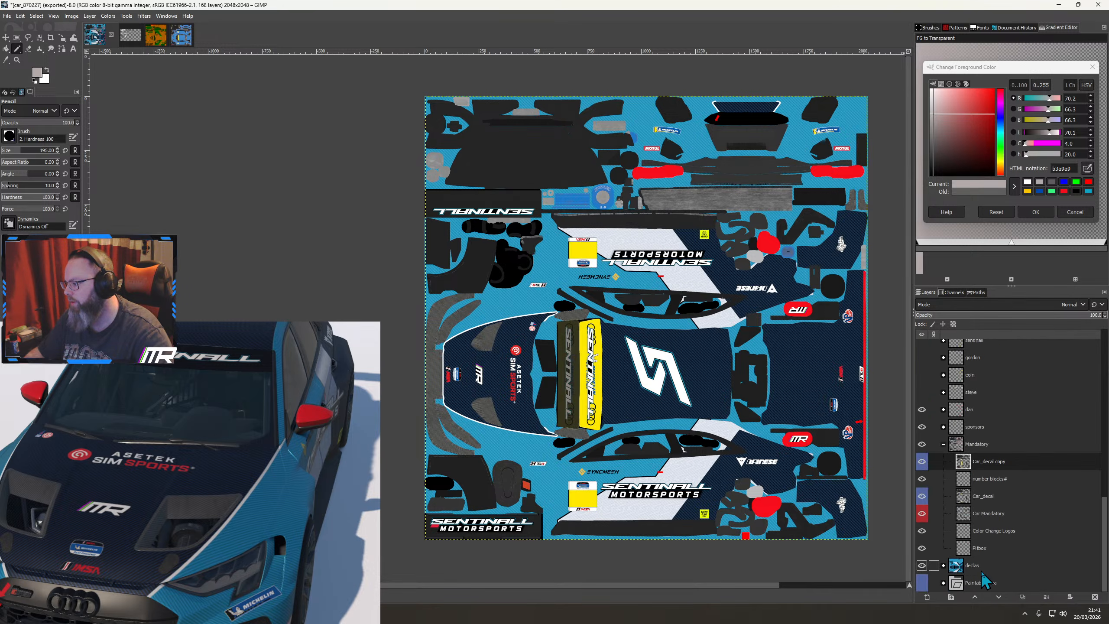
{"action": "left_click_drag", "start_coordinate": [989, 471], "coordinate": [987, 504]}
{"action": "right_click", "coordinate": [984, 480]}
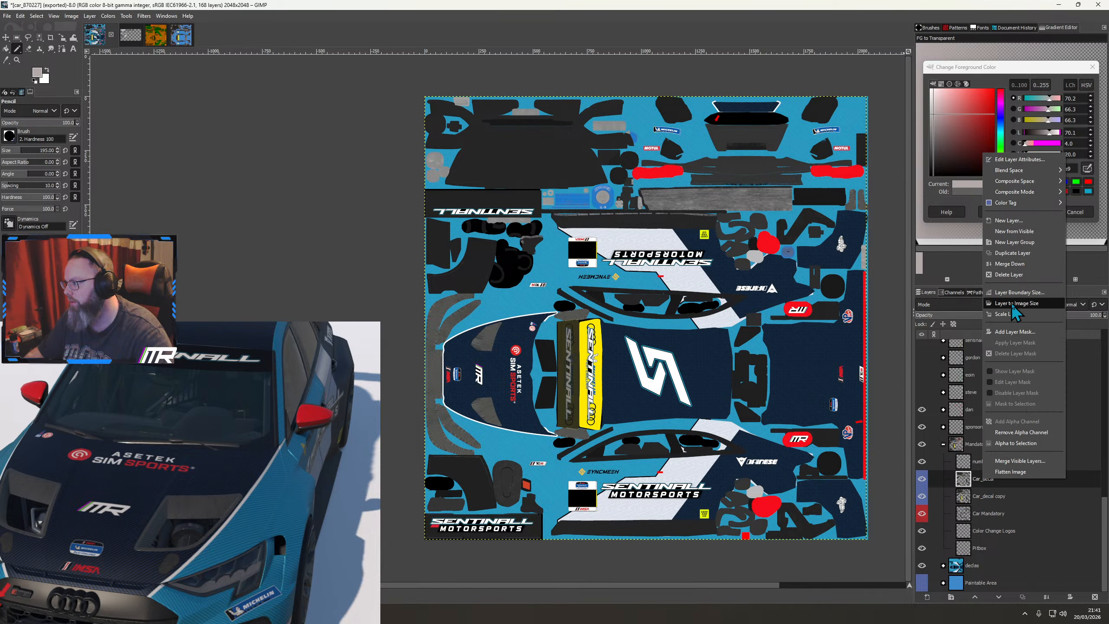
{"action": "left_click", "coordinate": [1008, 274]}
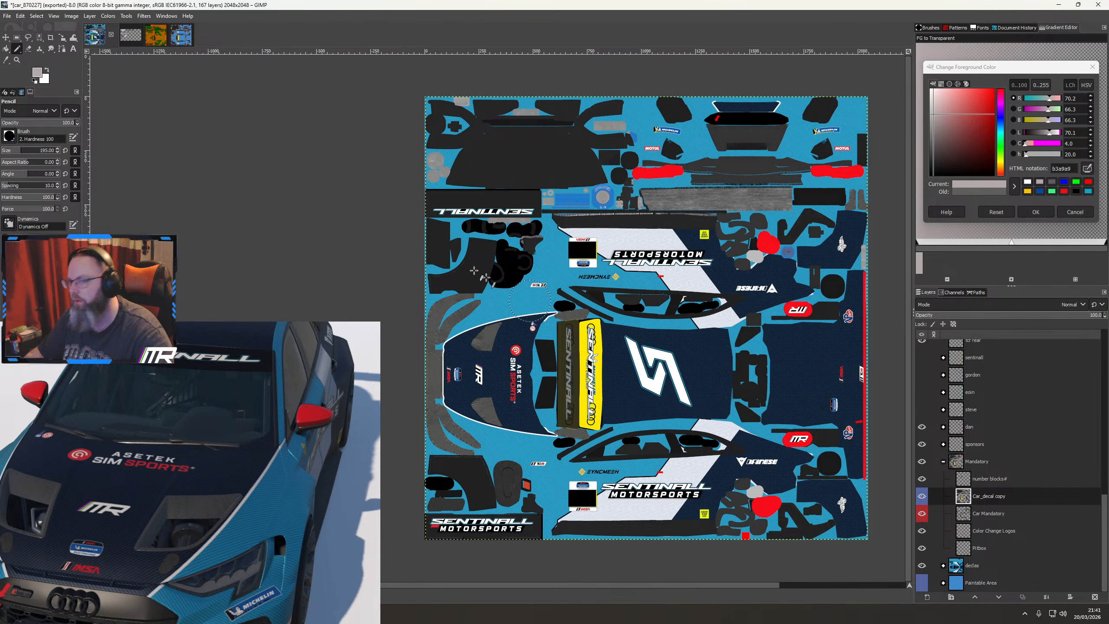
Erase the yellow decal on the roof panel with the Eraser
{"action": "left_click", "coordinate": [28, 49]}
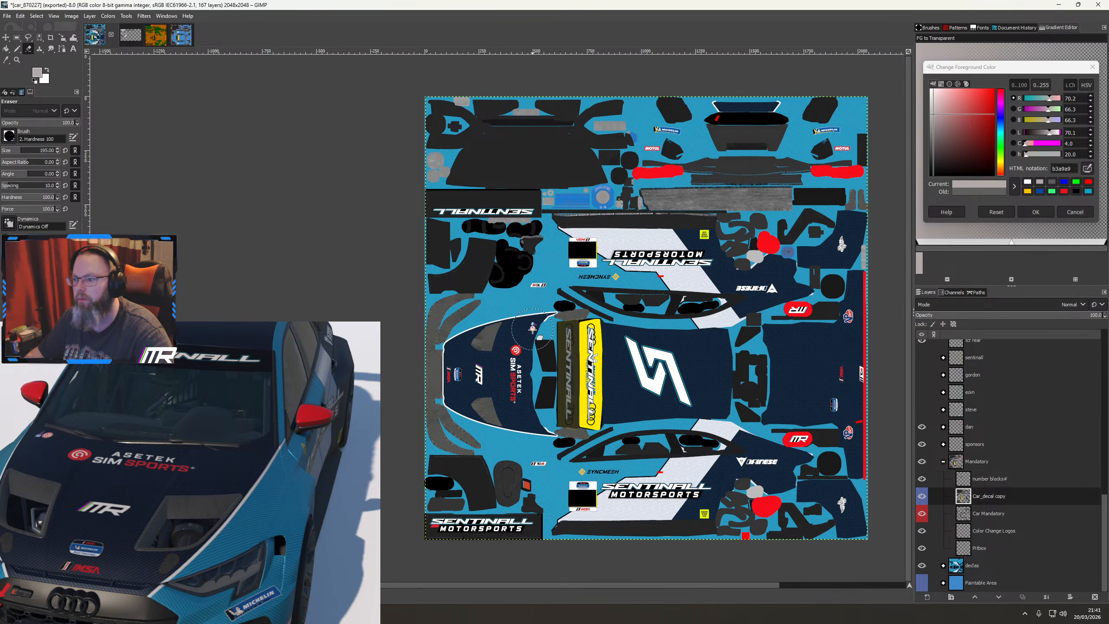
{"action": "key", "text": "1"}
{"action": "mouse_move", "coordinate": [652, 343]}
{"action": "left_mouse_down"}
{"action": "mouse_move", "coordinate": [617, 343]}
{"action": "mouse_move", "coordinate": [611, 496]}
{"action": "mouse_move", "coordinate": [647, 493]}
{"action": "mouse_move", "coordinate": [668, 472]}
{"action": "mouse_move", "coordinate": [646, 362]}
{"action": "left_mouse_up"}
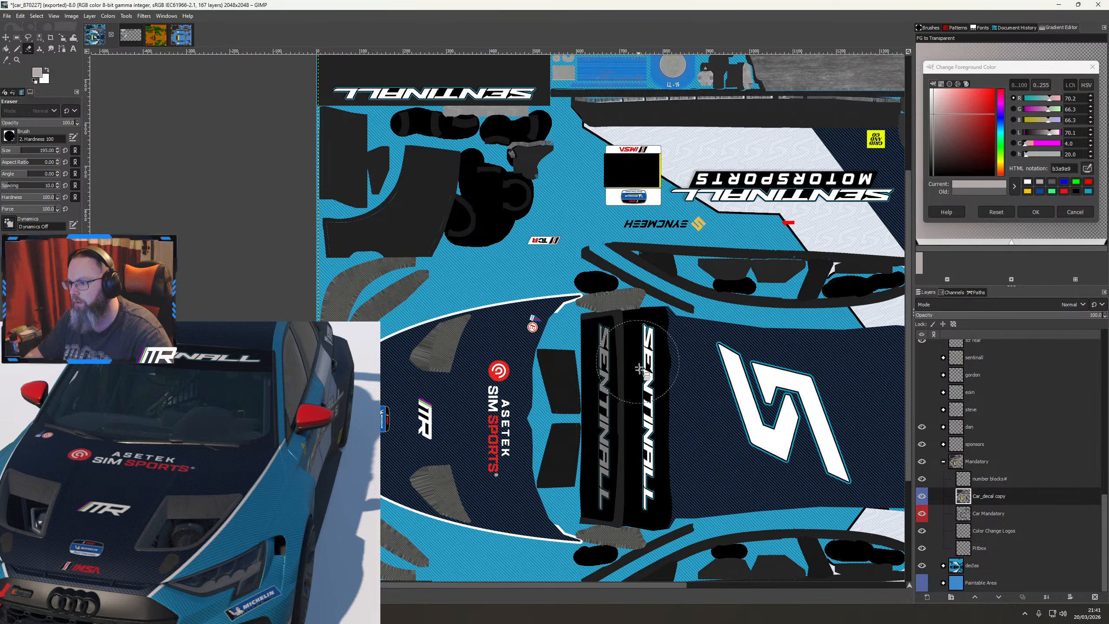
Compare the Car_decal copy on and off, hide number blocks# and check the car's right side
{"action": "scroll", "coordinate": [638, 416], "scroll_direction": "down", "scroll_amount": 2}
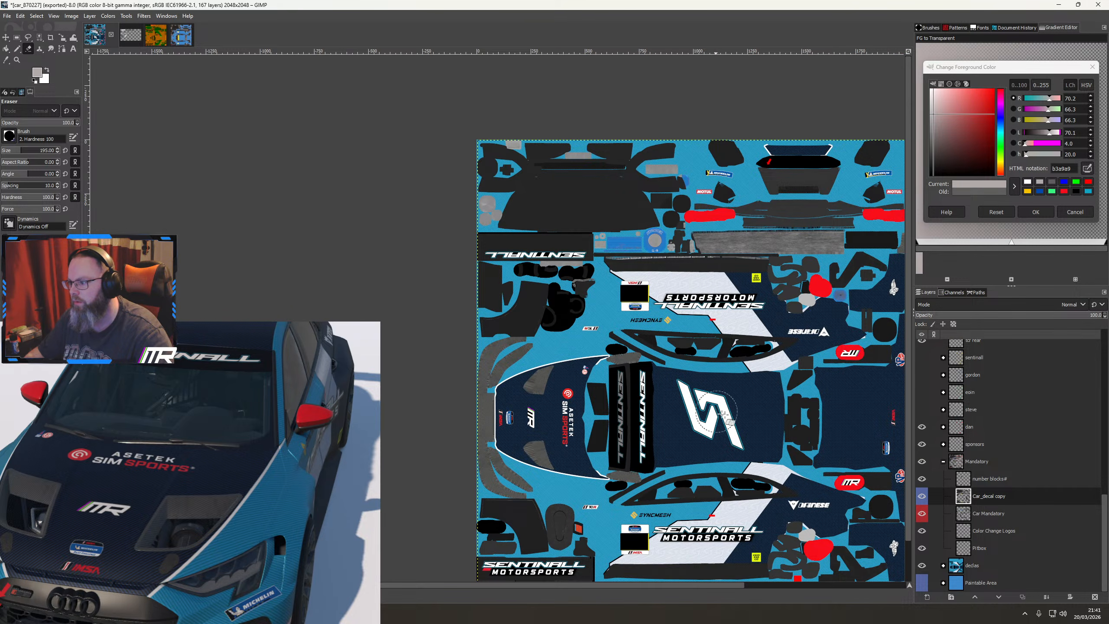
{"action": "left_click", "coordinate": [923, 497]}
{"action": "left_click", "coordinate": [923, 497]}
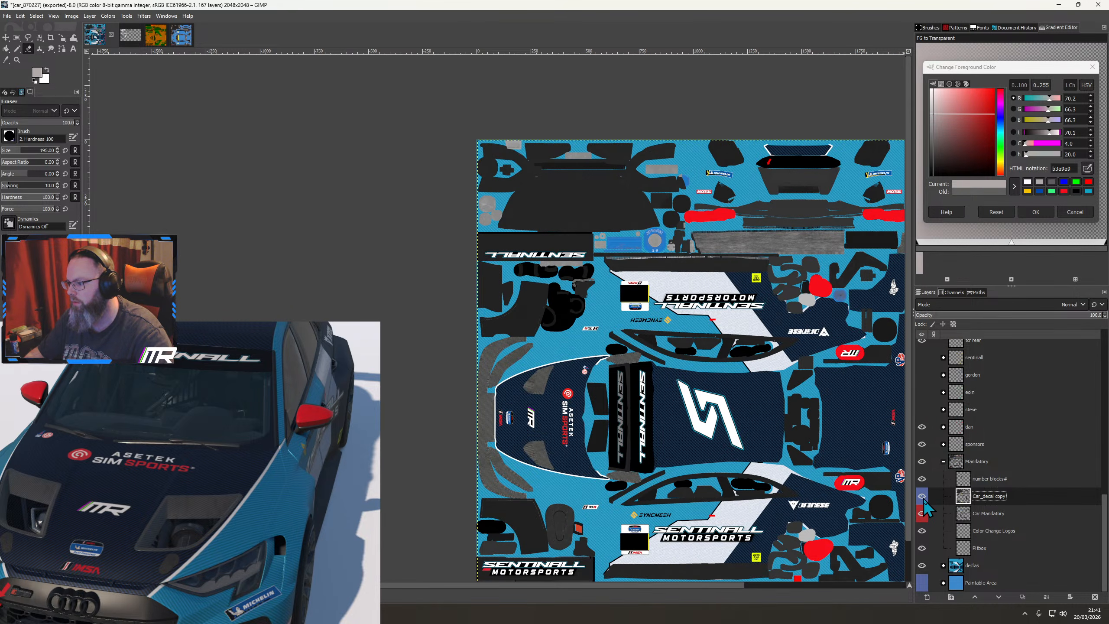
{"action": "left_click", "coordinate": [923, 497]}
{"action": "left_click", "coordinate": [923, 498]}
{"action": "left_click", "coordinate": [923, 480]}
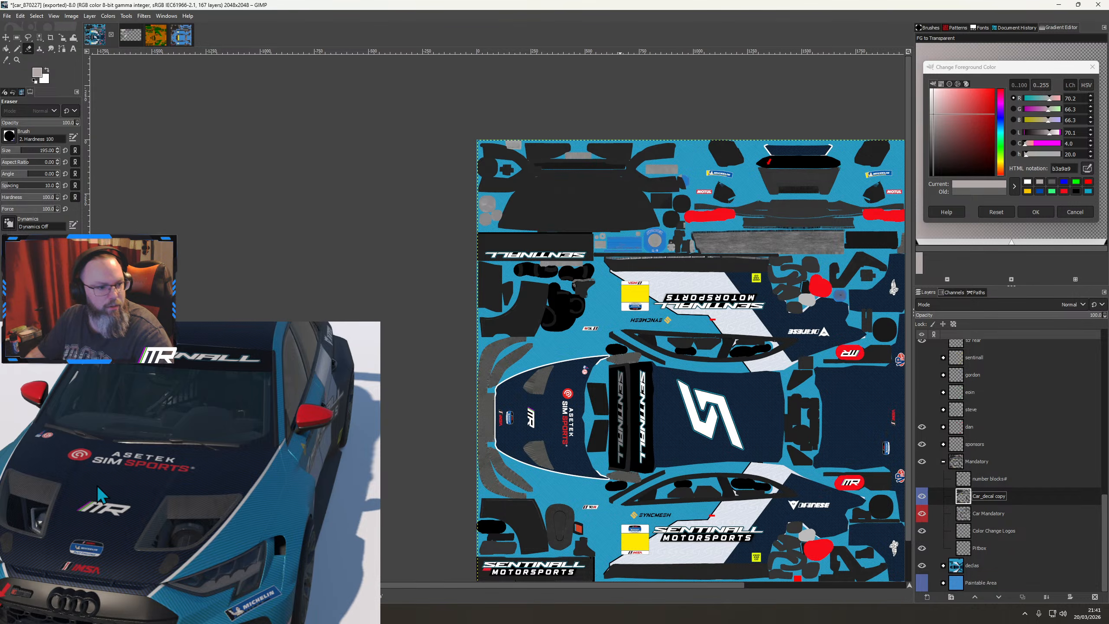
{"action": "left_click_drag", "start_coordinate": [110, 589], "coordinate": [298, 543]}
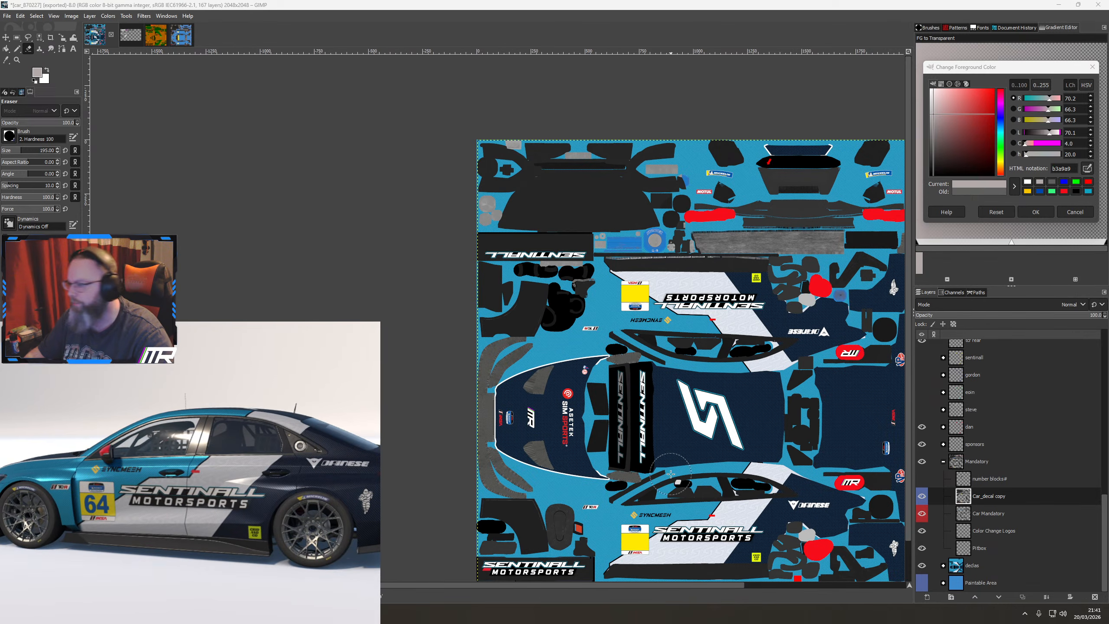
{"action": "right_click", "coordinate": [981, 507]}
Select the layer's painted area, then clear that selection from the canvas
{"action": "left_click", "coordinate": [1012, 465]}
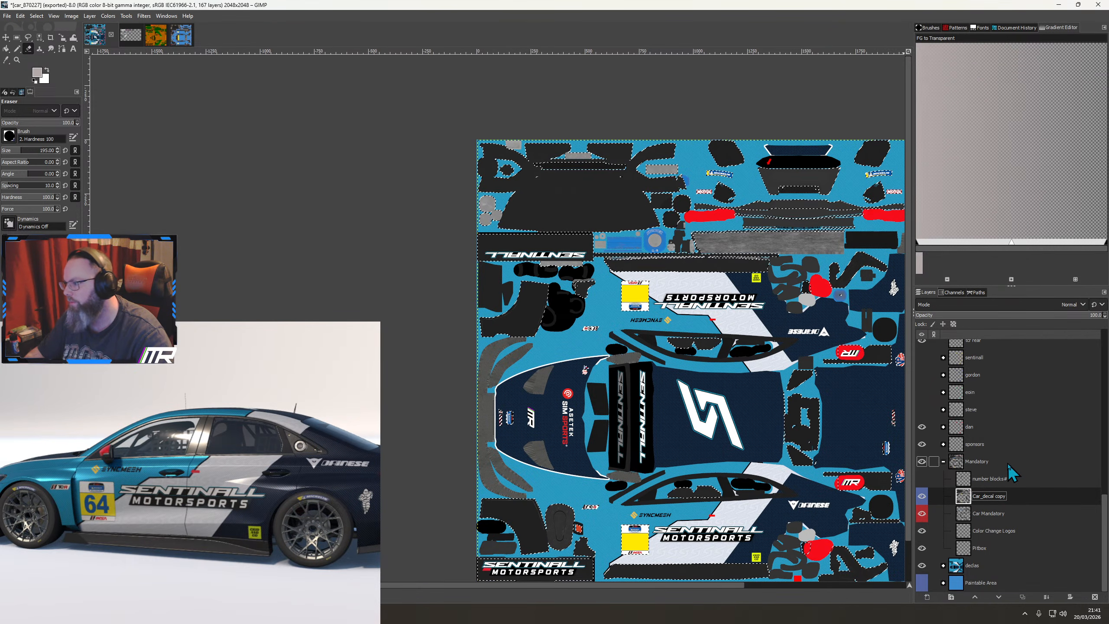
{"action": "scroll", "coordinate": [701, 348], "scroll_direction": "up", "scroll_amount": 3}
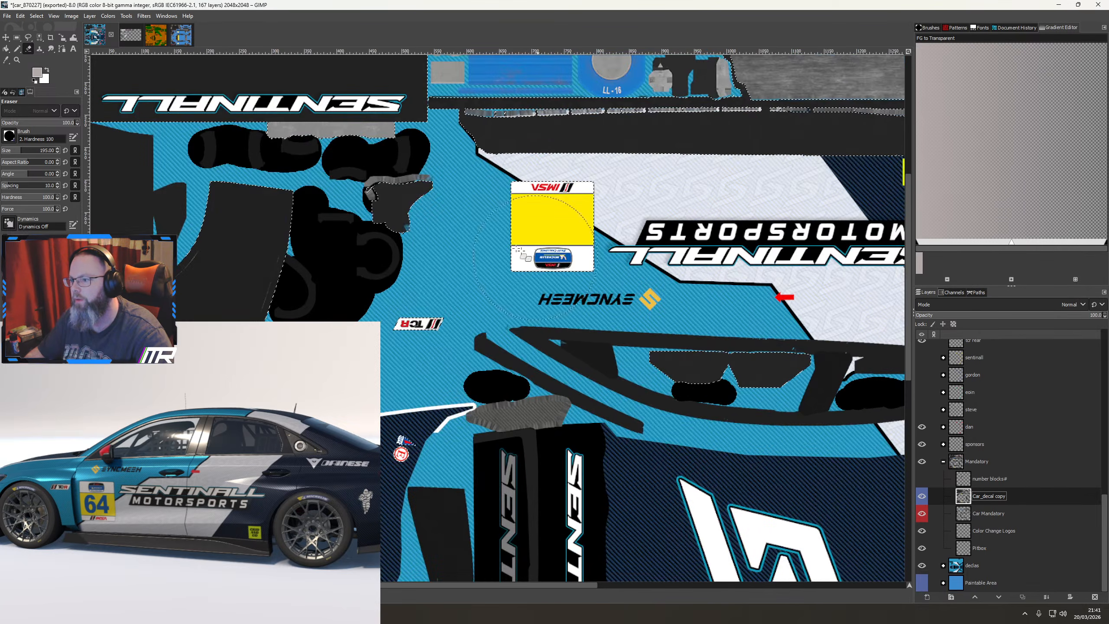
{"action": "right_click", "coordinate": [638, 321]}
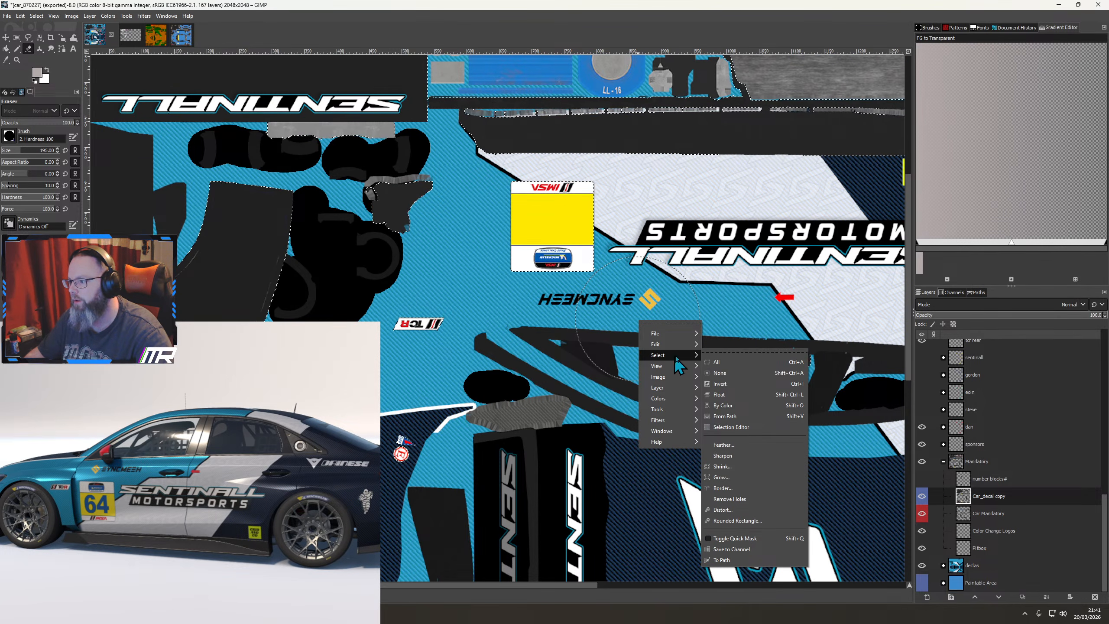
{"action": "left_click", "coordinate": [730, 366]}
{"action": "key", "text": "shift+o"}
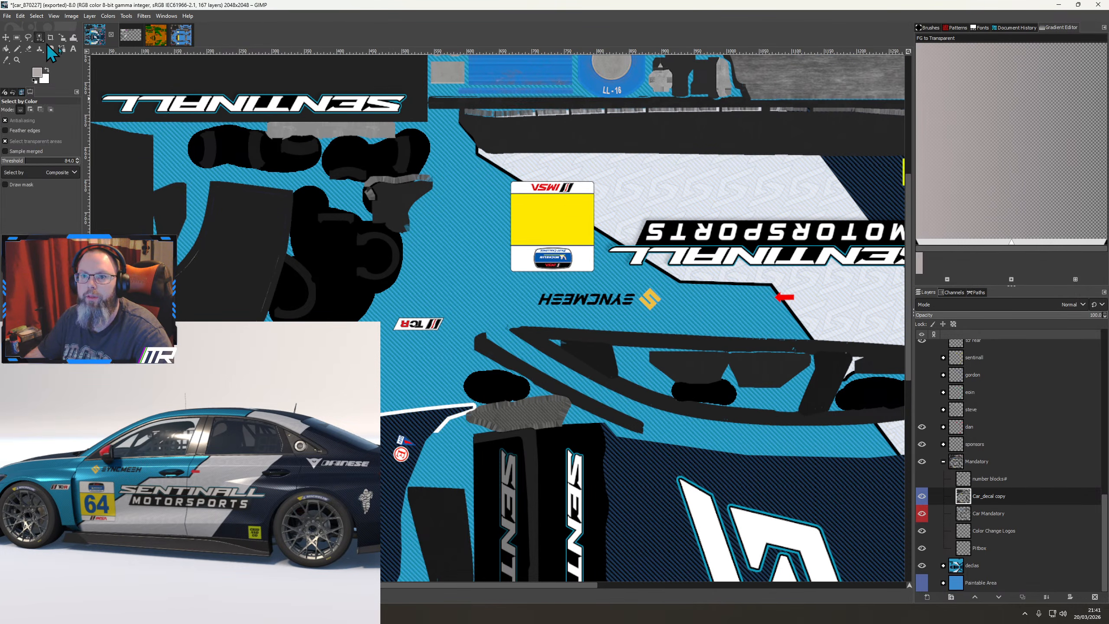
{"action": "scroll", "coordinate": [553, 226], "scroll_direction": "up", "scroll_amount": 1}
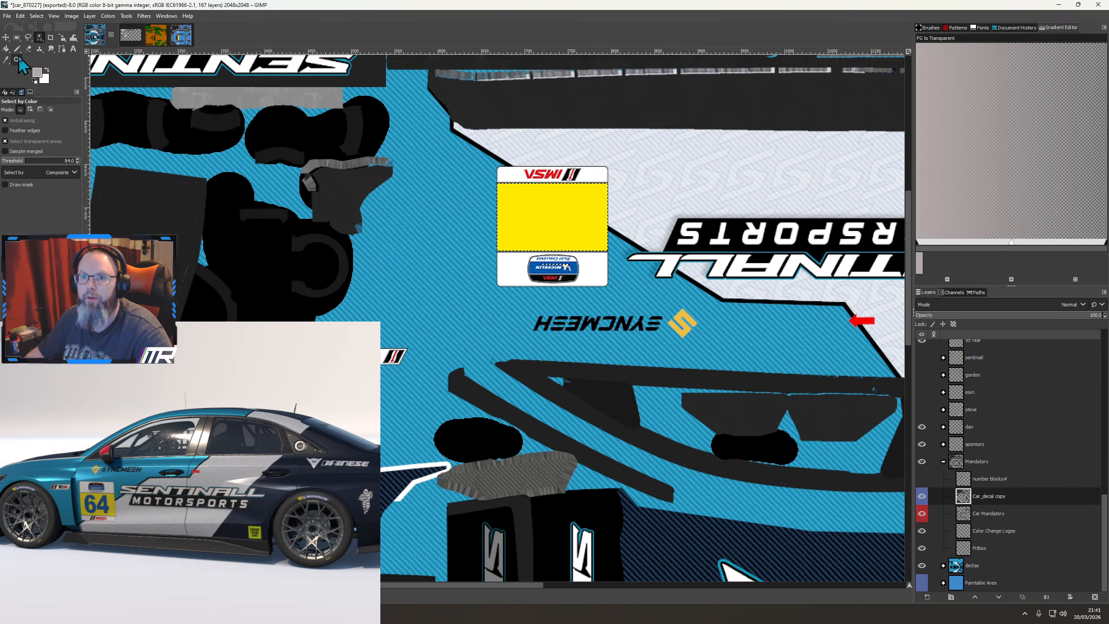
Set up the Pencil with a black (000000) foreground at size 65
{"action": "left_click", "coordinate": [17, 51]}
{"action": "left_click", "coordinate": [37, 74]}
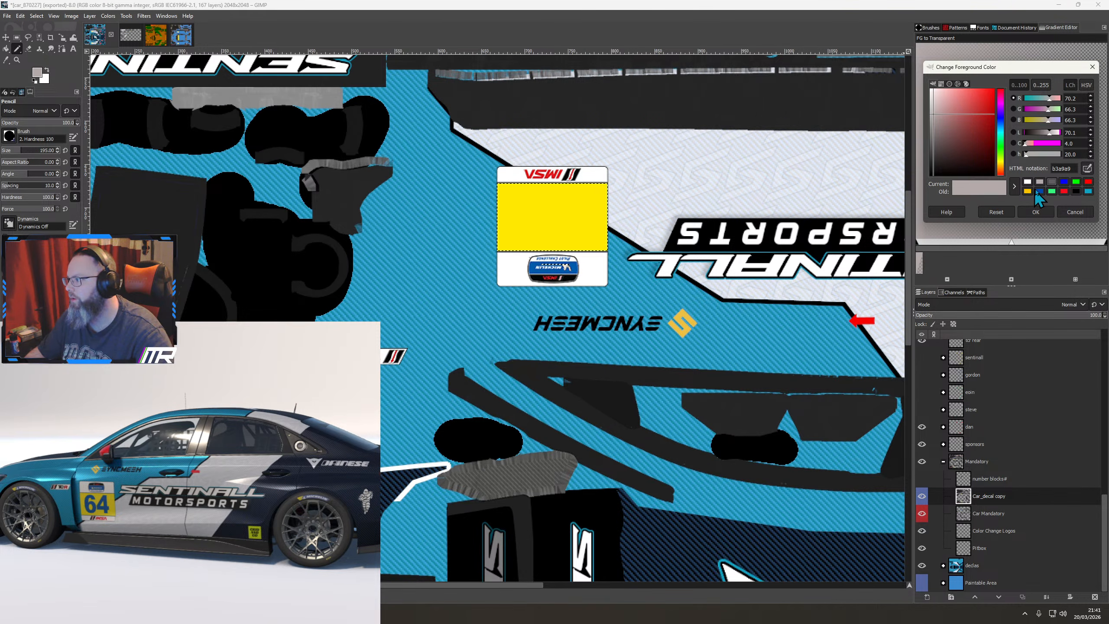
{"action": "left_click", "coordinate": [1074, 193]}
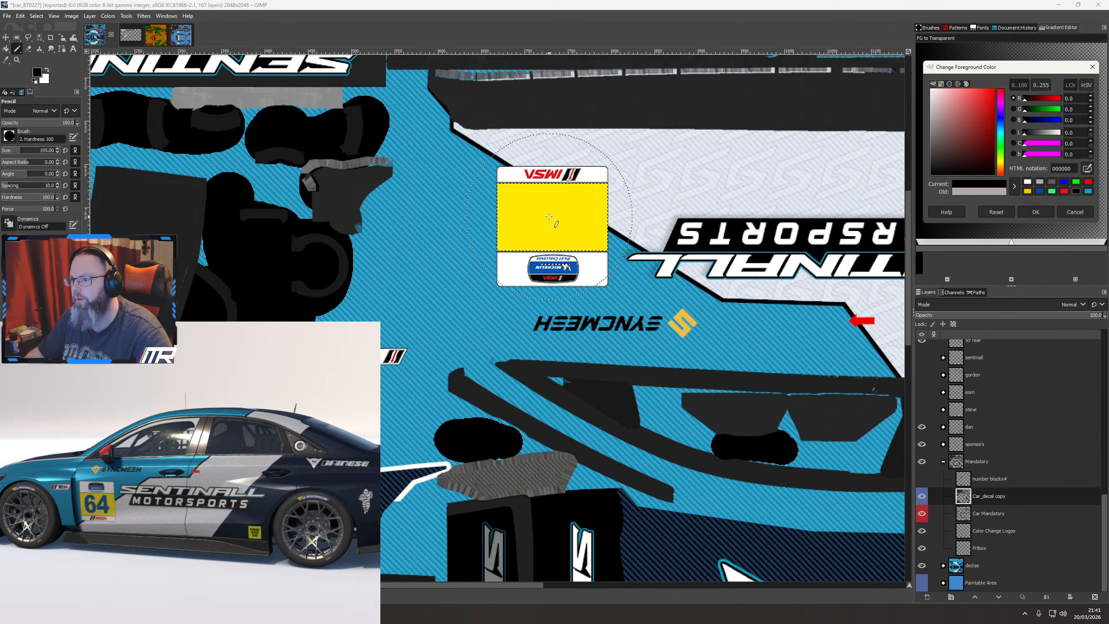
{"action": "left_click", "coordinate": [12, 152]}
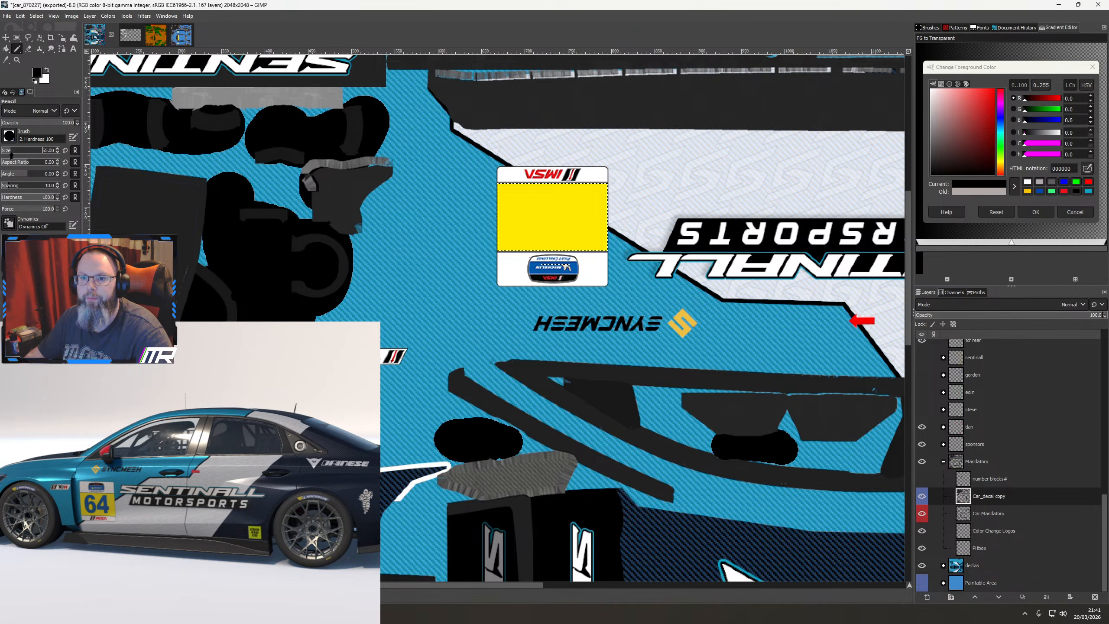
{"action": "scroll", "coordinate": [547, 271], "scroll_direction": "up", "scroll_amount": 3}
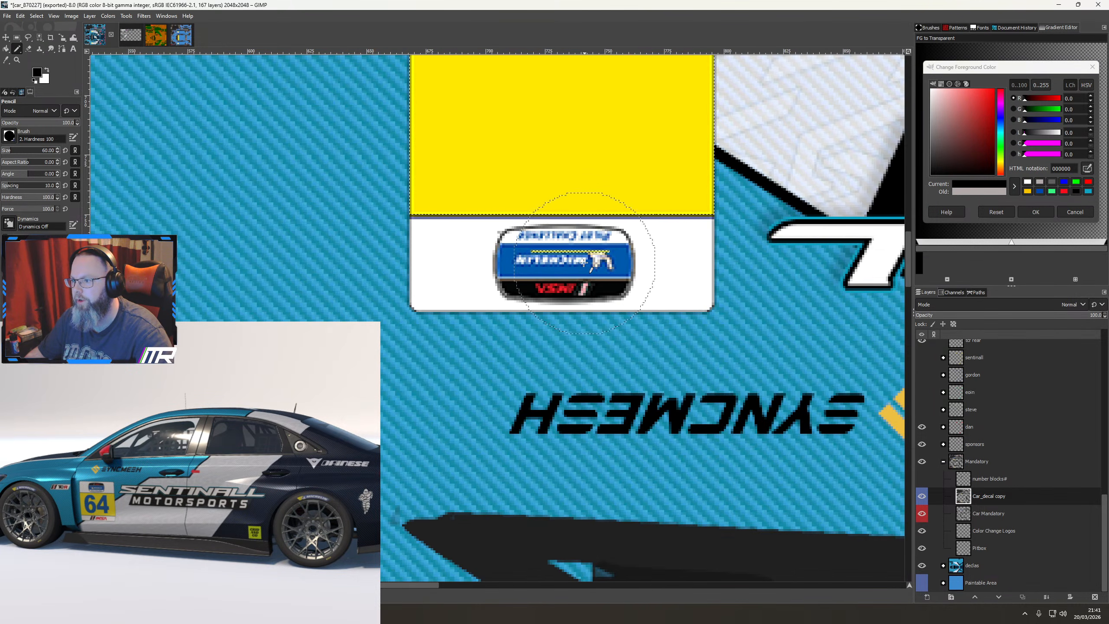
Paint over both yellow number boxes in black
{"action": "left_click_drag", "start_coordinate": [583, 263], "coordinate": [552, 400]}
{"action": "mouse_move", "coordinate": [384, 271]}
{"action": "left_mouse_down"}
{"action": "mouse_move", "coordinate": [389, 198]}
{"action": "mouse_move", "coordinate": [611, 180]}
{"action": "mouse_move", "coordinate": [666, 271]}
{"action": "mouse_move", "coordinate": [592, 288]}
{"action": "mouse_move", "coordinate": [401, 295]}
{"action": "left_mouse_up"}
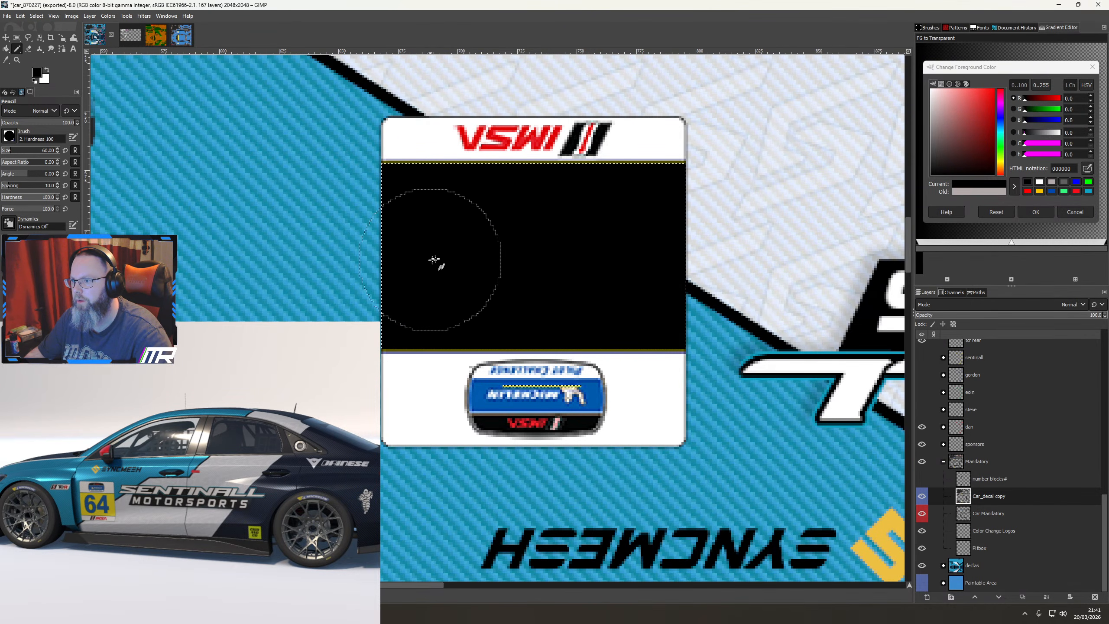
{"action": "scroll", "coordinate": [438, 260], "scroll_direction": "down", "scroll_amount": 2}
{"action": "scroll", "coordinate": [498, 262], "scroll_direction": "down", "scroll_amount": 20}
{"action": "scroll", "coordinate": [509, 290], "scroll_direction": "up", "scroll_amount": 2}
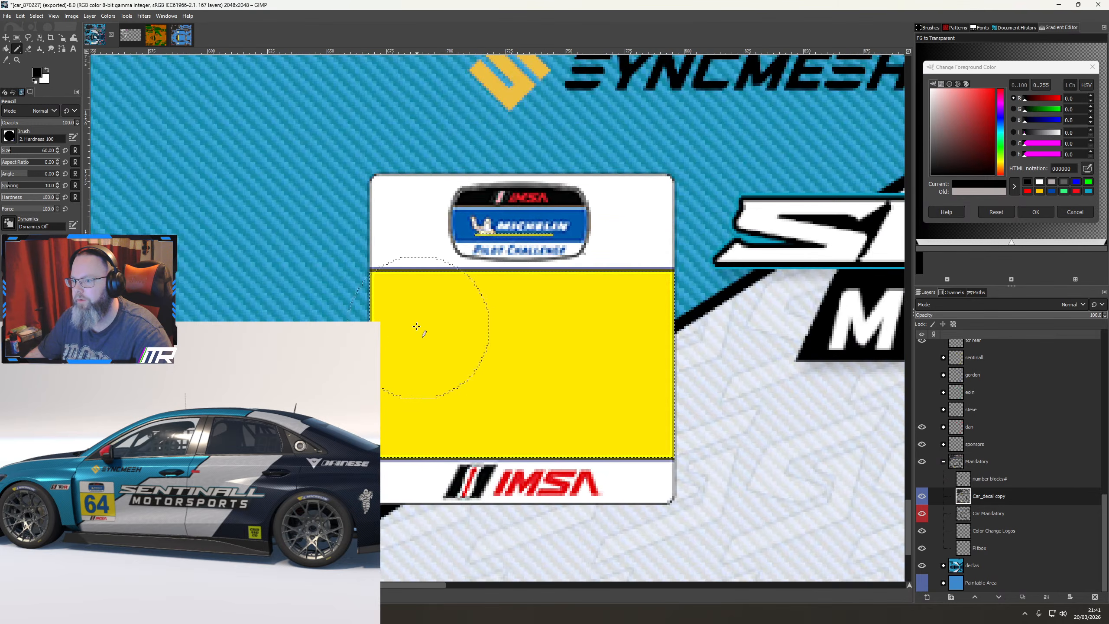
{"action": "mouse_move", "coordinate": [385, 333]}
{"action": "left_mouse_down"}
{"action": "mouse_move", "coordinate": [655, 337]}
{"action": "mouse_move", "coordinate": [585, 341]}
{"action": "mouse_move", "coordinate": [626, 348]}
{"action": "mouse_move", "coordinate": [637, 414]}
{"action": "mouse_move", "coordinate": [384, 403]}
{"action": "left_mouse_up"}
{"action": "scroll", "coordinate": [576, 396], "scroll_direction": "down", "scroll_amount": 3}
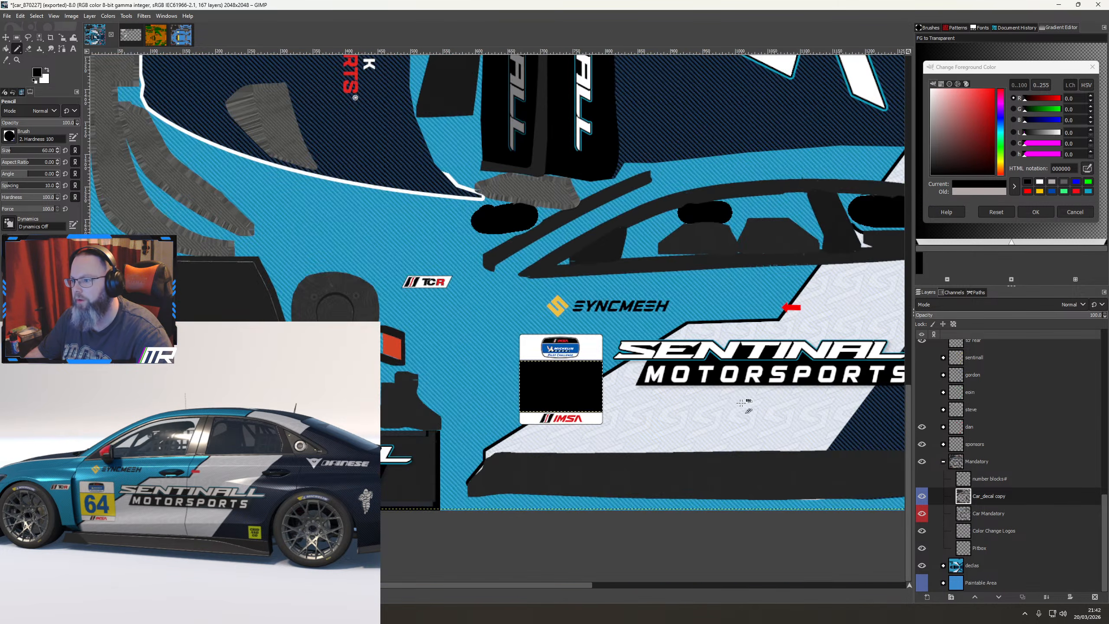
{"action": "scroll", "coordinate": [926, 403], "scroll_direction": "up", "scroll_amount": 5}
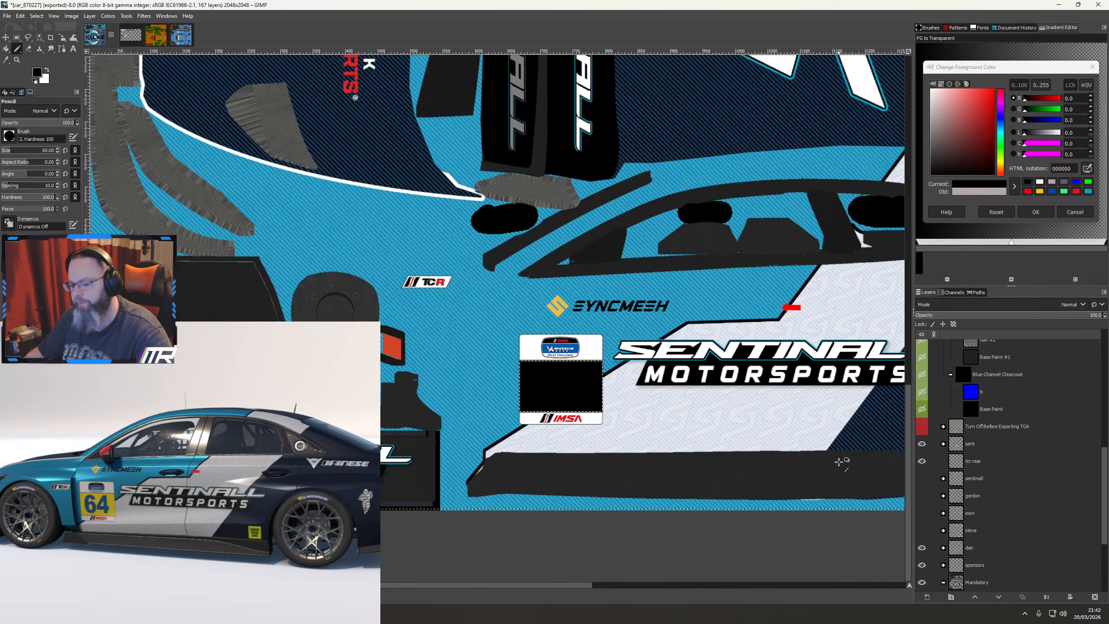
Orbit the 3D car preview to check the blacked-out number boards from all sides
{"action": "left_click_drag", "start_coordinate": [127, 560], "coordinate": [132, 529]}
{"action": "scroll", "coordinate": [131, 529], "scroll_direction": "up", "scroll_amount": 3}
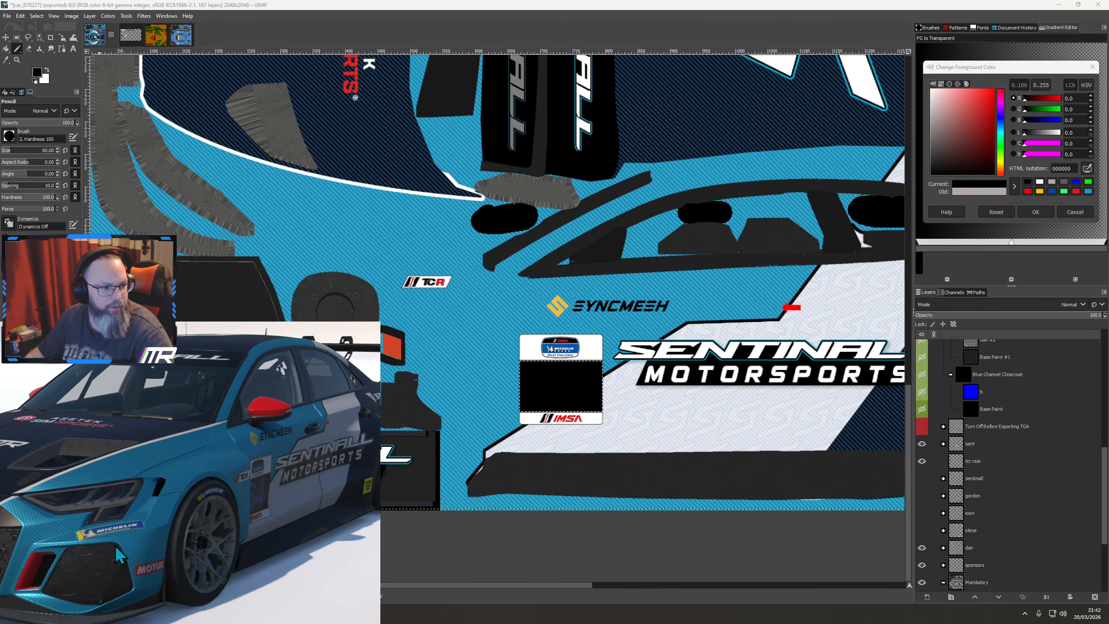
{"action": "left_click_drag", "start_coordinate": [220, 541], "coordinate": [104, 516]}
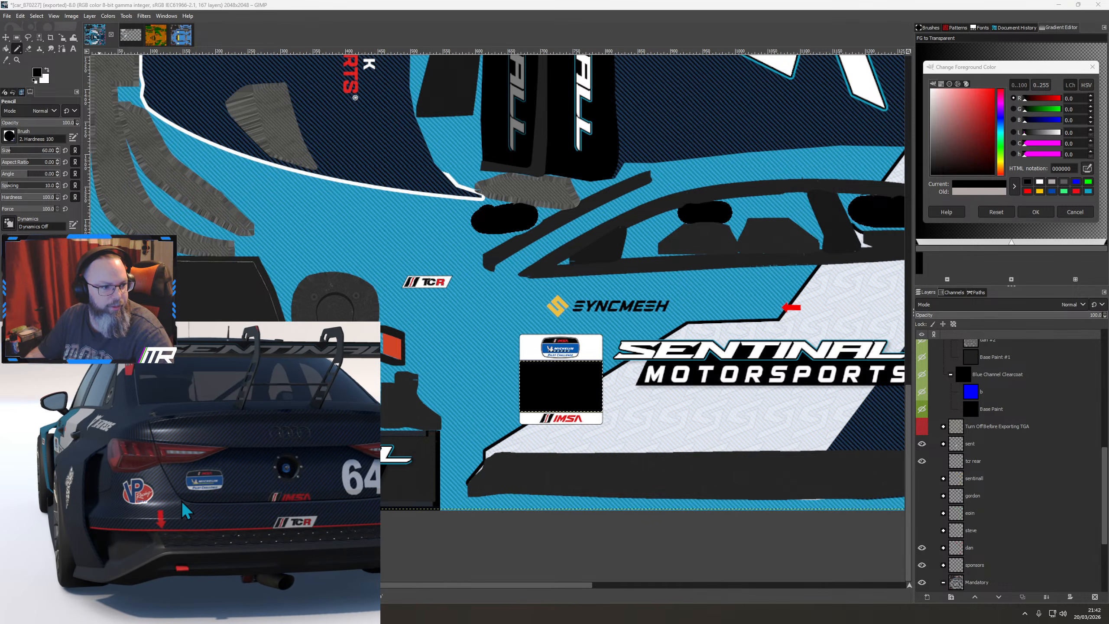
{"action": "mouse_move", "coordinate": [174, 487]}
{"action": "left_mouse_down"}
{"action": "mouse_move", "coordinate": [250, 506]}
{"action": "mouse_move", "coordinate": [154, 495]}
{"action": "left_mouse_up"}
{"action": "left_click_drag", "start_coordinate": [246, 472], "coordinate": [145, 492]}
{"action": "left_click_drag", "start_coordinate": [229, 522], "coordinate": [137, 529]}
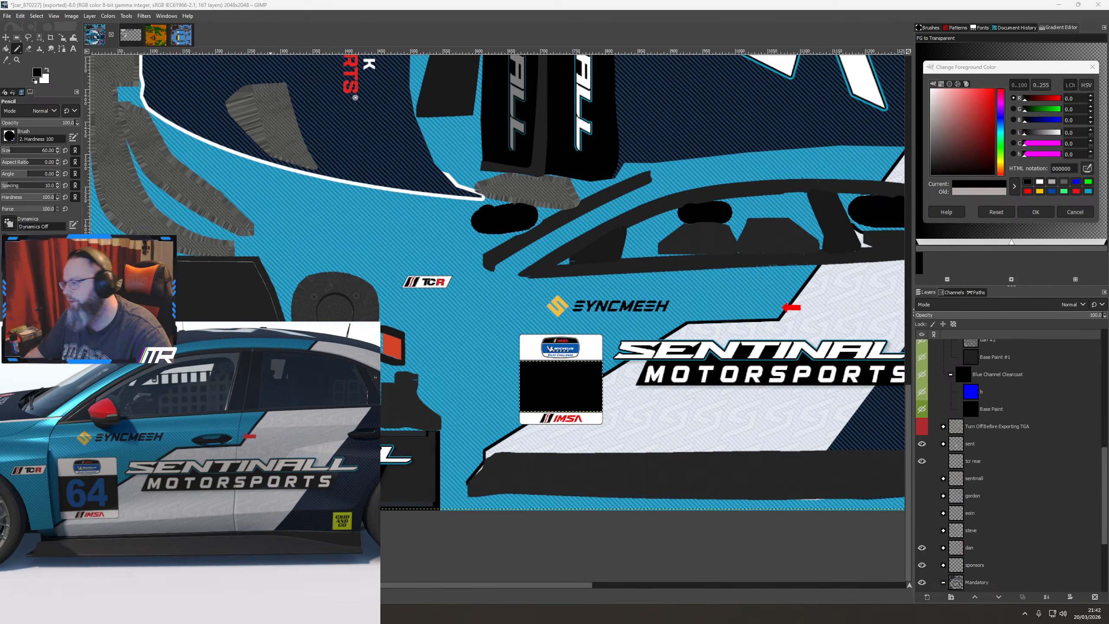
Remove the leftover selection with Select > None
{"action": "right_click", "coordinate": [585, 289]}
{"action": "mouse_move", "coordinate": [616, 325]}
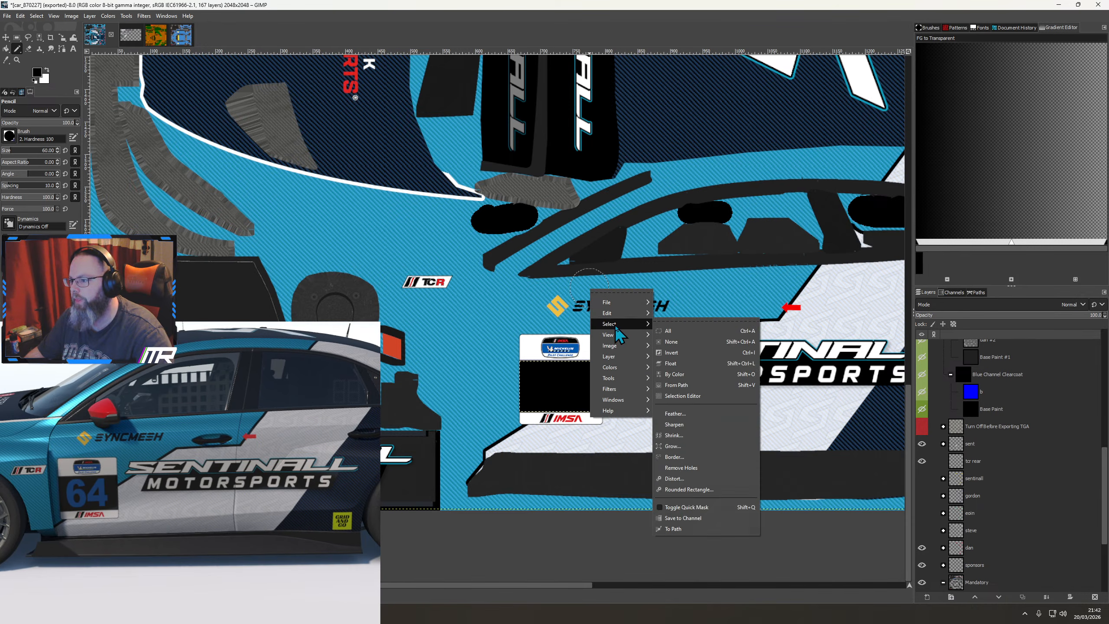
{"action": "left_click", "coordinate": [681, 341]}
{"action": "scroll", "coordinate": [579, 399], "scroll_direction": "up", "scroll_amount": 3}
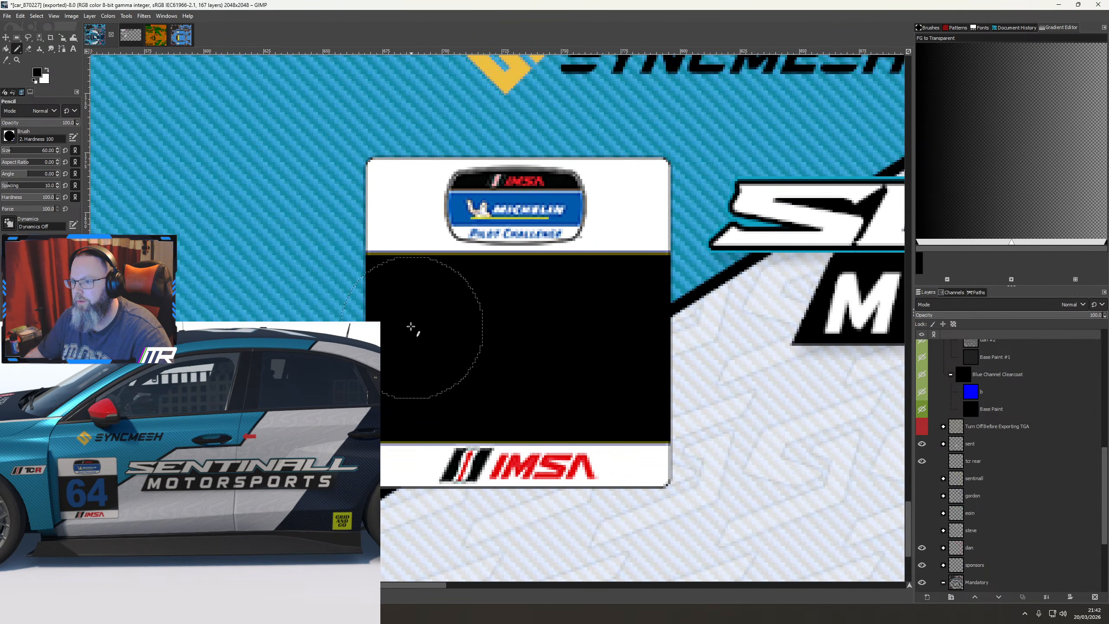
{"action": "scroll", "coordinate": [519, 347], "scroll_direction": "down", "scroll_amount": 5}
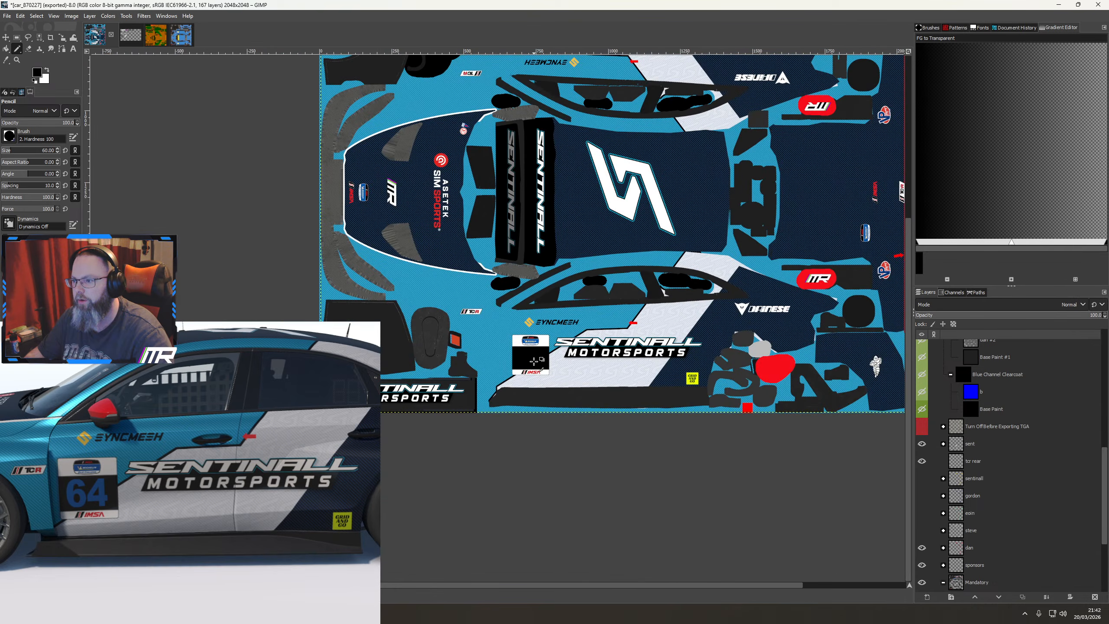
Swap to the second driver's logo layer and turn its artwork into a selection with Alpha to Selection
{"action": "mouse_move", "coordinate": [592, 314]}
{"action": "left_mouse_down"}
{"action": "mouse_move", "coordinate": [510, 483]}
{"action": "mouse_move", "coordinate": [495, 493]}
{"action": "left_mouse_up"}
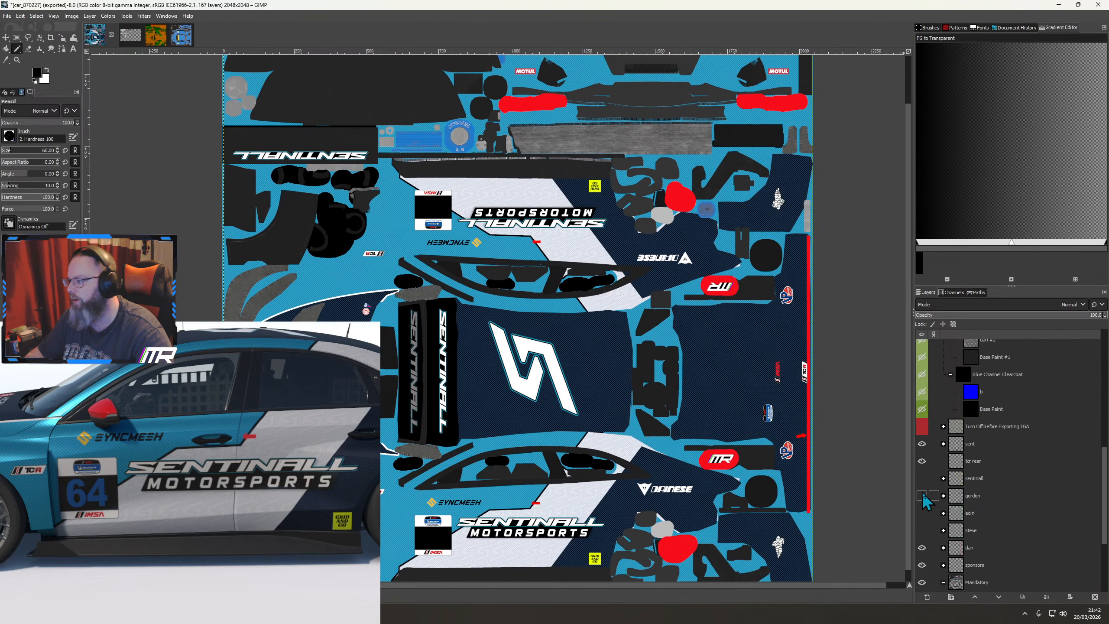
{"action": "scroll", "coordinate": [925, 503], "scroll_direction": "down", "scroll_amount": 2}
{"action": "left_click", "coordinate": [922, 518]}
{"action": "left_click", "coordinate": [922, 501]}
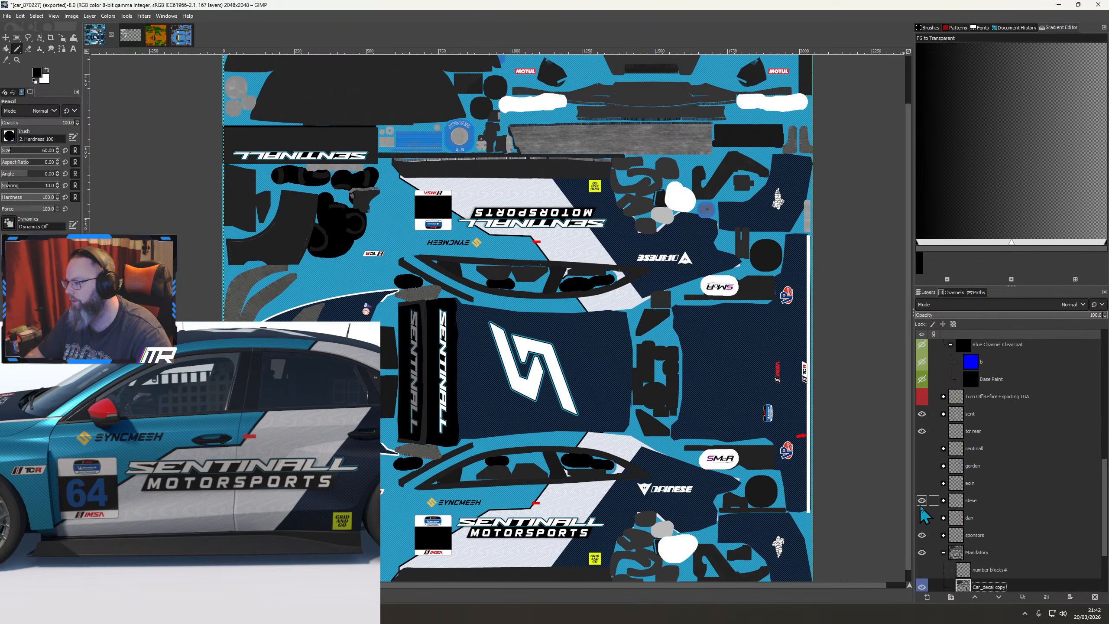
{"action": "right_click", "coordinate": [966, 502]}
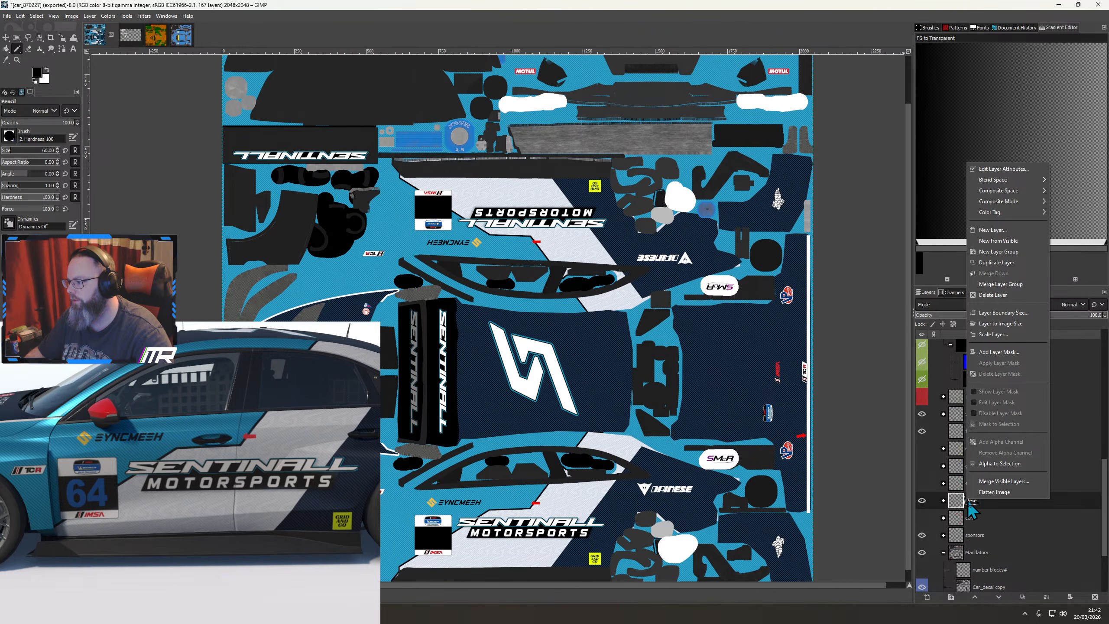
{"action": "left_click", "coordinate": [1003, 467]}
Show the Custom Spec Map group with the first driver's metallic and roughness layers hidden
{"action": "scroll", "coordinate": [950, 480], "scroll_direction": "up", "scroll_amount": 8}
{"action": "scroll", "coordinate": [951, 480], "scroll_direction": "up", "scroll_amount": 2}
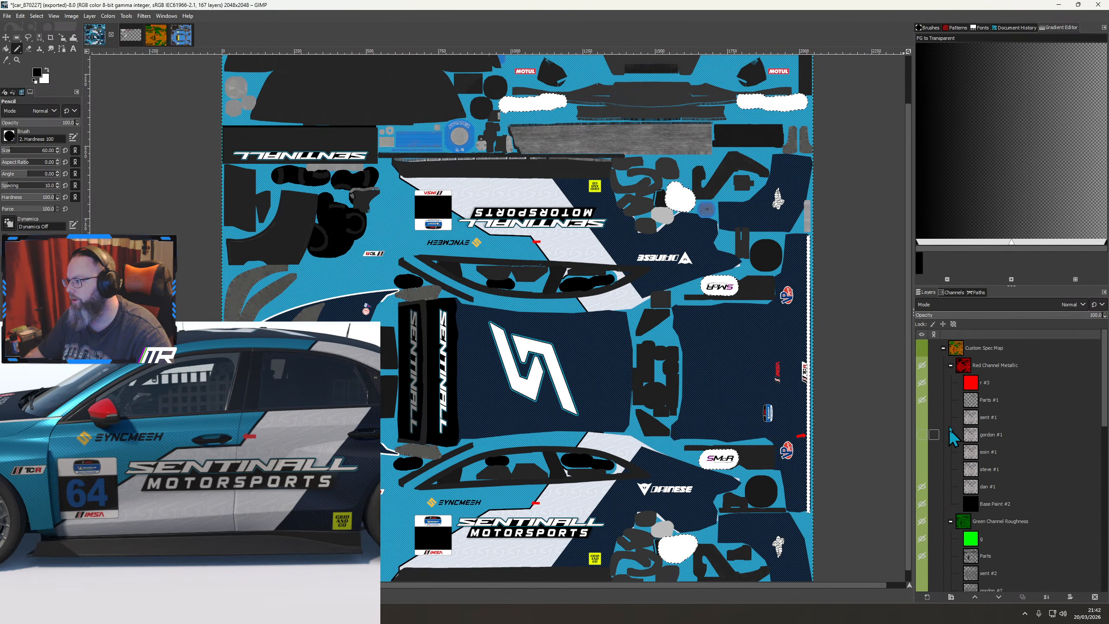
{"action": "left_click", "coordinate": [922, 351]}
{"action": "scroll", "coordinate": [932, 394], "scroll_direction": "down", "scroll_amount": 1}
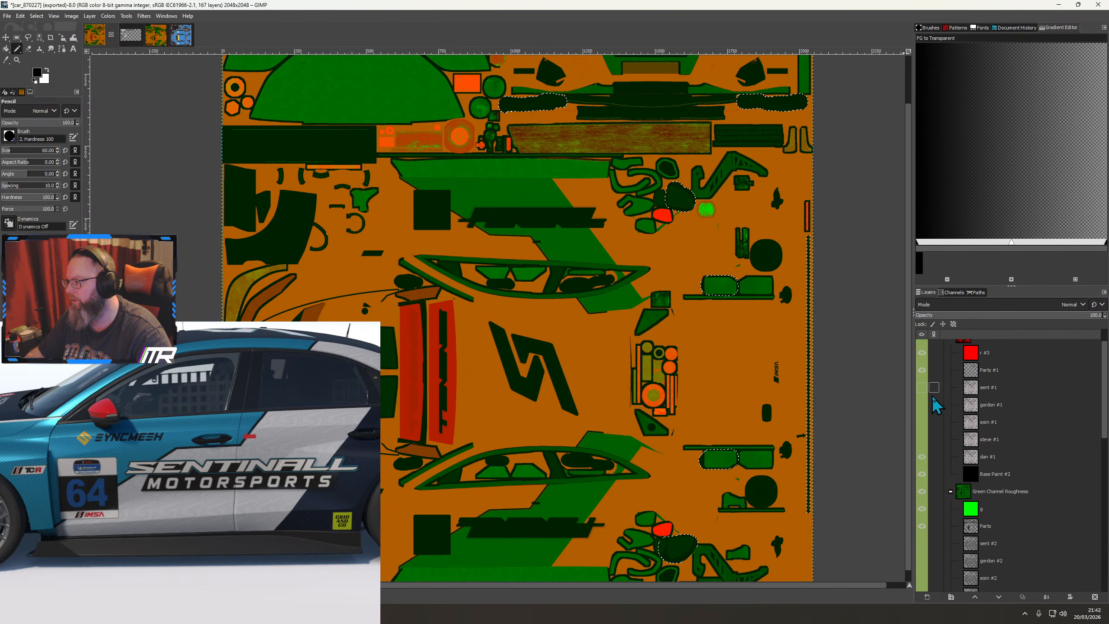
{"action": "left_click", "coordinate": [921, 458]}
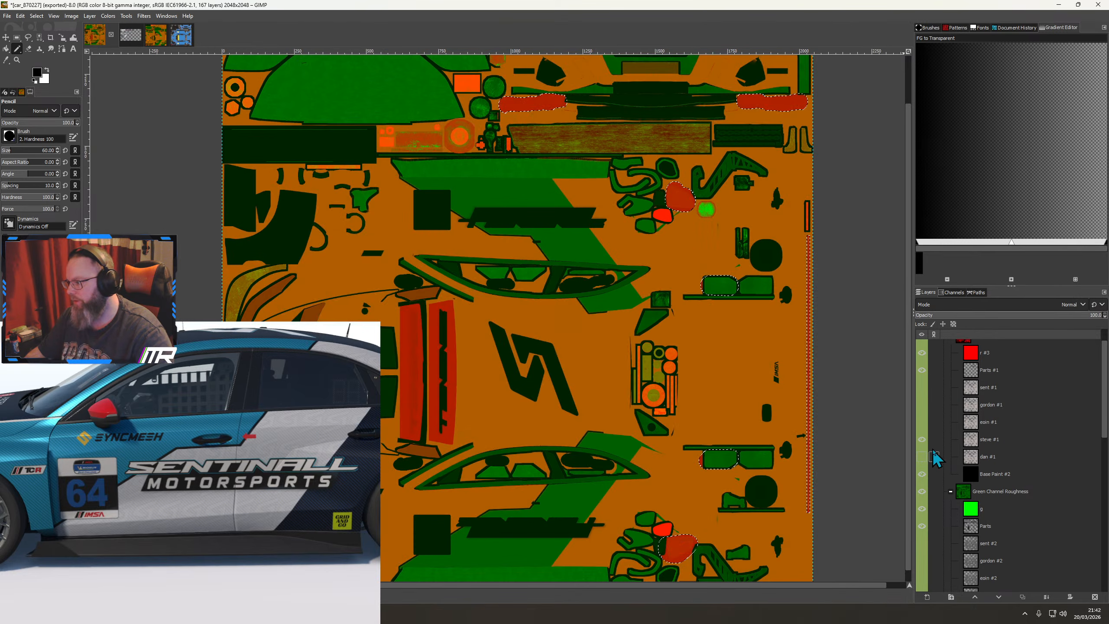
{"action": "scroll", "coordinate": [924, 490], "scroll_direction": "down", "scroll_amount": 5}
{"action": "left_click", "coordinate": [924, 524]}
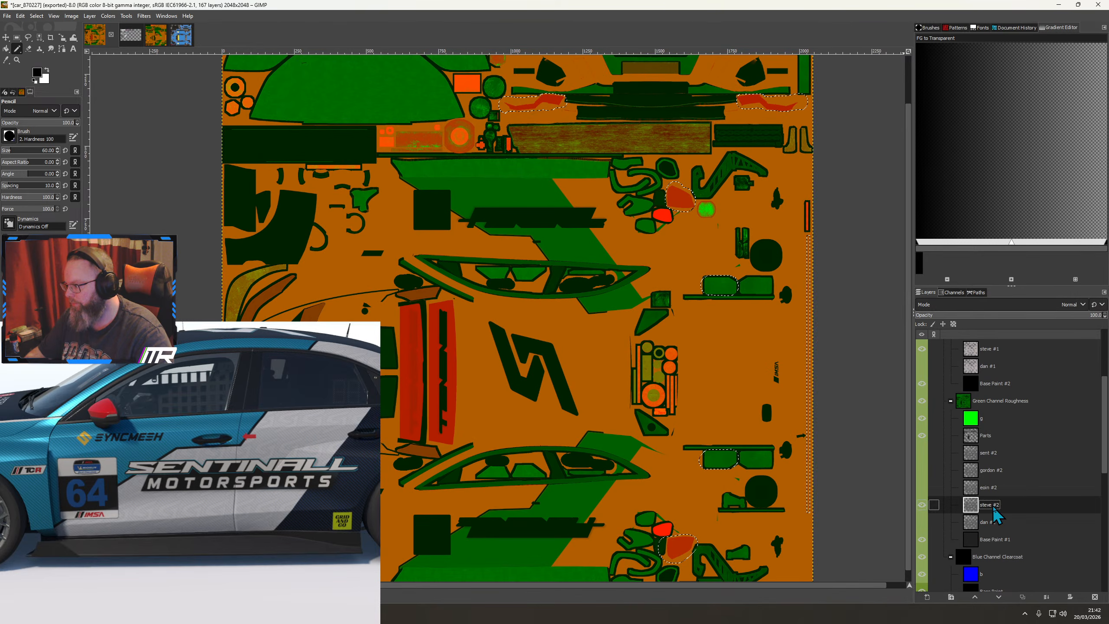
{"action": "scroll", "coordinate": [988, 409], "scroll_direction": "up", "scroll_amount": 3}
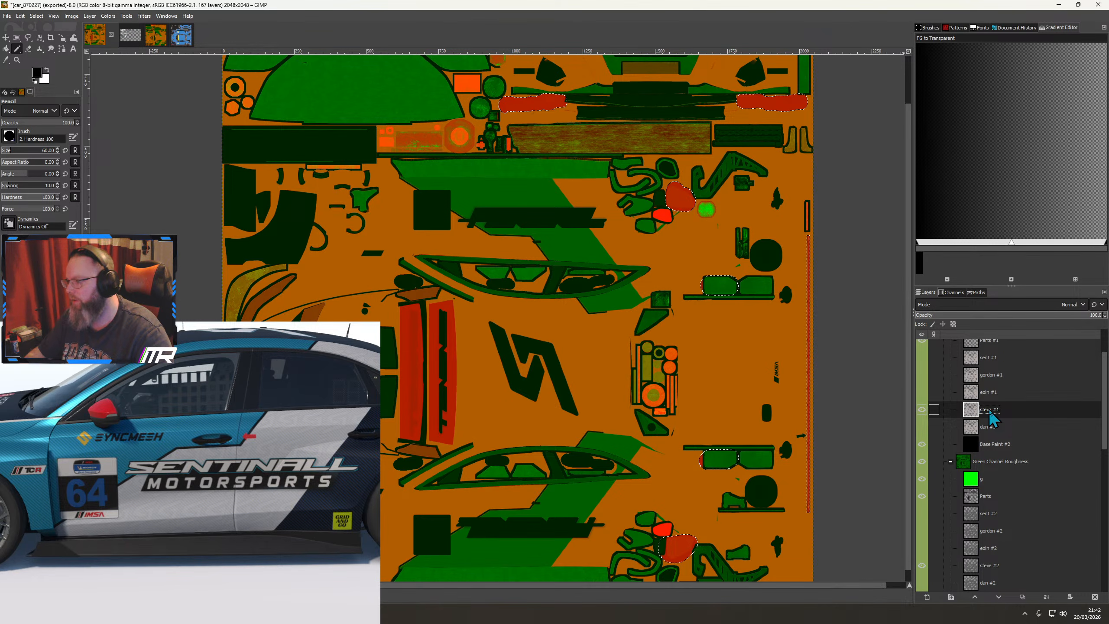
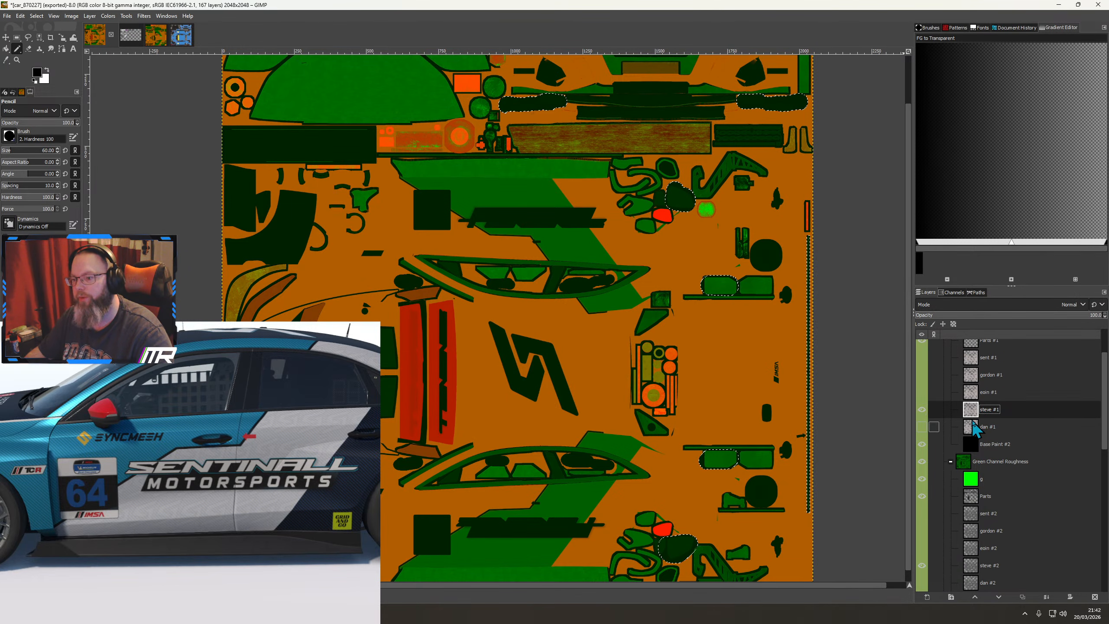
Toggle the Custom Spec Map group's visibility off and back on
{"action": "left_click", "coordinate": [4, 16]}
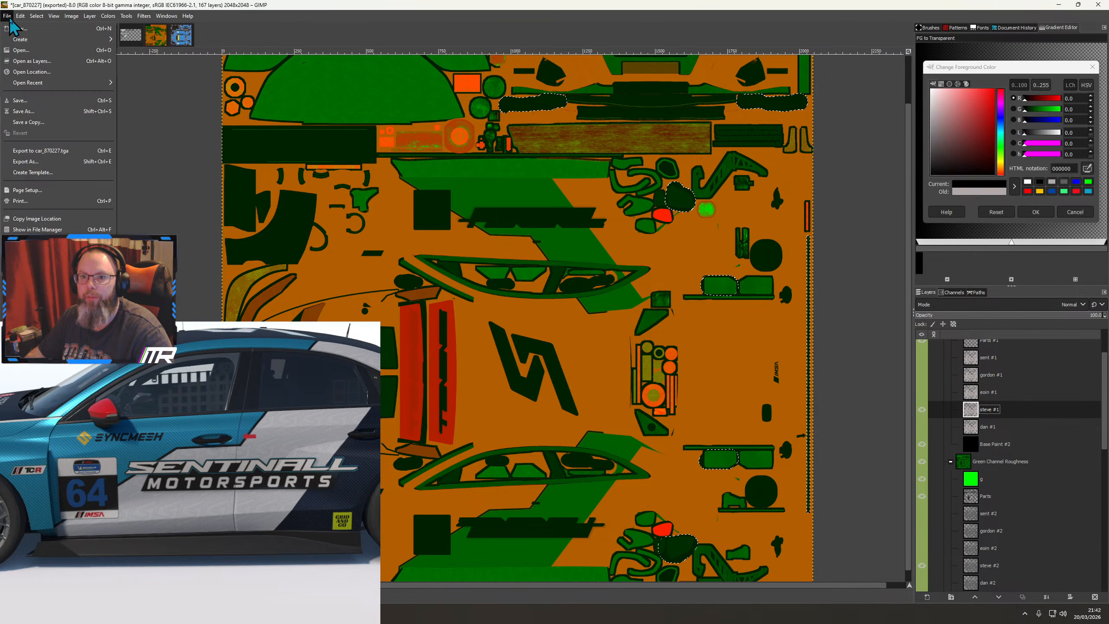
{"action": "left_click", "coordinate": [9, 18]}
{"action": "scroll", "coordinate": [973, 422], "scroll_direction": "up", "scroll_amount": 3}
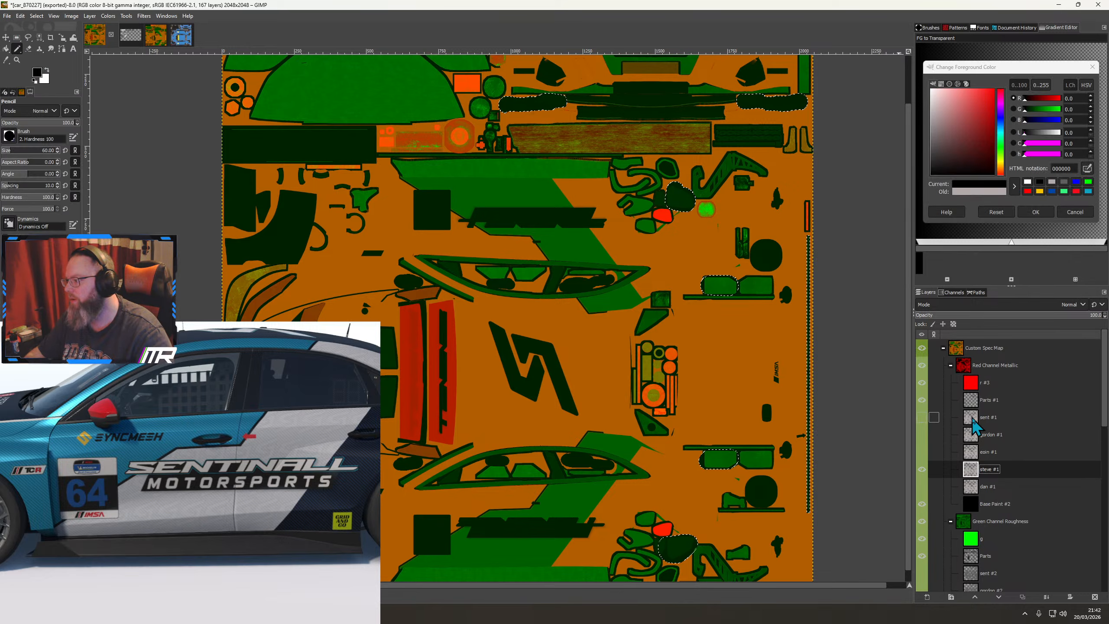
{"action": "left_click", "coordinate": [922, 348]}
{"action": "left_click", "coordinate": [922, 349]}
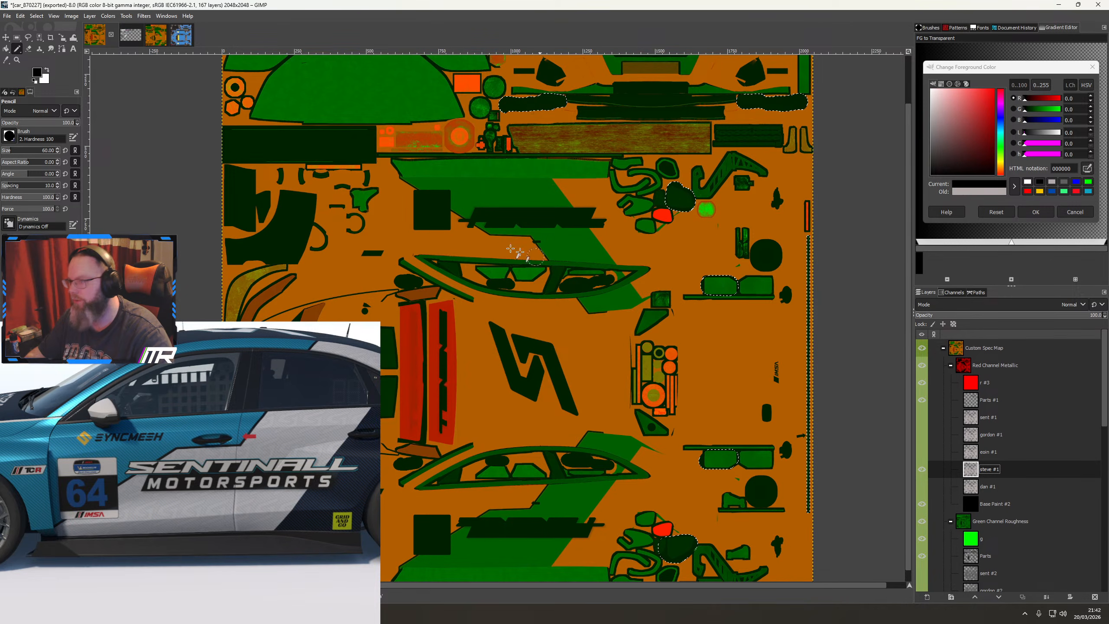
Overwrite car_spec_870227.tga with the spec map using Export As, Replace and the TGA options
{"action": "left_click", "coordinate": [7, 16]}
{"action": "left_click", "coordinate": [31, 163]}
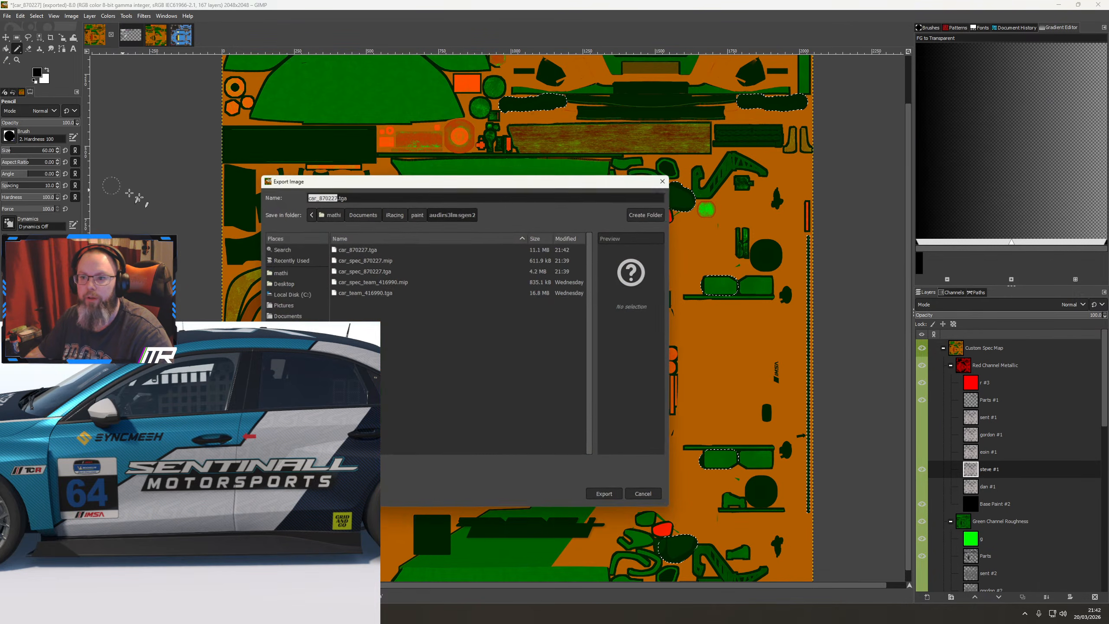
{"action": "double_click", "coordinate": [365, 271]}
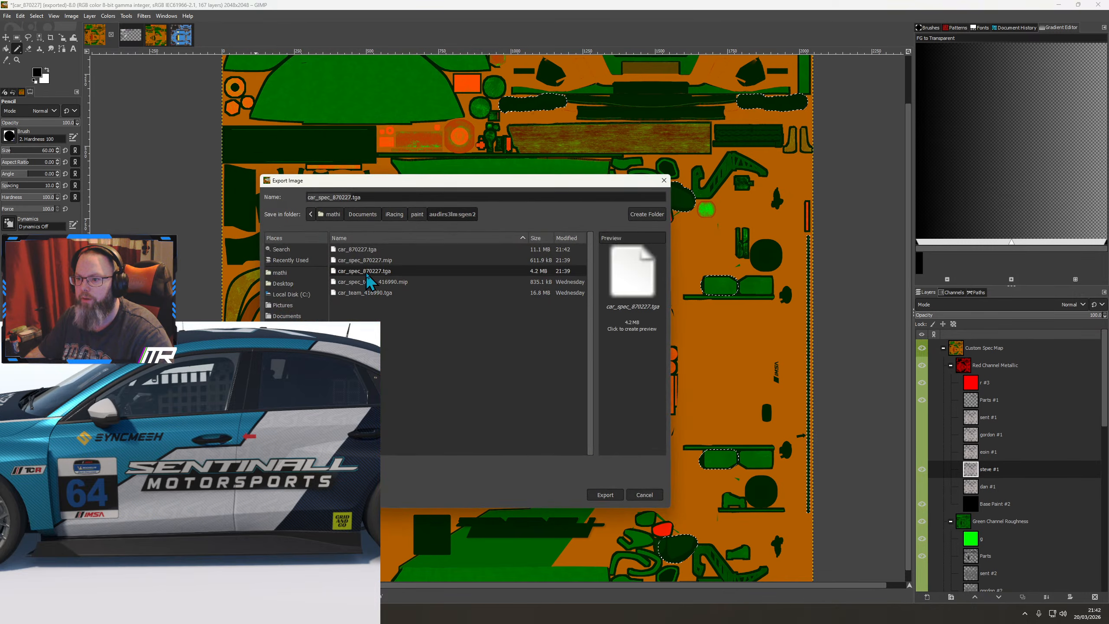
{"action": "left_click", "coordinate": [506, 383]}
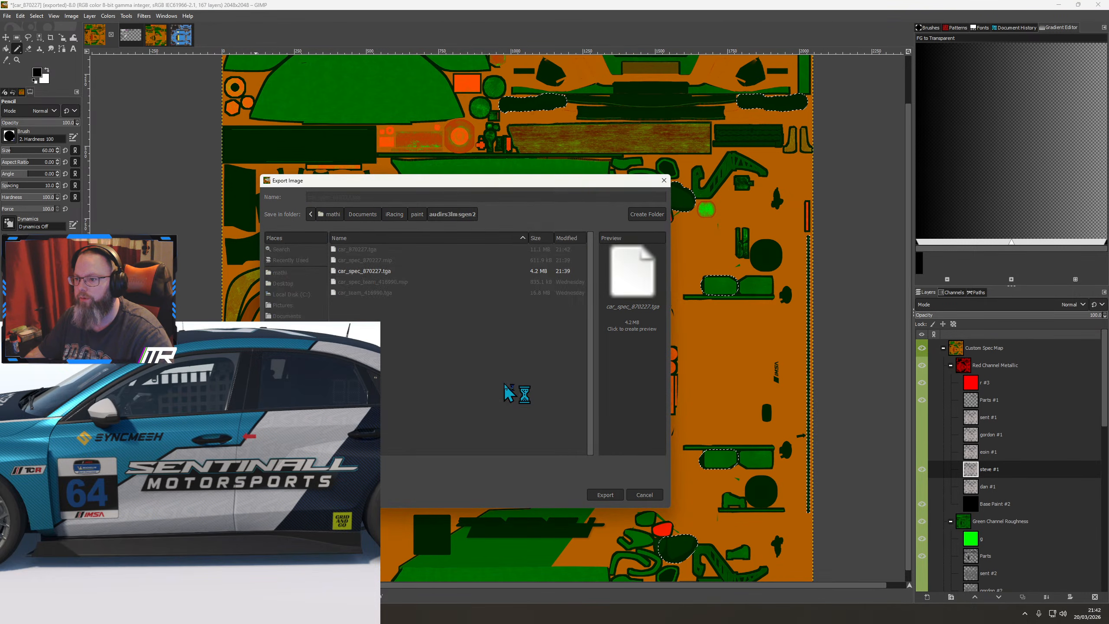
{"action": "left_click", "coordinate": [556, 349]}
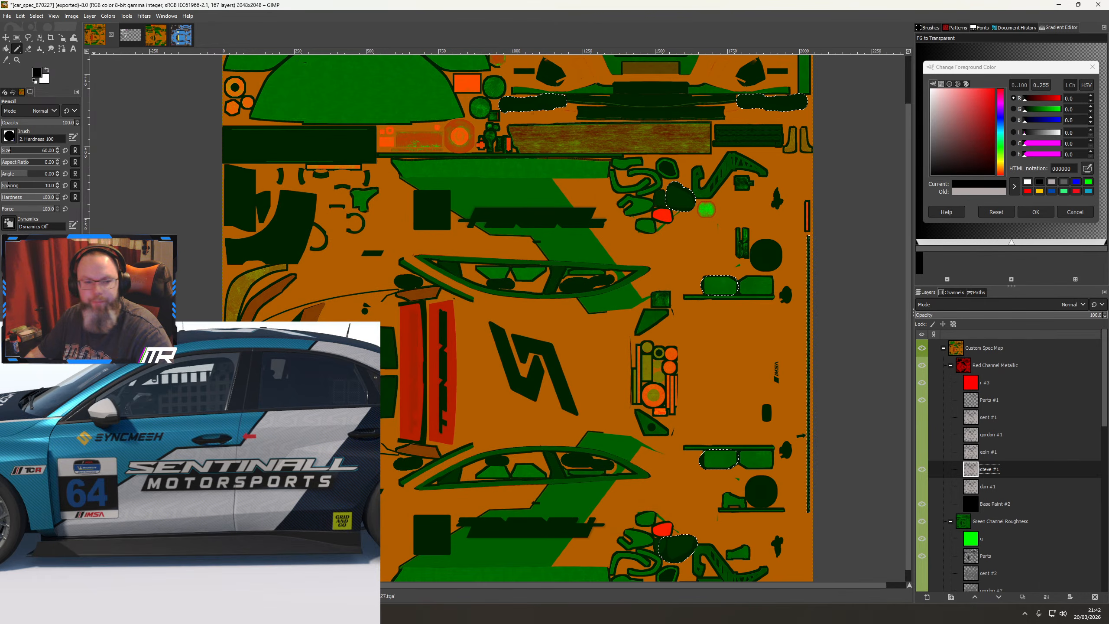
{"action": "left_click_drag", "start_coordinate": [153, 501], "coordinate": [64, 583]}
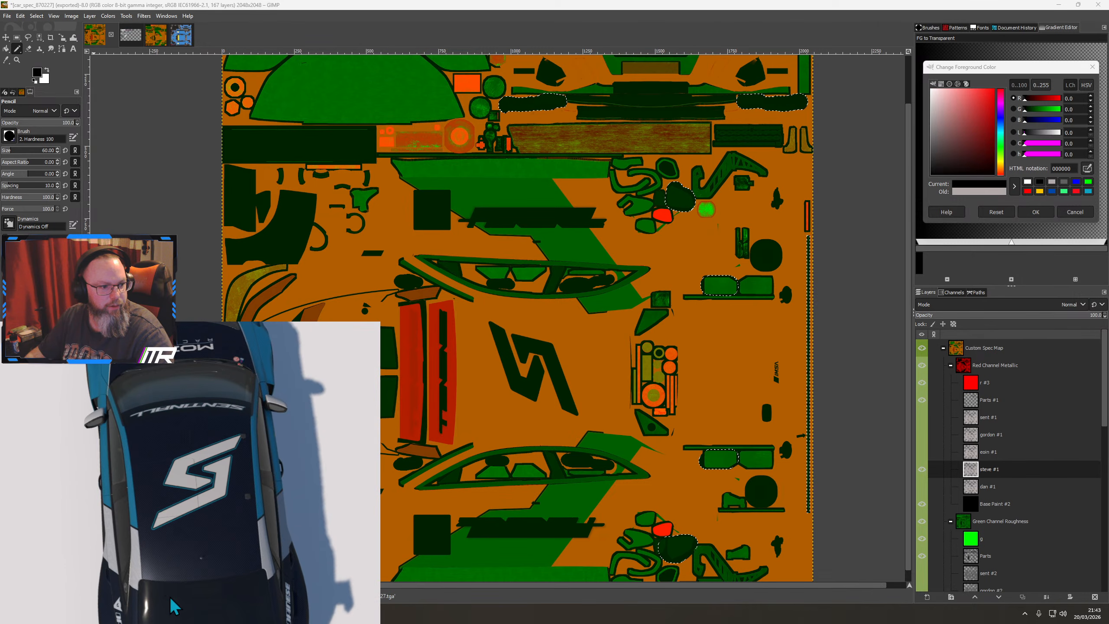
{"action": "scroll", "coordinate": [172, 595], "scroll_direction": "up", "scroll_amount": 3}
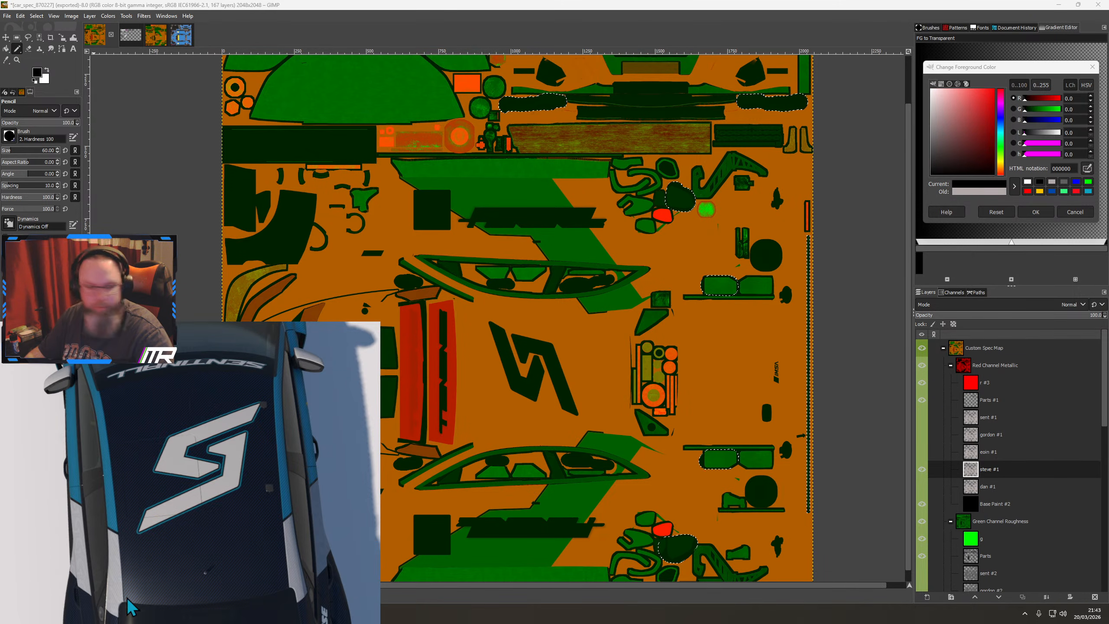
{"action": "left_click_drag", "start_coordinate": [133, 568], "coordinate": [90, 532]}
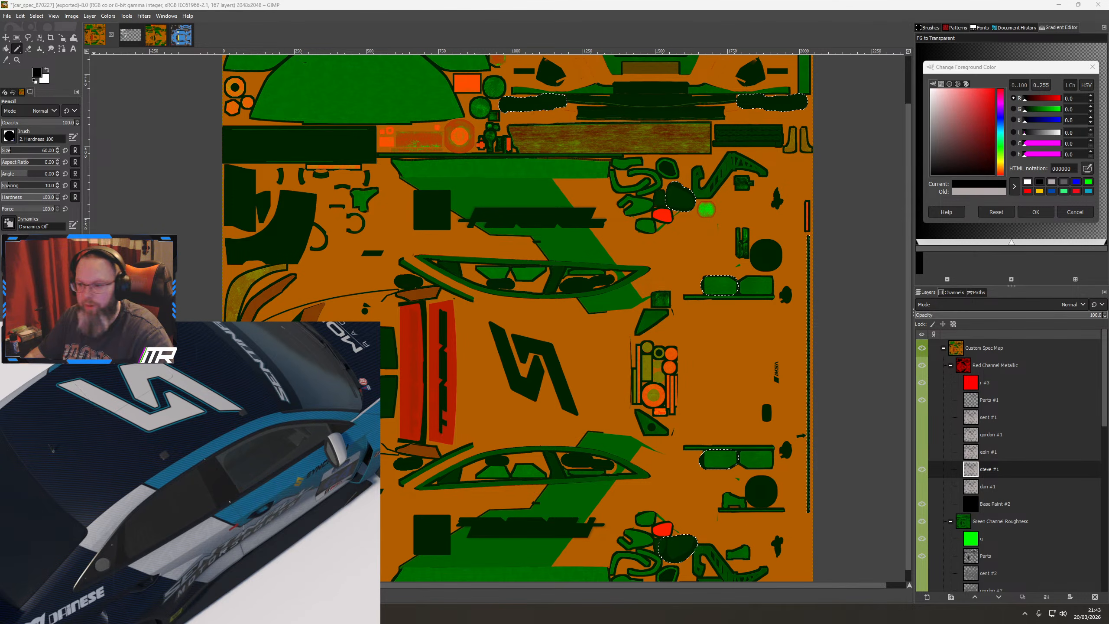
{"action": "left_click_drag", "start_coordinate": [141, 527], "coordinate": [194, 462]}
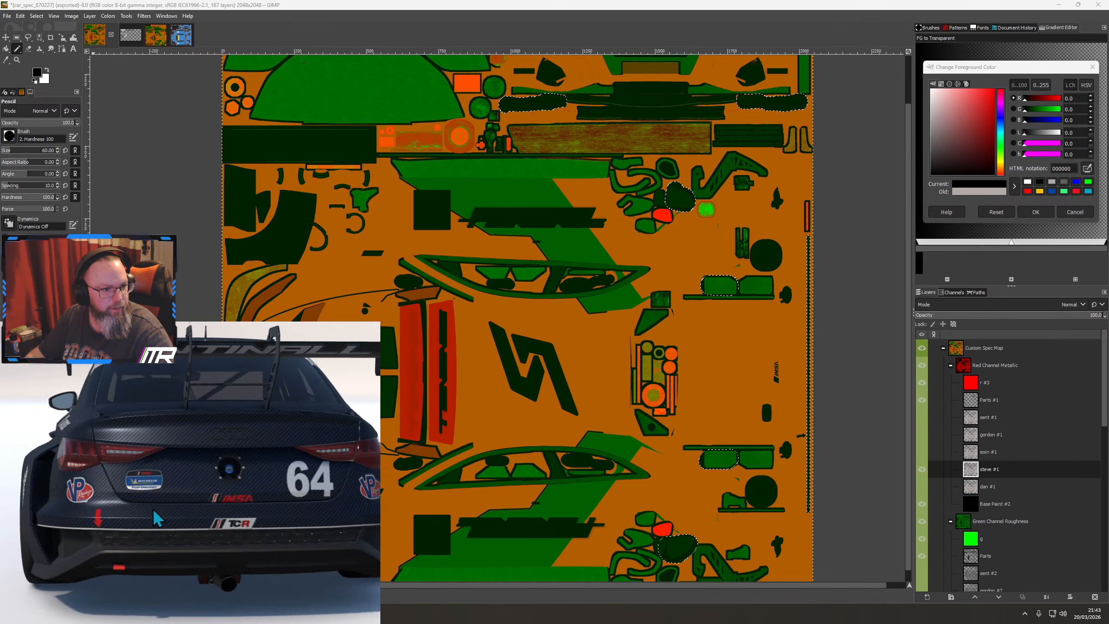
{"action": "left_click_drag", "start_coordinate": [153, 509], "coordinate": [222, 522]}
{"action": "left_click_drag", "start_coordinate": [136, 508], "coordinate": [296, 526]}
{"action": "scroll", "coordinate": [201, 538], "scroll_direction": "up", "scroll_amount": 5}
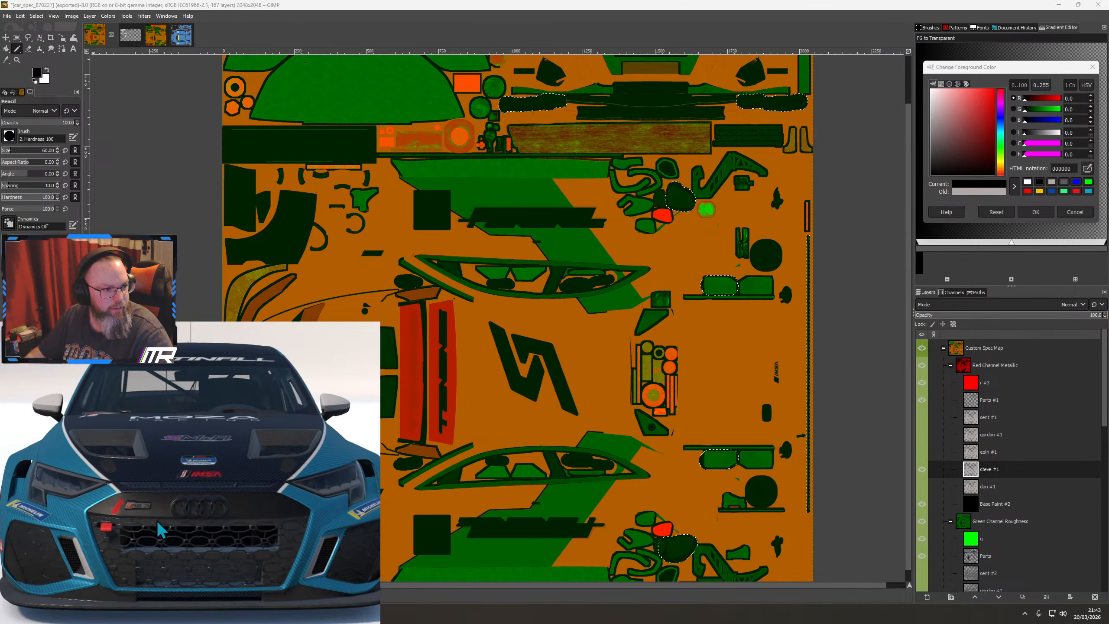
{"action": "mouse_move", "coordinate": [304, 490]}
{"action": "left_mouse_down"}
{"action": "mouse_move", "coordinate": [272, 504]}
{"action": "mouse_move", "coordinate": [258, 492]}
{"action": "mouse_move", "coordinate": [301, 472]}
{"action": "left_mouse_up"}
{"action": "left_click_drag", "start_coordinate": [98, 576], "coordinate": [277, 575]}
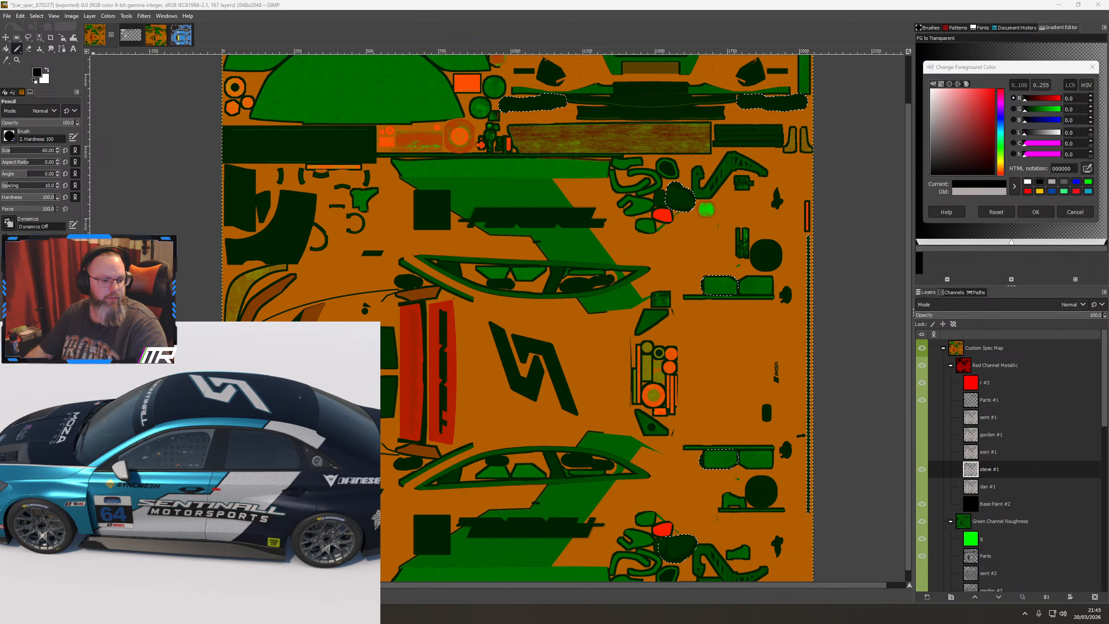
{"action": "key", "text": "alt+Tab"}
{"action": "left_click_drag", "start_coordinate": [486, 130], "coordinate": [0, 193]}
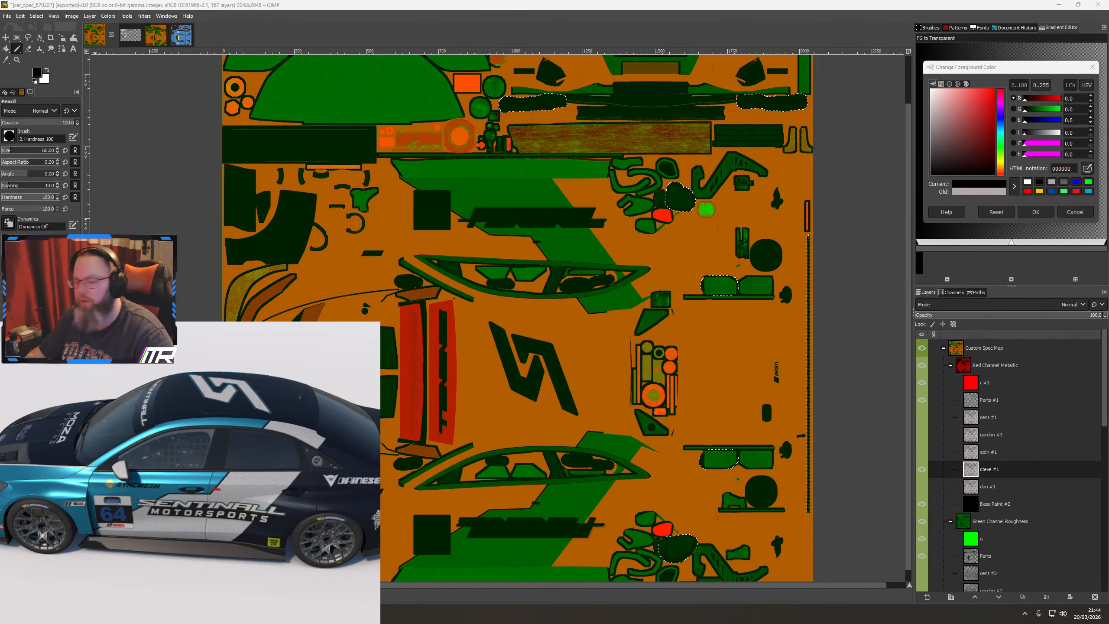
{"action": "left_click_drag", "start_coordinate": [205, 519], "coordinate": [256, 529]}
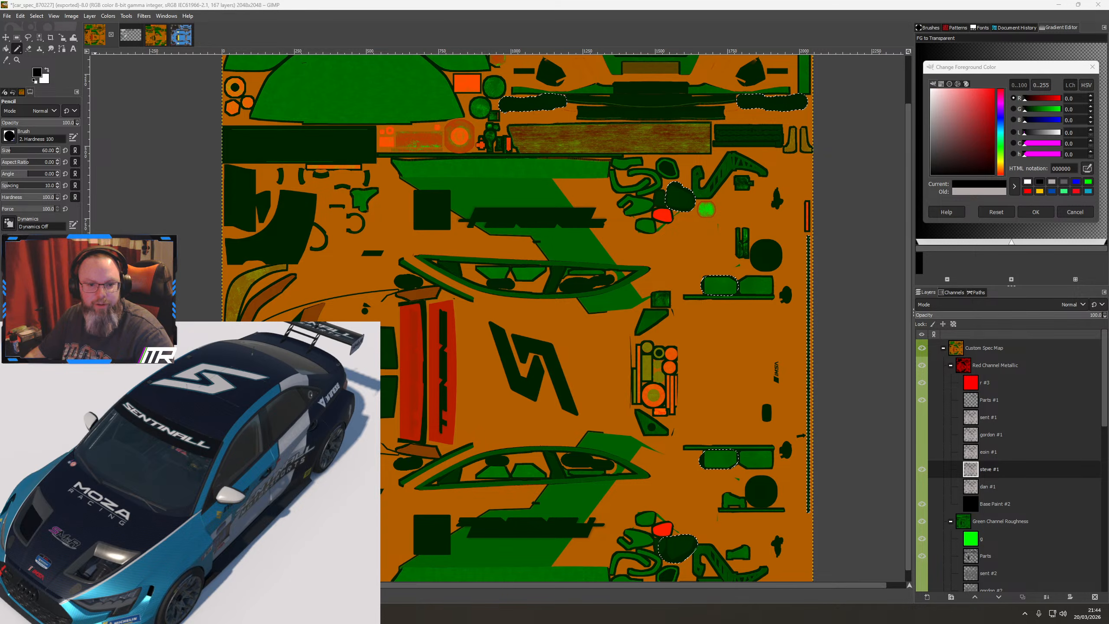
{"action": "left_click_drag", "start_coordinate": [202, 508], "coordinate": [177, 509]}
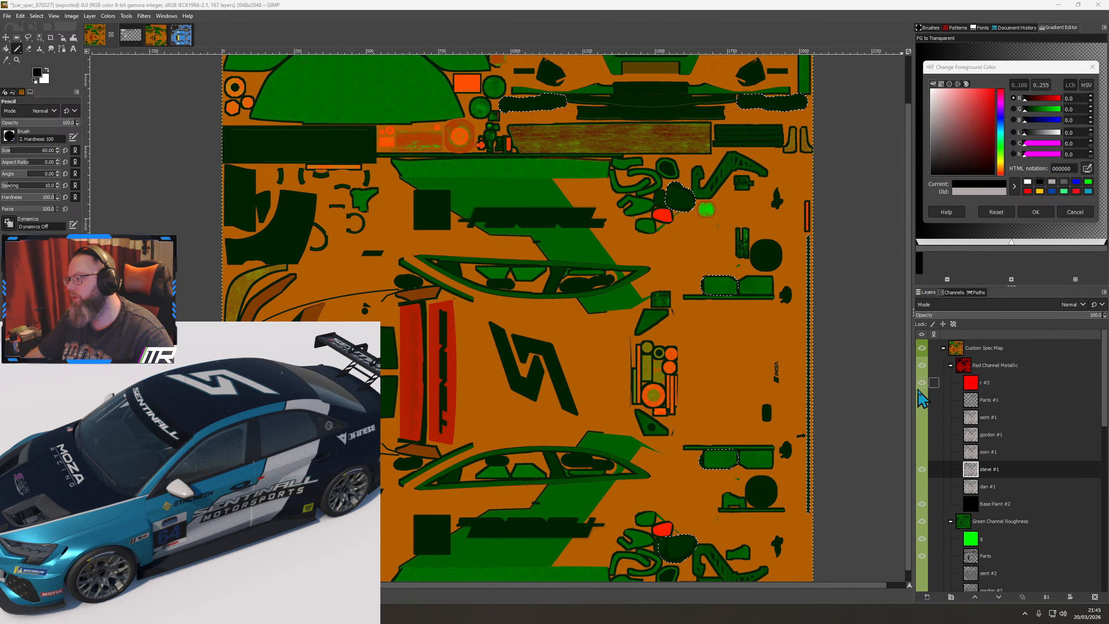
Collapse the Custom Spec Map group and clear the selection with Select > None
{"action": "left_click", "coordinate": [943, 348]}
{"action": "right_click", "coordinate": [484, 327]}
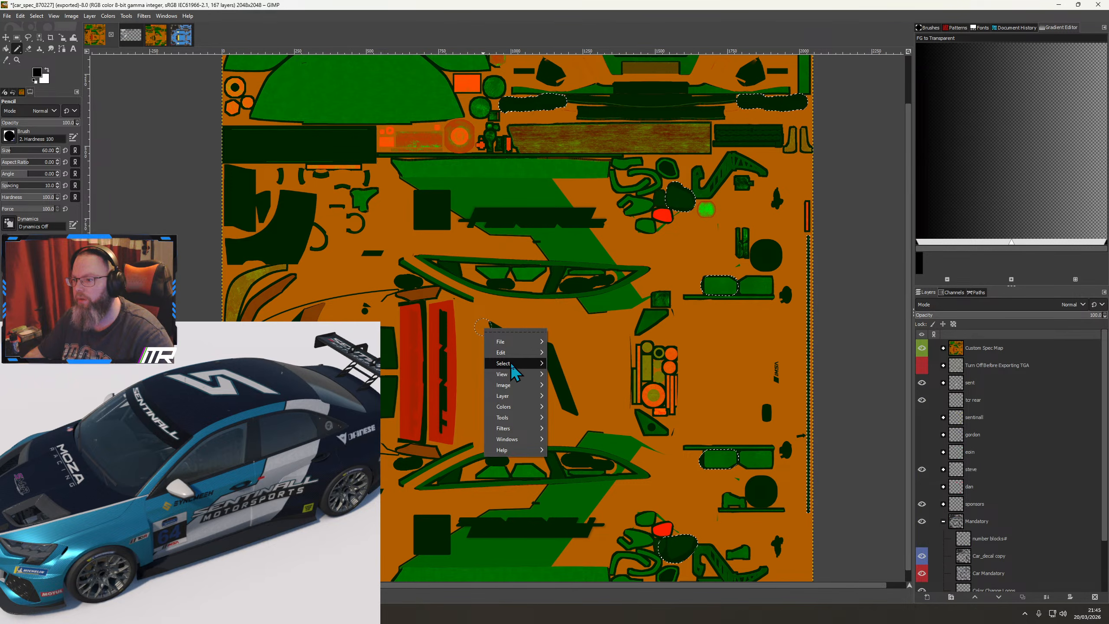
{"action": "mouse_move", "coordinate": [511, 363]}
{"action": "left_click", "coordinate": [598, 380]}
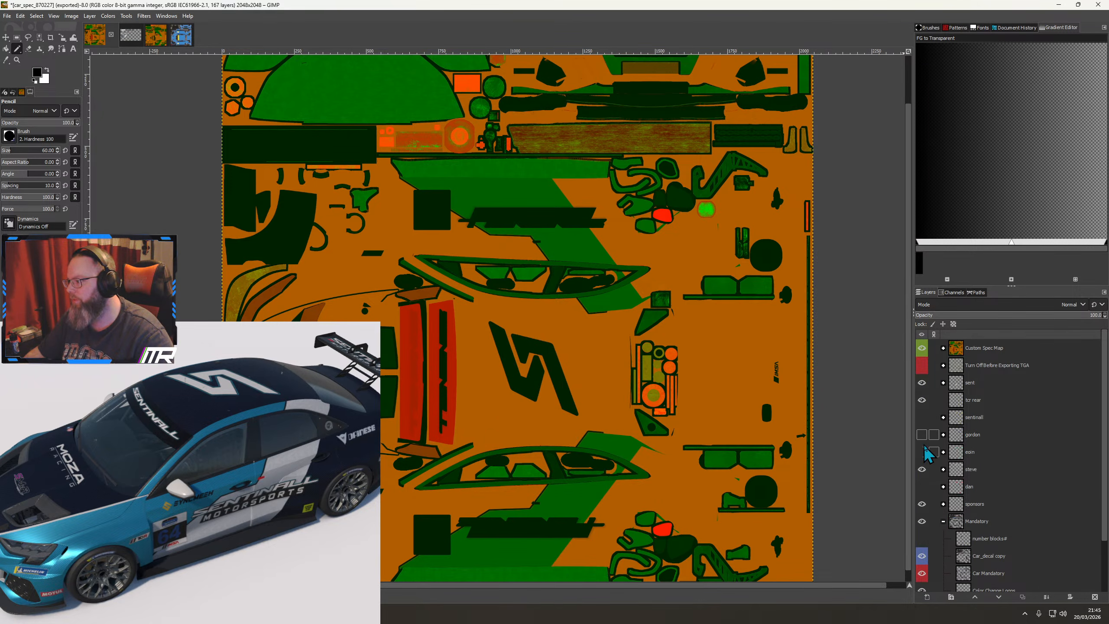
Hide the steve livery layer and show the eoin layer
{"action": "left_click", "coordinate": [924, 472]}
{"action": "left_click", "coordinate": [923, 455]}
{"action": "scroll", "coordinate": [939, 482], "scroll_direction": "down", "scroll_amount": 2}
{"action": "scroll", "coordinate": [940, 469], "scroll_direction": "up", "scroll_amount": 2}
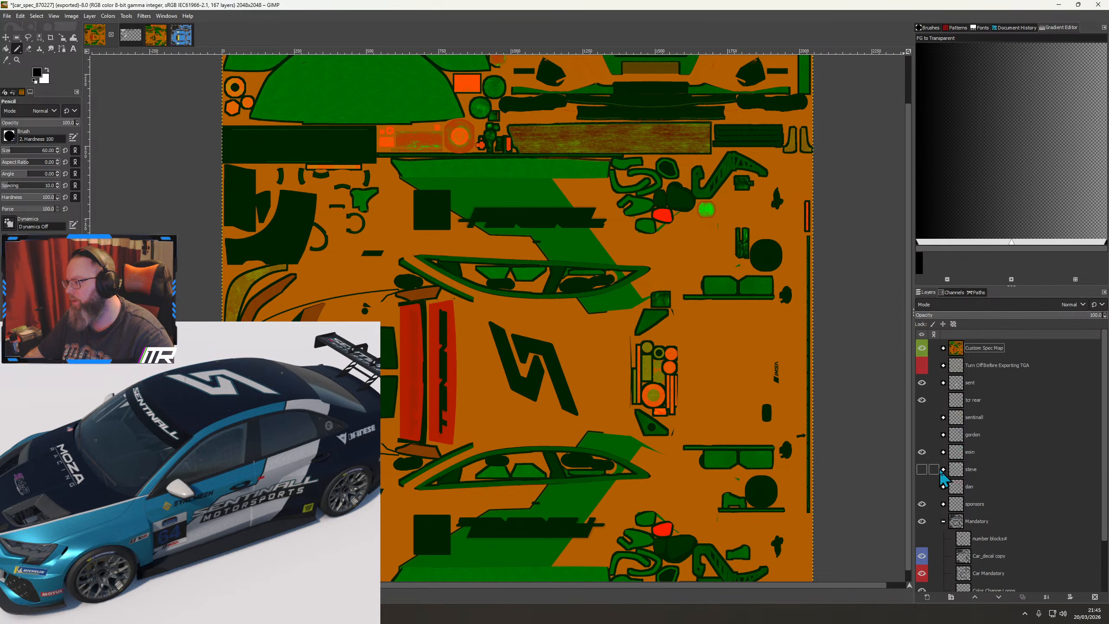
In Custom Spec Map, swap the steve #1 and #2 layers for eoin #1 and #2
{"action": "left_click", "coordinate": [944, 348]}
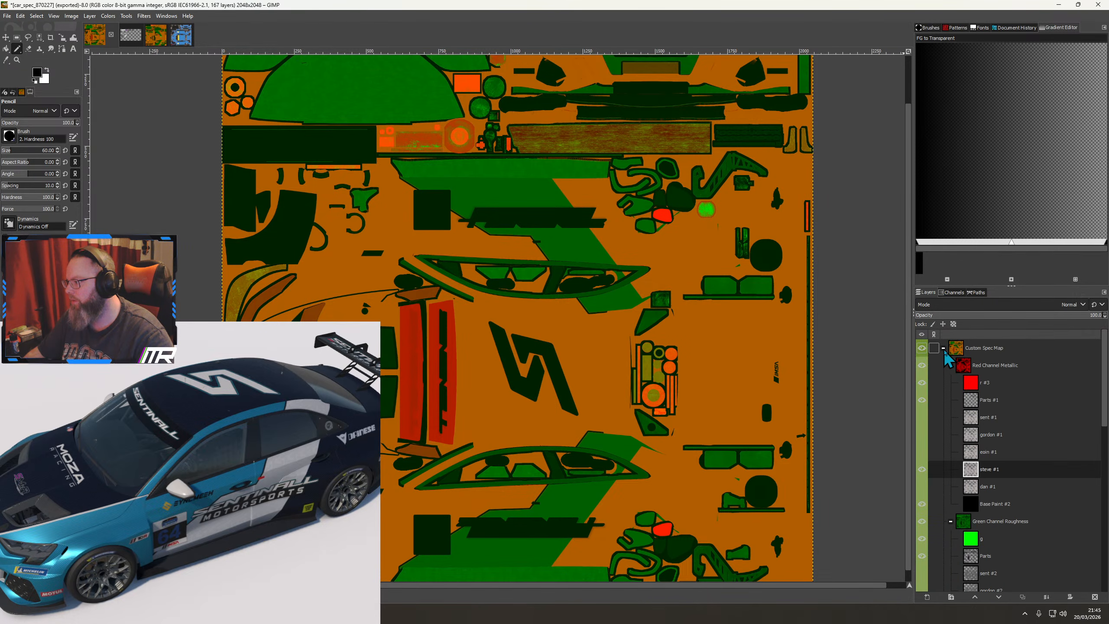
{"action": "left_click", "coordinate": [922, 470]}
{"action": "left_click", "coordinate": [923, 454]}
{"action": "scroll", "coordinate": [930, 461], "scroll_direction": "down", "scroll_amount": 3}
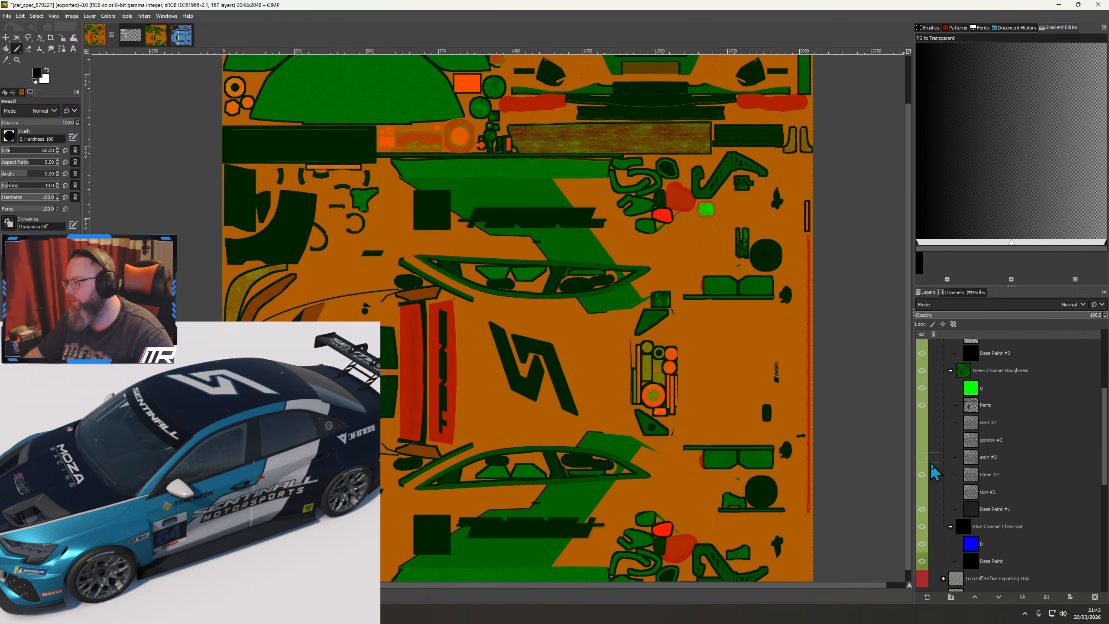
{"action": "left_click", "coordinate": [924, 477]}
{"action": "left_click", "coordinate": [924, 458]}
{"action": "scroll", "coordinate": [939, 463], "scroll_direction": "down", "scroll_amount": 8}
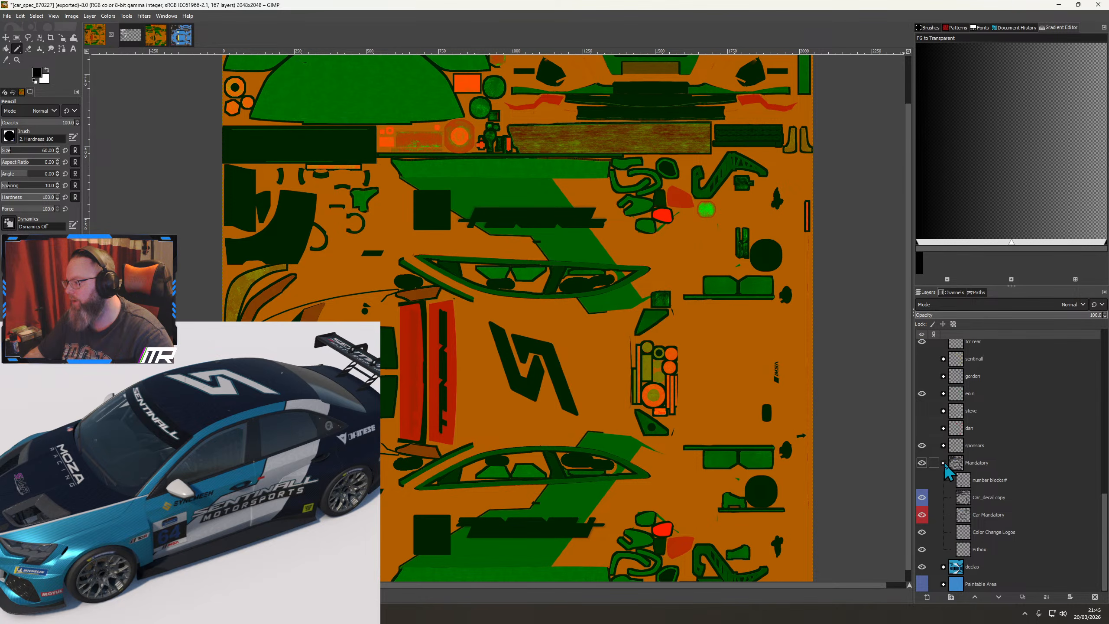
Select the eoin layer's shapes and delete those areas from eoin #1
{"action": "right_click", "coordinate": [974, 397]}
{"action": "left_click", "coordinate": [999, 360]}
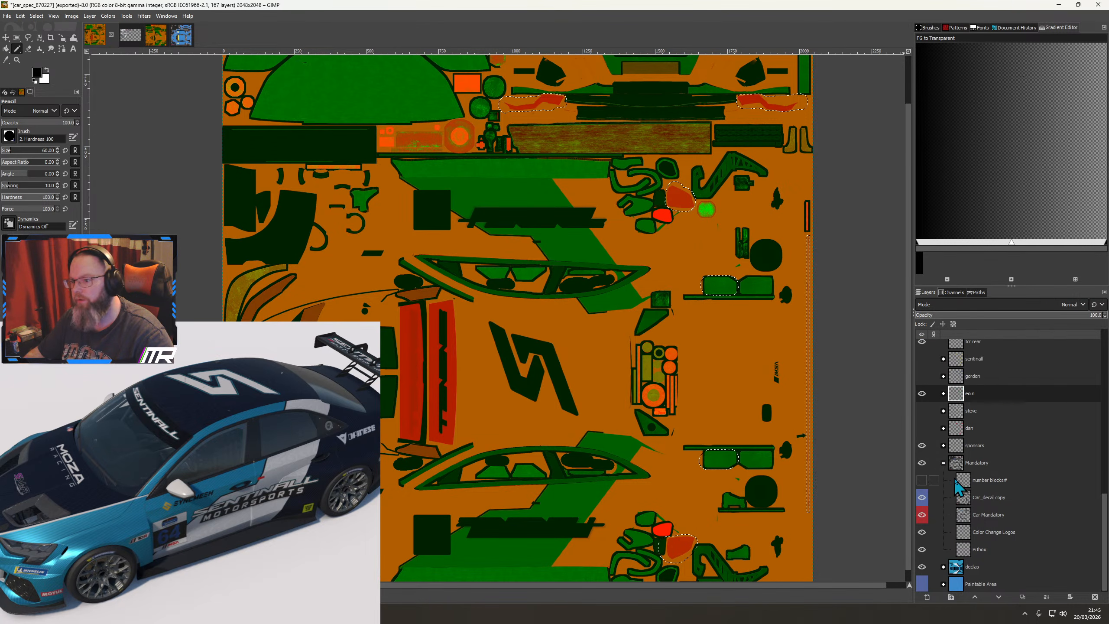
{"action": "scroll", "coordinate": [955, 479], "scroll_direction": "up", "scroll_amount": 8}
{"action": "left_click", "coordinate": [986, 492]}
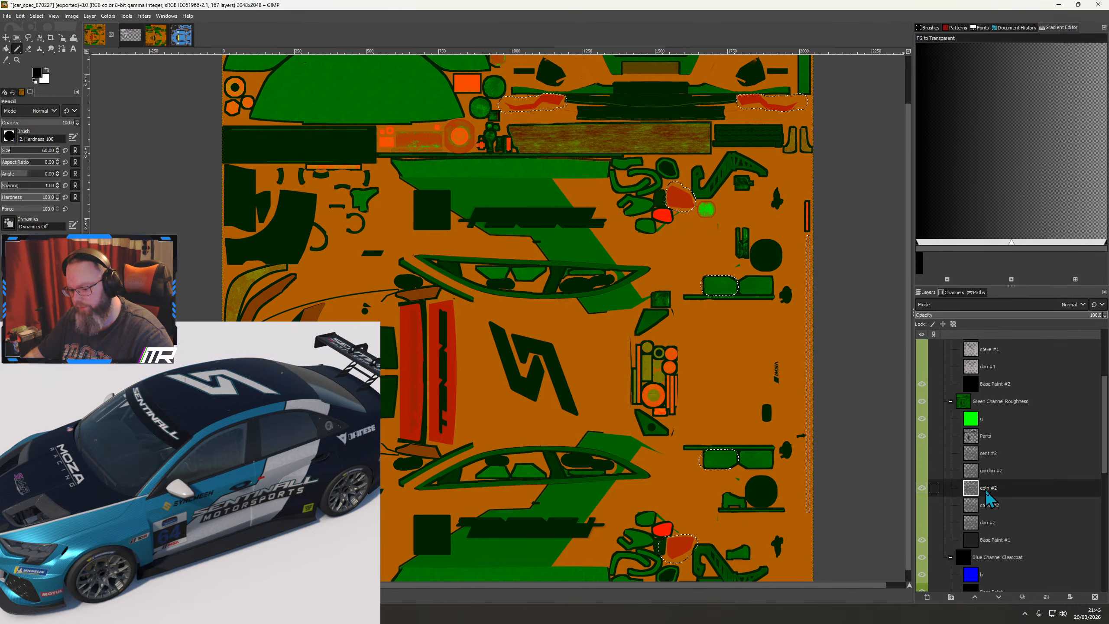
{"action": "scroll", "coordinate": [986, 492], "scroll_direction": "up", "scroll_amount": 3}
{"action": "left_click", "coordinate": [991, 454]}
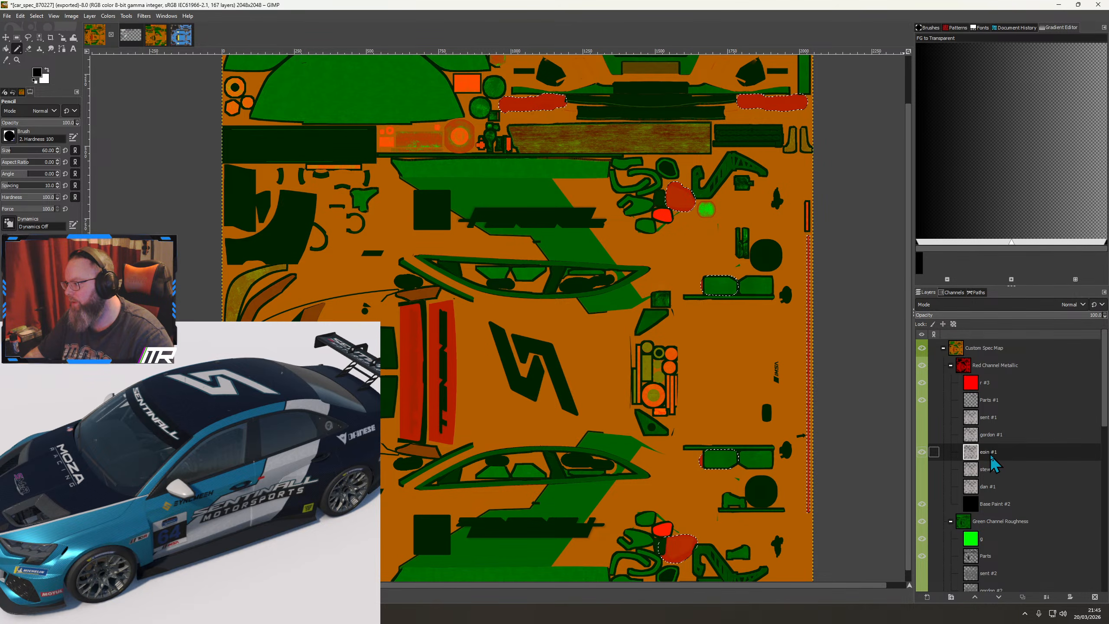
{"action": "key", "text": "Delete"}
Export the spec map to car_spec_870227.tga, then collapse and hide the Custom Spec Map group
{"action": "left_click", "coordinate": [7, 15]}
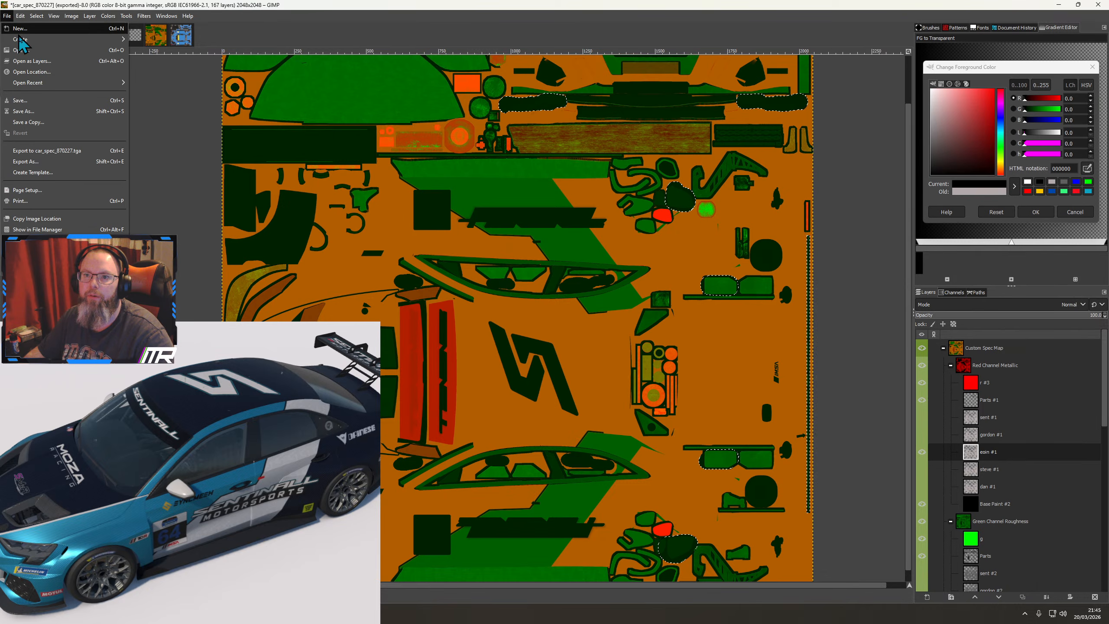
{"action": "left_click", "coordinate": [53, 152]}
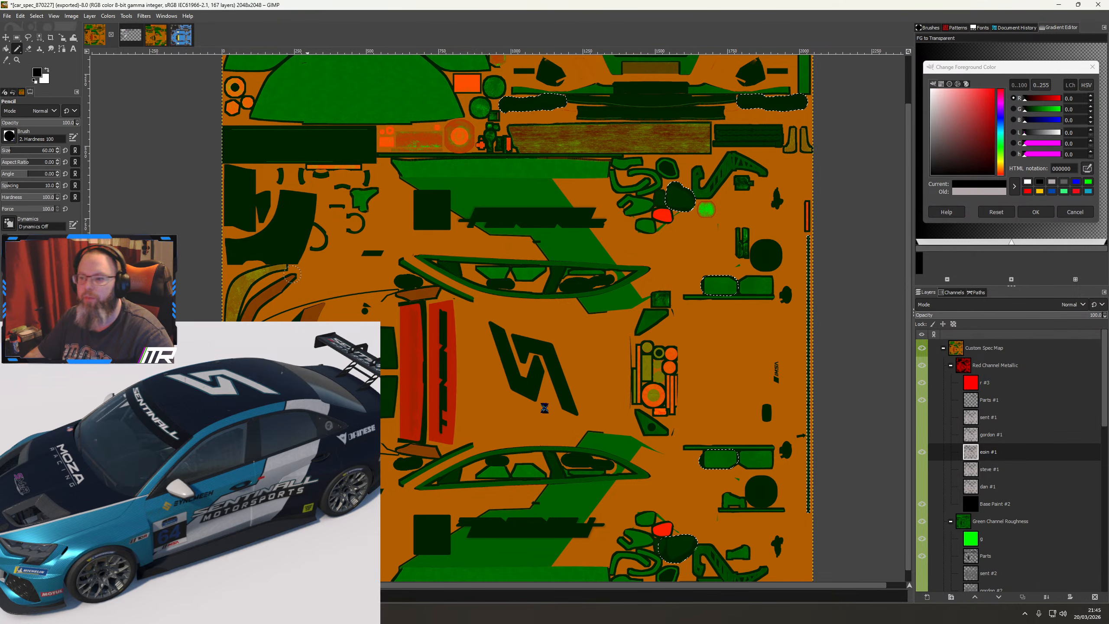
{"action": "left_click", "coordinate": [943, 348]}
{"action": "left_click", "coordinate": [922, 348]}
{"action": "scroll", "coordinate": [929, 405], "scroll_direction": "down", "scroll_amount": 2}
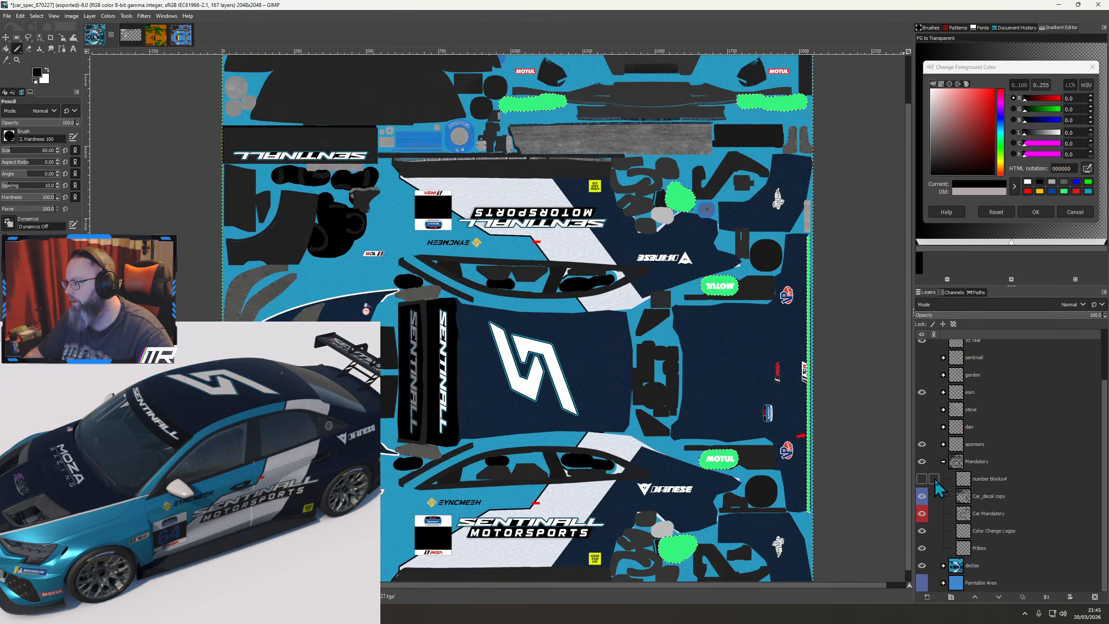
Clear the selection with Select > None from the canvas menu
{"action": "scroll", "coordinate": [936, 436], "scroll_direction": "up", "scroll_amount": 1}
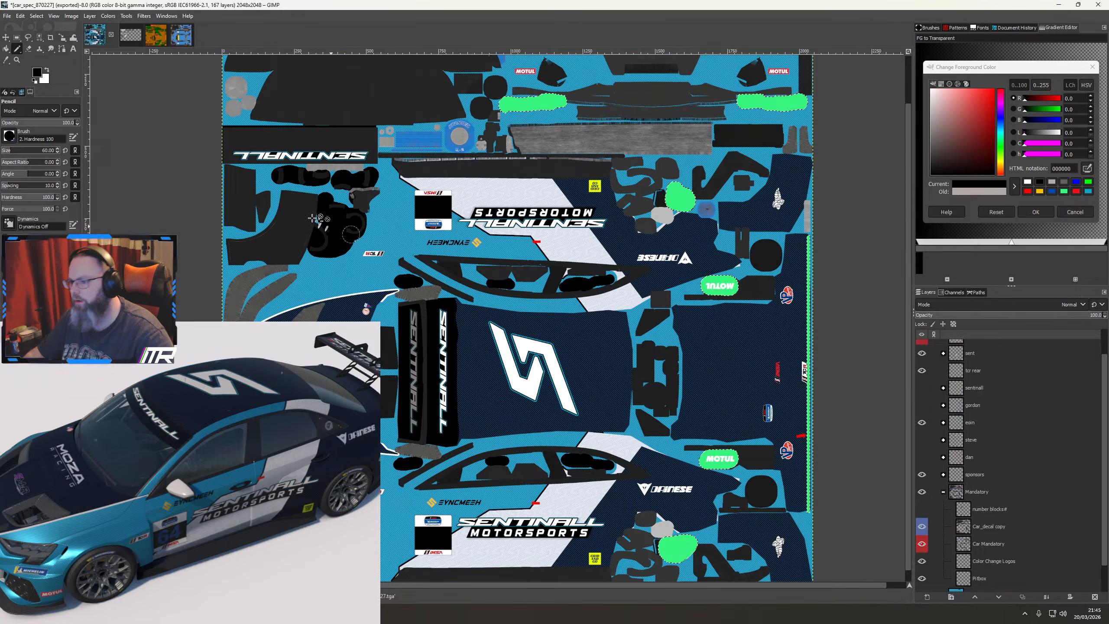
{"action": "right_click", "coordinate": [413, 298]}
{"action": "mouse_move", "coordinate": [443, 335]}
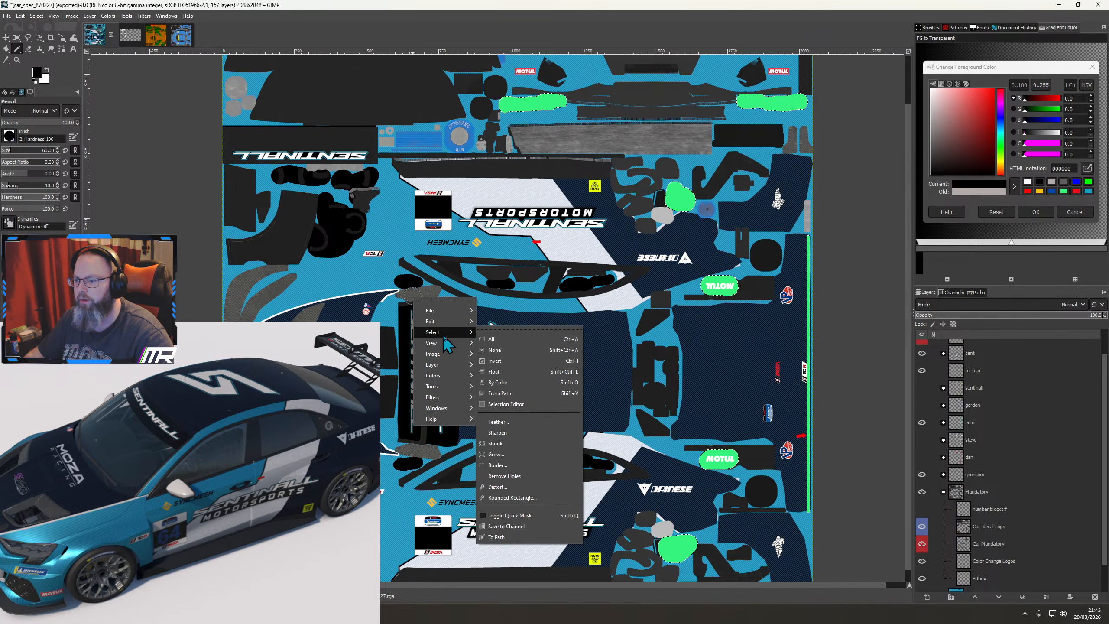
{"action": "left_click", "coordinate": [495, 350]}
Export the blue livery over car_870227.tga, replacing the existing file
{"action": "left_click", "coordinate": [7, 16]}
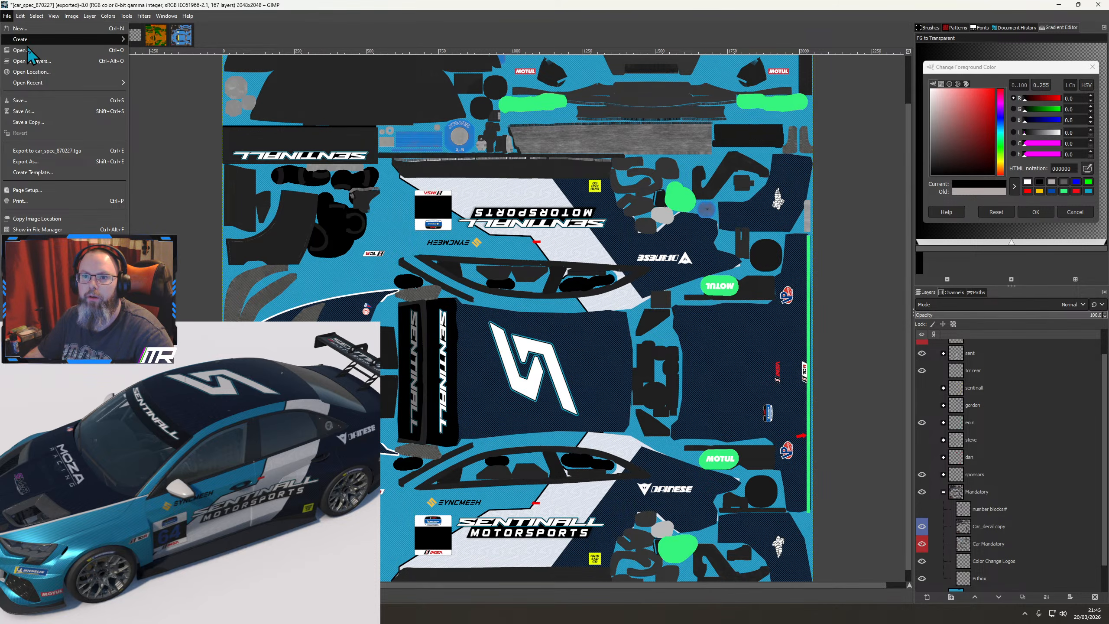
{"action": "left_click", "coordinate": [45, 161]}
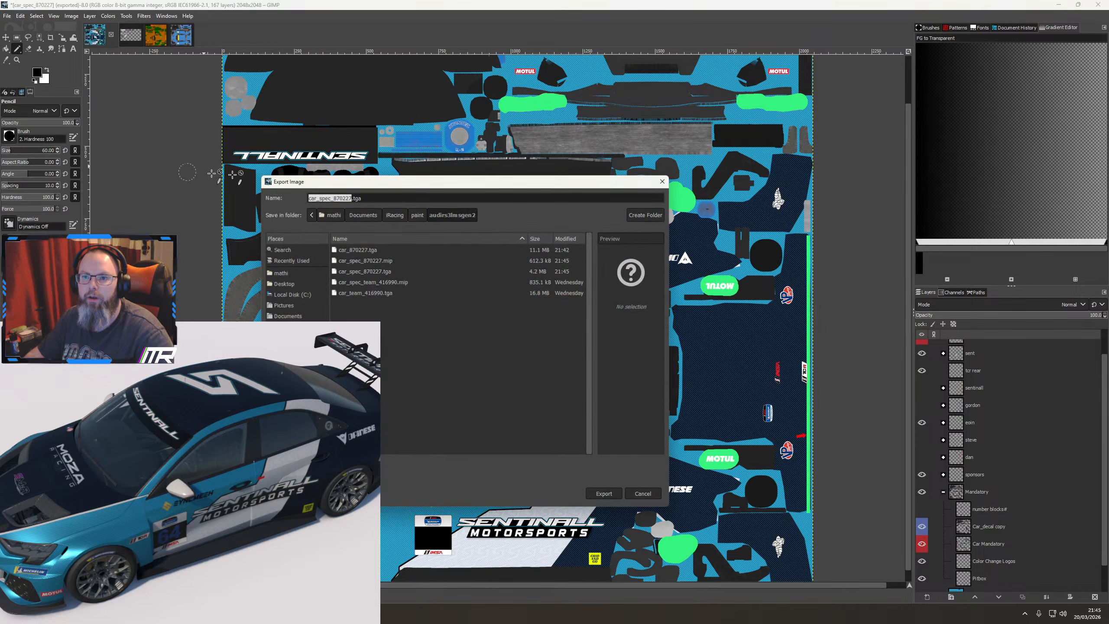
{"action": "double_click", "coordinate": [362, 249]}
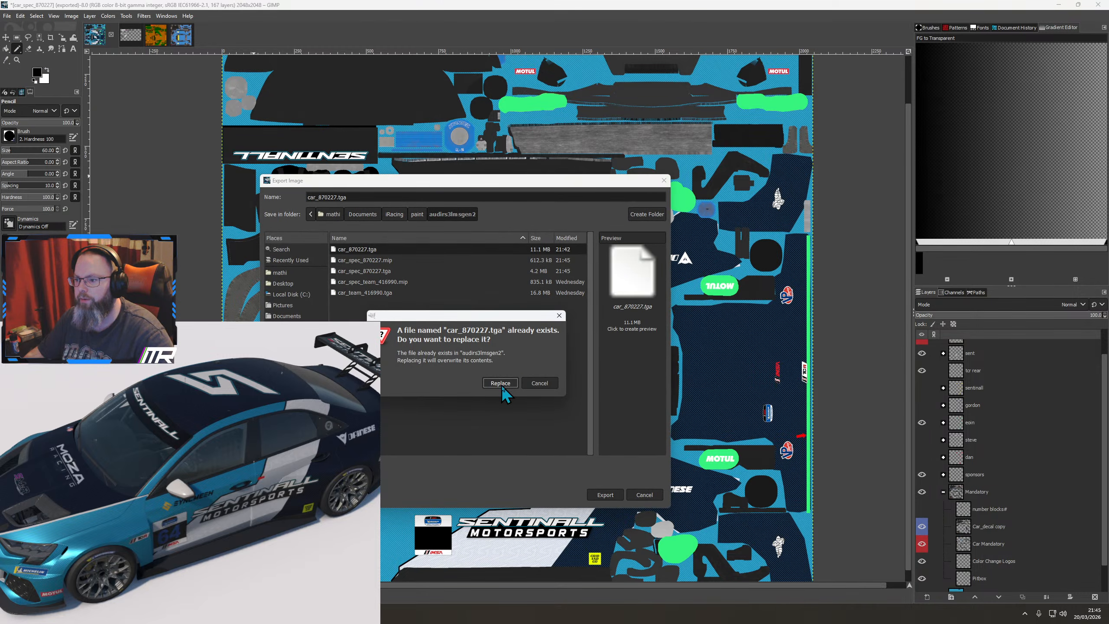
{"action": "left_click", "coordinate": [501, 390]}
{"action": "left_click", "coordinate": [555, 342]}
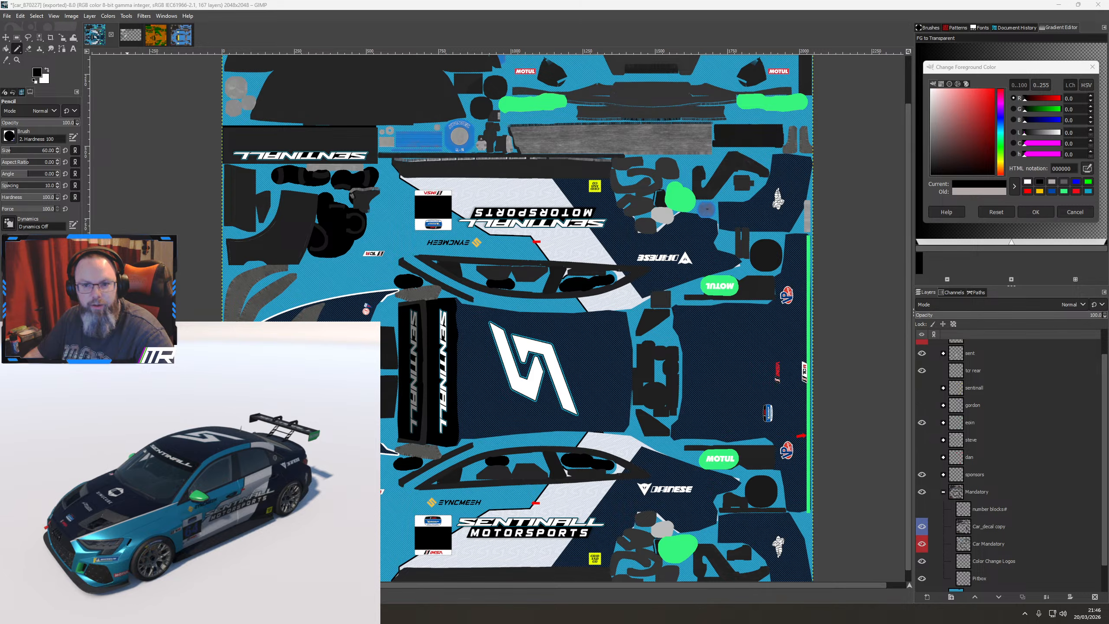
{"action": "left_click_drag", "start_coordinate": [112, 524], "coordinate": [206, 543]}
{"action": "left_click_drag", "start_coordinate": [299, 554], "coordinate": [161, 574]}
{"action": "left_click_drag", "start_coordinate": [264, 595], "coordinate": [153, 565]}
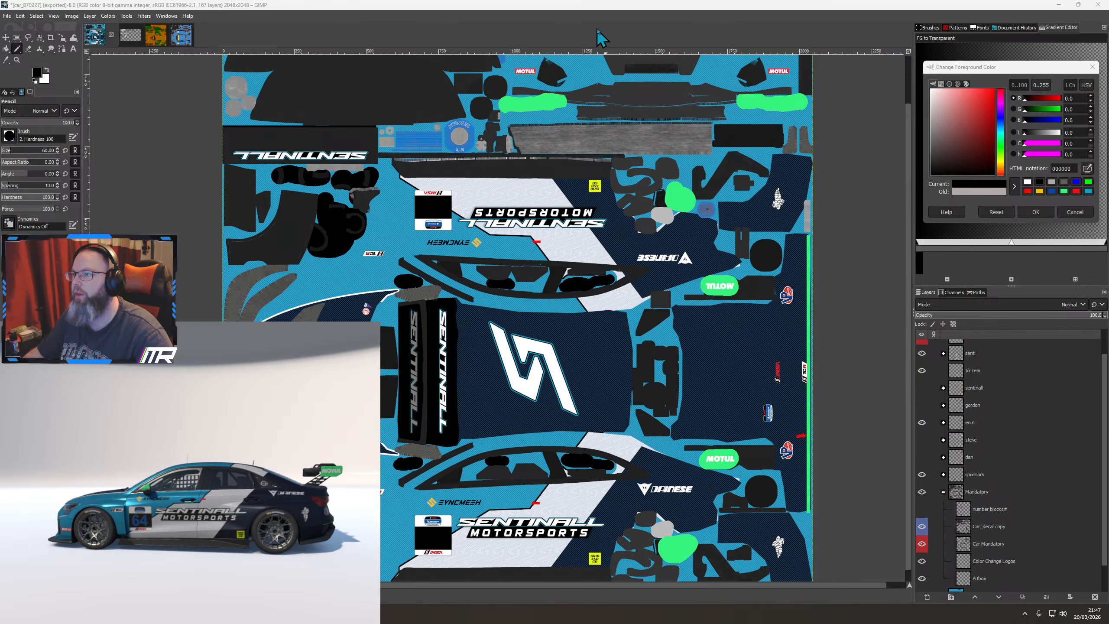
Swap the previous driver's livery layer for the new one and re-export car_870227.tga
{"action": "scroll", "coordinate": [939, 491], "scroll_direction": "up", "scroll_amount": 2}
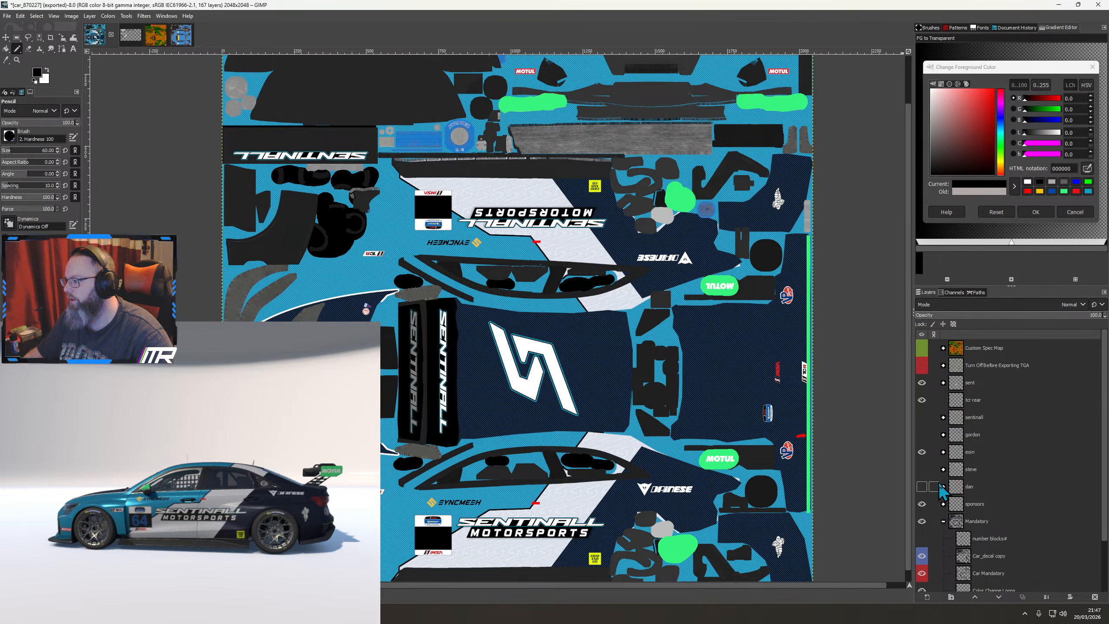
{"action": "left_click", "coordinate": [922, 435]}
{"action": "left_click", "coordinate": [922, 452]}
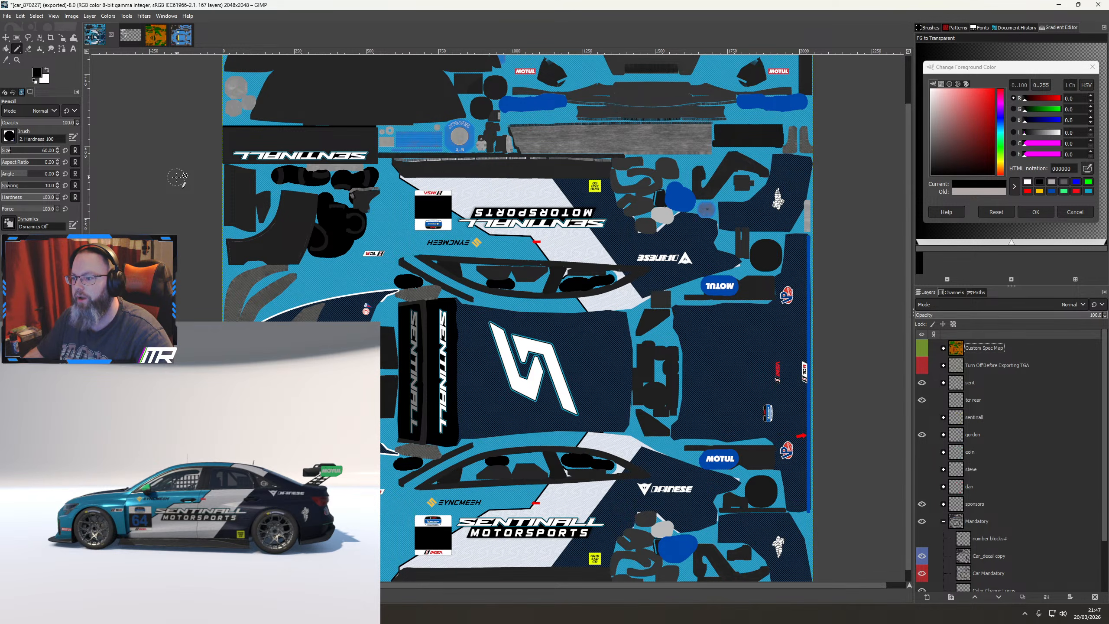
{"action": "left_click", "coordinate": [7, 16]}
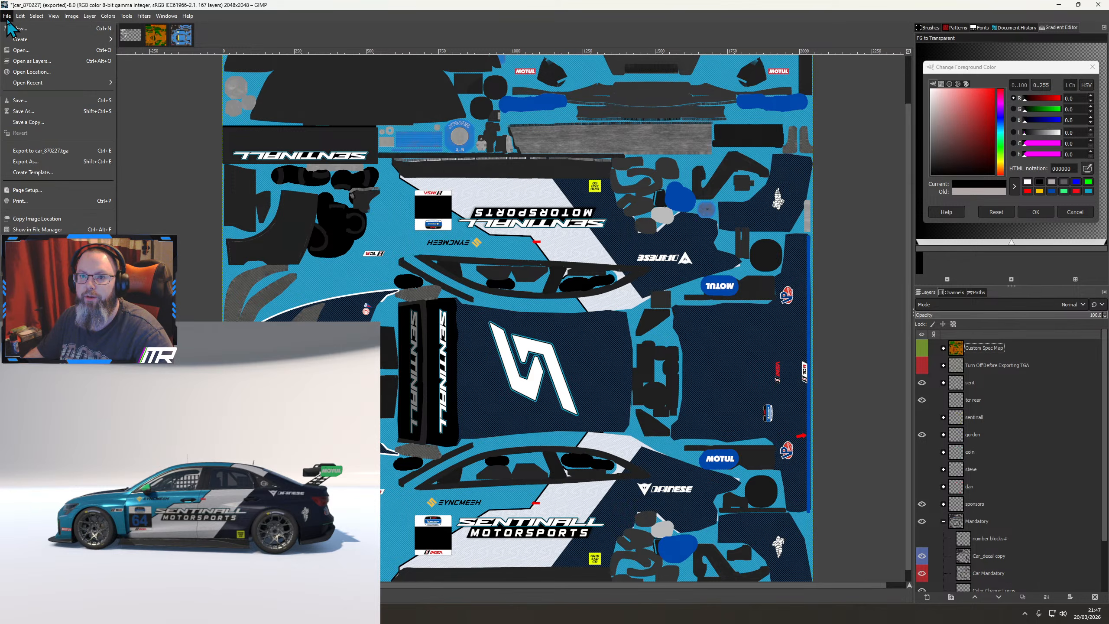
{"action": "left_click", "coordinate": [37, 151]}
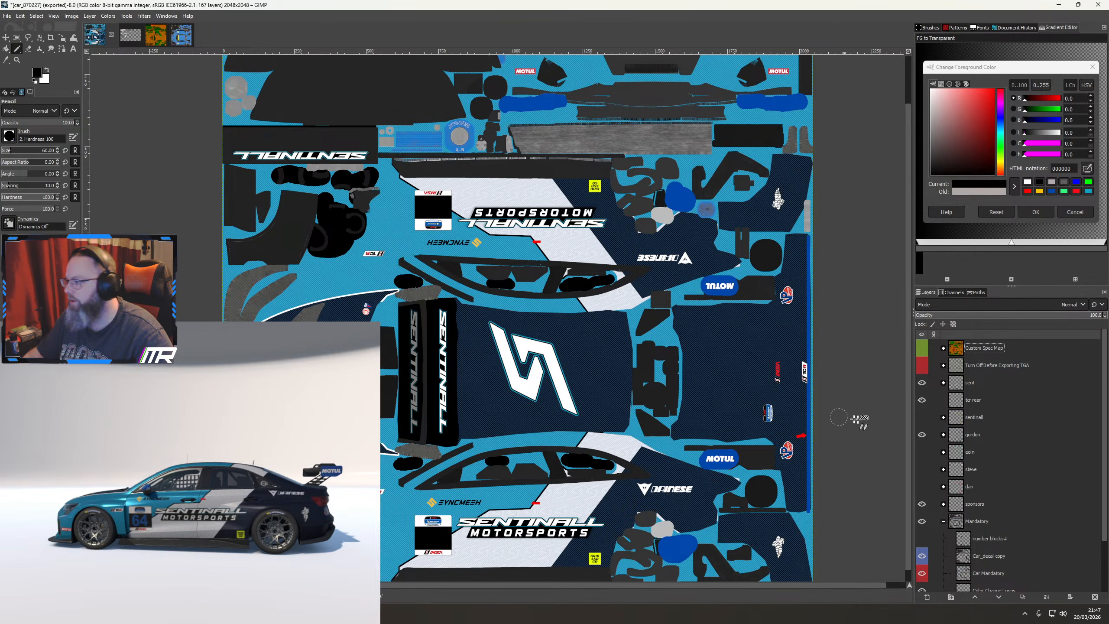
Collapse the Mandatory group, then show and expand the Custom Spec Map group
{"action": "left_click", "coordinate": [944, 522]}
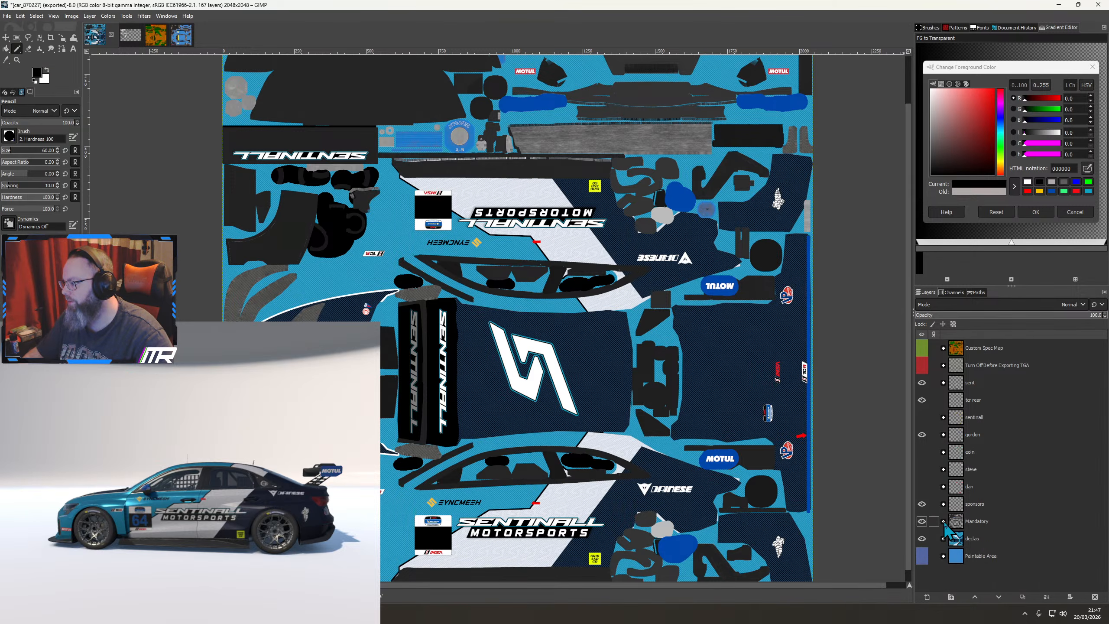
{"action": "right_click", "coordinate": [972, 436]}
{"action": "left_click", "coordinate": [1007, 400]}
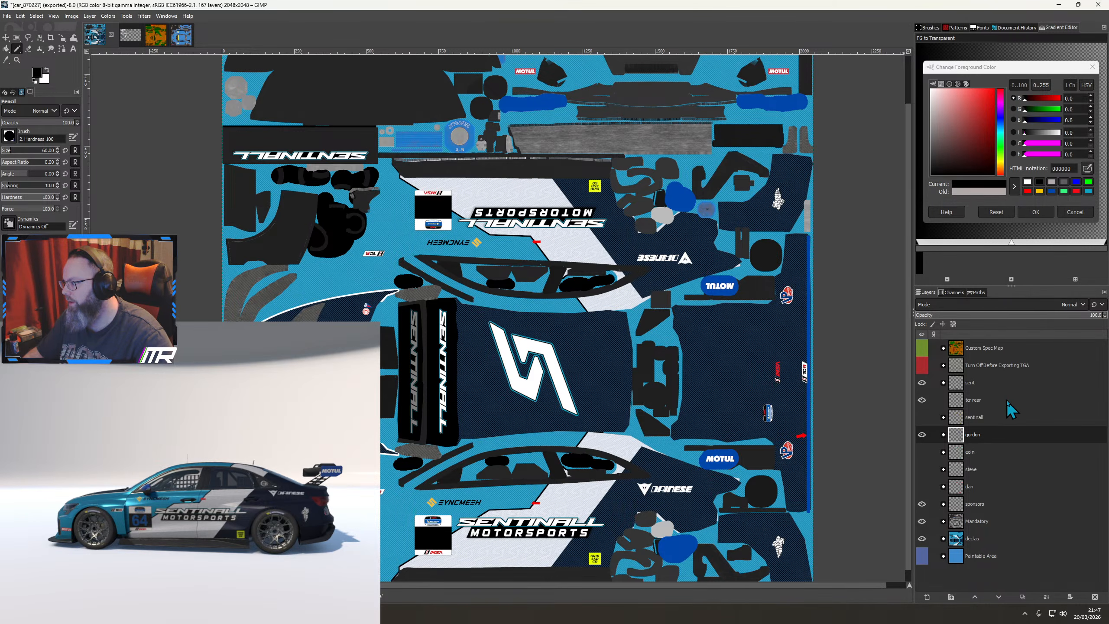
{"action": "left_click", "coordinate": [922, 348]}
{"action": "left_click", "coordinate": [943, 348]}
{"action": "scroll", "coordinate": [953, 375], "scroll_direction": "down", "scroll_amount": 1}
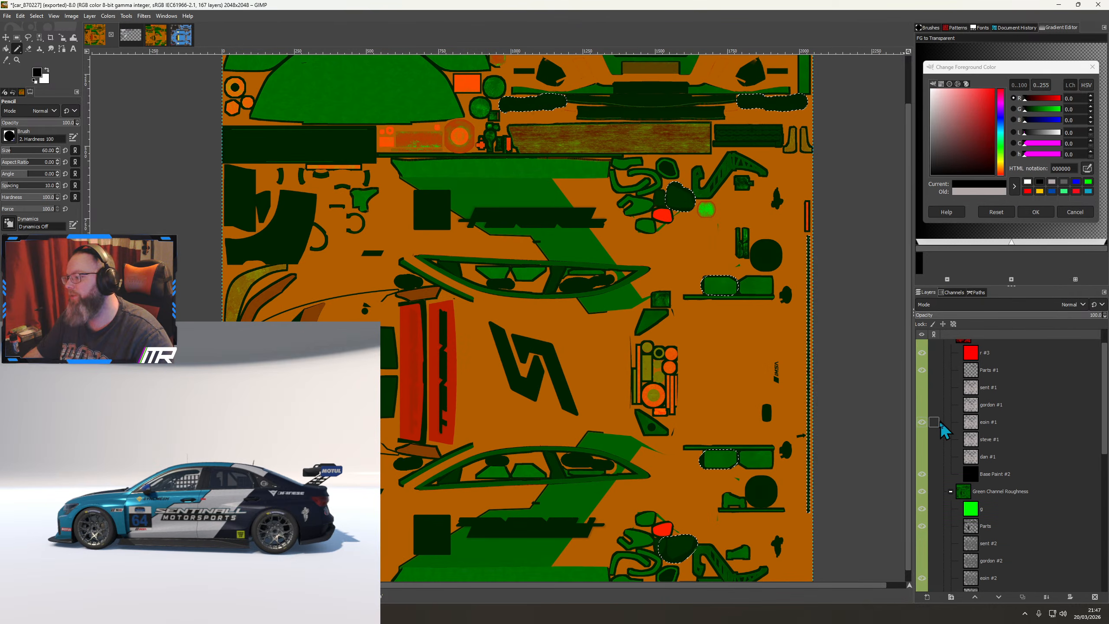
Swap in the new driver's metallic and roughness layers, making the metallic one active
{"action": "left_click", "coordinate": [923, 421]}
{"action": "left_click", "coordinate": [922, 405]}
{"action": "left_click", "coordinate": [996, 409]}
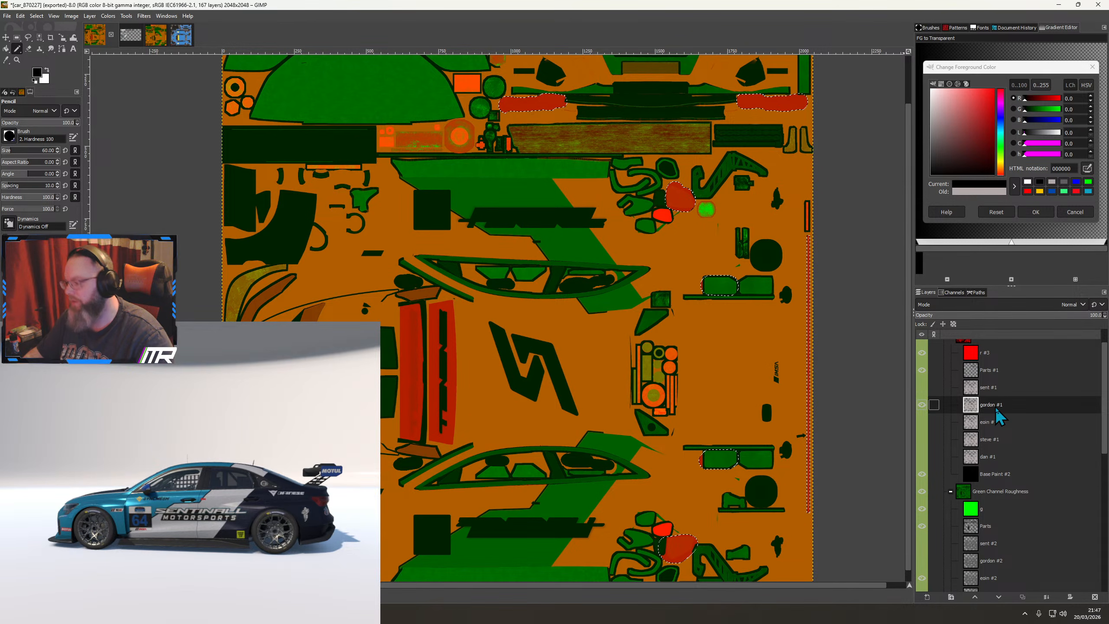
{"action": "scroll", "coordinate": [960, 437], "scroll_direction": "down", "scroll_amount": 3}
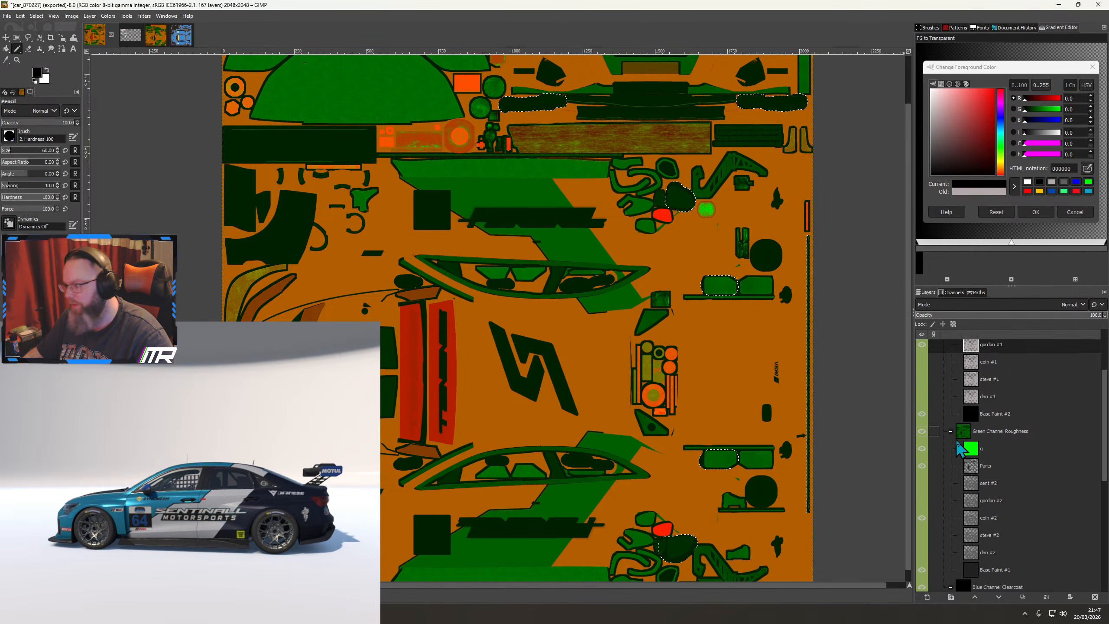
{"action": "left_click", "coordinate": [922, 487]}
{"action": "left_click", "coordinate": [922, 470]}
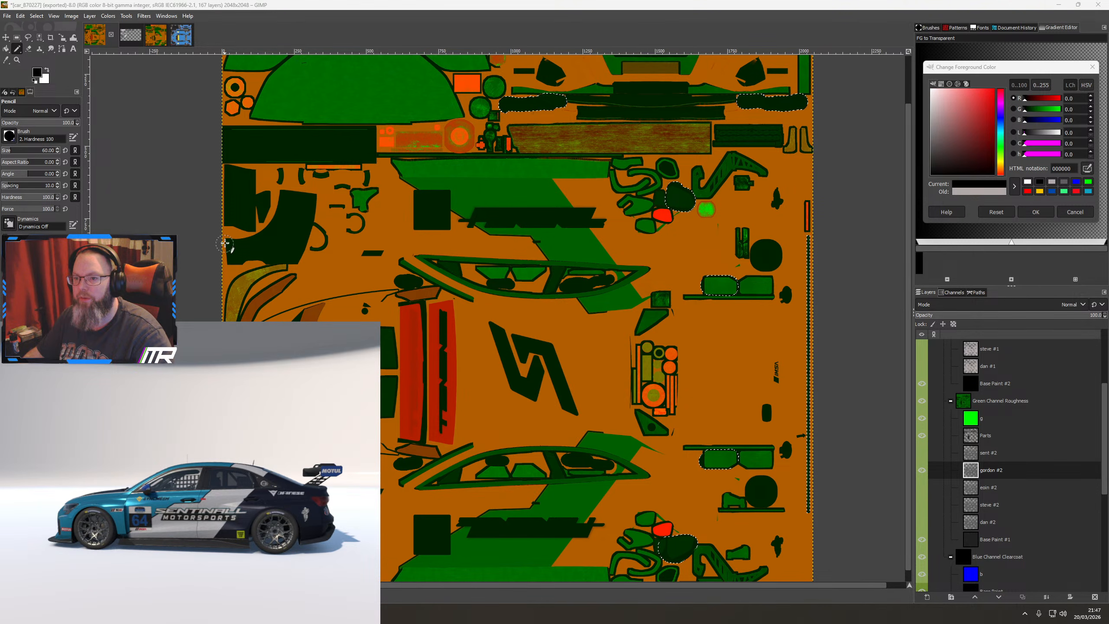
Export the spec map over car_spec_870227.tga, replacing the existing file
{"action": "left_click", "coordinate": [7, 16]}
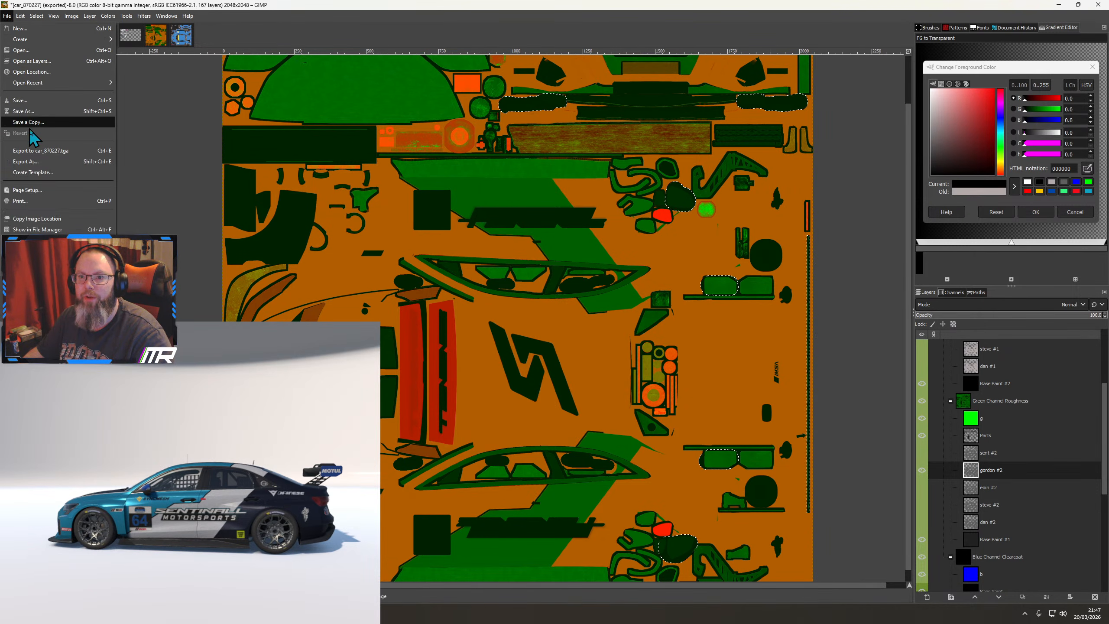
{"action": "left_click", "coordinate": [32, 161]}
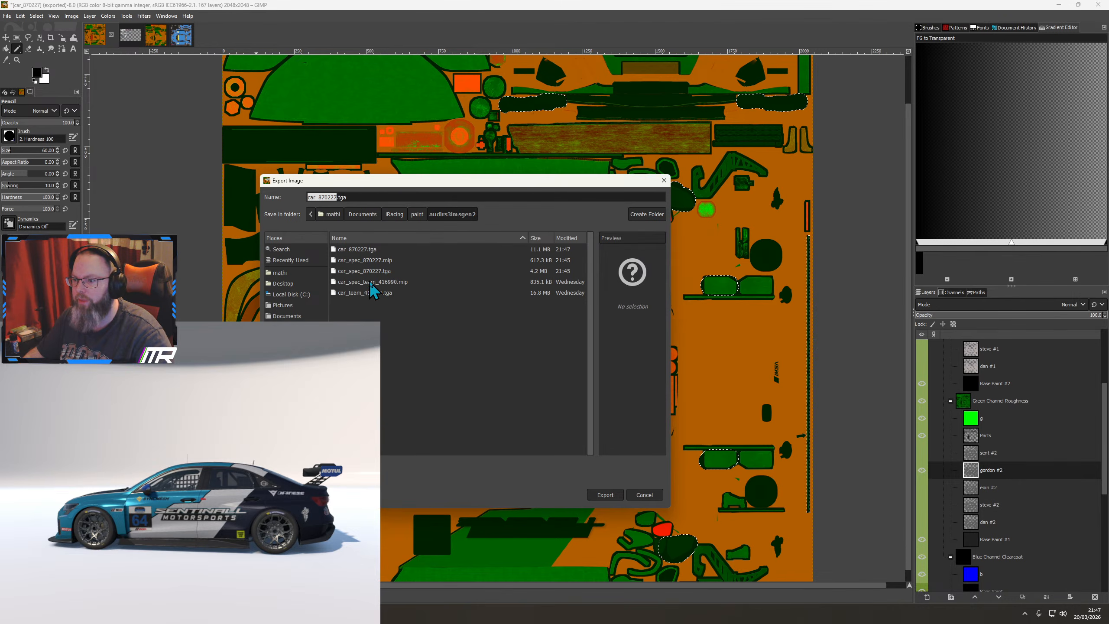
{"action": "double_click", "coordinate": [362, 271]}
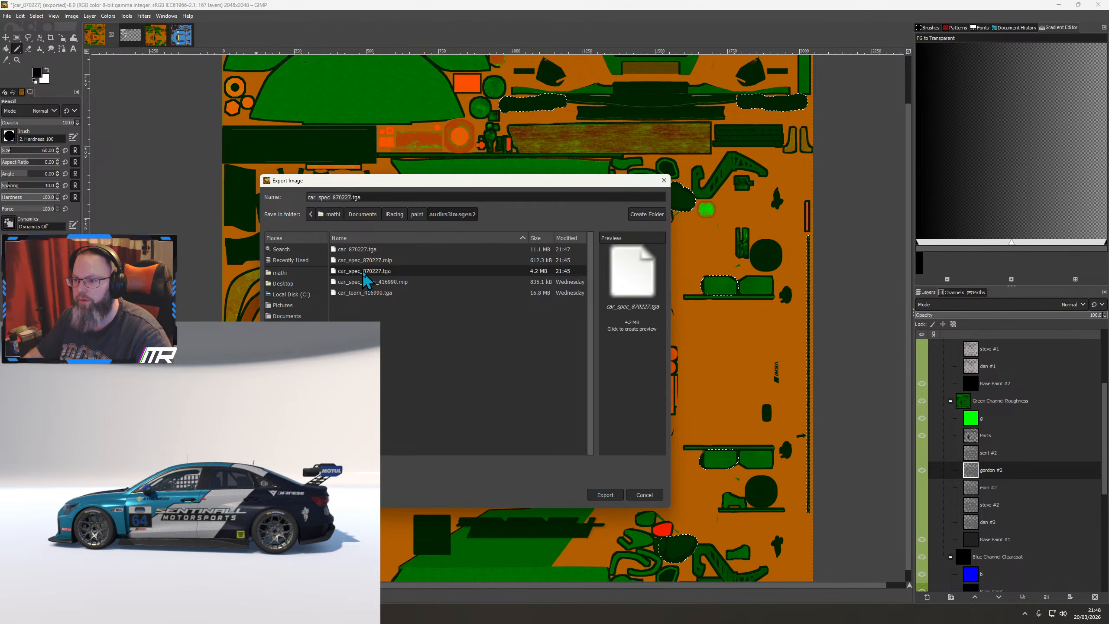
{"action": "left_click", "coordinate": [500, 380]}
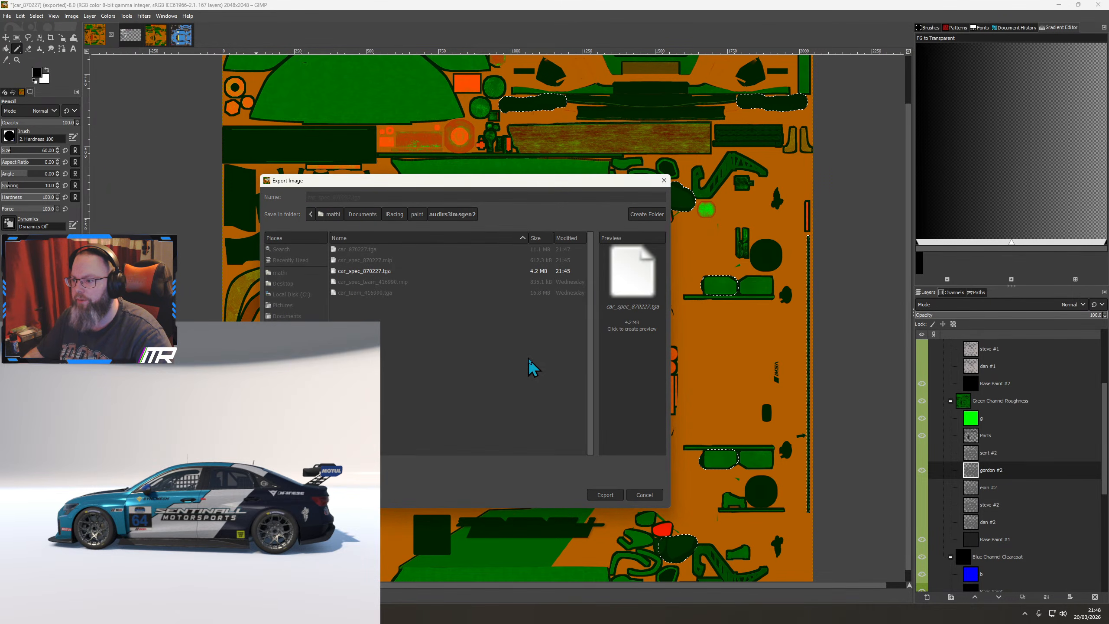
{"action": "left_click", "coordinate": [551, 341]}
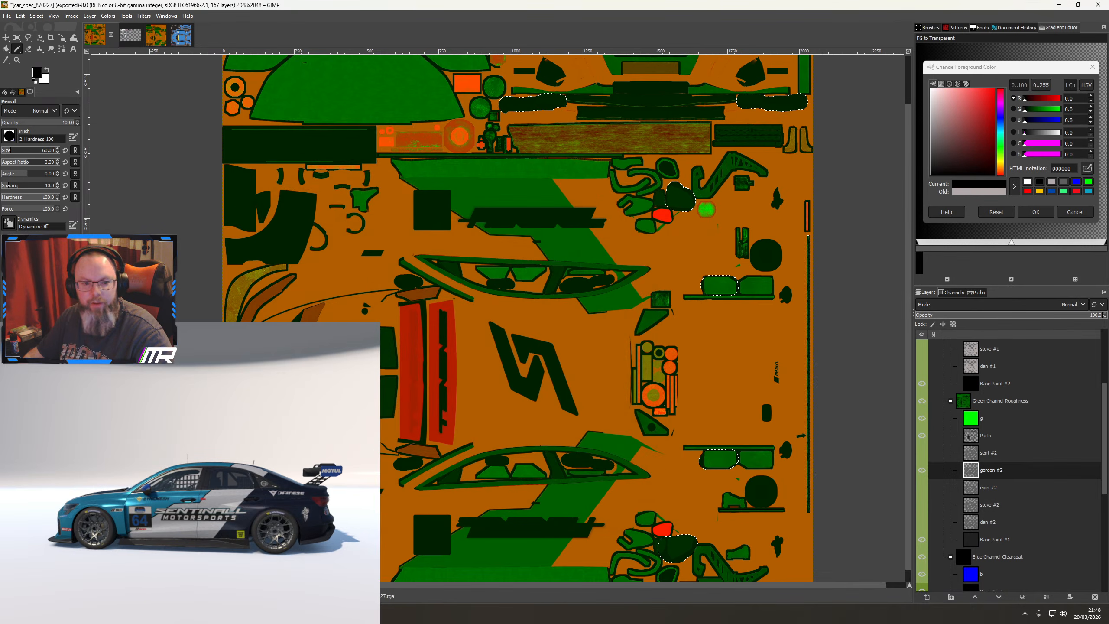
{"action": "left_click_drag", "start_coordinate": [188, 527], "coordinate": [266, 546]}
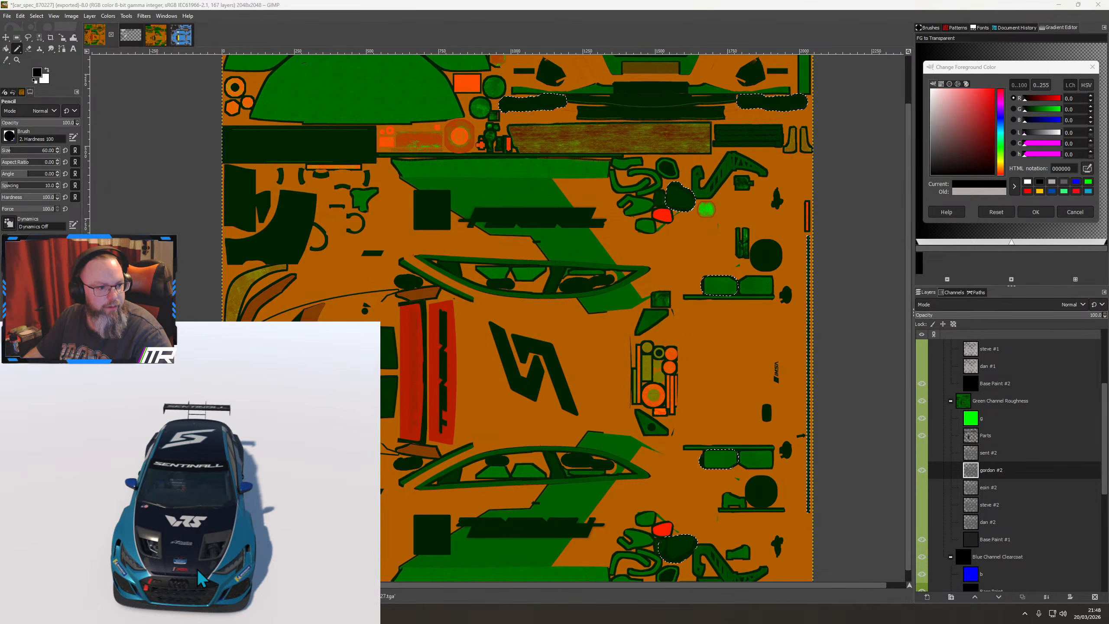
Orbit the car preview from a close head-on view to a rear three-quarter view
{"action": "scroll", "coordinate": [196, 559], "scroll_direction": "up", "scroll_amount": 4}
{"action": "left_click_drag", "start_coordinate": [164, 543], "coordinate": [242, 585]}
{"action": "left_click_drag", "start_coordinate": [129, 550], "coordinate": [295, 551]}
{"action": "scroll", "coordinate": [239, 556], "scroll_direction": "down", "scroll_amount": 3}
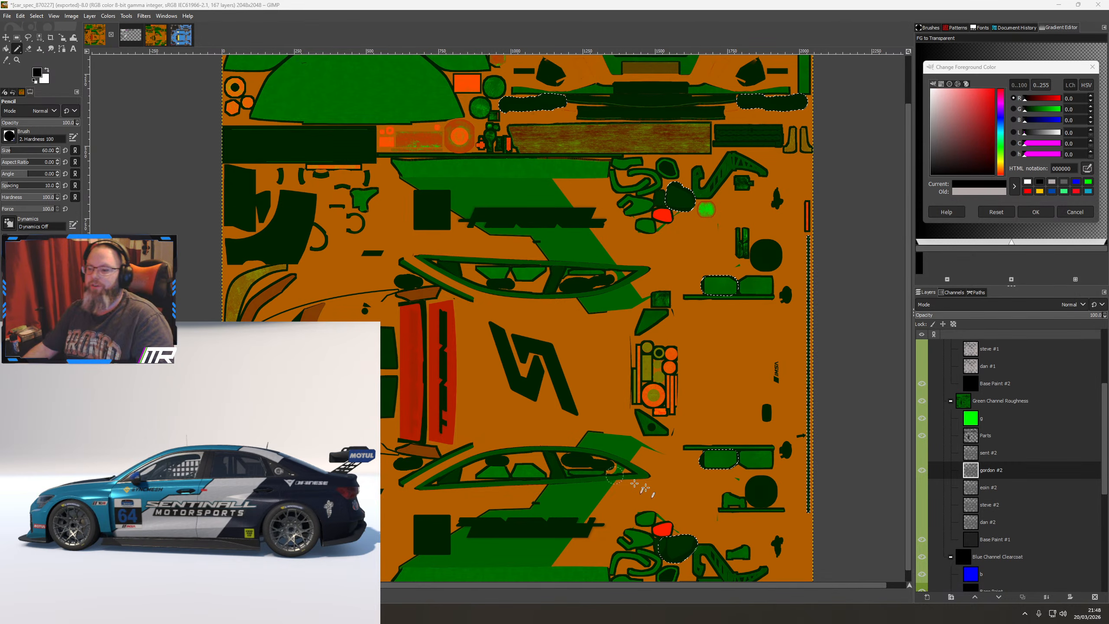
Close the foreground colour dialog and paste the copied parts back in place
{"action": "key", "text": "Return"}
{"action": "right_click", "coordinate": [491, 370]}
{"action": "mouse_move", "coordinate": [508, 393]}
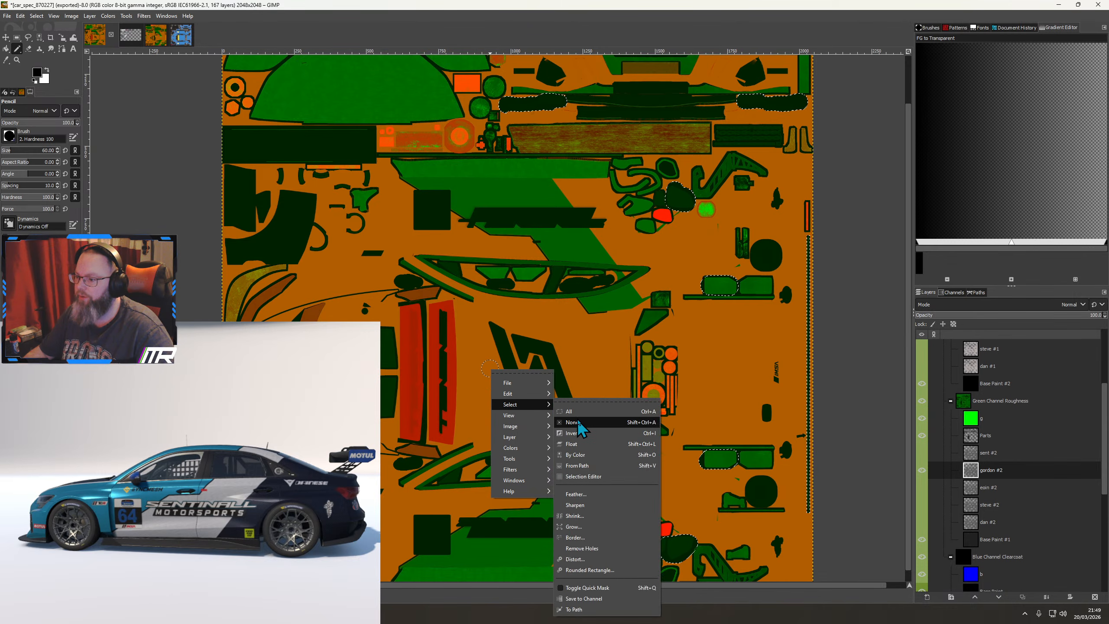
{"action": "left_click", "coordinate": [574, 419]}
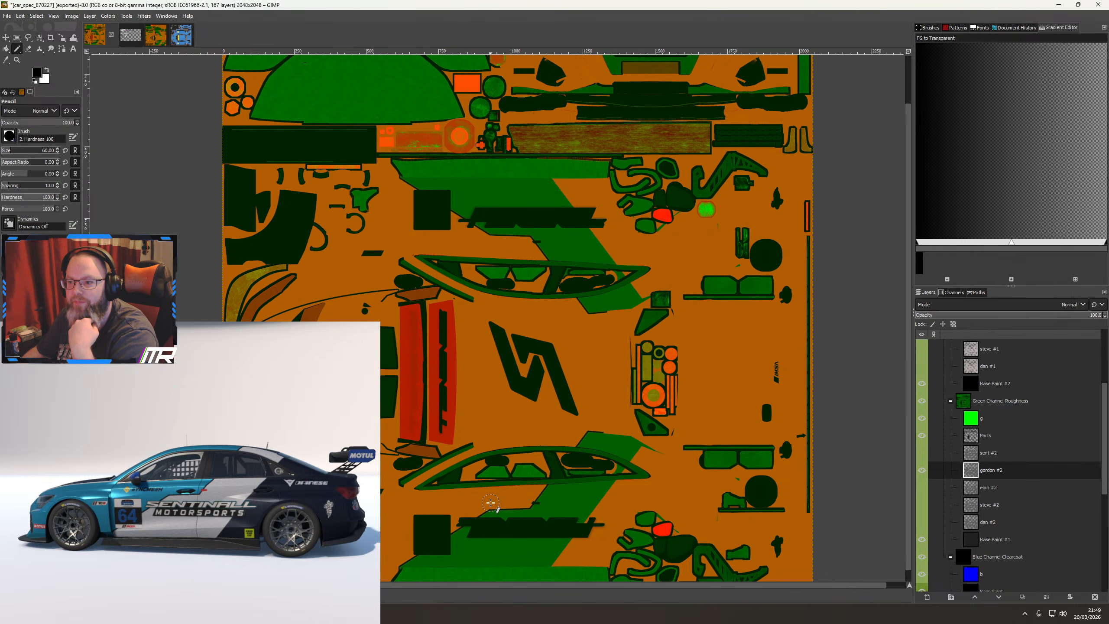
{"action": "scroll", "coordinate": [926, 394], "scroll_direction": "up", "scroll_amount": 5}
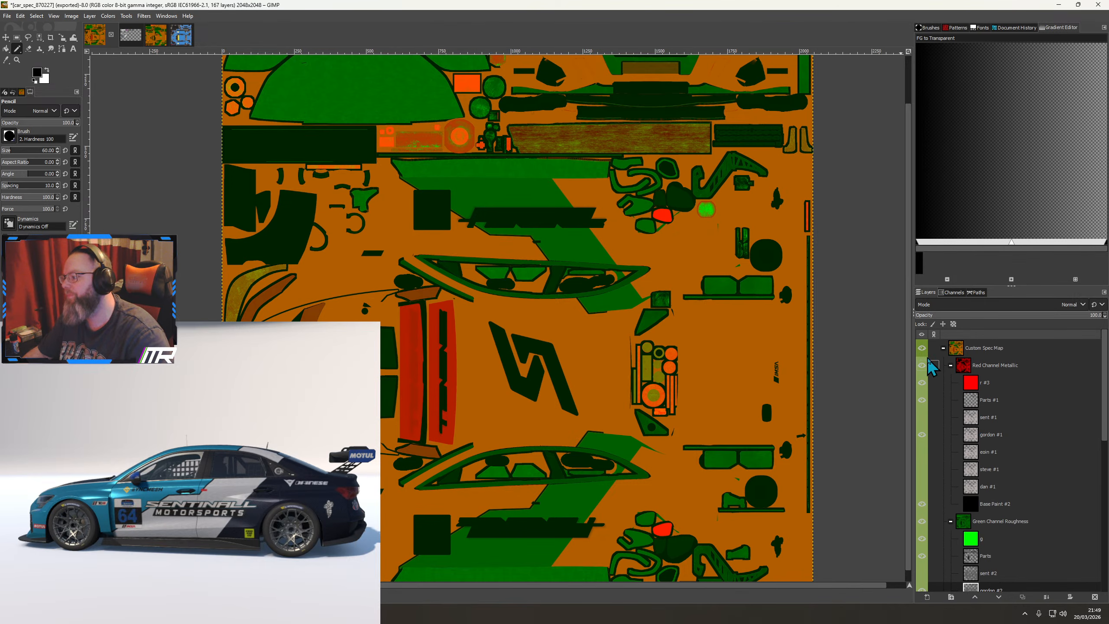
Hide and collapse the Custom Spec Map group to reveal the livery
{"action": "left_click", "coordinate": [922, 348]}
{"action": "left_click", "coordinate": [944, 348]}
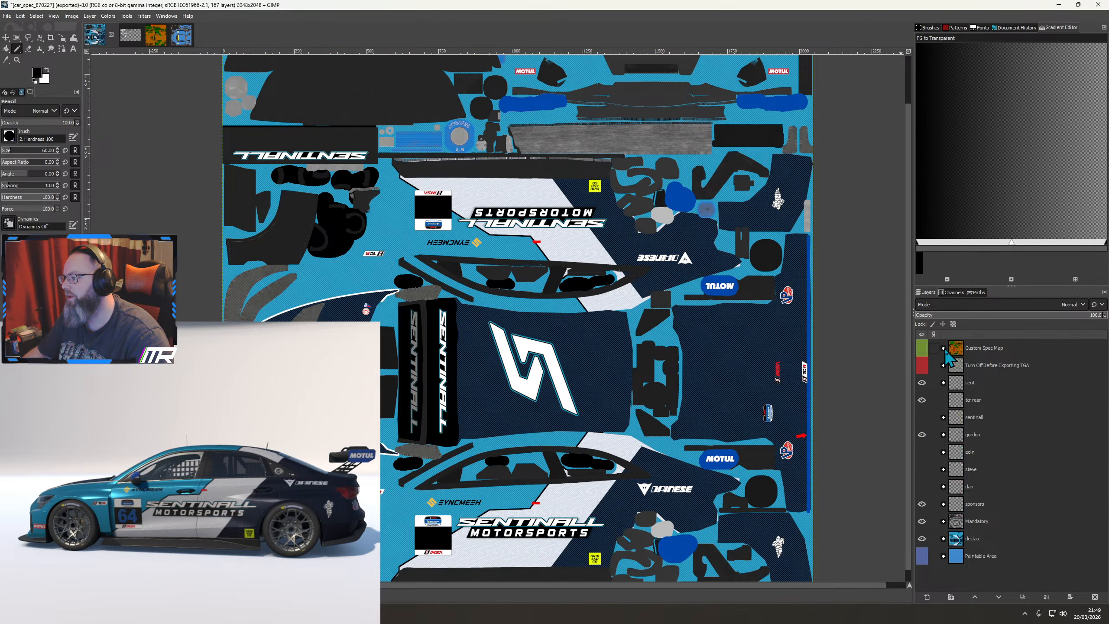
{"action": "scroll", "coordinate": [576, 411], "scroll_direction": "down", "scroll_amount": 1}
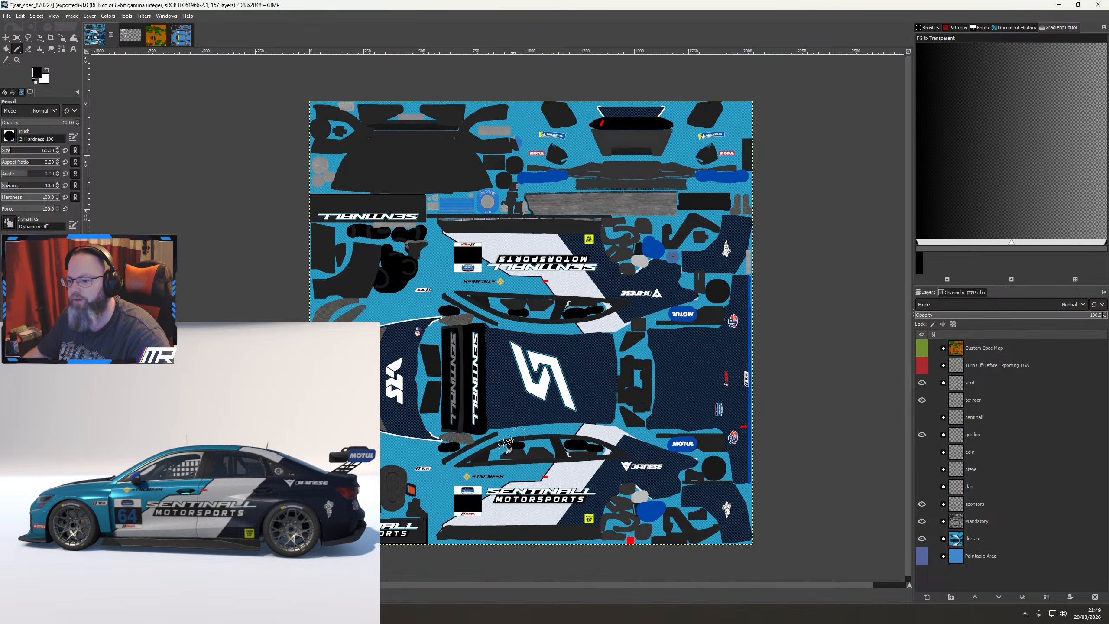
{"action": "scroll", "coordinate": [326, 549], "scroll_direction": "up", "scroll_amount": 4}
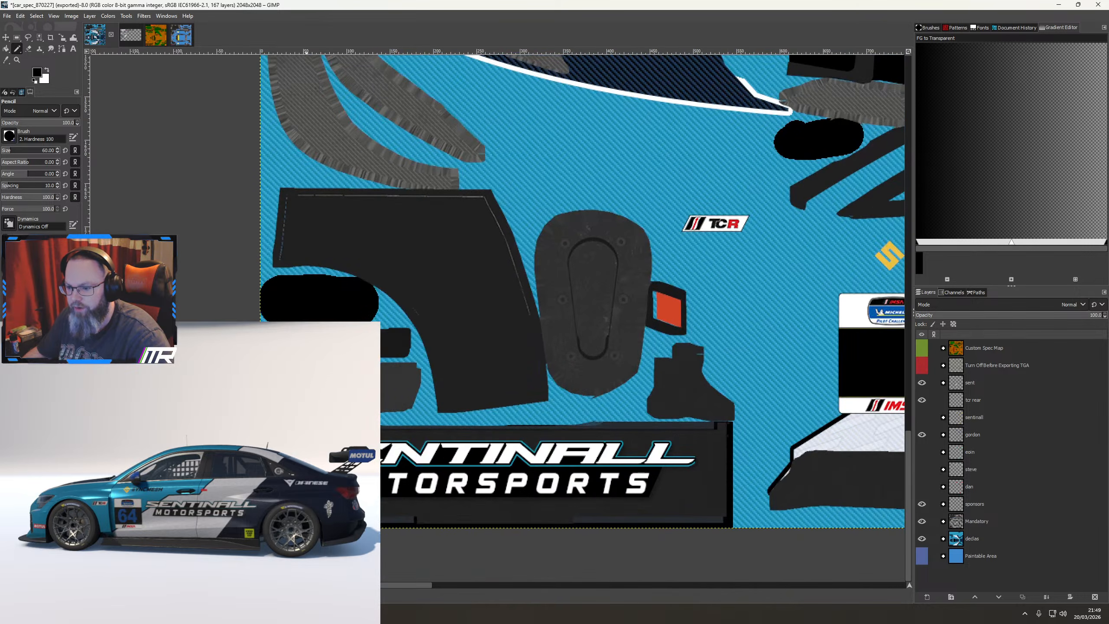
{"action": "left_click_drag", "start_coordinate": [290, 560], "coordinate": [197, 607]}
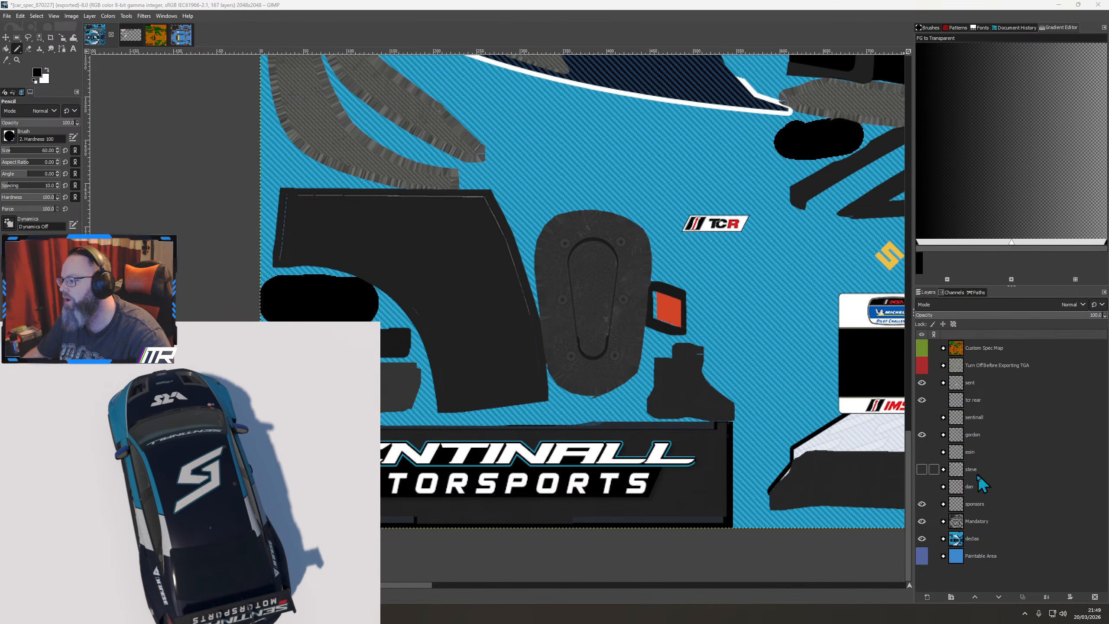
Make Car_decal copy in Mandatory active and erase around the SENTINALL lettering band
{"action": "left_click", "coordinate": [944, 521]}
{"action": "left_click", "coordinate": [922, 496]}
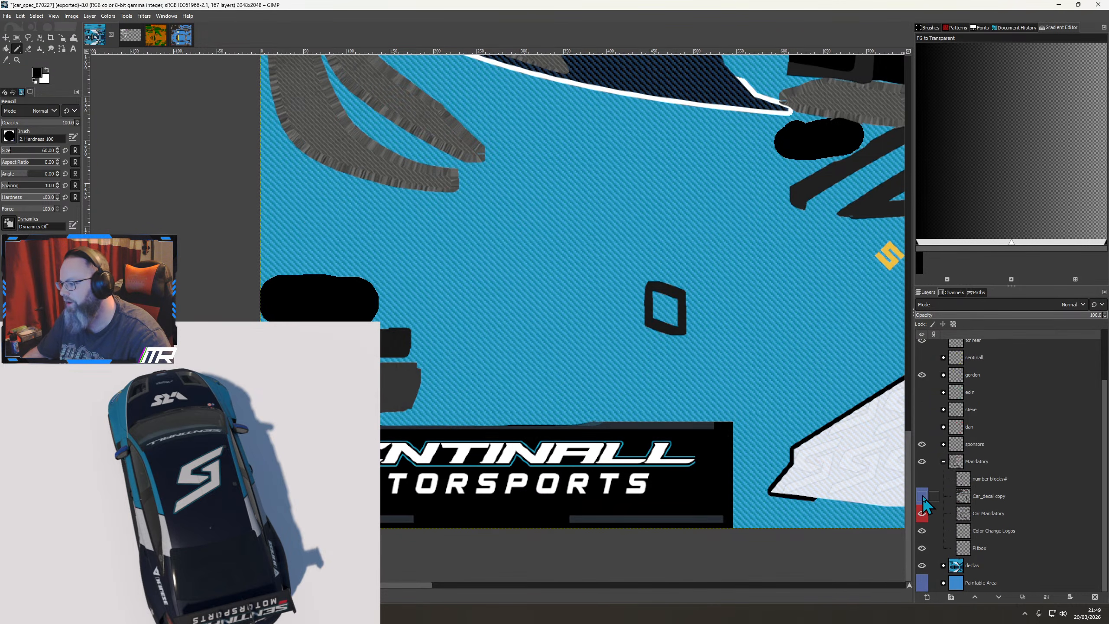
{"action": "left_click", "coordinate": [922, 496]}
{"action": "left_click", "coordinate": [979, 499]}
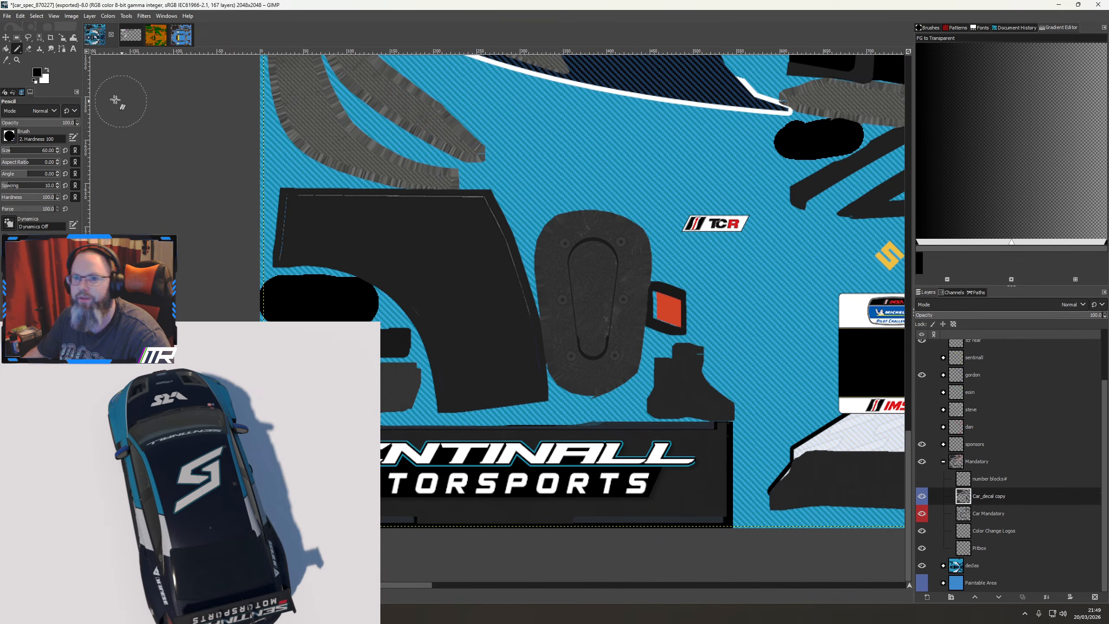
{"action": "left_click", "coordinate": [29, 49]}
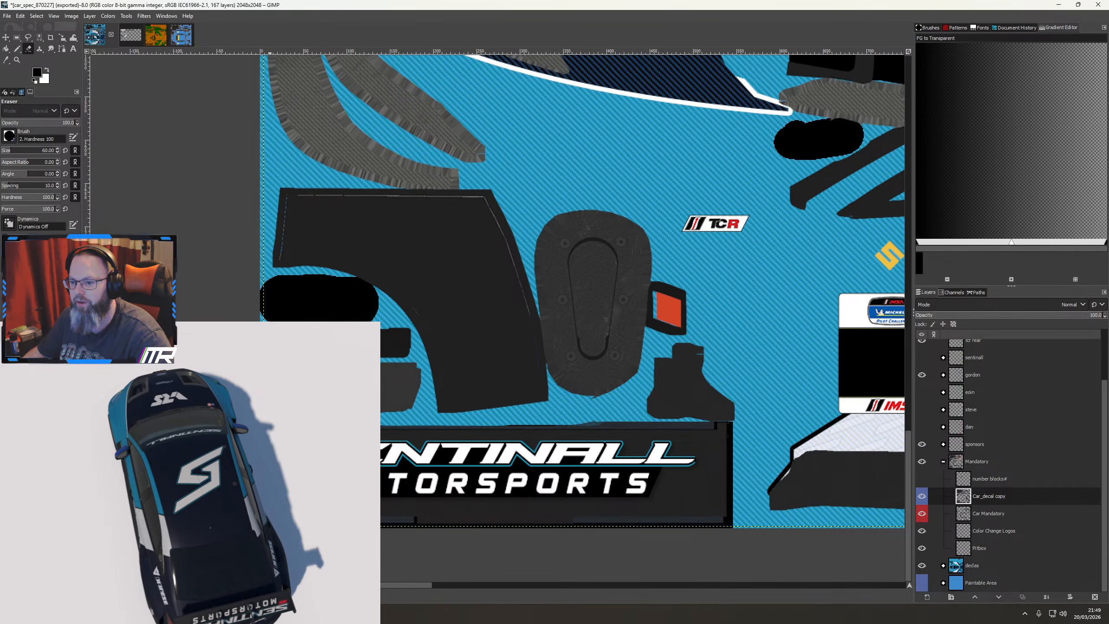
{"action": "mouse_move", "coordinate": [346, 453]}
{"action": "left_mouse_down"}
{"action": "mouse_move", "coordinate": [685, 449]}
{"action": "mouse_move", "coordinate": [722, 463]}
{"action": "mouse_move", "coordinate": [727, 502]}
{"action": "mouse_move", "coordinate": [384, 507]}
{"action": "mouse_move", "coordinate": [427, 484]}
{"action": "mouse_move", "coordinate": [697, 483]}
{"action": "mouse_move", "coordinate": [391, 459]}
{"action": "mouse_move", "coordinate": [439, 473]}
{"action": "left_mouse_up"}
{"action": "scroll", "coordinate": [439, 472], "scroll_direction": "up", "scroll_amount": 10}
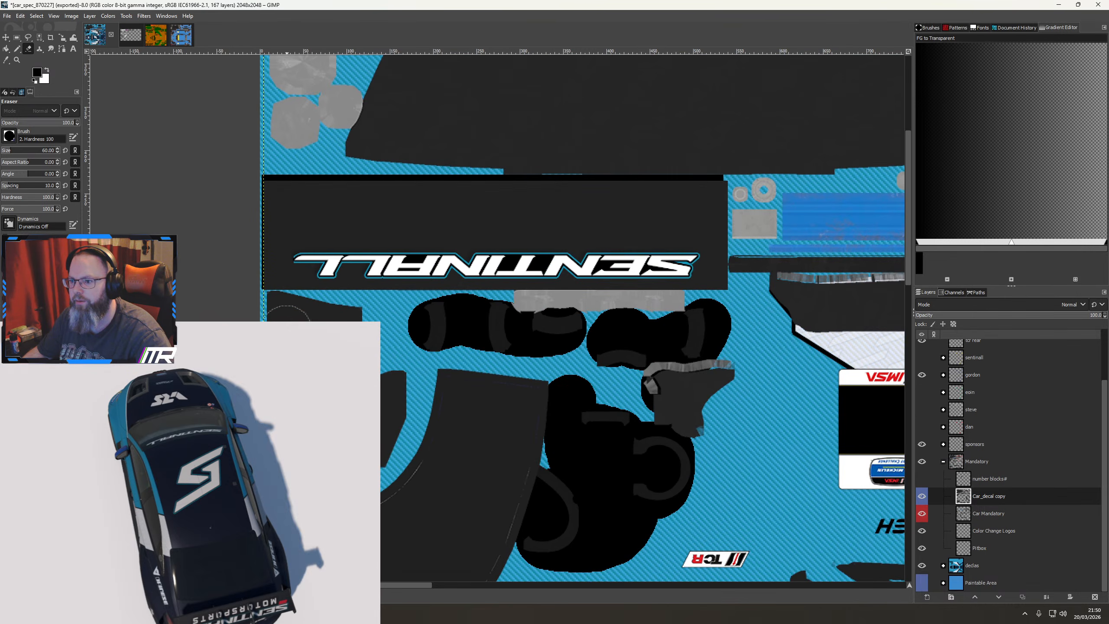
{"action": "mouse_move", "coordinate": [266, 265]}
{"action": "left_mouse_down"}
{"action": "mouse_move", "coordinate": [272, 194]}
{"action": "mouse_move", "coordinate": [720, 201]}
{"action": "mouse_move", "coordinate": [711, 273]}
{"action": "mouse_move", "coordinate": [542, 262]}
{"action": "left_mouse_up"}
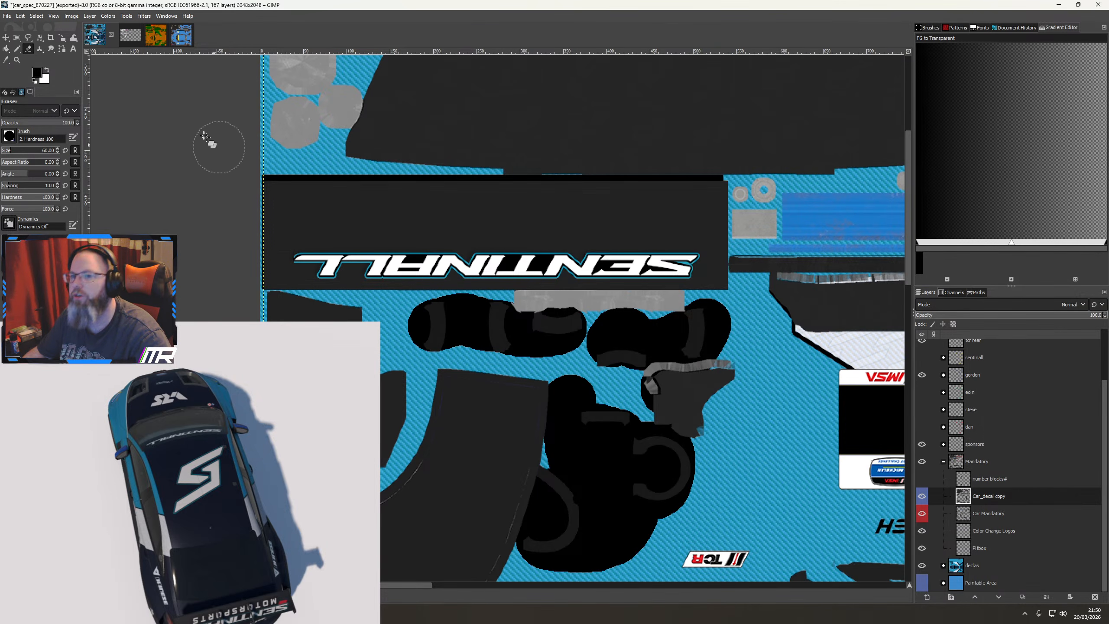
Rectangle-select the whole SENTINALL band and fill it with solid black
{"action": "left_click", "coordinate": [16, 38]}
{"action": "mouse_move", "coordinate": [262, 179]}
{"action": "left_mouse_down"}
{"action": "mouse_move", "coordinate": [280, 203]}
{"action": "mouse_move", "coordinate": [653, 285]}
{"action": "mouse_move", "coordinate": [727, 290]}
{"action": "left_mouse_up"}
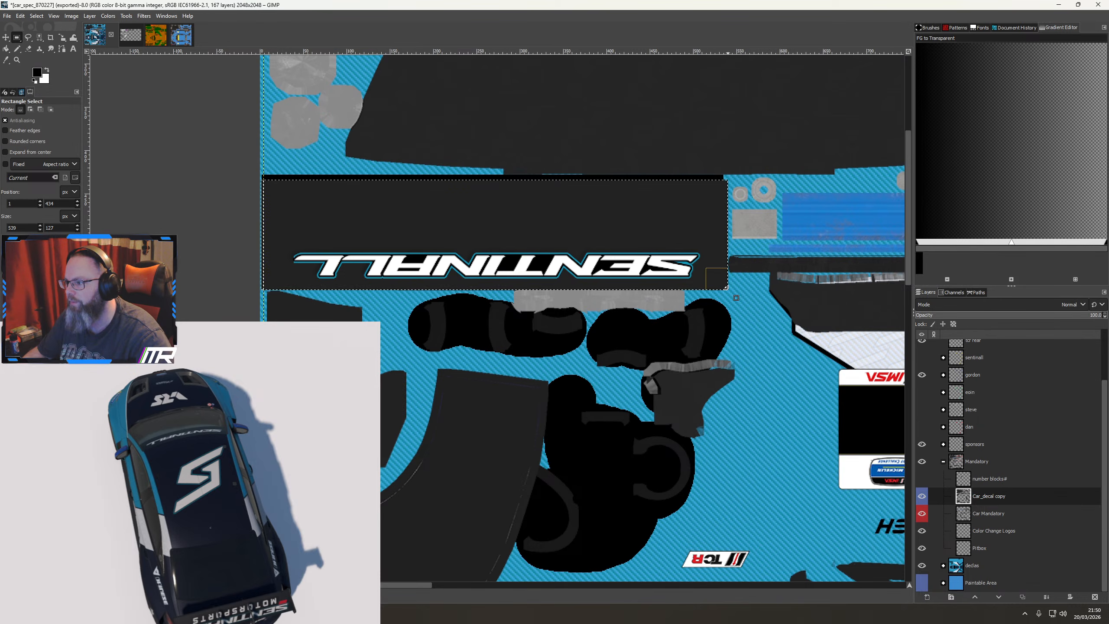
{"action": "key", "text": "ctrl+comma"}
{"action": "scroll", "coordinate": [736, 329], "scroll_direction": "down", "scroll_amount": 3}
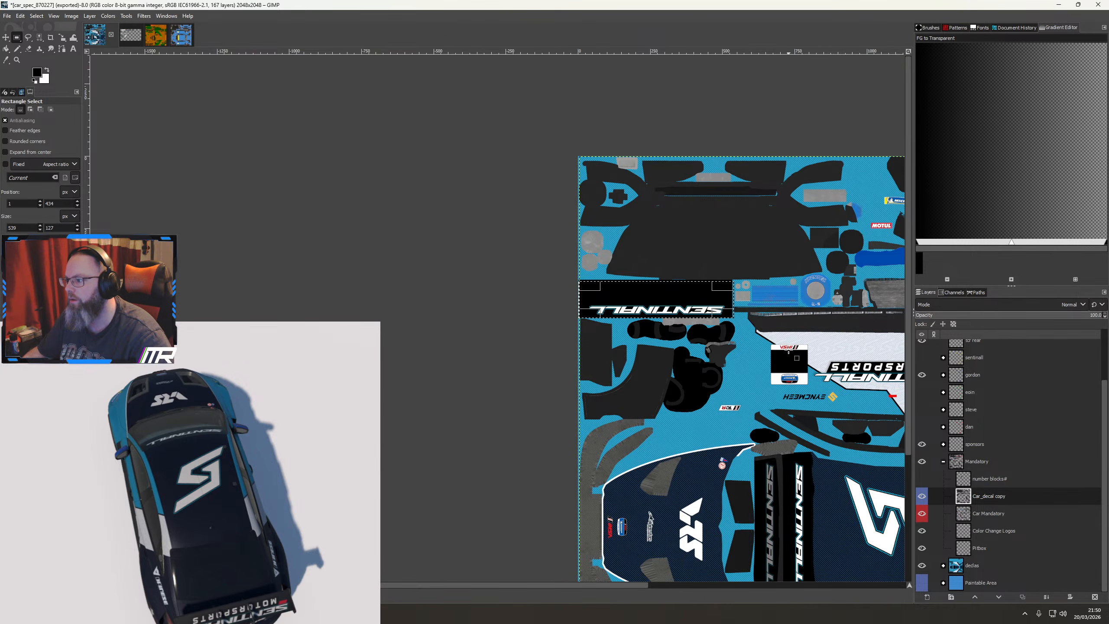
{"action": "left_click_drag", "start_coordinate": [782, 349], "coordinate": [456, 212]}
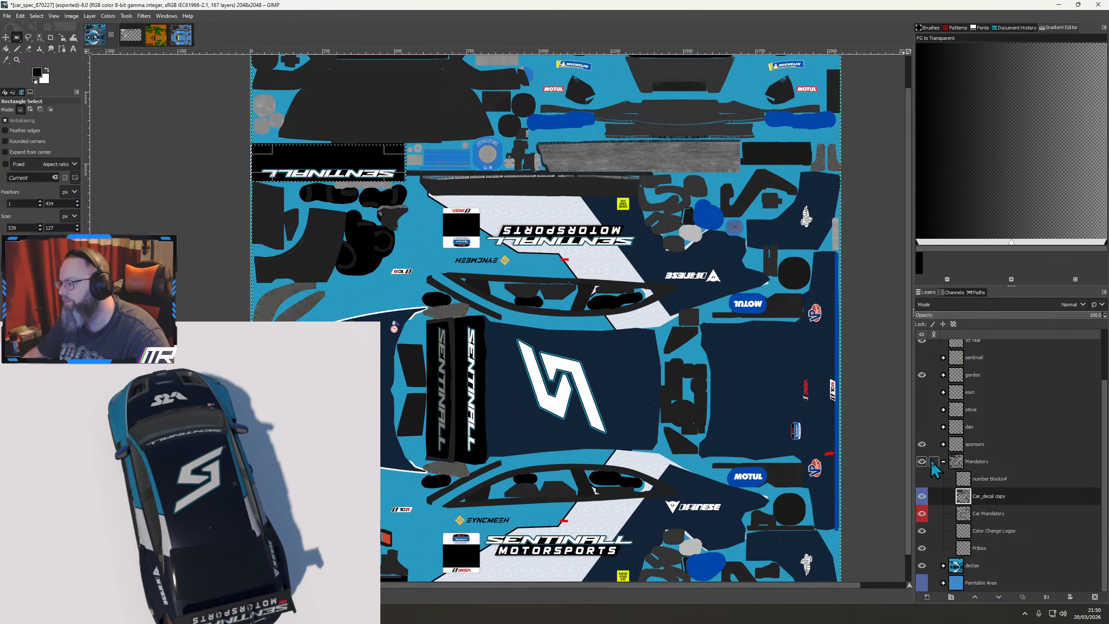
Hide the gordon layer, show the steve layer, and export the TGA with Ctrl+E
{"action": "left_click", "coordinate": [922, 374]}
{"action": "left_click", "coordinate": [922, 409]}
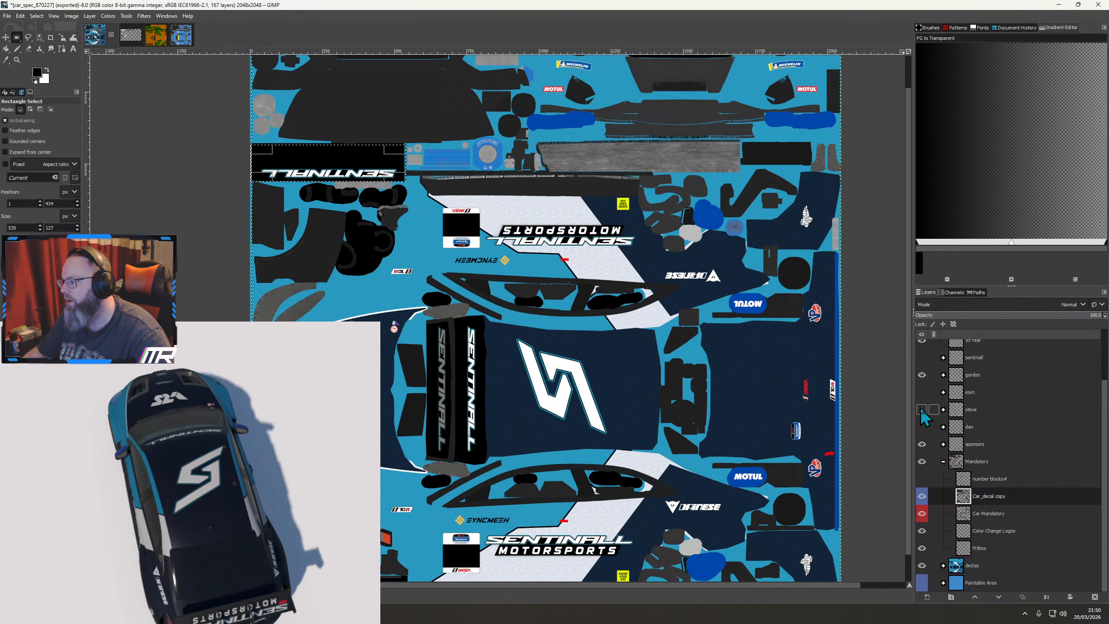
{"action": "key", "text": "ctrl+e"}
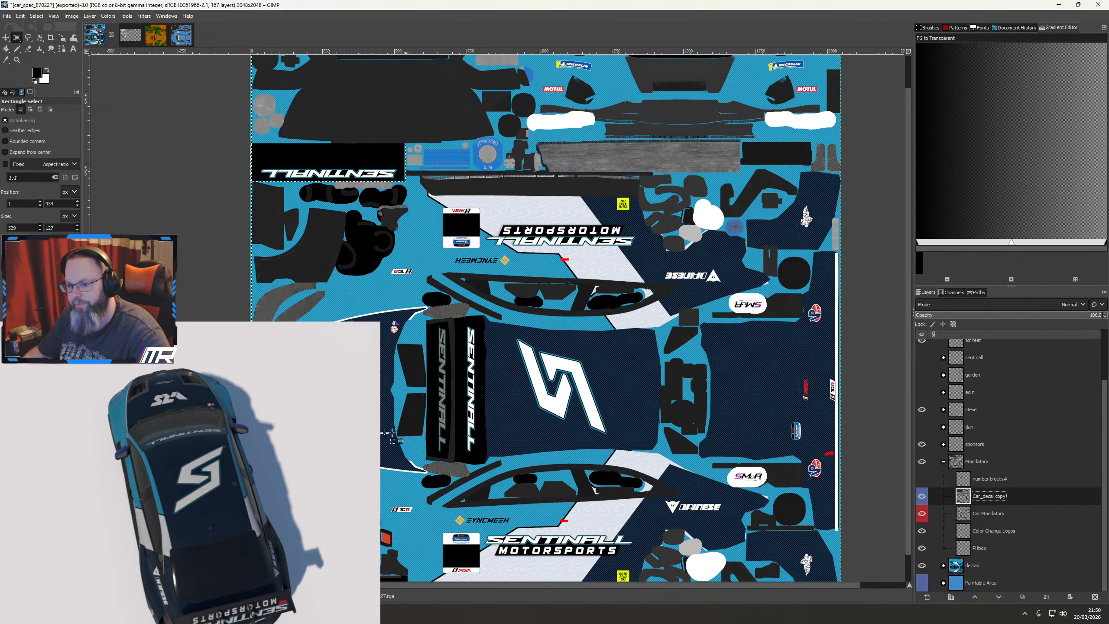
{"action": "key", "text": "alt+Tab"}
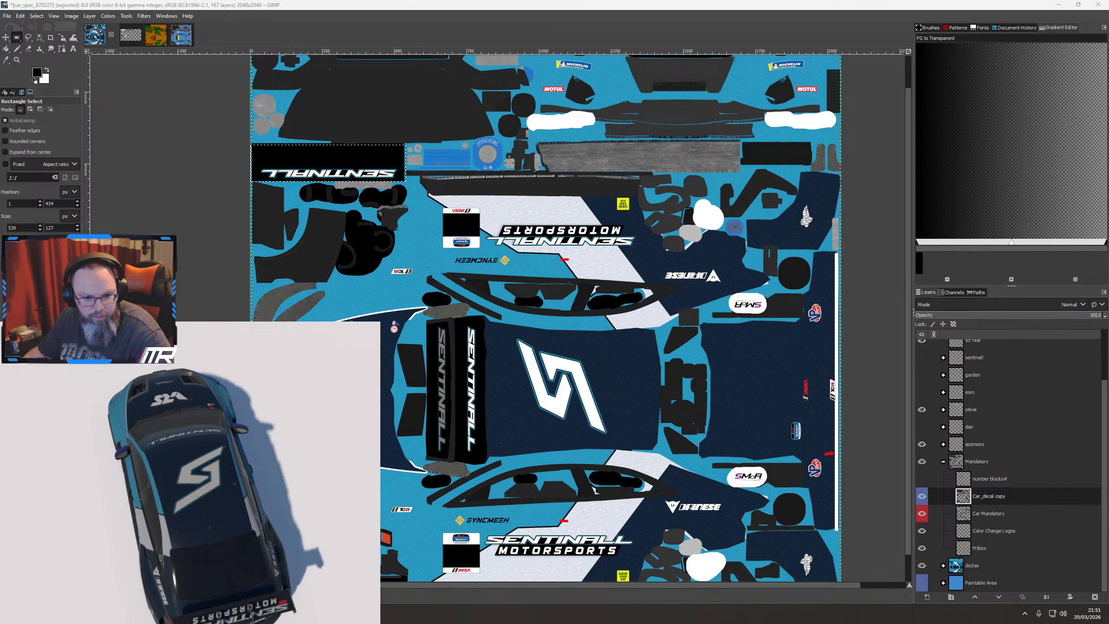
Swap the steve layer for the eoin layer and re-export the TGA with Ctrl+E
{"action": "left_click", "coordinate": [922, 410]}
{"action": "left_click", "coordinate": [923, 393]}
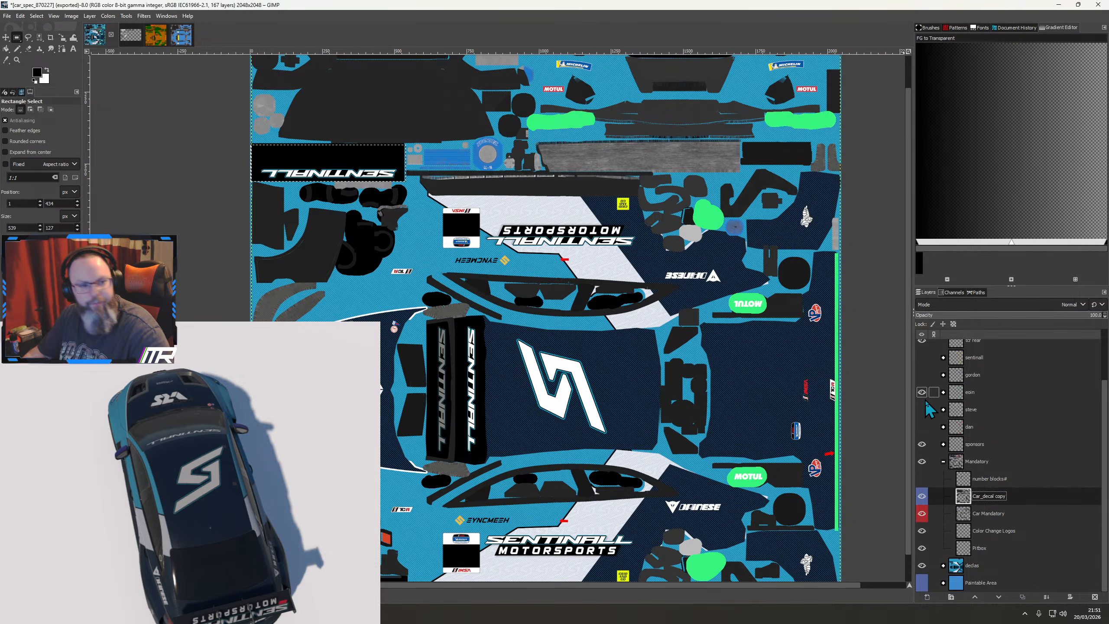
{"action": "key", "text": "ctrl+e"}
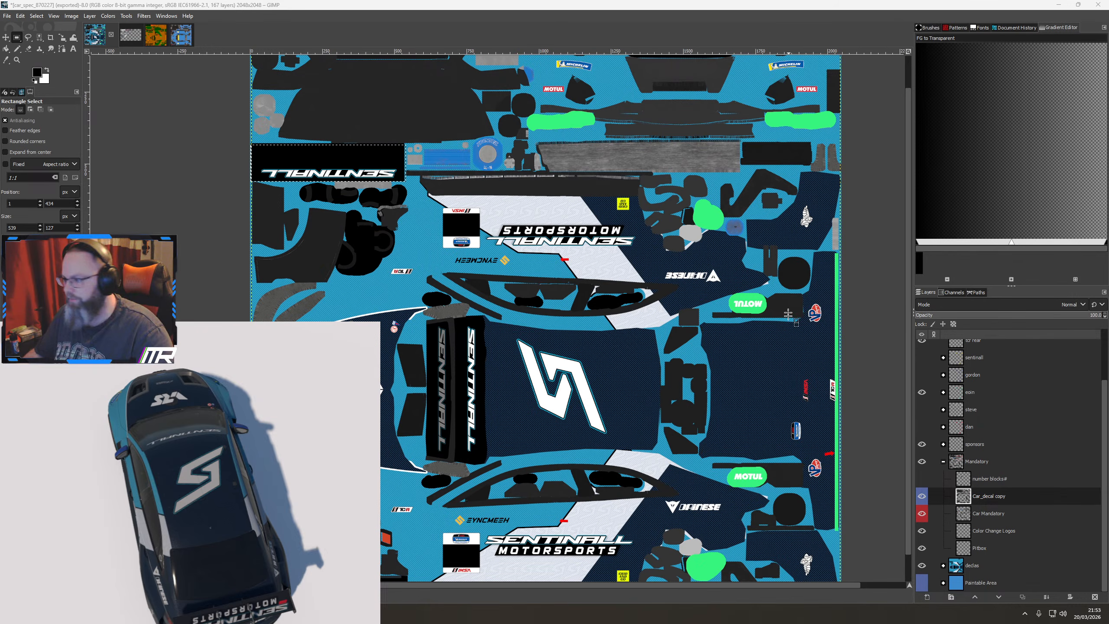
Swap eoin back to gordon, overwrite the car TGA, and close the colour picker keeping black
{"action": "left_click", "coordinate": [922, 393]}
{"action": "left_click", "coordinate": [922, 375]}
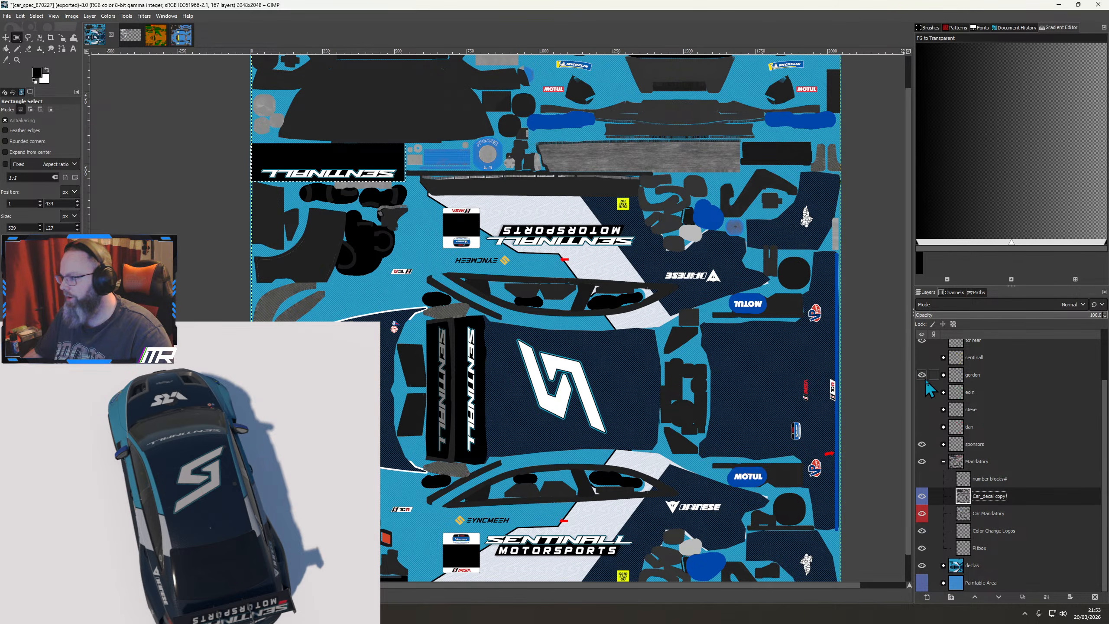
{"action": "left_click", "coordinate": [7, 15]}
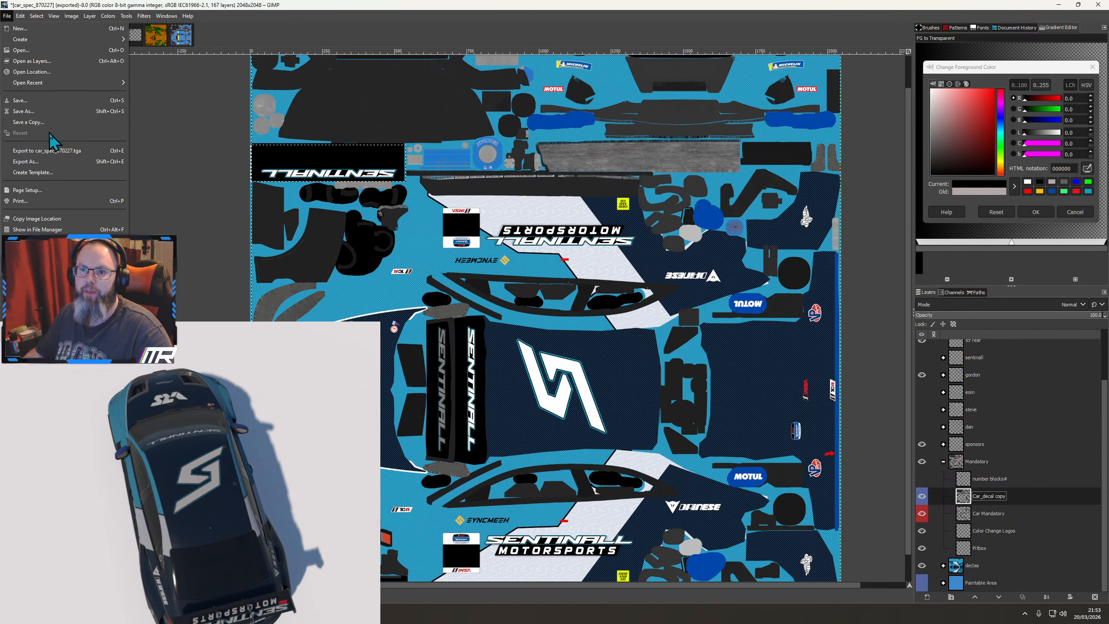
{"action": "left_click", "coordinate": [44, 164]}
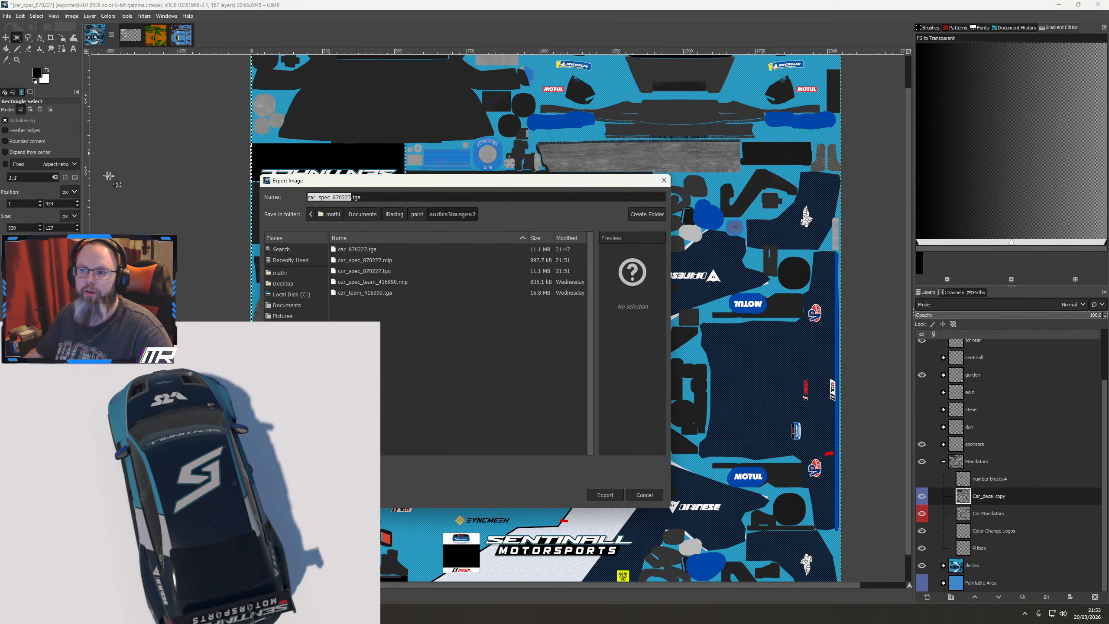
{"action": "double_click", "coordinate": [357, 250]}
{"action": "left_click", "coordinate": [497, 382]}
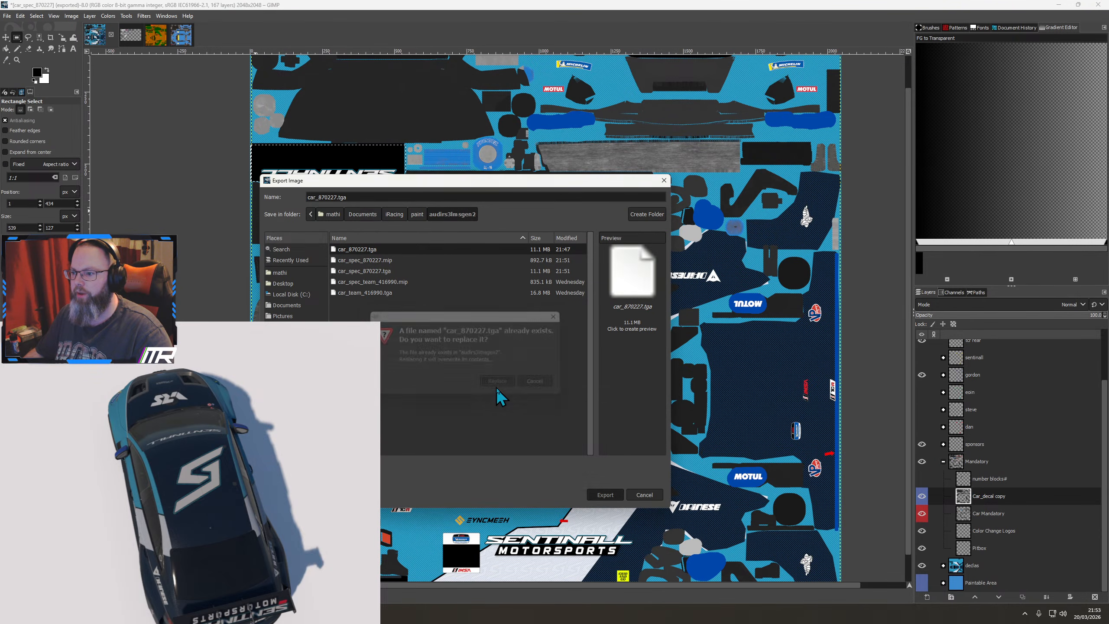
{"action": "left_click", "coordinate": [558, 345]}
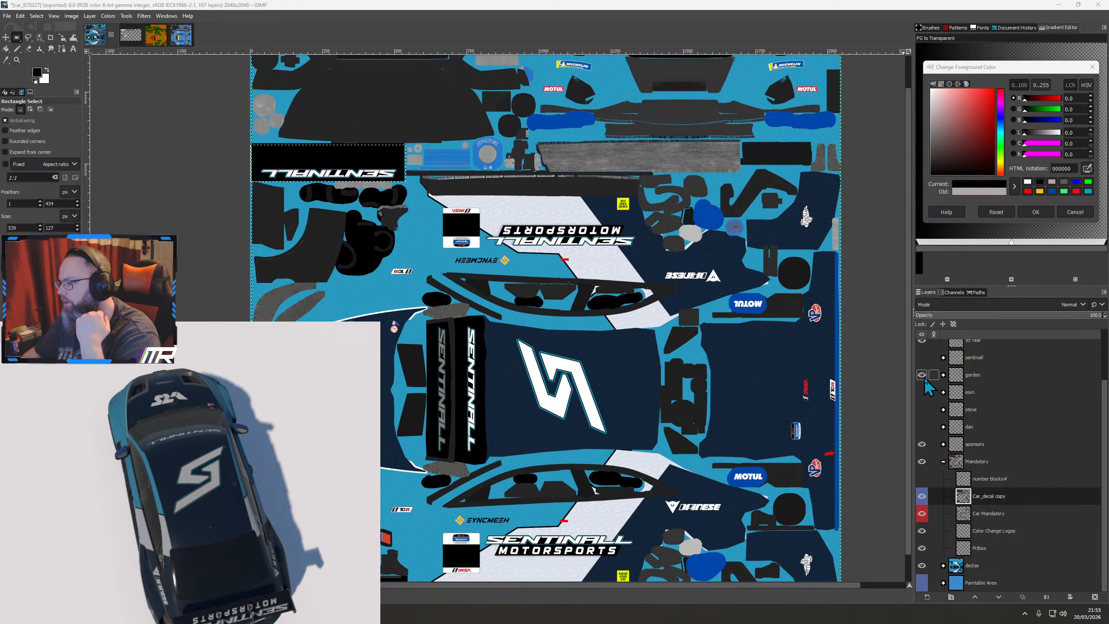
{"action": "scroll", "coordinate": [931, 394], "scroll_direction": "up", "scroll_amount": 3}
{"action": "key", "text": "Return"}
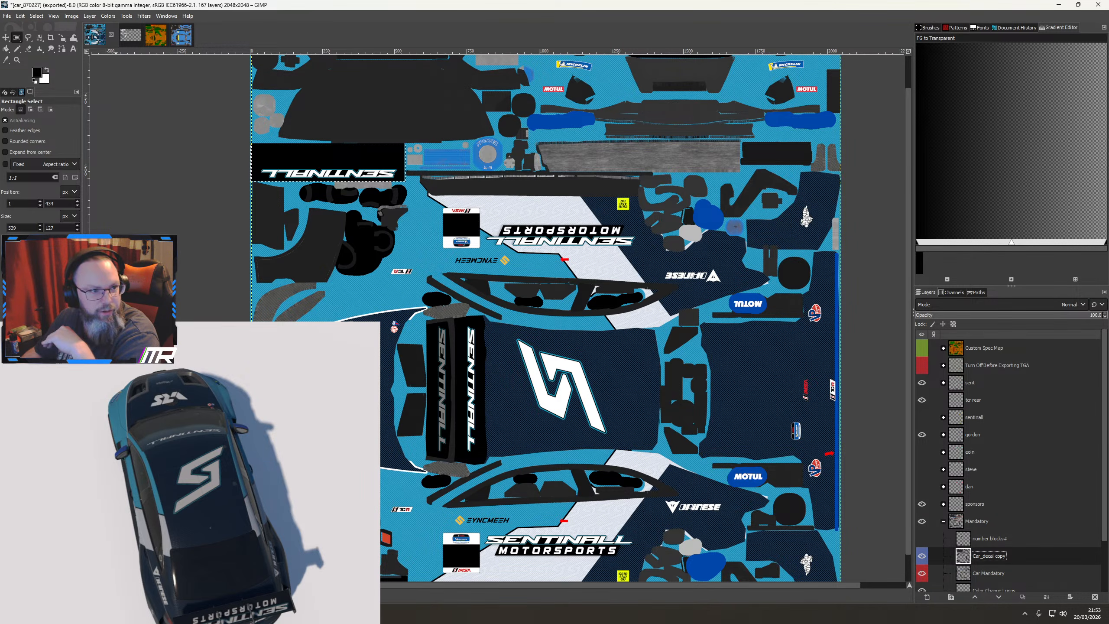
Rotate the Audi RS3 preview to side and front three-quarter views of the Sentinall livery
{"action": "left_click_drag", "start_coordinate": [161, 557], "coordinate": [224, 489]}
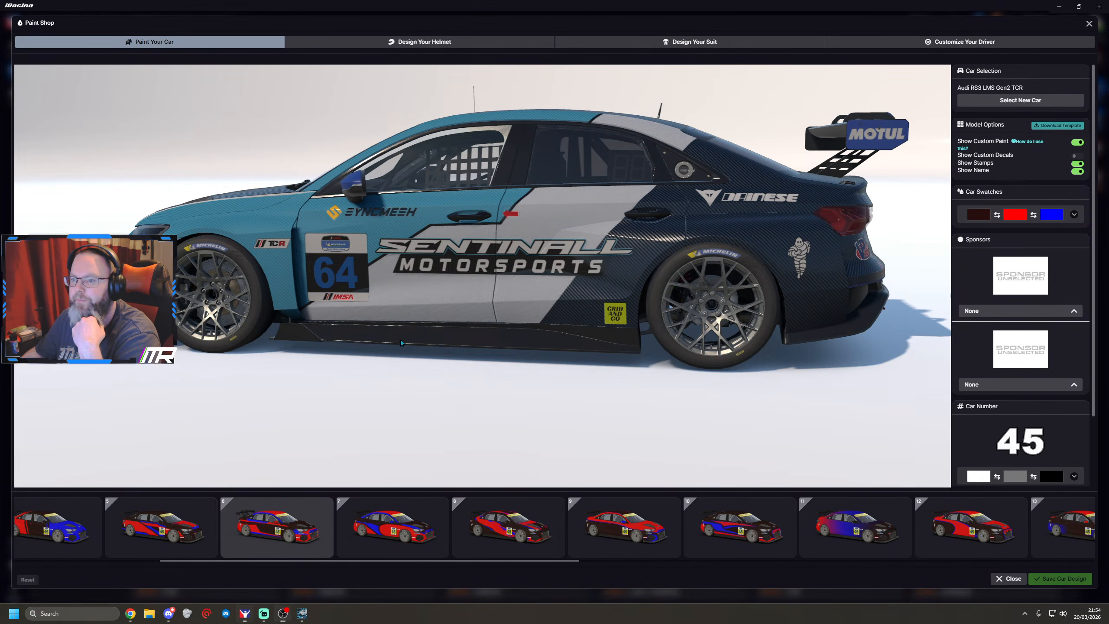
{"action": "left_click_drag", "start_coordinate": [400, 342], "coordinate": [443, 341]}
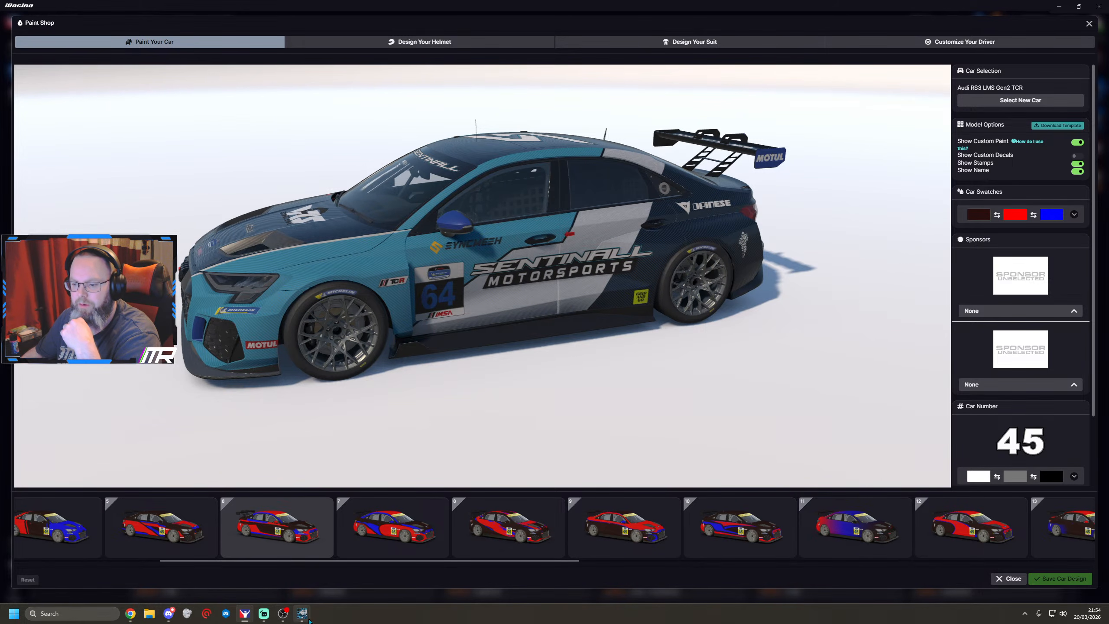
{"action": "mouse_move", "coordinate": [306, 617]}
{"action": "left_click", "coordinate": [270, 566]}
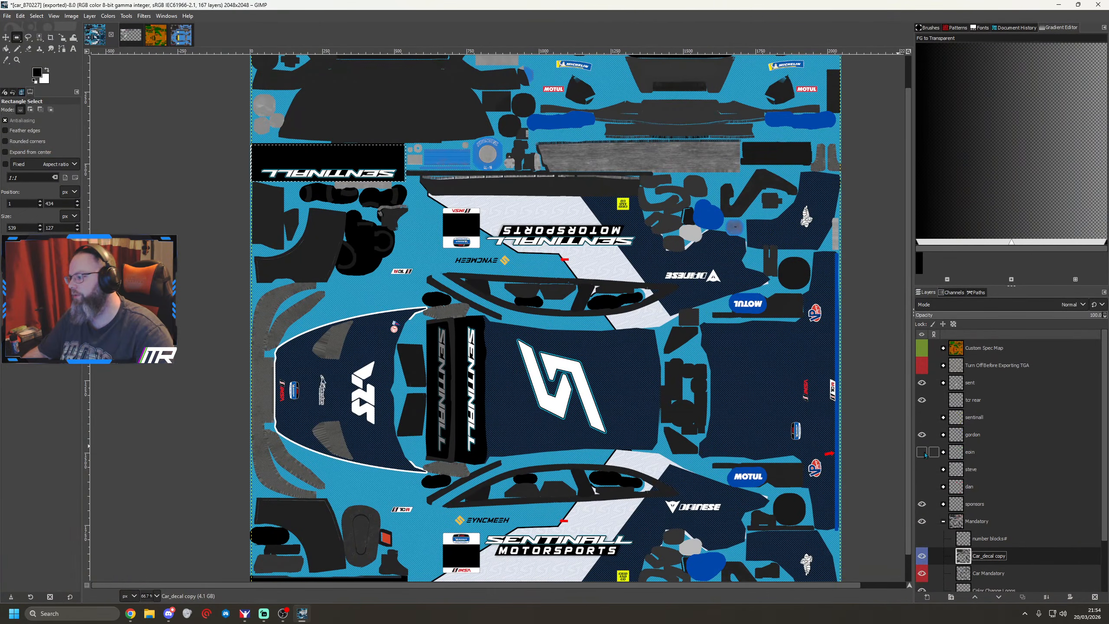
Swap to the ASETEK SIM SPORTS driver layer and export the livery to car_870227.tga
{"action": "left_click", "coordinate": [922, 486]}
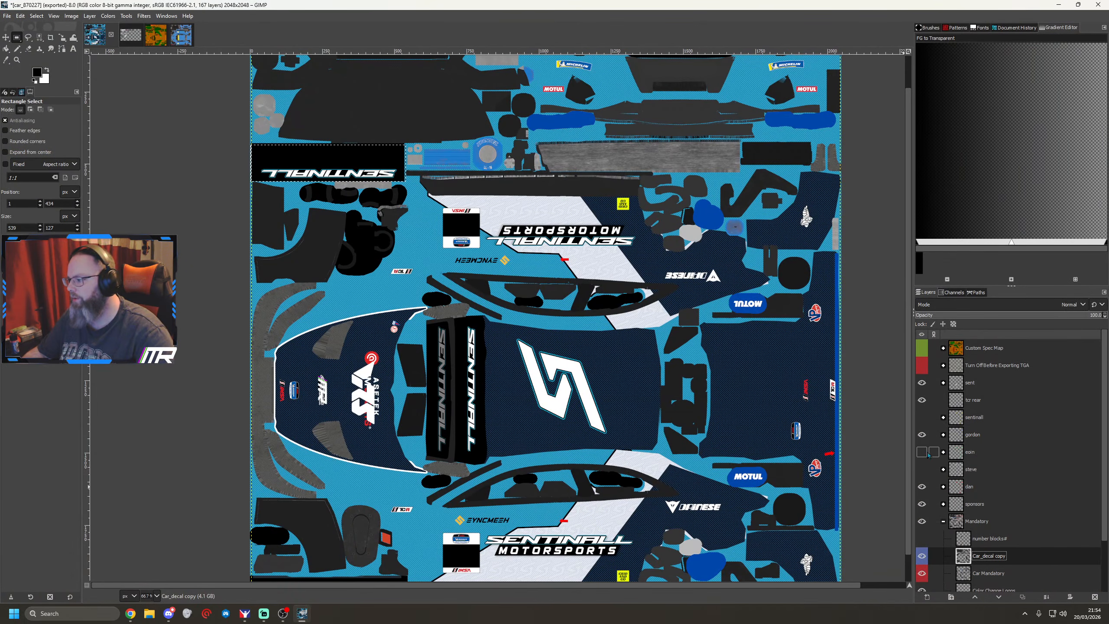
{"action": "left_click", "coordinate": [922, 434]}
{"action": "left_click", "coordinate": [6, 16]}
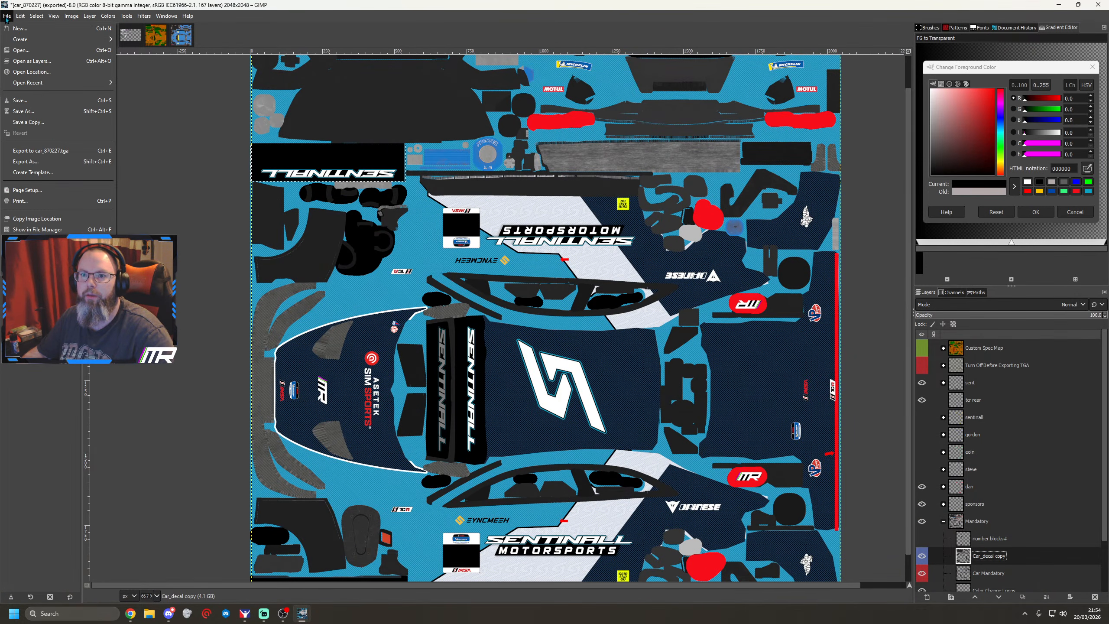
{"action": "left_click", "coordinate": [49, 151]}
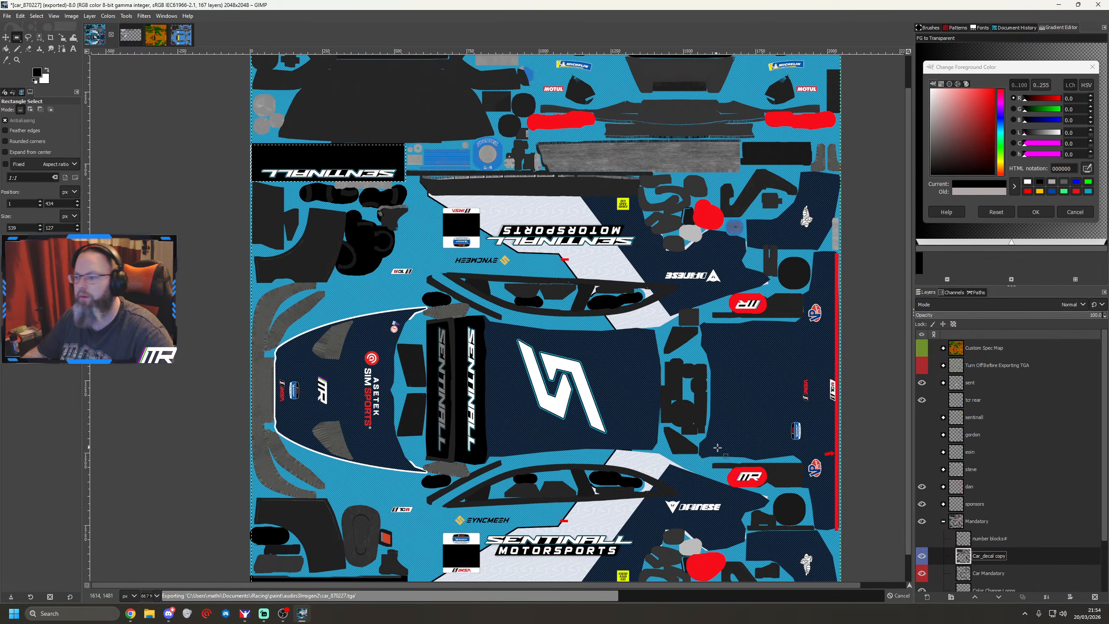
Show the Custom Spec Map, hiding tcr rear, sent and sent #1 spec, and showing the ASETEK #1 spec layer
{"action": "left_click", "coordinate": [922, 348]}
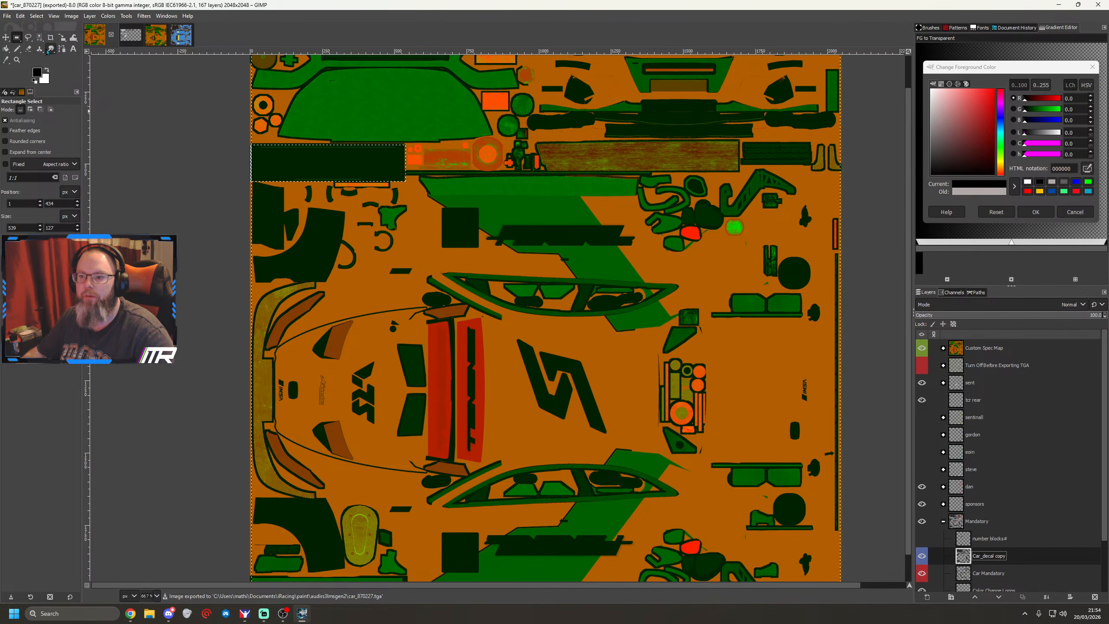
{"action": "left_click", "coordinate": [923, 402]}
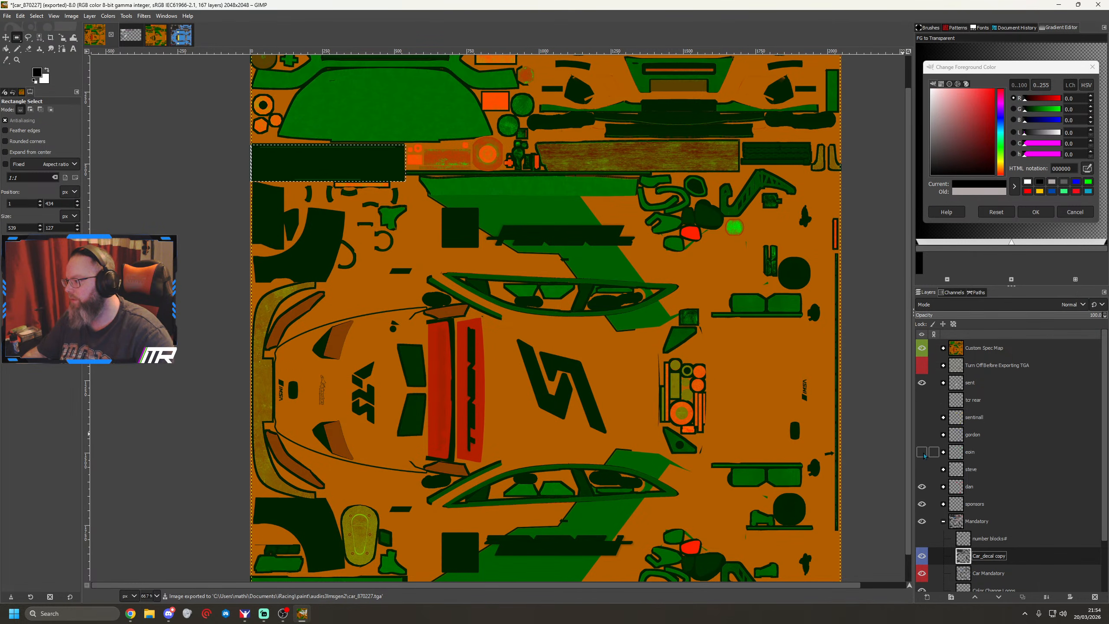
{"action": "left_click", "coordinate": [922, 383]}
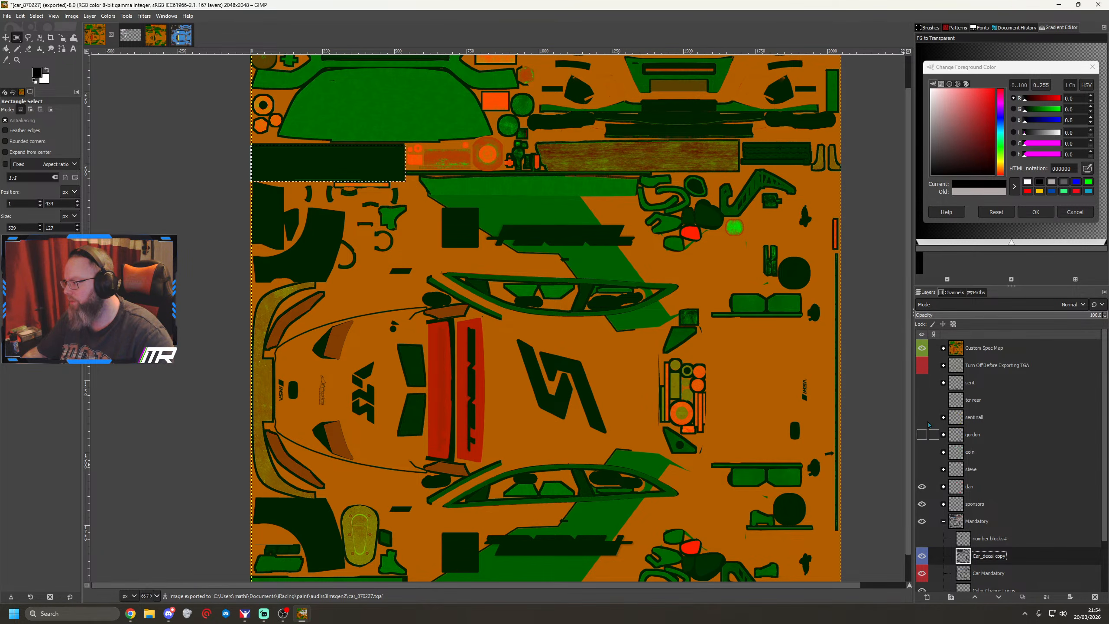
{"action": "left_click", "coordinate": [943, 348]}
{"action": "left_click", "coordinate": [922, 418]}
{"action": "left_click", "coordinate": [922, 487]}
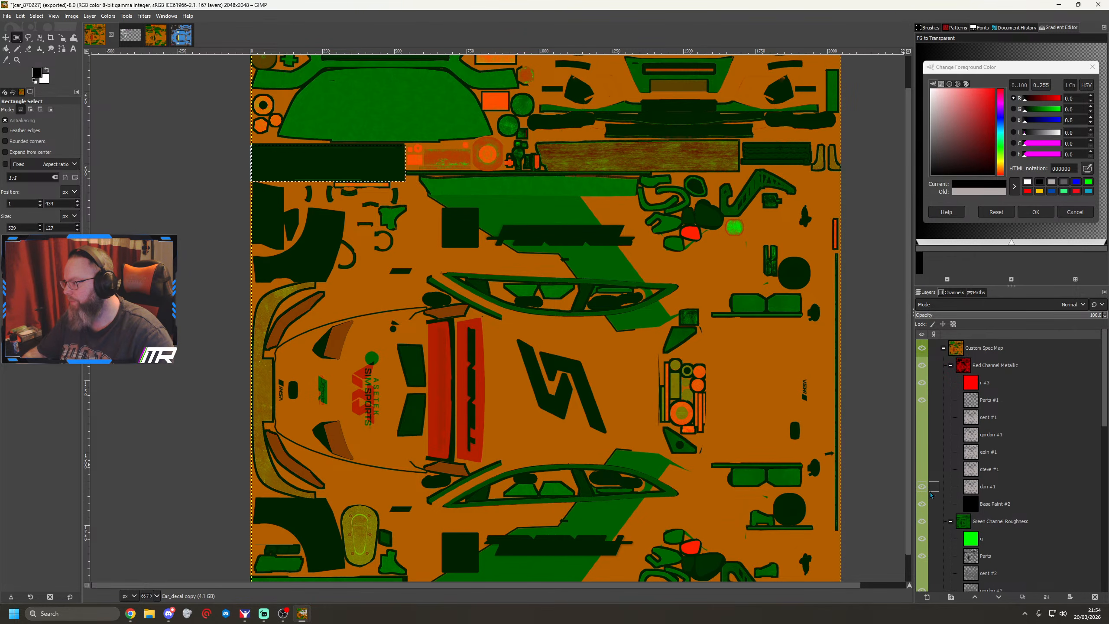
{"action": "scroll", "coordinate": [931, 494], "scroll_direction": "down", "scroll_amount": 4}
{"action": "left_click", "coordinate": [922, 552]}
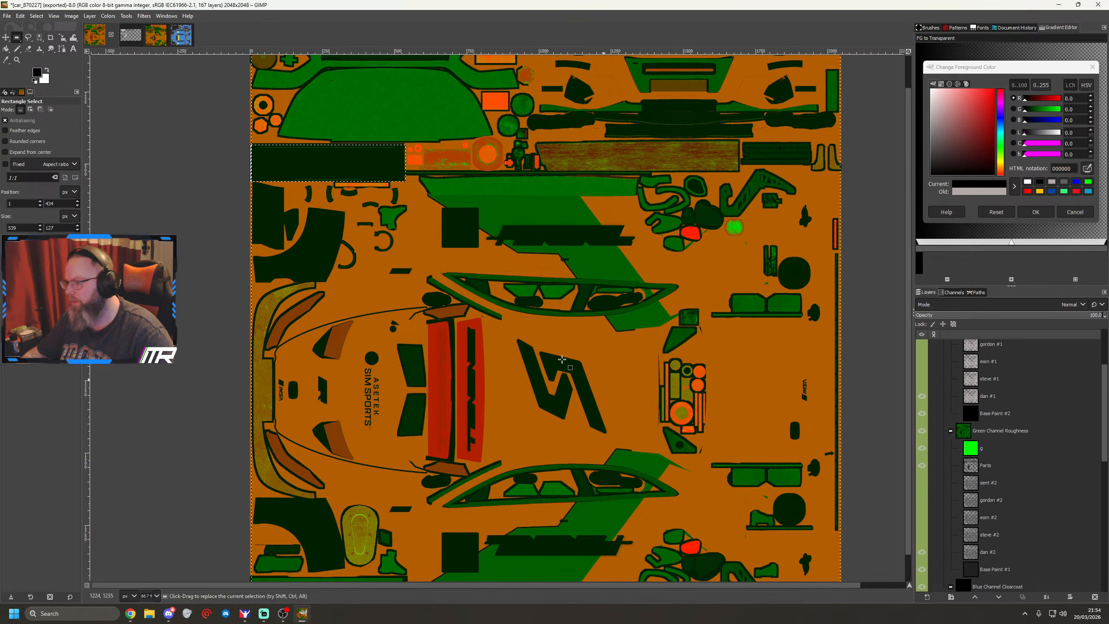
Export the spec map as TGA, overwriting car_spec_870227.tga
{"action": "left_click", "coordinate": [7, 15]}
{"action": "left_click", "coordinate": [69, 162]}
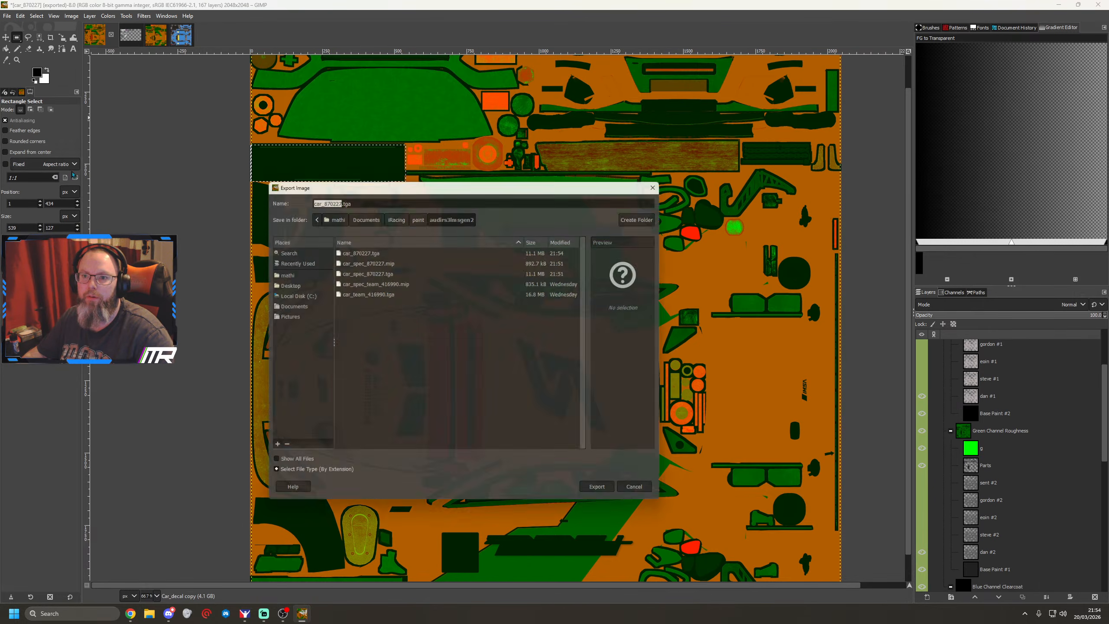
{"action": "double_click", "coordinate": [369, 273]}
{"action": "left_click", "coordinate": [497, 384]}
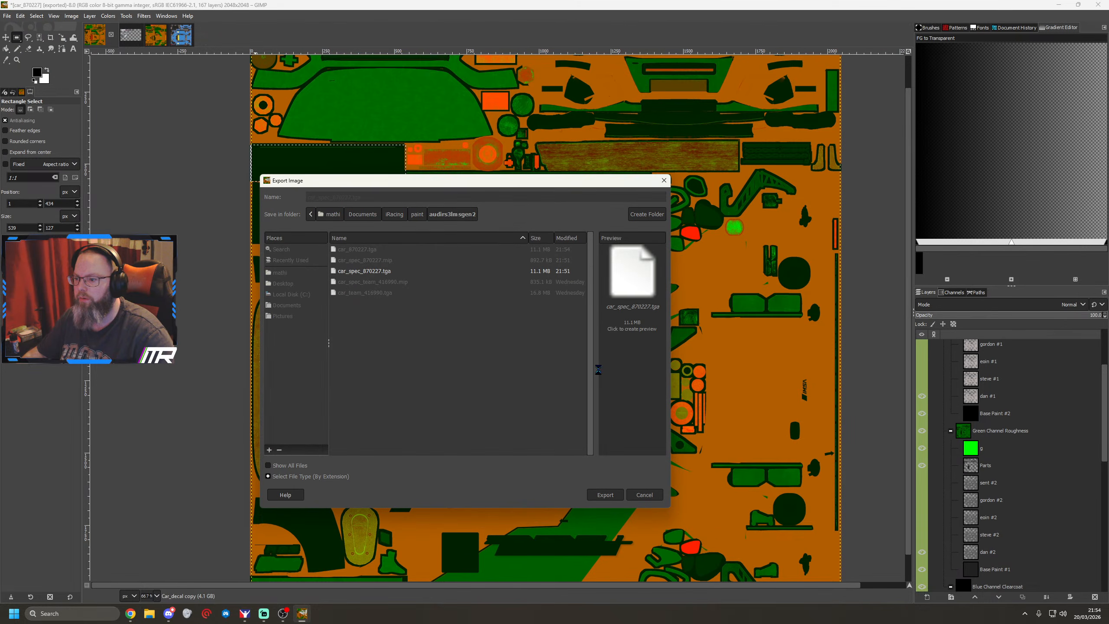
{"action": "left_click", "coordinate": [558, 345]}
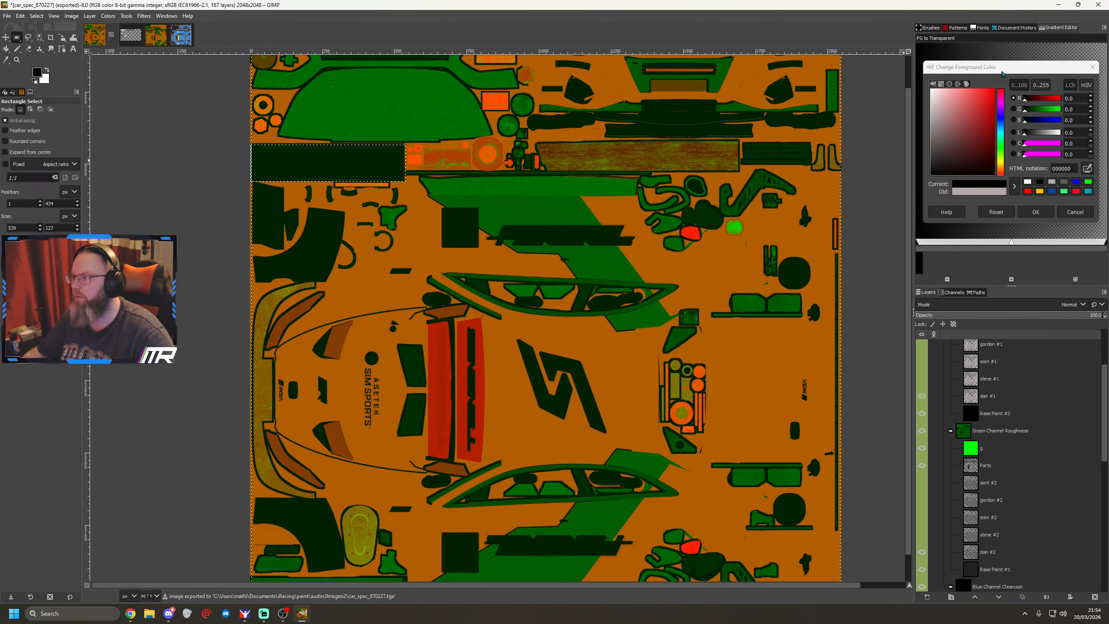
Orbit the Audi RS3 preview from front three-quarter toward its left side to check the ASETEK hood lettering
{"action": "left_click", "coordinate": [1059, 5]}
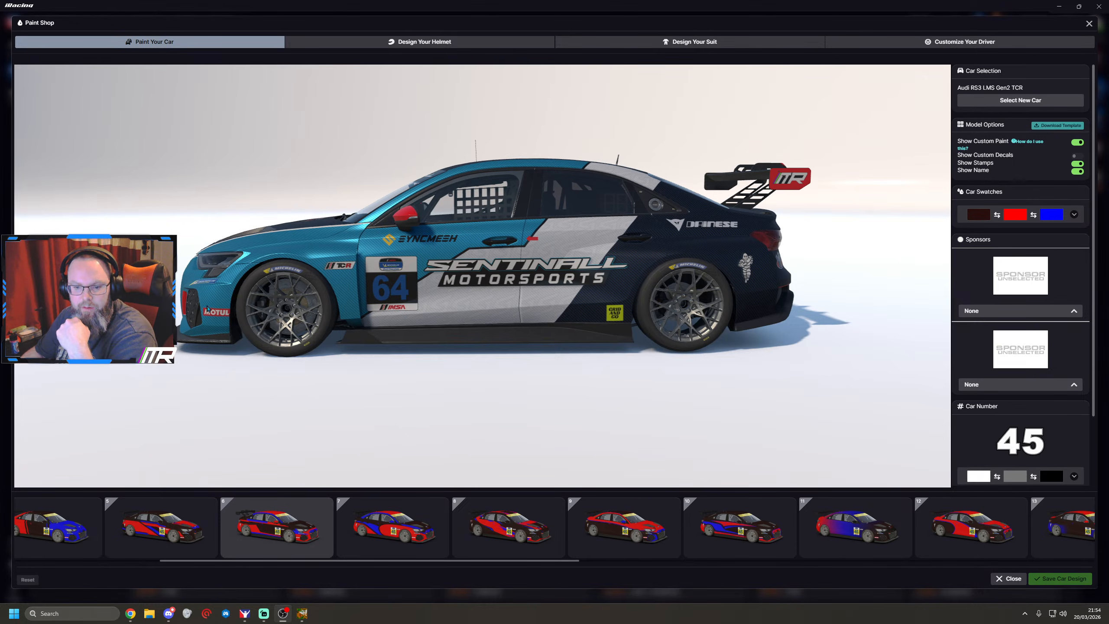
{"action": "left_click_drag", "start_coordinate": [330, 295], "coordinate": [474, 327]}
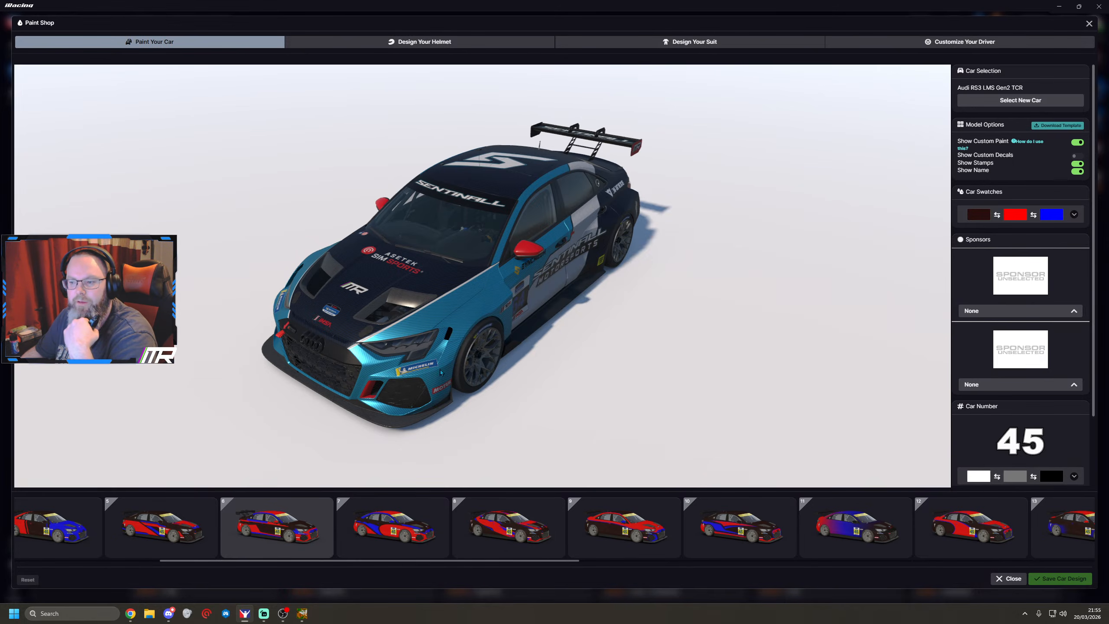
{"action": "left_click_drag", "start_coordinate": [440, 372], "coordinate": [438, 361]}
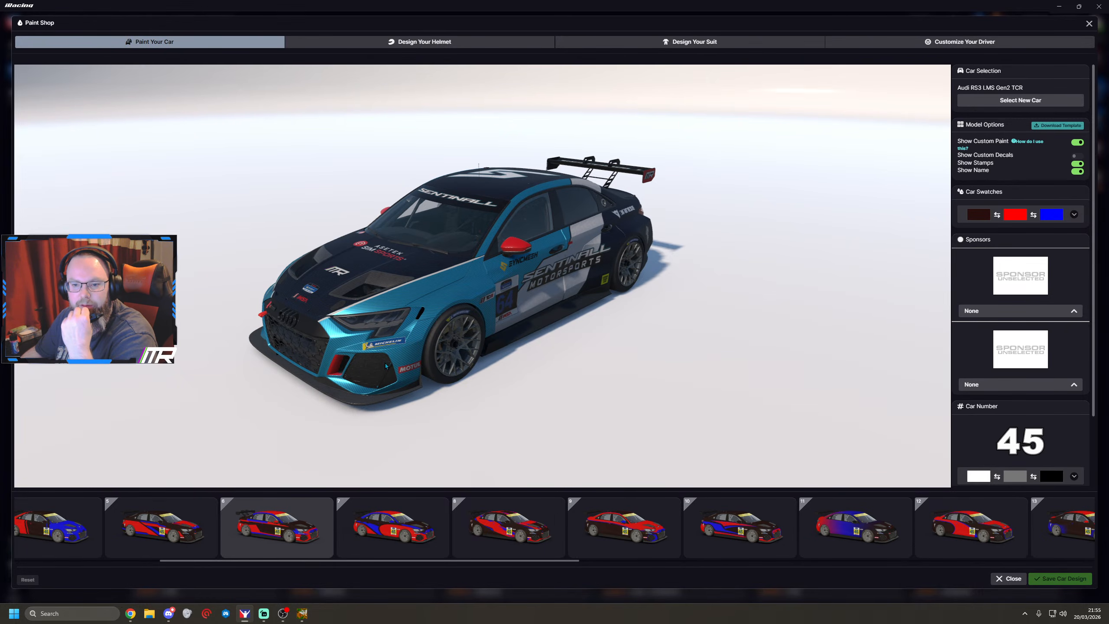
{"action": "mouse_move", "coordinate": [412, 379]}
{"action": "left_mouse_down"}
{"action": "mouse_move", "coordinate": [395, 370]}
{"action": "mouse_move", "coordinate": [411, 381]}
{"action": "left_mouse_up"}
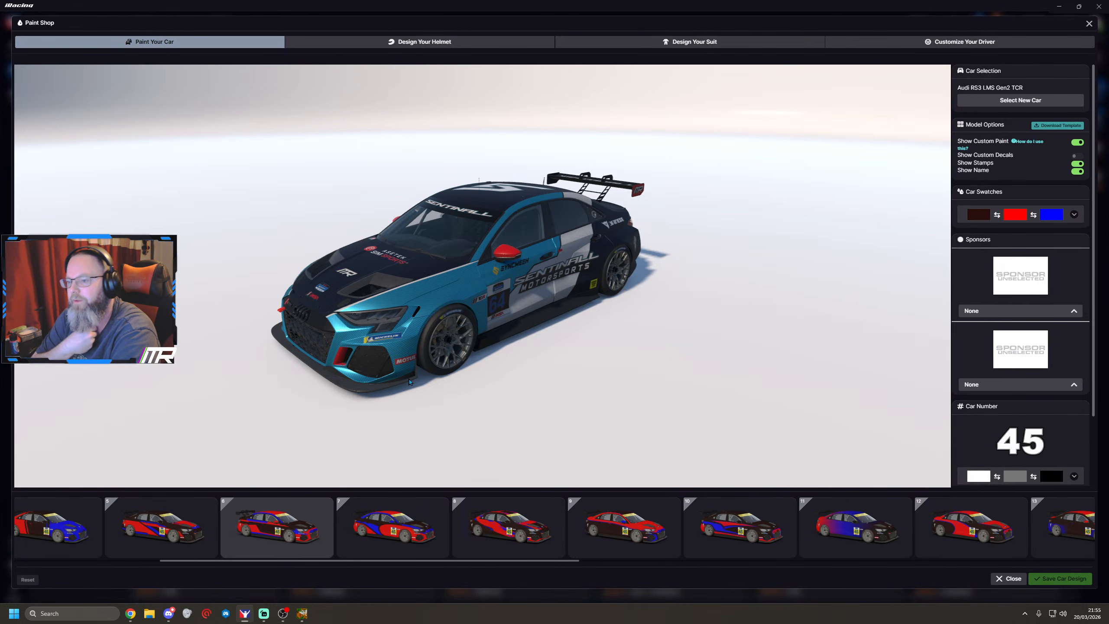
{"action": "left_click_drag", "start_coordinate": [393, 377], "coordinate": [356, 406]}
{"action": "left_click_drag", "start_coordinate": [673, 347], "coordinate": [595, 272]}
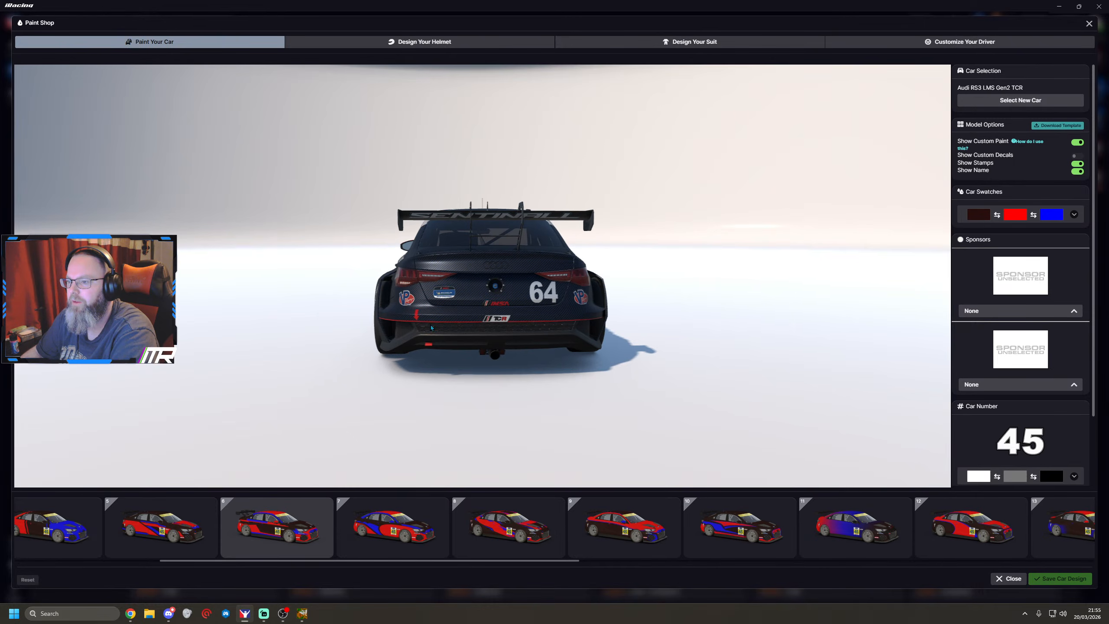
{"action": "left_click_drag", "start_coordinate": [431, 327], "coordinate": [546, 343]}
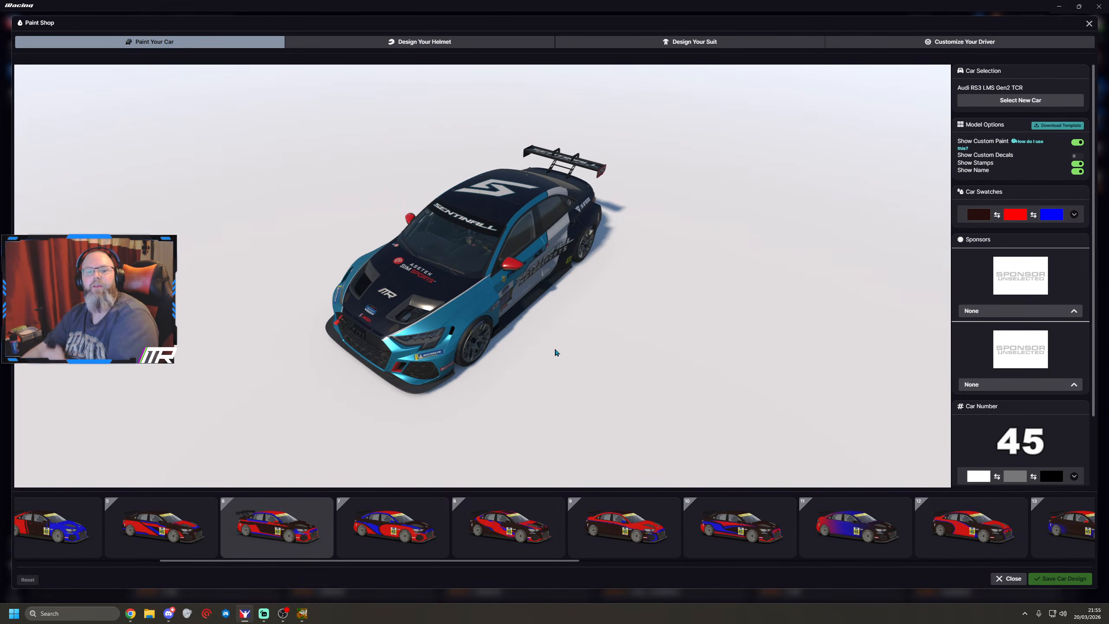
{"action": "scroll", "coordinate": [507, 359], "scroll_direction": "up", "scroll_amount": 1}
{"action": "scroll", "coordinate": [502, 377], "scroll_direction": "up", "scroll_amount": 1}
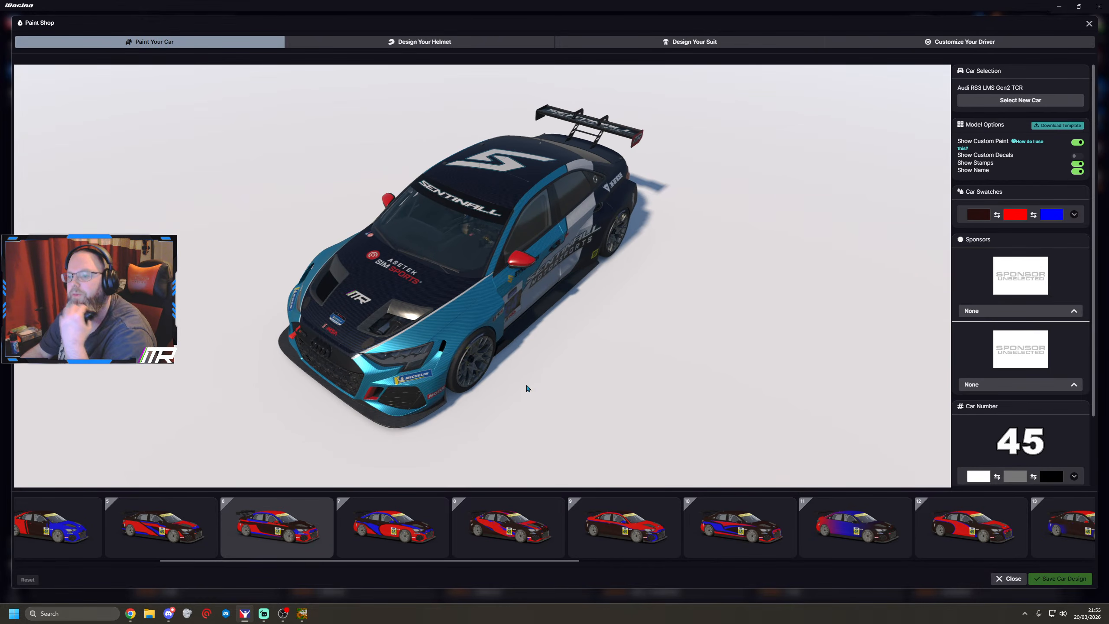
{"action": "left_click_drag", "start_coordinate": [526, 388], "coordinate": [467, 371]}
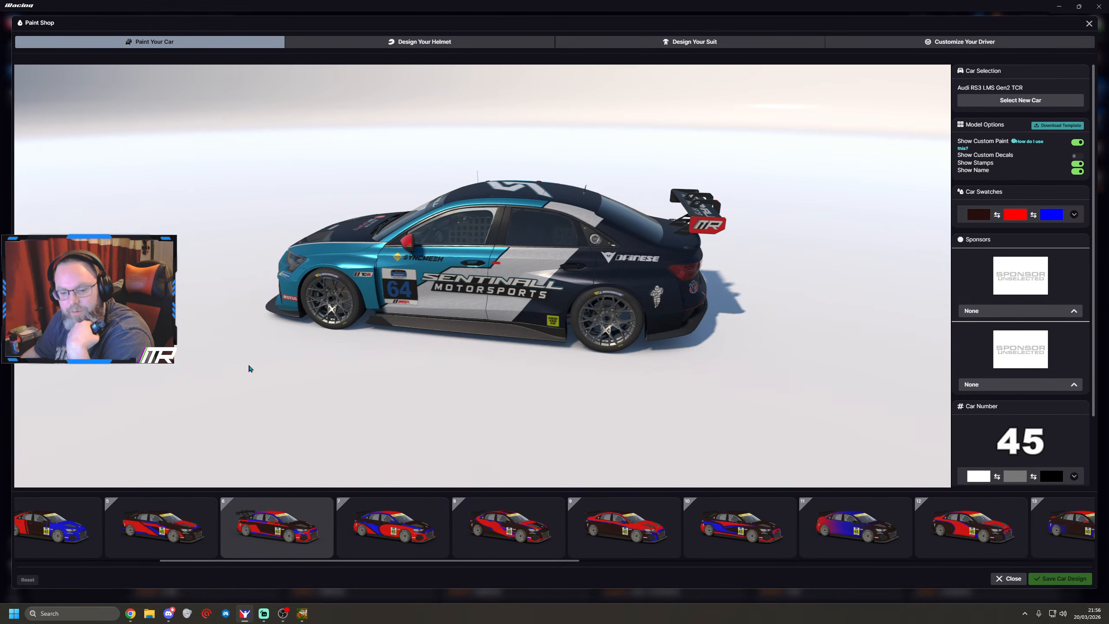
{"action": "left_click_drag", "start_coordinate": [558, 334], "coordinate": [513, 343]}
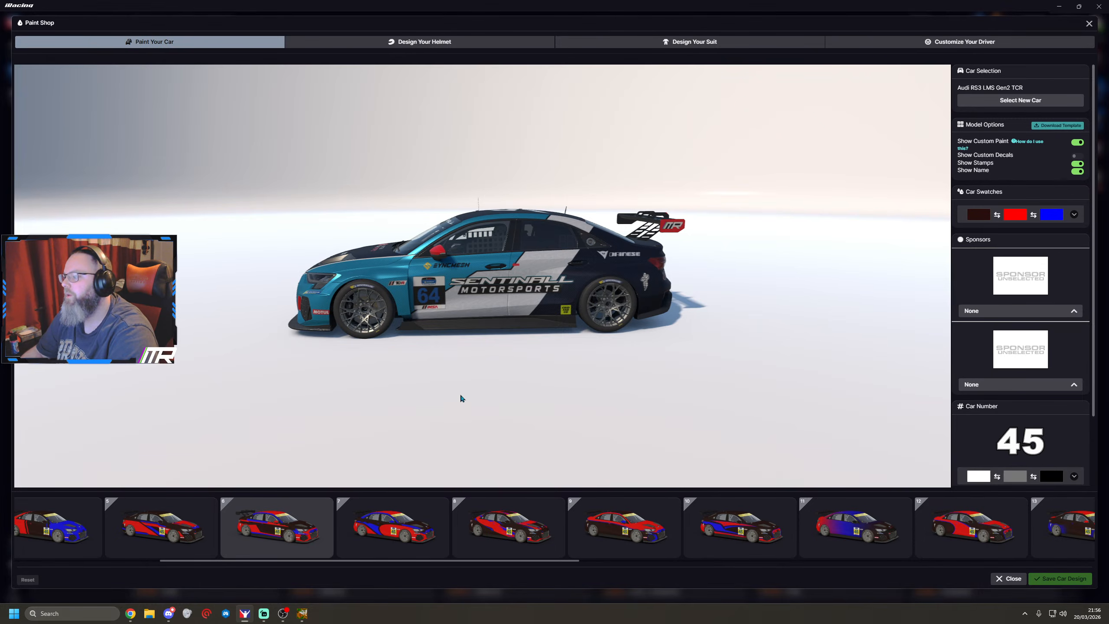
{"action": "scroll", "coordinate": [964, 366], "scroll_direction": "down", "scroll_amount": 2}
Enter 554 as the Preferred Car # in iRacing, then return to GIMP
{"action": "left_click", "coordinate": [1029, 412]}
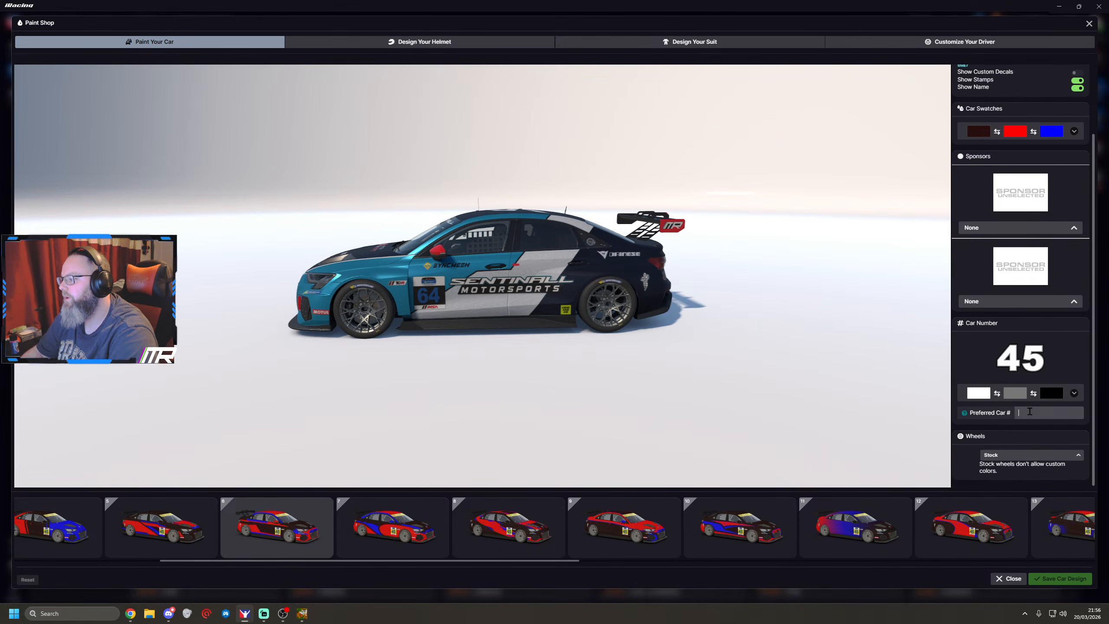
{"action": "type", "text": "554"}
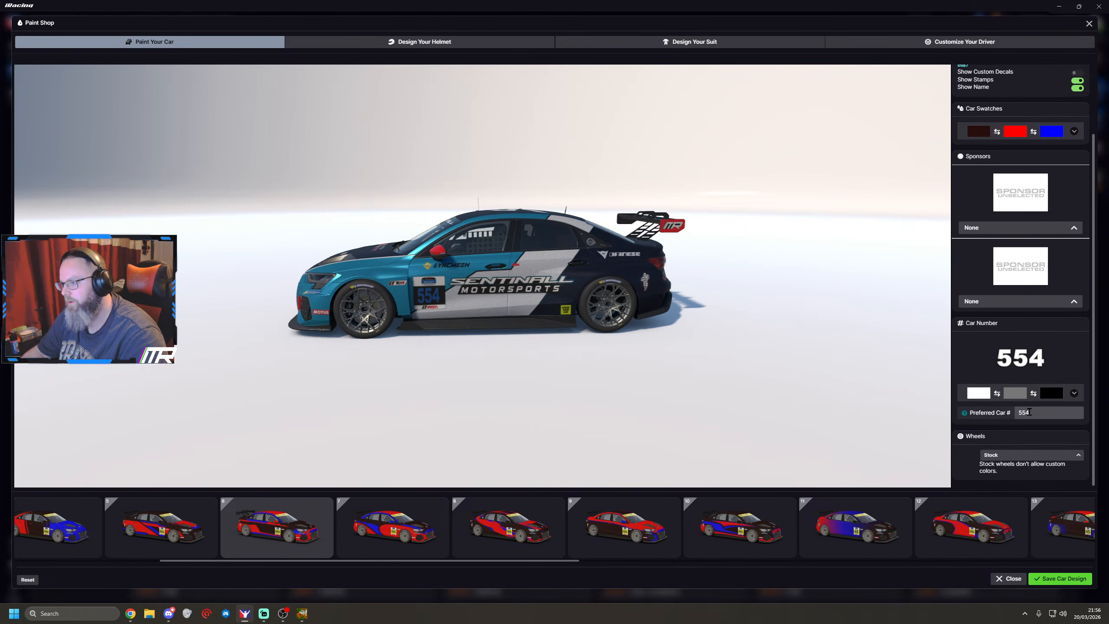
{"action": "mouse_move", "coordinate": [283, 614]}
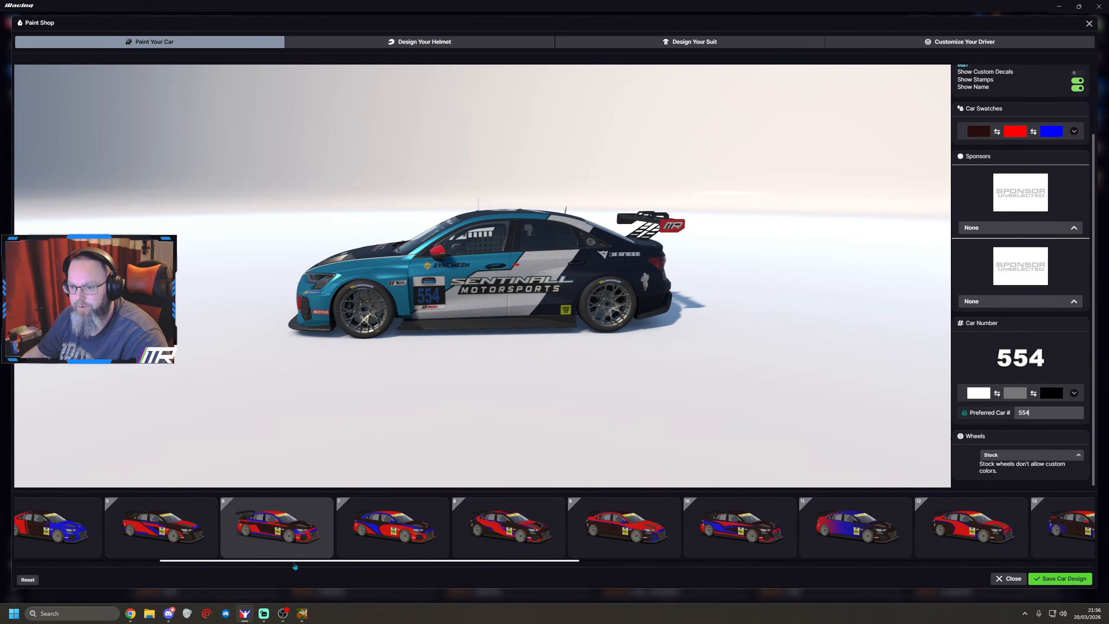
{"action": "left_click_drag", "start_coordinate": [296, 561], "coordinate": [266, 562]}
{"action": "scroll", "coordinate": [116, 519], "scroll_direction": "up", "scroll_amount": 5}
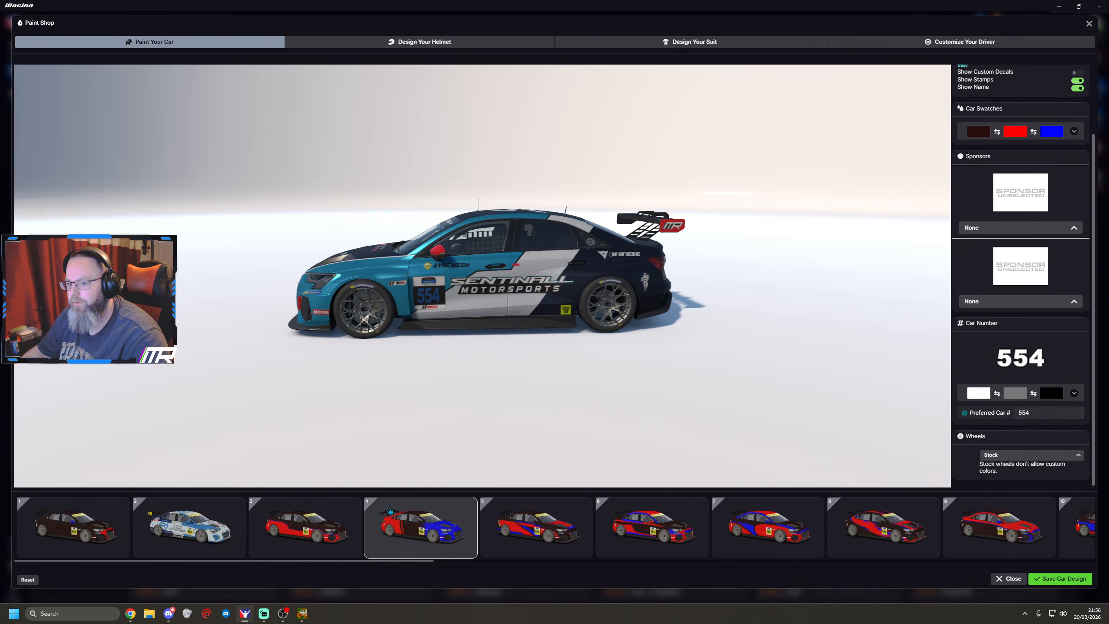
{"action": "left_click", "coordinate": [301, 614]}
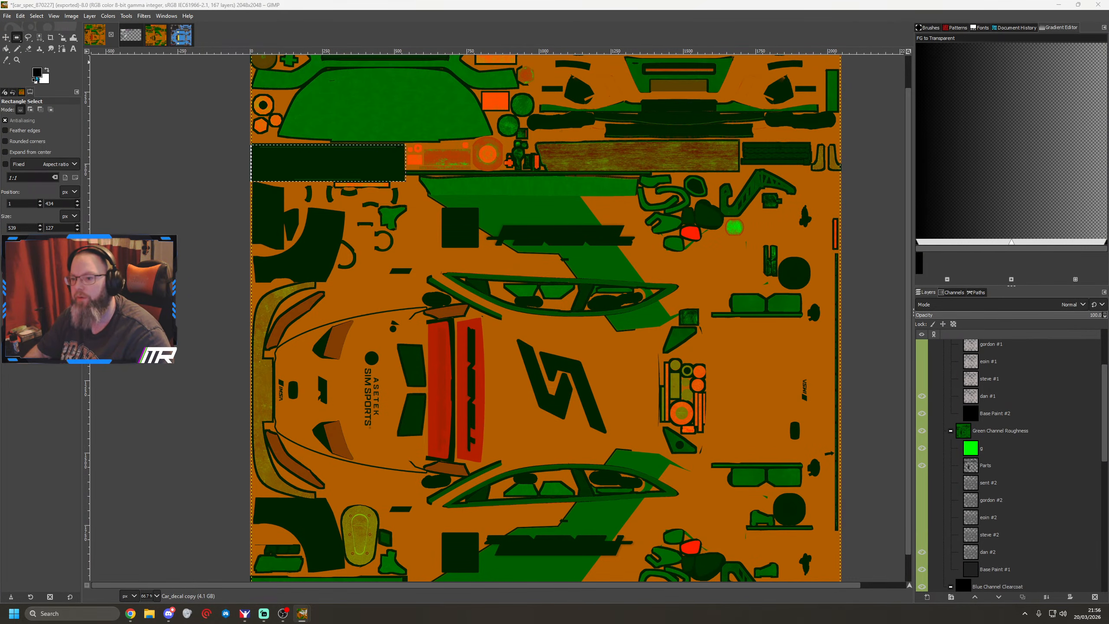
Set the foreground to teal from colour history and copy its hex 0ea3c3 before returning to iRacing
{"action": "left_click", "coordinate": [36, 73]}
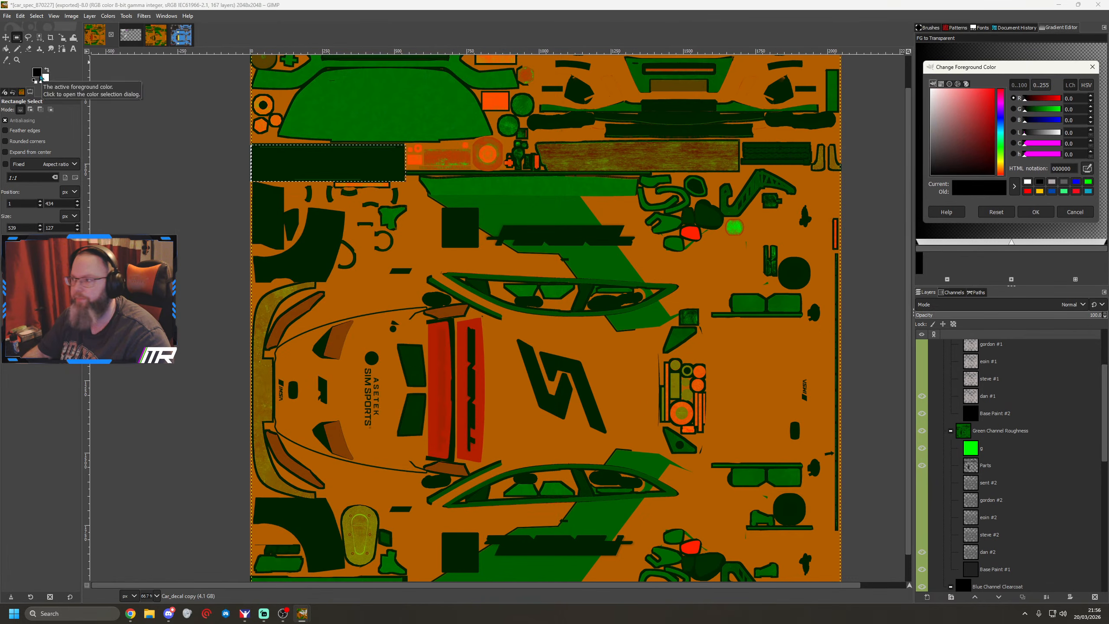
{"action": "left_click", "coordinate": [1088, 192]}
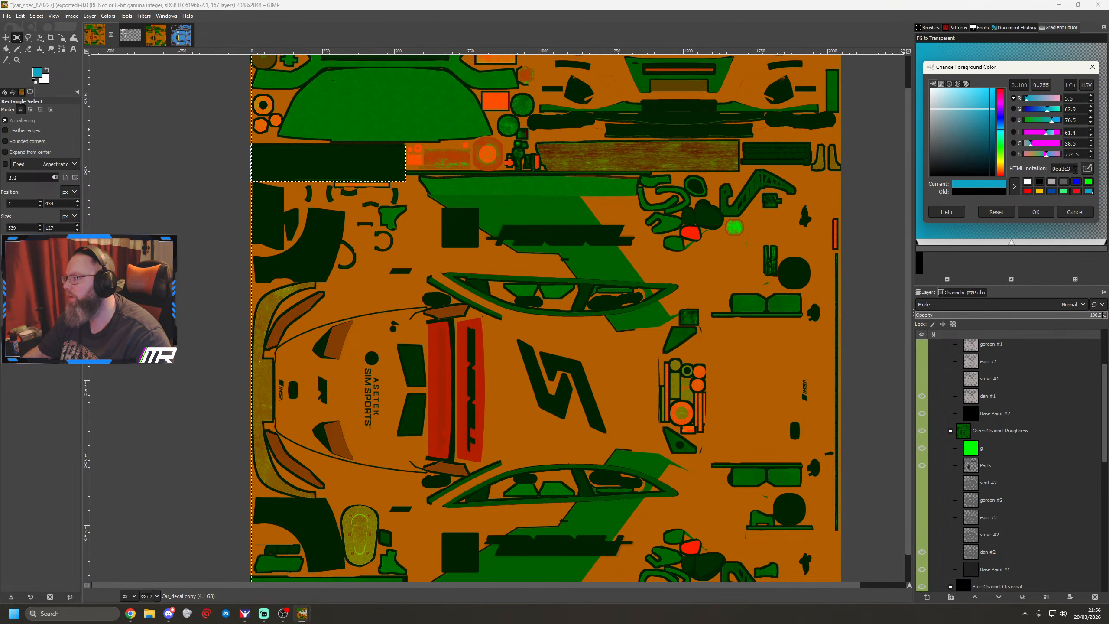
{"action": "left_click_drag", "start_coordinate": [1073, 169], "coordinate": [1043, 169]}
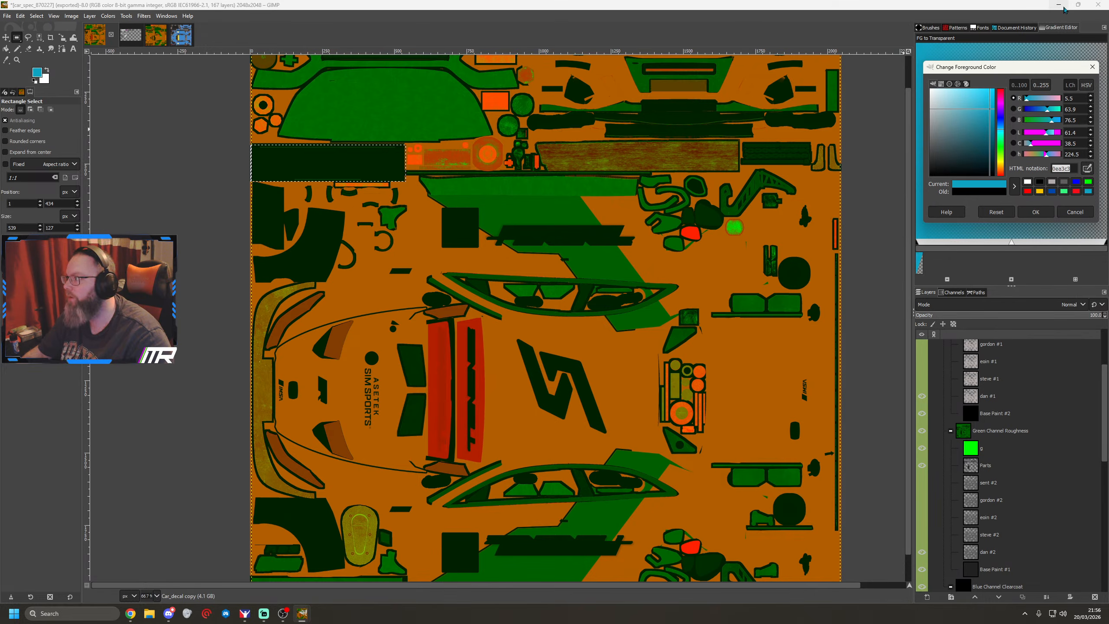
{"action": "key", "text": "alt+Tab"}
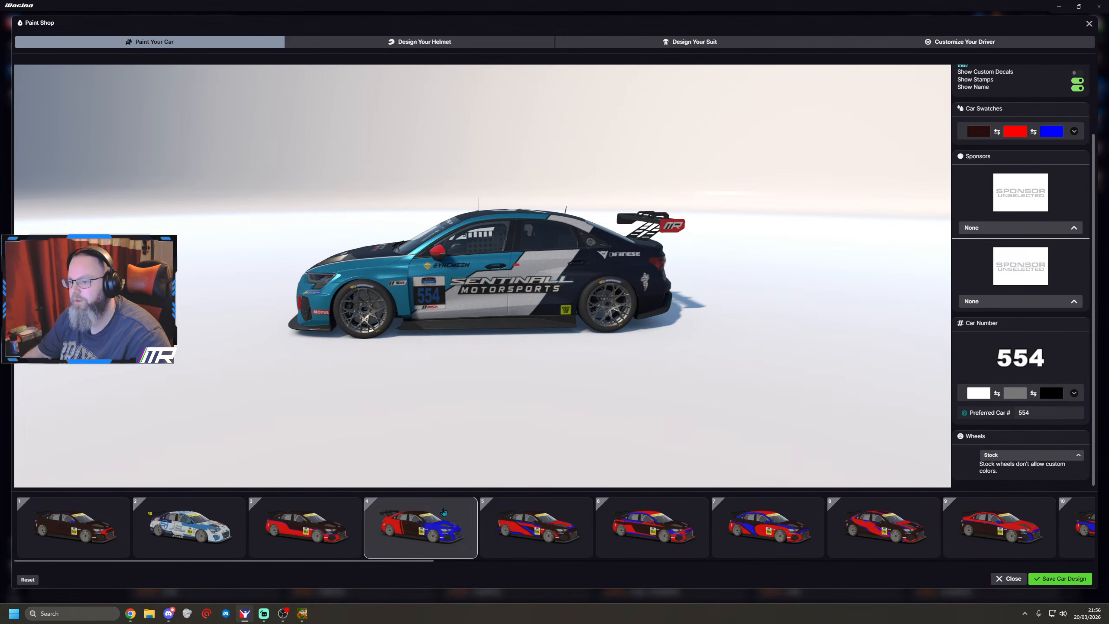
Paste teal 0EA3C3 into the third car swatch and set the first to white and the second to black
{"action": "left_click", "coordinate": [1049, 132]}
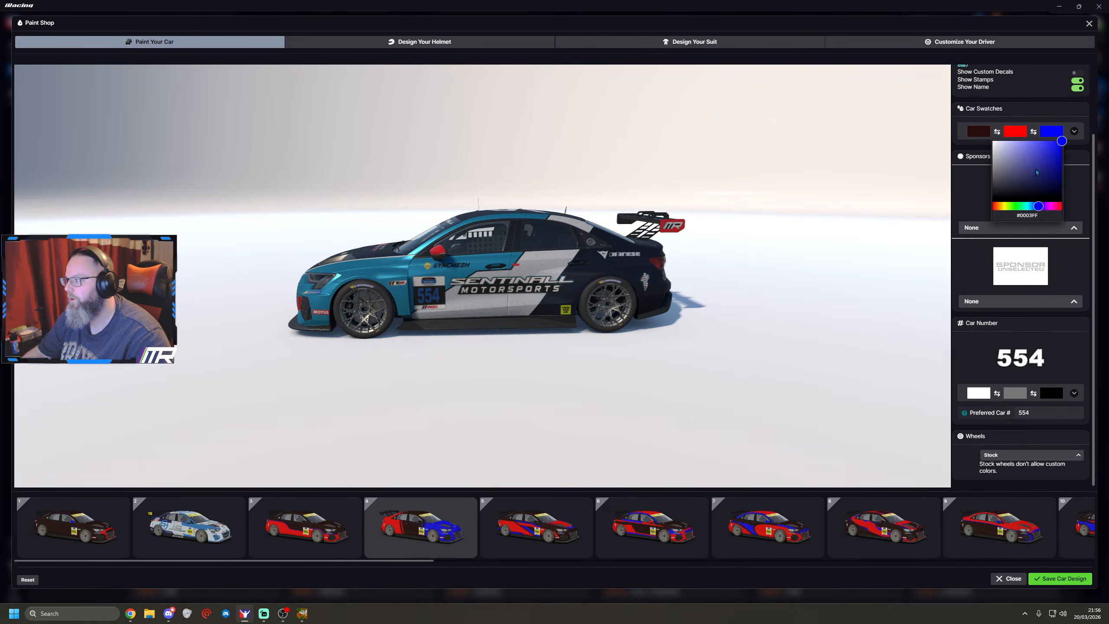
{"action": "left_click", "coordinate": [1011, 215]}
{"action": "type", "text": "#0EA3C3"}
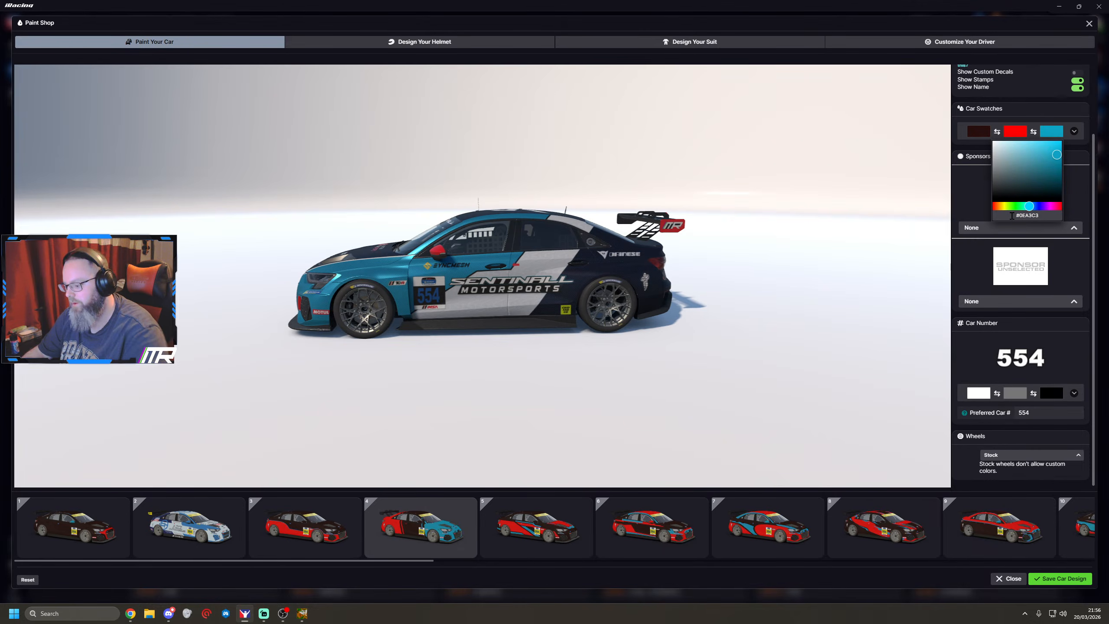
{"action": "left_click", "coordinate": [988, 190]}
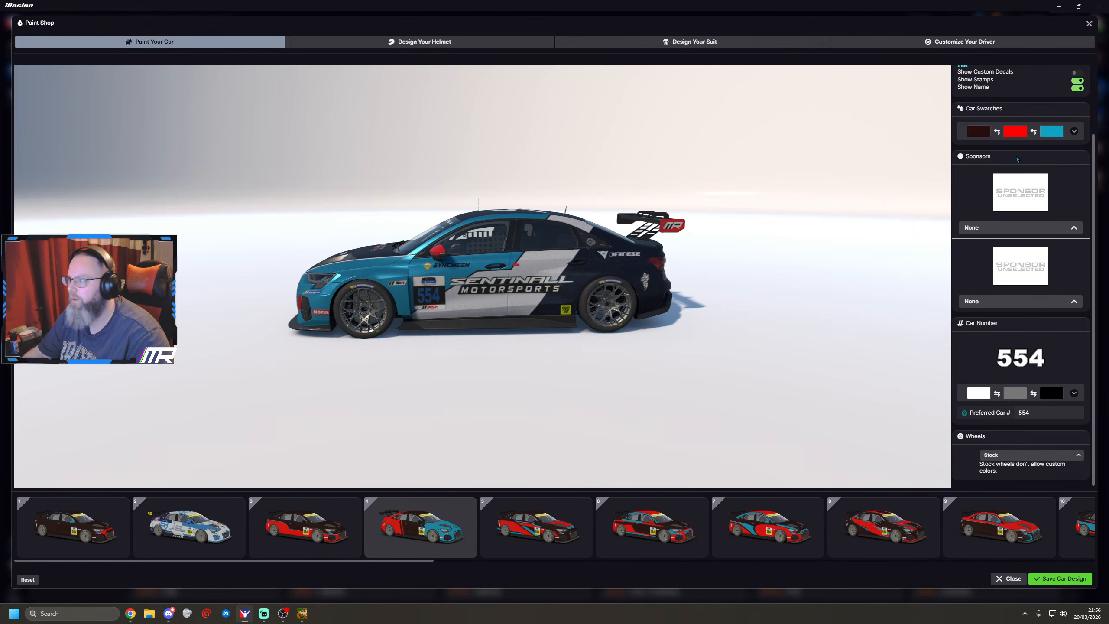
{"action": "left_click", "coordinate": [981, 135]}
{"action": "left_click_drag", "start_coordinate": [1011, 189], "coordinate": [966, 142]}
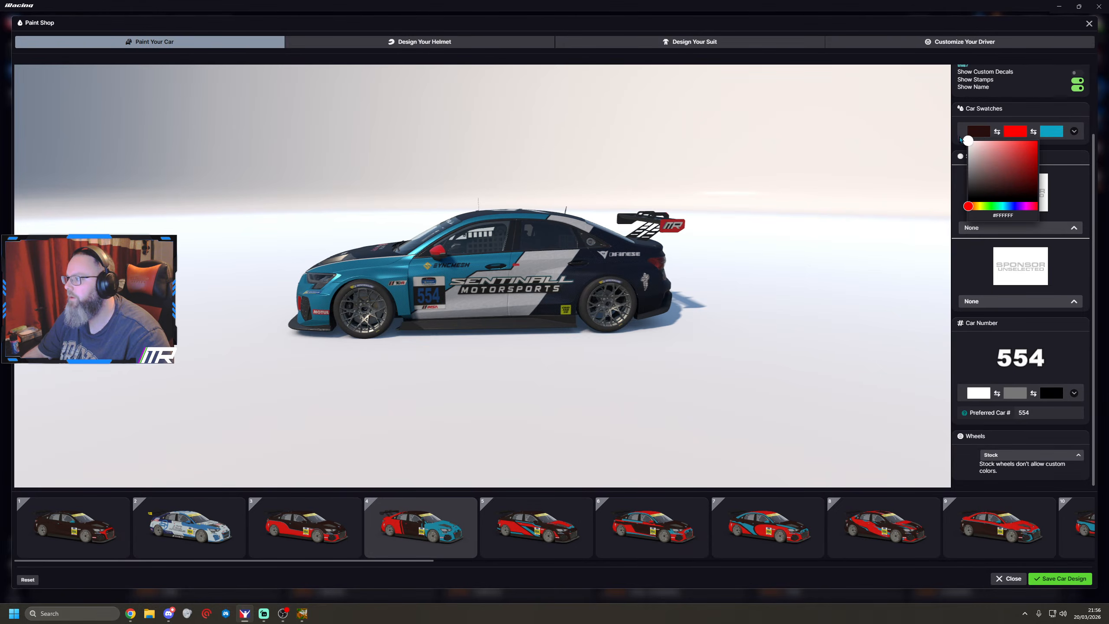
{"action": "left_click", "coordinate": [1013, 134]}
{"action": "left_click_drag", "start_coordinate": [1021, 167], "coordinate": [980, 198]}
{"action": "left_click_drag", "start_coordinate": [754, 376], "coordinate": [595, 356]}
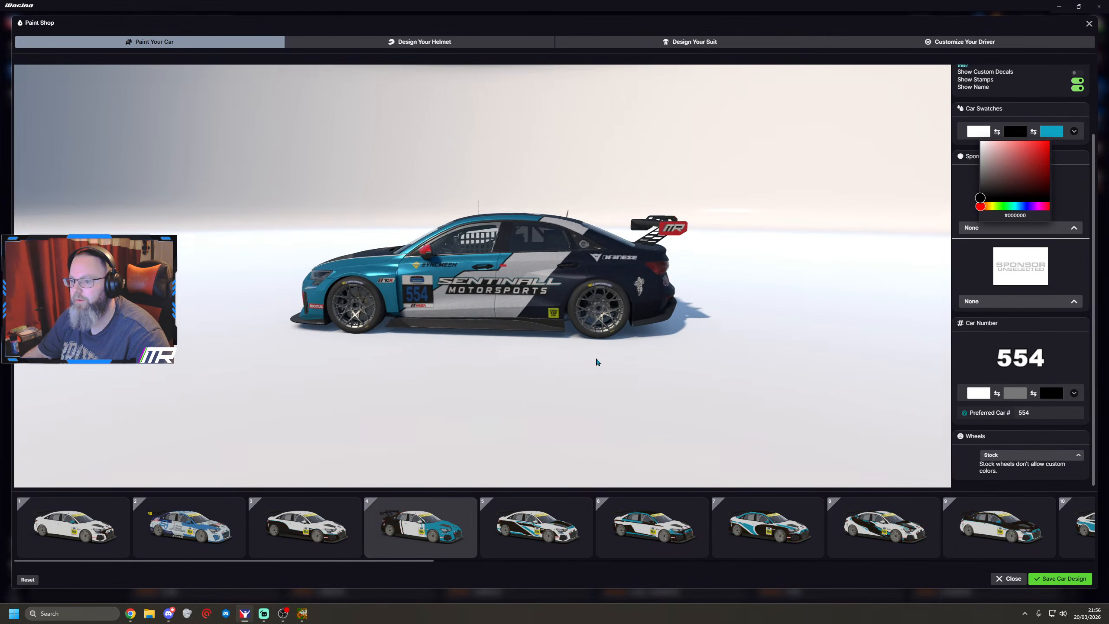
{"action": "left_click", "coordinate": [1004, 456]}
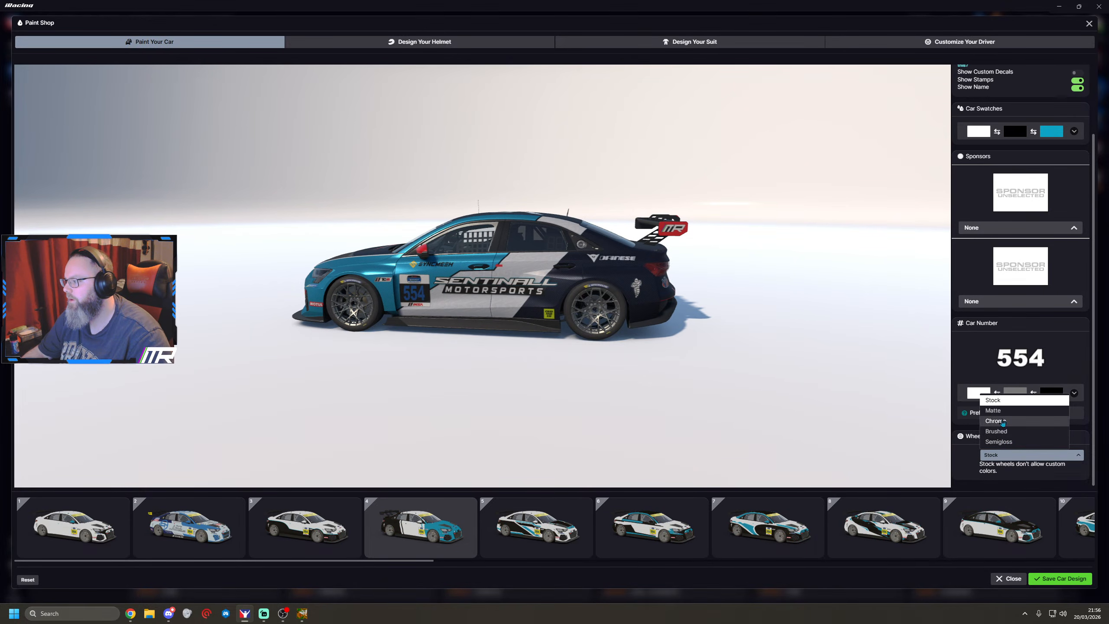
Give the wheels a Semigloss finish in grey 696969
{"action": "left_click", "coordinate": [1001, 442]}
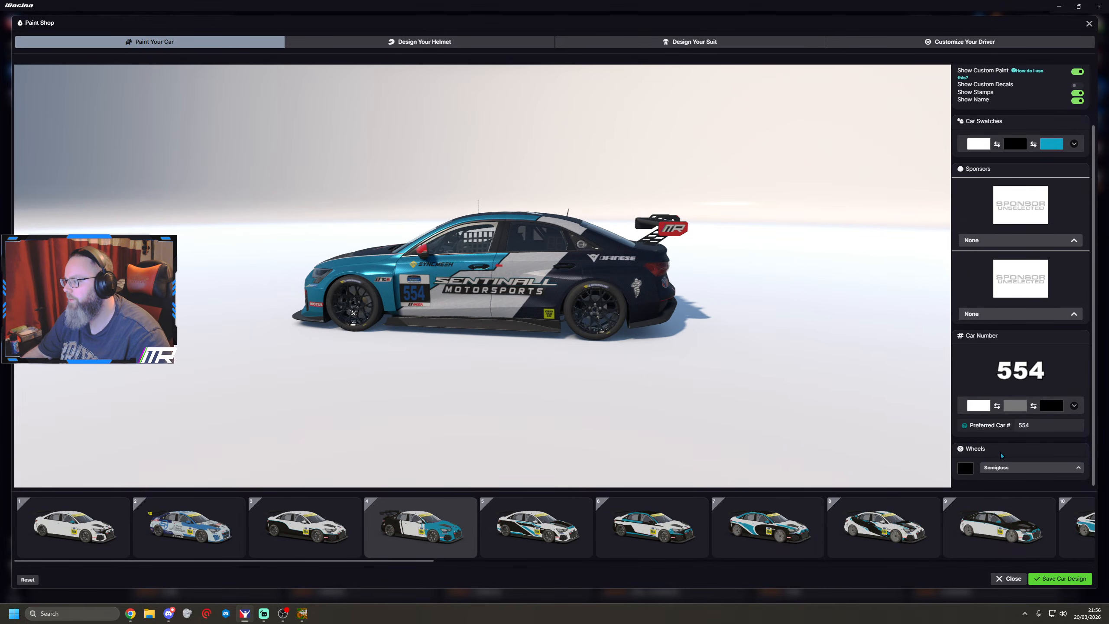
{"action": "left_click", "coordinate": [966, 468]}
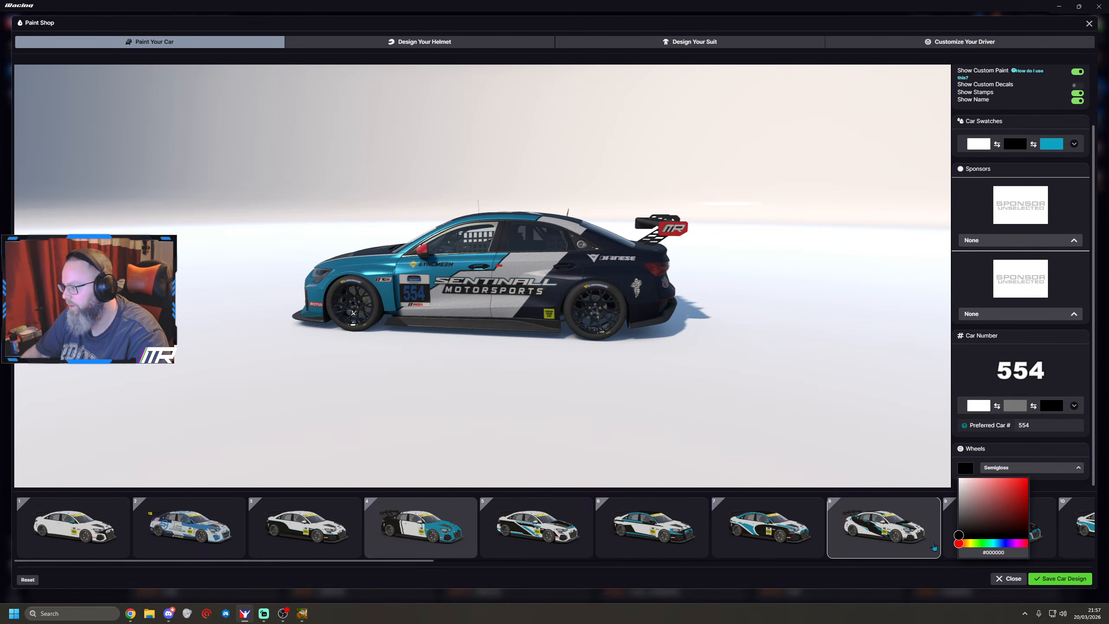
{"action": "type", "text": "696969"}
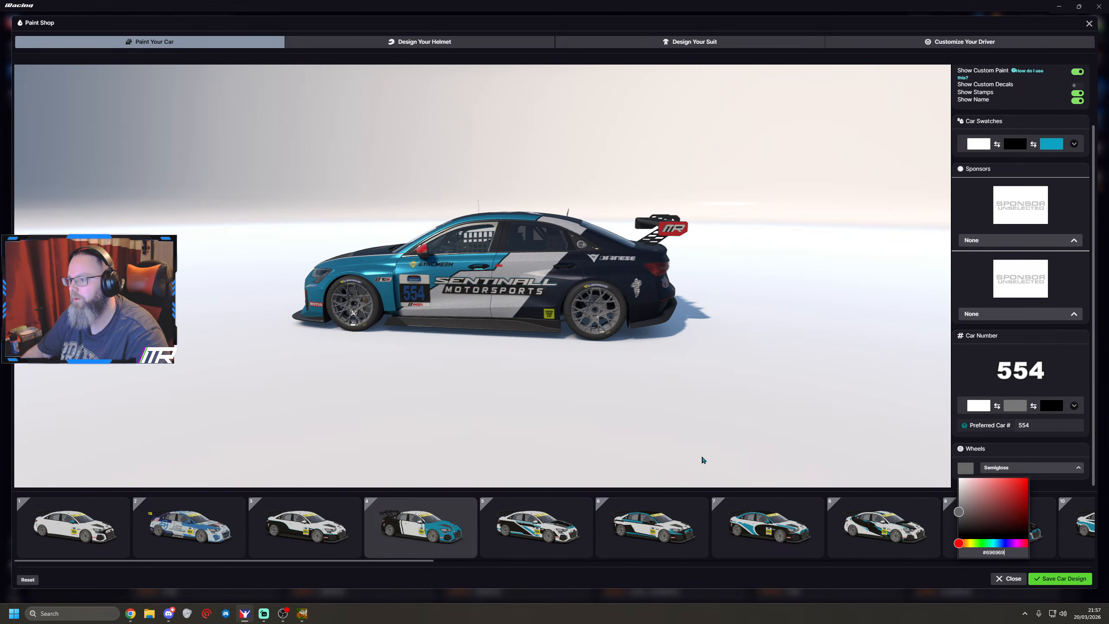
Compare Brushed, Chrome and Matte wheel finishes, return to Semigloss, and save the car design
{"action": "left_click", "coordinate": [1023, 468]}
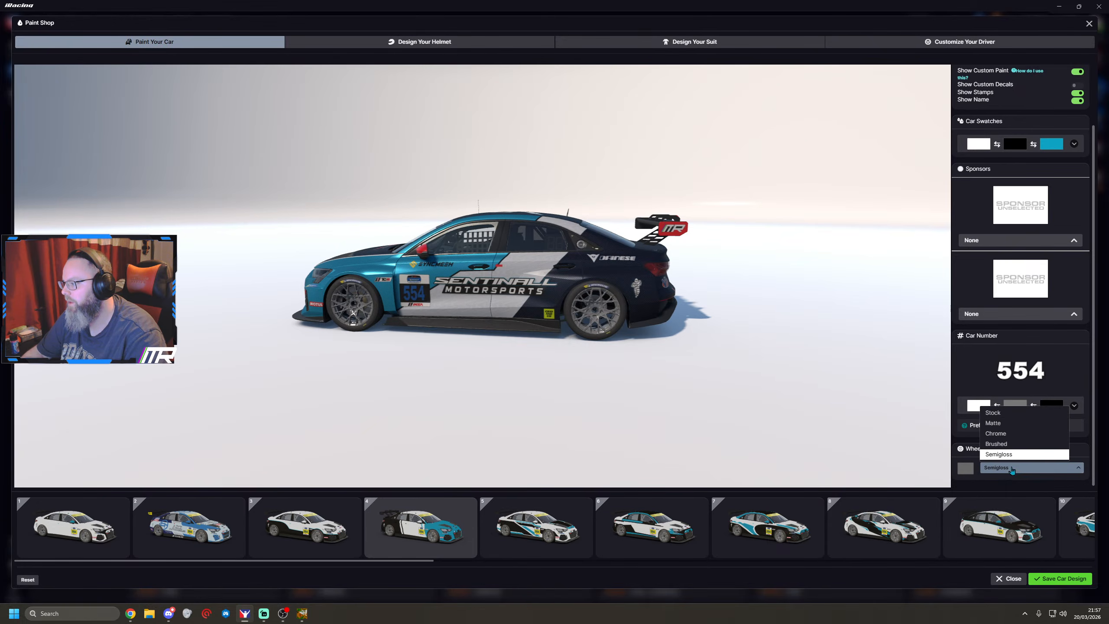
{"action": "left_click", "coordinate": [1005, 444]}
{"action": "left_click", "coordinate": [1012, 466]}
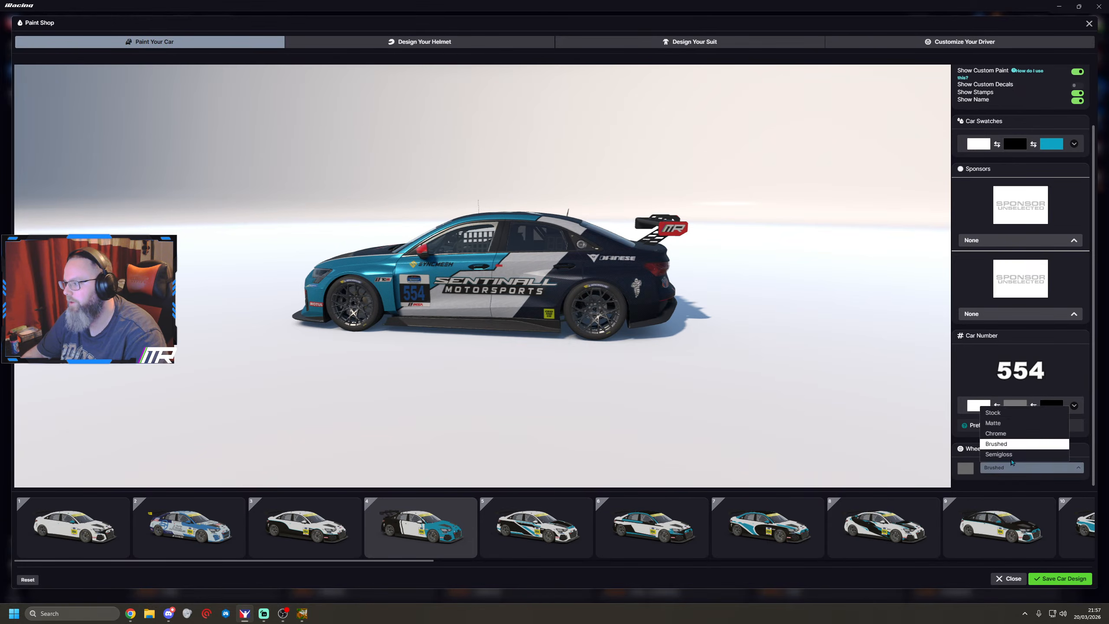
{"action": "left_click", "coordinate": [1003, 433]}
{"action": "left_click", "coordinate": [1013, 467]}
{"action": "left_click", "coordinate": [1004, 428]}
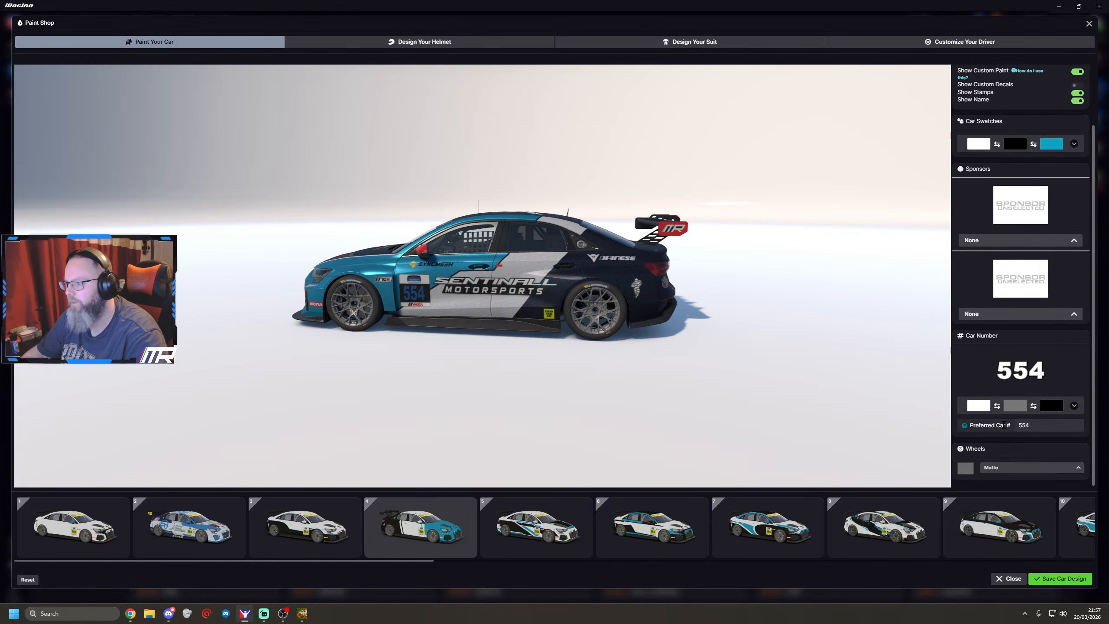
{"action": "left_click", "coordinate": [1013, 467]}
{"action": "left_click", "coordinate": [999, 454]}
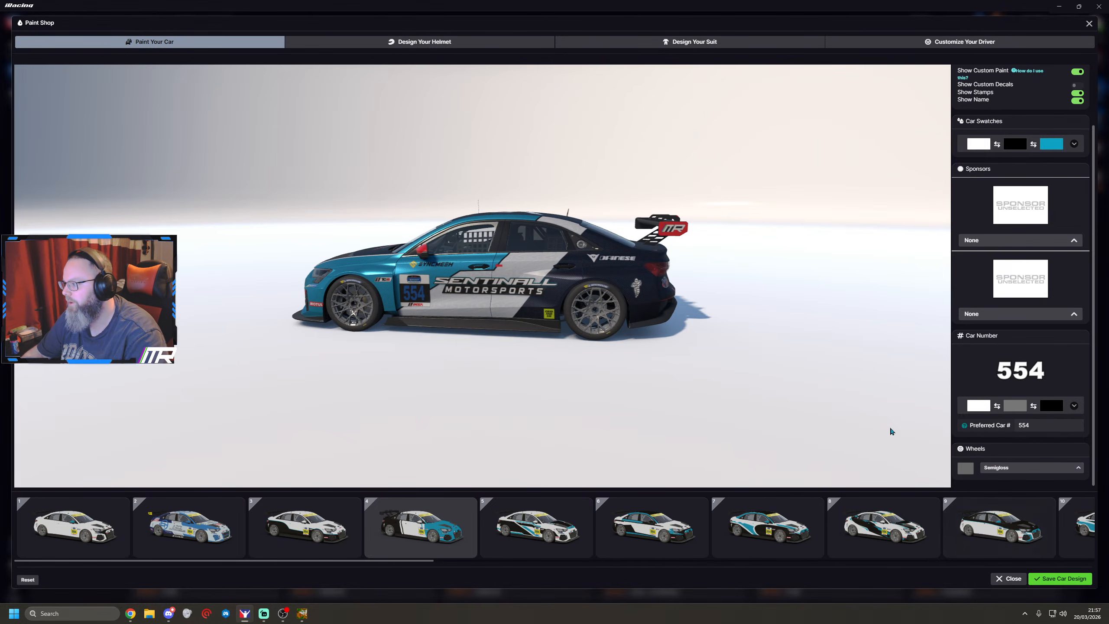
{"action": "left_click", "coordinate": [1053, 579]}
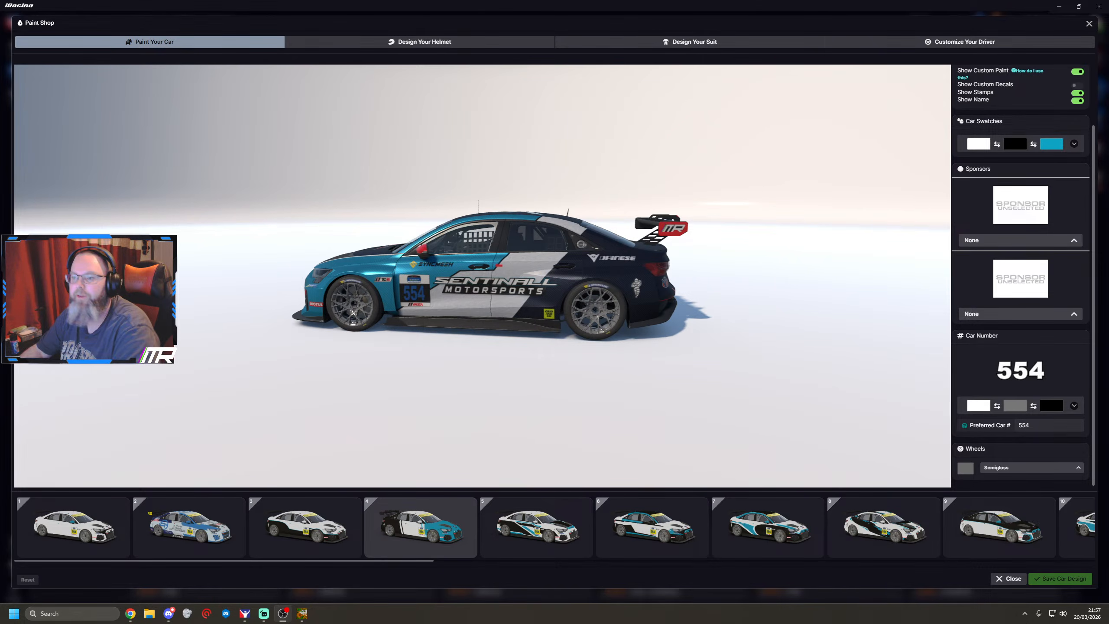
{"action": "left_click_drag", "start_coordinate": [429, 133], "coordinate": [450, 334]}
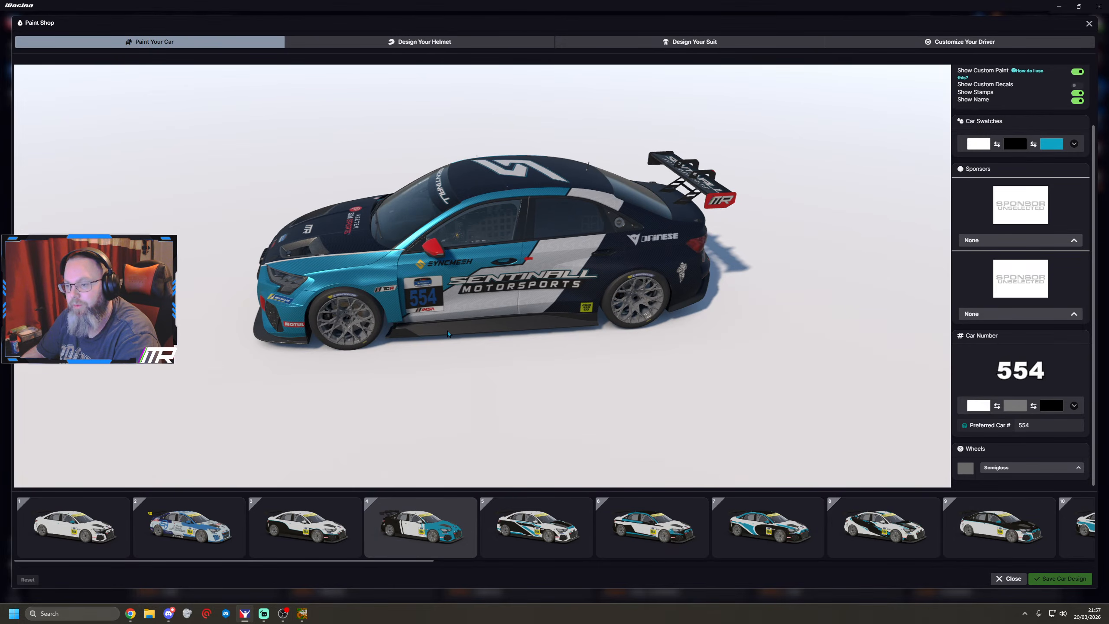
{"action": "left_click_drag", "start_coordinate": [442, 305], "coordinate": [457, 351]}
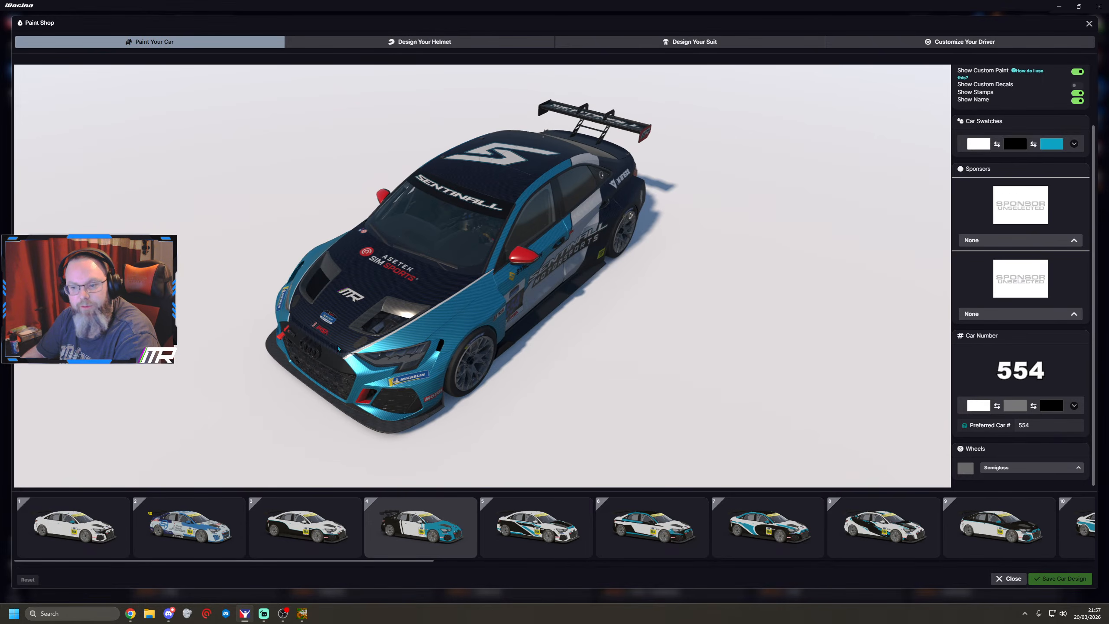
{"action": "left_click_drag", "start_coordinate": [337, 348], "coordinate": [413, 388]}
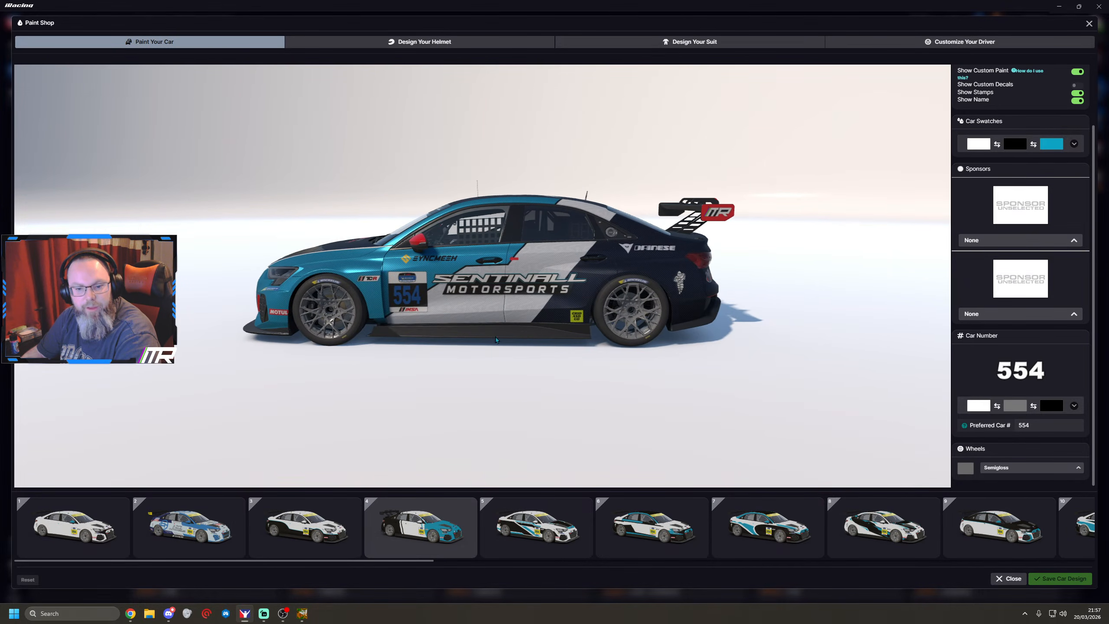
{"action": "left_click_drag", "start_coordinate": [509, 302], "coordinate": [356, 335]}
{"action": "left_click_drag", "start_coordinate": [494, 212], "coordinate": [453, 270]}
{"action": "left_click_drag", "start_coordinate": [417, 341], "coordinate": [552, 261]}
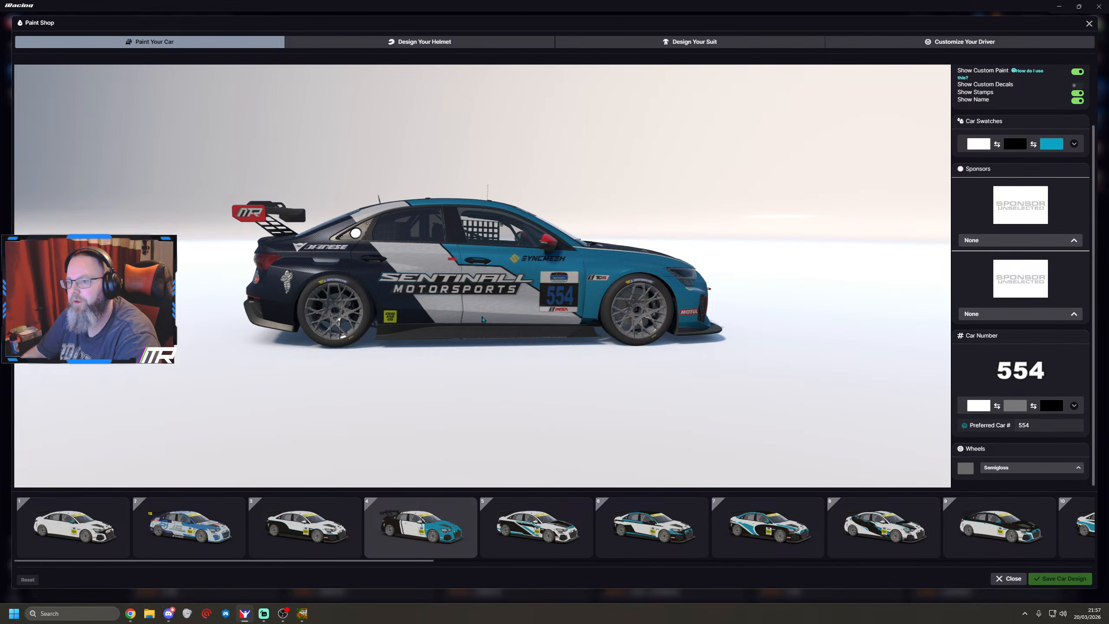
{"action": "left_click_drag", "start_coordinate": [484, 318], "coordinate": [441, 269]}
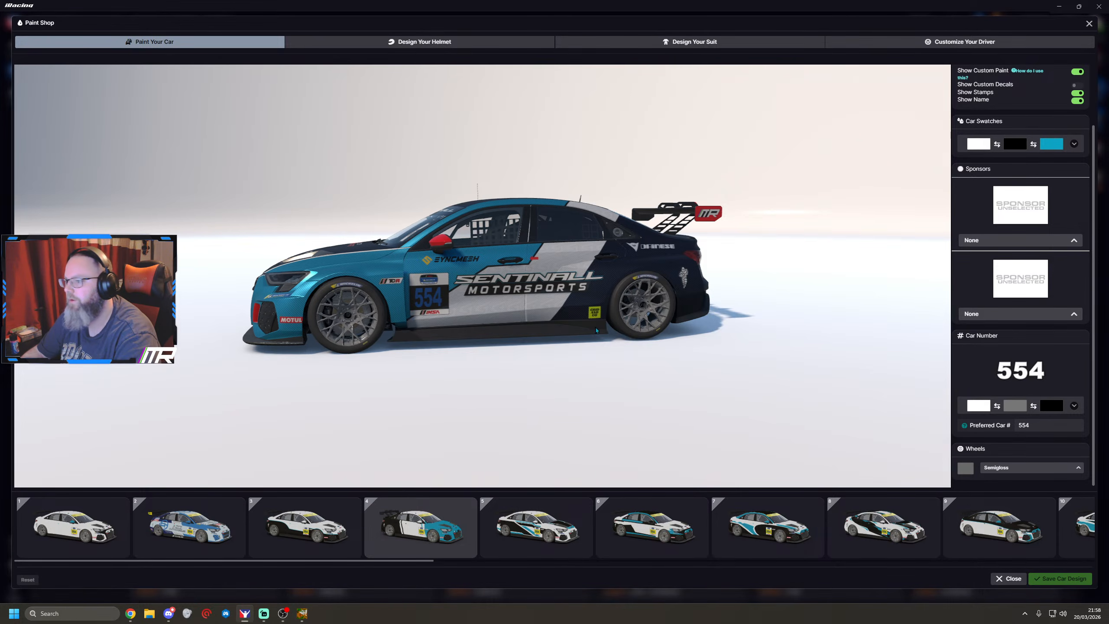
{"action": "left_click_drag", "start_coordinate": [605, 358], "coordinate": [584, 335]}
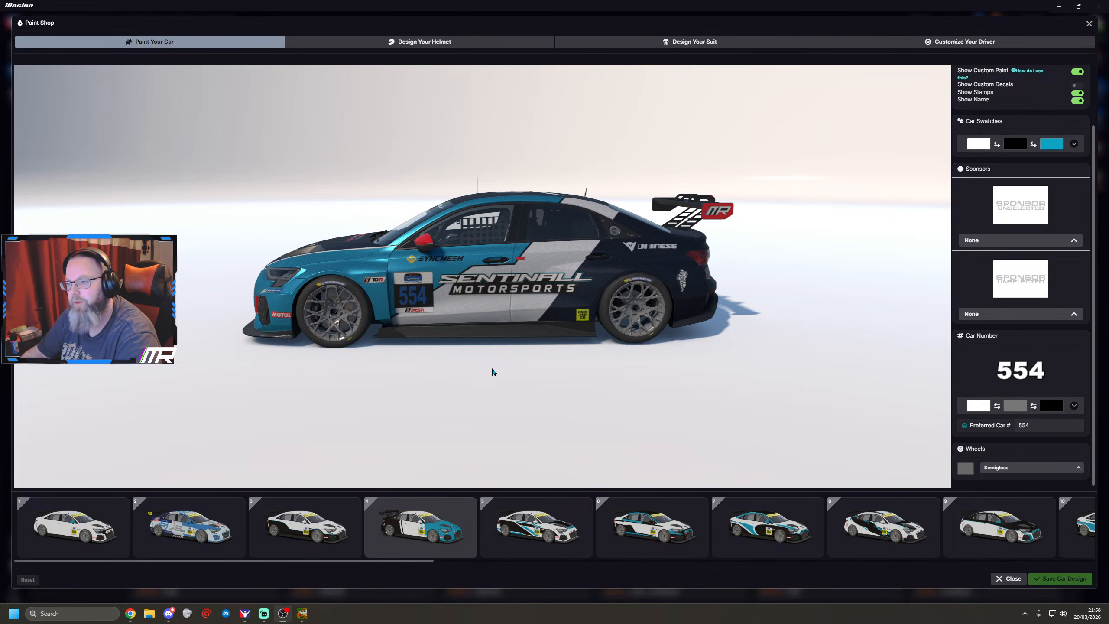
{"action": "mouse_move", "coordinate": [497, 357]}
{"action": "left_mouse_down"}
{"action": "mouse_move", "coordinate": [486, 358]}
{"action": "mouse_move", "coordinate": [513, 342]}
{"action": "left_mouse_up"}
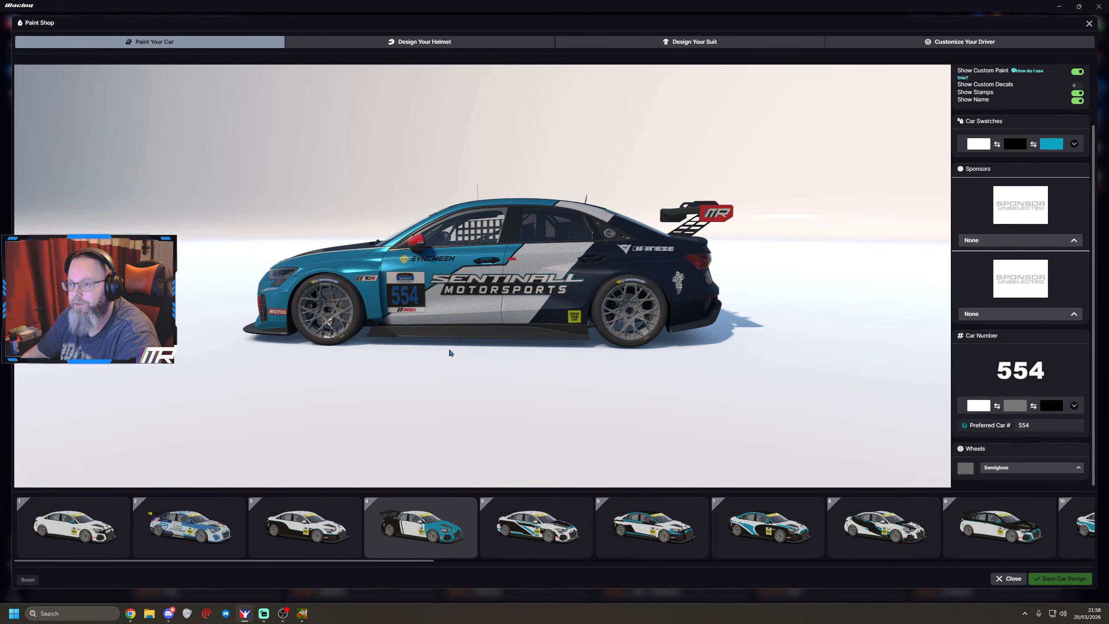
{"action": "mouse_move", "coordinate": [449, 347]}
{"action": "left_mouse_down"}
{"action": "mouse_move", "coordinate": [450, 384]}
{"action": "mouse_move", "coordinate": [431, 342]}
{"action": "mouse_move", "coordinate": [495, 333]}
{"action": "mouse_move", "coordinate": [443, 330]}
{"action": "left_mouse_up"}
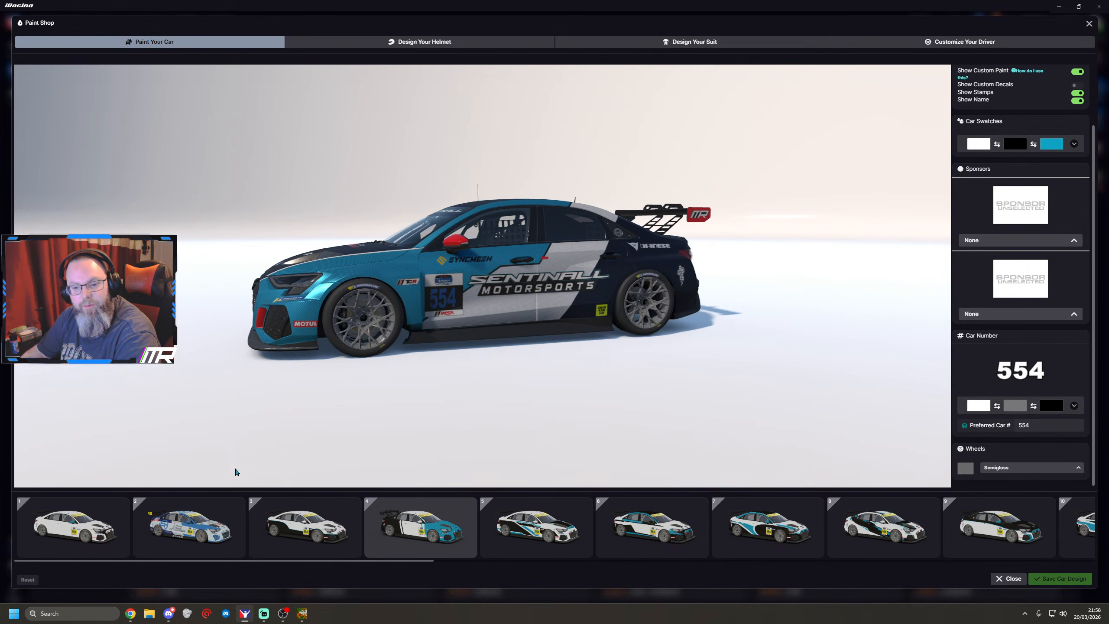